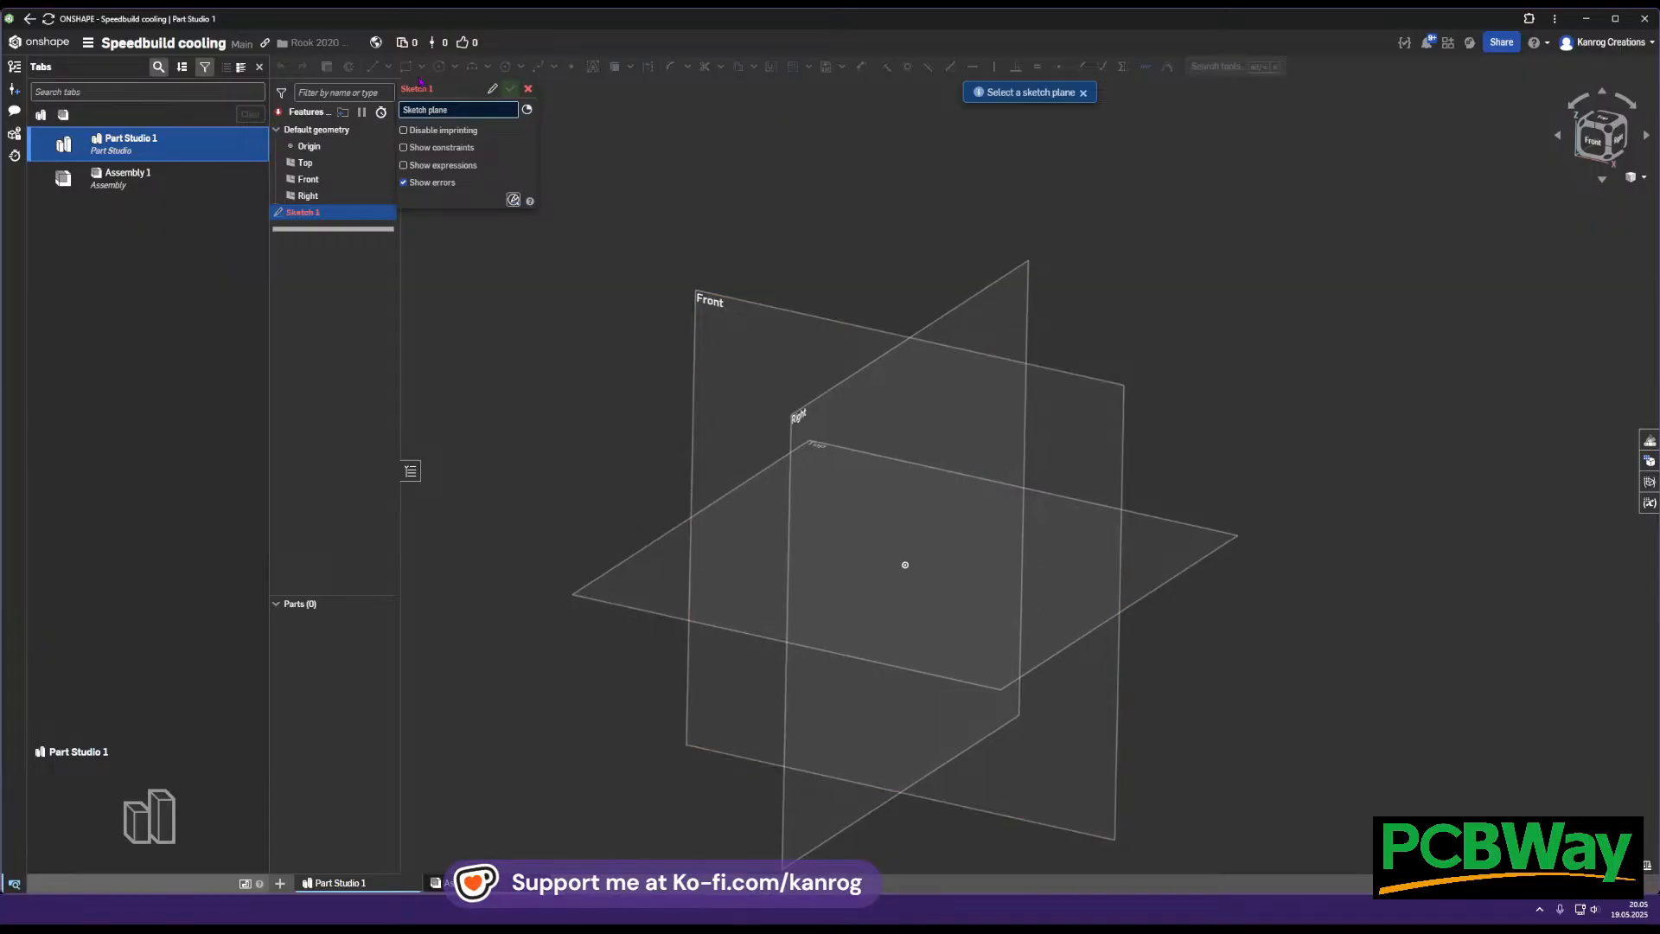
Sketch three connected construction lines on the Top plane: one about 48 mm long from the origin, a perpendicular connector, and a parallel third line
{"action": "left_click", "coordinate": [672, 566]}
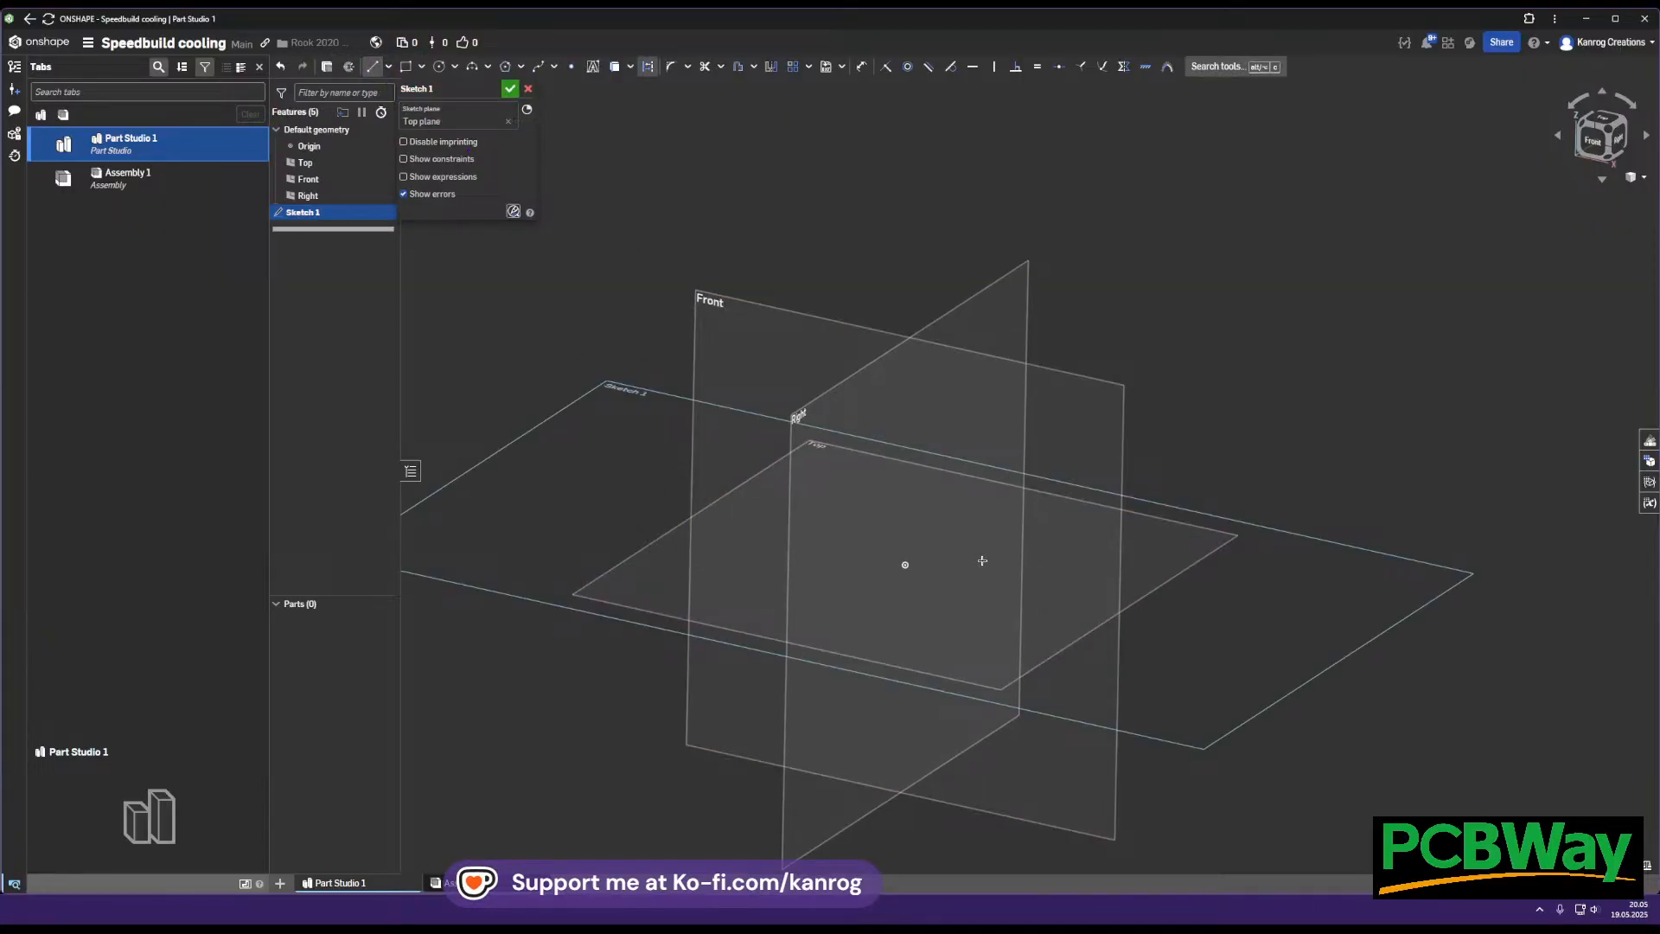
{"action": "left_click", "coordinate": [984, 515]}
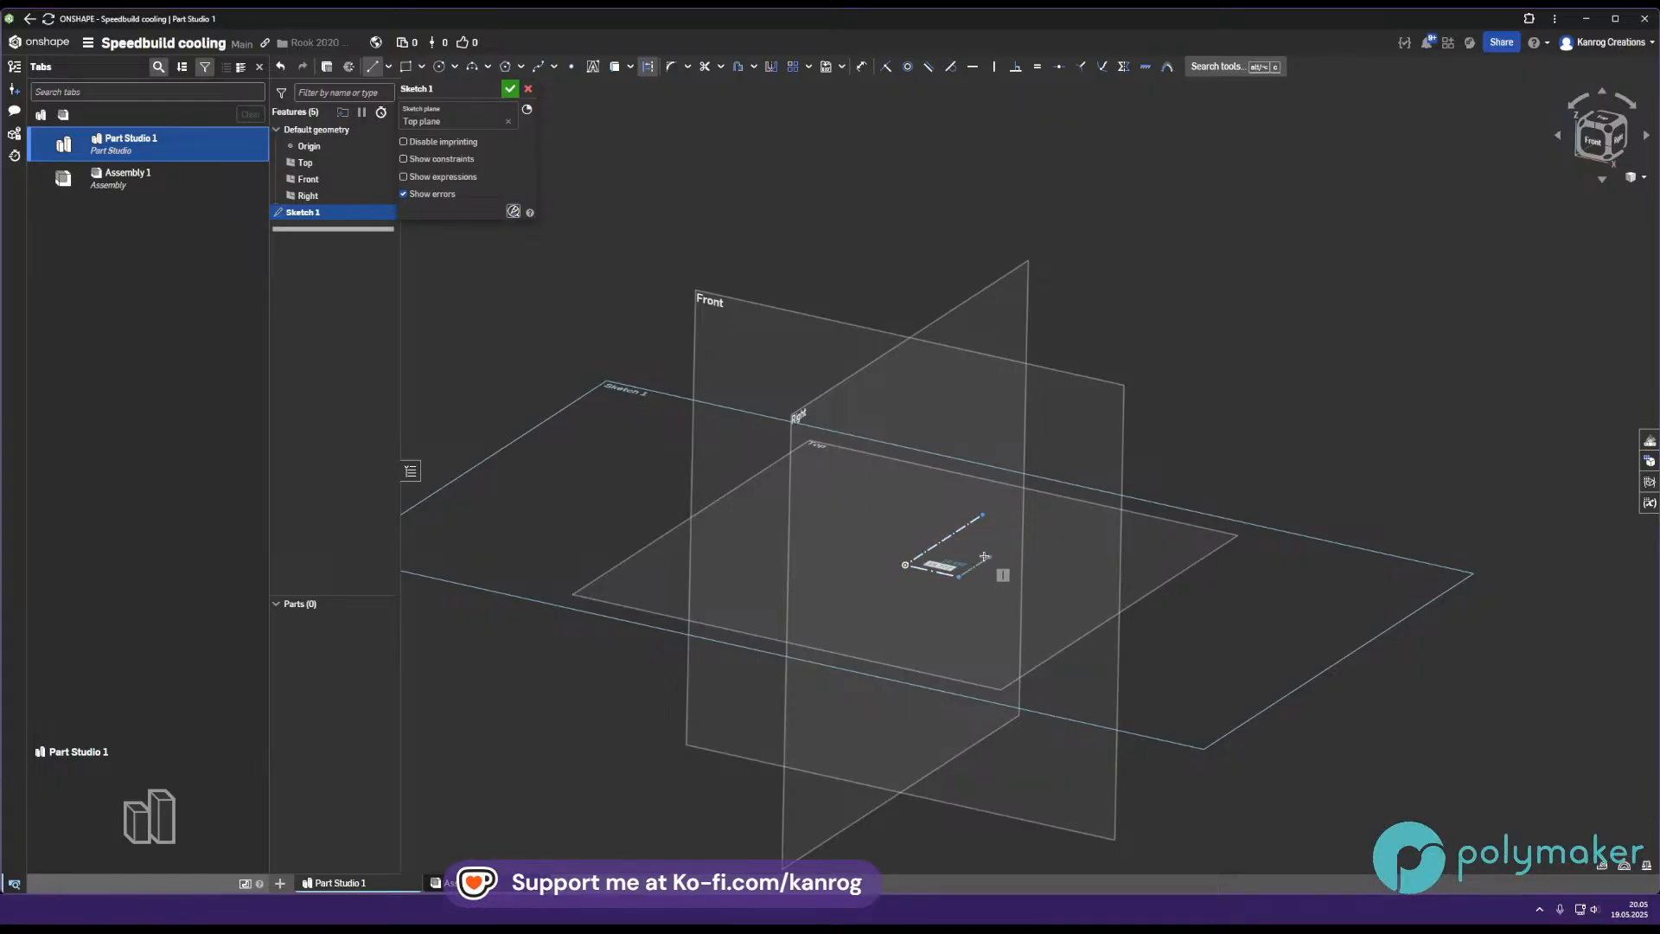
{"action": "scroll", "coordinate": [985, 560], "scroll_direction": "up", "scroll_amount": 6}
{"action": "right_click_drag", "start_coordinate": [932, 490], "coordinate": [930, 533]}
Dimension the construction line that runs back from the origin to a length of 200 mm
{"action": "key", "text": "d"}
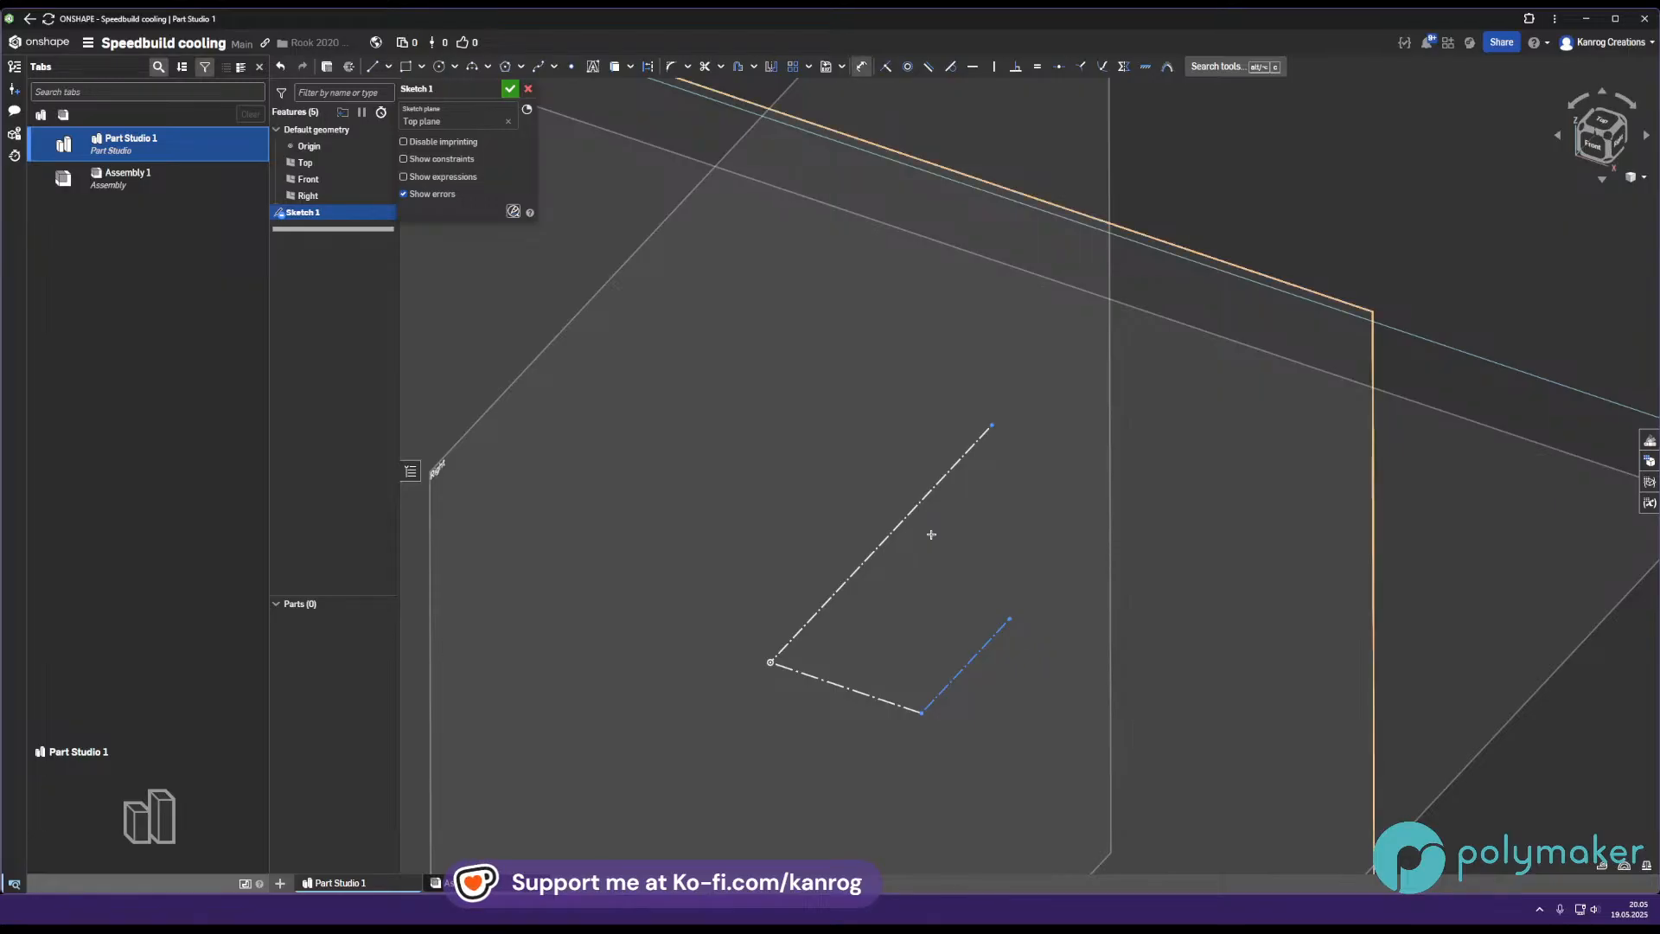
{"action": "left_click", "coordinate": [901, 522]}
{"action": "left_click", "coordinate": [832, 506]}
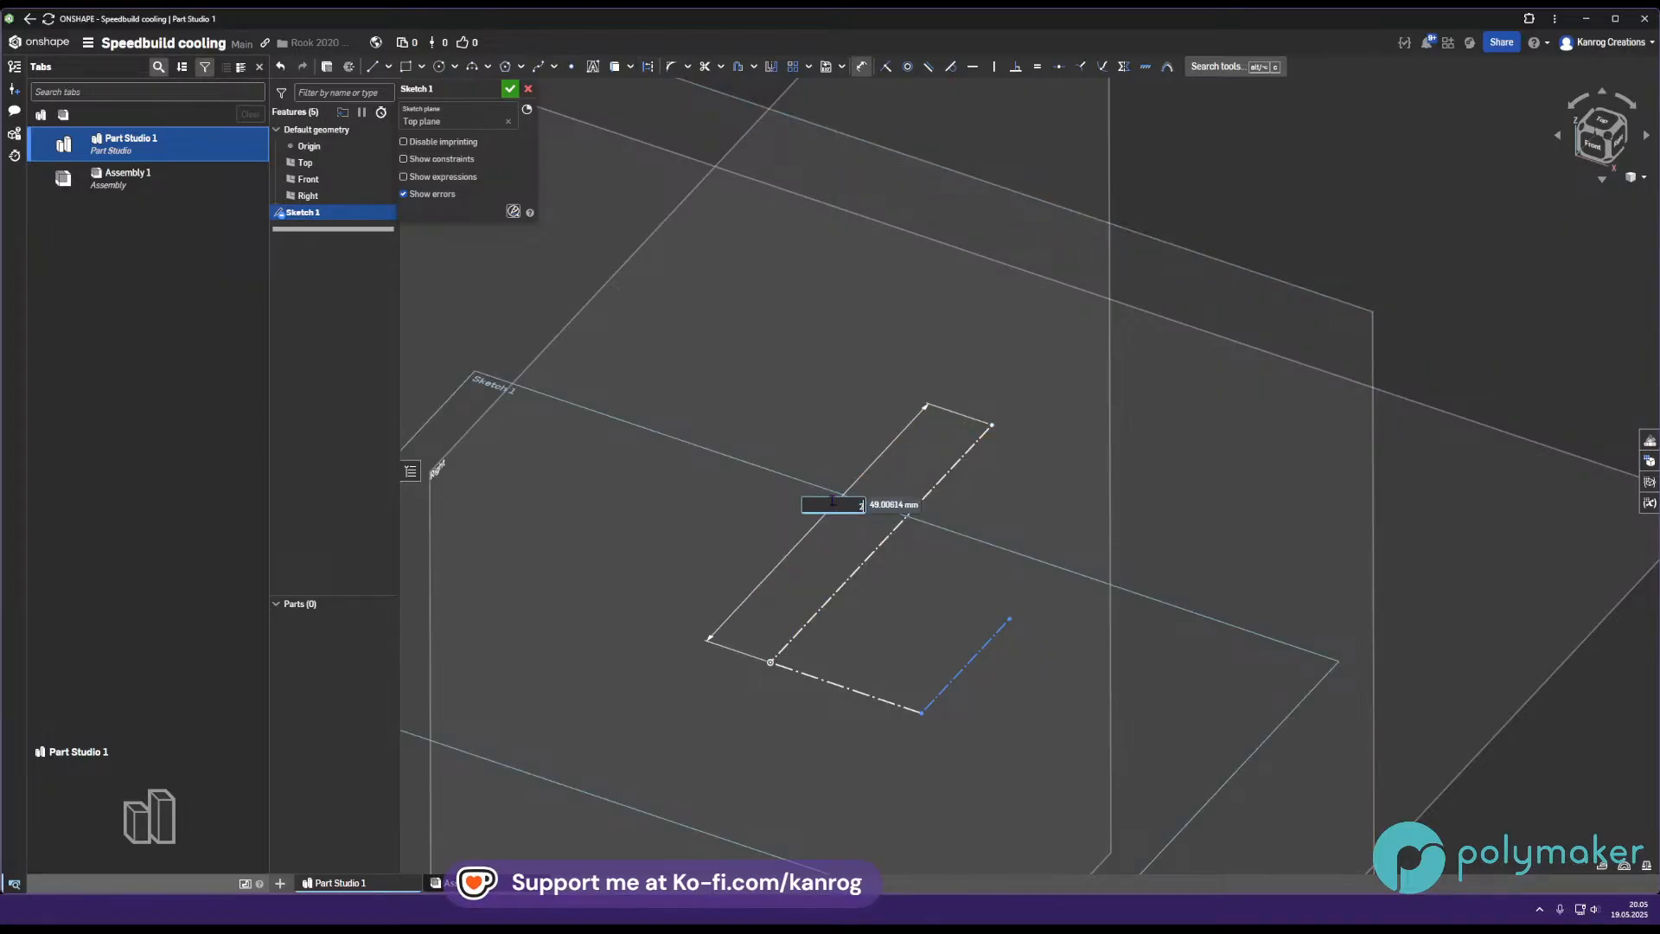
{"action": "type", "text": "200"}
{"action": "key", "text": "Return"}
{"action": "scroll", "coordinate": [1071, 650], "scroll_direction": "up", "scroll_amount": 4}
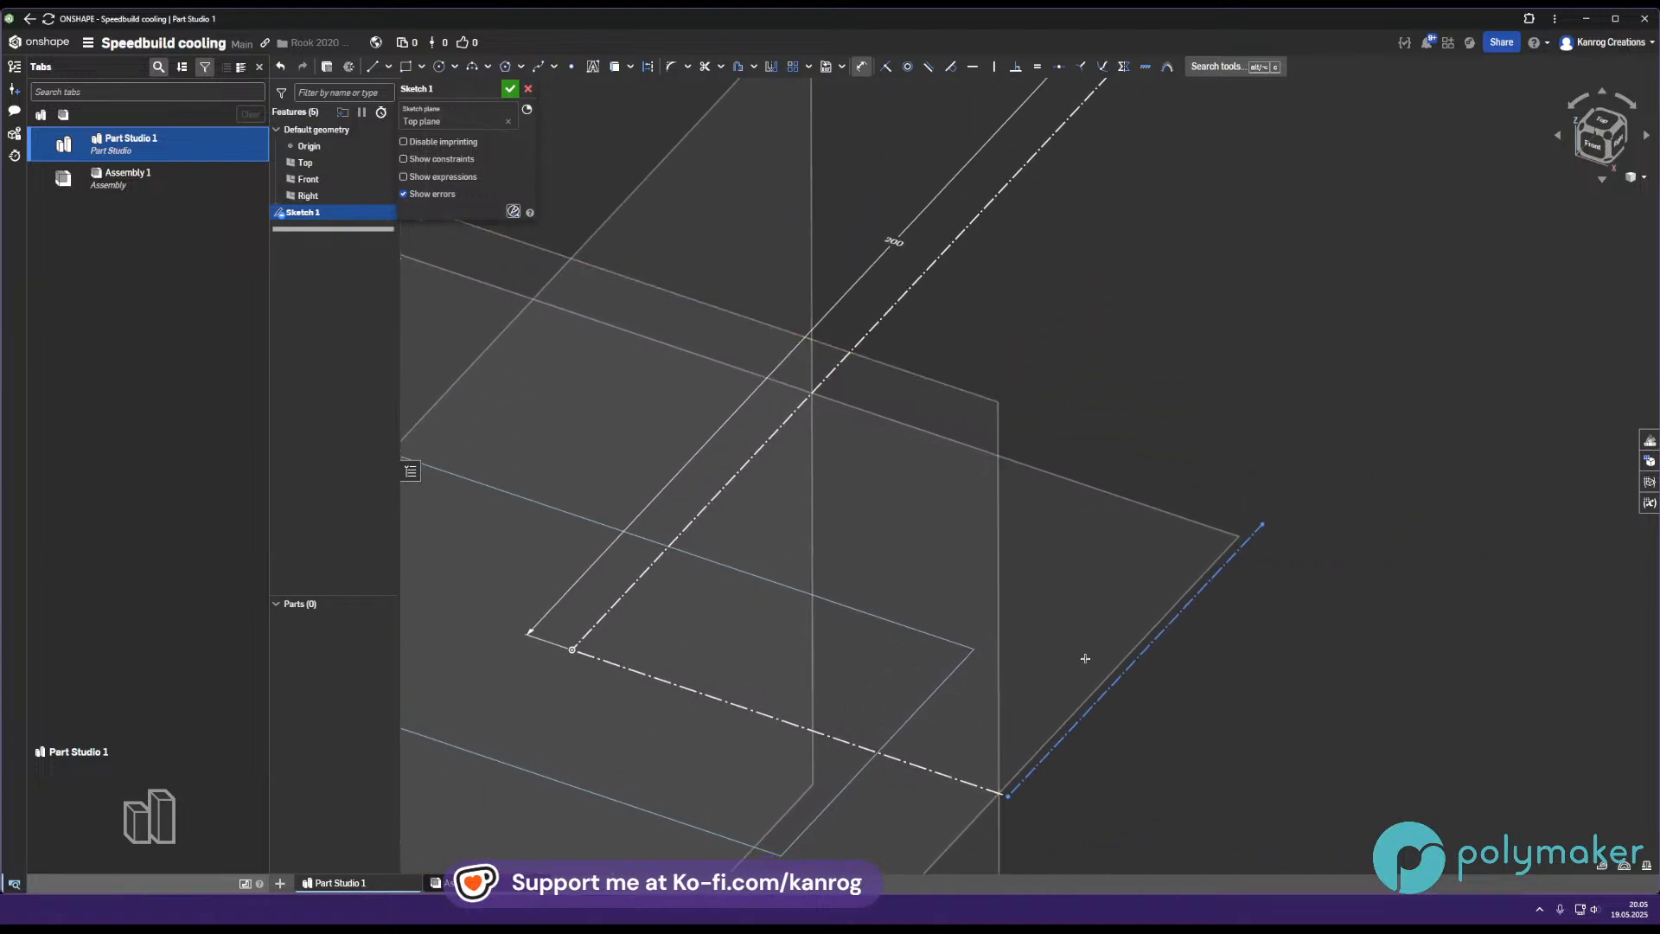
Dimension the parallel outer construction line to a length of 300 mm
{"action": "left_click", "coordinate": [1126, 665]}
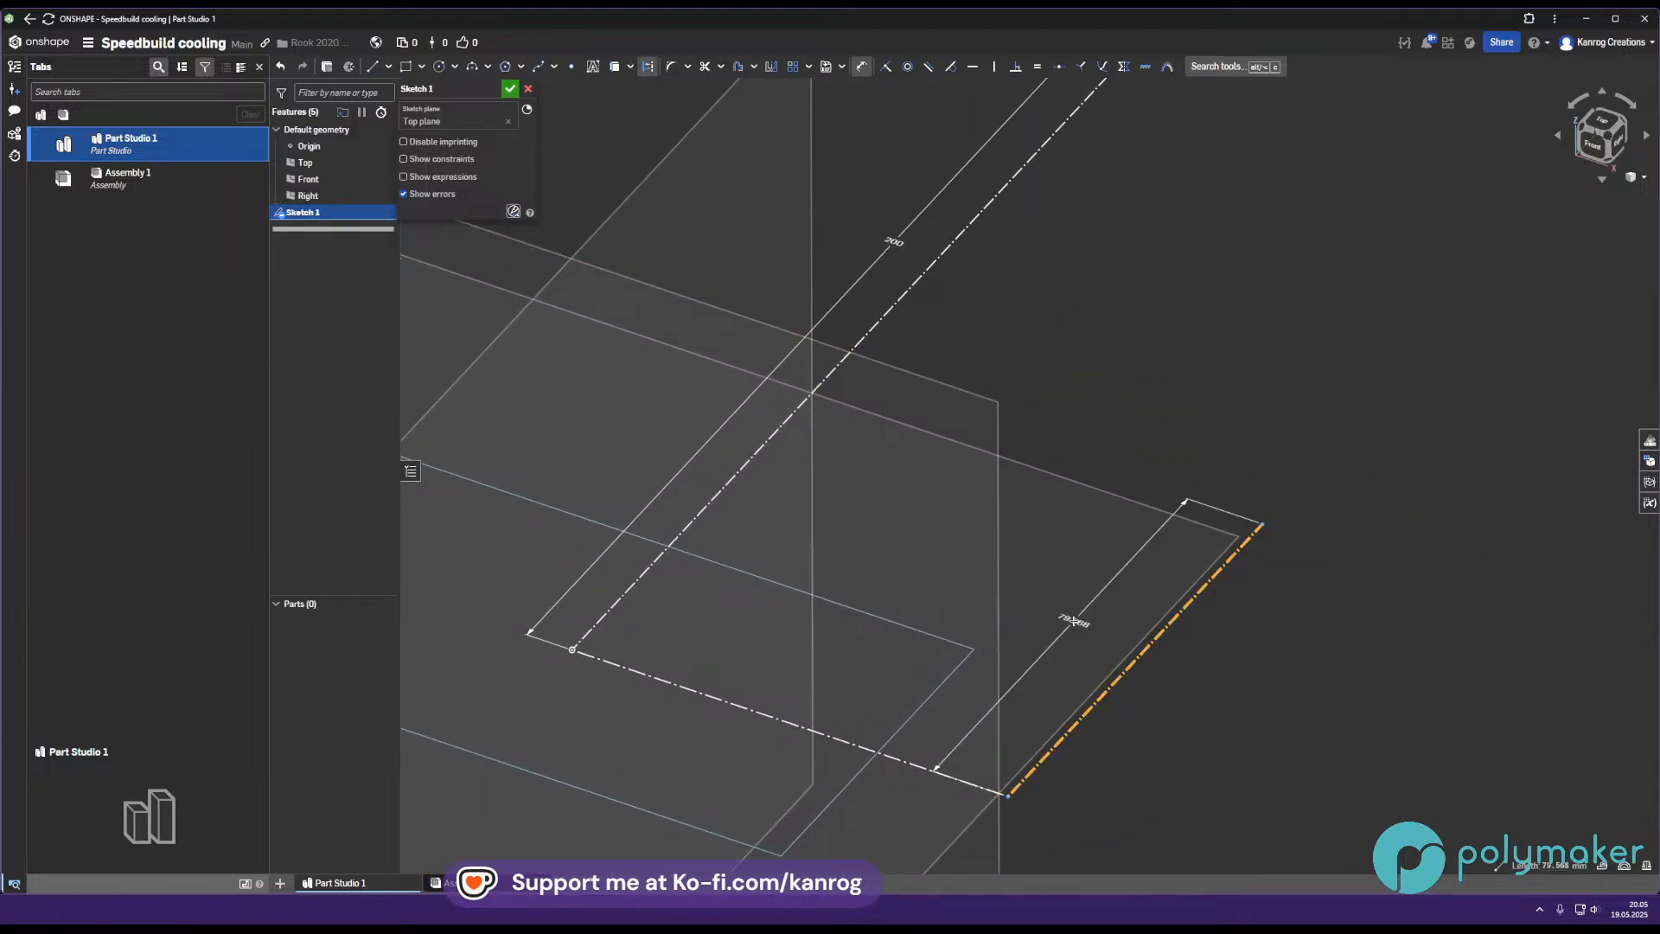
{"action": "left_click", "coordinate": [1072, 622]}
{"action": "type", "text": "300"}
{"action": "key", "text": "Return"}
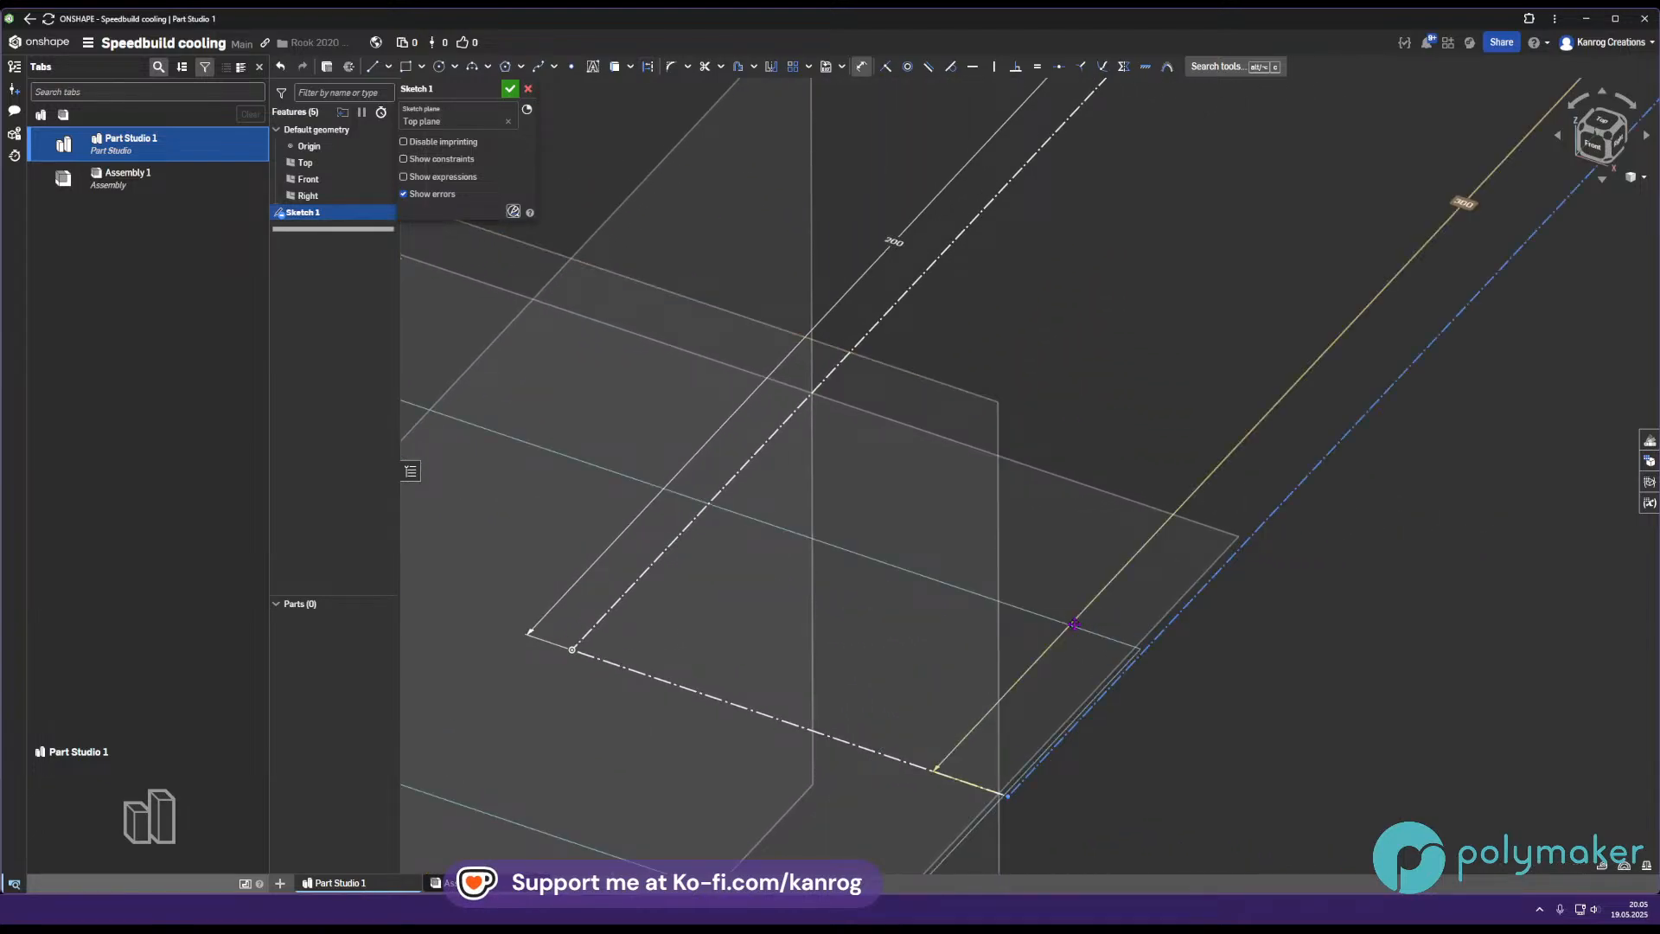
{"action": "scroll", "coordinate": [667, 741], "scroll_direction": "down", "scroll_amount": 3}
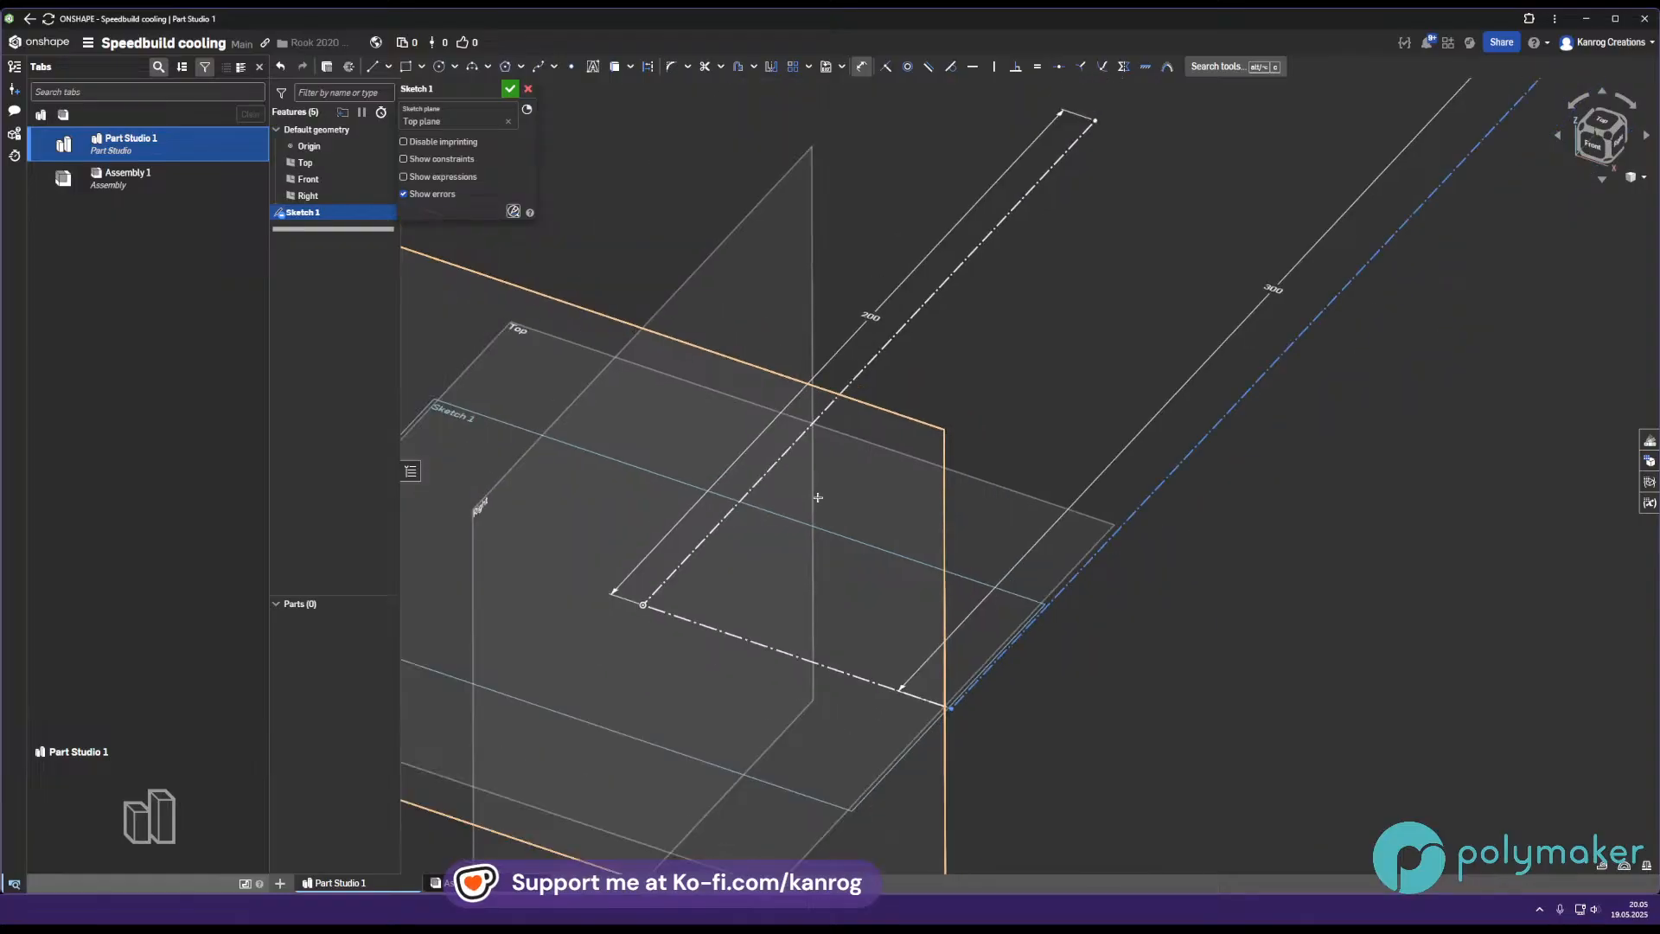
Set the length of the line connecting the two parallel lines to 40 mm and finish the sketch
{"action": "left_click", "coordinate": [623, 759]}
{"action": "left_click", "coordinate": [576, 782]}
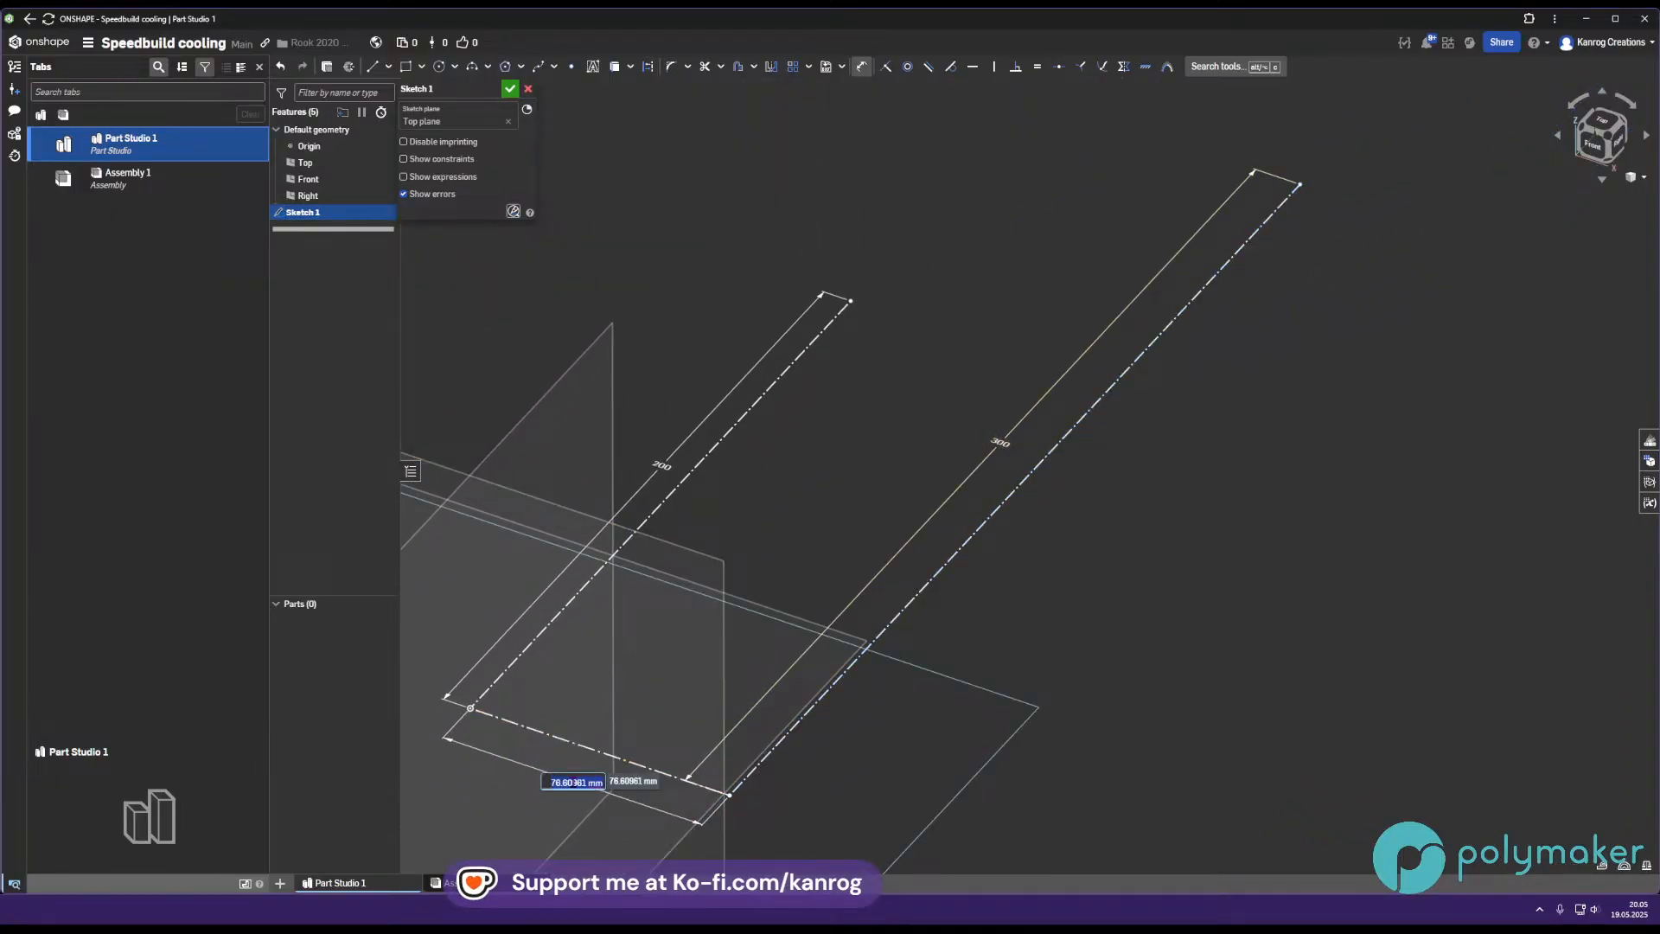
{"action": "type", "text": "40"}
{"action": "key", "text": "Return"}
{"action": "left_click", "coordinate": [510, 88]}
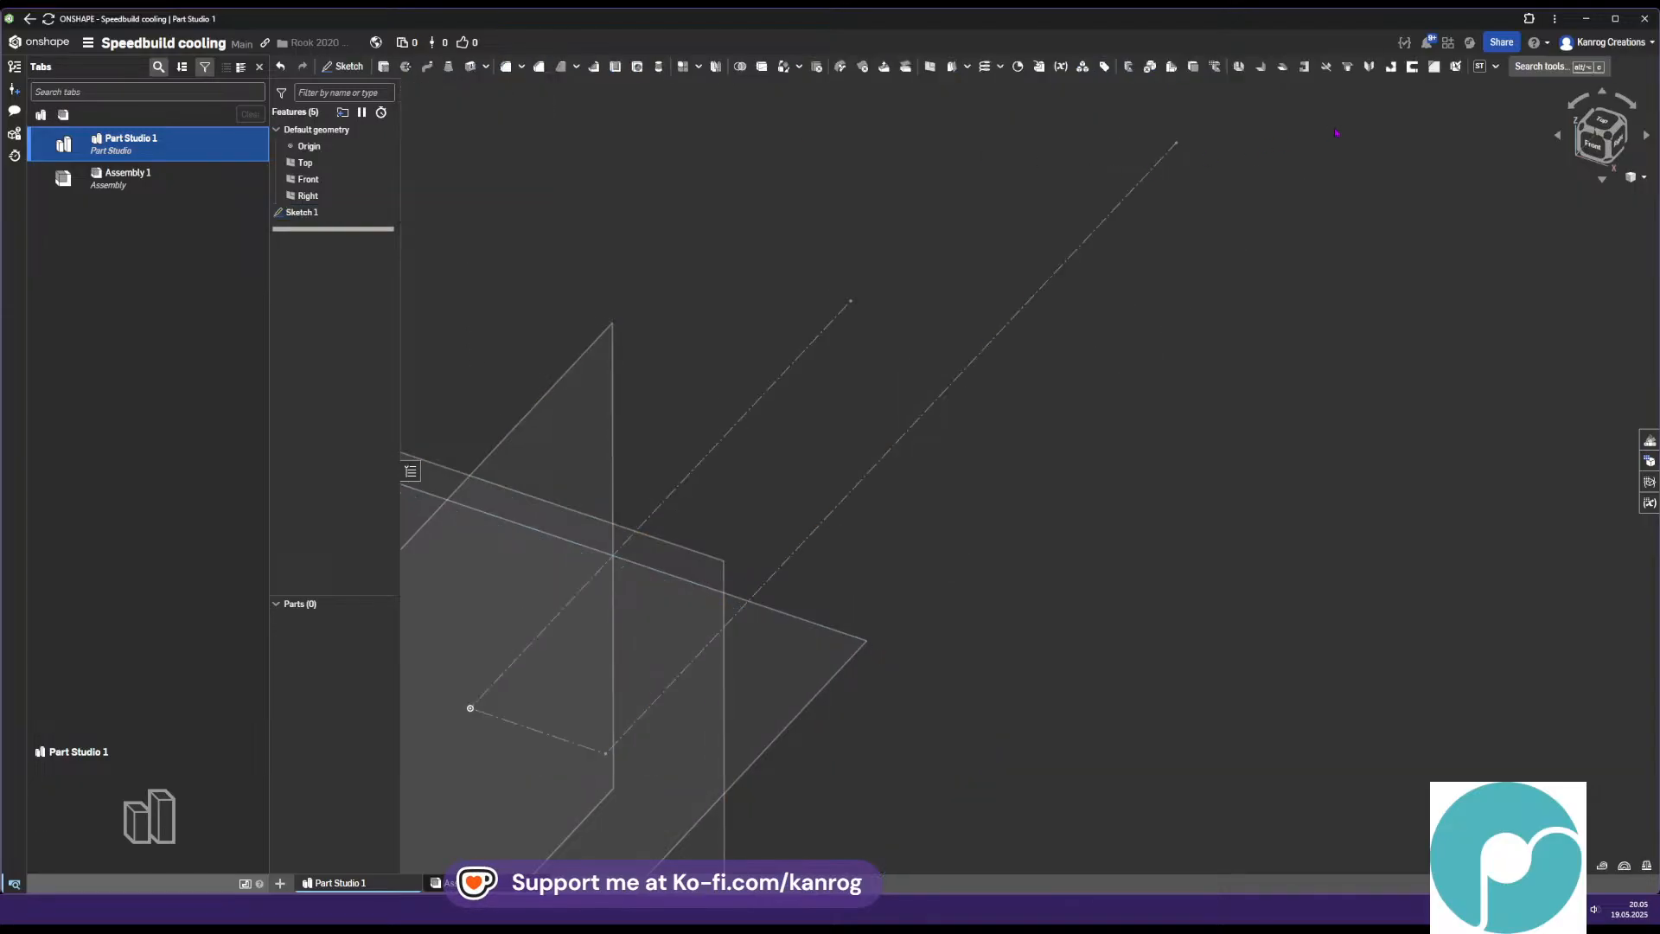
Create a Beam along the 200 mm sketch line using the 80/20 standard, 20 Series (mm), profile 2020
{"action": "left_click", "coordinate": [1497, 68]}
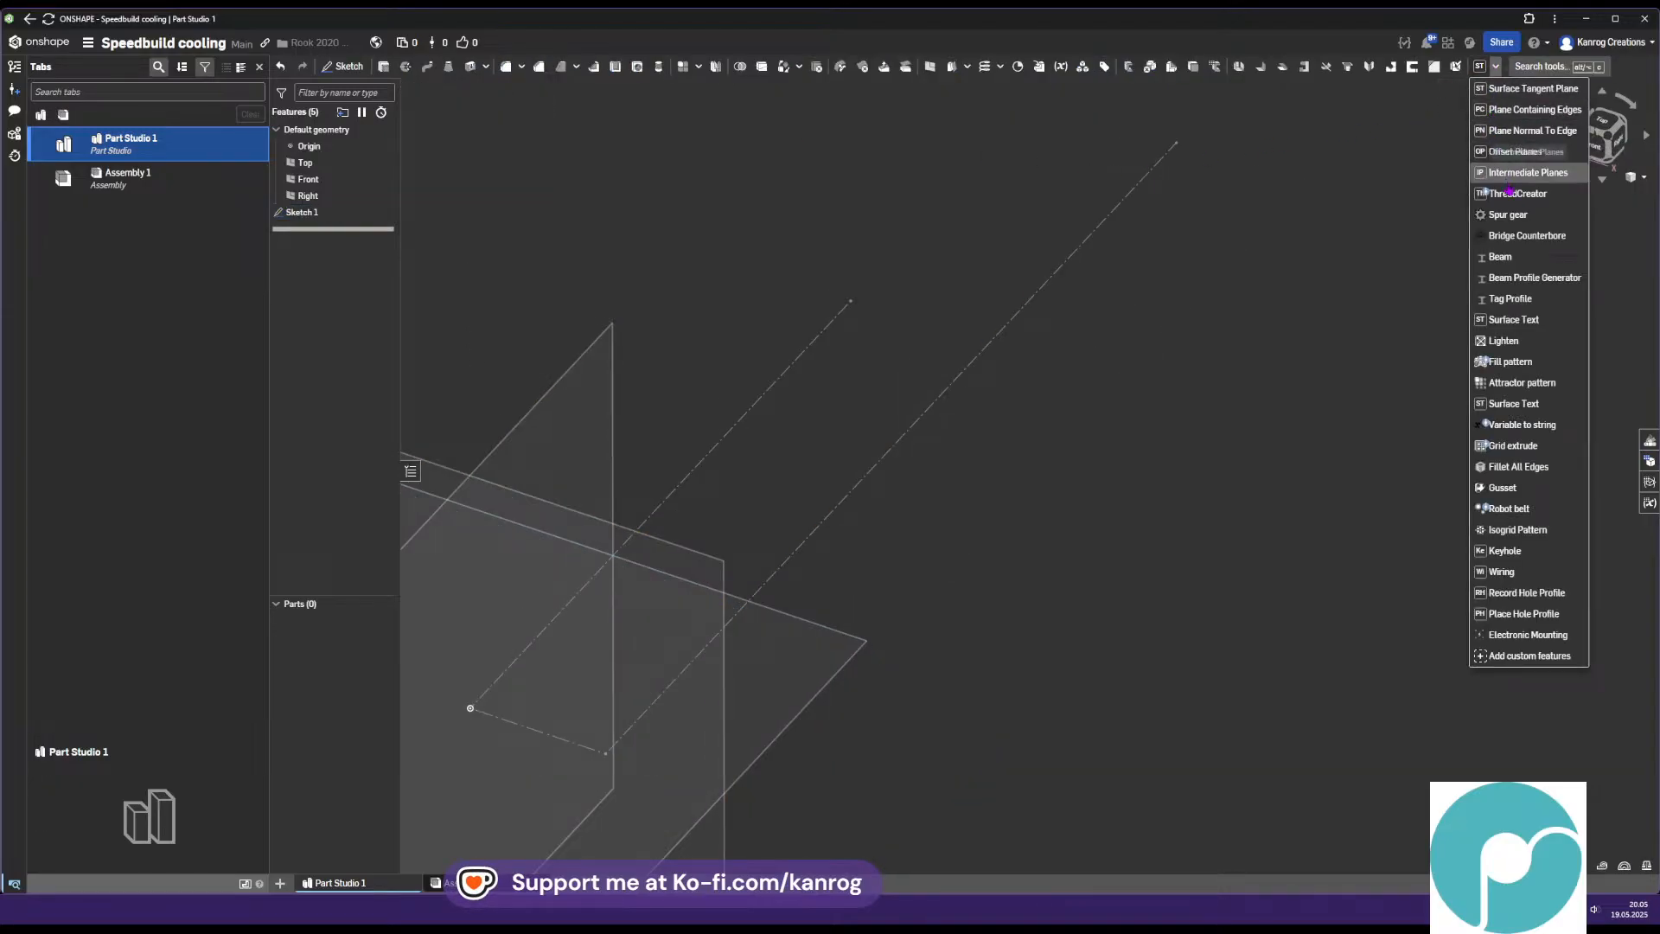
{"action": "left_click", "coordinate": [1504, 257]}
{"action": "left_click", "coordinate": [693, 467]}
{"action": "middle_click_drag", "start_coordinate": [657, 449], "coordinate": [837, 402]}
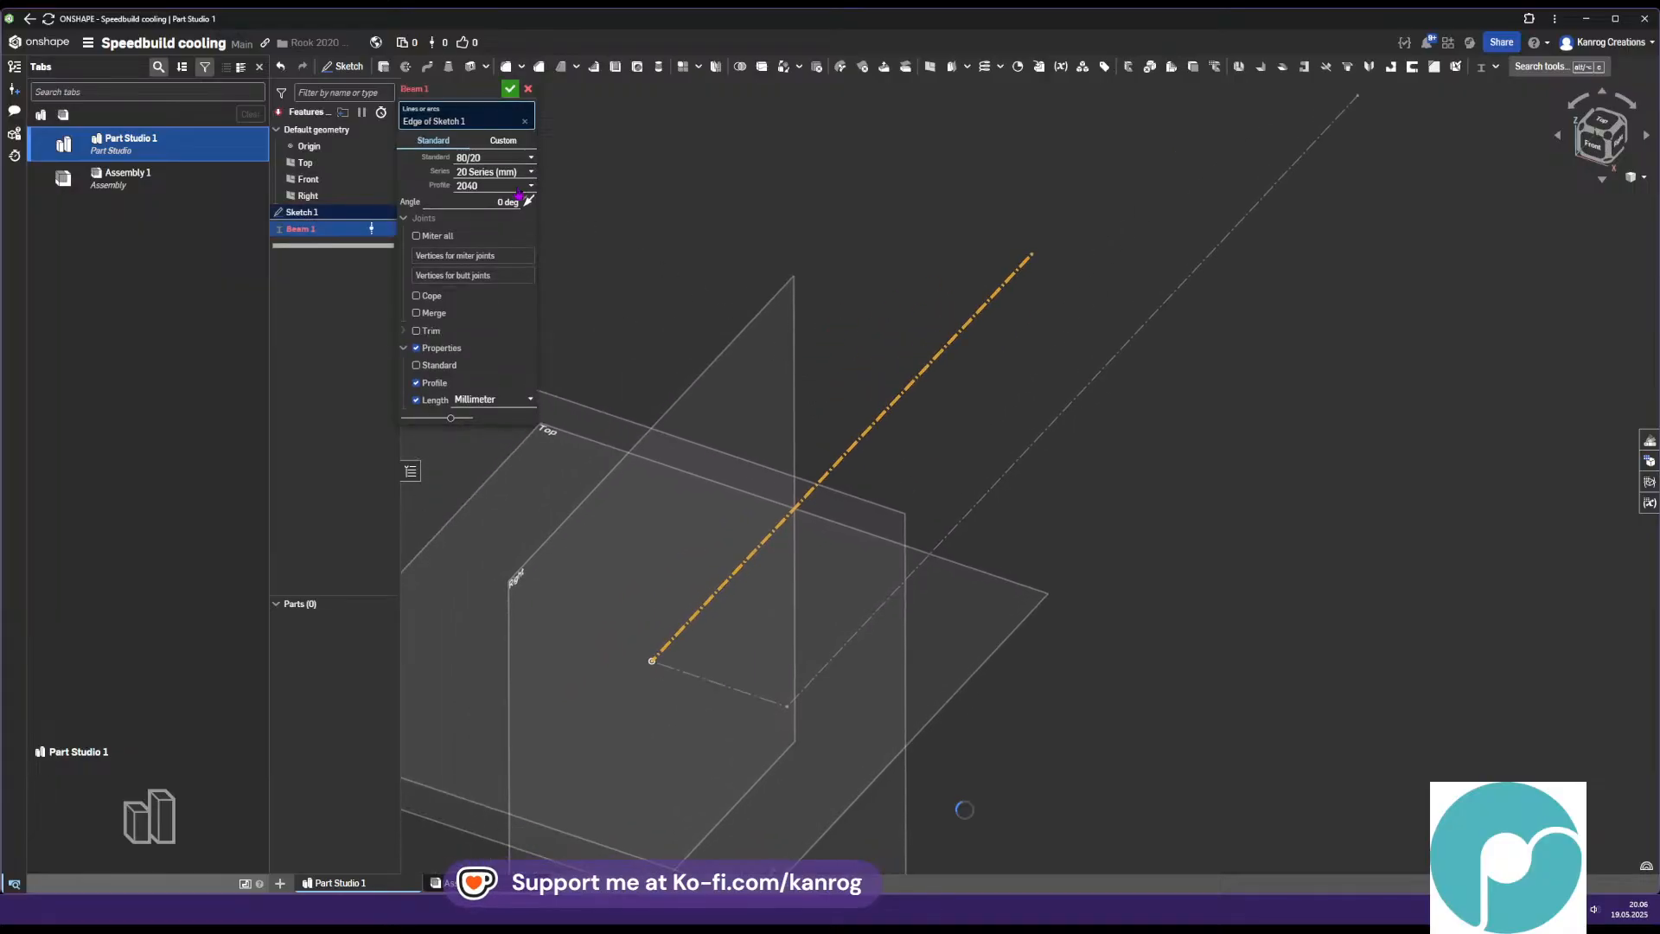
{"action": "left_click", "coordinate": [484, 186]}
{"action": "left_click", "coordinate": [481, 205]}
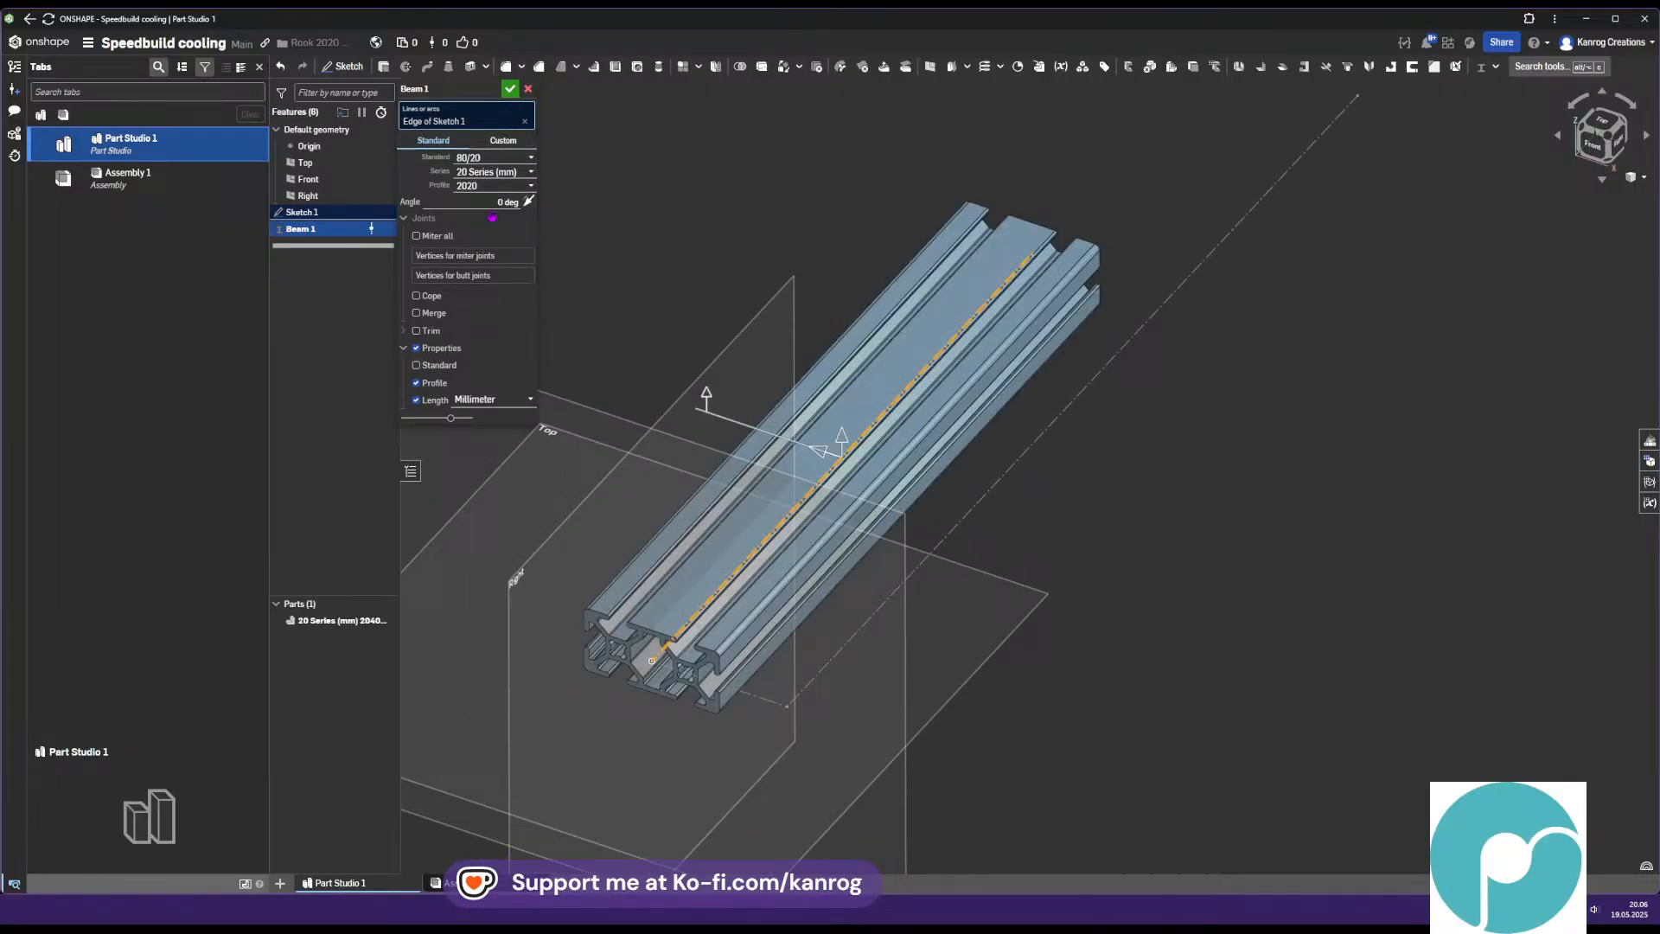
{"action": "left_click", "coordinate": [510, 88]}
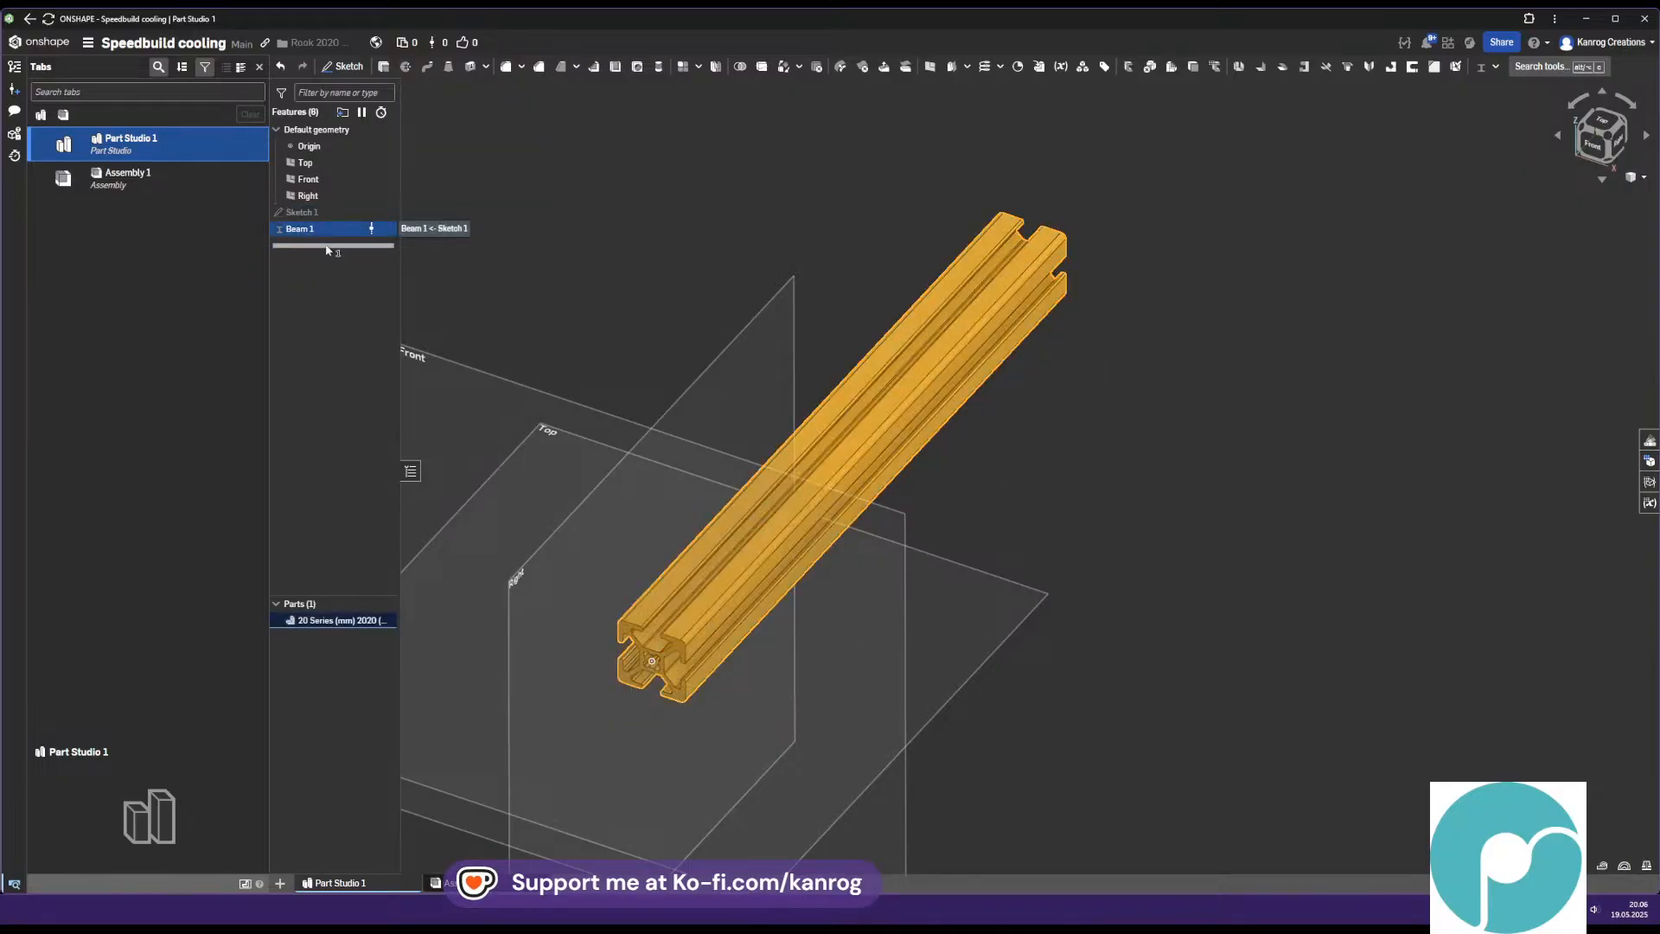
Edit the beam feature to add the 300 mm sketch line as a second 2020 extrusion
{"action": "double_click", "coordinate": [300, 228]}
{"action": "scroll", "coordinate": [1020, 389], "scroll_direction": "down", "scroll_amount": 3}
{"action": "middle_click_drag", "start_coordinate": [1031, 387], "coordinate": [889, 498]}
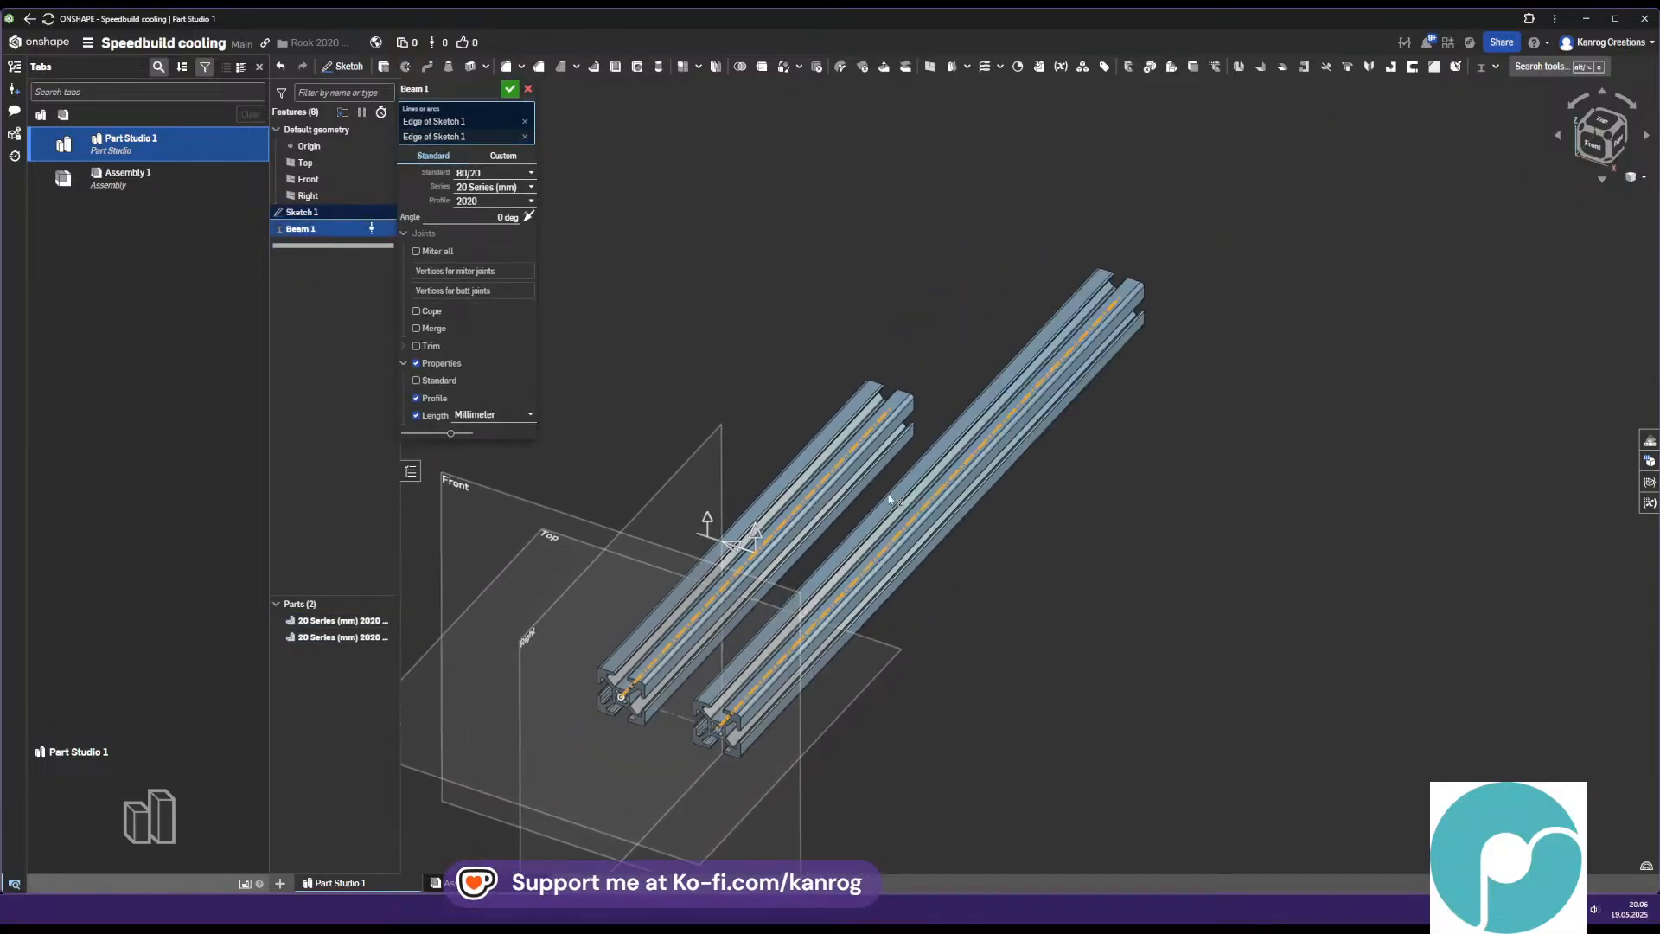
{"action": "left_click", "coordinate": [510, 88]}
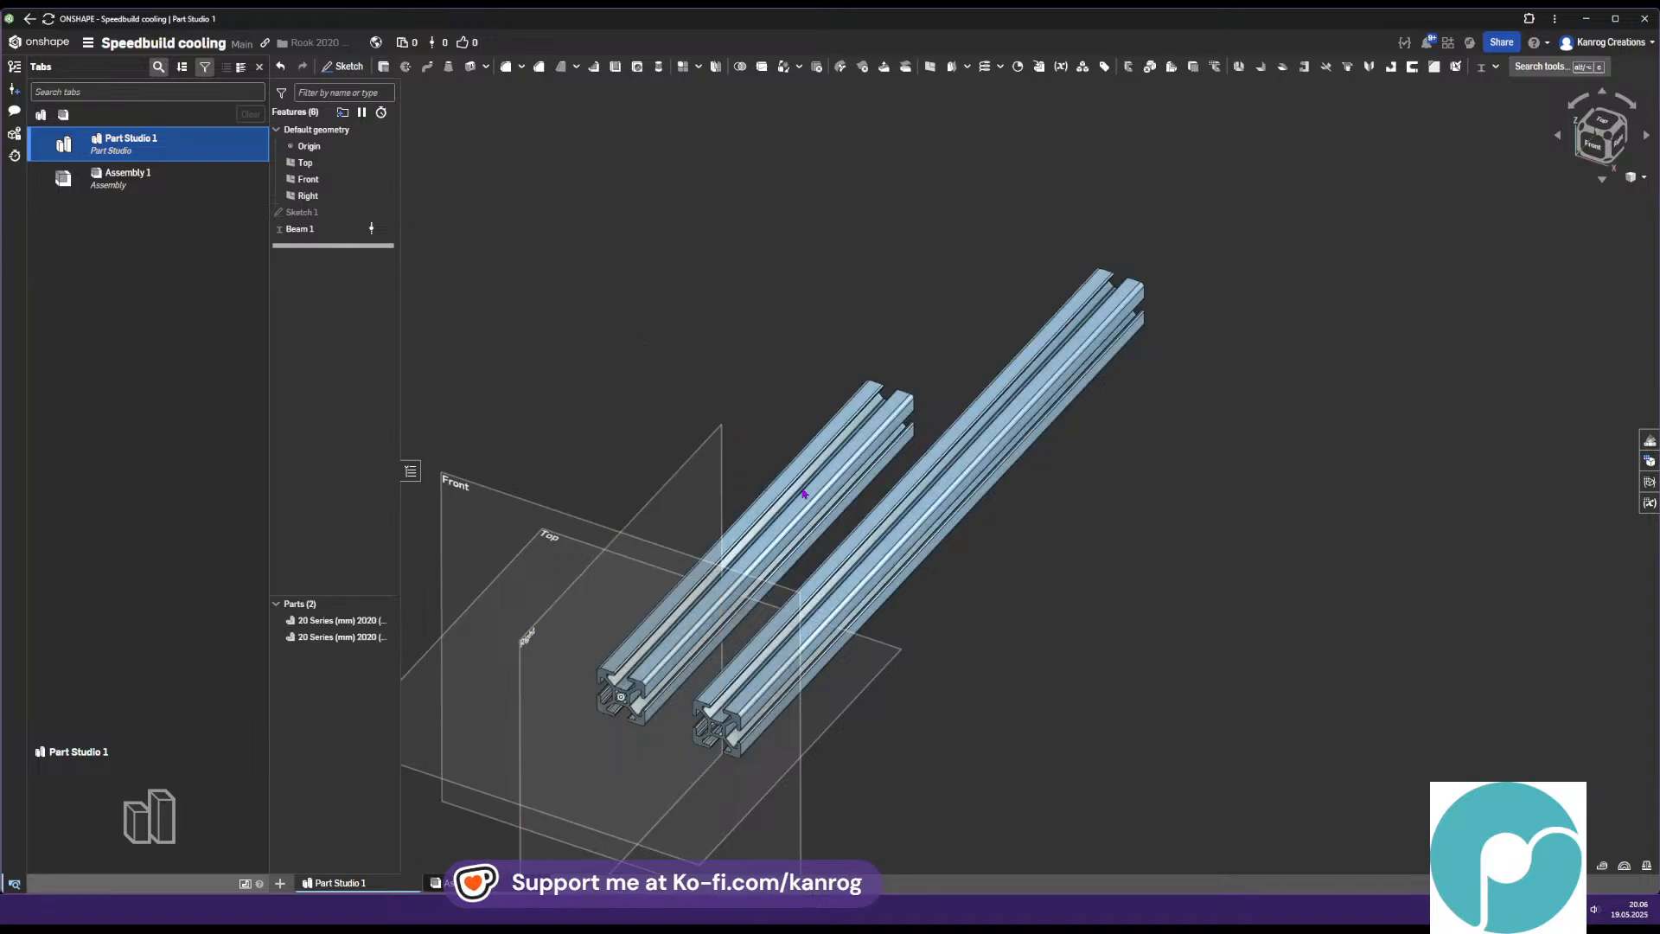
Rename the shorter extrusion part as "2020 200mm"
{"action": "scroll", "coordinate": [676, 534], "scroll_direction": "up", "scroll_amount": 3}
{"action": "left_click", "coordinate": [320, 621]}
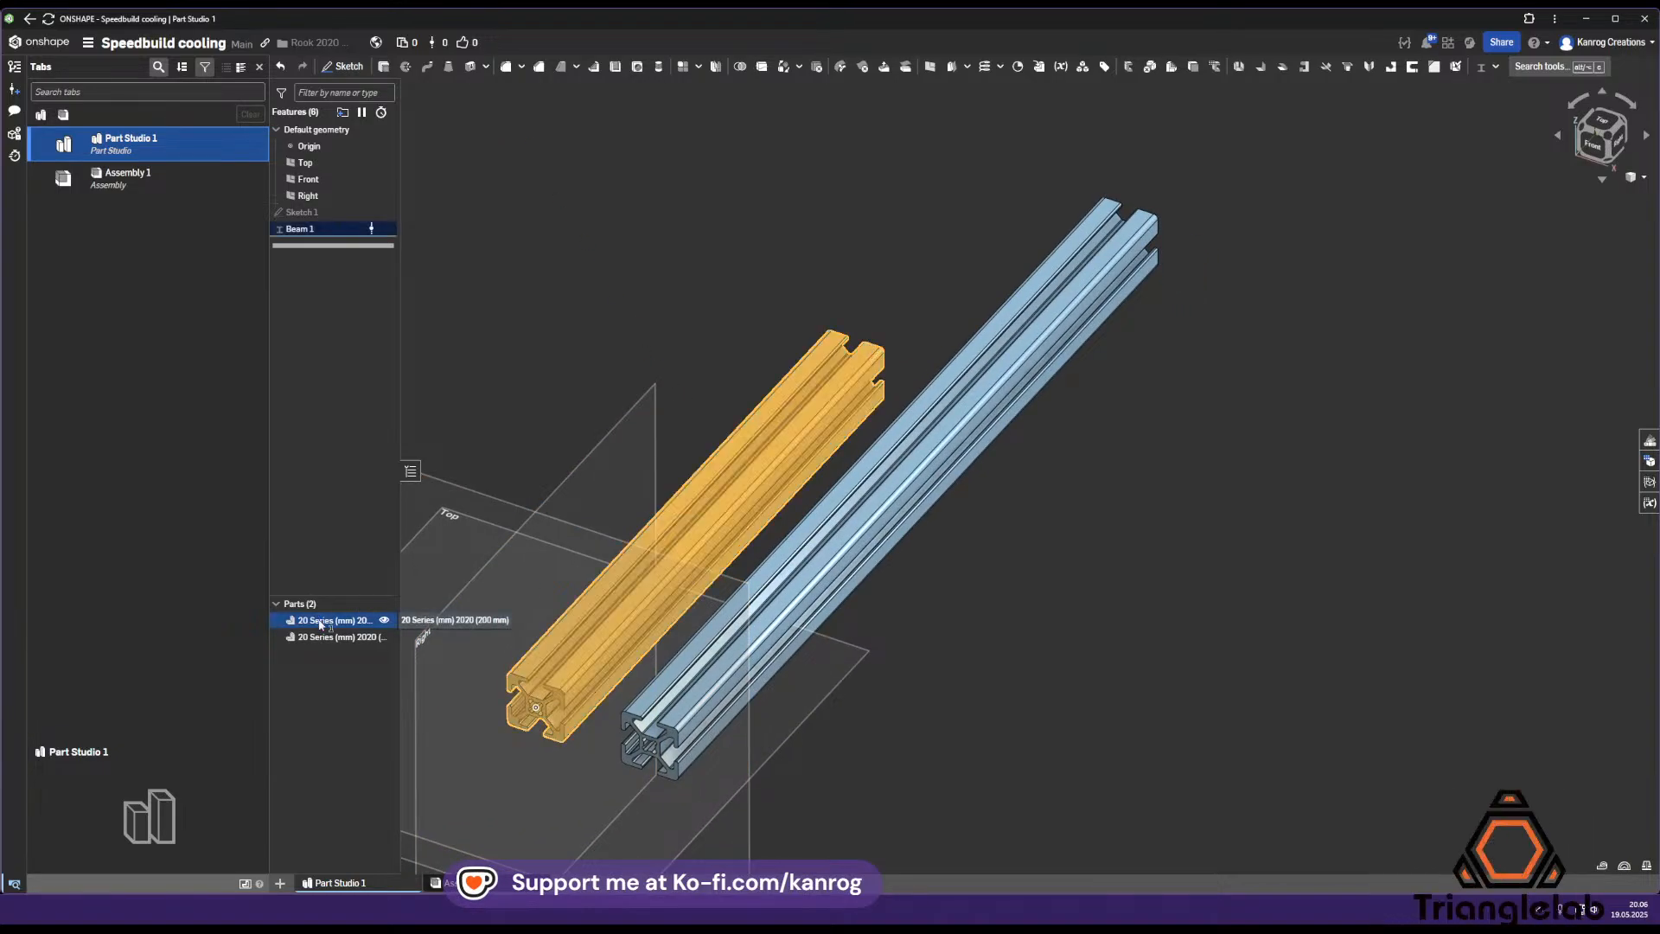
{"action": "right_click", "coordinate": [320, 621]}
{"action": "left_click", "coordinate": [365, 636]}
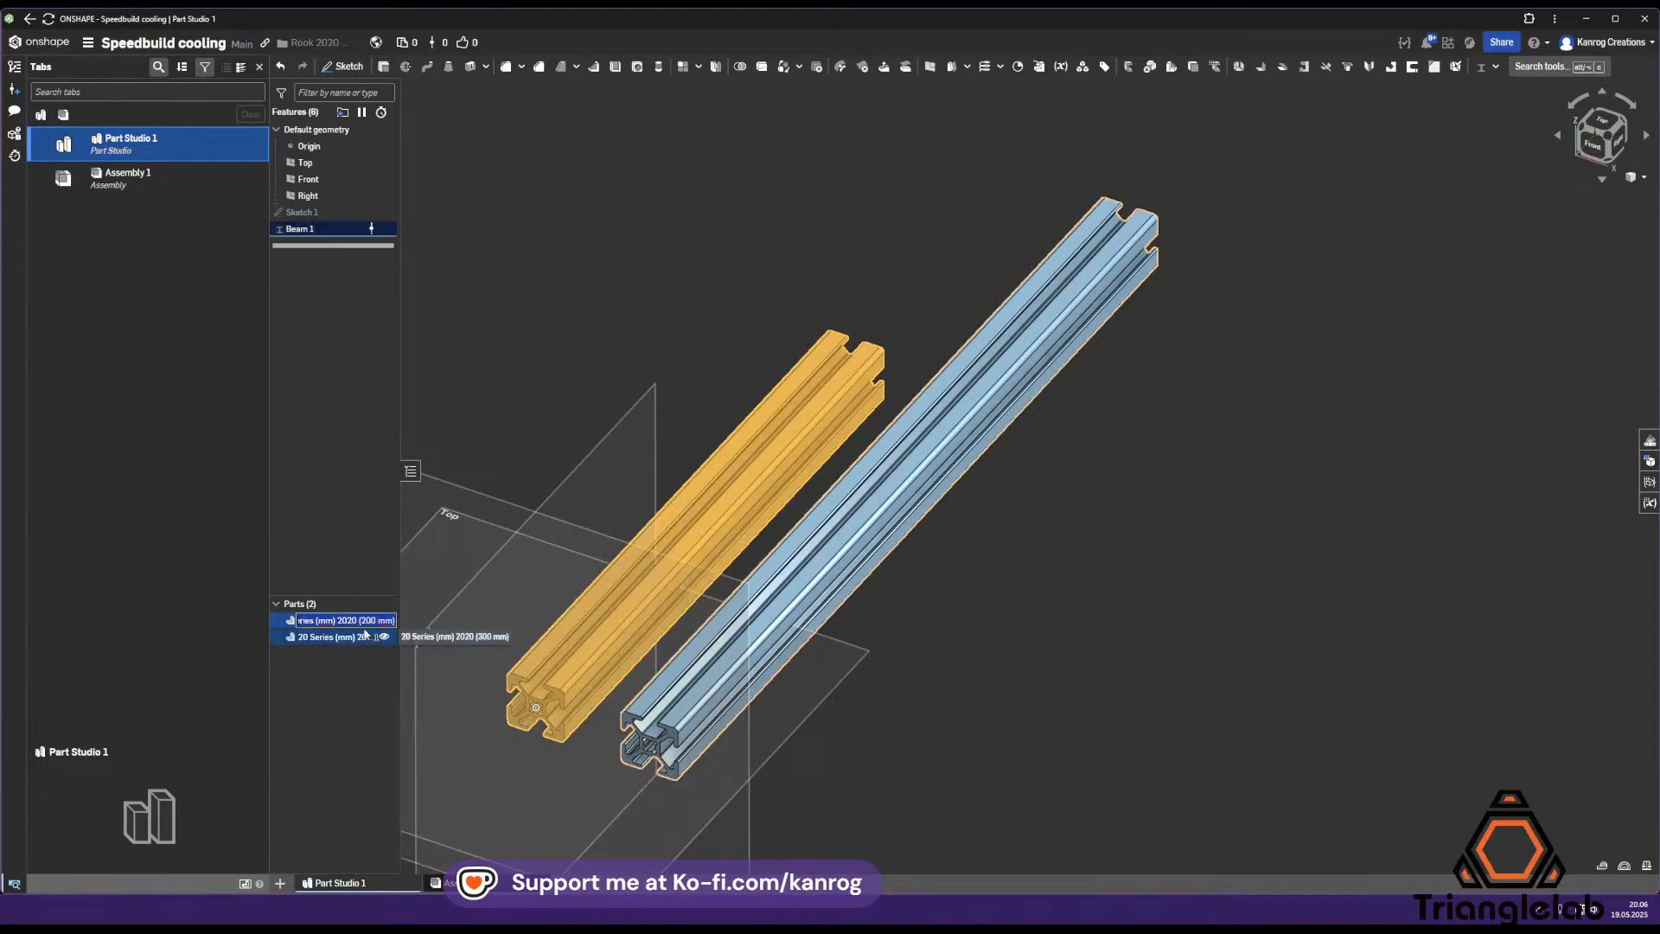
{"action": "type", "text": "2020"}
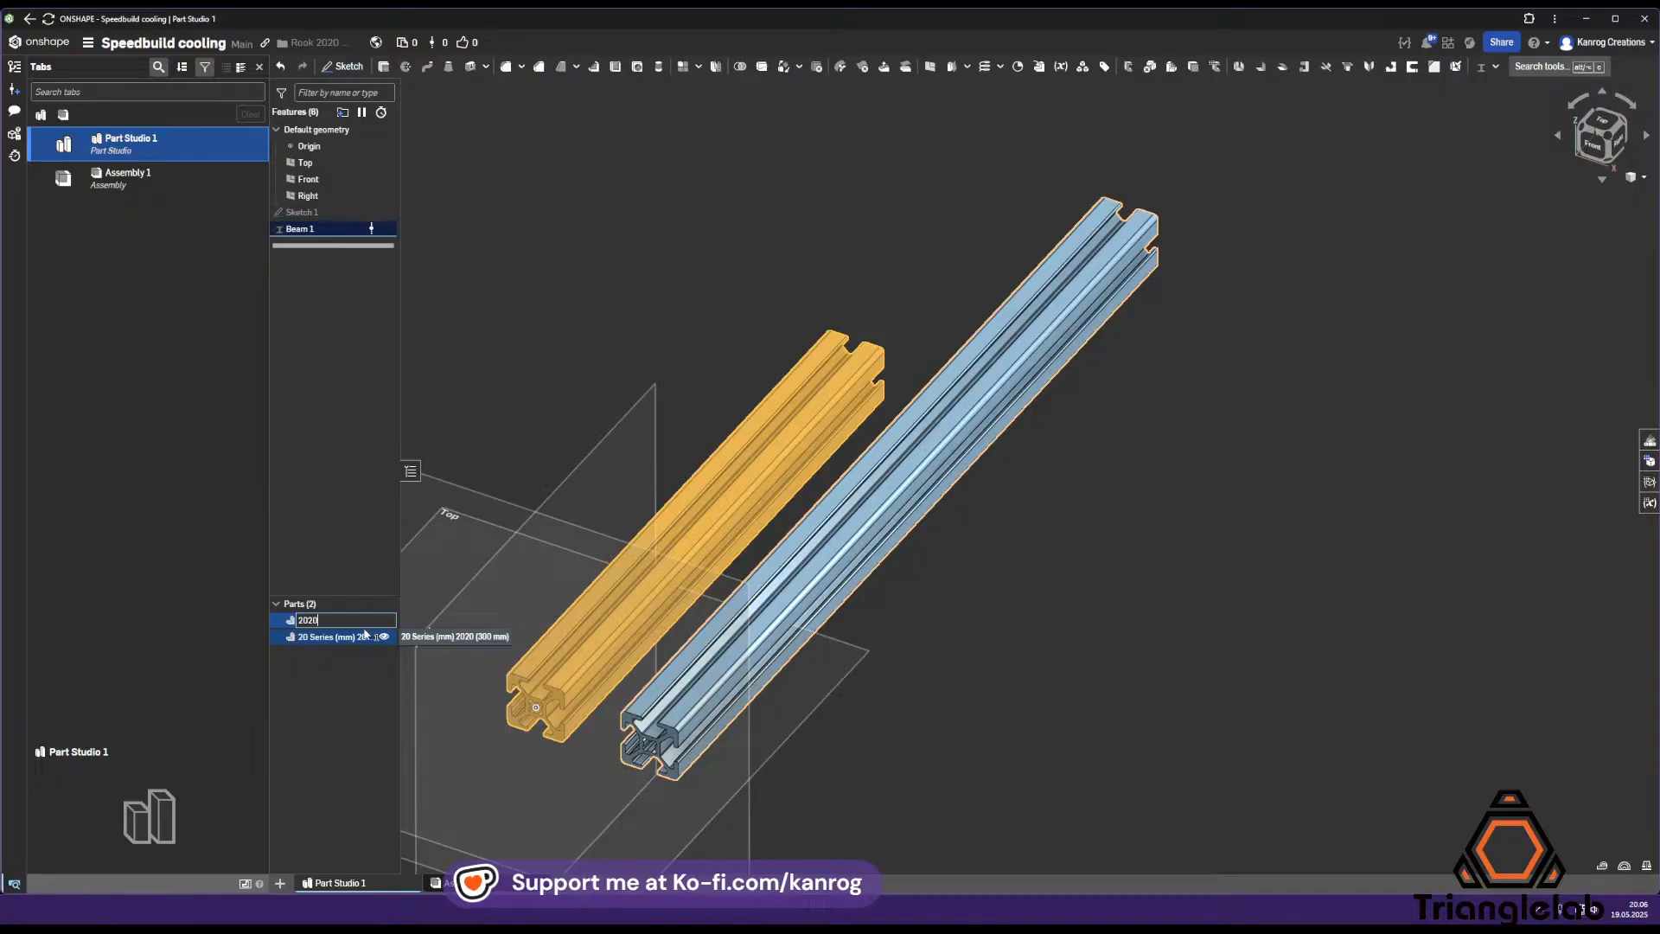
{"action": "type", "text": " 200mm"}
{"action": "key", "text": "Return"}
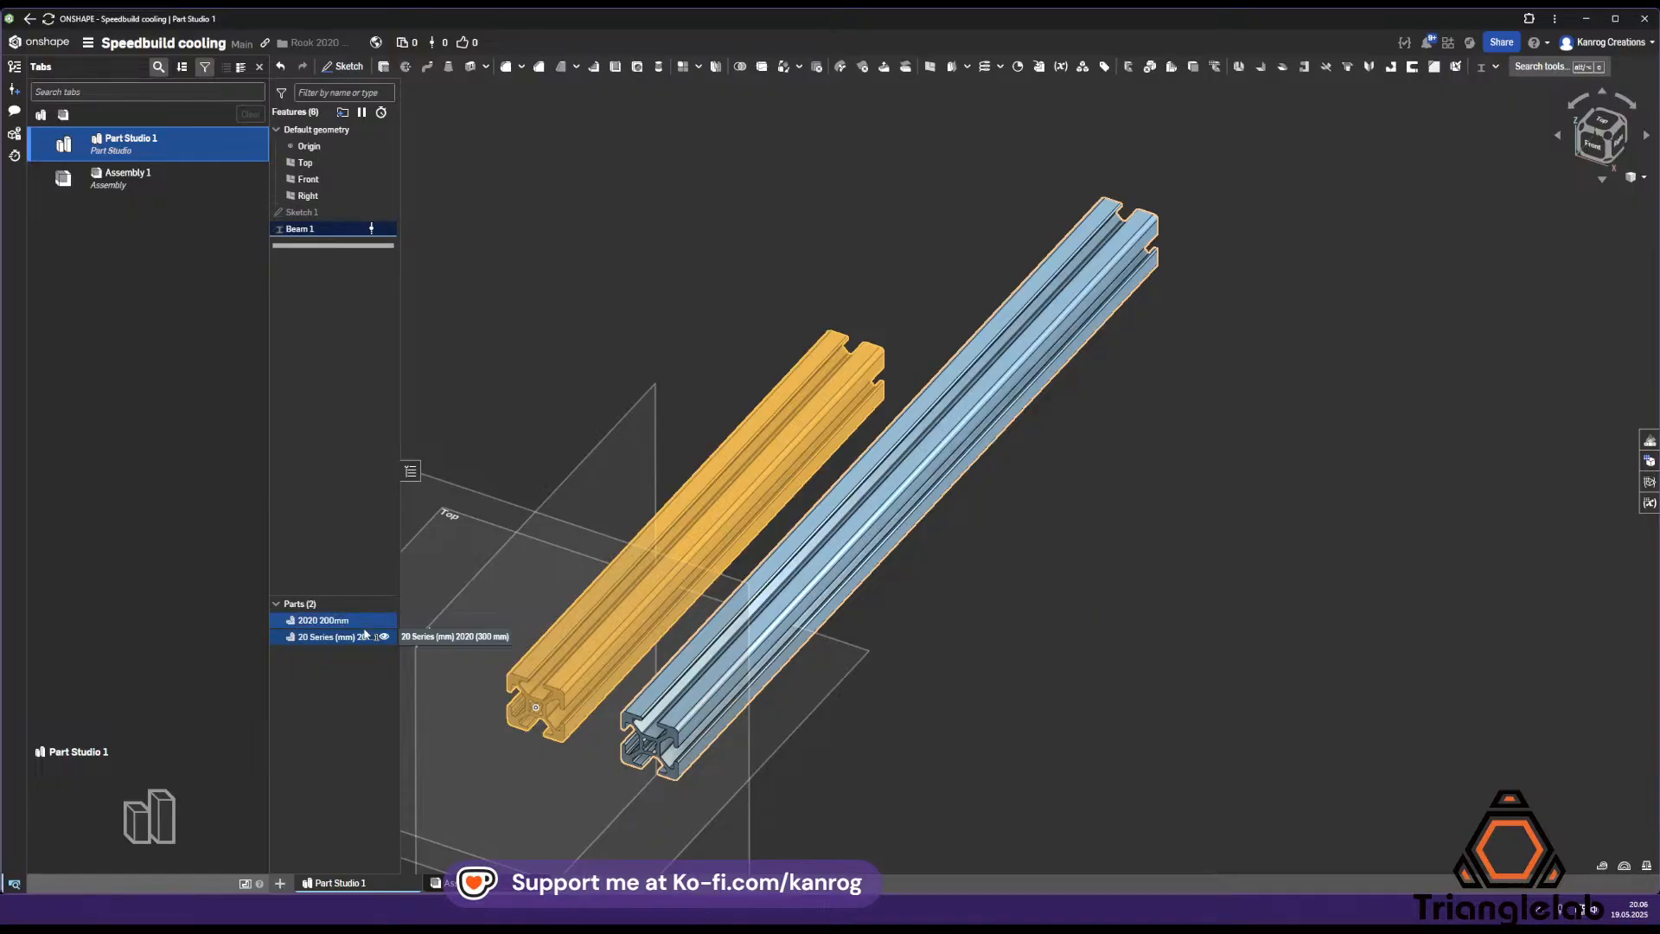
Rename the longer extrusion part as "2020 300mm"
{"action": "left_click", "coordinate": [337, 637], "text": "shift"}
{"action": "right_click", "coordinate": [328, 640]}
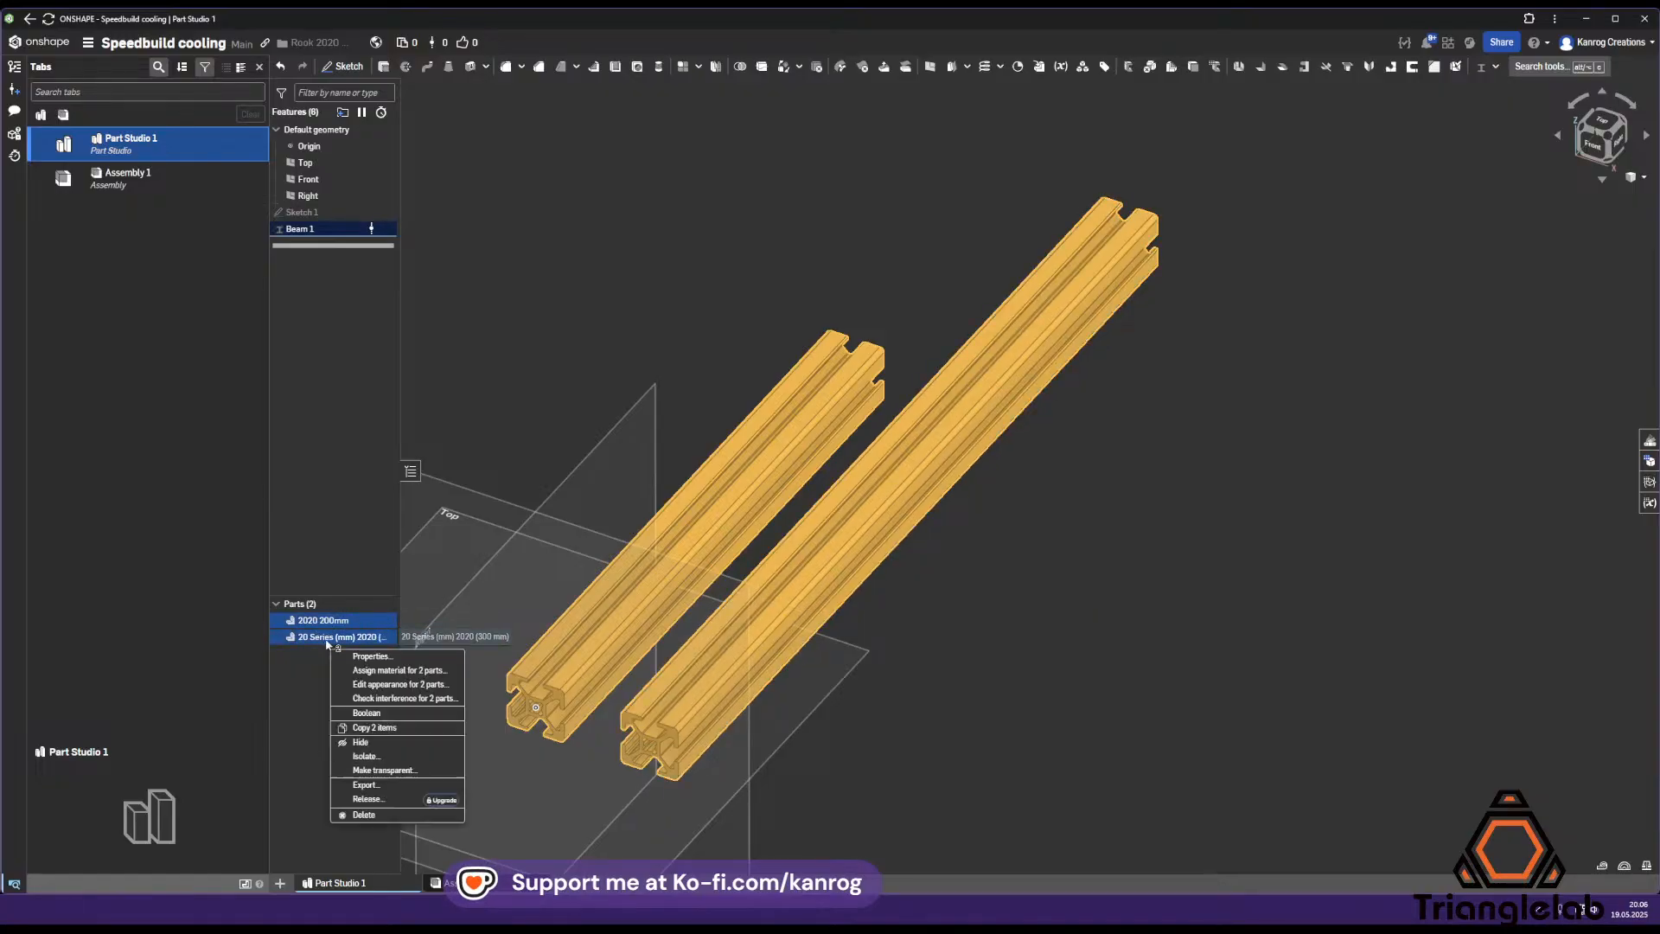
{"action": "left_click", "coordinate": [321, 680]}
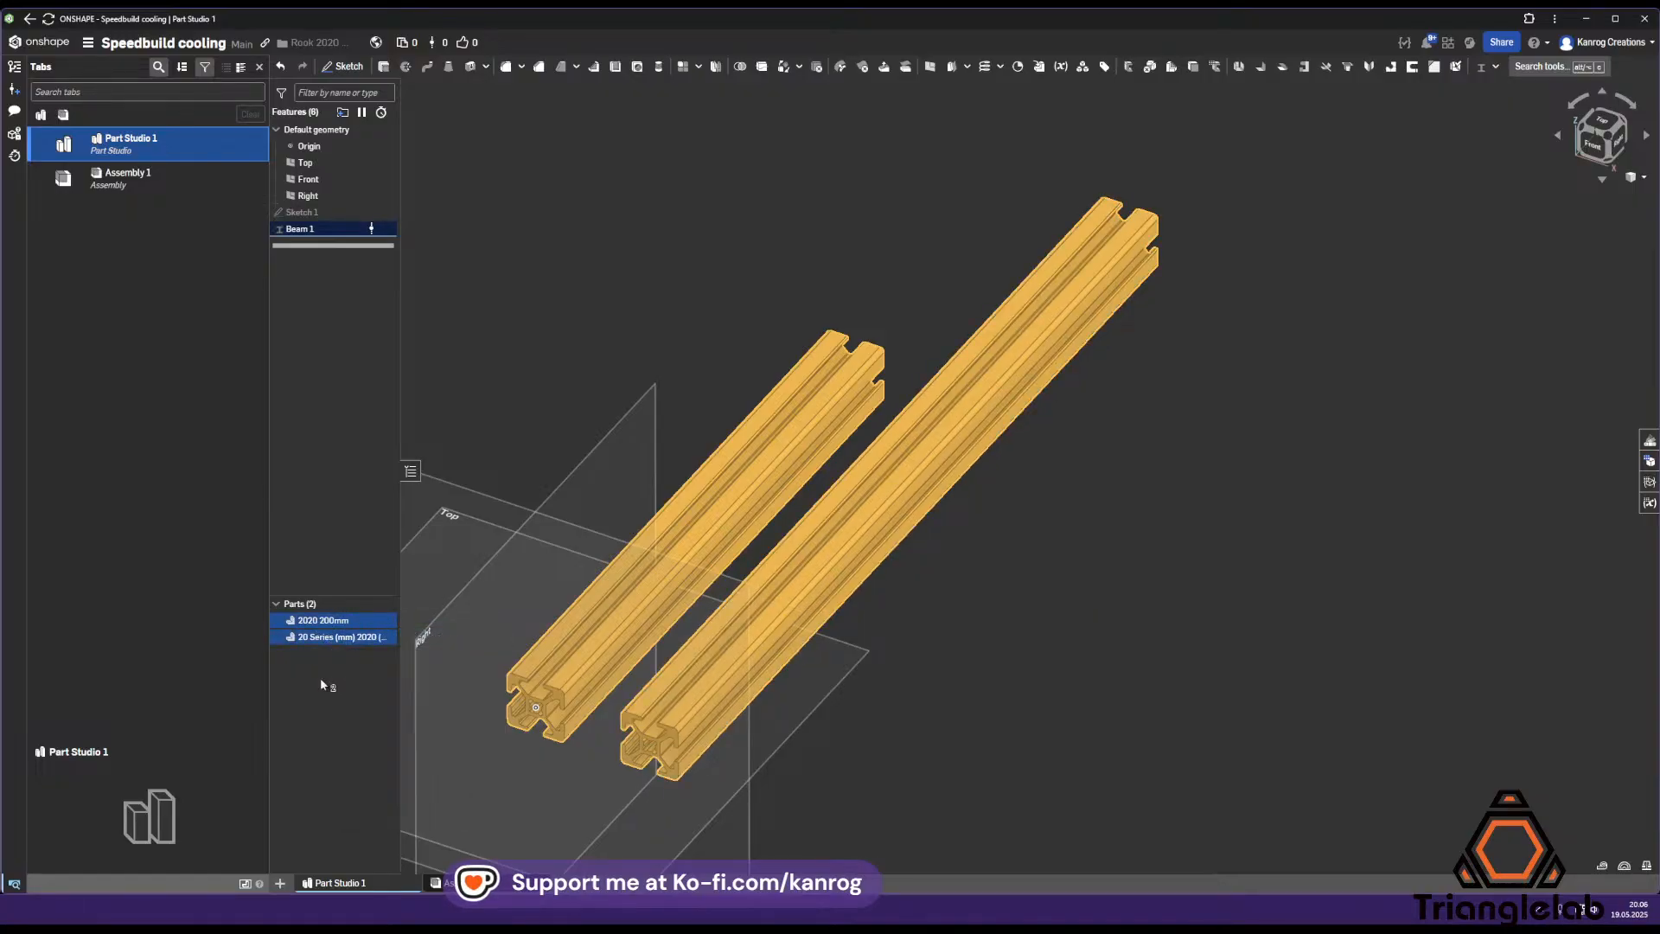
{"action": "left_click", "coordinate": [555, 489]}
{"action": "right_click", "coordinate": [353, 638]}
{"action": "left_click", "coordinate": [383, 650]}
{"action": "right_click", "coordinate": [344, 638]}
{"action": "left_click", "coordinate": [368, 650]}
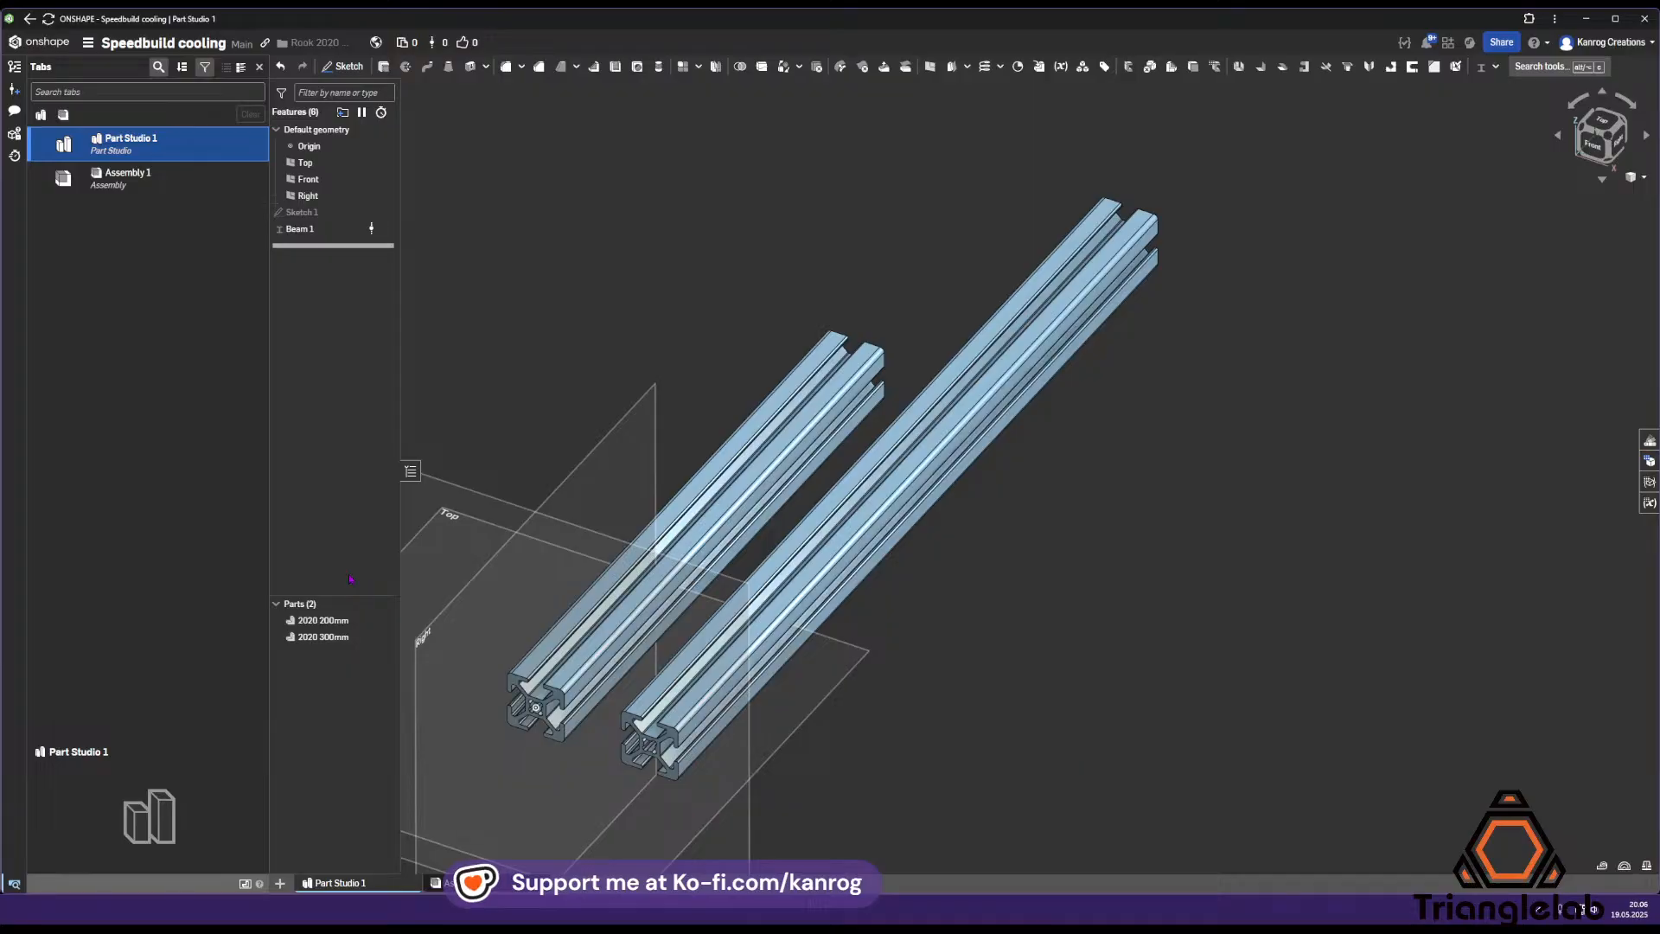
Rename the Part Studio as "2020"
{"action": "left_click", "coordinate": [279, 883]}
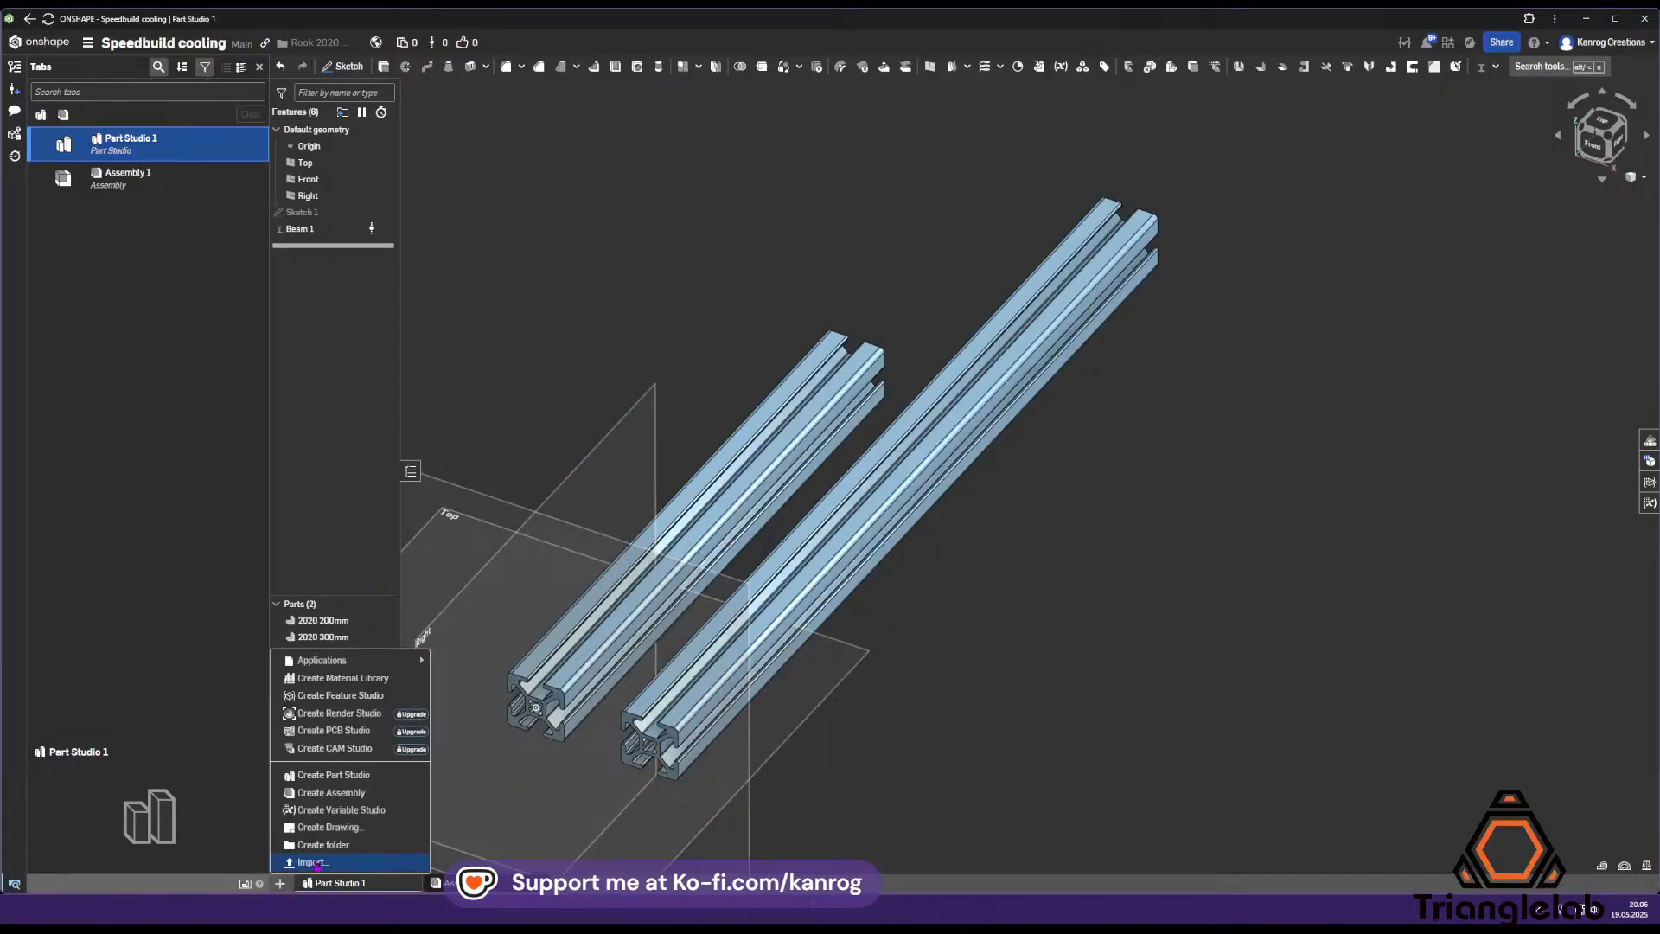
{"action": "left_click", "coordinate": [346, 882]}
{"action": "right_click", "coordinate": [346, 882]}
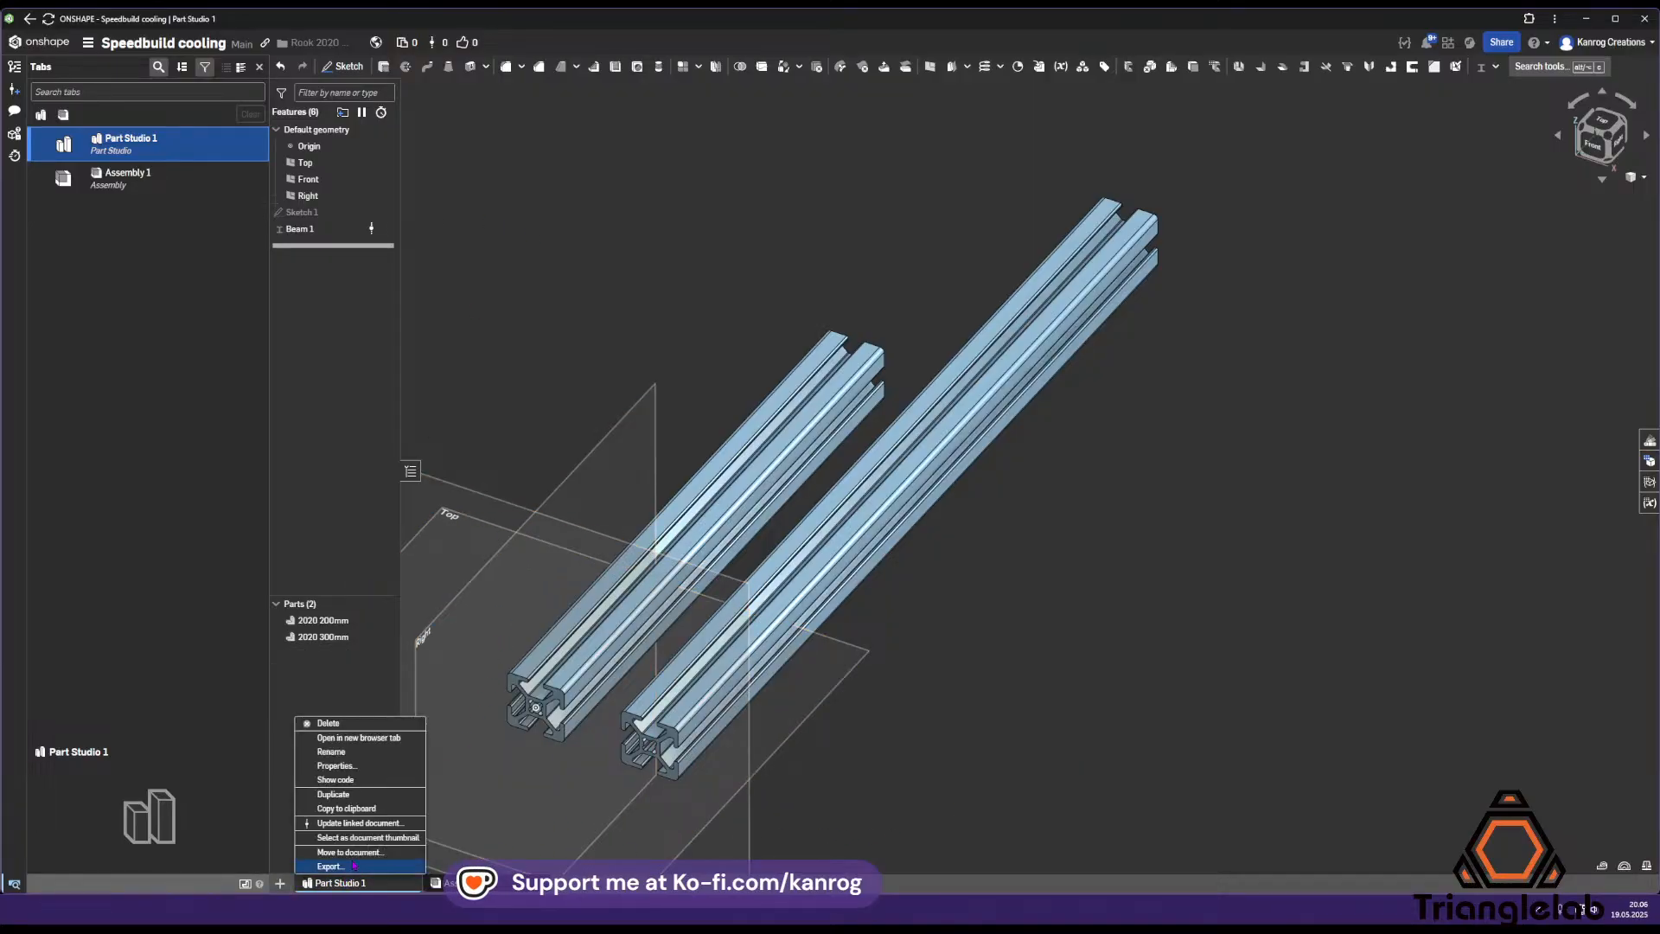
{"action": "left_click", "coordinate": [347, 751]}
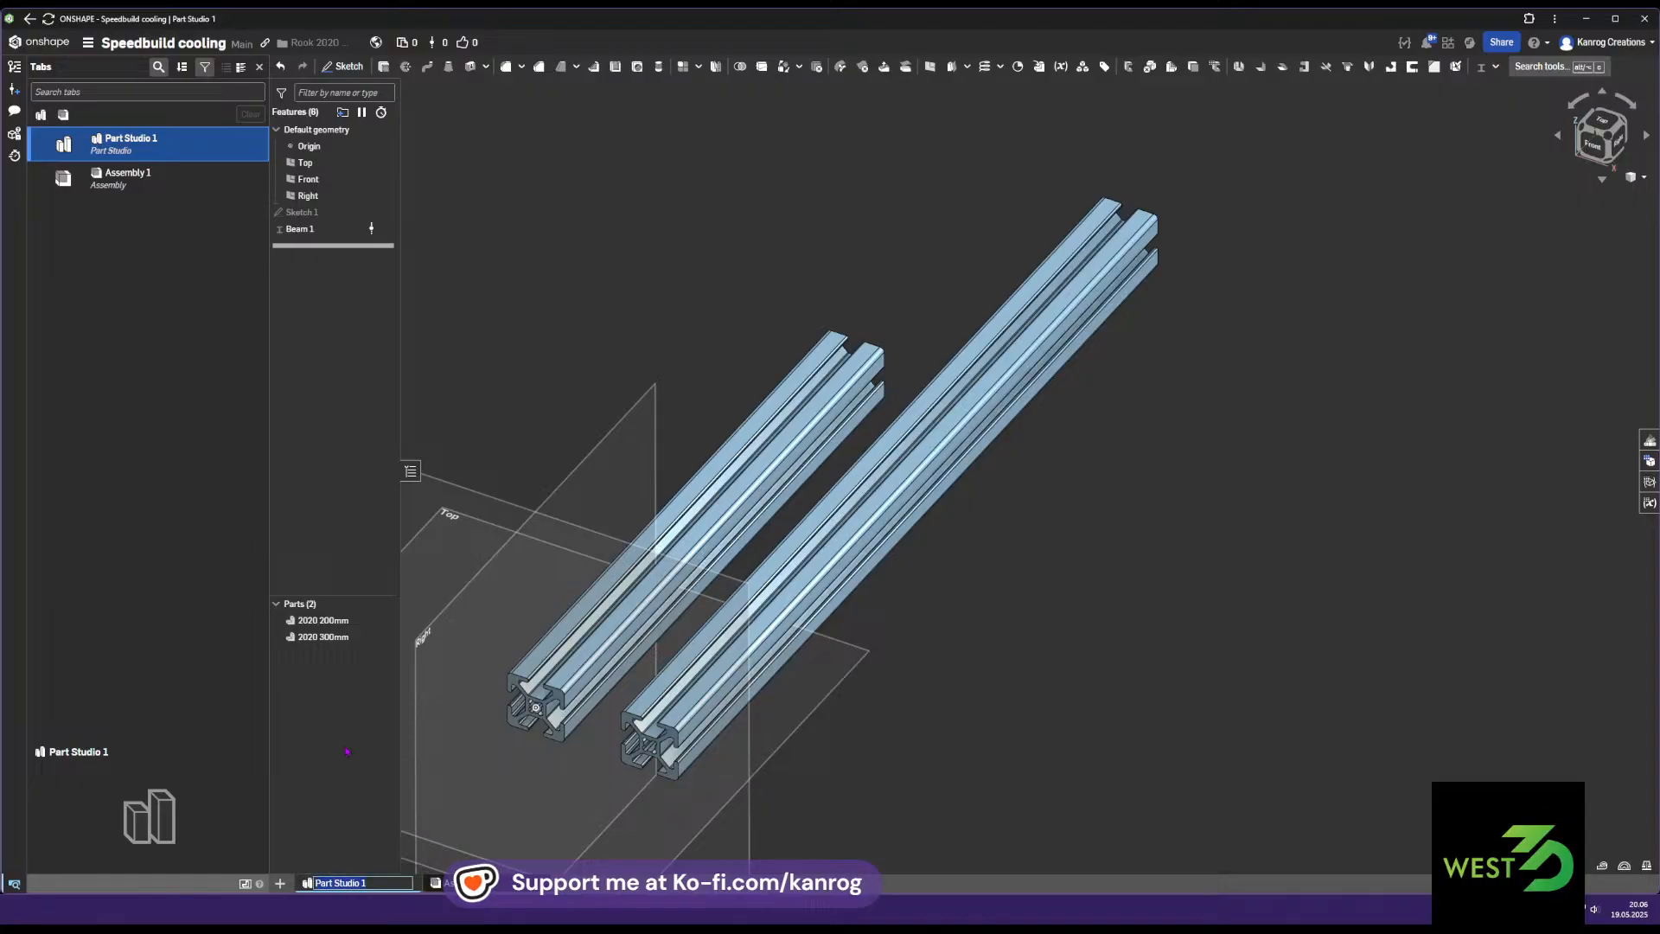
{"action": "type", "text": "2020"}
{"action": "key", "text": "Return"}
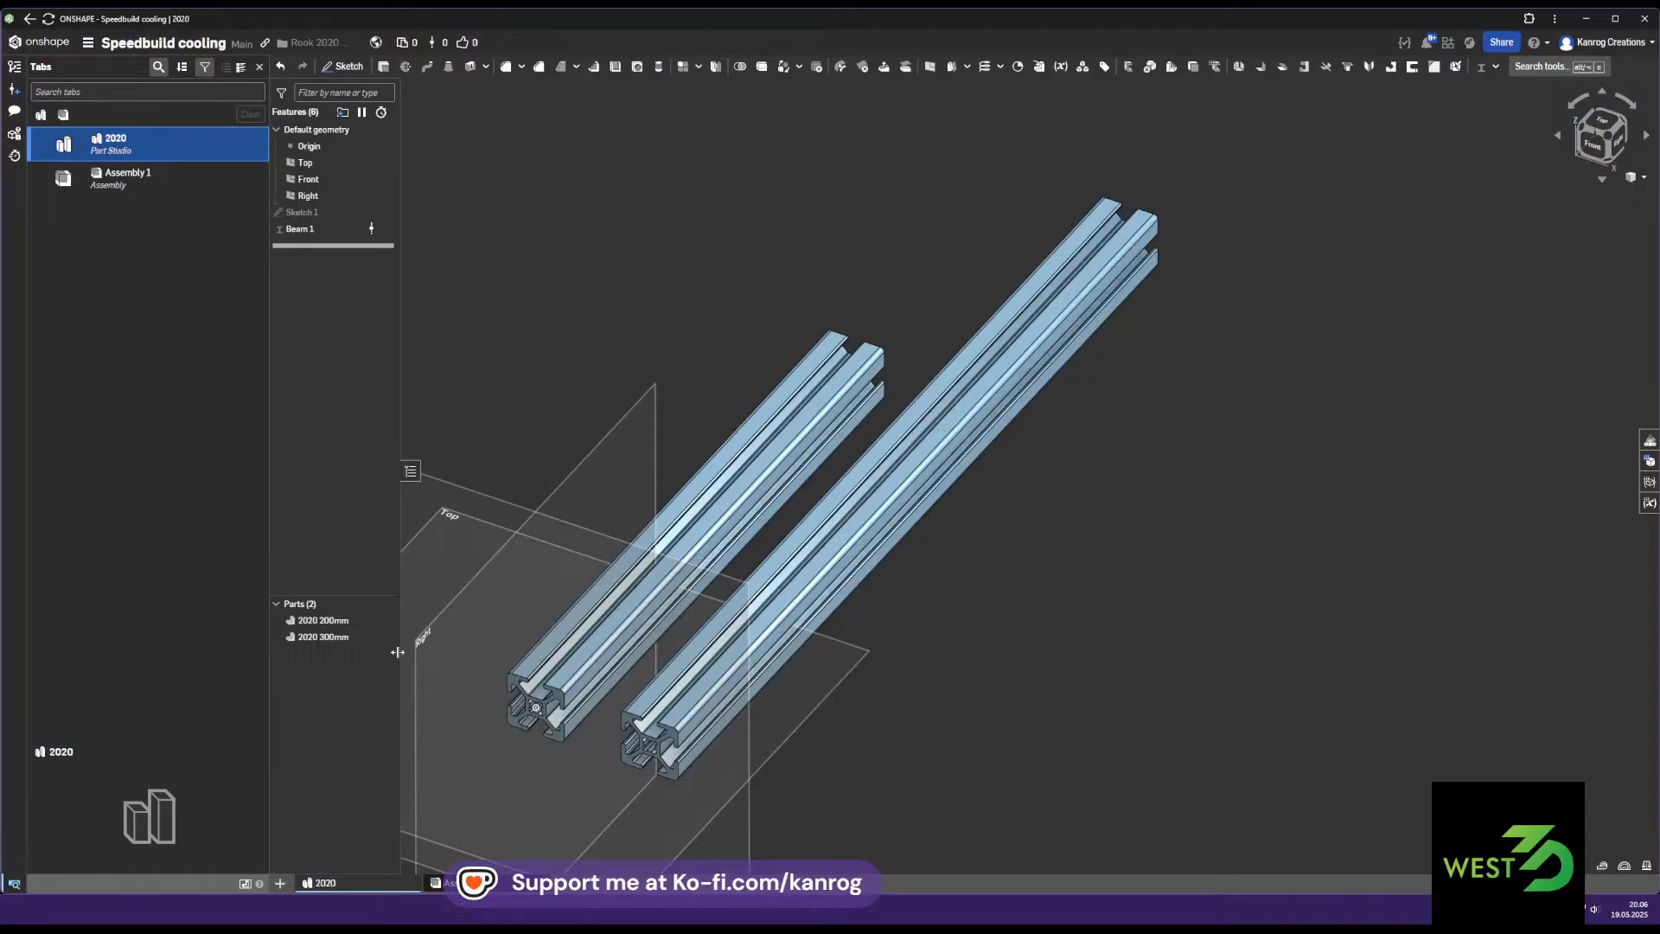
Insert one 2020 200mm and one 2020 300mm extrusion into Assembly 1, placing them side by side
{"action": "left_click", "coordinate": [484, 882]}
{"action": "left_click", "coordinate": [367, 67]}
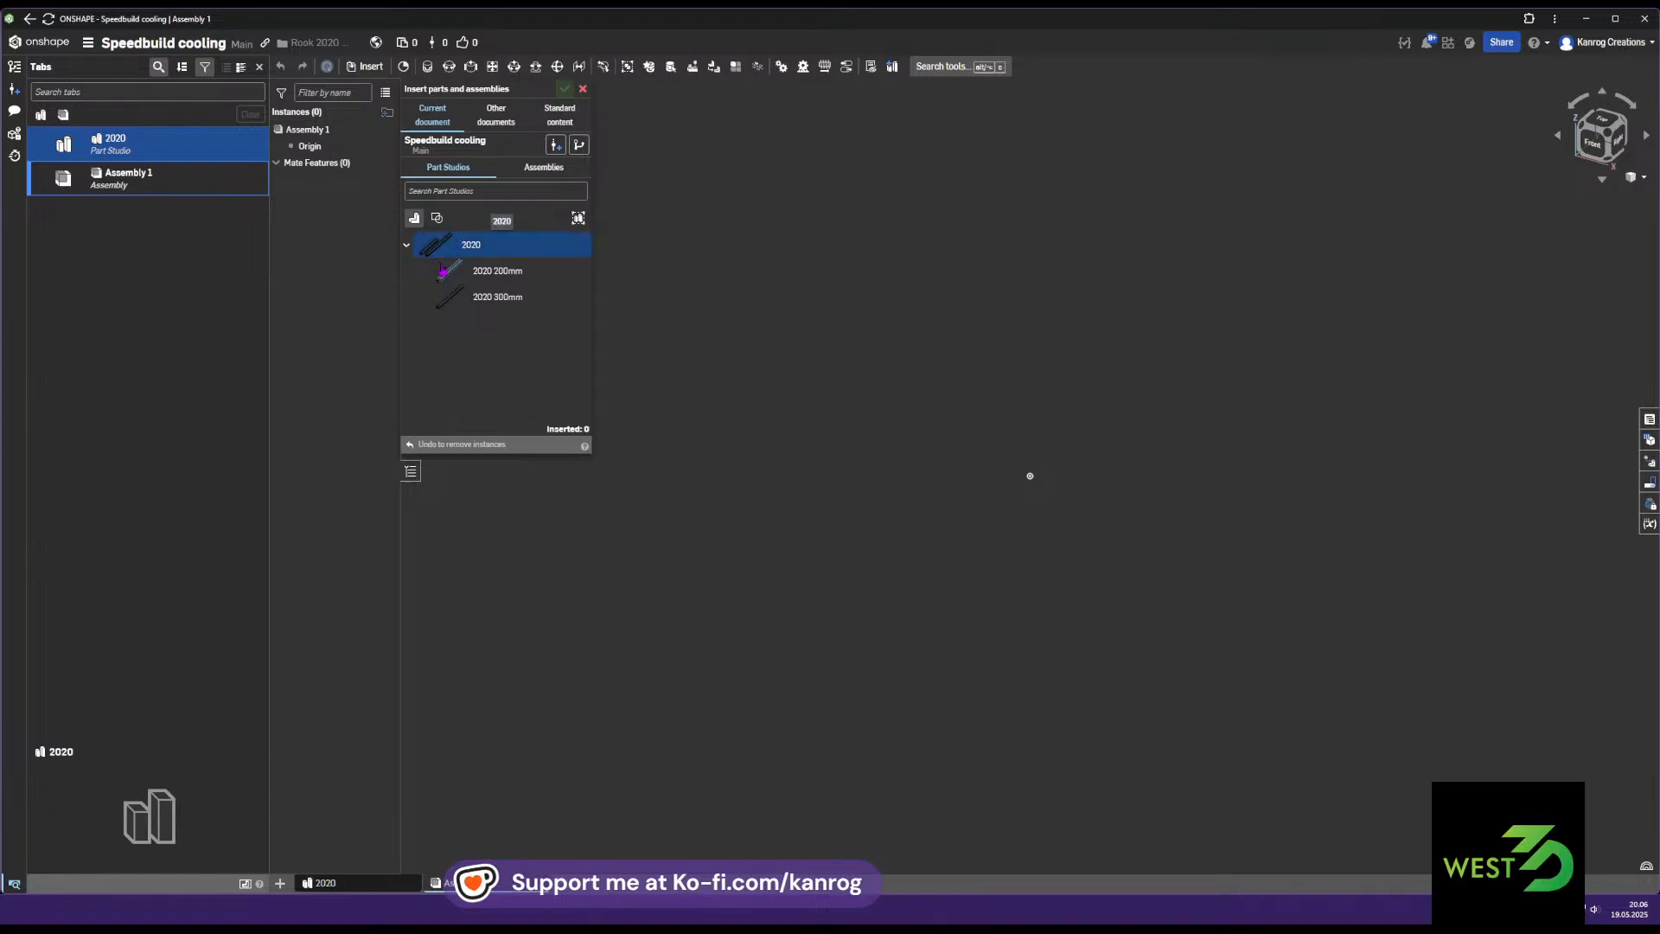
{"action": "left_click", "coordinate": [488, 271]}
{"action": "left_click", "coordinate": [465, 299]}
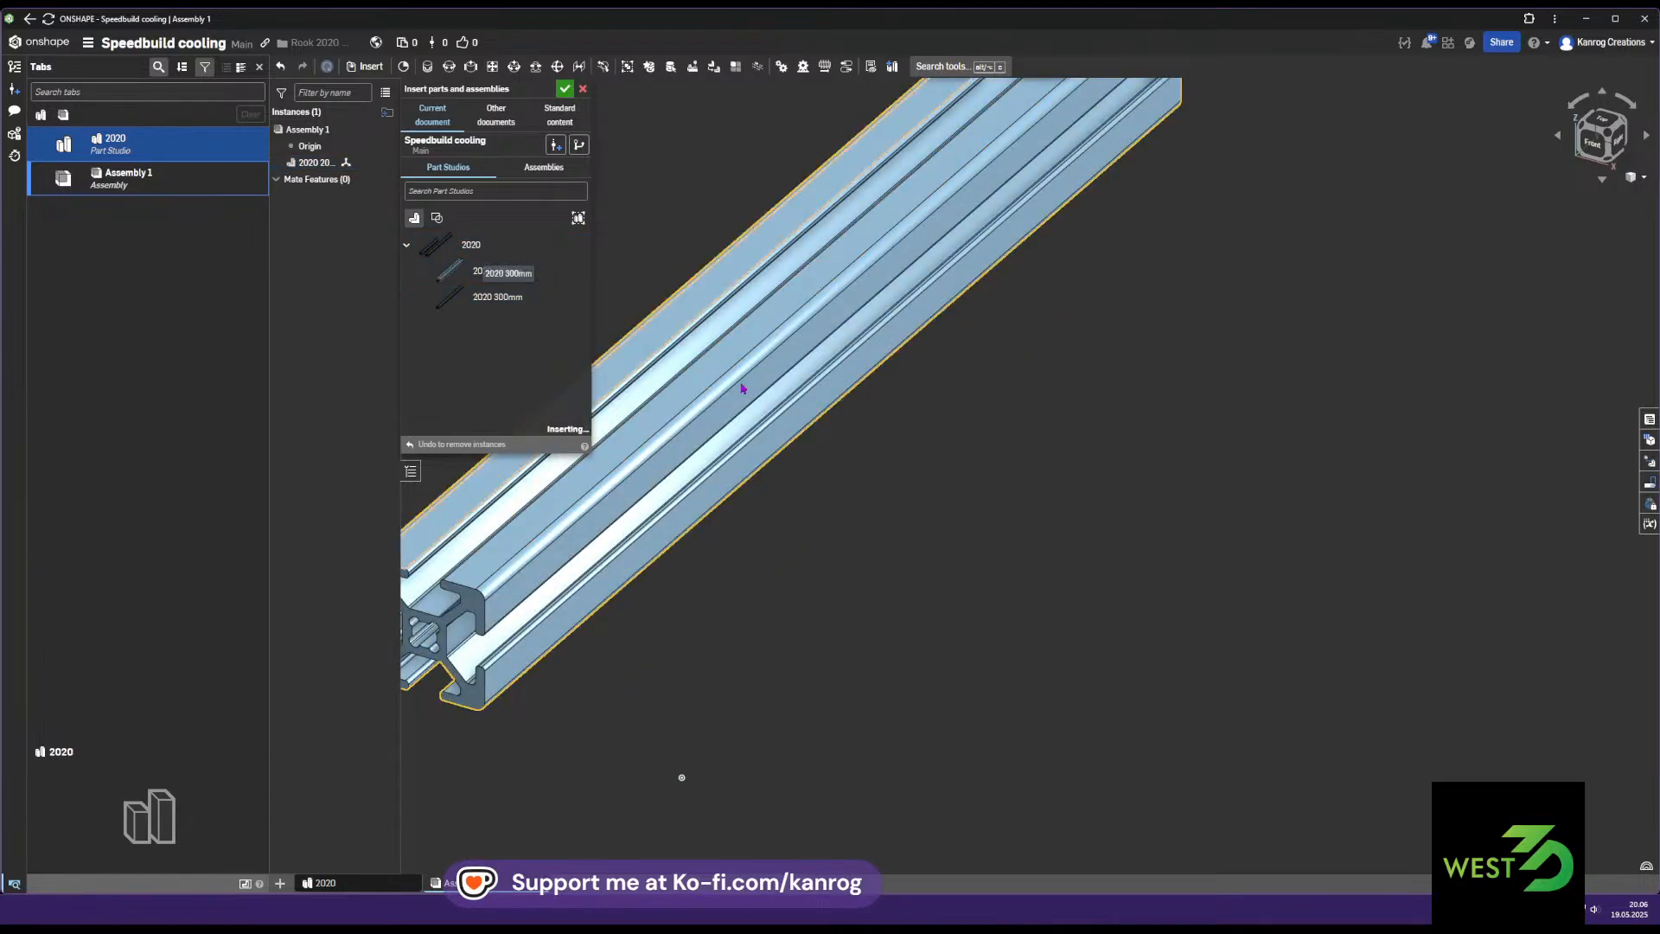
{"action": "left_click", "coordinate": [843, 419]}
{"action": "left_click", "coordinate": [563, 89]}
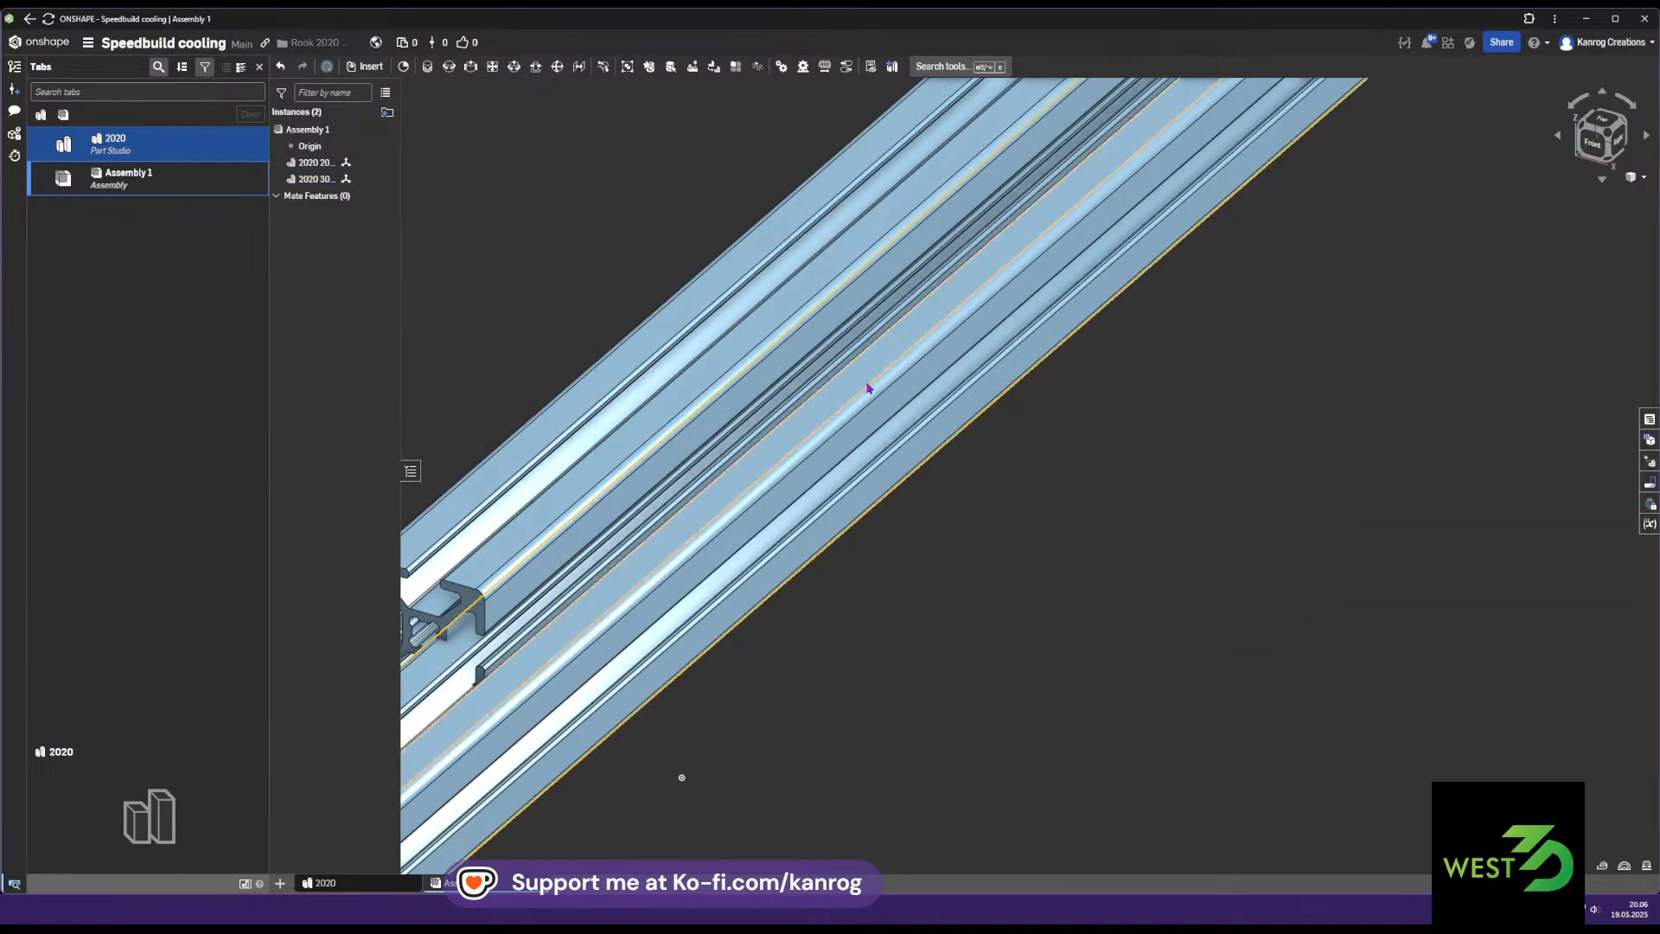
{"action": "scroll", "coordinate": [871, 385], "scroll_direction": "down", "scroll_amount": 5}
{"action": "left_click", "coordinate": [379, 65]}
{"action": "middle_click_drag", "start_coordinate": [693, 474], "coordinate": [836, 335]}
{"action": "left_click", "coordinate": [583, 90]}
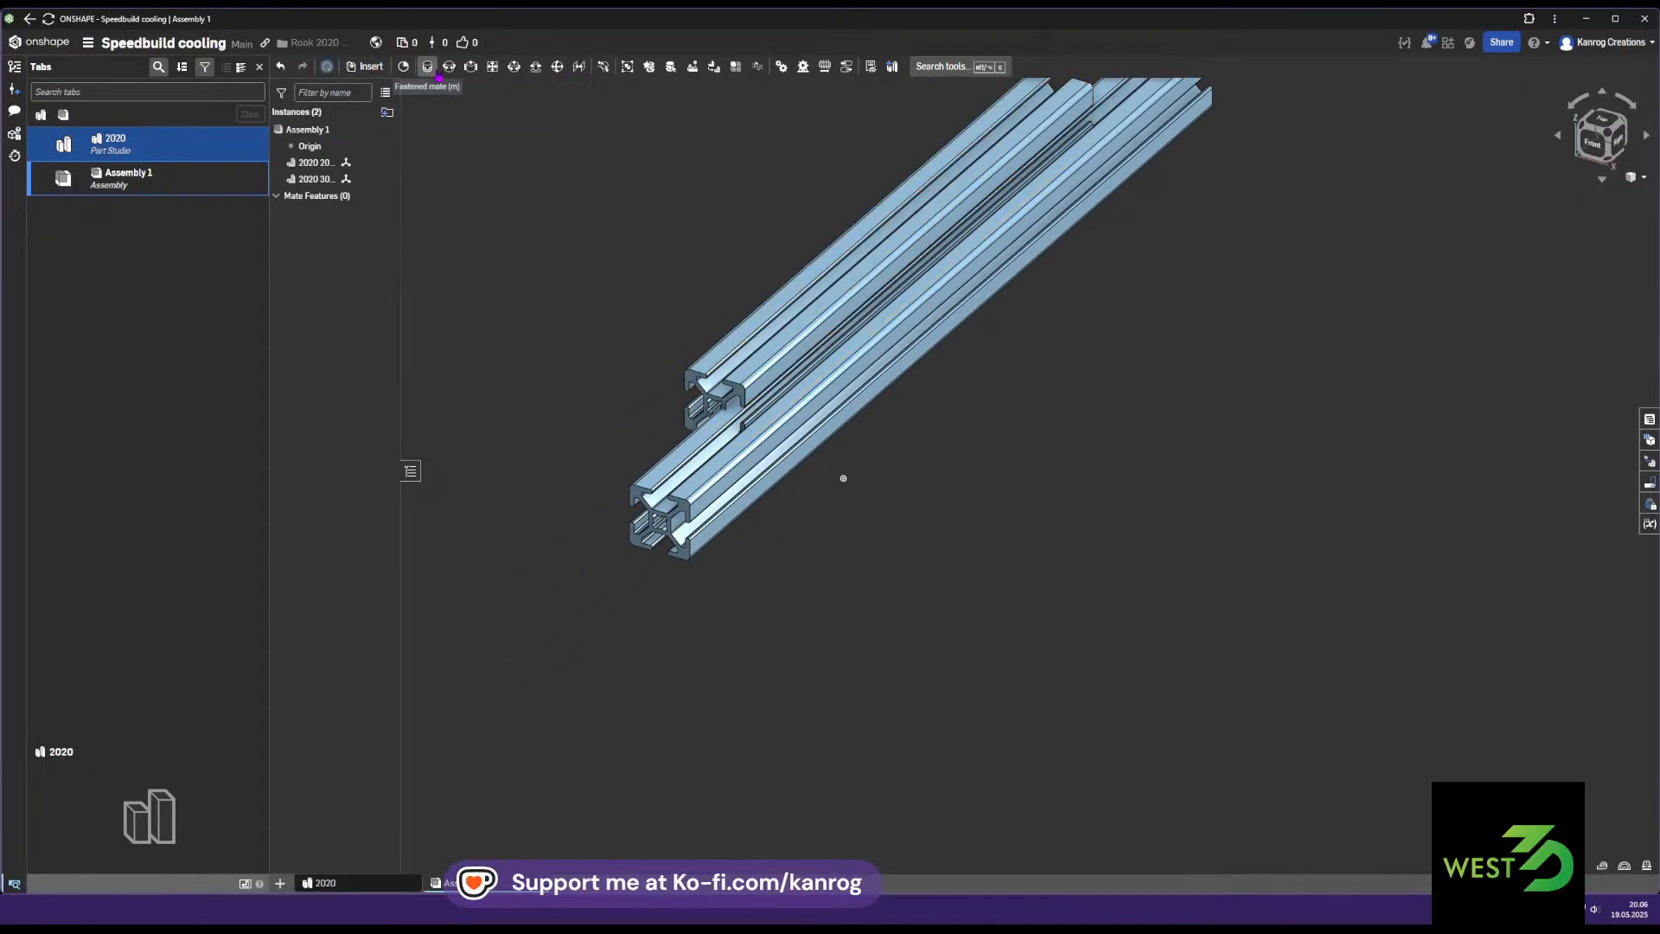
Add a Fastened mate joining the centre of the 200 mm extrusion's end face to the assembly origin
{"action": "left_click", "coordinate": [427, 68]}
{"action": "scroll", "coordinate": [843, 478], "scroll_direction": "up", "scroll_amount": 5}
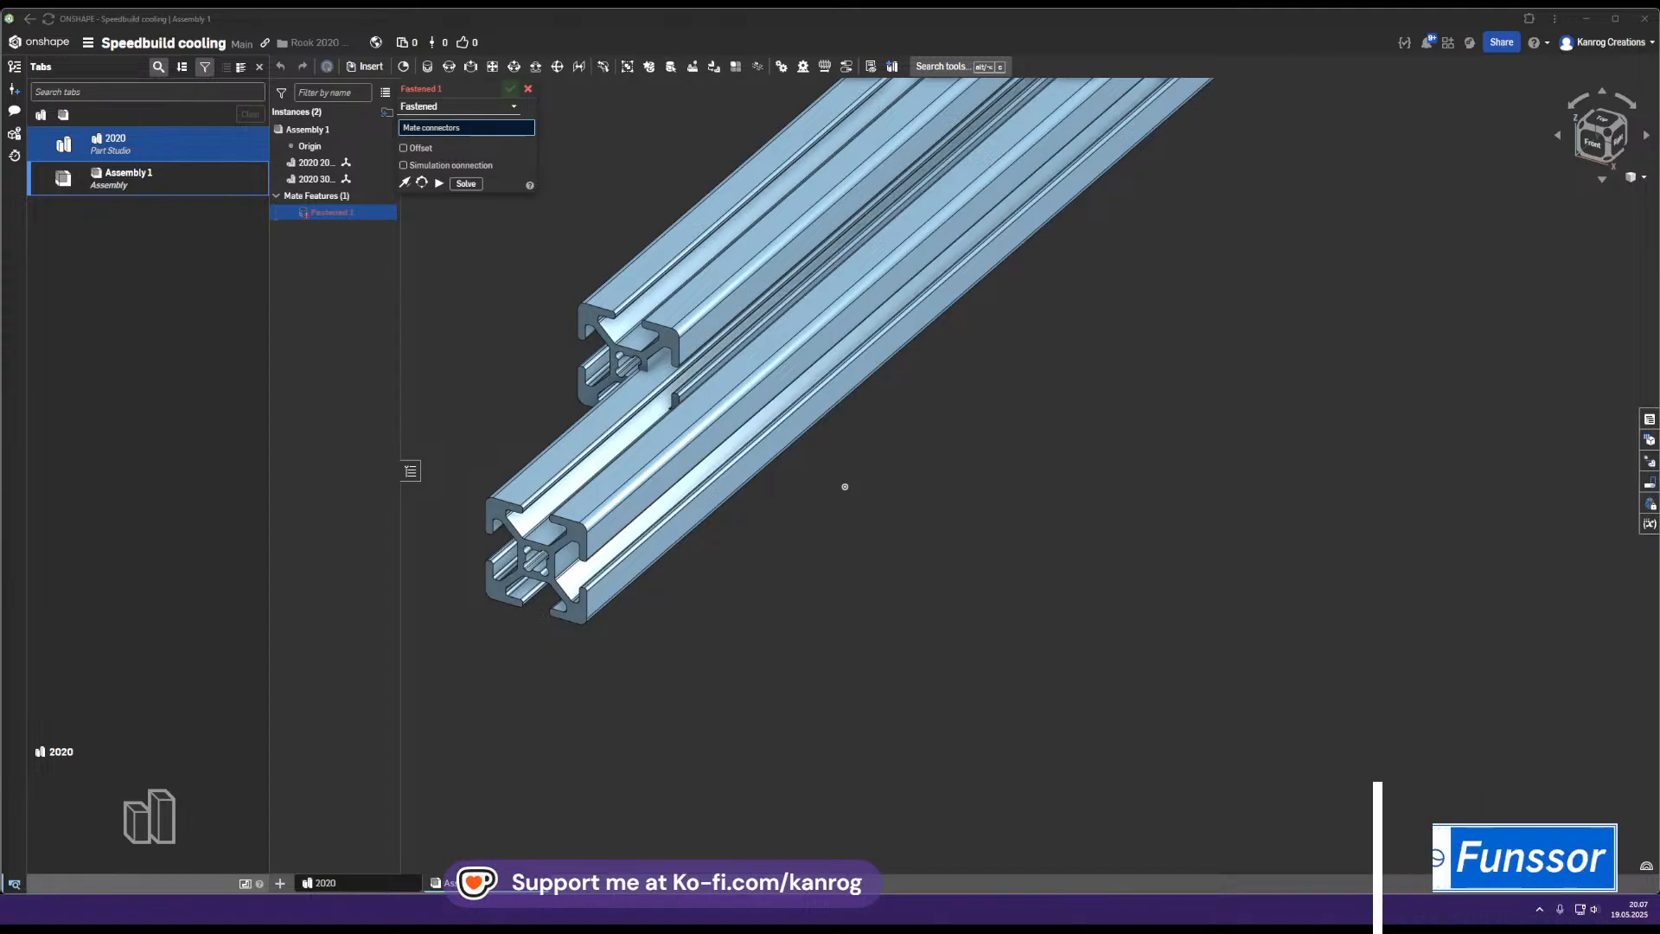
{"action": "scroll", "coordinate": [845, 487], "scroll_direction": "down", "scroll_amount": 5}
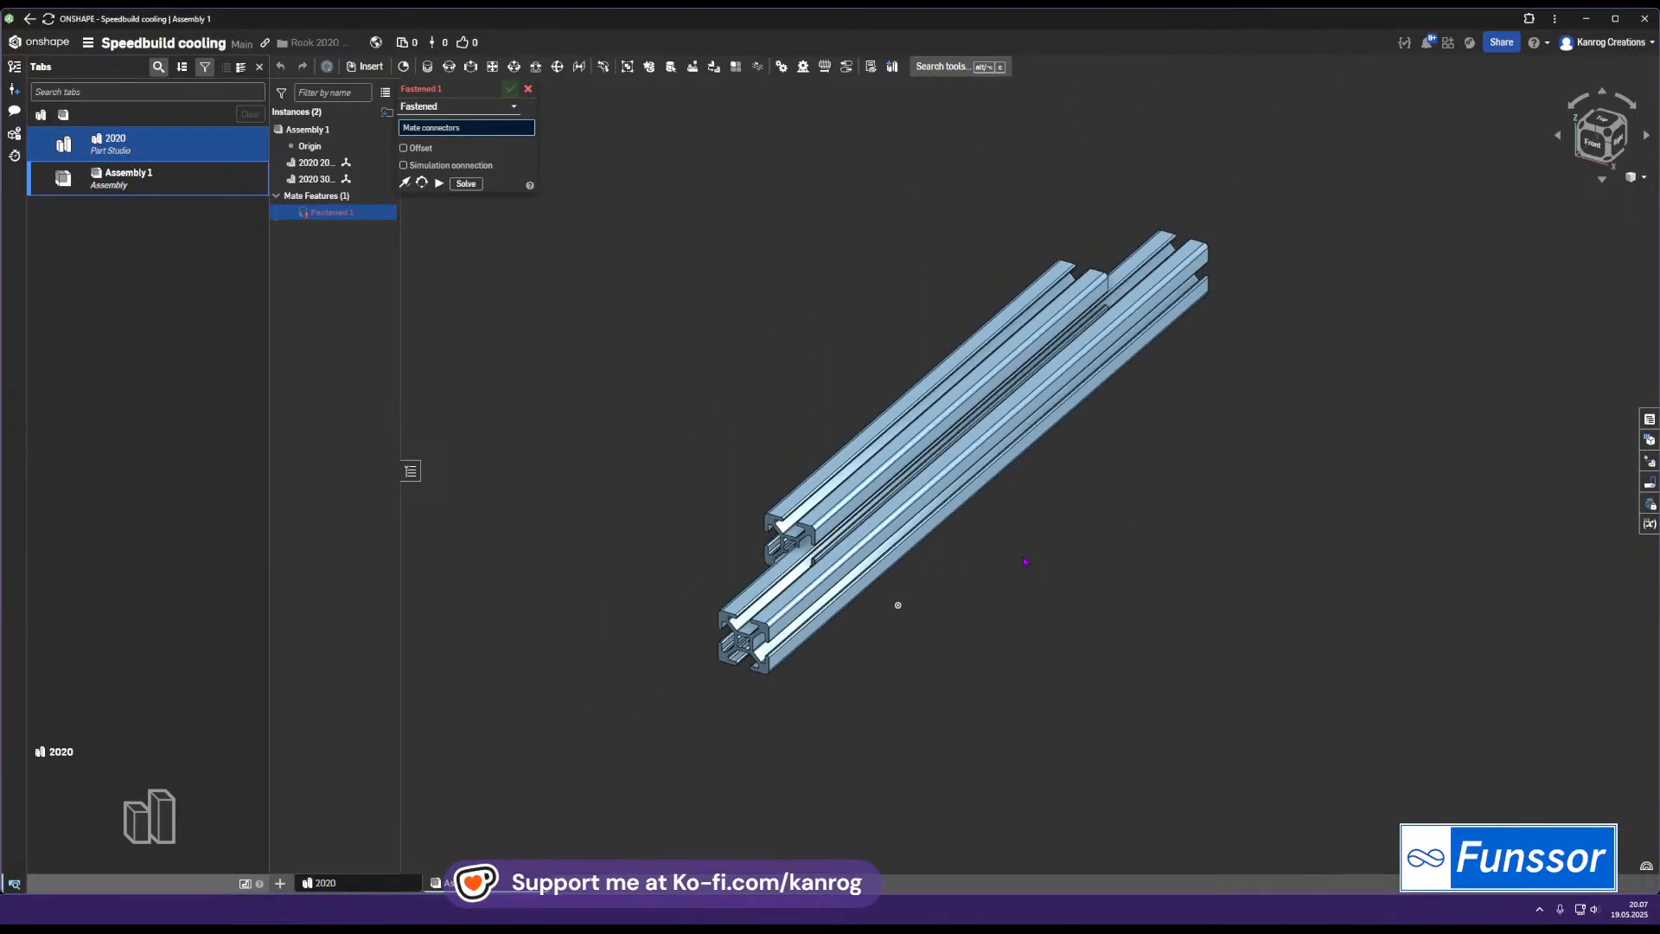
{"action": "middle_click_drag", "start_coordinate": [925, 531], "coordinate": [885, 530]}
{"action": "right_click_drag", "start_coordinate": [895, 542], "coordinate": [929, 529]}
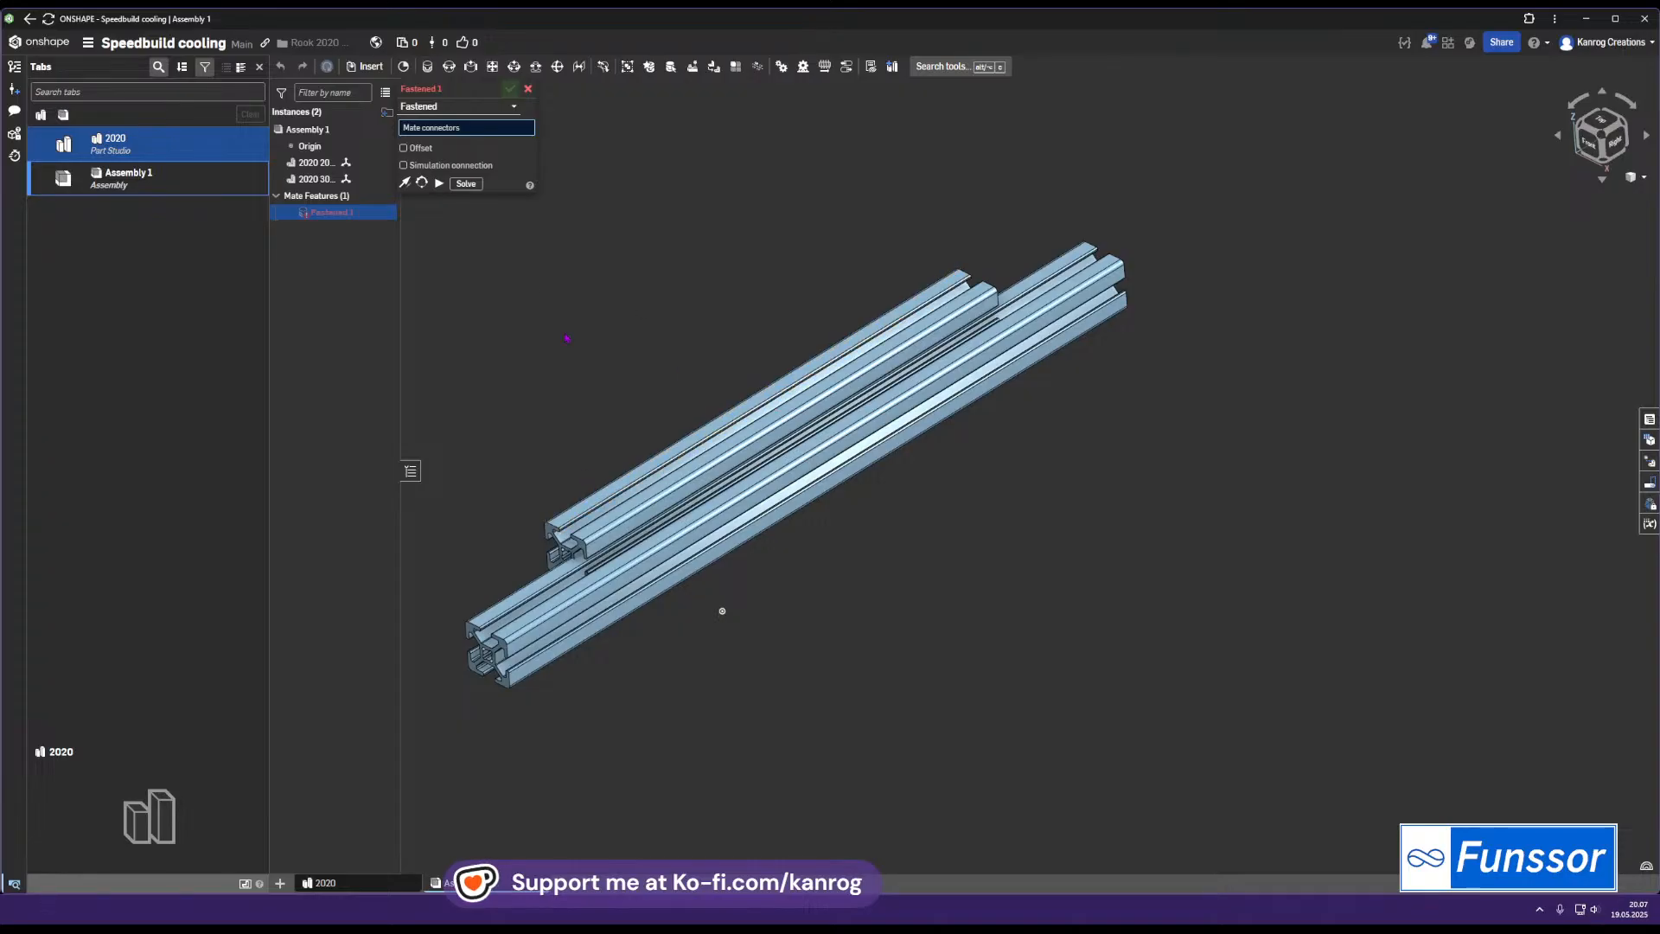
{"action": "scroll", "coordinate": [512, 521], "scroll_direction": "up", "scroll_amount": 8}
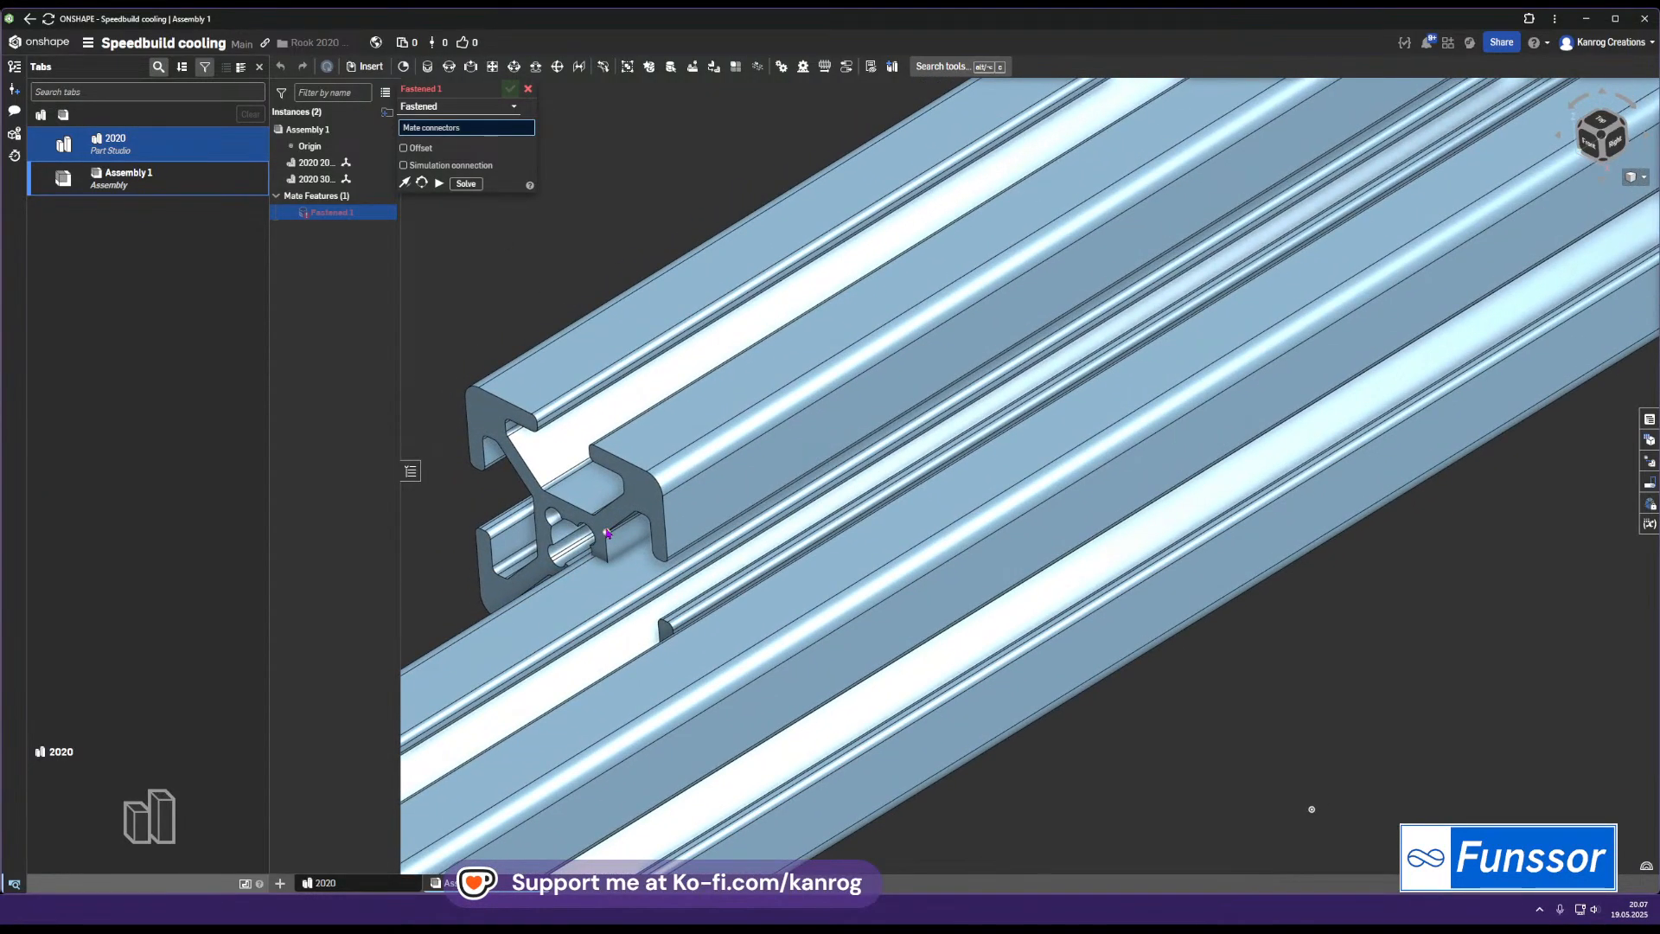
{"action": "scroll", "coordinate": [608, 530], "scroll_direction": "up", "scroll_amount": 6}
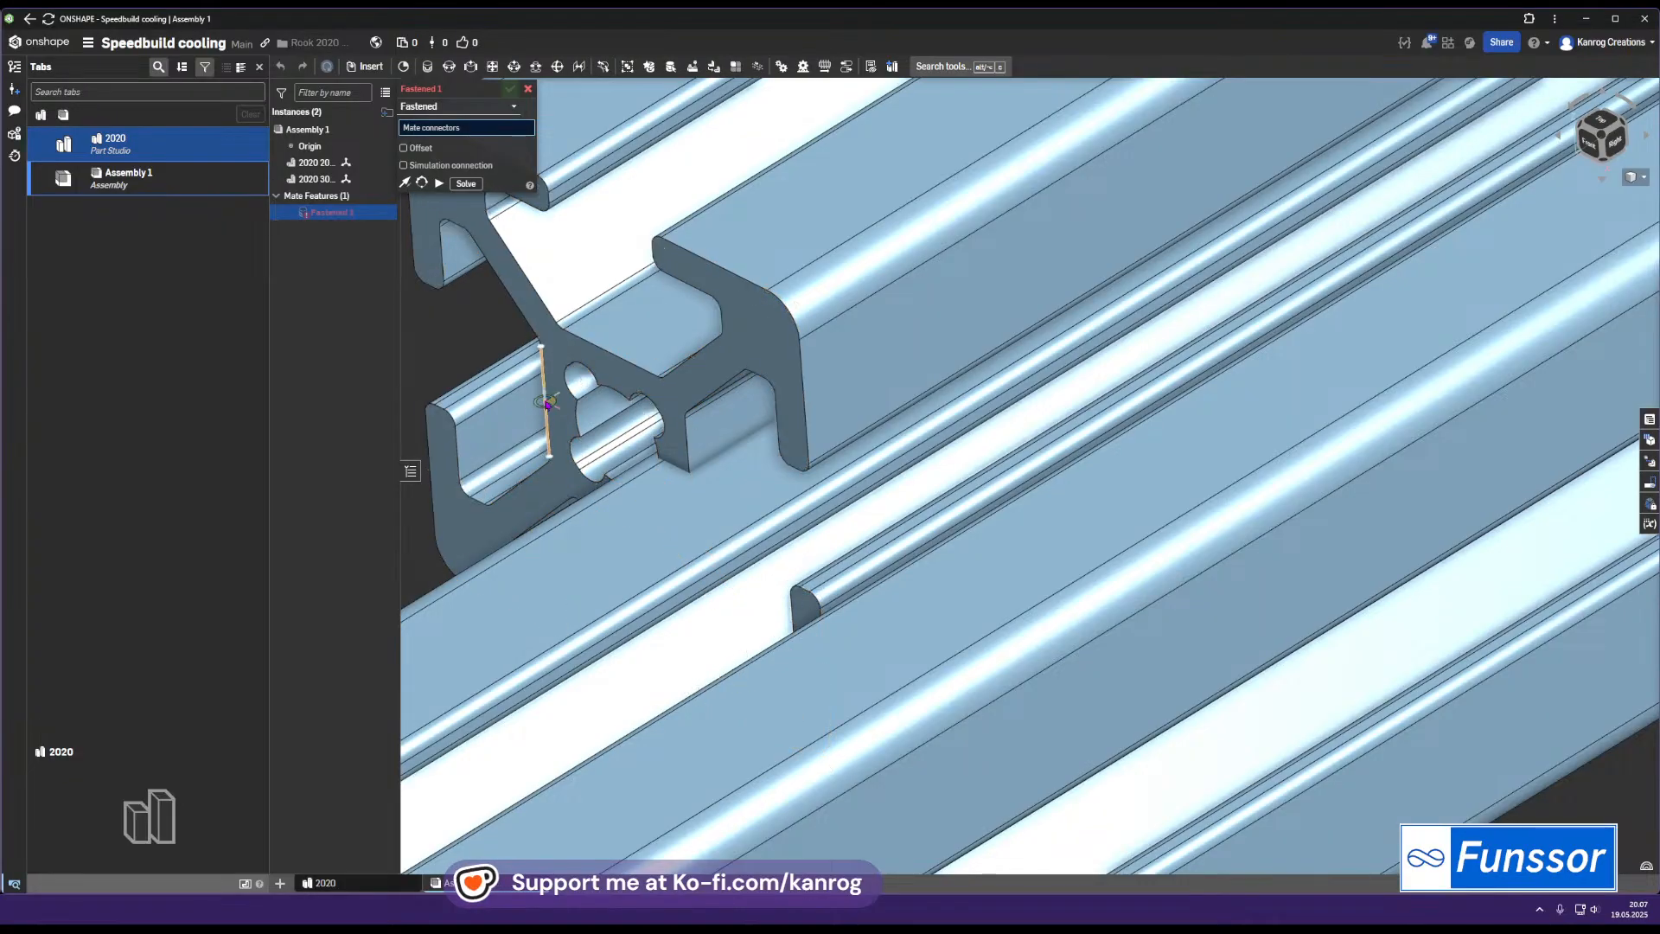
{"action": "left_click", "coordinate": [622, 441]}
{"action": "scroll", "coordinate": [622, 441], "scroll_direction": "down", "scroll_amount": 5}
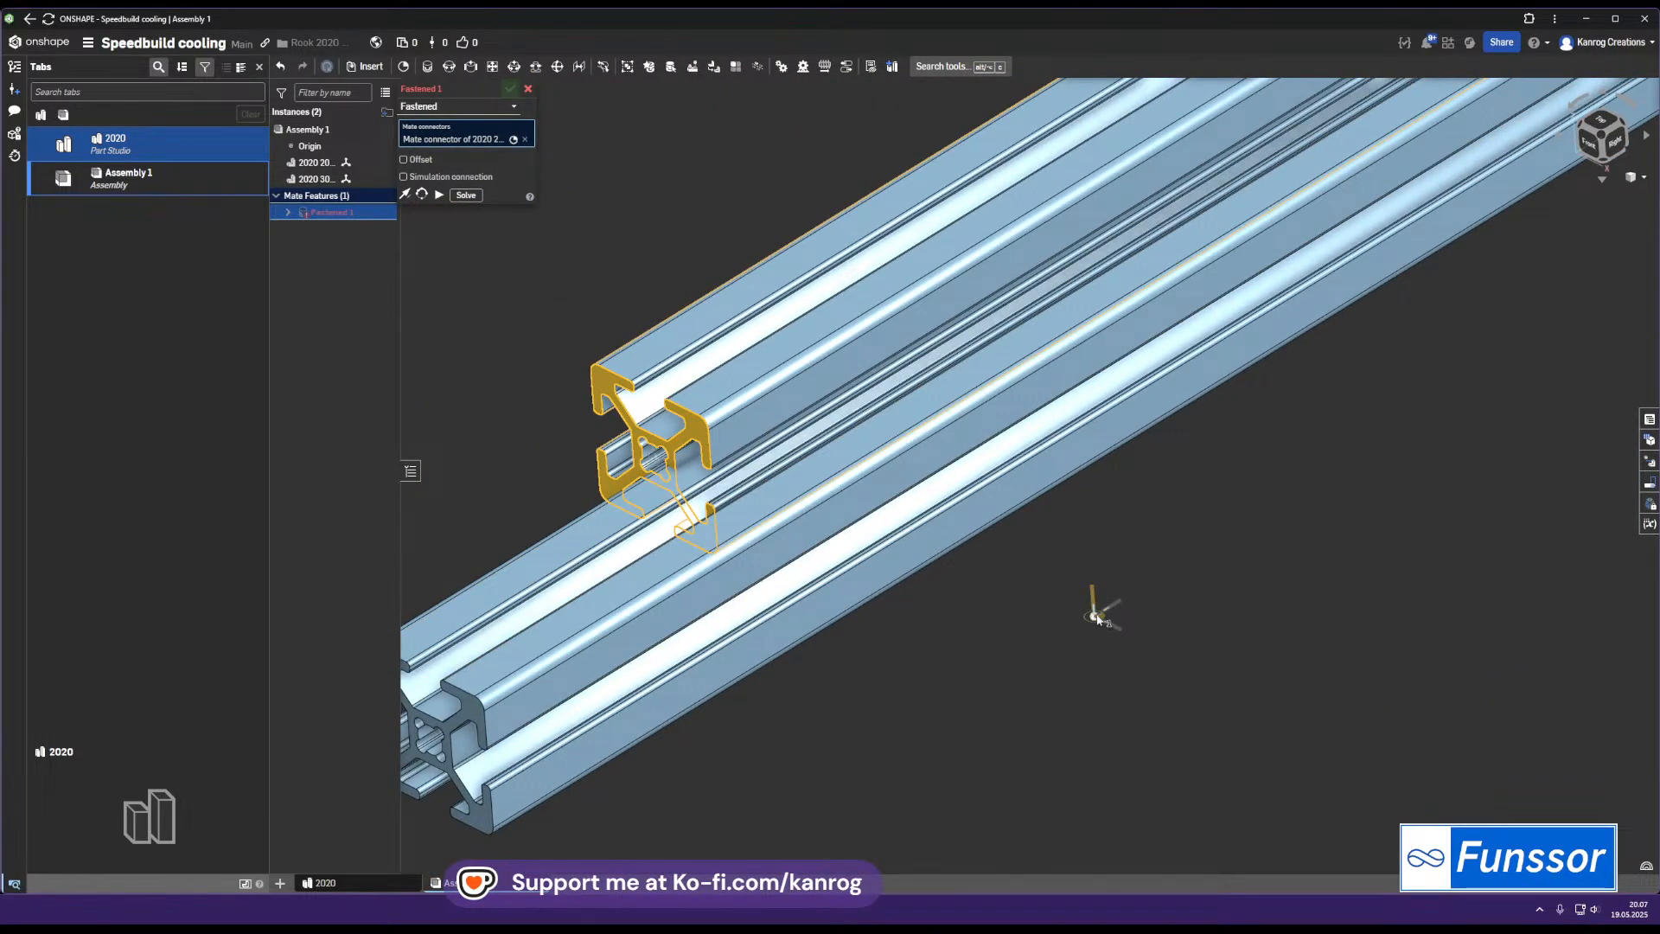
{"action": "left_click", "coordinate": [1096, 617]}
{"action": "scroll", "coordinate": [1094, 616], "scroll_direction": "down", "scroll_amount": 4}
{"action": "middle_click_drag", "start_coordinate": [1089, 610], "coordinate": [726, 432]}
{"action": "right_click_drag", "start_coordinate": [726, 386], "coordinate": [915, 462]}
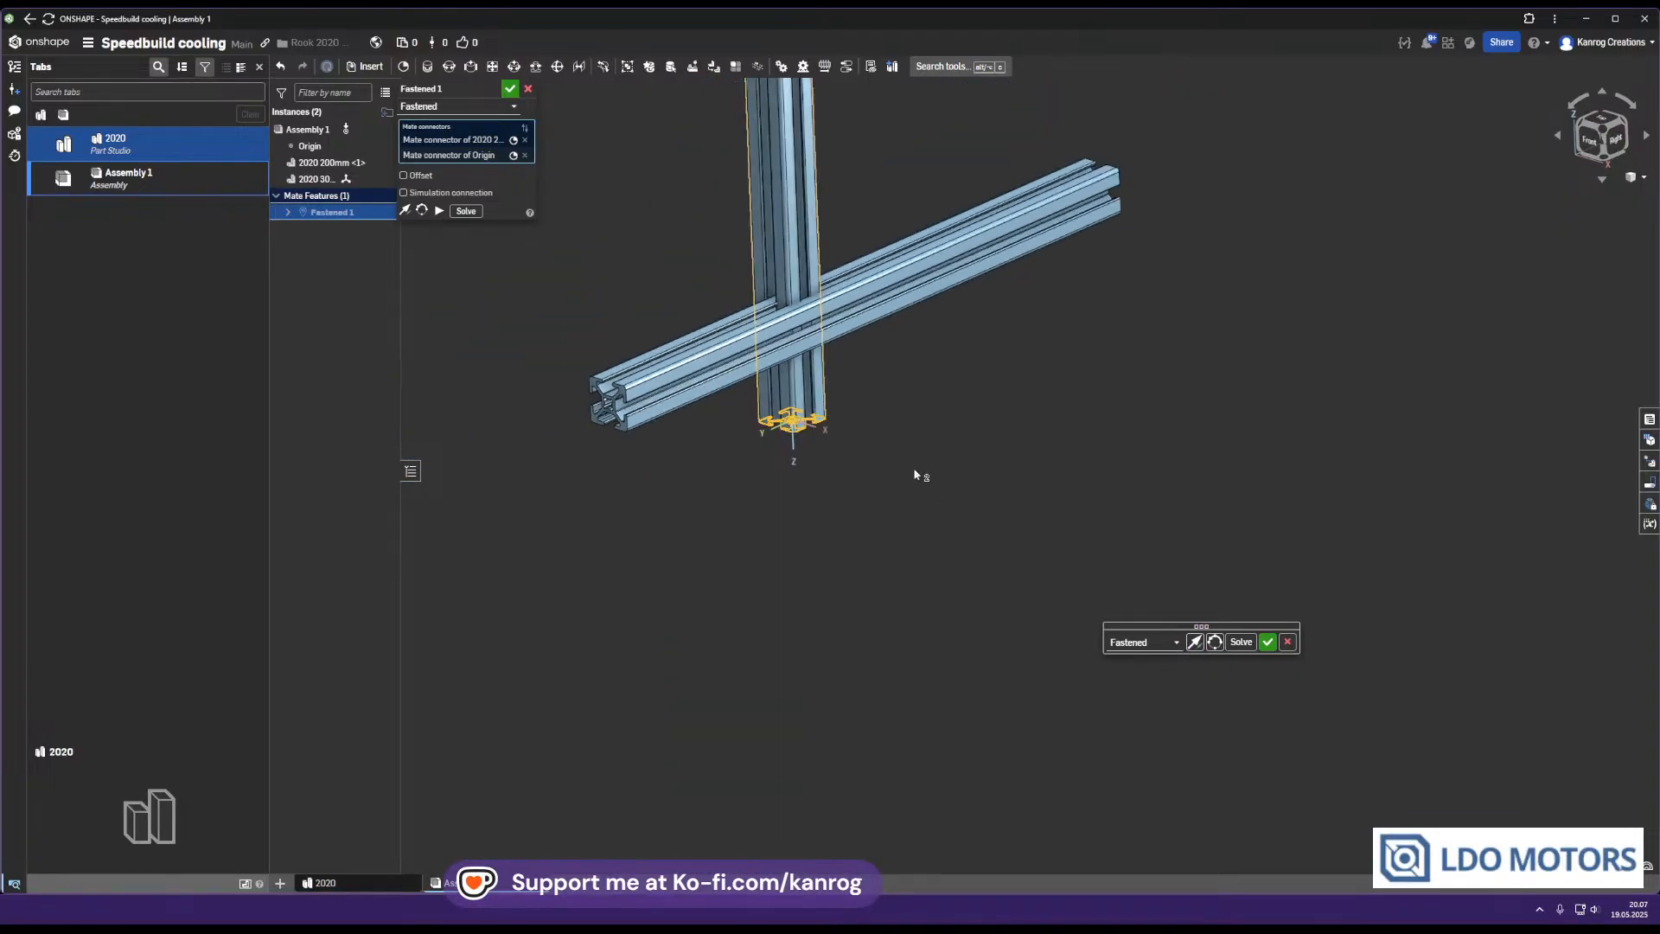
{"action": "middle_click_drag", "start_coordinate": [915, 462], "coordinate": [889, 737]}
{"action": "left_click", "coordinate": [1266, 643]}
Edit the 200 mm extrusion's Fastened mate to rotate it 90 degrees about X and flip its primary axis
{"action": "scroll", "coordinate": [967, 406], "scroll_direction": "down", "scroll_amount": 2}
{"action": "middle_click_drag", "start_coordinate": [961, 415], "coordinate": [947, 510]}
{"action": "left_click_drag", "start_coordinate": [925, 594], "coordinate": [658, 376]}
{"action": "middle_click_drag", "start_coordinate": [691, 545], "coordinate": [741, 579]}
{"action": "double_click", "coordinate": [332, 213]}
{"action": "middle_click_drag", "start_coordinate": [734, 486], "coordinate": [599, 214]}
{"action": "left_click", "coordinate": [403, 175]}
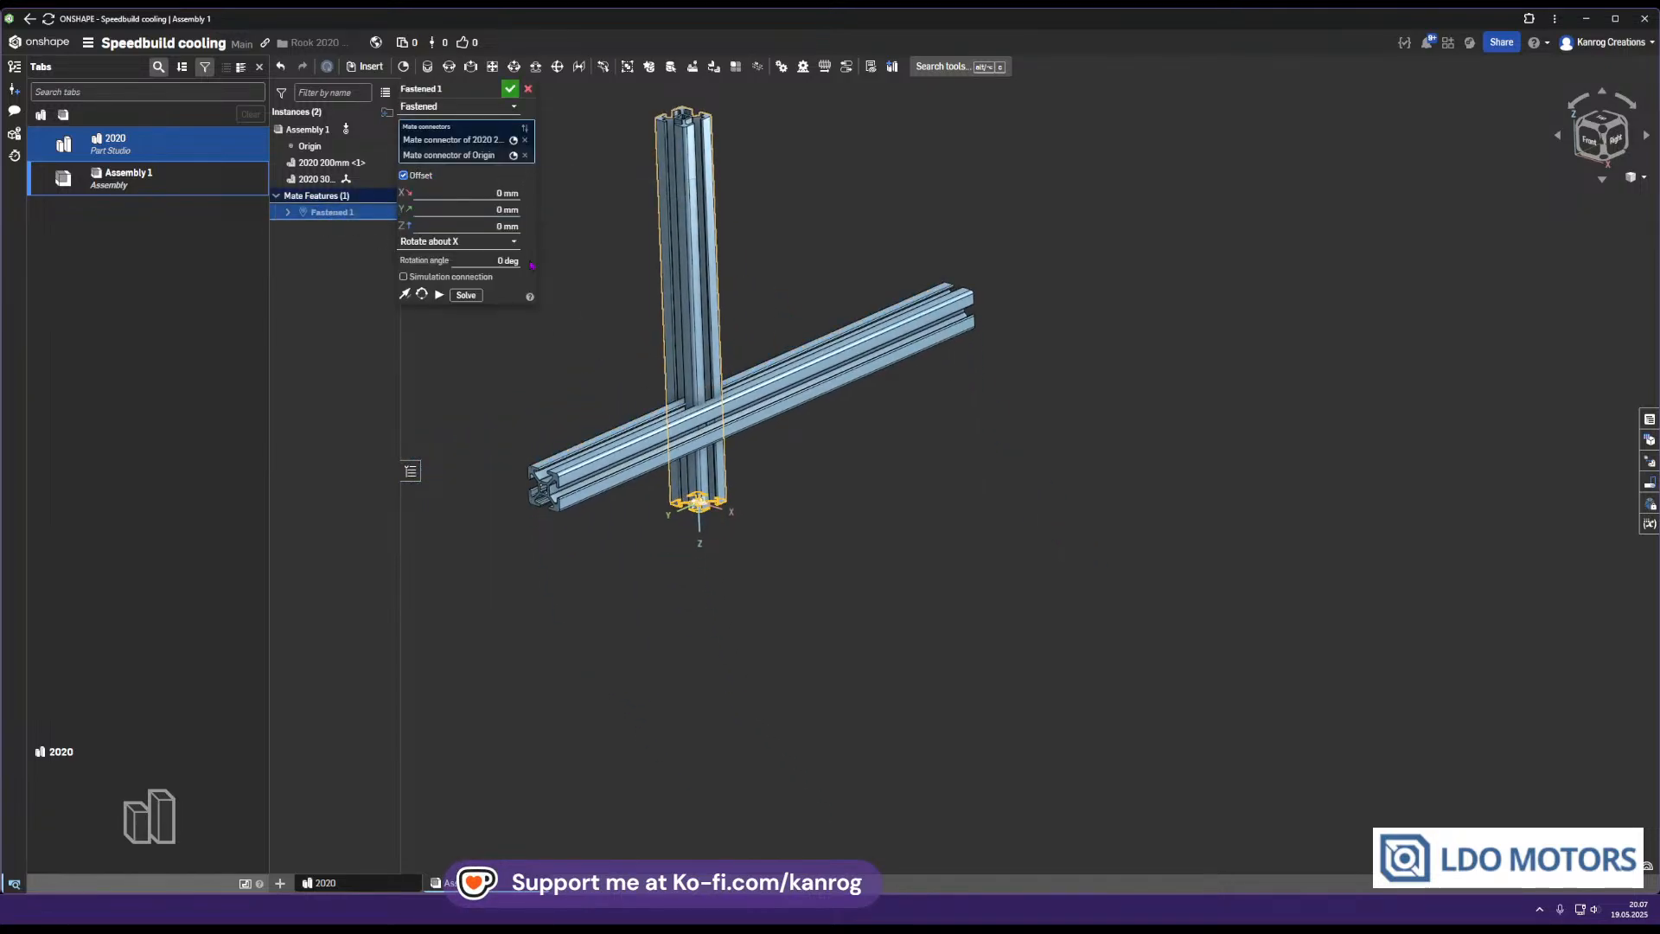
{"action": "left_click", "coordinate": [495, 259]}
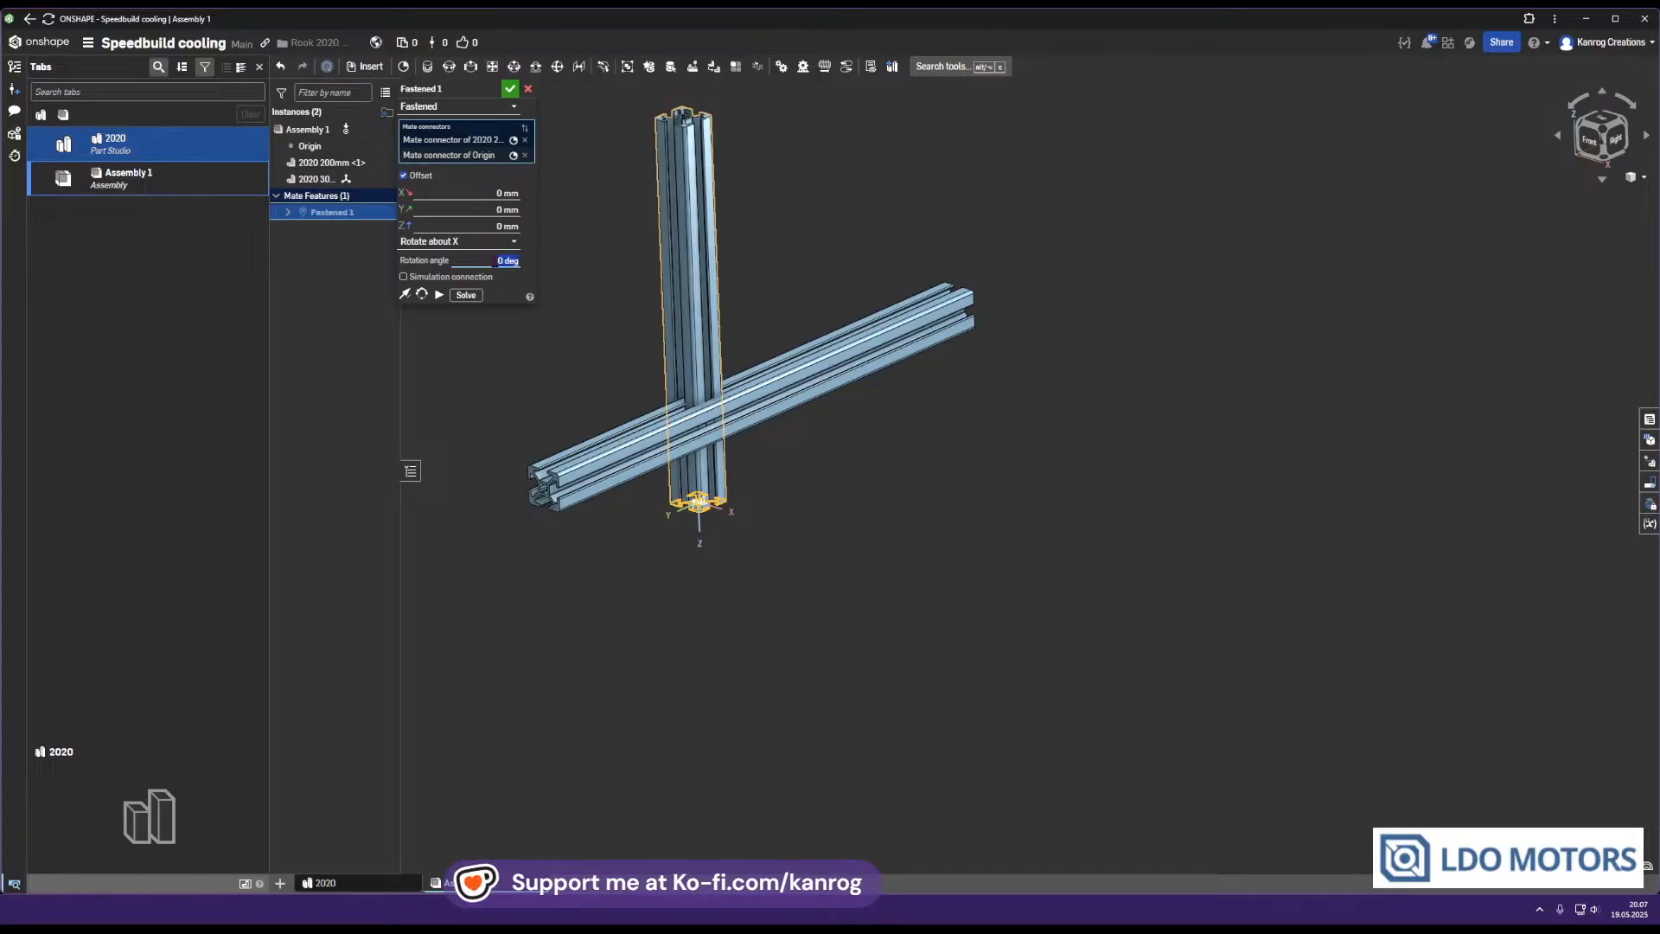
{"action": "middle_click_drag", "start_coordinate": [743, 418], "coordinate": [826, 426]}
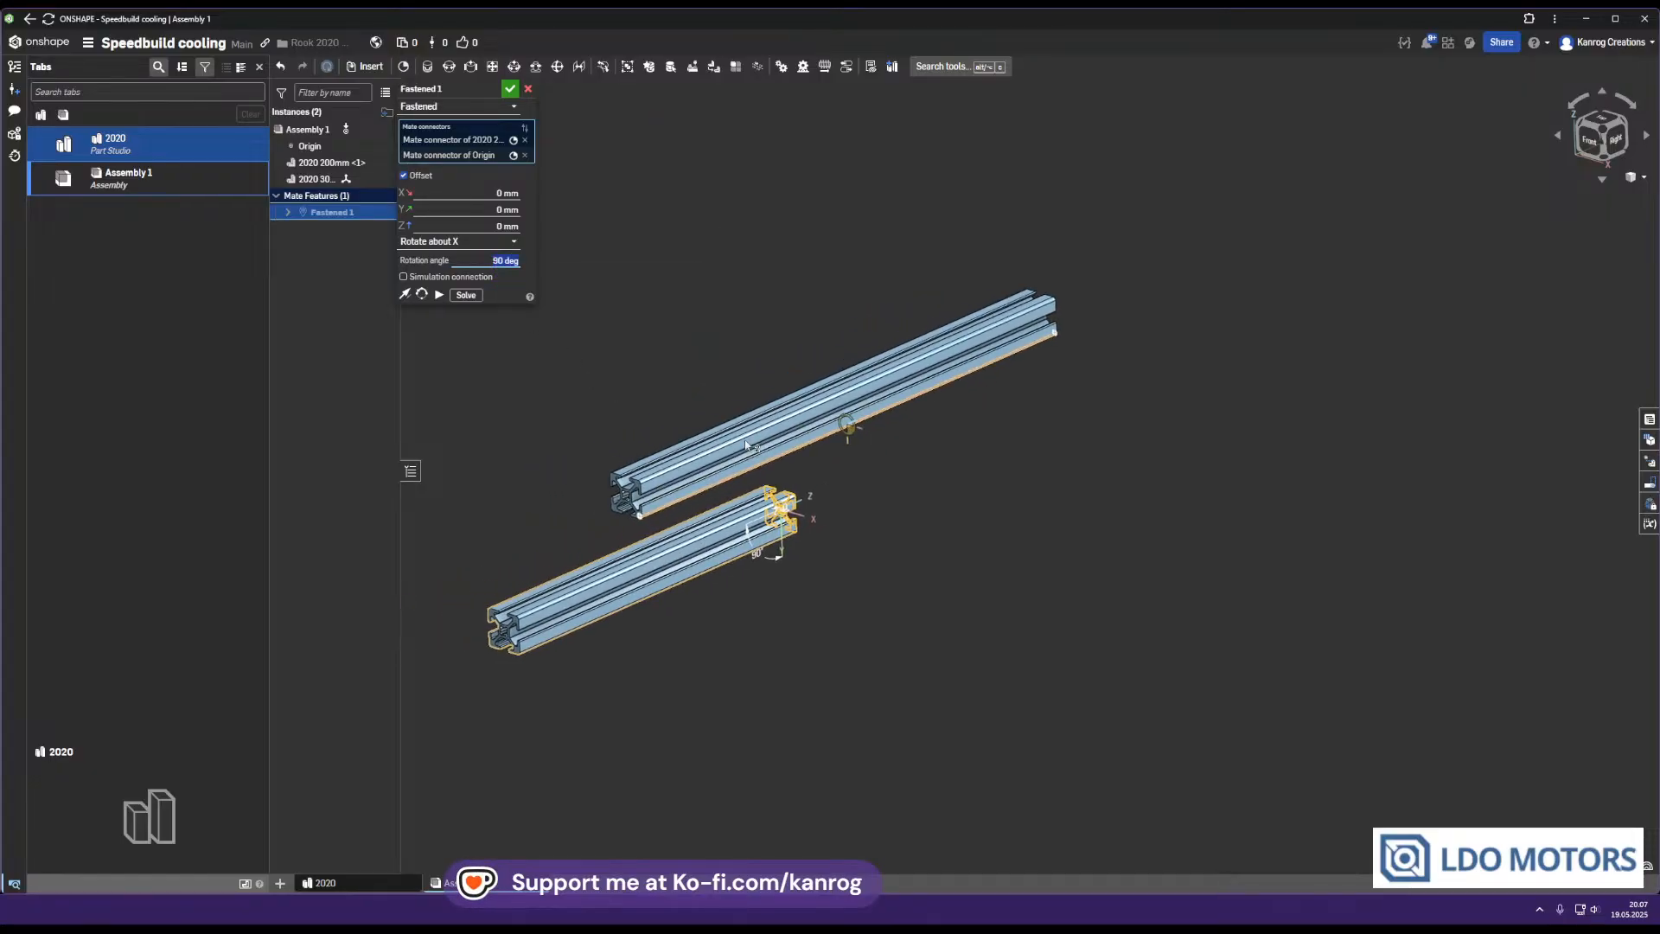
{"action": "left_click", "coordinate": [403, 294]}
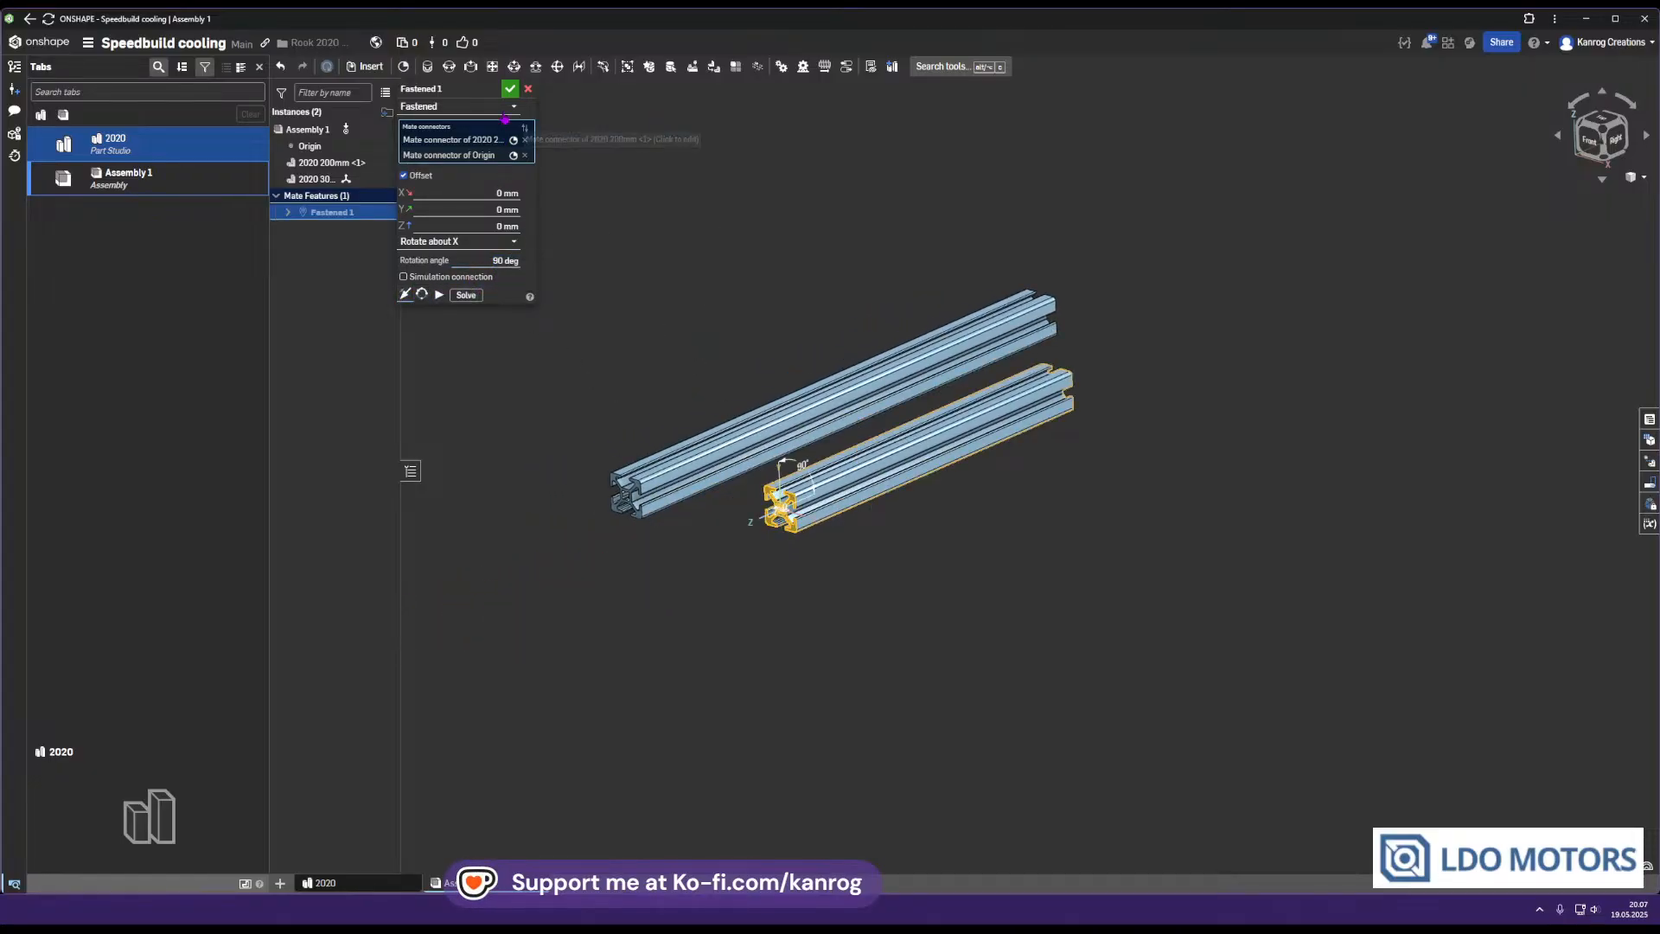
{"action": "left_click", "coordinate": [510, 88]}
Start another Fastened mate and pick the centre of the 300 mm extrusion's end face as its first connector
{"action": "left_click", "coordinate": [427, 66]}
{"action": "scroll", "coordinate": [717, 432], "scroll_direction": "up", "scroll_amount": 5}
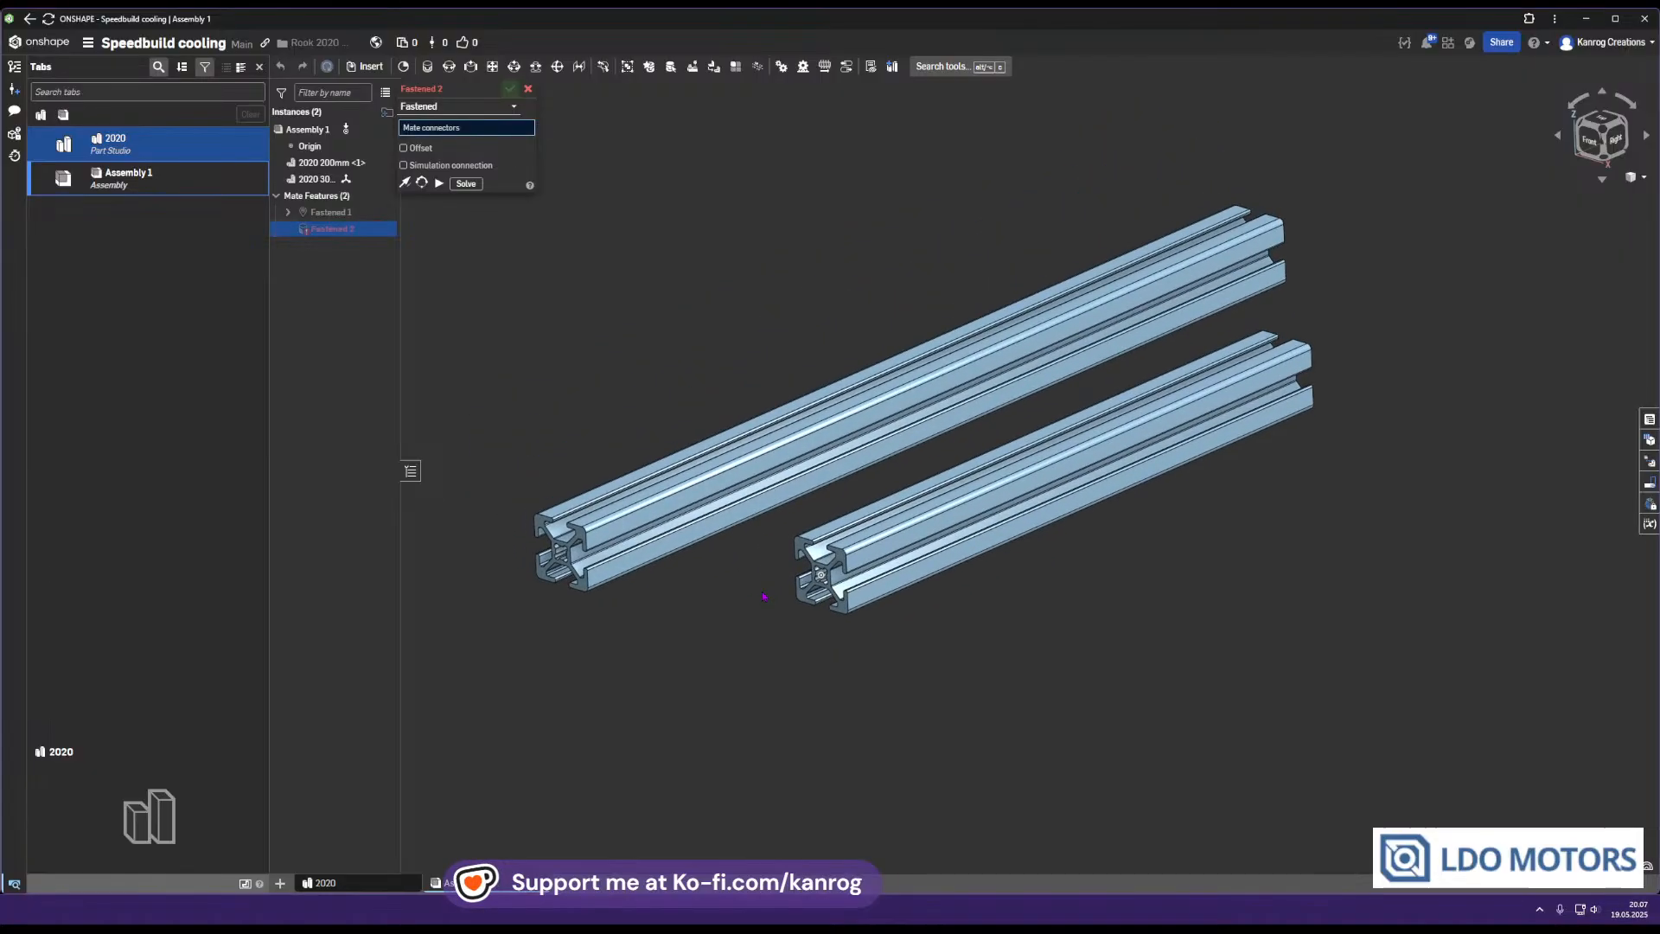
{"action": "scroll", "coordinate": [526, 553], "scroll_direction": "up", "scroll_amount": 6}
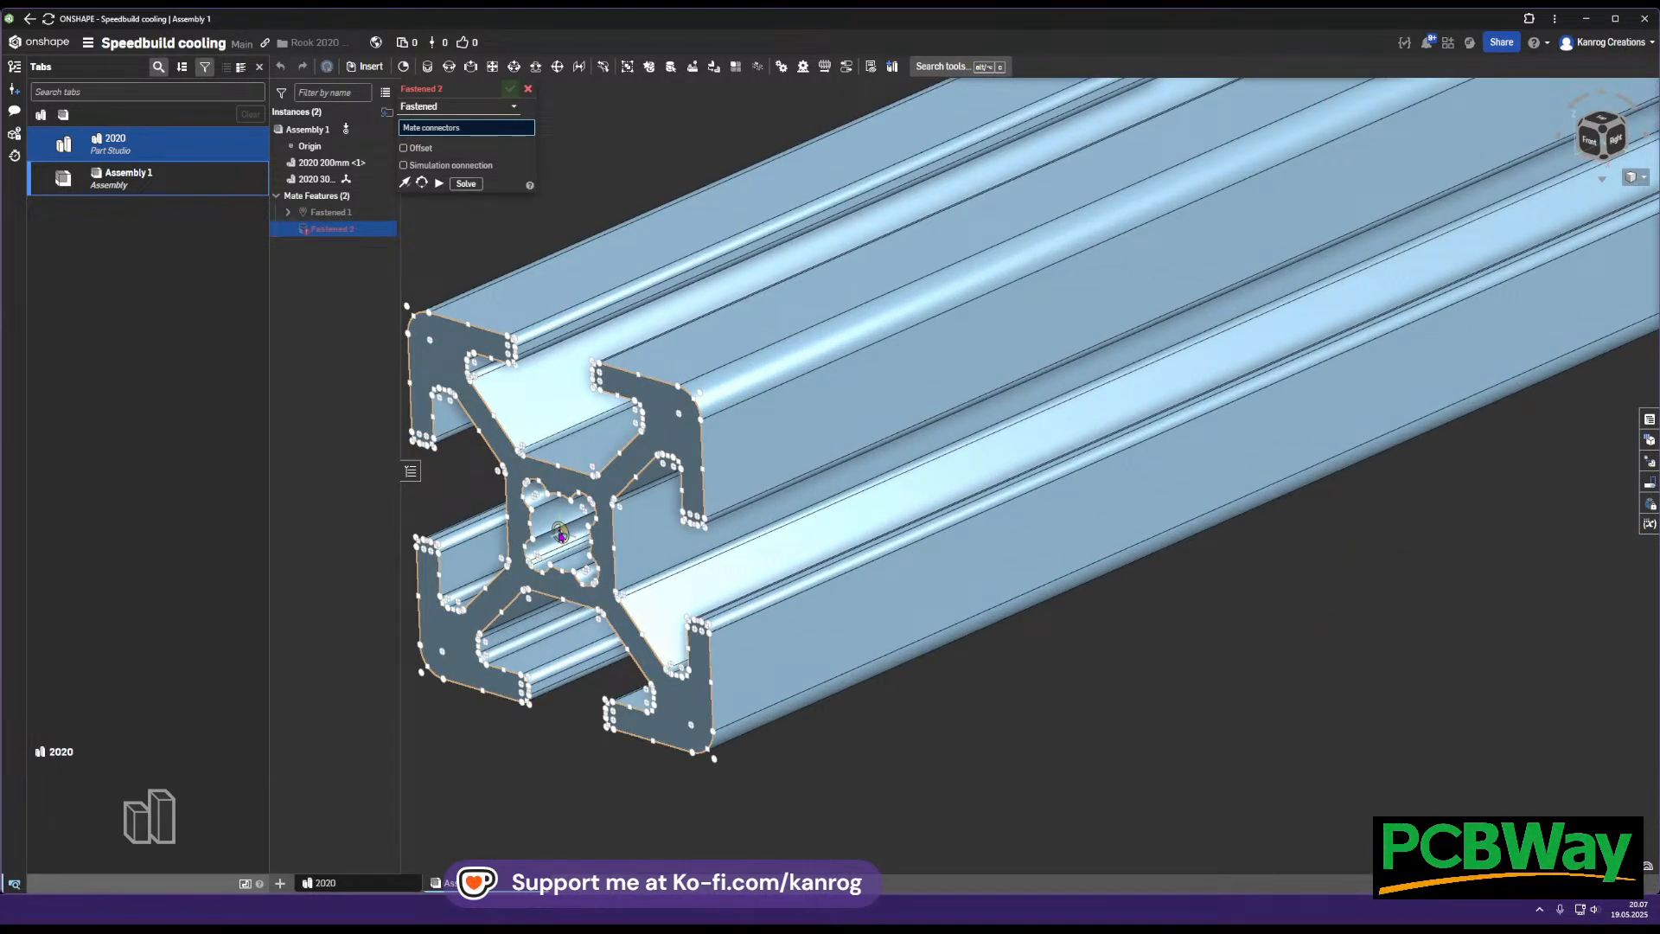
{"action": "left_click", "coordinate": [550, 529]}
{"action": "scroll", "coordinate": [597, 540], "scroll_direction": "down", "scroll_amount": 6}
{"action": "scroll", "coordinate": [1155, 649], "scroll_direction": "up", "scroll_amount": 5}
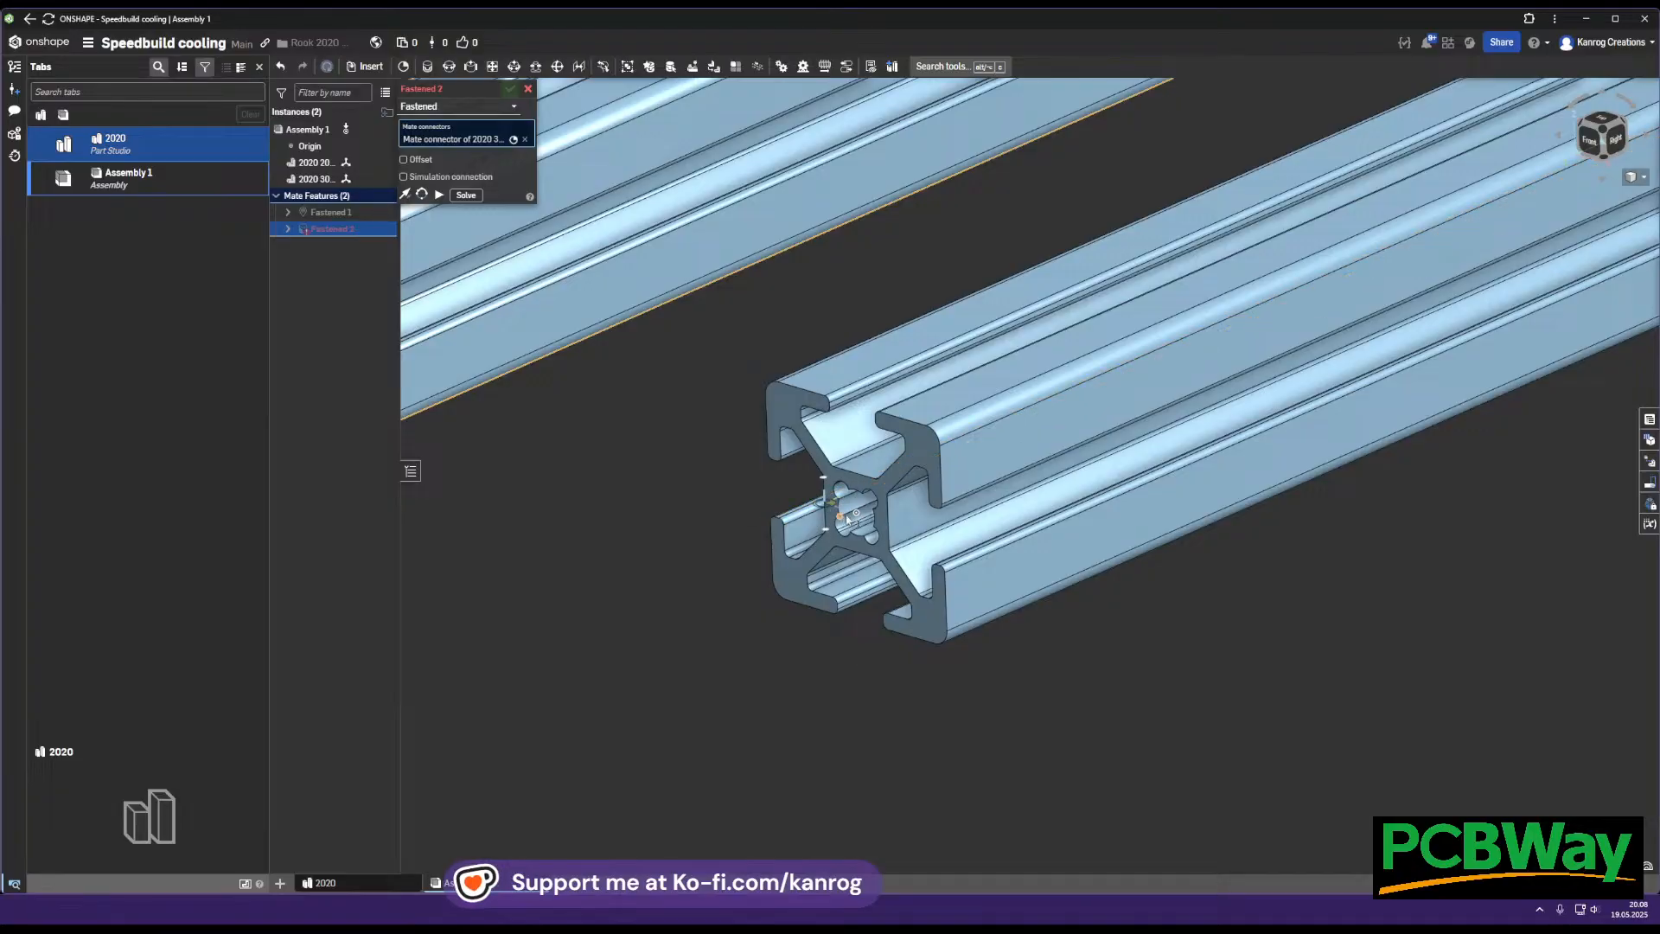
{"action": "left_click", "coordinate": [857, 516]}
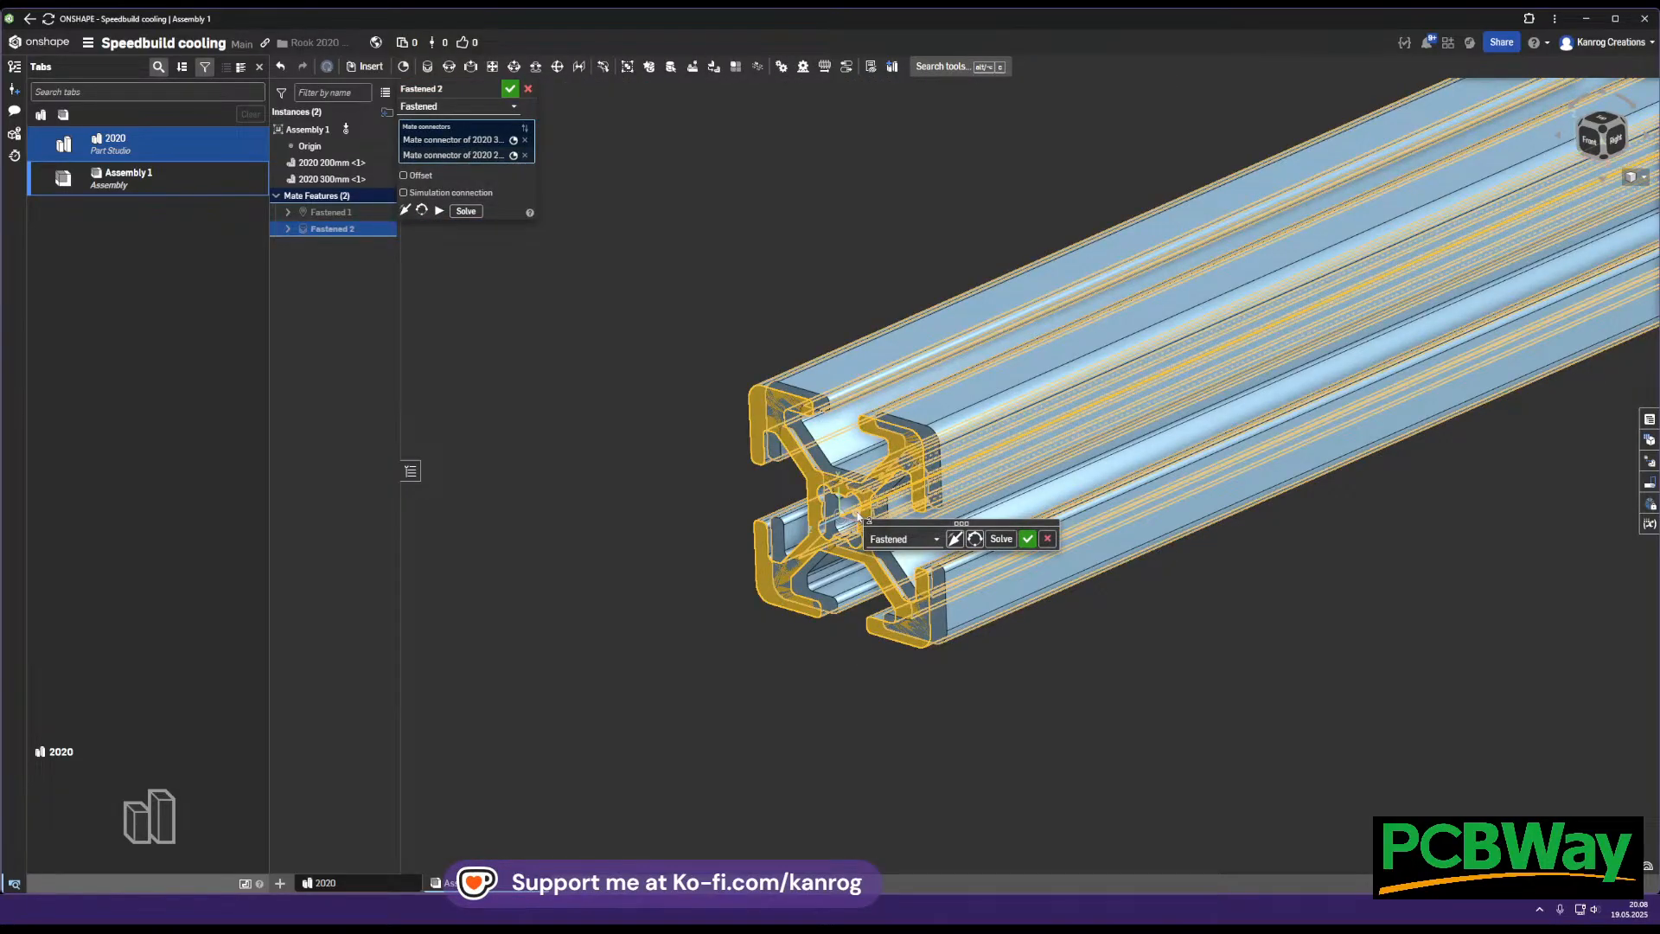
{"action": "right_click_drag", "start_coordinate": [871, 495], "coordinate": [588, 221]}
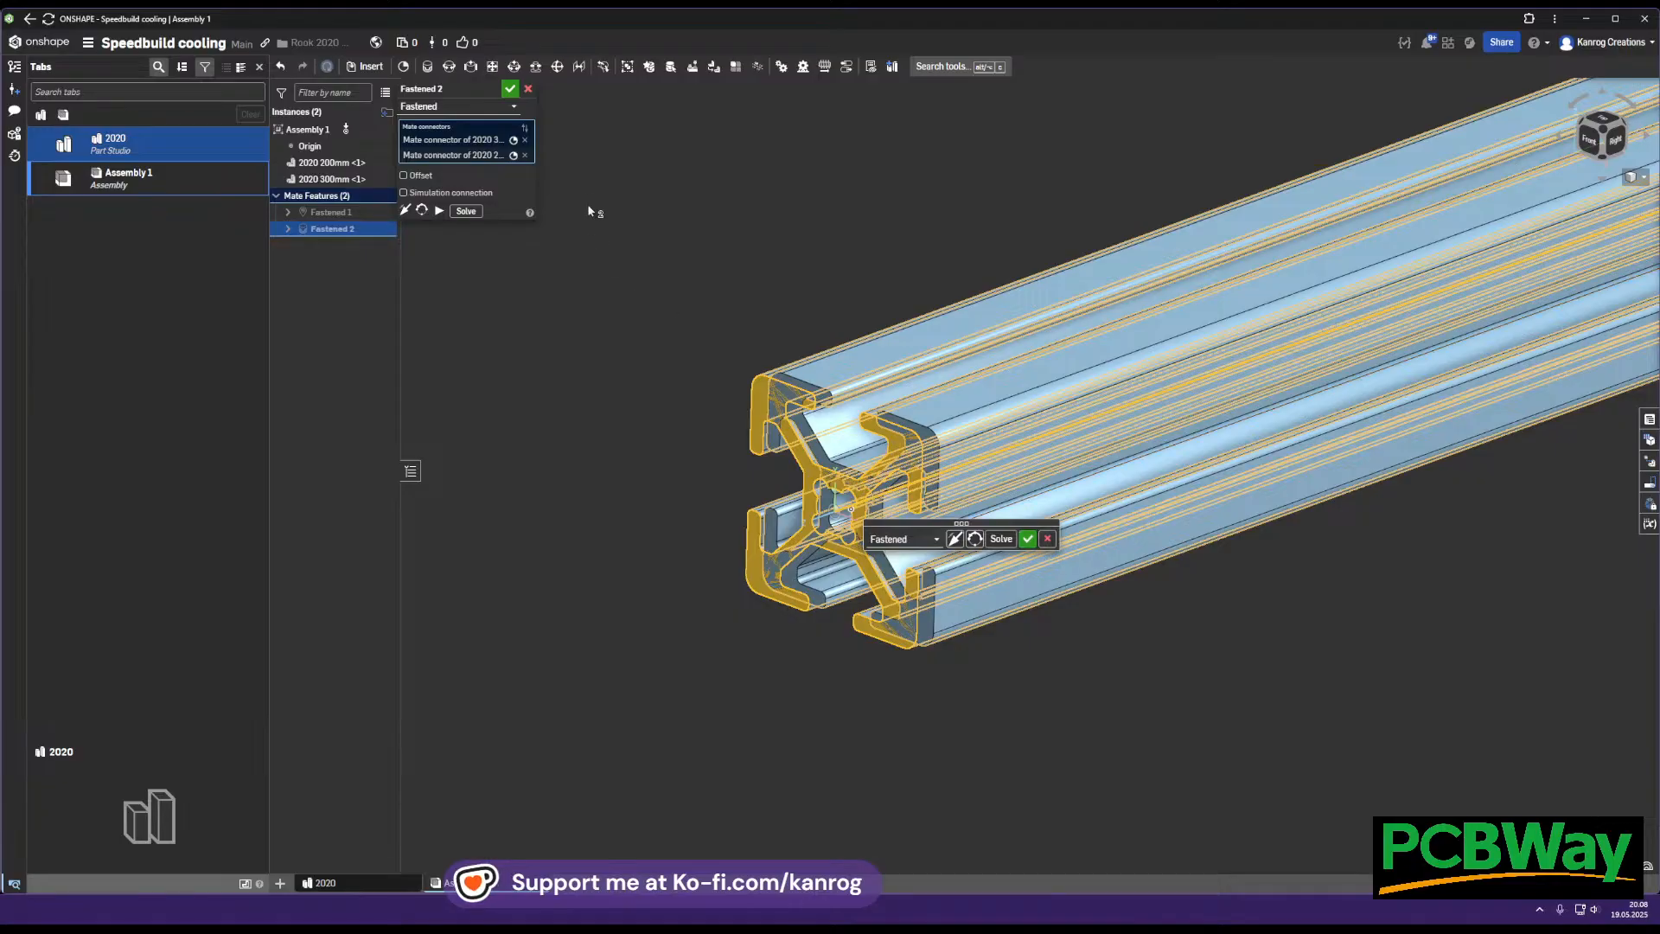
{"action": "left_click", "coordinate": [525, 155]}
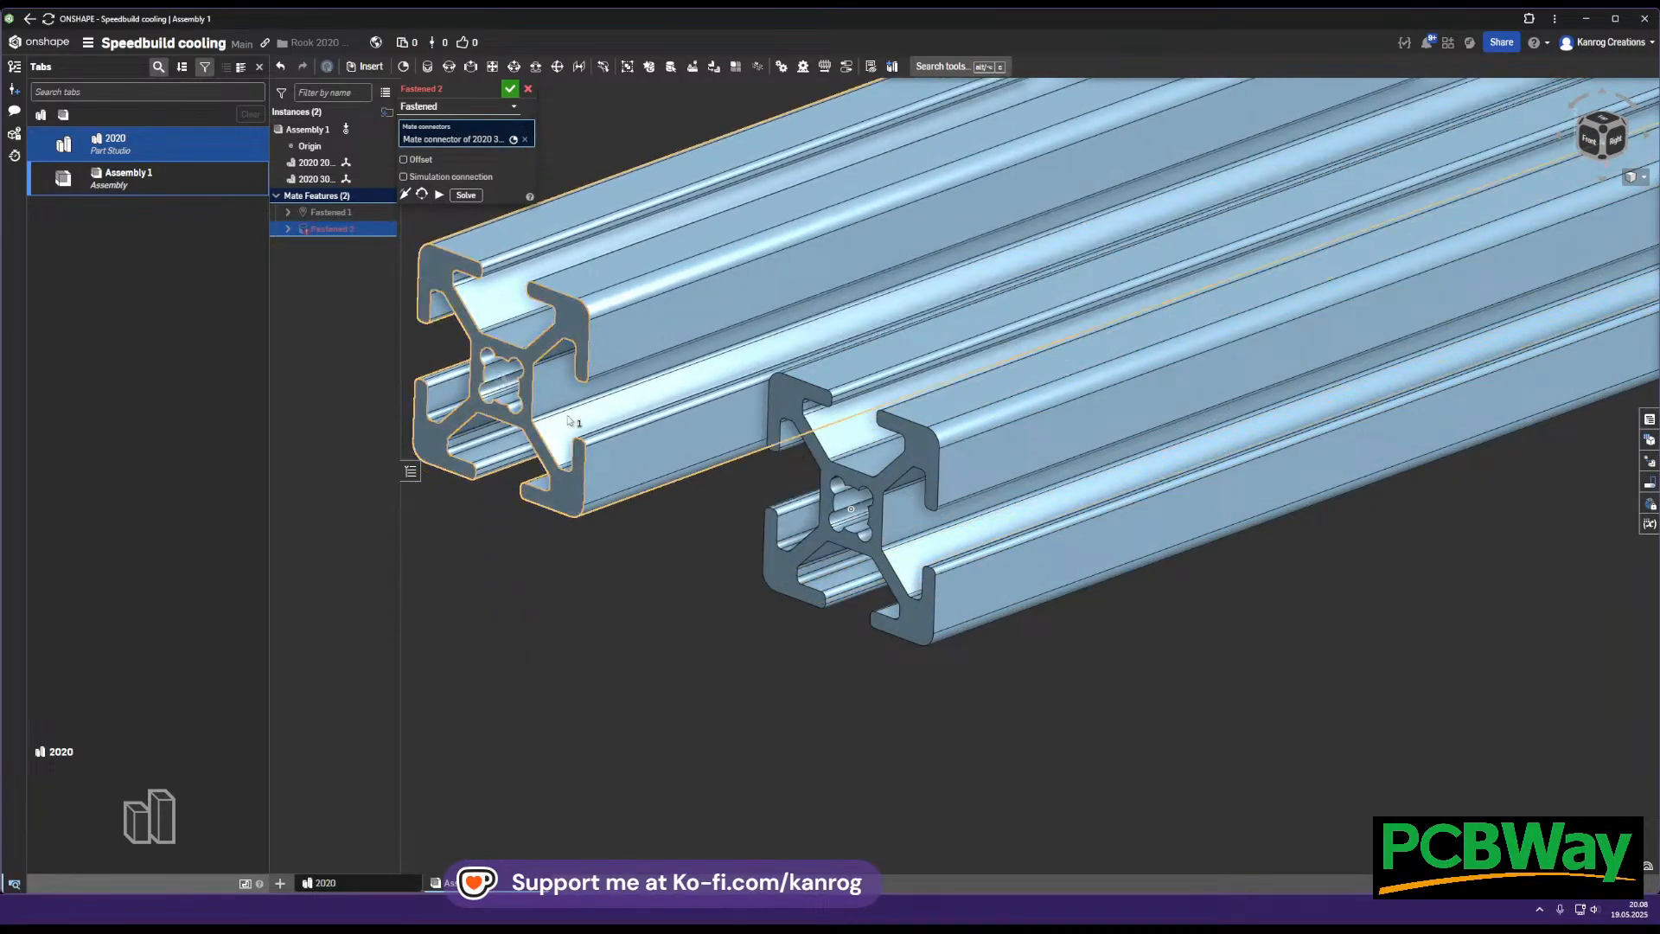
Choose the assembly origin as the second connector for the 300 mm extrusion's Fastened mate
{"action": "scroll", "coordinate": [864, 514], "scroll_direction": "up", "scroll_amount": 8}
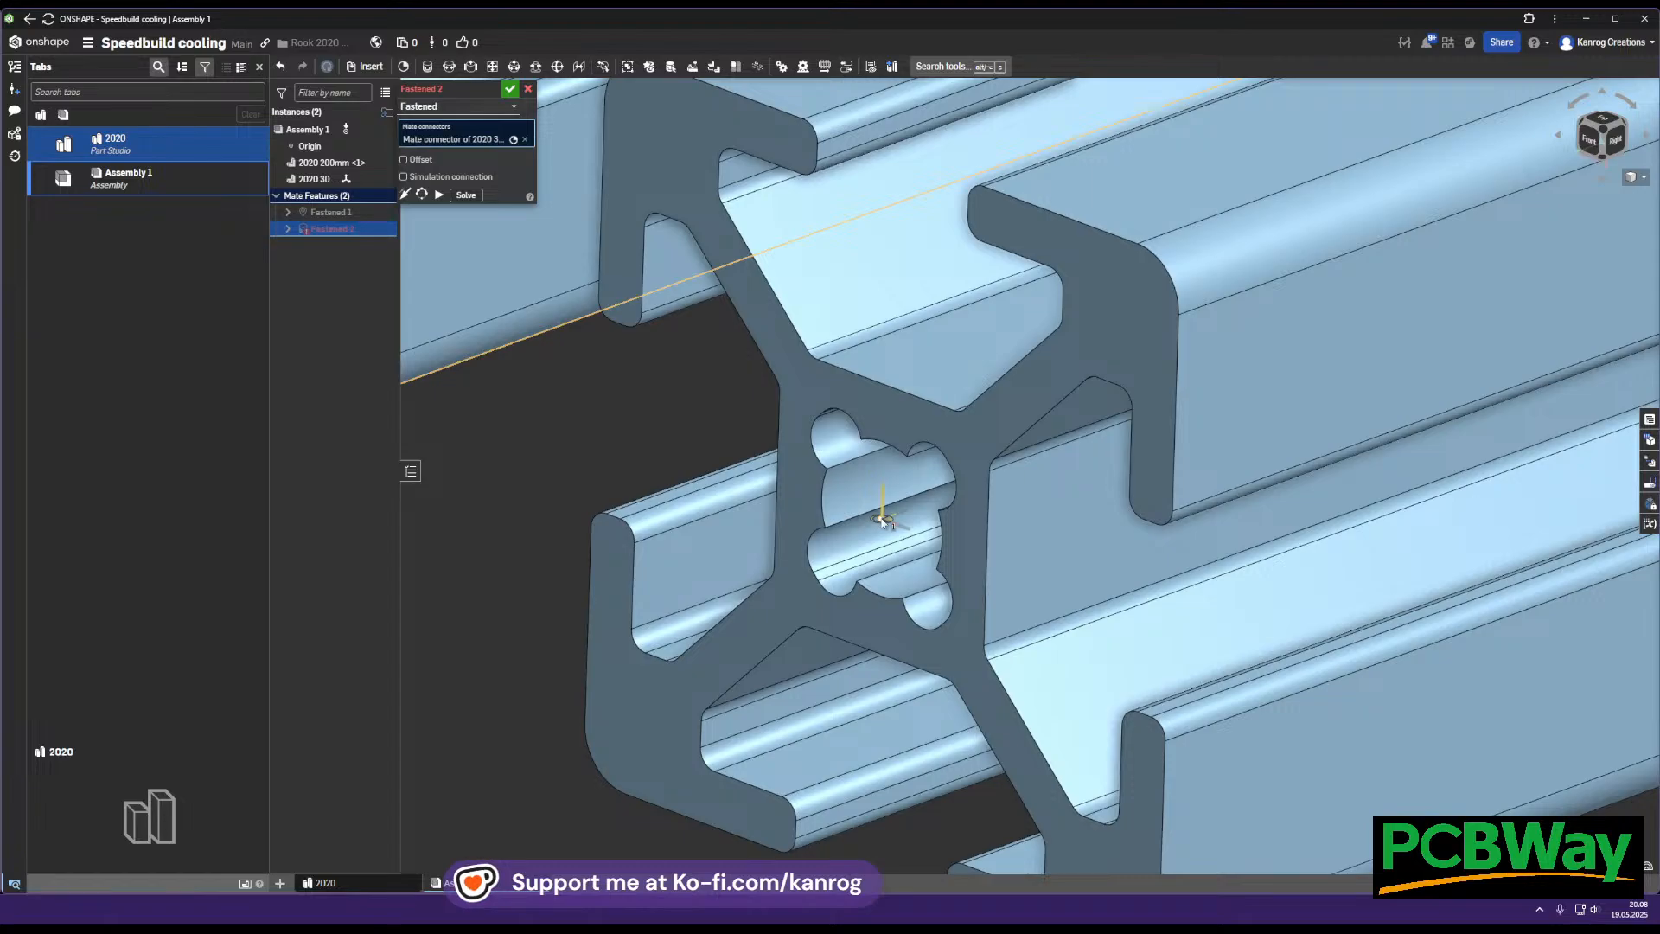
{"action": "left_click", "coordinate": [881, 519]}
{"action": "scroll", "coordinate": [726, 445], "scroll_direction": "down", "scroll_amount": 3}
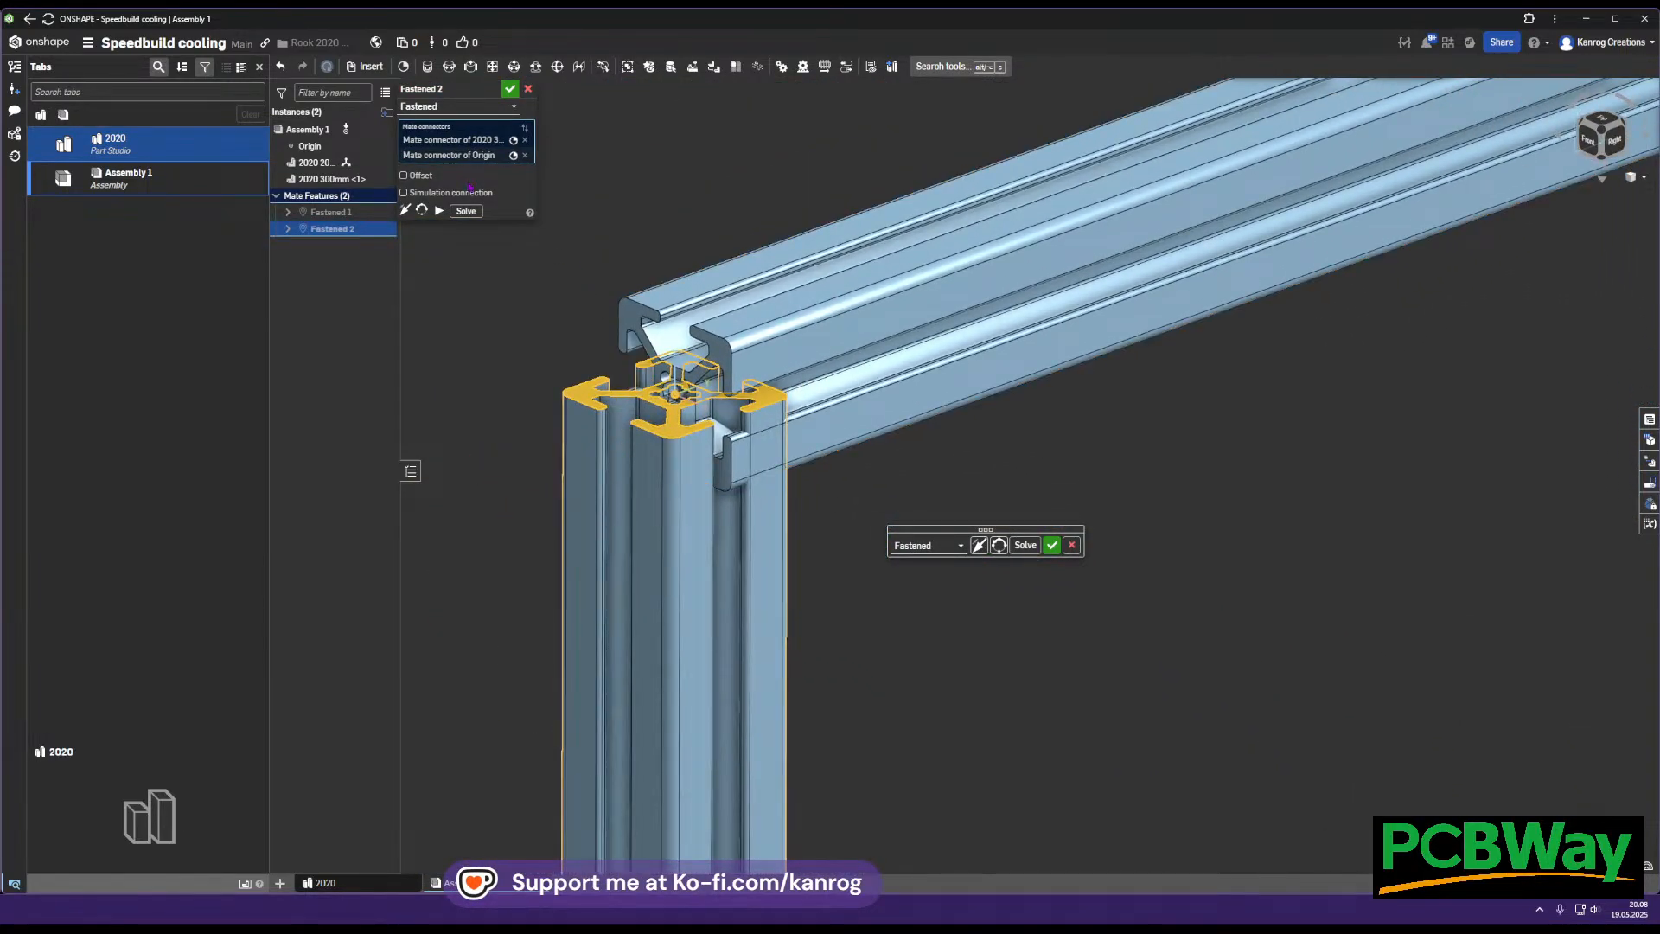
Offset the 300 mm extrusion's Fastened mate by 10 mm in Z and -10 mm in Y, and accept it
{"action": "left_click", "coordinate": [416, 174]}
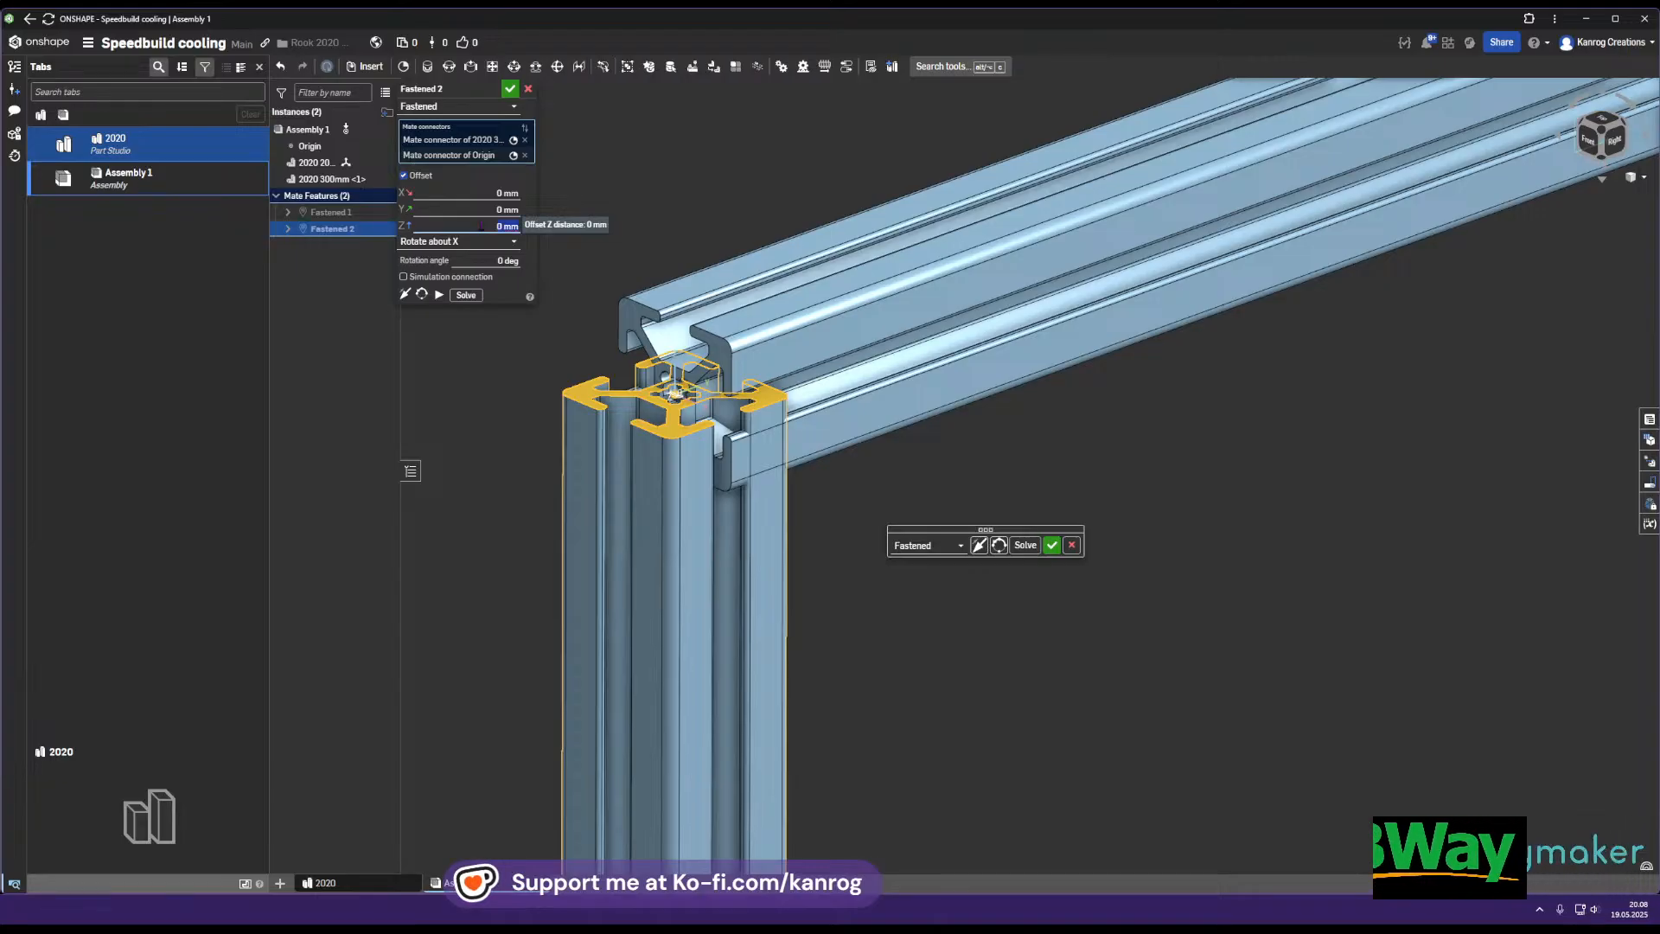
{"action": "type", "text": "-5"}
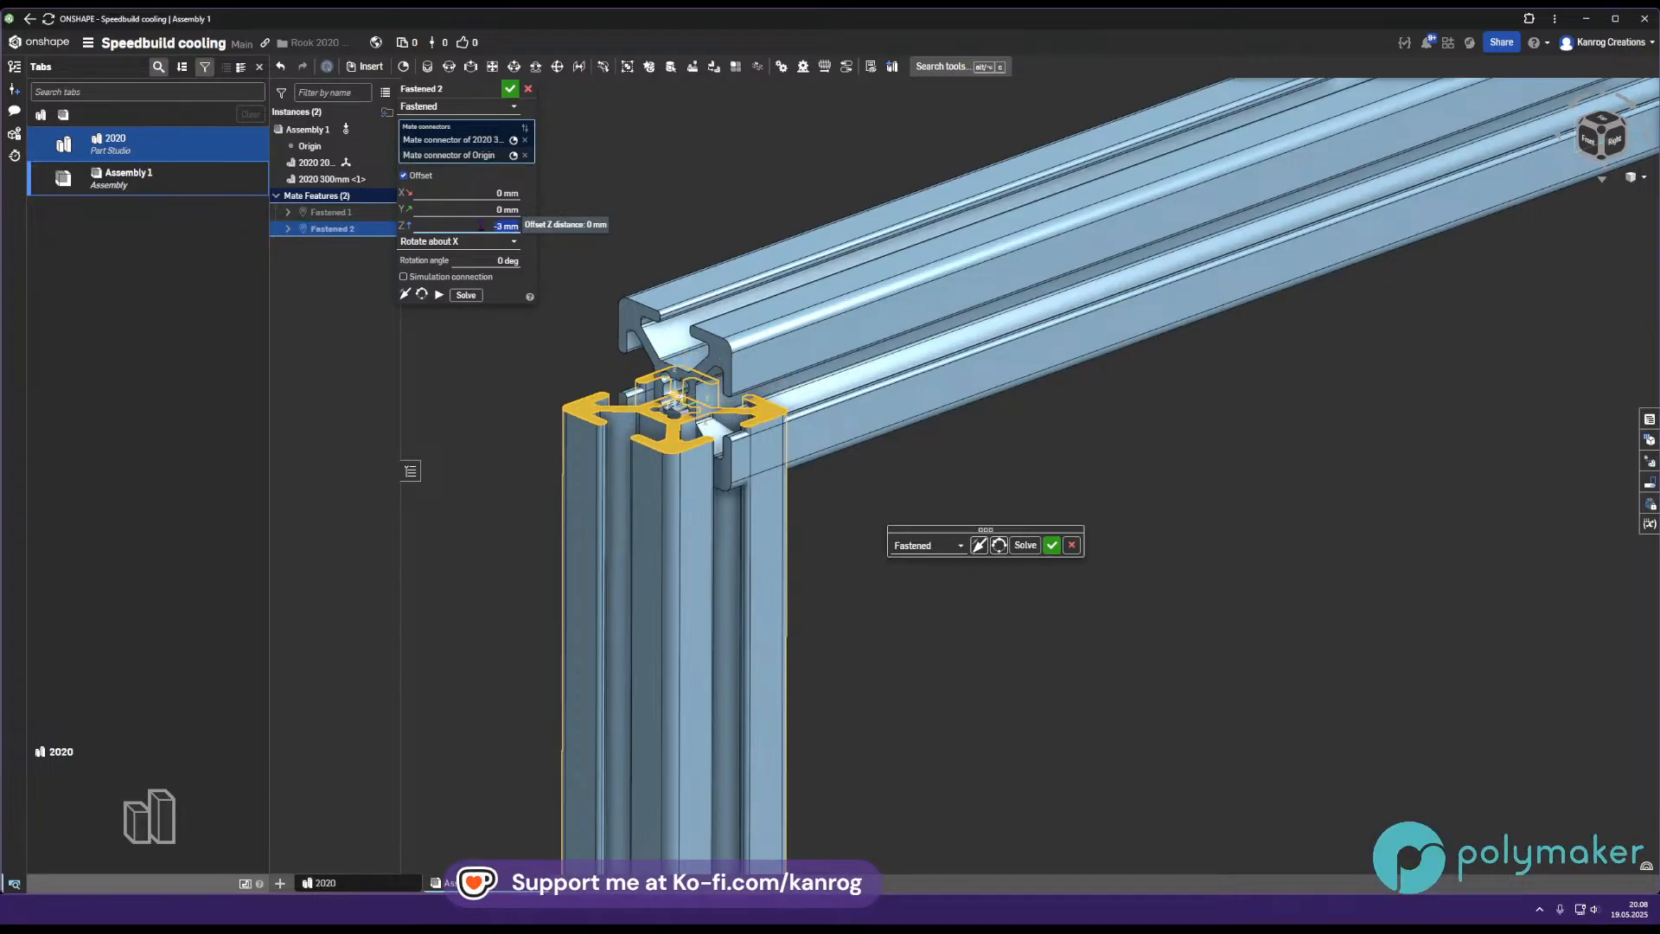
{"action": "type", "text": "8"}
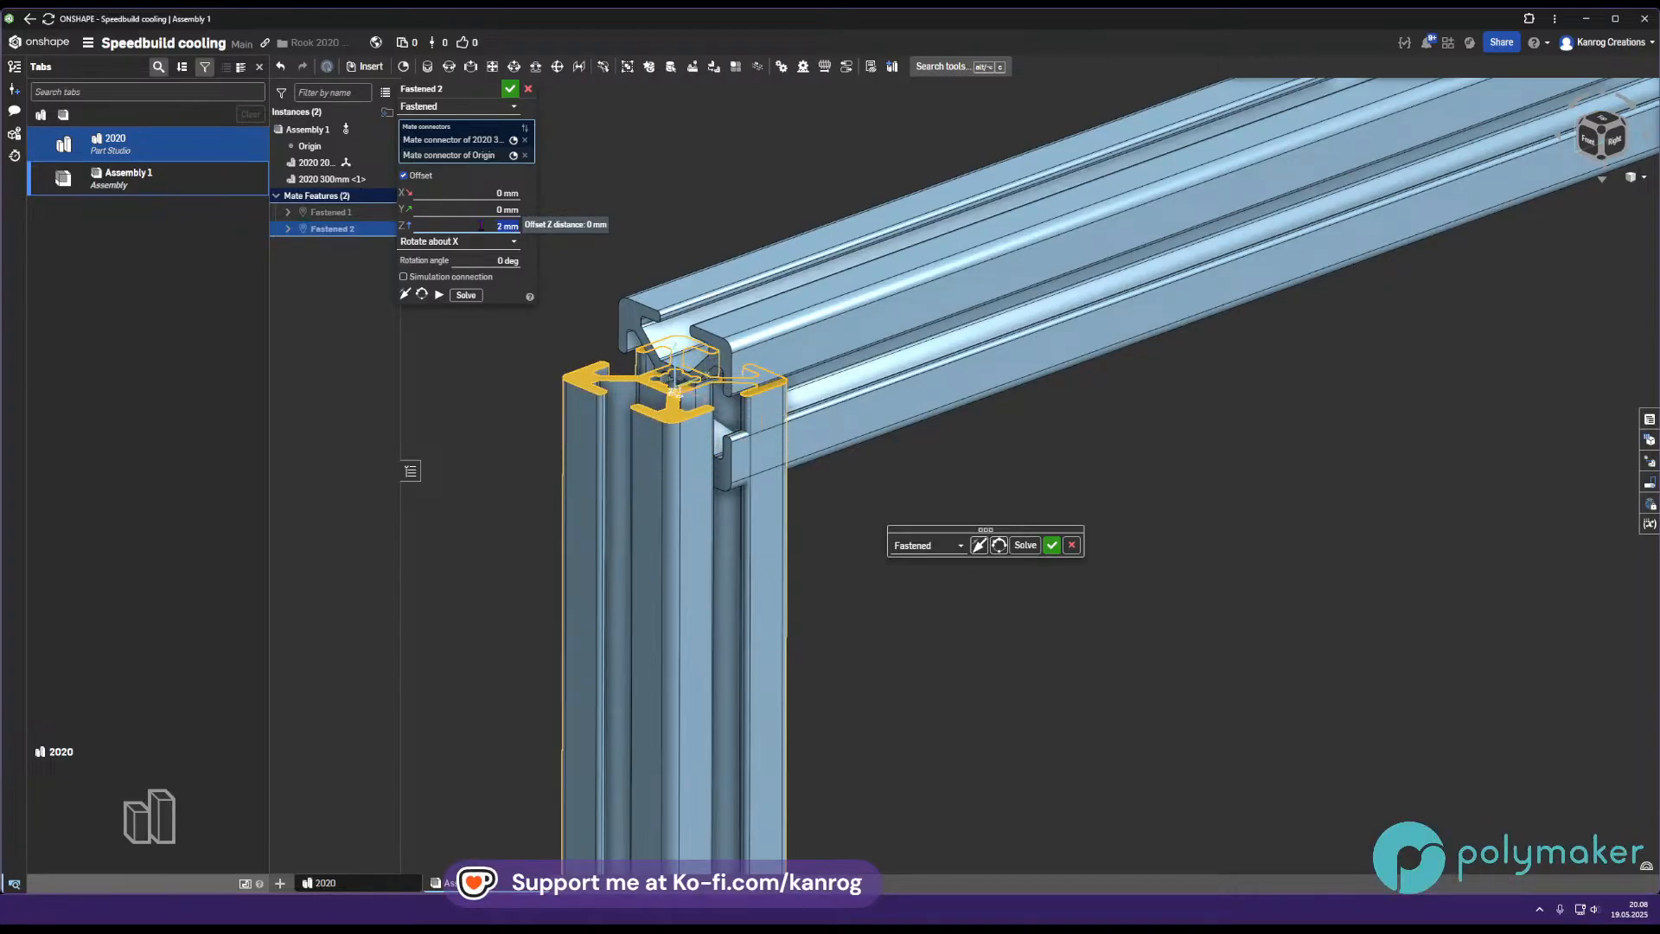
{"action": "type", "text": "10"}
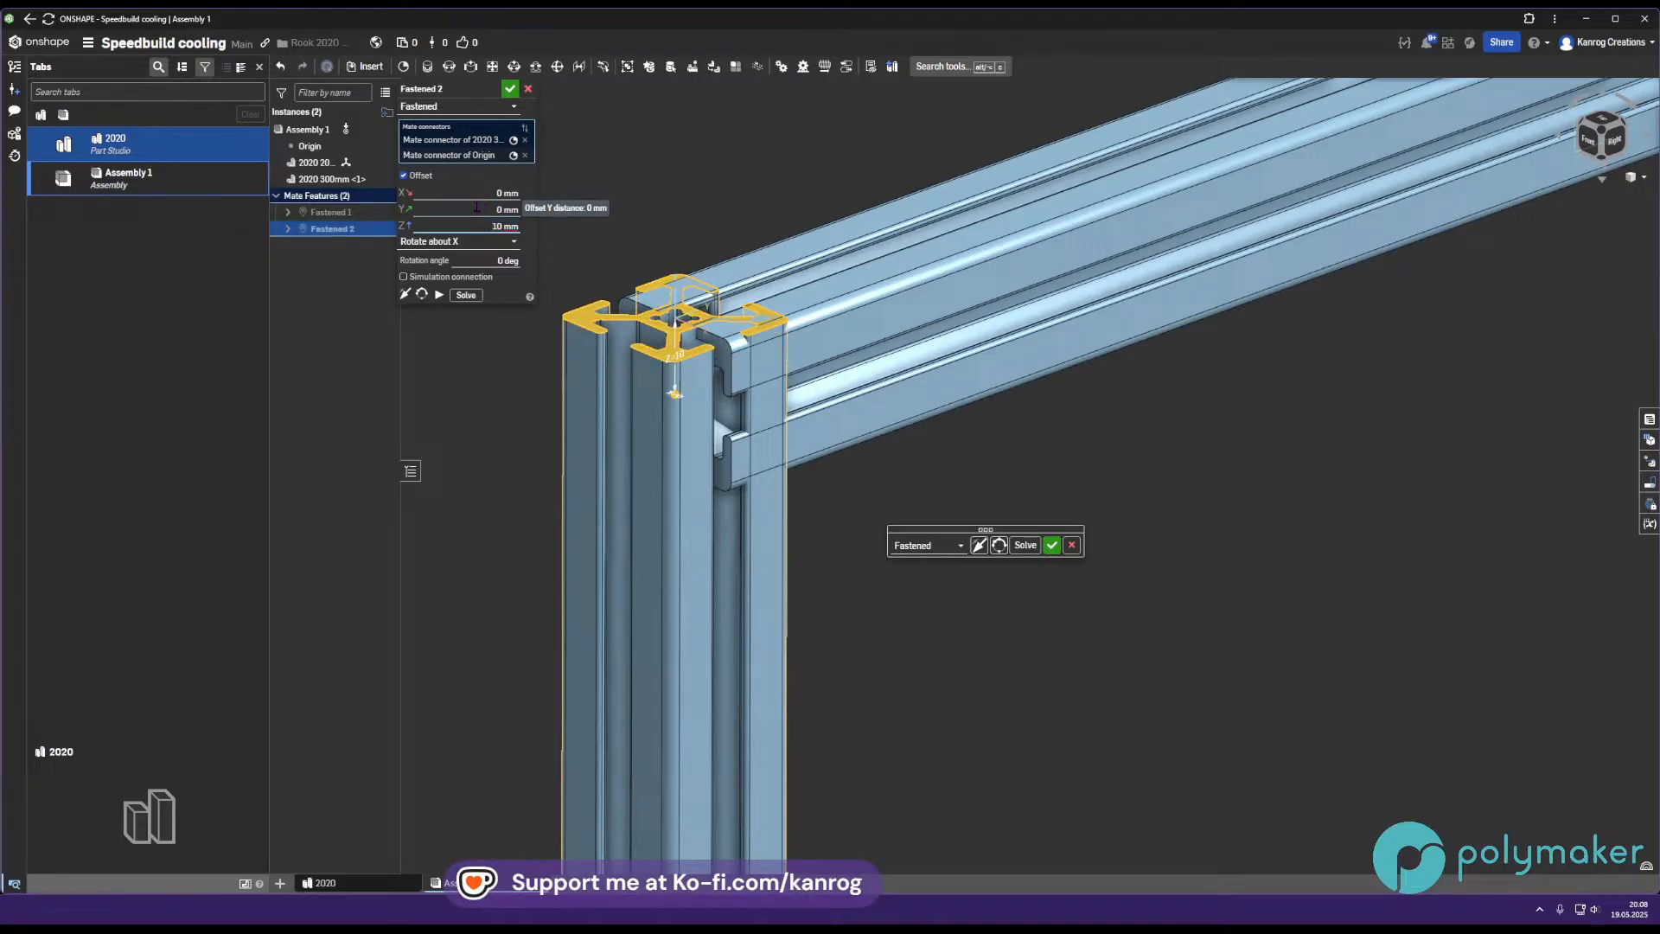
{"action": "left_click", "coordinate": [476, 209]}
{"action": "type", "text": "-6"}
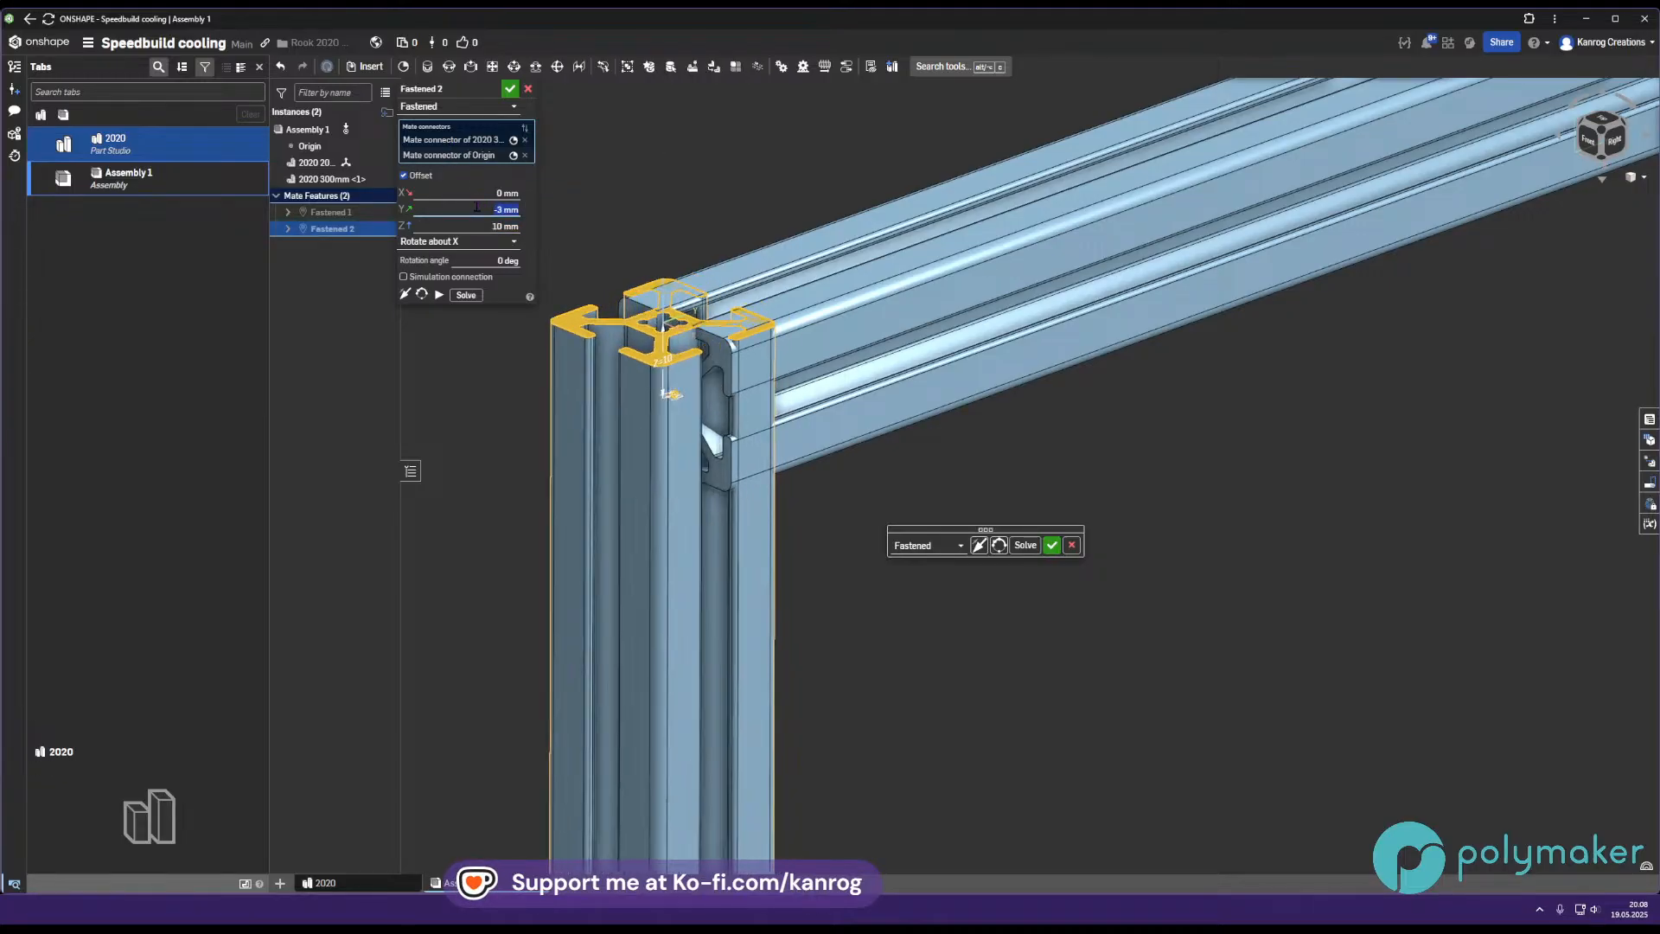
{"action": "type", "text": "-11"}
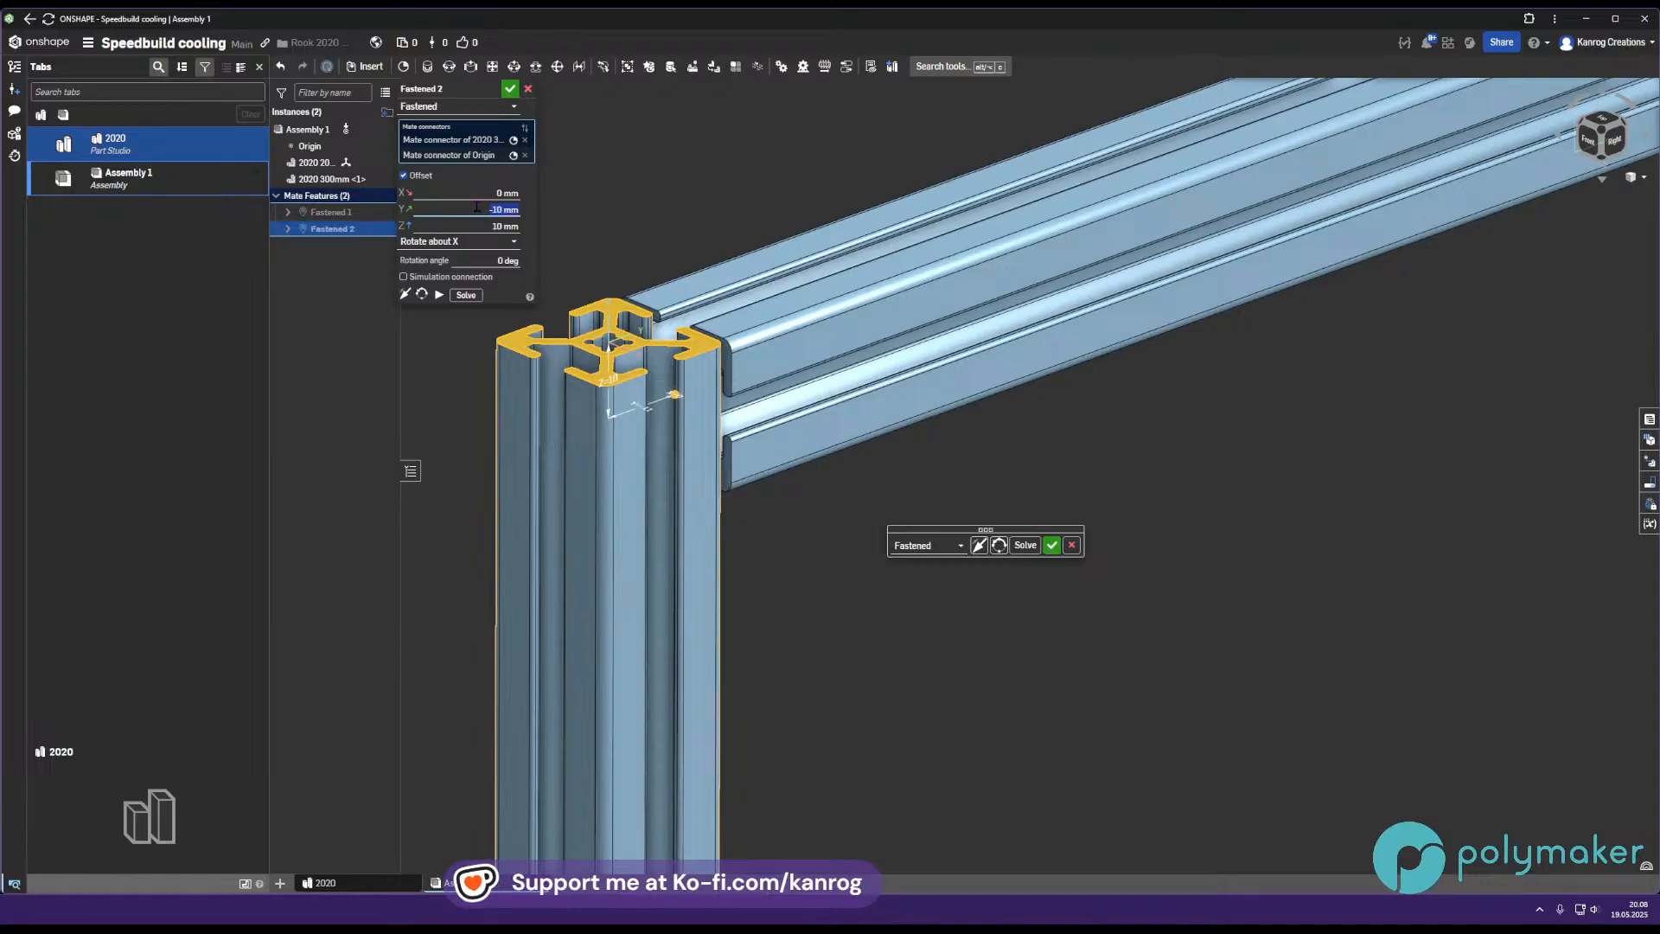
{"action": "key", "text": "Return"}
{"action": "scroll", "coordinate": [1089, 443], "scroll_direction": "down", "scroll_amount": 3}
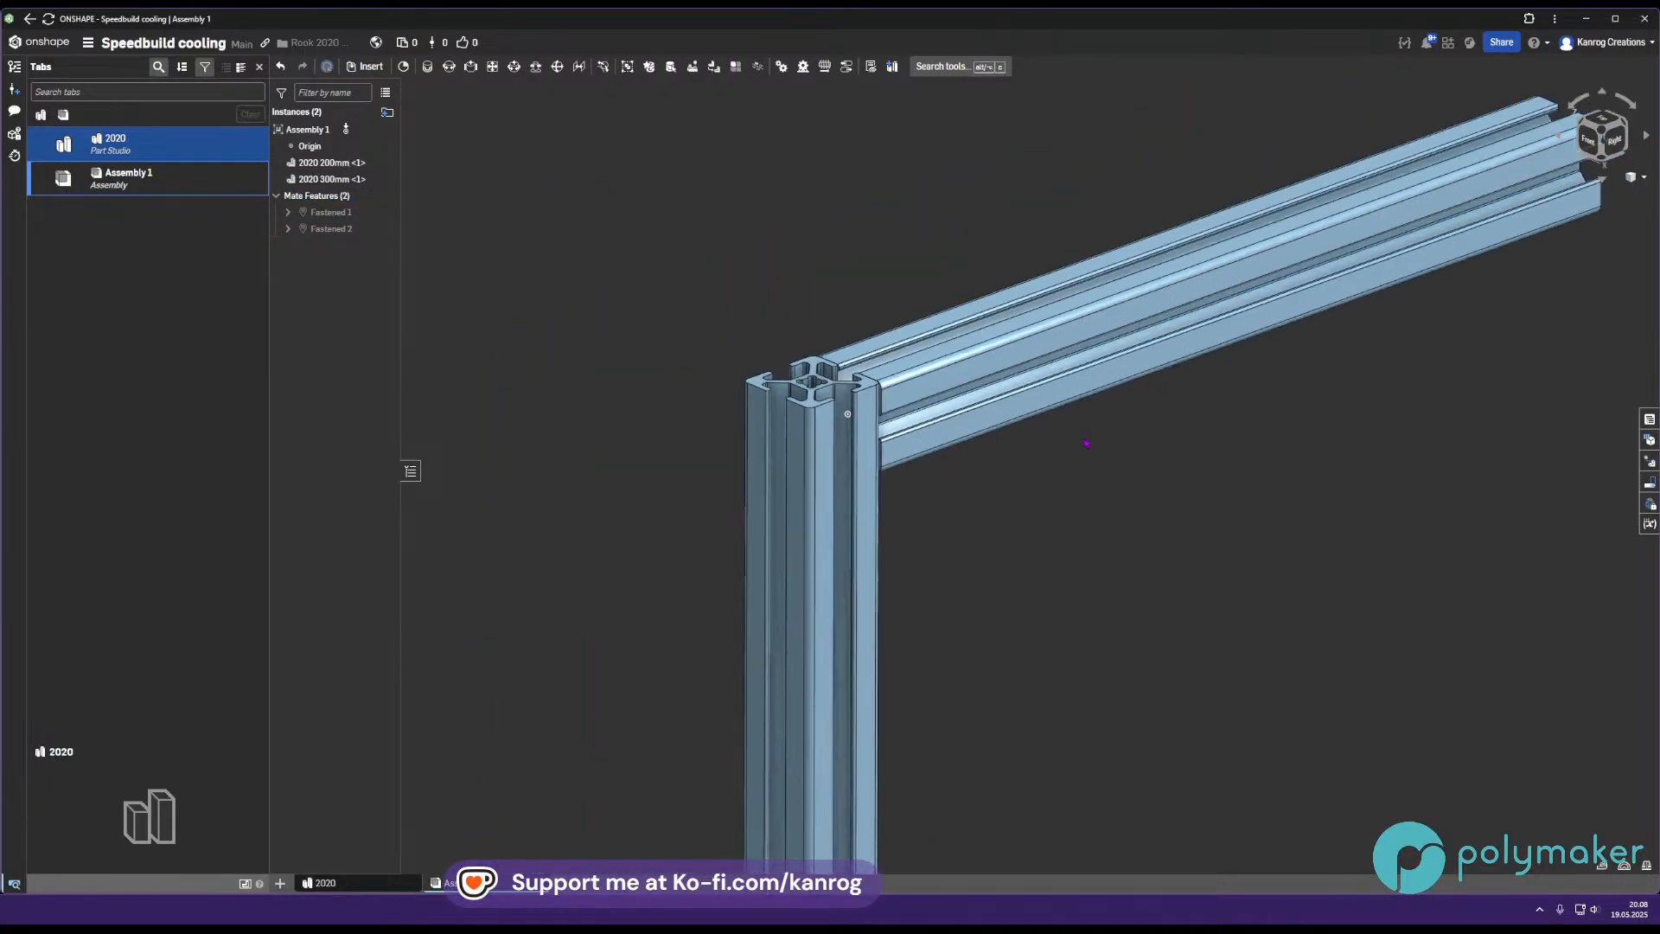
{"action": "scroll", "coordinate": [1088, 443], "scroll_direction": "down", "scroll_amount": 5}
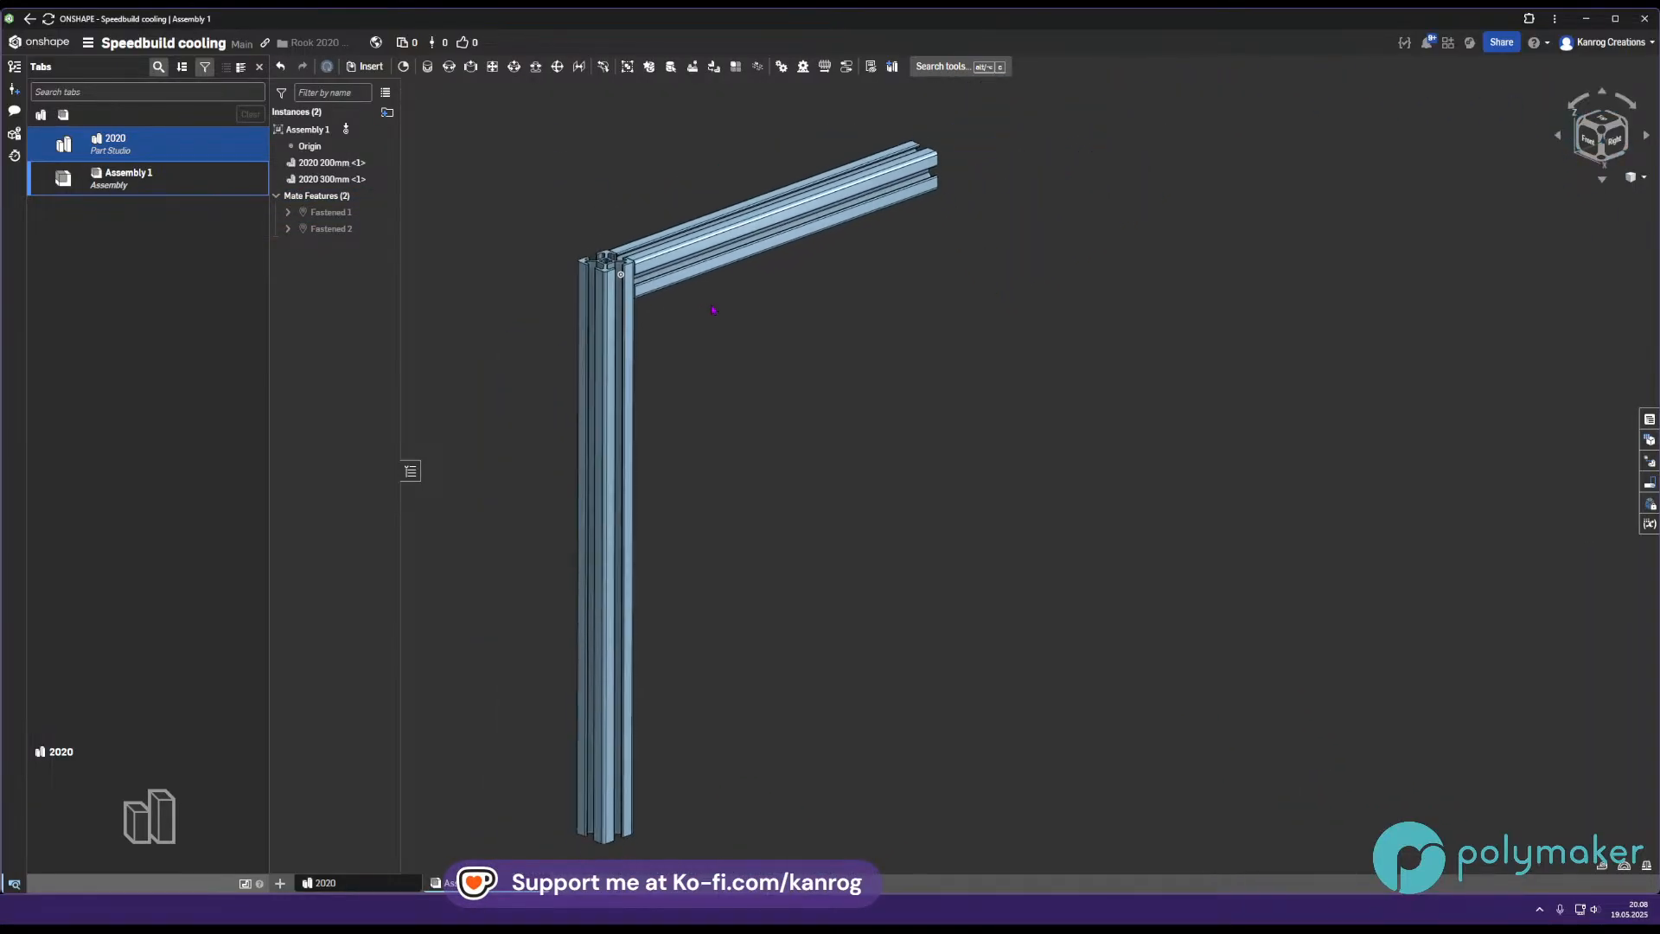
{"action": "middle_click_drag", "start_coordinate": [713, 309], "coordinate": [714, 321]}
{"action": "scroll", "coordinate": [742, 398], "scroll_direction": "down", "scroll_amount": 3}
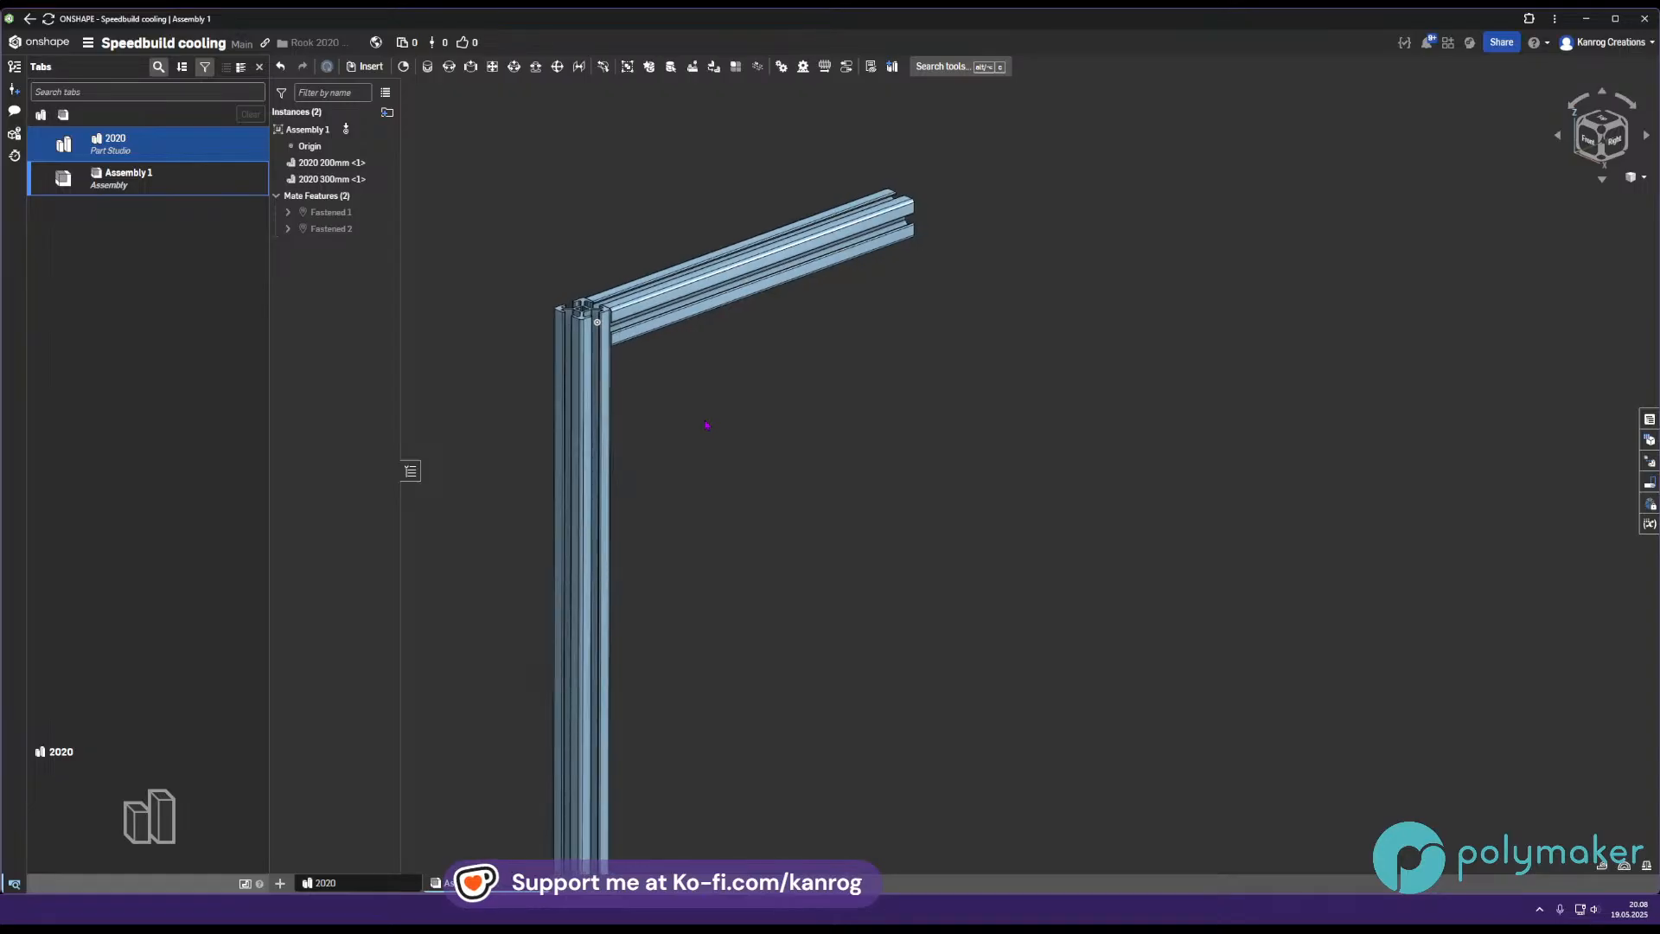
{"action": "scroll", "coordinate": [724, 396], "scroll_direction": "up", "scroll_amount": 3}
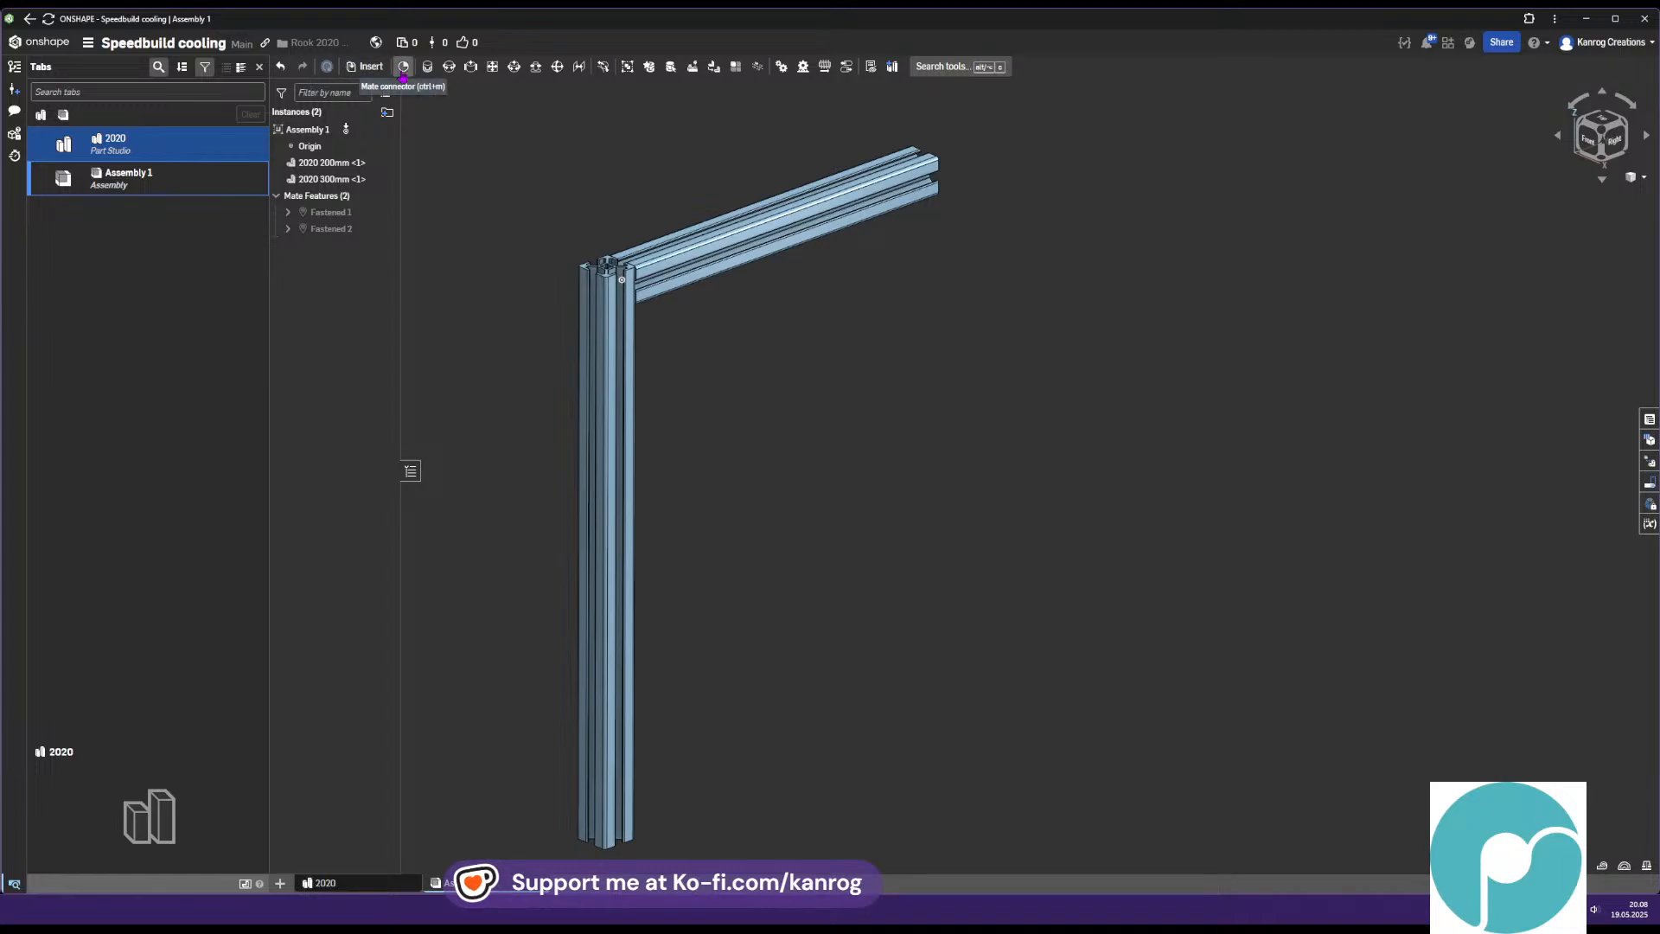
{"action": "left_click", "coordinate": [368, 229]}
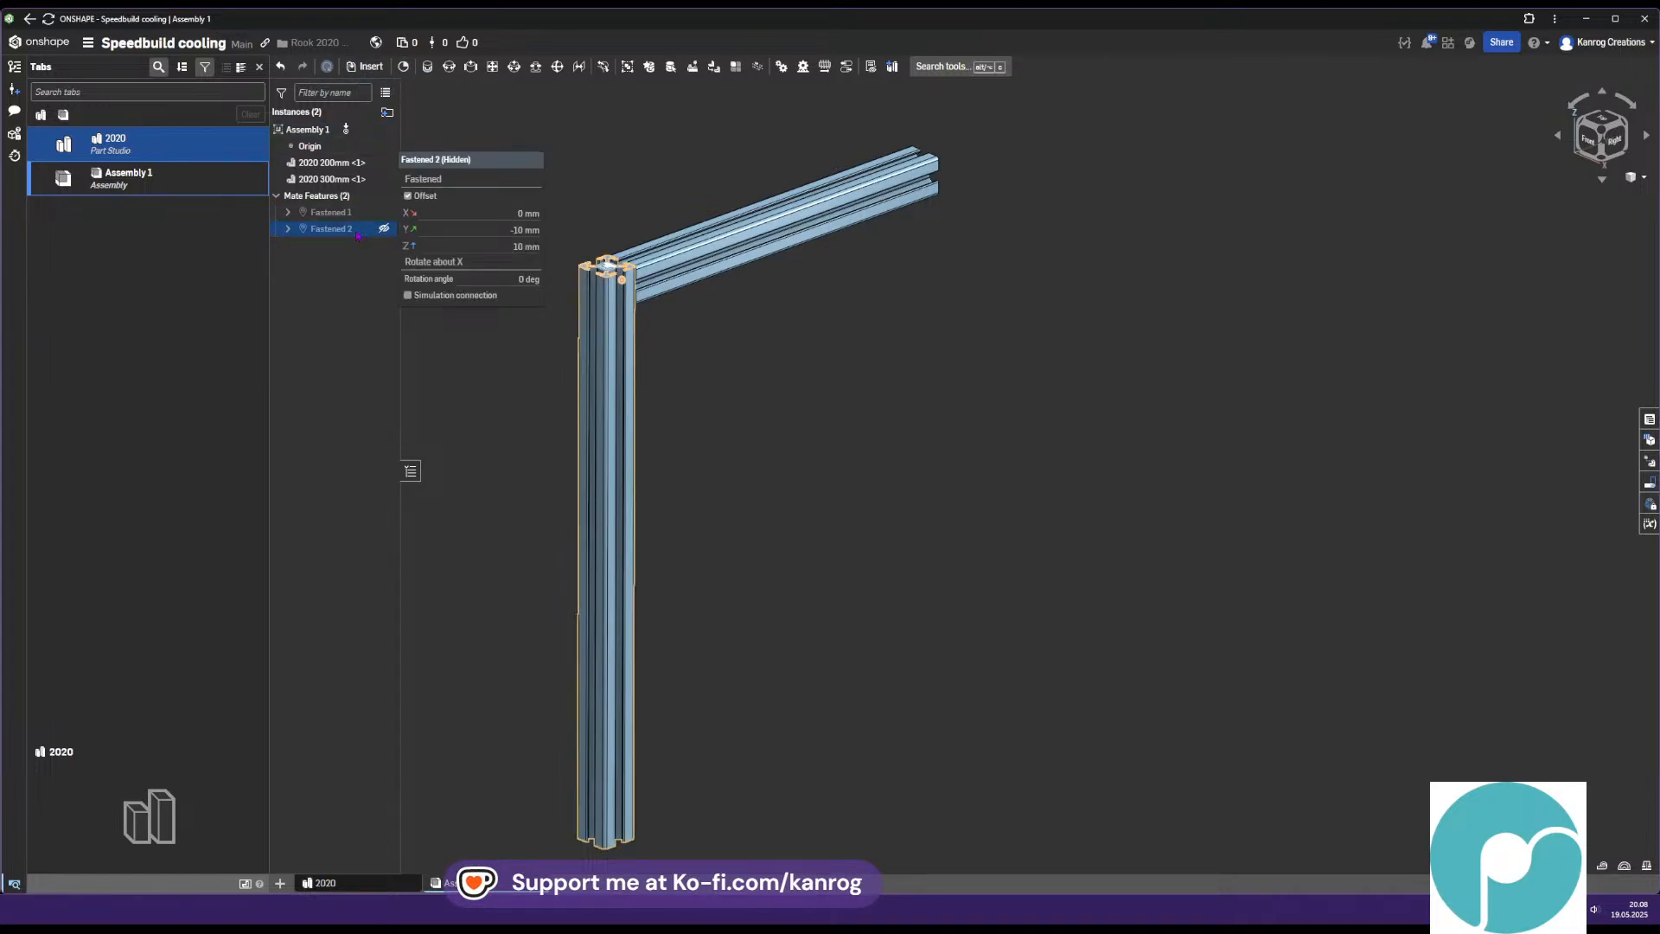
{"action": "scroll", "coordinate": [604, 273], "scroll_direction": "up", "scroll_amount": 2}
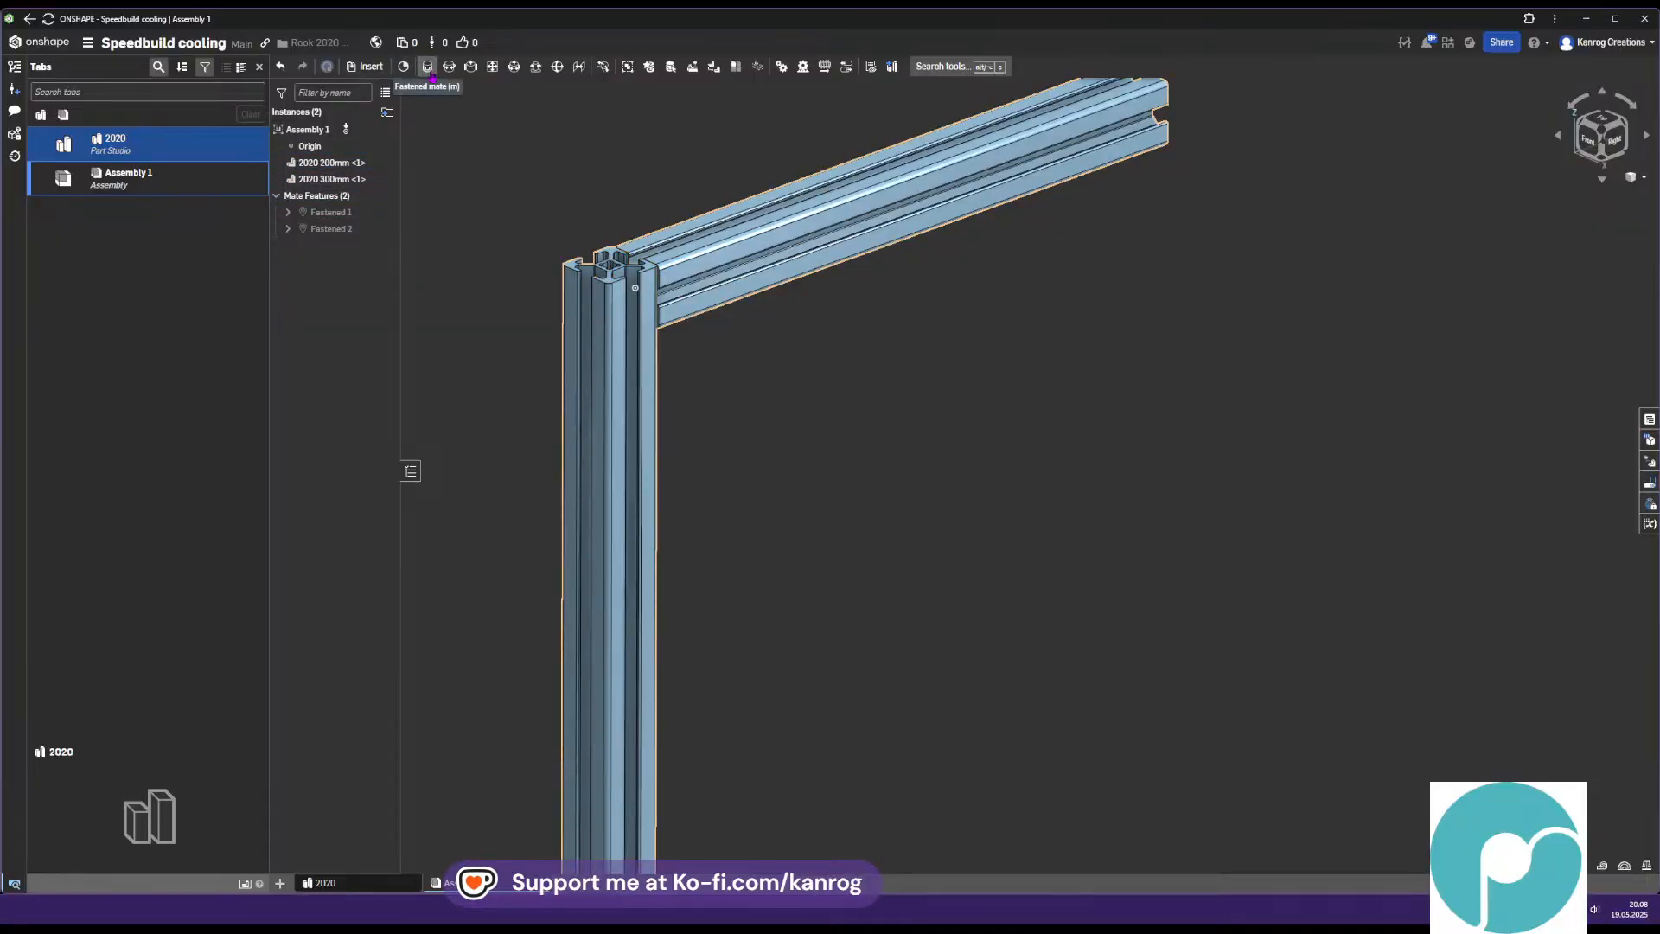
Insert a second 2020 200mm and a second 2020 300mm extrusion, placing them loose beside the mated pair
{"action": "left_click", "coordinate": [368, 67]}
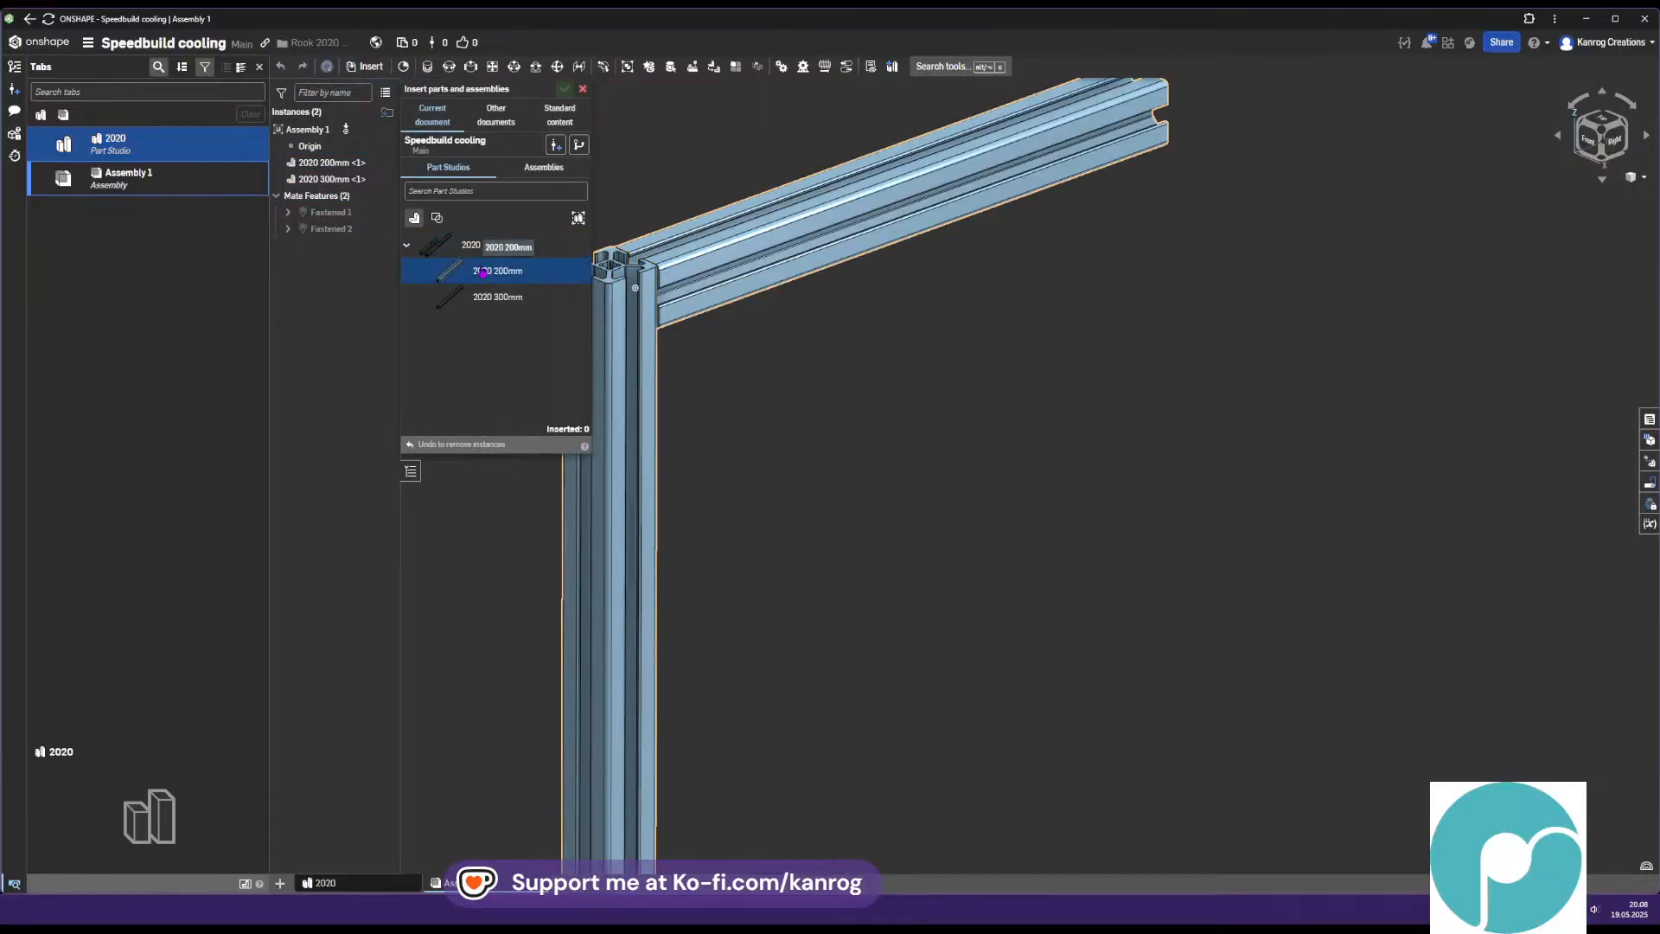
{"action": "left_click", "coordinate": [484, 272]}
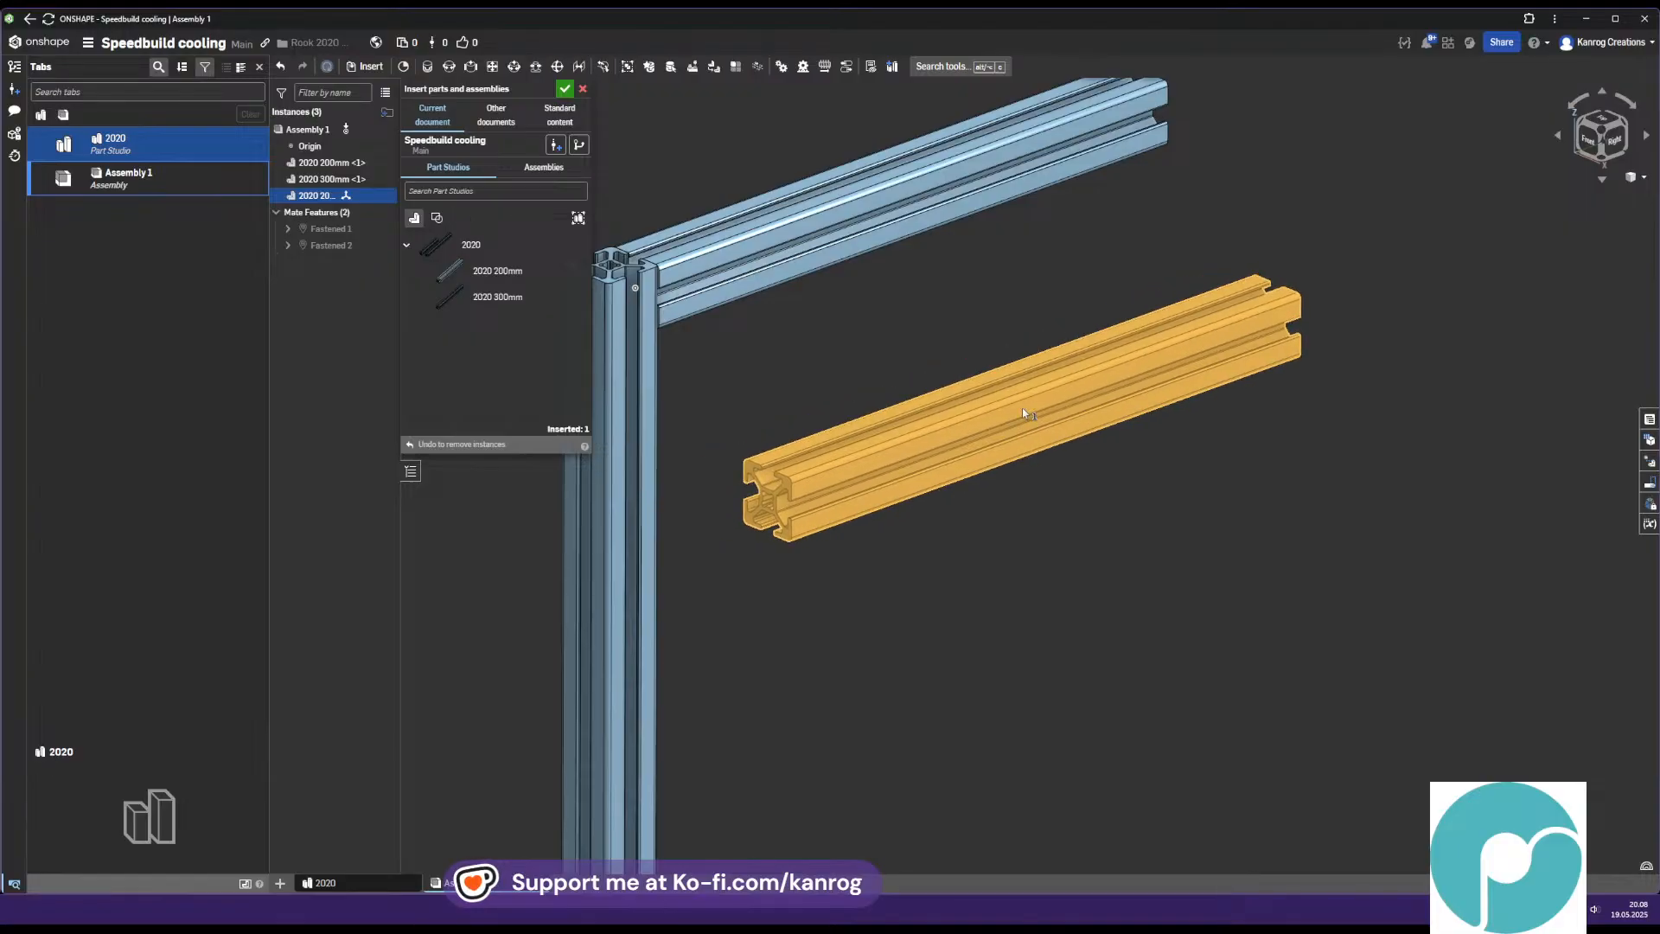
{"action": "left_click_drag", "start_coordinate": [501, 300], "coordinate": [994, 342]}
{"action": "scroll", "coordinate": [998, 356], "scroll_direction": "down", "scroll_amount": 3}
{"action": "middle_click_drag", "start_coordinate": [1017, 352], "coordinate": [841, 417]}
{"action": "left_click", "coordinate": [564, 91]}
{"action": "right_click_drag", "start_coordinate": [1141, 268], "coordinate": [1042, 355]}
{"action": "scroll", "coordinate": [1041, 355], "scroll_direction": "up", "scroll_amount": 2}
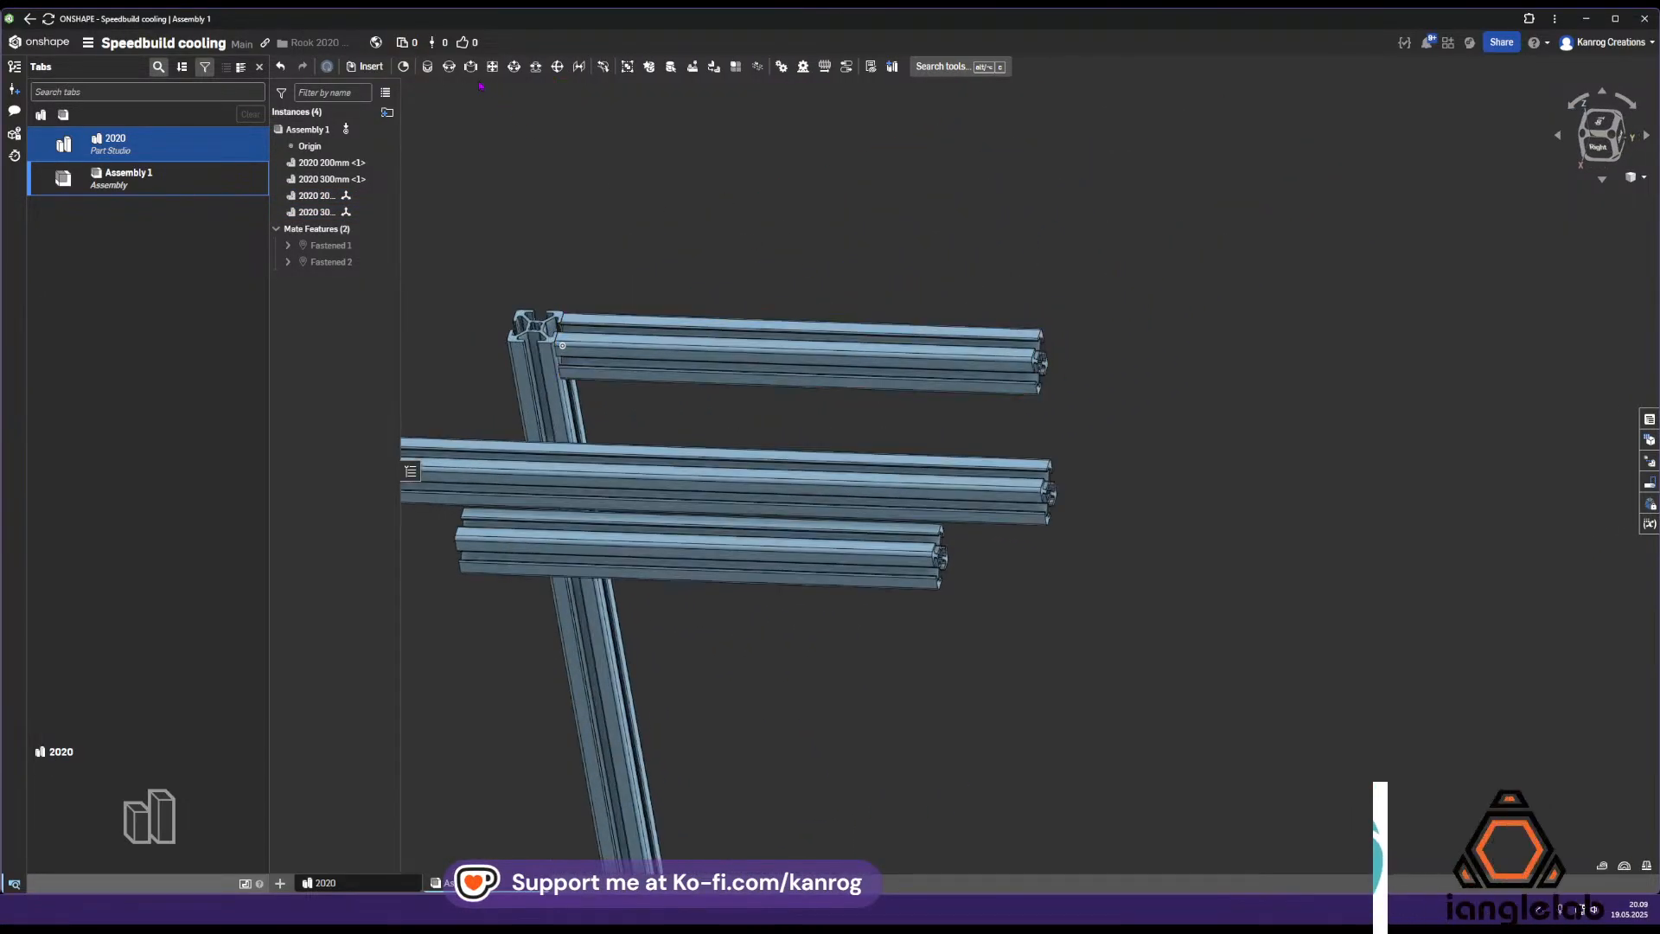
{"action": "left_click", "coordinate": [372, 66]}
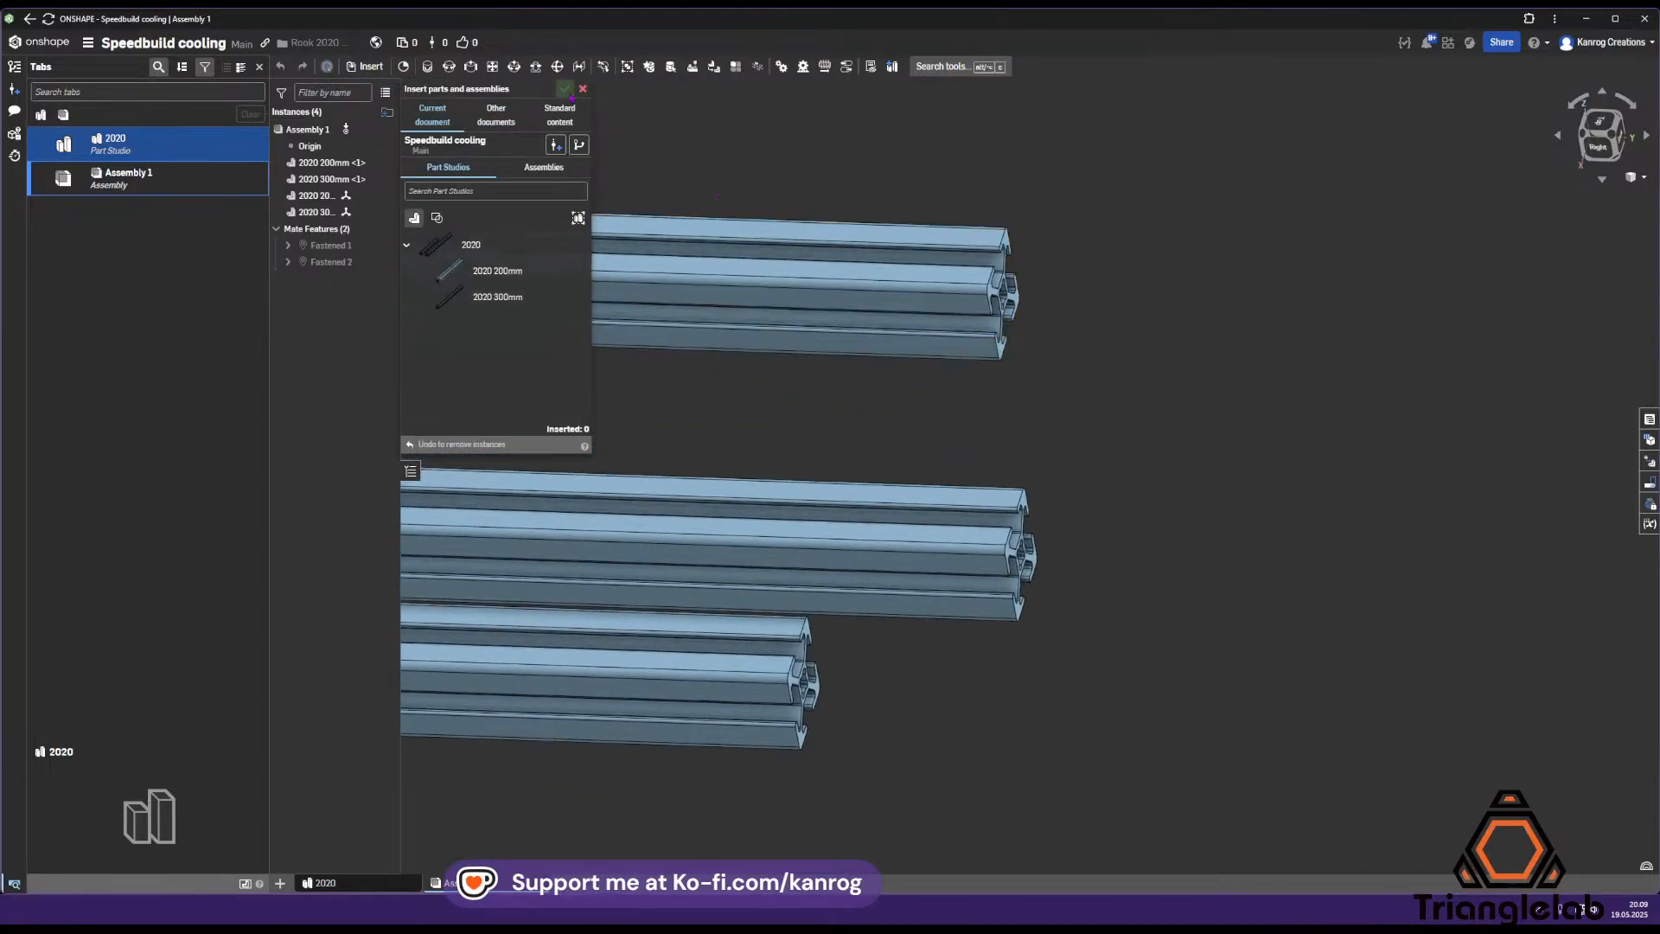
{"action": "left_click", "coordinate": [583, 90]}
Start a Fastened mate between the end-face centres of the loose 300 mm extrusion and the mated 200 mm extrusion's free end
{"action": "left_click", "coordinate": [448, 67]}
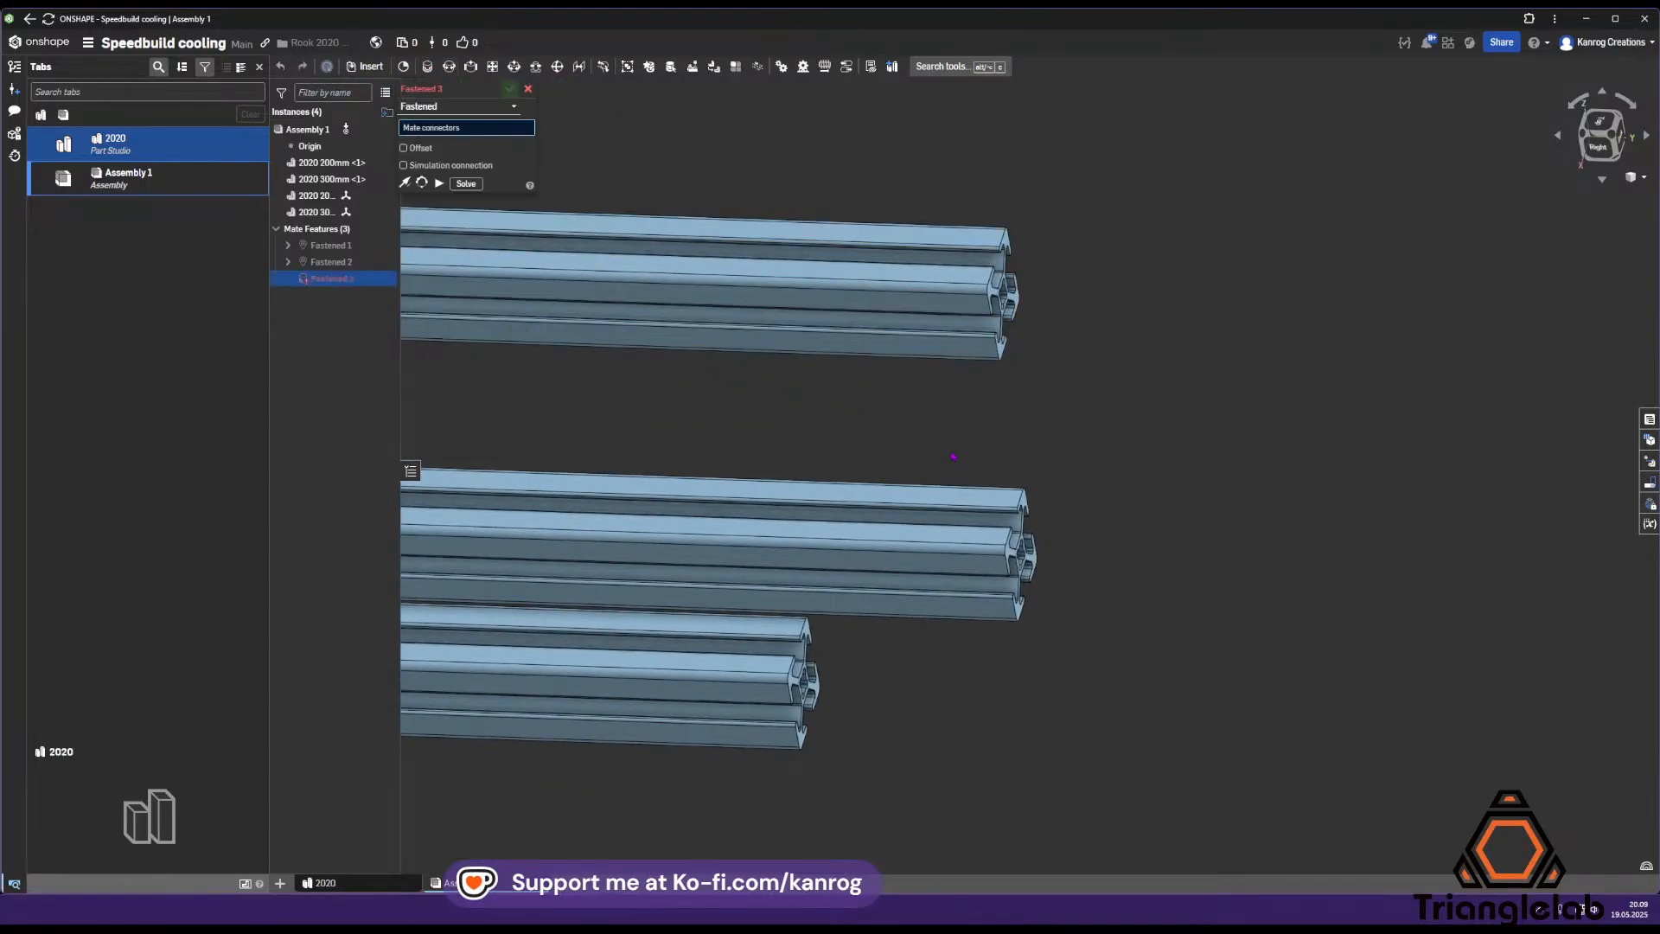
{"action": "right_click_drag", "start_coordinate": [1072, 380], "coordinate": [930, 454]}
{"action": "scroll", "coordinate": [929, 453], "scroll_direction": "down", "scroll_amount": 4}
{"action": "scroll", "coordinate": [955, 505], "scroll_direction": "up", "scroll_amount": 1}
{"action": "scroll", "coordinate": [891, 518], "scroll_direction": "up", "scroll_amount": 10}
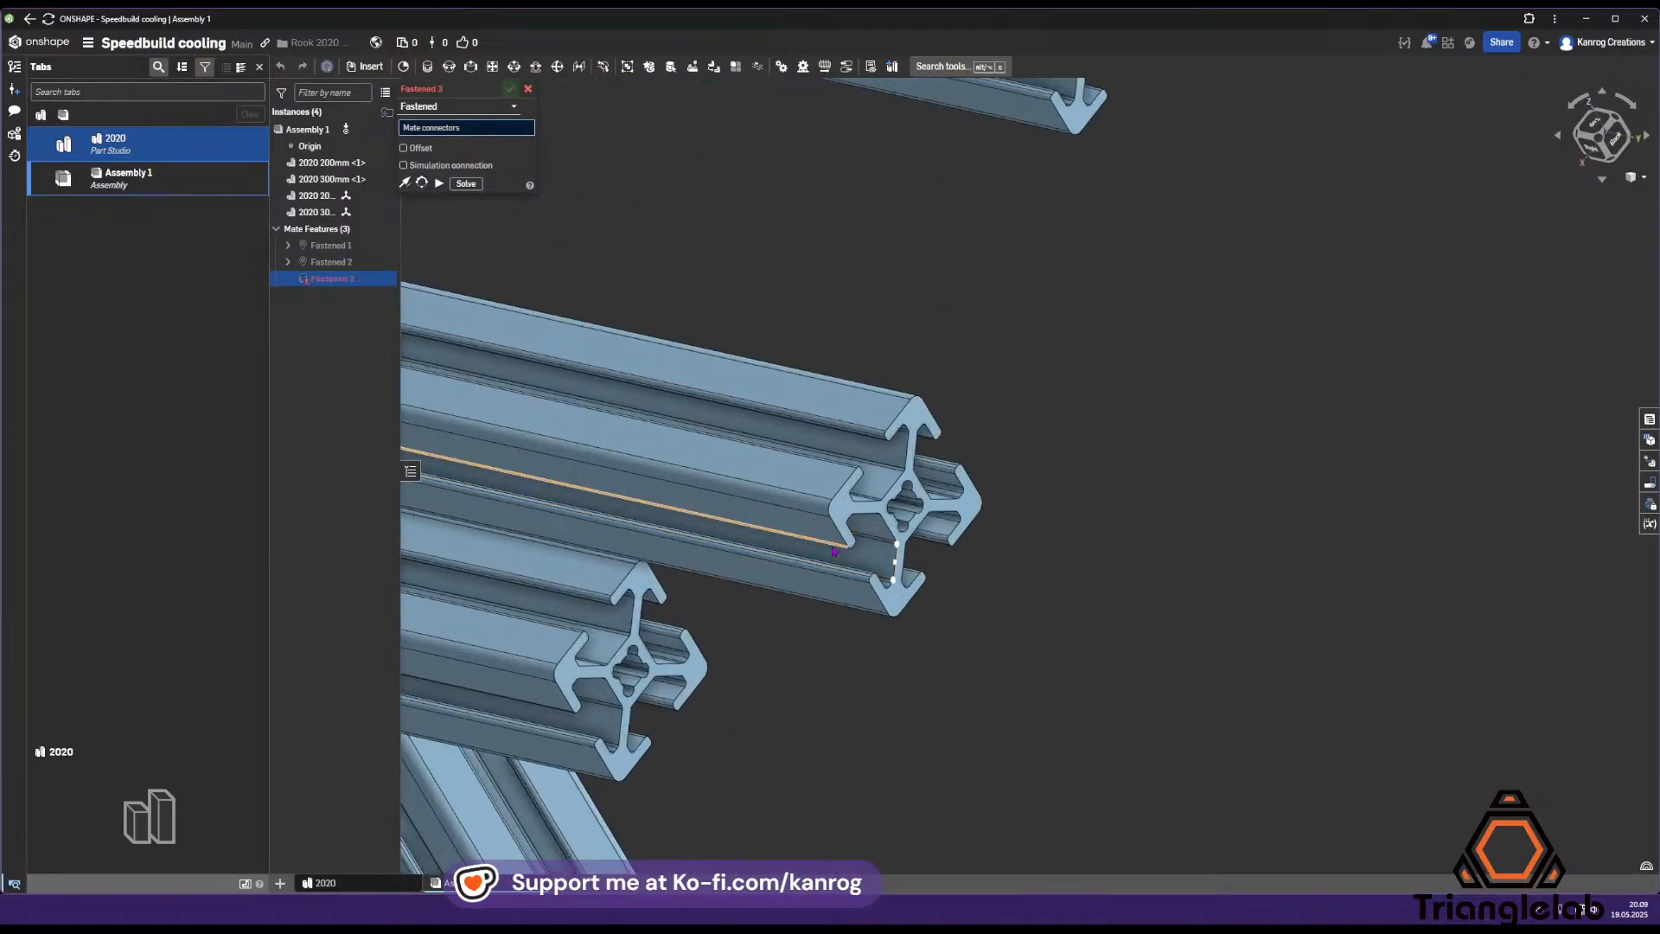
{"action": "scroll", "coordinate": [863, 475], "scroll_direction": "down", "scroll_amount": 4}
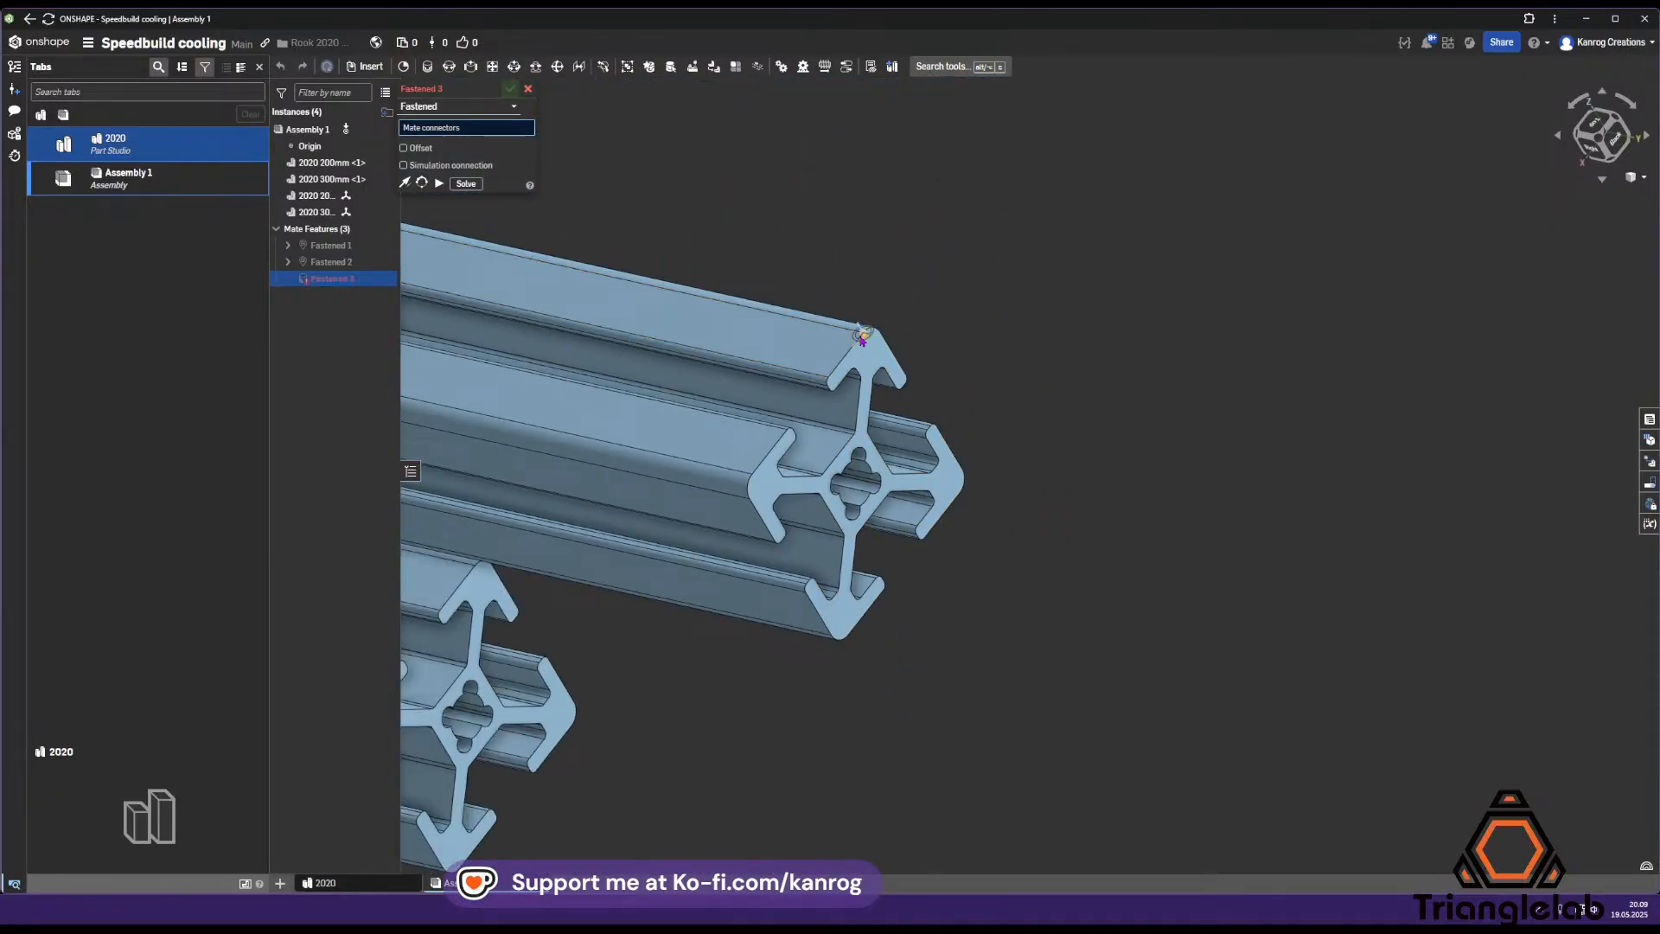
{"action": "scroll", "coordinate": [887, 445], "scroll_direction": "up", "scroll_amount": 4}
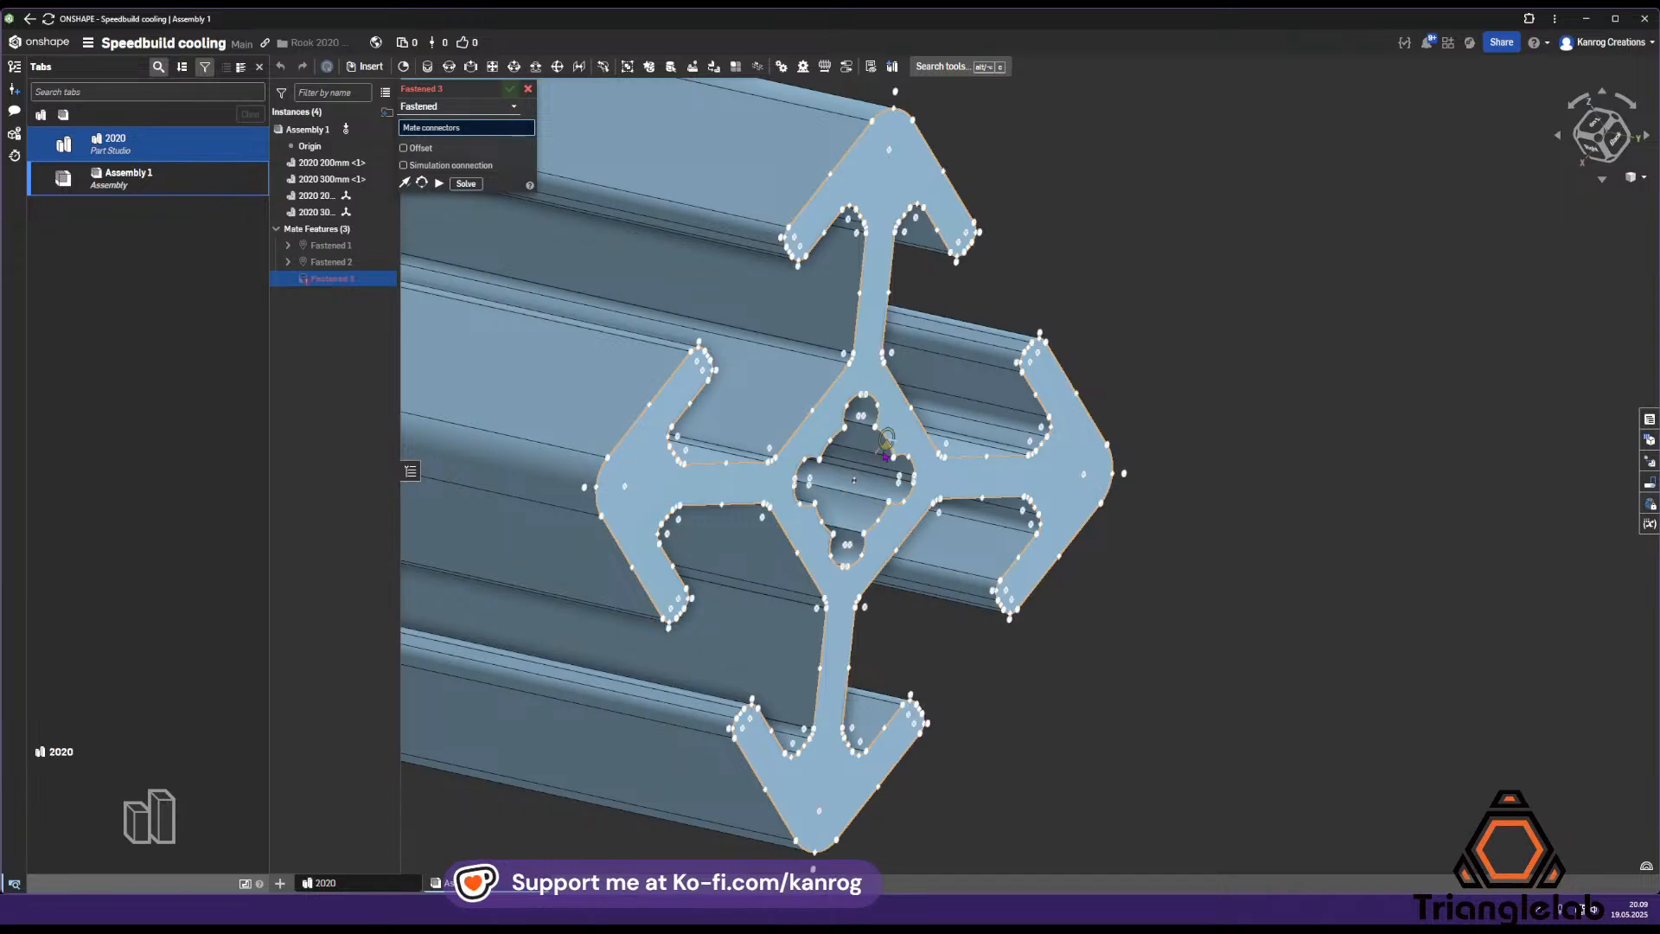
{"action": "left_click", "coordinate": [854, 481]}
{"action": "scroll", "coordinate": [891, 458], "scroll_direction": "down", "scroll_amount": 6}
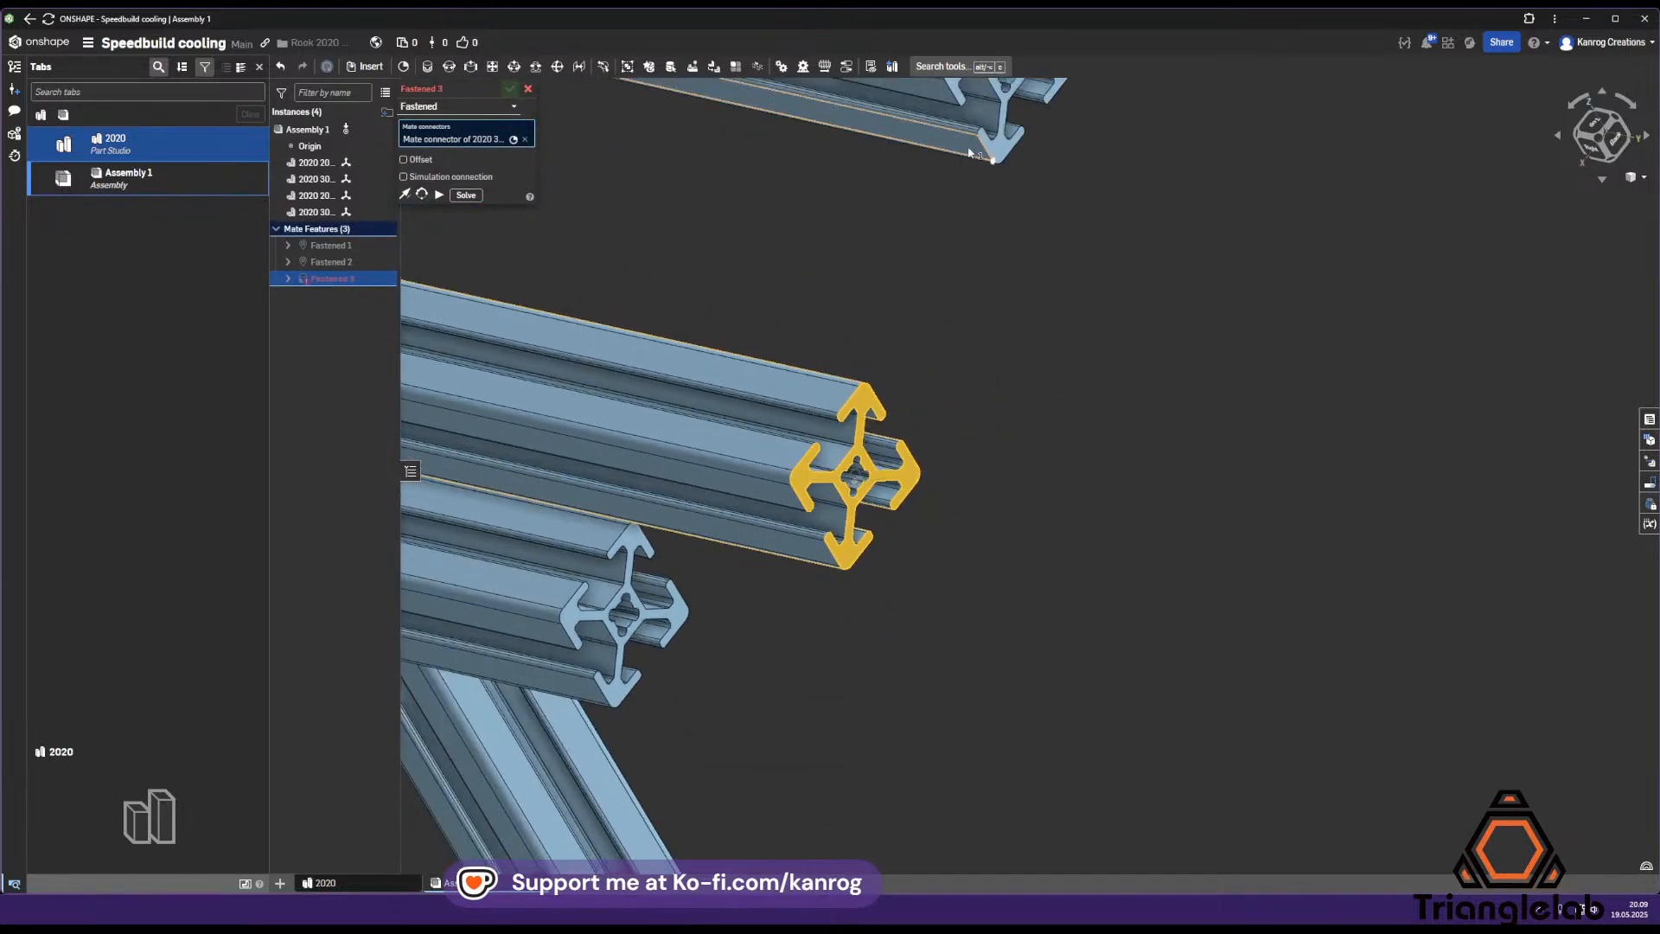
{"action": "scroll", "coordinate": [904, 447], "scroll_direction": "up", "scroll_amount": 6}
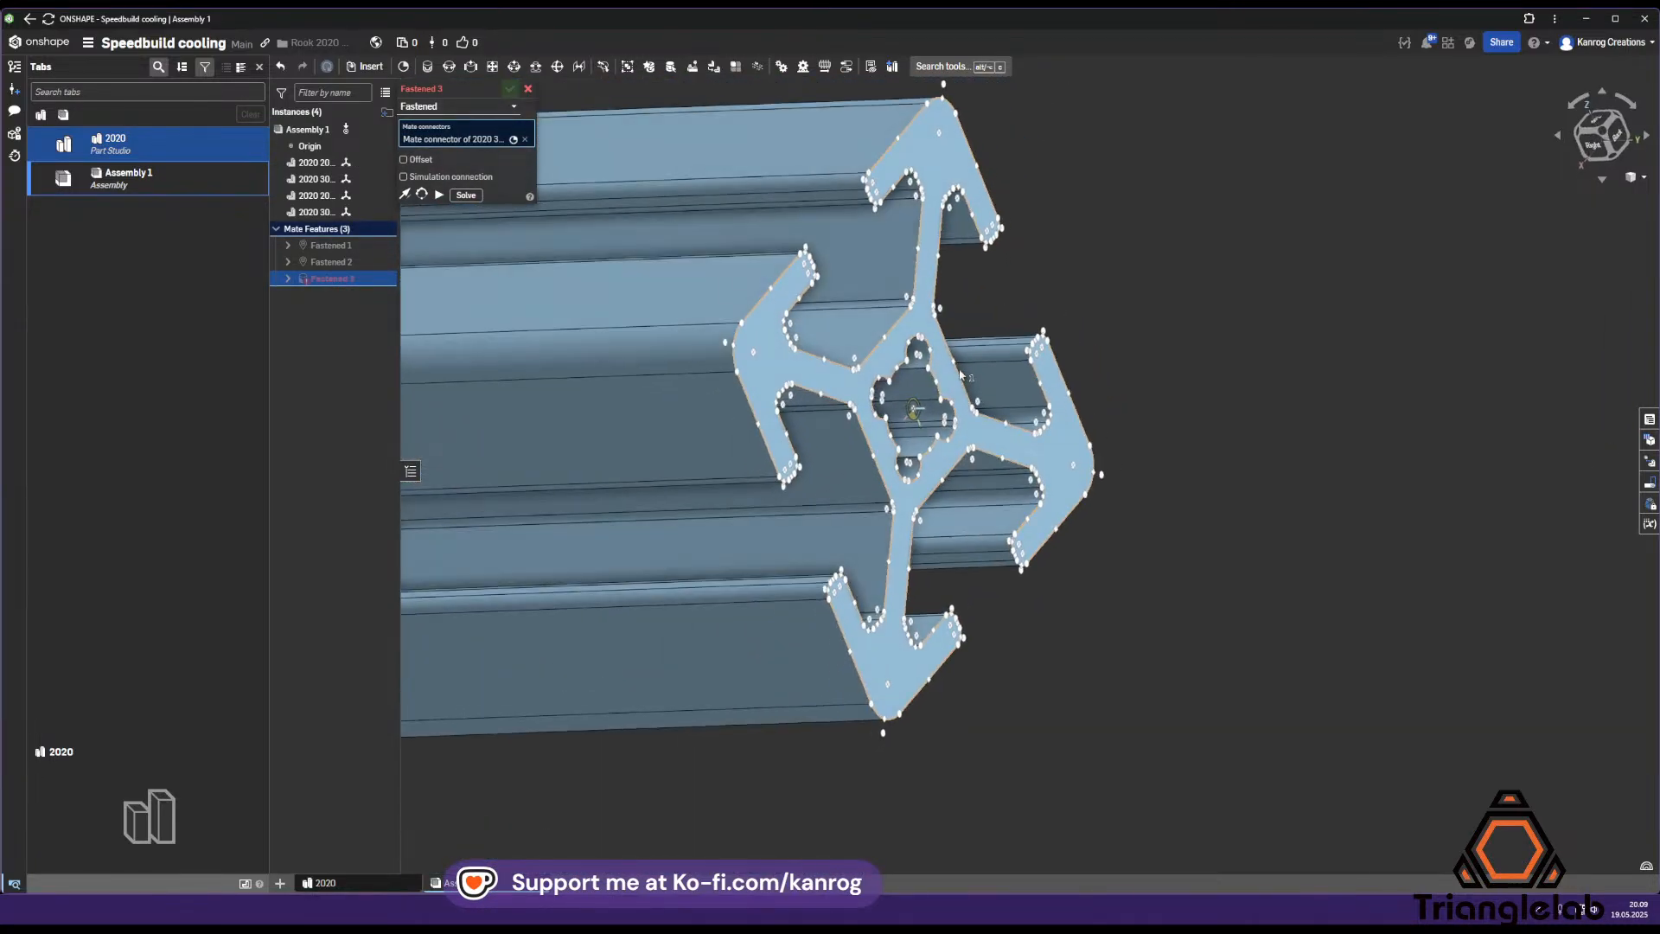
{"action": "left_click", "coordinate": [914, 409]}
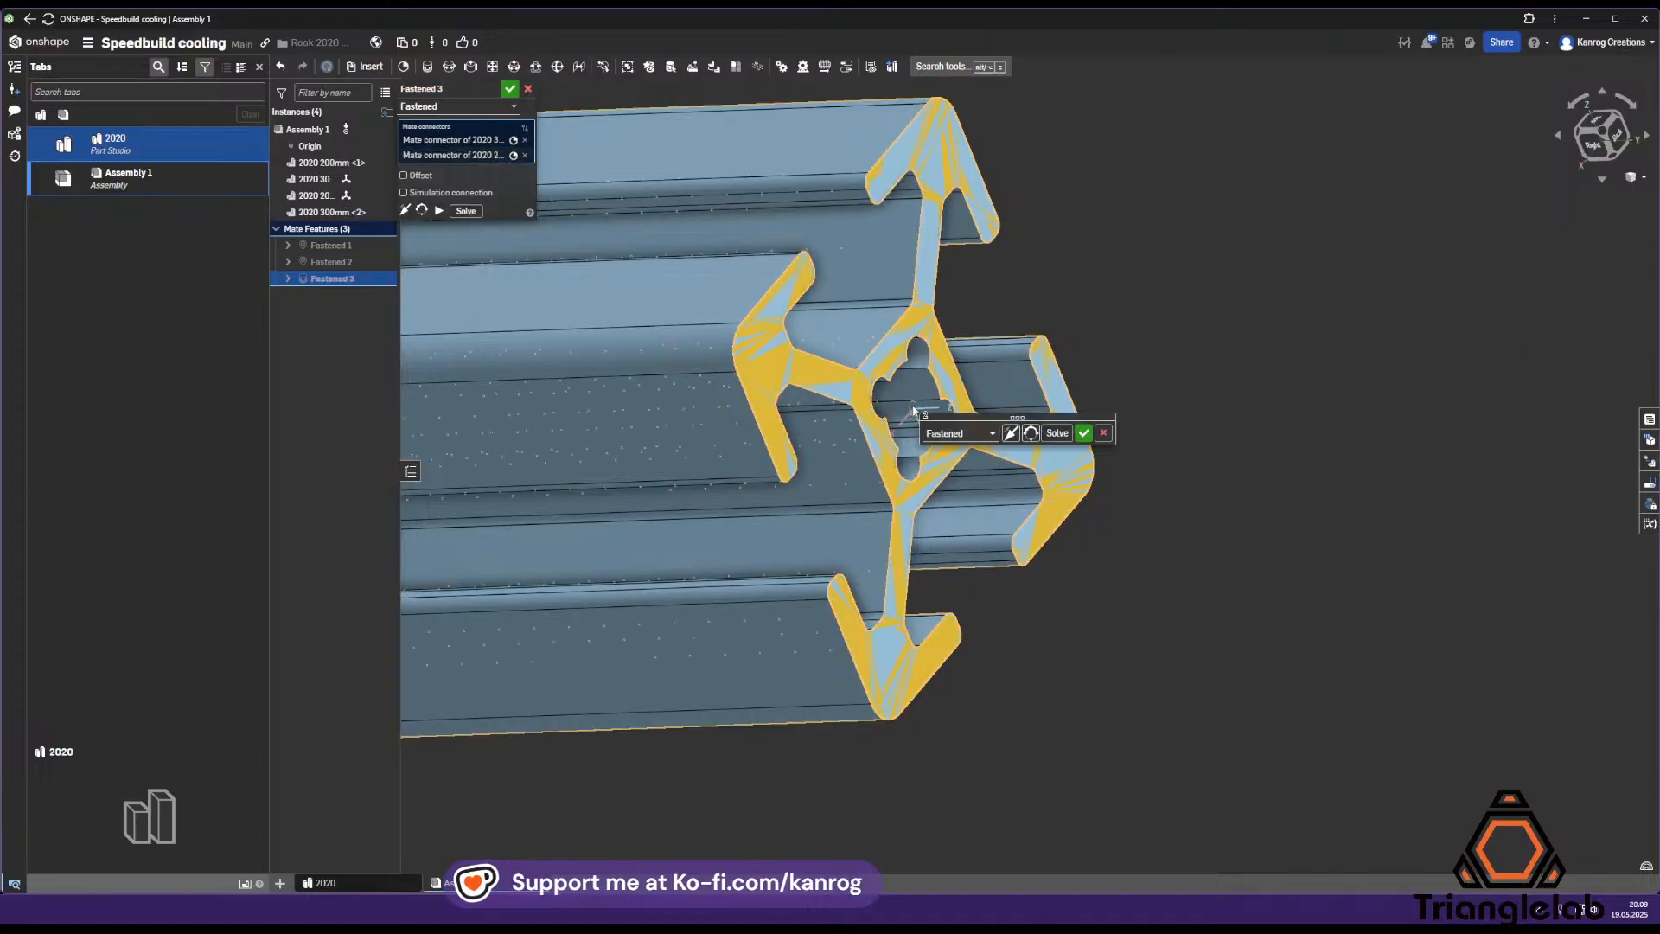
Offset the second 300 mm extrusion's mate by 10 mm in Z and -10 mm in Y, rotate it 90 degrees about X, and accept it
{"action": "scroll", "coordinate": [914, 409], "scroll_direction": "down", "scroll_amount": 5}
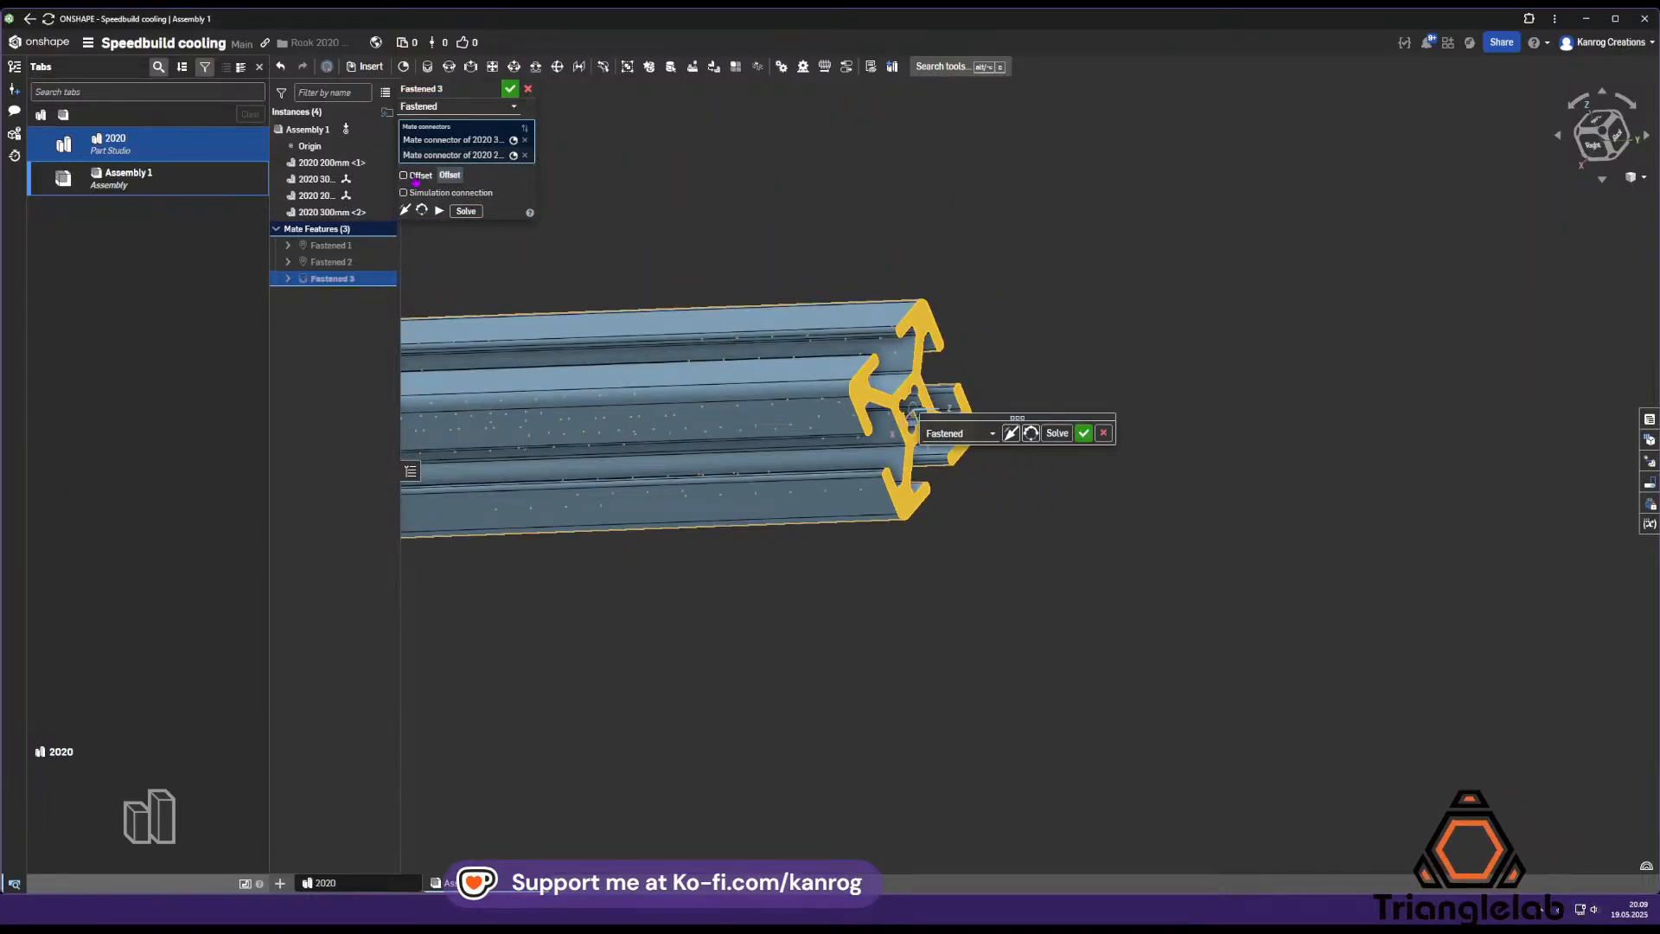
{"action": "left_click", "coordinate": [404, 175]}
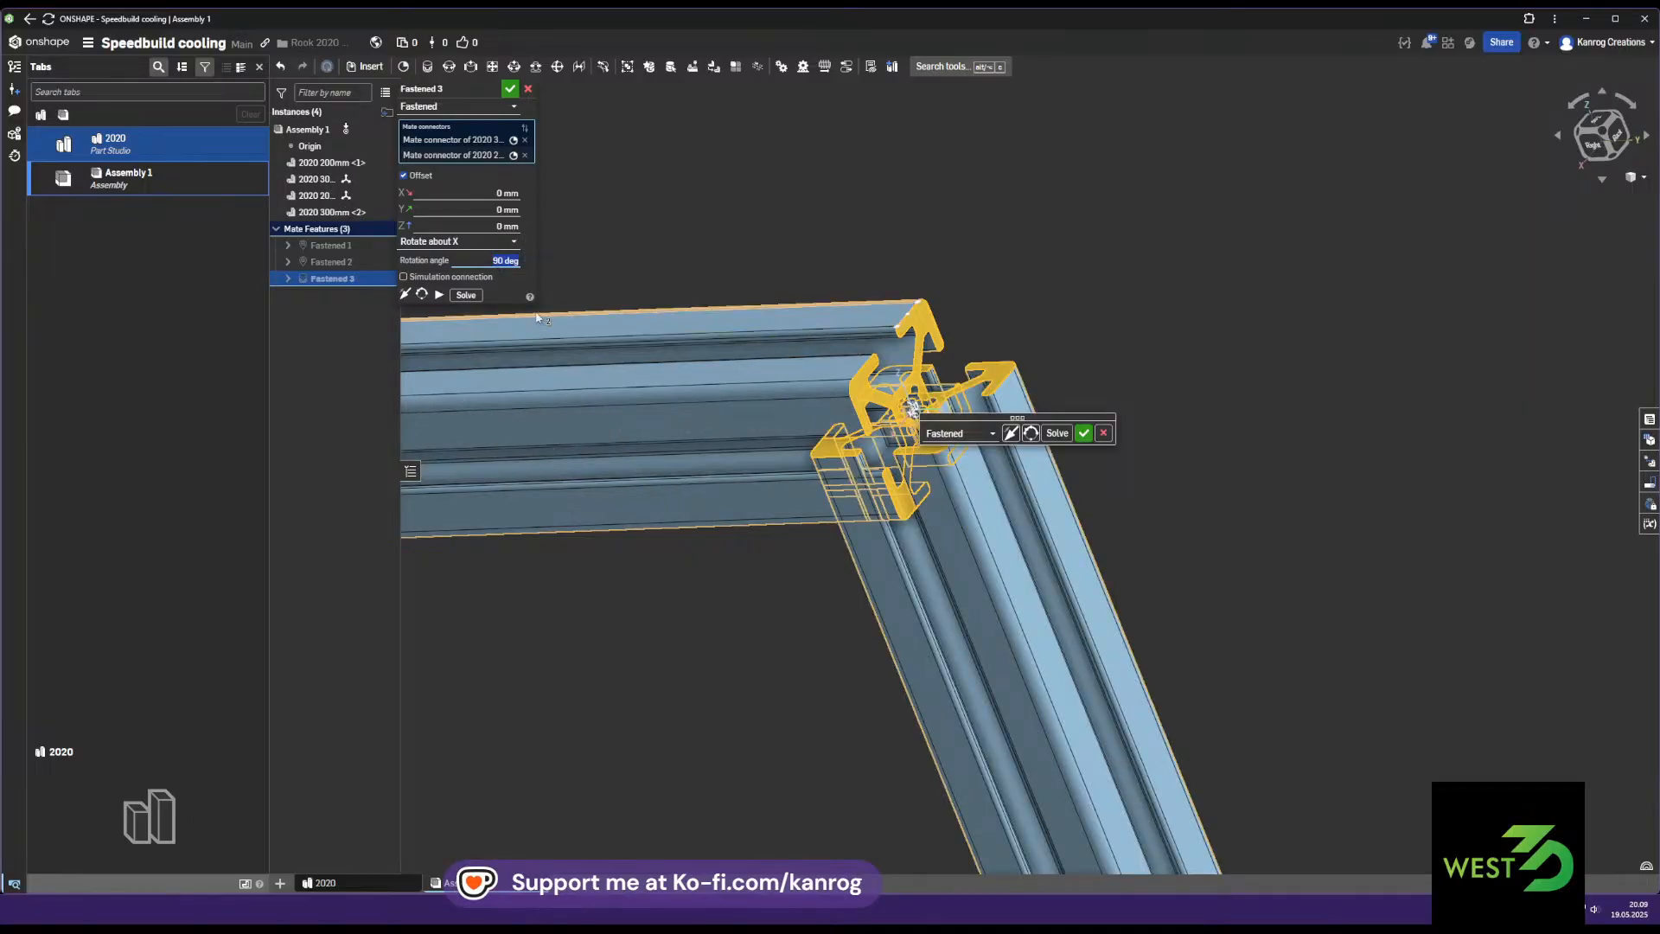
{"action": "type", "text": "10"}
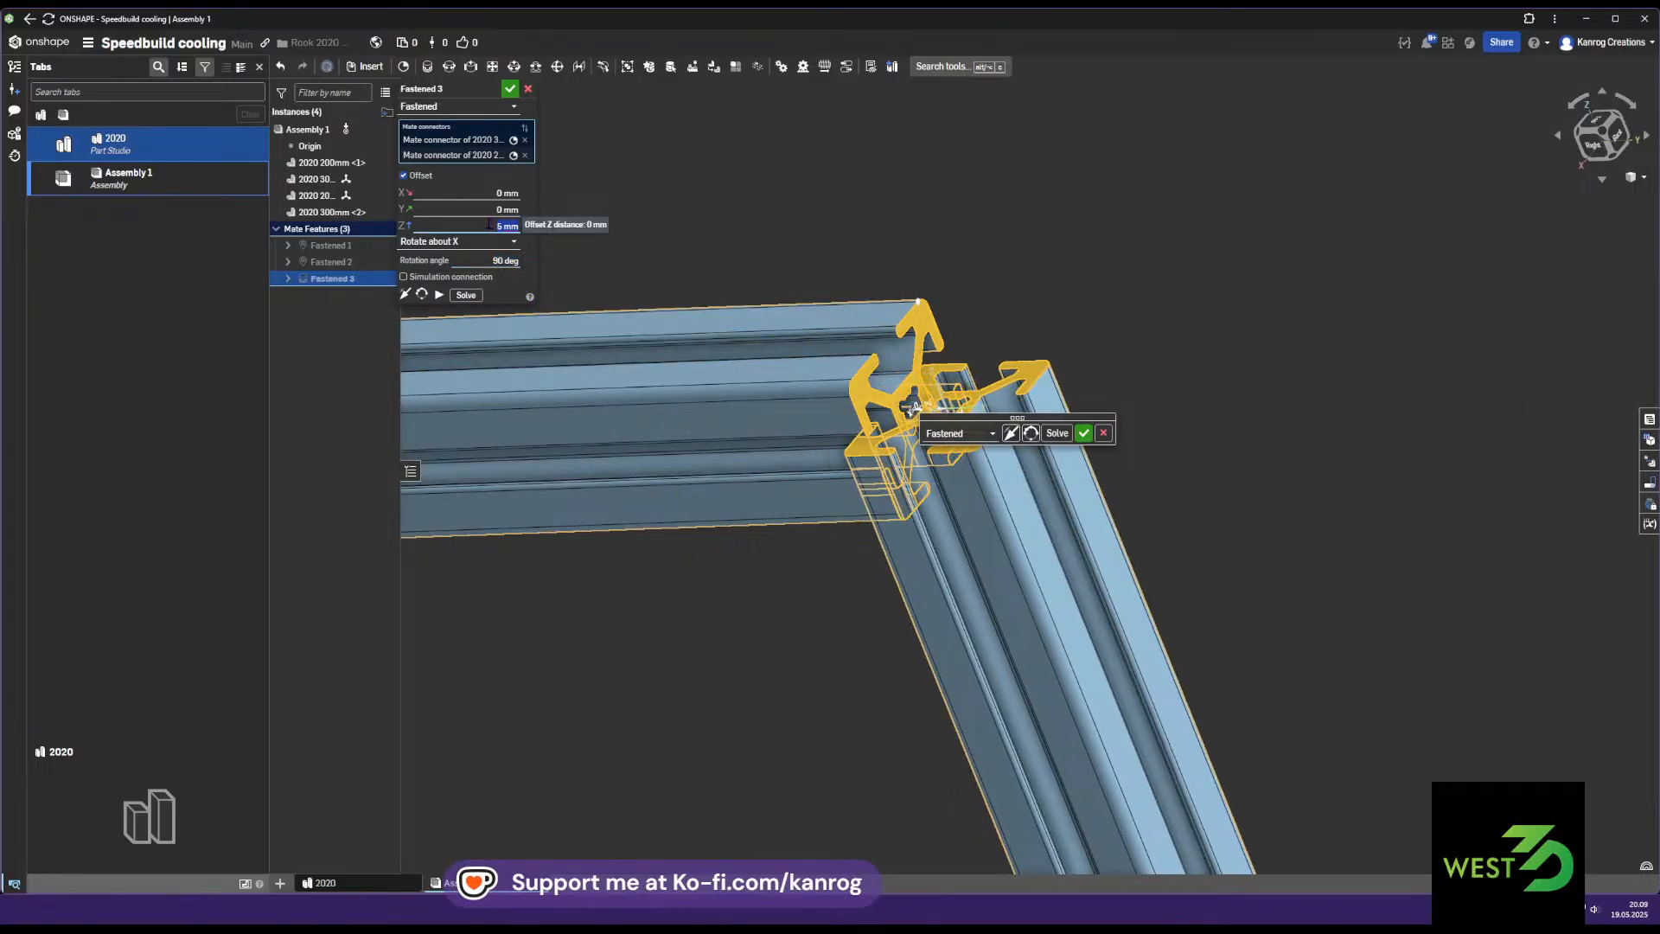
{"action": "left_click", "coordinate": [479, 191]}
{"action": "type", "text": "1"}
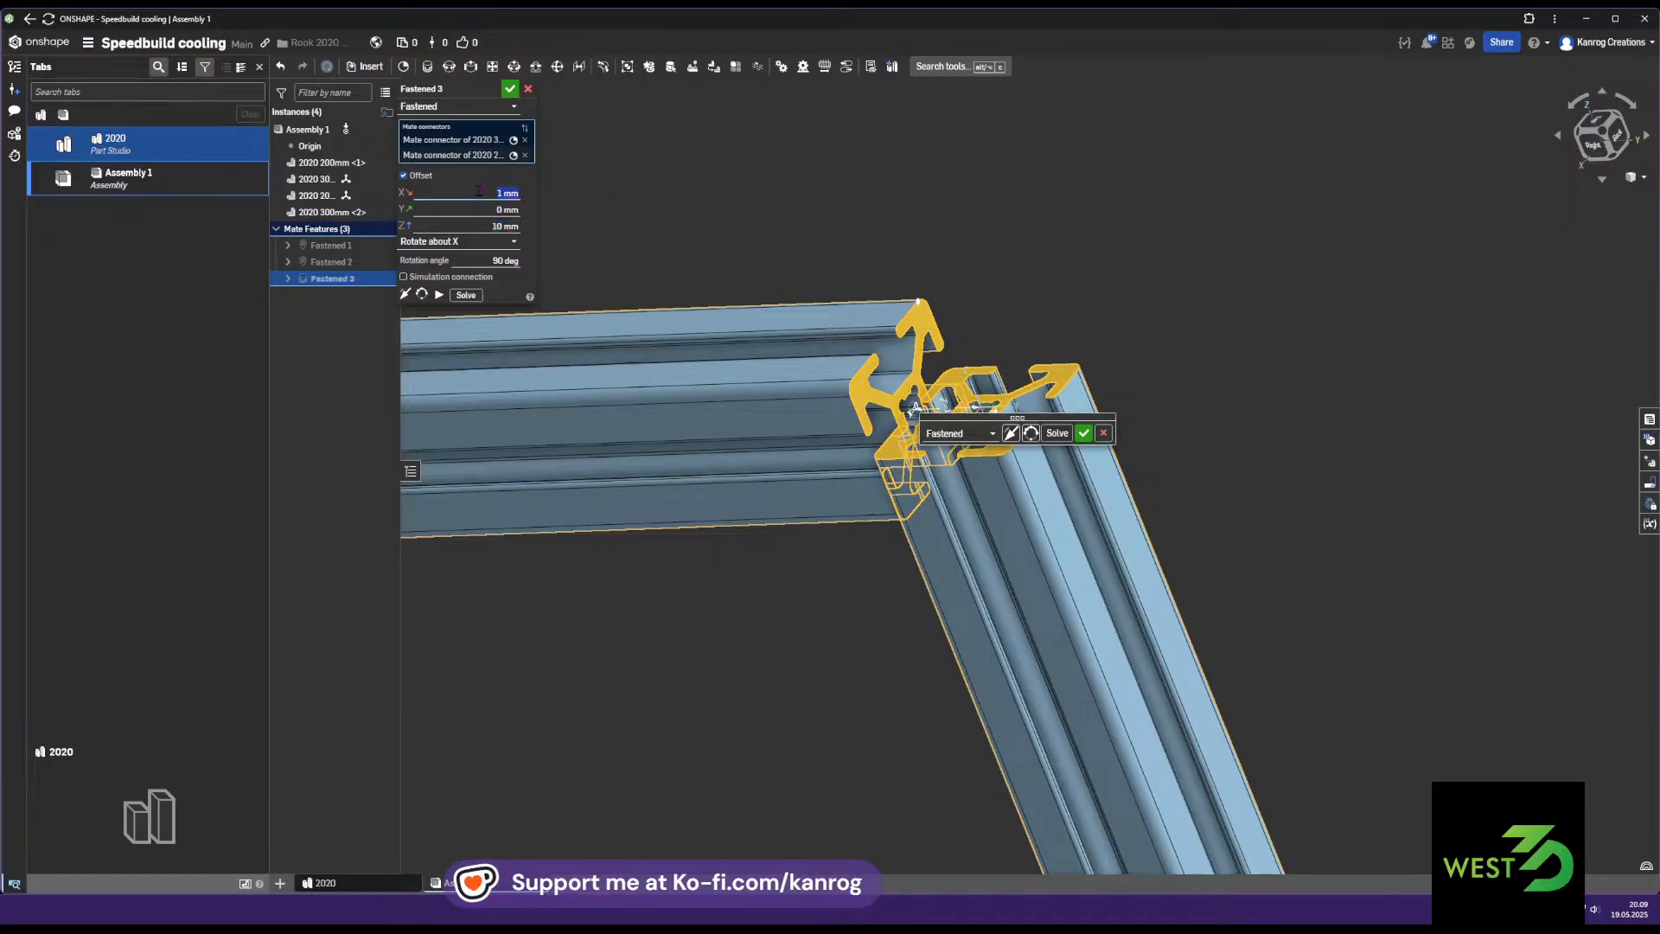
{"action": "key", "text": "BackSpace"}
{"action": "type", "text": "0-9"}
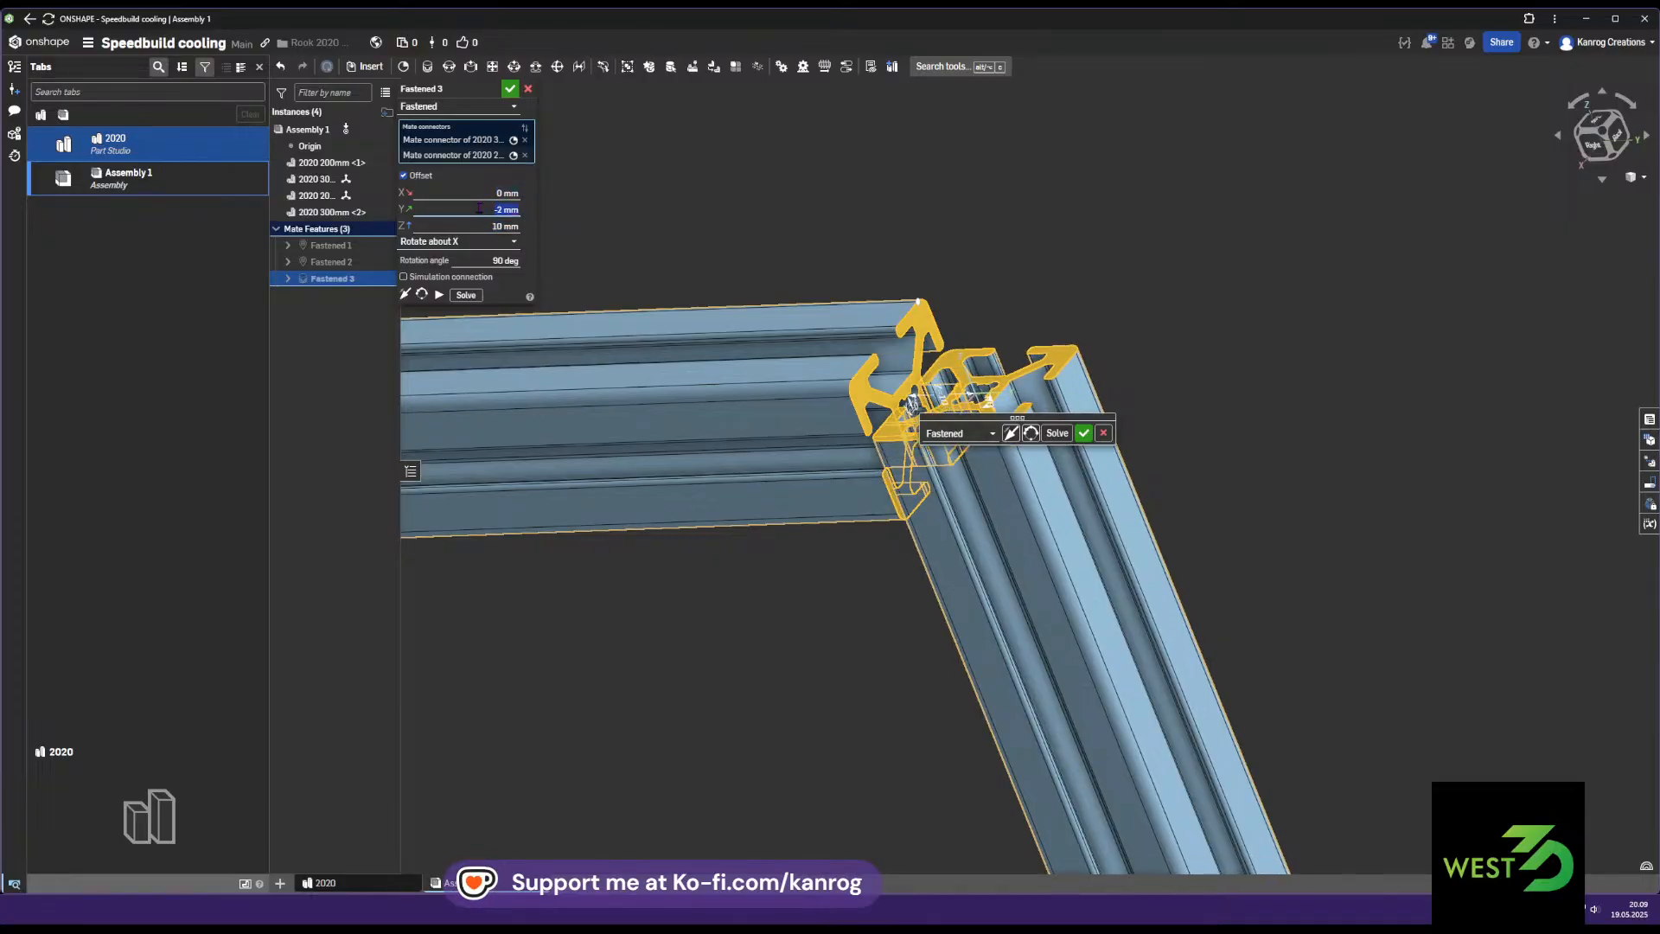
{"action": "key", "text": "BackSpace"}
{"action": "type", "text": "10"}
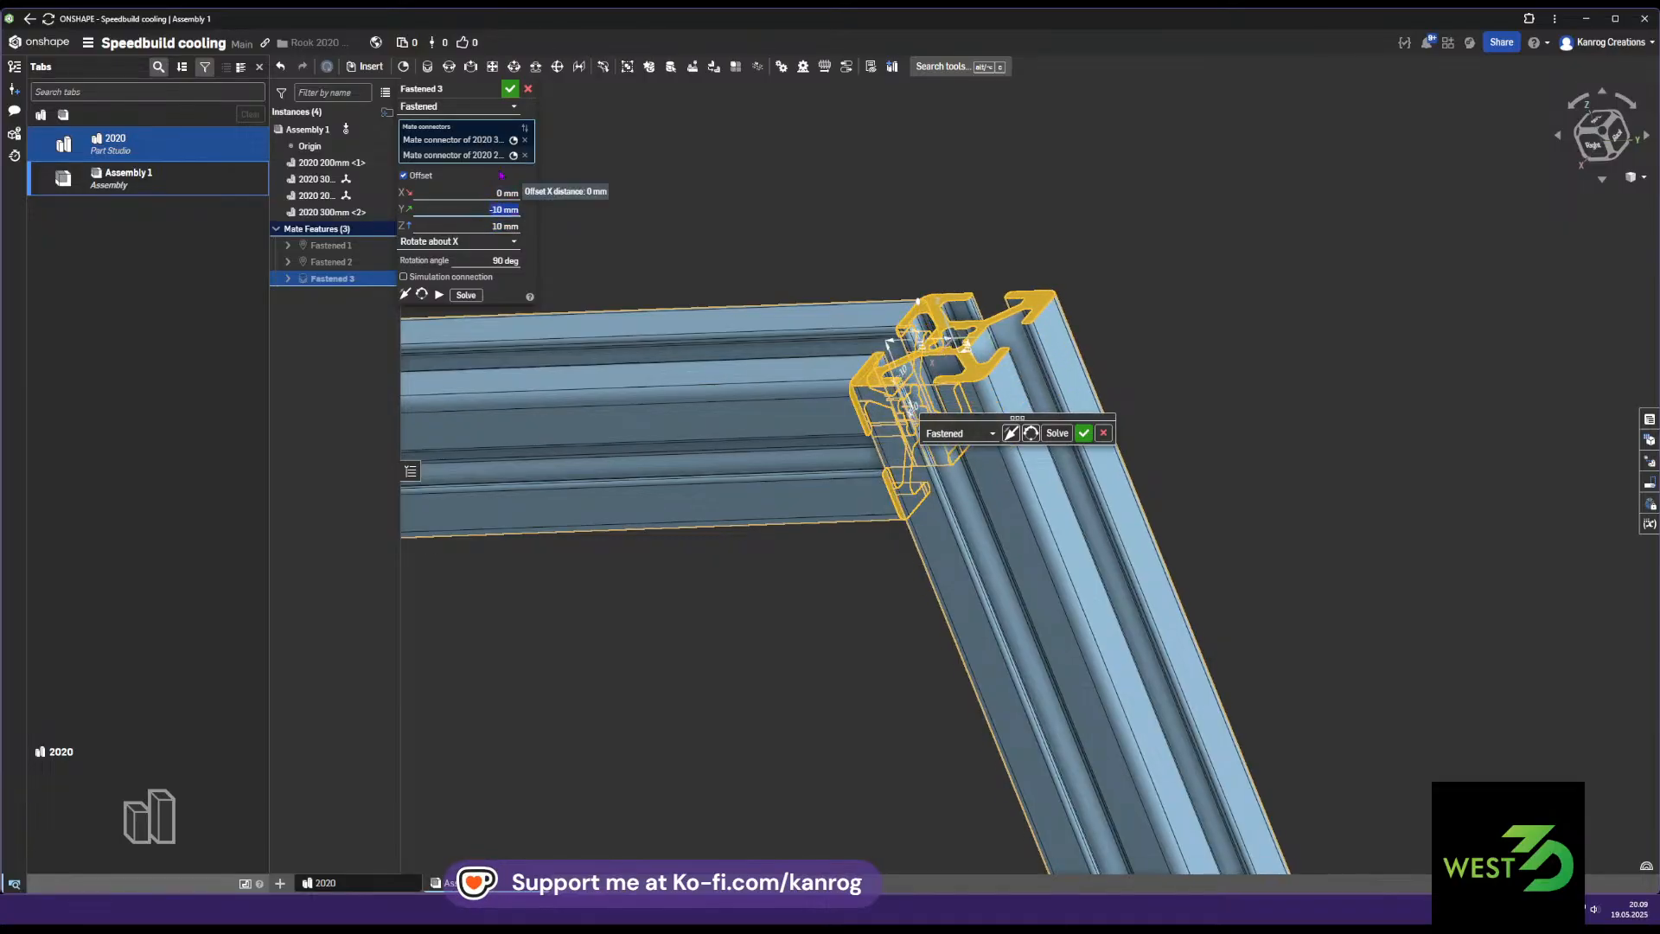
{"action": "left_click", "coordinate": [512, 89]}
Start another Fastened mate and pick the centre of the loose 200 mm extrusion's end face as its first connector
{"action": "right_click_drag", "start_coordinate": [652, 451], "coordinate": [763, 378]}
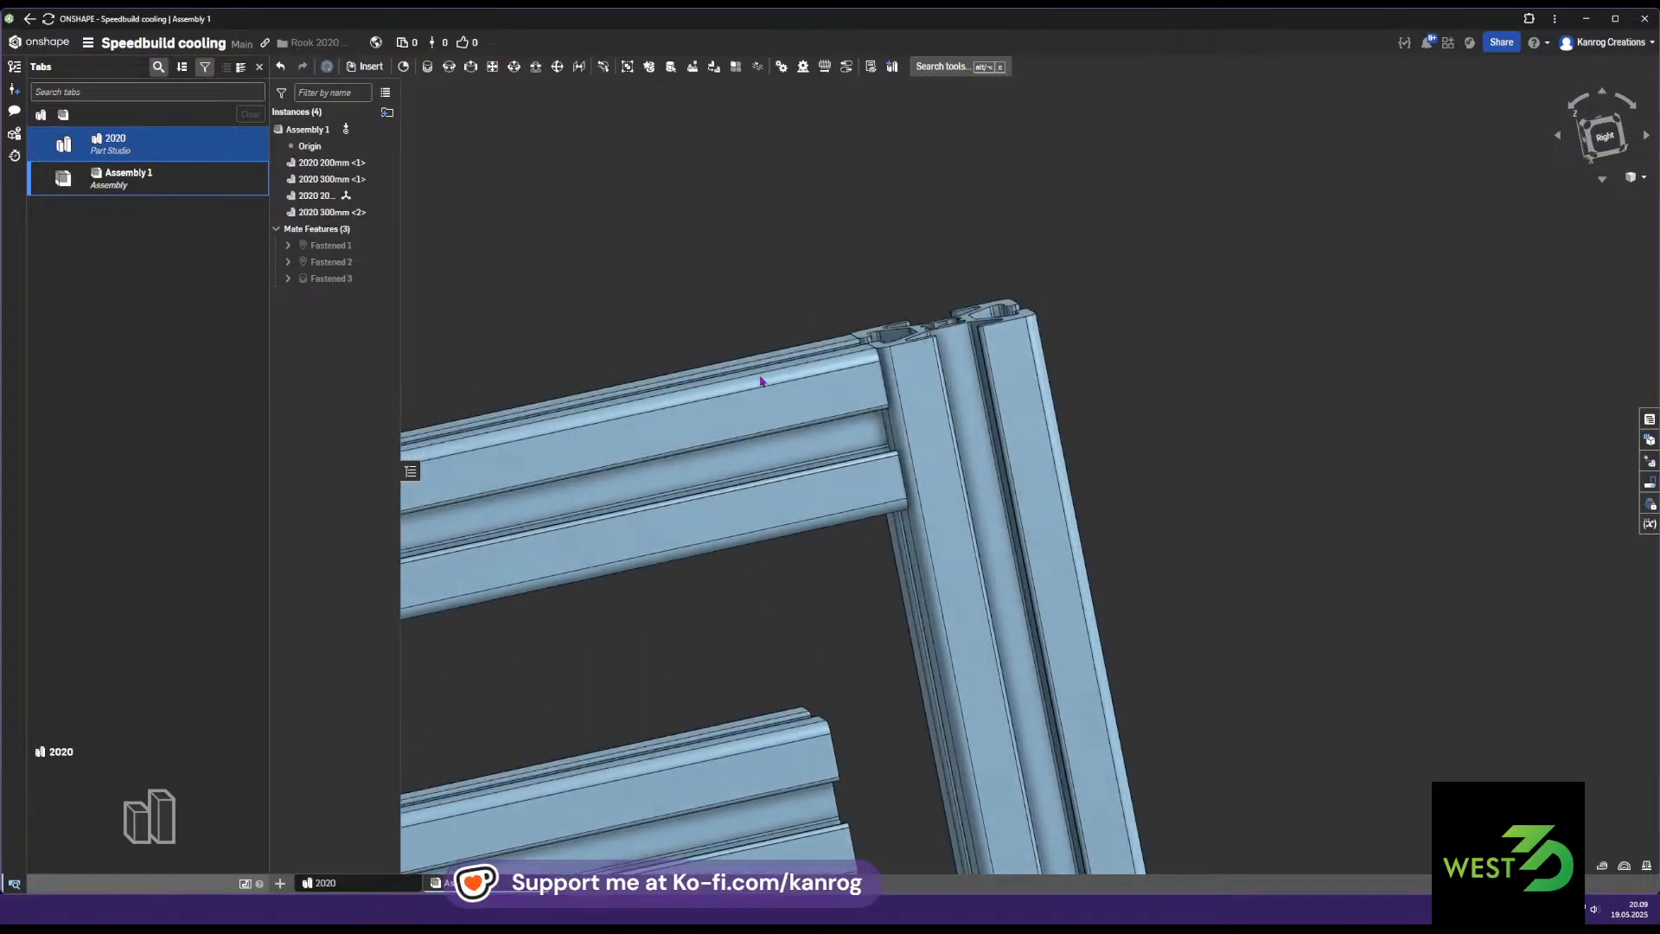
{"action": "scroll", "coordinate": [757, 445], "scroll_direction": "down", "scroll_amount": 3}
{"action": "right_click_drag", "start_coordinate": [756, 447], "coordinate": [827, 404]}
{"action": "scroll", "coordinate": [828, 405], "scroll_direction": "down", "scroll_amount": 5}
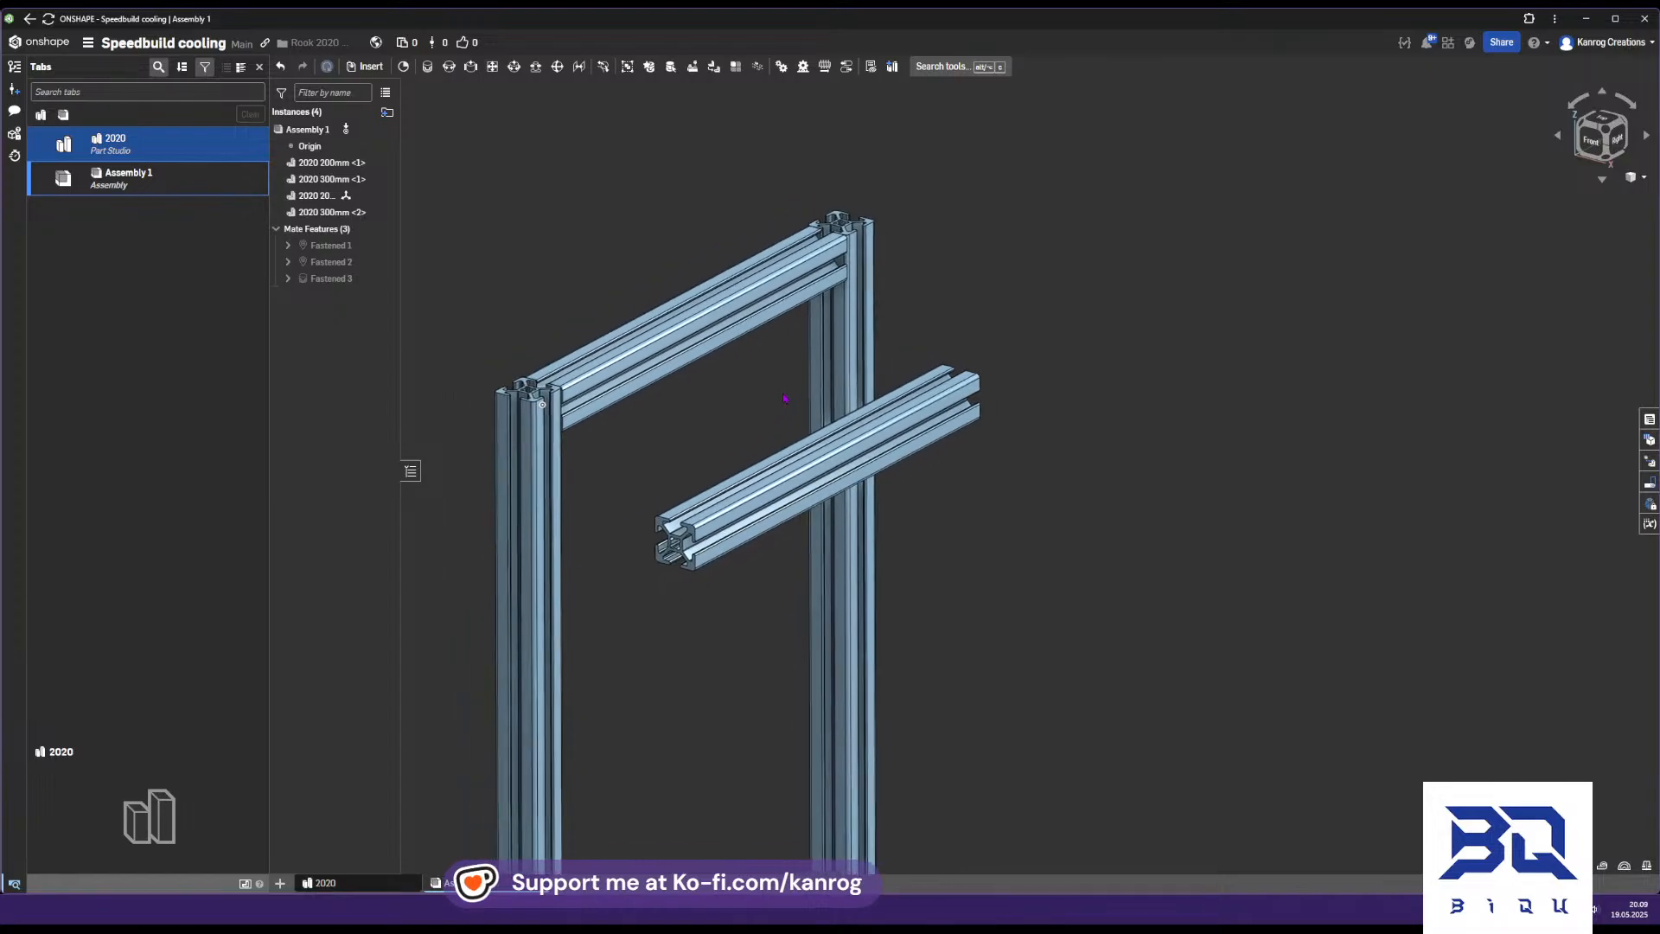
{"action": "scroll", "coordinate": [723, 405], "scroll_direction": "up", "scroll_amount": 1}
{"action": "scroll", "coordinate": [720, 405], "scroll_direction": "down", "scroll_amount": 1}
{"action": "mouse_move", "coordinate": [716, 406]}
{"action": "middle_mouse_down"}
{"action": "mouse_move", "coordinate": [743, 407]}
{"action": "mouse_move", "coordinate": [732, 383]}
{"action": "middle_mouse_up"}
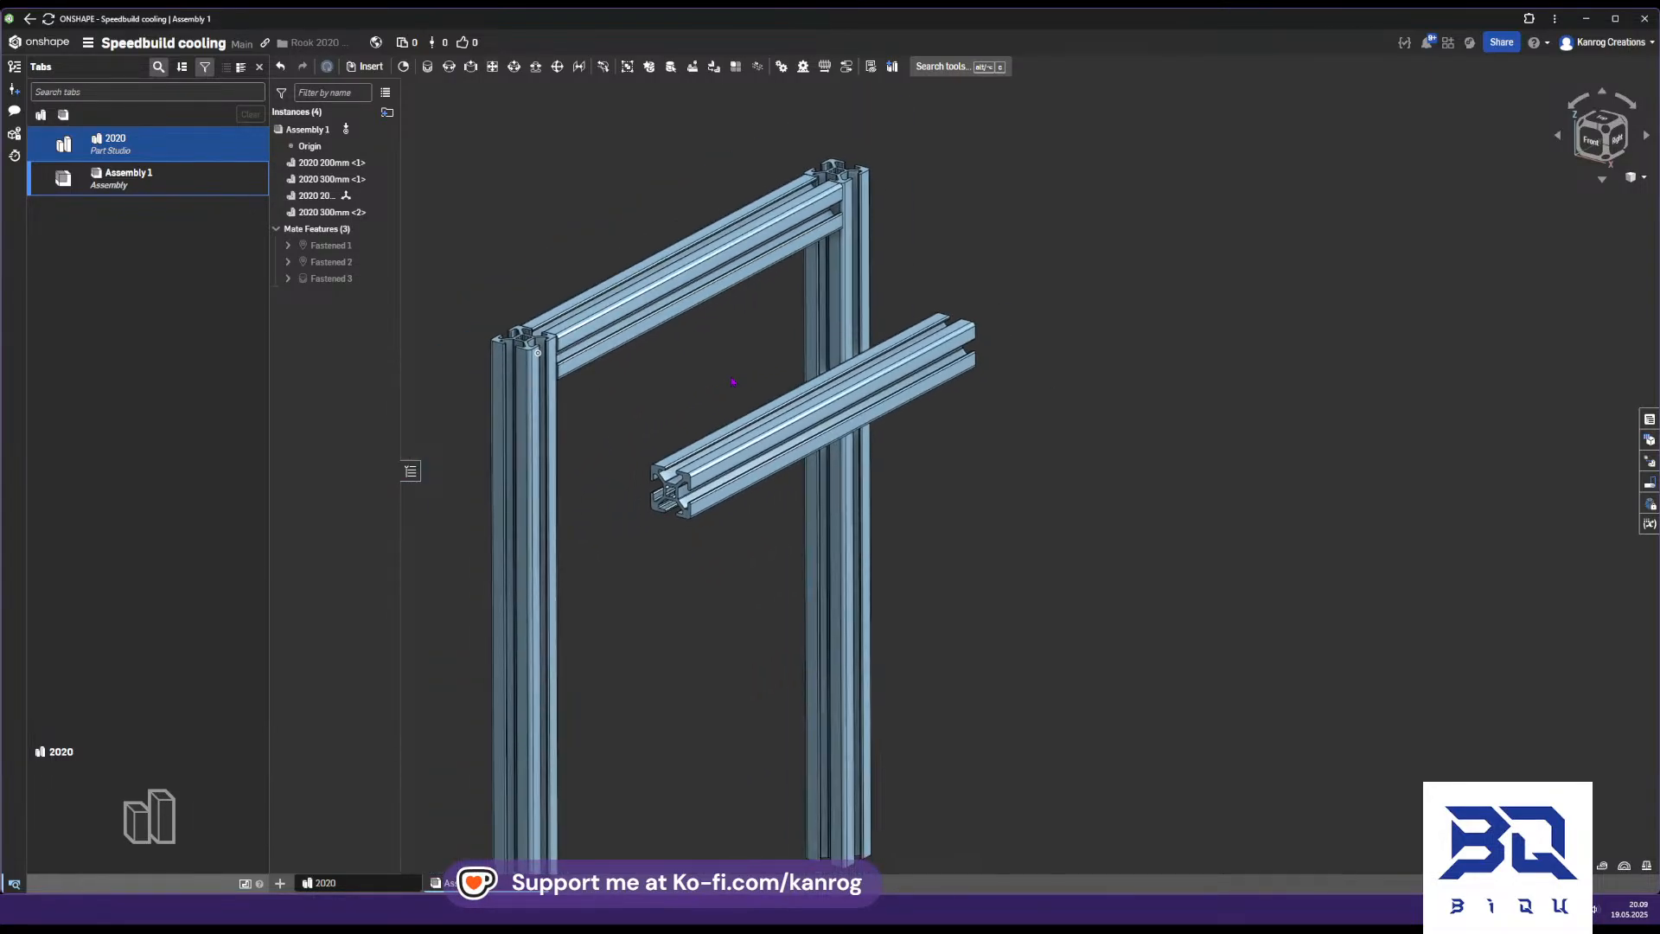
{"action": "left_click", "coordinate": [421, 76]}
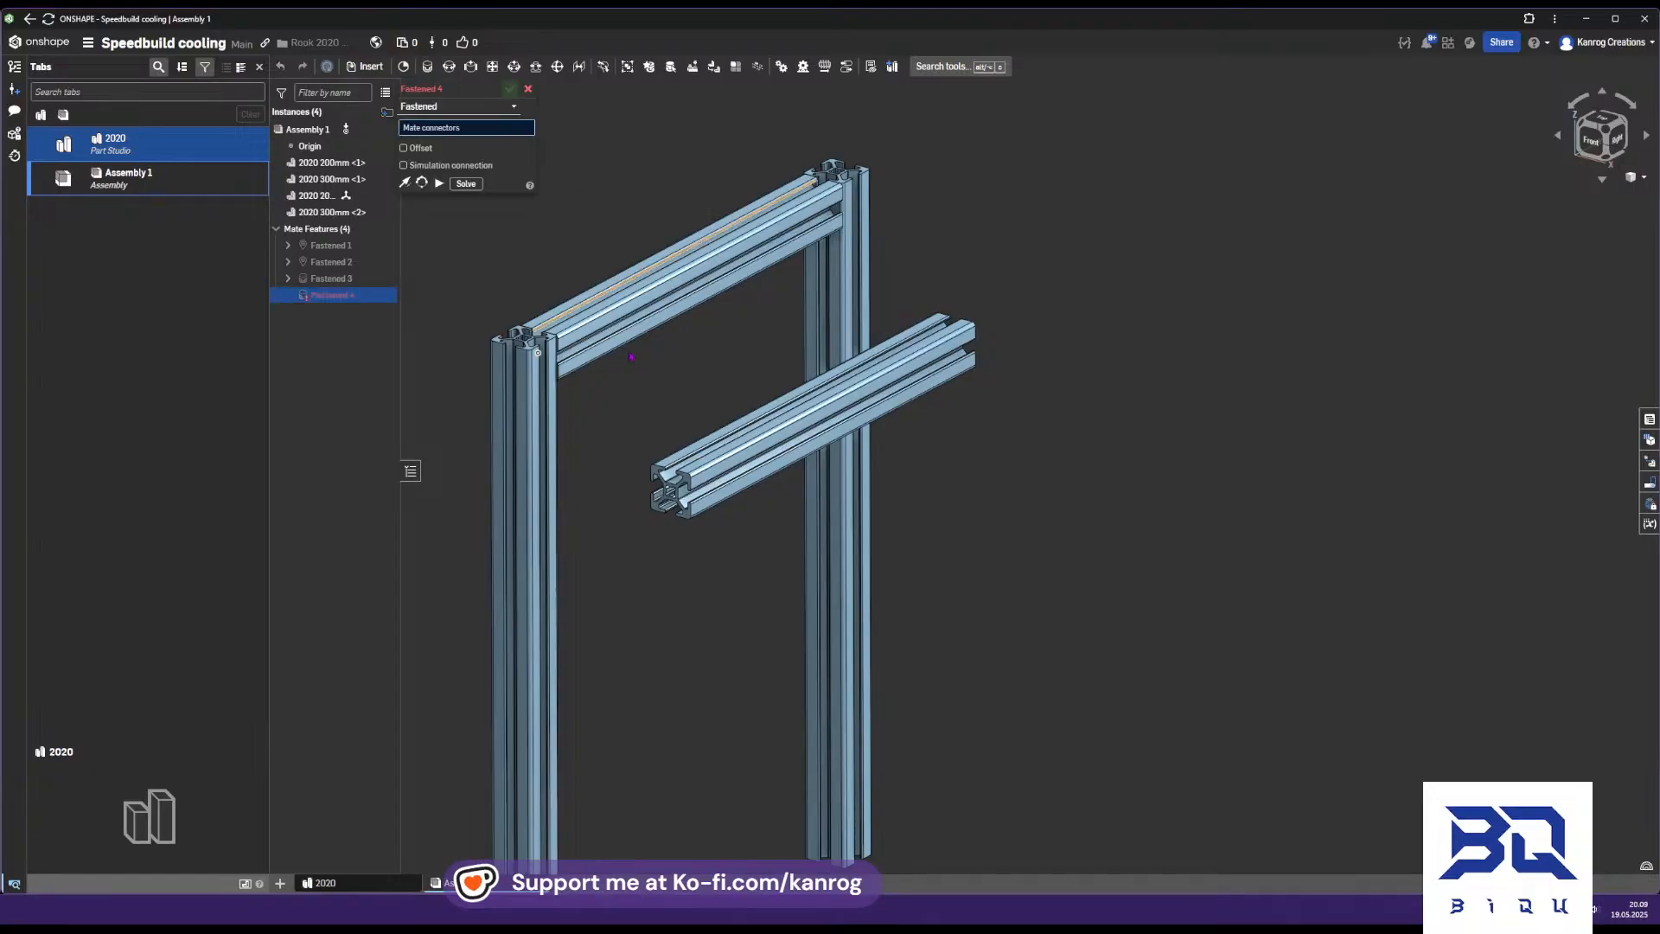
{"action": "scroll", "coordinate": [673, 488], "scroll_direction": "up", "scroll_amount": 10}
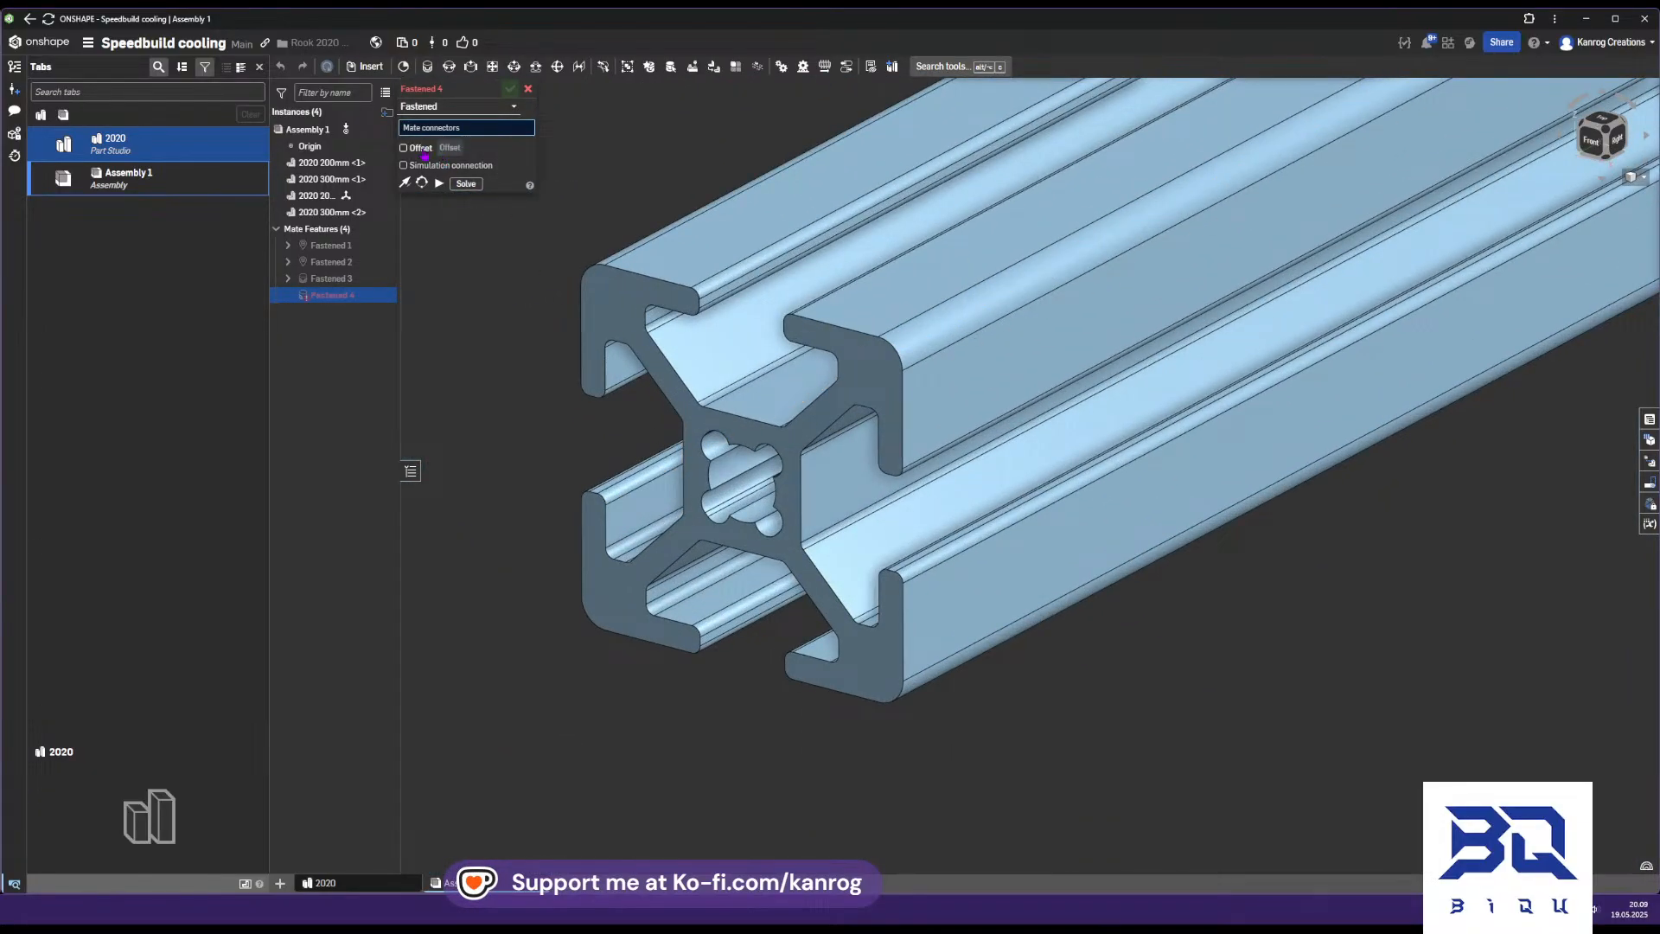
{"action": "scroll", "coordinate": [720, 509], "scroll_direction": "up", "scroll_amount": 8}
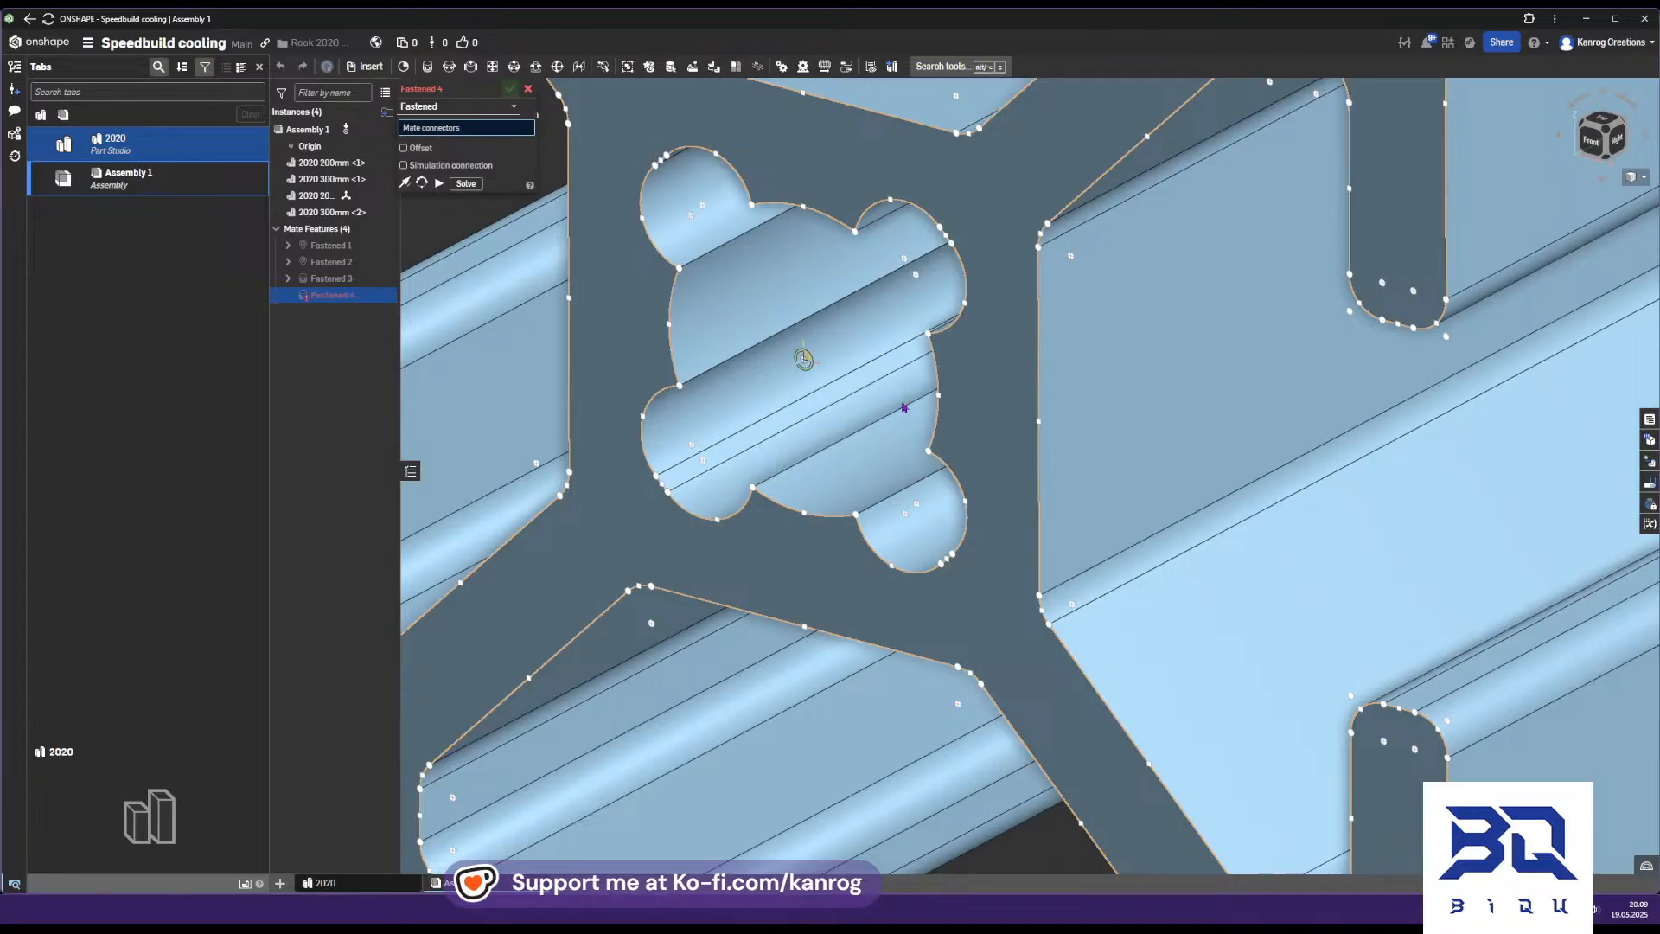
{"action": "scroll", "coordinate": [881, 395], "scroll_direction": "down", "scroll_amount": 4}
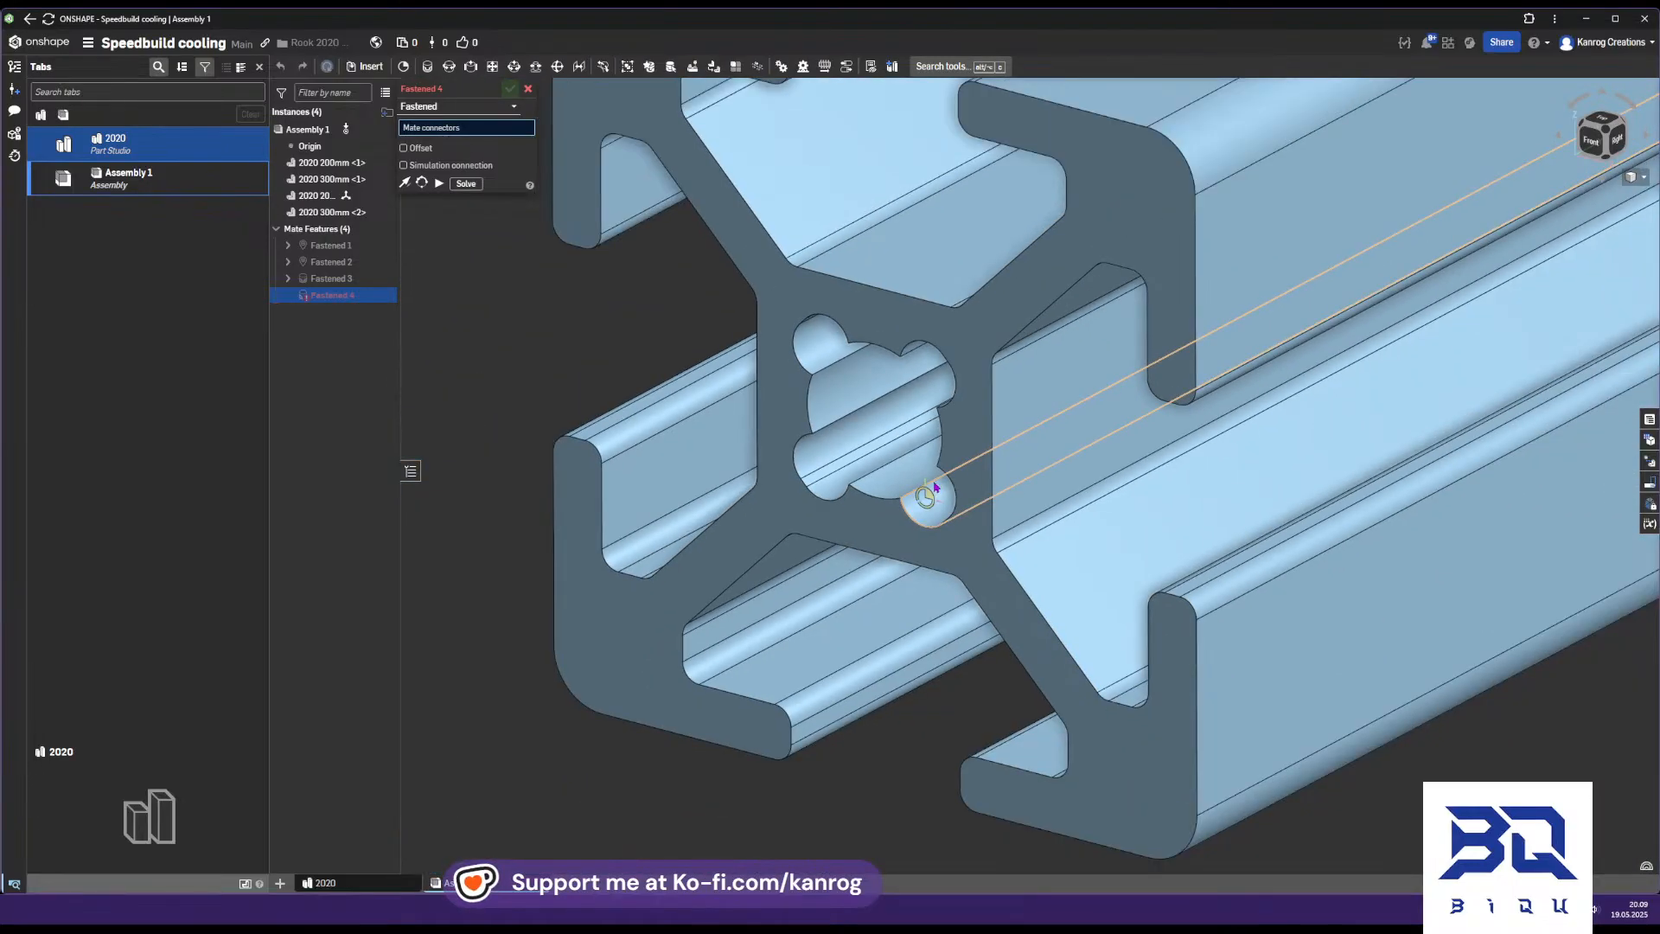
{"action": "left_click", "coordinate": [873, 421]}
Choose the centre of the first 300 mm upright's top end face as the second connector for the loose 200 mm extrusion
{"action": "scroll", "coordinate": [869, 419], "scroll_direction": "down", "scroll_amount": 10}
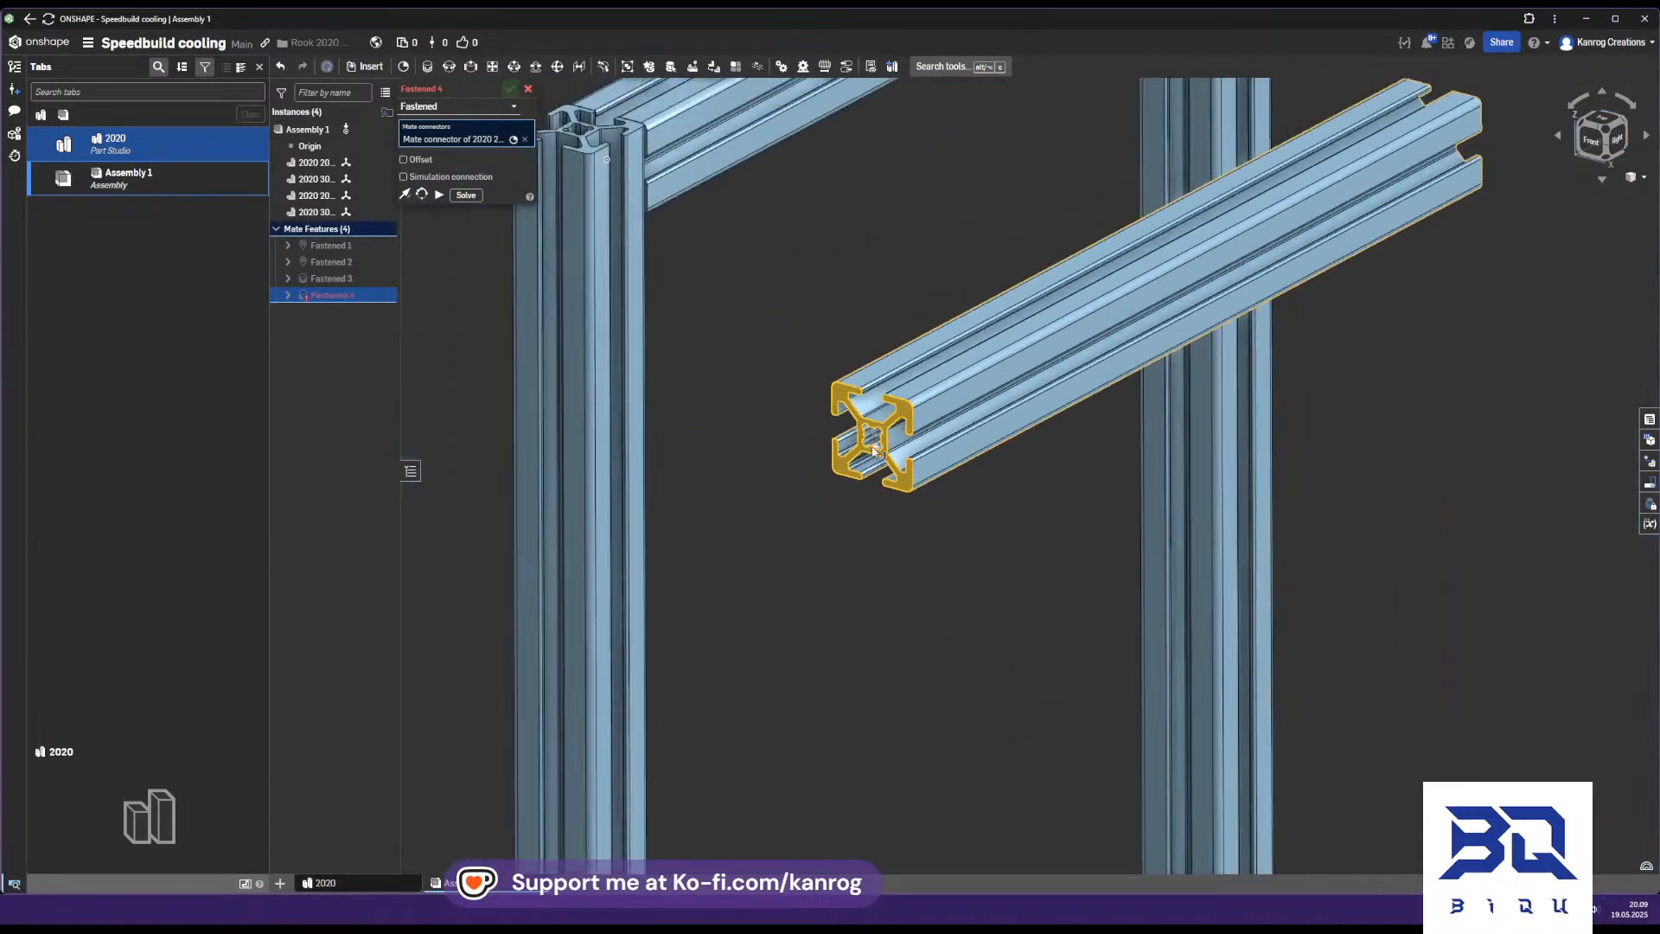
{"action": "scroll", "coordinate": [727, 293], "scroll_direction": "up", "scroll_amount": 10}
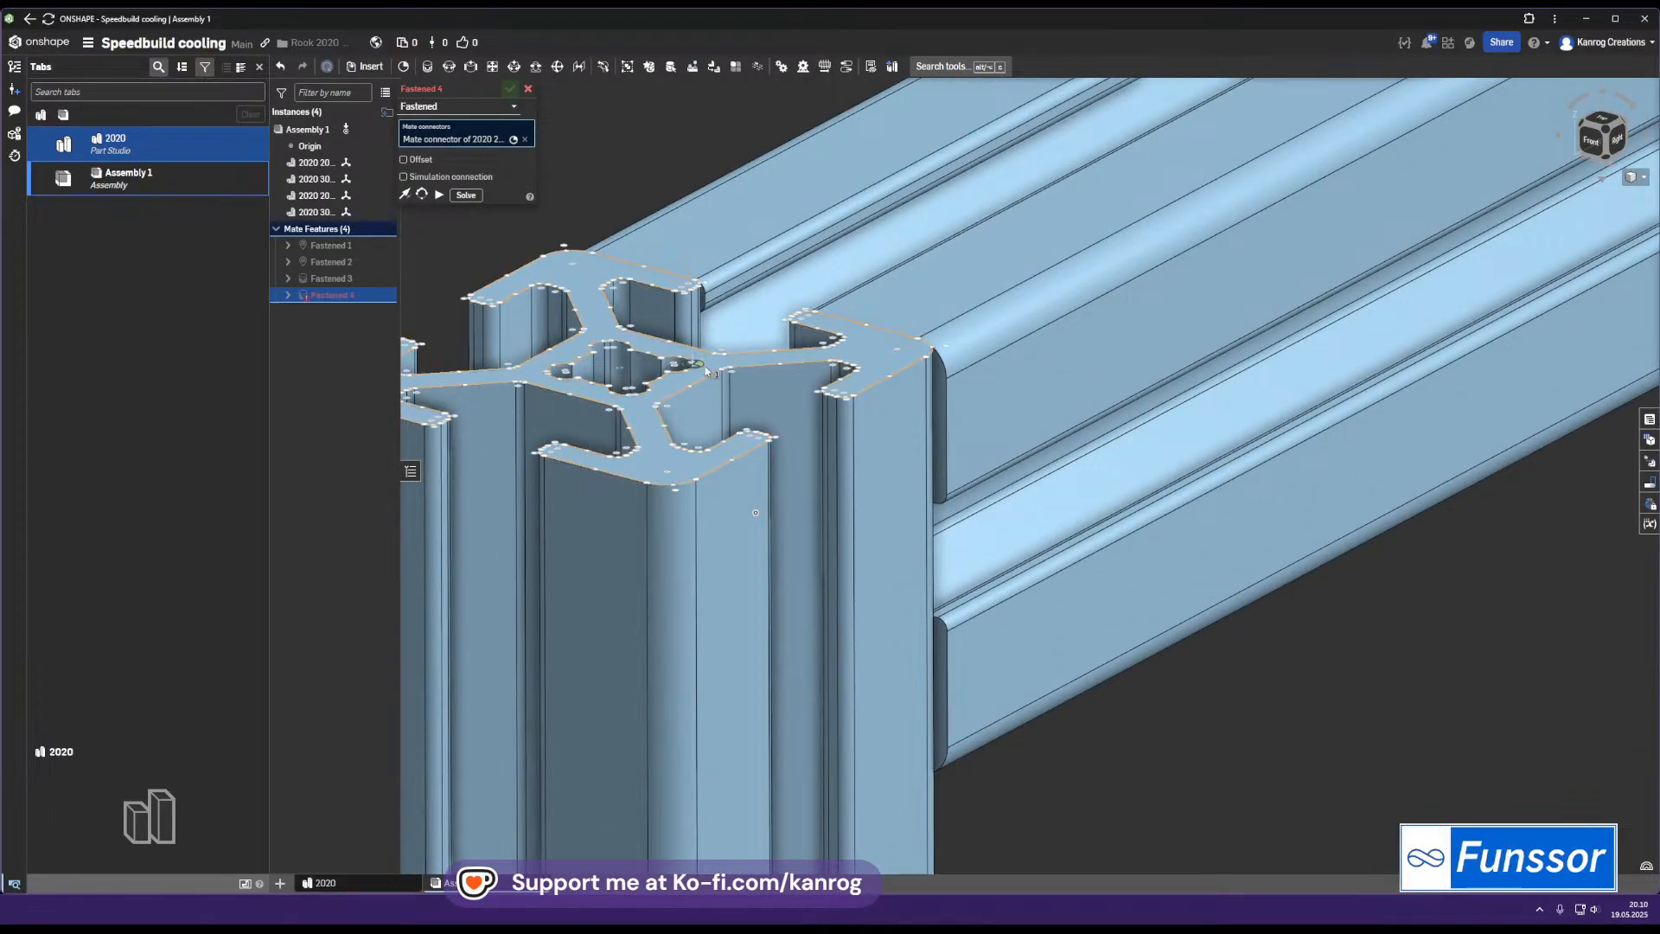
{"action": "left_click", "coordinate": [622, 374]}
Enable the mate's offset, rotate the 200 mm extrusion 90 degrees about Y, and reorient its secondary axis until it projects perpendicular to the frame
{"action": "scroll", "coordinate": [618, 398], "scroll_direction": "down", "scroll_amount": 10}
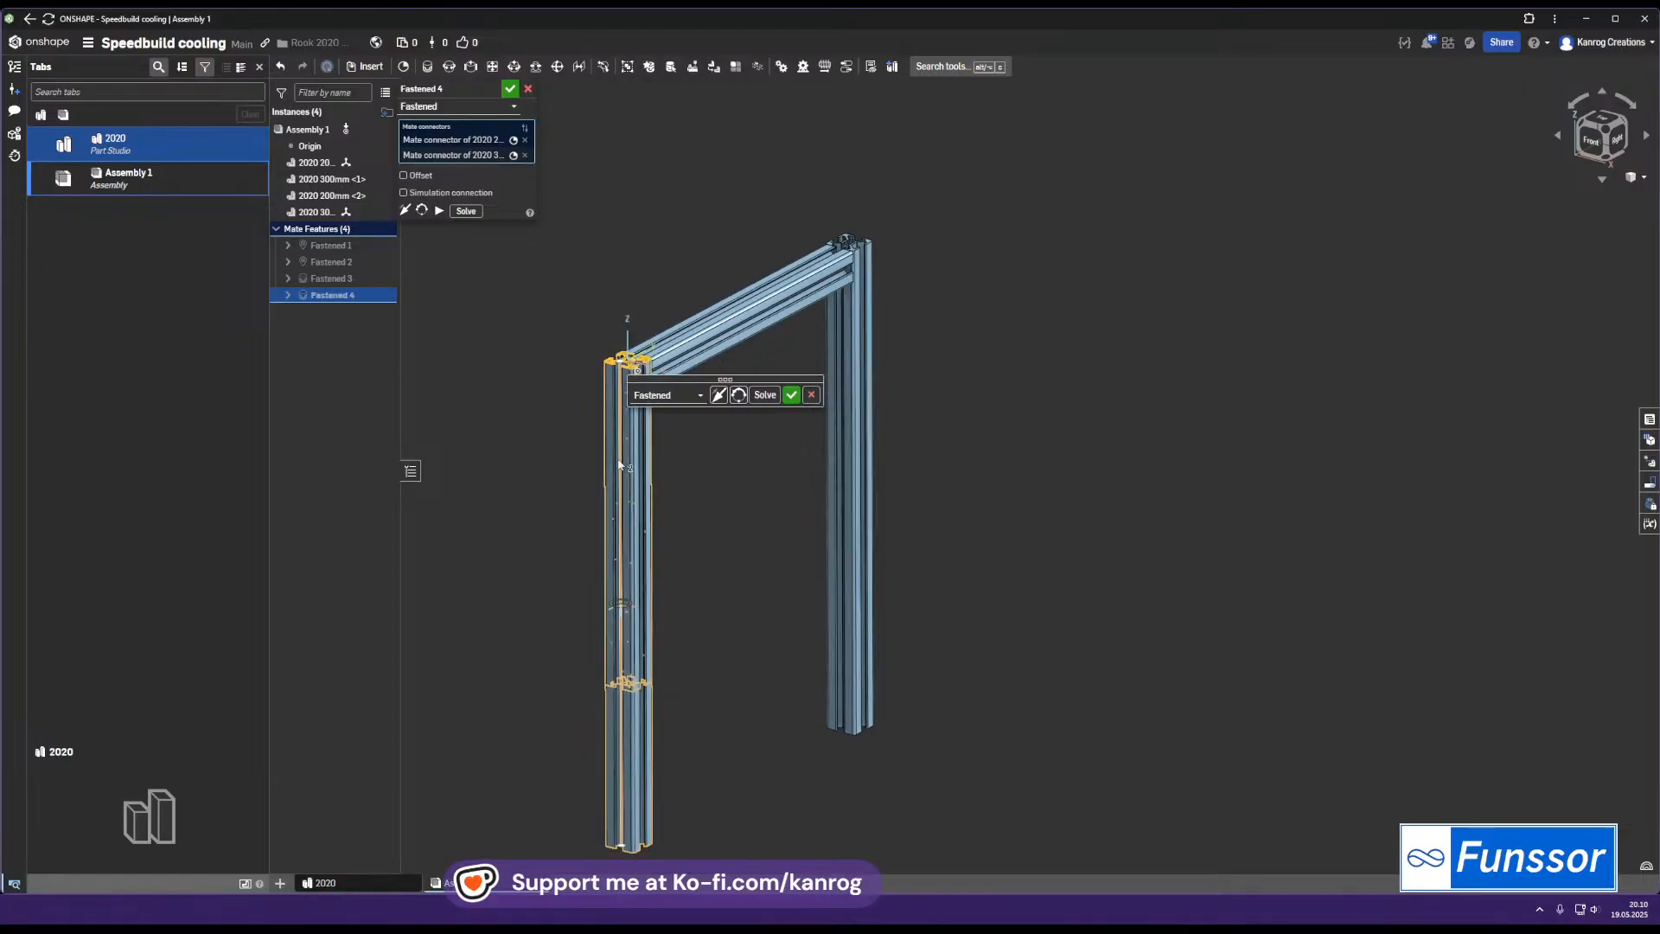
{"action": "scroll", "coordinate": [605, 480], "scroll_direction": "up", "scroll_amount": 3}
{"action": "left_click", "coordinate": [423, 177]}
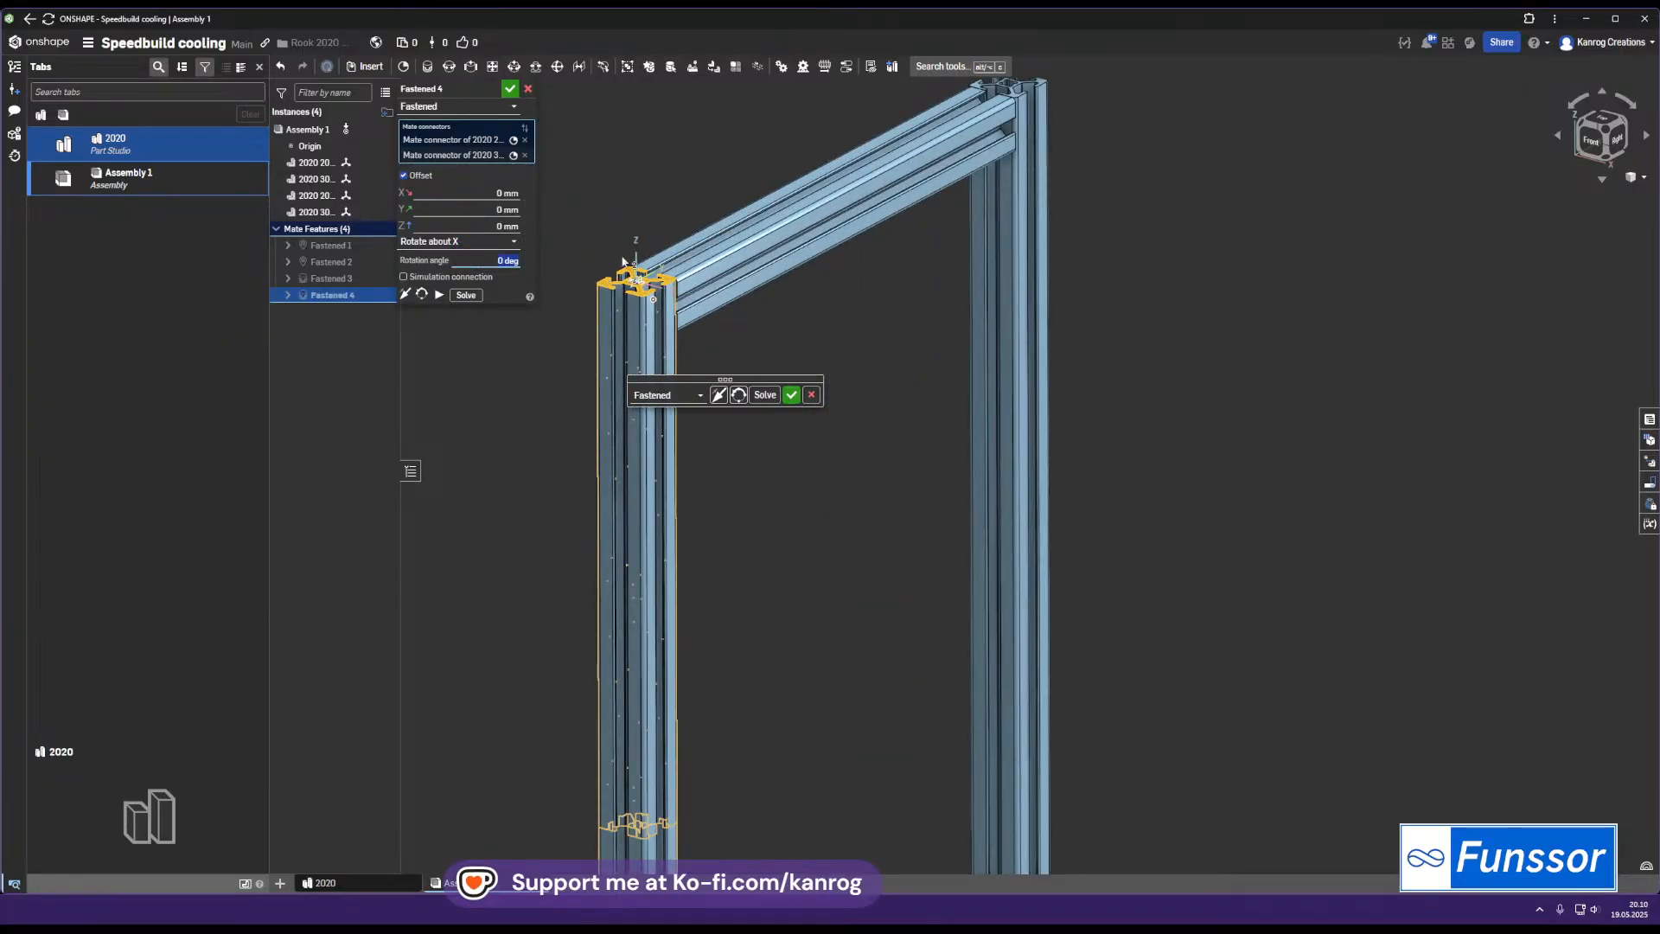
{"action": "scroll", "coordinate": [647, 277], "scroll_direction": "up", "scroll_amount": 3}
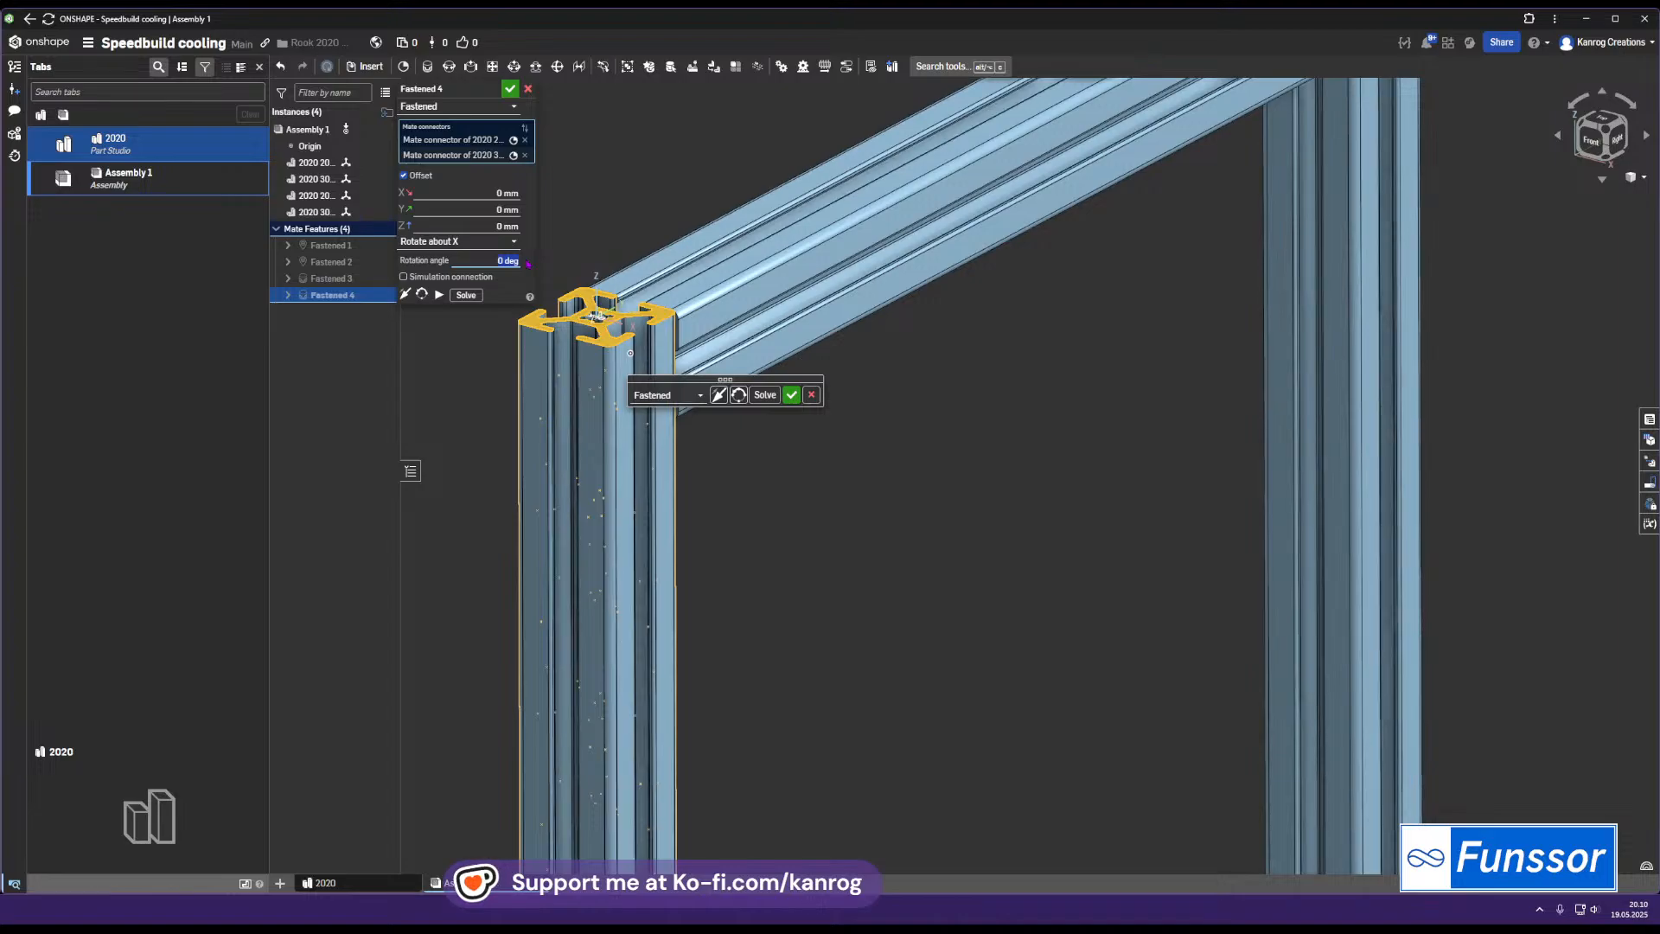
{"action": "type", "text": "90"}
{"action": "key", "text": "Return"}
{"action": "left_click", "coordinate": [489, 244]}
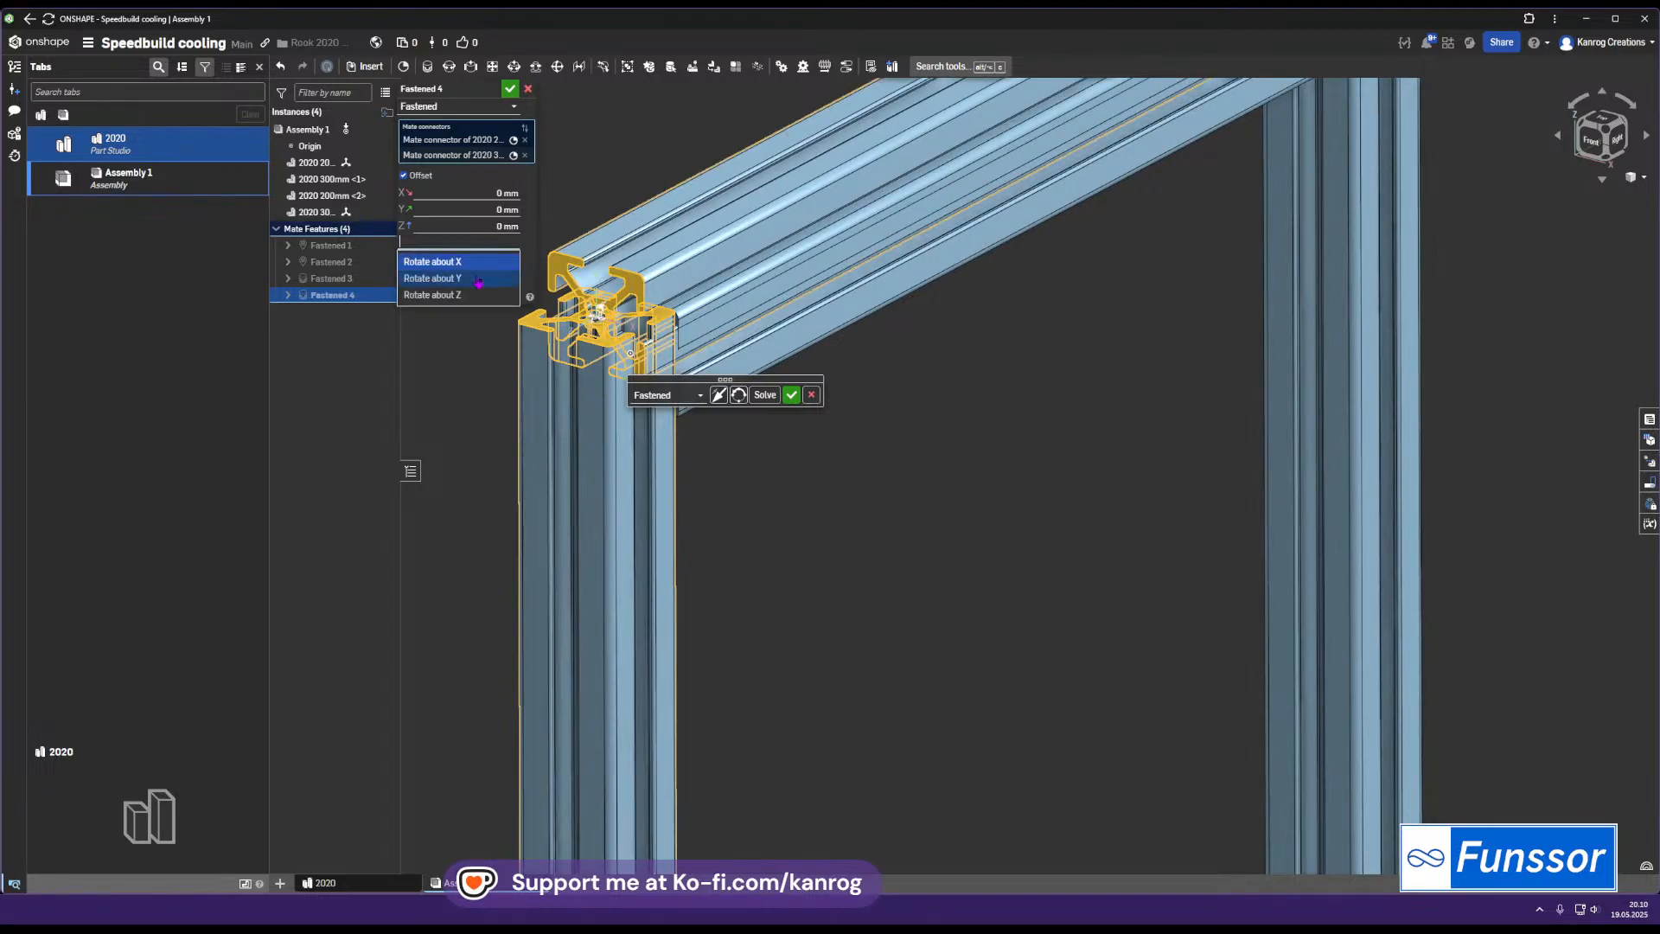
{"action": "left_click", "coordinate": [454, 270]}
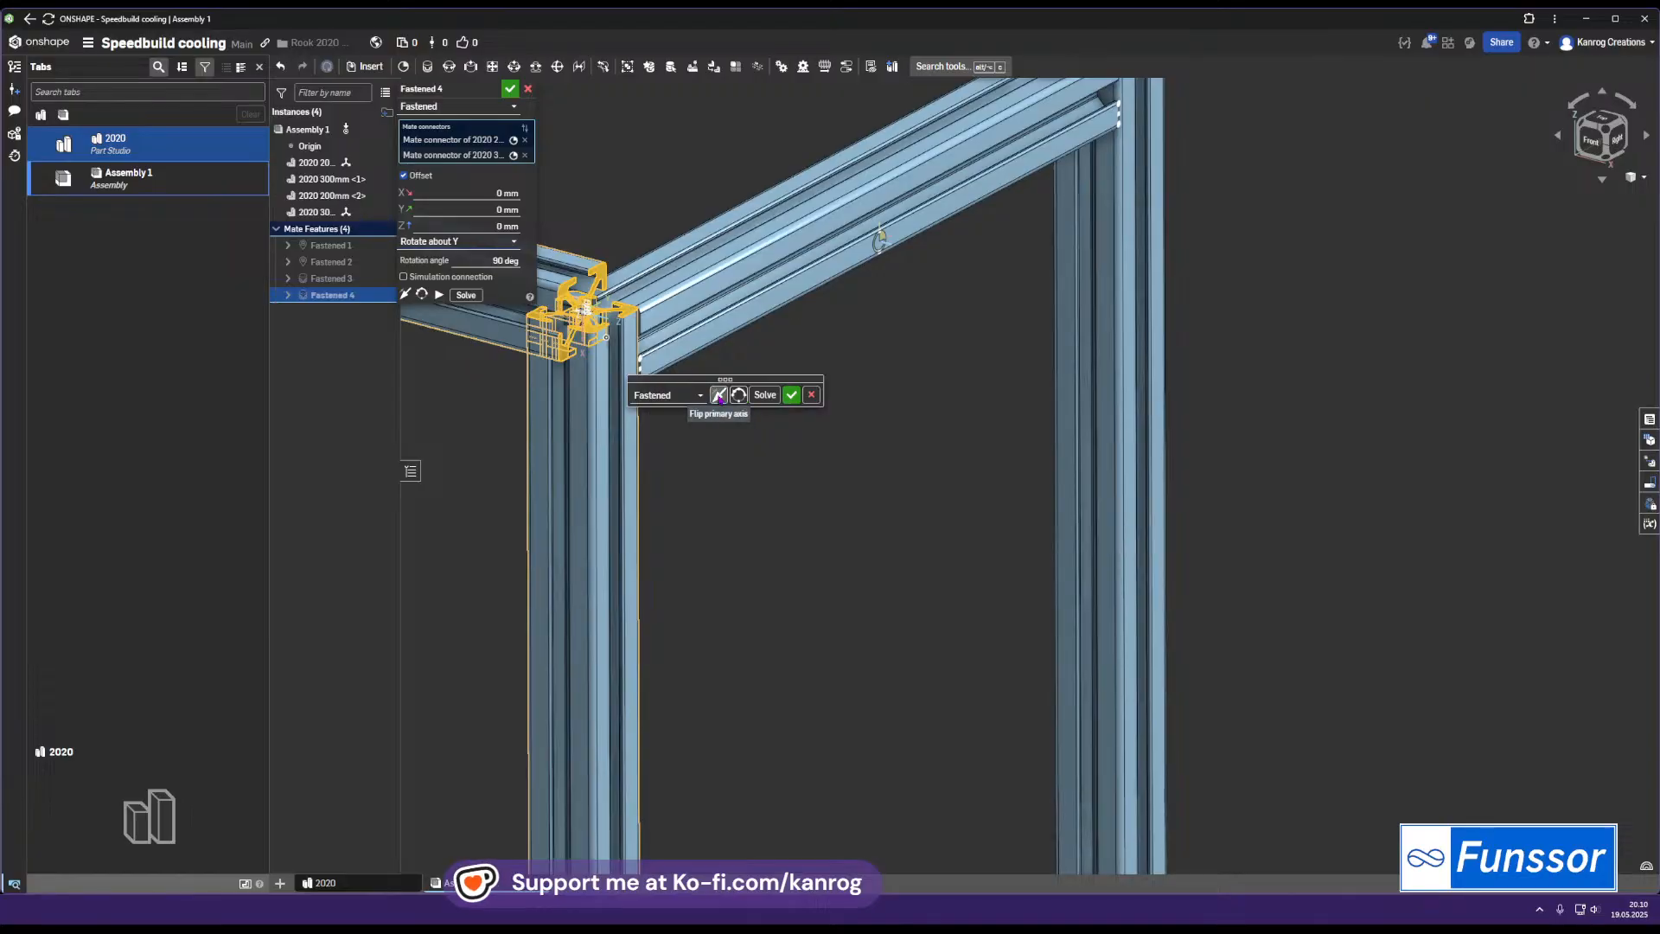
{"action": "left_click", "coordinate": [738, 395]}
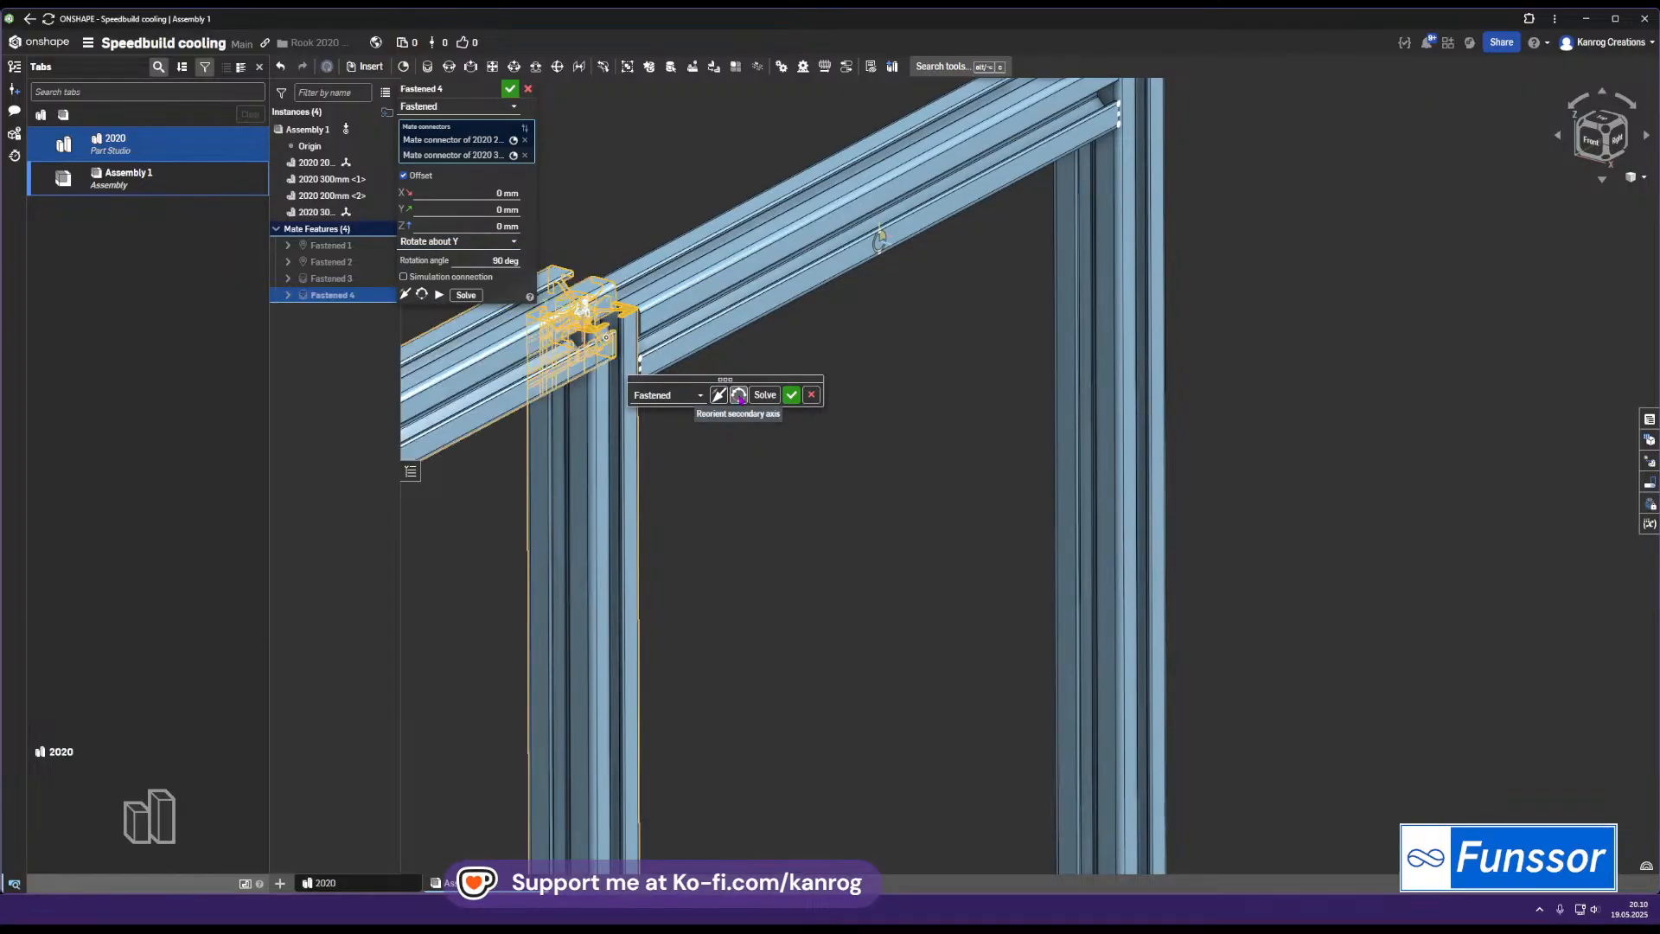
{"action": "left_click", "coordinate": [737, 395]}
Set the second 200 mm extrusion's Z offset to -10 mm in the Fastened mate
{"action": "key", "text": "Down"}
{"action": "key", "text": "Down"}
{"action": "key", "text": "Down"}
{"action": "key", "text": "Down"}
{"action": "key", "text": "Down"}
{"action": "key", "text": "Down"}
{"action": "key", "text": "Down"}
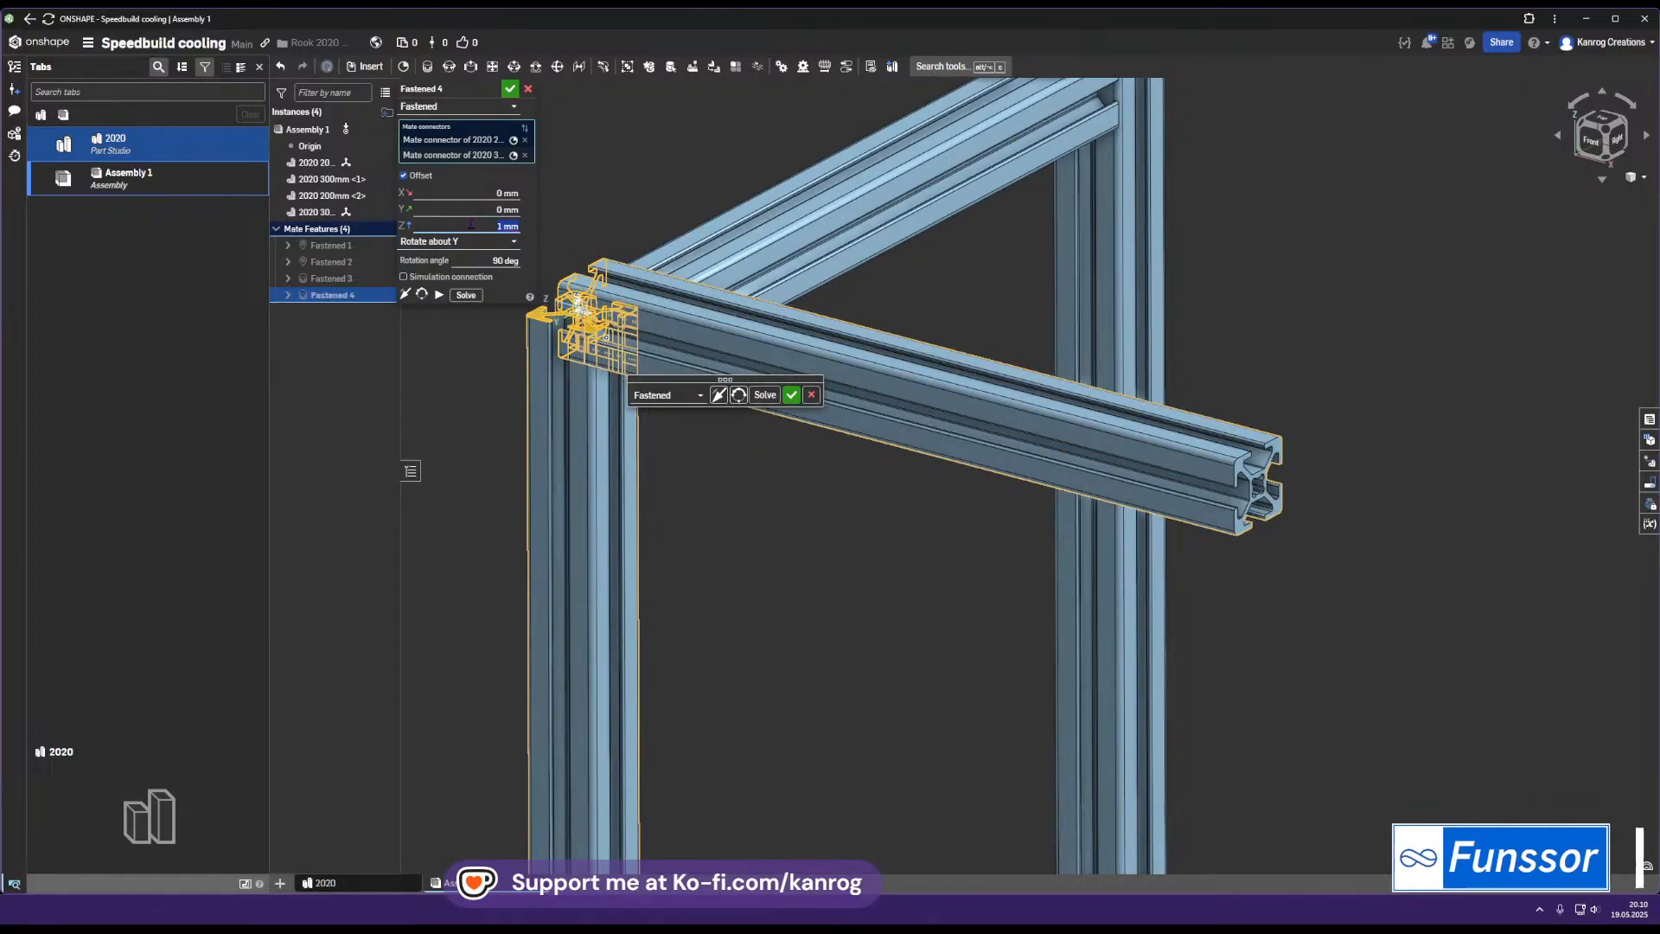
{"action": "key", "text": "Down"}
{"action": "key", "text": "Down"}
{"action": "key", "text": "Down"}
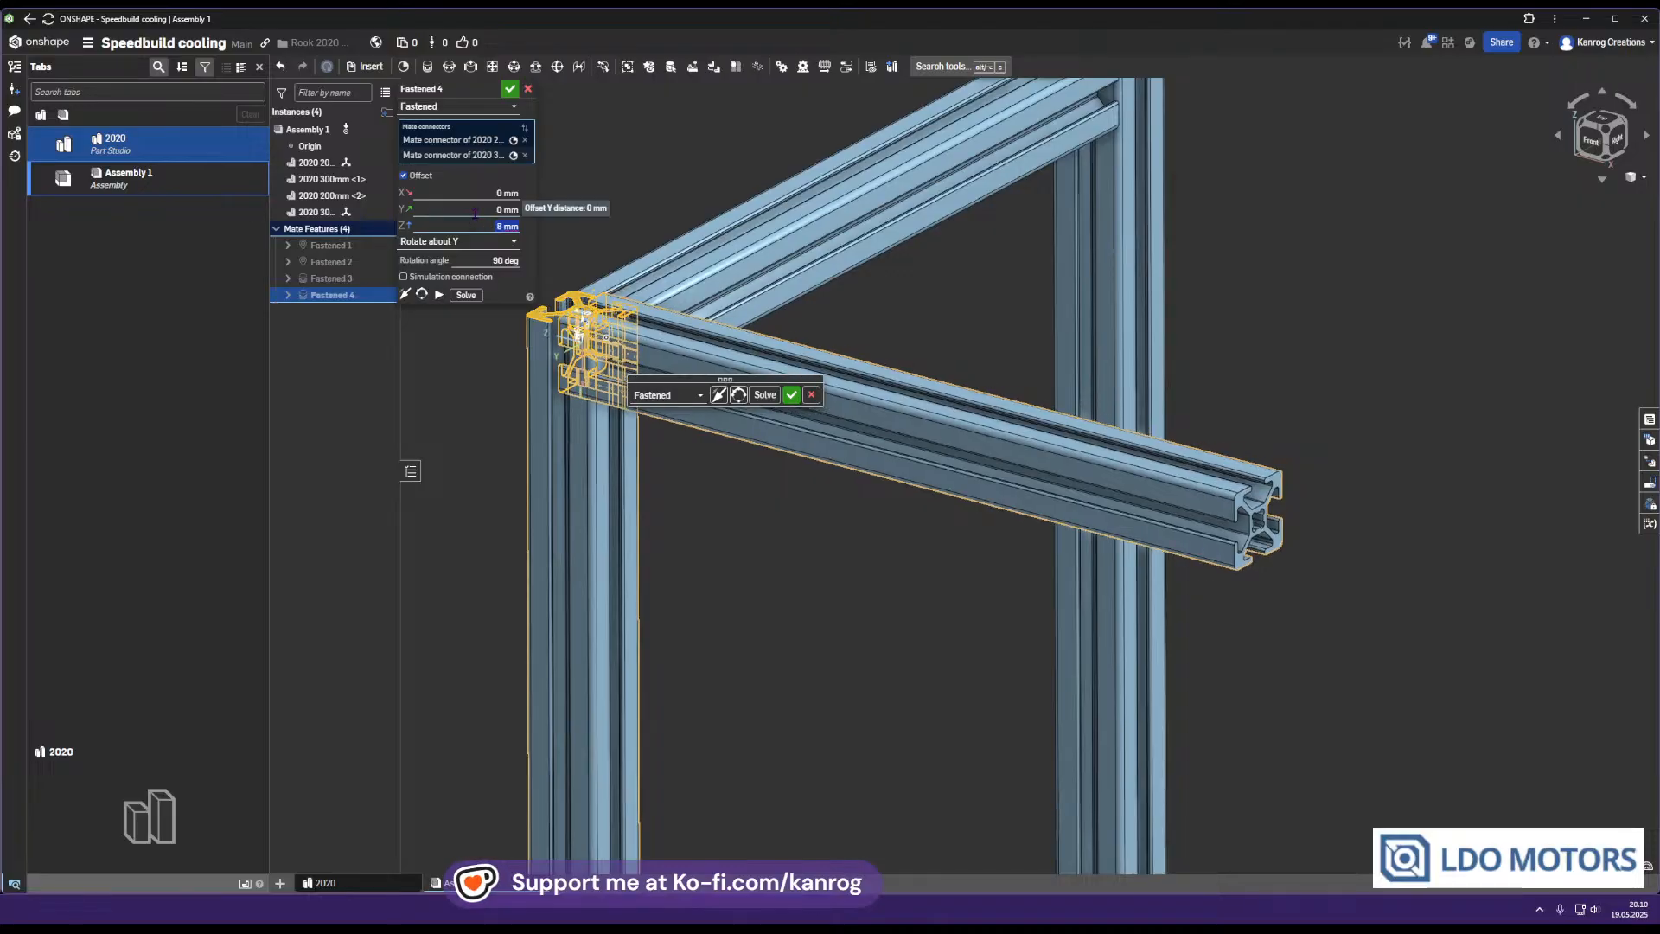
{"action": "left_click", "coordinate": [478, 208]}
{"action": "key", "text": "Up"}
{"action": "key", "text": "Down"}
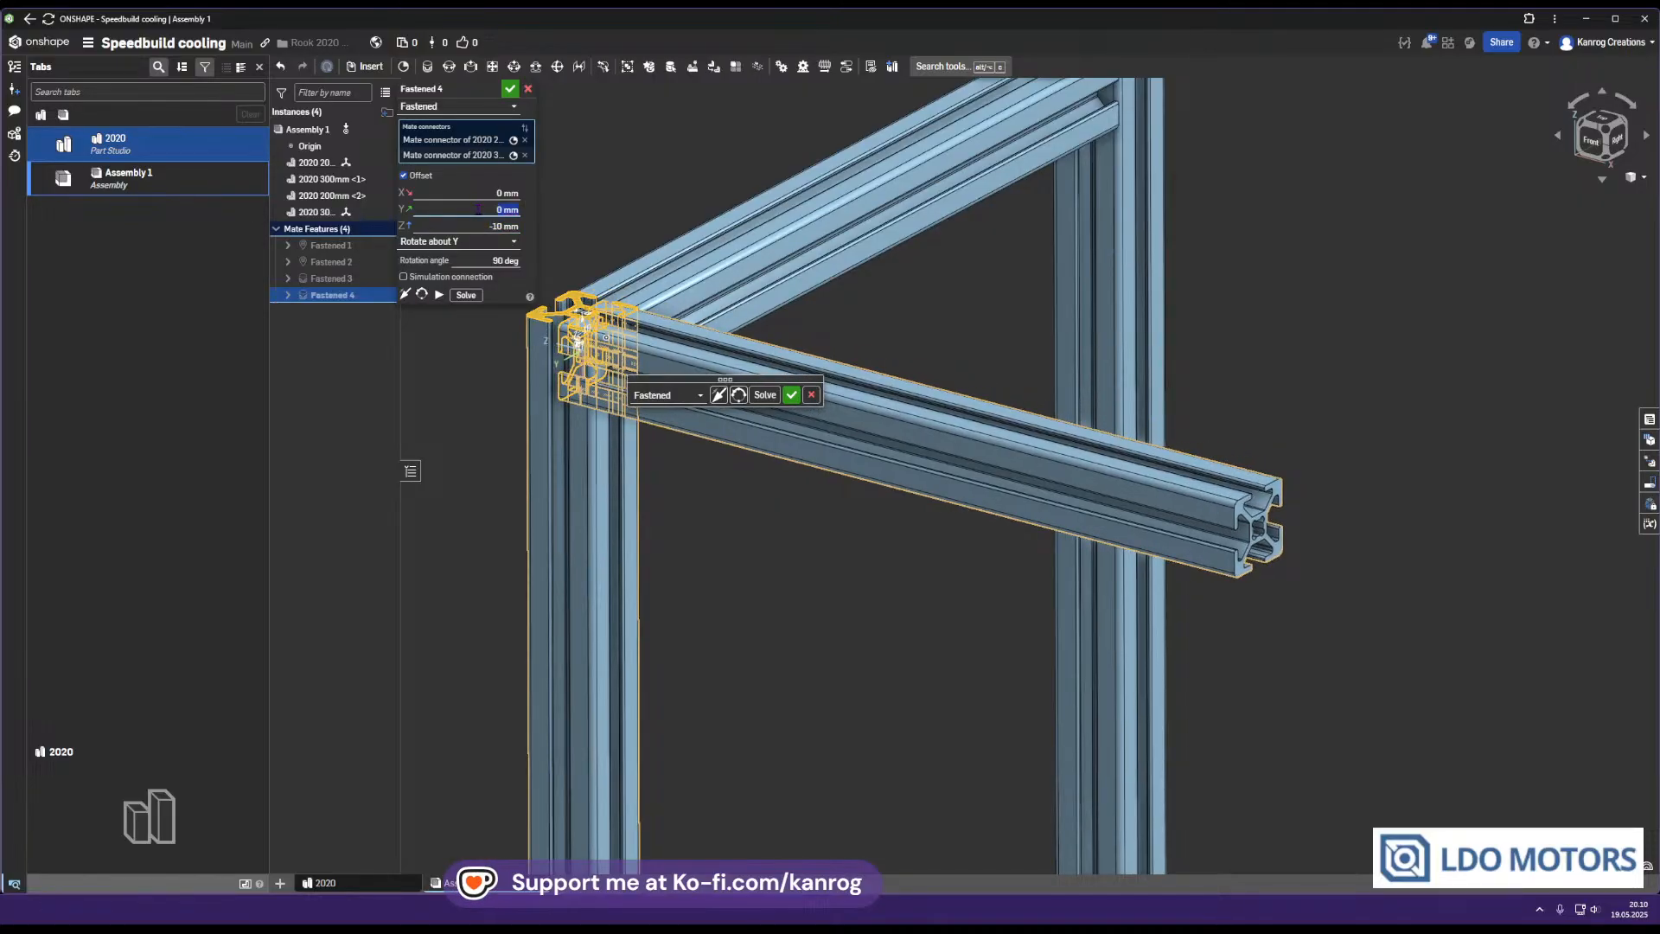
Set the second 200 mm extrusion's X offset to -10 mm in the Fastened mate
{"action": "key", "text": "Down"}
{"action": "key", "text": "Down"}
{"action": "key", "text": "Down"}
{"action": "key", "text": "Down"}
{"action": "key", "text": "Down"}
{"action": "key", "text": "Down"}
{"action": "key", "text": "Down"}
{"action": "key", "text": "Down"}
{"action": "key", "text": "Down"}
{"action": "key", "text": "Down"}
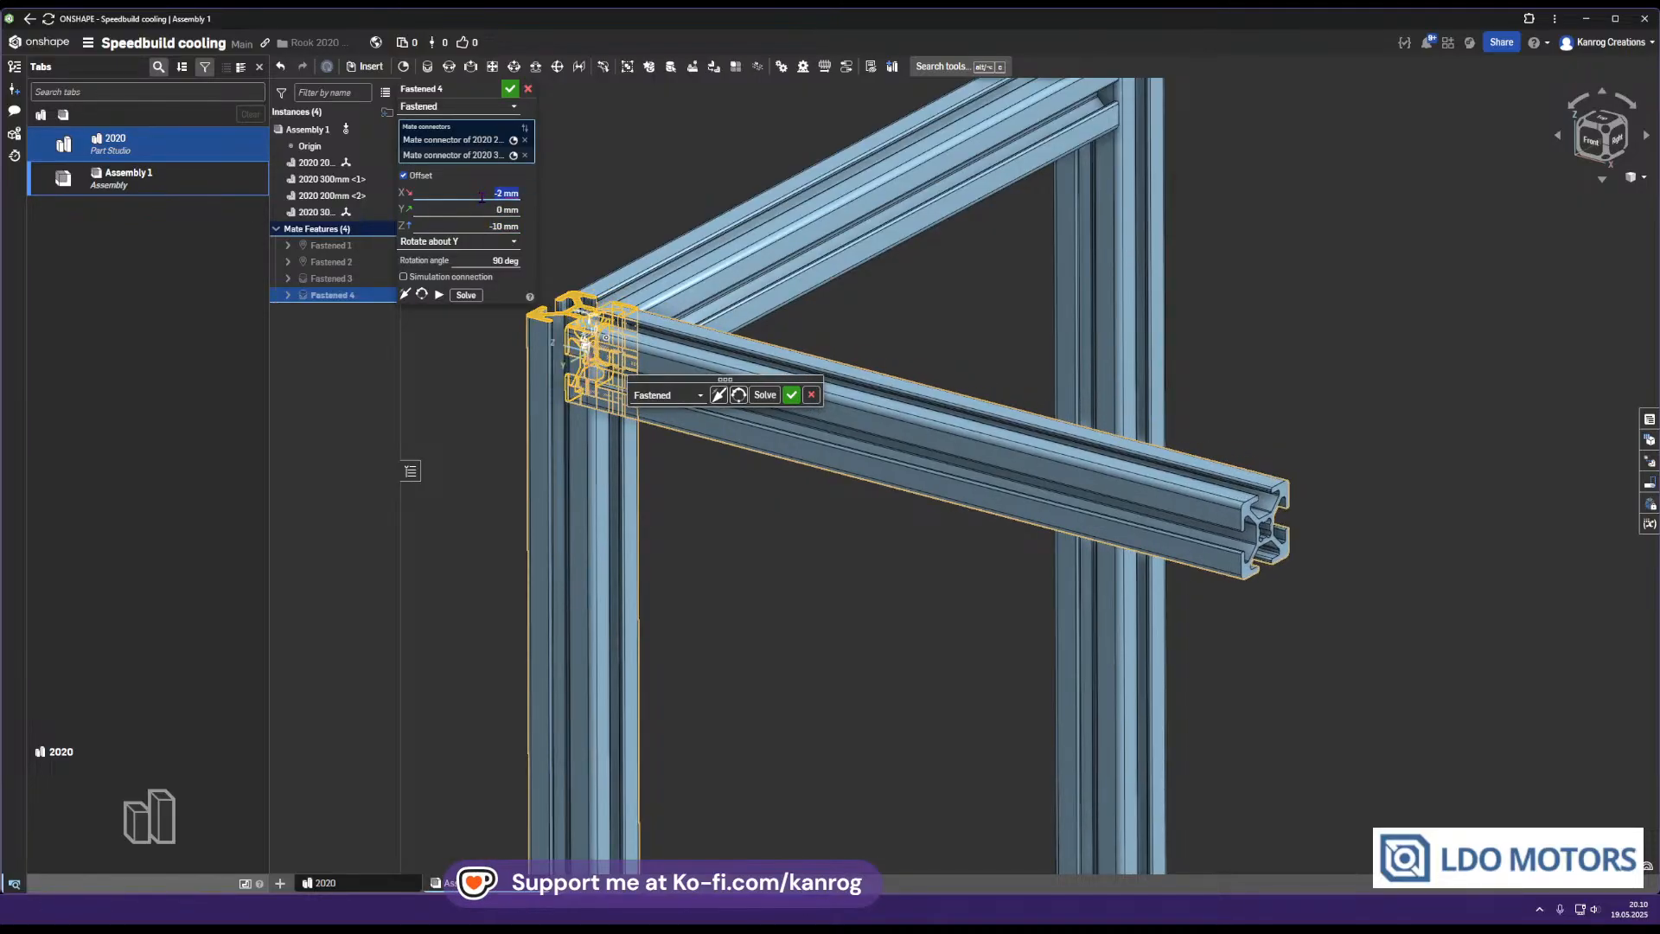
{"action": "key", "text": "Down"}
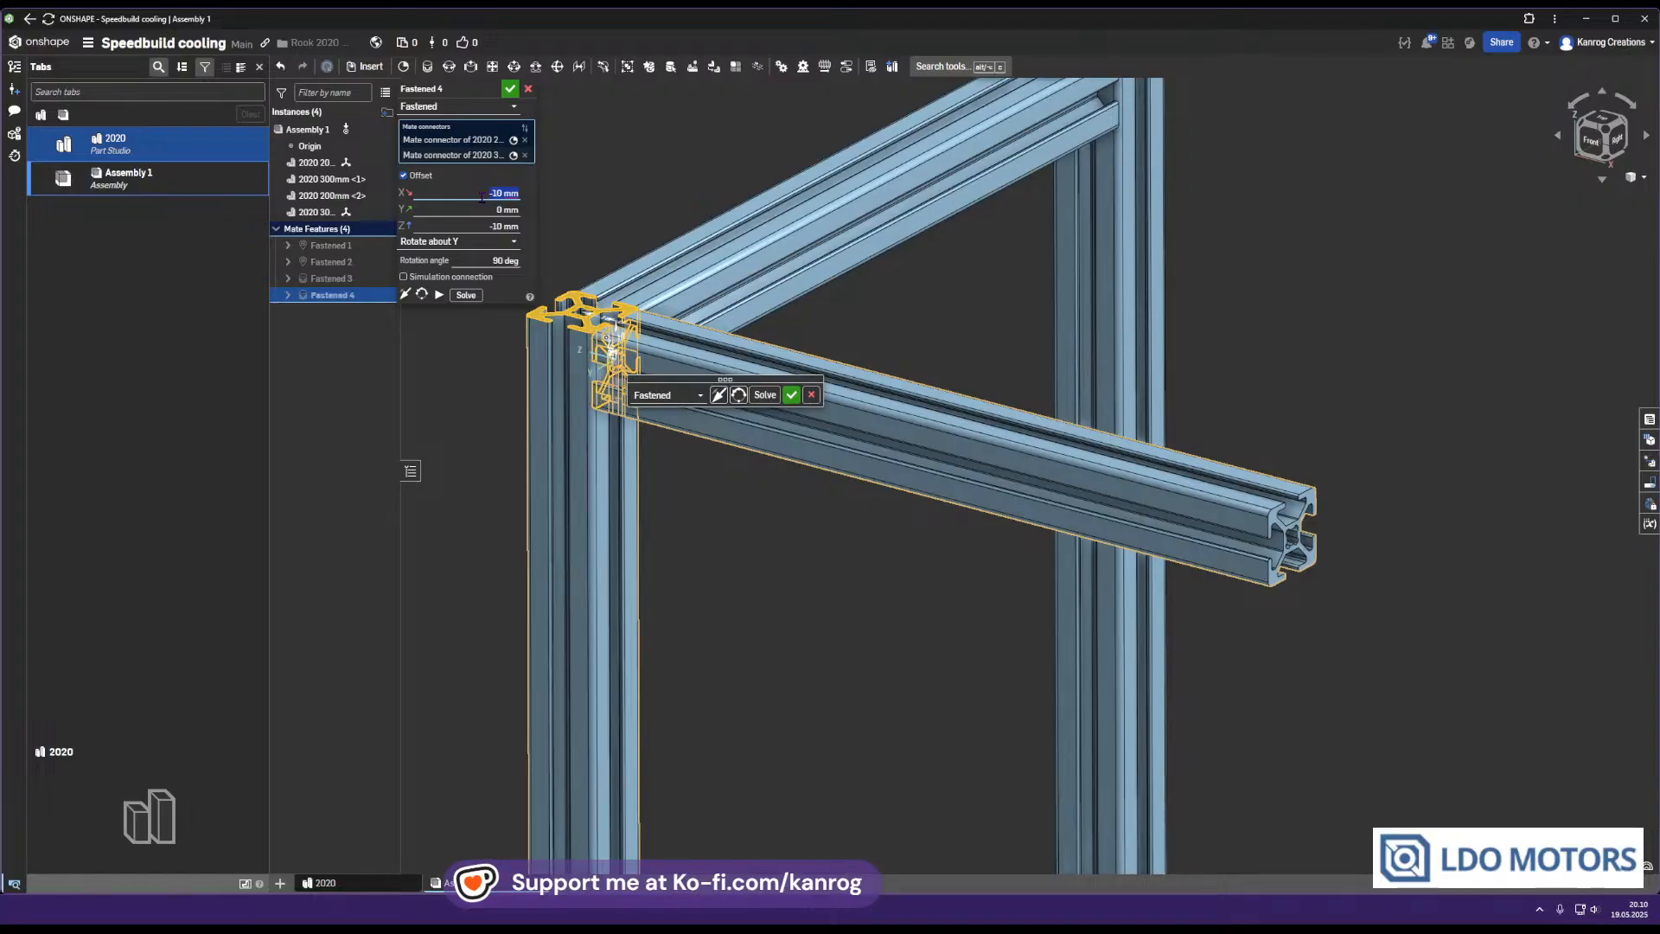
Accept the Fastened mate that holds the second 200 mm extrusion on the first upright
{"action": "left_click", "coordinate": [512, 91]}
{"action": "scroll", "coordinate": [933, 368], "scroll_direction": "down", "scroll_amount": 6}
{"action": "middle_click_drag", "start_coordinate": [933, 369], "coordinate": [693, 342]}
{"action": "scroll", "coordinate": [697, 425], "scroll_direction": "up", "scroll_amount": 3}
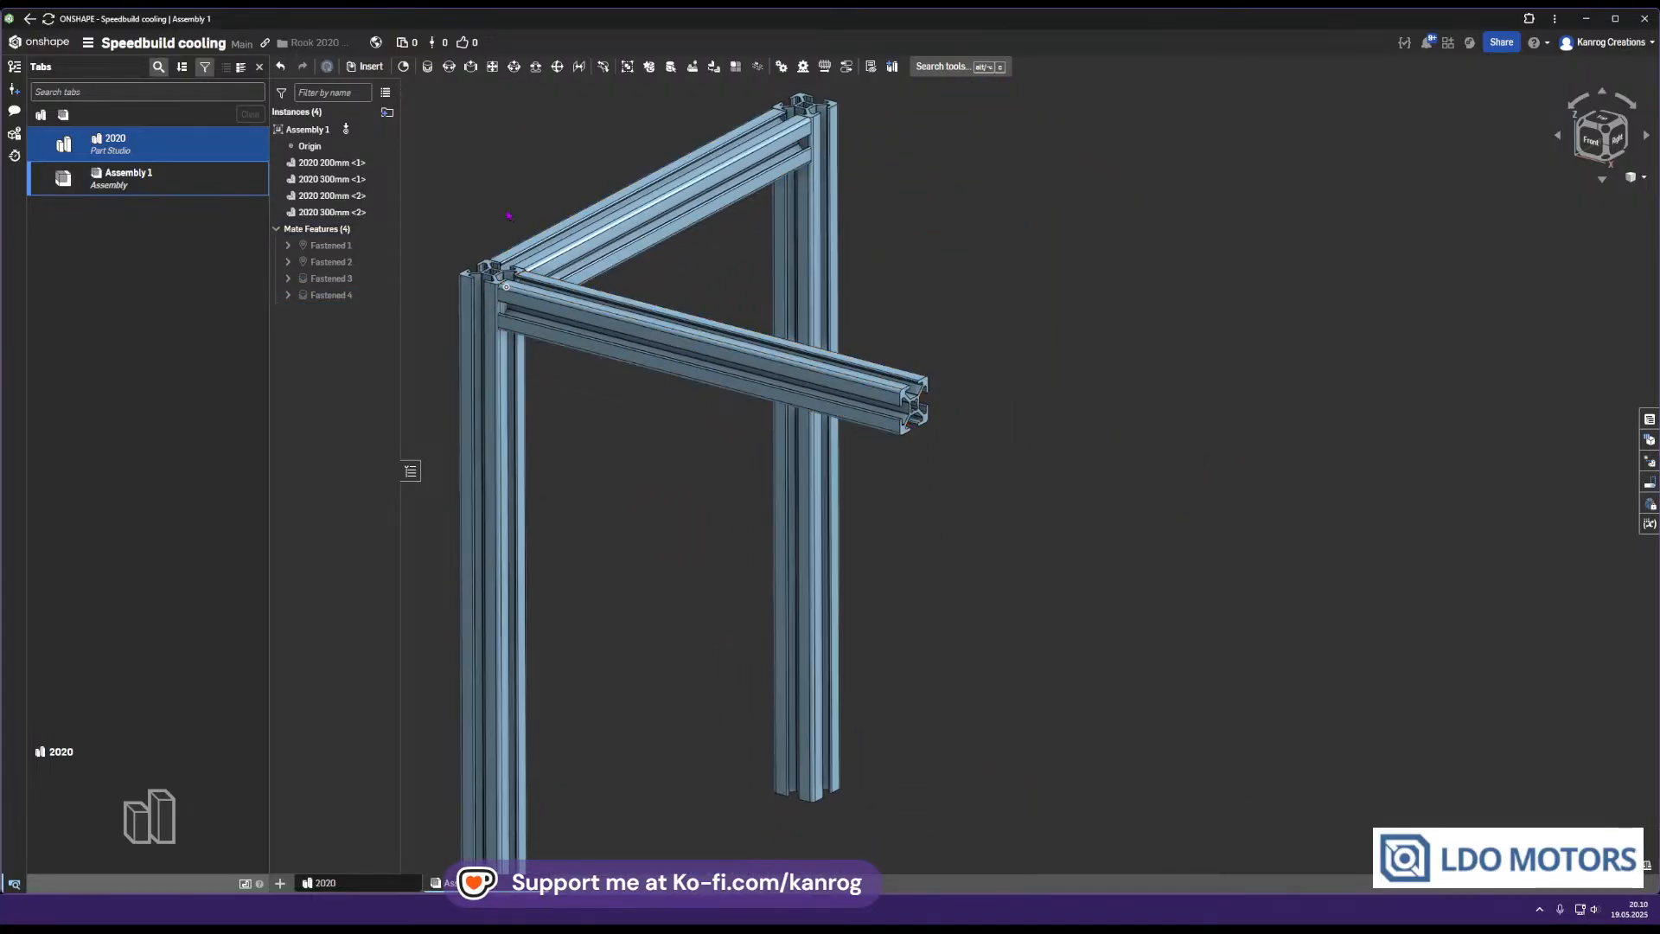
Insert two more 2020 200mm extrusions and one 2020 300mm extrusion loosely beside the frame
{"action": "left_click", "coordinate": [367, 67]}
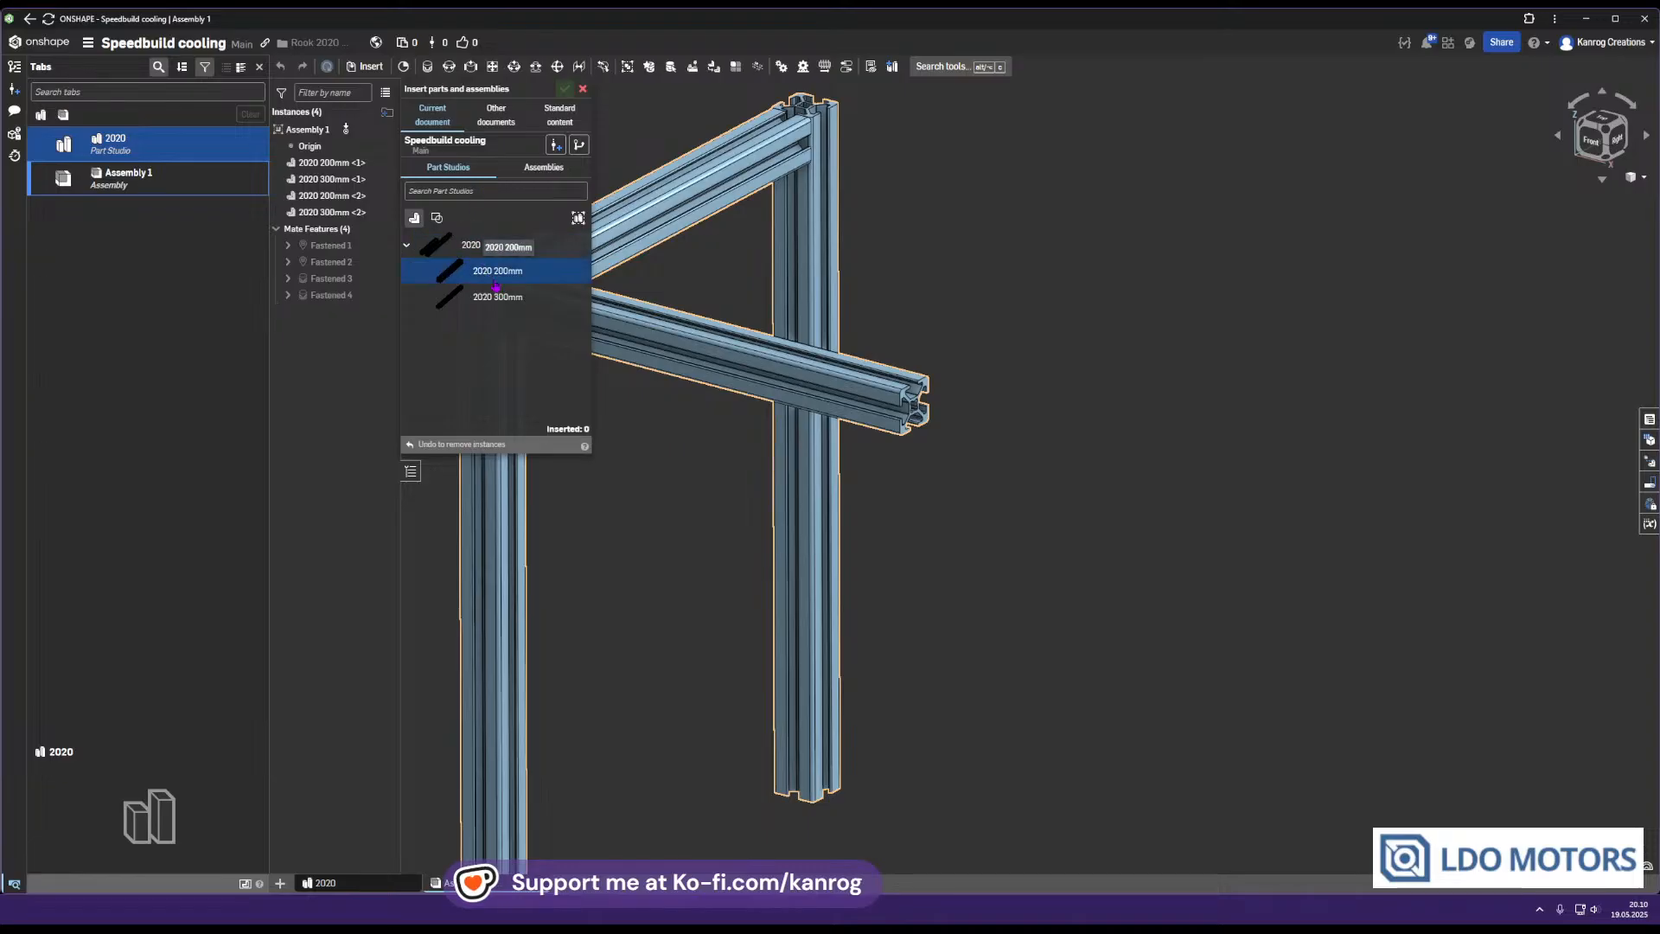
{"action": "left_click", "coordinate": [505, 274]}
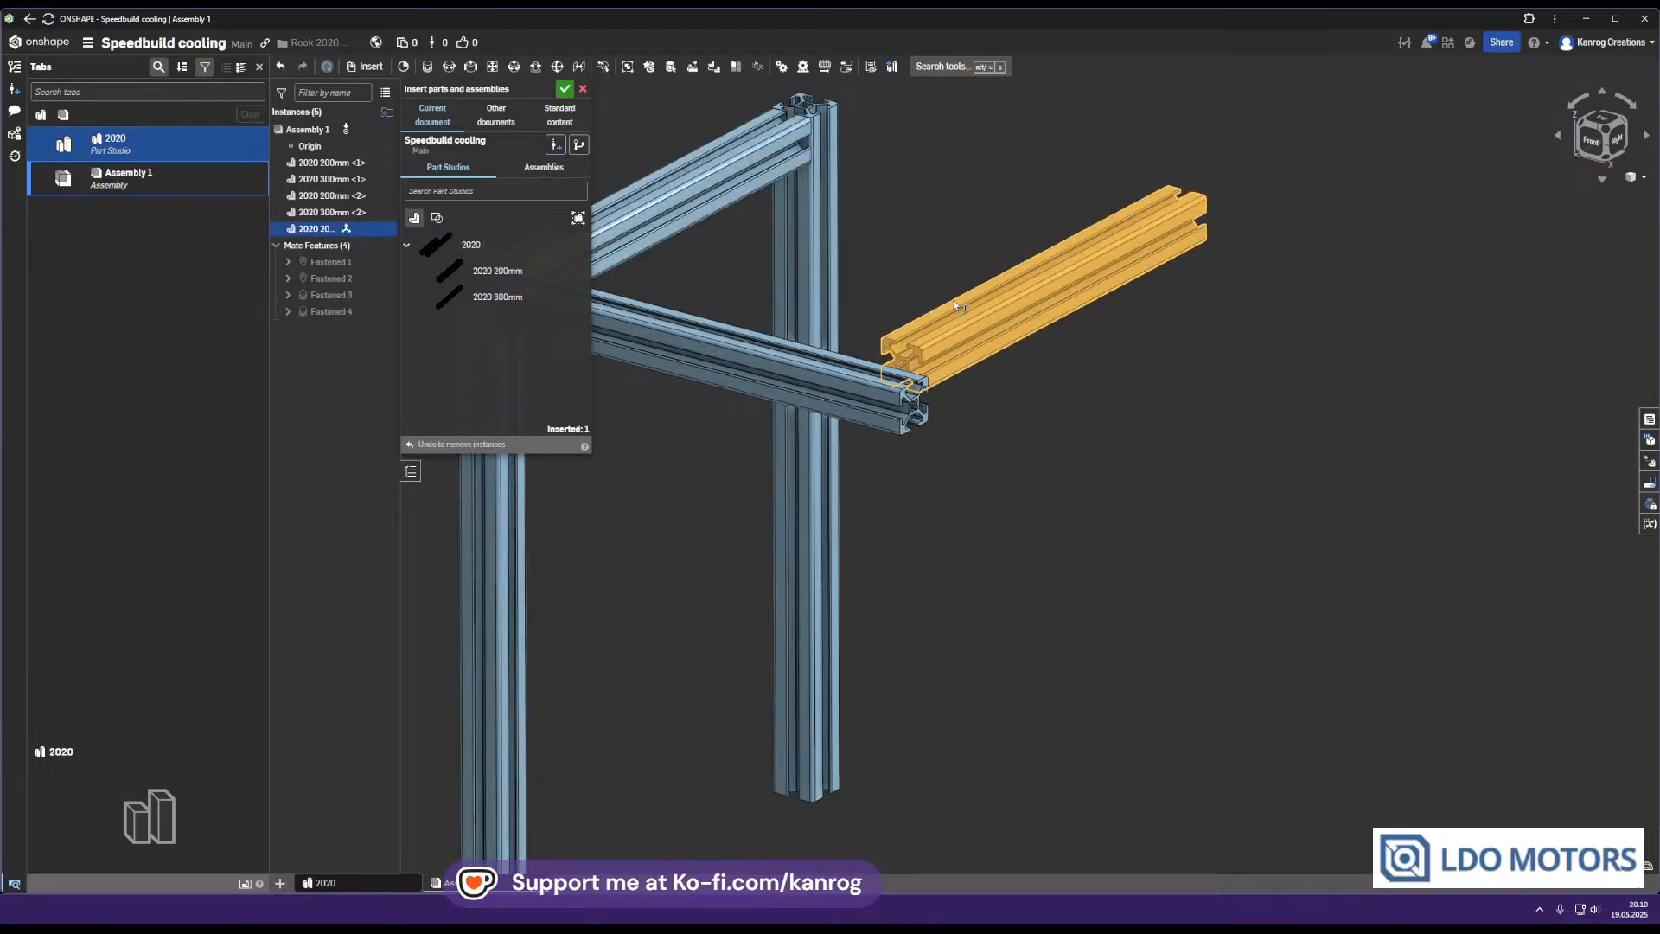
{"action": "left_click", "coordinate": [868, 333]}
{"action": "left_click", "coordinate": [497, 270]}
{"action": "left_click", "coordinate": [931, 429]}
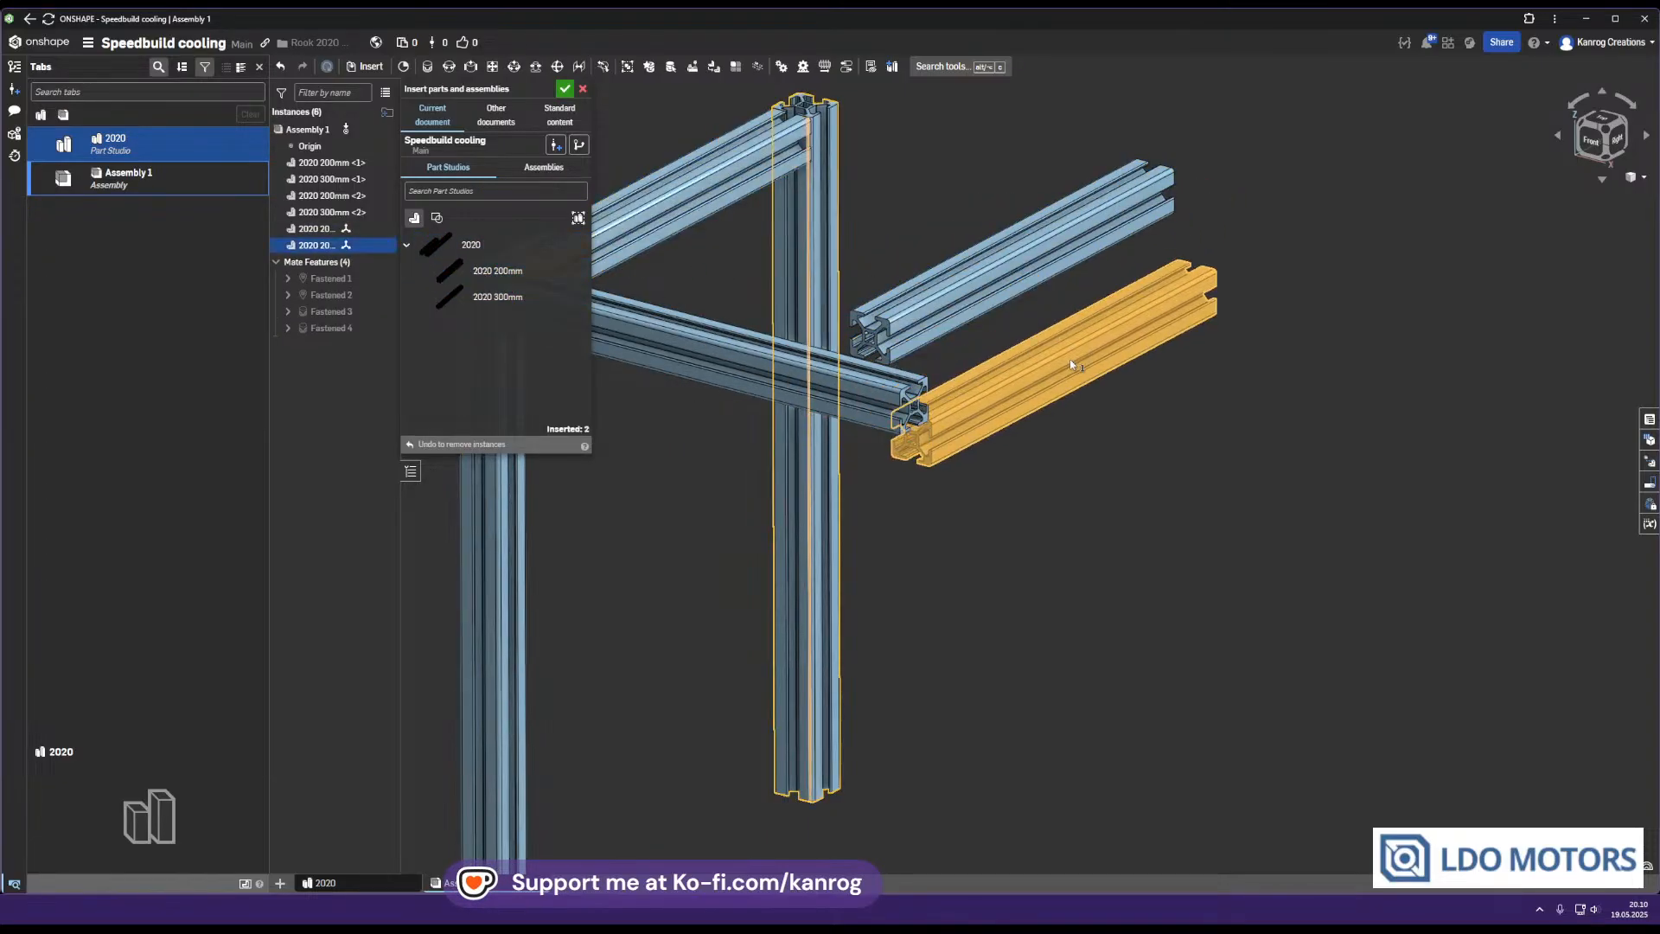
{"action": "left_click", "coordinate": [575, 298]}
{"action": "left_click", "coordinate": [938, 624]}
{"action": "left_click", "coordinate": [562, 89]}
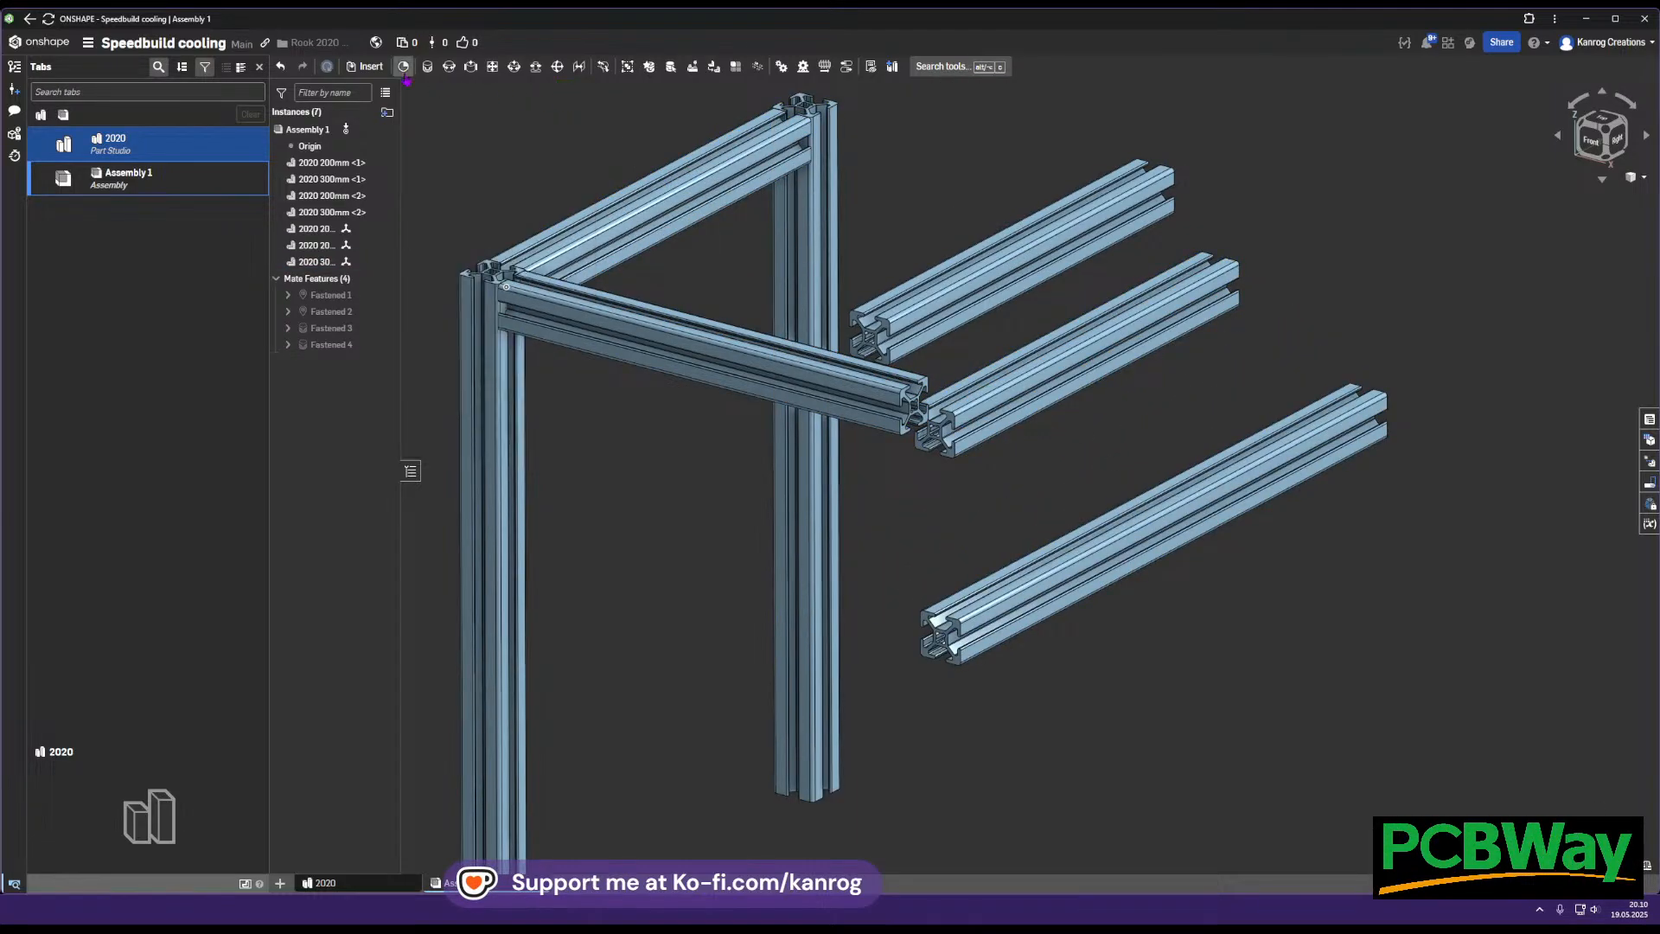
Create an offset-enabled Fastened mate between a loose 200 mm extrusion's end-face centre and the second 300 mm upright's top end-face centre
{"action": "left_click", "coordinate": [427, 67]}
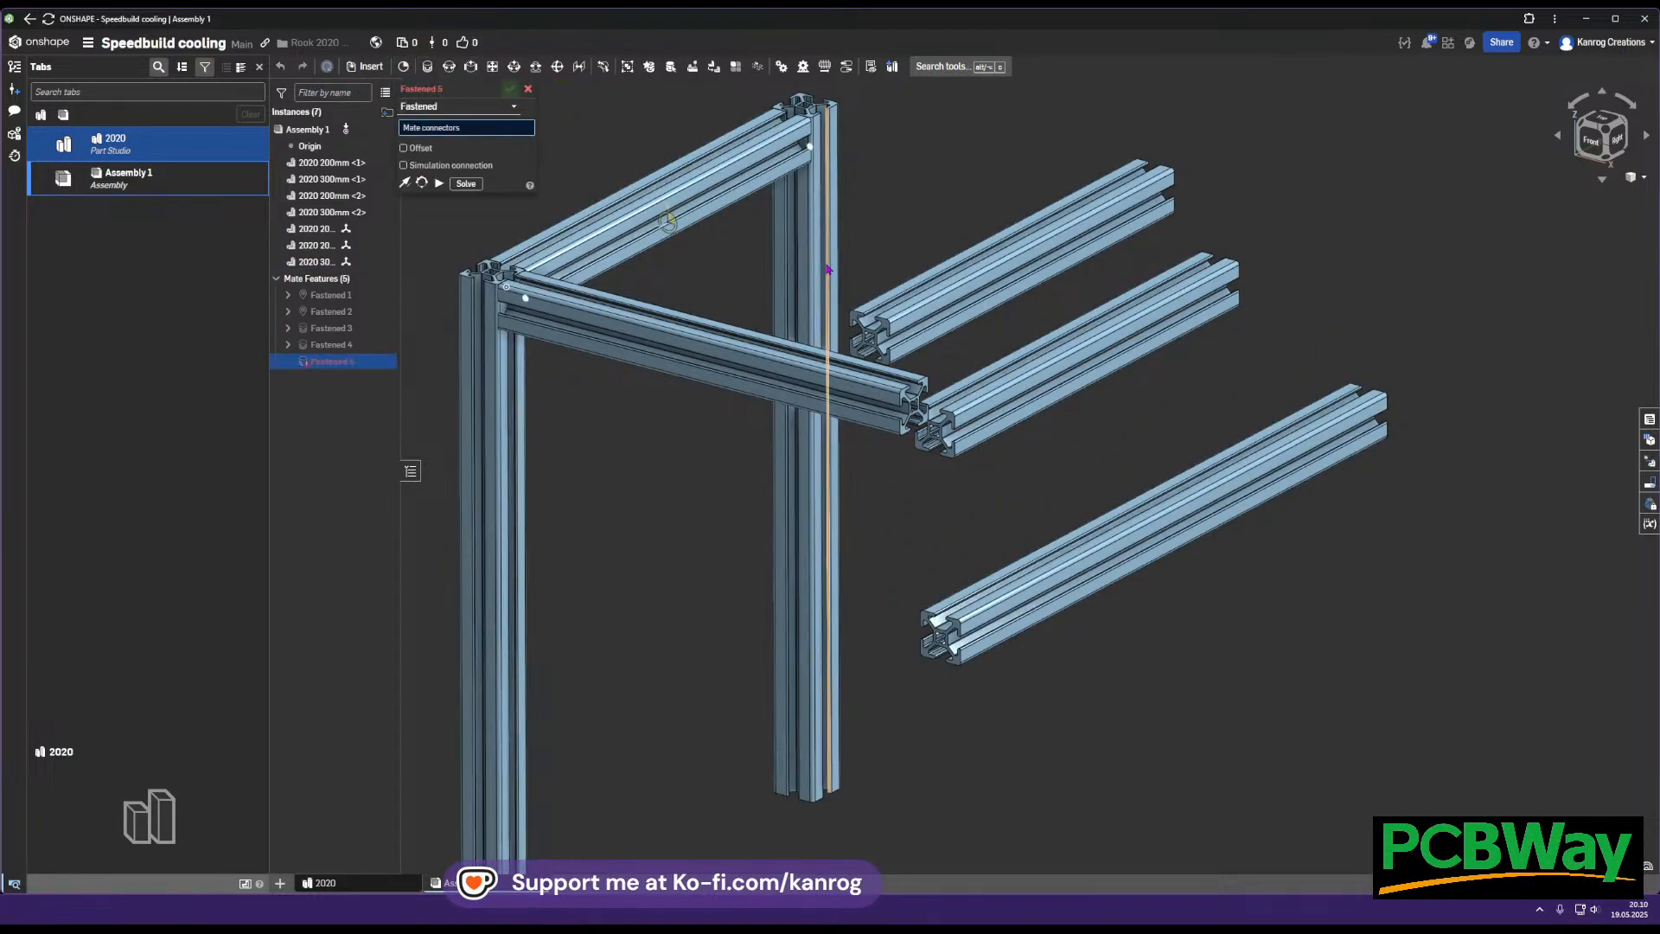
{"action": "scroll", "coordinate": [868, 336], "scroll_direction": "up", "scroll_amount": 10}
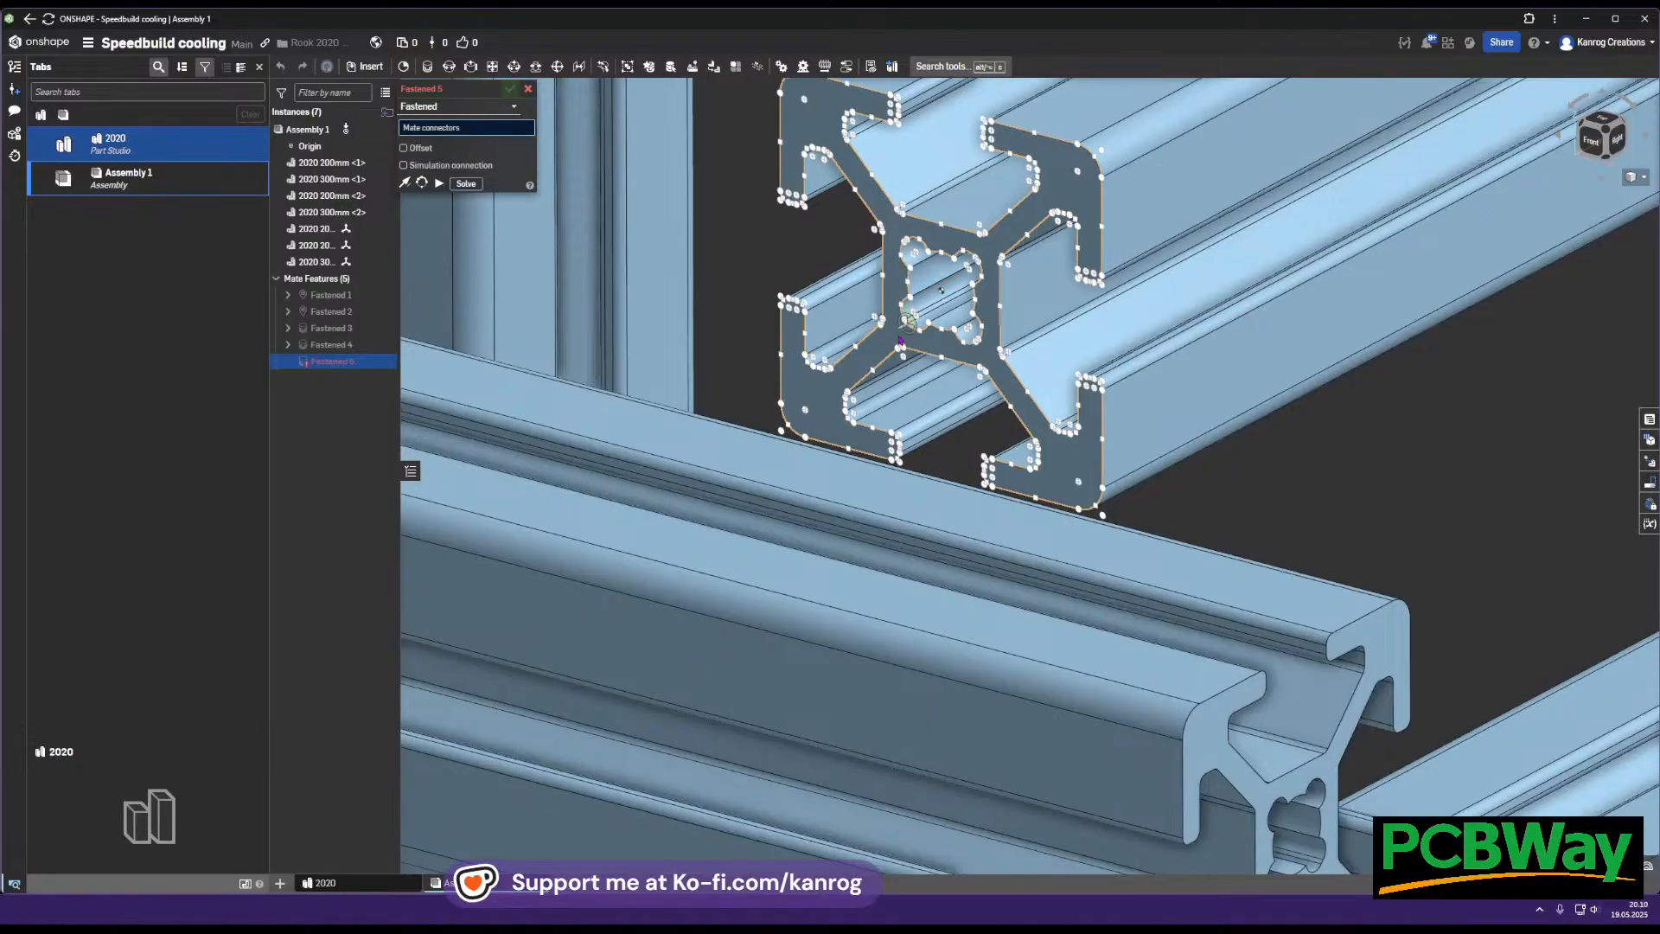
{"action": "left_click", "coordinate": [941, 294]}
{"action": "scroll", "coordinate": [925, 333], "scroll_direction": "down", "scroll_amount": 10}
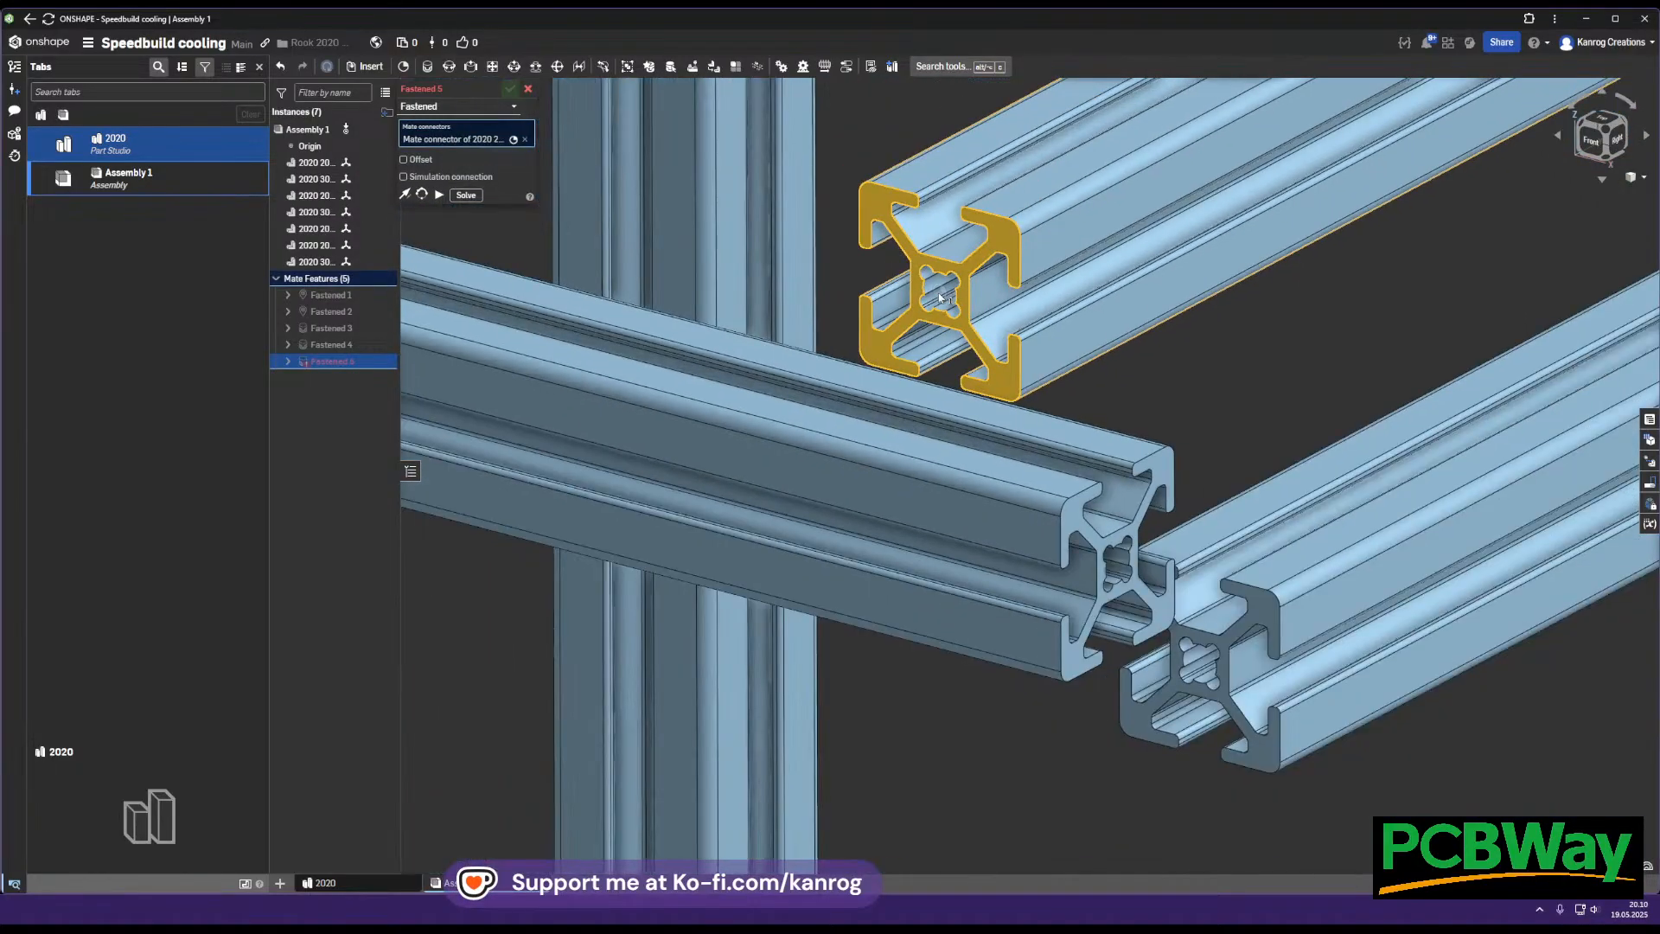
{"action": "scroll", "coordinate": [790, 434], "scroll_direction": "up", "scroll_amount": 5}
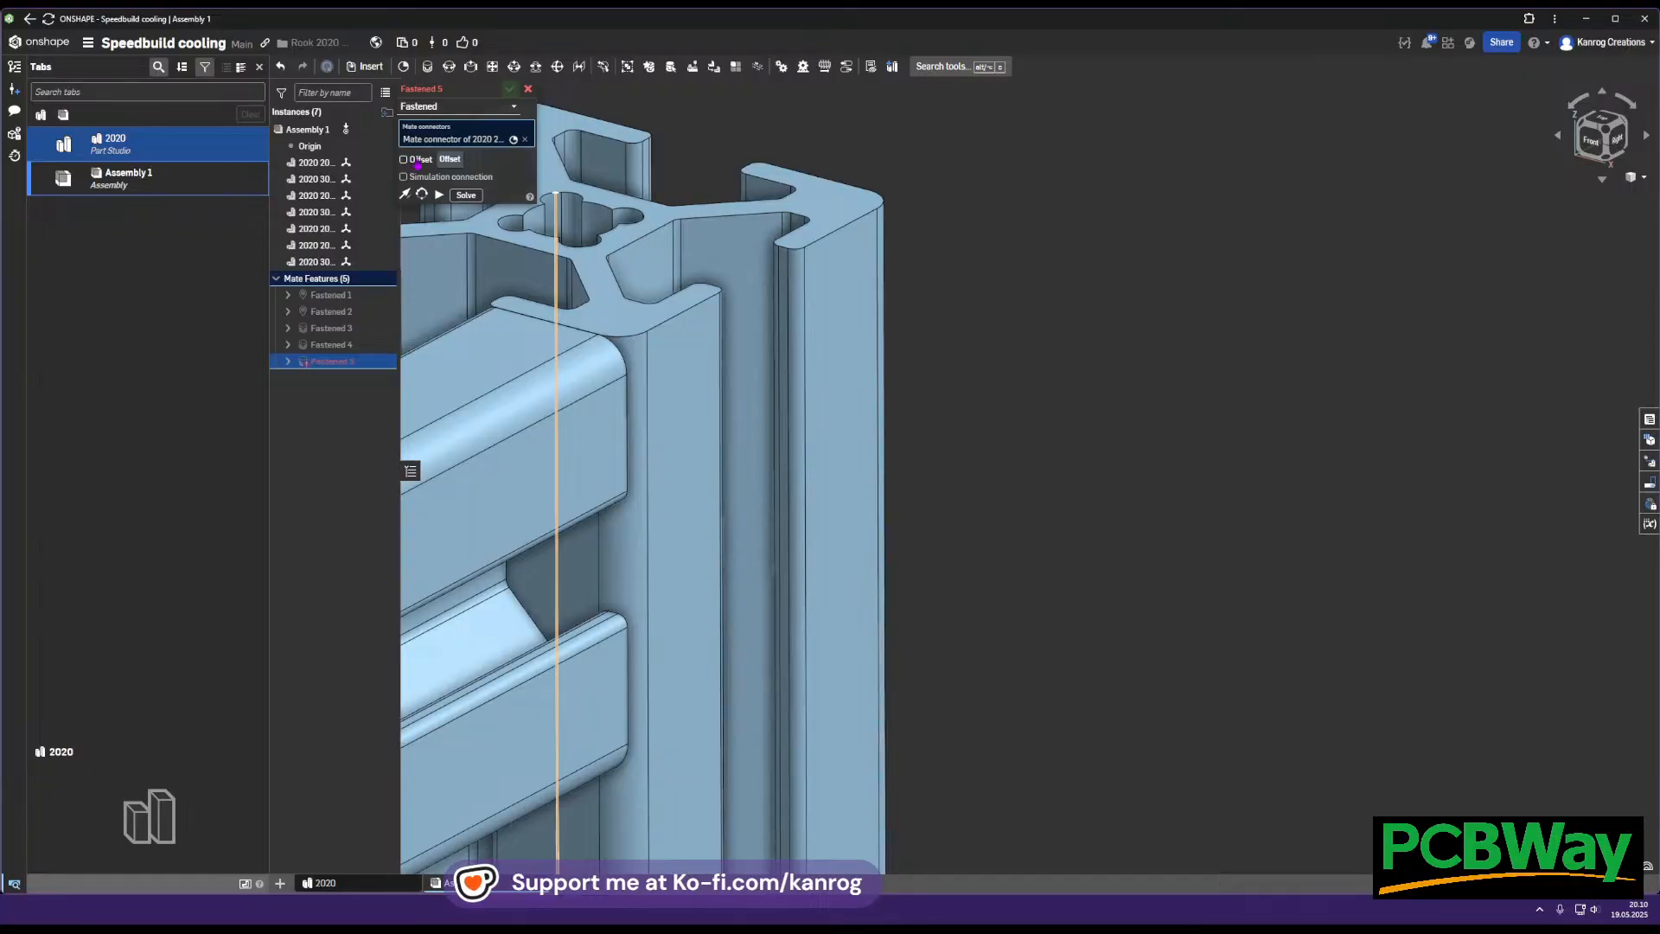
{"action": "left_click", "coordinate": [417, 161]}
{"action": "middle_click_drag", "start_coordinate": [665, 232], "coordinate": [882, 288]}
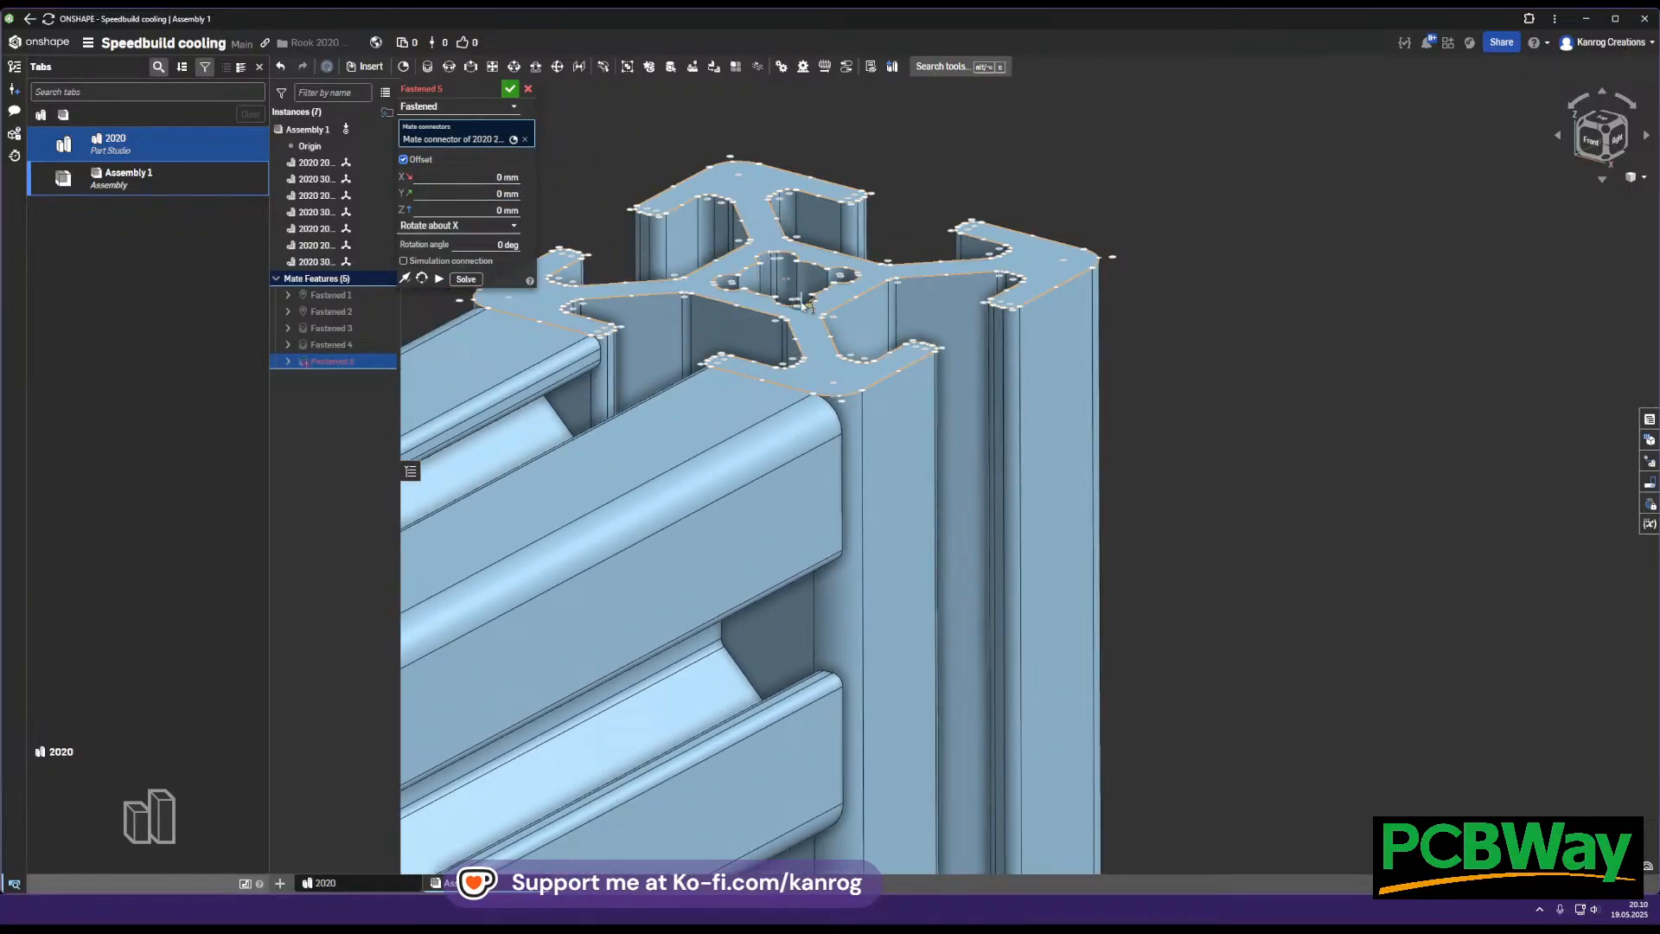
{"action": "left_click", "coordinate": [789, 280]}
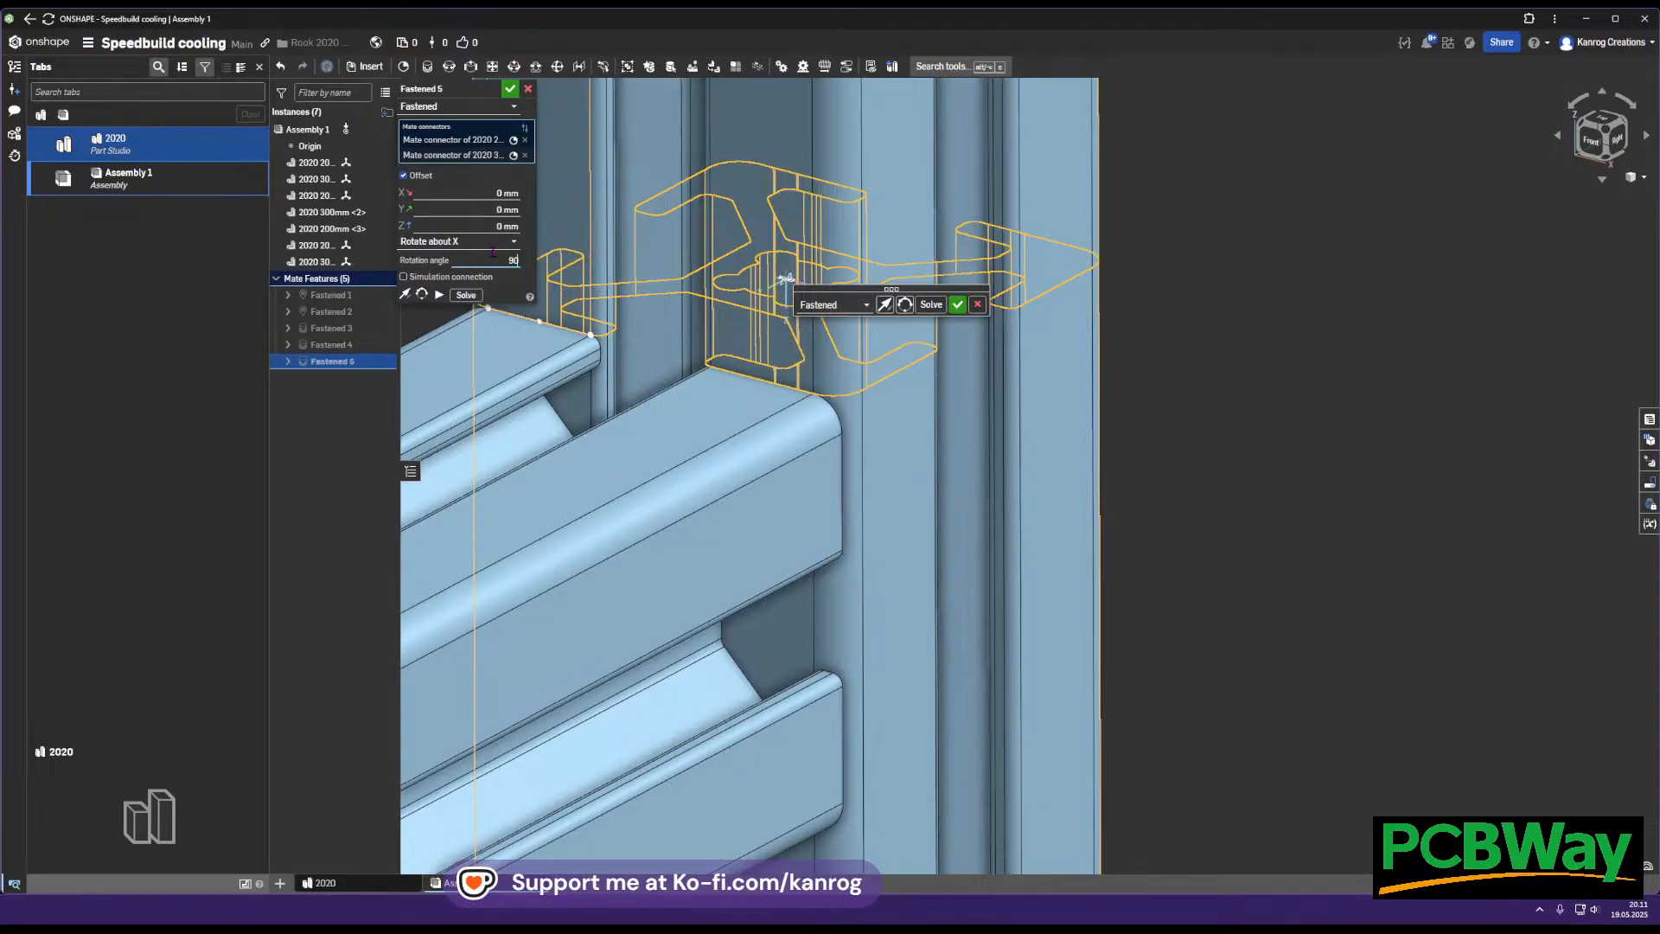
Rotate the third 200 mm extrusion 90 degrees about Y and reorient its secondary axis until it projects parallel to the other side arm
{"action": "key", "text": "Return"}
{"action": "scroll", "coordinate": [799, 338], "scroll_direction": "down", "scroll_amount": 4}
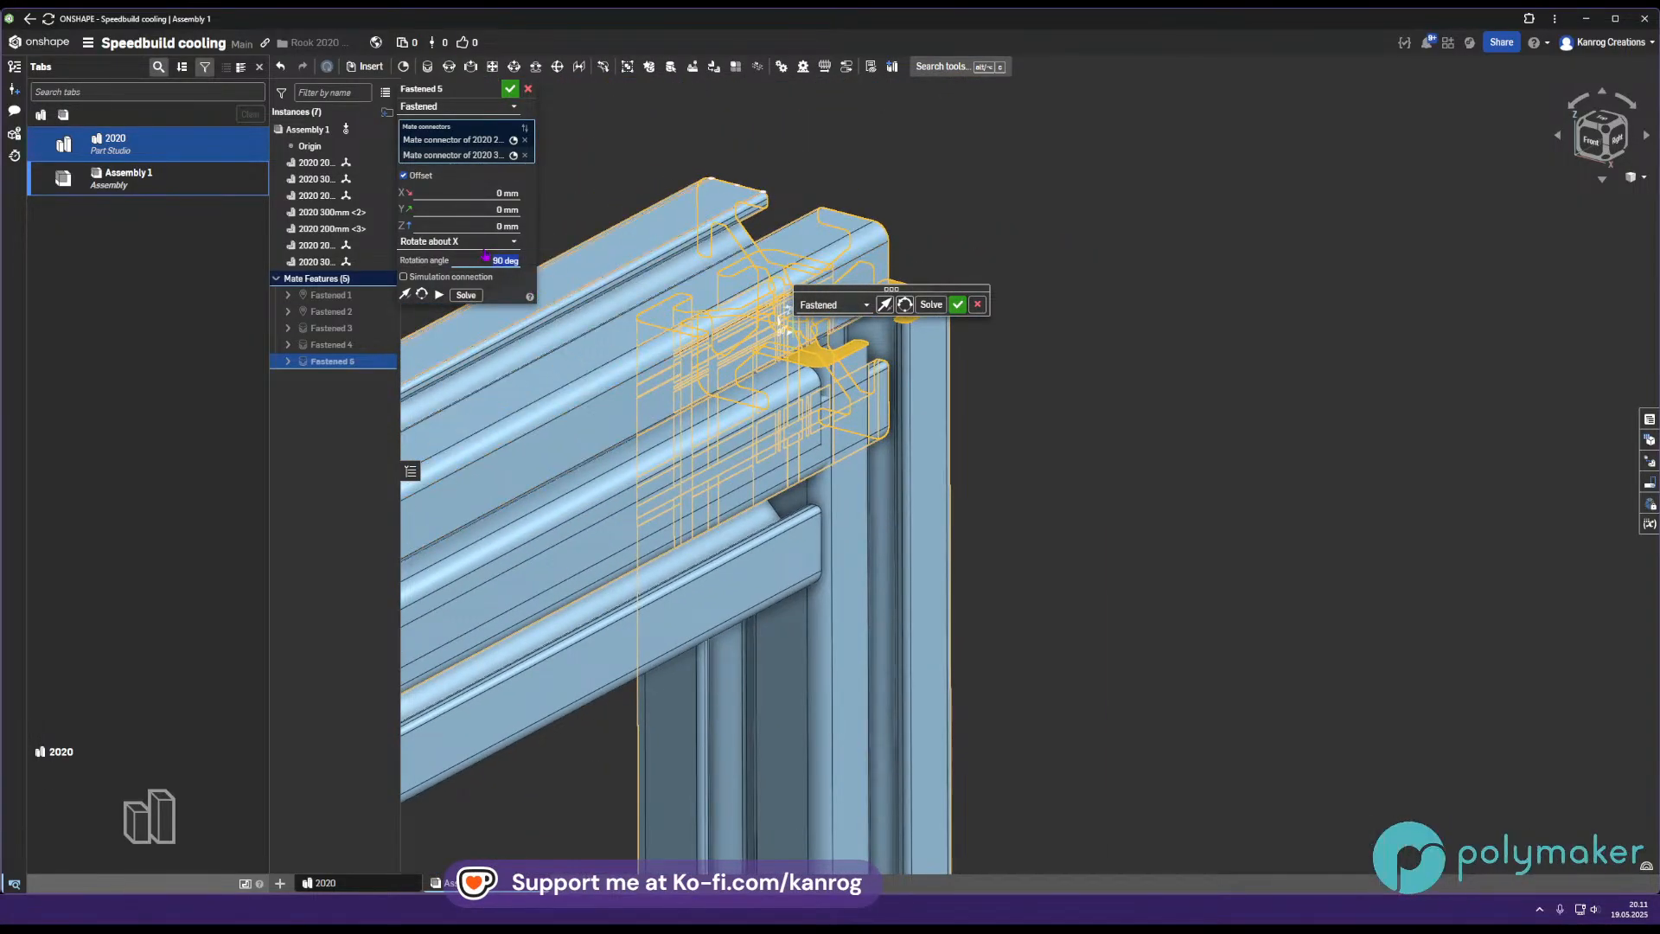
{"action": "left_click", "coordinate": [480, 242]}
{"action": "left_click", "coordinate": [476, 279]}
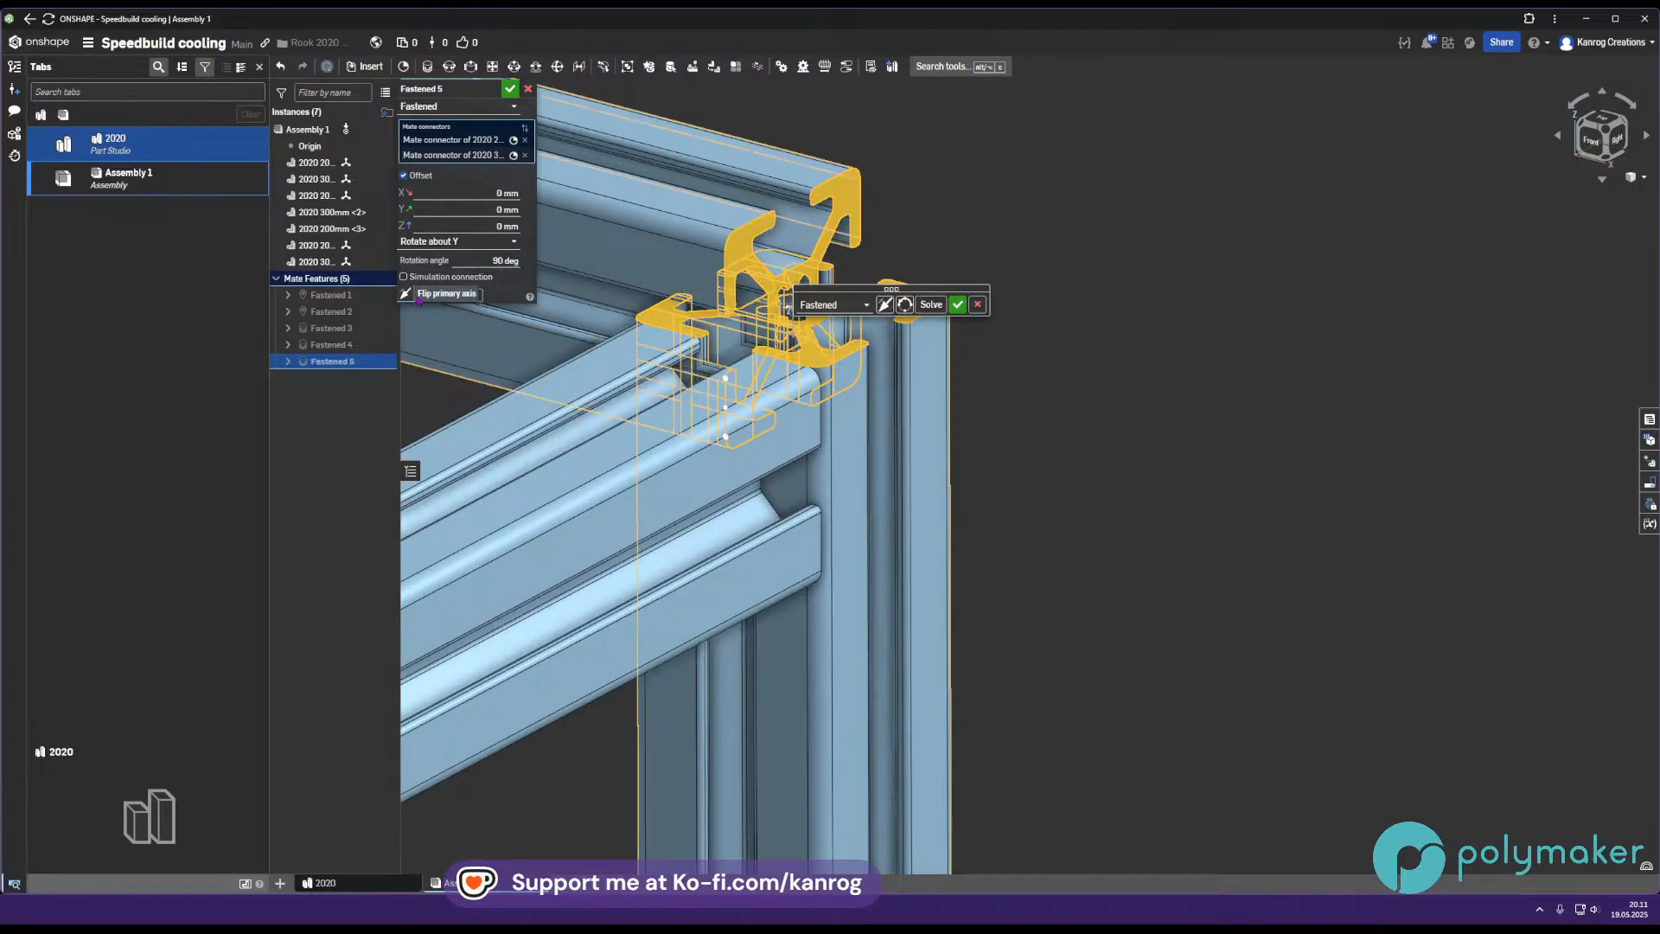
{"action": "left_click", "coordinate": [423, 296]}
{"action": "left_click", "coordinate": [422, 295]}
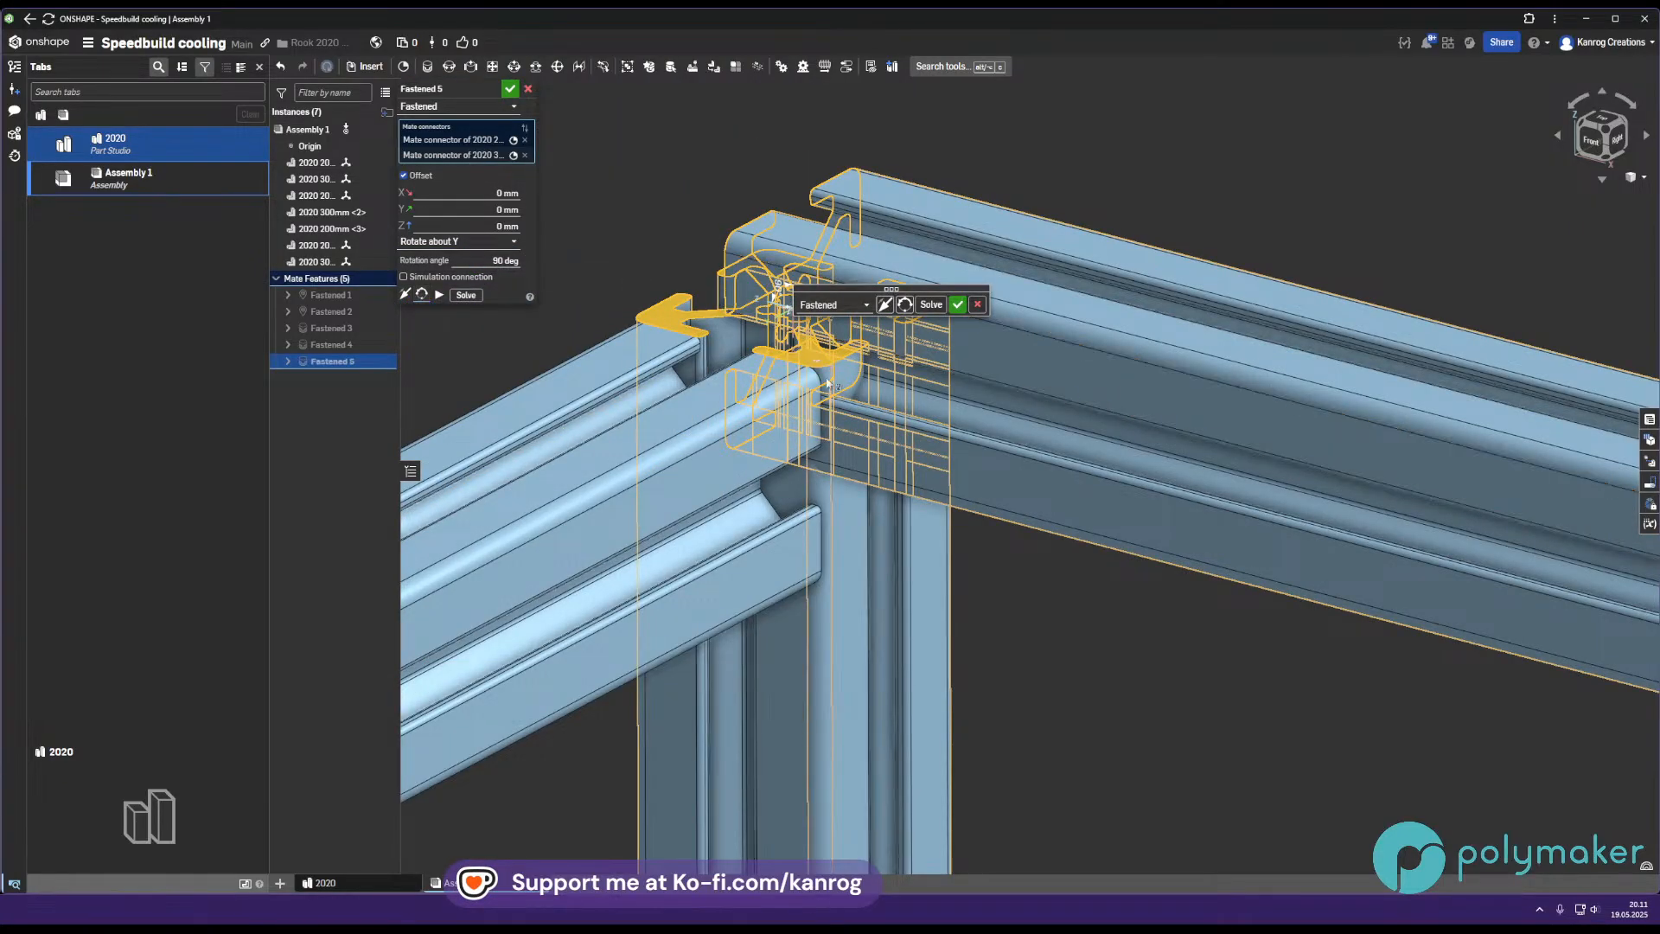
Set the third 200 mm extrusion's Z offset to -10 mm in the Fastened mate
{"action": "scroll", "coordinate": [653, 457], "scroll_direction": "down", "scroll_amount": 2}
{"action": "mouse_move", "coordinate": [653, 457]}
{"action": "right_mouse_down"}
{"action": "mouse_move", "coordinate": [661, 502]}
{"action": "mouse_move", "coordinate": [638, 462]}
{"action": "right_mouse_up"}
{"action": "left_click", "coordinate": [457, 227]}
{"action": "scroll", "coordinate": [457, 226], "scroll_direction": "up", "scroll_amount": 1}
{"action": "scroll", "coordinate": [456, 224], "scroll_direction": "down", "scroll_amount": 6}
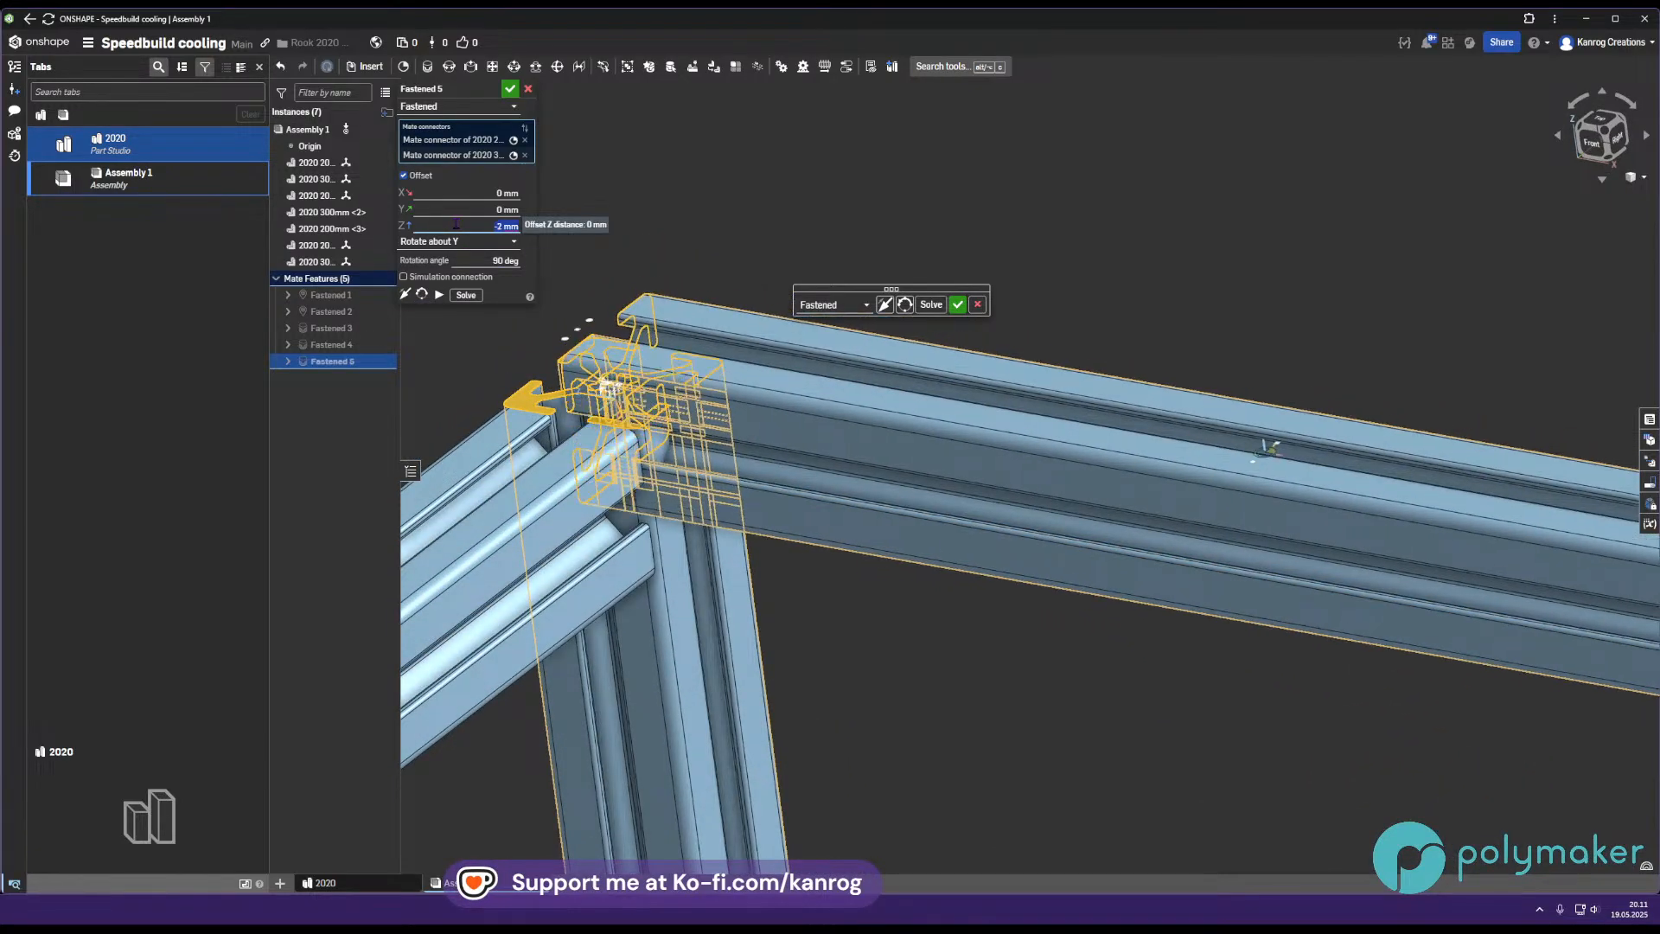
{"action": "scroll", "coordinate": [455, 224], "scroll_direction": "down", "scroll_amount": 5}
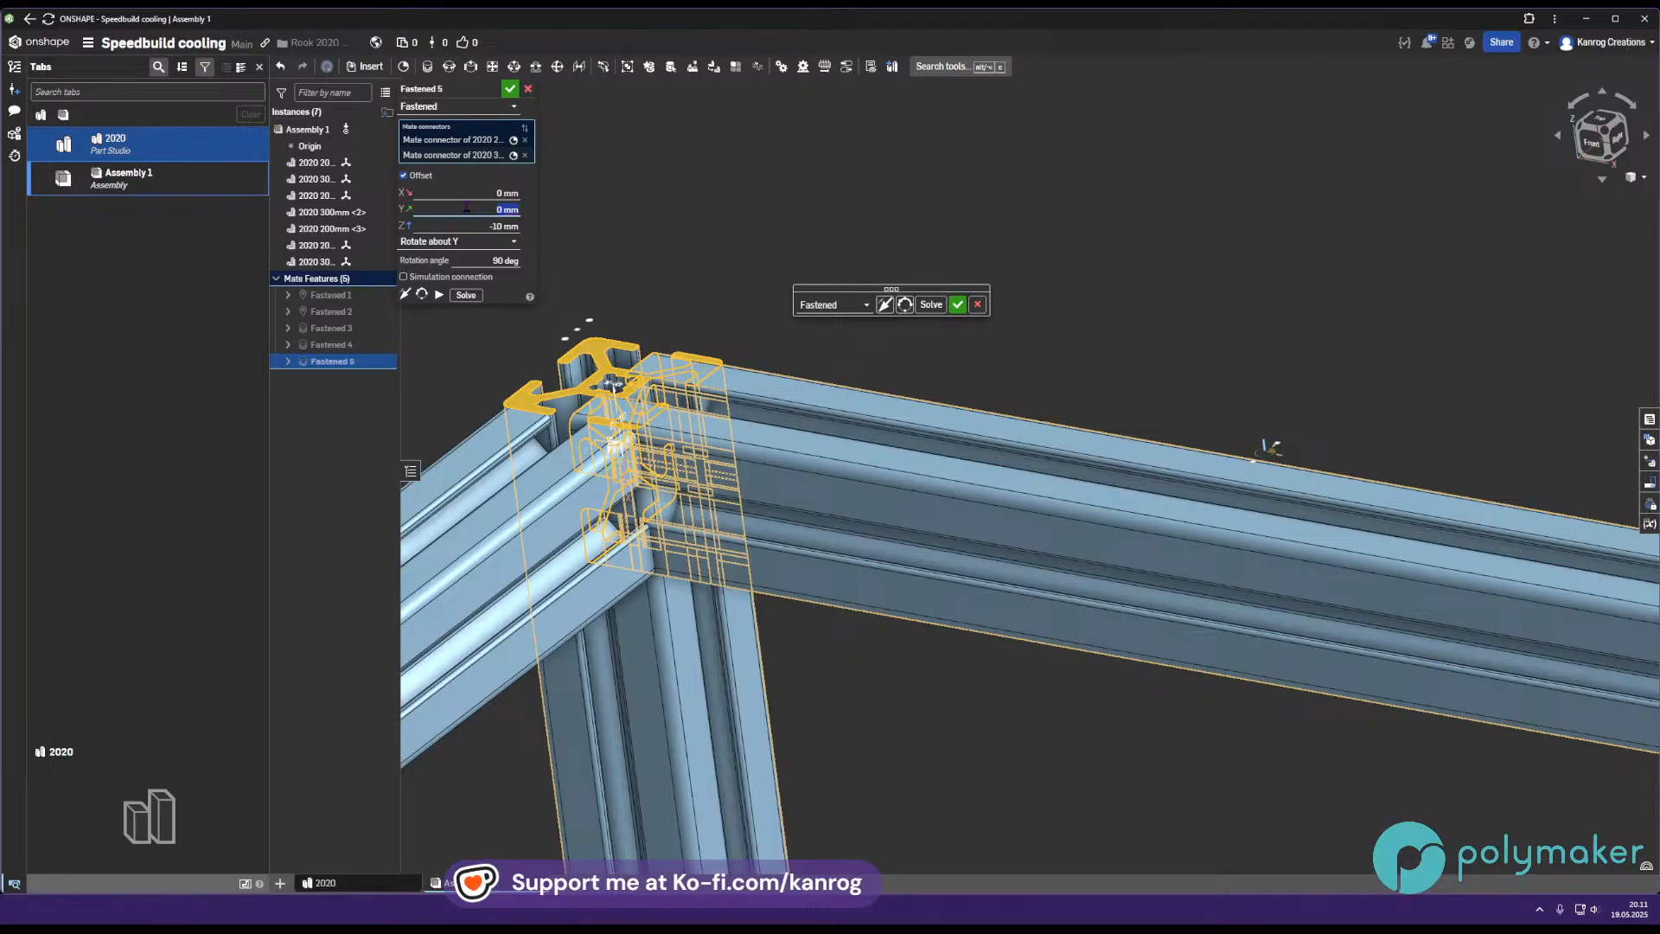
Set the third 200 mm extrusion's X offset to -10 mm and accept the mate
{"action": "left_click", "coordinate": [469, 193]}
{"action": "scroll", "coordinate": [469, 197], "scroll_direction": "down", "scroll_amount": 5}
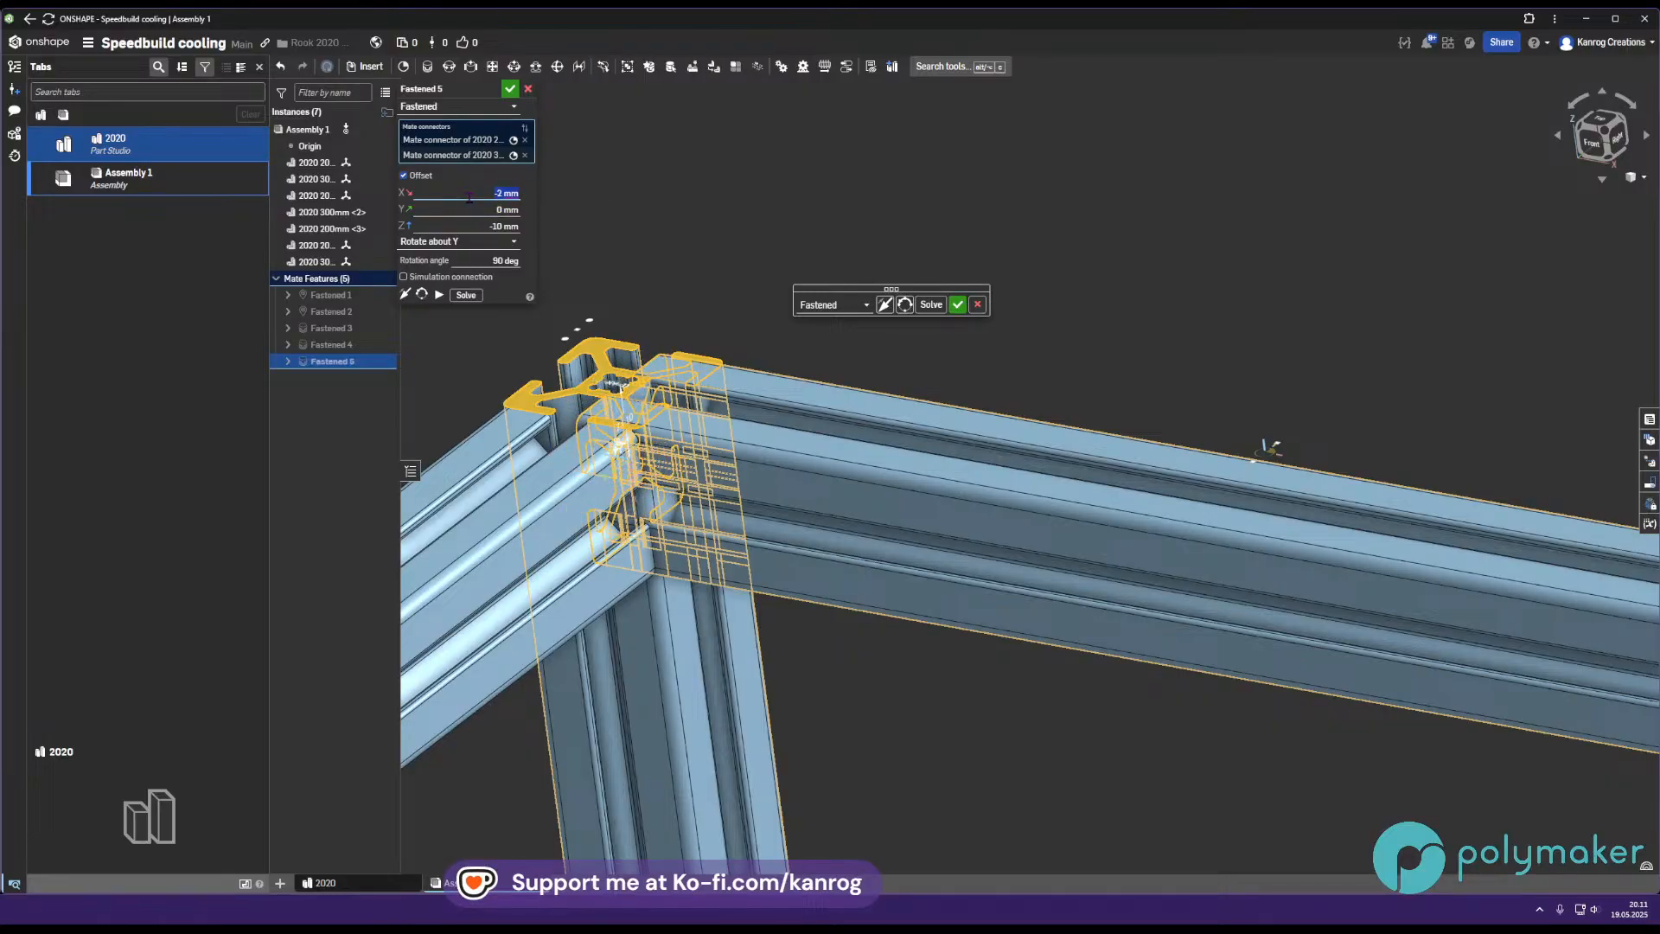
{"action": "scroll", "coordinate": [469, 198], "scroll_direction": "down", "scroll_amount": 5}
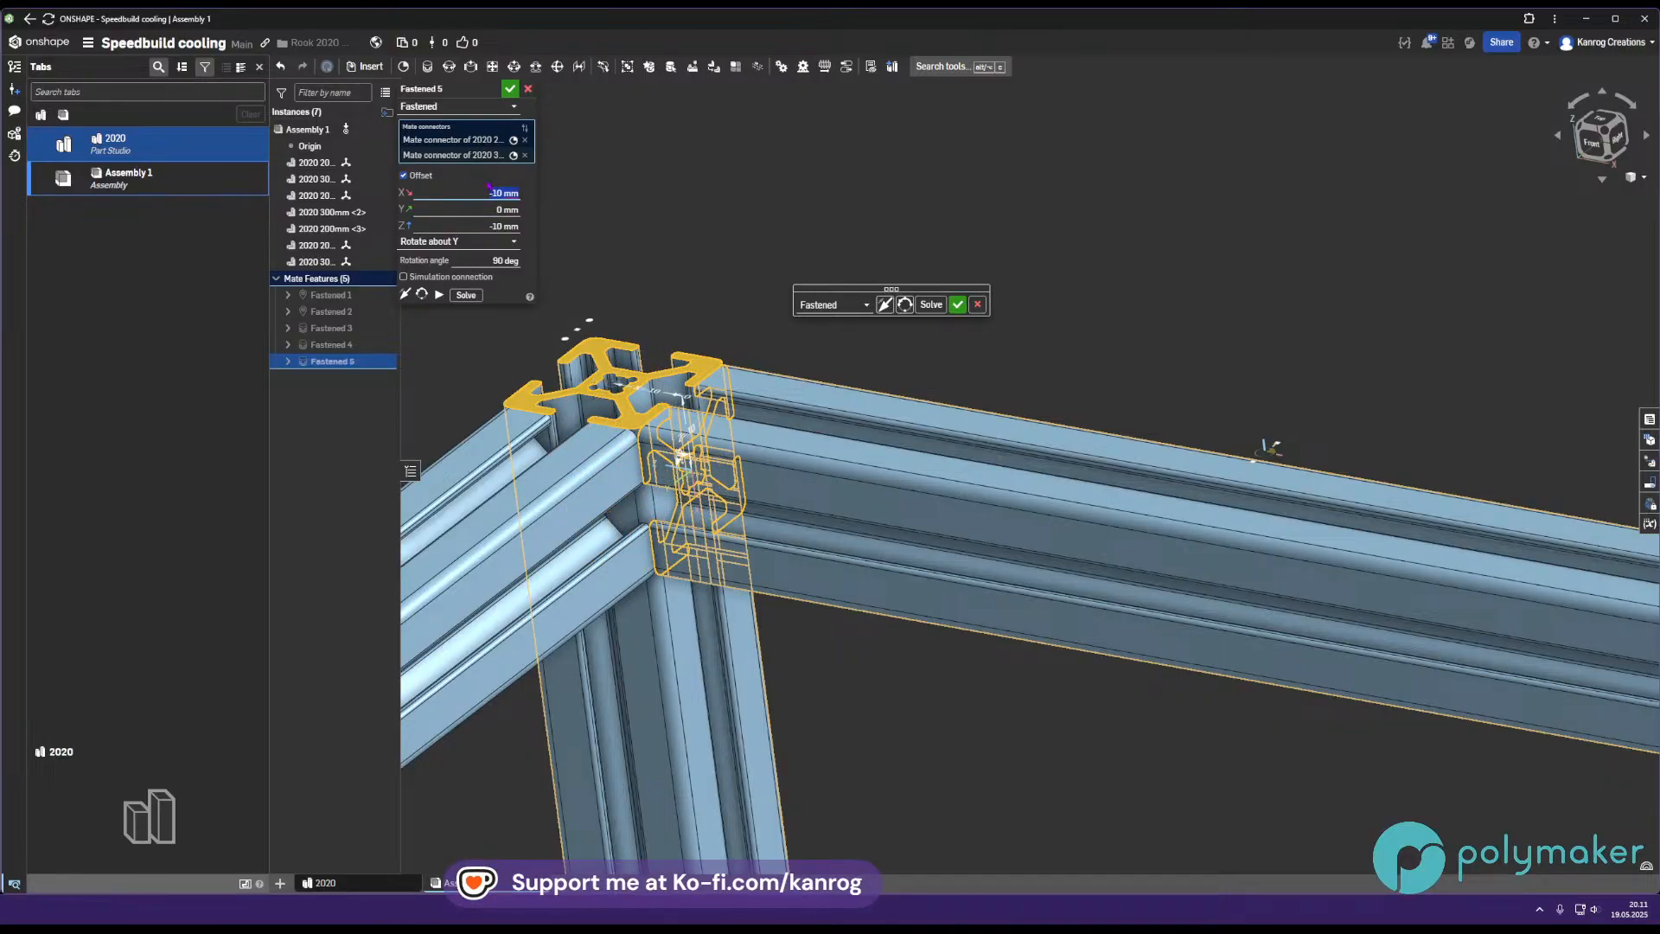
{"action": "left_click", "coordinate": [510, 90]}
Move the loose 200 mm extrusion beneath the frame's side arms and the loose 300 mm extrusion closer to their free ends
{"action": "scroll", "coordinate": [1028, 415], "scroll_direction": "down", "scroll_amount": 8}
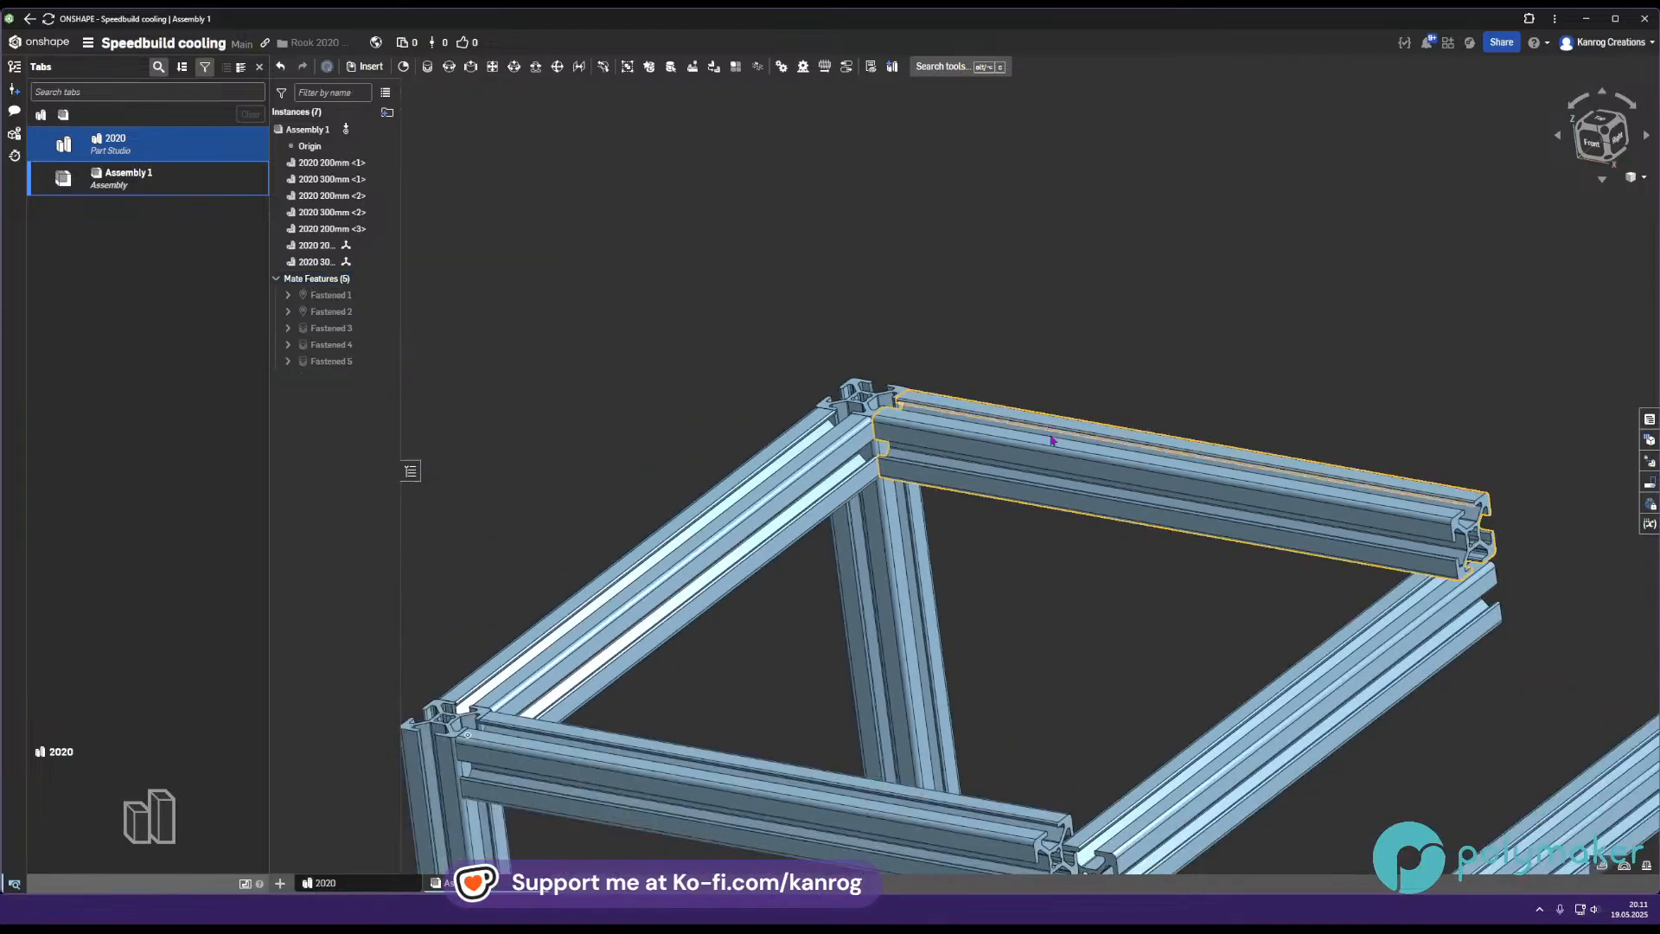
{"action": "right_click_drag", "start_coordinate": [1037, 328], "coordinate": [1007, 313]}
{"action": "left_click_drag", "start_coordinate": [1057, 417], "coordinate": [811, 383]}
{"action": "left_click_drag", "start_coordinate": [1068, 680], "coordinate": [1047, 550]}
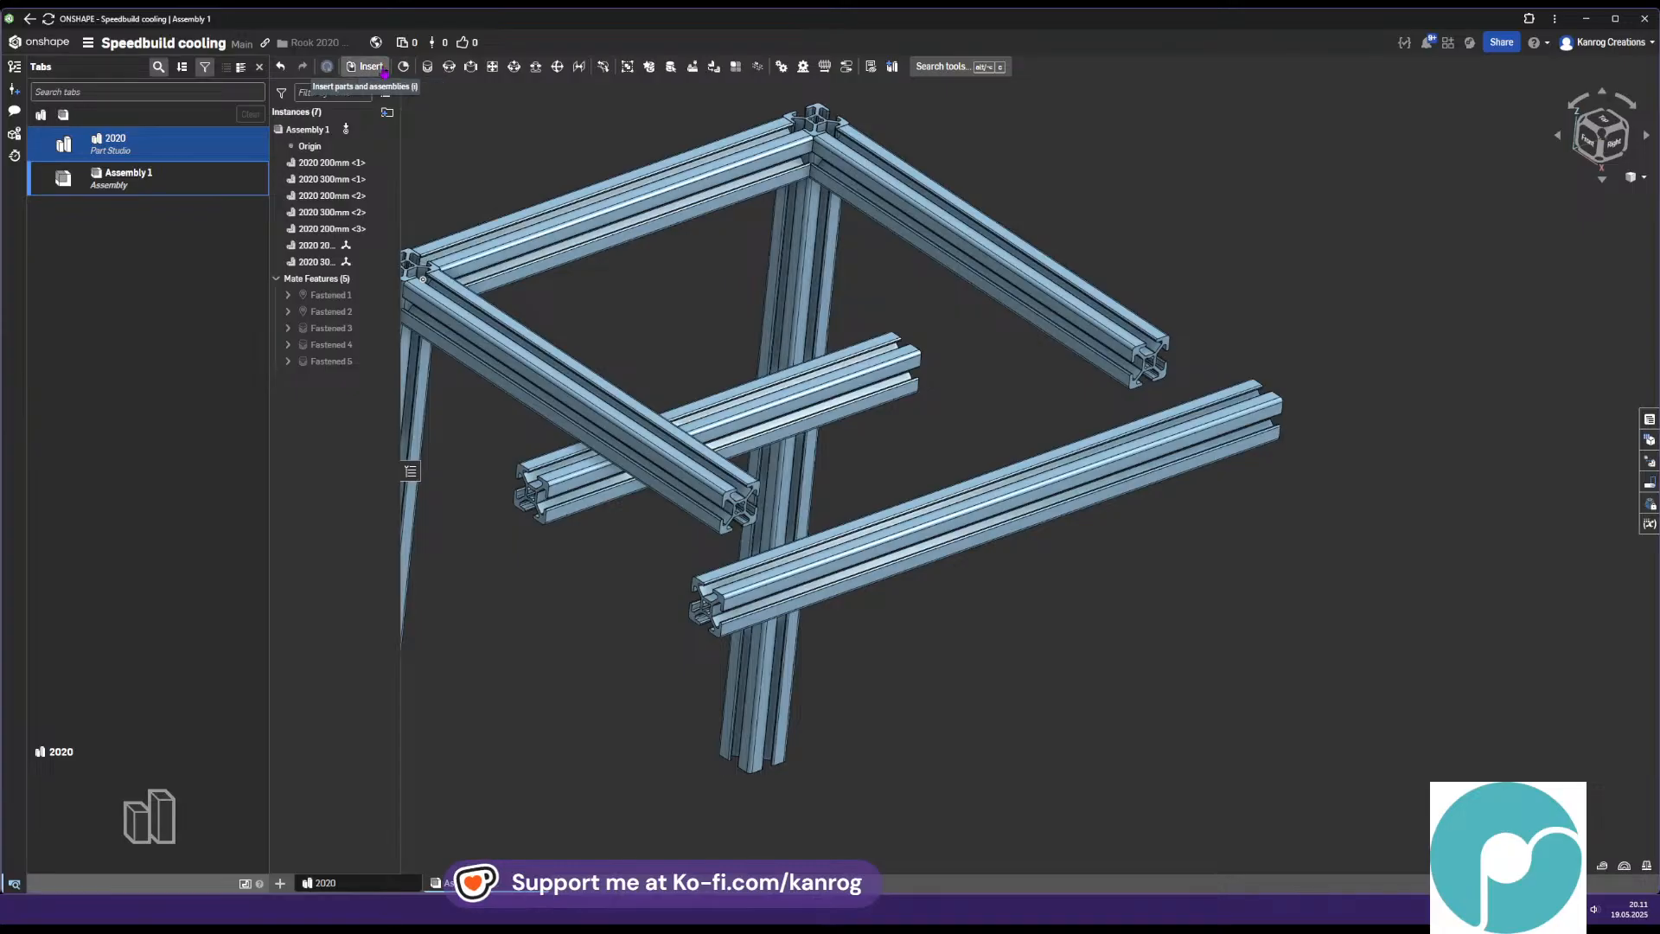
Insert another 2020 300mm extrusion loosely beside the existing loose 300 mm one
{"action": "left_click", "coordinate": [374, 67]}
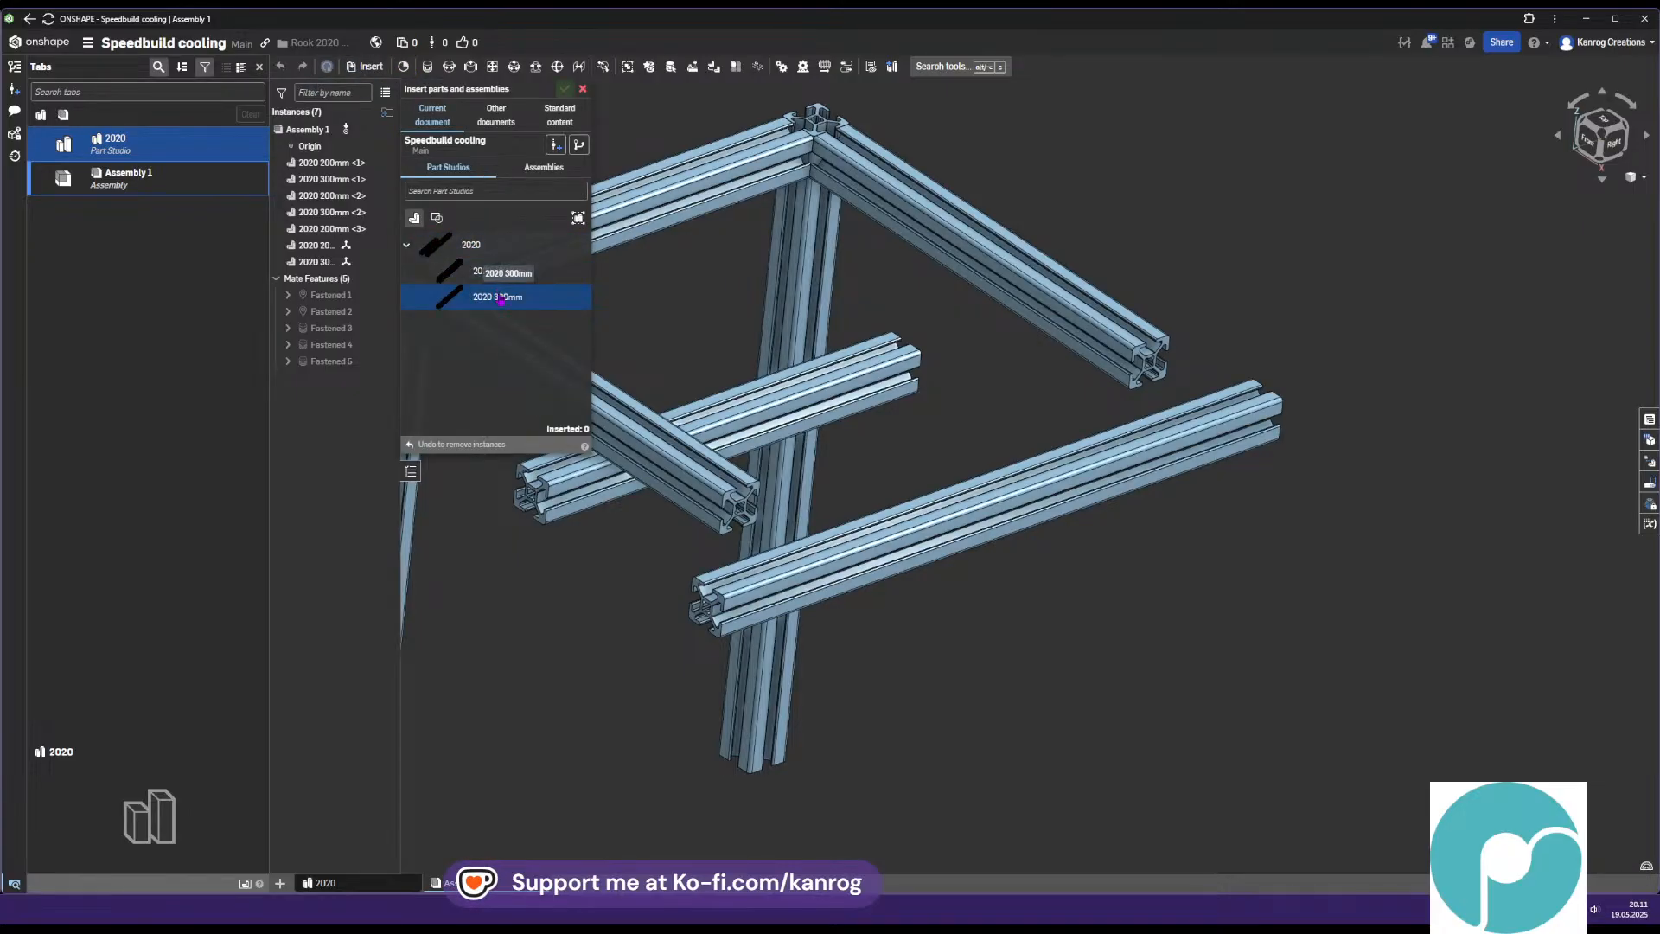
{"action": "left_click", "coordinate": [501, 297]}
{"action": "left_click", "coordinate": [1253, 532]}
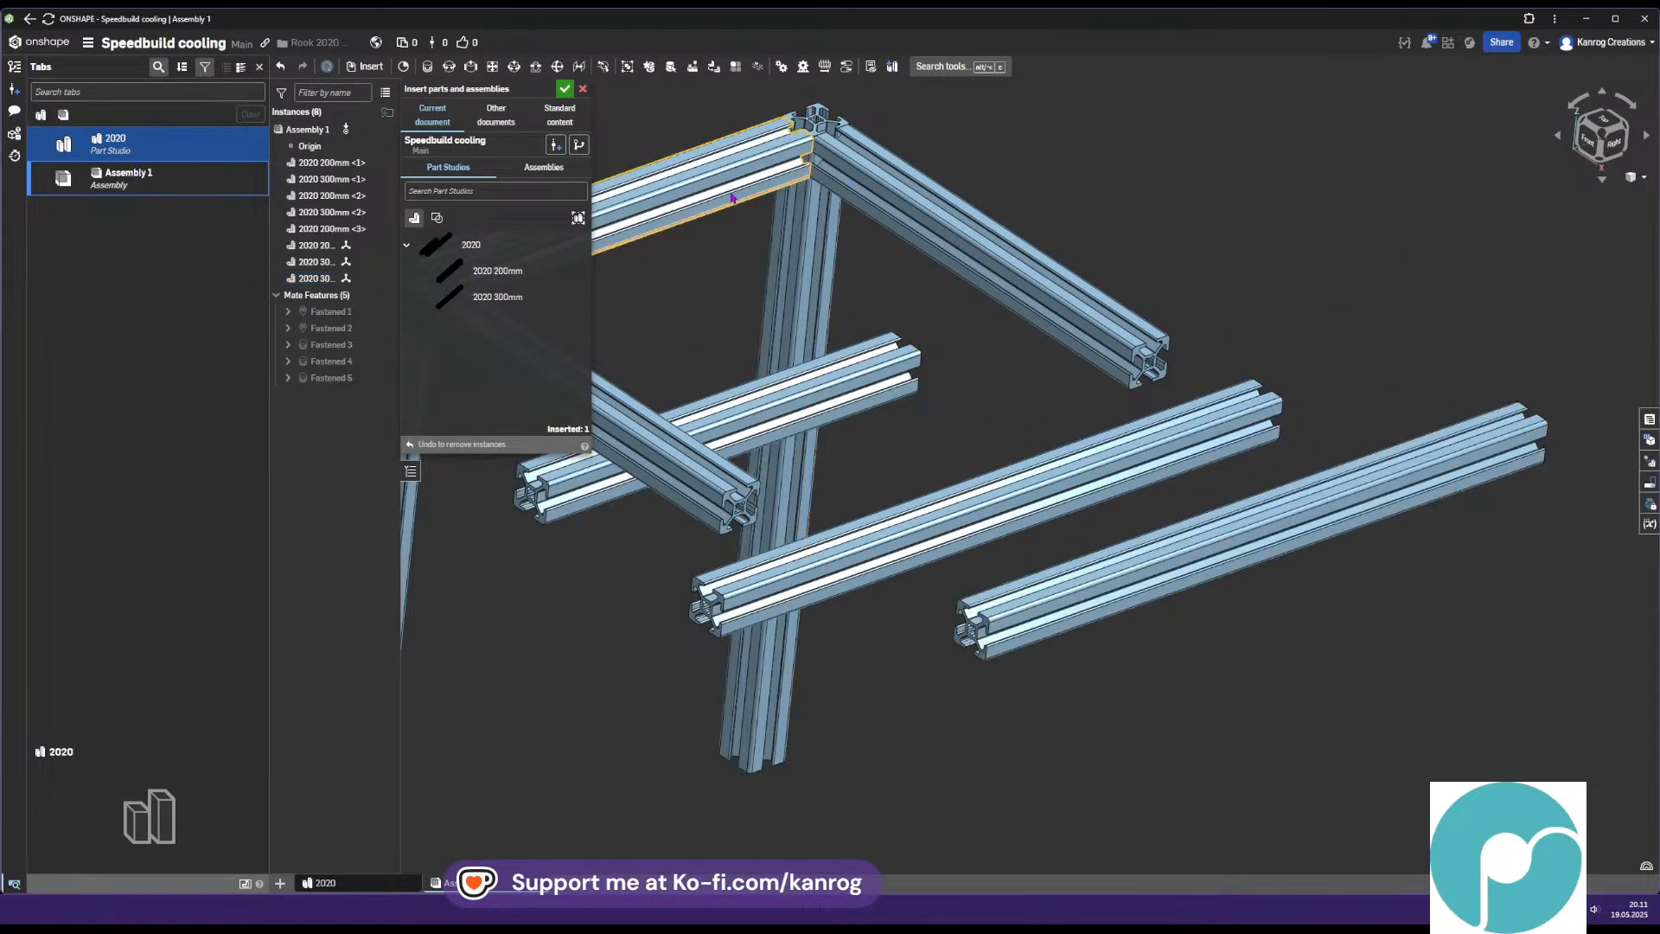
{"action": "left_click", "coordinate": [564, 89]}
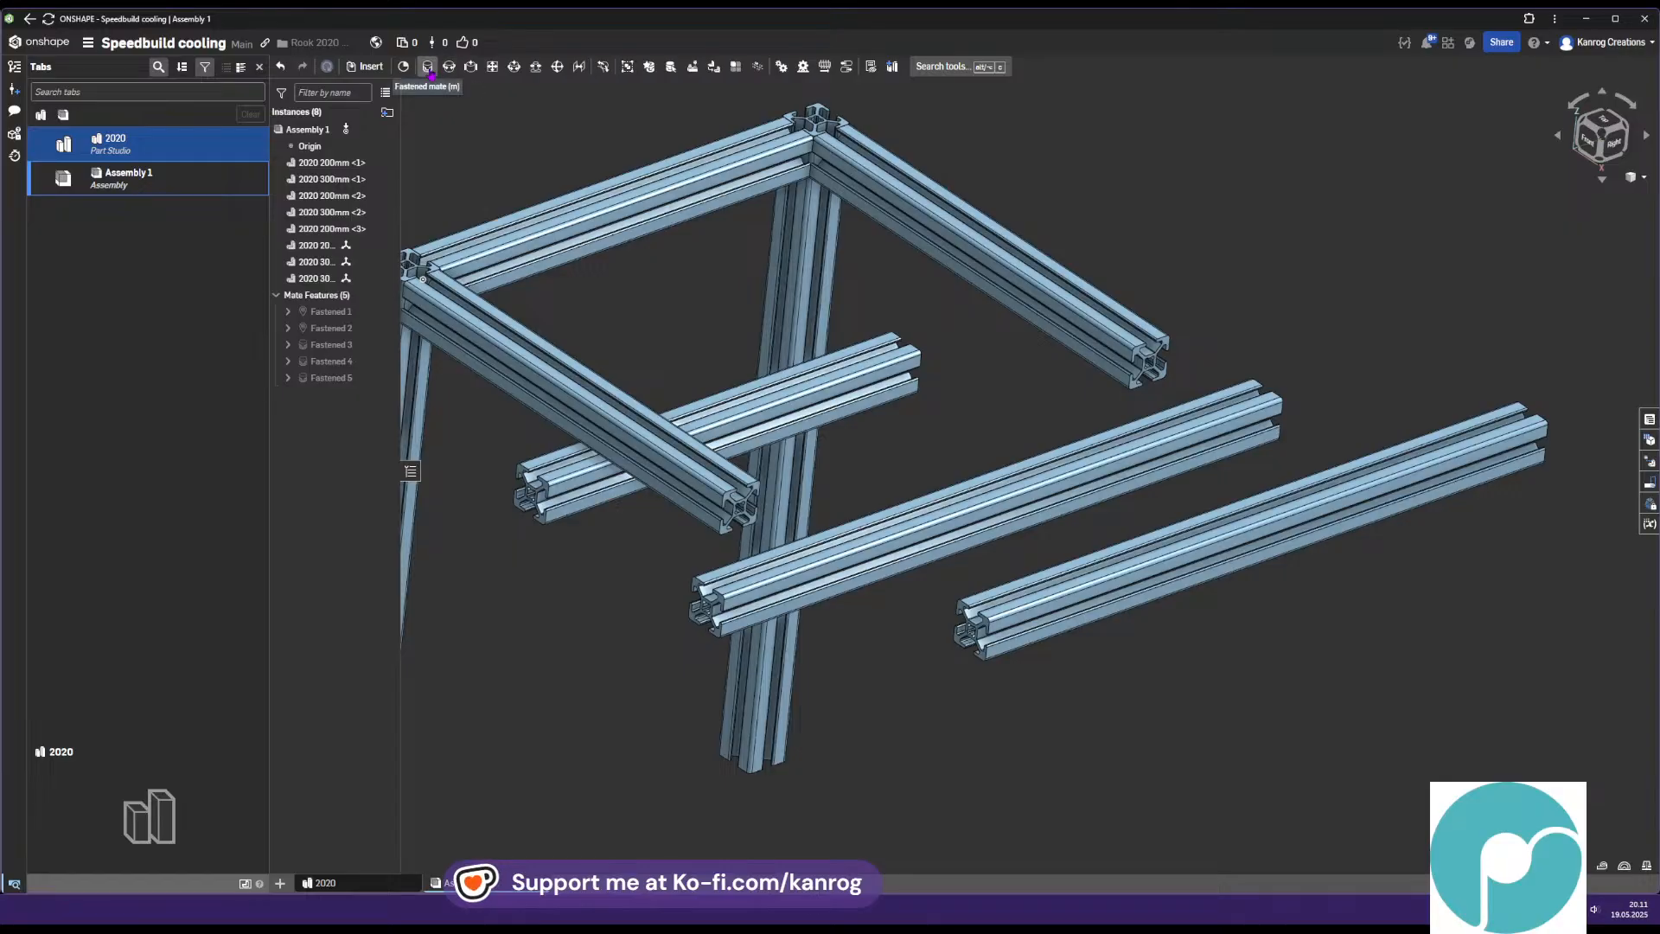
Create a Fastened mate between a loose 300 mm extrusion's end-face centre and the free end-face centre of the second 200 mm extrusion
{"action": "left_click", "coordinate": [429, 69]}
{"action": "scroll", "coordinate": [743, 559], "scroll_direction": "up", "scroll_amount": 5}
{"action": "scroll", "coordinate": [1050, 627], "scroll_direction": "down", "scroll_amount": 3}
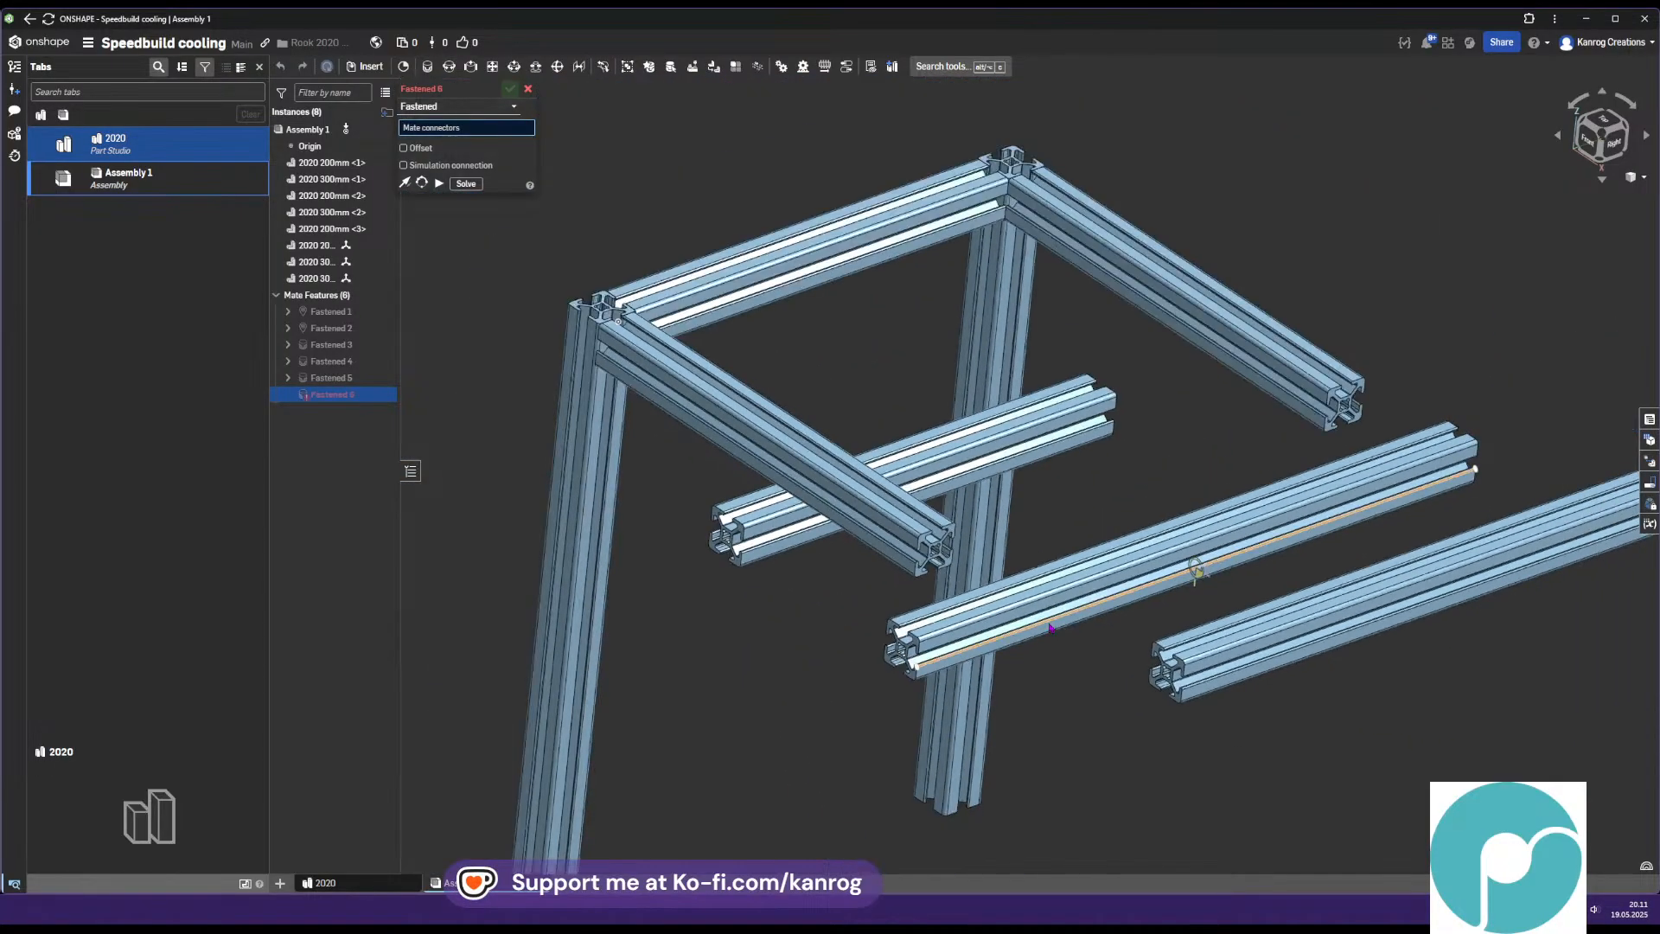
{"action": "scroll", "coordinate": [1167, 672], "scroll_direction": "up", "scroll_amount": 10}
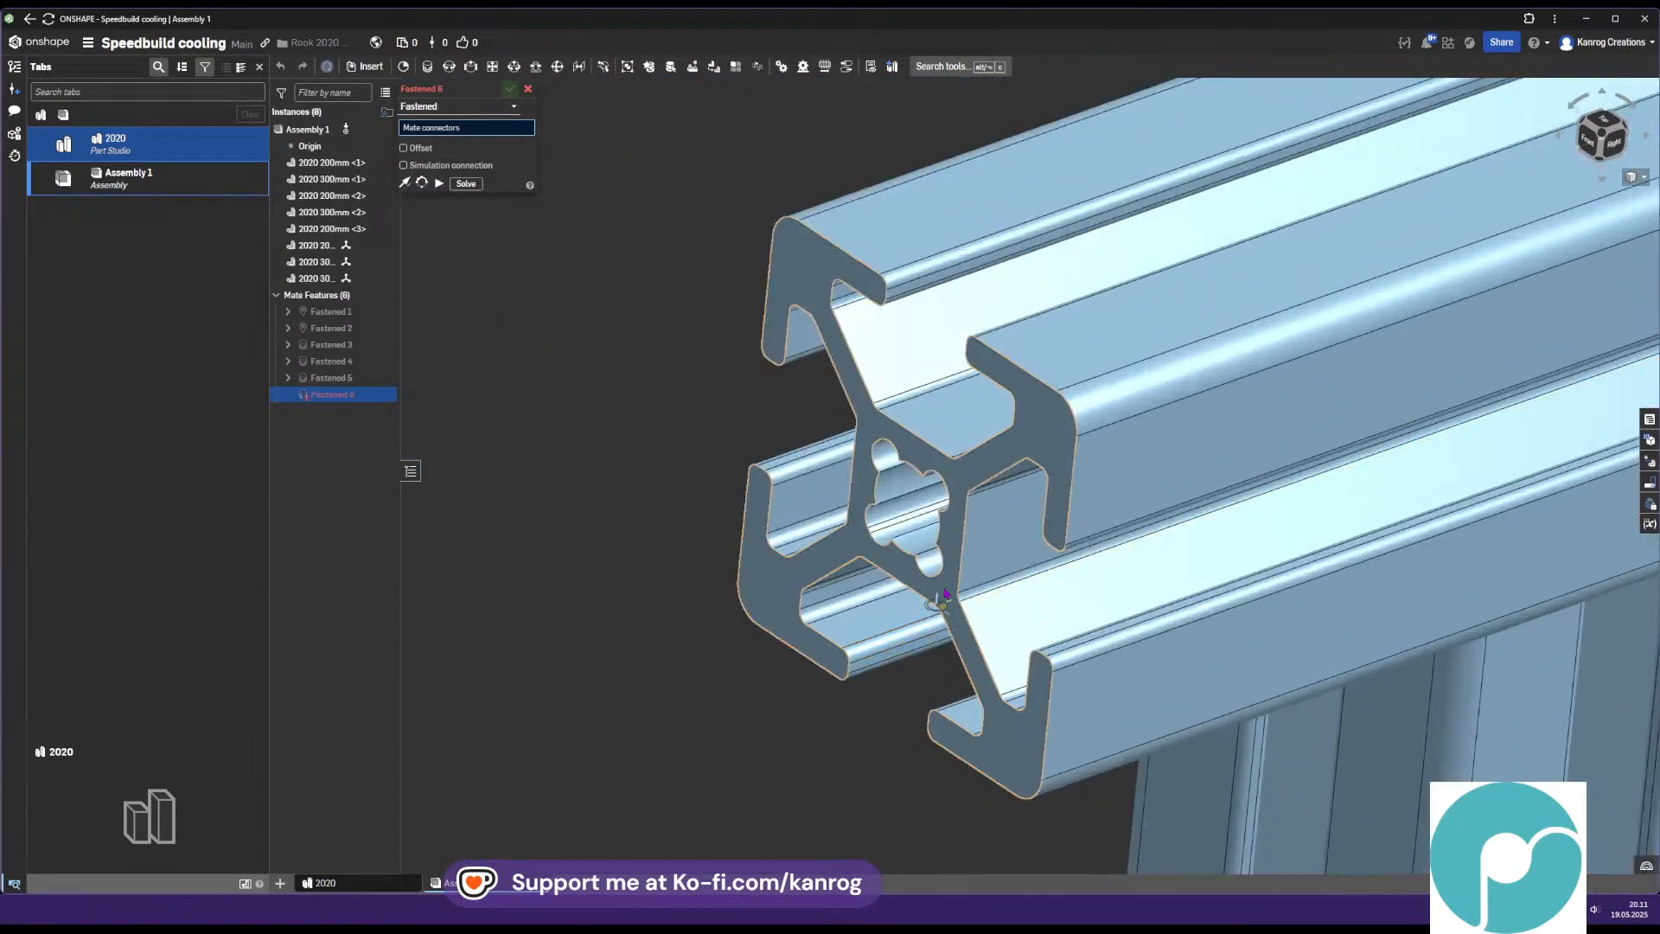
{"action": "left_click", "coordinate": [907, 510]}
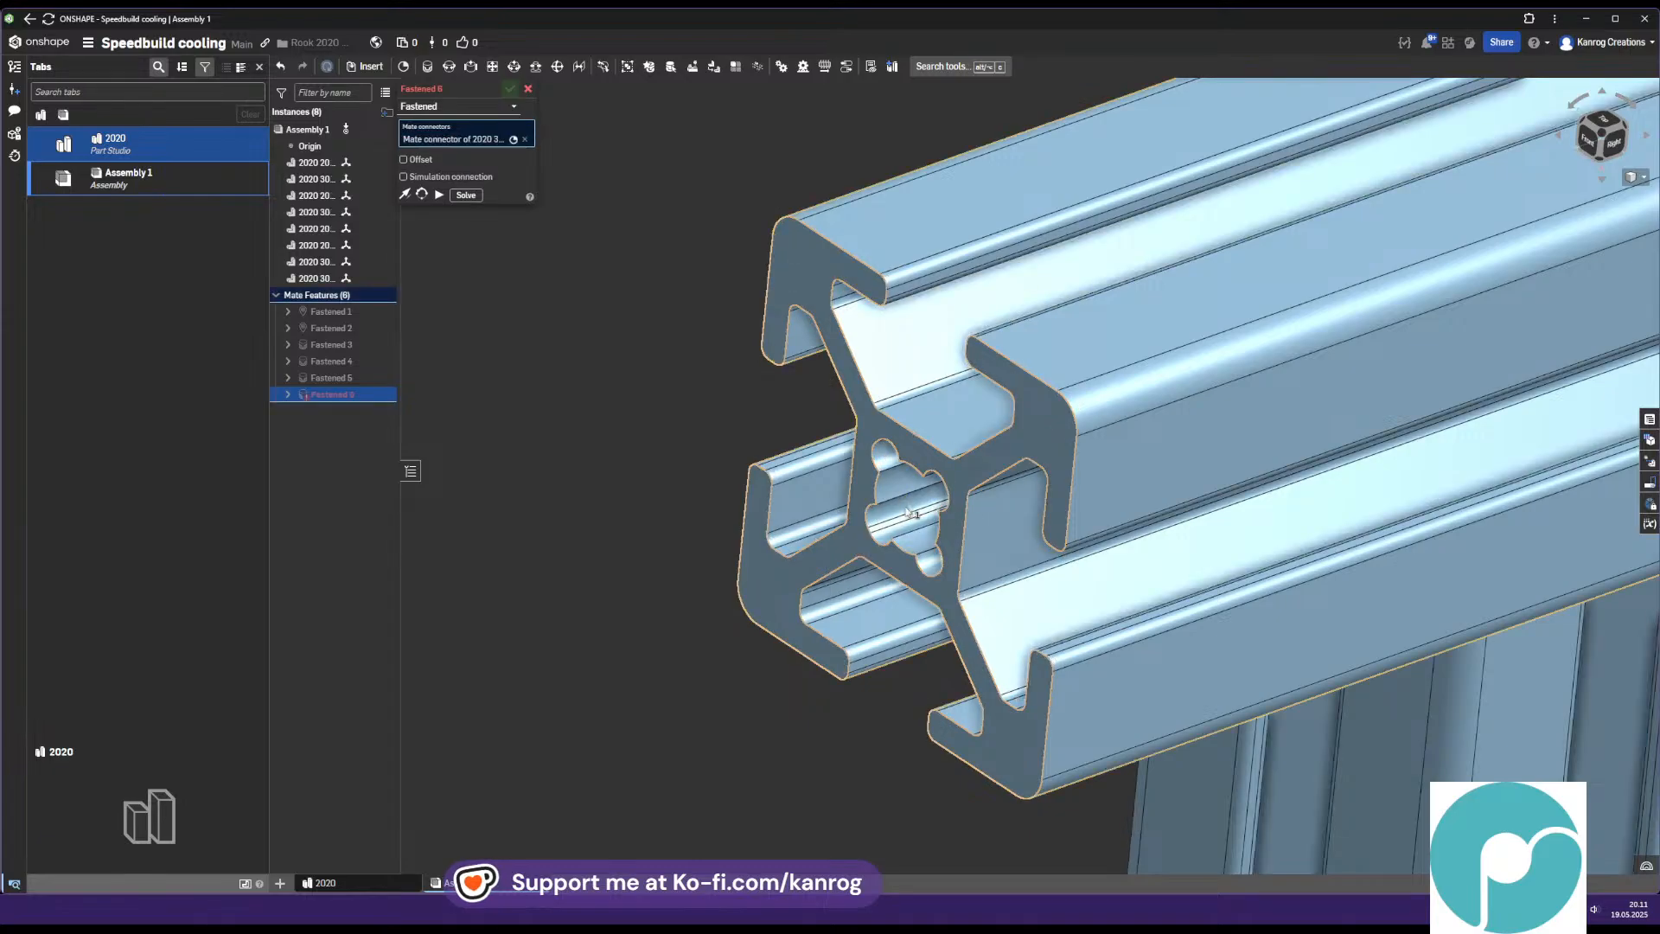
{"action": "scroll", "coordinate": [907, 510], "scroll_direction": "down", "scroll_amount": 5}
{"action": "scroll", "coordinate": [914, 417], "scroll_direction": "up", "scroll_amount": 8}
{"action": "scroll", "coordinate": [914, 416], "scroll_direction": "up", "scroll_amount": 3}
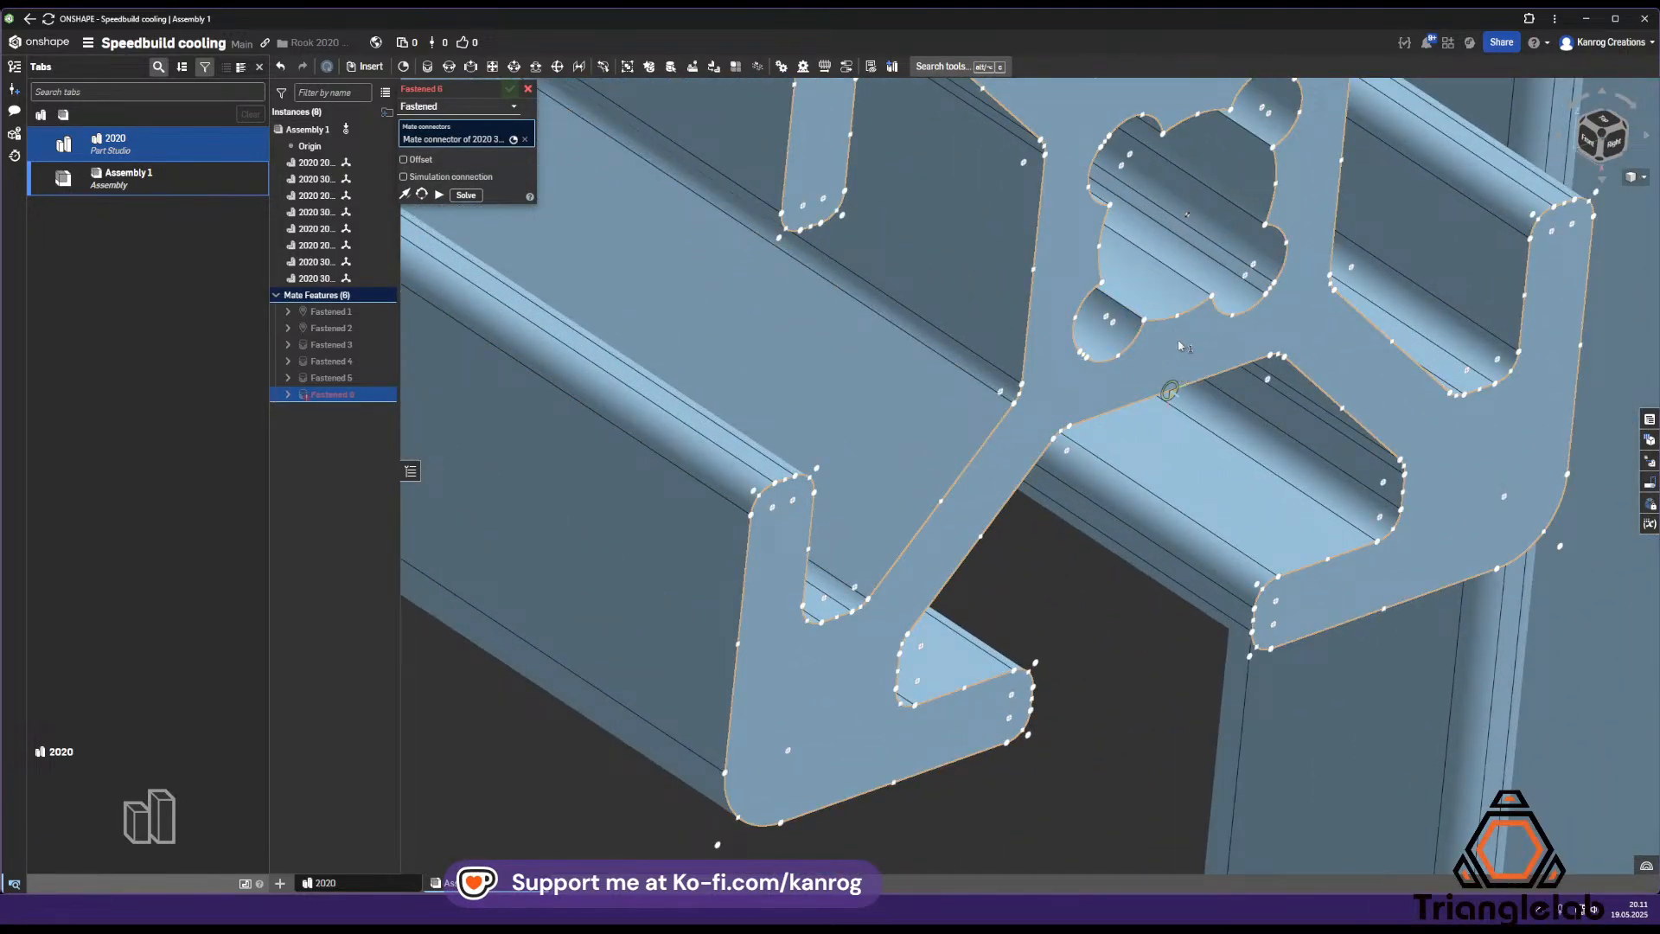
{"action": "left_click", "coordinate": [1190, 216]}
Examine how the mated 300 mm extrusion is oriented at the free end of the second 200 mm extrusion
{"action": "scroll", "coordinate": [1125, 313], "scroll_direction": "down", "scroll_amount": 3}
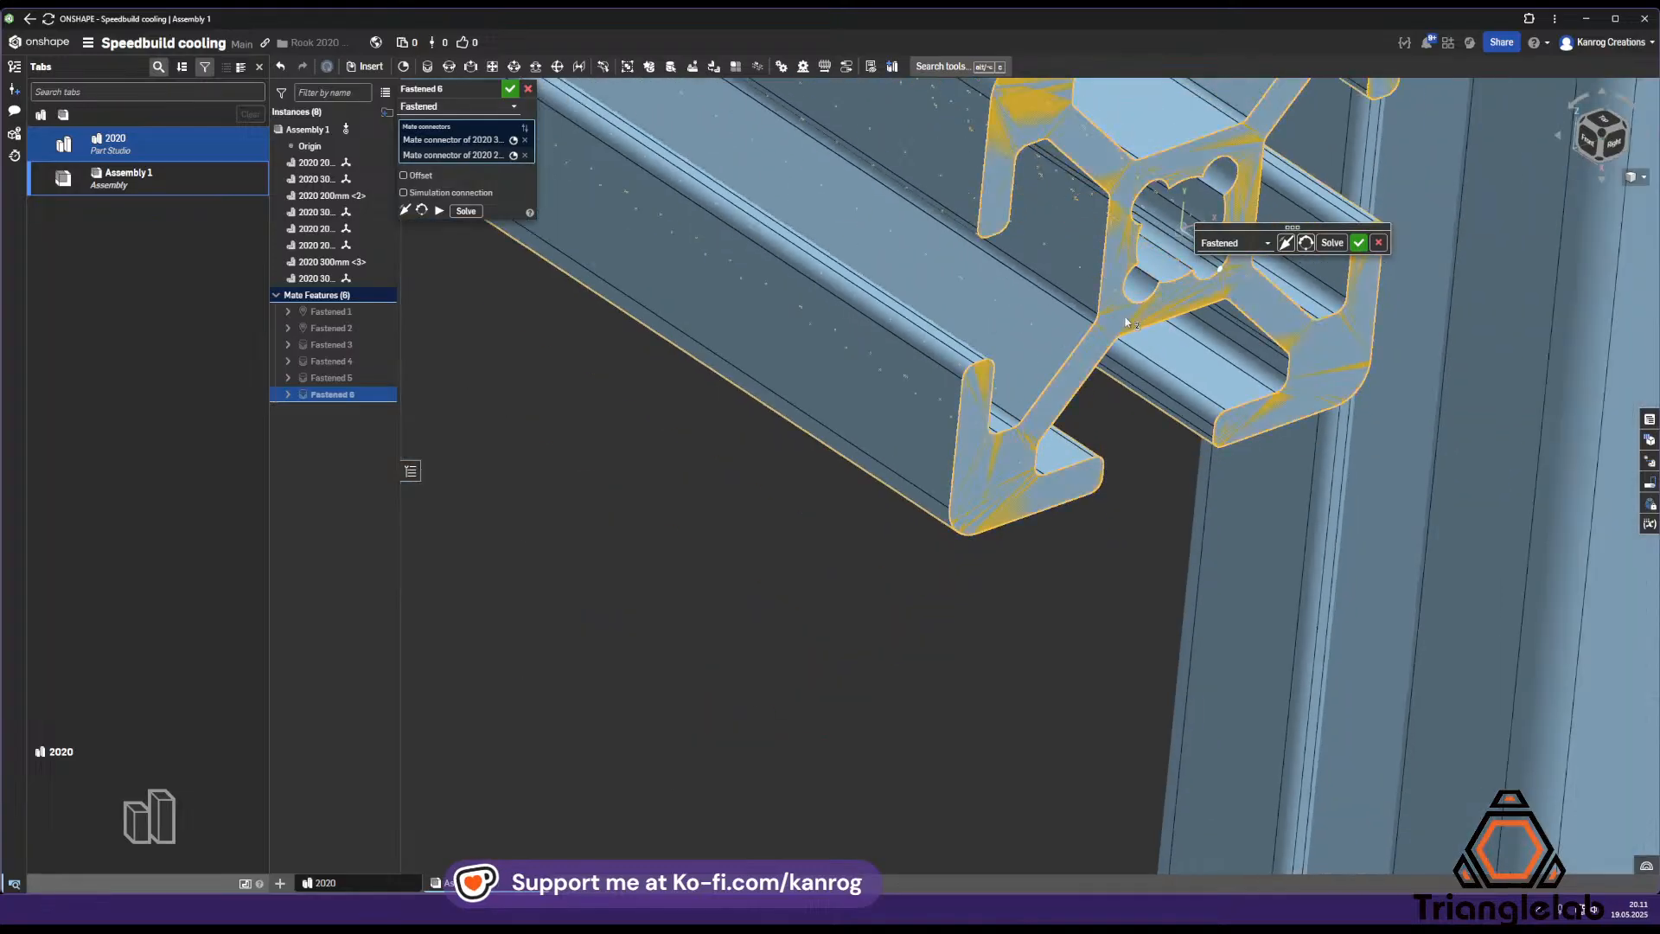
{"action": "scroll", "coordinate": [874, 493], "scroll_direction": "up", "scroll_amount": 3}
{"action": "scroll", "coordinate": [677, 530], "scroll_direction": "down", "scroll_amount": 3}
{"action": "middle_click_drag", "start_coordinate": [645, 474], "coordinate": [647, 598]}
{"action": "scroll", "coordinate": [647, 597], "scroll_direction": "down", "scroll_amount": 4}
{"action": "scroll", "coordinate": [647, 591], "scroll_direction": "up", "scroll_amount": 3}
{"action": "scroll", "coordinate": [642, 588], "scroll_direction": "down", "scroll_amount": 1}
{"action": "scroll", "coordinate": [641, 582], "scroll_direction": "down", "scroll_amount": 3}
{"action": "middle_click_drag", "start_coordinate": [606, 516], "coordinate": [653, 535]}
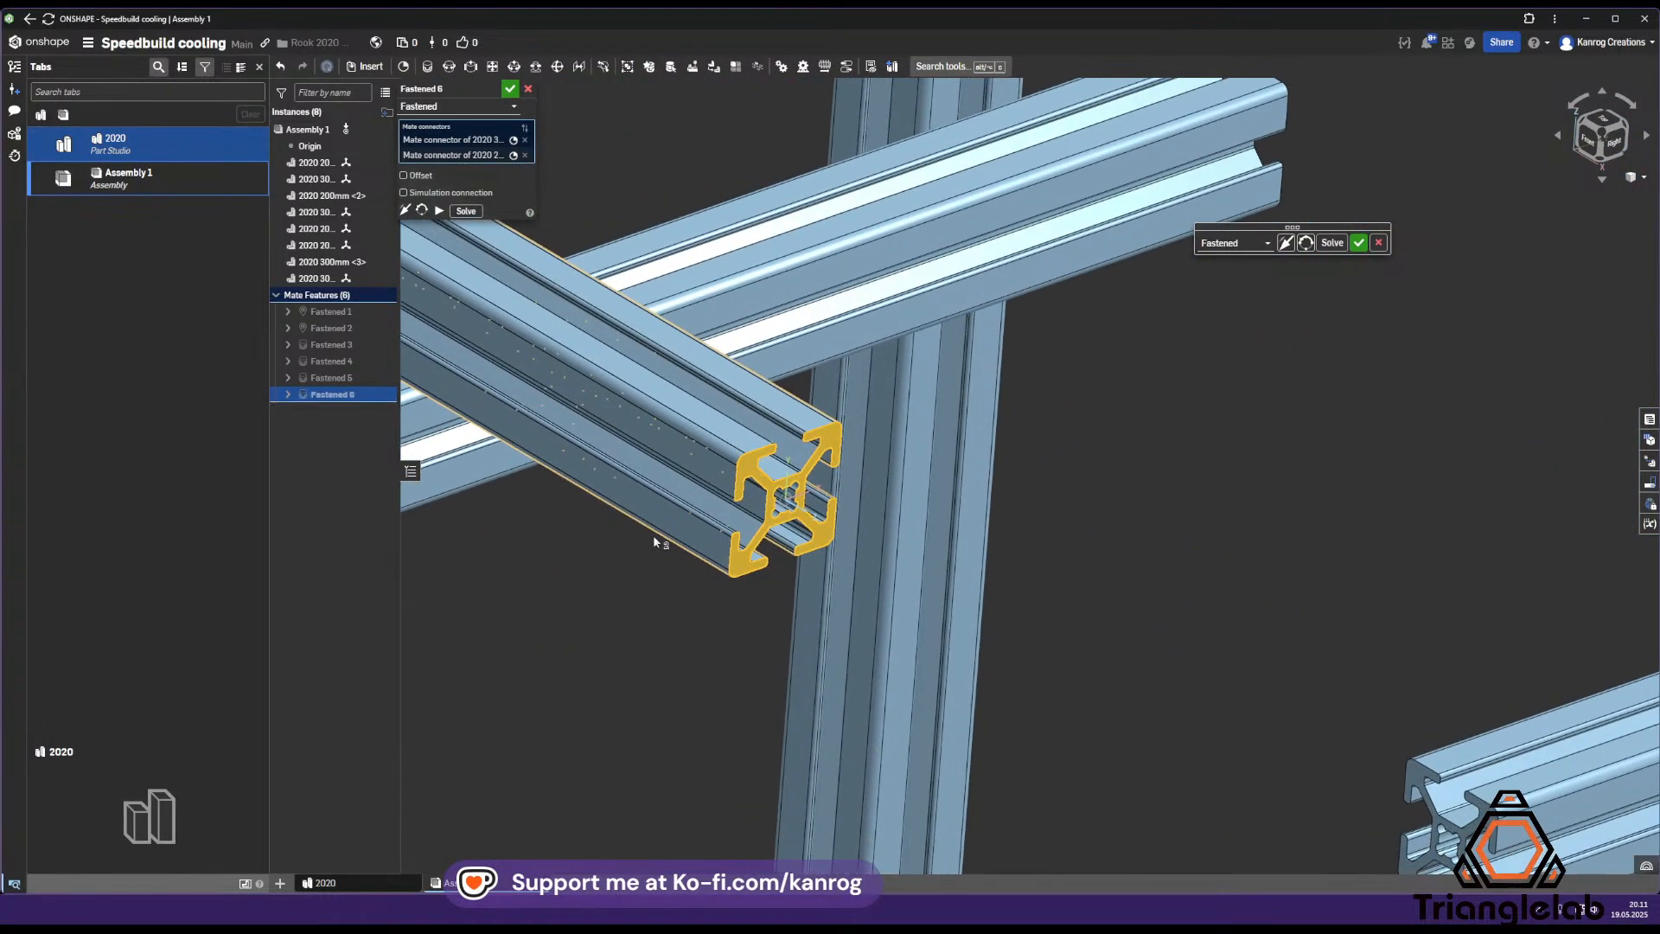
{"action": "right_click_drag", "start_coordinate": [661, 503], "coordinate": [660, 519]}
{"action": "scroll", "coordinate": [660, 521], "scroll_direction": "down", "scroll_amount": 3}
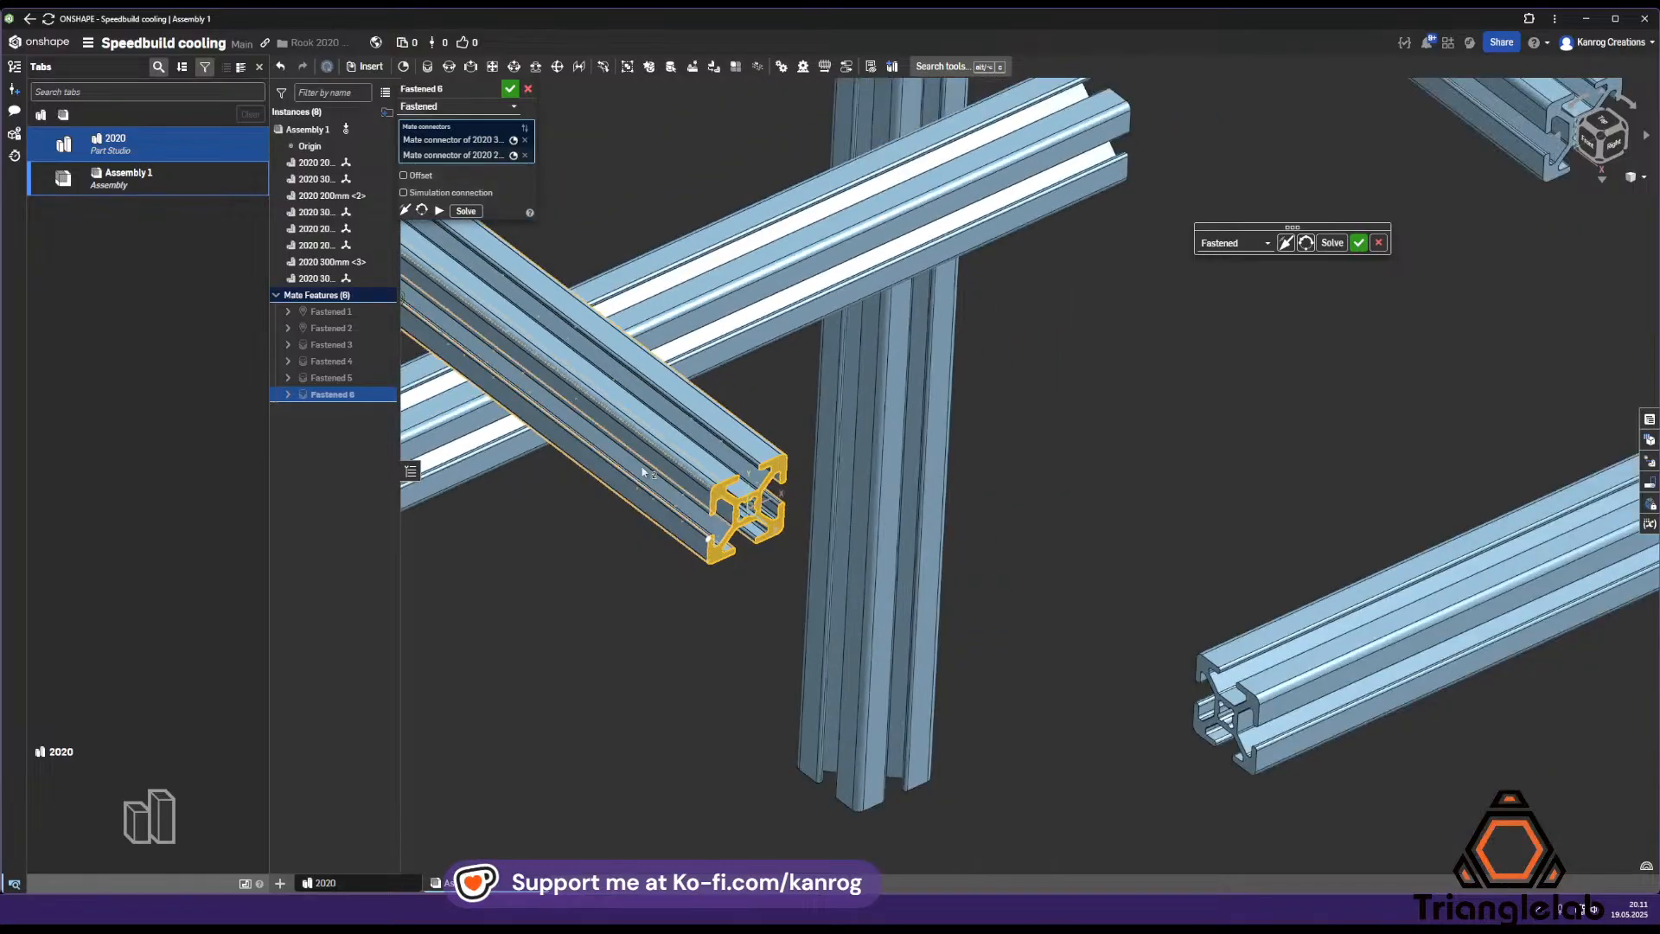
{"action": "scroll", "coordinate": [830, 349], "scroll_direction": "up", "scroll_amount": 4}
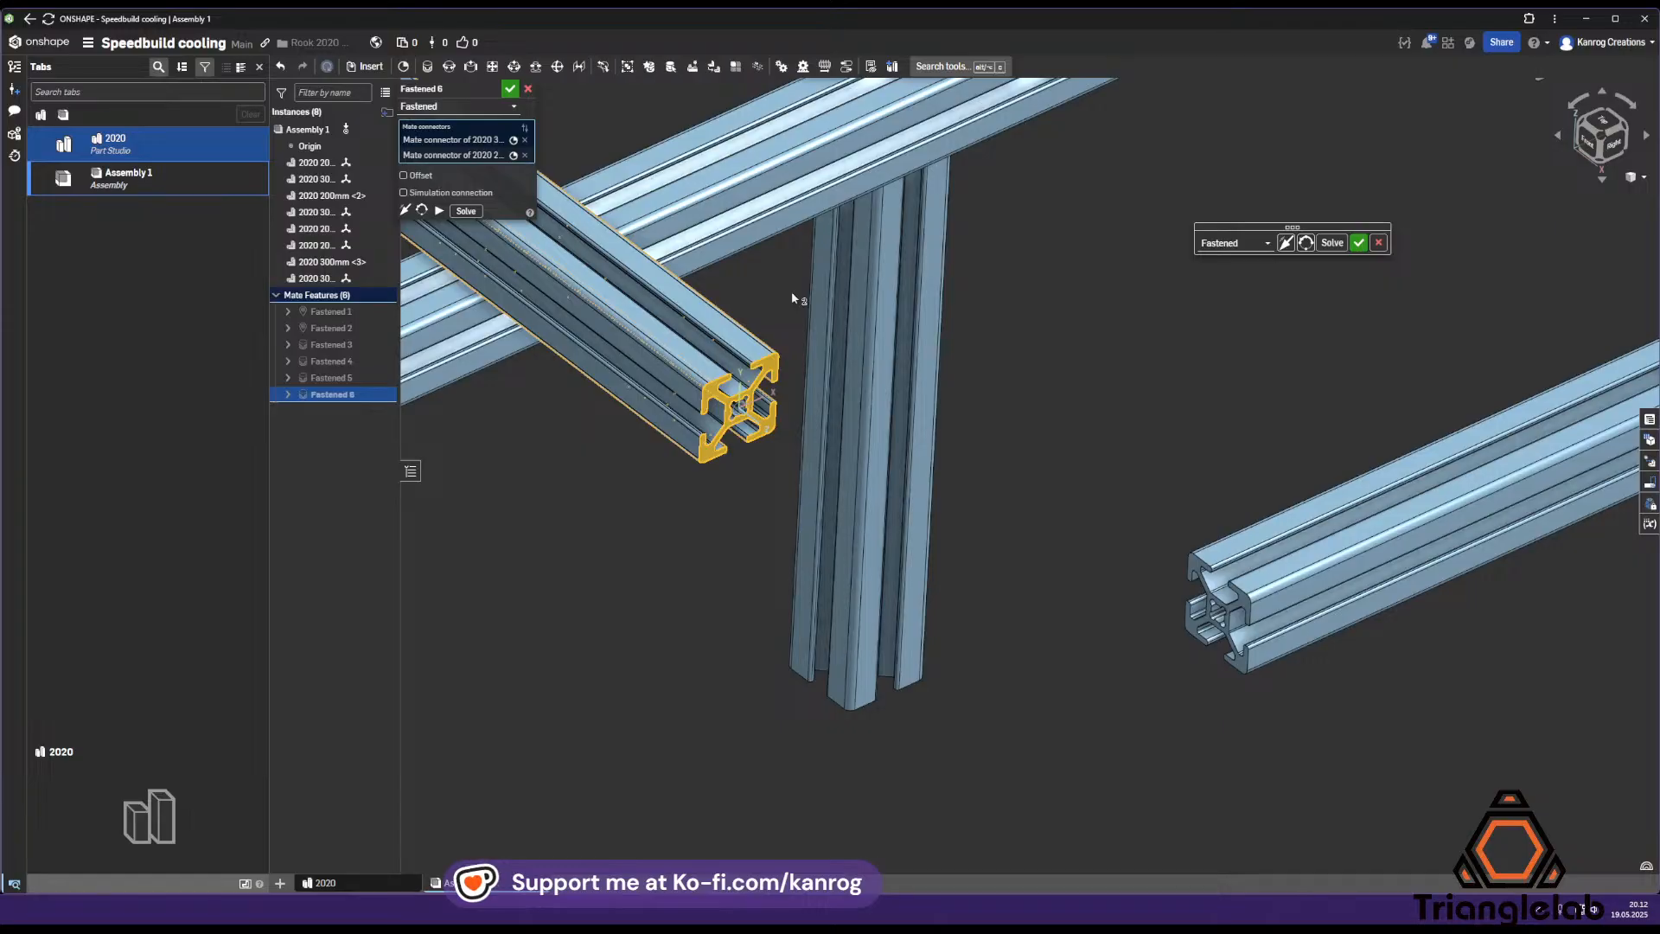
Enable the mate's offset and rotate the 300 mm extrusion 90 degrees about X
{"action": "left_click", "coordinate": [432, 177]}
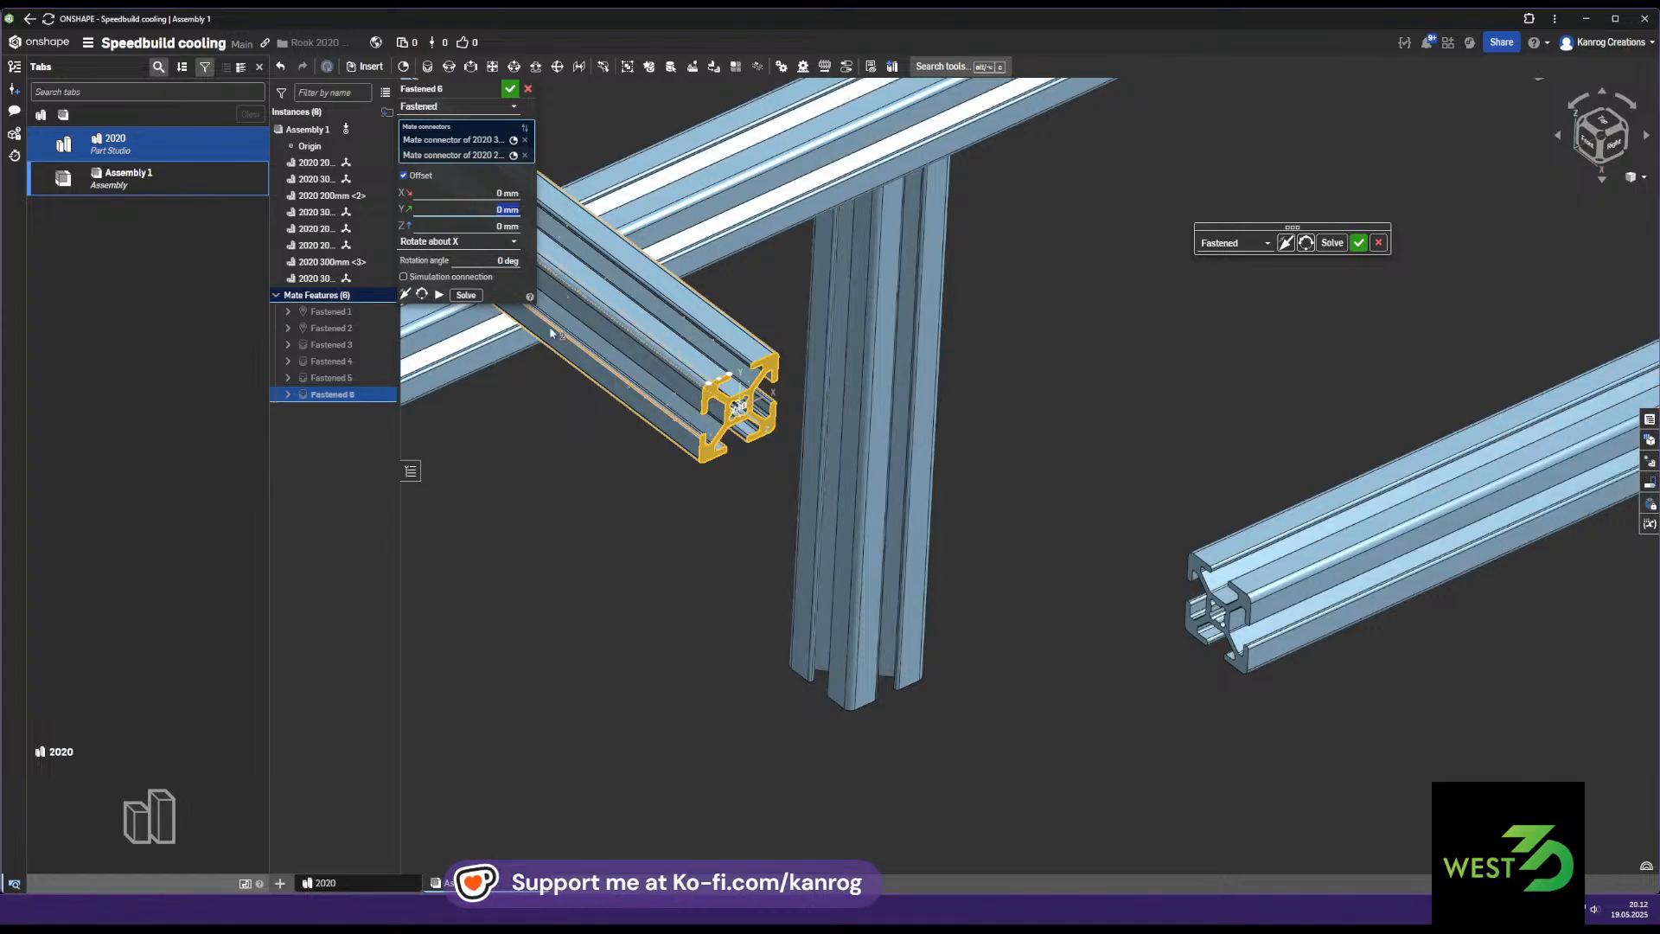
{"action": "left_click", "coordinate": [445, 244]}
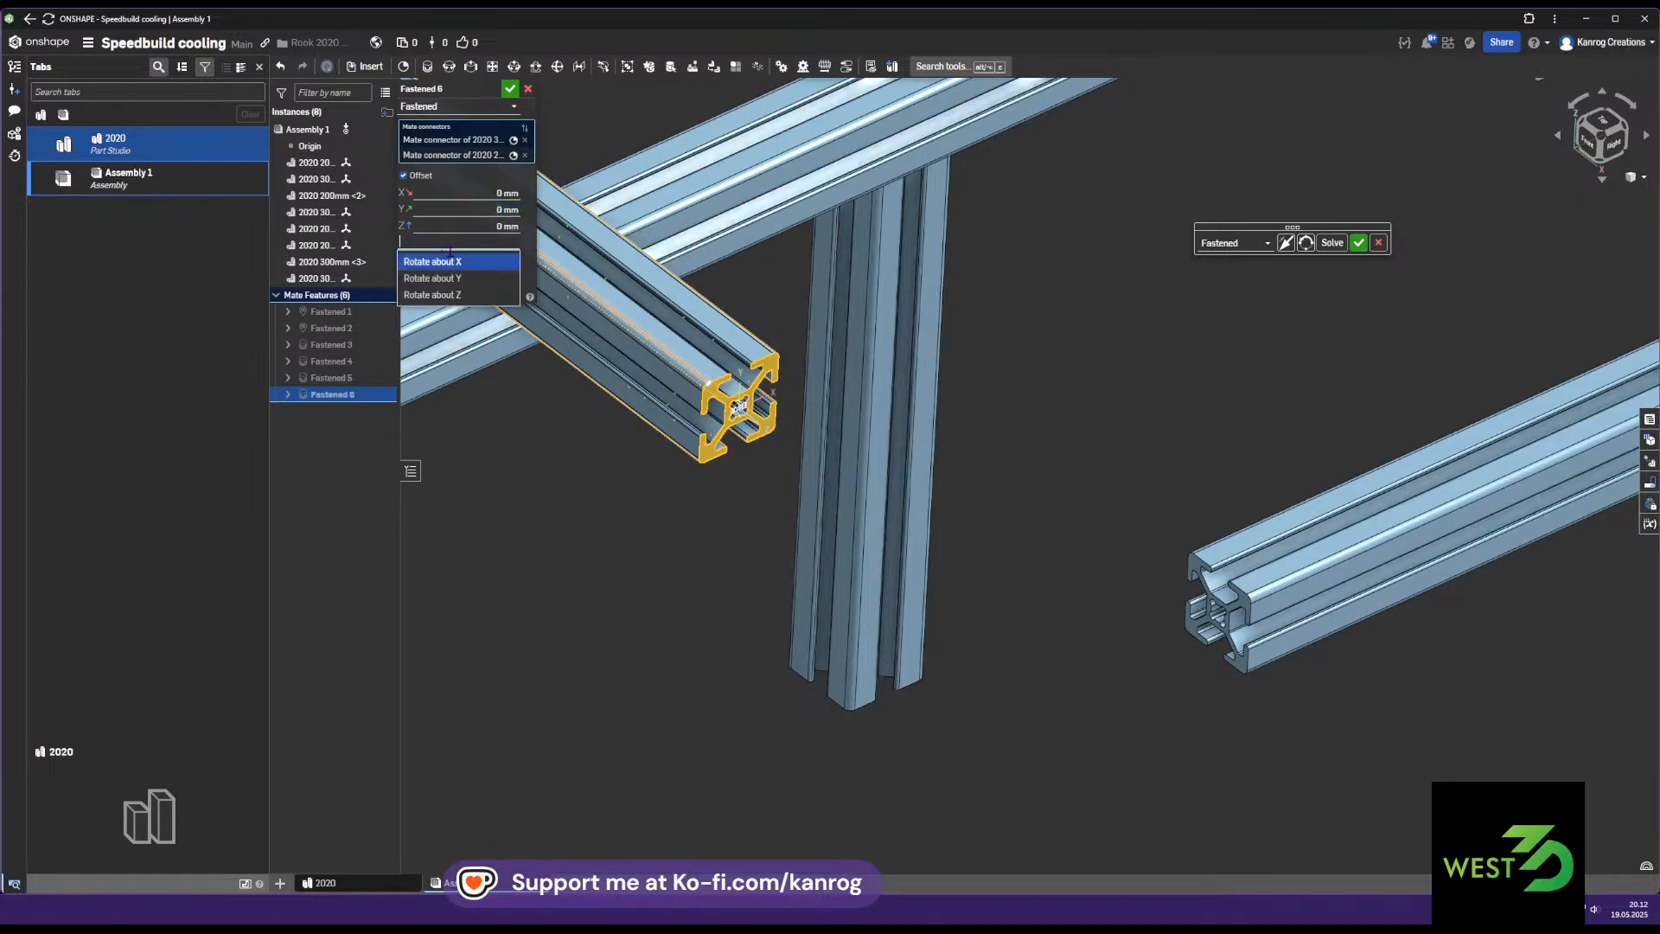
{"action": "left_click", "coordinate": [478, 262]}
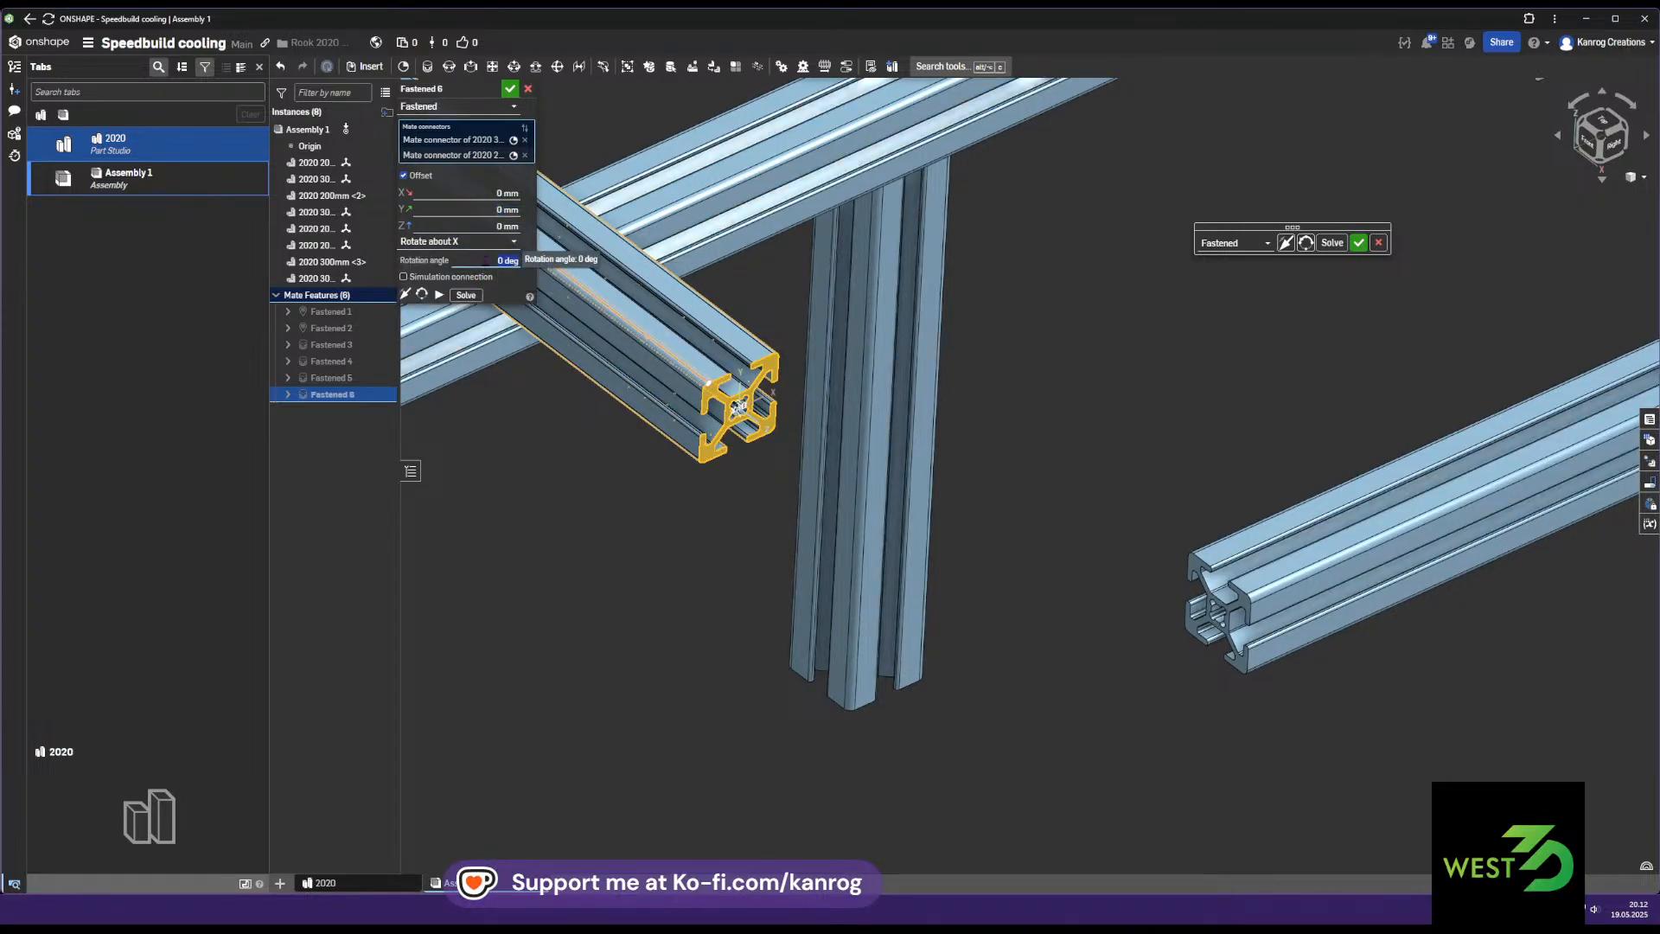
{"action": "type", "text": "90"}
{"action": "key", "text": "Return"}
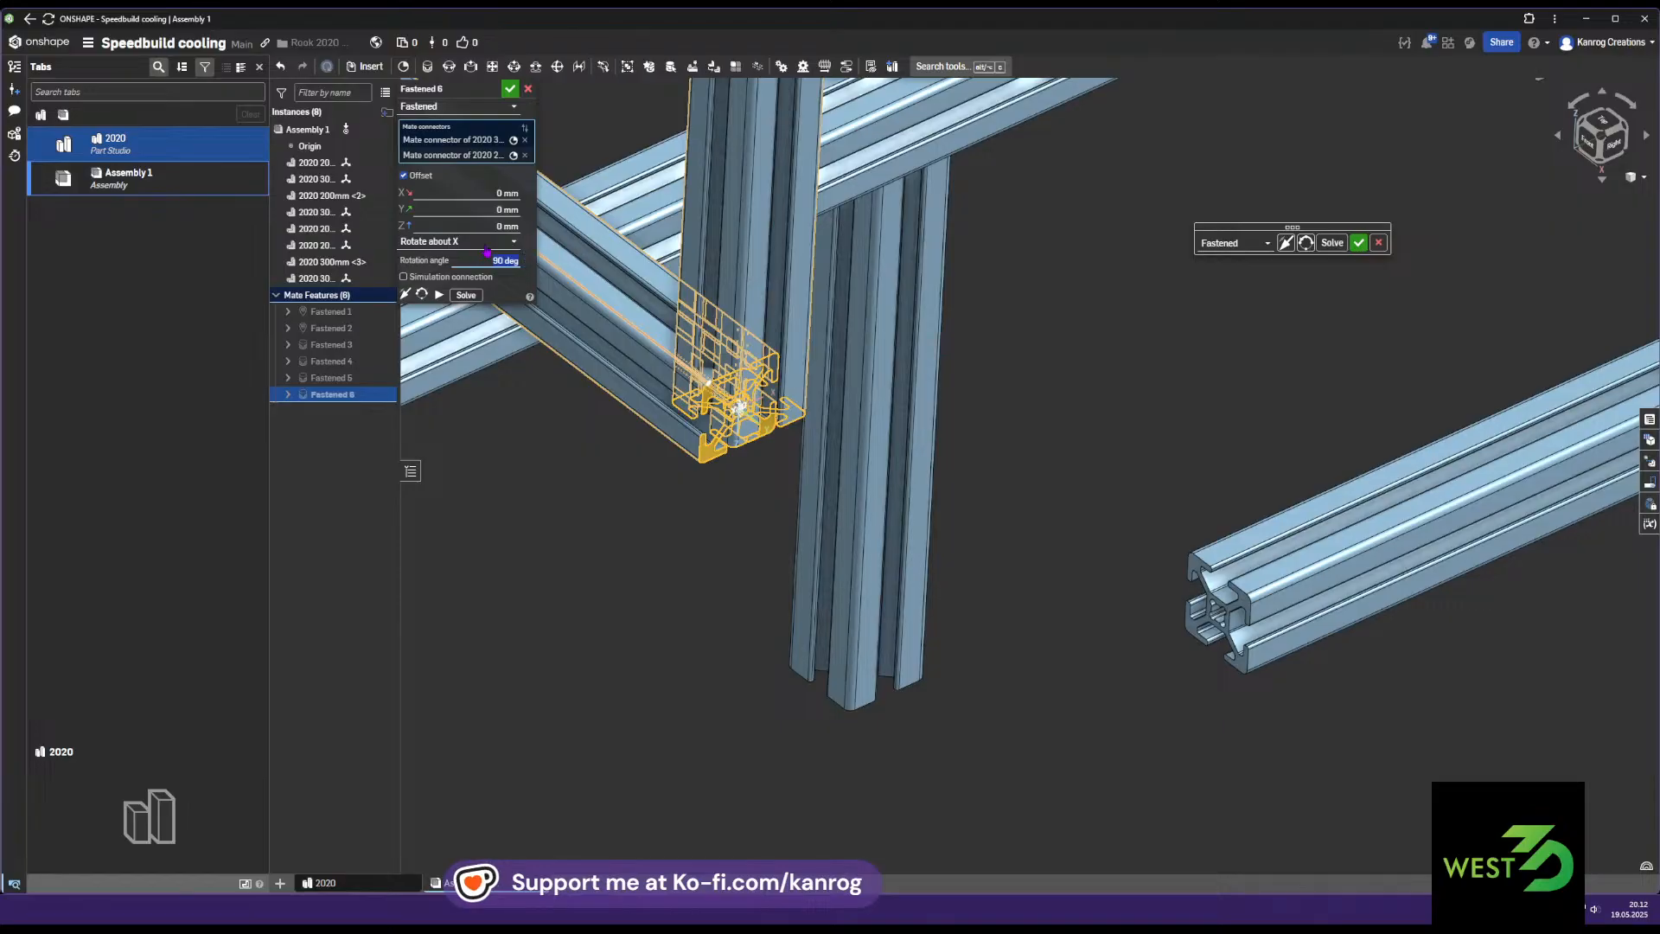
Reorient the mate's secondary axis so the 300 mm extrusion hangs down, and set its Z offset to 10 mm
{"action": "left_click", "coordinate": [422, 294]}
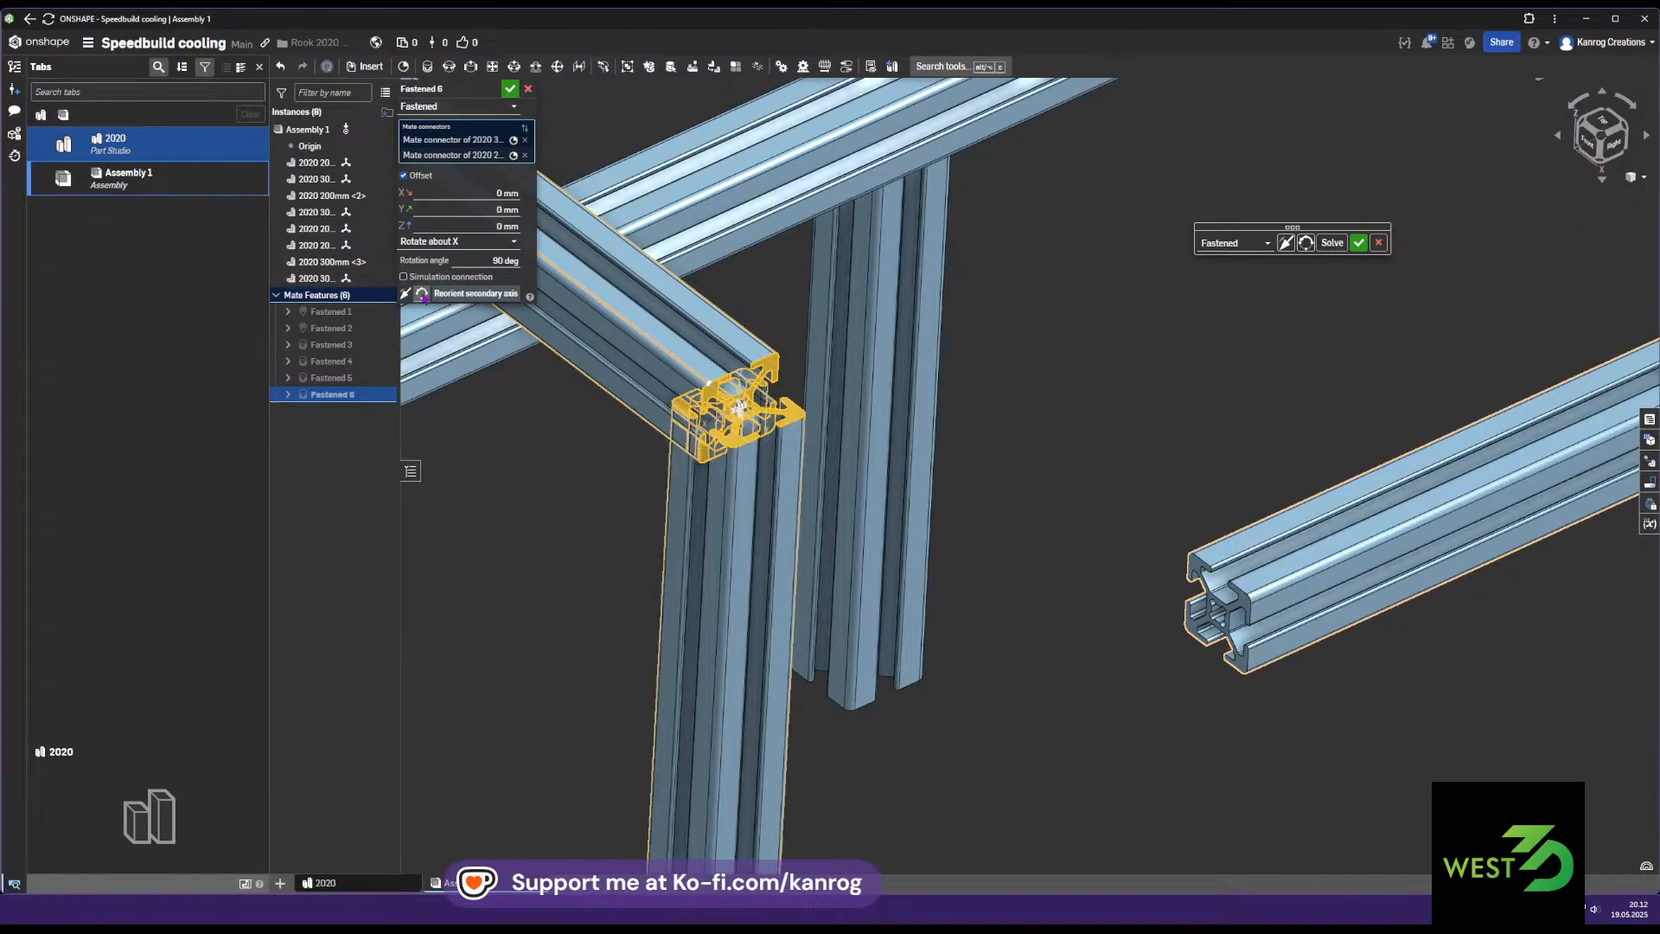
{"action": "scroll", "coordinate": [742, 427], "scroll_direction": "up", "scroll_amount": 6}
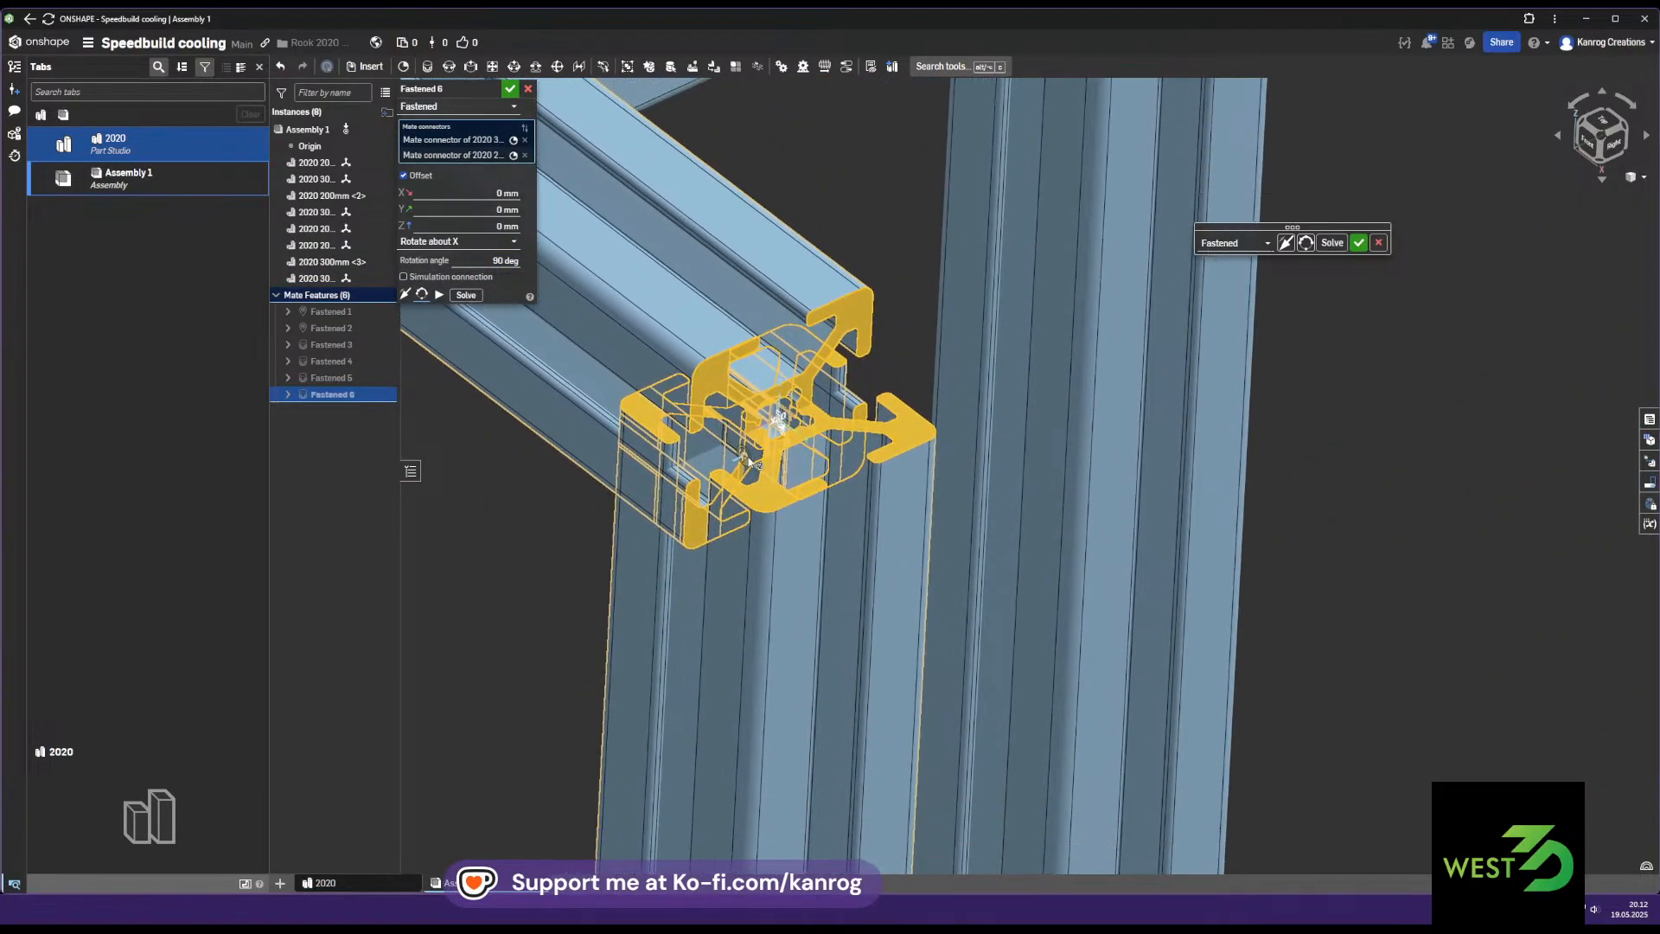
{"action": "scroll", "coordinate": [748, 460], "scroll_direction": "down", "scroll_amount": 2}
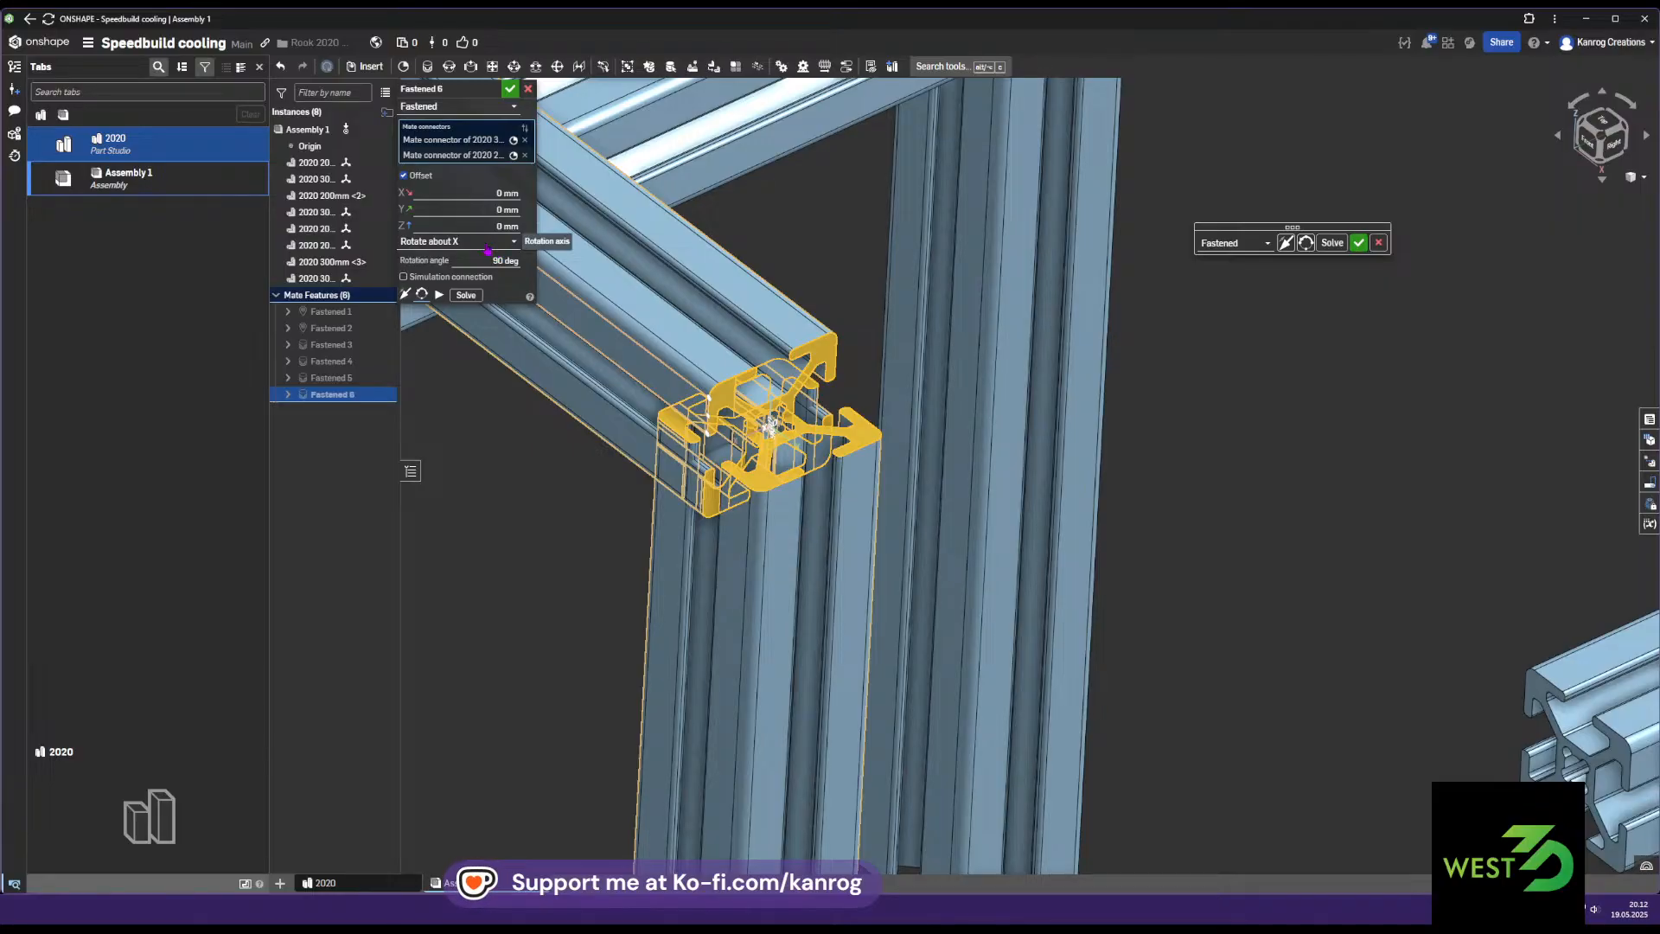
{"action": "type", "text": "8"}
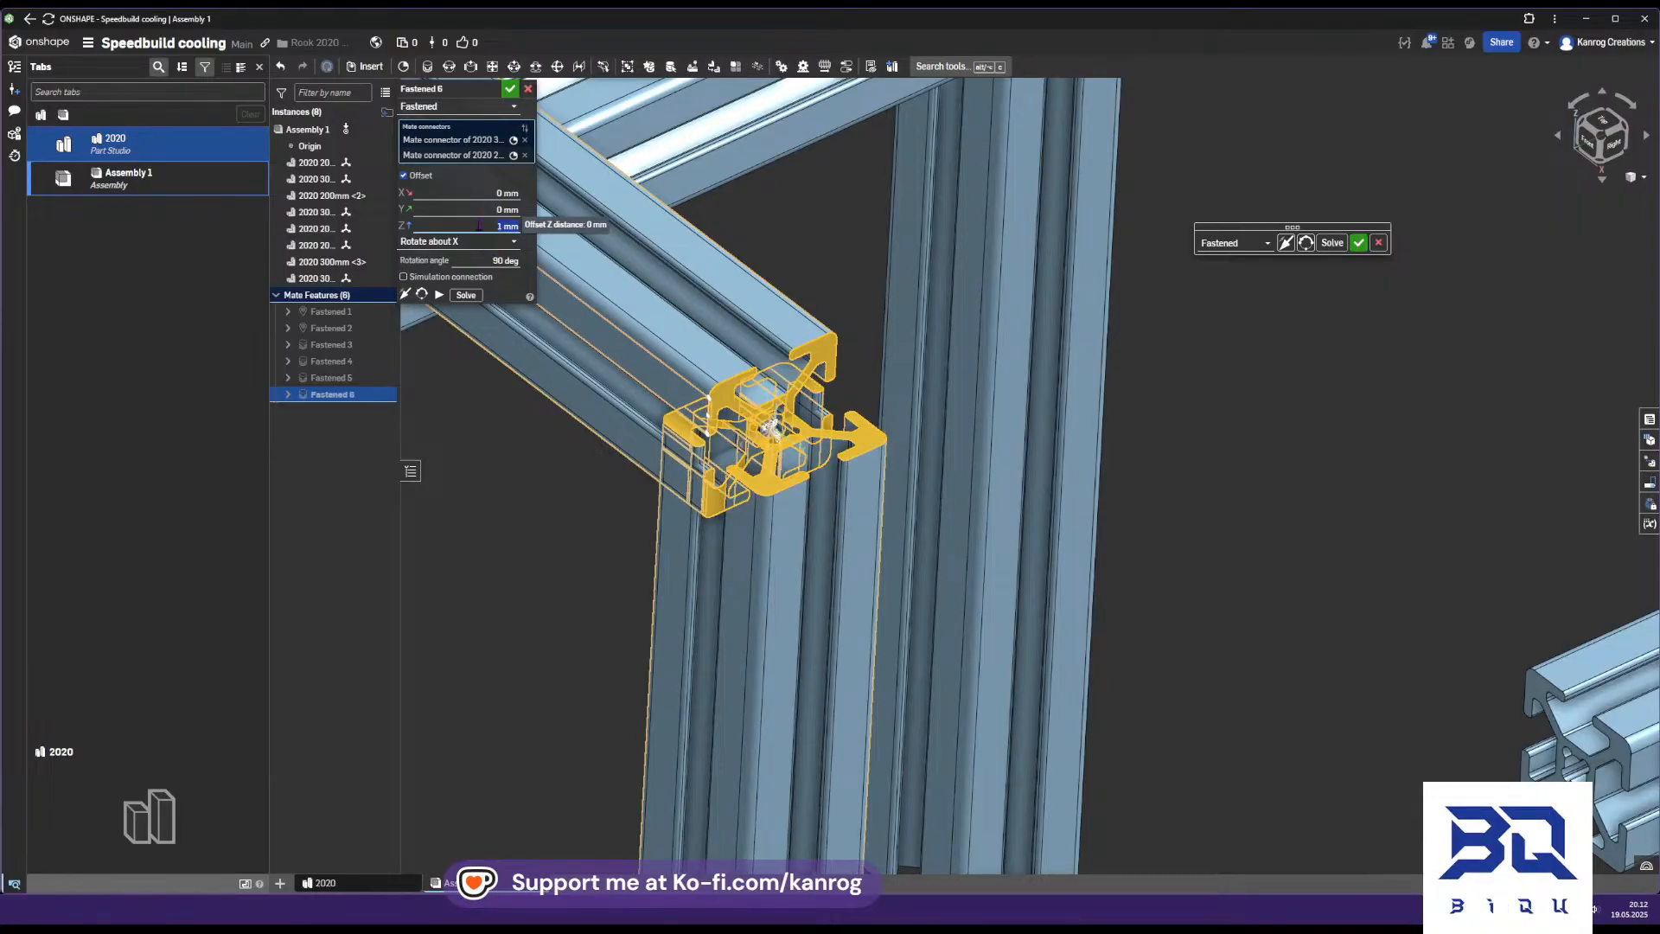
{"action": "key", "text": "Up"}
{"action": "right_click_drag", "start_coordinate": [597, 484], "coordinate": [694, 480]}
{"action": "middle_click_drag", "start_coordinate": [1188, 443], "coordinate": [494, 531]}
{"action": "mouse_move", "coordinate": [652, 451]}
{"action": "right_mouse_down"}
{"action": "mouse_move", "coordinate": [562, 495]}
{"action": "mouse_move", "coordinate": [635, 473]}
{"action": "right_mouse_up"}
{"action": "key", "text": "Up"}
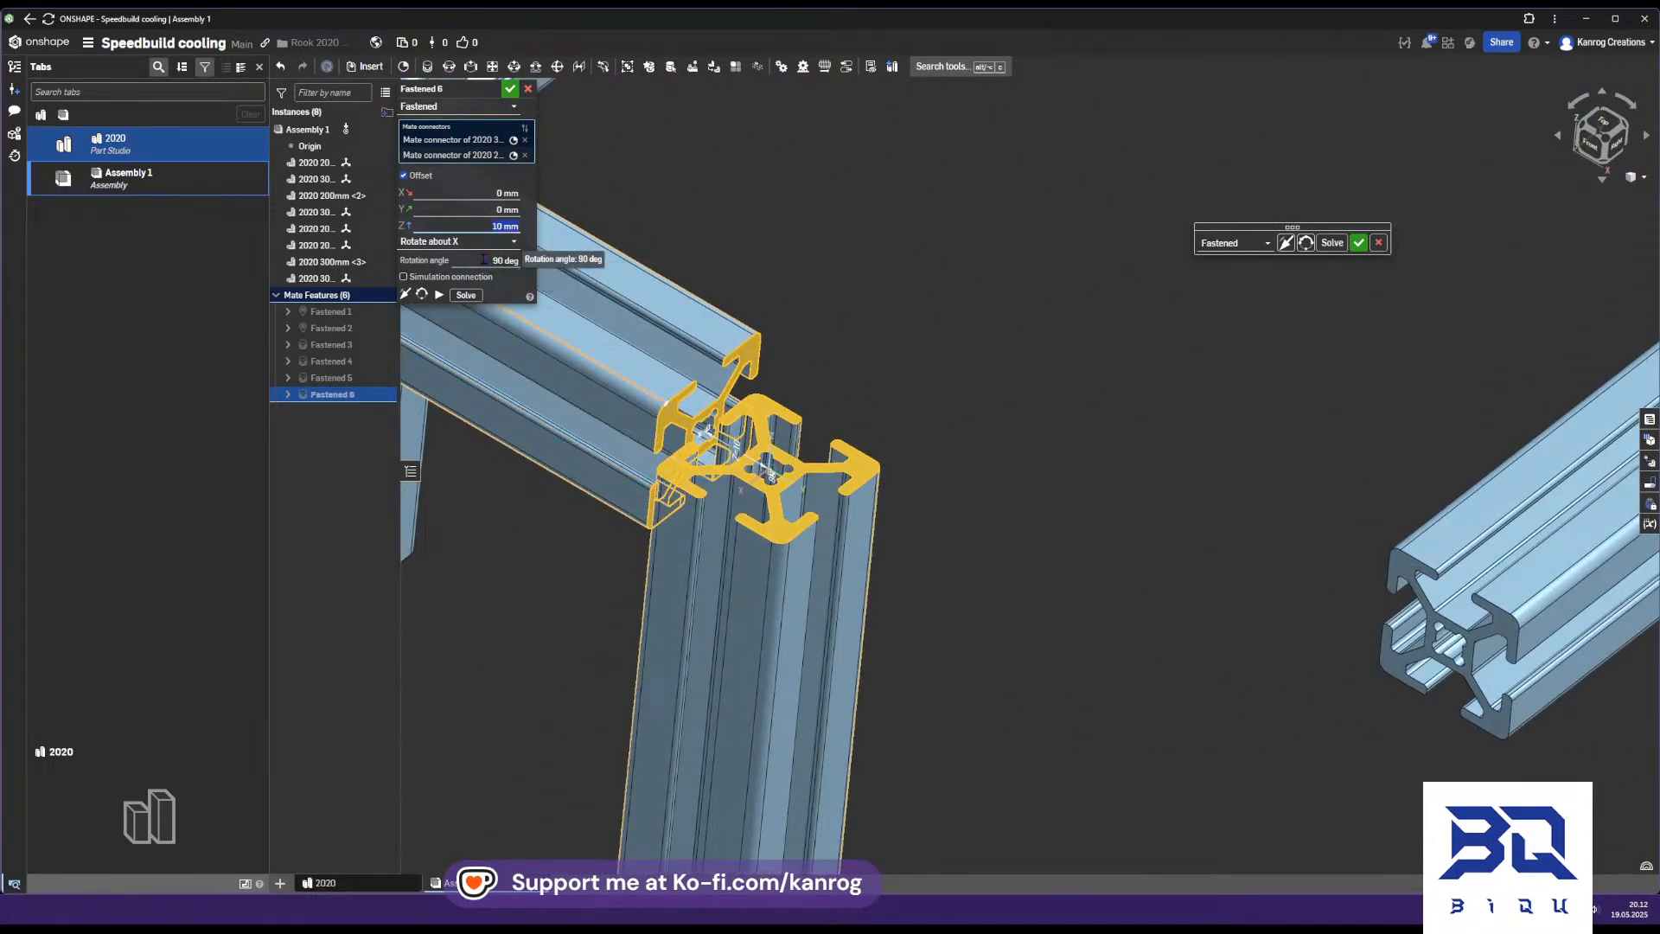
Set the mate's Y offset to -10 mm and accept the Fastened mate for the vertical 300 mm extrusion
{"action": "key", "text": "Down"}
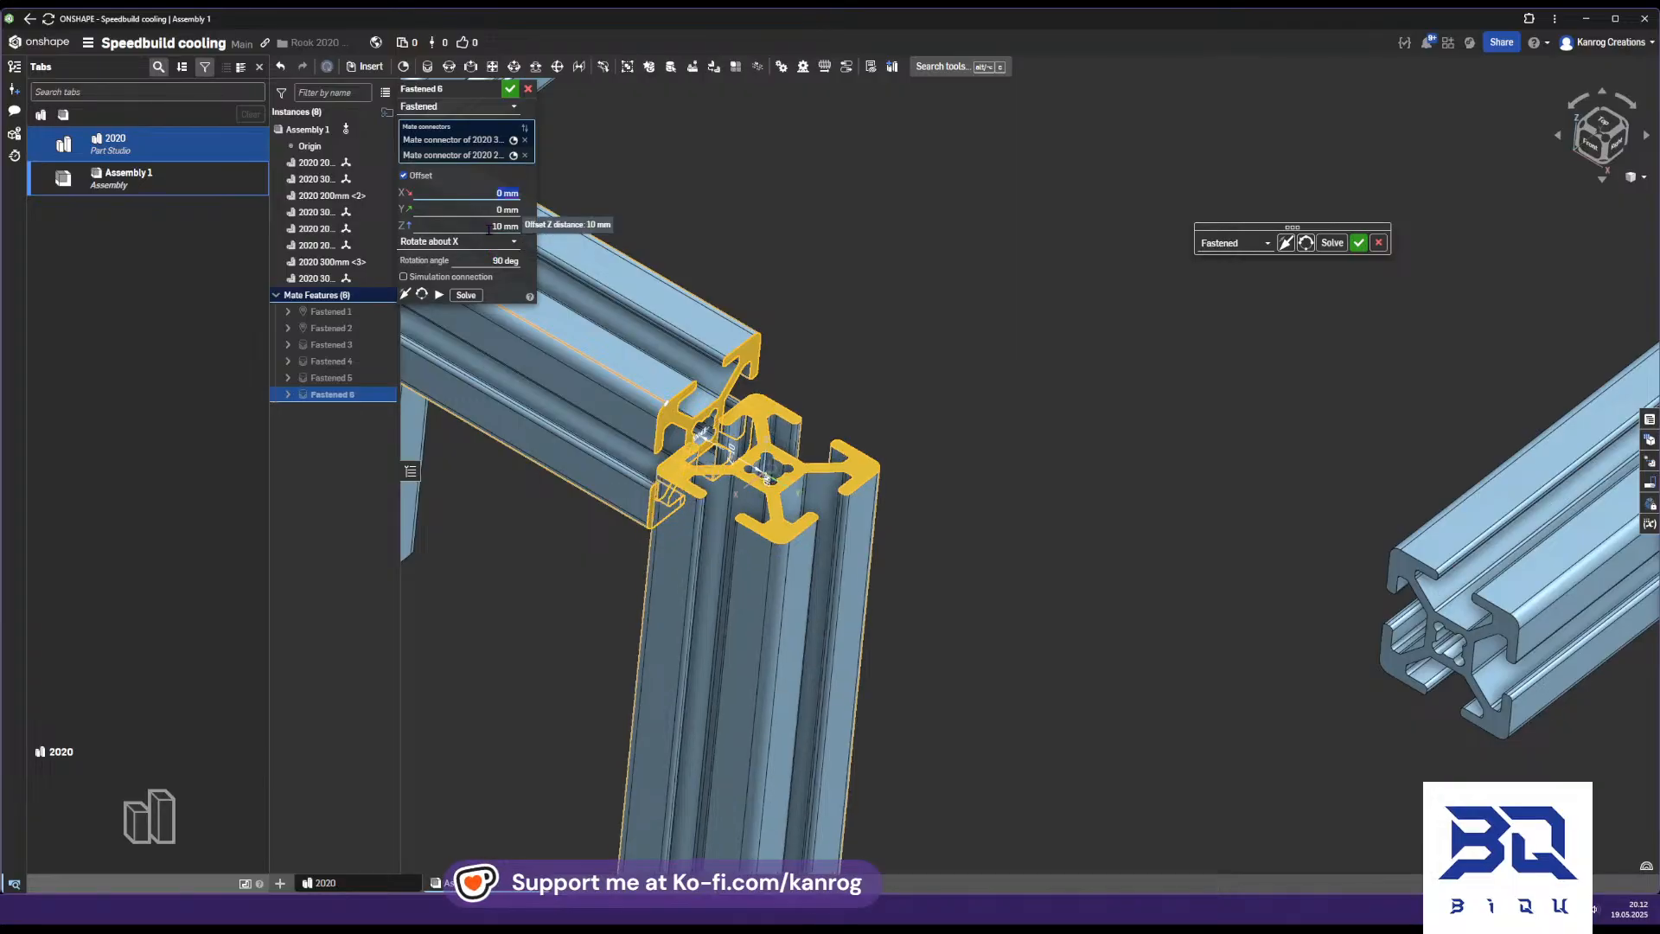
{"action": "key", "text": "Down"}
{"action": "key", "text": "Down"}
{"action": "key", "text": "Down"}
{"action": "key", "text": "Down"}
{"action": "key", "text": "Down"}
{"action": "key", "text": "Down"}
{"action": "key", "text": "Down"}
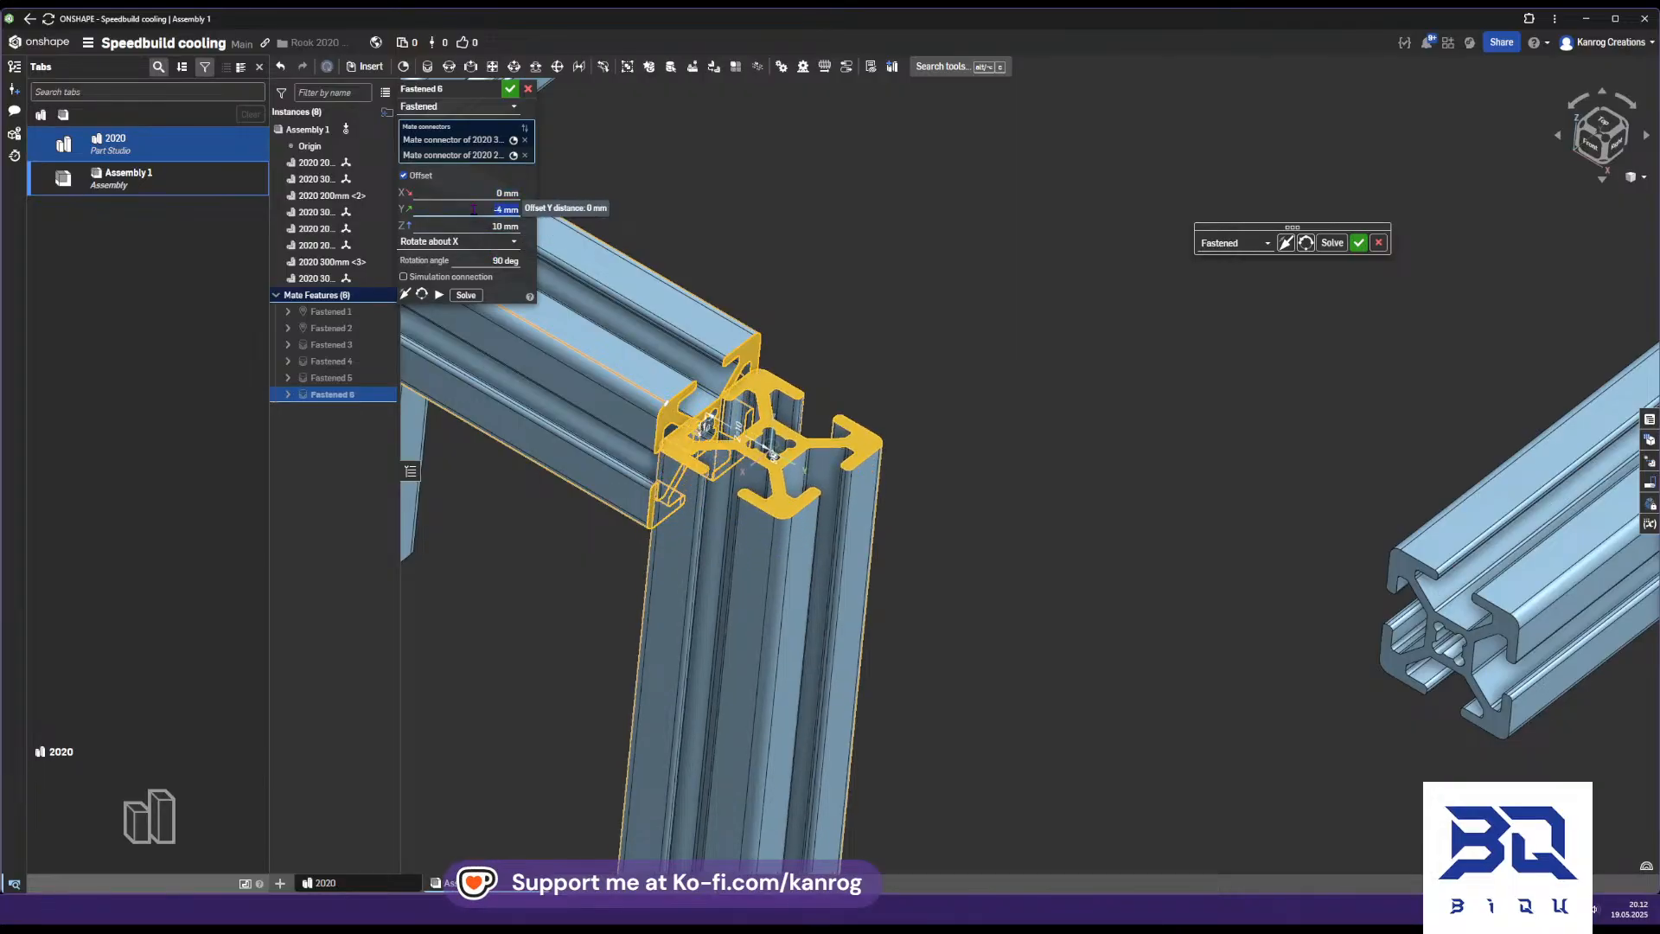
{"action": "key", "text": "Down"}
{"action": "key", "text": "Down"}
{"action": "scroll", "coordinate": [694, 328], "scroll_direction": "up", "scroll_amount": 8}
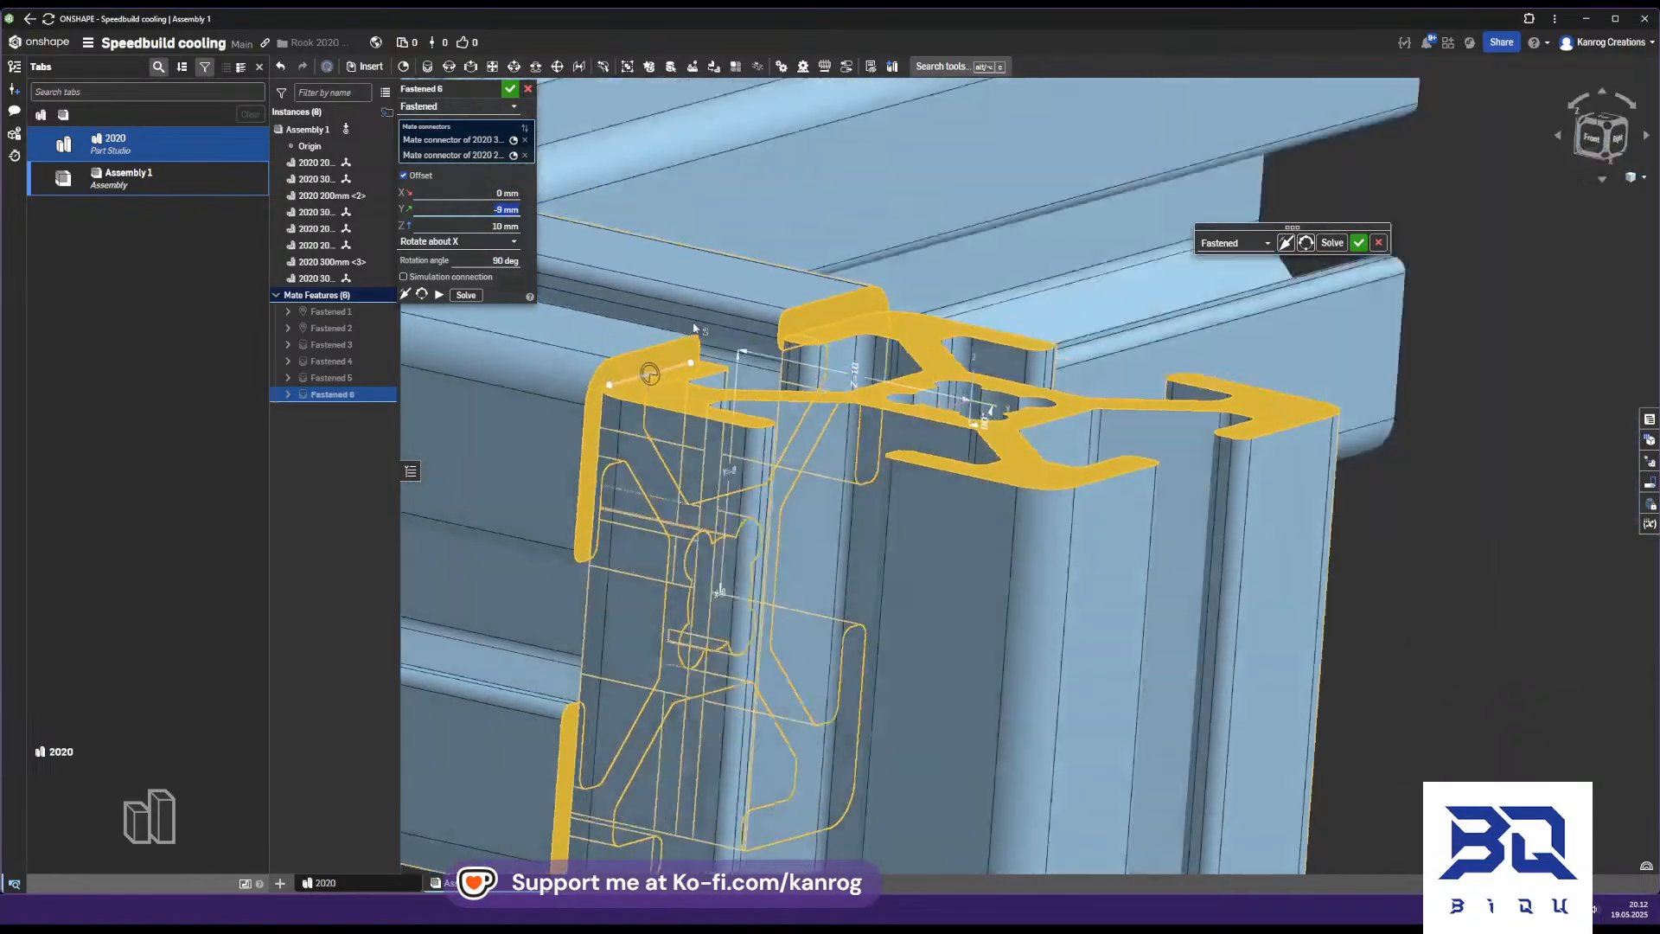
{"action": "right_click_drag", "start_coordinate": [694, 328], "coordinate": [656, 332]}
{"action": "key", "text": "Down"}
{"action": "scroll", "coordinate": [653, 325], "scroll_direction": "down", "scroll_amount": 10}
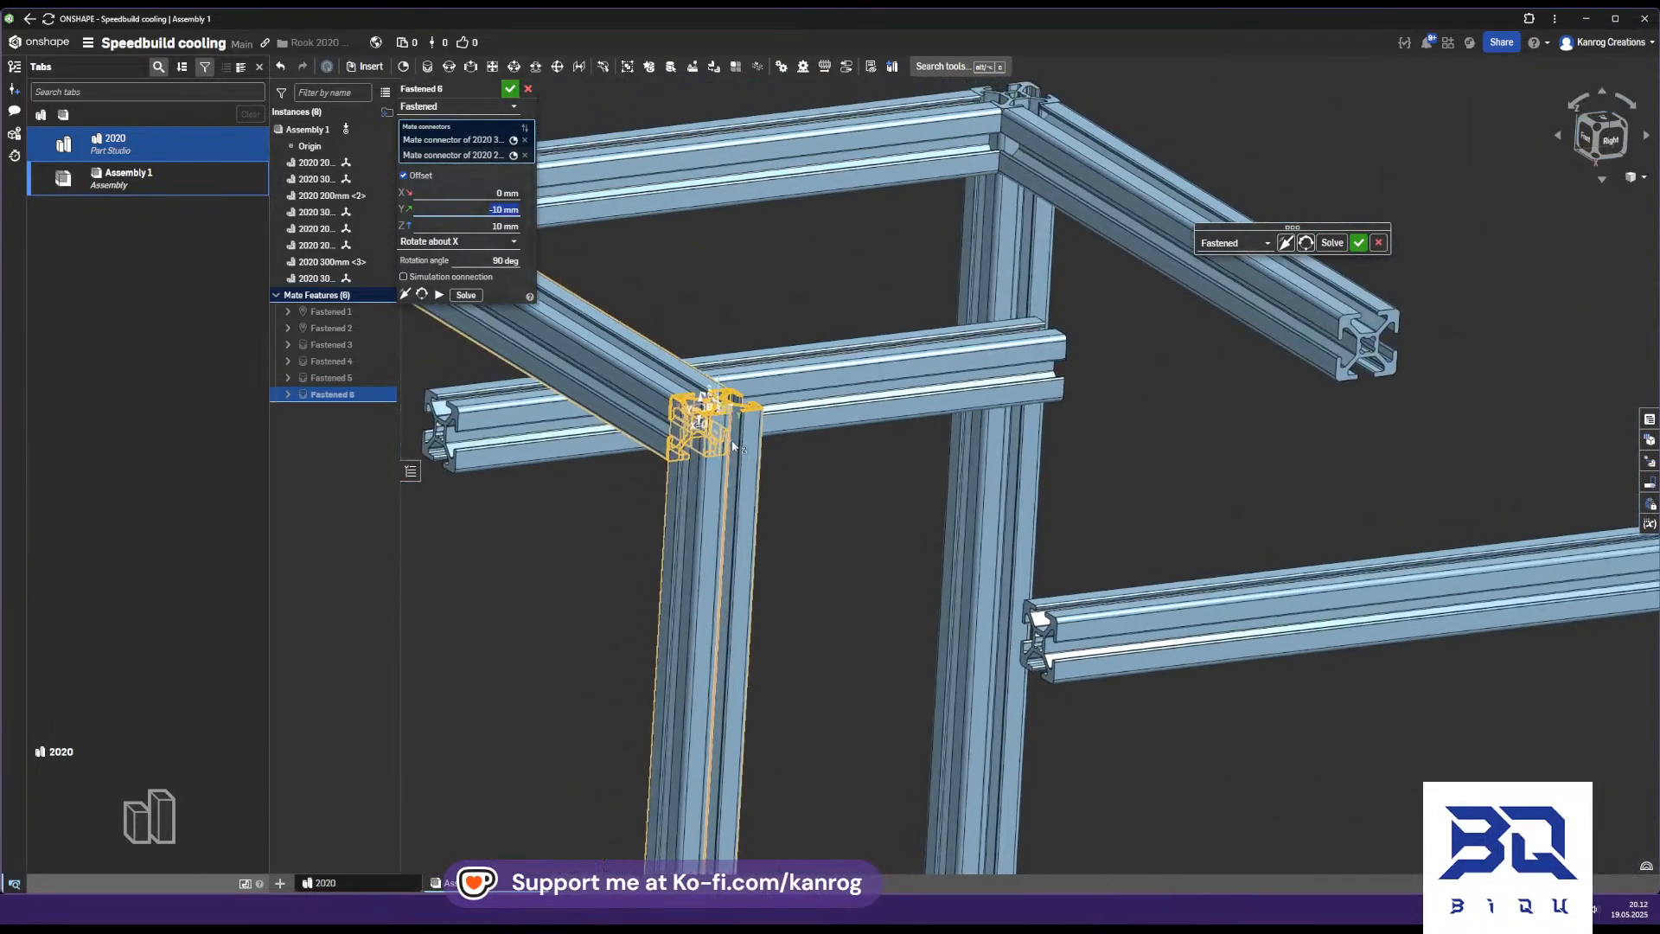
{"action": "right_click_drag", "start_coordinate": [733, 446], "coordinate": [734, 303]}
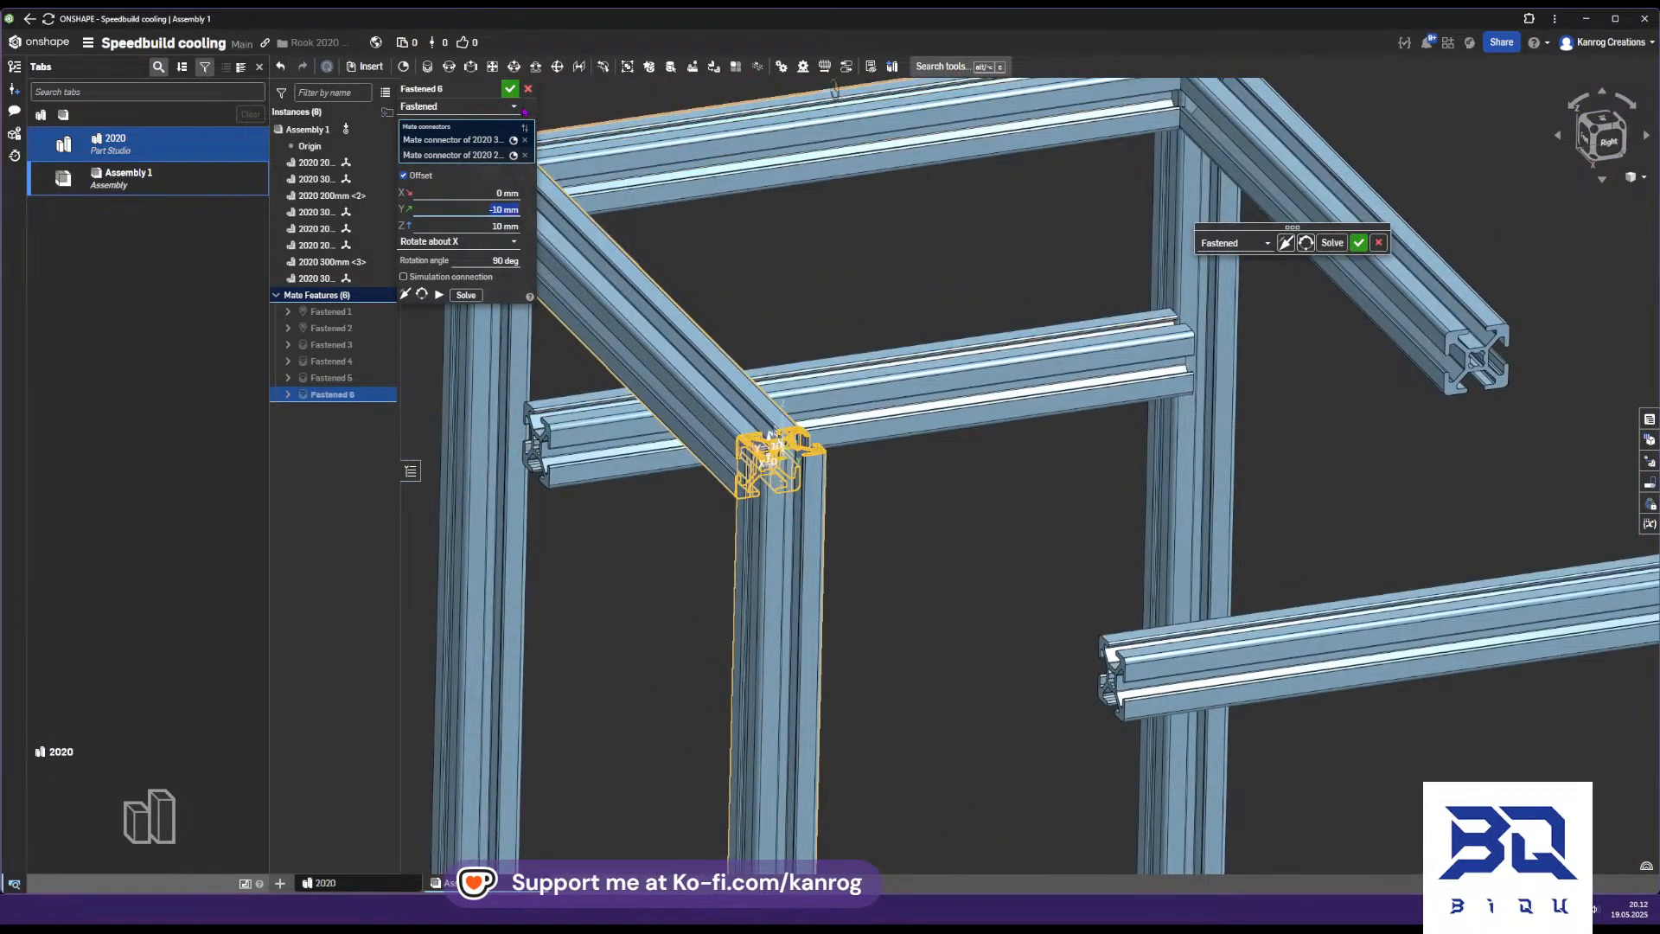
{"action": "left_click", "coordinate": [510, 88]}
Create a Fastened mate between the loose 300 mm extrusion's end-face centre and the top end-face centre of the newly placed vertical extrusion
{"action": "left_click", "coordinate": [427, 67]}
{"action": "scroll", "coordinate": [778, 442], "scroll_direction": "up", "scroll_amount": 3}
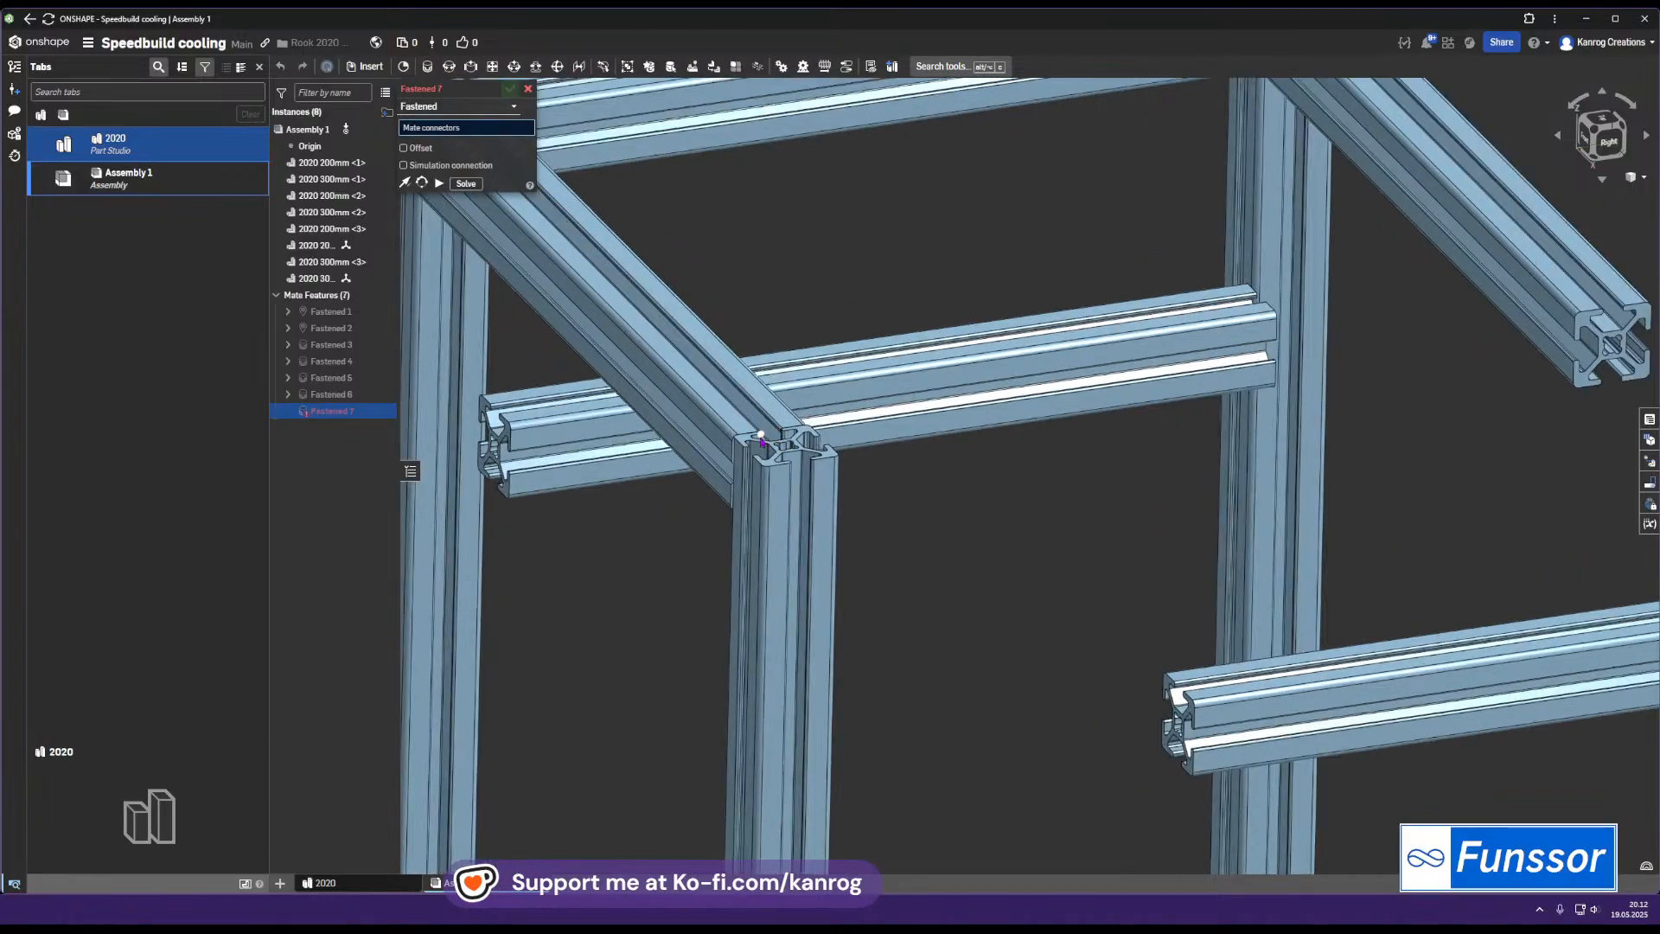
{"action": "scroll", "coordinate": [1041, 478], "scroll_direction": "up", "scroll_amount": 6}
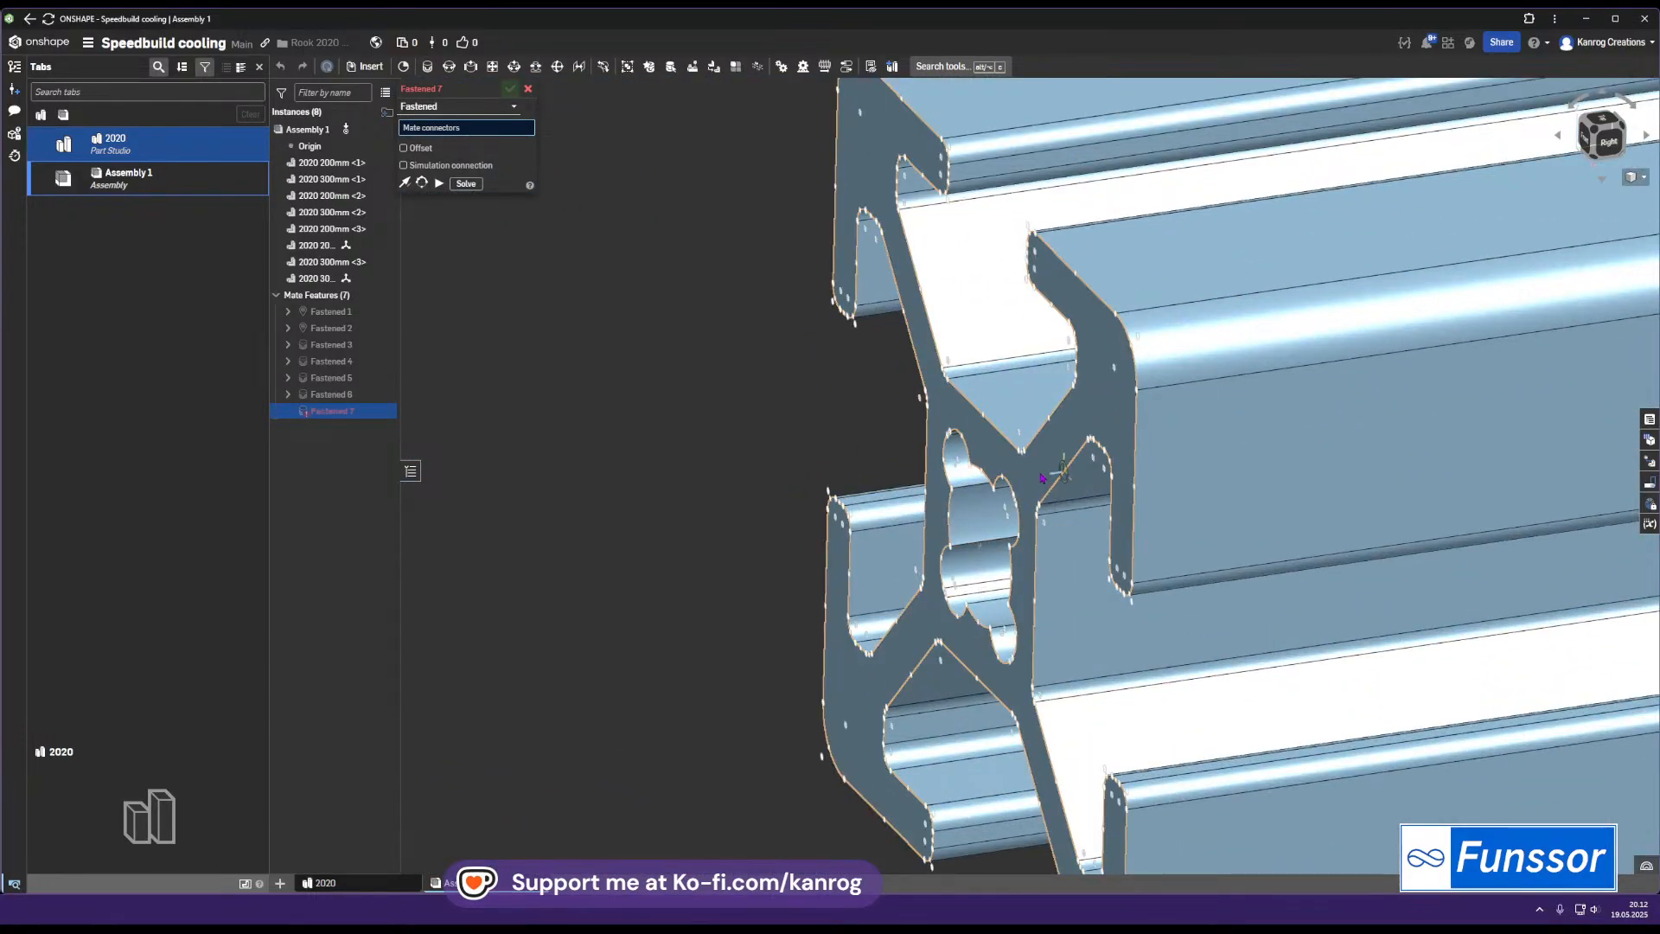
{"action": "left_click", "coordinate": [987, 548]}
{"action": "scroll", "coordinate": [981, 540], "scroll_direction": "down", "scroll_amount": 8}
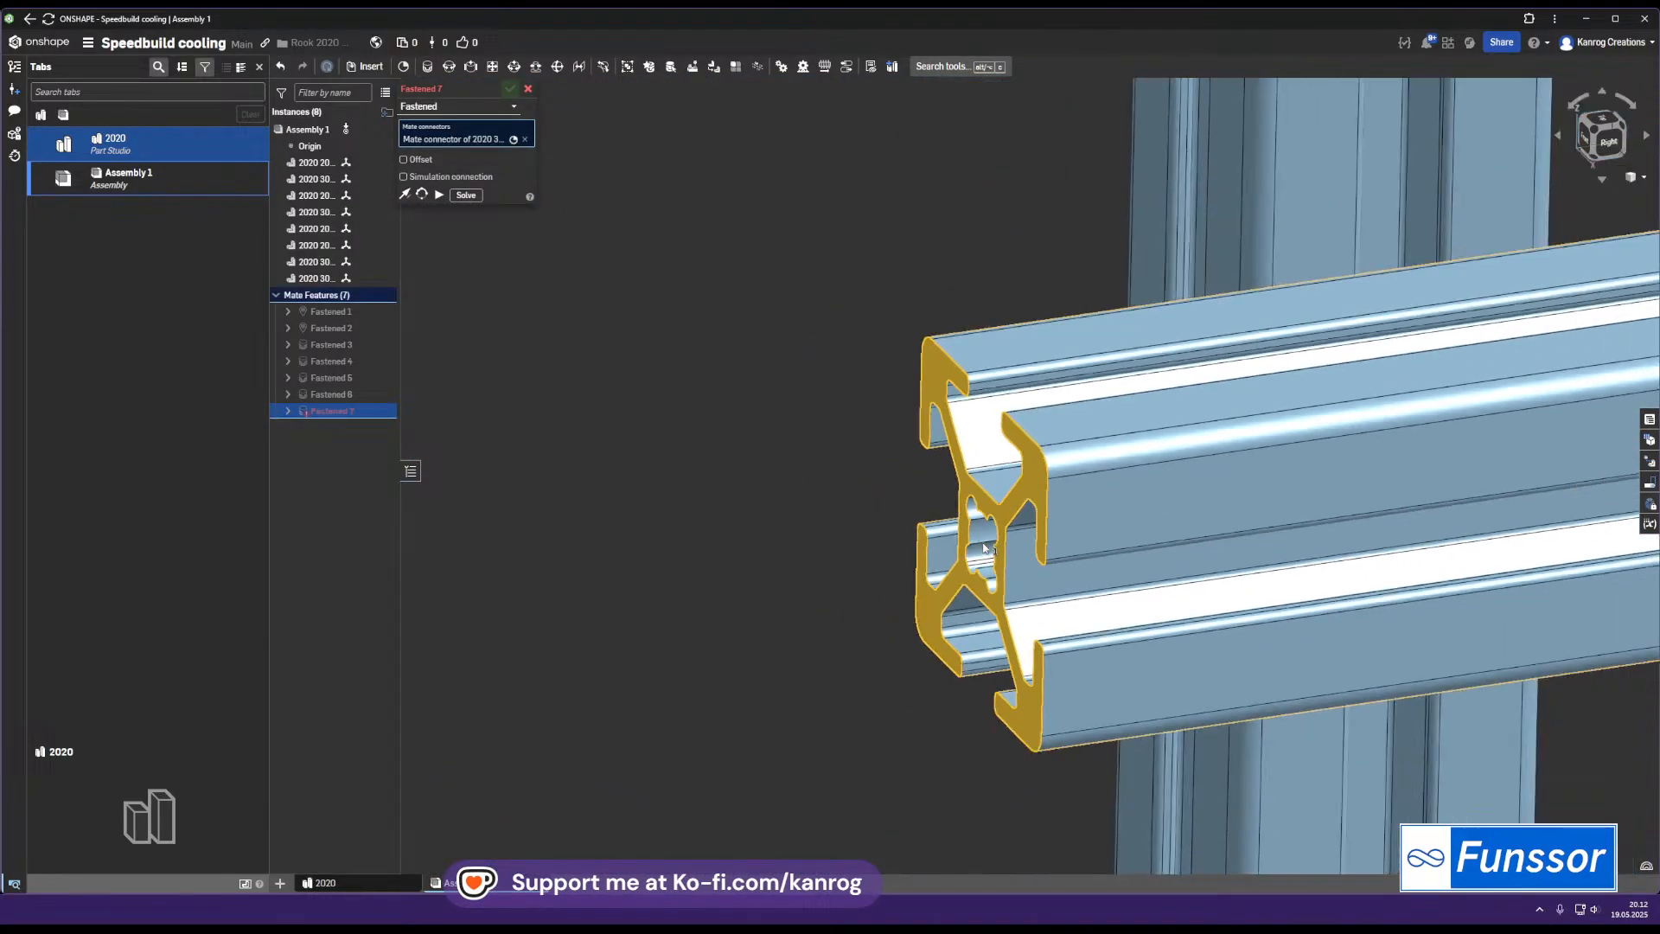
{"action": "middle_click_drag", "start_coordinate": [720, 325], "coordinate": [735, 494]}
{"action": "right_click_drag", "start_coordinate": [734, 495], "coordinate": [694, 526]}
{"action": "scroll", "coordinate": [694, 526], "scroll_direction": "up", "scroll_amount": 6}
{"action": "scroll", "coordinate": [694, 525], "scroll_direction": "up", "scroll_amount": 2}
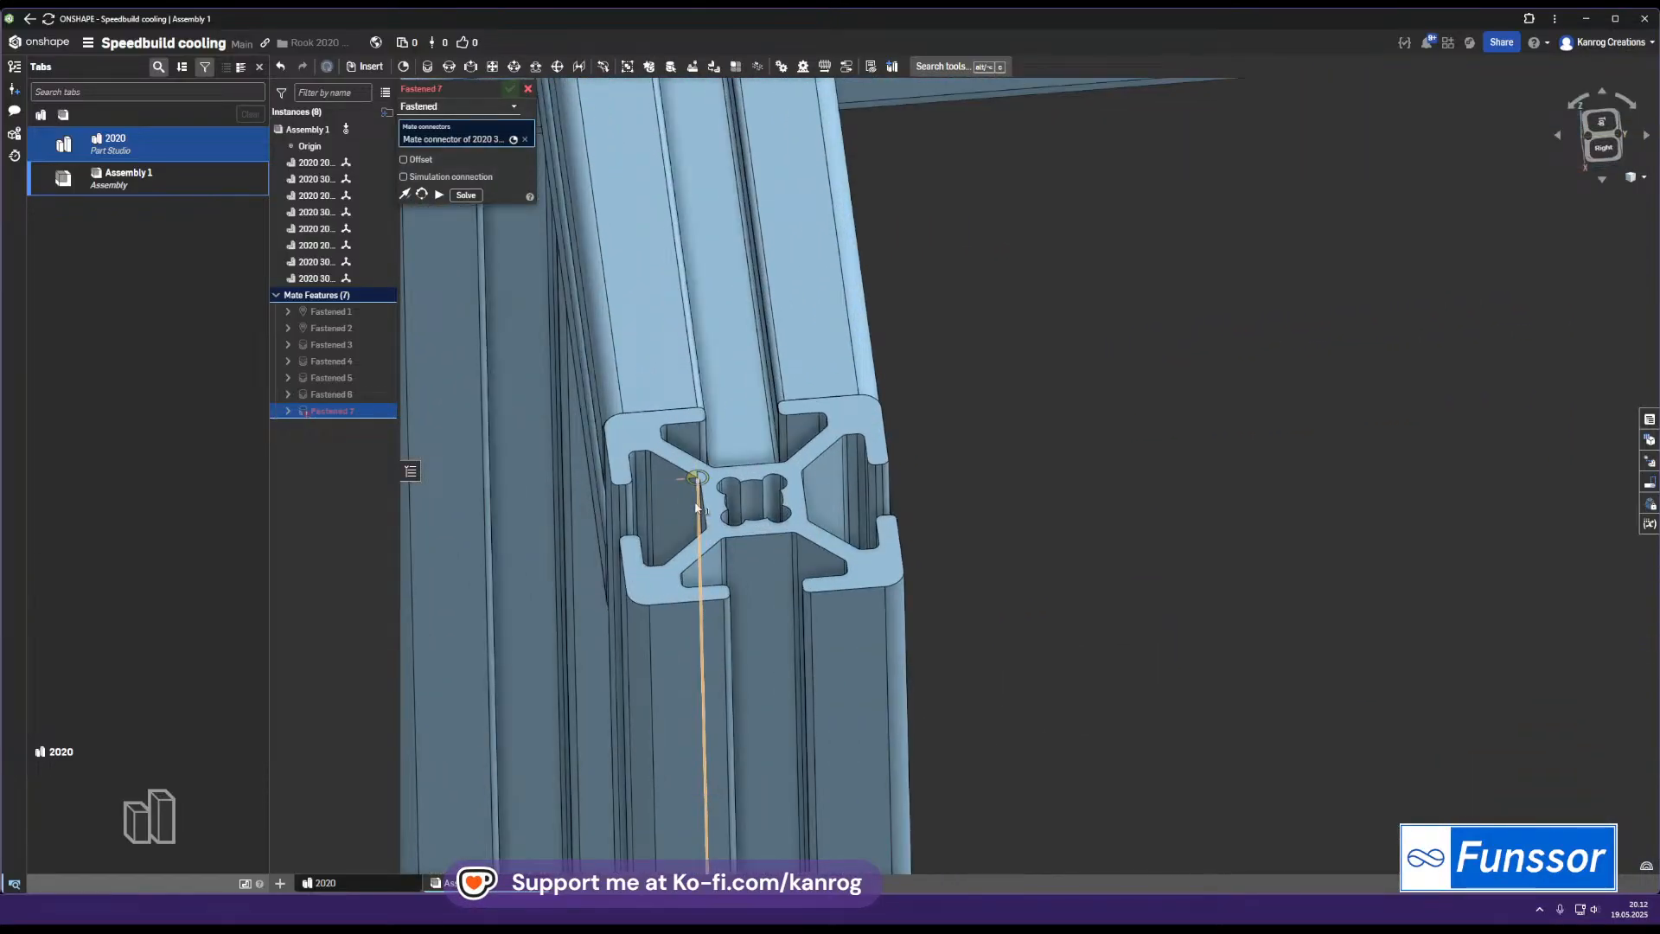
{"action": "scroll", "coordinate": [697, 506], "scroll_direction": "up", "scroll_amount": 3}
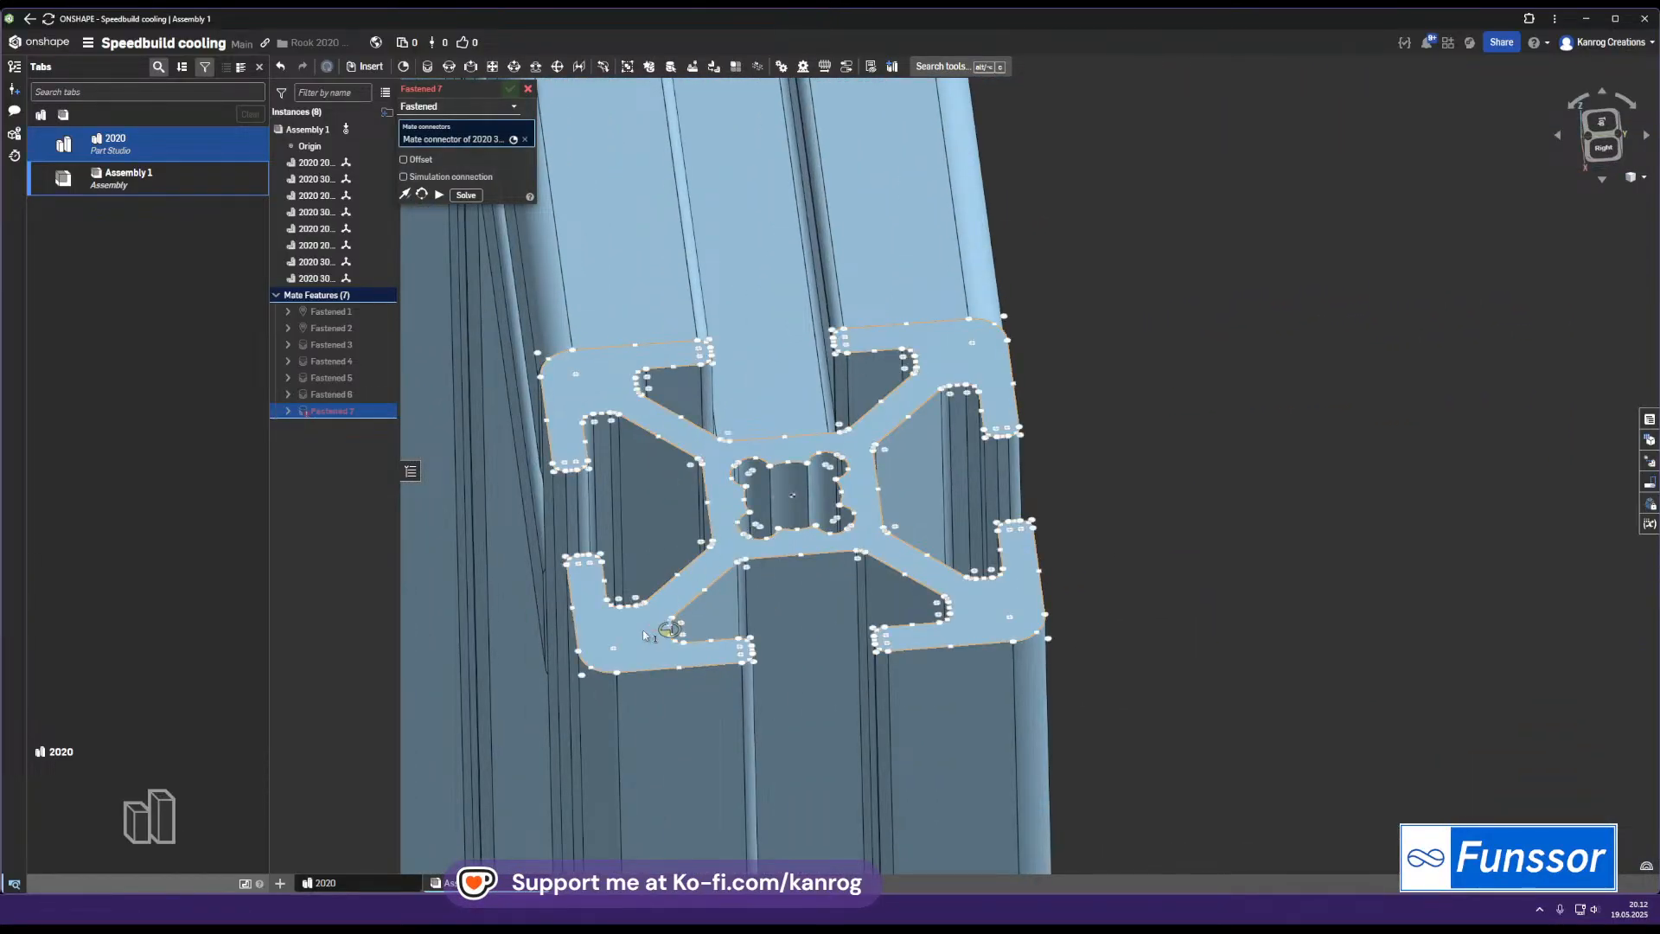
{"action": "left_click", "coordinate": [793, 498]}
{"action": "scroll", "coordinate": [793, 499], "scroll_direction": "down", "scroll_amount": 5}
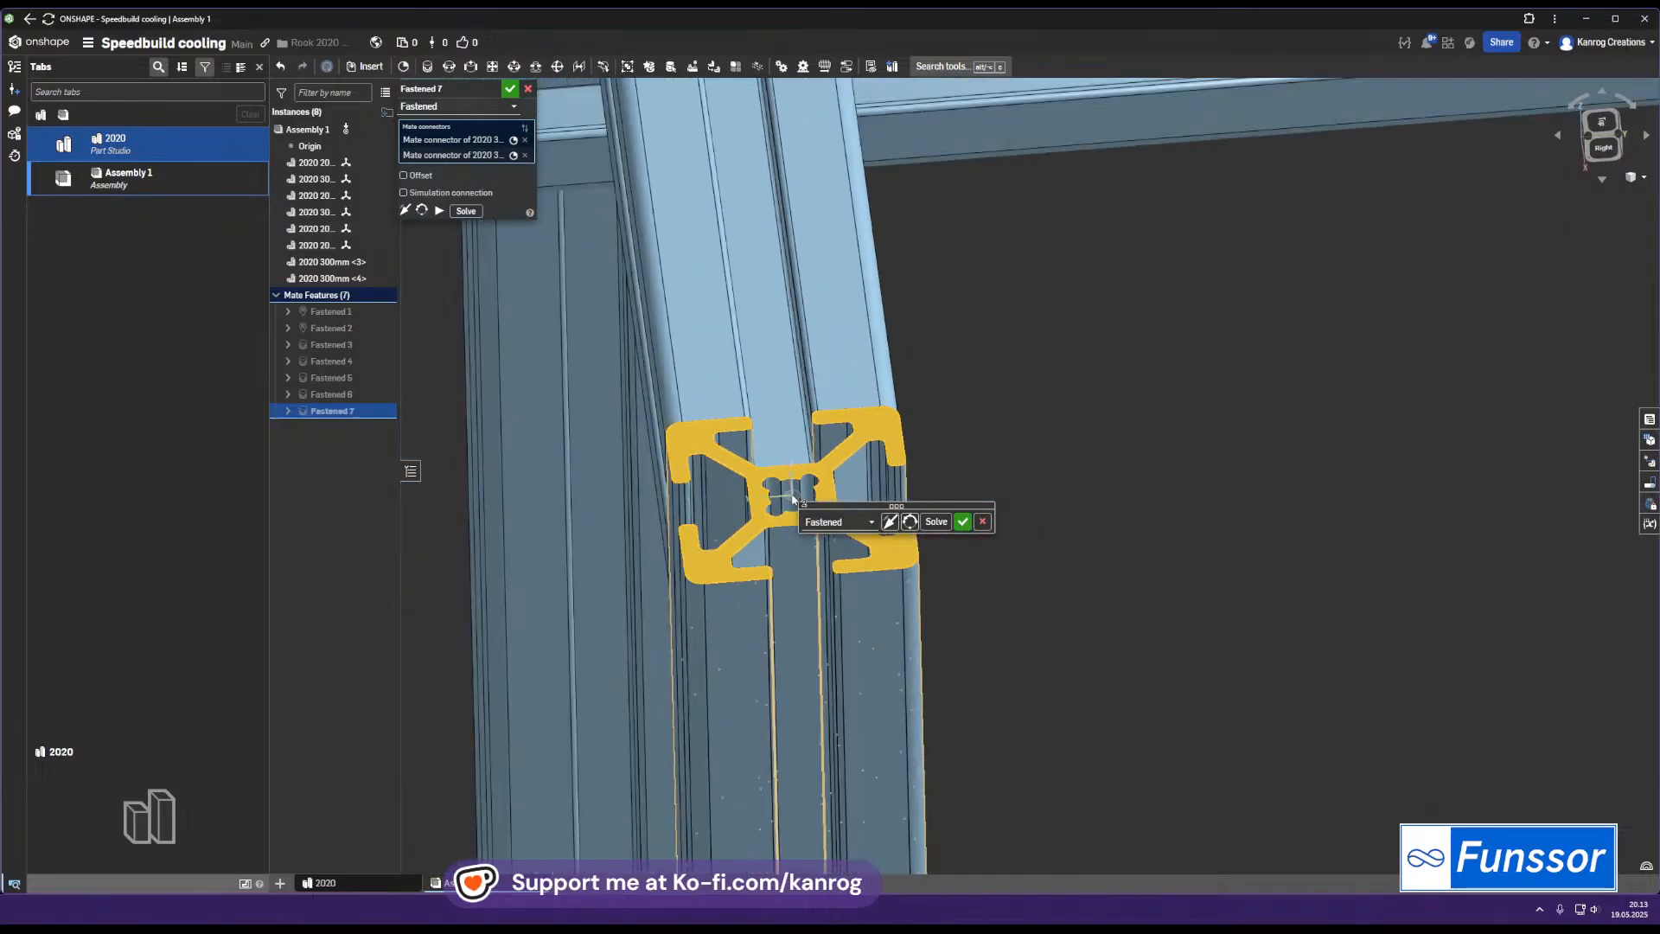
Enable the mate's offset, rotate the extrusion 90 degrees about X, and reorient its secondary axis towards the opposite side of the frame
{"action": "middle_click_drag", "start_coordinate": [614, 503], "coordinate": [548, 533]}
{"action": "right_click_drag", "start_coordinate": [548, 533], "coordinate": [590, 500]}
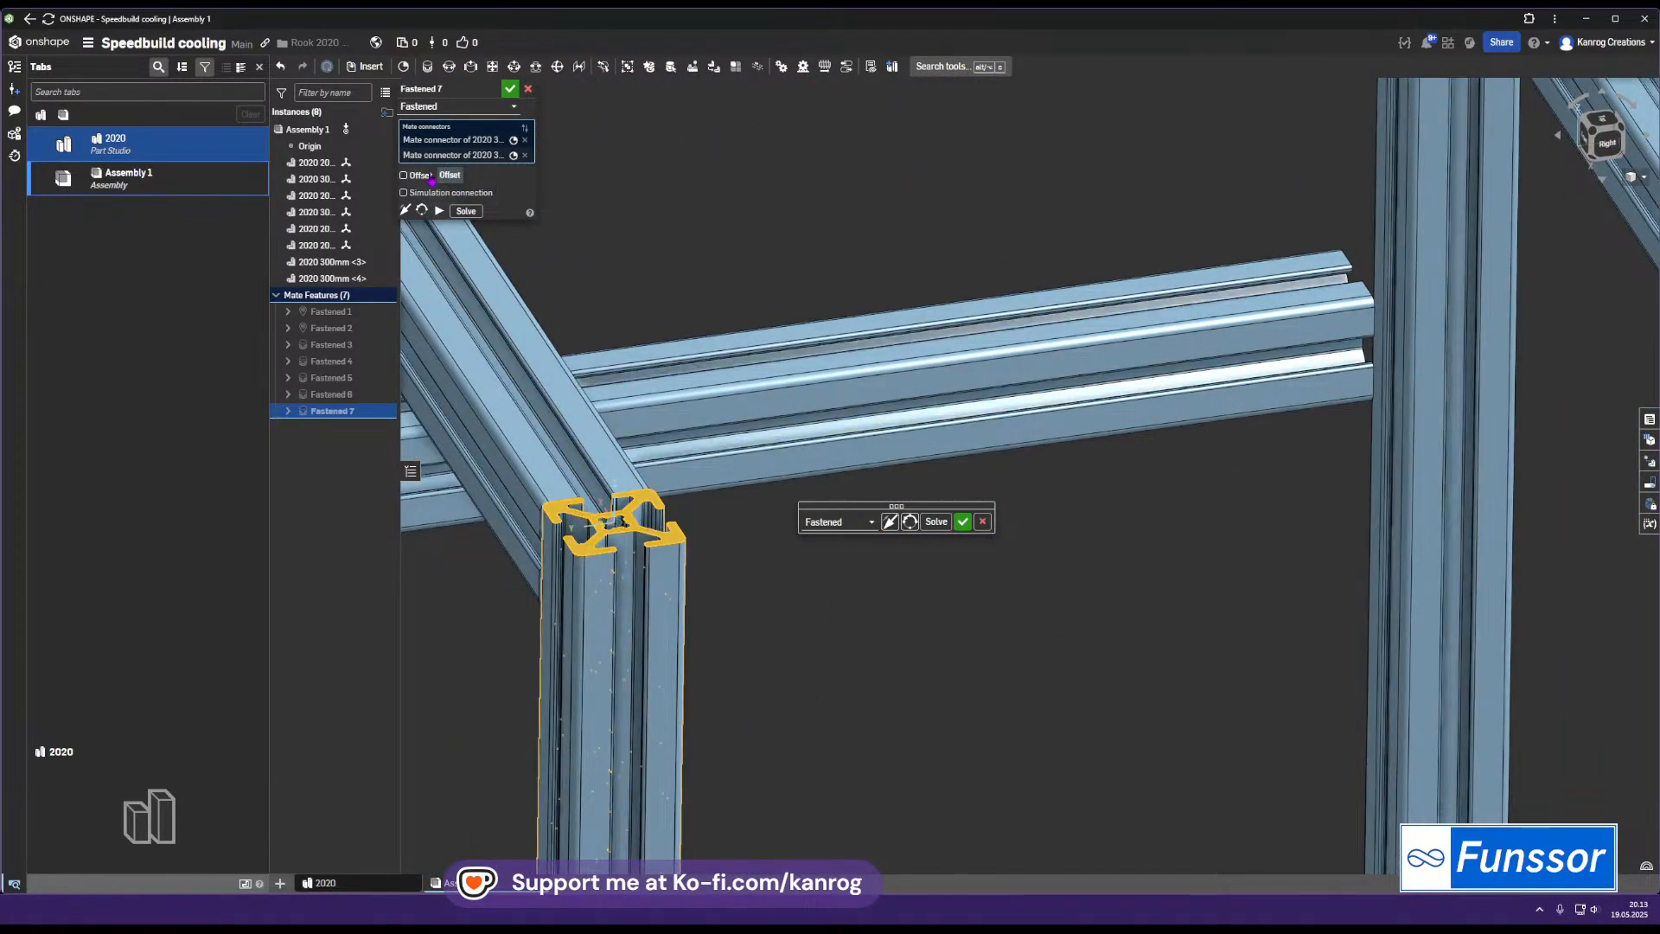
{"action": "left_click", "coordinate": [423, 176]}
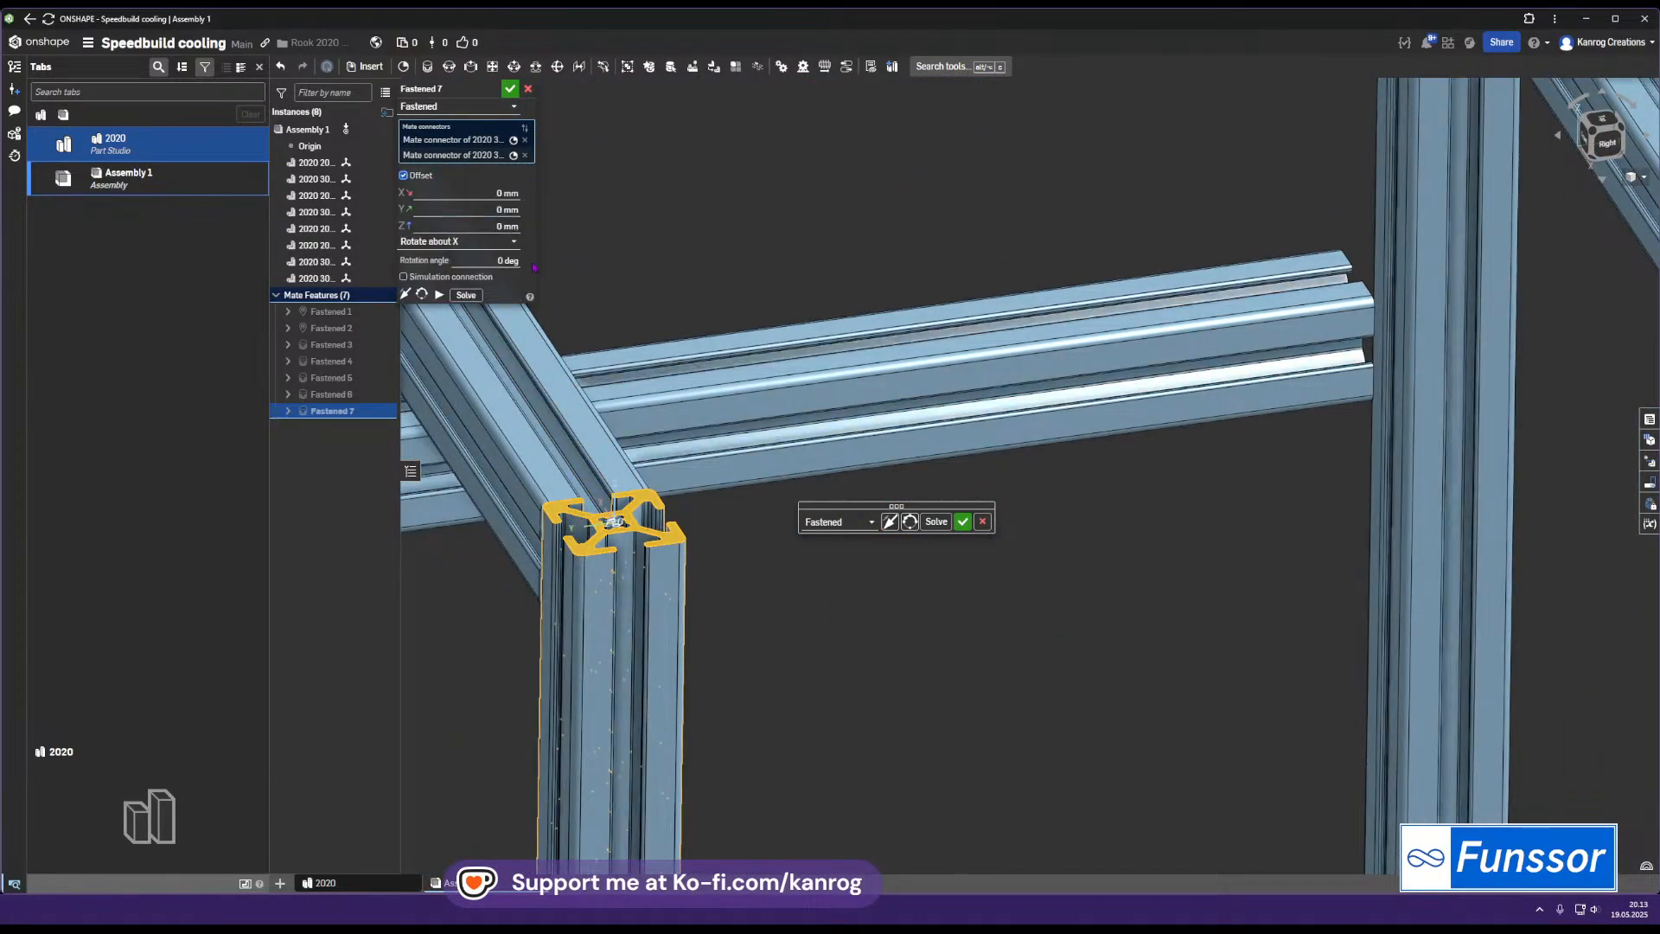
{"action": "left_click", "coordinate": [471, 259]}
{"action": "type", "text": "90"}
{"action": "key", "text": "Return"}
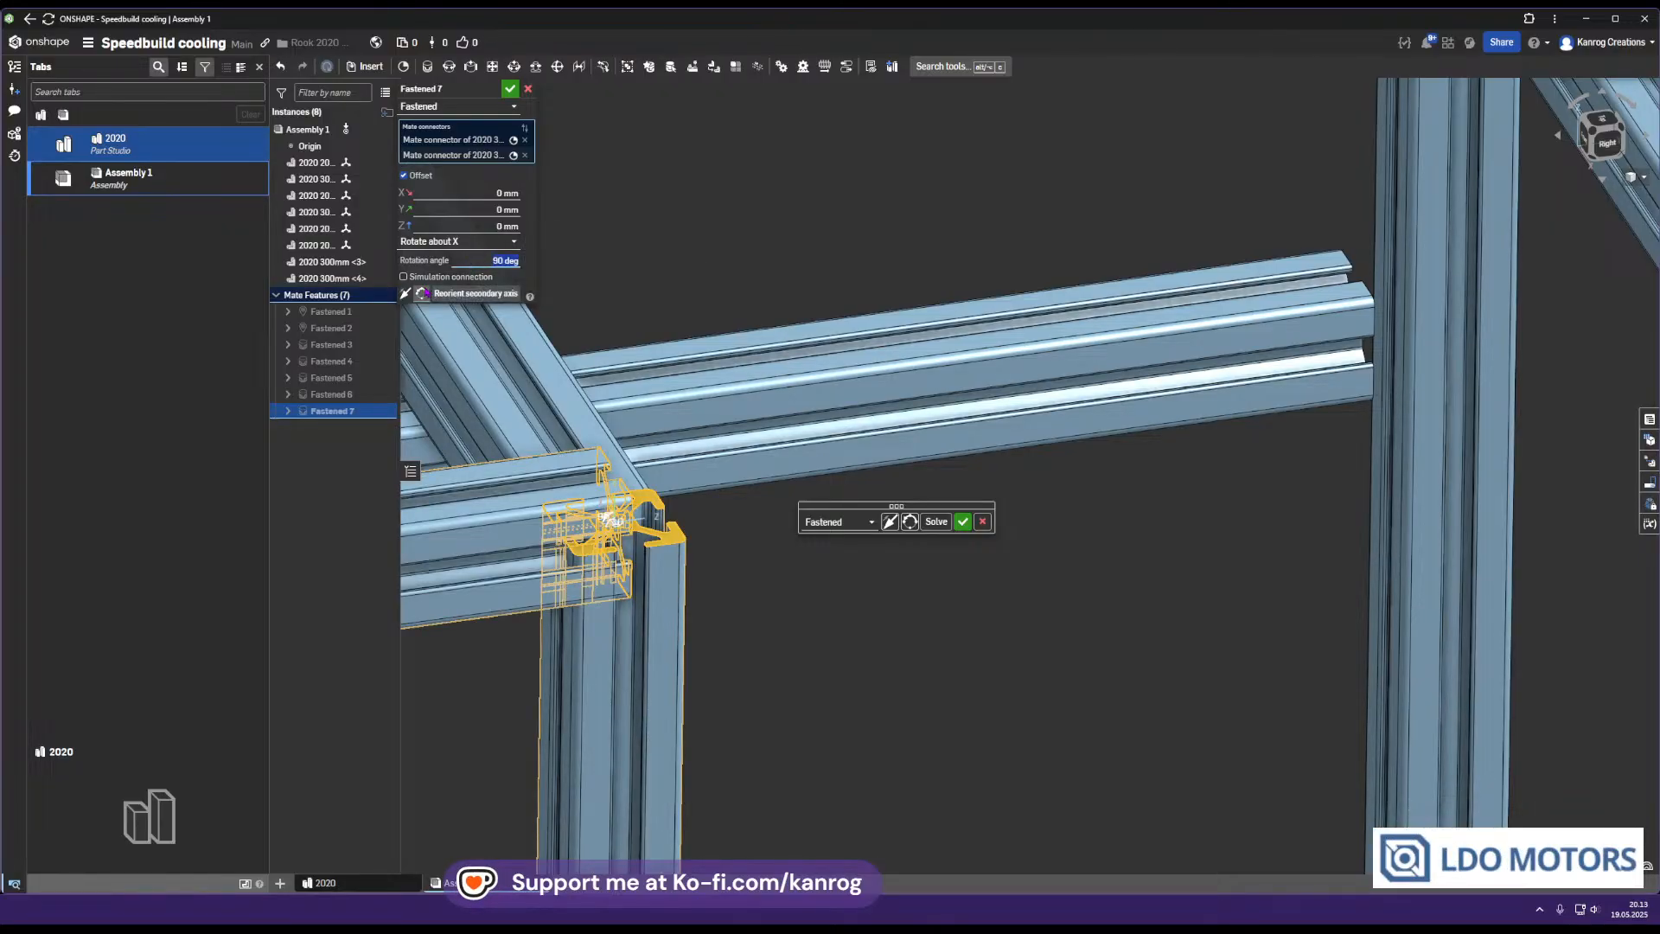
{"action": "left_click", "coordinate": [422, 294]}
Set the horizontal extrusion's mate offsets to Y 10 mm and Z -10 mm and accept the mate
{"action": "left_click", "coordinate": [467, 210]}
{"action": "type", "text": "6"}
{"action": "scroll", "coordinate": [467, 214], "scroll_direction": "up", "scroll_amount": 4}
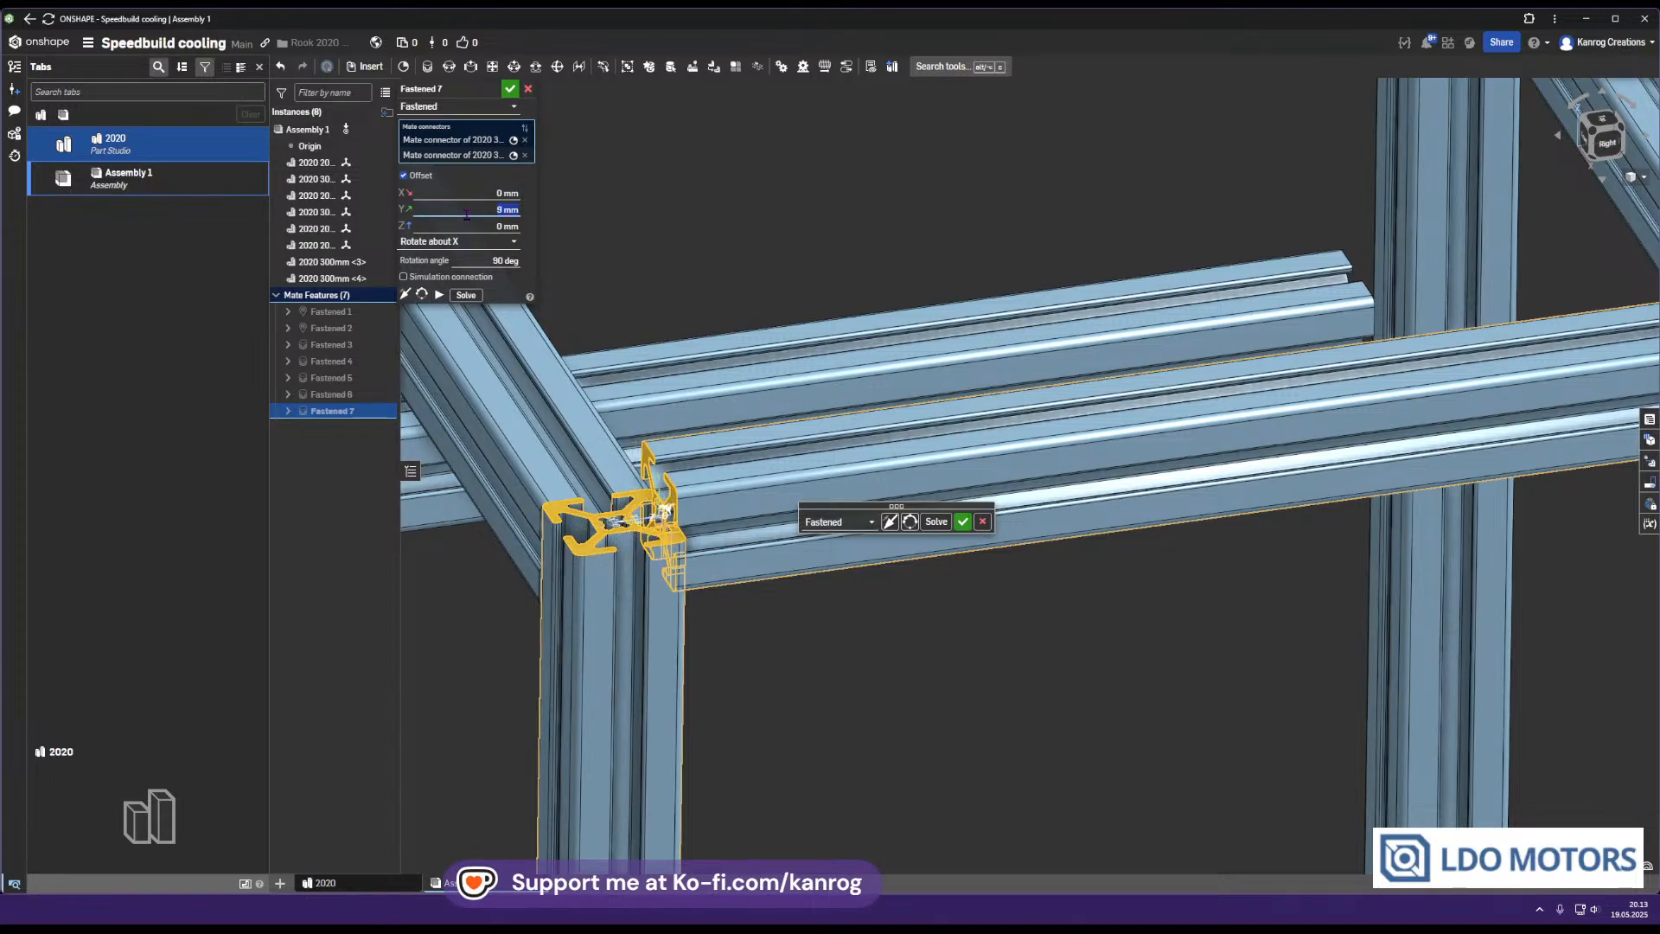
{"action": "scroll", "coordinate": [467, 224], "scroll_direction": "down", "scroll_amount": 8}
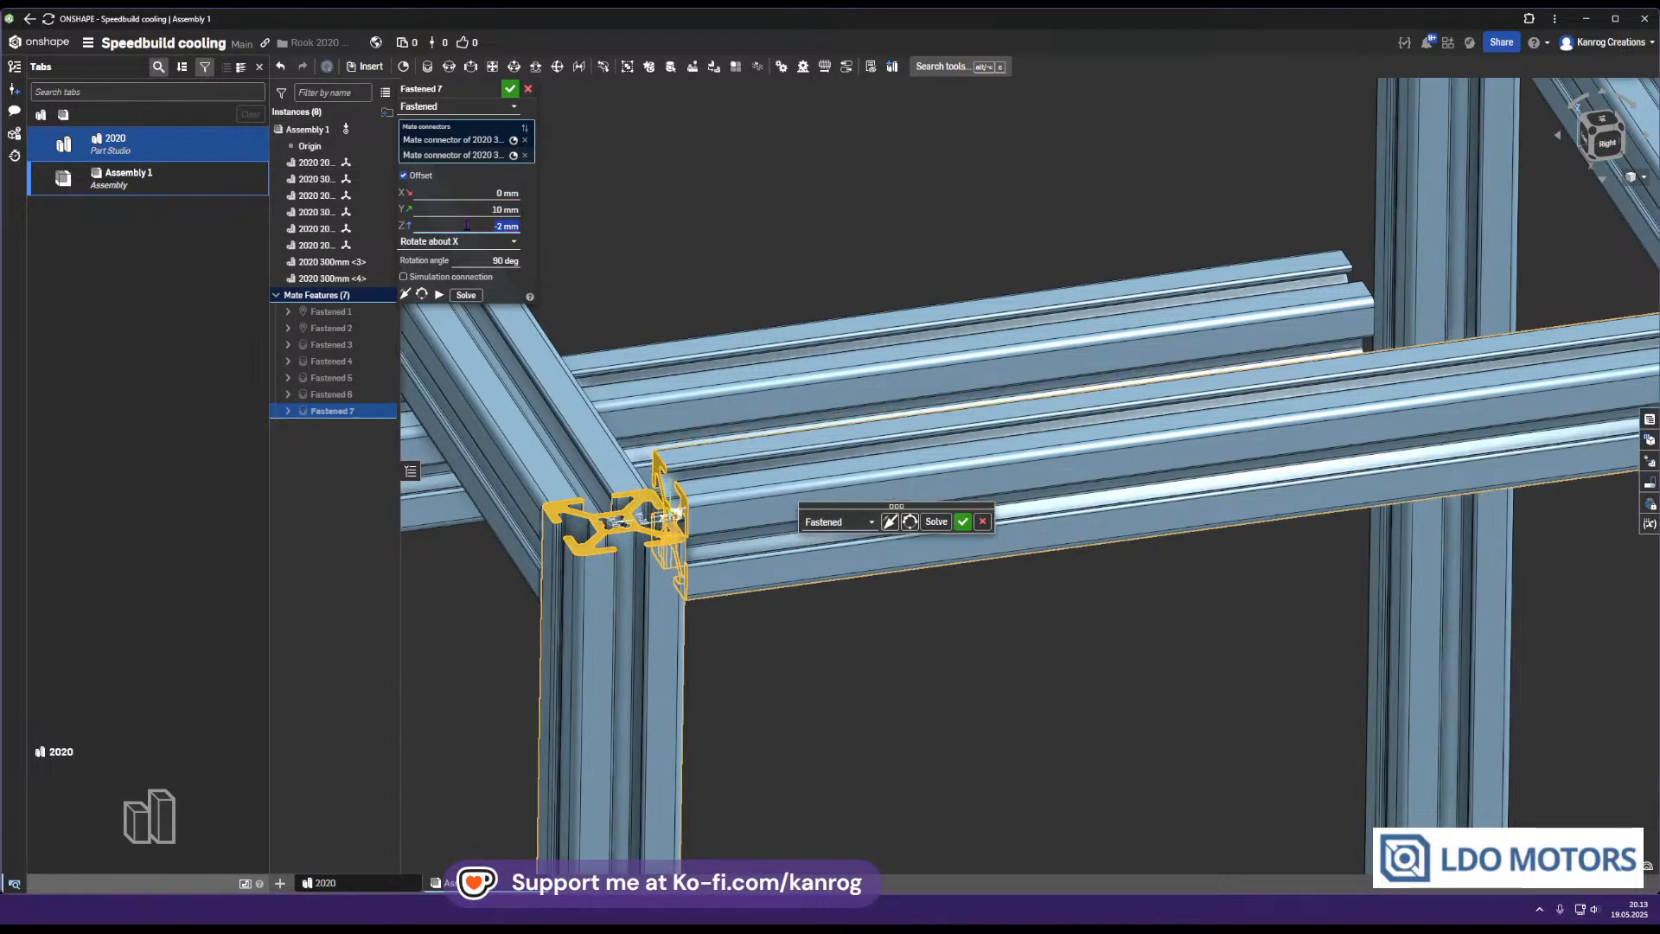
{"action": "scroll", "coordinate": [467, 225], "scroll_direction": "down", "scroll_amount": 1}
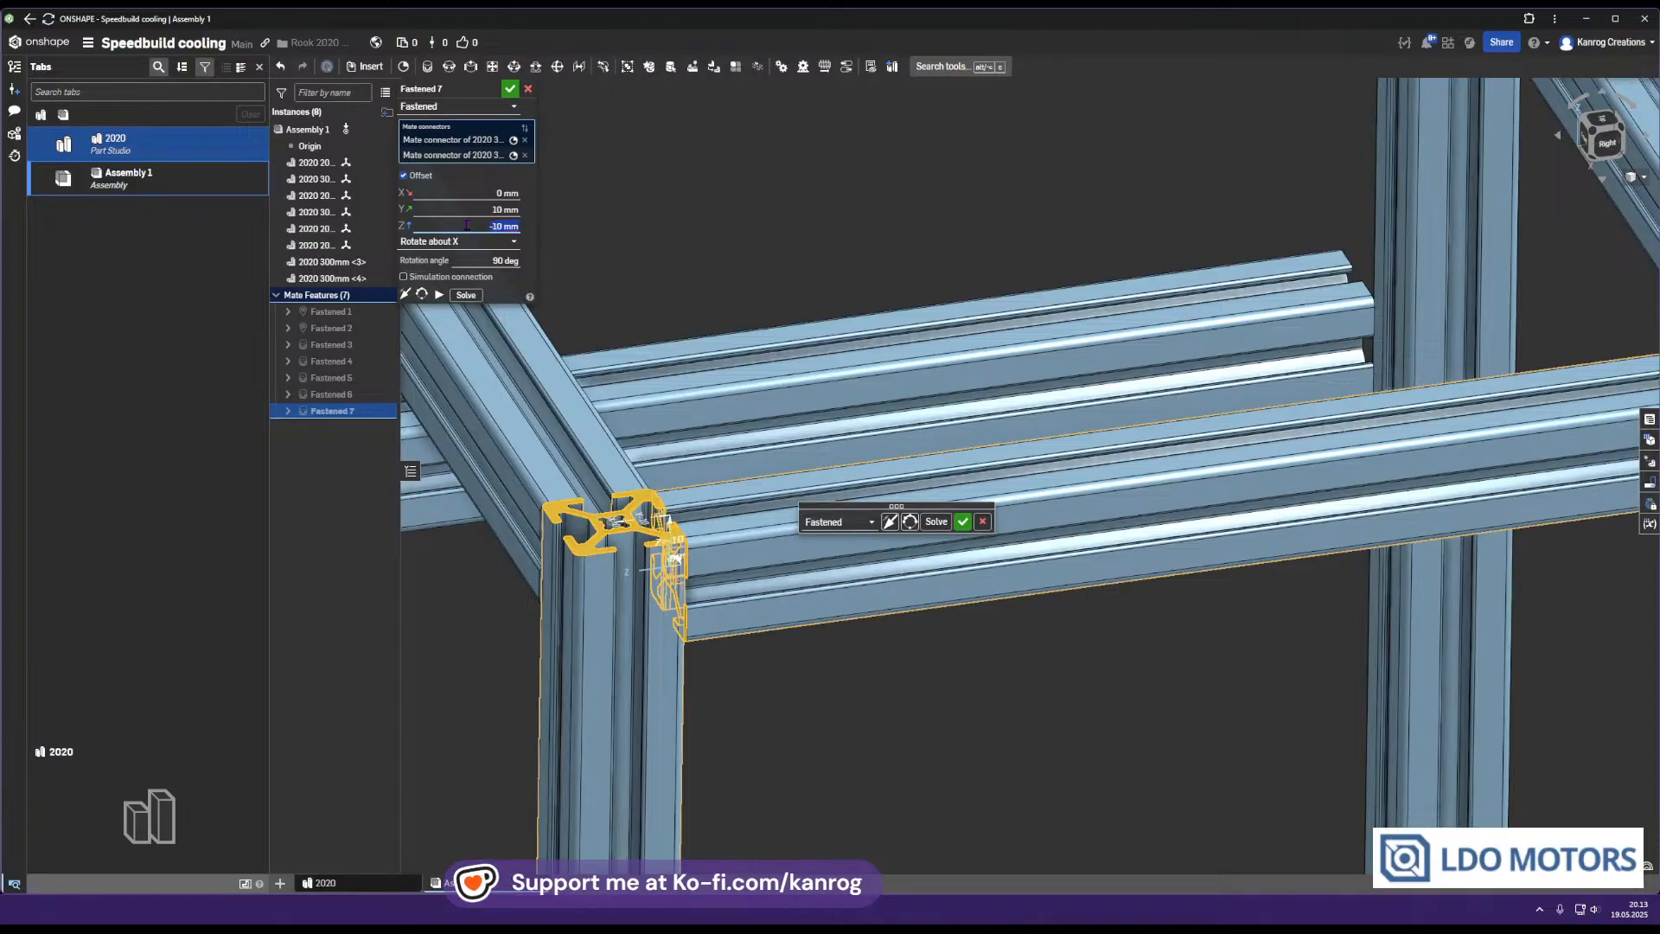
{"action": "left_click", "coordinate": [510, 88]}
{"action": "scroll", "coordinate": [788, 414], "scroll_direction": "down", "scroll_amount": 6}
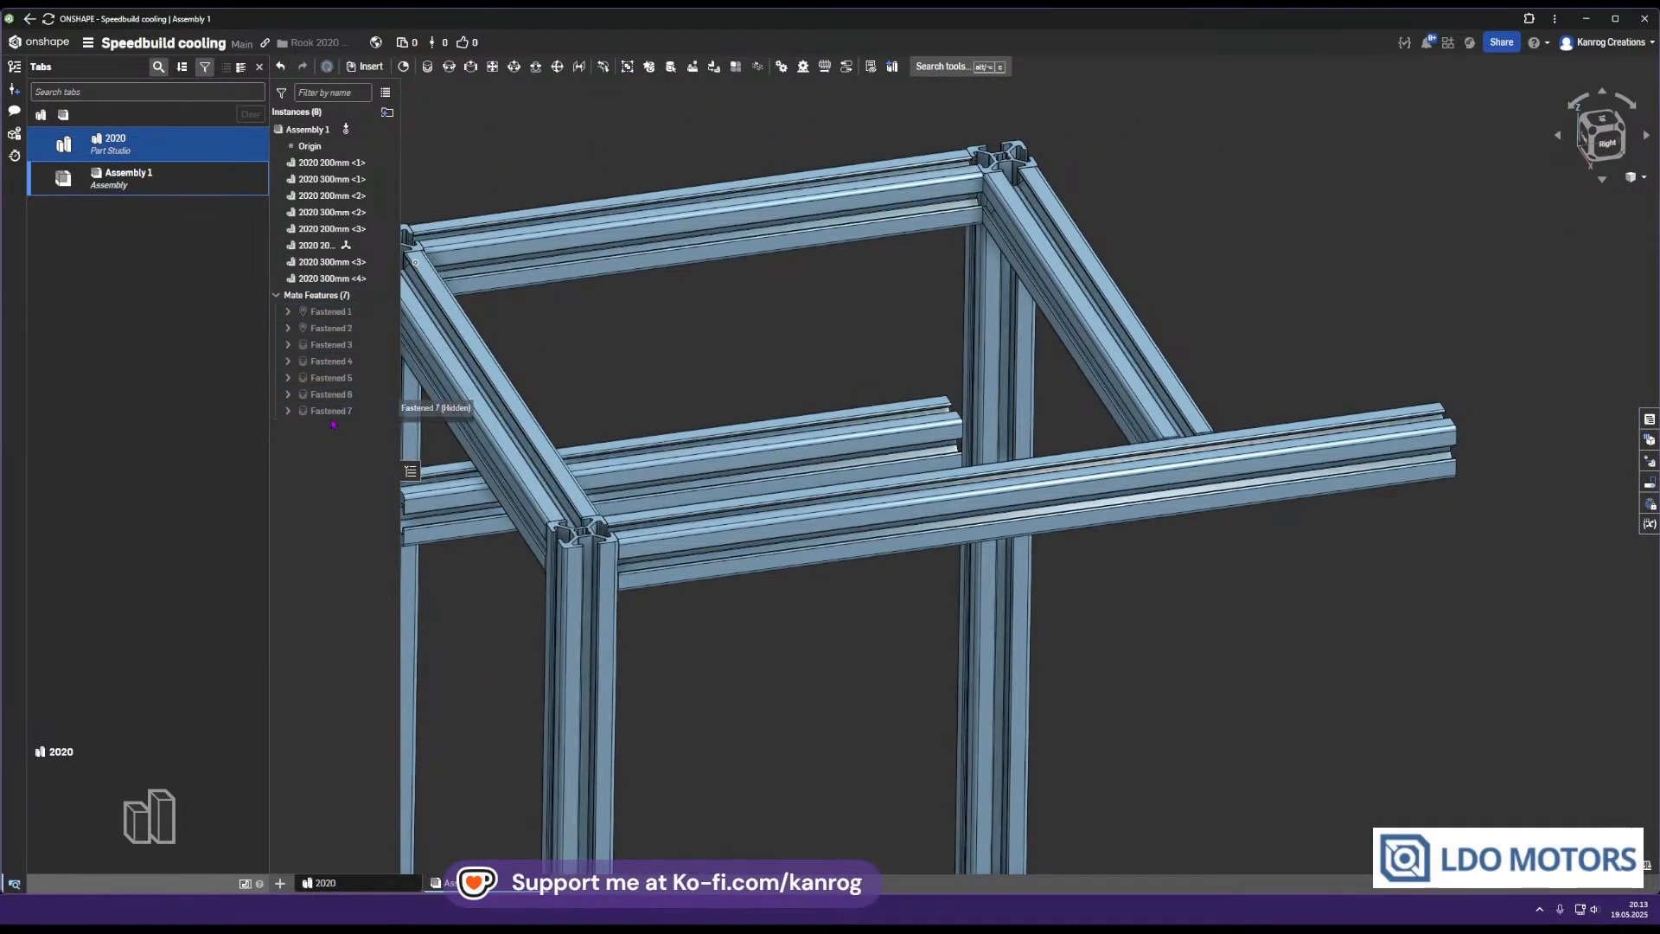
Edit Fastened 7 and replace the horizontal 300 mm extrusion's mate connector with the end-face centre of the loose 200 mm extrusion
{"action": "double_click", "coordinate": [339, 412]}
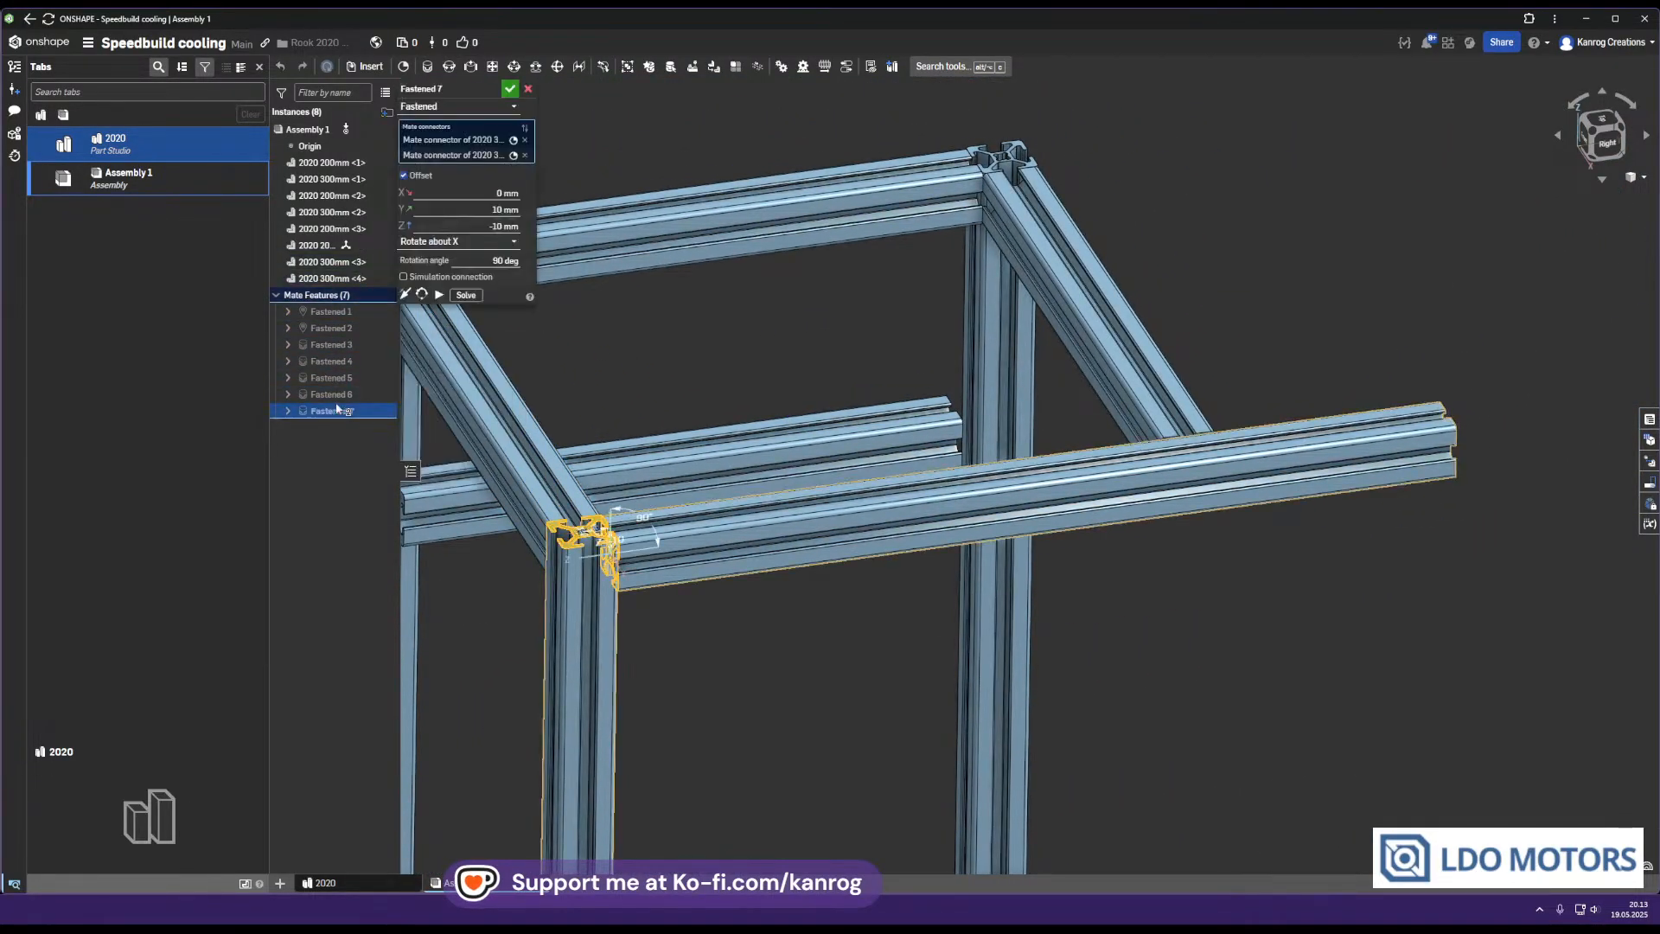
{"action": "left_click", "coordinate": [525, 141]}
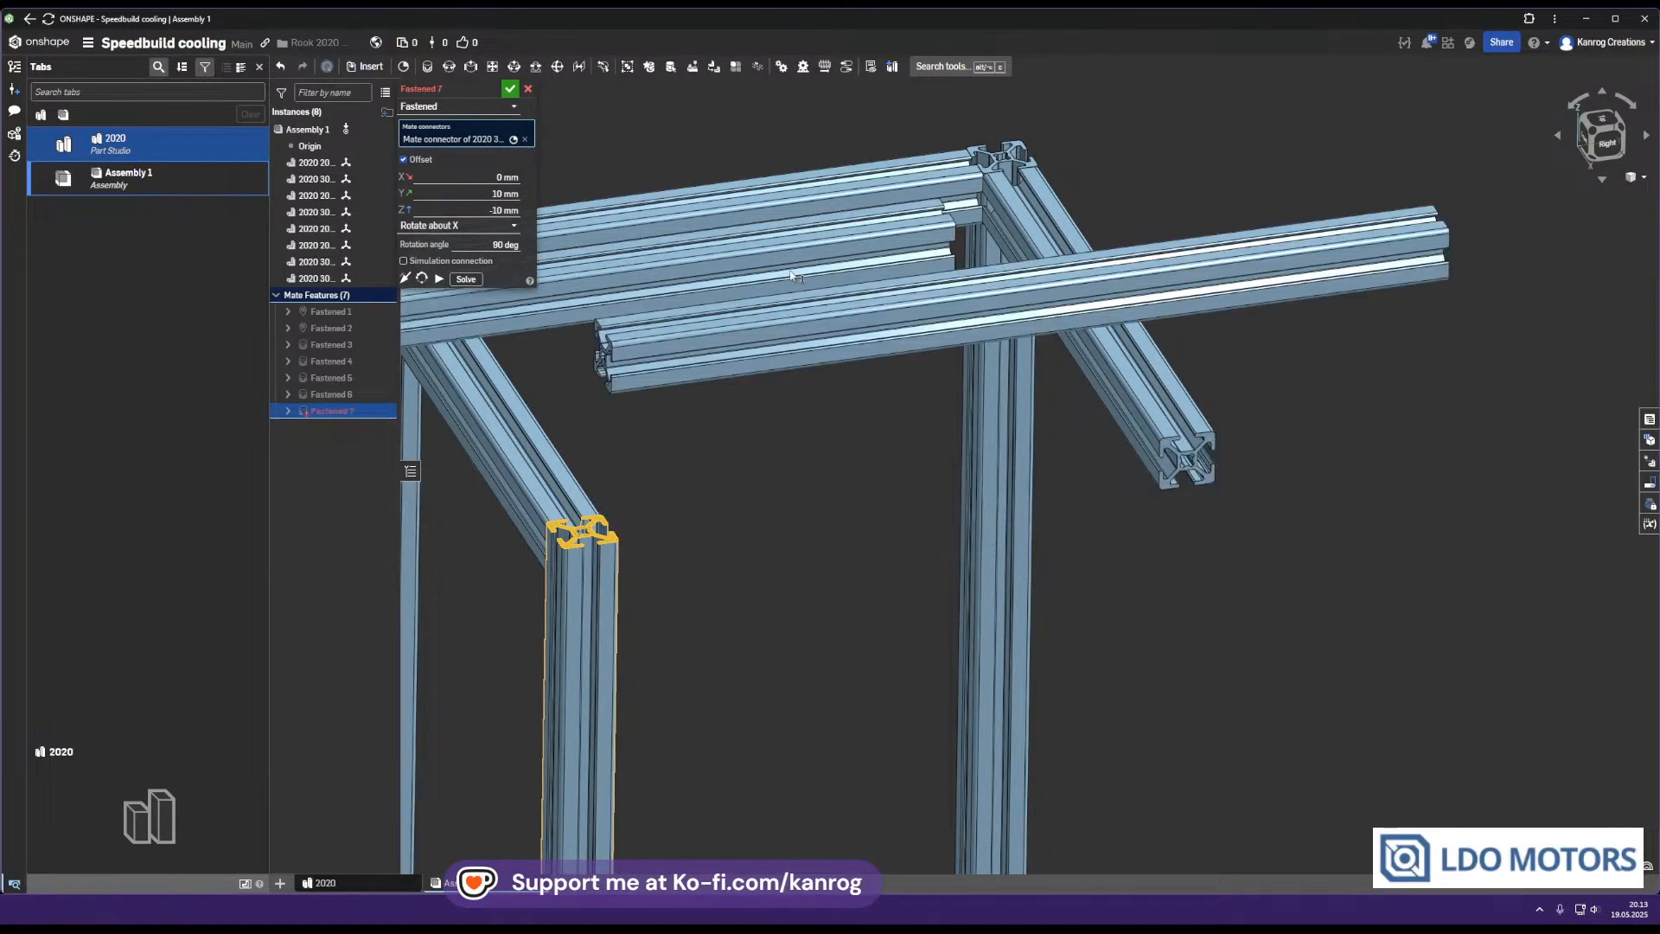
{"action": "scroll", "coordinate": [981, 201], "scroll_direction": "up", "scroll_amount": 6}
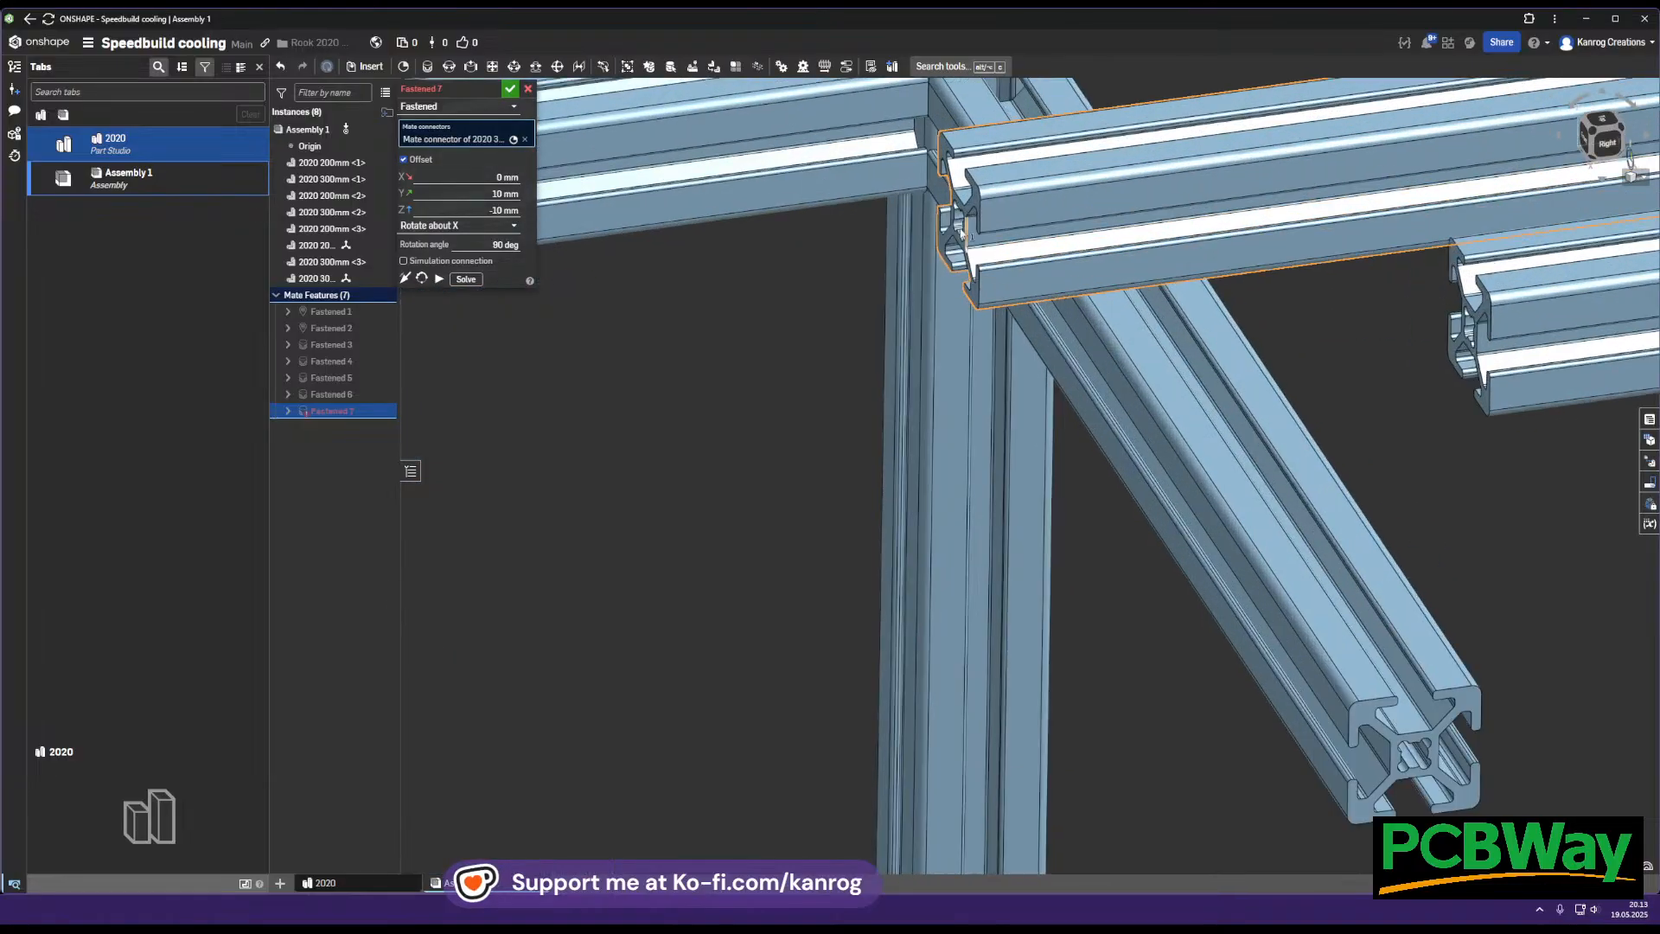
{"action": "scroll", "coordinate": [980, 202], "scroll_direction": "up", "scroll_amount": 3}
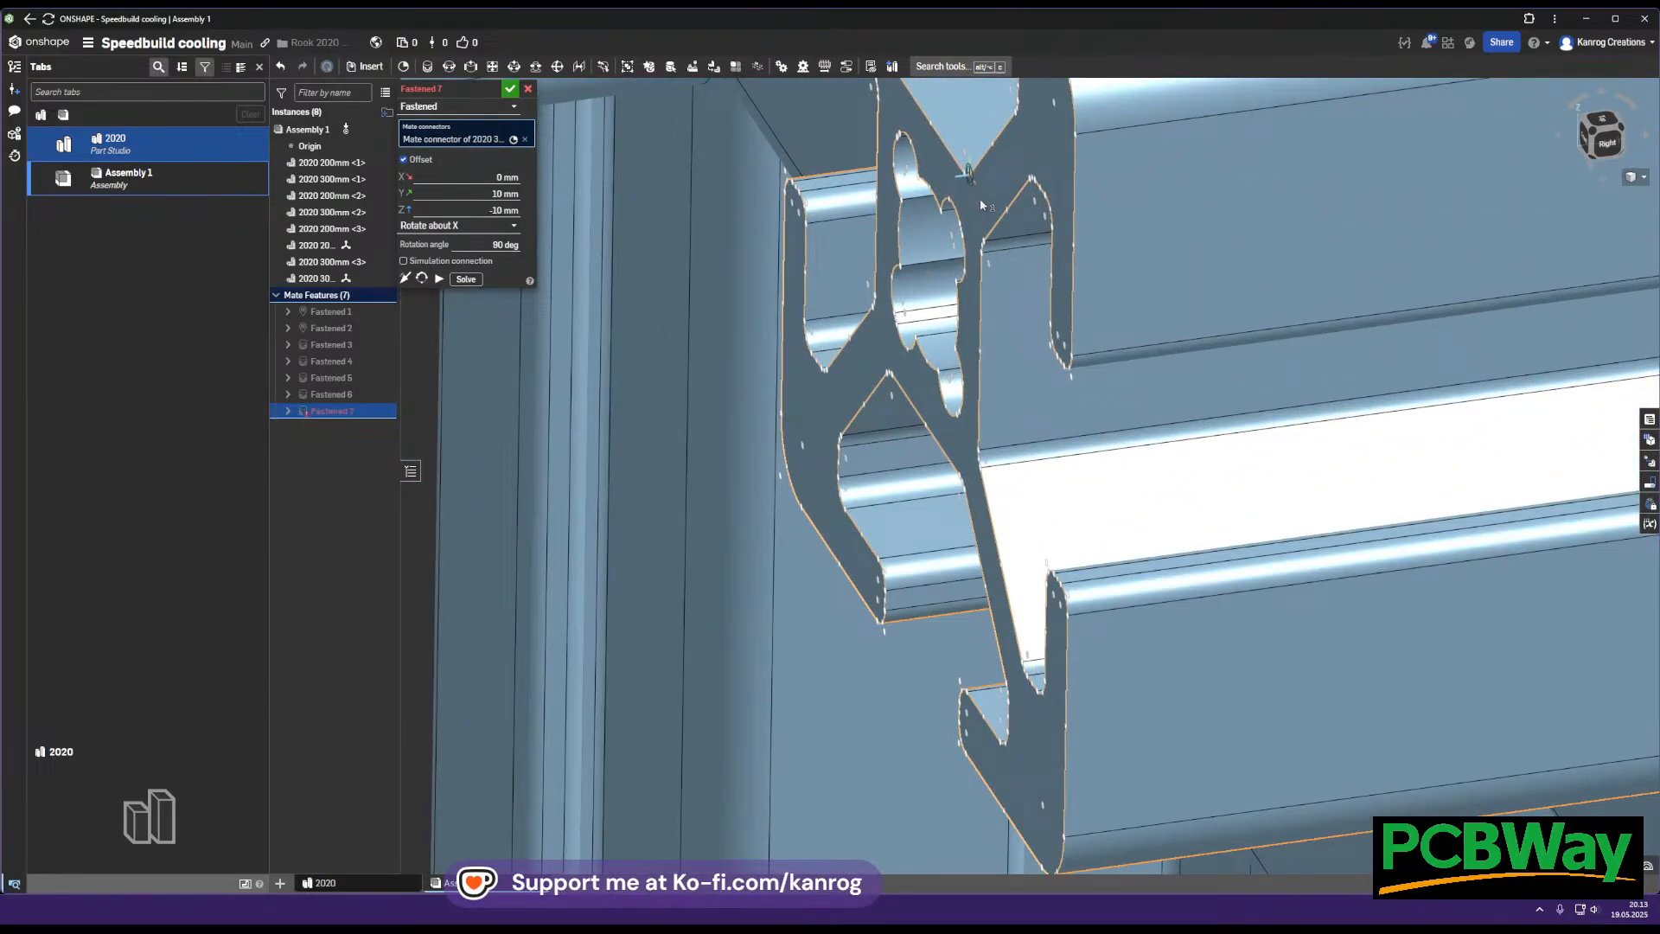
{"action": "left_click", "coordinate": [930, 281]}
{"action": "scroll", "coordinate": [930, 281], "scroll_direction": "down", "scroll_amount": 10}
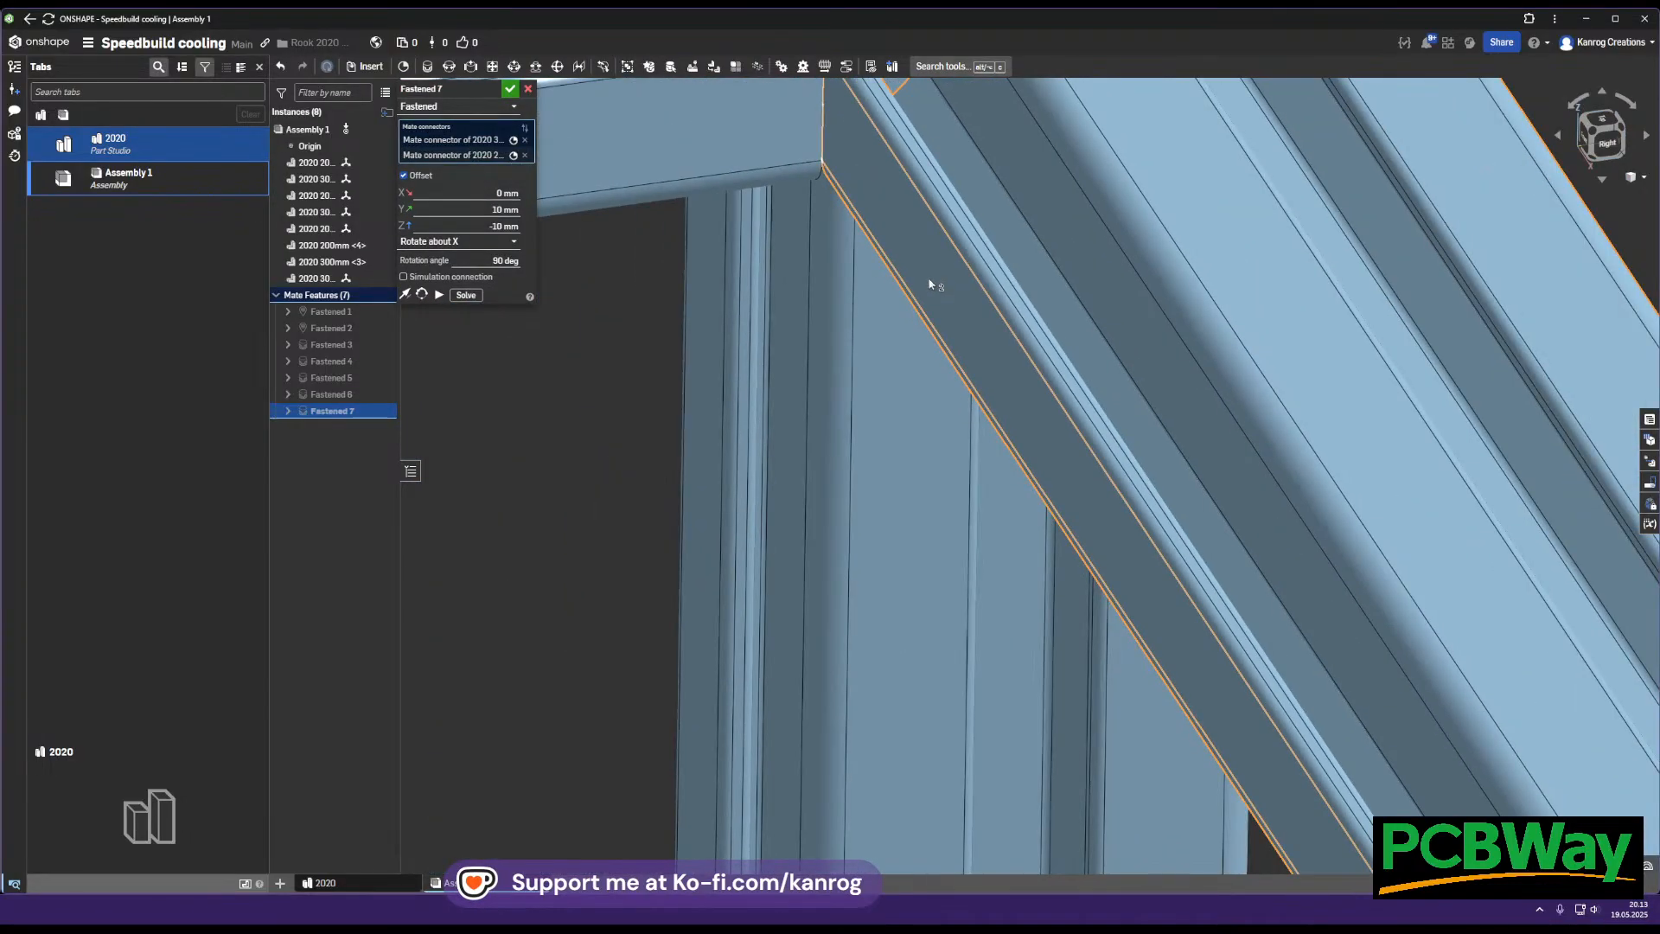
{"action": "scroll", "coordinate": [629, 557], "scroll_direction": "up", "scroll_amount": 5}
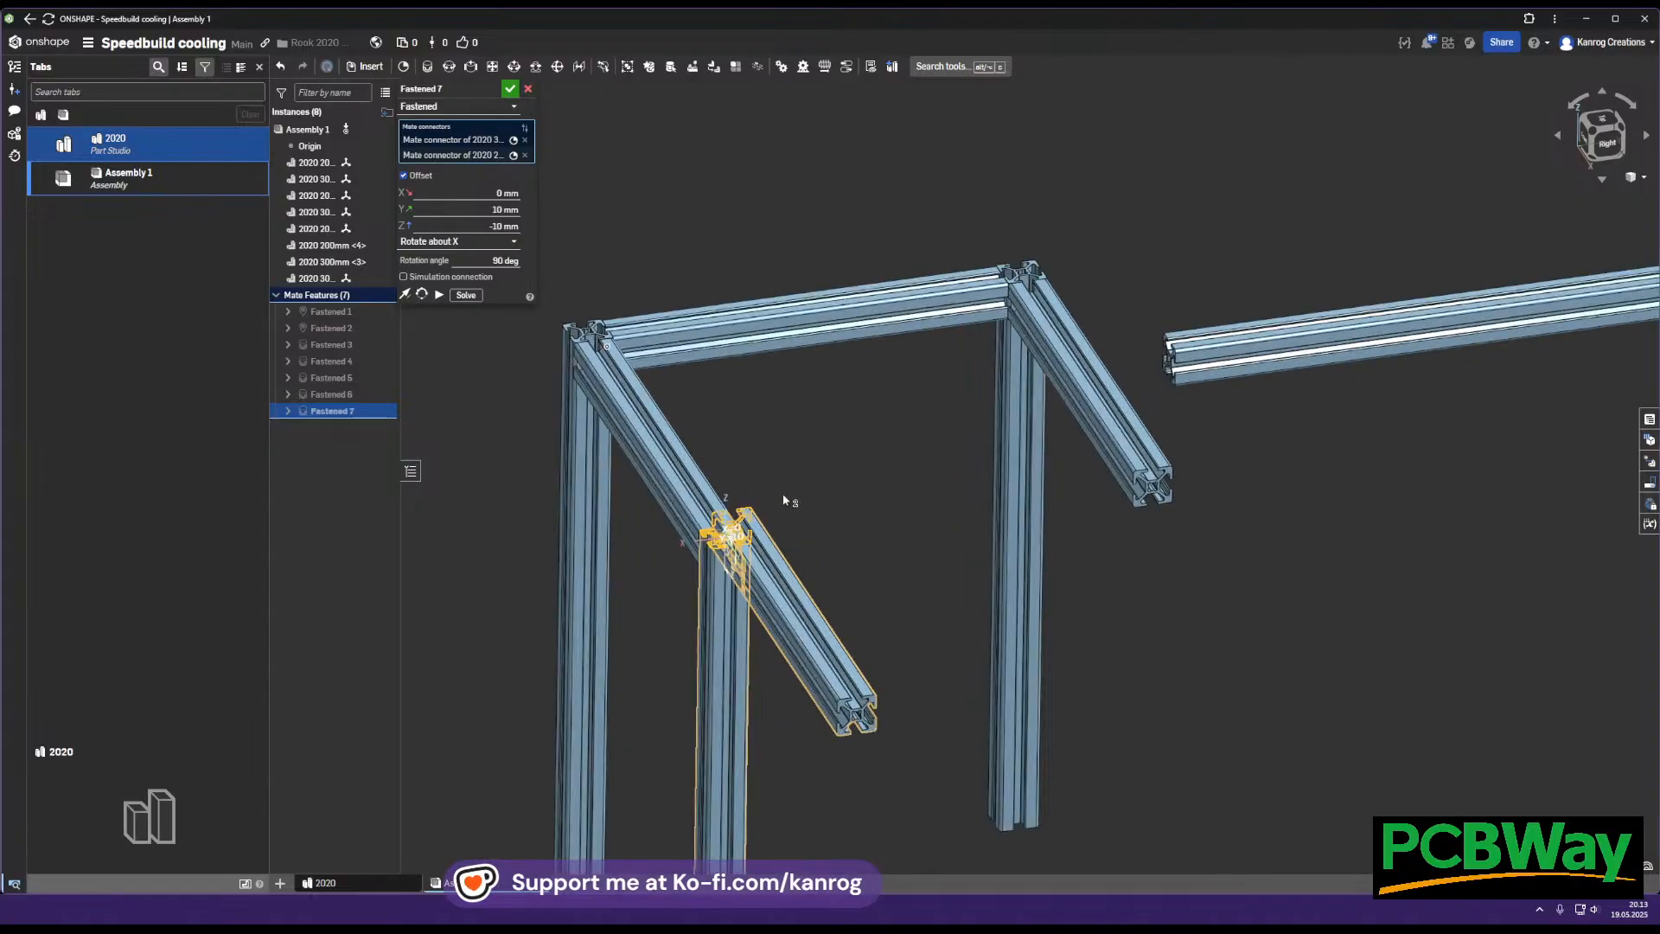
Change the mate's rotation axis to Y so the 200 mm extrusion spans across the frame
{"action": "left_click", "coordinate": [493, 245]}
{"action": "left_click", "coordinate": [489, 275]}
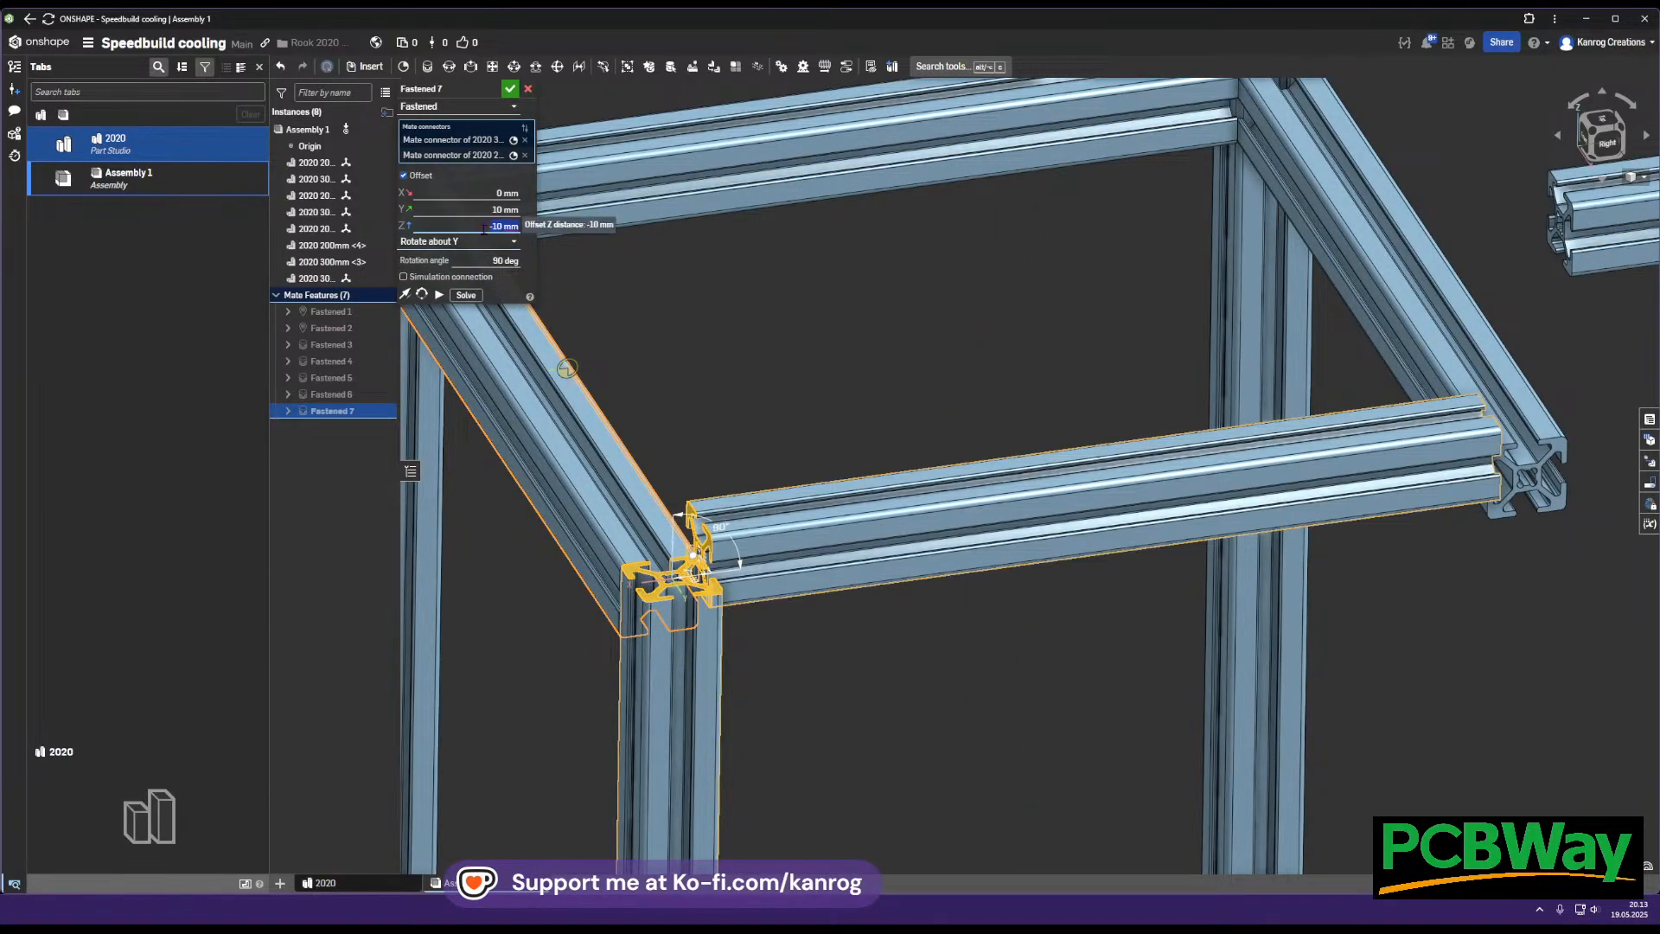
{"action": "right_click_drag", "start_coordinate": [803, 484], "coordinate": [689, 352]}
{"action": "scroll", "coordinate": [679, 368], "scroll_direction": "up", "scroll_amount": 2}
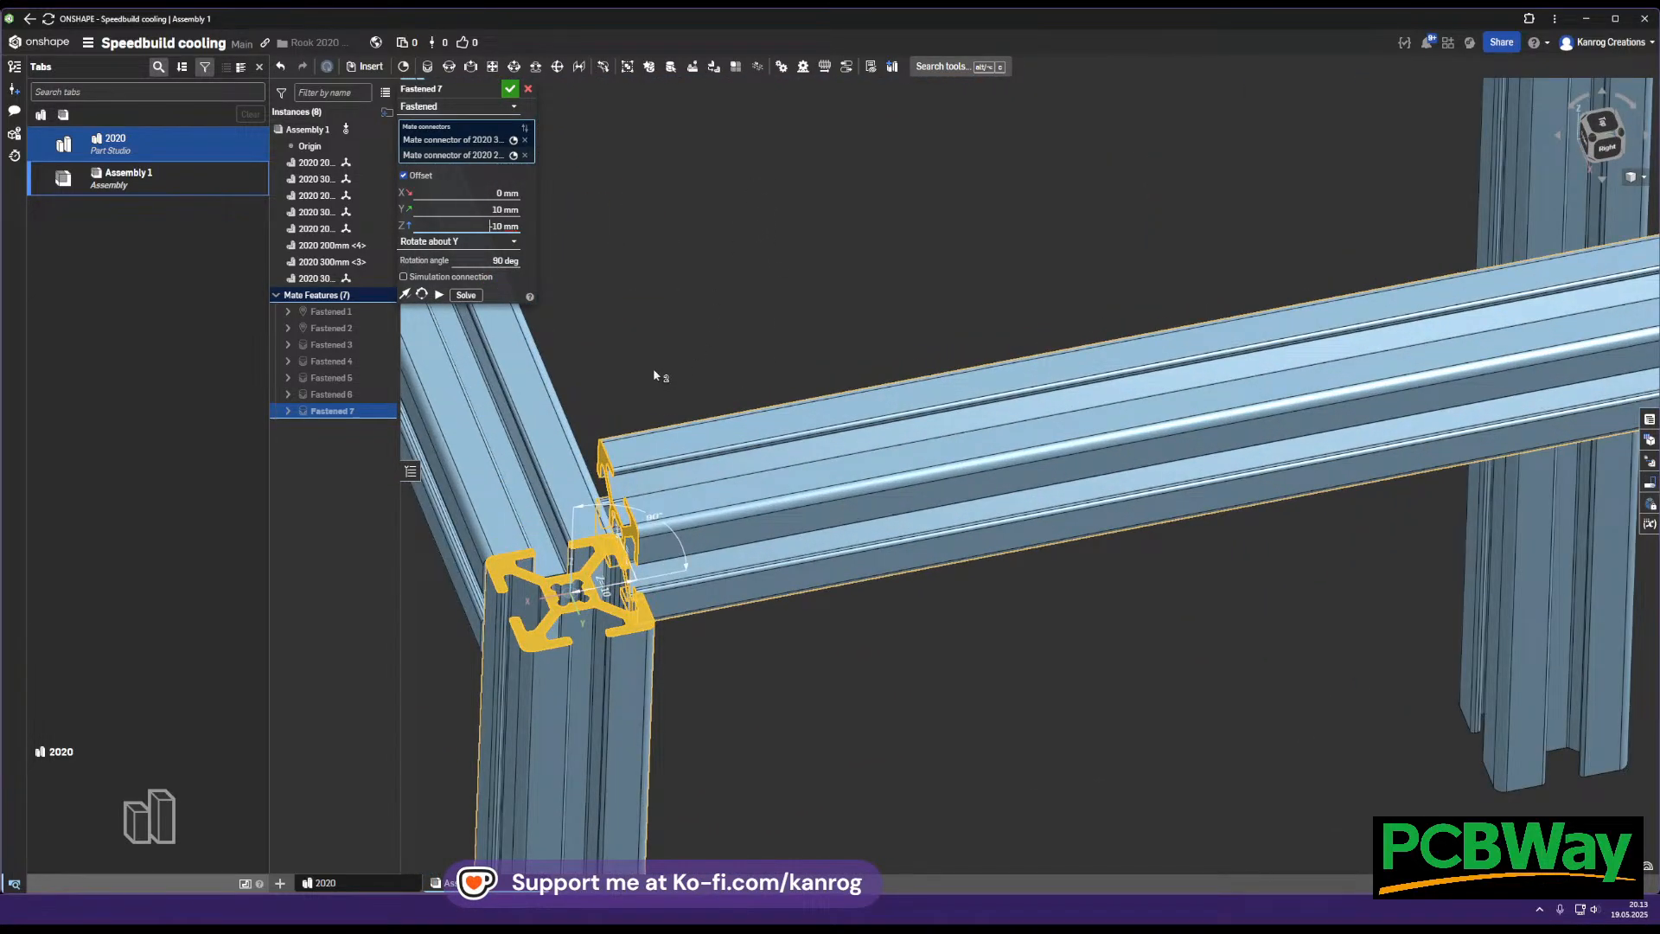
Set the mate's Y offset to 0 mm, adjust its X offset to align the 200 mm extrusion with the post's top, and accept
{"action": "key", "text": "Return"}
{"action": "left_click", "coordinate": [477, 214]}
{"action": "scroll", "coordinate": [476, 214], "scroll_direction": "up", "scroll_amount": 1}
{"action": "scroll", "coordinate": [477, 214], "scroll_direction": "down", "scroll_amount": 10}
{"action": "scroll", "coordinate": [478, 199], "scroll_direction": "down", "scroll_amount": 1}
{"action": "scroll", "coordinate": [478, 196], "scroll_direction": "up", "scroll_amount": 10}
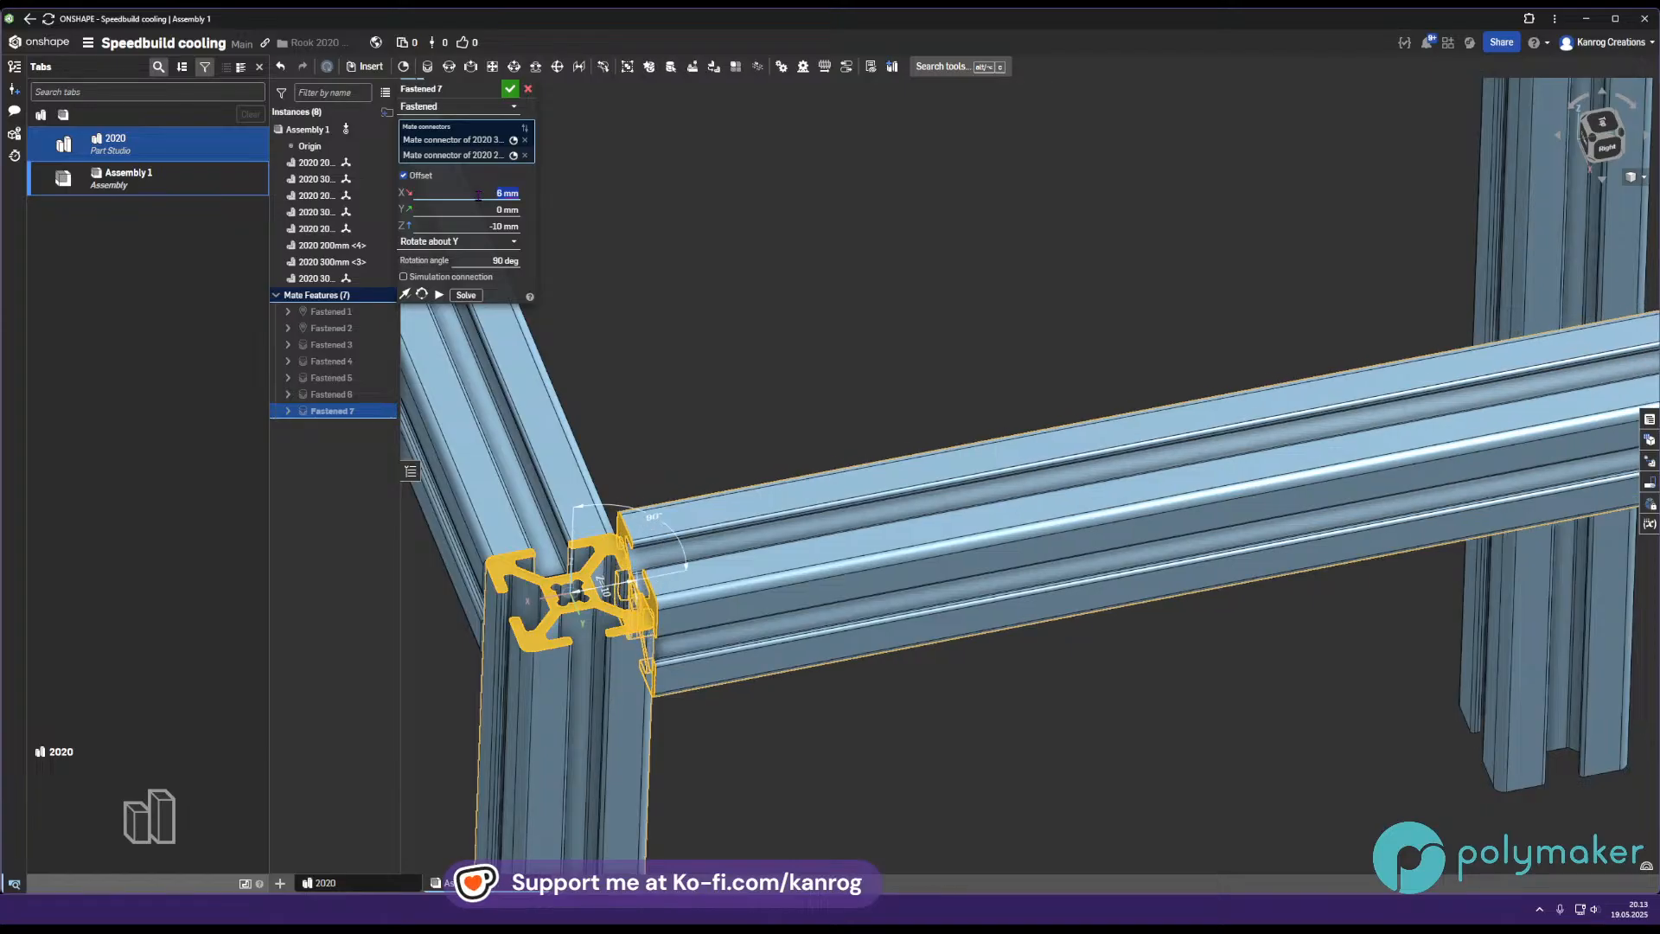
{"action": "left_click", "coordinate": [510, 90]}
Start a Fastened mate at the end-face centre of the loose 300 mm extrusion
{"action": "scroll", "coordinate": [557, 443], "scroll_direction": "down", "scroll_amount": 3}
{"action": "right_click_drag", "start_coordinate": [577, 484], "coordinate": [832, 451]}
{"action": "scroll", "coordinate": [654, 465], "scroll_direction": "down", "scroll_amount": 2}
{"action": "scroll", "coordinate": [741, 445], "scroll_direction": "up", "scroll_amount": 3}
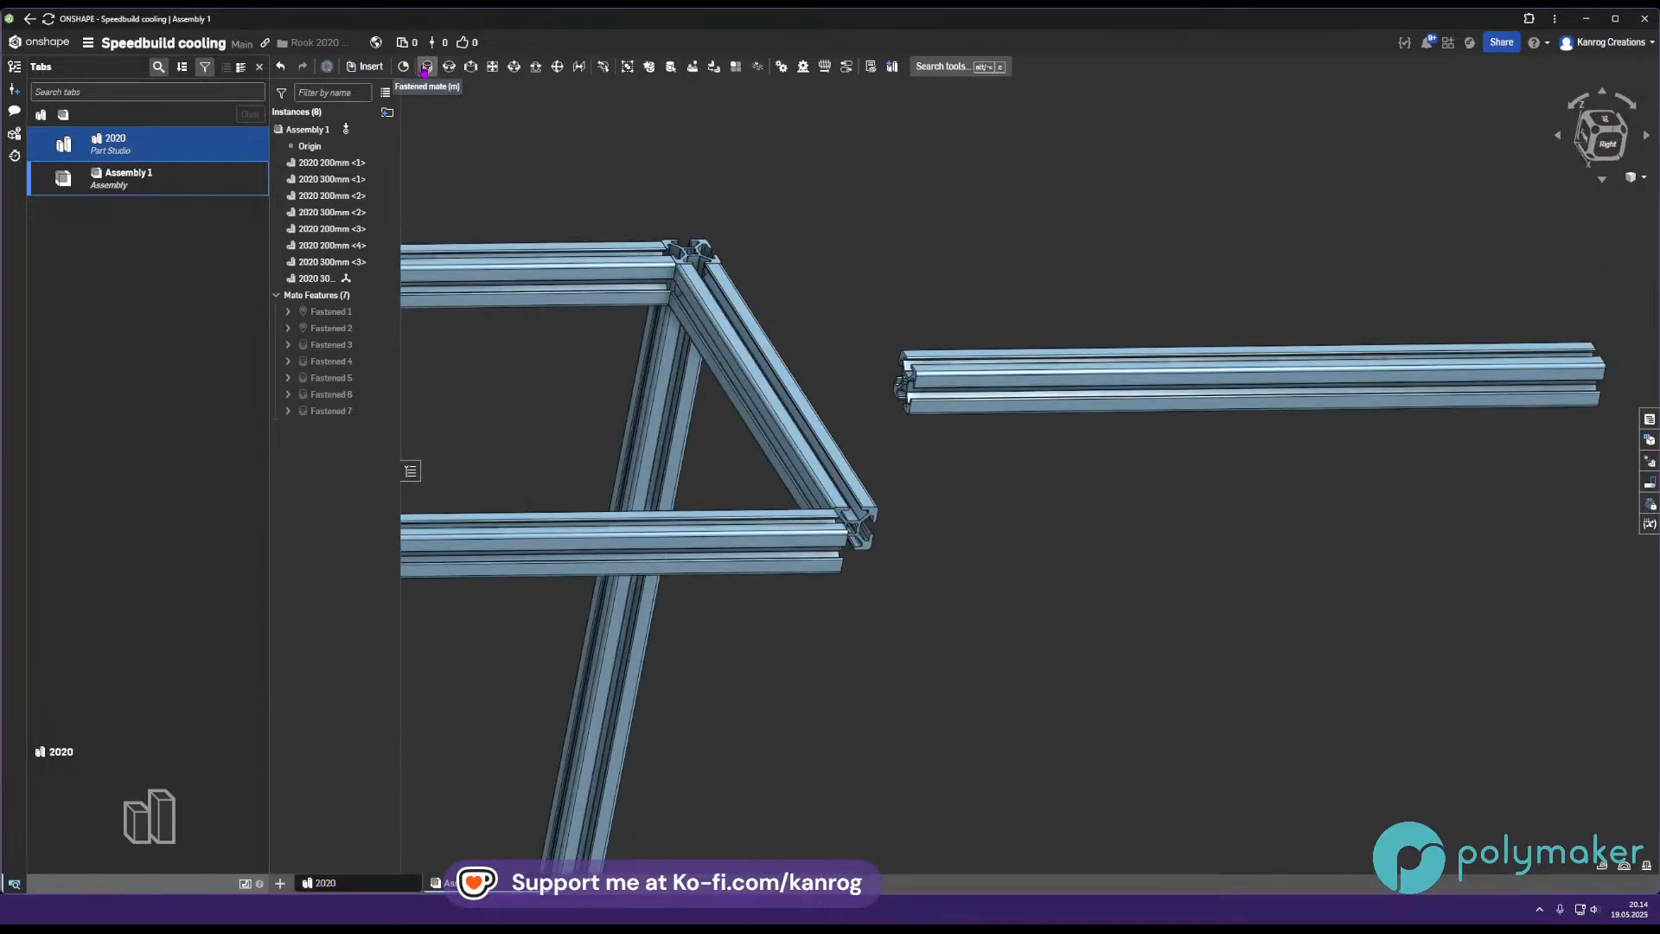
{"action": "right_click_drag", "start_coordinate": [620, 231], "coordinate": [886, 406]}
{"action": "middle_click_drag", "start_coordinate": [886, 407], "coordinate": [761, 411]}
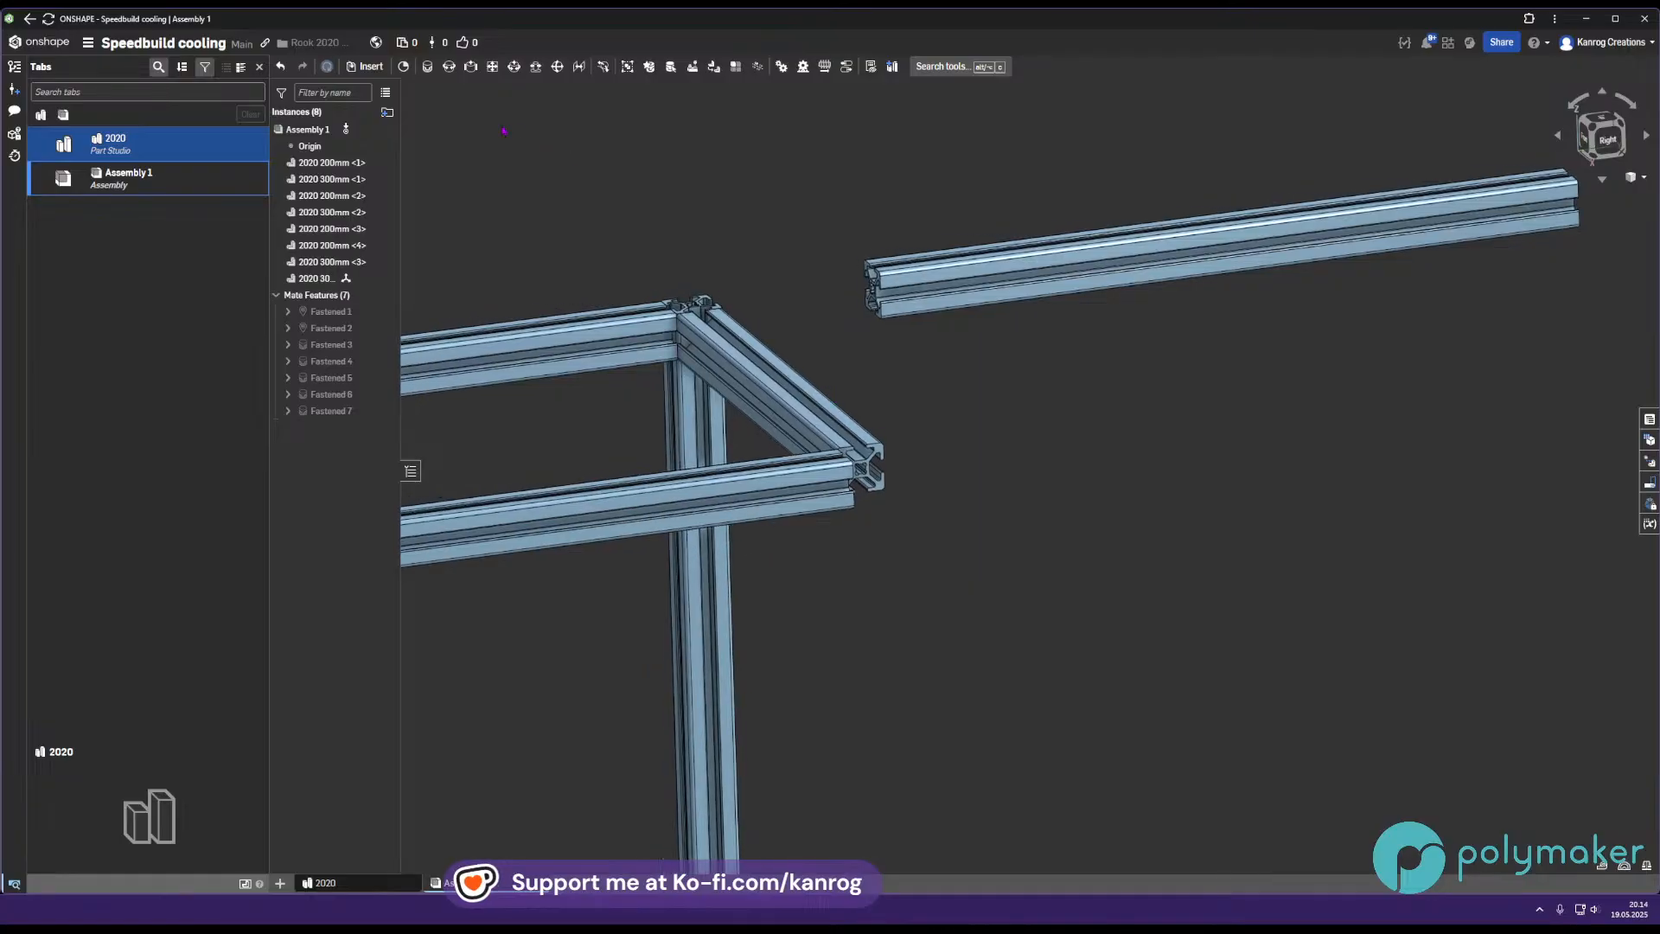
{"action": "left_click", "coordinate": [427, 67]}
{"action": "scroll", "coordinate": [866, 162], "scroll_direction": "up", "scroll_amount": 10}
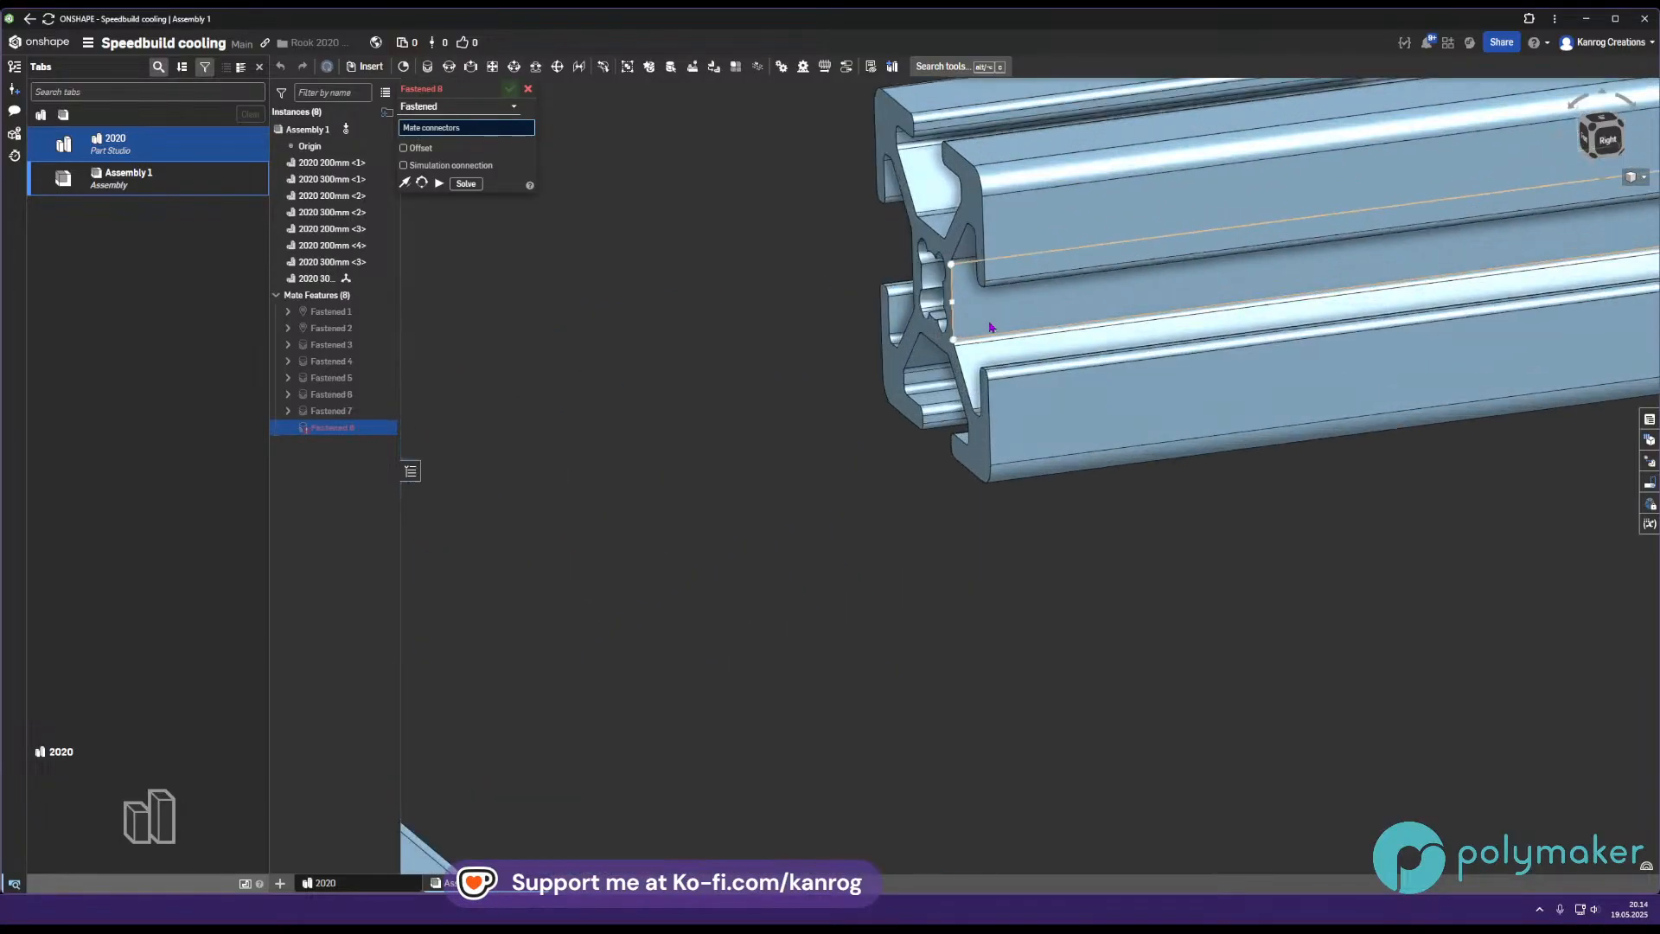
{"action": "scroll", "coordinate": [878, 173], "scroll_direction": "down", "scroll_amount": 5}
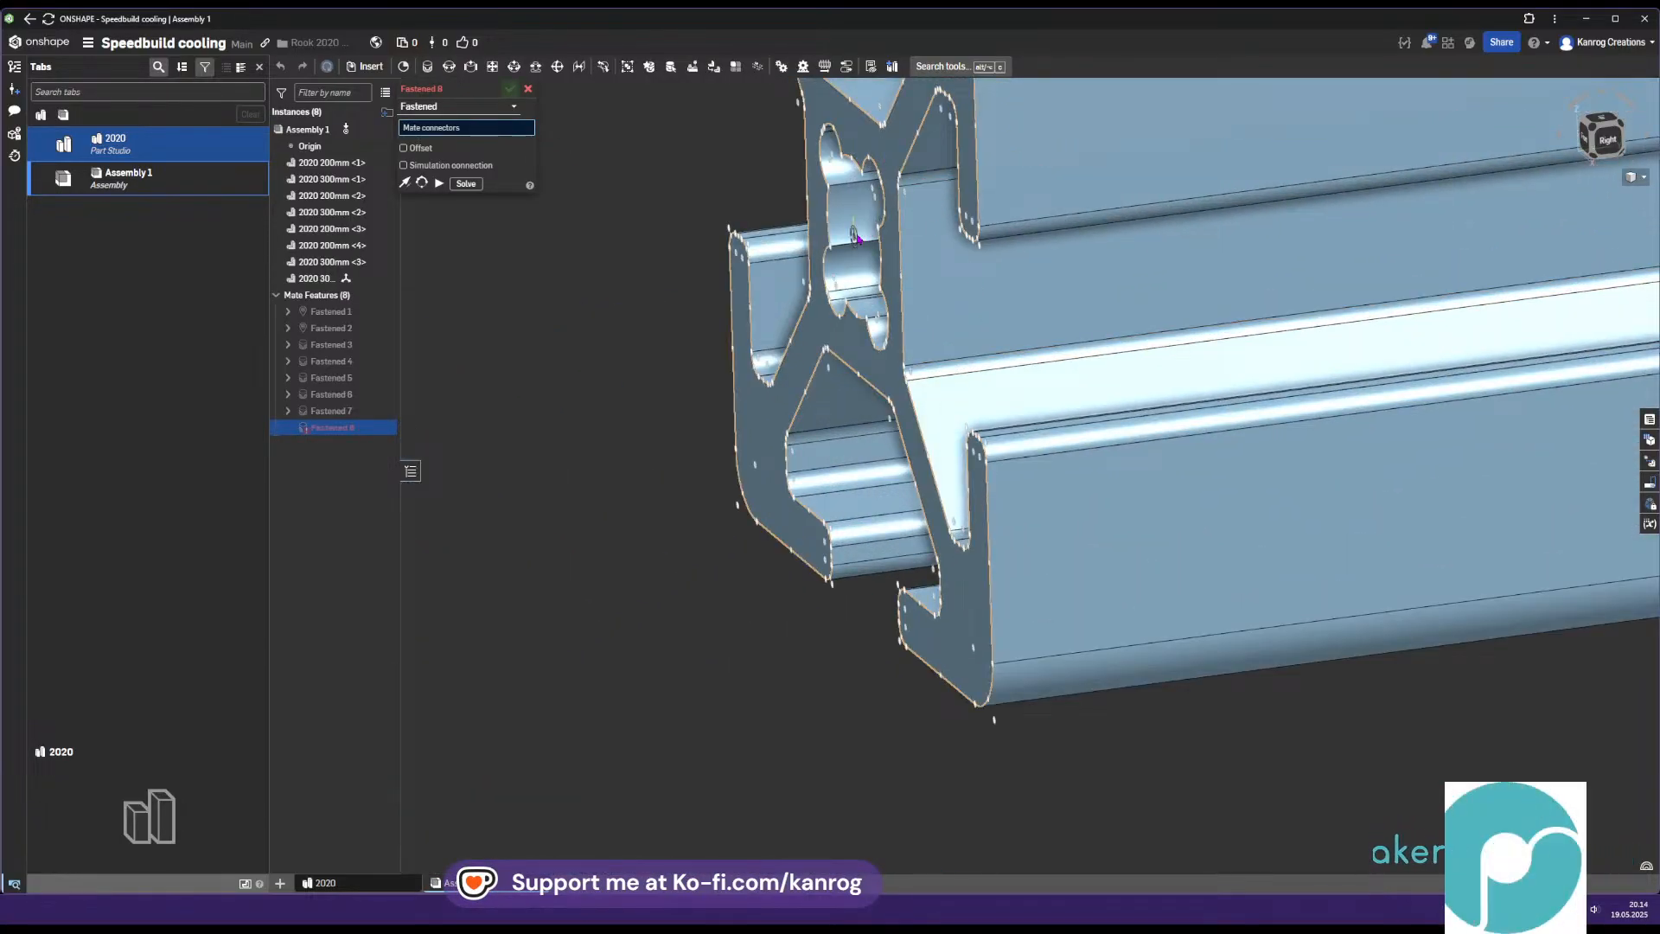
{"action": "left_click", "coordinate": [852, 238]}
Mate the 300 mm extrusion to the end-face centre of the 200 mm extrusion at the frame's open corner
{"action": "scroll", "coordinate": [856, 253], "scroll_direction": "down", "scroll_amount": 3}
{"action": "scroll", "coordinate": [860, 268], "scroll_direction": "down", "scroll_amount": 3}
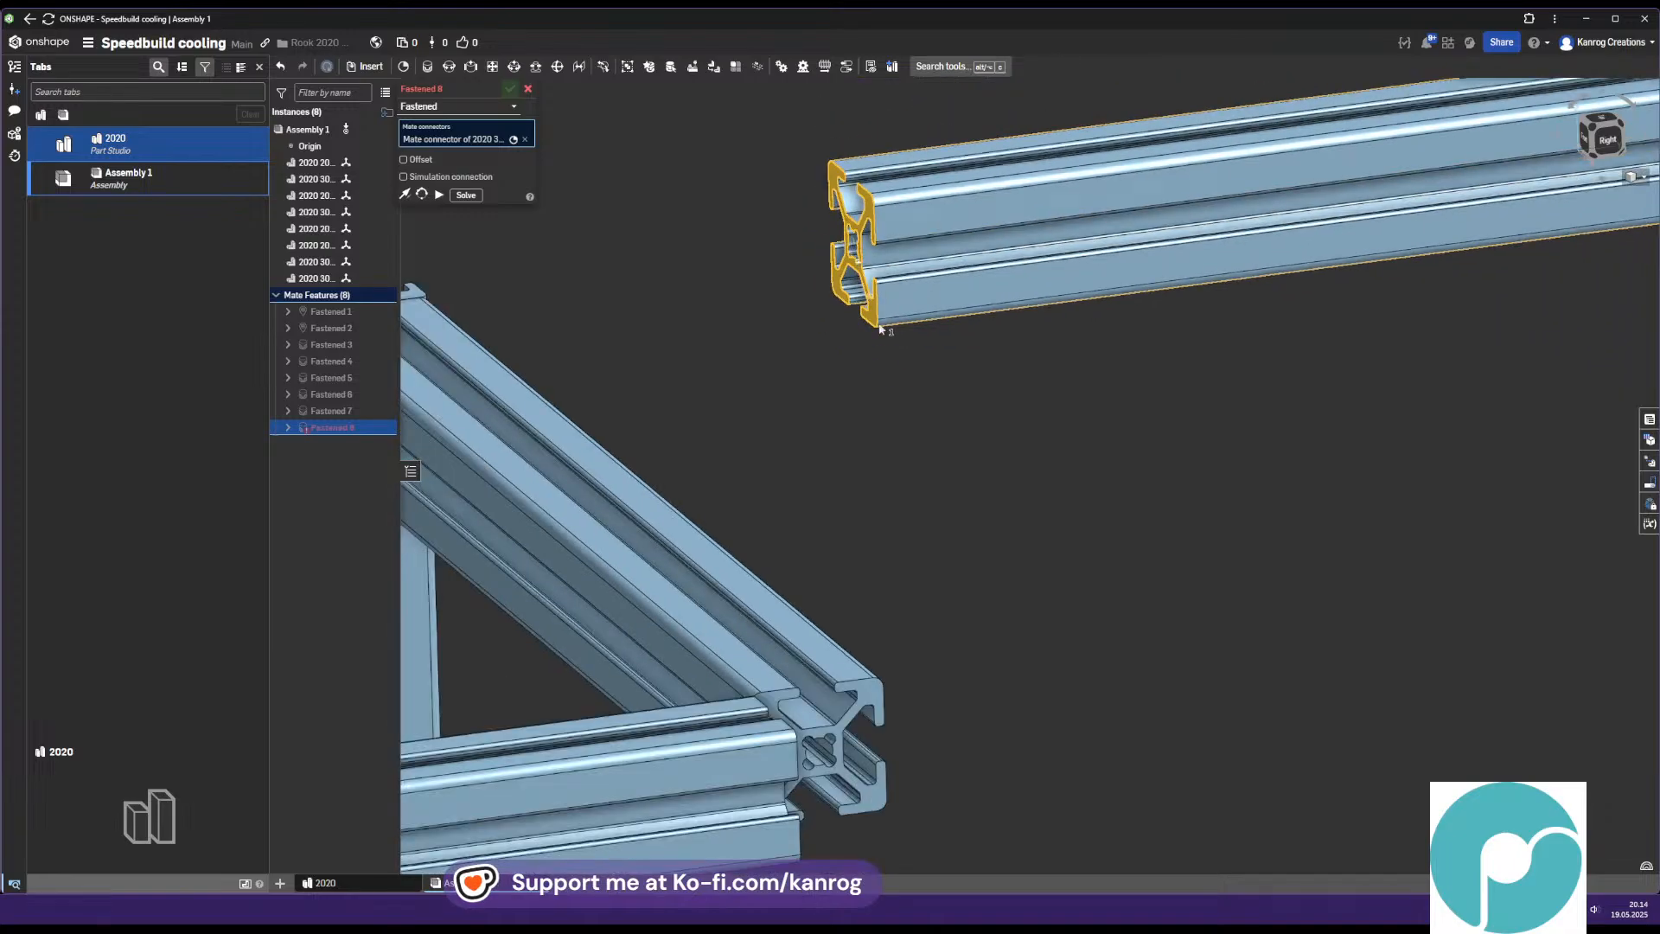
{"action": "middle_click_drag", "start_coordinate": [839, 804], "coordinate": [906, 391]}
{"action": "right_click_drag", "start_coordinate": [906, 391], "coordinate": [838, 433]}
{"action": "scroll", "coordinate": [837, 433], "scroll_direction": "up", "scroll_amount": 4}
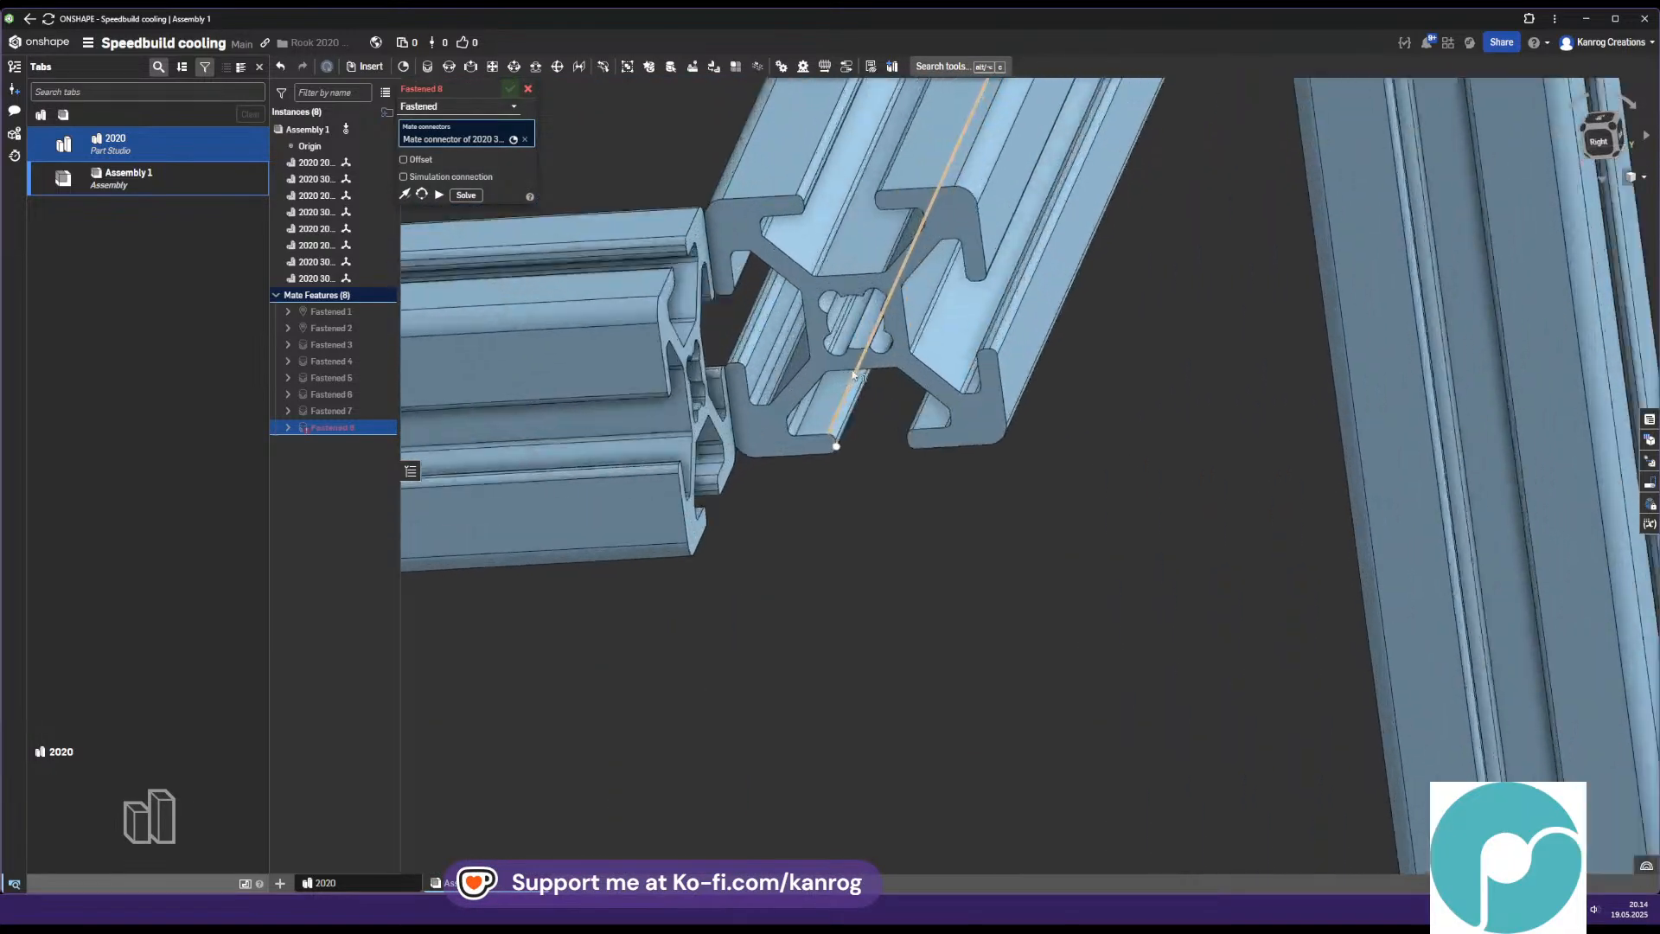
{"action": "scroll", "coordinate": [821, 325], "scroll_direction": "up", "scroll_amount": 5}
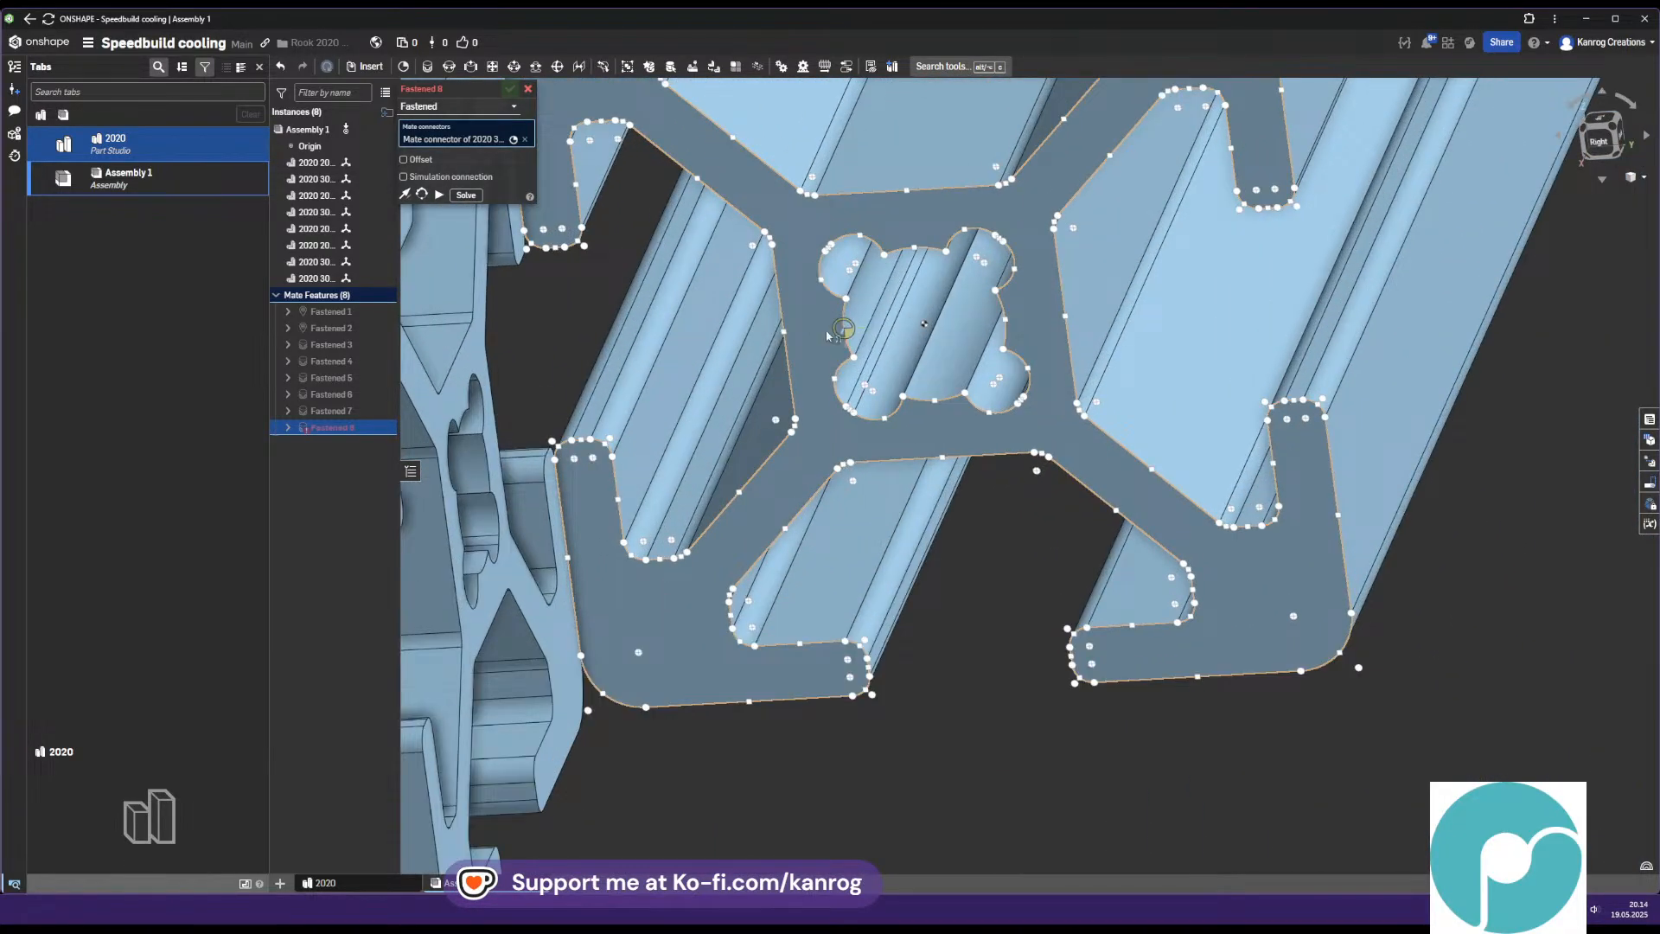
{"action": "left_click", "coordinate": [925, 325]}
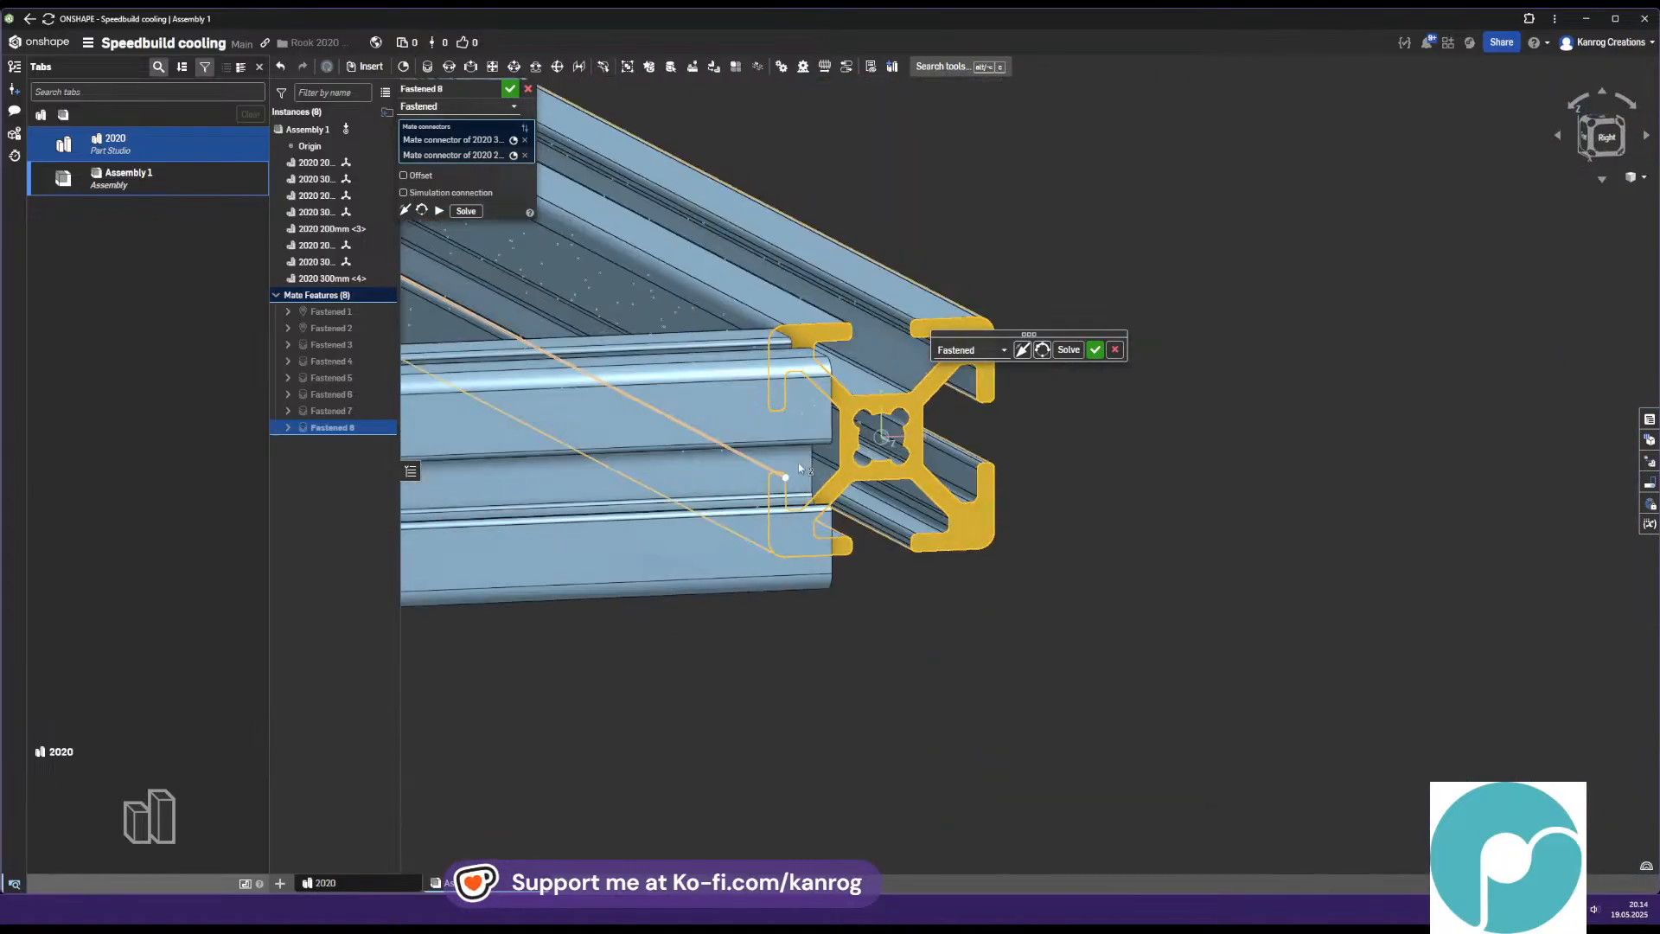
Enable the mate offset, rotate the 300 mm extrusion 90 degrees about X, and flip its primary axis so it hangs downward
{"action": "right_click_drag", "start_coordinate": [799, 468], "coordinate": [785, 497]}
{"action": "middle_click_drag", "start_coordinate": [785, 496], "coordinate": [742, 597]}
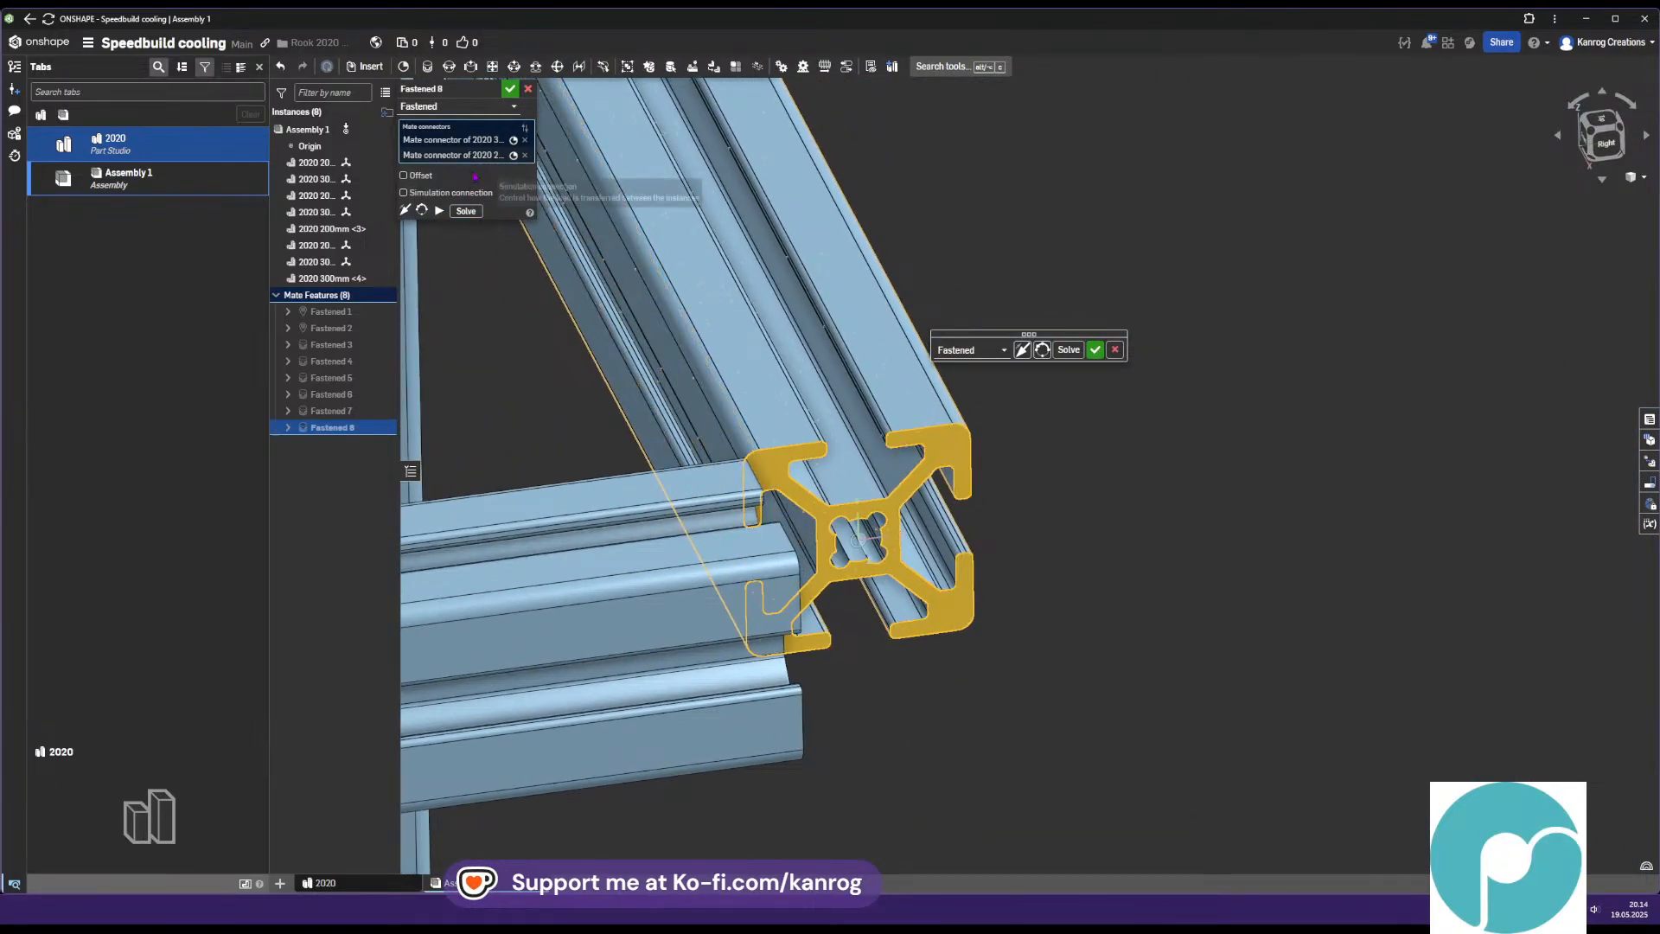
{"action": "left_click", "coordinate": [421, 175]}
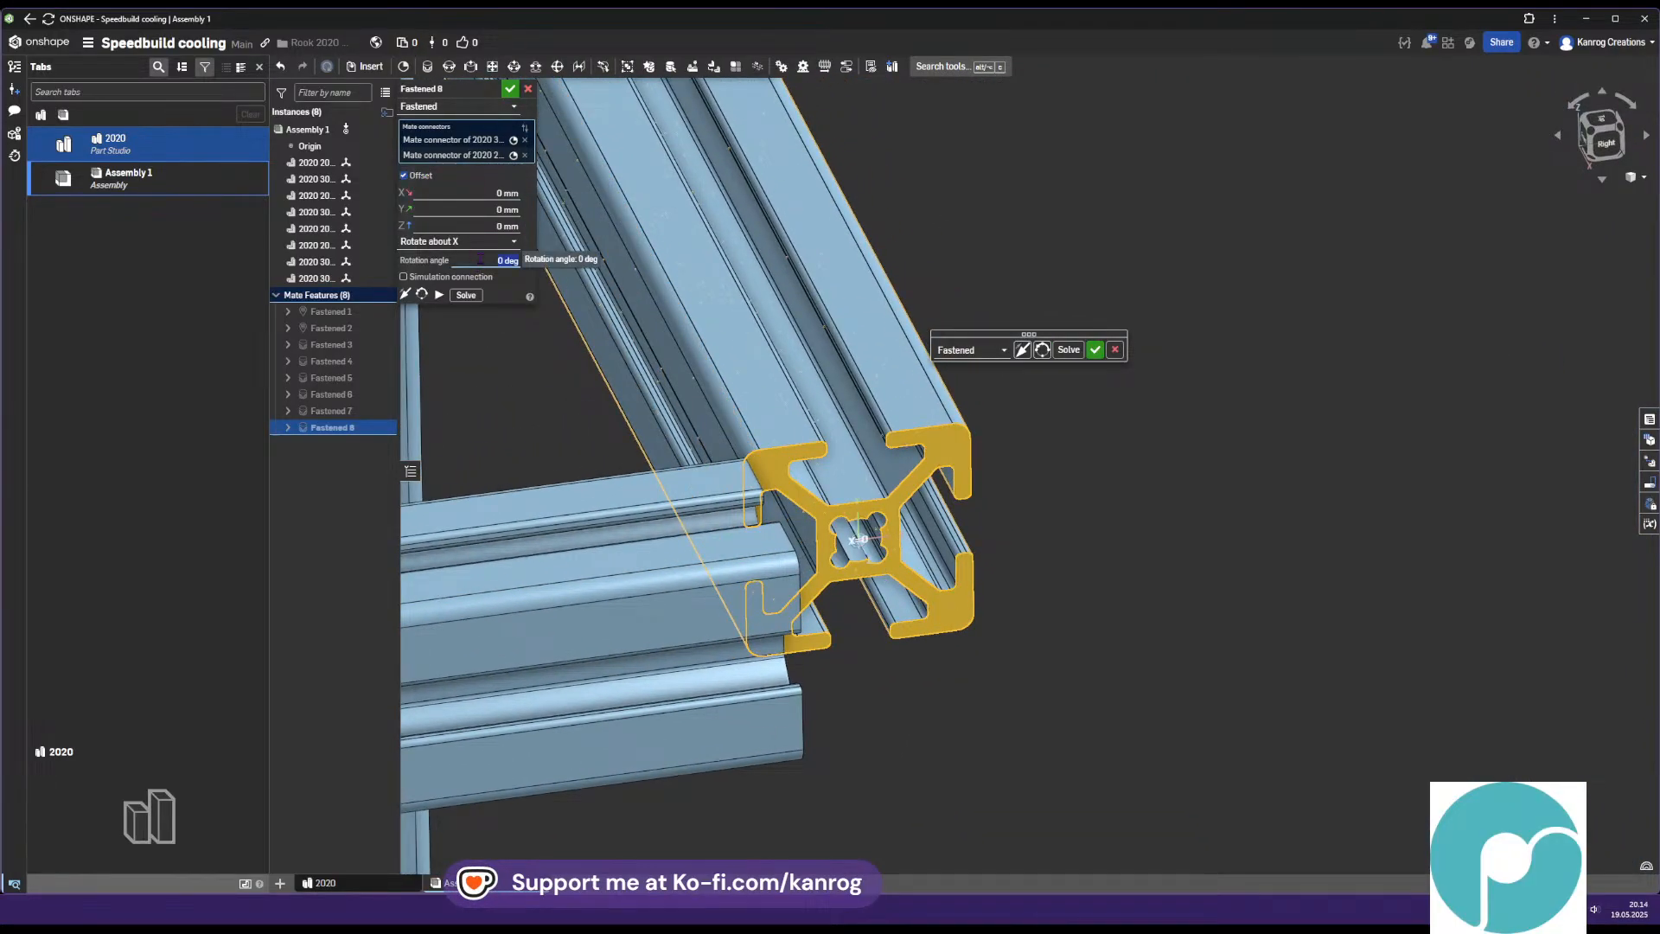
{"action": "type", "text": "90"}
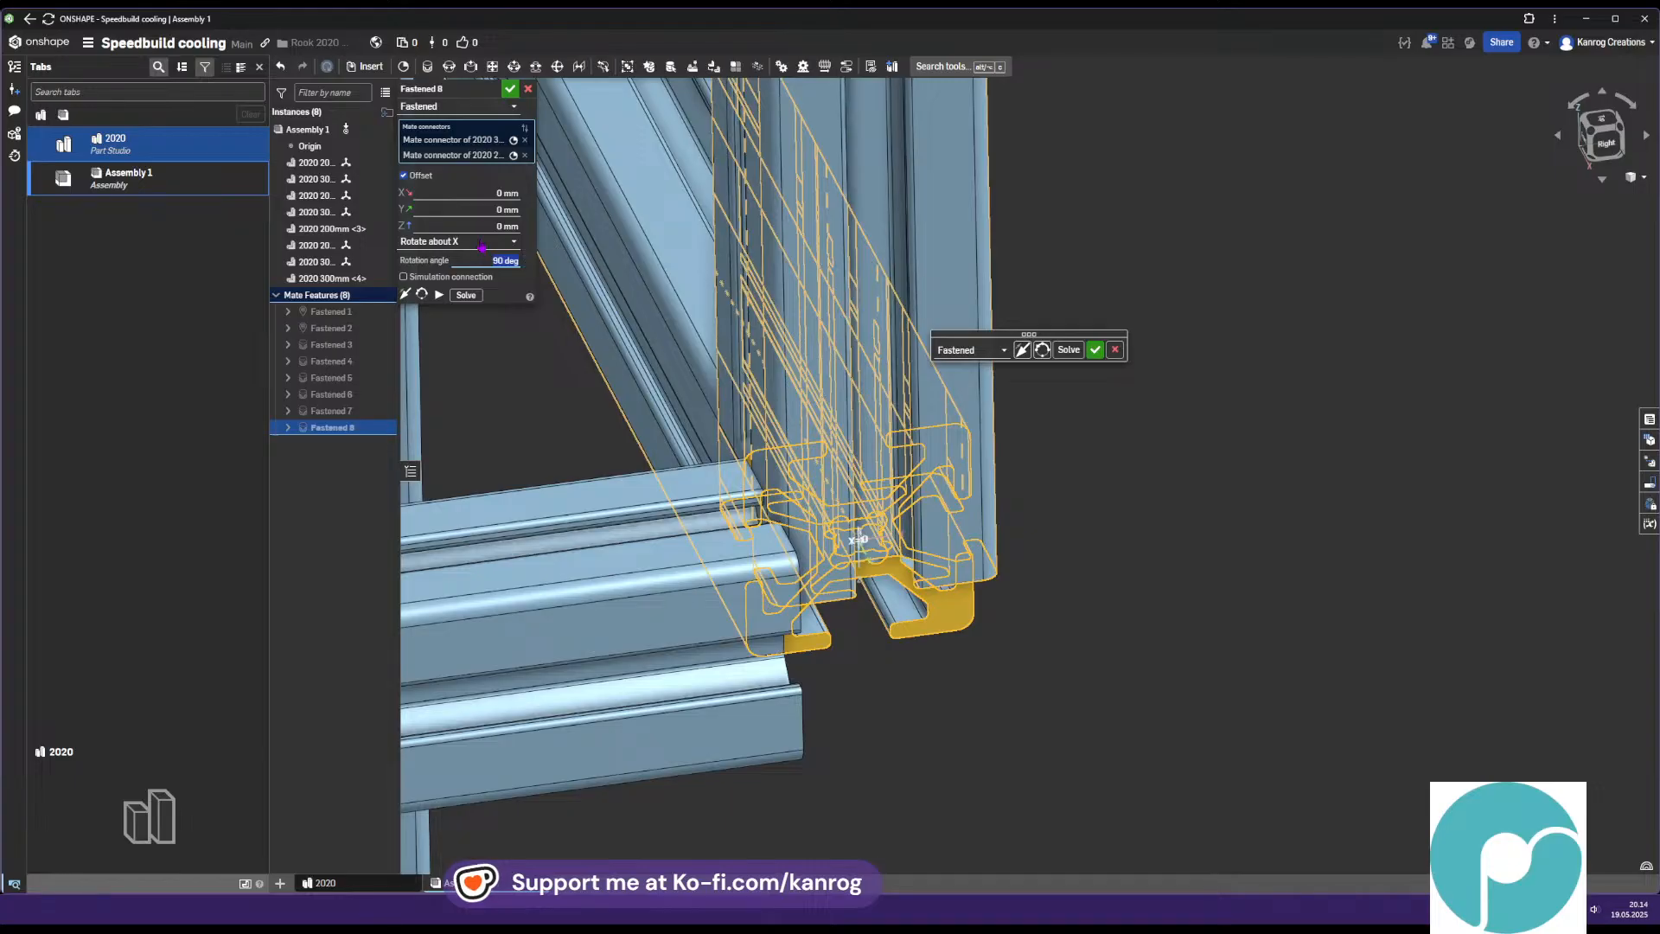
{"action": "left_click", "coordinate": [407, 295]}
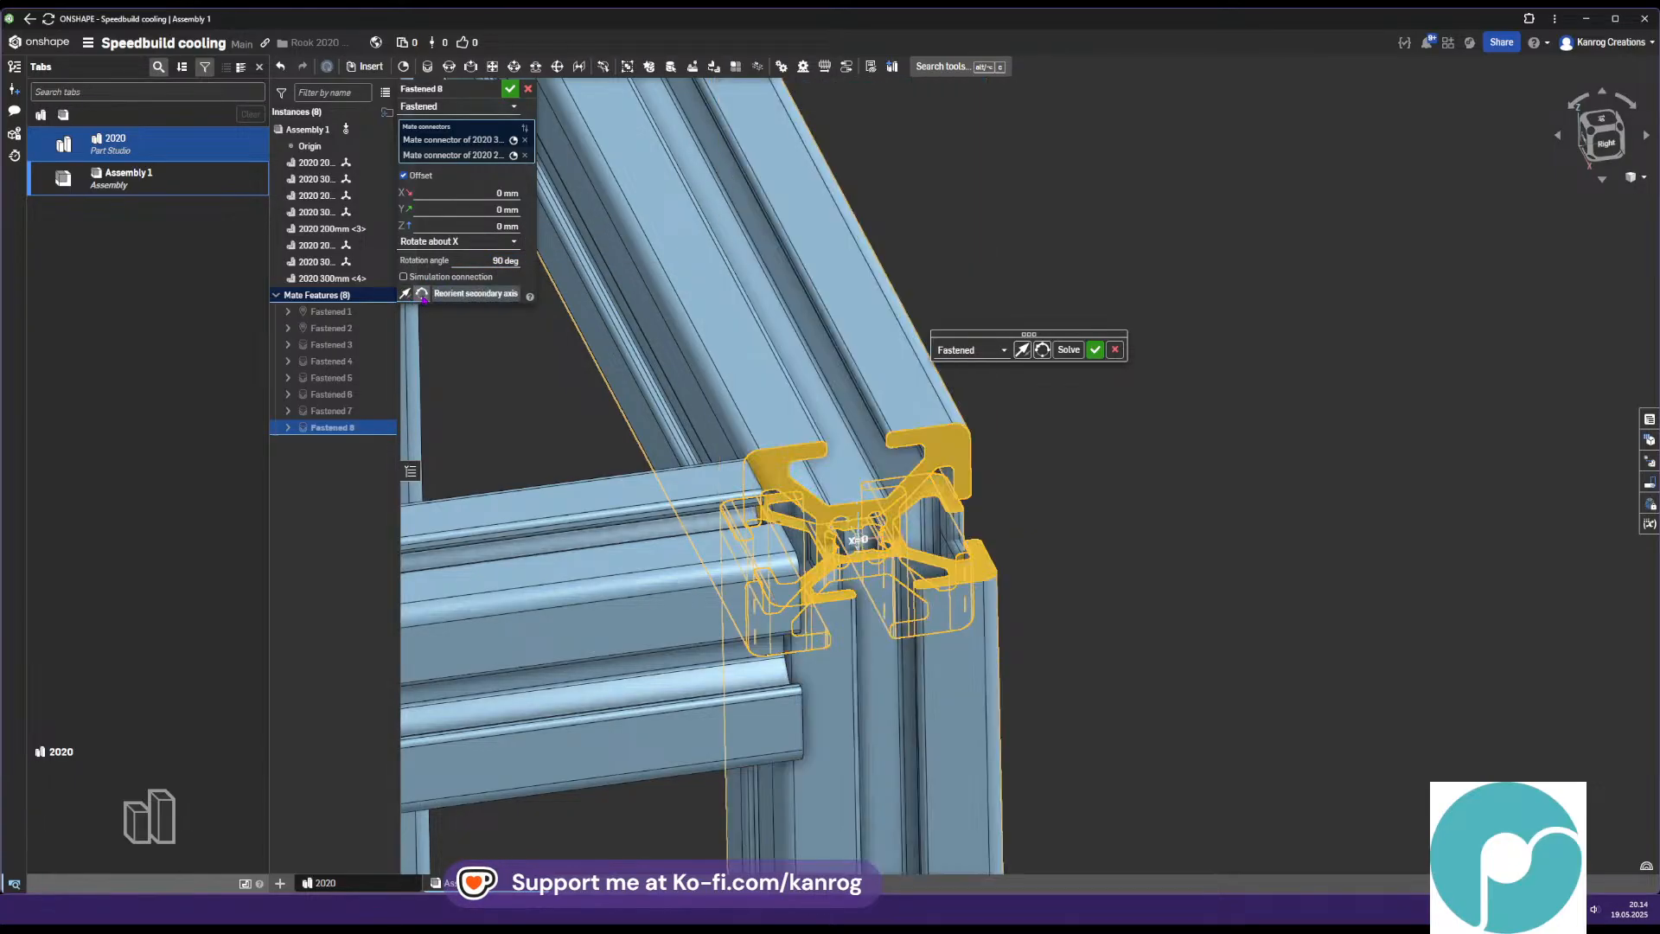
{"action": "right_click_drag", "start_coordinate": [673, 358], "coordinate": [789, 455]}
Set the mate's Z offset to -10 mm, adjust the remaining offset to bring the post's top flush with the corner, and accept
{"action": "type", "text": "1"}
{"action": "key", "text": "Return"}
{"action": "key", "text": "Down"}
{"action": "key", "text": "Down"}
{"action": "key", "text": "Down"}
{"action": "key", "text": "Down"}
{"action": "key", "text": "Down"}
{"action": "key", "text": "Down"}
{"action": "key", "text": "Down"}
{"action": "key", "text": "Down"}
{"action": "key", "text": "Down"}
{"action": "key", "text": "Down"}
{"action": "key", "text": "Down"}
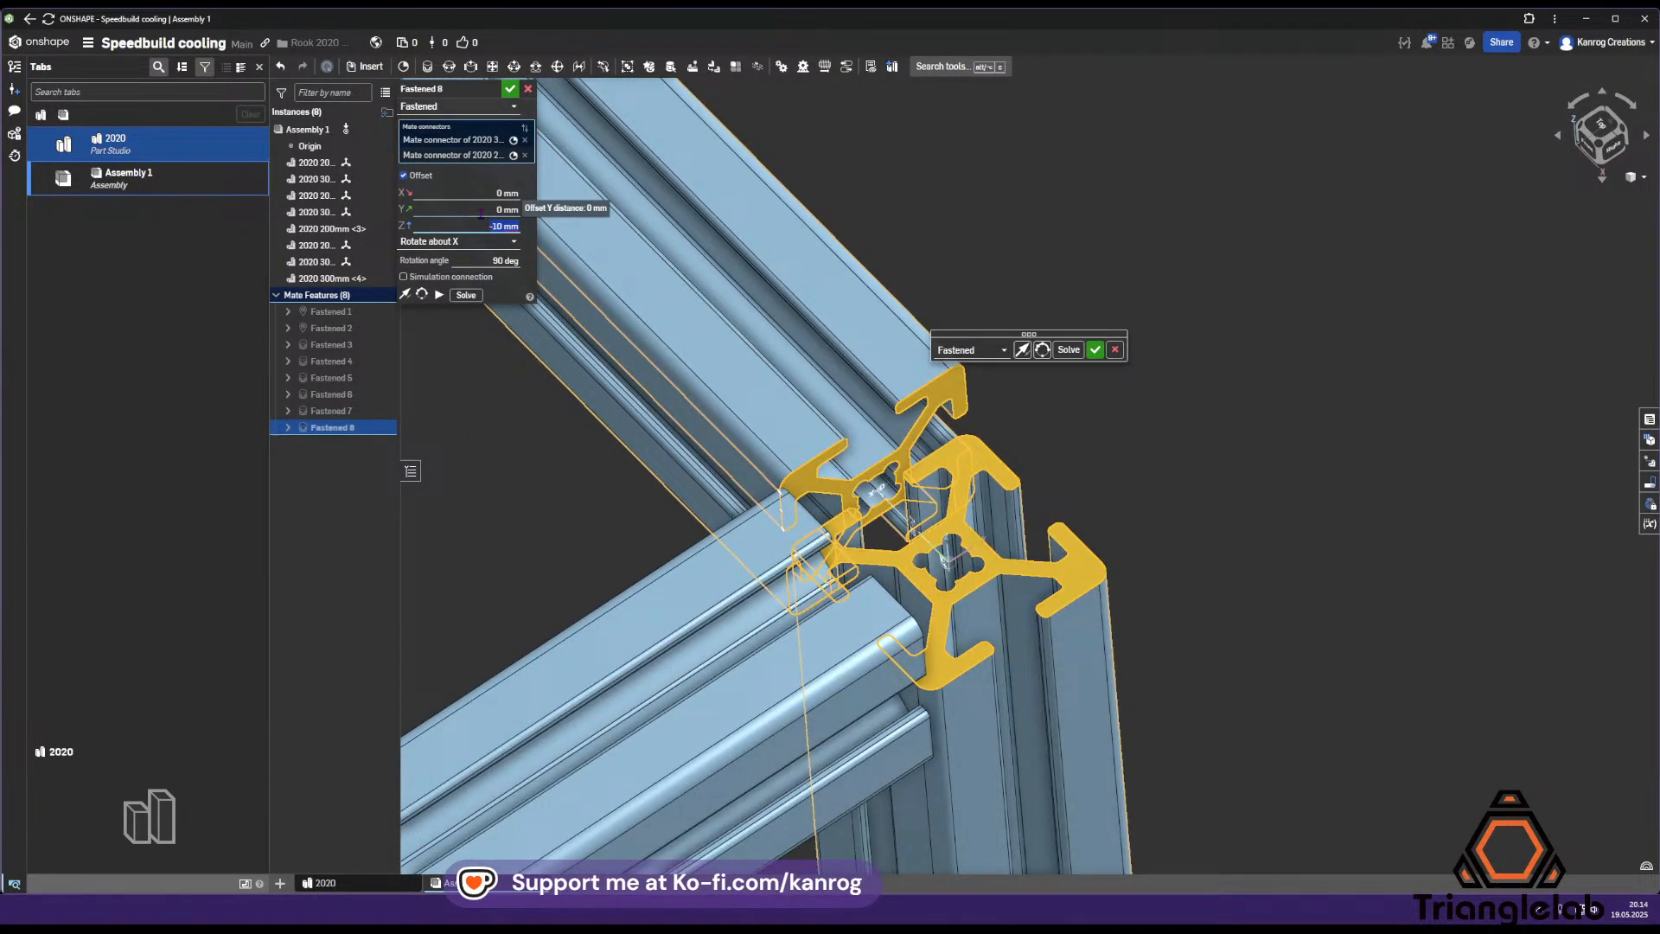
{"action": "right_click_drag", "start_coordinate": [683, 332], "coordinate": [787, 389]}
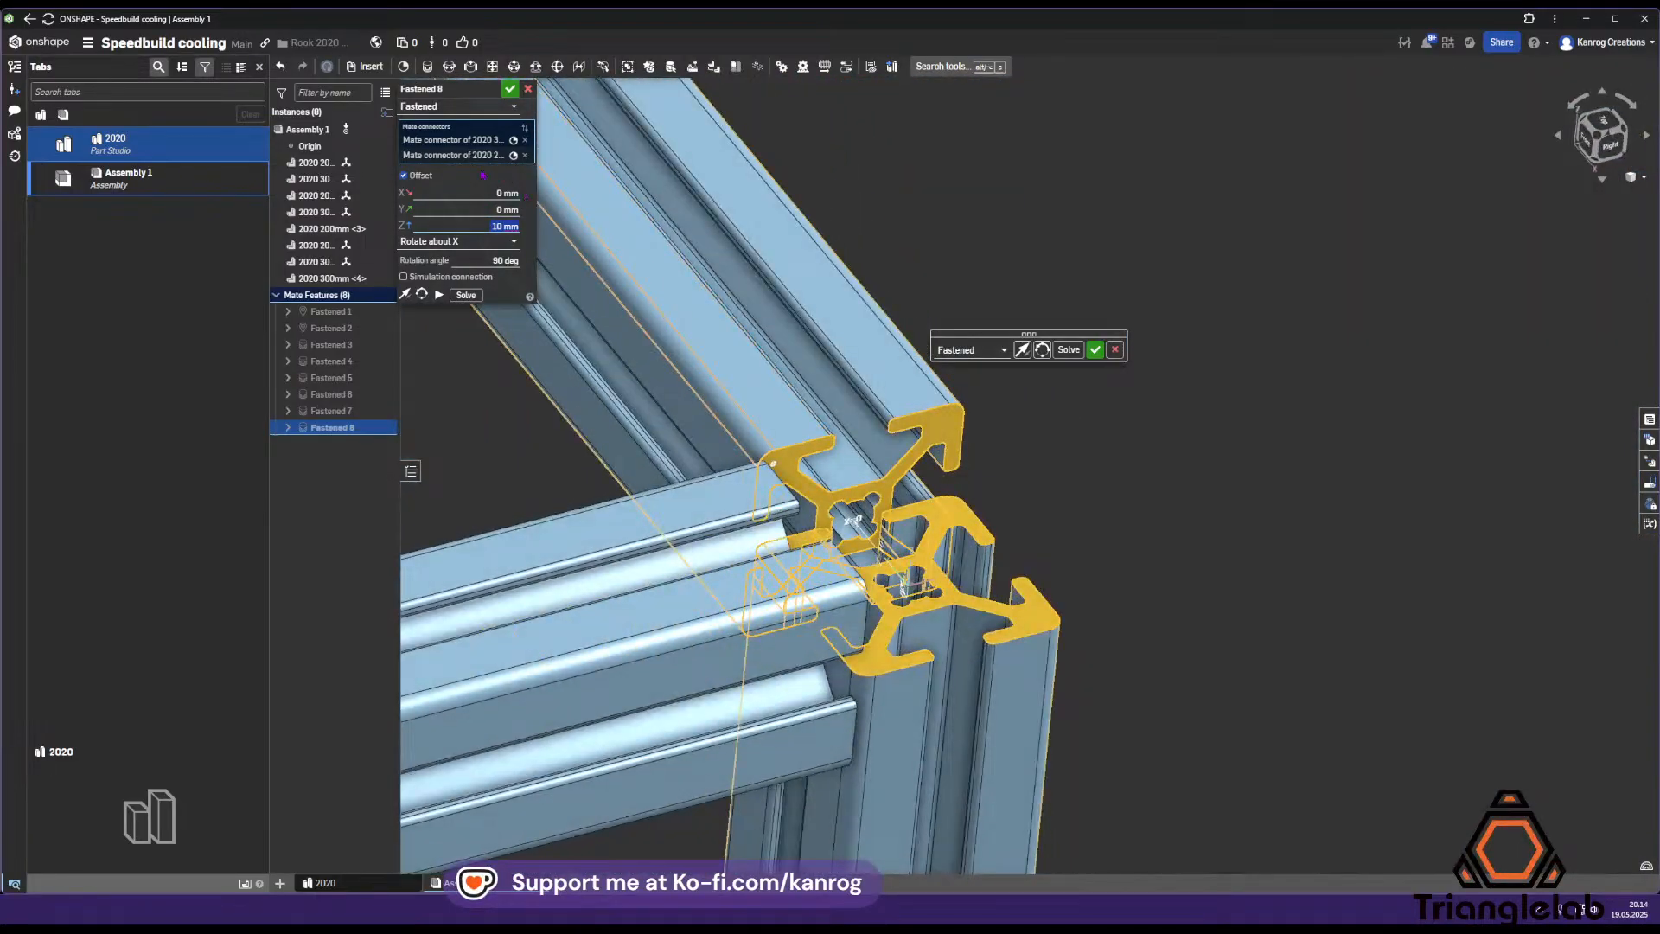
{"action": "scroll", "coordinate": [470, 211], "scroll_direction": "up", "scroll_amount": 2}
{"action": "scroll", "coordinate": [470, 211], "scroll_direction": "down", "scroll_amount": 11}
{"action": "scroll", "coordinate": [470, 210], "scroll_direction": "down", "scroll_amount": 2}
{"action": "left_click", "coordinate": [511, 90]}
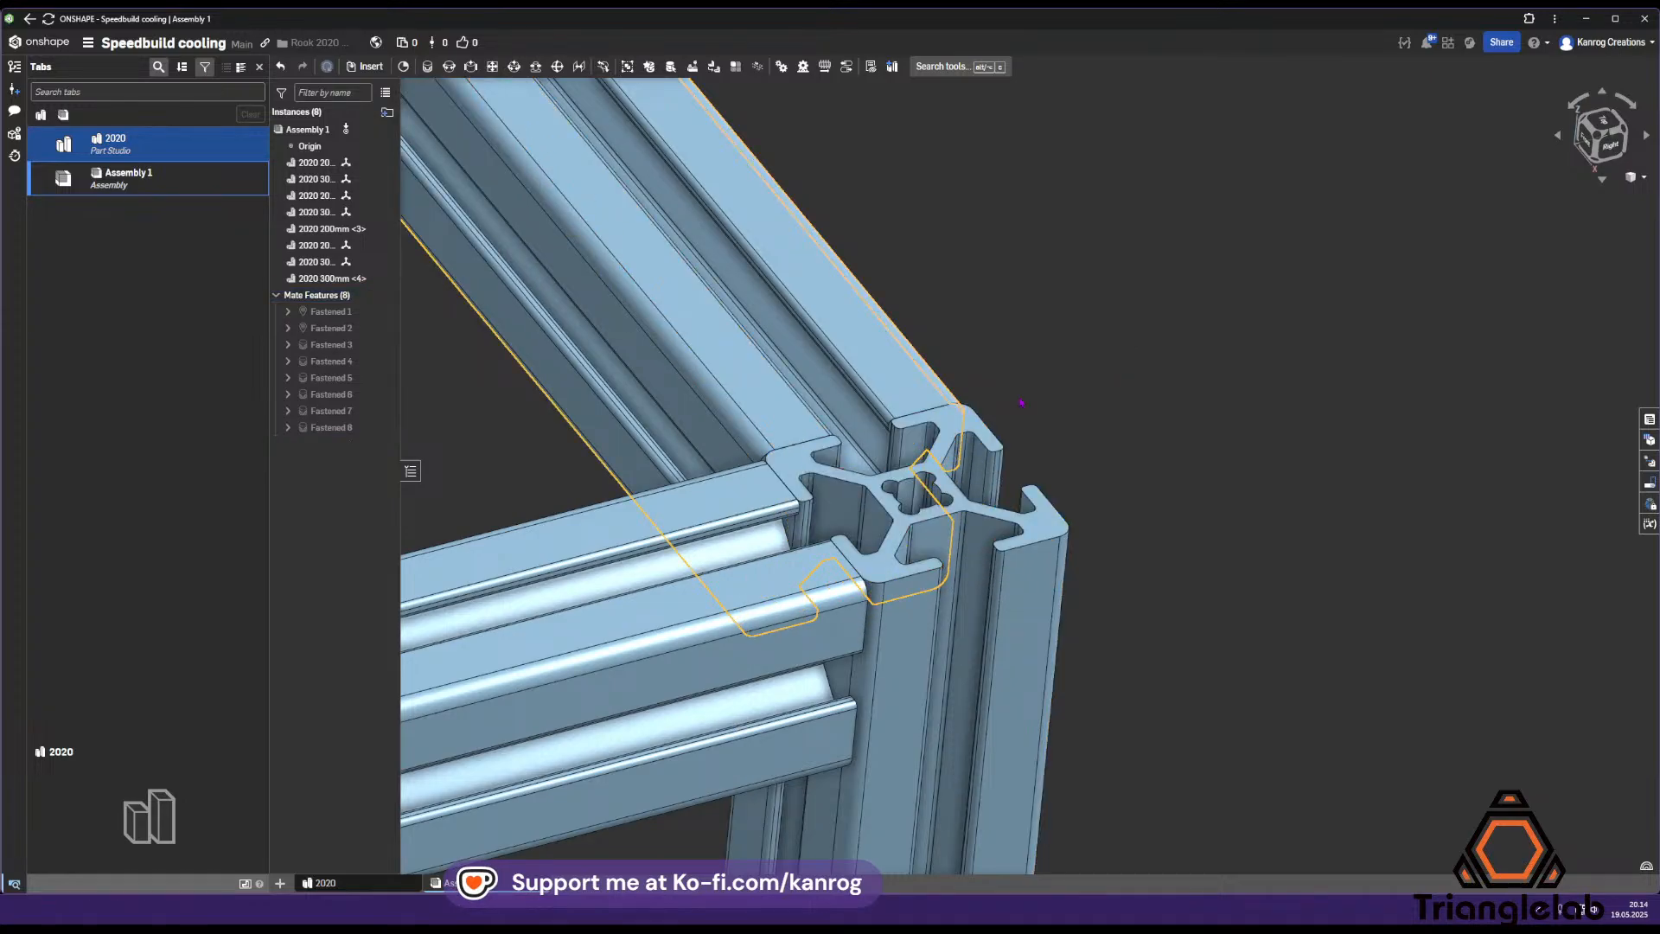
Examine the four-post extrusion frame and its corner joints from several angles
{"action": "scroll", "coordinate": [900, 446], "scroll_direction": "down", "scroll_amount": 10}
{"action": "right_click_drag", "start_coordinate": [899, 446], "coordinate": [948, 433]}
{"action": "middle_click_drag", "start_coordinate": [936, 433], "coordinate": [883, 431]}
{"action": "mouse_move", "coordinate": [876, 443]}
{"action": "right_mouse_down"}
{"action": "mouse_move", "coordinate": [885, 460]}
{"action": "mouse_move", "coordinate": [899, 439]}
{"action": "right_mouse_up"}
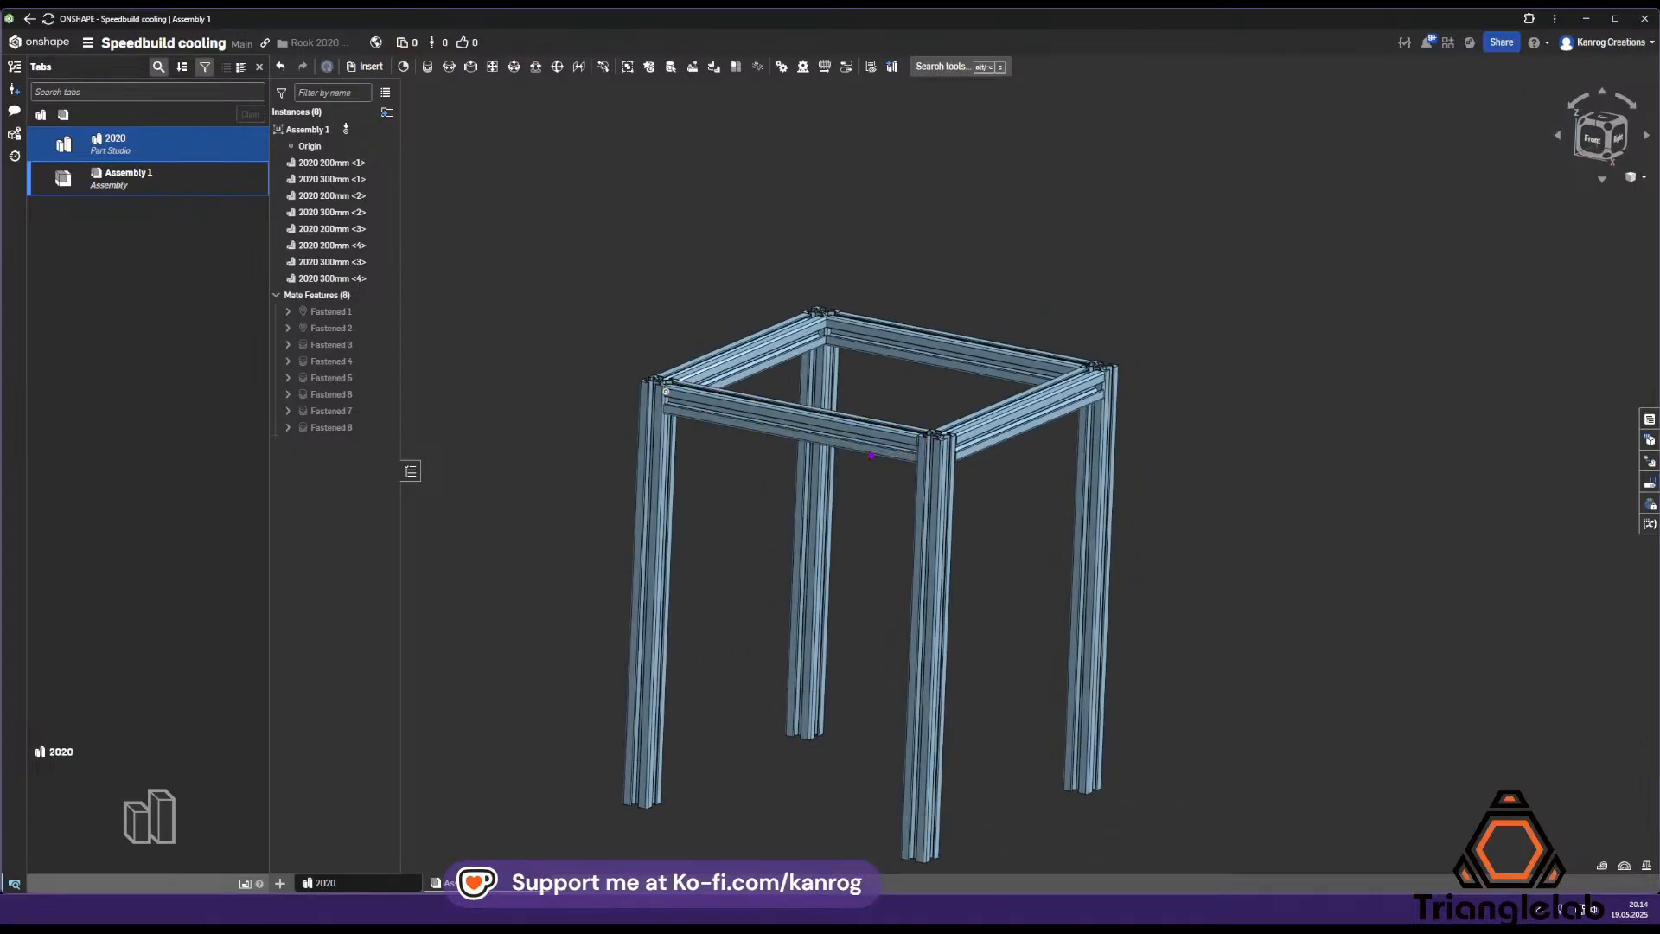
{"action": "middle_click_drag", "start_coordinate": [900, 438], "coordinate": [843, 444]}
{"action": "right_click_drag", "start_coordinate": [843, 445], "coordinate": [852, 467]}
{"action": "scroll", "coordinate": [854, 443], "scroll_direction": "up", "scroll_amount": 3}
{"action": "scroll", "coordinate": [853, 443], "scroll_direction": "up", "scroll_amount": 2}
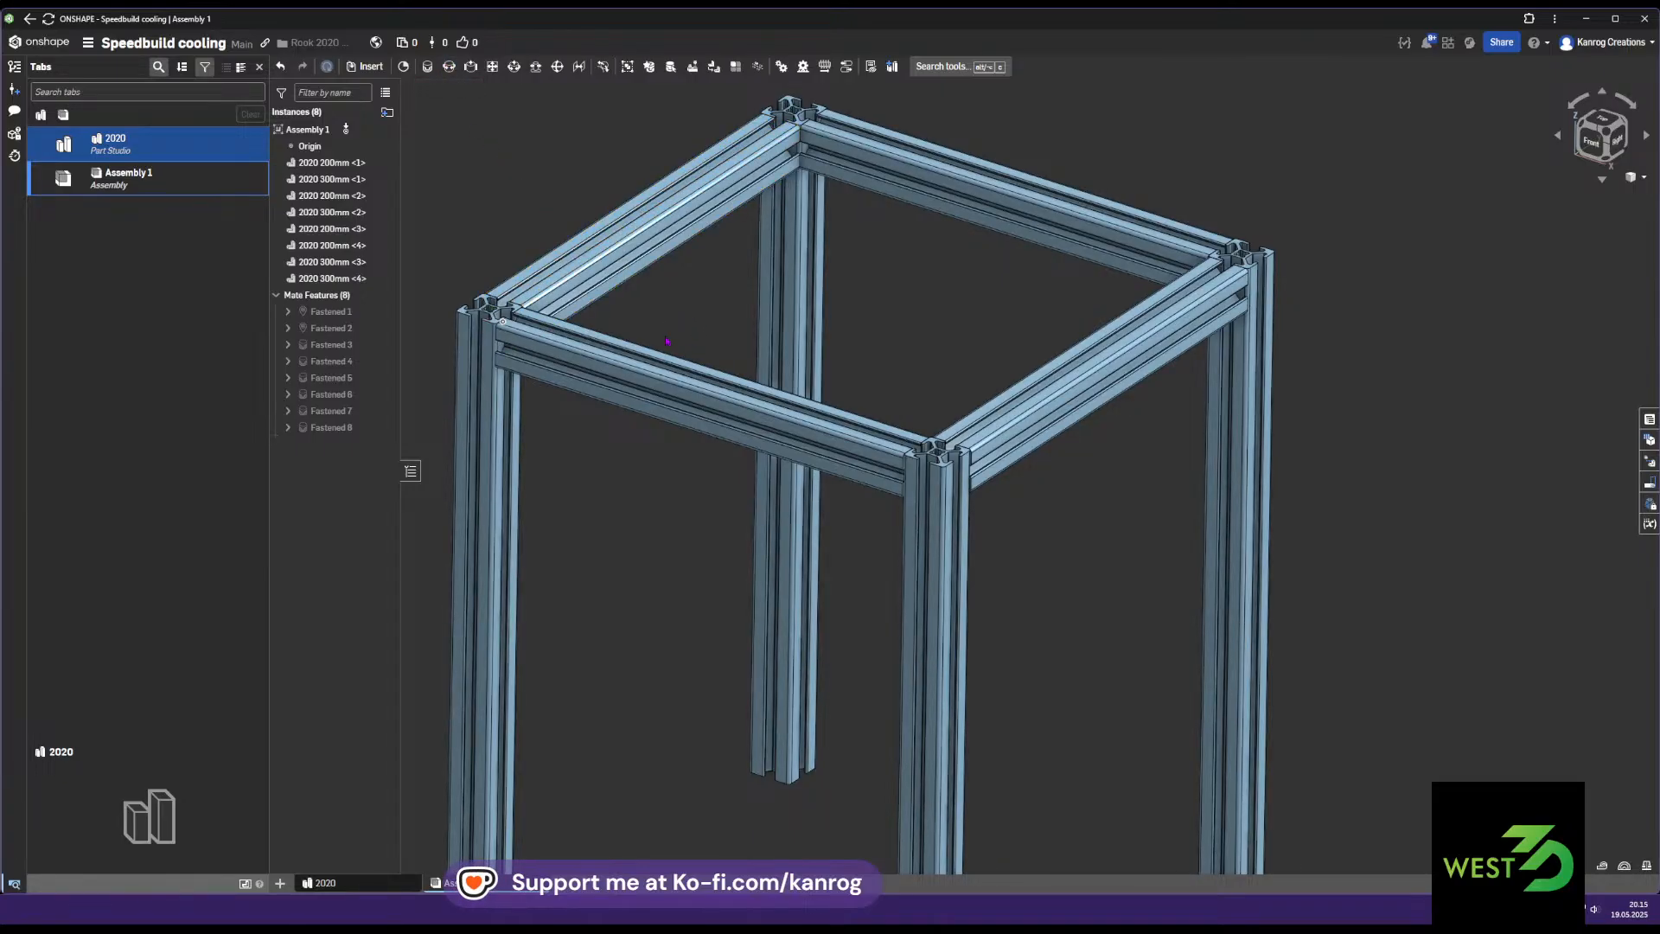
{"action": "right_click_drag", "start_coordinate": [718, 307], "coordinate": [691, 389]}
{"action": "scroll", "coordinate": [743, 432], "scroll_direction": "down", "scroll_amount": 3}
{"action": "right_click_drag", "start_coordinate": [812, 527], "coordinate": [888, 391]}
{"action": "scroll", "coordinate": [891, 389], "scroll_direction": "up", "scroll_amount": 2}
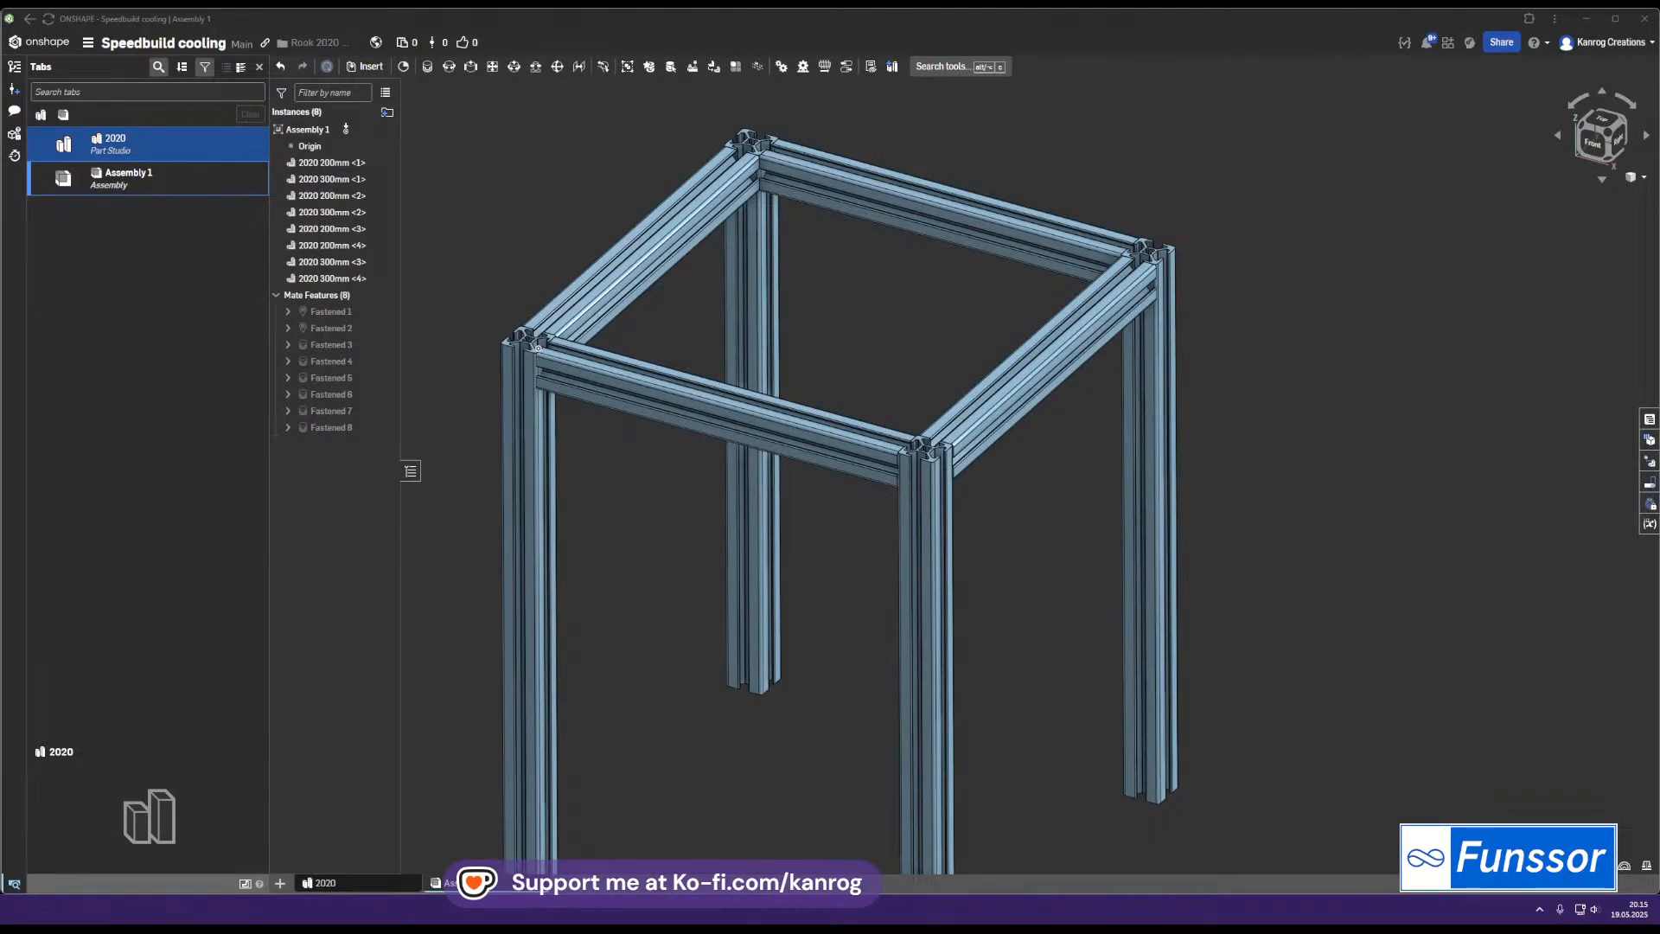
Switch to a Chrome window, go to the GrabCAD site, open its community Library, and consent to the data use
{"action": "left_click_drag", "start_coordinate": [1659, 372], "coordinate": [1132, 393]}
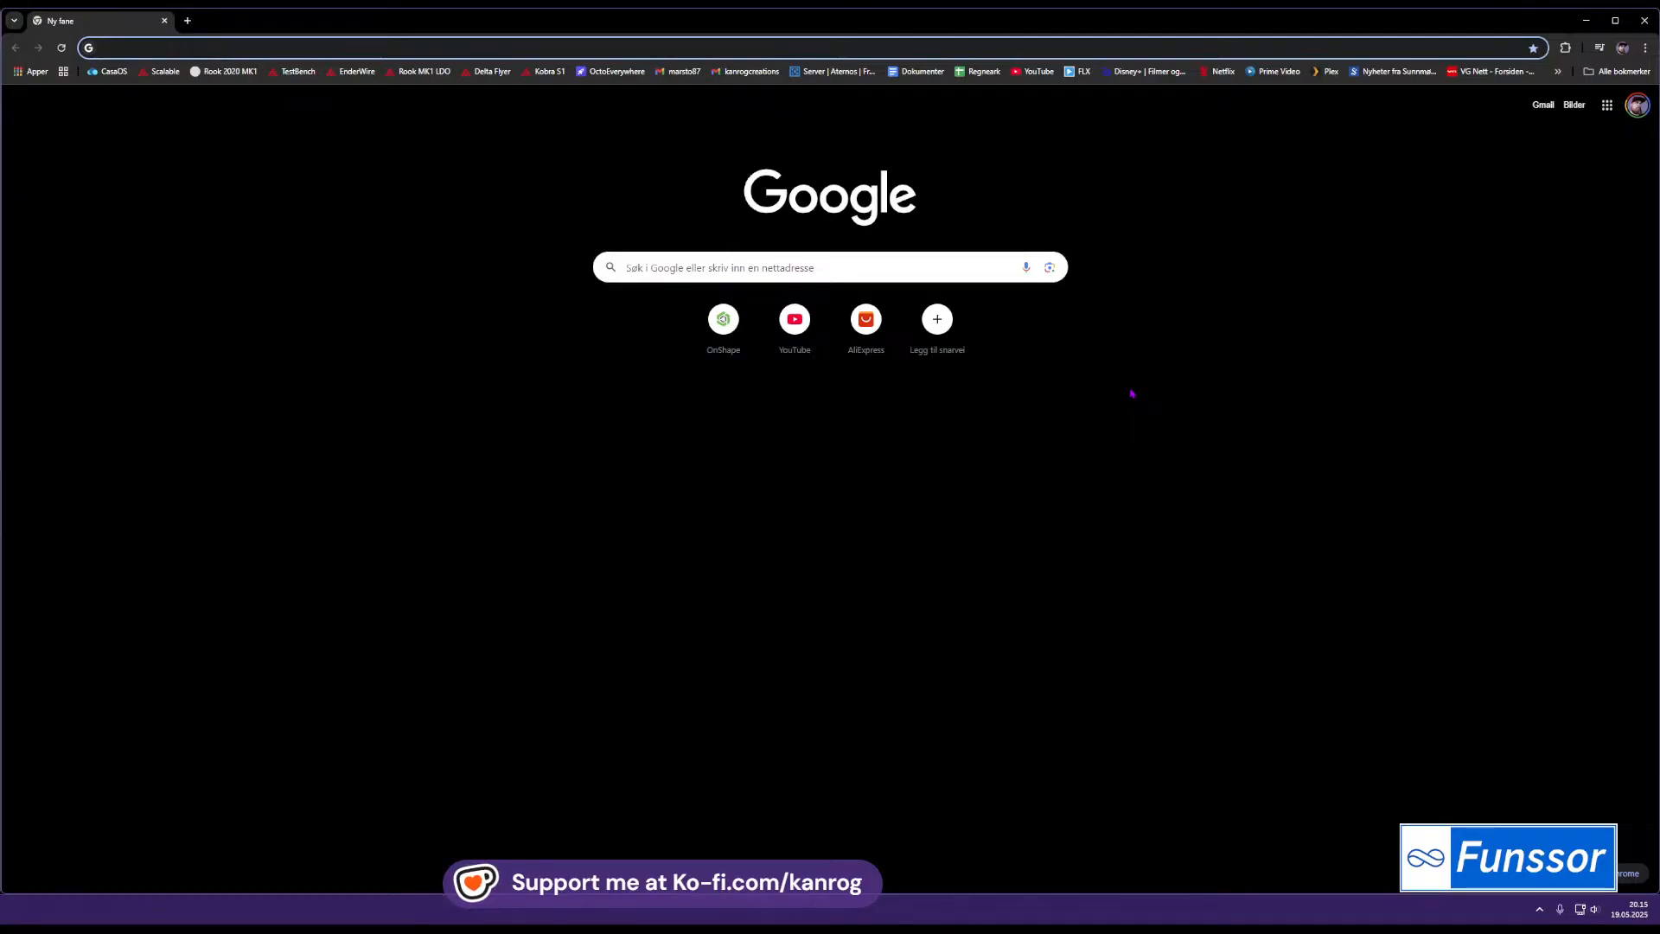
{"action": "type", "text": "grabcad"}
{"action": "key", "text": "Return"}
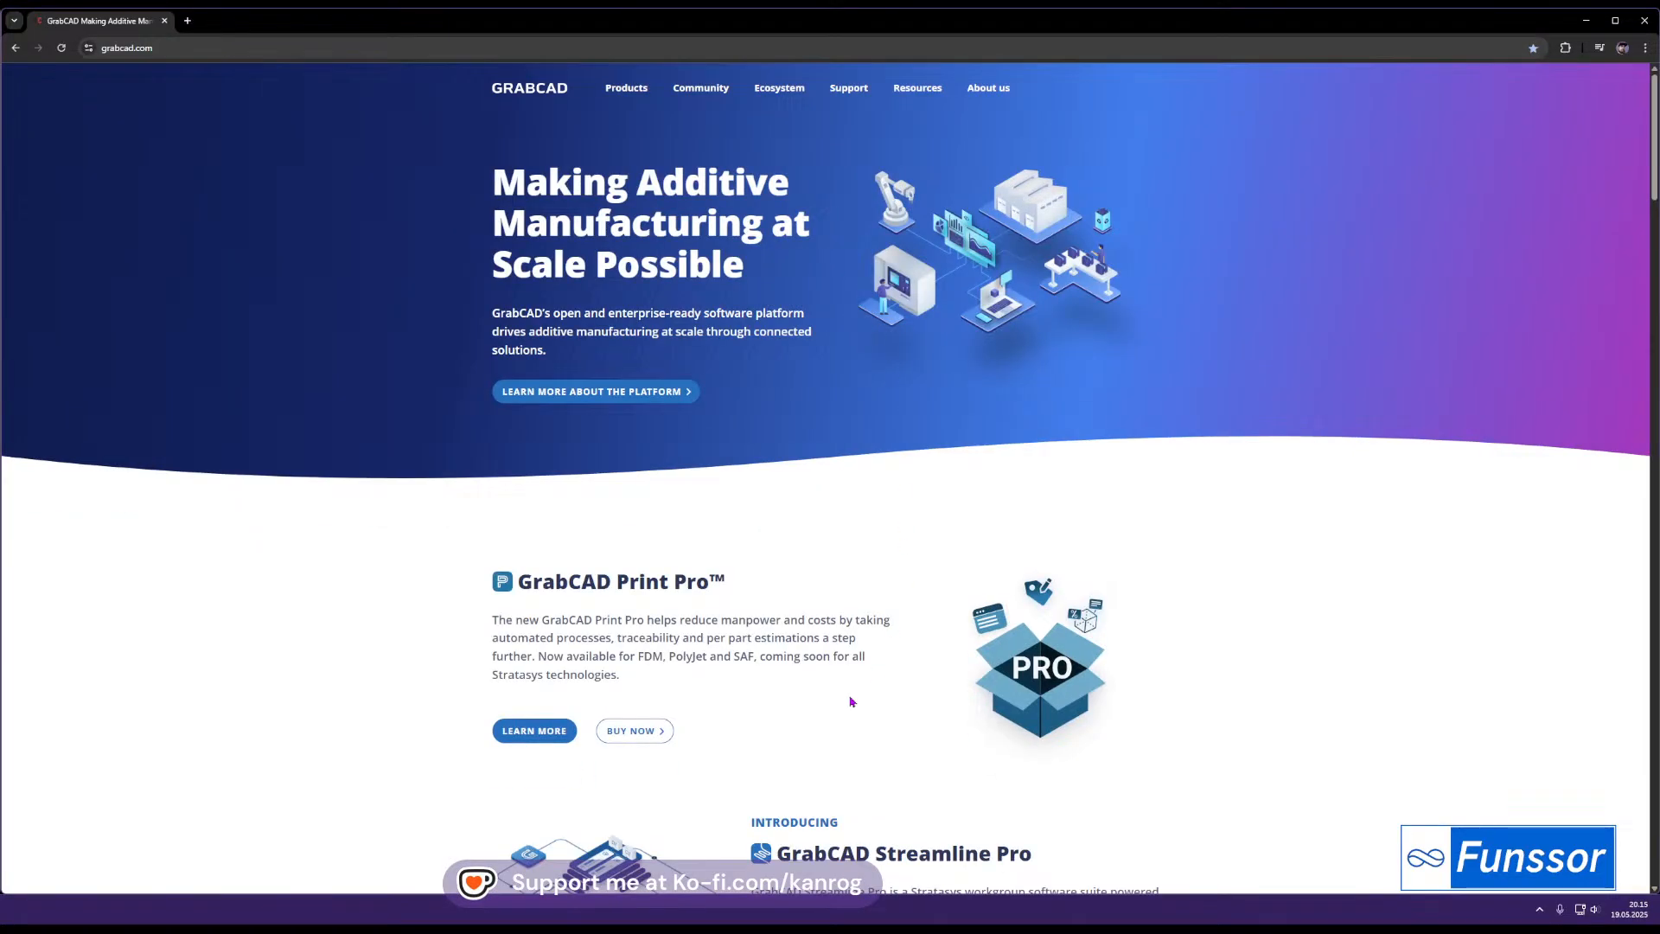
{"action": "scroll", "coordinate": [830, 731], "scroll_direction": "down", "scroll_amount": 20}
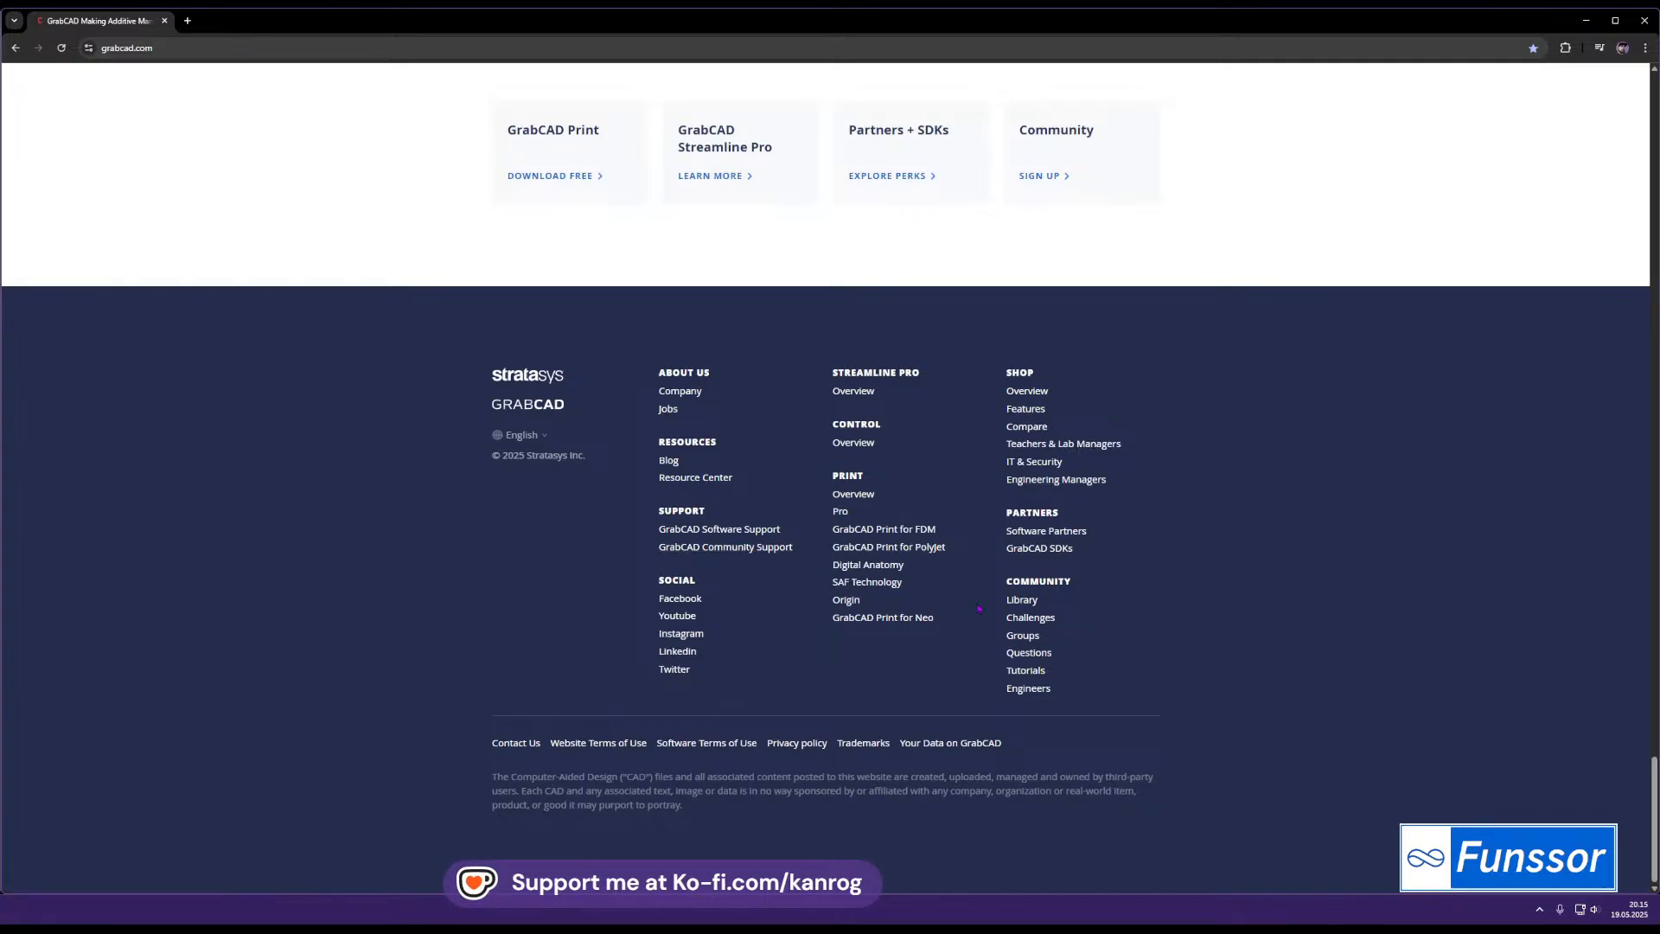
{"action": "left_click", "coordinate": [1023, 600]}
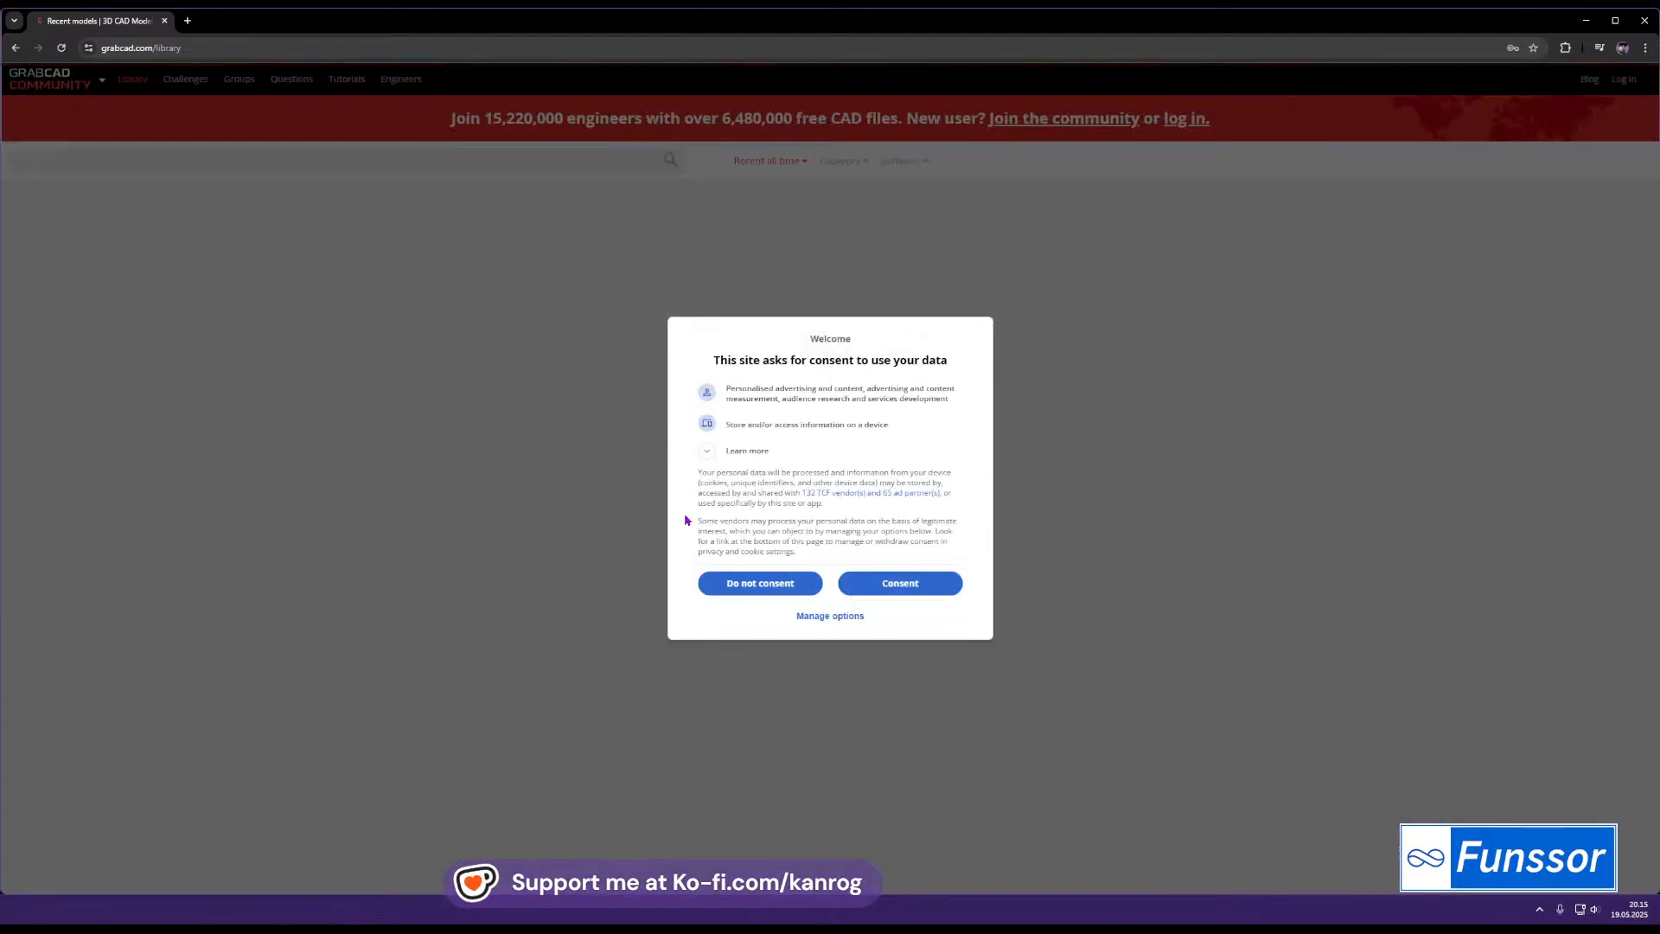
{"action": "left_click", "coordinate": [900, 583]}
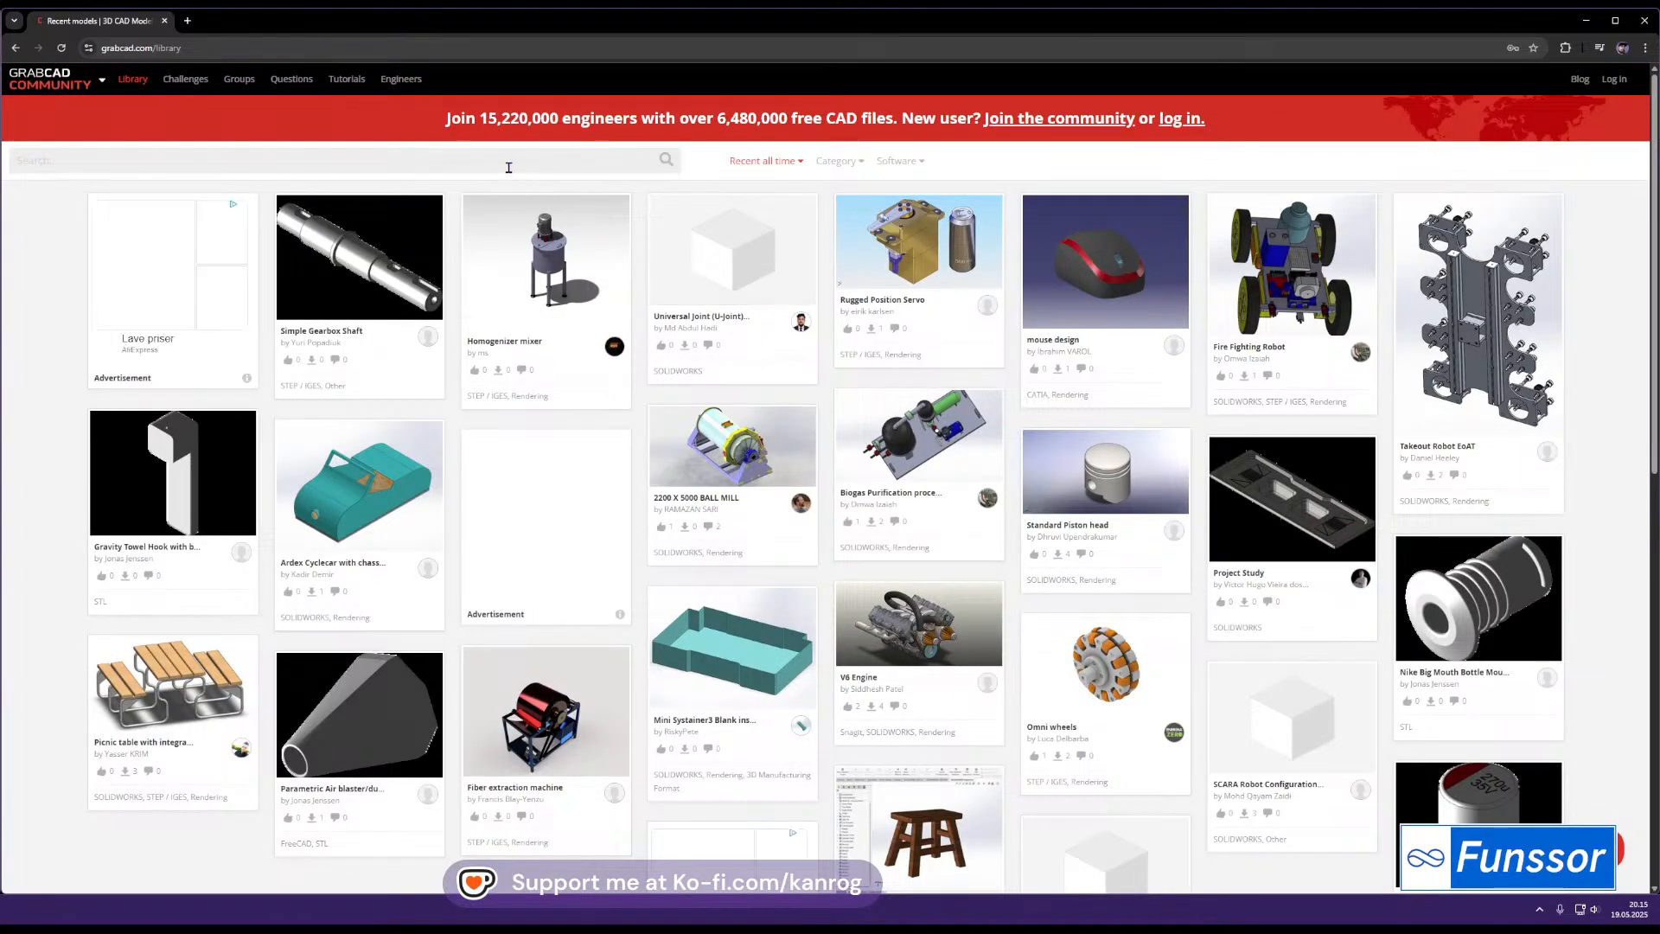
Log in to GrabCAD and search the model library for 12032
{"action": "left_click", "coordinate": [1629, 81]}
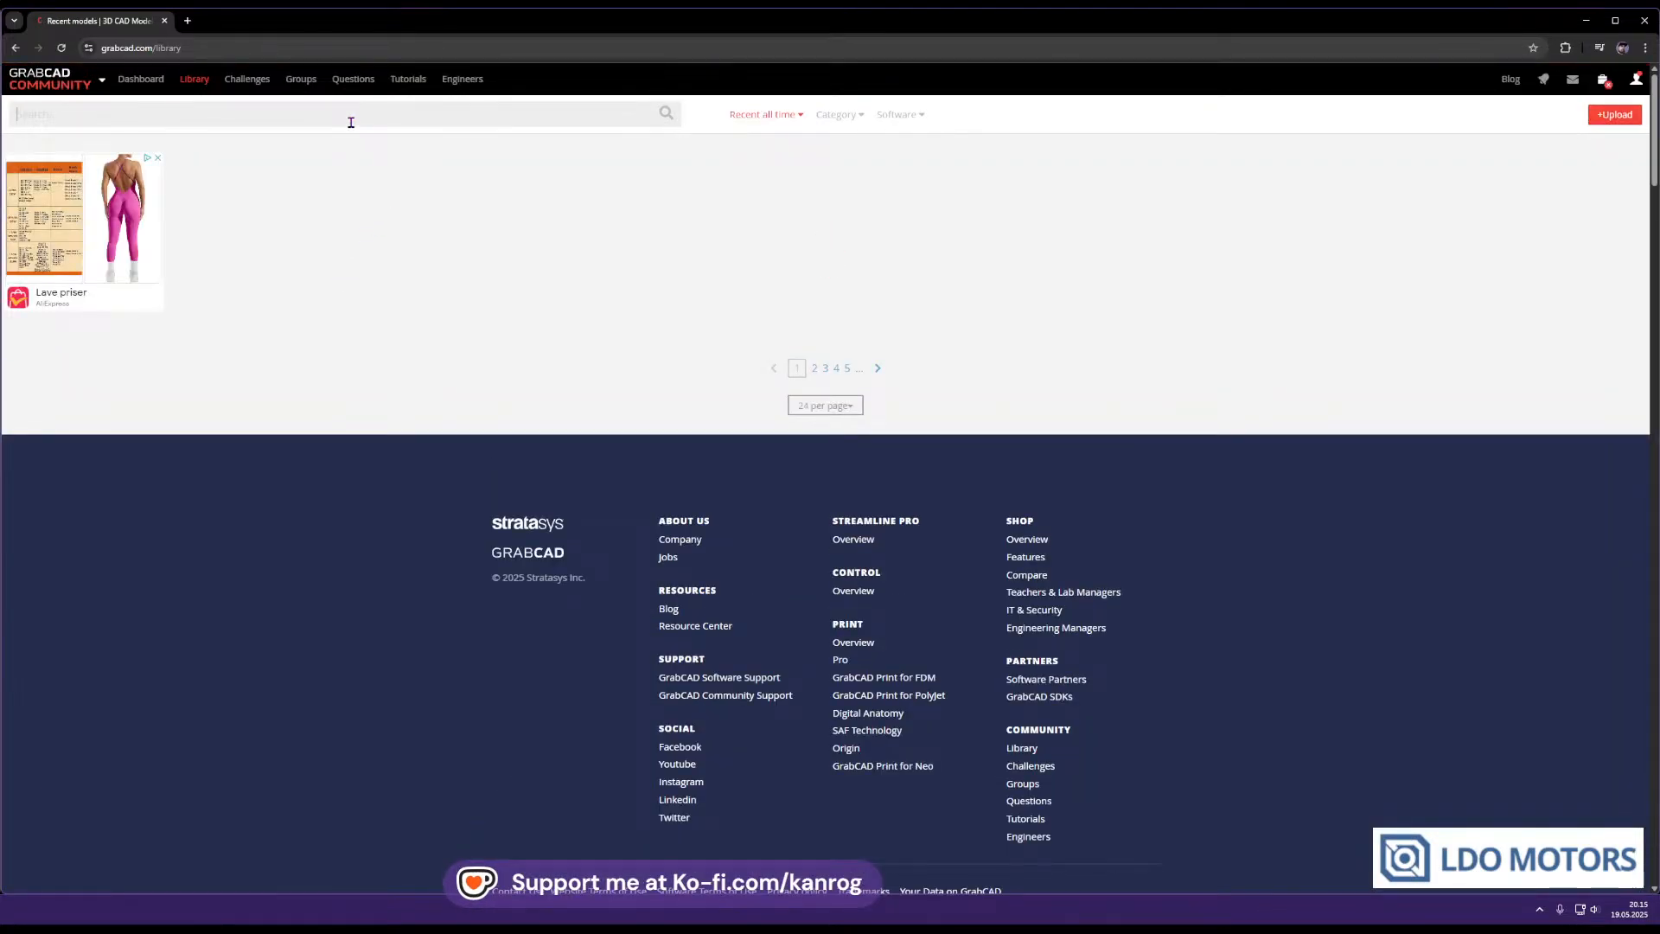
{"action": "type", "text": "12032"}
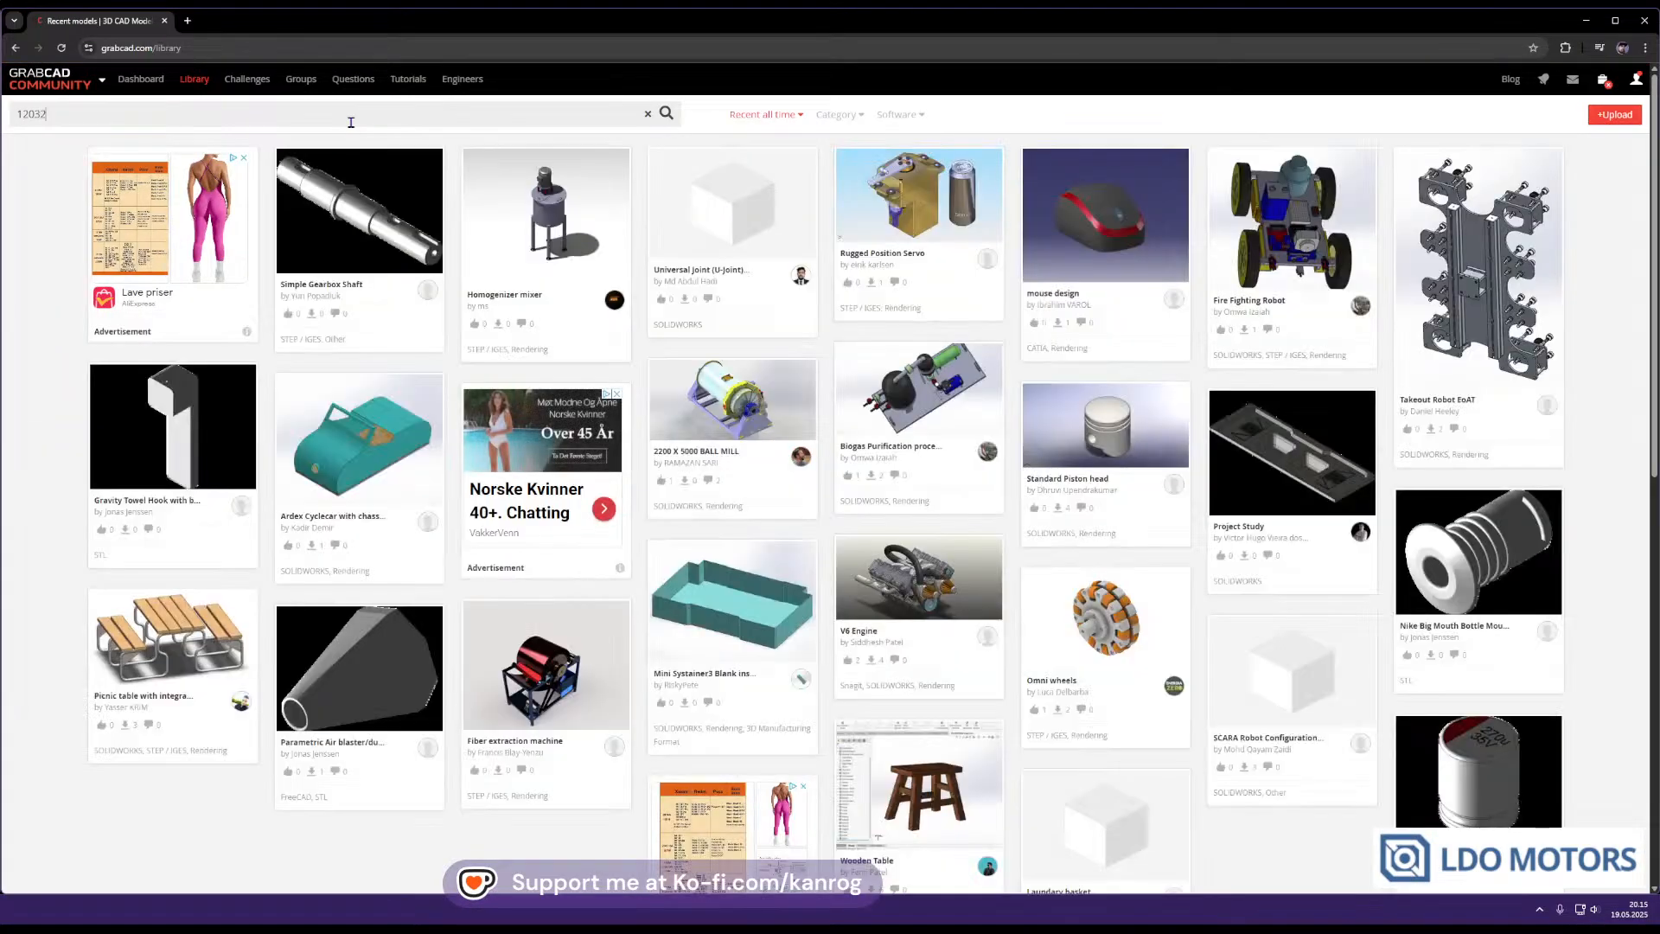
{"action": "key", "text": "Return"}
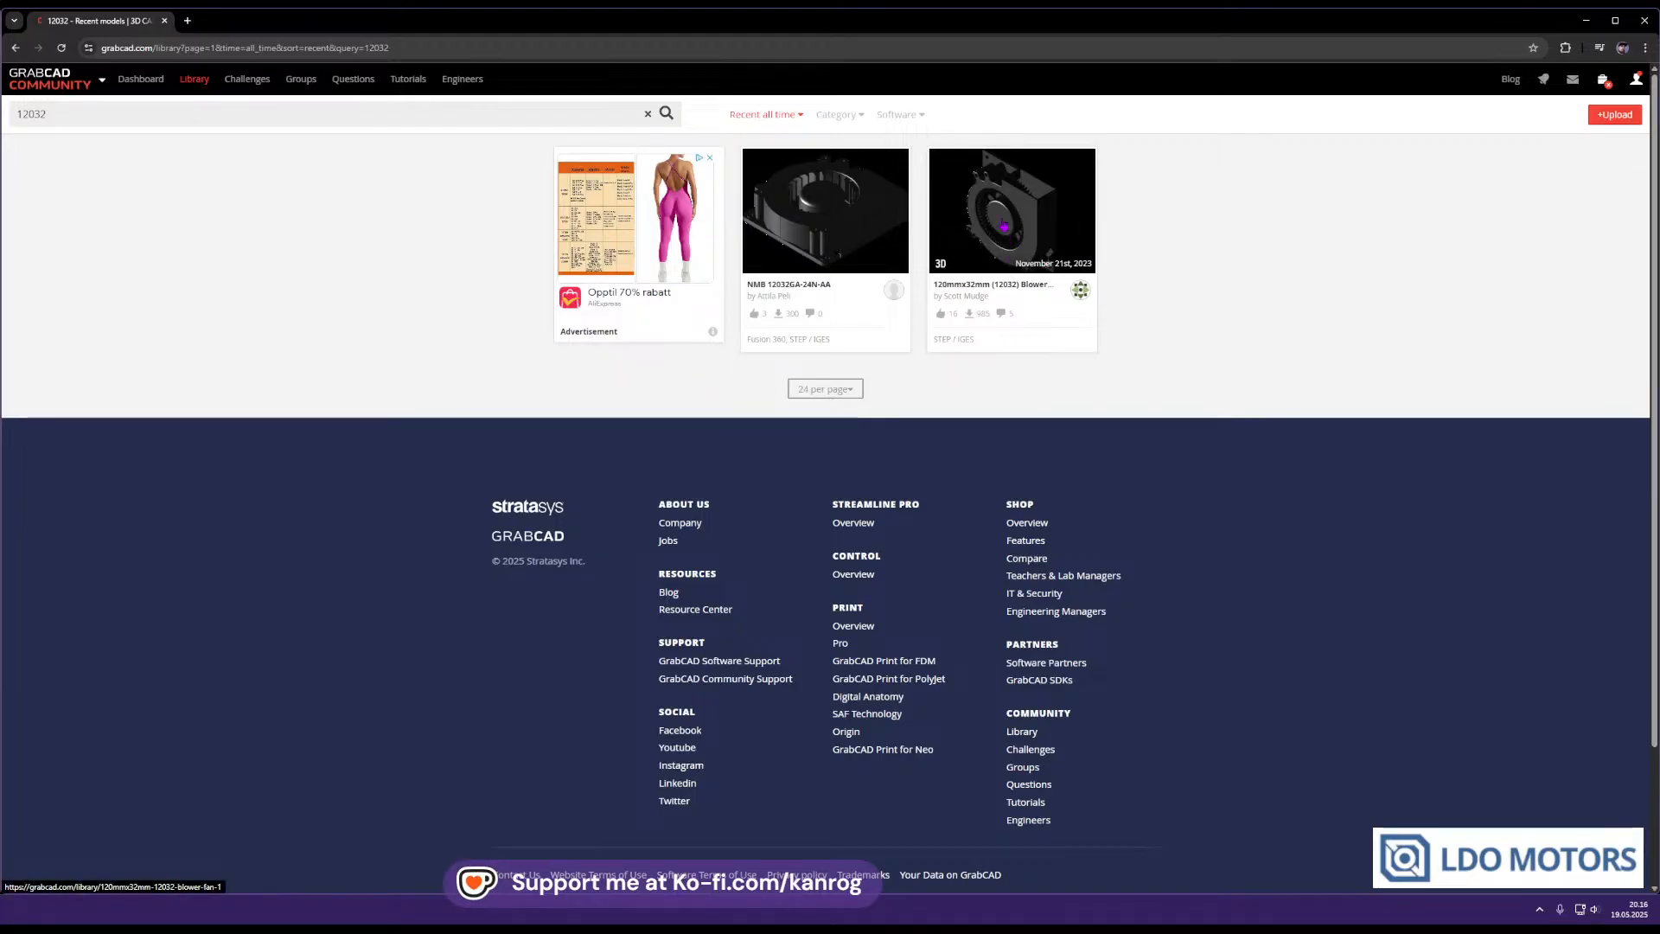
Download 12032_blower_fan.step from the 120mmx32mm (12032) Blower Fan model and return to Onshape
{"action": "left_click", "coordinate": [1003, 226]}
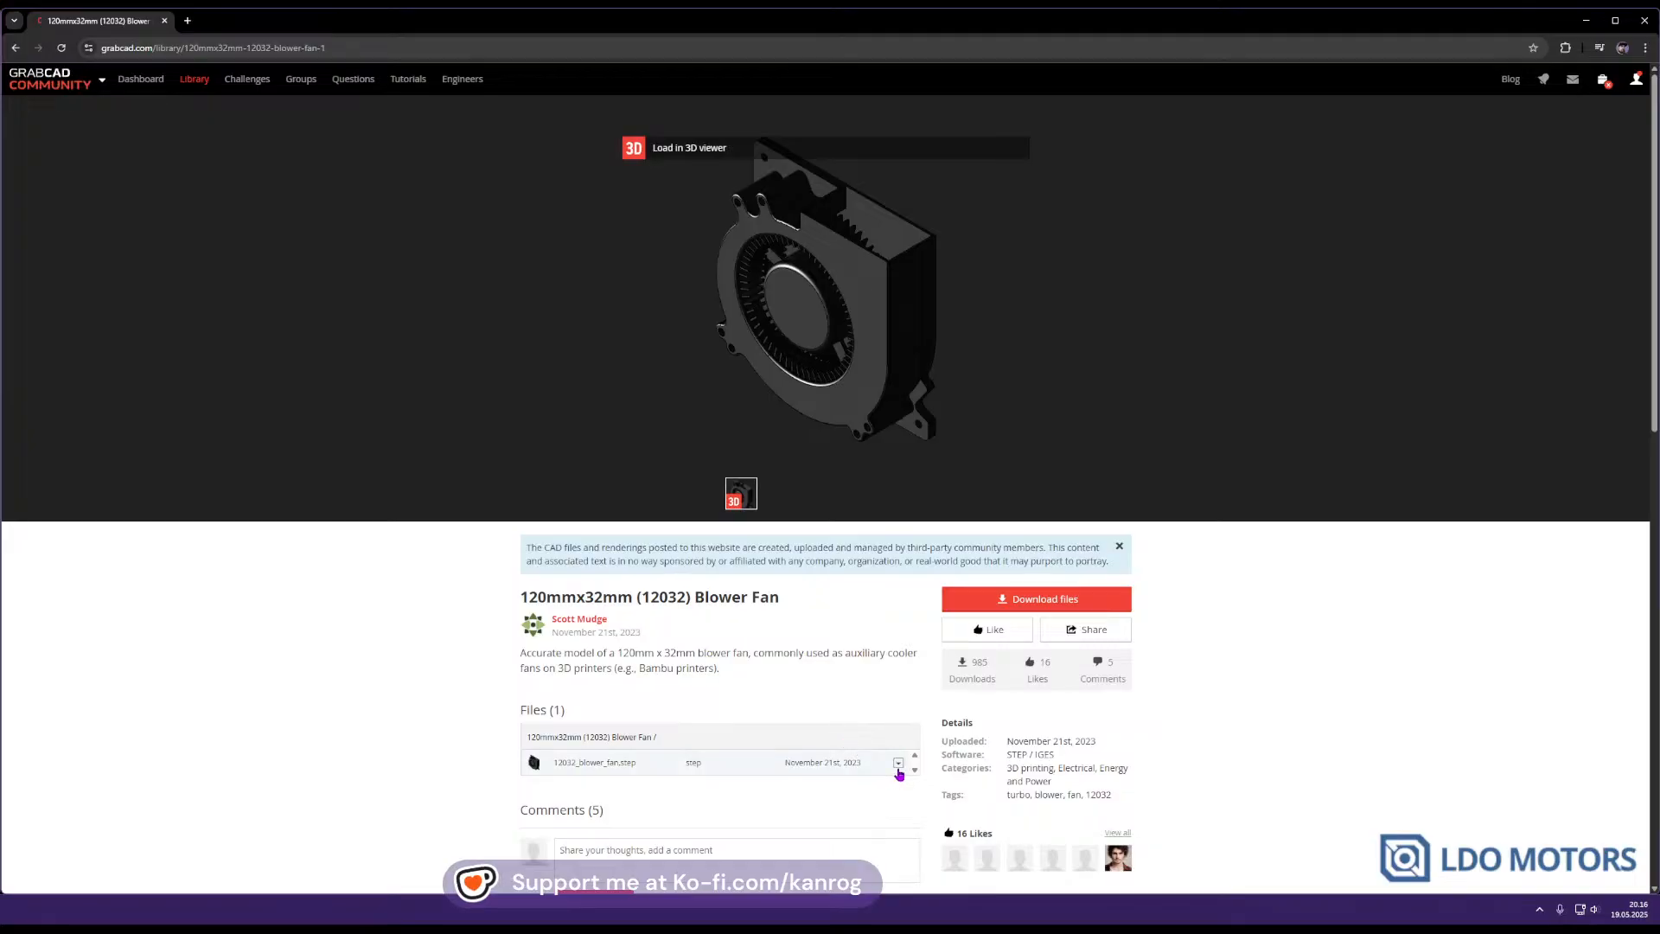
{"action": "left_click", "coordinate": [899, 764]}
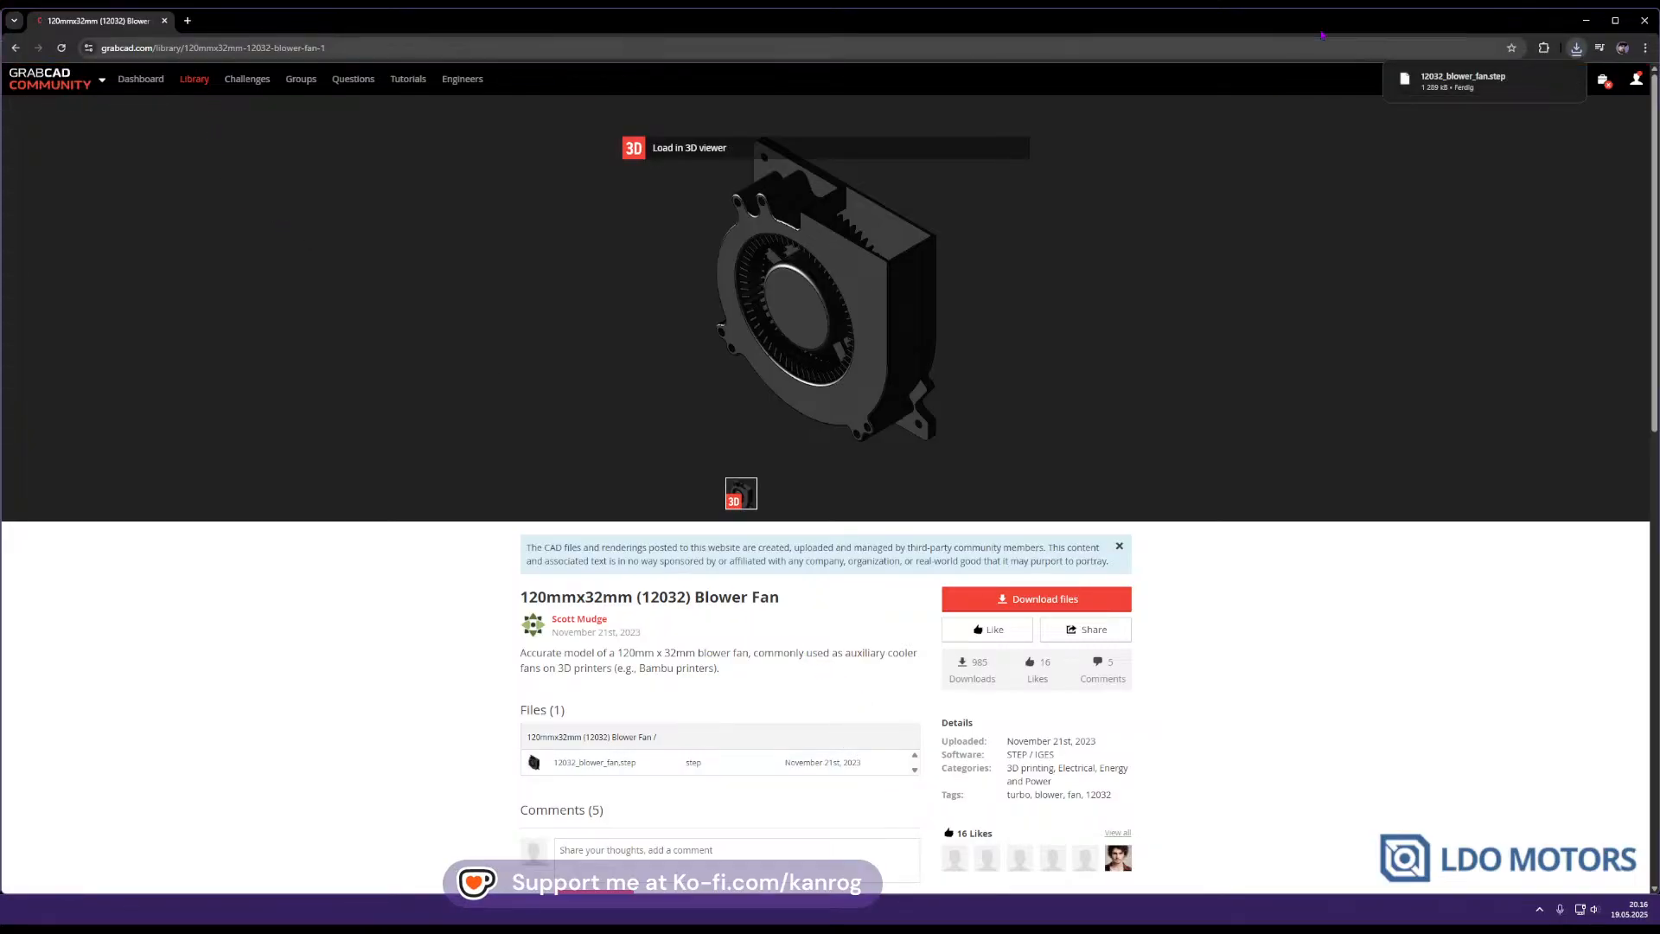
{"action": "left_click", "coordinate": [1588, 20]}
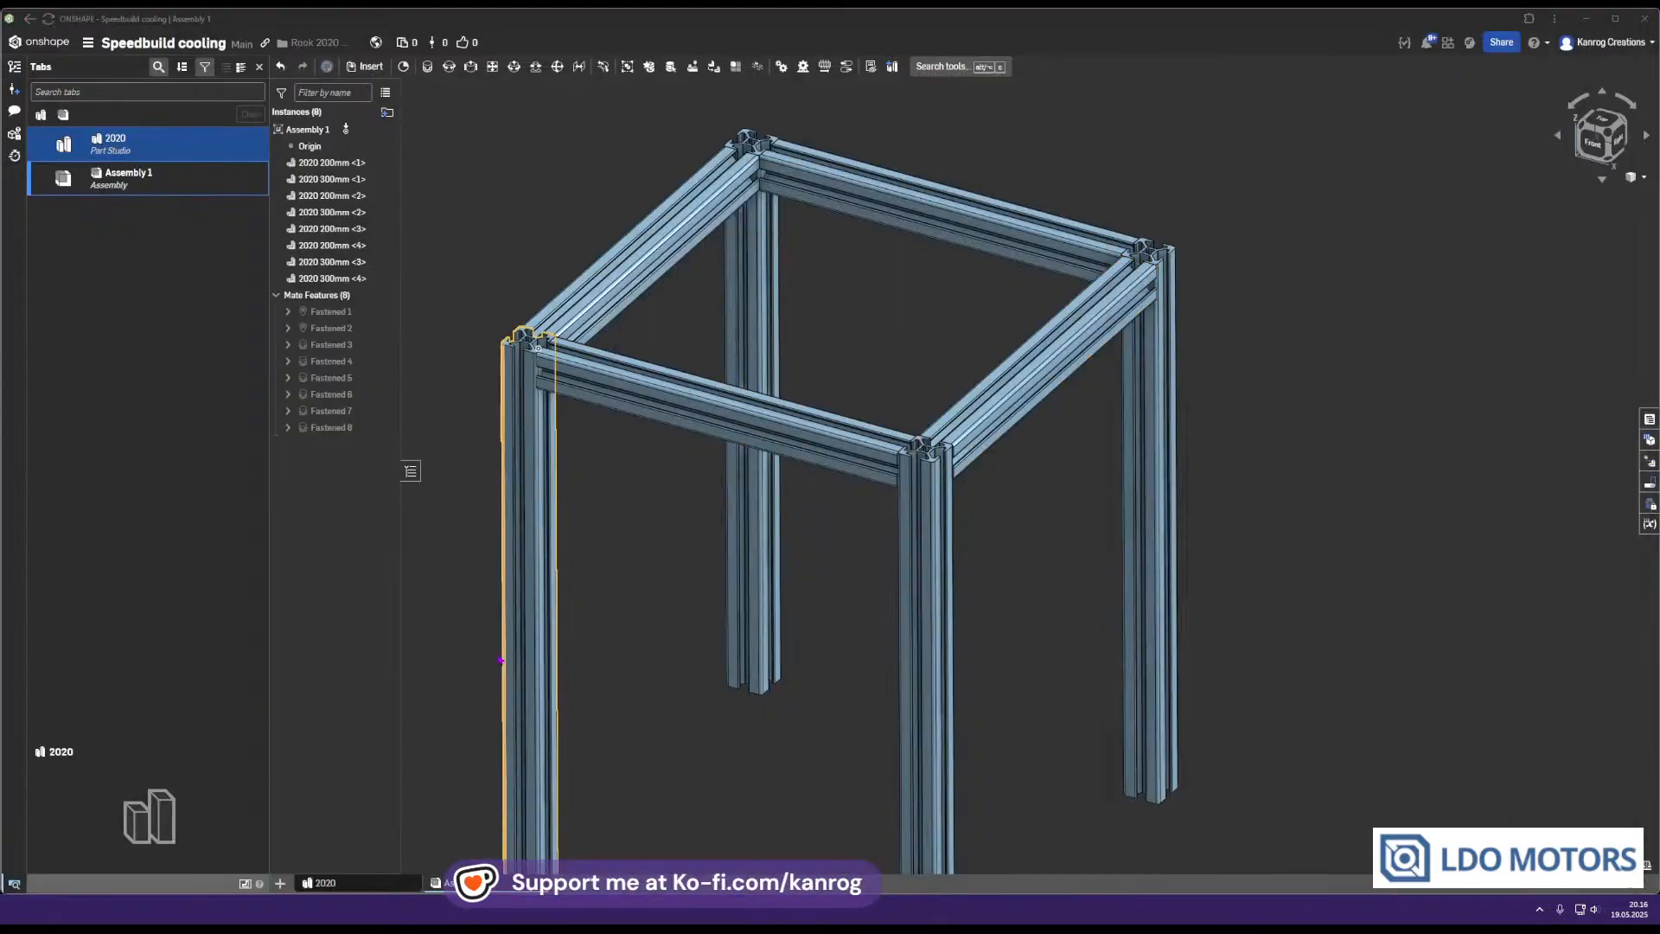
Import 12032_blower_fan.step from the downloads folder into the Speedbuild cooling document
{"action": "left_click", "coordinate": [280, 883]}
{"action": "left_click", "coordinate": [337, 860]}
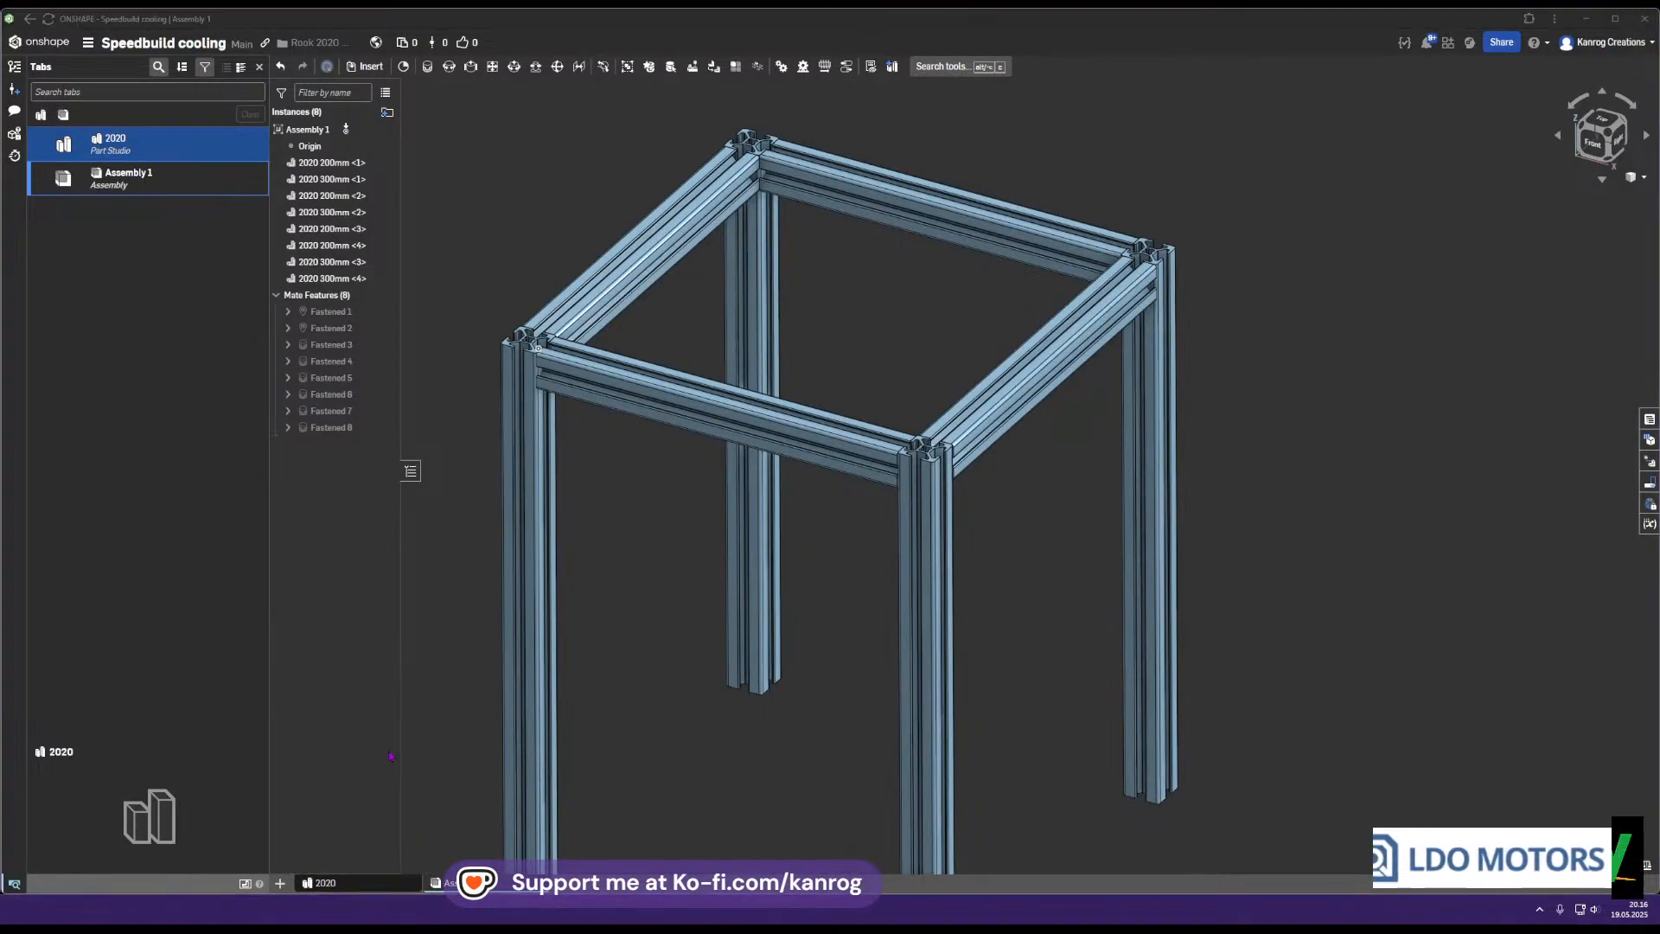
{"action": "left_click", "coordinate": [88, 179]}
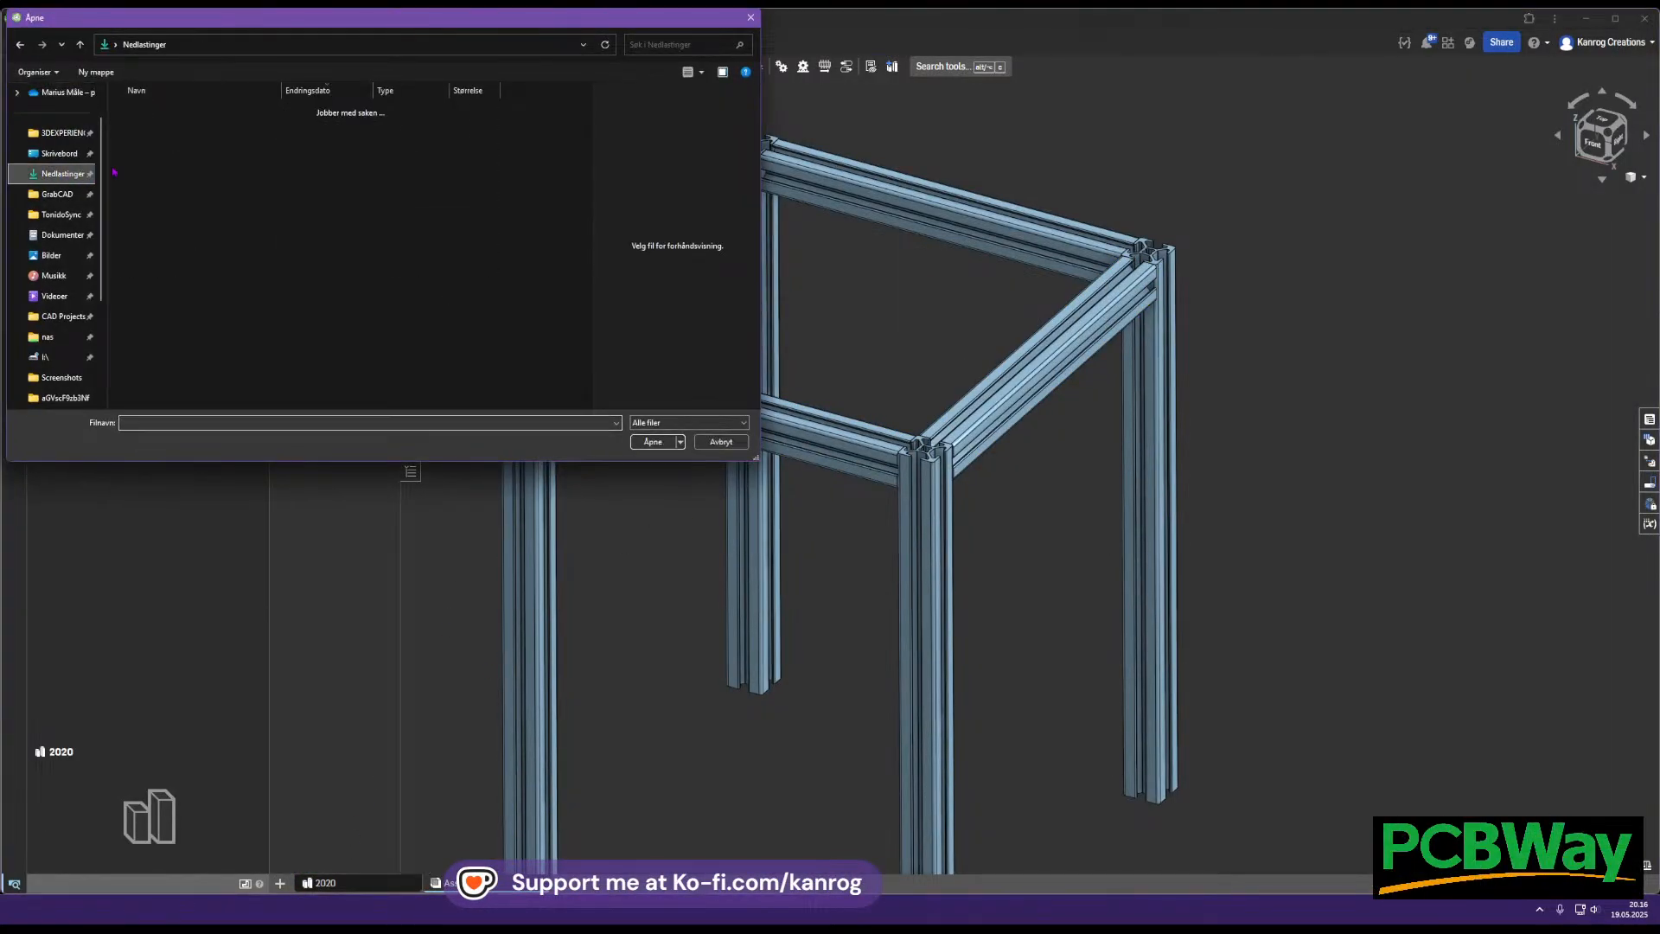
{"action": "double_click", "coordinate": [169, 128]}
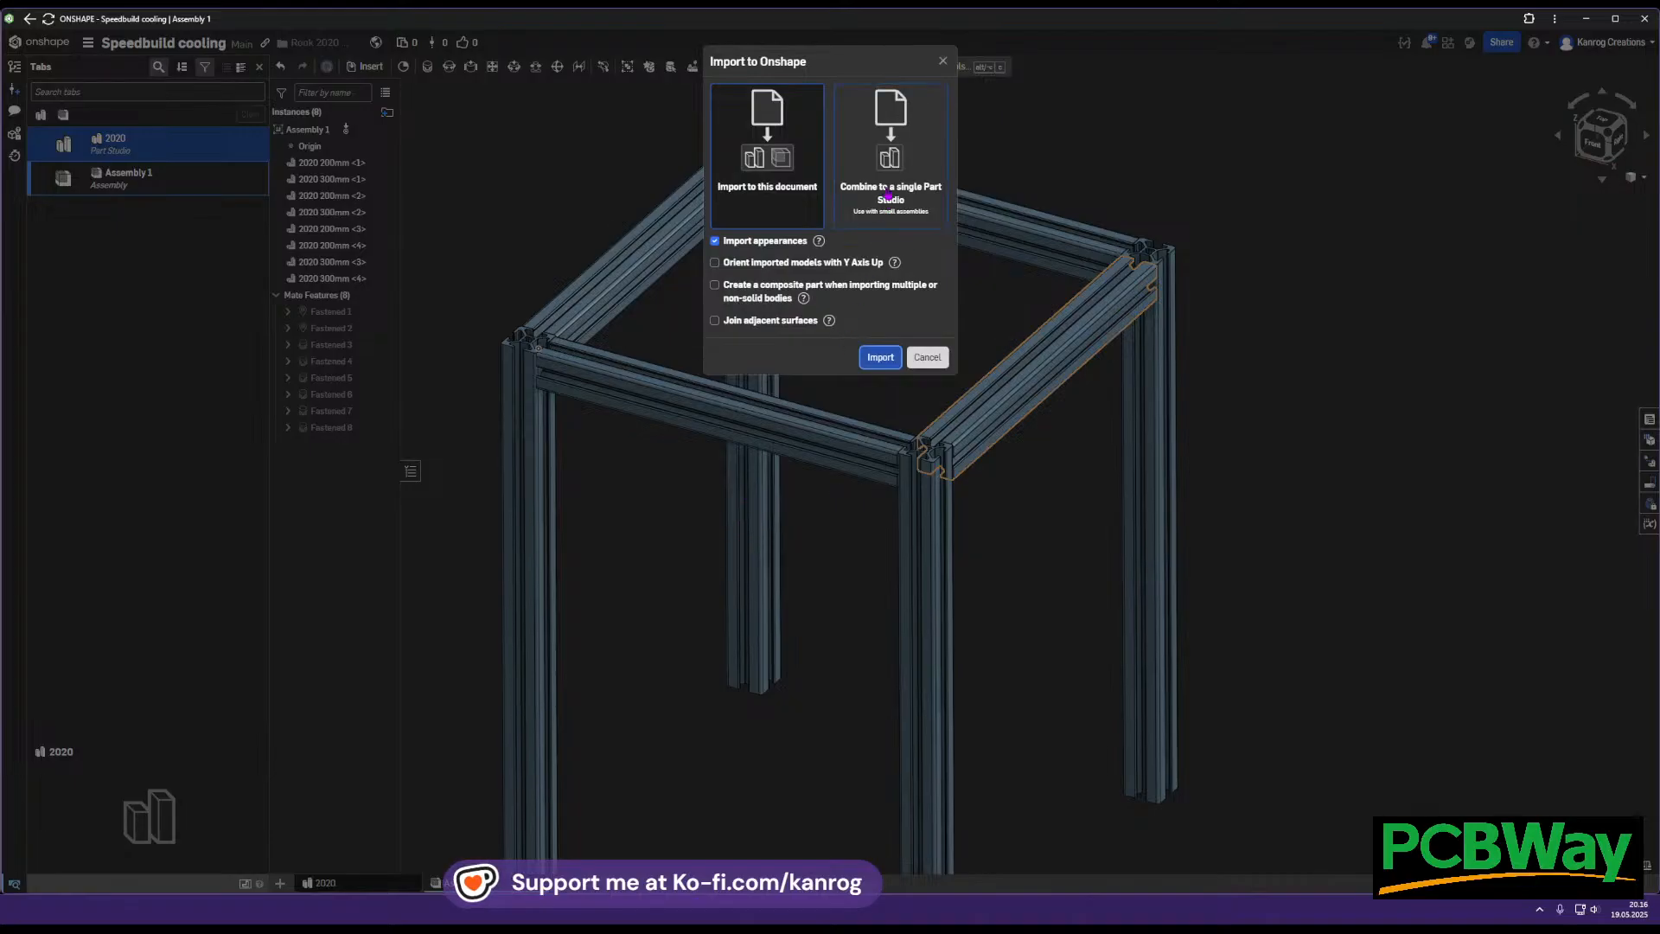
{"action": "left_click", "coordinate": [880, 357]}
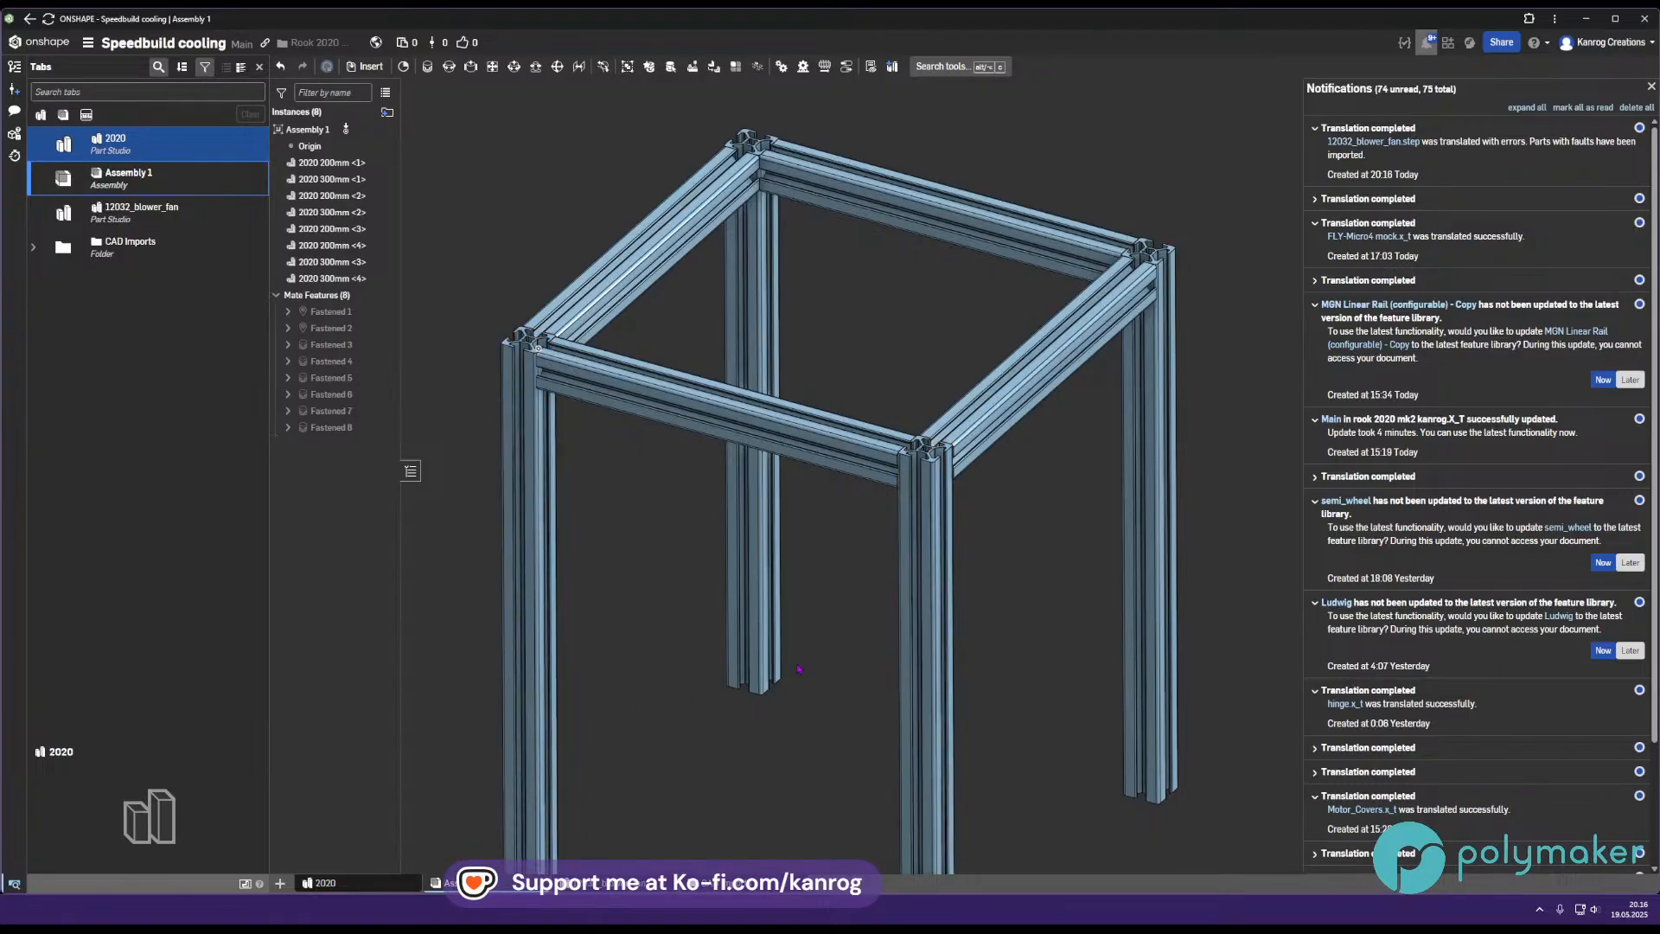
{"action": "scroll", "coordinate": [597, 562], "scroll_direction": "down", "scroll_amount": 2}
{"action": "right_click_drag", "start_coordinate": [739, 598], "coordinate": [767, 498]}
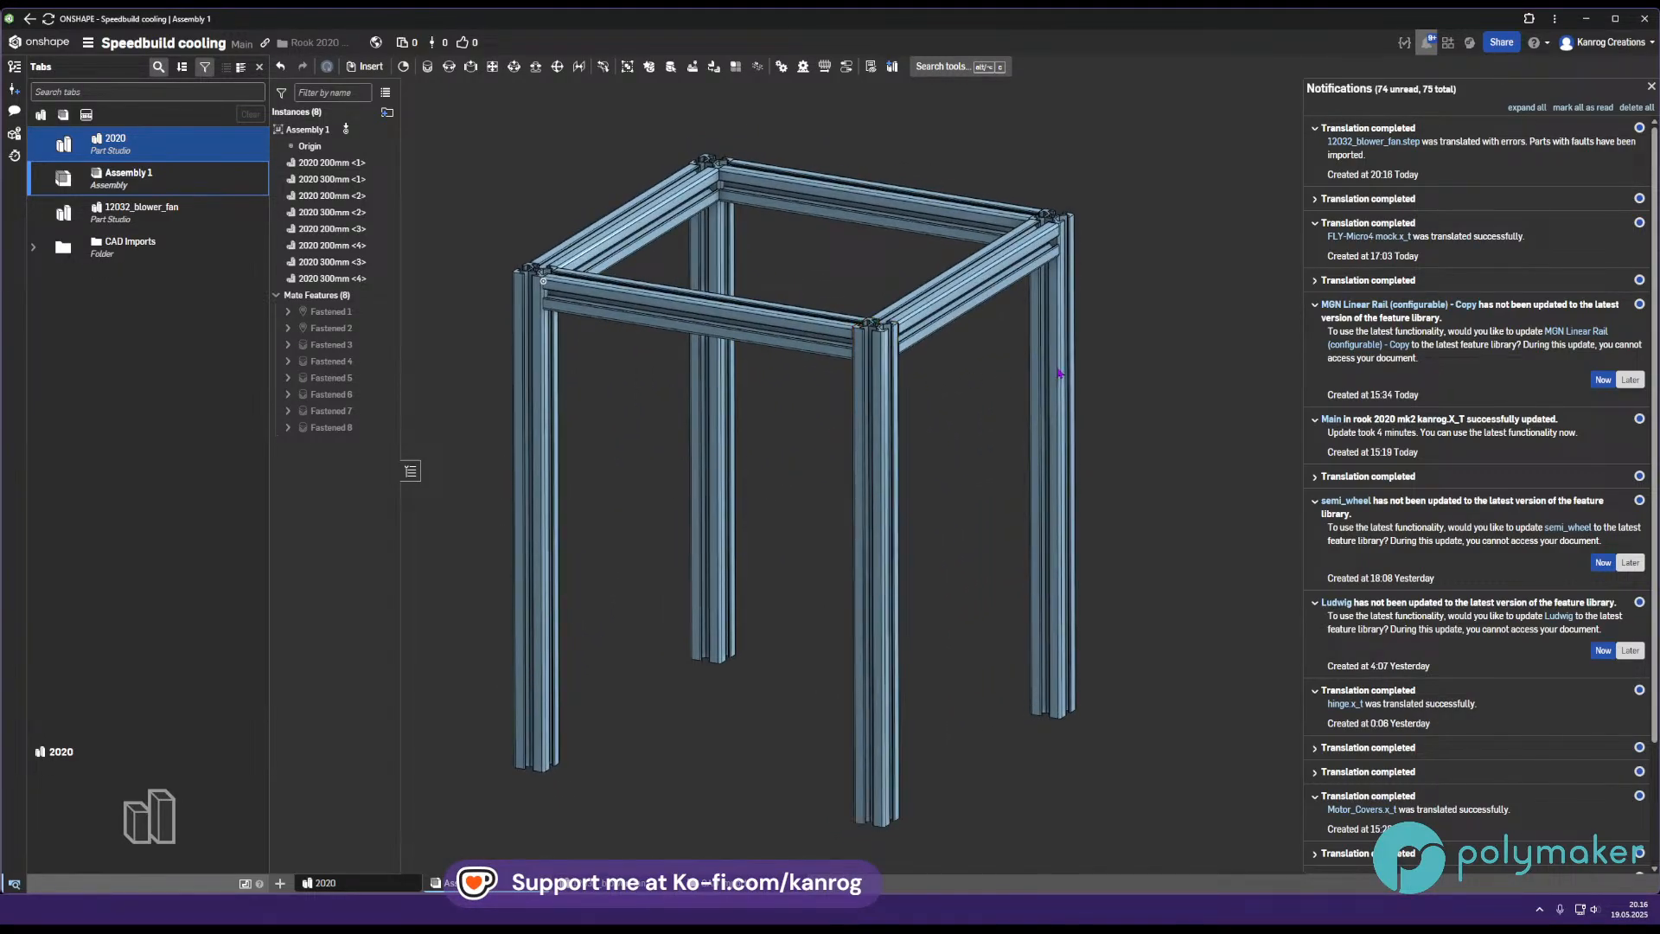
{"action": "mouse_move", "coordinate": [1111, 359]}
{"action": "right_mouse_down"}
{"action": "mouse_move", "coordinate": [1100, 389]}
{"action": "mouse_move", "coordinate": [1113, 363]}
{"action": "mouse_move", "coordinate": [1103, 374]}
{"action": "right_mouse_up"}
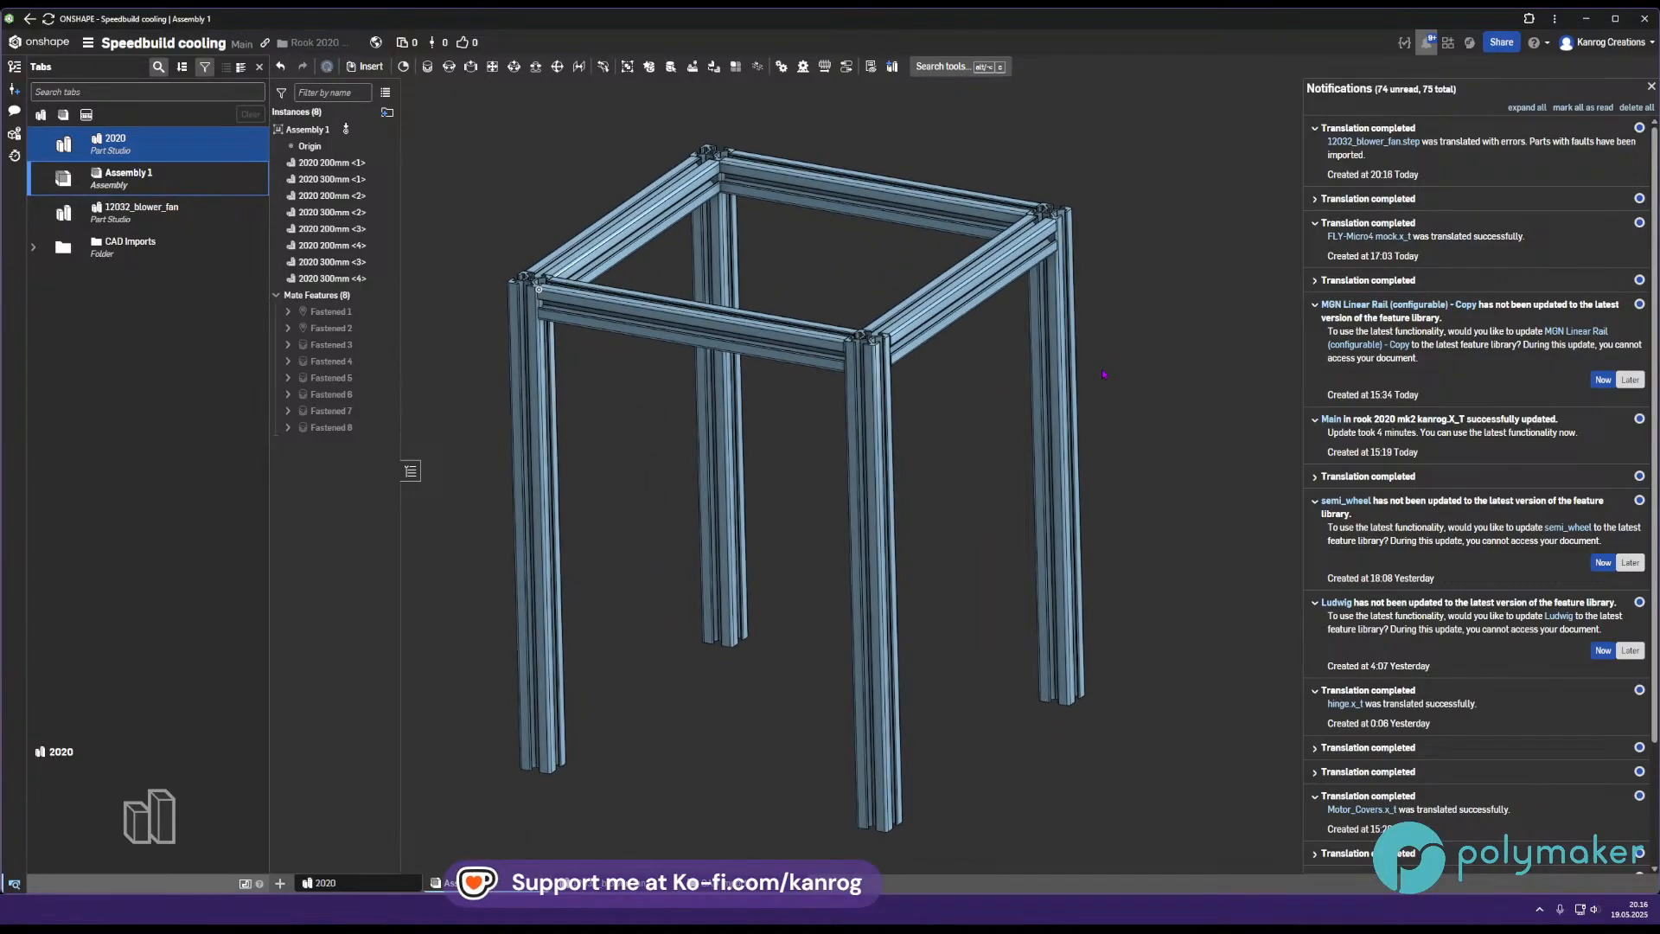
Close the notifications and open the 12032_blower_fan part studio to inspect the imported fan
{"action": "left_click", "coordinate": [1650, 87]}
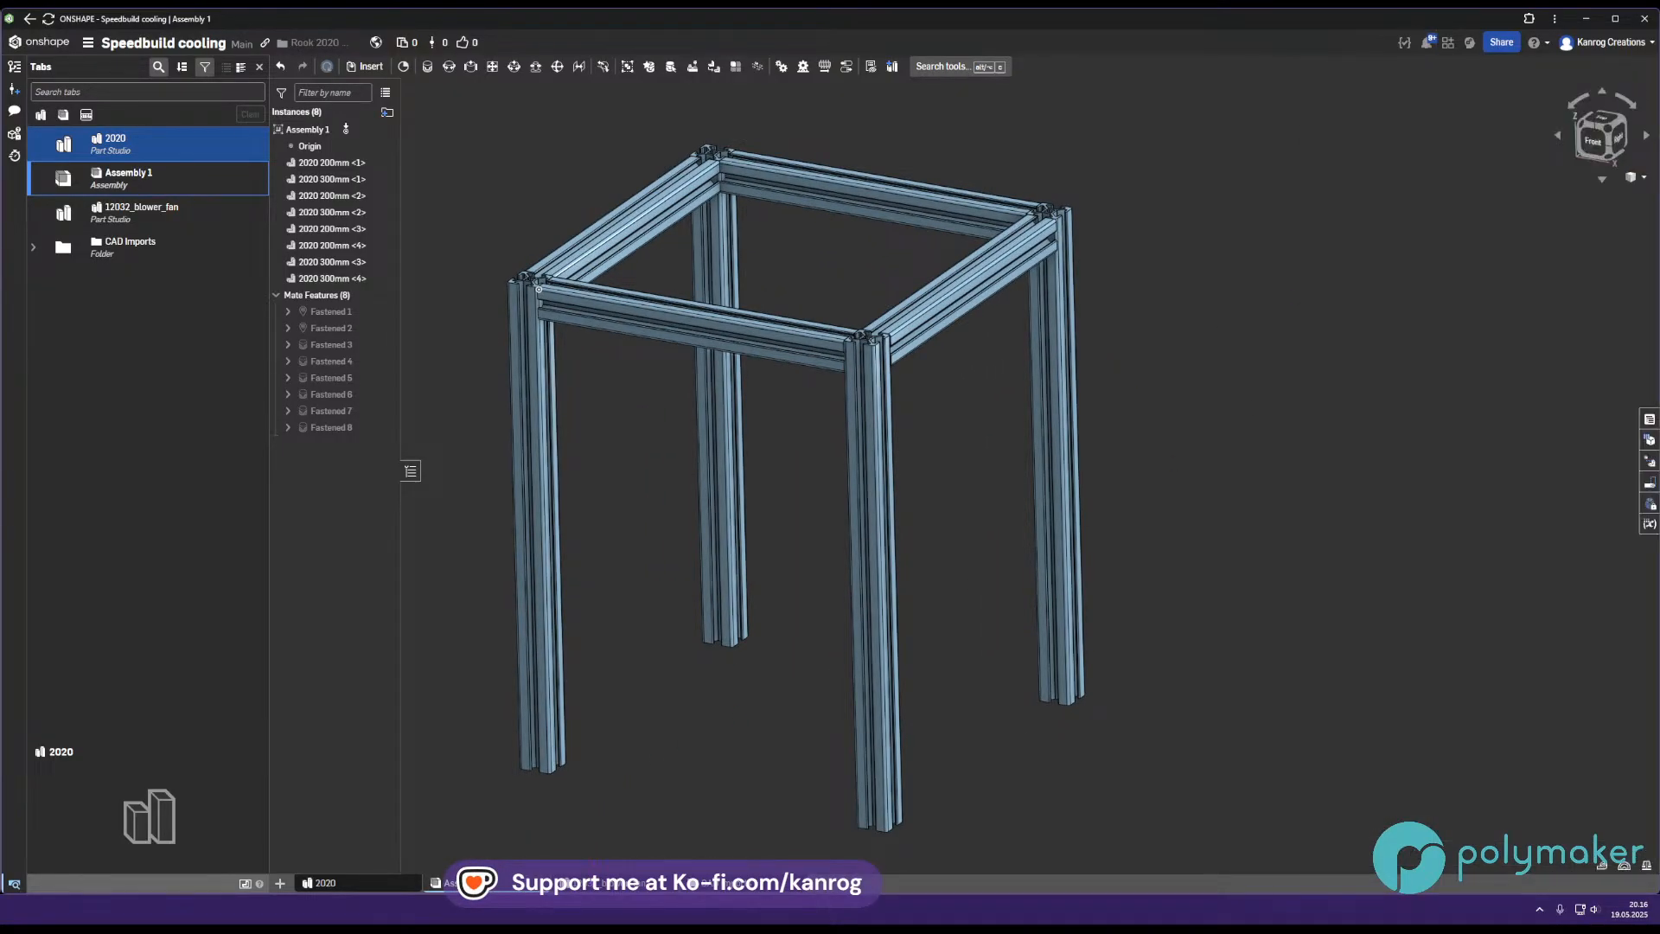
{"action": "left_click", "coordinate": [139, 212]}
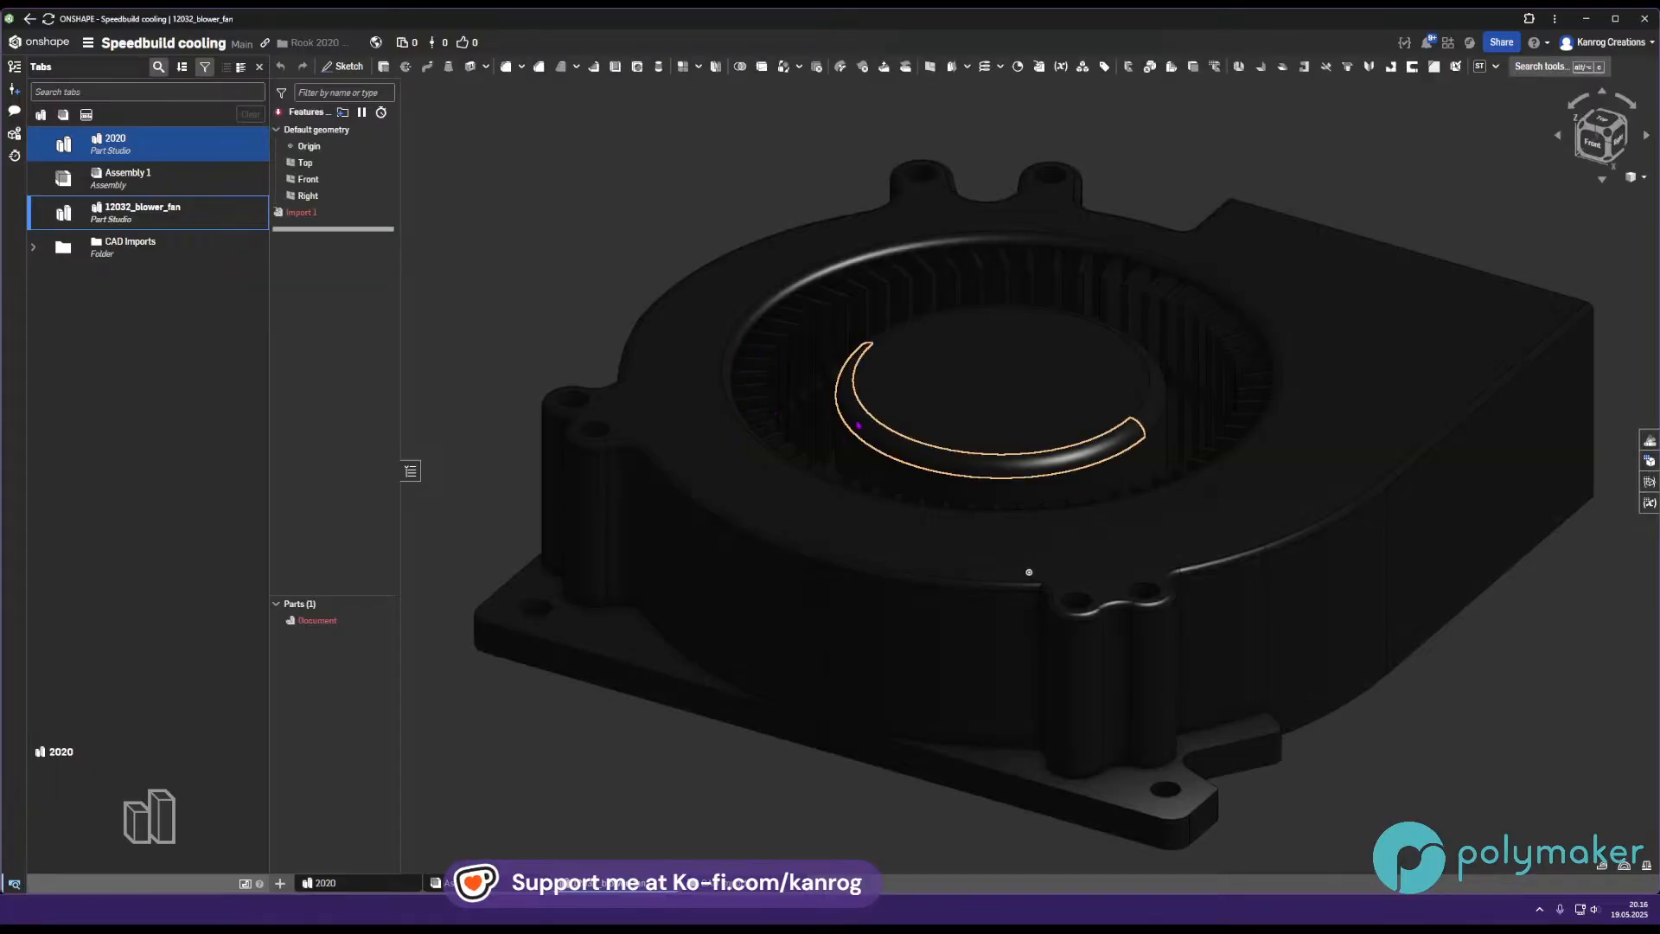
{"action": "right_click_drag", "start_coordinate": [1028, 571], "coordinate": [1055, 466]}
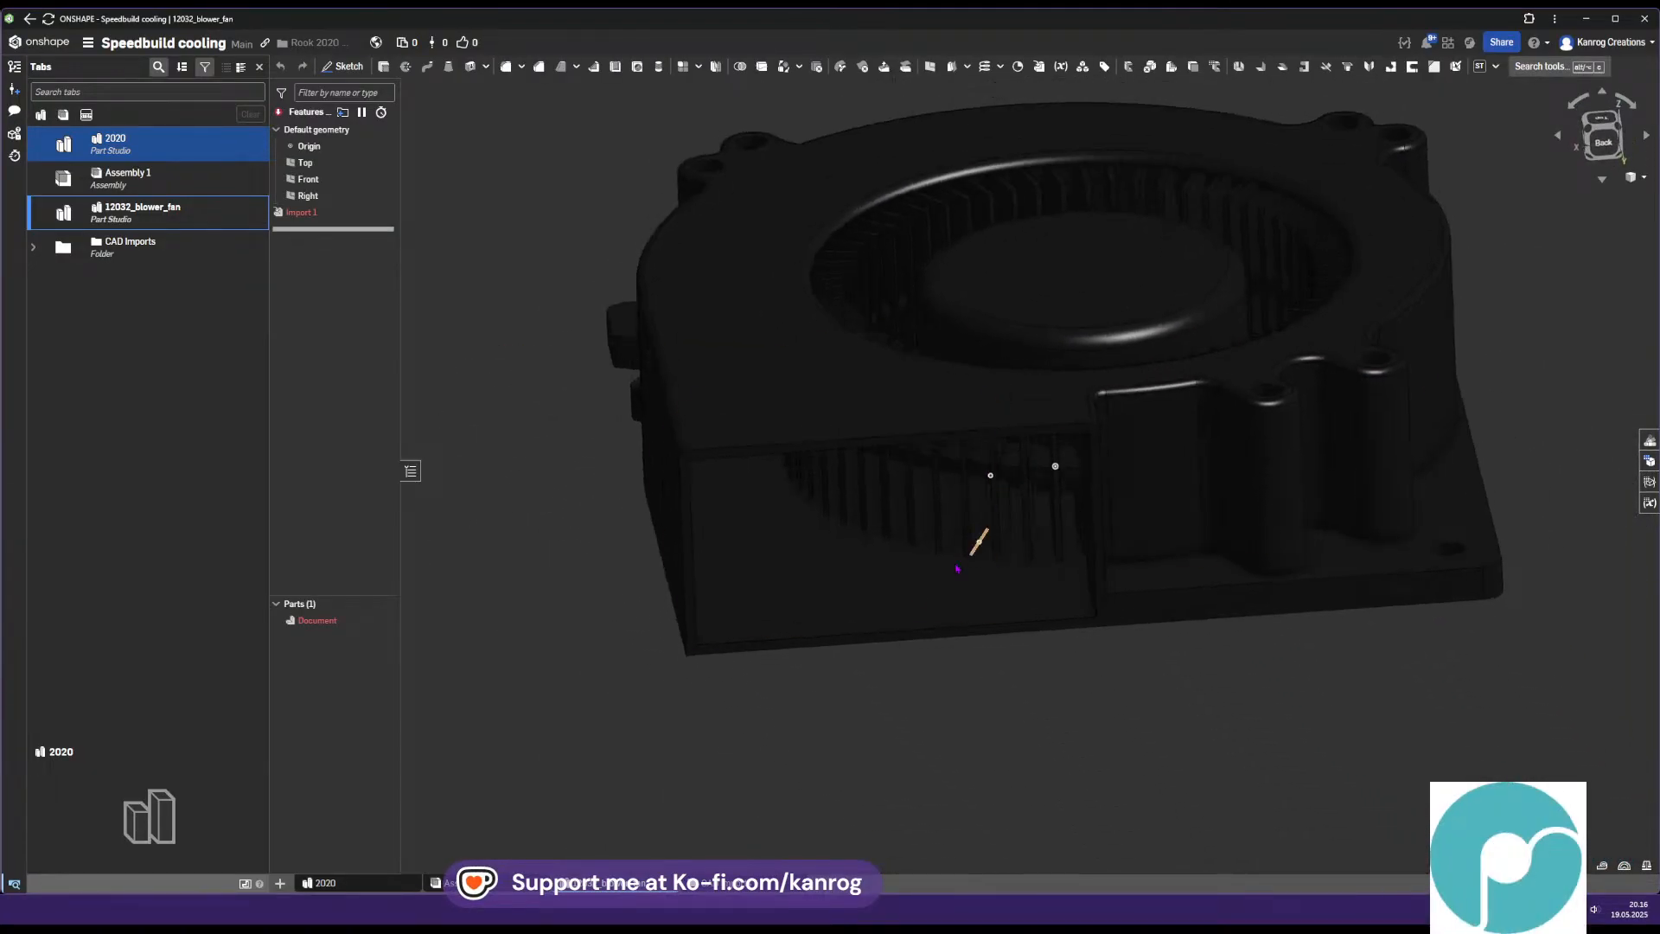
{"action": "right_click", "coordinate": [333, 623]}
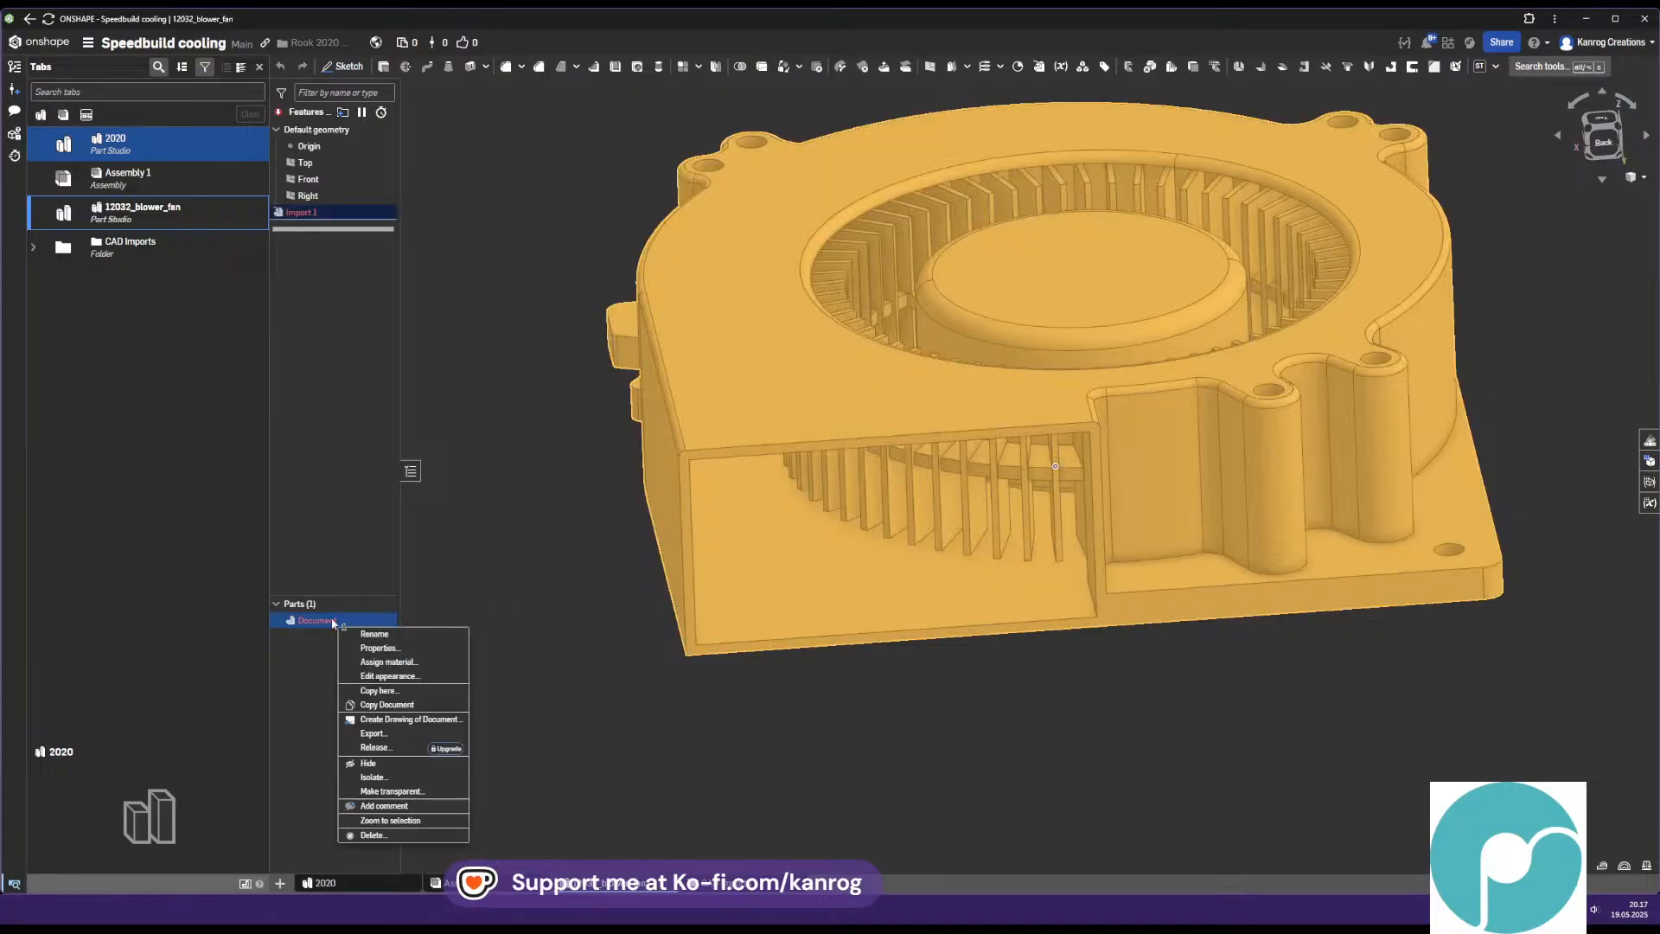
{"action": "left_click", "coordinate": [307, 748]}
{"action": "left_click", "coordinate": [473, 317]}
{"action": "mouse_move", "coordinate": [563, 507]}
{"action": "right_mouse_down"}
{"action": "mouse_move", "coordinate": [581, 562]}
{"action": "mouse_move", "coordinate": [664, 473]}
{"action": "mouse_move", "coordinate": [700, 619]}
{"action": "mouse_move", "coordinate": [694, 485]}
{"action": "mouse_move", "coordinate": [692, 541]}
{"action": "right_mouse_up"}
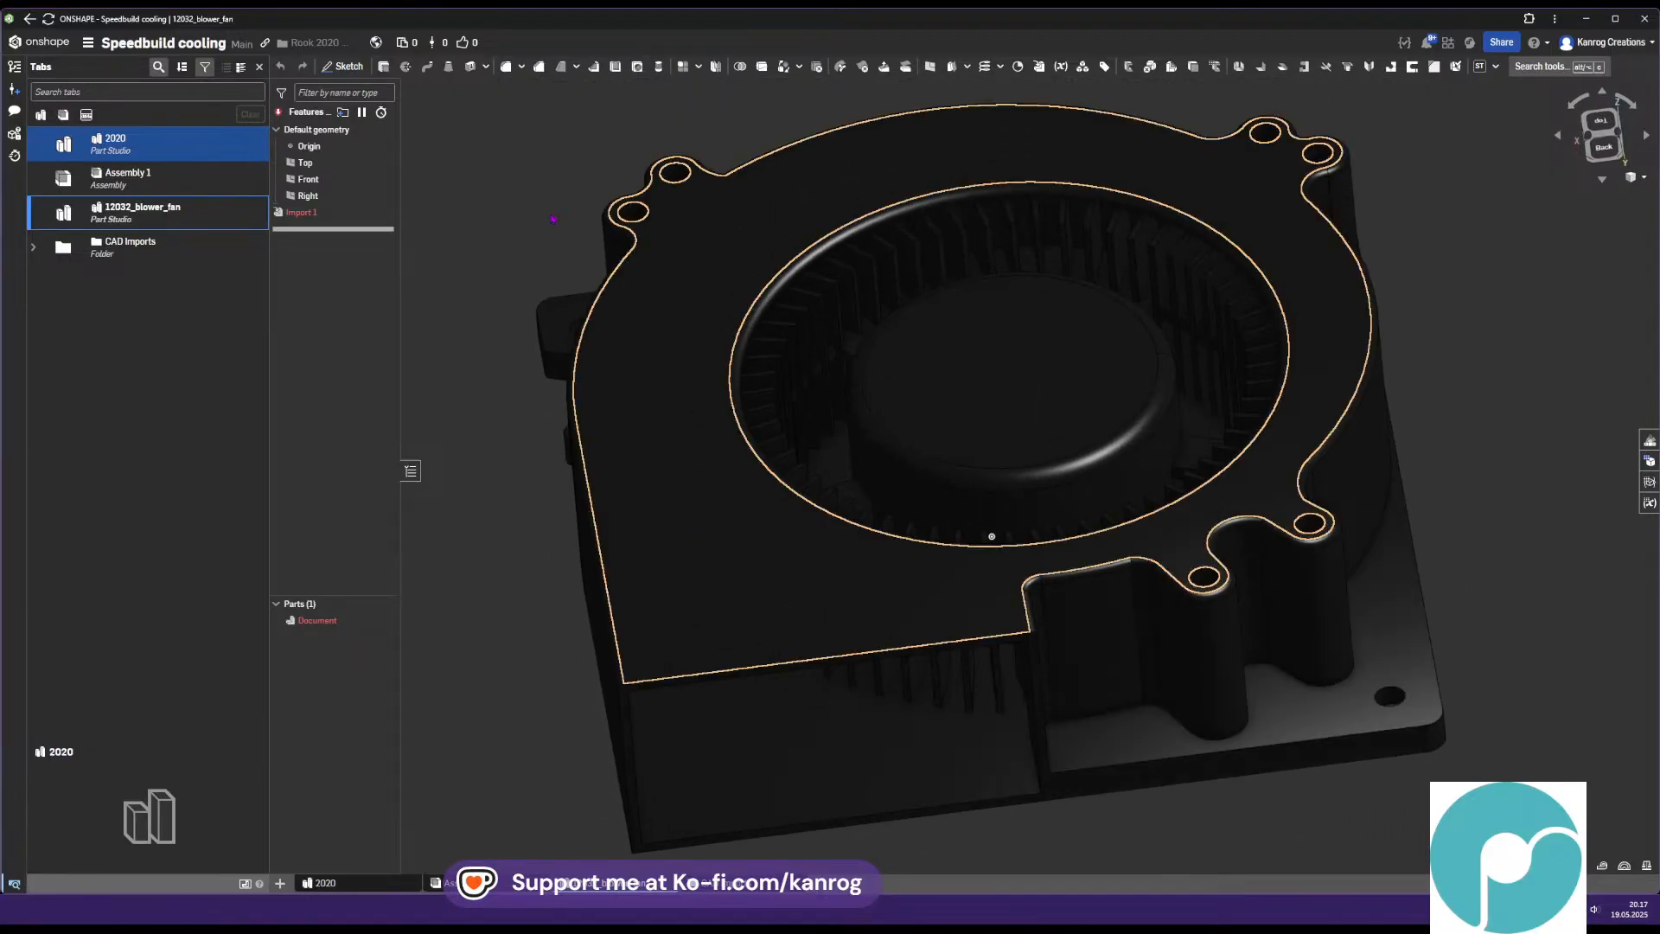
Start a sketch on the top face of the fan hub and project the hub's circular outline into it
{"action": "left_click", "coordinate": [355, 70]}
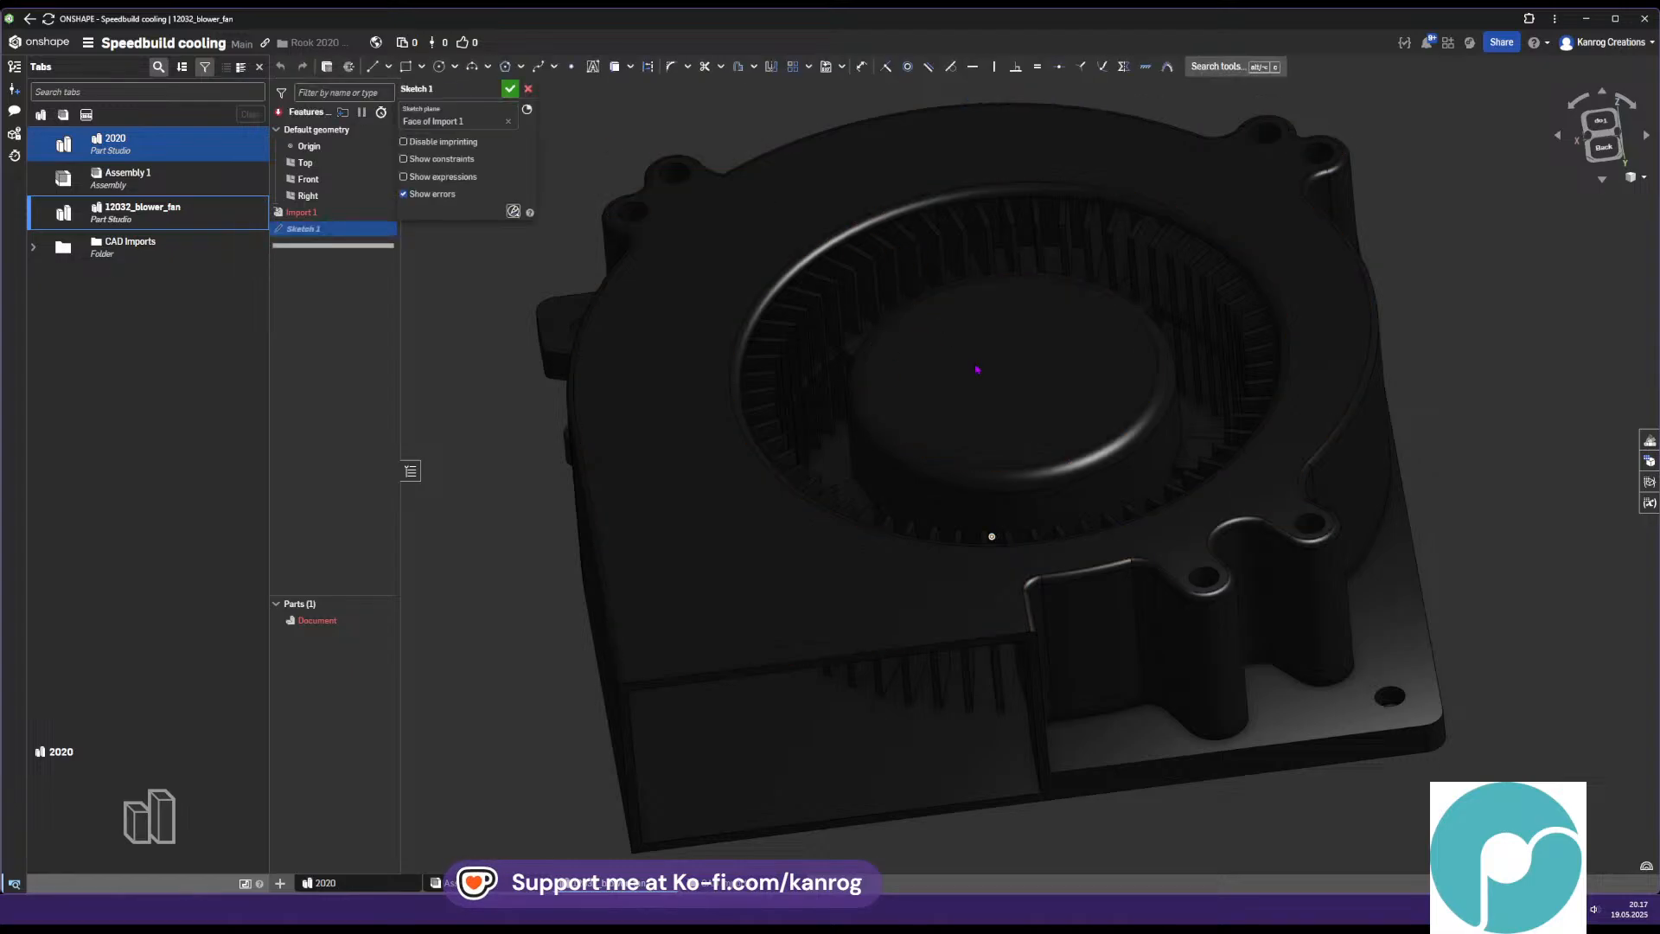
{"action": "left_click", "coordinate": [938, 358]}
{"action": "mouse_move", "coordinate": [986, 406]}
{"action": "right_mouse_down"}
{"action": "mouse_move", "coordinate": [970, 281]}
{"action": "mouse_move", "coordinate": [985, 367]}
{"action": "right_mouse_up"}
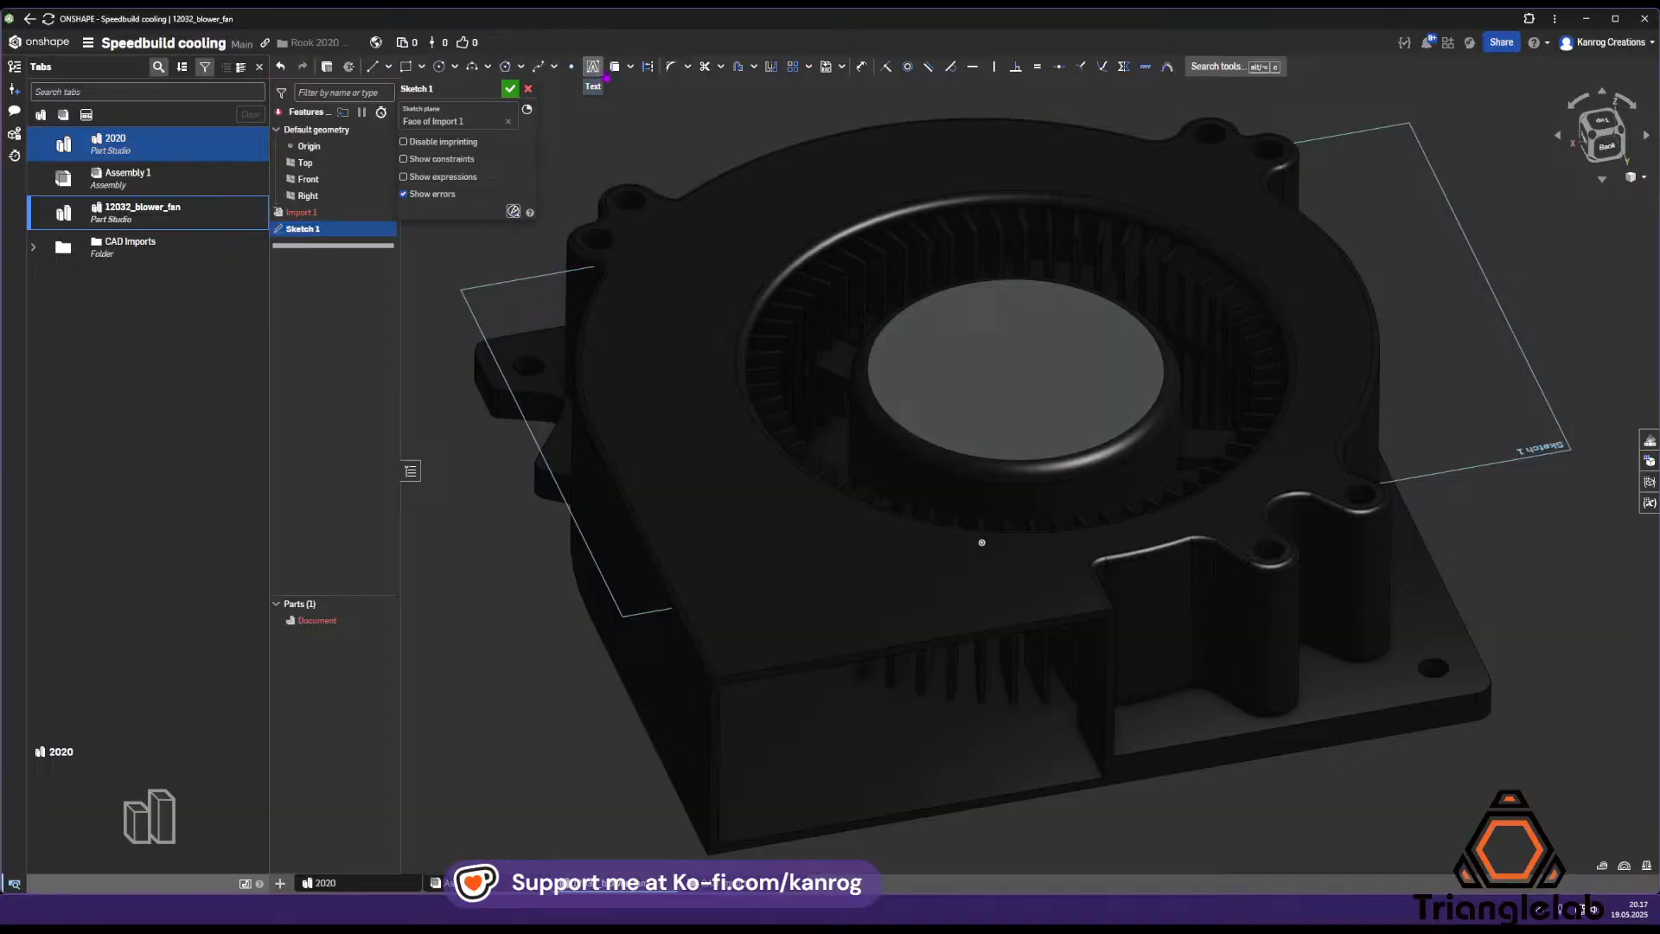
{"action": "left_click", "coordinate": [439, 67]}
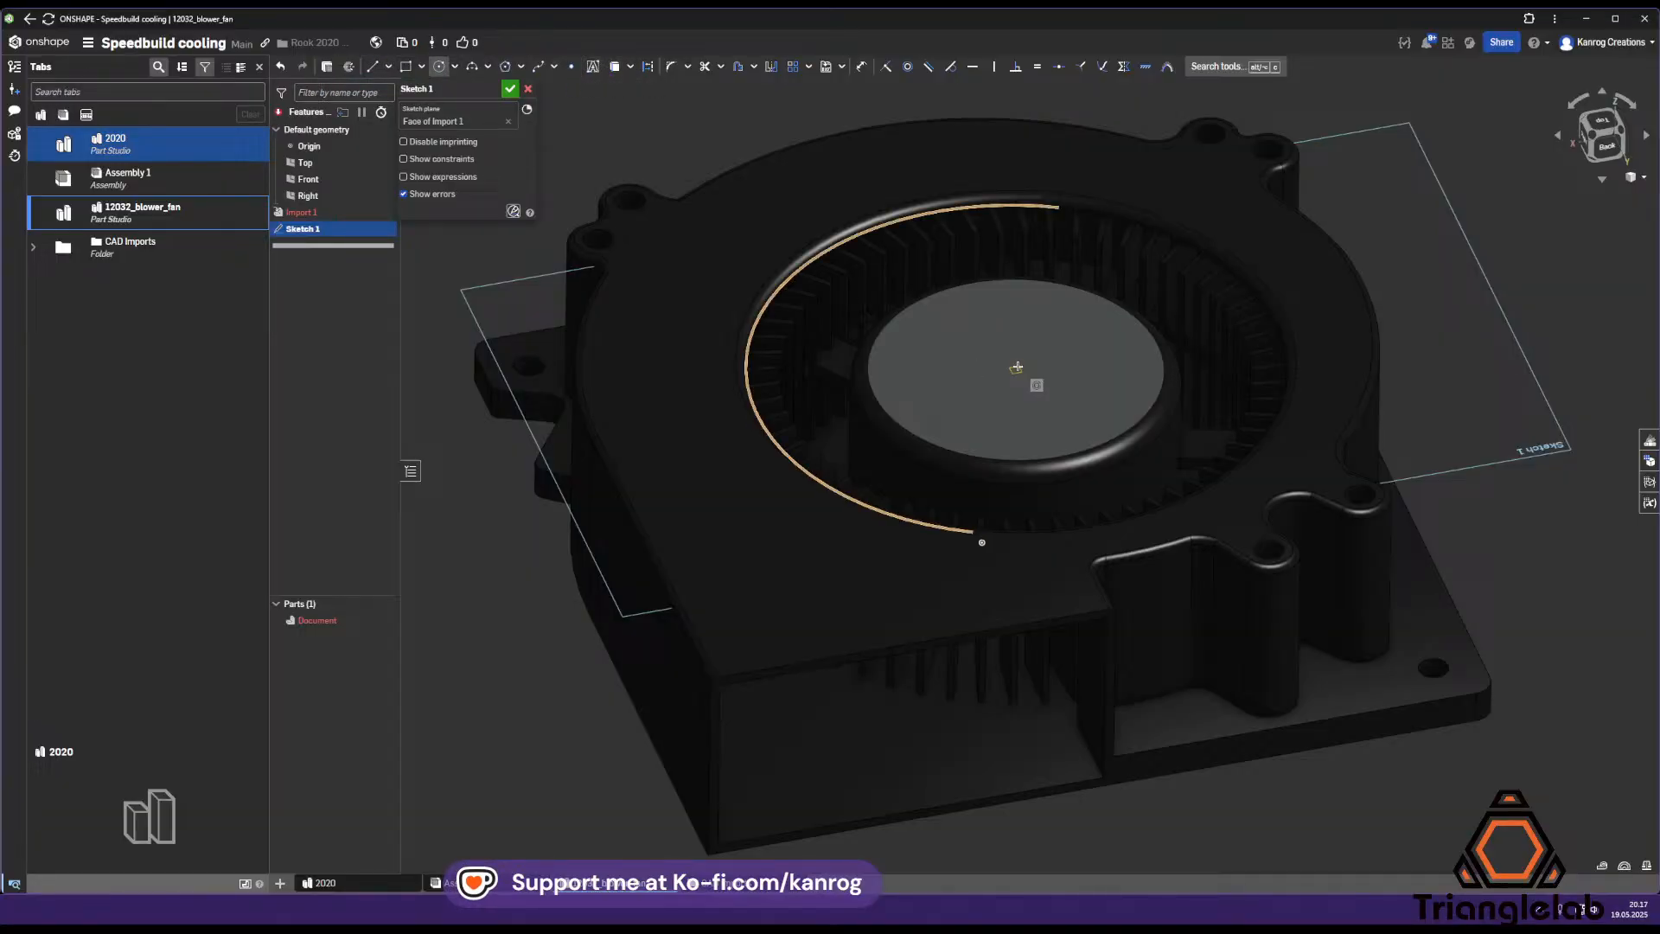
{"action": "key", "text": "n"}
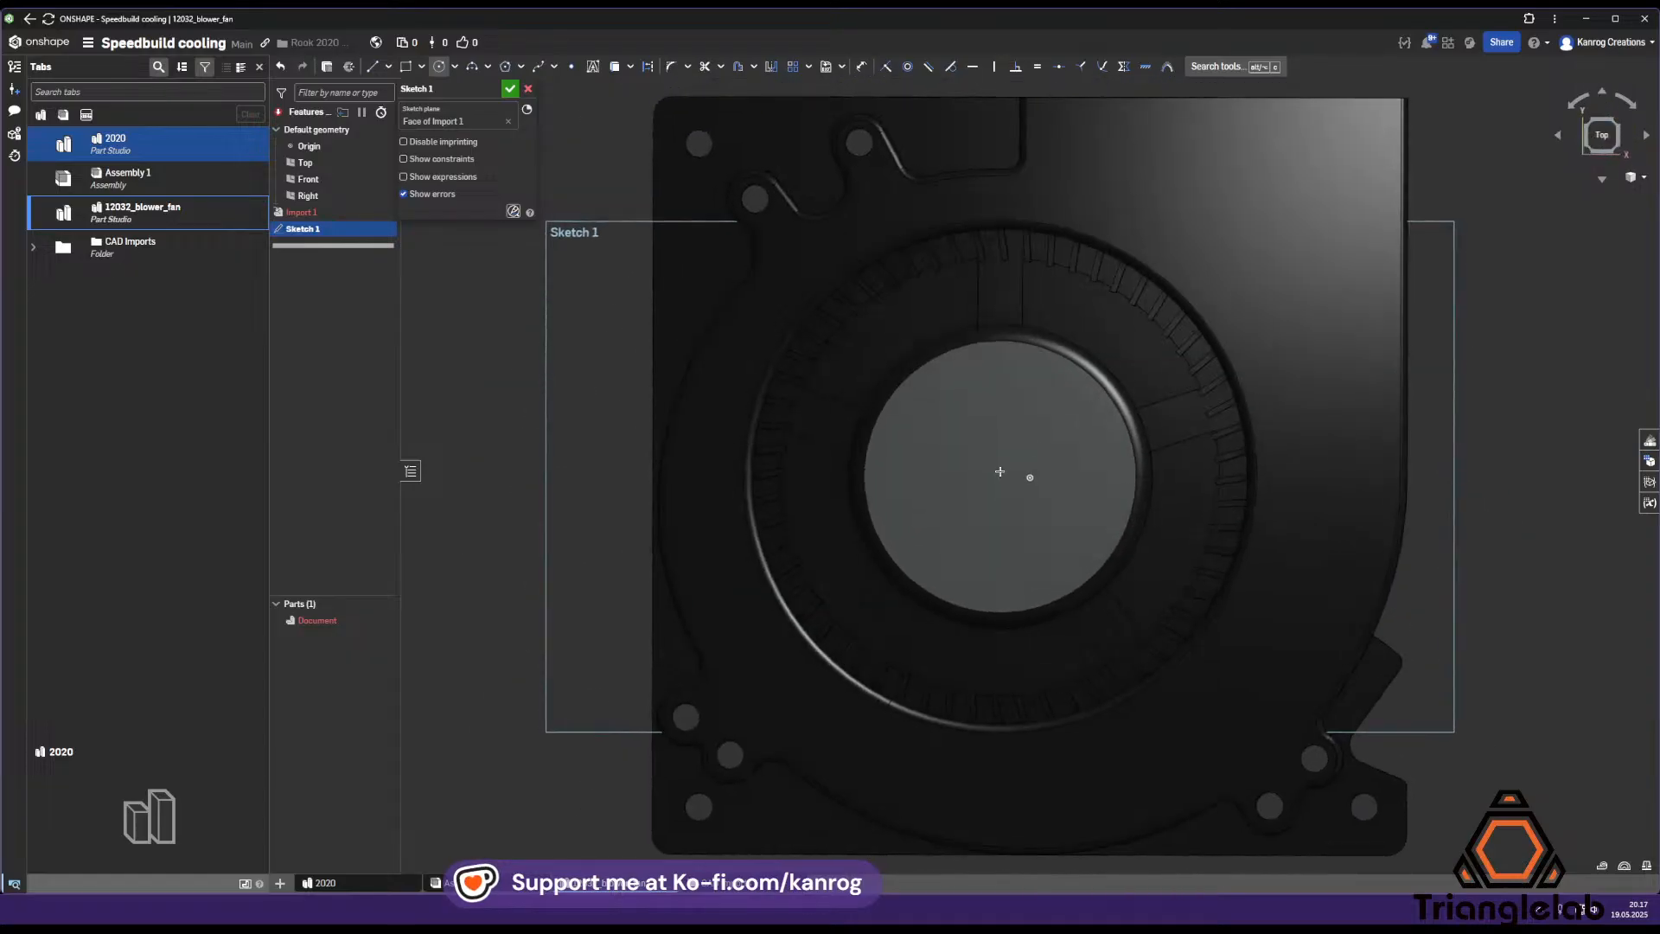
{"action": "key", "text": "u"}
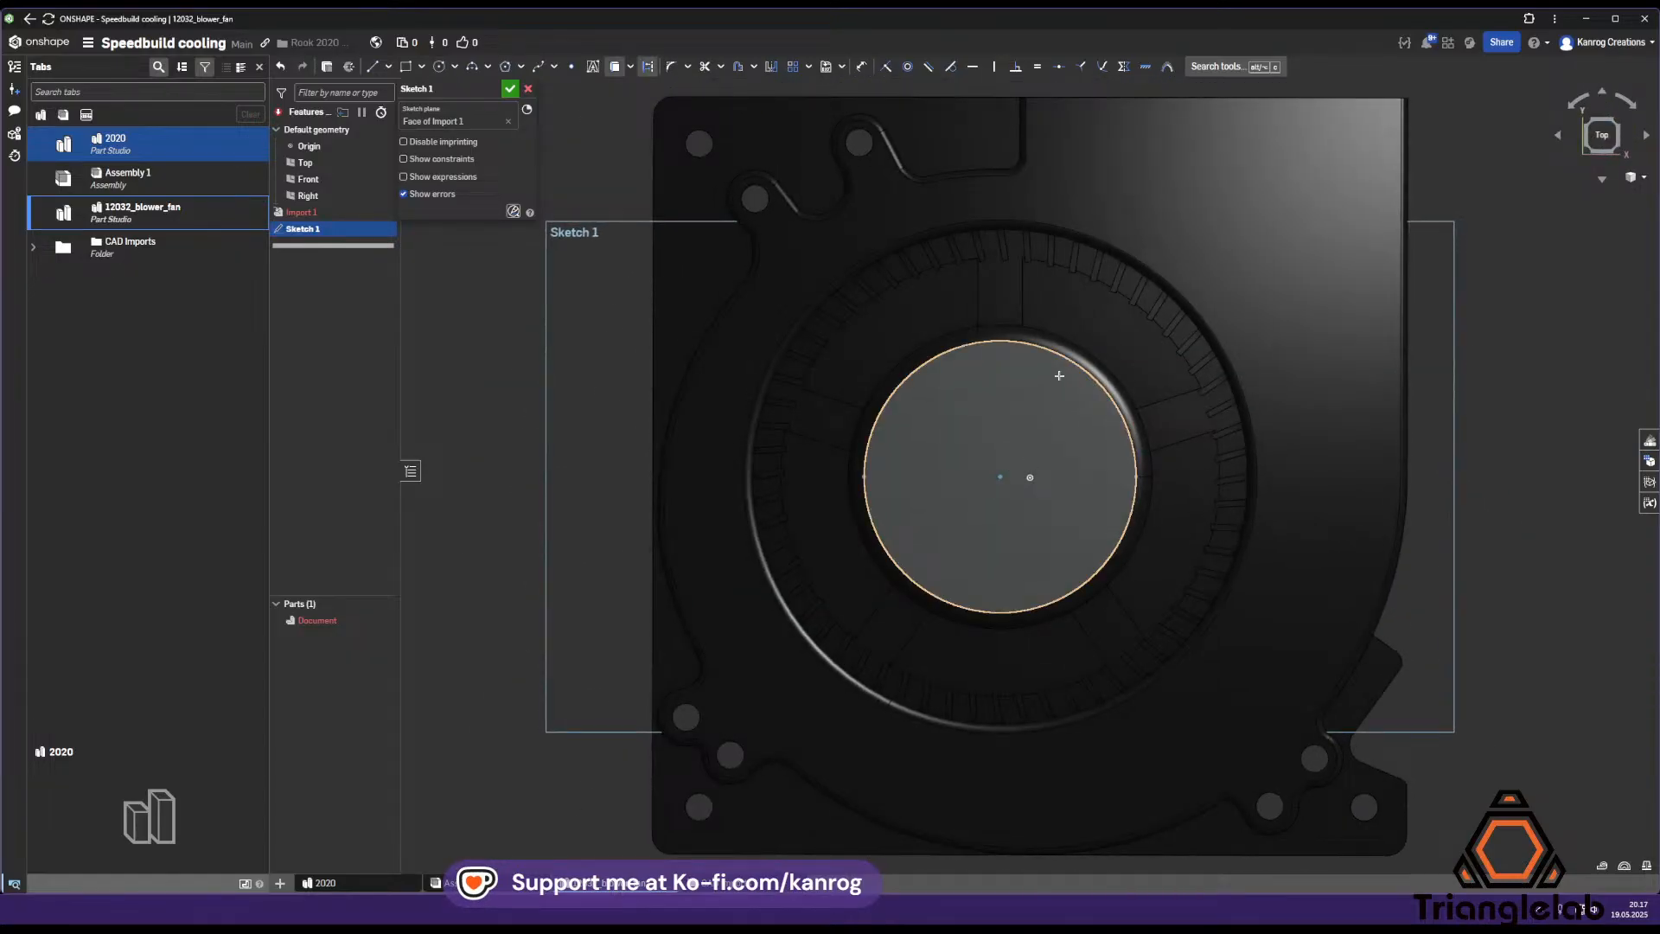
{"action": "left_click", "coordinate": [1036, 403]}
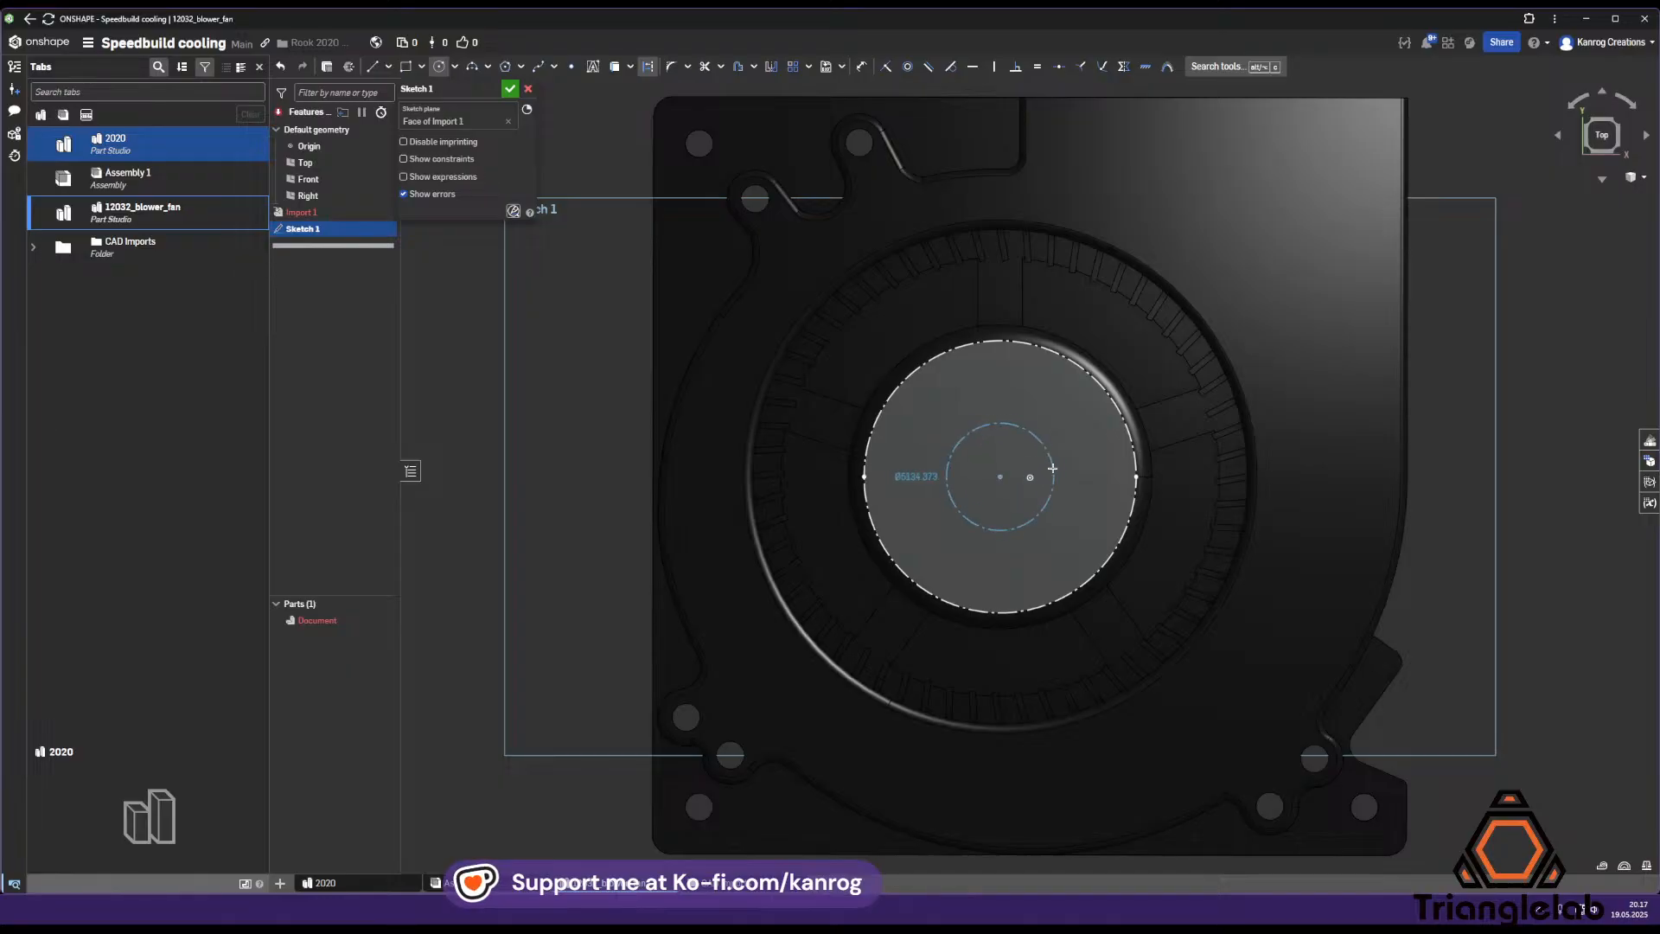
Project the outer edge of an impeller blade inside the fan outlet onto the hub sketch
{"action": "middle_click_drag", "start_coordinate": [1052, 468], "coordinate": [1052, 432]}
{"action": "right_click_drag", "start_coordinate": [1052, 433], "coordinate": [847, 403]}
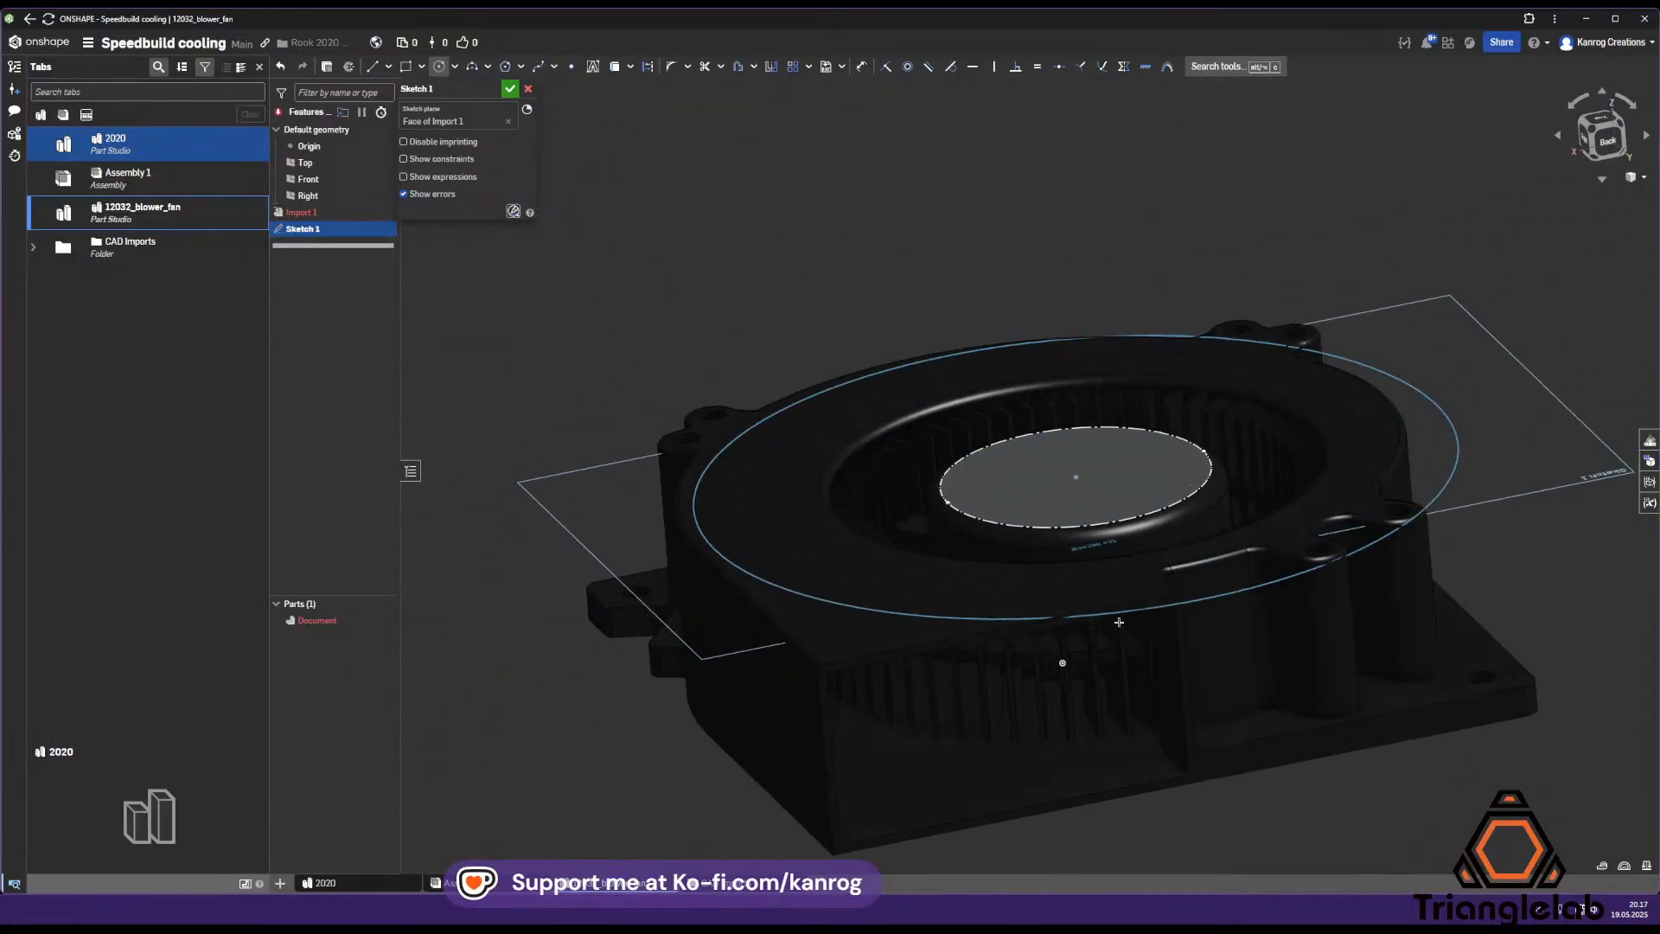
{"action": "scroll", "coordinate": [1119, 626], "scroll_direction": "up", "scroll_amount": 4}
{"action": "middle_click_drag", "start_coordinate": [1128, 813], "coordinate": [1075, 576]}
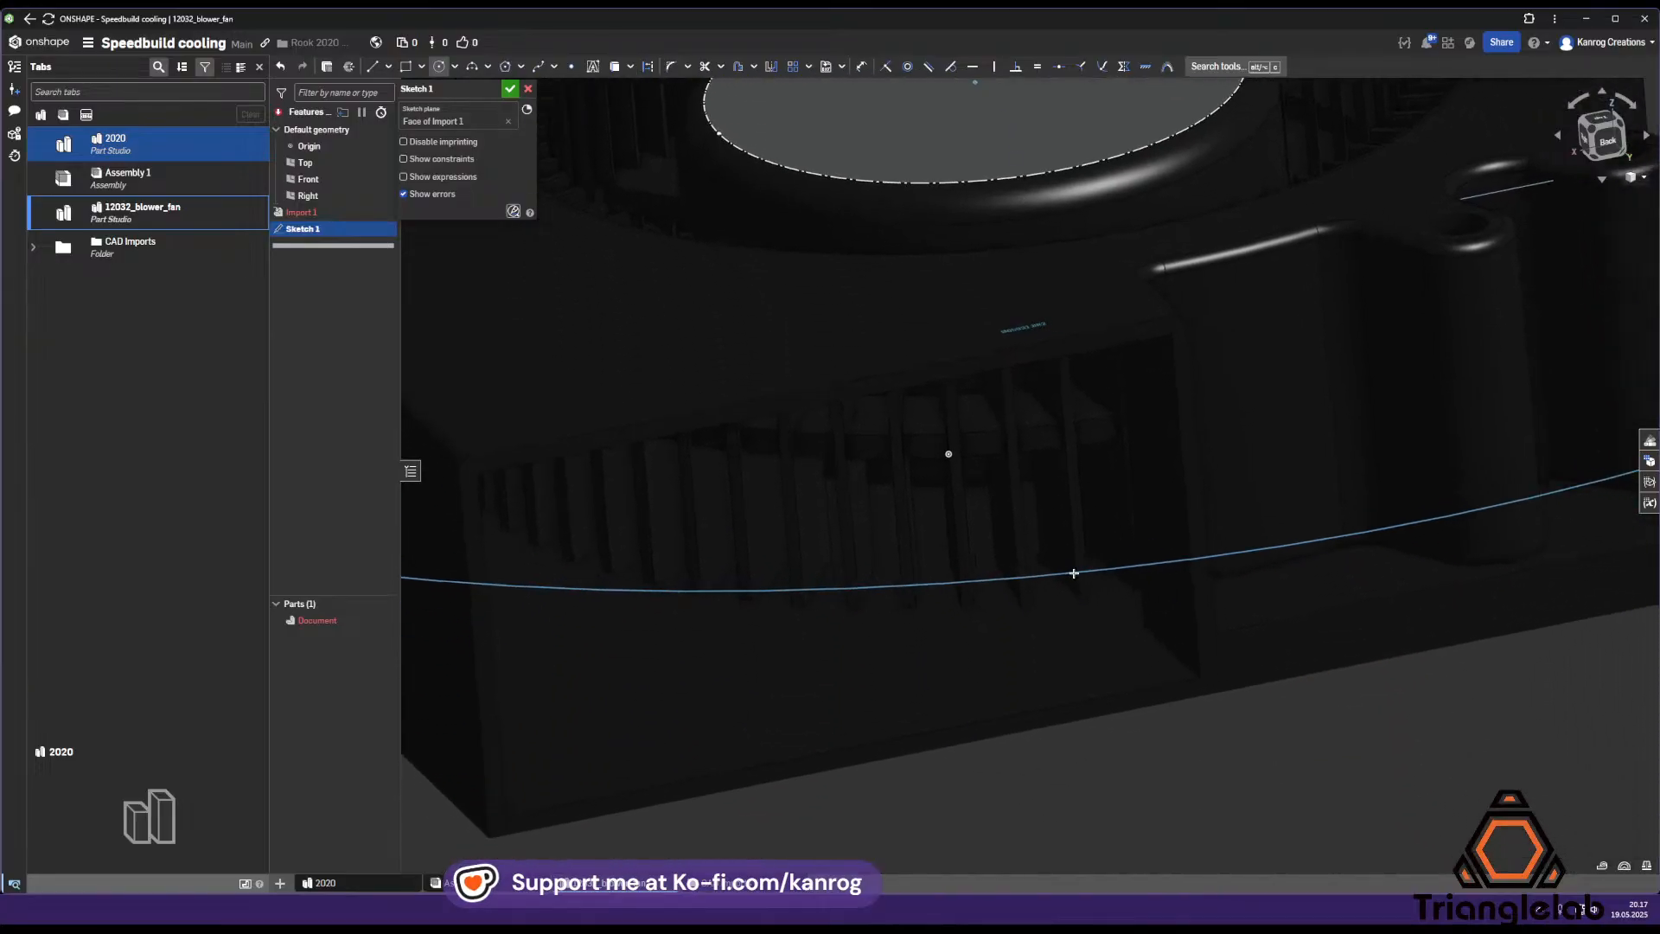
{"action": "right_click_drag", "start_coordinate": [1075, 607], "coordinate": [1051, 499]}
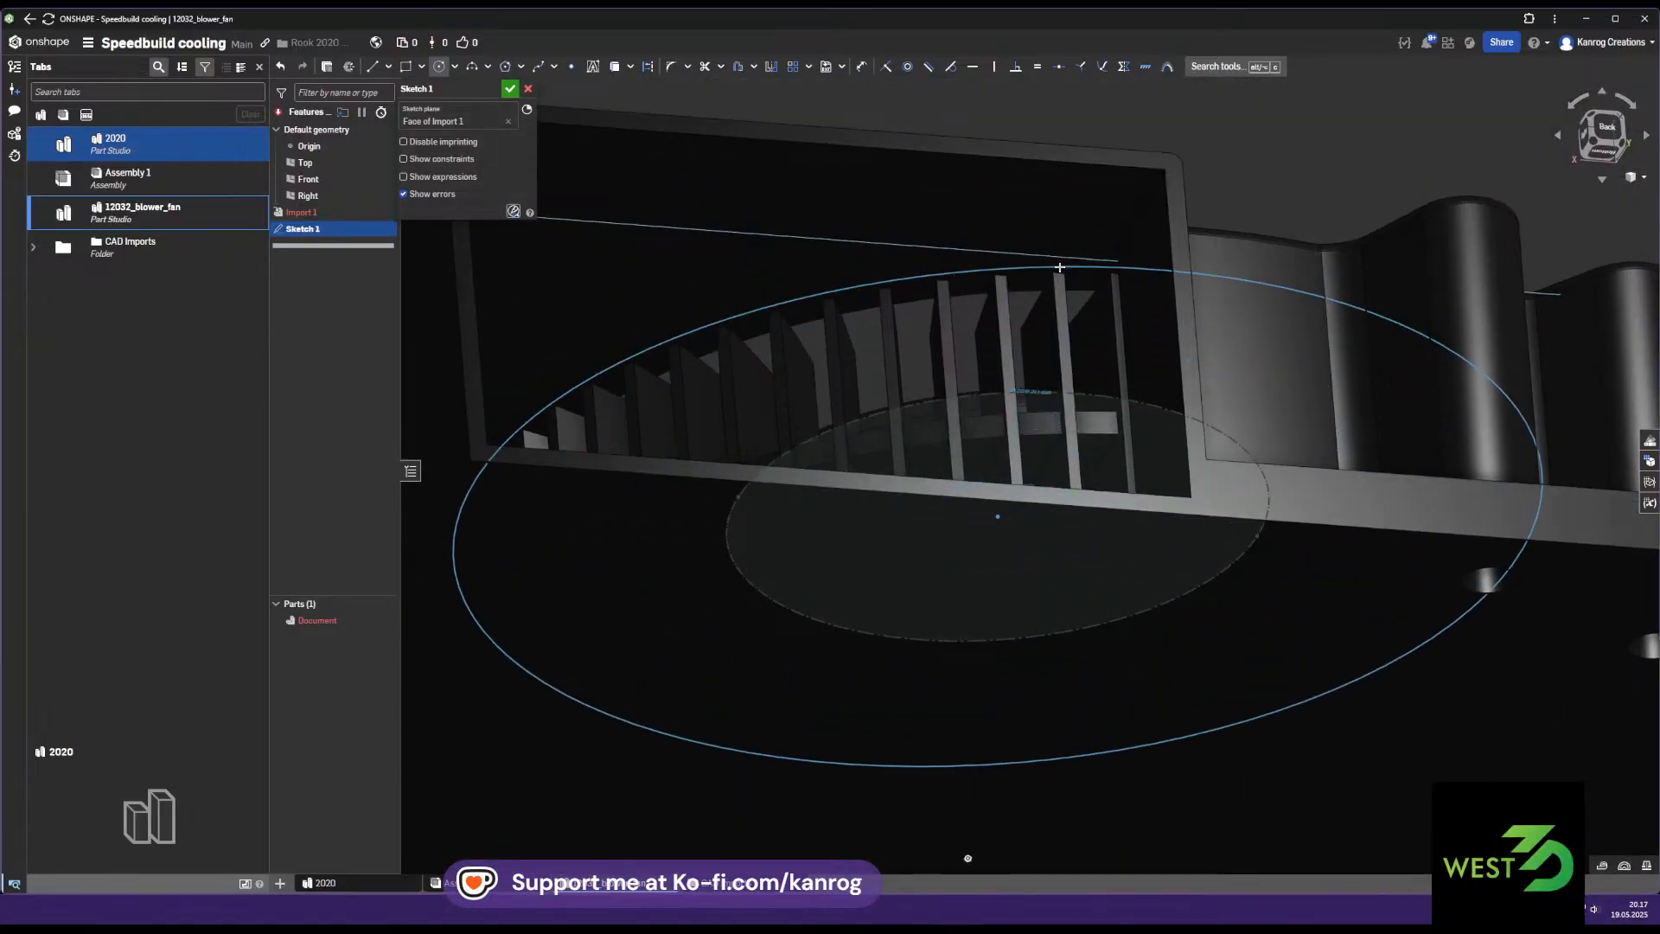
{"action": "key", "text": "u"}
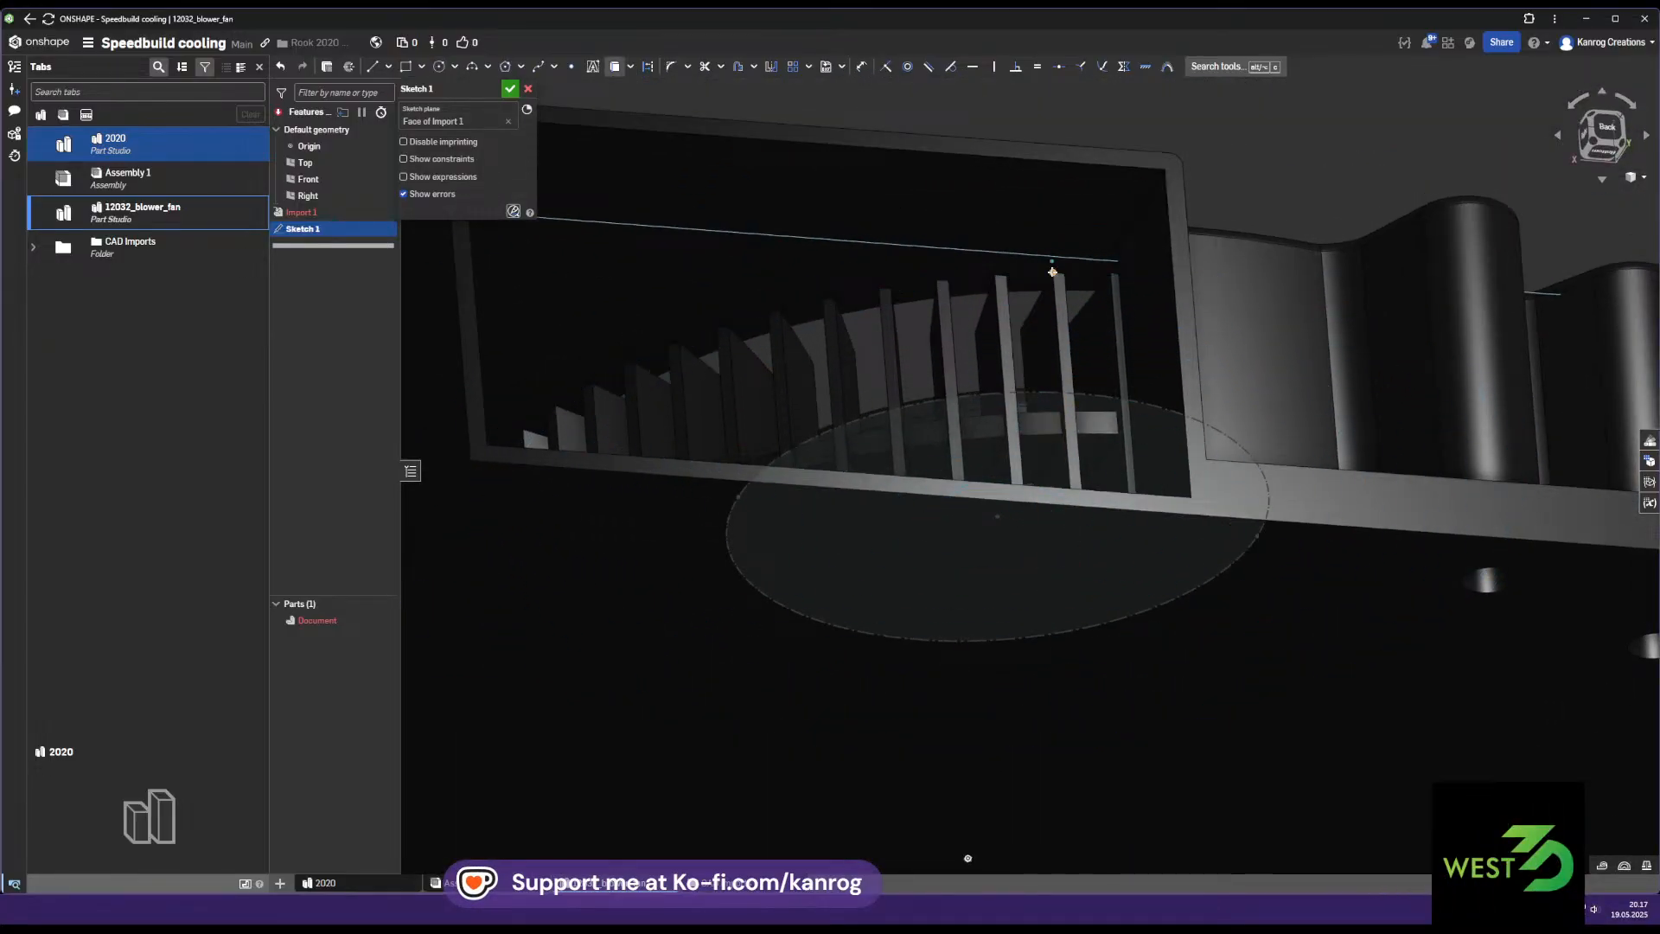
{"action": "right_click_drag", "start_coordinate": [1045, 330], "coordinate": [1056, 433]}
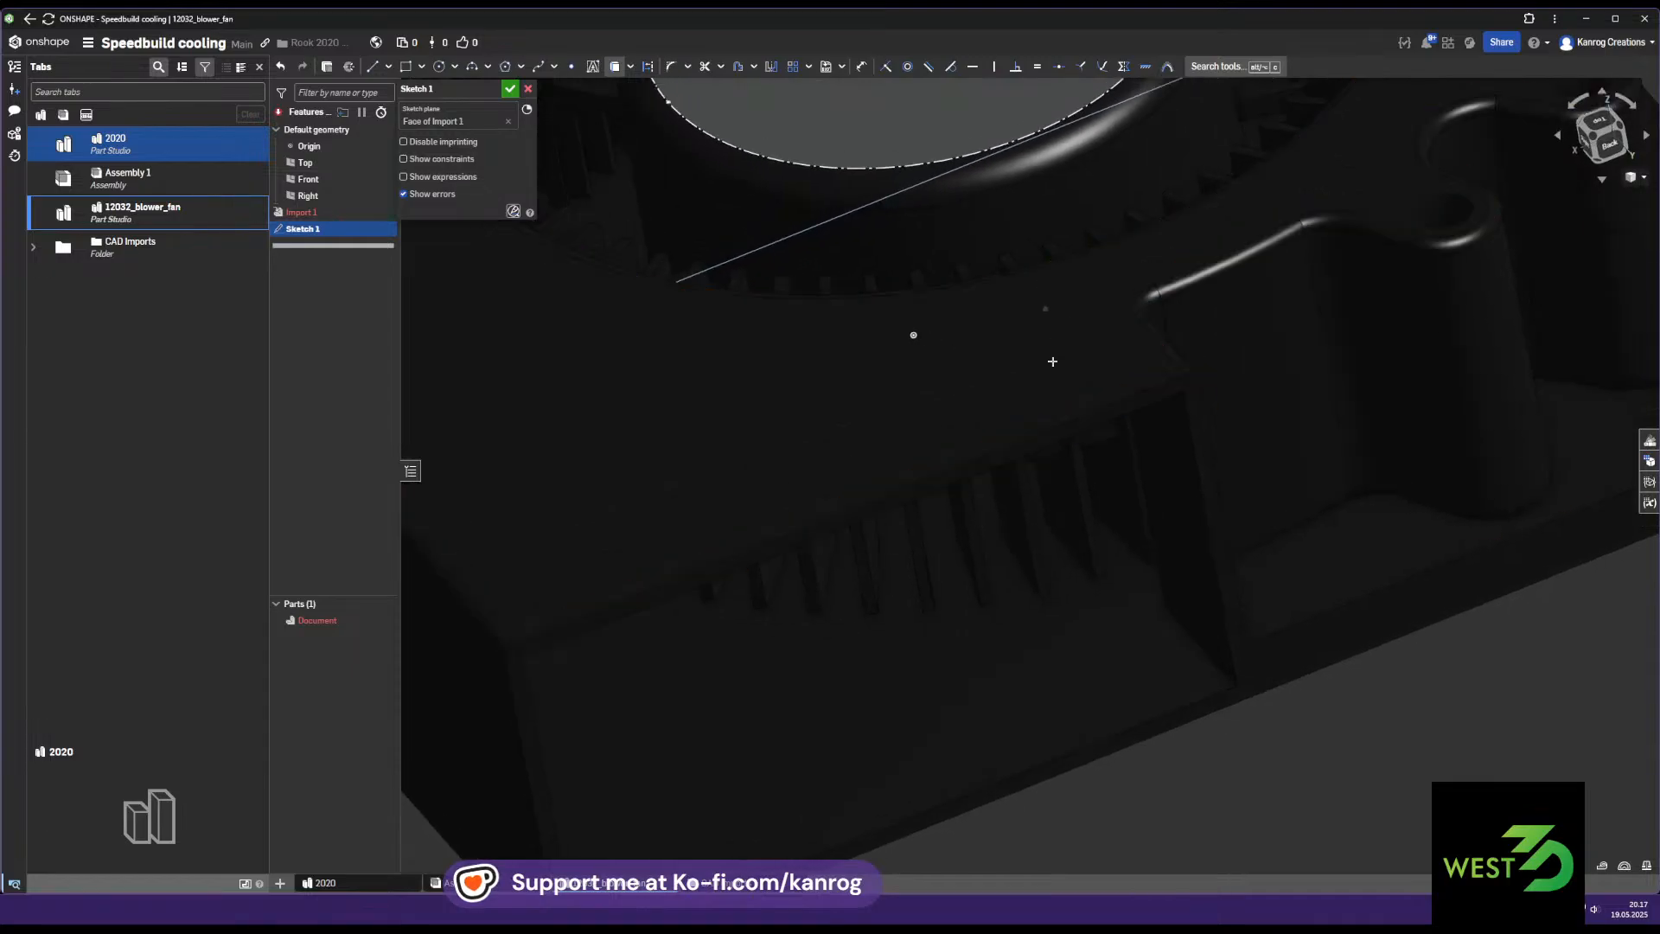
{"action": "middle_click_drag", "start_coordinate": [1056, 345], "coordinate": [1043, 604]}
Draw a circle centred on the hub through the projected blade point and finish the sketch
{"action": "key", "text": "c"}
{"action": "left_click", "coordinate": [904, 261]}
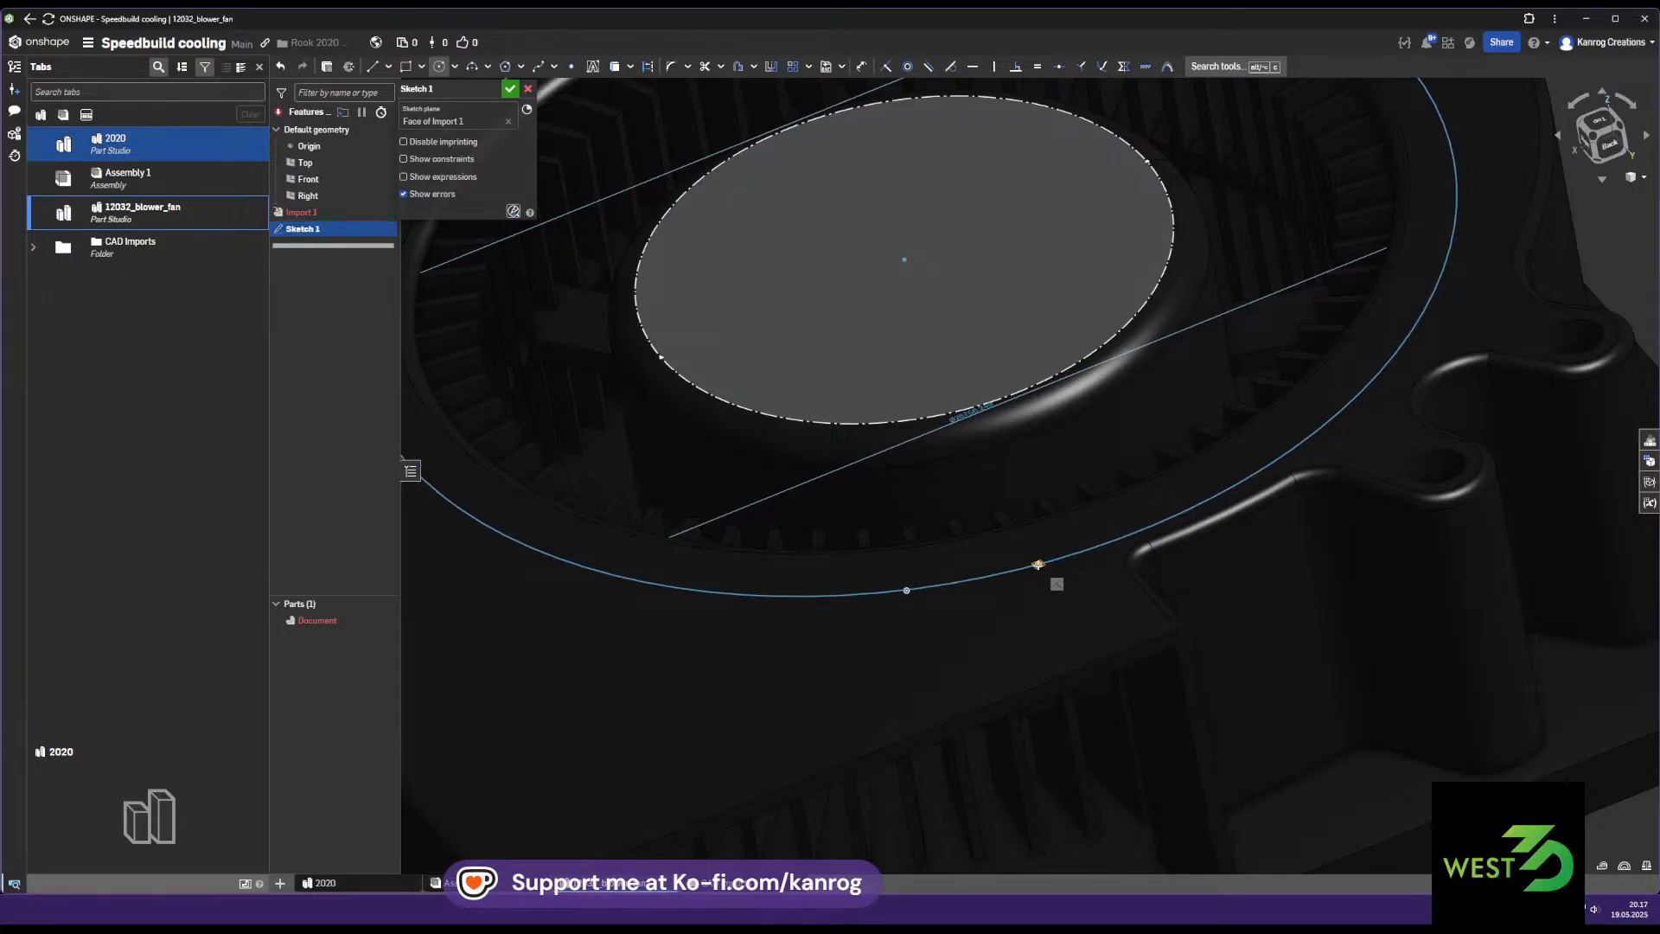
{"action": "left_click", "coordinate": [1039, 564]}
{"action": "right_click_drag", "start_coordinate": [1065, 592], "coordinate": [1101, 630]}
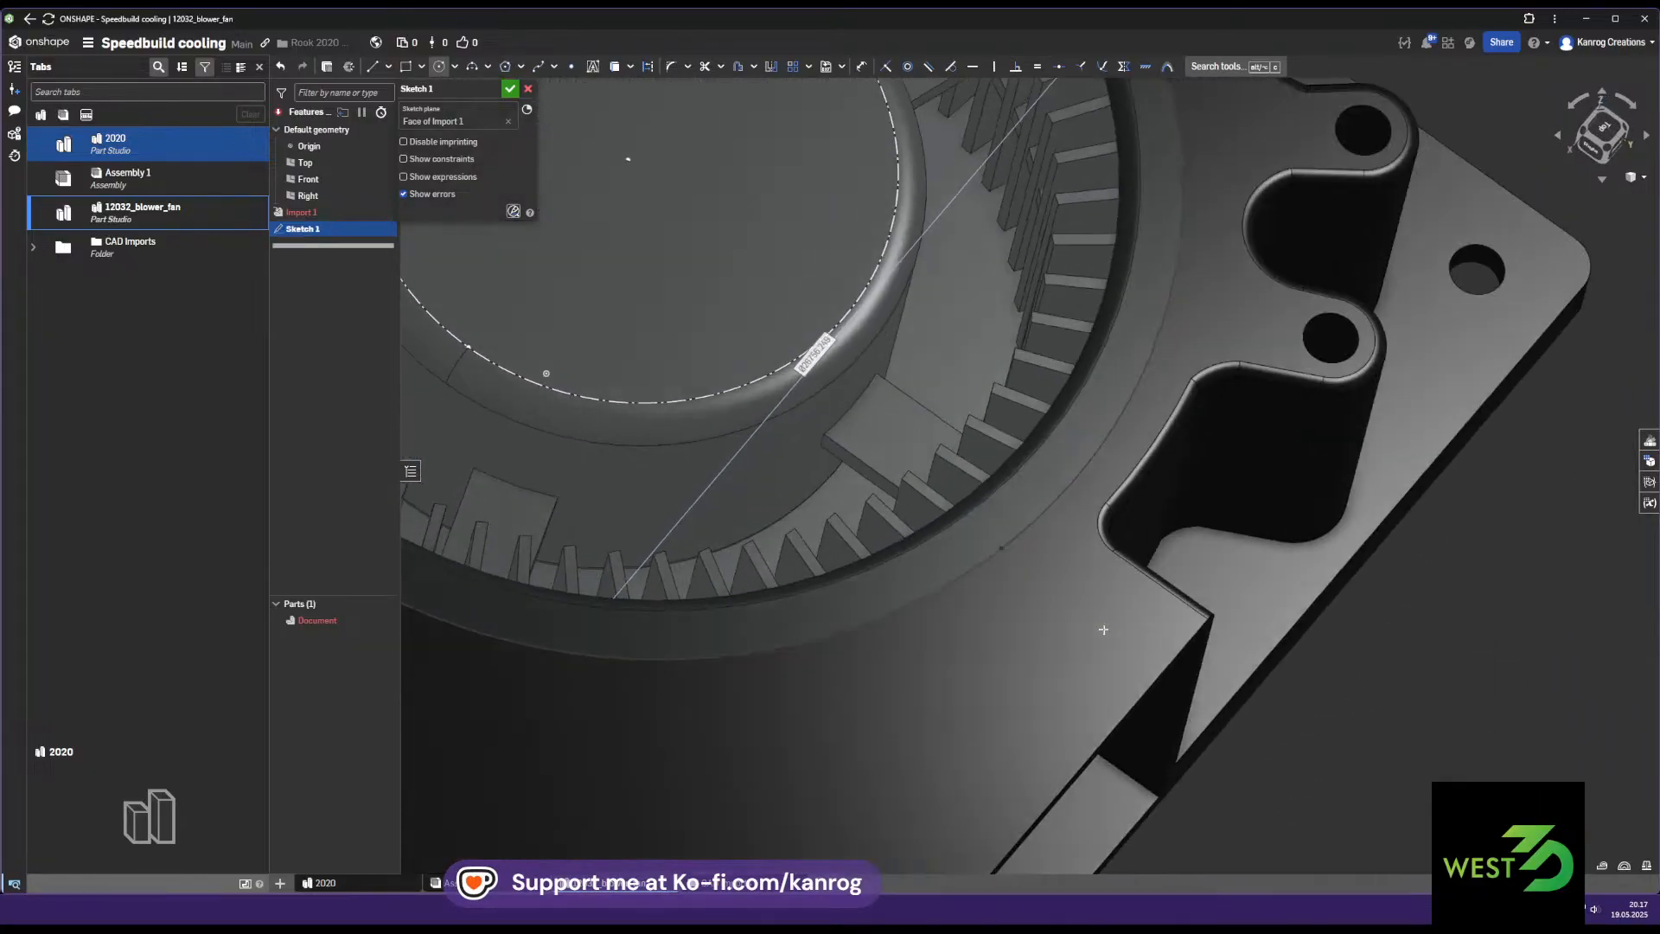
{"action": "scroll", "coordinate": [1100, 630], "scroll_direction": "down", "scroll_amount": 4}
{"action": "mouse_move", "coordinate": [1022, 571]}
{"action": "right_mouse_down"}
{"action": "mouse_move", "coordinate": [973, 466]}
{"action": "mouse_move", "coordinate": [1193, 402]}
{"action": "right_mouse_up"}
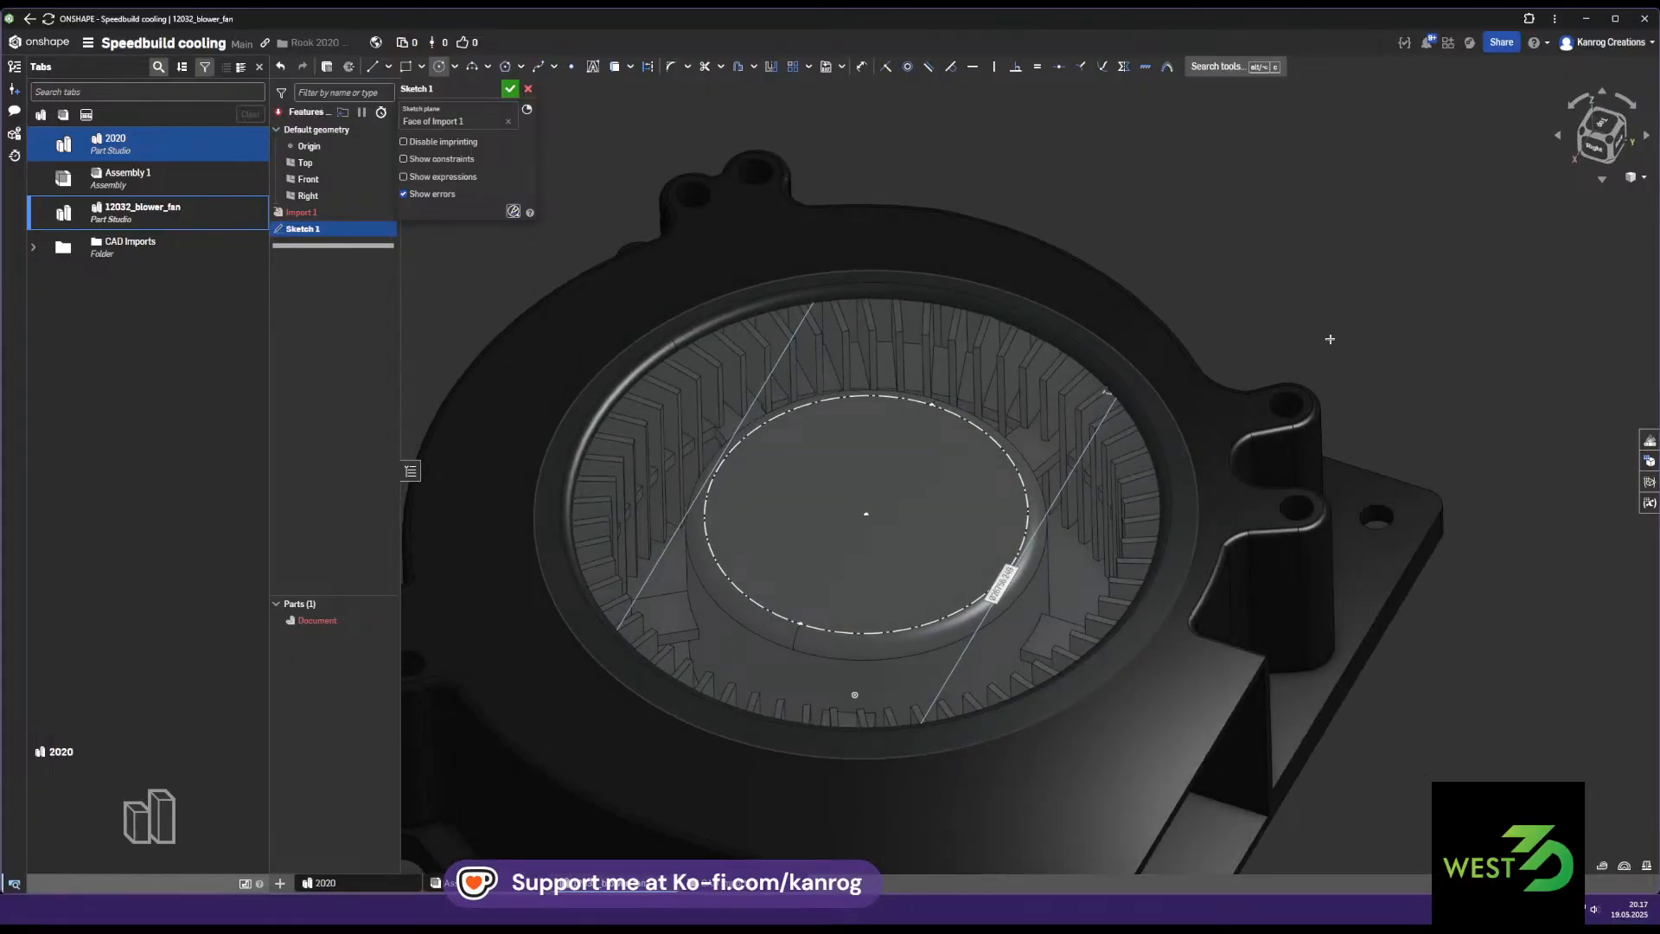
{"action": "left_click", "coordinate": [1593, 127]}
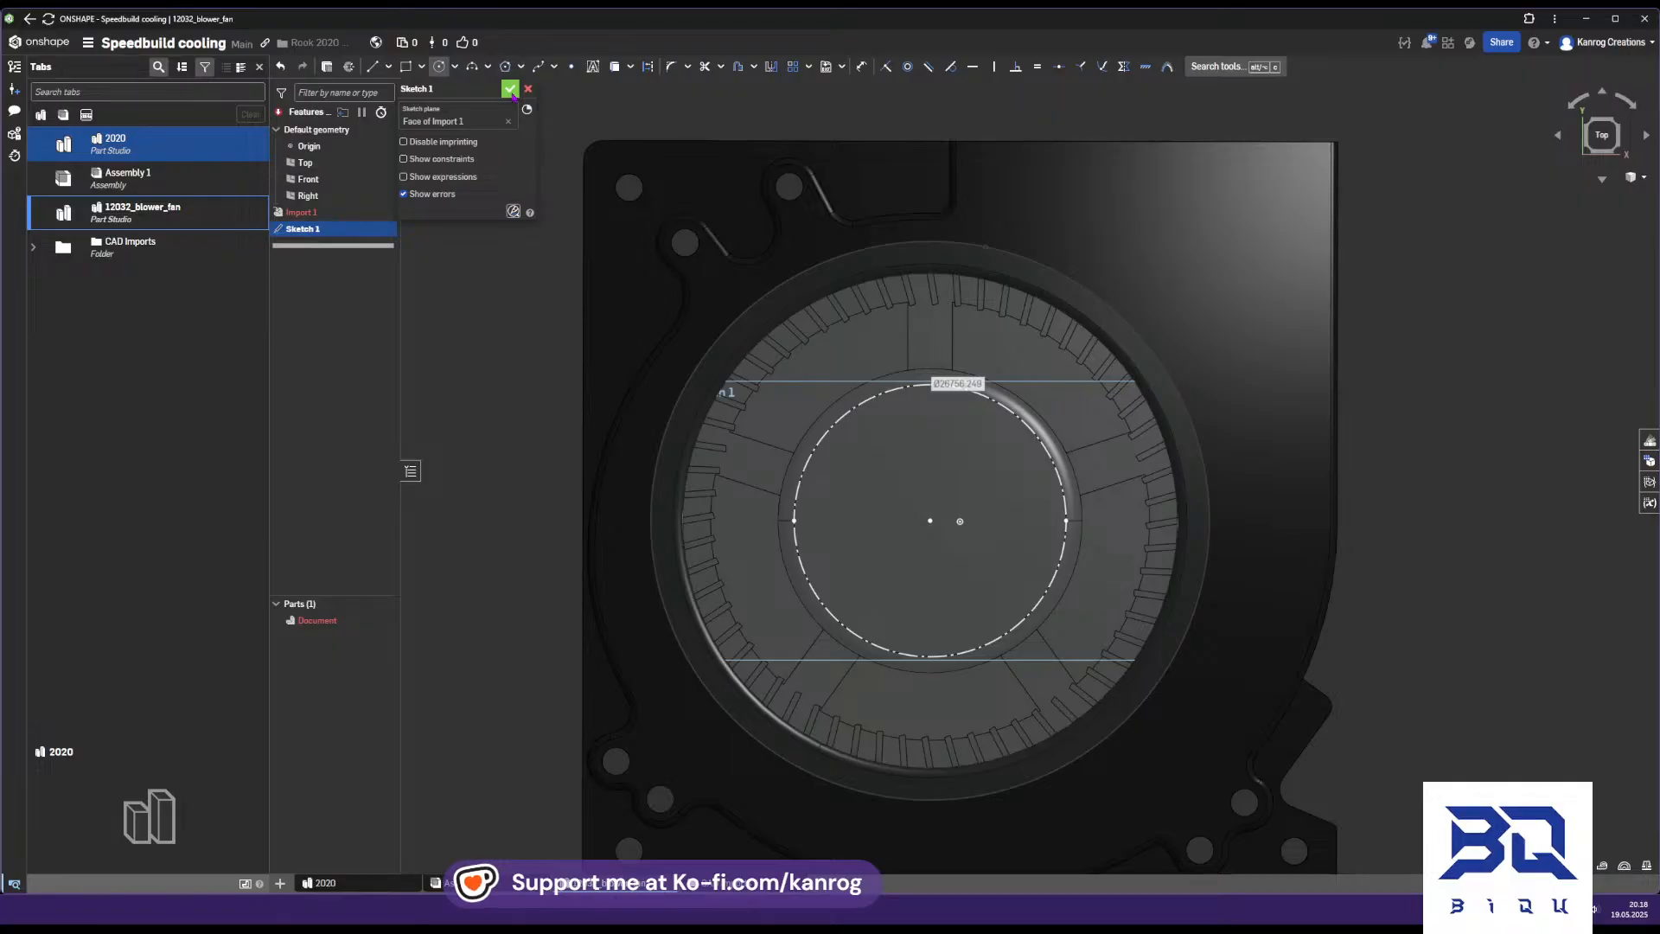
{"action": "right_click_drag", "start_coordinate": [959, 521], "coordinate": [846, 642]}
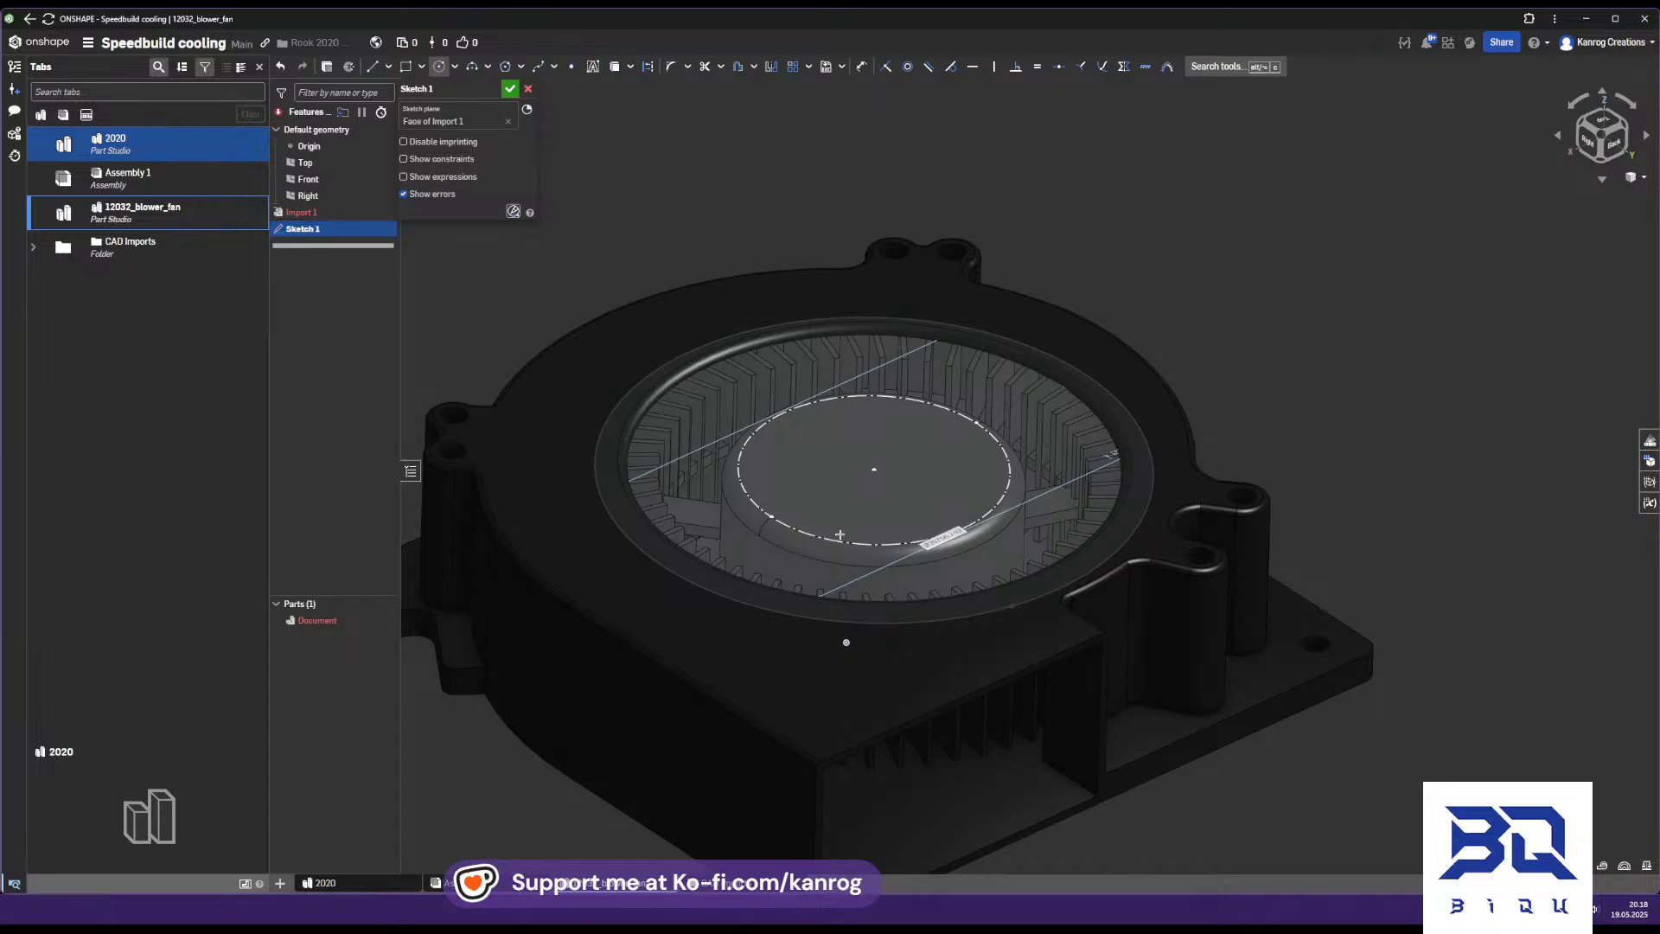
{"action": "scroll", "coordinate": [838, 493], "scroll_direction": "up", "scroll_amount": 3}
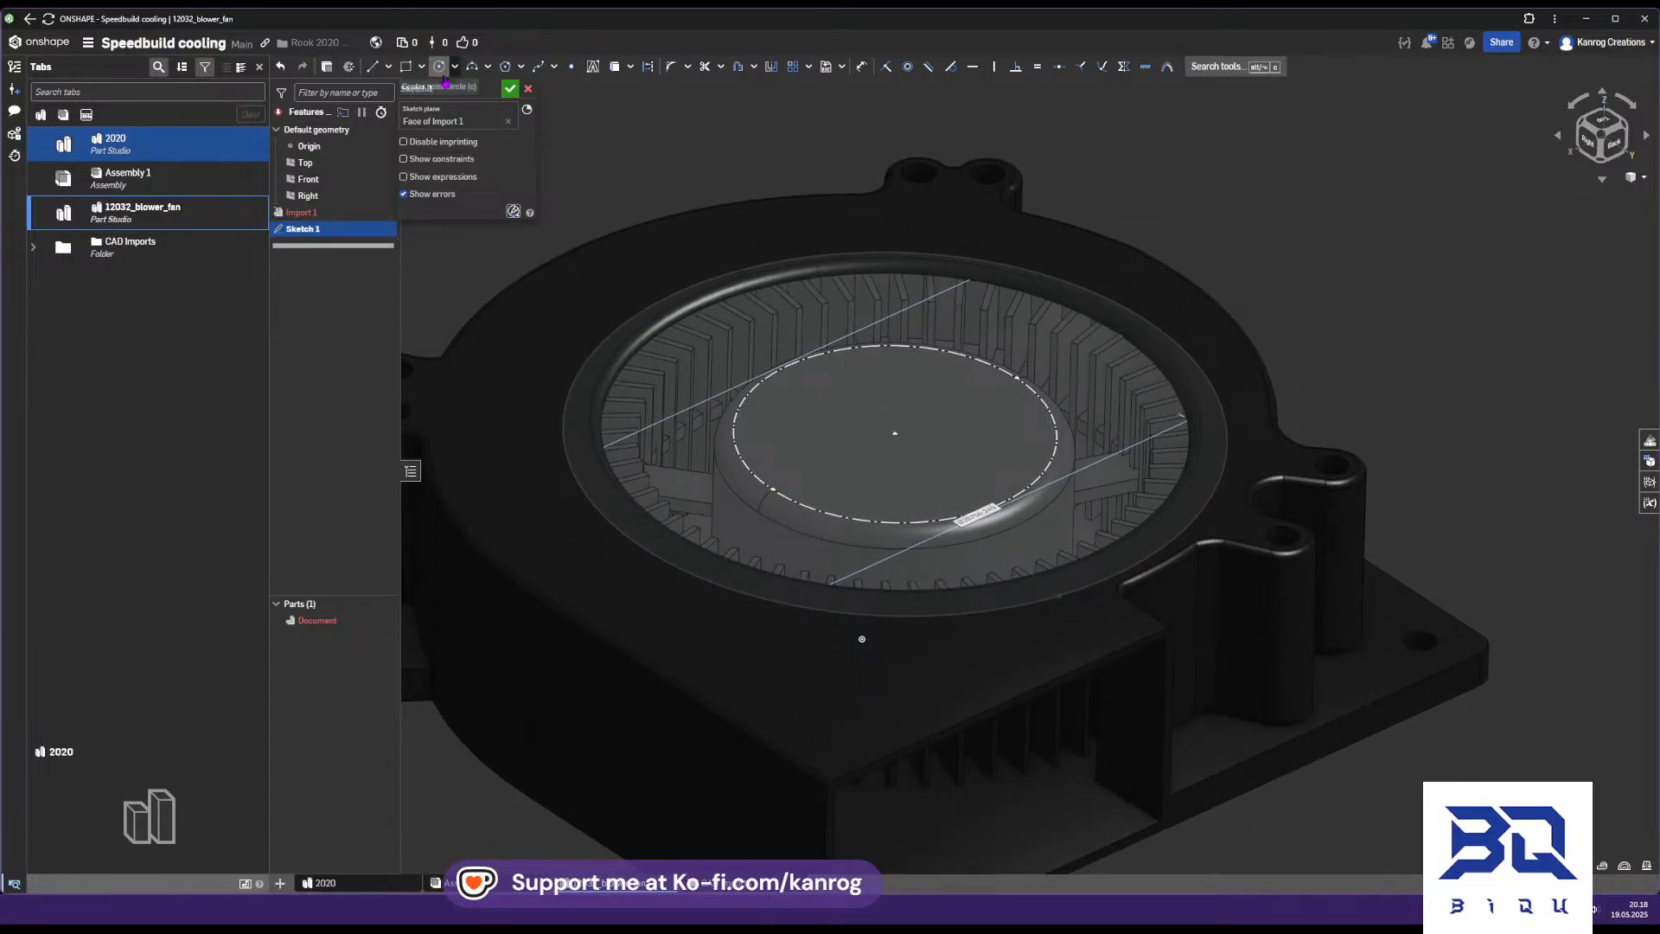
{"action": "left_click", "coordinate": [510, 88]}
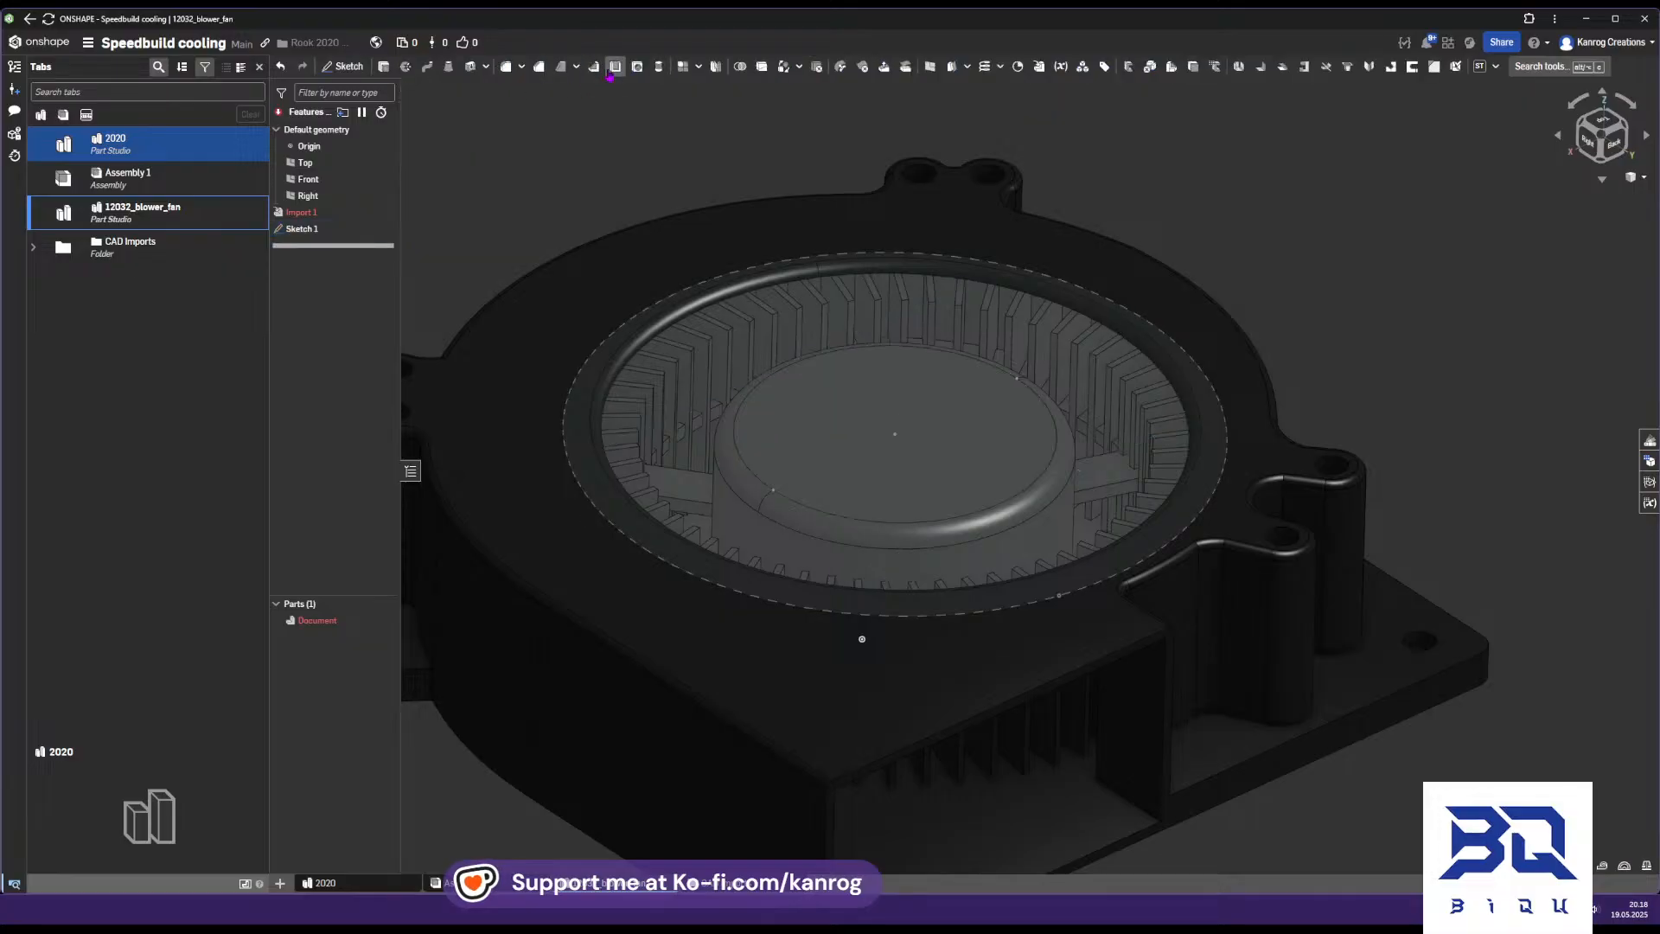
Cut away the impeller by extruding both sketch regions with Remove, up to the inner floor face of the fan housing
{"action": "key", "text": "shift+e"}
{"action": "left_click", "coordinate": [804, 420]}
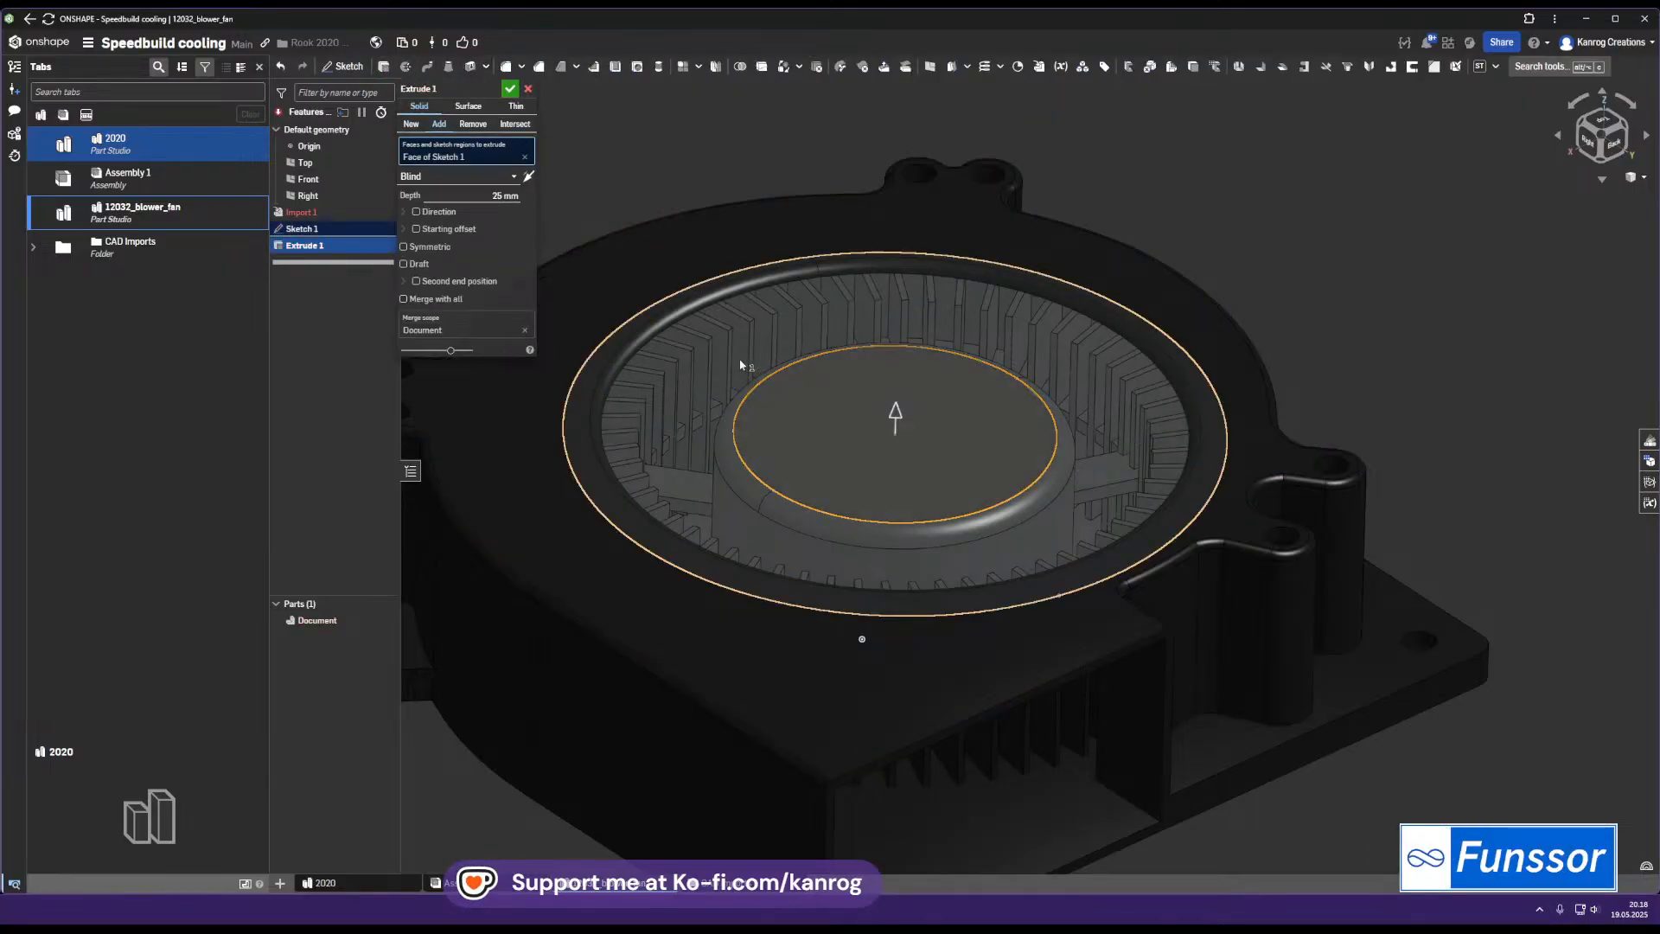
{"action": "left_click", "coordinate": [741, 364]}
{"action": "middle_click_drag", "start_coordinate": [926, 553], "coordinate": [897, 399]}
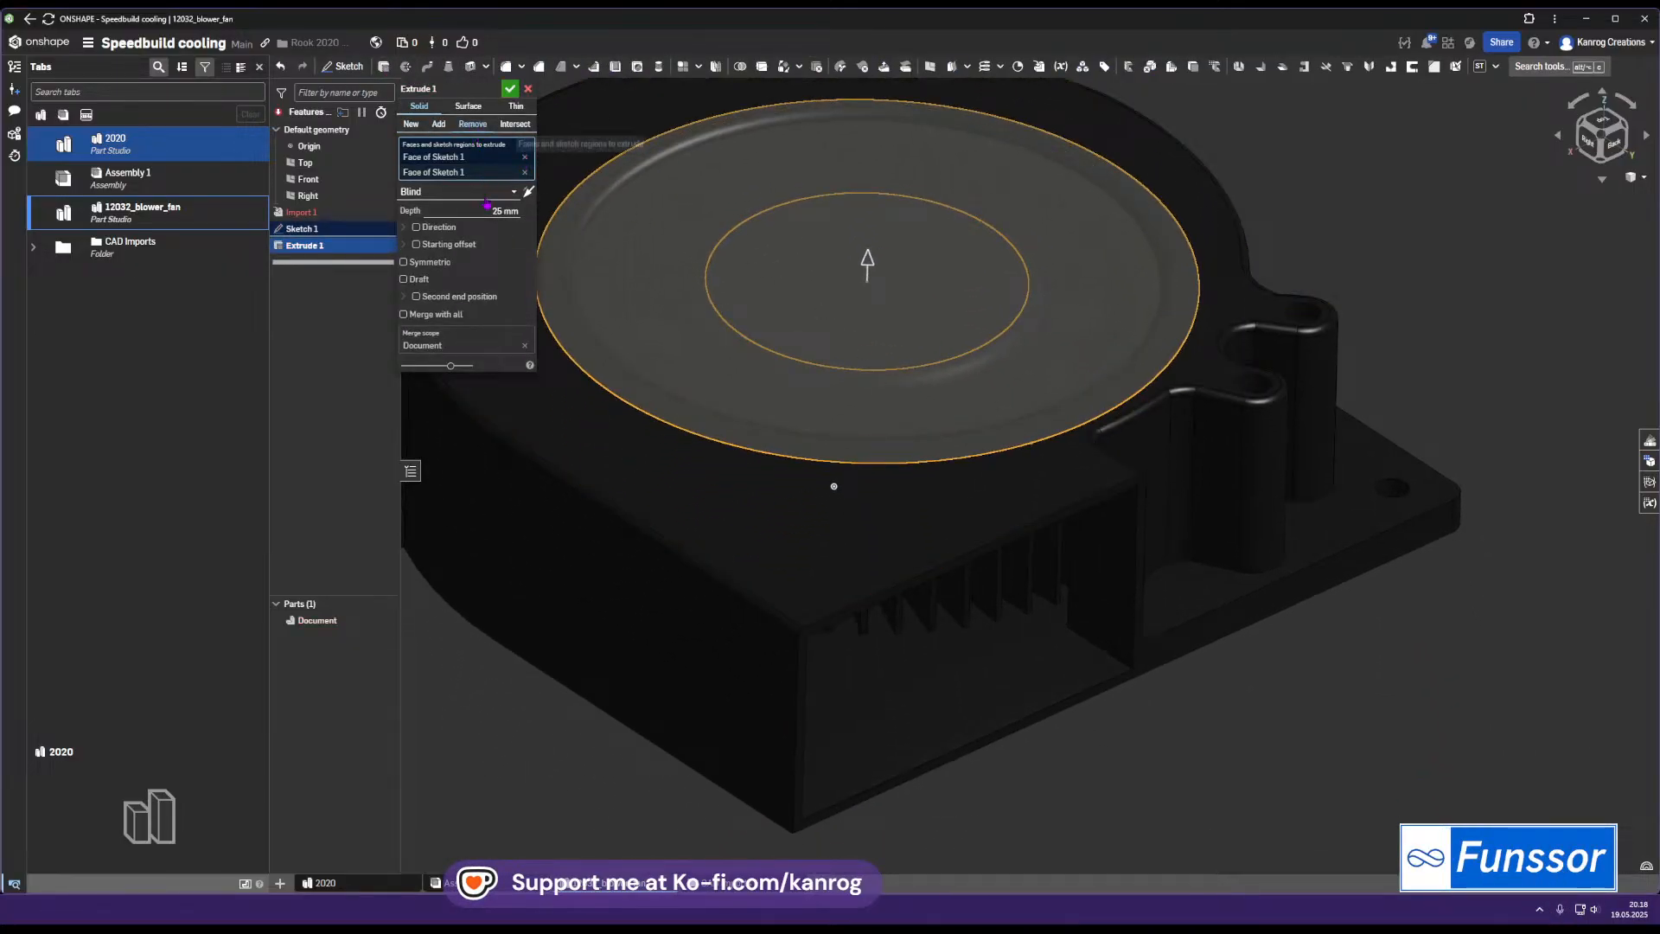
{"action": "left_click", "coordinate": [473, 123]}
{"action": "left_click", "coordinate": [458, 191]}
{"action": "left_click", "coordinate": [466, 248]}
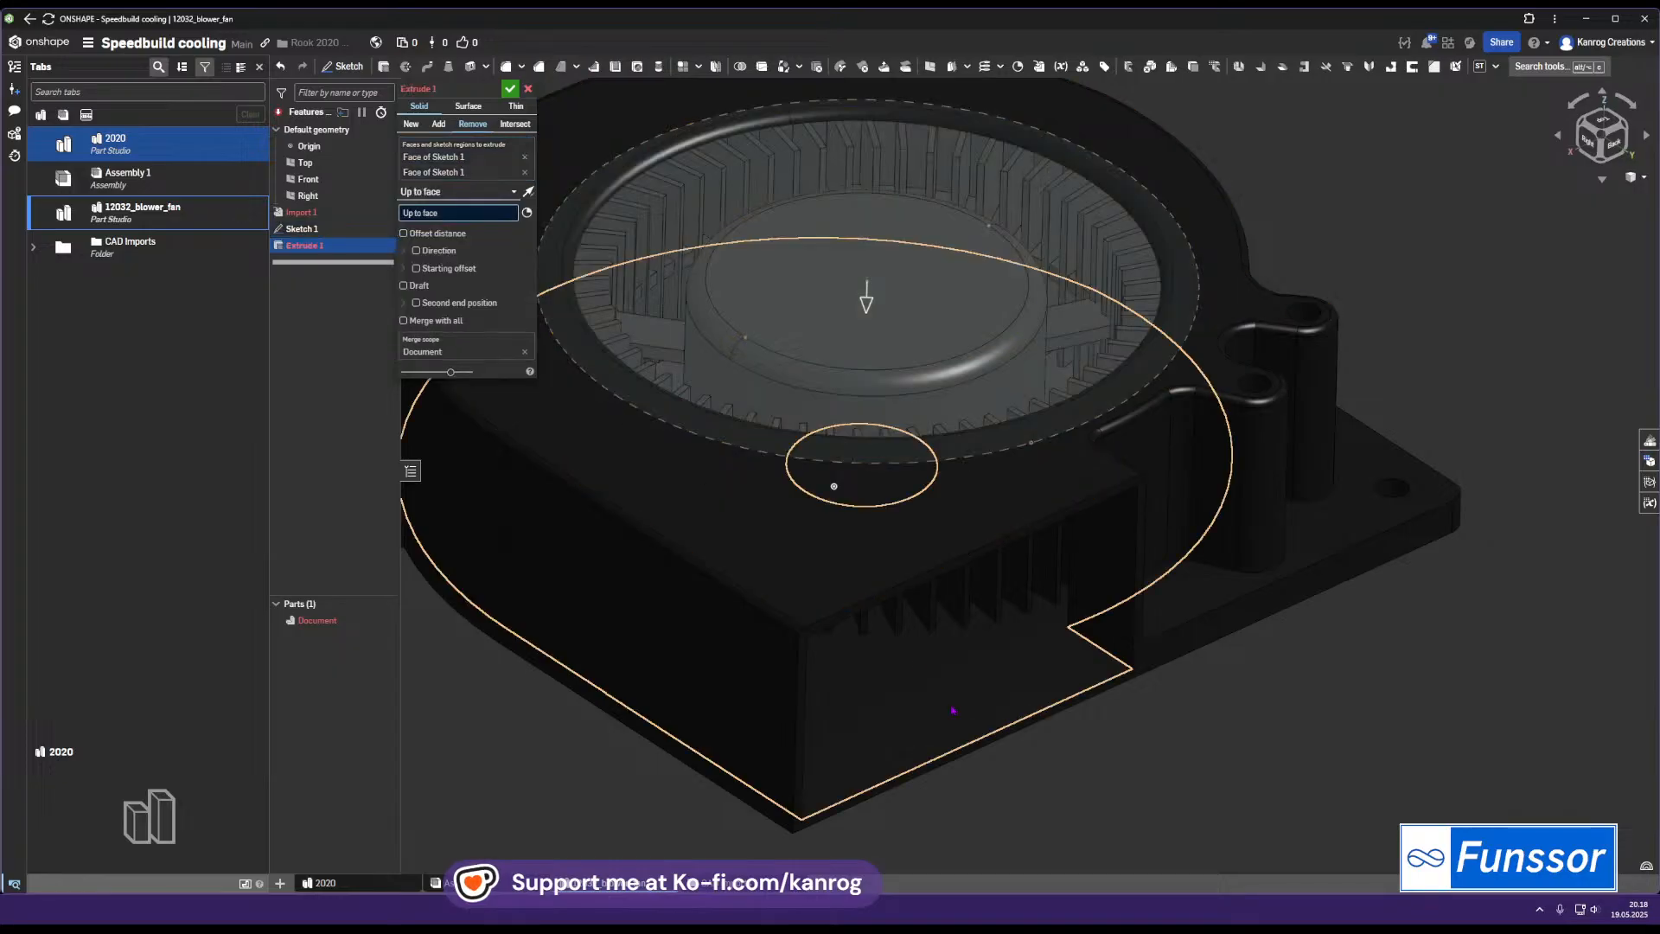
{"action": "left_click", "coordinate": [925, 638]}
{"action": "left_click", "coordinate": [511, 90]}
Rename the simplified fan part from Document to 12032
{"action": "right_click_drag", "start_coordinate": [940, 537], "coordinate": [1001, 526]}
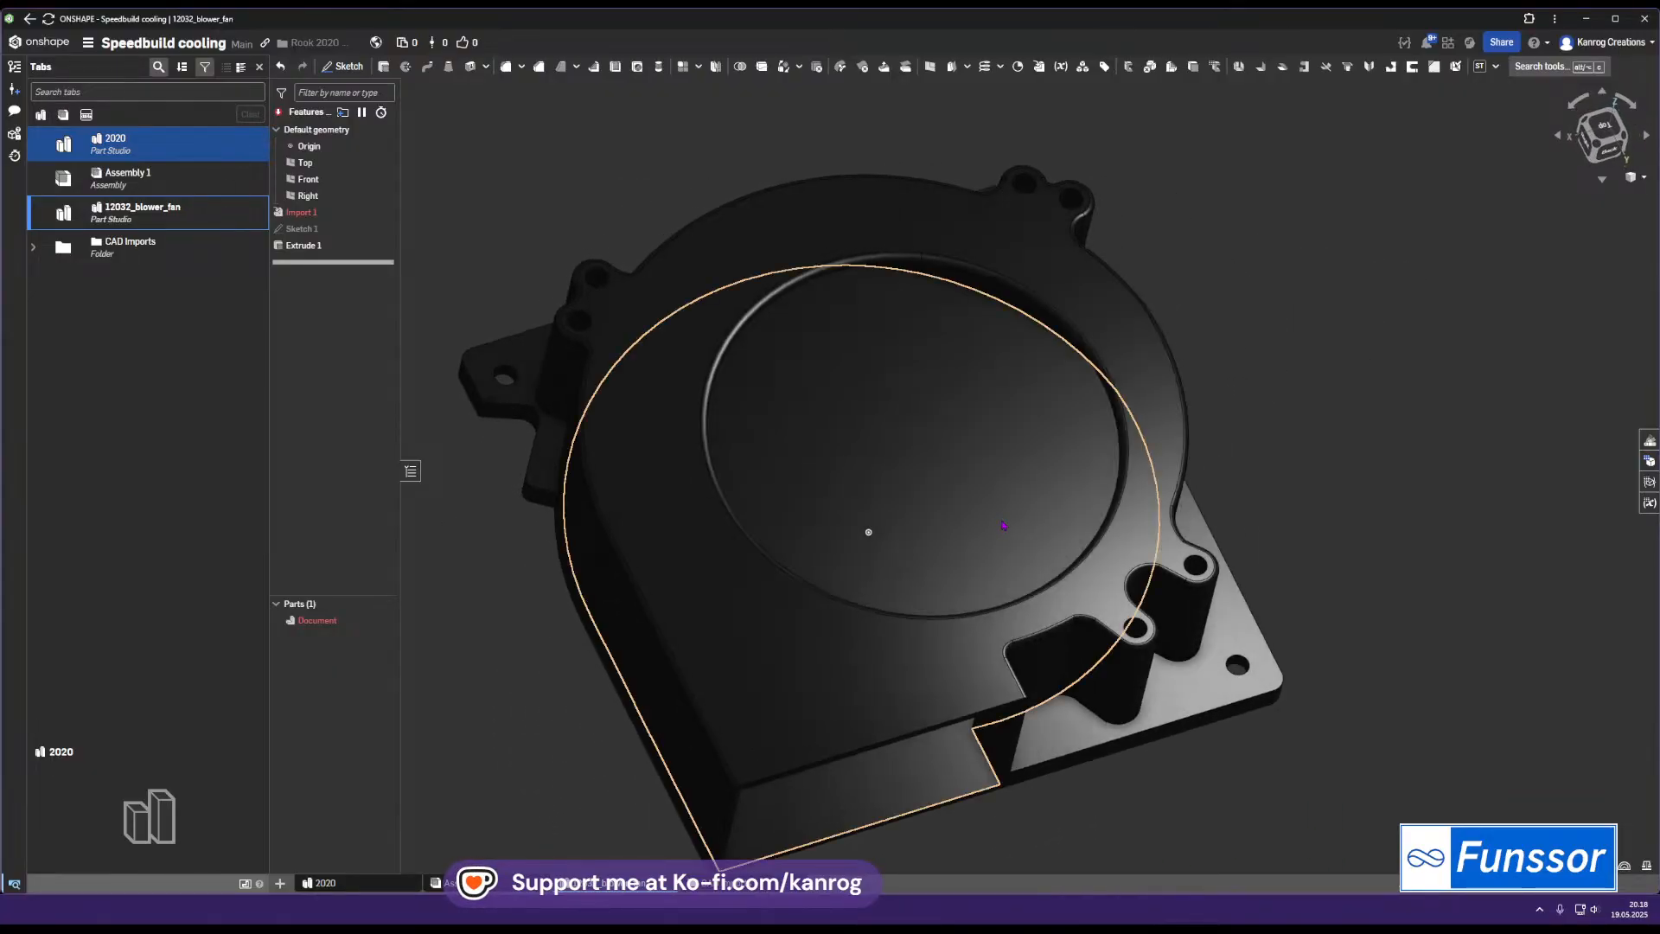
{"action": "right_click_drag", "start_coordinate": [910, 434], "coordinate": [889, 403]}
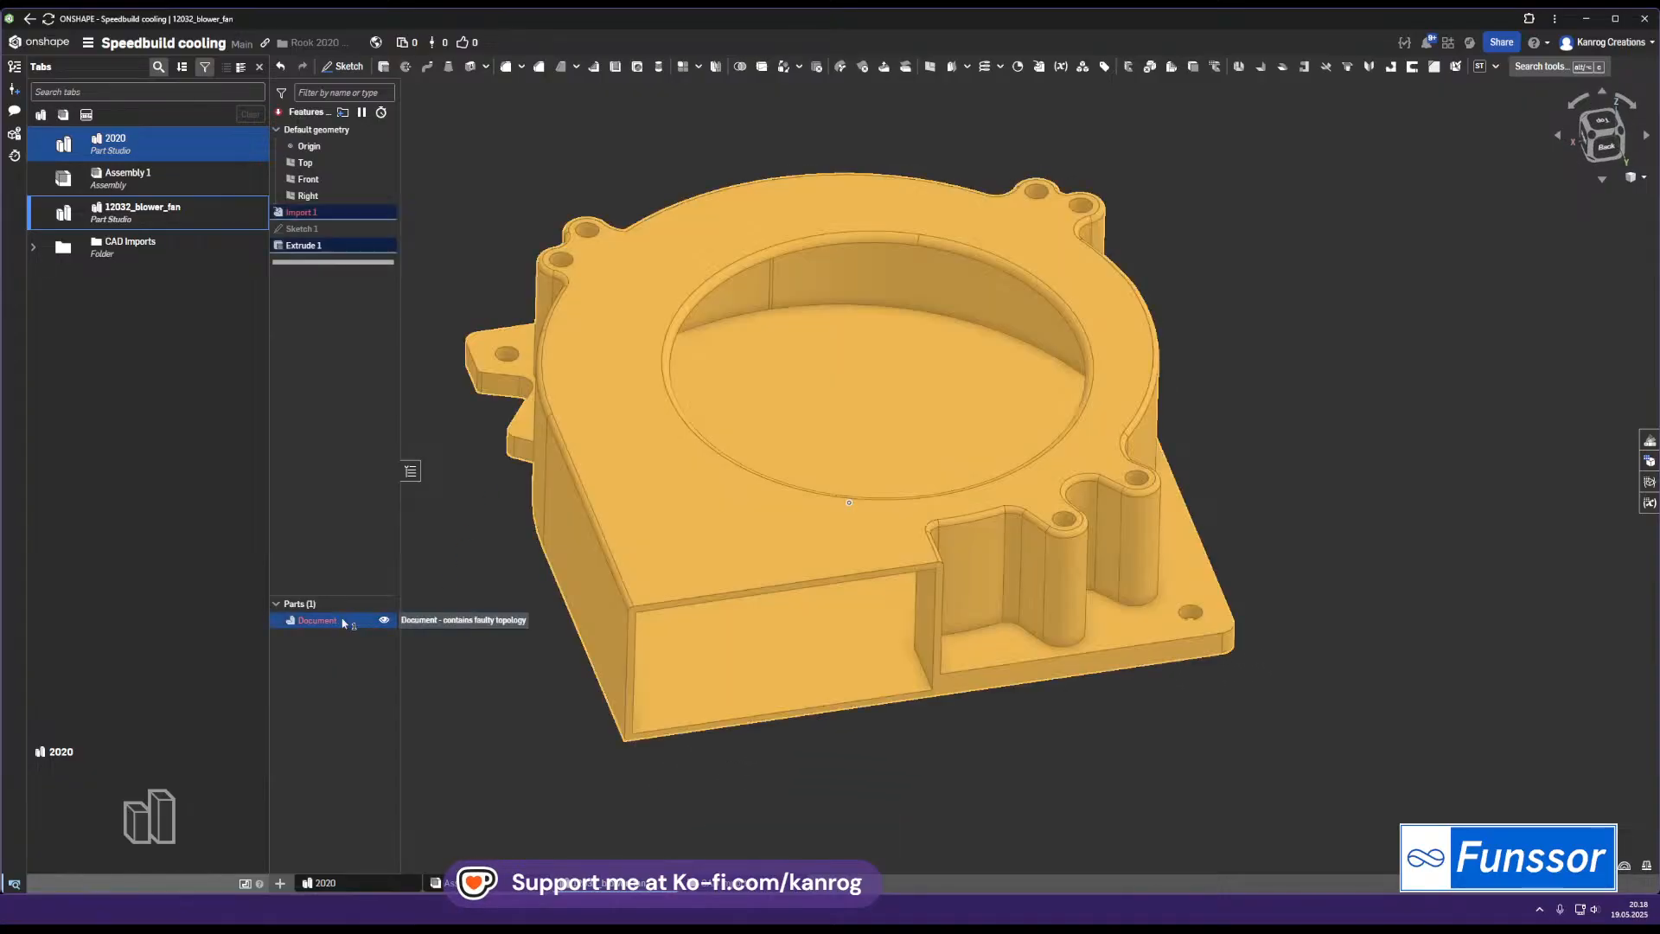
{"action": "right_click", "coordinate": [347, 629]}
{"action": "left_click", "coordinate": [389, 638]}
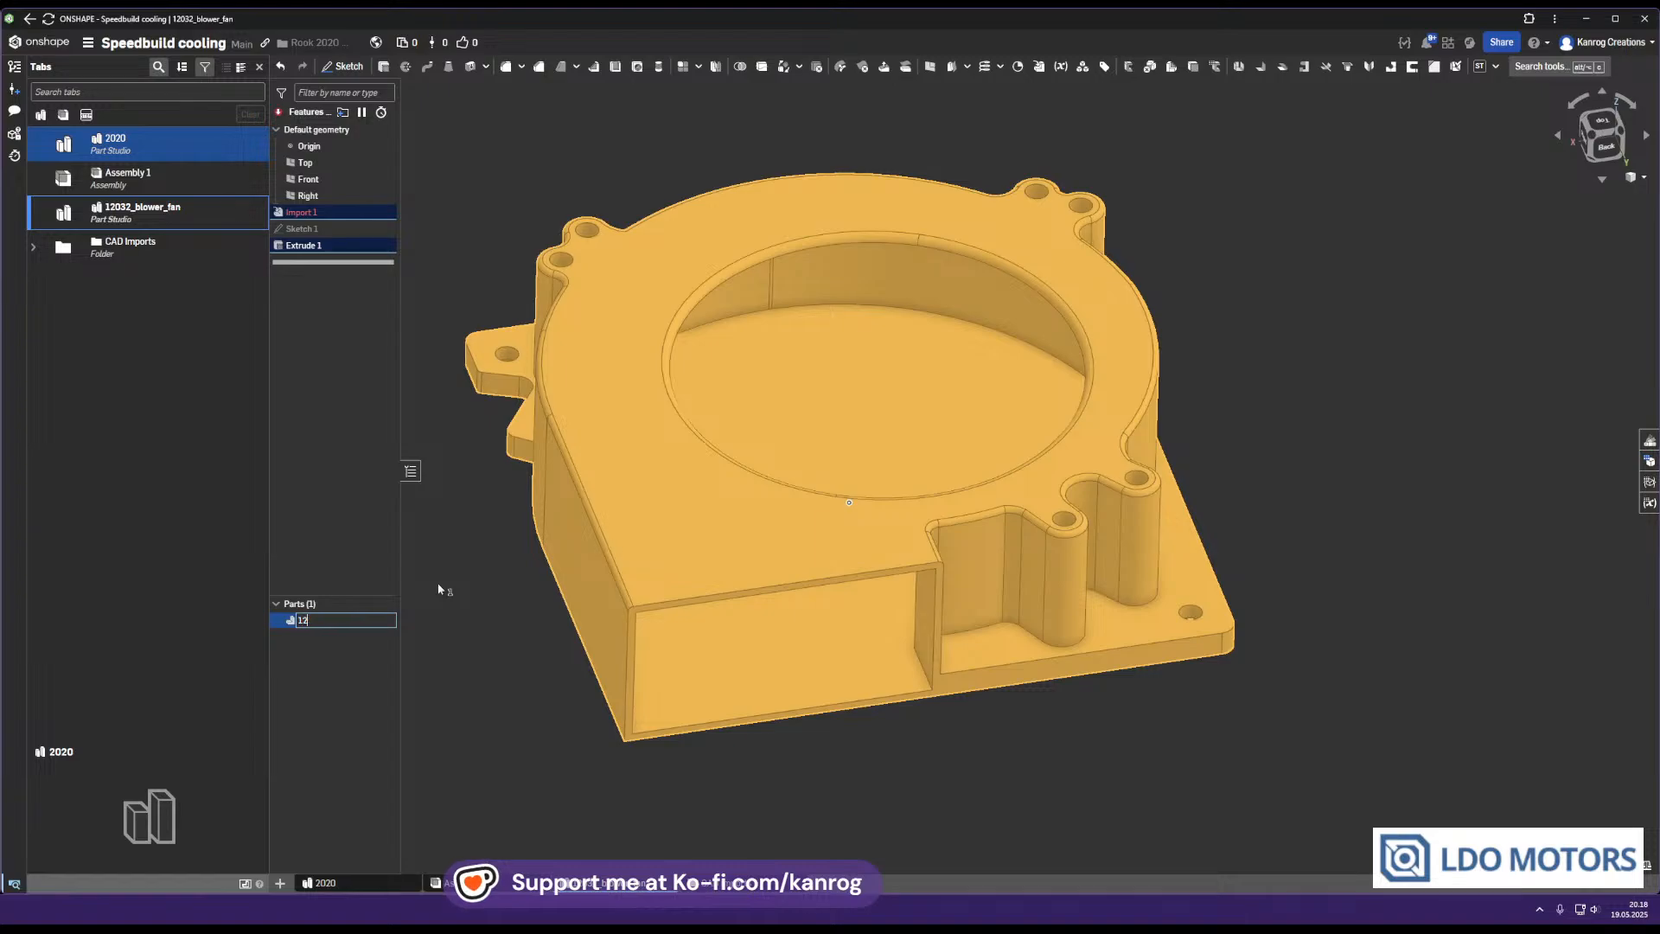
{"action": "type", "text": "32"}
{"action": "key", "text": "Return"}
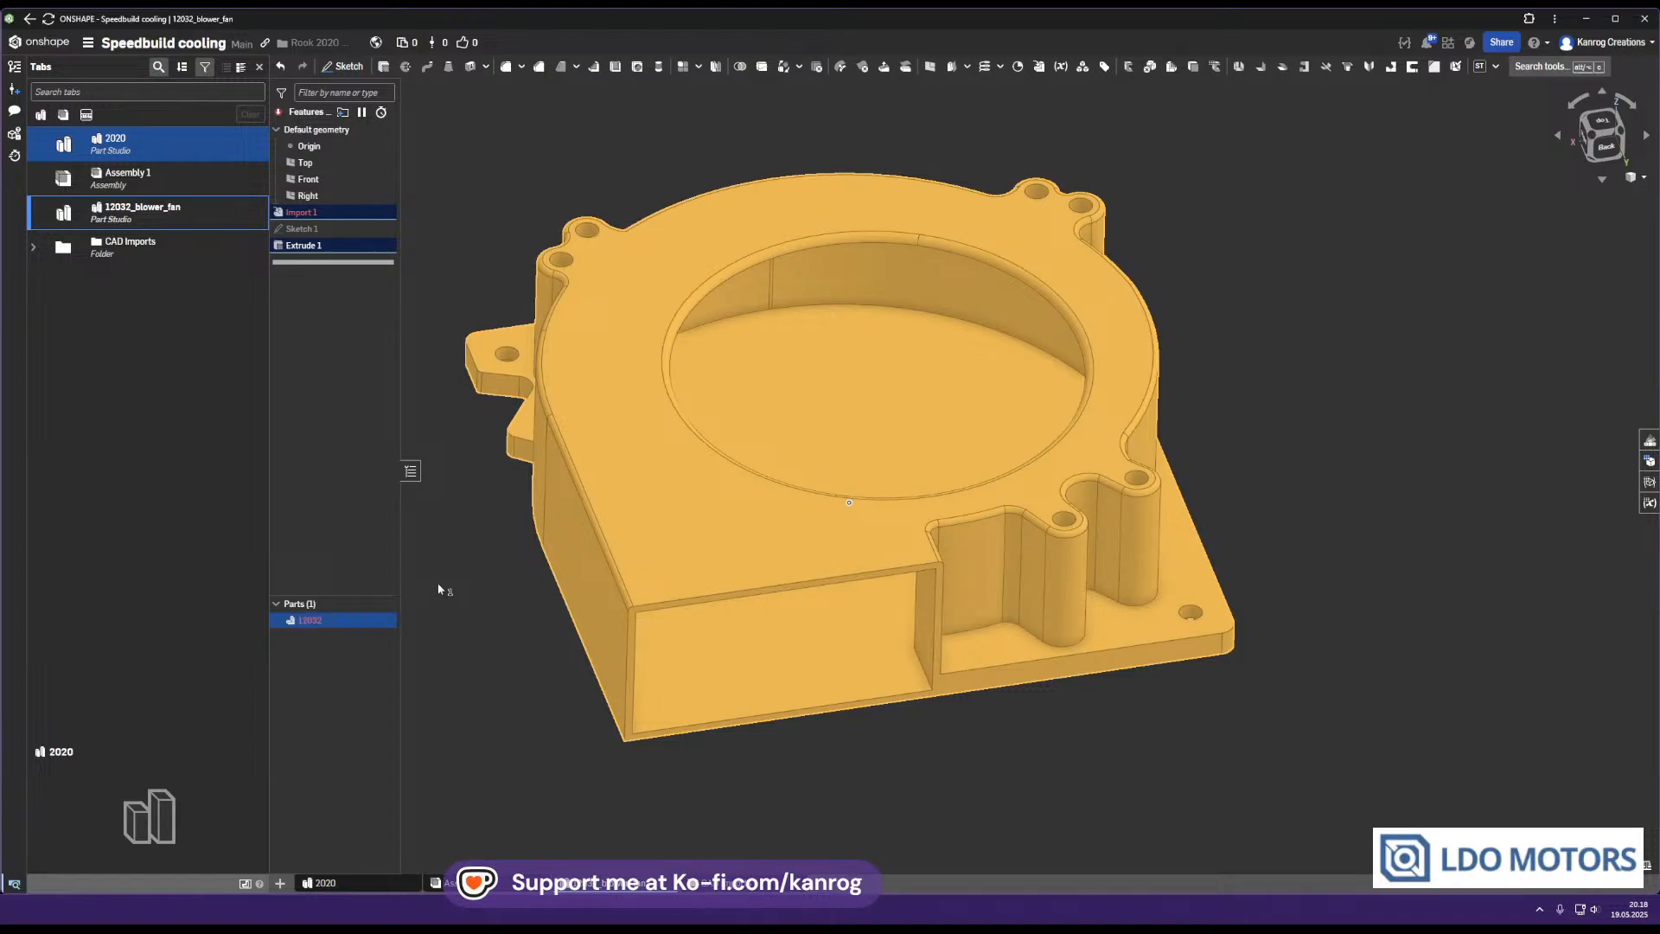
{"action": "left_click", "coordinate": [517, 658]}
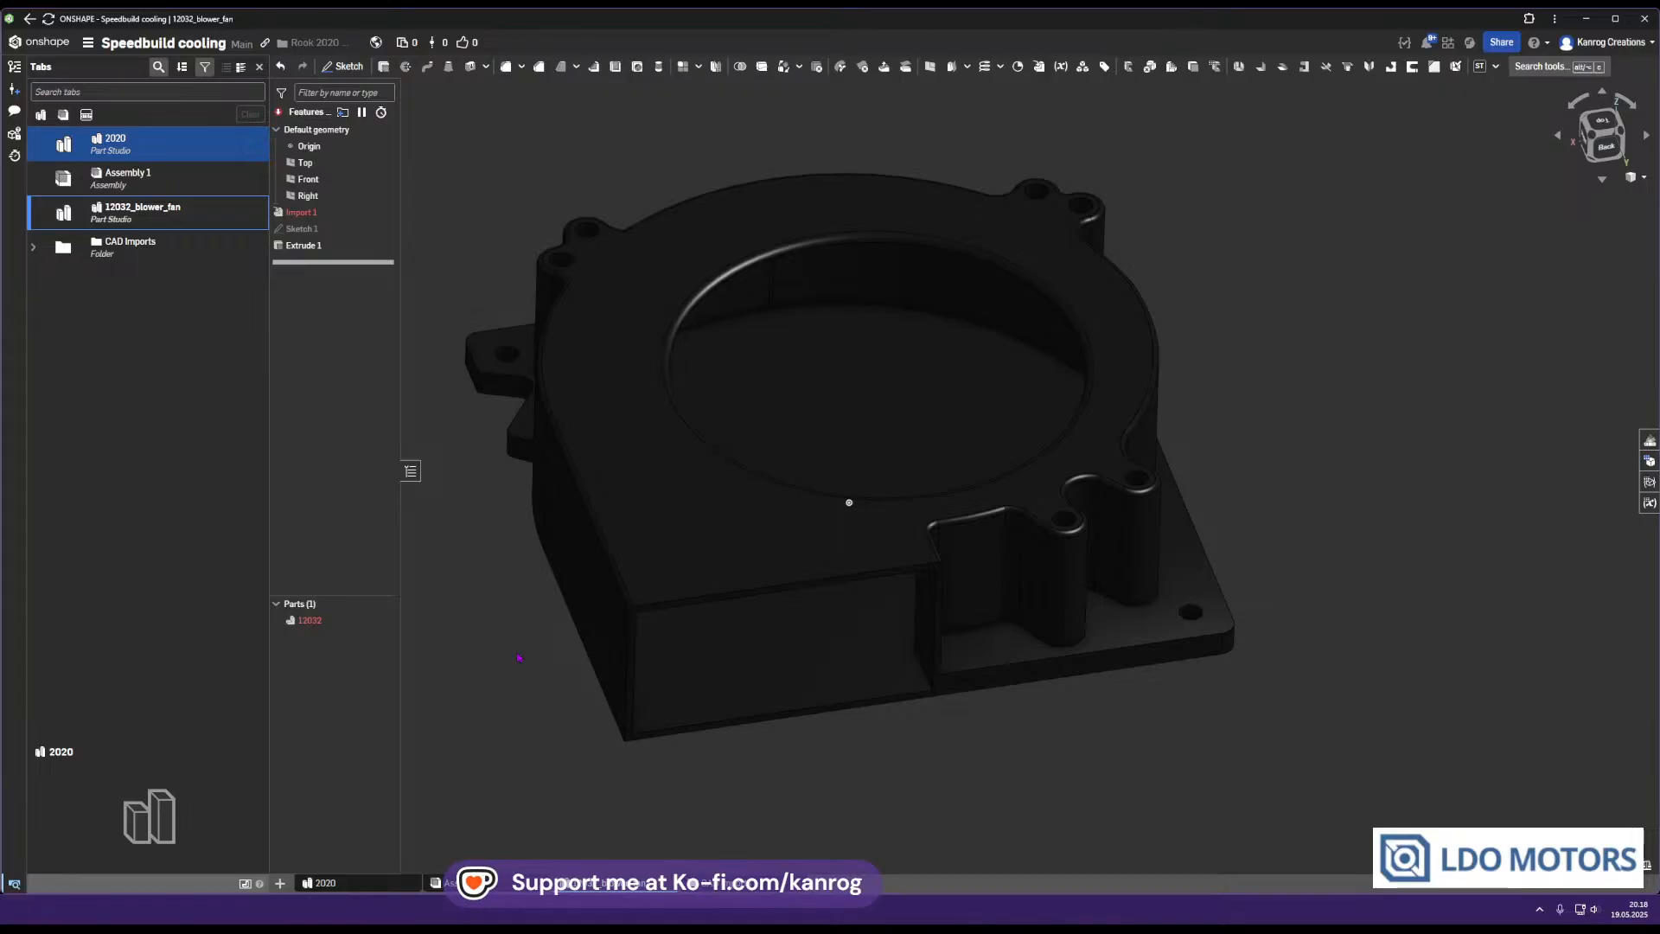
{"action": "middle_click_drag", "start_coordinate": [708, 672], "coordinate": [730, 665]}
{"action": "mouse_move", "coordinate": [789, 652]}
{"action": "right_mouse_down"}
{"action": "mouse_move", "coordinate": [795, 628]}
{"action": "mouse_move", "coordinate": [786, 637]}
{"action": "right_mouse_up"}
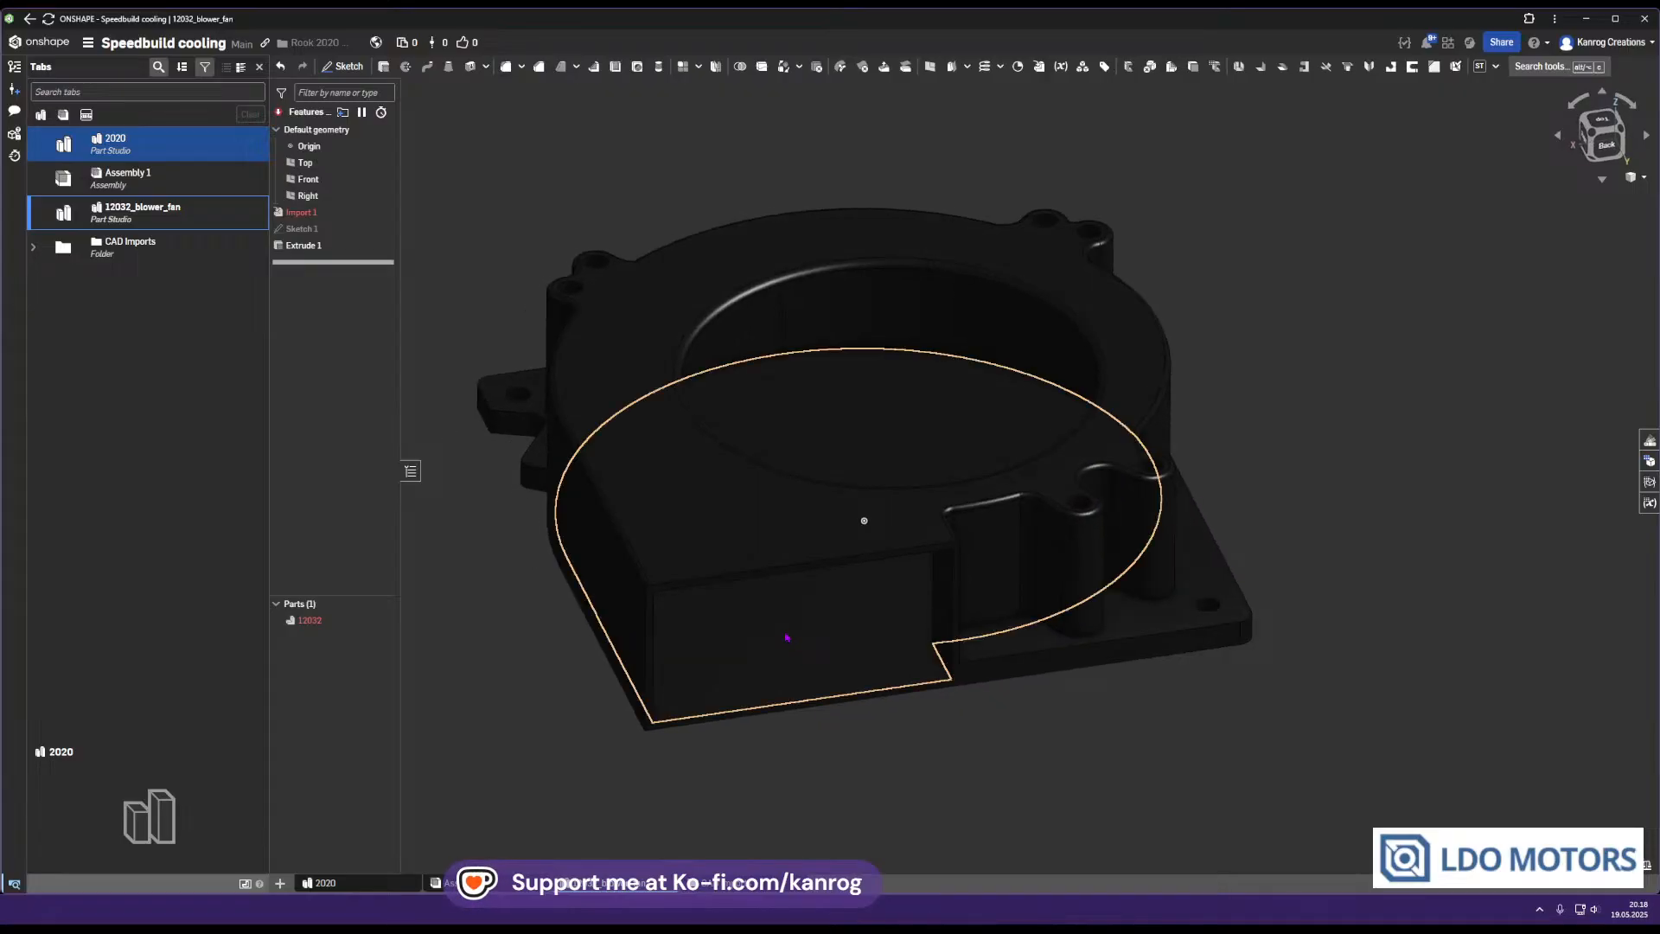
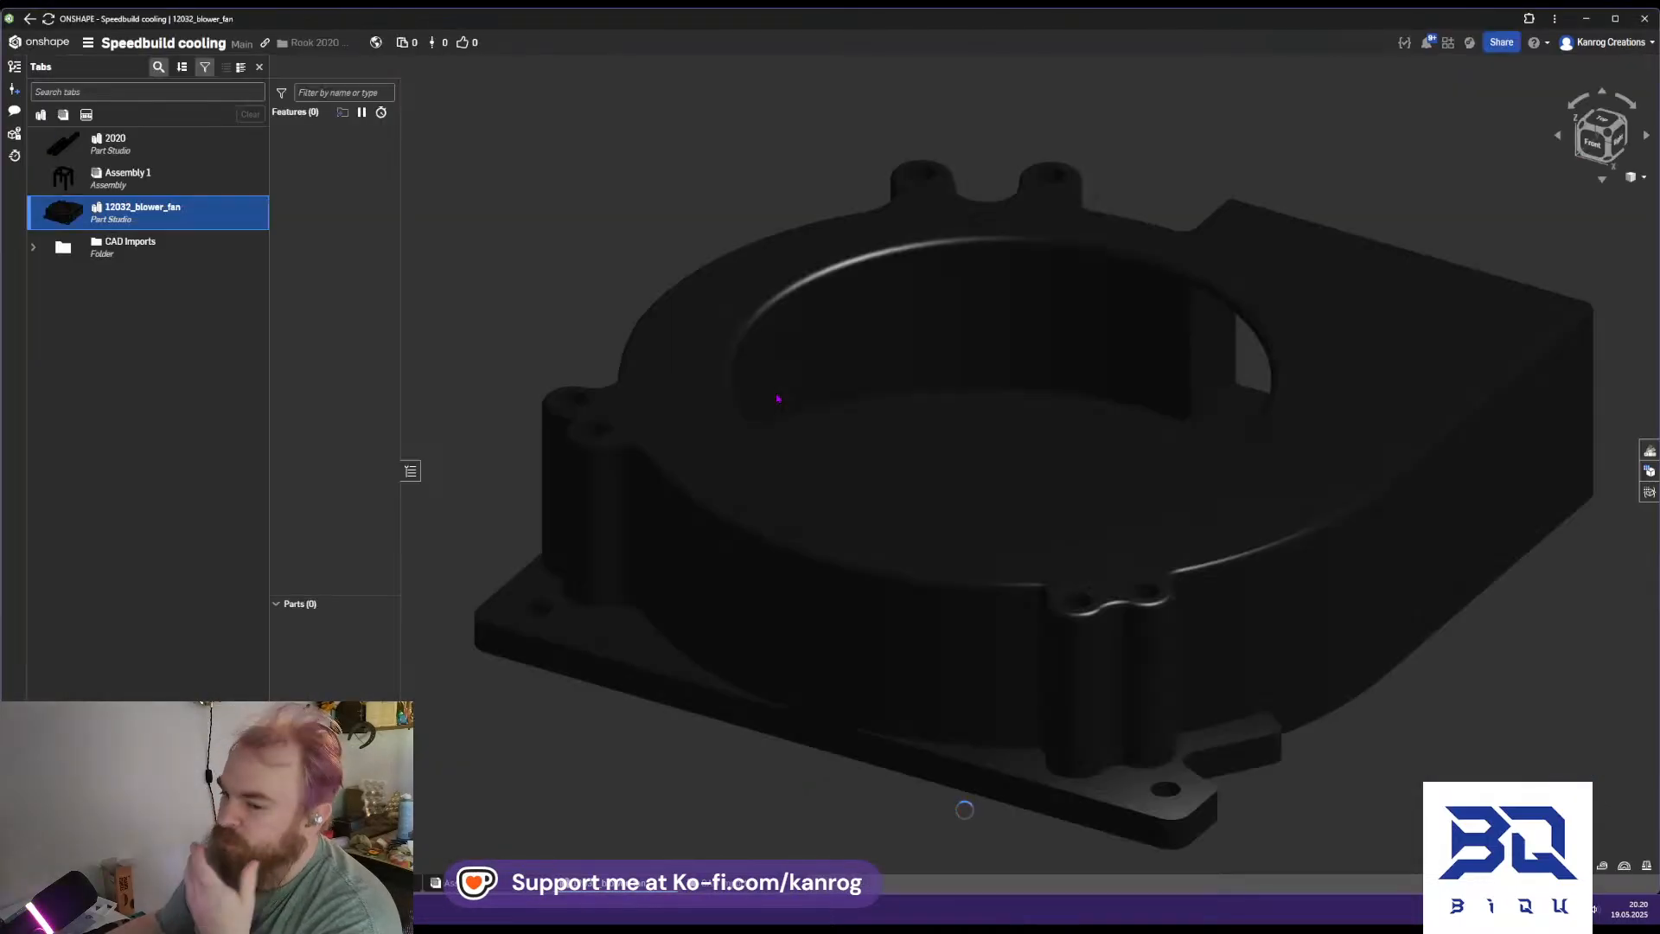
{"action": "mouse_move", "coordinate": [1093, 482]}
{"action": "right_mouse_down"}
{"action": "mouse_move", "coordinate": [1075, 415]}
{"action": "mouse_move", "coordinate": [938, 467]}
{"action": "mouse_move", "coordinate": [947, 448]}
{"action": "mouse_move", "coordinate": [933, 475]}
{"action": "mouse_move", "coordinate": [956, 319]}
{"action": "mouse_move", "coordinate": [947, 372]}
{"action": "right_mouse_up"}
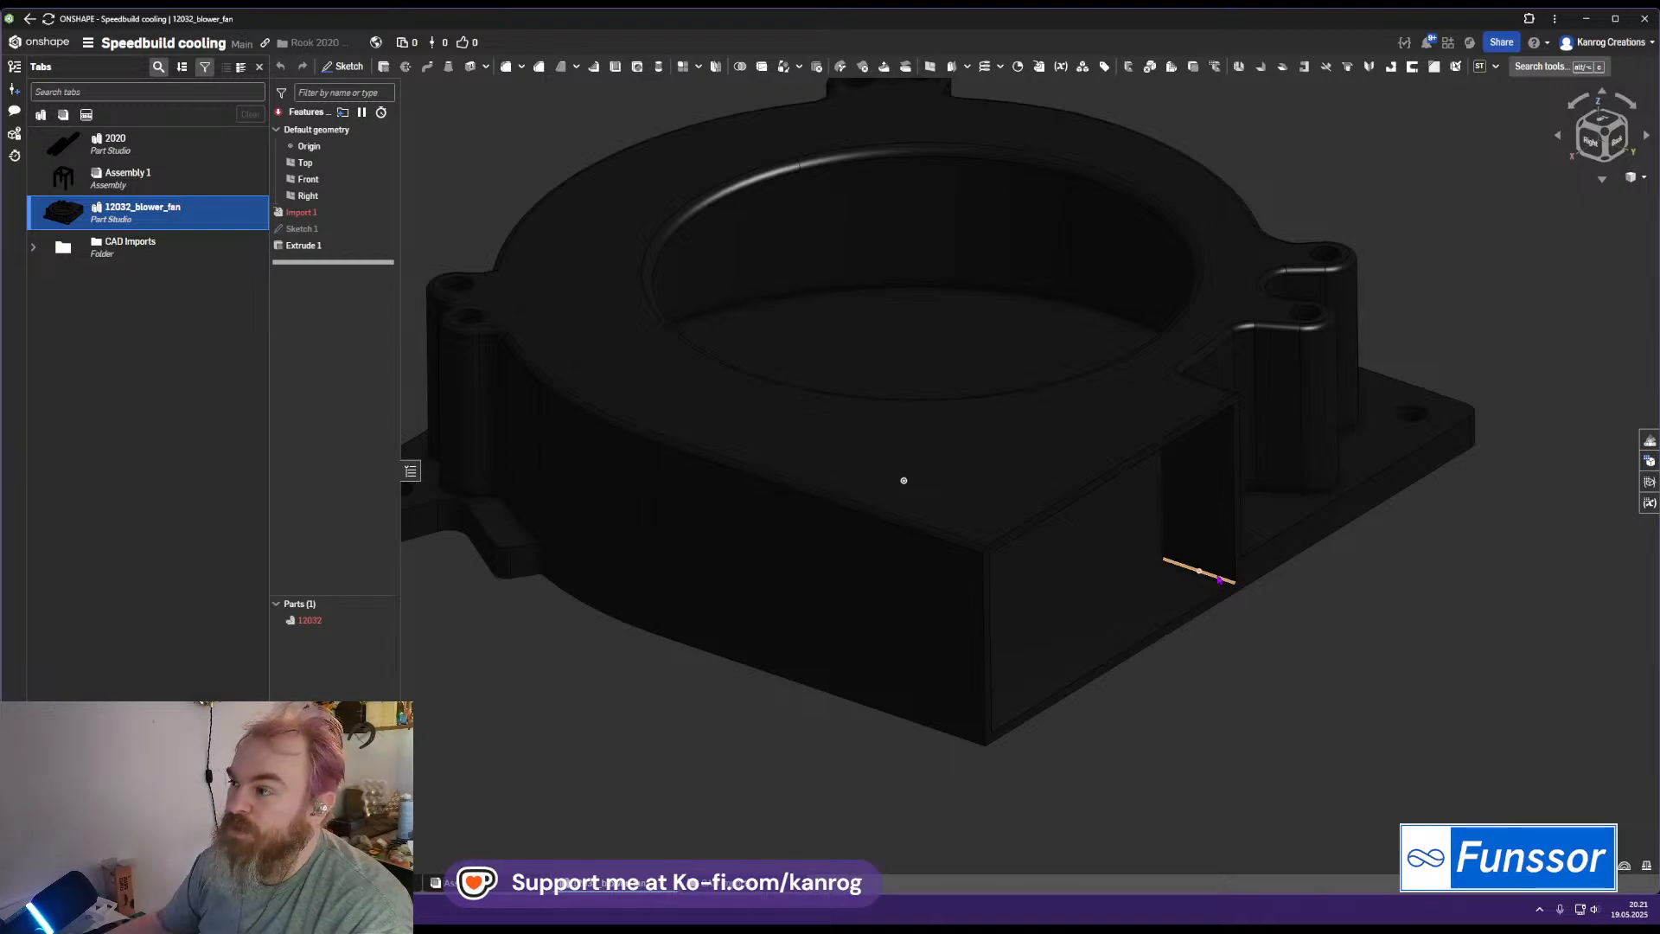
{"action": "right_click_drag", "start_coordinate": [899, 474], "coordinate": [994, 453]}
{"action": "mouse_move", "coordinate": [1263, 528]}
{"action": "right_mouse_down"}
{"action": "mouse_move", "coordinate": [1267, 541]}
{"action": "mouse_move", "coordinate": [1238, 510]}
{"action": "right_mouse_up"}
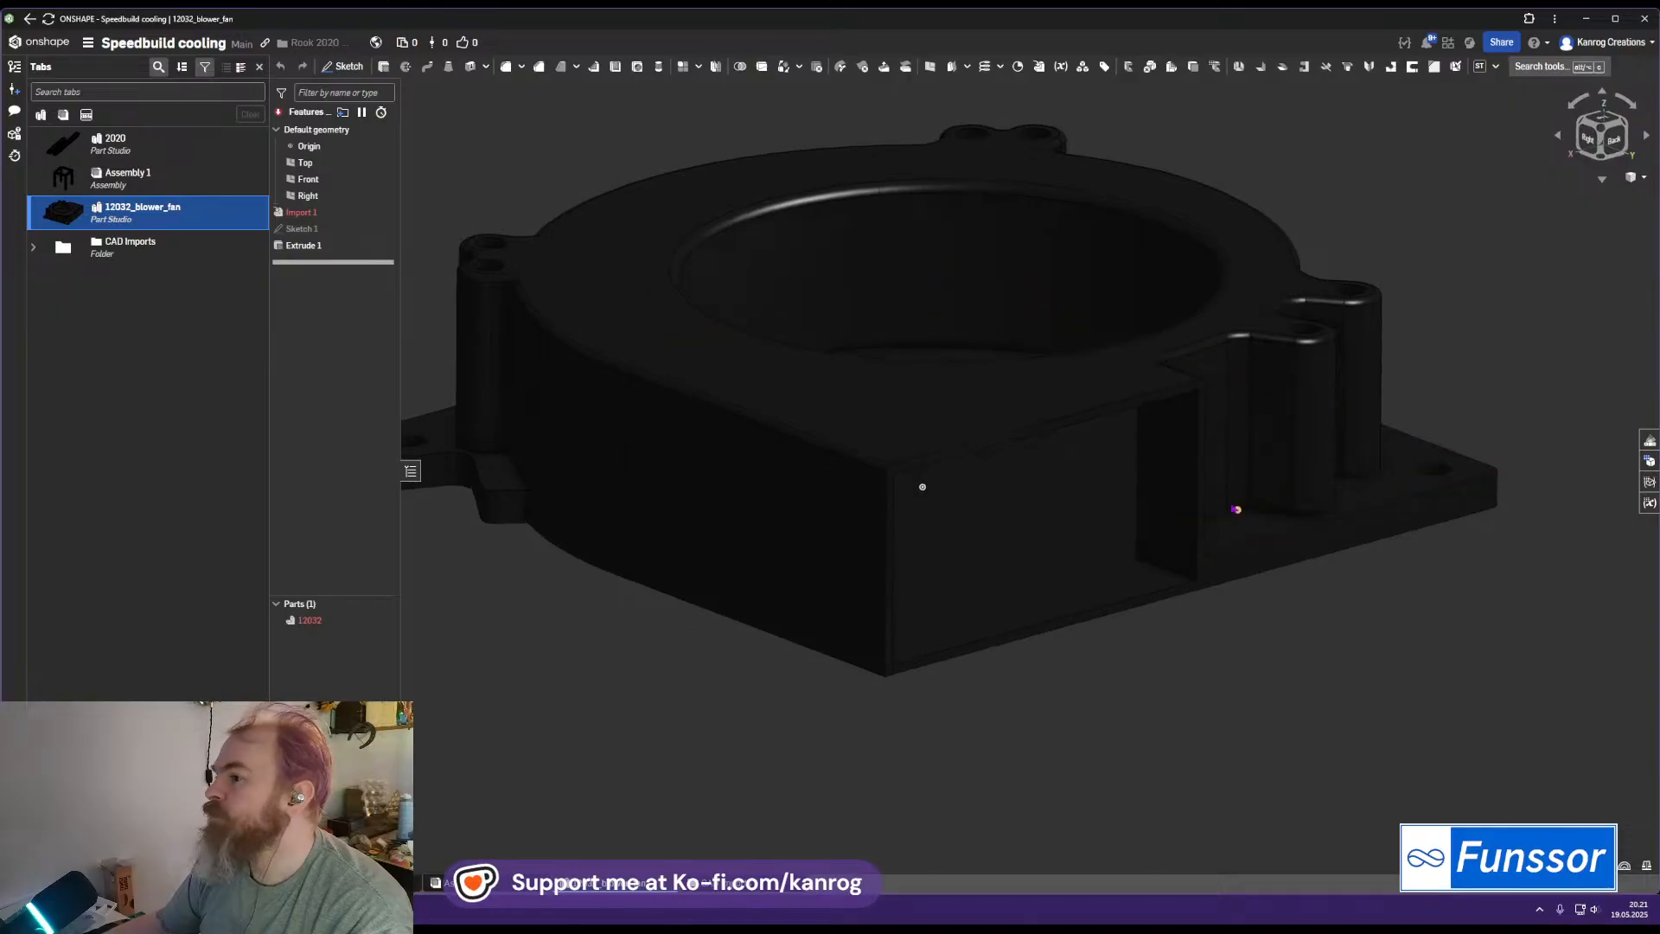
Open Assembly 1 containing the 2020 extrusion frame
{"action": "scroll", "coordinate": [1222, 505], "scroll_direction": "down", "scroll_amount": 1}
{"action": "middle_click_drag", "start_coordinate": [1215, 515], "coordinate": [1211, 552]}
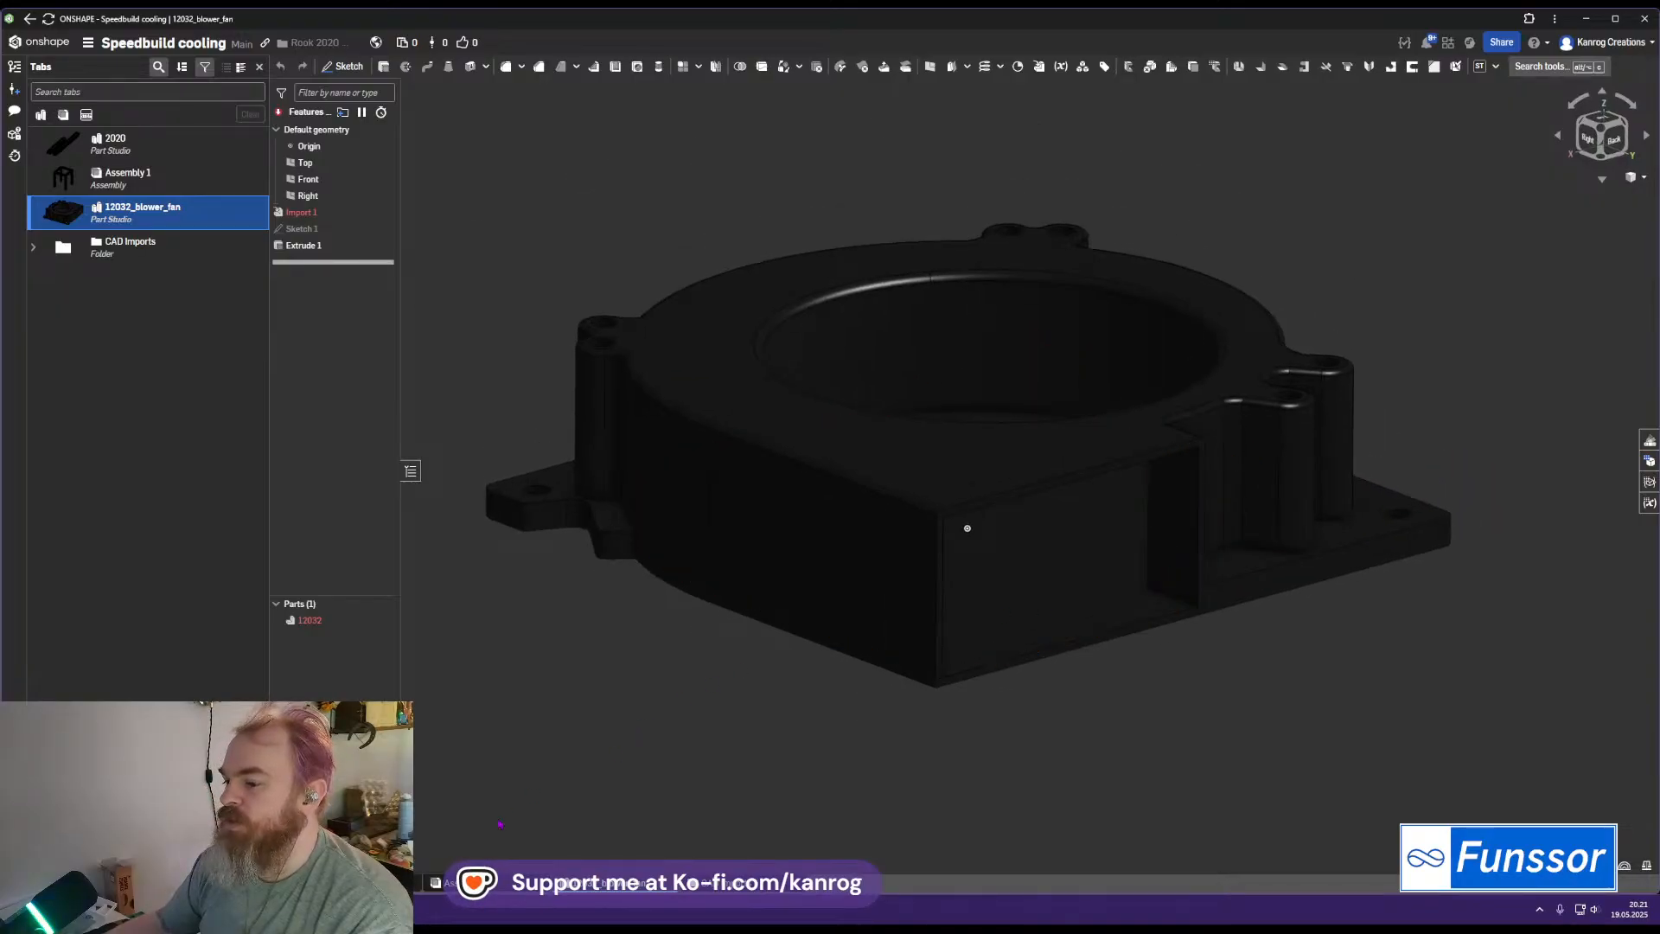
{"action": "left_click", "coordinate": [494, 882]}
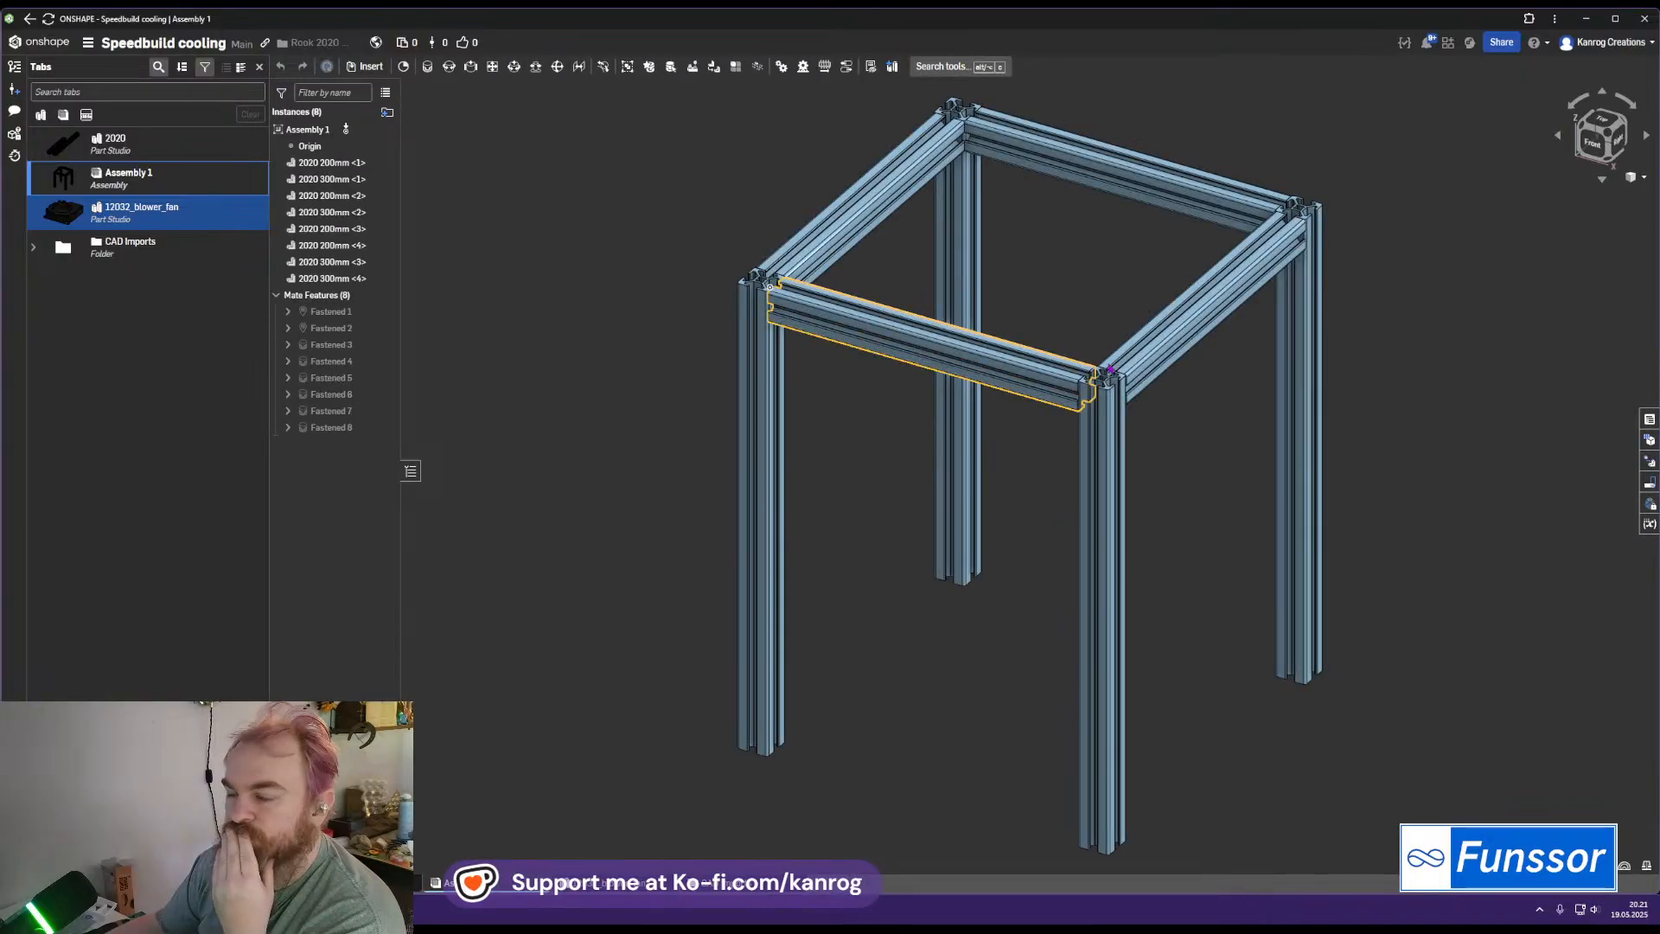
{"action": "middle_click_drag", "start_coordinate": [1168, 363], "coordinate": [1042, 446]}
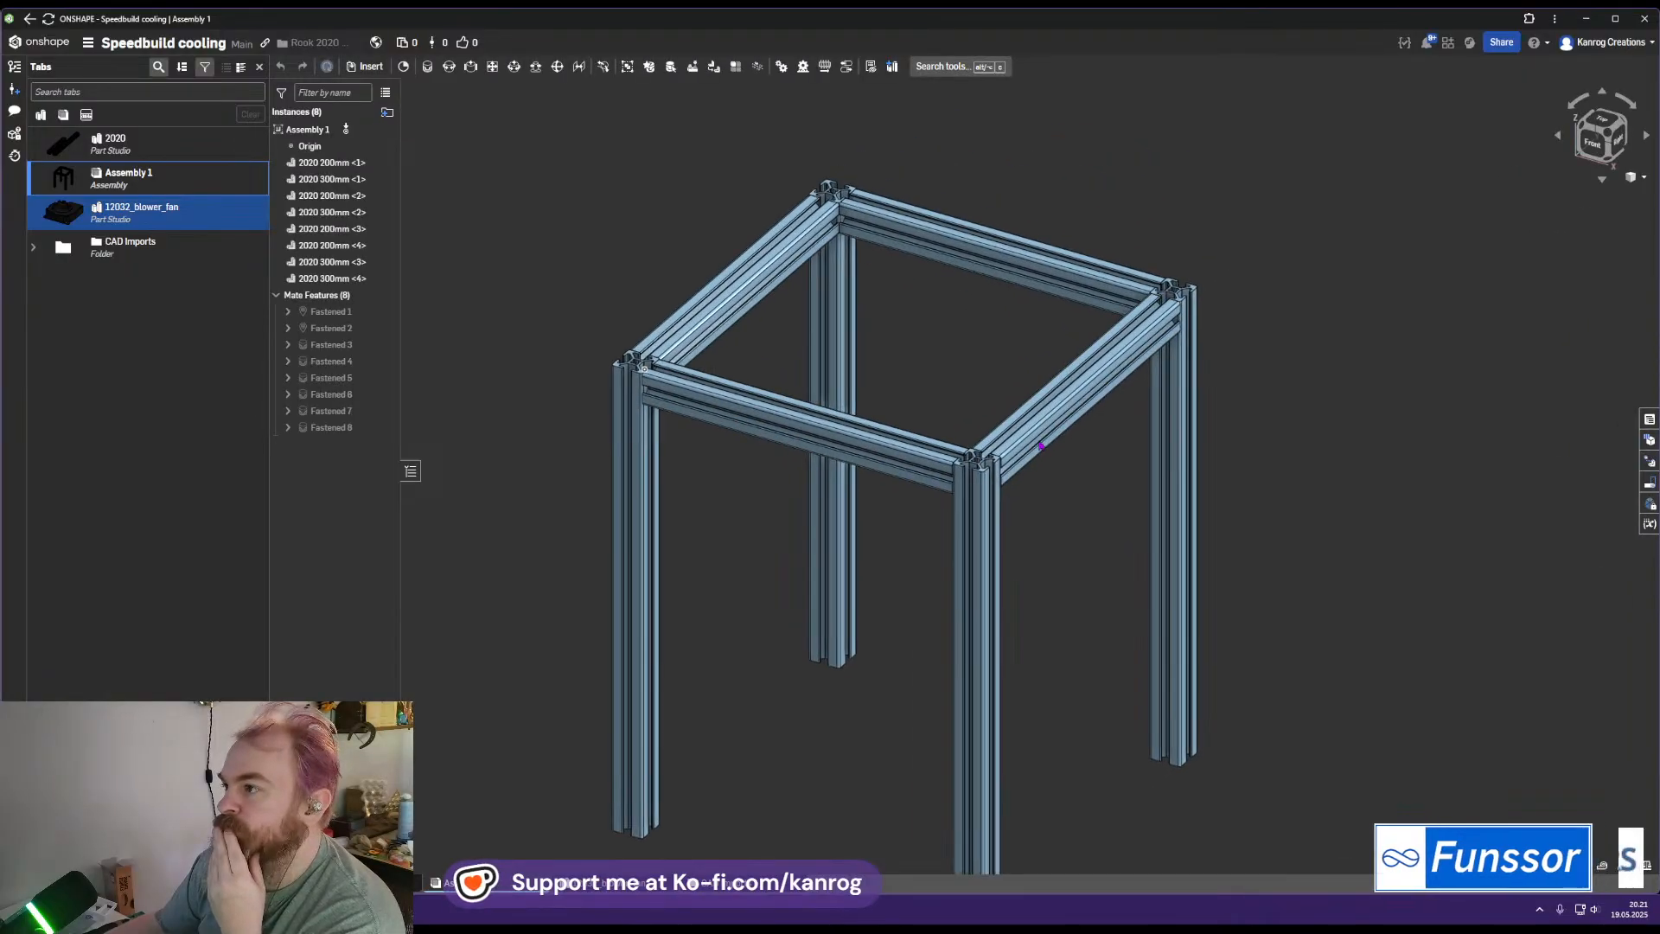
Try to insert the whole 12032_blower_fan part studio into the frame assembly
{"action": "left_click", "coordinate": [372, 68]}
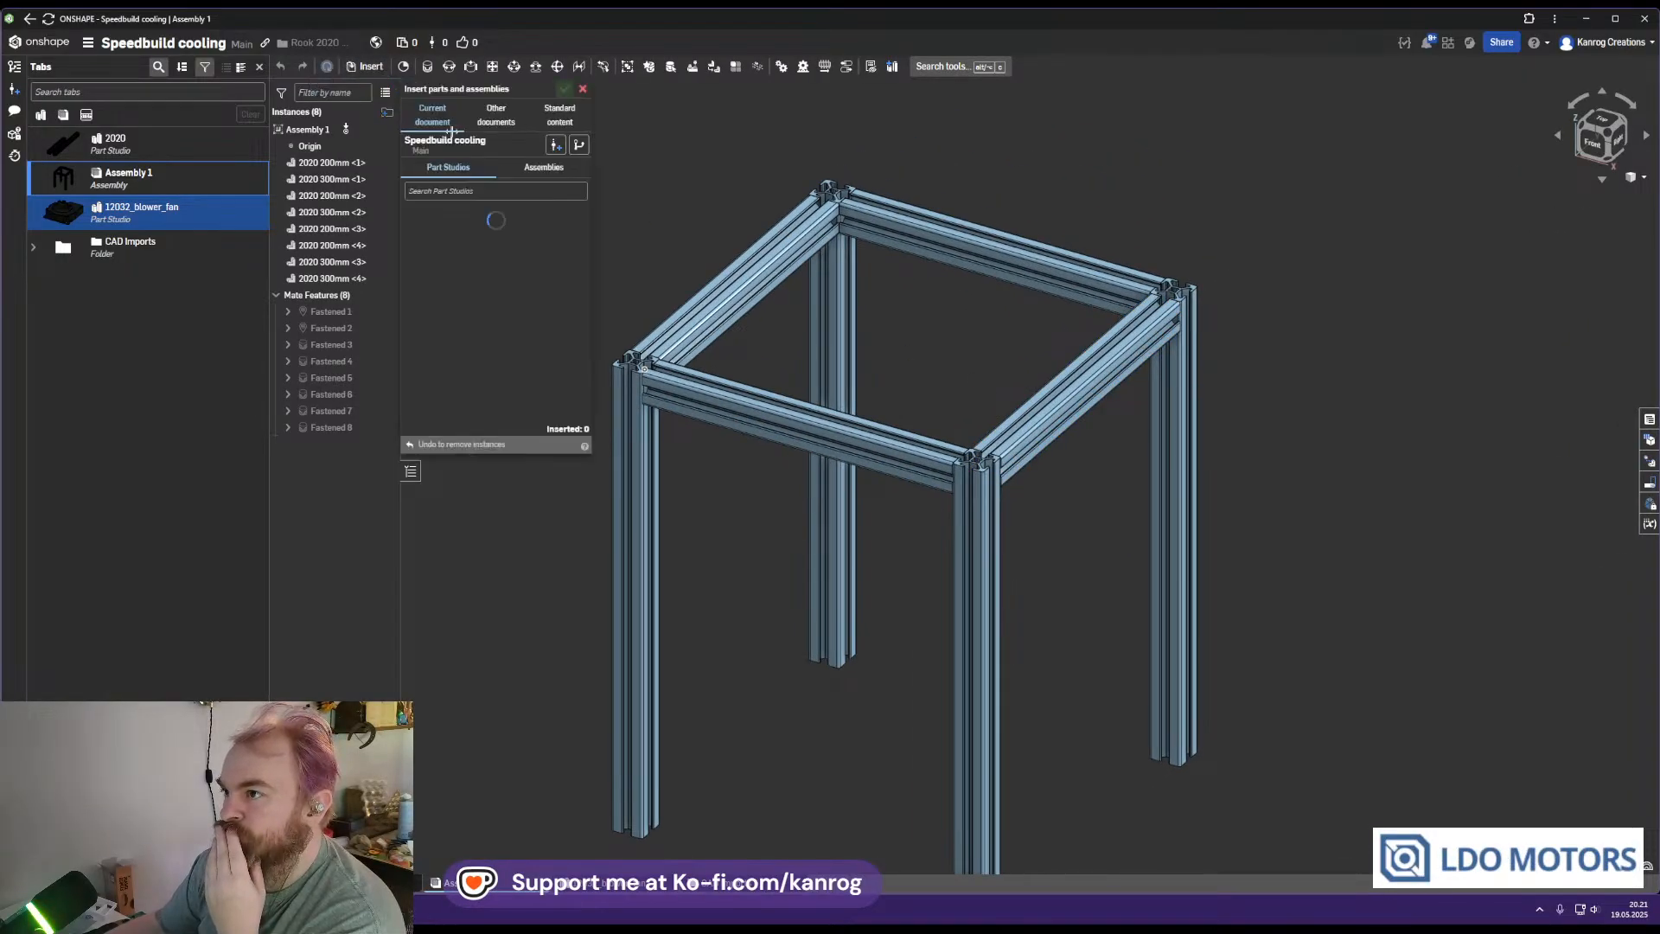
{"action": "left_click", "coordinate": [513, 249]}
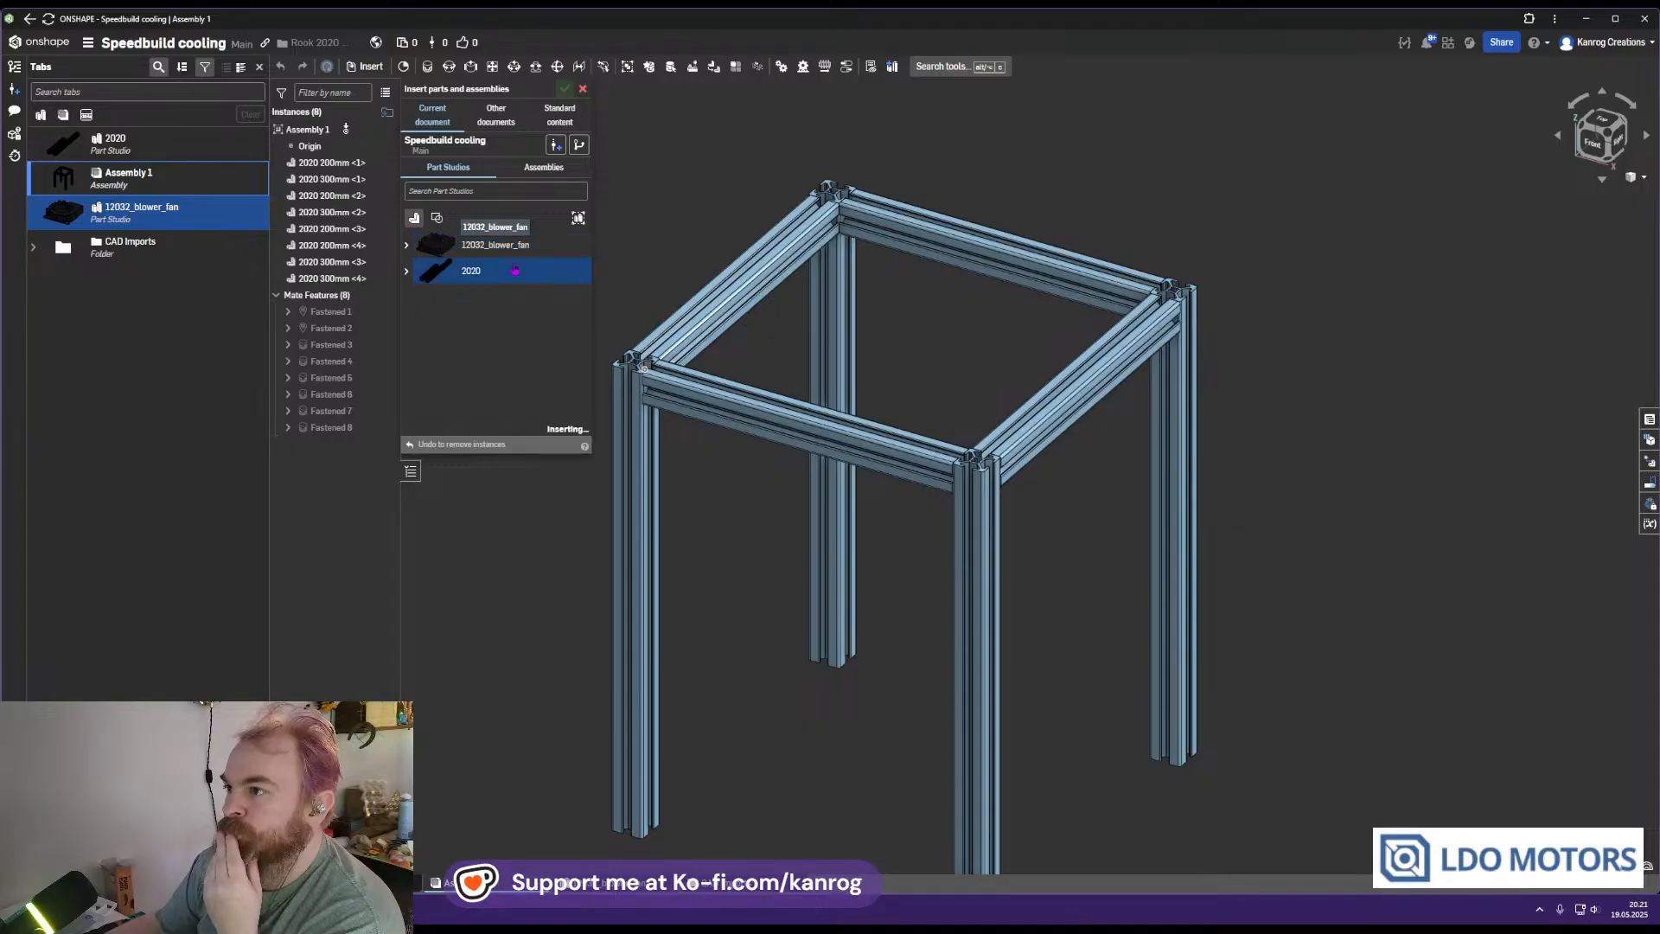
{"action": "scroll", "coordinate": [532, 501], "scroll_direction": "down", "scroll_amount": 5}
{"action": "scroll", "coordinate": [1123, 515], "scroll_direction": "down", "scroll_amount": 2}
{"action": "scroll", "coordinate": [954, 474], "scroll_direction": "up", "scroll_amount": 3}
{"action": "scroll", "coordinate": [913, 443], "scroll_direction": "up", "scroll_amount": 2}
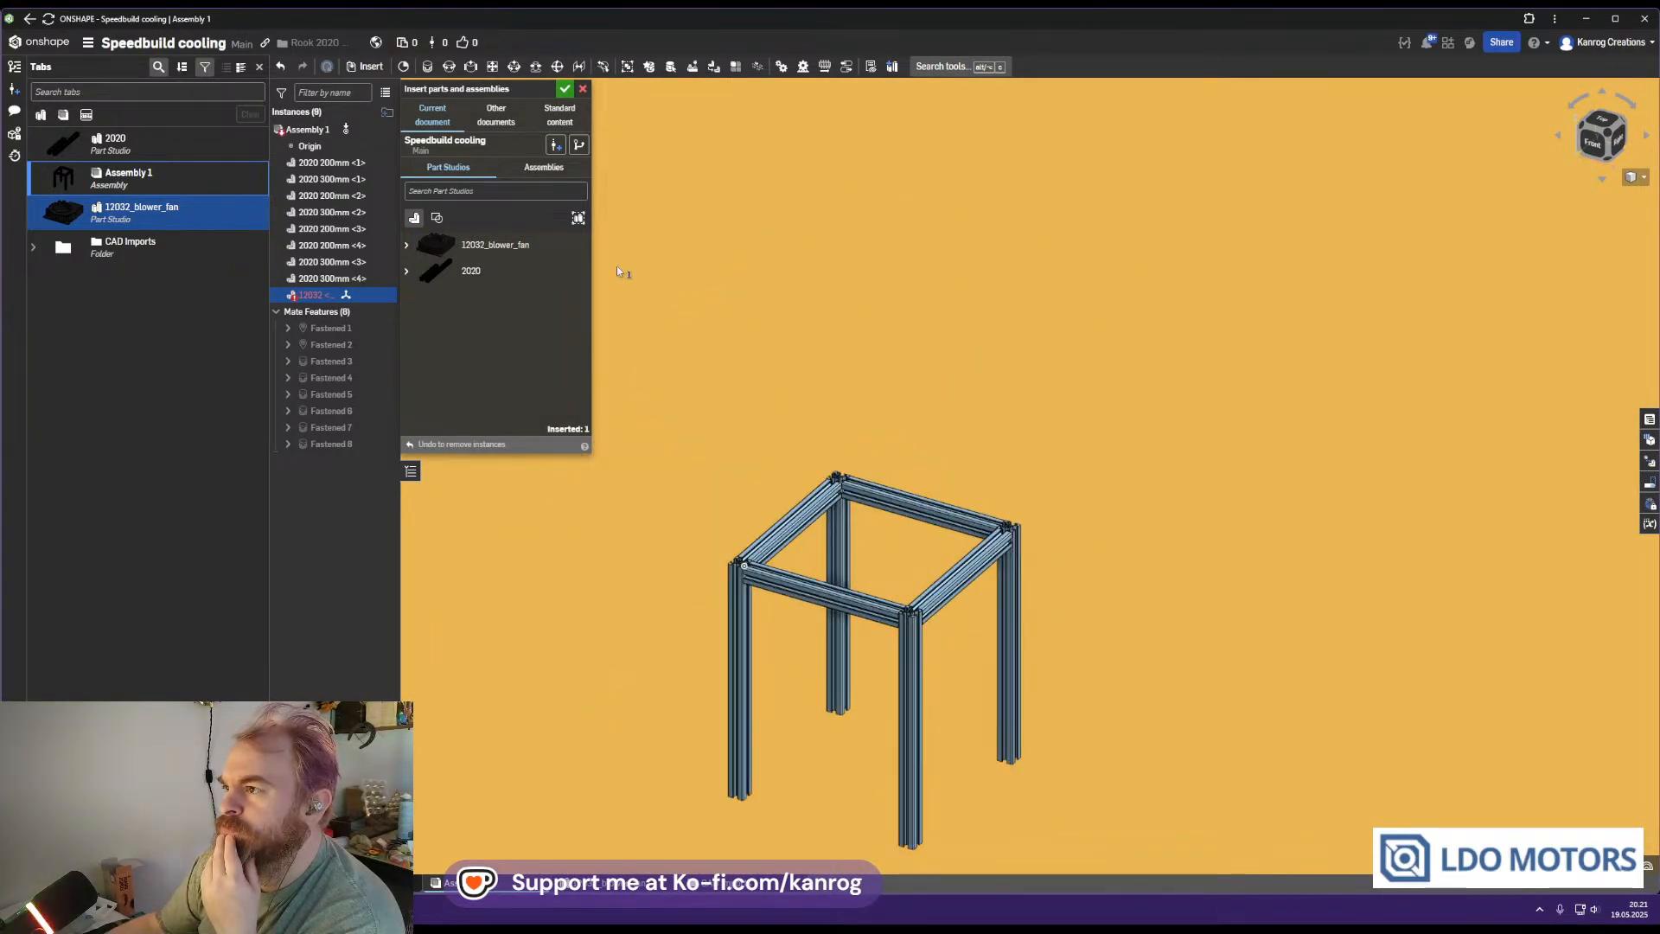
{"action": "left_click", "coordinate": [583, 89]}
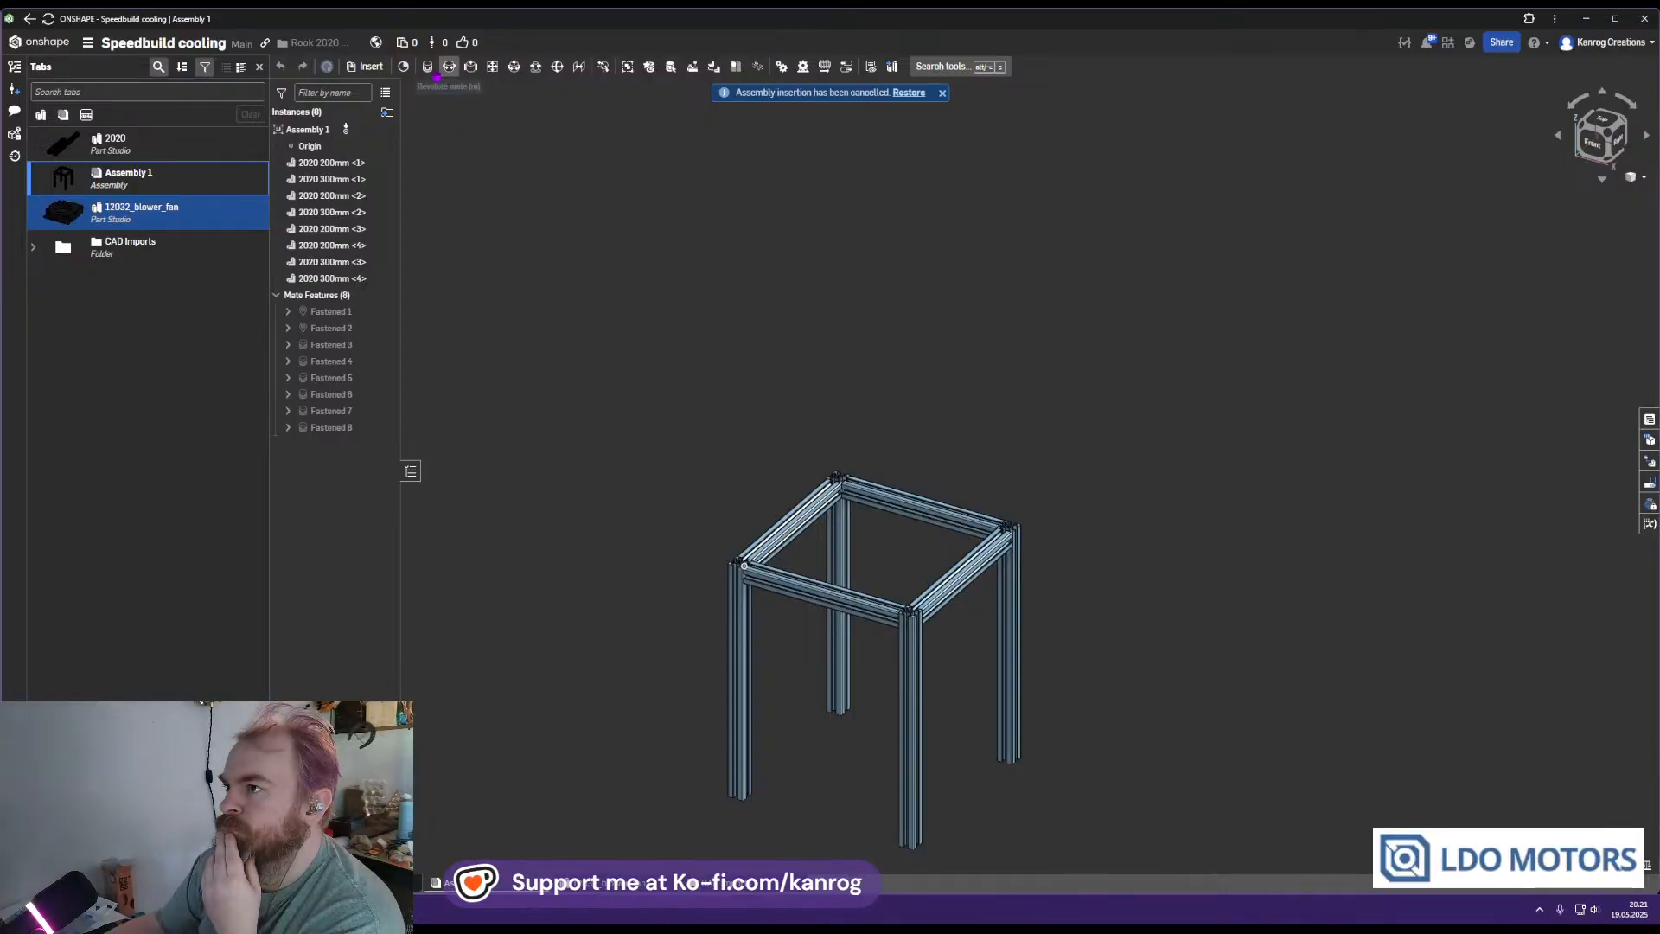
Try to insert only the 12032 part from 12032_blower_fan into the frame assembly
{"action": "left_click", "coordinate": [380, 72]}
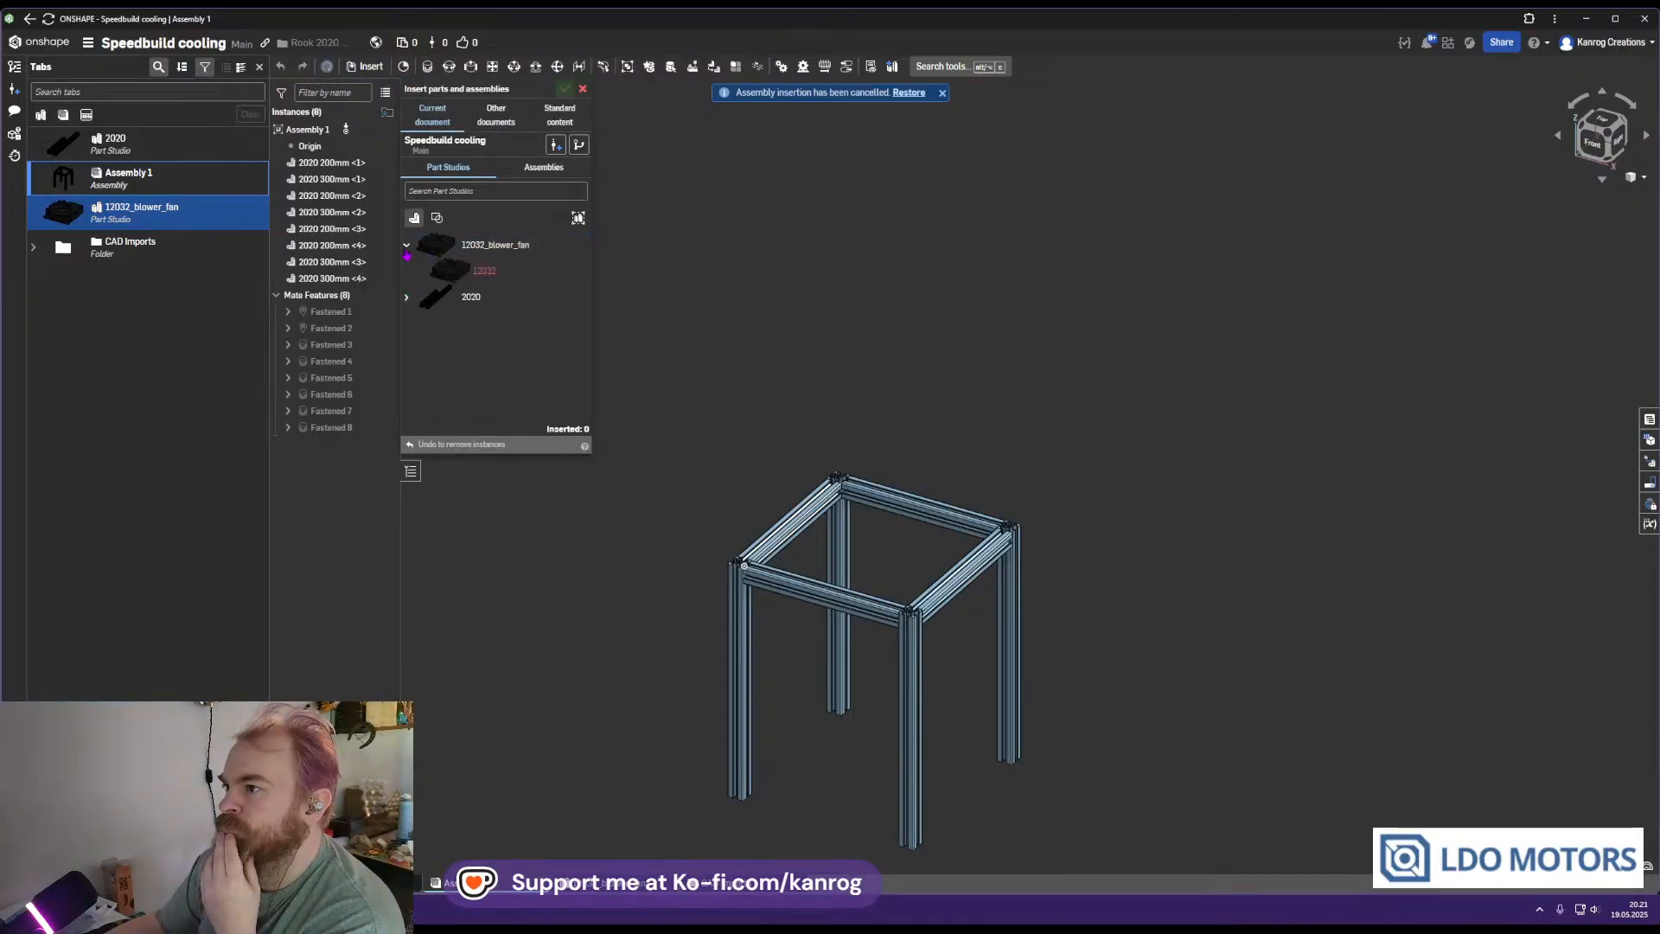
{"action": "left_click", "coordinate": [454, 271]}
{"action": "left_click", "coordinate": [825, 401]}
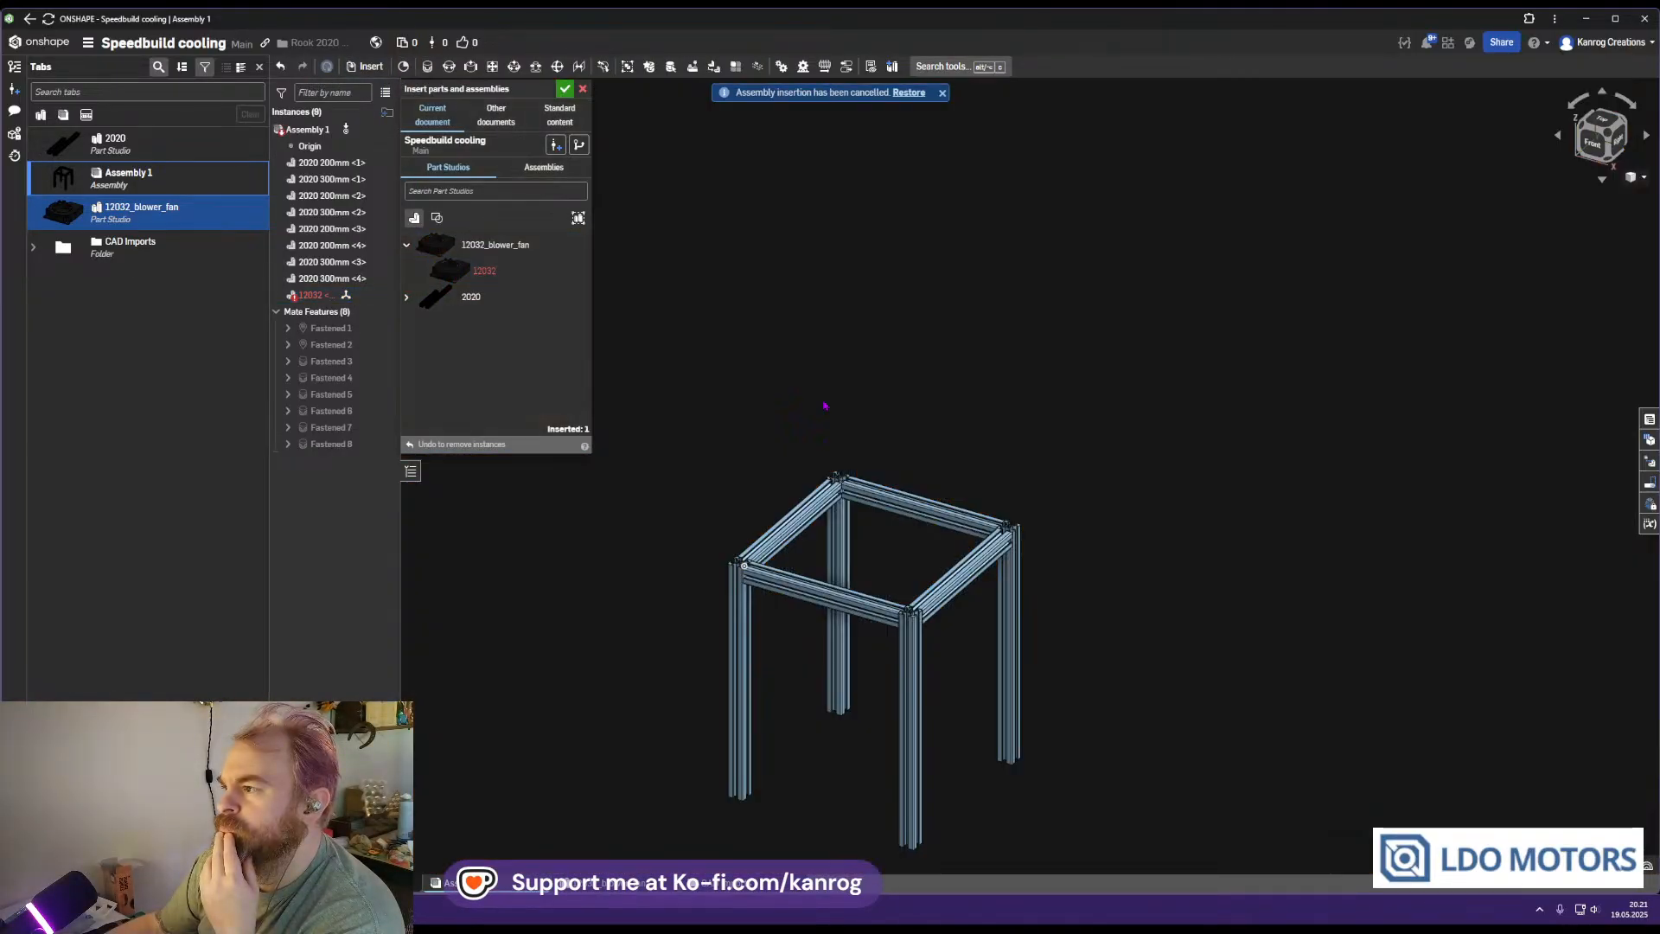
{"action": "scroll", "coordinate": [824, 405], "scroll_direction": "down", "scroll_amount": 10}
{"action": "scroll", "coordinate": [824, 405], "scroll_direction": "up", "scroll_amount": 5}
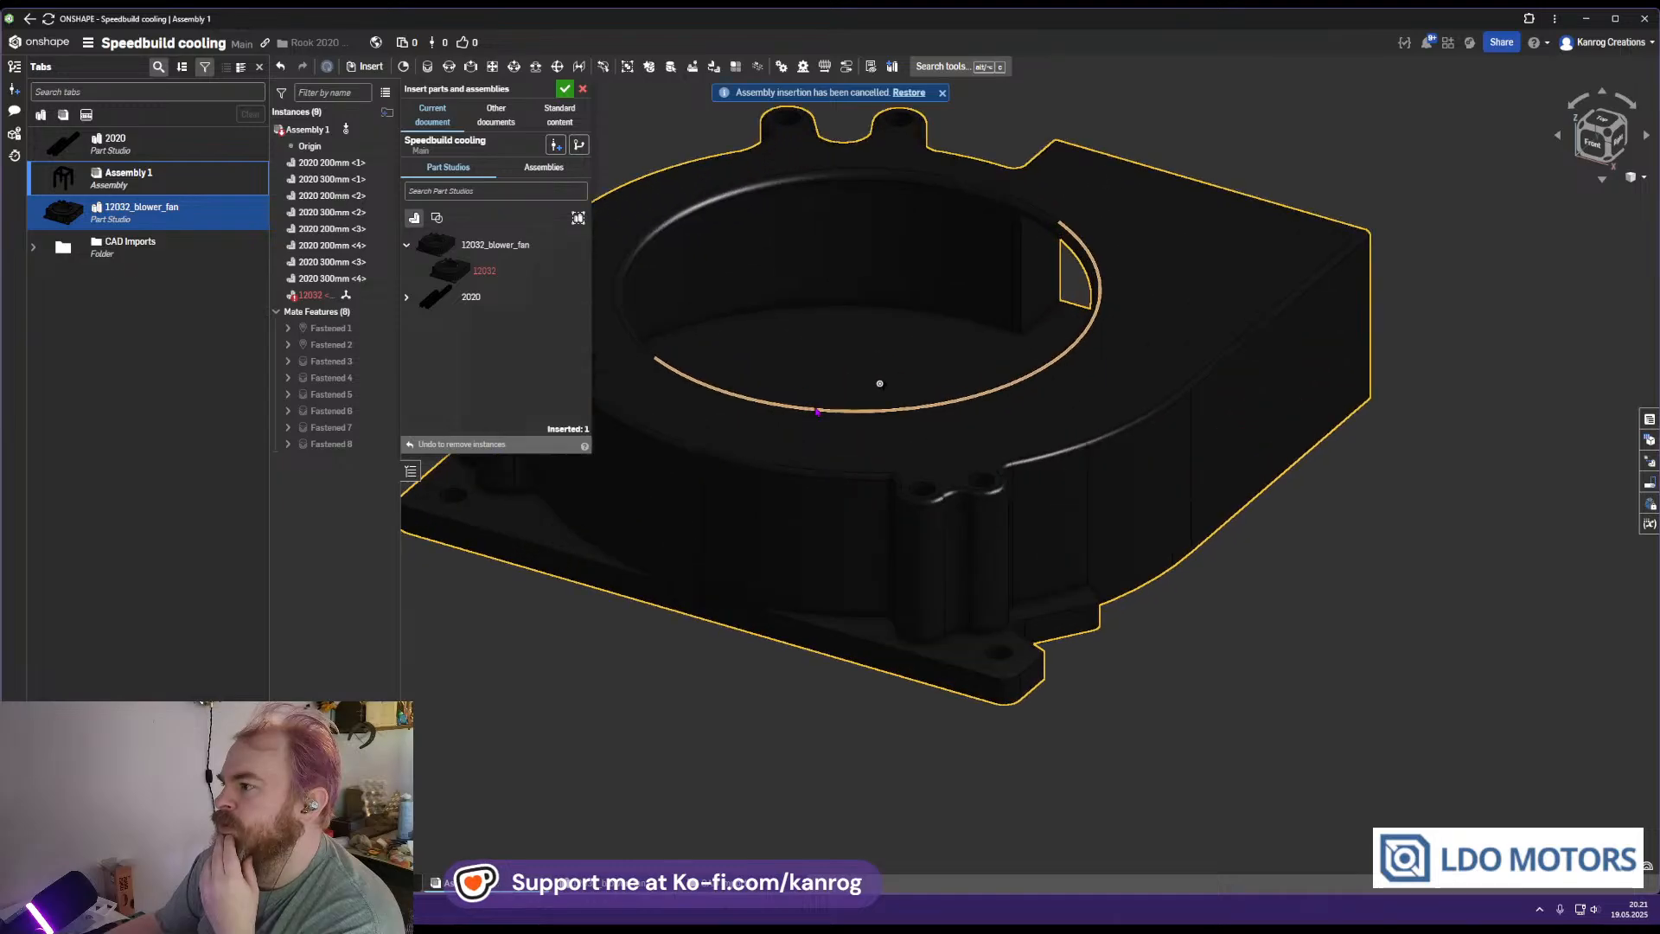
{"action": "scroll", "coordinate": [879, 383], "scroll_direction": "up", "scroll_amount": 3}
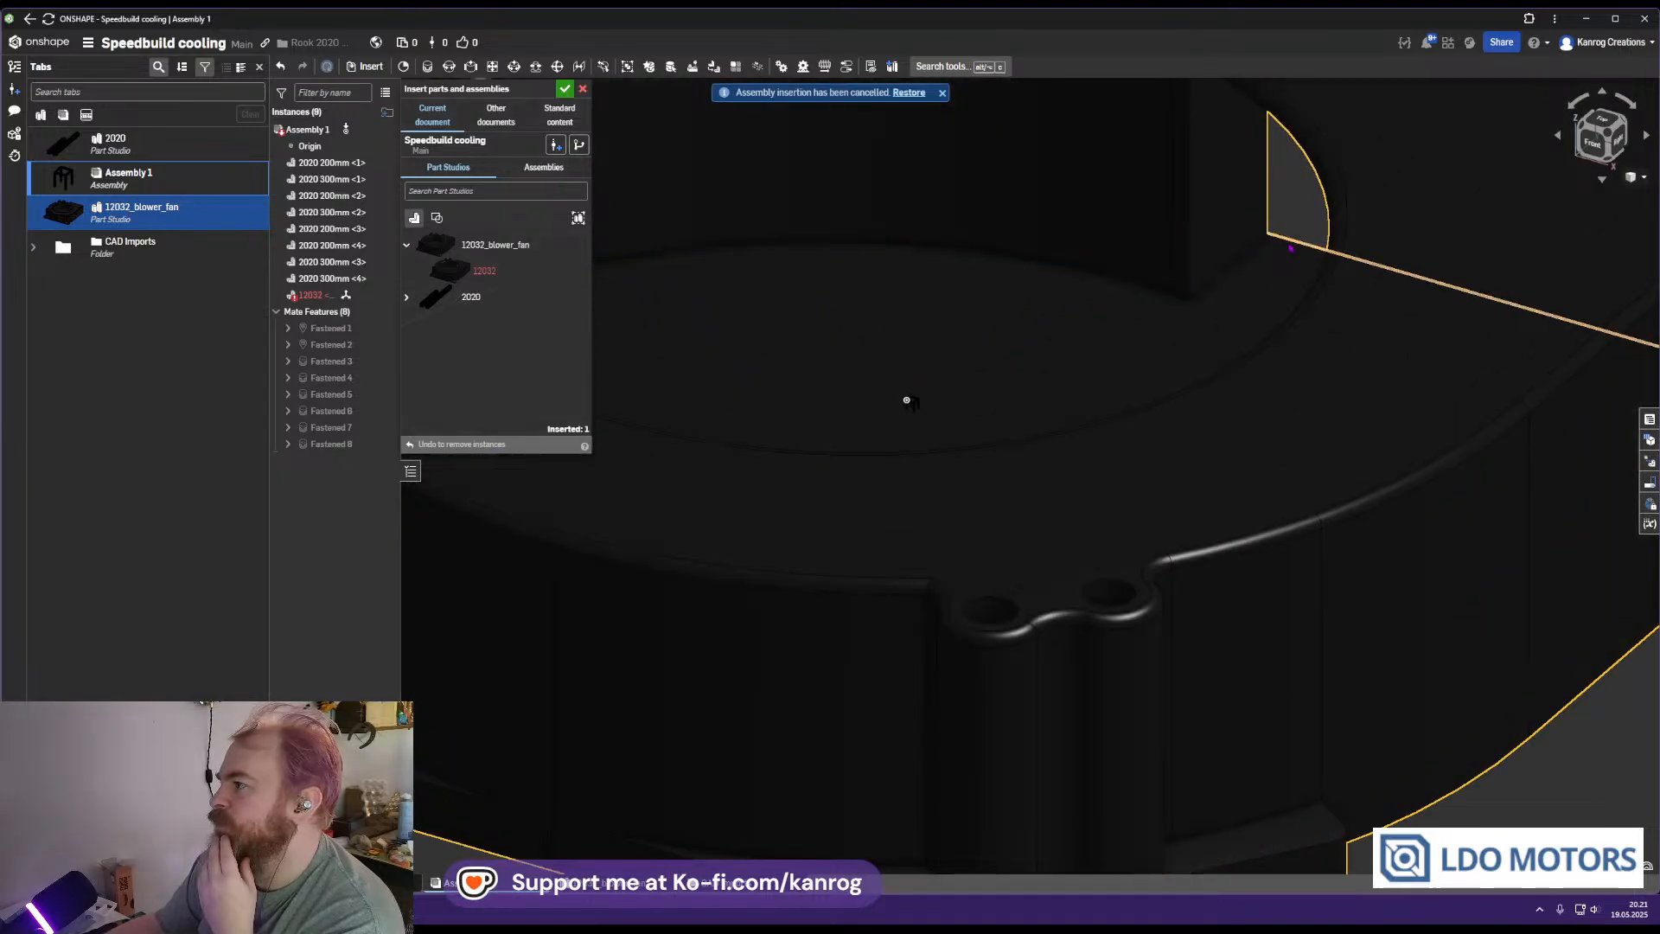
{"action": "left_click", "coordinate": [1296, 245]}
{"action": "scroll", "coordinate": [1269, 252], "scroll_direction": "down", "scroll_amount": 5}
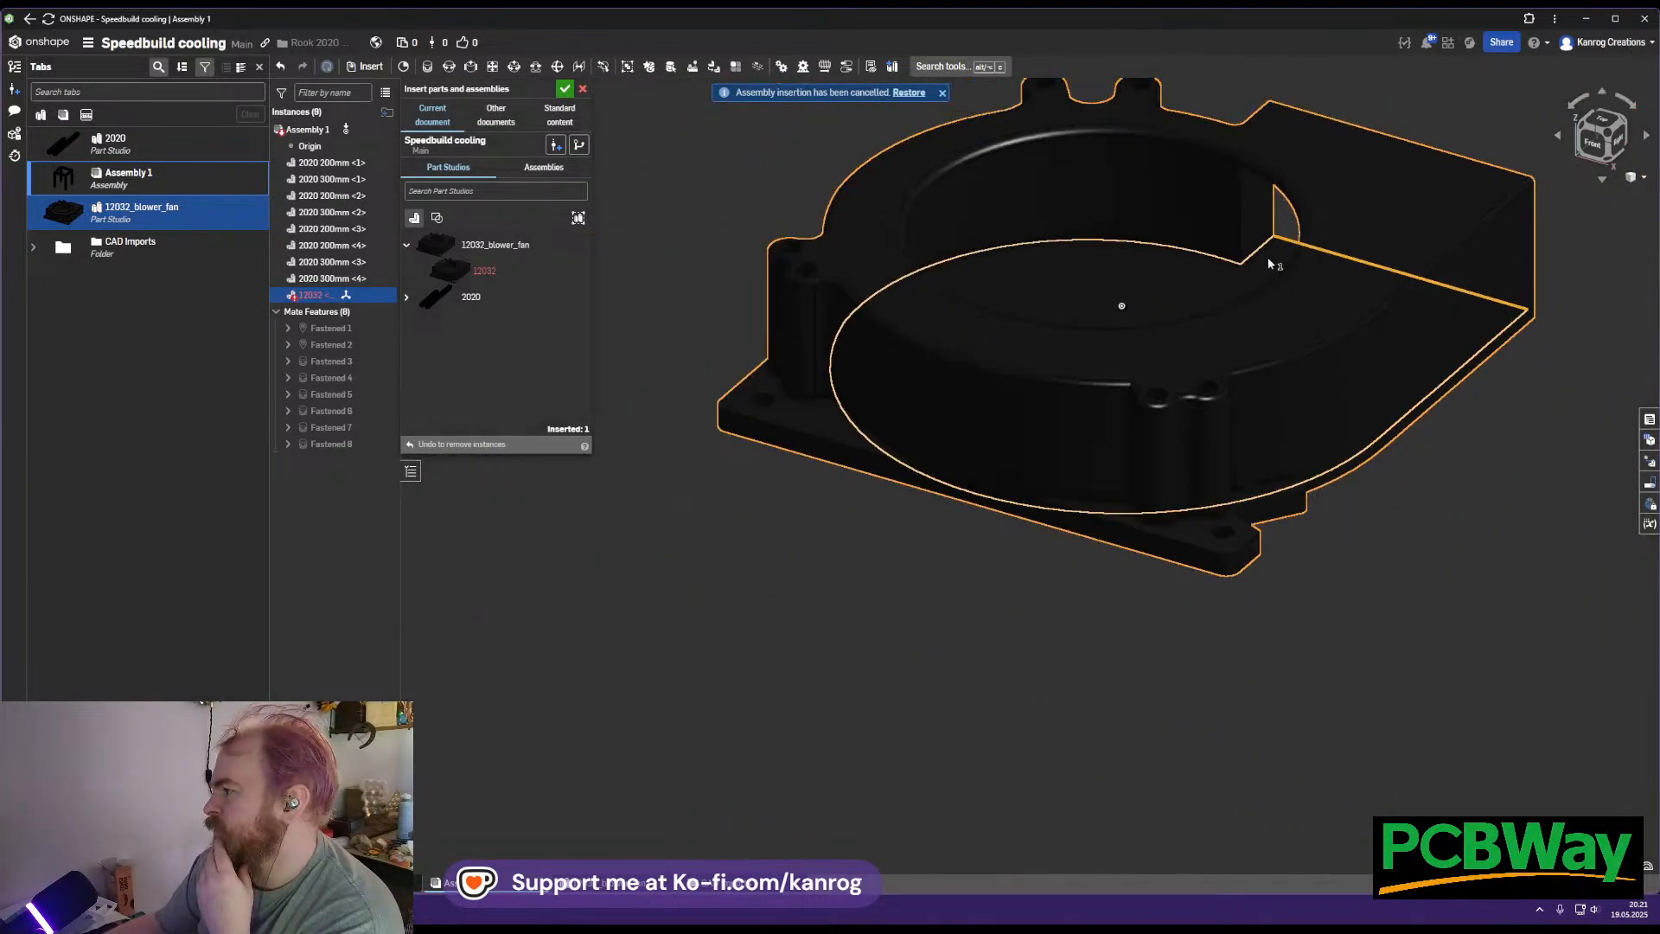
{"action": "left_click", "coordinate": [1365, 536]}
Examine the inserted 12032 fan against the extrusion frame and cancel the insertion
{"action": "mouse_move", "coordinate": [1202, 424]}
{"action": "right_mouse_down"}
{"action": "mouse_move", "coordinate": [1211, 500]}
{"action": "mouse_move", "coordinate": [1230, 438]}
{"action": "right_mouse_up"}
{"action": "scroll", "coordinate": [1052, 389], "scroll_direction": "up", "scroll_amount": 3}
{"action": "scroll", "coordinate": [1052, 389], "scroll_direction": "down", "scroll_amount": 10}
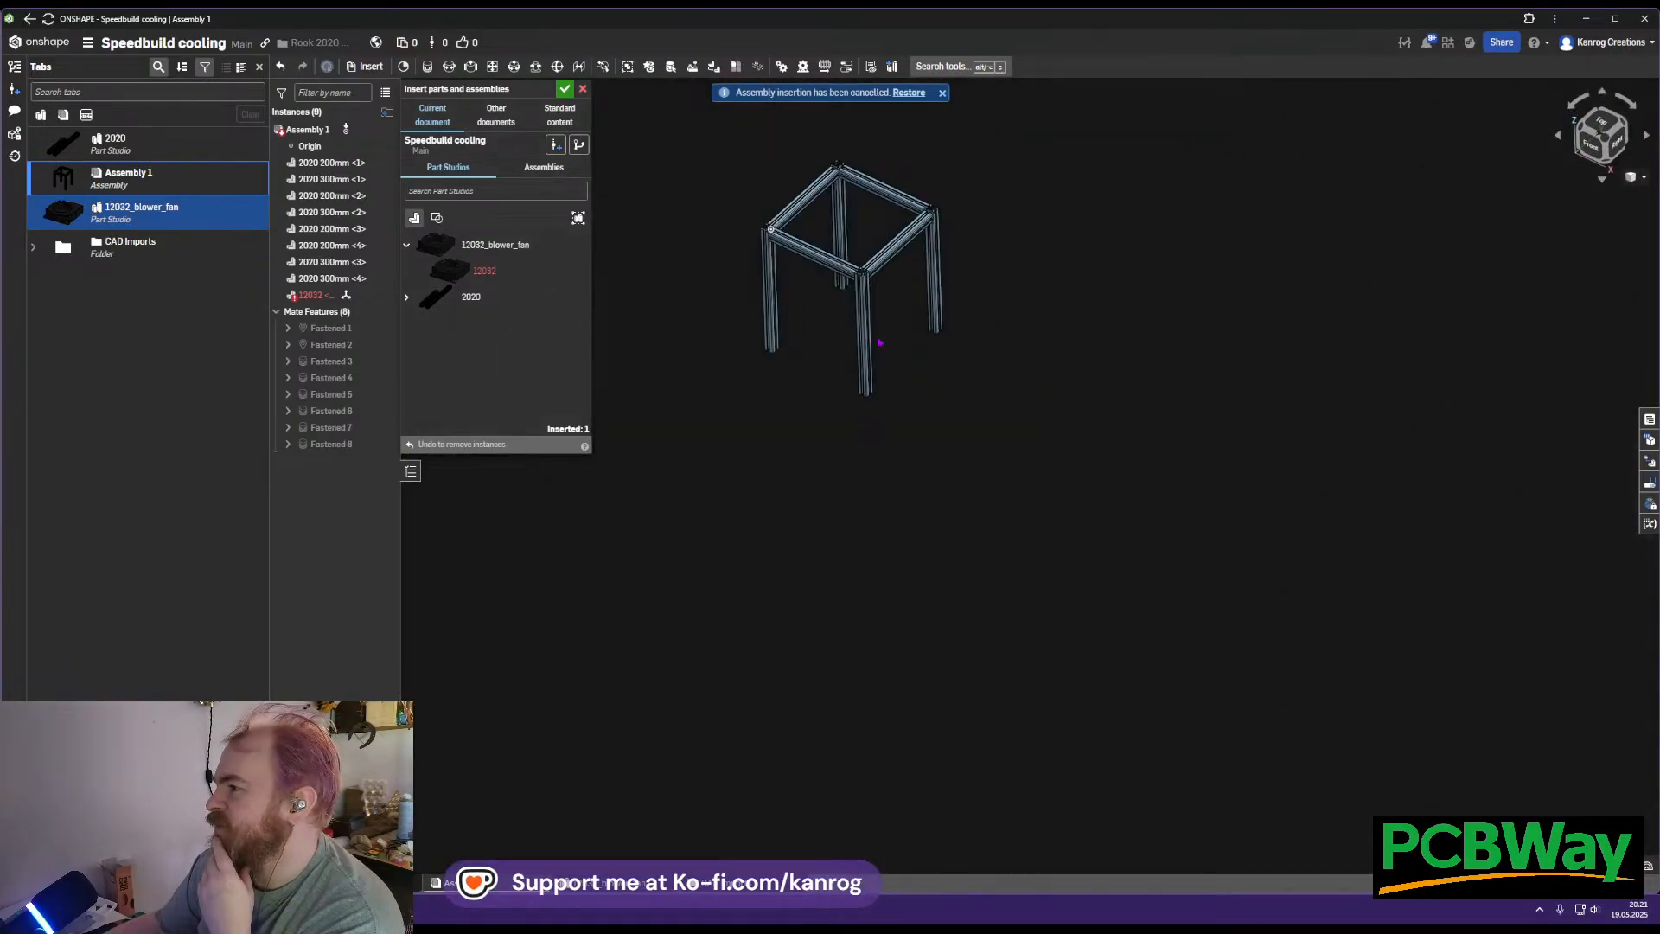
{"action": "scroll", "coordinate": [880, 343], "scroll_direction": "up", "scroll_amount": 10}
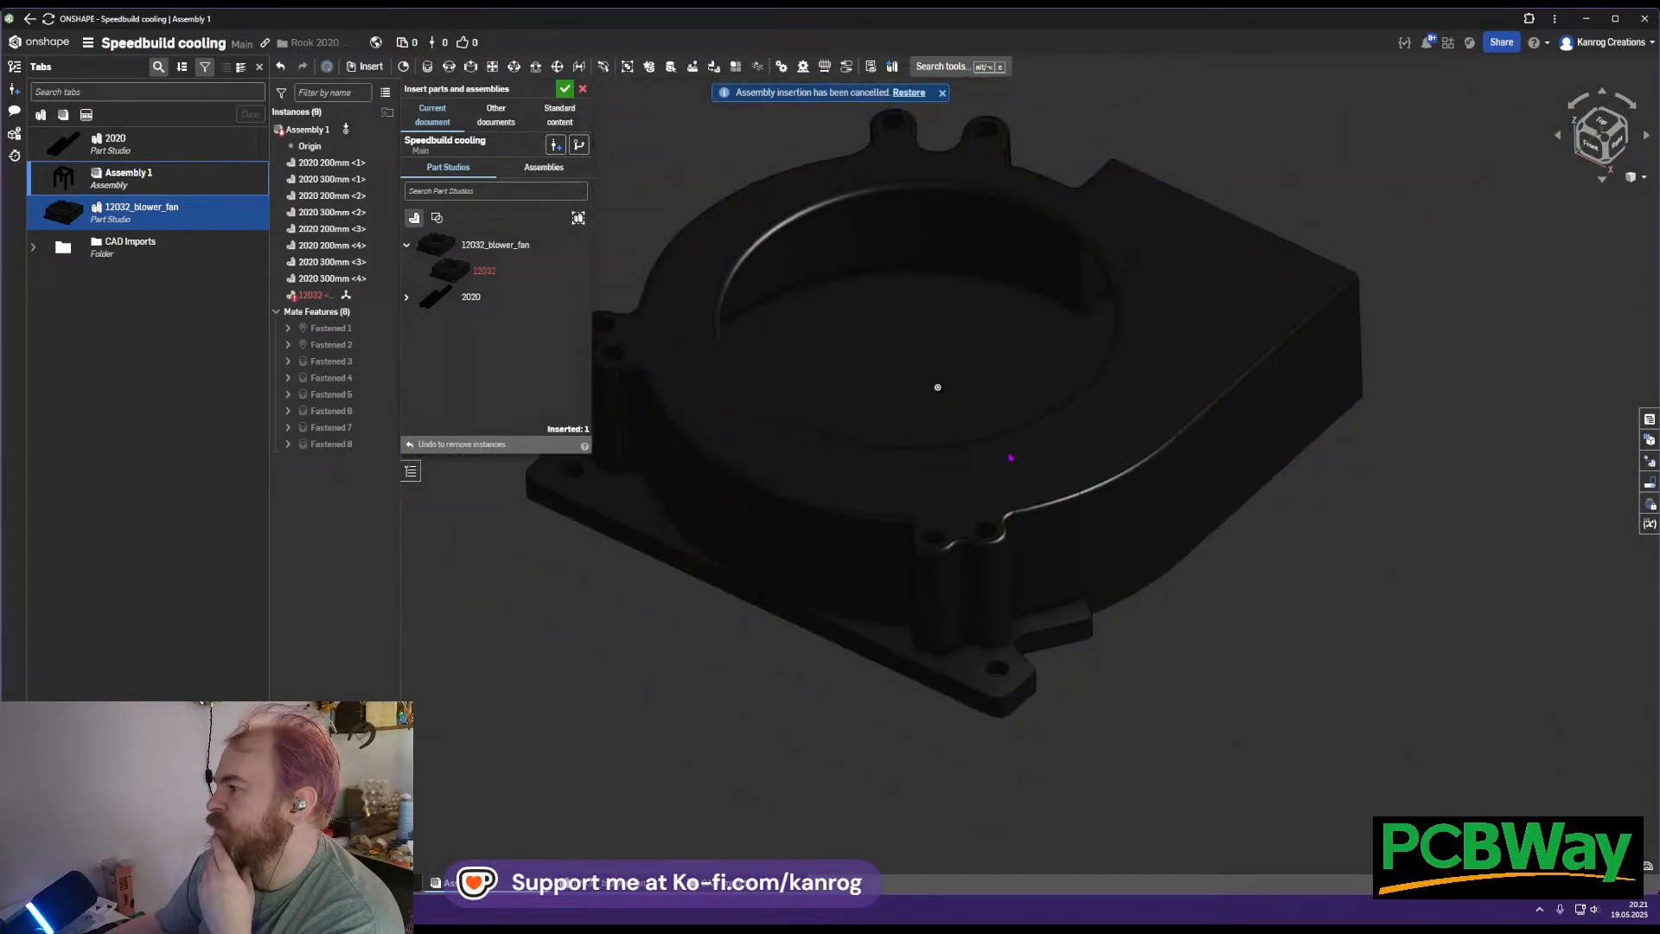
{"action": "middle_click_drag", "start_coordinate": [1005, 452], "coordinate": [1055, 550]}
{"action": "left_click", "coordinate": [1070, 451]}
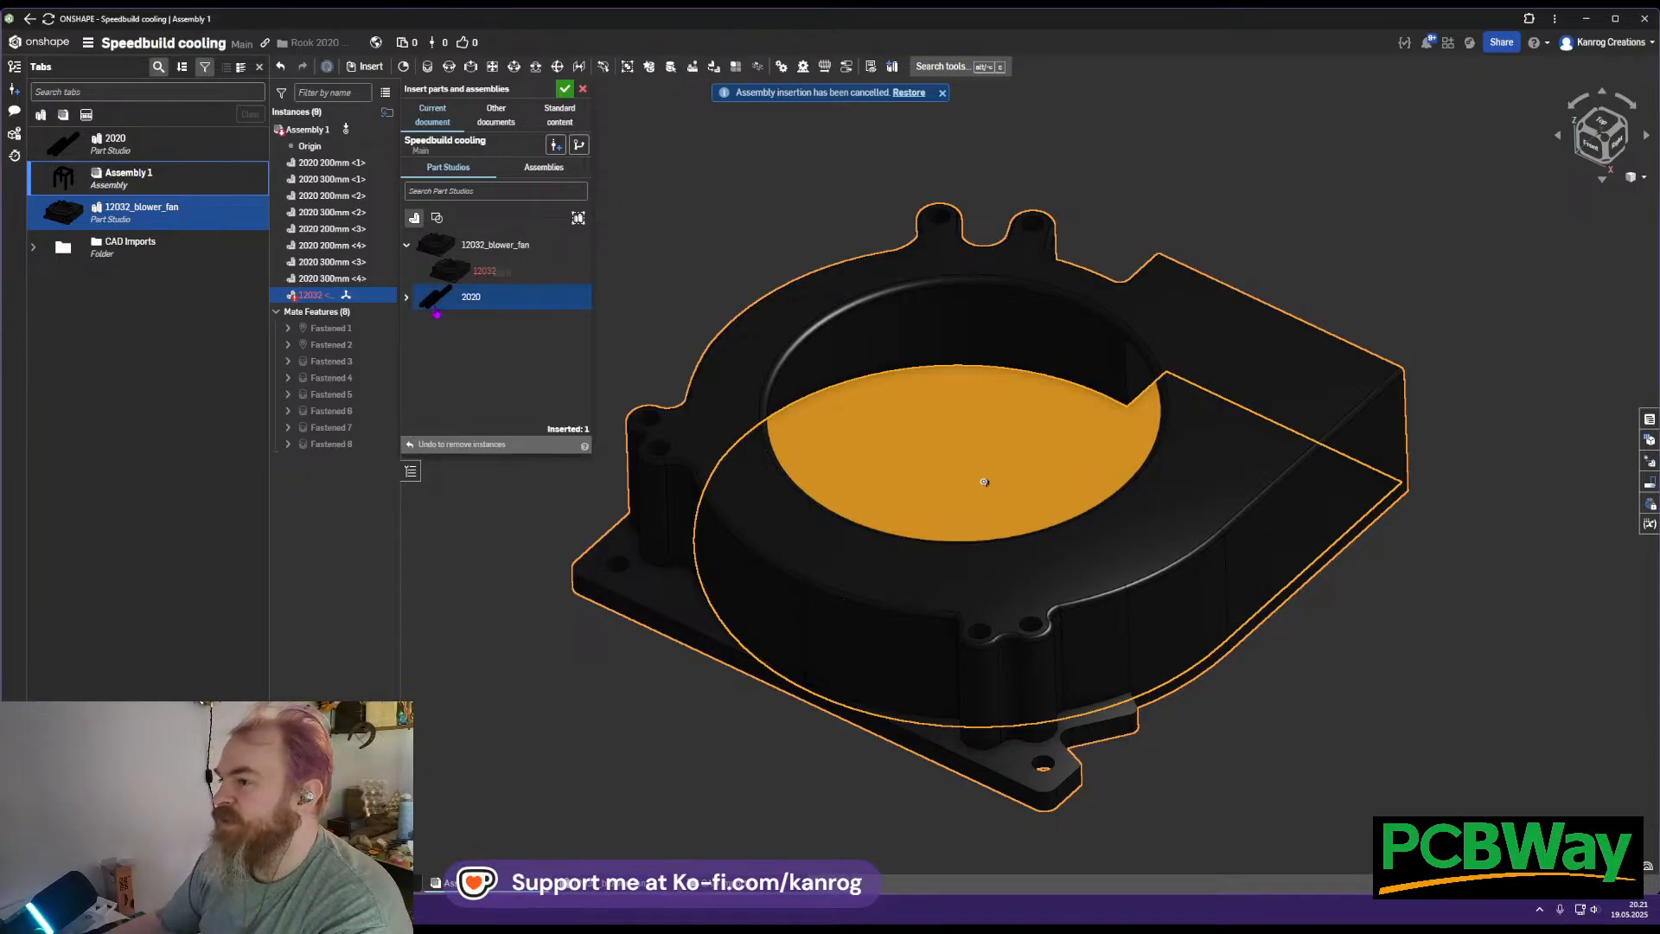
{"action": "left_click", "coordinate": [584, 89]}
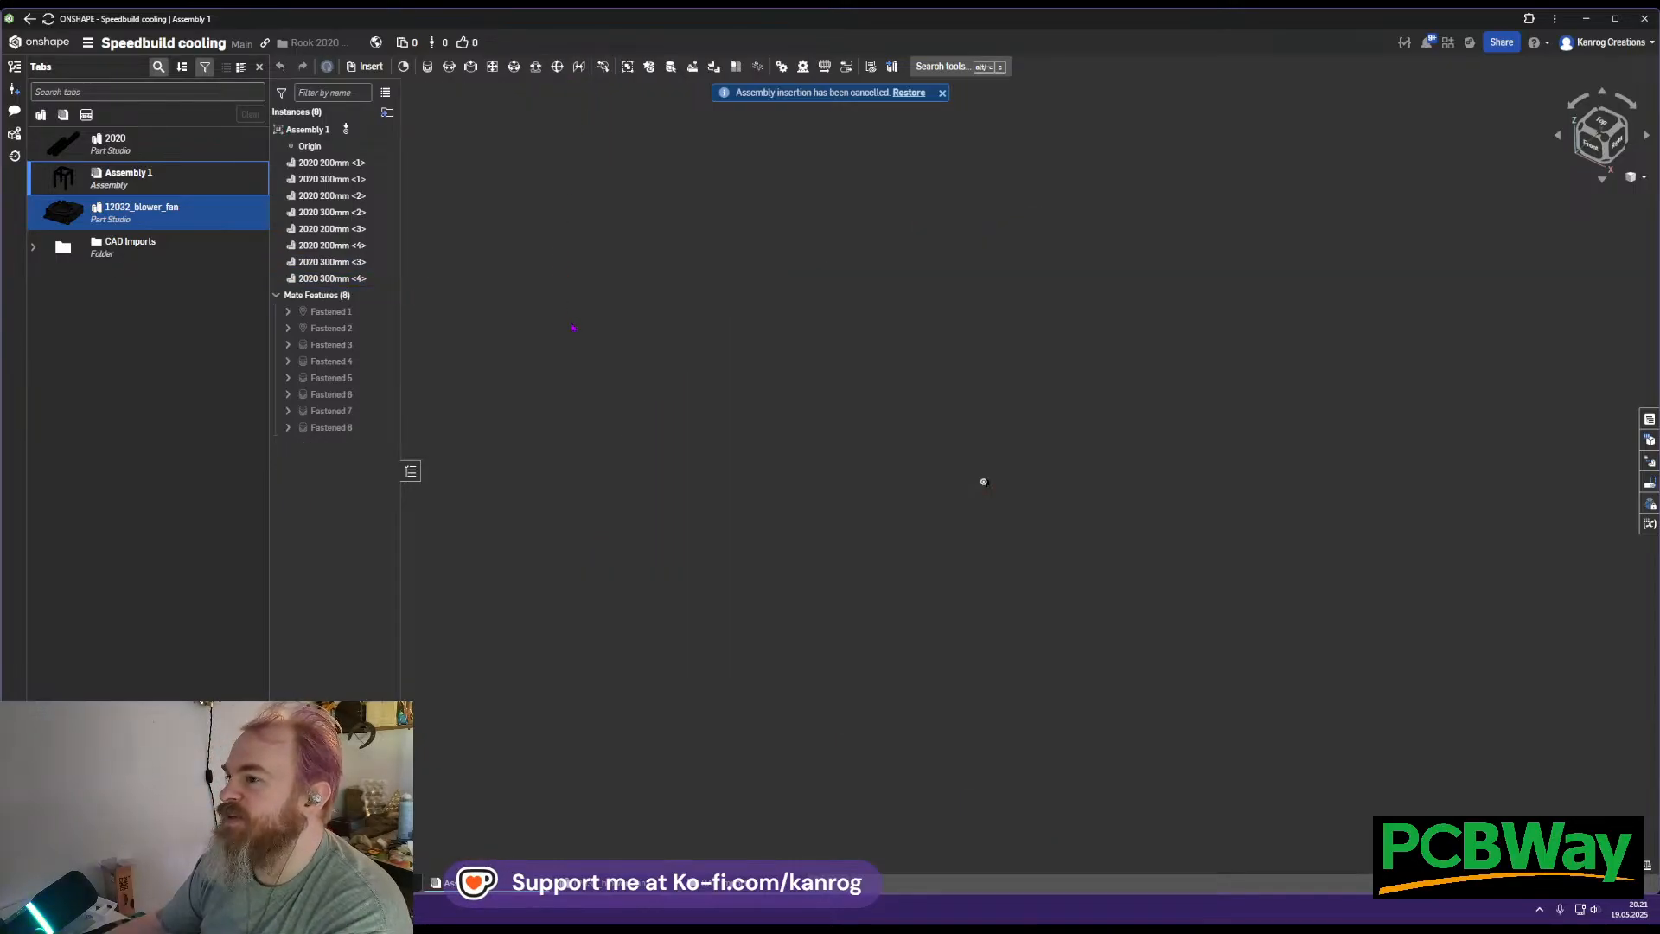
Delete the 12032_blower_fan part studio from the document
{"action": "scroll", "coordinate": [955, 484], "scroll_direction": "up", "scroll_amount": 15}
{"action": "middle_click_drag", "start_coordinate": [814, 501], "coordinate": [898, 417]}
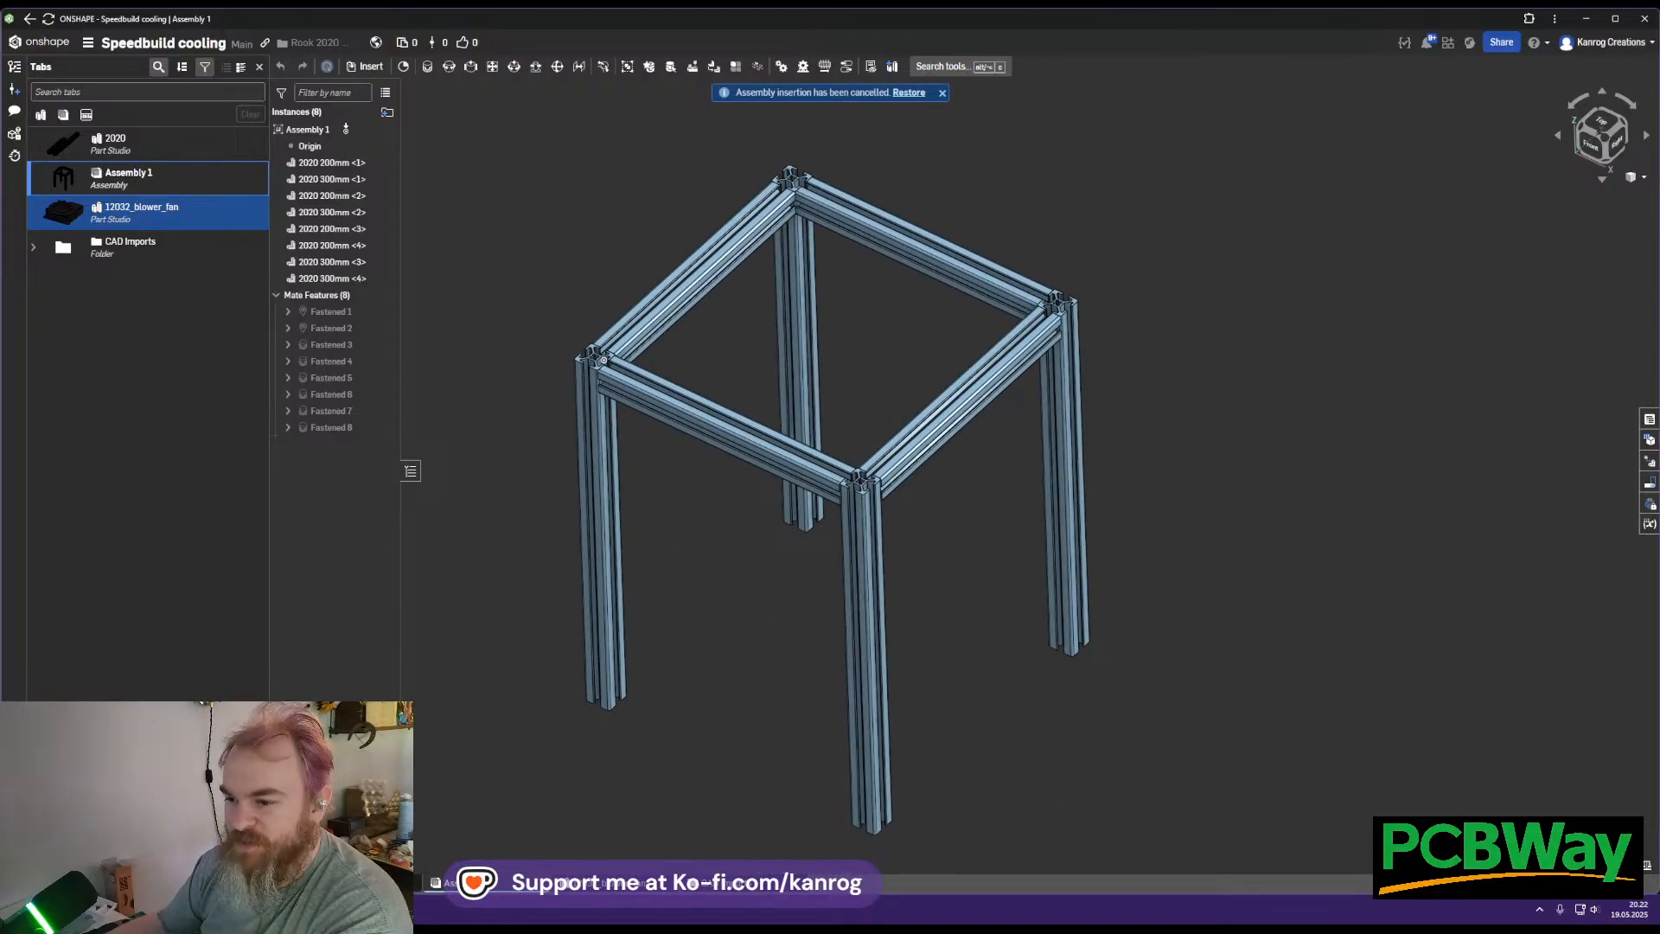
{"action": "right_click", "coordinate": [558, 882]}
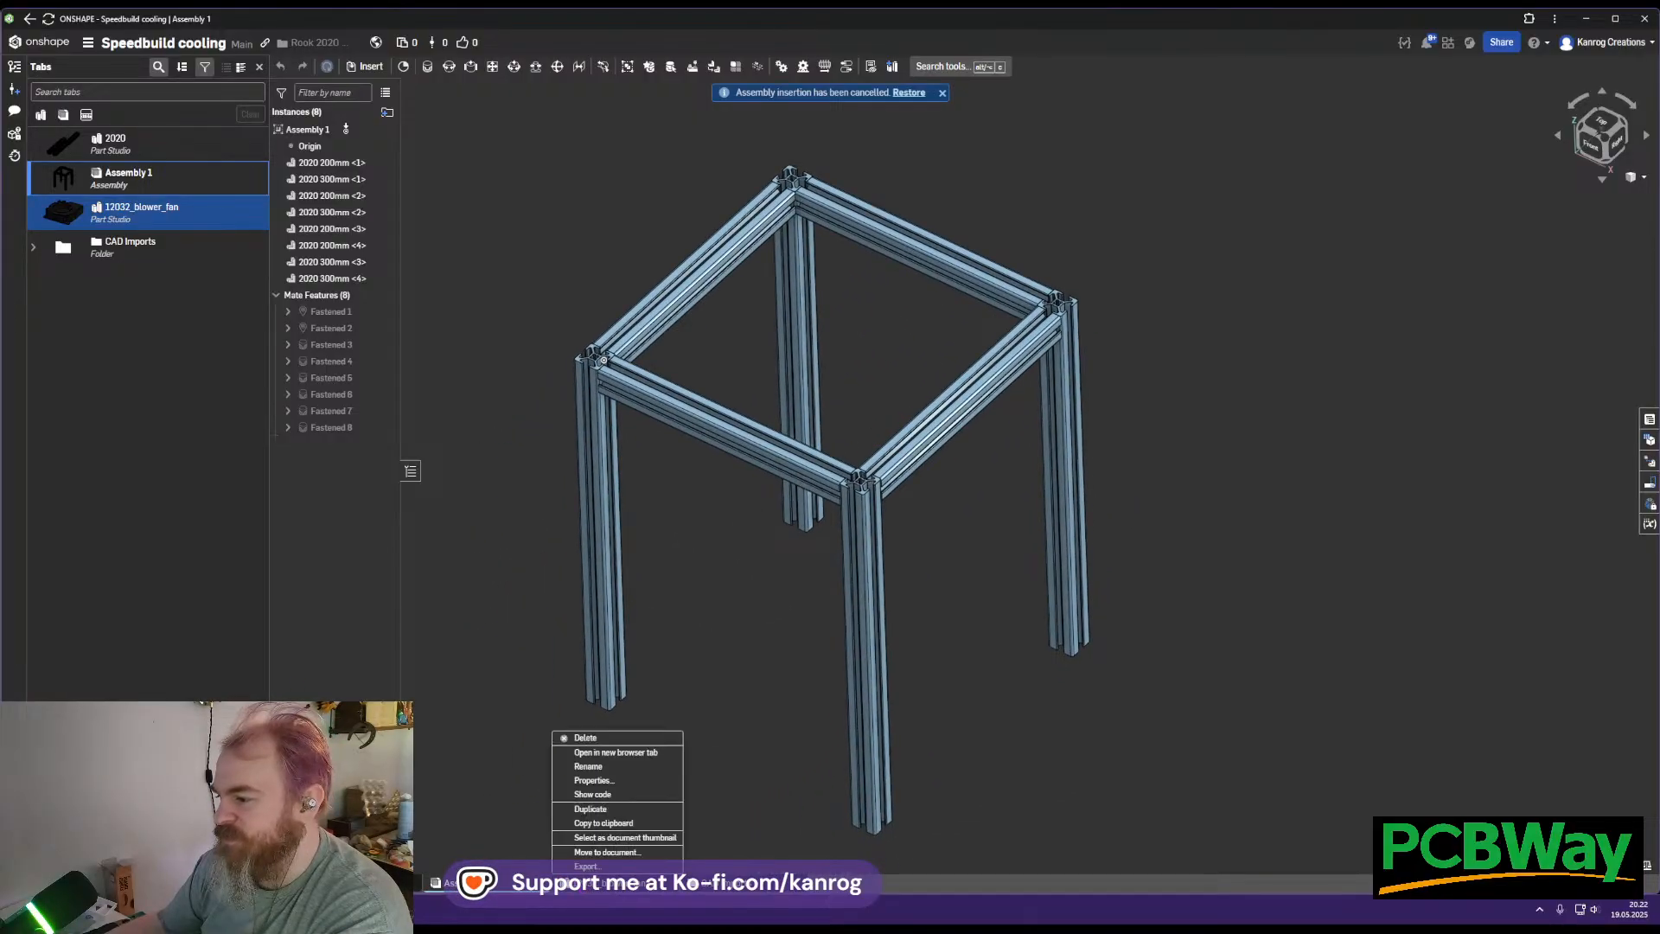
{"action": "left_click", "coordinate": [585, 738]}
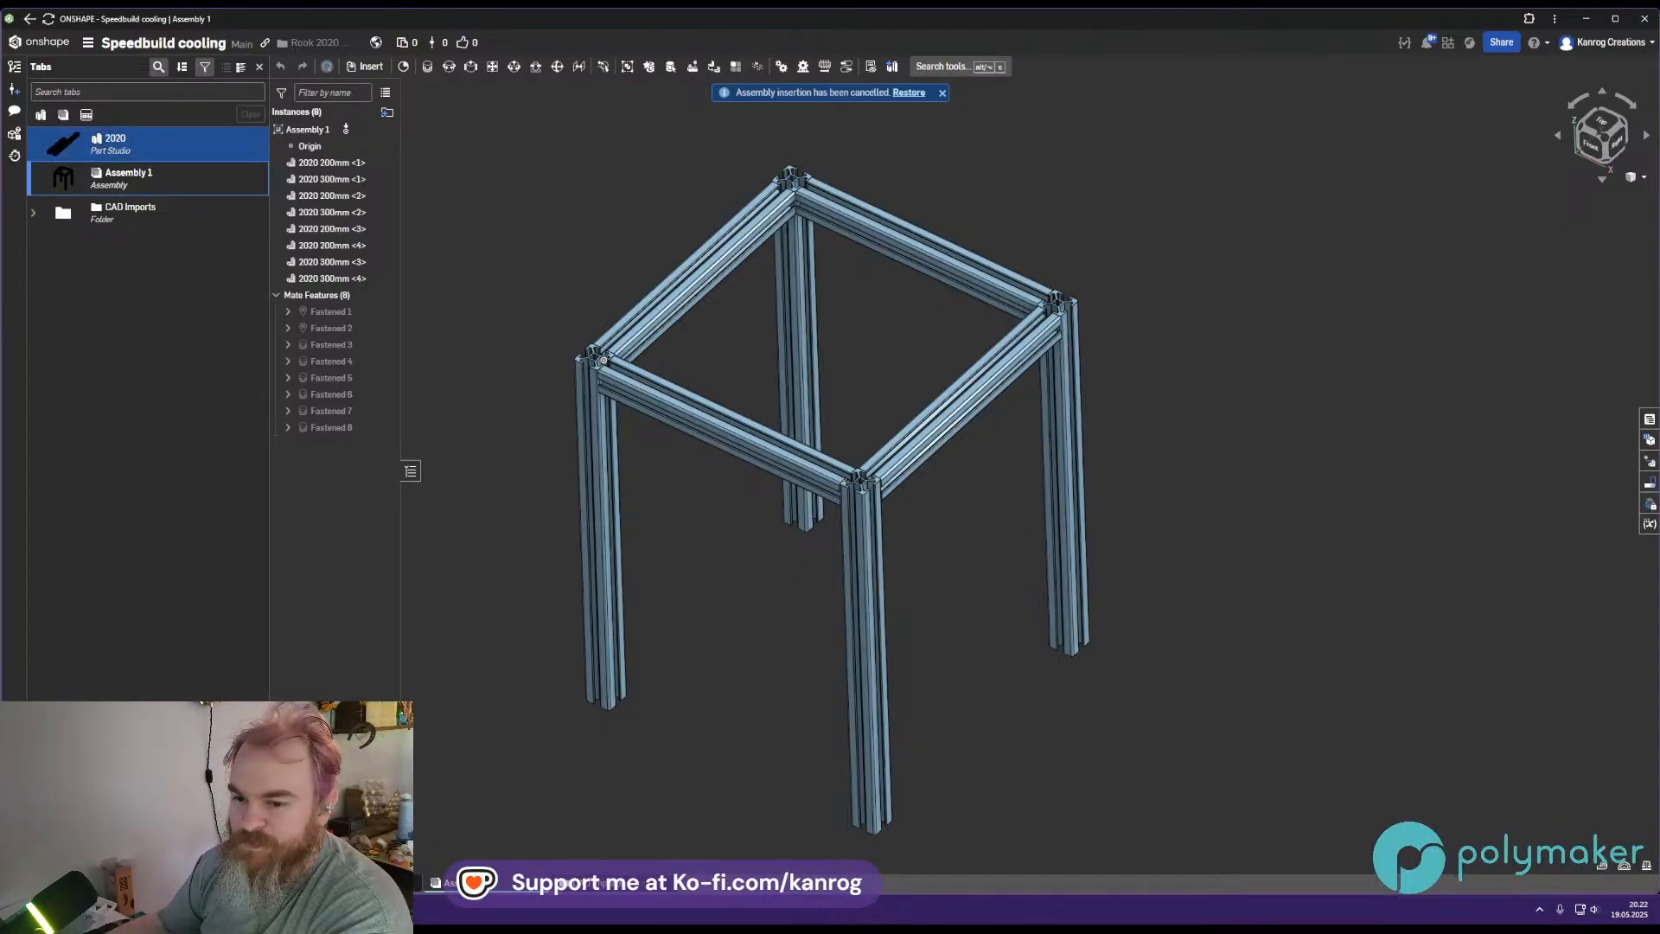
Switch to the GrabCAD library and search for "120 blower"
{"action": "key", "text": "alt+Tab"}
{"action": "key", "text": "alt+Left"}
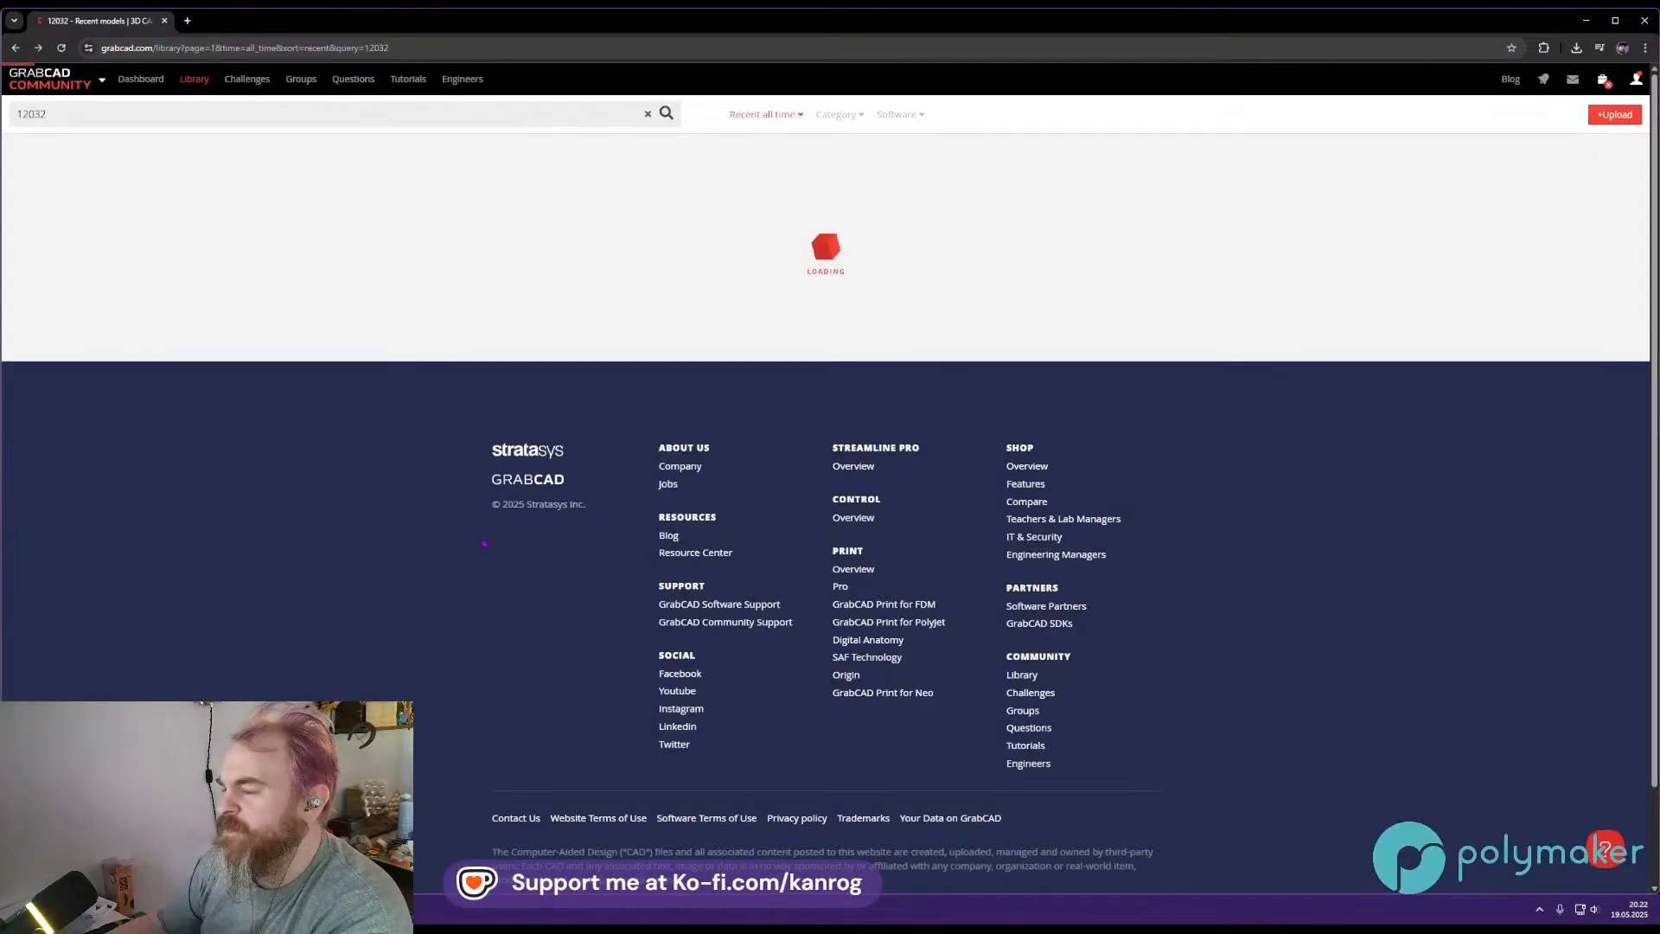
{"action": "left_click", "coordinate": [360, 117]}
{"action": "key", "text": "BackSpace"}
{"action": "key", "text": "BackSpace"}
{"action": "type", "text": "b"}
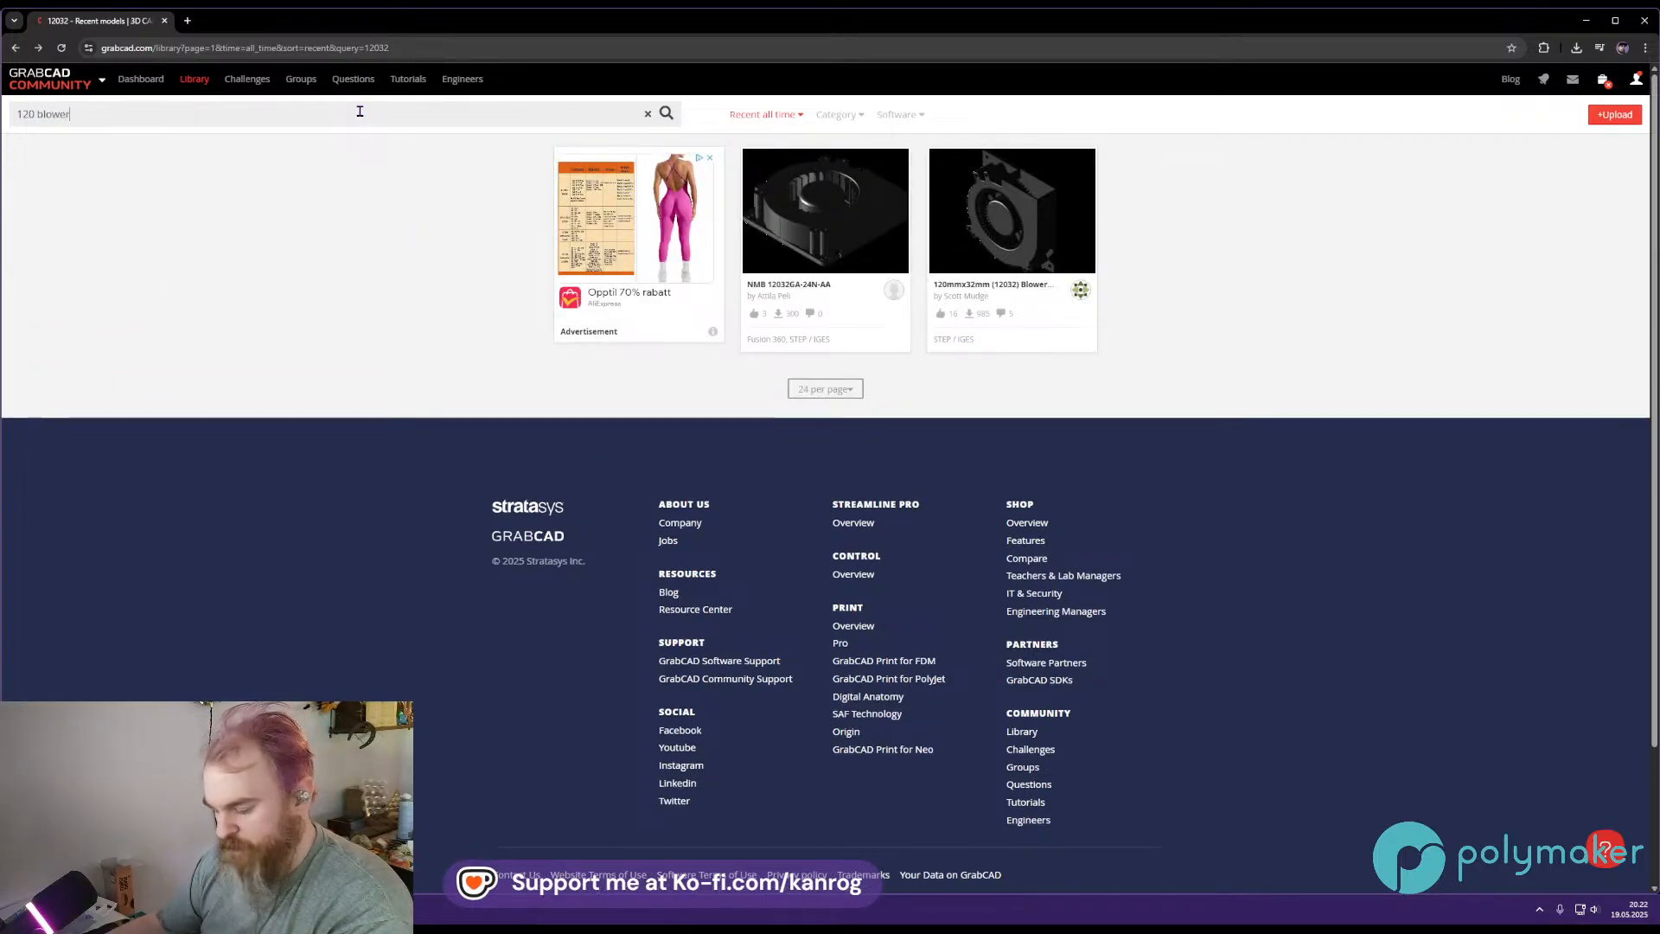
{"action": "type", "text": "lower"}
{"action": "key", "text": "Return"}
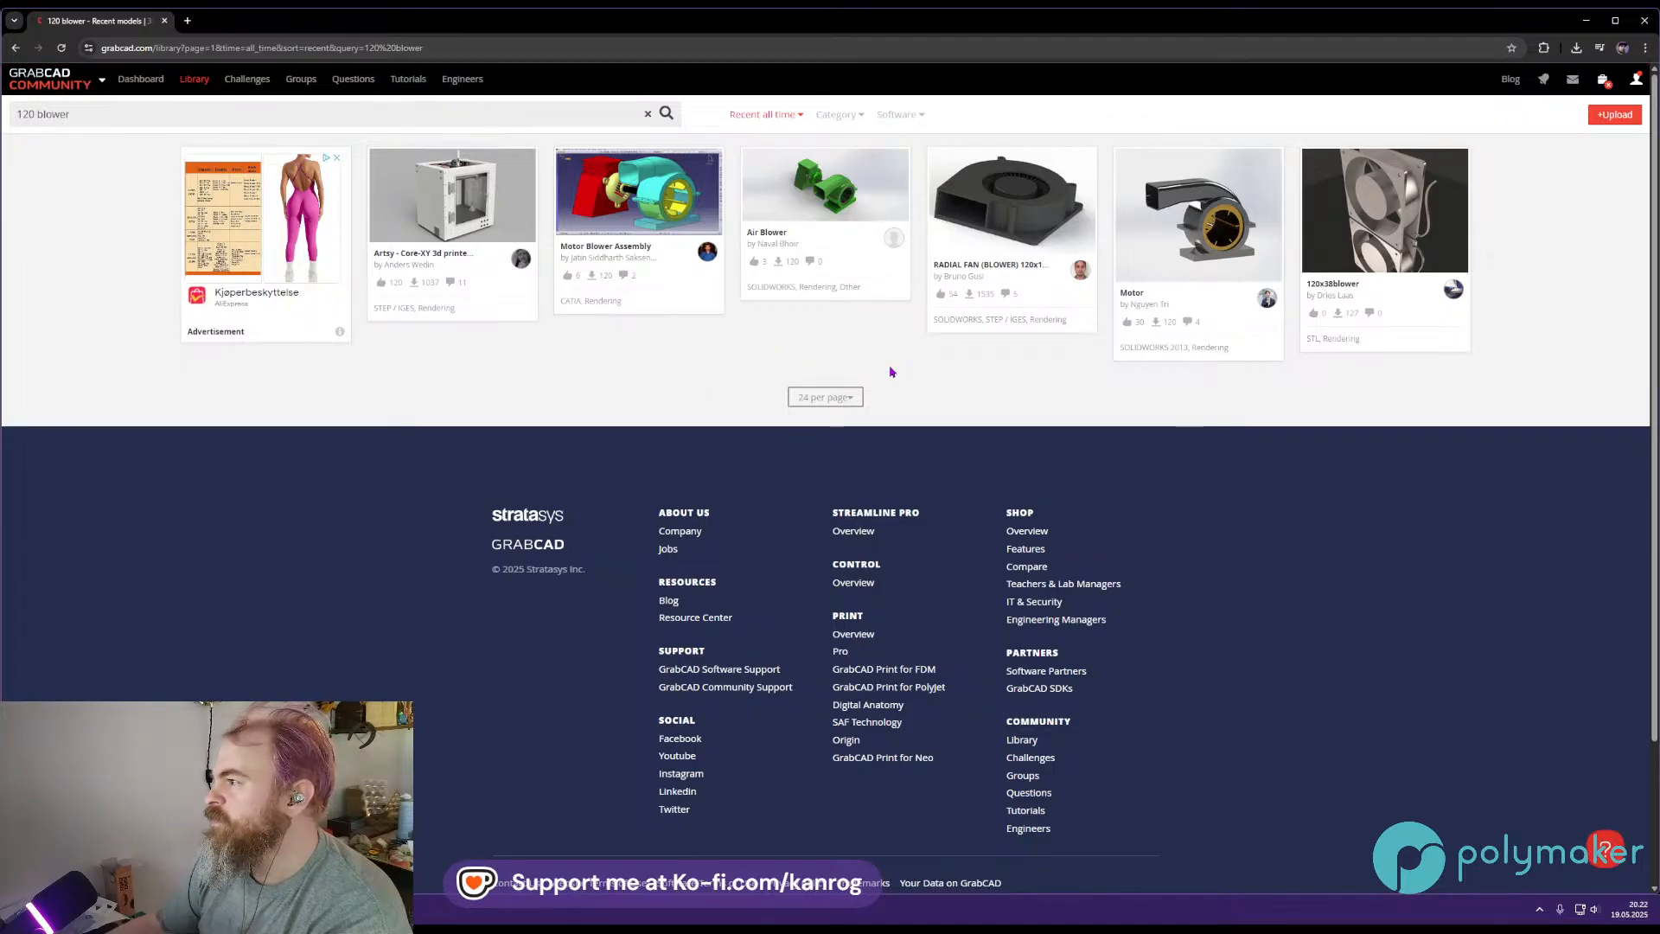
Download radialfan.STEP from the Render and STEP folder of the RADIAL FAN (BLOWER) 120x120mm model
{"action": "left_click", "coordinate": [973, 268]}
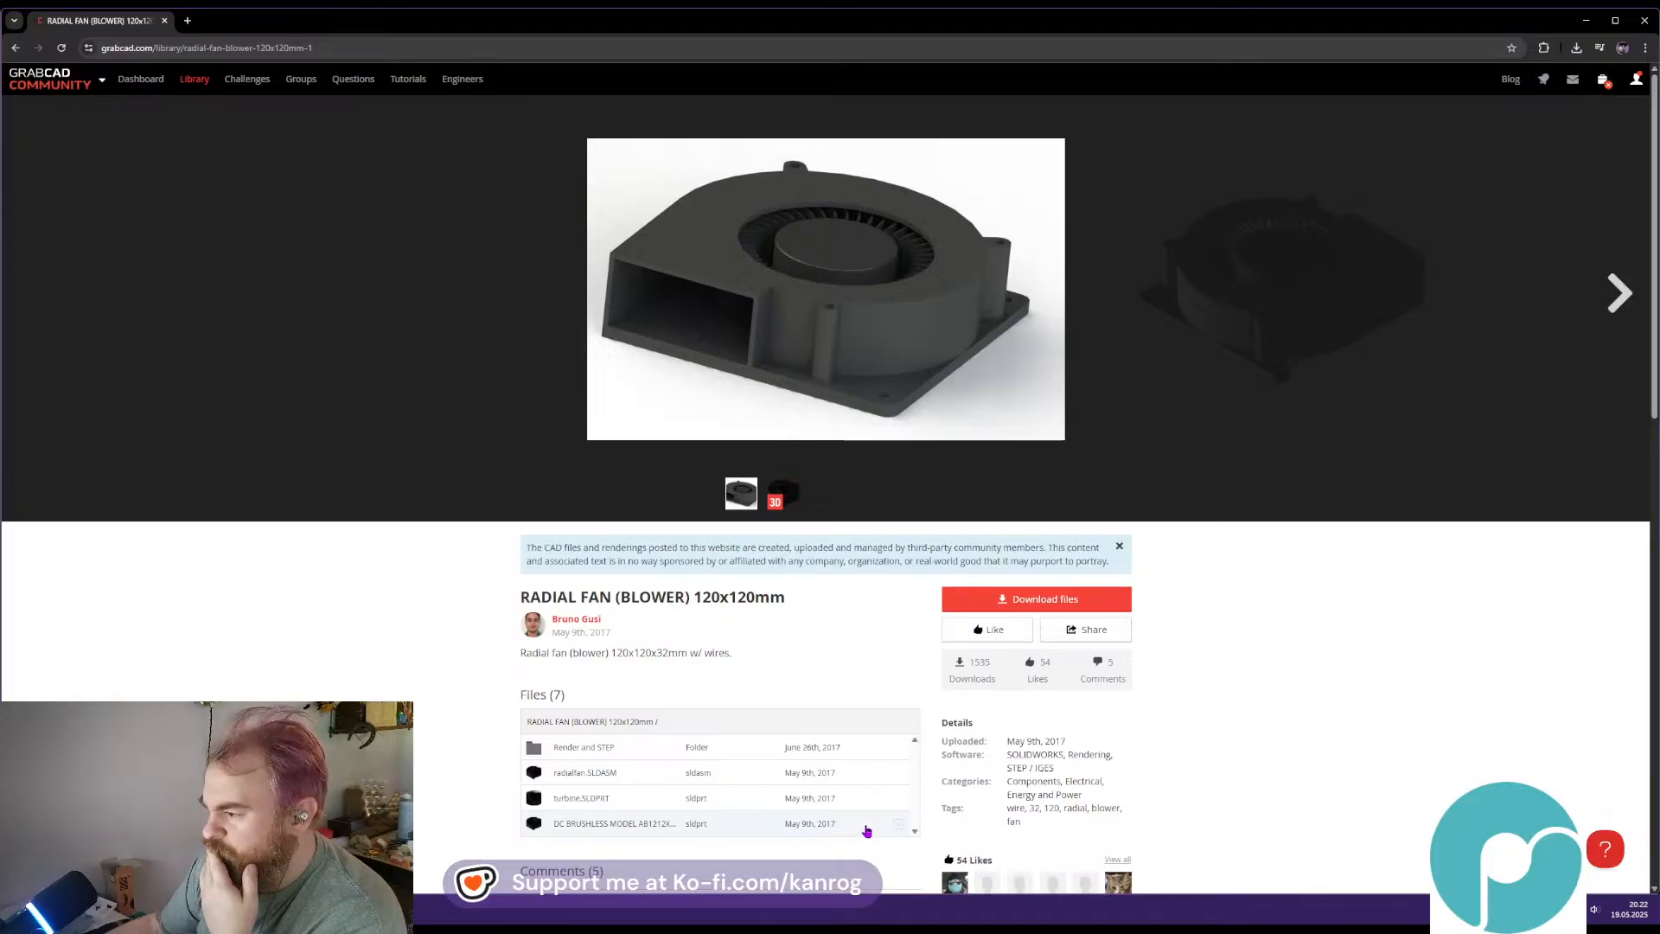
{"action": "left_click", "coordinate": [614, 747]}
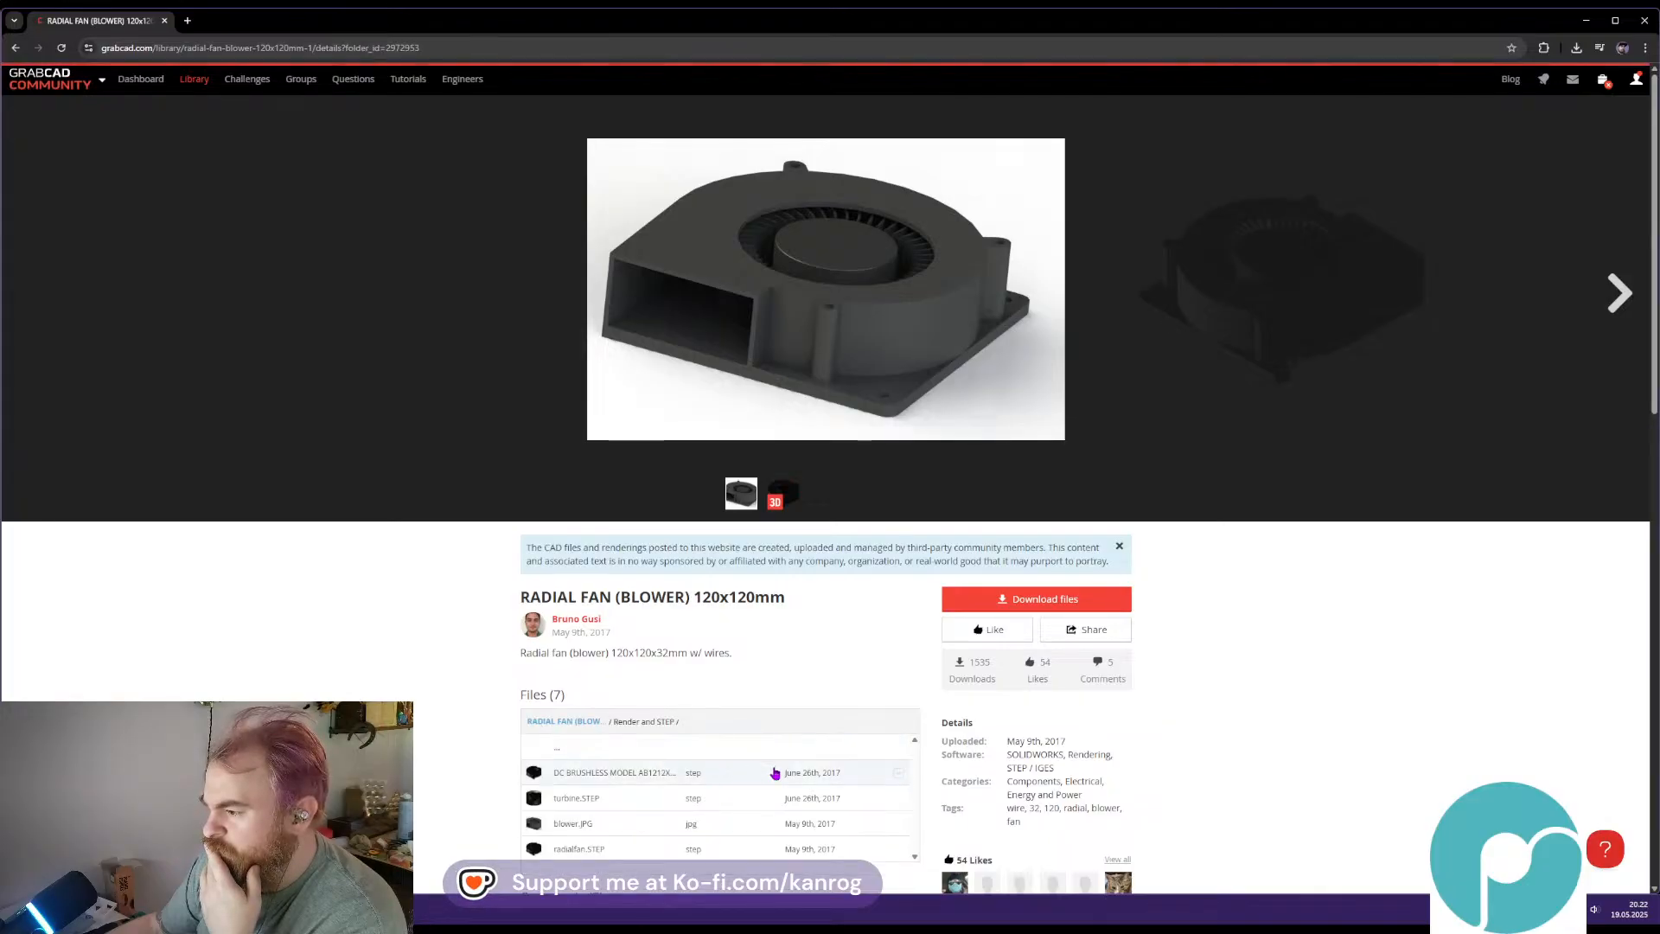
{"action": "scroll", "coordinate": [776, 745], "scroll_direction": "down", "scroll_amount": 1}
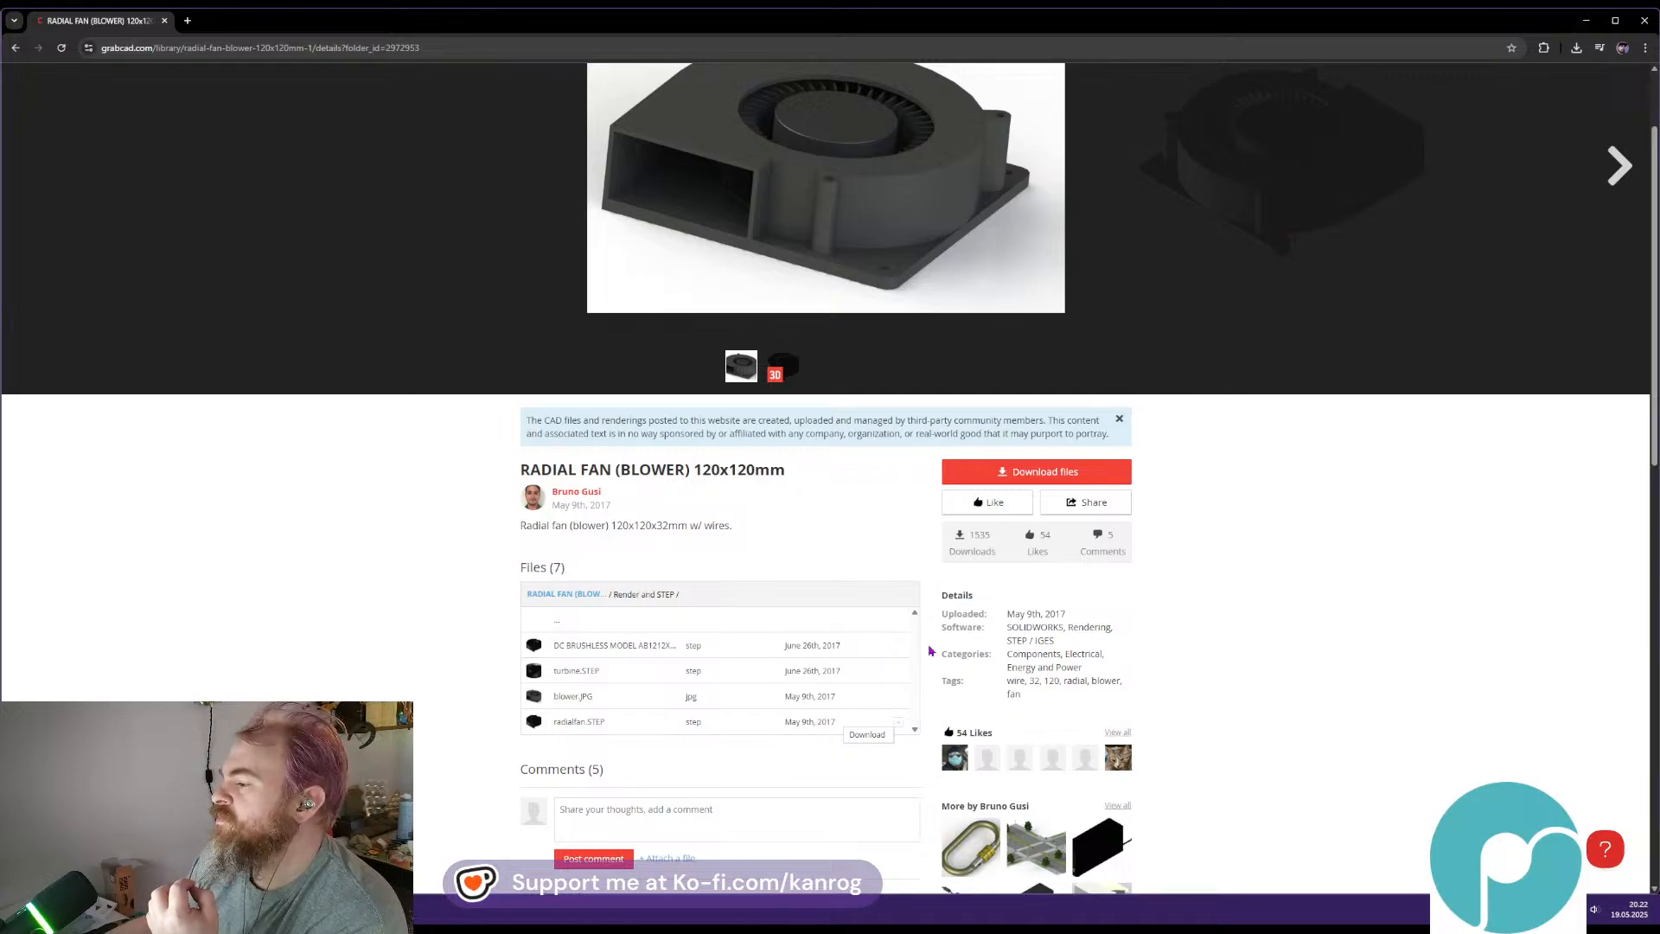
{"action": "left_click", "coordinate": [876, 733]}
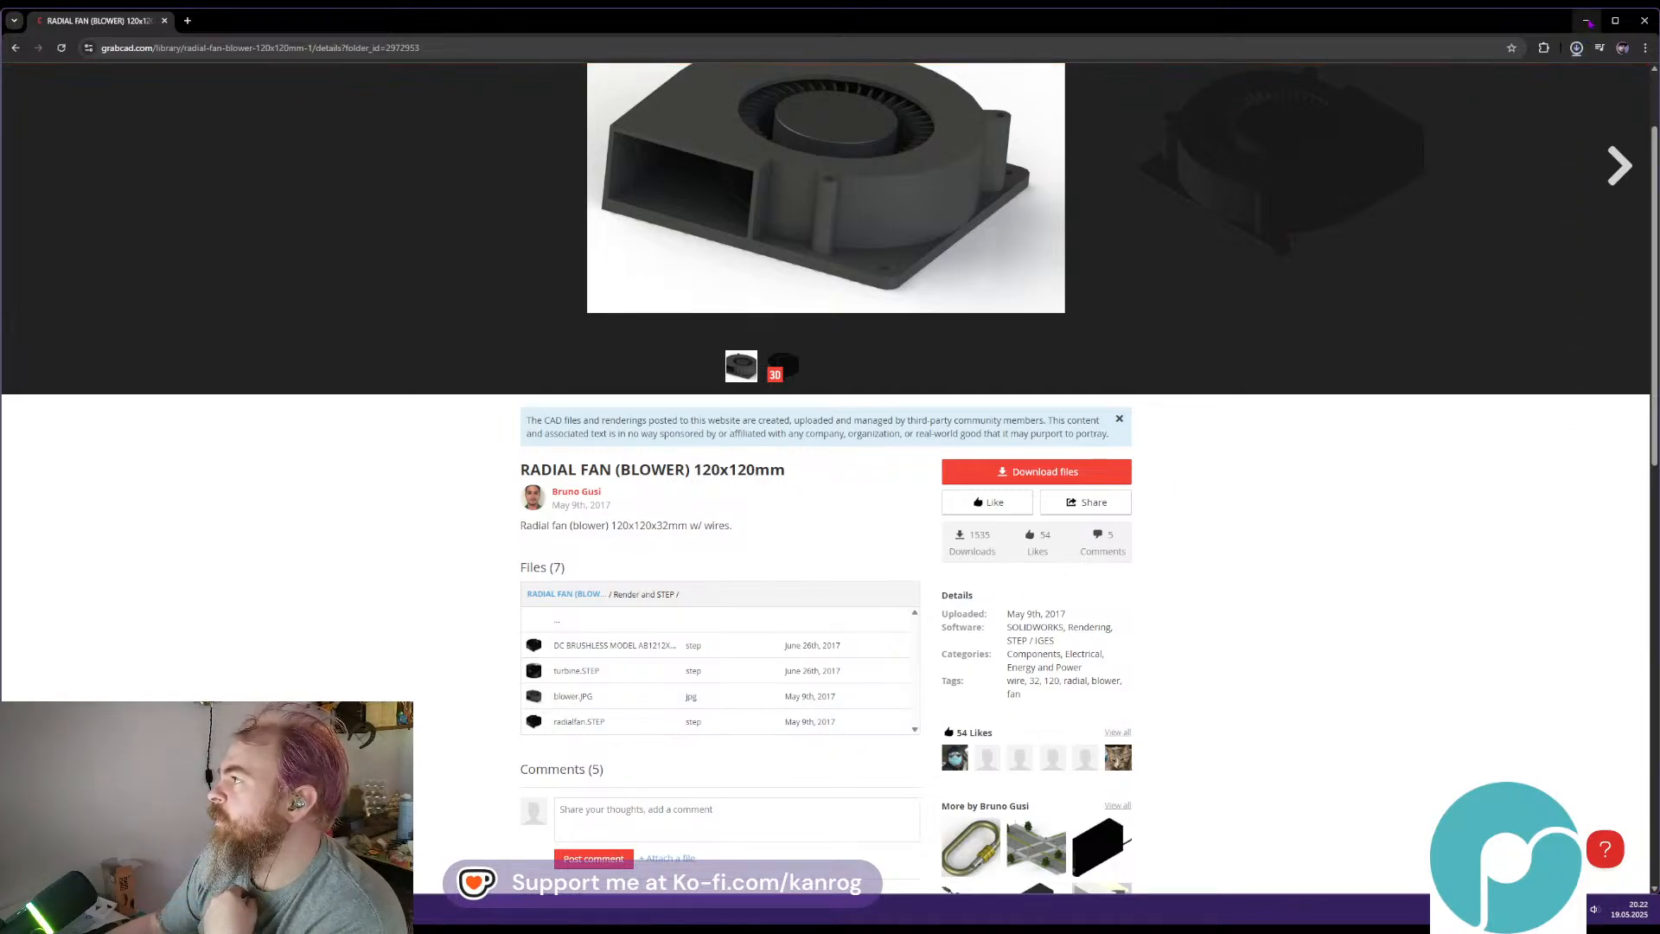
Return to Onshape and import radialfan.STEP into the document, combined to a single Part Studio with appearances imported
{"action": "left_click", "coordinate": [1585, 21]}
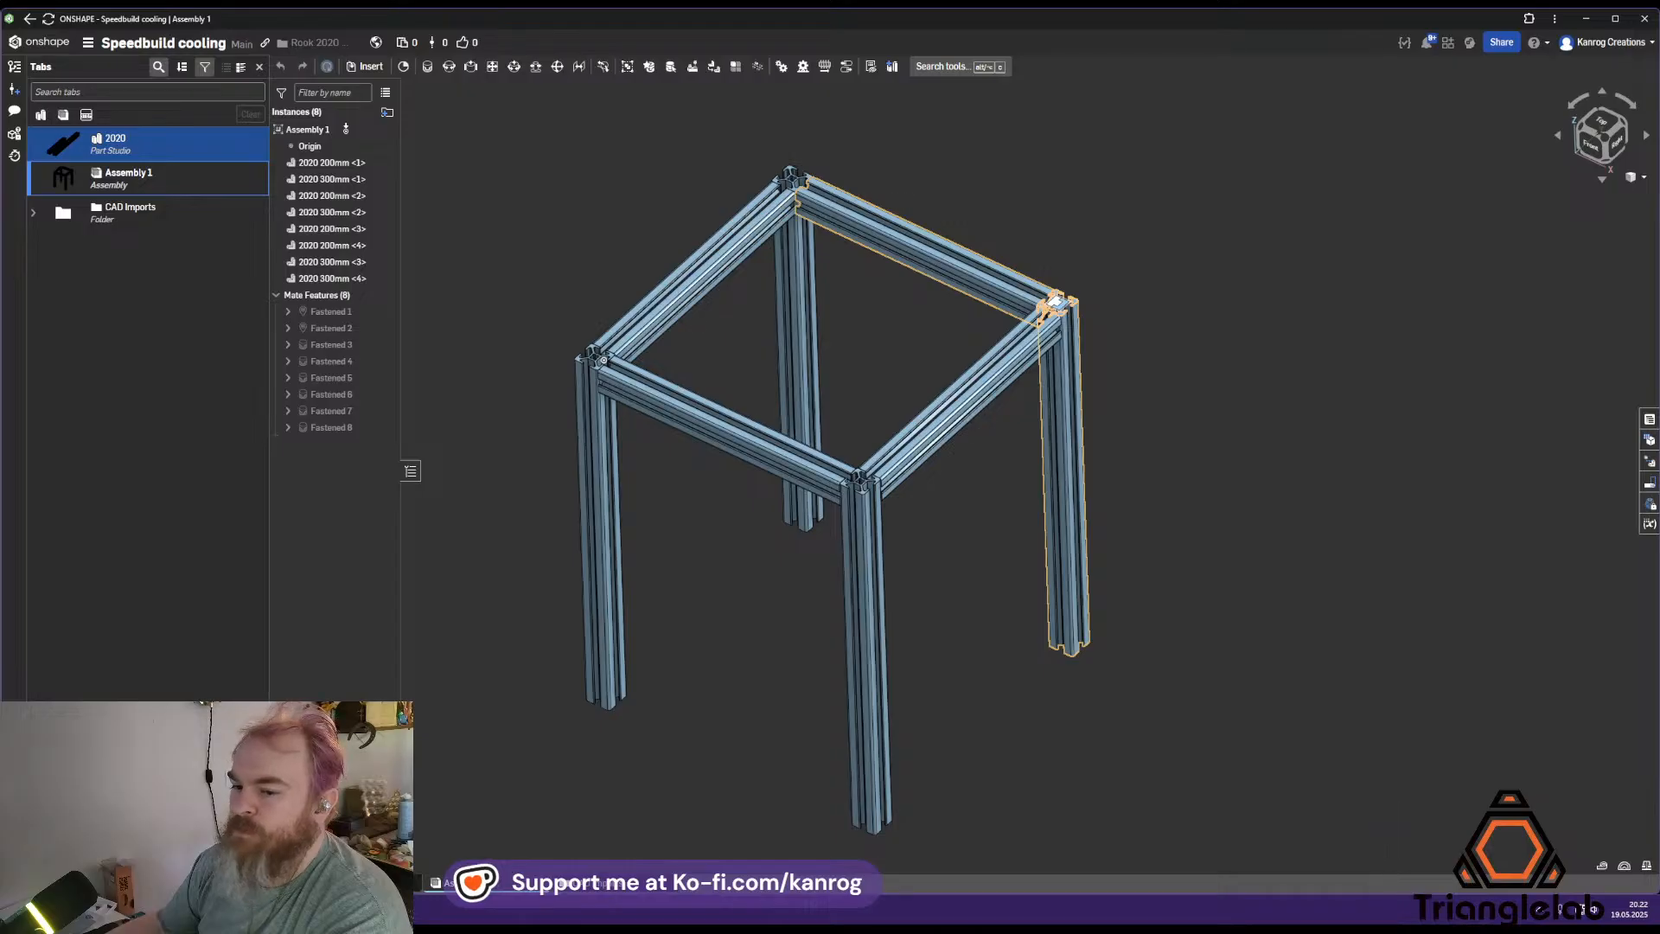
{"action": "left_click", "coordinate": [282, 883]}
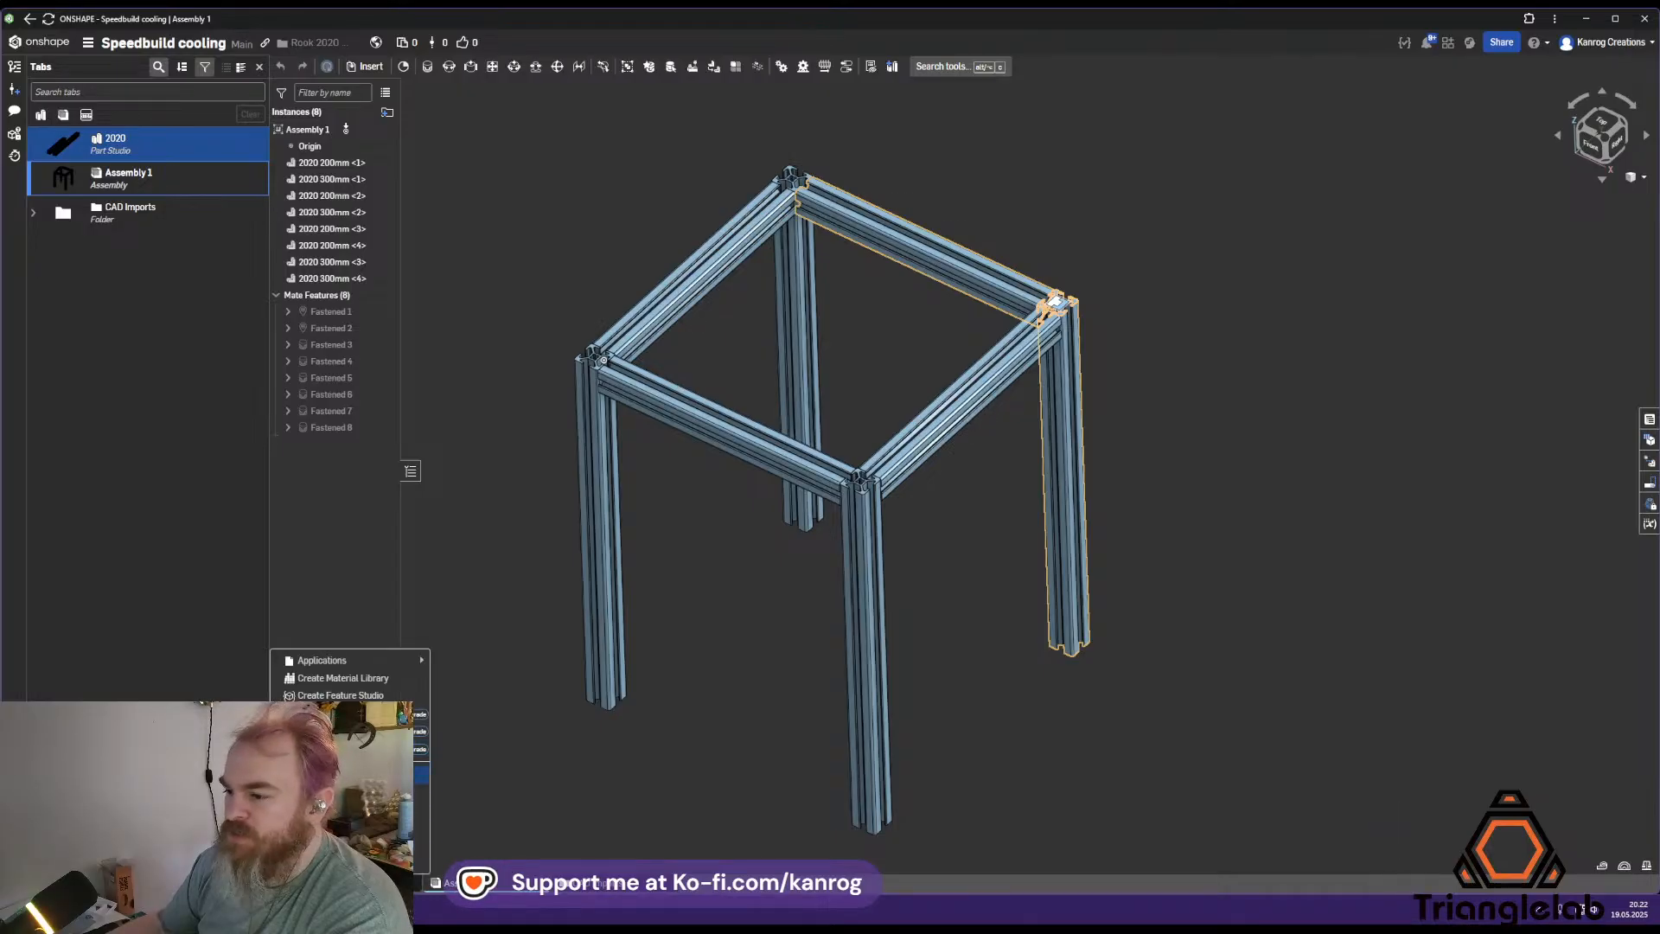
{"action": "left_click", "coordinate": [338, 844]}
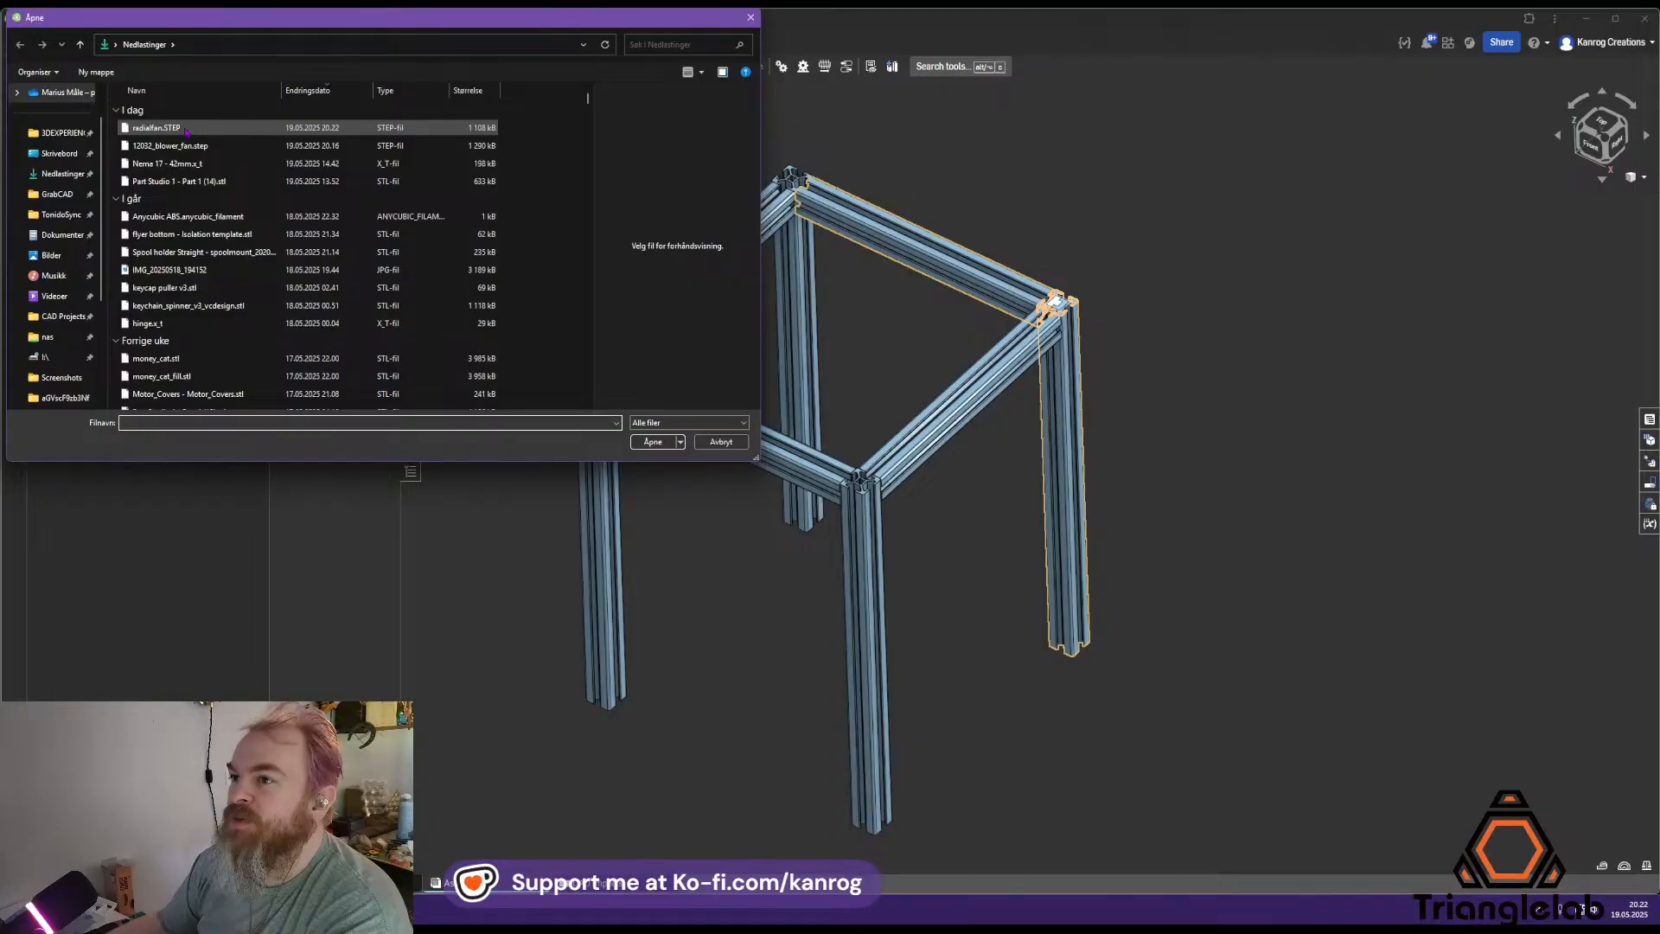
{"action": "double_click", "coordinate": [156, 128]}
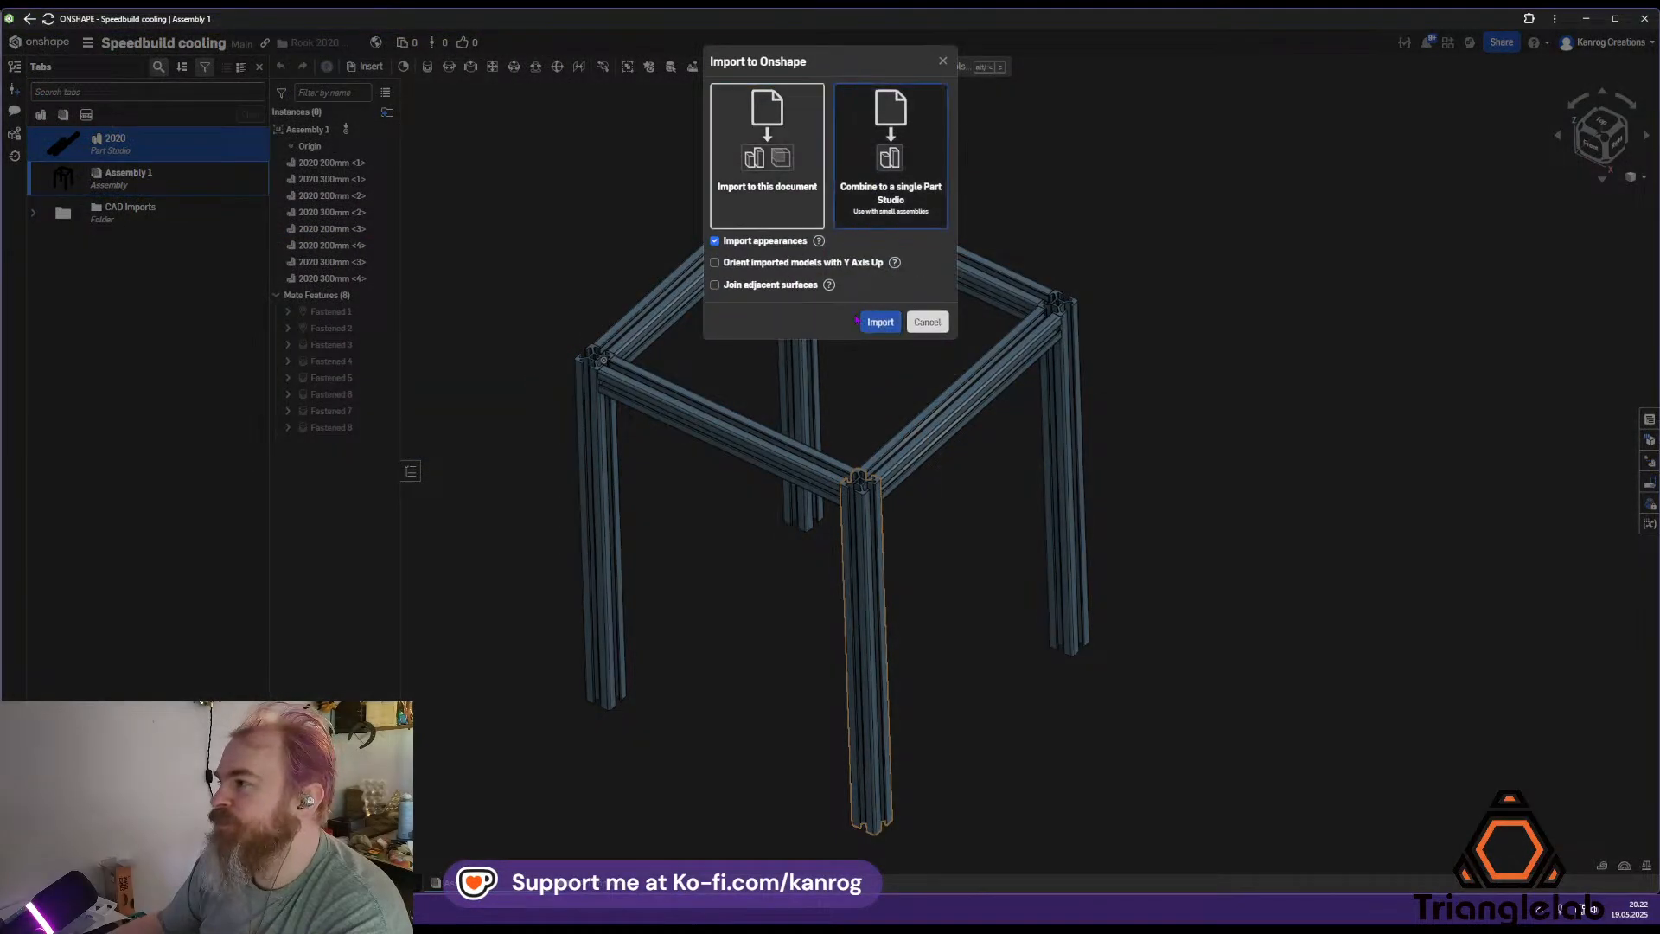
{"action": "left_click", "coordinate": [881, 323]}
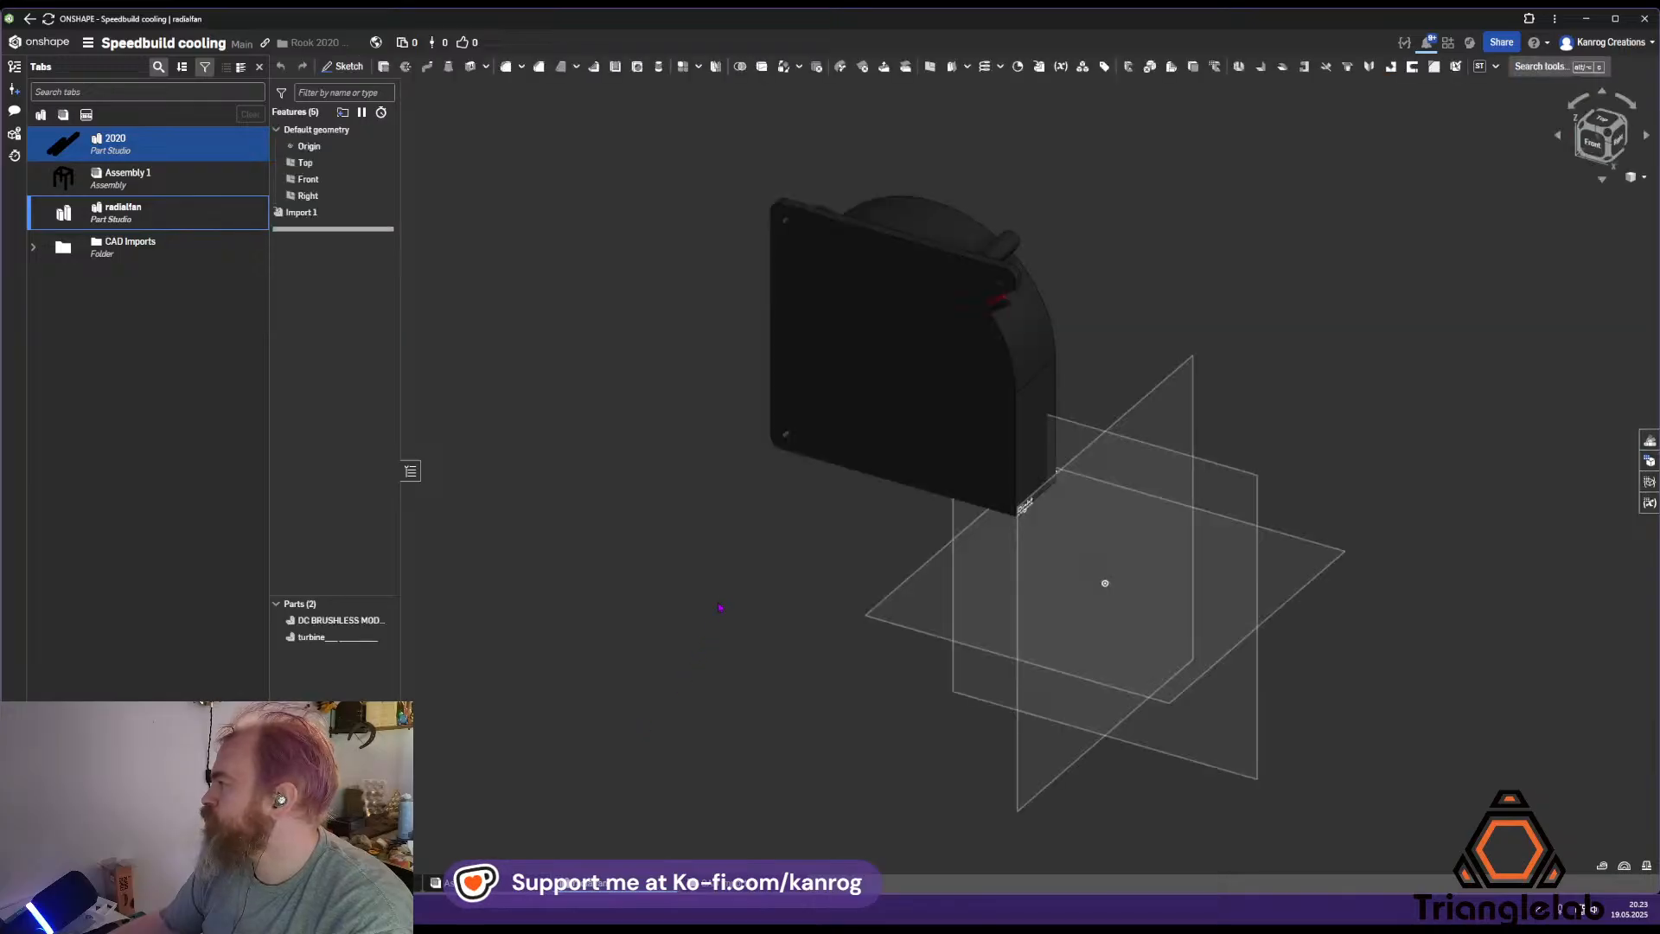
Start a sketch on the flat top face of the radial fan's impeller hub
{"action": "right_click_drag", "start_coordinate": [1149, 380], "coordinate": [893, 288]}
{"action": "scroll", "coordinate": [908, 380], "scroll_direction": "up", "scroll_amount": 5}
{"action": "mouse_move", "coordinate": [893, 459]}
{"action": "right_mouse_down"}
{"action": "mouse_move", "coordinate": [916, 471]}
{"action": "mouse_move", "coordinate": [879, 448]}
{"action": "mouse_move", "coordinate": [820, 488]}
{"action": "mouse_move", "coordinate": [892, 501]}
{"action": "mouse_move", "coordinate": [899, 458]}
{"action": "right_mouse_up"}
{"action": "middle_click_drag", "start_coordinate": [1019, 517], "coordinate": [960, 450]}
{"action": "right_click_drag", "start_coordinate": [960, 450], "coordinate": [992, 425]}
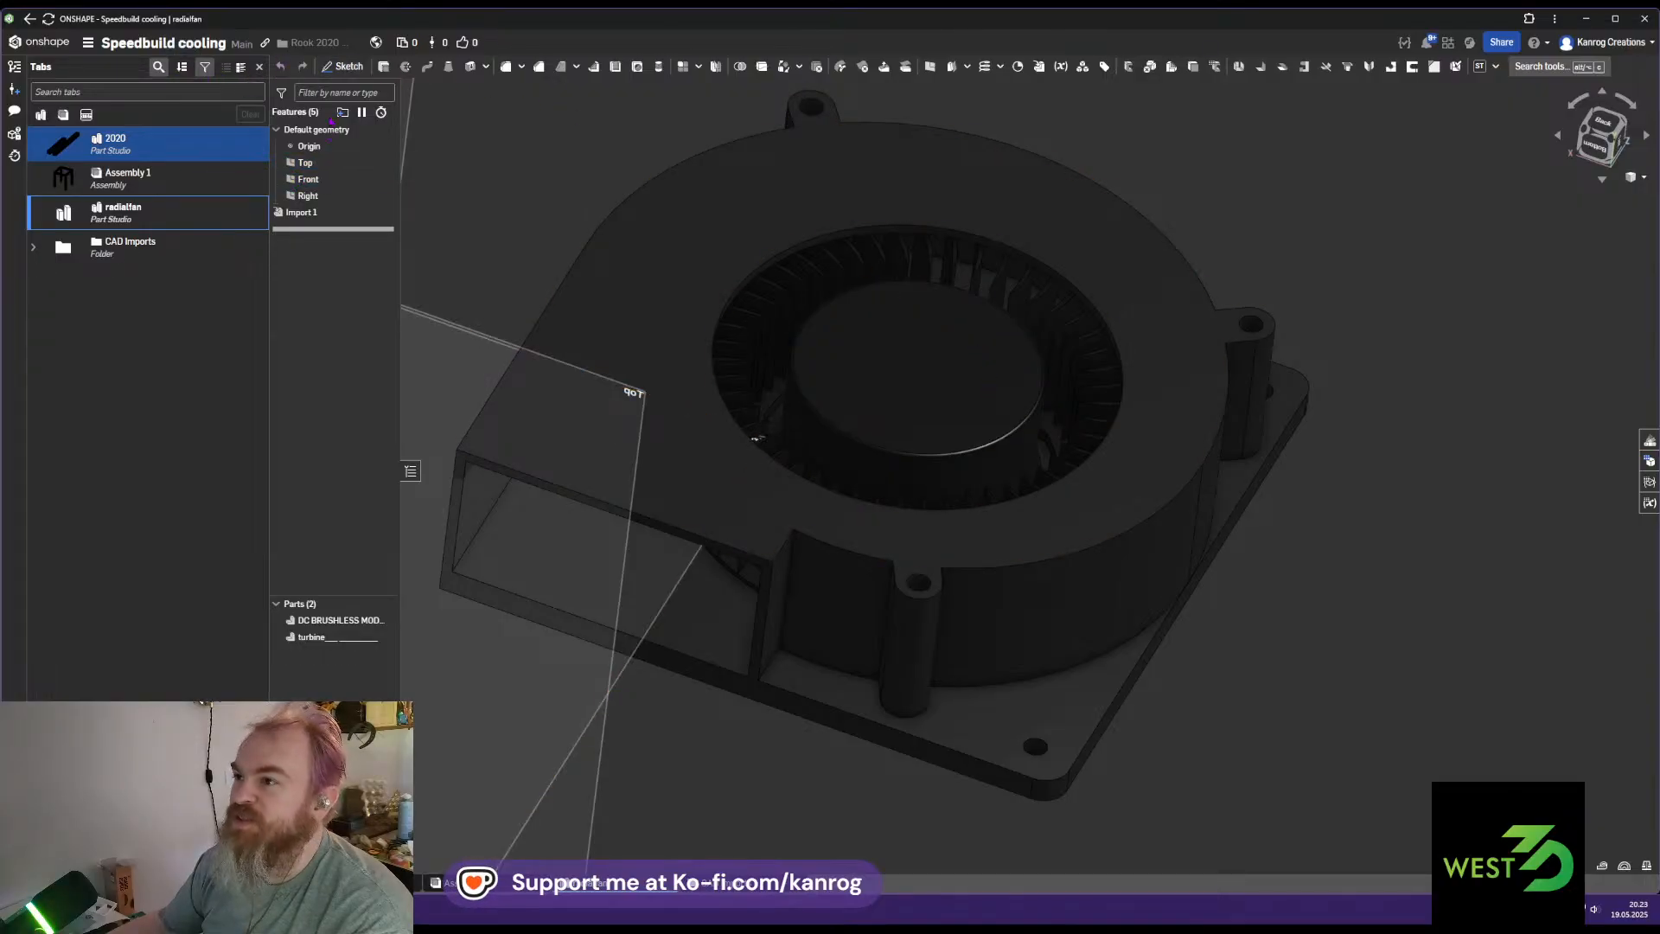
{"action": "left_click", "coordinate": [342, 66]}
{"action": "left_click", "coordinate": [839, 376]}
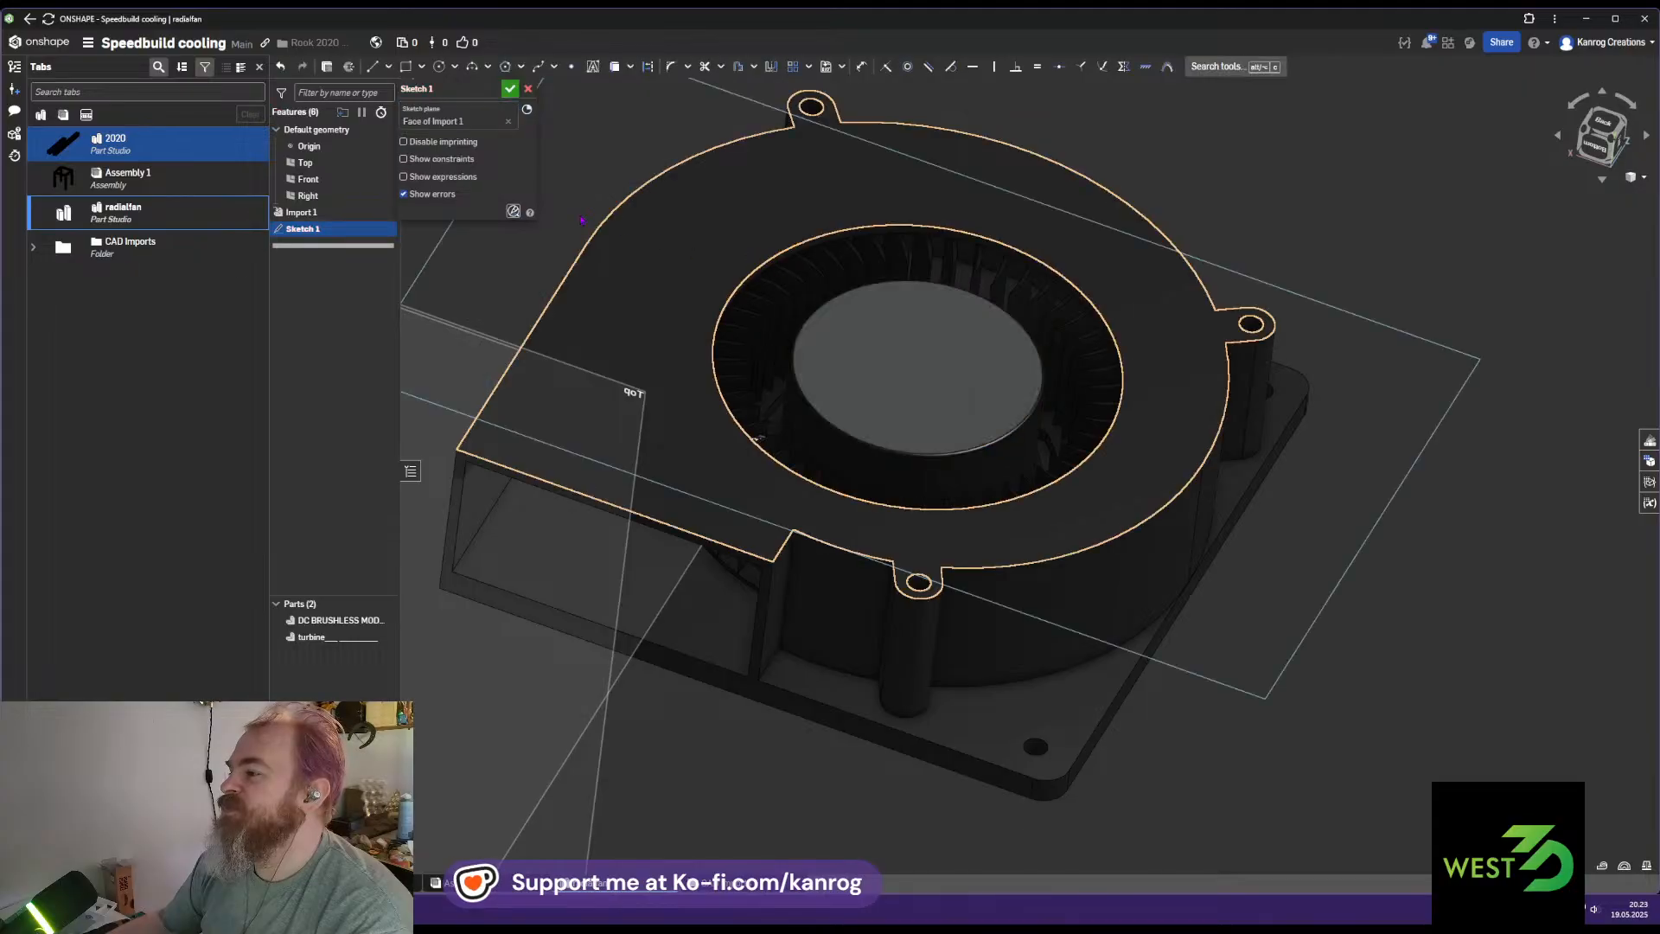
Project a point from the fan's impeller opening, beside the blade tips, into the hub sketch
{"action": "left_click", "coordinate": [615, 69]}
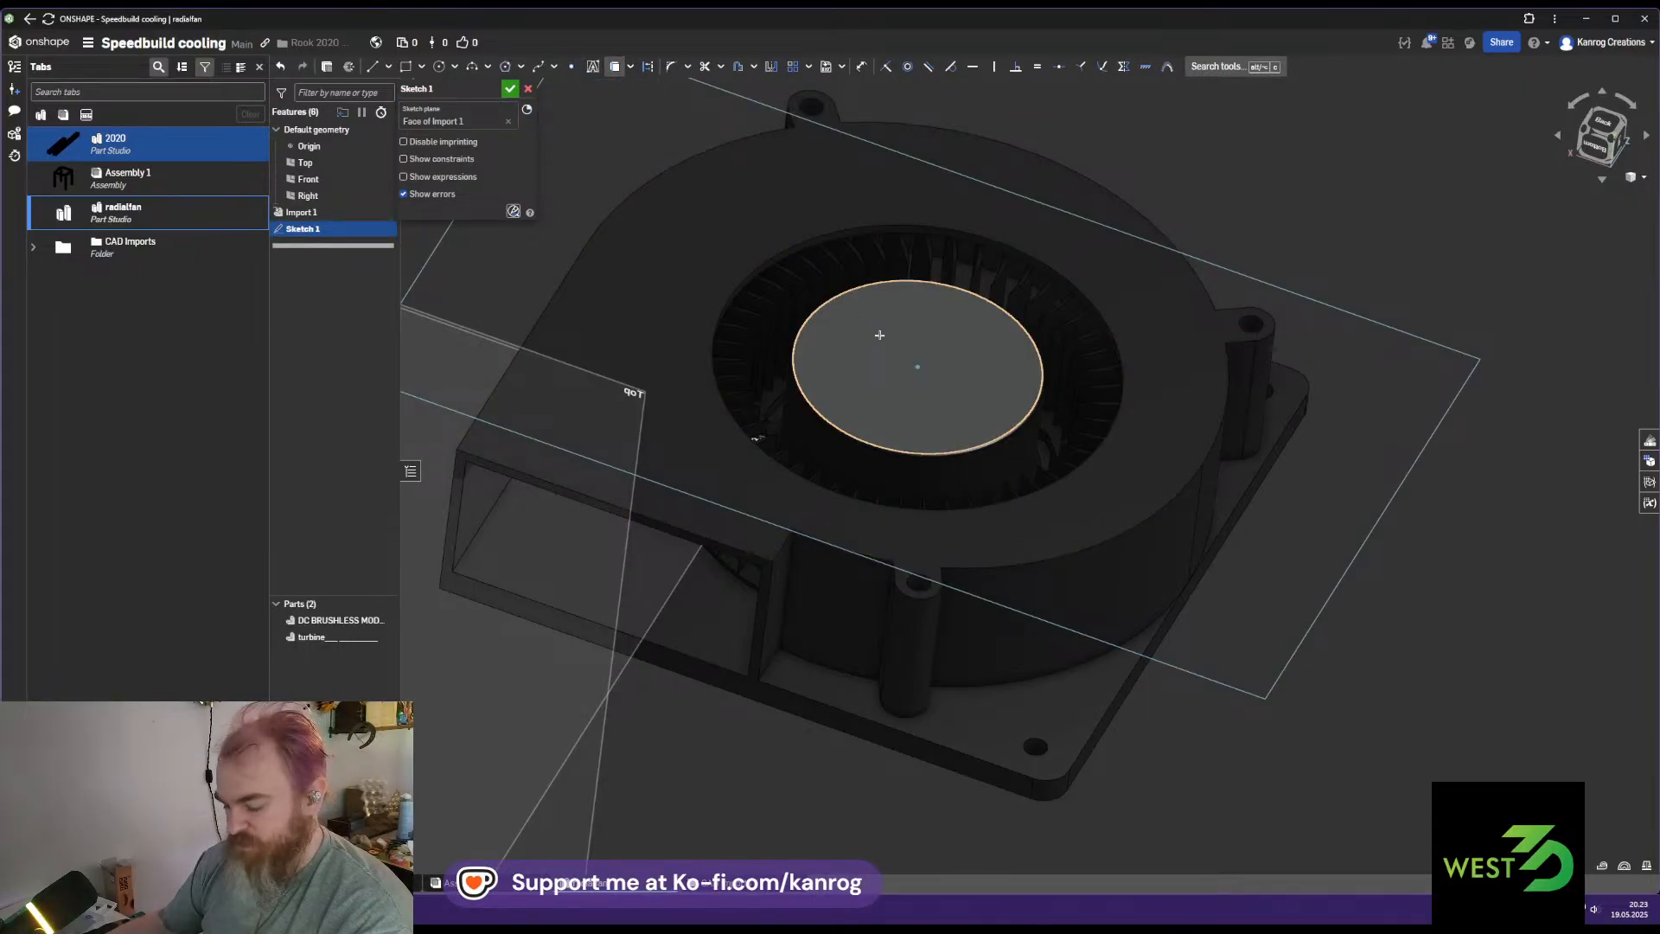
{"action": "right_click_drag", "start_coordinate": [868, 357], "coordinate": [890, 311]}
{"action": "scroll", "coordinate": [771, 338], "scroll_direction": "up", "scroll_amount": 8}
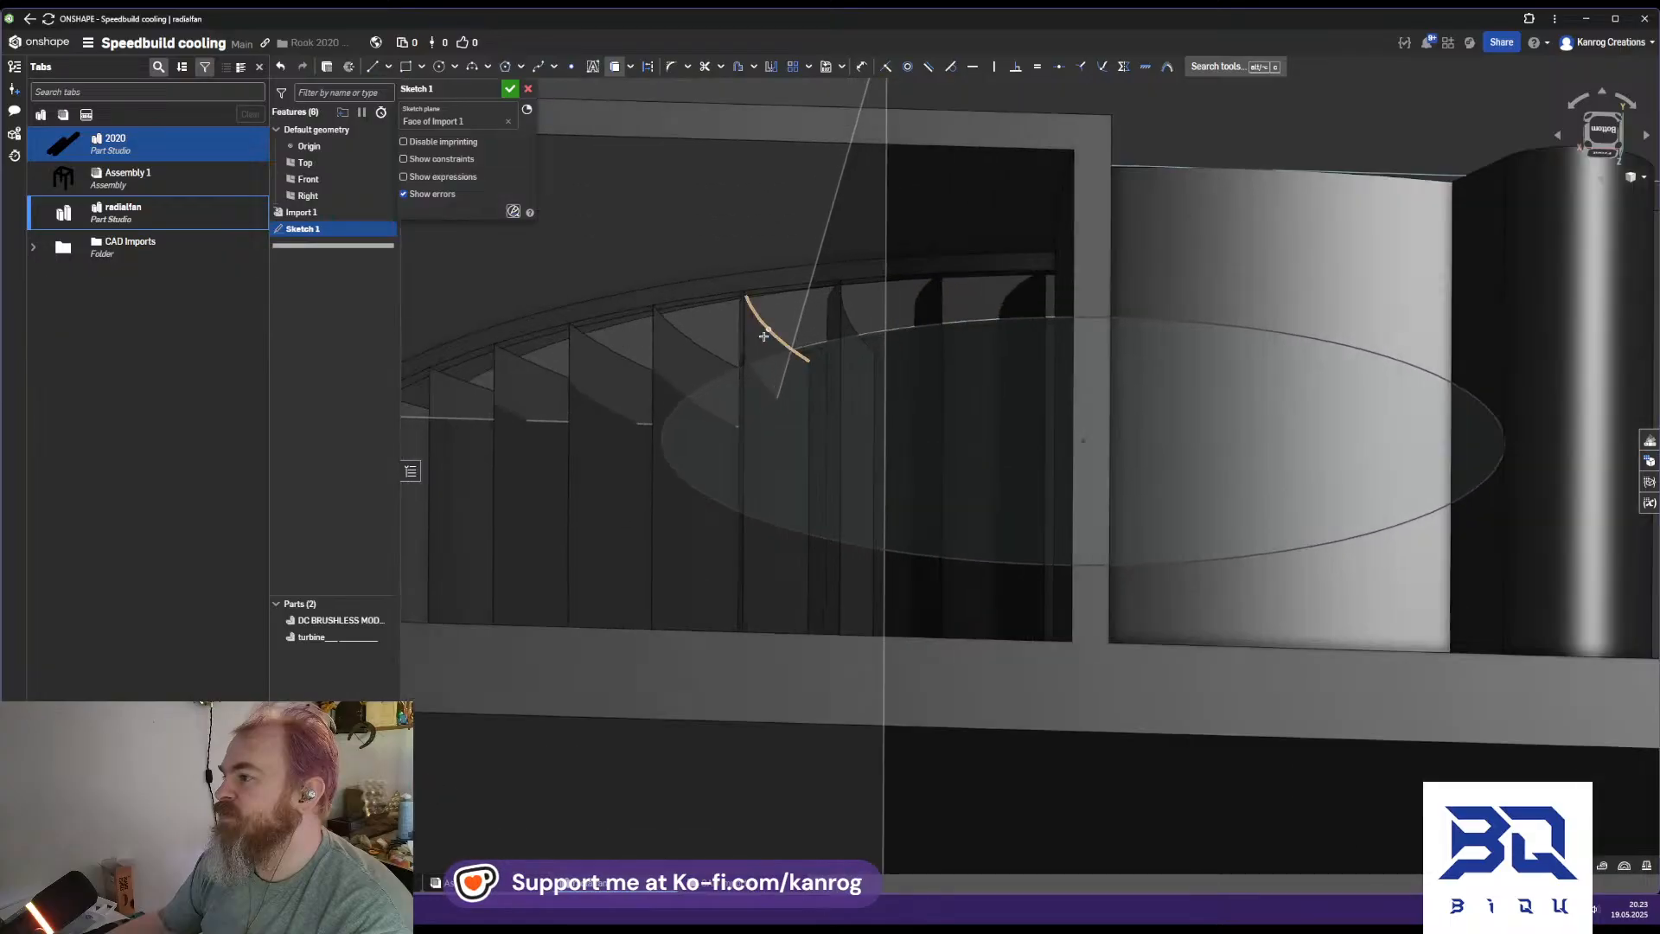
{"action": "left_click", "coordinate": [753, 303]}
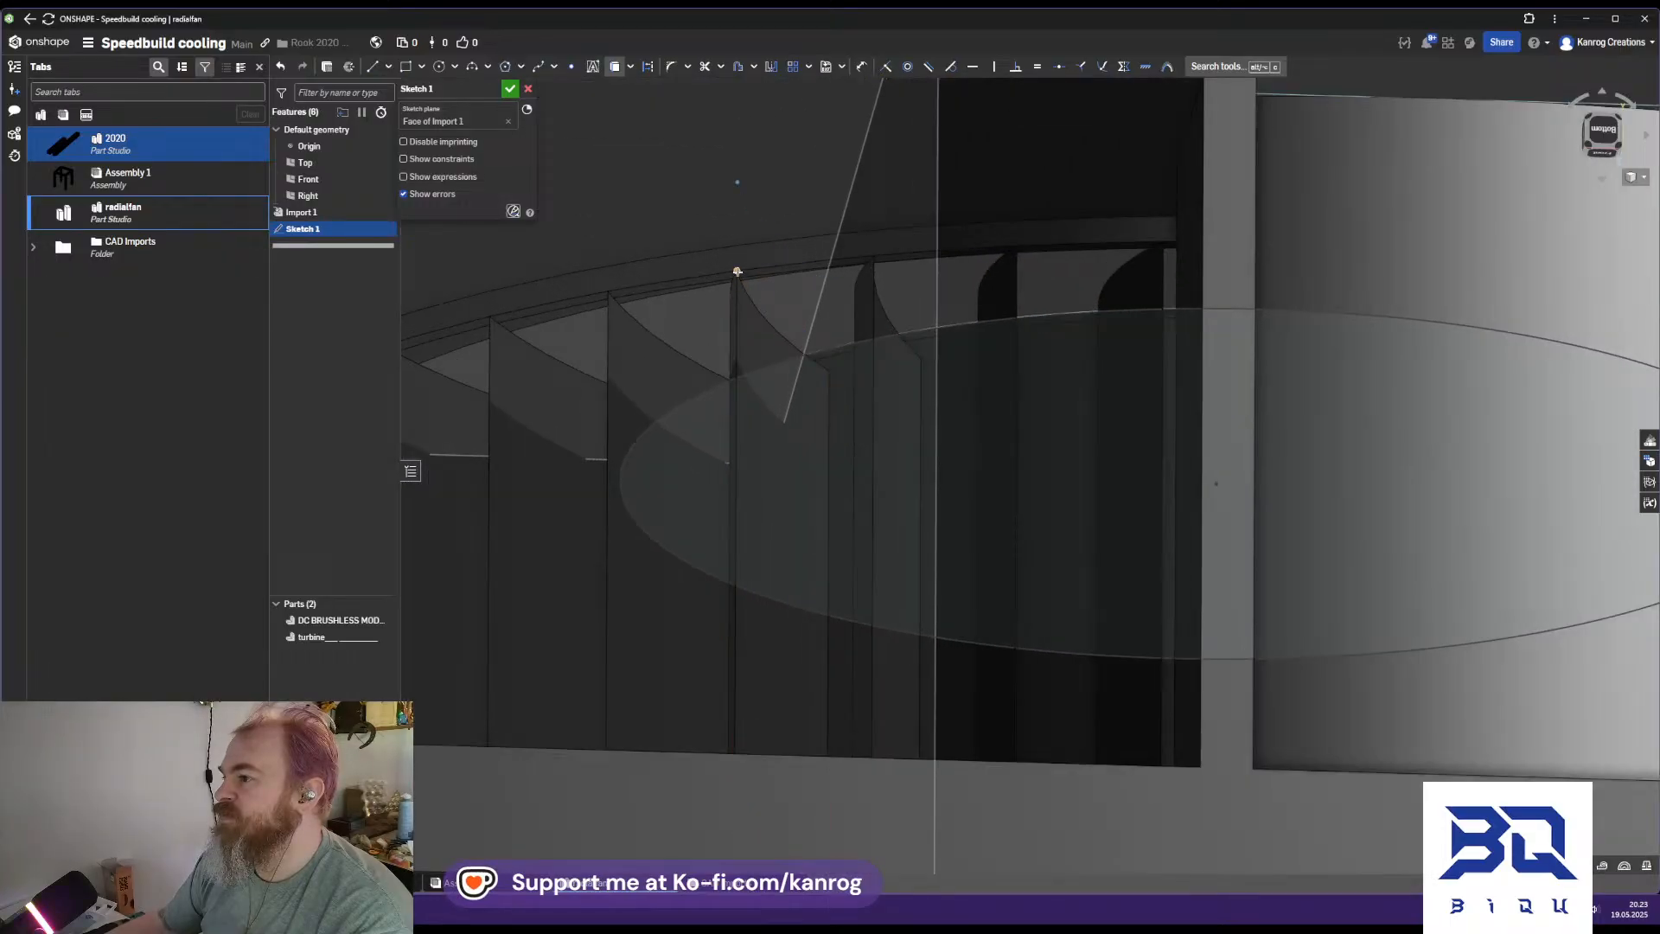
{"action": "mouse_move", "coordinate": [755, 240]}
{"action": "right_mouse_down"}
{"action": "mouse_move", "coordinate": [786, 211]}
{"action": "mouse_move", "coordinate": [833, 297]}
{"action": "right_mouse_up"}
{"action": "scroll", "coordinate": [752, 265], "scroll_direction": "up", "scroll_amount": 4}
{"action": "scroll", "coordinate": [748, 266], "scroll_direction": "up", "scroll_amount": 3}
{"action": "scroll", "coordinate": [833, 287], "scroll_direction": "down", "scroll_amount": 7}
{"action": "middle_click_drag", "start_coordinate": [833, 285], "coordinate": [878, 626]}
{"action": "scroll", "coordinate": [813, 335], "scroll_direction": "down", "scroll_amount": 3}
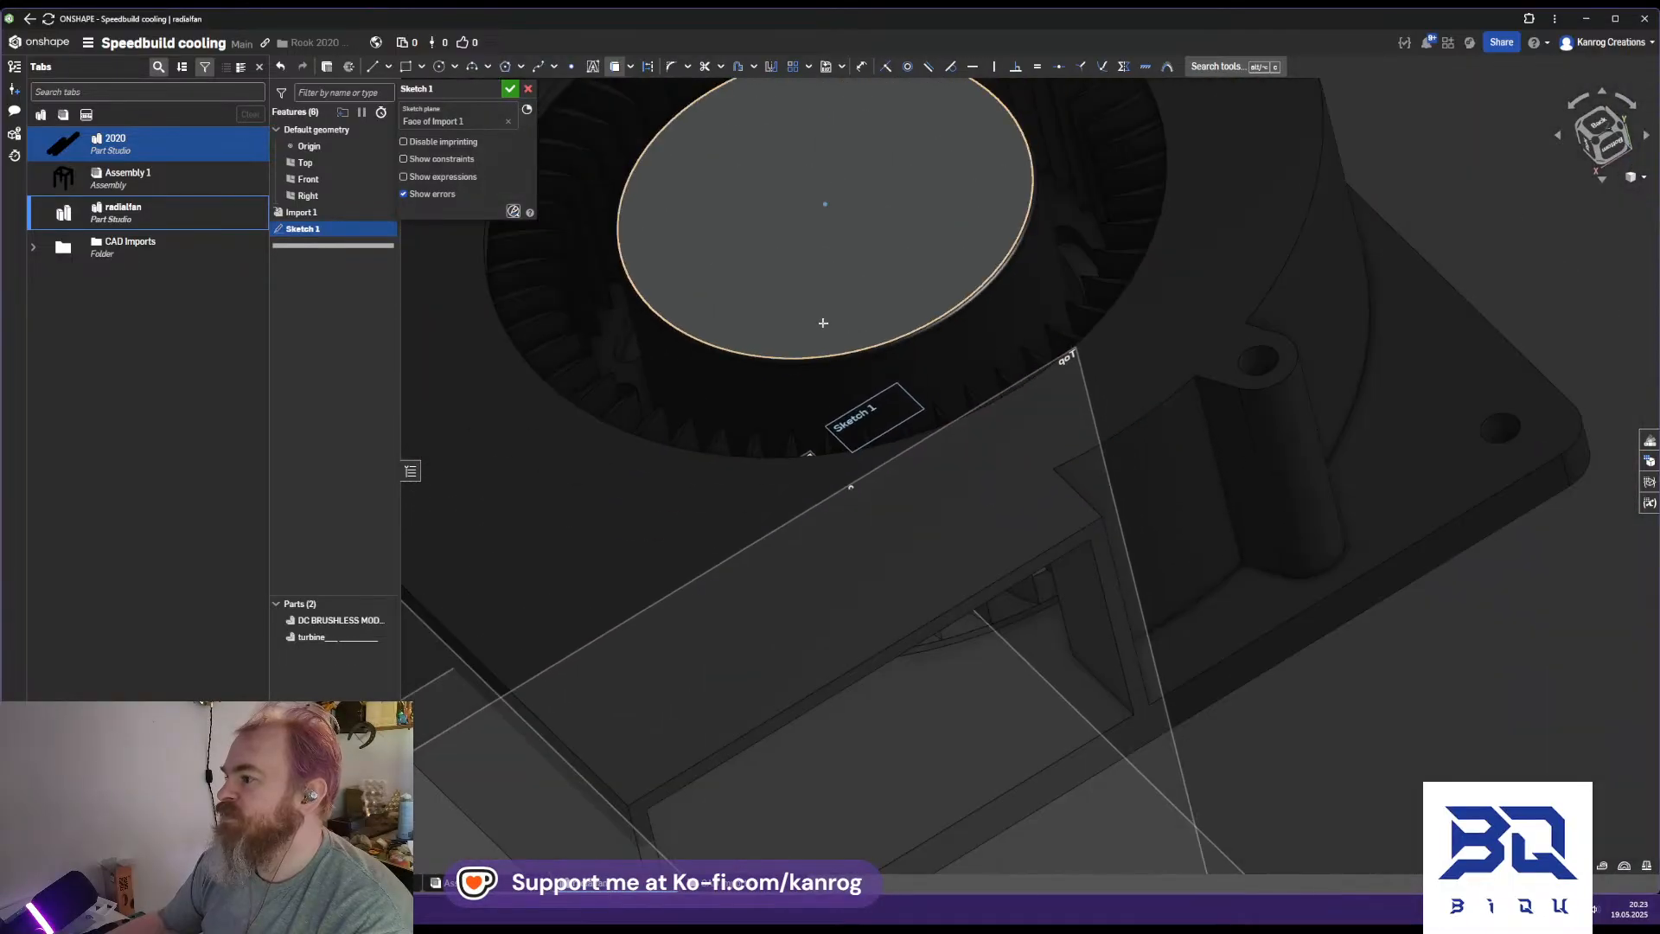
Sketch a circle centred on the impeller hub that encloses the whole blade ring, and finish the sketch
{"action": "middle_click_drag", "start_coordinate": [822, 322], "coordinate": [866, 509]}
{"action": "key", "text": "Escape"}
{"action": "key", "text": "d"}
{"action": "key", "text": "c"}
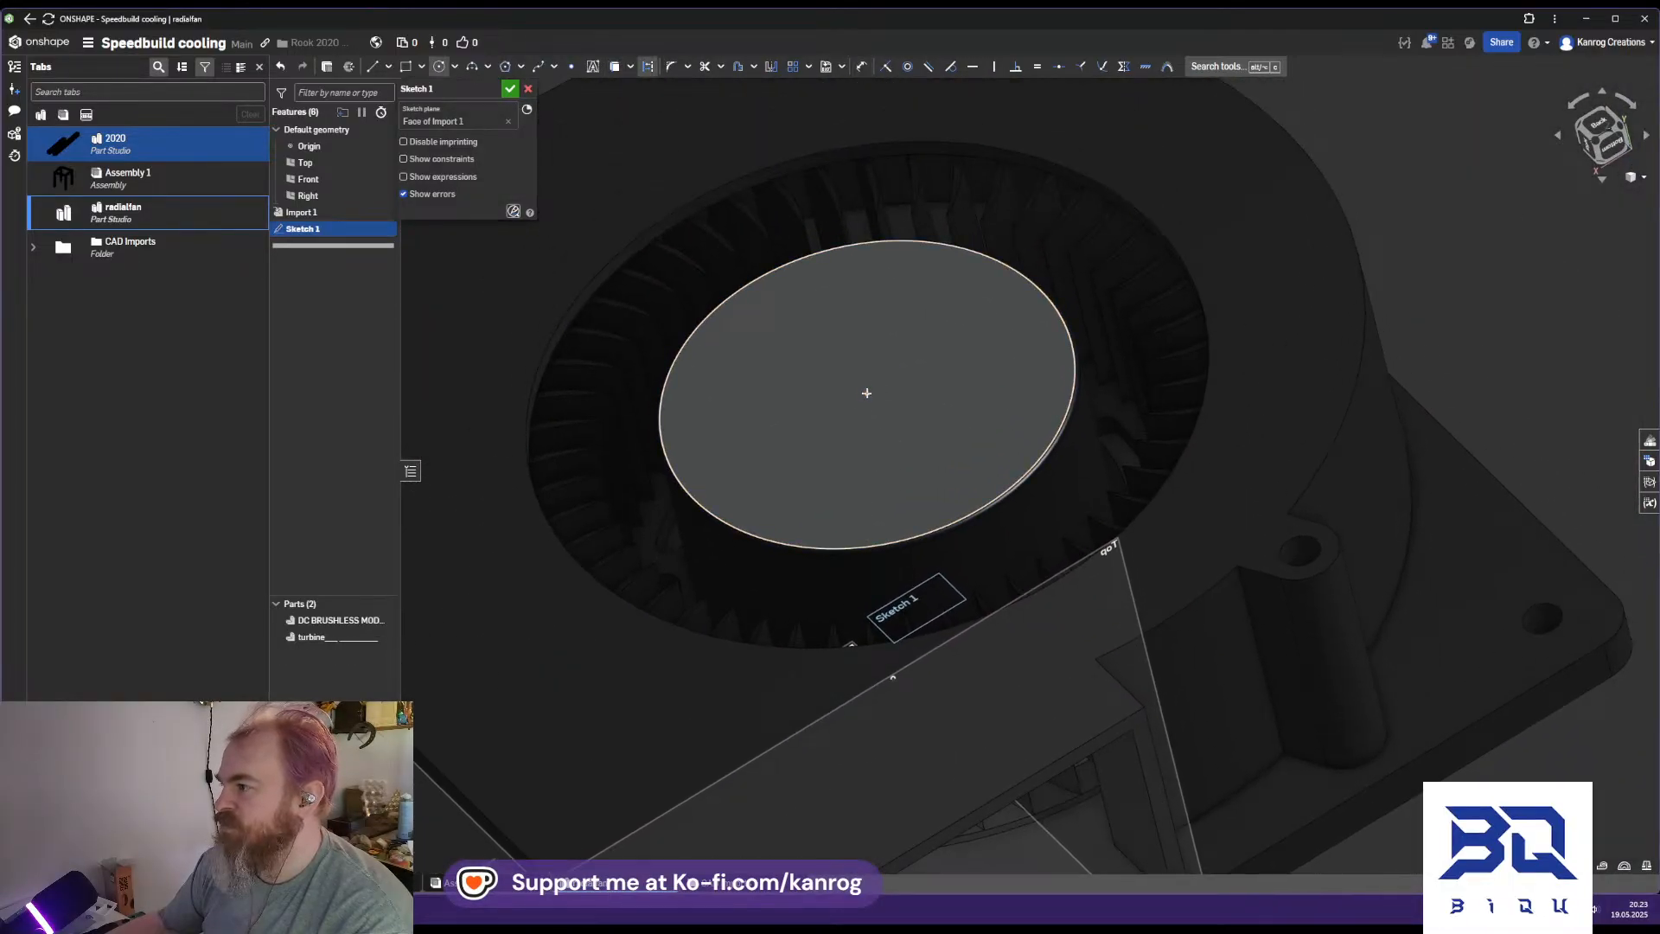
{"action": "left_click", "coordinate": [866, 394]}
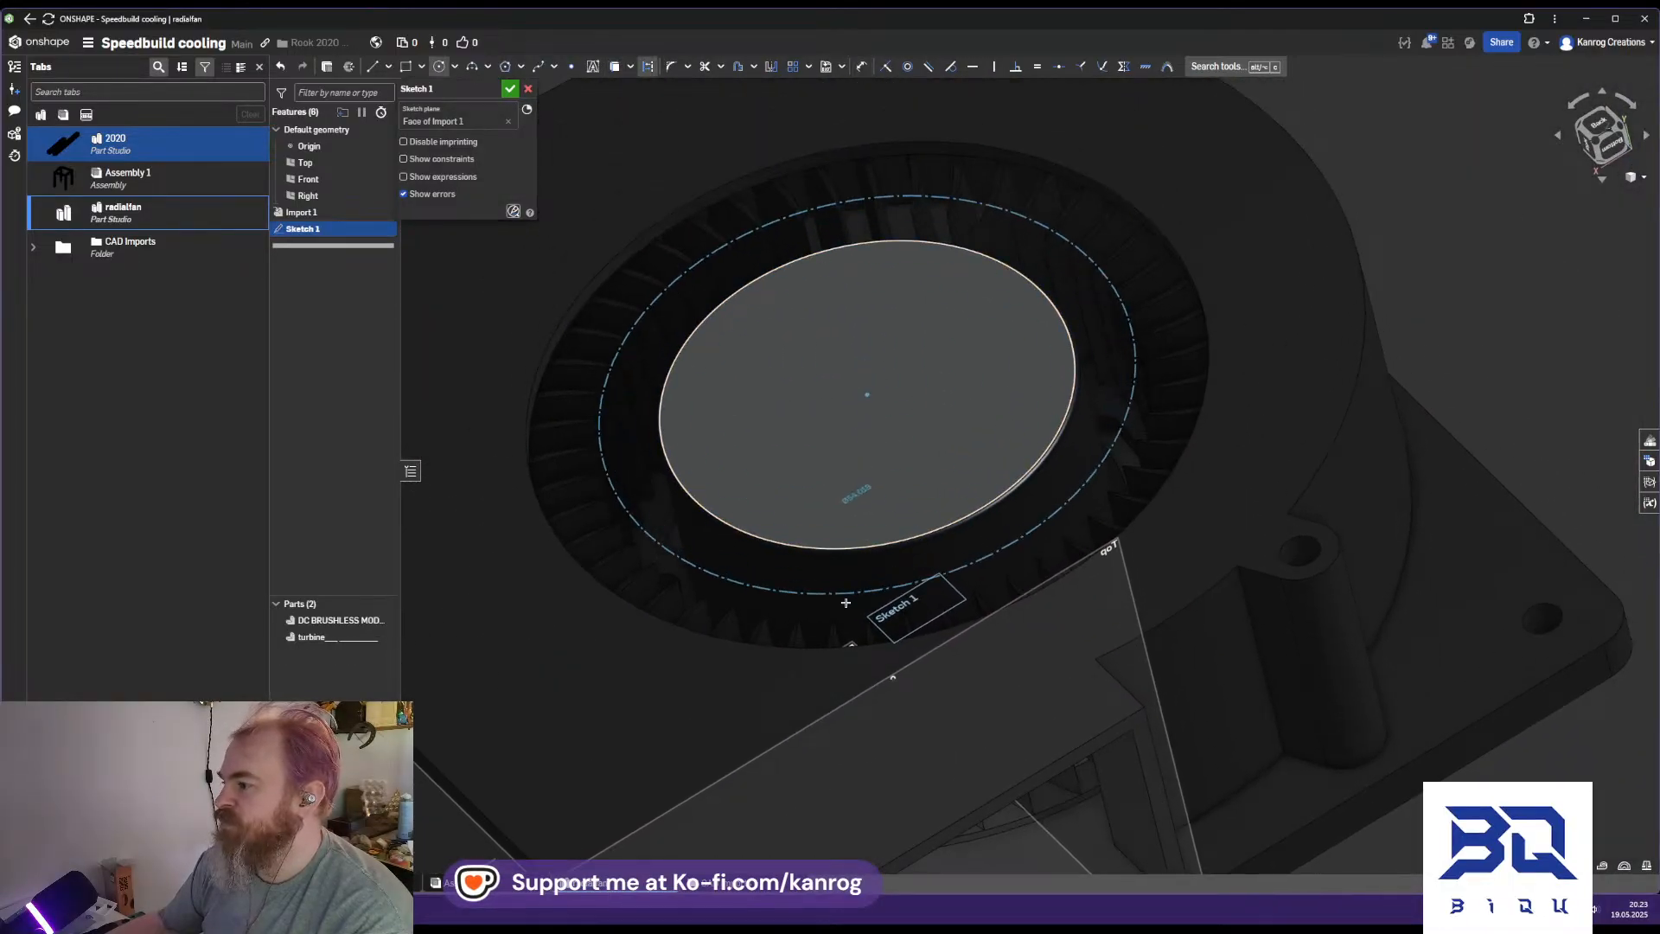
{"action": "left_click", "coordinate": [894, 678]}
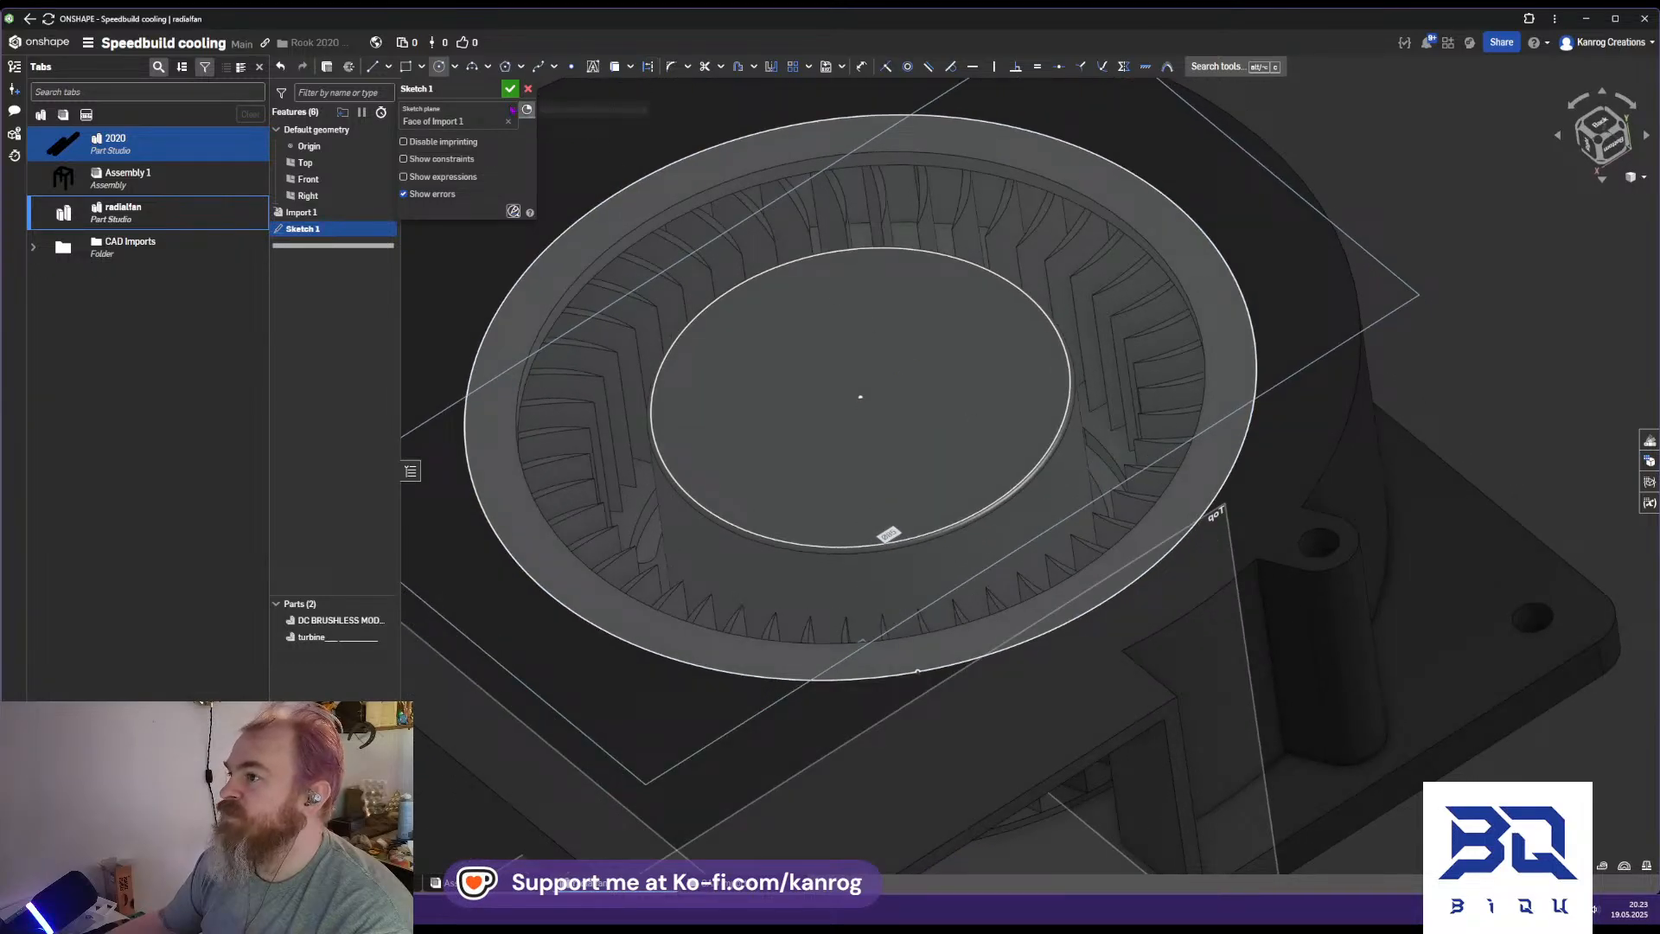
{"action": "left_click", "coordinate": [510, 89]}
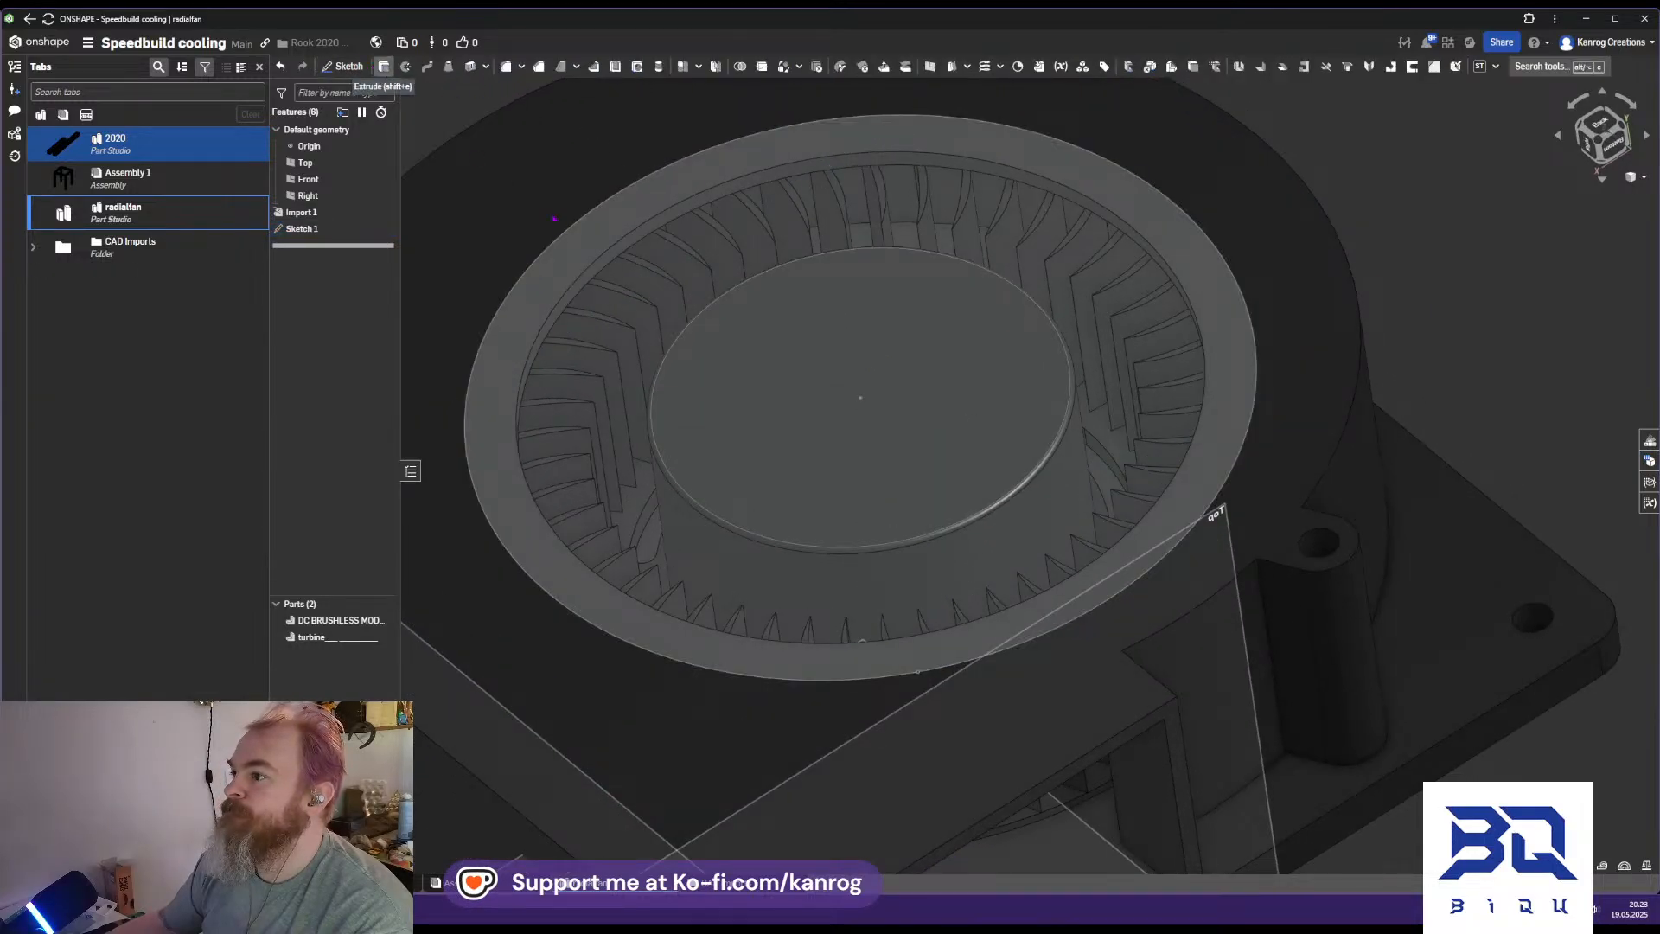
Cut both sketched regions out of the fan housing with a Remove extrude, ended up to a face inside the air outlet
{"action": "left_click", "coordinate": [383, 66]}
{"action": "left_click", "coordinate": [654, 238]}
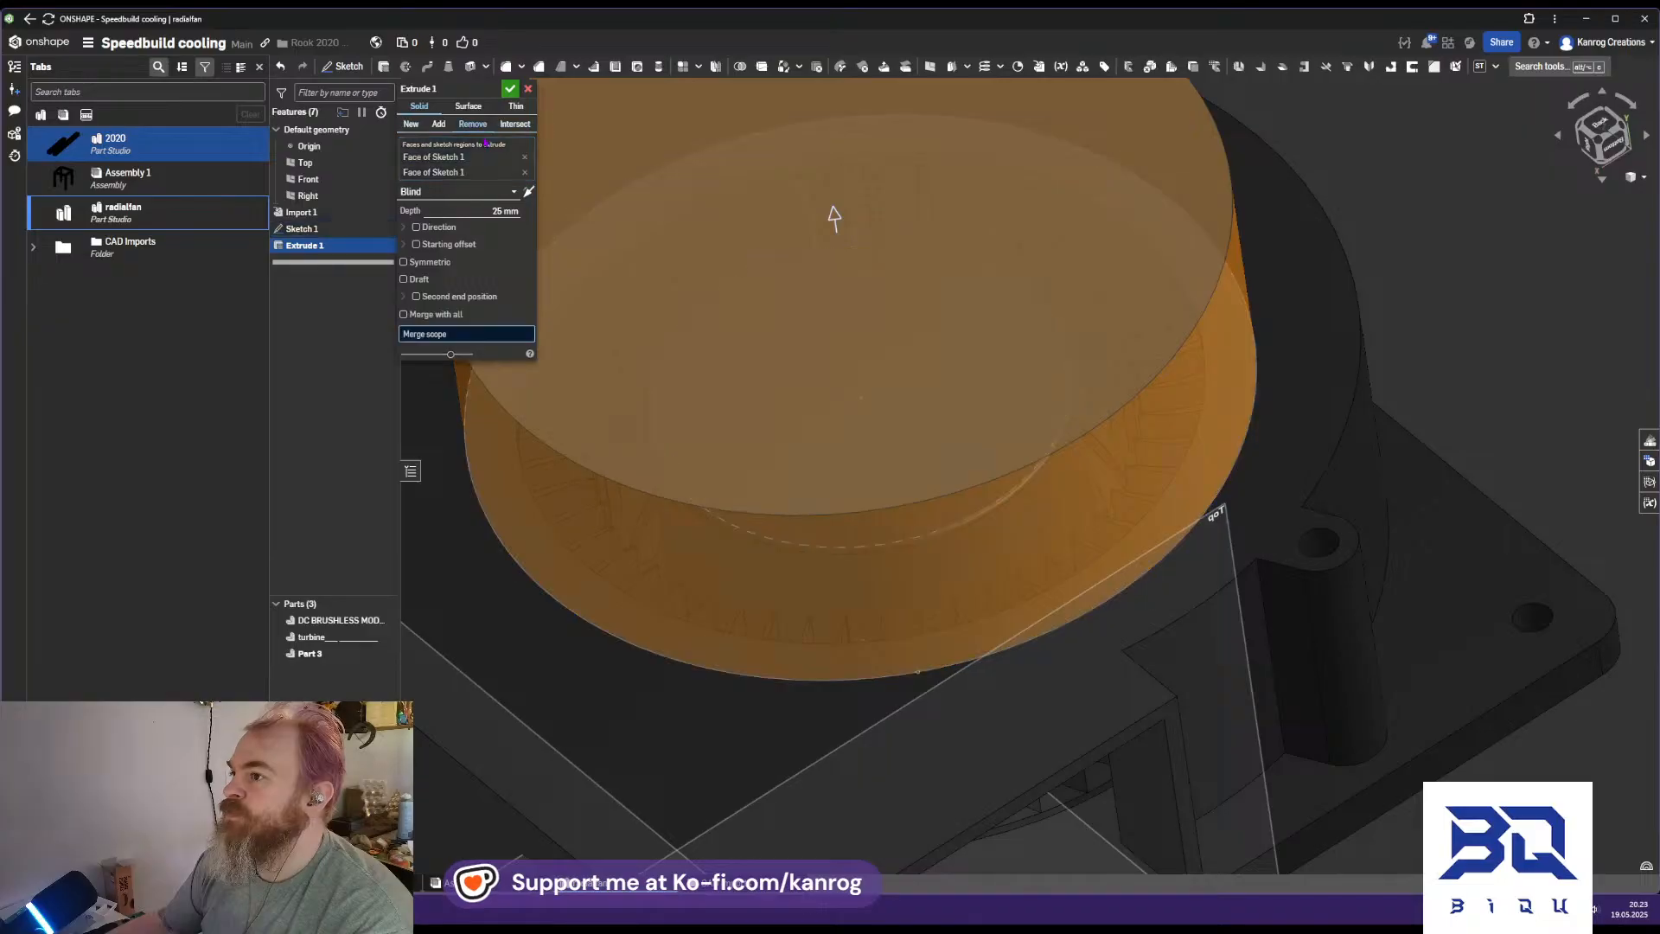
{"action": "left_click", "coordinate": [478, 129]}
{"action": "left_click", "coordinate": [502, 192]}
{"action": "left_click", "coordinate": [486, 245]}
{"action": "middle_click_drag", "start_coordinate": [768, 517], "coordinate": [775, 113]}
{"action": "mouse_move", "coordinate": [1022, 493]}
{"action": "right_mouse_down"}
{"action": "mouse_move", "coordinate": [1000, 400]}
{"action": "mouse_move", "coordinate": [937, 444]}
{"action": "mouse_move", "coordinate": [919, 418]}
{"action": "mouse_move", "coordinate": [903, 519]}
{"action": "right_mouse_up"}
{"action": "left_click", "coordinate": [944, 453]}
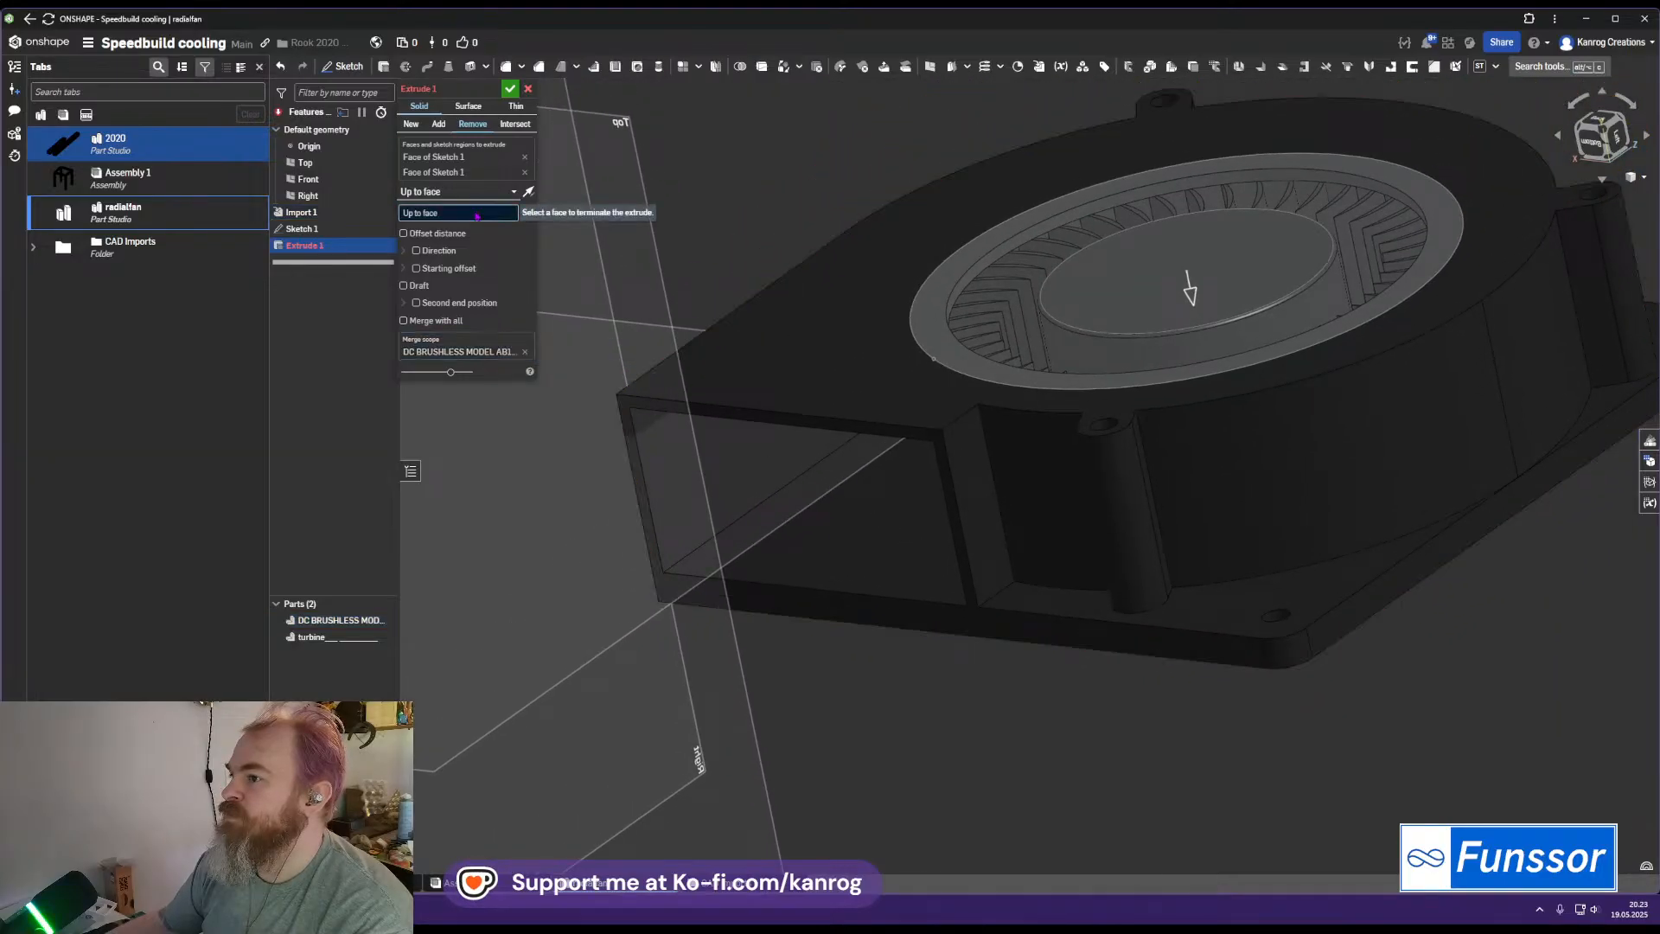
{"action": "left_click", "coordinate": [923, 459]}
{"action": "right_click_drag", "start_coordinate": [923, 459], "coordinate": [691, 294]}
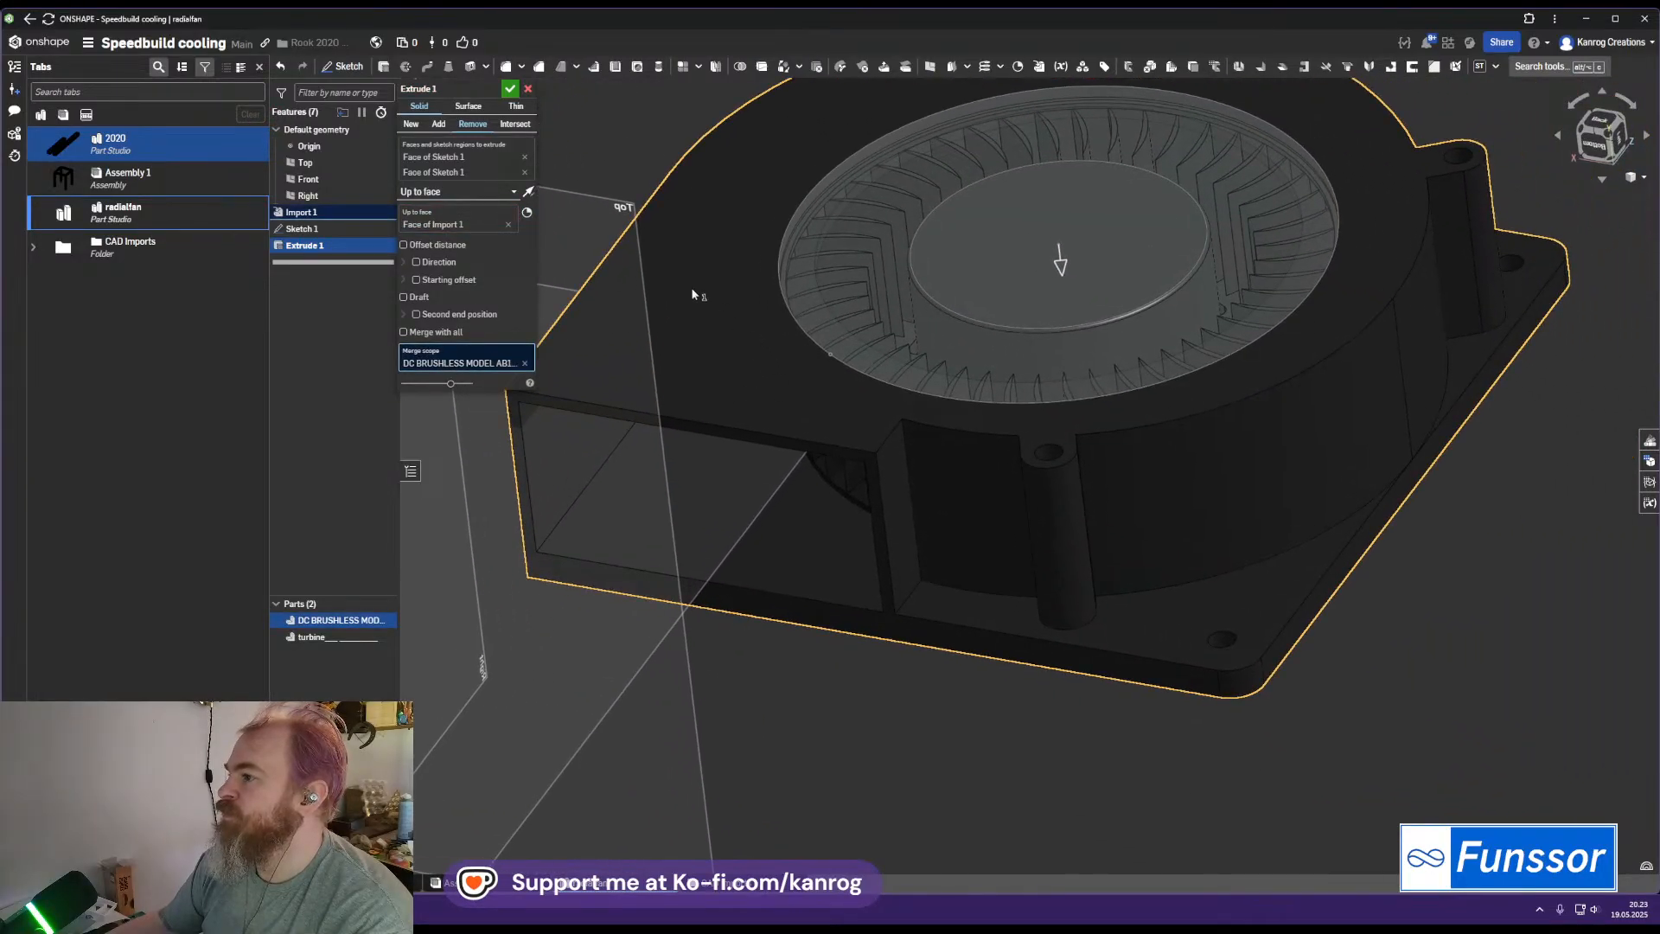
{"action": "left_click", "coordinate": [510, 91]}
Hide the turbine part of the radial fan
{"action": "right_click_drag", "start_coordinate": [930, 405], "coordinate": [921, 350]}
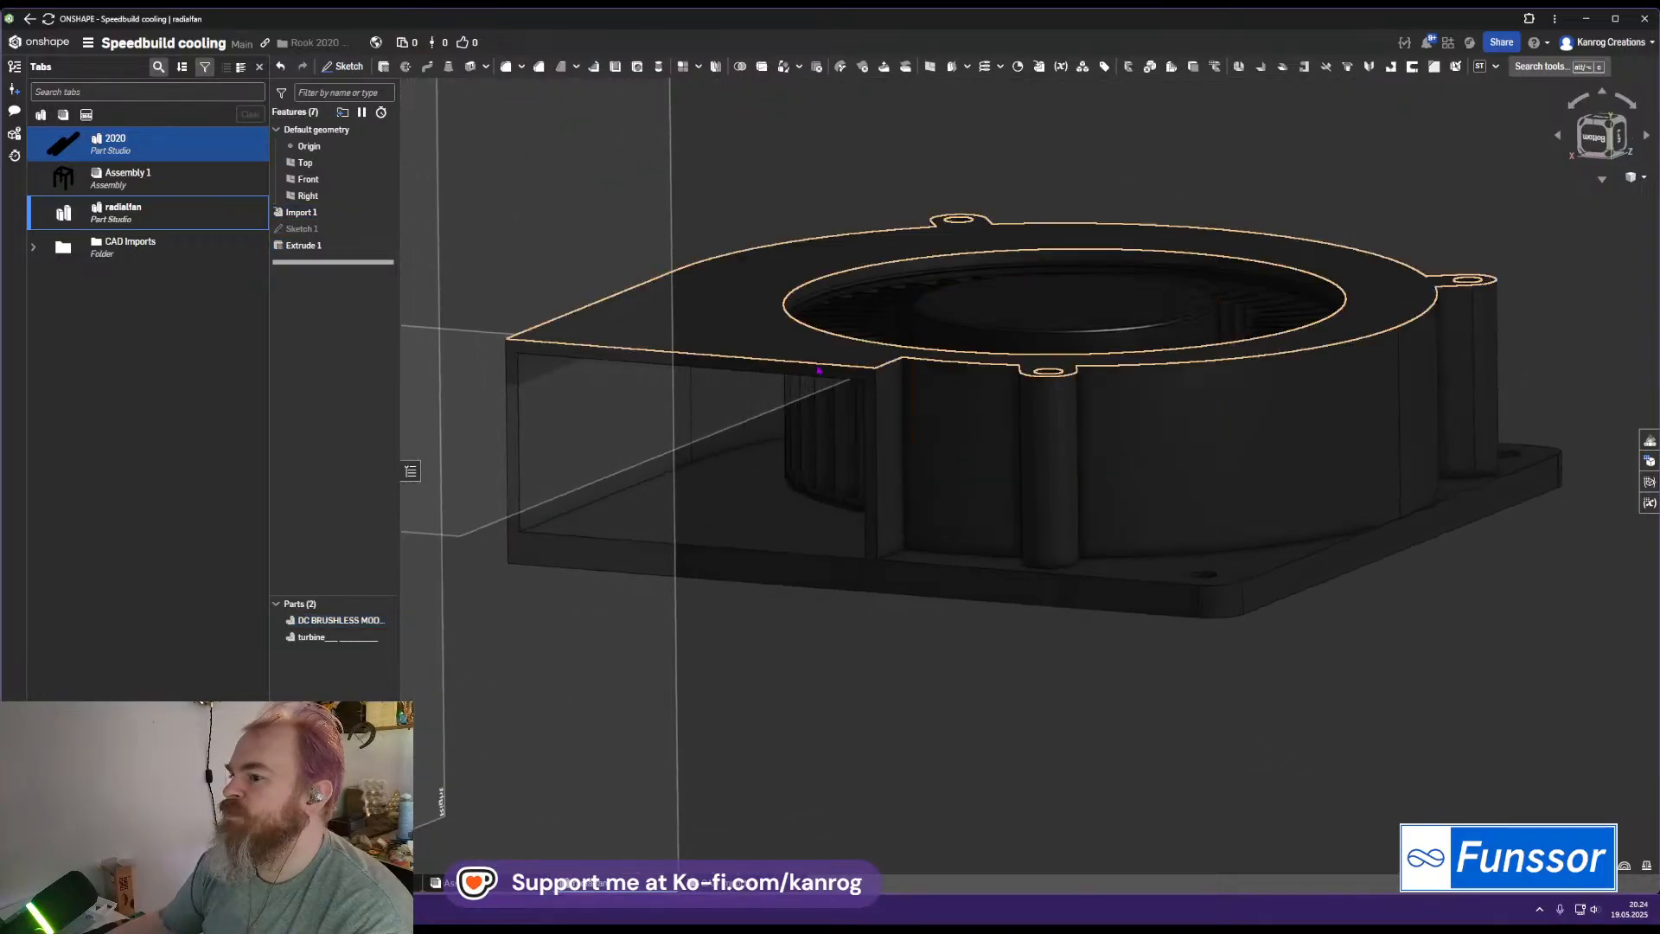
{"action": "left_click", "coordinate": [385, 637]}
{"action": "right_click_drag", "start_coordinate": [899, 450], "coordinate": [890, 542]}
Delete the cut extrude and the circle sketch from the radial fan's features
{"action": "left_click", "coordinate": [353, 250]}
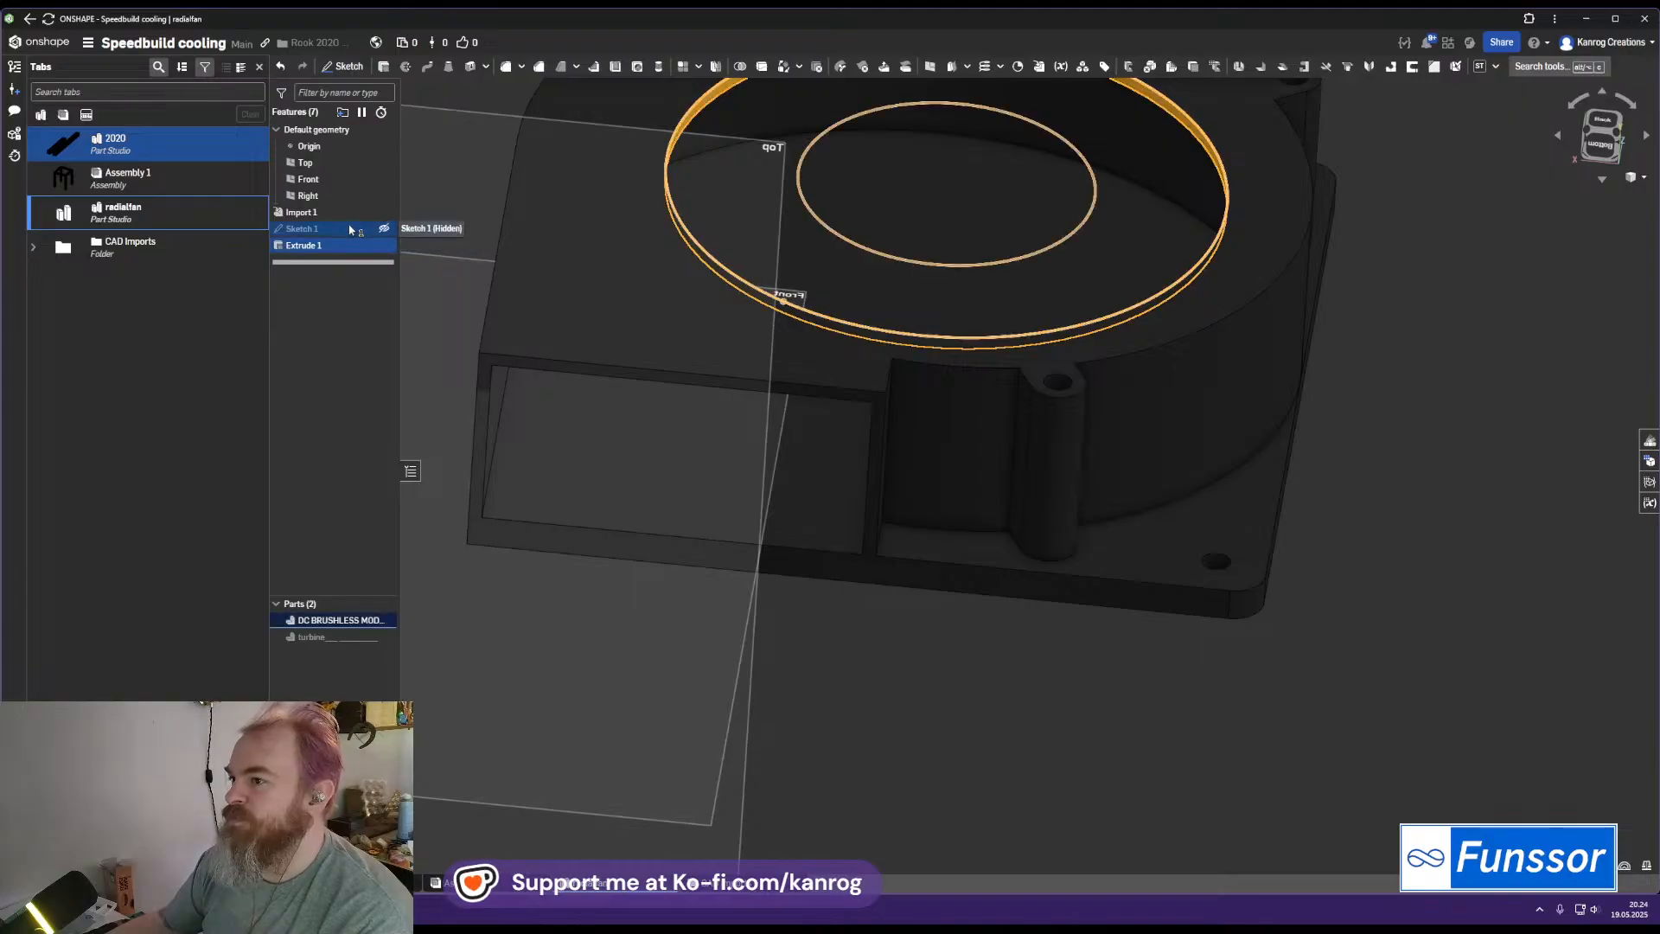
{"action": "right_click", "coordinate": [351, 233]}
{"action": "key", "text": "Delete"}
{"action": "middle_click_drag", "start_coordinate": [717, 378], "coordinate": [784, 484]}
{"action": "left_click", "coordinate": [333, 229]}
{"action": "key", "text": "Delete"}
{"action": "mouse_move", "coordinate": [745, 363]}
{"action": "right_mouse_down"}
{"action": "mouse_move", "coordinate": [804, 511]}
{"action": "mouse_move", "coordinate": [782, 360]}
{"action": "mouse_move", "coordinate": [802, 452]}
{"action": "right_mouse_up"}
{"action": "right_click_drag", "start_coordinate": [819, 345], "coordinate": [854, 538]}
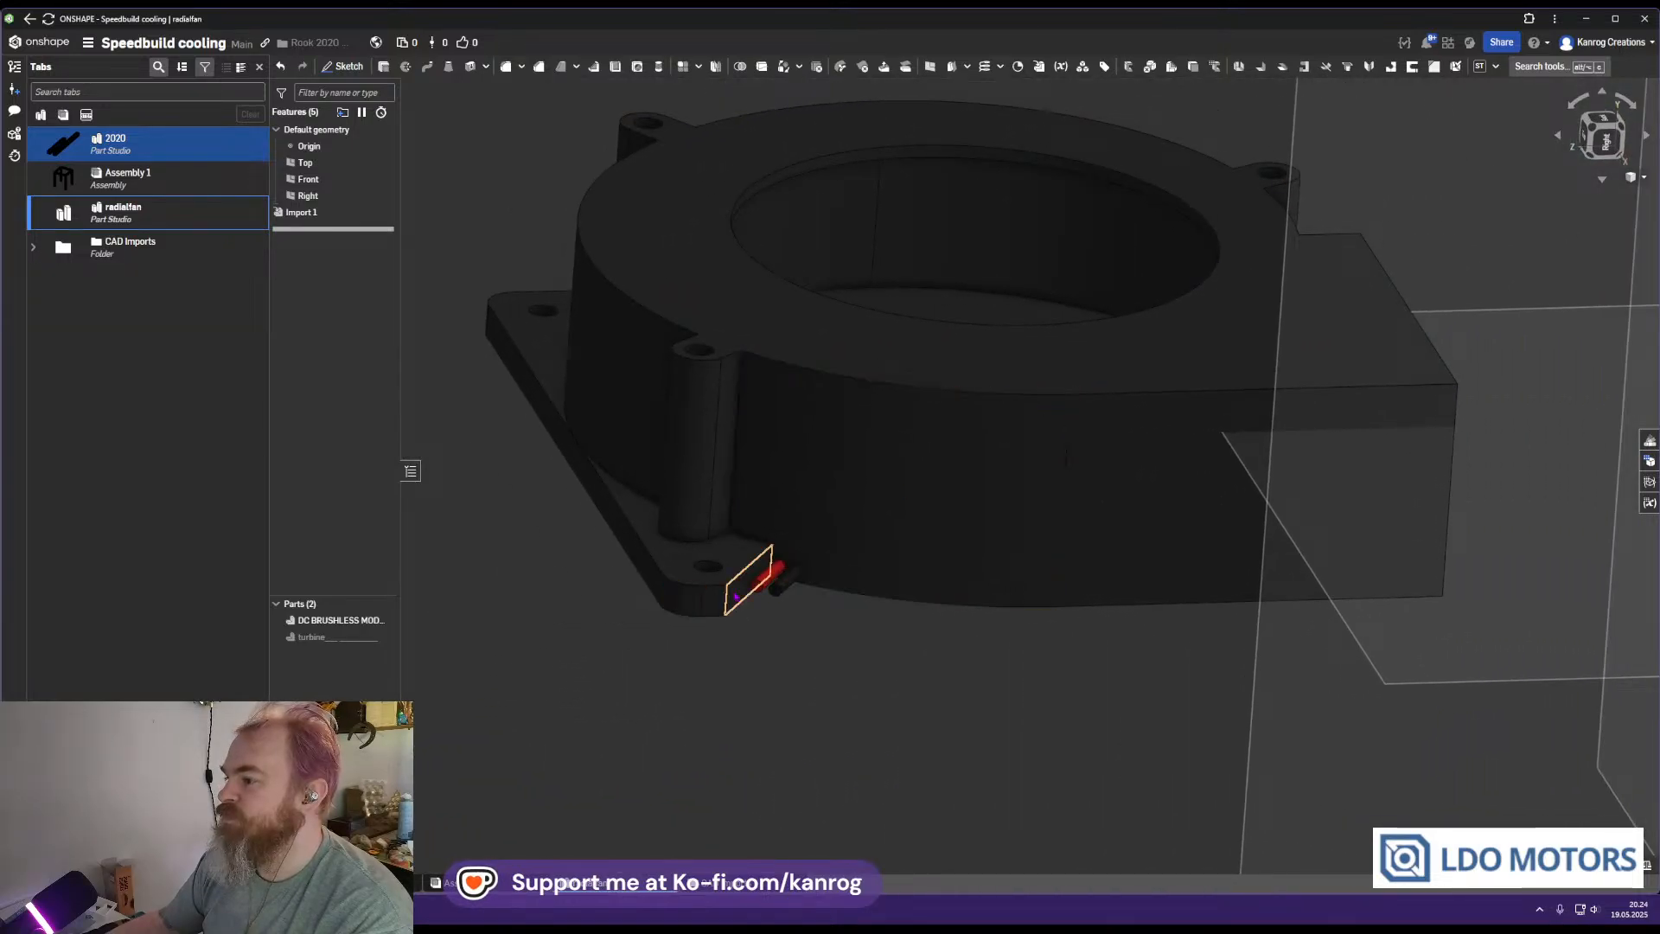
Rename the fan housing part as 12032
{"action": "left_click", "coordinate": [346, 619]}
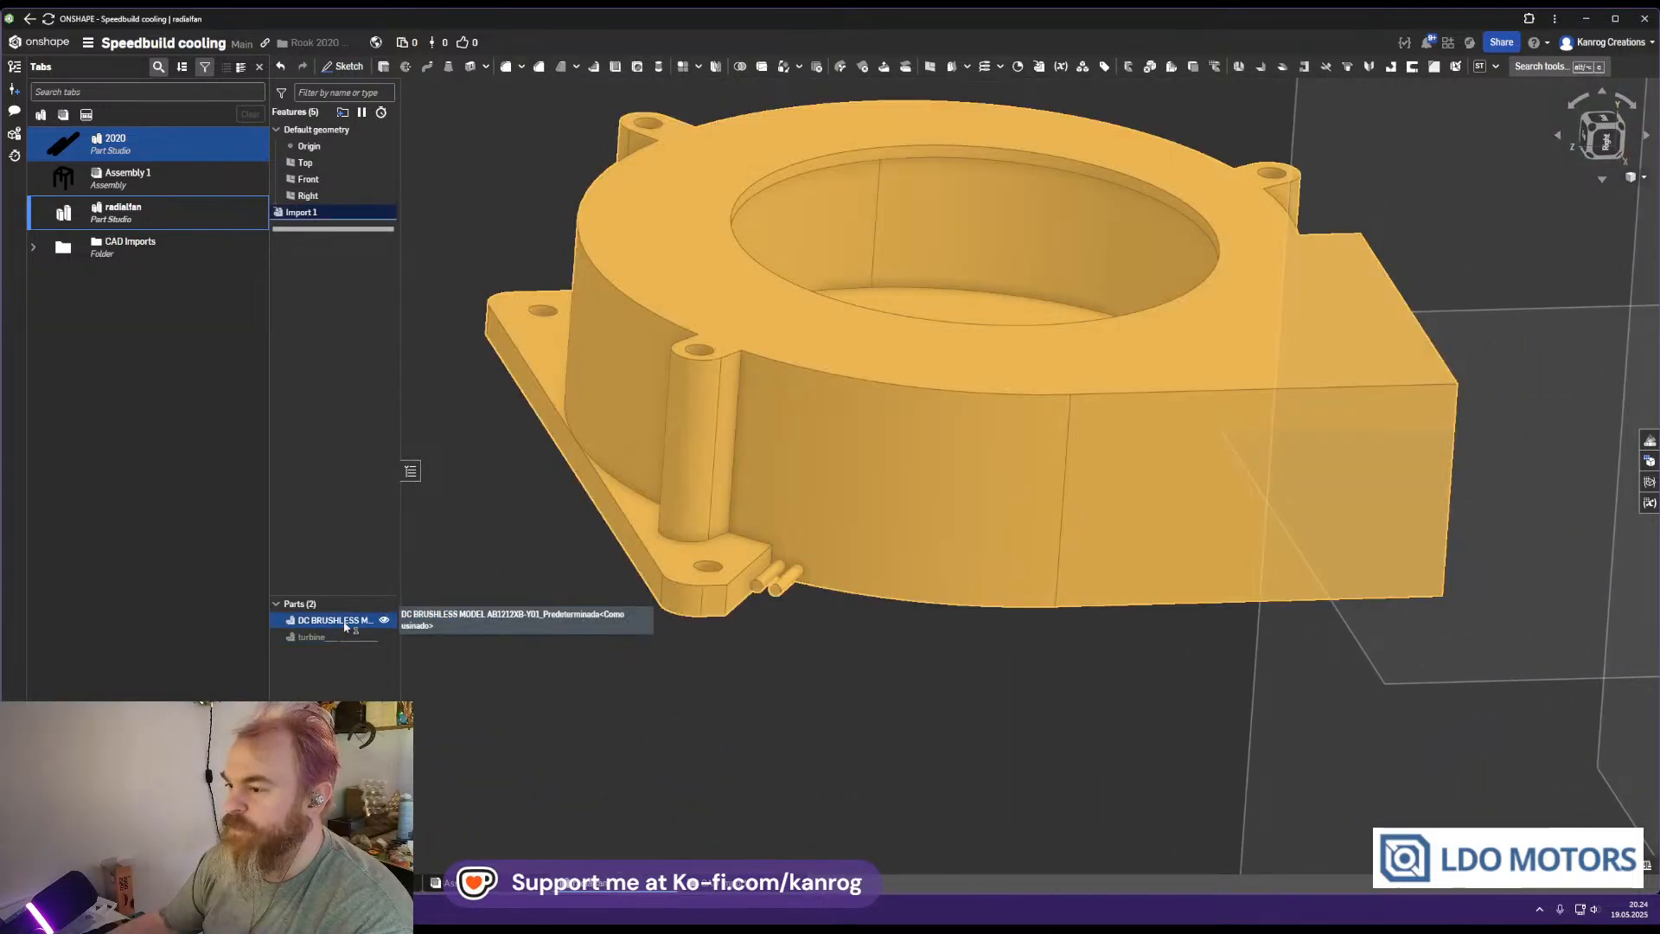
{"action": "right_click", "coordinate": [351, 624]}
{"action": "left_click", "coordinate": [406, 637]}
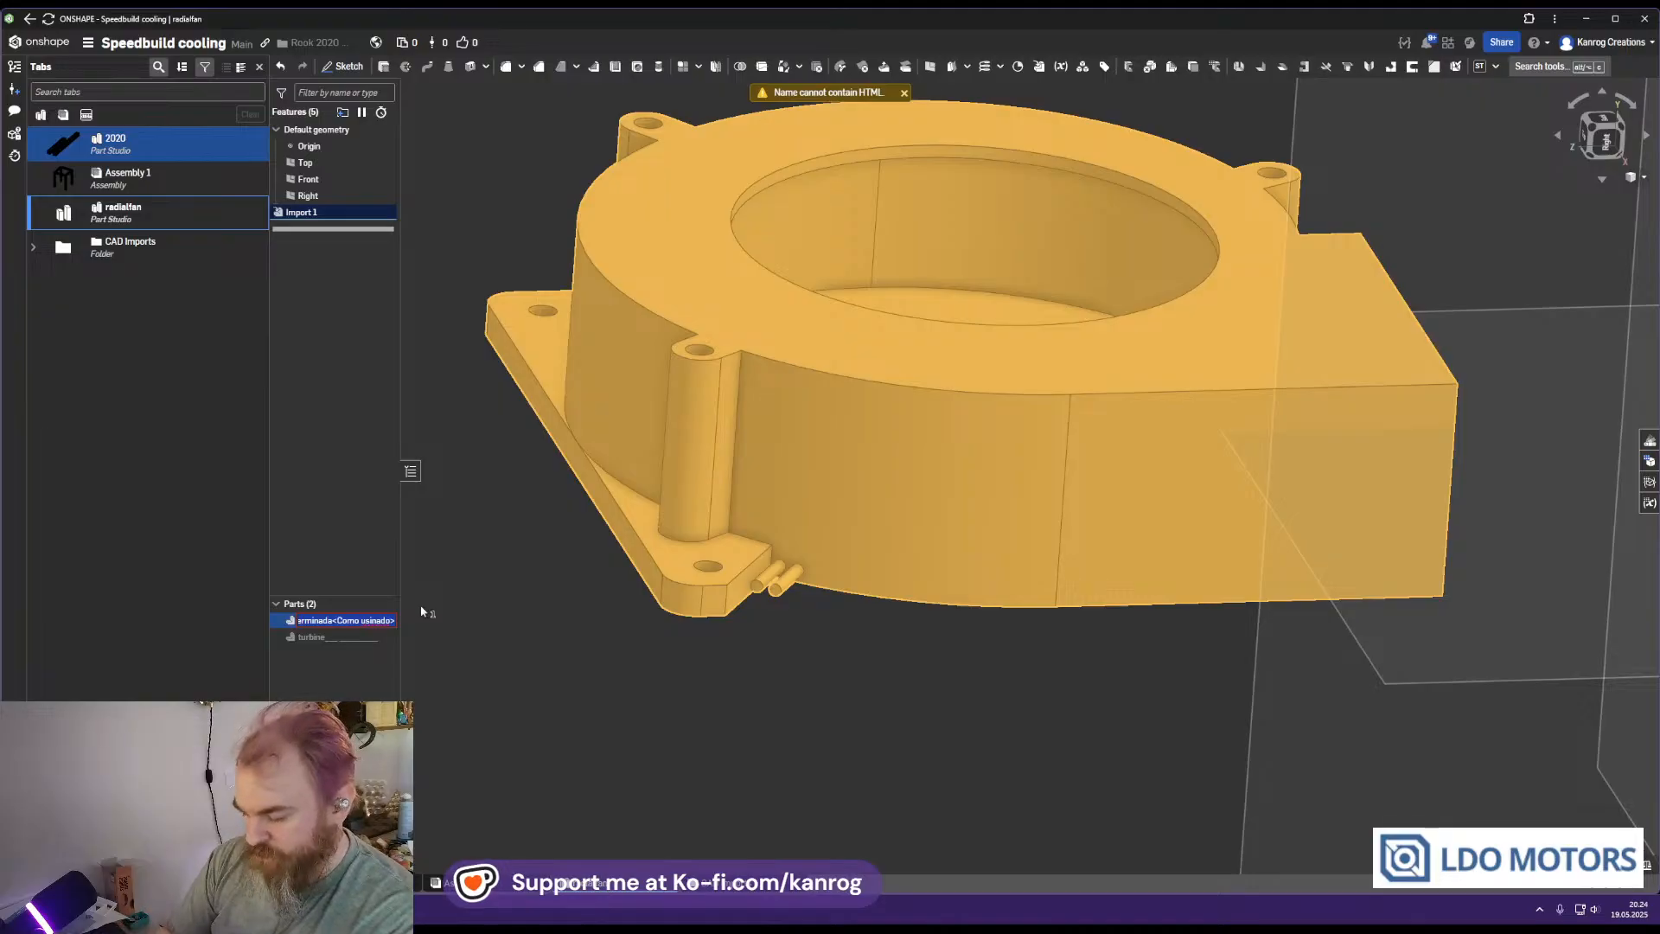
{"action": "type", "text": "12032"}
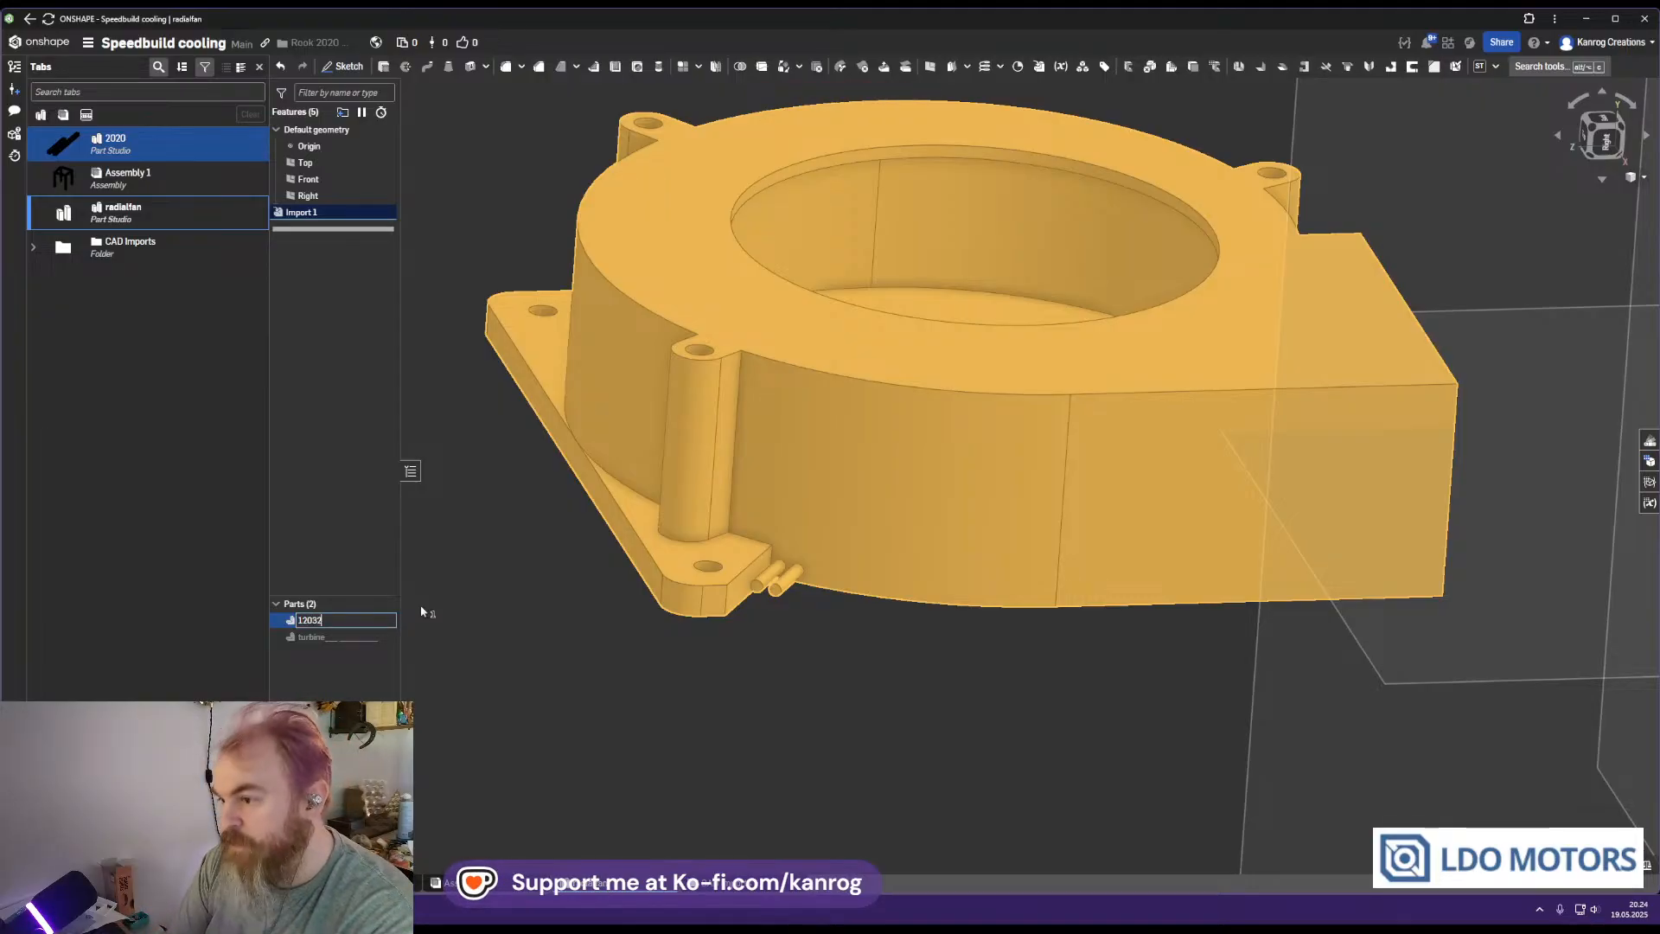
{"action": "key", "text": "Return"}
{"action": "left_click", "coordinate": [428, 573]}
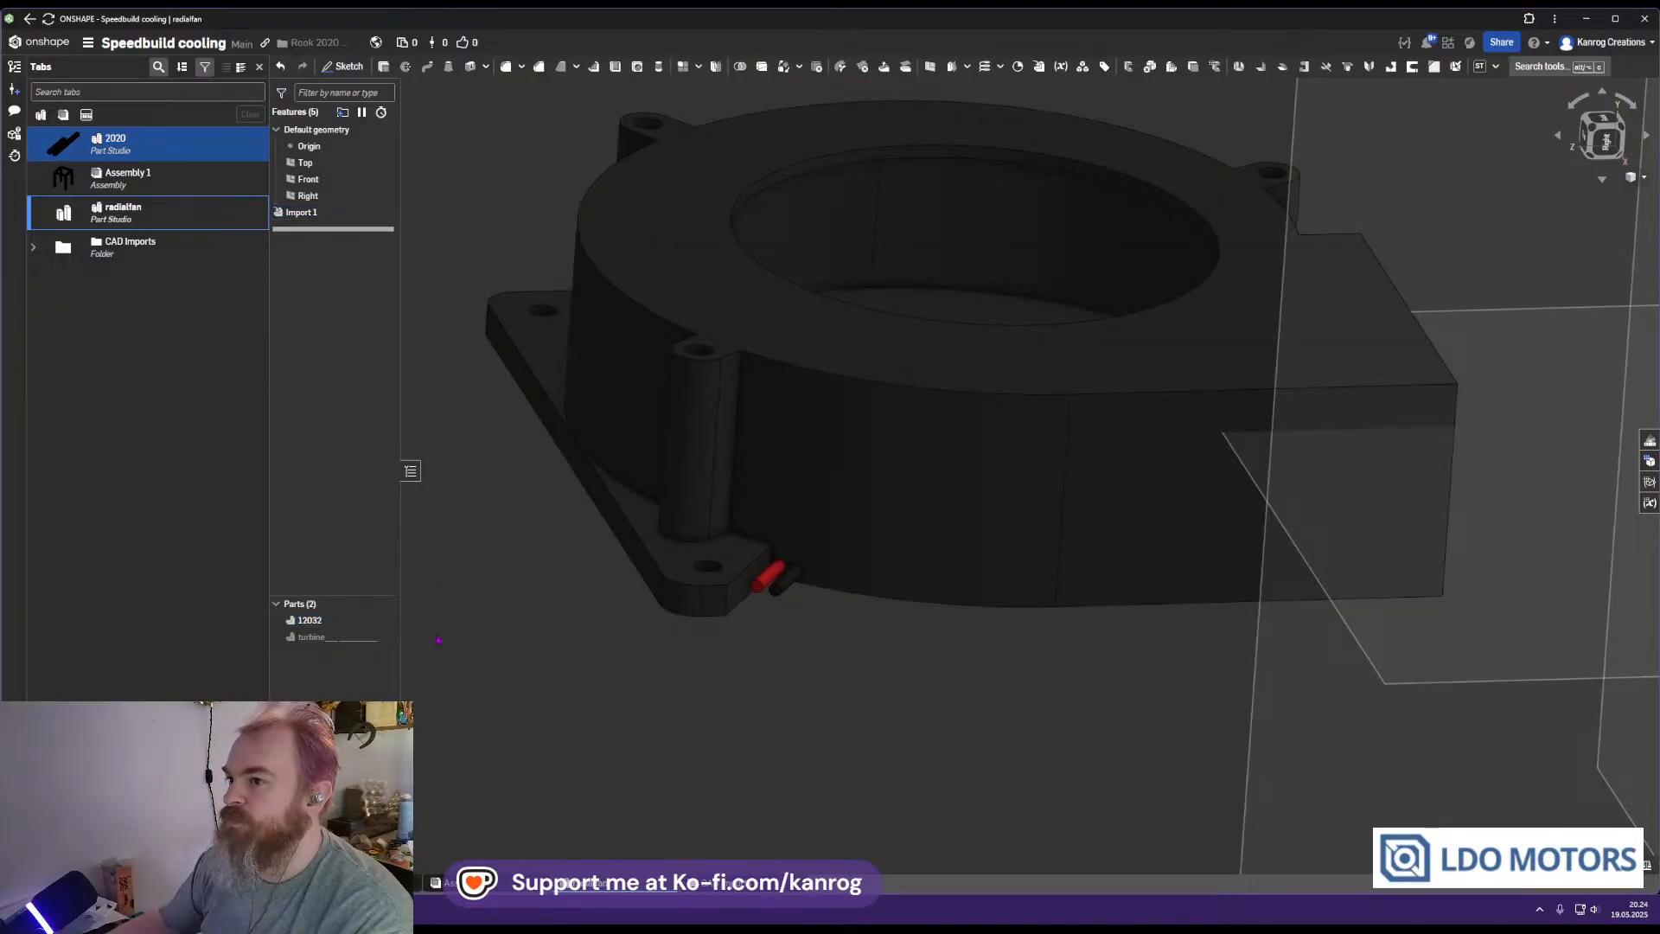
Open Assembly 1 and insert the 12032 part from the radialfan Part Studio beside the frame
{"action": "left_click", "coordinate": [122, 177]}
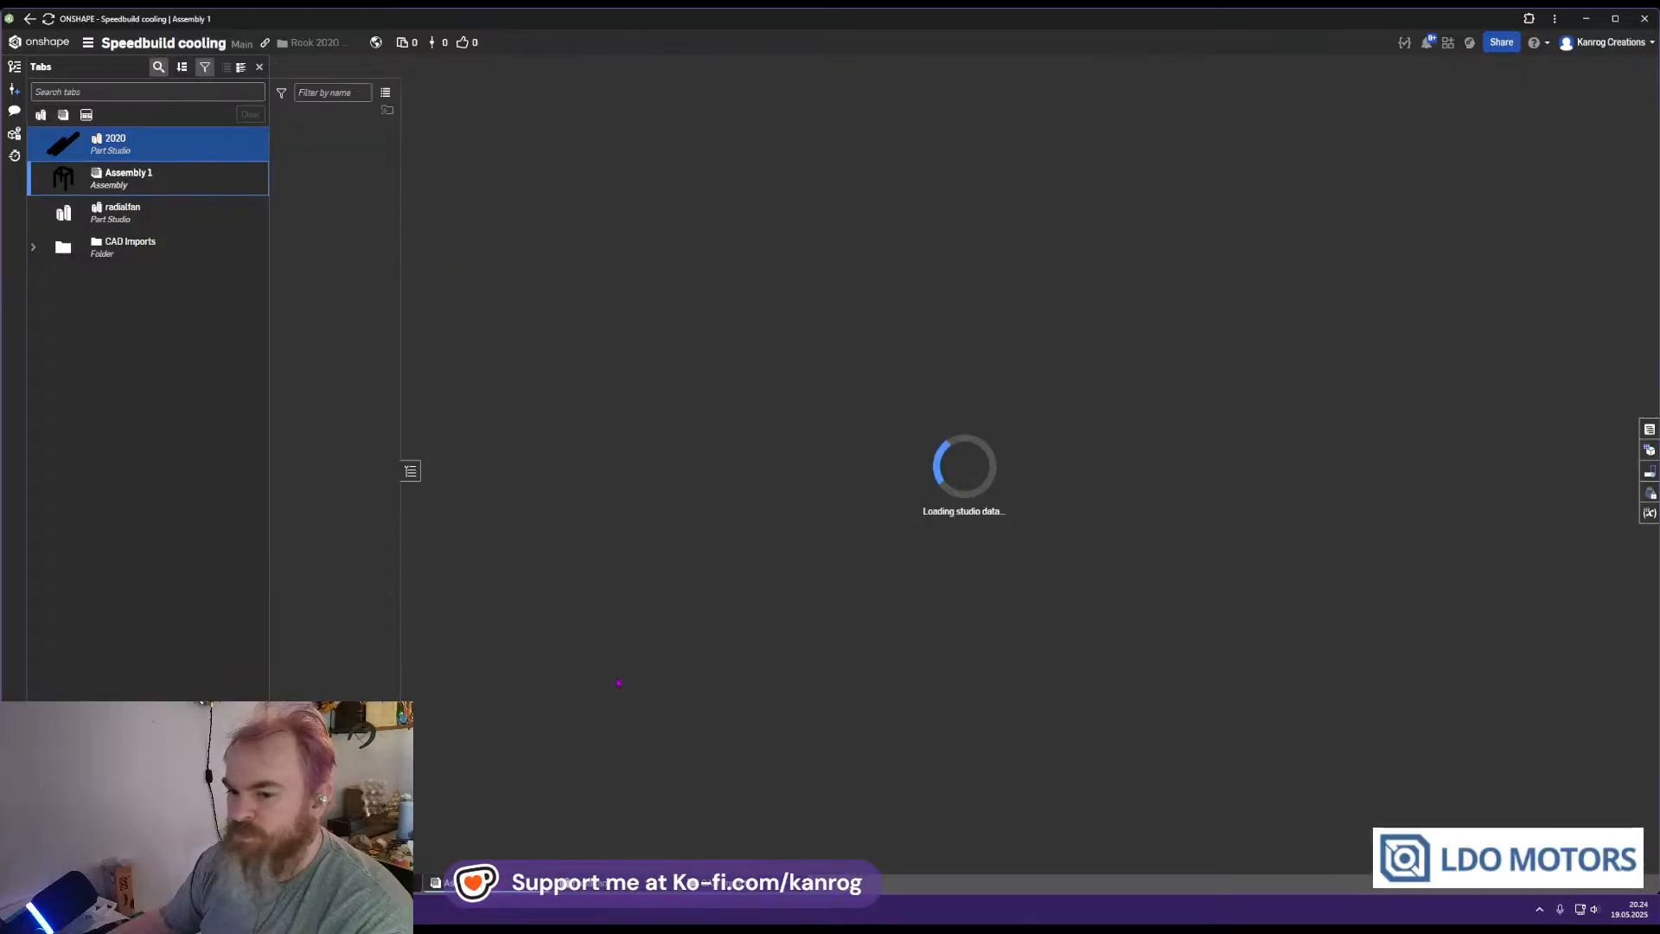
{"action": "left_click", "coordinate": [363, 69]}
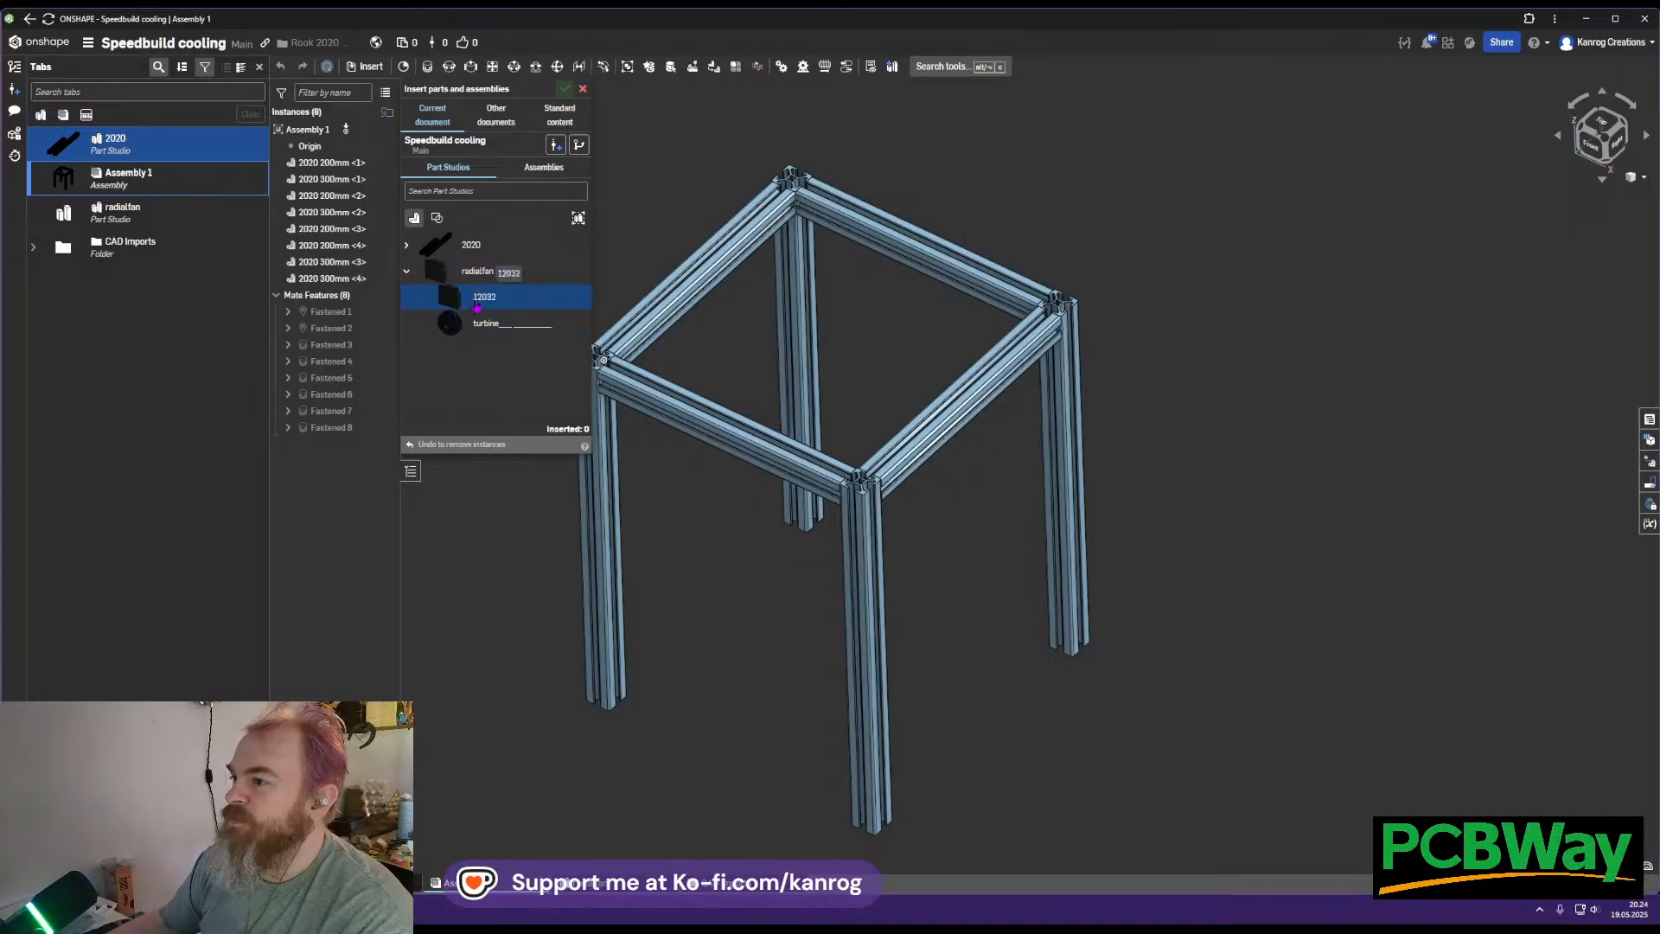
{"action": "left_click", "coordinate": [477, 297]}
{"action": "left_click", "coordinate": [506, 541]}
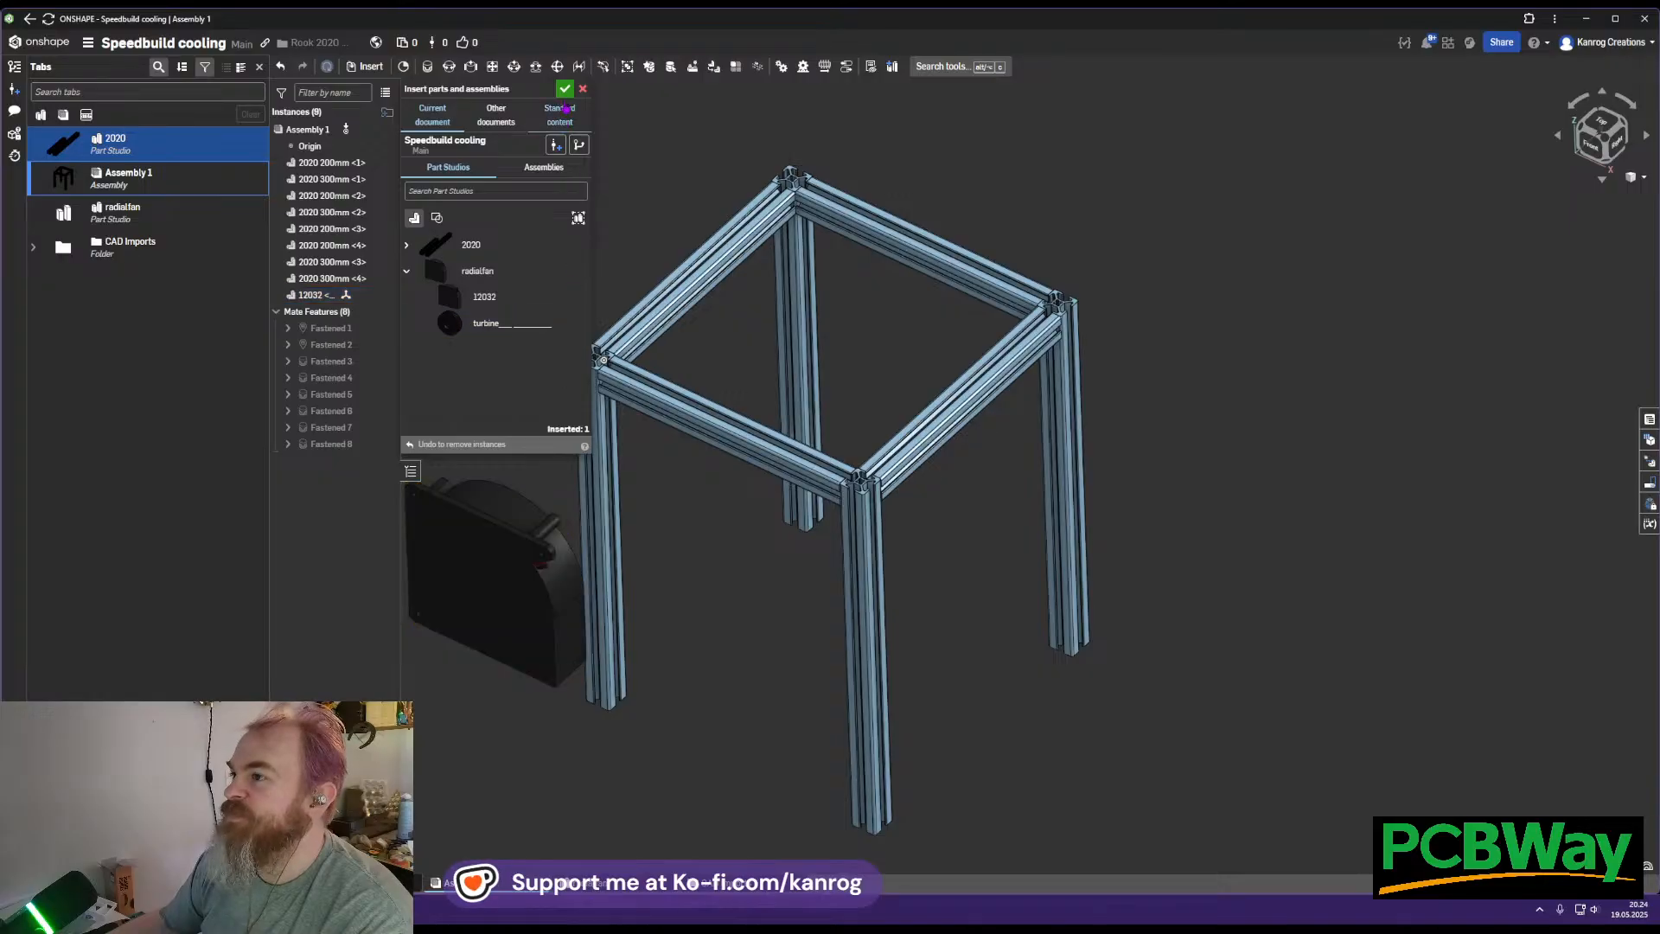
{"action": "left_click", "coordinate": [565, 89]}
{"action": "right_click_drag", "start_coordinate": [873, 458], "coordinate": [887, 419]}
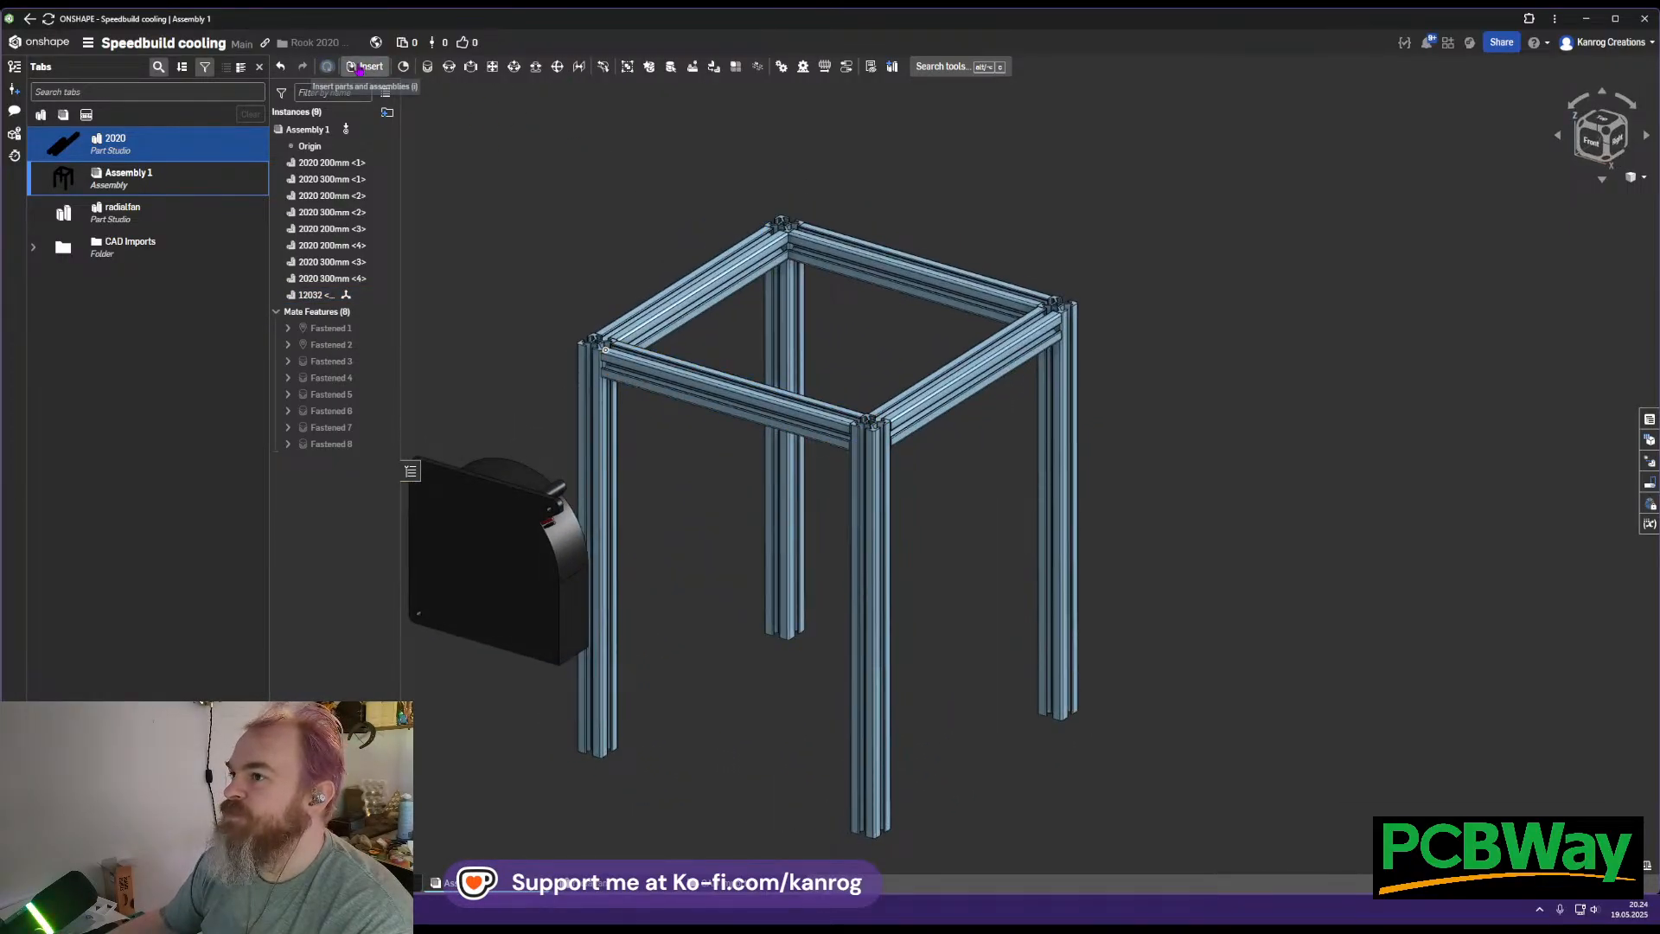
Add a fastened mate between the midpoint of the fan outlet's inner long edge and the lower edge of a 200 mm crossbar
{"action": "left_click", "coordinate": [429, 73]}
{"action": "middle_click_drag", "start_coordinate": [605, 477], "coordinate": [733, 463]}
{"action": "right_click_drag", "start_coordinate": [733, 464], "coordinate": [801, 444]}
{"action": "scroll", "coordinate": [782, 414], "scroll_direction": "up", "scroll_amount": 5}
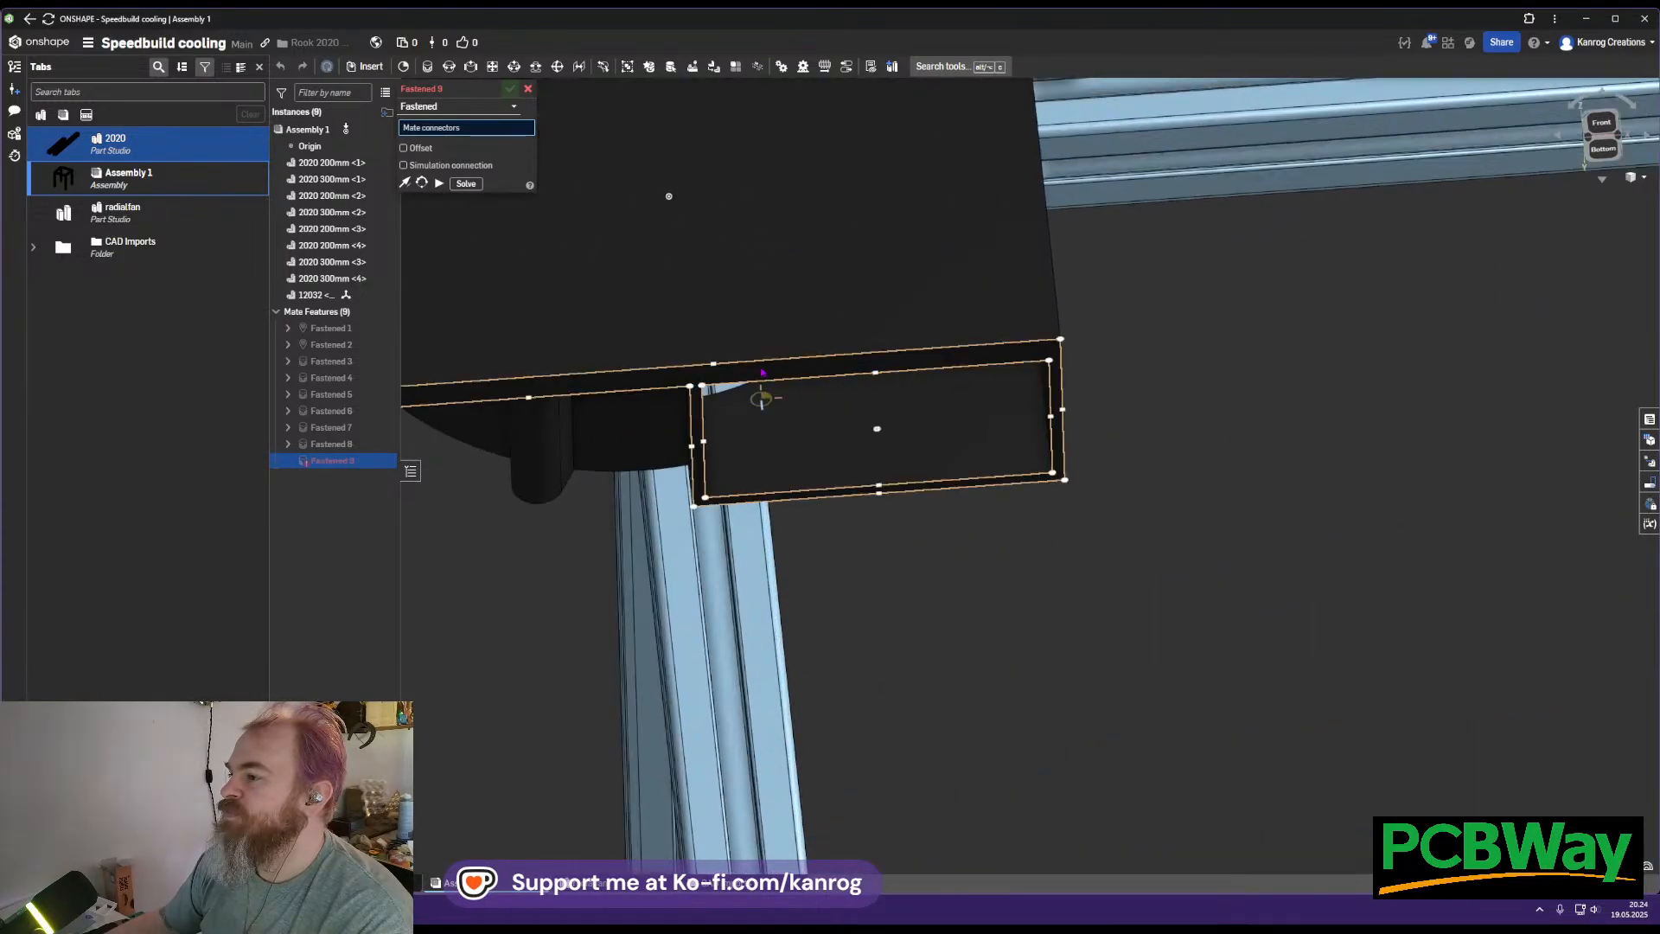
{"action": "scroll", "coordinate": [761, 365], "scroll_direction": "down", "scroll_amount": 2}
{"action": "scroll", "coordinate": [761, 365], "scroll_direction": "down", "scroll_amount": 1}
{"action": "right_click_drag", "start_coordinate": [762, 335], "coordinate": [740, 260]}
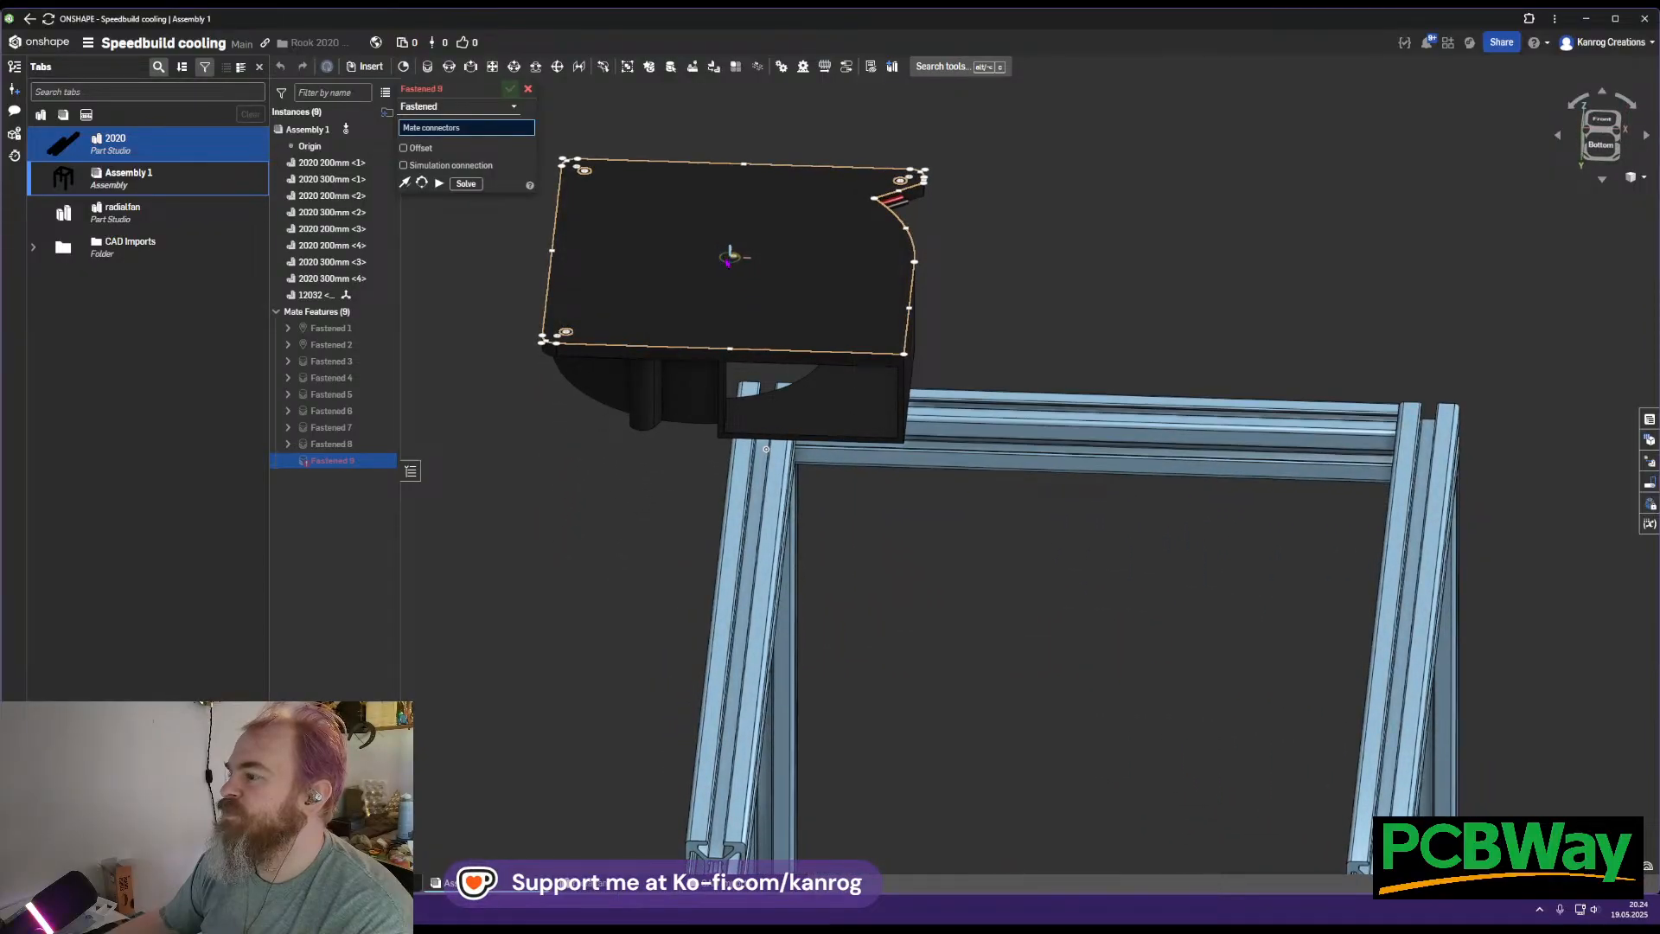
{"action": "scroll", "coordinate": [728, 262], "scroll_direction": "up", "scroll_amount": 3}
{"action": "middle_click_drag", "start_coordinate": [731, 296], "coordinate": [775, 448]}
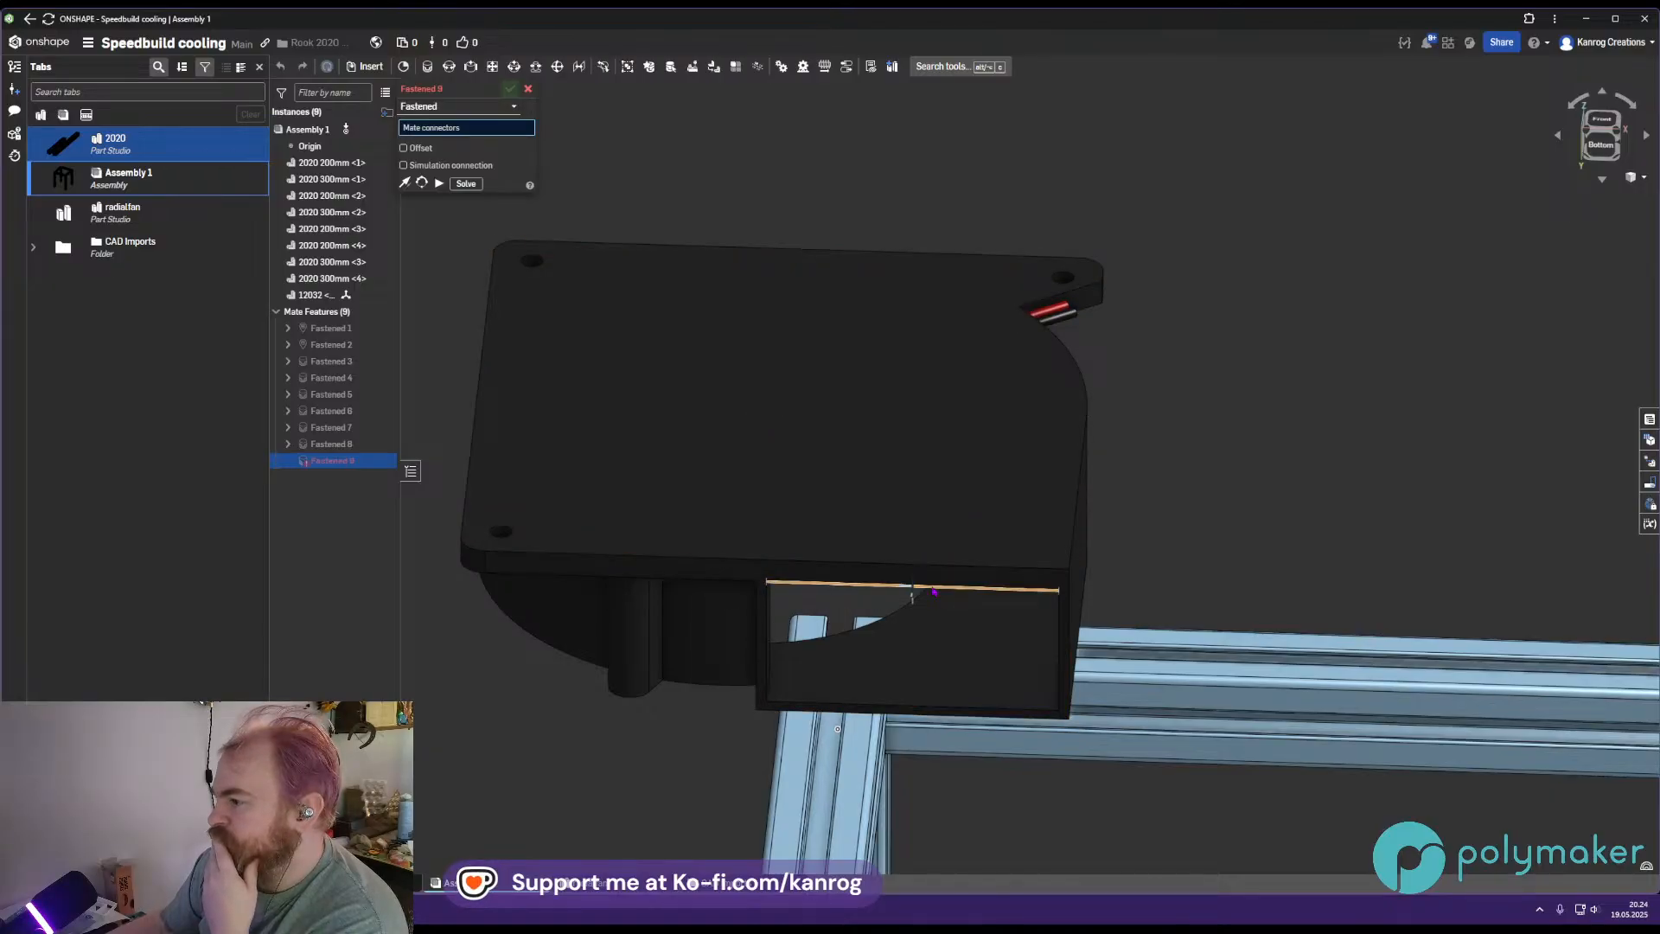
{"action": "left_click", "coordinate": [932, 590]}
{"action": "scroll", "coordinate": [933, 588], "scroll_direction": "down", "scroll_amount": 8}
{"action": "right_click_drag", "start_coordinate": [937, 544], "coordinate": [1033, 605]}
{"action": "scroll", "coordinate": [768, 467], "scroll_direction": "up", "scroll_amount": 10}
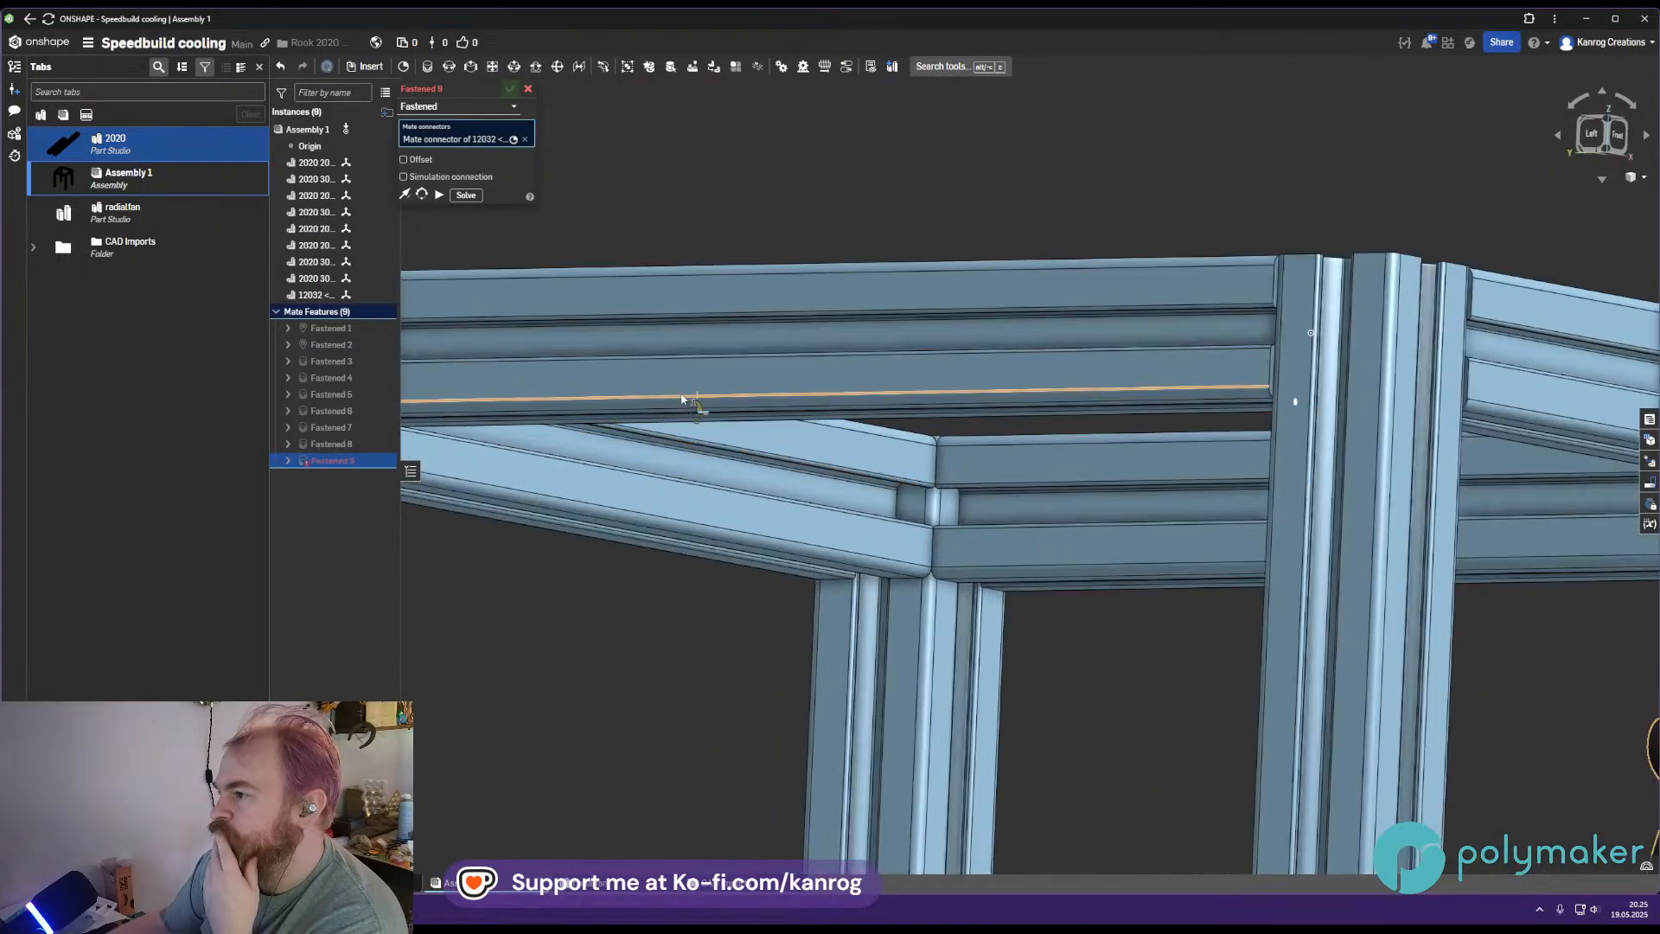
{"action": "left_click", "coordinate": [692, 401]}
{"action": "scroll", "coordinate": [907, 484], "scroll_direction": "down", "scroll_amount": 5}
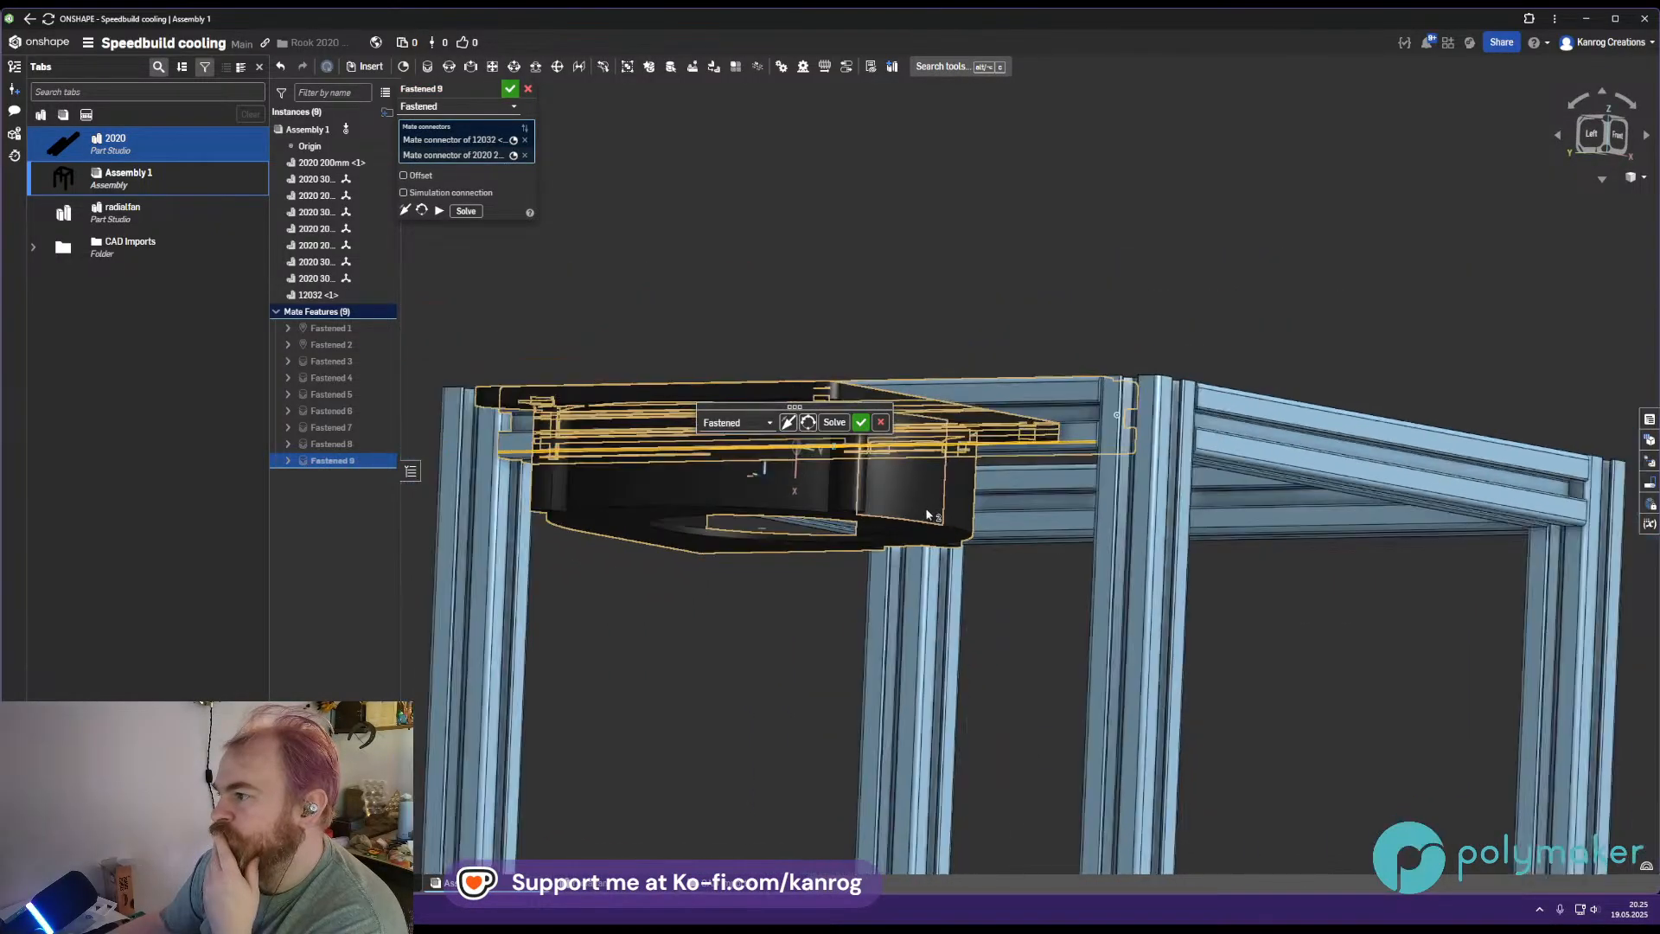
Flip the mate's primary axis and reorient its secondary axis until the fan hangs below the crossbar with its outlet facing up
{"action": "right_click_drag", "start_coordinate": [850, 517], "coordinate": [854, 602]}
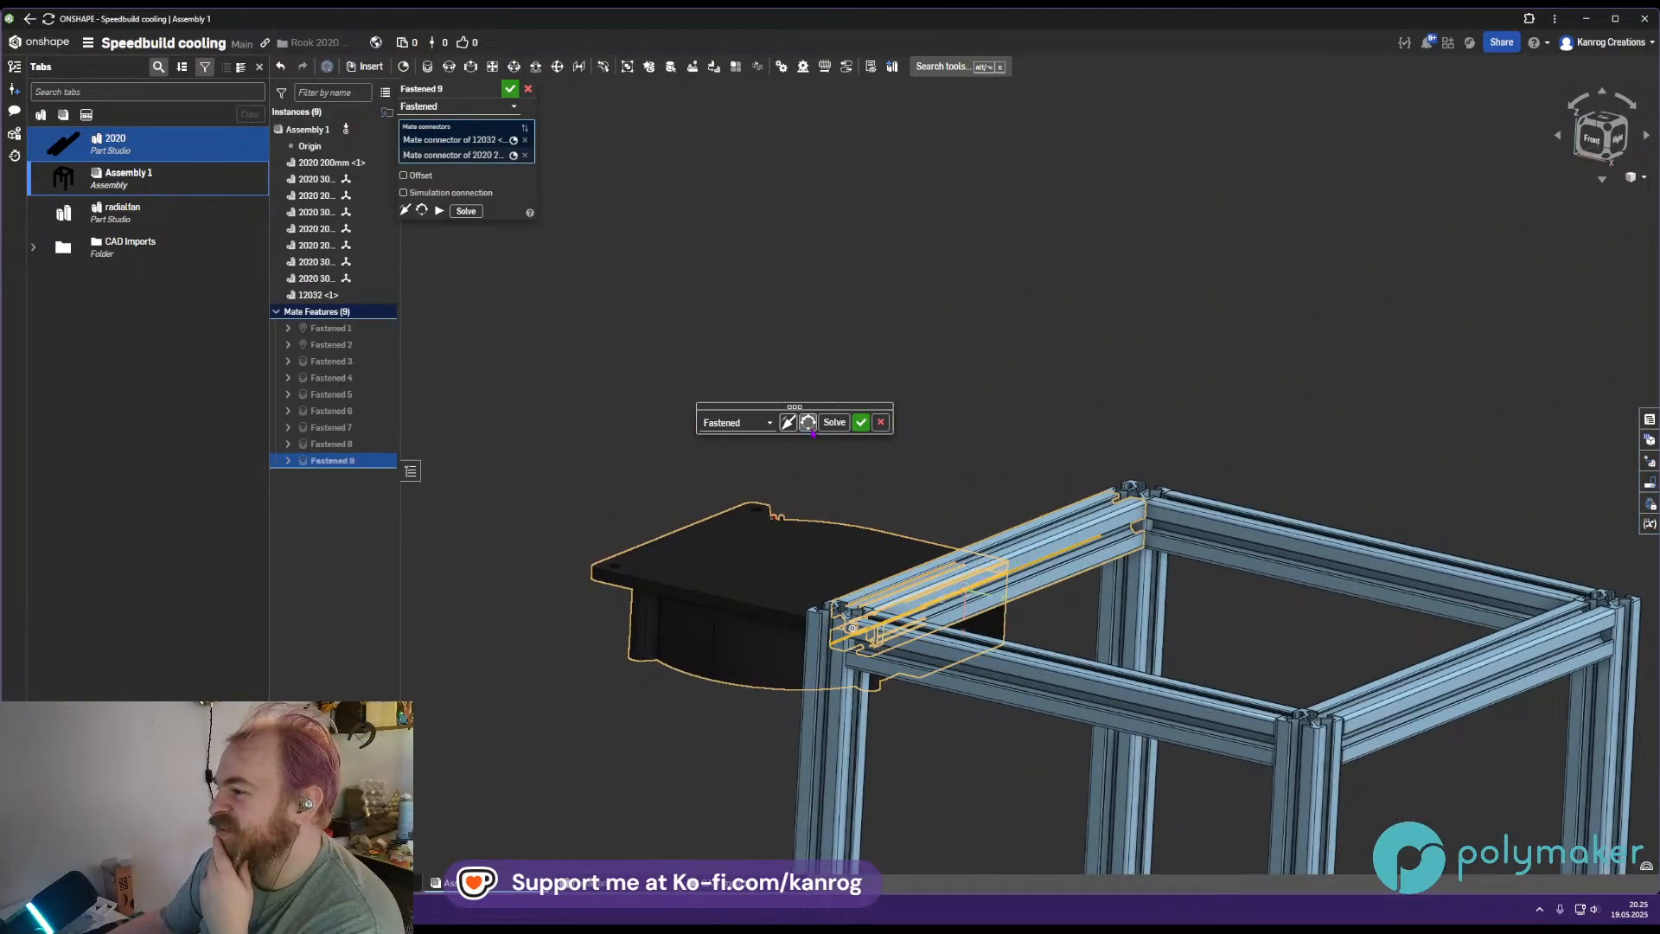
{"action": "left_click", "coordinate": [787, 423]}
{"action": "left_click", "coordinate": [807, 422]}
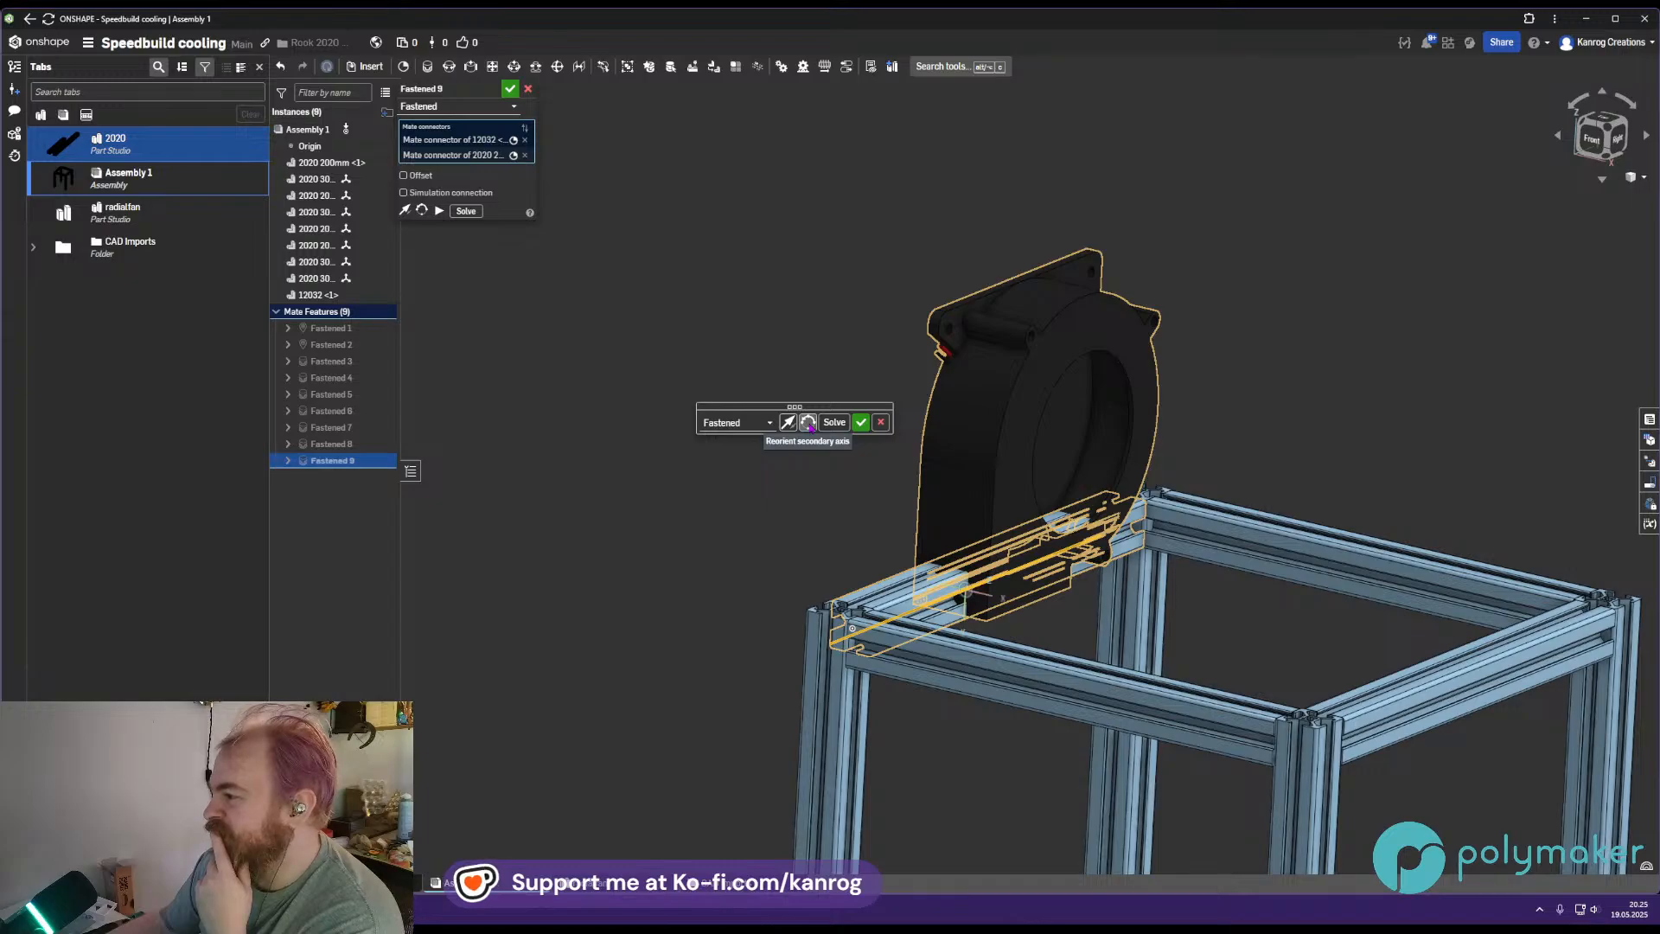
{"action": "left_click", "coordinate": [810, 426]}
{"action": "left_click", "coordinate": [810, 426]}
{"action": "right_click_drag", "start_coordinate": [951, 540], "coordinate": [1085, 605]}
{"action": "middle_click_drag", "start_coordinate": [1085, 614], "coordinate": [903, 409]}
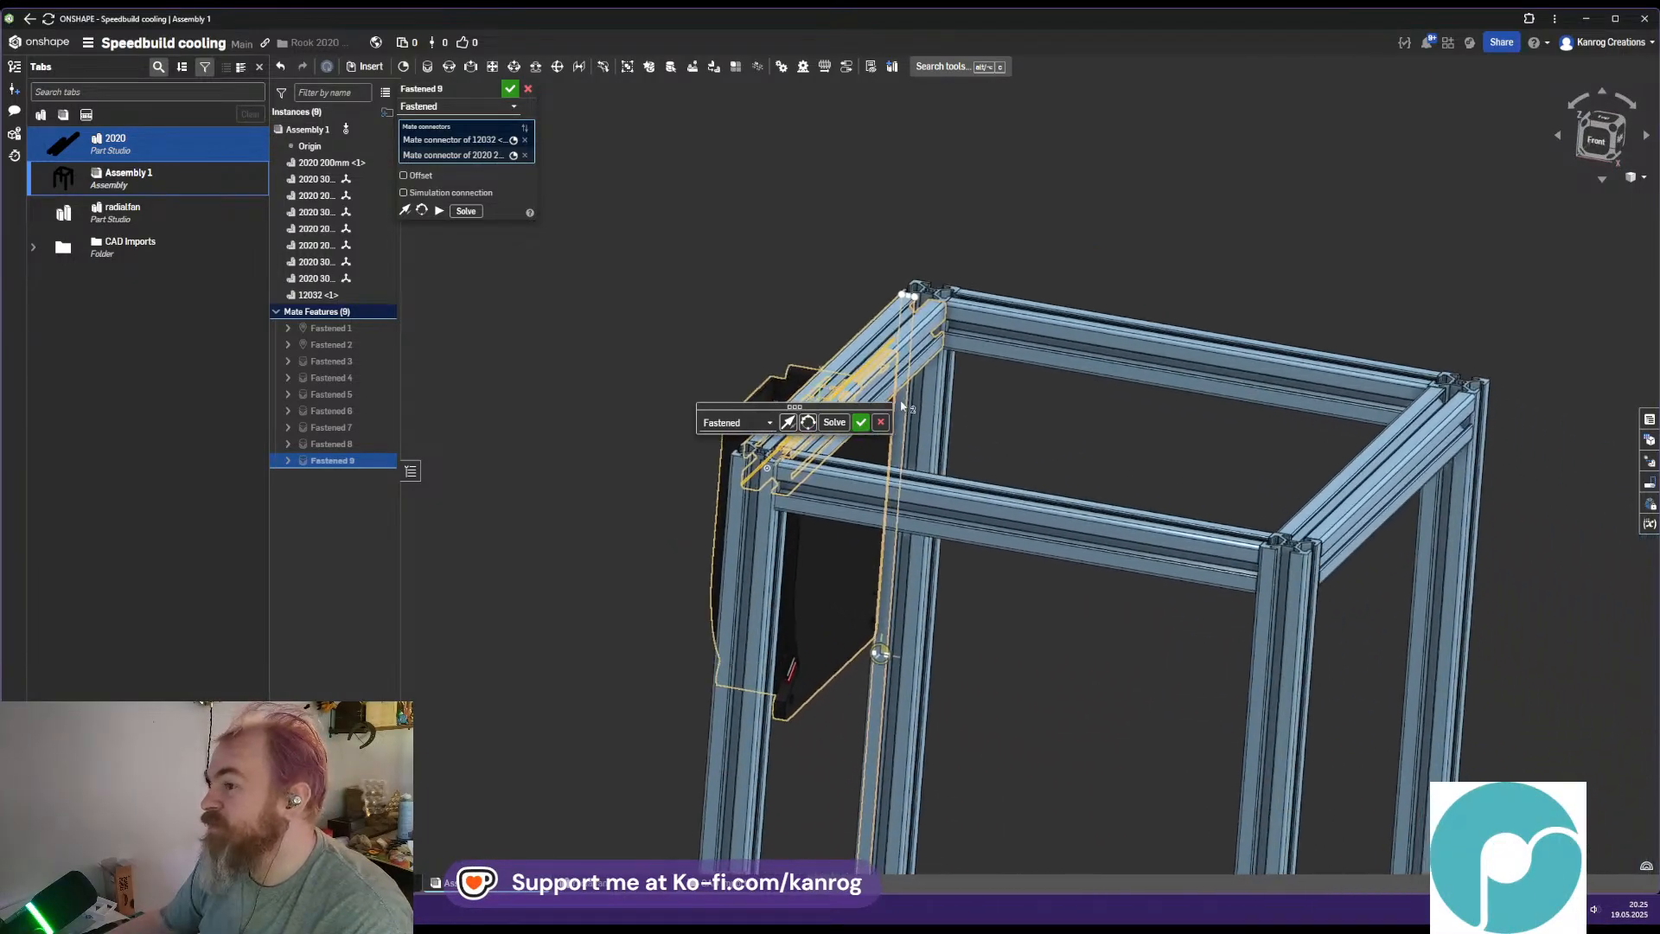
Enable the offset on the fan's fastened mate and lower the fan below the crossbar to a Y offset of -79 mm
{"action": "left_click", "coordinate": [403, 175]}
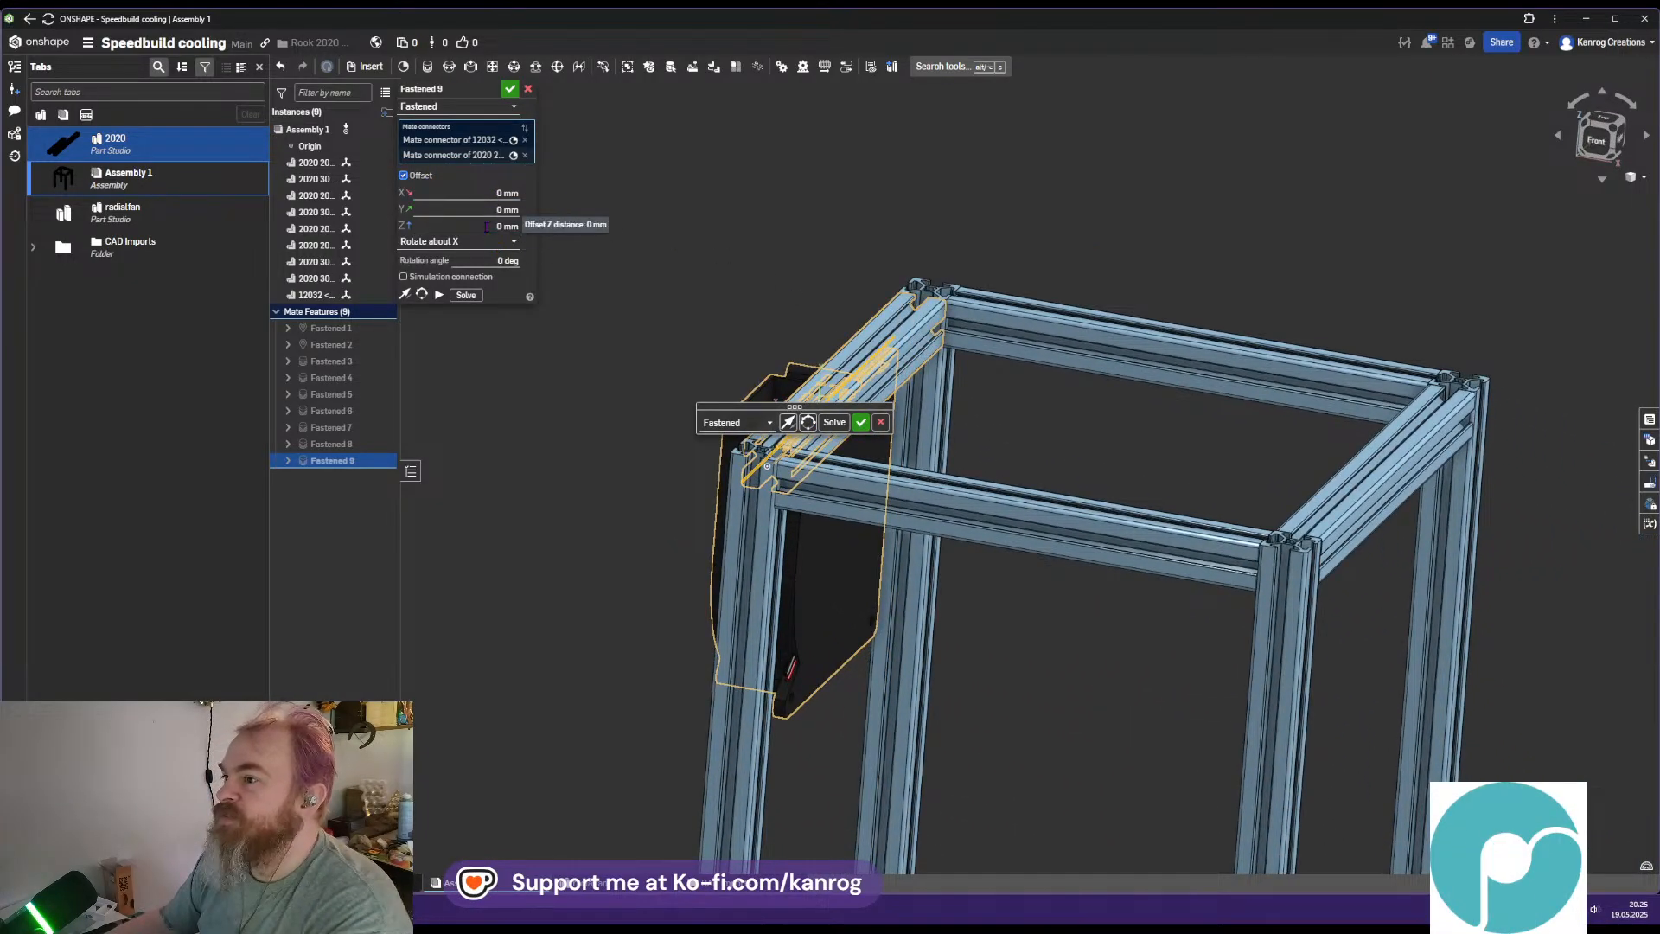
{"action": "scroll", "coordinate": [794, 536], "scroll_direction": "up", "scroll_amount": 3}
{"action": "right_click_drag", "start_coordinate": [800, 524], "coordinate": [847, 520]}
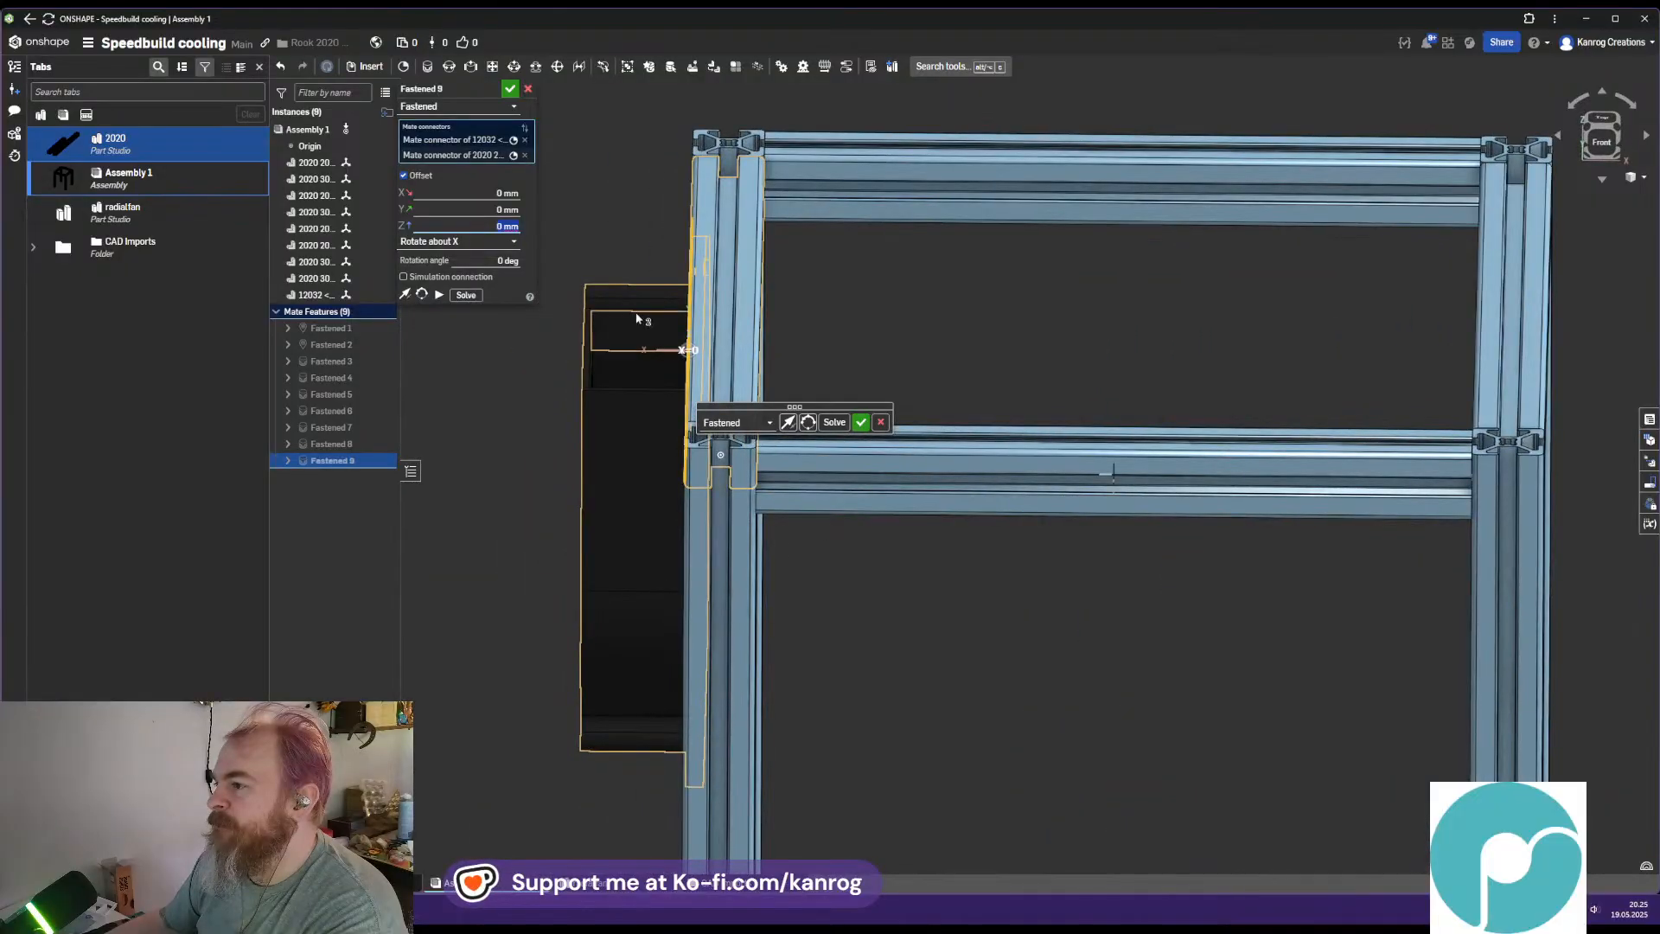
{"action": "left_click", "coordinate": [455, 207]}
{"action": "right_click_drag", "start_coordinate": [622, 641], "coordinate": [873, 525]}
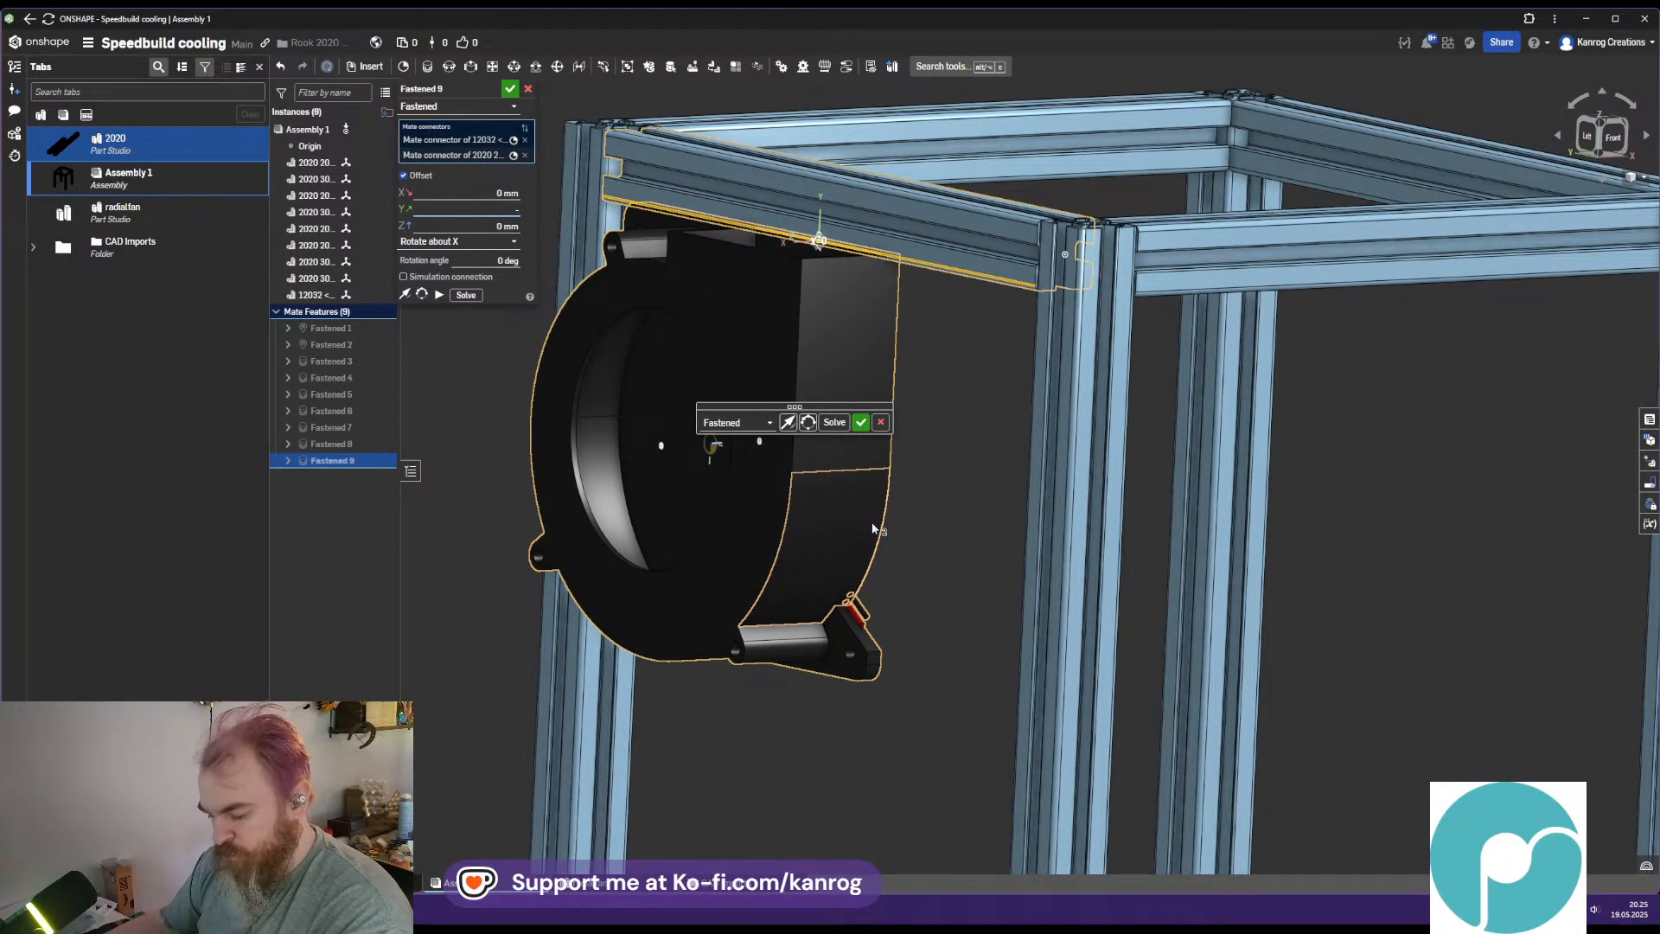
{"action": "scroll", "coordinate": [881, 570], "scroll_direction": "down", "scroll_amount": 3}
{"action": "mouse_move", "coordinate": [881, 577]}
{"action": "right_mouse_down"}
{"action": "mouse_move", "coordinate": [837, 564]}
{"action": "mouse_move", "coordinate": [877, 584]}
{"action": "right_mouse_up"}
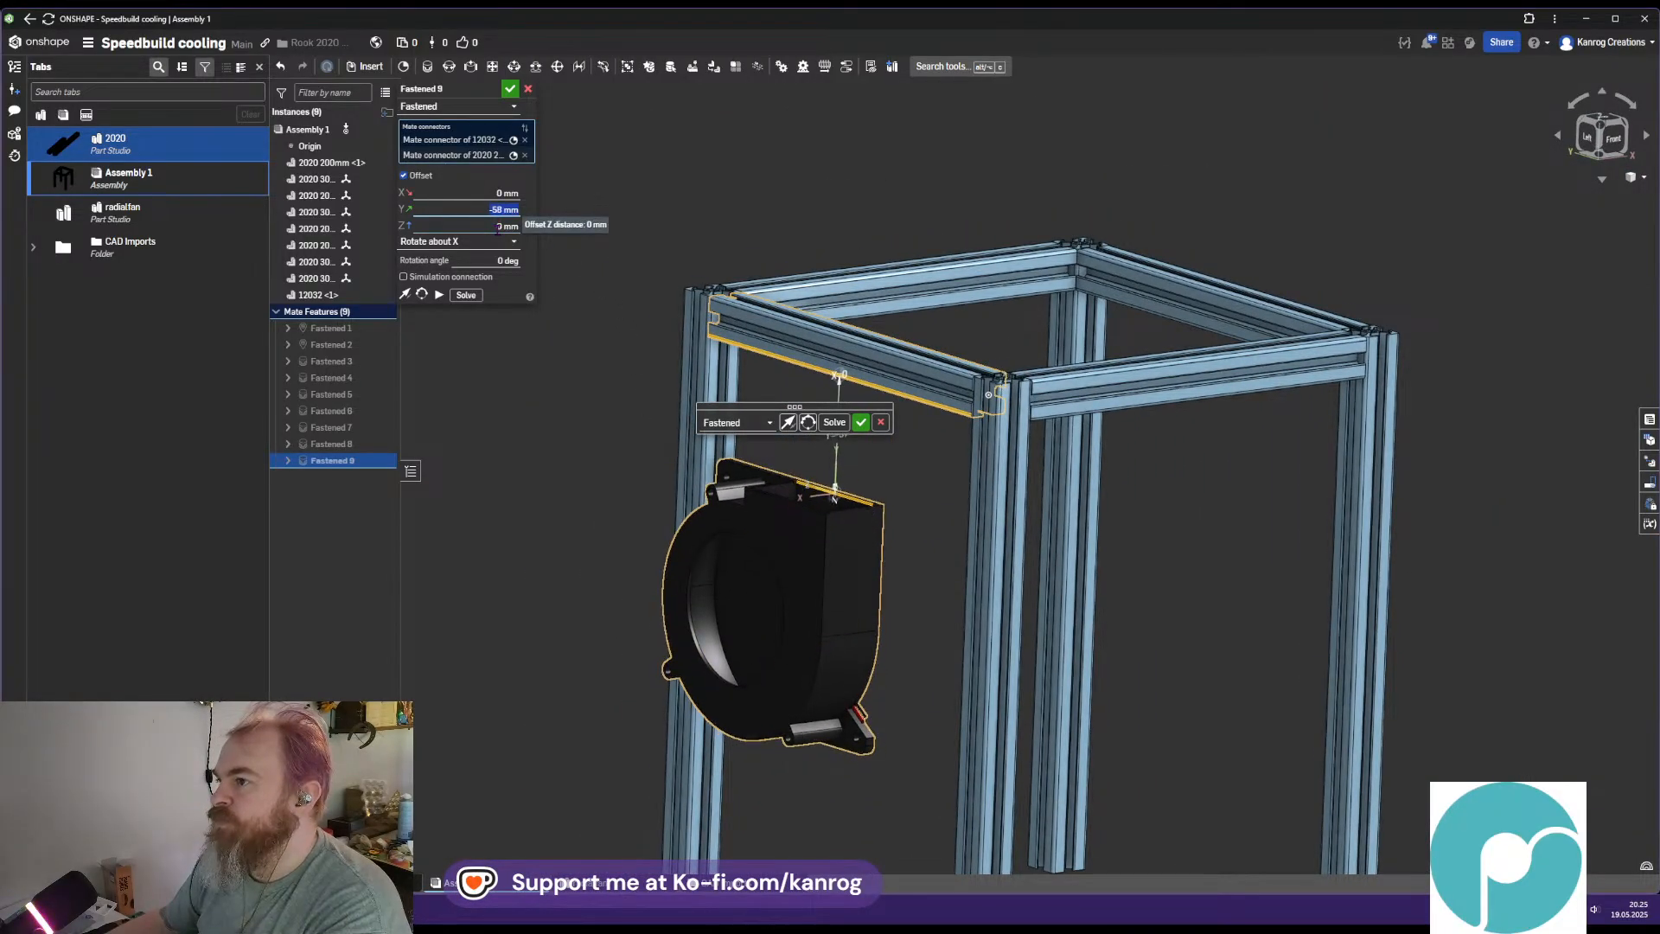
{"action": "key", "text": "Down"}
{"action": "key", "text": "Down"}
{"action": "key", "text": "Down"}
{"action": "key", "text": "Down"}
{"action": "key", "text": "Down"}
{"action": "key", "text": "Down"}
{"action": "key", "text": "Down"}
{"action": "key", "text": "Down"}
{"action": "key", "text": "Down"}
{"action": "key", "text": "Down"}
{"action": "key", "text": "Down"}
{"action": "key", "text": "Down"}
{"action": "key", "text": "Down"}
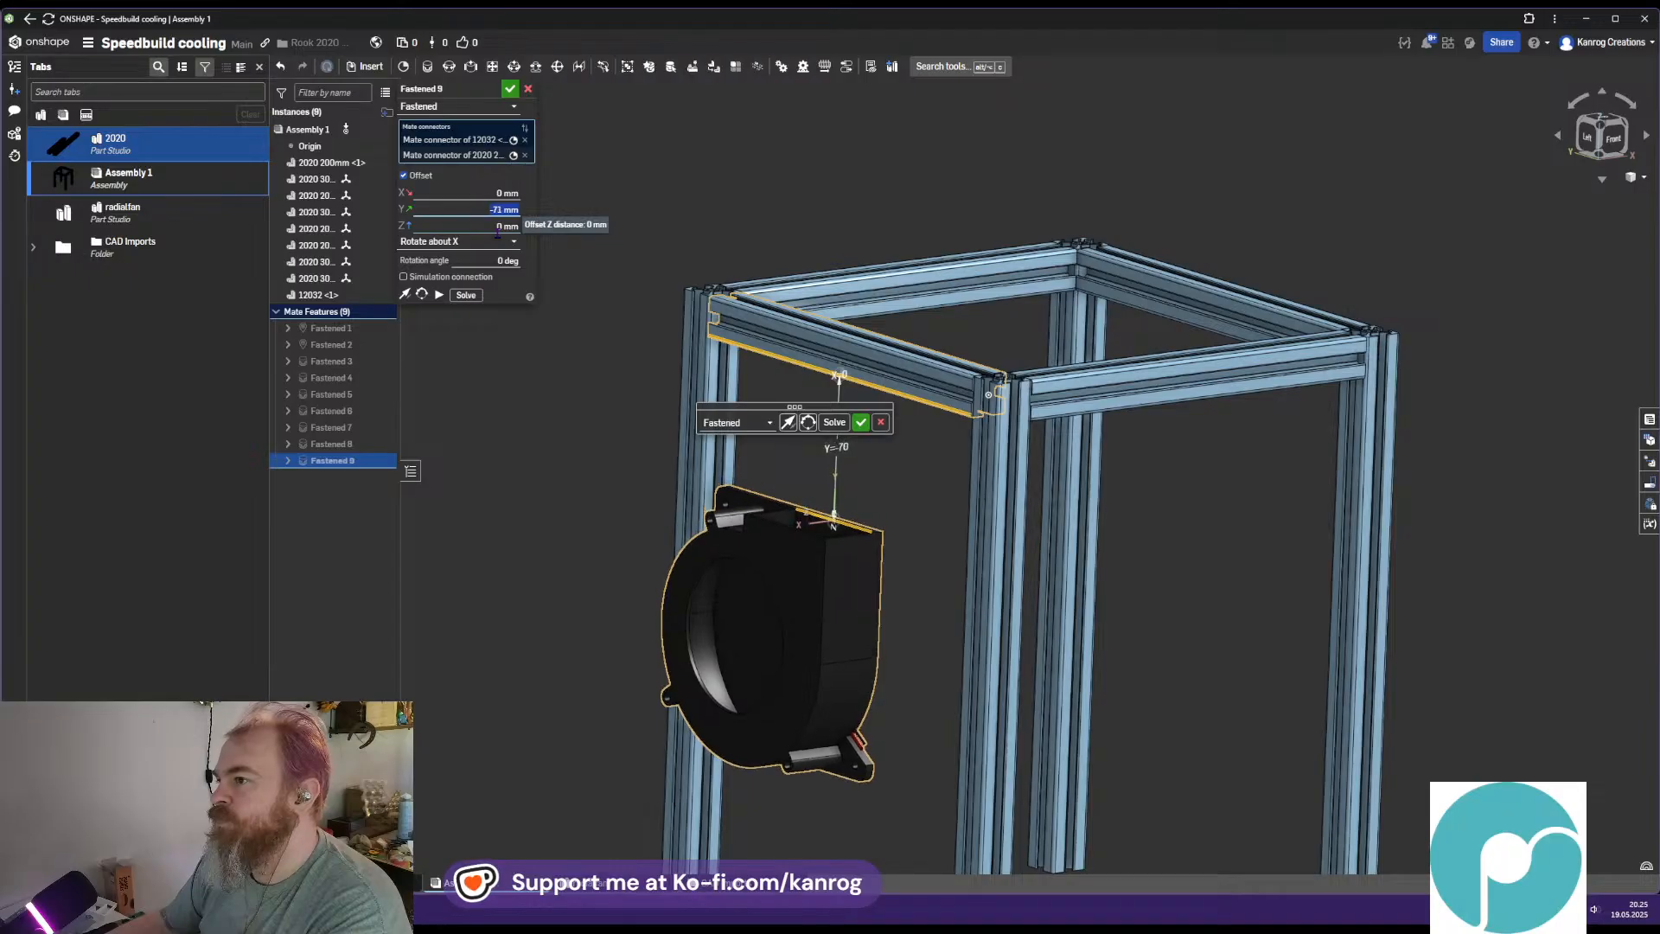
{"action": "key", "text": "Down"}
{"action": "key", "text": "Down"}
{"action": "key", "text": "Down"}
{"action": "key", "text": "Down"}
{"action": "key", "text": "Down"}
{"action": "key", "text": "Down"}
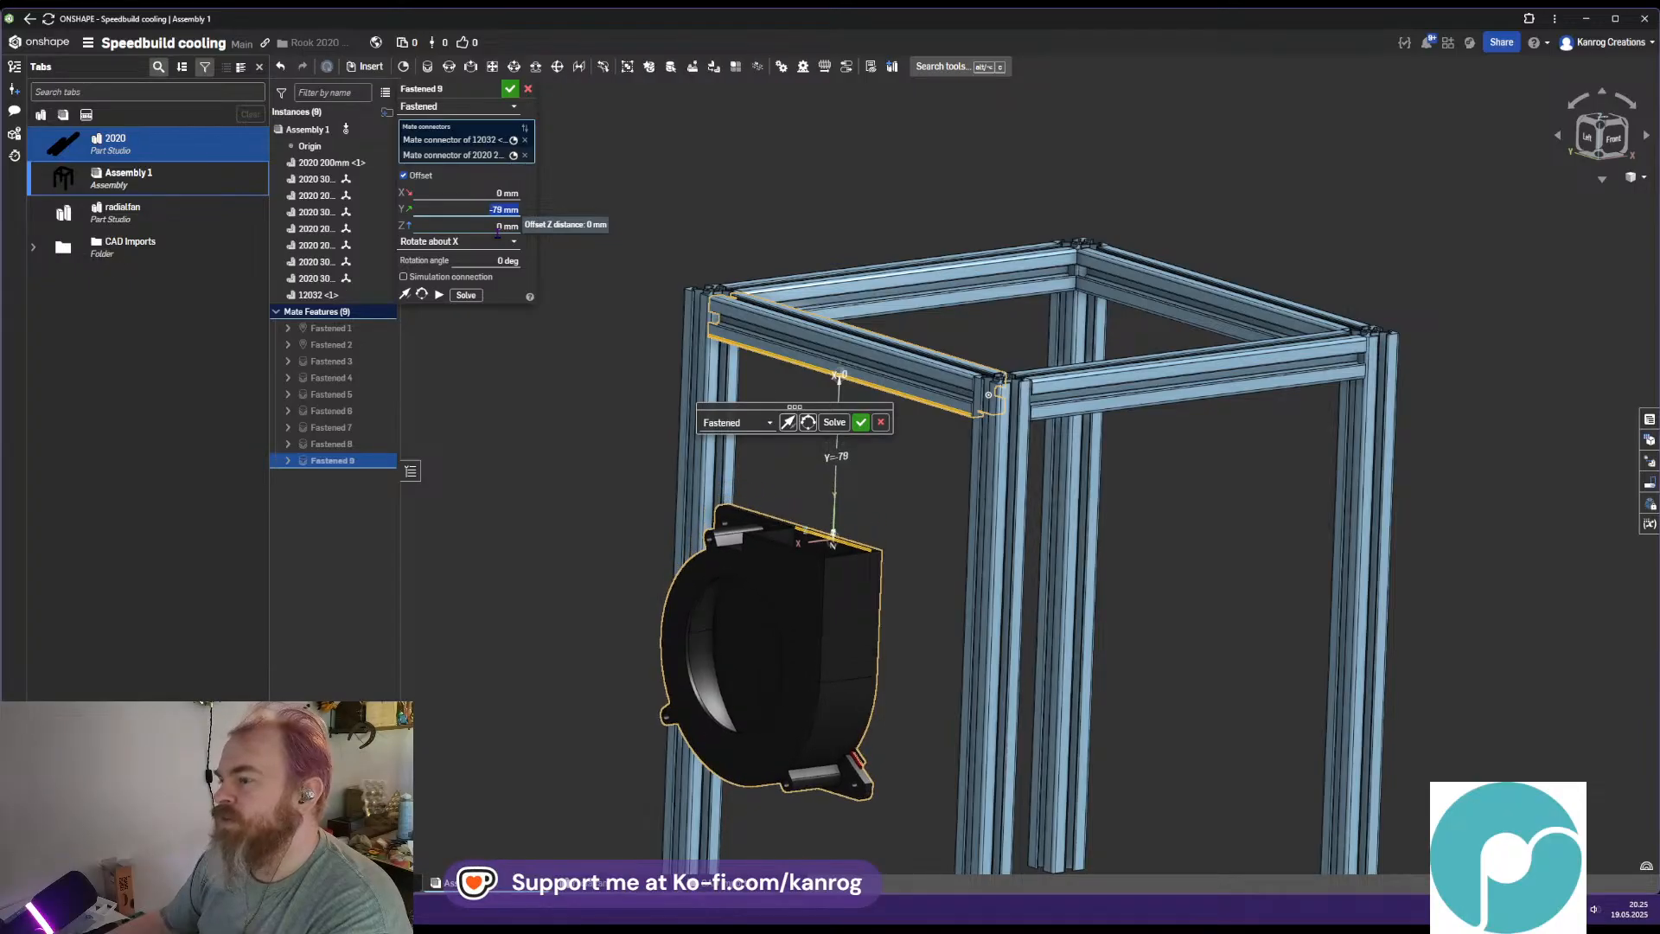
Set the fan mate's Y offset to -120 mm, accept the mate and close the empty follow-up mate
{"action": "key", "text": "BackSpace"}
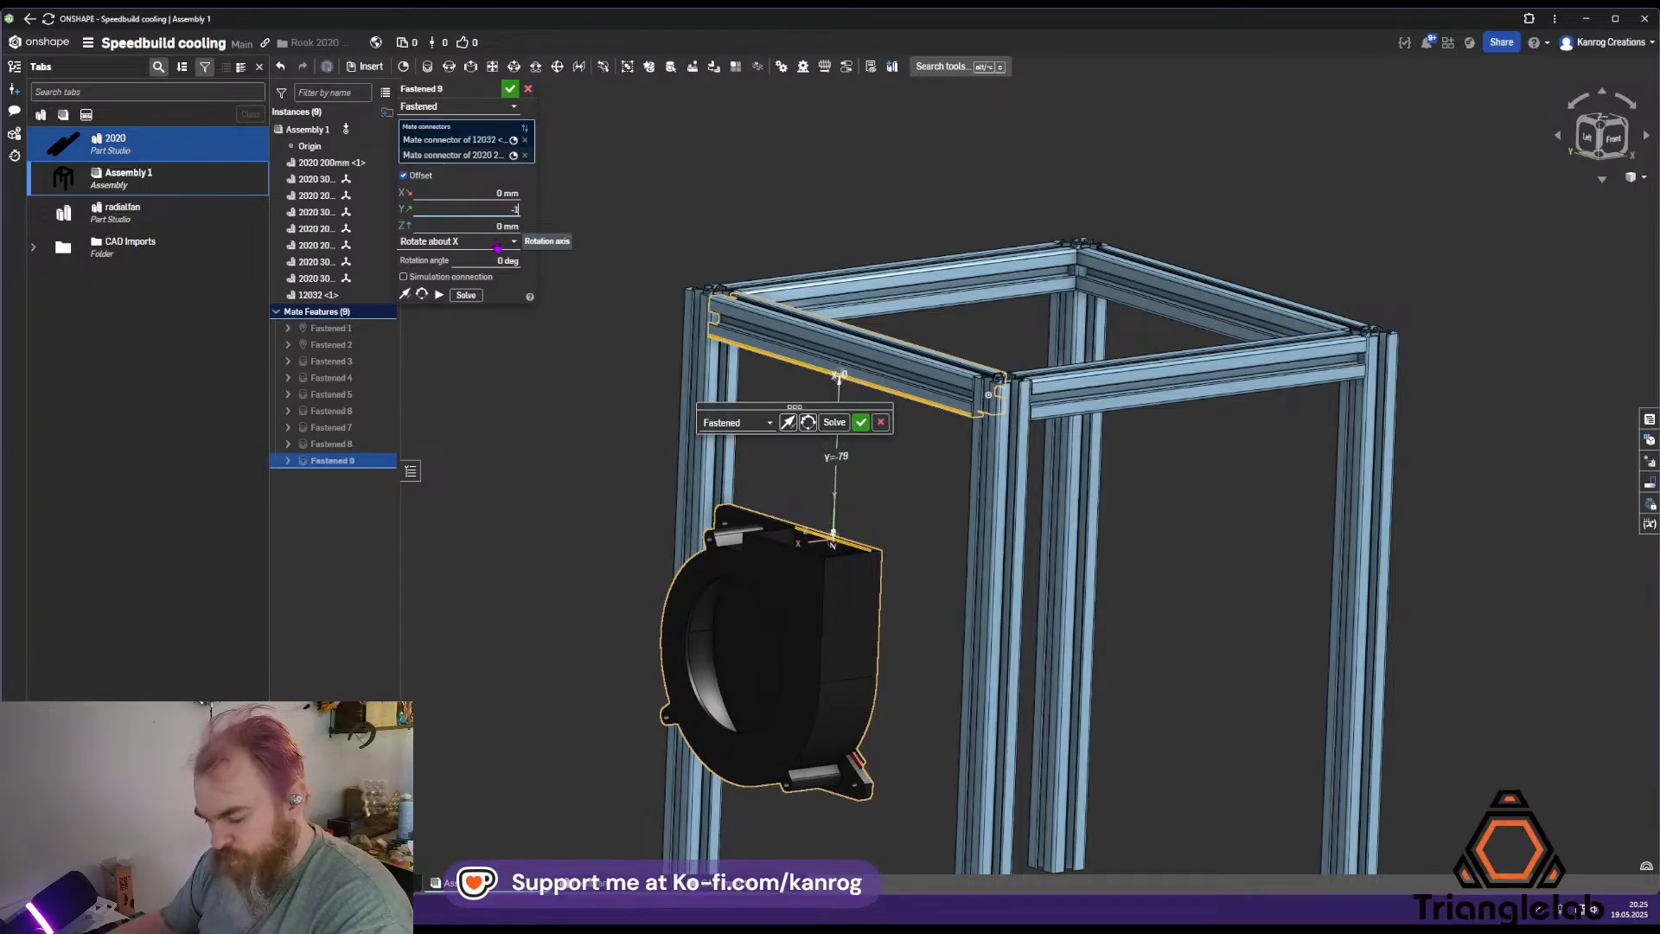
{"action": "type", "text": "-120"}
{"action": "key", "text": "Return"}
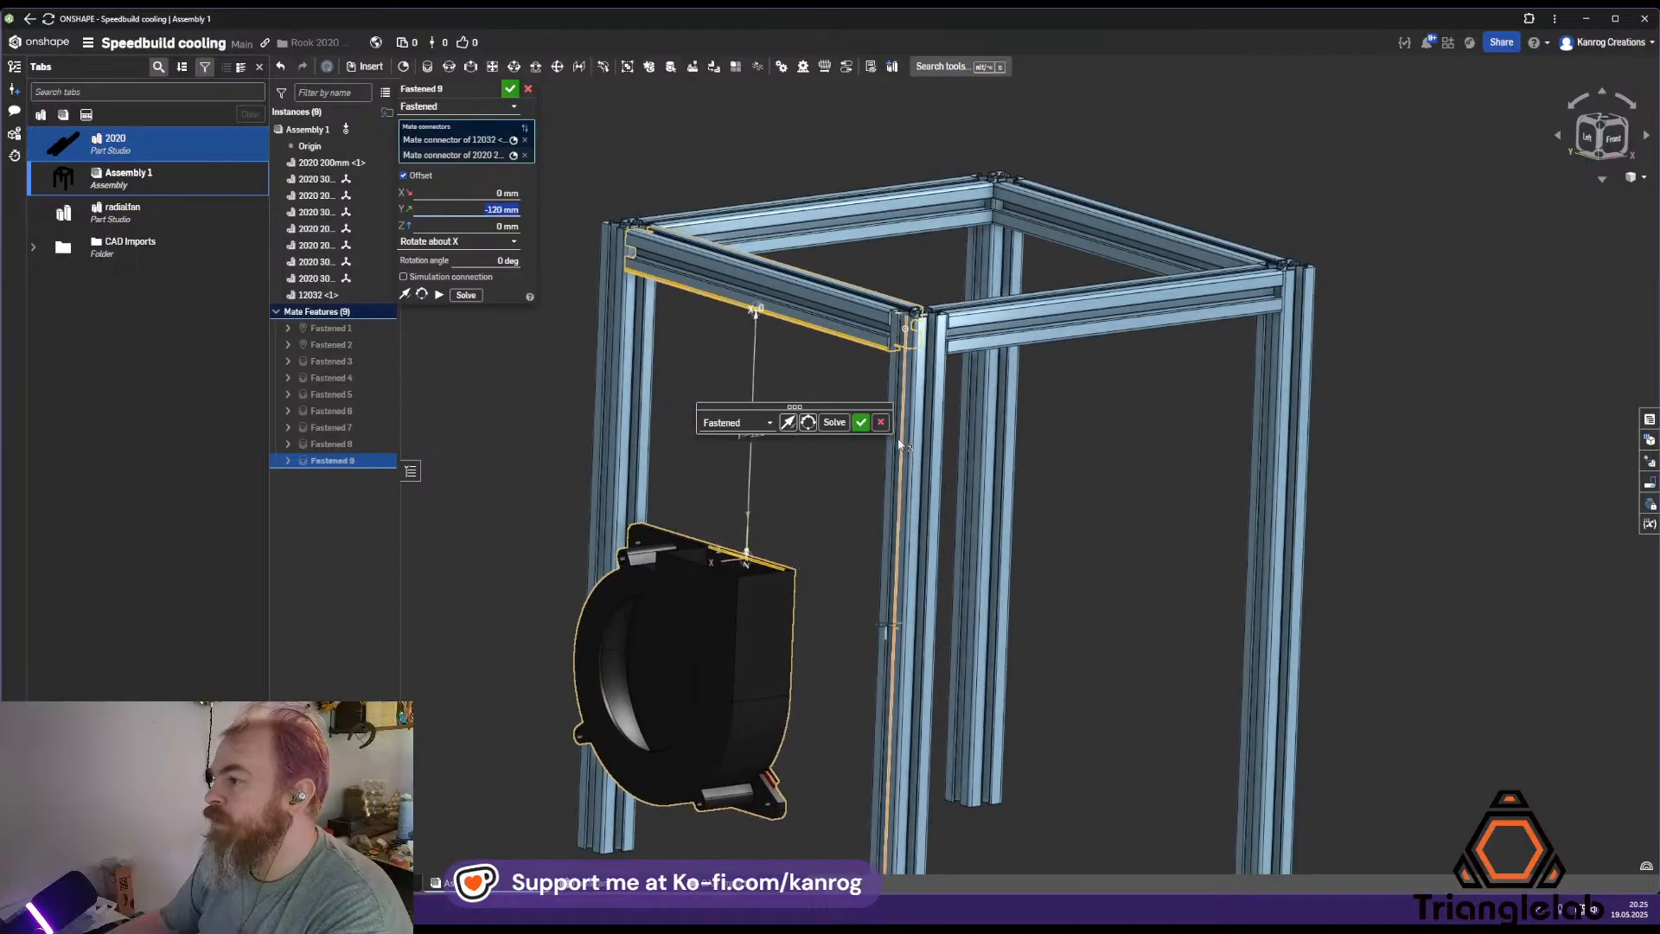
{"action": "left_click", "coordinate": [861, 424]}
{"action": "right_click_drag", "start_coordinate": [861, 426], "coordinate": [804, 430]}
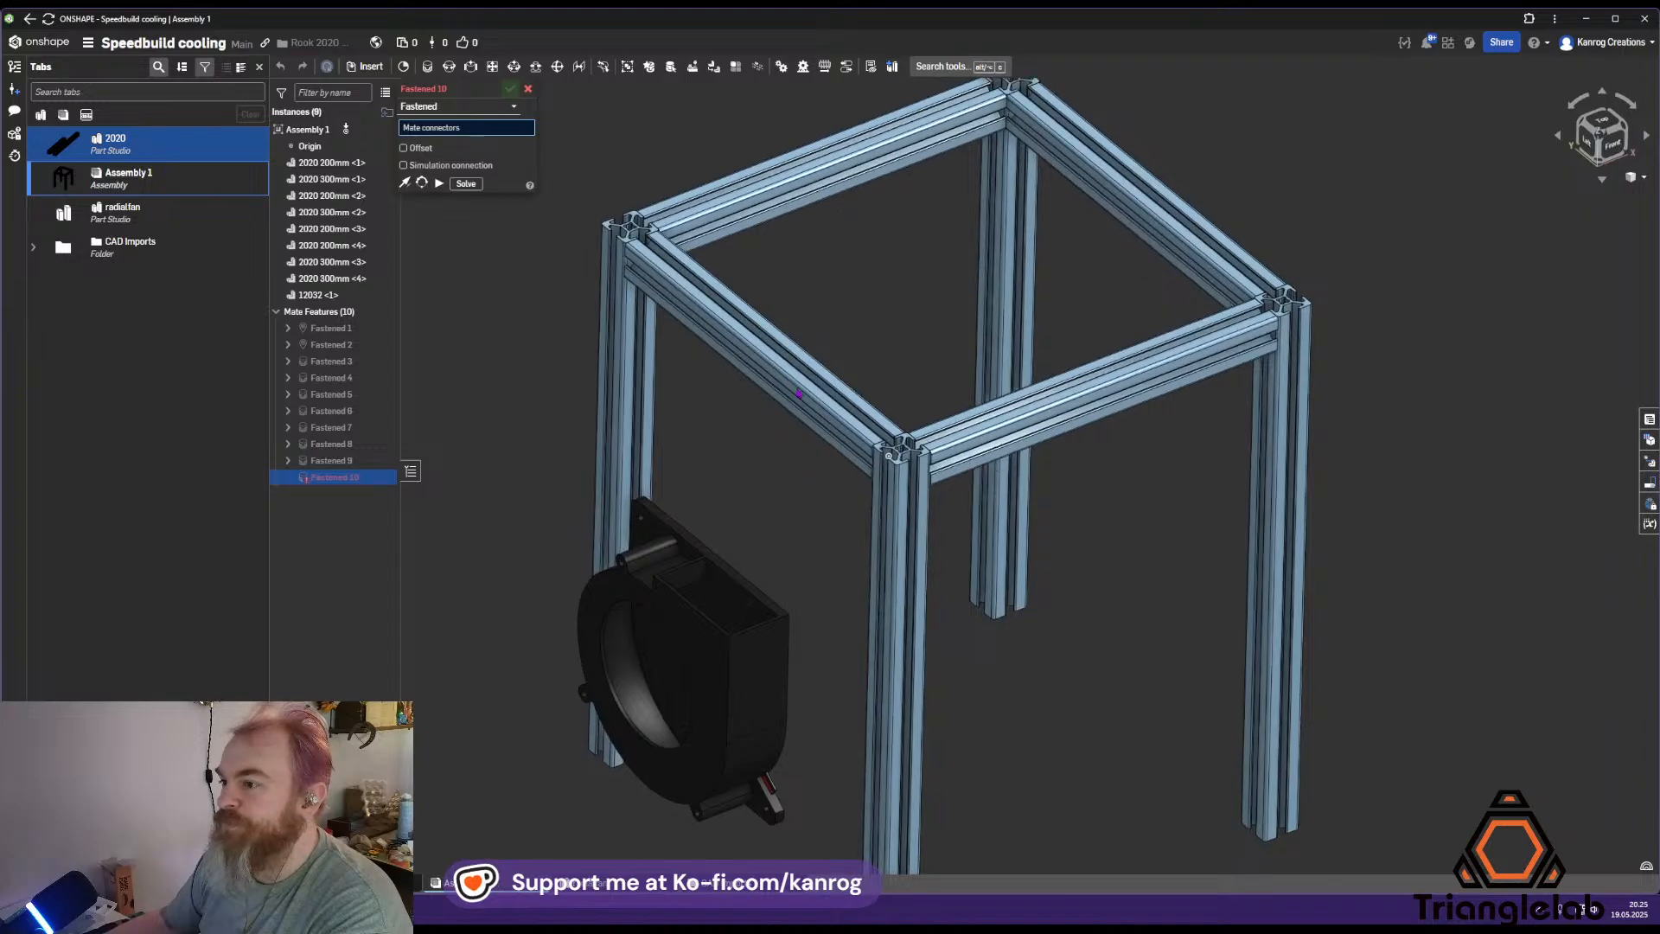
{"action": "left_click", "coordinate": [529, 90]}
Examine the fan's position relative to the frame uprights and crossbars from several angles
{"action": "middle_click_drag", "start_coordinate": [938, 545], "coordinate": [871, 546]}
{"action": "right_click_drag", "start_coordinate": [871, 546], "coordinate": [834, 514]}
{"action": "scroll", "coordinate": [592, 527], "scroll_direction": "up", "scroll_amount": 4}
{"action": "right_click_drag", "start_coordinate": [657, 510], "coordinate": [804, 545]}
{"action": "middle_click_drag", "start_coordinate": [828, 586], "coordinate": [845, 406]}
{"action": "scroll", "coordinate": [838, 424], "scroll_direction": "down", "scroll_amount": 4}
{"action": "mouse_move", "coordinate": [818, 459]}
{"action": "right_mouse_down"}
{"action": "mouse_move", "coordinate": [837, 441]}
{"action": "mouse_move", "coordinate": [818, 446]}
{"action": "right_mouse_up"}
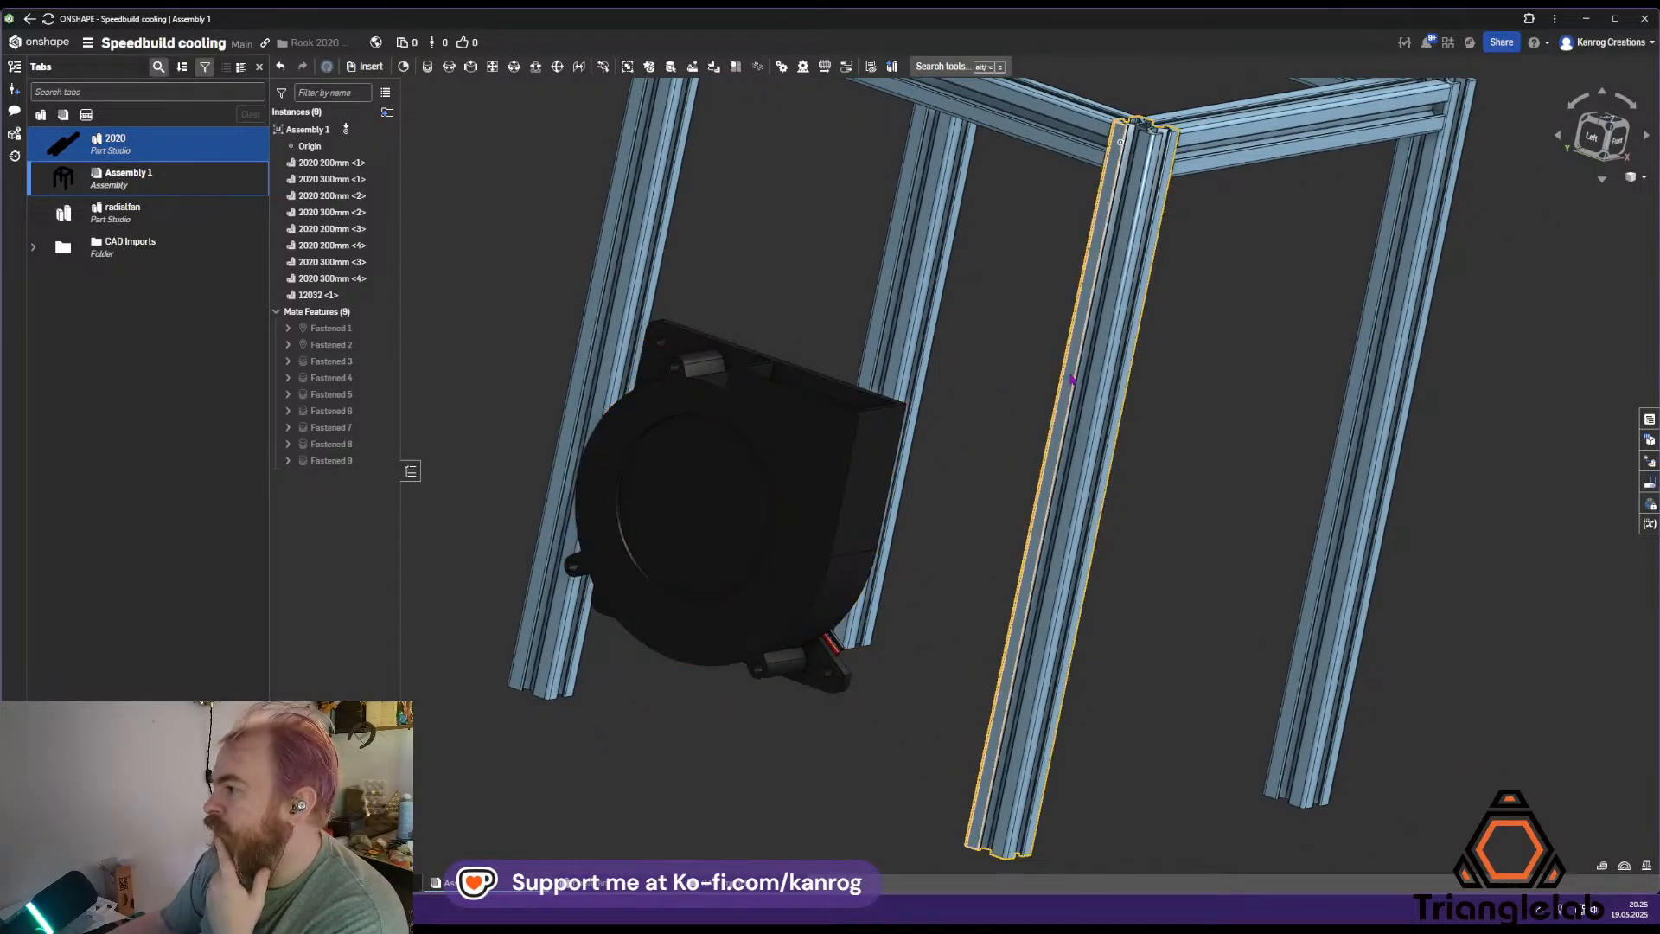
{"action": "right_click_drag", "start_coordinate": [994, 450], "coordinate": [831, 489]}
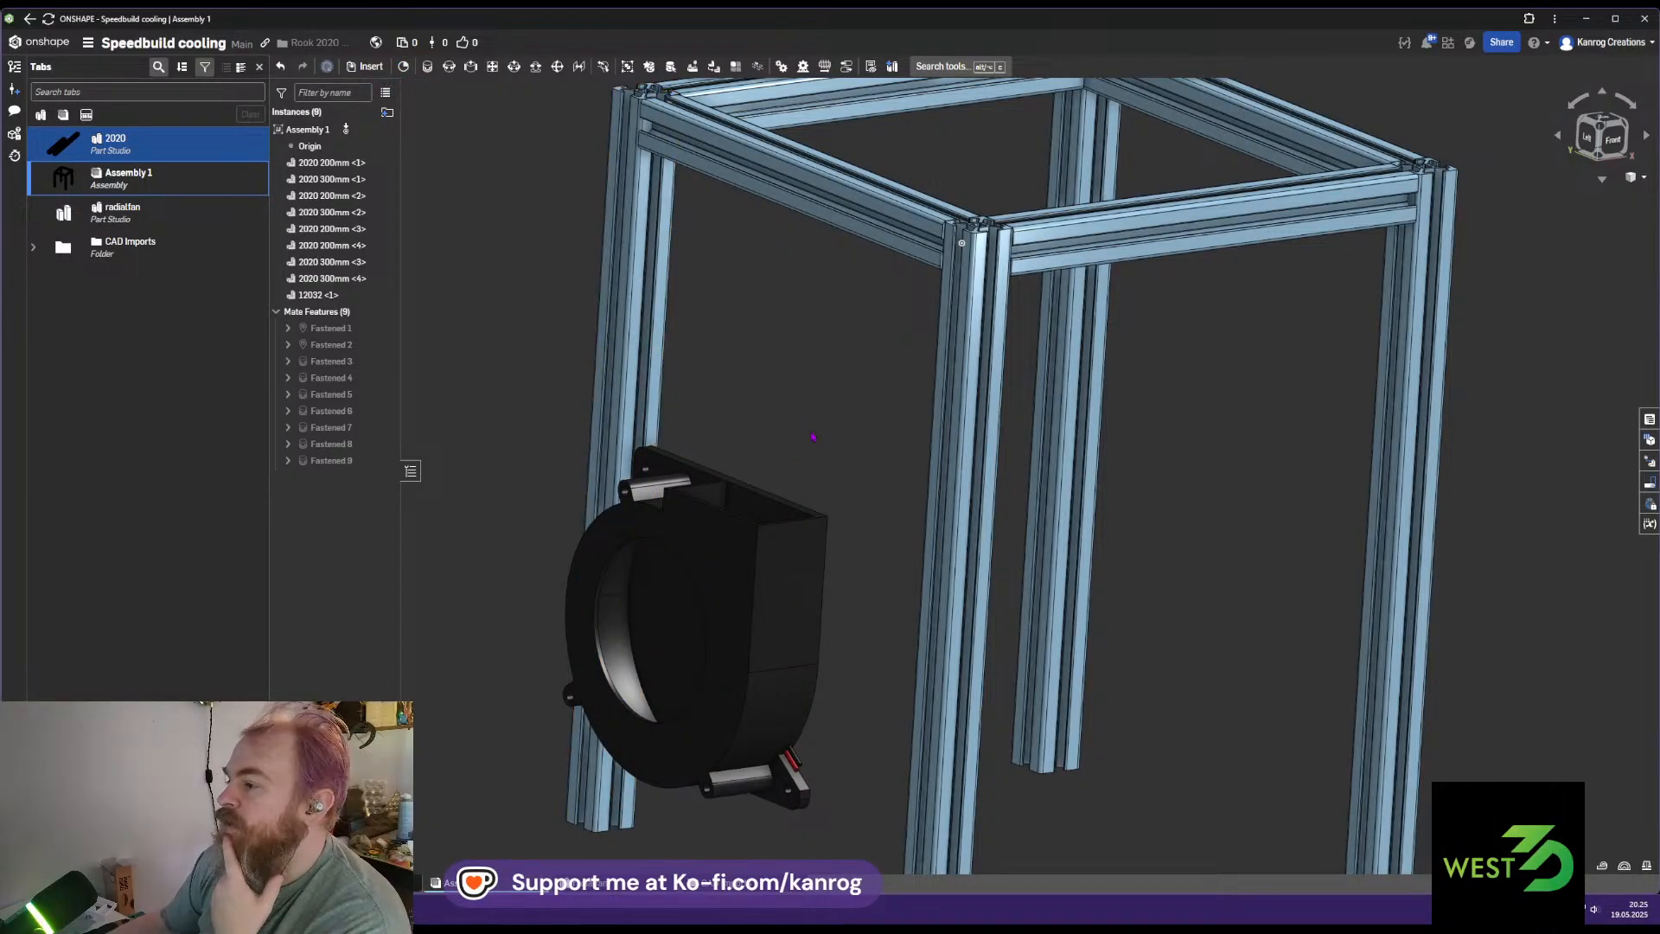
{"action": "right_click_drag", "start_coordinate": [734, 518], "coordinate": [1087, 432]}
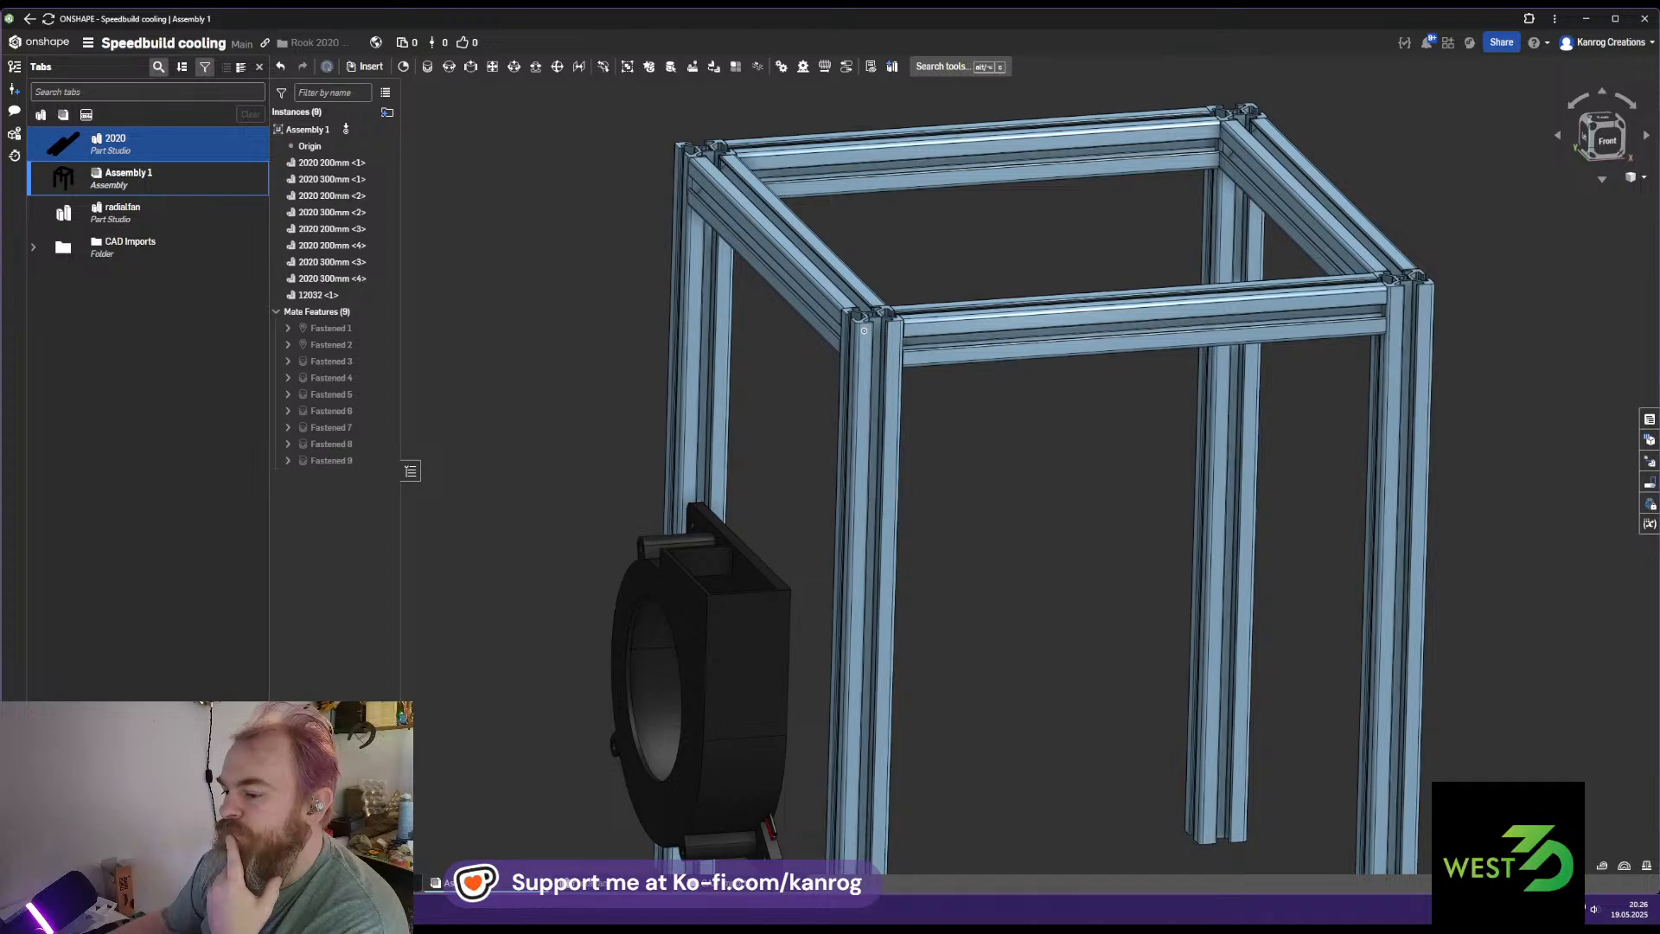
Create a new Part Studio and rename it as blower mount
{"action": "left_click", "coordinate": [281, 883]}
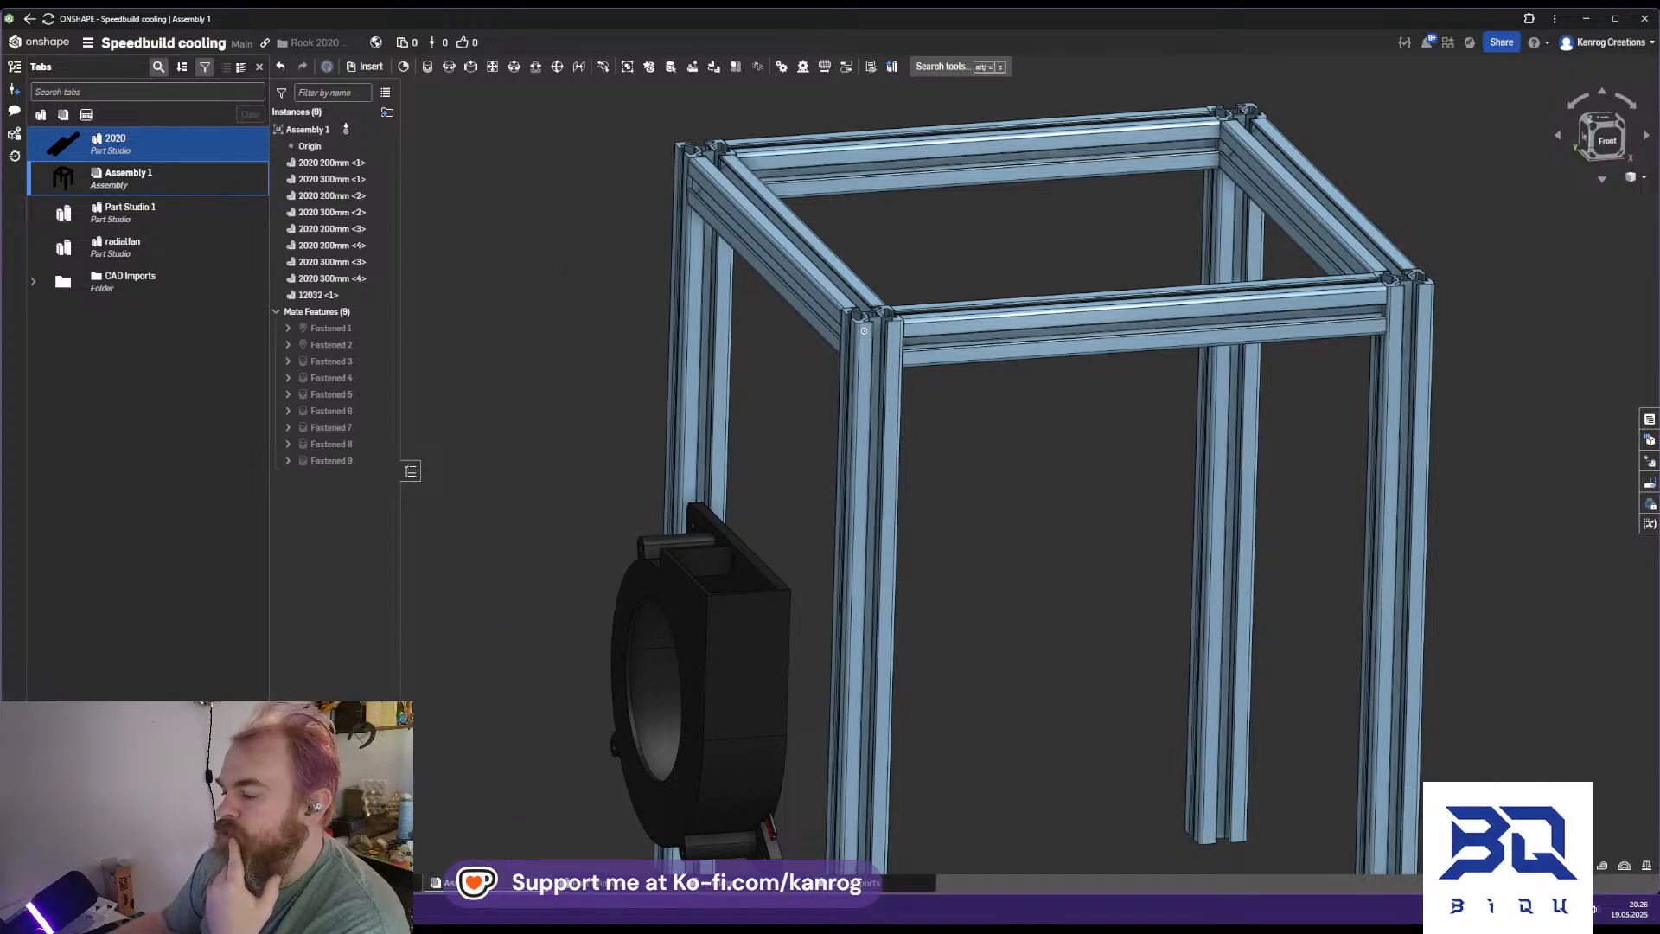
{"action": "right_click", "coordinate": [617, 884]}
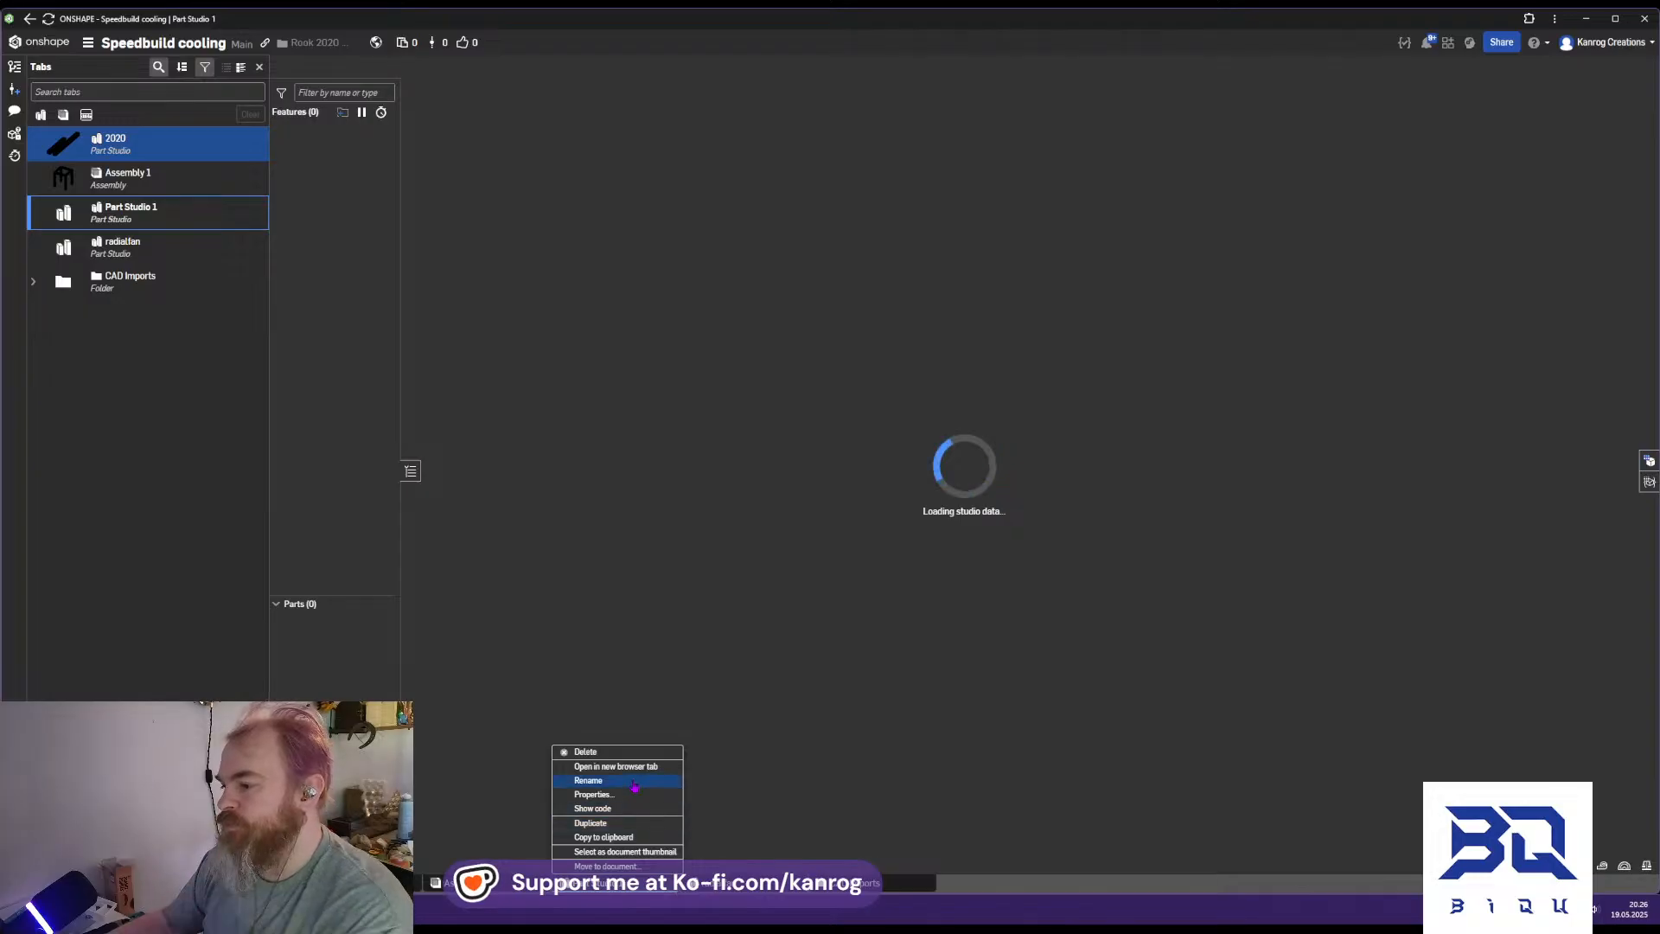
{"action": "left_click", "coordinate": [632, 781]}
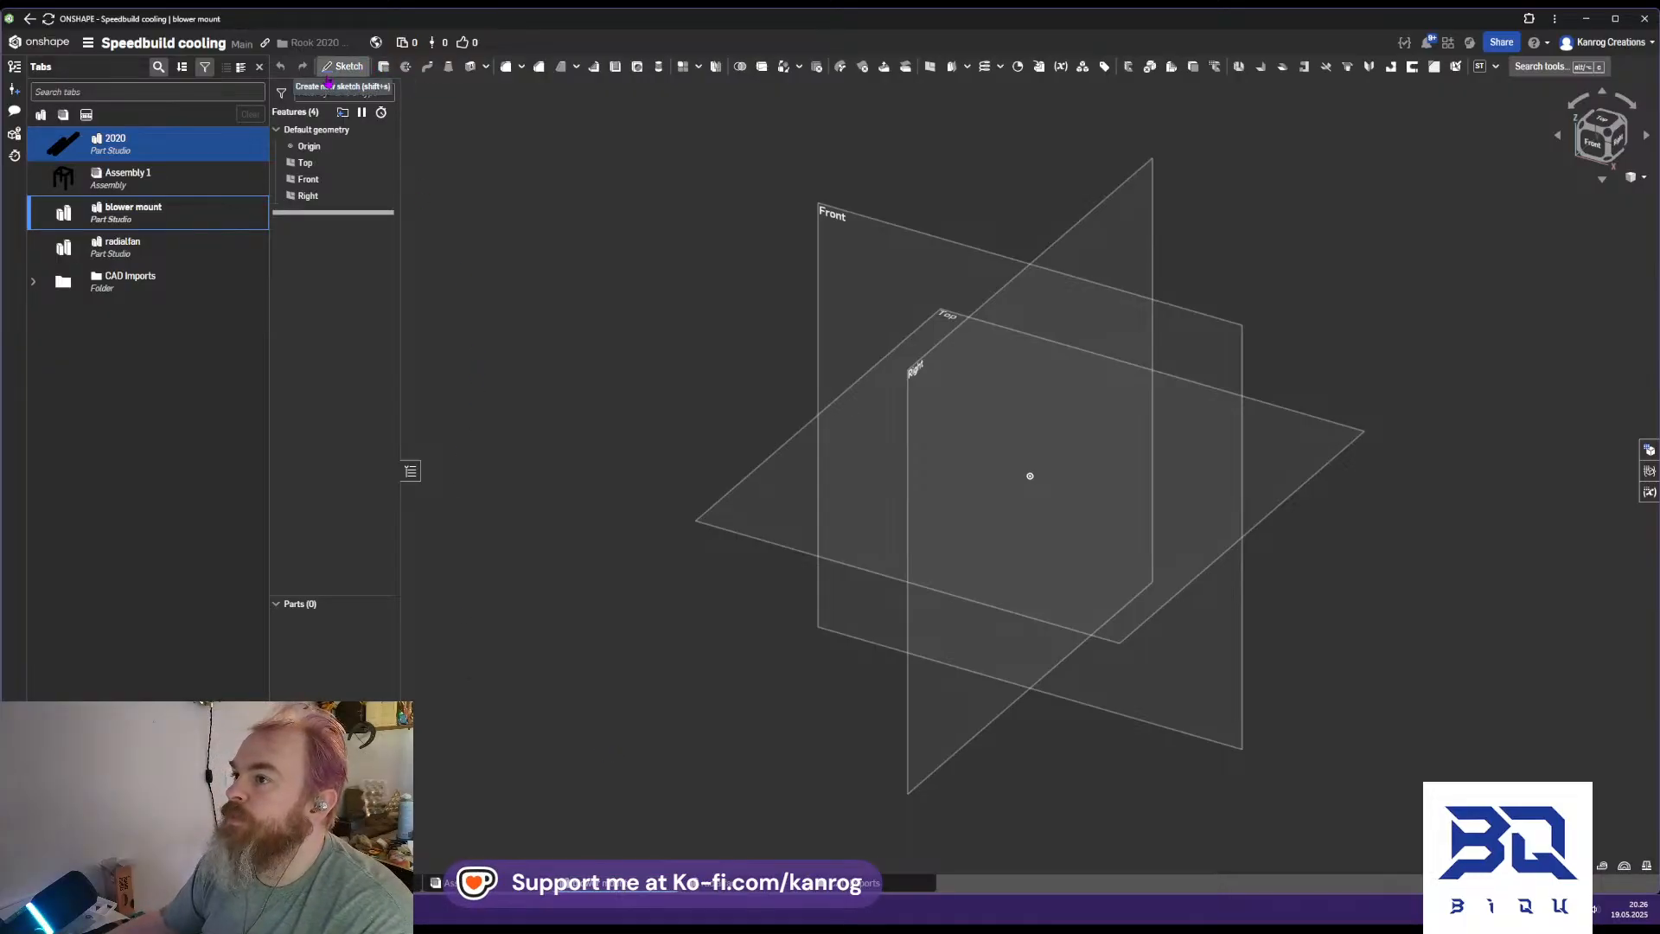
Start a sketch on the Front plane and draw a construction rectangle about 68 by 42 mm with one corner on the origin
{"action": "left_click", "coordinate": [344, 66]}
{"action": "left_click", "coordinate": [847, 238]}
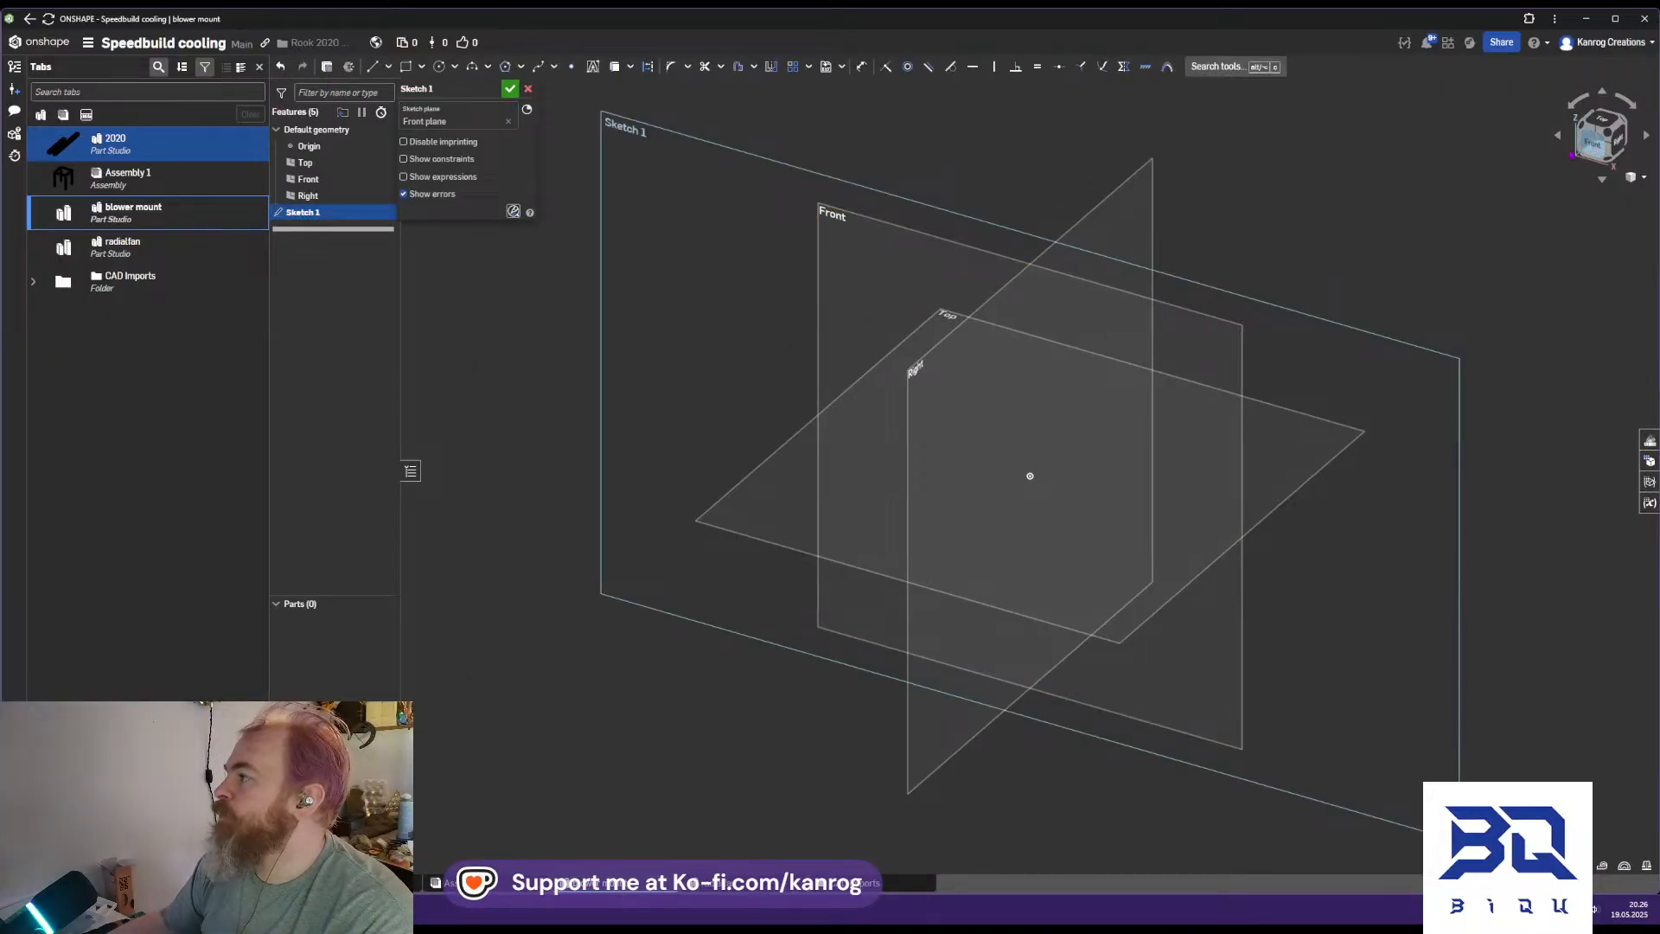
{"action": "left_click", "coordinate": [1589, 147]}
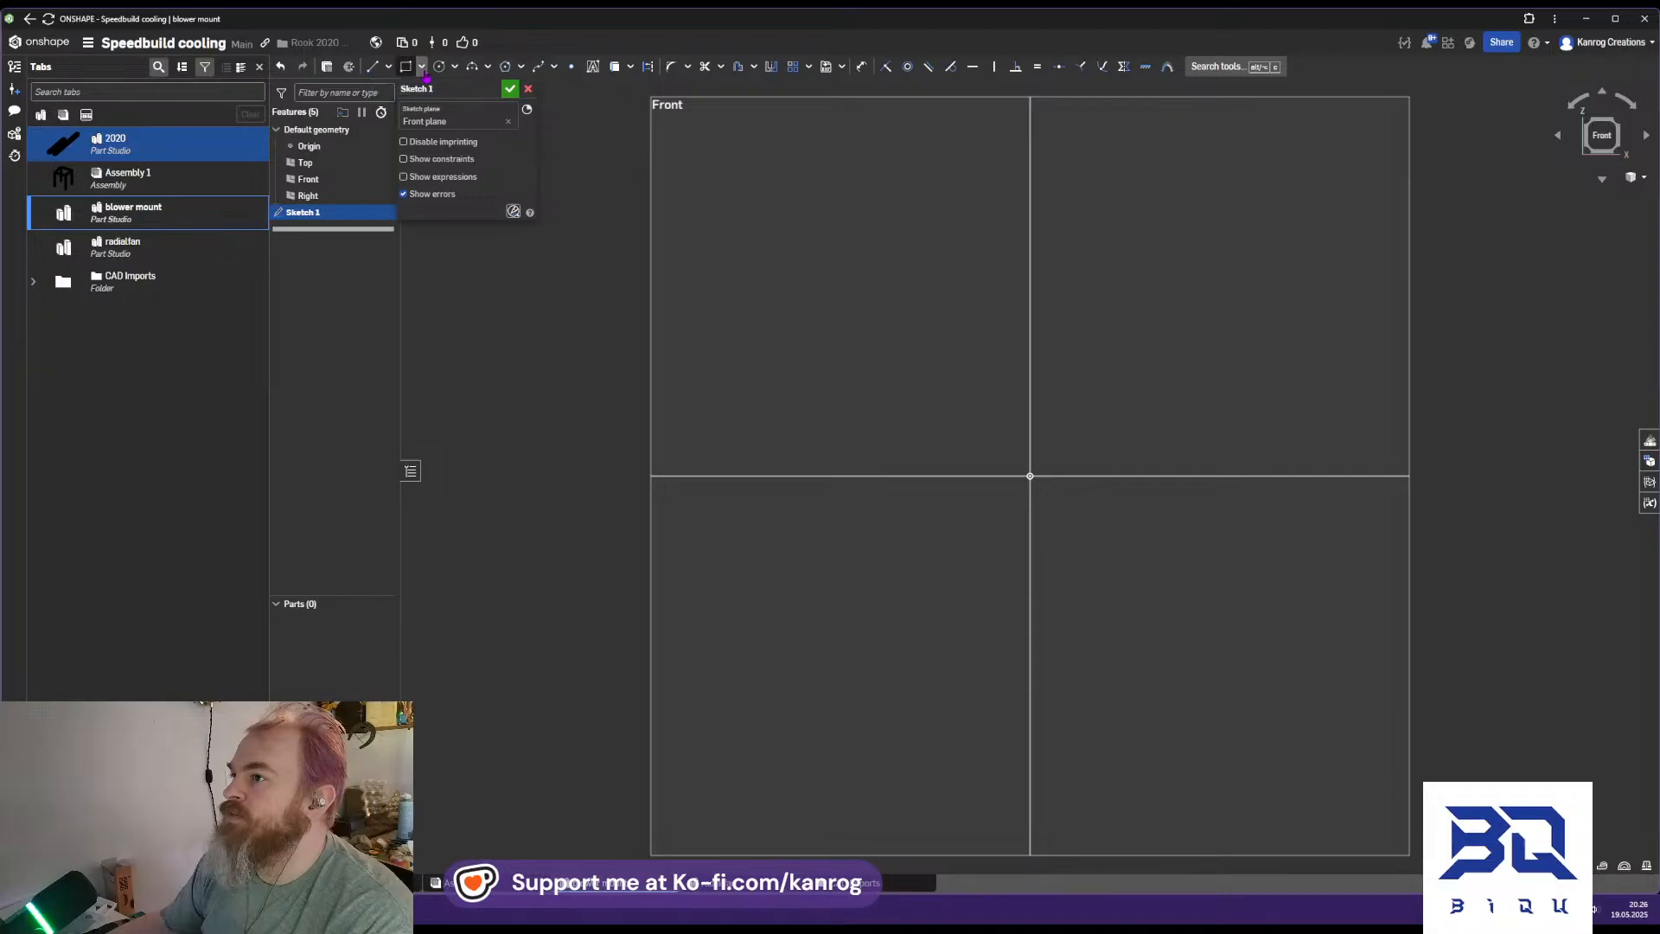
{"action": "left_click", "coordinate": [421, 66]}
{"action": "left_click", "coordinate": [437, 86]}
{"action": "left_click", "coordinate": [852, 277]}
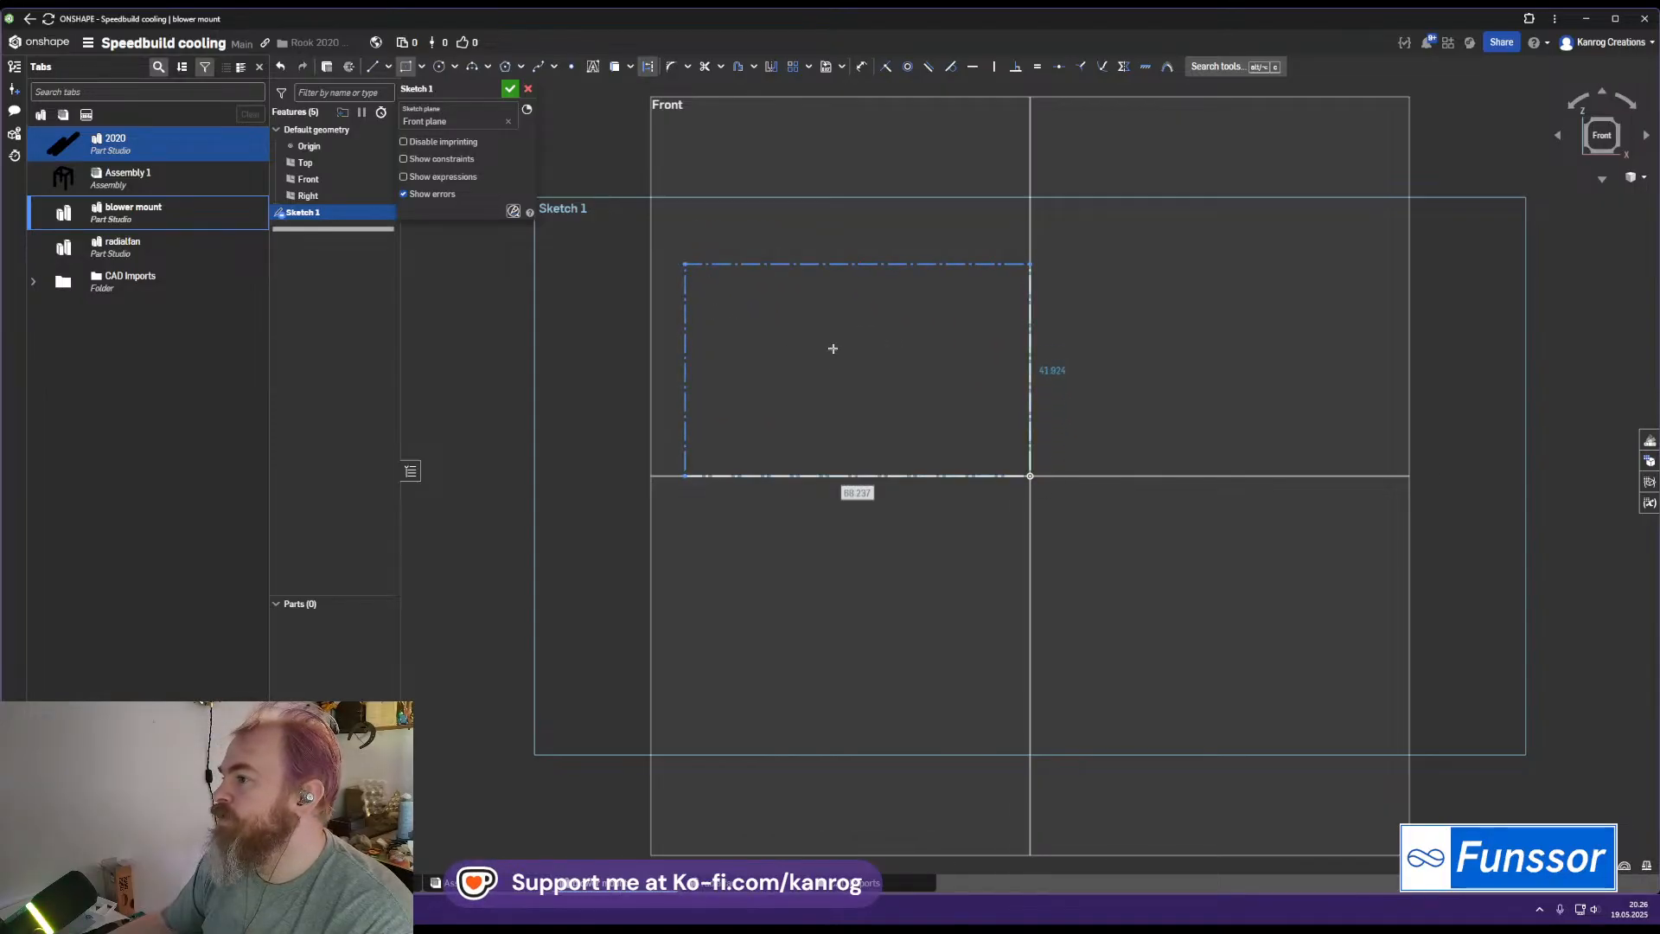
Draw a circle on each of the construction rectangle's four corners, about 17 to 43 mm in diameter
{"action": "middle_click_drag", "start_coordinate": [832, 347], "coordinate": [830, 415]}
{"action": "key", "text": "c"}
{"action": "left_click", "coordinate": [1029, 544]}
{"action": "left_click", "coordinate": [1007, 495]}
{"action": "left_click", "coordinate": [1027, 332]}
{"action": "left_click", "coordinate": [1116, 267]}
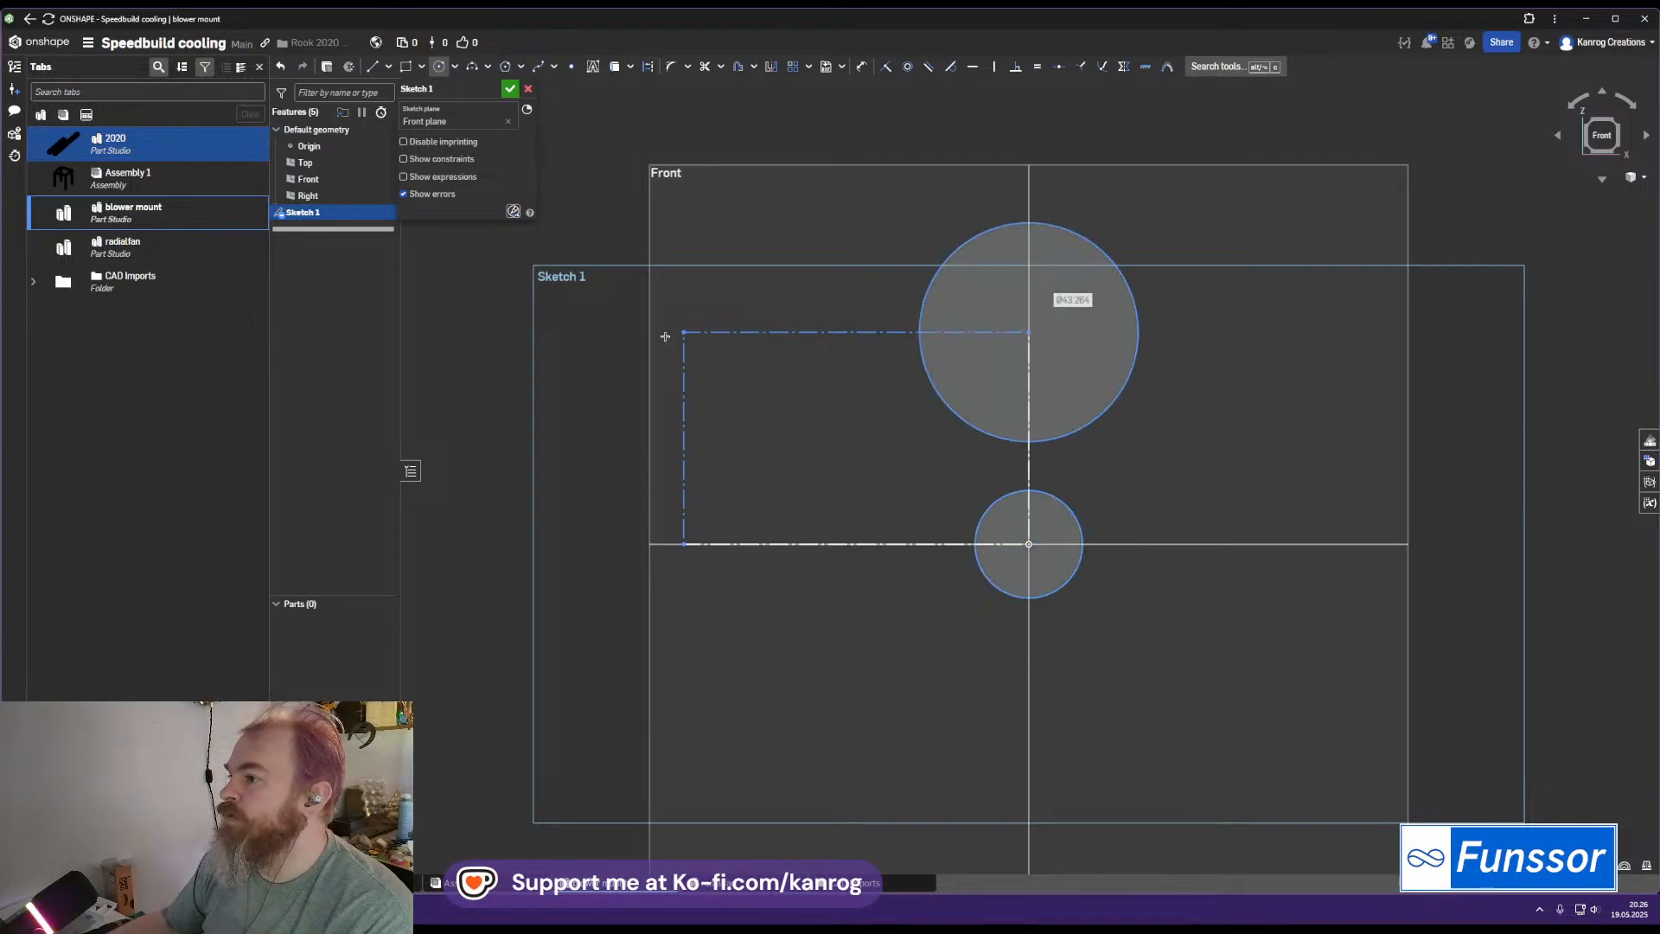
{"action": "left_click", "coordinate": [682, 292]}
{"action": "left_click", "coordinate": [683, 544]}
{"action": "left_click", "coordinate": [714, 575]}
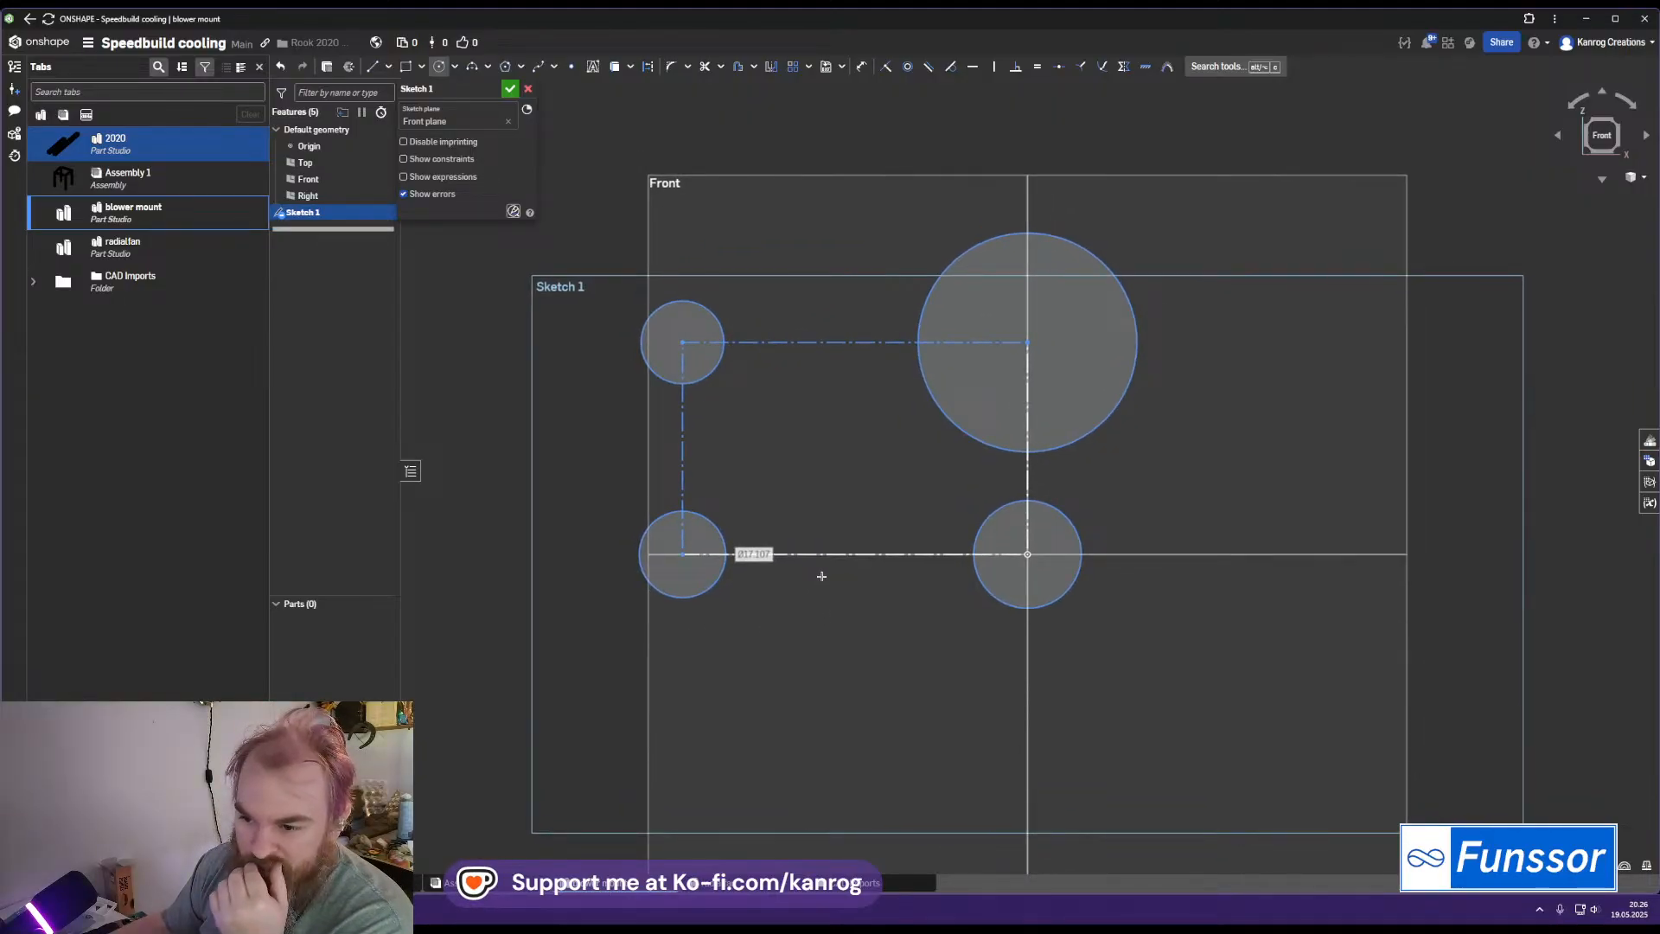
{"action": "mouse_move", "coordinate": [797, 524]}
{"action": "middle_mouse_down"}
{"action": "mouse_move", "coordinate": [848, 533]}
{"action": "mouse_move", "coordinate": [854, 555]}
{"action": "middle_mouse_up"}
Draw an outer corner rectangle enclosing the construction rectangle and all four circles
{"action": "key", "text": "g"}
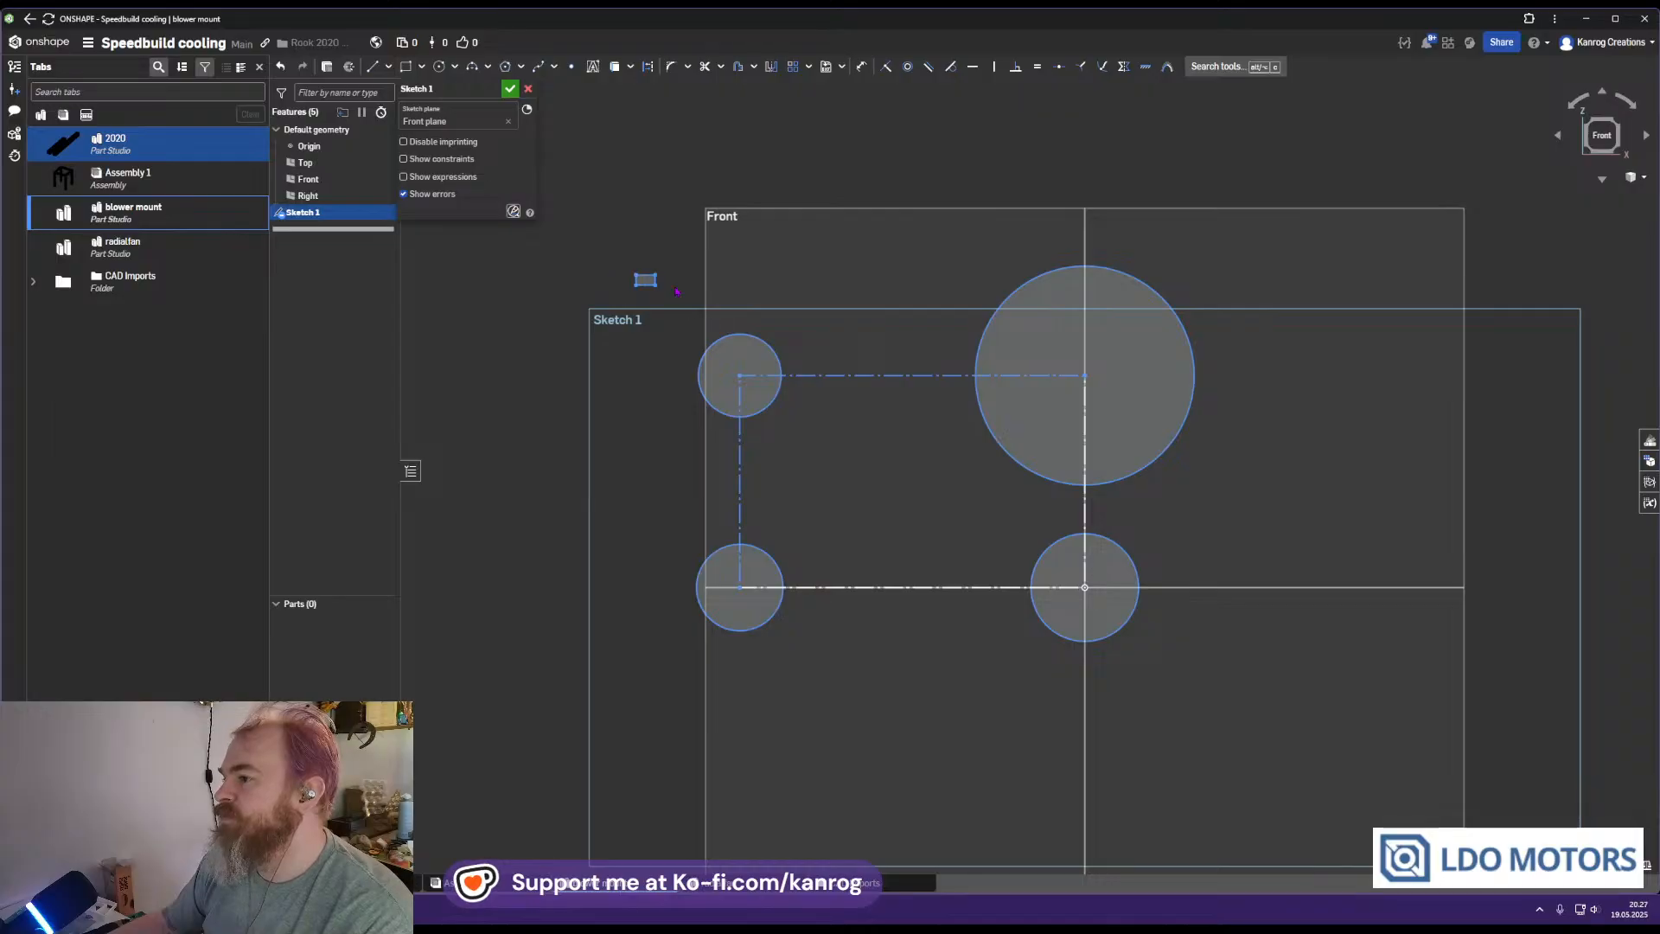
{"action": "left_click", "coordinate": [637, 275]}
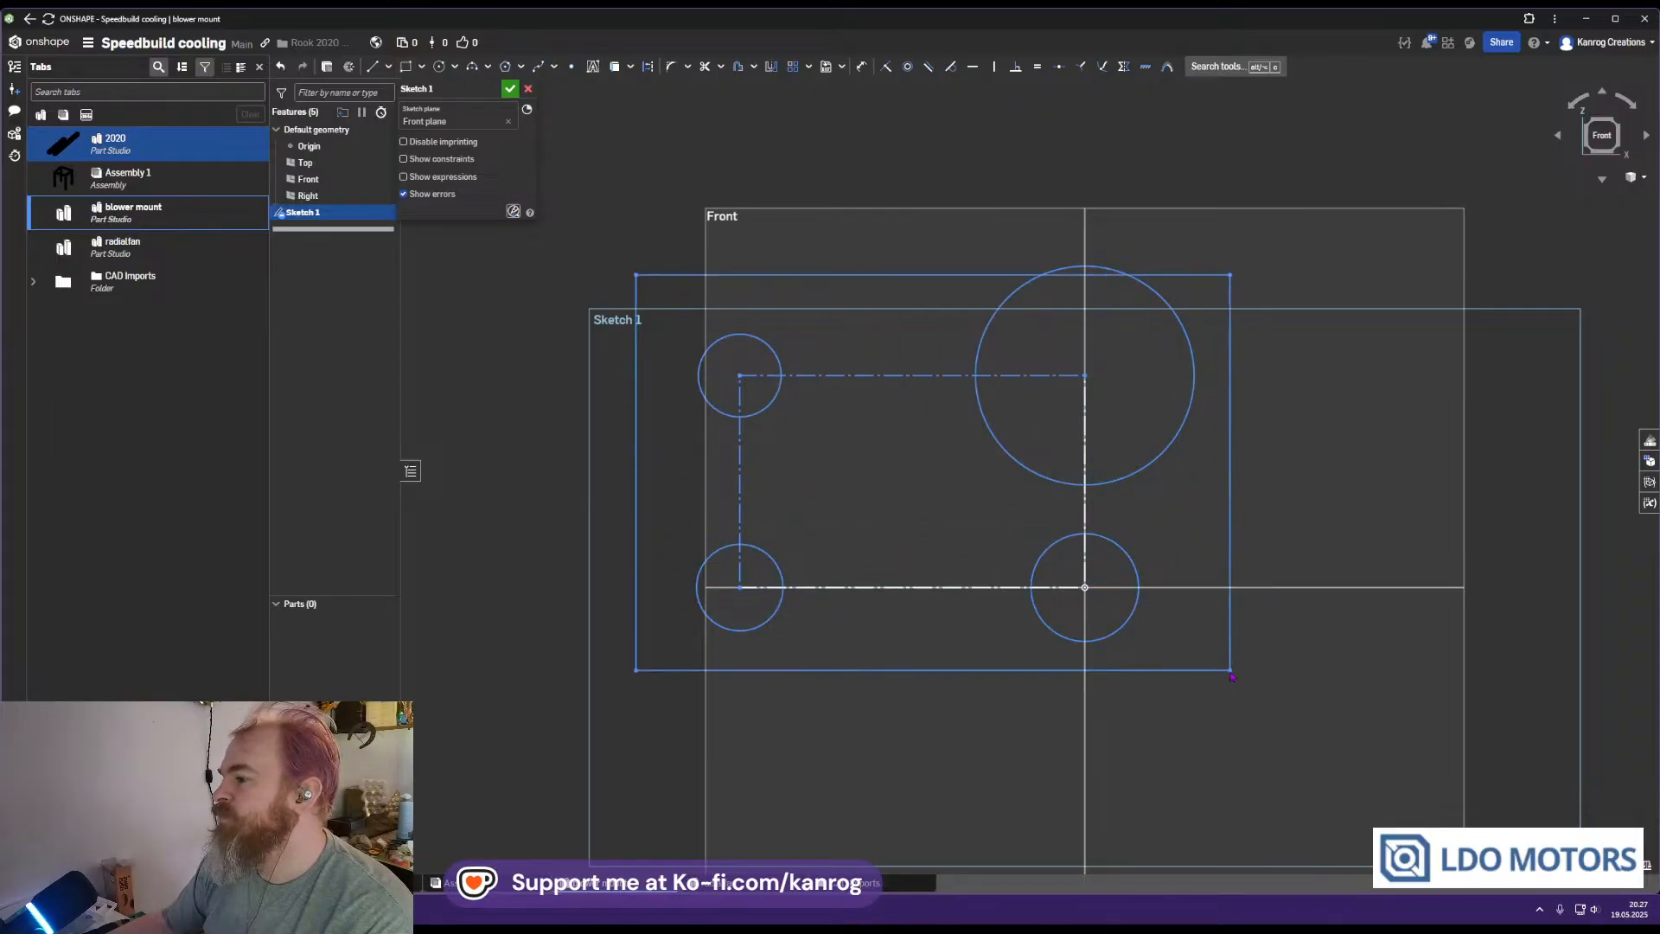
{"action": "left_click", "coordinate": [1231, 676]}
Make the four corner circles equal and set their diameter to 5.4 mm
{"action": "left_click", "coordinate": [1138, 472]}
{"action": "left_click", "coordinate": [766, 408]}
{"action": "left_click", "coordinate": [771, 552]}
{"action": "key", "text": "e"}
{"action": "key", "text": "d"}
{"action": "left_click", "coordinate": [780, 417]}
{"action": "left_click", "coordinate": [821, 458]}
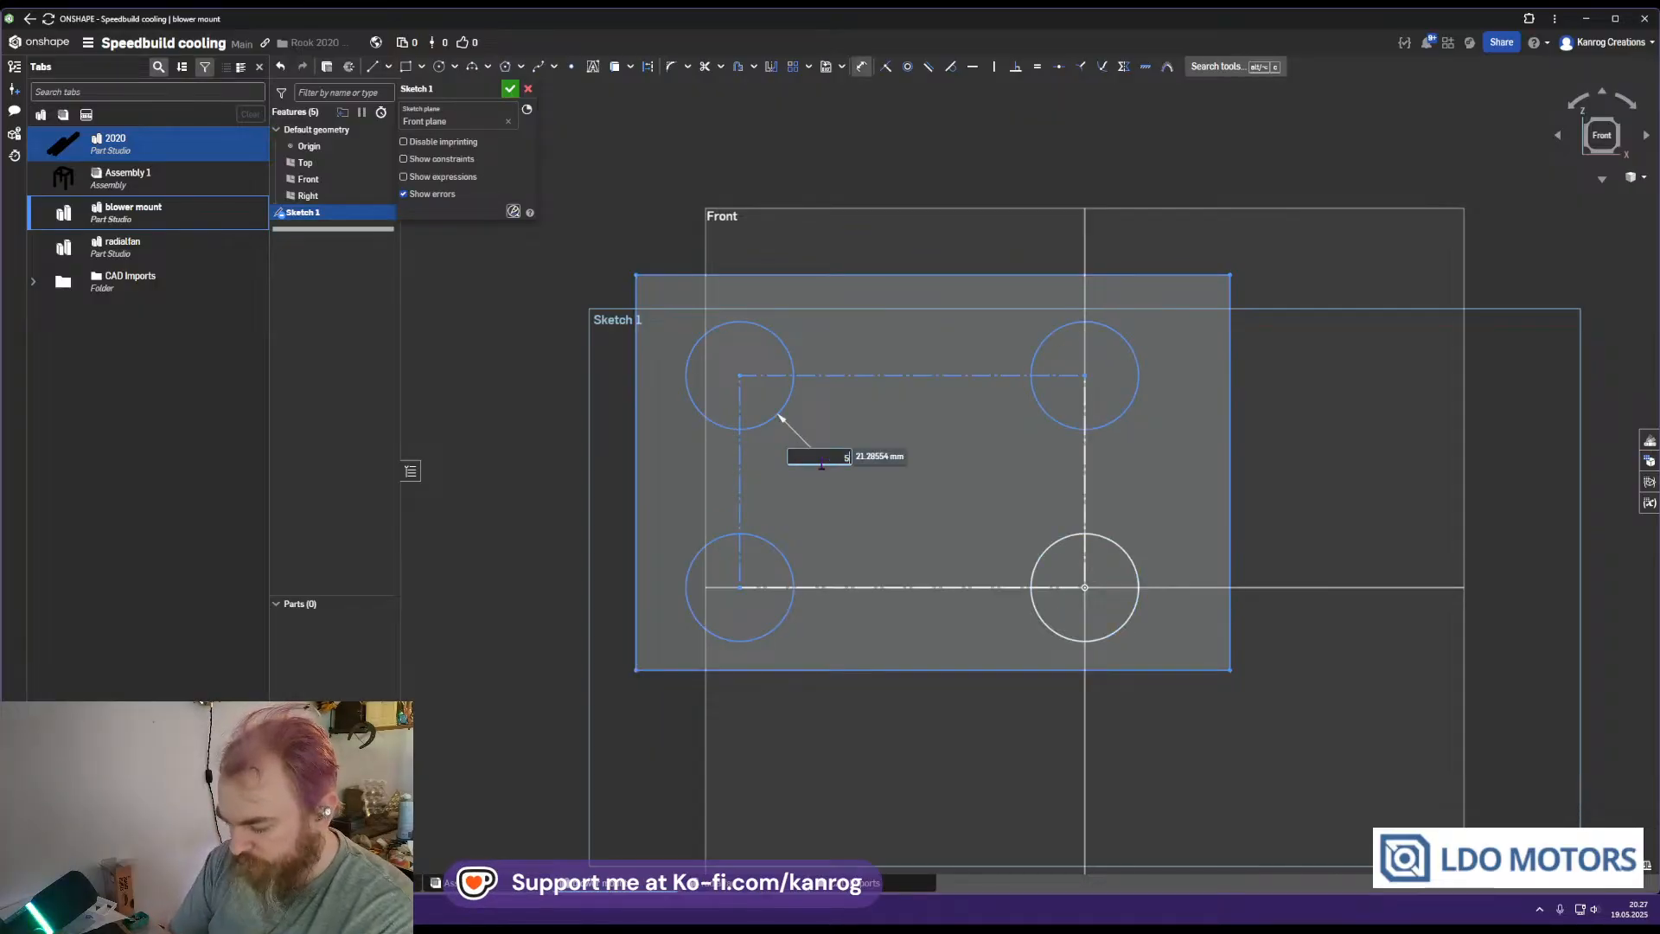
{"action": "type", "text": "5.4"}
{"action": "key", "text": "Return"}
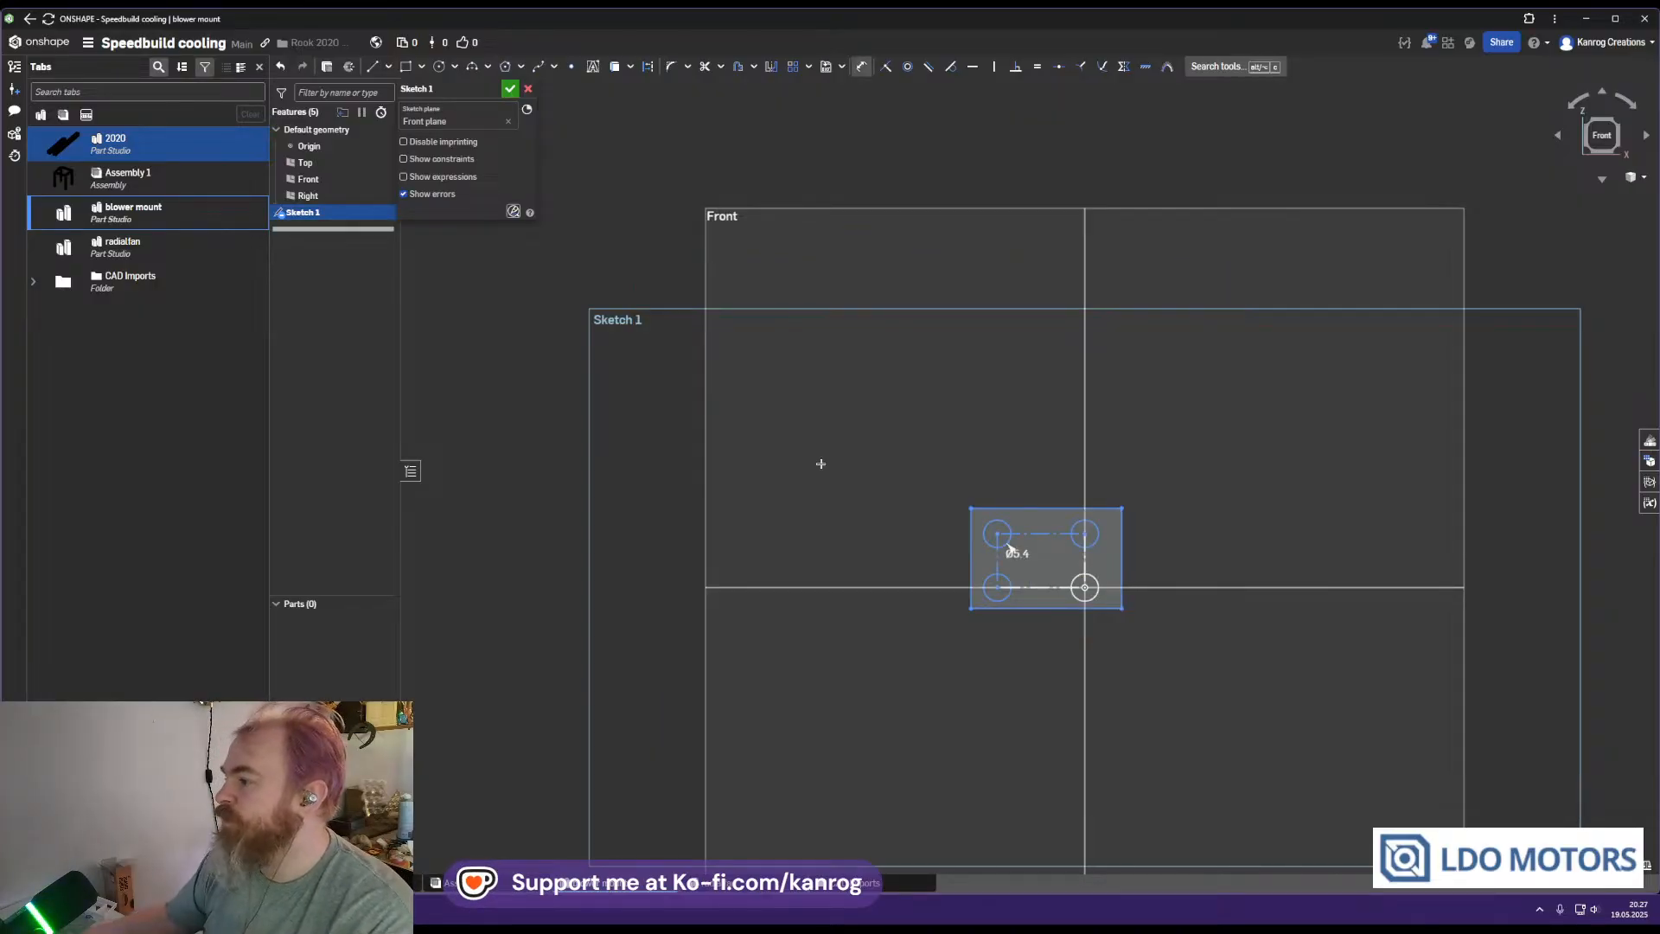
Dimension the construction rectangle's lower edge to 220 mm
{"action": "scroll", "coordinate": [1069, 546], "scroll_direction": "up", "scroll_amount": 5}
{"action": "middle_click_drag", "start_coordinate": [1069, 546], "coordinate": [919, 507]}
{"action": "scroll", "coordinate": [931, 542], "scroll_direction": "down", "scroll_amount": 3}
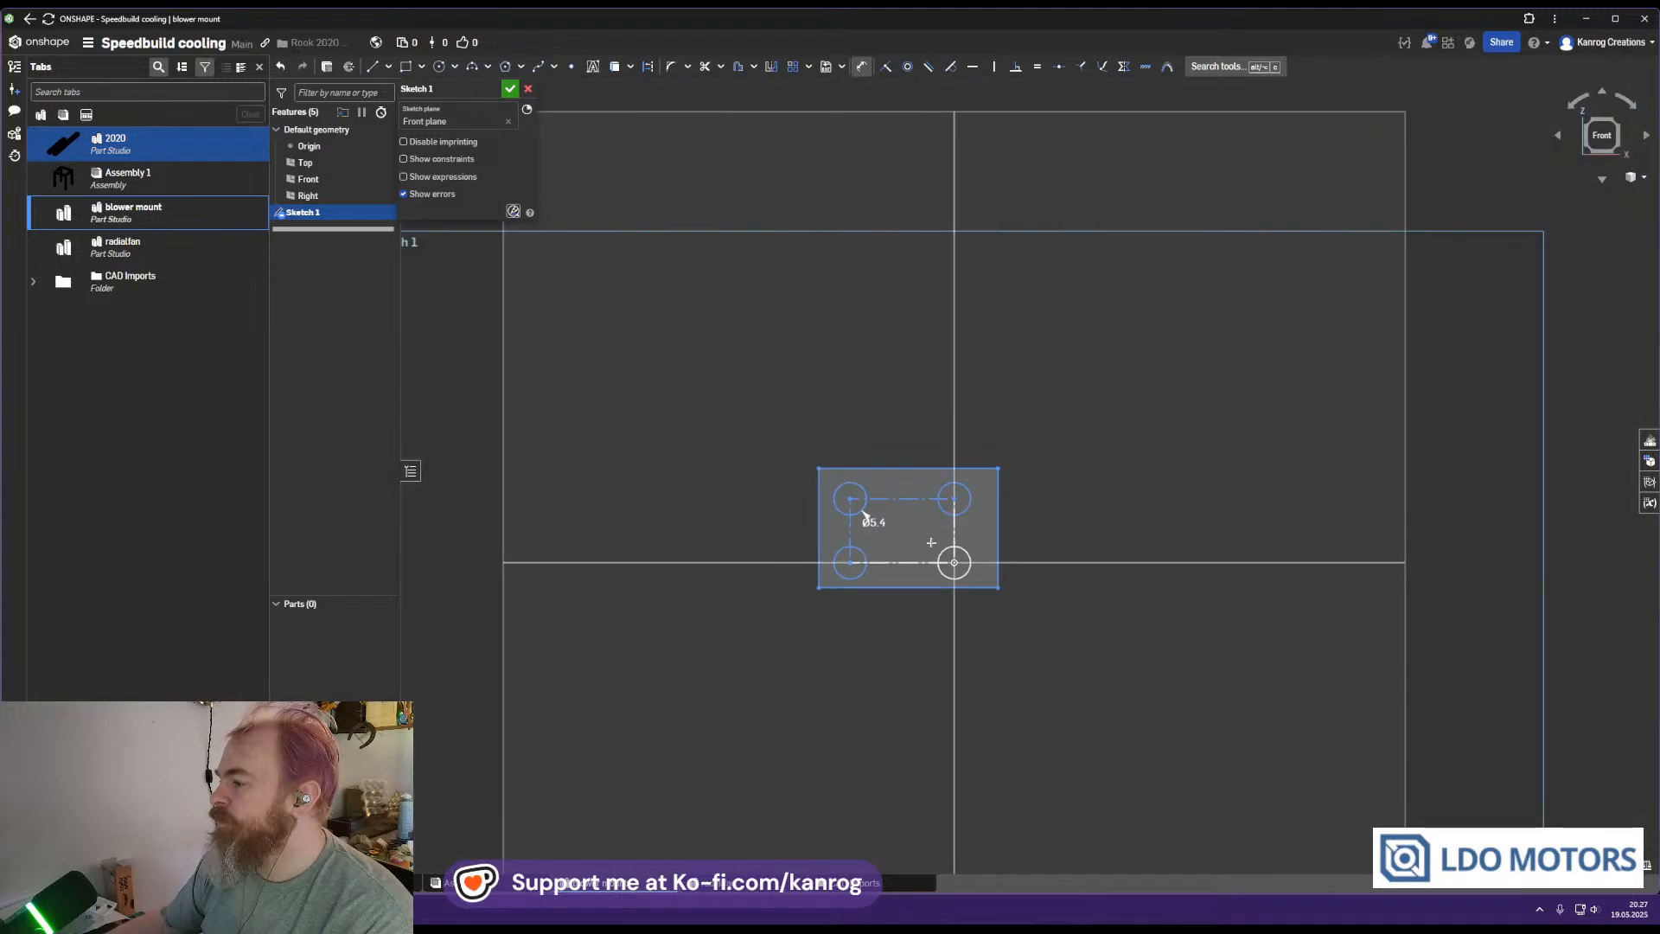
{"action": "key", "text": "d"}
{"action": "left_click", "coordinate": [908, 563]}
{"action": "left_click", "coordinate": [902, 640]}
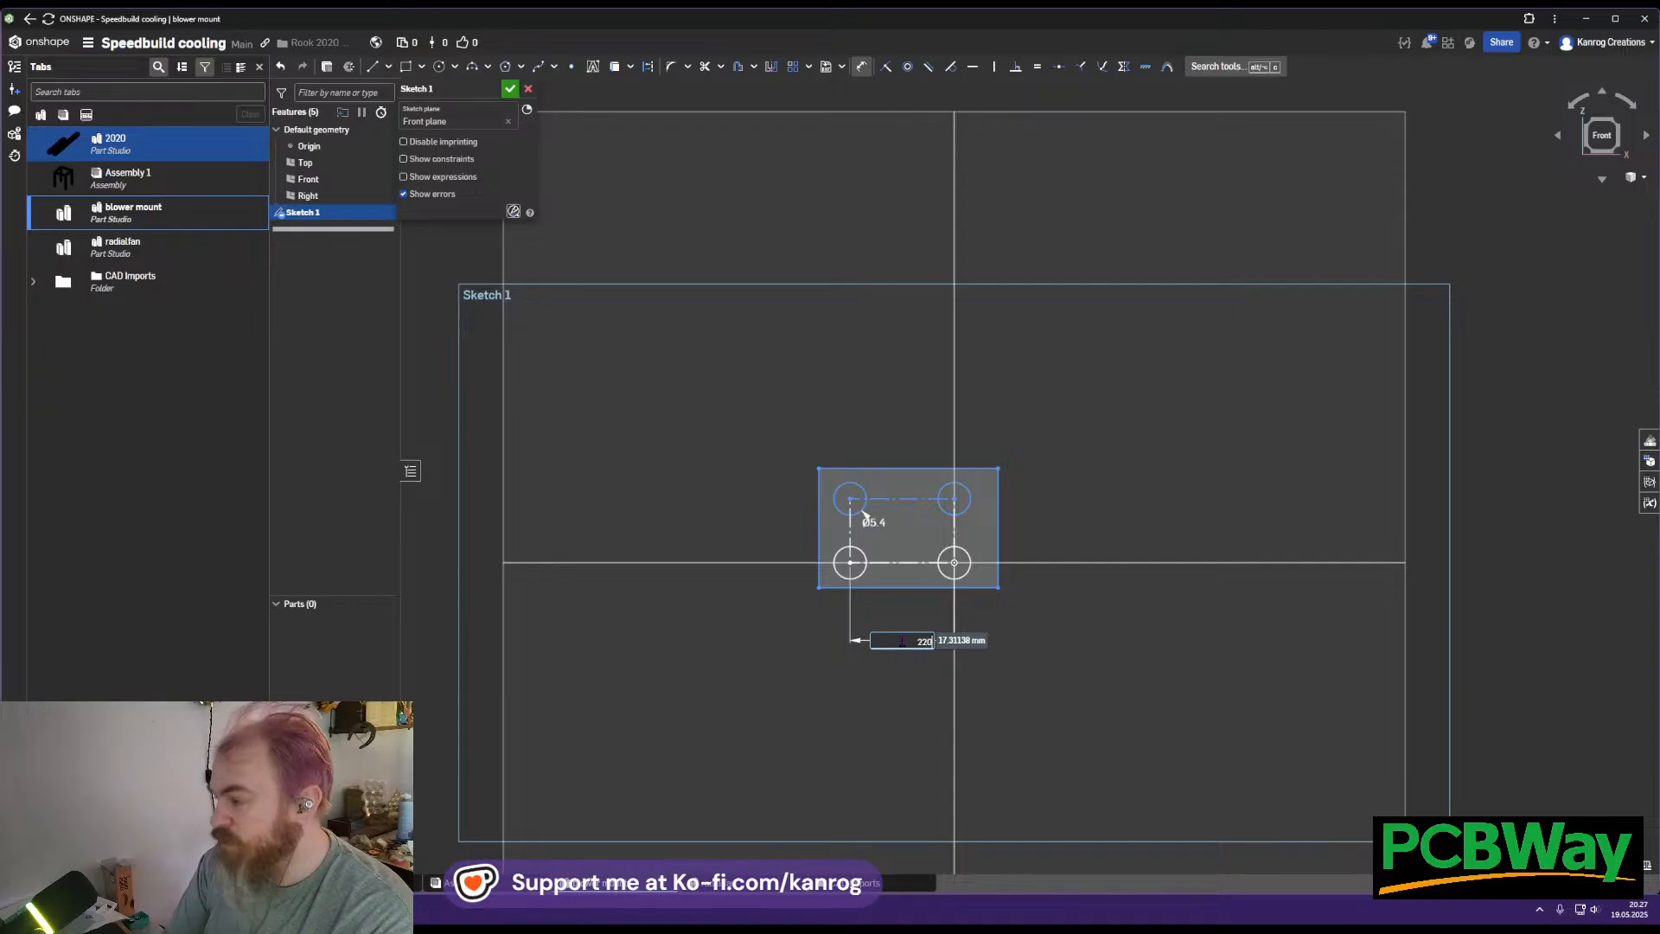
{"action": "key", "text": "Return"}
{"action": "scroll", "coordinate": [923, 629], "scroll_direction": "down", "scroll_amount": 2}
{"action": "right_click_drag", "start_coordinate": [835, 653], "coordinate": [1008, 667]}
{"action": "middle_click_drag", "start_coordinate": [1008, 667], "coordinate": [1098, 656]}
{"action": "scroll", "coordinate": [1091, 653], "scroll_direction": "up", "scroll_amount": 2}
{"action": "scroll", "coordinate": [1101, 645], "scroll_direction": "down", "scroll_amount": 5}
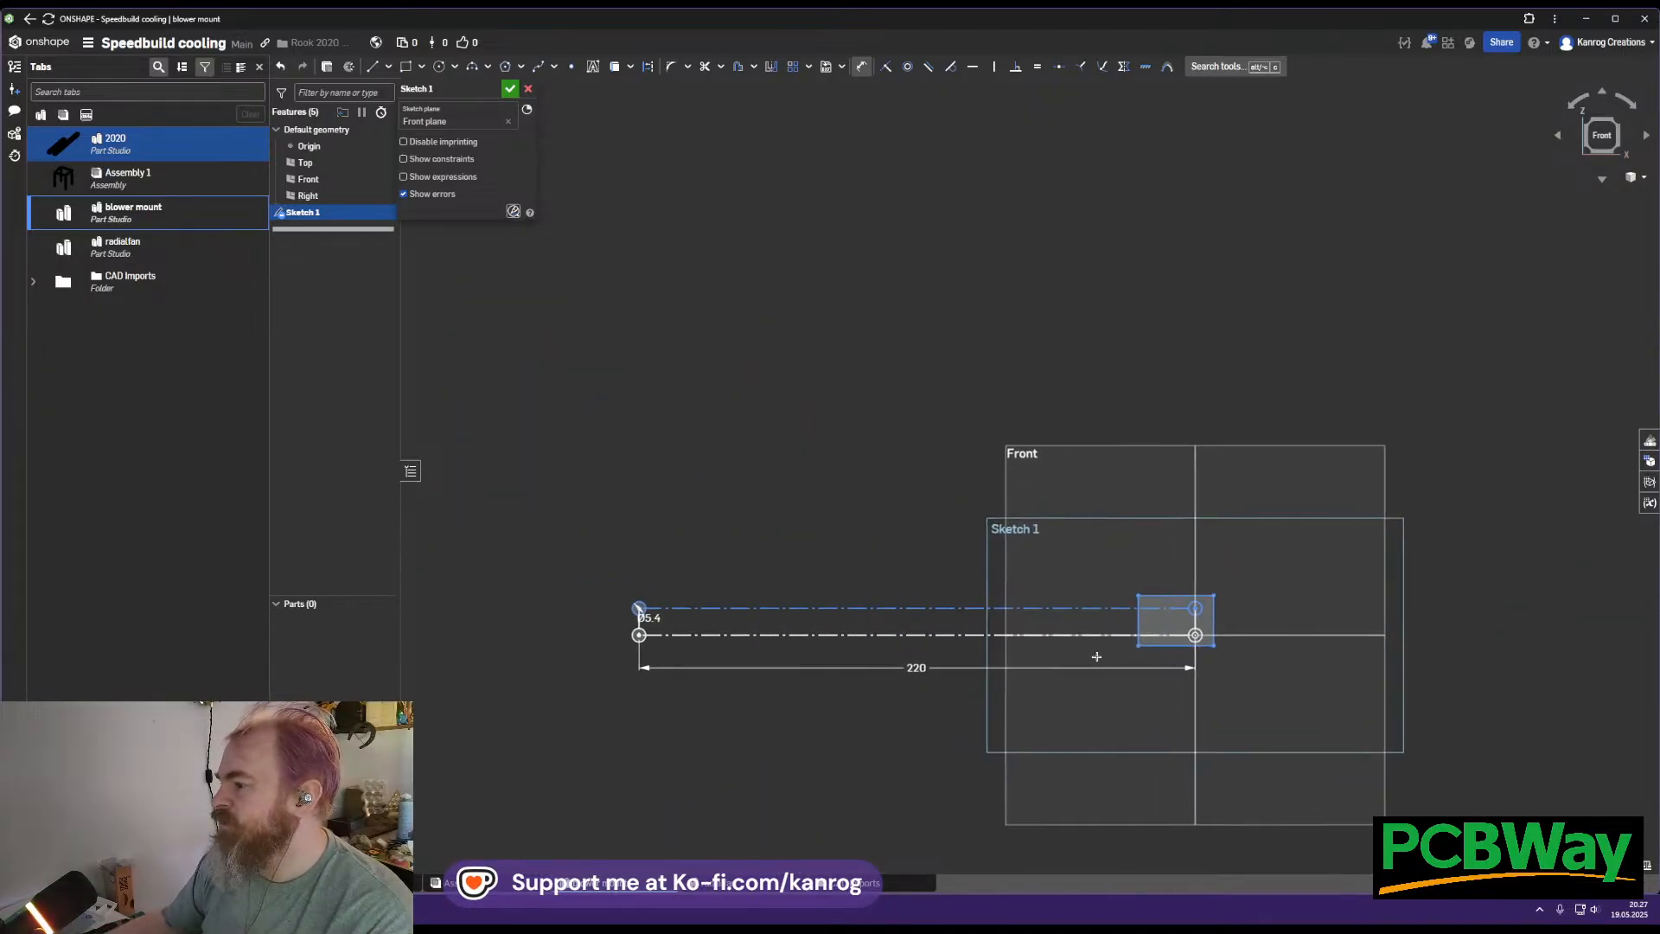
Stretch the construction rectangle to about 99 mm high and enlarge the outer rectangle from its upper-left corner to enclose all four holes
{"action": "left_click_drag", "start_coordinate": [1052, 610], "coordinate": [1072, 384]}
{"action": "mouse_move", "coordinate": [1138, 597]}
{"action": "left_mouse_down"}
{"action": "mouse_move", "coordinate": [640, 367]}
{"action": "mouse_move", "coordinate": [588, 361]}
{"action": "mouse_move", "coordinate": [653, 365]}
{"action": "left_mouse_up"}
{"action": "left_click", "coordinate": [639, 454]}
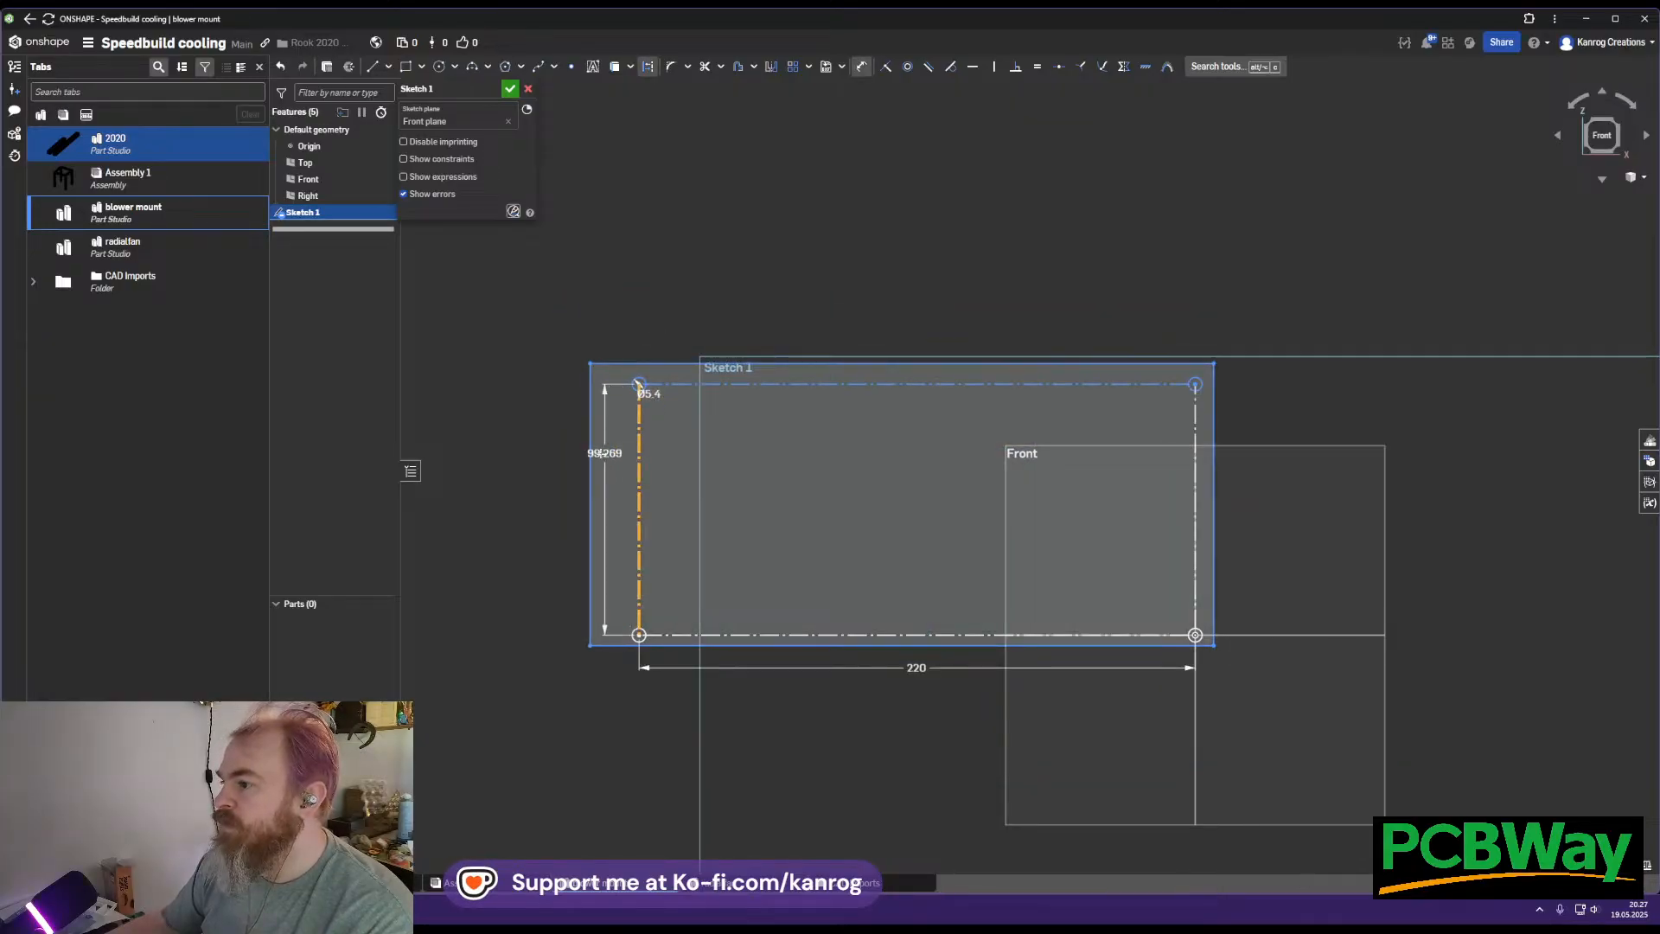
{"action": "left_click", "coordinate": [591, 450]}
{"action": "scroll", "coordinate": [631, 371], "scroll_direction": "up", "scroll_amount": 3}
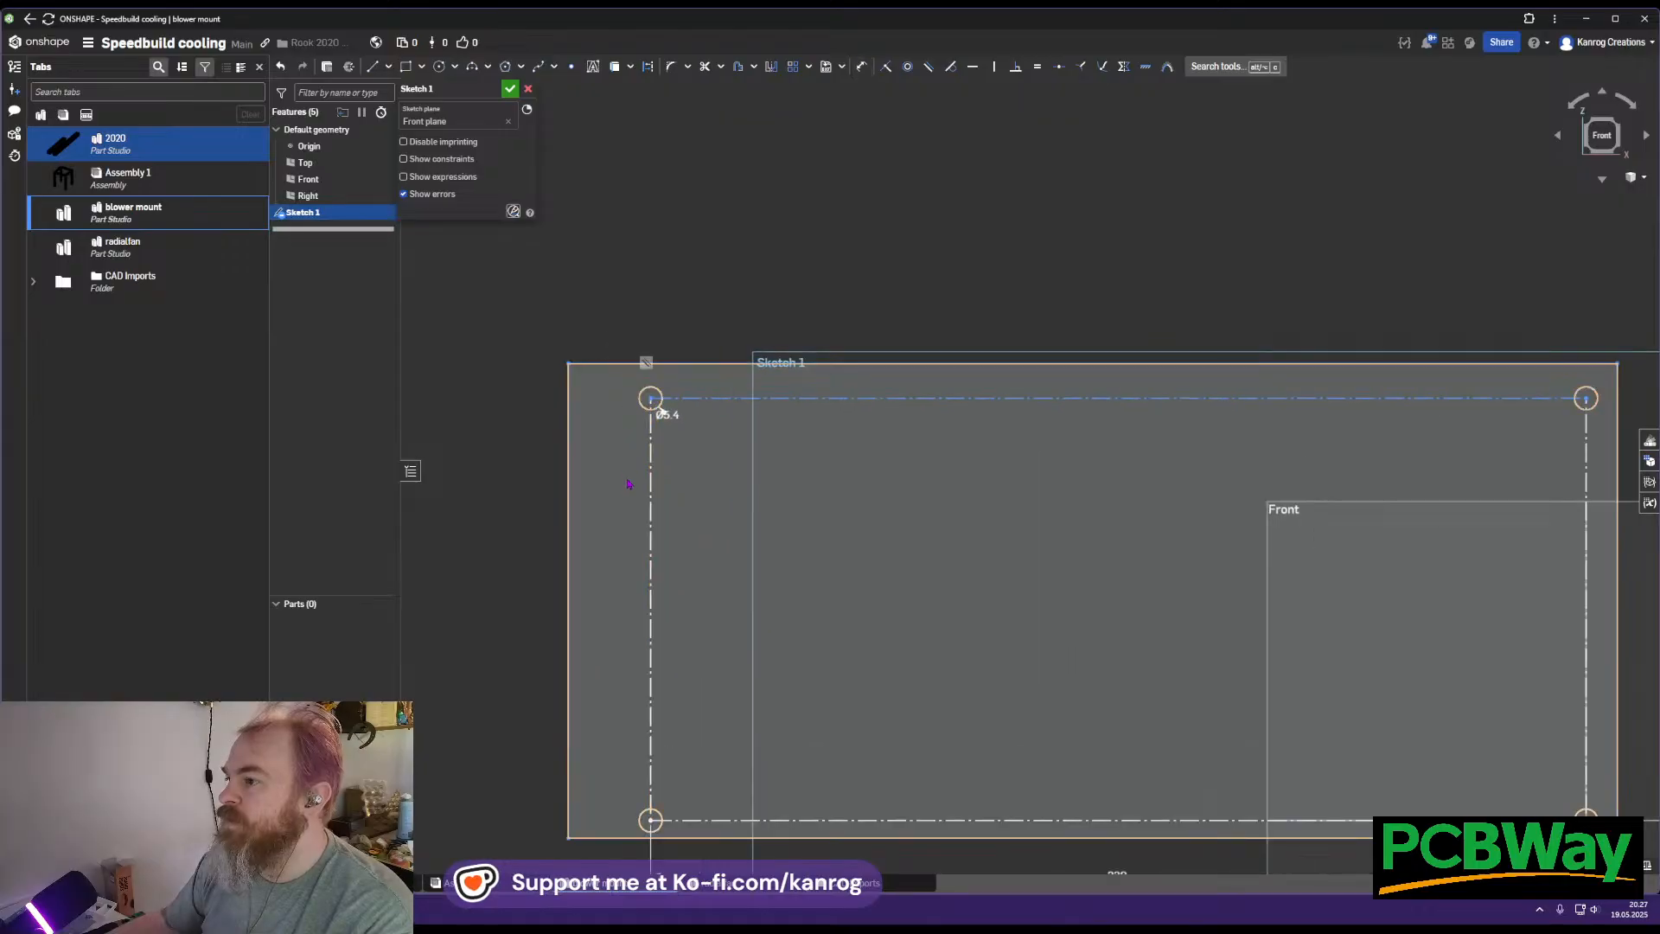
Draw a 10 mm horizontal construction line between the left sides of the outer and construction rectangles
{"action": "key", "text": "l"}
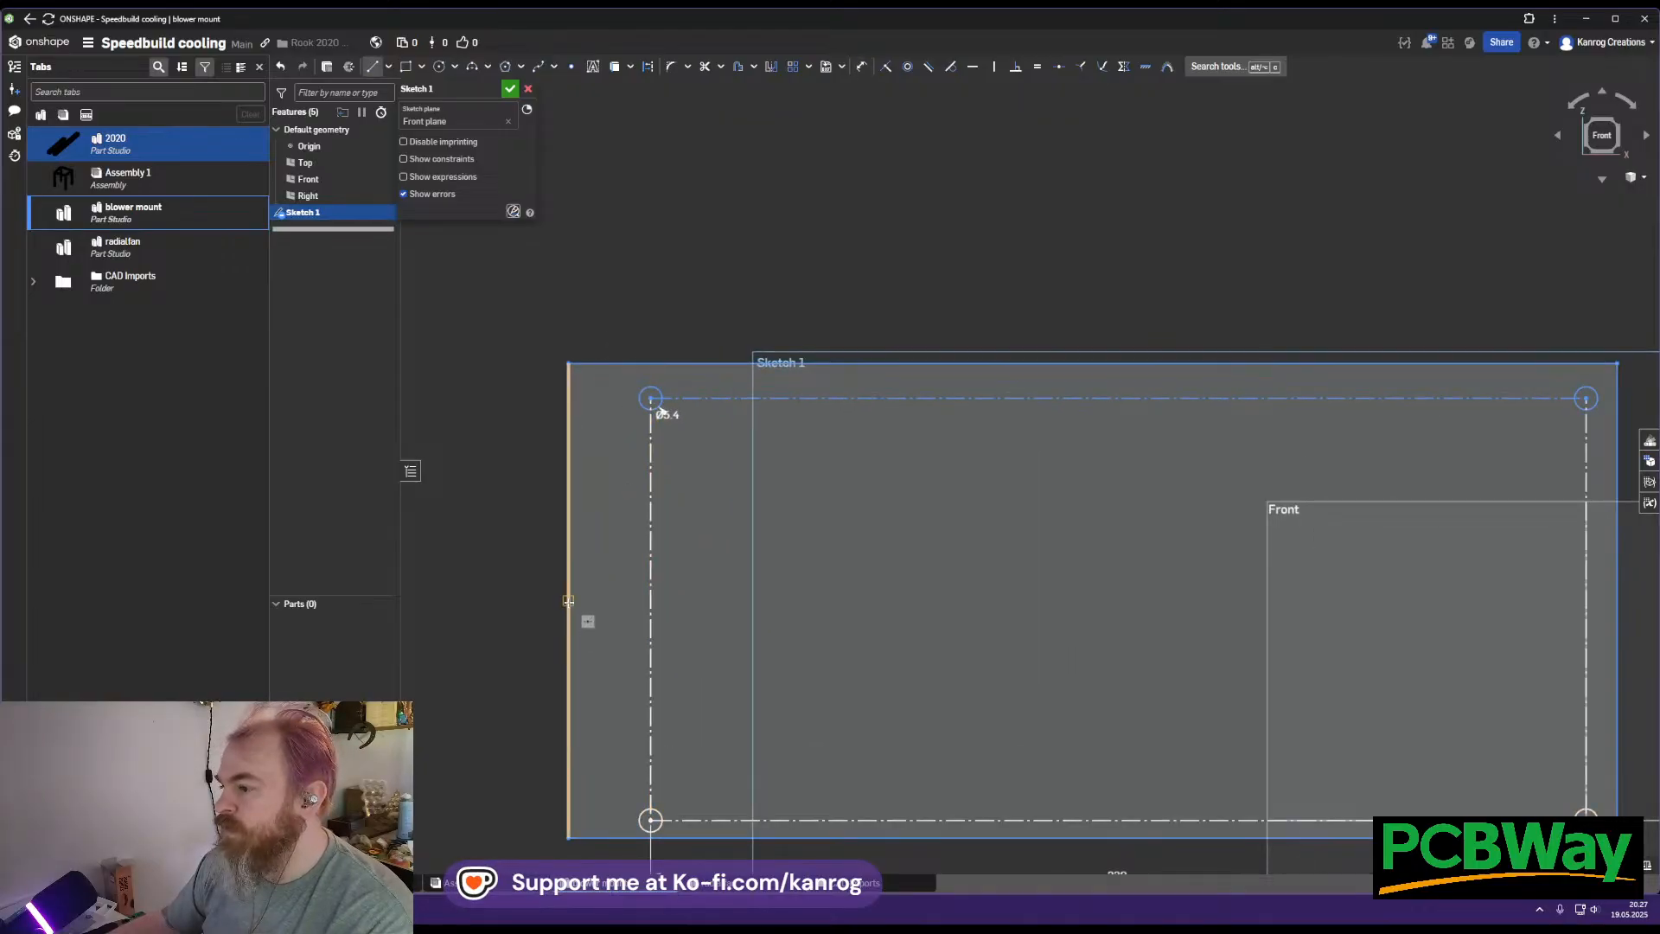
{"action": "middle_click_drag", "start_coordinate": [669, 633], "coordinate": [672, 565]}
{"action": "type", "text": "10"}
{"action": "key", "text": "Return"}
{"action": "middle_click_drag", "start_coordinate": [1546, 647], "coordinate": [891, 546]}
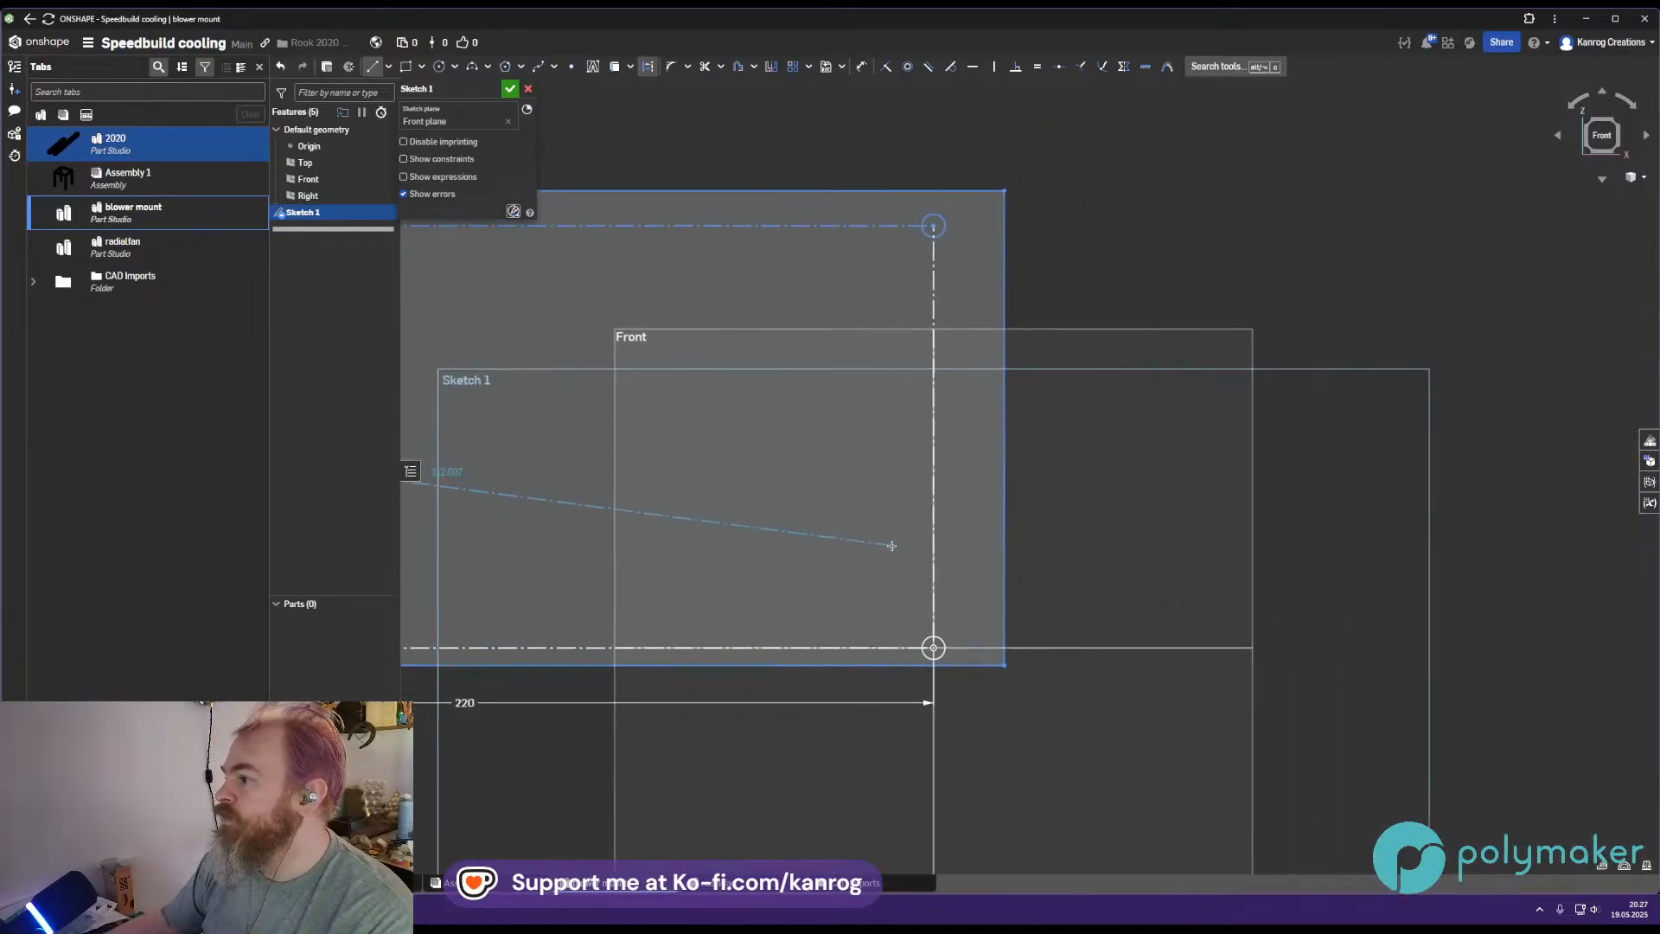
{"action": "key", "text": "Escape"}
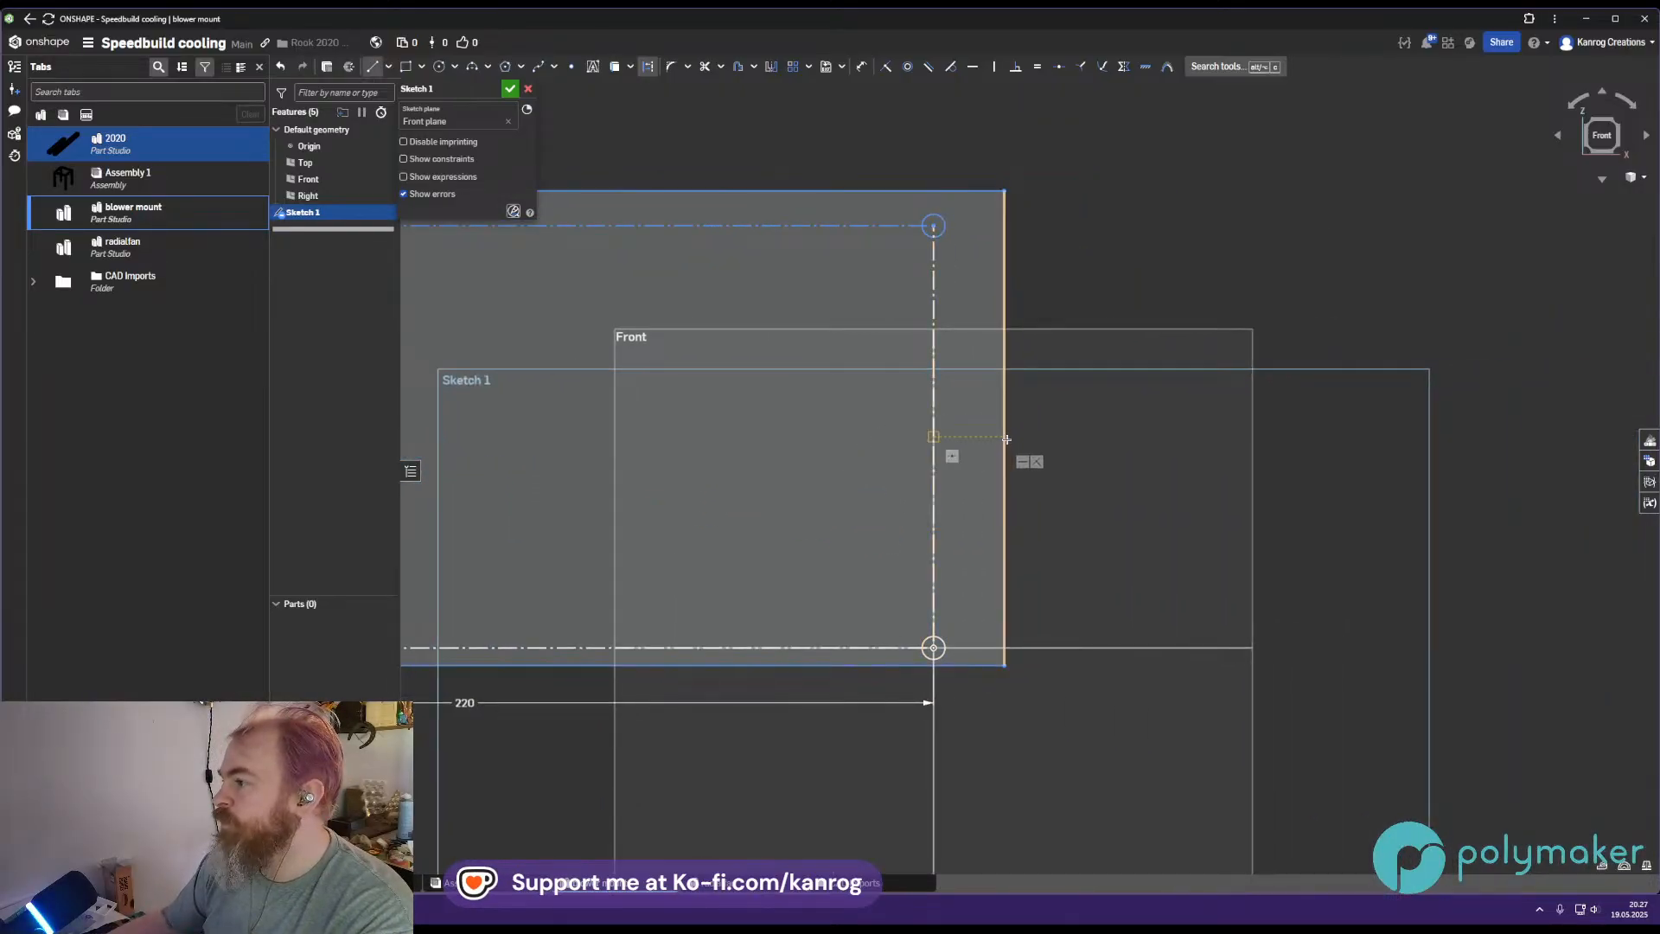
Draw a horizontal construction line between the two rectangles' right sides and make it equal to the 10 mm line
{"action": "left_click", "coordinate": [934, 427]}
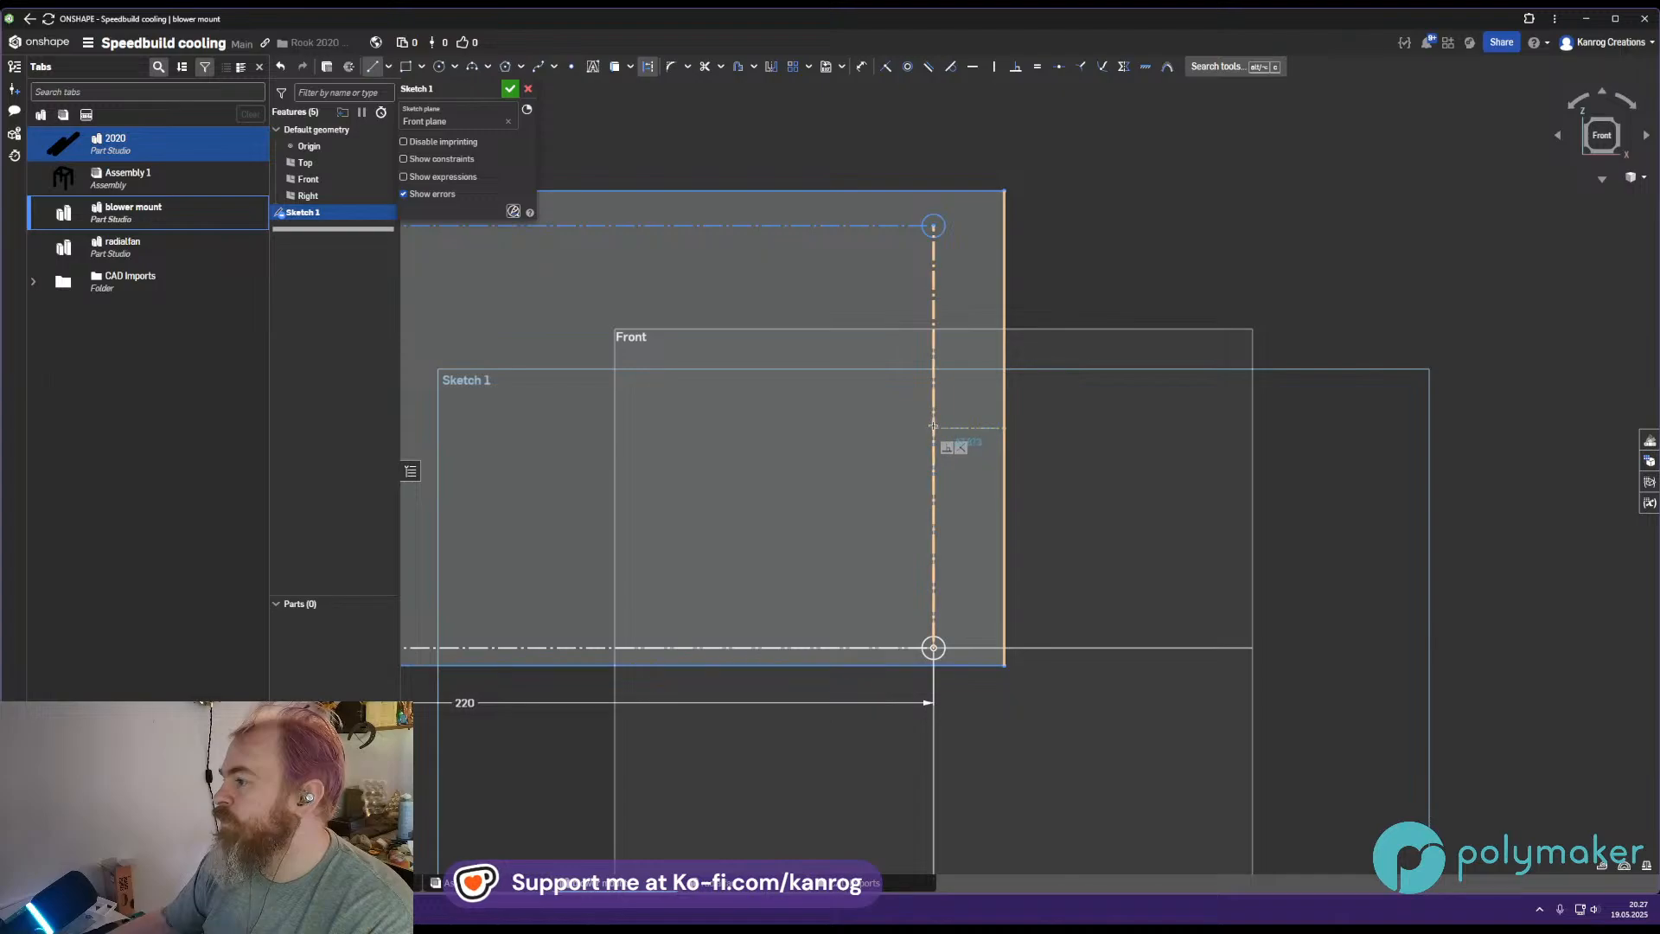
{"action": "left_click", "coordinate": [990, 430]}
{"action": "middle_click_drag", "start_coordinate": [841, 520], "coordinate": [1307, 553]}
{"action": "middle_click_drag", "start_coordinate": [543, 479], "coordinate": [688, 483]}
{"action": "left_click", "coordinate": [588, 461]}
{"action": "scroll", "coordinate": [934, 523], "scroll_direction": "down", "scroll_amount": 3}
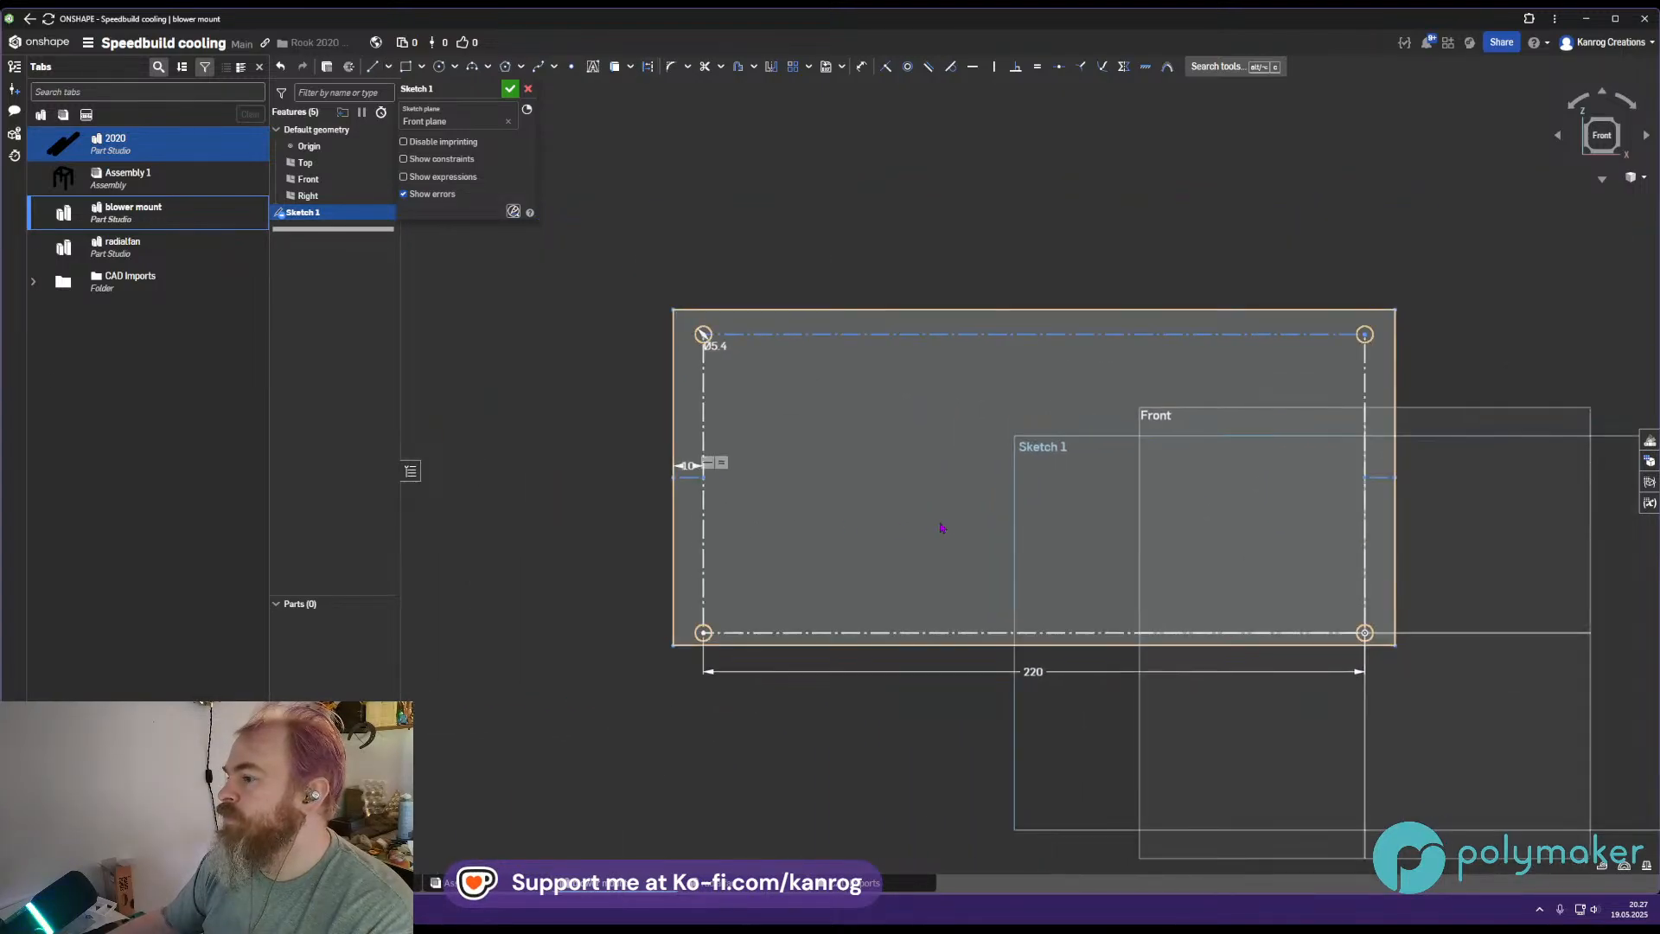
Draw vertical construction lines between the two rectangles at the midpoints of their upper edges and of their lower edges
{"action": "middle_click_drag", "start_coordinate": [934, 523], "coordinate": [883, 545]}
{"action": "key", "text": "l"}
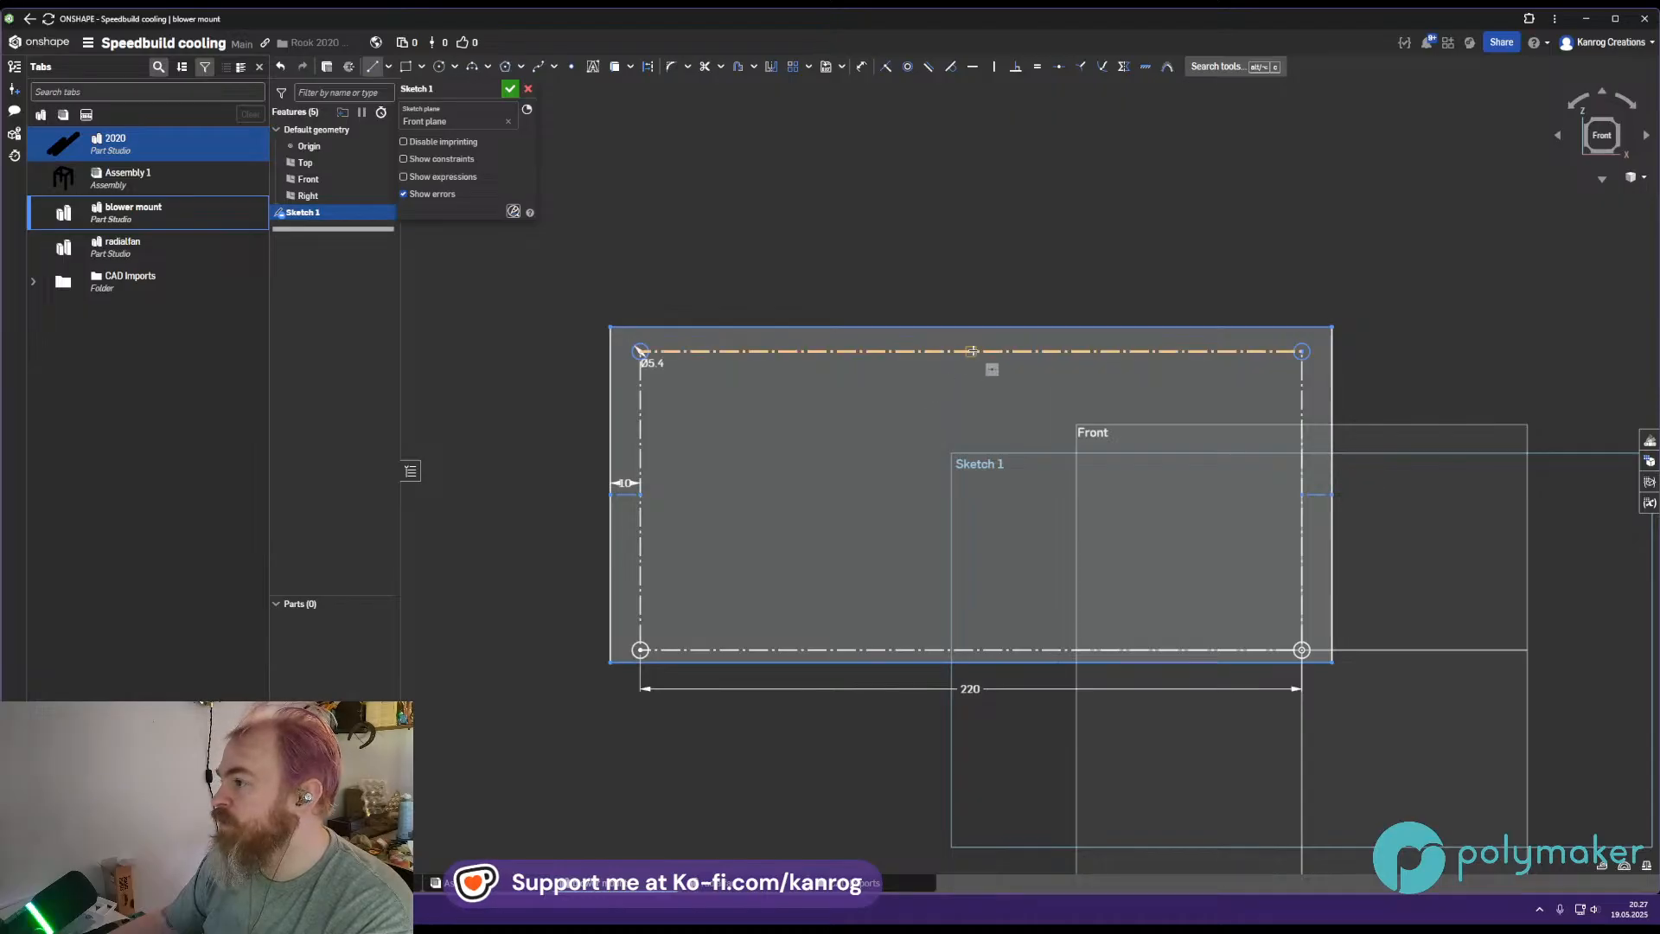
{"action": "key", "text": "q"}
{"action": "left_click", "coordinate": [972, 326]}
{"action": "key", "text": "Escape"}
{"action": "key", "text": "l"}
{"action": "left_click", "coordinate": [972, 650]}
{"action": "key", "text": "Escape"}
Make the vertical construction lines equal to the 10 mm construction line and finish the sketch
{"action": "left_click", "coordinate": [970, 337]}
{"action": "left_click", "coordinate": [629, 495]}
{"action": "key", "text": "e"}
{"action": "middle_click_drag", "start_coordinate": [922, 563], "coordinate": [867, 556]}
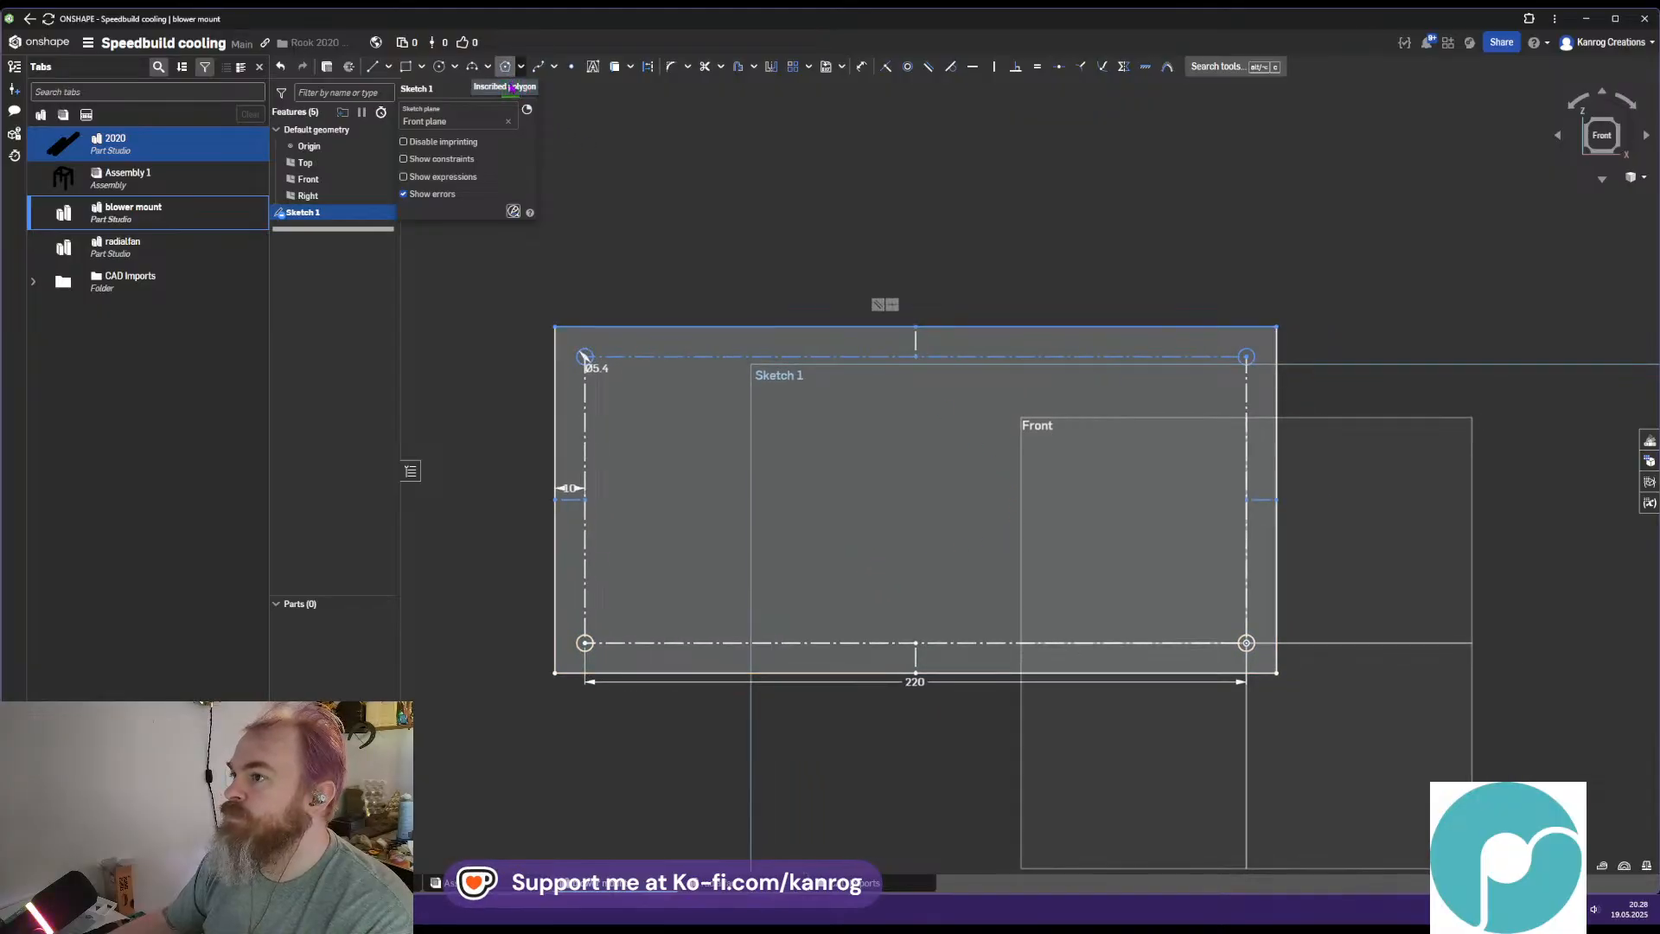
{"action": "left_click", "coordinate": [510, 88]}
Extrude the plate face of the sketch, with its four corner holes left open, as a new 4 mm deep solid
{"action": "right_click_drag", "start_coordinate": [992, 493], "coordinate": [1289, 408]}
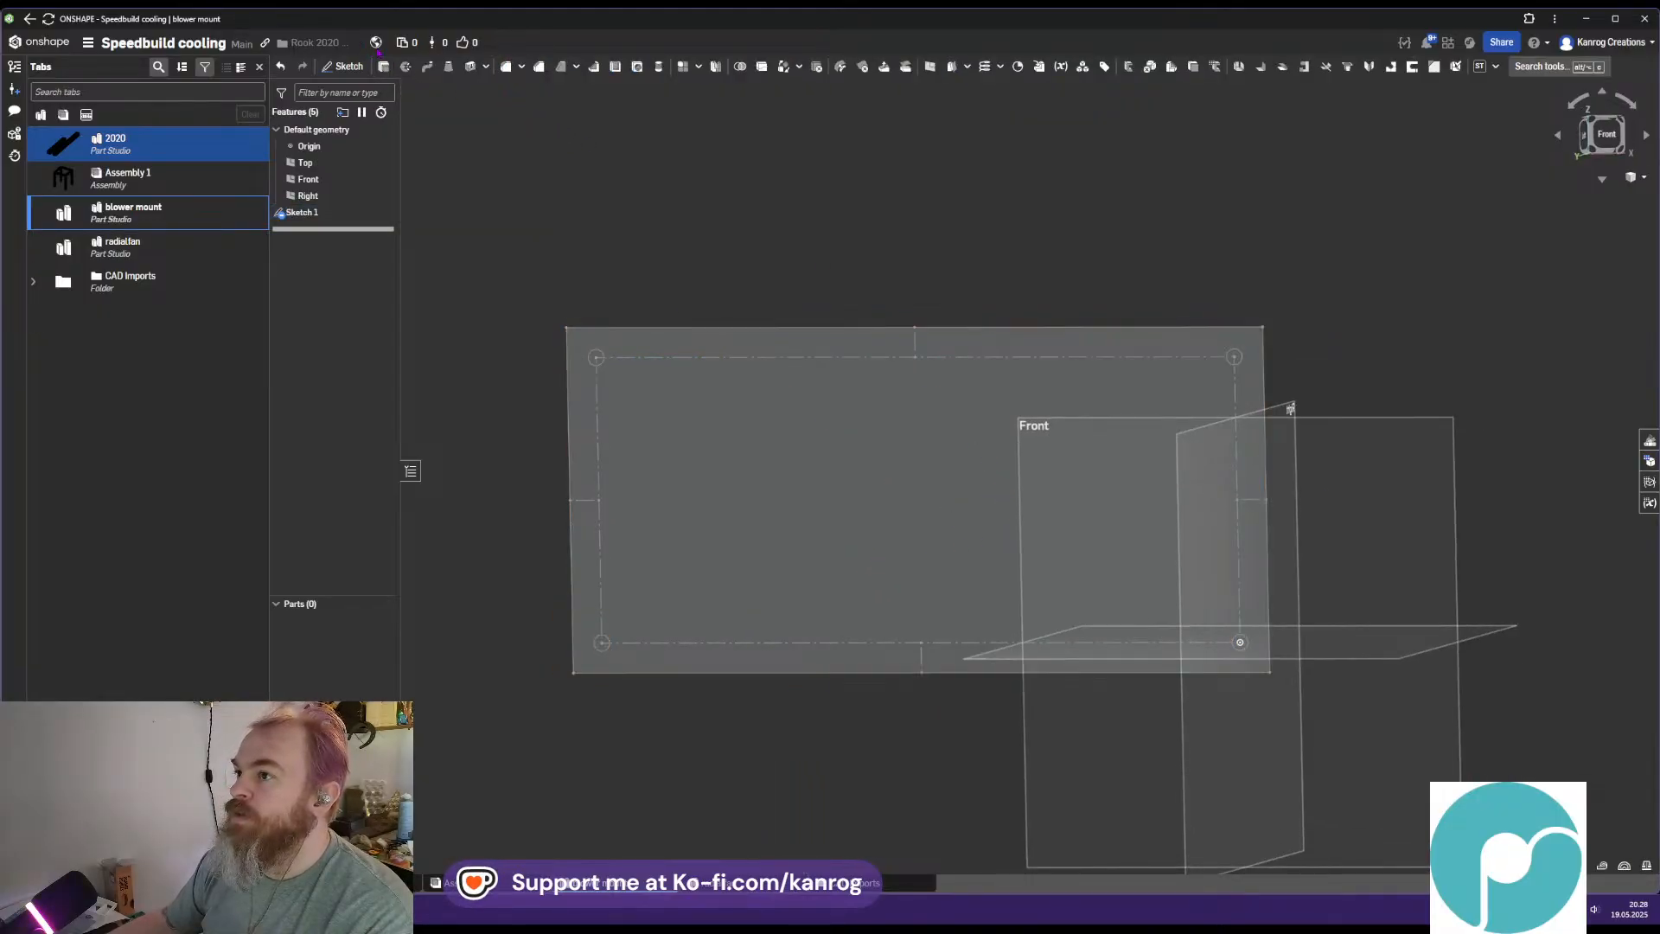
{"action": "left_click", "coordinate": [384, 66]}
{"action": "left_click", "coordinate": [789, 482]}
{"action": "right_click_drag", "start_coordinate": [789, 482], "coordinate": [670, 318]}
{"action": "left_click", "coordinate": [488, 195]}
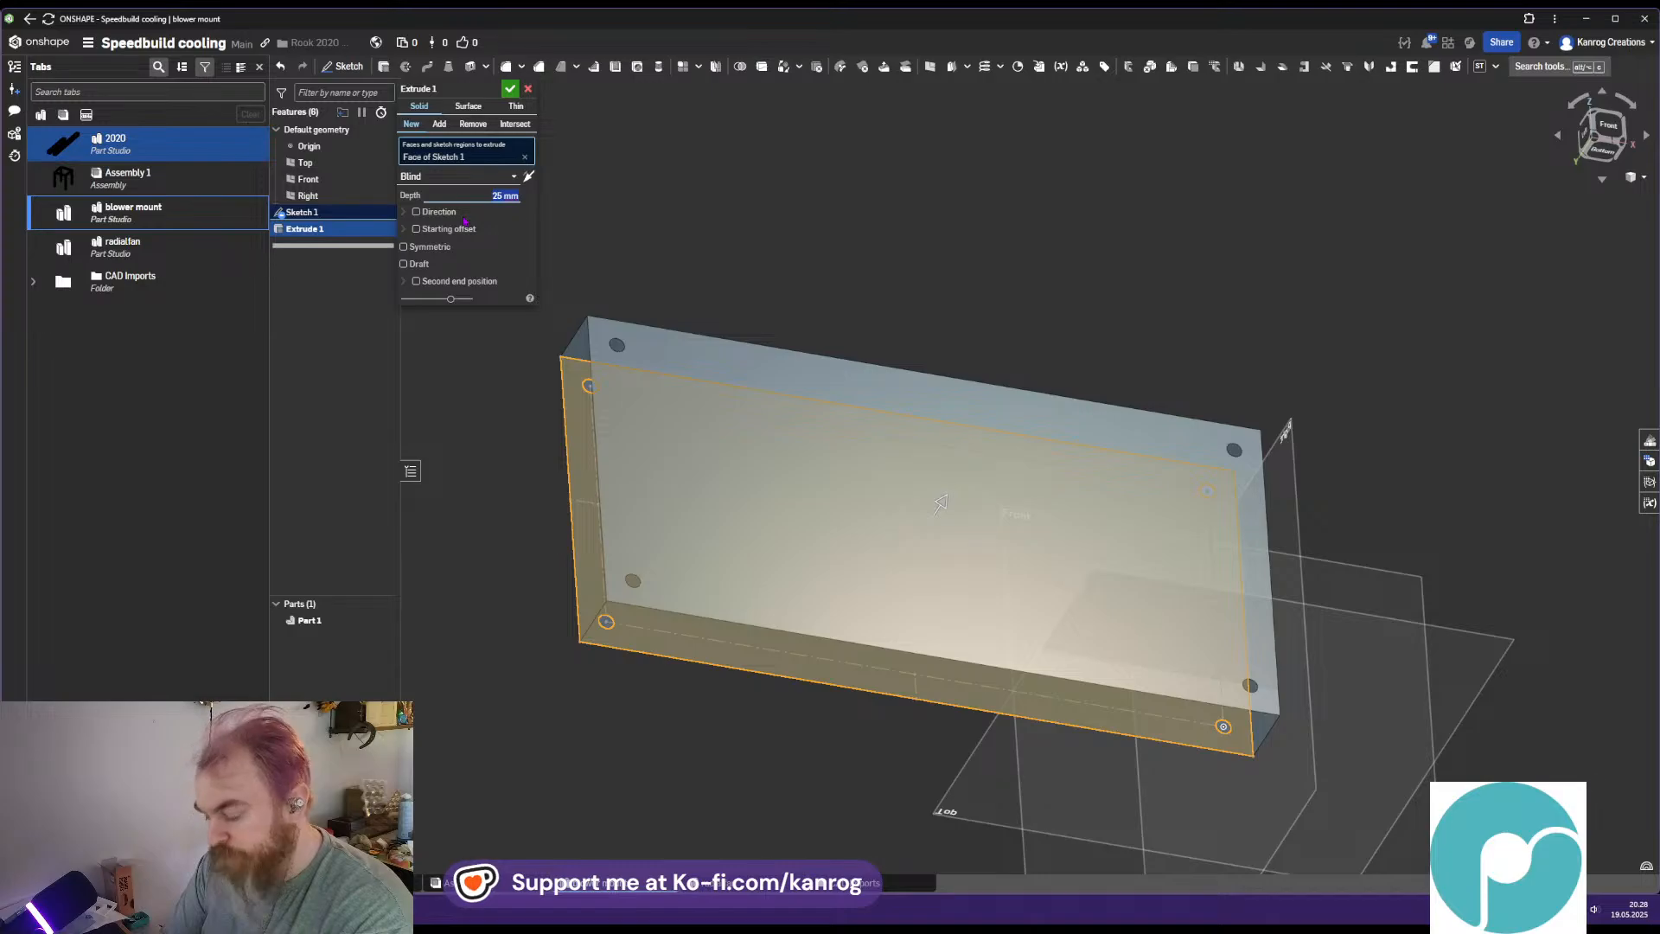
{"action": "key", "text": "Return"}
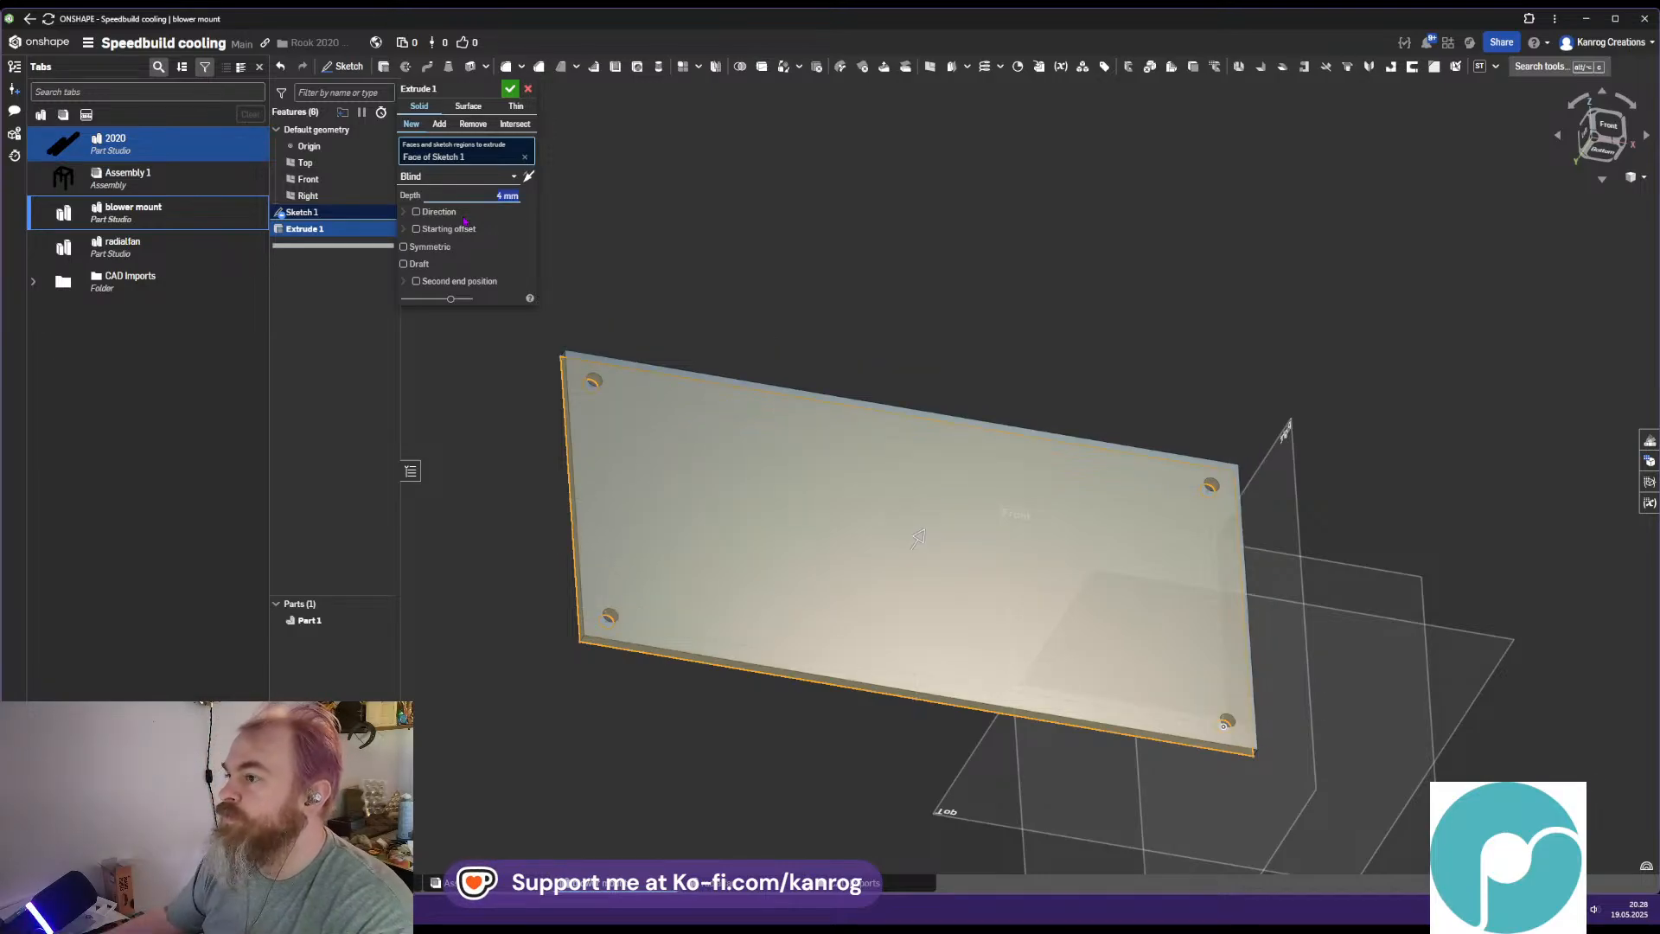
{"action": "key", "text": "Return"}
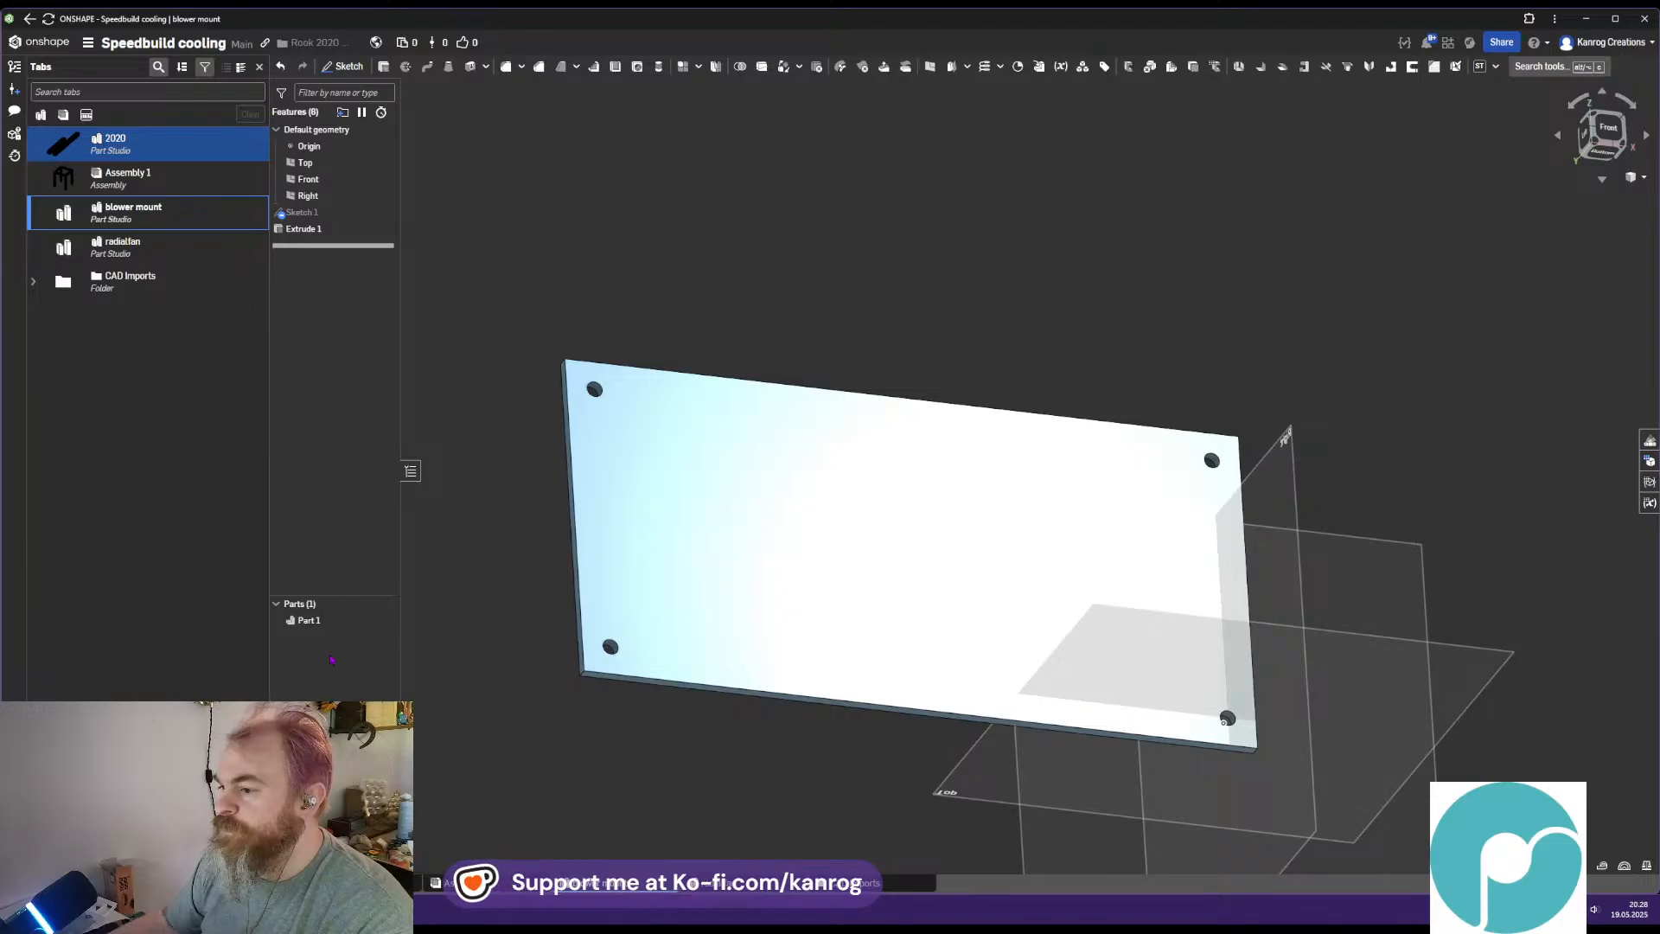
Rename the extruded plate part as mount
{"action": "right_click", "coordinate": [322, 621]}
{"action": "left_click", "coordinate": [376, 640]}
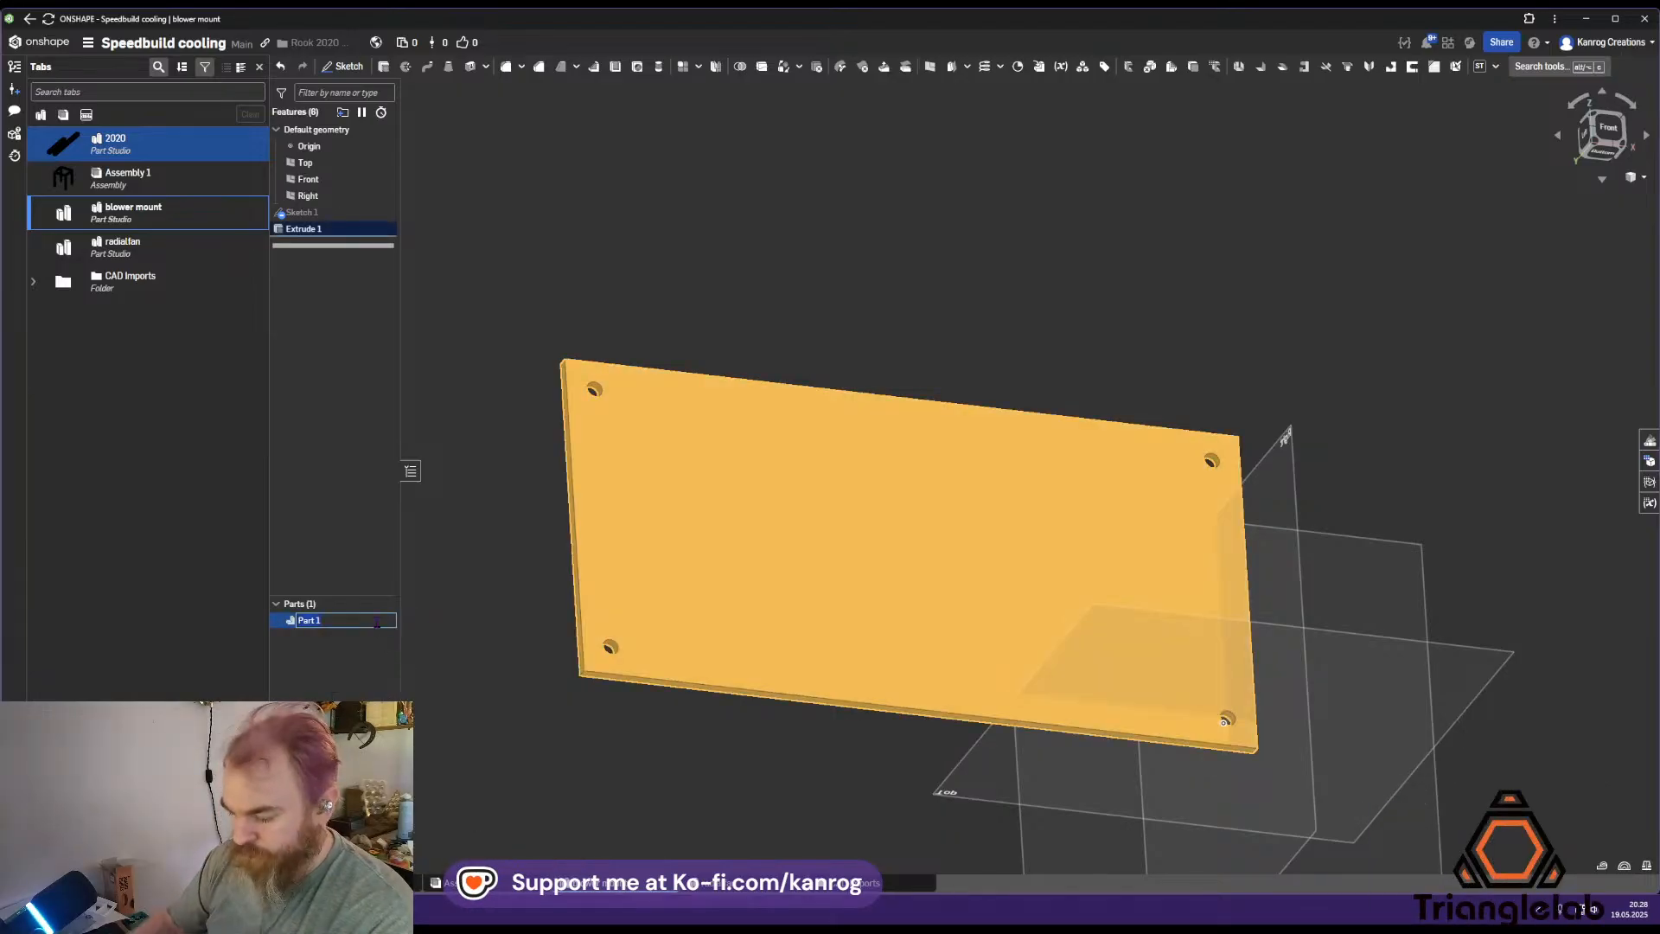
{"action": "left_click", "coordinate": [467, 705]}
Insert the blower mount part into Assembly 1 and place it in front of the extrusion frame
{"action": "left_click", "coordinate": [121, 177]}
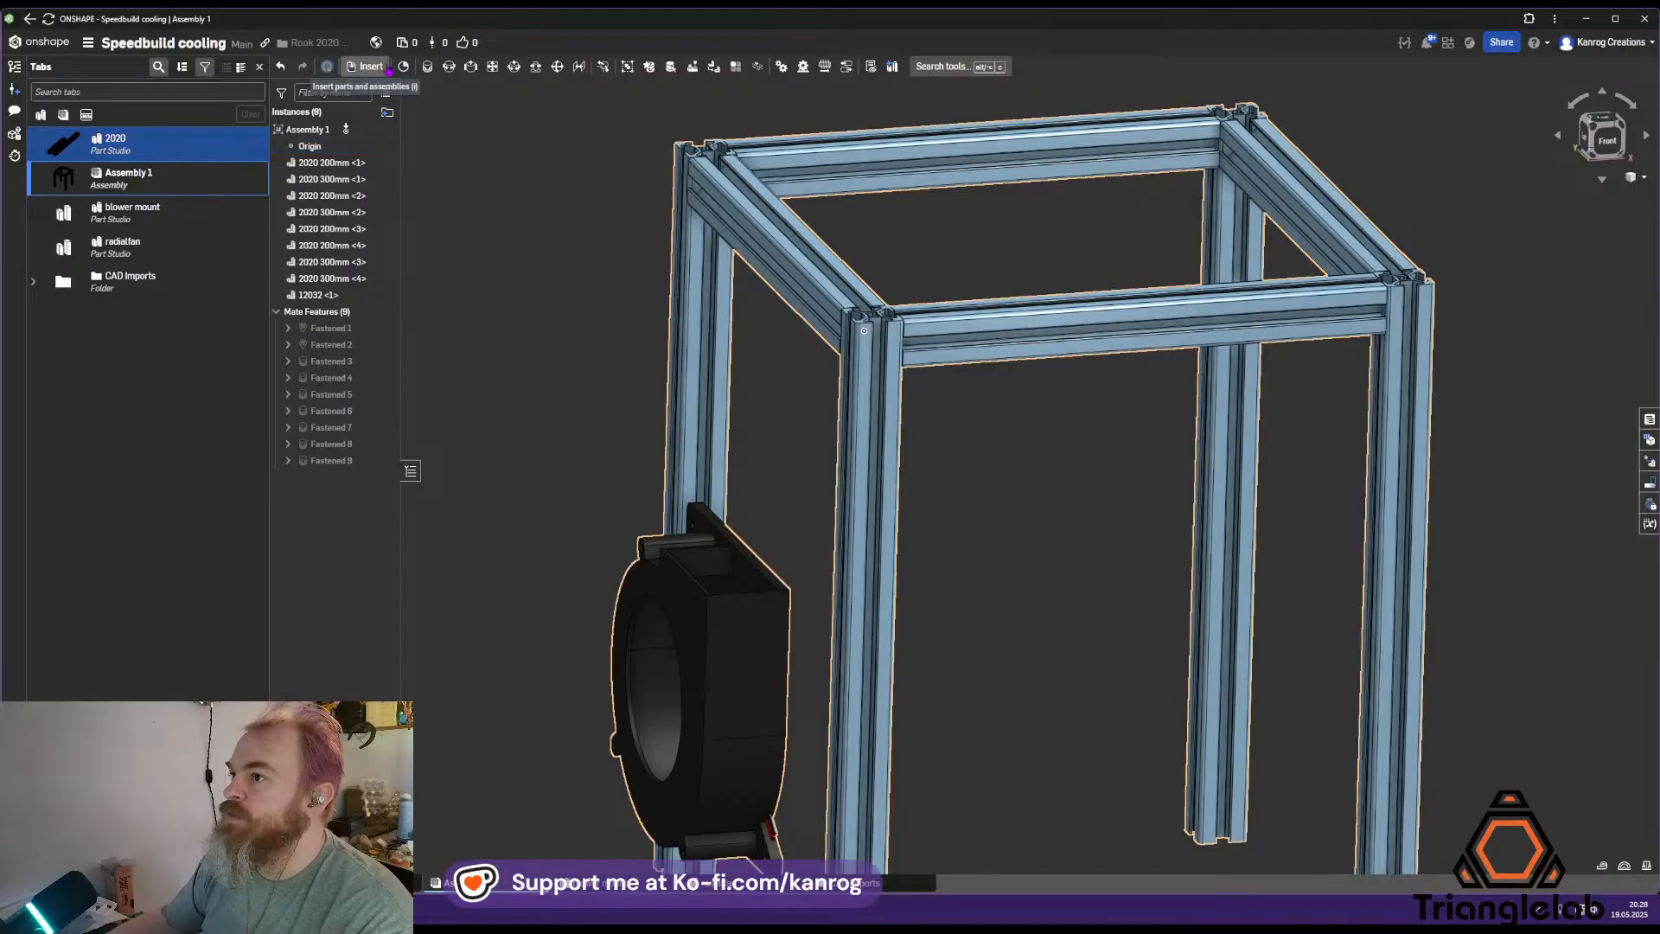
{"action": "left_click", "coordinate": [371, 67]}
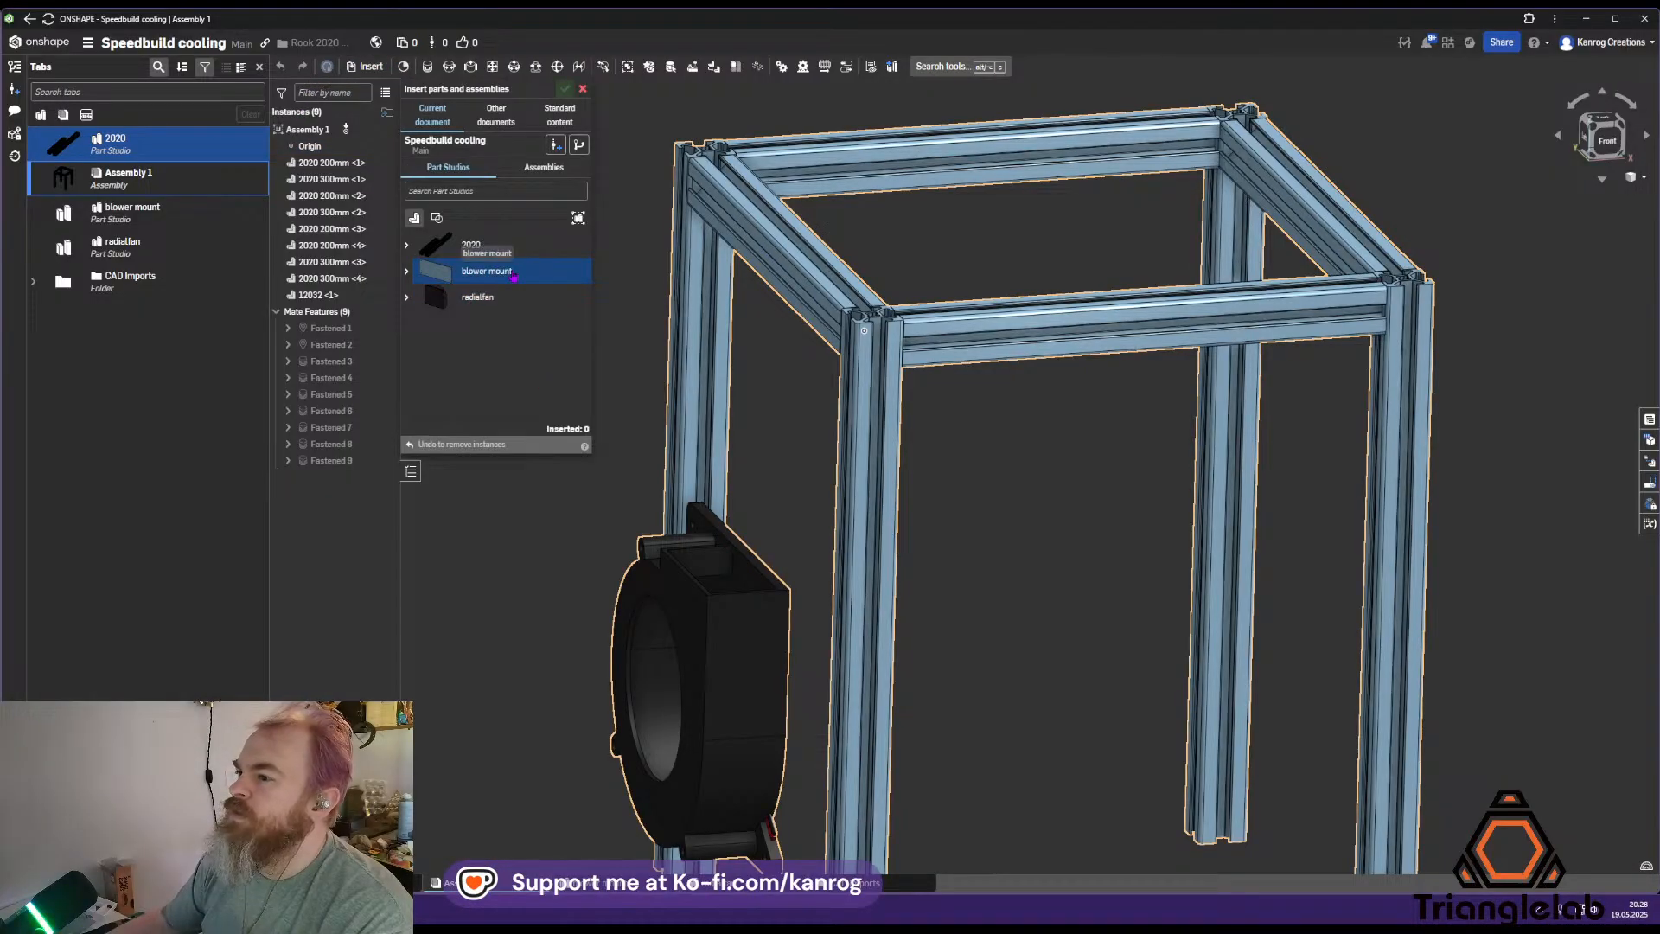
{"action": "left_click", "coordinate": [514, 273]}
{"action": "left_click", "coordinate": [1026, 548]}
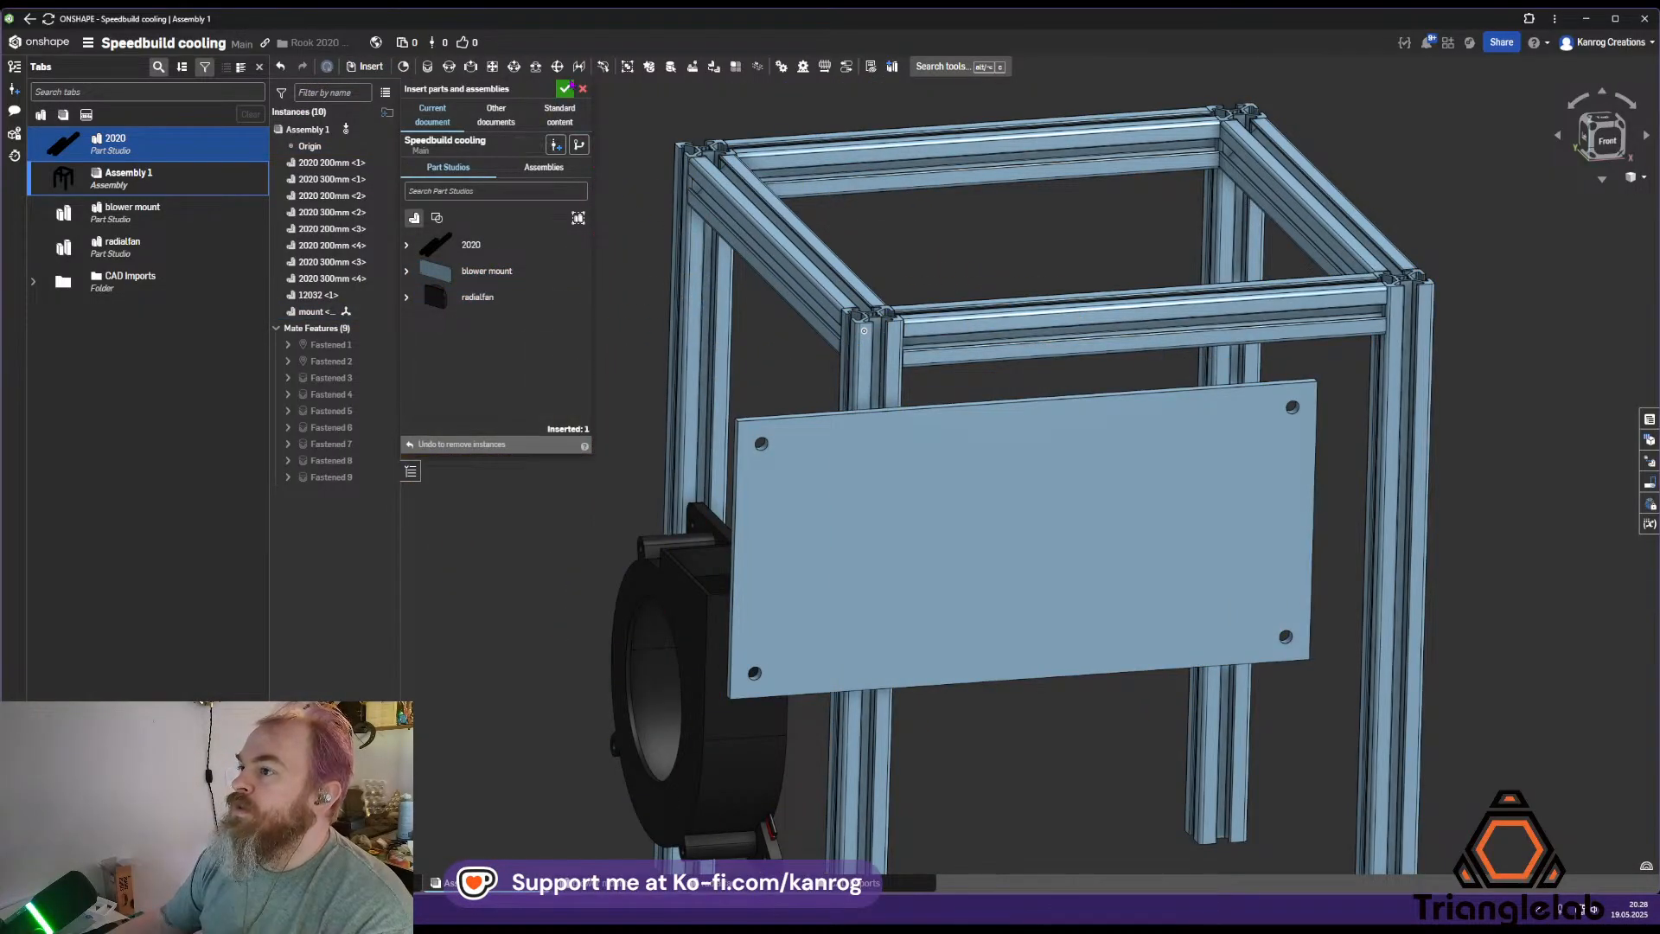
{"action": "left_click", "coordinate": [564, 88]}
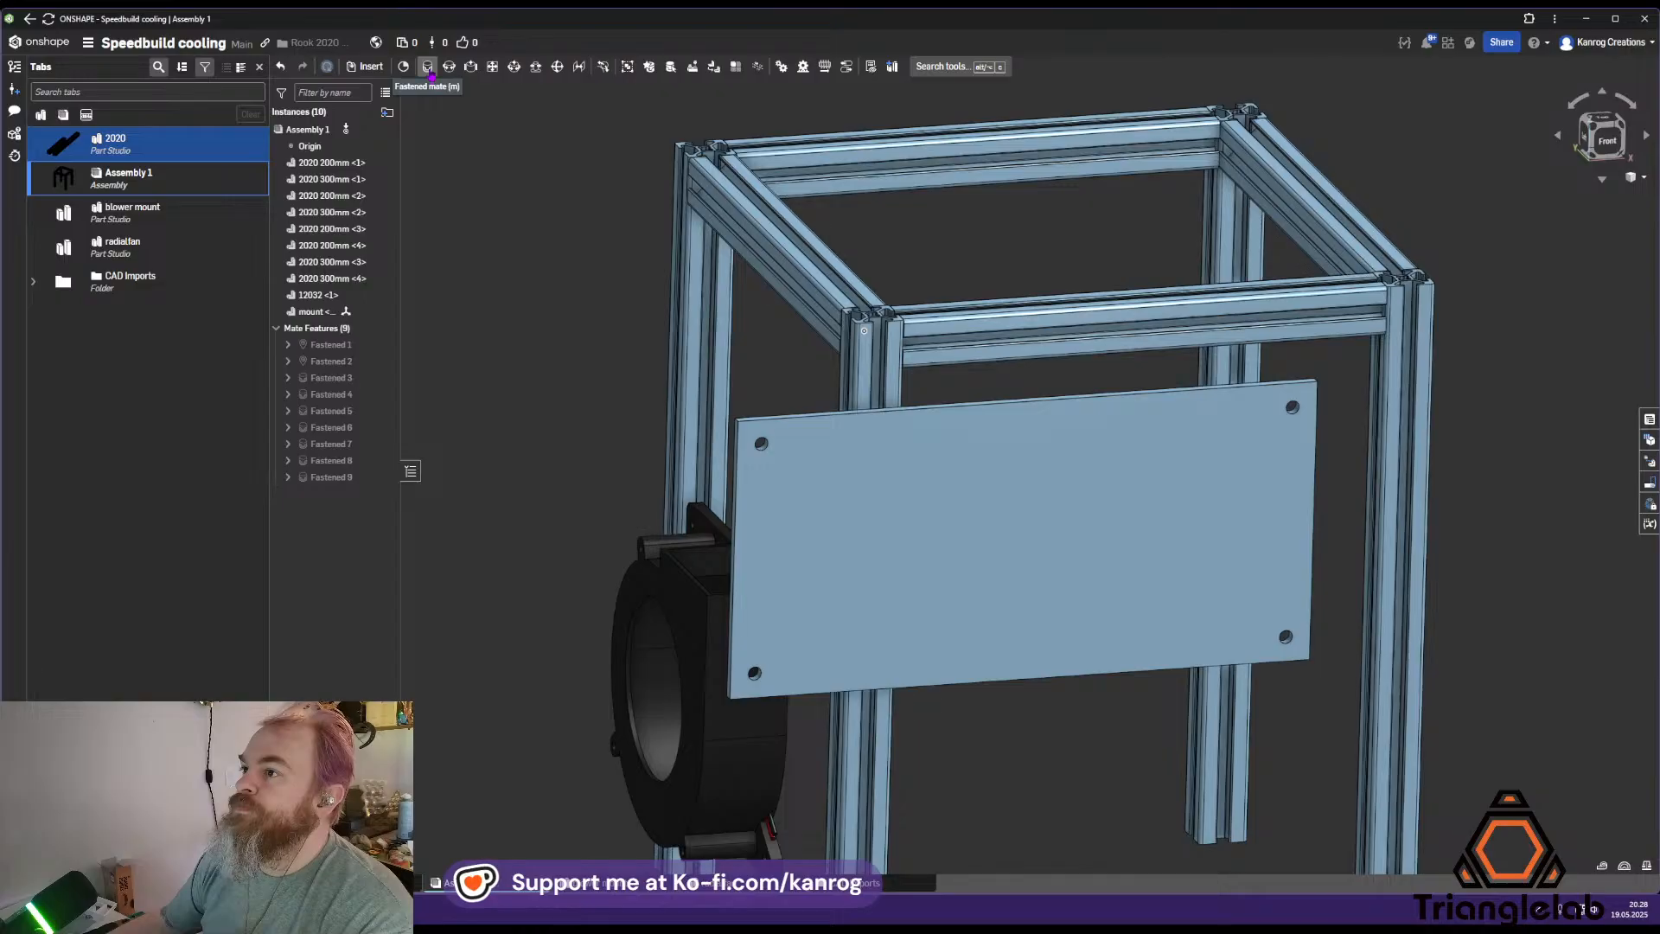
Start a Fastened mate with the back edge of the mount plate's lower-right hole as the first mate connector
{"action": "left_click", "coordinate": [428, 68]}
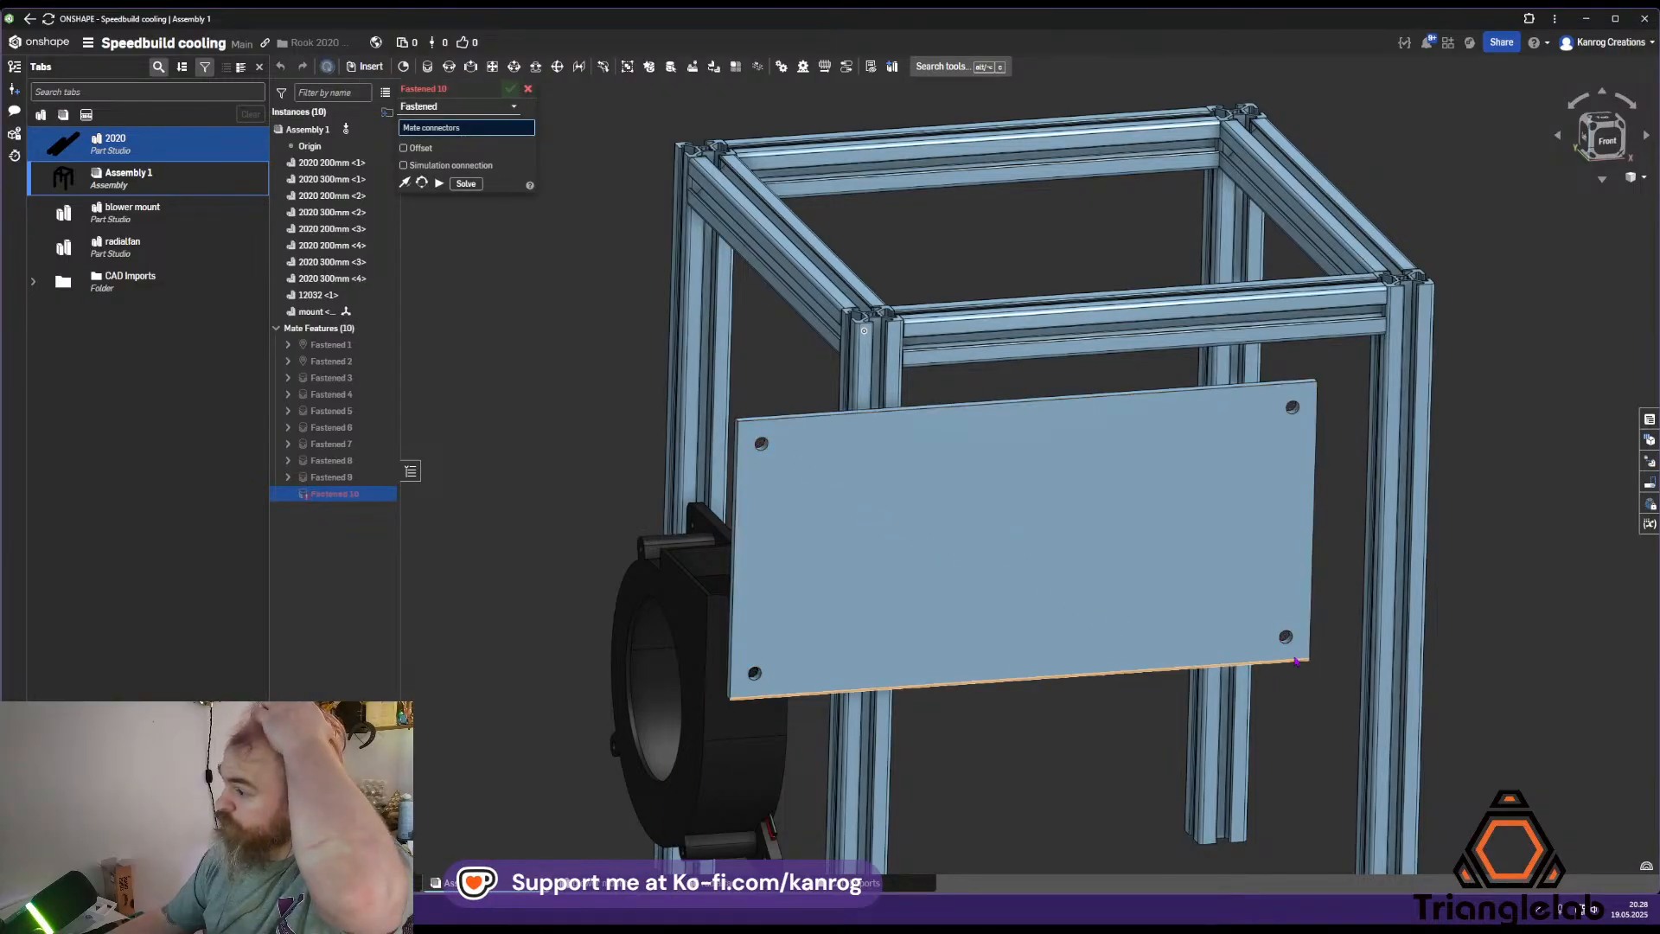
{"action": "scroll", "coordinate": [1286, 637], "scroll_direction": "up", "scroll_amount": 10}
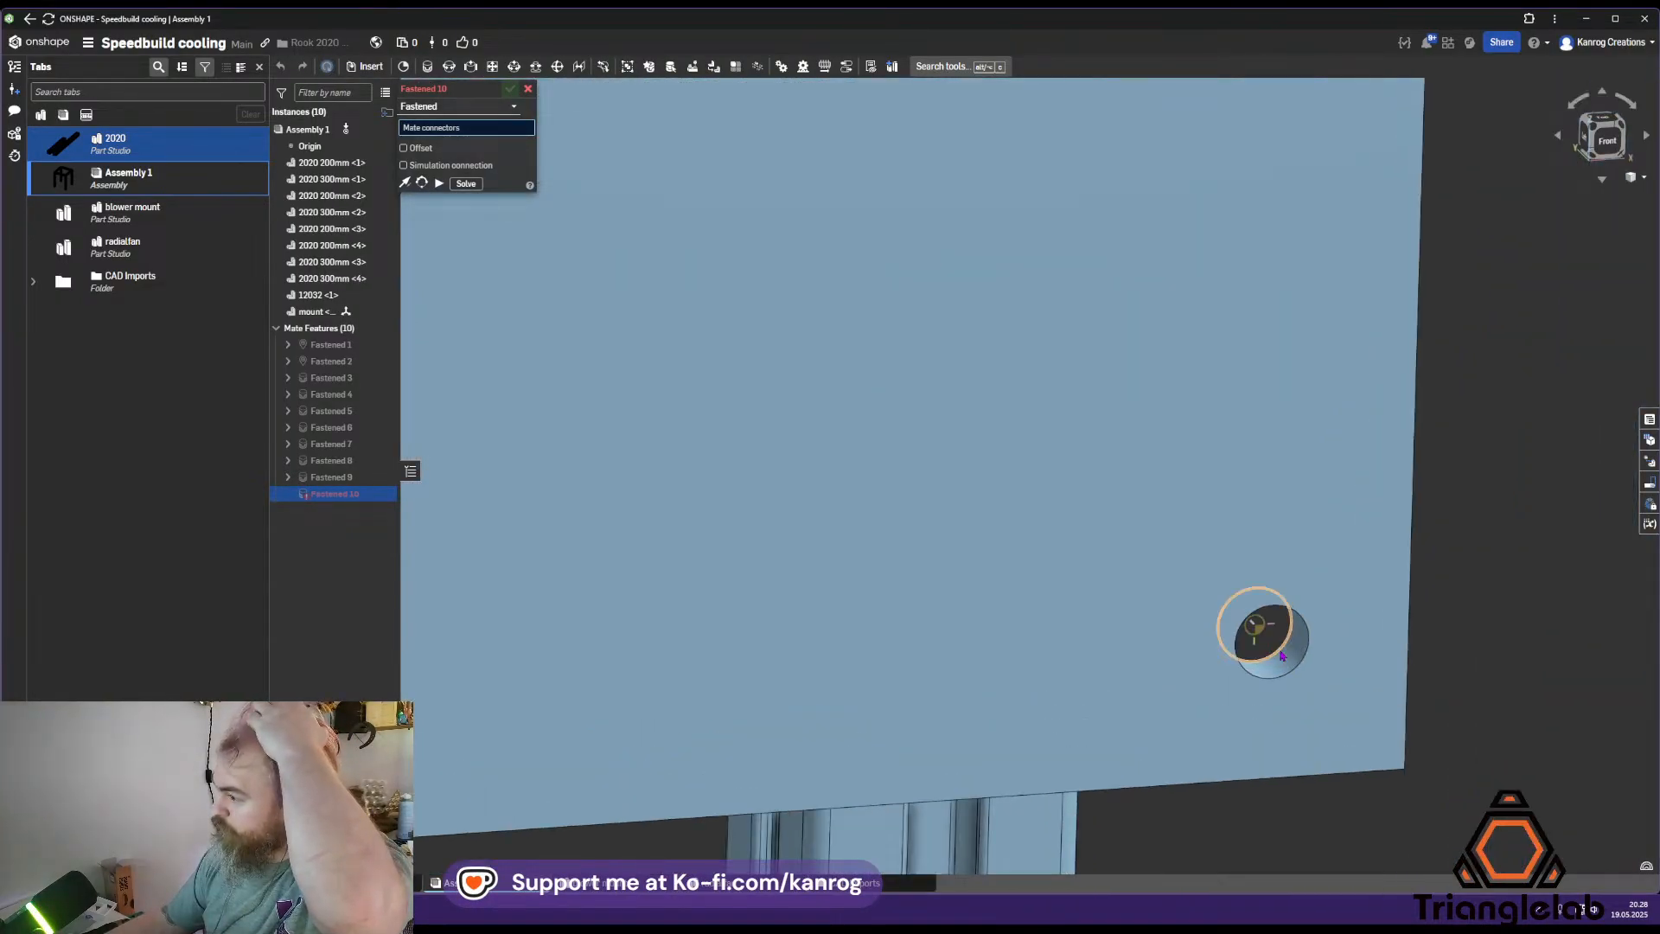
{"action": "scroll", "coordinate": [1279, 647], "scroll_direction": "down", "scroll_amount": 8}
{"action": "middle_click_drag", "start_coordinate": [1254, 484], "coordinate": [1234, 574]}
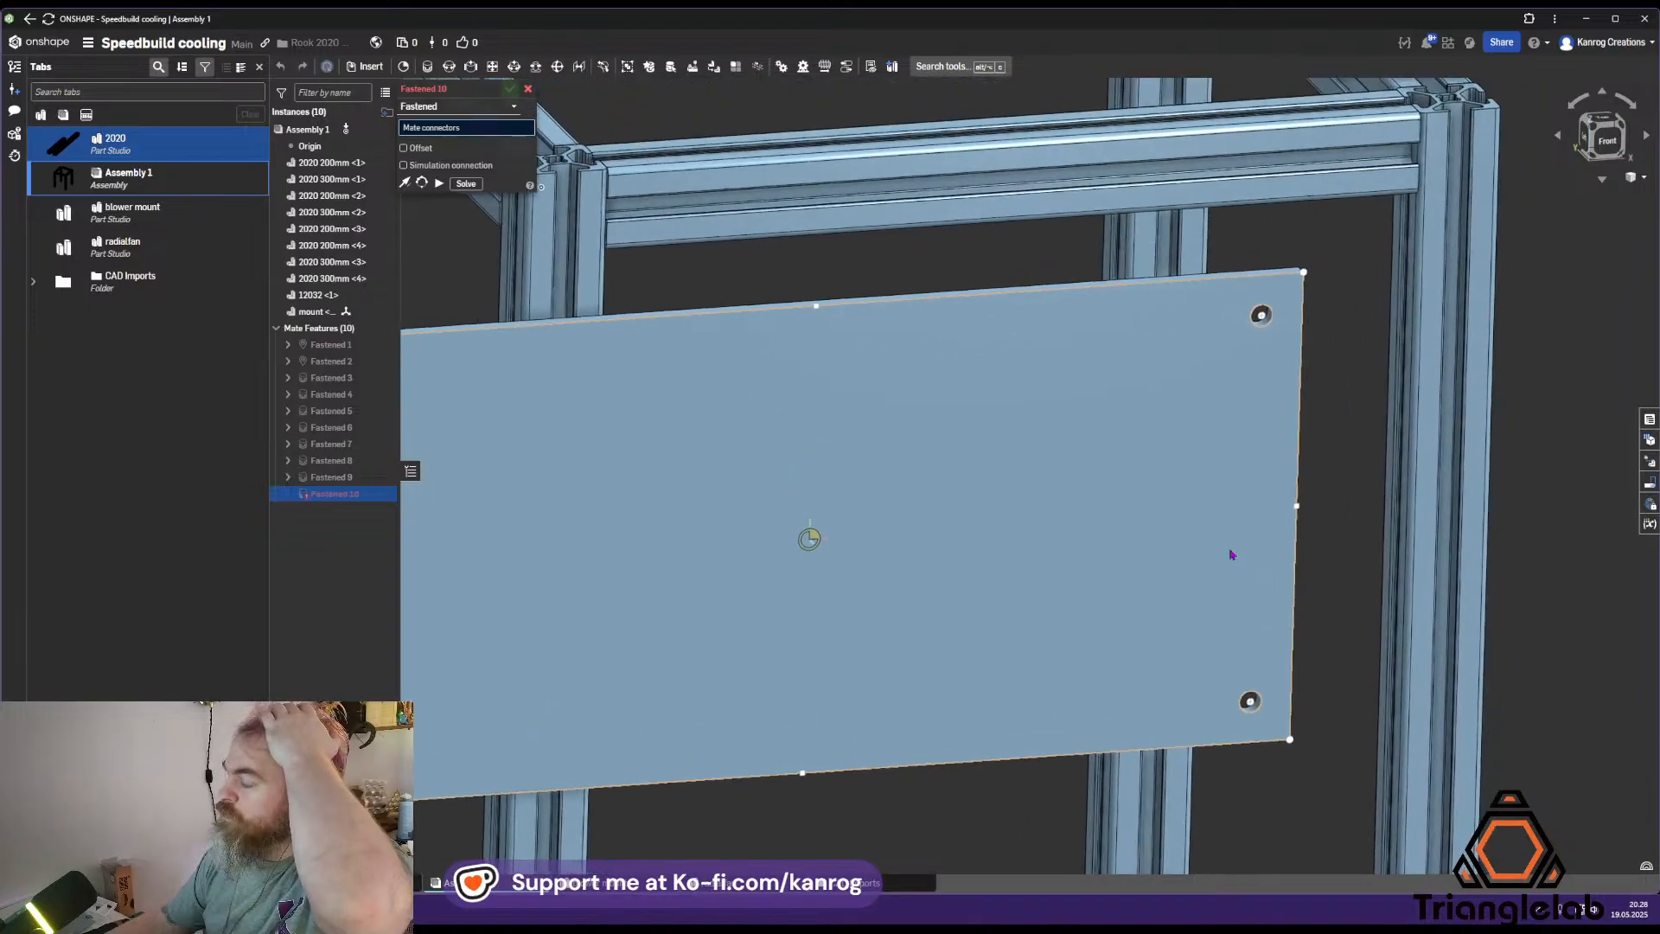
{"action": "middle_click_drag", "start_coordinate": [1243, 698], "coordinate": [1215, 584]}
{"action": "scroll", "coordinate": [1216, 584], "scroll_direction": "up", "scroll_amount": 4}
{"action": "scroll", "coordinate": [1215, 583], "scroll_direction": "down", "scroll_amount": 2}
{"action": "left_click", "coordinate": [1233, 596]}
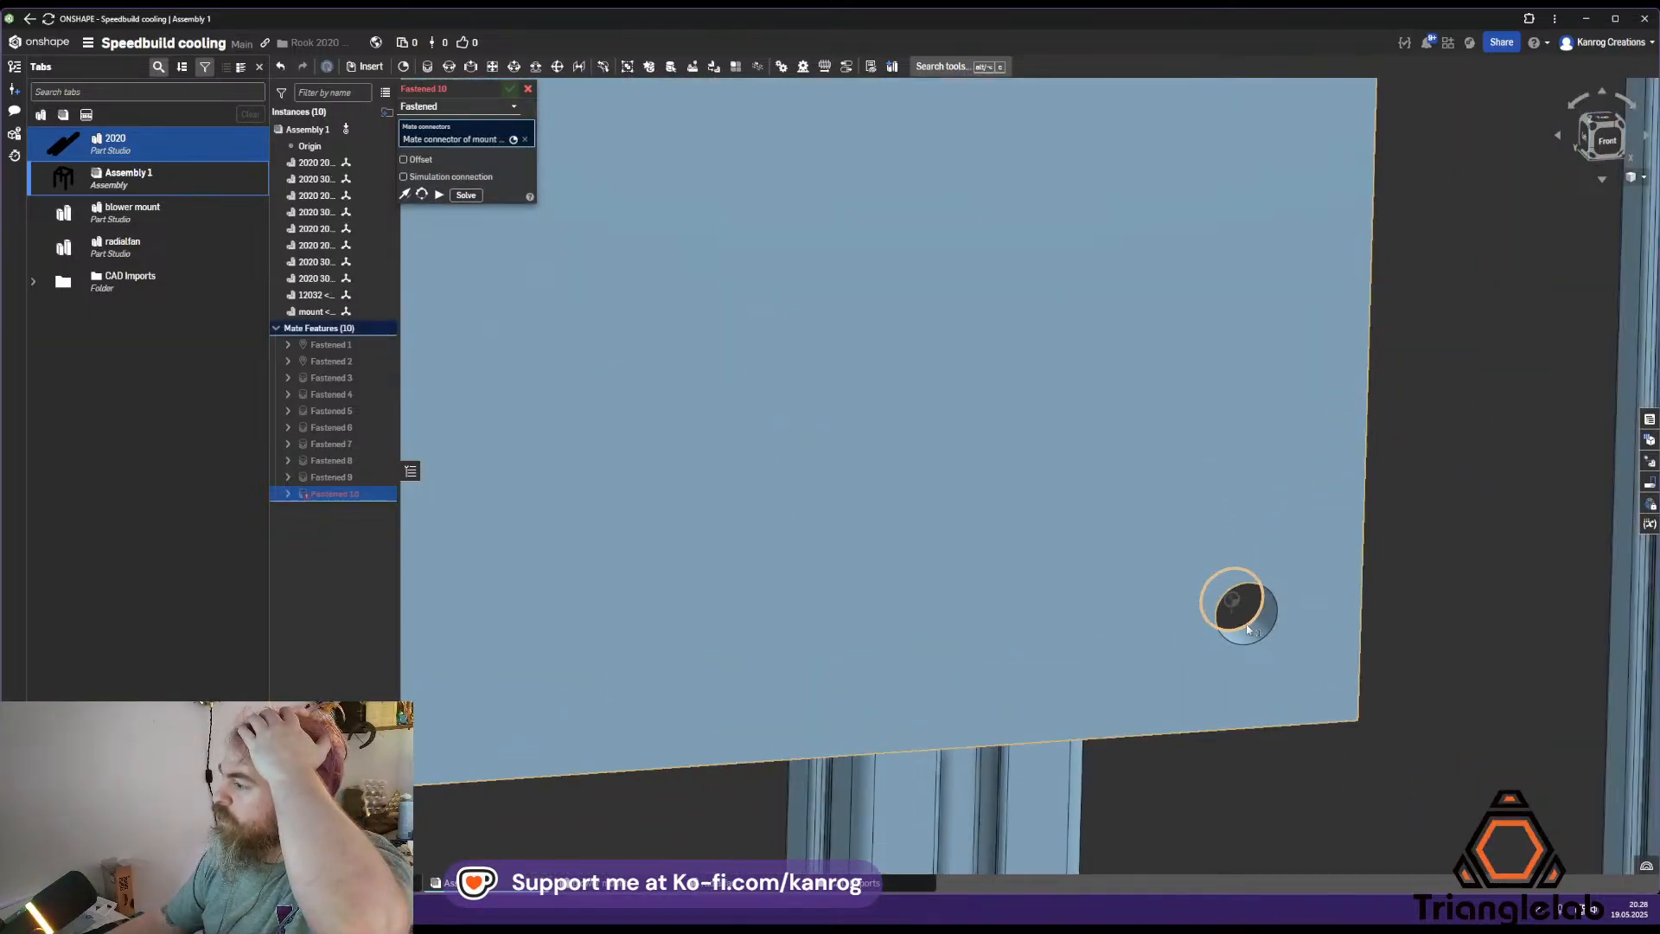
Try to fasten the mount's corner hole to the vertical 2020 extrusion near its upper end, and remove that mate connector again
{"action": "scroll", "coordinate": [1237, 605], "scroll_direction": "down", "scroll_amount": 6}
{"action": "scroll", "coordinate": [1246, 625], "scroll_direction": "down", "scroll_amount": 3}
{"action": "middle_click_drag", "start_coordinate": [996, 781], "coordinate": [991, 633]}
{"action": "right_click_drag", "start_coordinate": [990, 632], "coordinate": [1070, 648]}
{"action": "scroll", "coordinate": [1086, 340], "scroll_direction": "up", "scroll_amount": 6}
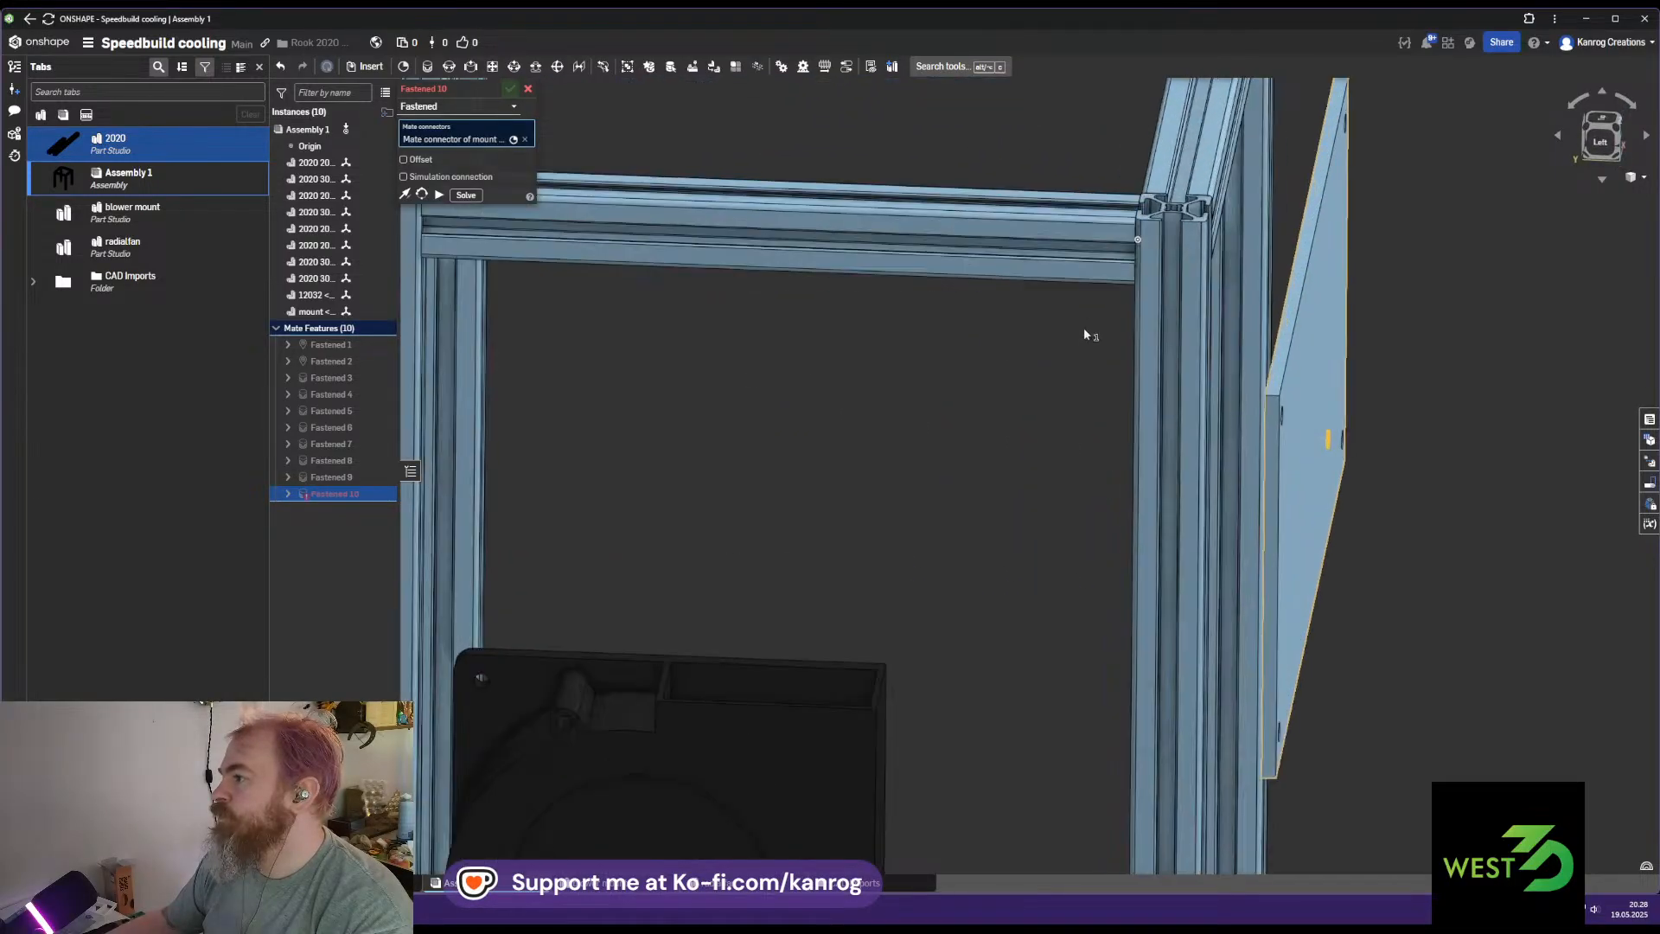
{"action": "scroll", "coordinate": [1127, 261], "scroll_direction": "up", "scroll_amount": 1}
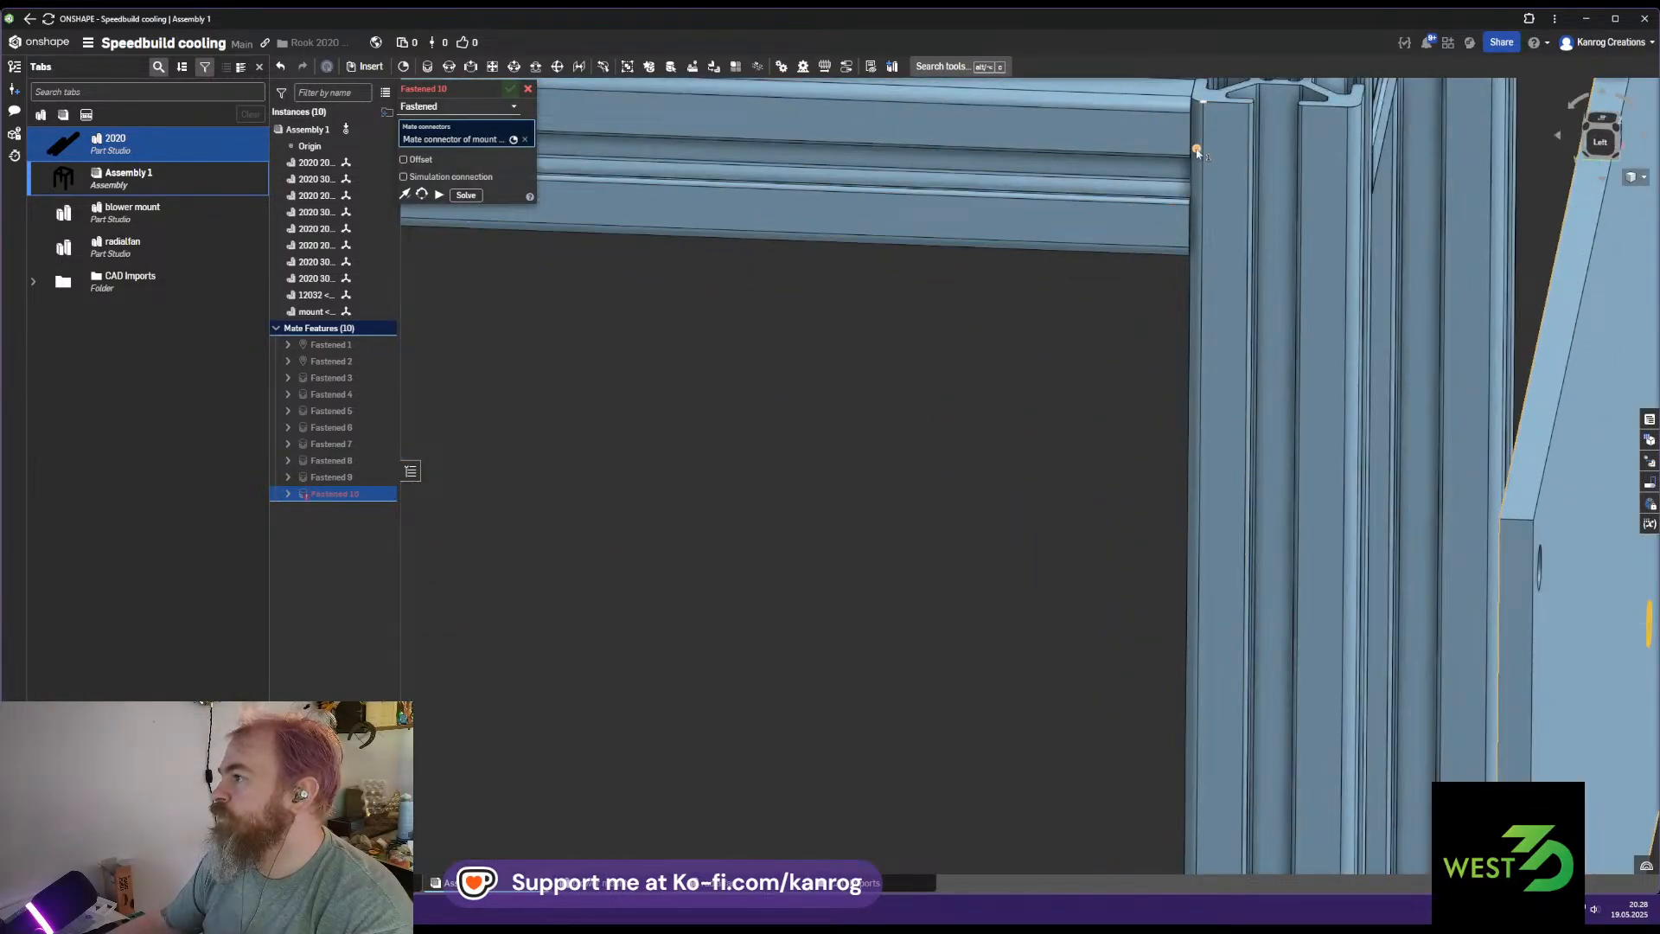
{"action": "left_click", "coordinate": [1196, 150]}
{"action": "scroll", "coordinate": [1118, 386], "scroll_direction": "down", "scroll_amount": 6}
{"action": "right_click_drag", "start_coordinate": [1063, 508], "coordinate": [674, 166]}
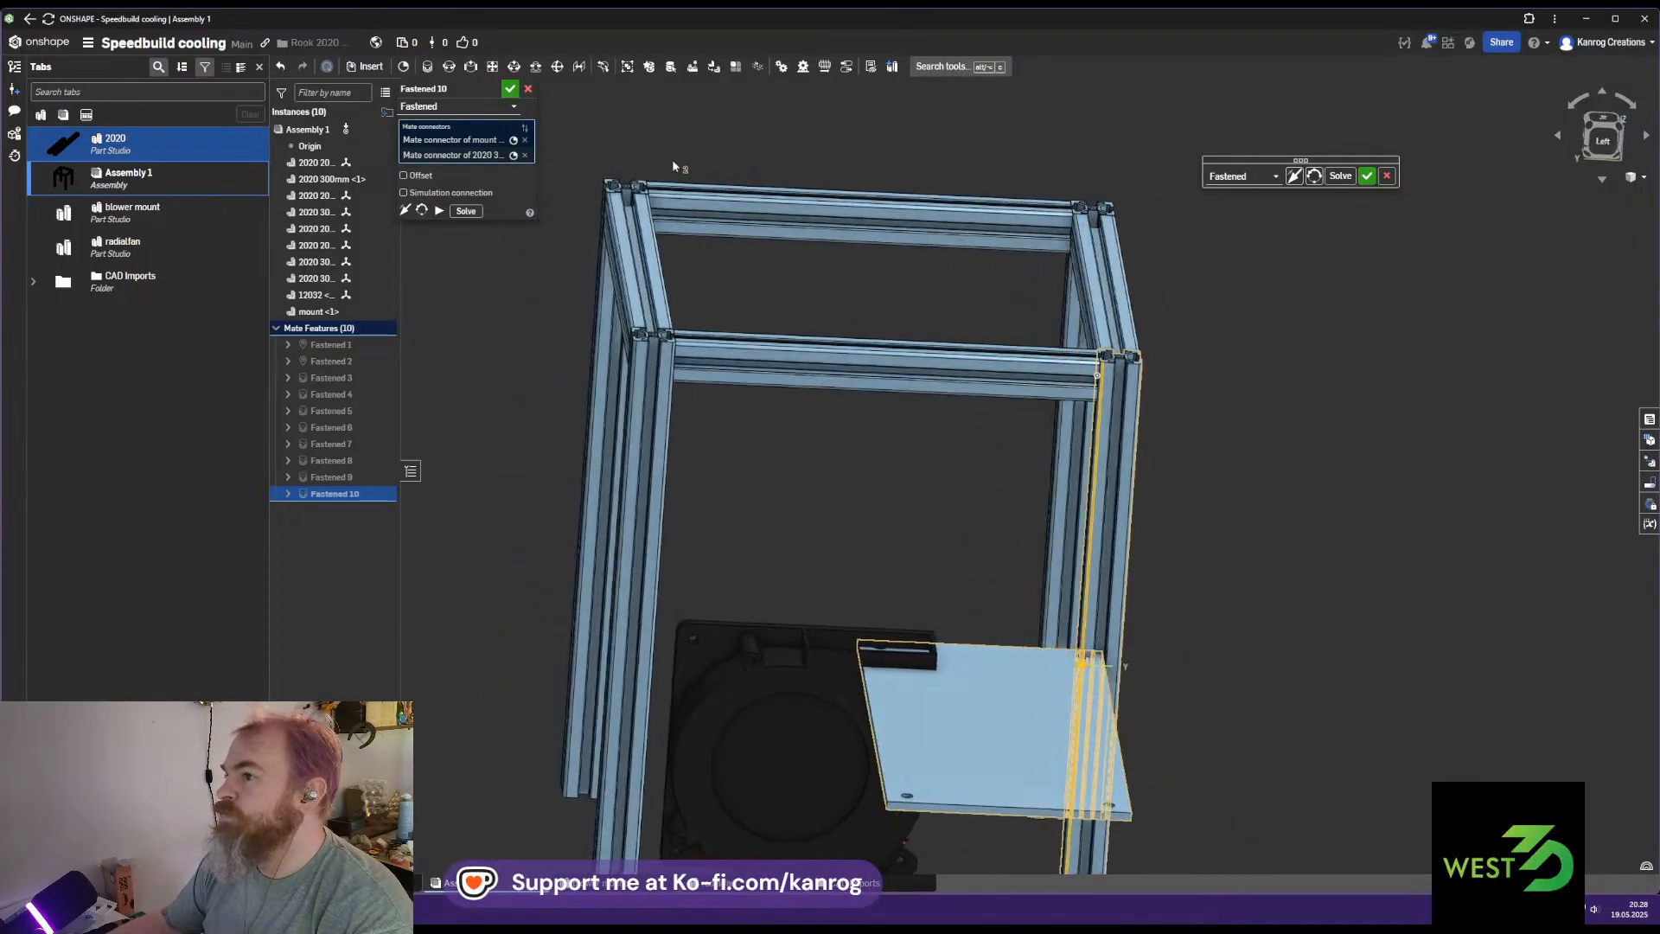
{"action": "left_click", "coordinate": [524, 154]}
Fasten the mount's corner hole to the assembly origin, temporarily hiding the first 200 mm and 300 mm extrusions to reach it
{"action": "right_click_drag", "start_coordinate": [741, 230], "coordinate": [821, 276]}
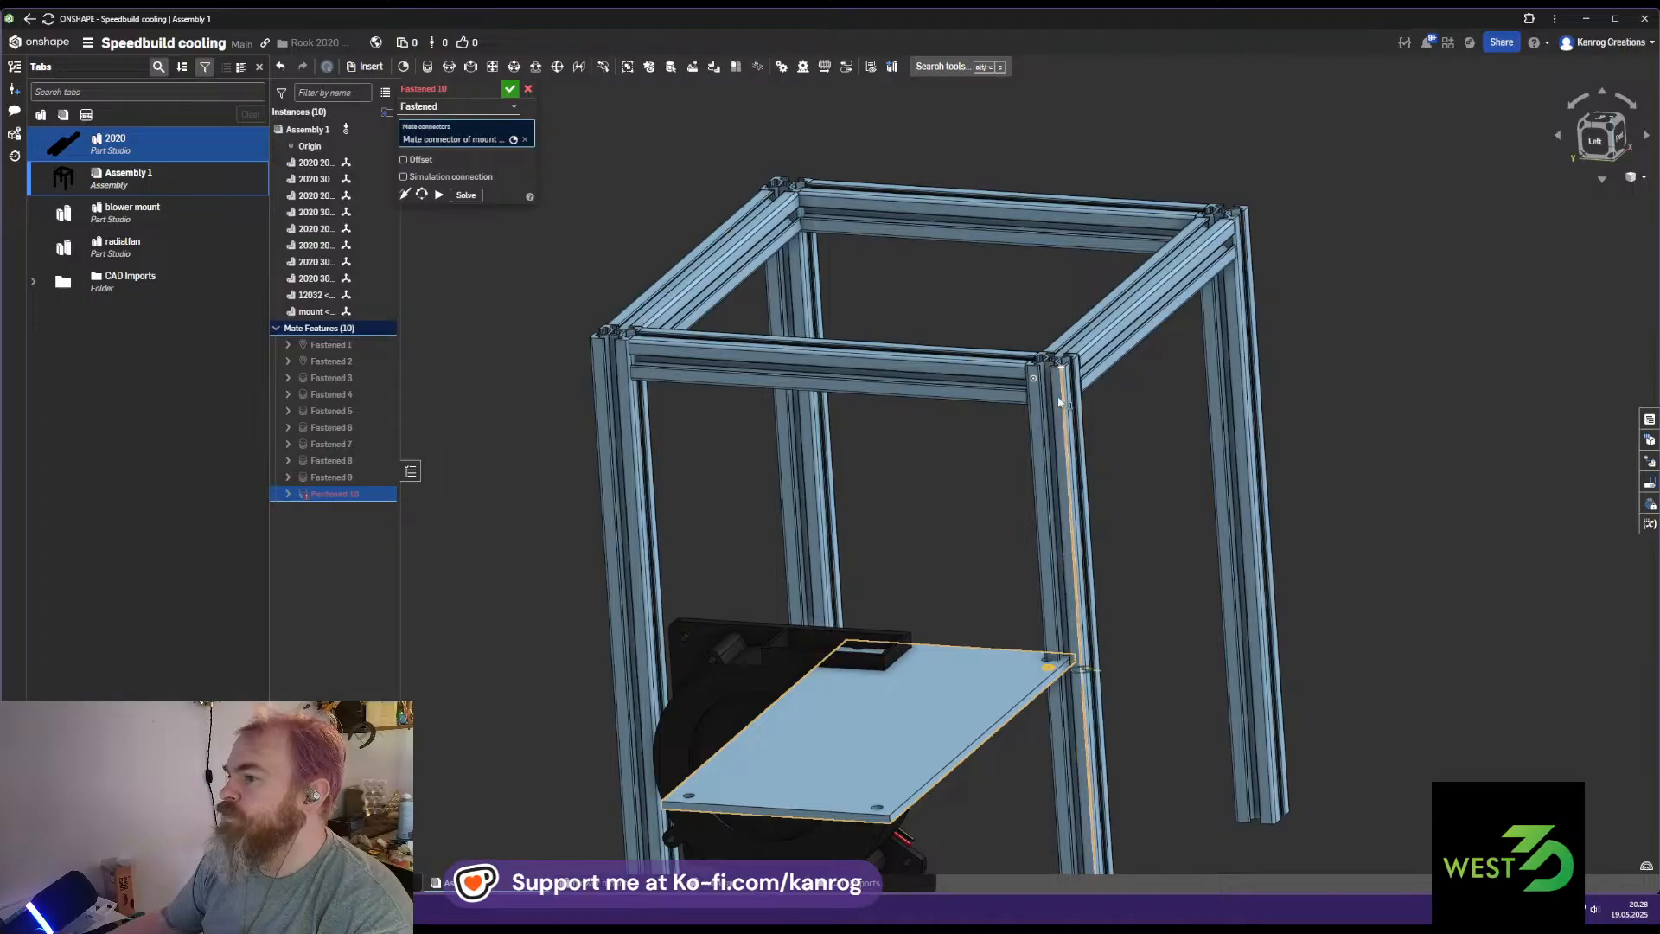
{"action": "left_click", "coordinate": [384, 163]}
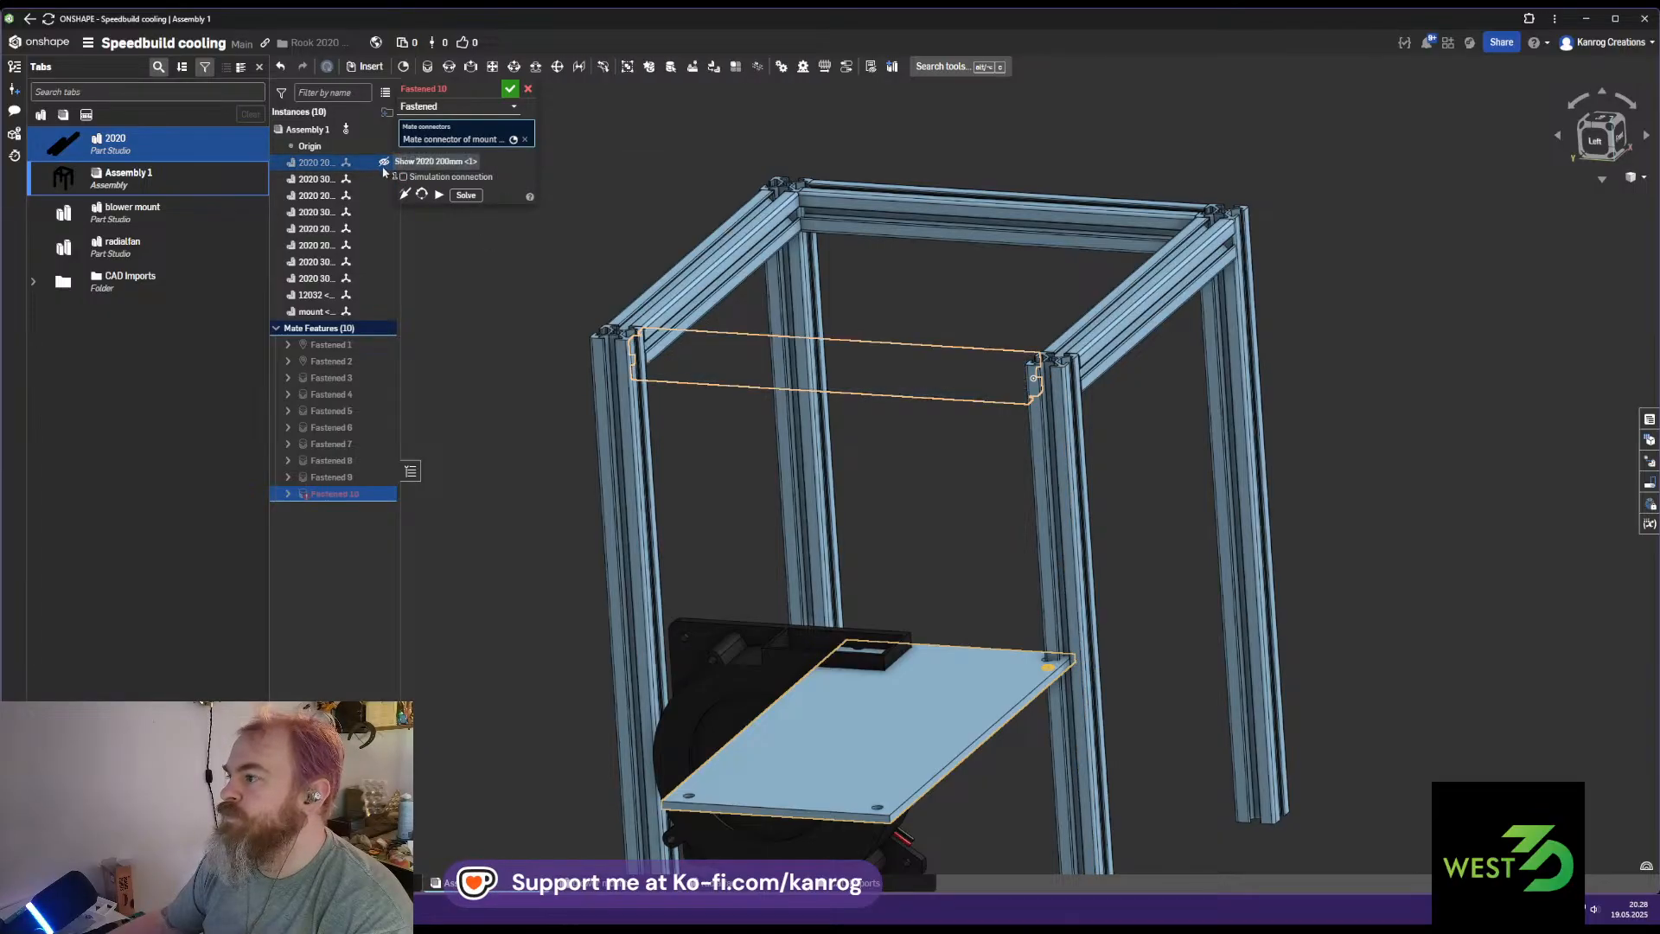
{"action": "left_click", "coordinate": [385, 179]}
{"action": "scroll", "coordinate": [1068, 395], "scroll_direction": "up", "scroll_amount": 5}
{"action": "scroll", "coordinate": [1067, 395], "scroll_direction": "up", "scroll_amount": 3}
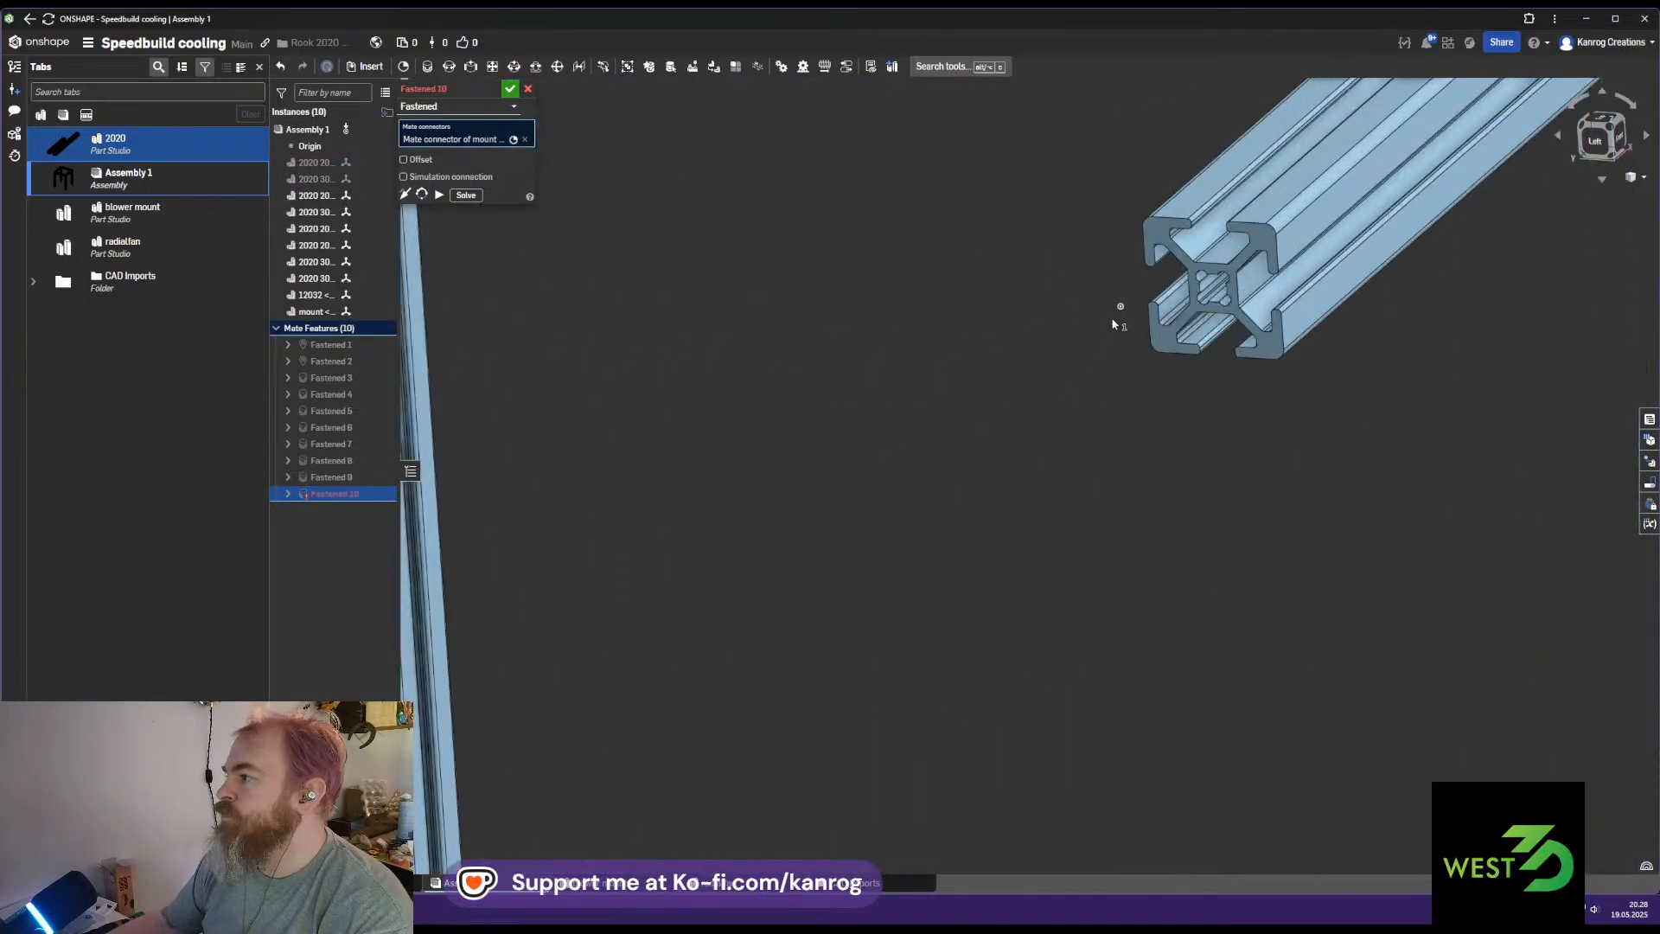
{"action": "left_click", "coordinate": [1121, 307]}
{"action": "scroll", "coordinate": [999, 413], "scroll_direction": "down", "scroll_amount": 5}
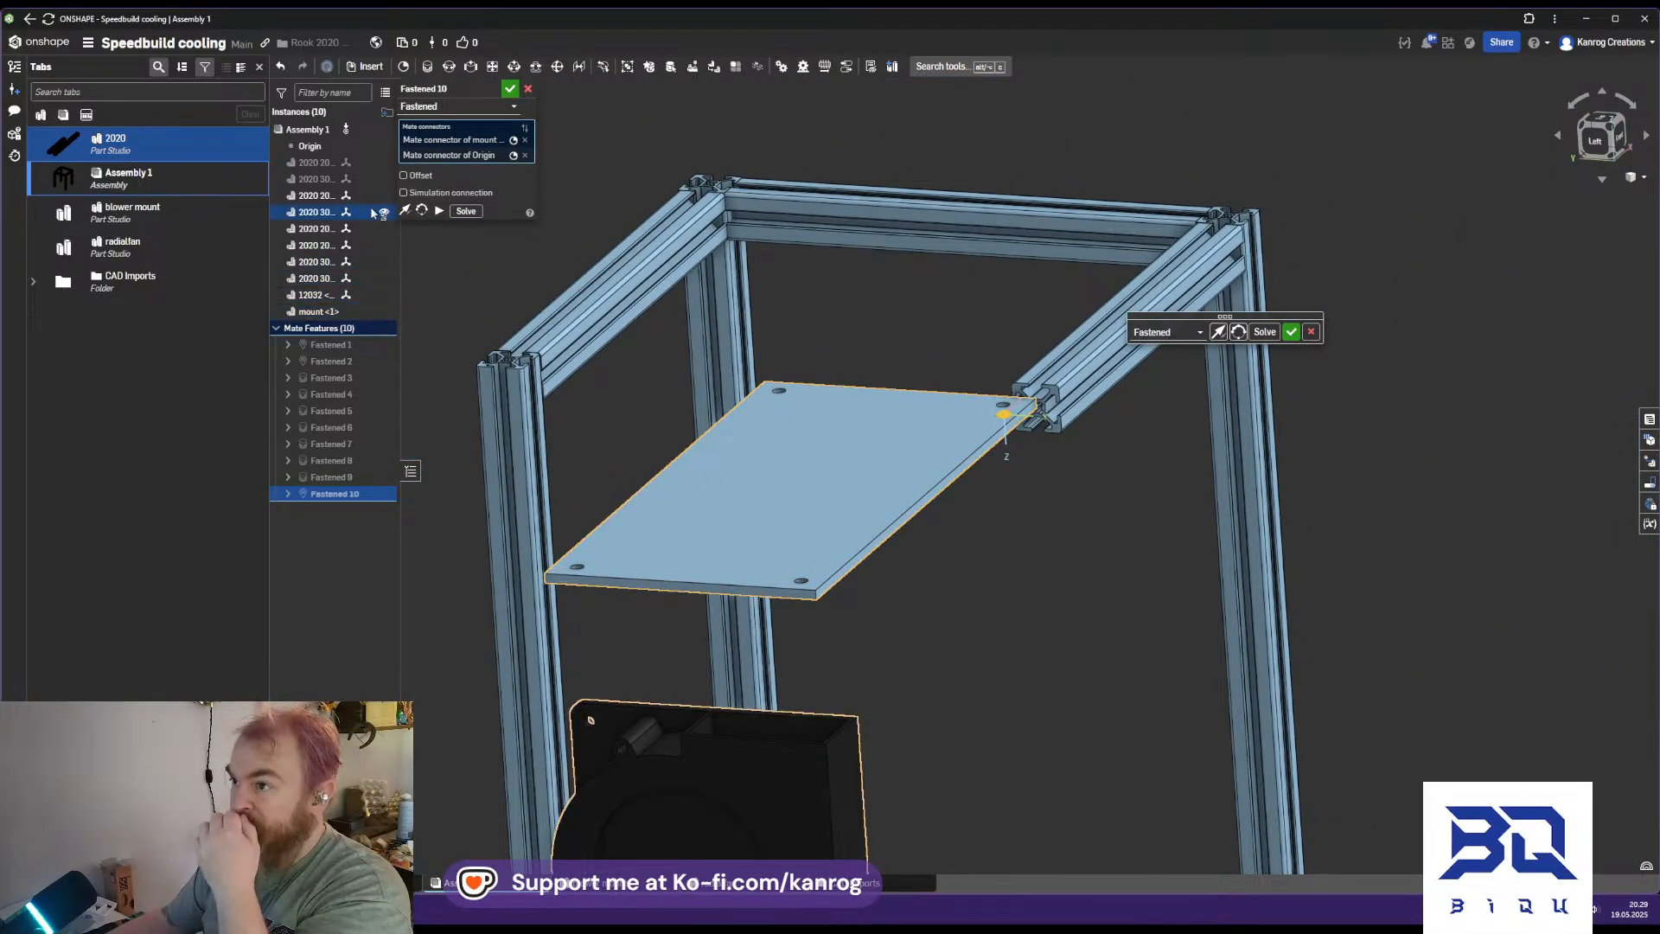
{"action": "left_click", "coordinate": [384, 179]}
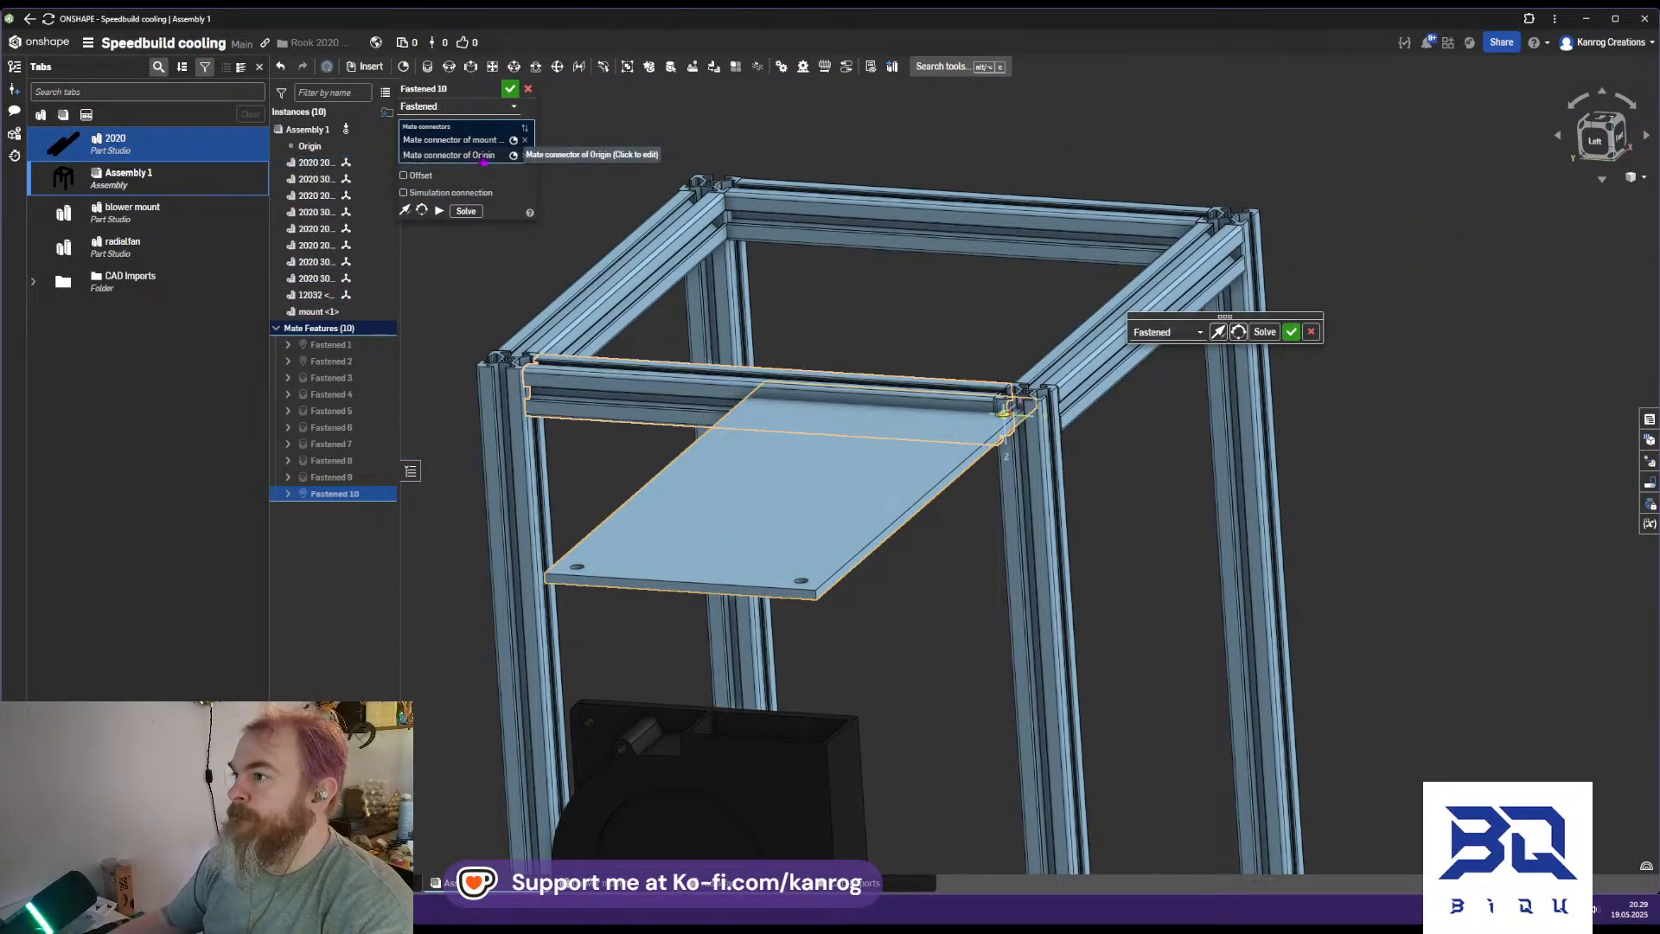
Enable the offset of the Fastened mate and set its rotation about X to 90 degrees
{"action": "left_click", "coordinate": [419, 176]}
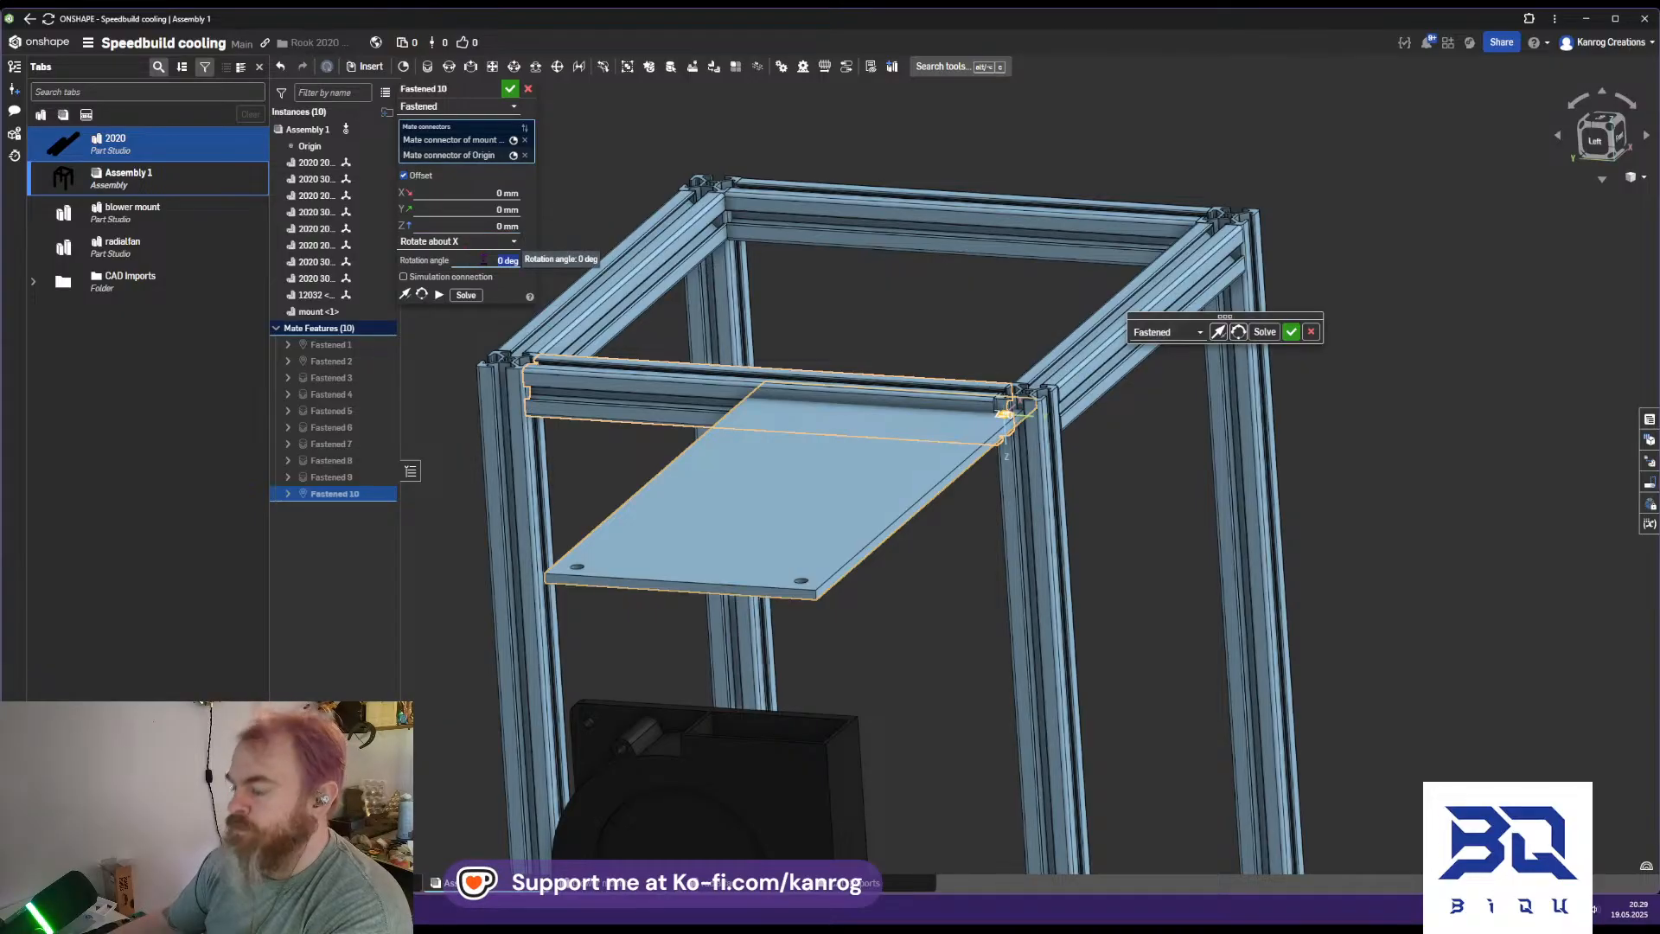
{"action": "type", "text": "90"}
{"action": "key", "text": "Return"}
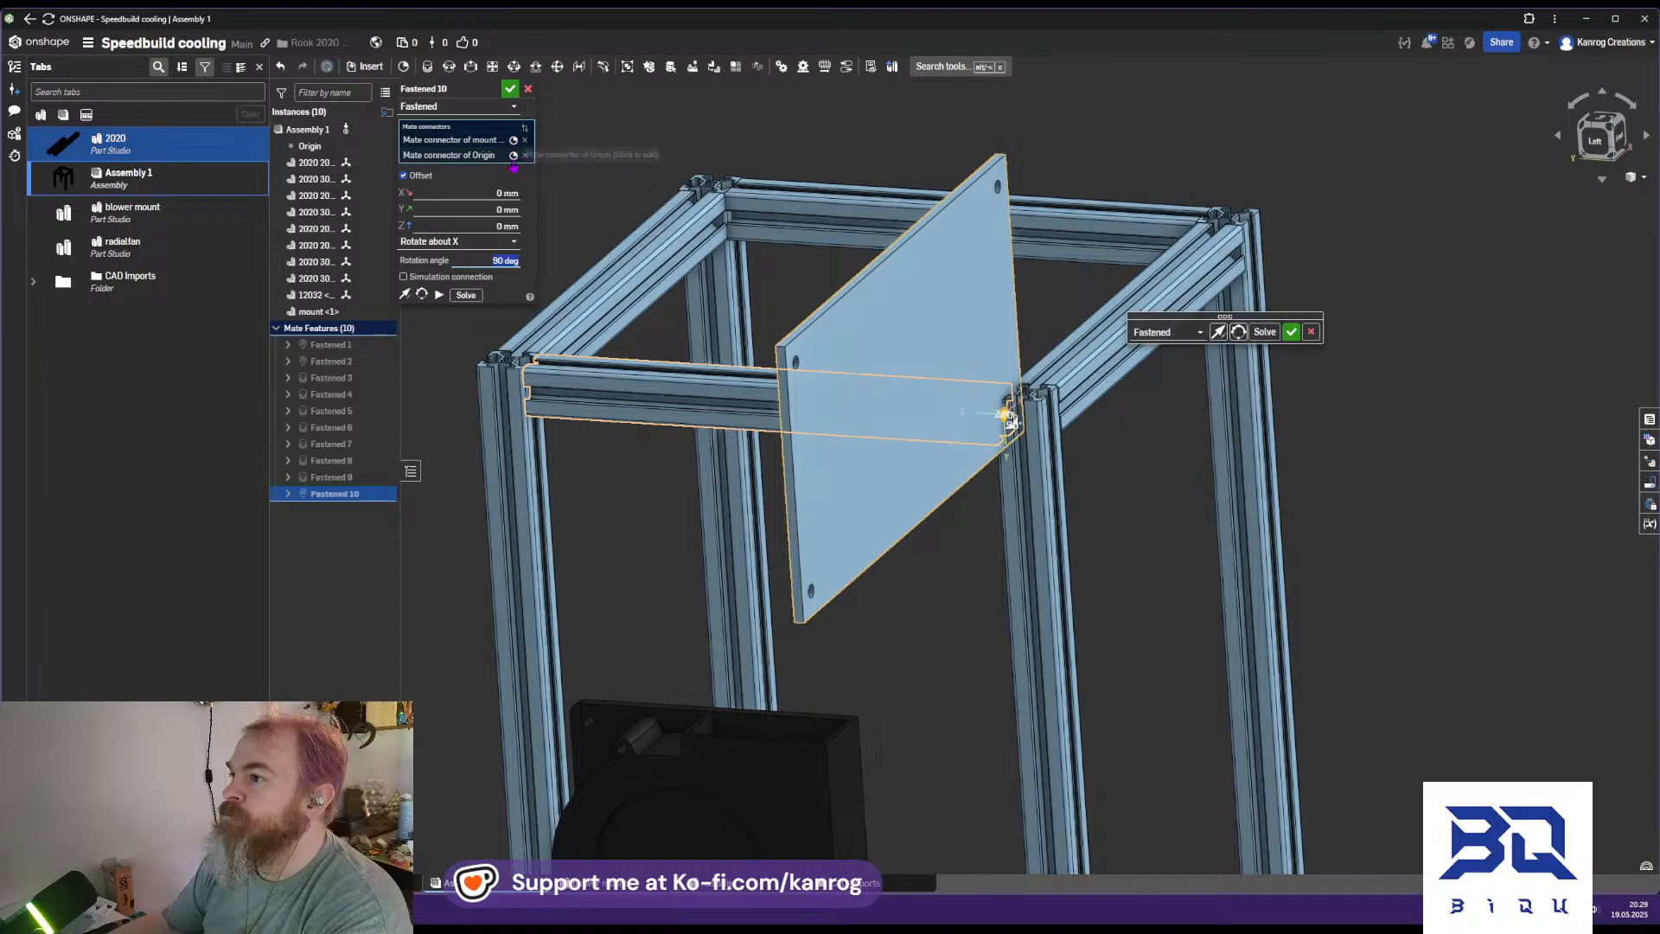
Edit the origin mate connector with Move enabled, trying 90 degrees about Z and settling on -90 degrees
{"action": "left_click", "coordinate": [514, 156]}
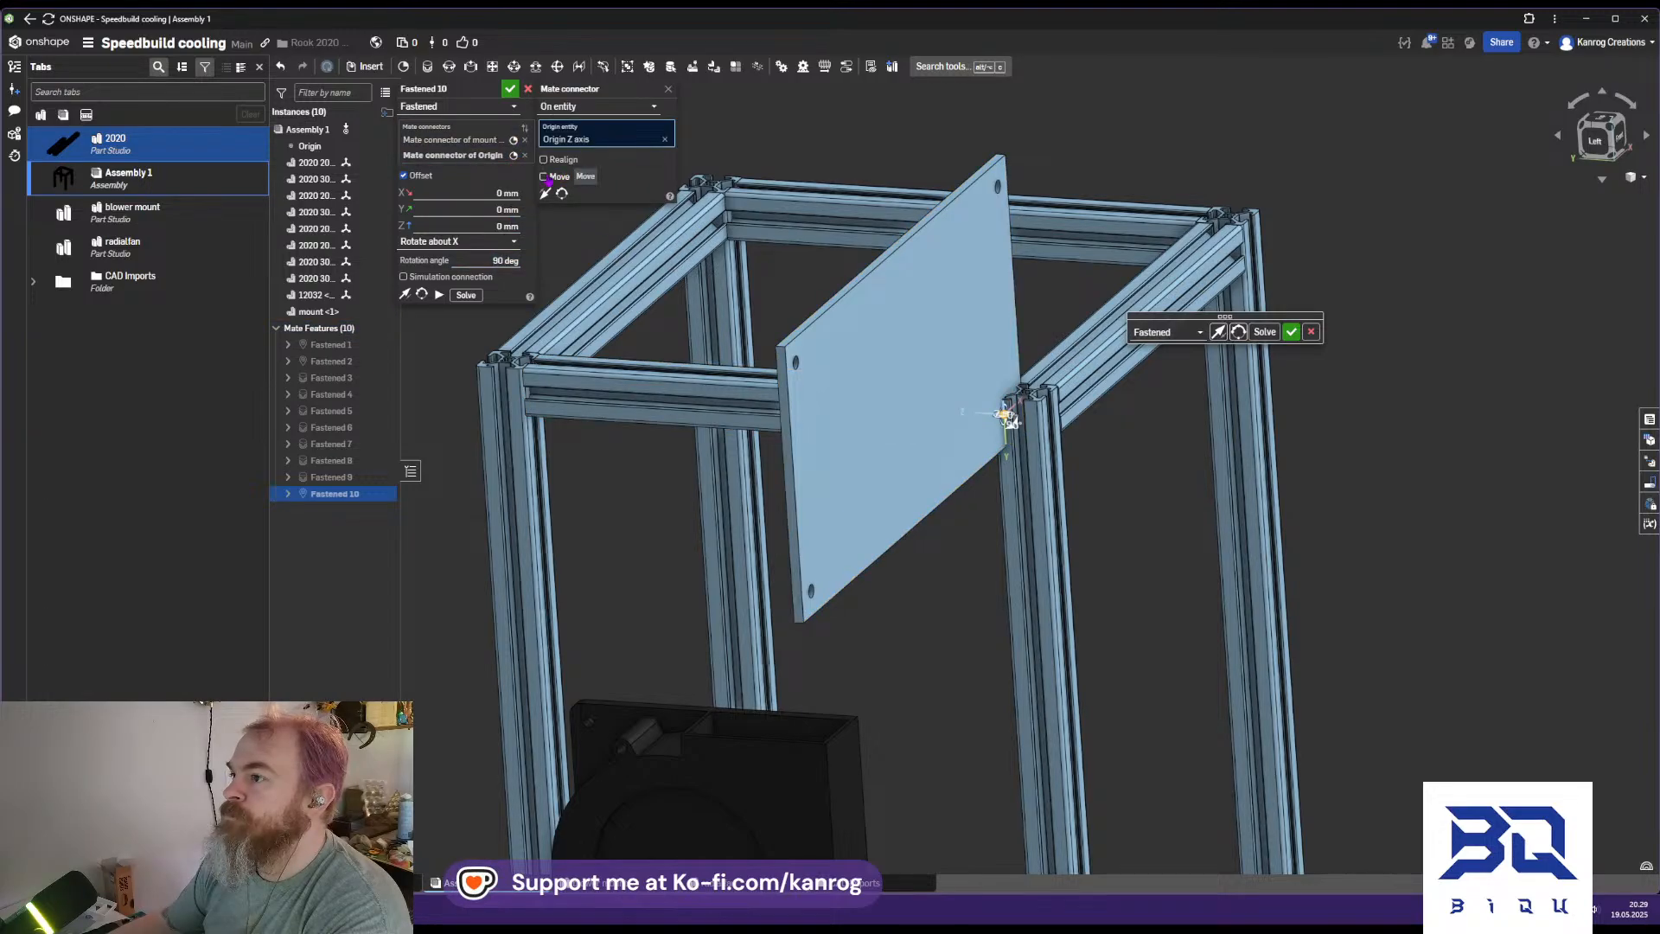
{"action": "left_click", "coordinate": [545, 178]}
{"action": "left_click", "coordinate": [619, 261]}
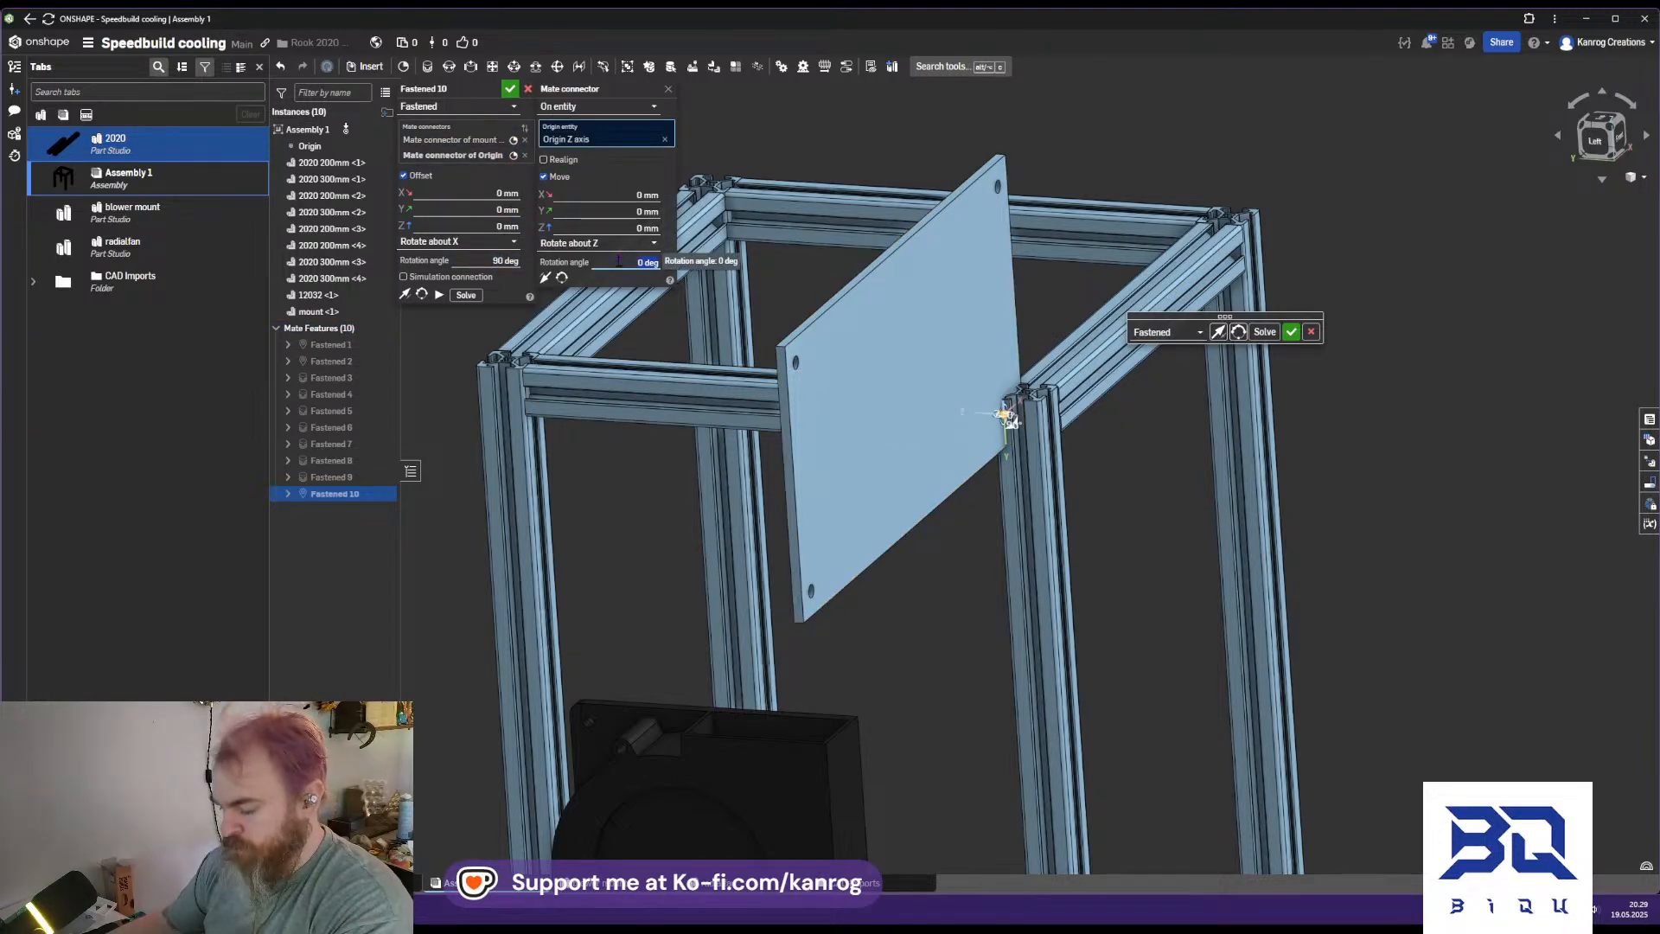
{"action": "type", "text": "90"}
{"action": "key", "text": "Return"}
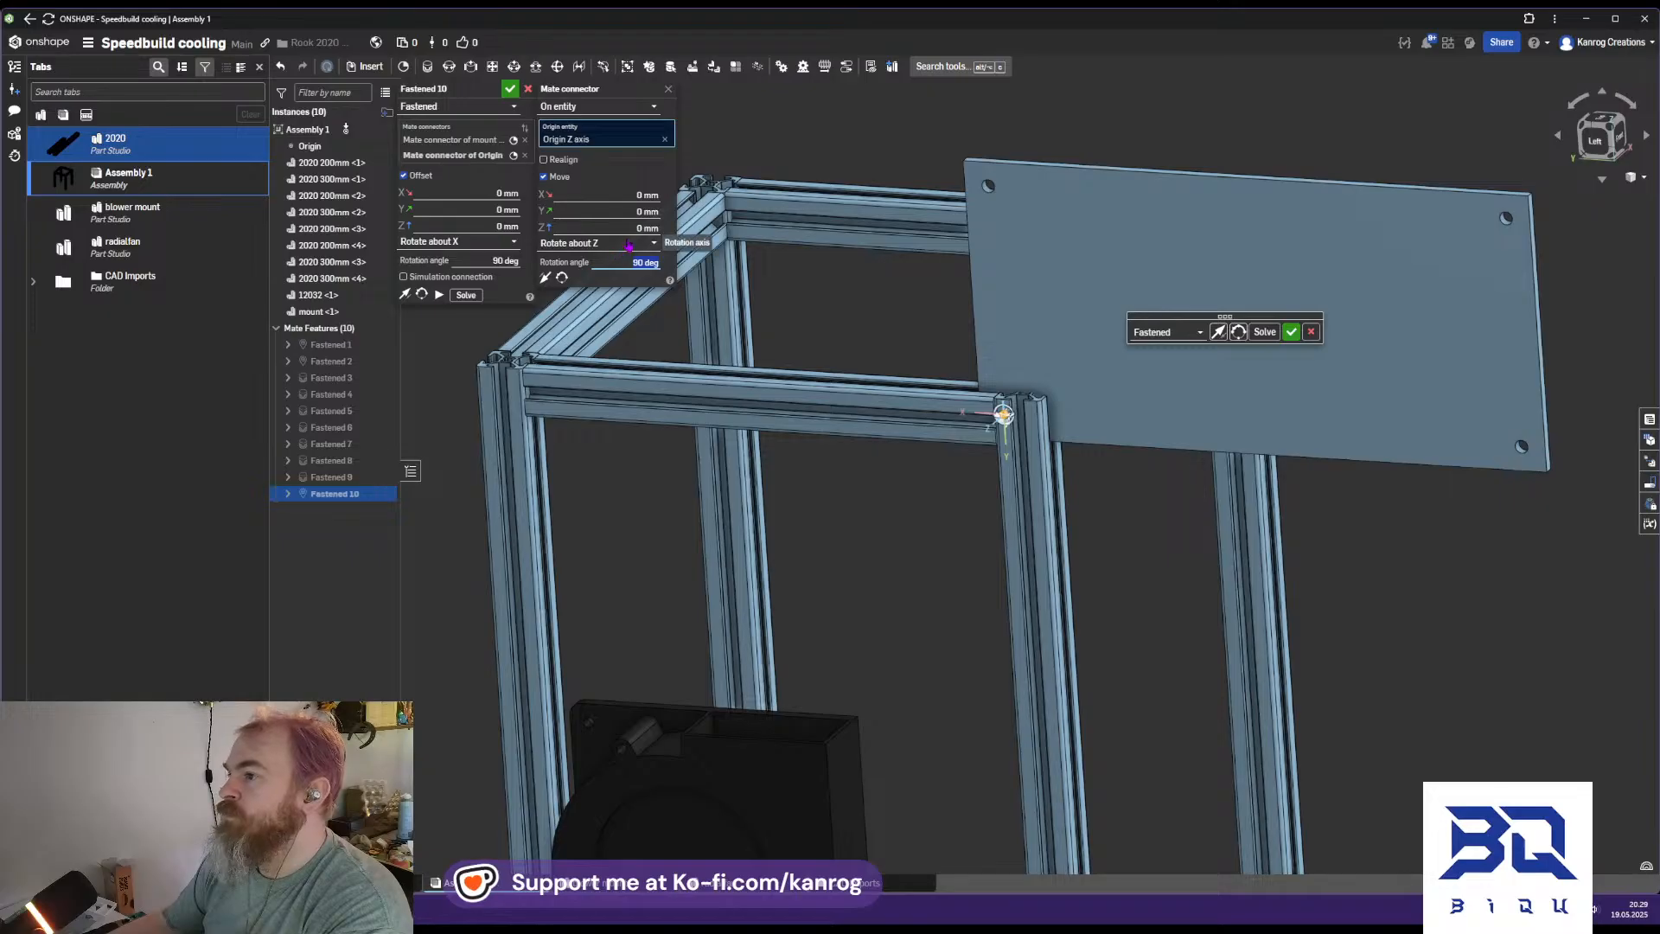
{"action": "mouse_move", "coordinate": [854, 354]}
{"action": "right_mouse_down"}
{"action": "mouse_move", "coordinate": [856, 435]}
{"action": "mouse_move", "coordinate": [892, 287]}
{"action": "mouse_move", "coordinate": [873, 336]}
{"action": "right_mouse_up"}
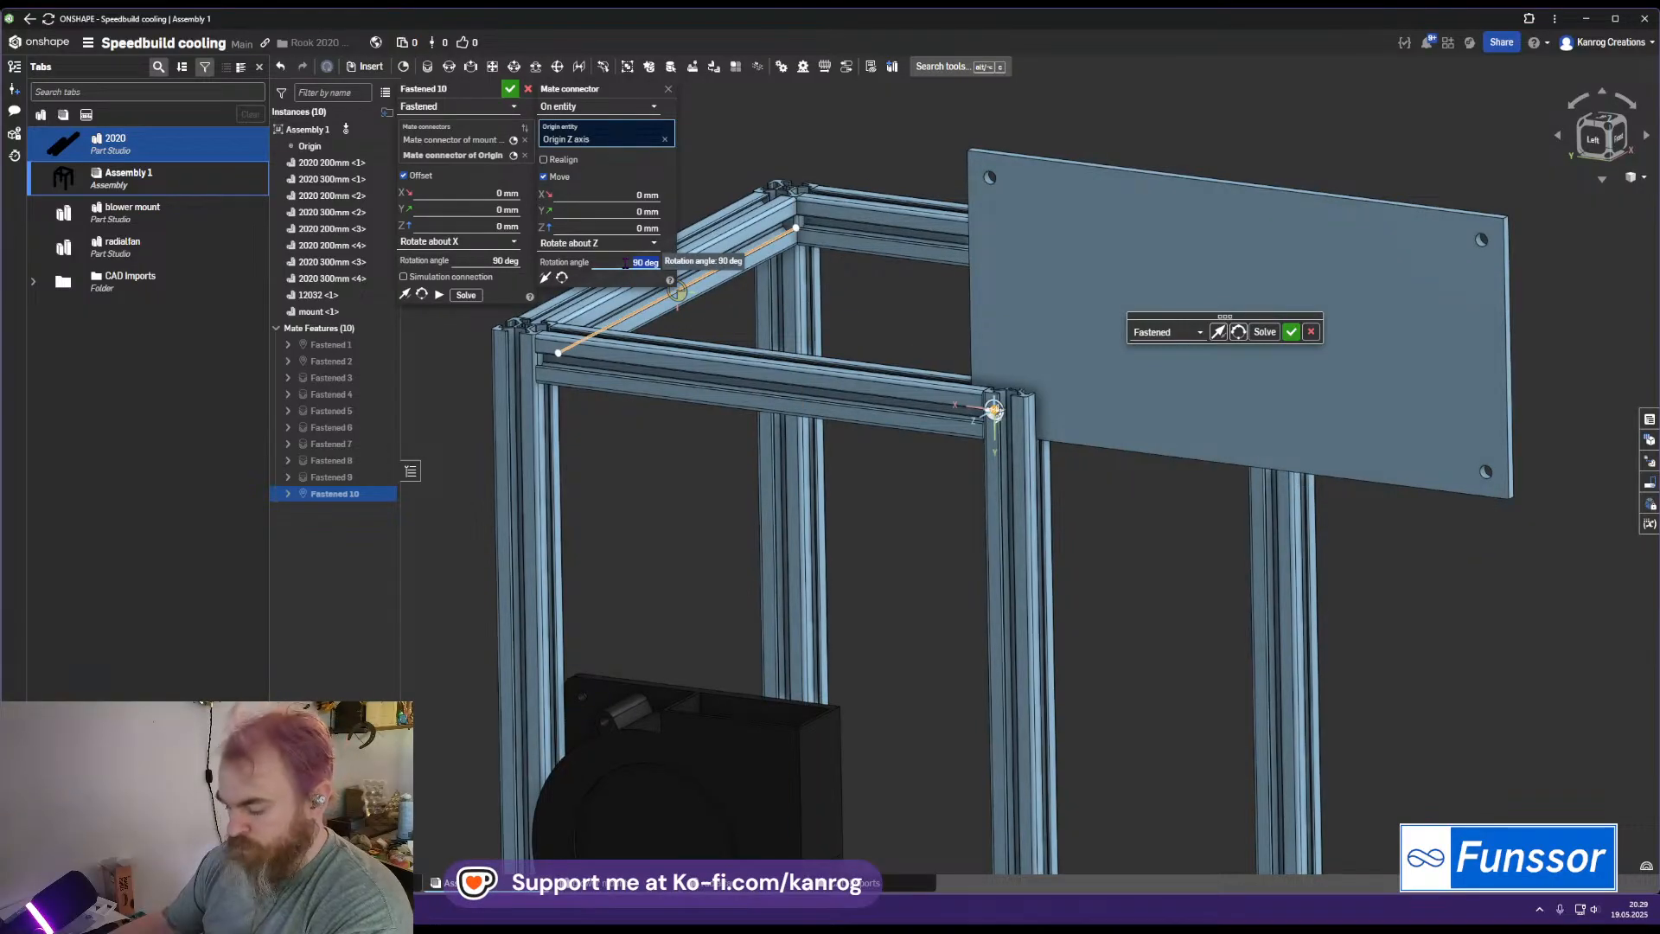
{"action": "type", "text": "-"}
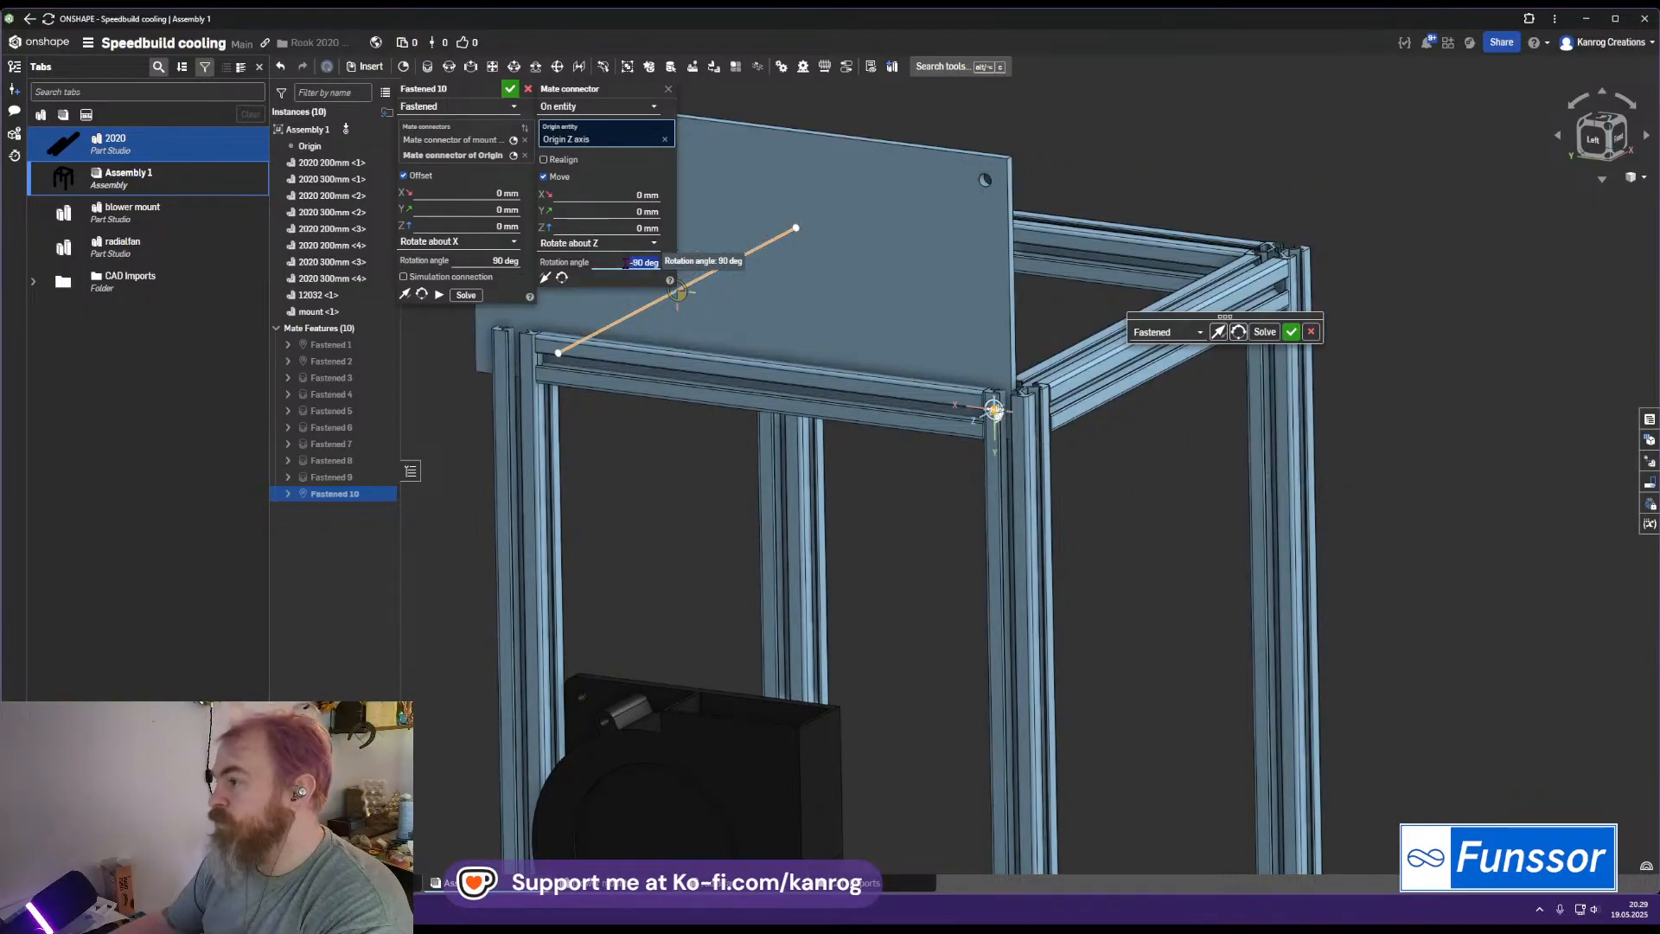
Set the mate's Y offset to 10 mm after trying 5 mm and 8 mm
{"action": "middle_click_drag", "start_coordinate": [835, 419], "coordinate": [902, 447]}
{"action": "left_click", "coordinate": [493, 211]}
{"action": "type", "text": "5"}
{"action": "key", "text": "Return"}
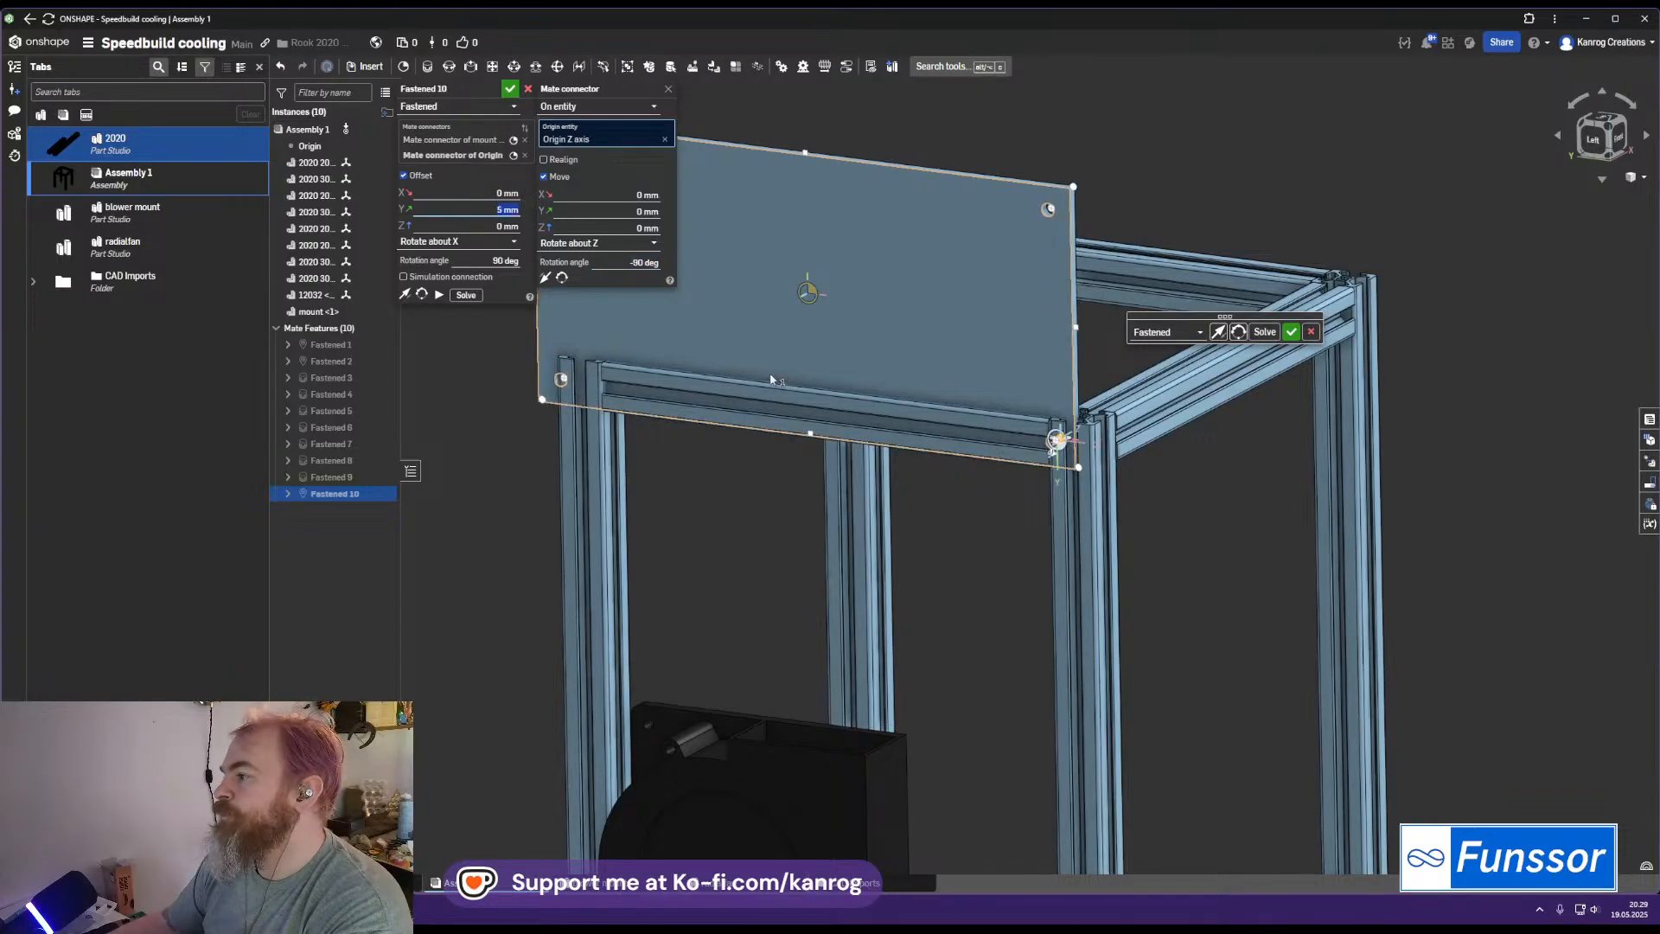
{"action": "type", "text": "8"}
{"action": "key", "text": "Return"}
{"action": "right_click_drag", "start_coordinate": [978, 424], "coordinate": [920, 462]}
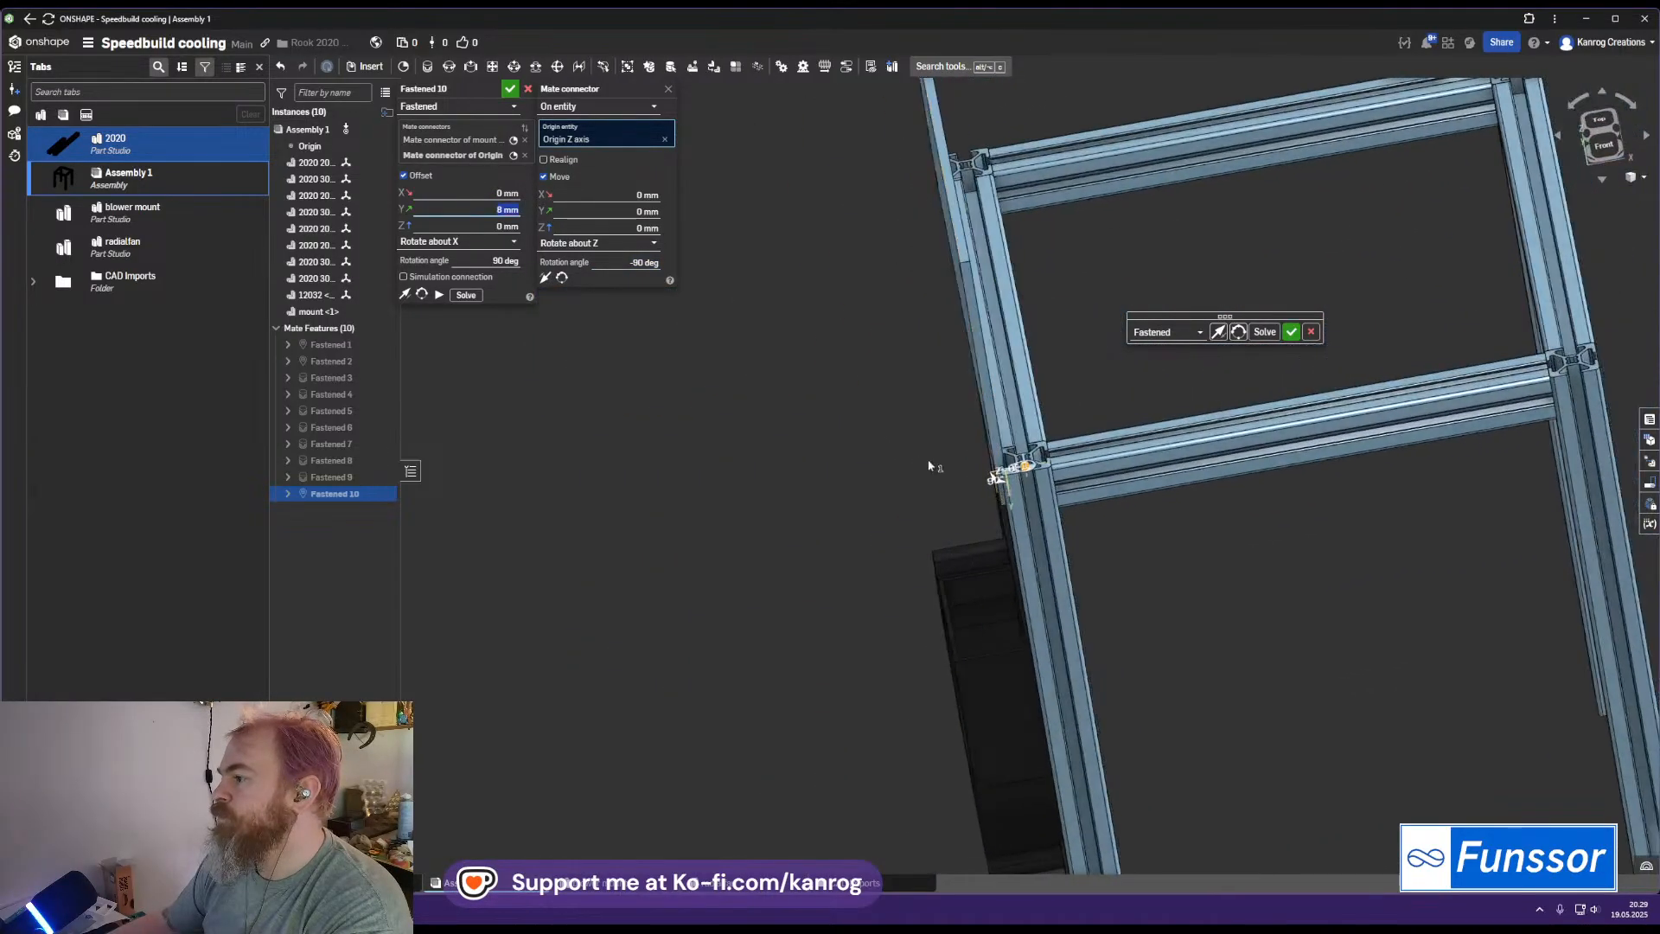
{"action": "scroll", "coordinate": [1038, 475], "scroll_direction": "up", "scroll_amount": 3}
{"action": "type", "text": "10"}
{"action": "right_click_drag", "start_coordinate": [1038, 475], "coordinate": [1150, 381]}
{"action": "key", "text": "Return"}
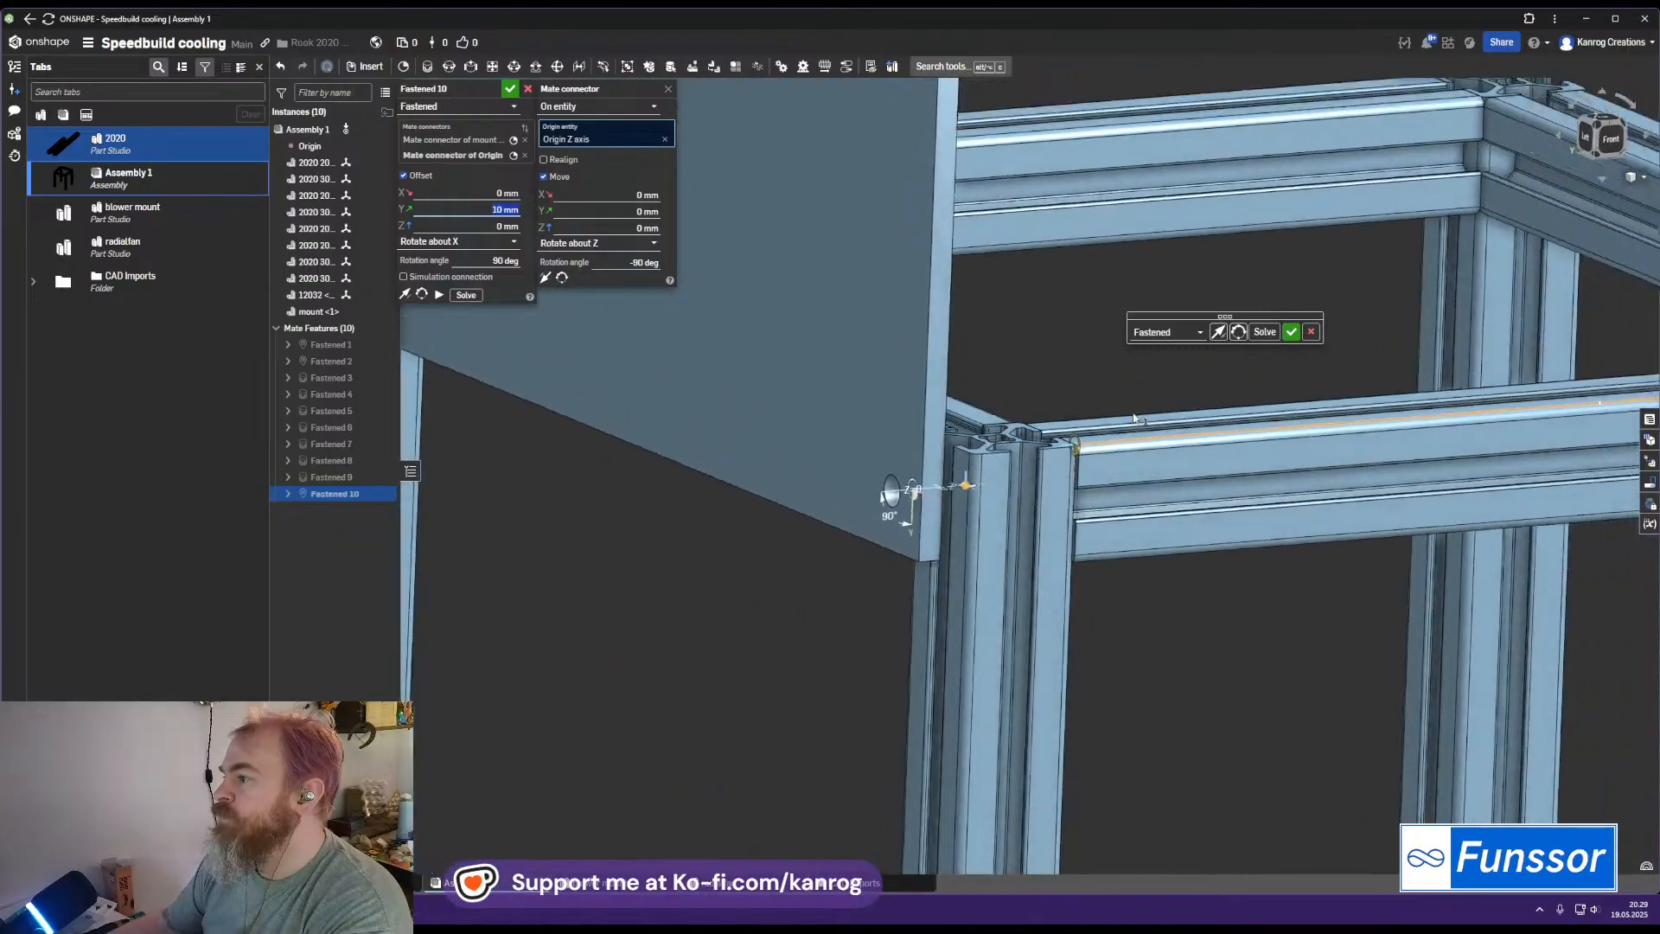
{"action": "key", "text": "Tab"}
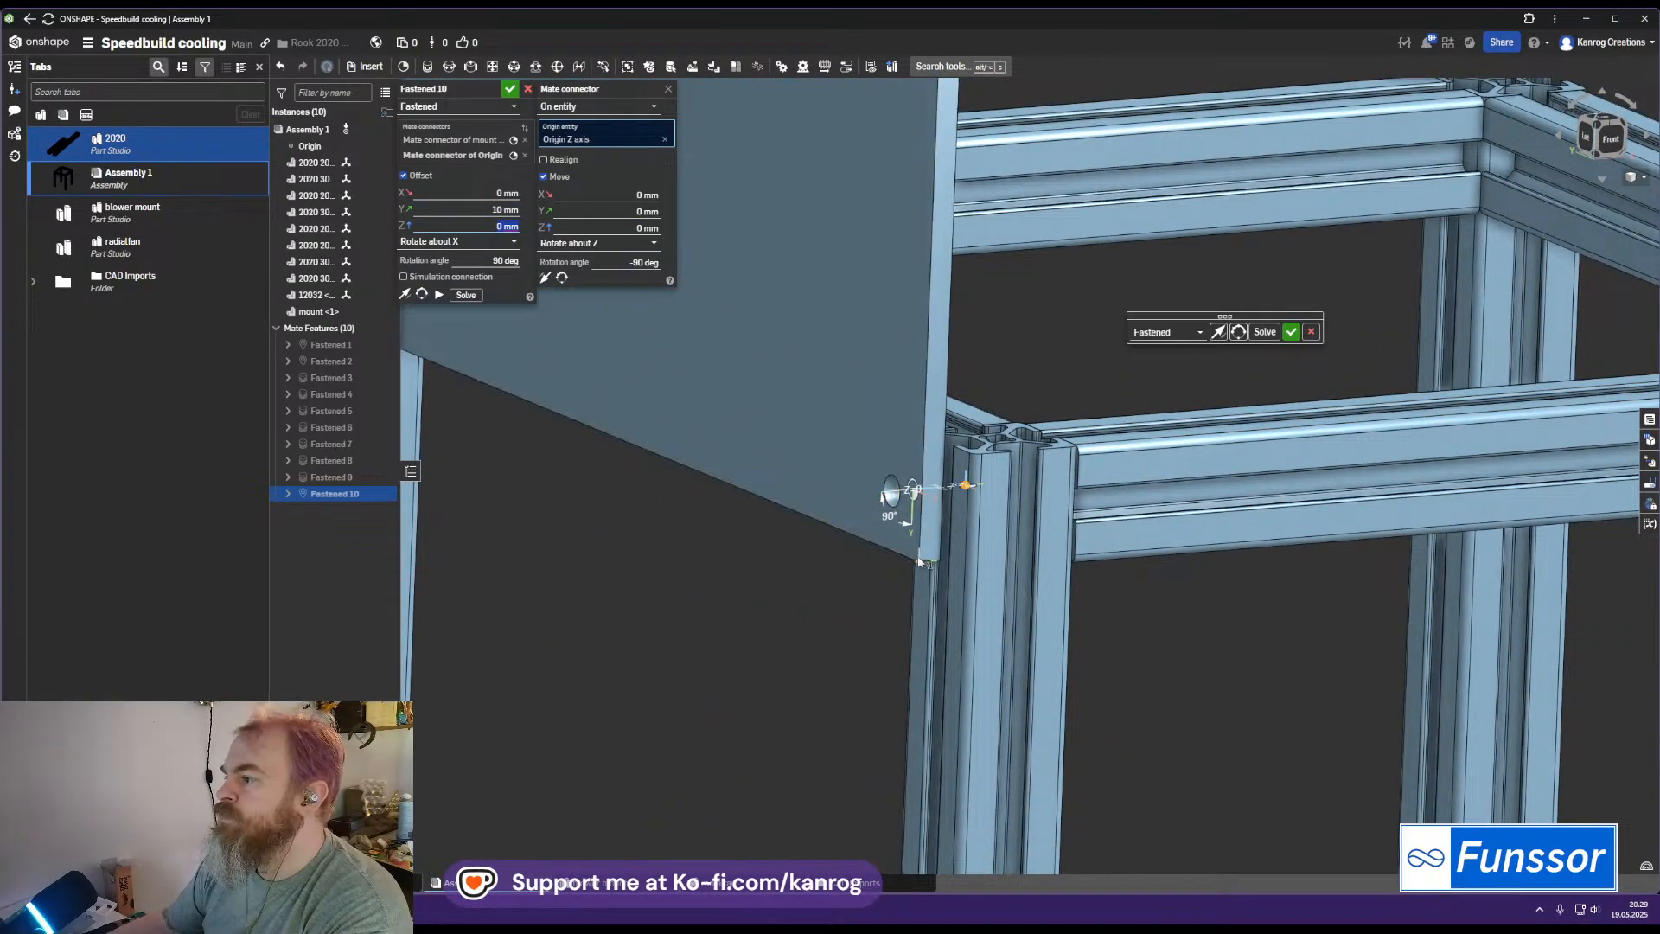
Try an X offset of 150 mm for the mount and set it back to 0 mm
{"action": "left_click", "coordinate": [484, 191]}
{"action": "scroll", "coordinate": [1085, 534], "scroll_direction": "down", "scroll_amount": 5}
{"action": "middle_click_drag", "start_coordinate": [1084, 536], "coordinate": [941, 318]}
{"action": "right_click_drag", "start_coordinate": [923, 462], "coordinate": [895, 425]}
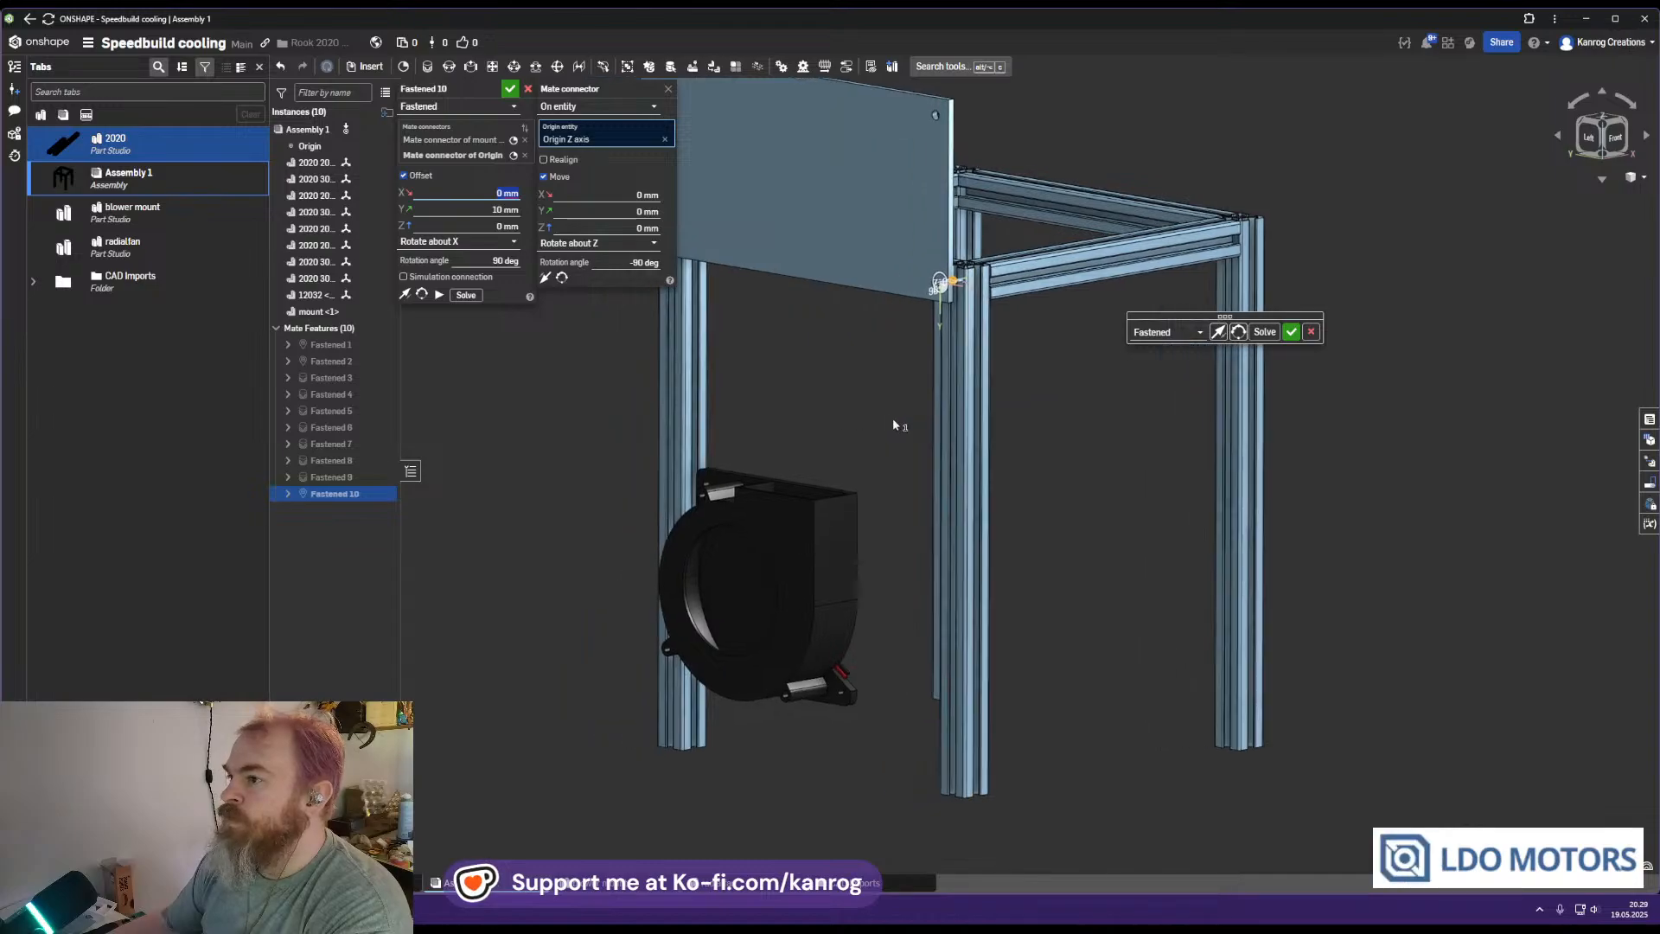
{"action": "middle_click_drag", "start_coordinate": [882, 335], "coordinate": [959, 425]}
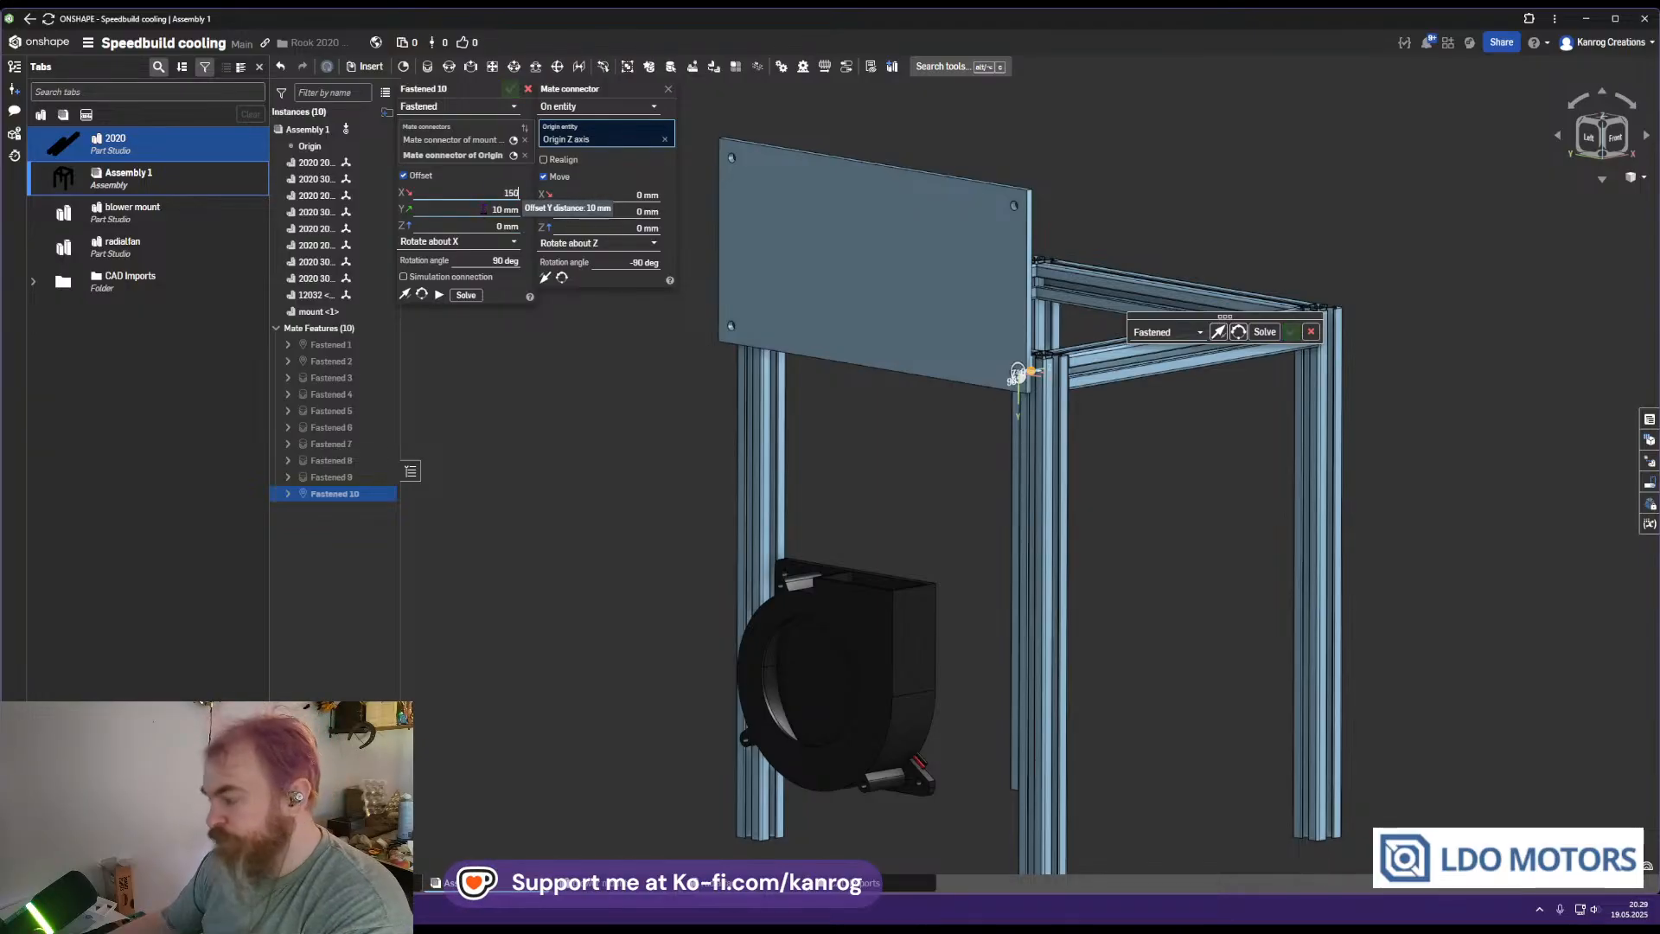
{"action": "key", "text": "Return"}
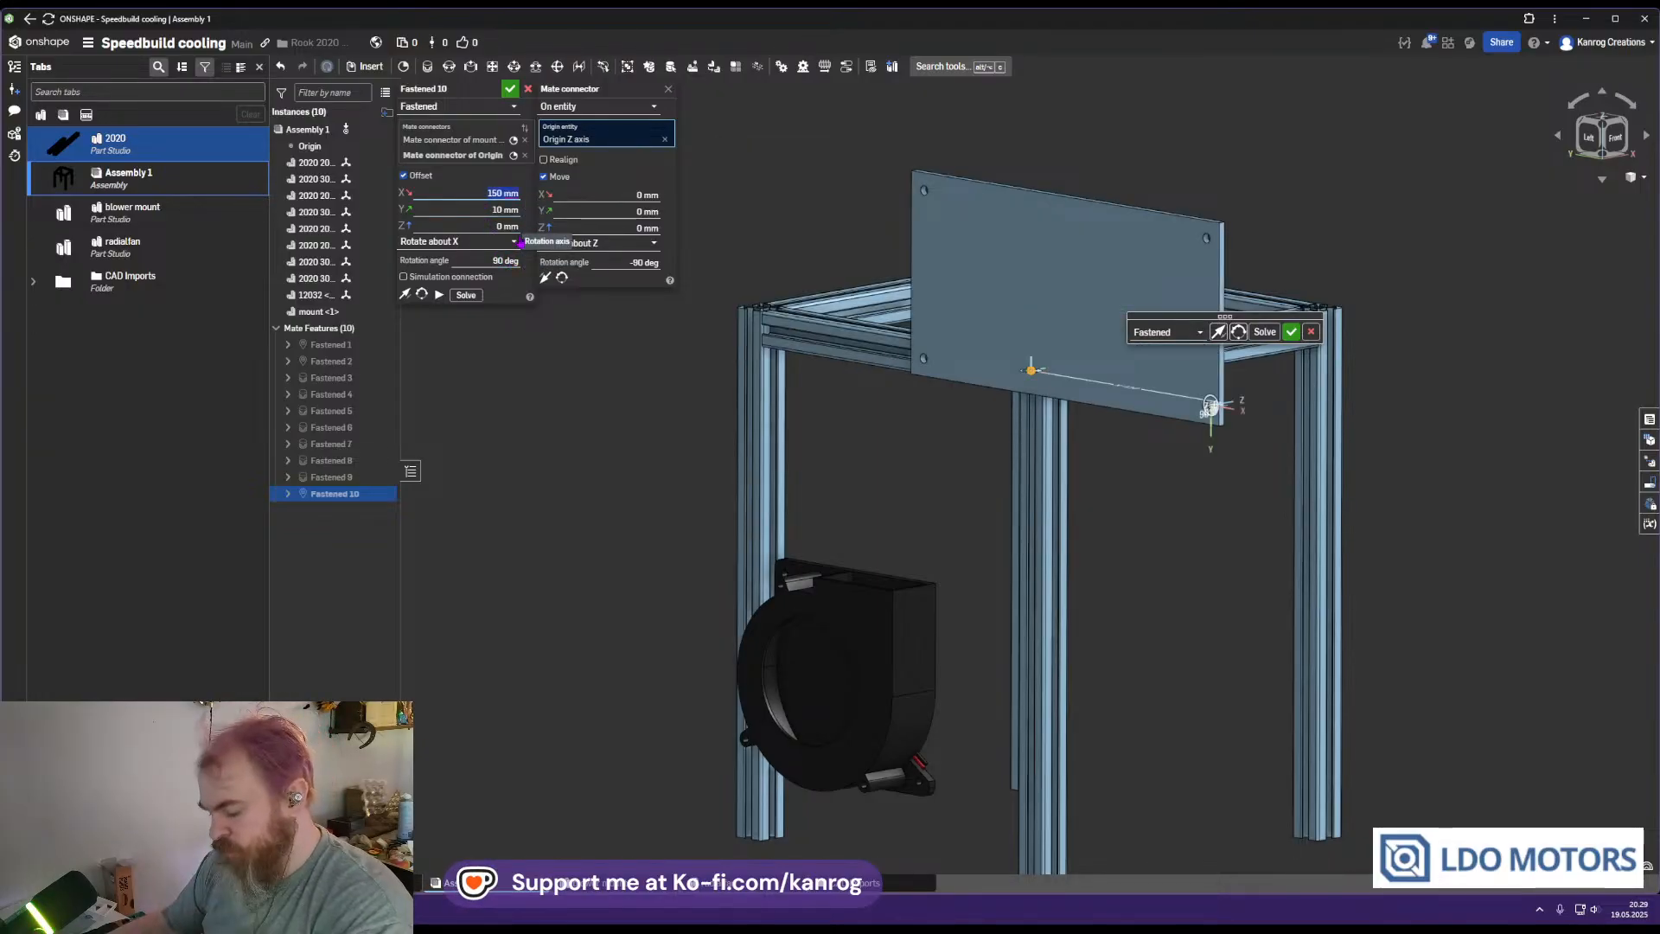
{"action": "type", "text": "0"}
{"action": "key", "text": "Return"}
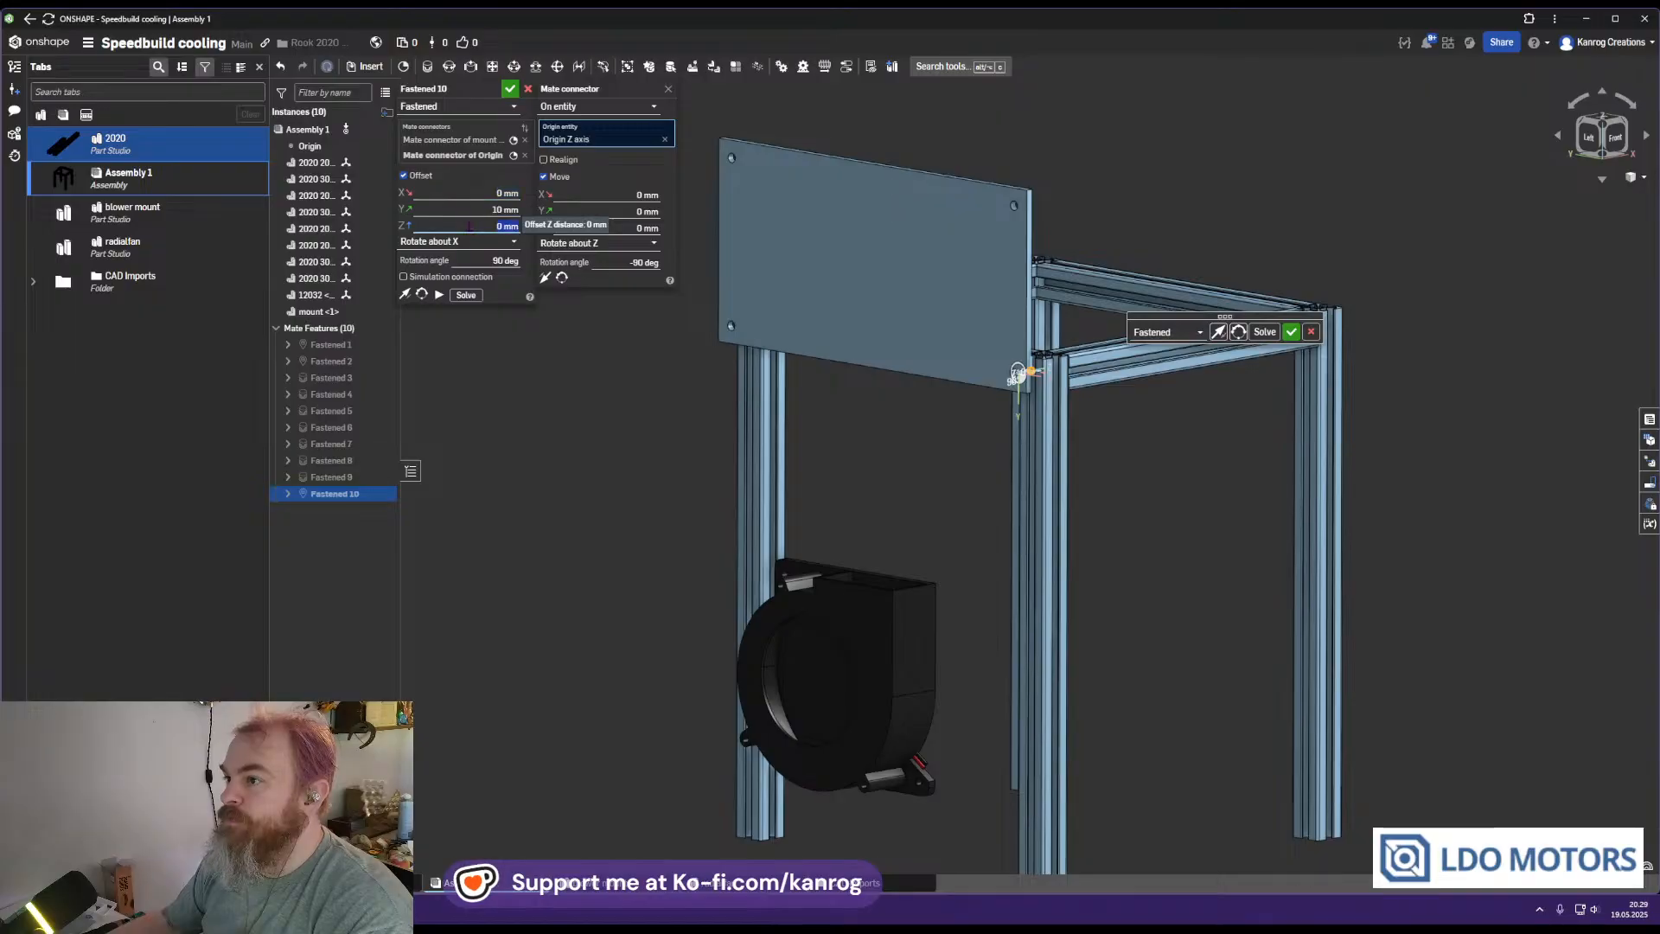
Shift the mount along Z, trying 150, 200, 250 and 220 mm and settling on 230 mm, and accept the mate
{"action": "type", "text": "1"}
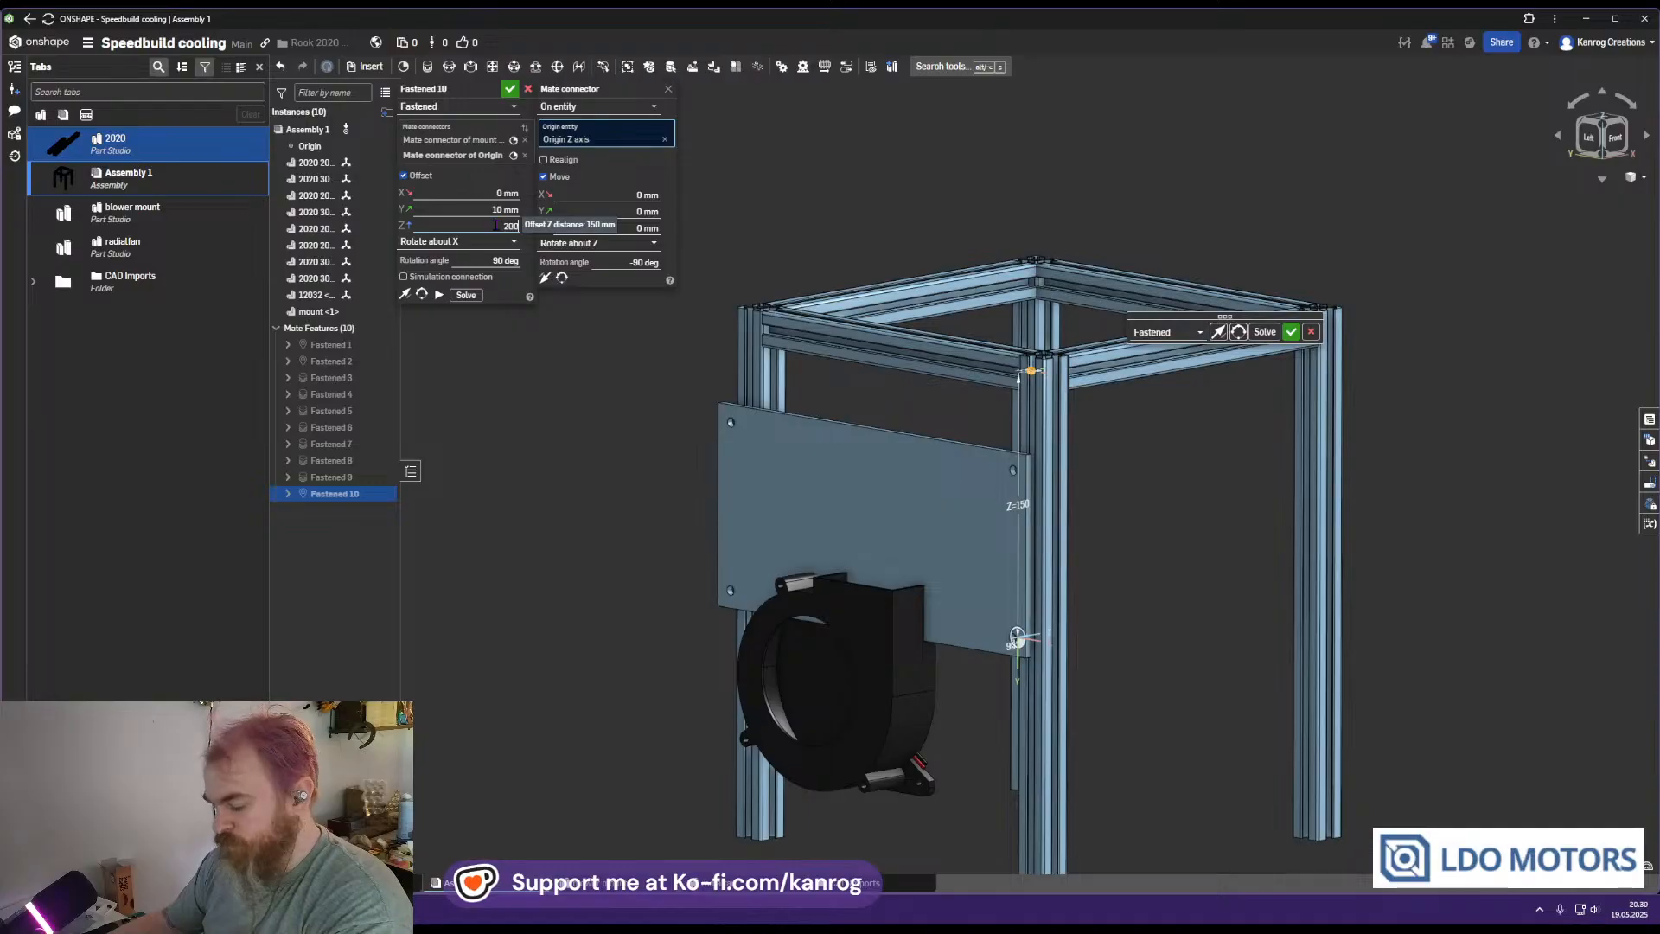
{"action": "key", "text": "Return"}
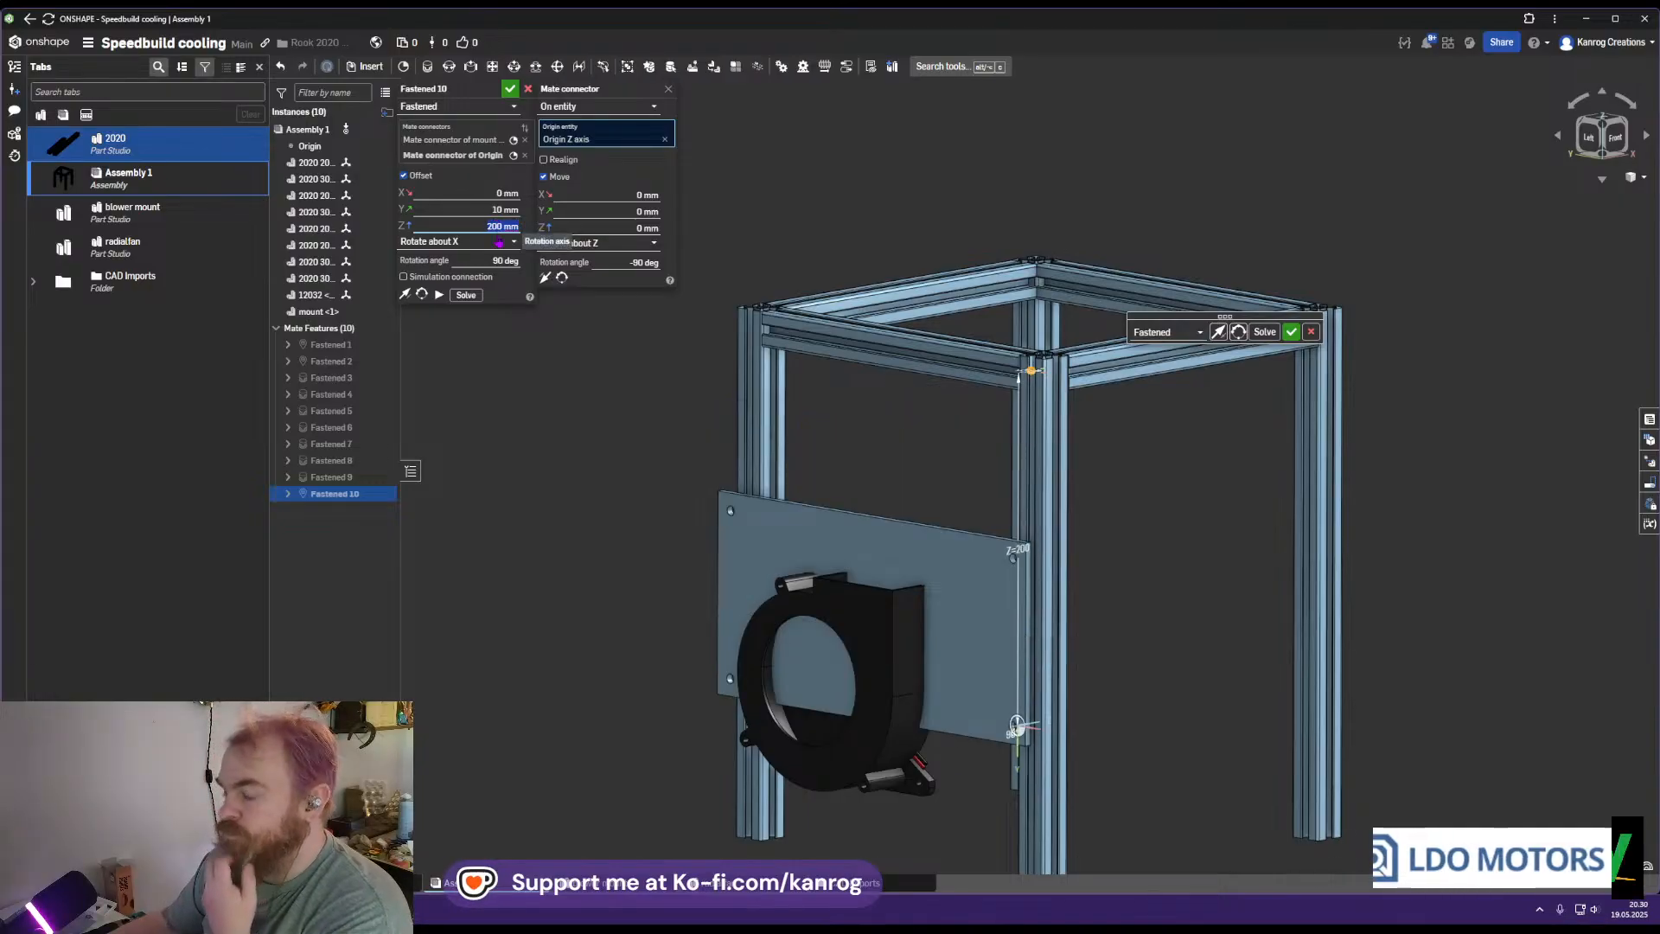
{"action": "type", "text": "250"}
{"action": "key", "text": "Return"}
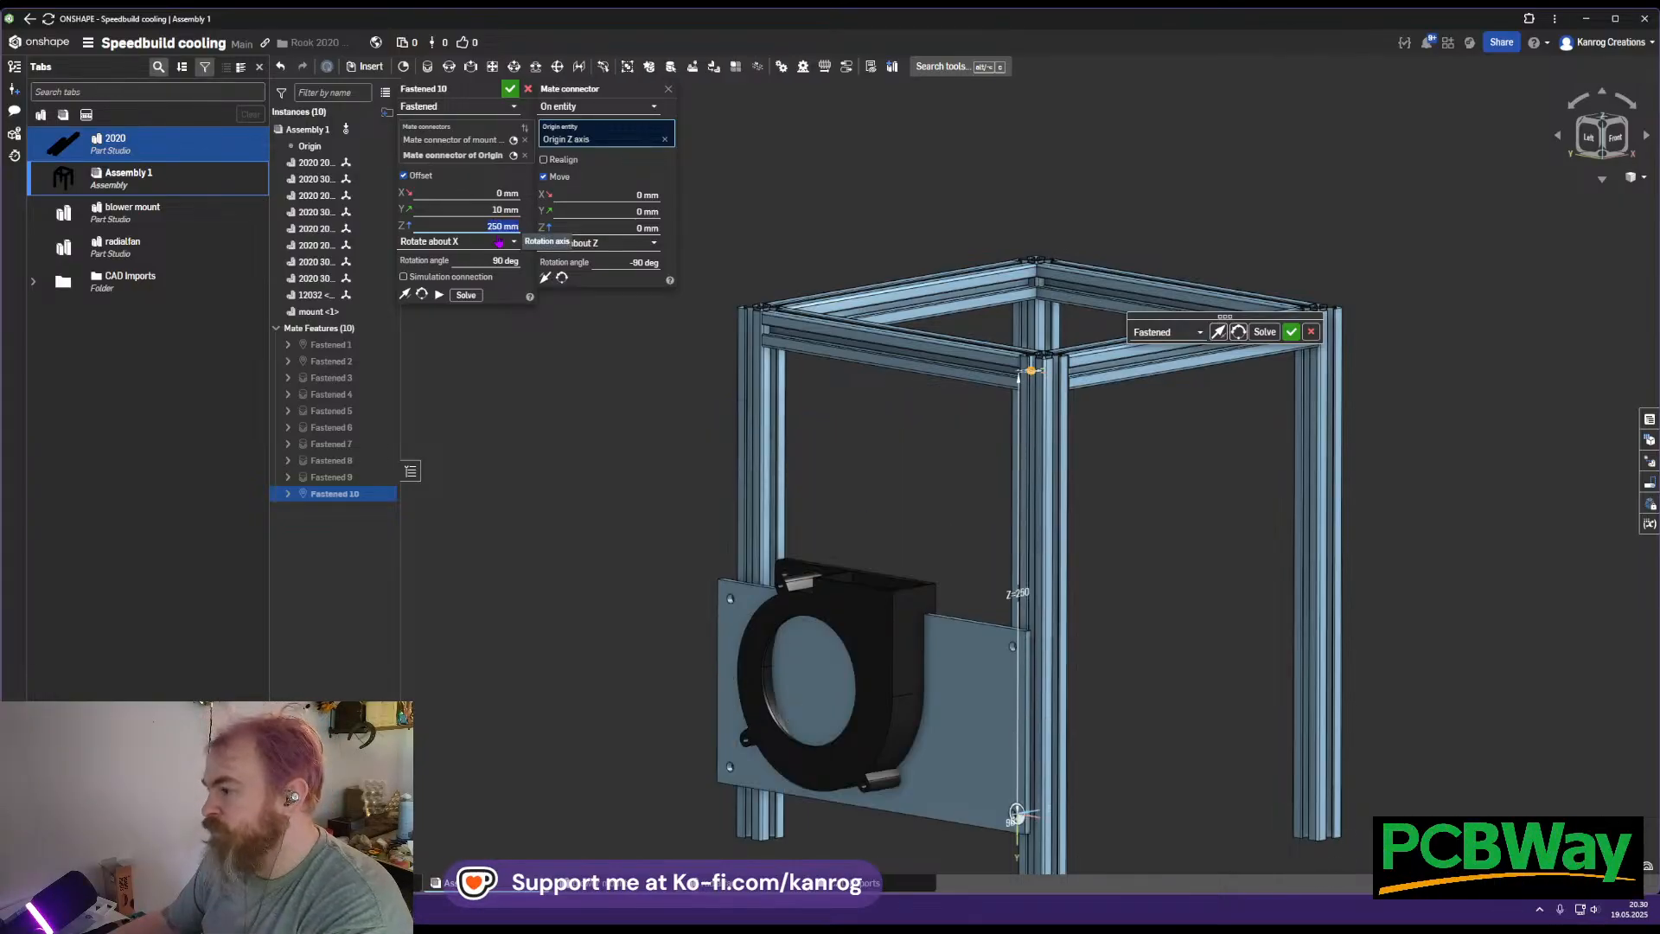
{"action": "type", "text": "220"}
{"action": "key", "text": "Return"}
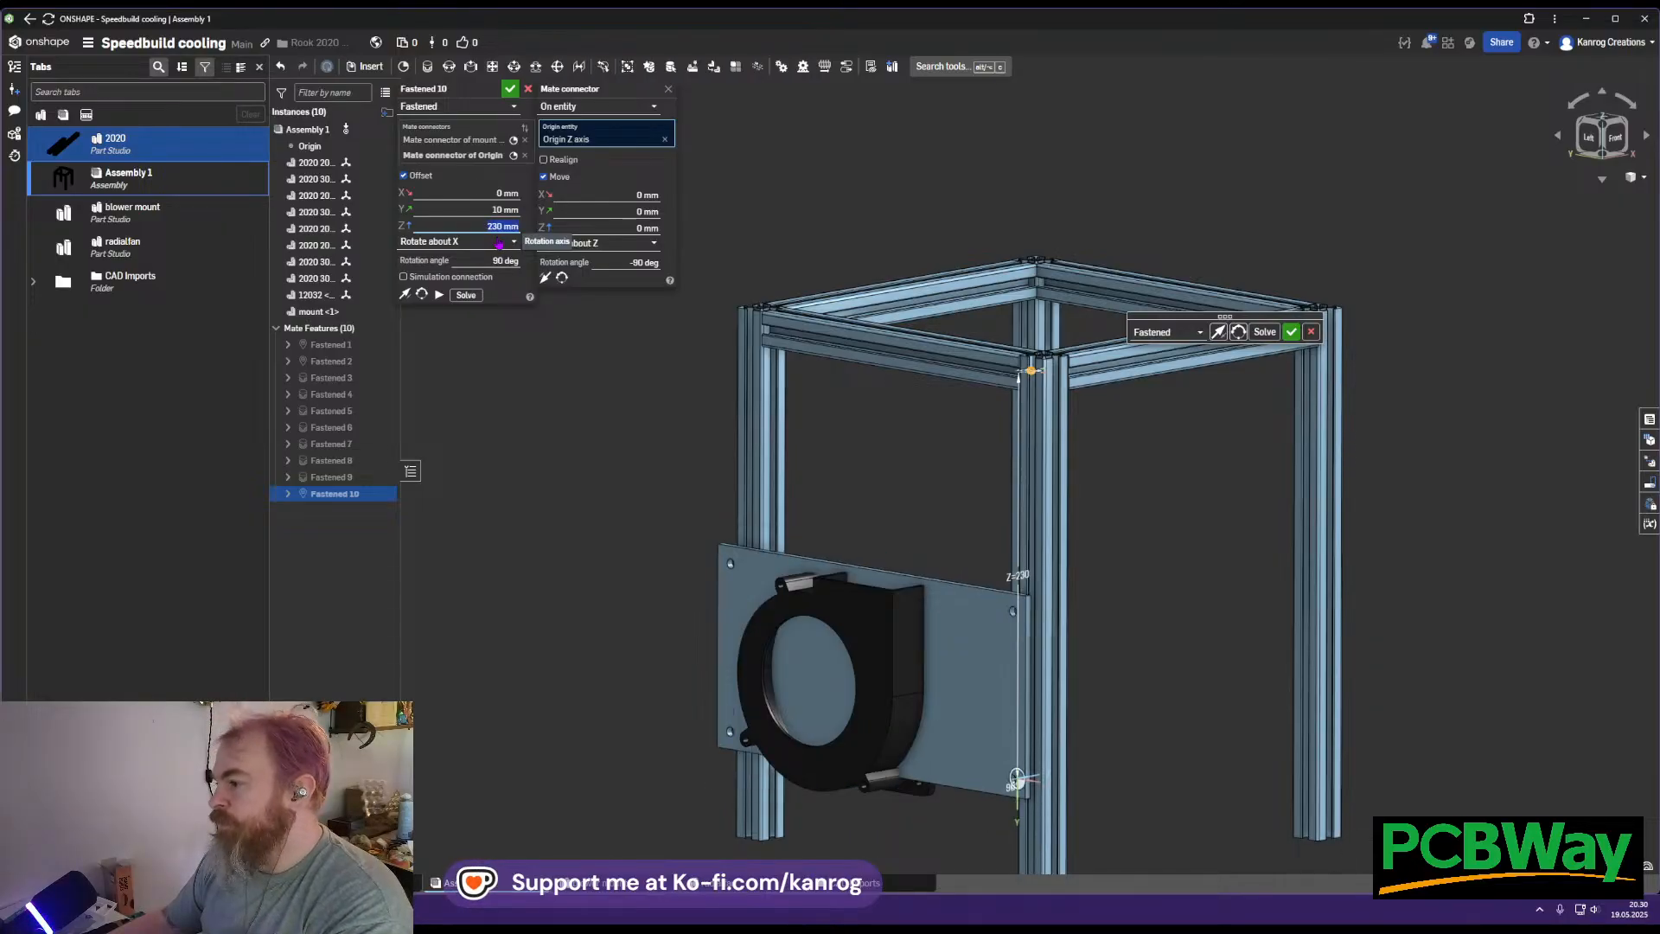
{"action": "left_click", "coordinate": [510, 89]}
Reopen the Fastened 10 mate and raise its X offset in 1 mm increments to 9 mm
{"action": "right_click_drag", "start_coordinate": [842, 415], "coordinate": [817, 510]}
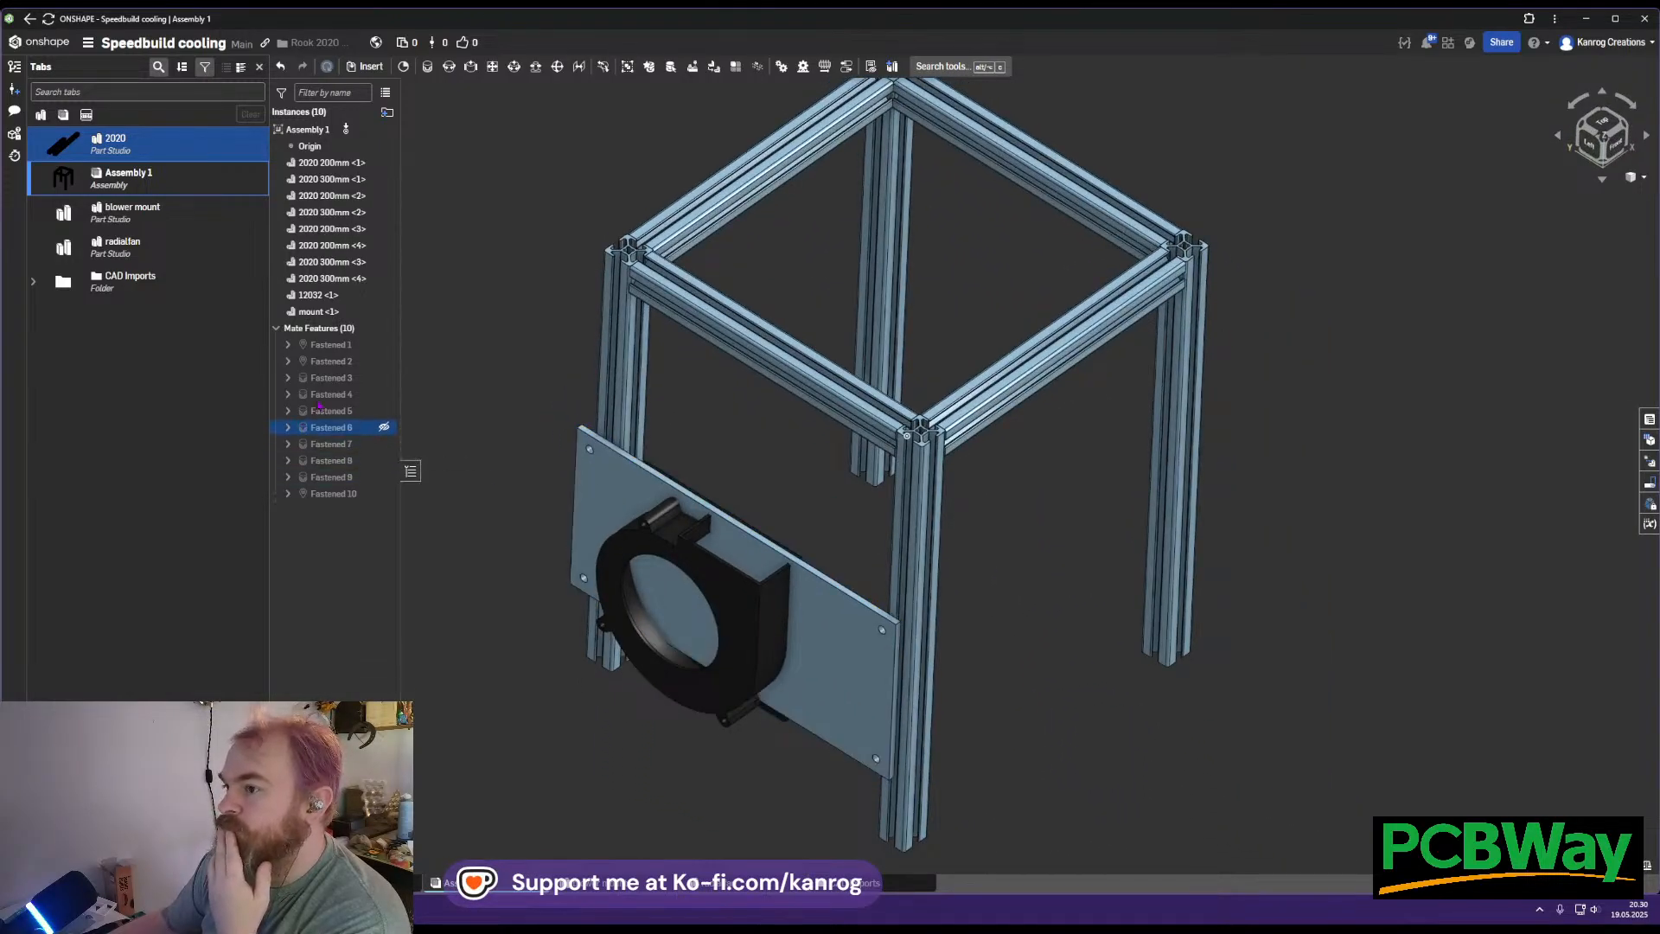
{"action": "double_click", "coordinate": [335, 493]}
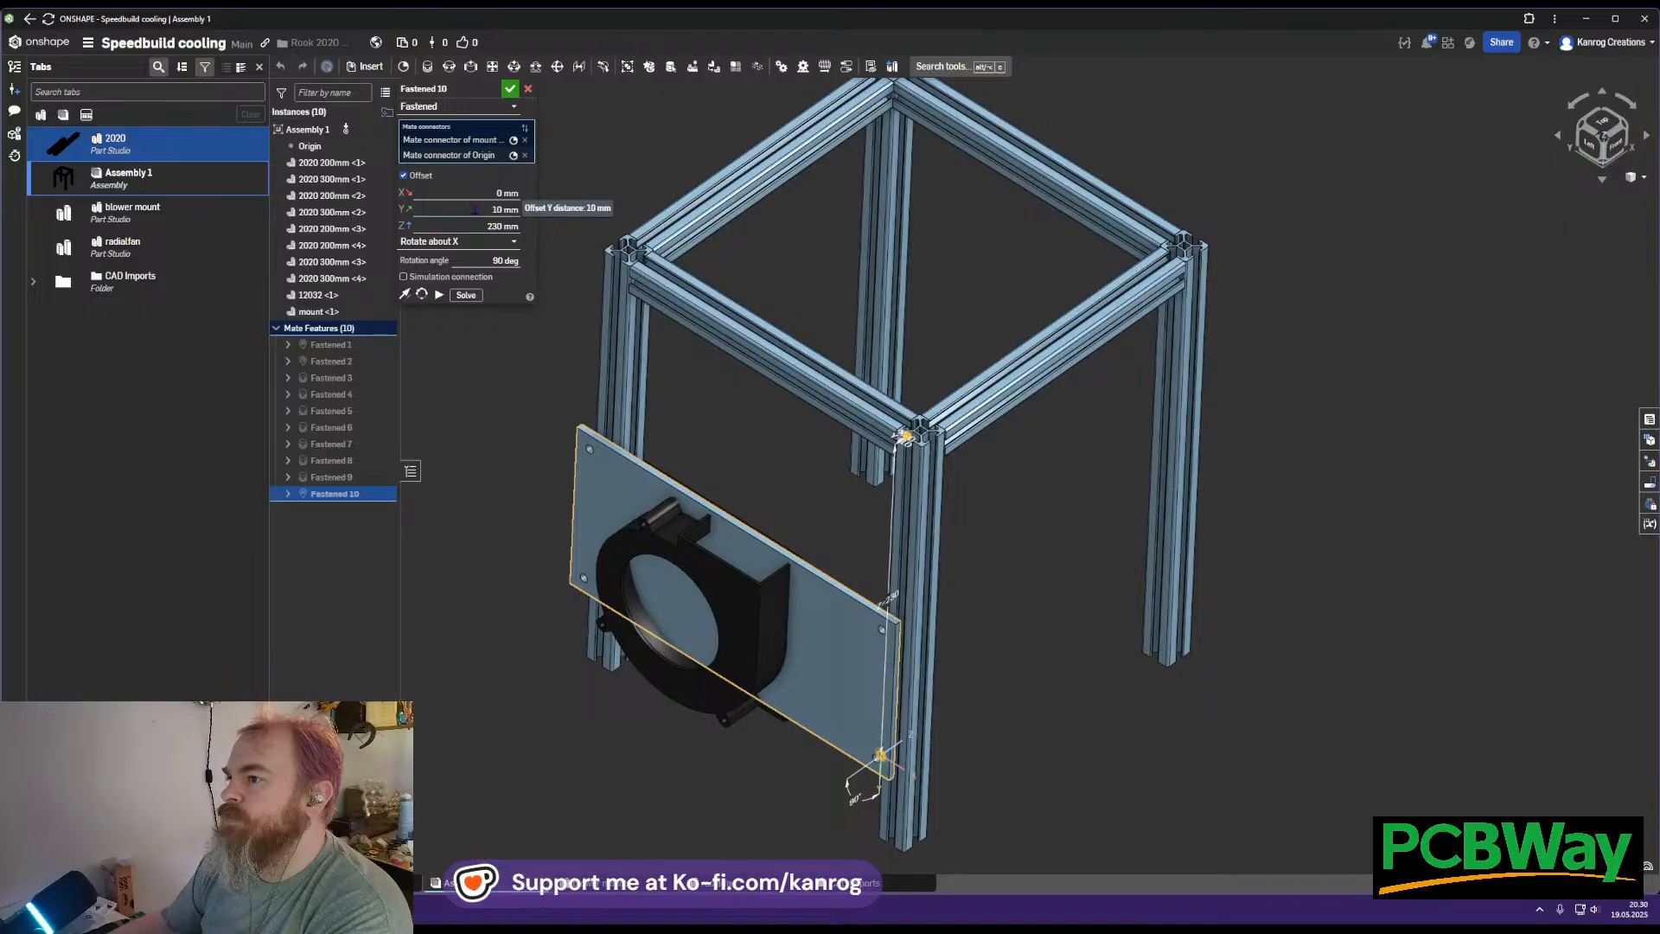
{"action": "key", "text": "Up"}
{"action": "key", "text": "Up"}
{"action": "key", "text": "Up"}
{"action": "key", "text": "Up"}
{"action": "key", "text": "Up"}
{"action": "key", "text": "Up"}
{"action": "key", "text": "Up"}
{"action": "key", "text": "Up"}
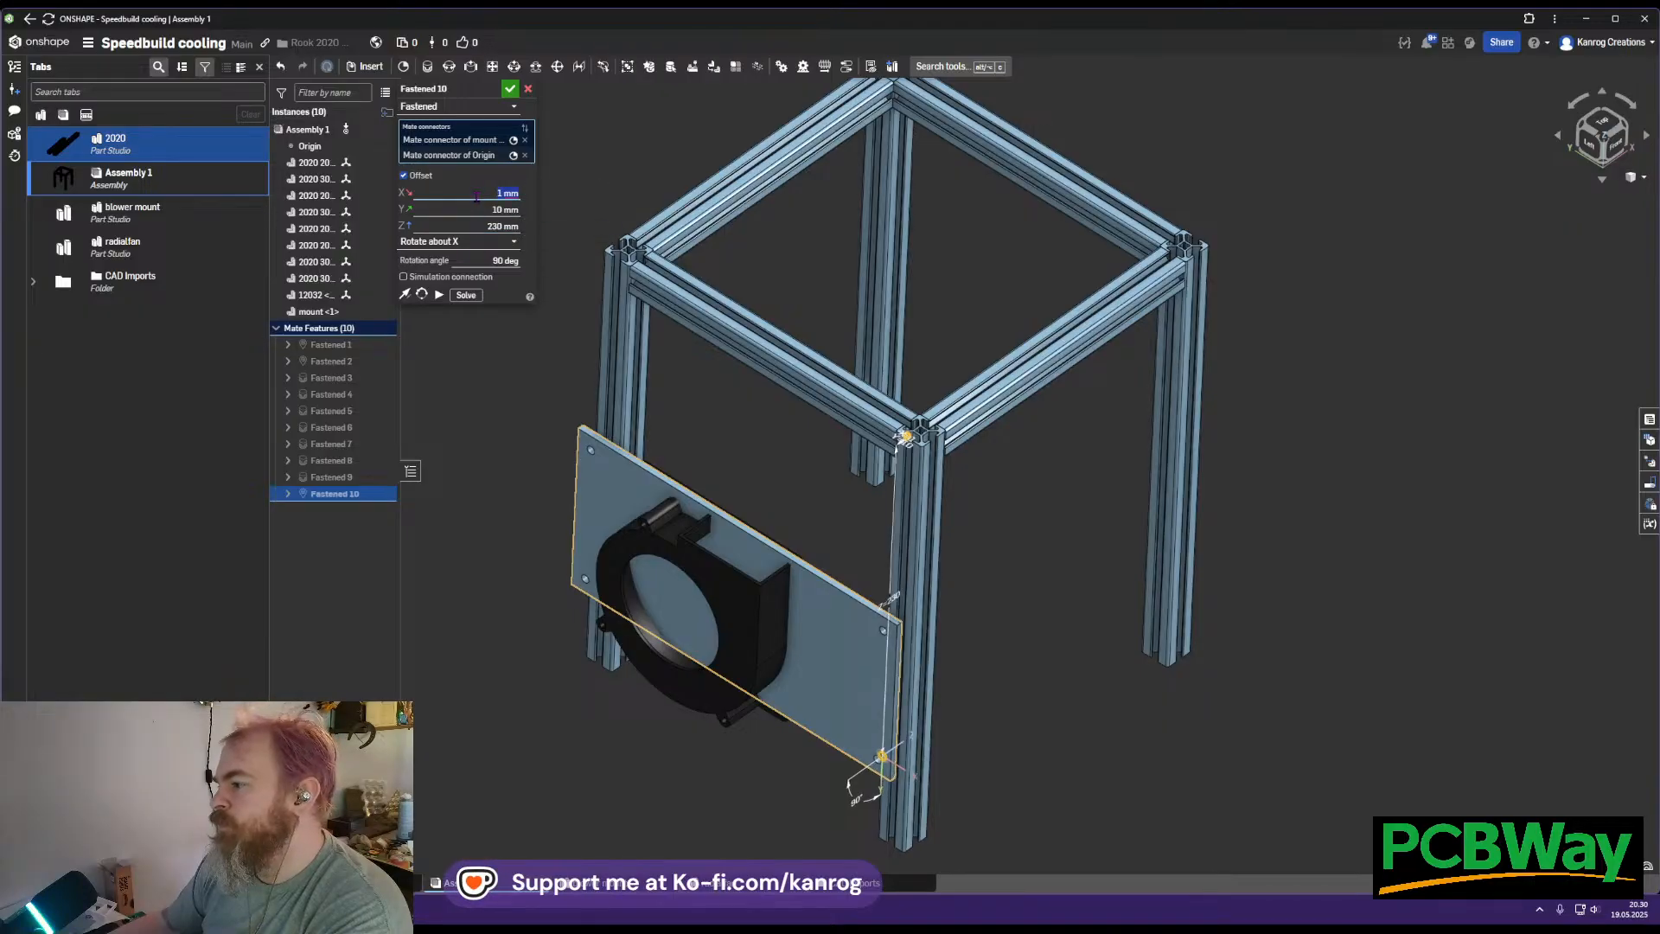
{"action": "key", "text": "Up"}
{"action": "key", "text": "Up"}
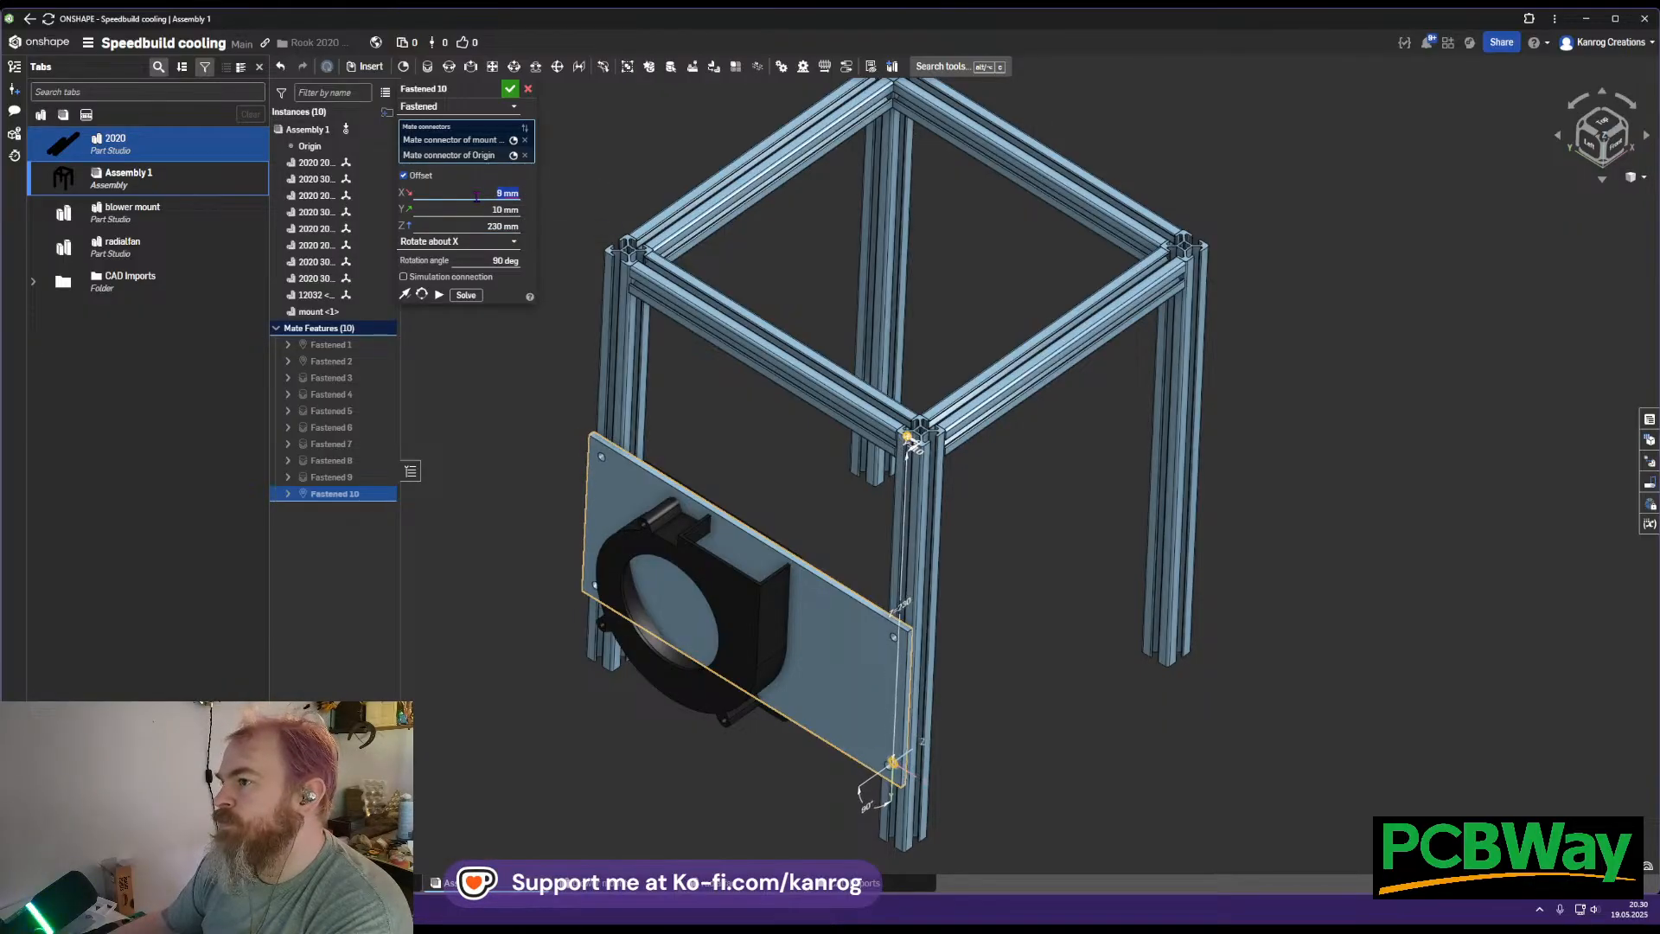
Open the blower's Fastened 9 mate, check the blower's position against the mount from the front, and close the mate
{"action": "right_click_drag", "start_coordinate": [639, 355], "coordinate": [636, 302]}
{"action": "double_click", "coordinate": [358, 476]}
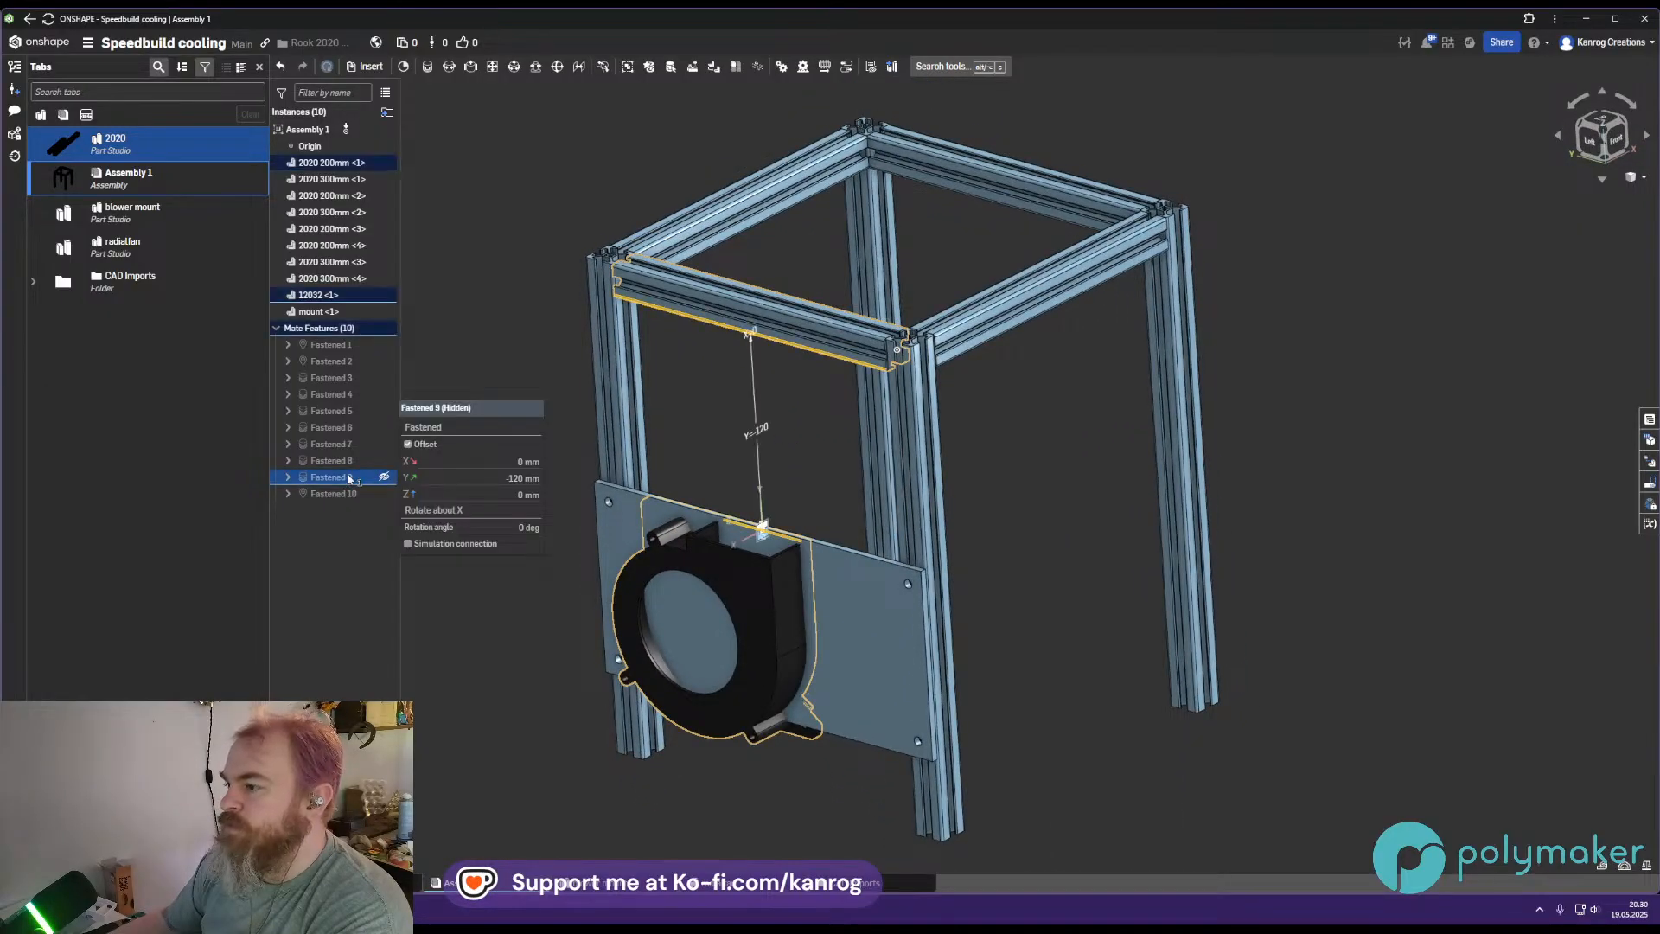
{"action": "right_click_drag", "start_coordinate": [574, 349], "coordinate": [656, 371]}
{"action": "scroll", "coordinate": [709, 470], "scroll_direction": "up", "scroll_amount": 3}
{"action": "middle_click_drag", "start_coordinate": [714, 465], "coordinate": [723, 377]}
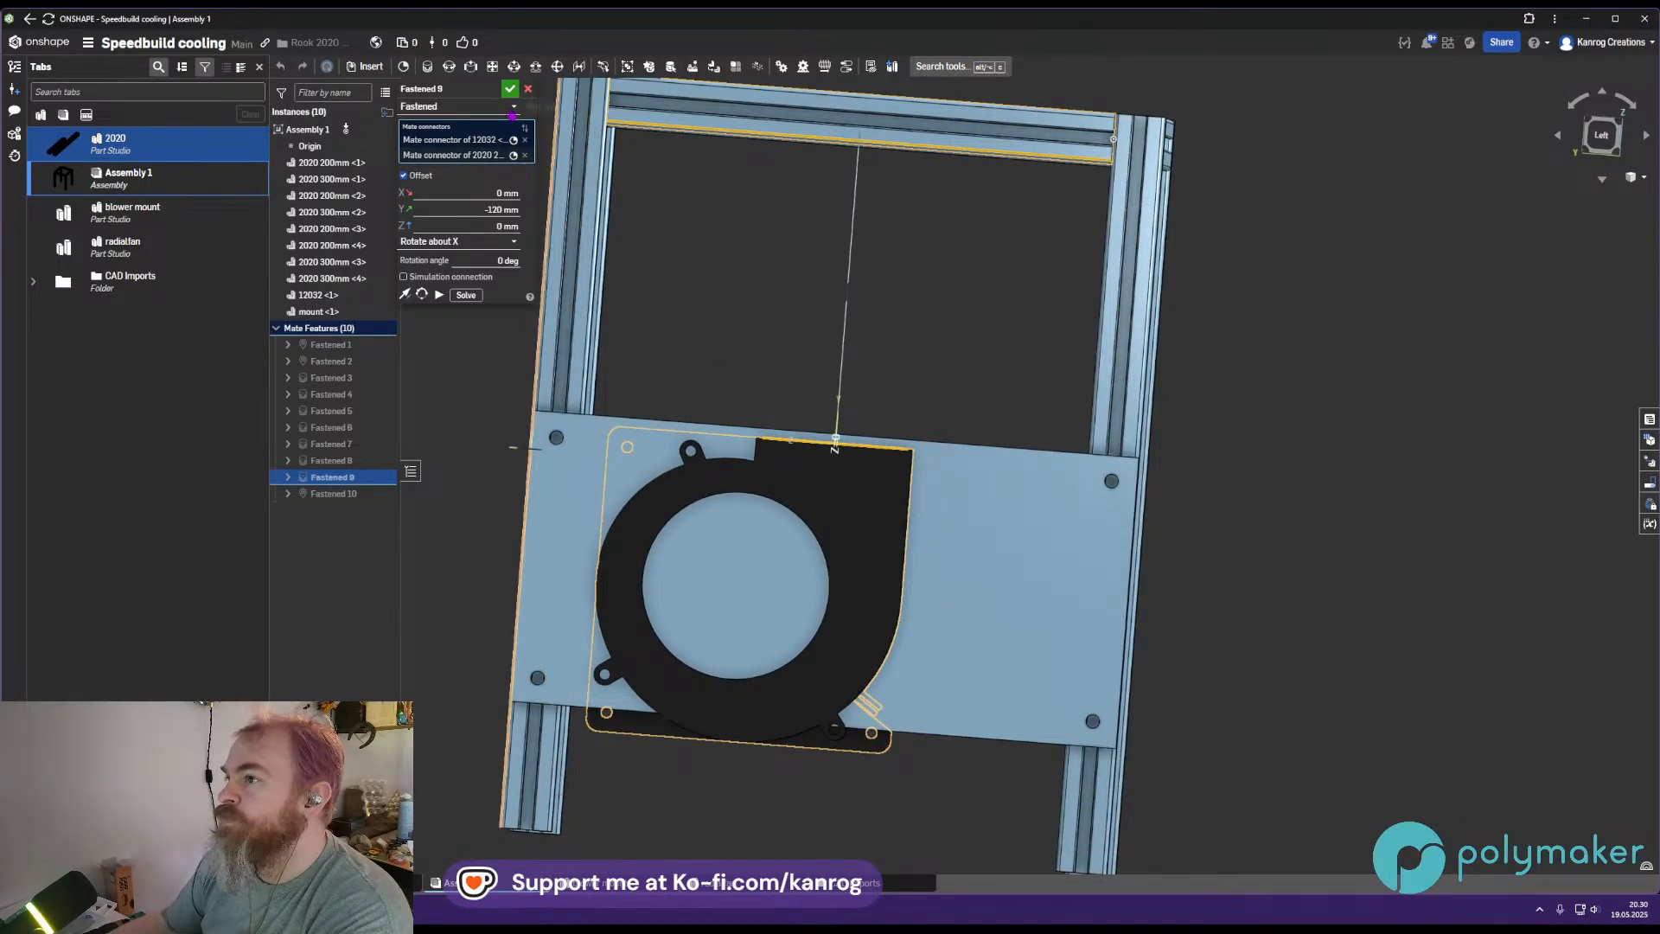
{"action": "key", "text": "Return"}
Switch from the mount in the assembly to its source Part Studio, blower mount
{"action": "right_click", "coordinate": [969, 554]}
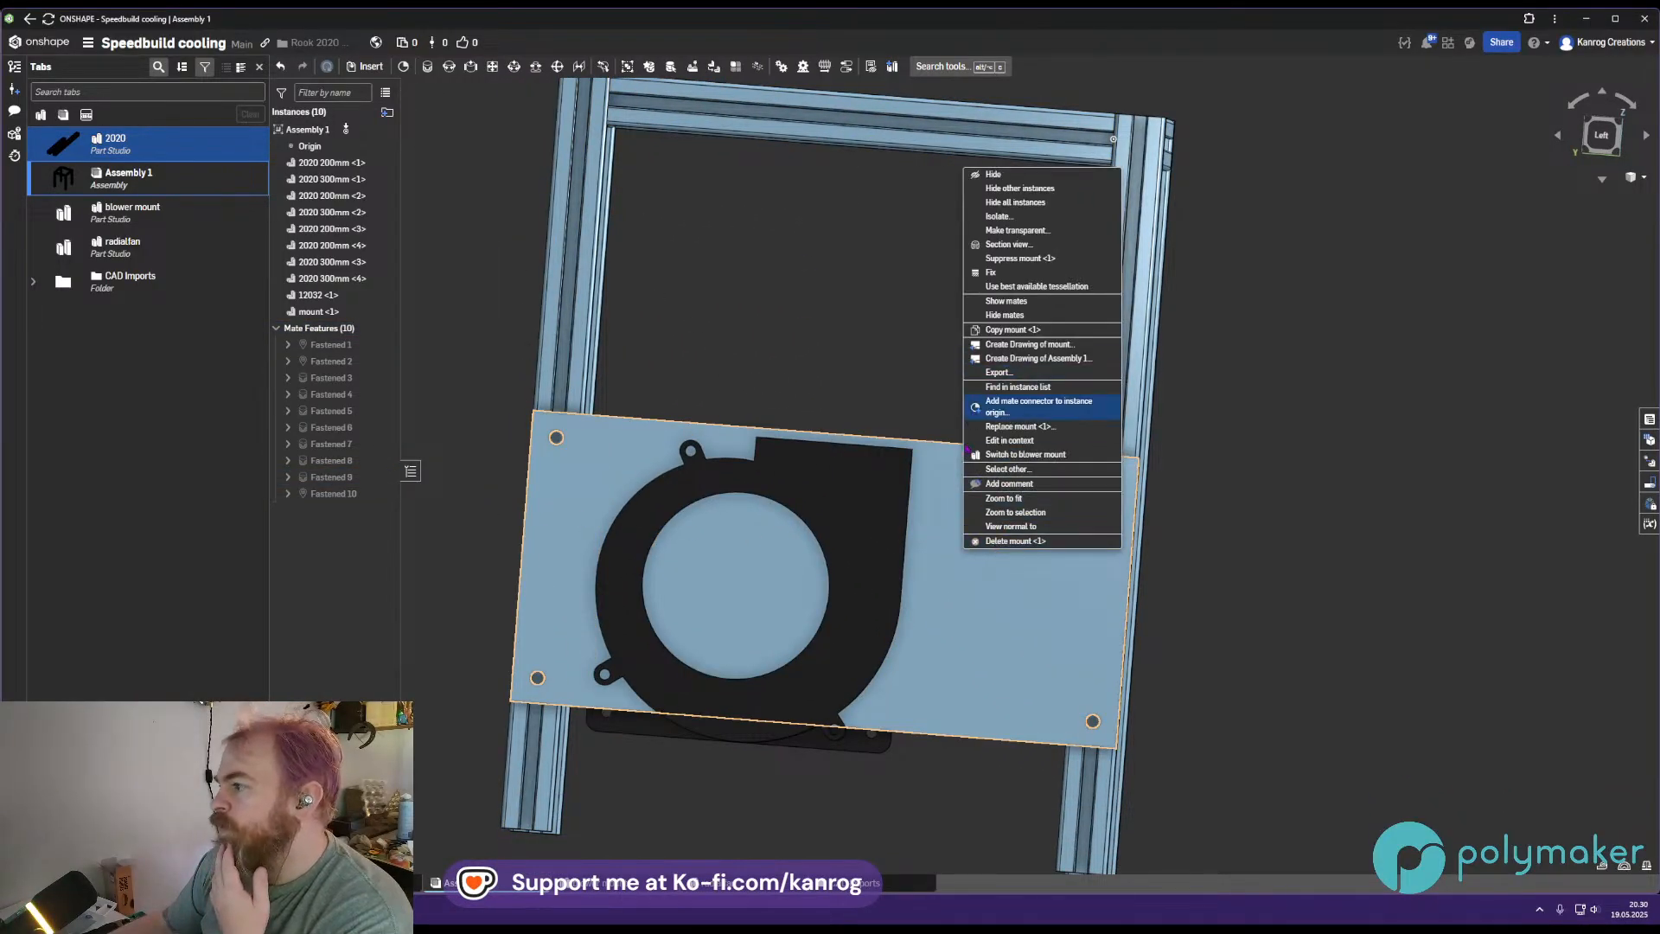
{"action": "left_click", "coordinate": [1025, 454]}
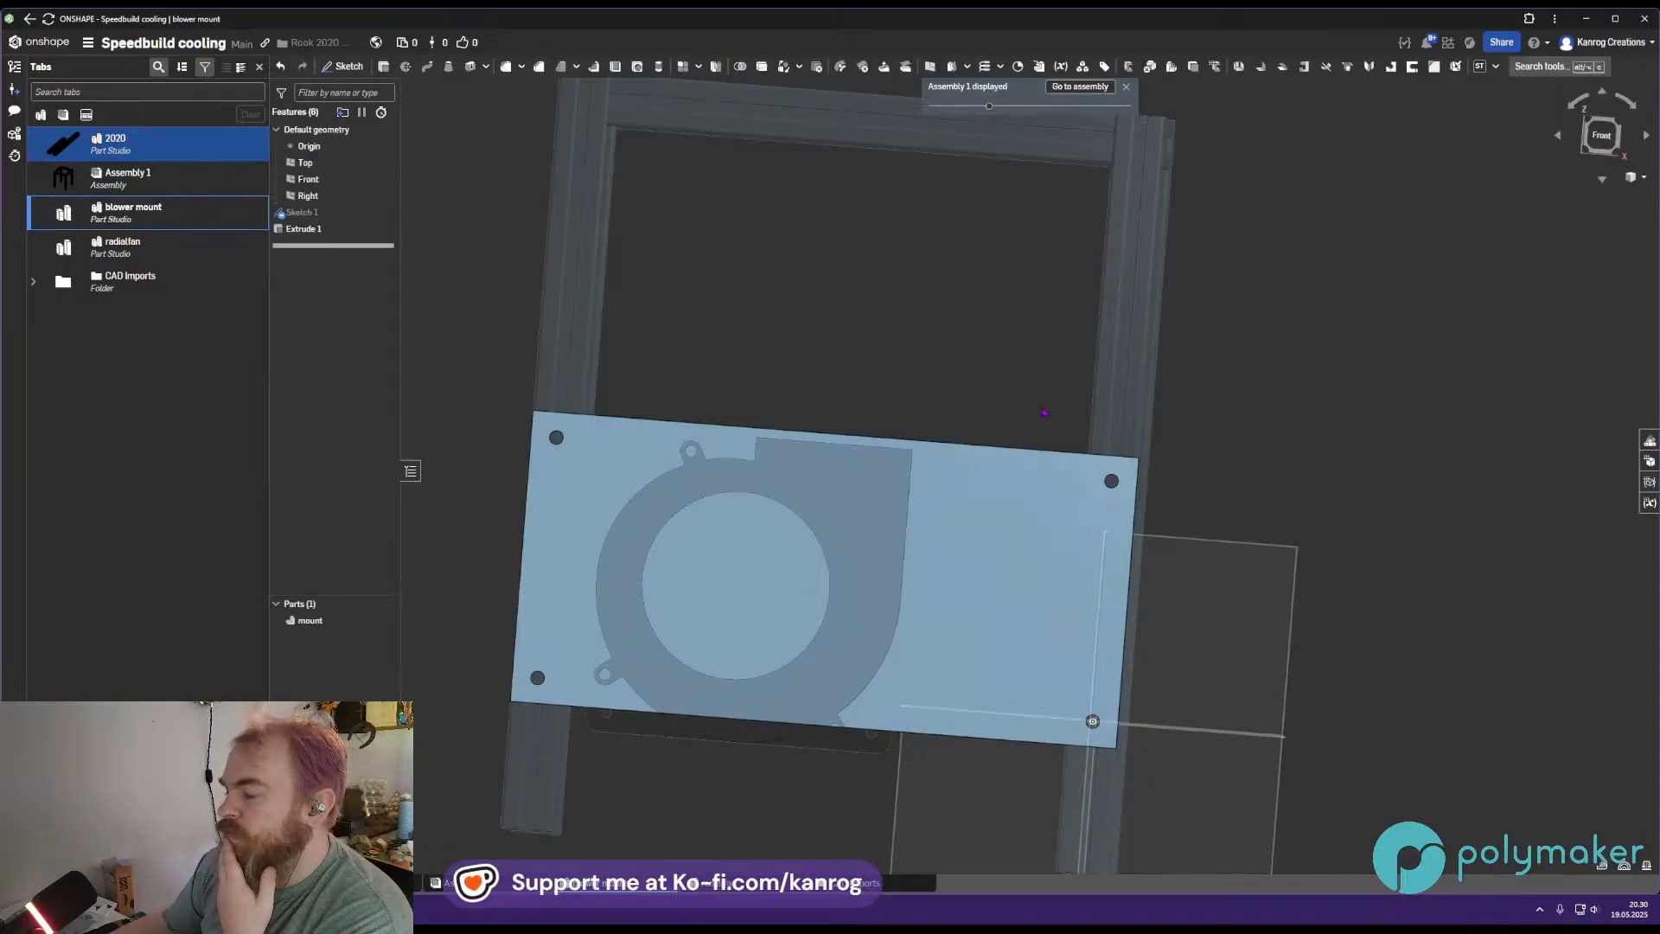
Open Sketch 1 of the blower mount for editing and dimension the vertical spacing of the mounting holes at 150 mm
{"action": "left_click", "coordinate": [1602, 135]}
{"action": "middle_click_drag", "start_coordinate": [1063, 560], "coordinate": [971, 545]}
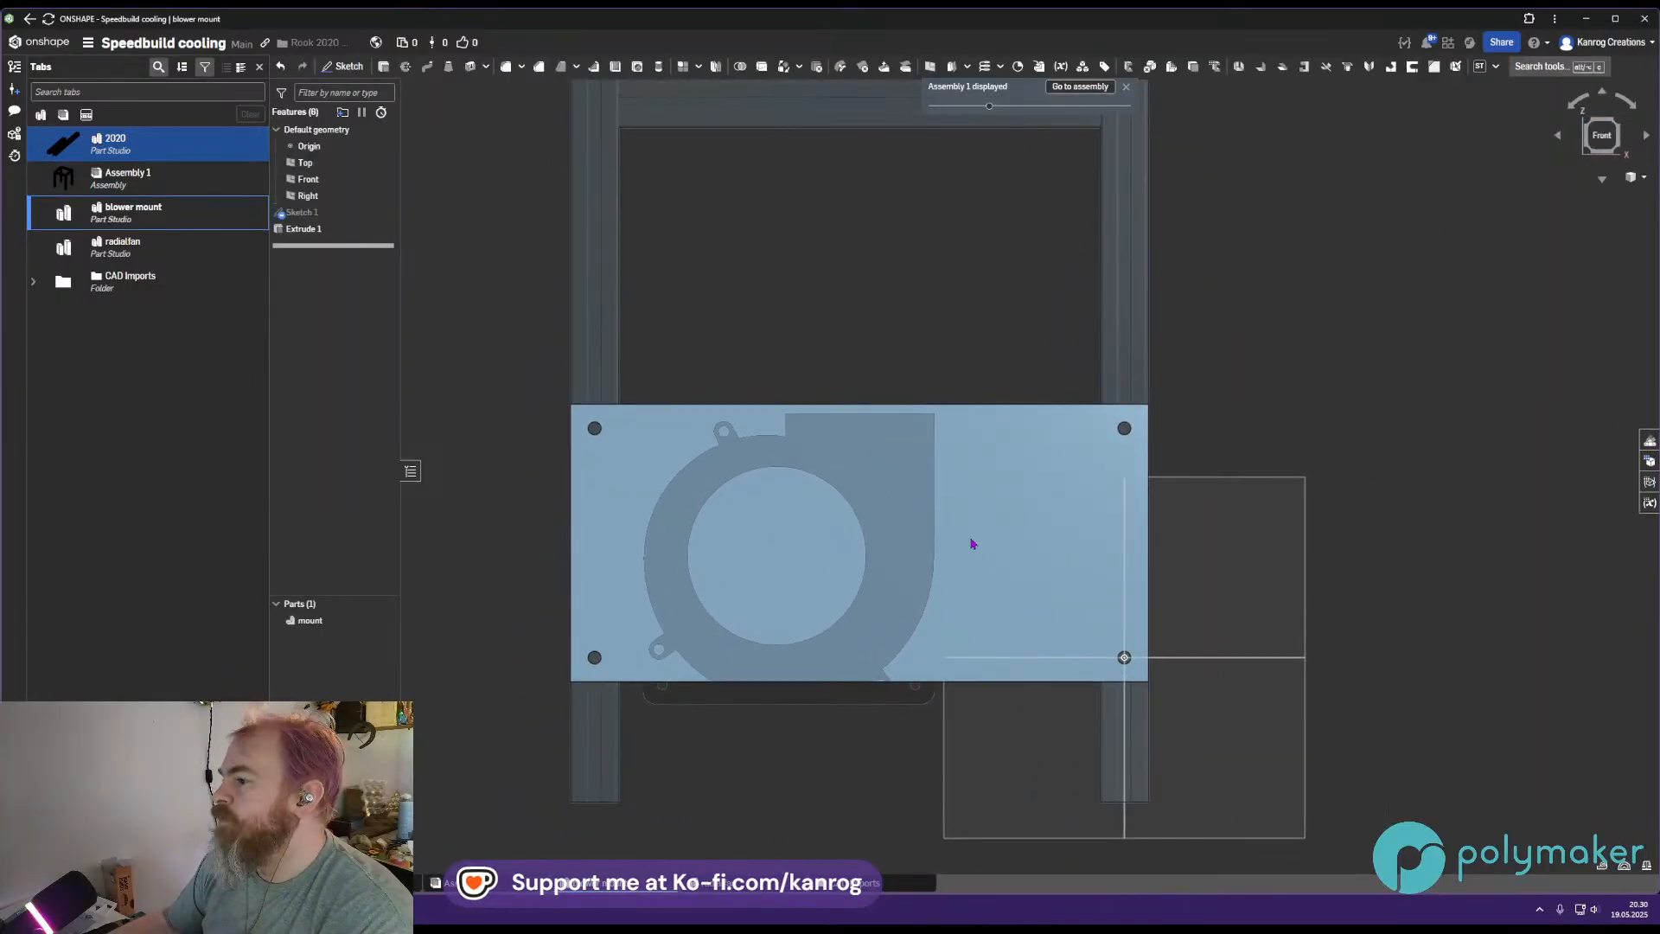
{"action": "double_click", "coordinate": [302, 212]}
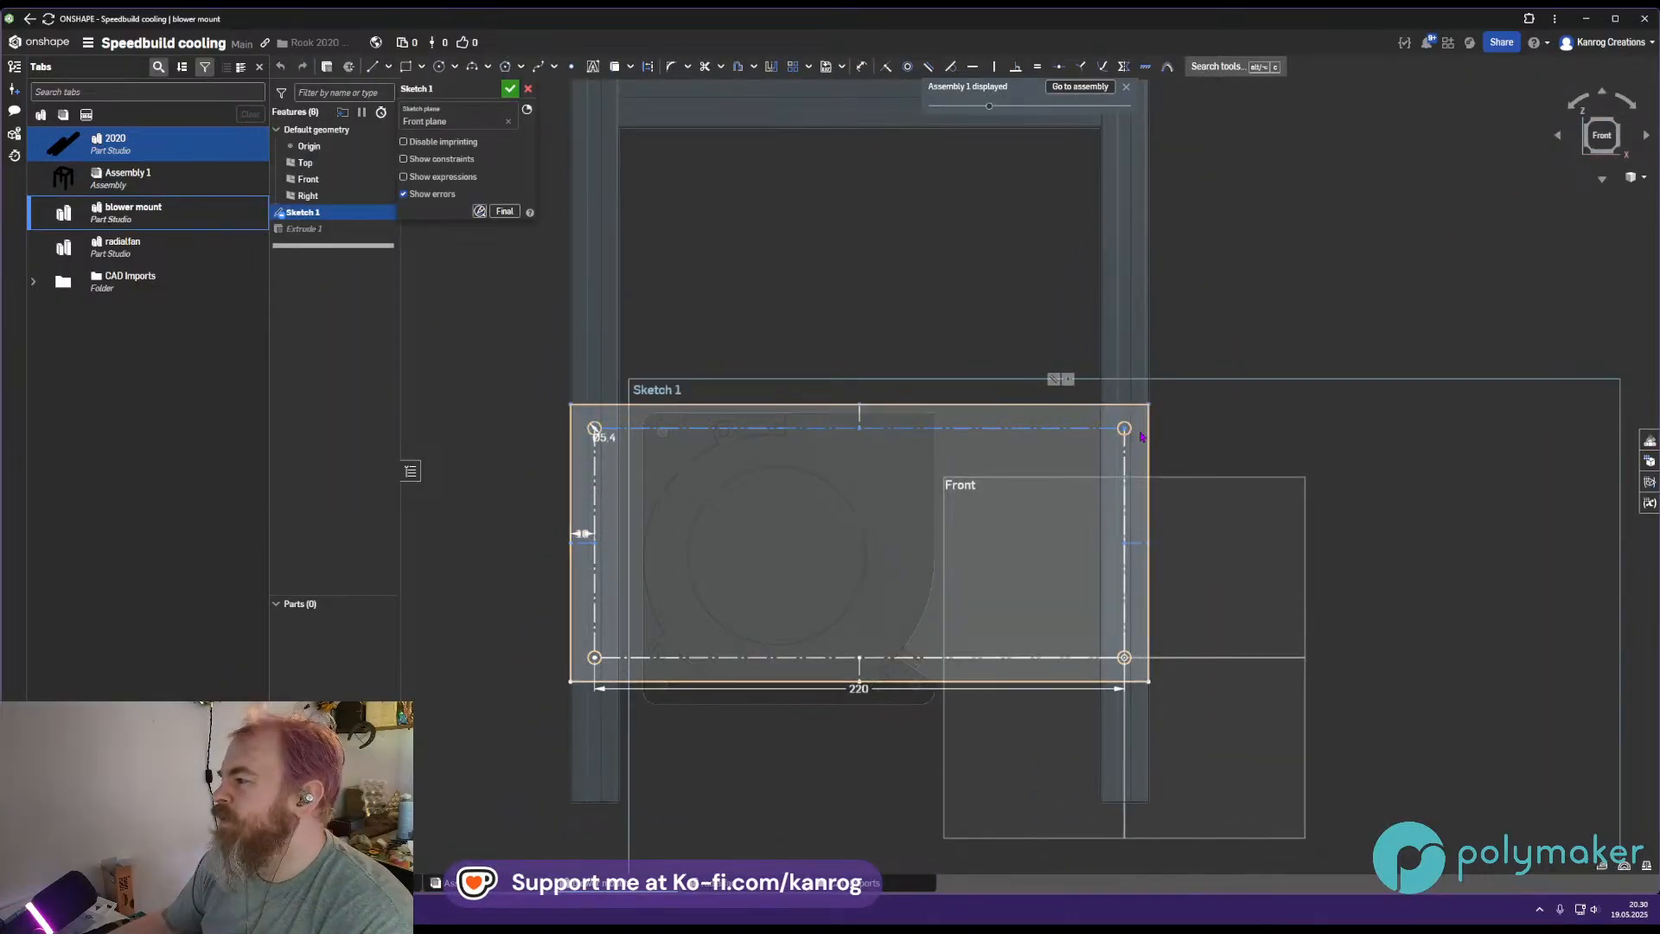
{"action": "key", "text": "u"}
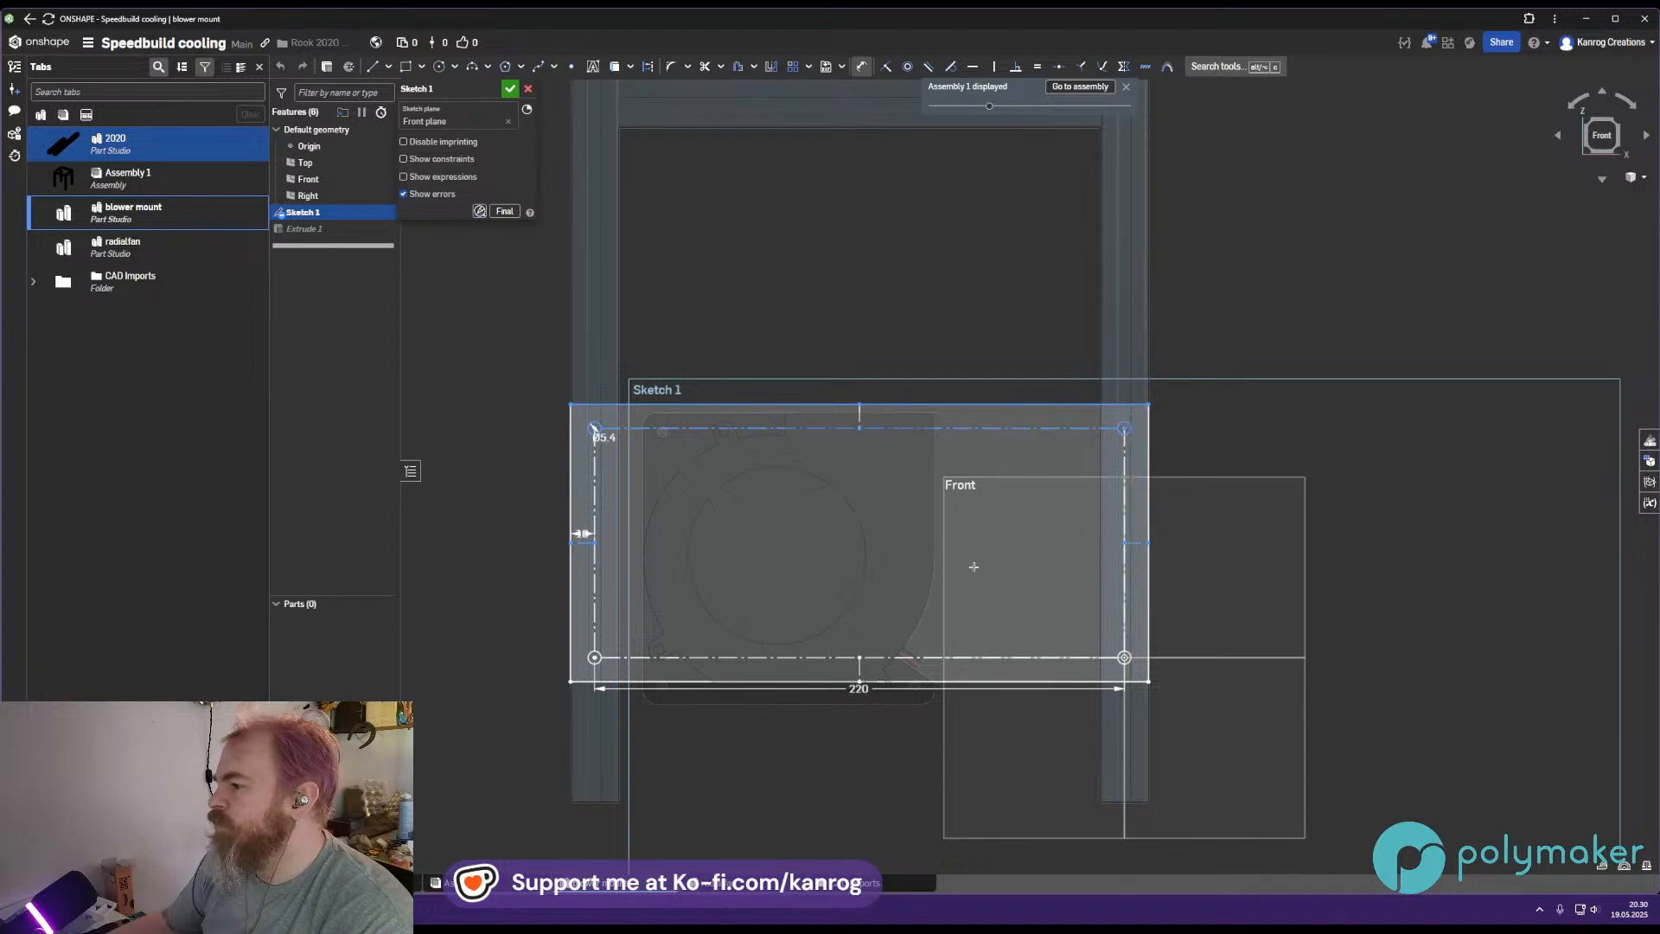
{"action": "key", "text": "Escape"}
{"action": "left_click", "coordinate": [693, 413]}
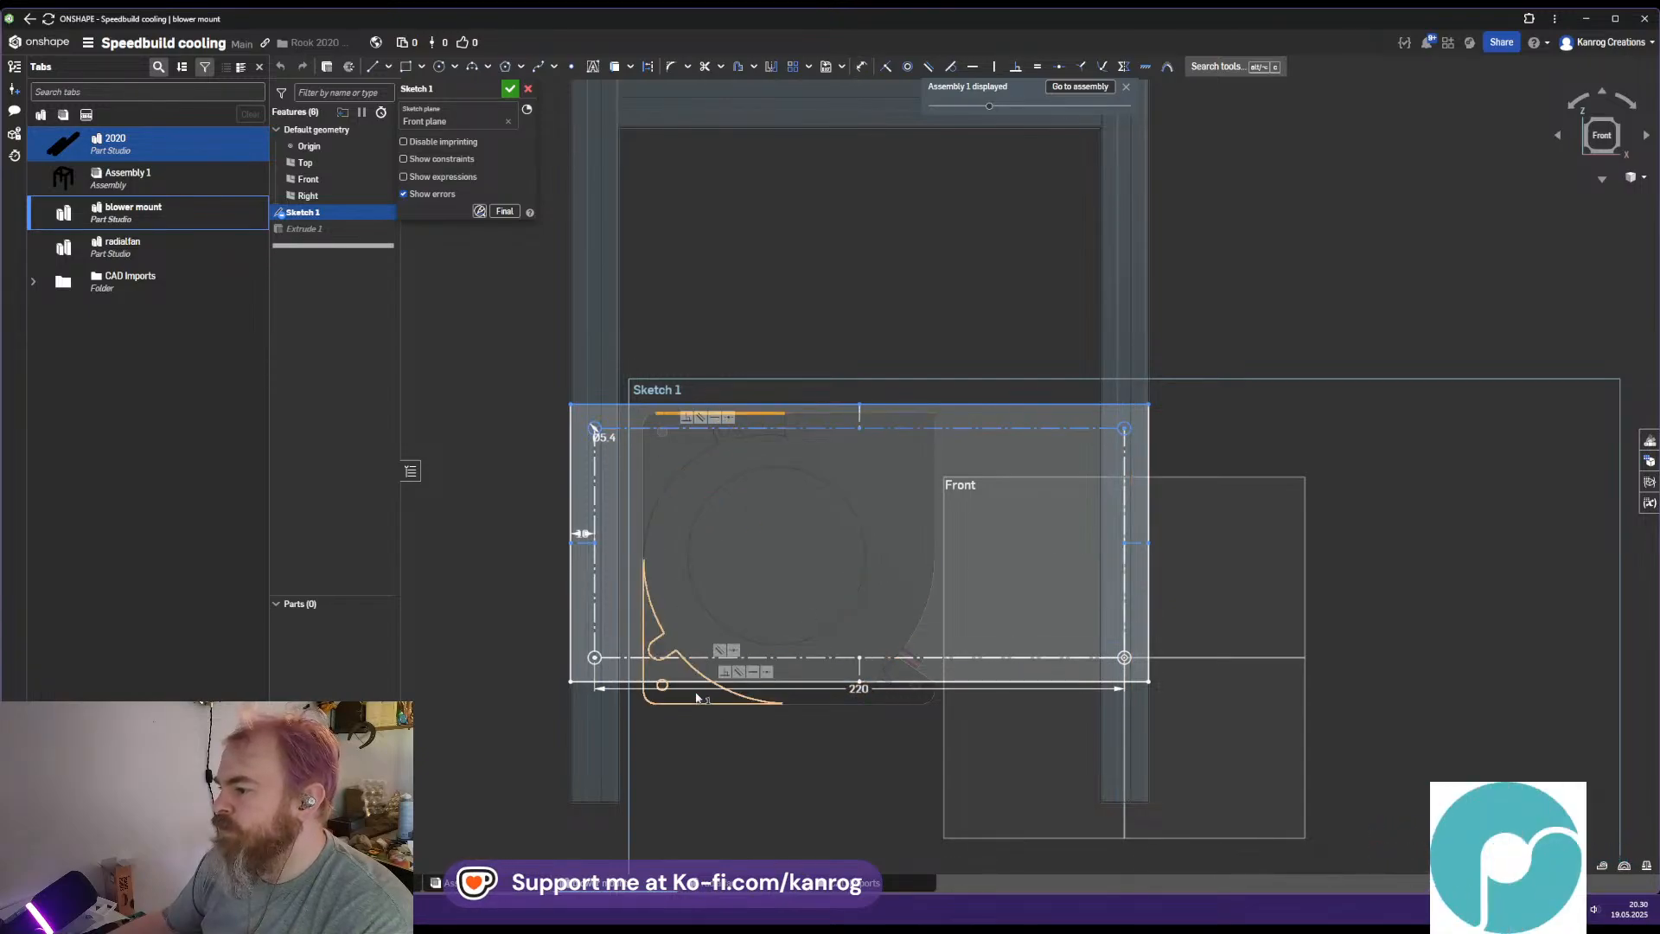
{"action": "left_click", "coordinate": [823, 786]}
{"action": "key", "text": "d"}
{"action": "left_click", "coordinate": [1125, 521]}
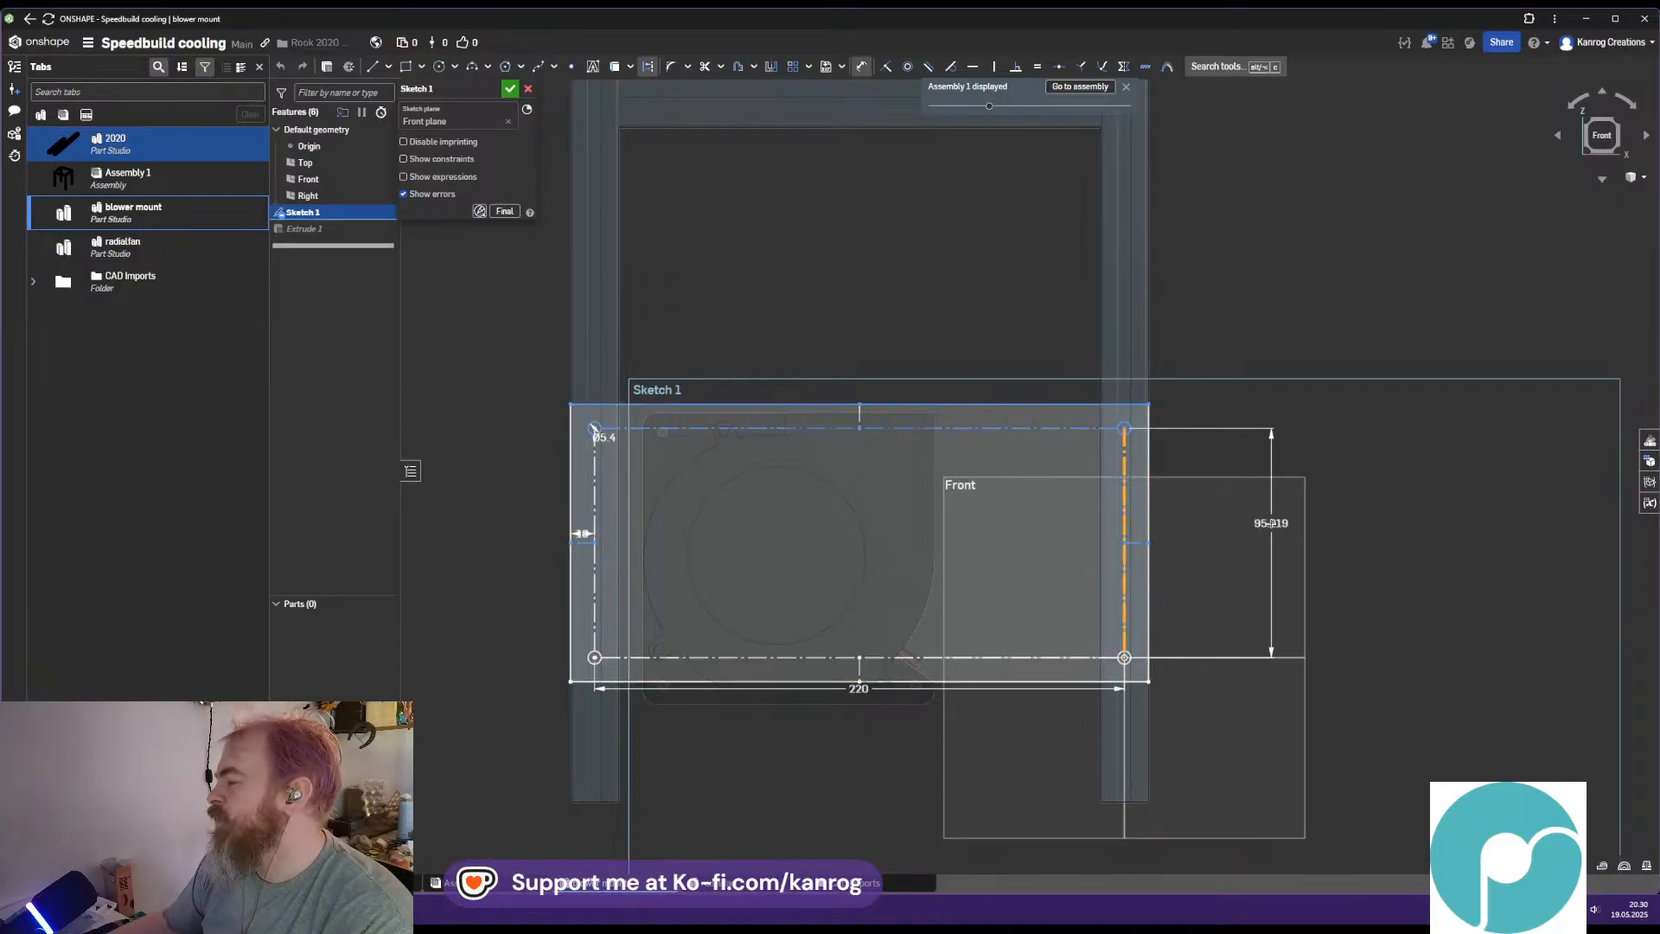
{"action": "left_click", "coordinate": [1270, 523]}
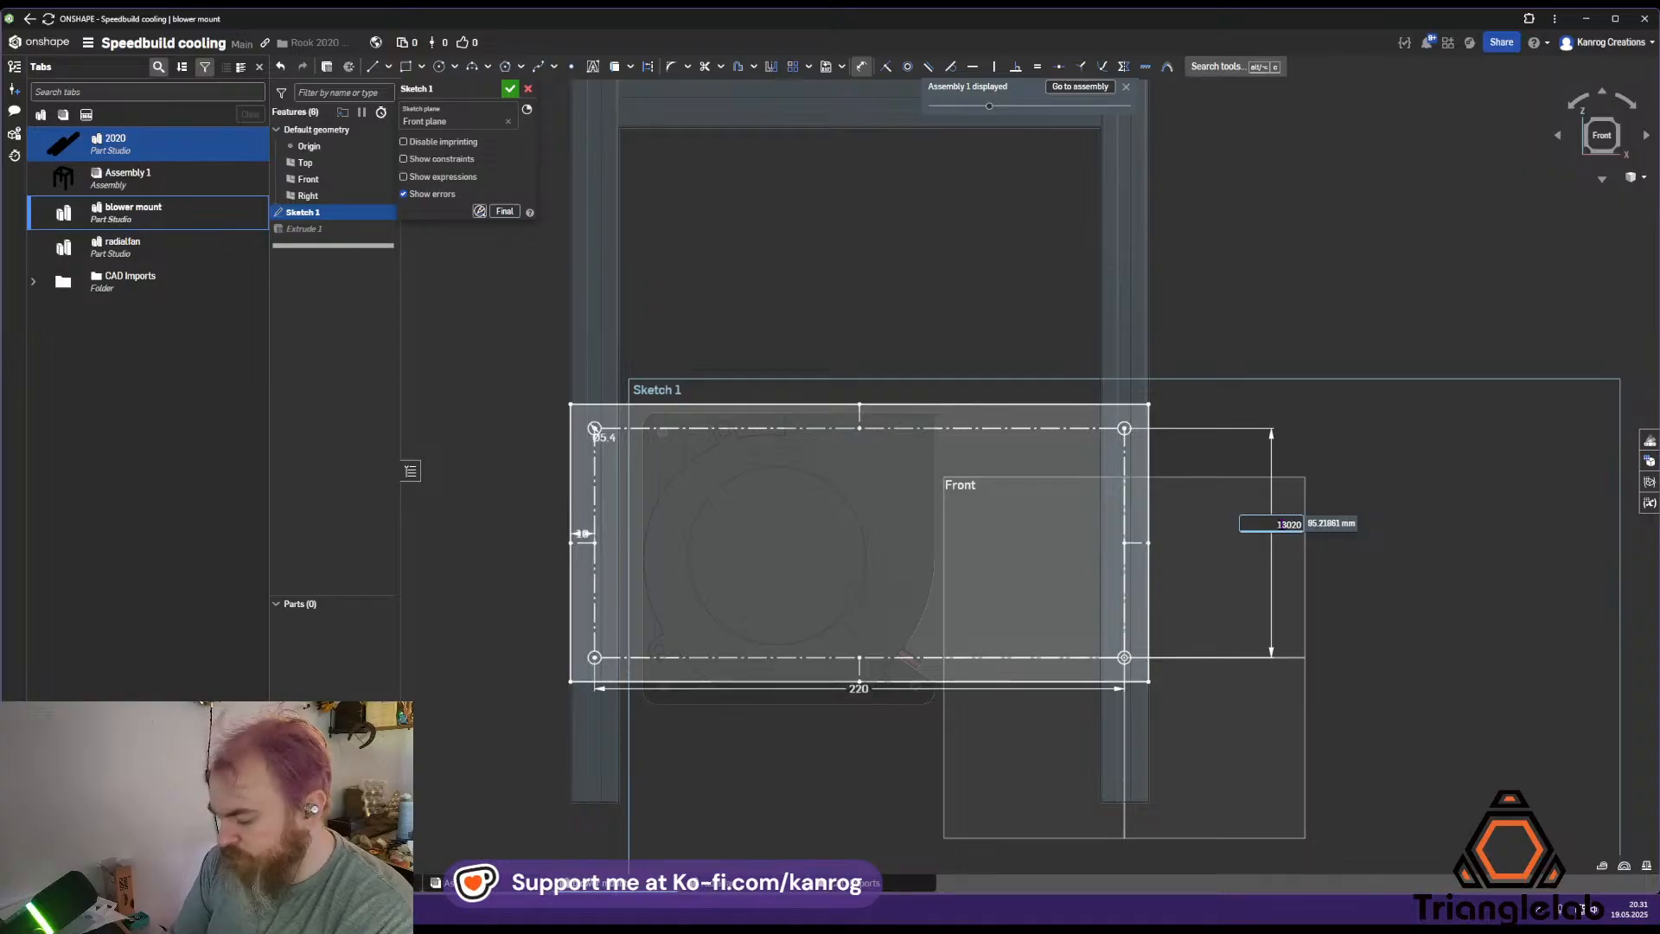
{"action": "key", "text": "Return"}
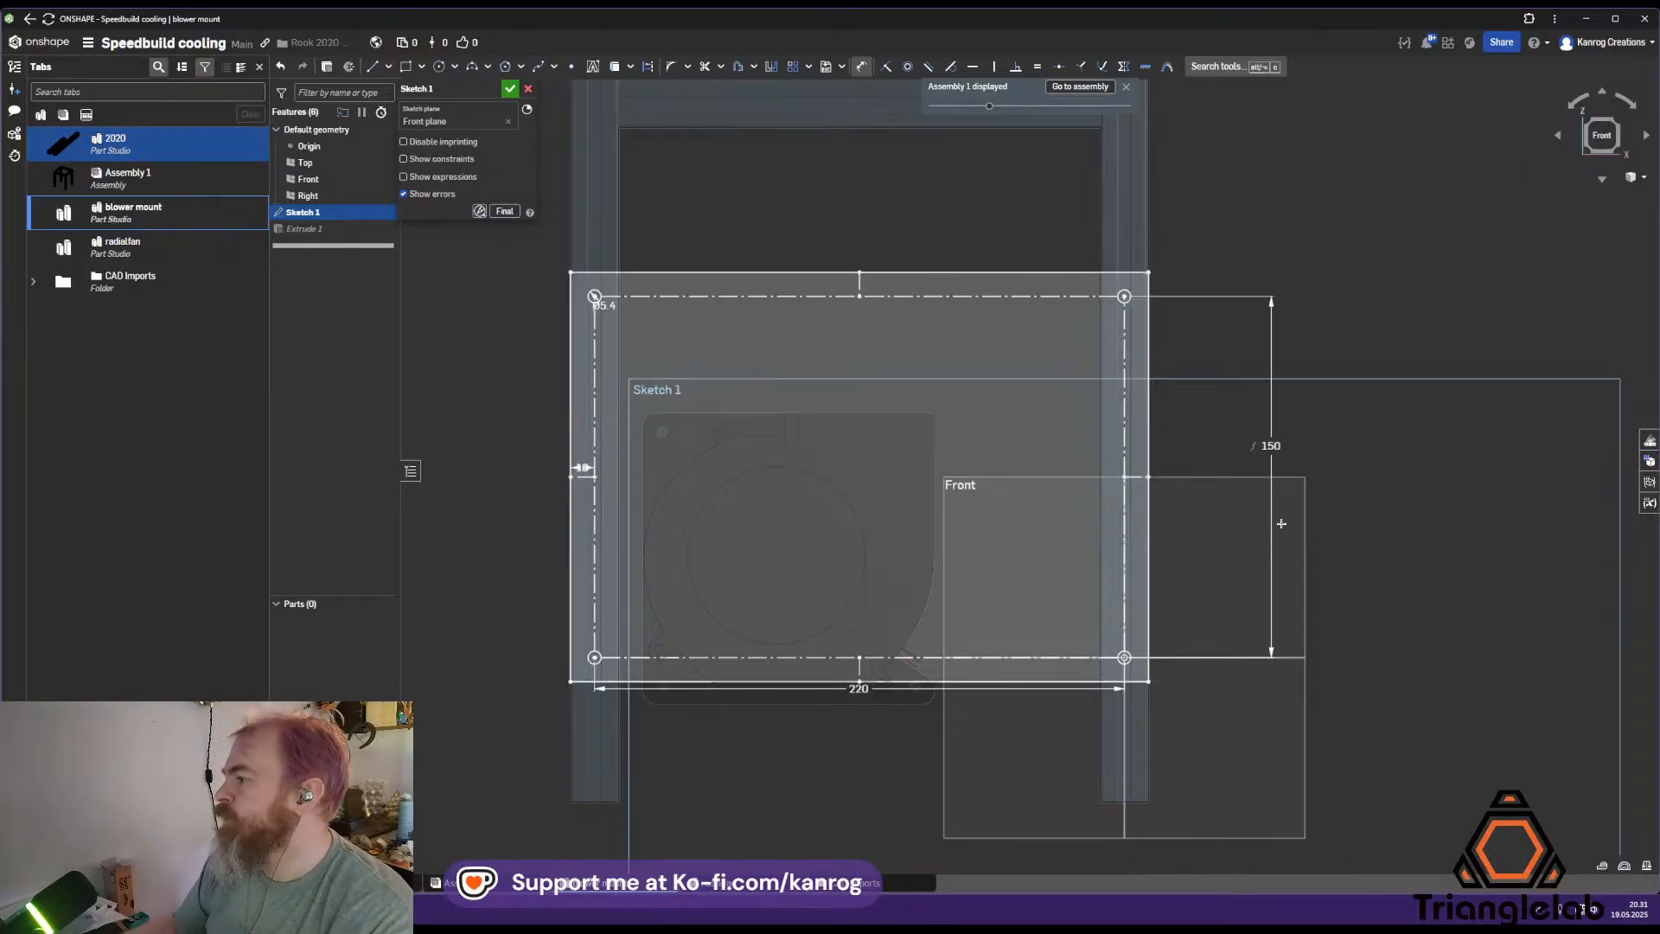
Reduce the vertical hole spacing, trying 140 mm and settling on 130 mm, and accept the sketch
{"action": "mouse_move", "coordinate": [1015, 413]}
{"action": "middle_mouse_down"}
{"action": "mouse_move", "coordinate": [968, 452]}
{"action": "mouse_move", "coordinate": [981, 454]}
{"action": "middle_mouse_up"}
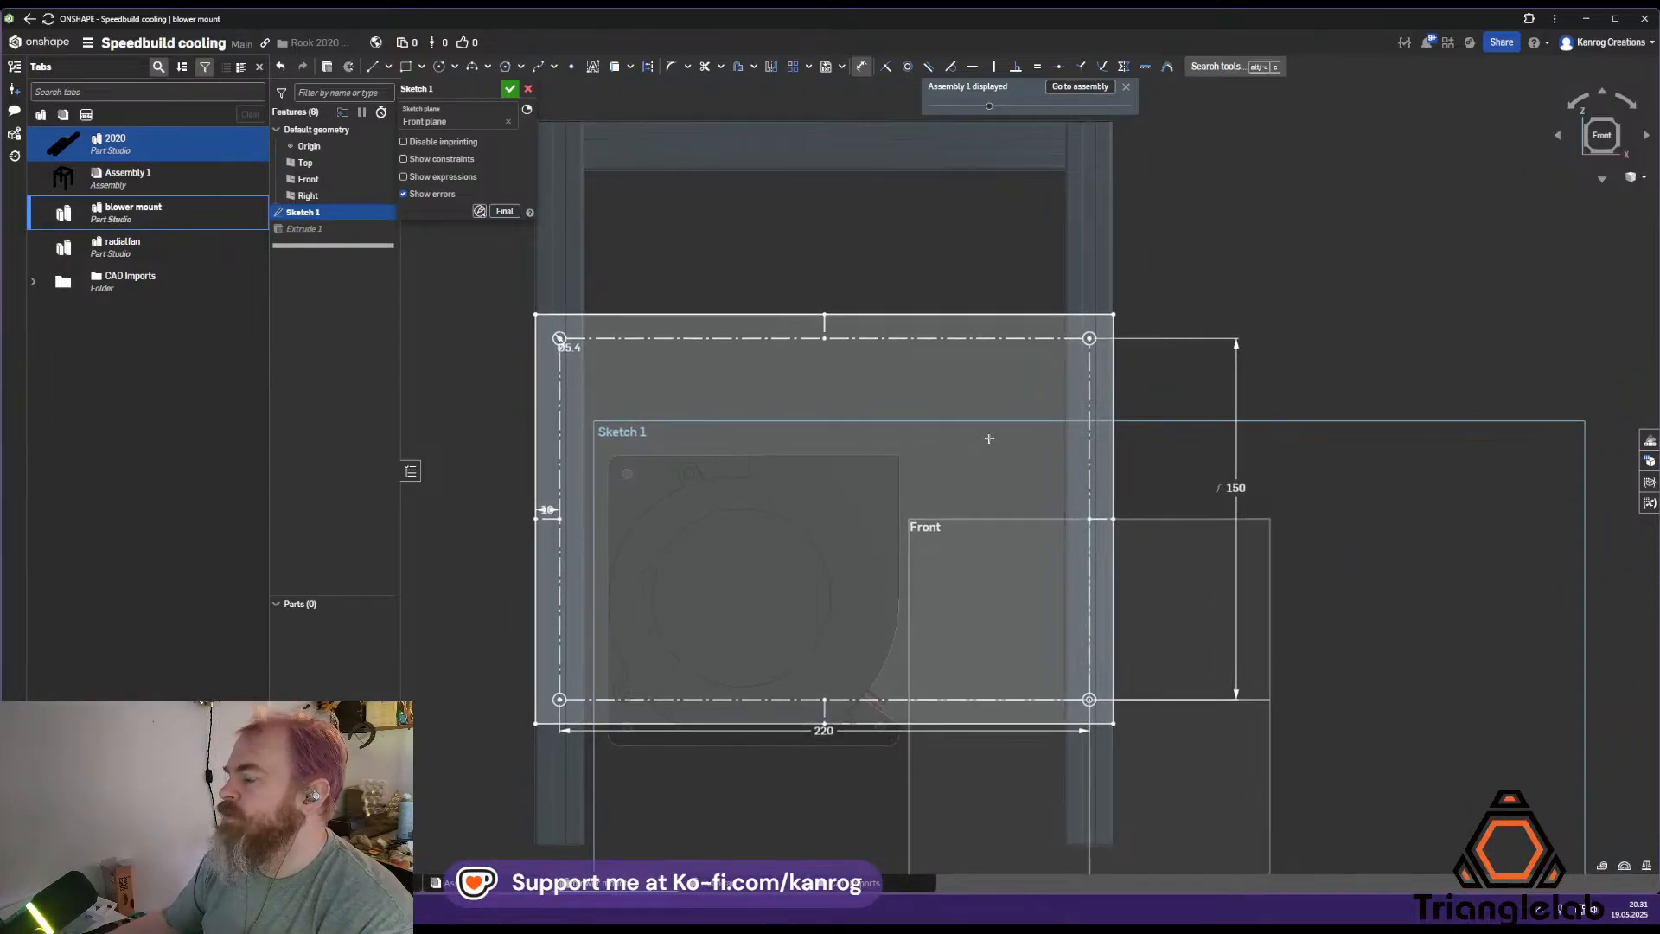
{"action": "double_click", "coordinate": [1236, 489]}
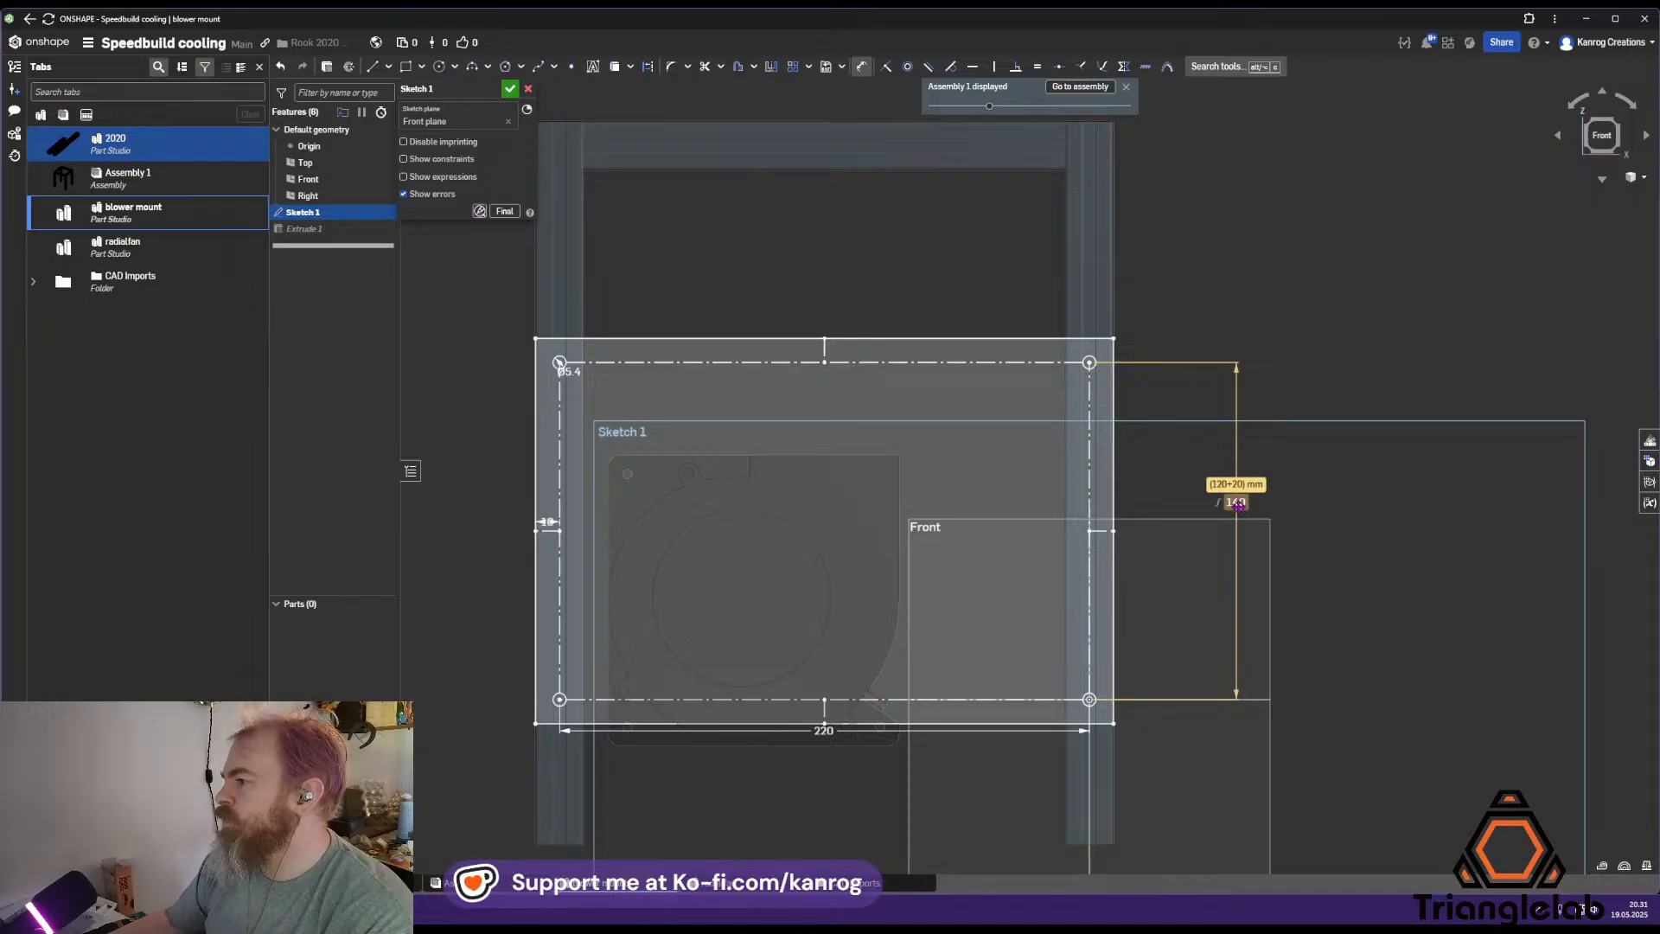
{"action": "double_click", "coordinate": [1237, 504]}
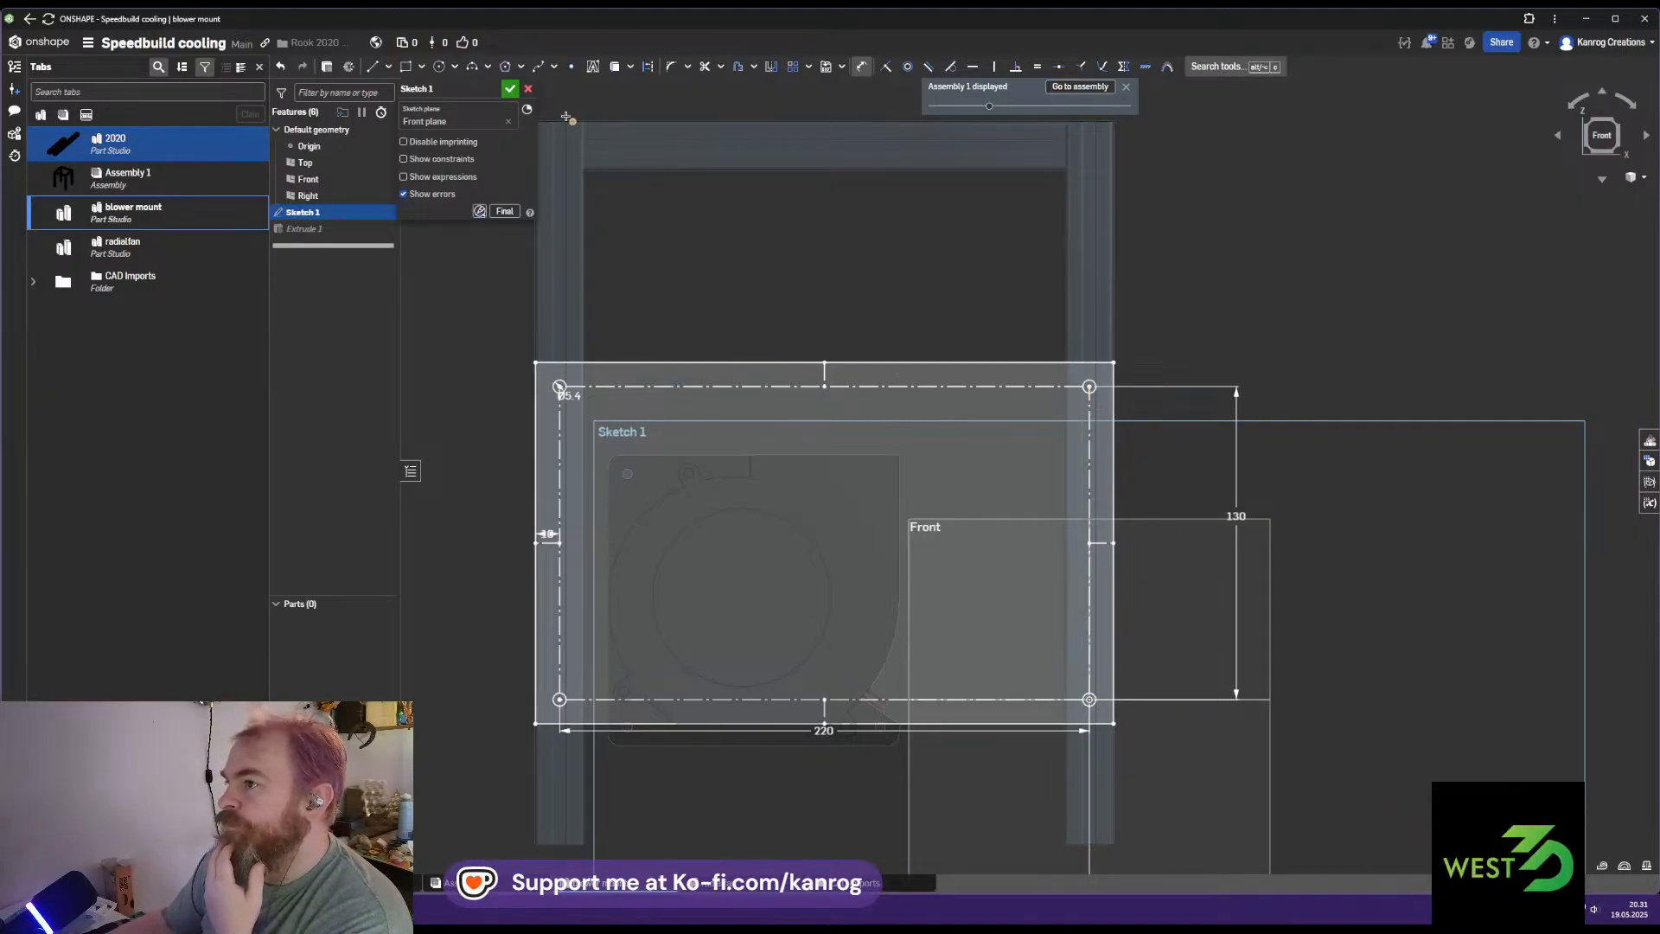
{"action": "left_click", "coordinate": [510, 88]}
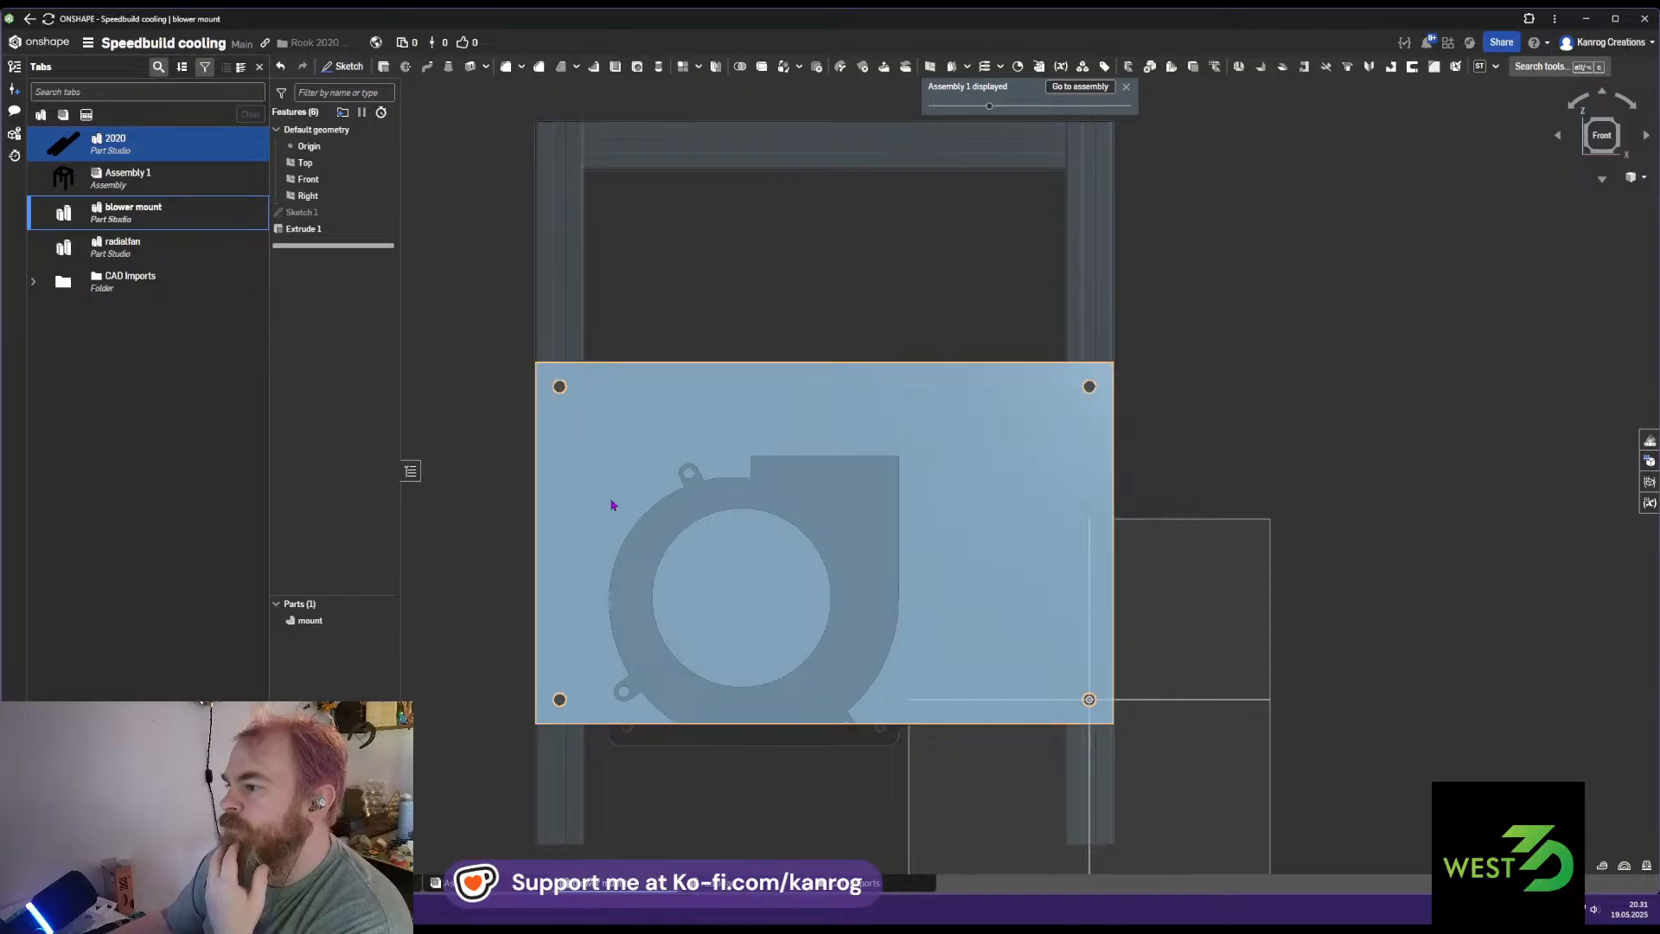
Return to Assembly 1 and, in the blower's Fastened 9 mate, replace the extrusion's connector with the midpoint of the mount's top edge
{"action": "right_click_drag", "start_coordinate": [757, 522], "coordinate": [757, 541]}
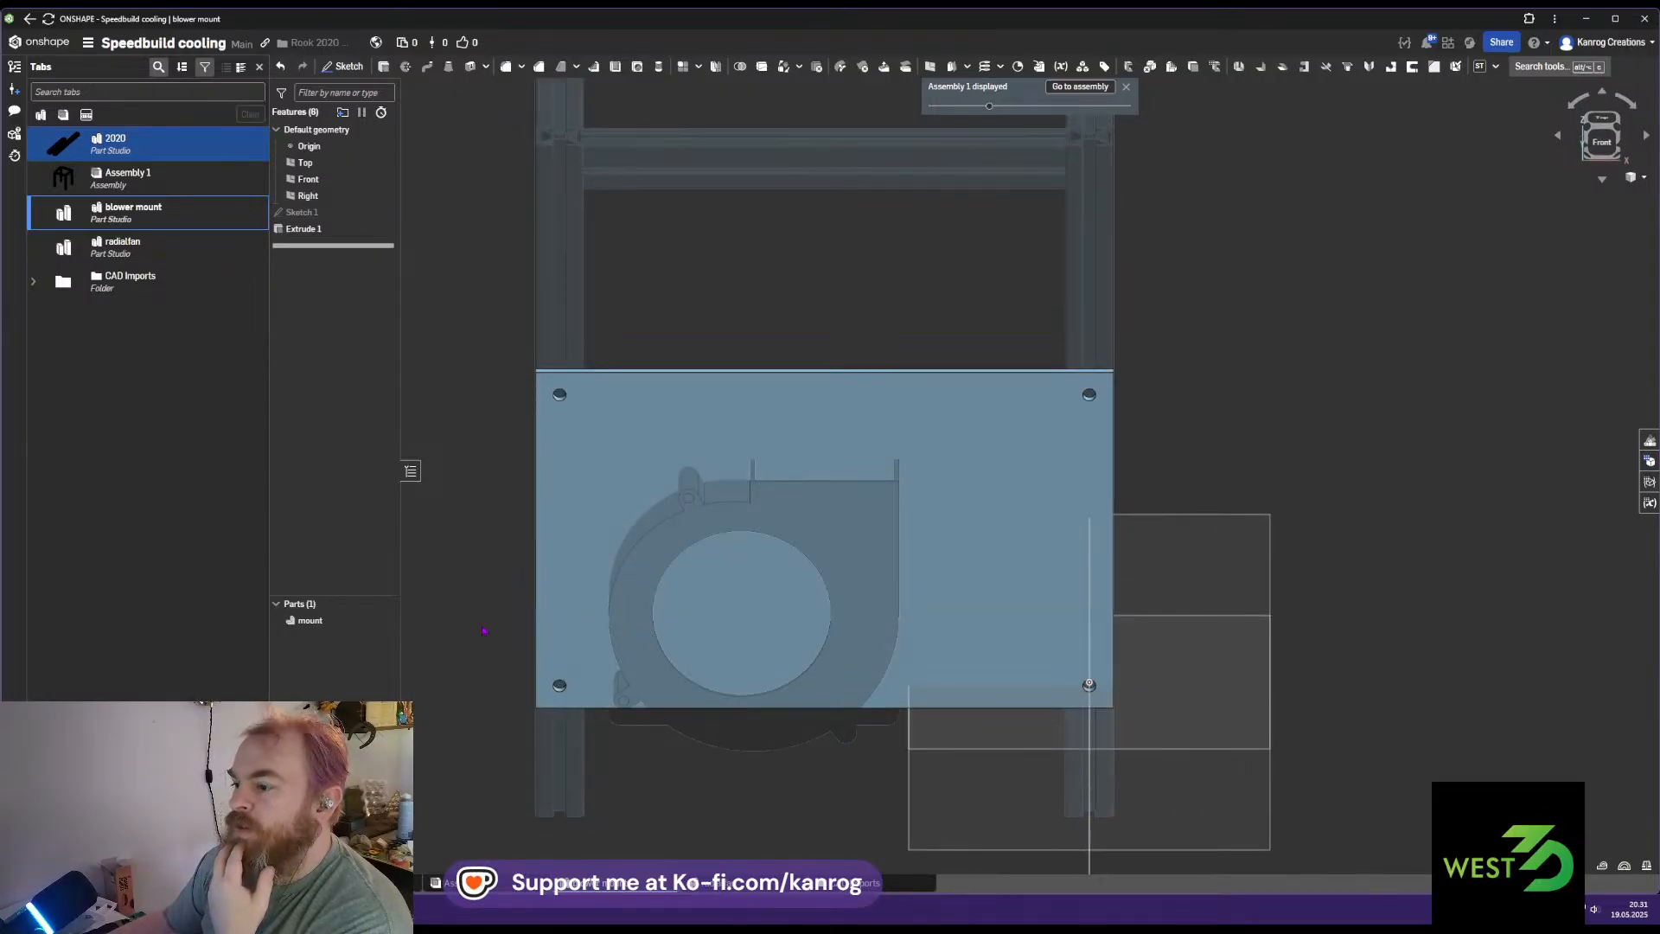
{"action": "left_click", "coordinate": [1080, 86]}
{"action": "mouse_move", "coordinate": [884, 554]}
{"action": "right_mouse_down"}
{"action": "mouse_move", "coordinate": [815, 570]}
{"action": "mouse_move", "coordinate": [853, 561]}
{"action": "right_mouse_up"}
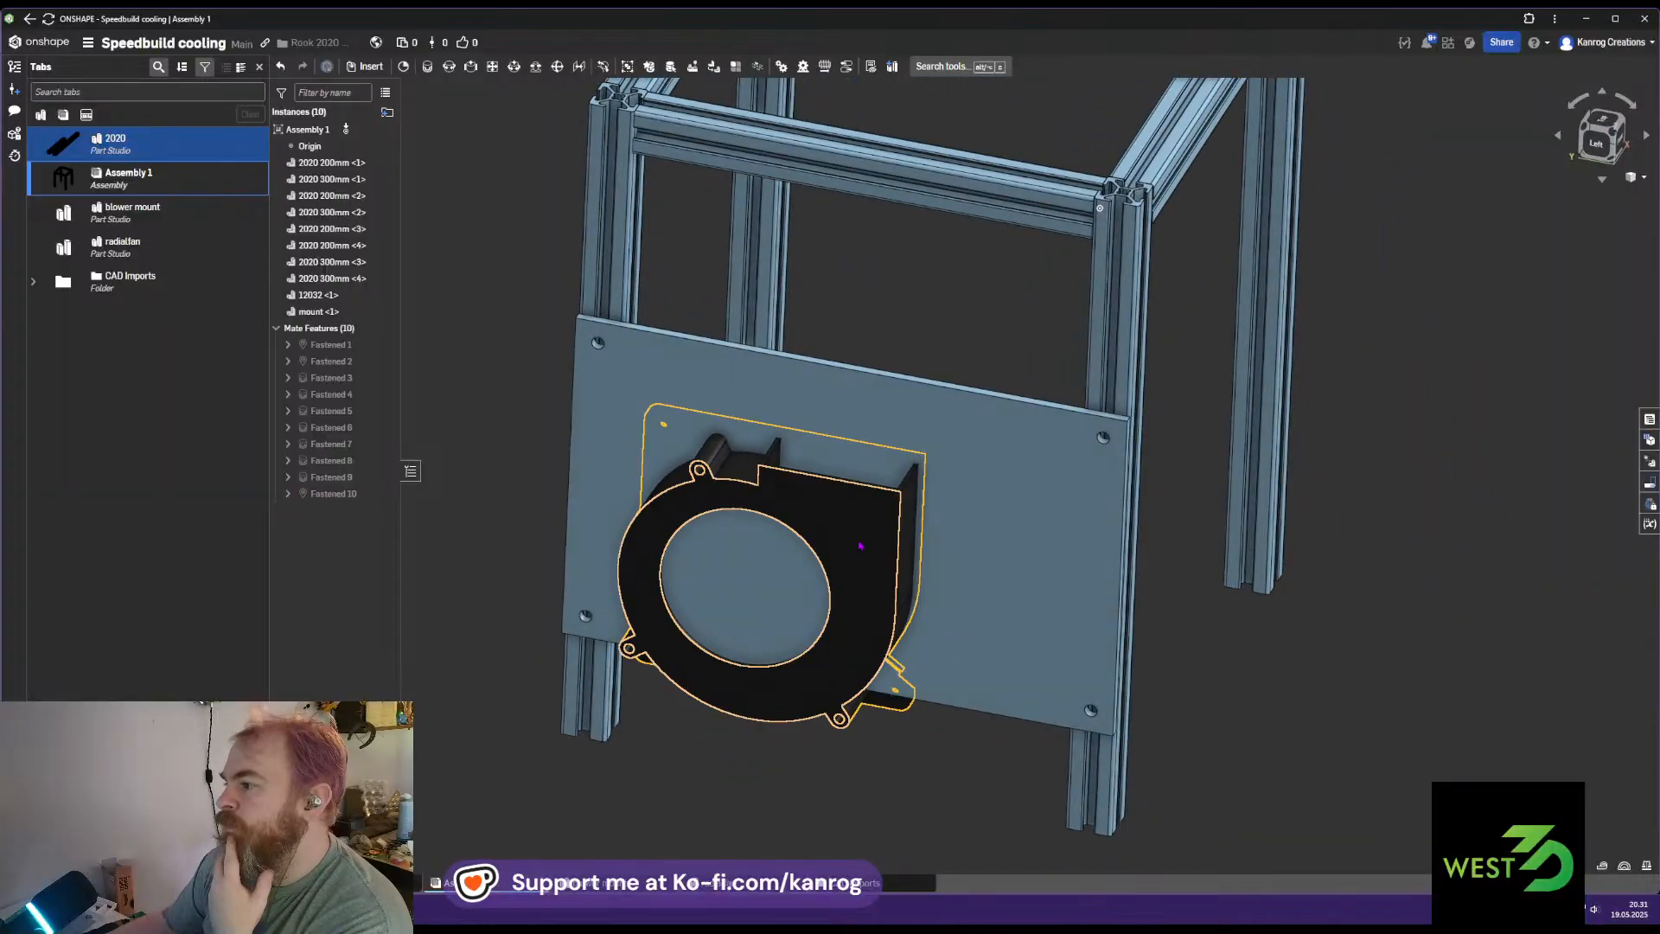
{"action": "double_click", "coordinate": [335, 482]}
{"action": "right_click_drag", "start_coordinate": [684, 346], "coordinate": [739, 413]}
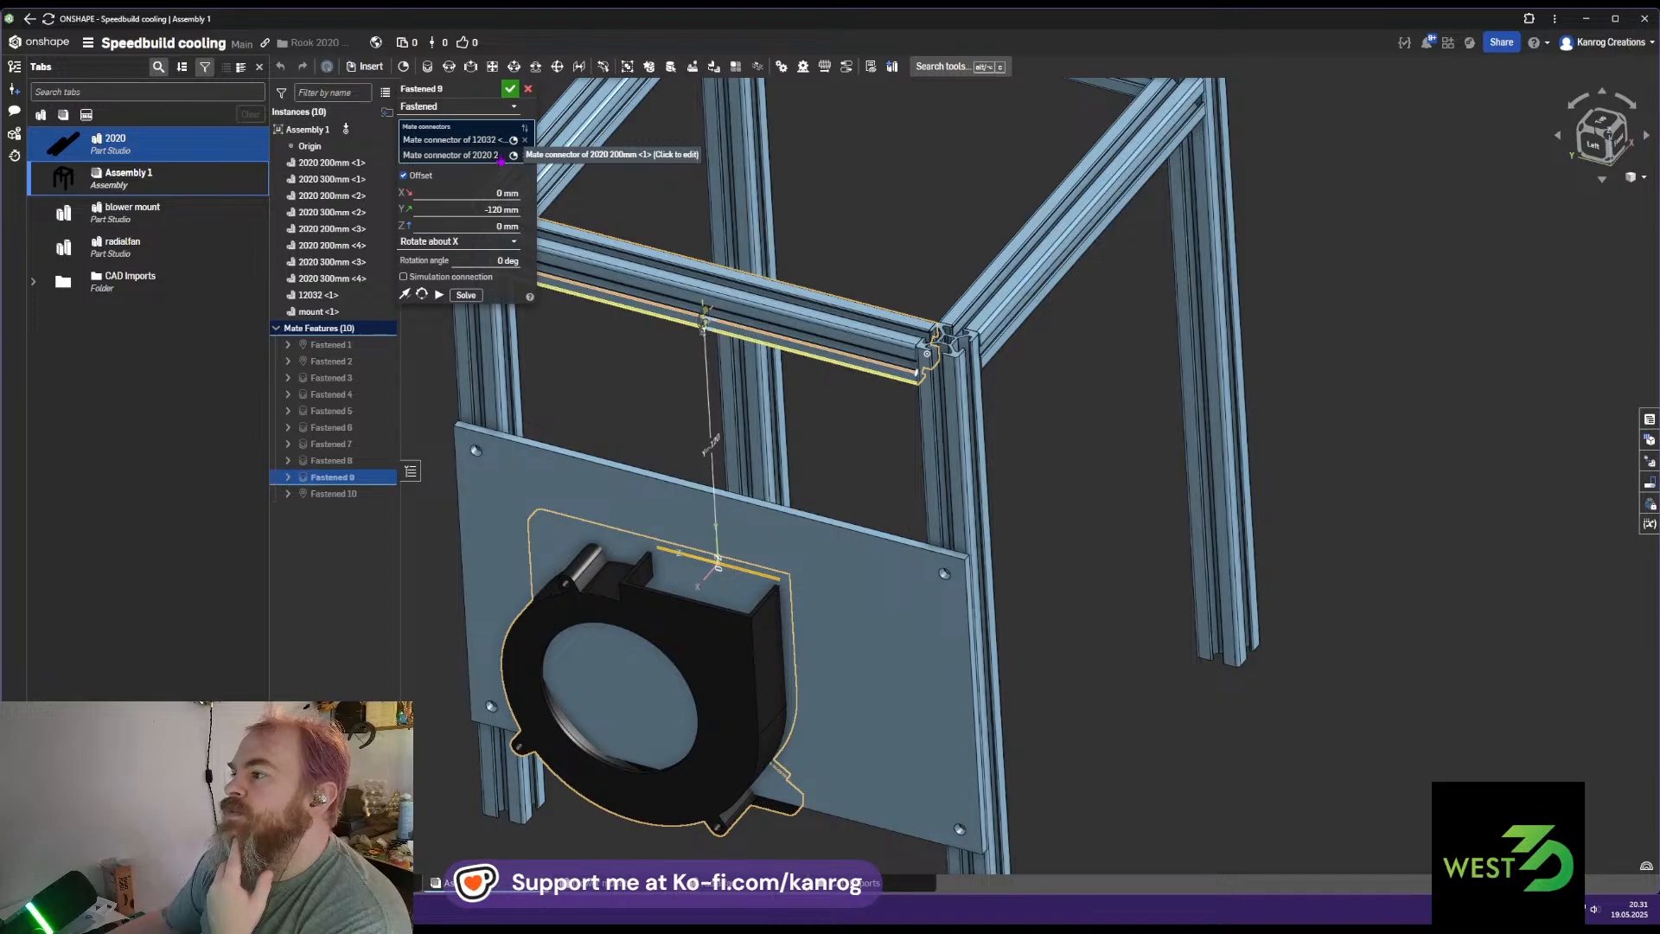
{"action": "left_click", "coordinate": [524, 156]}
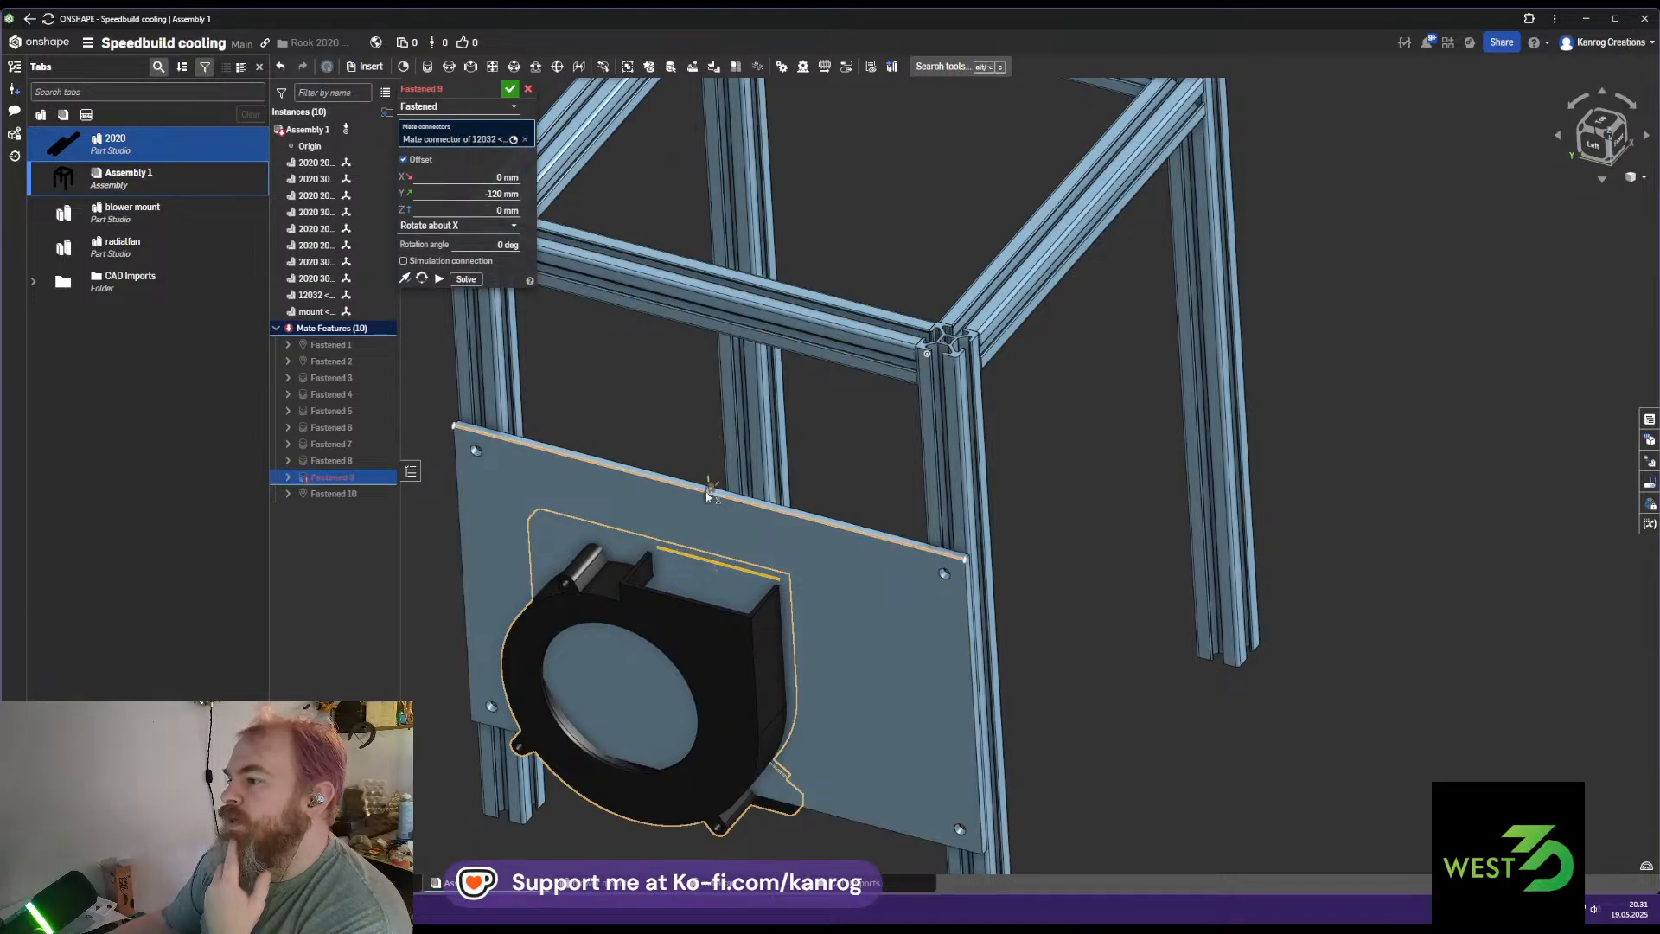
{"action": "left_click", "coordinate": [714, 491]}
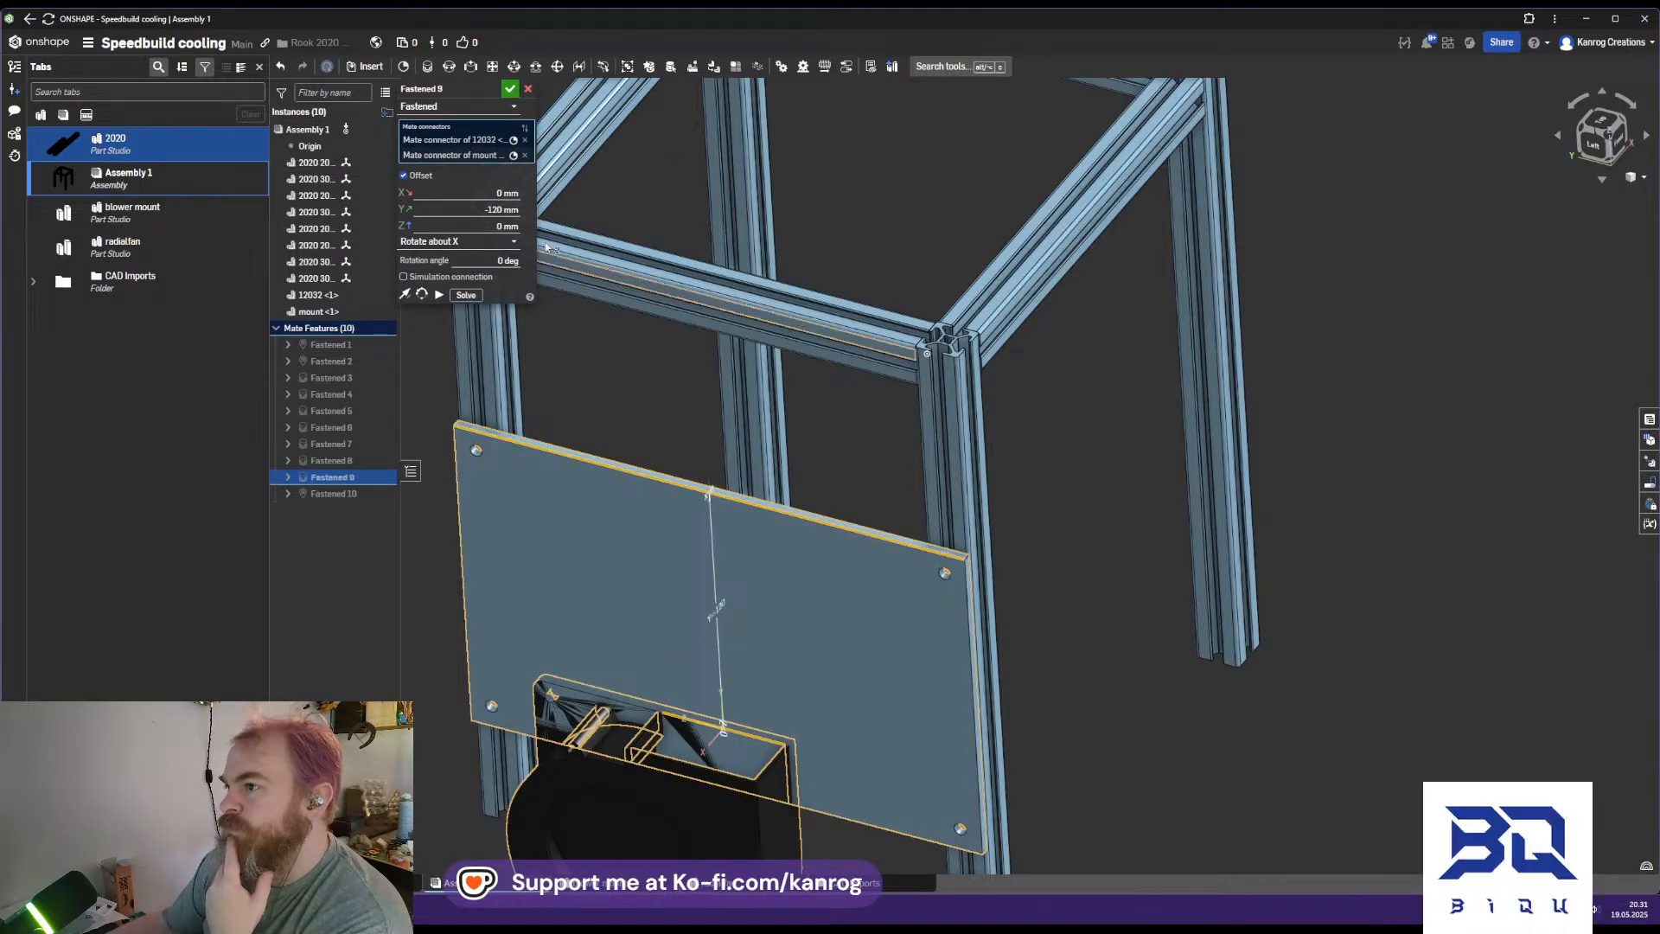
Set the Y offset of the Fastened 9 mate to 0 mm
{"action": "left_click", "coordinate": [466, 214]}
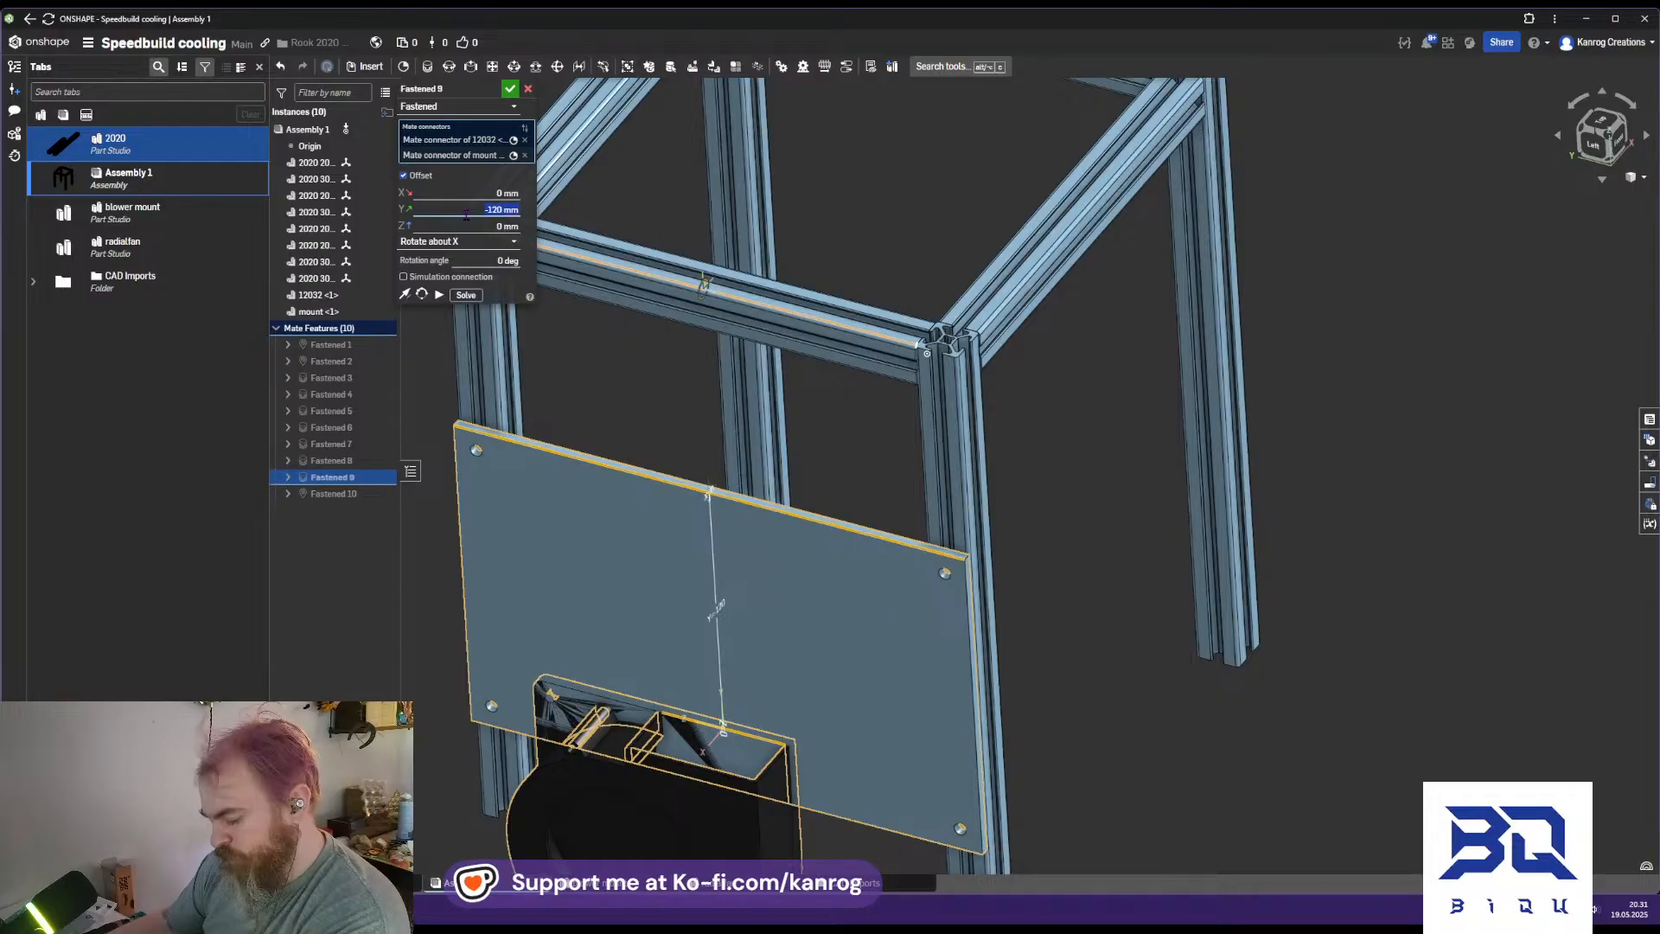
{"action": "type", "text": "0"}
{"action": "key", "text": "Return"}
{"action": "scroll", "coordinate": [692, 602], "scroll_direction": "up", "scroll_amount": 3}
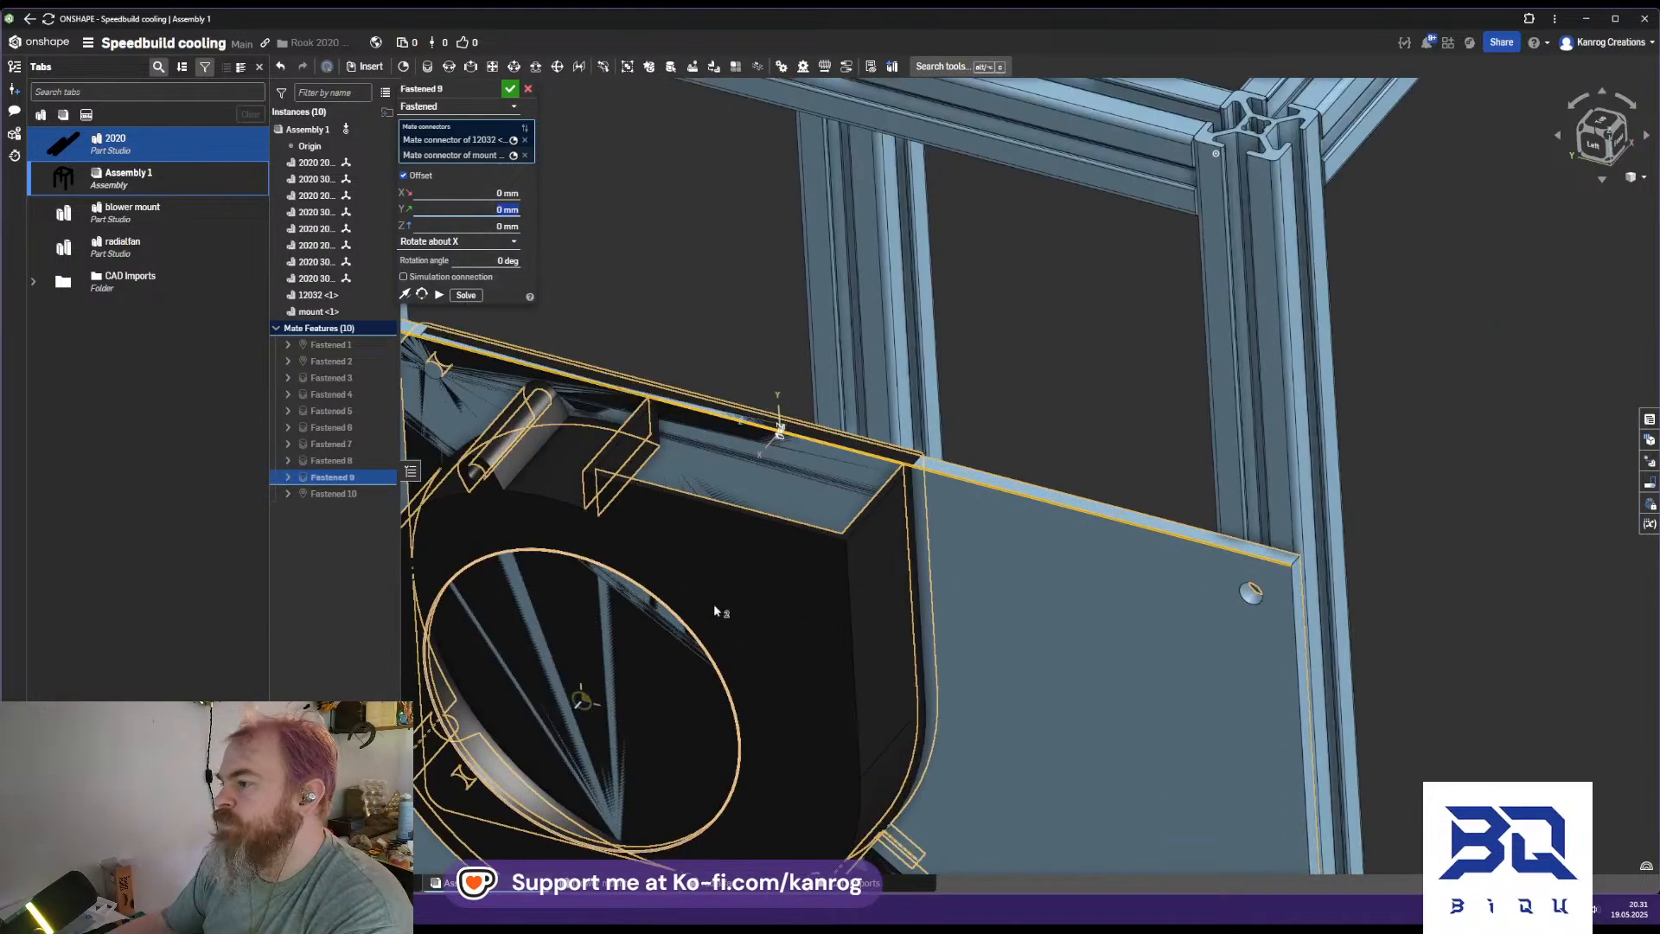
{"action": "right_click_drag", "start_coordinate": [796, 606], "coordinate": [851, 572]}
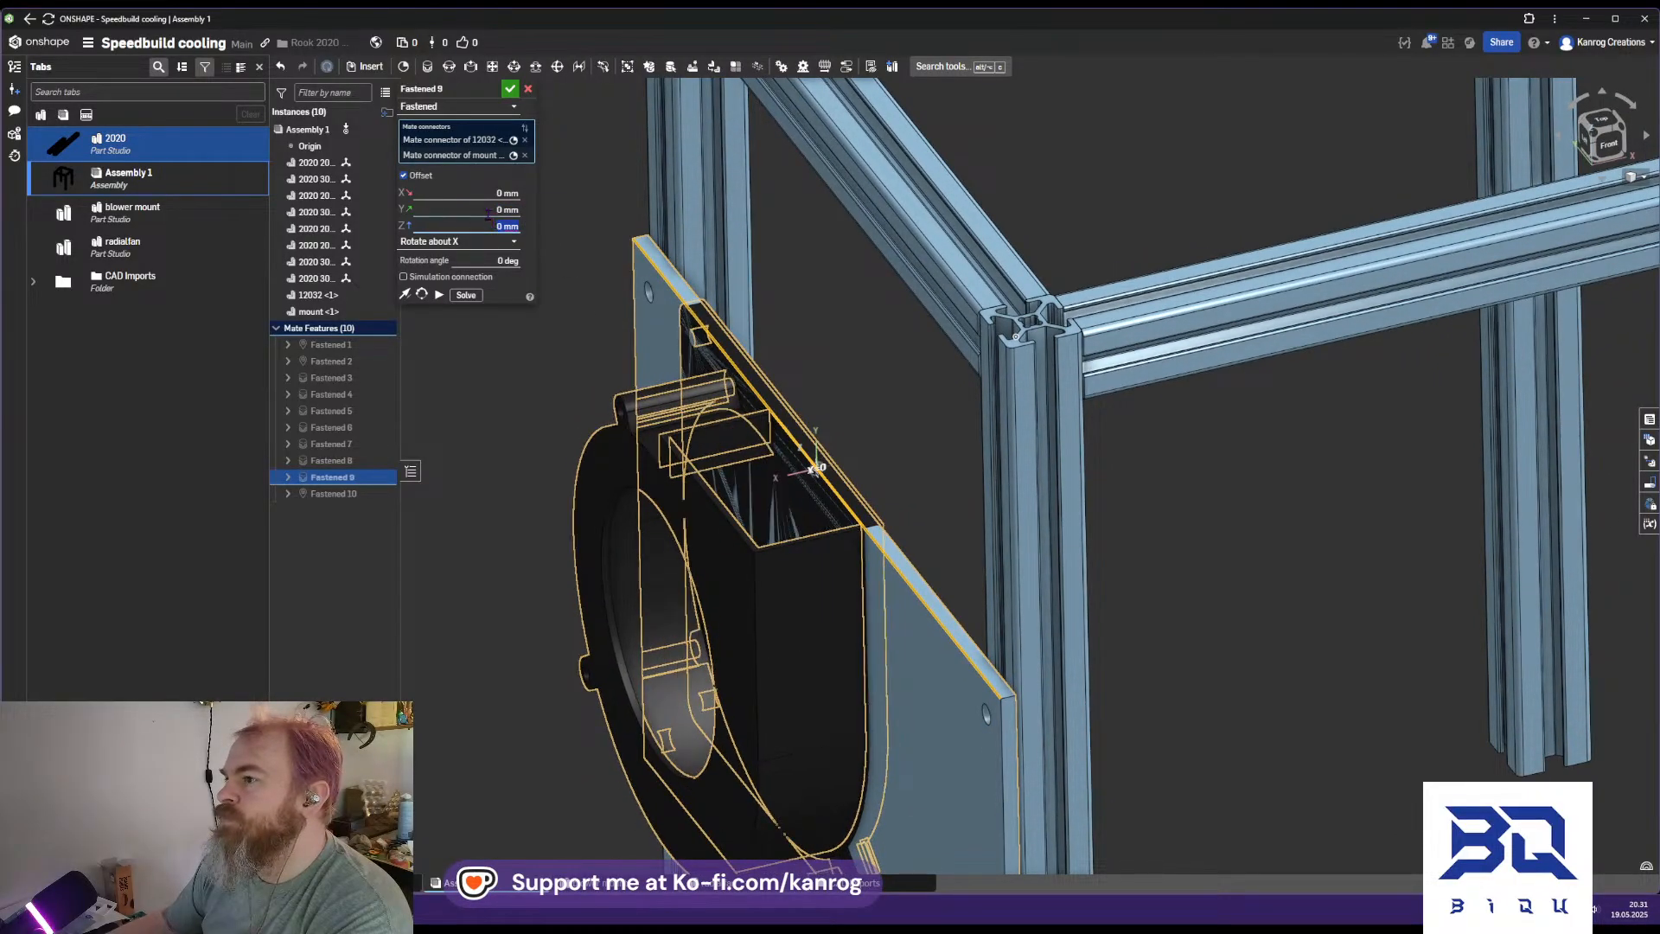
Set the X offset of the Fastened 9 mate to 5 mm, check the blower against the plate, and accept the mate
{"action": "left_click", "coordinate": [488, 193]}
{"action": "type", "text": "2"}
{"action": "key", "text": "Return"}
{"action": "type", "text": "5"}
{"action": "key", "text": "Return"}
{"action": "scroll", "coordinate": [754, 502], "scroll_direction": "up", "scroll_amount": 10}
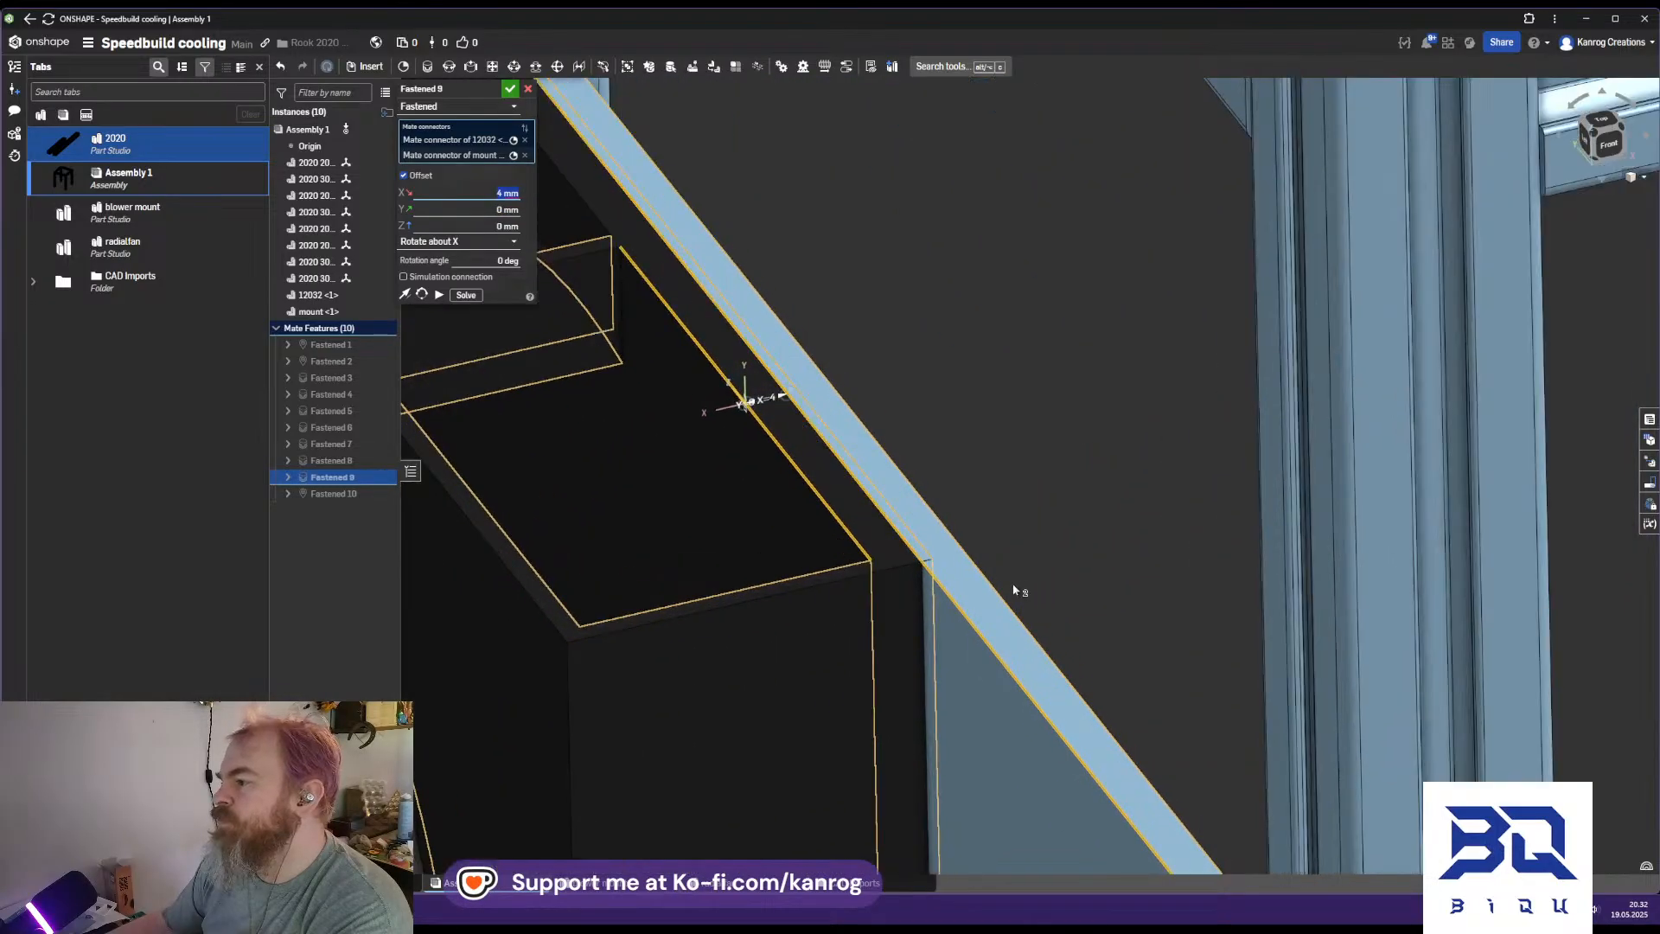
{"action": "scroll", "coordinate": [963, 491], "scroll_direction": "down", "scroll_amount": 10}
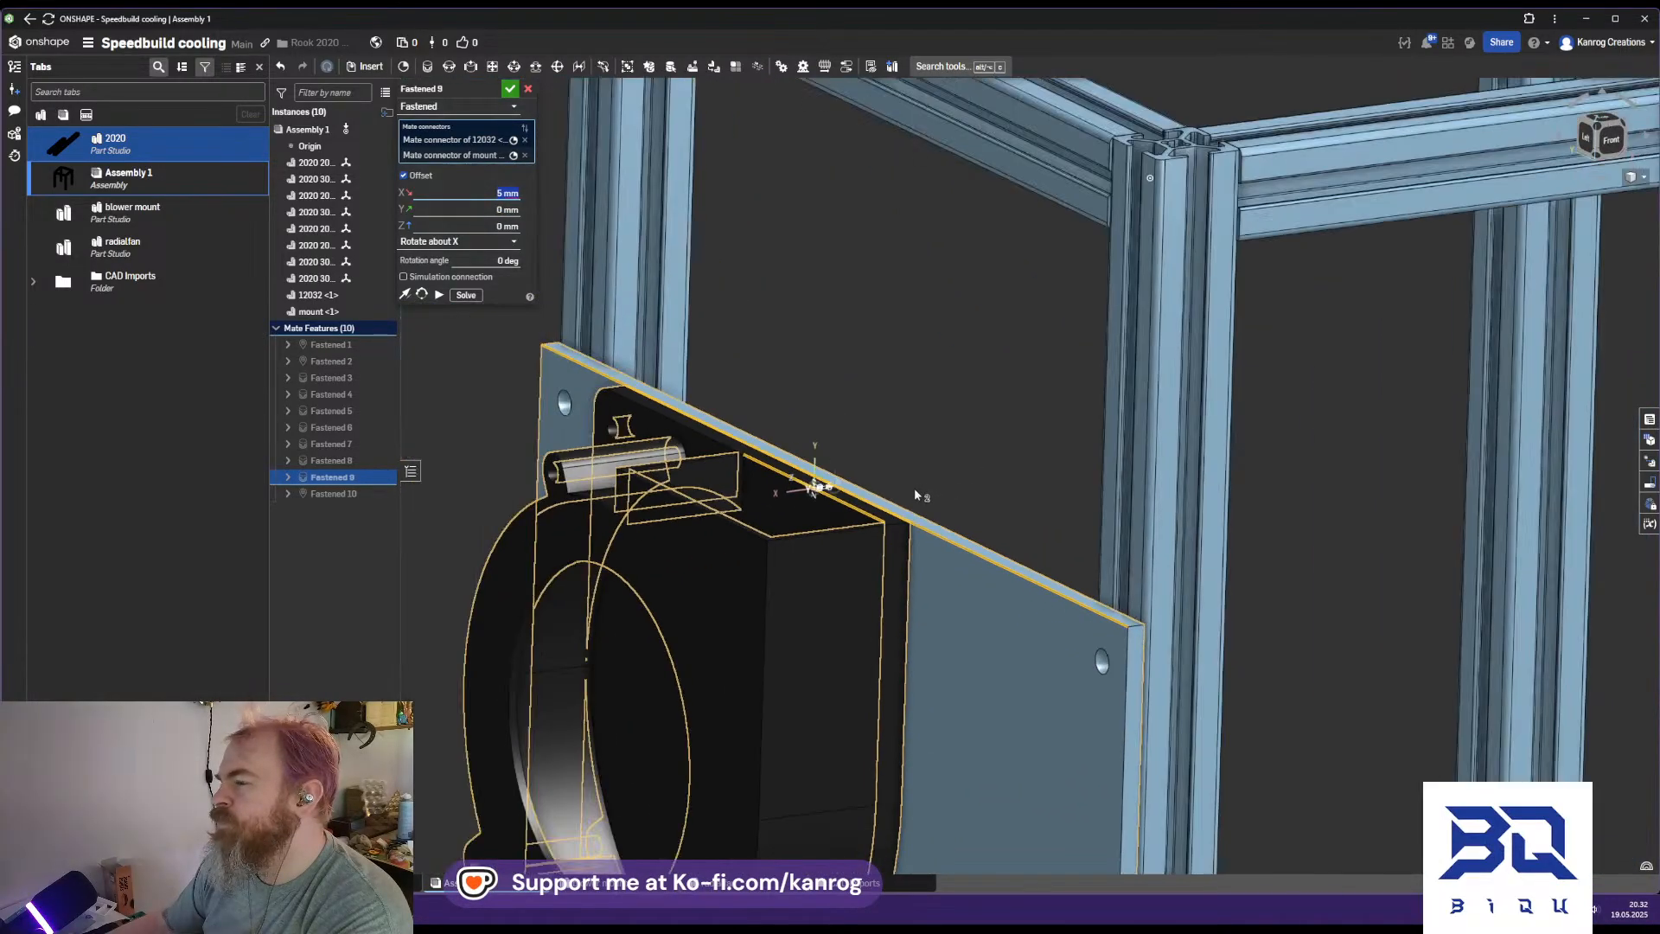
{"action": "scroll", "coordinate": [914, 494], "scroll_direction": "down", "scroll_amount": 4}
{"action": "mouse_move", "coordinate": [915, 496]}
{"action": "right_mouse_down"}
{"action": "mouse_move", "coordinate": [852, 491]}
{"action": "mouse_move", "coordinate": [918, 493]}
{"action": "mouse_move", "coordinate": [922, 512]}
{"action": "right_mouse_up"}
{"action": "scroll", "coordinate": [921, 512], "scroll_direction": "down", "scroll_amount": 3}
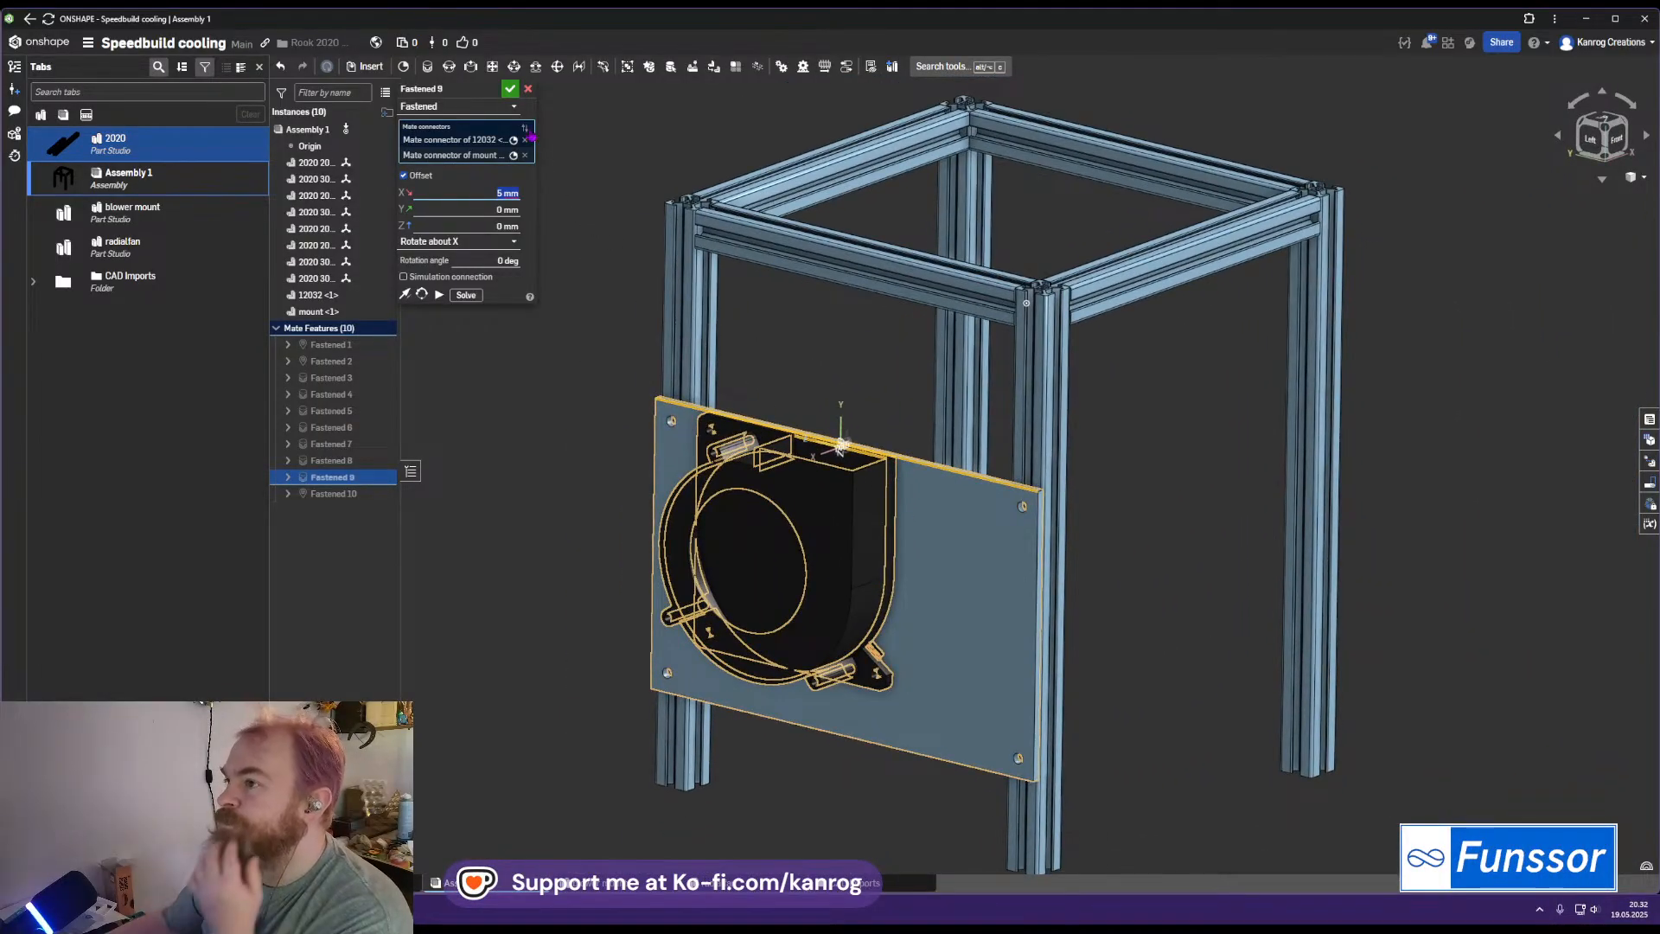
{"action": "left_click", "coordinate": [510, 89]}
Inspect how the blower sits on the mount, comparing the blower's bottom face with the plate's lower edge face
{"action": "mouse_move", "coordinate": [916, 506]}
{"action": "right_mouse_down"}
{"action": "mouse_move", "coordinate": [943, 521]}
{"action": "mouse_move", "coordinate": [925, 529]}
{"action": "right_mouse_up"}
{"action": "right_click_drag", "start_coordinate": [852, 735], "coordinate": [765, 697]}
{"action": "scroll", "coordinate": [765, 697], "scroll_direction": "up", "scroll_amount": 5}
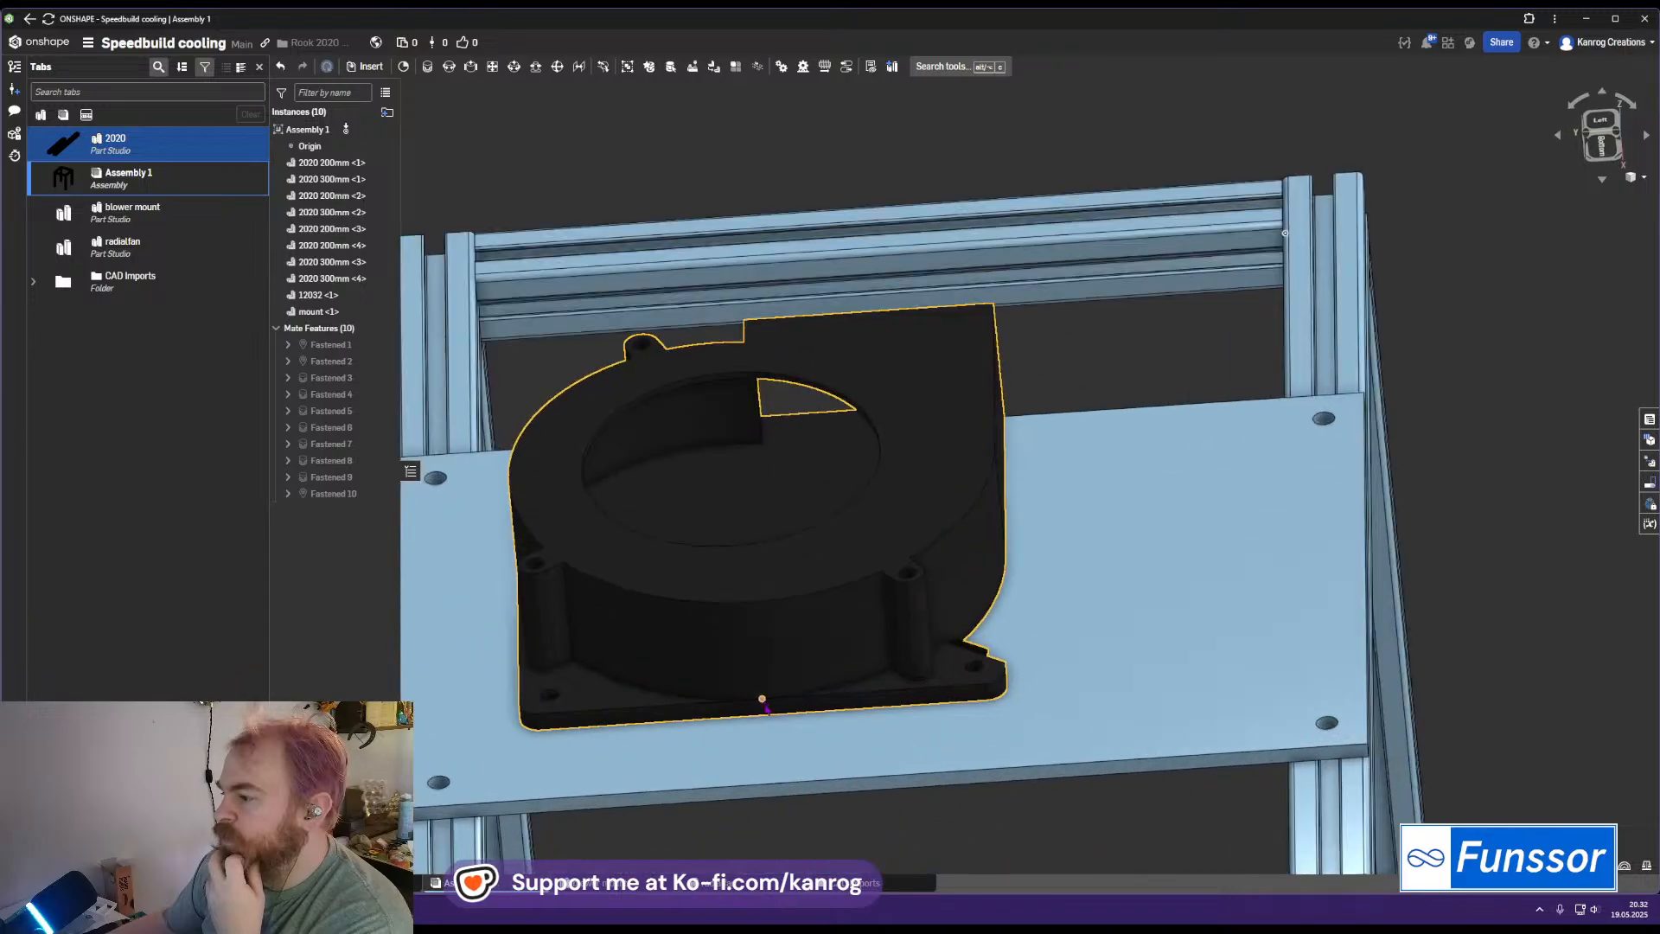
{"action": "left_click", "coordinate": [825, 701]}
{"action": "left_click", "coordinate": [848, 812]}
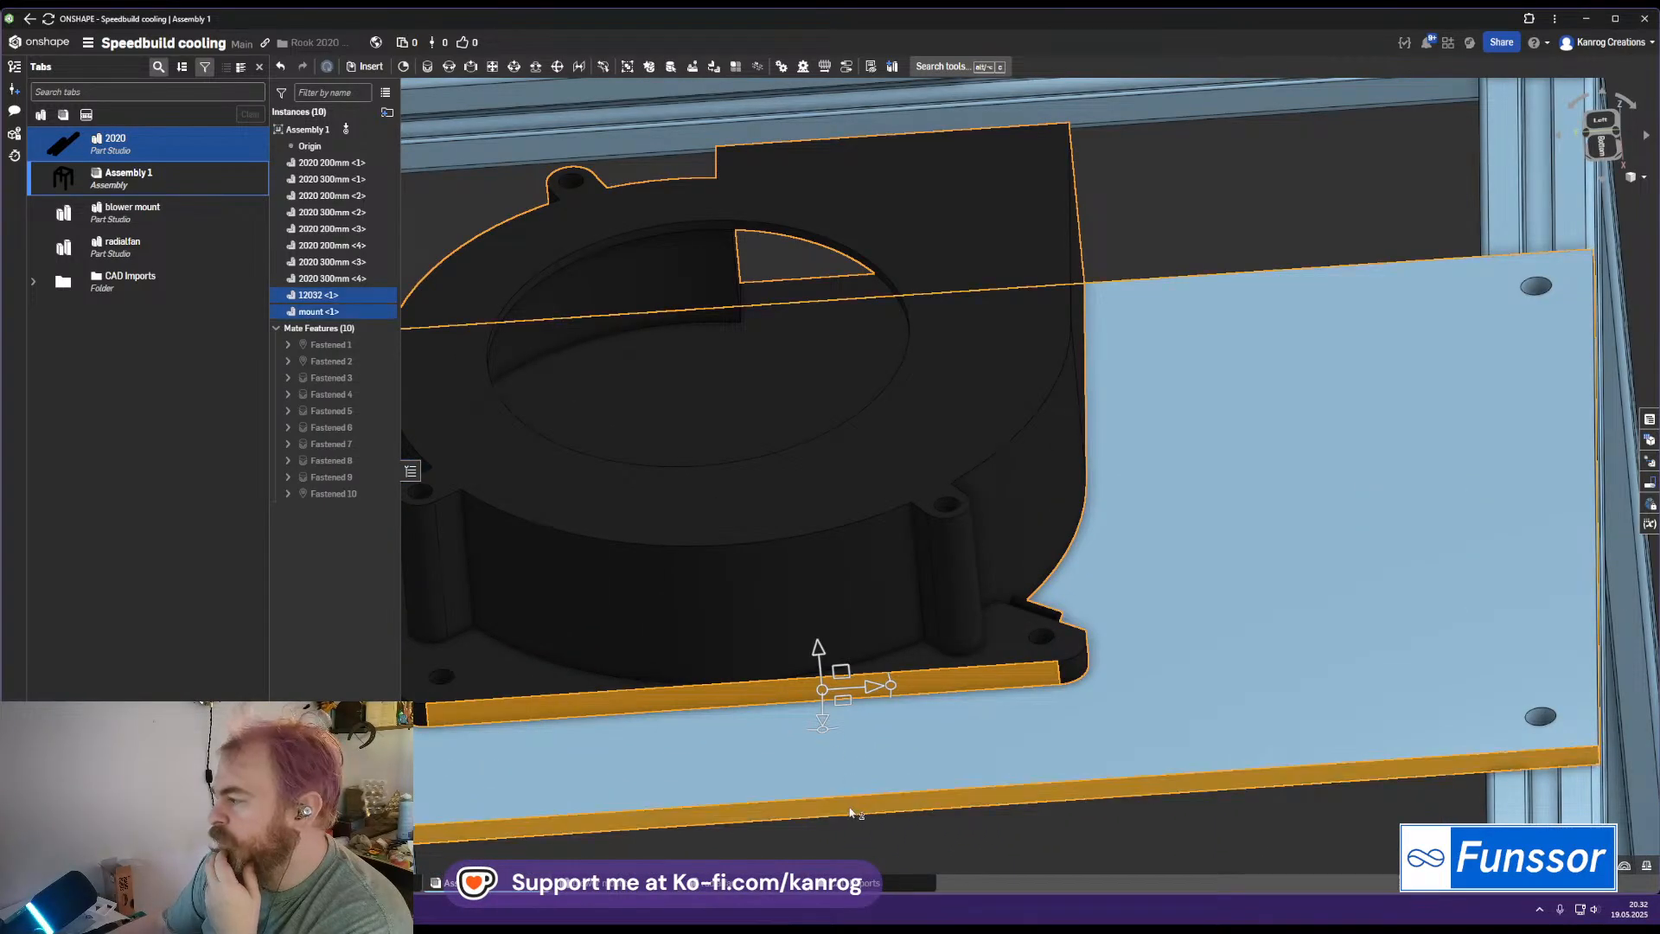
{"action": "left_click", "coordinate": [1070, 839]}
{"action": "scroll", "coordinate": [1033, 733], "scroll_direction": "down", "scroll_amount": 5}
{"action": "right_click_drag", "start_coordinate": [986, 532], "coordinate": [934, 638]}
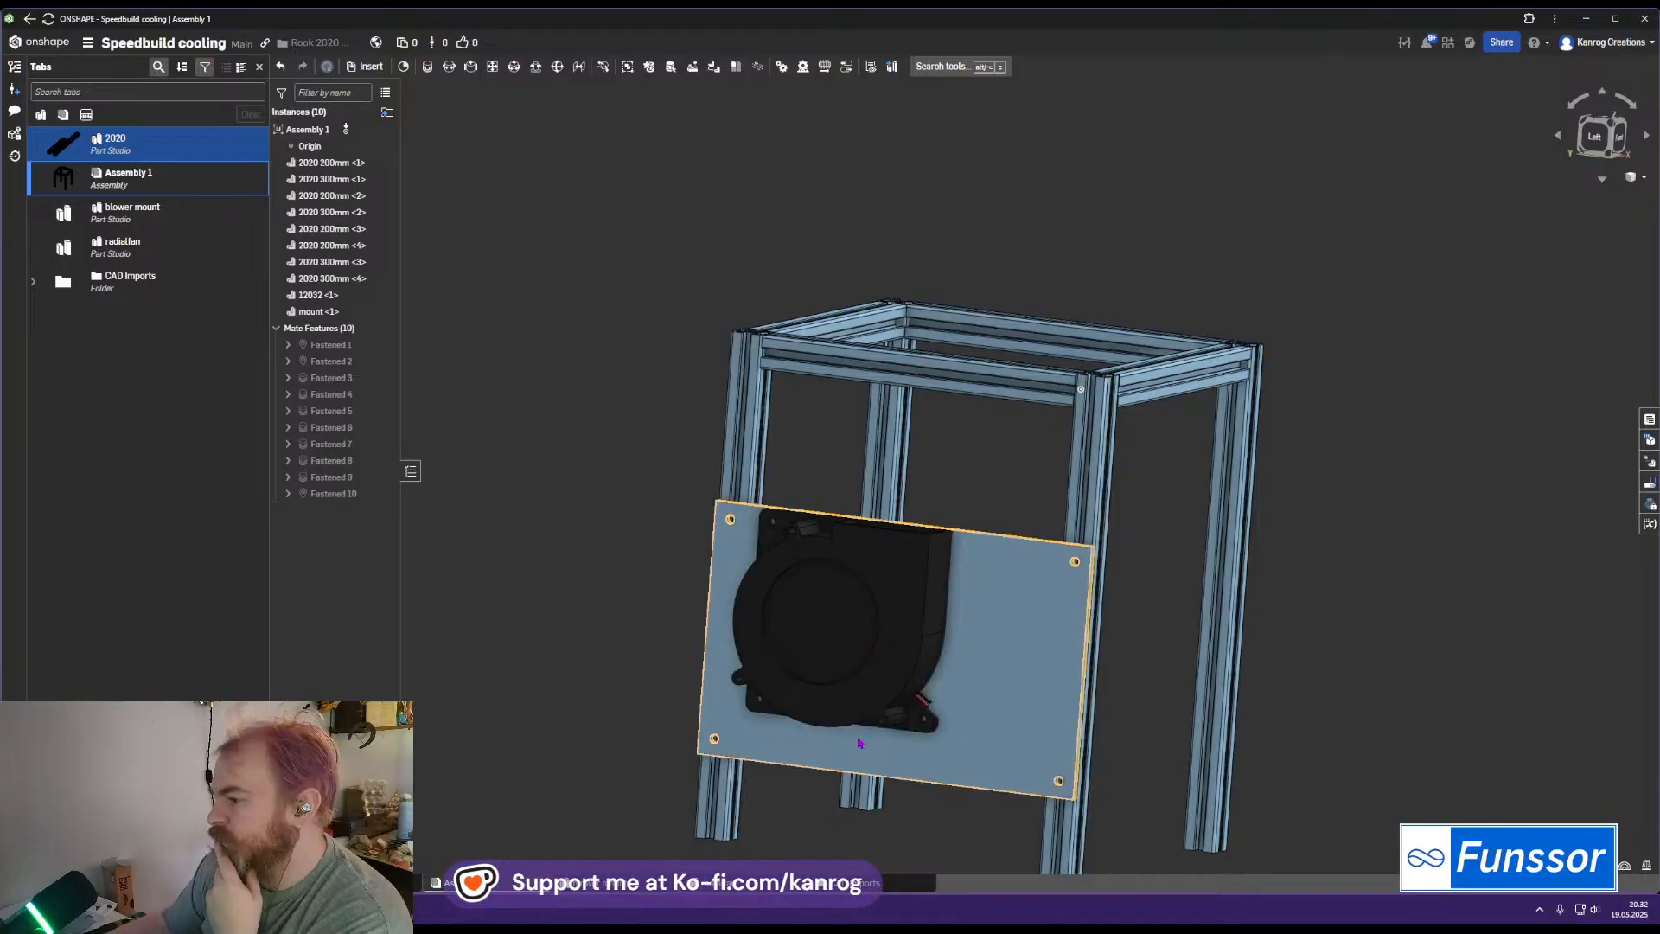
{"action": "scroll", "coordinate": [930, 641], "scroll_direction": "up", "scroll_amount": 3}
{"action": "scroll", "coordinate": [930, 642], "scroll_direction": "down", "scroll_amount": 2}
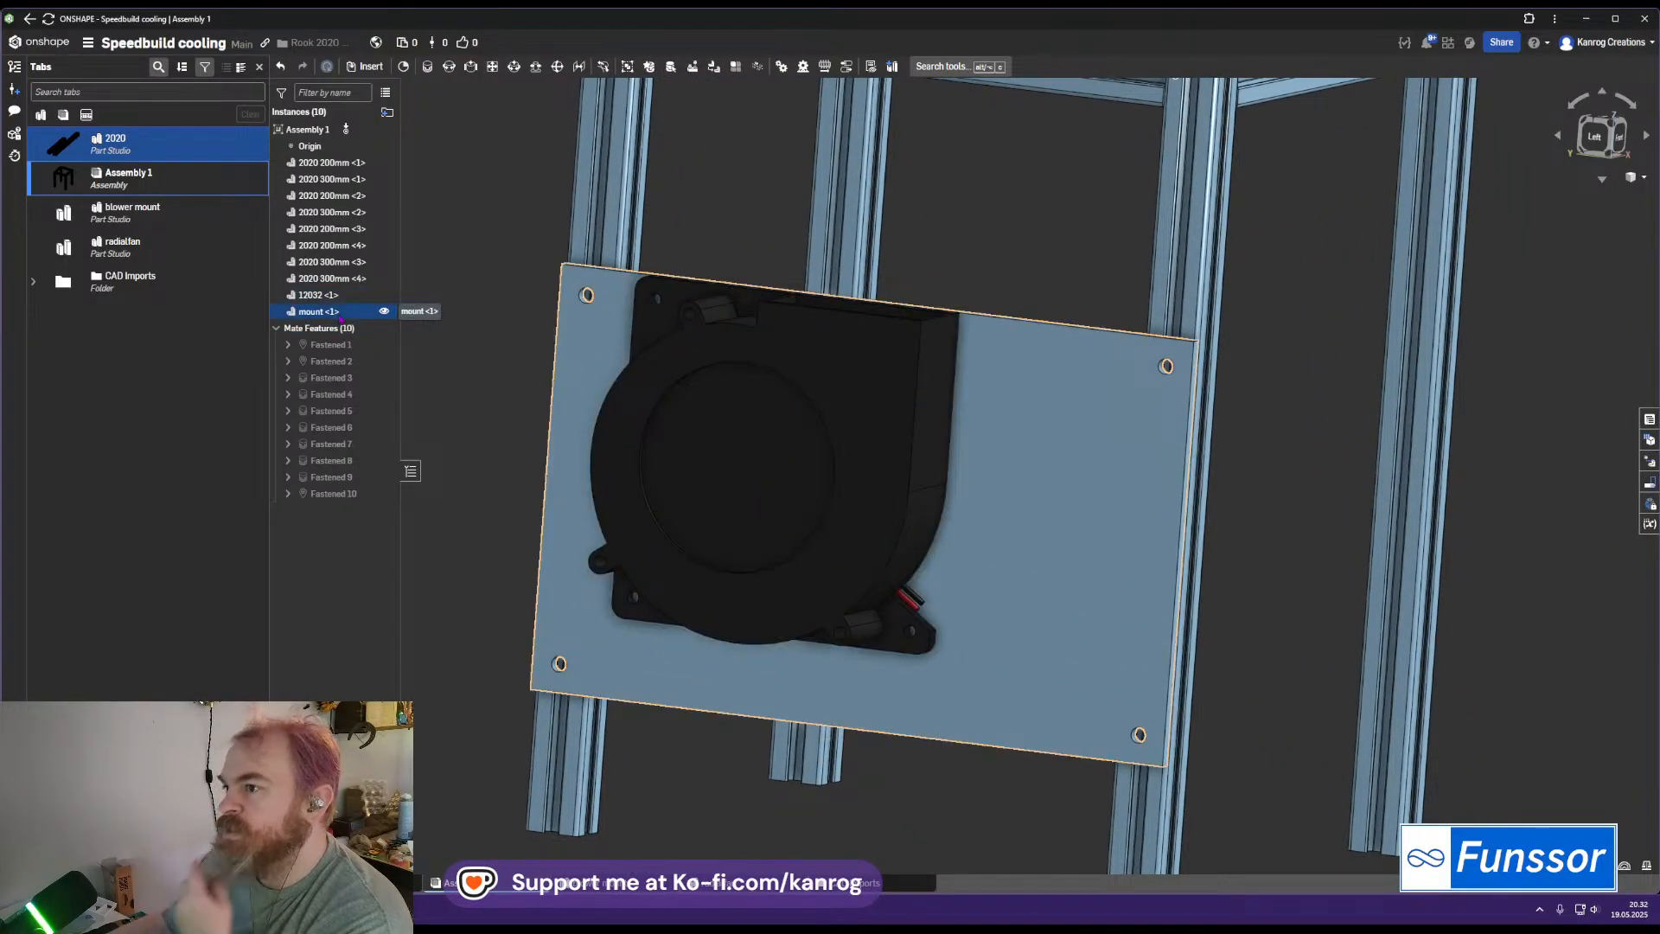
Reopen the Fastened 9 mate, lower its Y offset in 1 mm increments to -12 mm, and accept it
{"action": "double_click", "coordinate": [333, 477]}
{"action": "key", "text": "shift+7"}
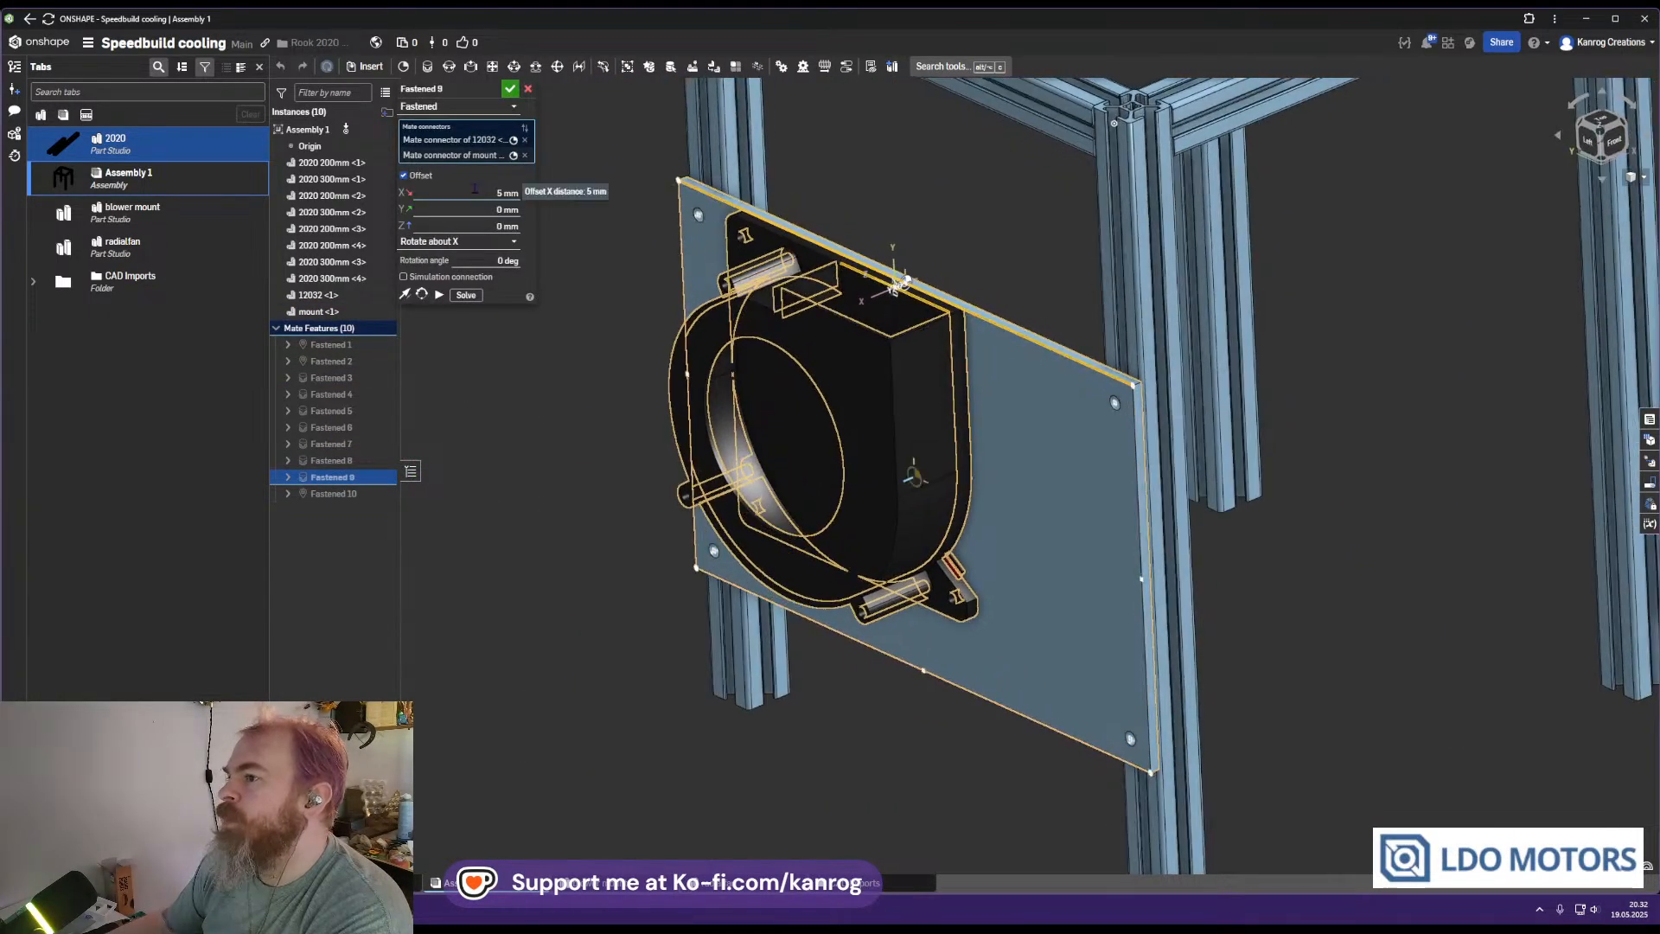
{"action": "left_click", "coordinate": [480, 210]}
{"action": "middle_click_drag", "start_coordinate": [918, 265], "coordinate": [857, 391]}
{"action": "type", "text": "1"}
{"action": "key", "text": "Down"}
{"action": "key", "text": "Down"}
{"action": "key", "text": "Down"}
{"action": "key", "text": "Down"}
{"action": "key", "text": "Down"}
{"action": "key", "text": "Down"}
{"action": "key", "text": "Down"}
{"action": "key", "text": "Down"}
{"action": "key", "text": "Down"}
{"action": "key", "text": "Down"}
{"action": "key", "text": "Down"}
{"action": "key", "text": "Down"}
{"action": "key", "text": "Down"}
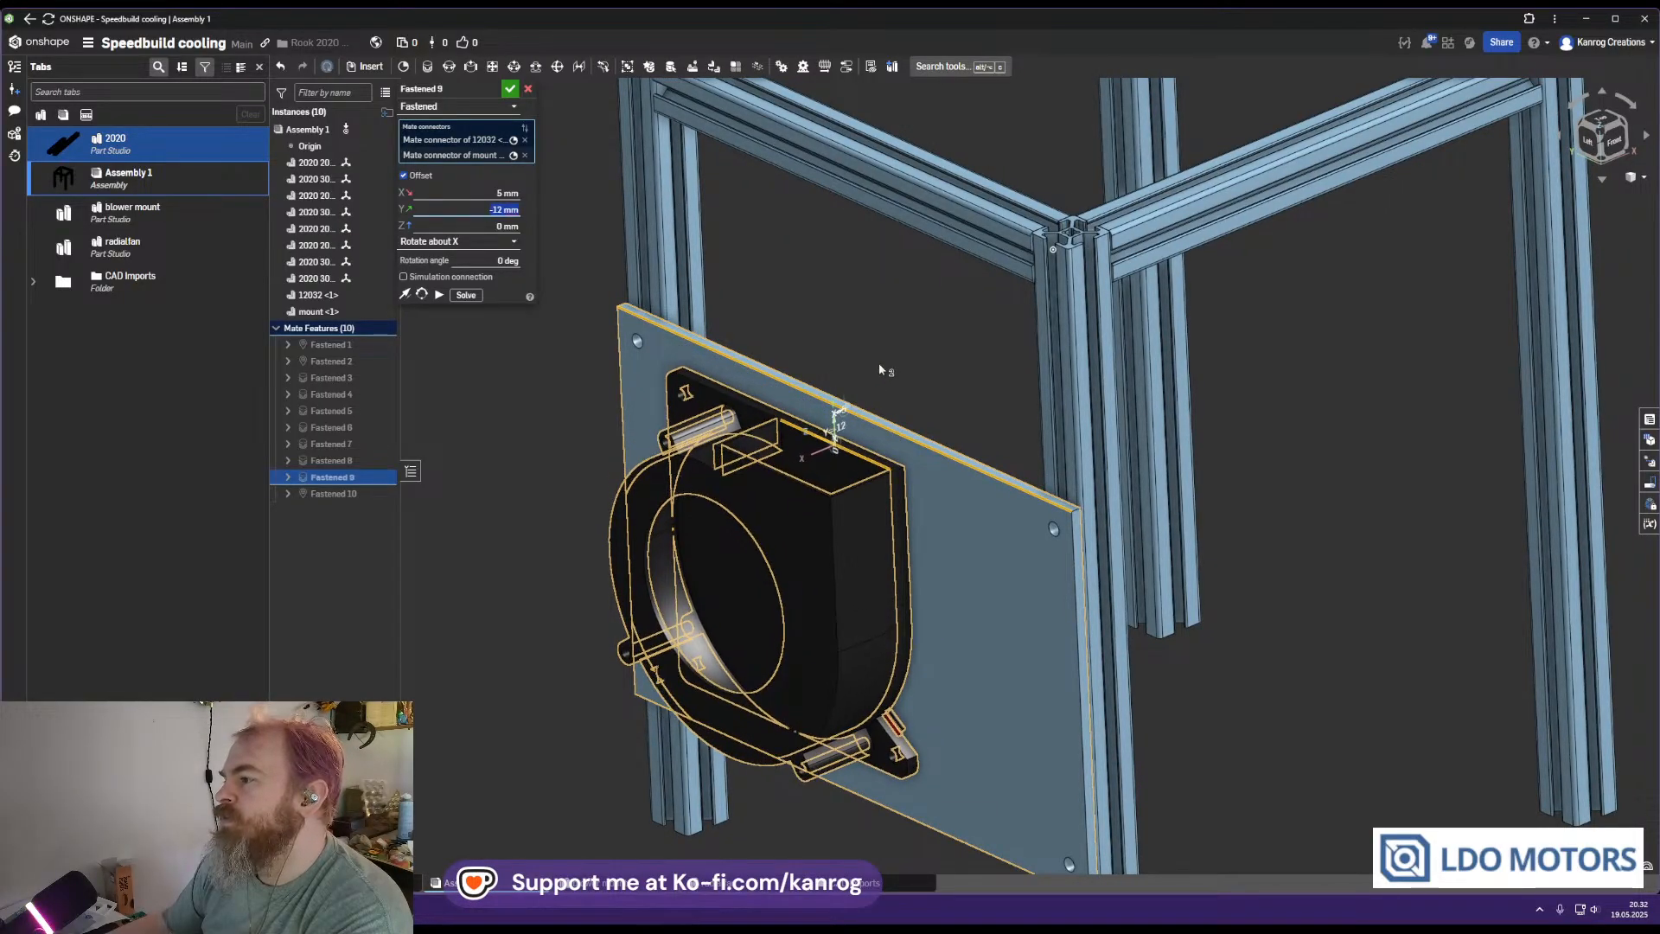
{"action": "right_click_drag", "start_coordinate": [879, 367], "coordinate": [919, 318]}
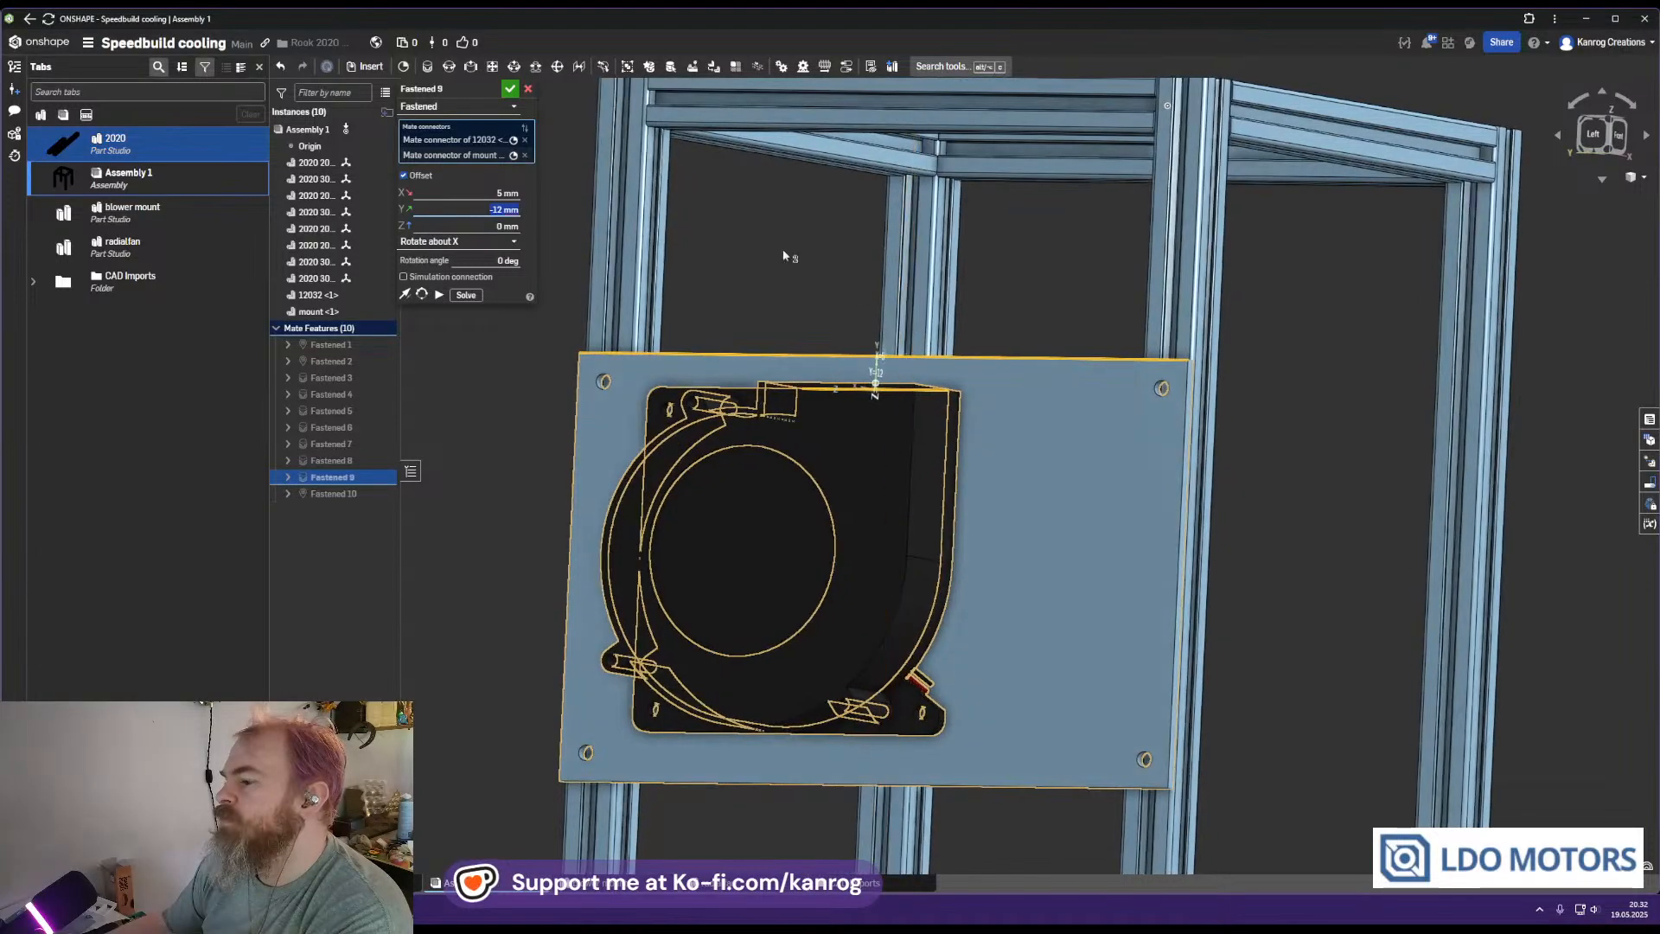
{"action": "left_click", "coordinate": [510, 90]}
Check the blower's placement on the plate and open the mount's source Part Studio in the assembly context, viewed from the front
{"action": "mouse_move", "coordinate": [760, 500]}
{"action": "right_mouse_down"}
{"action": "mouse_move", "coordinate": [774, 522]}
{"action": "mouse_move", "coordinate": [785, 505]}
{"action": "right_mouse_up"}
{"action": "right_click_drag", "start_coordinate": [985, 351], "coordinate": [1020, 412]}
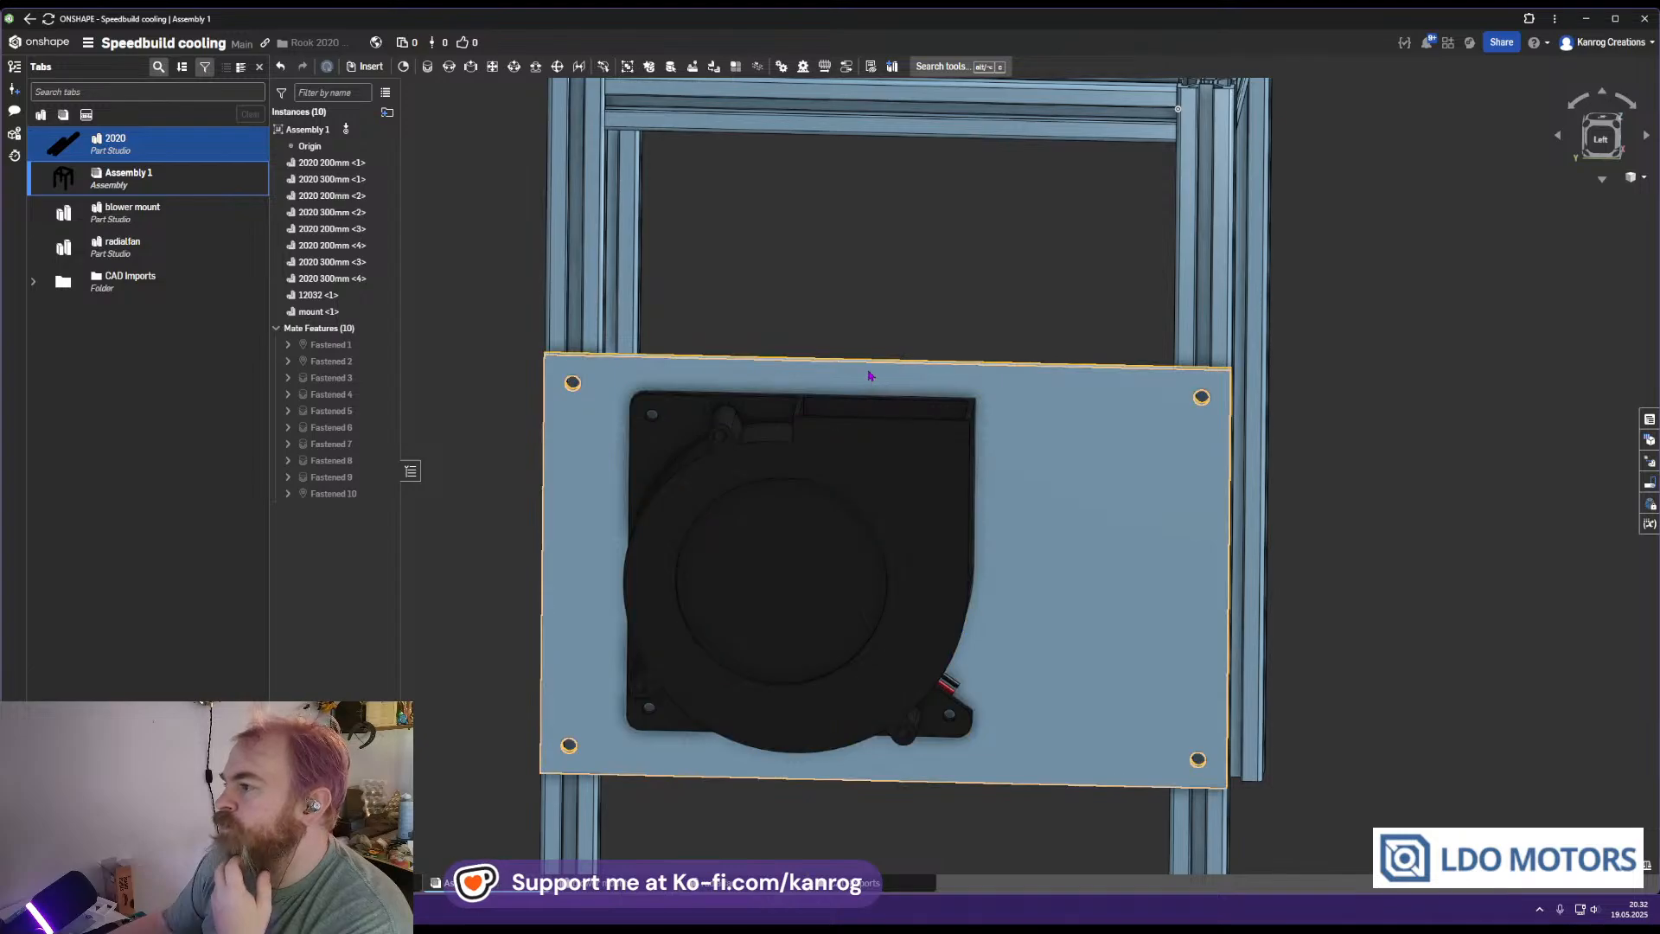
{"action": "right_click_drag", "start_coordinate": [812, 400], "coordinate": [911, 380]}
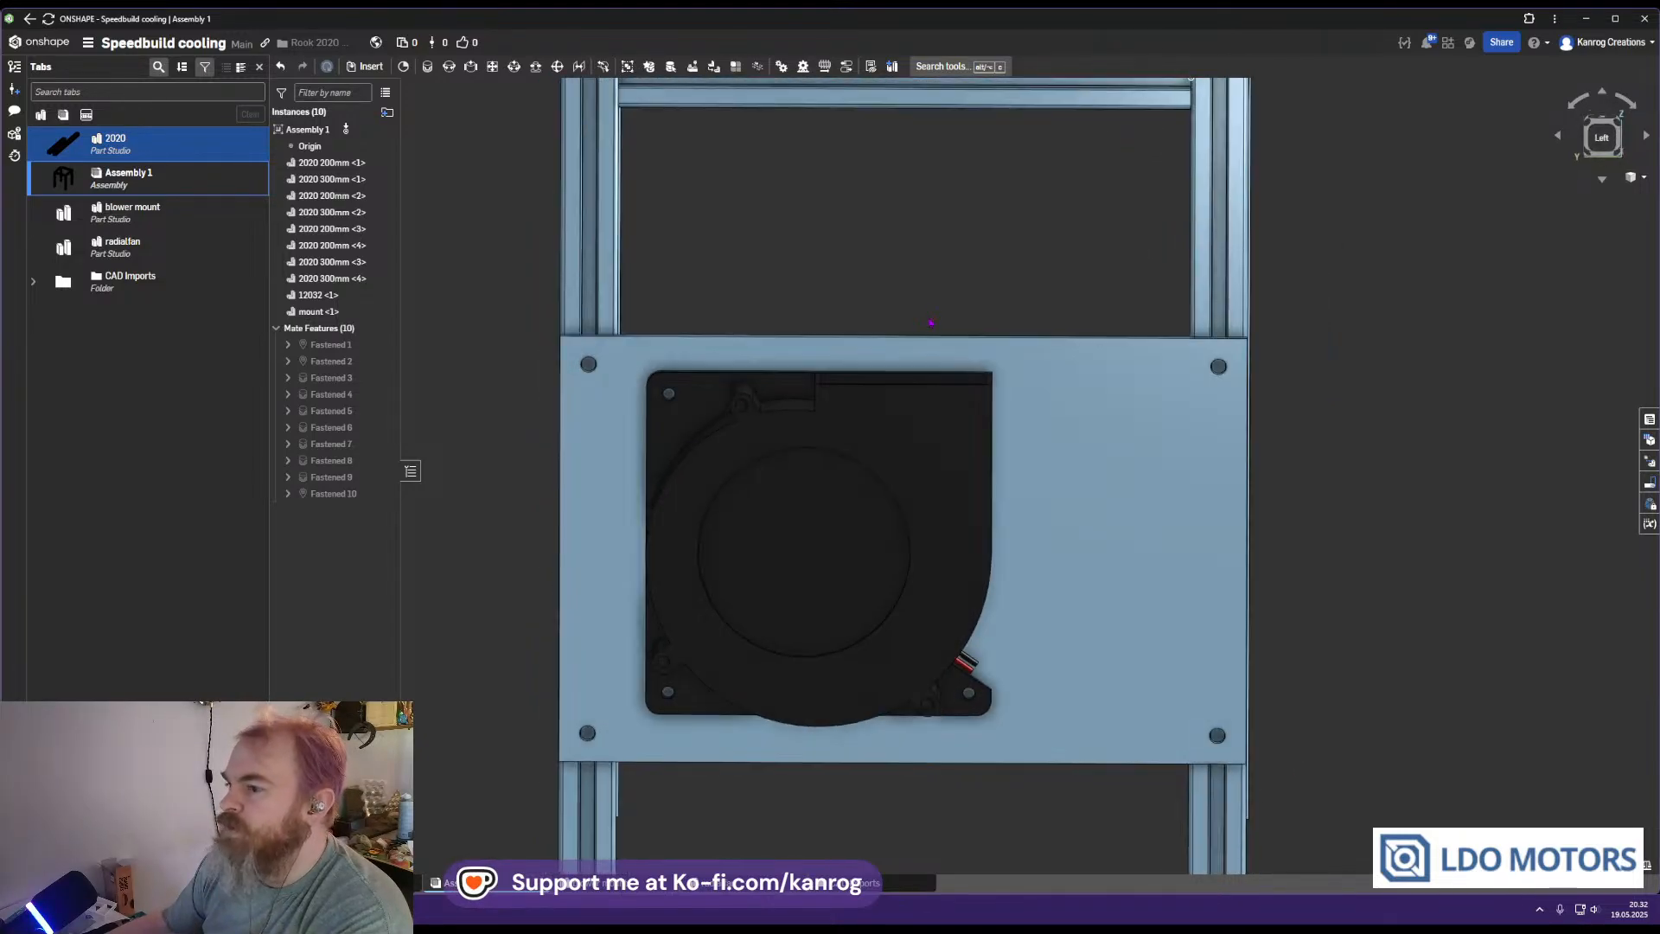
{"action": "scroll", "coordinate": [904, 437], "scroll_direction": "up", "scroll_amount": 5}
{"action": "scroll", "coordinate": [903, 439], "scroll_direction": "down", "scroll_amount": 5}
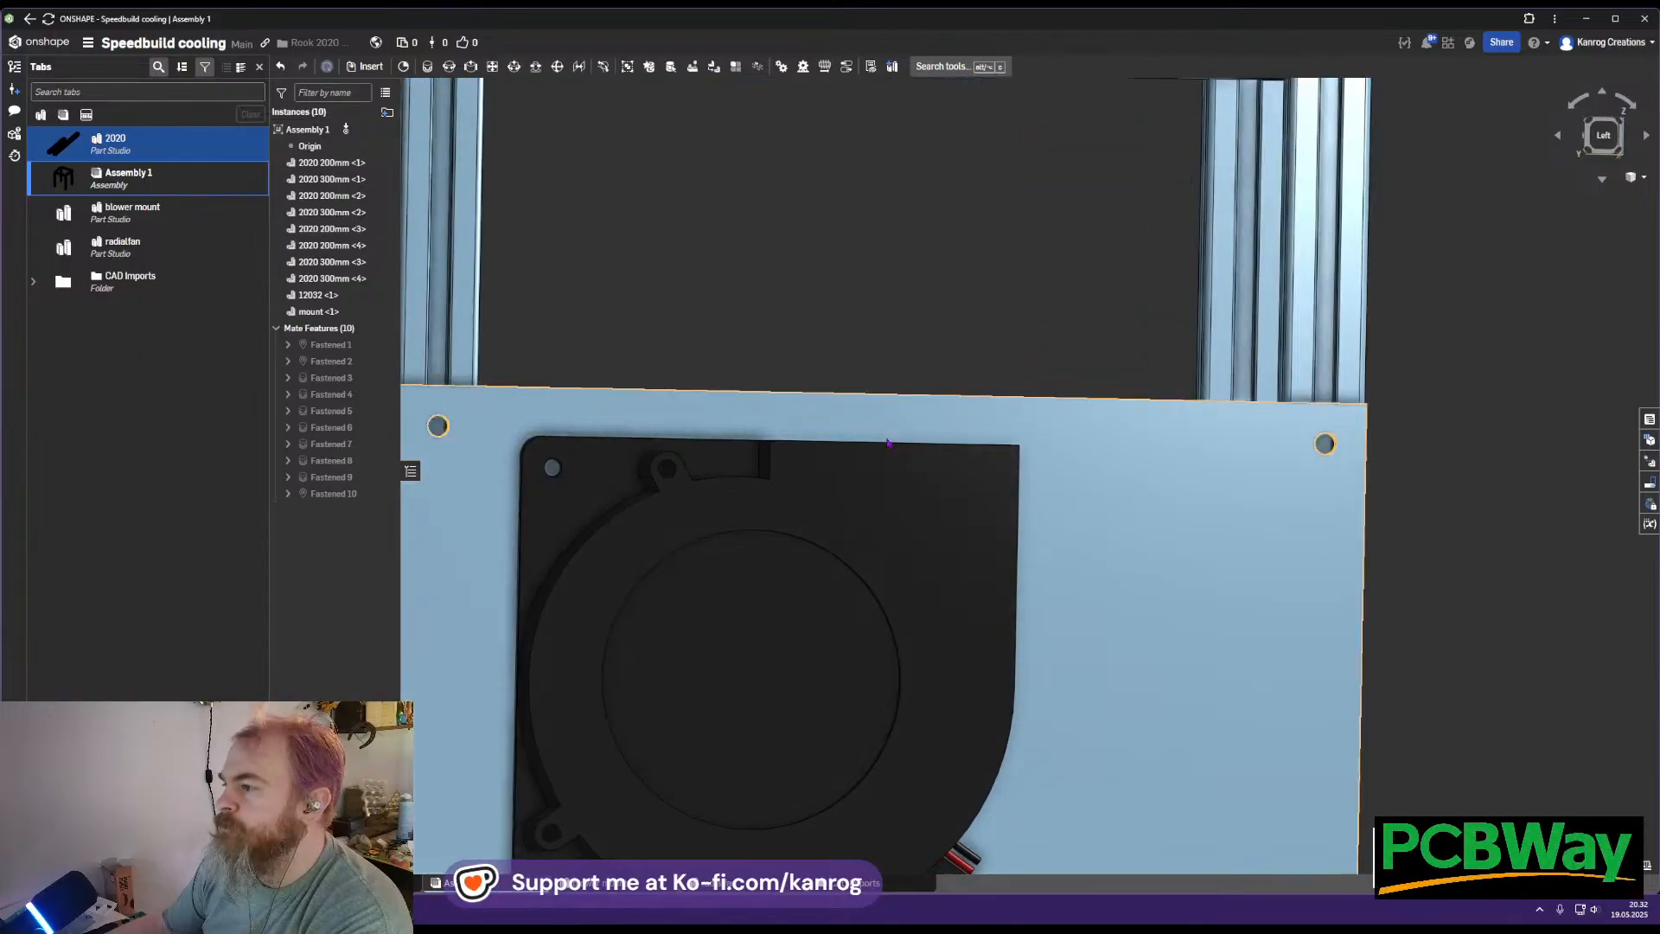
{"action": "right_click_drag", "start_coordinate": [956, 470], "coordinate": [880, 498]}
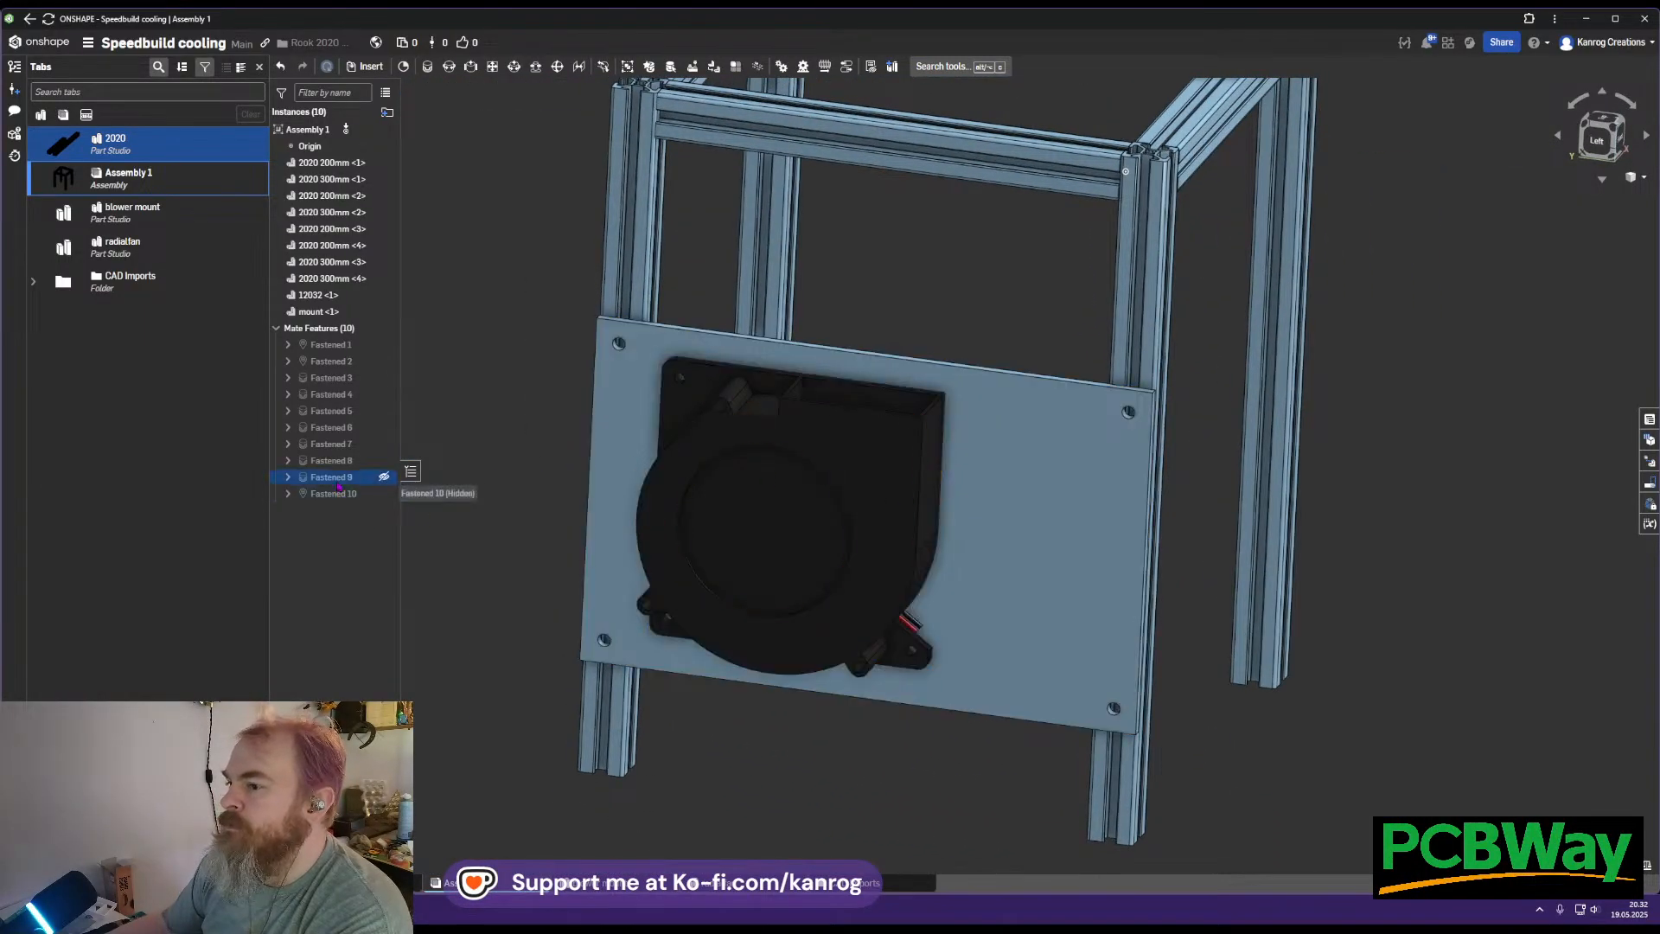
{"action": "right_click", "coordinate": [1020, 559]}
{"action": "left_click", "coordinate": [1089, 450]}
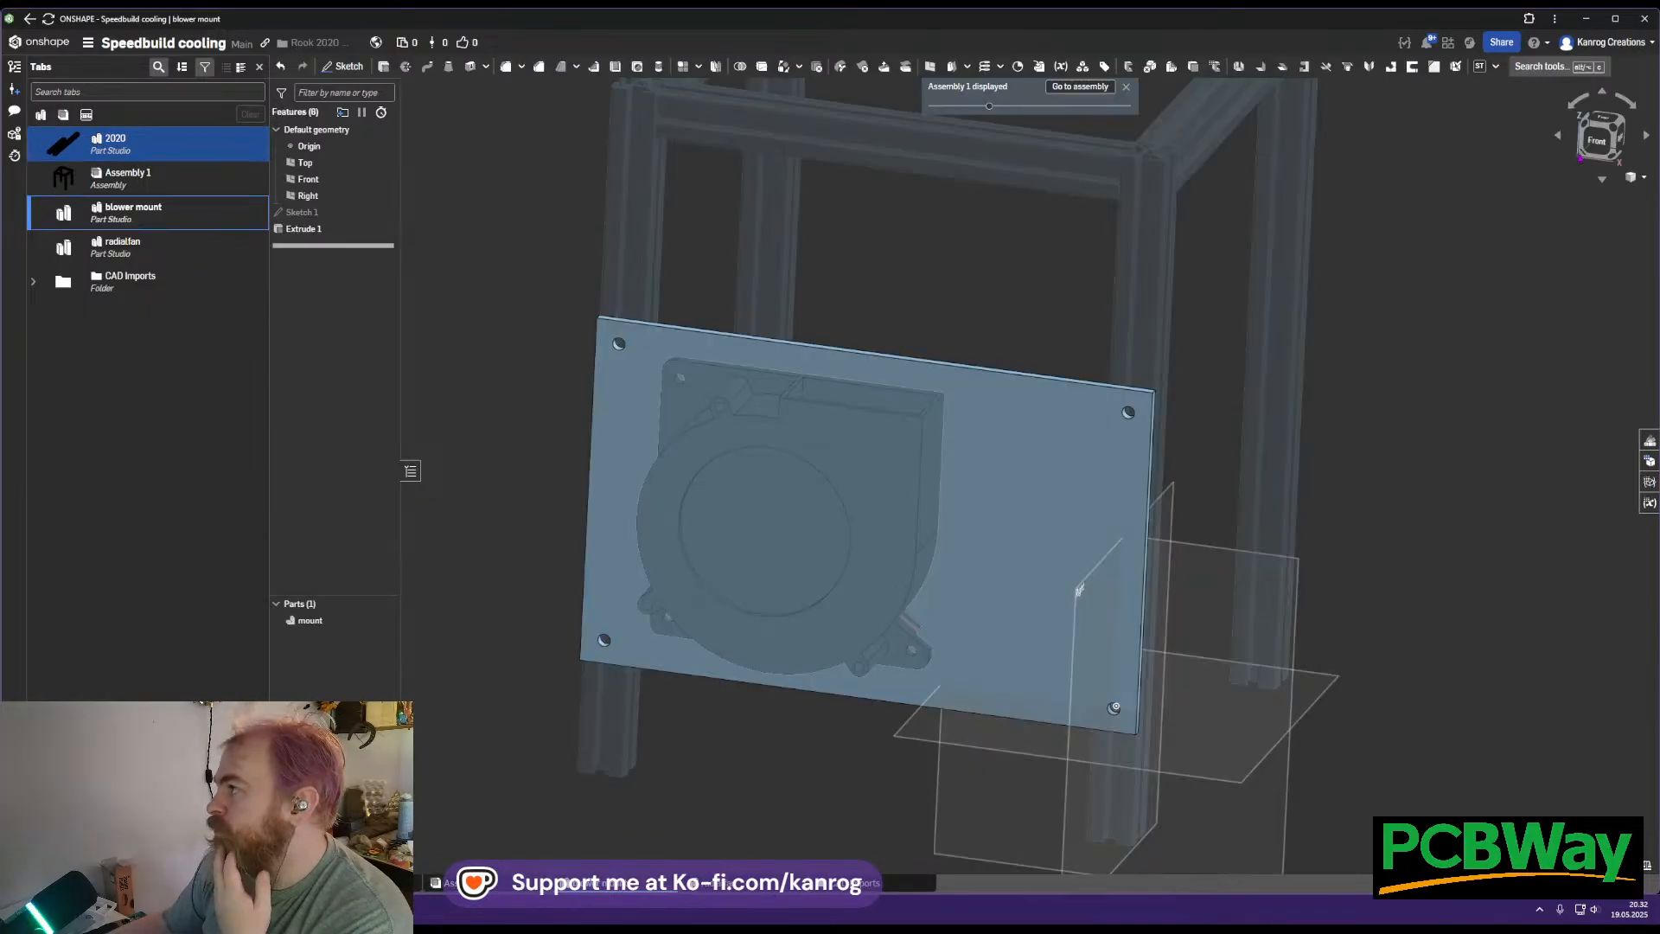
{"action": "left_click", "coordinate": [1591, 145]}
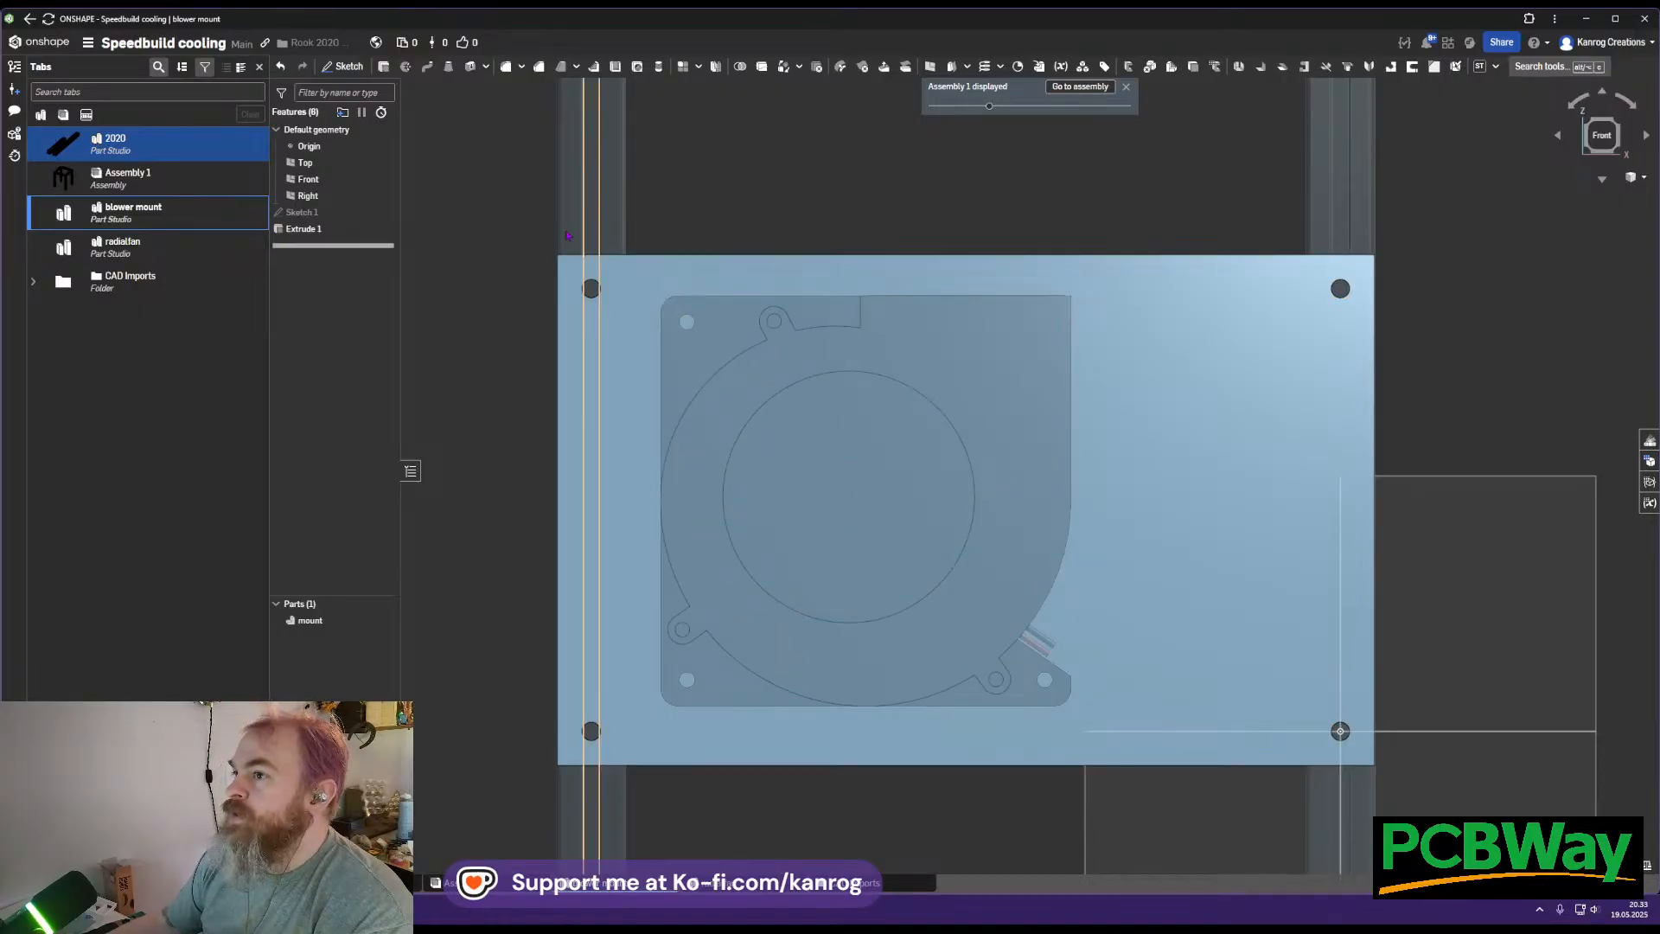
Start a sketch on the plate's front face and project the blower's three corner mounting holes onto it
{"action": "left_click", "coordinate": [346, 66]}
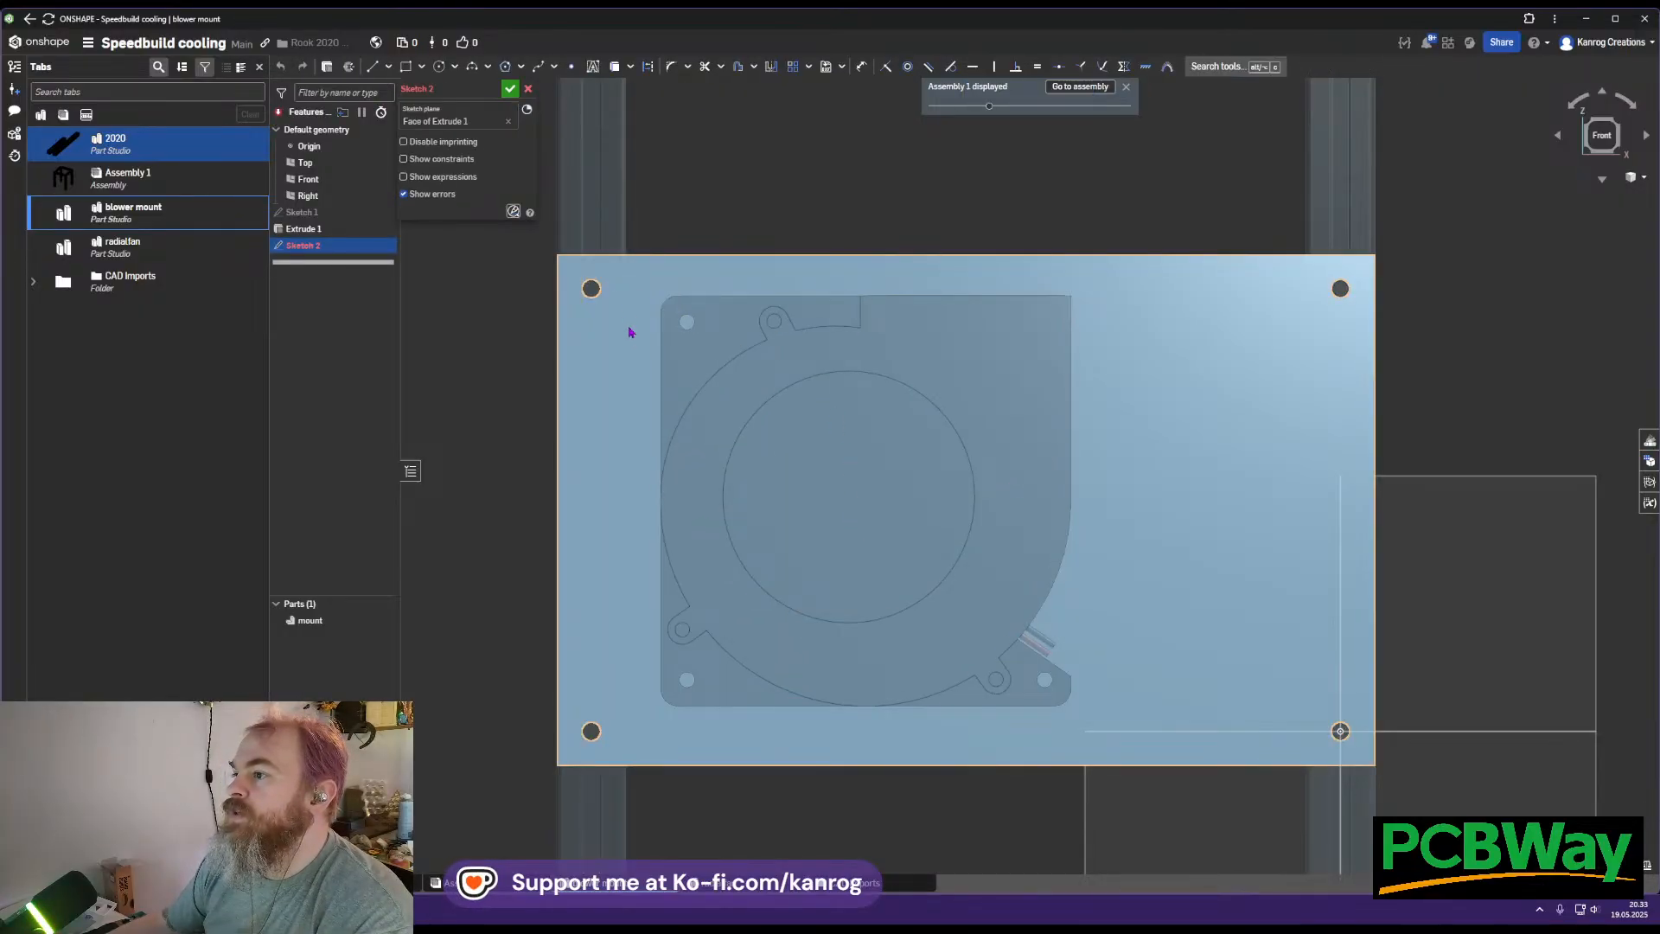
{"action": "left_click", "coordinate": [632, 275]}
{"action": "key", "text": "u"}
{"action": "left_click", "coordinate": [688, 321]}
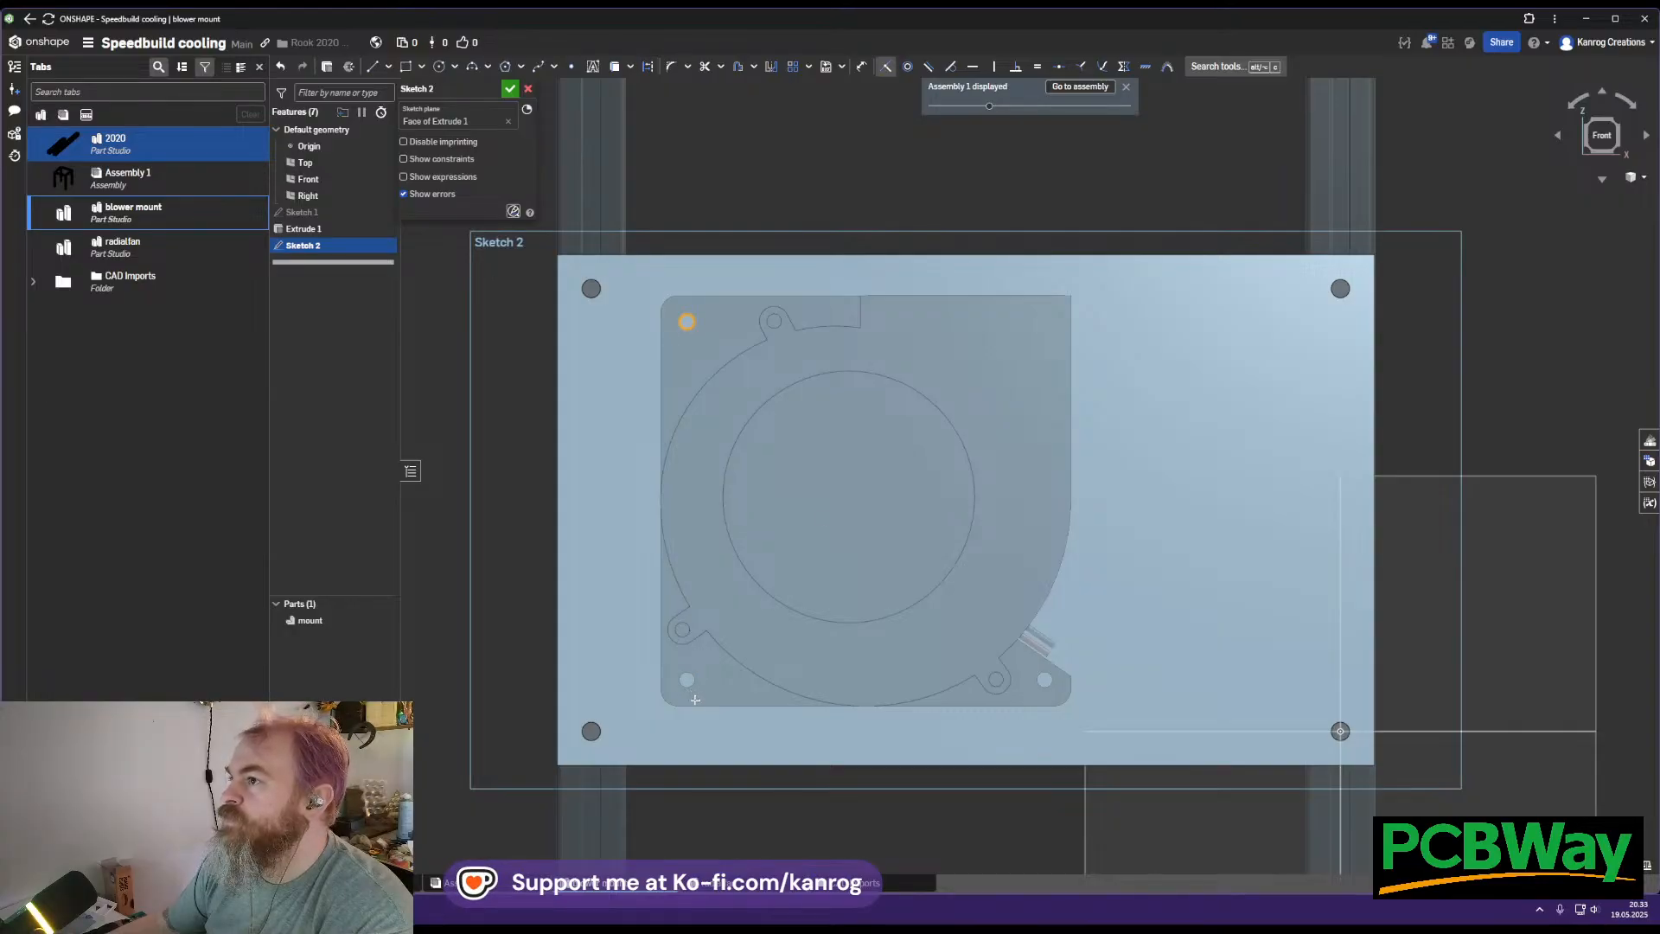
{"action": "key", "text": "u"}
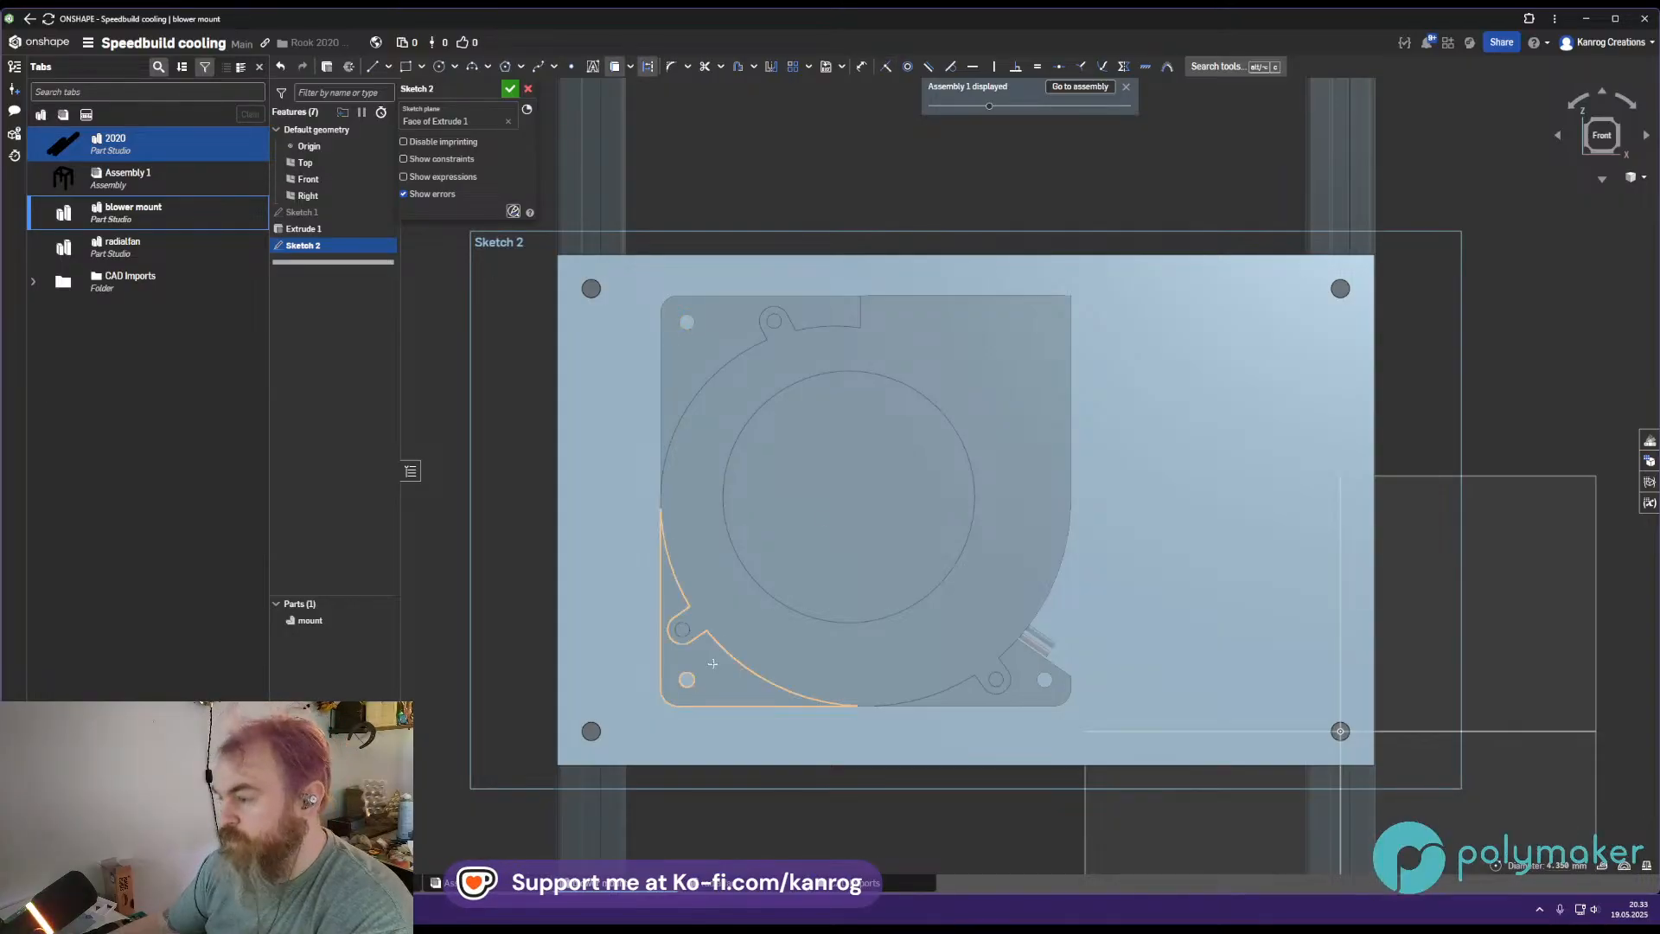
{"action": "left_click", "coordinate": [690, 333]}
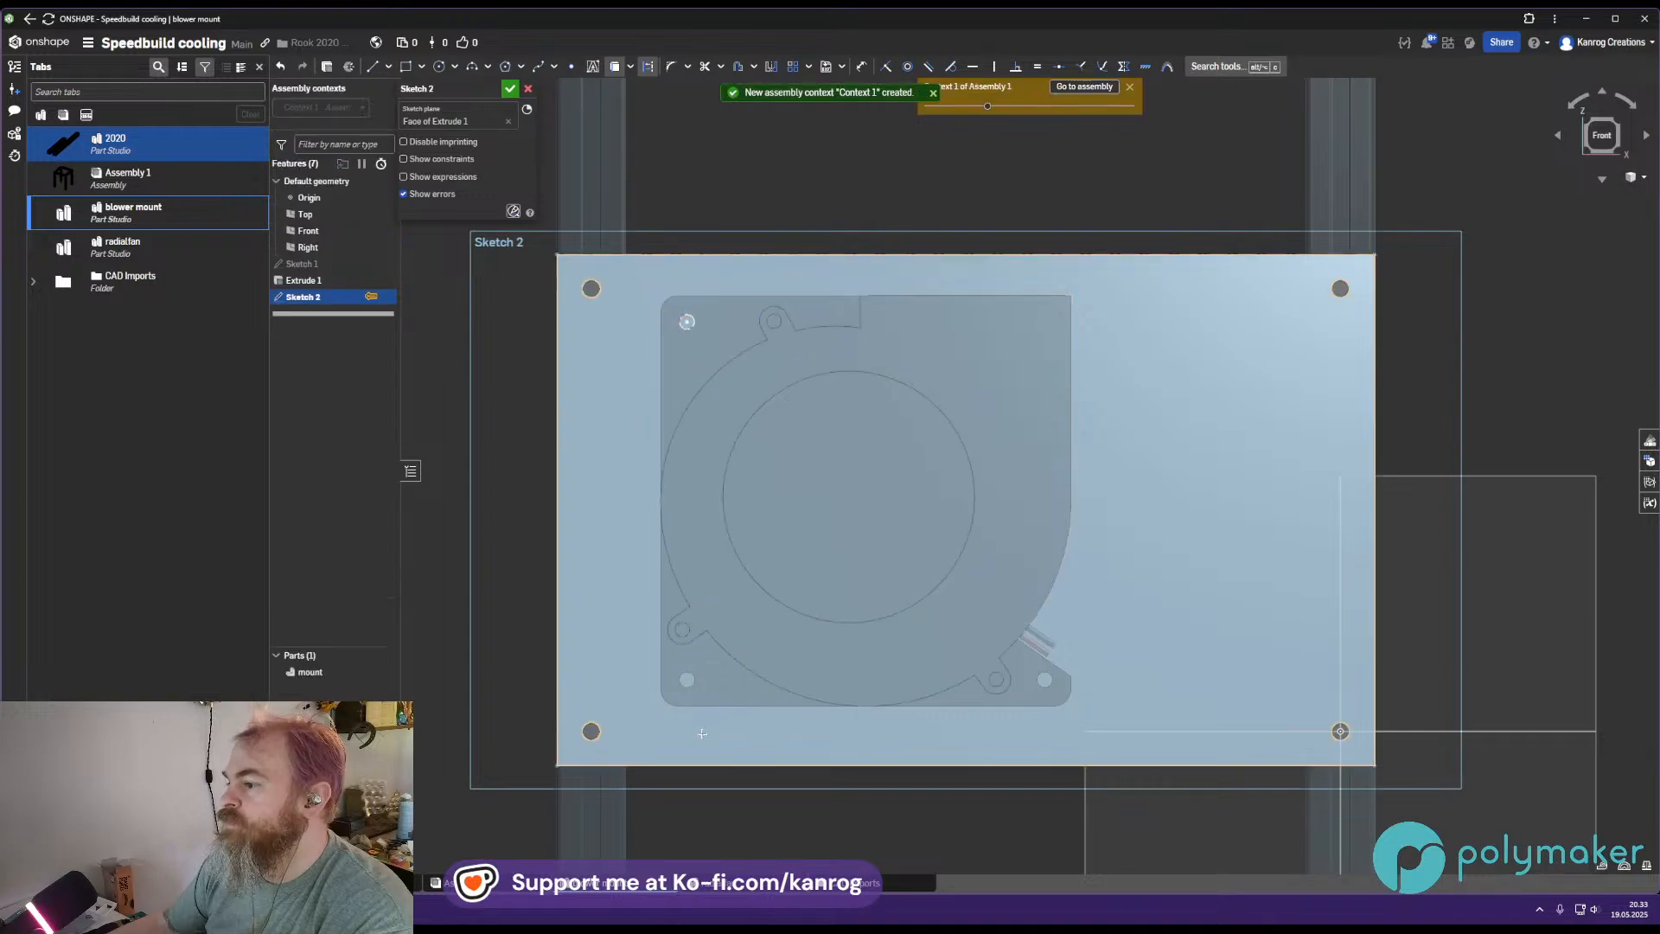
{"action": "left_click", "coordinate": [1042, 685]}
Draw a circle about 10 mm in diameter centred on each of the three projected blower holes
{"action": "middle_click_drag", "start_coordinate": [893, 478], "coordinate": [884, 528]}
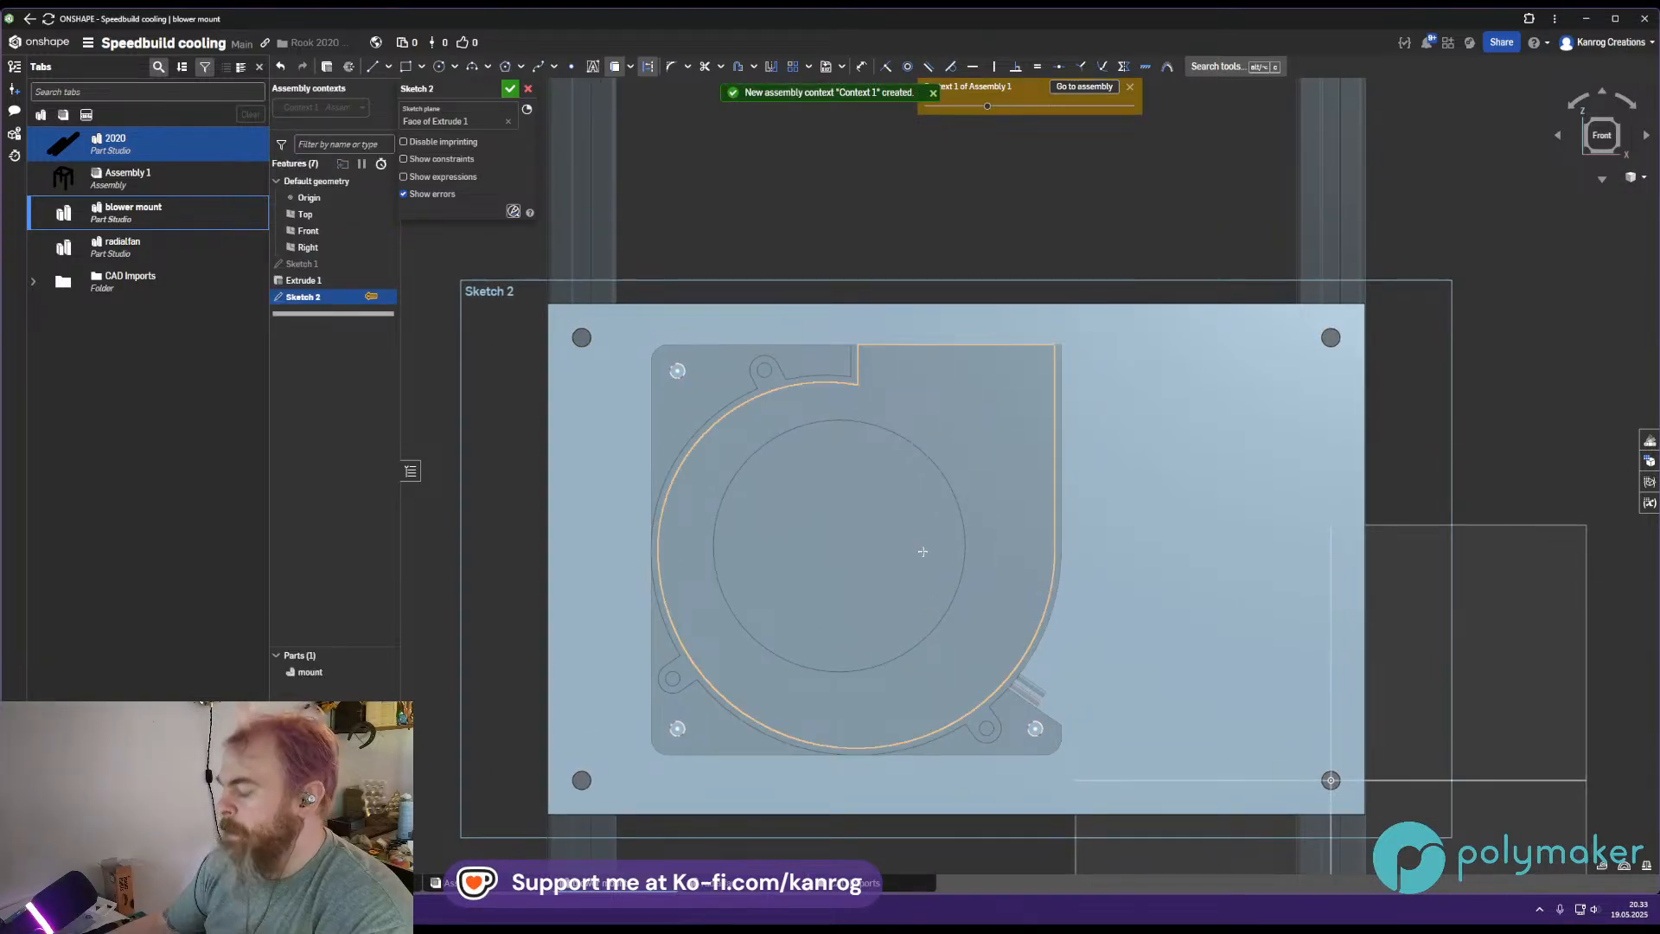
{"action": "key", "text": "c"}
{"action": "scroll", "coordinate": [670, 746], "scroll_direction": "up", "scroll_amount": 3}
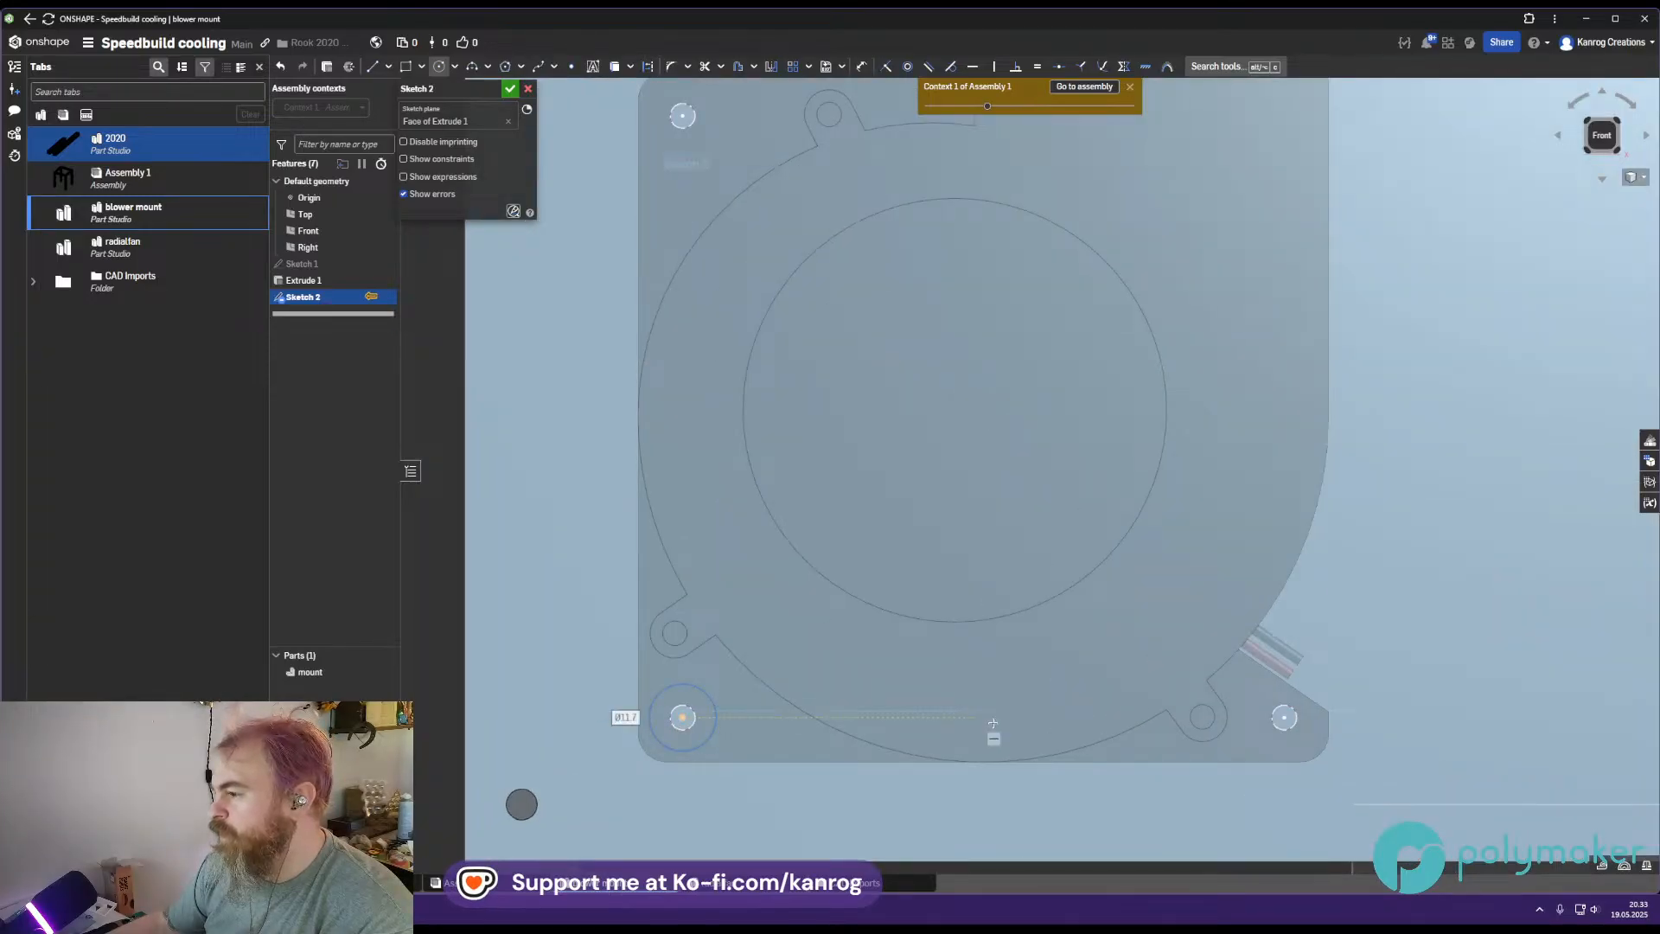
{"action": "left_click", "coordinate": [1252, 692]}
{"action": "scroll", "coordinate": [1253, 605], "scroll_direction": "down", "scroll_amount": 3}
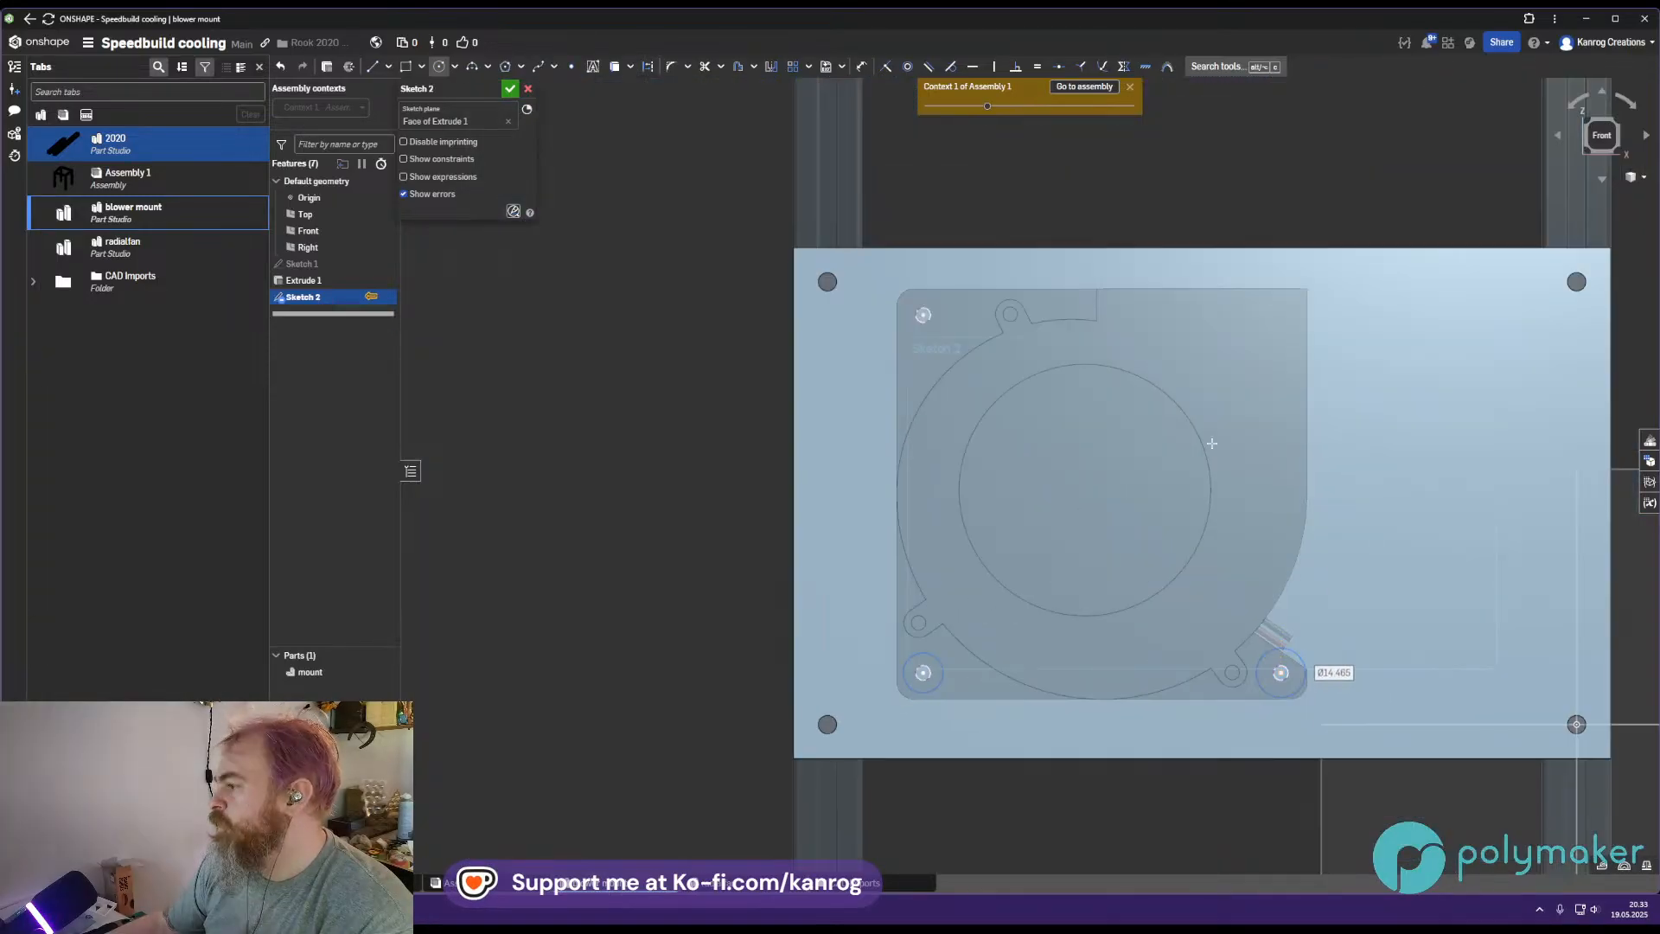
{"action": "middle_click_drag", "start_coordinate": [1215, 449], "coordinate": [1145, 597]}
{"action": "scroll", "coordinate": [873, 469], "scroll_direction": "up", "scroll_amount": 3}
{"action": "left_click", "coordinate": [834, 430]}
{"action": "key", "text": "Escape"}
Make the three mounting-hole circles equal and set their diameter to 5.6 mm
{"action": "left_click", "coordinate": [858, 473]}
{"action": "middle_click_drag", "start_coordinate": [924, 758], "coordinate": [880, 425]}
{"action": "left_click", "coordinate": [822, 735]}
{"action": "left_click", "coordinate": [1355, 757]}
{"action": "key", "text": "e"}
{"action": "key", "text": "d"}
{"action": "left_click", "coordinate": [807, 749]}
{"action": "left_click", "coordinate": [709, 797]}
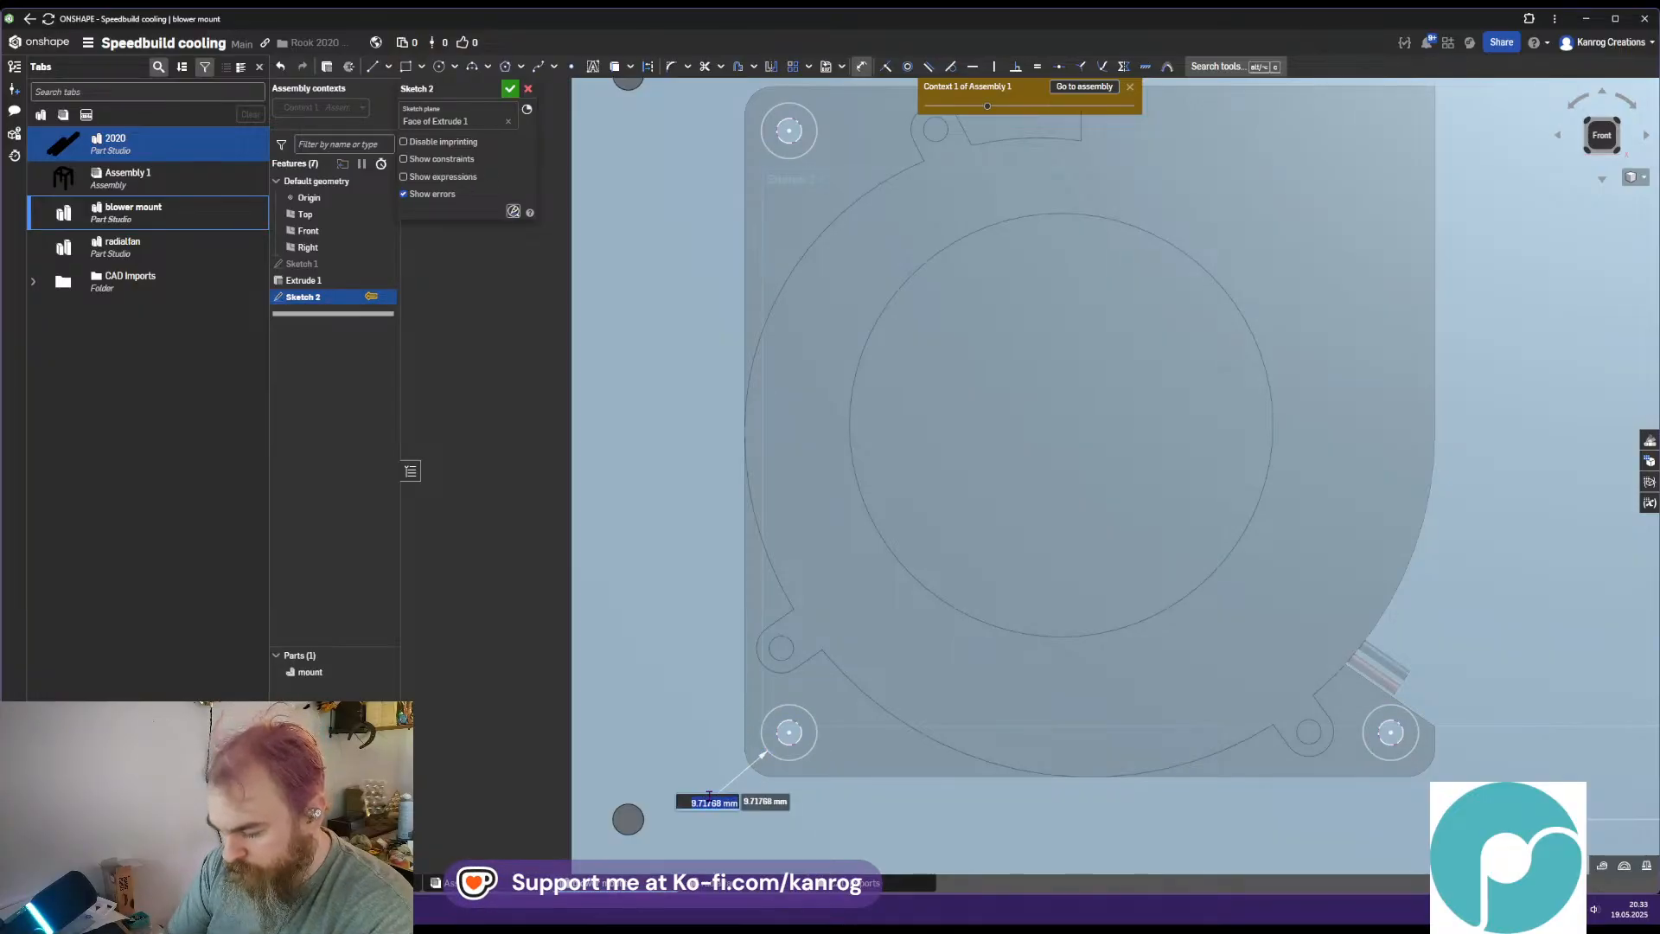
{"action": "type", "text": "5.8"}
{"action": "key", "text": "Return"}
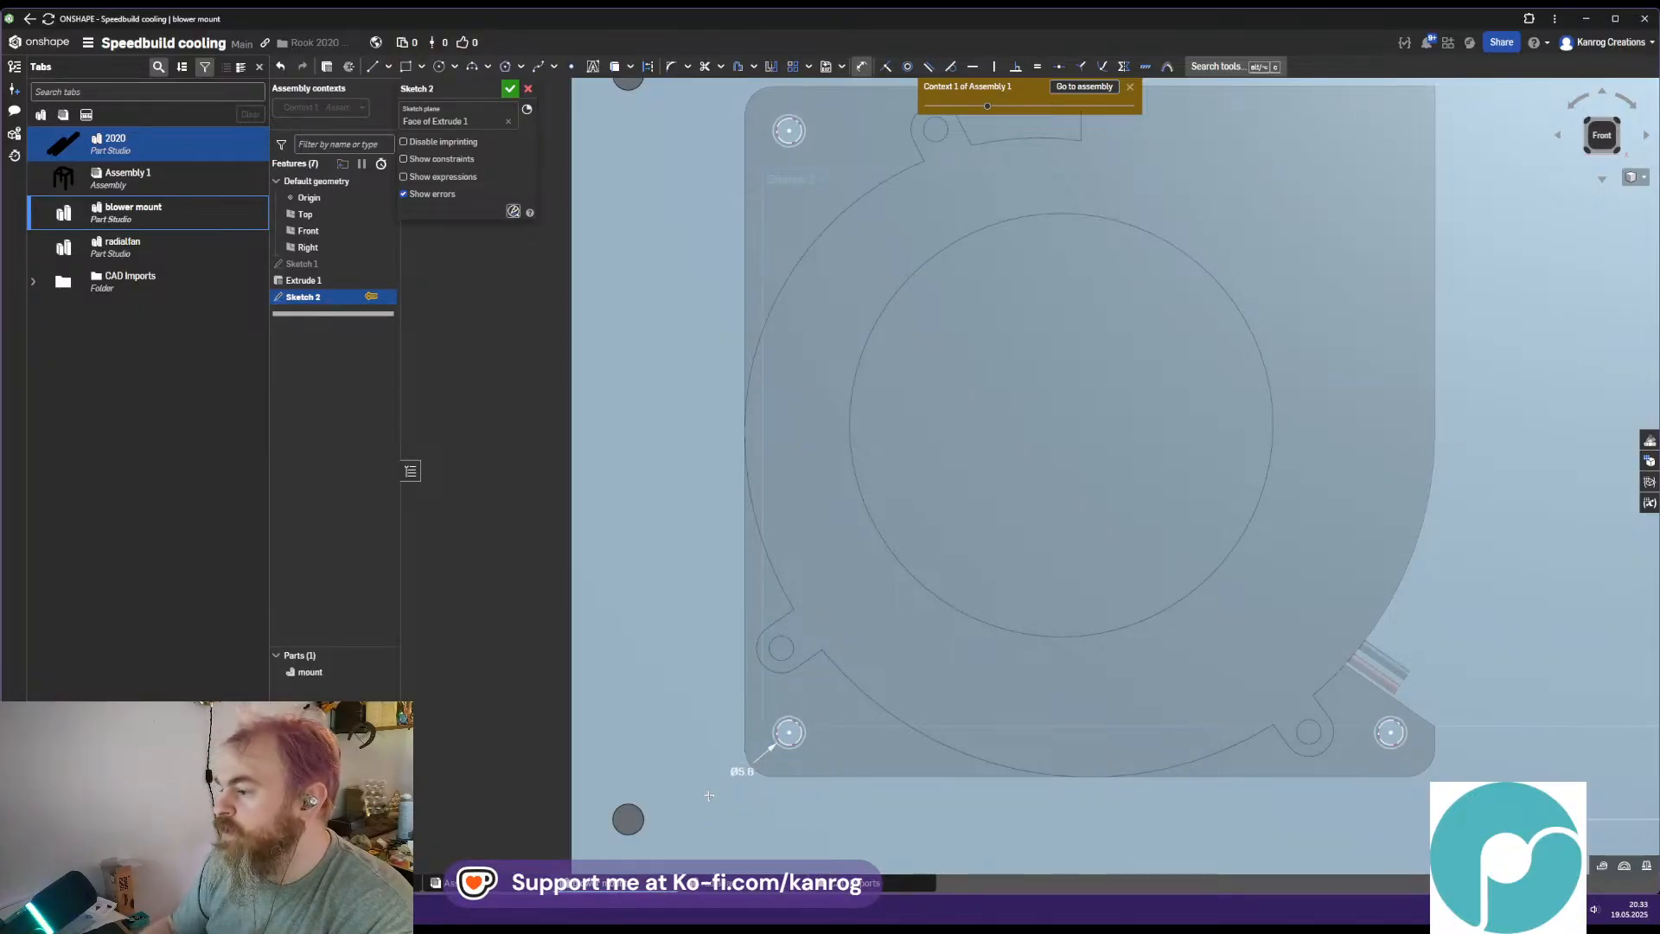
Examine the blower's outlet and its fit behind the plate from several angles, comparing it with the plate's upper edge
{"action": "scroll", "coordinate": [994, 588], "scroll_direction": "down", "scroll_amount": 3}
{"action": "right_click_drag", "start_coordinate": [838, 608], "coordinate": [1282, 556]}
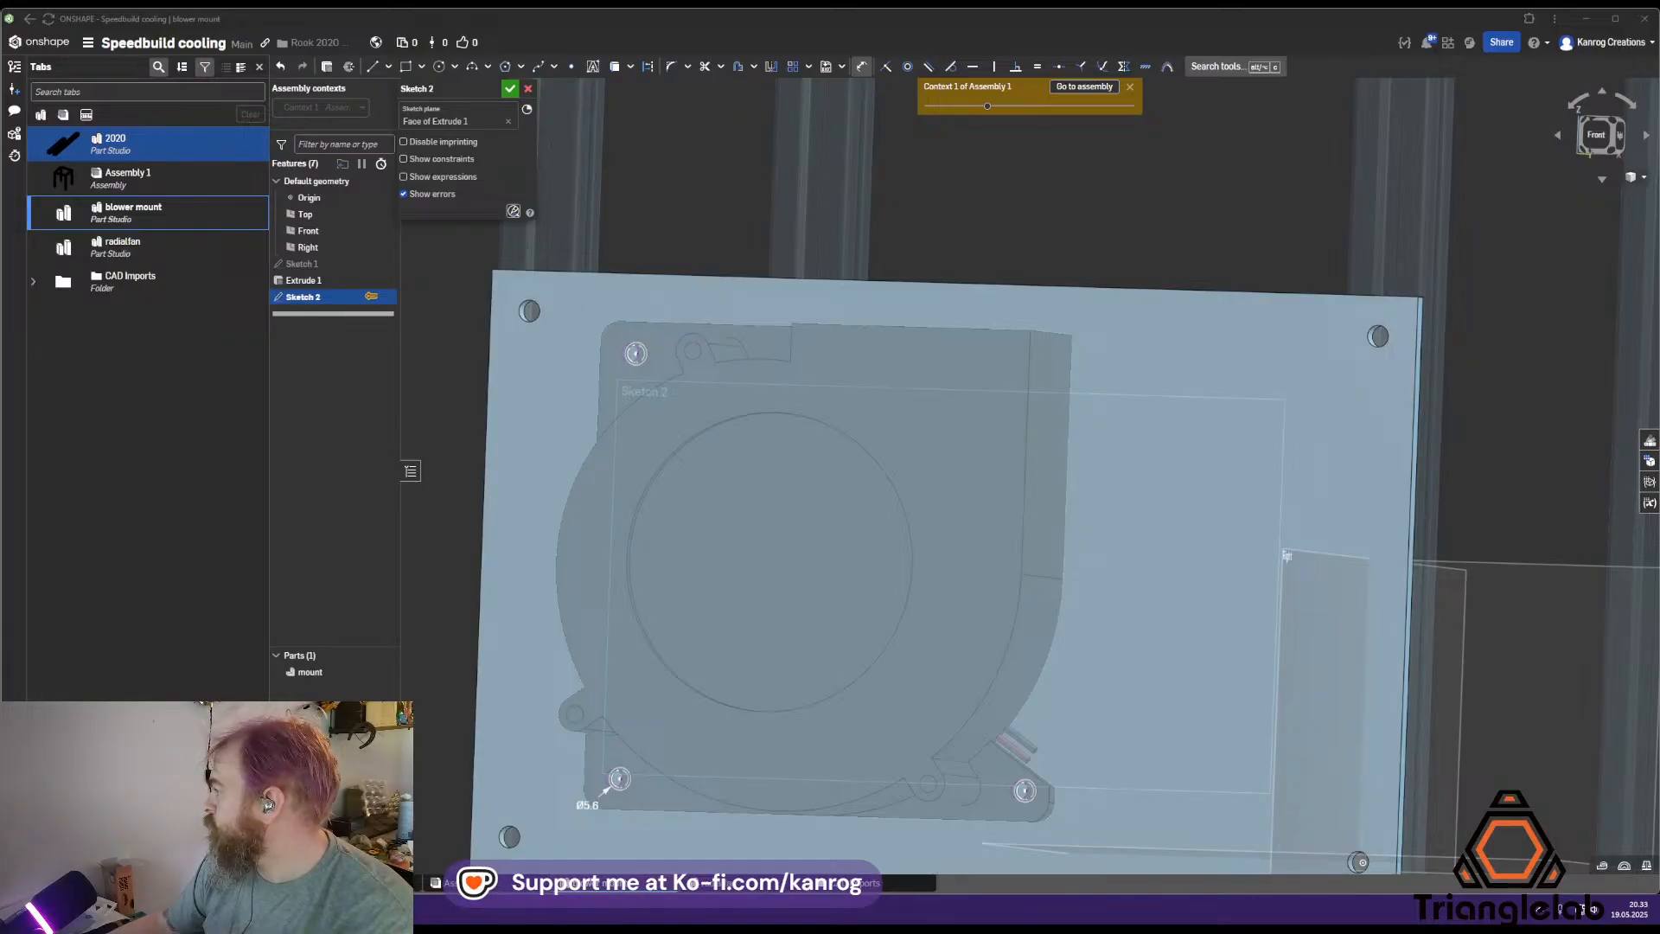
{"action": "right_click_drag", "start_coordinate": [990, 489], "coordinate": [978, 490]}
{"action": "middle_click_drag", "start_coordinate": [981, 476], "coordinate": [977, 582]}
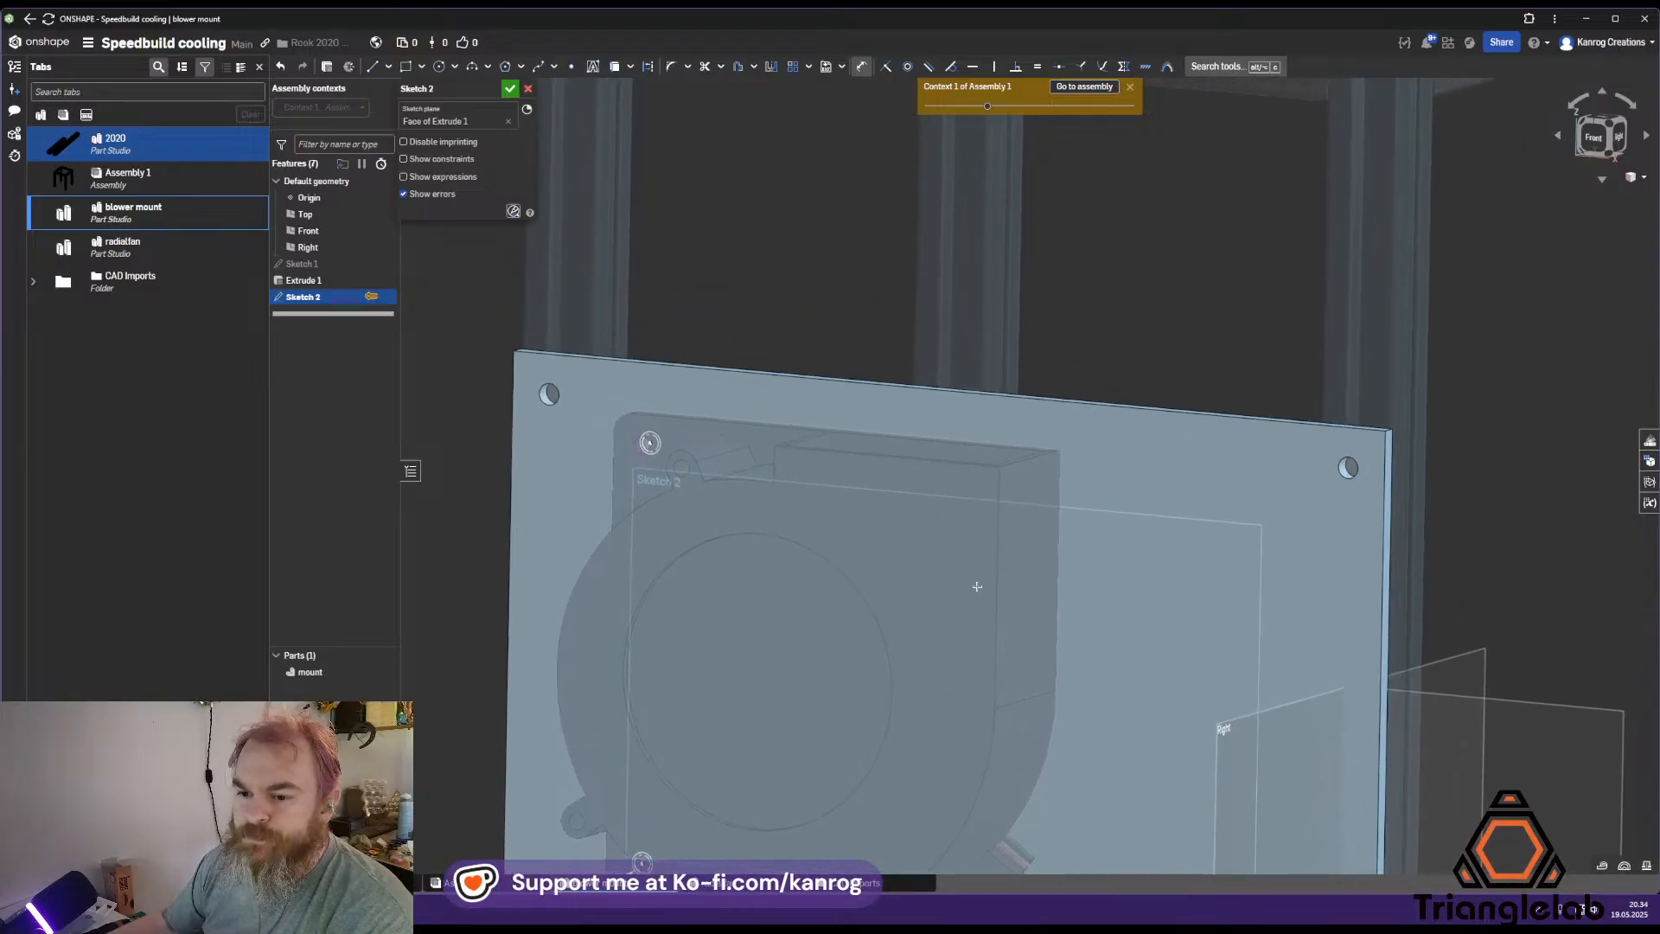
{"action": "scroll", "coordinate": [991, 522], "scroll_direction": "up", "scroll_amount": 5}
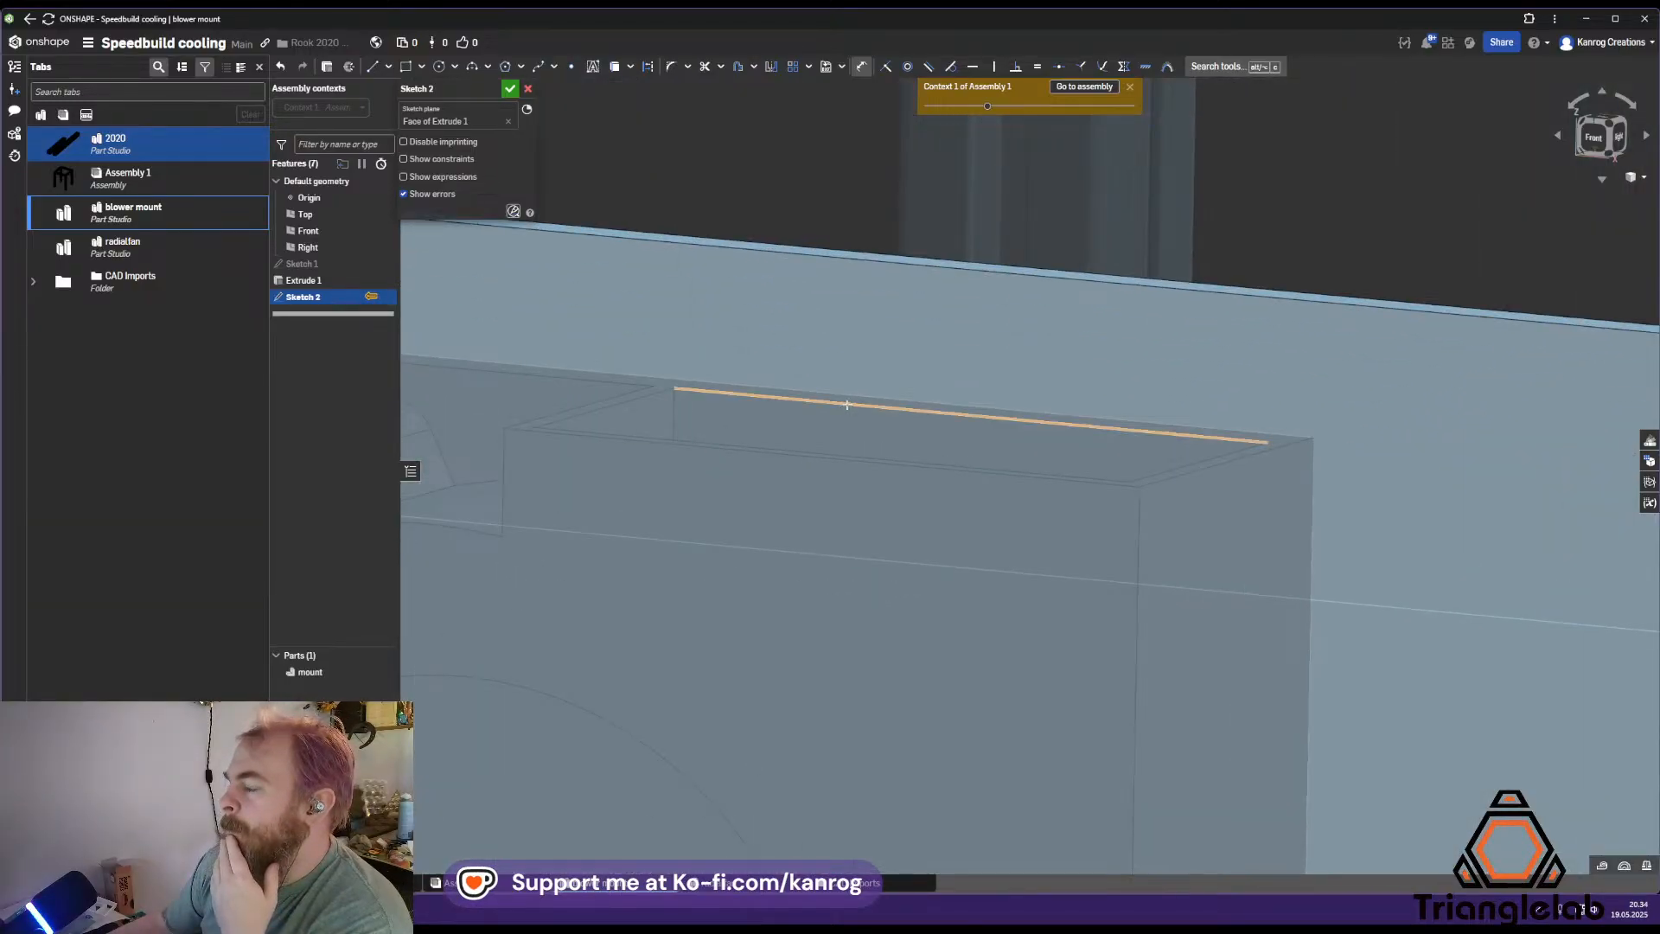
{"action": "key", "text": "n"}
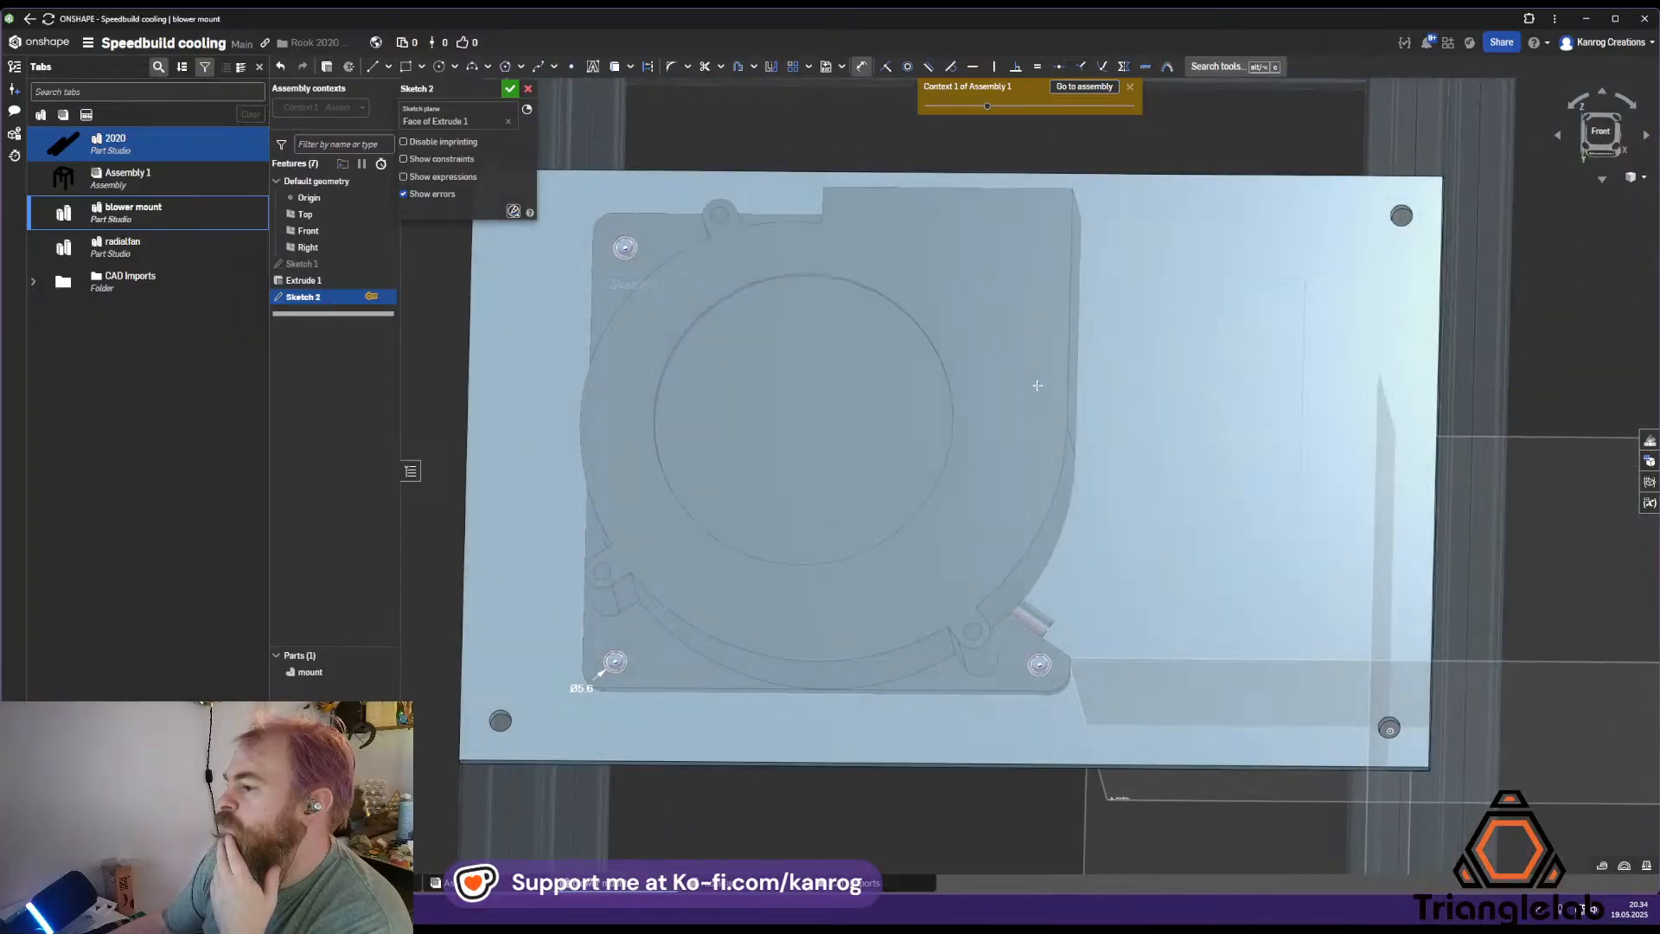
{"action": "scroll", "coordinate": [1029, 432], "scroll_direction": "down", "scroll_amount": 3}
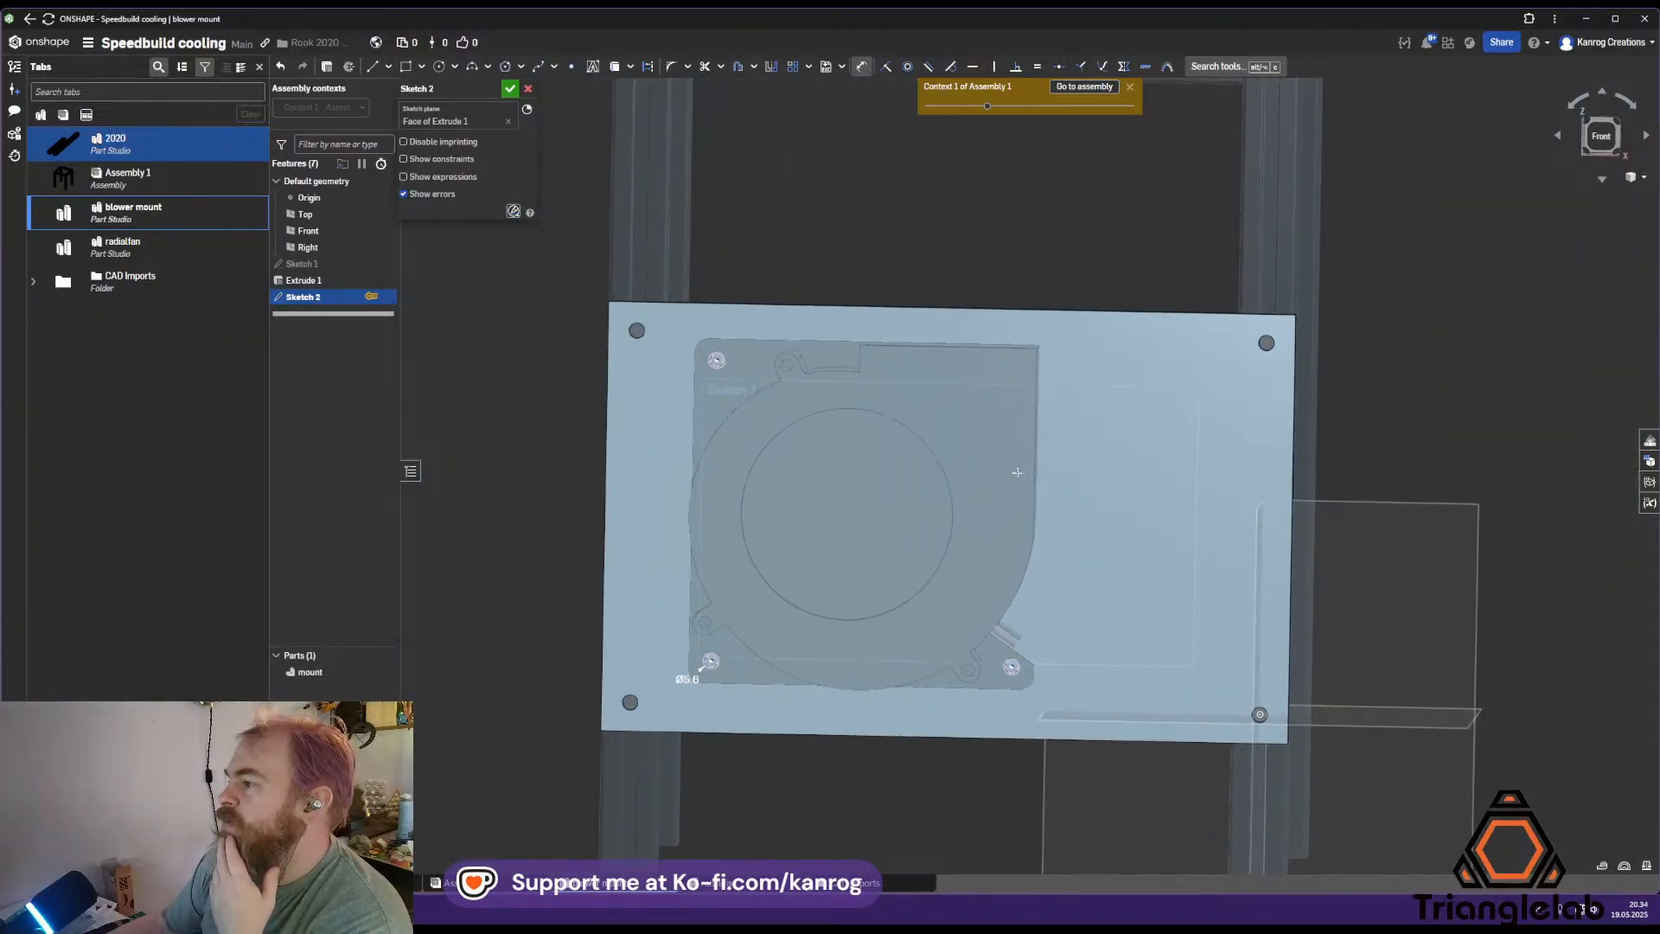
{"action": "right_click_drag", "start_coordinate": [1018, 471], "coordinate": [984, 482]}
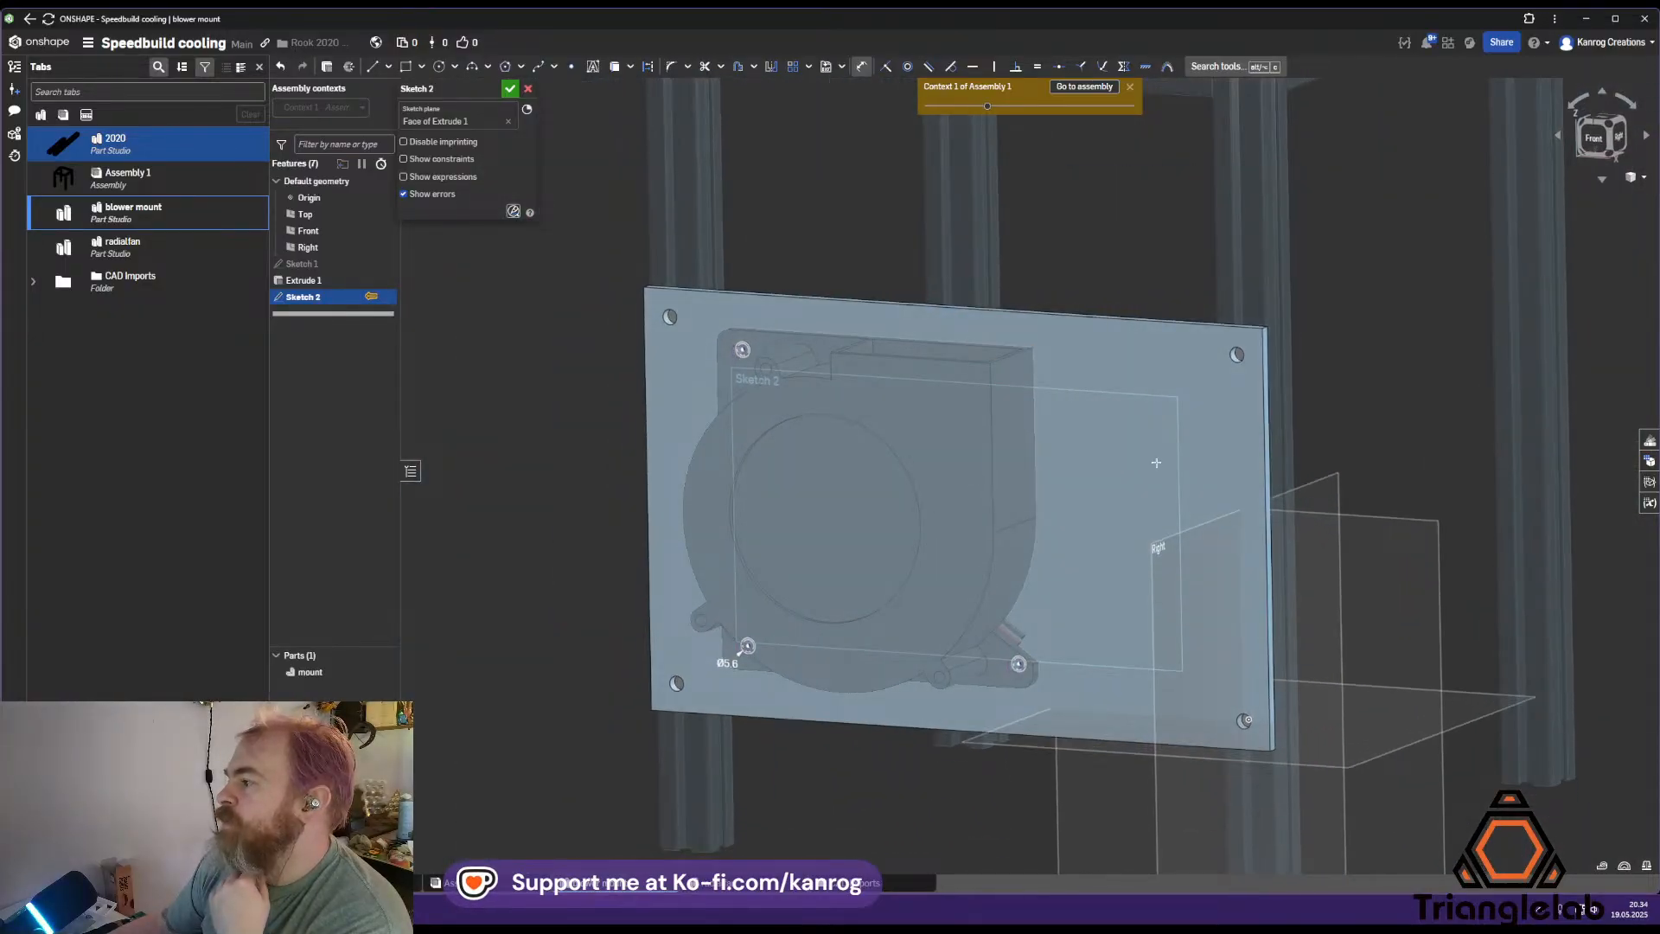
{"action": "right_click_drag", "start_coordinate": [1155, 462], "coordinate": [1156, 482]}
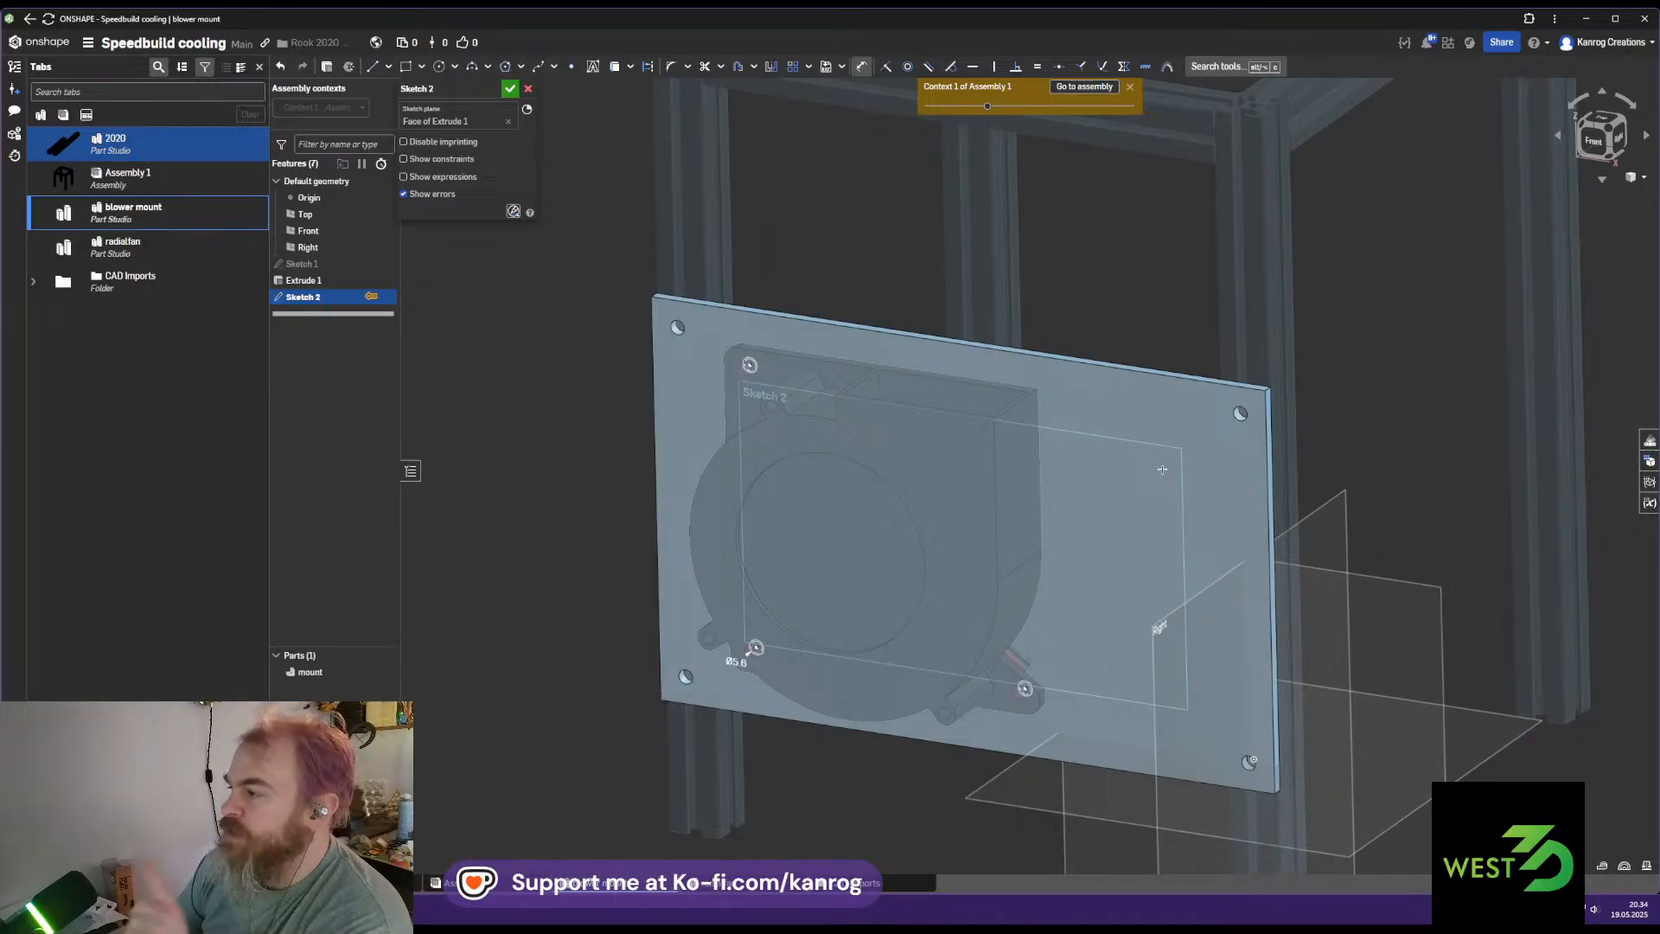
{"action": "middle_click_drag", "start_coordinate": [1167, 472], "coordinate": [1126, 540]}
{"action": "mouse_move", "coordinate": [1125, 540]}
{"action": "right_mouse_down"}
{"action": "mouse_move", "coordinate": [1153, 520]}
{"action": "mouse_move", "coordinate": [1140, 427]}
{"action": "right_mouse_up"}
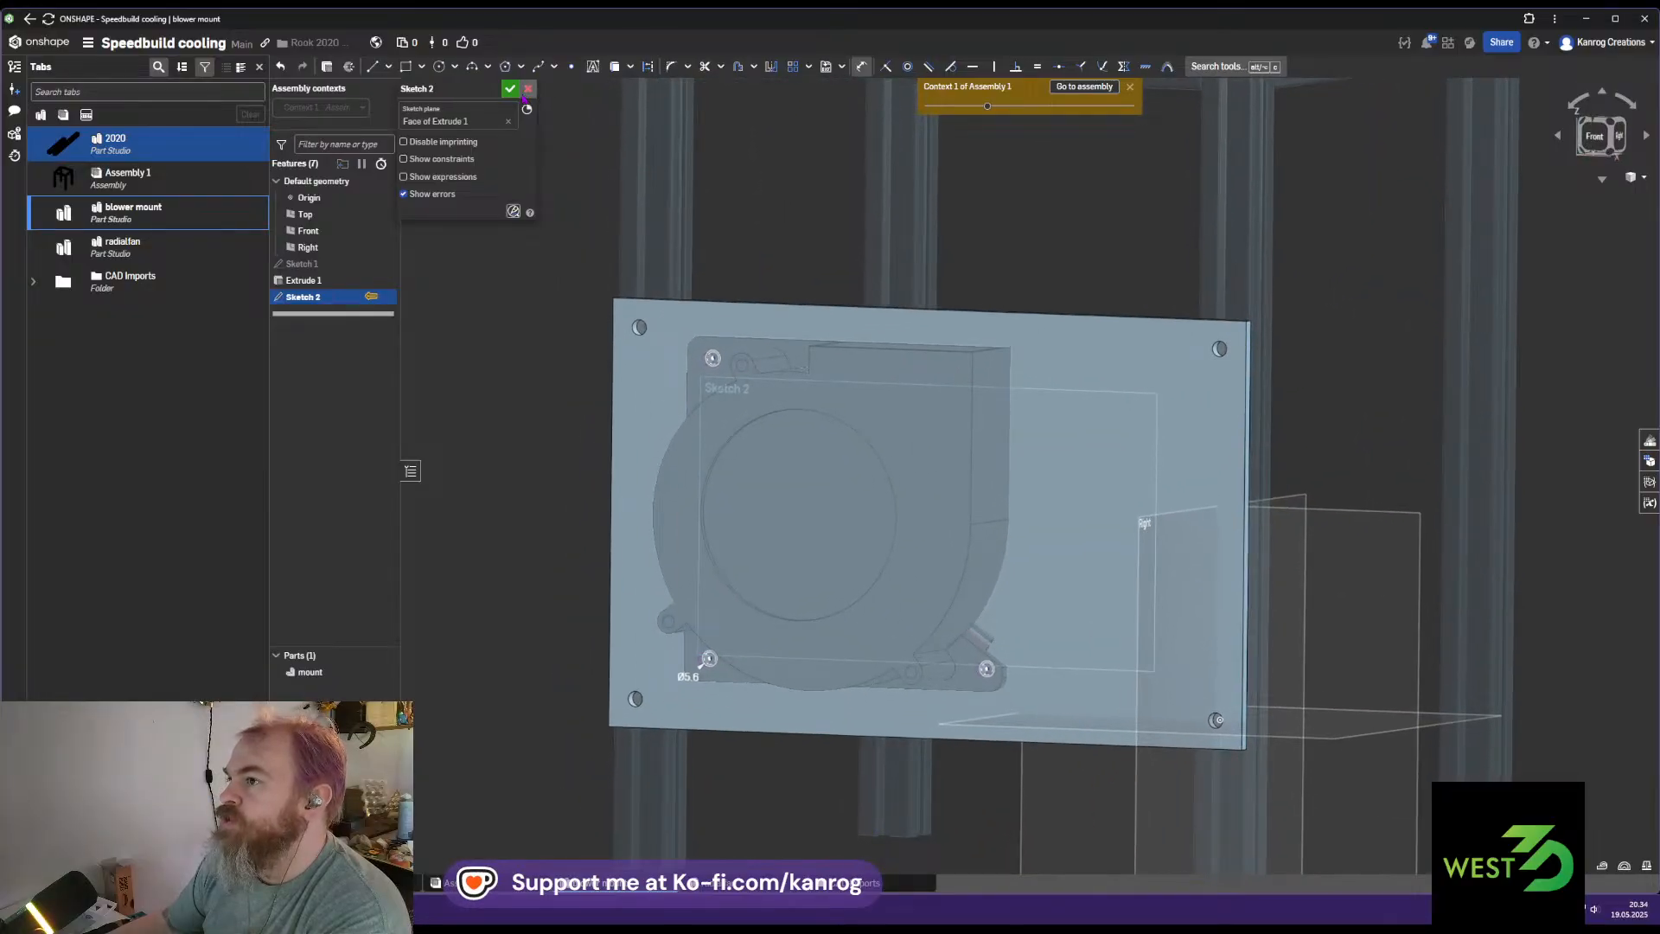
Edit the plate's base sketch, set the vertical spacing of its corner holes to 120 mm, and accept the sketch
{"action": "double_click", "coordinate": [303, 264]}
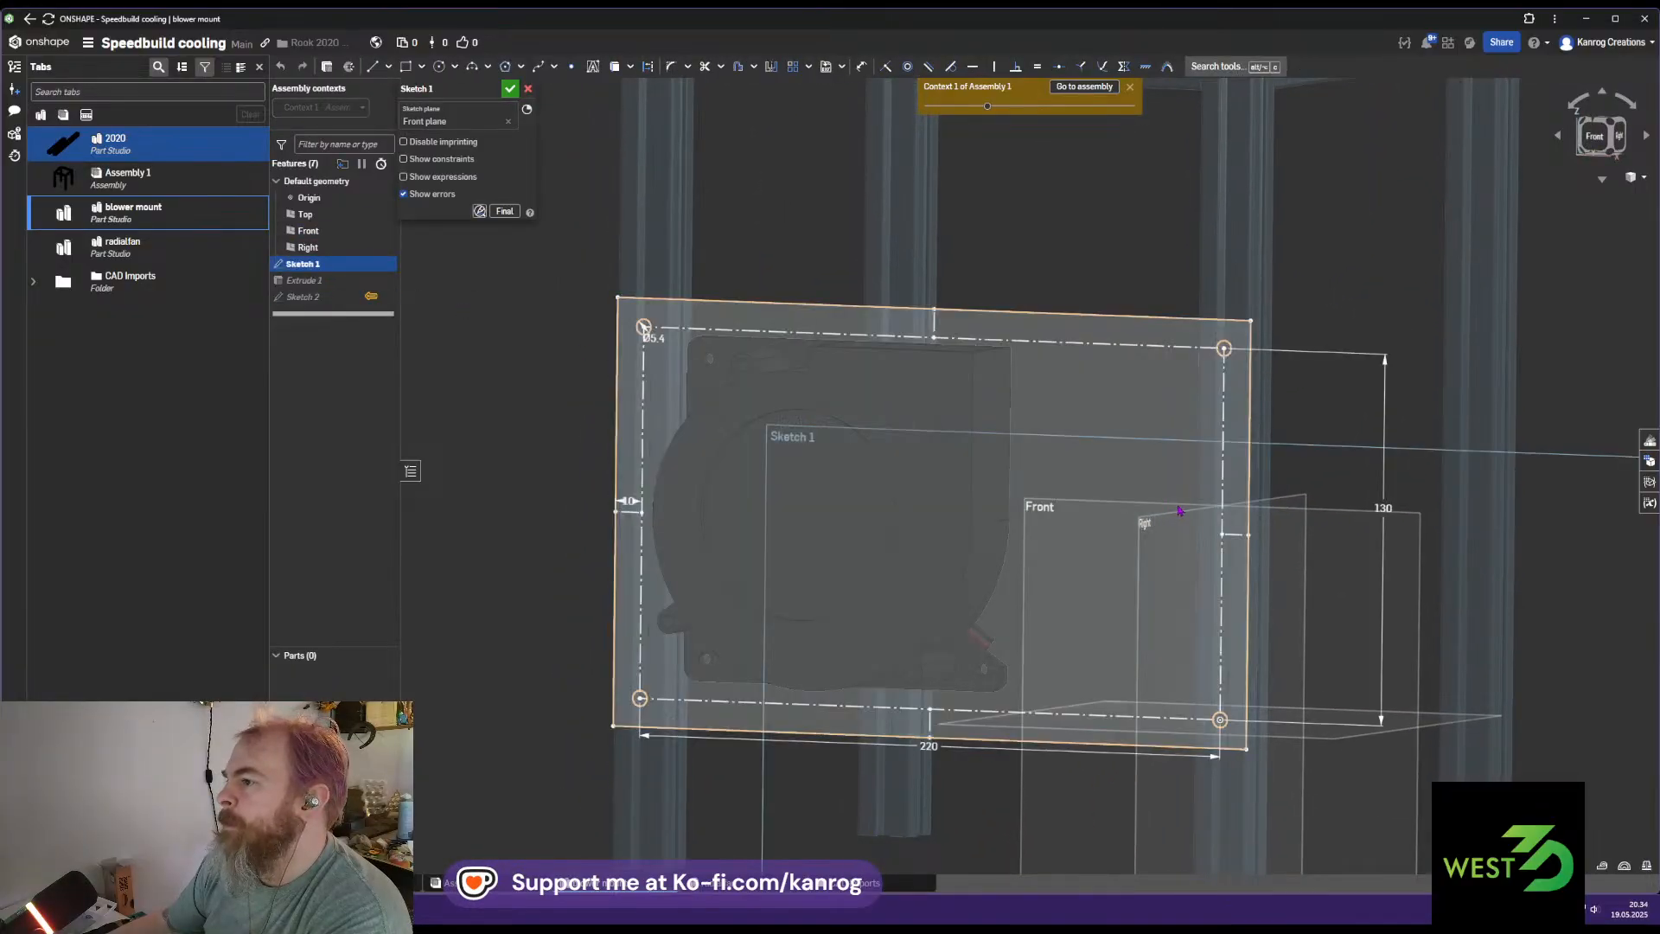
{"action": "double_click", "coordinate": [1397, 504]}
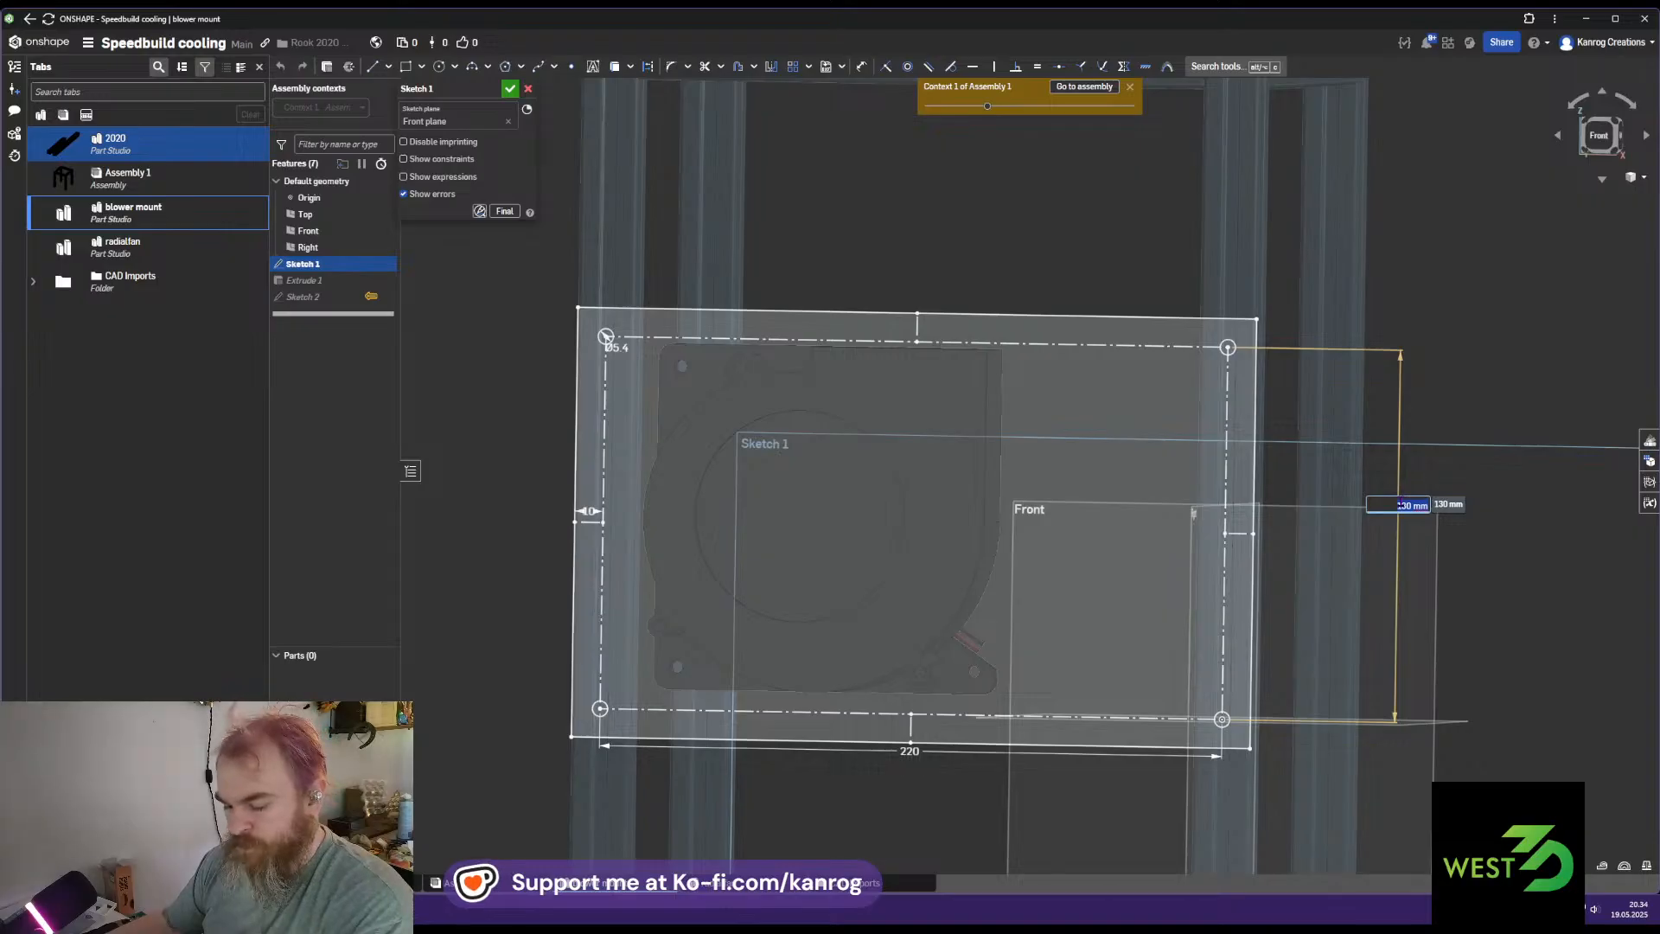
{"action": "type", "text": "120"}
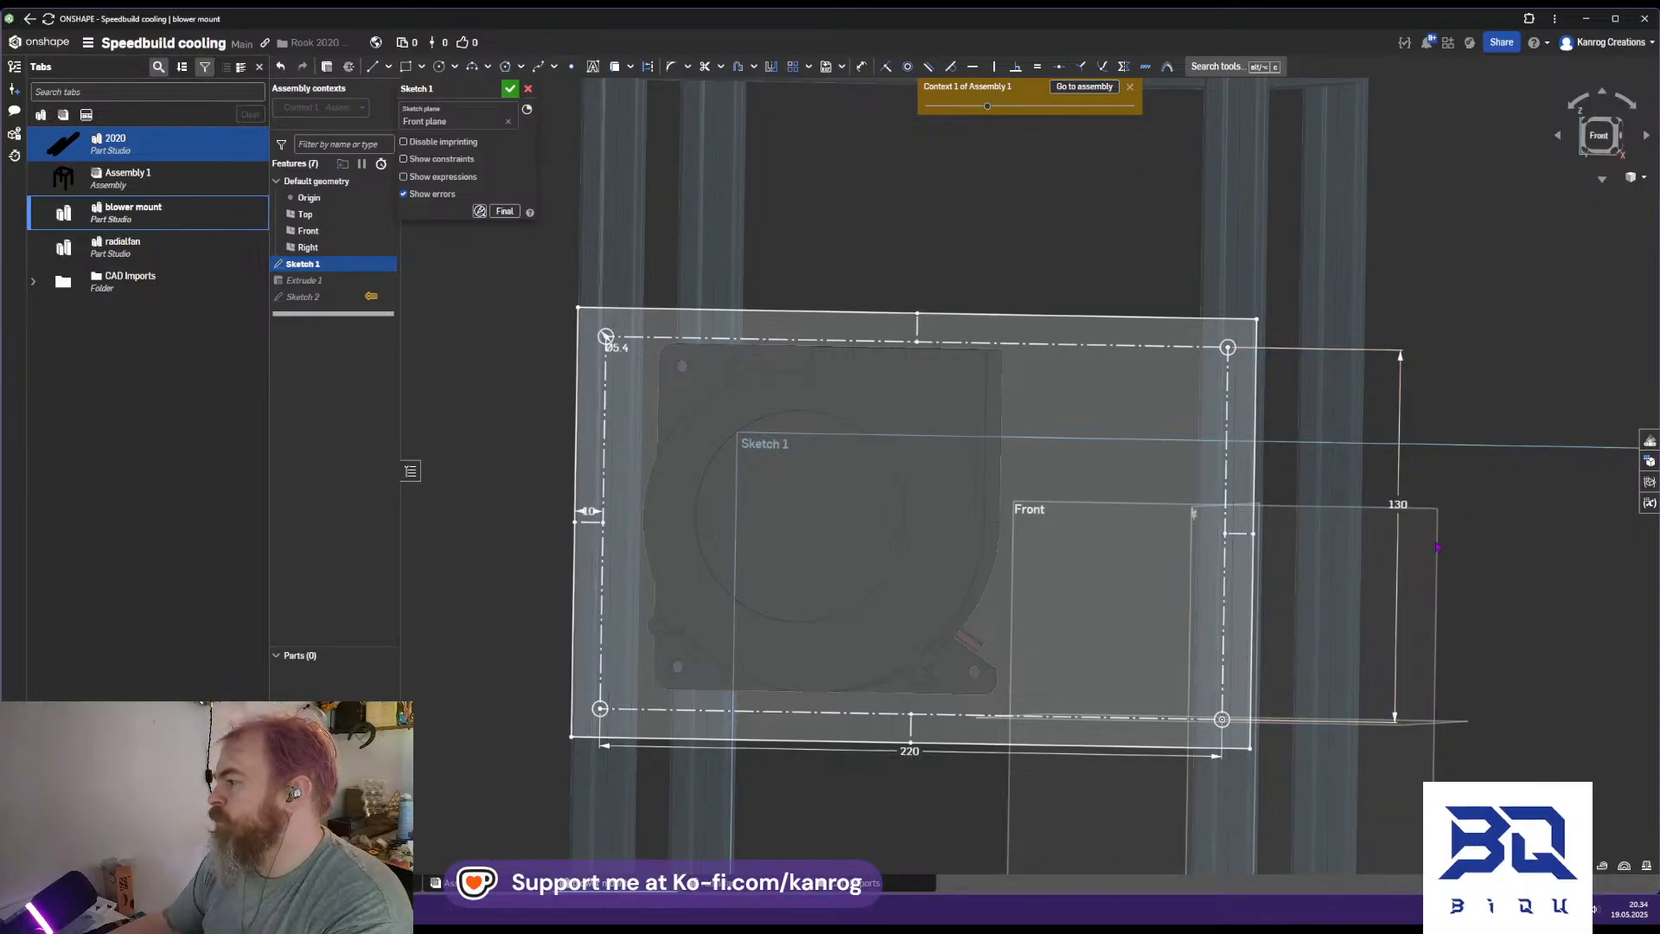
{"action": "left_click", "coordinate": [510, 89]}
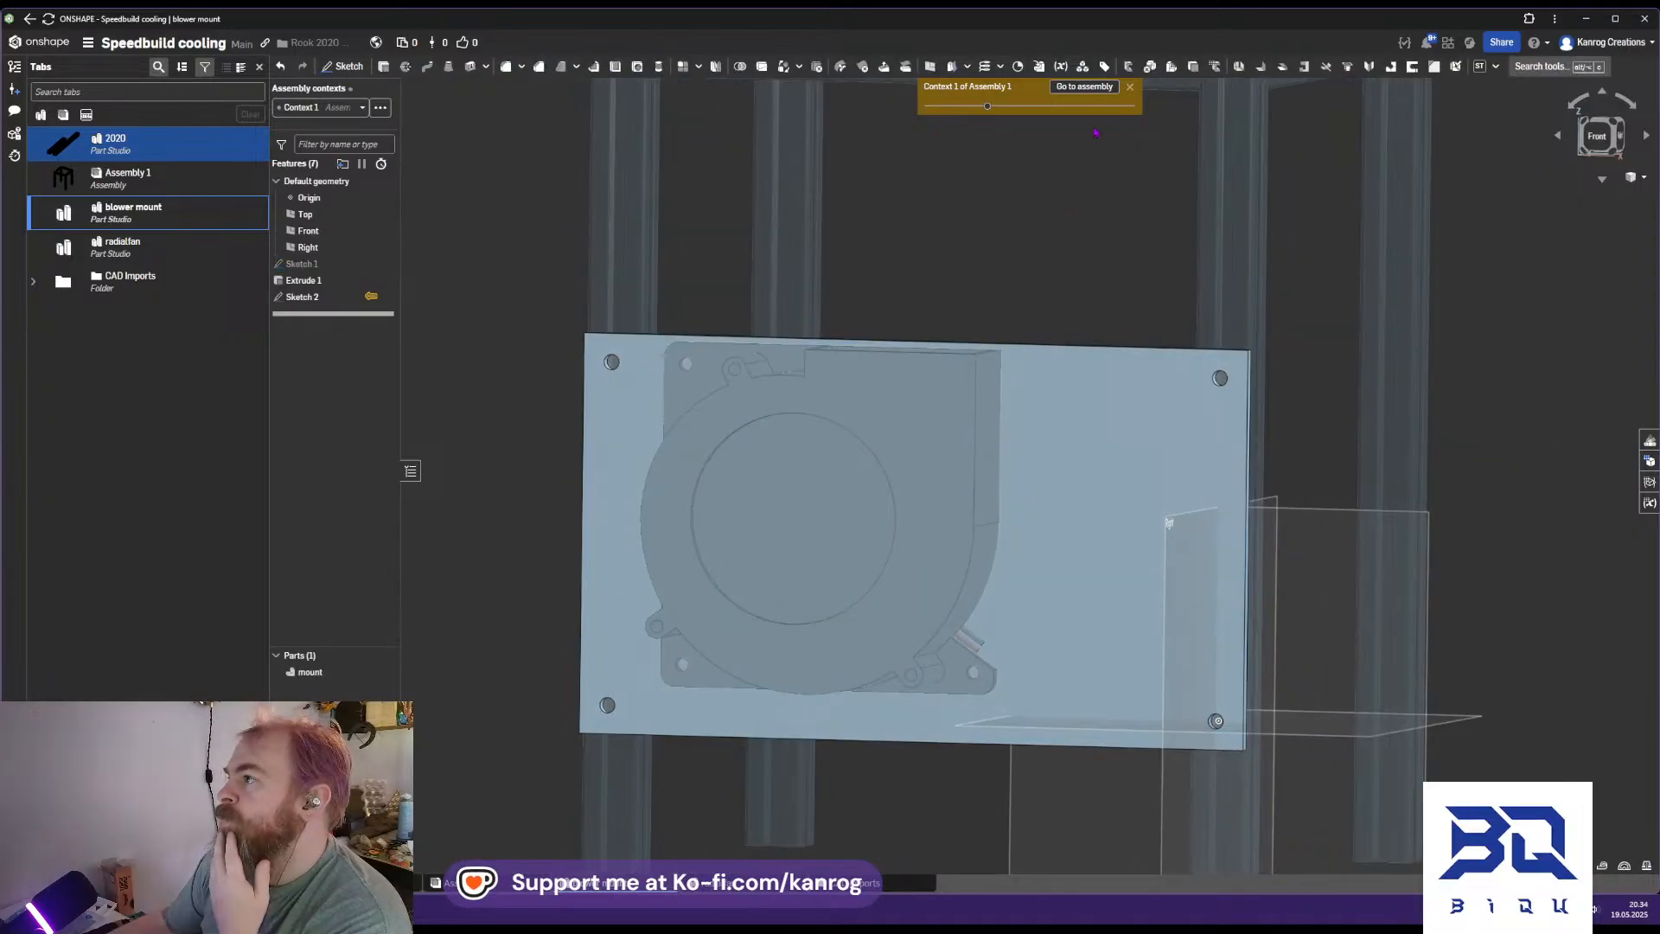
Return to the assembly and update Context 1 of the mount
{"action": "left_click", "coordinate": [1084, 86]}
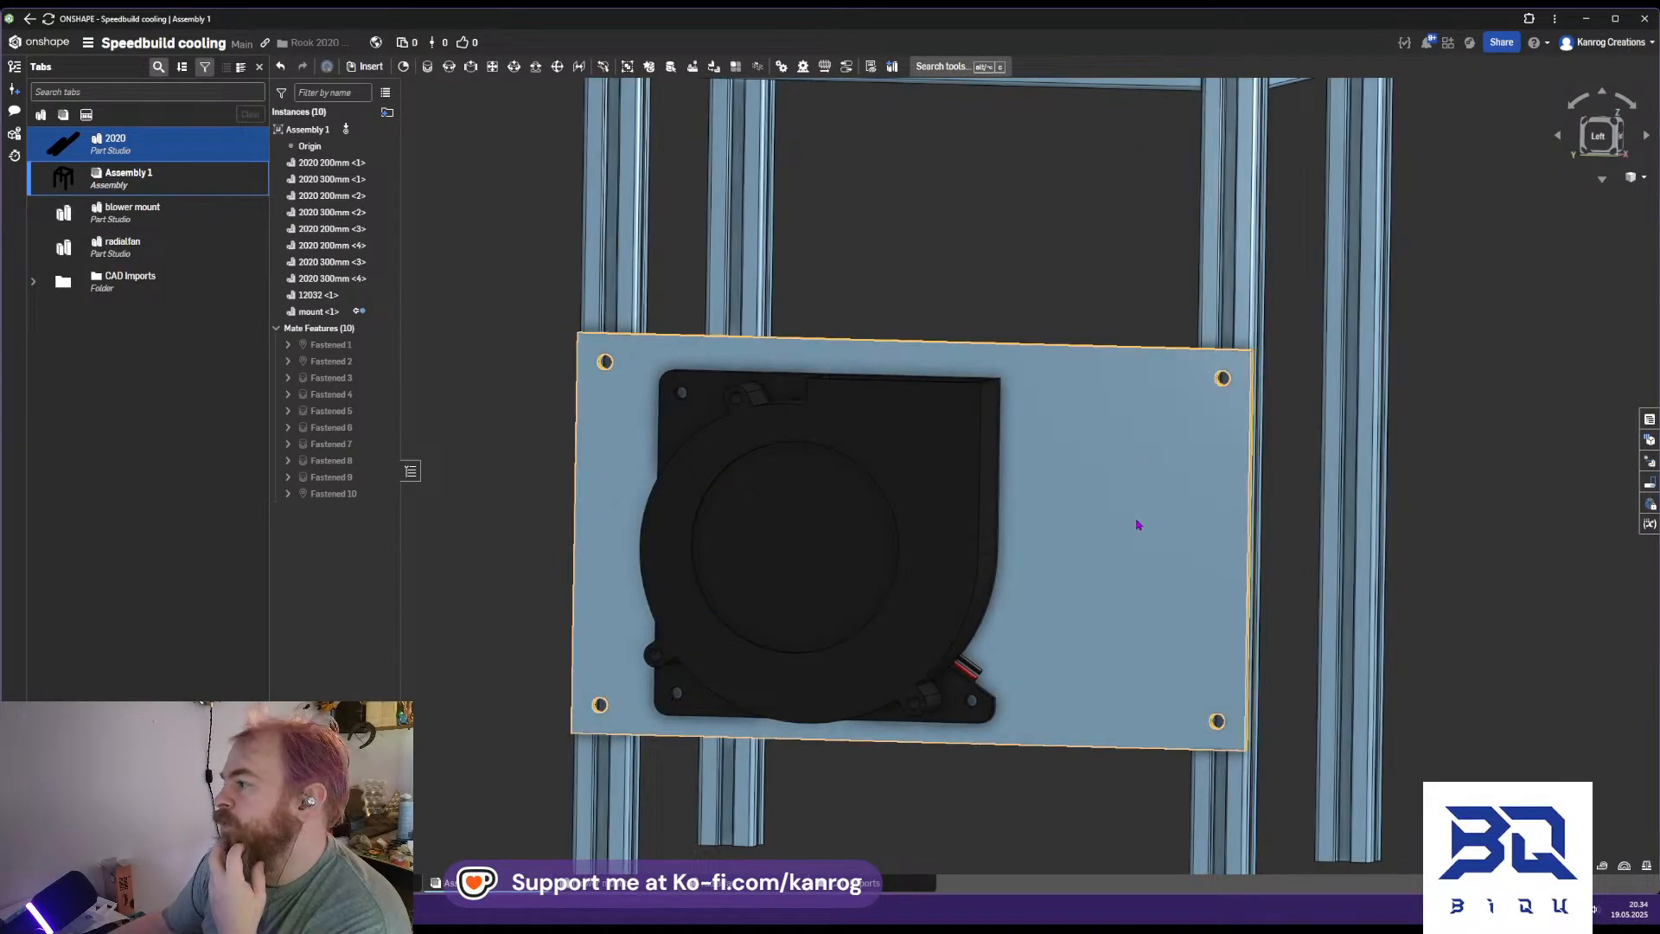
{"action": "right_click", "coordinate": [1138, 512]}
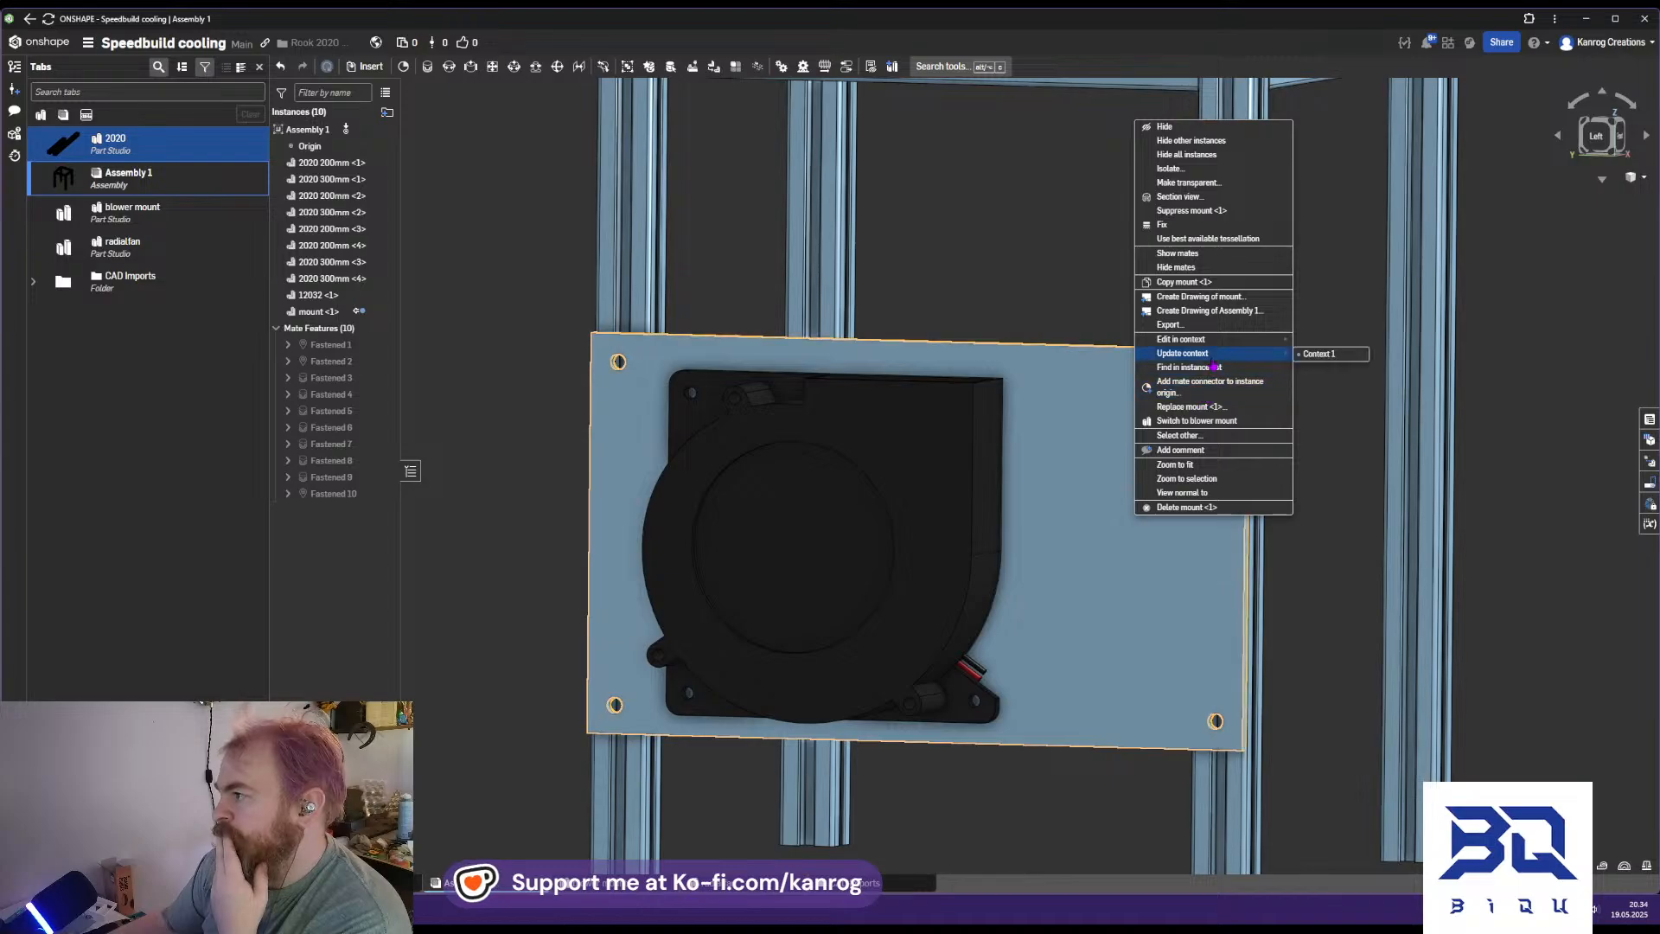
{"action": "mouse_move", "coordinate": [1215, 354]}
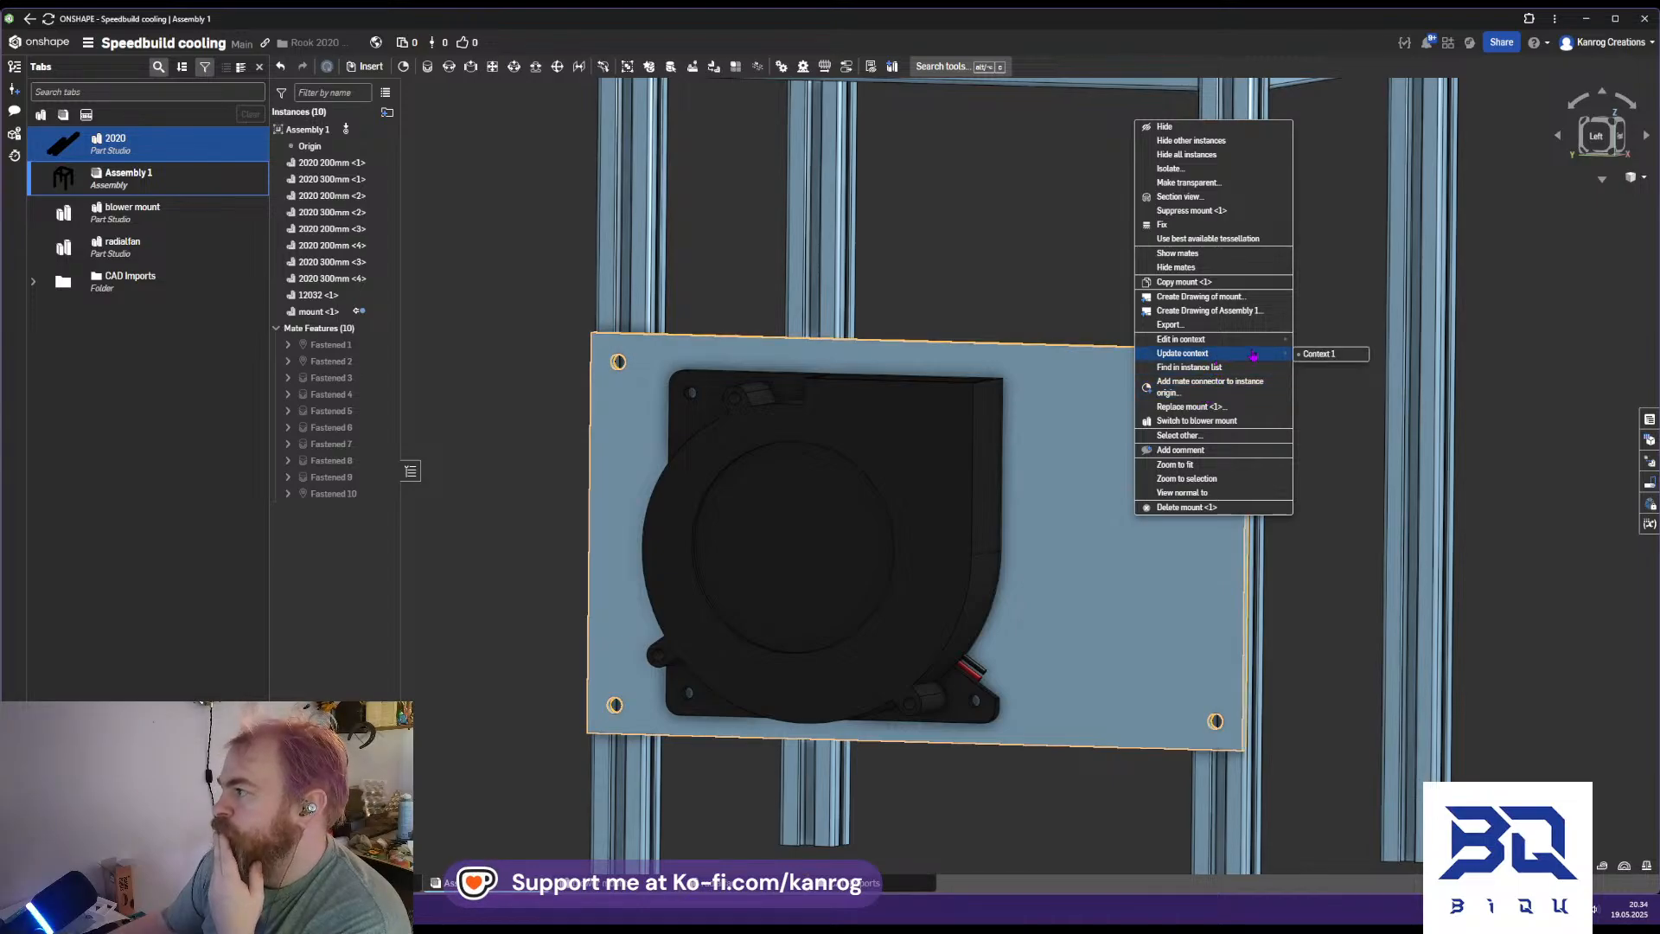
{"action": "left_click", "coordinate": [1316, 354]}
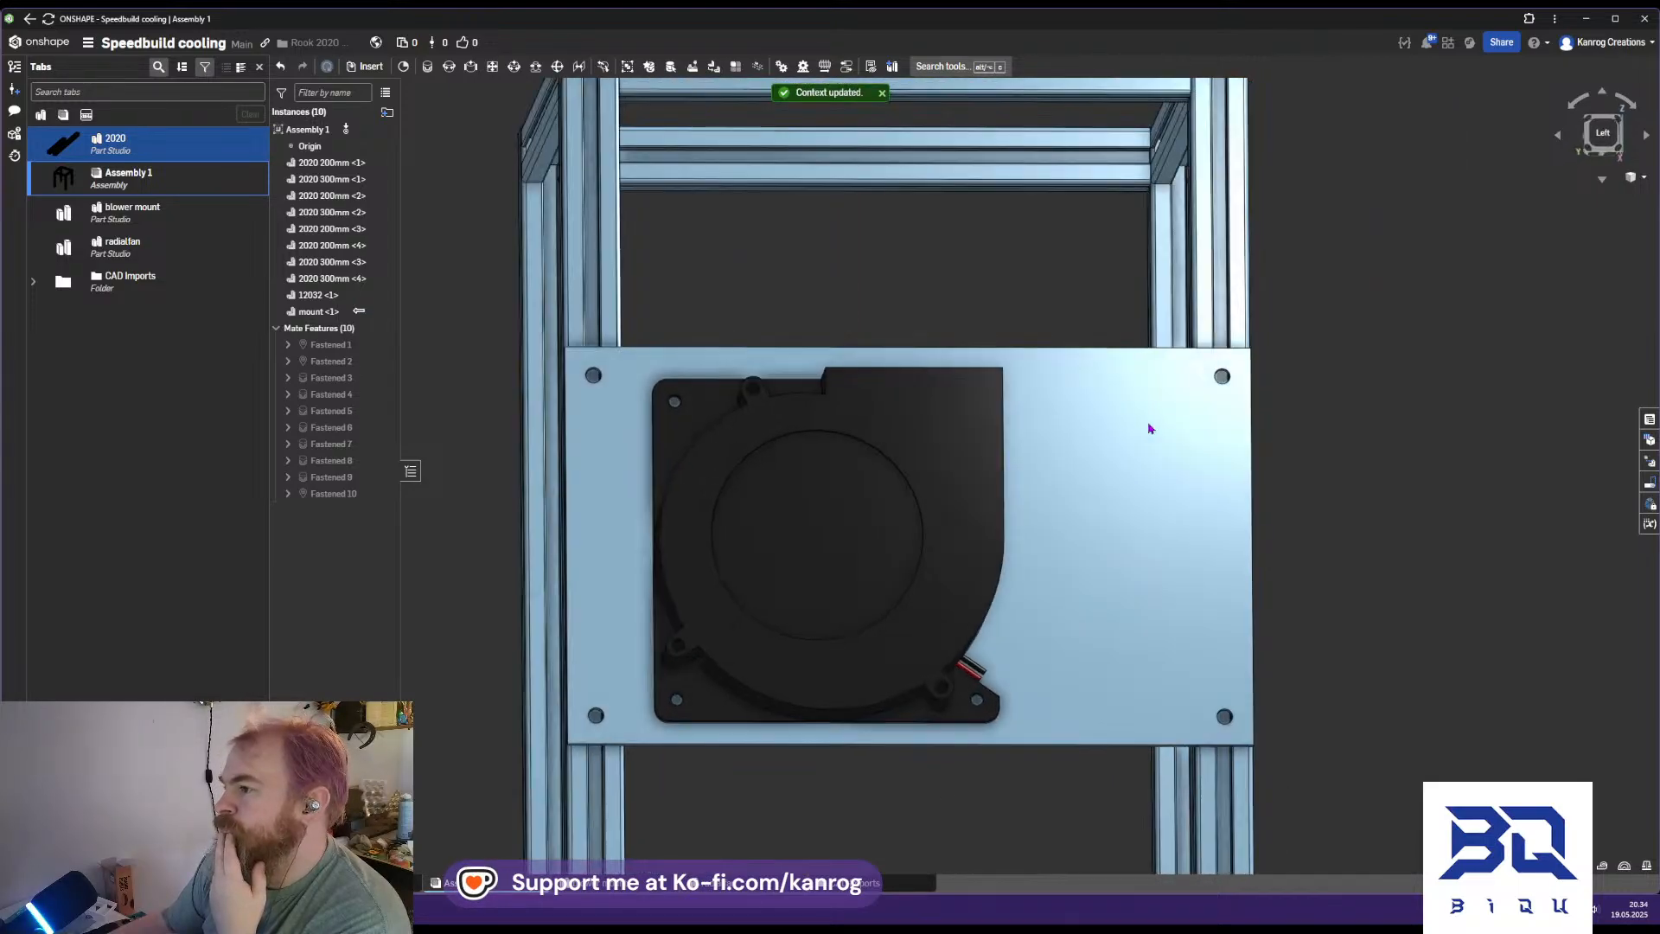
Open the mount for editing in Context 1 and check the blower outlet's position below the plate's upper edge
{"action": "right_click", "coordinate": [1128, 429]}
{"action": "mouse_move", "coordinate": [1202, 641]}
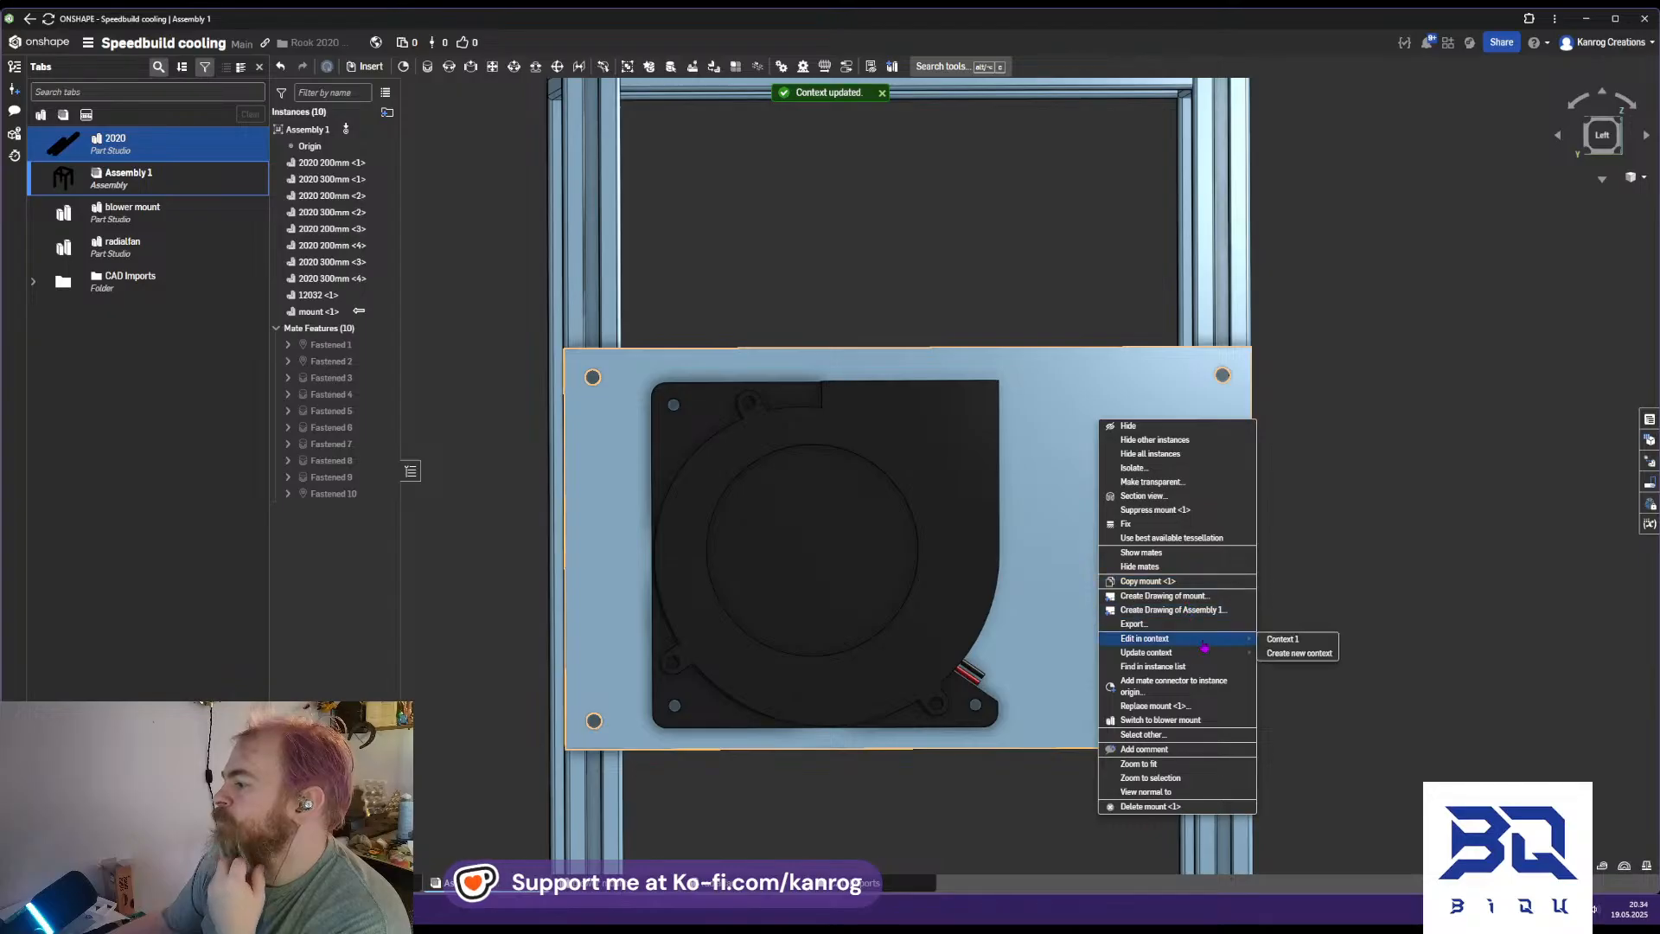
{"action": "left_click", "coordinate": [1276, 640]}
{"action": "right_click", "coordinate": [1128, 510]}
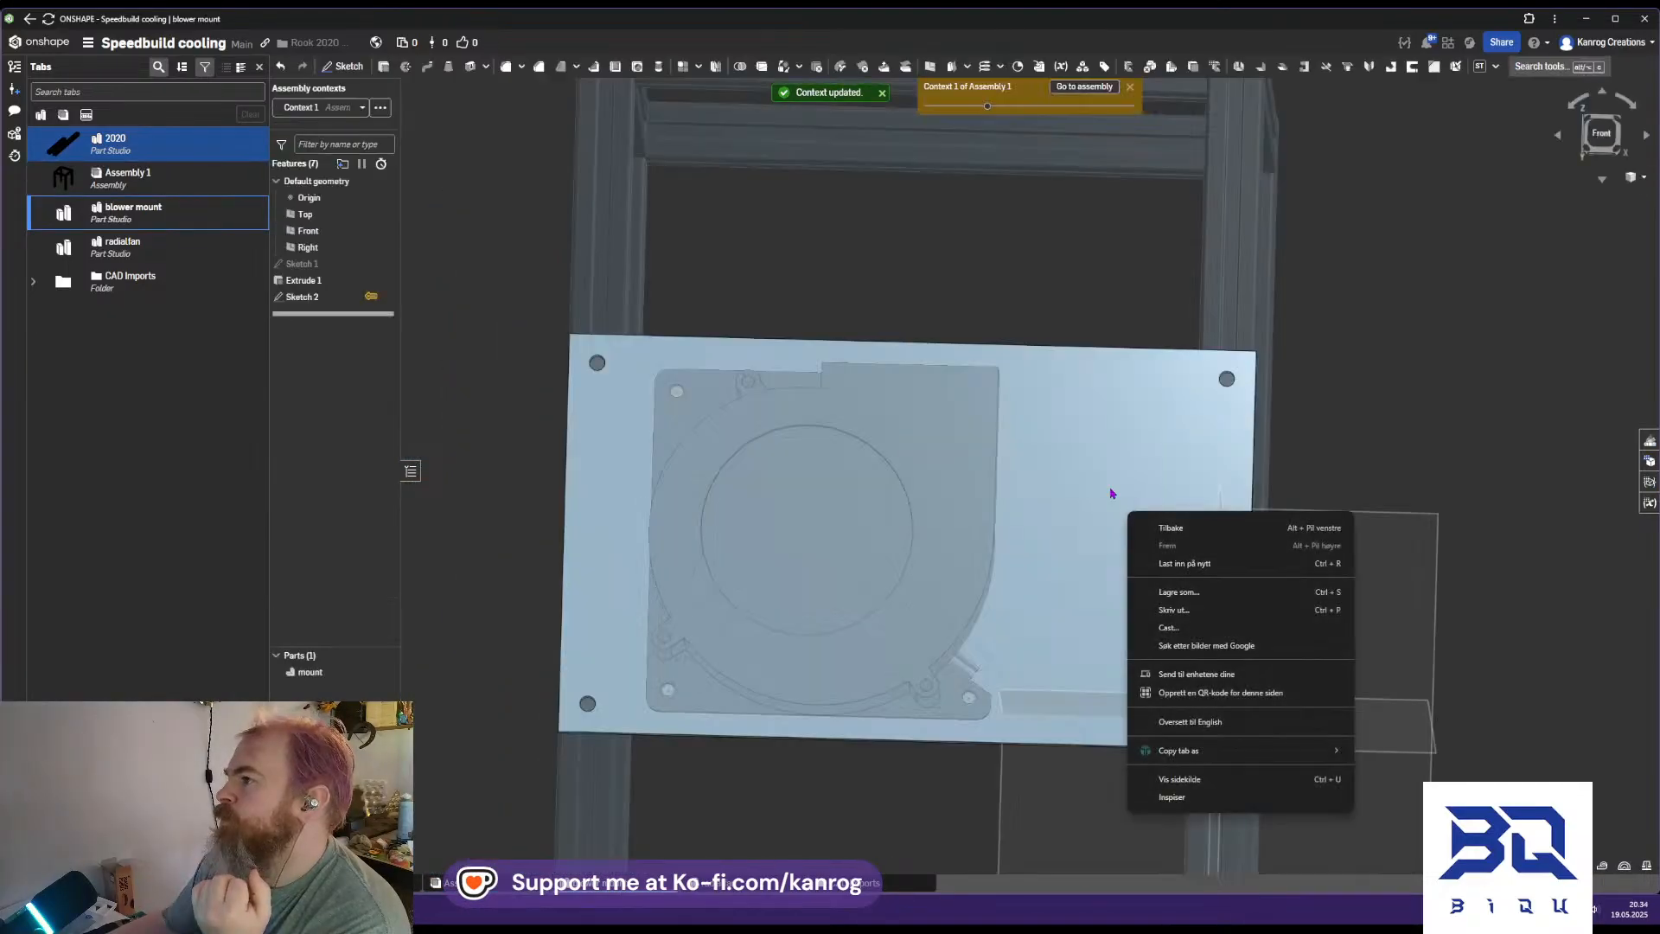
{"action": "left_click", "coordinate": [1036, 438]}
{"action": "right_click_drag", "start_coordinate": [1120, 439], "coordinate": [994, 441]}
{"action": "scroll", "coordinate": [916, 429], "scroll_direction": "up", "scroll_amount": 3}
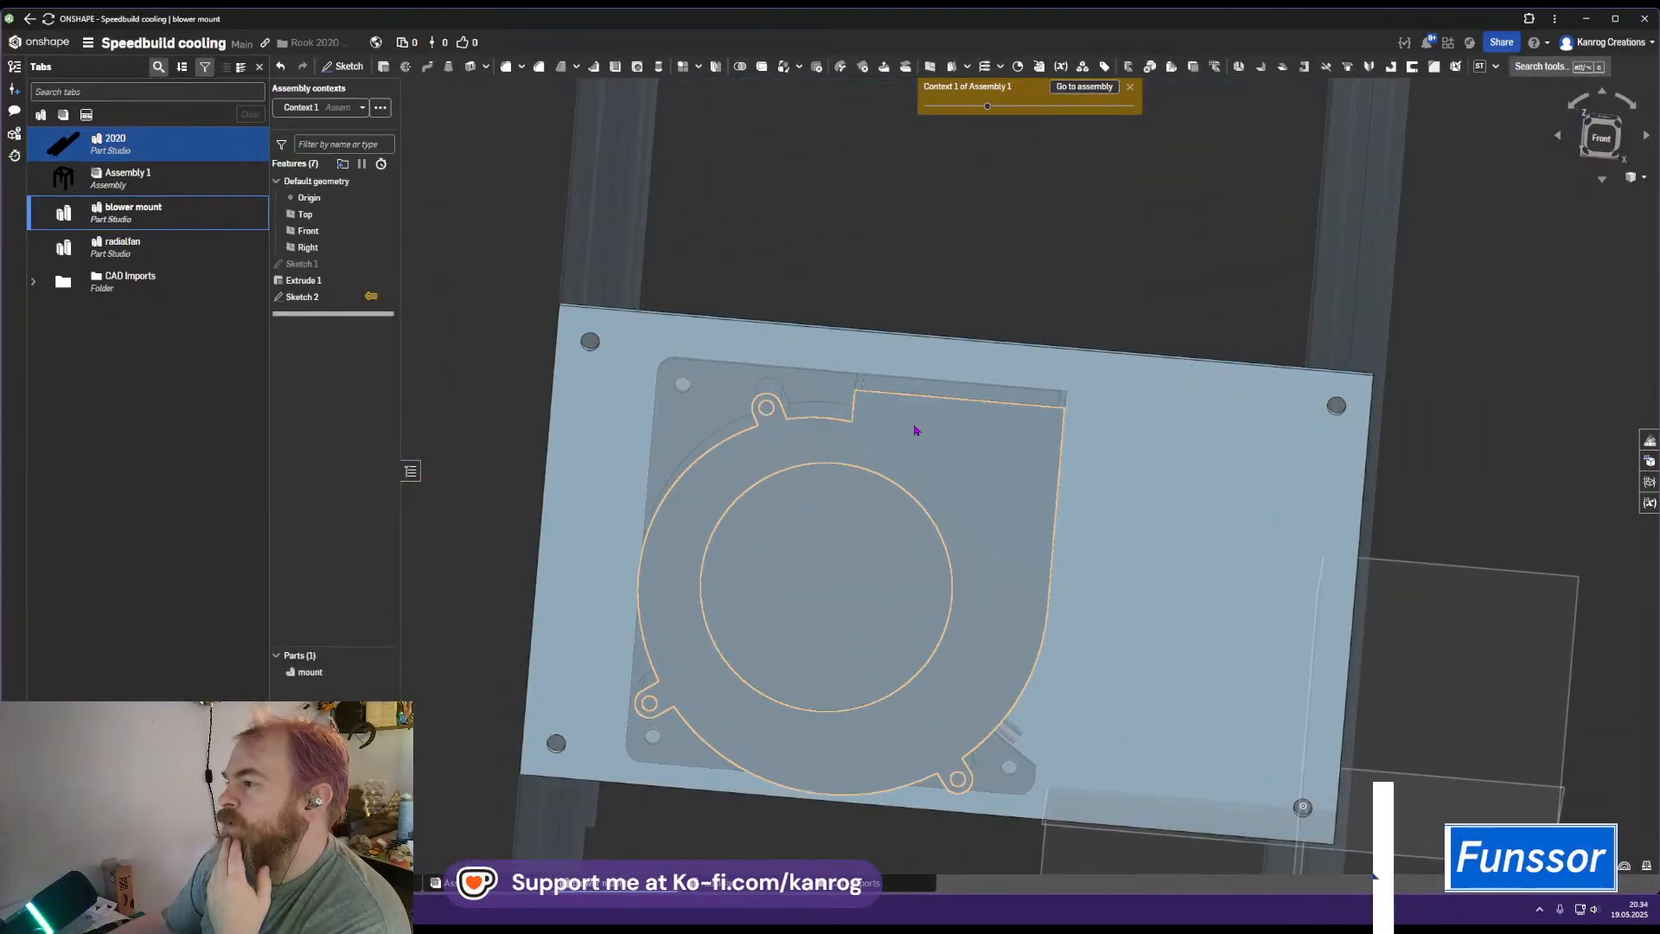
{"action": "middle_click_drag", "start_coordinate": [916, 430], "coordinate": [854, 535]}
{"action": "right_click_drag", "start_coordinate": [854, 535], "coordinate": [997, 540]}
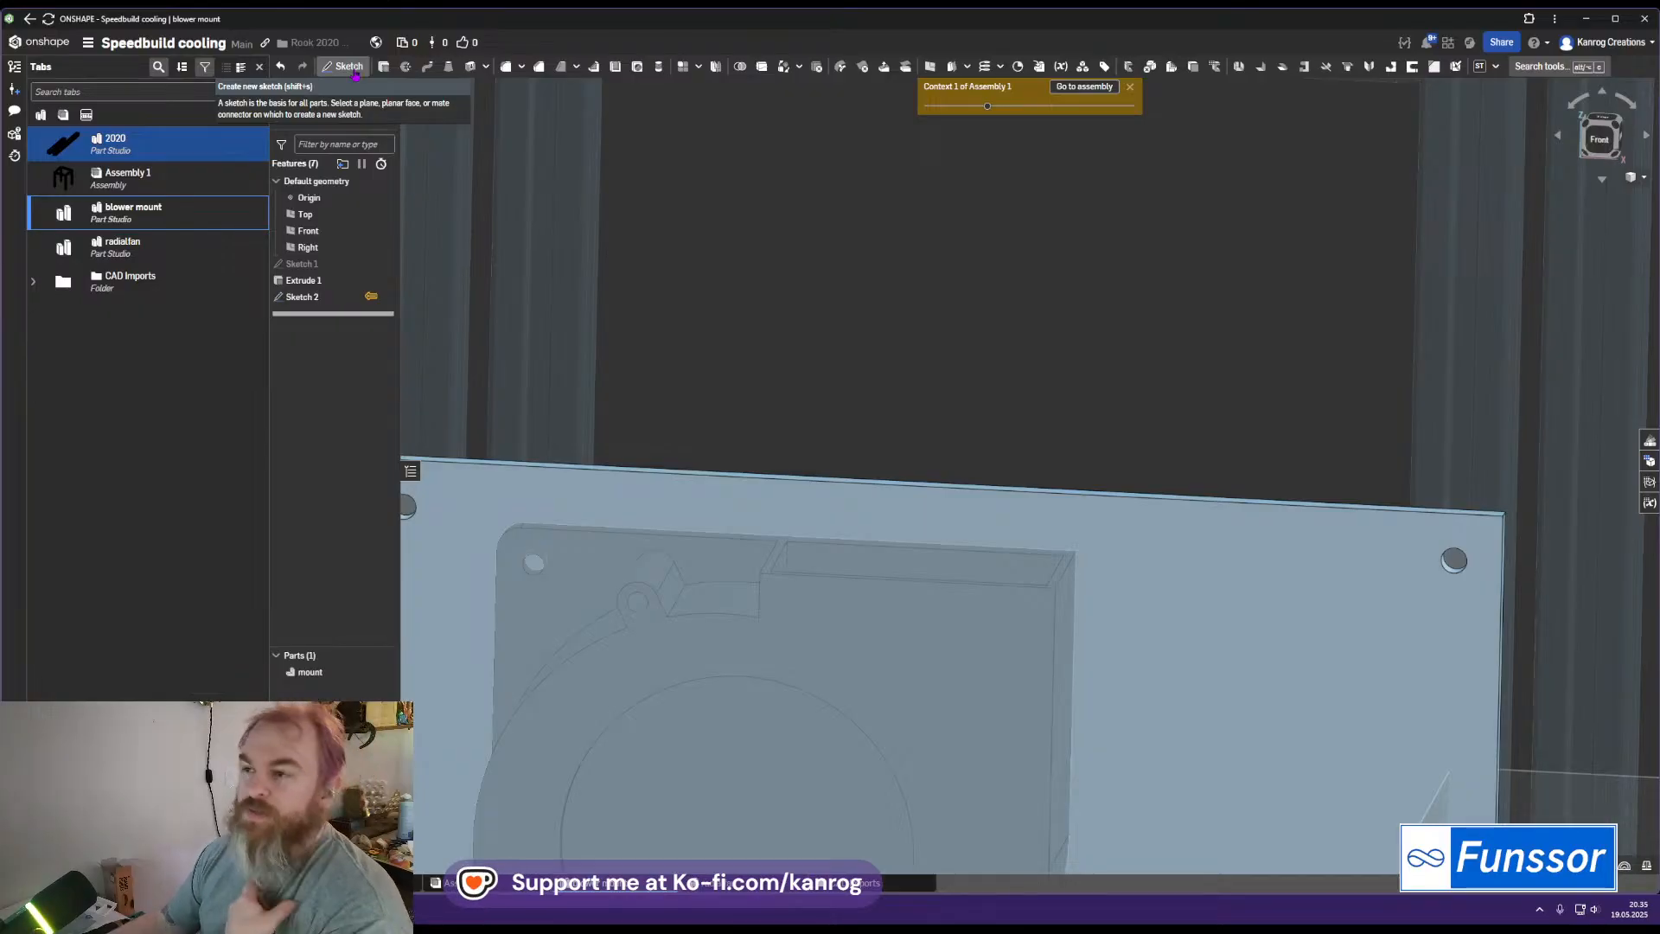
Start a sketch on the plate's front face and draw a rectangle about 104 by 12 mm between its upper edge and the blower outlet
{"action": "left_click", "coordinate": [355, 74]}
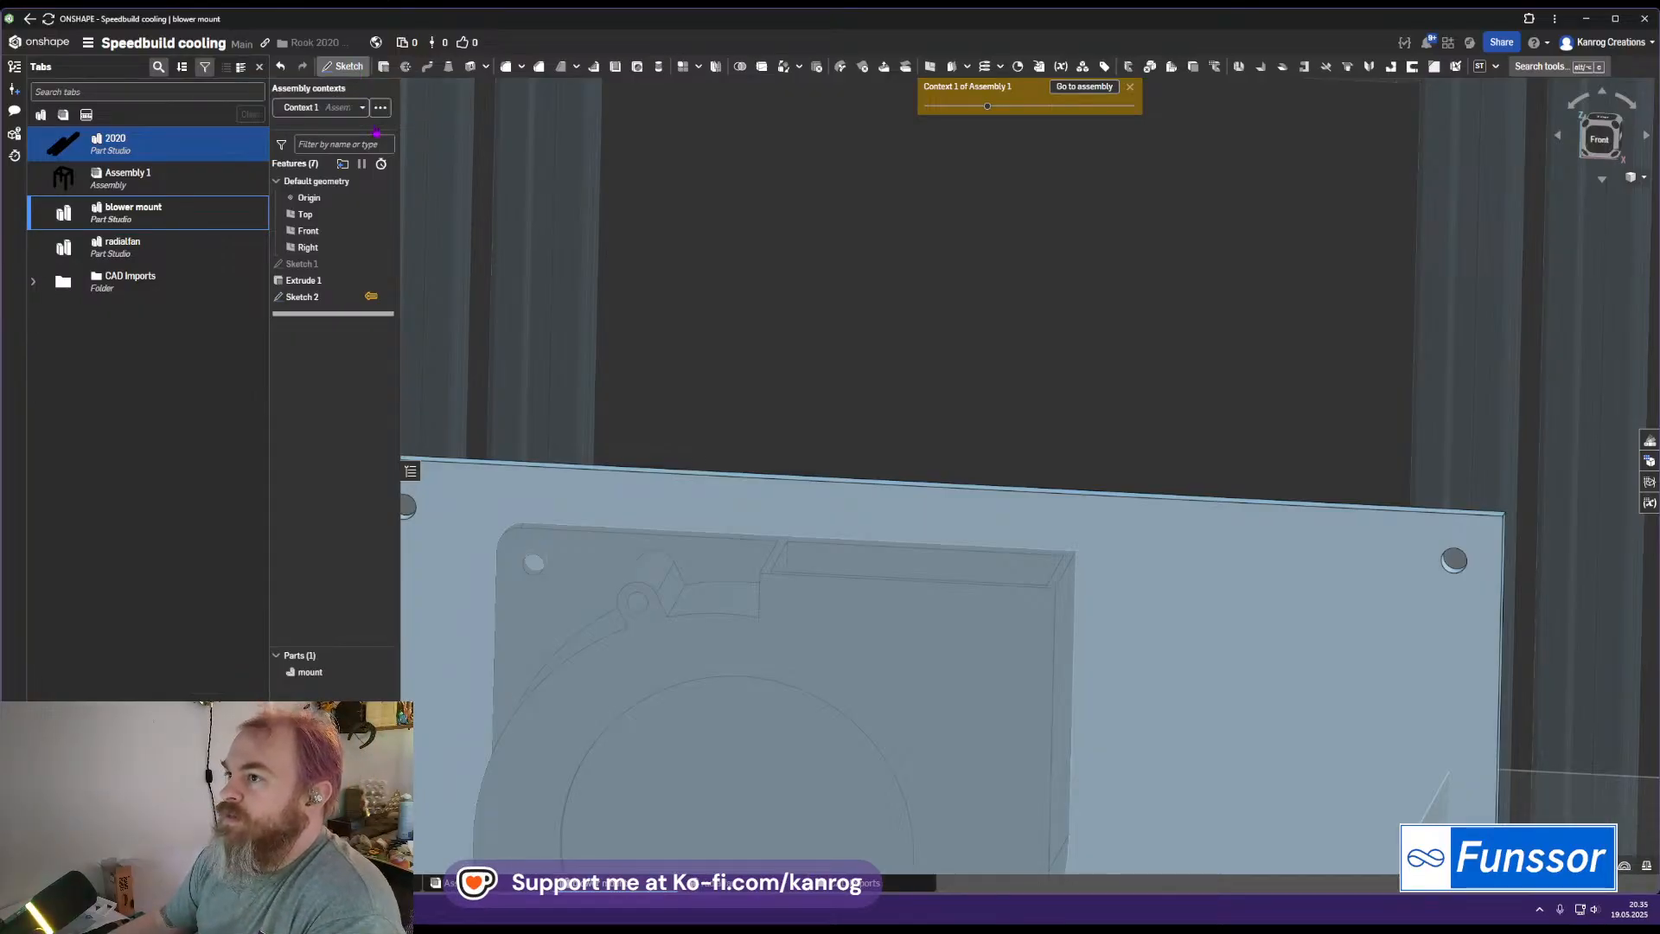
{"action": "left_click", "coordinate": [713, 508]}
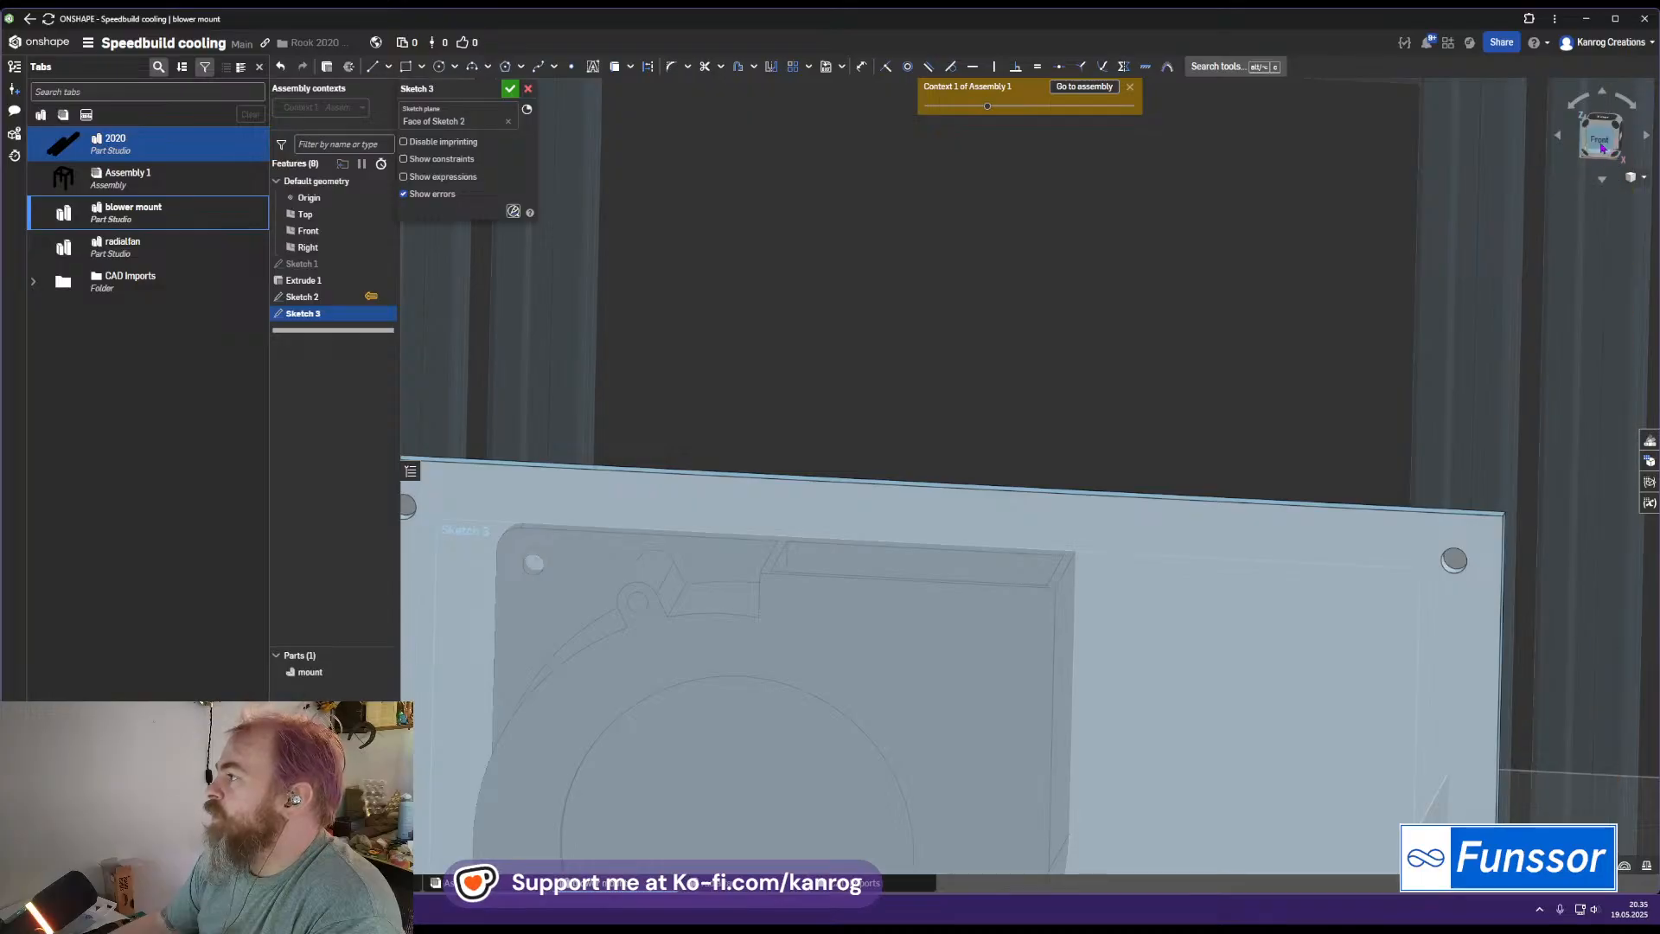
{"action": "key", "text": "n"}
{"action": "scroll", "coordinate": [951, 432], "scroll_direction": "up", "scroll_amount": 5}
{"action": "middle_click_drag", "start_coordinate": [921, 412], "coordinate": [862, 476]}
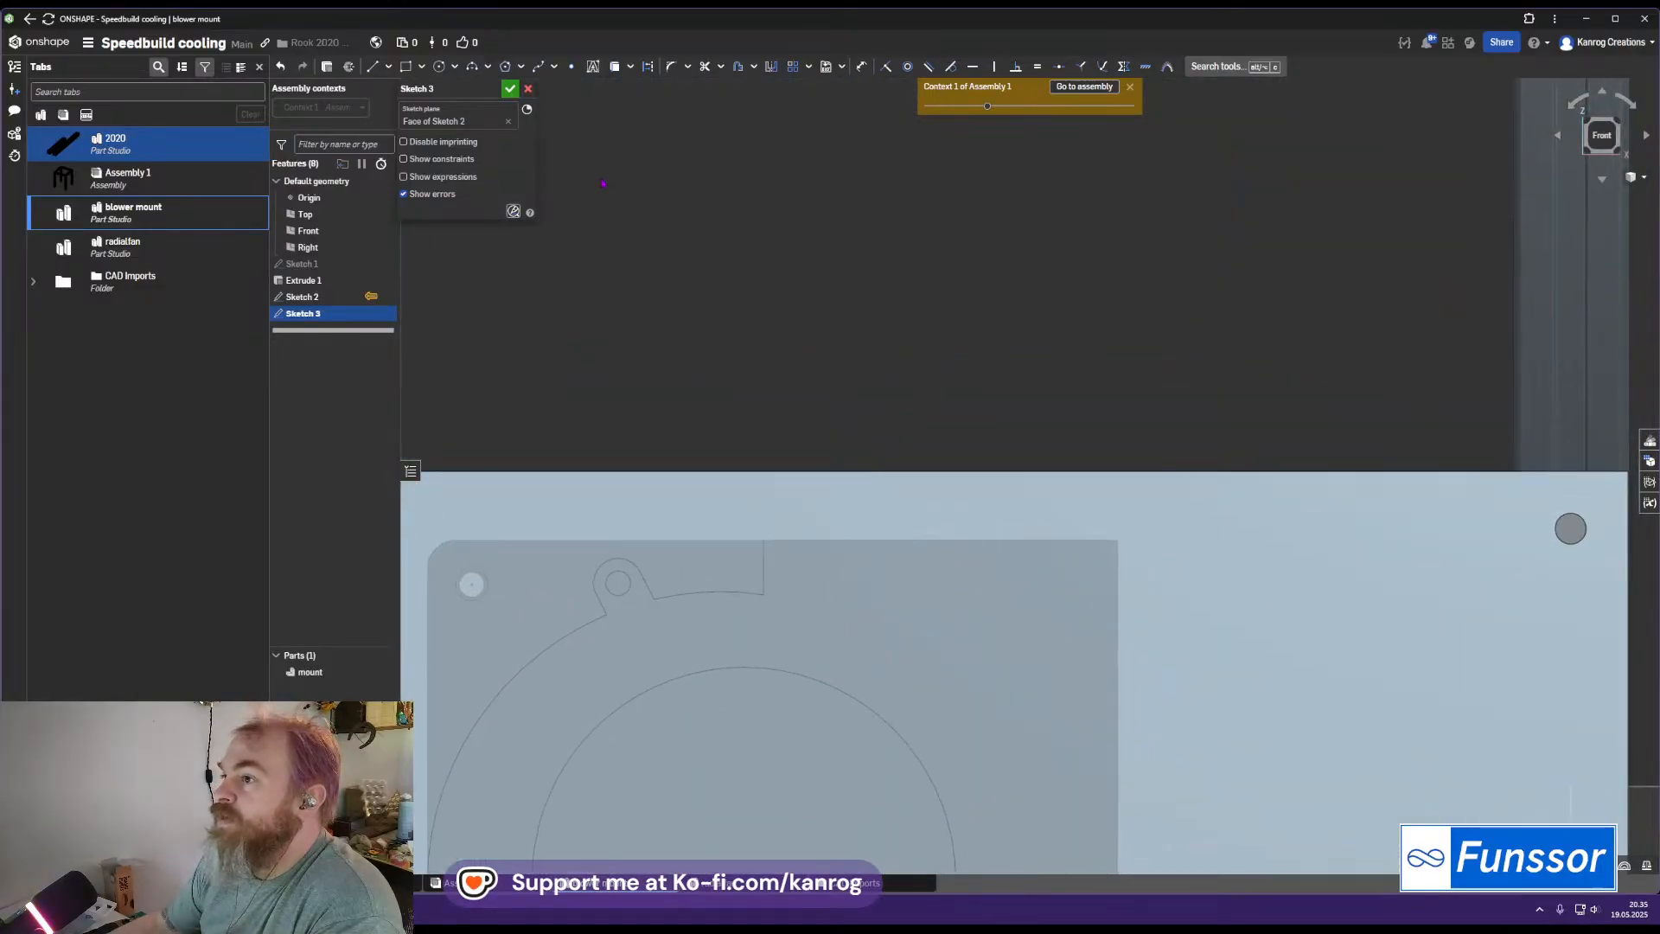
{"action": "left_click", "coordinate": [406, 69]}
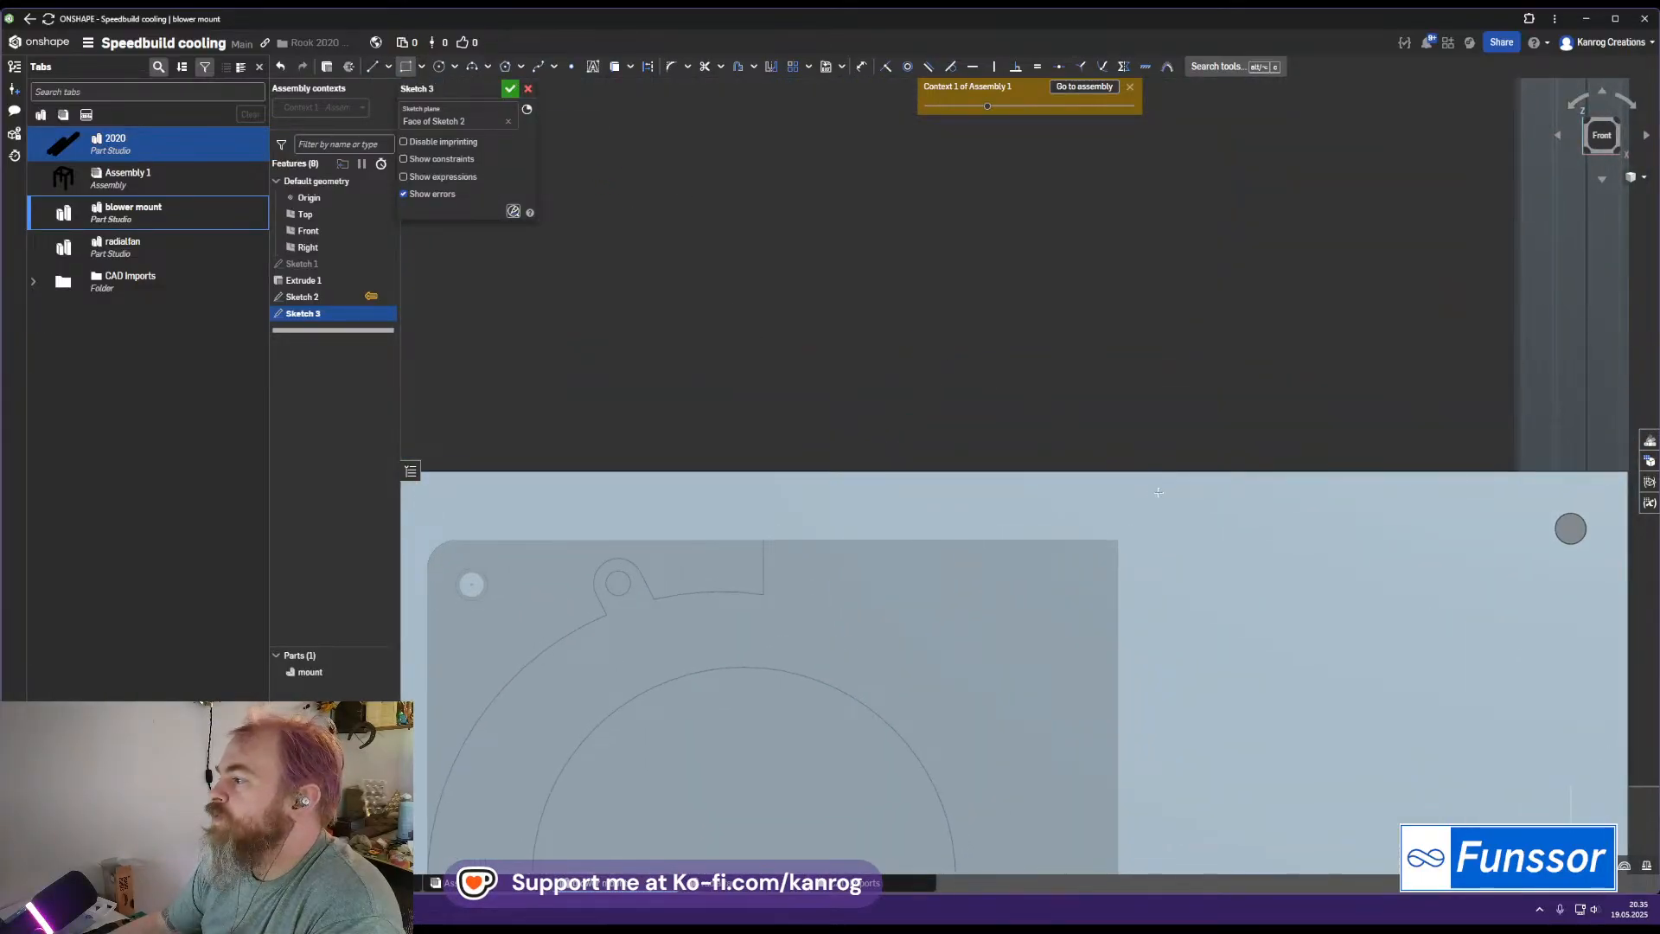
{"action": "left_click", "coordinate": [1158, 473]}
{"action": "middle_click_drag", "start_coordinate": [874, 539], "coordinate": [1139, 479]}
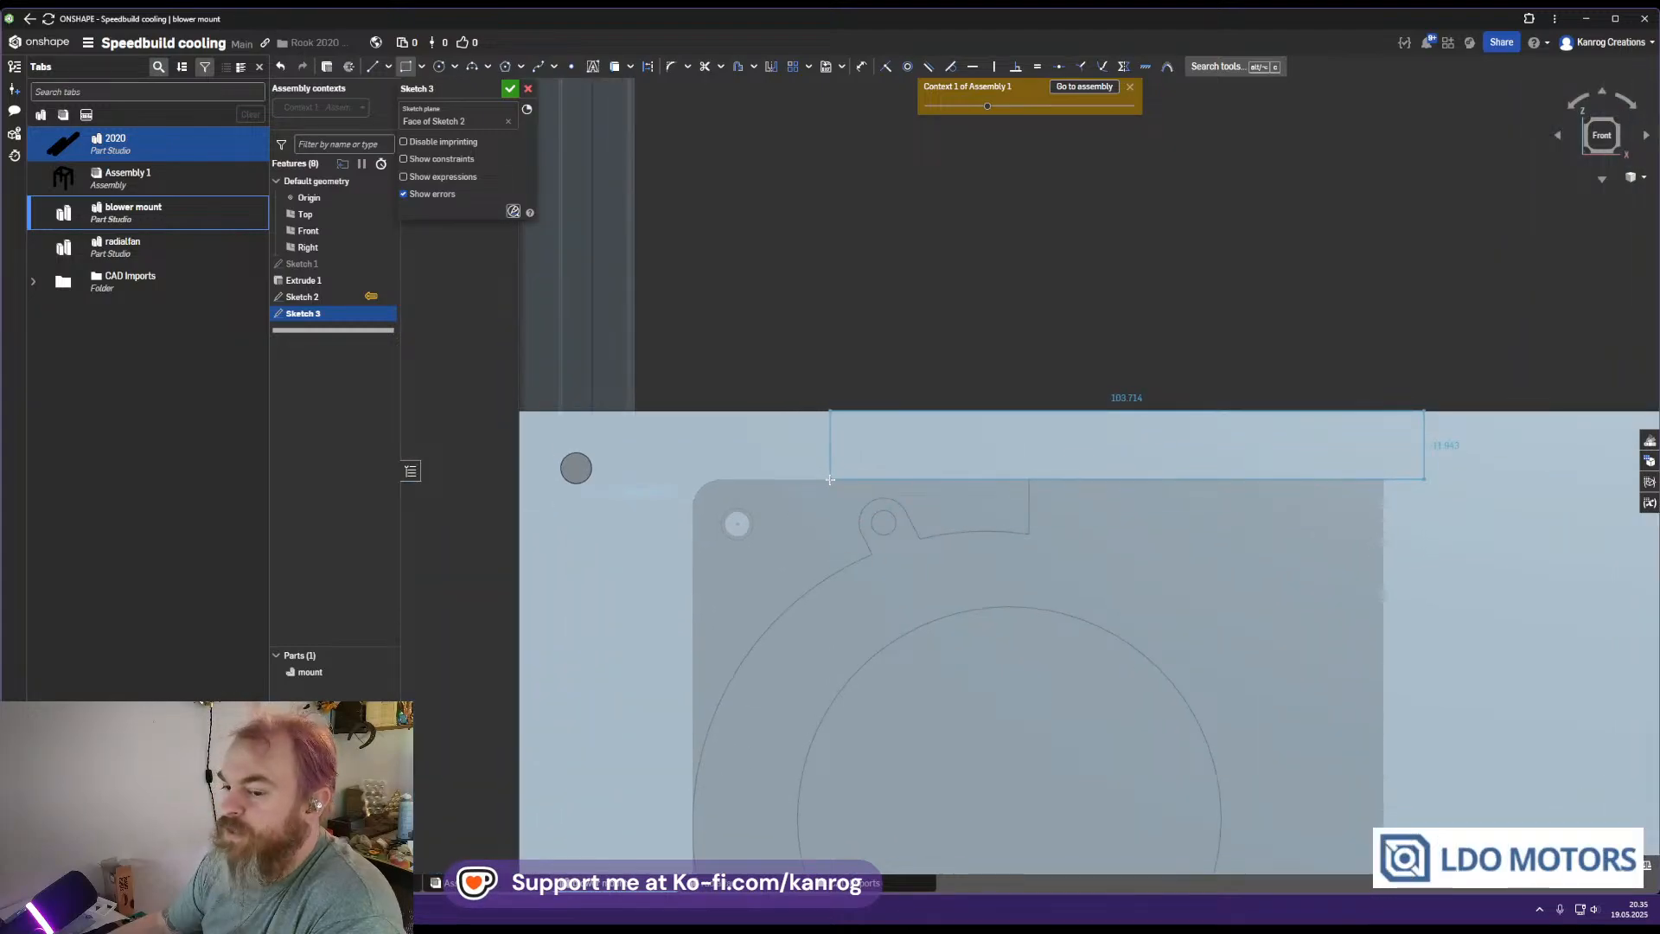
{"action": "left_click", "coordinate": [830, 475]}
{"action": "right_click_drag", "start_coordinate": [830, 475], "coordinate": [964, 561]}
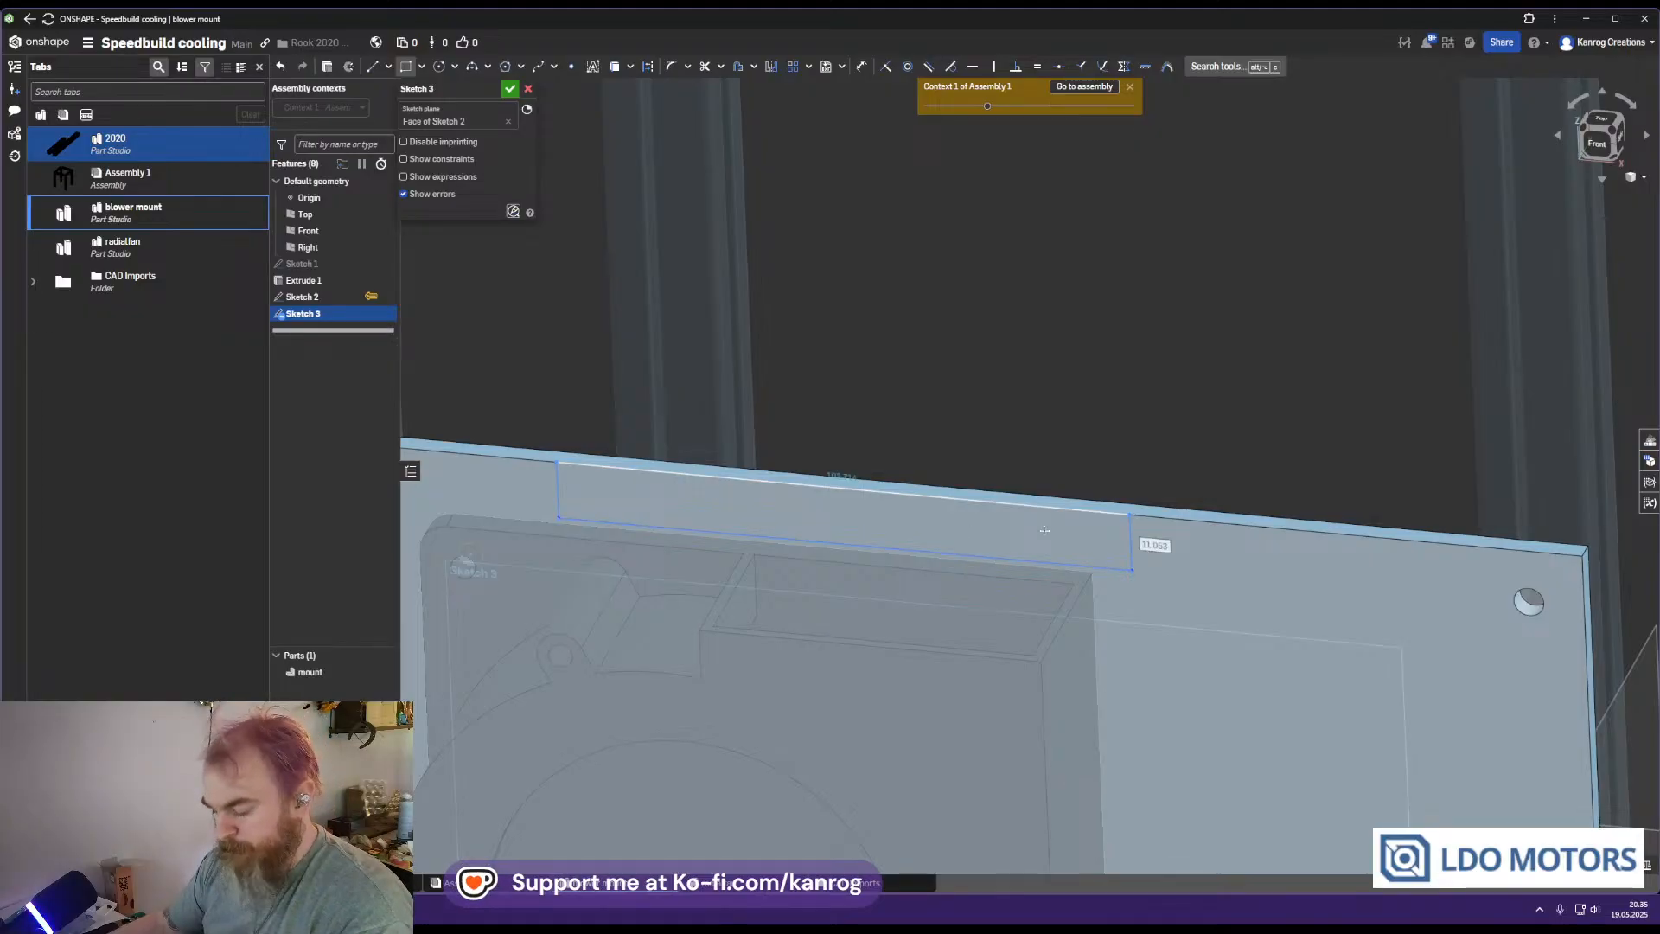
Align the rectangle's lower edge with the blower housing's upper edge and stretch its right end farther past the blower outlet
{"action": "key", "text": "u"}
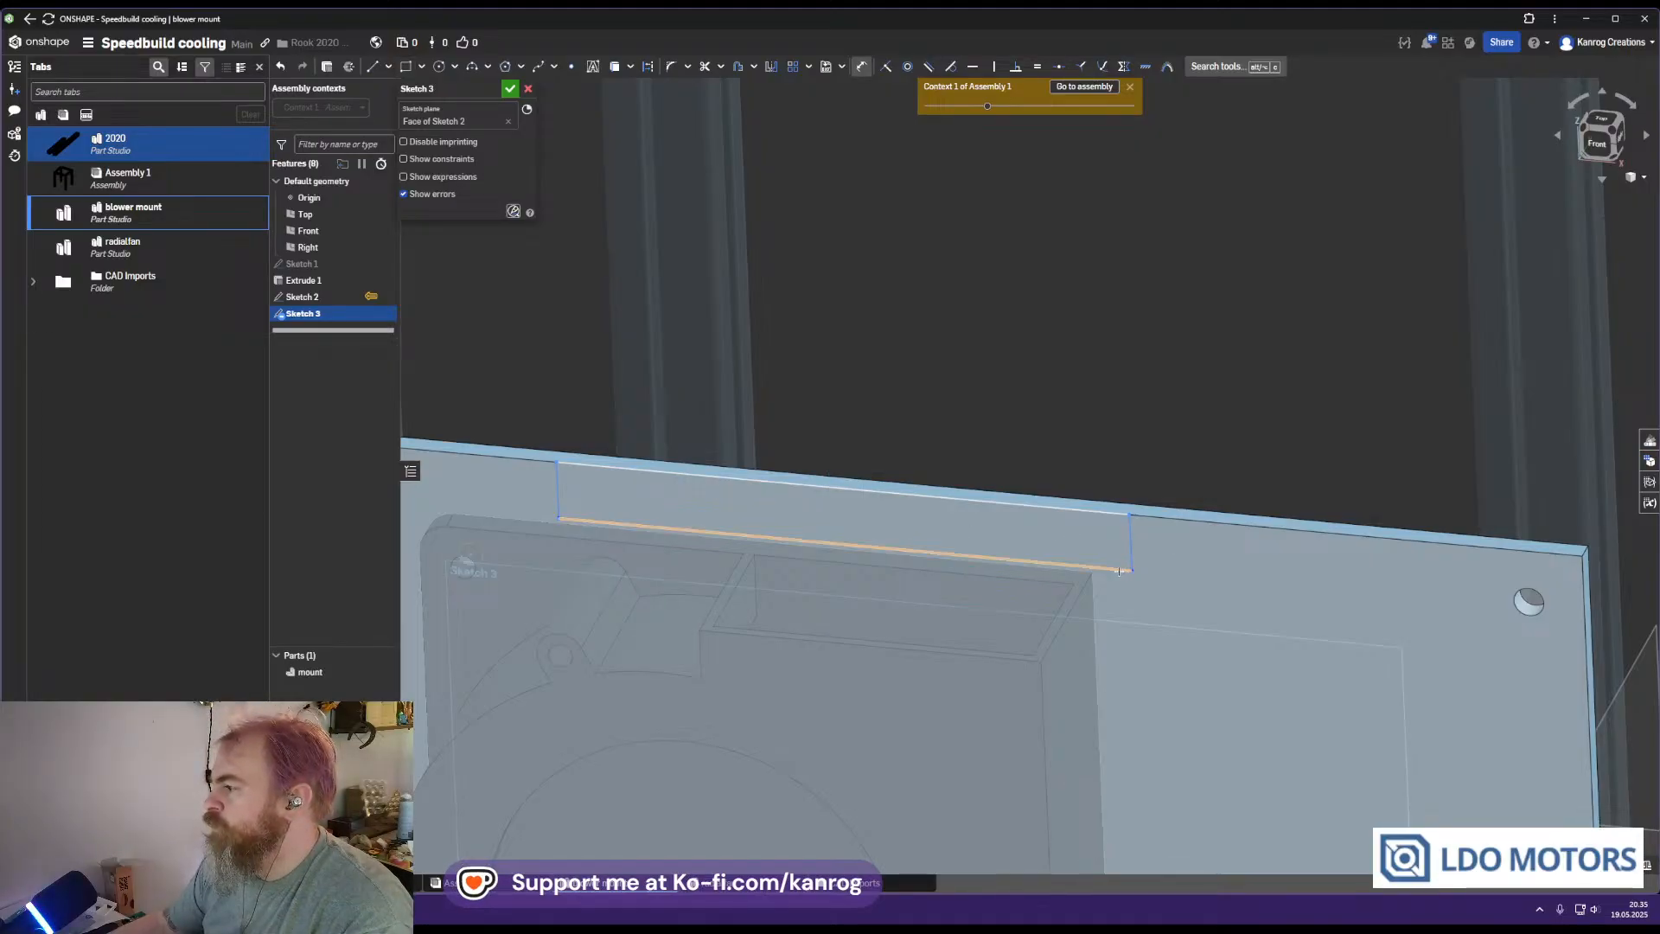
{"action": "key", "text": "Escape"}
{"action": "left_click", "coordinate": [1103, 569]}
{"action": "left_click", "coordinate": [1065, 570]}
{"action": "key", "text": "u"}
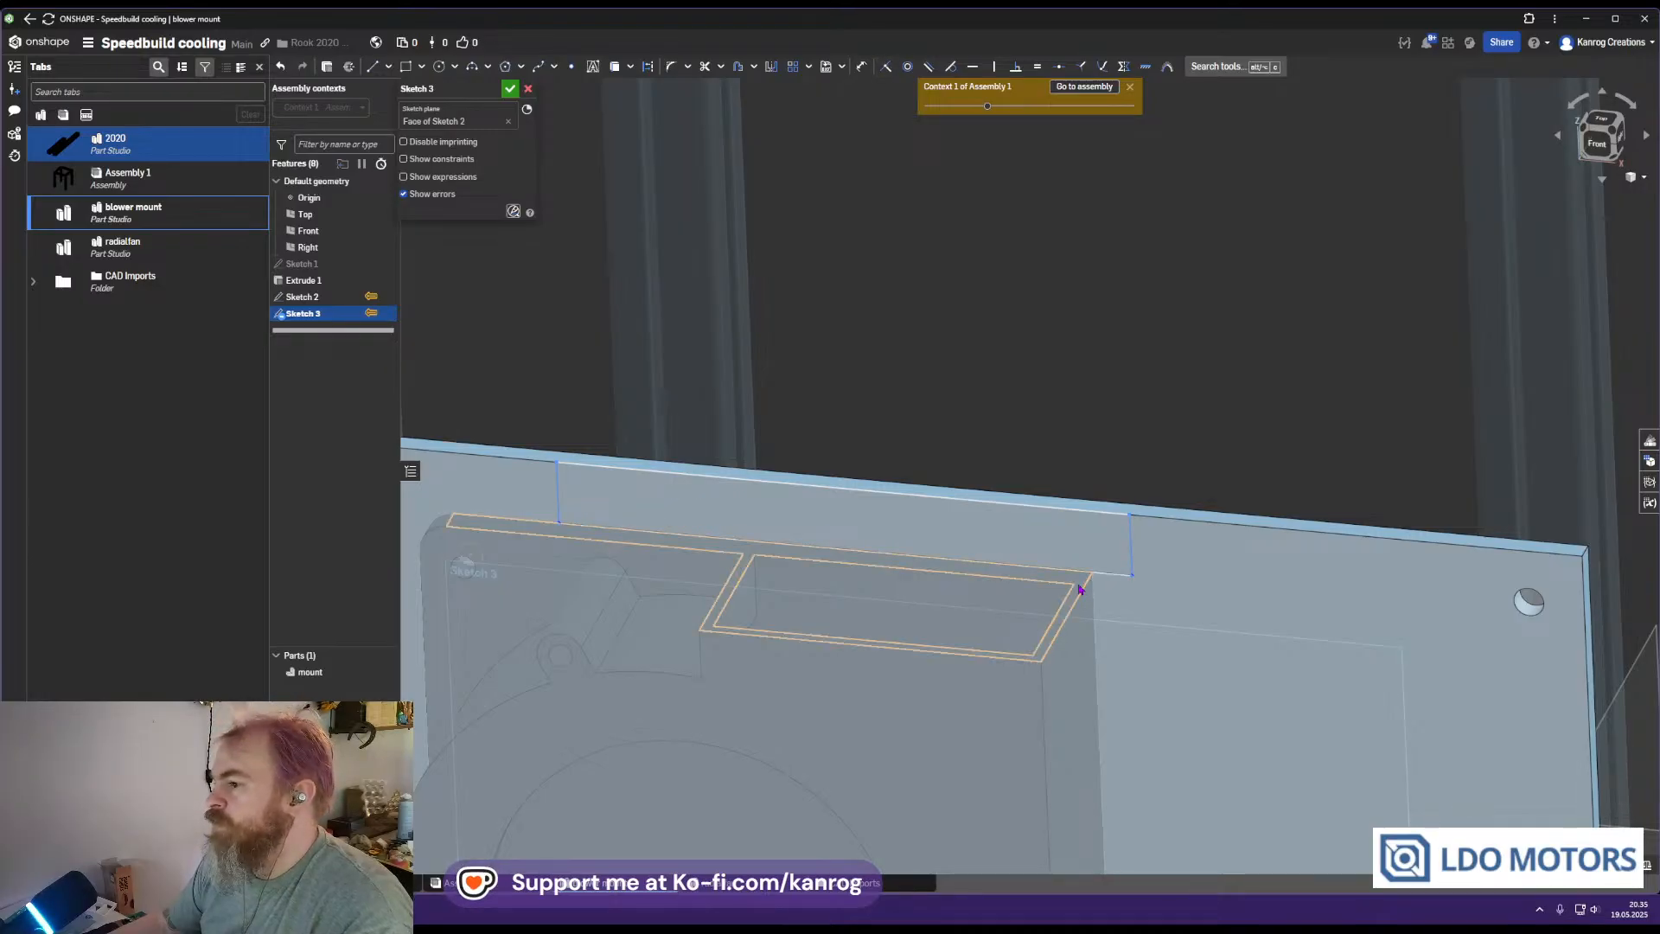
{"action": "left_click_drag", "start_coordinate": [1132, 574], "coordinate": [1187, 577]}
{"action": "right_click_drag", "start_coordinate": [962, 626], "coordinate": [986, 626]}
{"action": "middle_click_drag", "start_coordinate": [987, 626], "coordinate": [988, 587]}
Project the blower outlet's outline into the sketch as construction geometry
{"action": "key", "text": "d"}
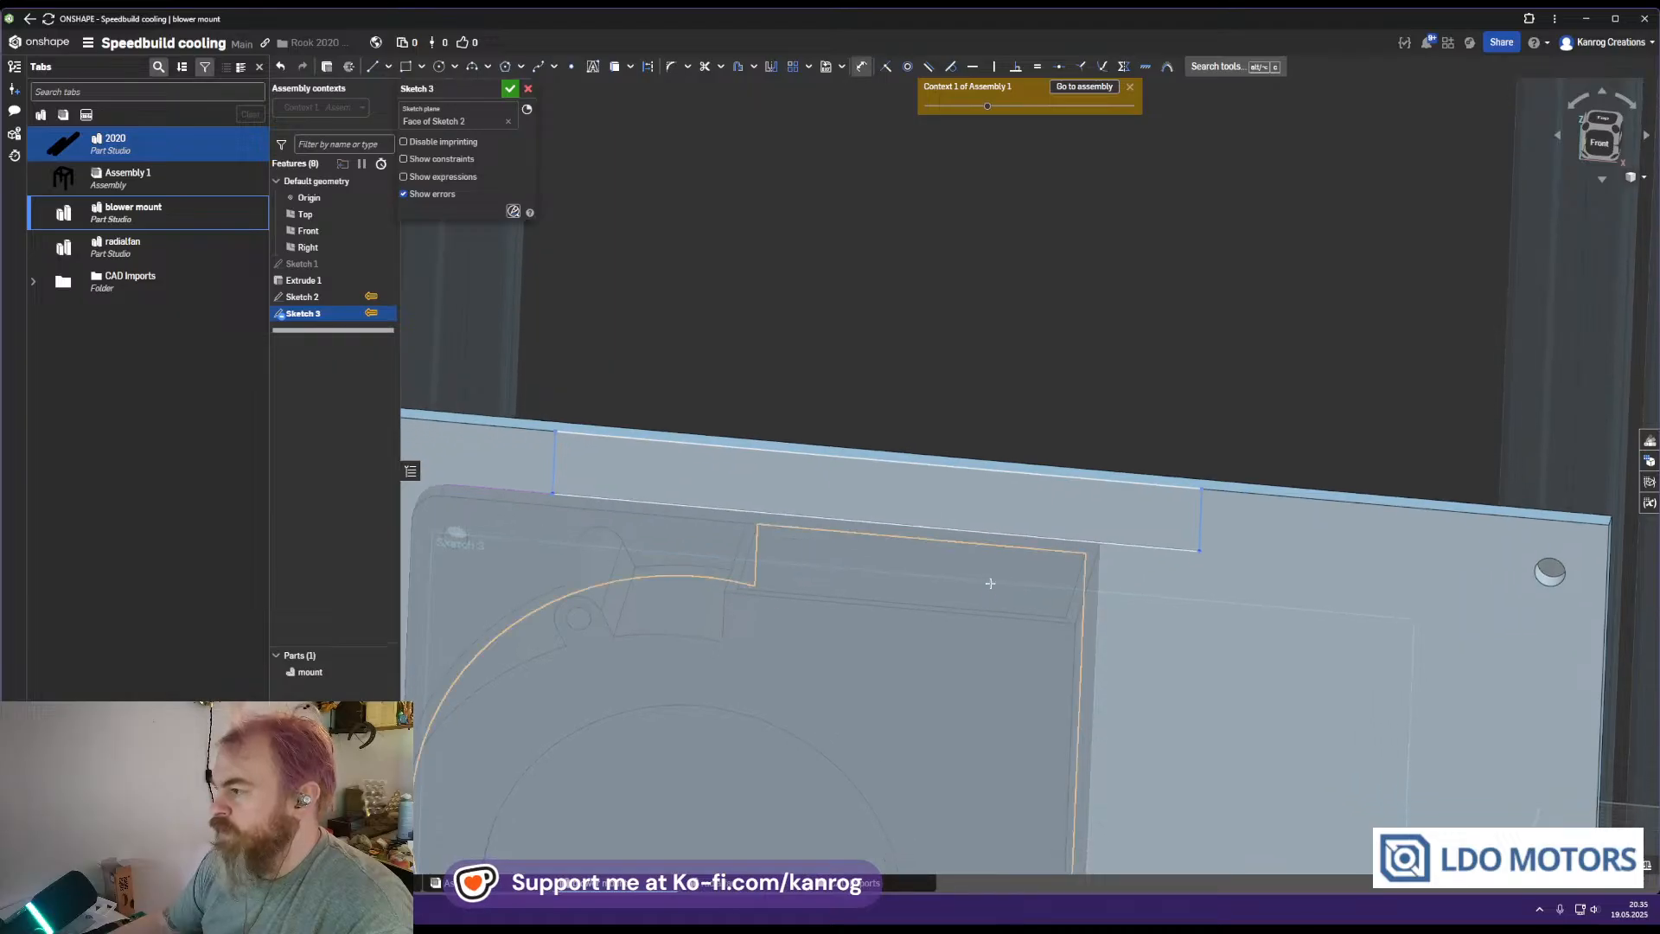
{"action": "right_click_drag", "start_coordinate": [1105, 561], "coordinate": [1095, 552]}
{"action": "scroll", "coordinate": [1097, 552], "scroll_direction": "up", "scroll_amount": 6}
{"action": "scroll", "coordinate": [1060, 539], "scroll_direction": "down", "scroll_amount": 3}
{"action": "key", "text": "u"}
{"action": "key", "text": "q"}
{"action": "left_click", "coordinate": [1053, 539]}
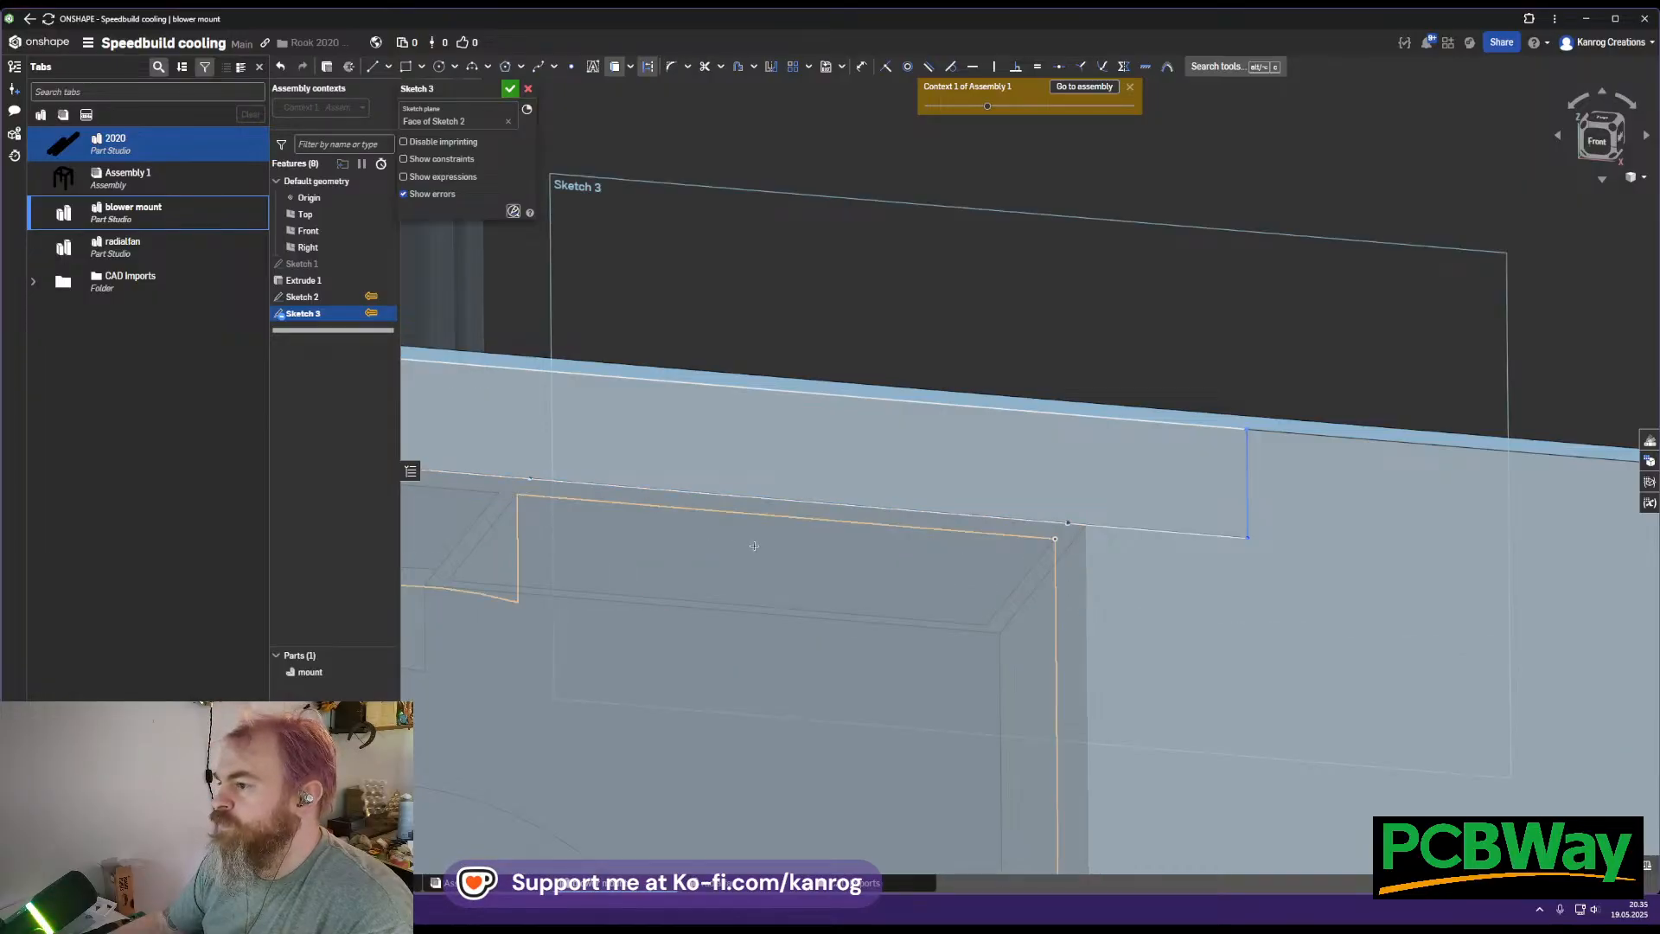
Dimension the rectangle's right end 20 mm from the blower outlet's right corner
{"action": "scroll", "coordinate": [754, 546], "scroll_direction": "down", "scroll_amount": 1}
{"action": "key", "text": "d"}
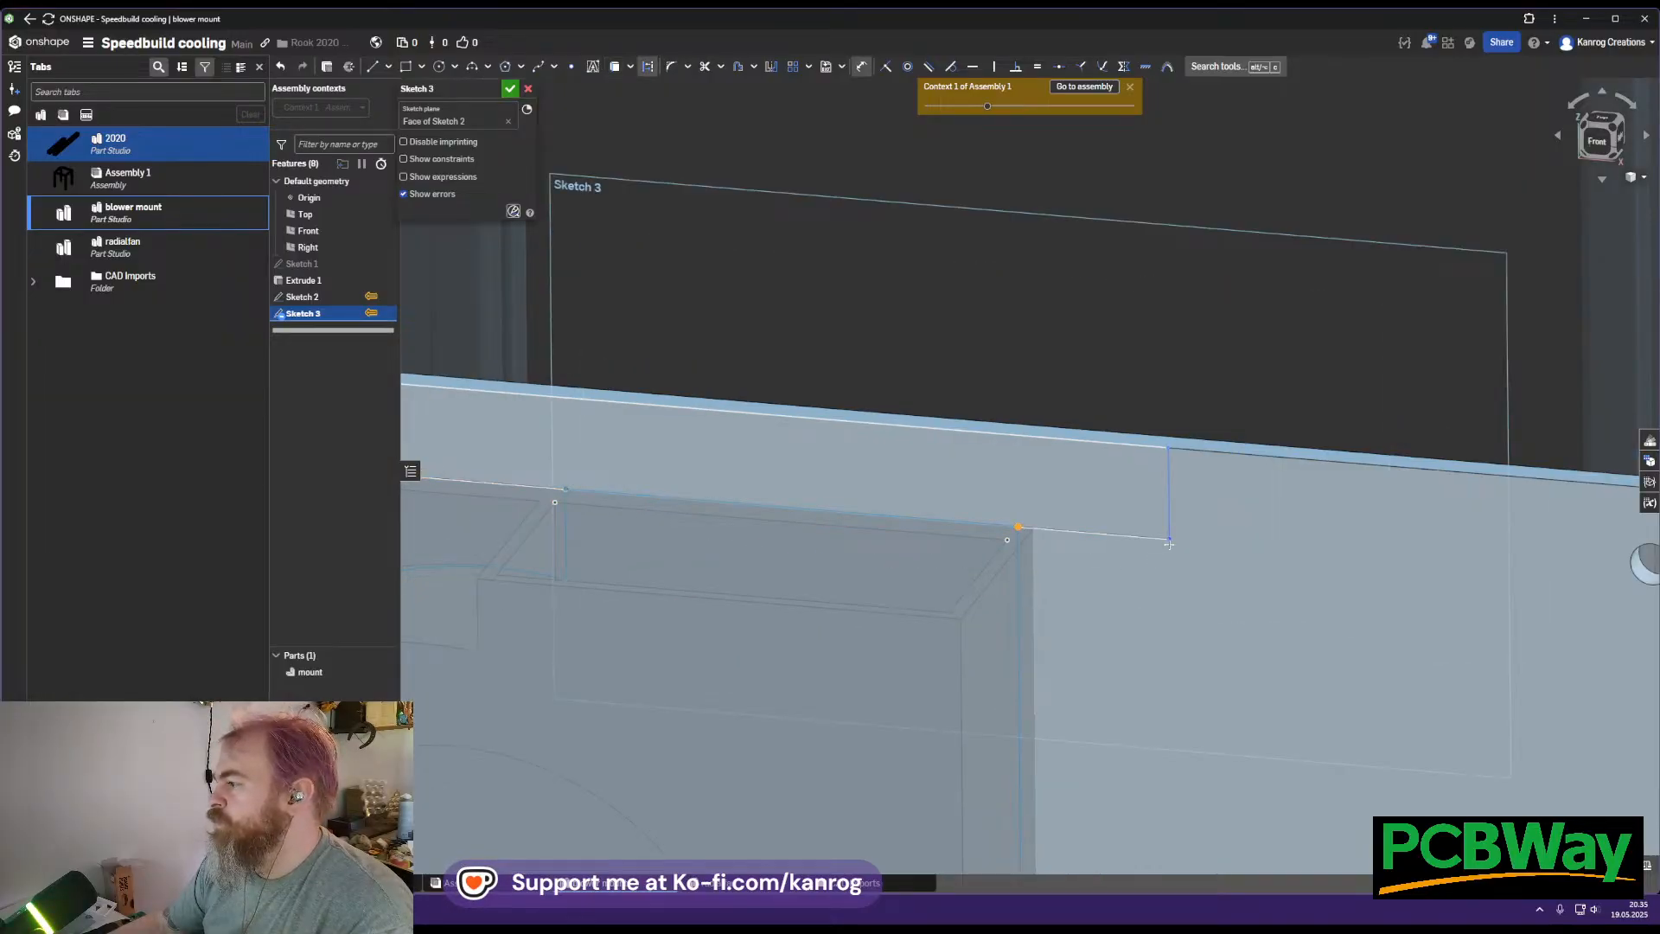
{"action": "left_click", "coordinate": [1168, 539]}
{"action": "left_click", "coordinate": [1107, 577]}
{"action": "scroll", "coordinate": [1108, 535], "scroll_direction": "down", "scroll_amount": 2}
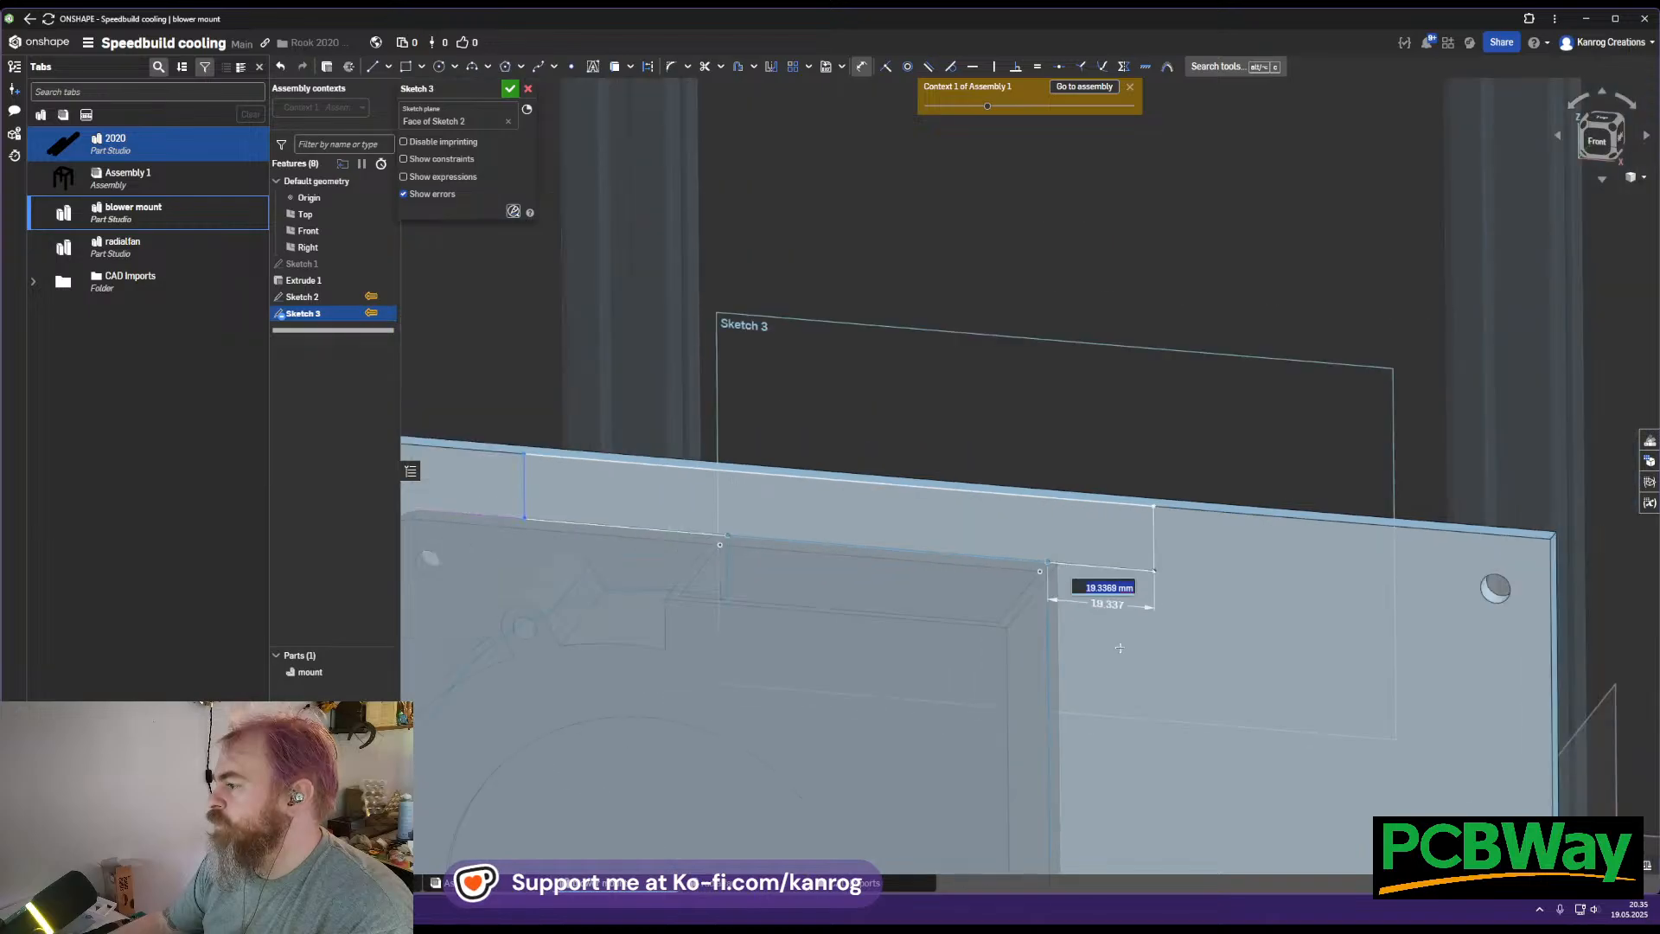
{"action": "right_click_drag", "start_coordinate": [1107, 536], "coordinate": [1125, 518]}
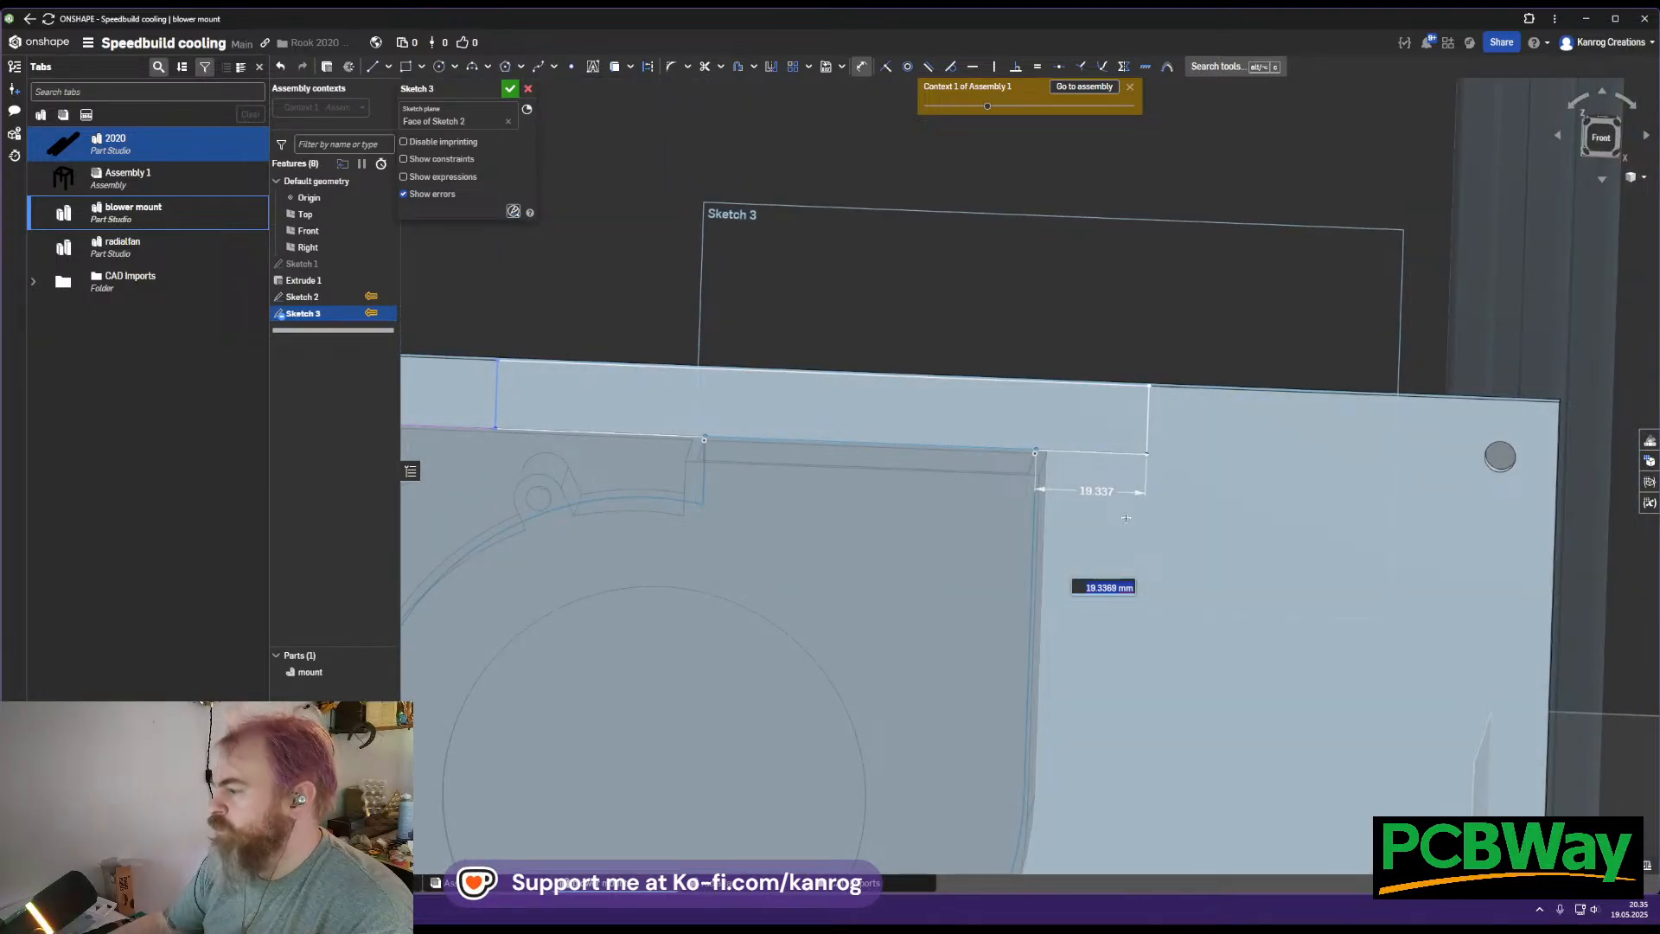
{"action": "key", "text": "Return"}
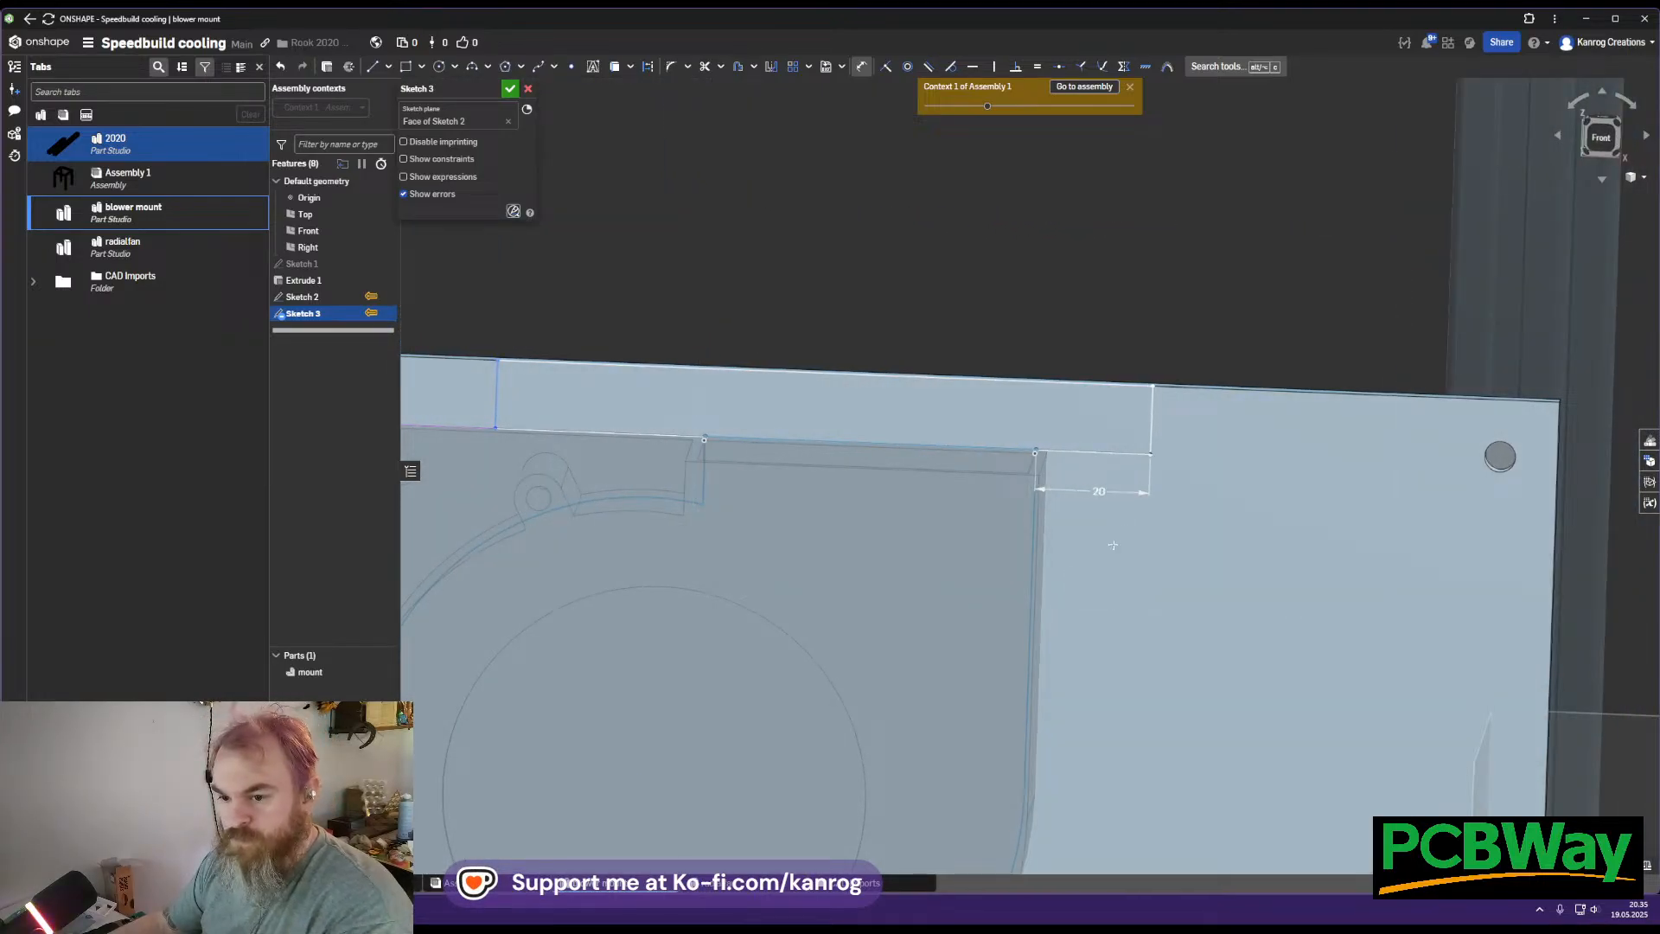
Dimension the rectangle's left end 20 mm from the blower outlet's left corner
{"action": "middle_click_drag", "start_coordinate": [988, 588], "coordinate": [1075, 600]}
{"action": "right_click_drag", "start_coordinate": [1075, 600], "coordinate": [1087, 636]}
{"action": "middle_click_drag", "start_coordinate": [975, 567], "coordinate": [1046, 536]}
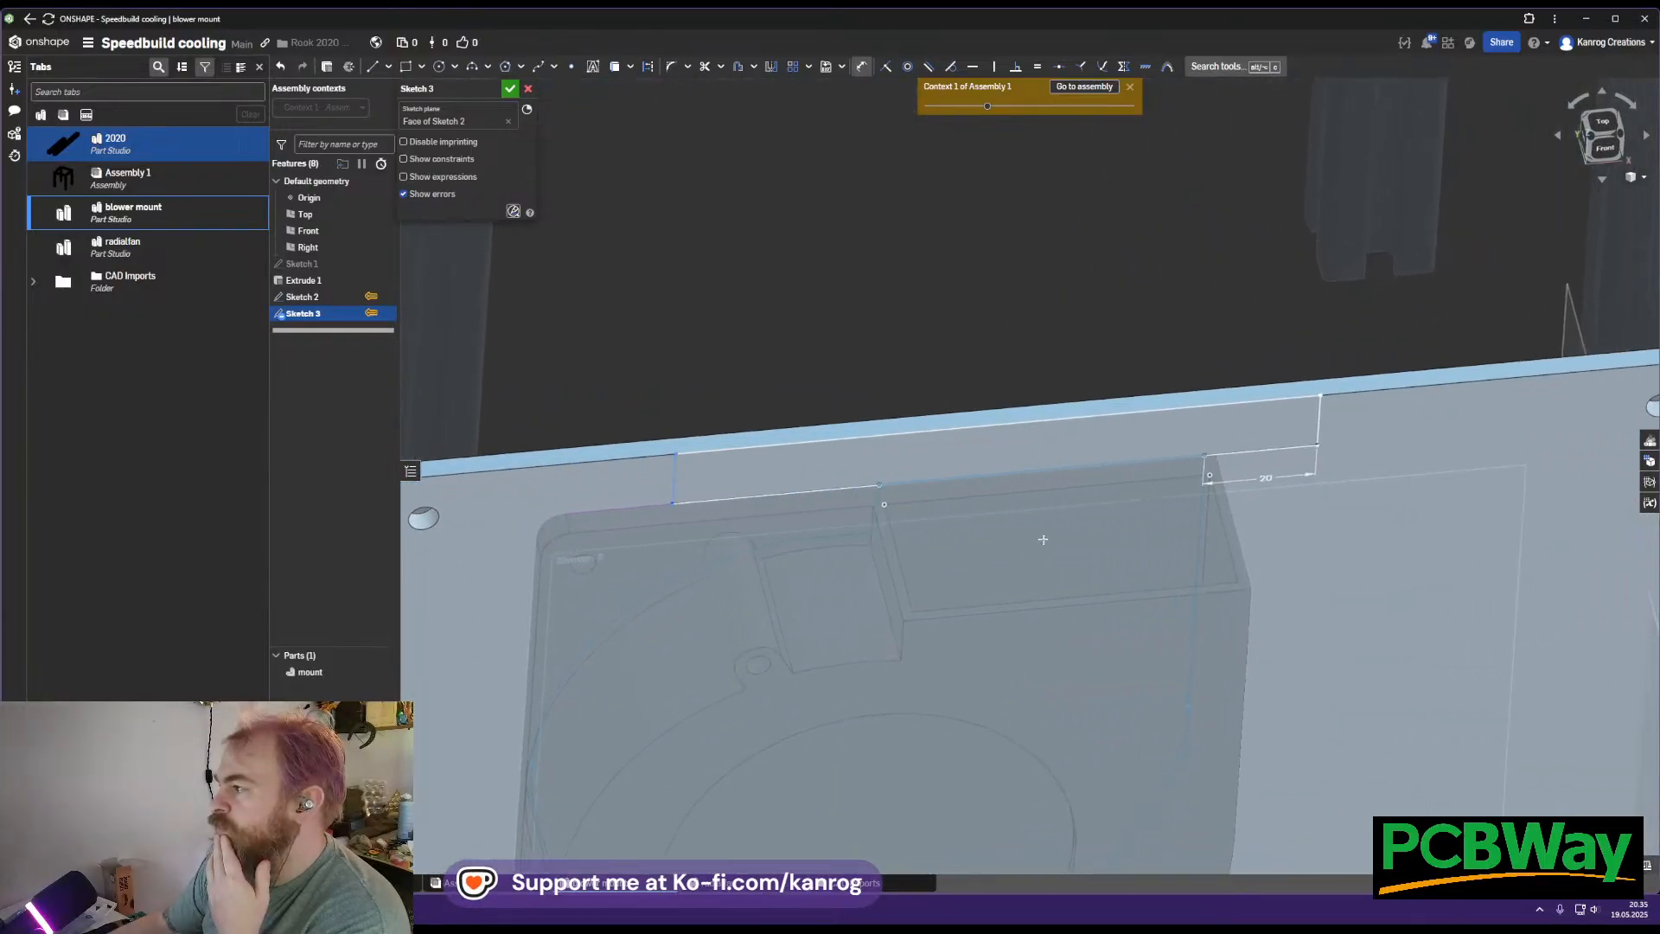
{"action": "left_click", "coordinate": [672, 503]}
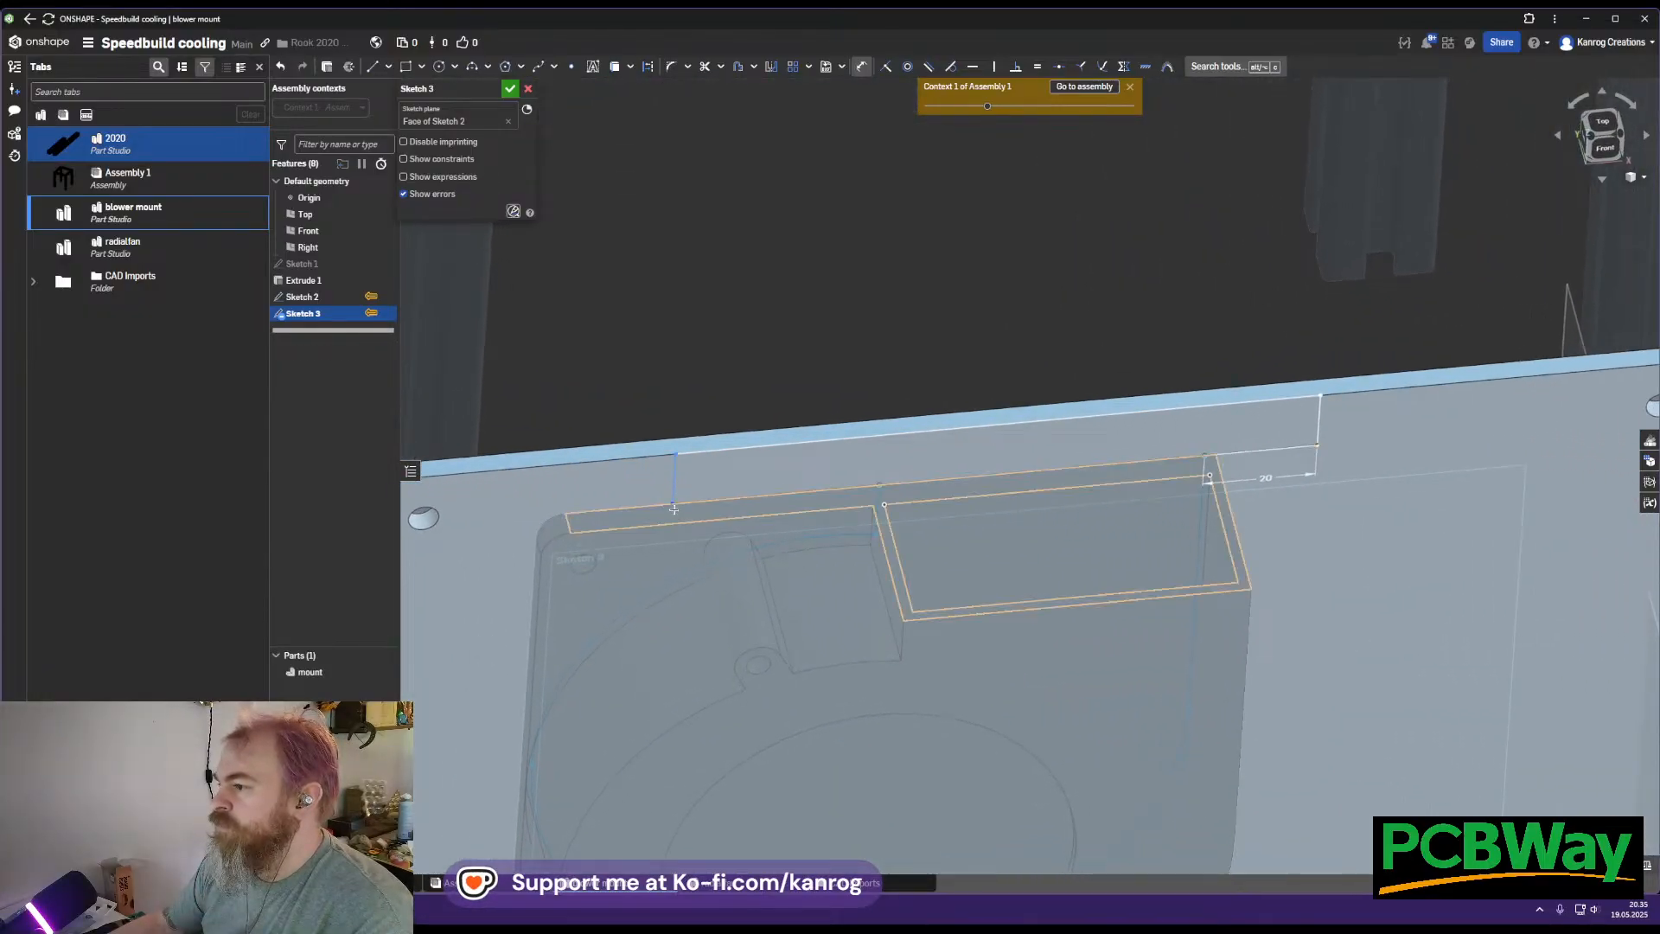
{"action": "left_click", "coordinate": [786, 477]}
{"action": "type", "text": "2"}
{"action": "key", "text": "Return"}
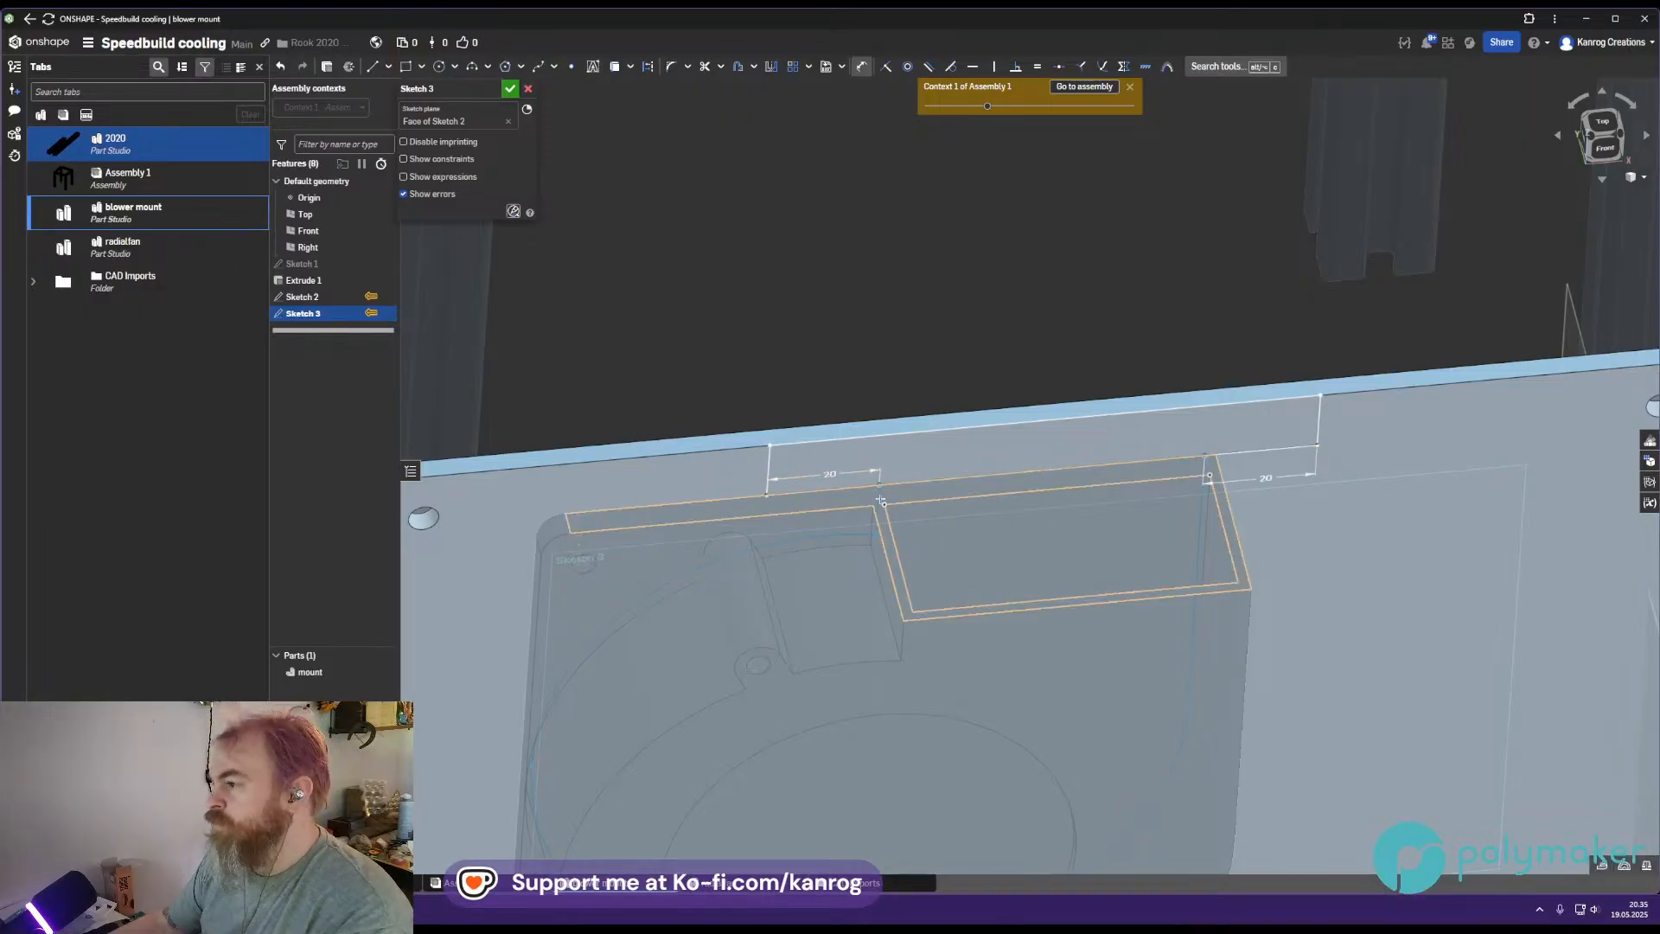
Draw a circle about 5.4 mm in diameter near the rectangle's left end and one about 12 mm near its right end
{"action": "middle_click_drag", "start_coordinate": [921, 496], "coordinate": [855, 526]}
{"action": "mouse_move", "coordinate": [855, 526]}
{"action": "right_mouse_down"}
{"action": "mouse_move", "coordinate": [843, 491]}
{"action": "mouse_move", "coordinate": [854, 516]}
{"action": "right_mouse_up"}
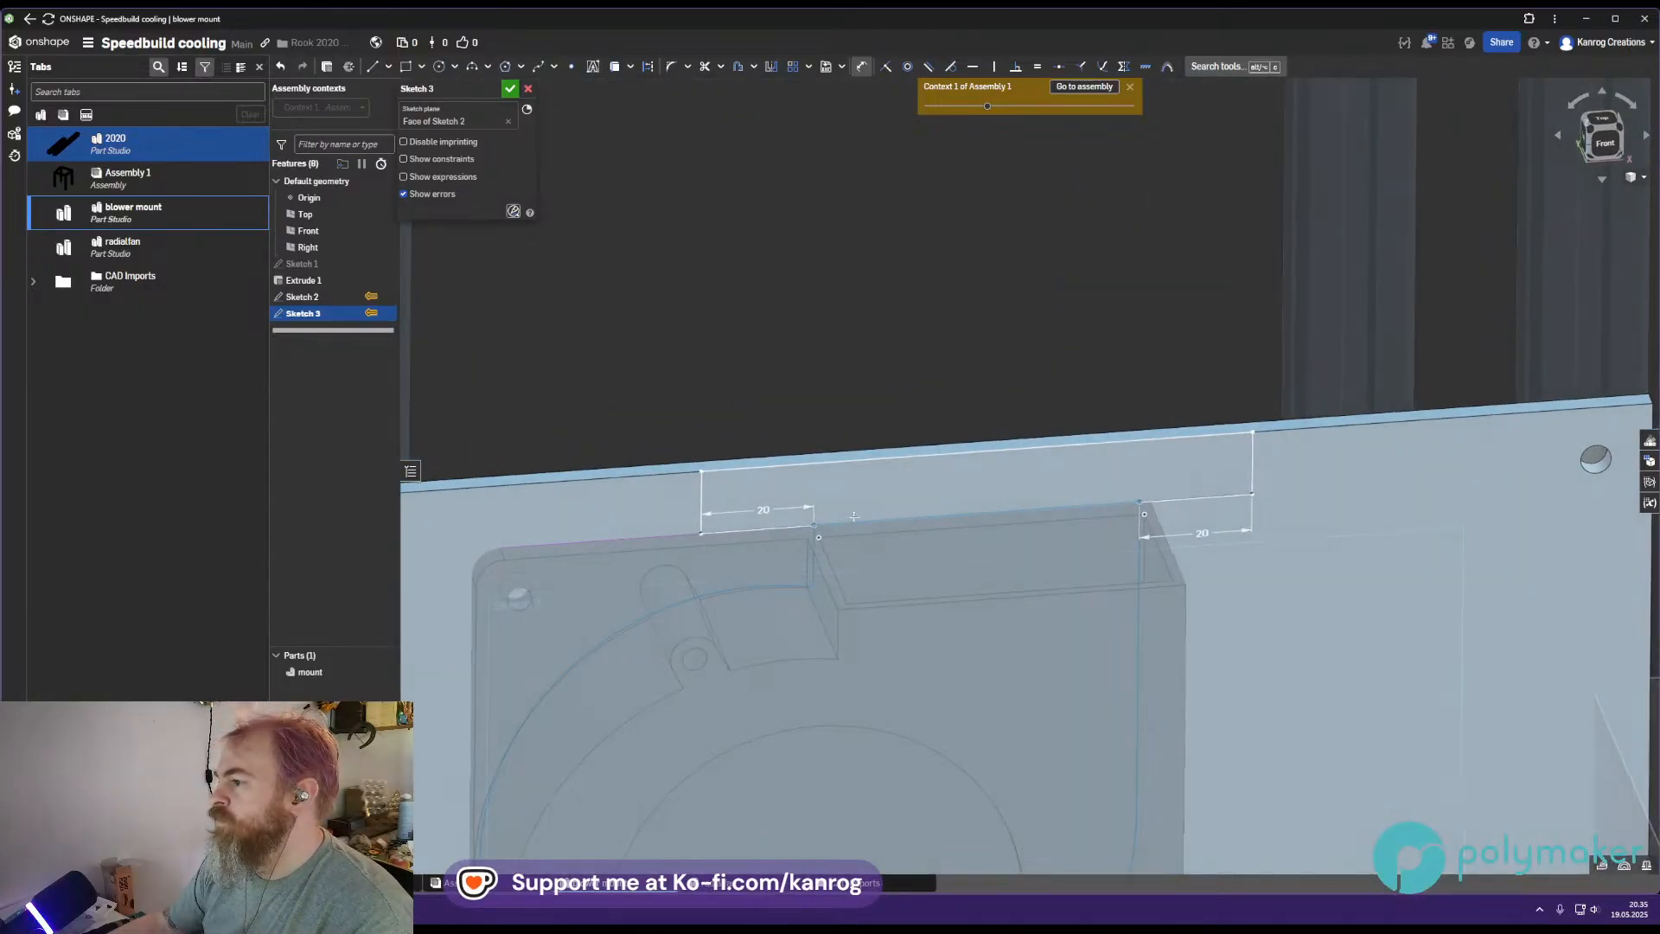
{"action": "right_click_drag", "start_coordinate": [936, 480], "coordinate": [936, 472]}
{"action": "key", "text": "c"}
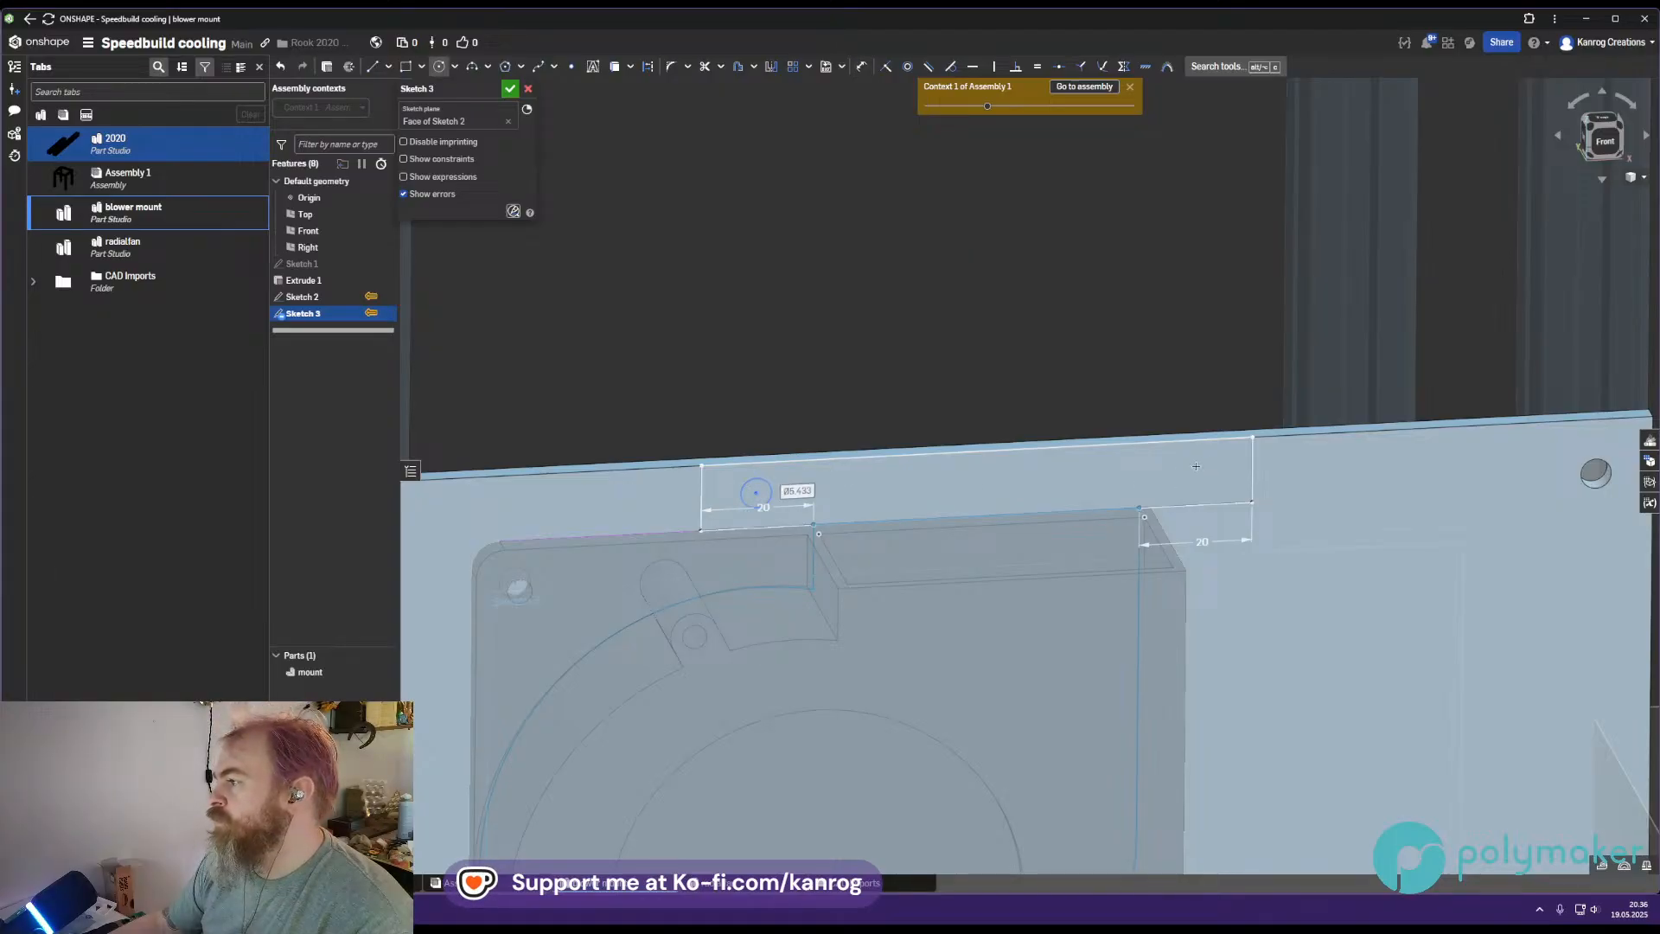
{"action": "left_click", "coordinate": [1167, 466]}
Draw a construction centerline along the rectangle between the midpoints of its two short sides
{"action": "key", "text": "l"}
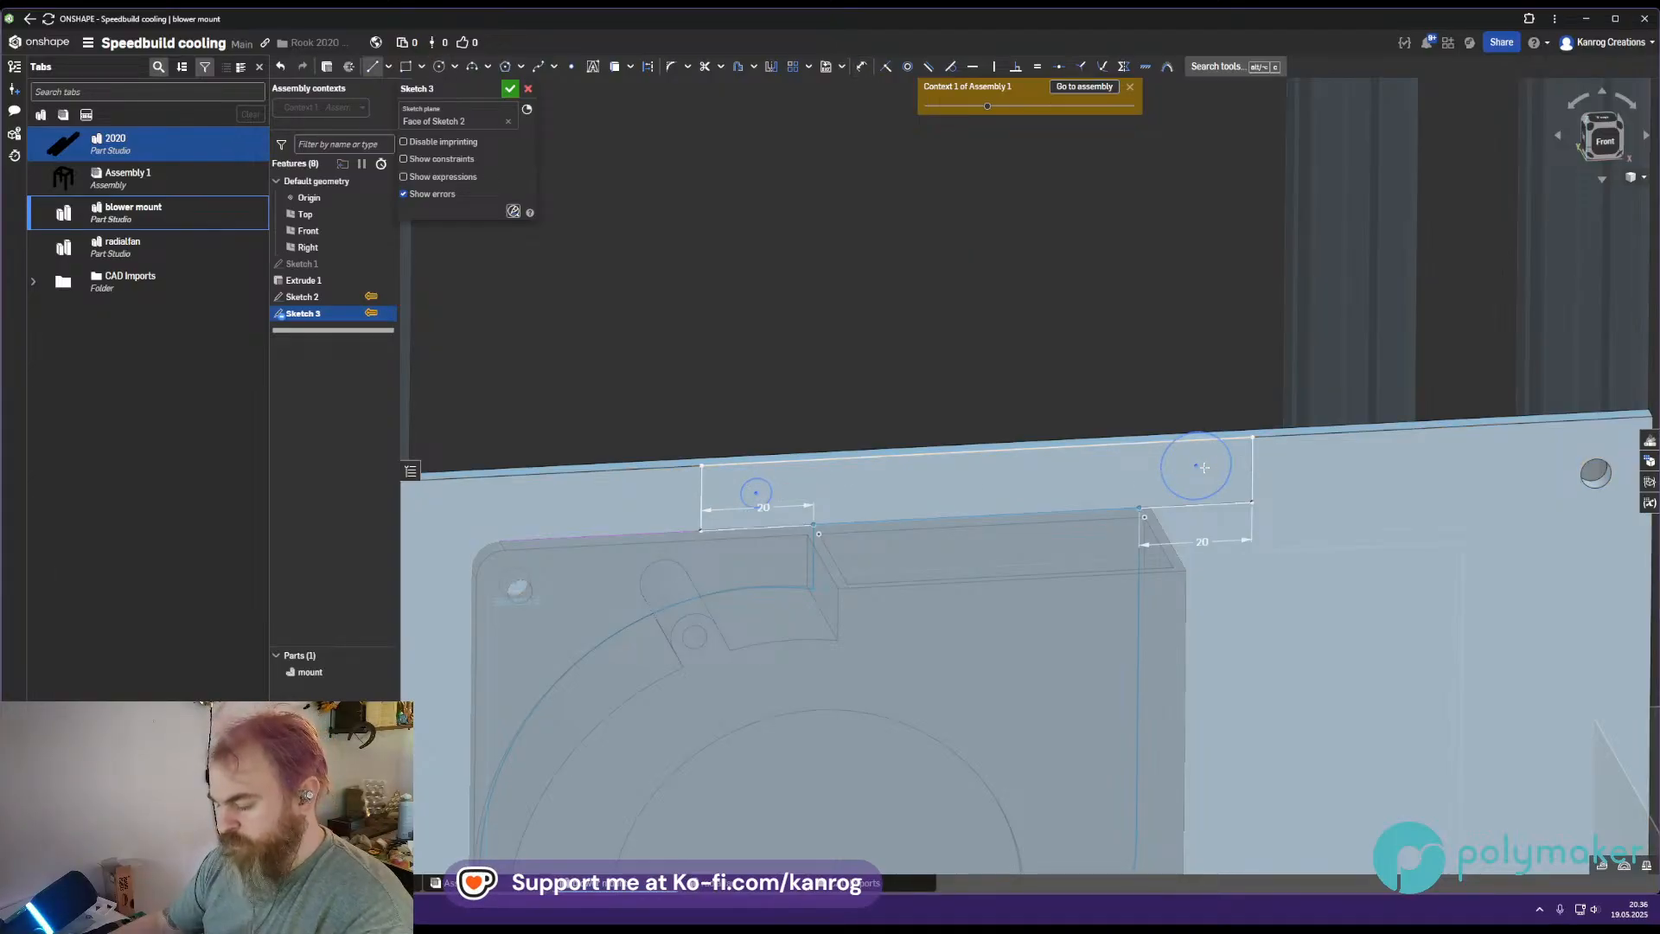
{"action": "key", "text": "q"}
{"action": "left_click", "coordinate": [1253, 468]}
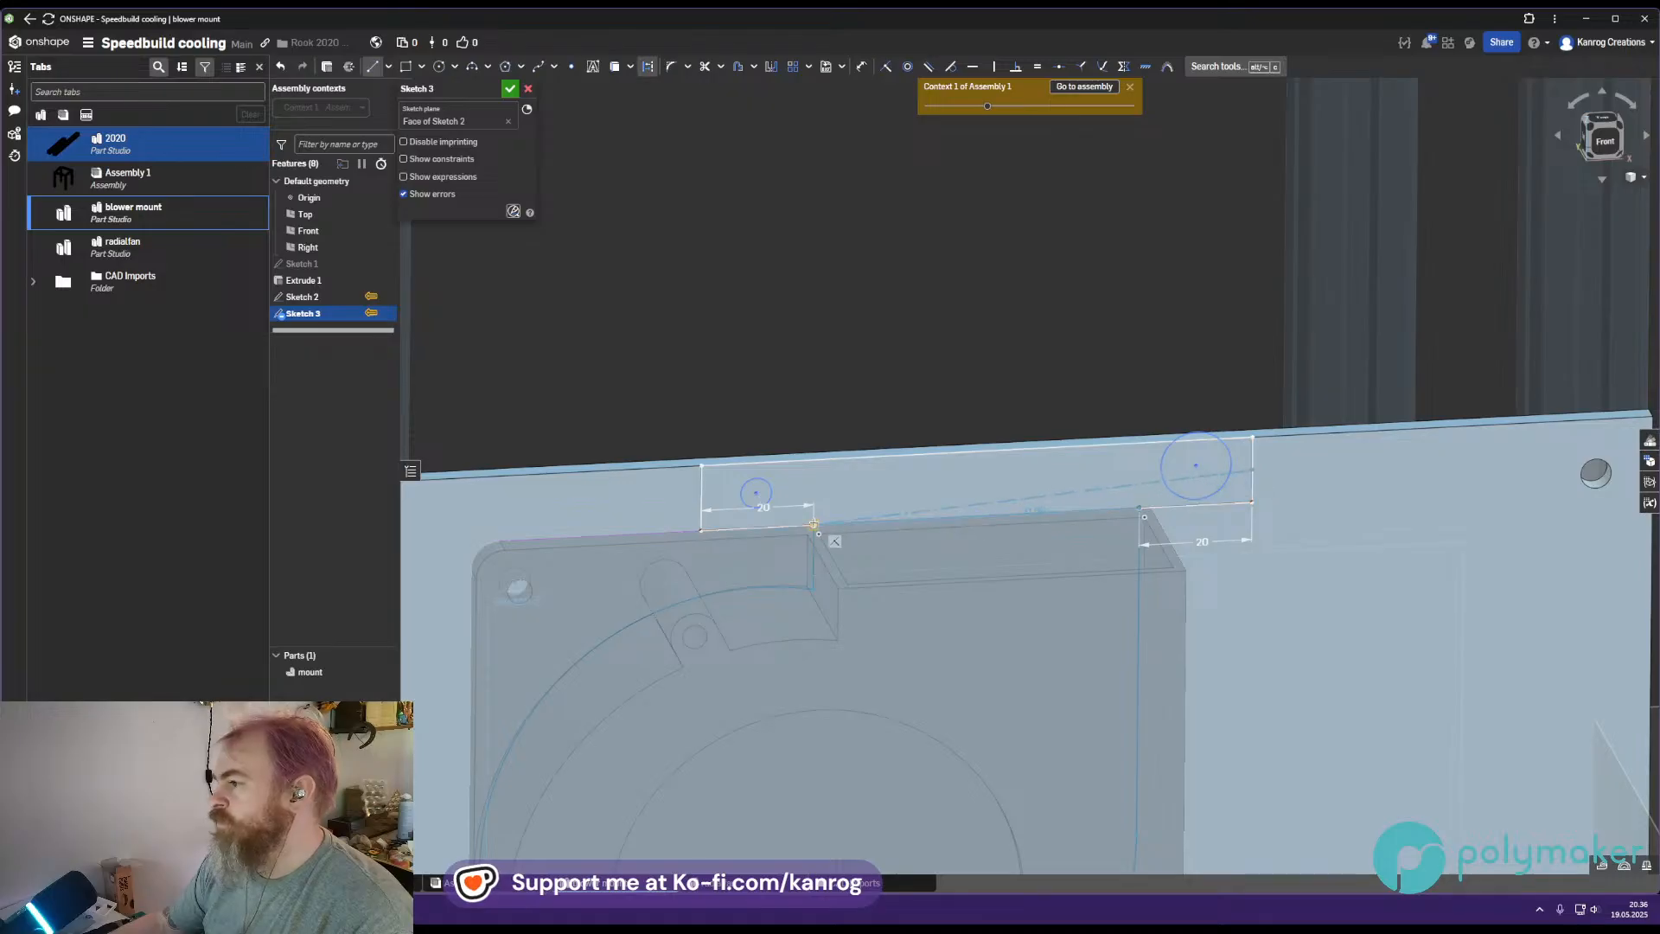
{"action": "left_click", "coordinate": [728, 508]}
Make the two circles equal in size and constrain both centers onto the rectangle's construction centerline
{"action": "key", "text": "d"}
{"action": "left_click", "coordinate": [1169, 485]}
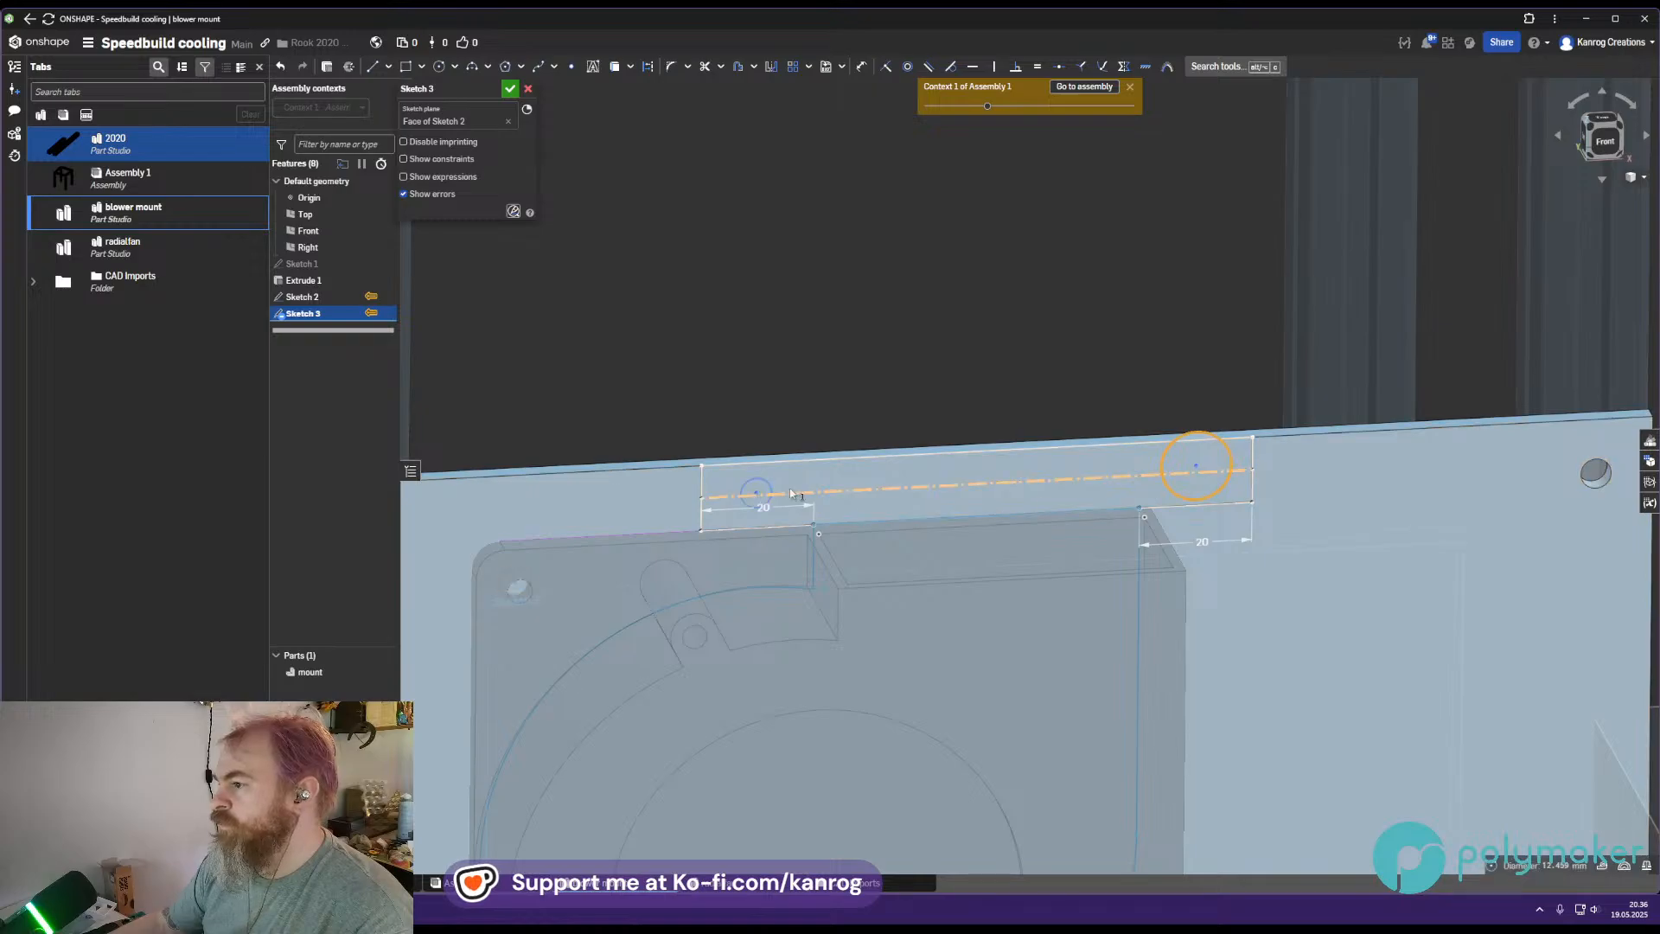
{"action": "left_click", "coordinate": [765, 488]}
{"action": "key", "text": "e"}
{"action": "key", "text": "d"}
{"action": "left_click", "coordinate": [757, 494]}
{"action": "left_click", "coordinate": [804, 493]}
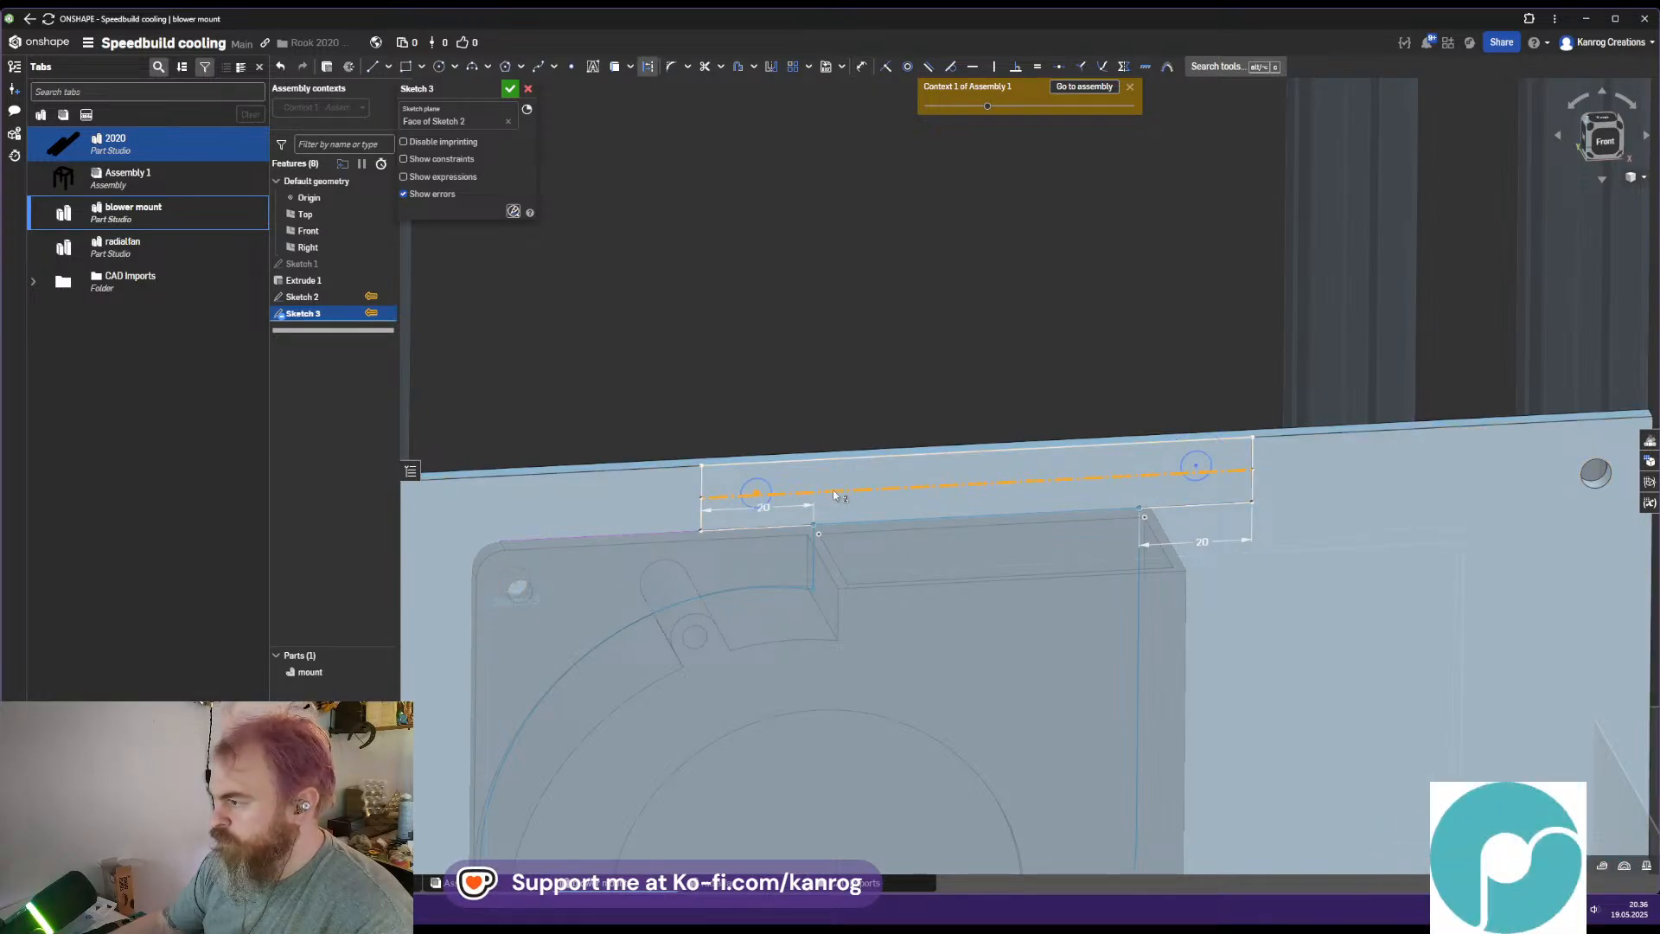
{"action": "key", "text": "i"}
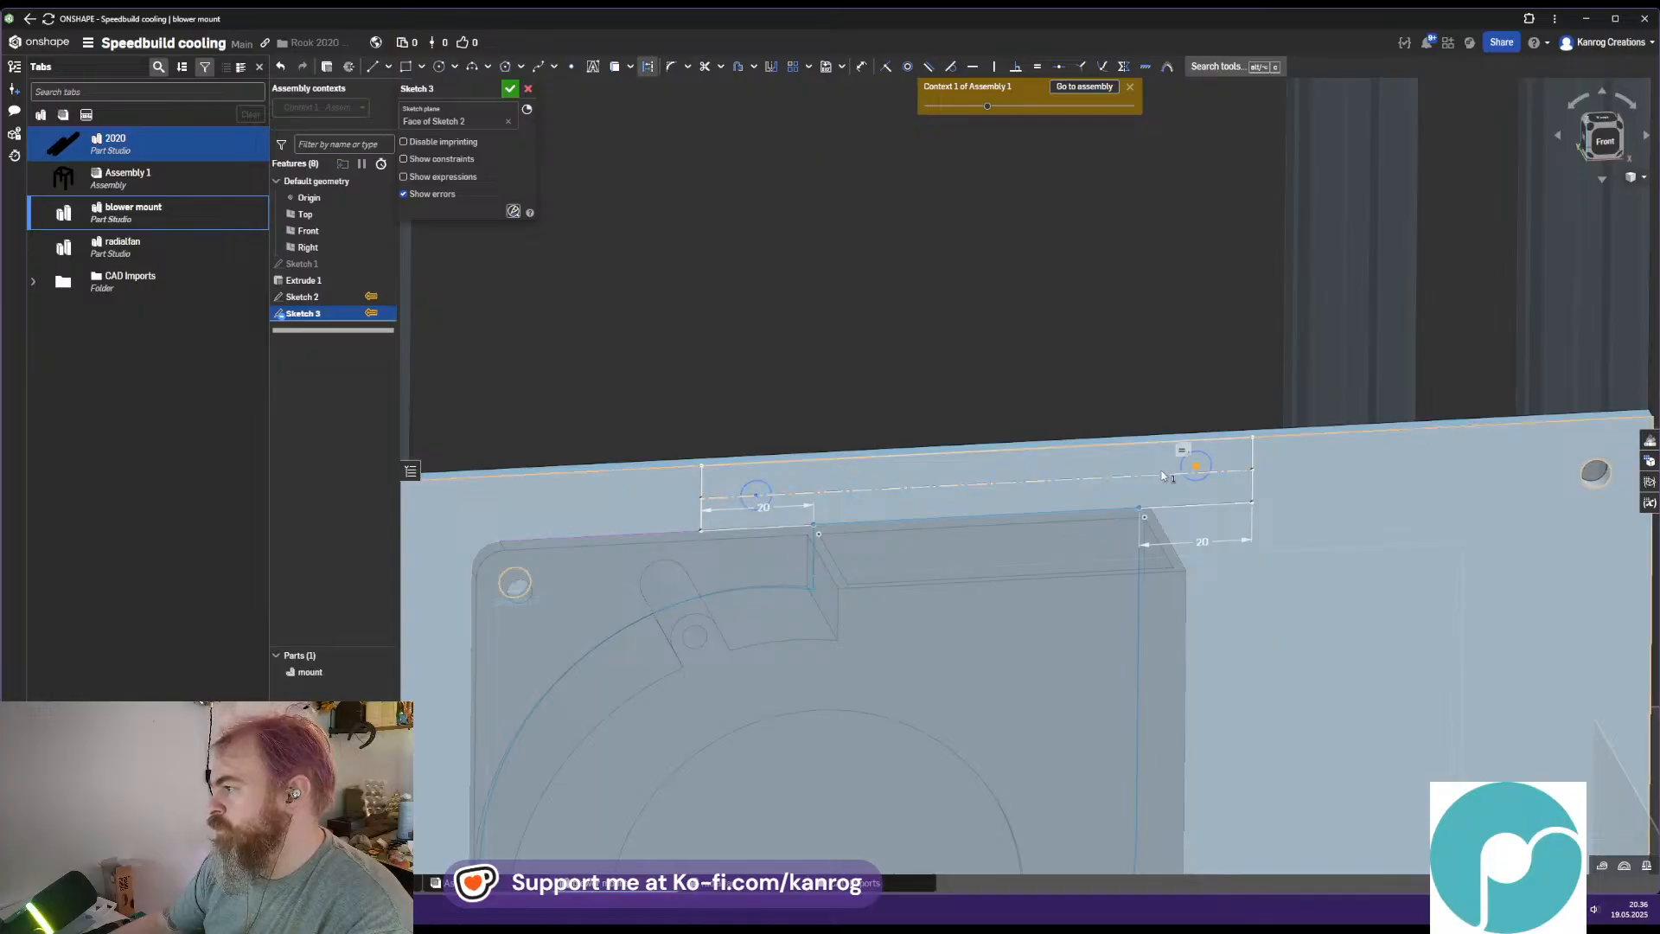
{"action": "left_click", "coordinate": [1195, 468]}
Dimension each circle's center 10 mm from the nearest short side of the rectangle
{"action": "key", "text": "d"}
{"action": "left_click", "coordinate": [1195, 473]}
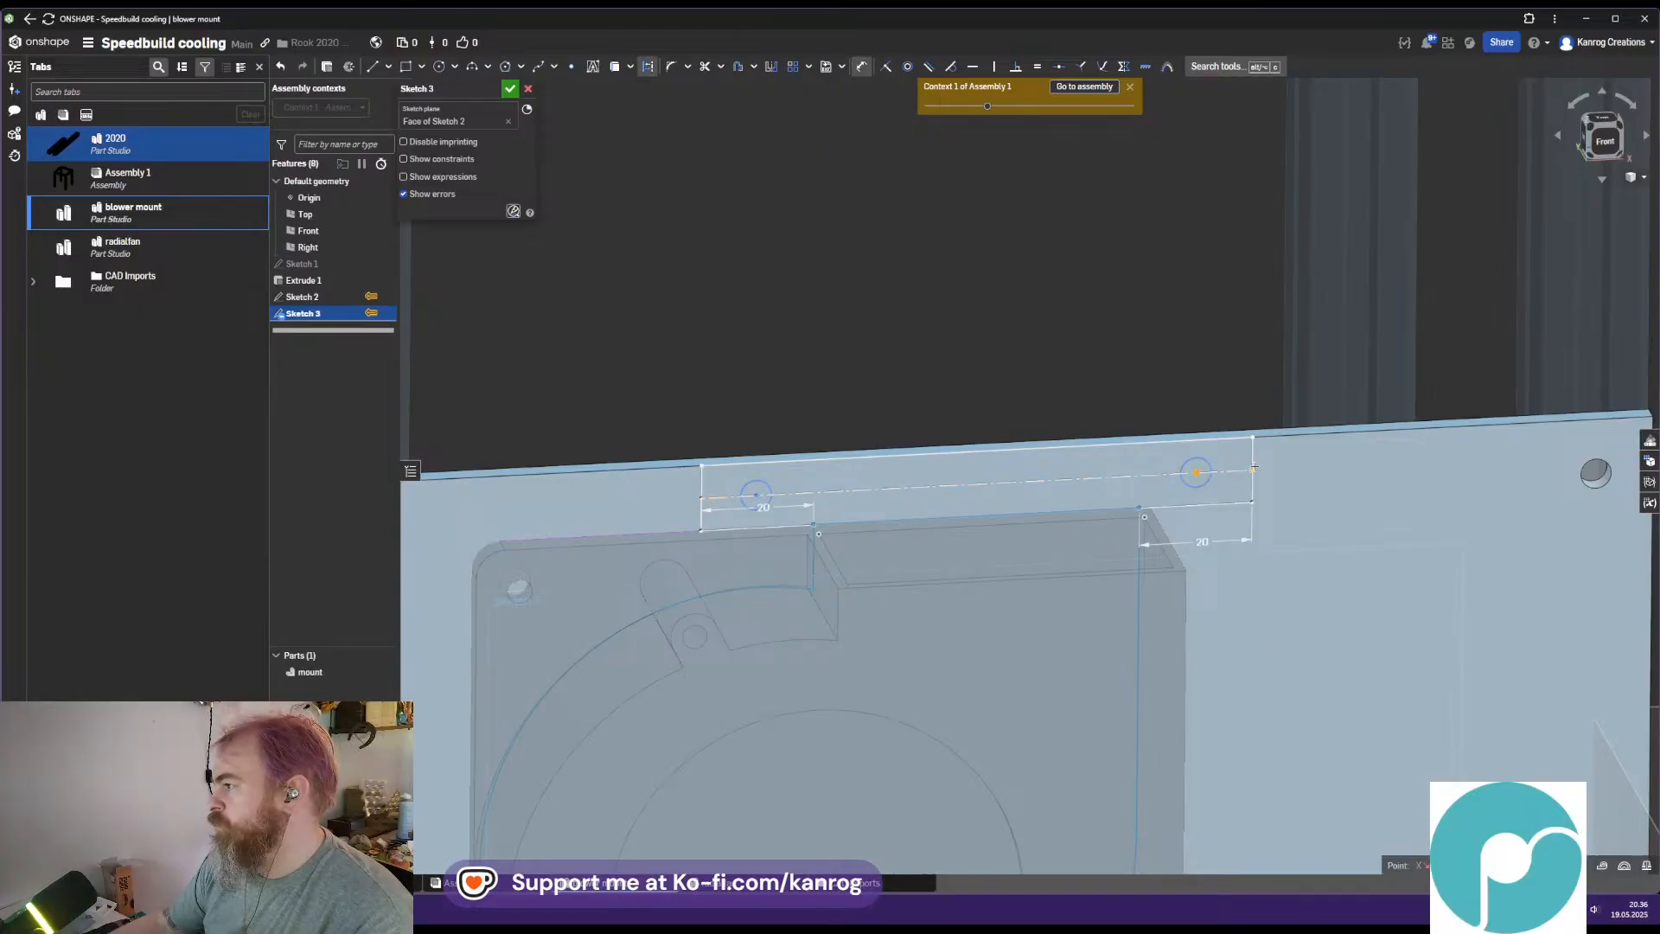
{"action": "left_click", "coordinate": [1229, 418]}
{"action": "type", "text": "10"}
{"action": "key", "text": "Return"}
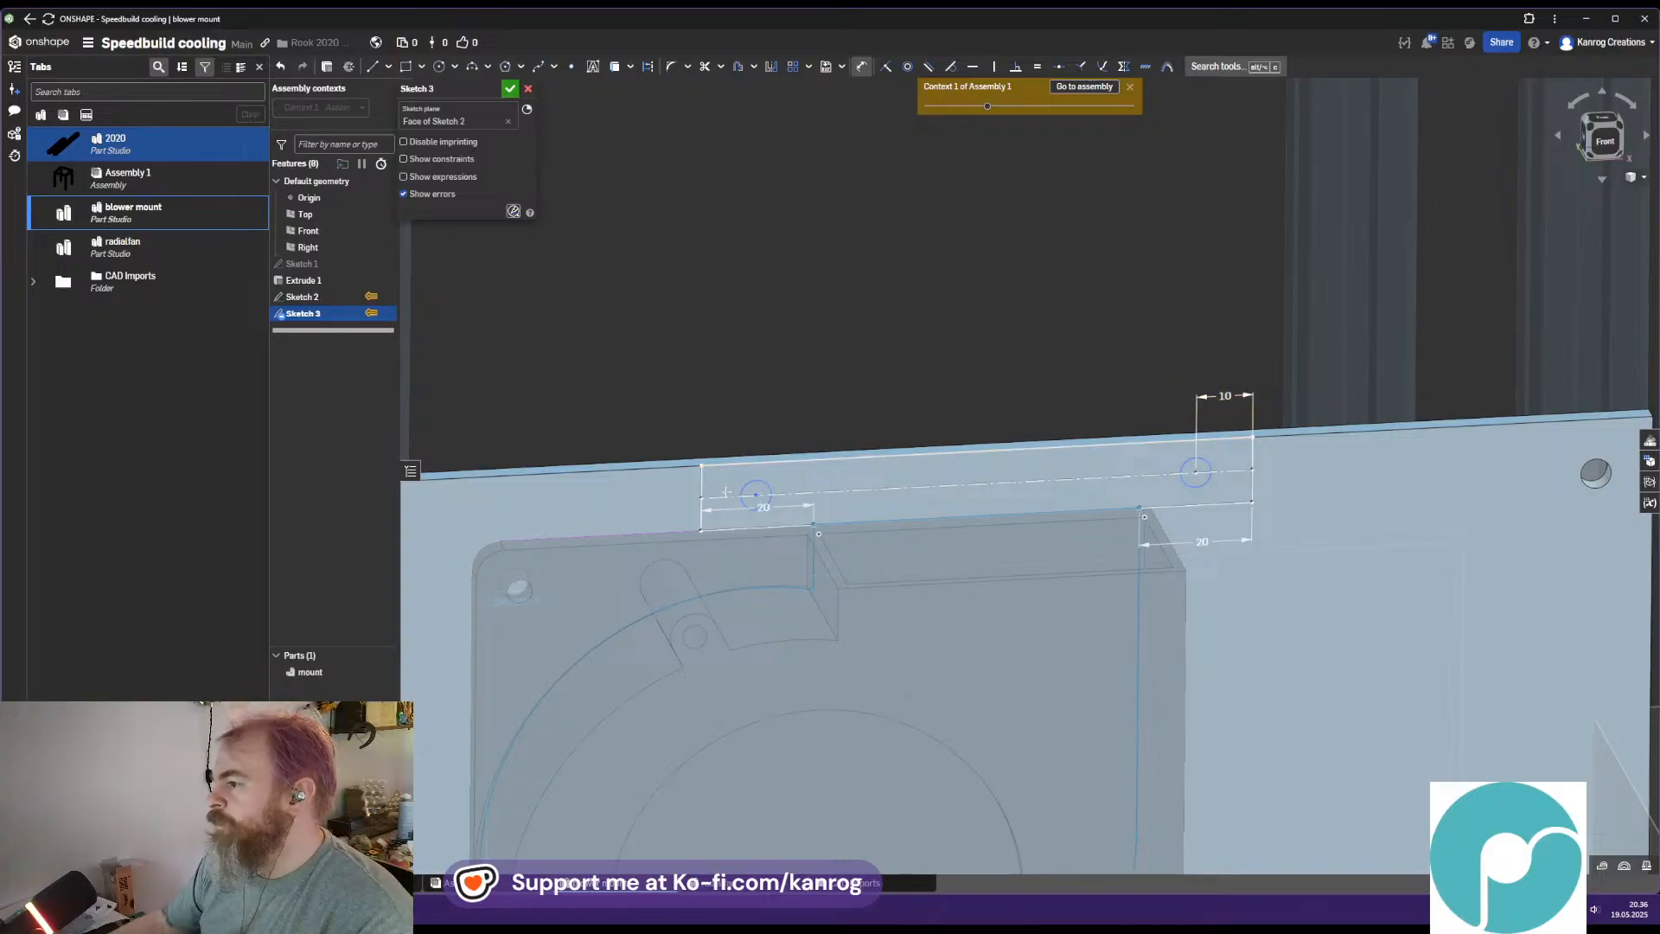
{"action": "left_click", "coordinate": [757, 495]}
{"action": "left_click", "coordinate": [701, 498]}
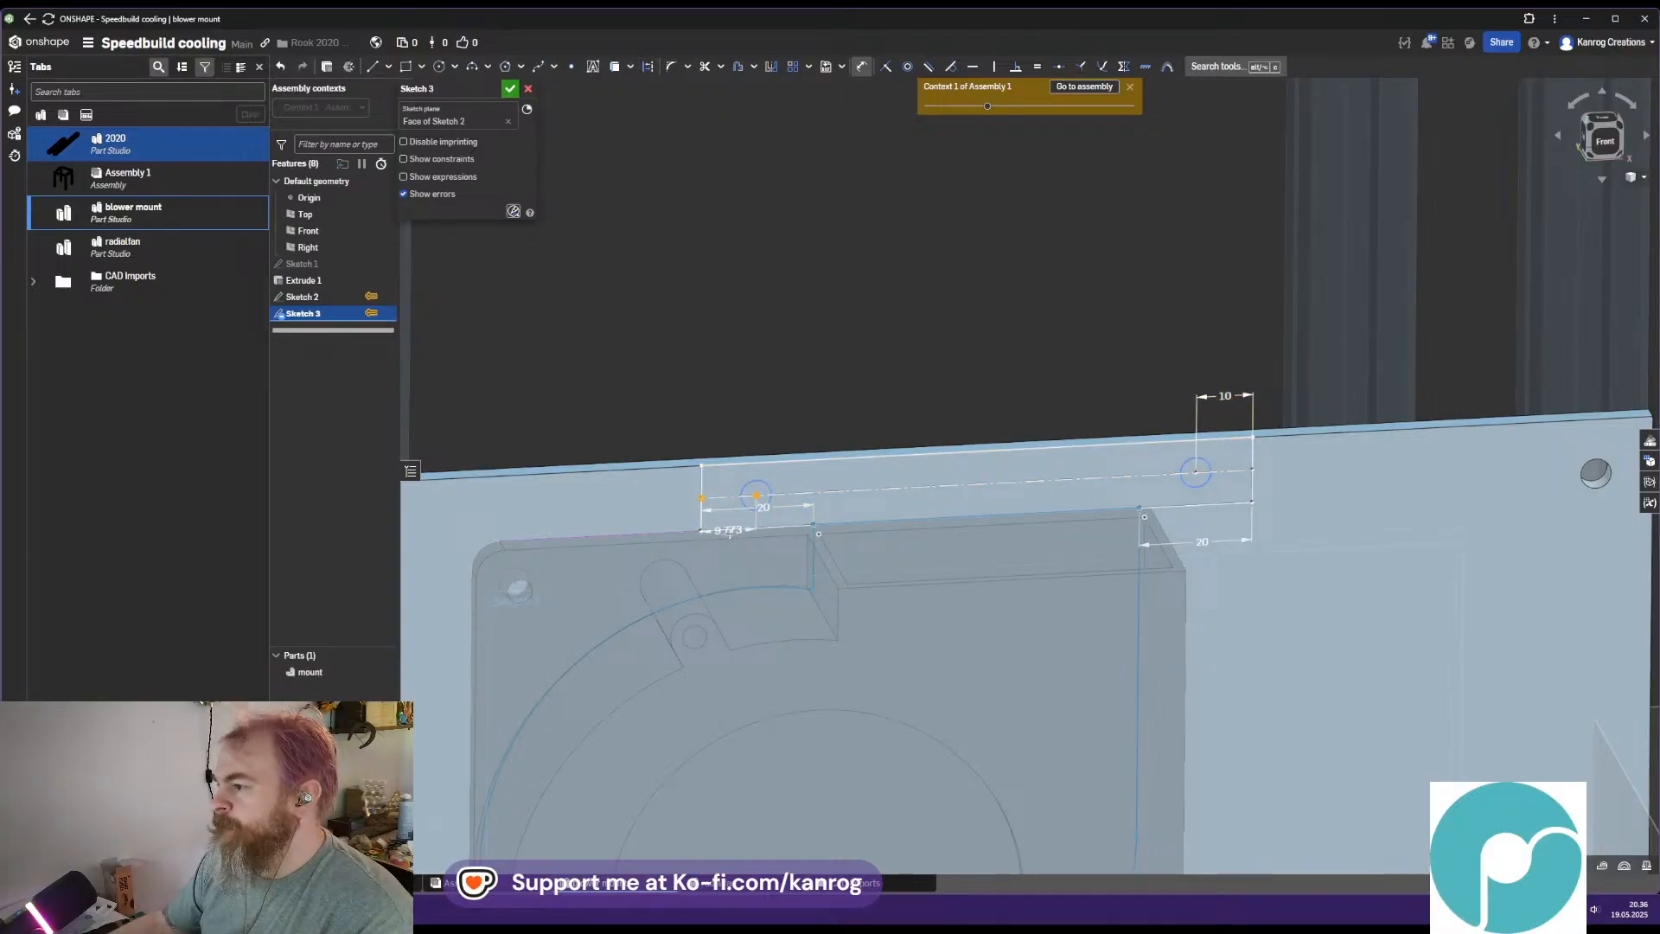
{"action": "left_click", "coordinate": [721, 538]}
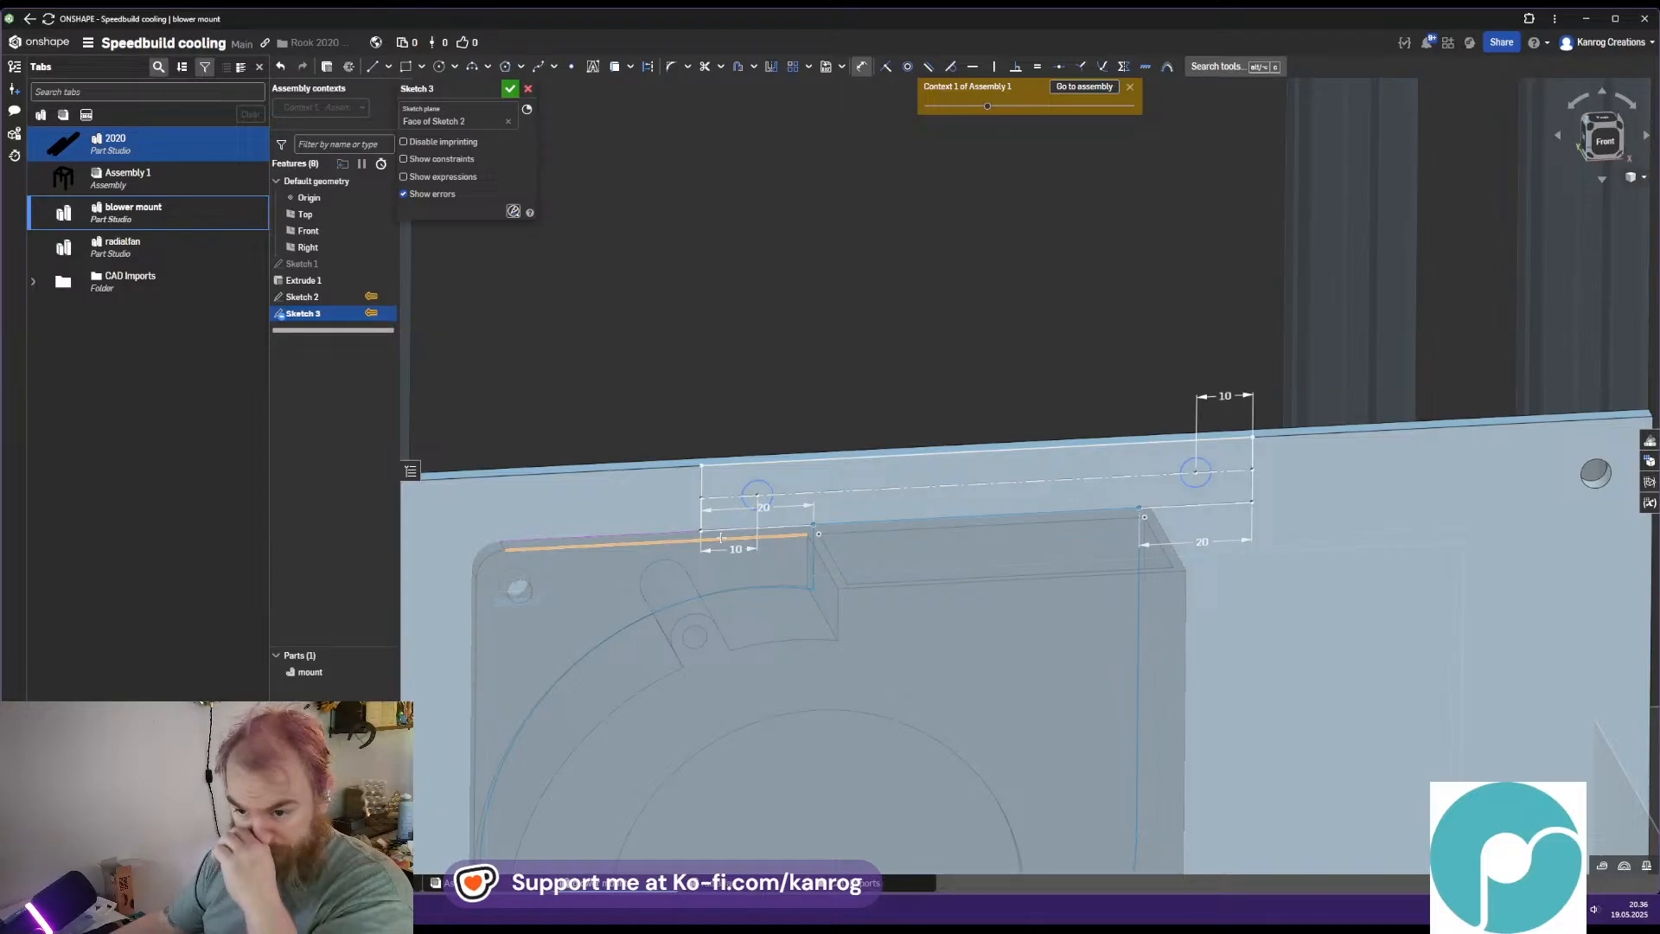
Set the diameter of the left circle, which is equal to the right one, to 4.6 mm
{"action": "middle_click_drag", "start_coordinate": [781, 520], "coordinate": [741, 545]}
{"action": "key", "text": "Escape"}
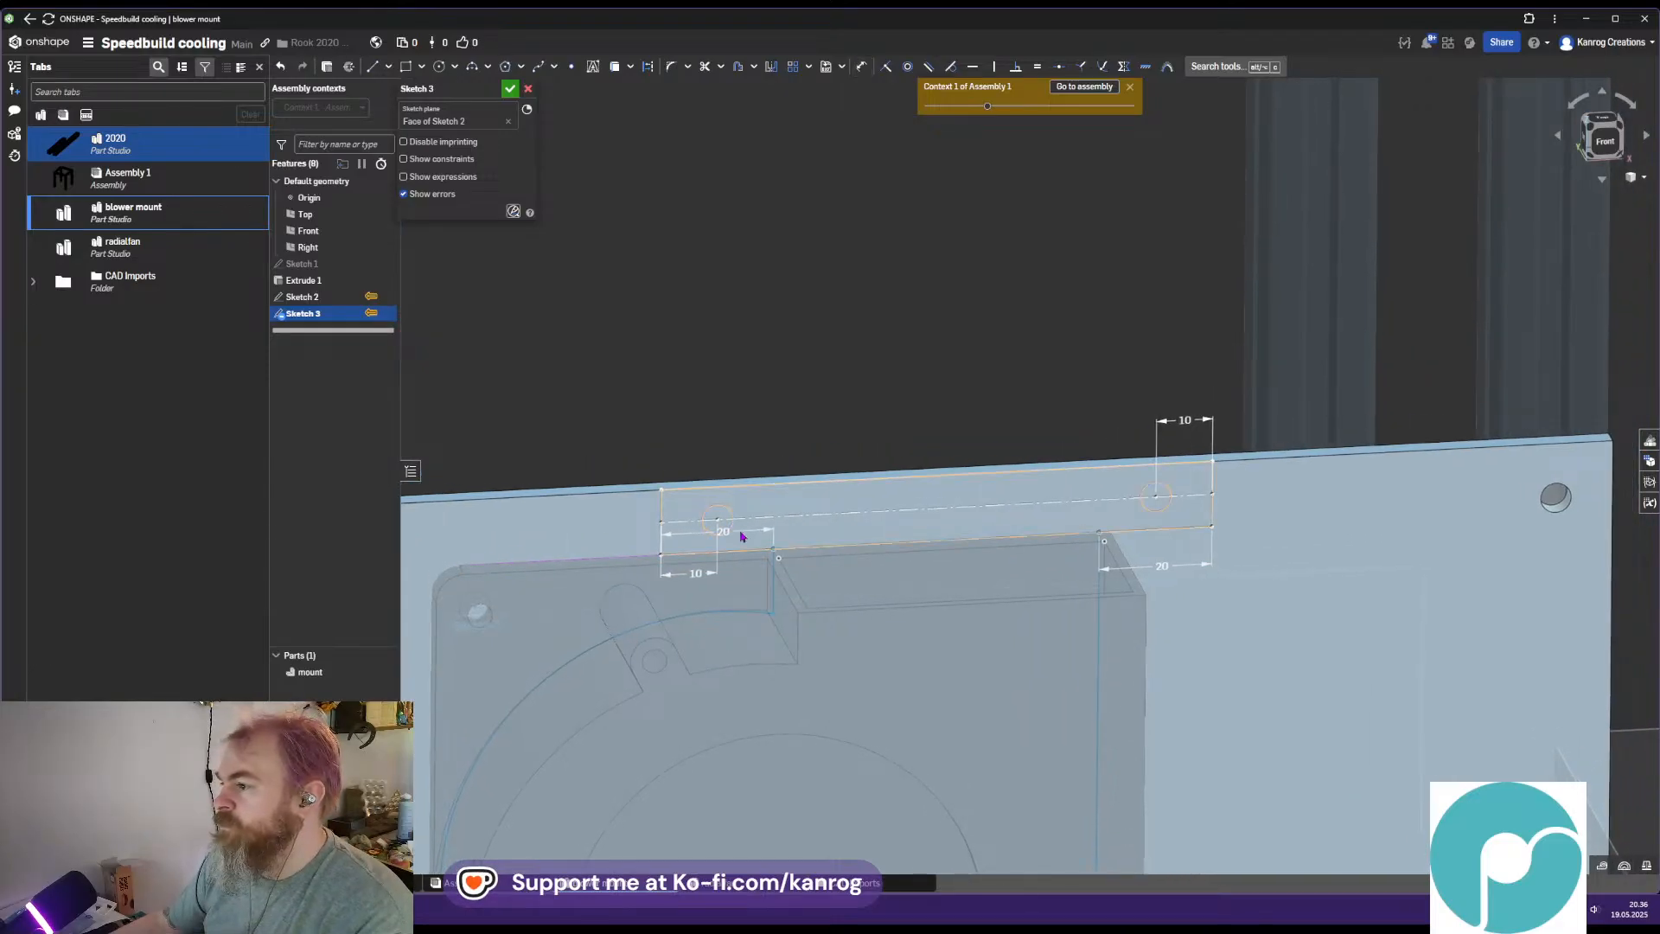
{"action": "left_click", "coordinate": [729, 516]}
{"action": "left_click", "coordinate": [1142, 490]}
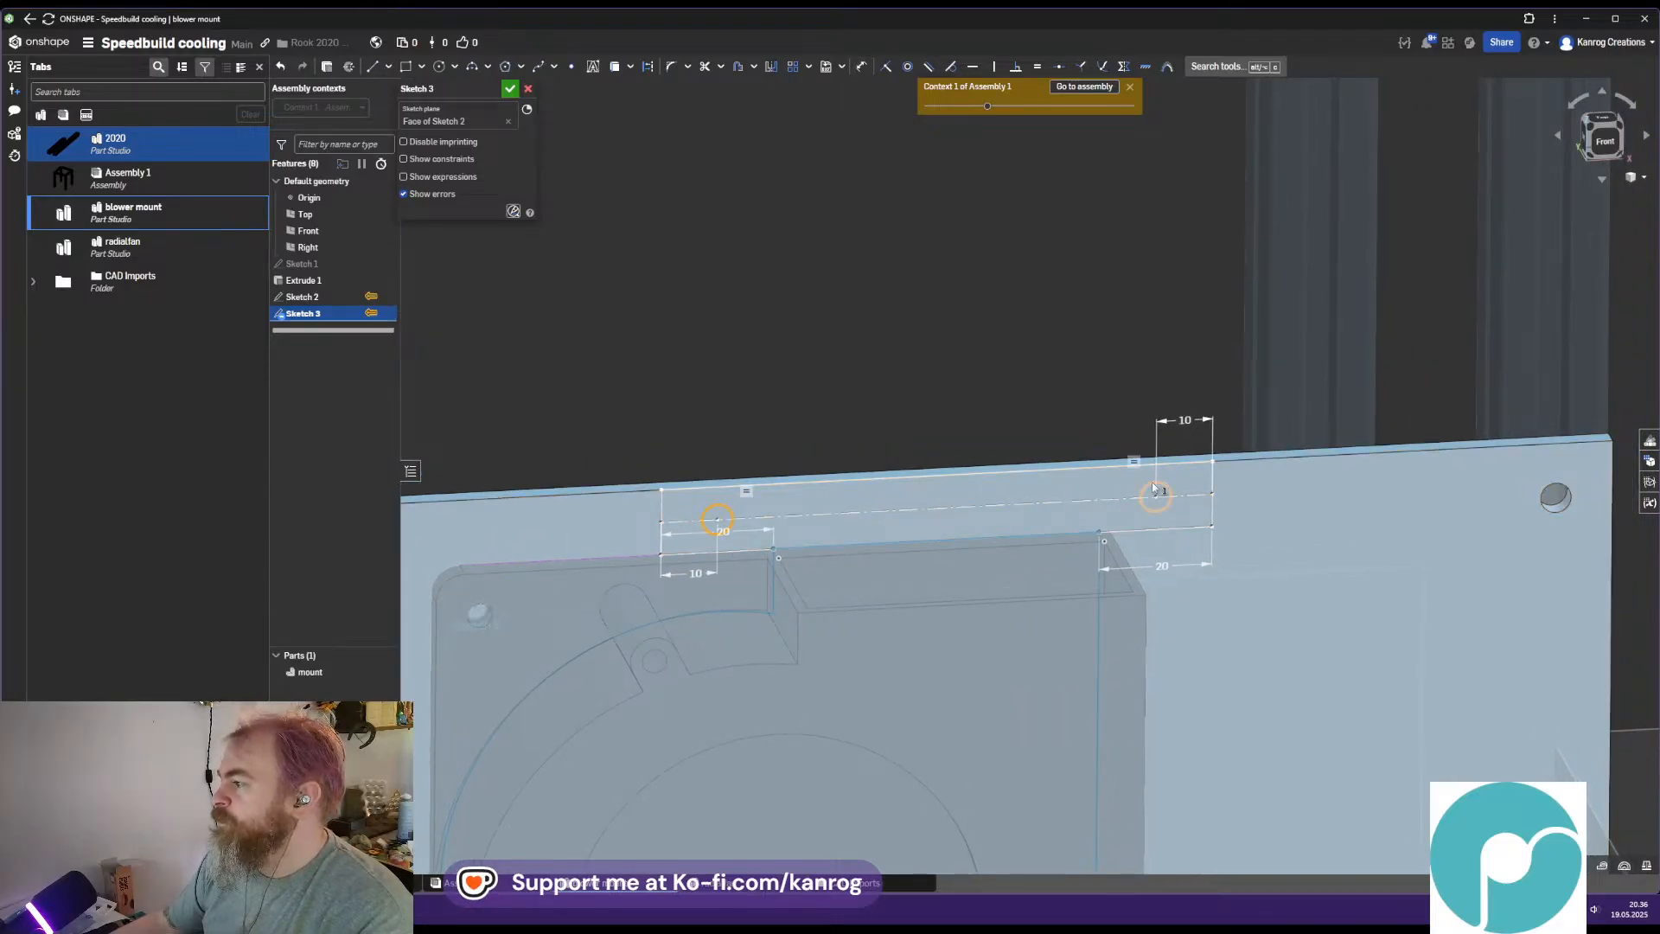
{"action": "key", "text": "d"}
{"action": "left_click", "coordinate": [717, 518]}
{"action": "left_click", "coordinate": [632, 450]}
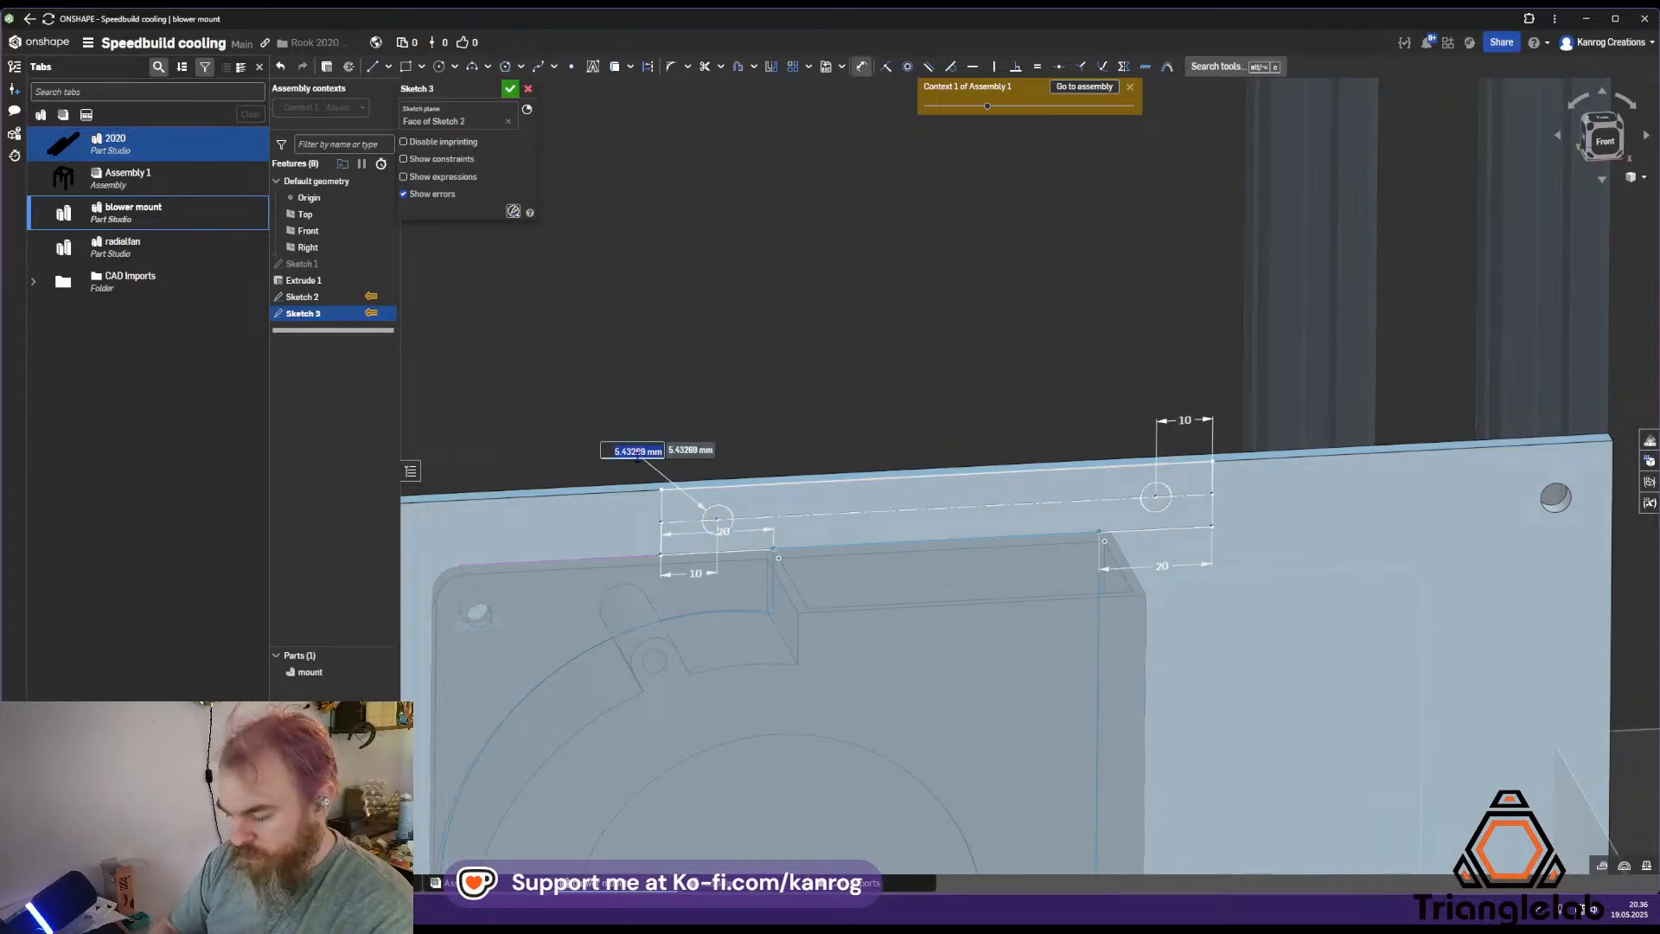
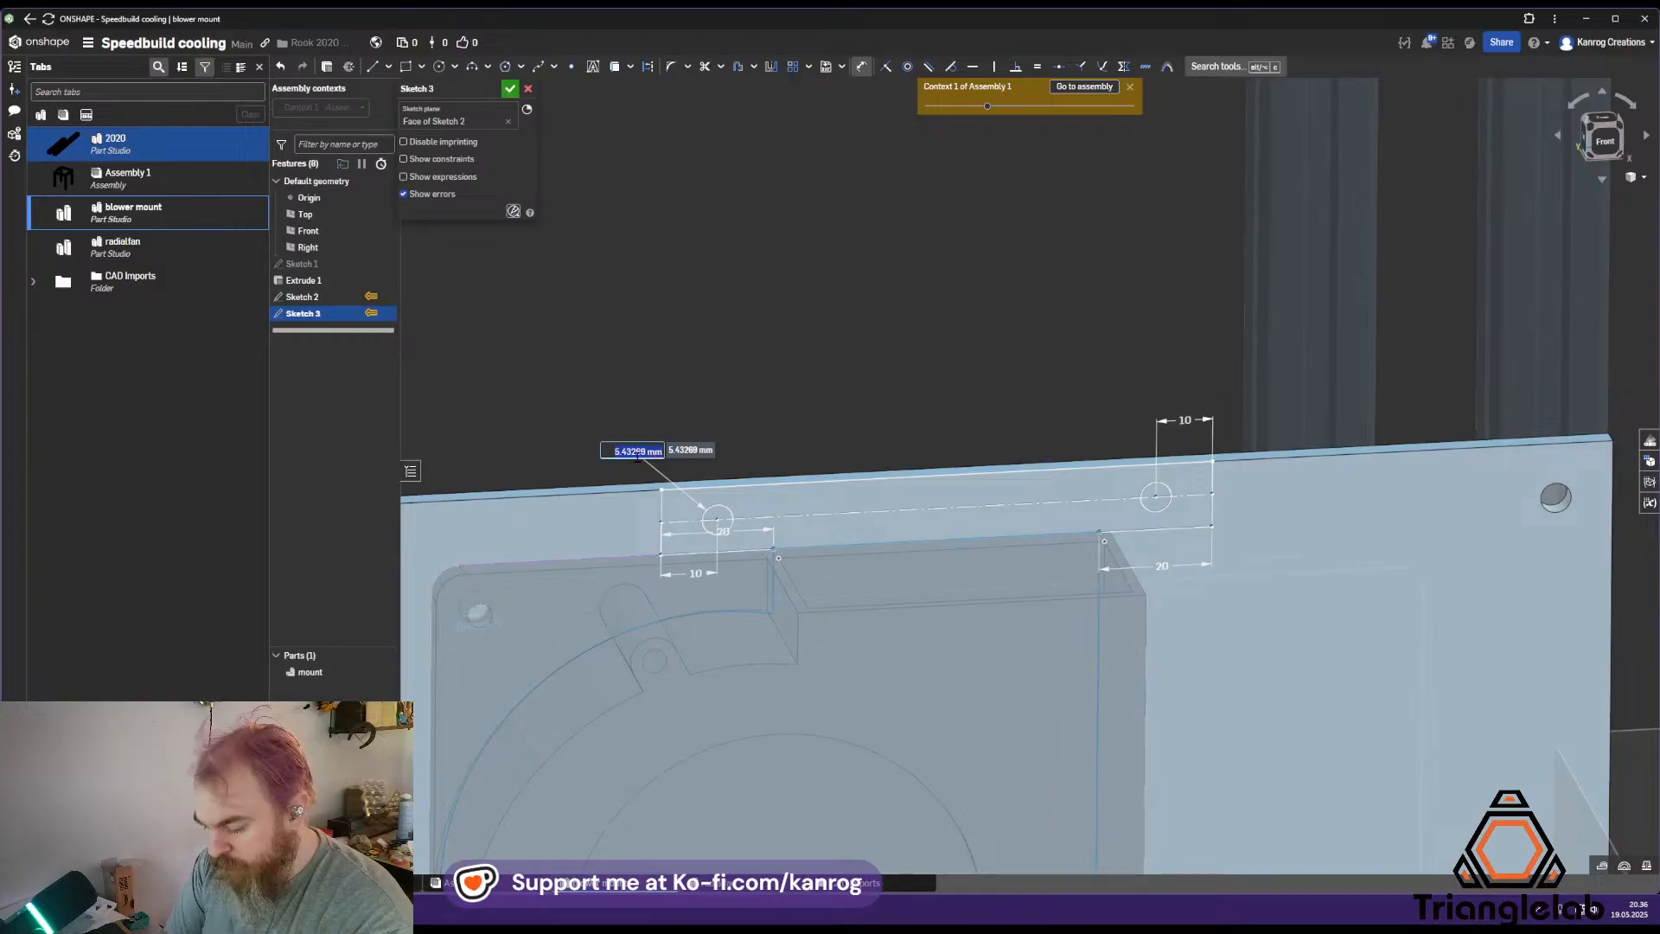
{"action": "type", "text": "4.6"}
{"action": "key", "text": "Return"}
Draw a larger concentric circle, about 8 mm in diameter, around each of the two 4.6 mm circles
{"action": "scroll", "coordinate": [778, 545], "scroll_direction": "up", "scroll_amount": 5}
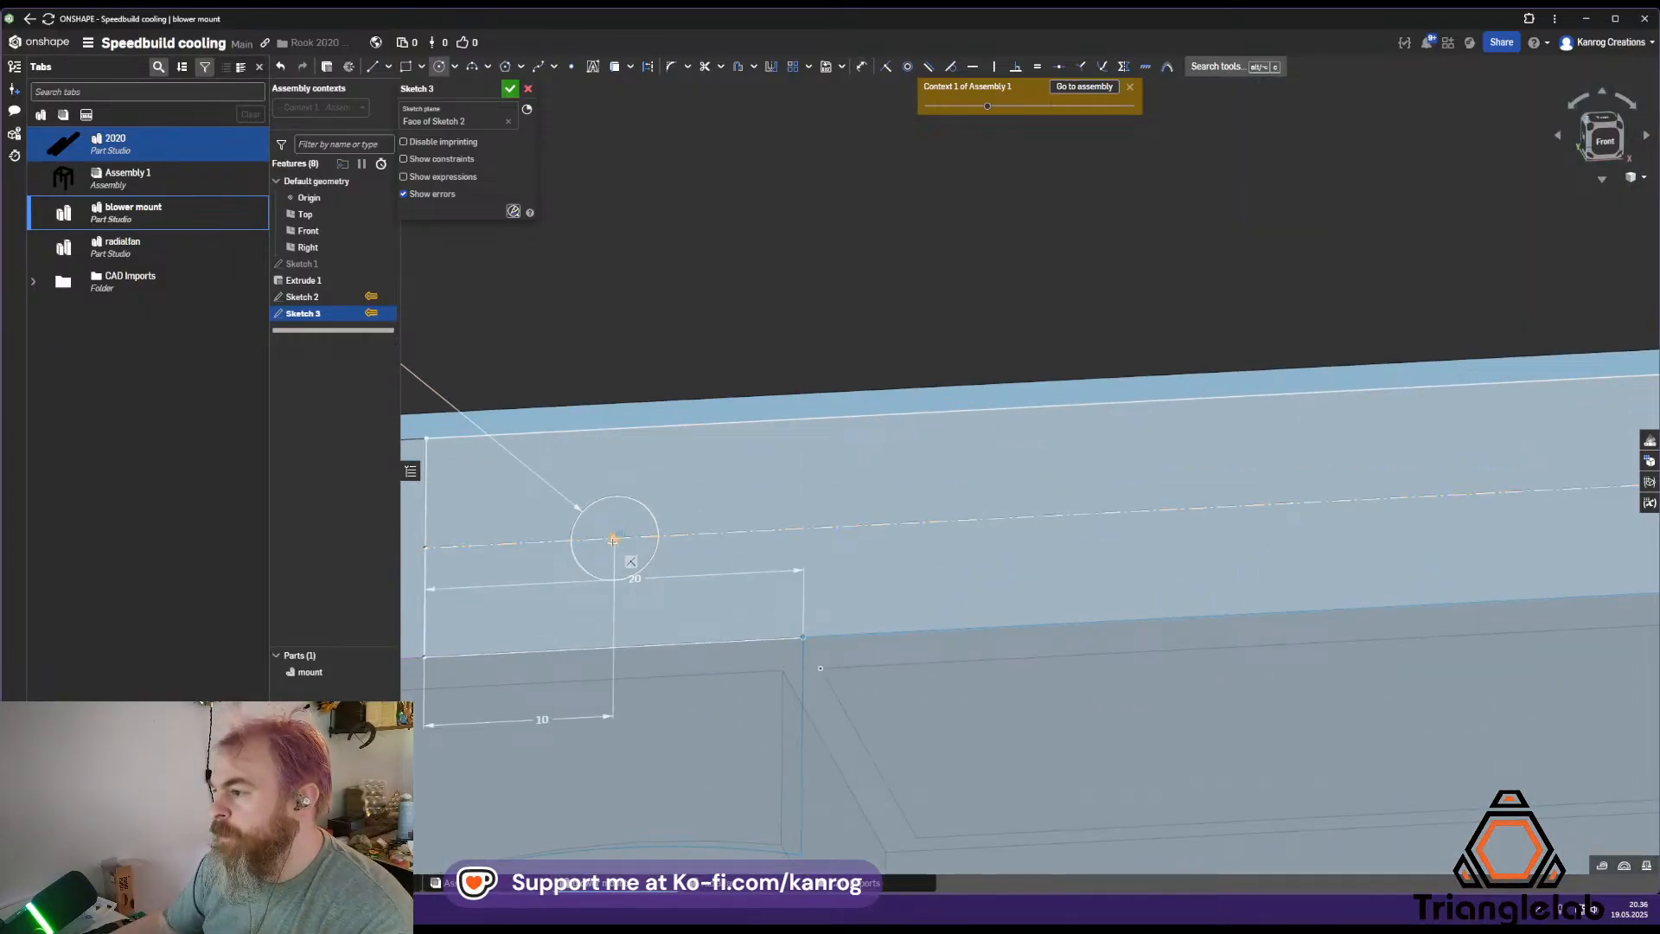
{"action": "left_click", "coordinate": [686, 507]}
{"action": "scroll", "coordinate": [703, 522], "scroll_direction": "down", "scroll_amount": 5}
{"action": "scroll", "coordinate": [988, 495], "scroll_direction": "up", "scroll_amount": 2}
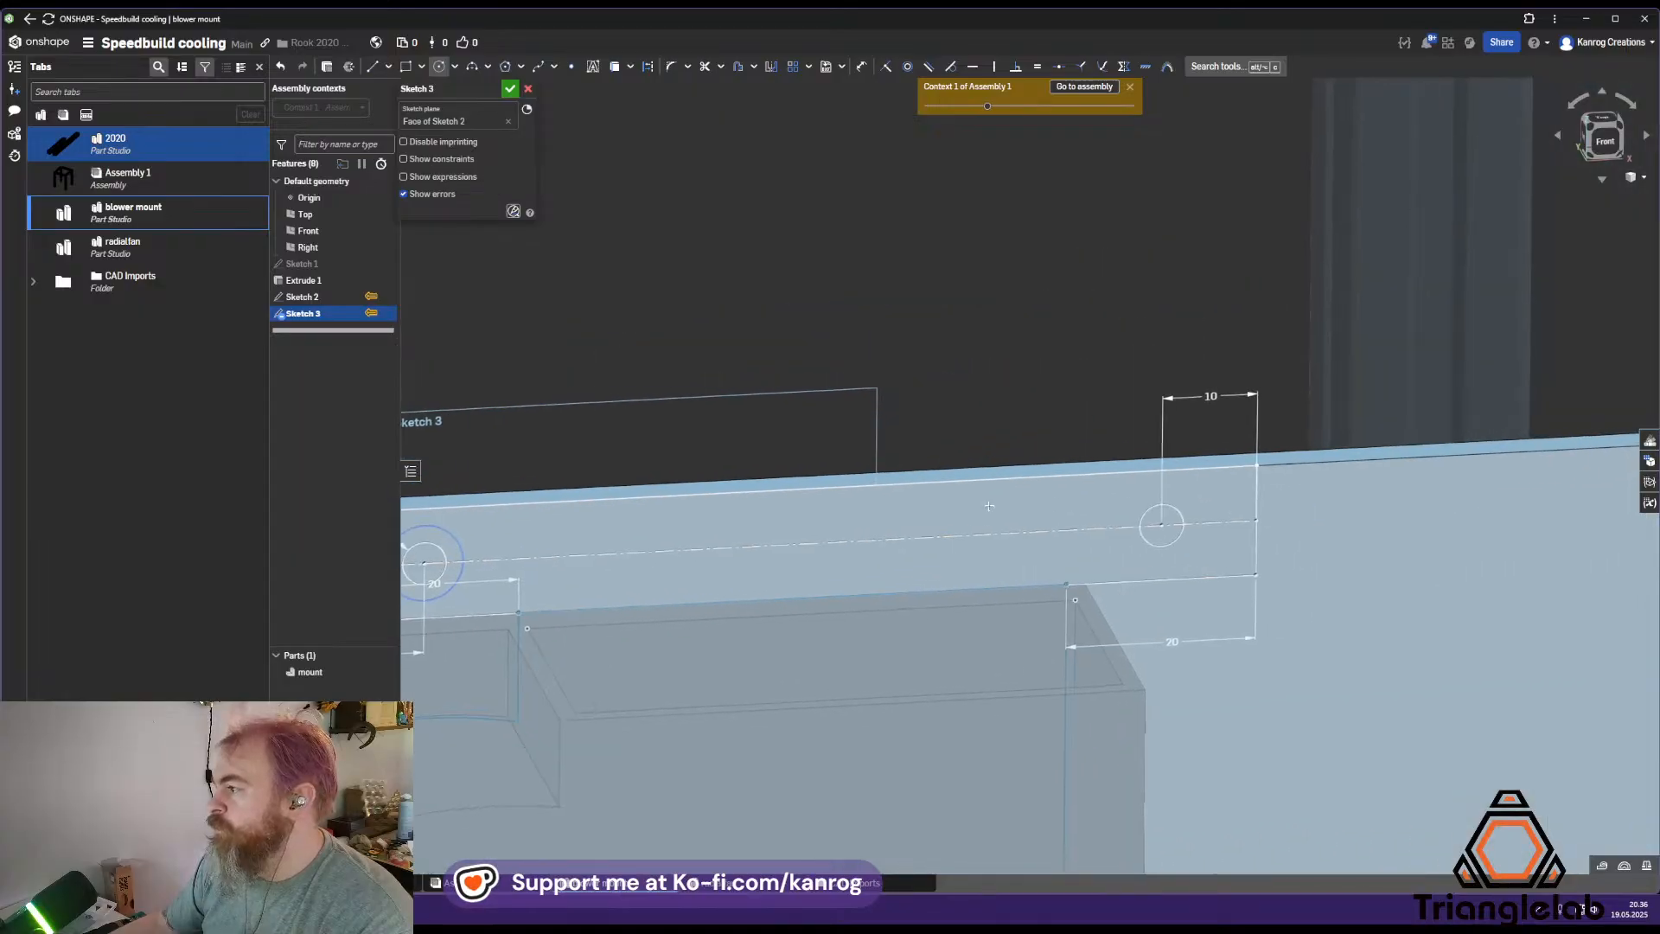
{"action": "mouse_move", "coordinate": [1183, 489]}
{"action": "middle_mouse_down"}
{"action": "mouse_move", "coordinate": [1307, 457]}
{"action": "mouse_move", "coordinate": [1283, 445]}
{"action": "middle_mouse_up"}
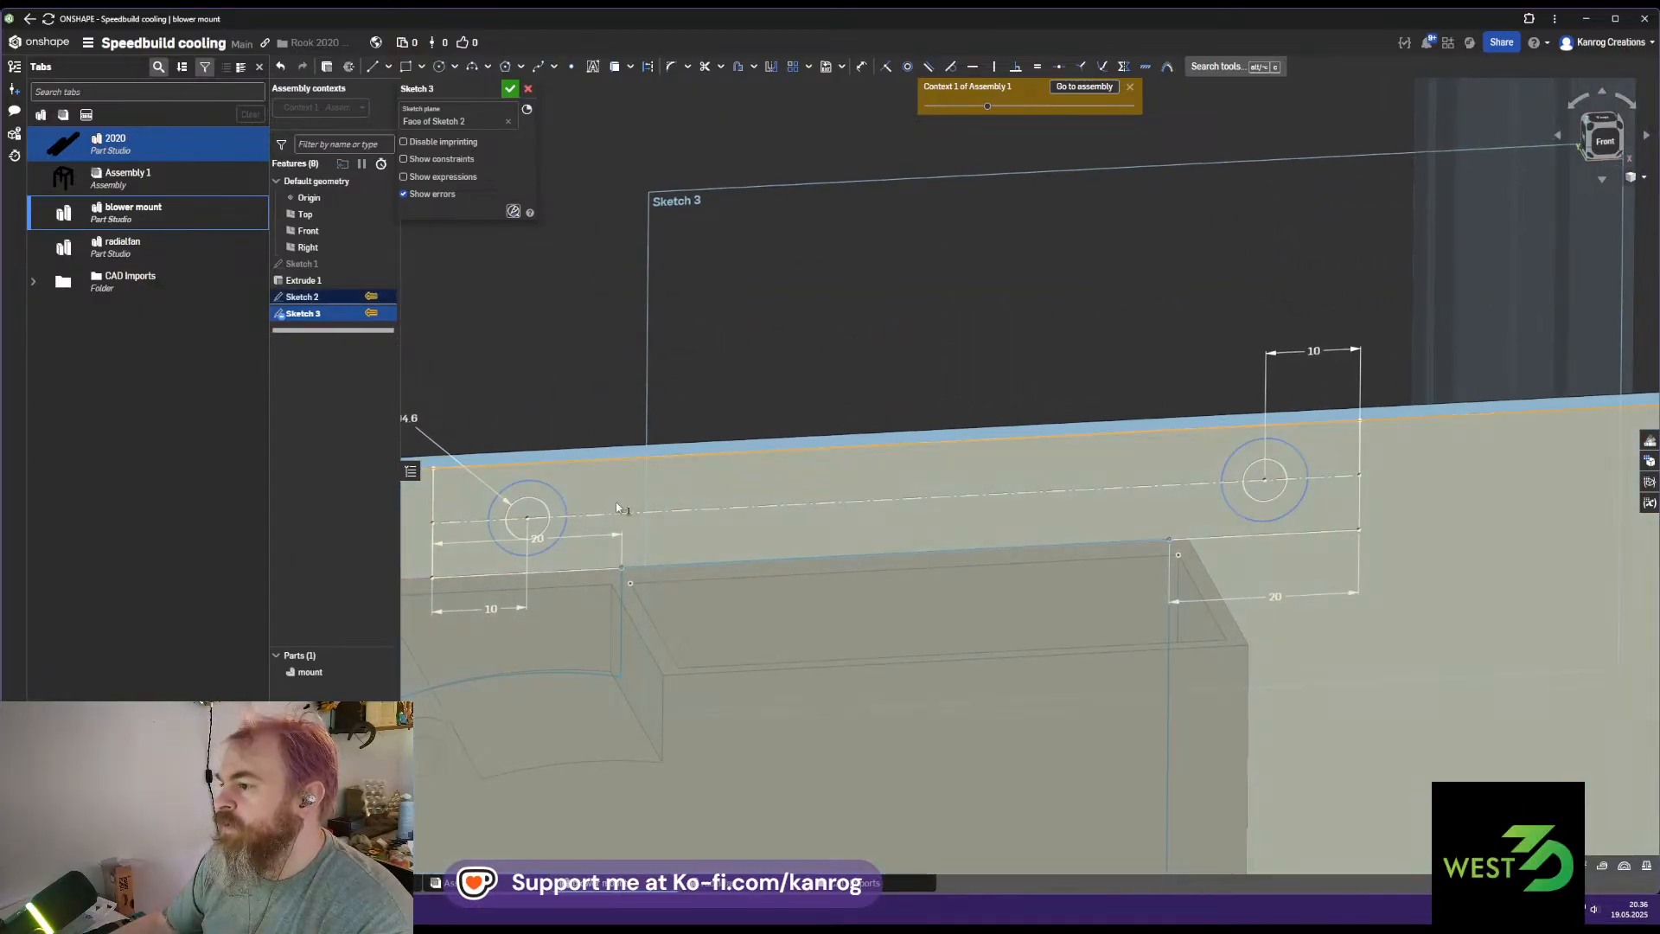
Apply an equal constraint to the two new concentric circles
{"action": "left_click", "coordinate": [561, 502]}
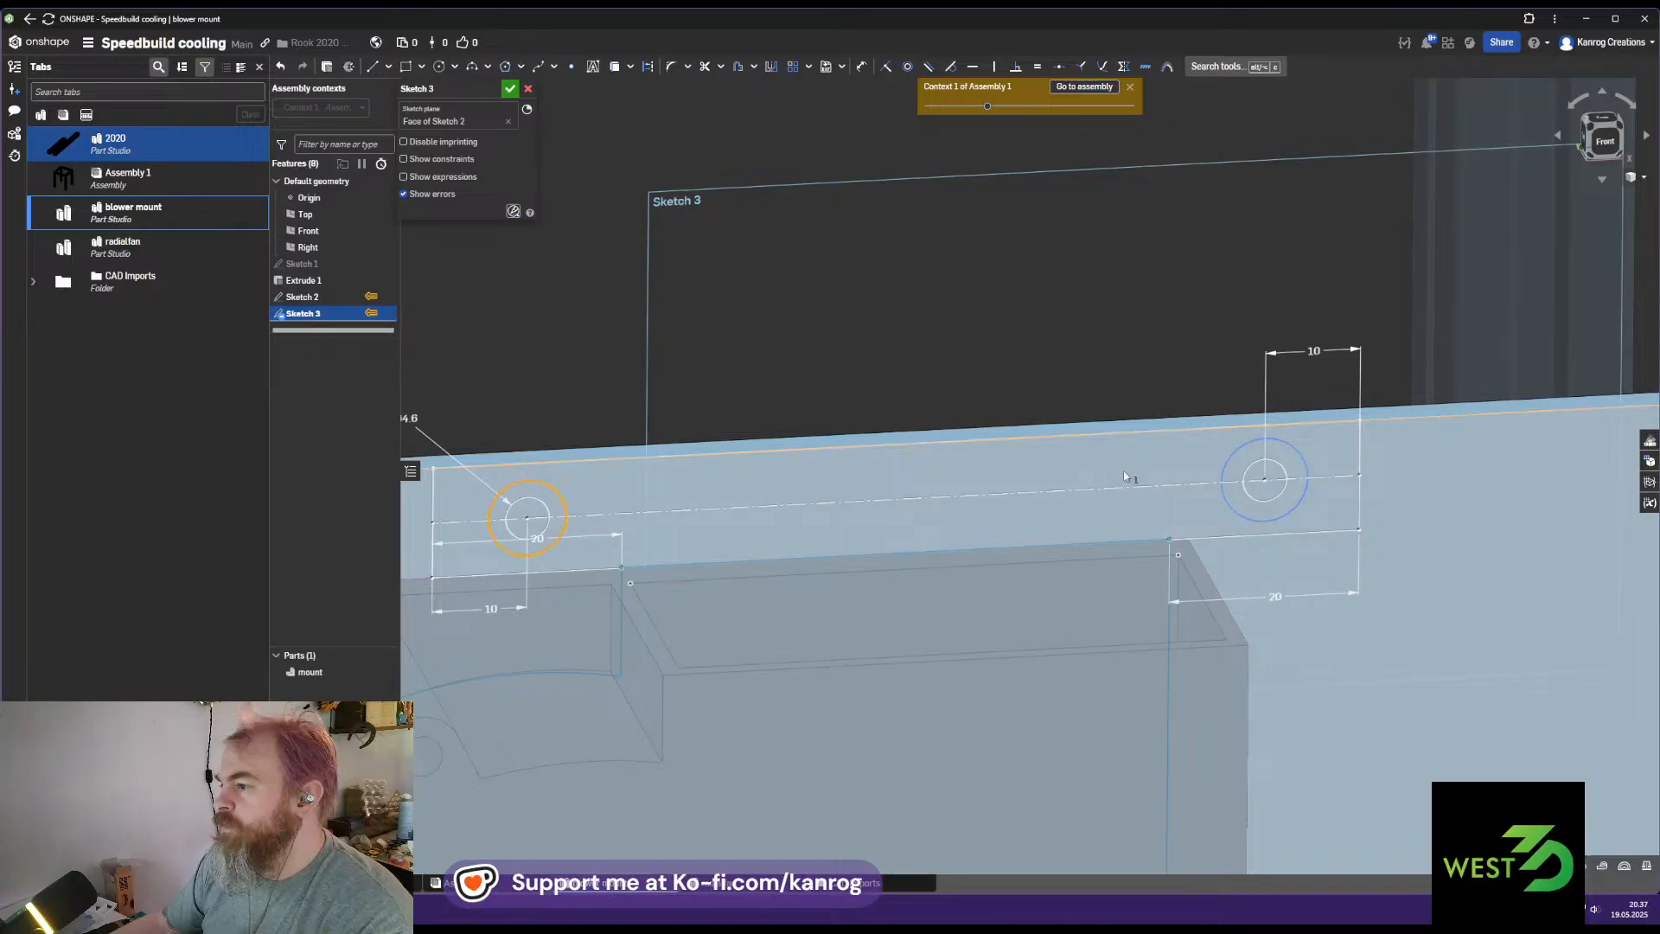
{"action": "left_click", "coordinate": [1229, 460]}
{"action": "key", "text": "e"}
{"action": "key", "text": "d"}
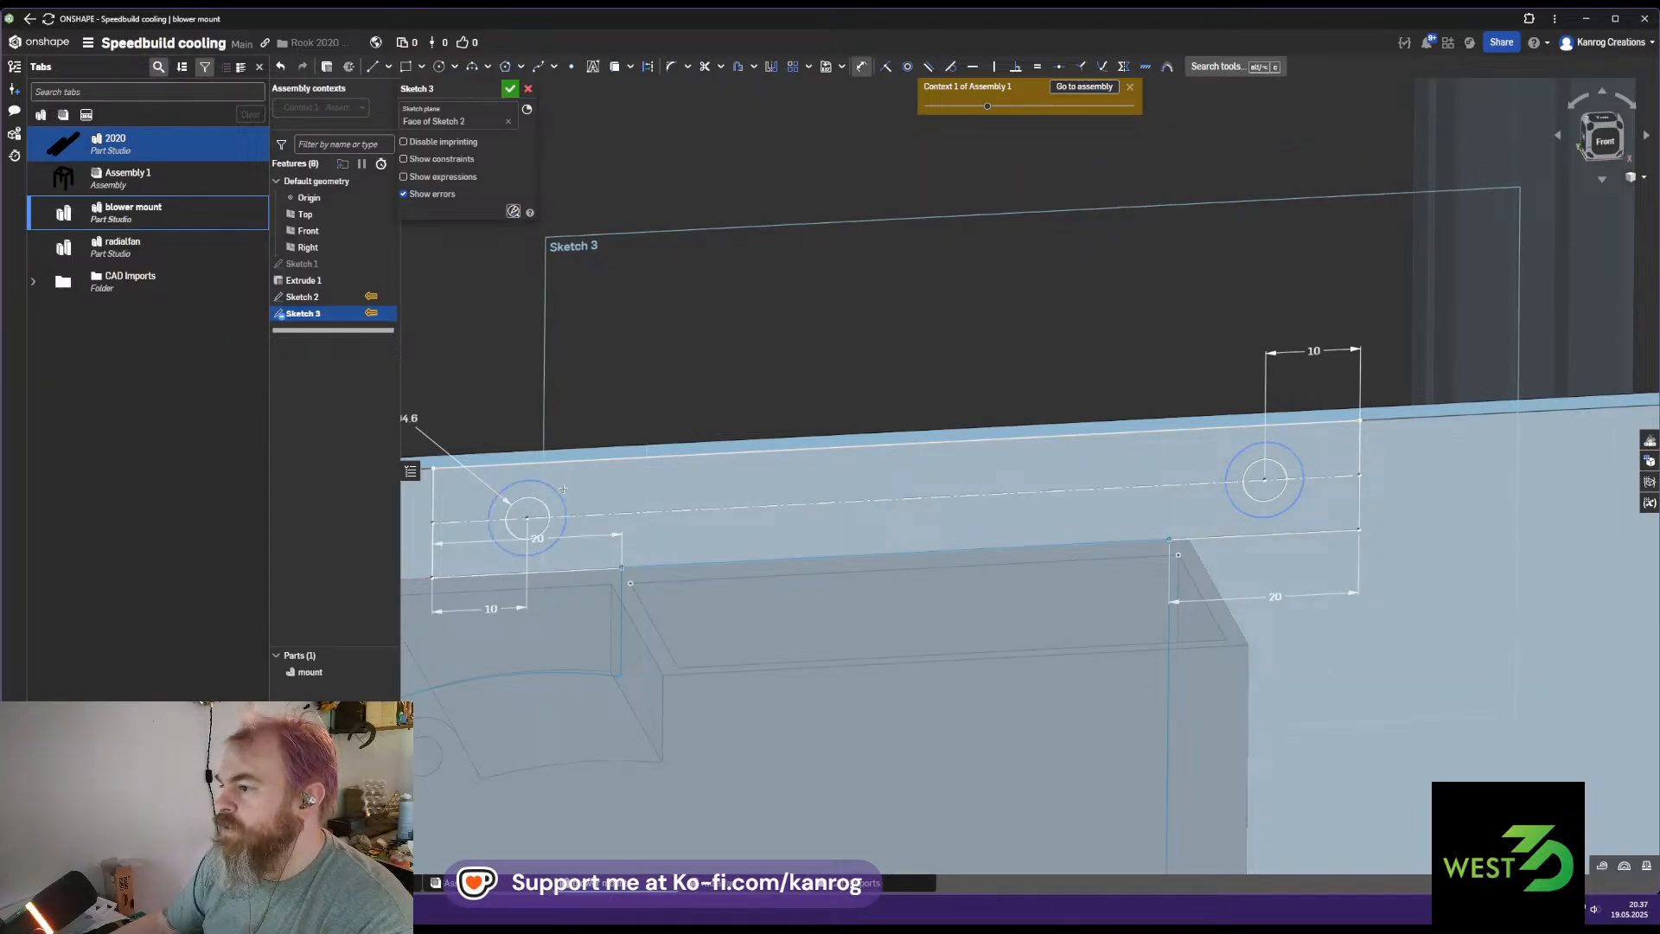
Set the new concentric circle's diameter at the left hole to 3.7 mm and accept the sketch
{"action": "left_click", "coordinate": [554, 471]}
{"action": "left_click", "coordinate": [462, 412]}
{"action": "middle_click_drag", "start_coordinate": [650, 383], "coordinate": [762, 407]}
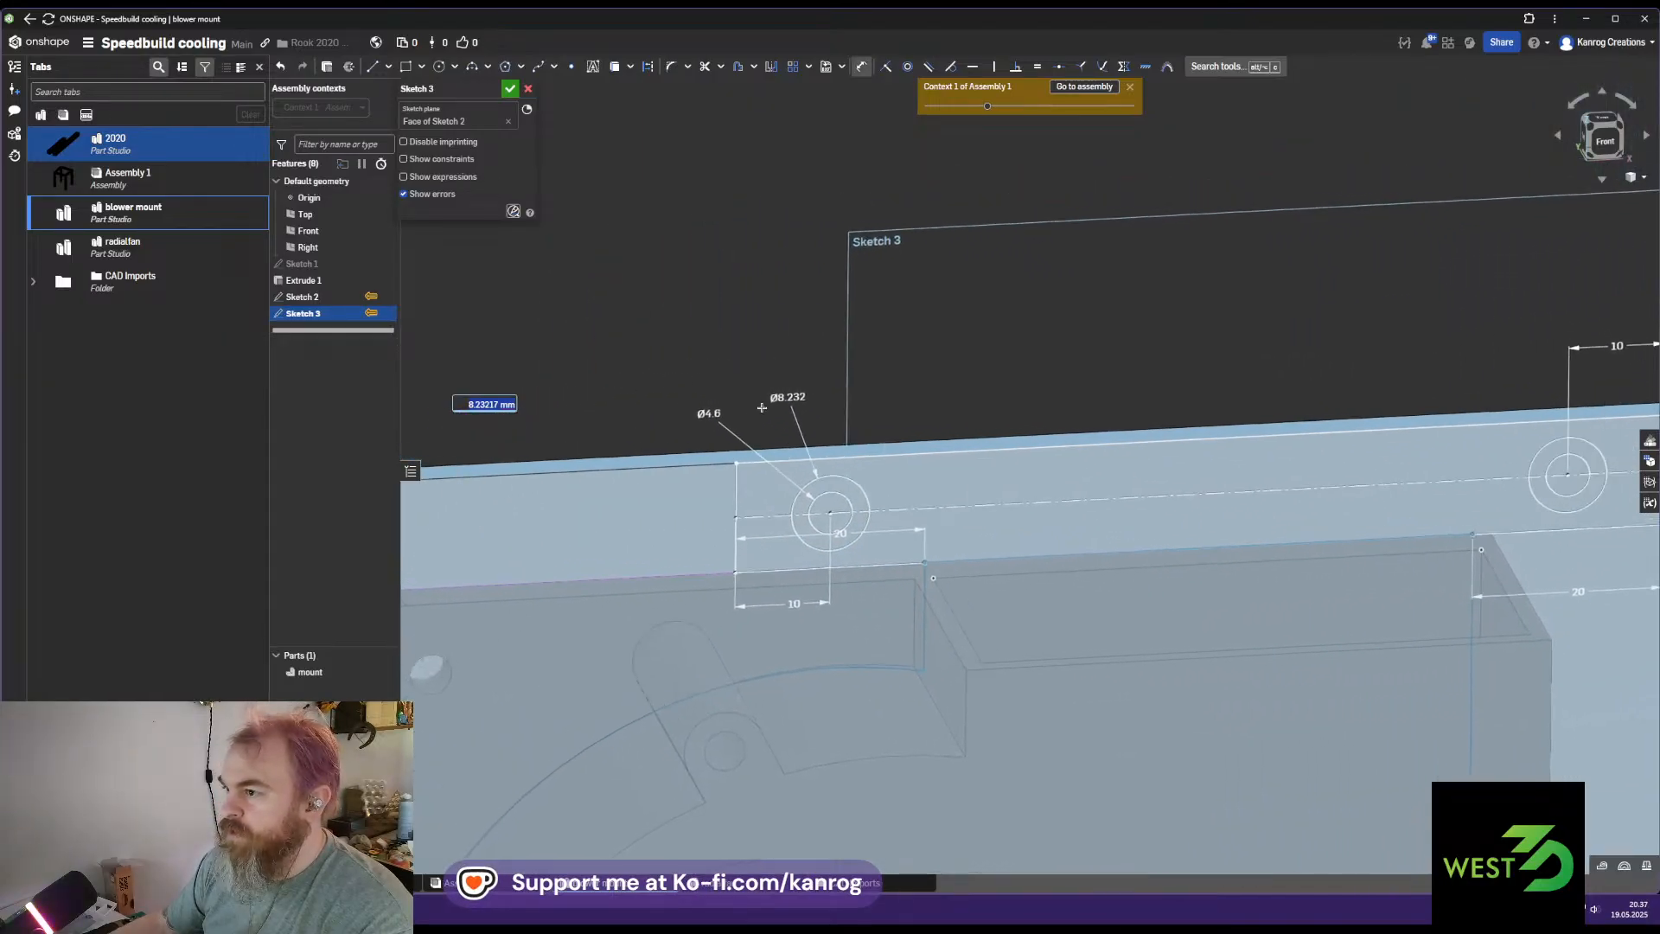
{"action": "type", "text": ".7"}
{"action": "key", "text": "Return"}
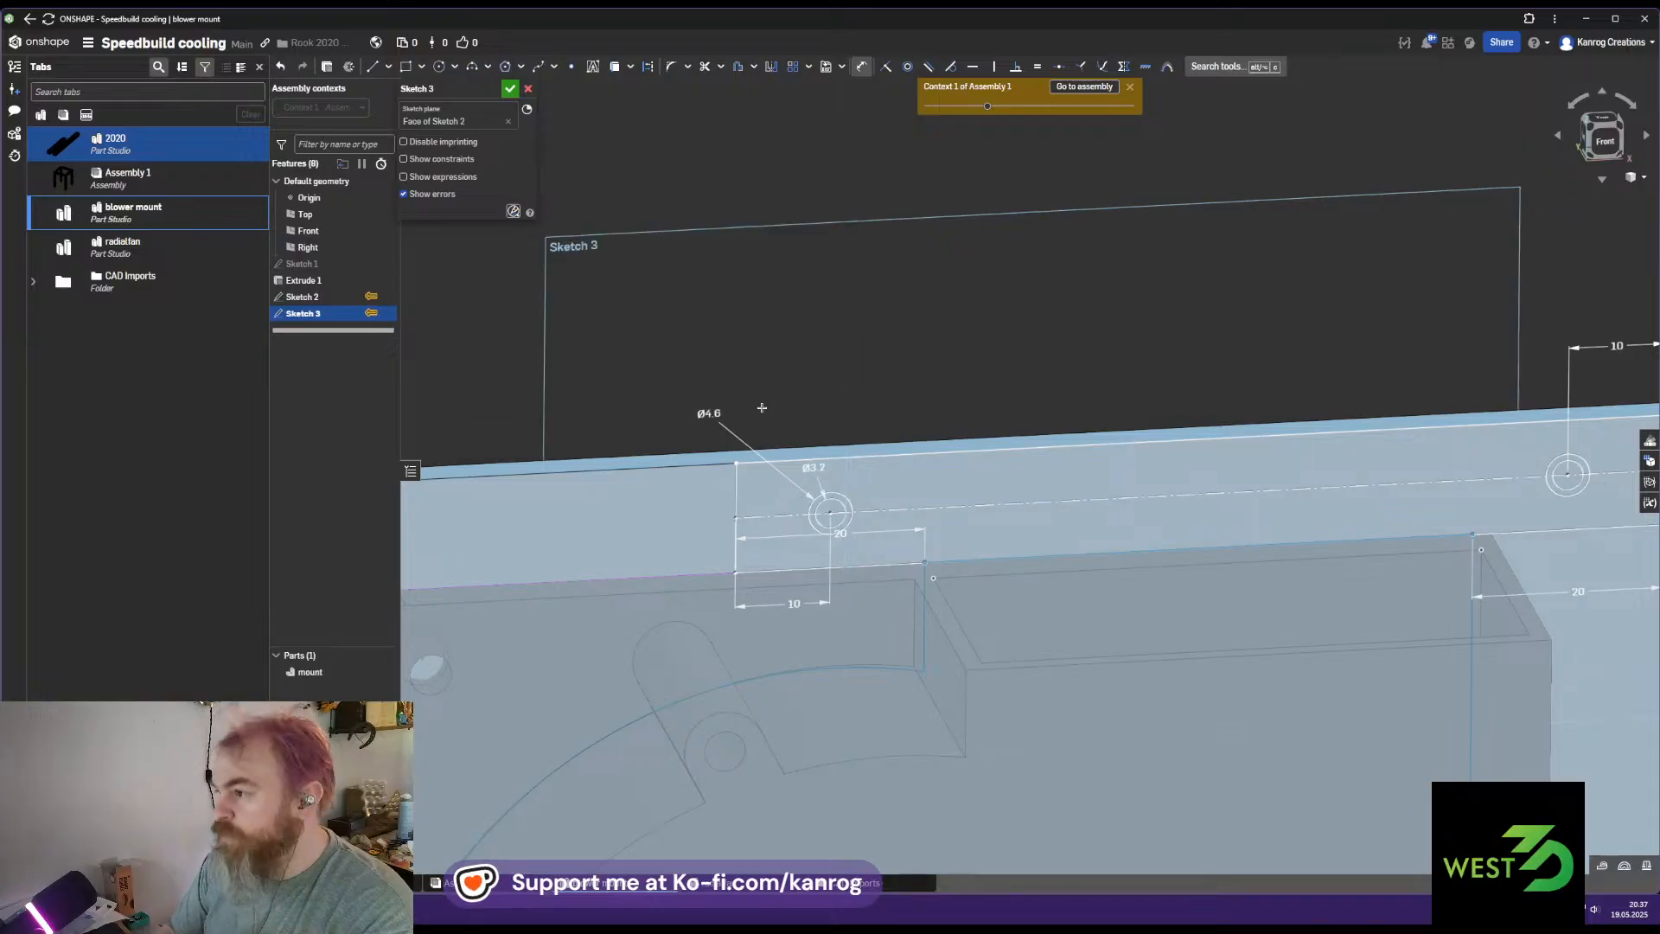
{"action": "scroll", "coordinate": [784, 295], "scroll_direction": "down", "scroll_amount": 3}
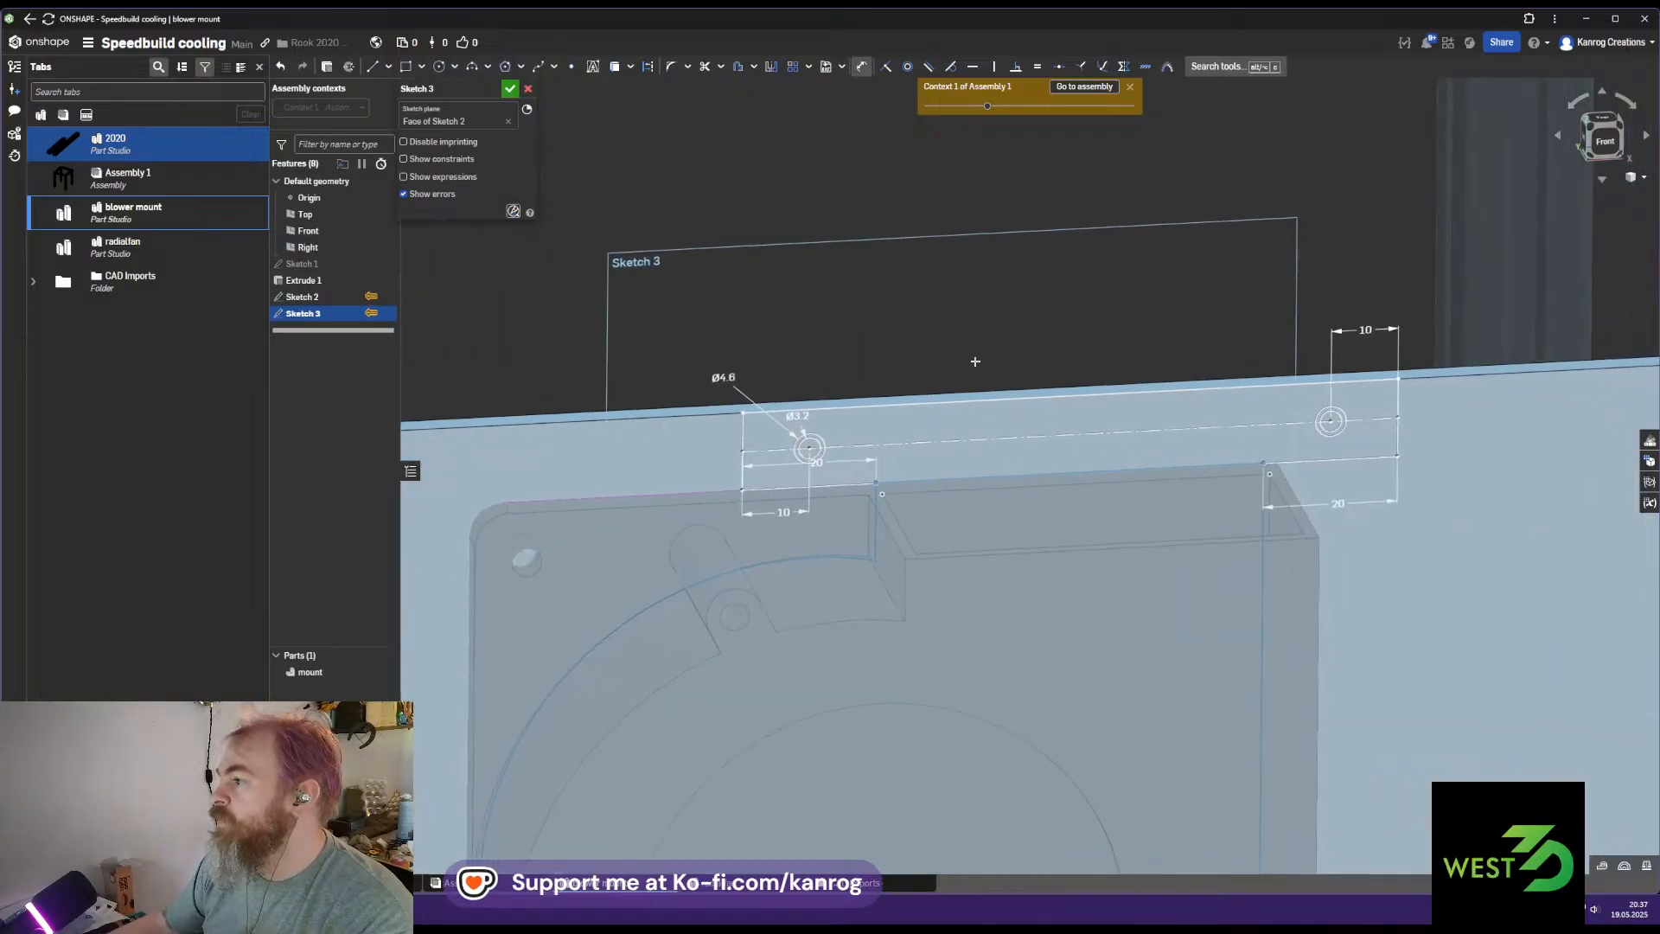
{"action": "left_click", "coordinate": [510, 89]}
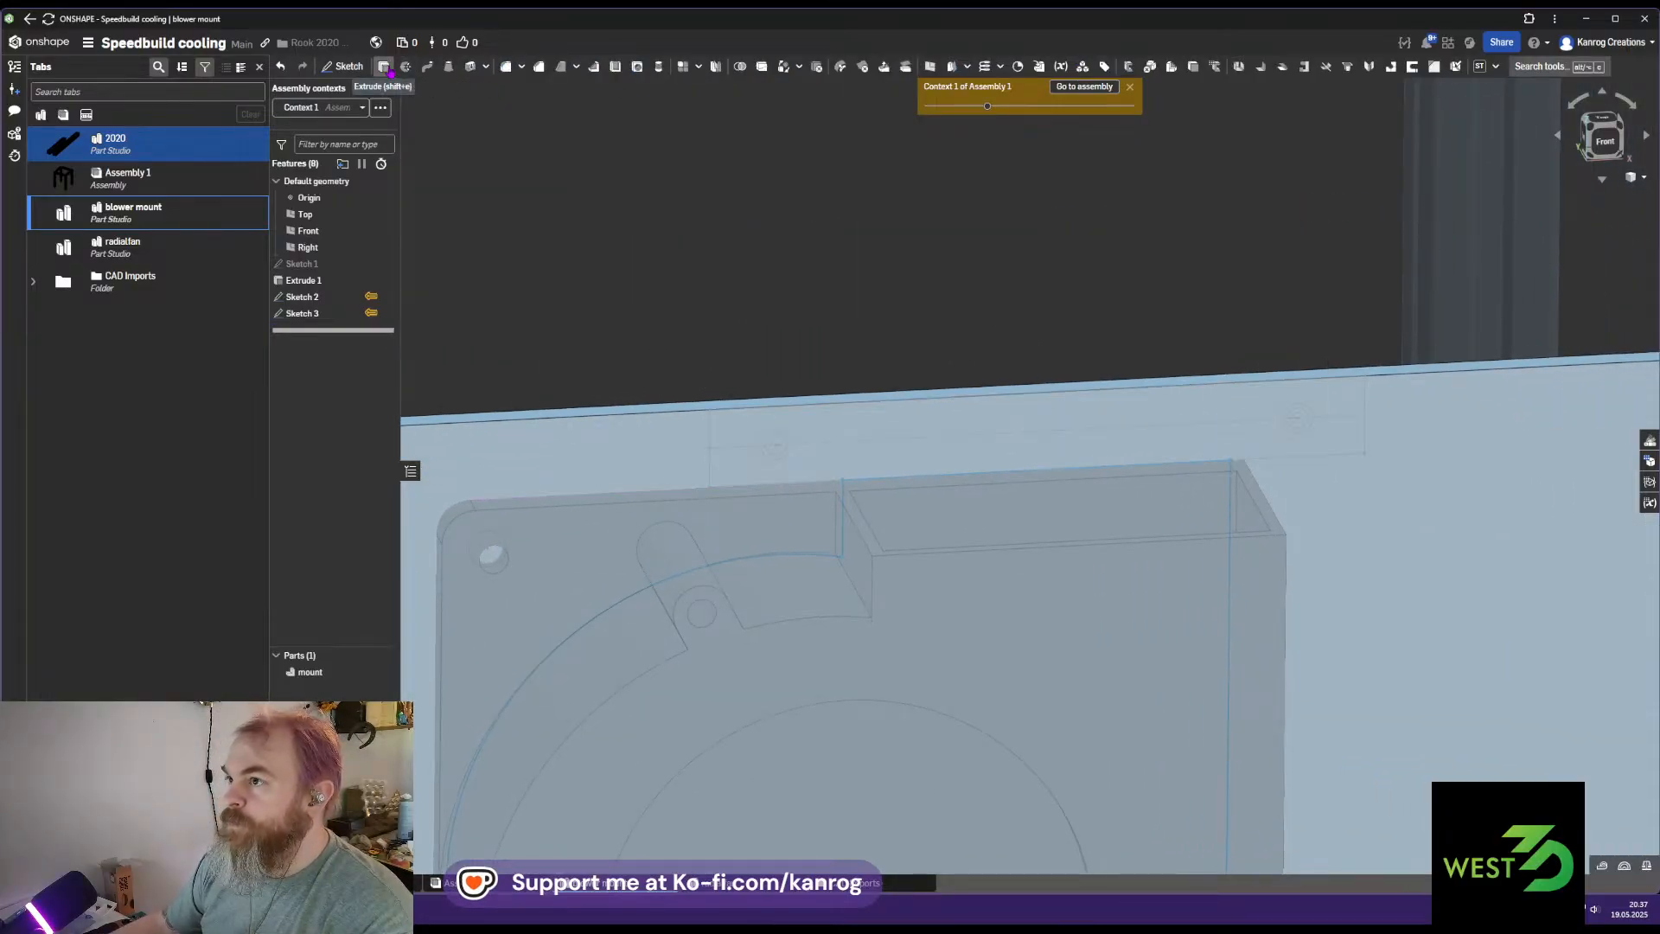
Cut the two inner screw-hole circles above the blower outlet into the plate with a 25 mm blind extrude
{"action": "left_click", "coordinate": [383, 66]}
{"action": "scroll", "coordinate": [738, 441], "scroll_direction": "up", "scroll_amount": 5}
{"action": "left_click", "coordinate": [808, 454]}
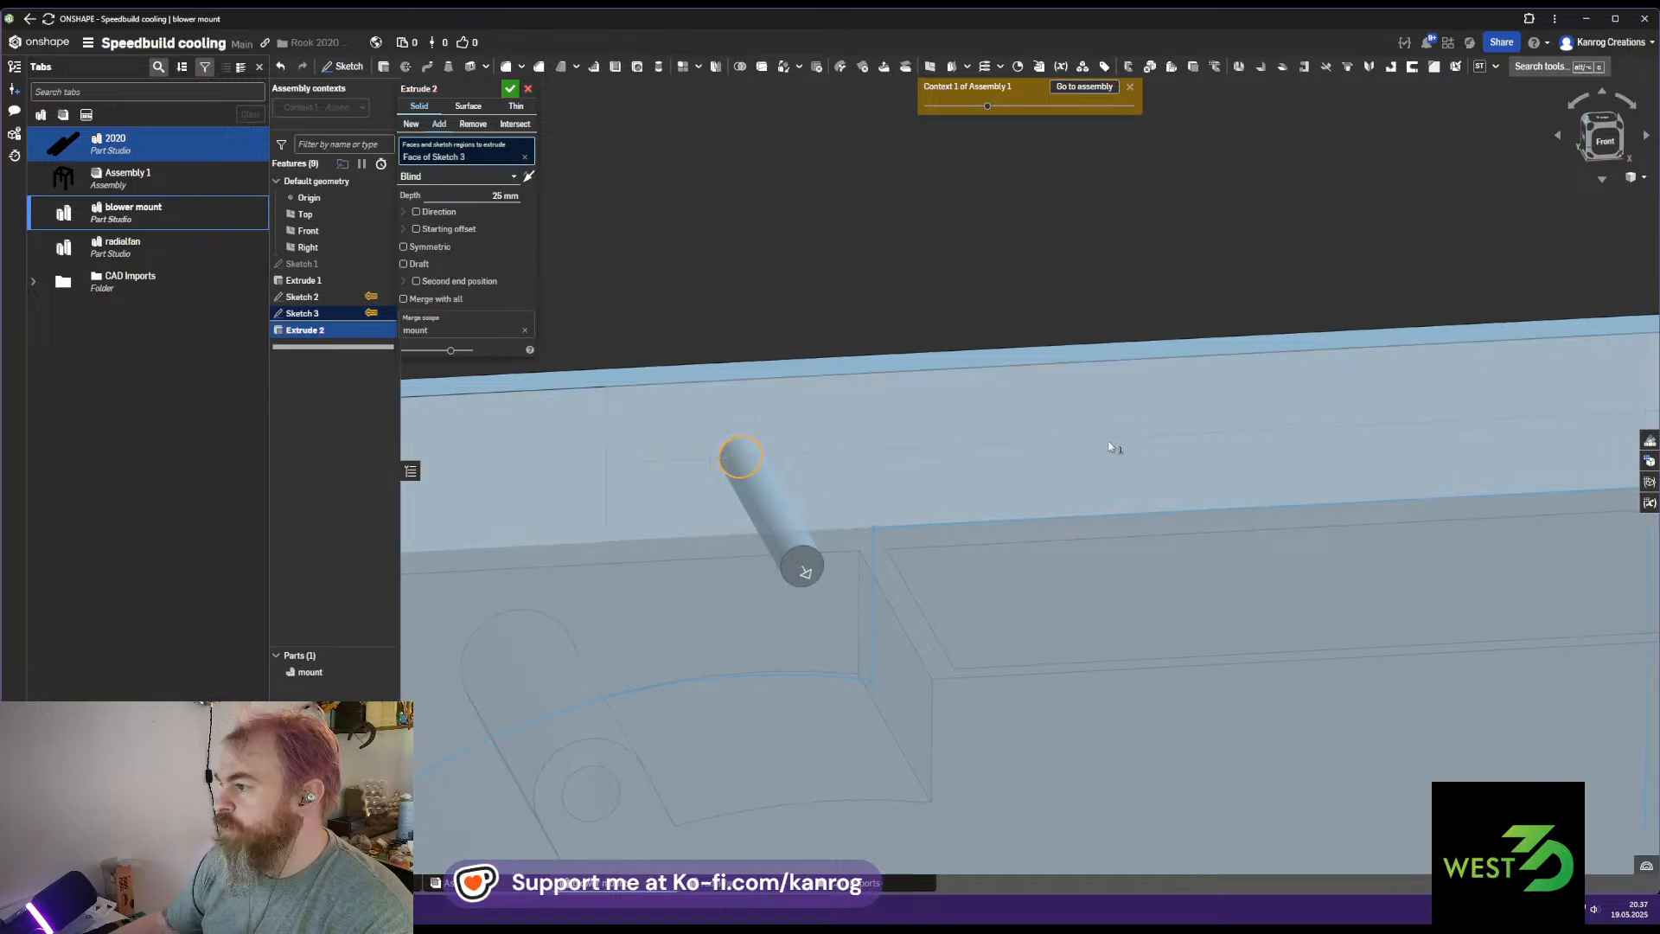
{"action": "scroll", "coordinate": [777, 492], "scroll_direction": "down", "scroll_amount": 3}
{"action": "left_click", "coordinate": [1296, 471]}
{"action": "middle_click_drag", "start_coordinate": [961, 507], "coordinate": [900, 485]}
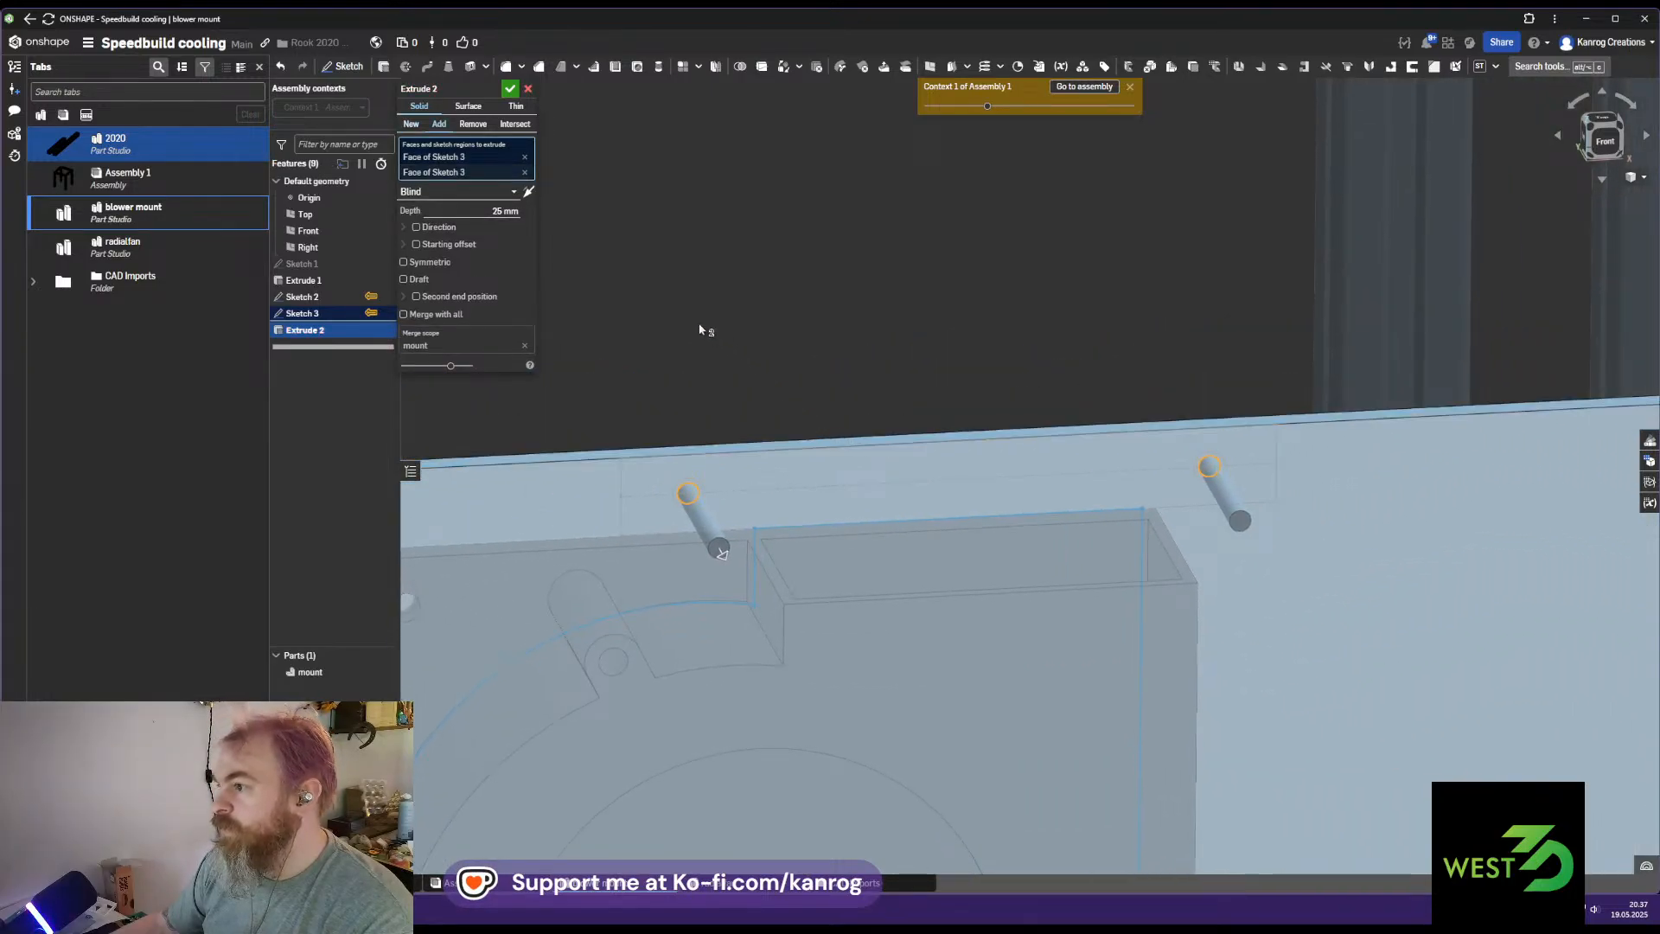
{"action": "key", "text": "Return"}
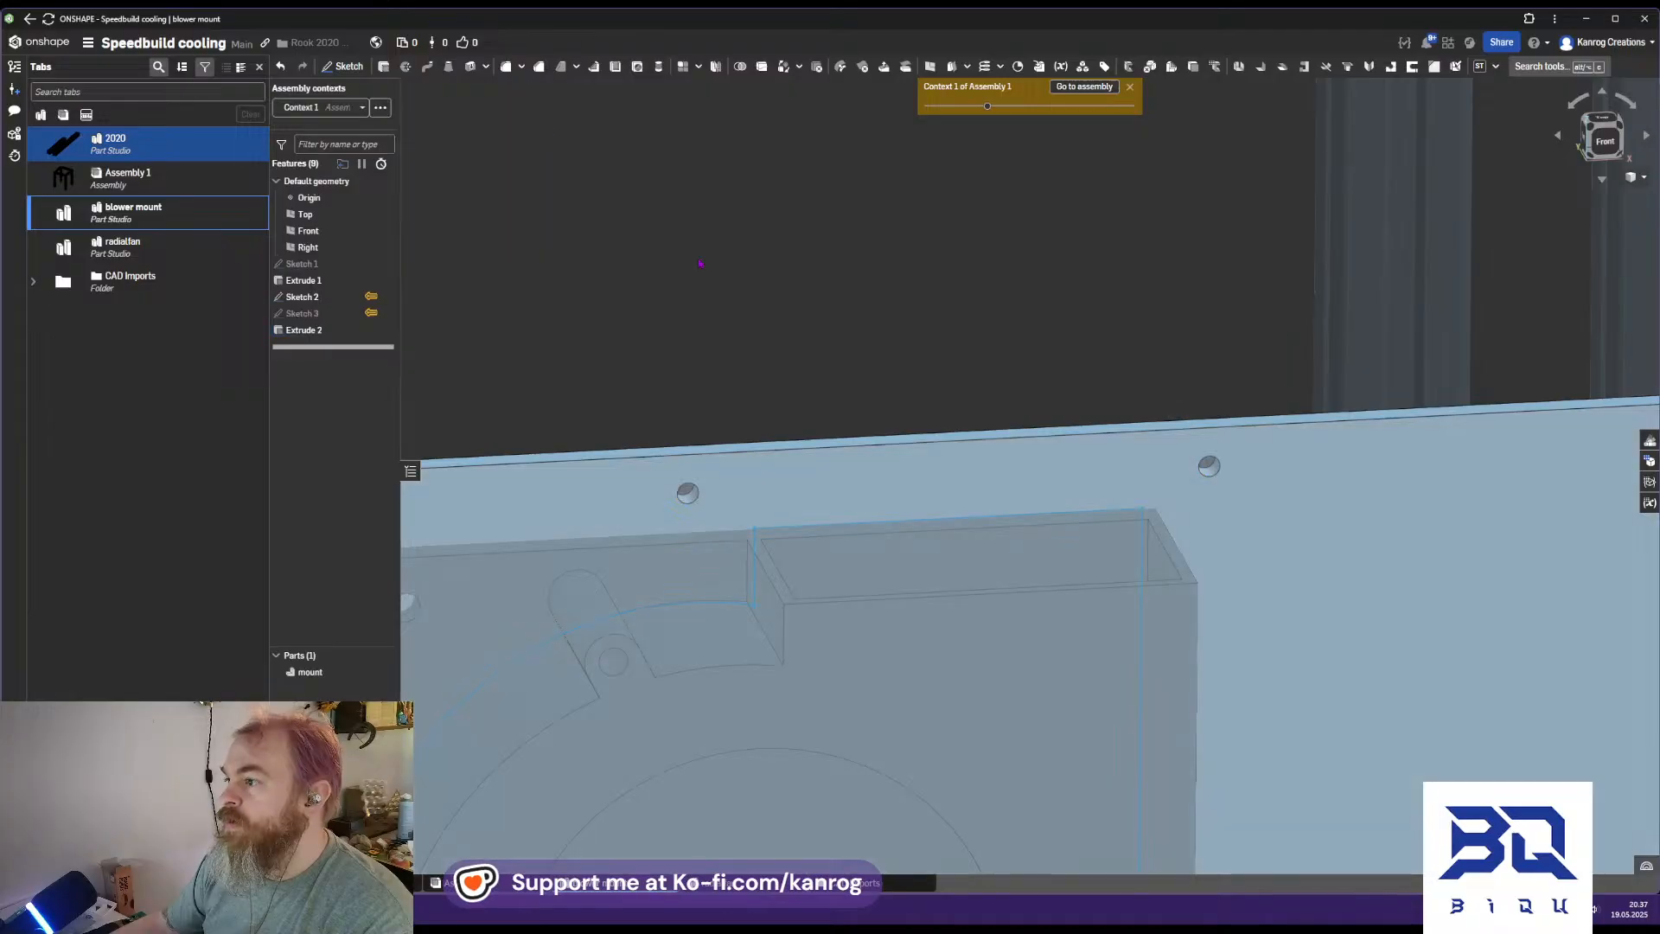
Show Sketch 3 and set up an extrude of its faces as a new, separate part
{"action": "left_click", "coordinate": [387, 313]}
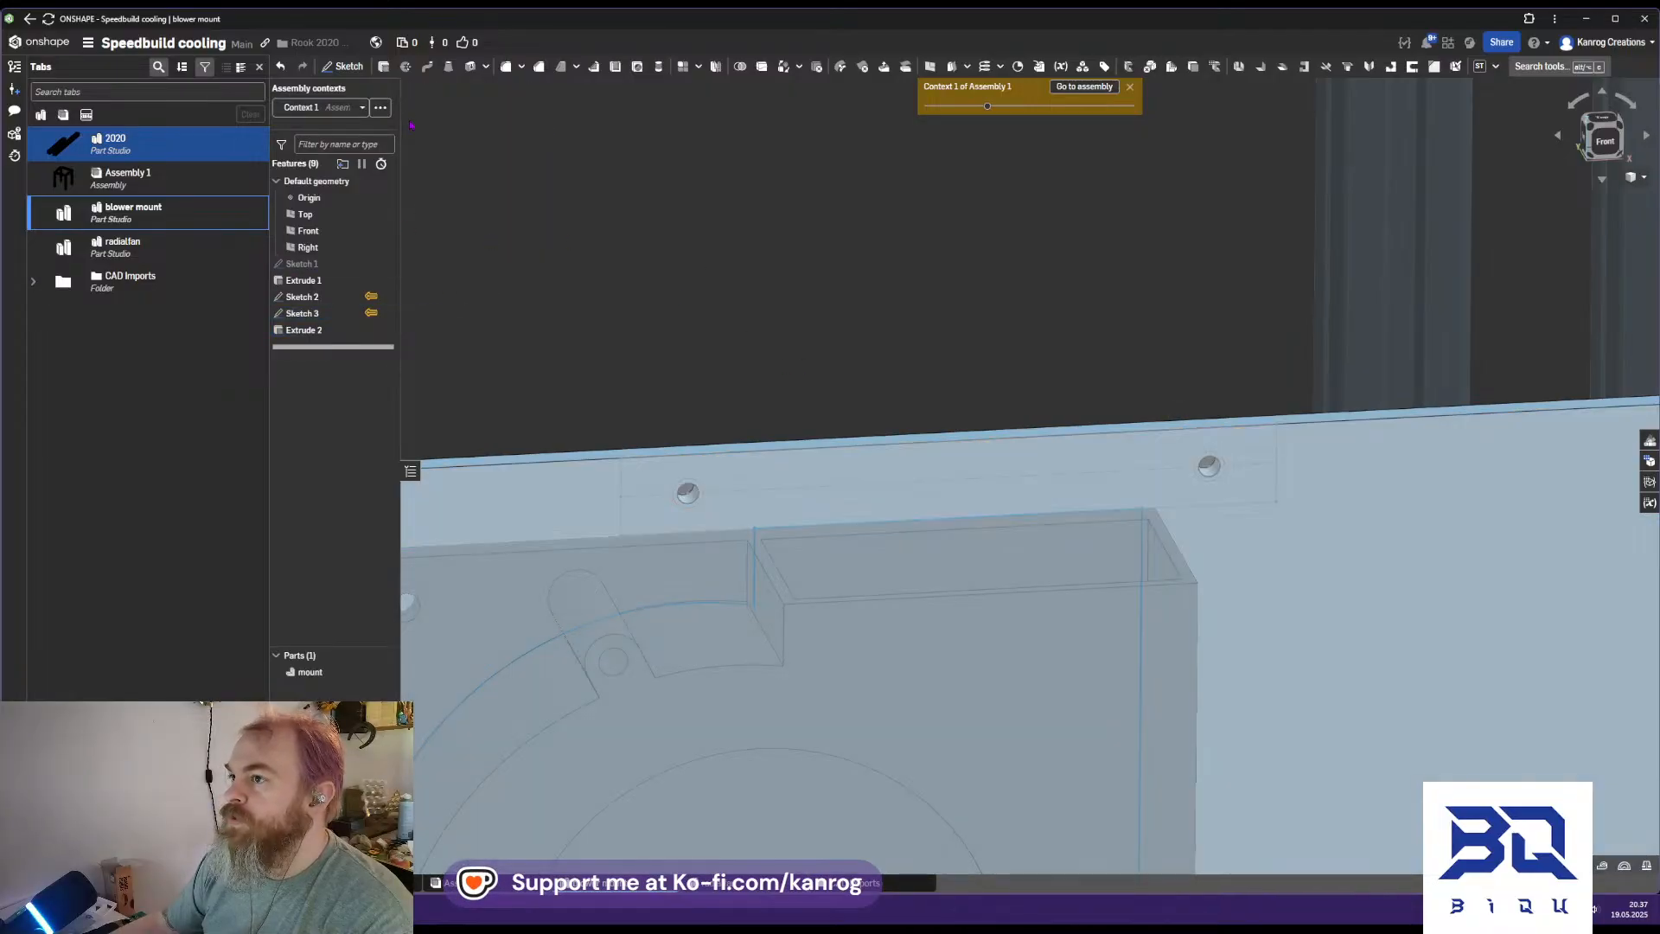
{"action": "left_click", "coordinate": [383, 68]}
{"action": "right_click_drag", "start_coordinate": [784, 487], "coordinate": [1023, 489]}
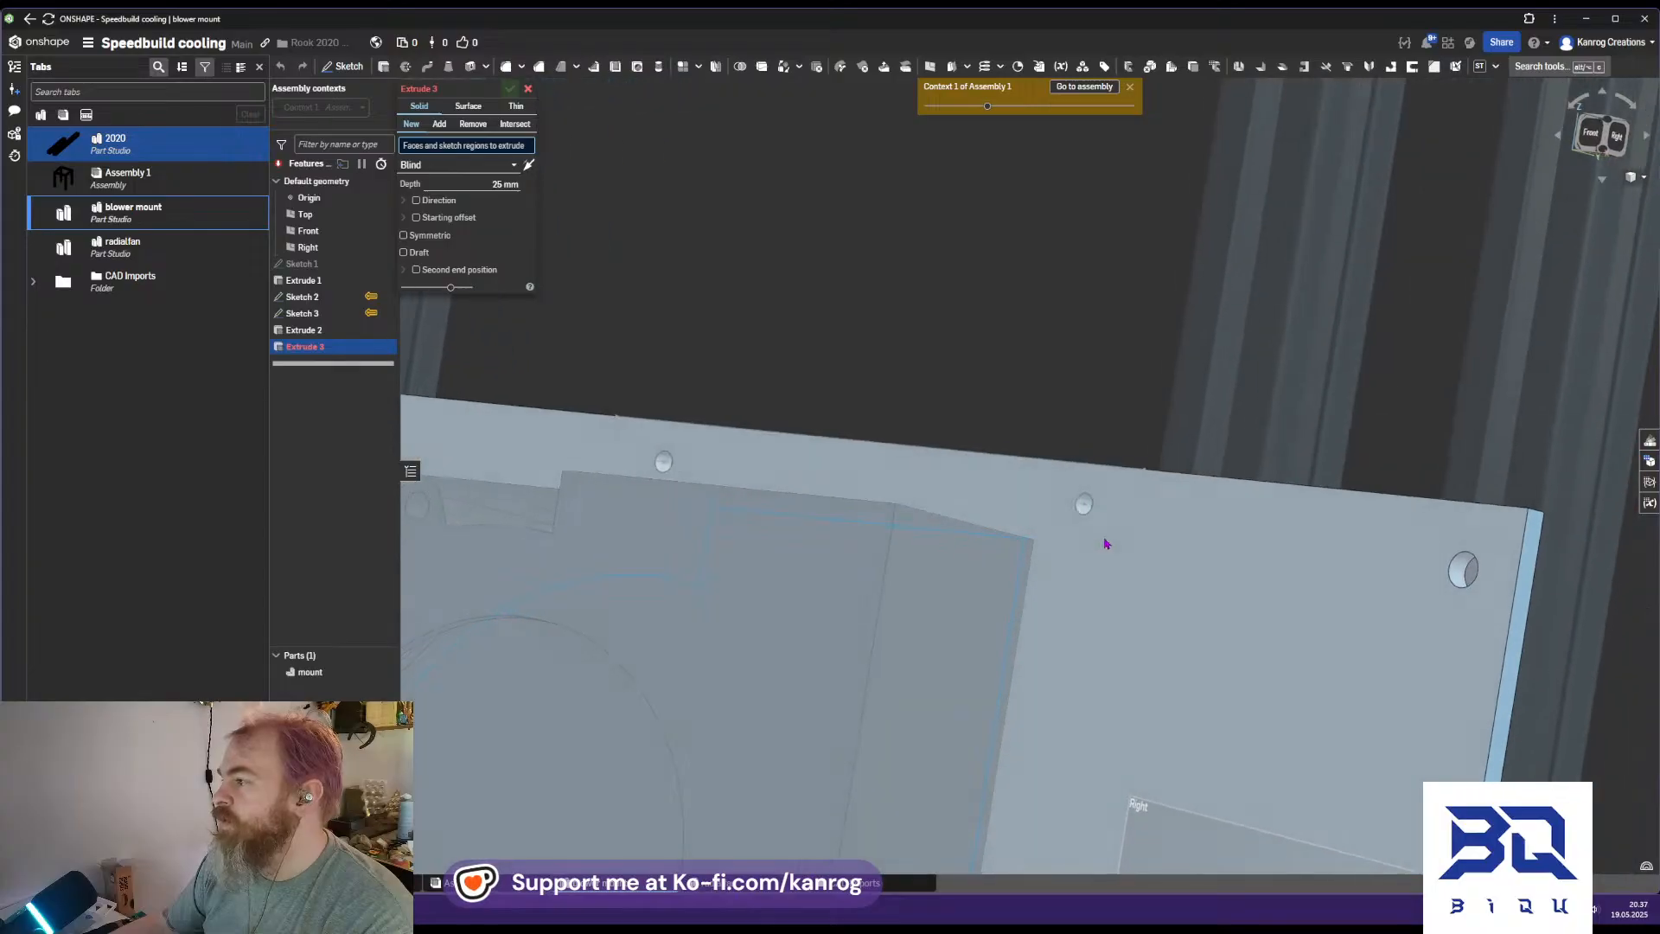
{"action": "right_click_drag", "start_coordinate": [1104, 538], "coordinate": [1204, 563]}
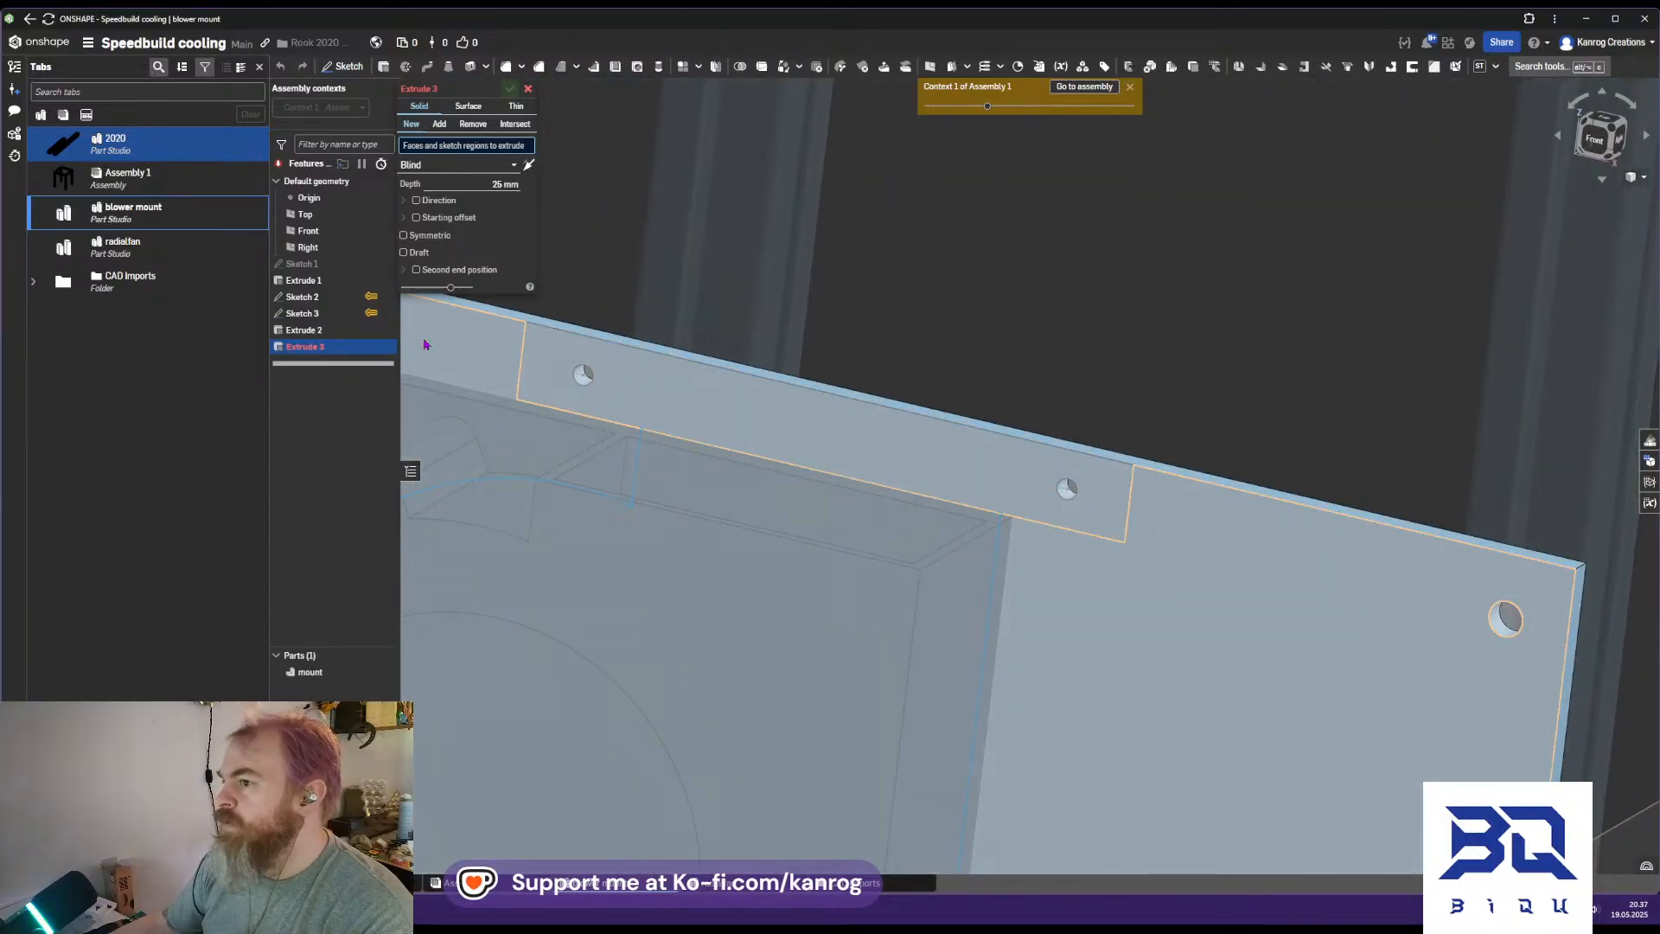
{"action": "left_click", "coordinate": [332, 319]}
{"action": "scroll", "coordinate": [970, 509], "scroll_direction": "down", "scroll_amount": 3}
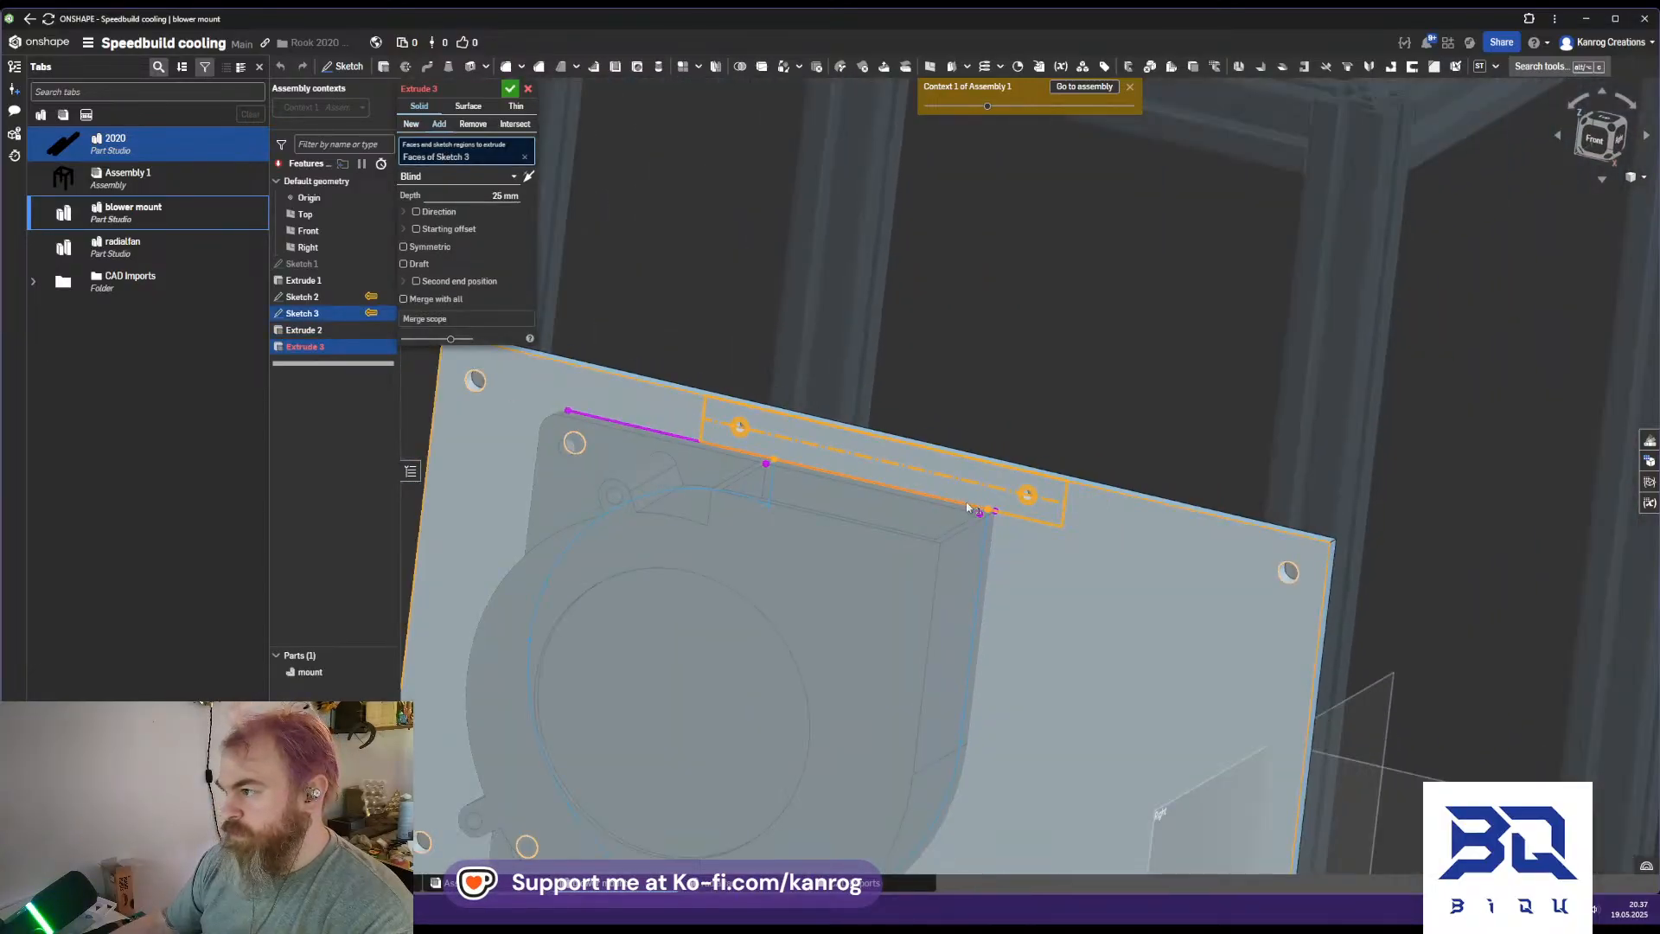
{"action": "middle_click_drag", "start_coordinate": [949, 498], "coordinate": [871, 546]}
{"action": "left_click", "coordinate": [410, 123]}
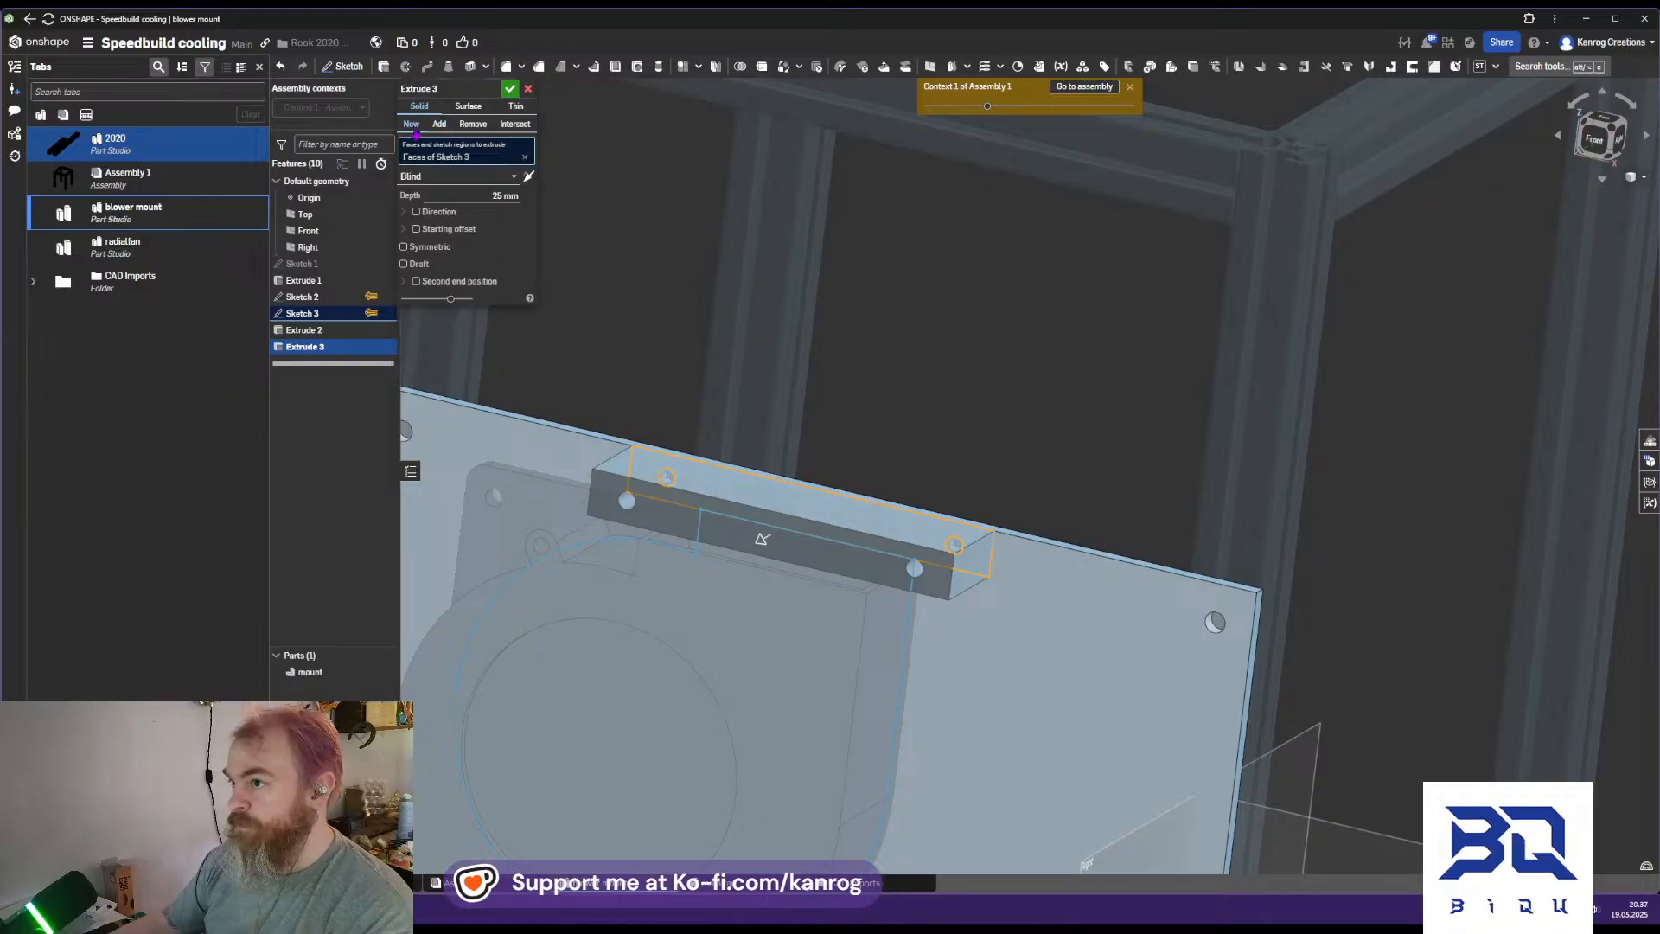
{"action": "right_click_drag", "start_coordinate": [696, 334], "coordinate": [743, 436]}
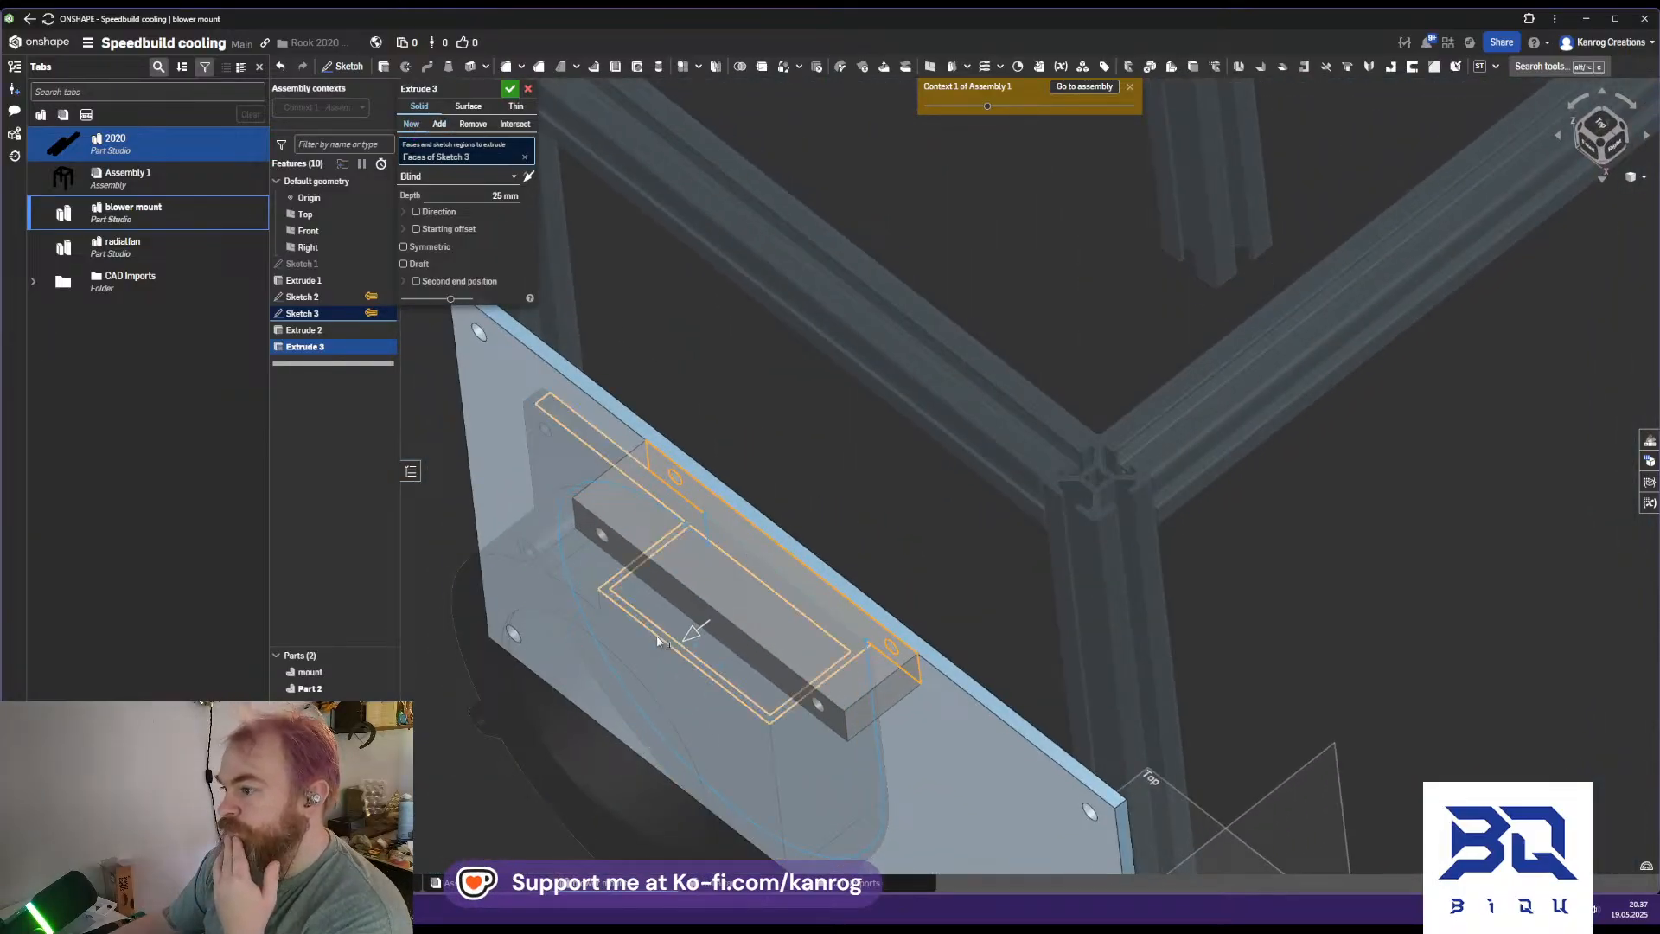
Extrude the rectangular block up to the blower's outer housing face
{"action": "left_click", "coordinate": [477, 178]}
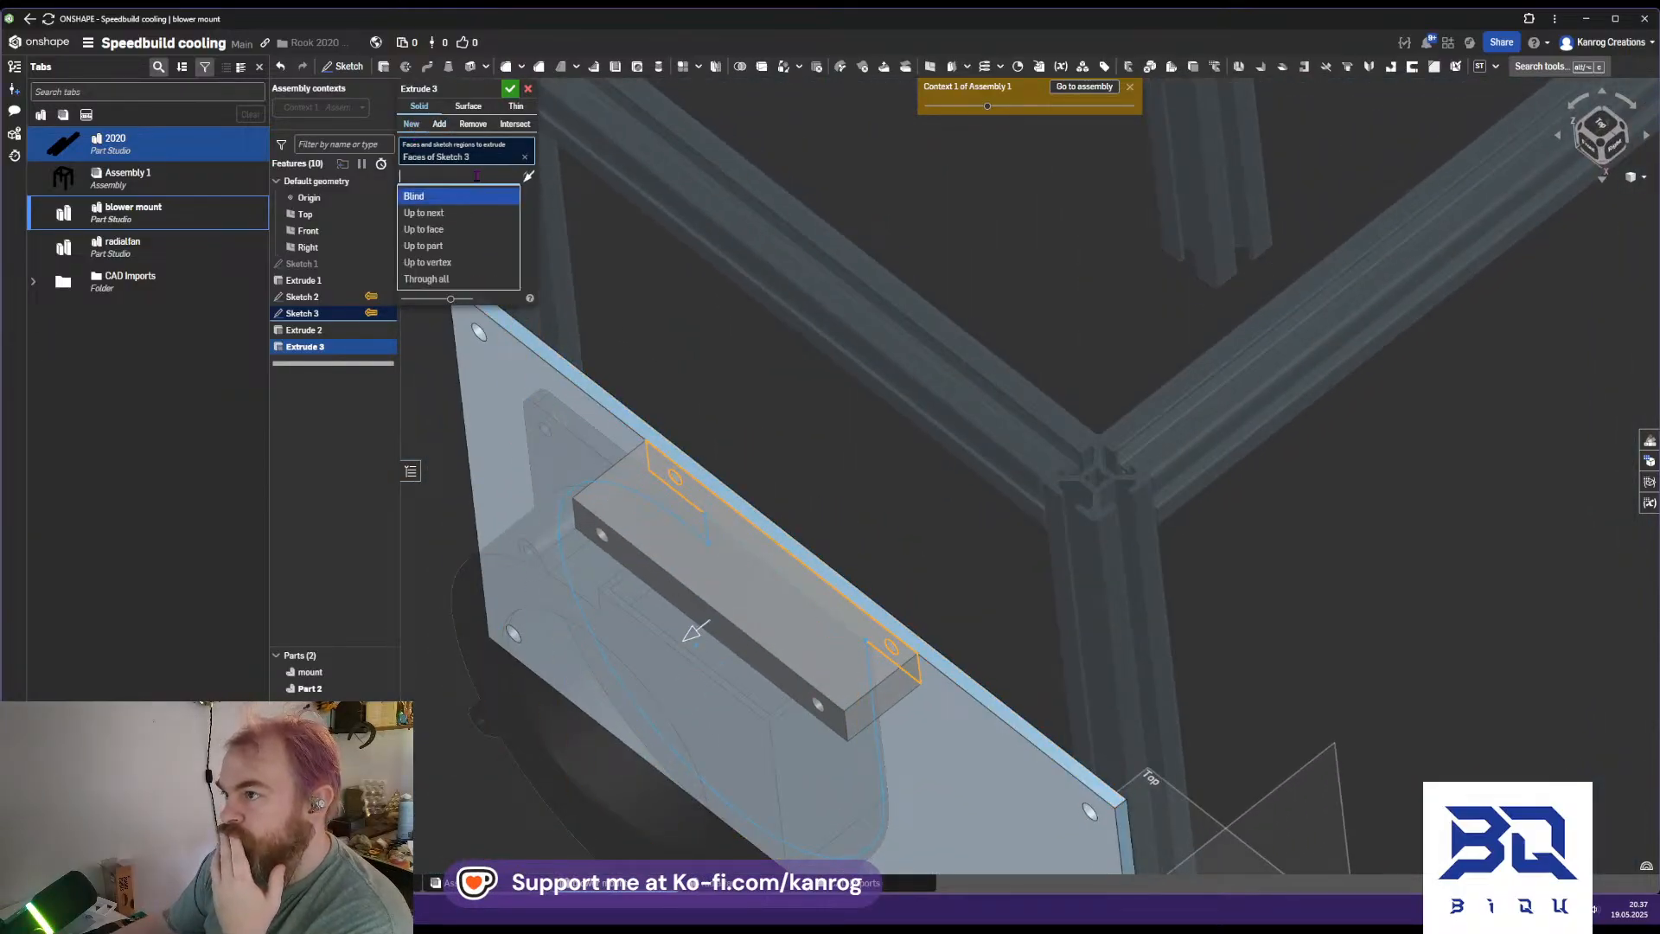
{"action": "left_click", "coordinate": [456, 229]}
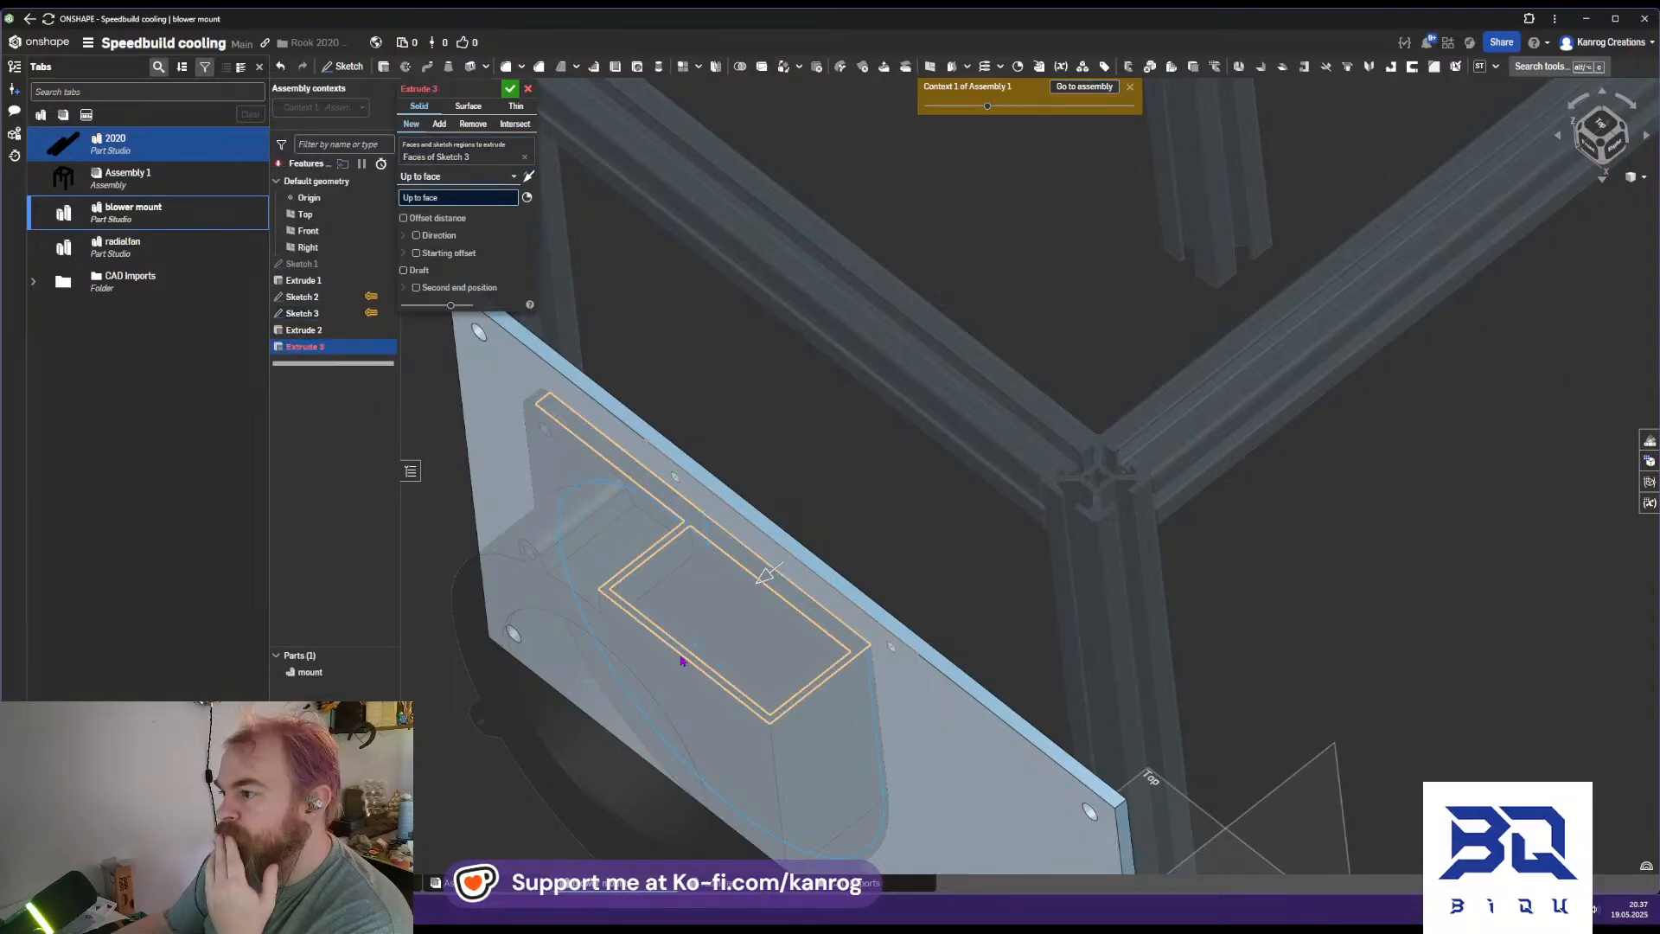
{"action": "right_click_drag", "start_coordinate": [682, 664], "coordinate": [739, 581]}
{"action": "right_click_drag", "start_coordinate": [949, 463], "coordinate": [760, 546]}
{"action": "left_click", "coordinate": [968, 410]}
{"action": "middle_click_drag", "start_coordinate": [758, 547], "coordinate": [769, 495]}
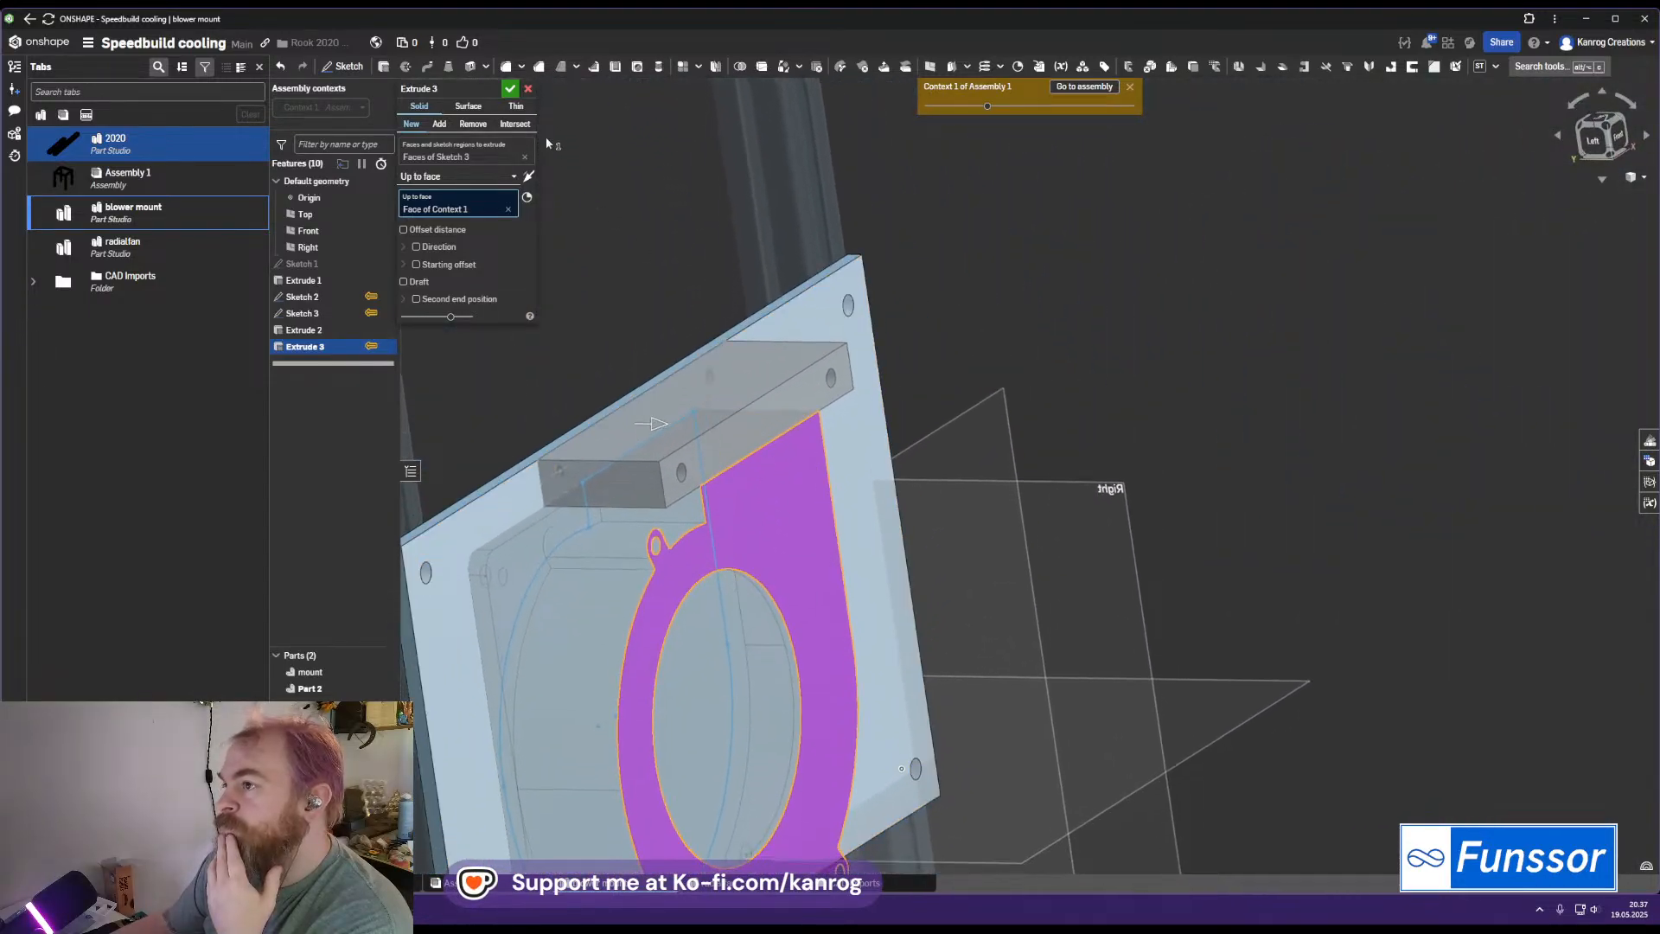
{"action": "key", "text": "Return"}
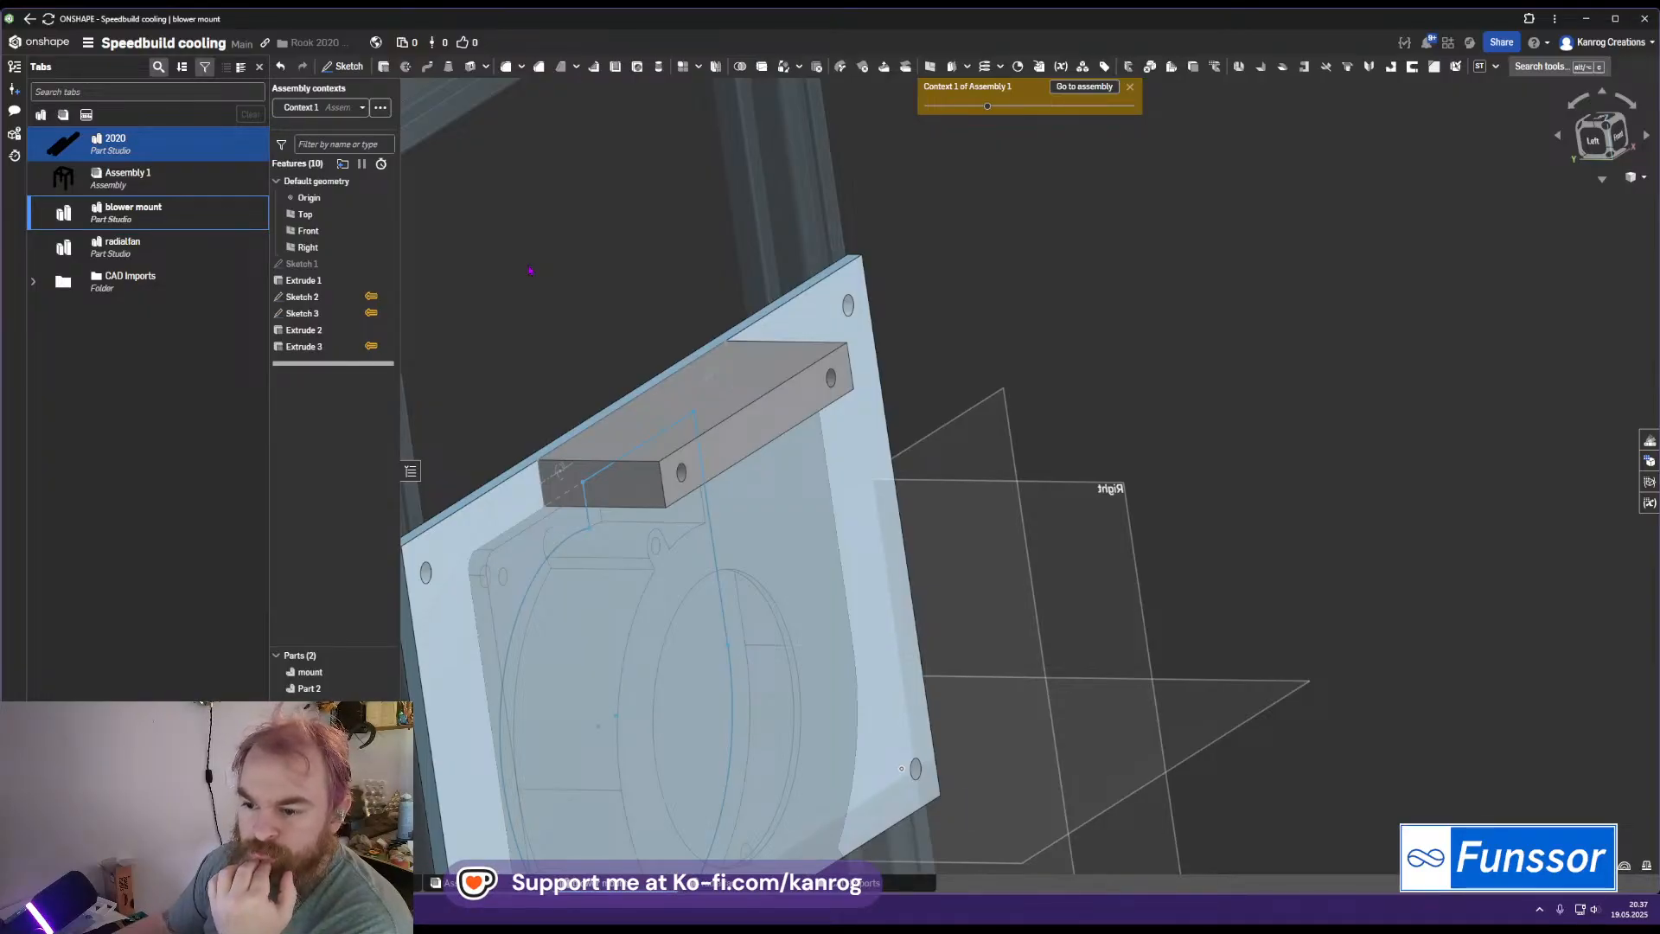
Change the block's extrude to a blind end with a depth of 5 mm
{"action": "double_click", "coordinate": [307, 346]}
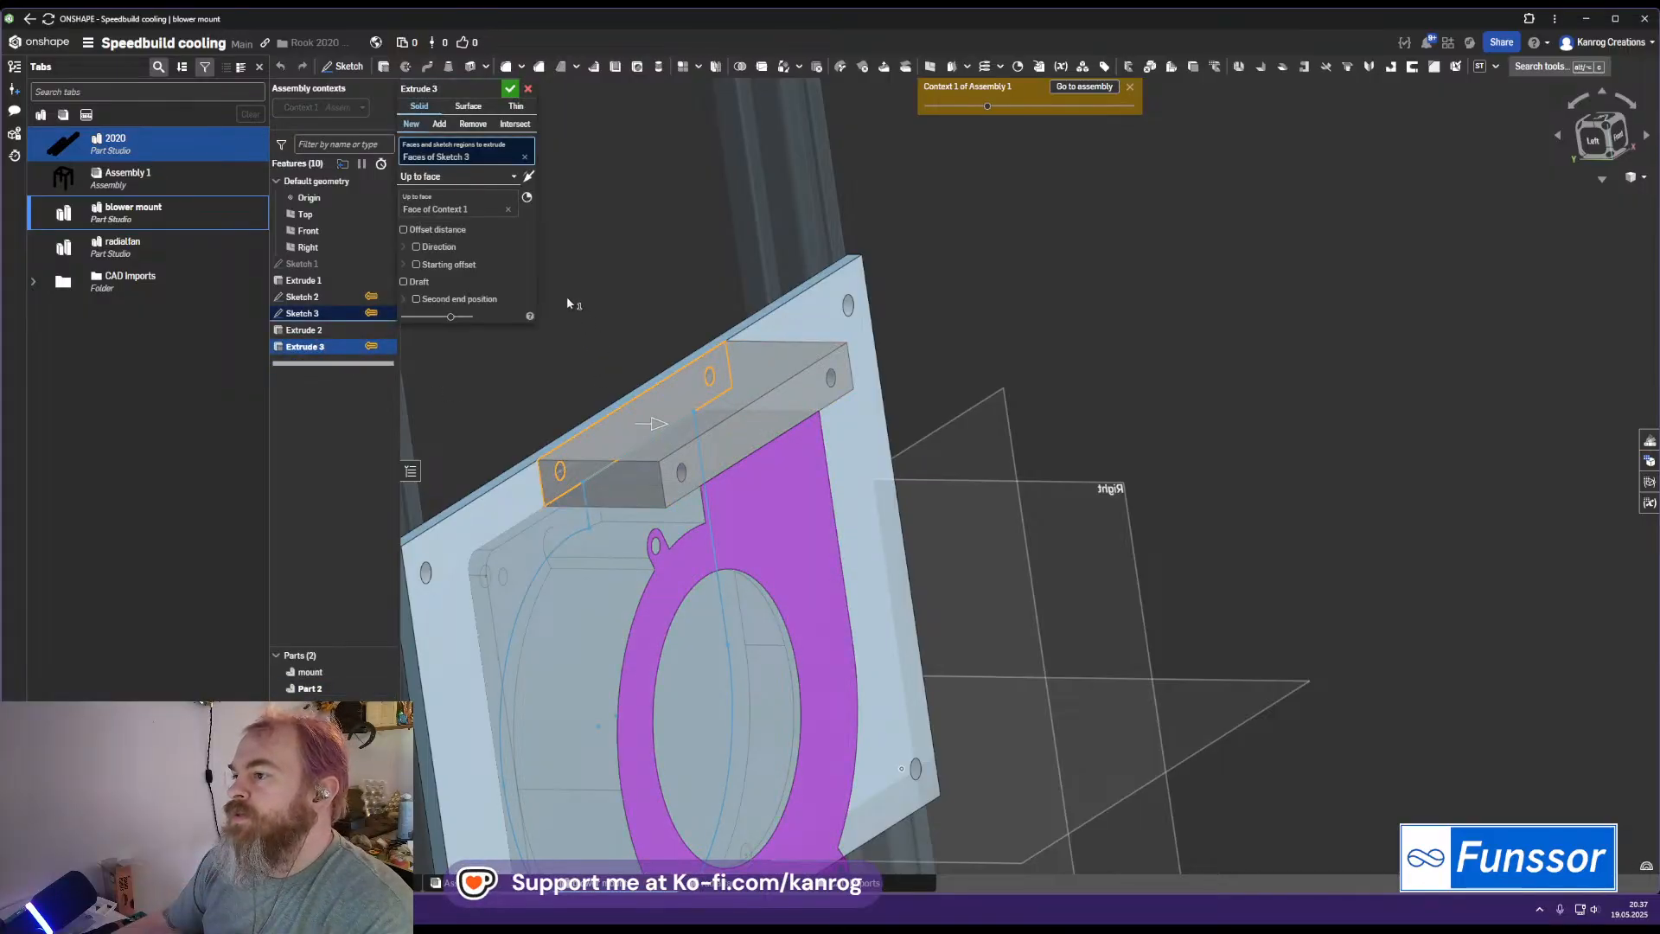
{"action": "left_click", "coordinate": [490, 183]}
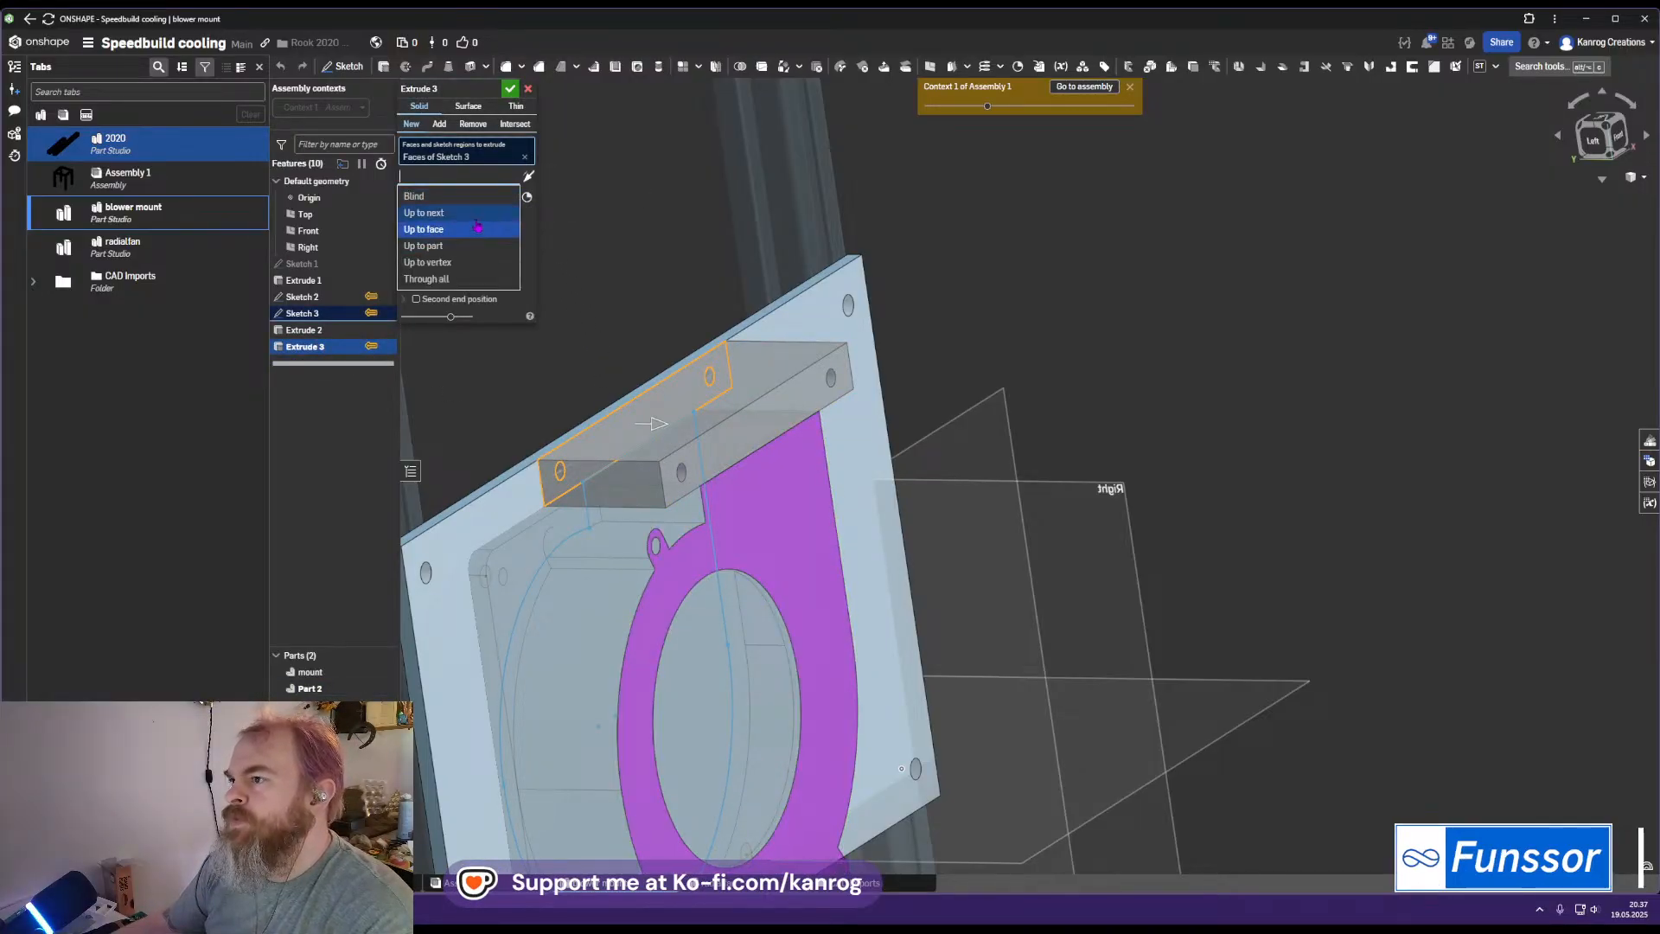
{"action": "left_click", "coordinate": [463, 196]}
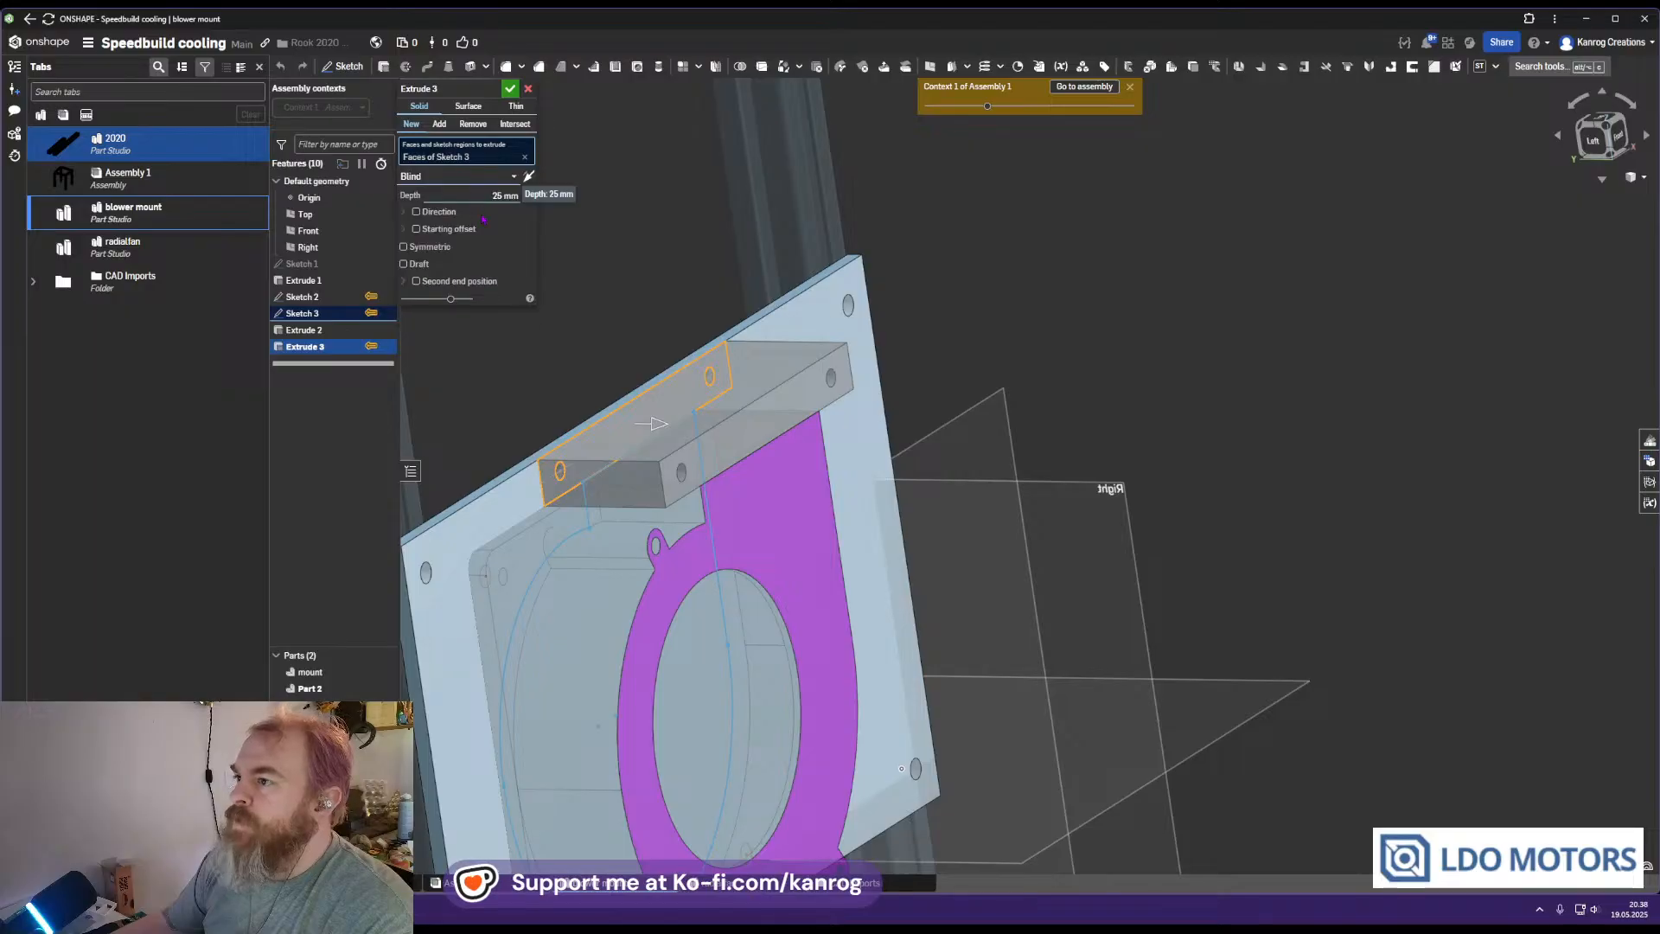
{"action": "key", "text": "Return"}
{"action": "right_click_drag", "start_coordinate": [654, 327], "coordinate": [783, 519]}
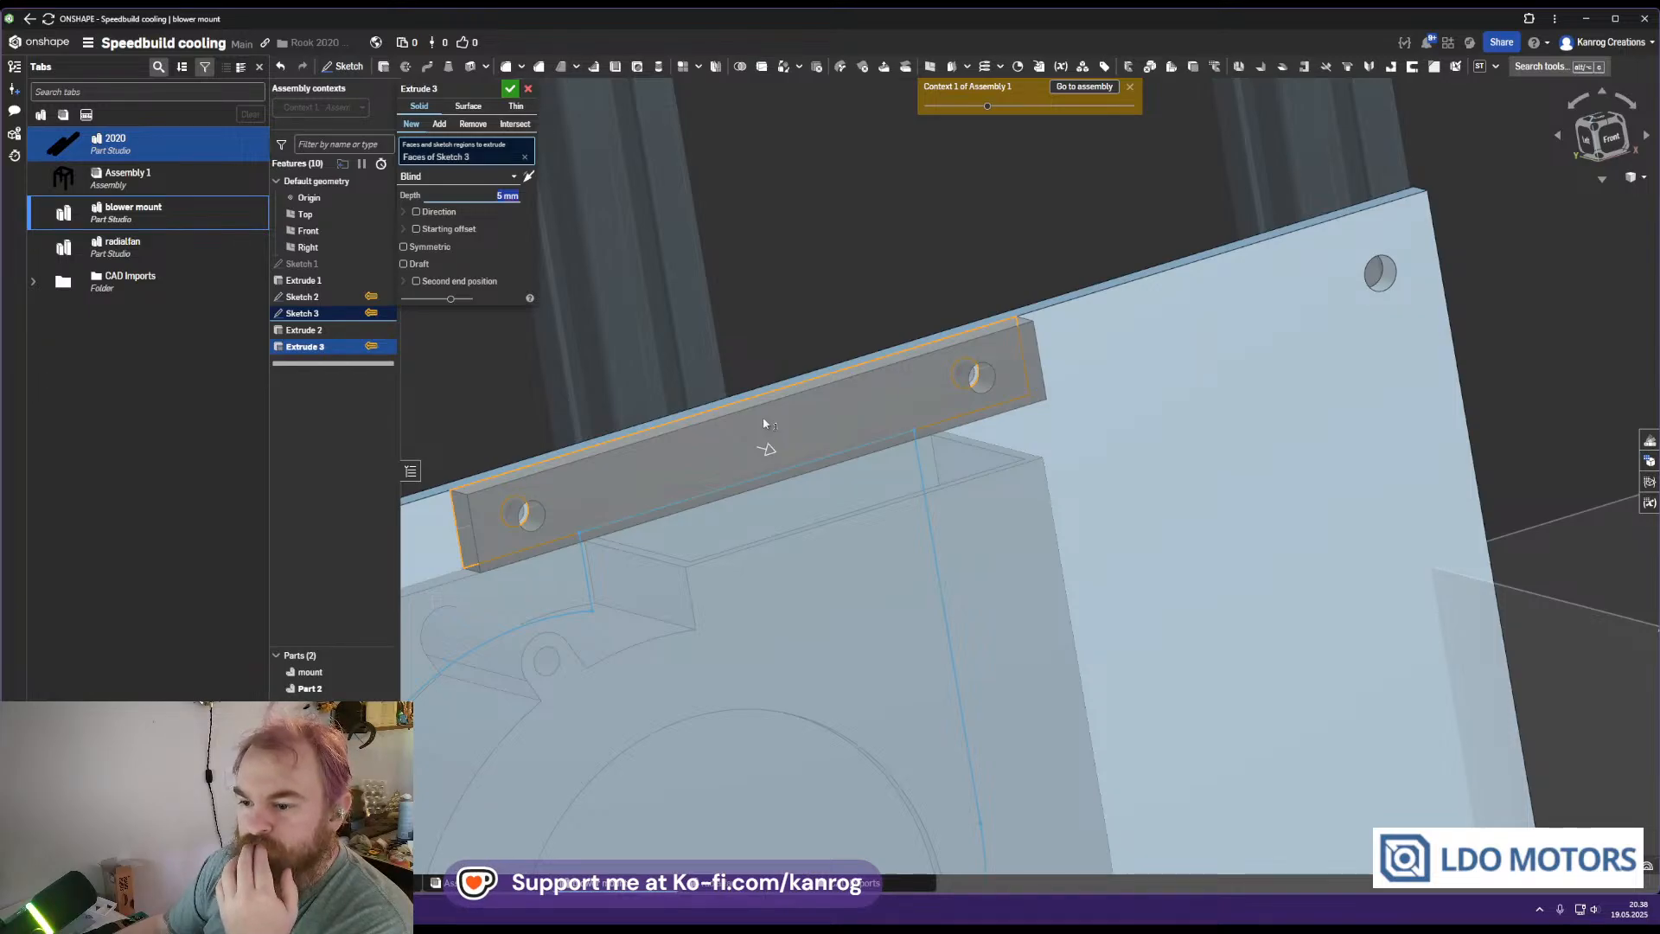
{"action": "key", "text": "Return"}
Start a sketch on the block's front face and hide Sketch 2 and Sketch 3
{"action": "mouse_move", "coordinate": [766, 449]}
{"action": "right_mouse_down"}
{"action": "mouse_move", "coordinate": [801, 433]}
{"action": "mouse_move", "coordinate": [807, 511]}
{"action": "mouse_move", "coordinate": [816, 445]}
{"action": "mouse_move", "coordinate": [785, 418]}
{"action": "mouse_move", "coordinate": [767, 433]}
{"action": "right_mouse_up"}
{"action": "left_click", "coordinate": [349, 67]}
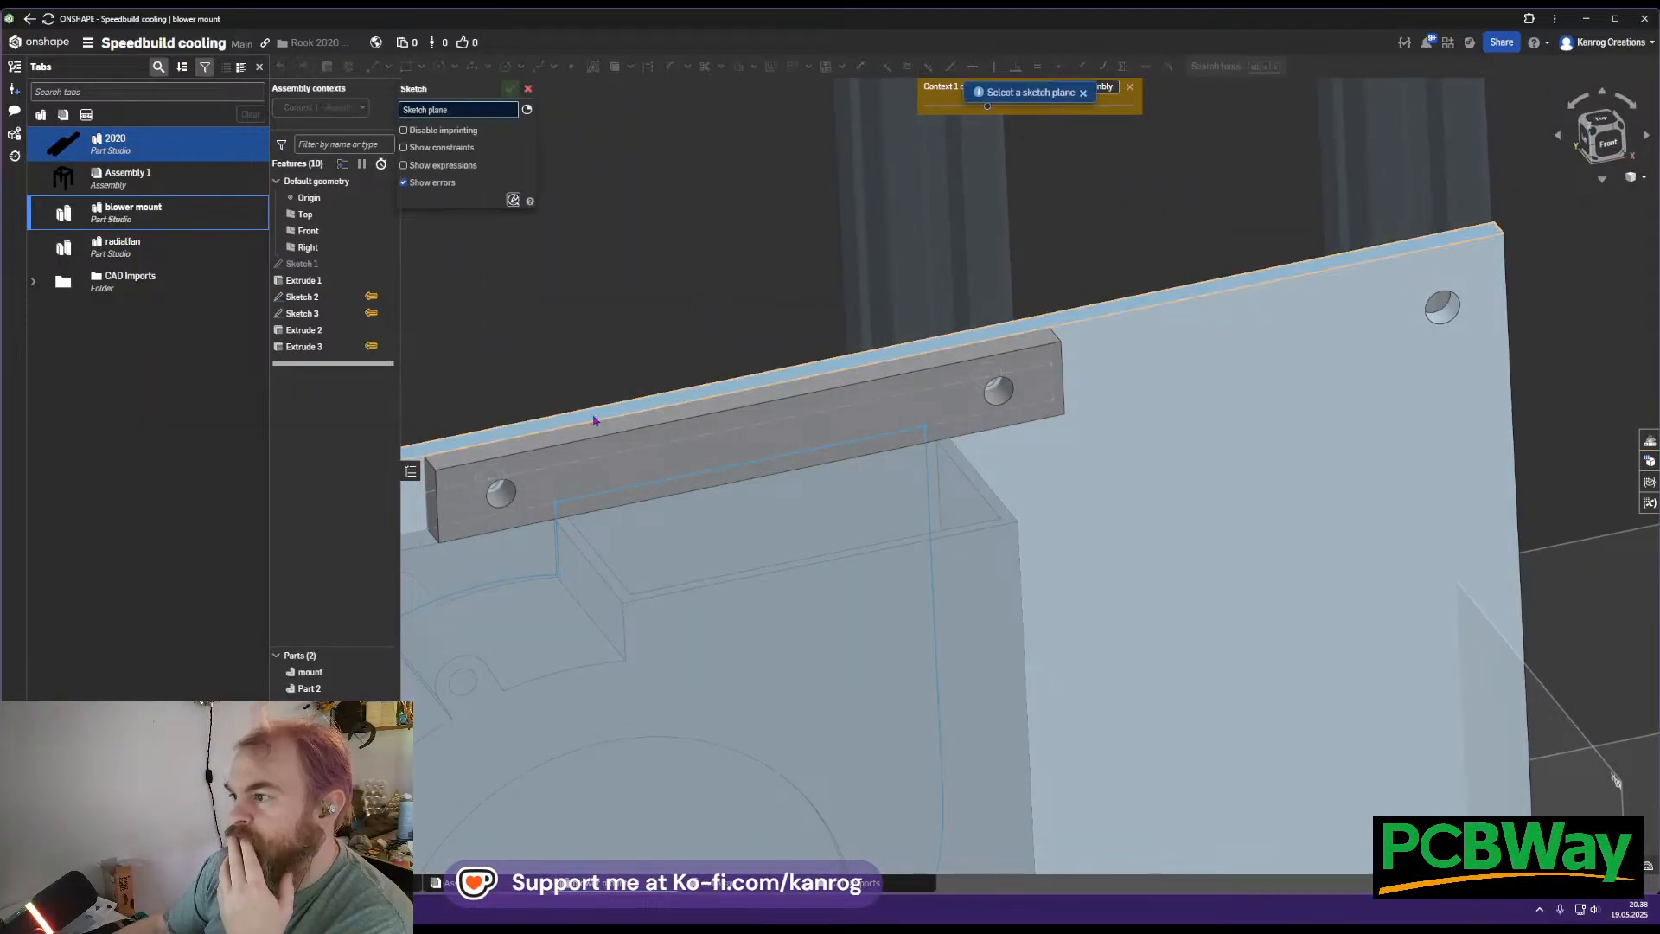
{"action": "left_click", "coordinate": [593, 489]}
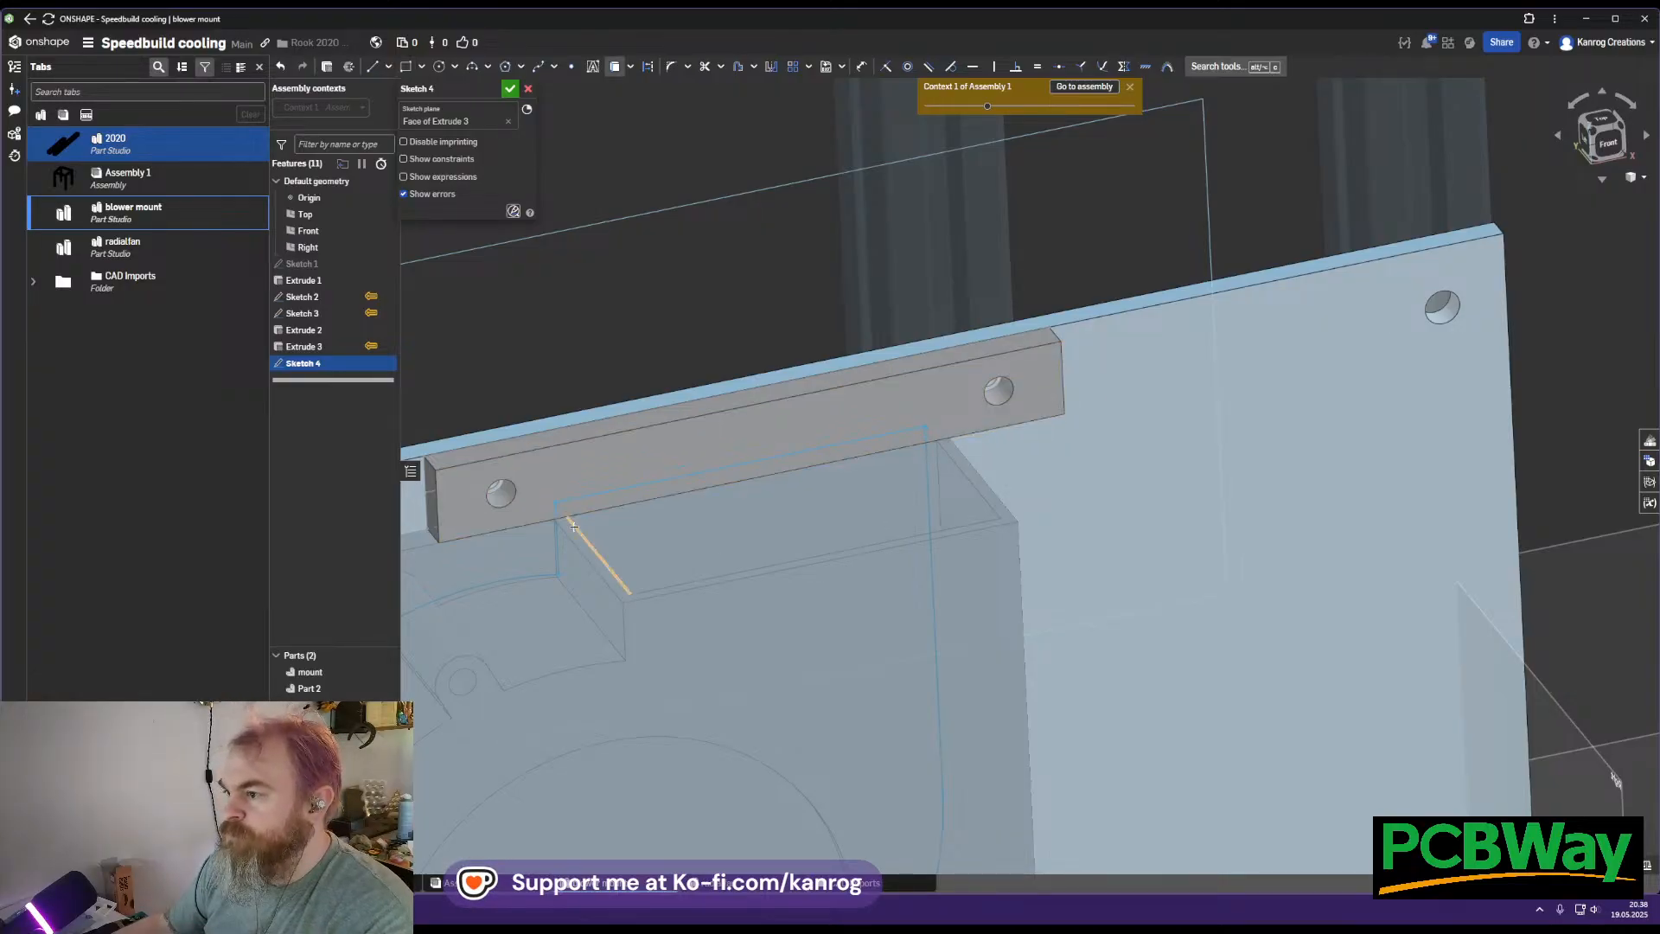
{"action": "left_click", "coordinate": [385, 313]}
{"action": "left_click", "coordinate": [385, 297]}
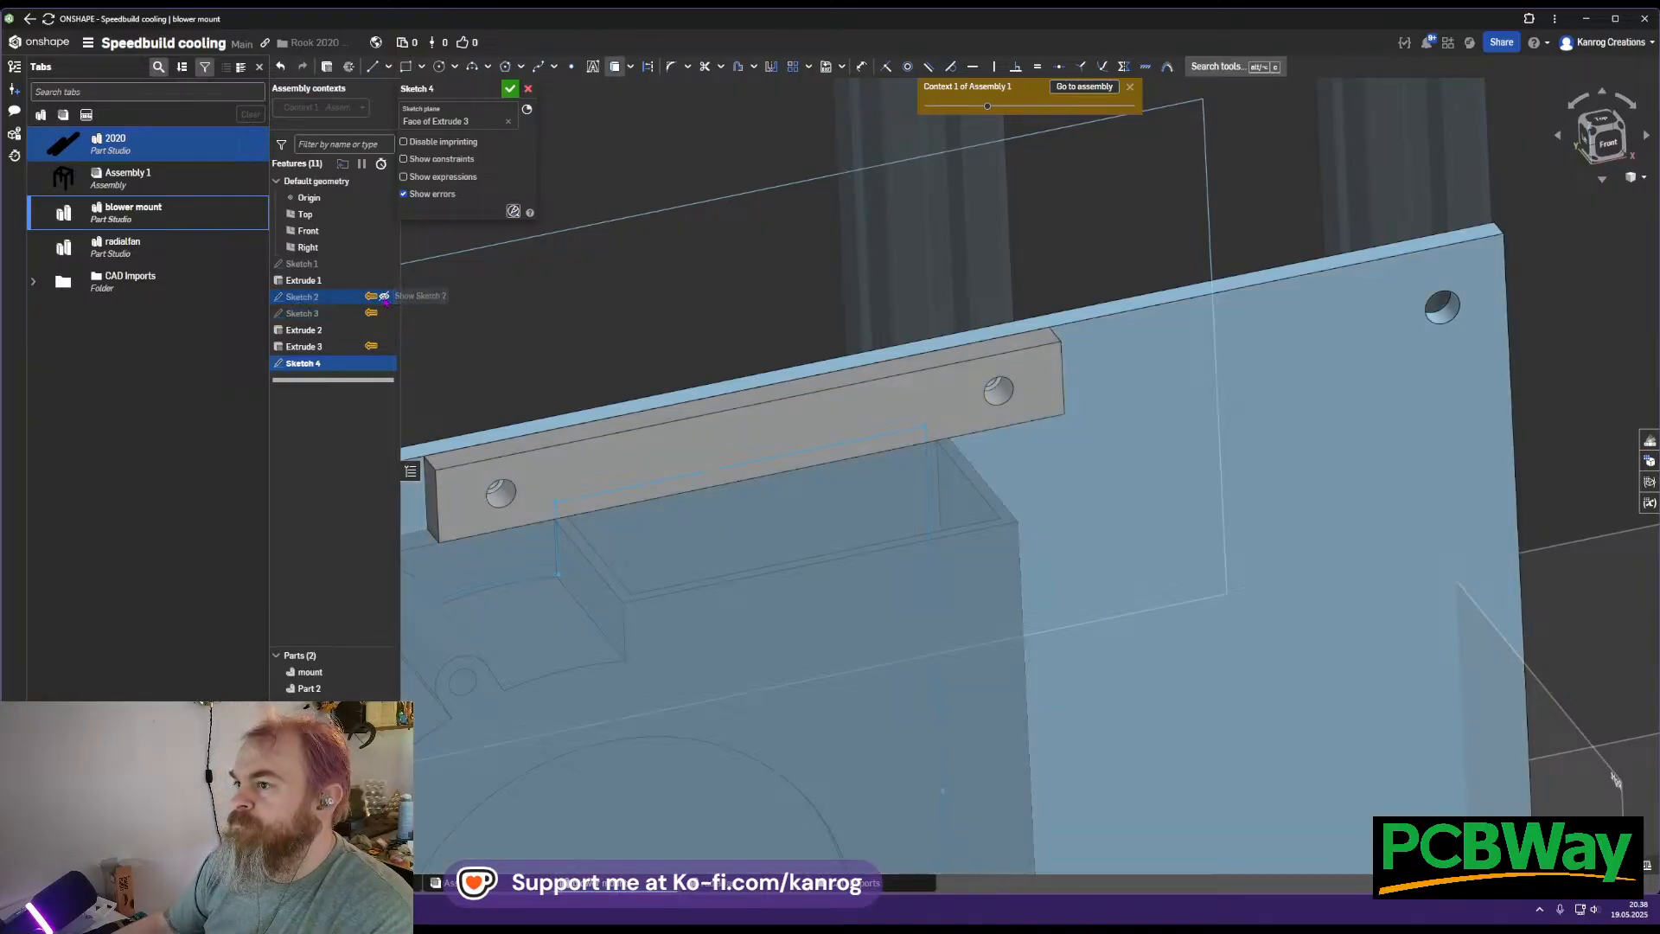
{"action": "mouse_move", "coordinate": [620, 456]}
{"action": "right_mouse_down"}
{"action": "mouse_move", "coordinate": [623, 422]}
{"action": "mouse_move", "coordinate": [624, 473]}
{"action": "right_mouse_up"}
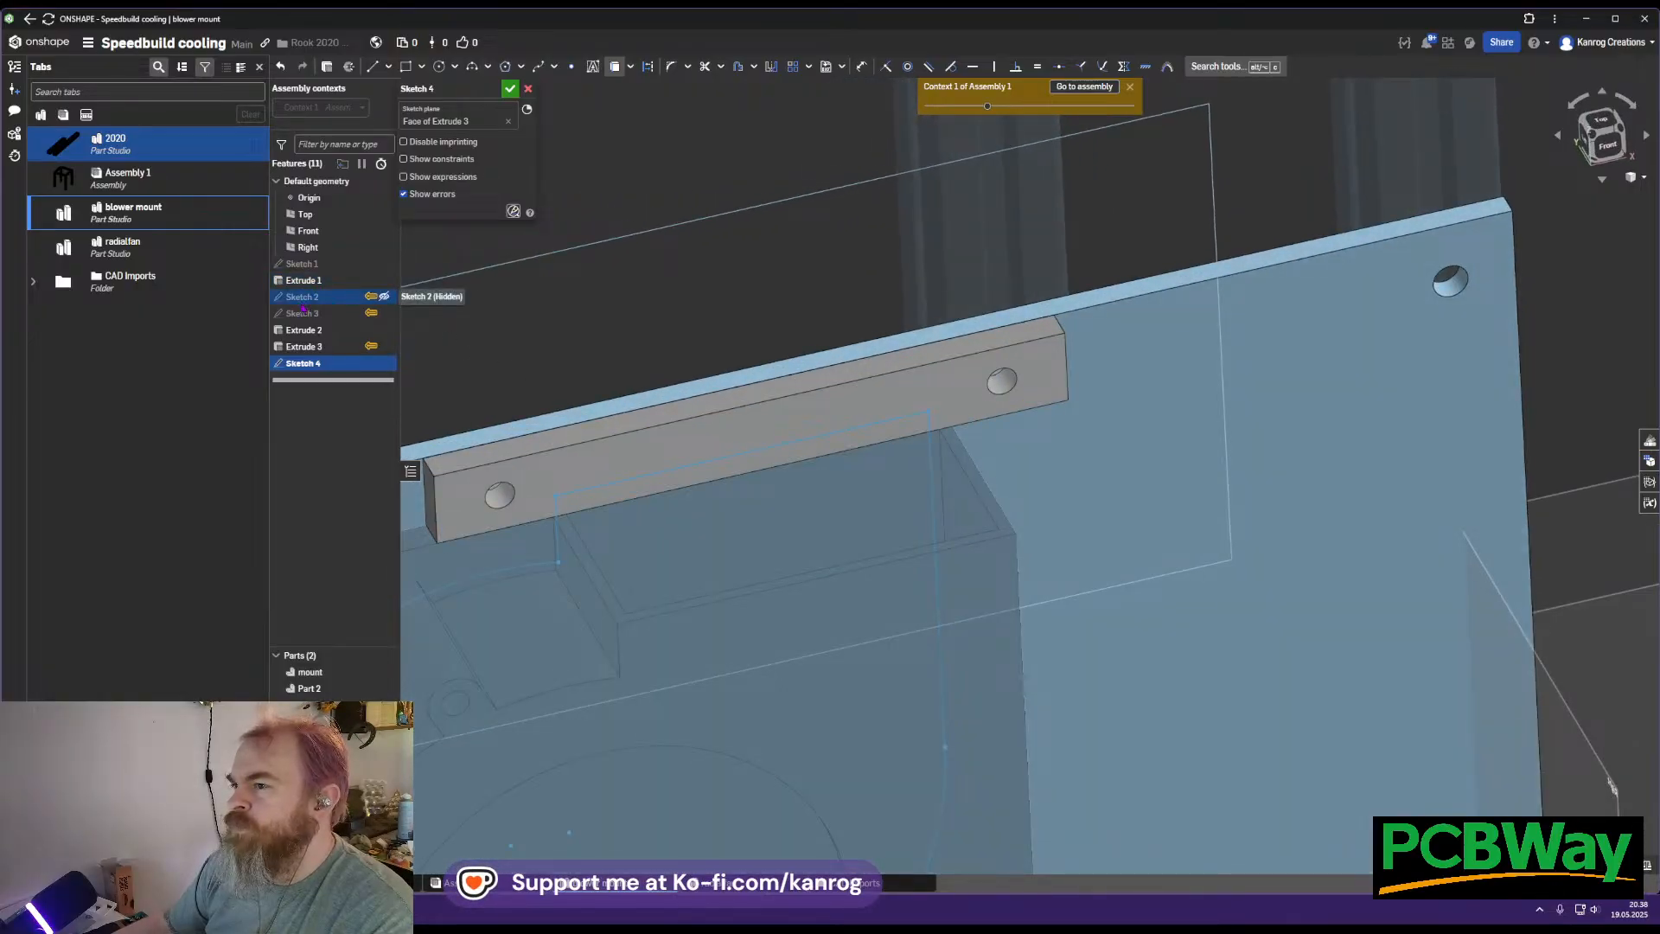
Open Sketch 2, examine its blower mounting-hole circles against the blower, and close it unchanged
{"action": "double_click", "coordinate": [303, 296]}
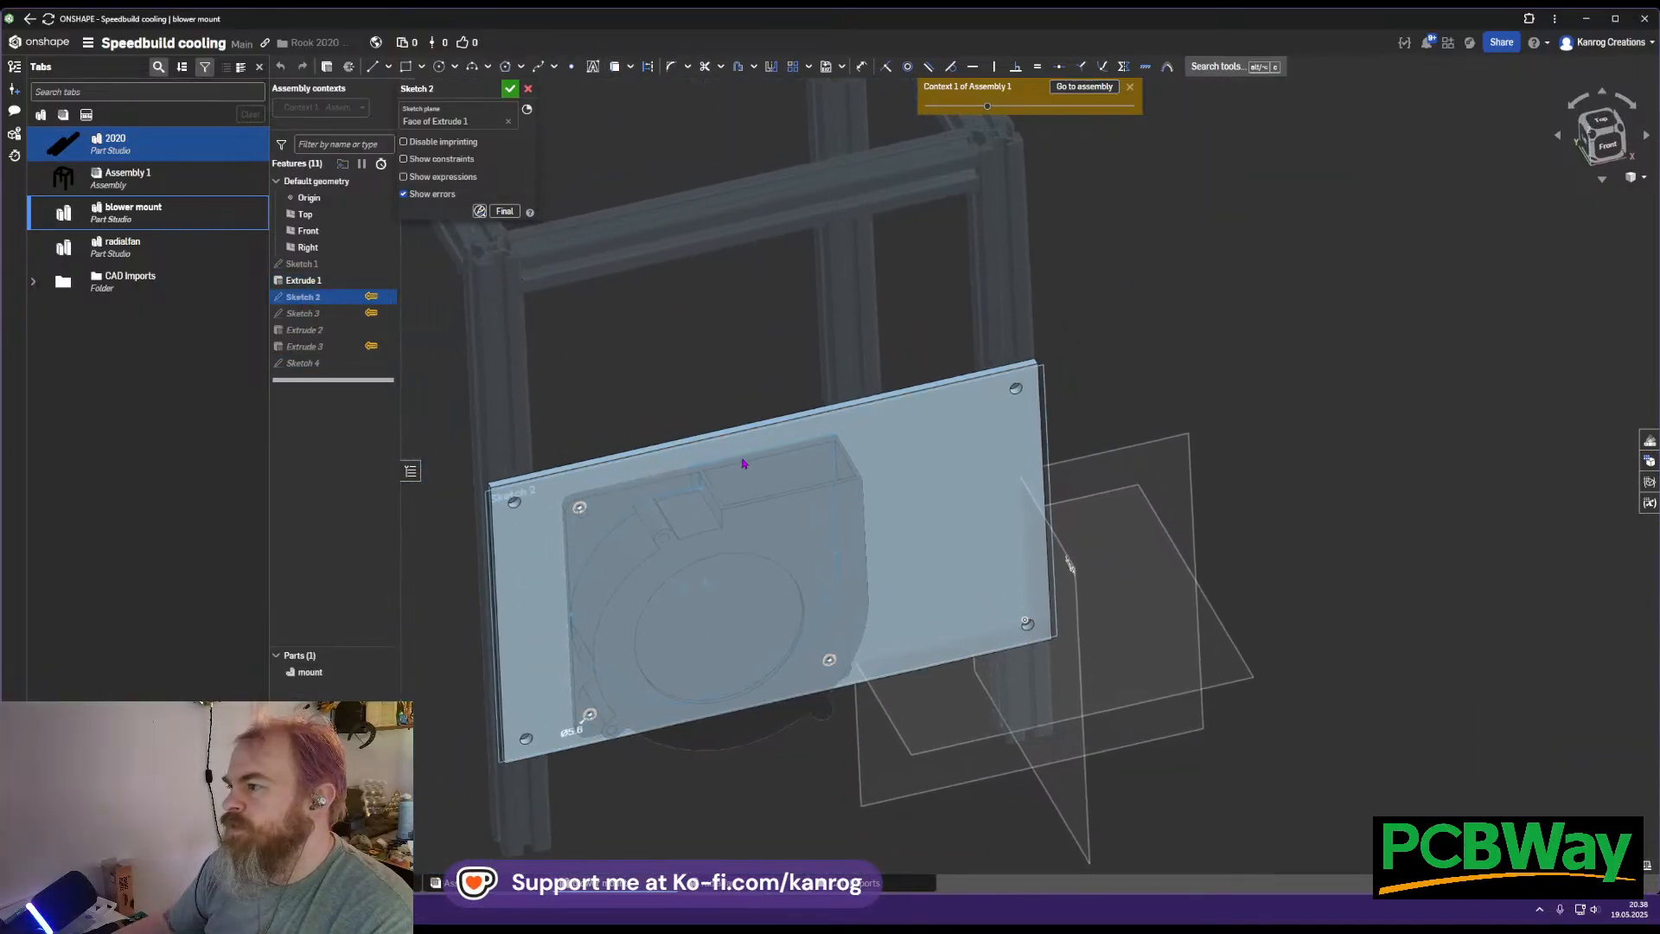
{"action": "right_click_drag", "start_coordinate": [827, 371], "coordinate": [714, 355]}
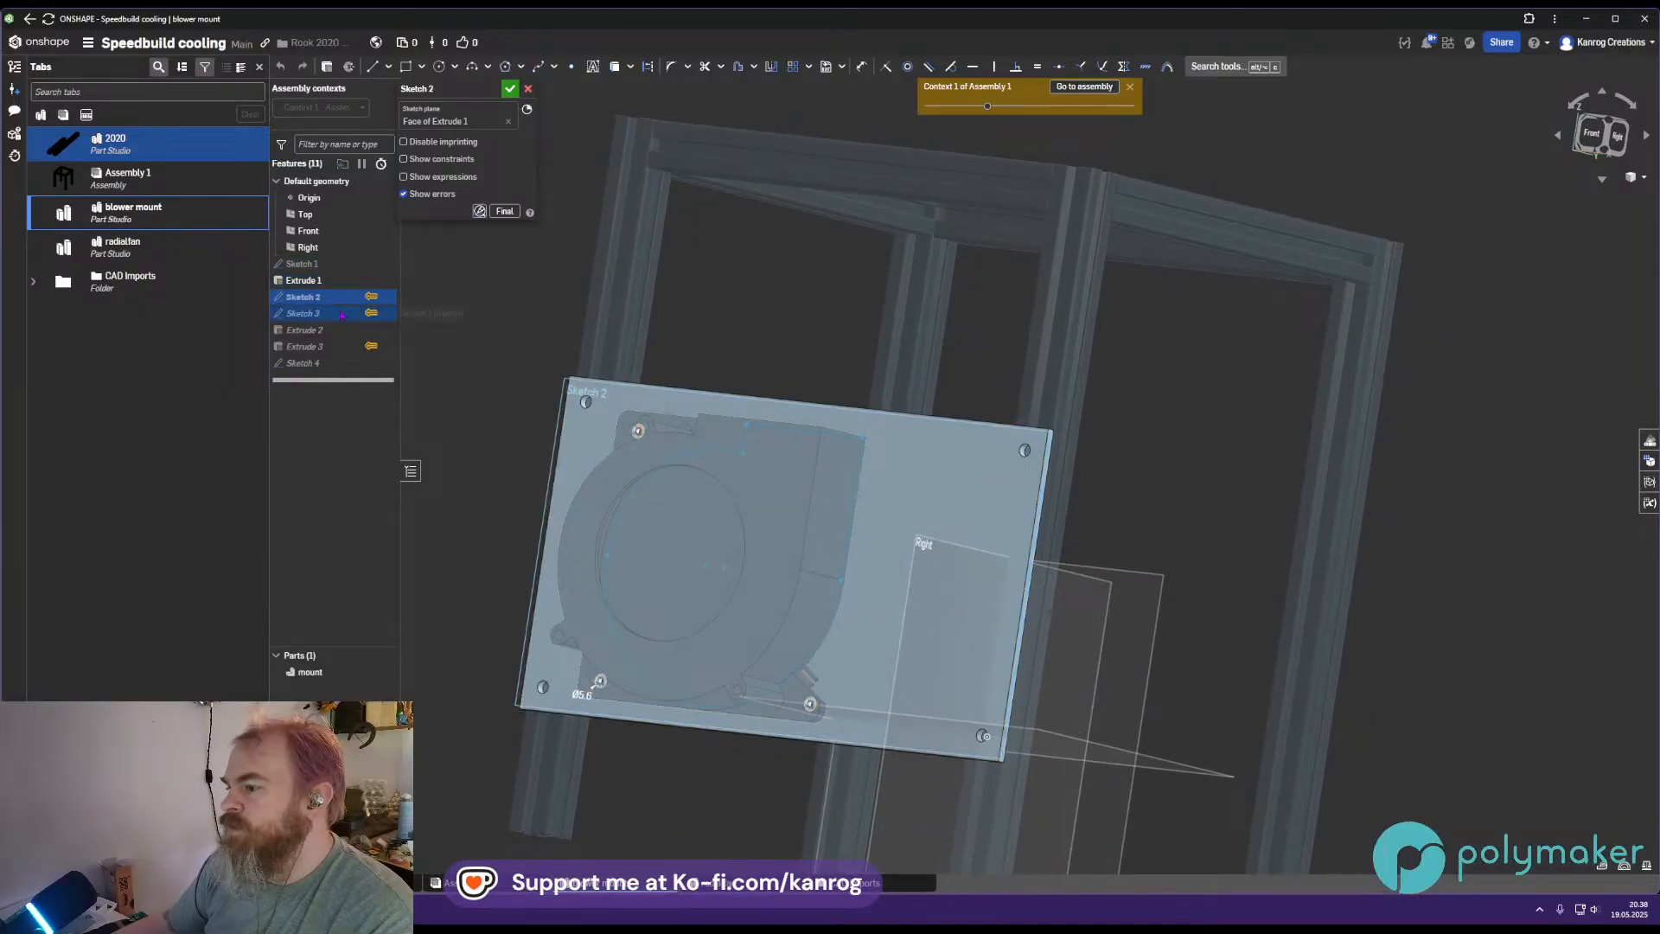
{"action": "mouse_move", "coordinate": [804, 514]}
{"action": "right_mouse_down"}
{"action": "mouse_move", "coordinate": [859, 548]}
{"action": "mouse_move", "coordinate": [862, 497]}
{"action": "right_mouse_up"}
{"action": "scroll", "coordinate": [570, 652], "scroll_direction": "up", "scroll_amount": 5}
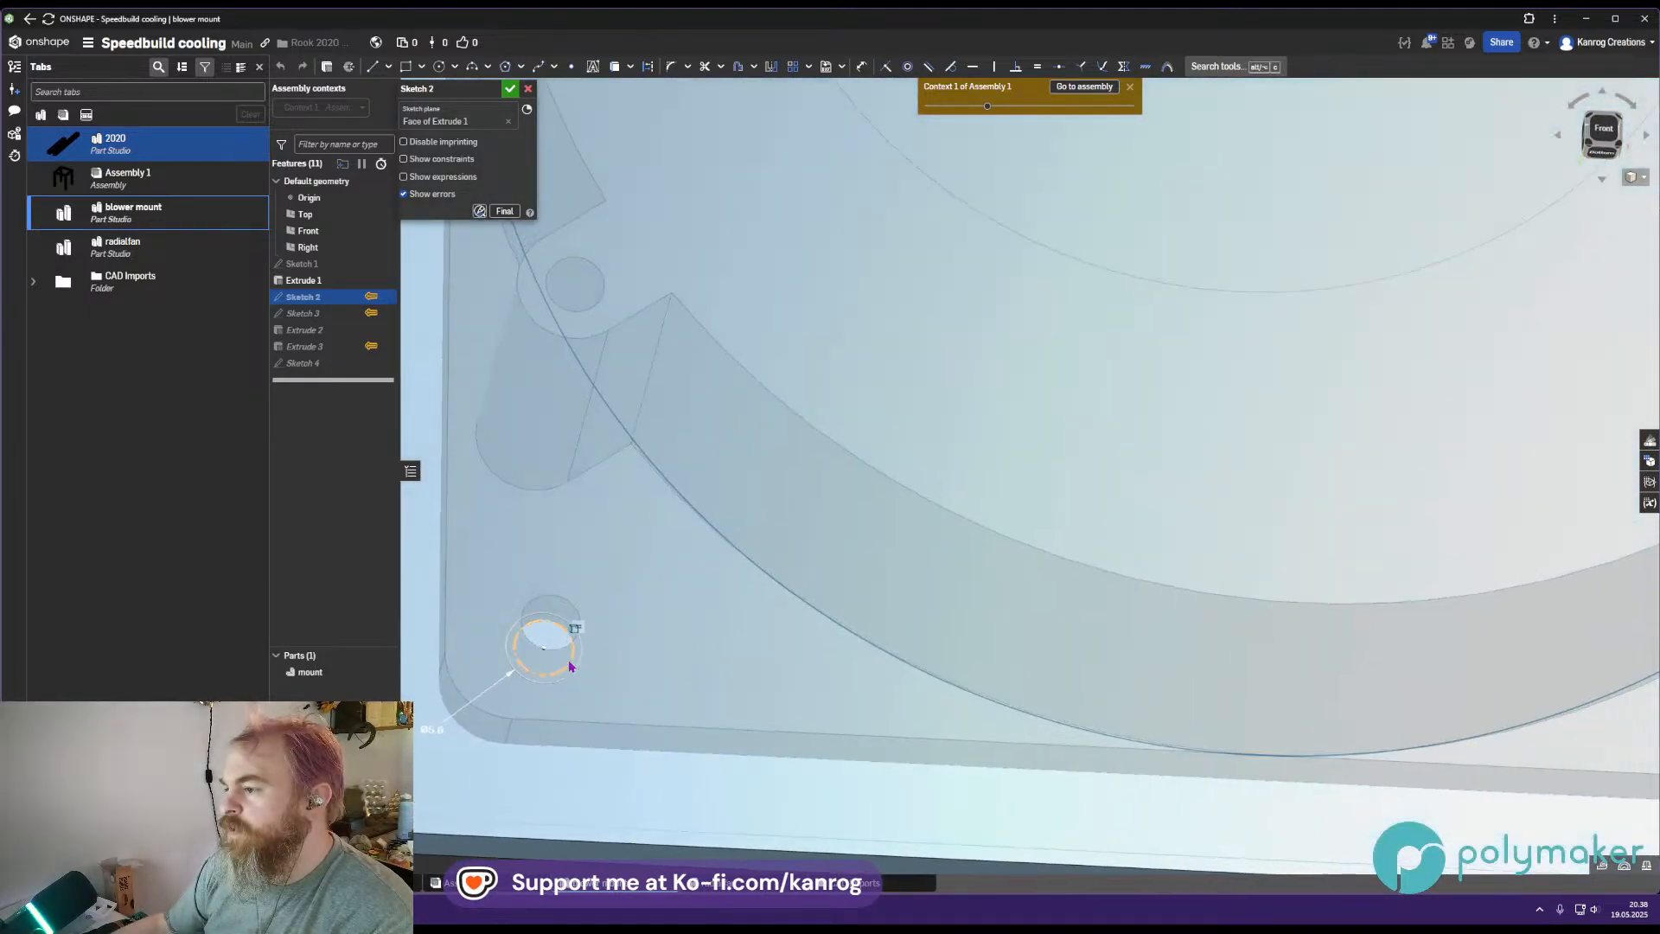
{"action": "scroll", "coordinate": [528, 616], "scroll_direction": "down", "scroll_amount": 4}
{"action": "left_click", "coordinate": [510, 89]}
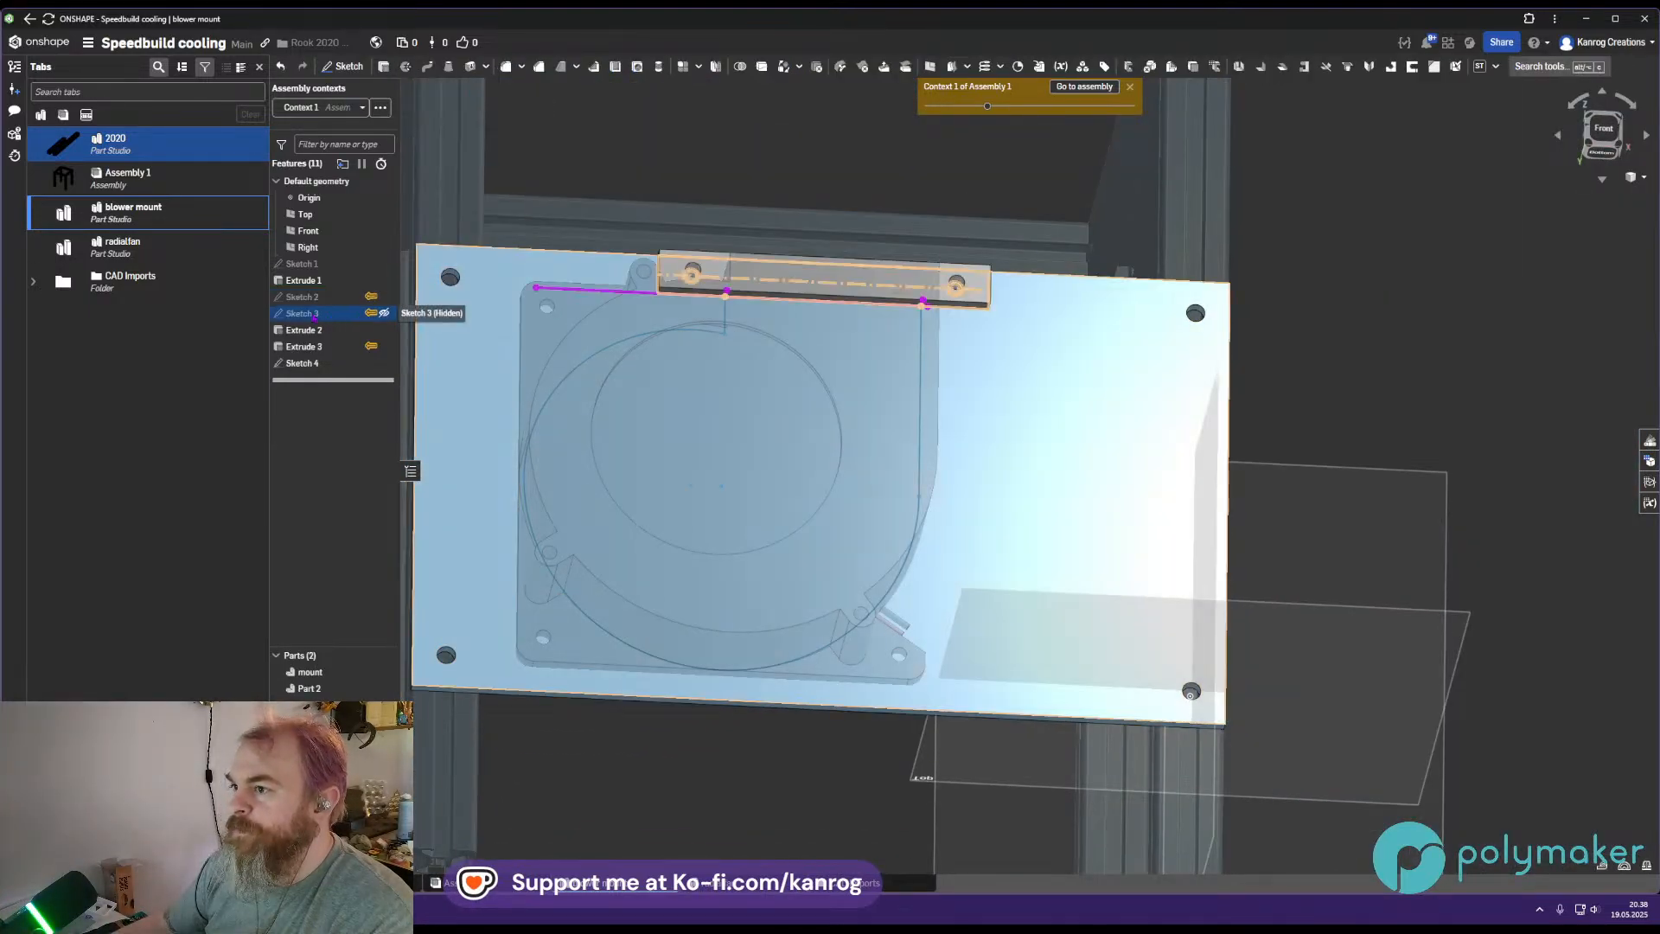
Roll the feature history back to just after Sketch 2 and show that sketch
{"action": "right_click", "coordinate": [316, 303]}
{"action": "left_click", "coordinate": [391, 547]}
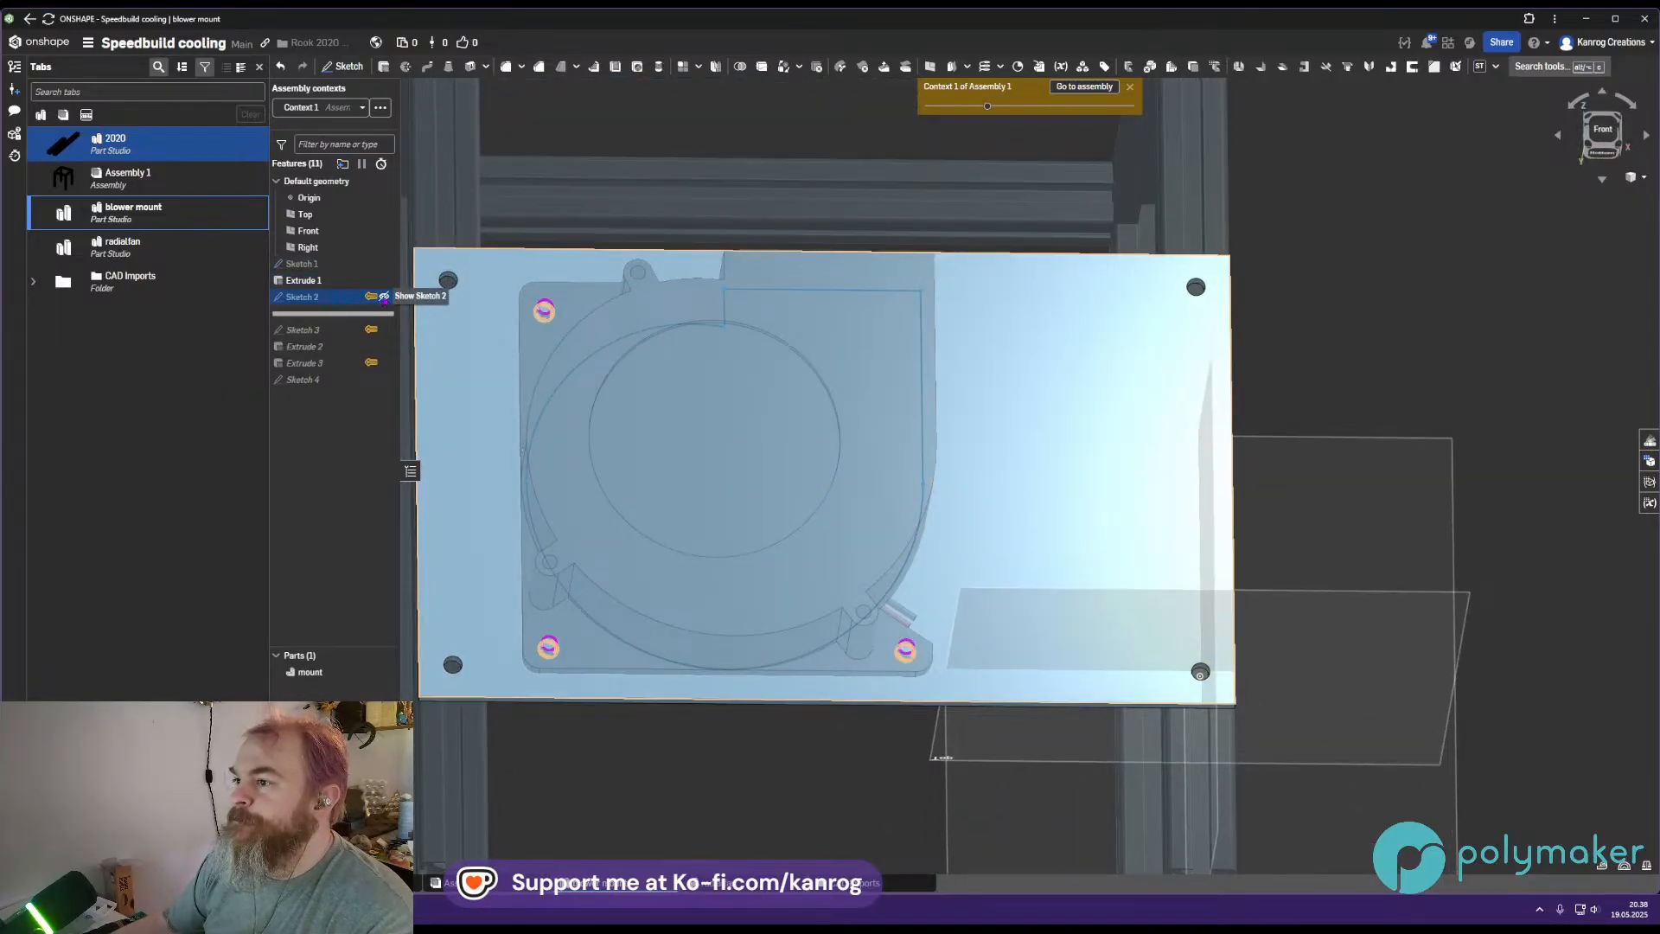
{"action": "left_click", "coordinate": [384, 297]}
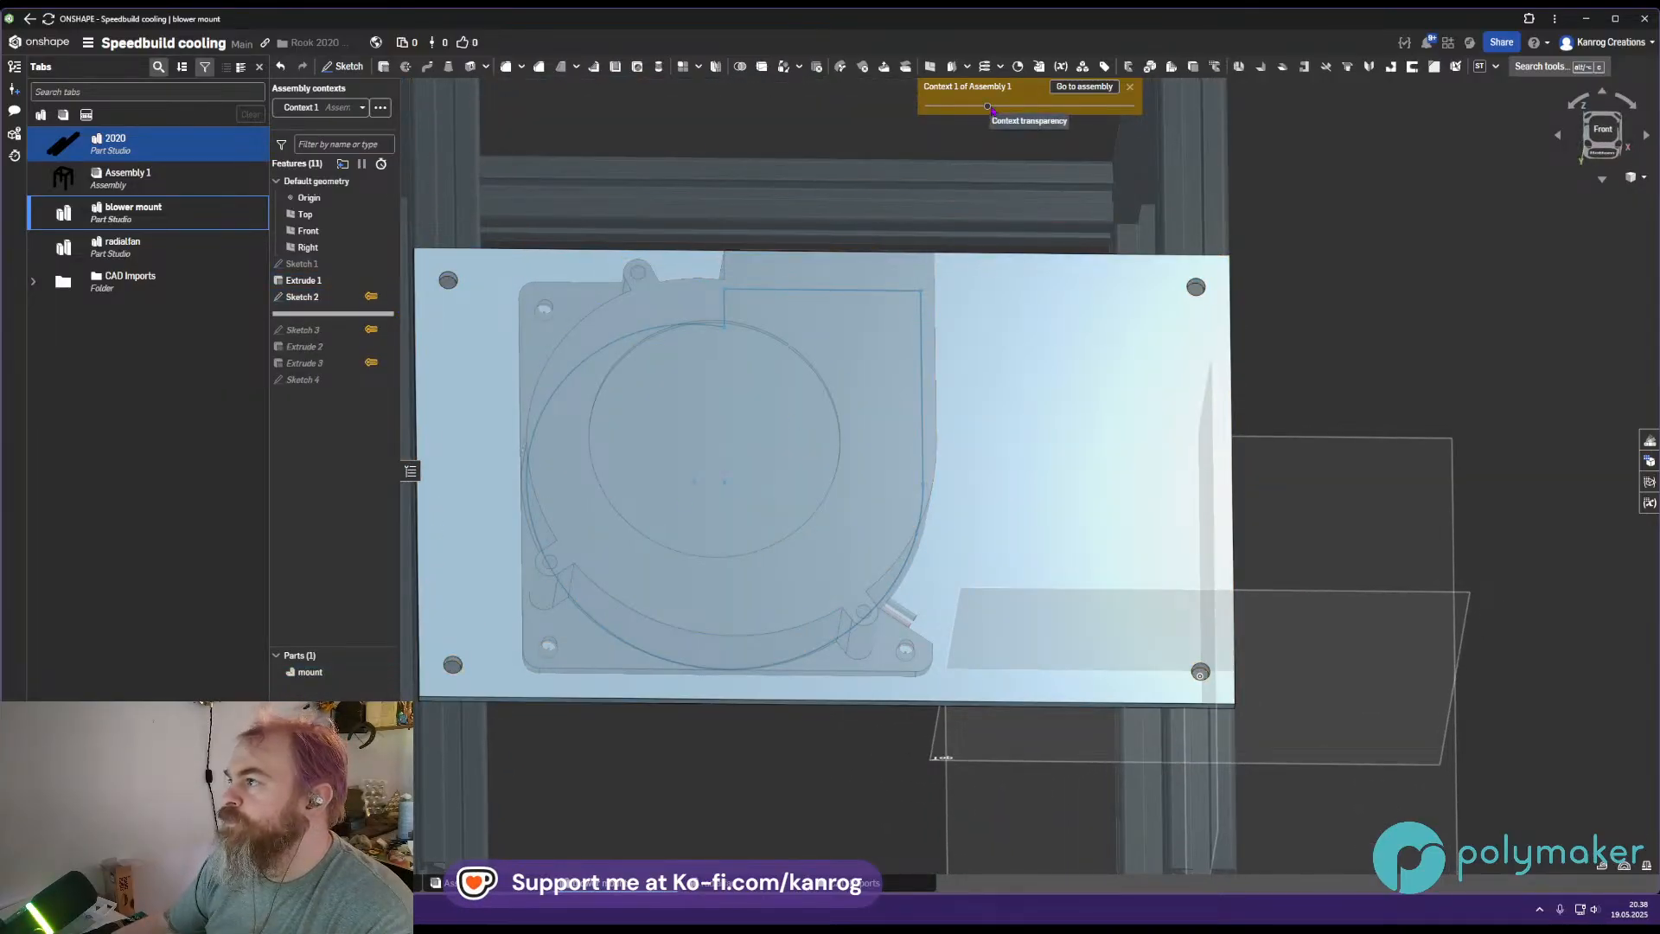
Cut Sketch 2's blower mounting-hole circles into the plate with a Remove extrude ending up to next
{"action": "left_click", "coordinate": [383, 67]}
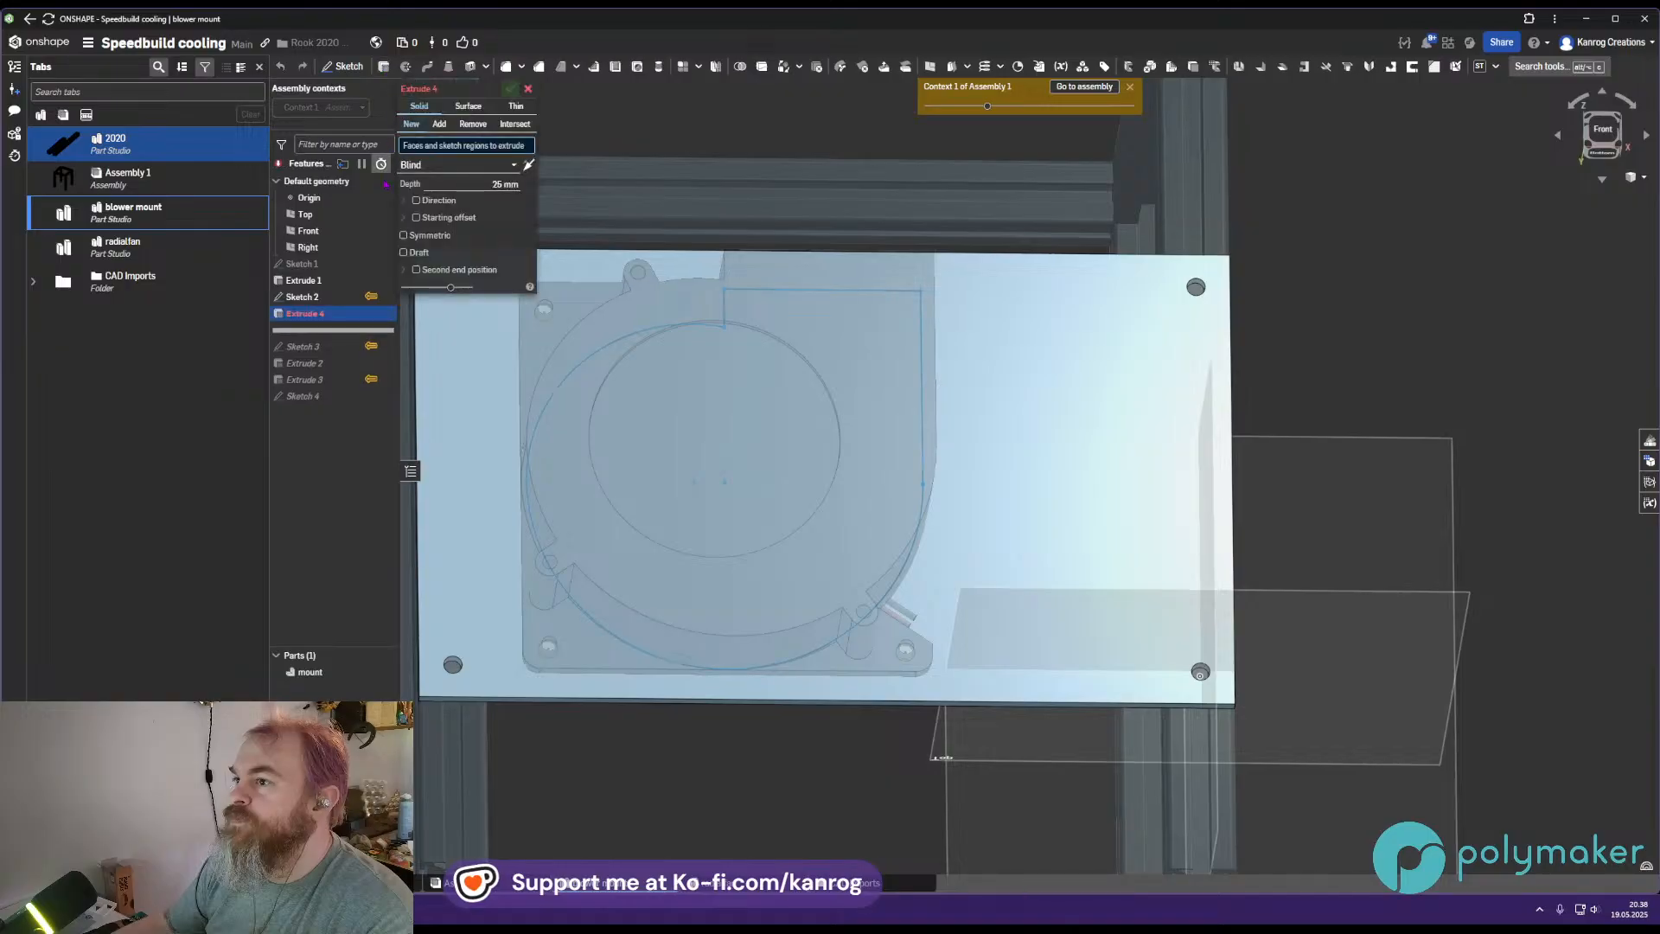
{"action": "left_click", "coordinate": [330, 297]}
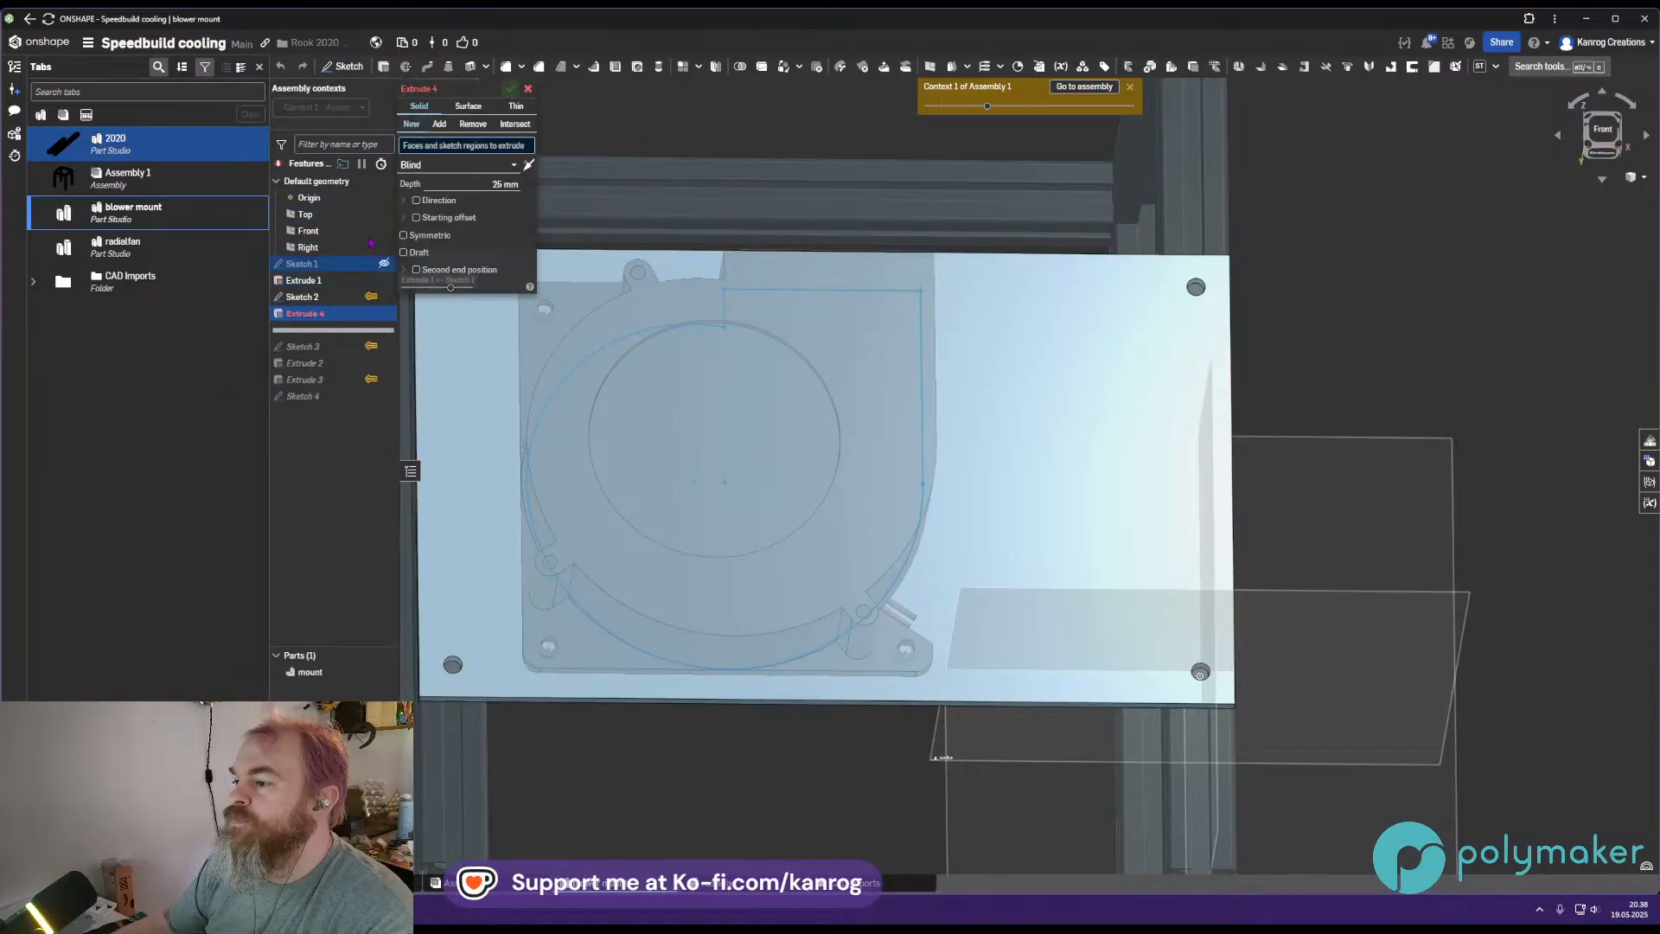
{"action": "left_click", "coordinate": [467, 177]}
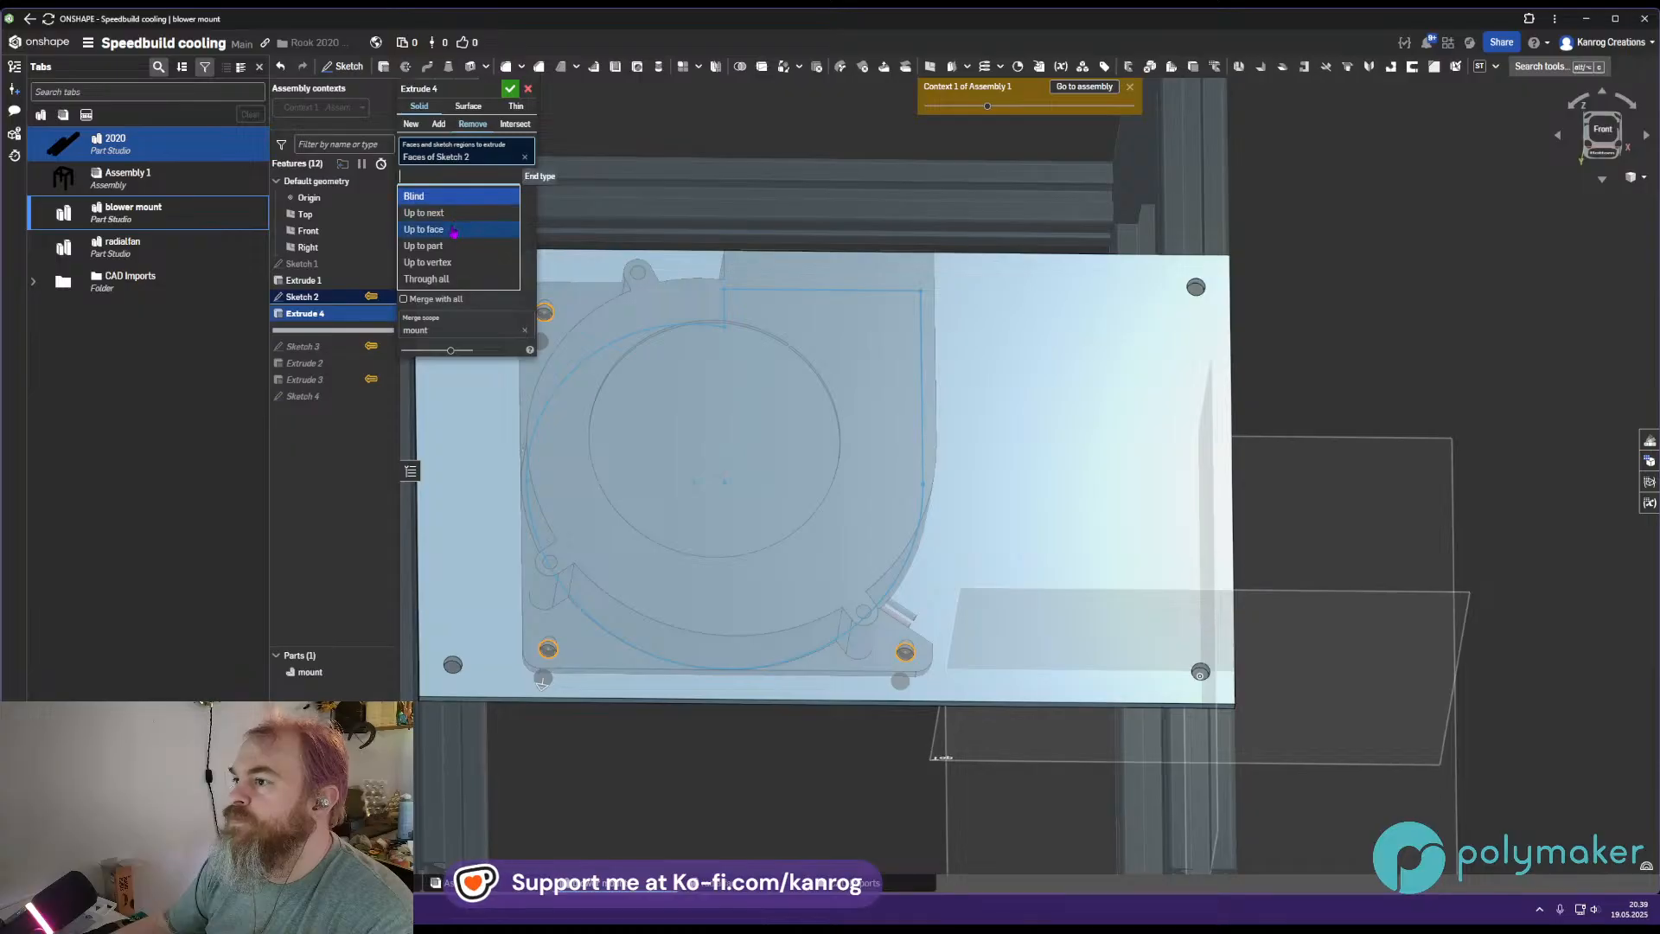
{"action": "left_click", "coordinate": [449, 212]}
{"action": "left_click", "coordinate": [510, 90]}
{"action": "mouse_move", "coordinate": [737, 412]}
{"action": "right_mouse_down"}
{"action": "mouse_move", "coordinate": [744, 370]}
{"action": "mouse_move", "coordinate": [774, 378]}
{"action": "mouse_move", "coordinate": [767, 366]}
{"action": "mouse_move", "coordinate": [750, 417]}
{"action": "right_mouse_up"}
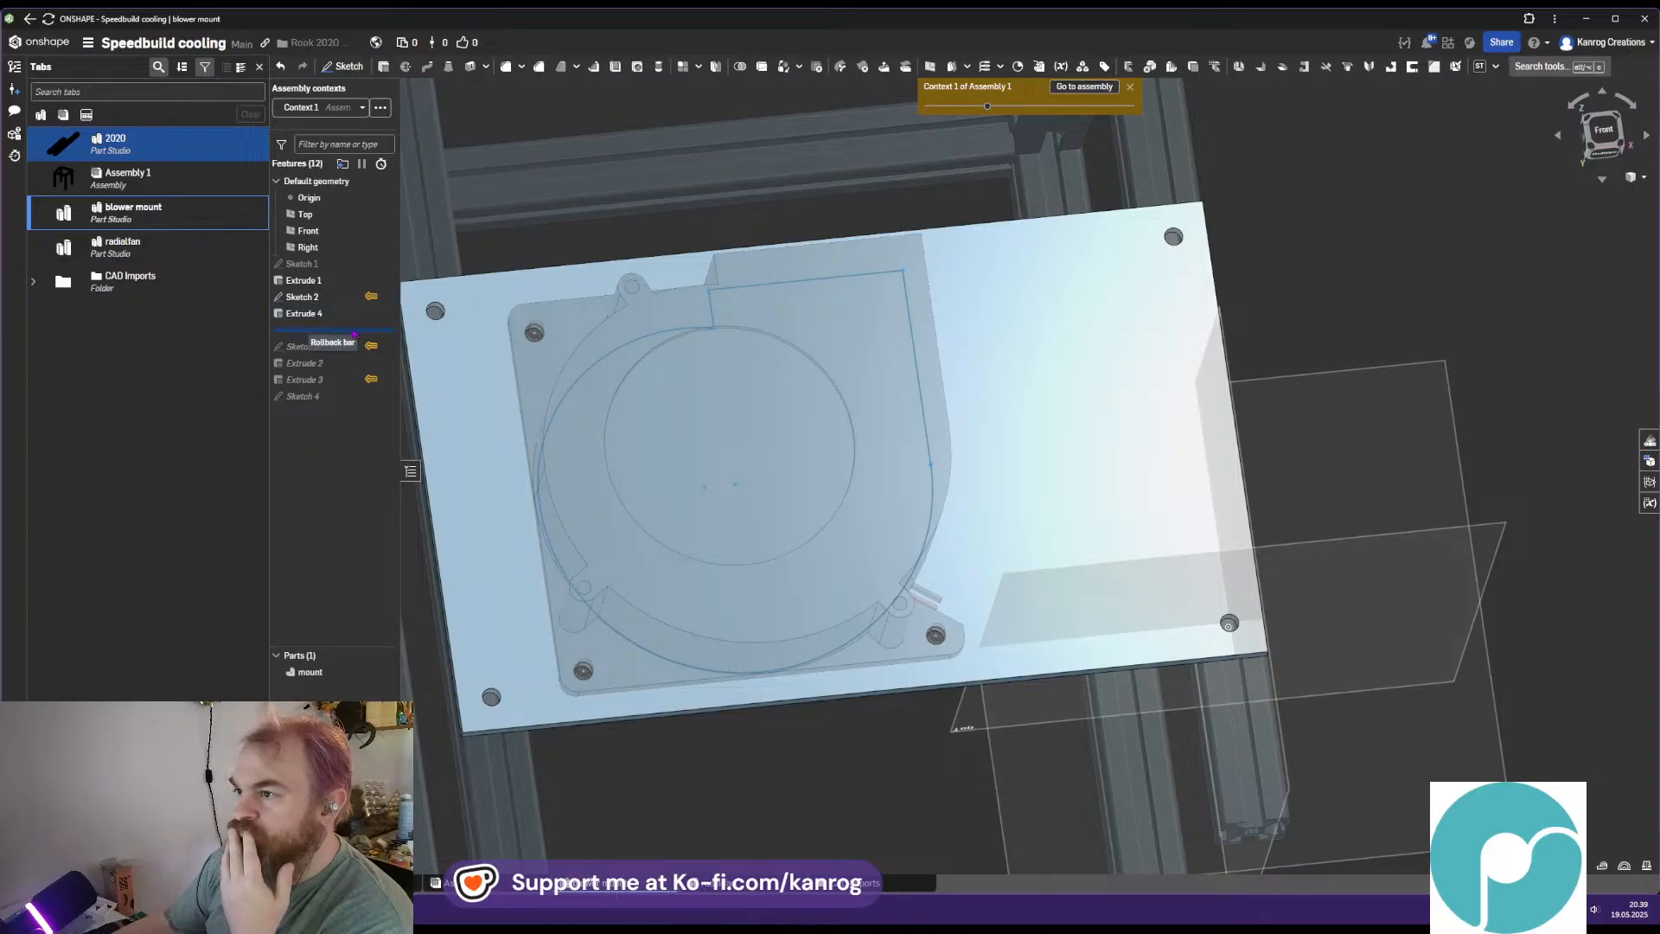
Roll the feature history forward to the end and reopen Sketch 4 on the block's face
{"action": "left_click", "coordinate": [380, 347]}
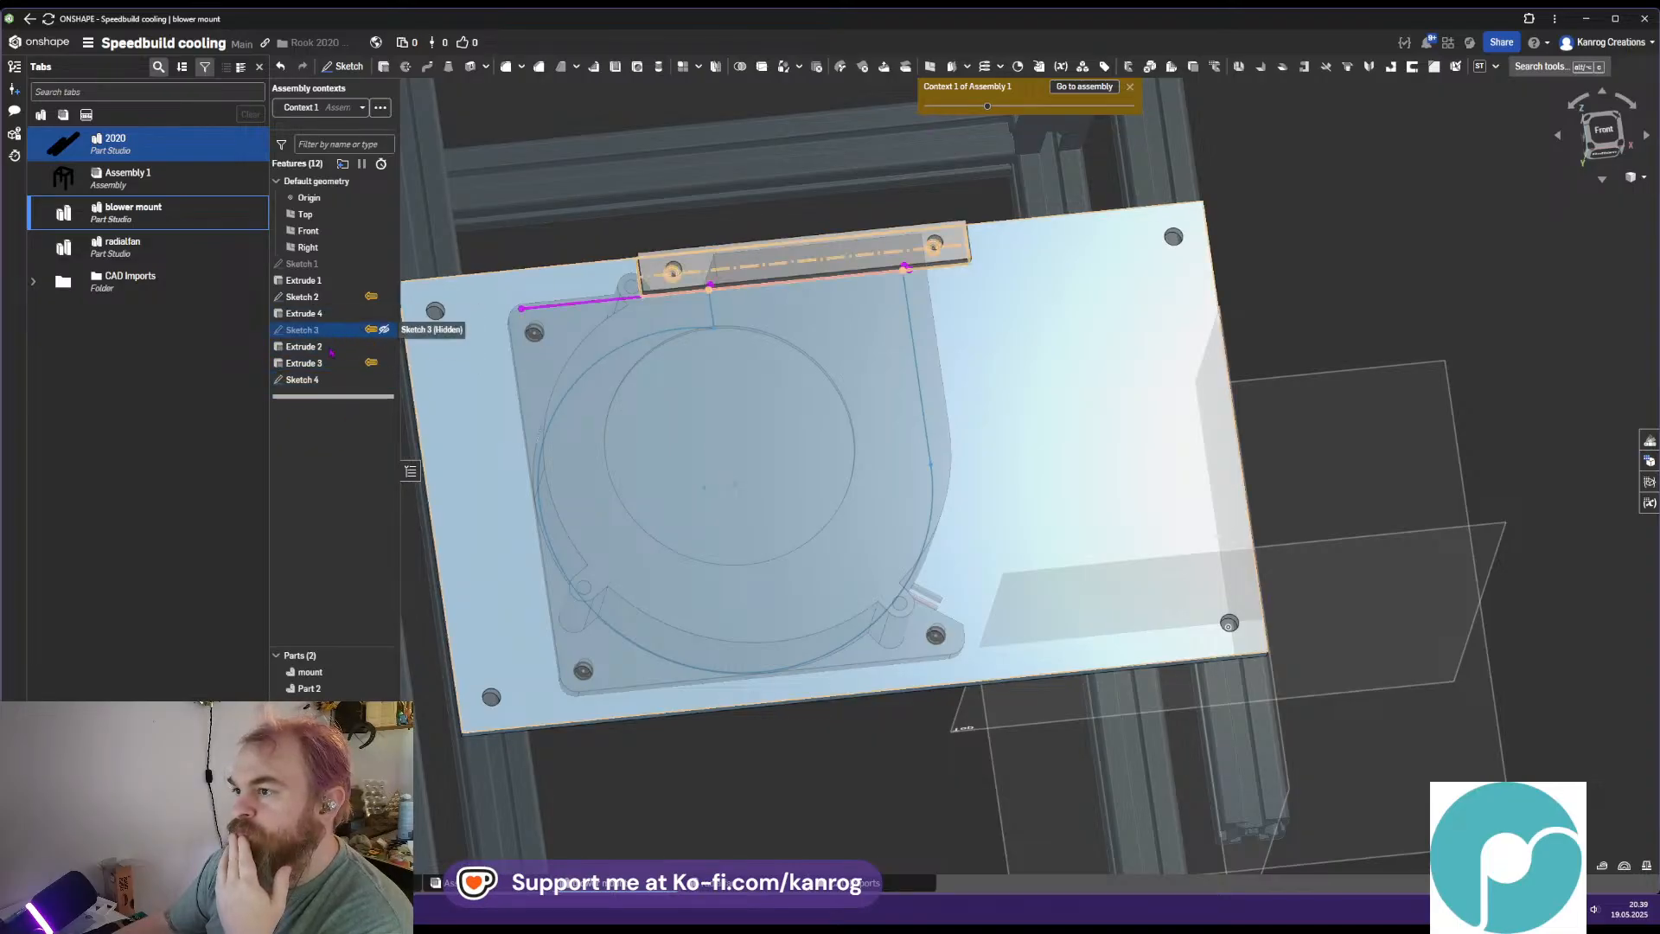
{"action": "double_click", "coordinate": [353, 380]}
{"action": "middle_click_drag", "start_coordinate": [709, 259], "coordinate": [670, 387]}
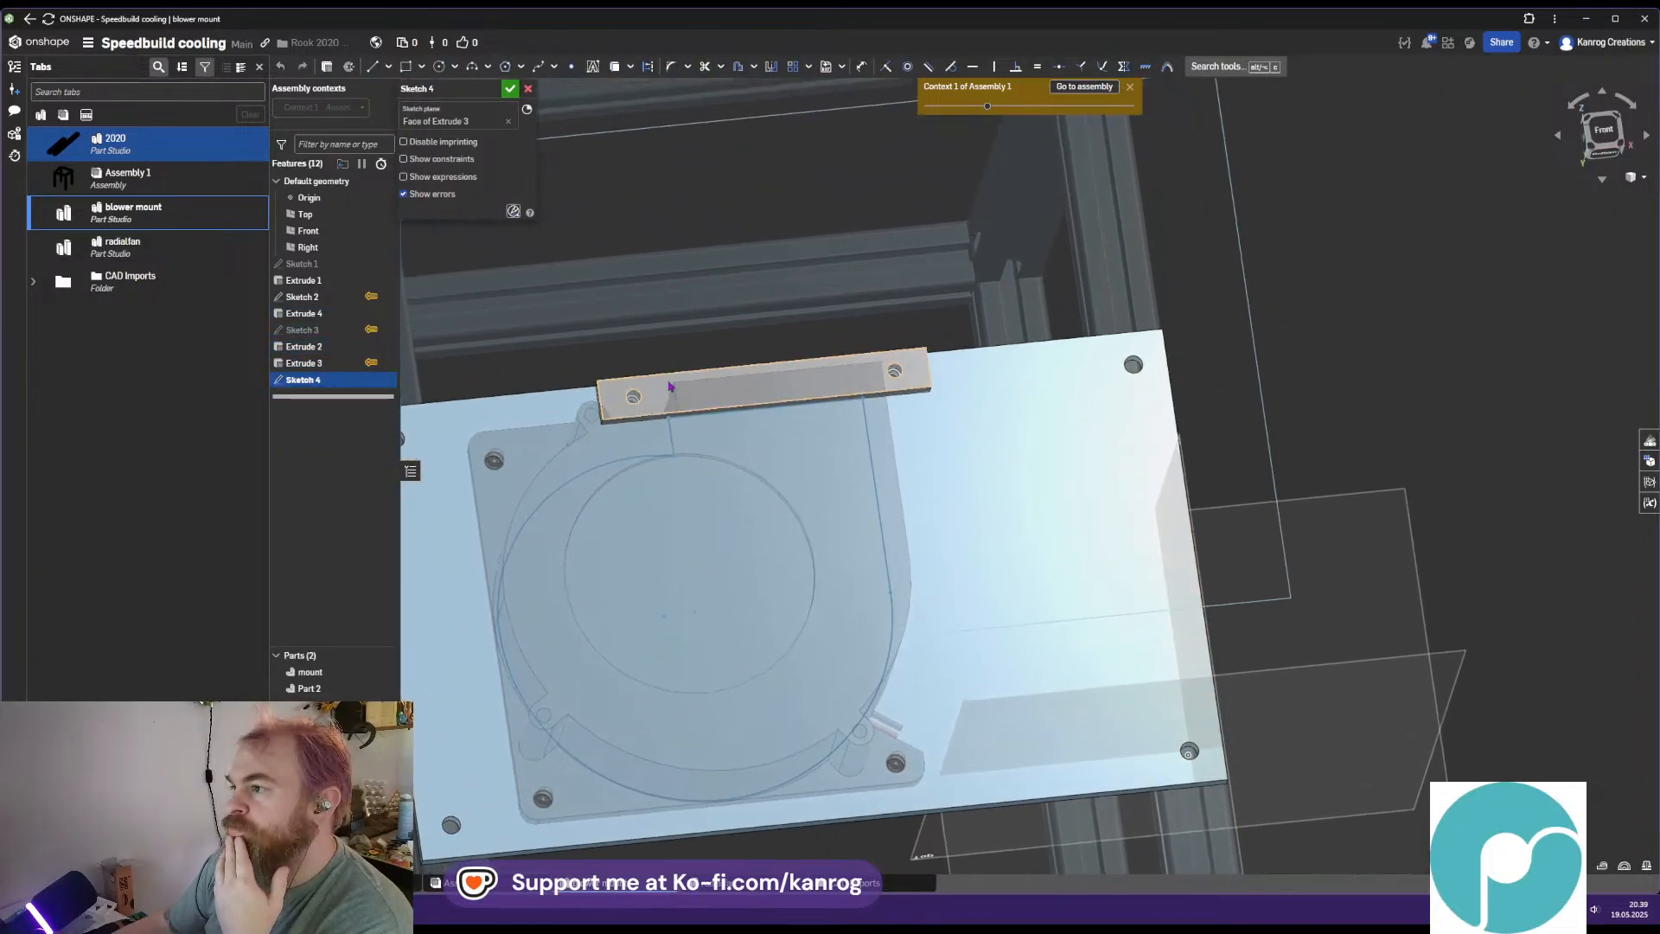
{"action": "scroll", "coordinate": [659, 393], "scroll_direction": "up", "scroll_amount": 5}
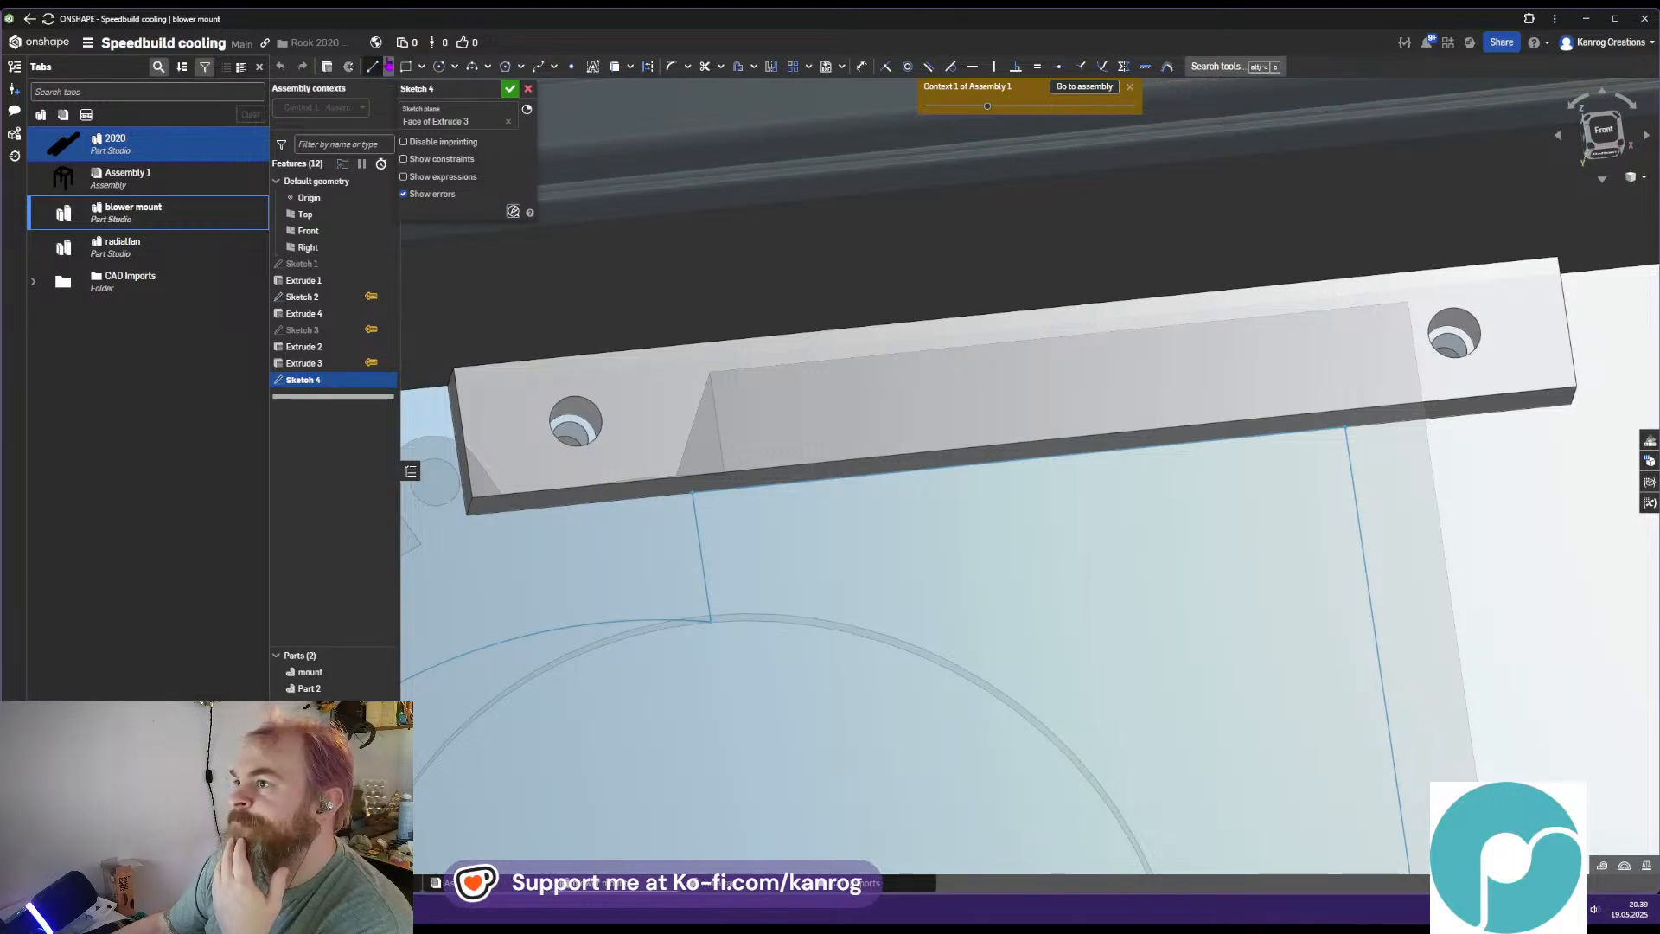
Project the blower outlet's outline edge into Sketch 4 as construction geometry
{"action": "left_click", "coordinate": [615, 66]}
{"action": "key", "text": "q"}
{"action": "mouse_move", "coordinate": [722, 363]}
{"action": "right_mouse_down"}
{"action": "mouse_move", "coordinate": [786, 481]}
{"action": "mouse_move", "coordinate": [735, 481]}
{"action": "right_mouse_up"}
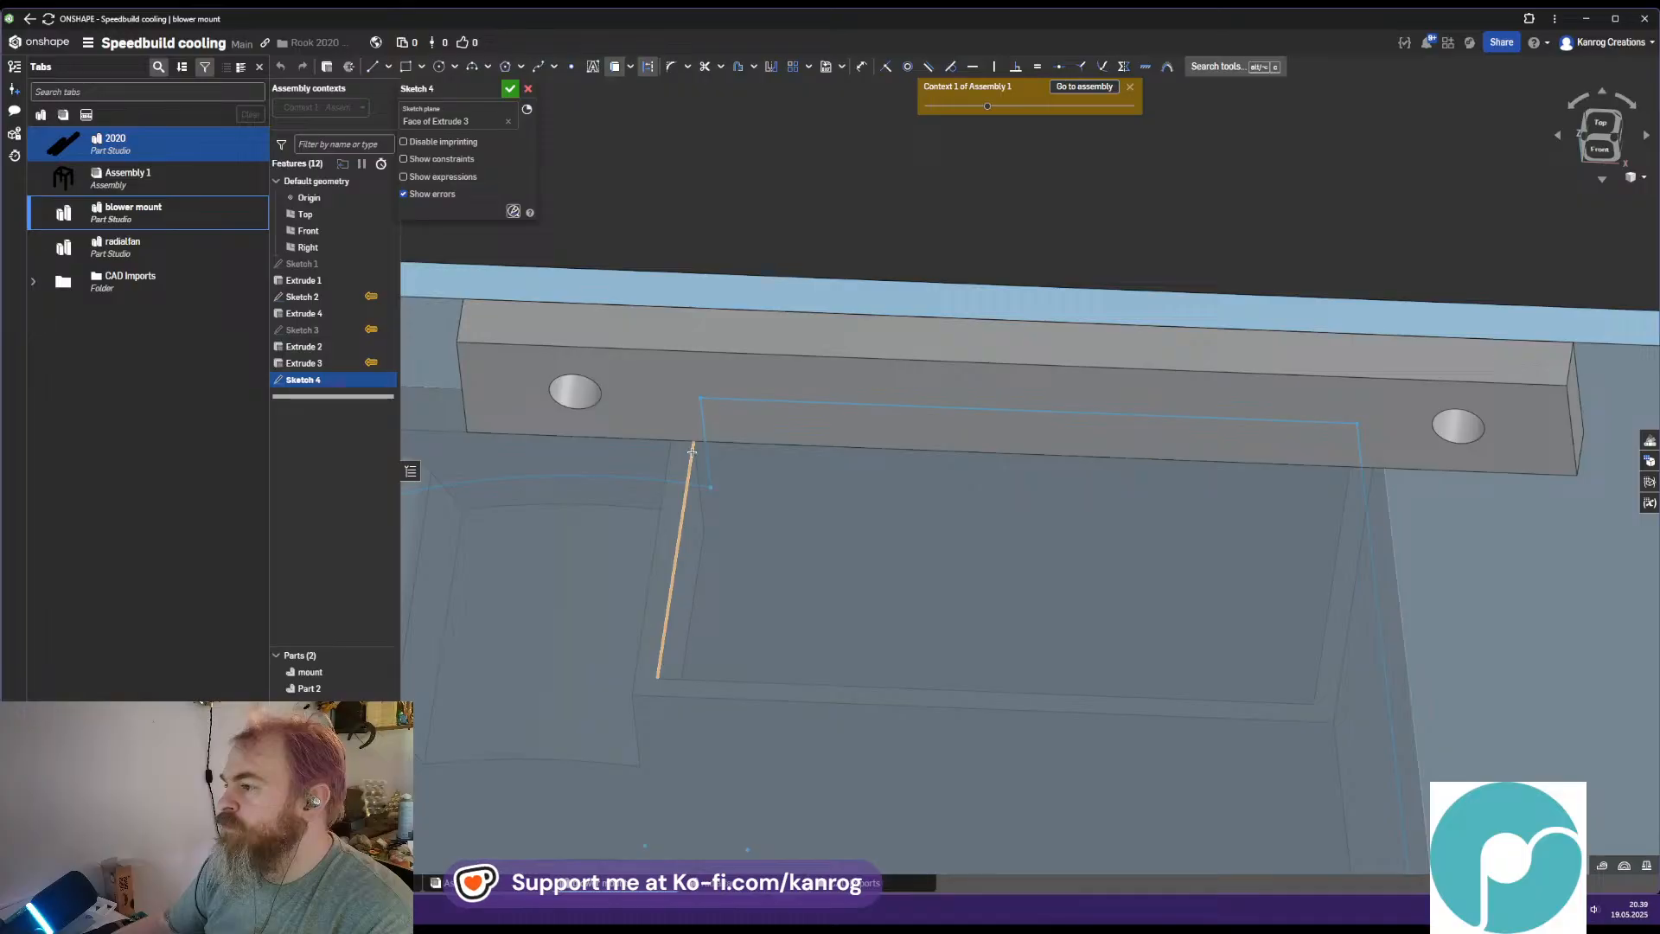
{"action": "left_click", "coordinate": [692, 443]}
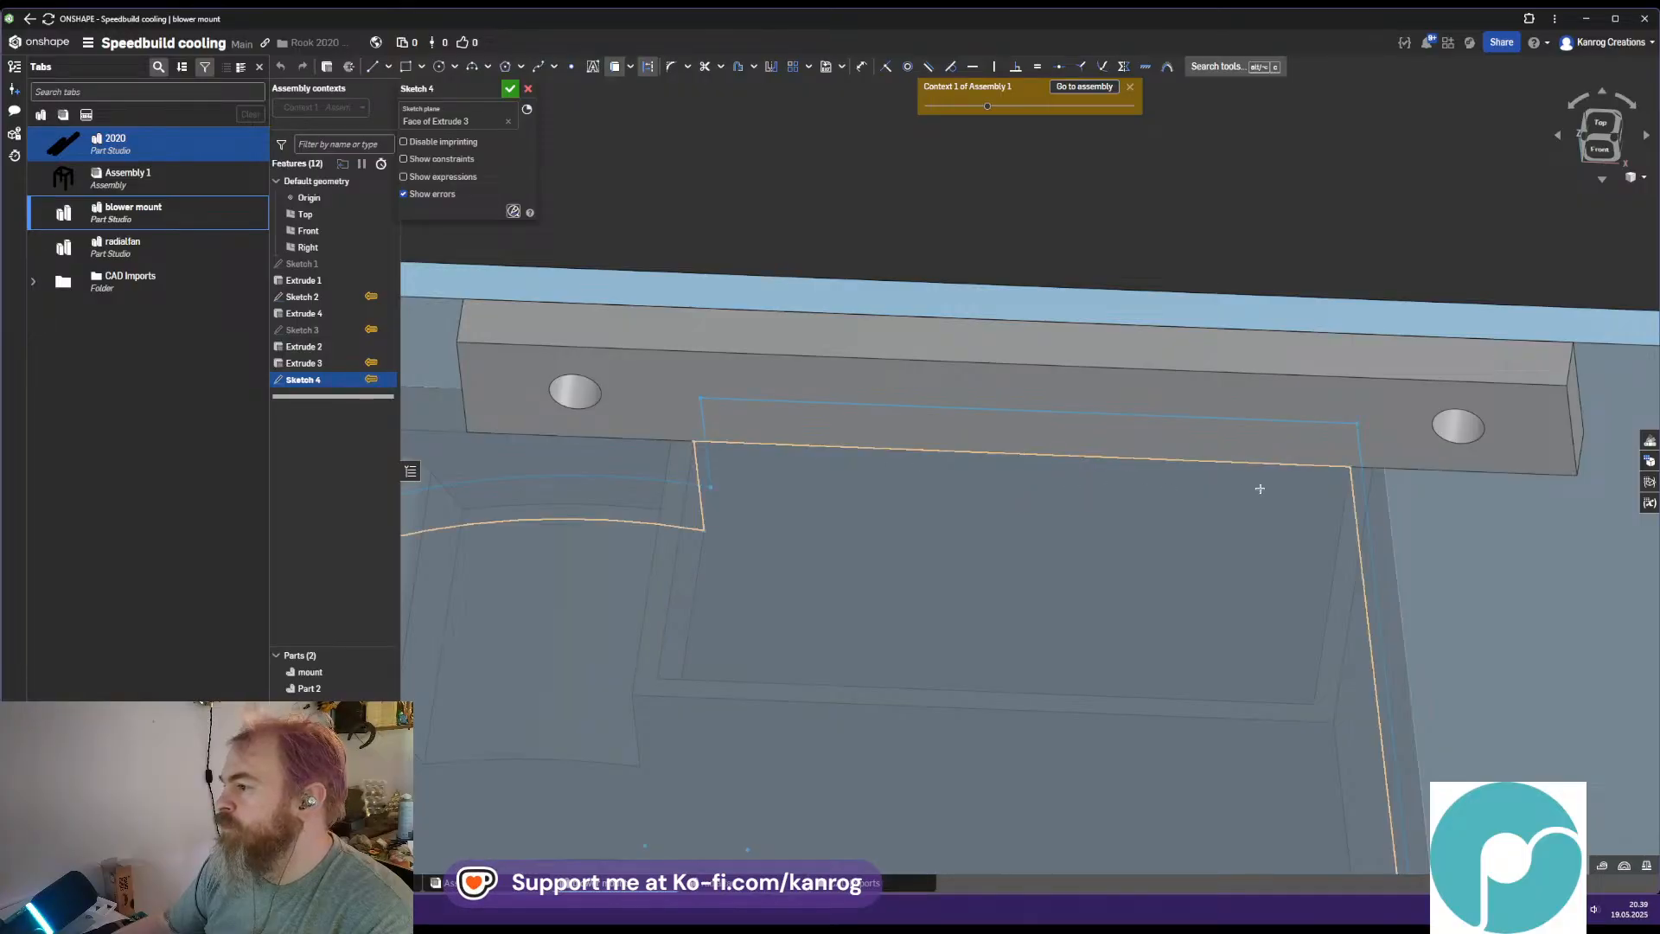
{"action": "right_click_drag", "start_coordinate": [1200, 472], "coordinate": [1133, 441]}
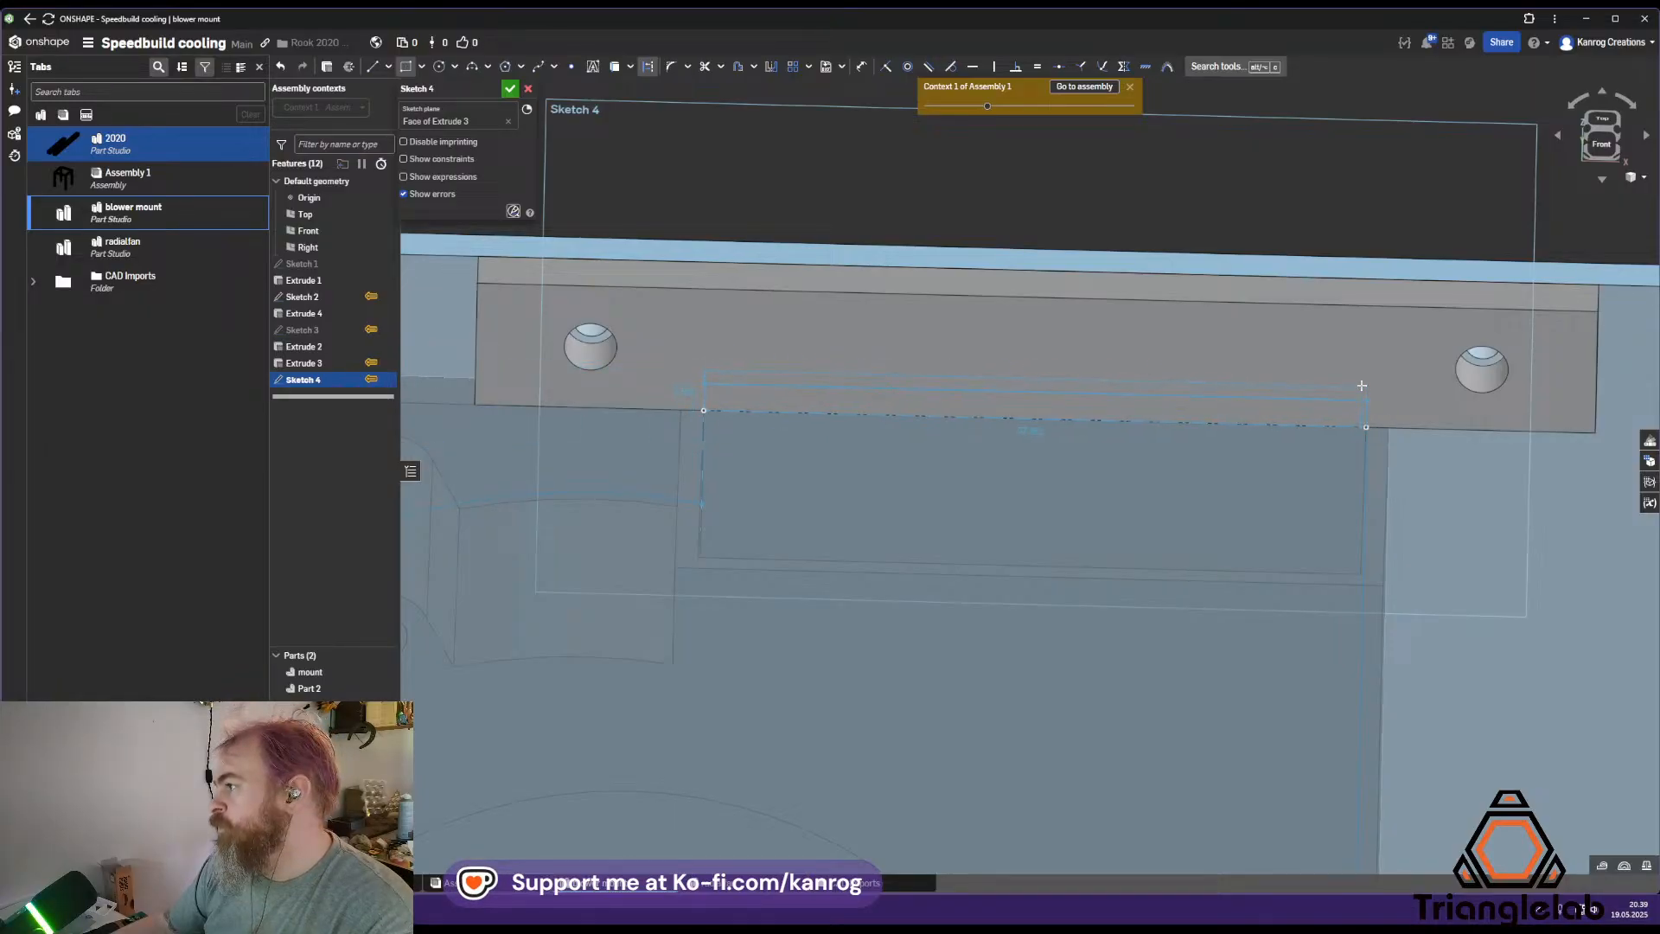
Draw a rectangle on the block's face starting from the projected outlet edge, set its height to 8 mm and finish Sketch 4
{"action": "mouse_move", "coordinate": [1270, 415]}
{"action": "right_mouse_down"}
{"action": "mouse_move", "coordinate": [1260, 386]}
{"action": "mouse_move", "coordinate": [1276, 396]}
{"action": "right_mouse_up"}
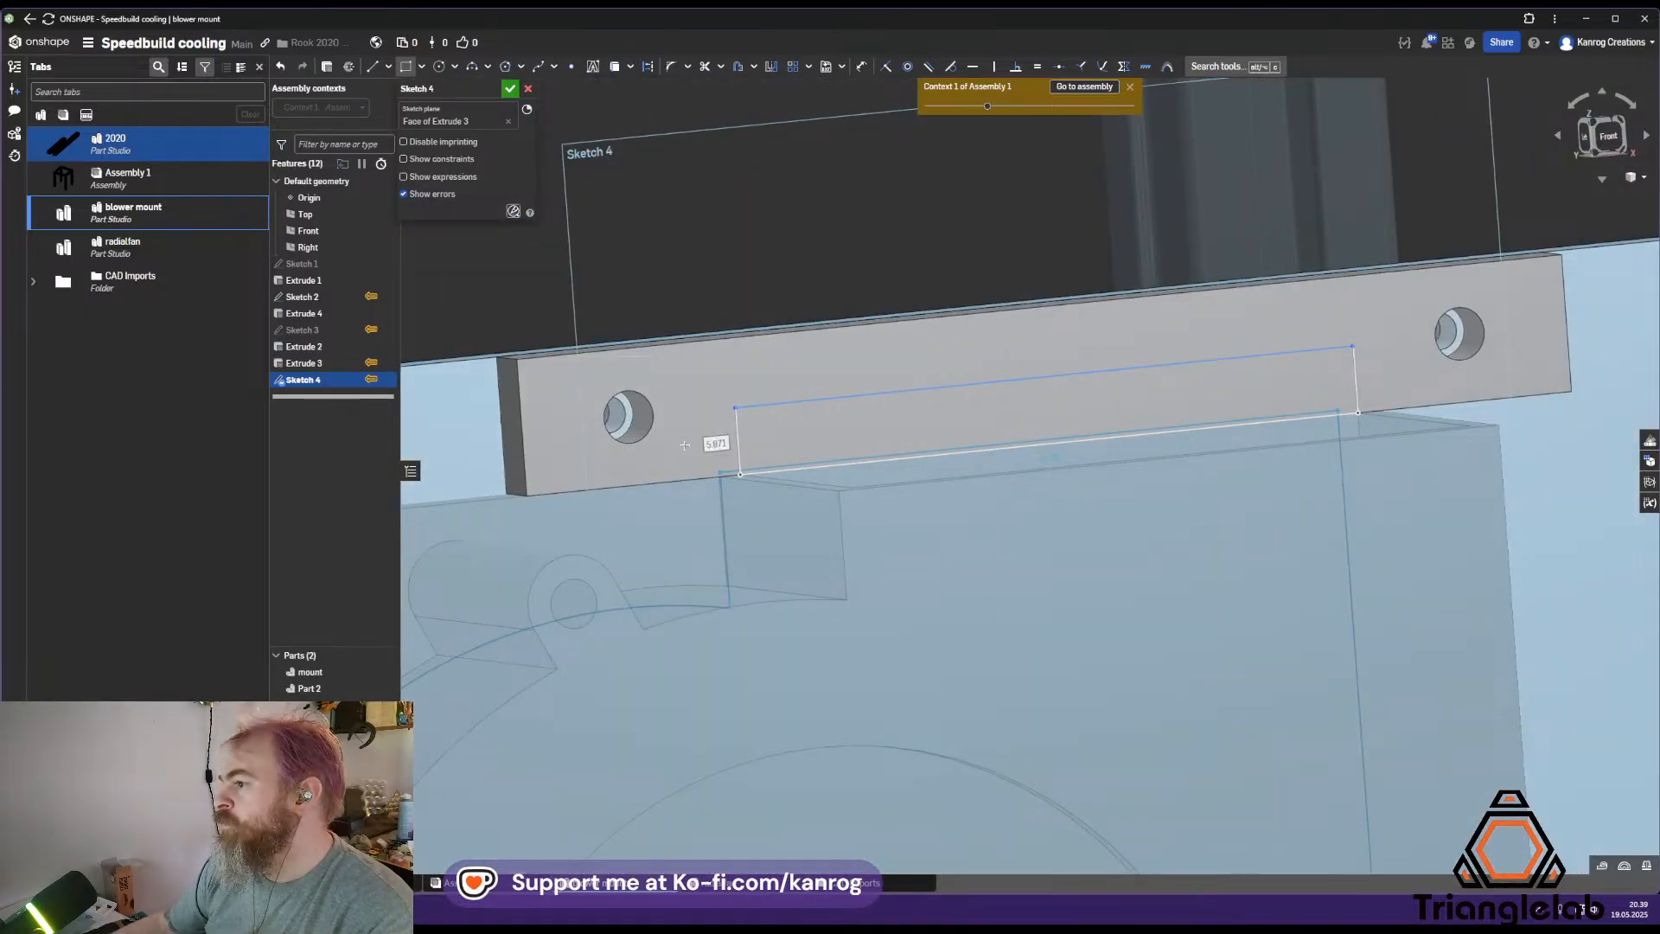
{"action": "key", "text": "d"}
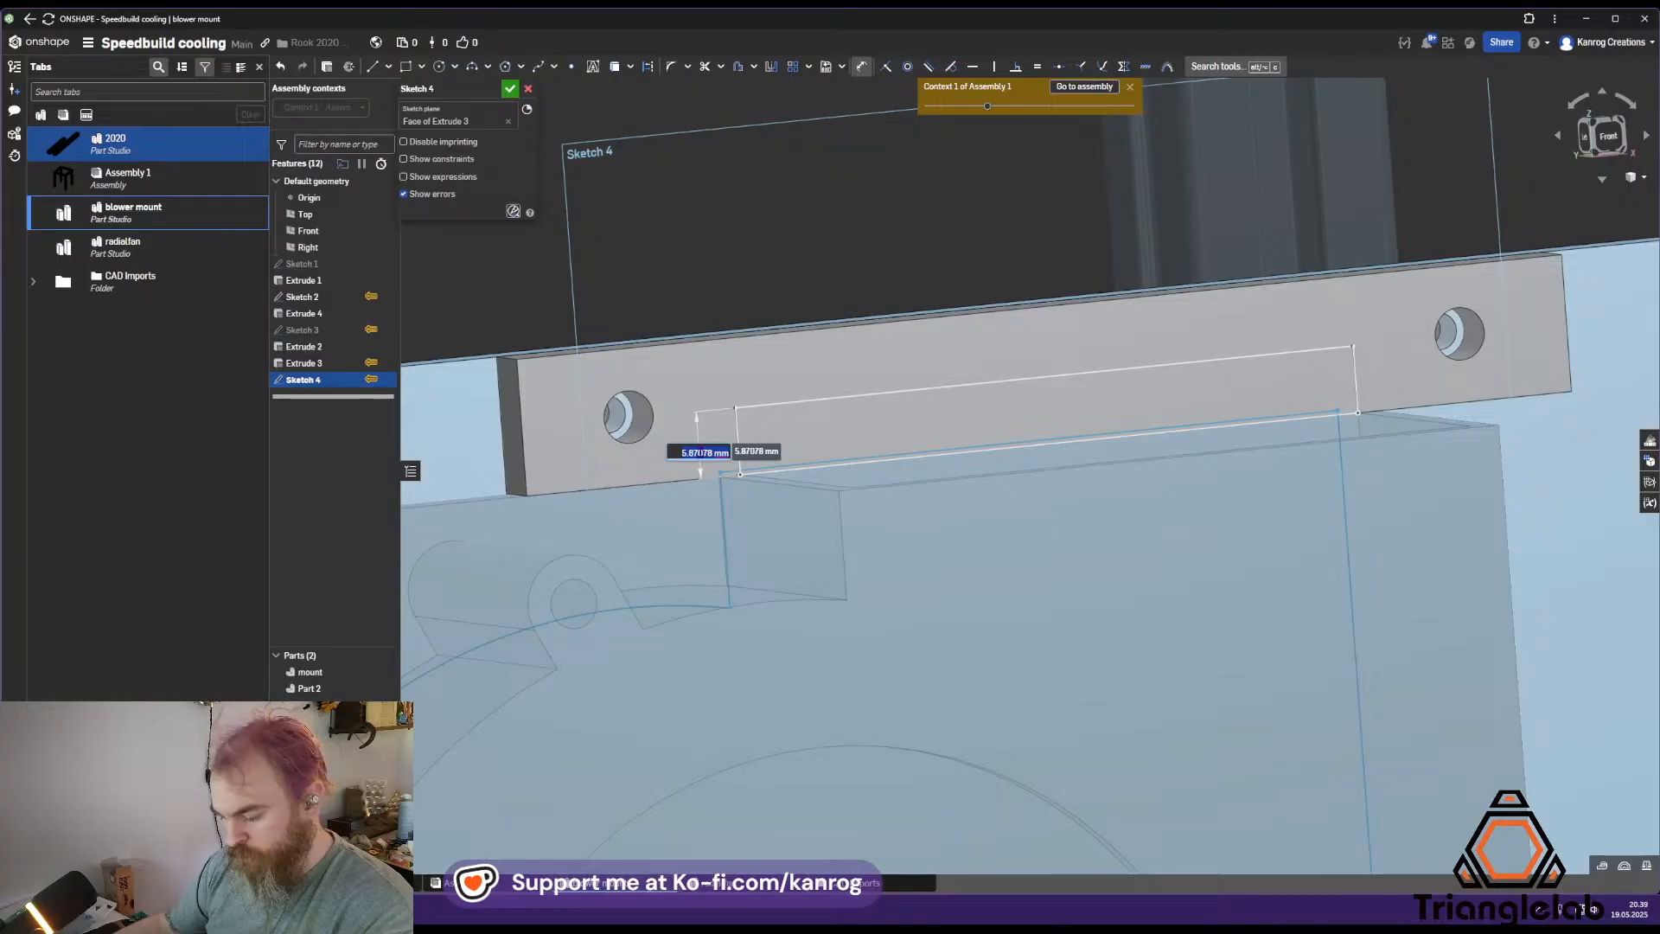
{"action": "key", "text": "Return"}
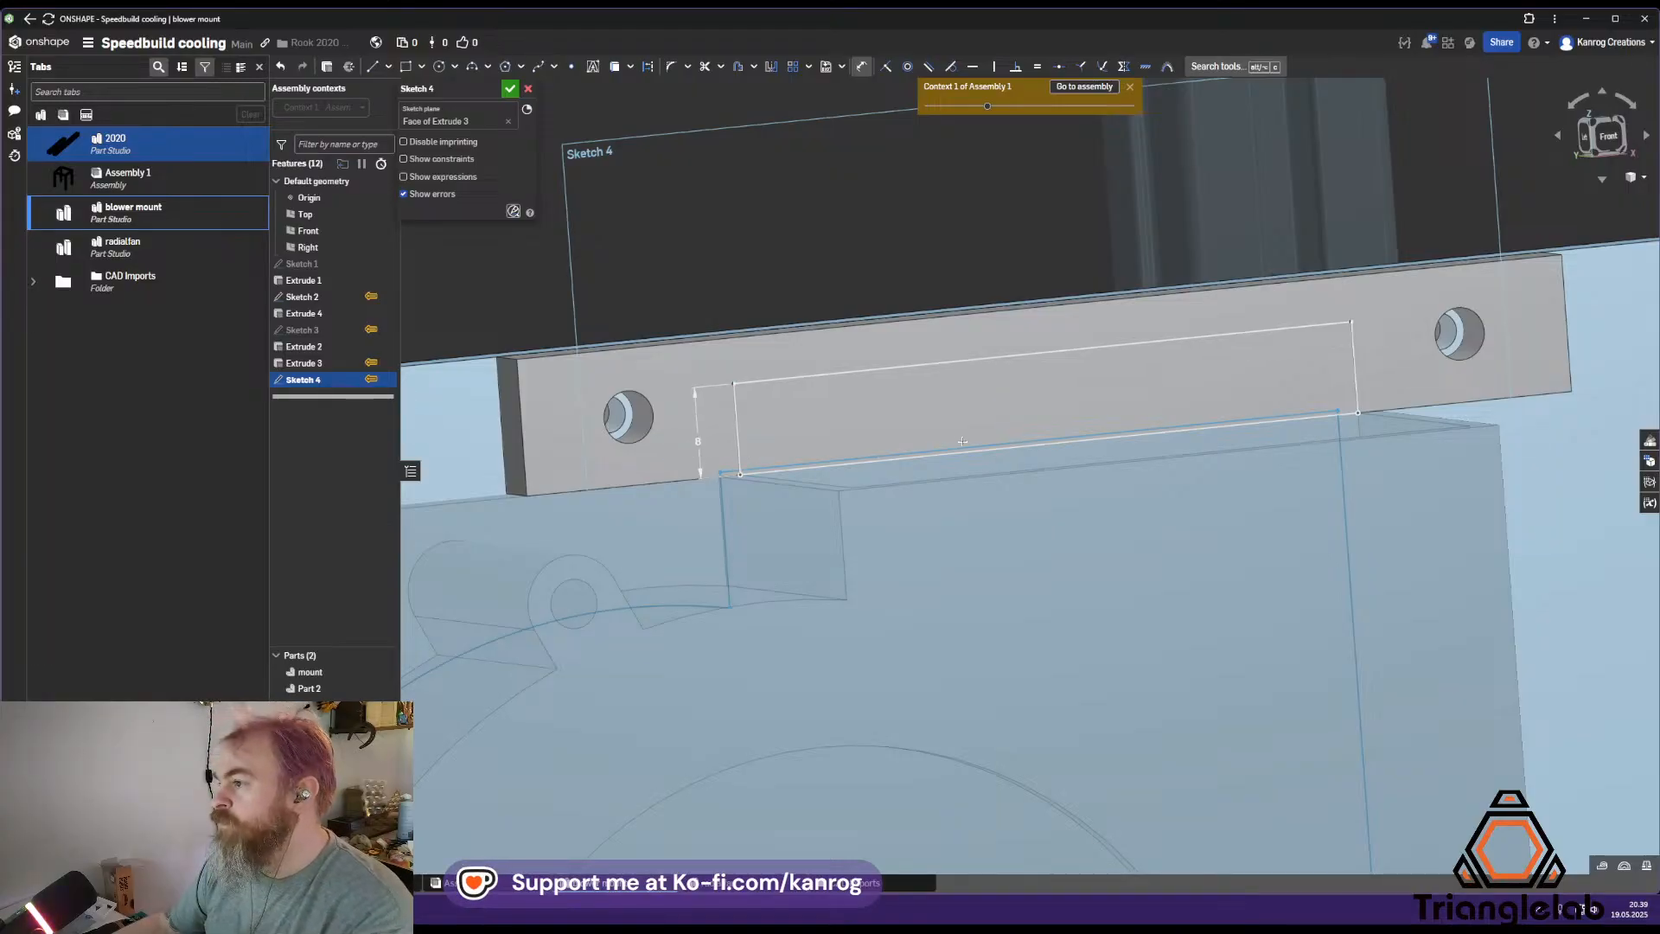
{"action": "middle_click_drag", "start_coordinate": [947, 424], "coordinate": [884, 461]}
{"action": "mouse_move", "coordinate": [884, 460]}
{"action": "right_mouse_down"}
{"action": "mouse_move", "coordinate": [869, 514]}
{"action": "mouse_move", "coordinate": [828, 476]}
{"action": "mouse_move", "coordinate": [823, 516]}
{"action": "mouse_move", "coordinate": [838, 478]}
{"action": "mouse_move", "coordinate": [837, 504]}
{"action": "mouse_move", "coordinate": [821, 508]}
{"action": "right_mouse_up"}
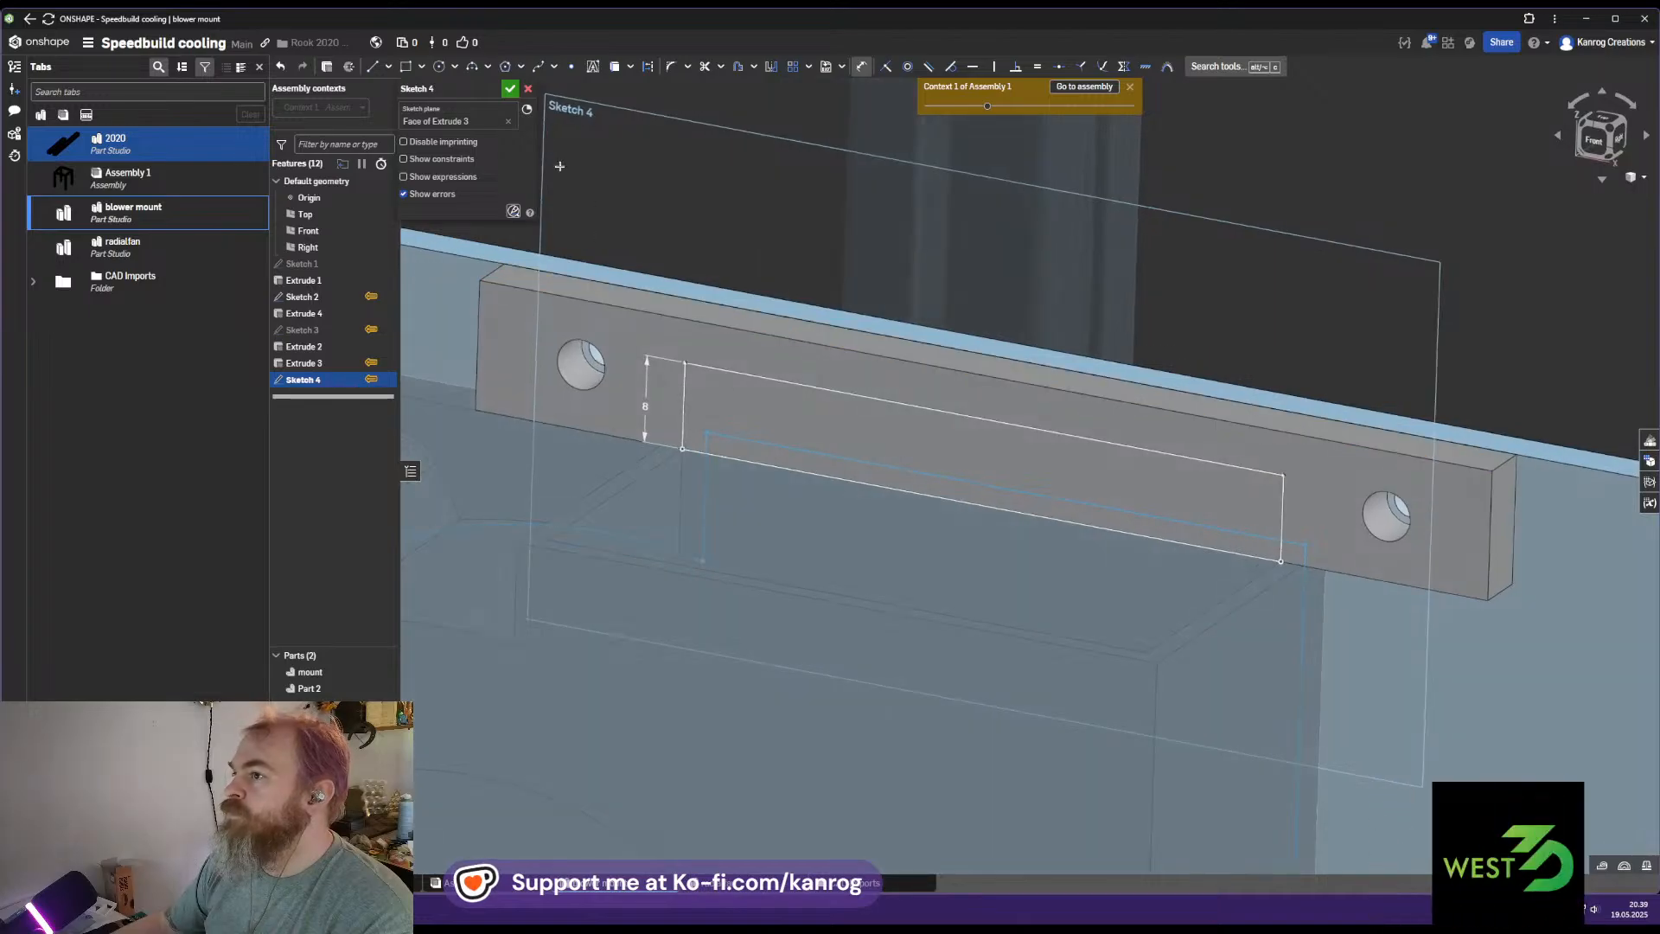
{"action": "left_click", "coordinate": [510, 89]}
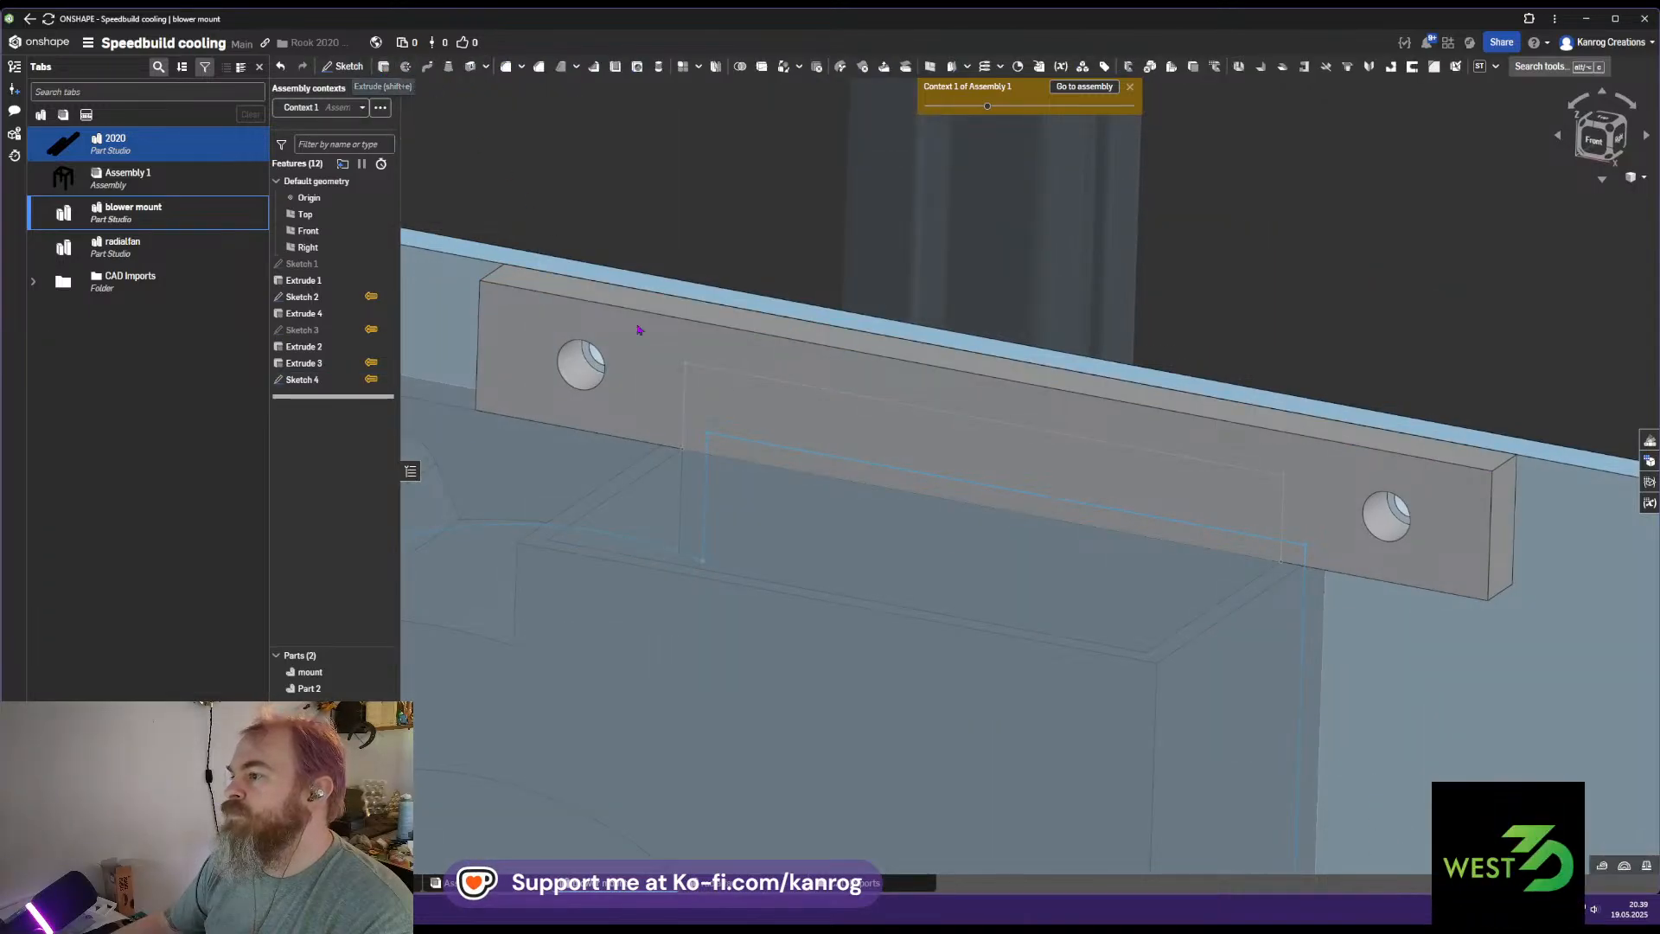
Try to extrude Sketch 4's rectangle from the block with up-to-next and up-to-face endings on the blower
{"action": "key", "text": "shift+e"}
{"action": "left_click", "coordinate": [483, 179]}
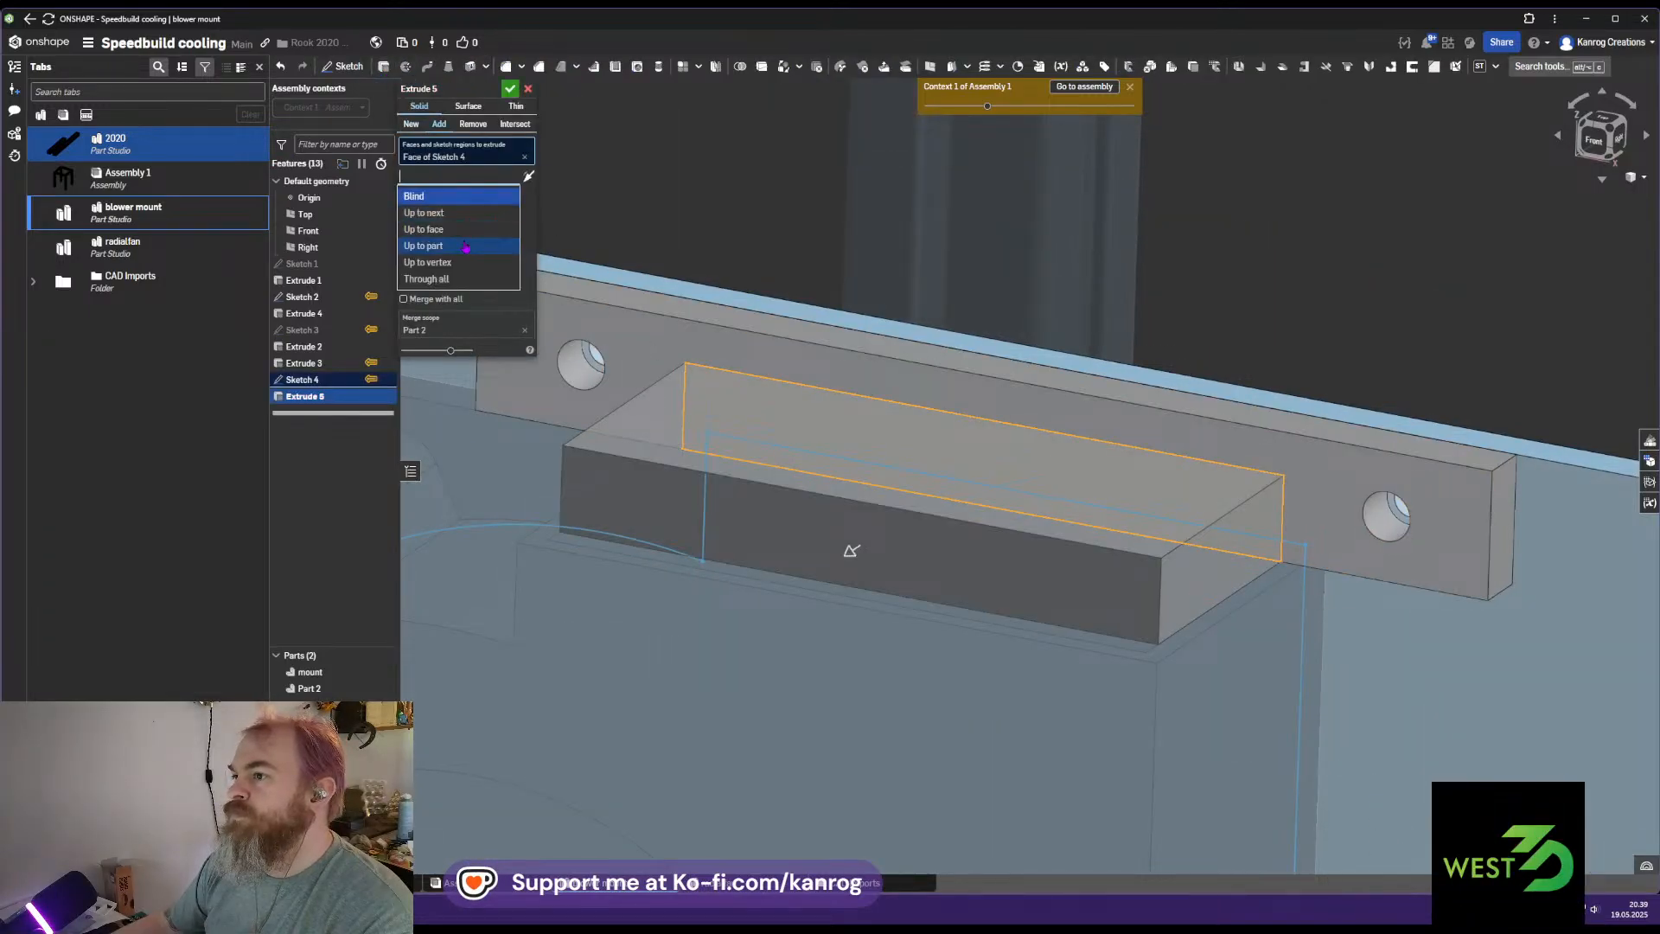
{"action": "left_click", "coordinate": [466, 213]}
{"action": "left_click", "coordinate": [471, 176]}
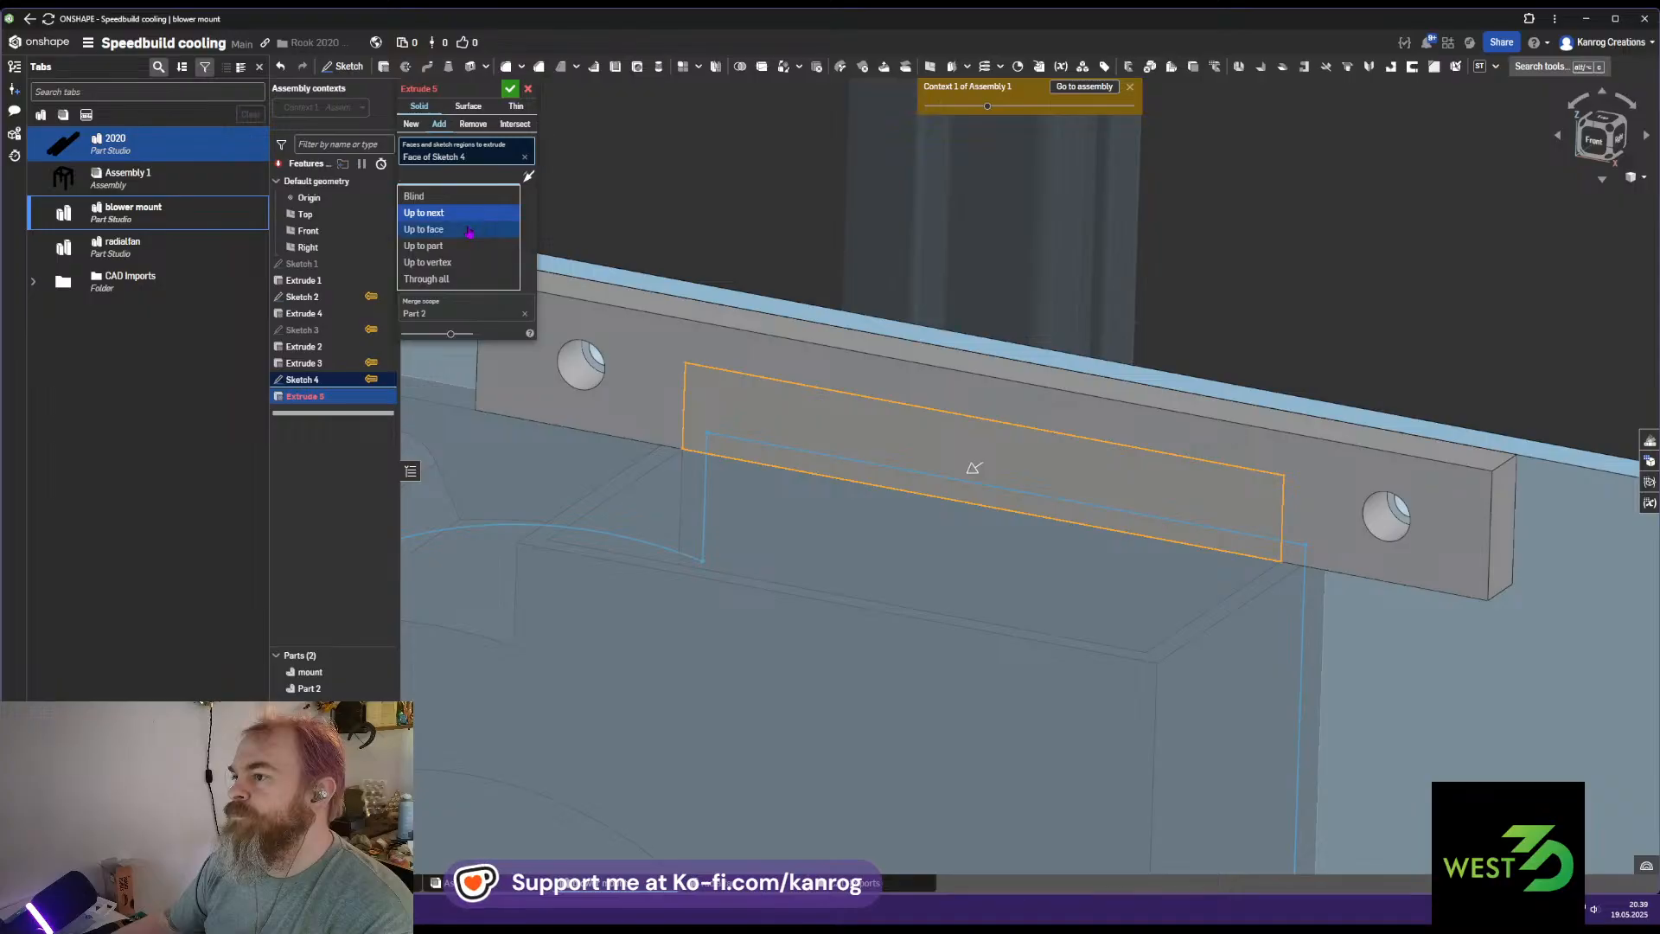
{"action": "left_click", "coordinate": [468, 230]}
{"action": "left_click", "coordinate": [825, 516]}
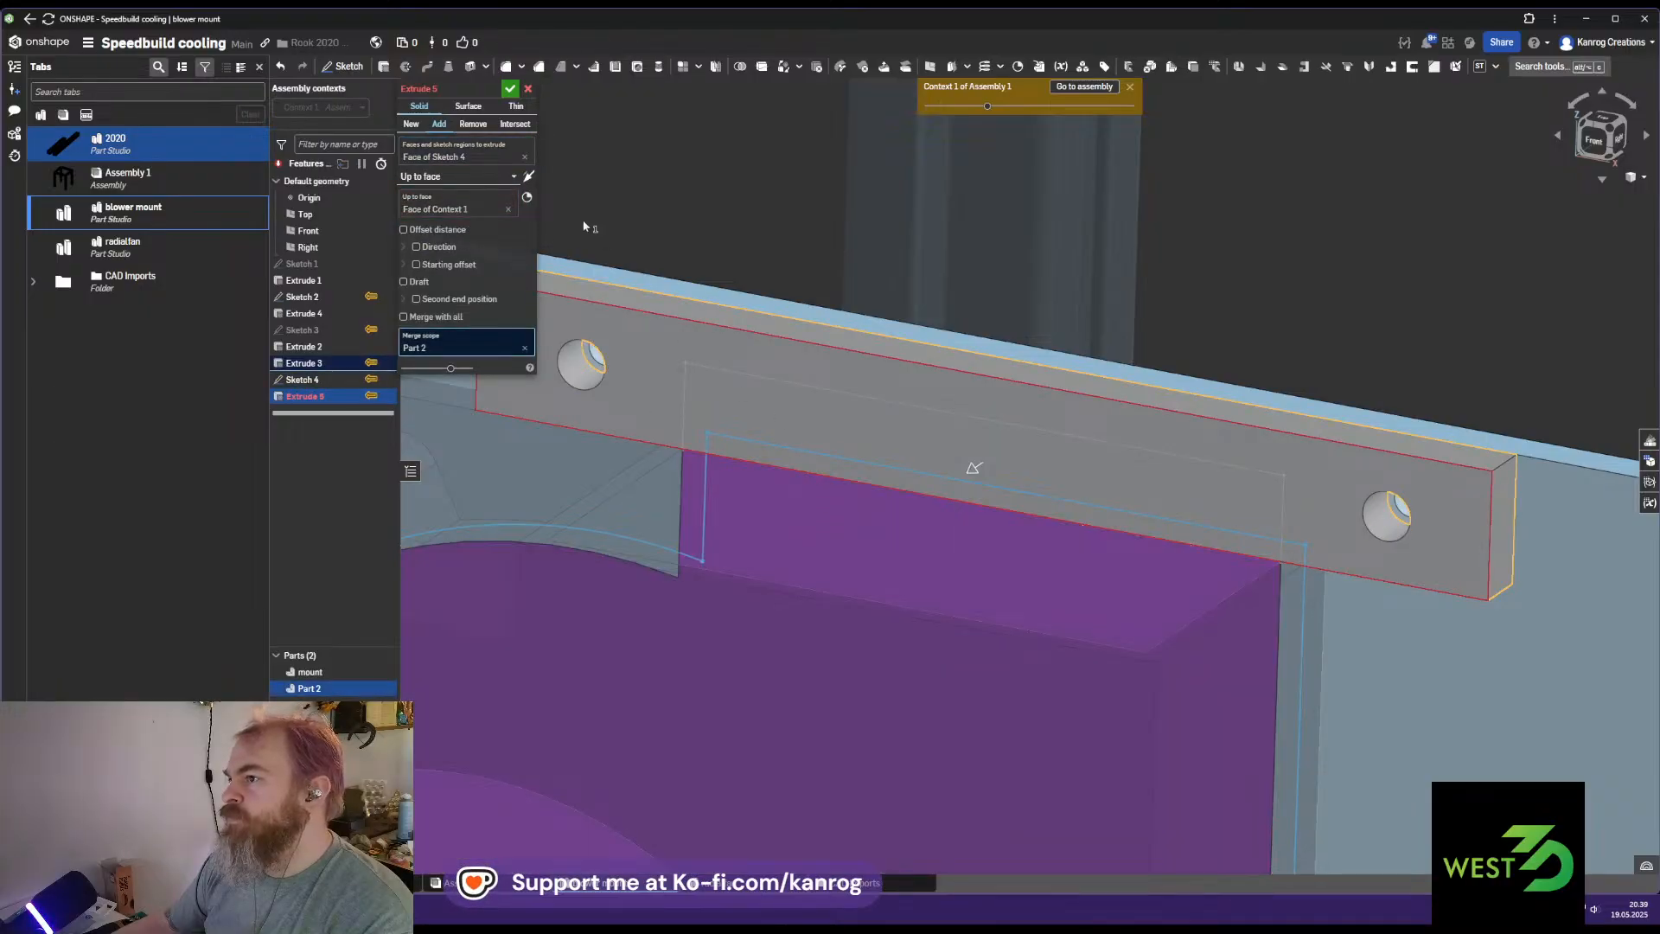
{"action": "right_click_drag", "start_coordinate": [724, 446], "coordinate": [944, 543]}
{"action": "middle_click_drag", "start_coordinate": [943, 540], "coordinate": [935, 562]}
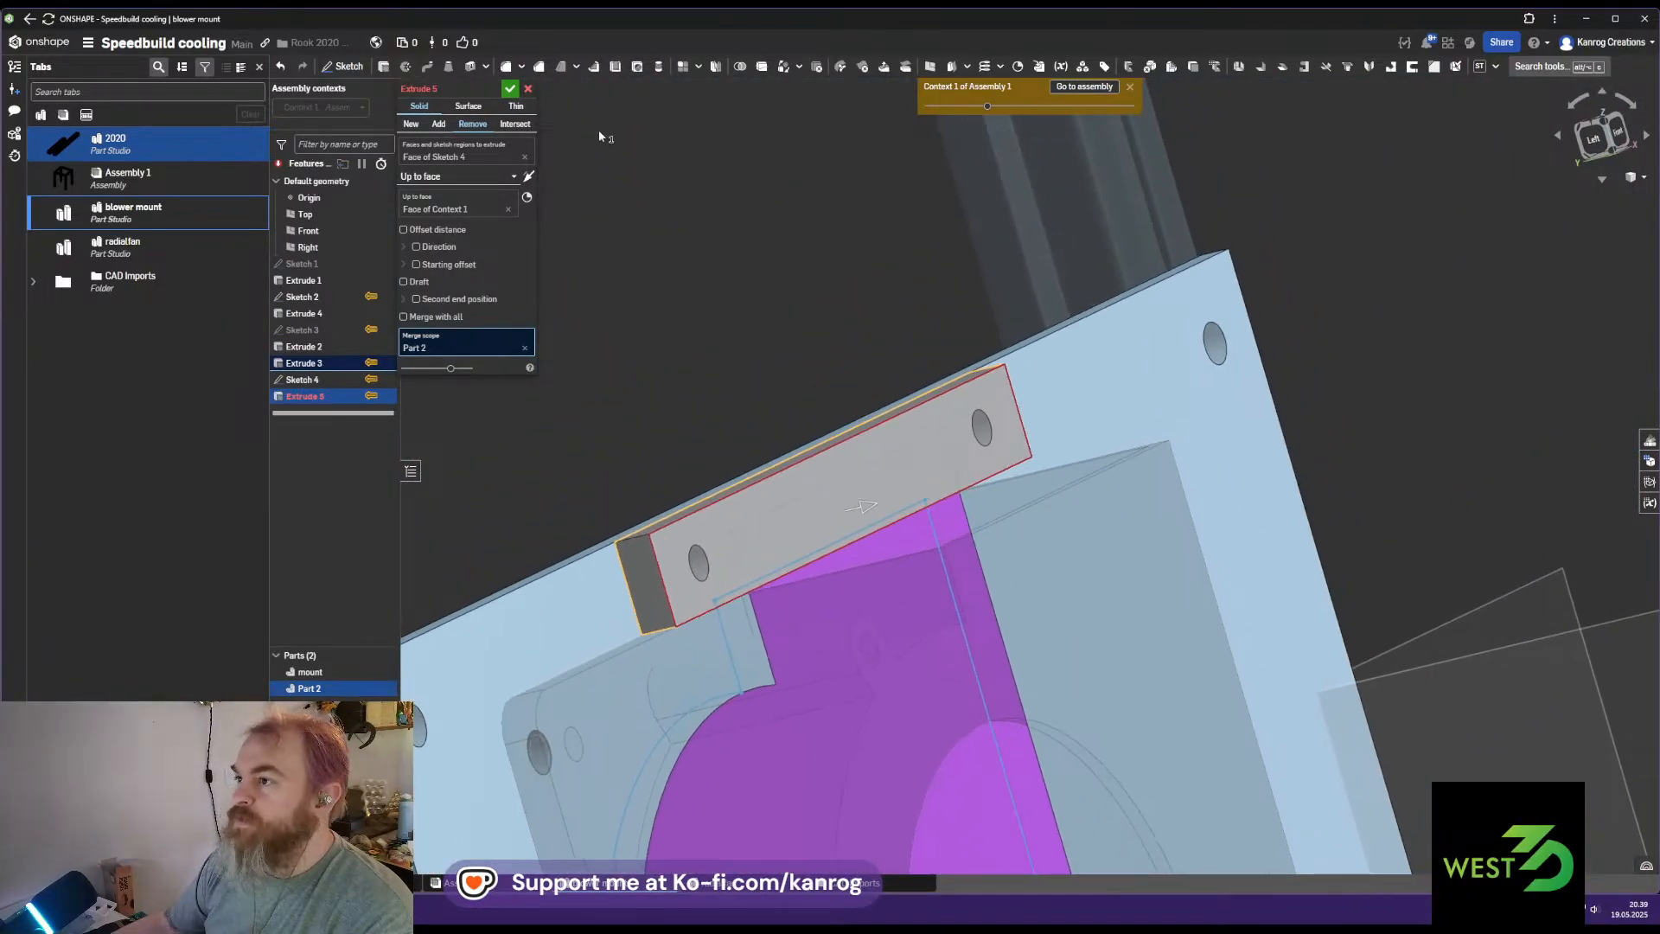
{"action": "left_click", "coordinate": [528, 89]}
Delete Sketch 4 from the feature list
{"action": "right_click", "coordinate": [324, 382]}
{"action": "left_click", "coordinate": [343, 413]}
{"action": "left_click", "coordinate": [353, 379]}
{"action": "key", "text": "Delete"}
{"action": "mouse_move", "coordinate": [851, 484]}
{"action": "right_mouse_down"}
{"action": "mouse_move", "coordinate": [915, 459]}
{"action": "mouse_move", "coordinate": [941, 482]}
{"action": "mouse_move", "coordinate": [908, 519]}
{"action": "mouse_move", "coordinate": [934, 548]}
{"action": "mouse_move", "coordinate": [900, 563]}
{"action": "mouse_move", "coordinate": [923, 571]}
{"action": "mouse_move", "coordinate": [941, 546]}
{"action": "right_mouse_up"}
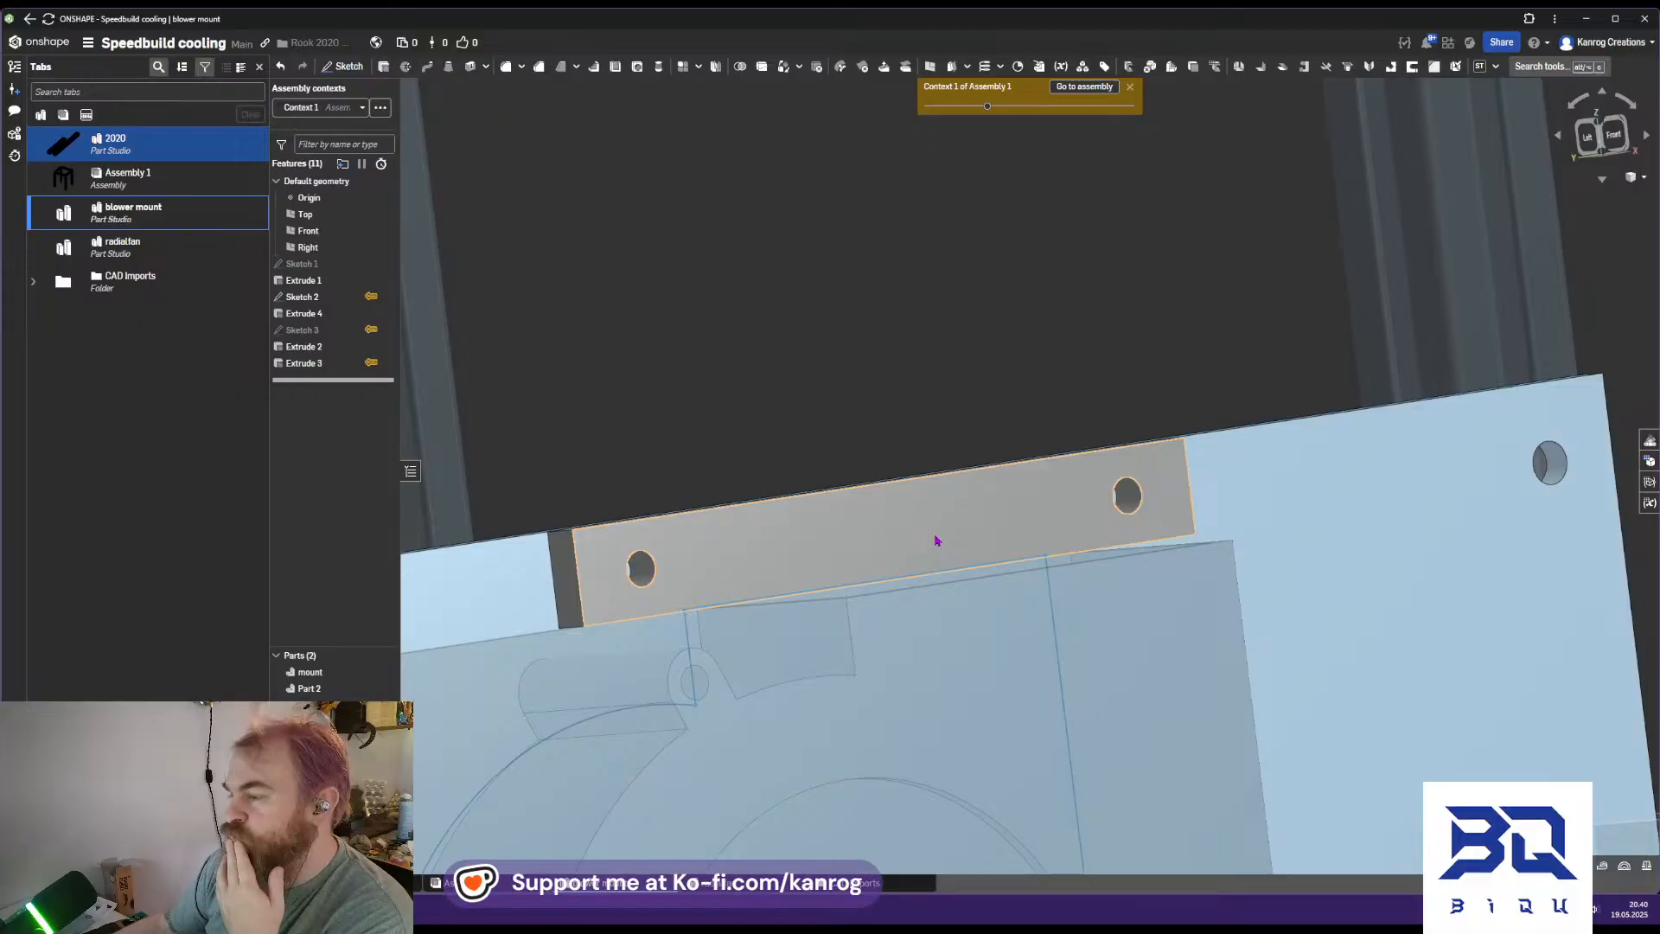
Hide the mount part so that only the block is shown against the blower
{"action": "left_click", "coordinate": [387, 688]}
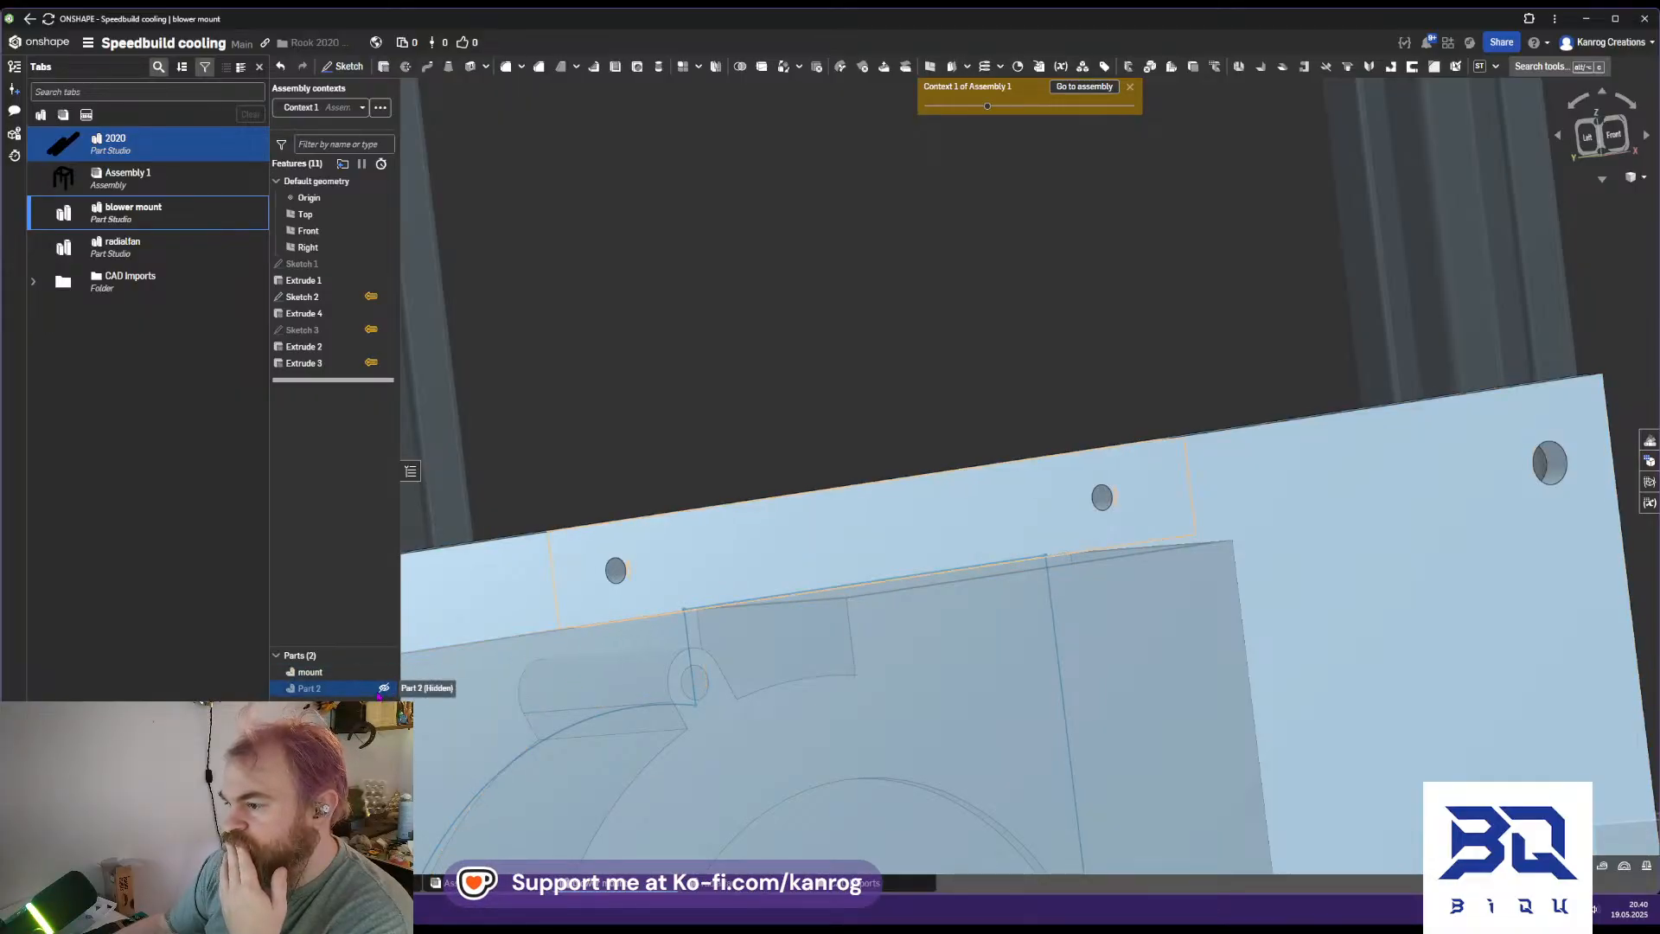
{"action": "left_click", "coordinate": [387, 688]}
{"action": "left_click", "coordinate": [385, 671]}
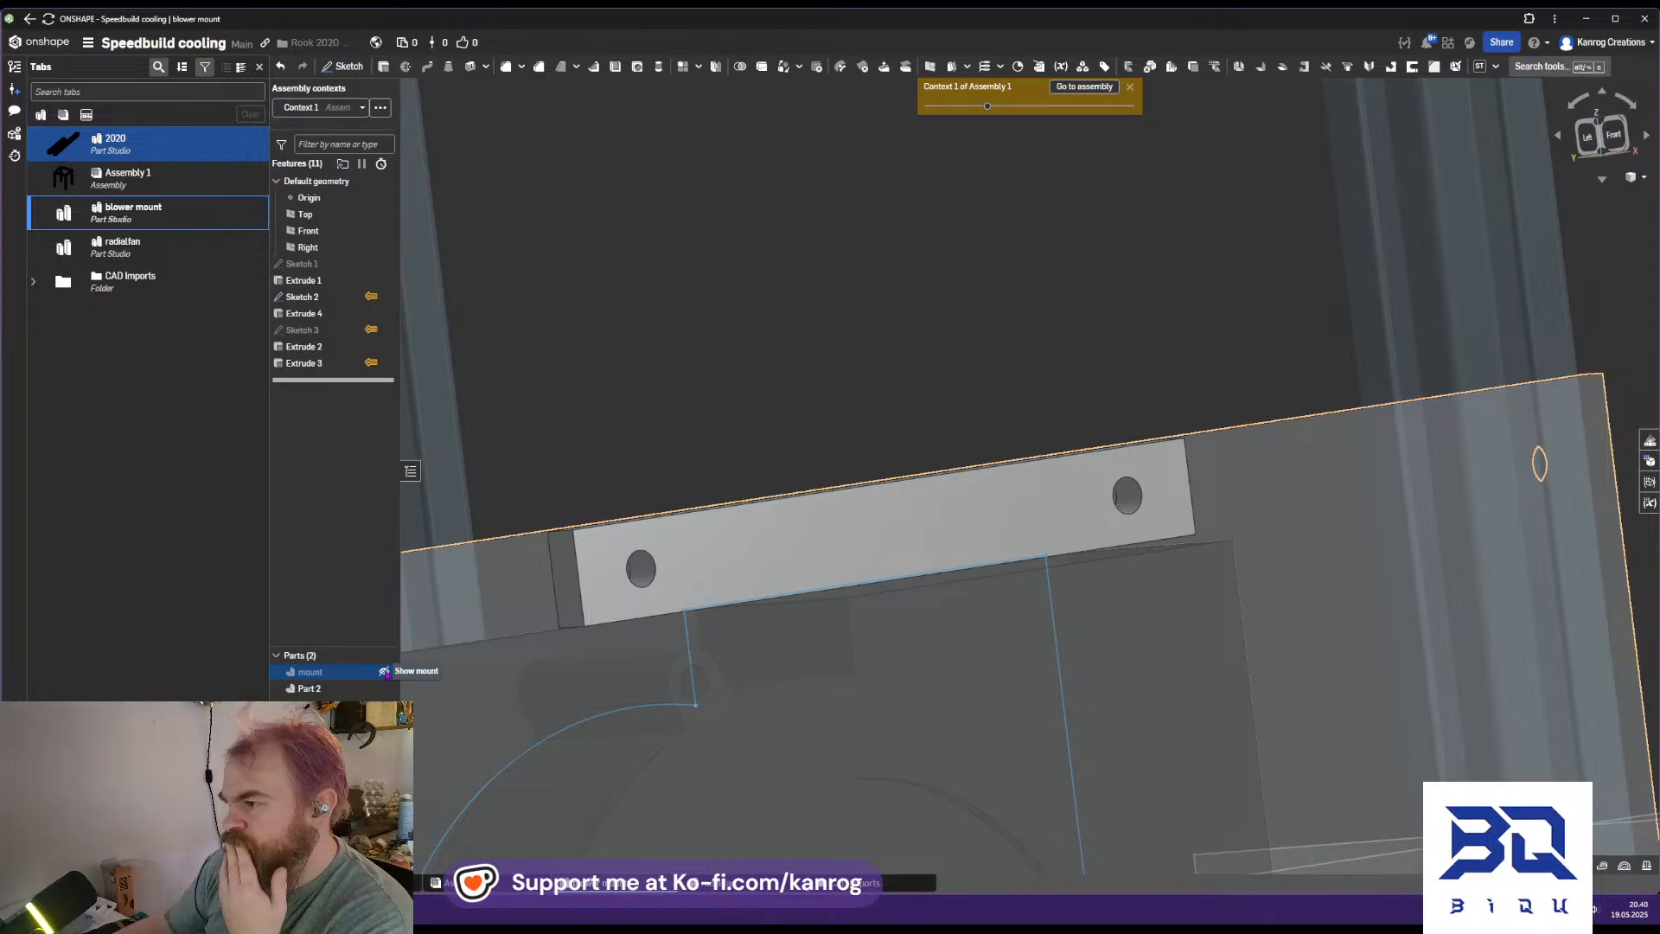
{"action": "right_click_drag", "start_coordinate": [761, 484], "coordinate": [789, 515]}
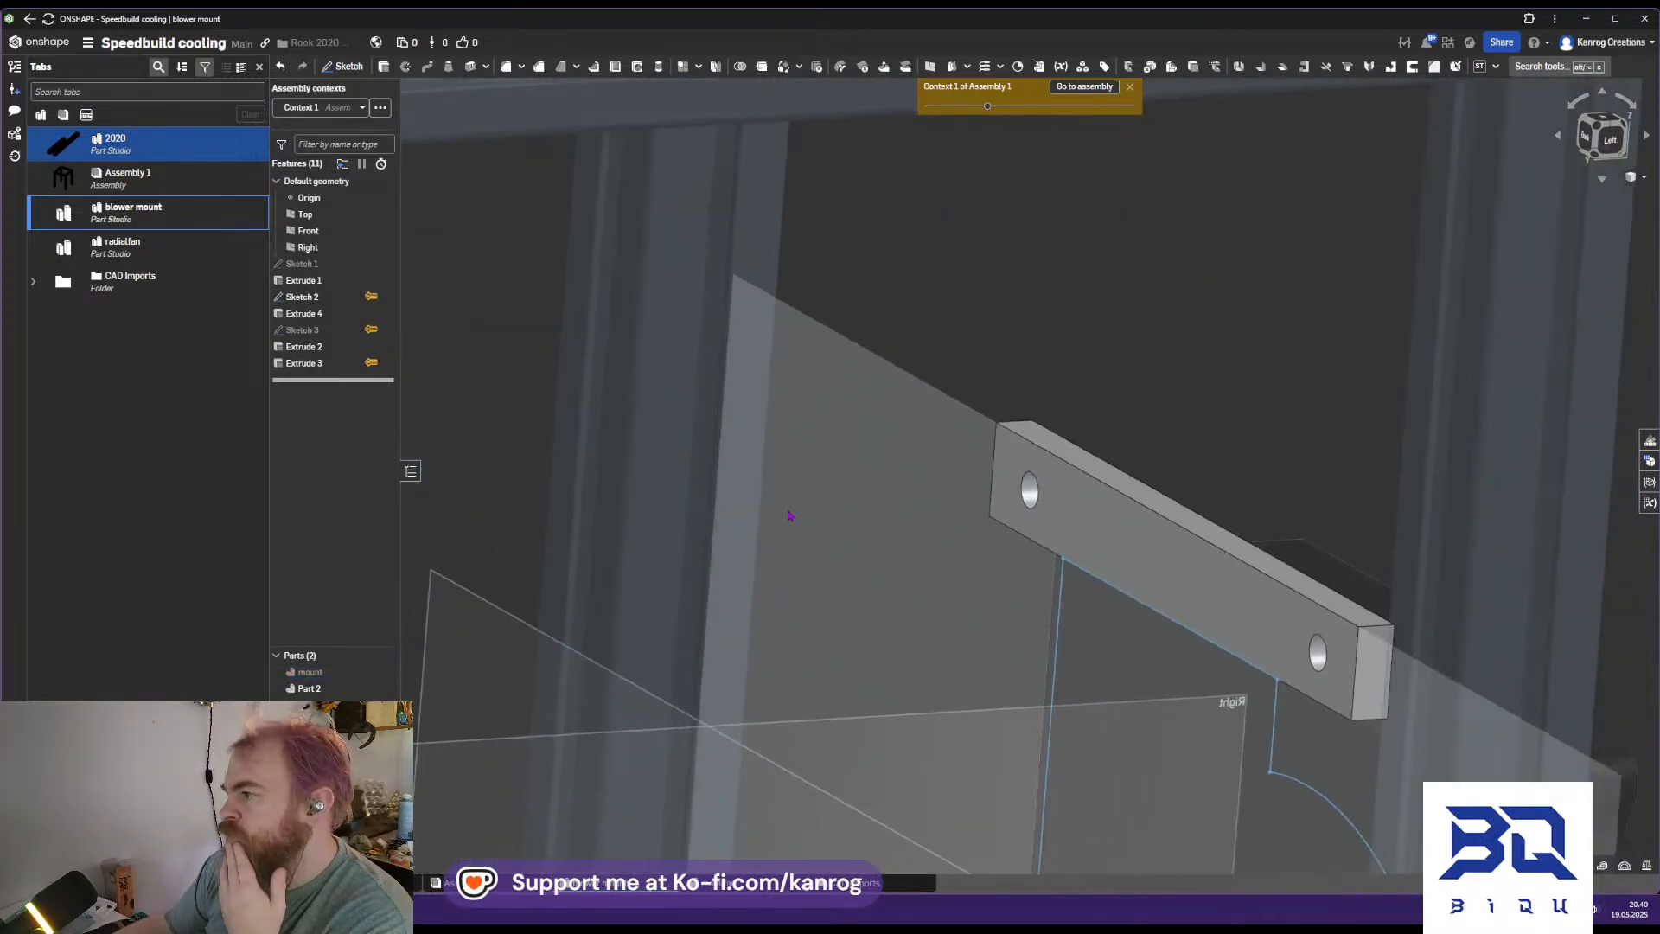
{"action": "middle_click_drag", "start_coordinate": [1093, 561], "coordinate": [652, 510]}
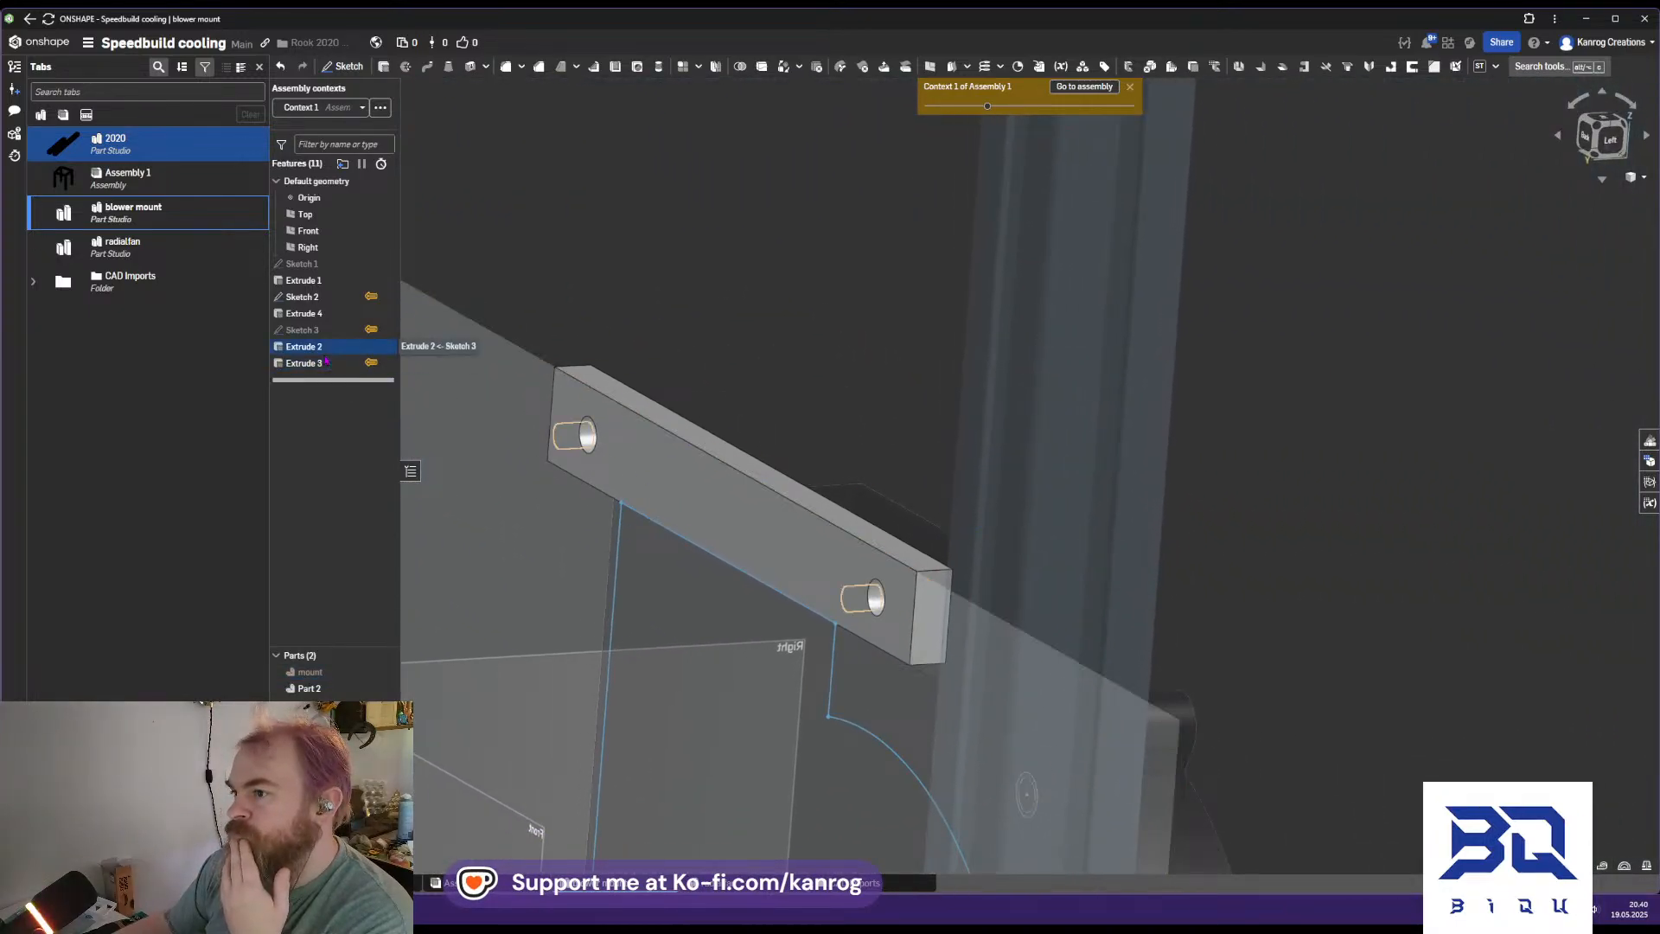
Reopen Extrude 3 and change its end type to up to face, picking the blower housing's face as the limit
{"action": "double_click", "coordinate": [304, 362]}
{"action": "key", "text": "n"}
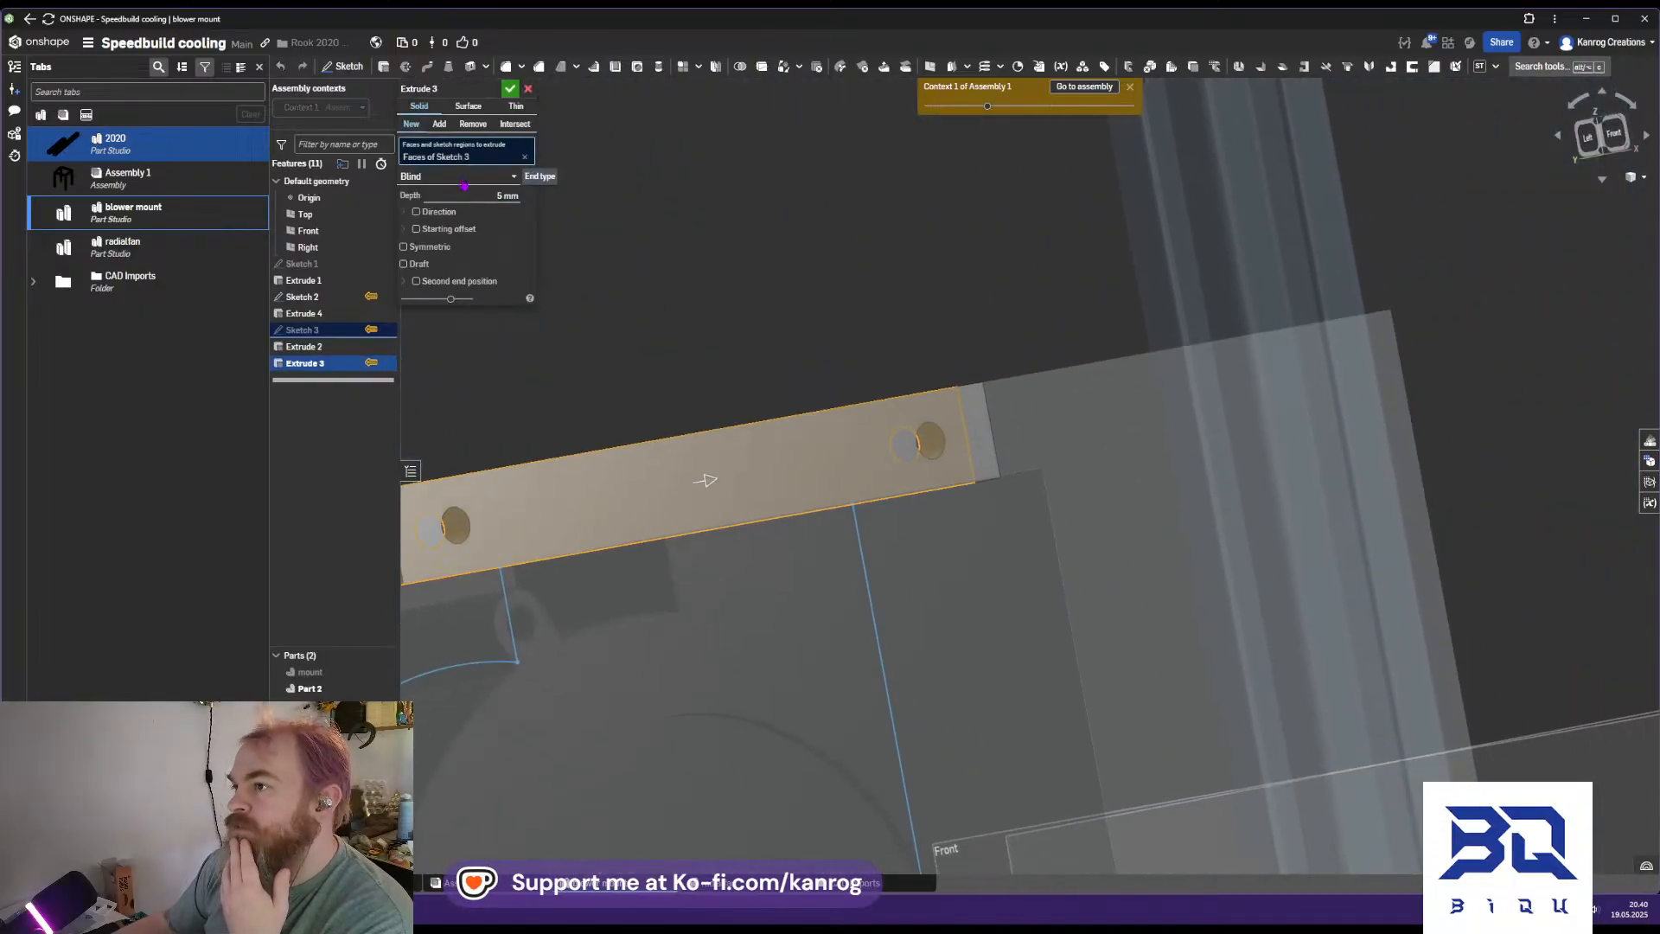
{"action": "left_click", "coordinate": [464, 181]}
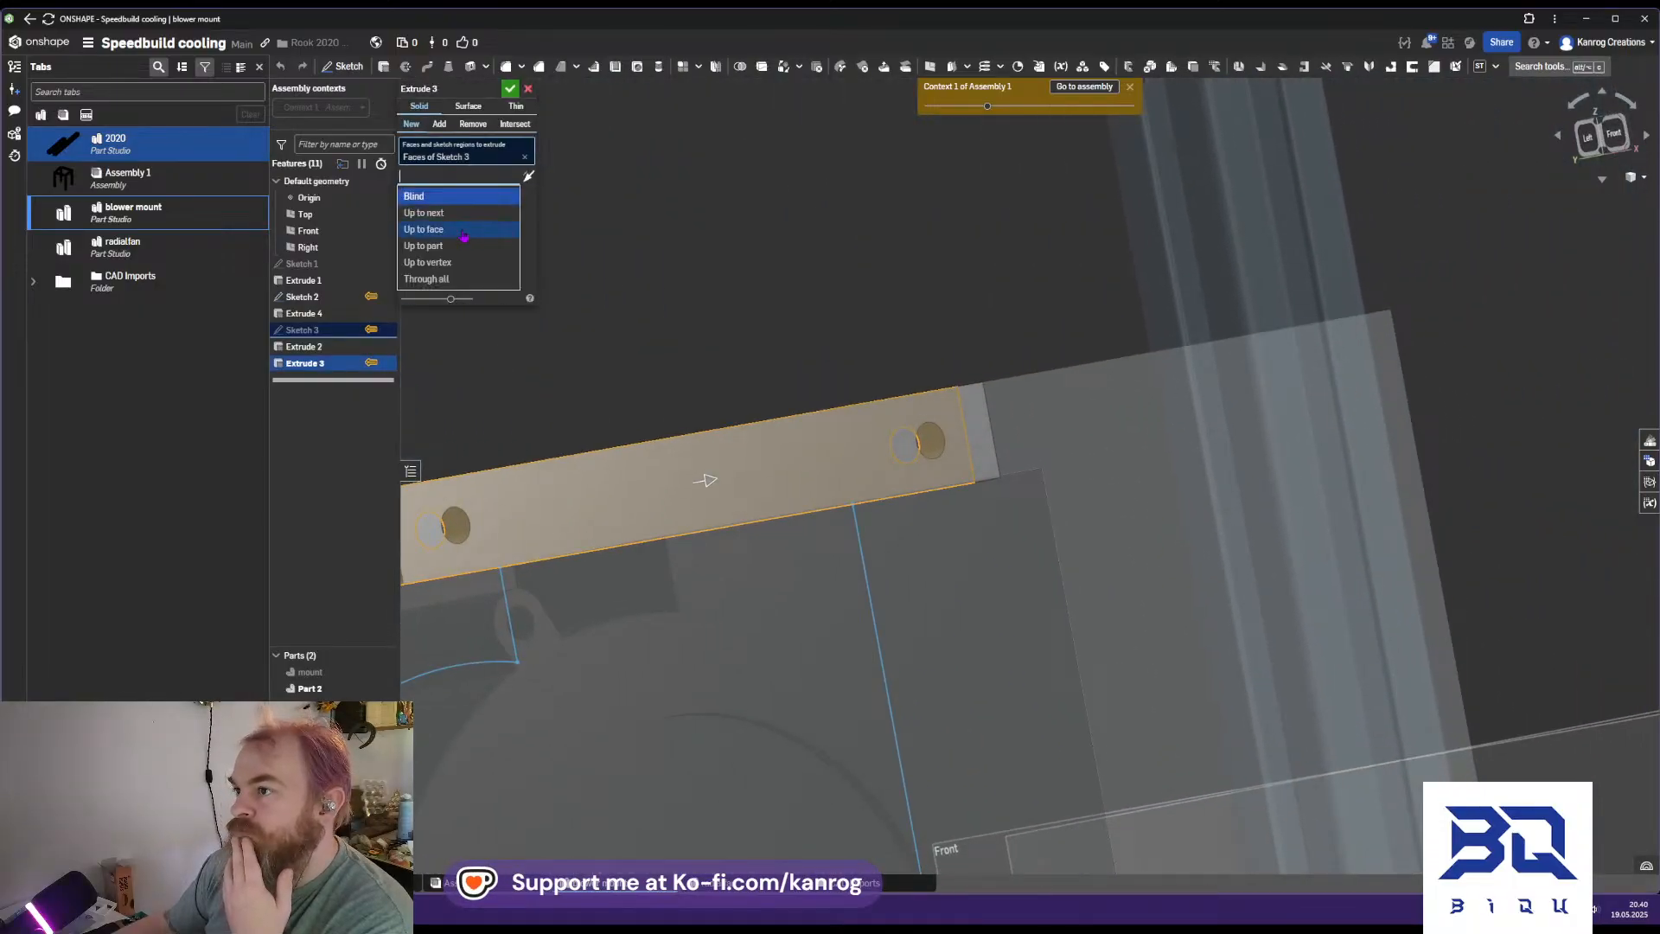
{"action": "left_click", "coordinate": [462, 228]}
{"action": "left_click", "coordinate": [846, 564]}
{"action": "right_click_drag", "start_coordinate": [755, 494], "coordinate": [738, 479]}
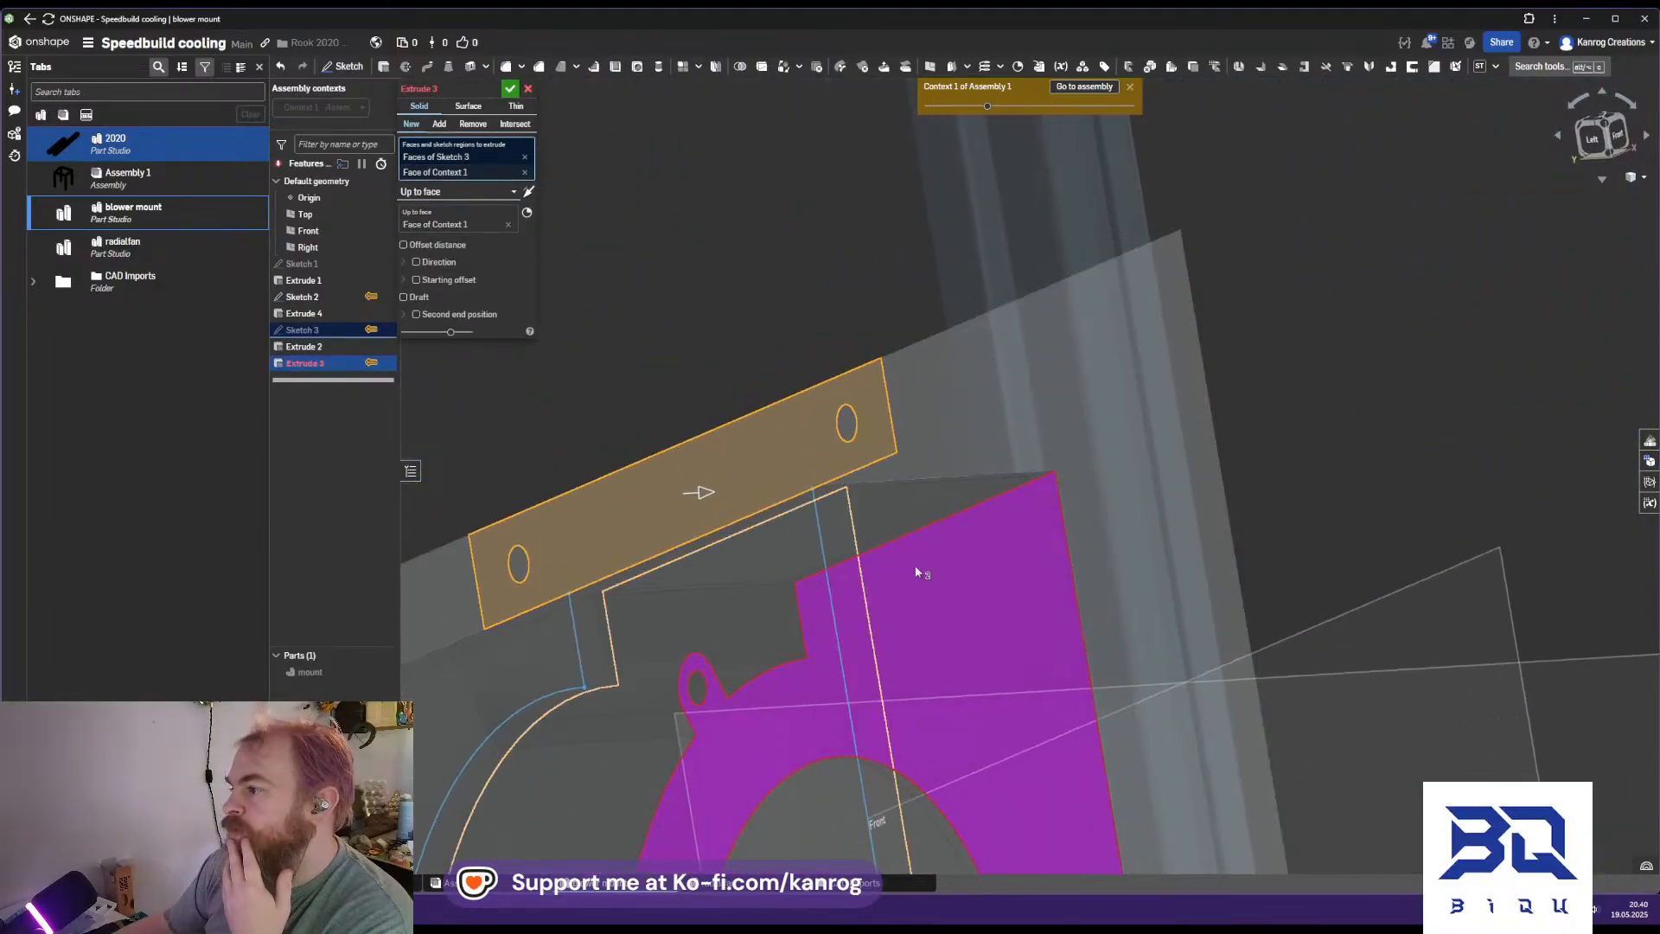
{"action": "left_click", "coordinate": [508, 223]}
{"action": "left_click", "coordinate": [919, 603]}
{"action": "mouse_move", "coordinate": [772, 427]}
{"action": "right_mouse_down"}
{"action": "mouse_move", "coordinate": [696, 392]}
{"action": "mouse_move", "coordinate": [661, 403]}
{"action": "right_mouse_up"}
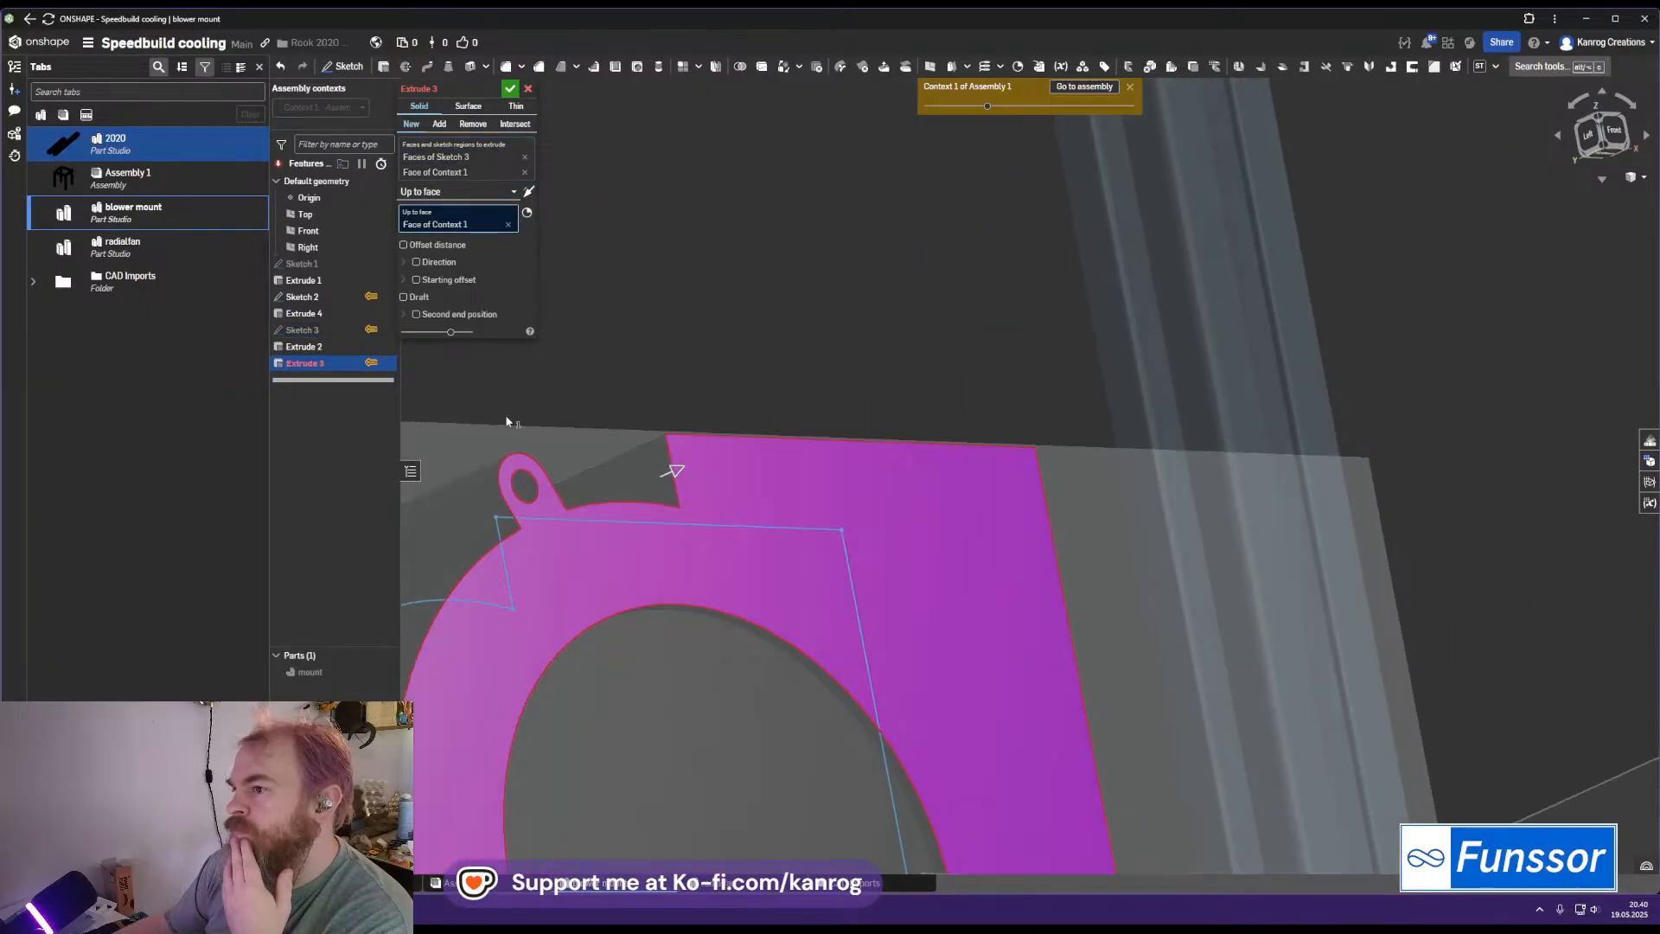
Show Sketch 3 and remove the stray blower face from Extrude 3's profile selection
{"action": "left_click", "coordinate": [384, 330]}
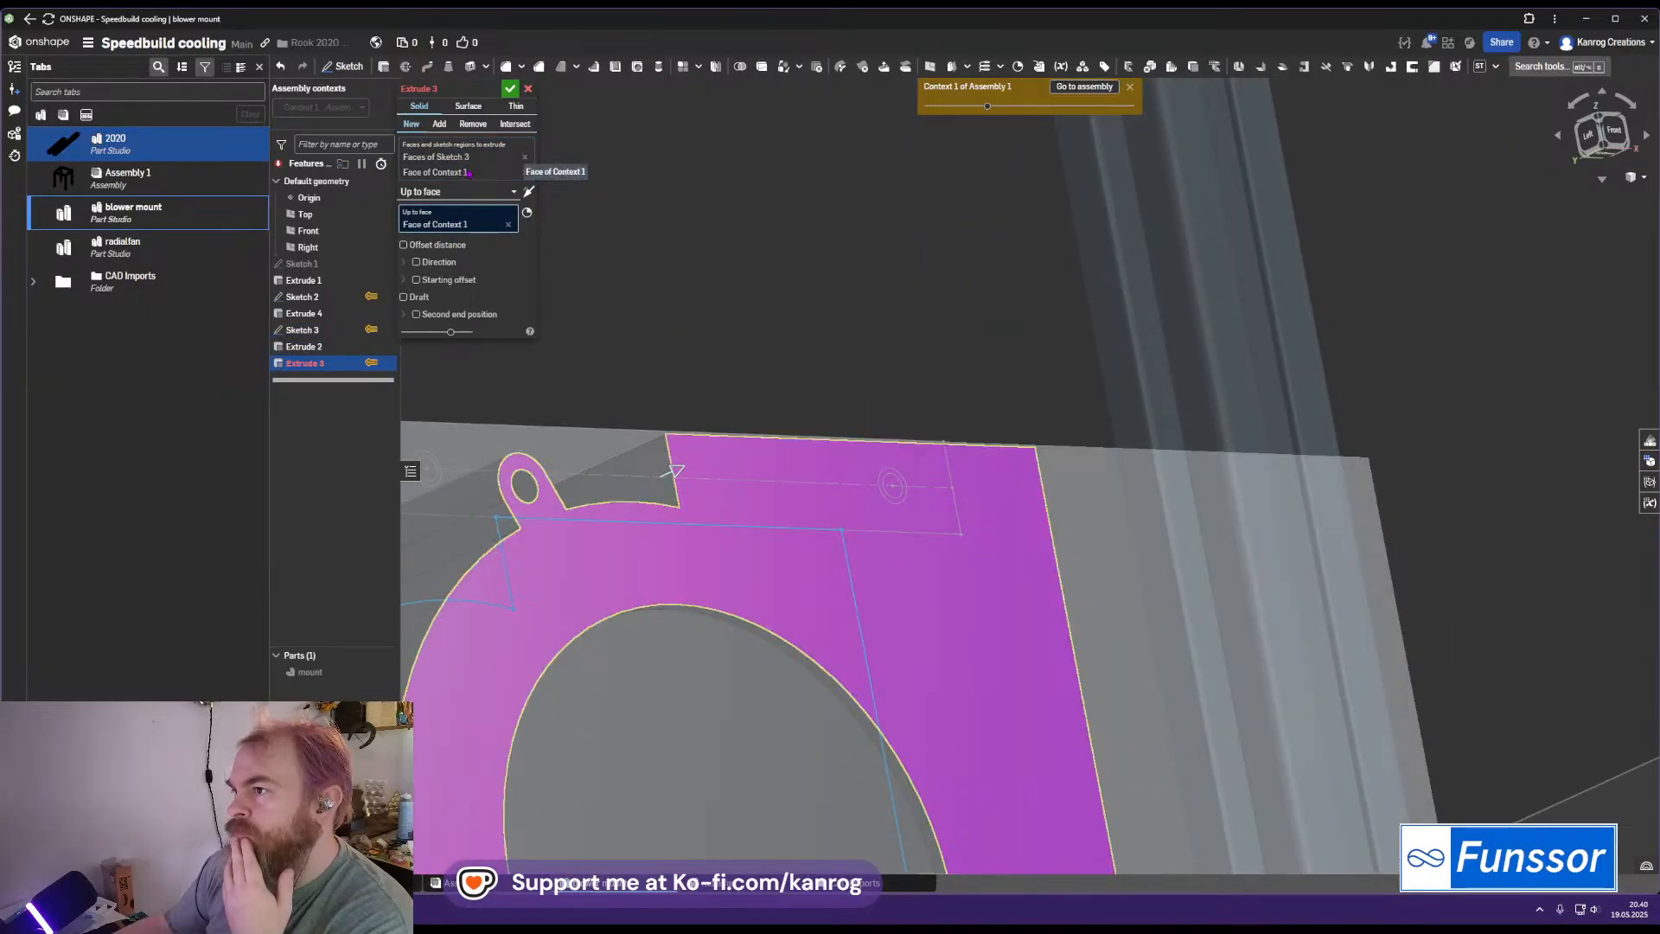
{"action": "left_click", "coordinate": [525, 172]}
{"action": "right_click_drag", "start_coordinate": [628, 367], "coordinate": [691, 319]}
{"action": "scroll", "coordinate": [458, 553], "scroll_direction": "up", "scroll_amount": 5}
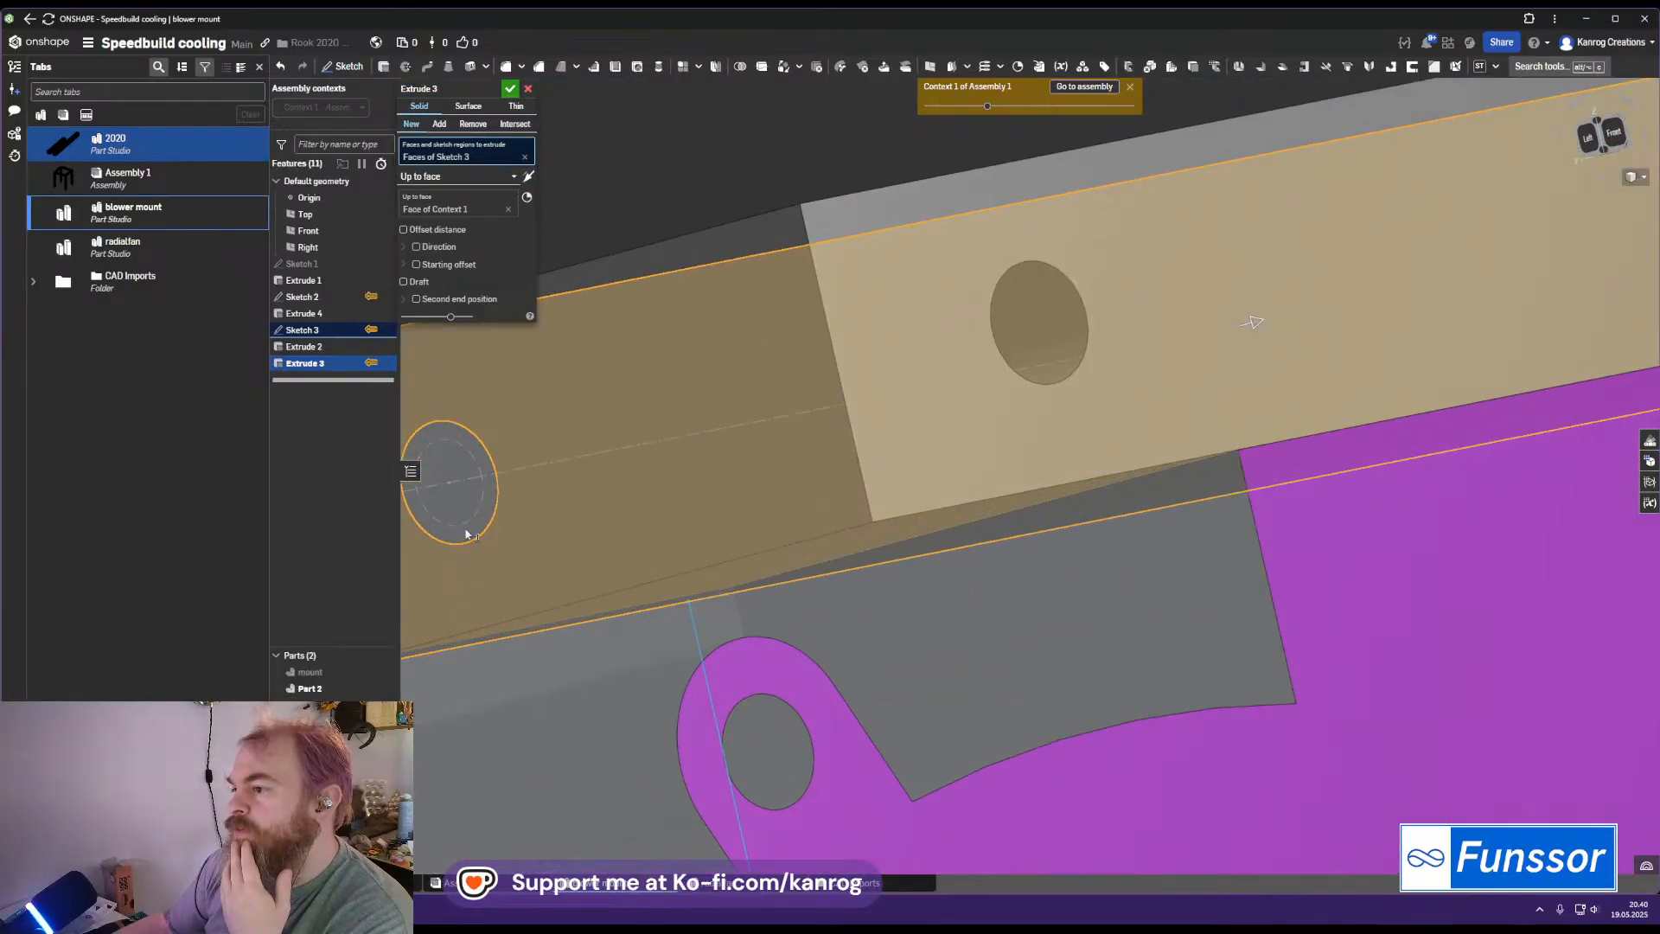
Add Sketch 3's screw-hole regions at both ends to Extrude 3 so the block is solid, and accept the feature
{"action": "left_click", "coordinate": [467, 535]}
{"action": "left_click", "coordinate": [467, 527]}
{"action": "mouse_move", "coordinate": [471, 523]}
{"action": "right_mouse_down"}
{"action": "mouse_move", "coordinate": [533, 479]}
{"action": "mouse_move", "coordinate": [672, 479]}
{"action": "mouse_move", "coordinate": [638, 504]}
{"action": "right_mouse_up"}
{"action": "middle_click_drag", "start_coordinate": [638, 505], "coordinate": [1055, 502]}
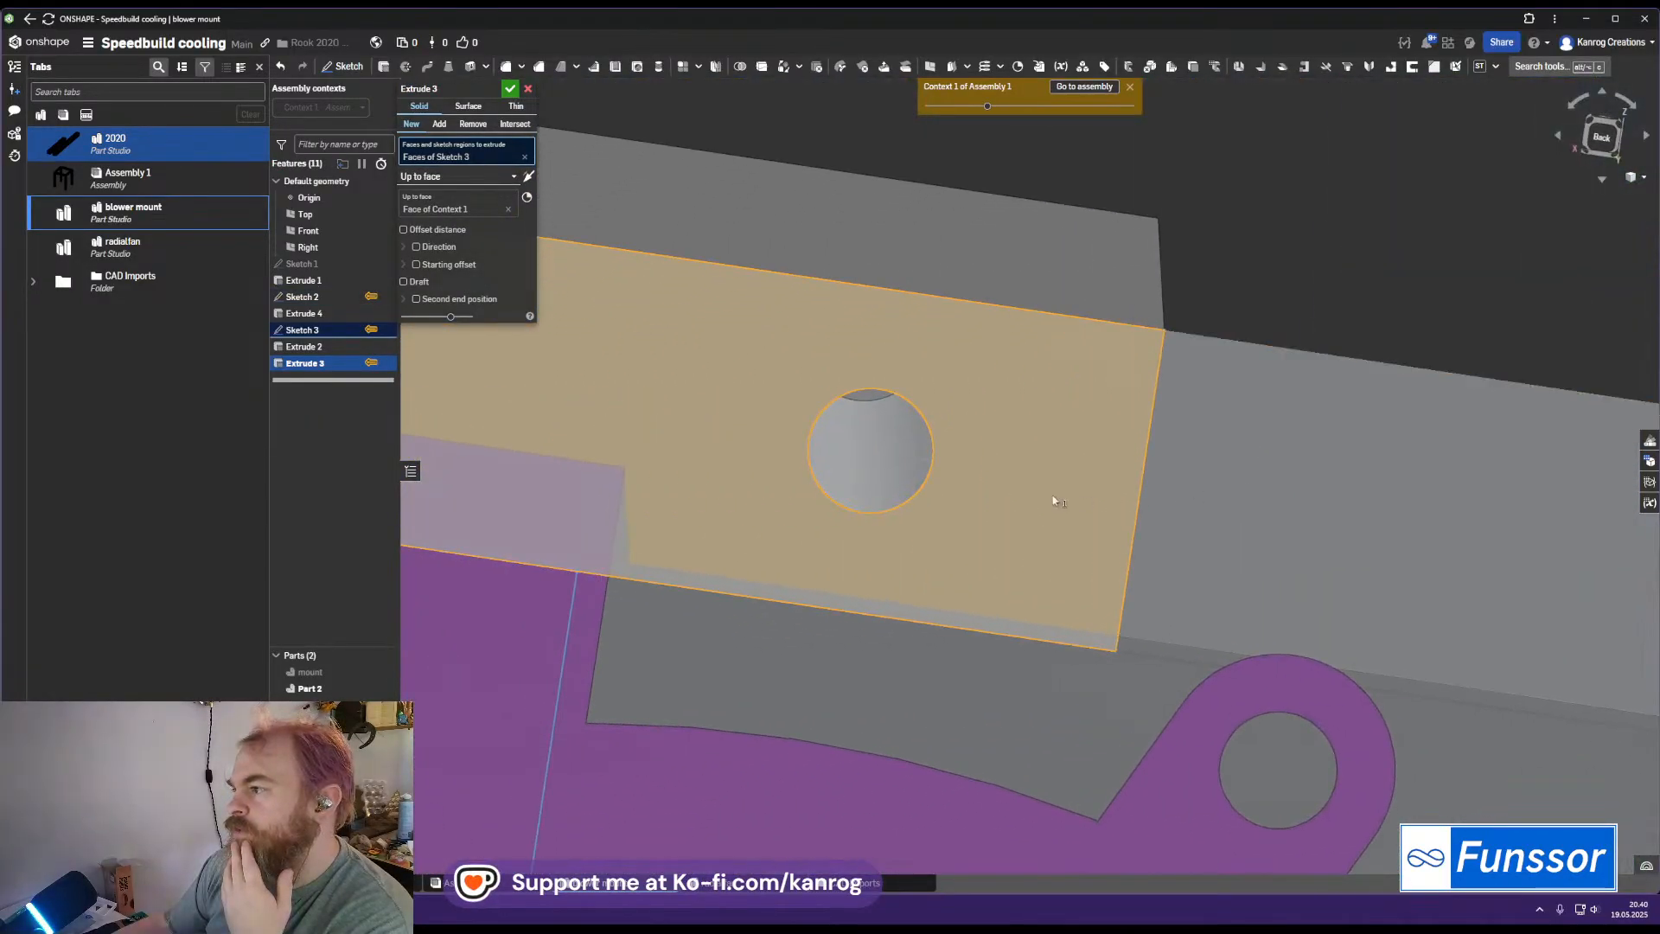
{"action": "left_click", "coordinate": [898, 501]}
{"action": "left_click", "coordinate": [888, 487]}
{"action": "mouse_move", "coordinate": [815, 512]}
{"action": "middle_mouse_down"}
{"action": "mouse_move", "coordinate": [1614, 586]}
{"action": "mouse_move", "coordinate": [1418, 692]}
{"action": "middle_mouse_up"}
{"action": "middle_click_drag", "start_coordinate": [819, 548], "coordinate": [1509, 643]}
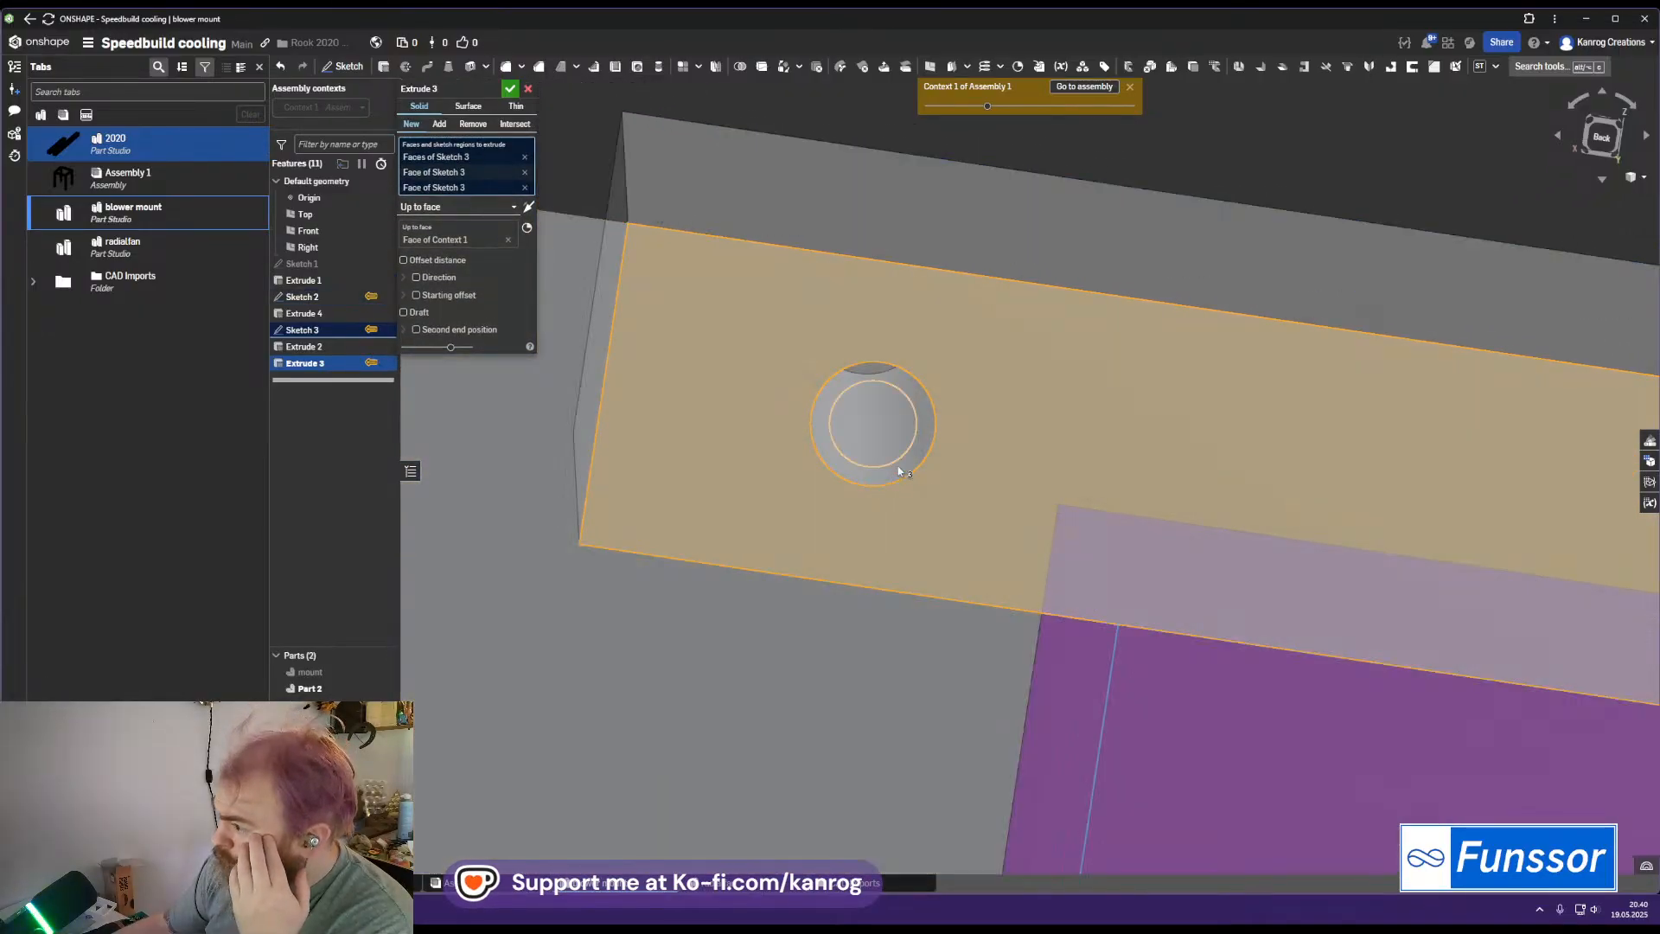
{"action": "left_click", "coordinate": [899, 463]}
{"action": "left_click", "coordinate": [873, 419]}
{"action": "mouse_move", "coordinate": [873, 419]}
{"action": "right_mouse_down"}
{"action": "mouse_move", "coordinate": [1159, 484]}
{"action": "mouse_move", "coordinate": [594, 230]}
{"action": "right_mouse_up"}
{"action": "left_click", "coordinate": [510, 88]}
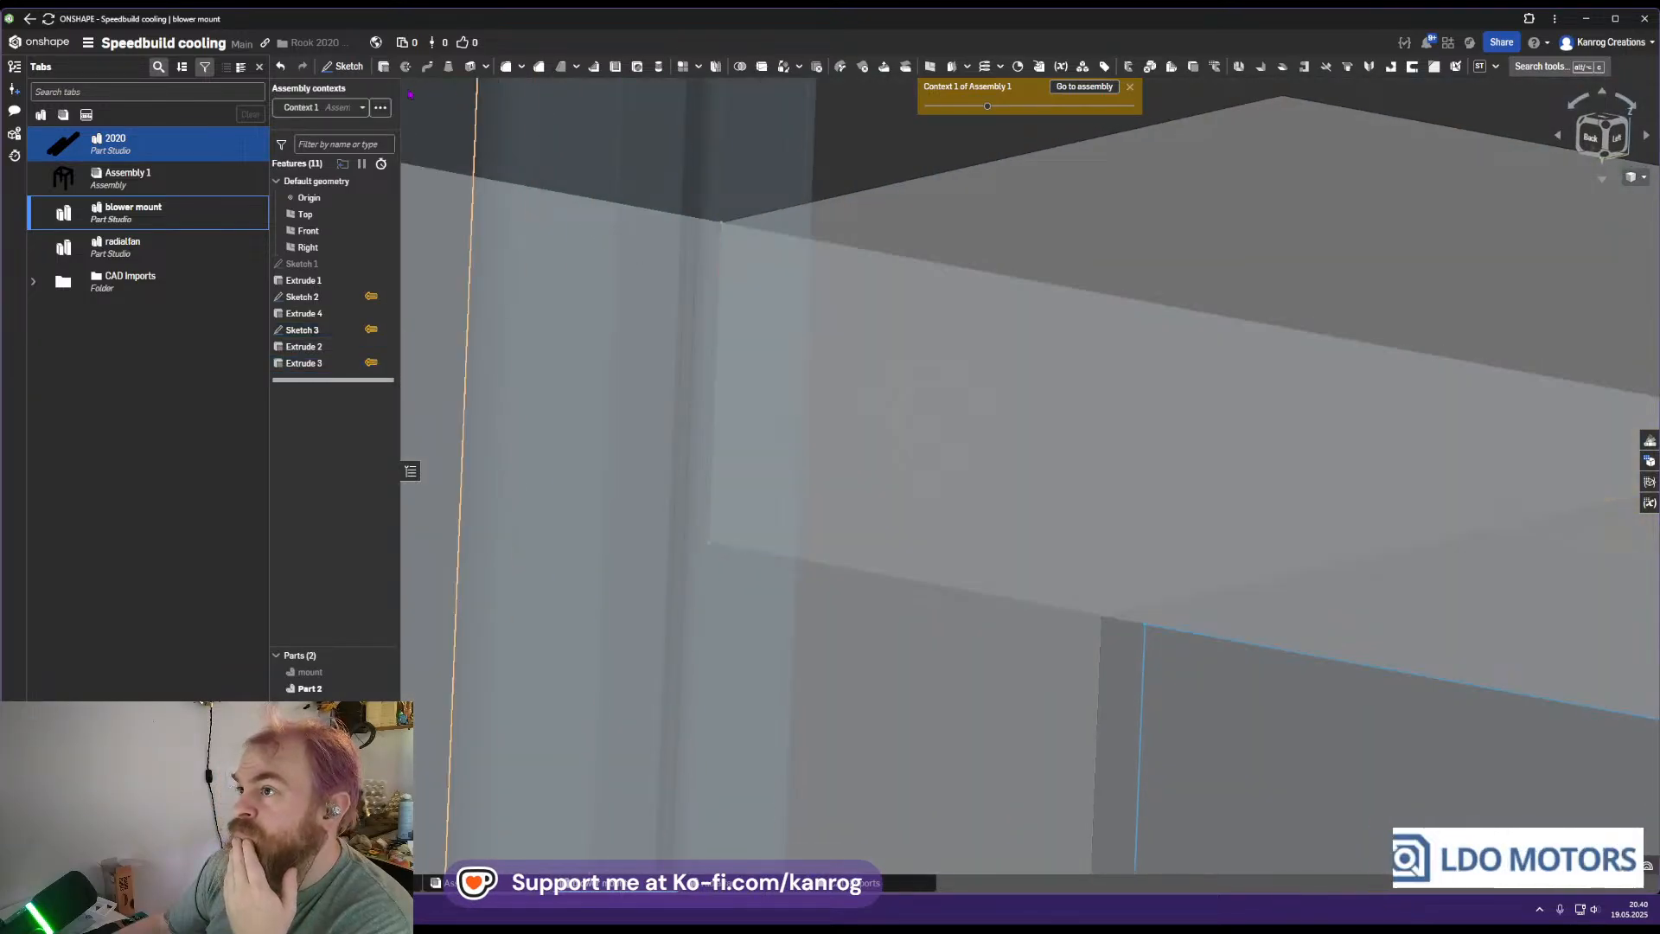
Start a new extrude and select Sketch 3's inner and outer hole regions at both ends of the block
{"action": "left_click", "coordinate": [383, 66]}
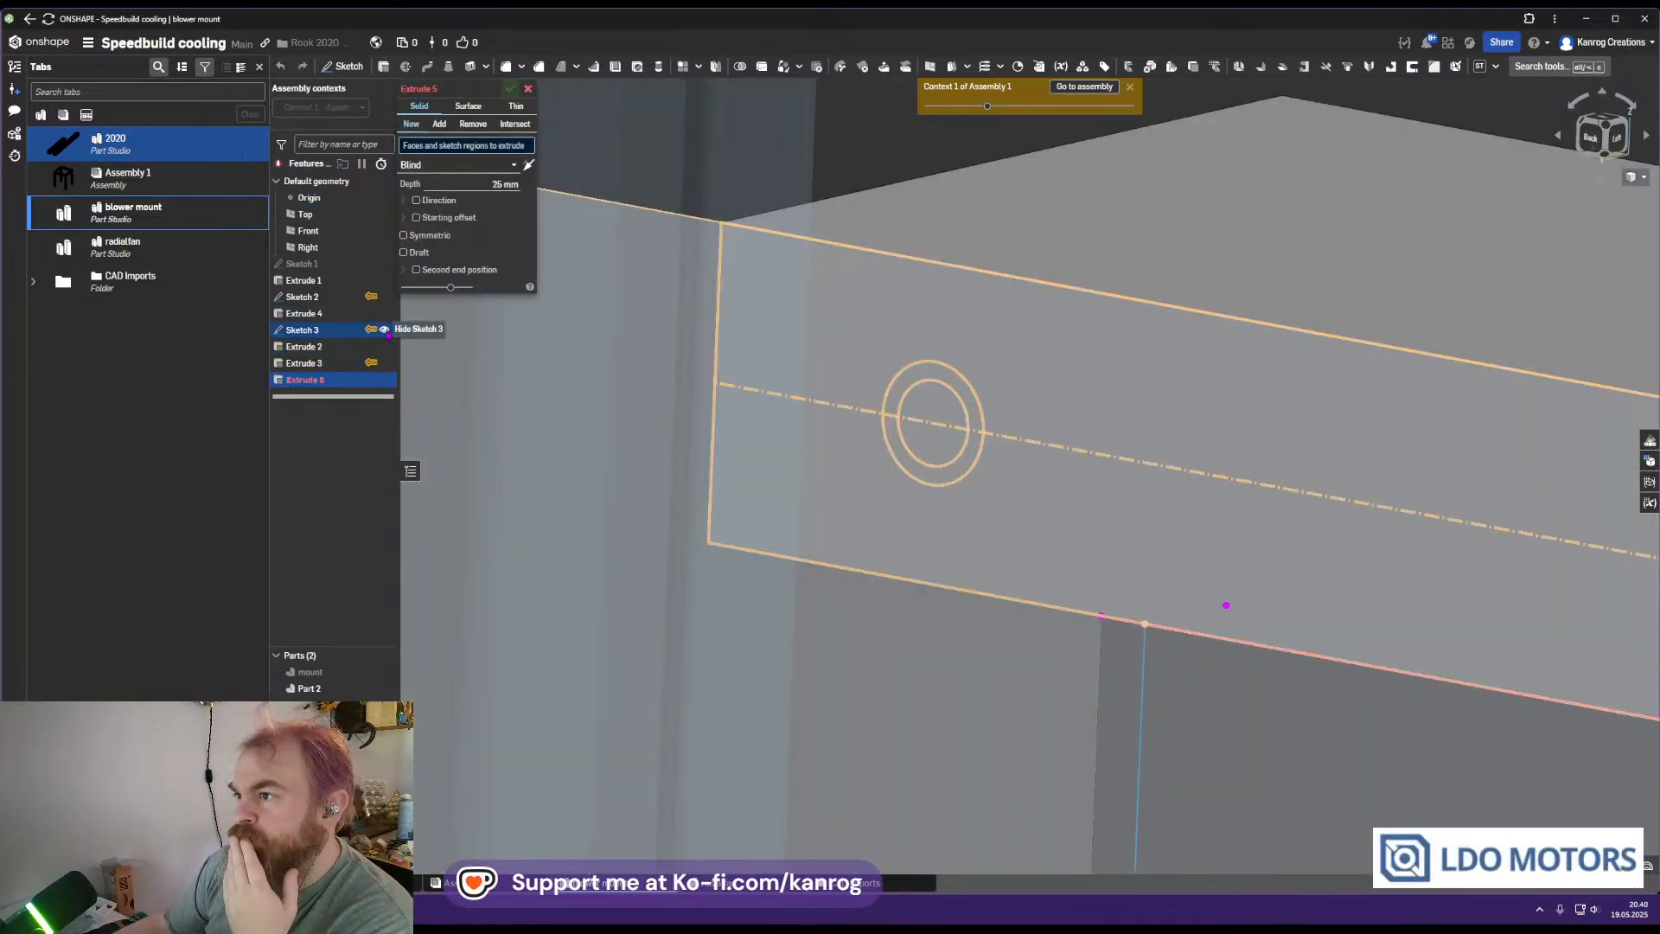
{"action": "middle_click_drag", "start_coordinate": [948, 468], "coordinate": [835, 453]}
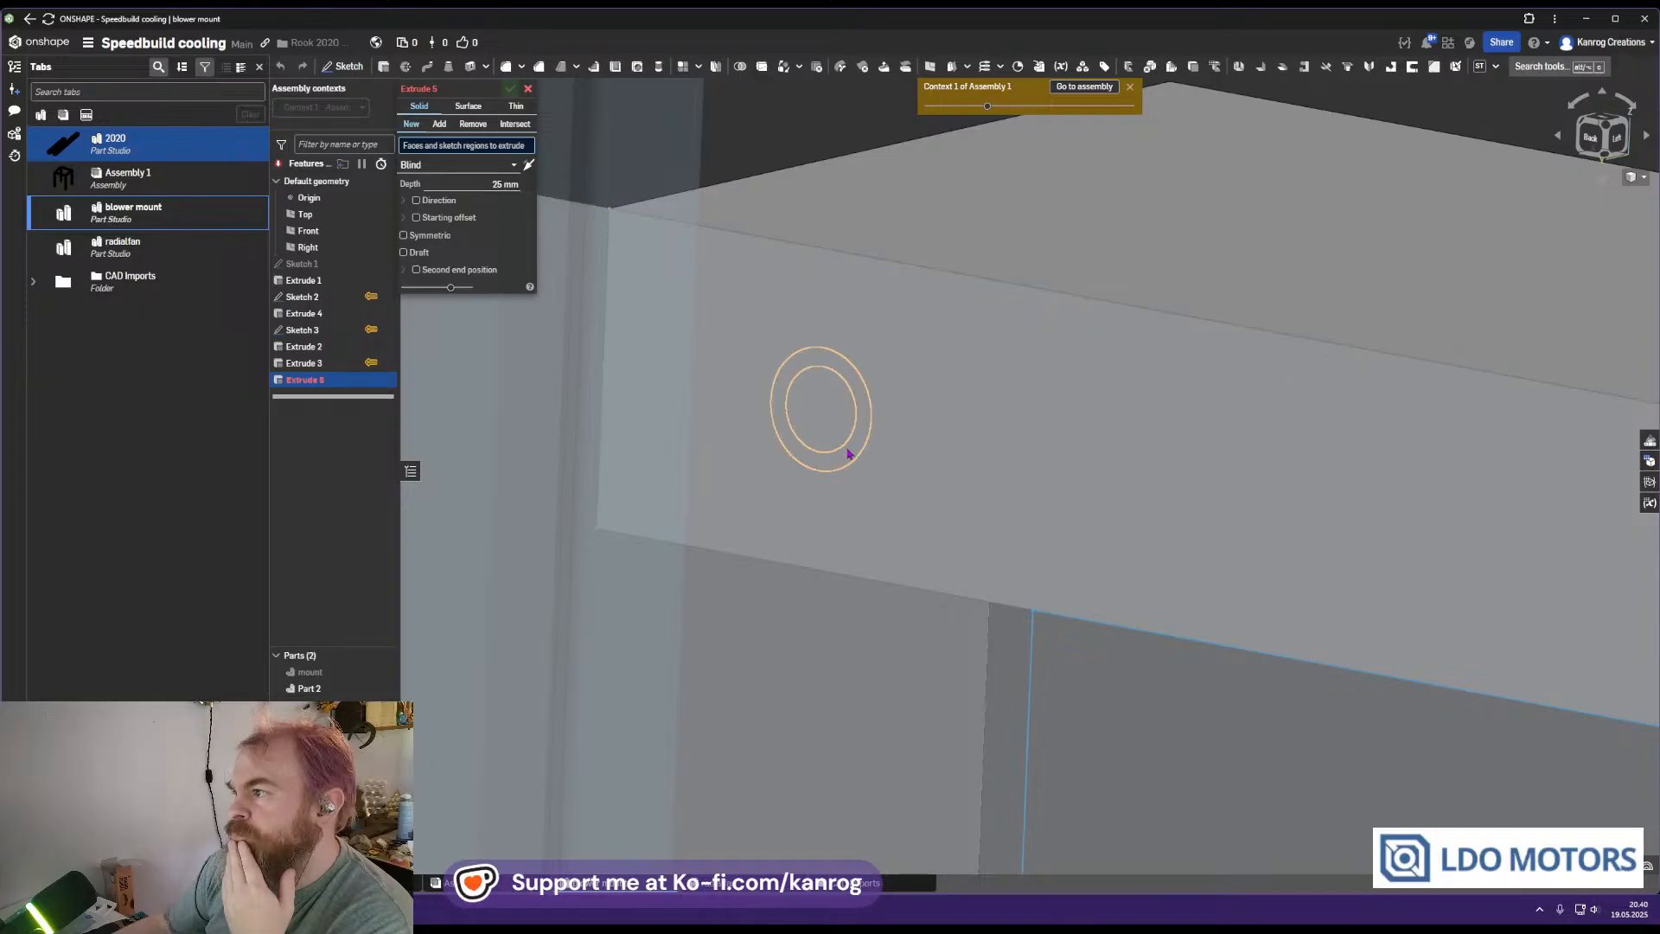
{"action": "left_click", "coordinate": [841, 442]}
{"action": "left_click", "coordinate": [840, 440]}
{"action": "middle_click_drag", "start_coordinate": [1191, 529], "coordinate": [574, 366]}
{"action": "middle_click_drag", "start_coordinate": [1418, 522], "coordinate": [567, 445]}
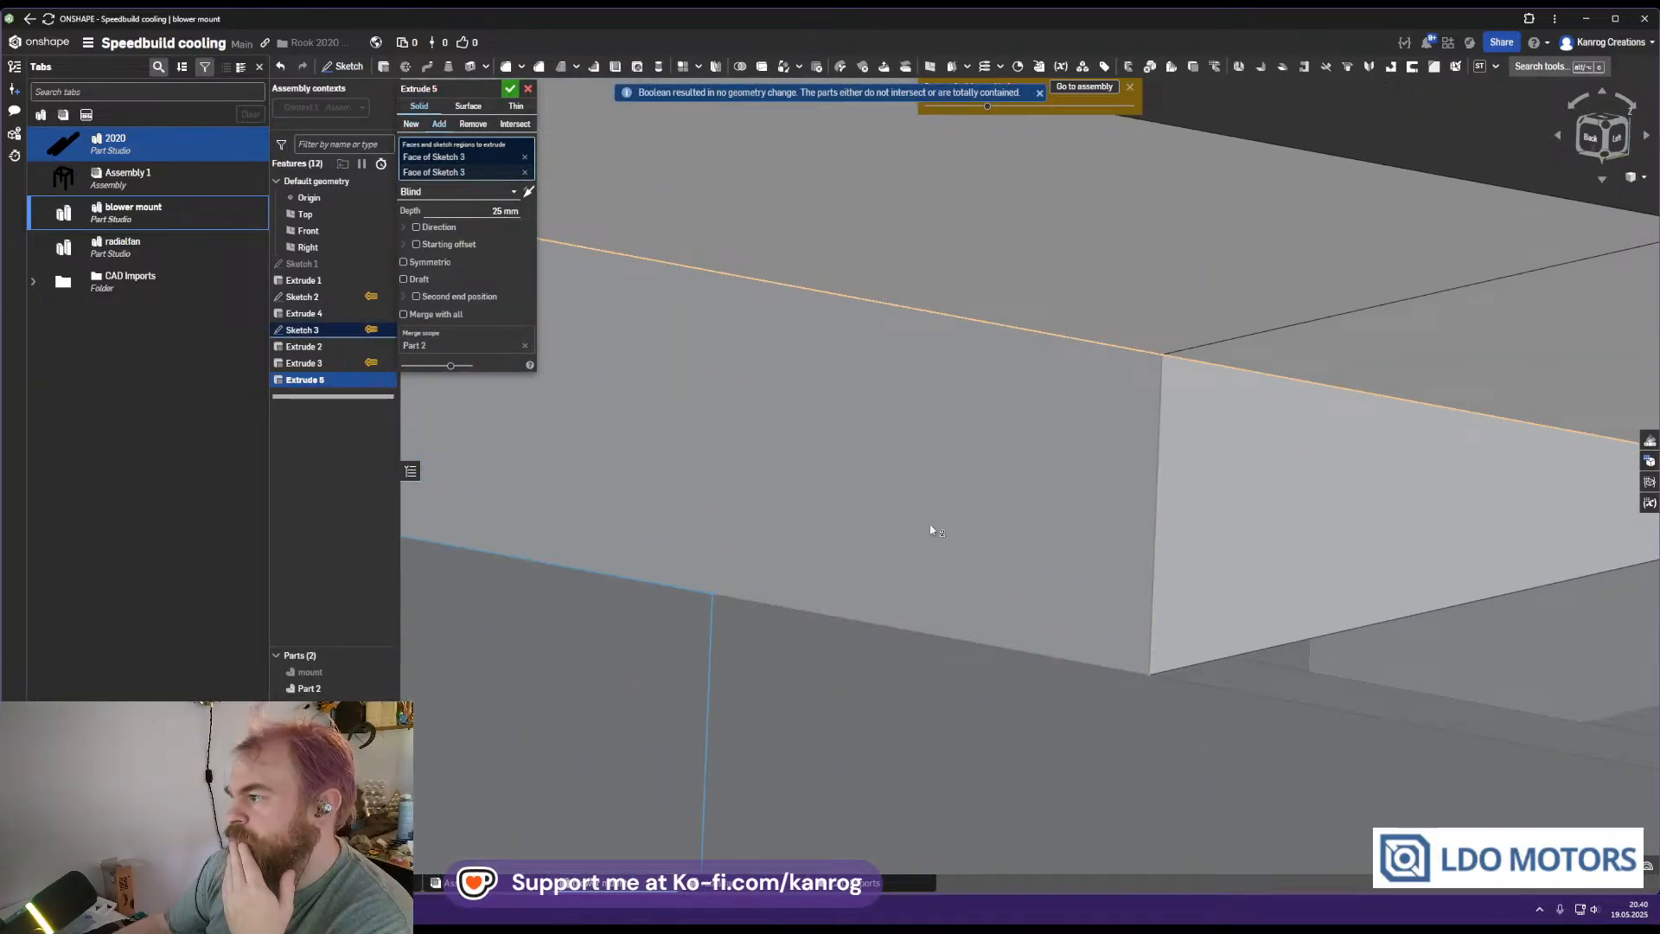
{"action": "mouse_move", "coordinate": [938, 506]}
{"action": "right_mouse_down"}
{"action": "mouse_move", "coordinate": [964, 472]}
{"action": "mouse_move", "coordinate": [1027, 462]}
{"action": "right_mouse_up"}
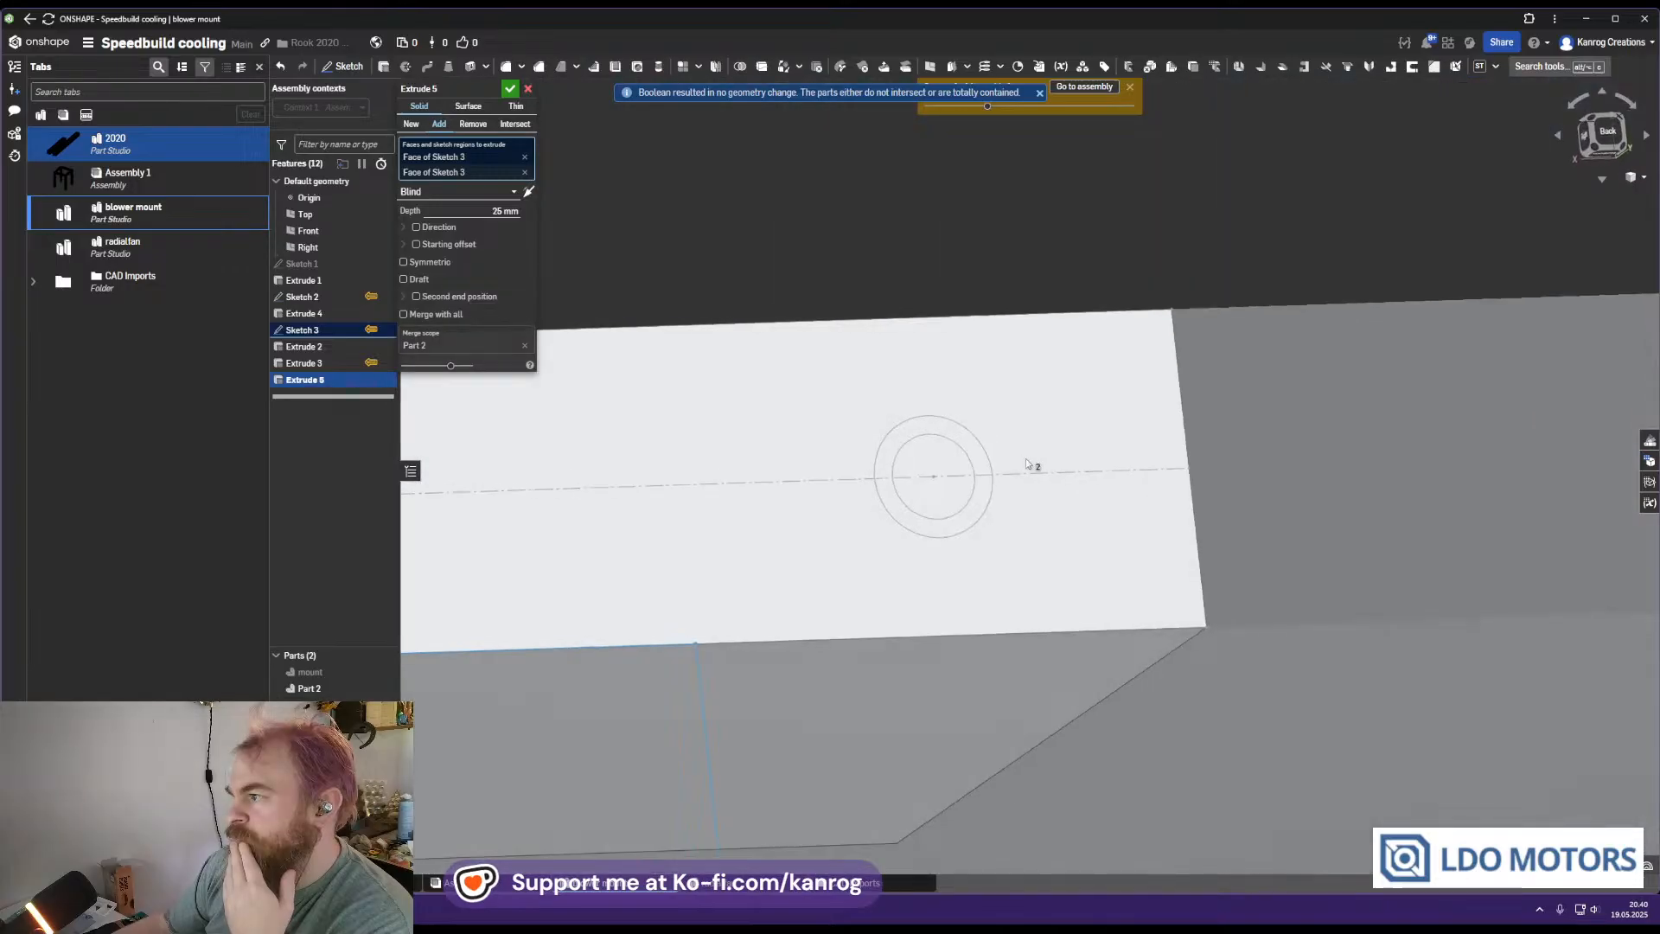
{"action": "left_click", "coordinate": [946, 462]}
{"action": "left_click", "coordinate": [945, 432]}
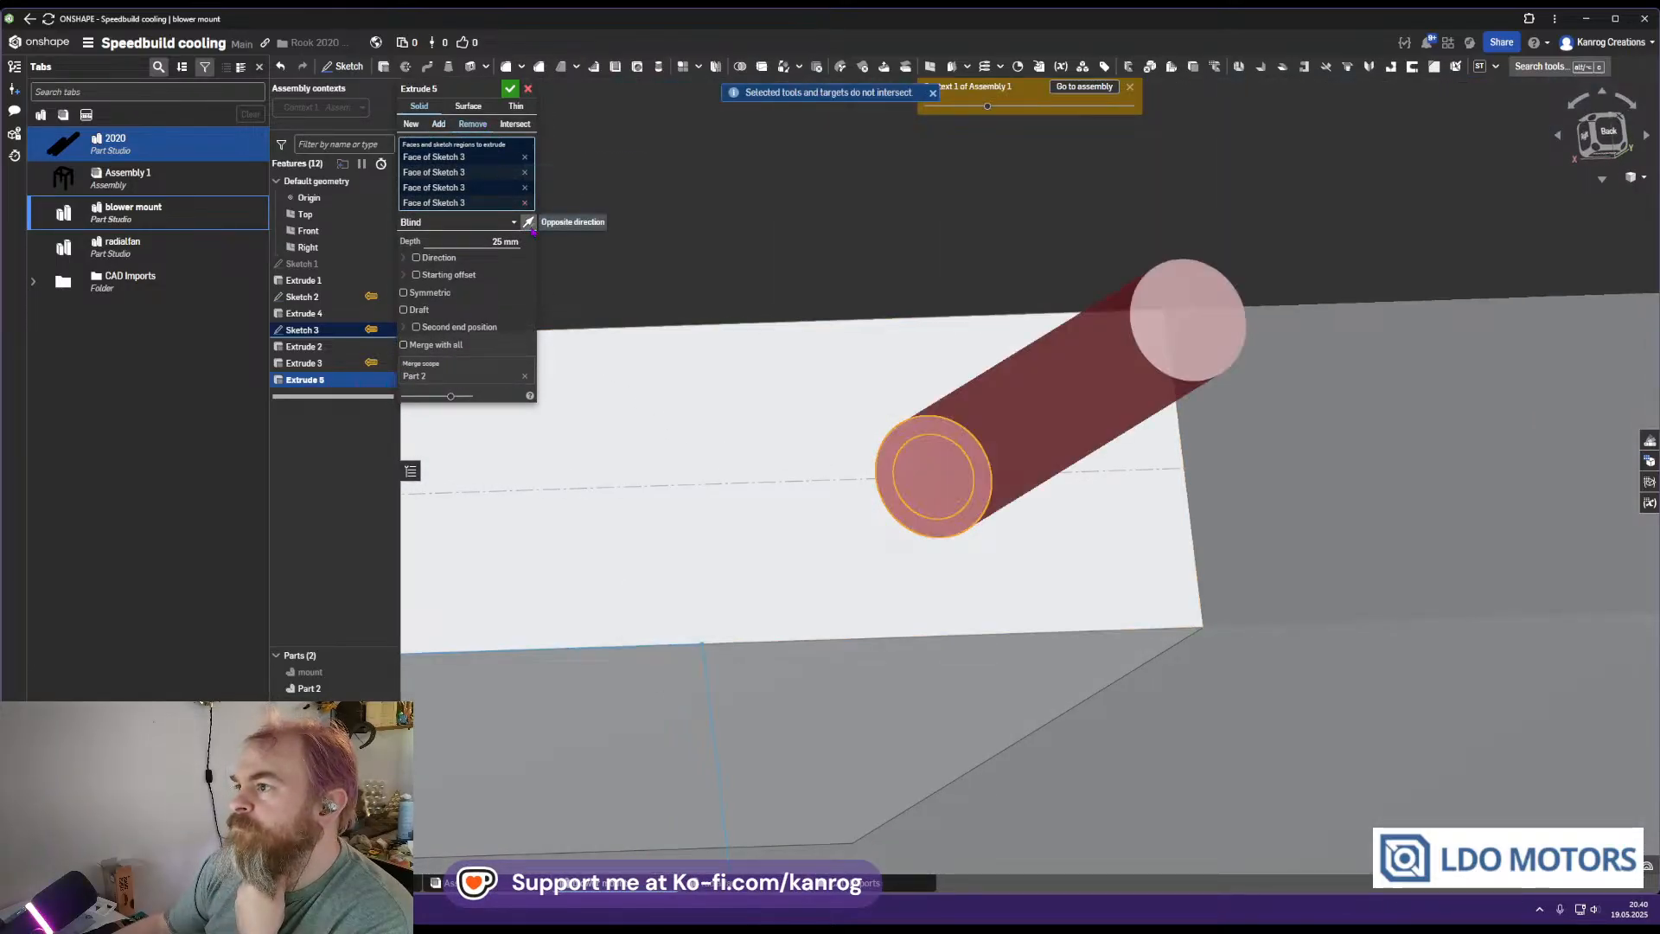
Cut the selected screw-hole regions into the block with a reversed Remove extrude, blind to a depth of 6 mm
{"action": "middle_click_drag", "start_coordinate": [701, 640], "coordinate": [859, 603]}
{"action": "left_click", "coordinate": [493, 242]}
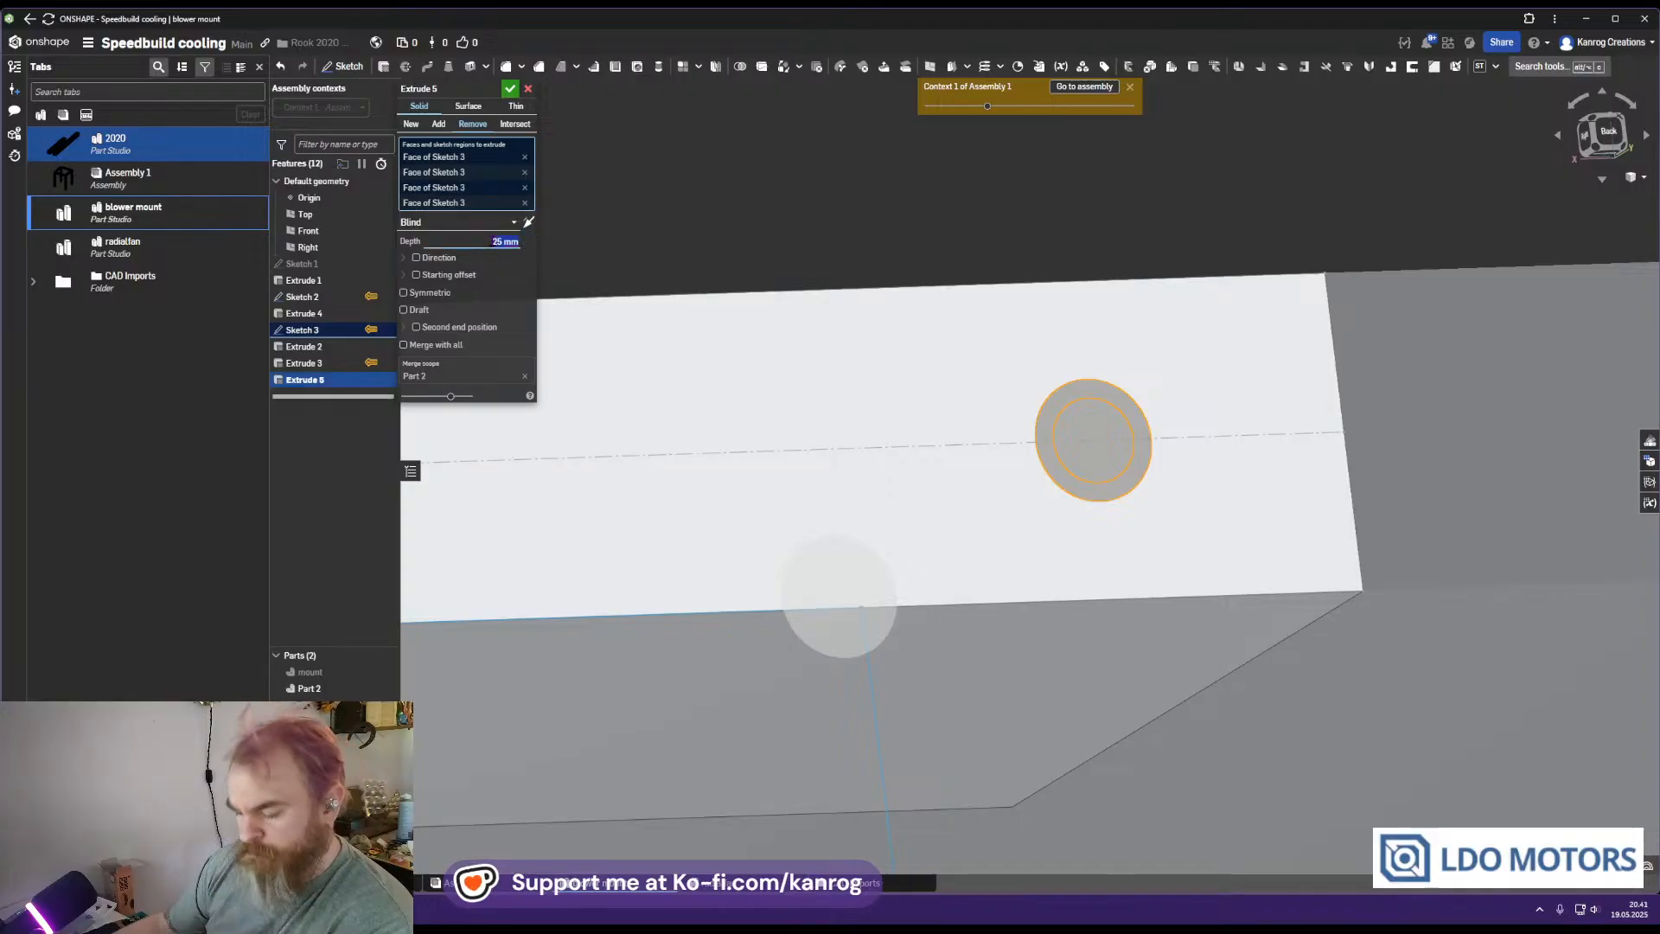
{"action": "type", "text": "6"}
{"action": "key", "text": "Return"}
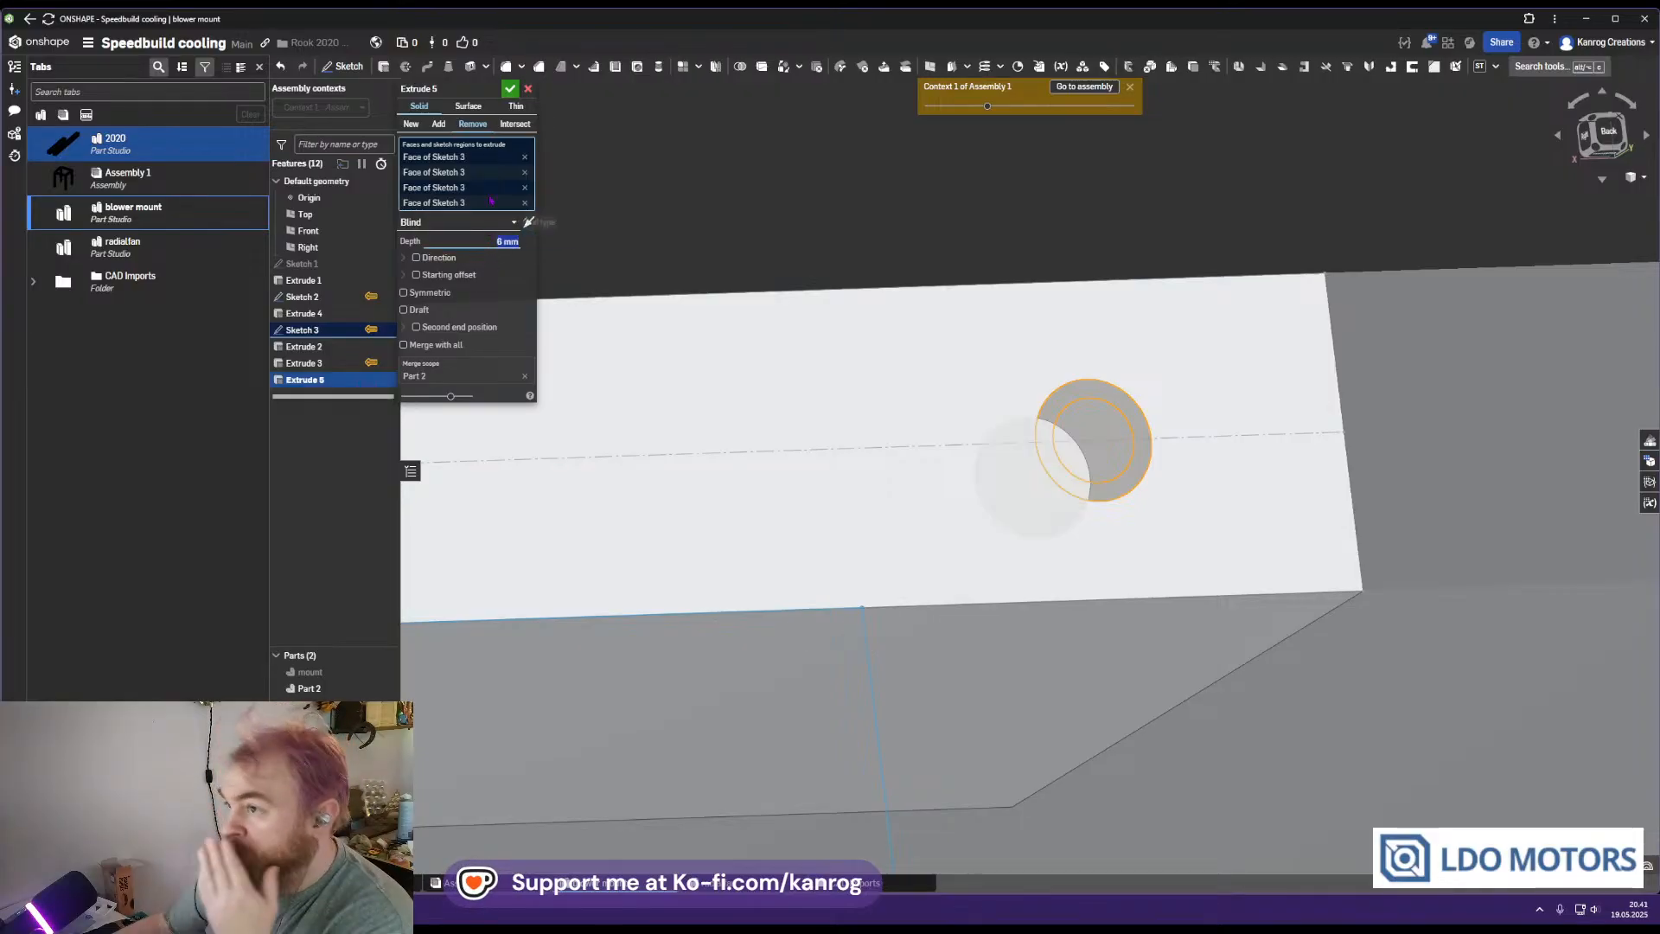
{"action": "left_click", "coordinate": [510, 89]}
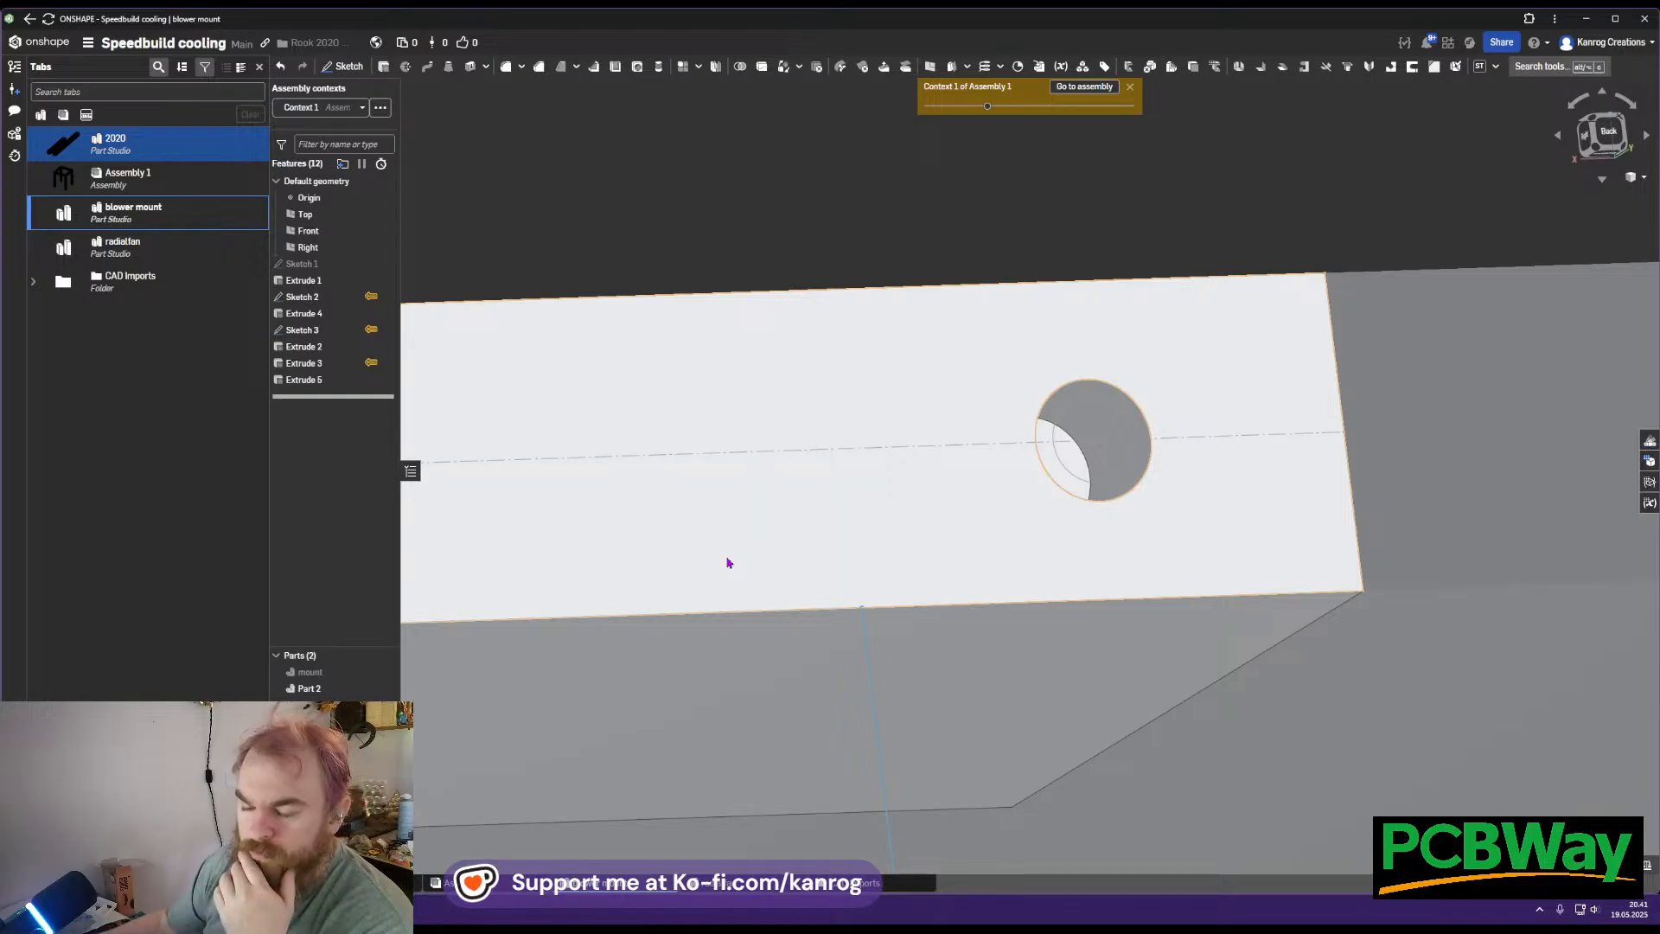
{"action": "scroll", "coordinate": [821, 544], "scroll_direction": "down", "scroll_amount": 3}
{"action": "middle_click_drag", "start_coordinate": [824, 535], "coordinate": [977, 522]}
{"action": "right_click_drag", "start_coordinate": [977, 522], "coordinate": [1152, 479]}
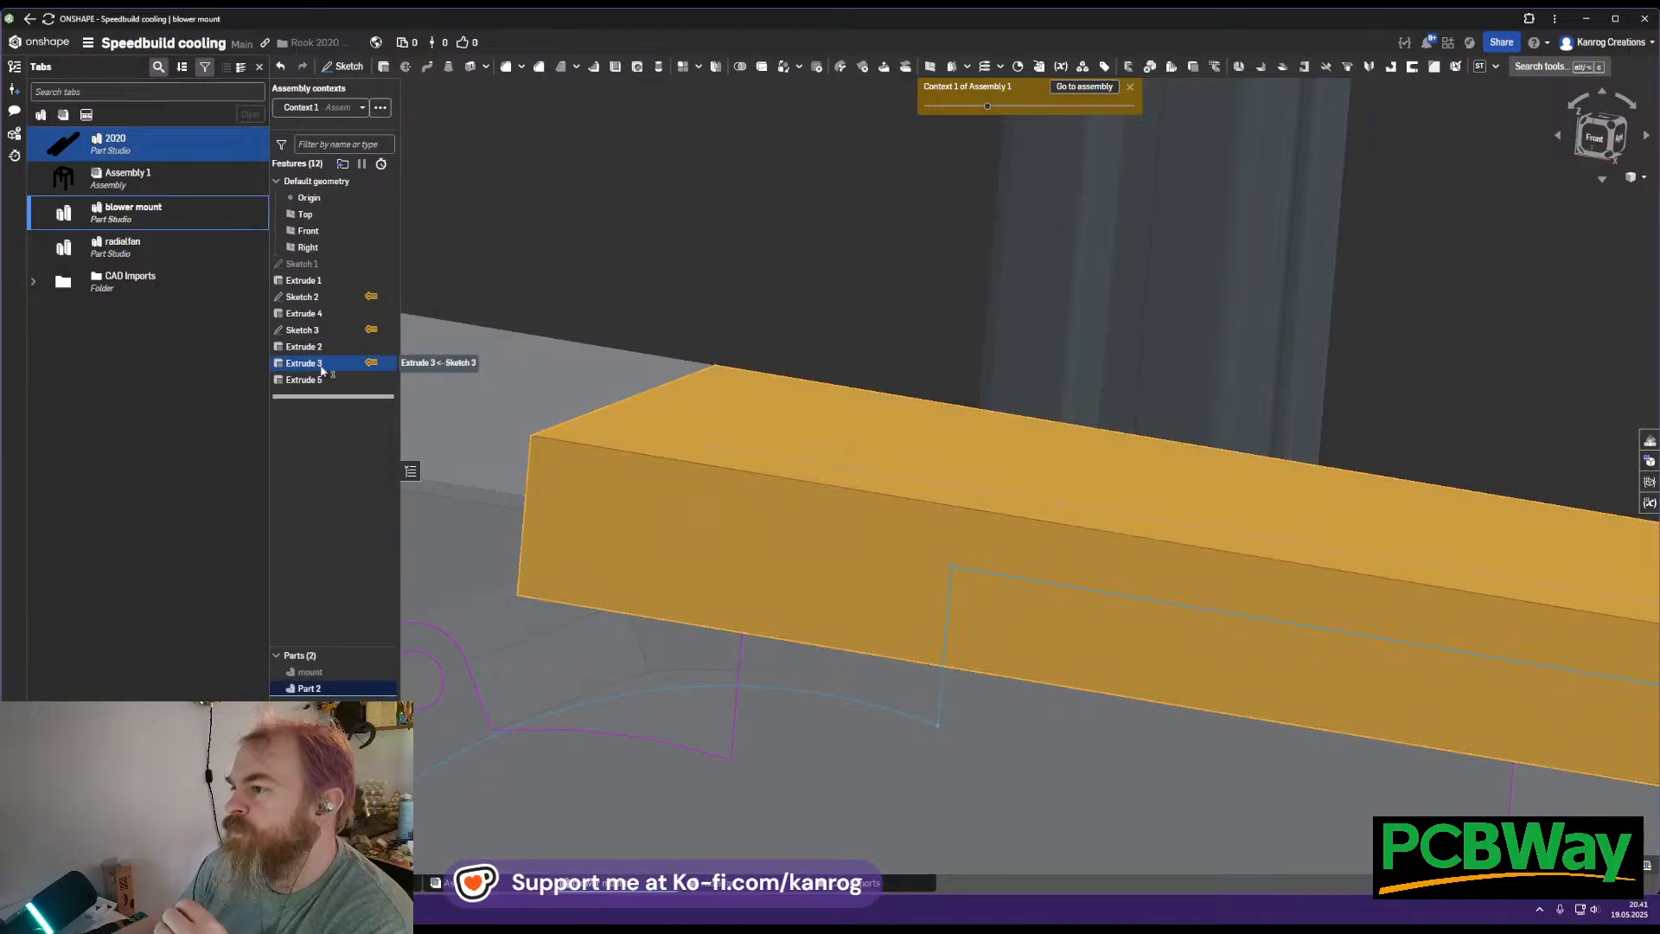
Open Extrude 3 to check the block, show the mount part again, and accept the feature without editing it
{"action": "double_click", "coordinate": [315, 362]}
{"action": "scroll", "coordinate": [1102, 510], "scroll_direction": "down", "scroll_amount": 5}
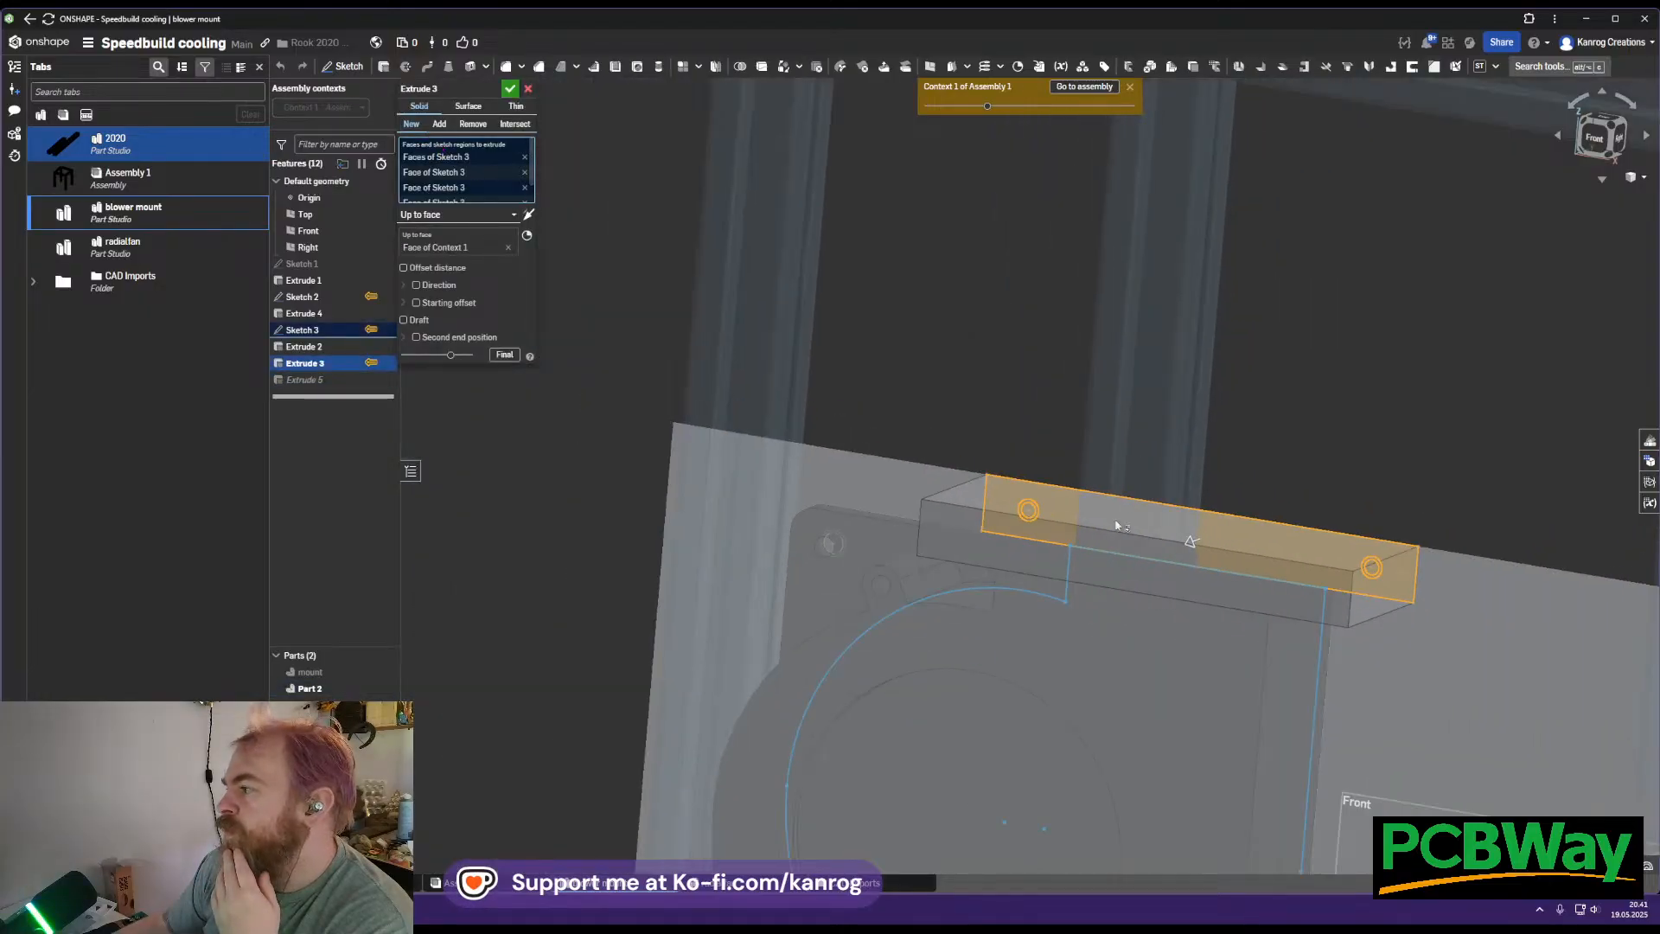
{"action": "middle_click_drag", "start_coordinate": [1139, 537], "coordinate": [928, 385]}
{"action": "left_click", "coordinate": [384, 675]}
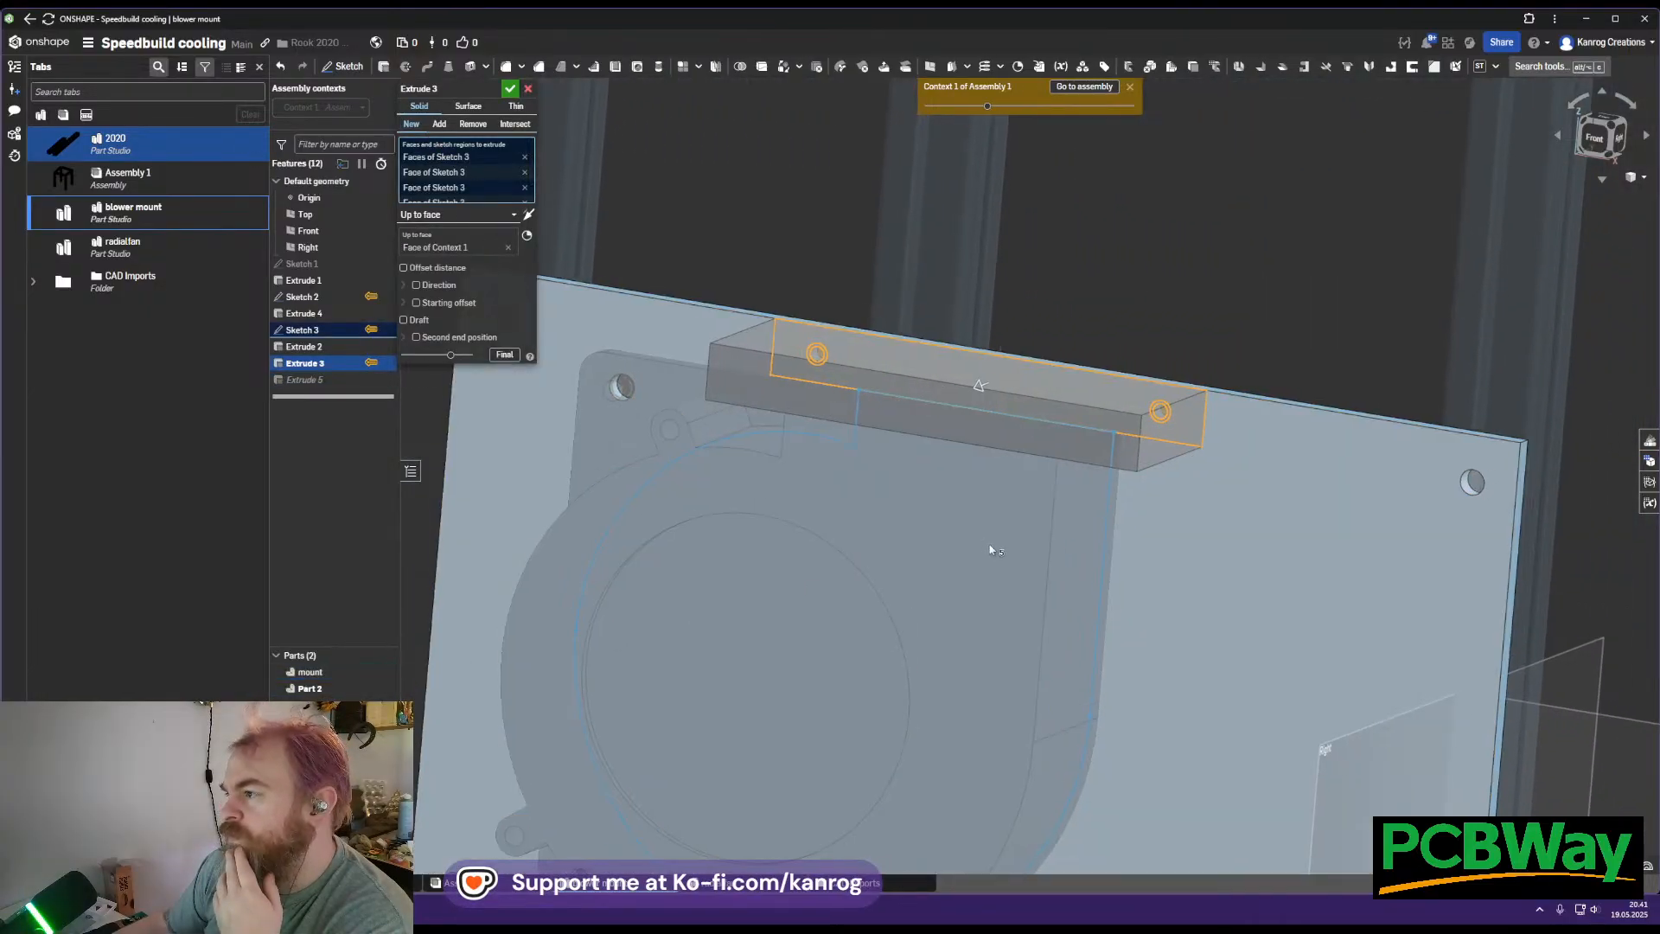
{"action": "middle_click_drag", "start_coordinate": [995, 547], "coordinate": [942, 657]}
{"action": "left_click", "coordinate": [510, 89]}
{"action": "right_click_drag", "start_coordinate": [986, 508], "coordinate": [1011, 574]}
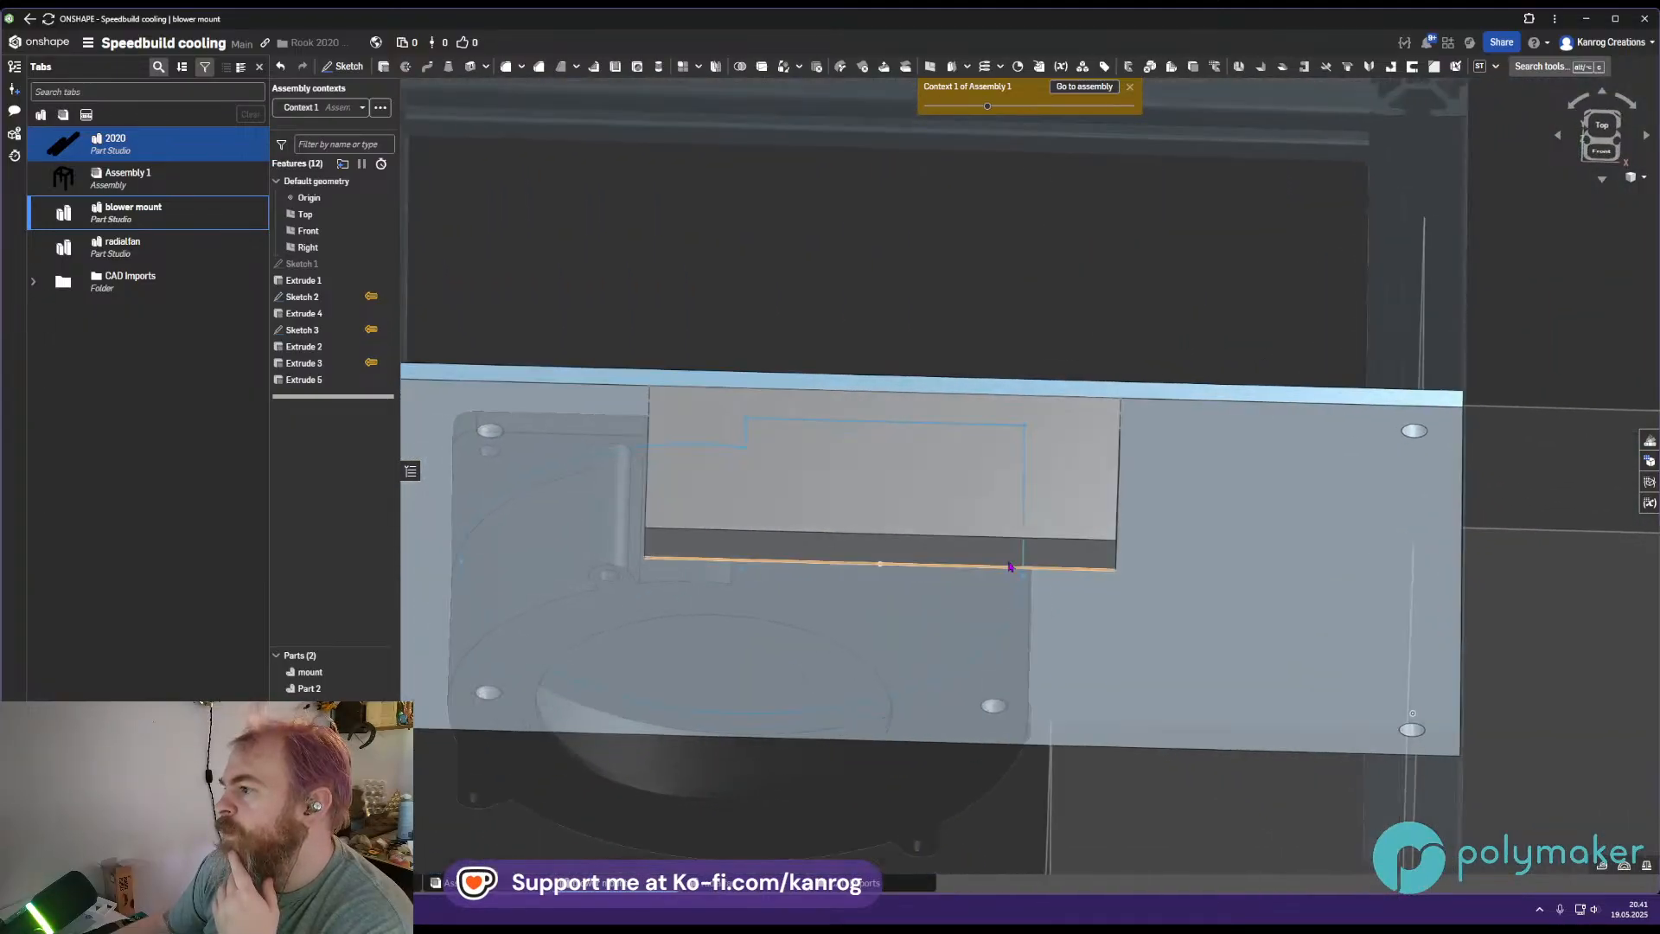
{"action": "mouse_move", "coordinate": [960, 489]}
{"action": "right_mouse_down"}
{"action": "mouse_move", "coordinate": [959, 454]}
{"action": "mouse_move", "coordinate": [960, 472]}
{"action": "right_mouse_up"}
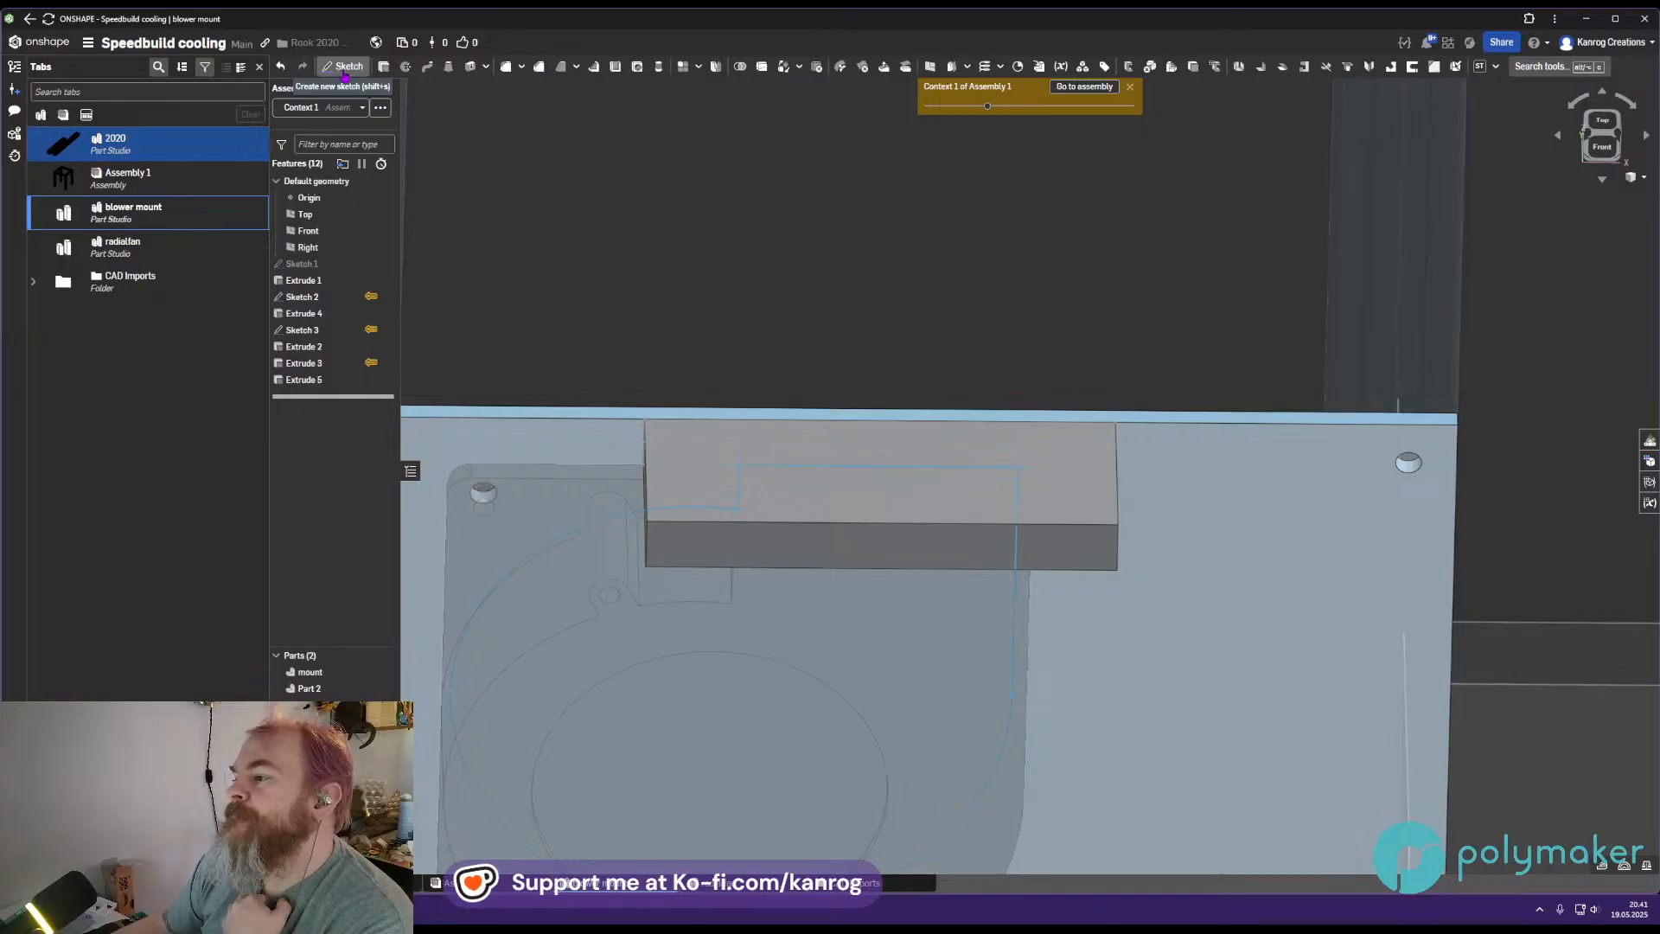
Start a sketch on the block's top face and hide Part 2 to expose the blower outlet
{"action": "left_click", "coordinate": [345, 71]}
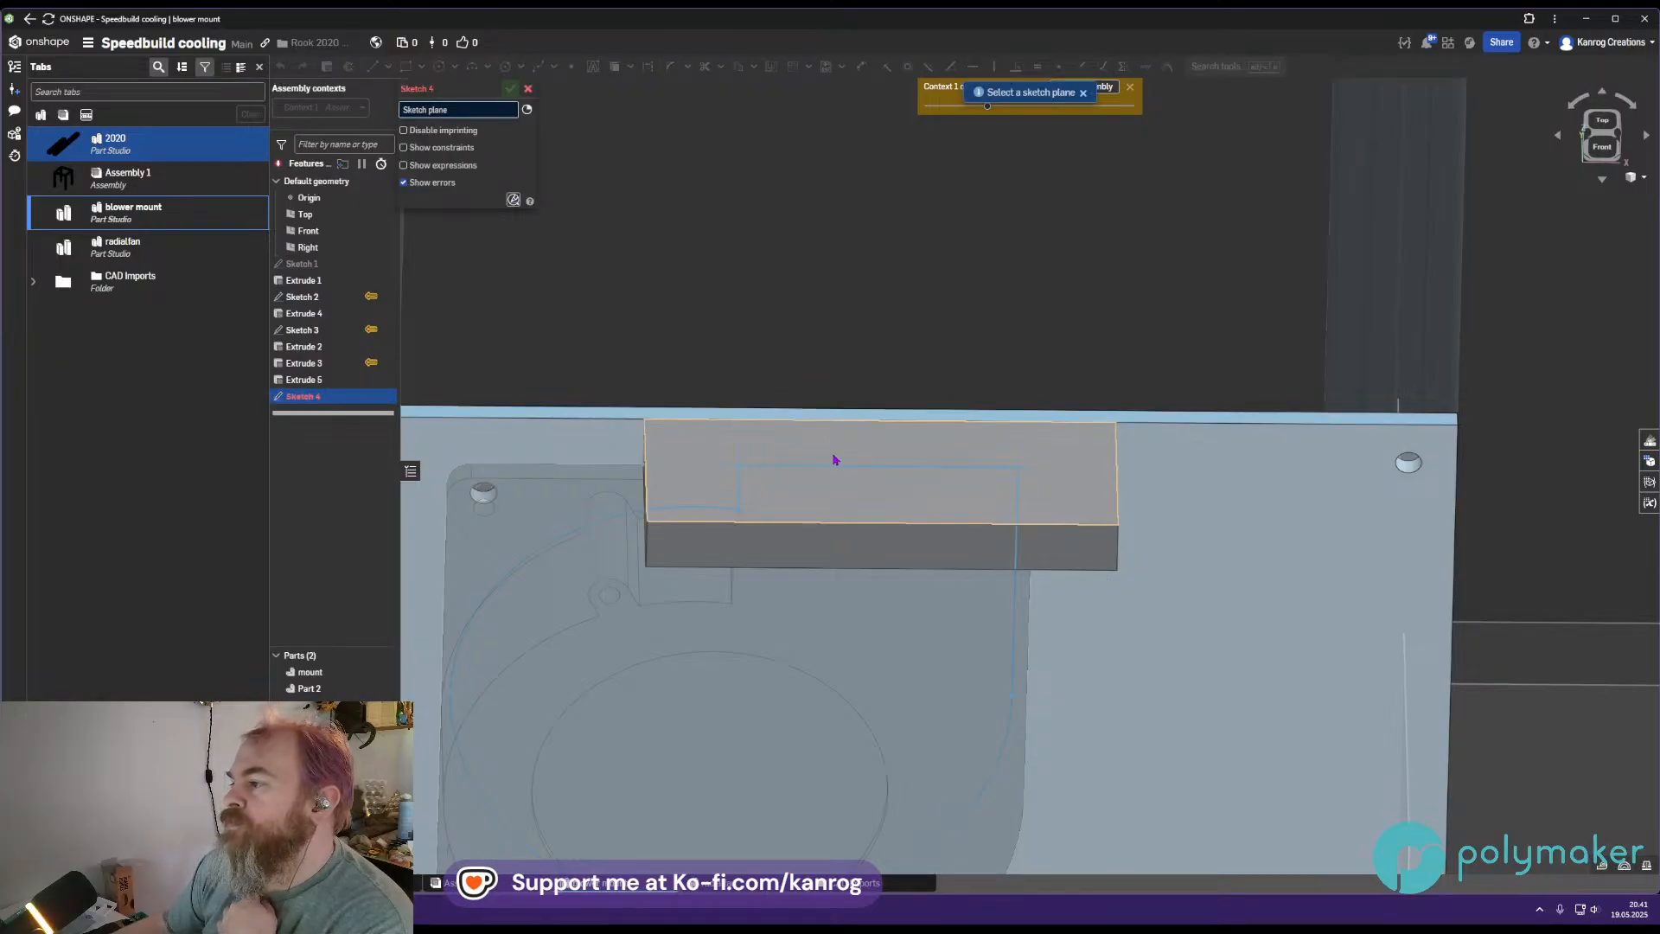
{"action": "left_click", "coordinate": [834, 459]}
{"action": "right_click_drag", "start_coordinate": [855, 467], "coordinate": [1037, 471]}
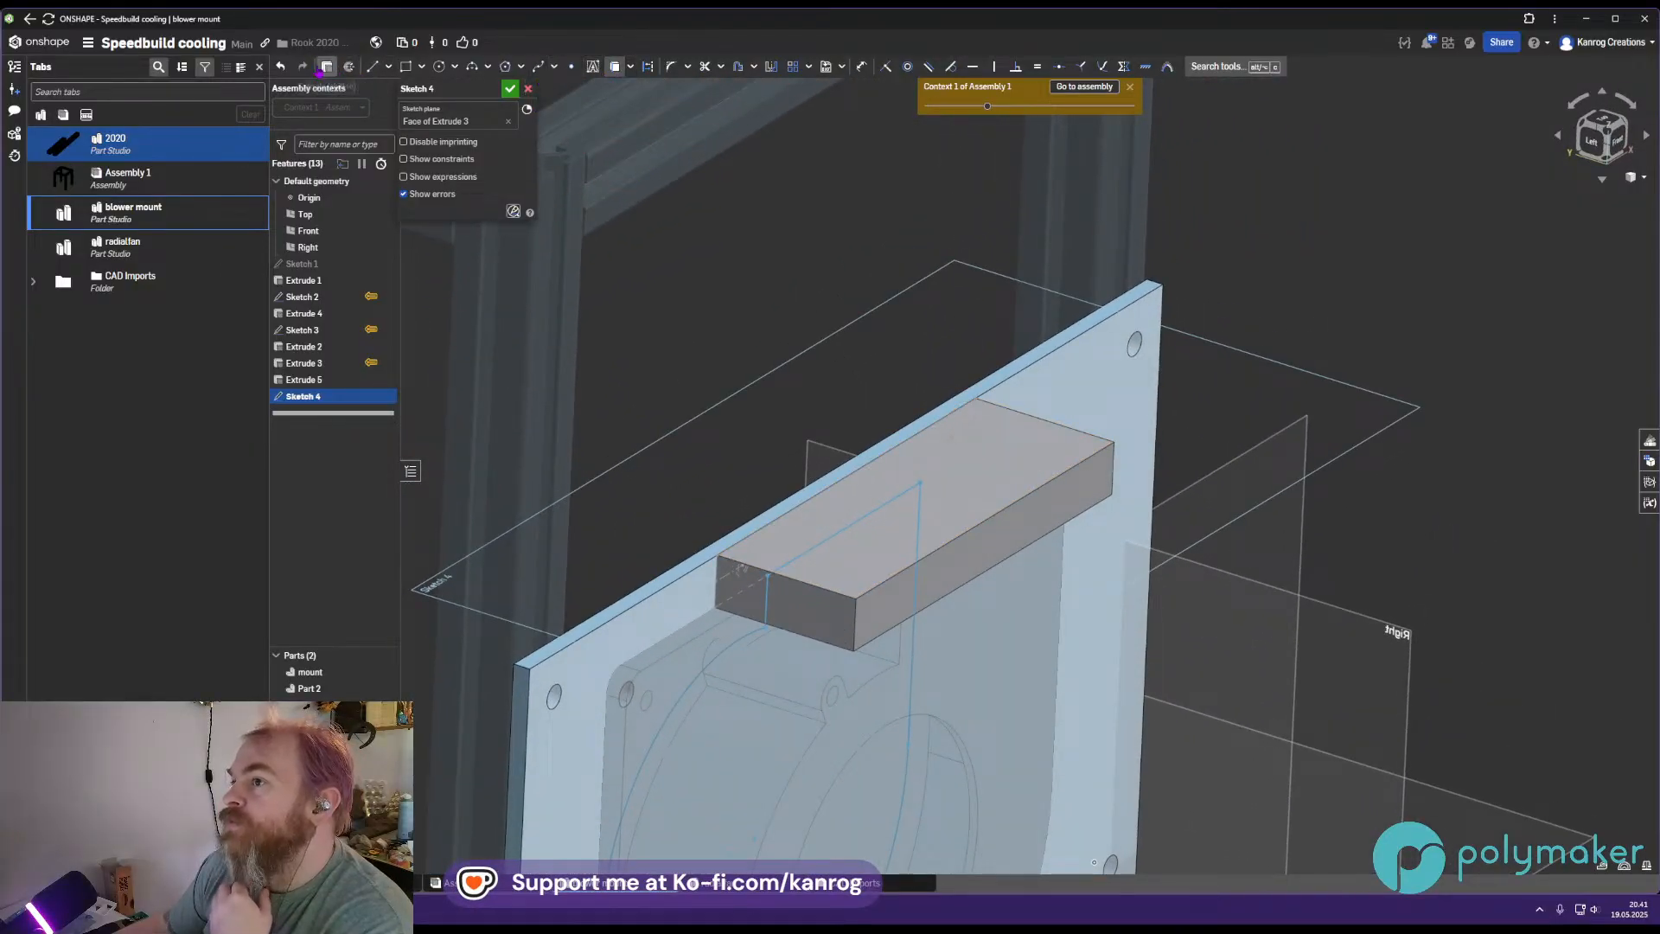
{"action": "mouse_move", "coordinate": [994, 495]}
{"action": "right_mouse_down"}
{"action": "mouse_move", "coordinate": [927, 475]}
{"action": "mouse_move", "coordinate": [964, 484]}
{"action": "right_mouse_up"}
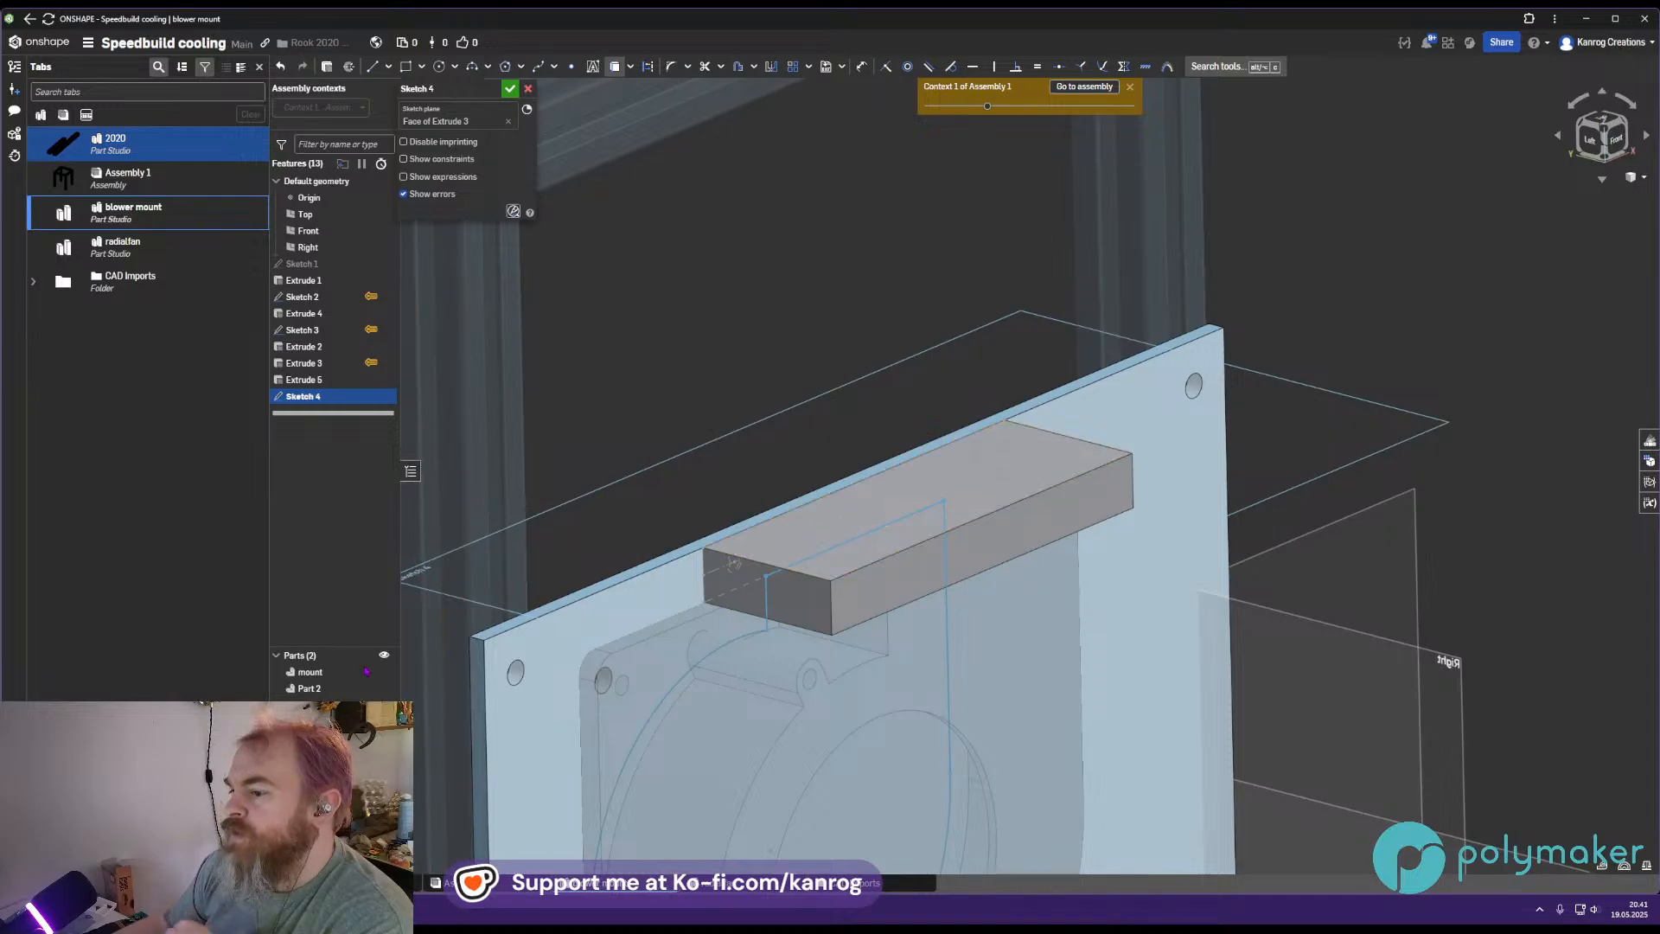
{"action": "left_click", "coordinate": [384, 688]}
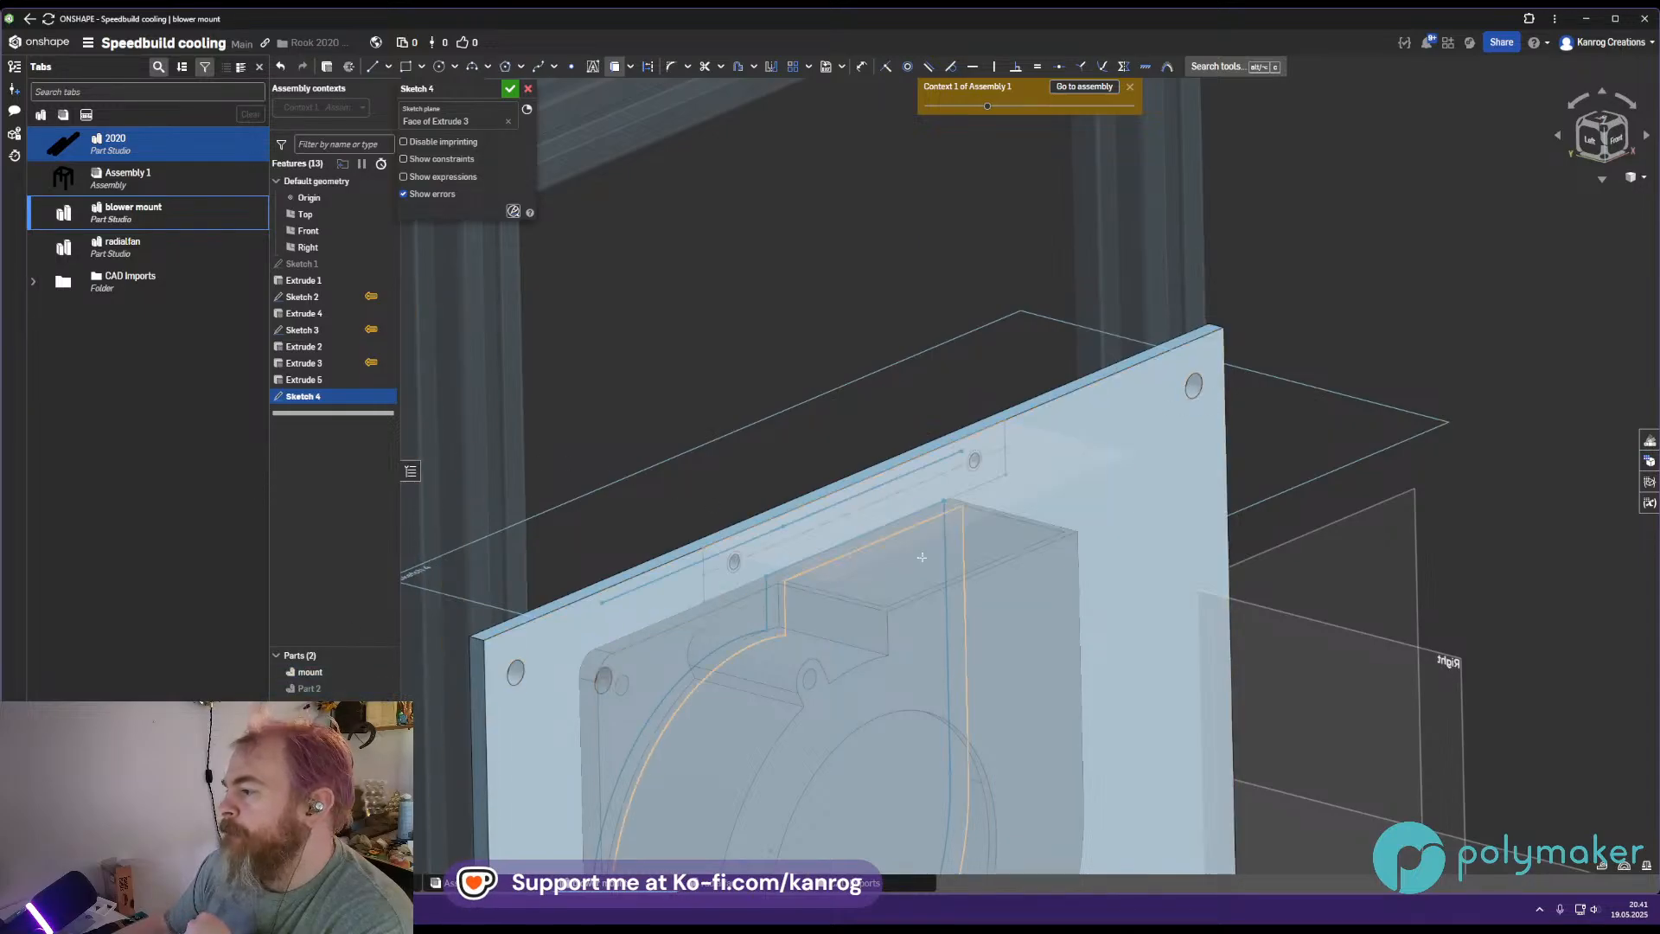
Project the blower outlet's rectangular edges into the sketch with the Use tool and accept it
{"action": "left_click", "coordinate": [916, 524]}
{"action": "left_click", "coordinate": [1016, 520]}
{"action": "left_click", "coordinate": [975, 514]}
{"action": "left_click", "coordinate": [834, 538]}
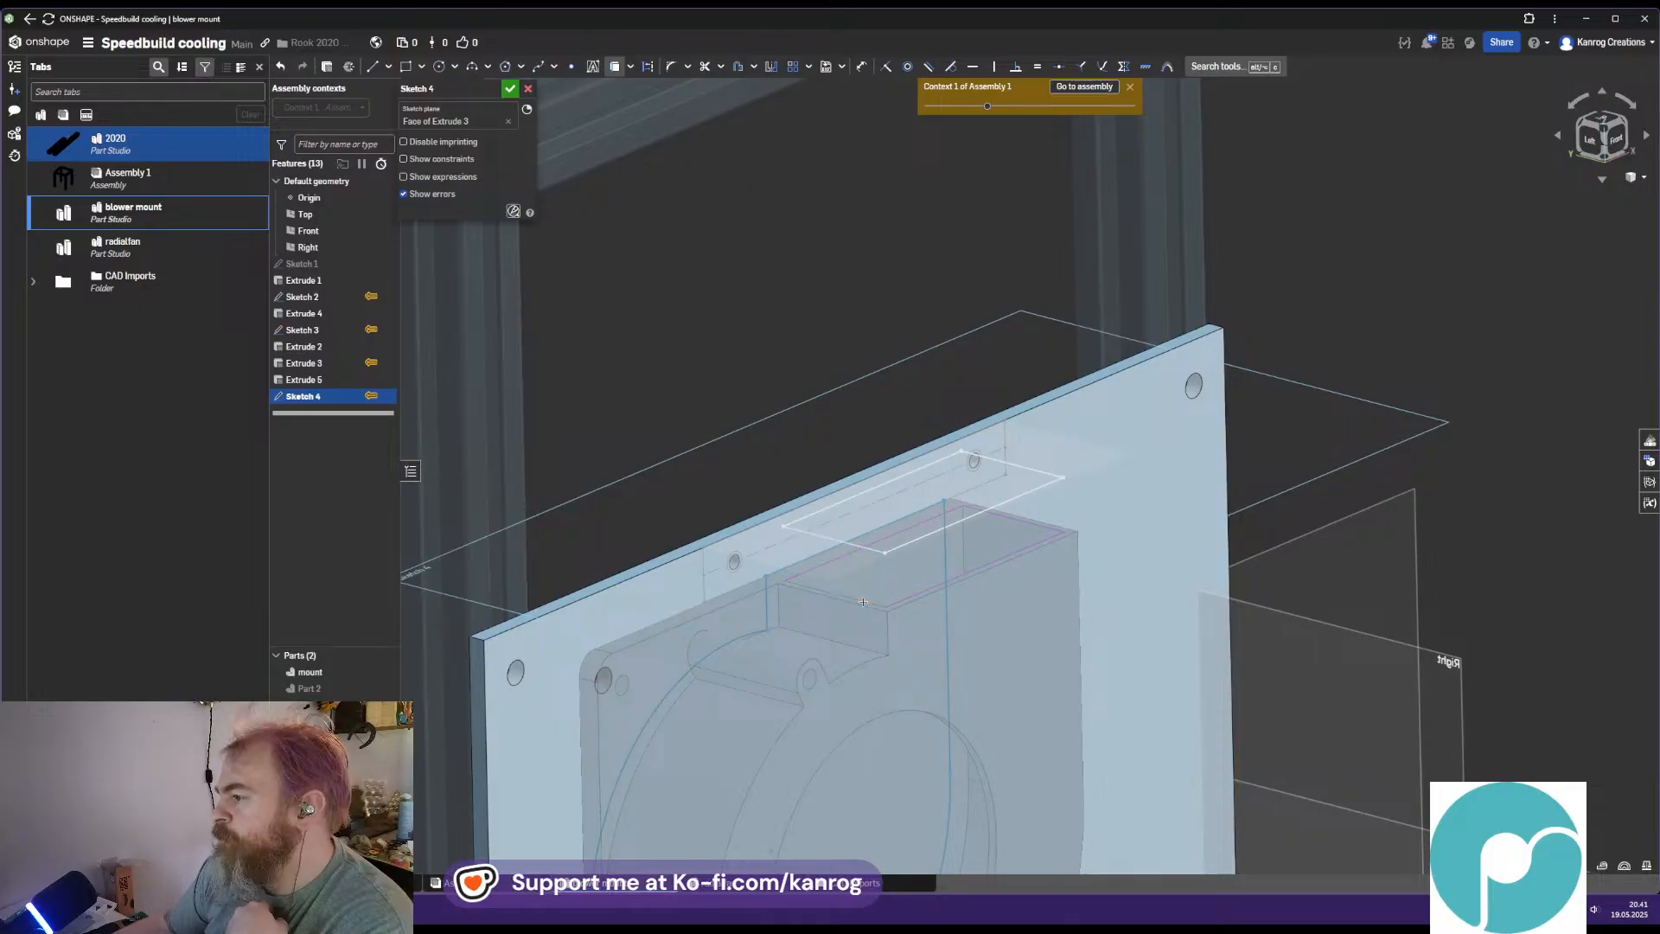
{"action": "left_click", "coordinate": [510, 88]}
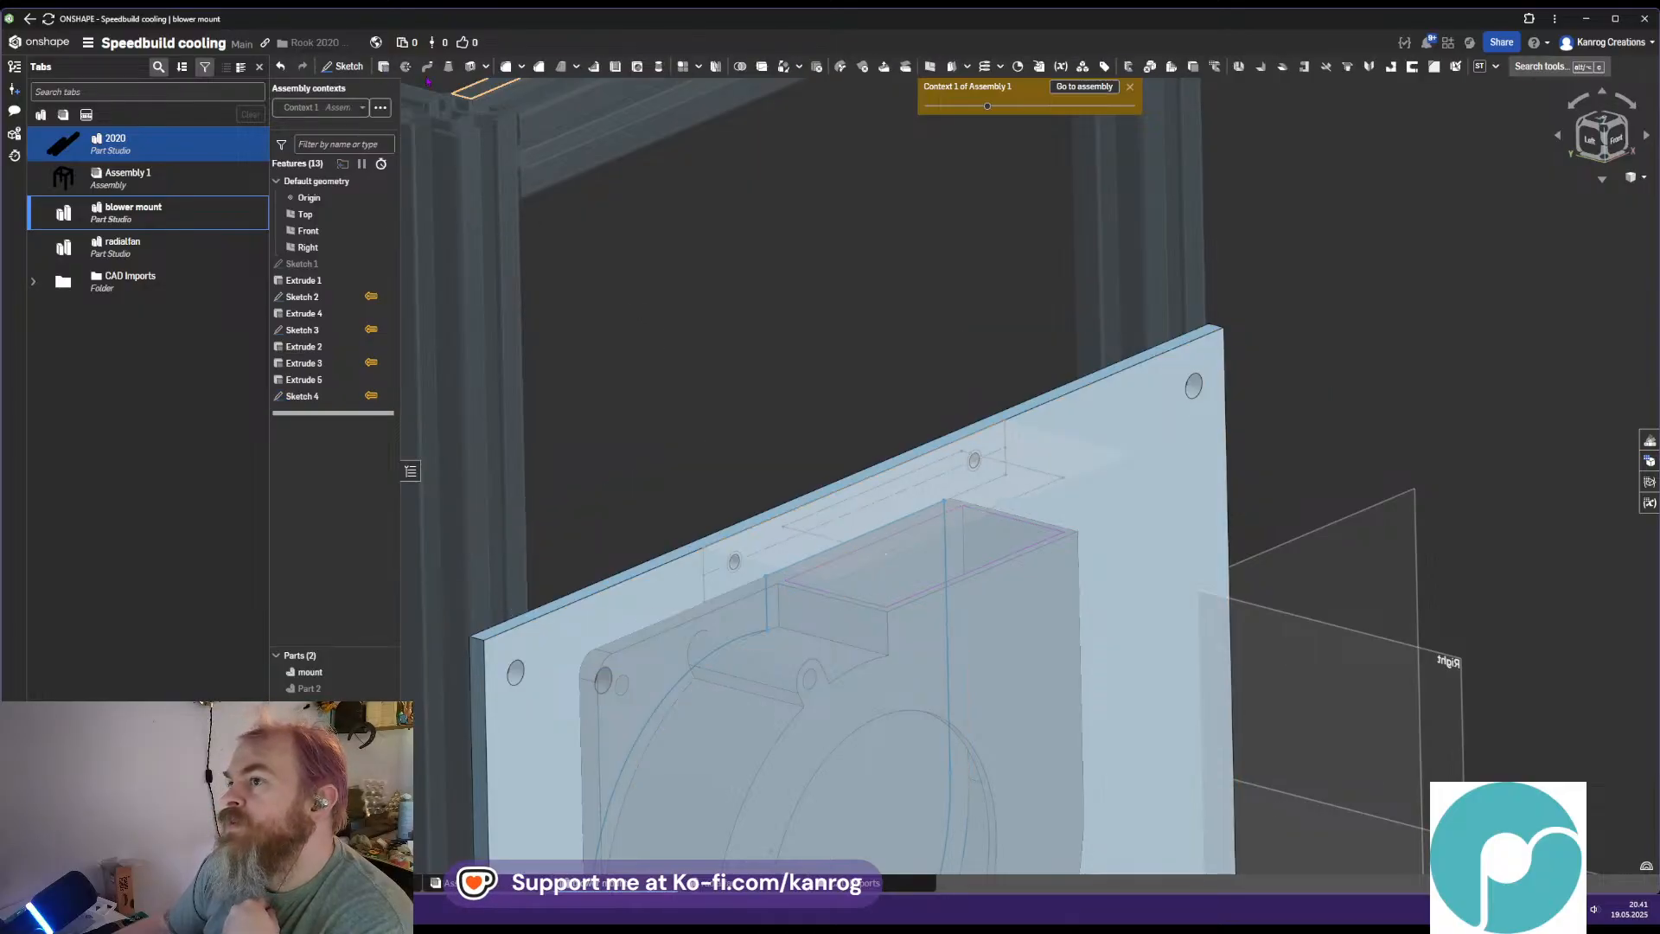
Show Part 2 and cut the projected outlet rectangle through it with a blind 25 mm Remove extrude
{"action": "left_click", "coordinate": [383, 66]}
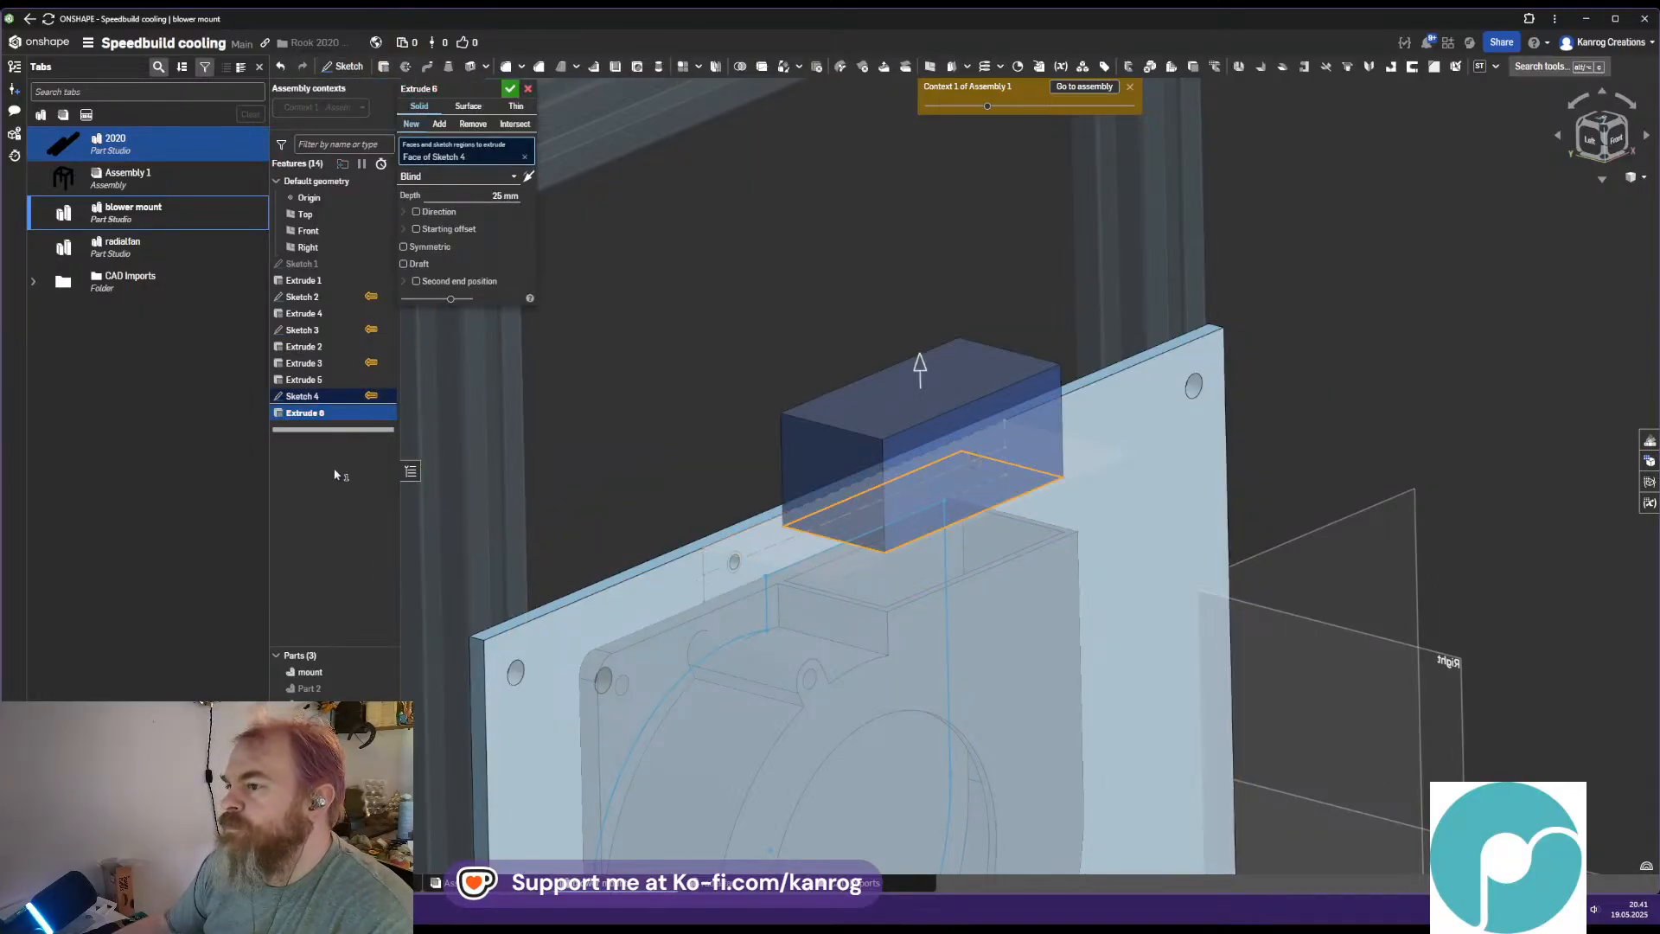
{"action": "left_click", "coordinate": [383, 689]}
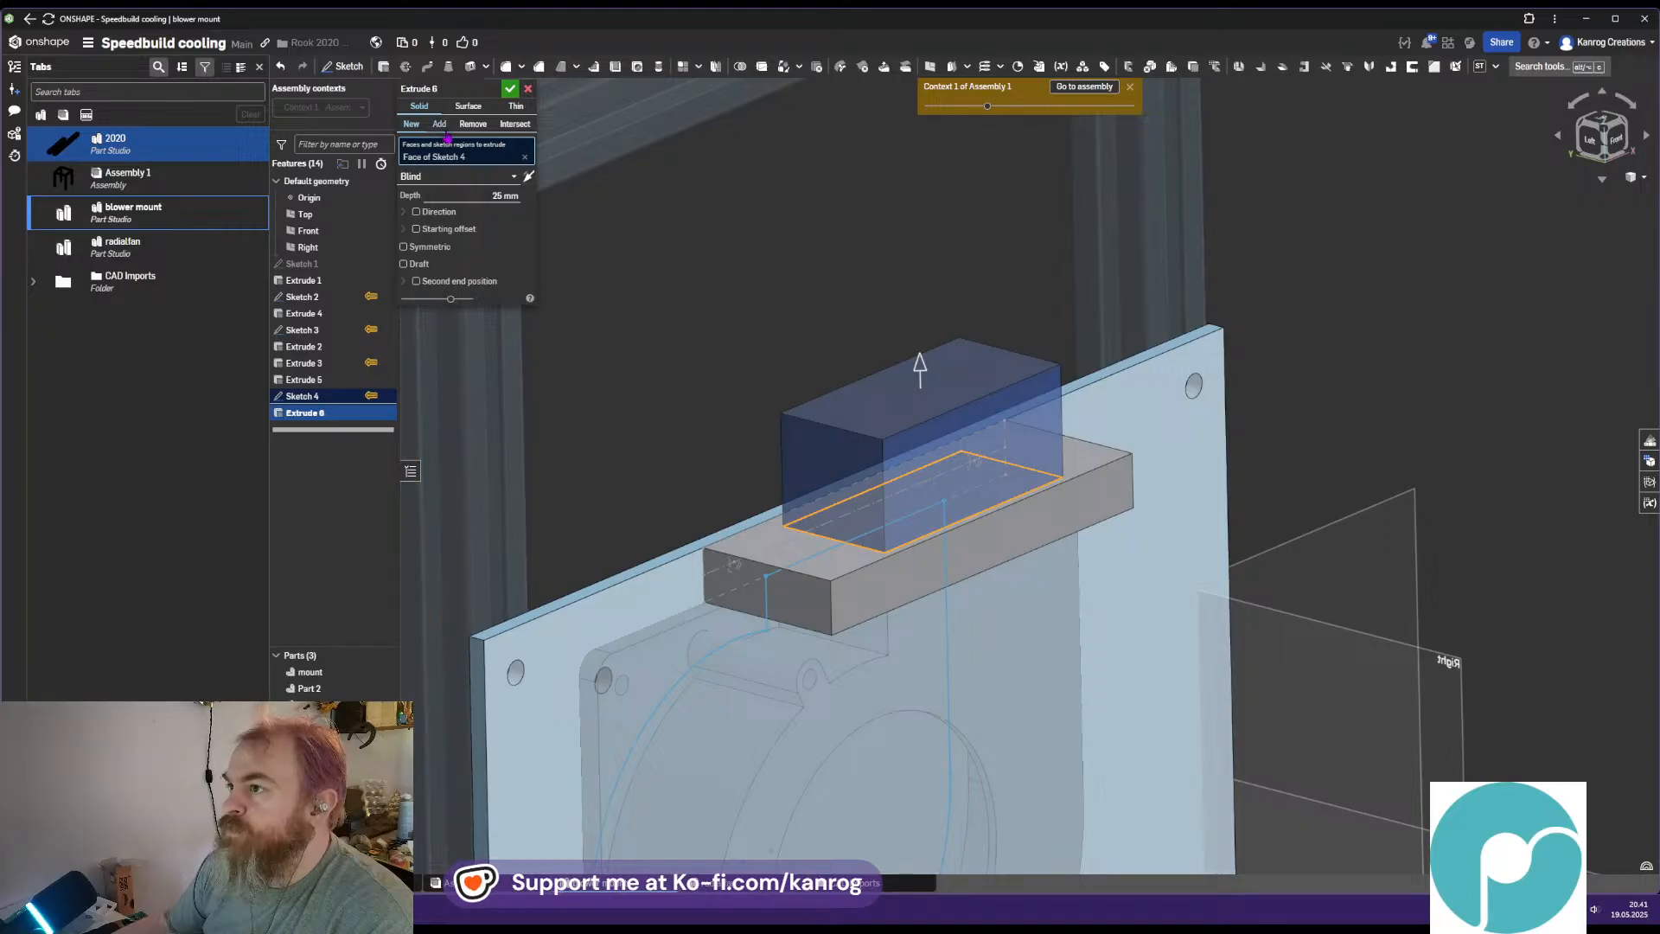
{"action": "left_click", "coordinate": [470, 125]}
{"action": "middle_click_drag", "start_coordinate": [876, 522], "coordinate": [773, 481]}
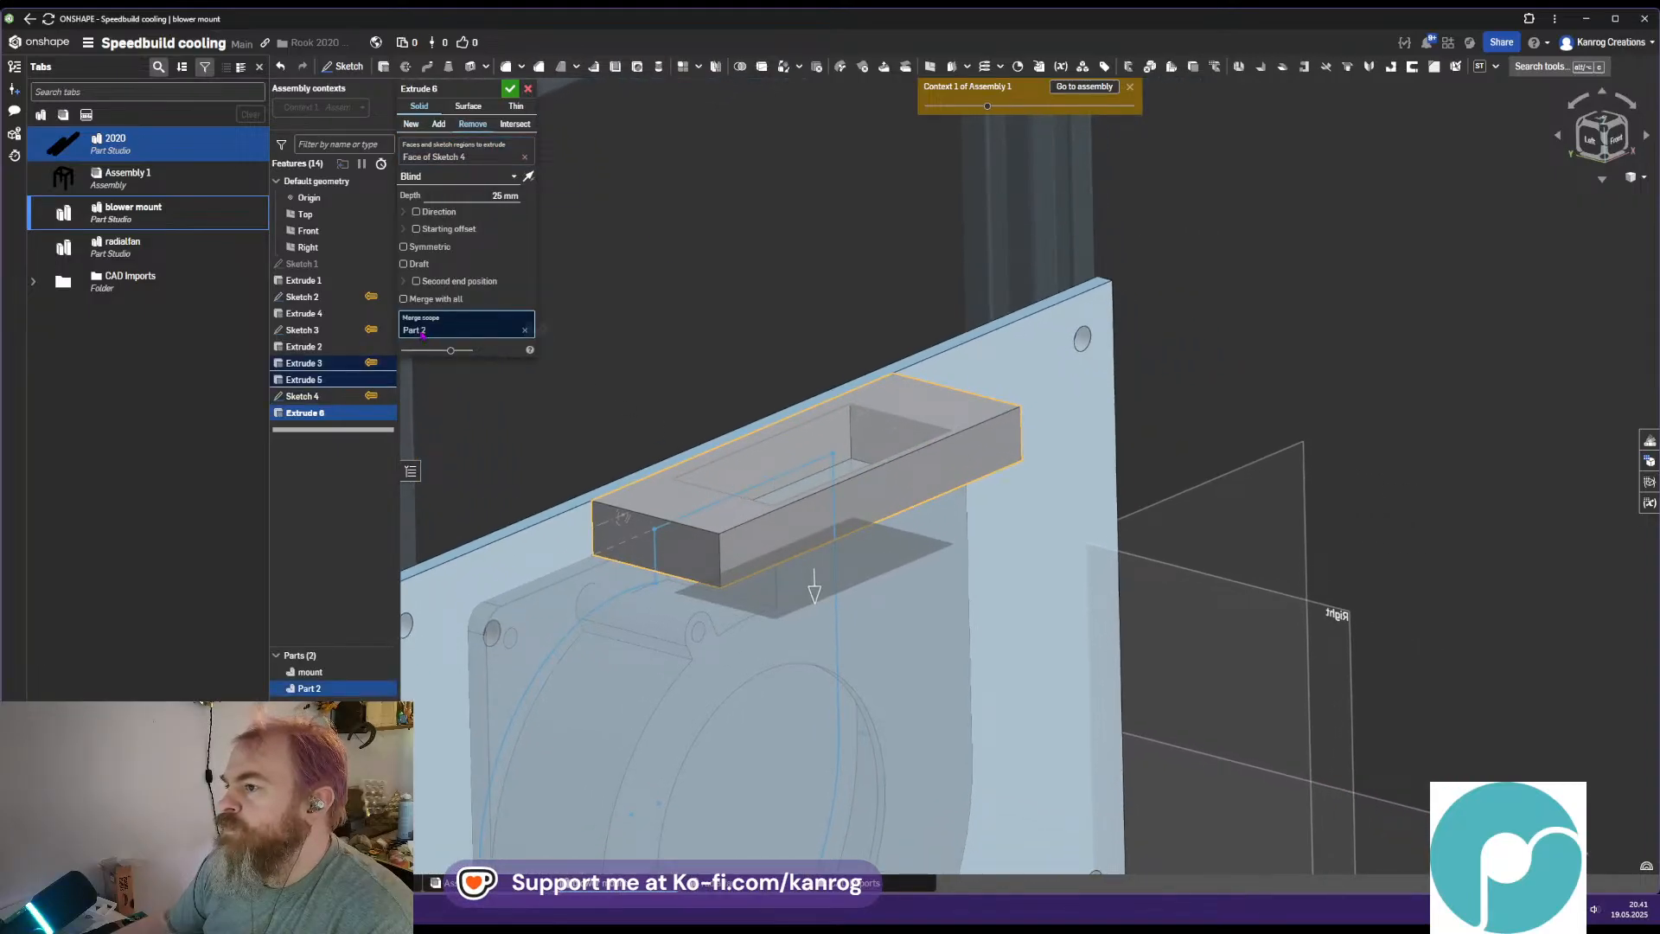
{"action": "left_click", "coordinate": [511, 90]}
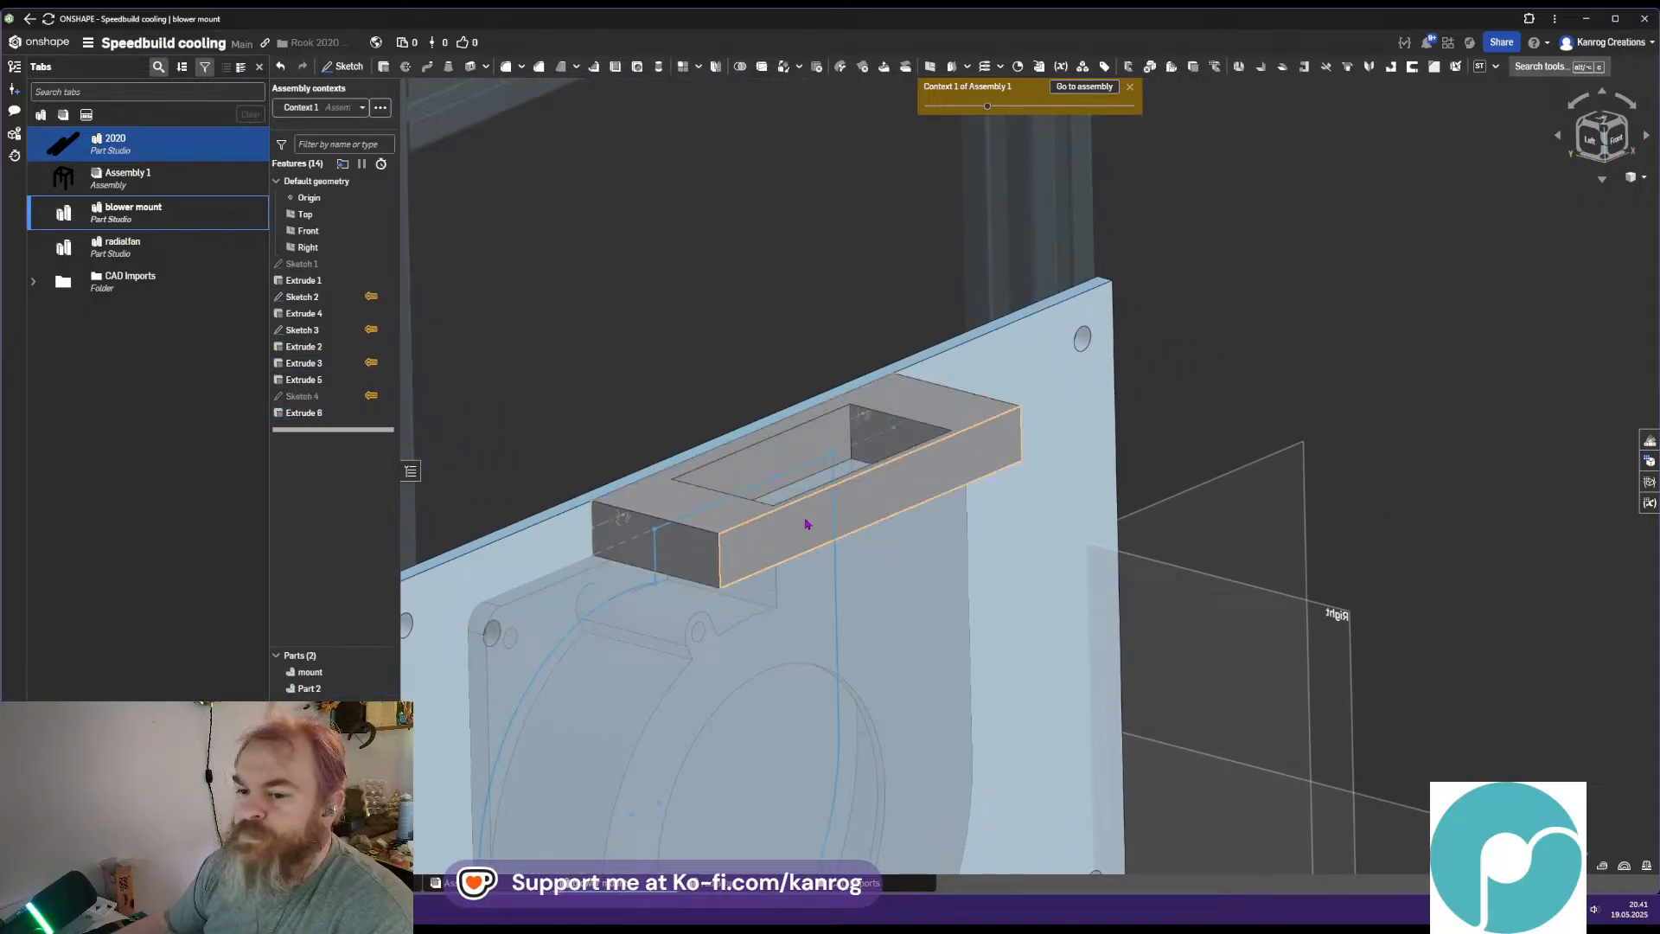
Start a sketch on the block's front face and project the blower's nearby screw hole into it as construction geometry
{"action": "right_click_drag", "start_coordinate": [805, 516], "coordinate": [760, 533]}
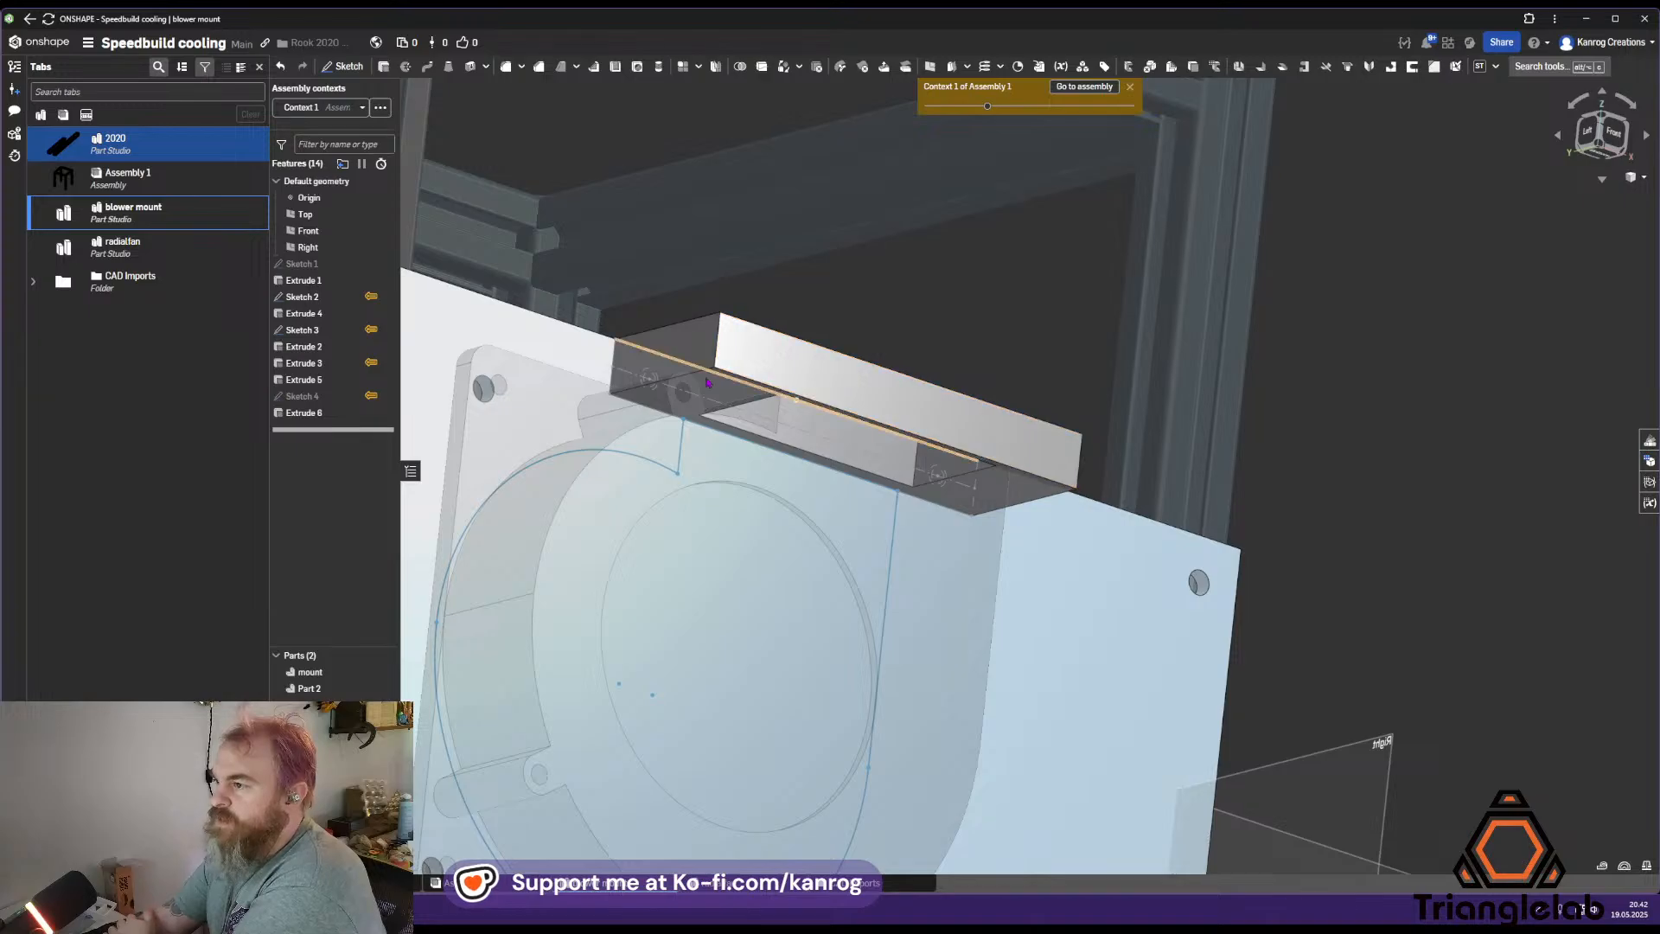
{"action": "mouse_move", "coordinate": [740, 371]}
{"action": "right_mouse_down"}
{"action": "mouse_move", "coordinate": [651, 481]}
{"action": "mouse_move", "coordinate": [659, 501]}
{"action": "mouse_move", "coordinate": [707, 388]}
{"action": "mouse_move", "coordinate": [714, 411]}
{"action": "right_mouse_up"}
{"action": "left_click", "coordinate": [342, 66]}
{"action": "left_click", "coordinate": [733, 418]}
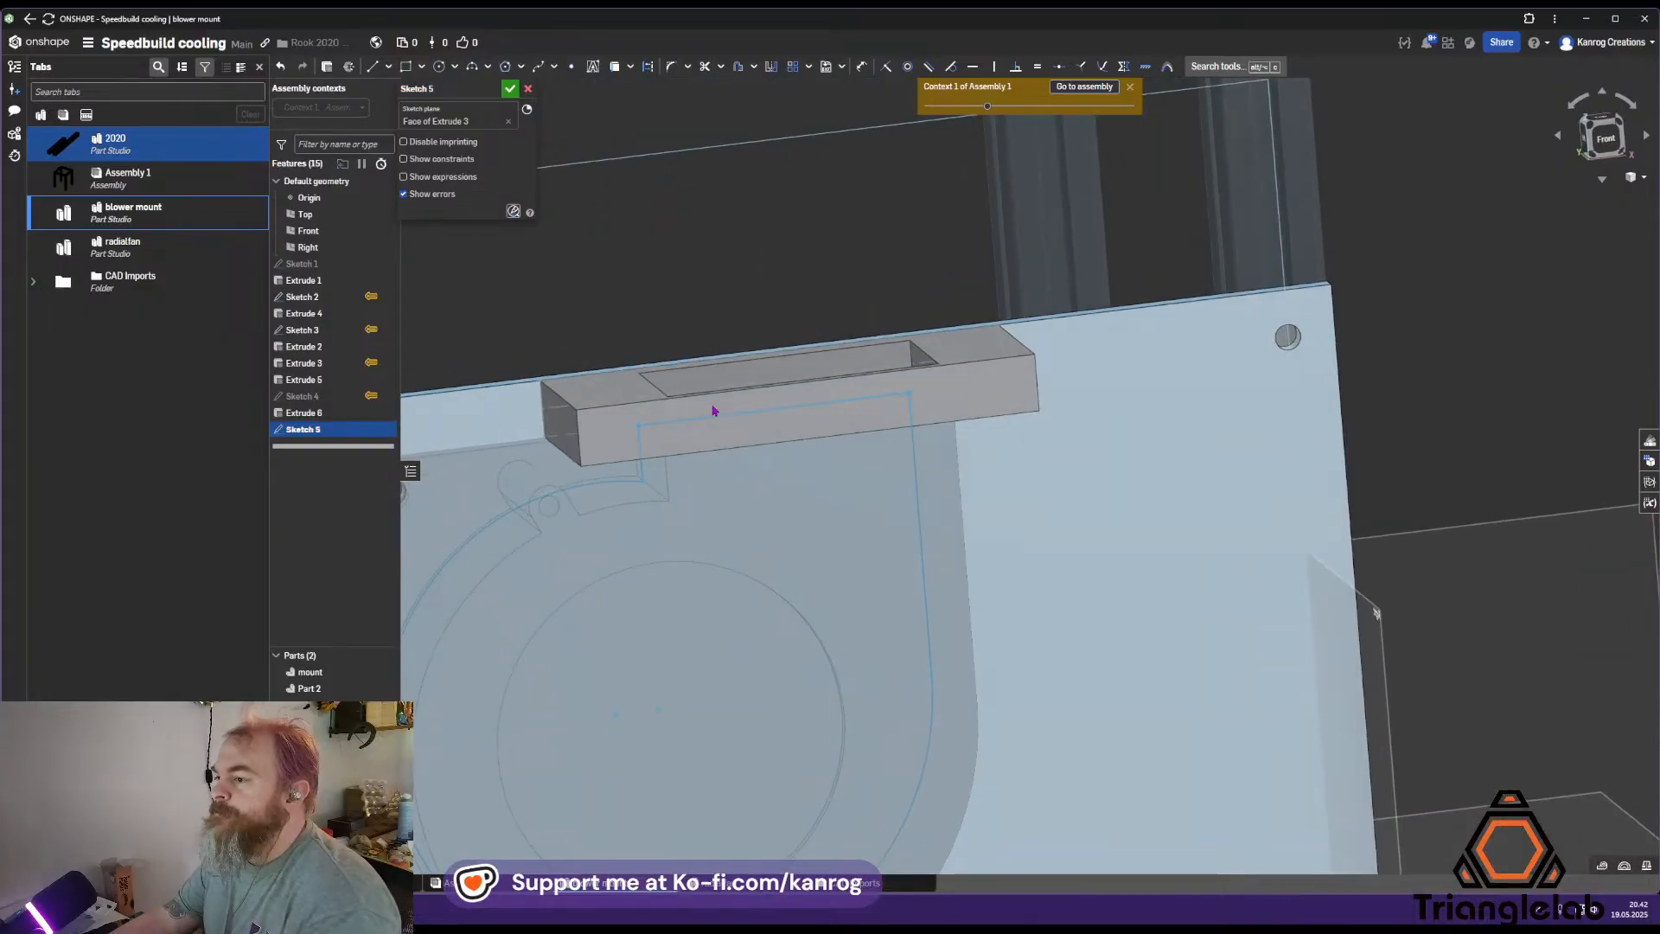
{"action": "key", "text": "c"}
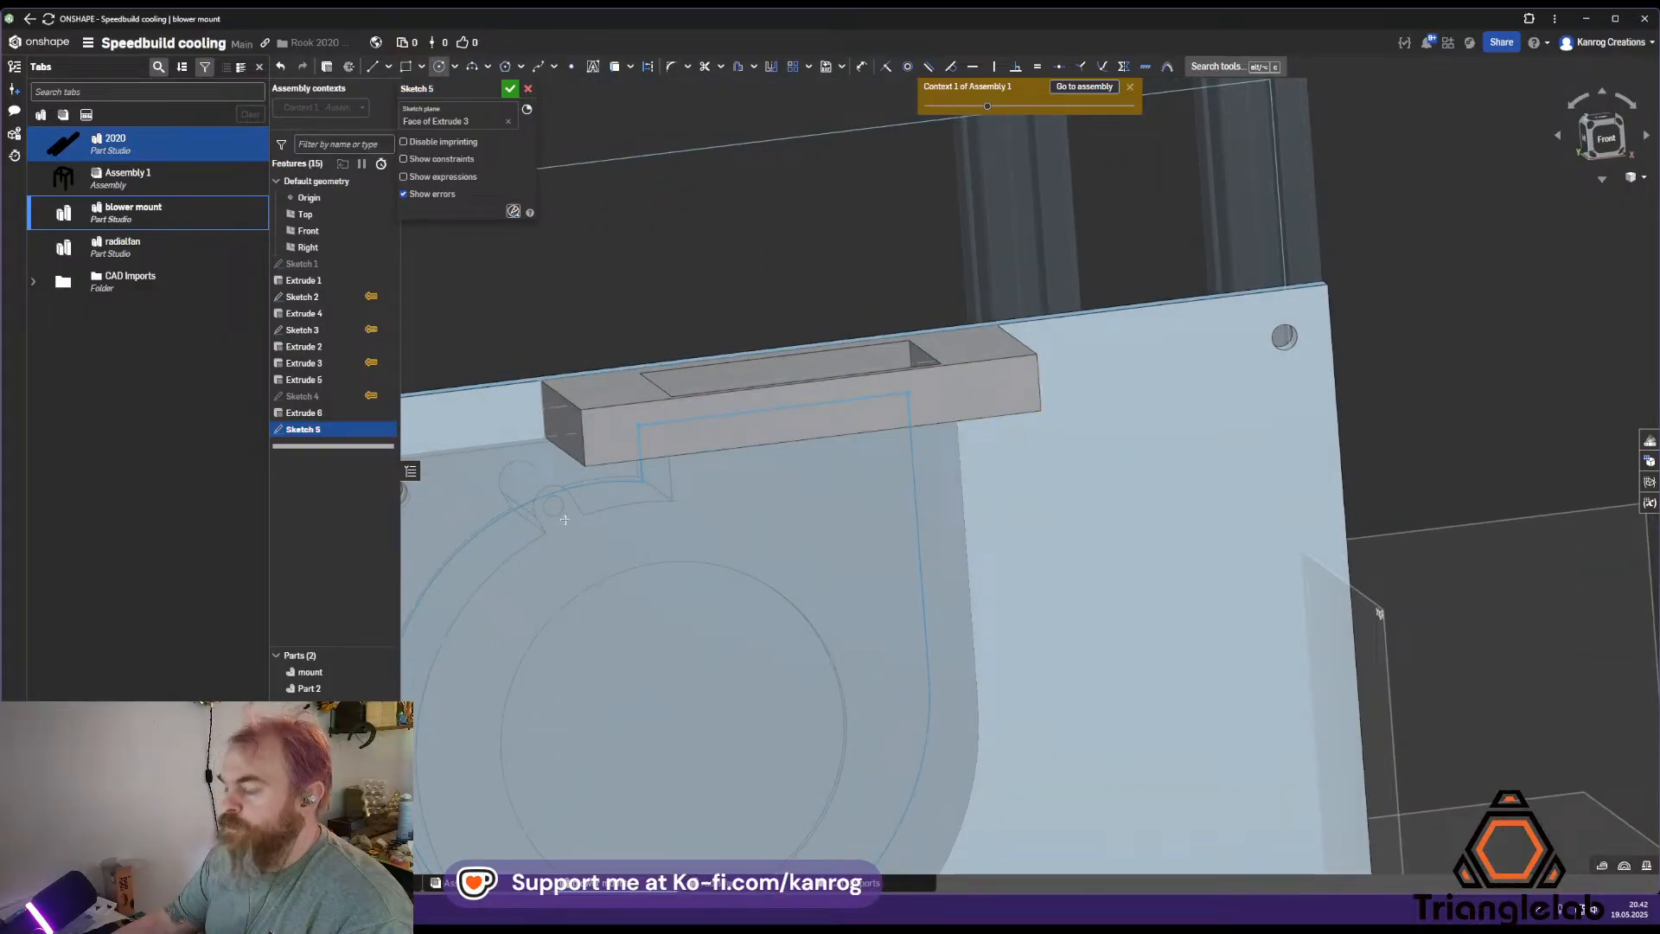
{"action": "right_click_drag", "start_coordinate": [612, 529], "coordinate": [717, 515]}
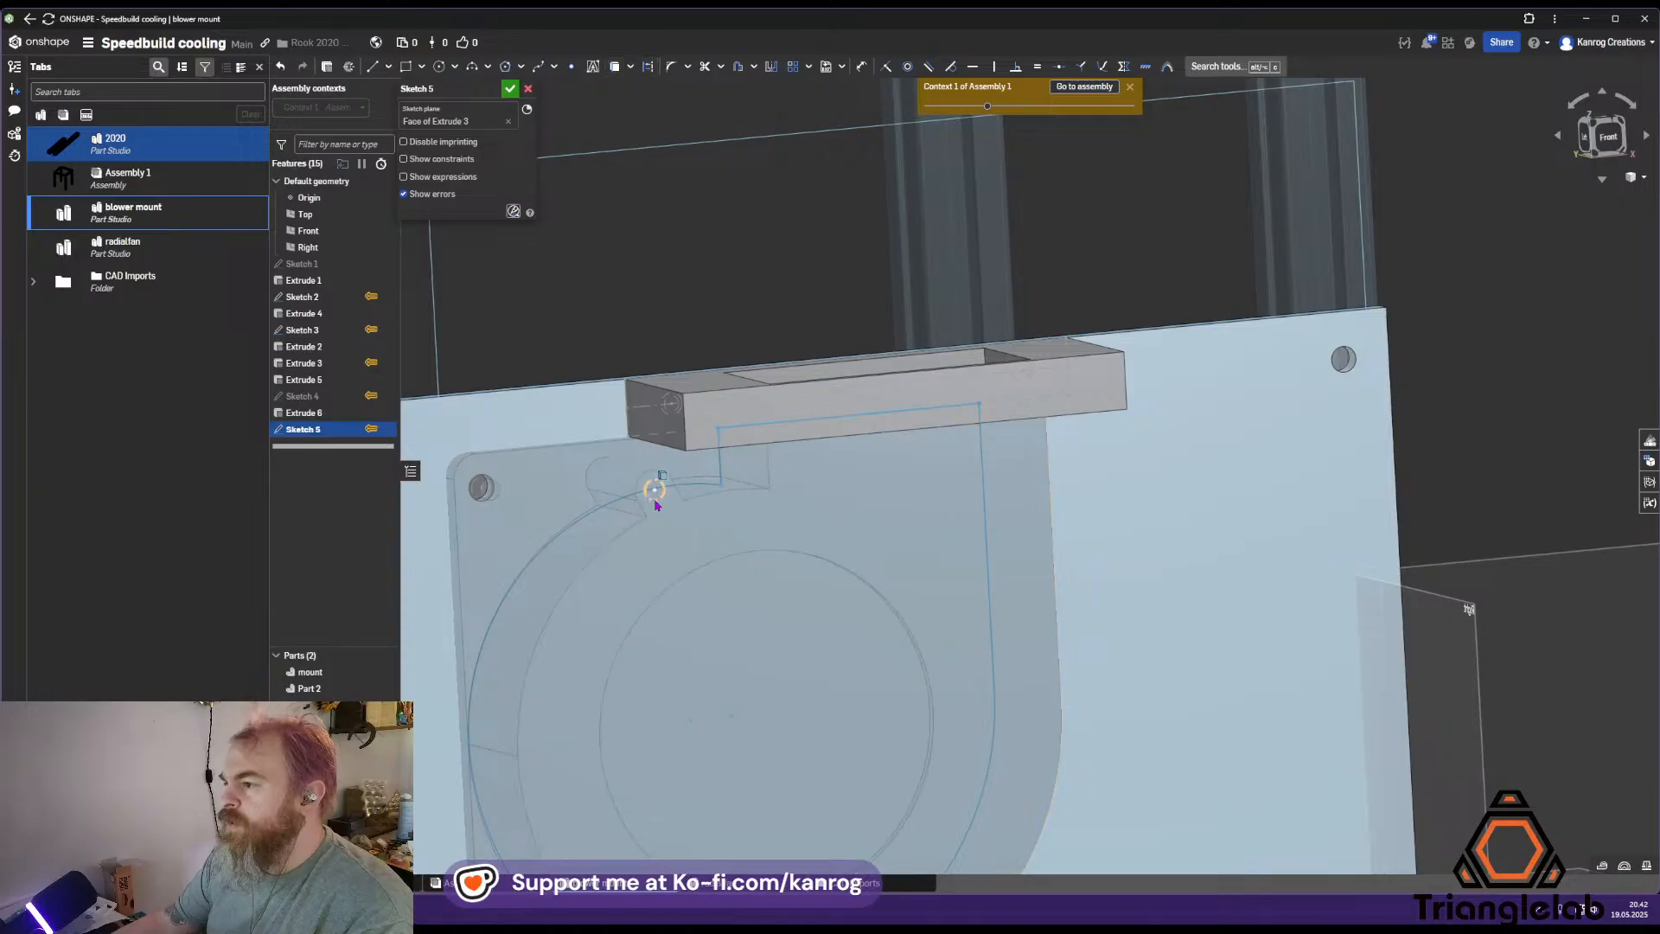
{"action": "scroll", "coordinate": [657, 502], "scroll_direction": "down", "scroll_amount": 3}
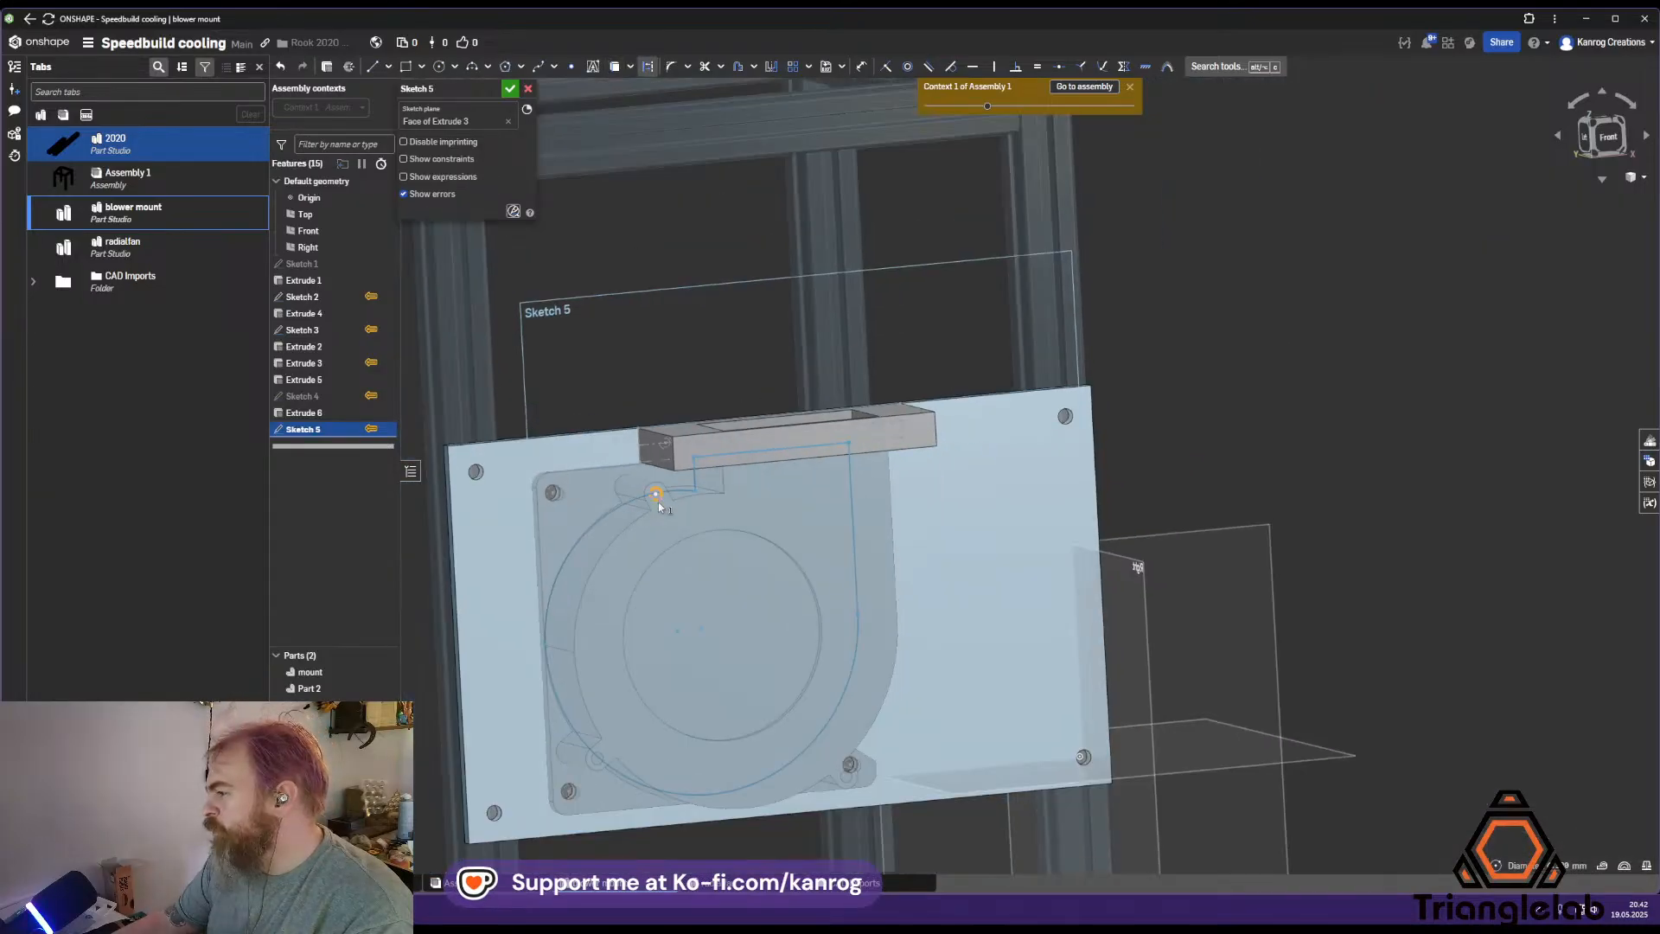
{"action": "scroll", "coordinate": [661, 495], "scroll_direction": "up", "scroll_amount": 5}
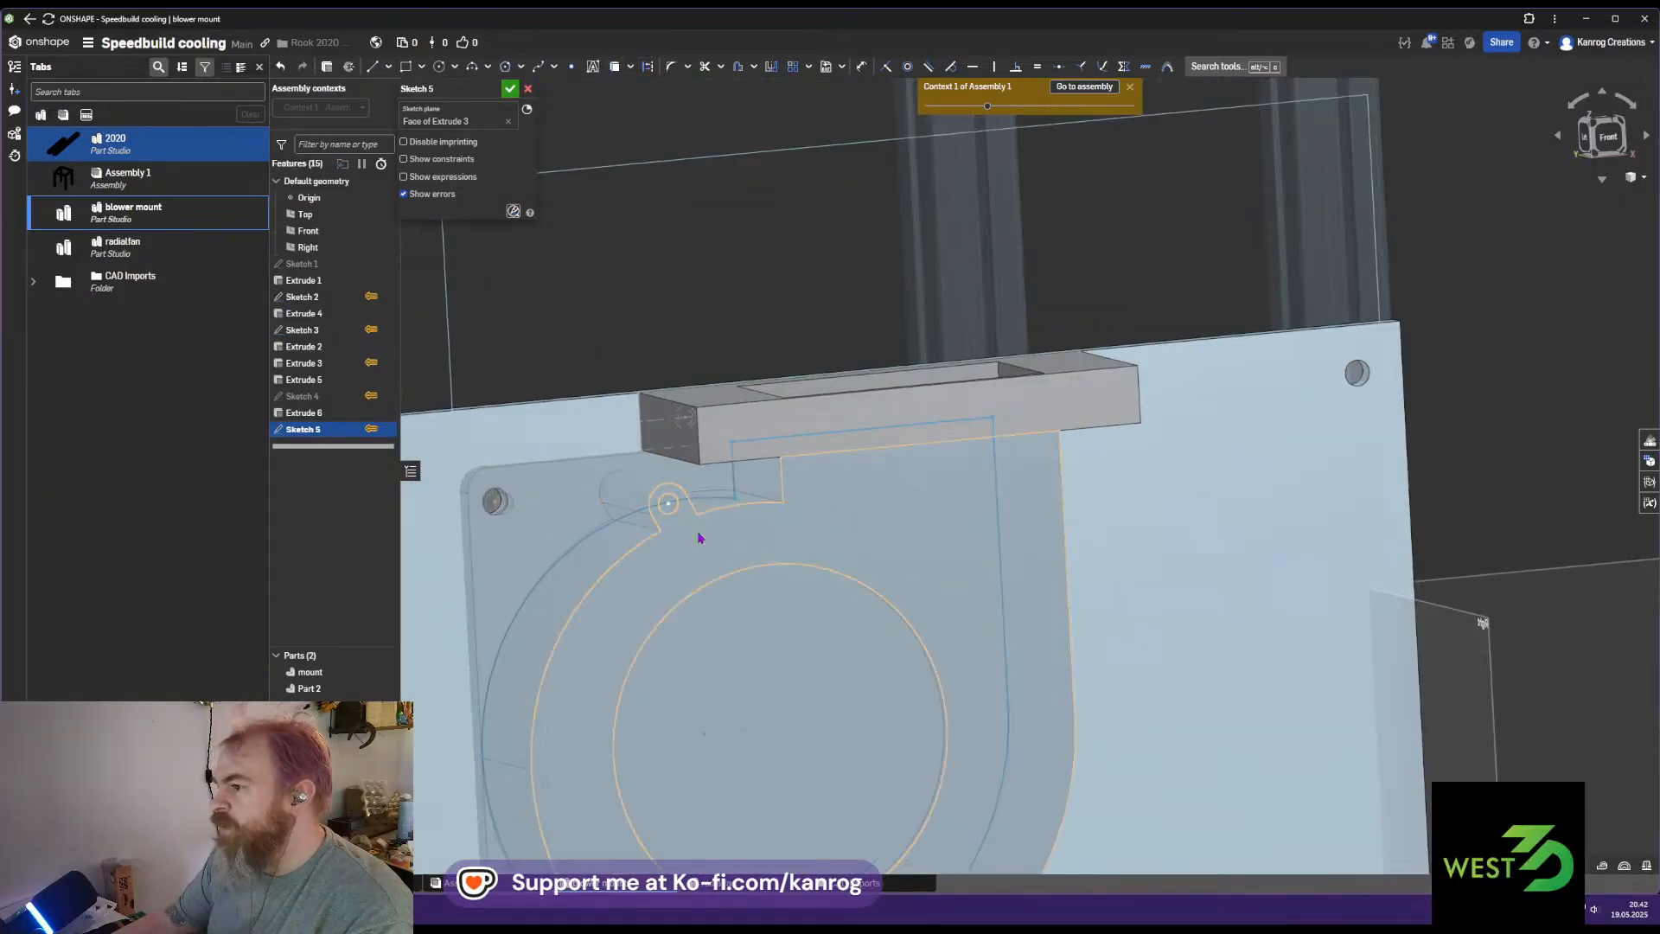
{"action": "scroll", "coordinate": [856, 458], "scroll_direction": "down", "scroll_amount": 3}
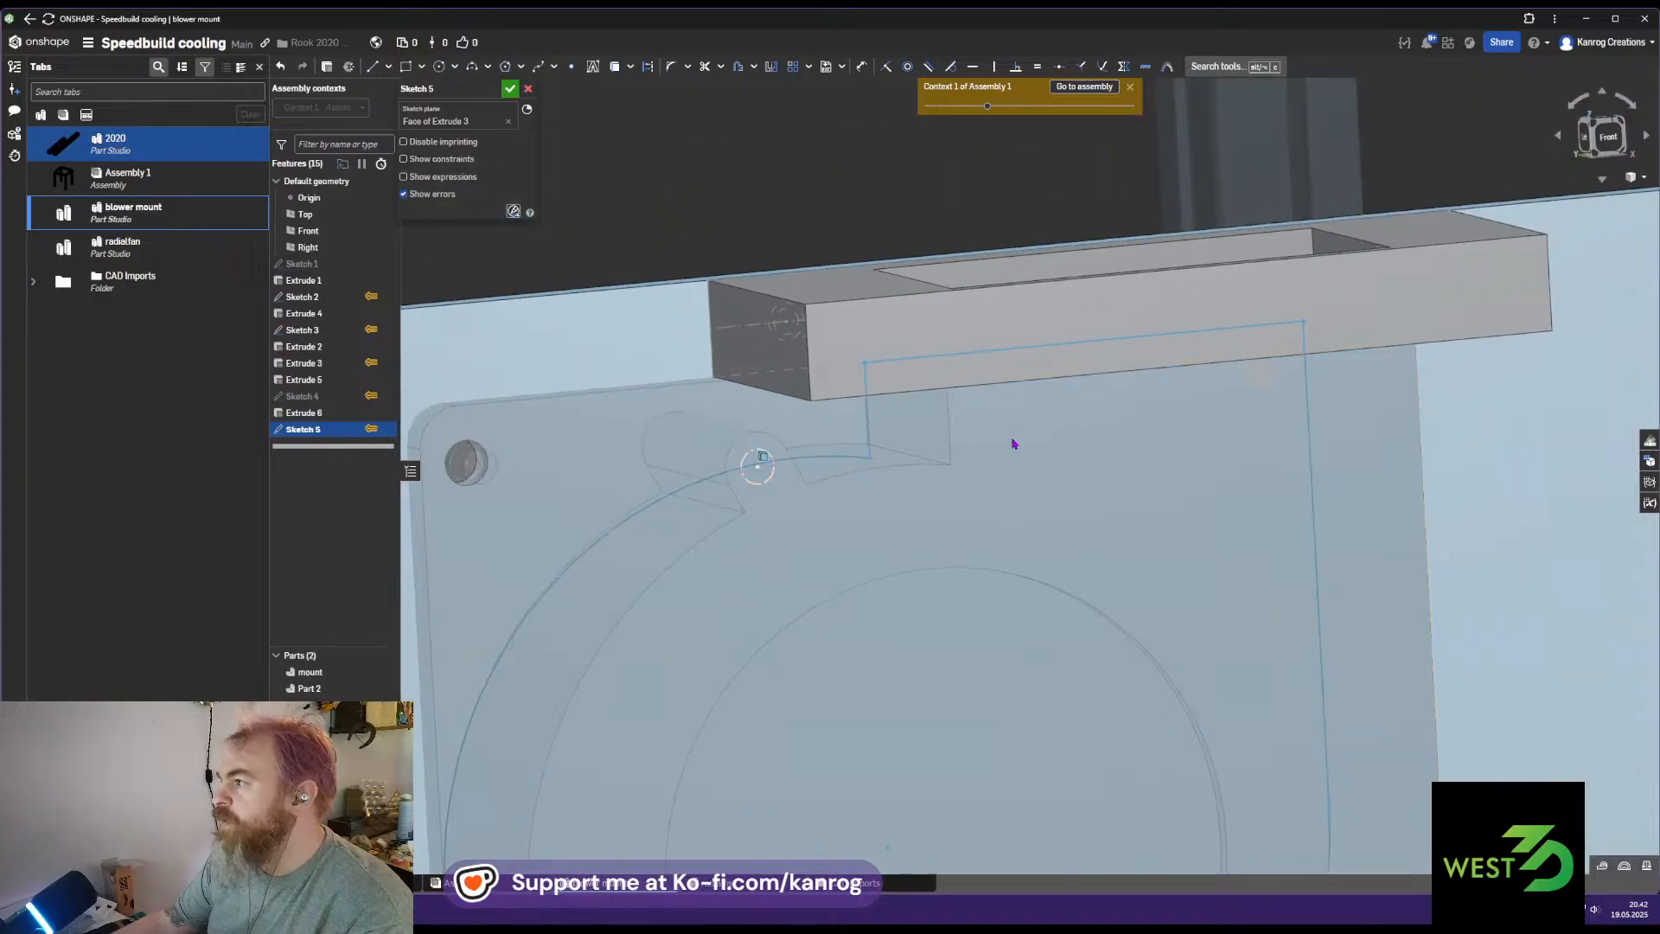
{"action": "scroll", "coordinate": [933, 434], "scroll_direction": "up", "scroll_amount": 2}
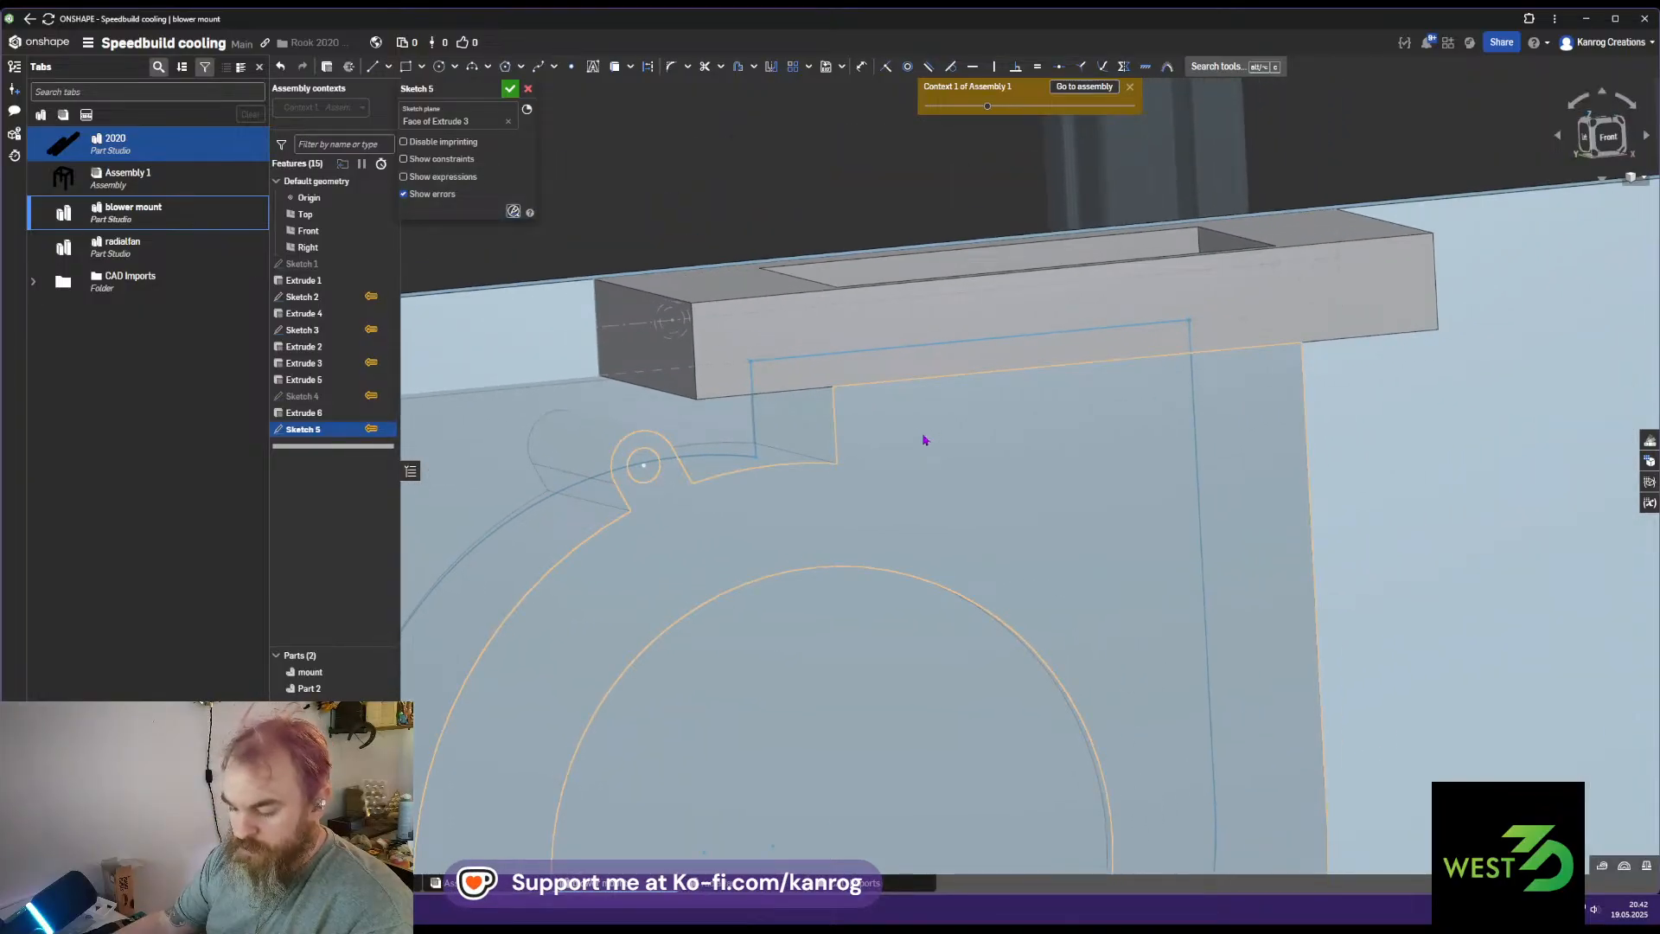
Draw an 8 mm circle concentric with the projected screw hole and enlarge its diameter to 10 mm
{"action": "key", "text": "l"}
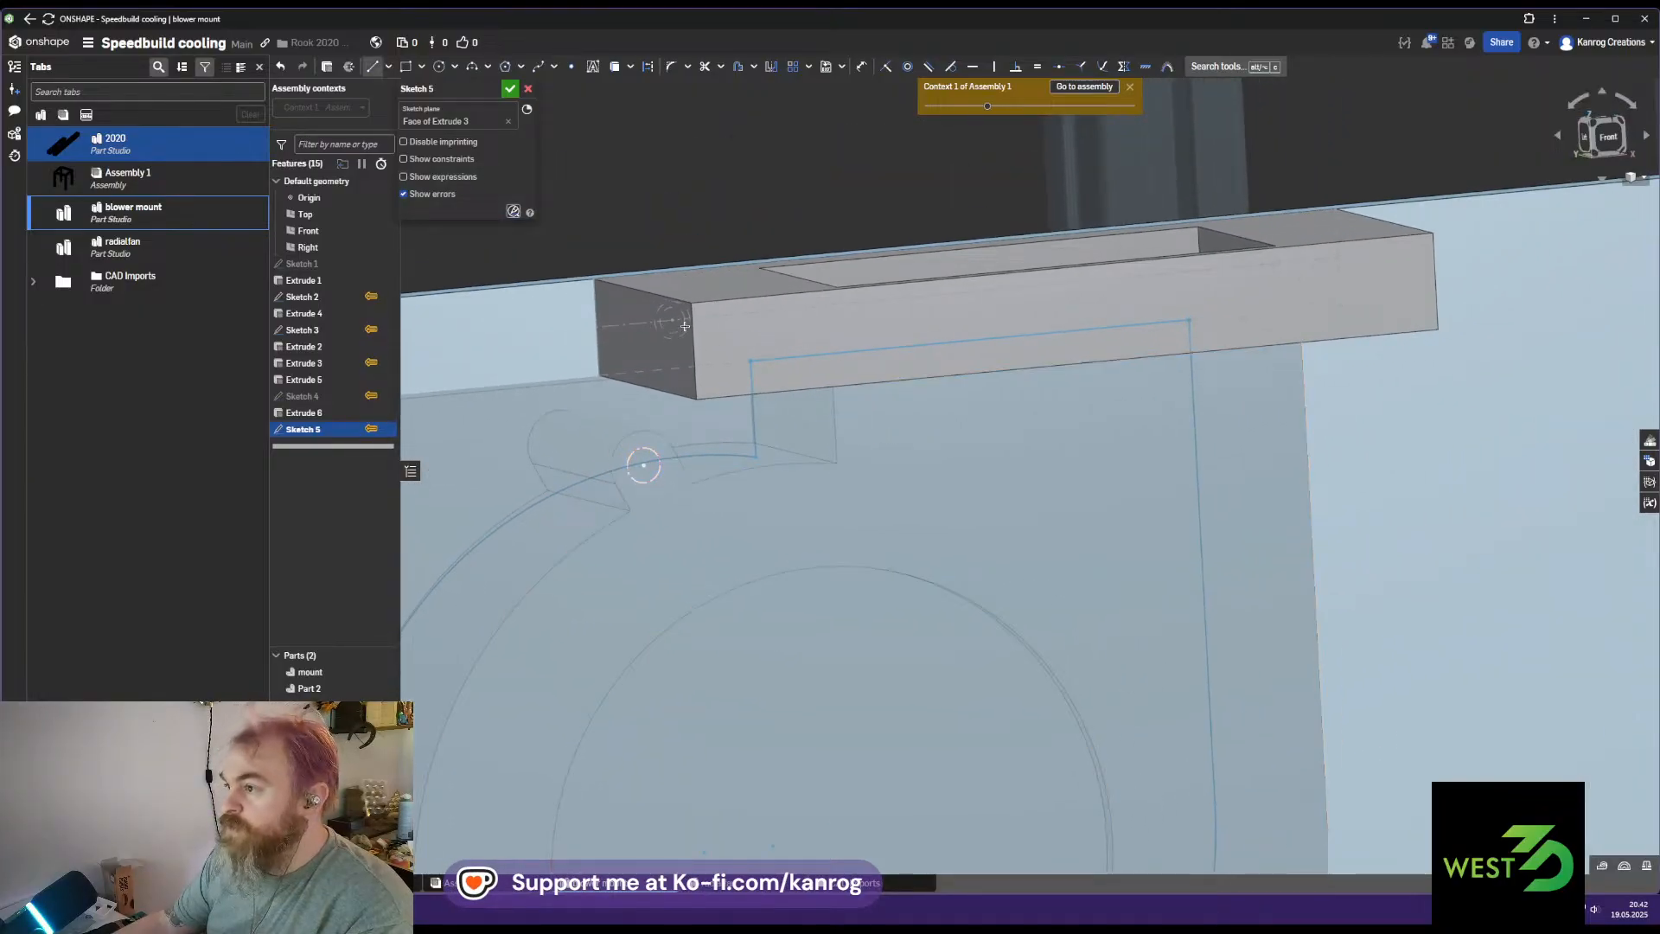
{"action": "left_click", "coordinate": [689, 304]}
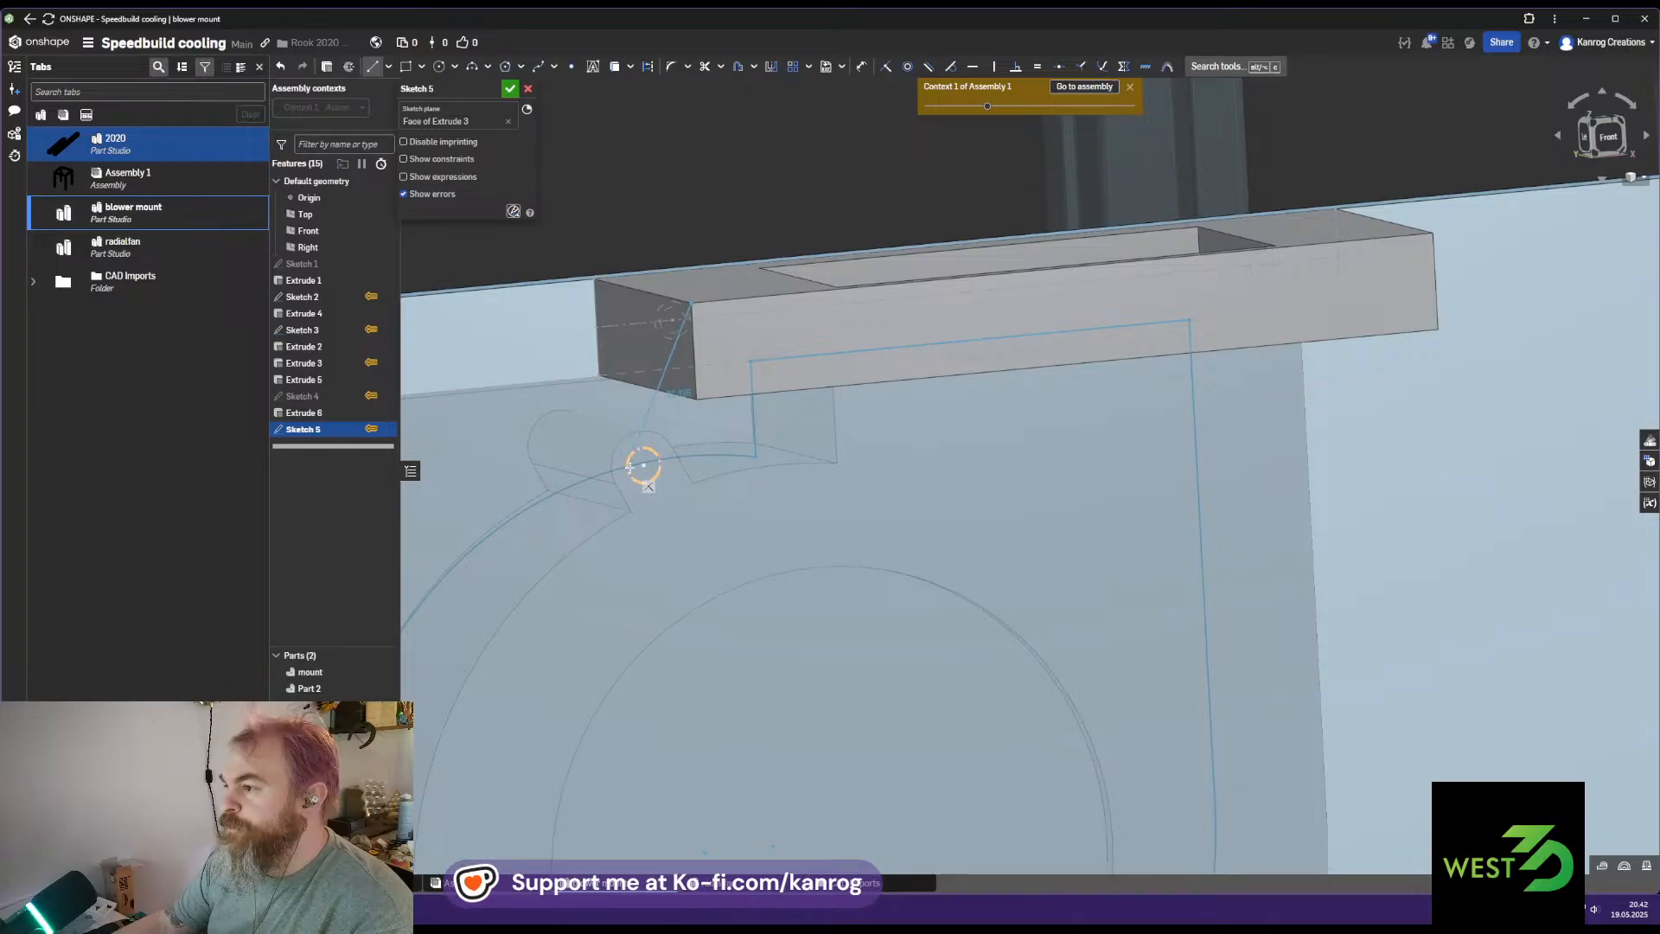
{"action": "key", "text": "c"}
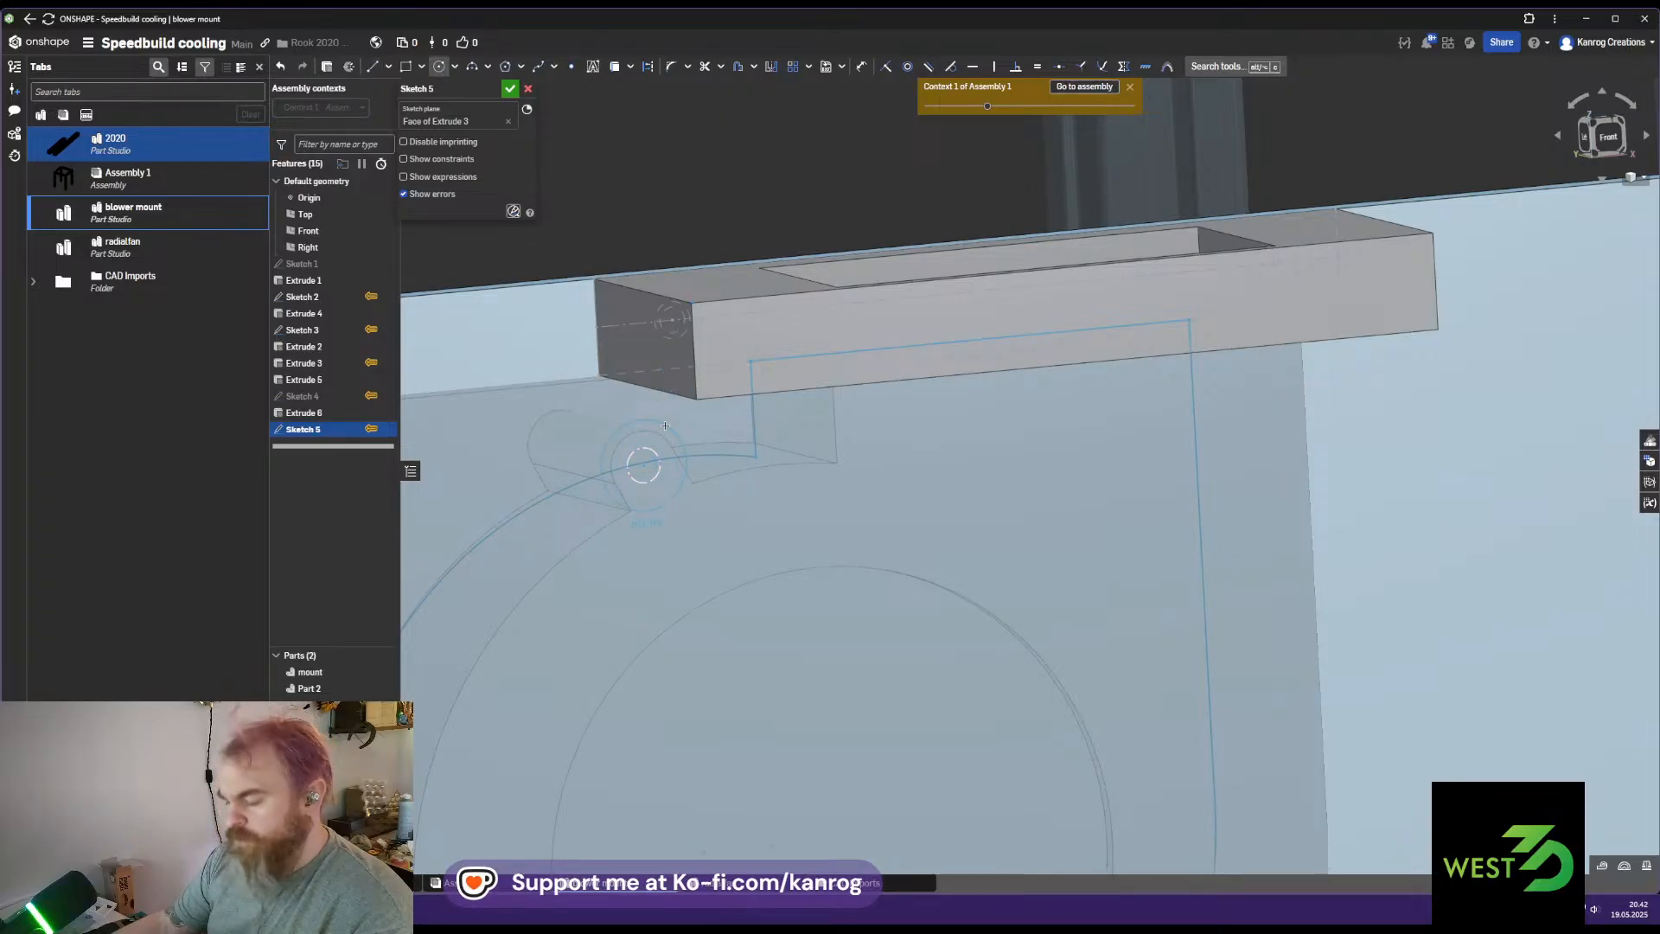
{"action": "type", "text": "8"}
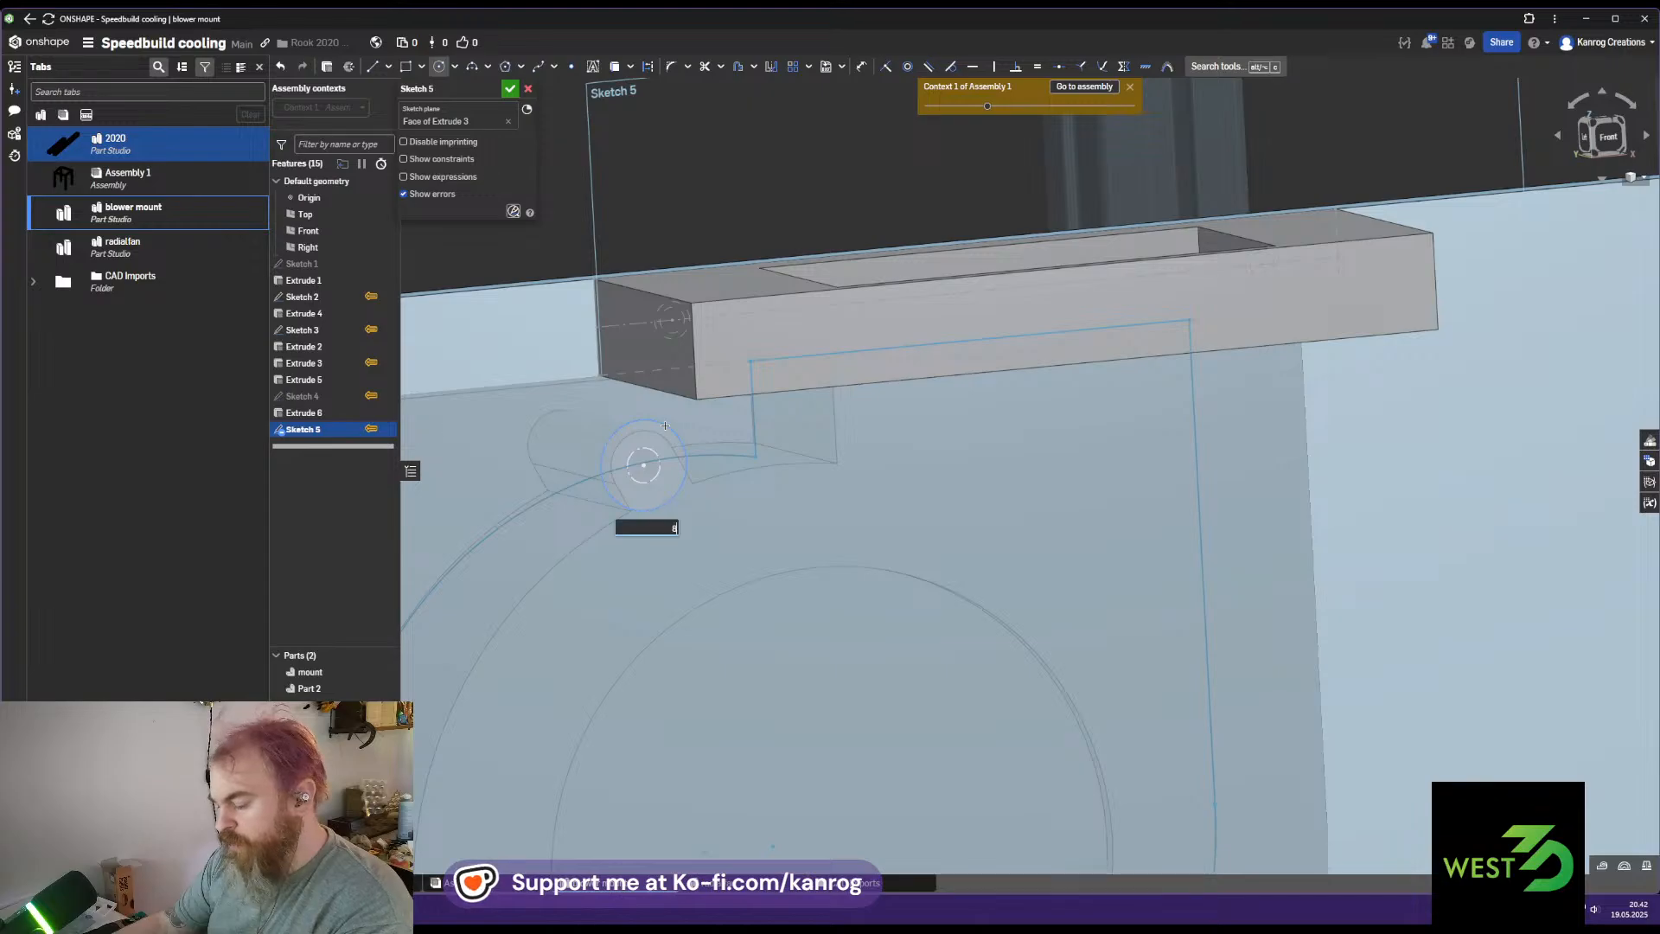
{"action": "key", "text": "Return"}
{"action": "right_click_drag", "start_coordinate": [693, 451], "coordinate": [708, 466]}
{"action": "key", "text": "Escape"}
{"action": "double_click", "coordinate": [639, 506]}
{"action": "type", "text": "10"}
{"action": "key", "text": "Return"}
Draw a tangent line from the block's upper corner to the circle and another from the circle's underside past the block's far end
{"action": "key", "text": "l"}
{"action": "left_click", "coordinate": [676, 292]}
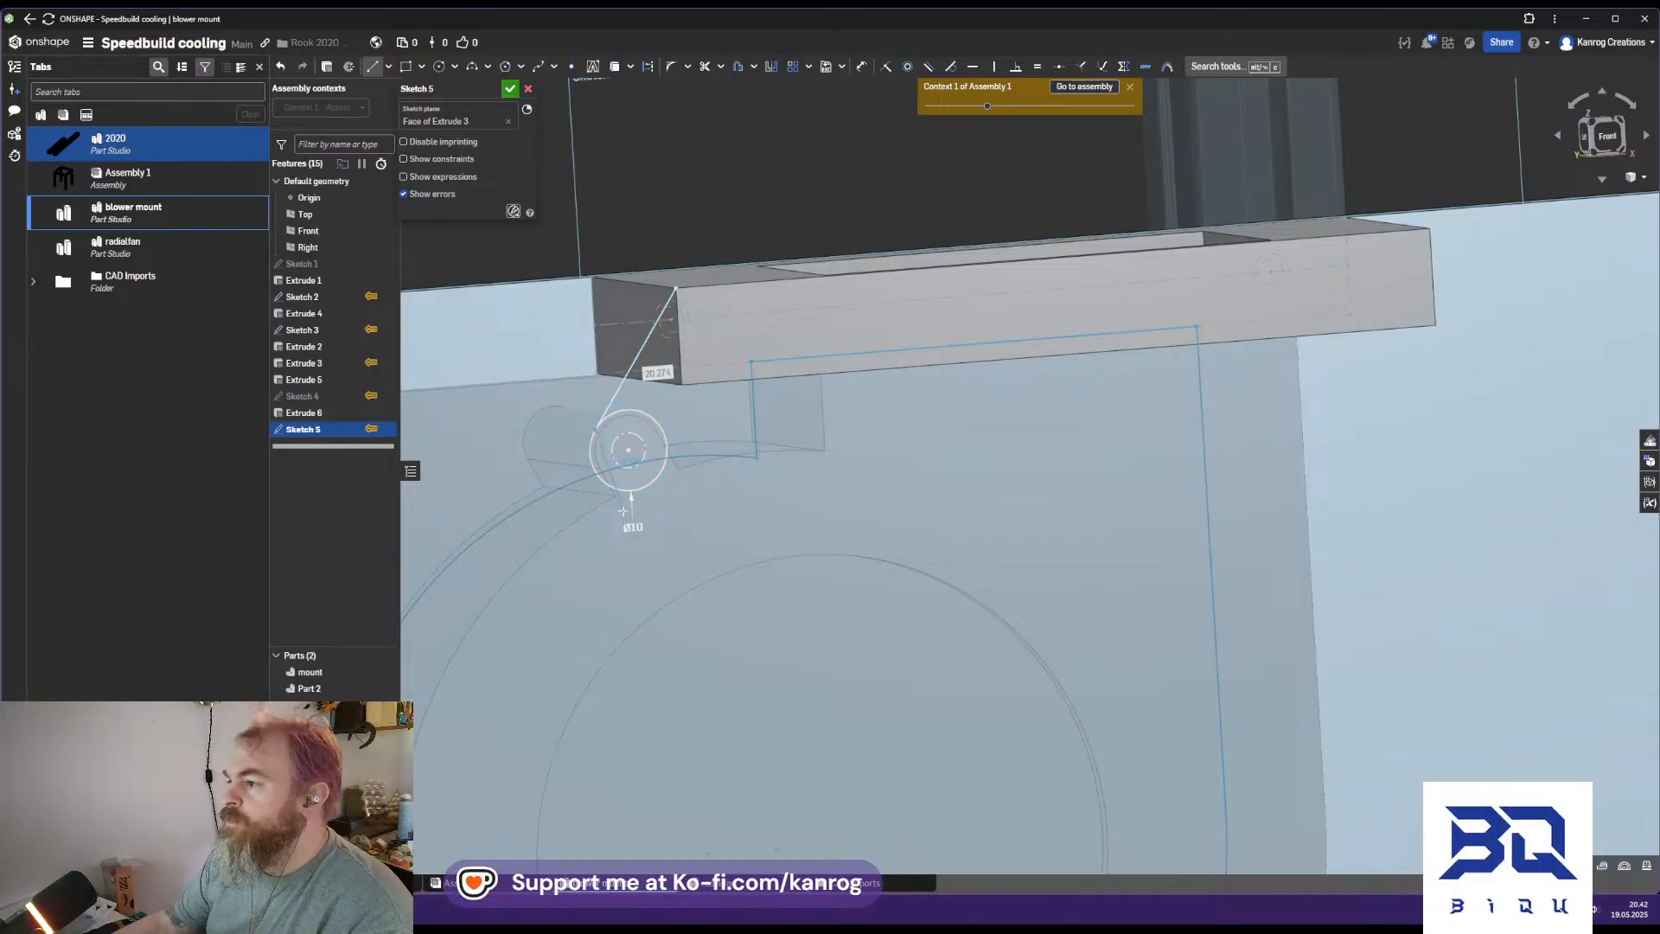
{"action": "left_click", "coordinate": [621, 490]}
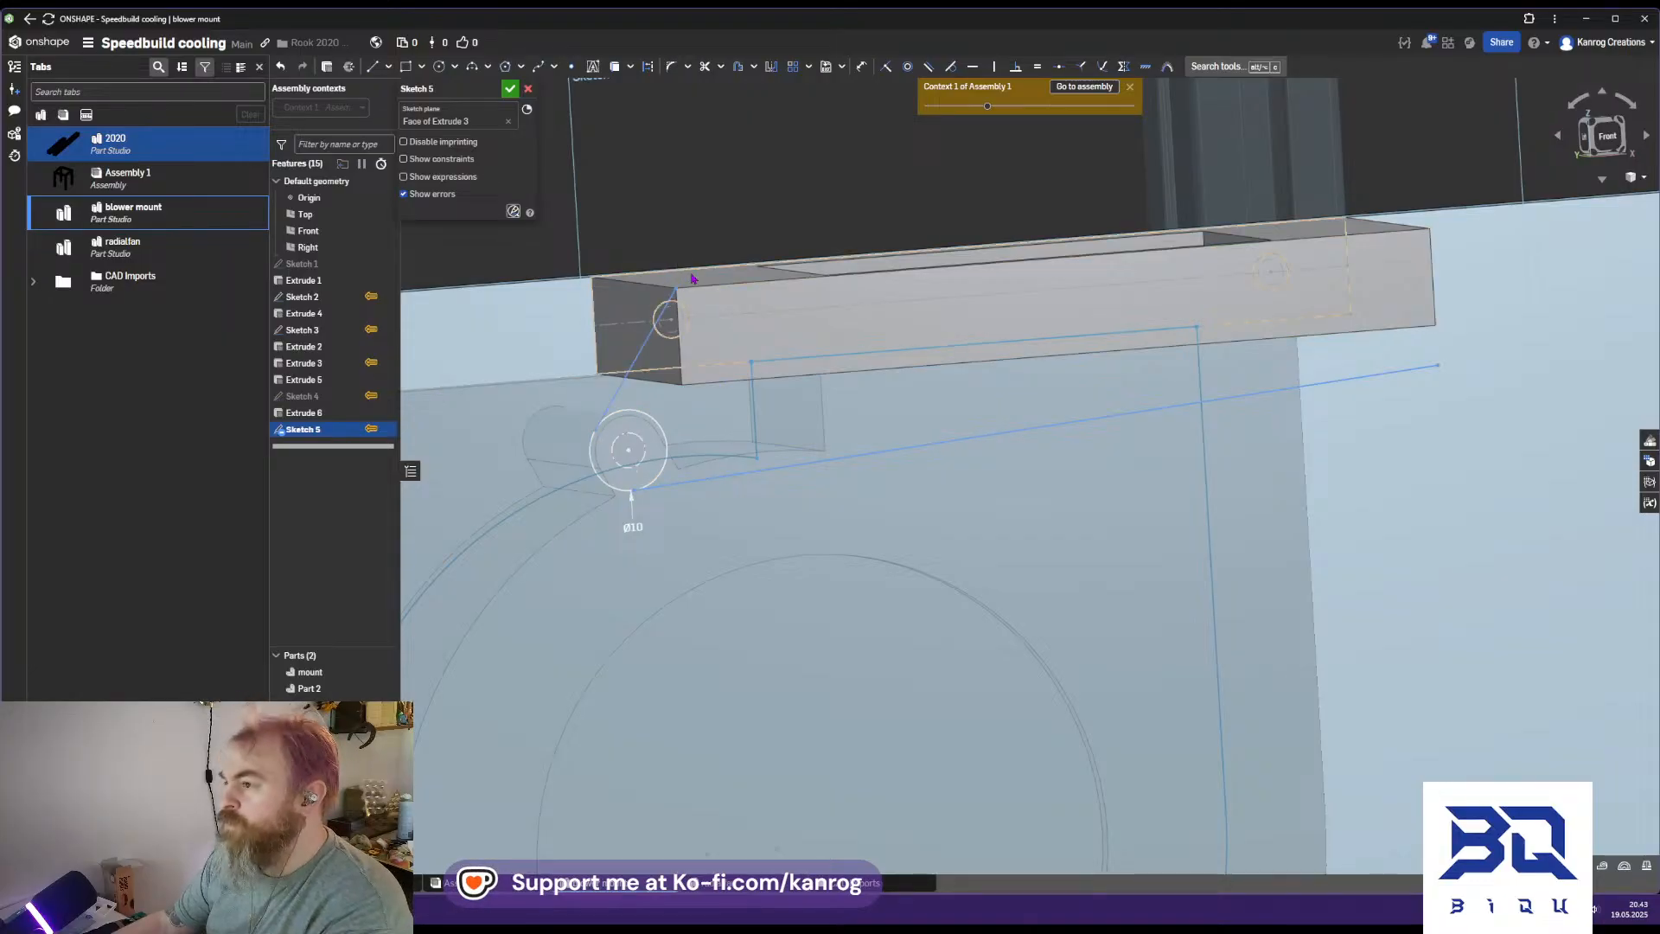
Detach the tangent line's upper endpoint from the block's corner and align it horizontally with that corner
{"action": "left_click", "coordinate": [618, 304]}
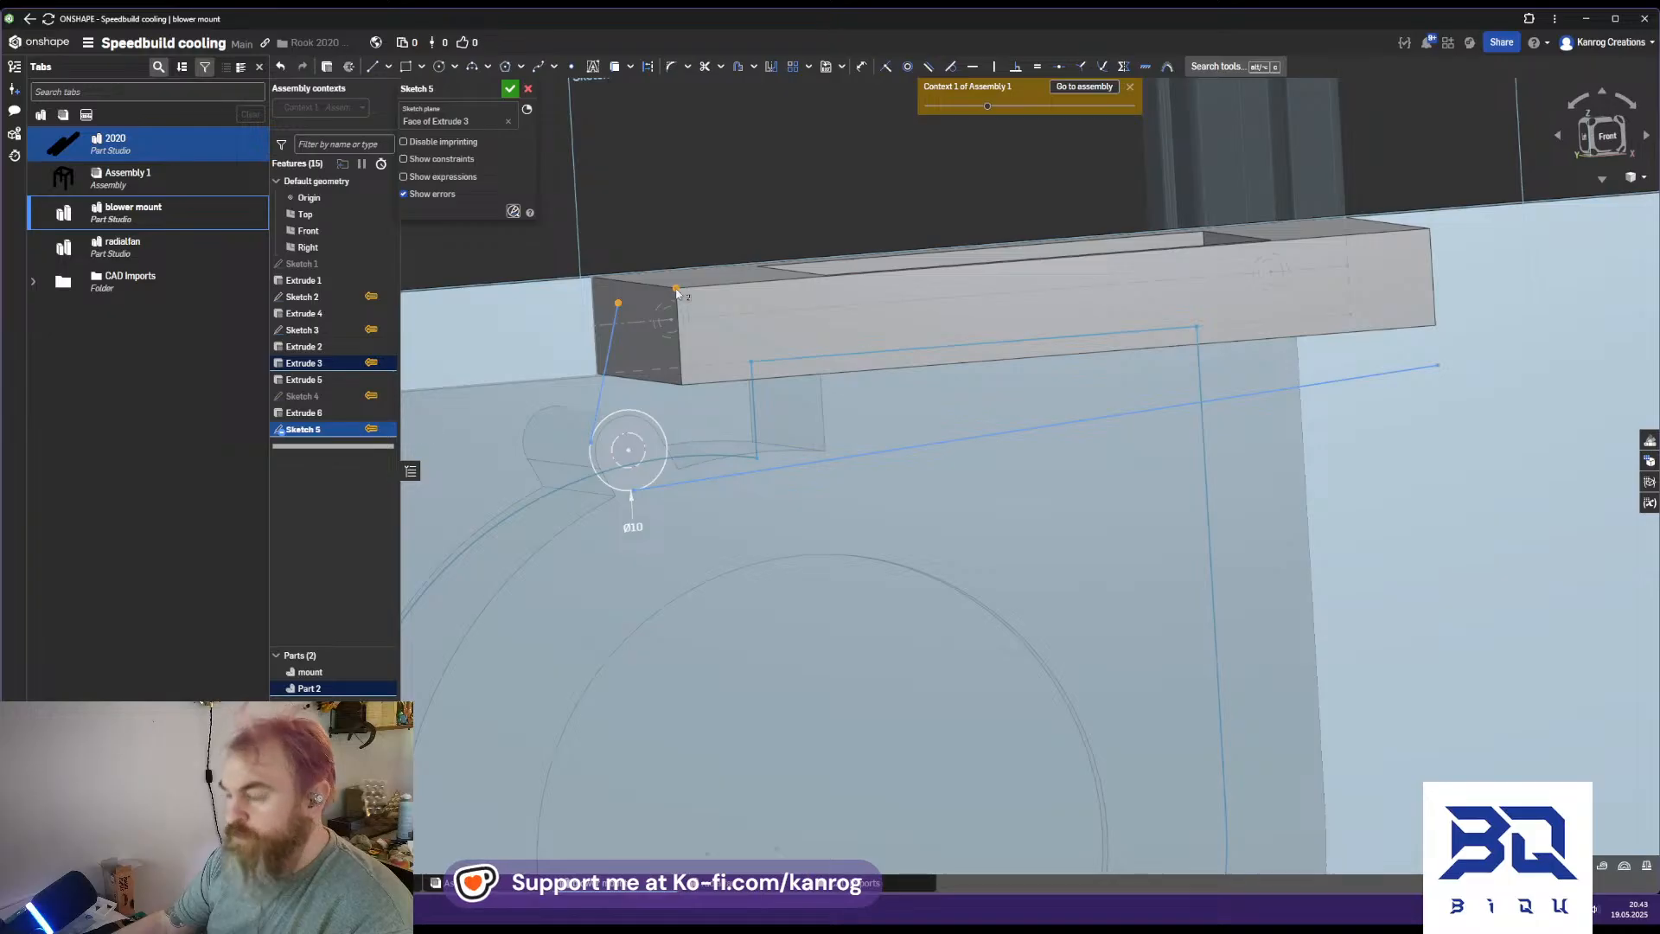
{"action": "key", "text": "i"}
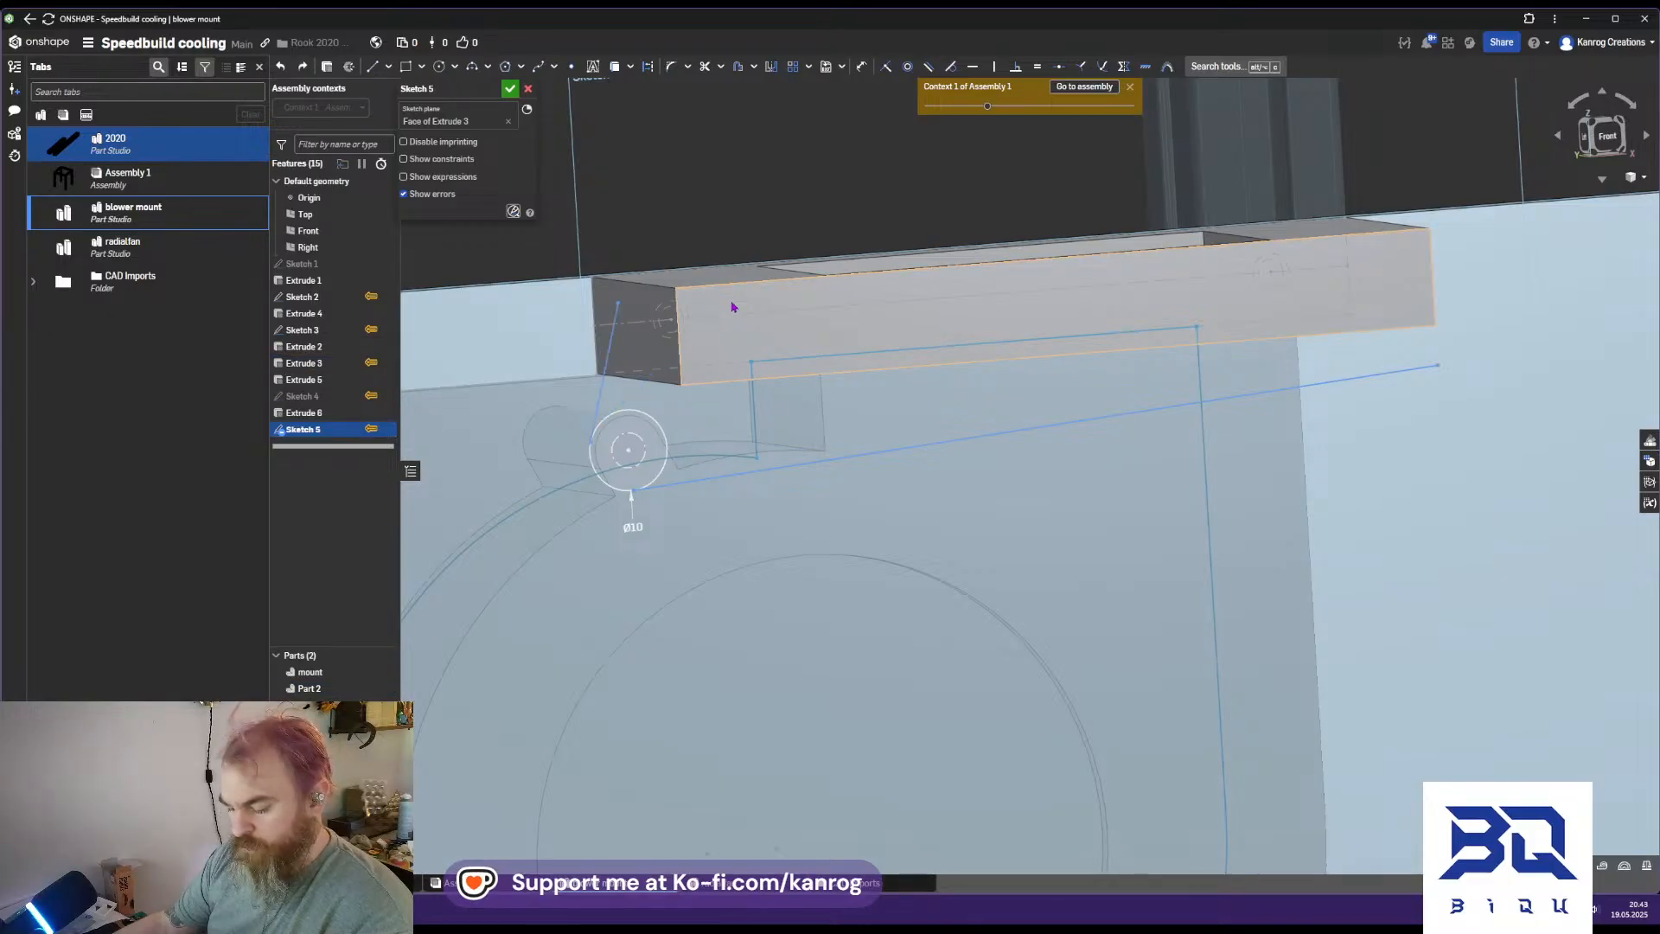
{"action": "left_click", "coordinate": [619, 304]}
{"action": "key", "text": "d"}
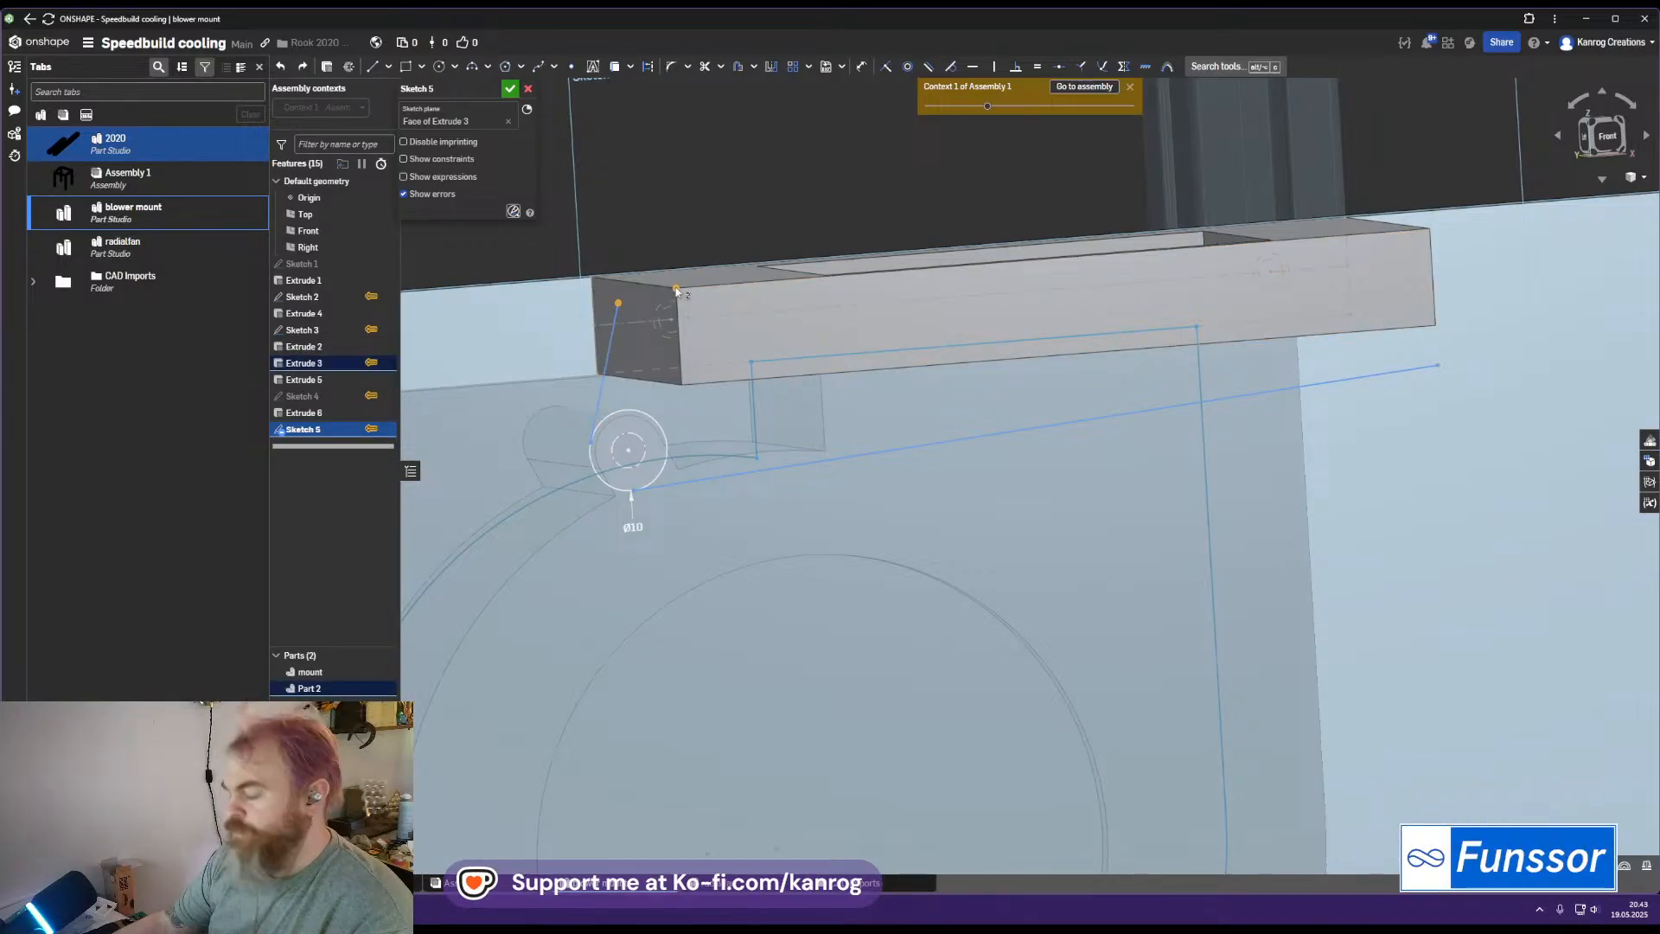
{"action": "right_click_drag", "start_coordinate": [676, 292], "coordinate": [730, 326]}
Close the outline with a short line to the block's upper corner and a line joining its far lower corner to the long line
{"action": "key", "text": "l"}
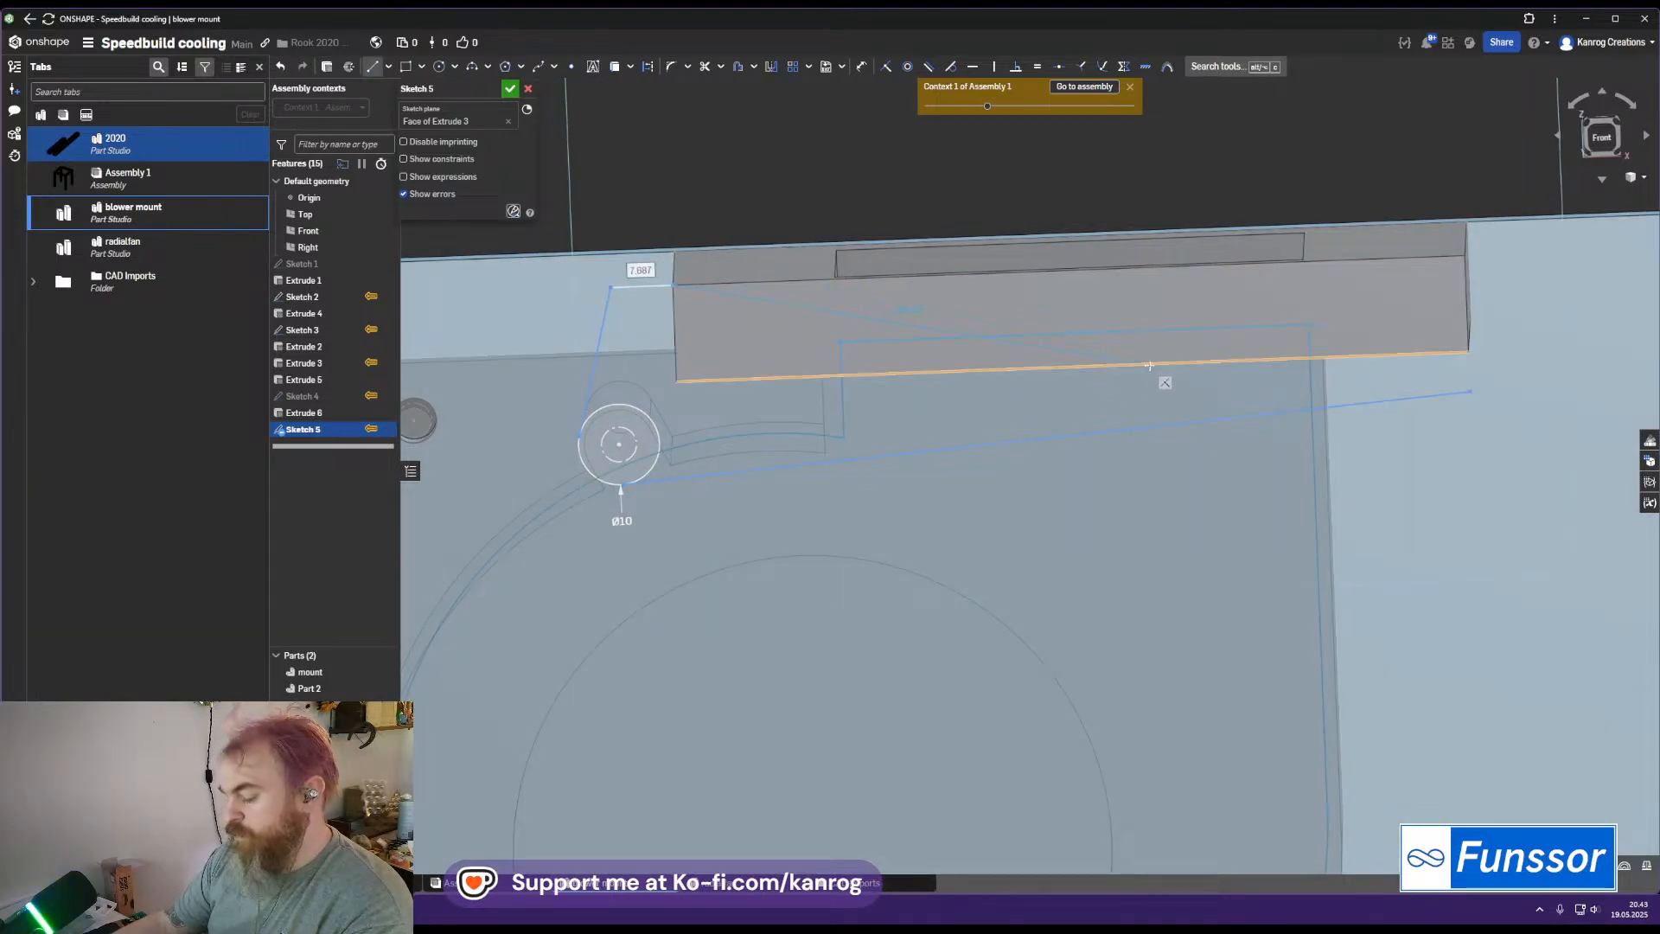
{"action": "left_click", "coordinate": [1466, 350]}
{"action": "left_click", "coordinate": [1469, 391]}
{"action": "key", "text": "Escape"}
Dimension the length of the short top line beside the block's upper corner
{"action": "right_click_drag", "start_coordinate": [1370, 399], "coordinate": [1408, 385]}
{"action": "key", "text": "u"}
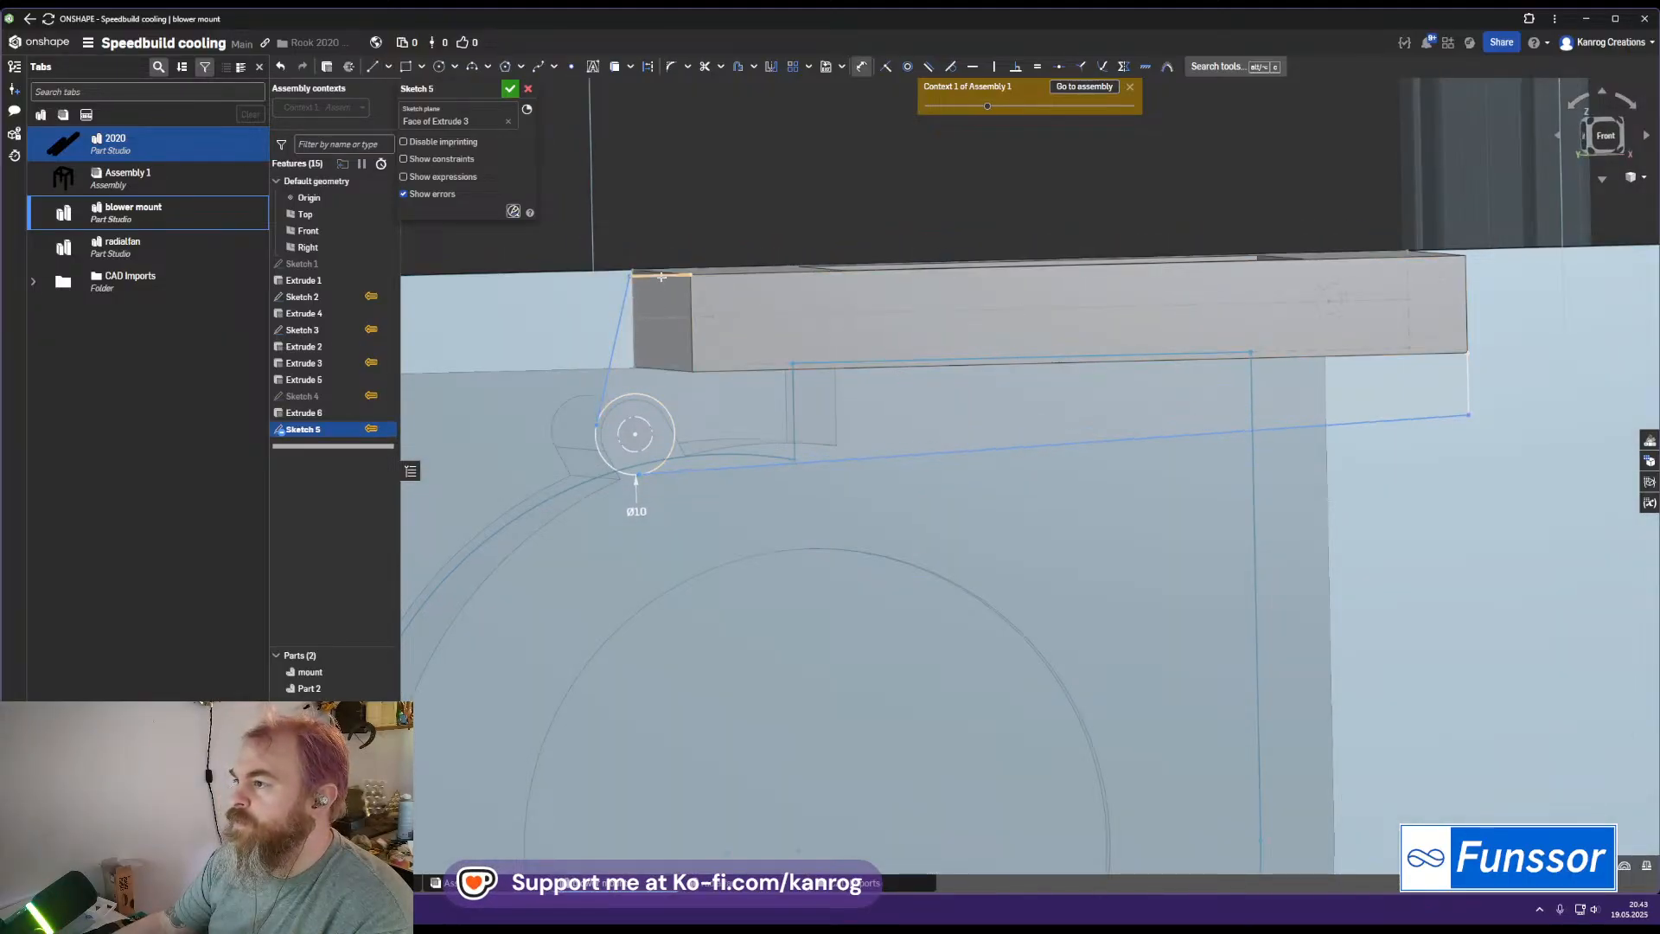
{"action": "left_click", "coordinate": [673, 236]}
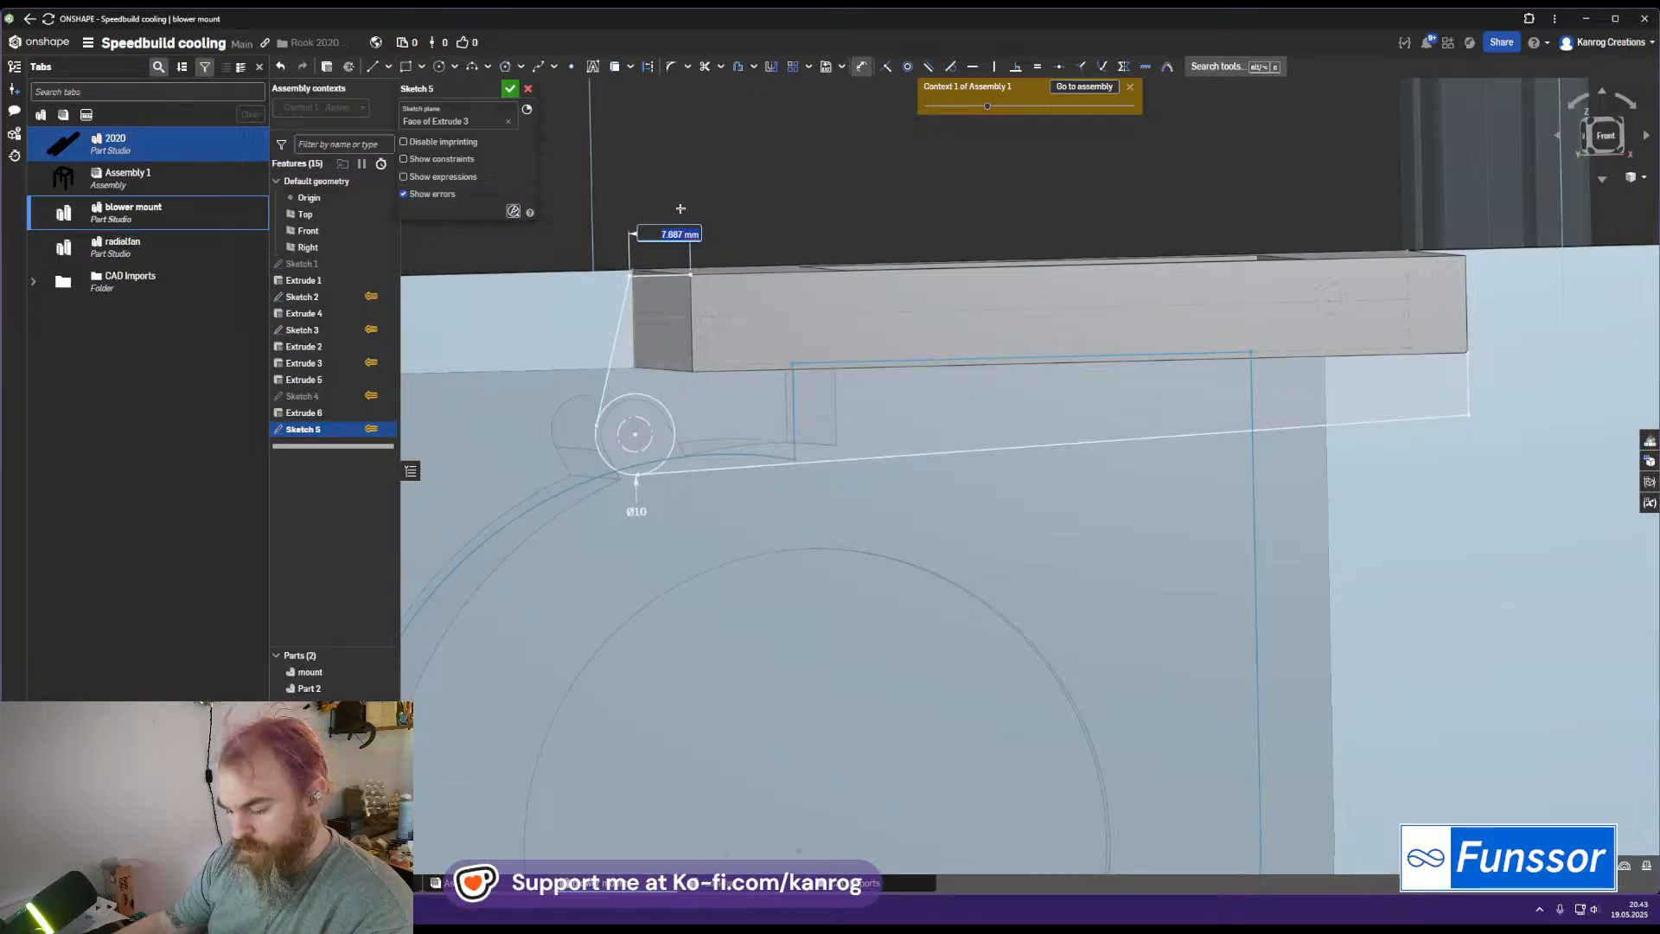
{"action": "mouse_move", "coordinate": [680, 208]}
{"action": "right_mouse_down"}
{"action": "mouse_move", "coordinate": [843, 323]}
{"action": "mouse_move", "coordinate": [862, 357]}
{"action": "right_mouse_up"}
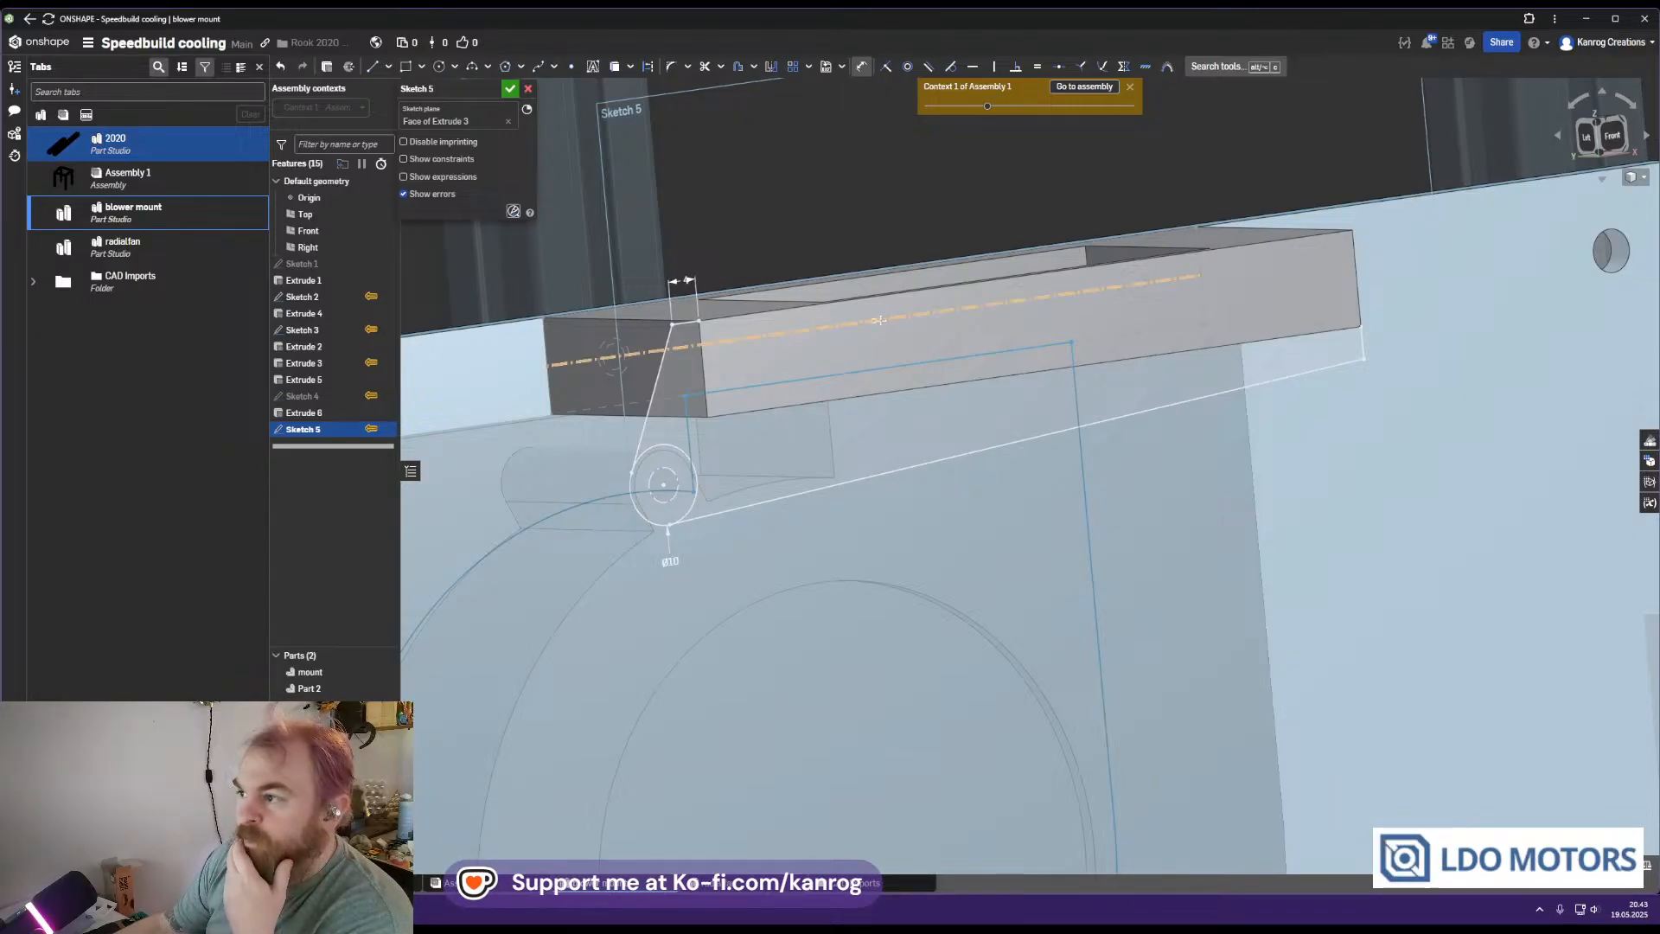
Finish the ear sketch, then extrude its outline and circle regions 25 mm as an addition to the outlet block
{"action": "left_click", "coordinate": [510, 88]}
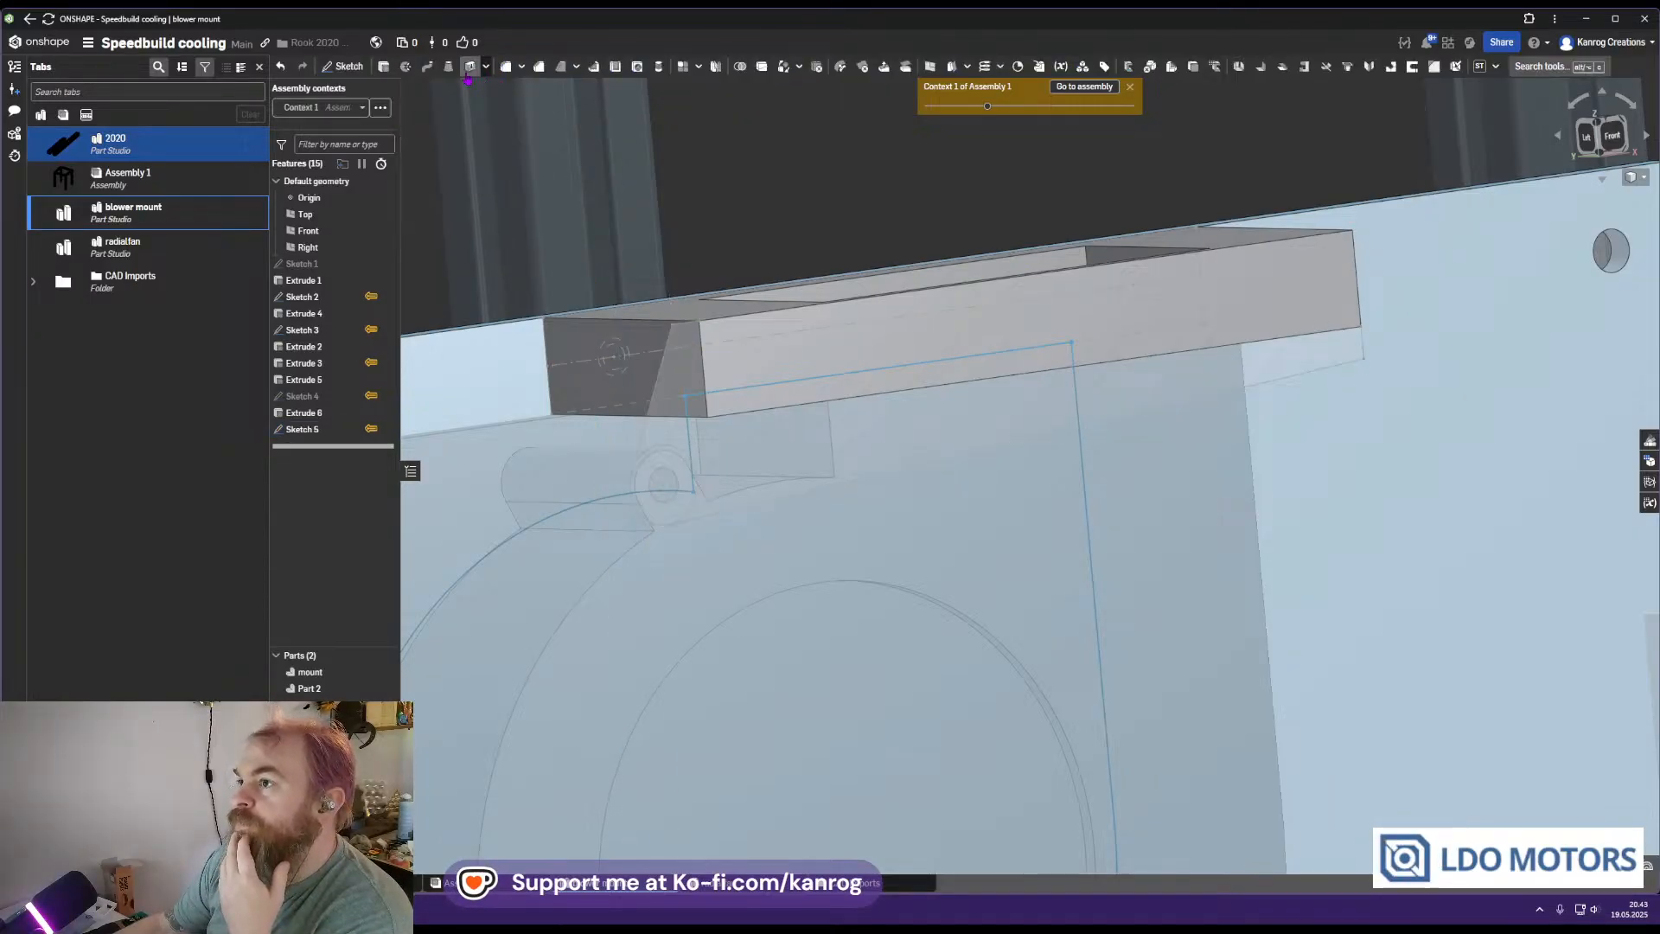
{"action": "key", "text": "shift+e"}
{"action": "left_click", "coordinate": [776, 436]}
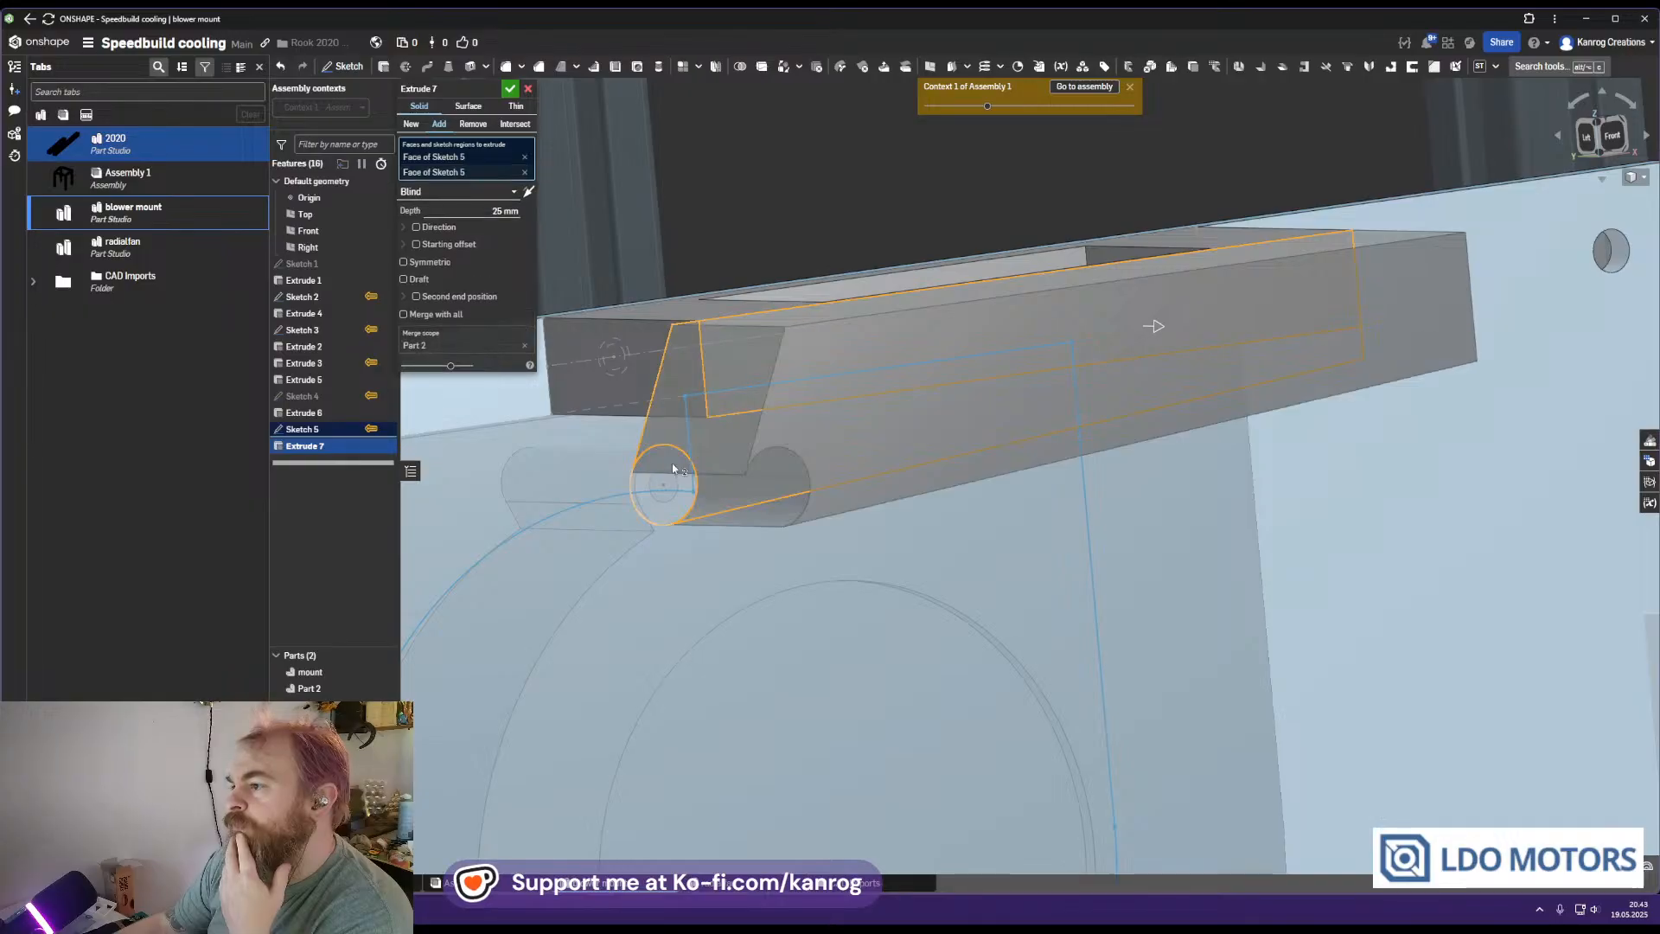
{"action": "left_click", "coordinate": [671, 463]}
{"action": "right_click_drag", "start_coordinate": [744, 474], "coordinate": [718, 451]}
{"action": "middle_click_drag", "start_coordinate": [850, 527], "coordinate": [661, 548]}
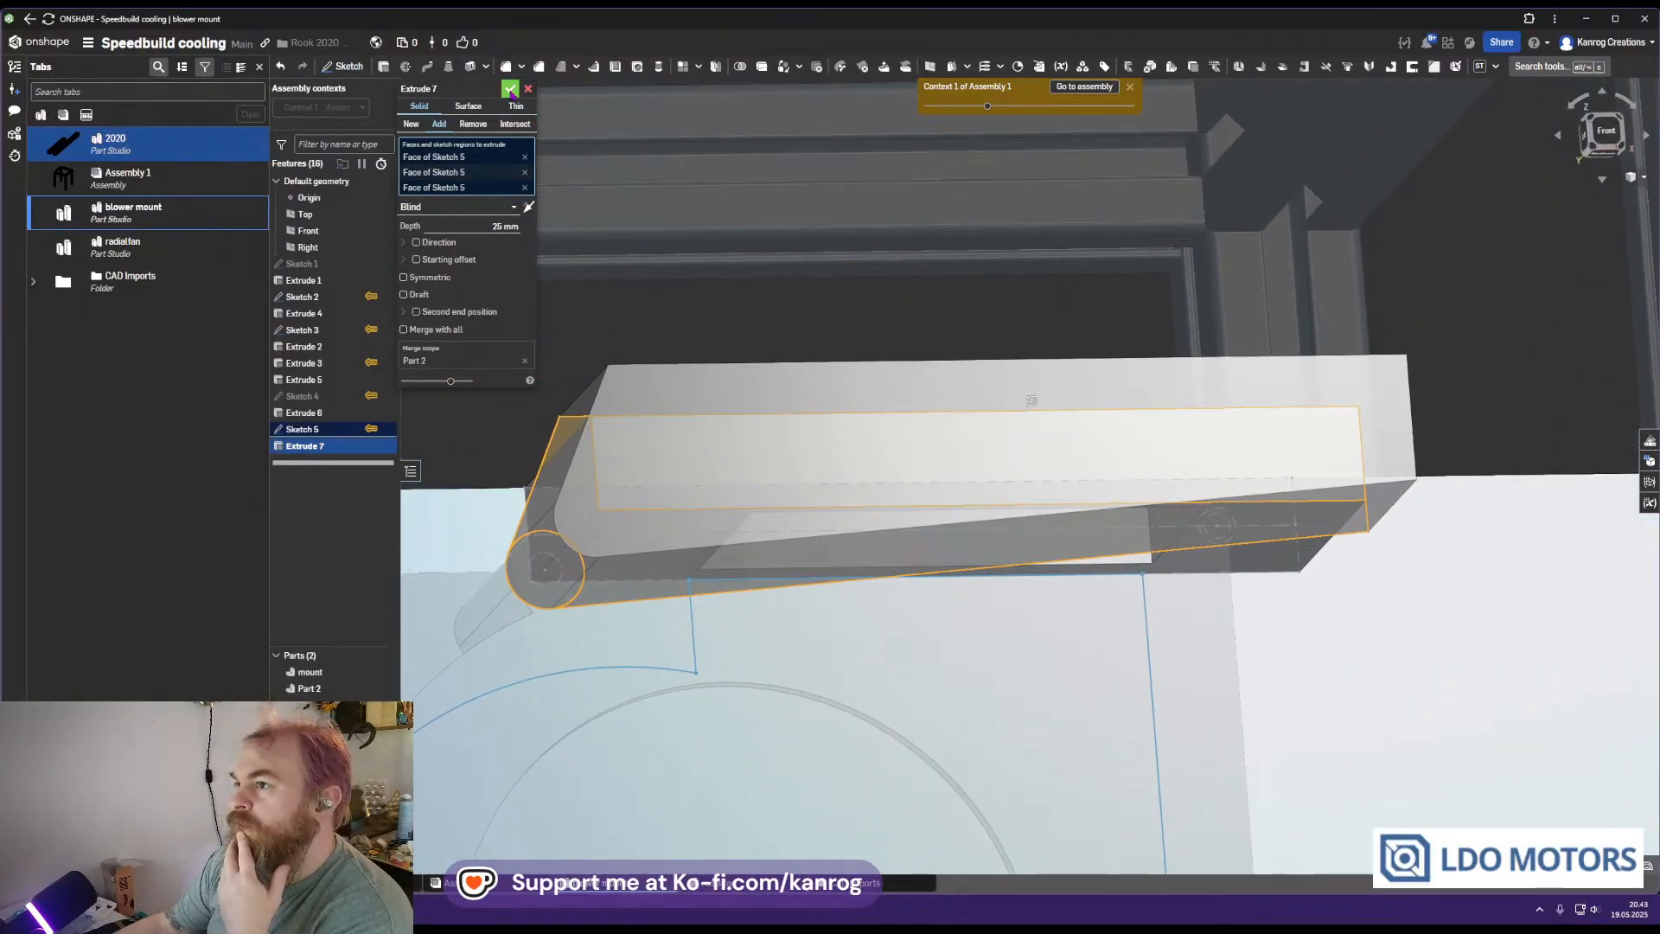
{"action": "left_click", "coordinate": [510, 88]}
Add a 5.5 mm screw-hole circle concentric with the ear's round end in the ear sketch
{"action": "double_click", "coordinate": [303, 429]}
{"action": "scroll", "coordinate": [545, 579], "scroll_direction": "up", "scroll_amount": 3}
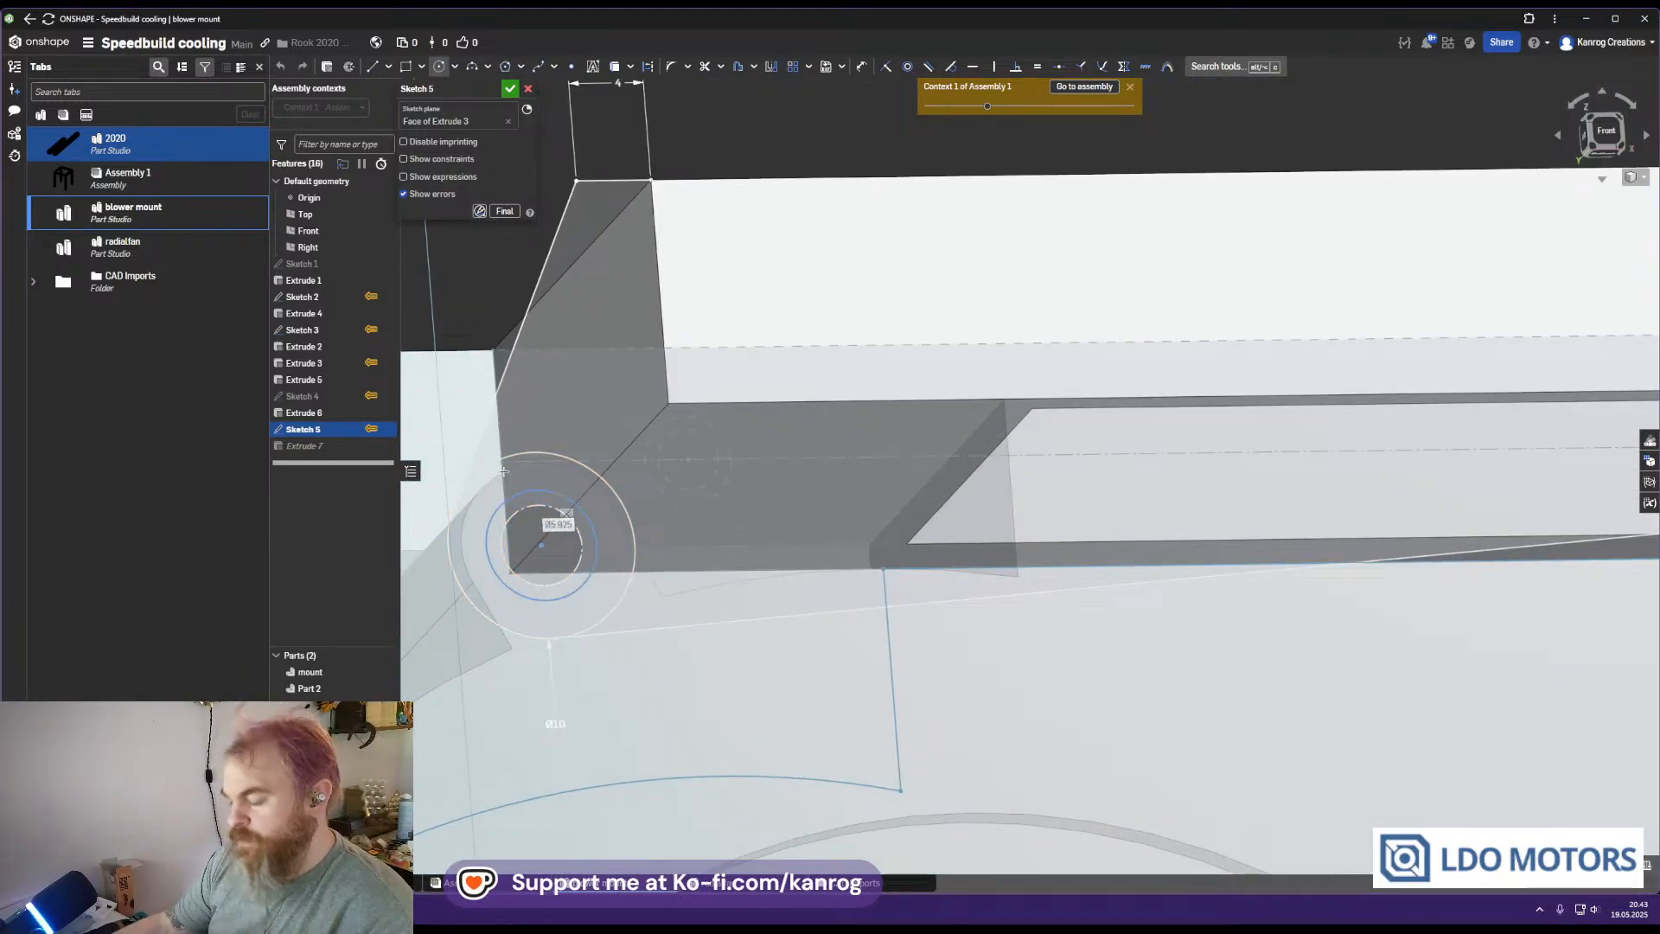
{"action": "type", "text": "5.5"}
{"action": "key", "text": "Return"}
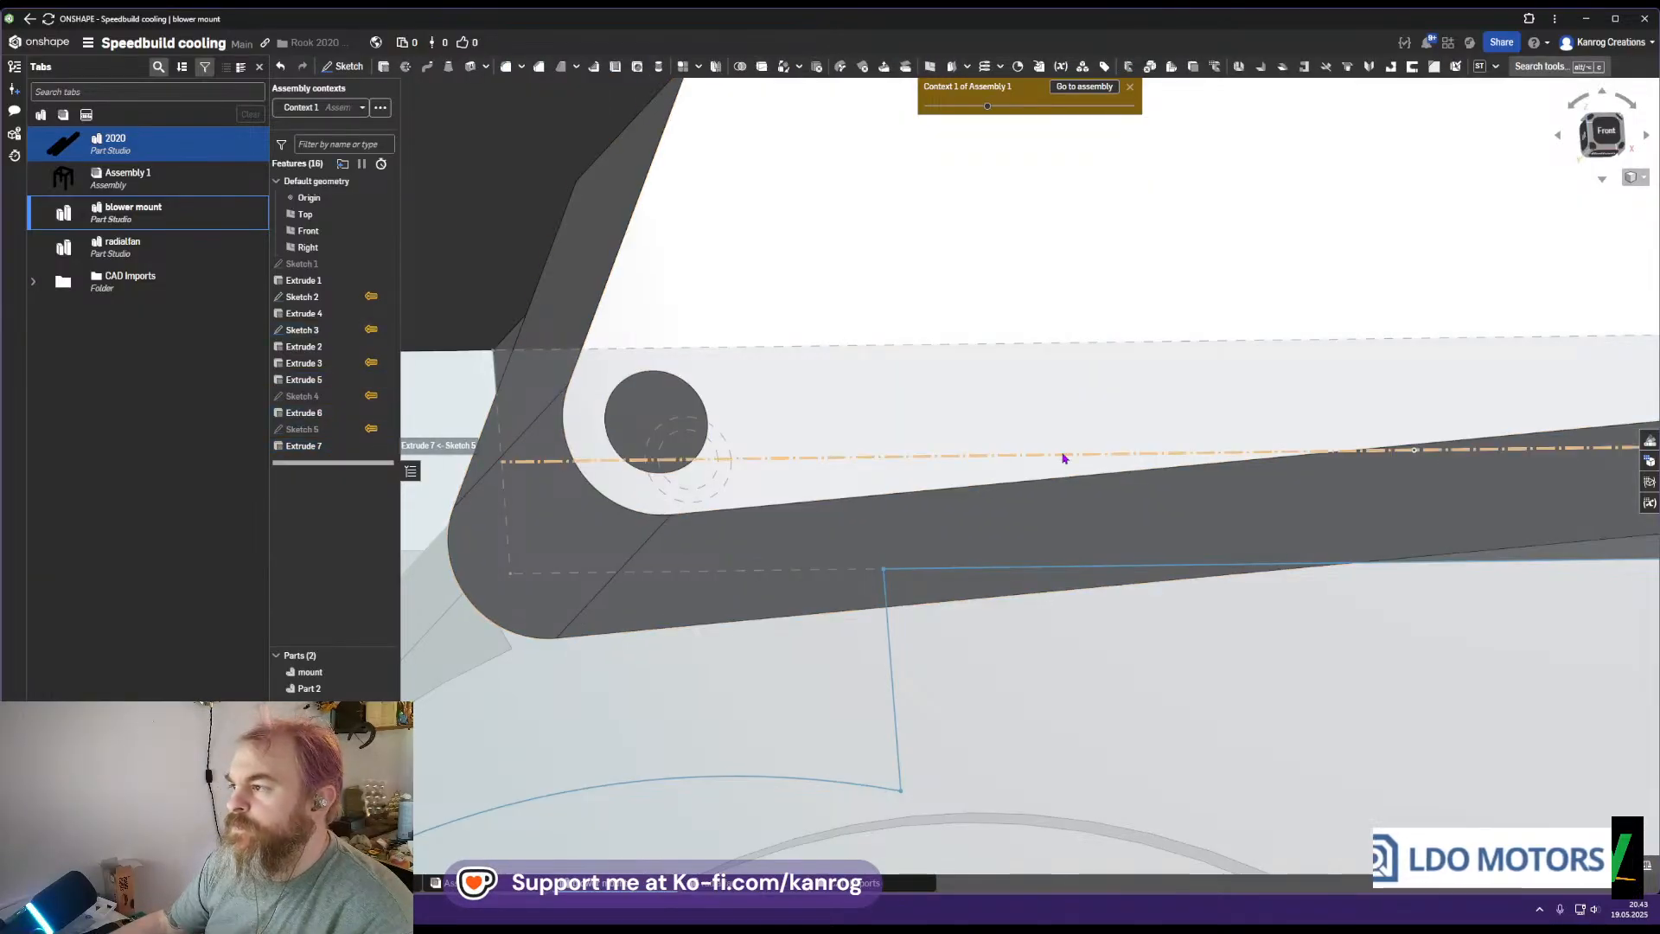
Set the ear extrusion's depth to 4 mm
{"action": "scroll", "coordinate": [1003, 458], "scroll_direction": "down", "scroll_amount": 4}
{"action": "mouse_move", "coordinate": [821, 472]}
{"action": "right_mouse_down"}
{"action": "mouse_move", "coordinate": [924, 497]}
{"action": "mouse_move", "coordinate": [900, 515]}
{"action": "mouse_move", "coordinate": [822, 415]}
{"action": "mouse_move", "coordinate": [969, 394]}
{"action": "mouse_move", "coordinate": [760, 437]}
{"action": "mouse_move", "coordinate": [804, 452]}
{"action": "mouse_move", "coordinate": [682, 423]}
{"action": "mouse_move", "coordinate": [731, 469]}
{"action": "mouse_move", "coordinate": [967, 407]}
{"action": "mouse_move", "coordinate": [896, 493]}
{"action": "right_mouse_up"}
{"action": "double_click", "coordinate": [302, 445]}
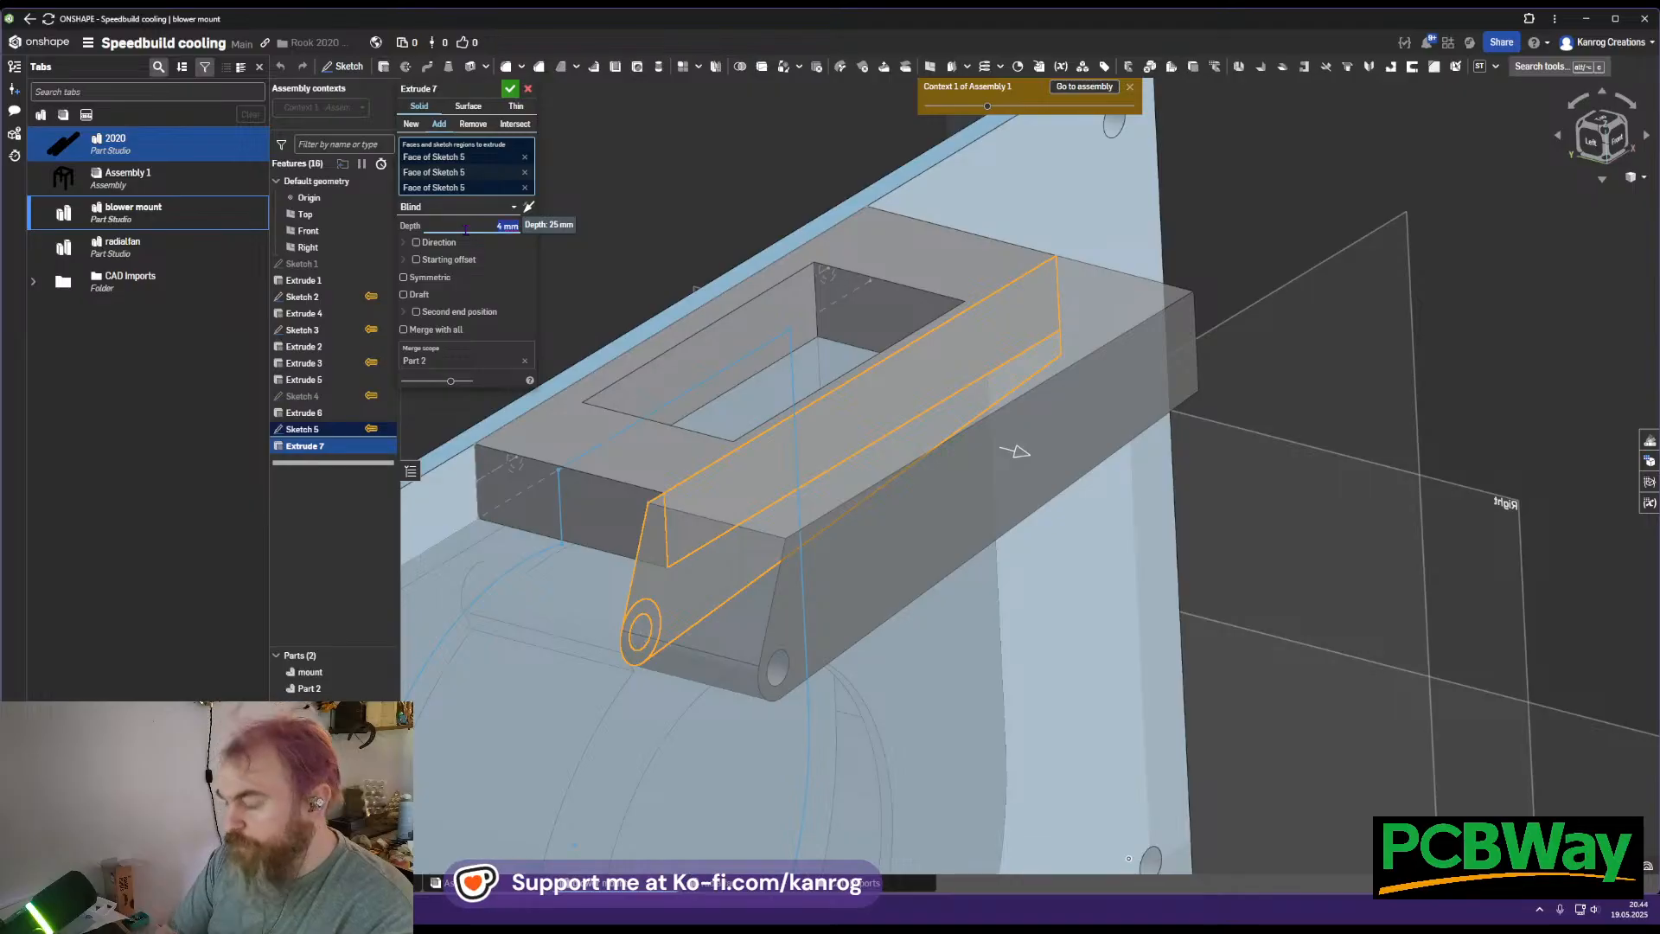
{"action": "left_click", "coordinate": [511, 92]}
Start a sketch on the outlet block's top face and project the face's outer outline into it as construction geometry
{"action": "right_click_drag", "start_coordinate": [833, 422], "coordinate": [778, 574]}
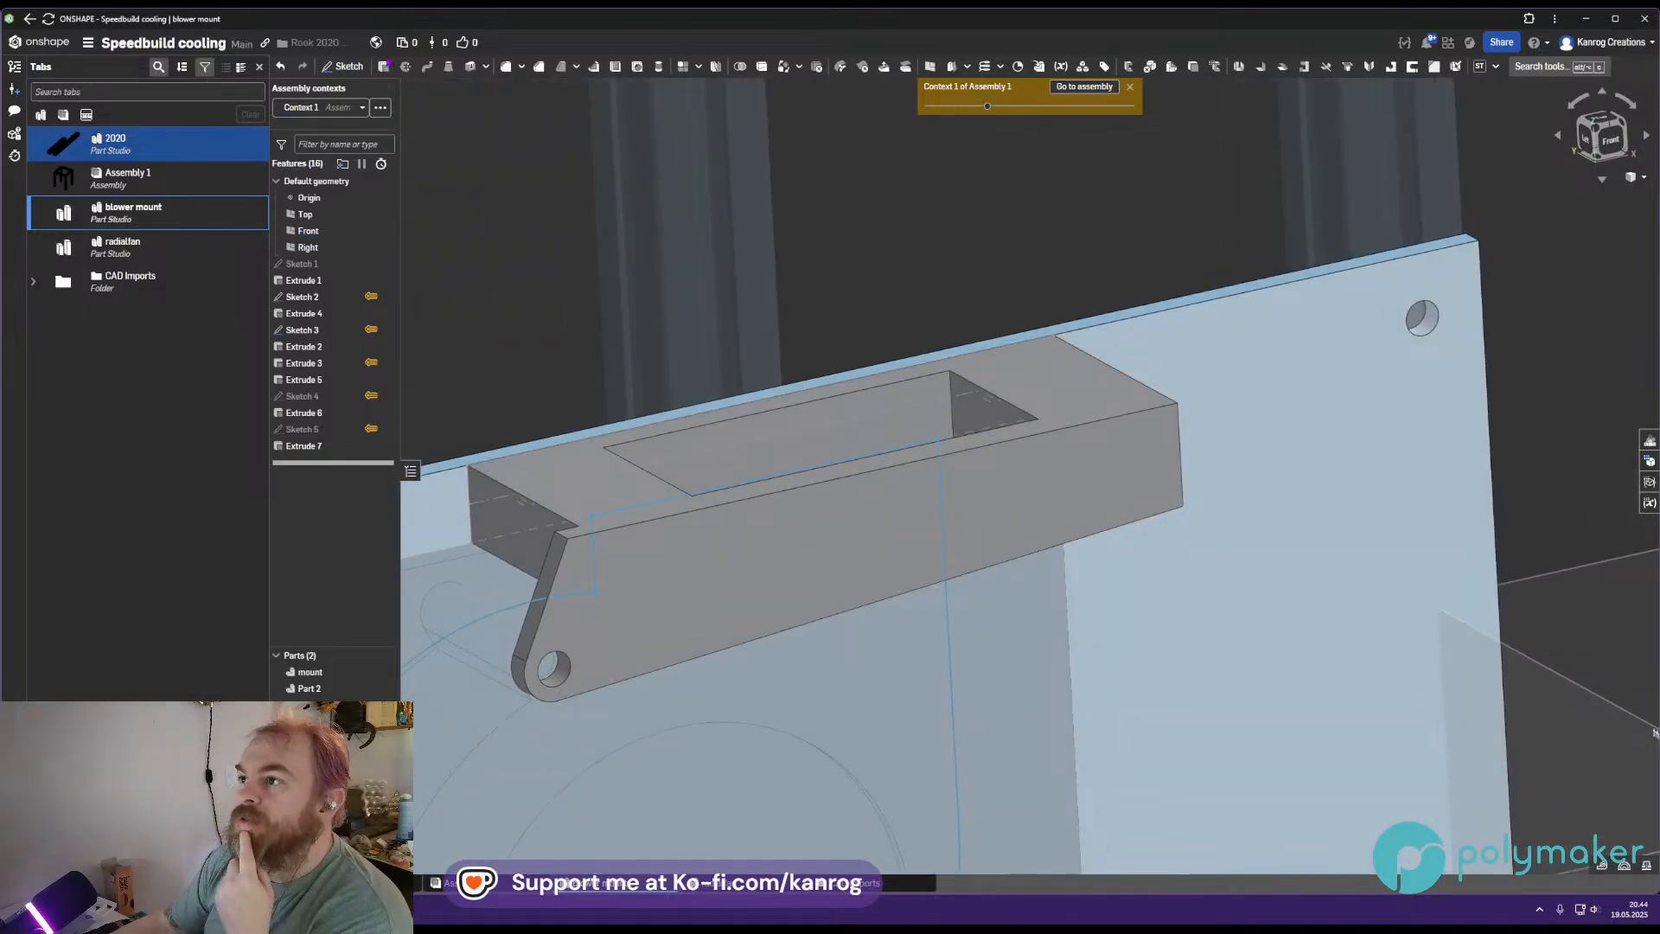
{"action": "left_click", "coordinate": [344, 68]}
{"action": "left_click", "coordinate": [587, 485]}
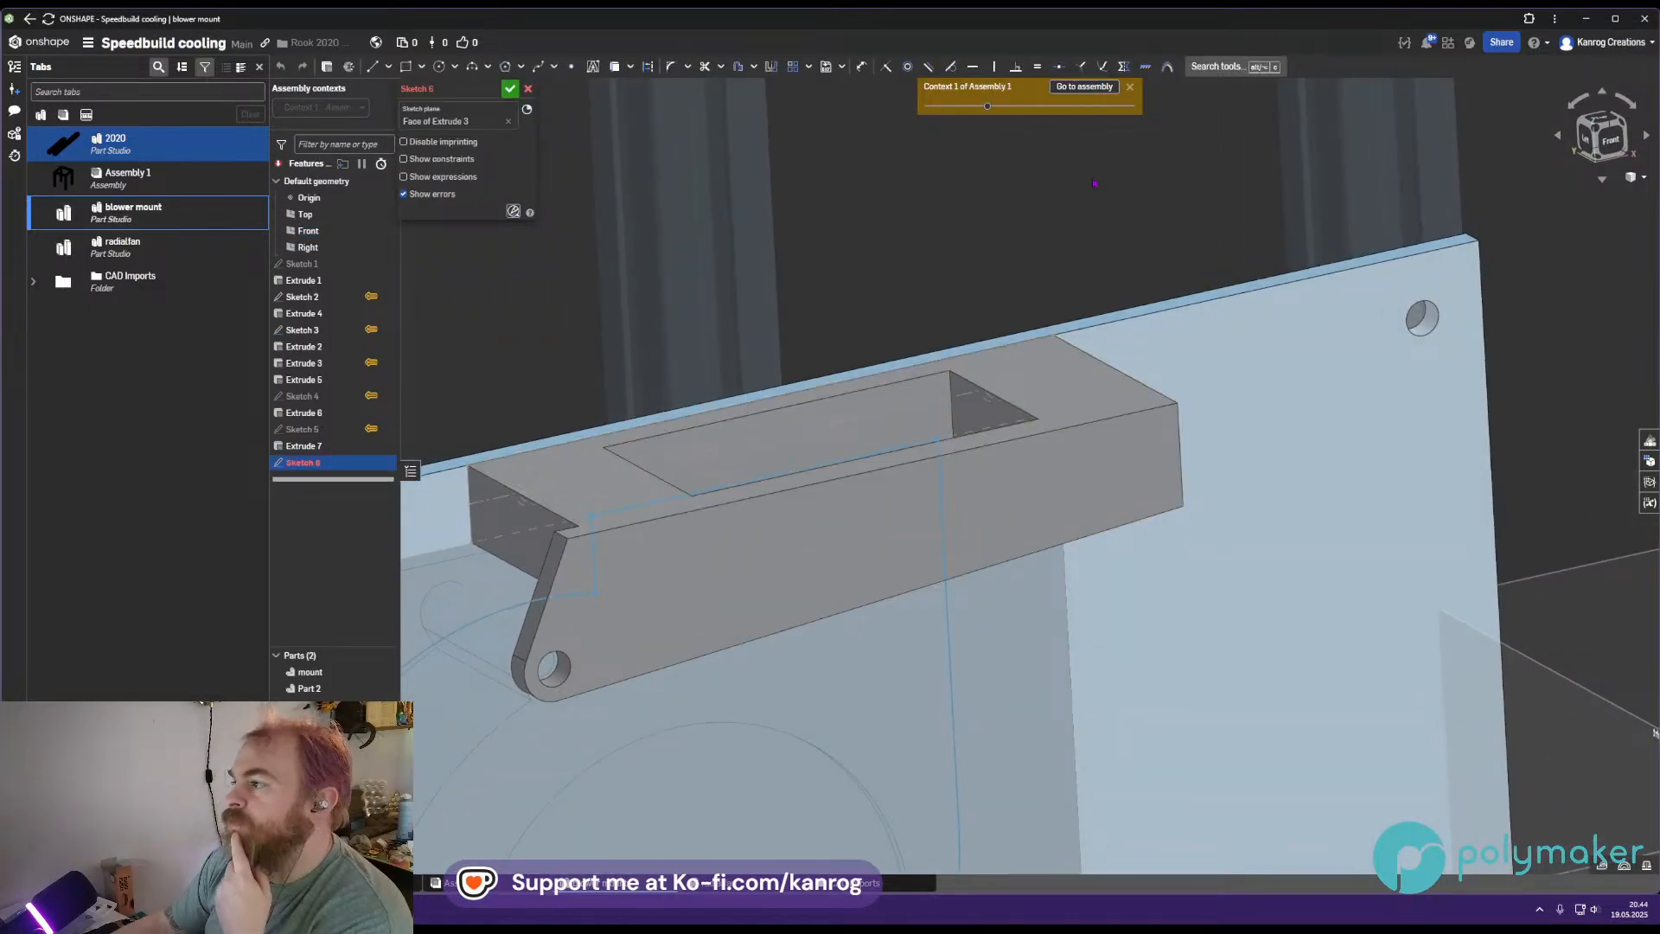
{"action": "left_click", "coordinate": [1607, 119]}
{"action": "scroll", "coordinate": [909, 724], "scroll_direction": "up", "scroll_amount": 6}
{"action": "middle_click_drag", "start_coordinate": [992, 728], "coordinate": [949, 552]}
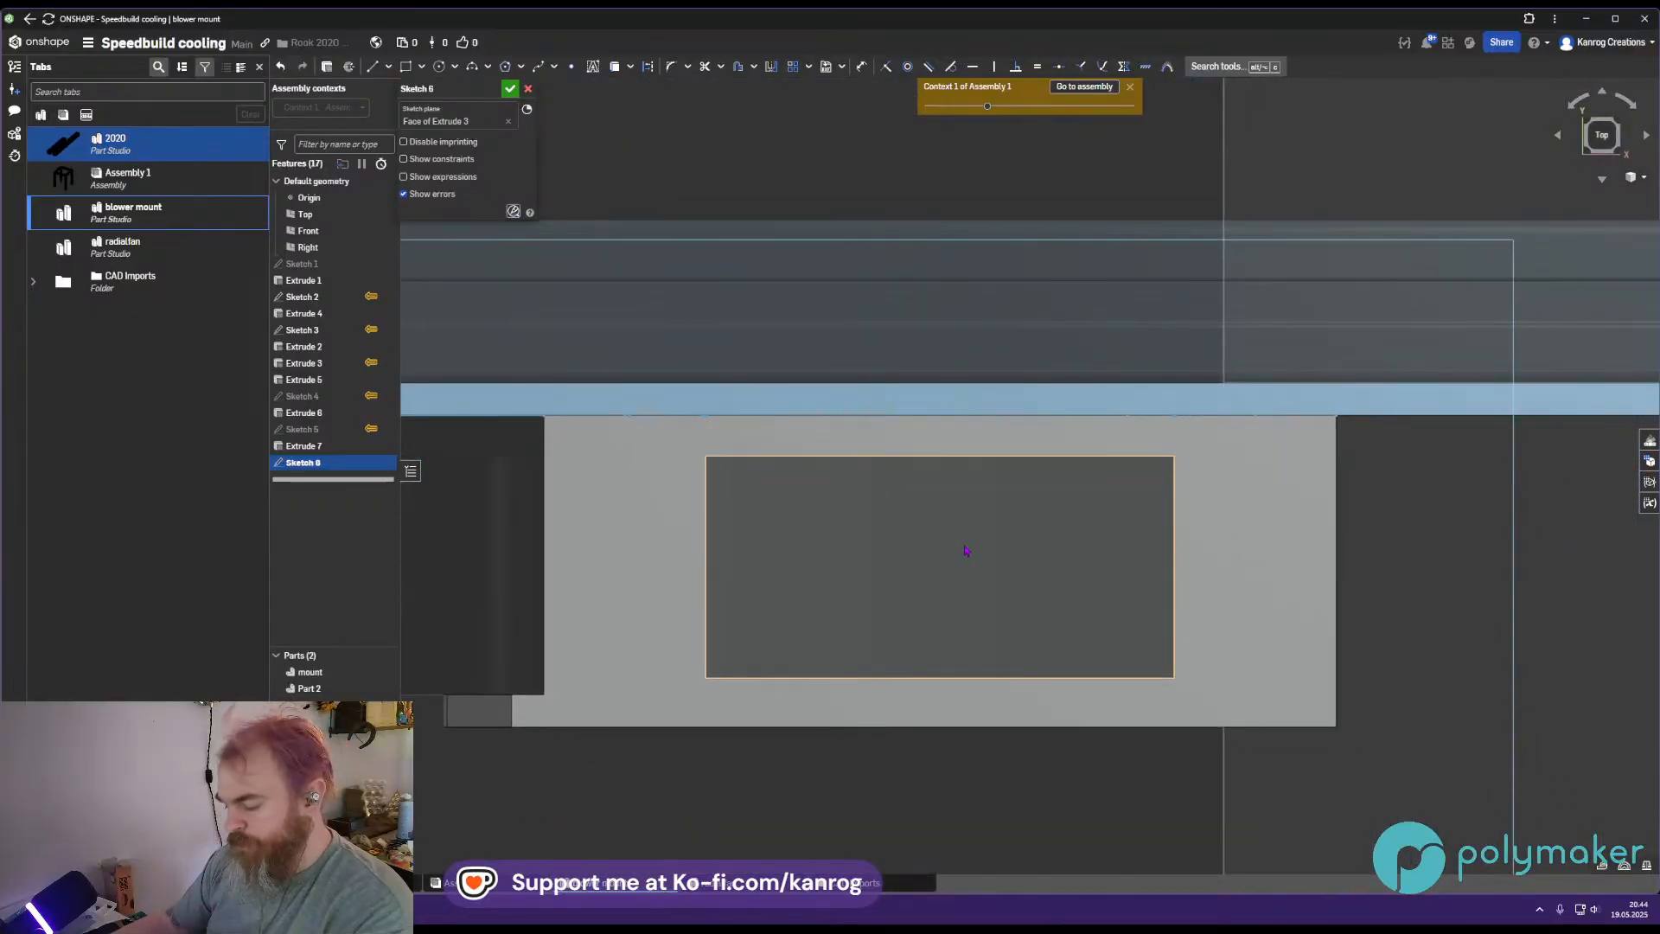
{"action": "key", "text": "u"}
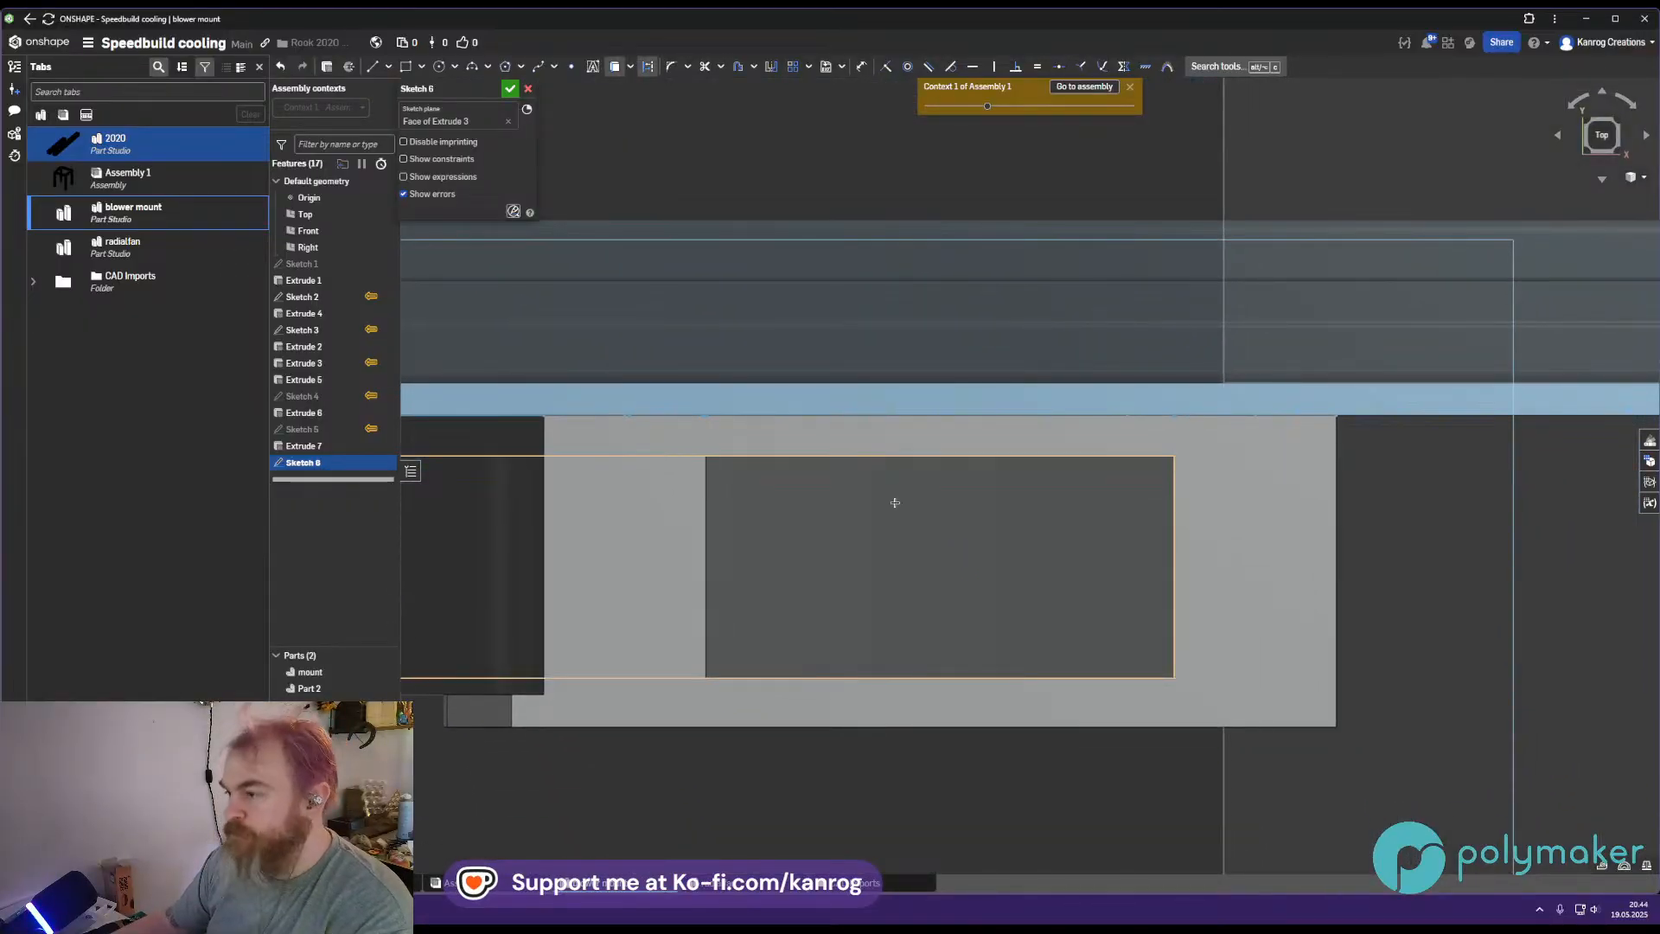
{"action": "left_click", "coordinate": [630, 544]}
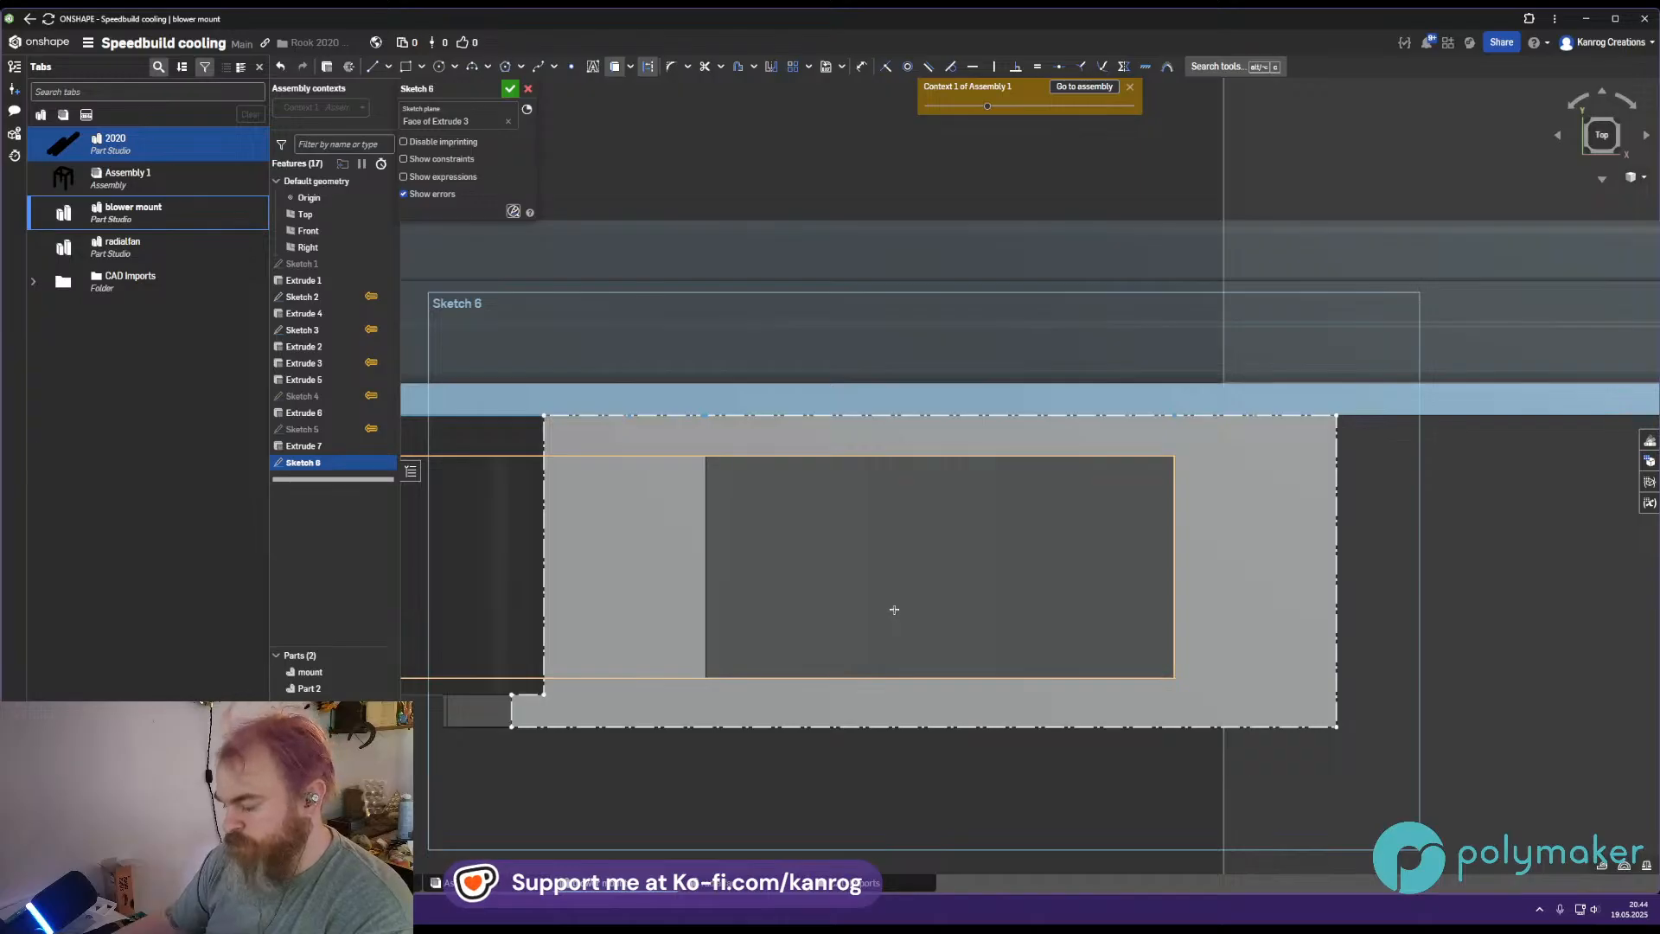
Draw a lengthwise construction line across the top face, from the midpoint of one short edge horizontally to the opposite edge
{"action": "key", "text": "l"}
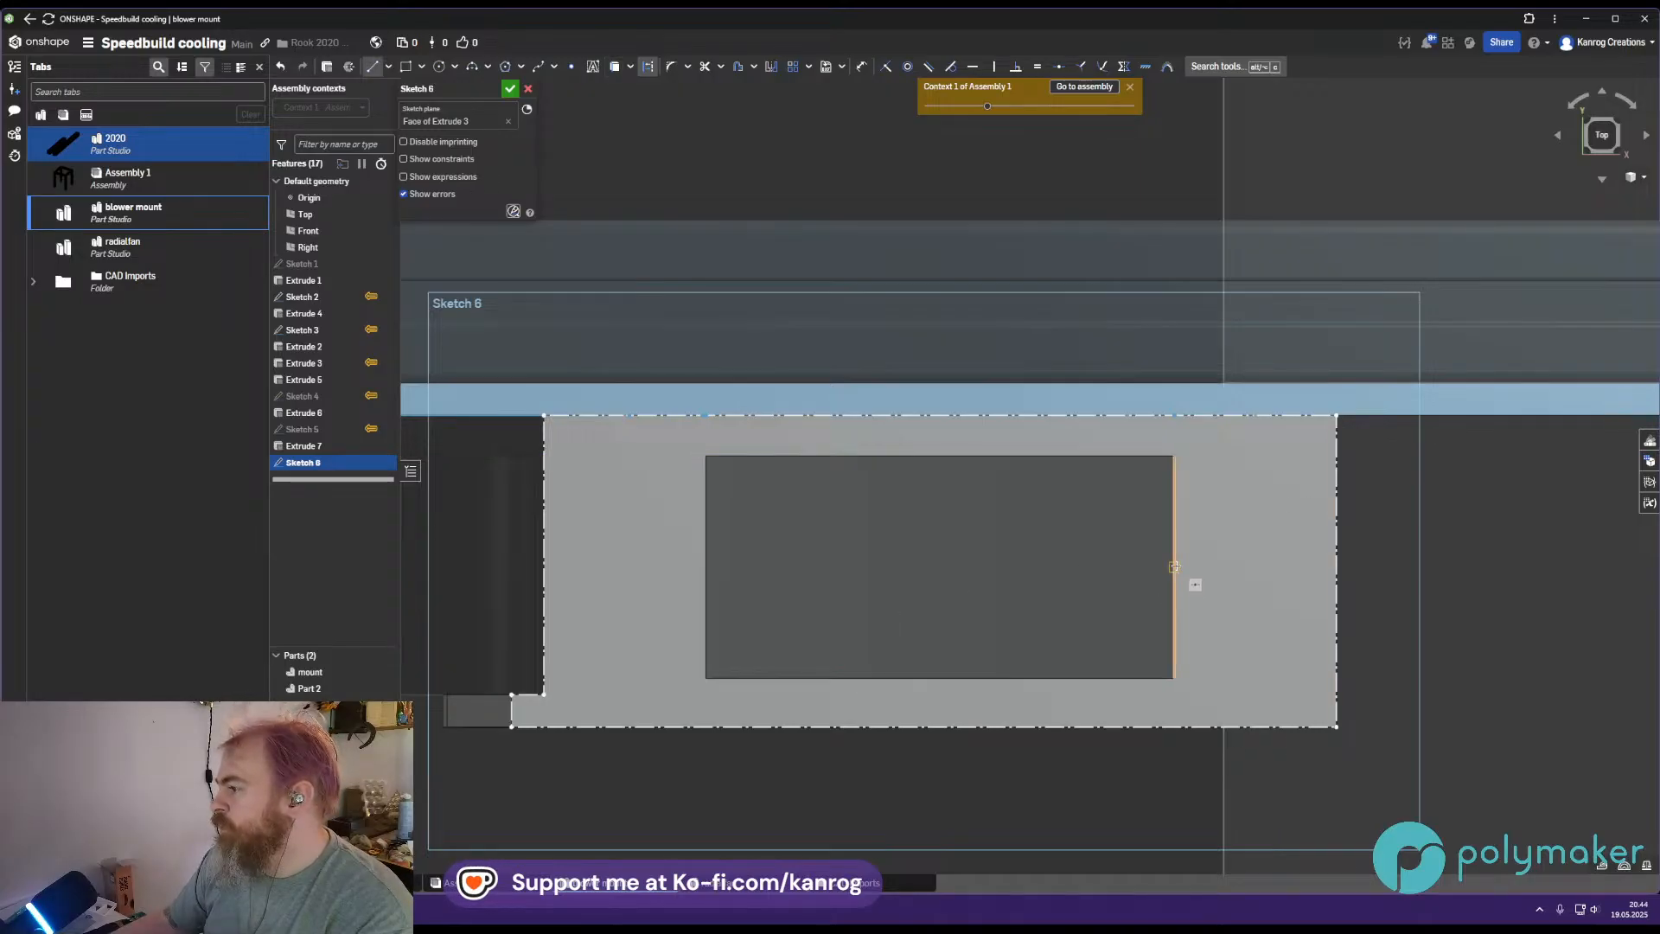
{"action": "left_click", "coordinate": [1337, 571]}
{"action": "key", "text": "Escape"}
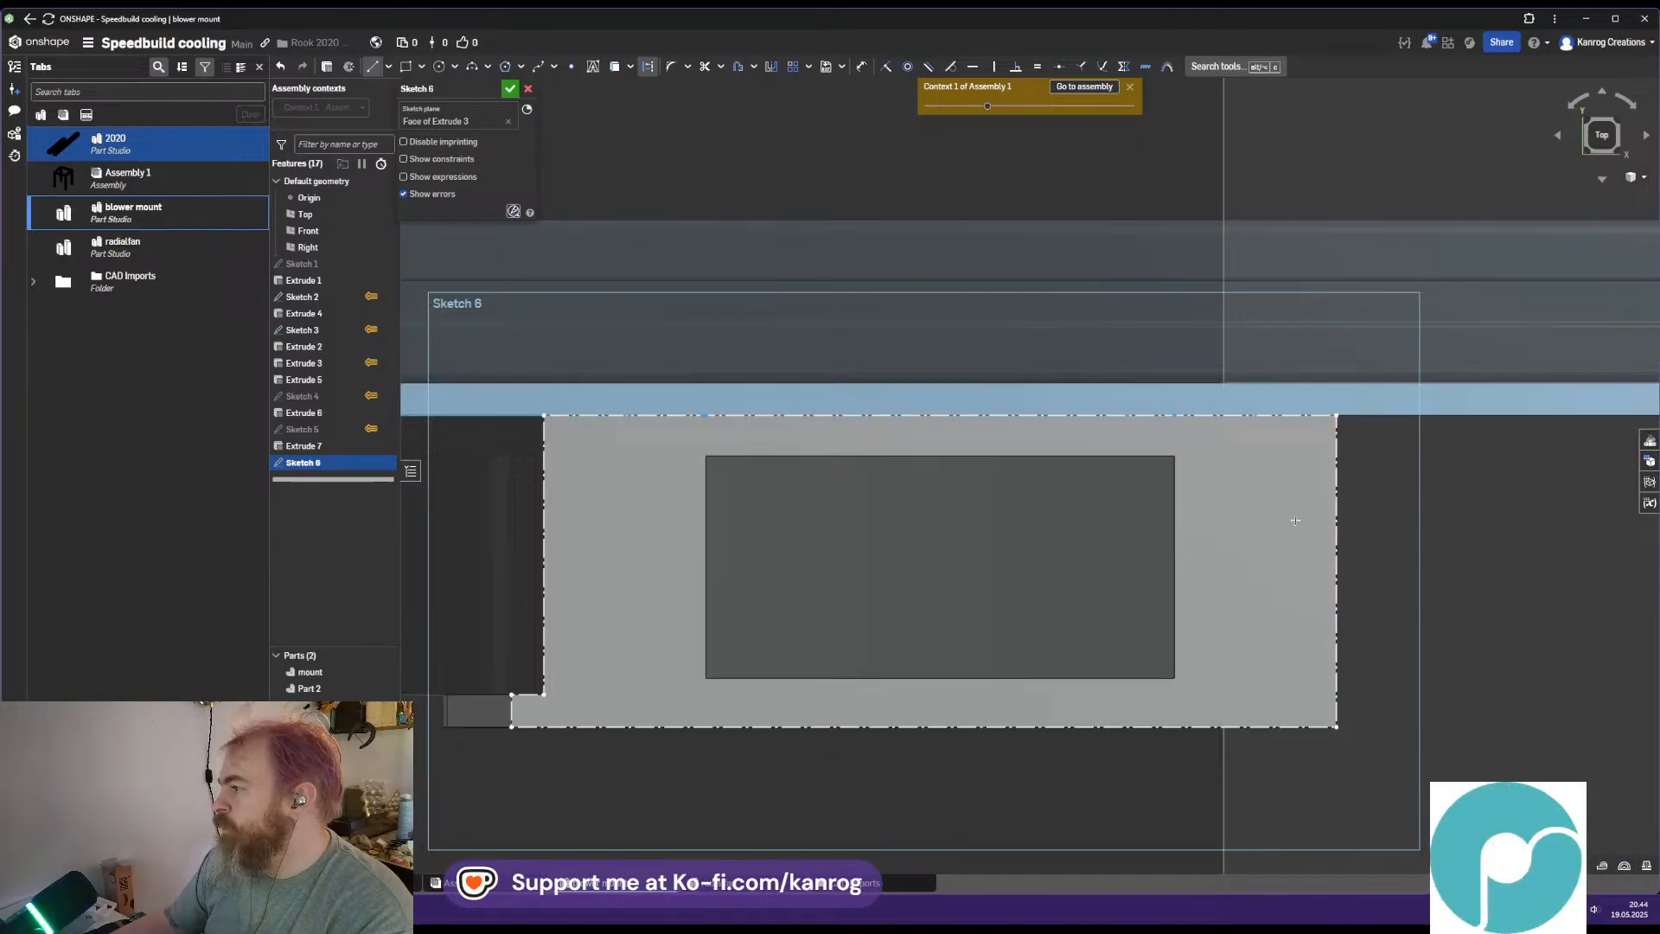
{"action": "left_click", "coordinate": [1337, 571]}
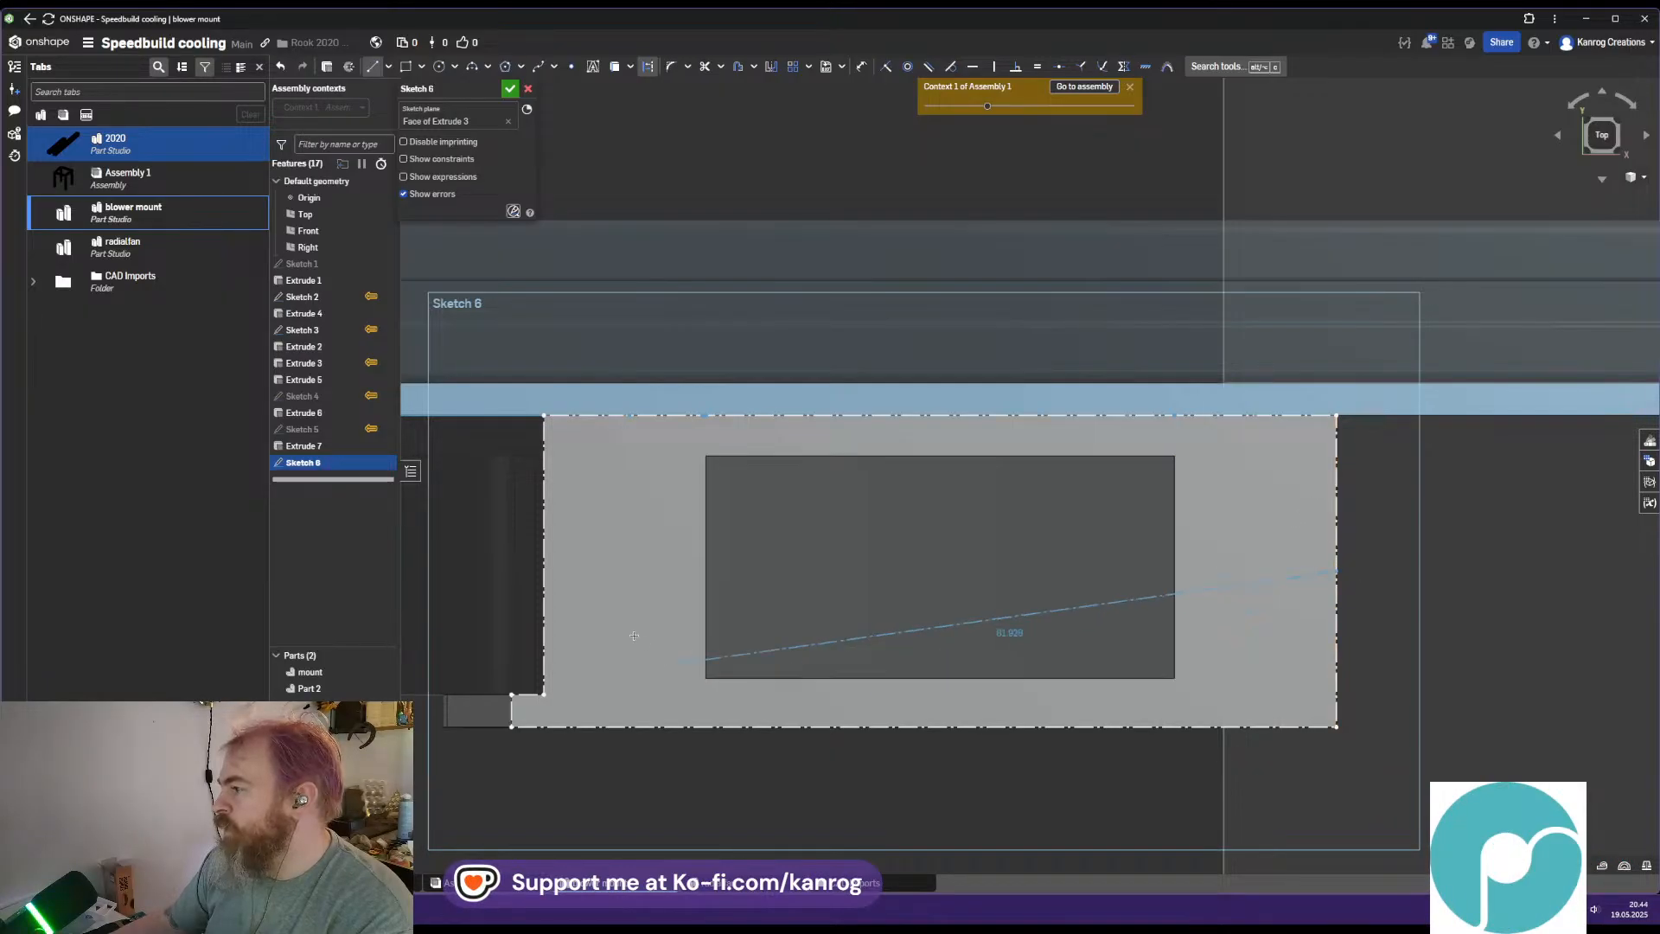
{"action": "left_click", "coordinate": [544, 570]}
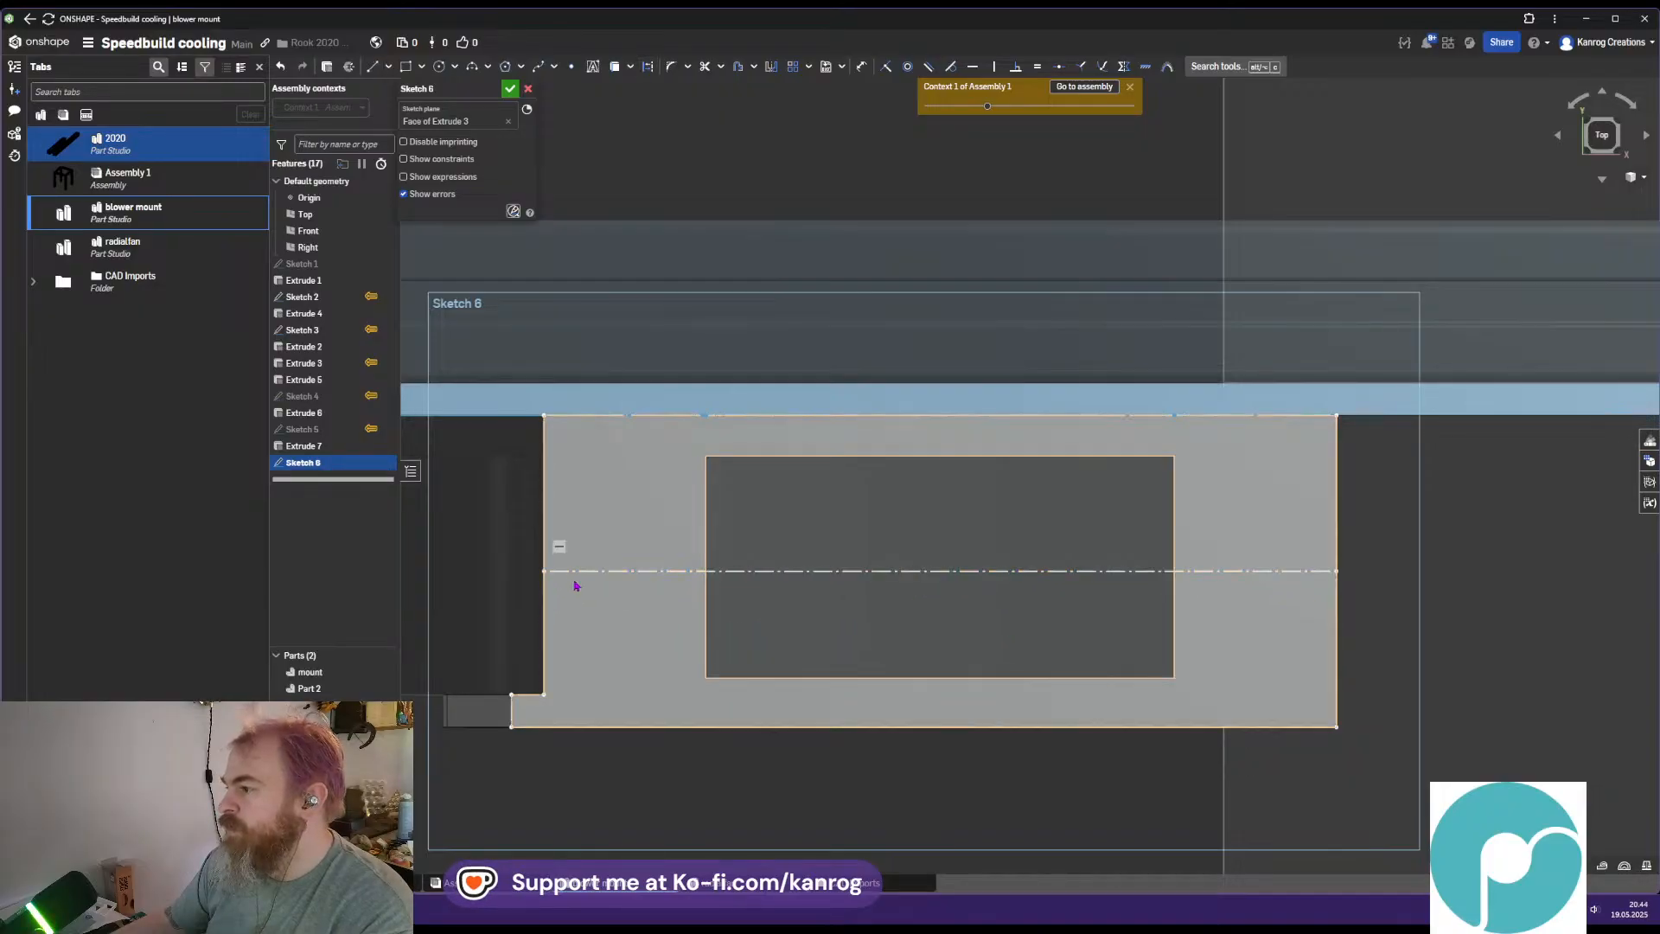
Change the ear extrusion's depth to 10 mm
{"action": "key", "text": "c"}
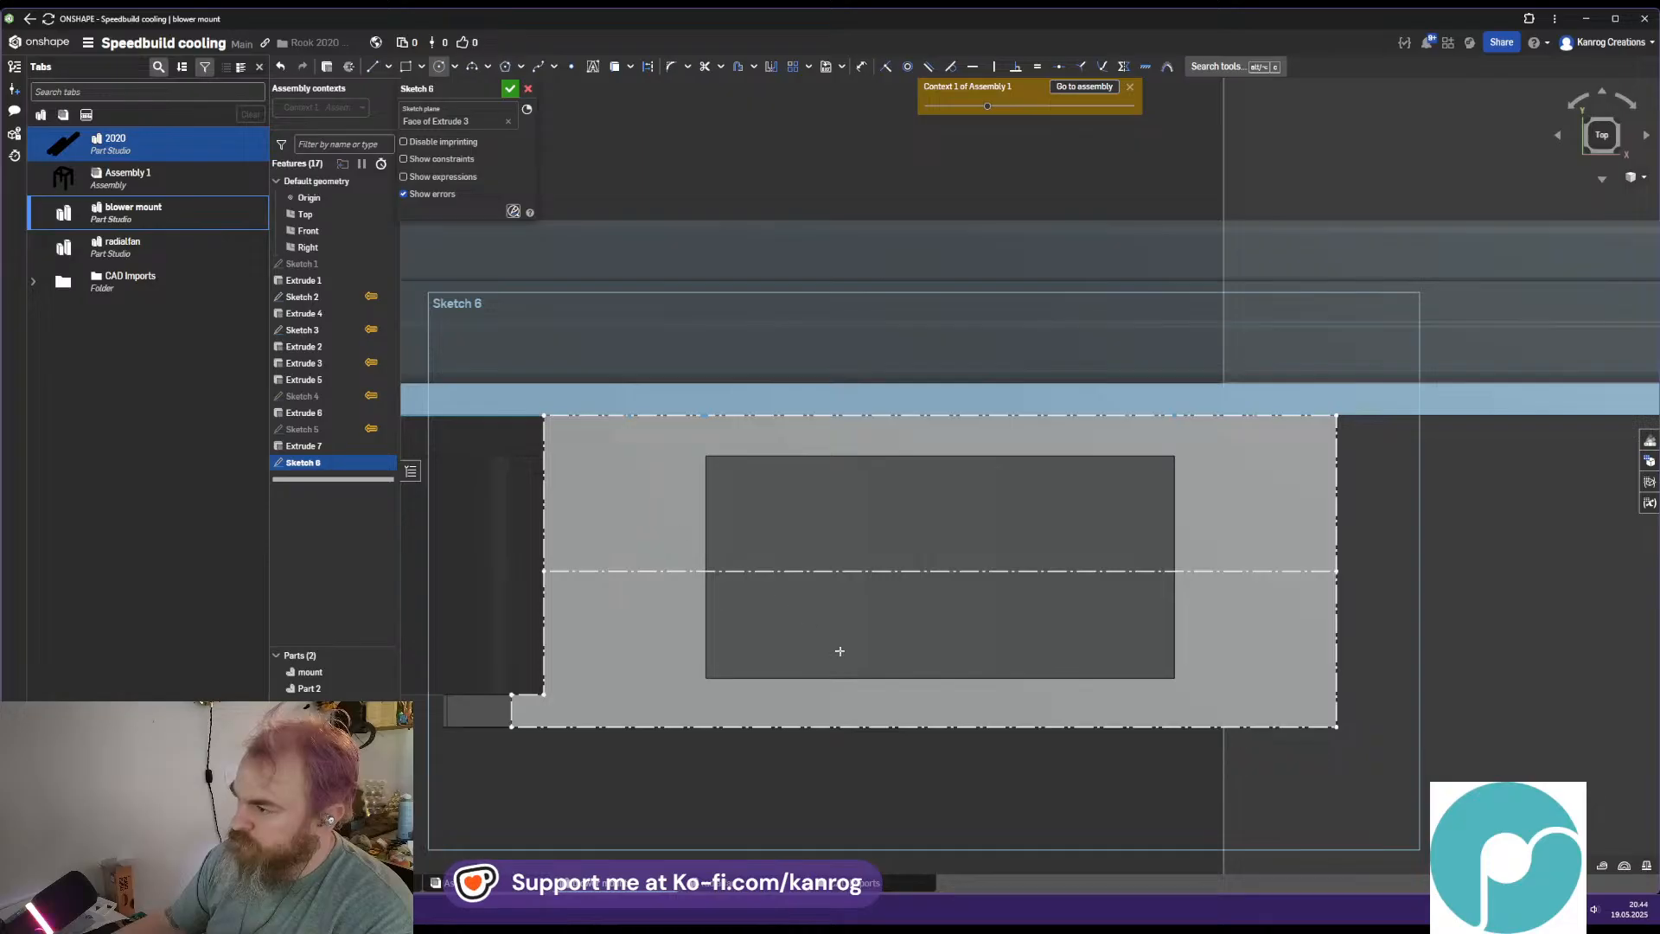
{"action": "scroll", "coordinate": [833, 643], "scroll_direction": "down", "scroll_amount": 3}
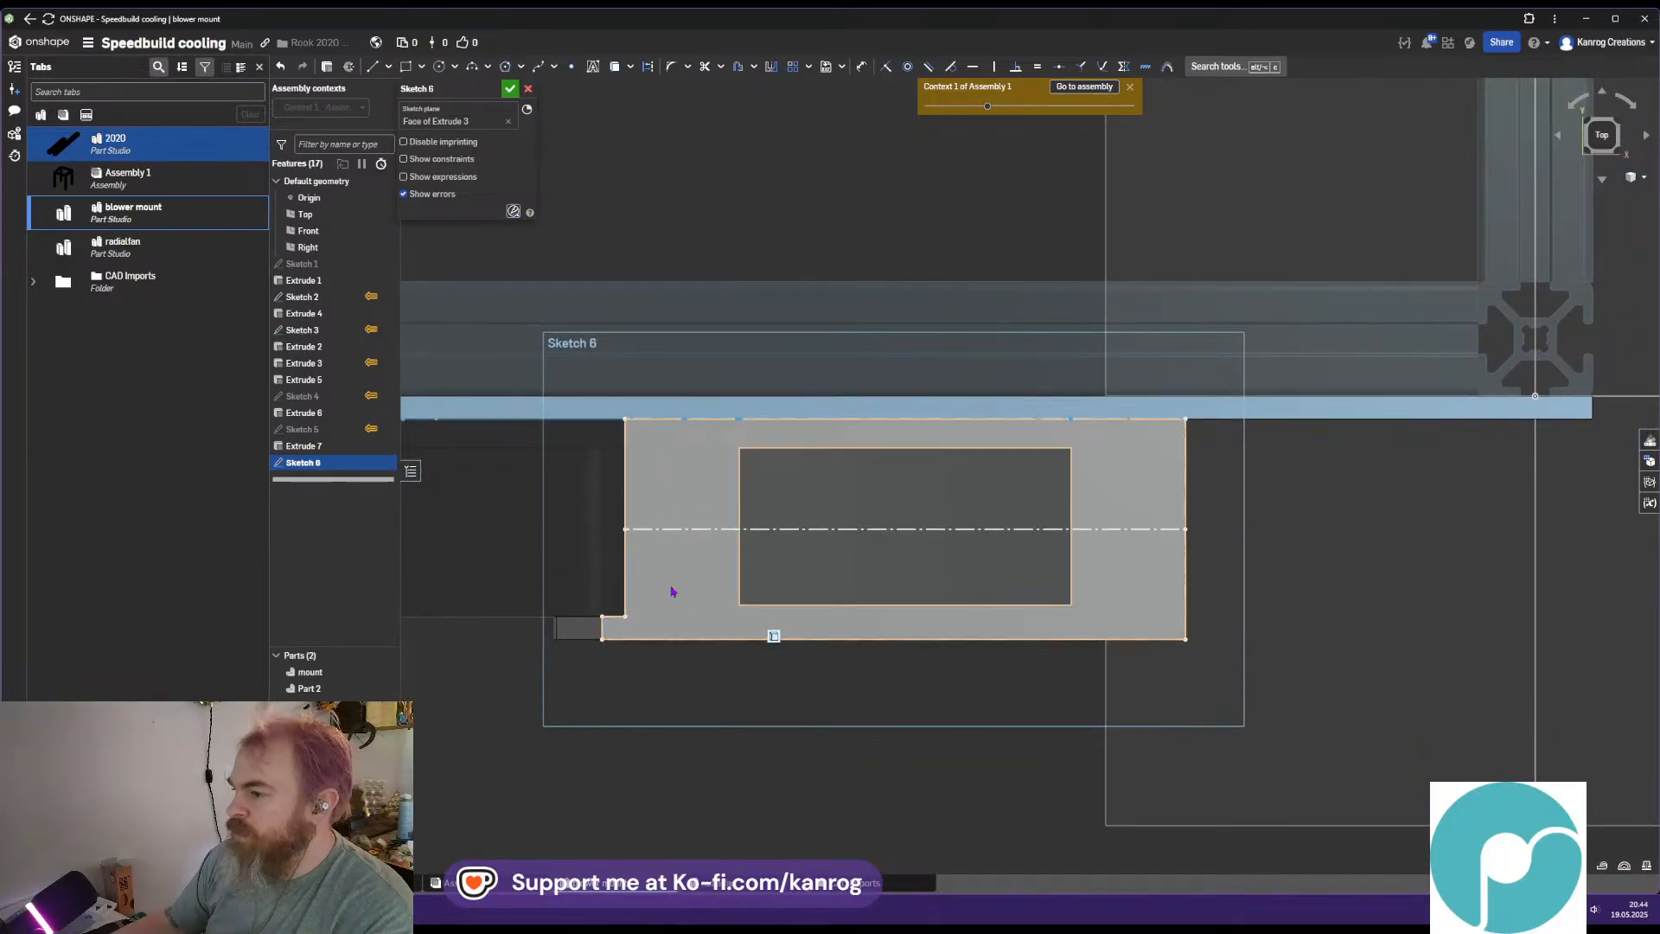
{"action": "double_click", "coordinate": [321, 450]}
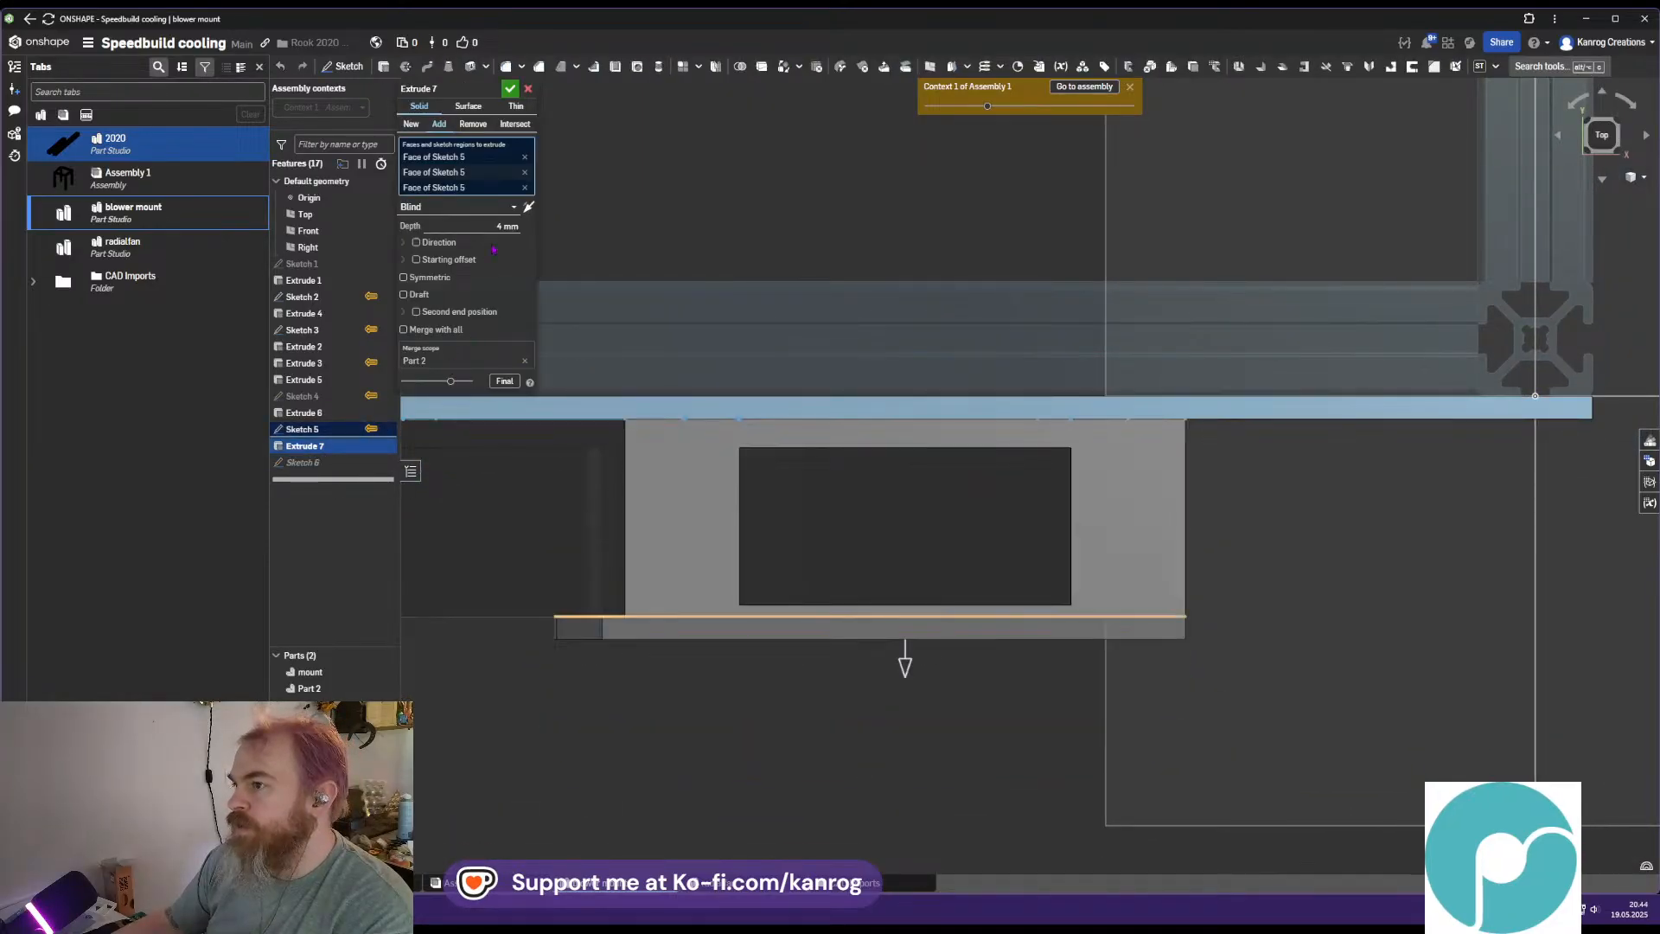
{"action": "type", "text": "10"}
{"action": "key", "text": "Return"}
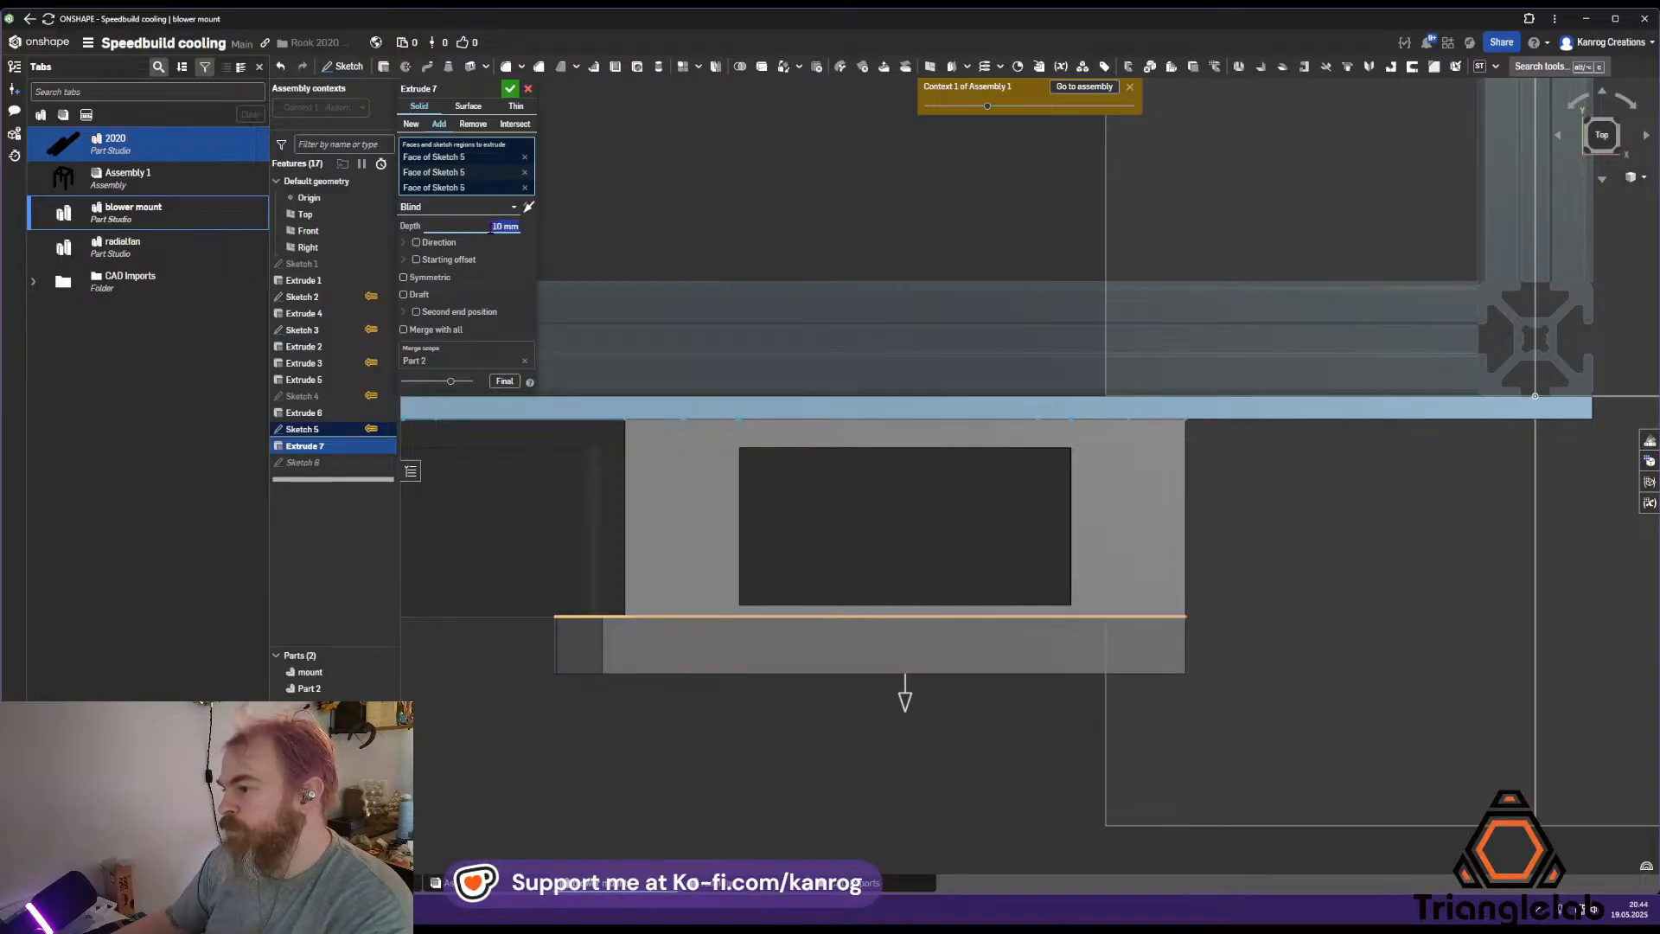
{"action": "left_click", "coordinate": [510, 90]}
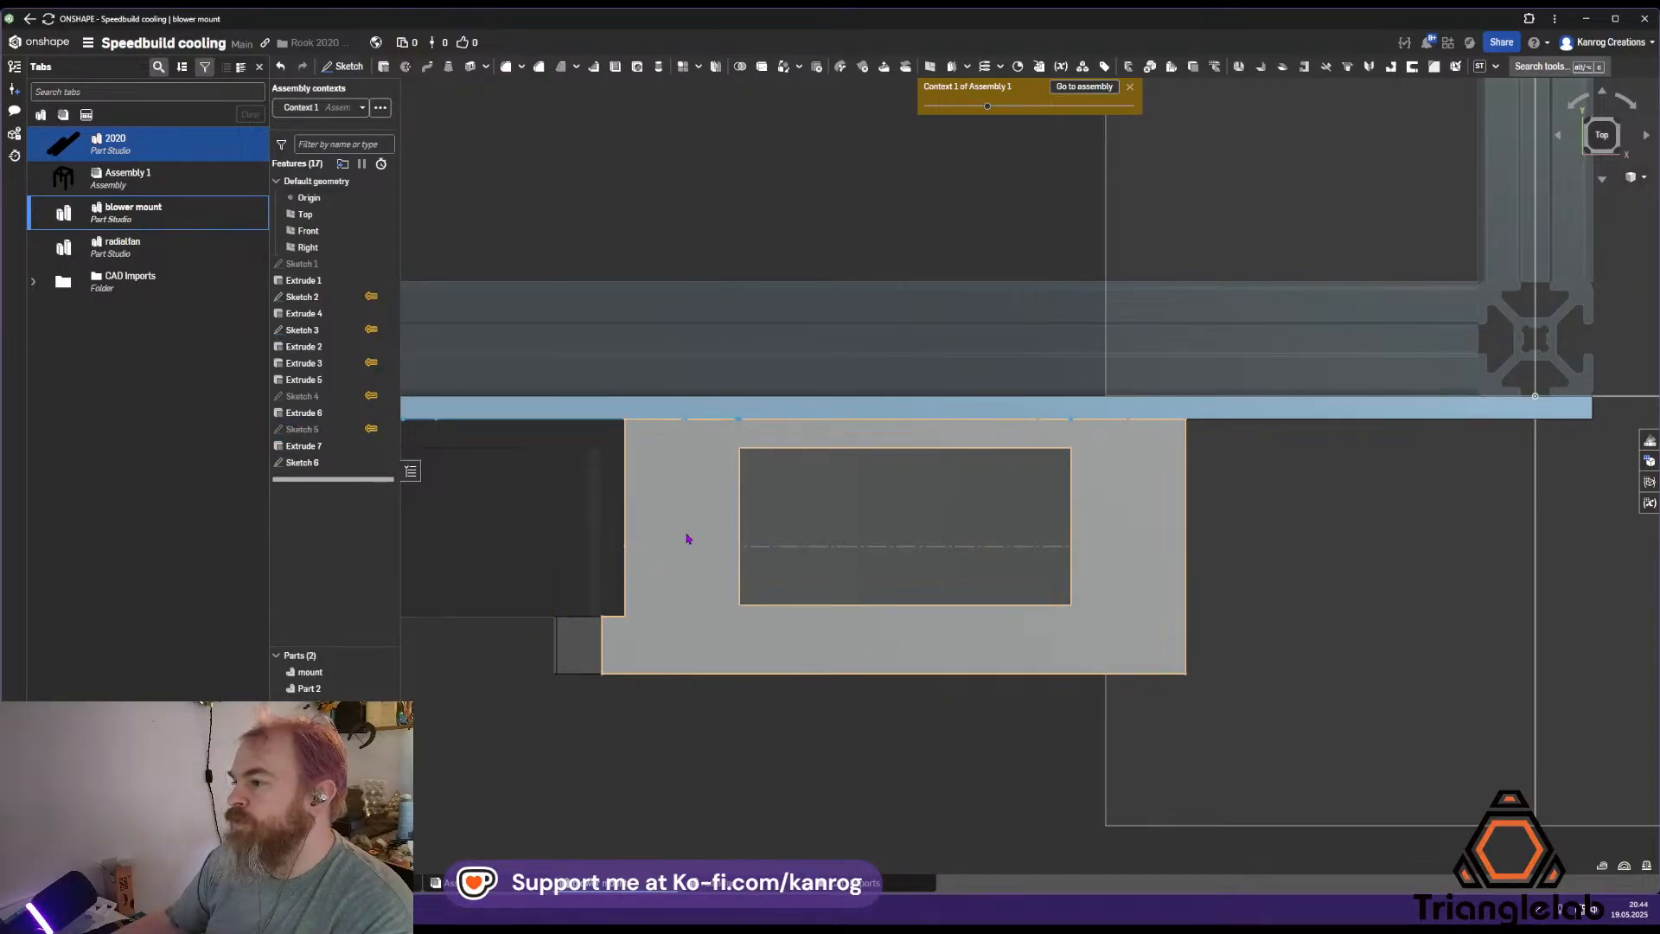
Reopen the top-face sketch and draw a crosswise construction line between the block's long edges through the opening's centre
{"action": "left_click", "coordinate": [303, 462]}
{"action": "double_click", "coordinate": [303, 462]}
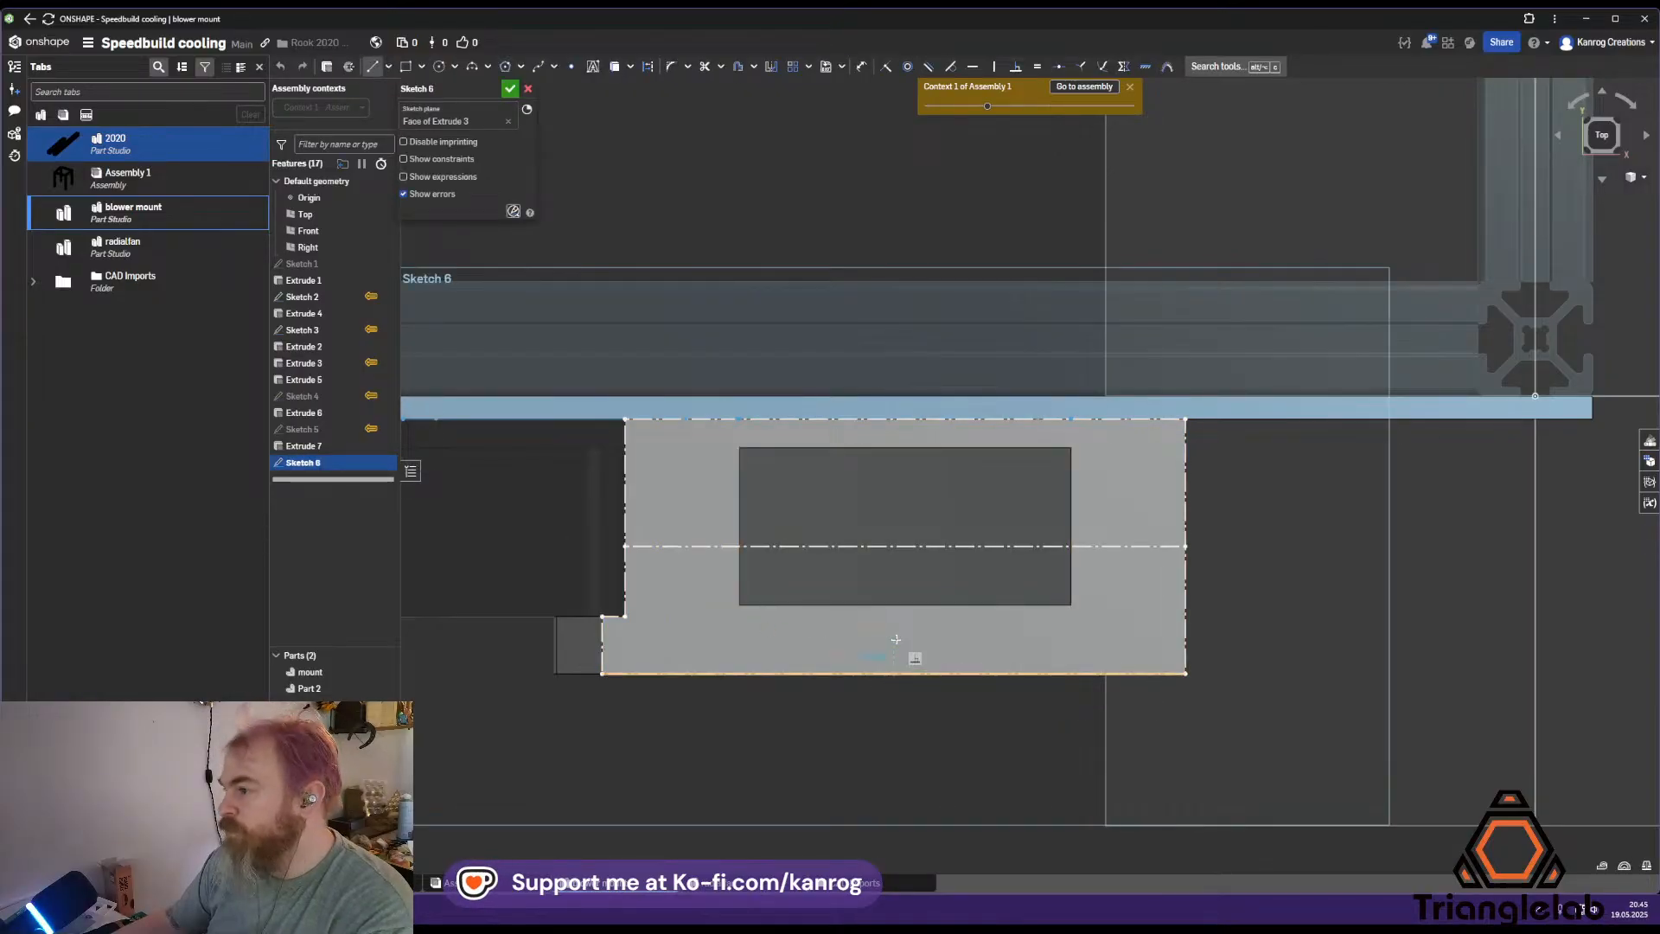
{"action": "left_click", "coordinate": [906, 417]}
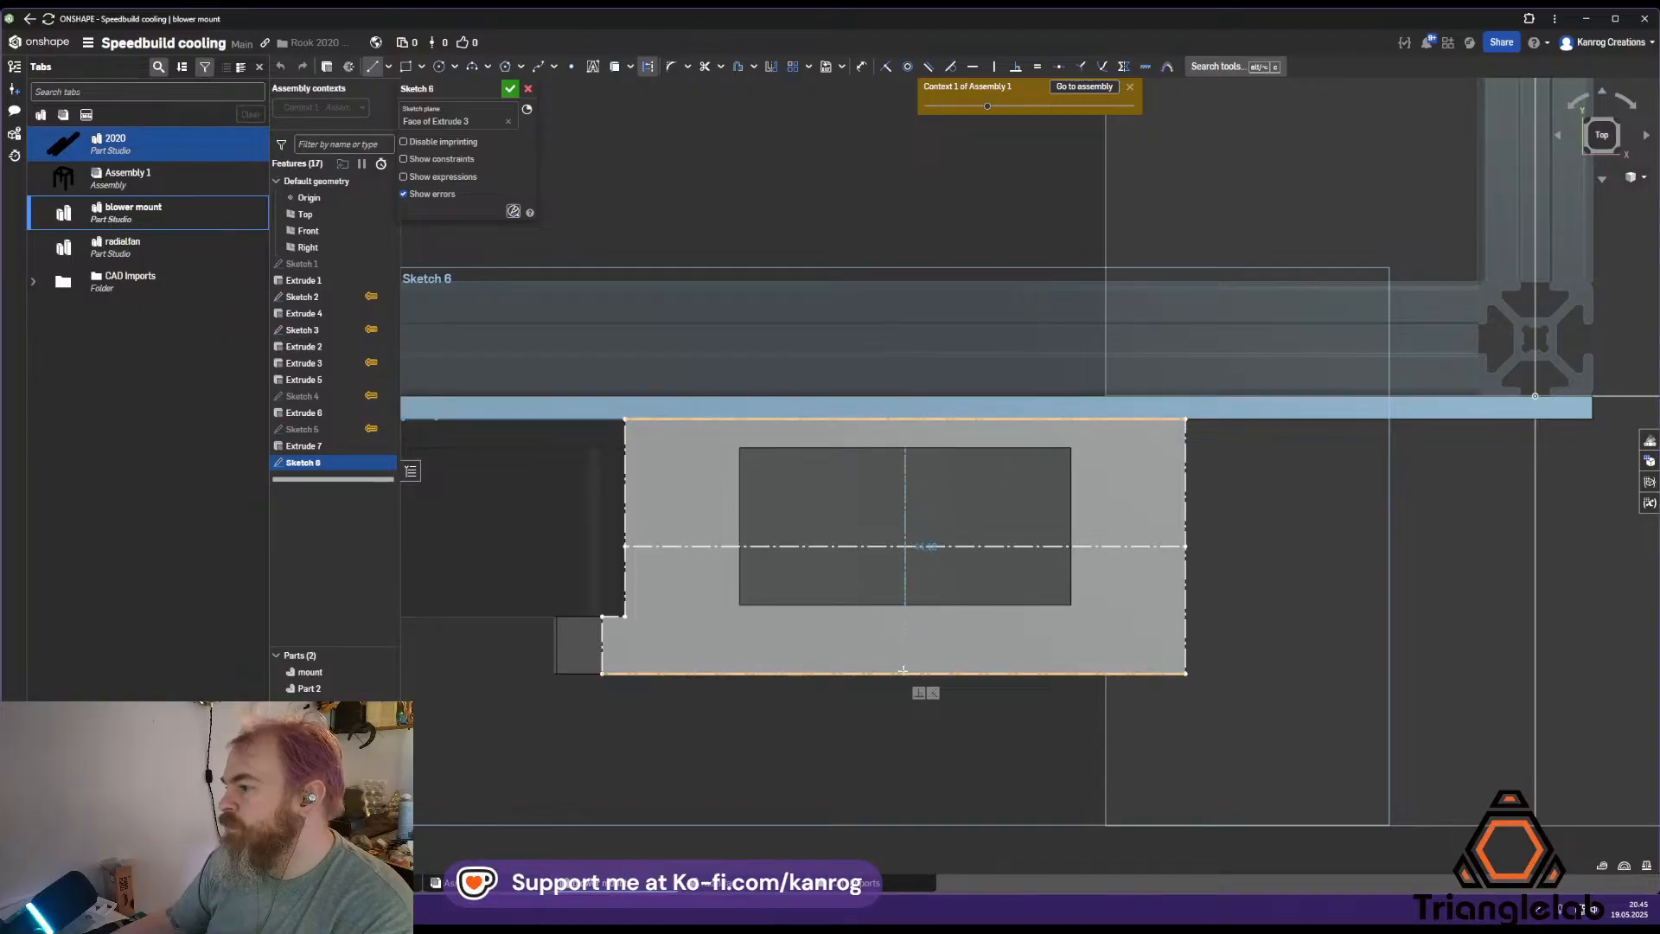
{"action": "left_click", "coordinate": [903, 669]}
Place three equal 4.6 mm screw-hole circles on the centrelines, at both ends of the opening and on its ear side
{"action": "key", "text": "d"}
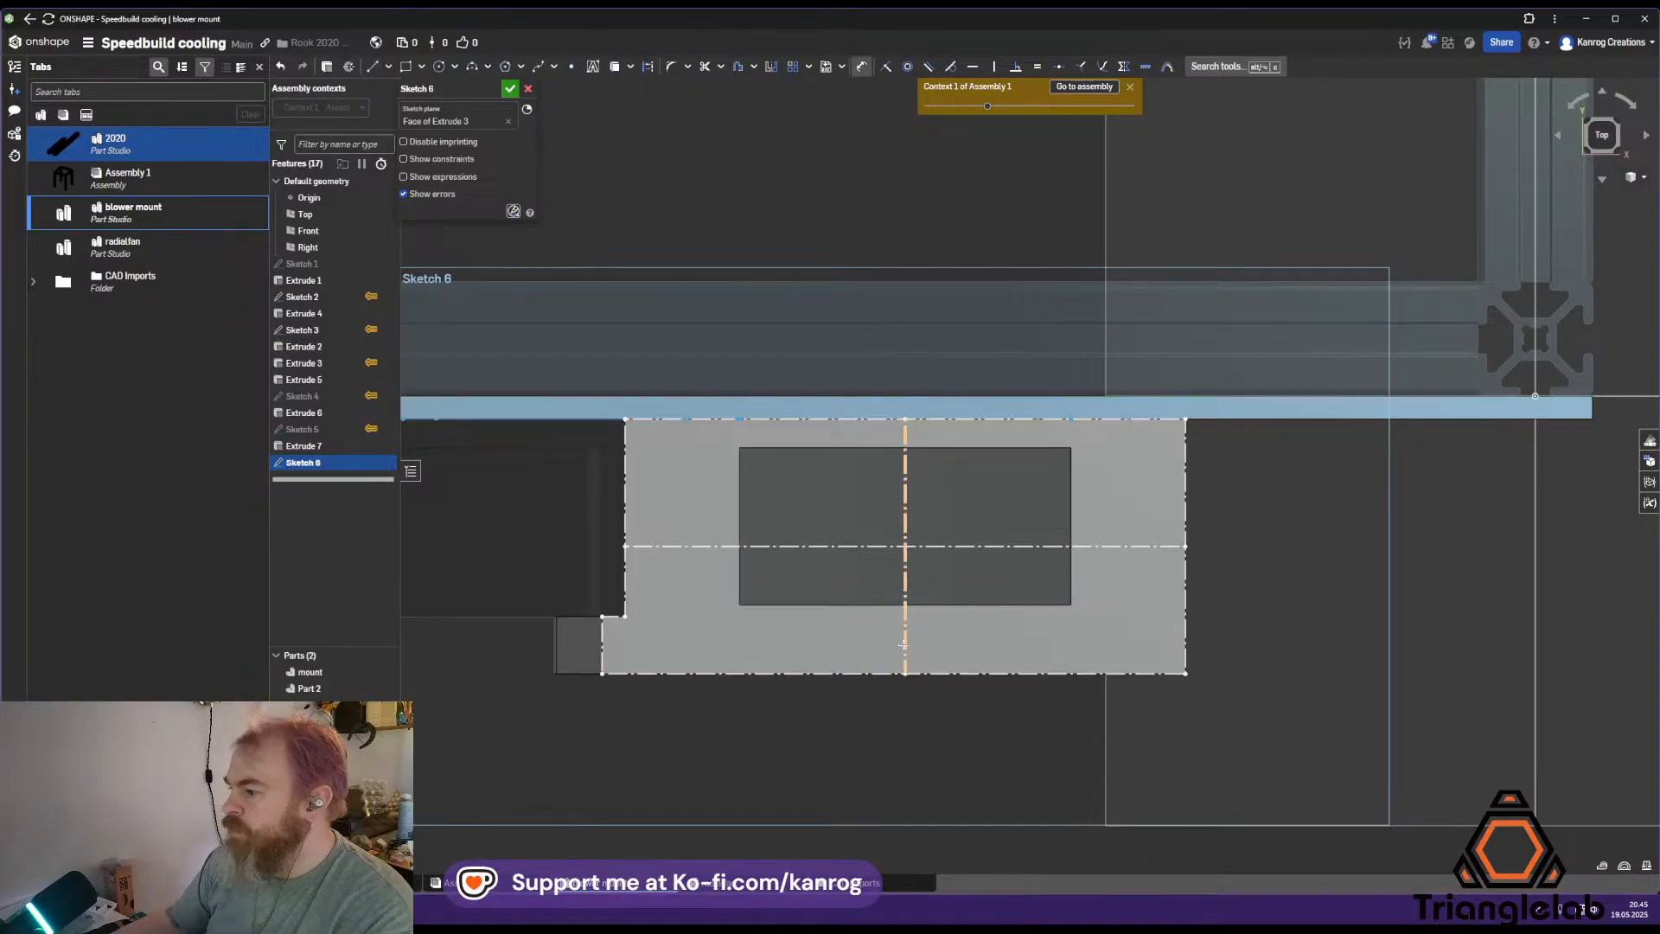
{"action": "left_click", "coordinate": [880, 642]}
{"action": "left_click", "coordinate": [675, 547]}
{"action": "left_click", "coordinate": [676, 532]}
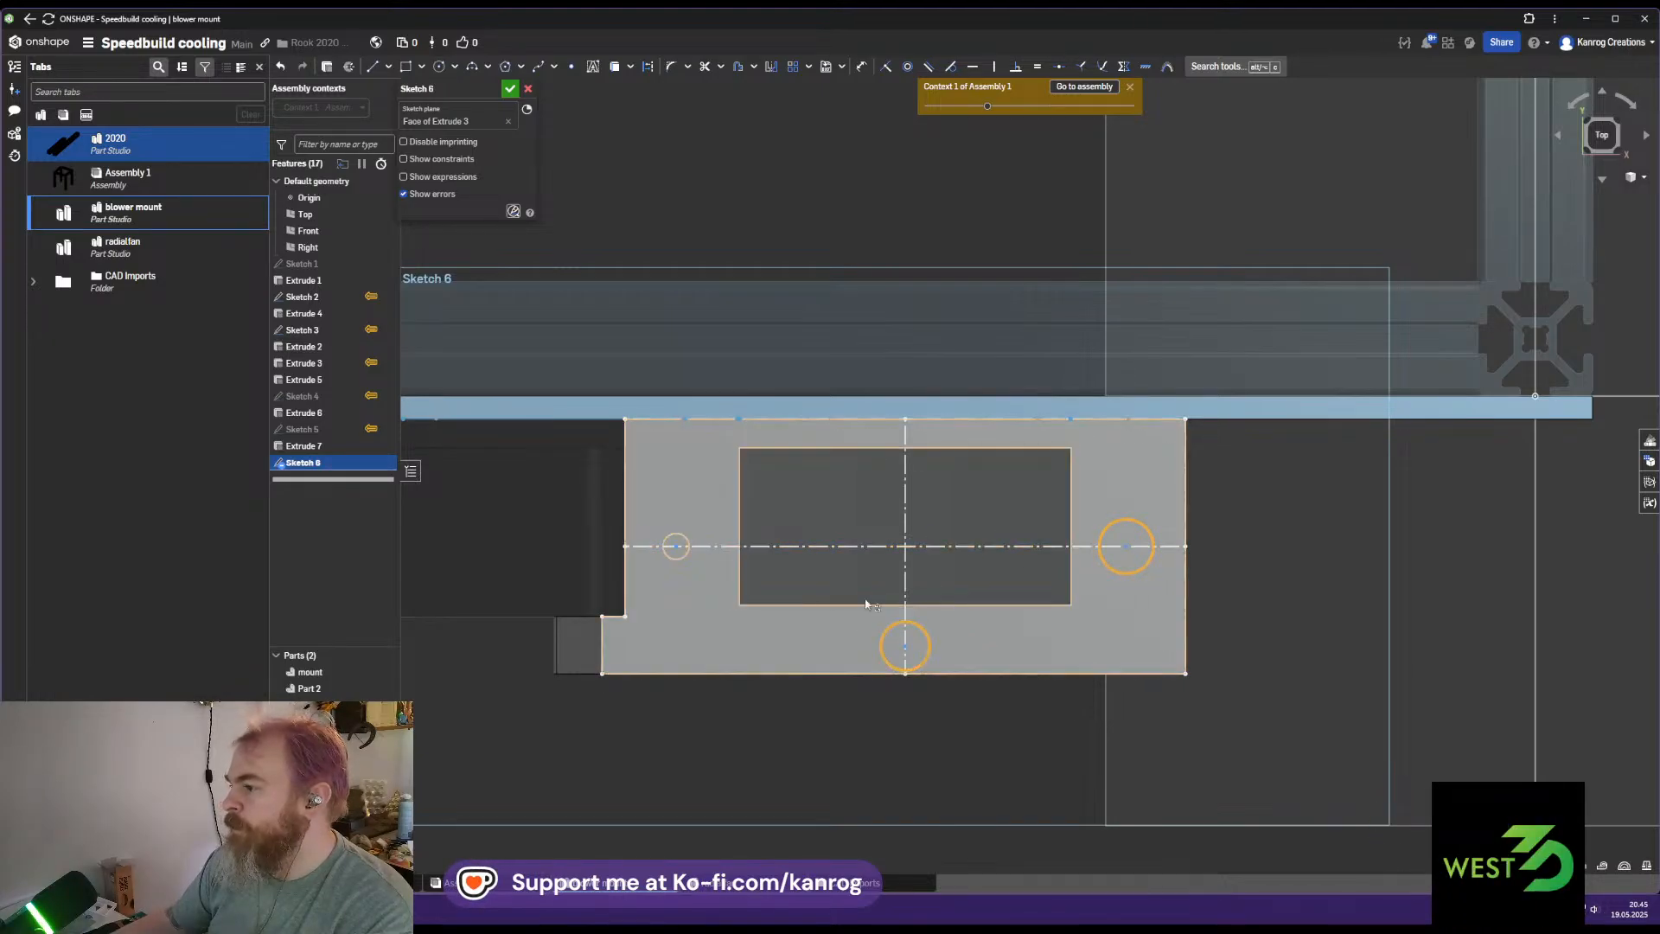
{"action": "left_click", "coordinate": [676, 553]}
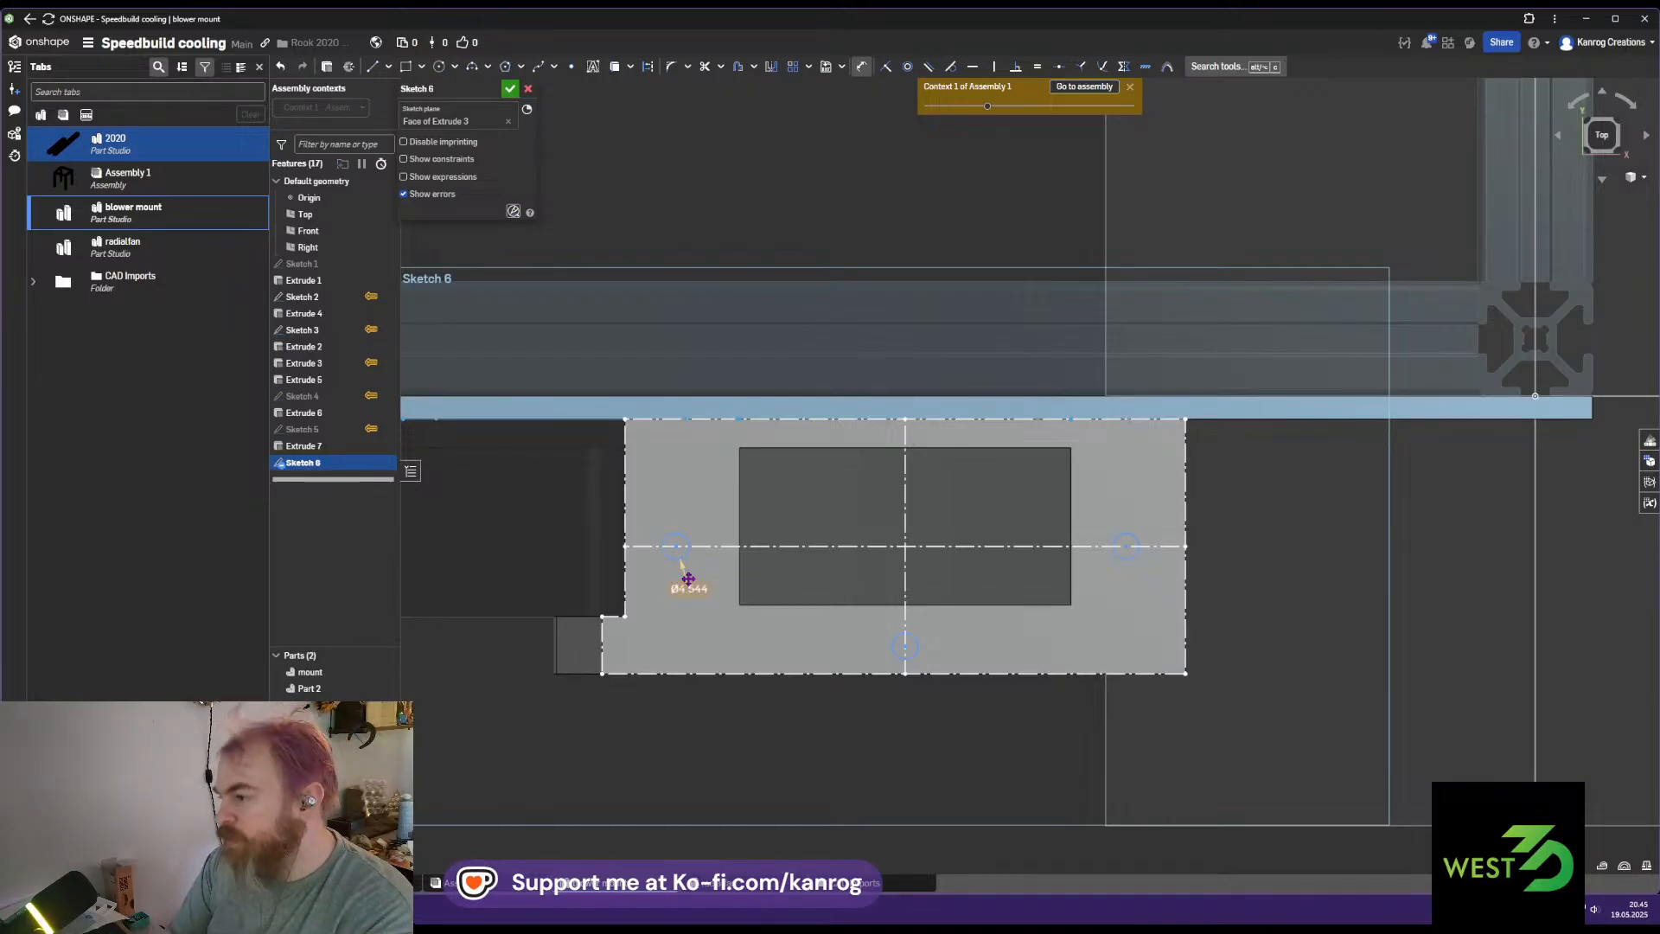
Draw short lines from the centres of the two end holes to the block's nearest short edges
{"action": "middle_click_drag", "start_coordinate": [847, 635], "coordinate": [889, 646]}
{"action": "right_click_drag", "start_coordinate": [889, 647], "coordinate": [878, 516]}
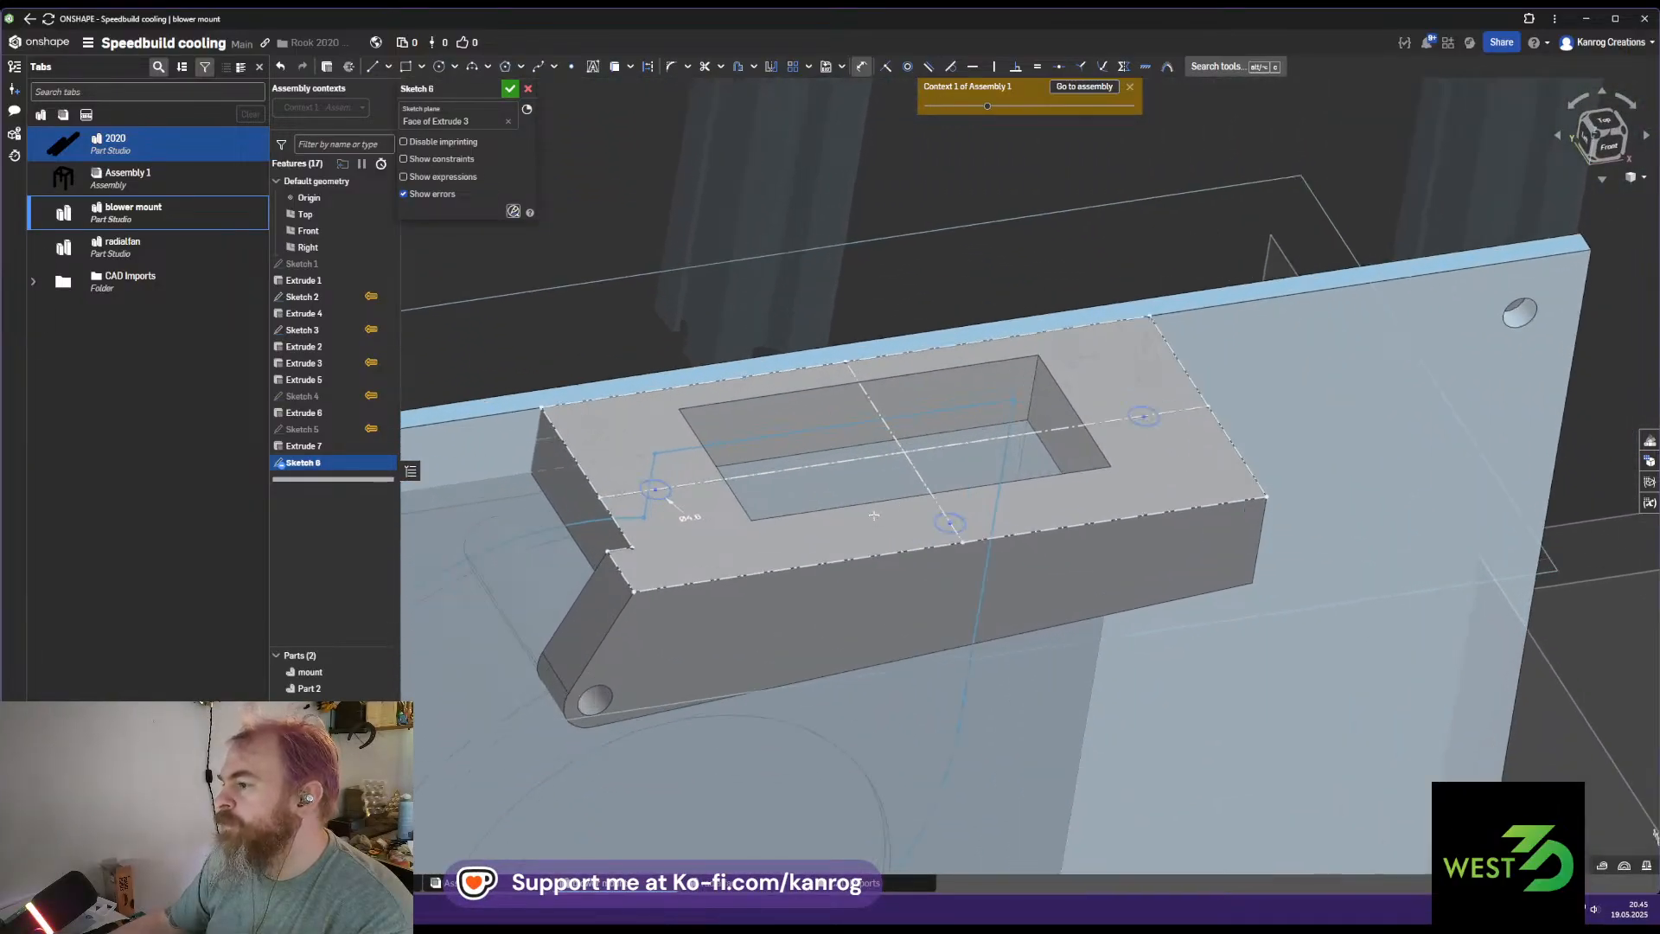
{"action": "scroll", "coordinate": [879, 516], "scroll_direction": "up", "scroll_amount": 3}
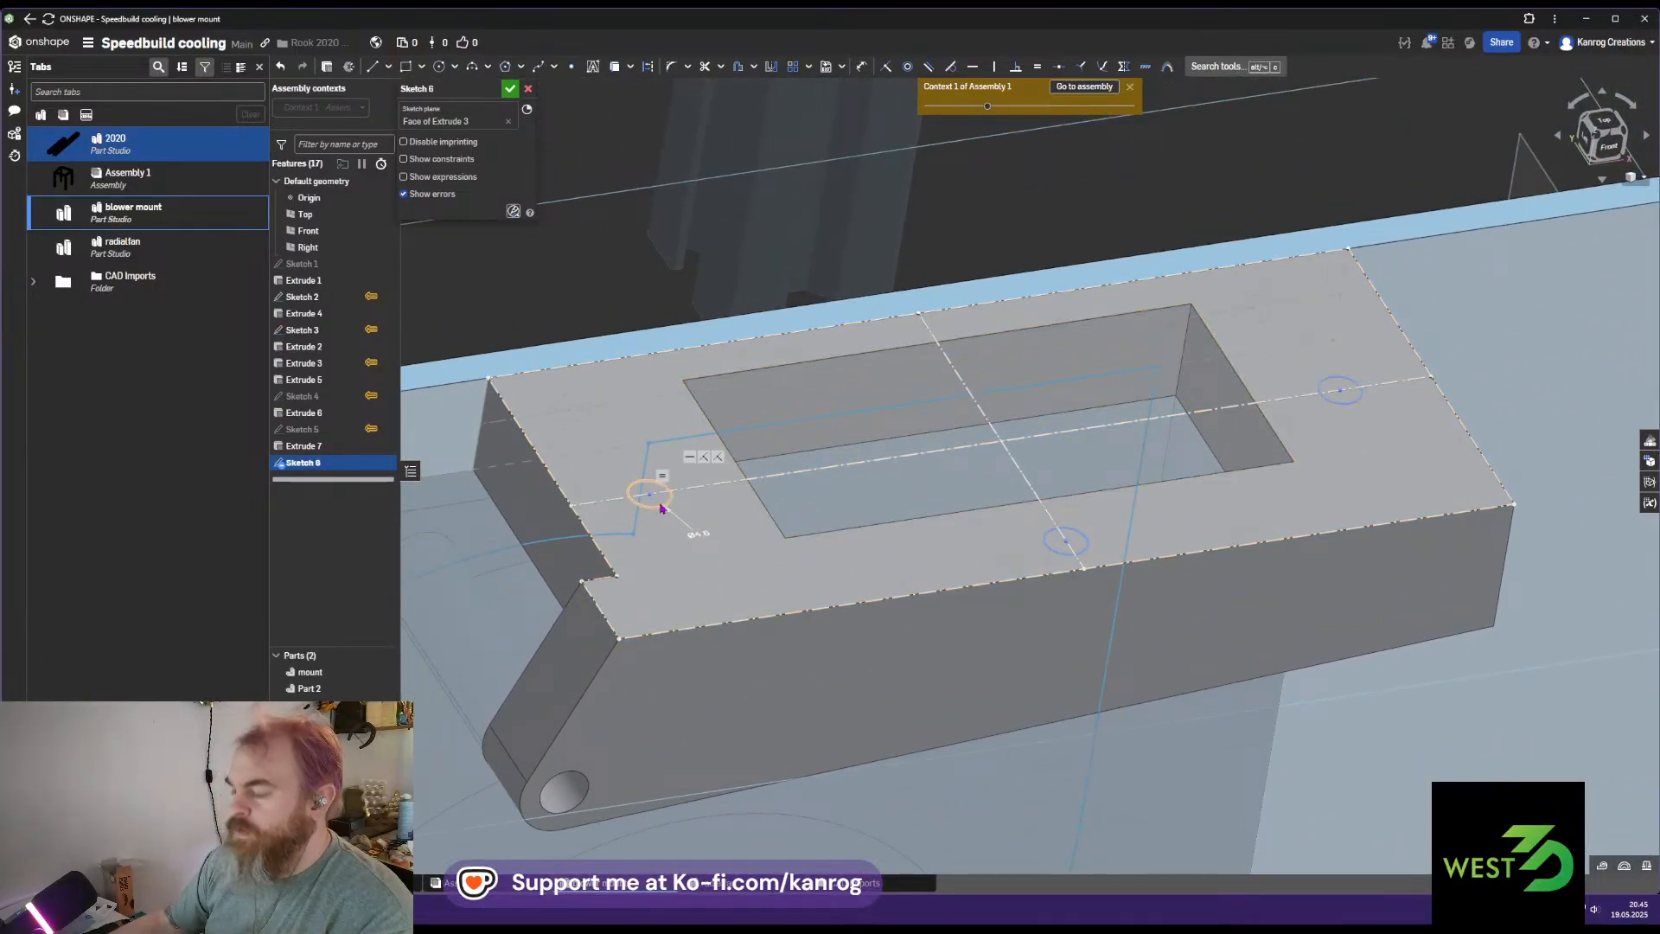
{"action": "key", "text": "l"}
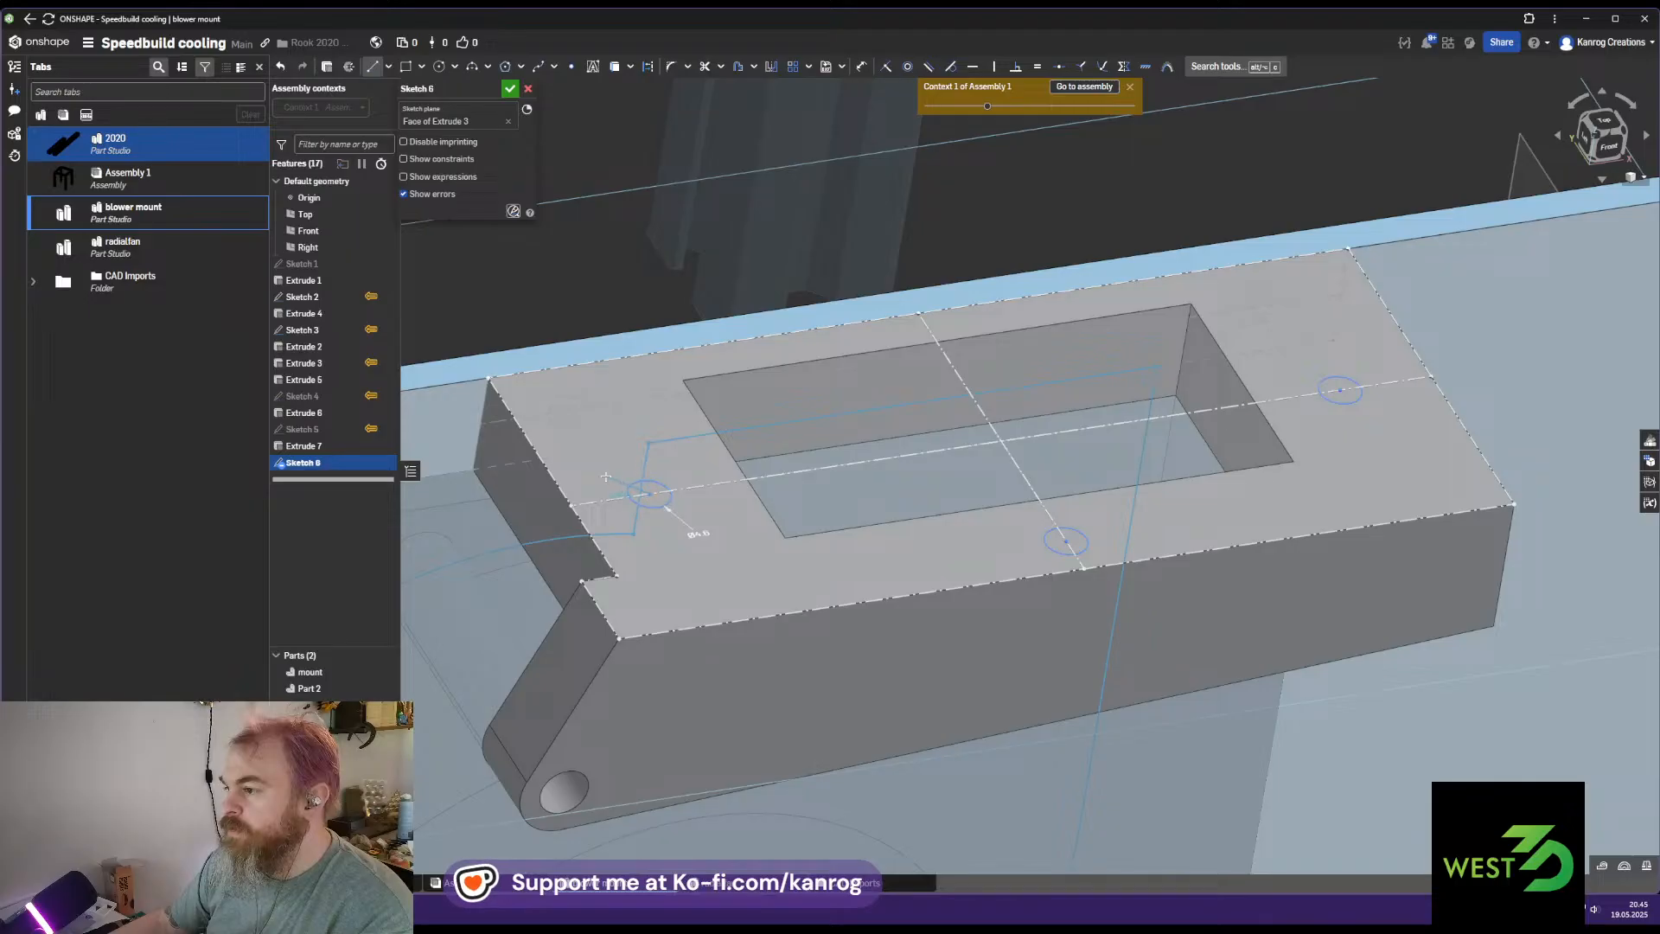
{"action": "left_click", "coordinate": [569, 505]}
{"action": "key", "text": "Escape"}
{"action": "key", "text": "q"}
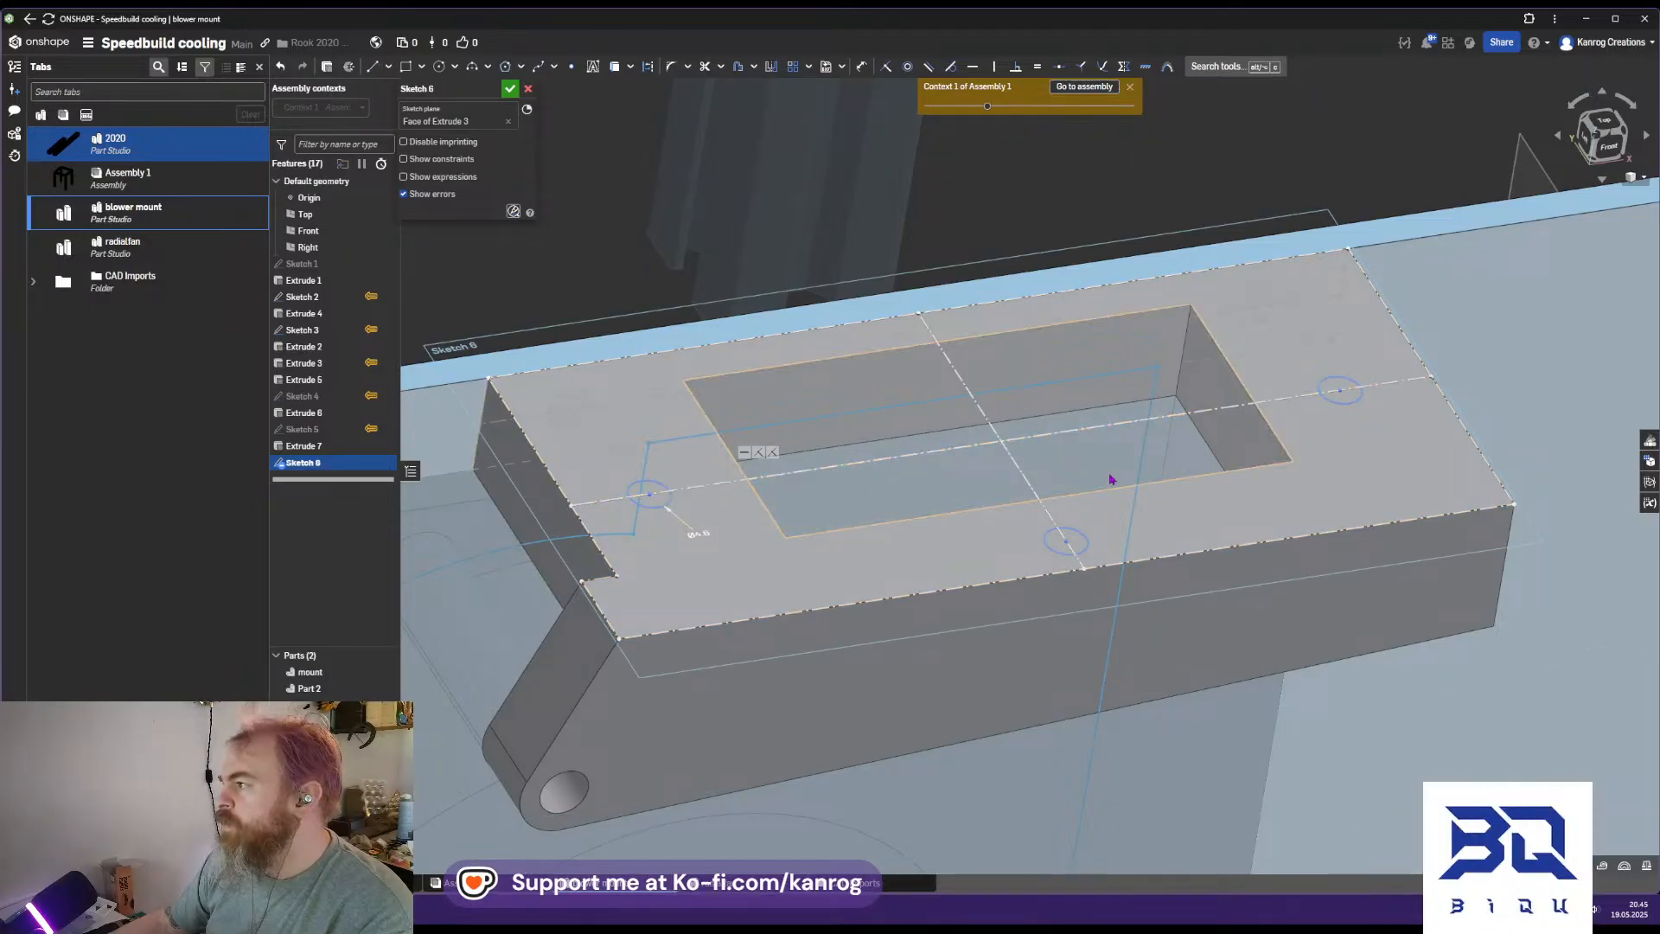
{"action": "key", "text": "l"}
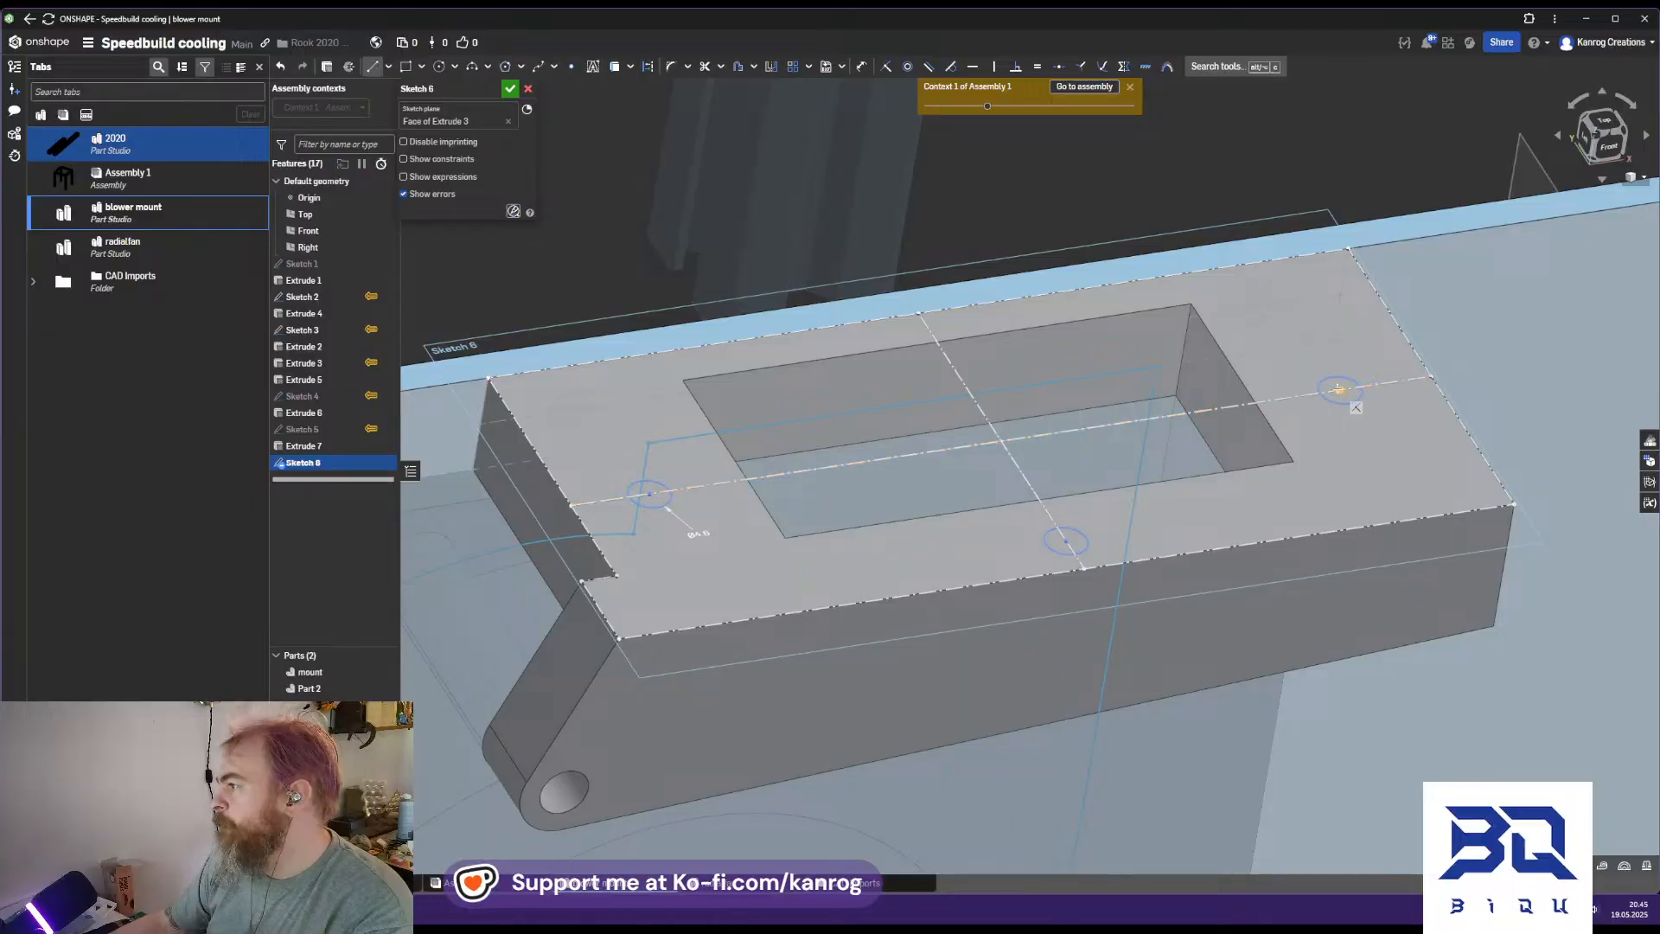
{"action": "left_click", "coordinate": [1429, 378]}
{"action": "key", "text": "Escape"}
Make the two short lines running from the end-hole centres to the block's short edges equal in length
{"action": "right_click", "coordinate": [1390, 386]}
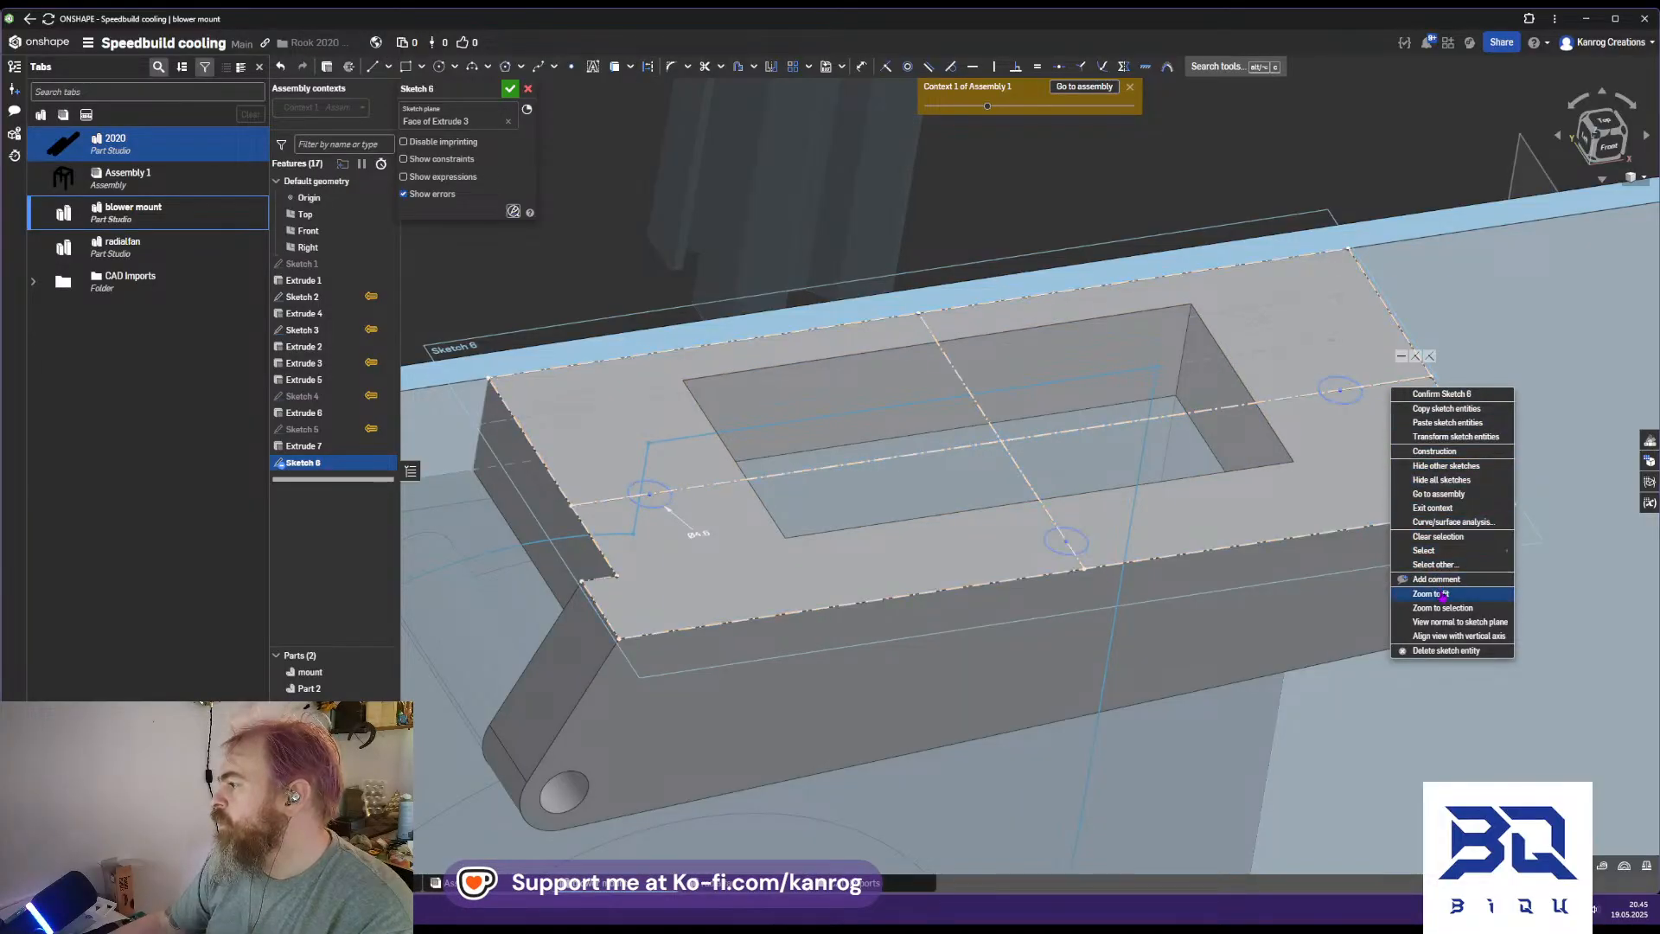
{"action": "left_click", "coordinate": [1435, 564]}
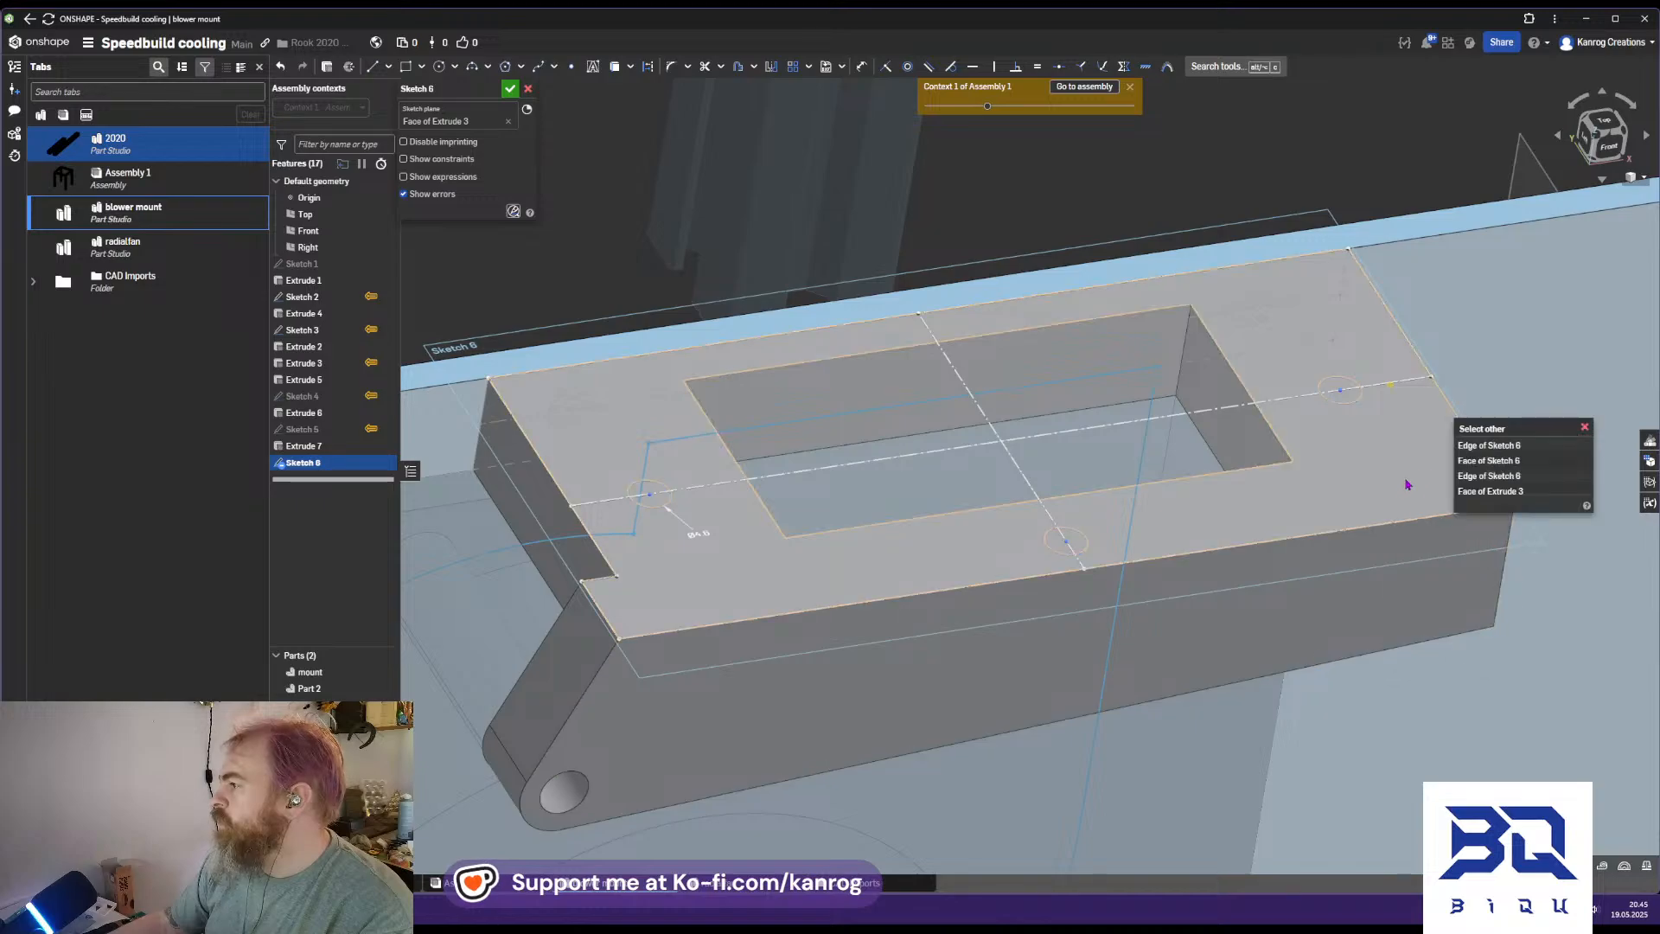
{"action": "left_click", "coordinate": [1491, 477]}
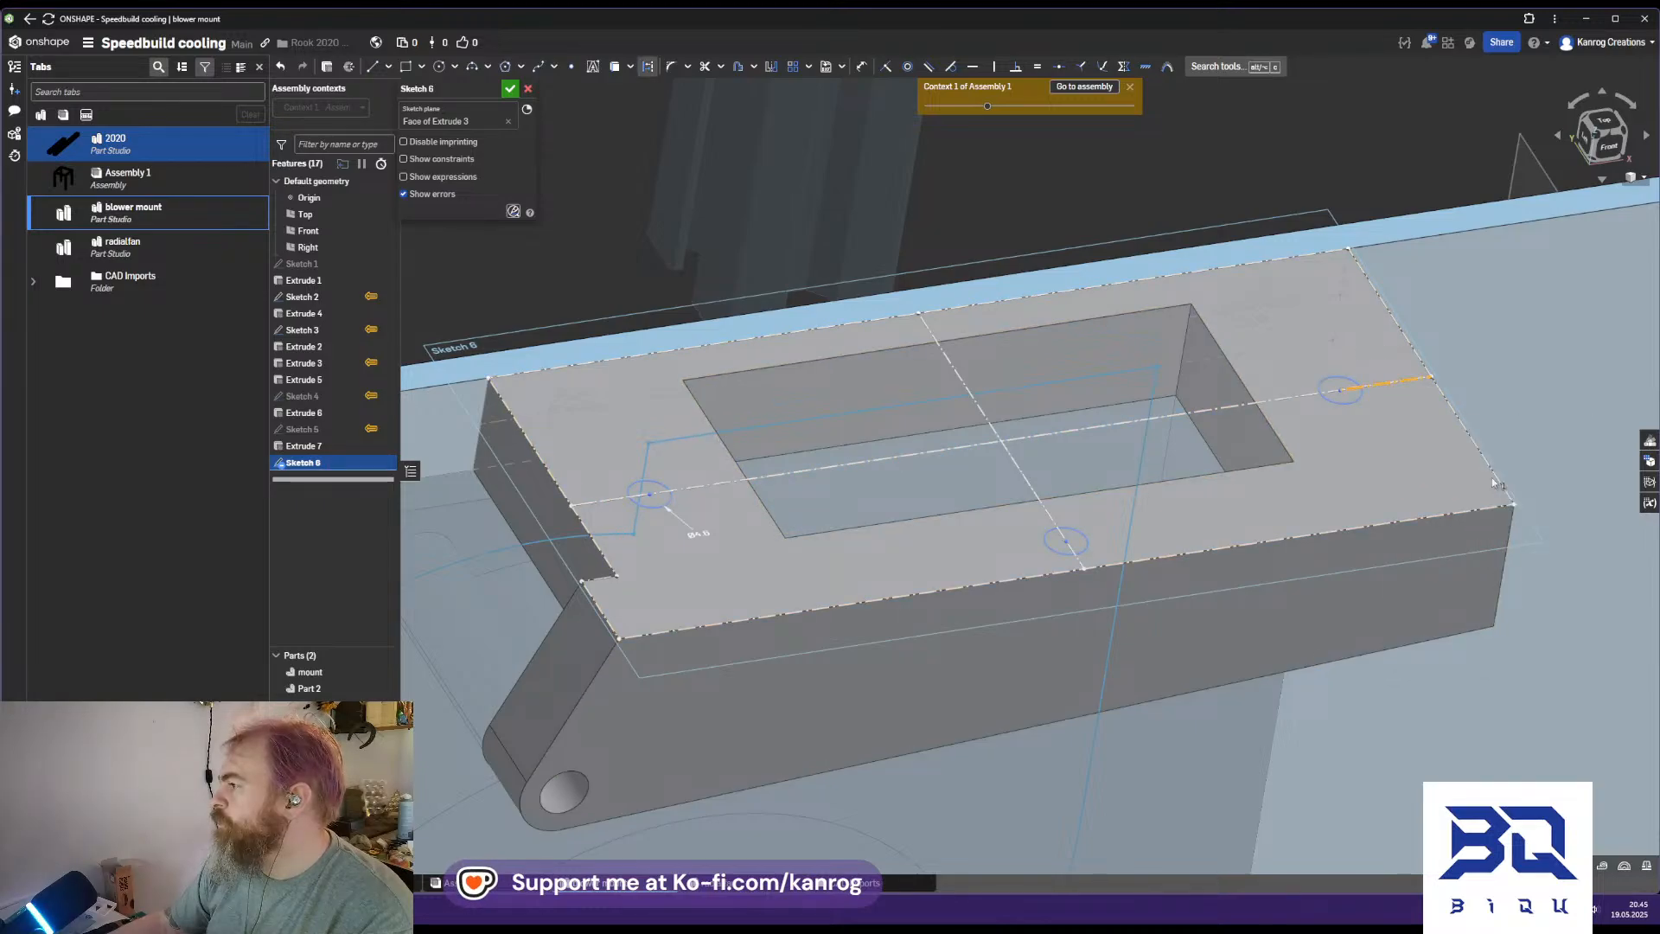
{"action": "left_click", "coordinate": [632, 504]}
{"action": "right_click", "coordinate": [614, 500]}
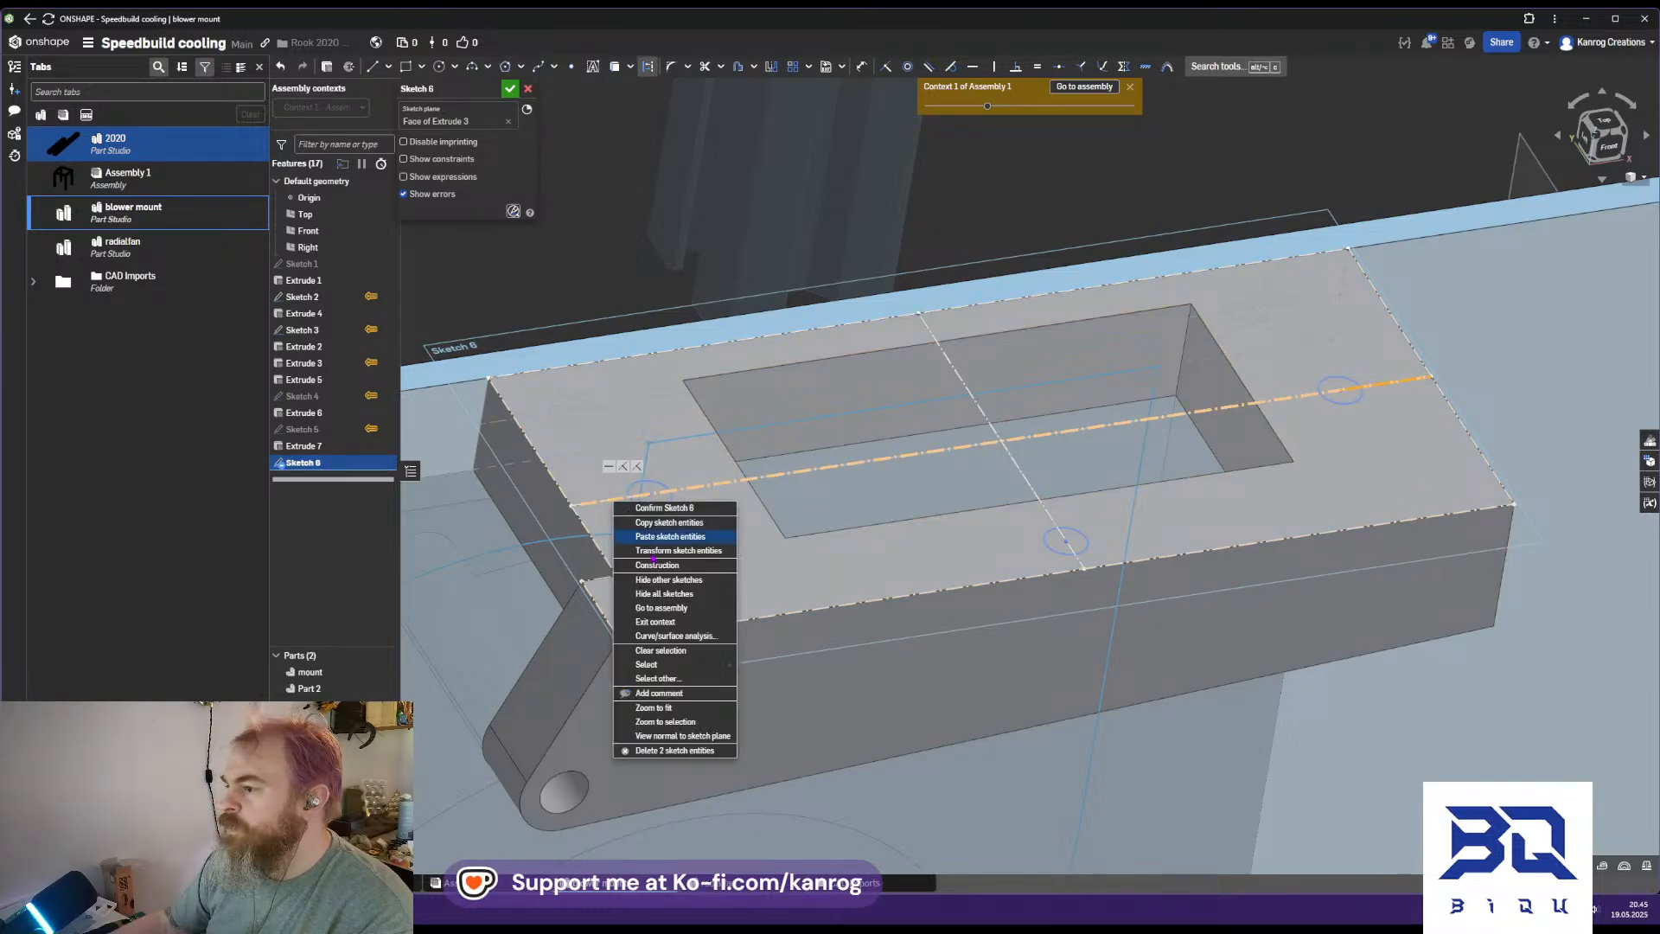
{"action": "left_click", "coordinate": [717, 681]}
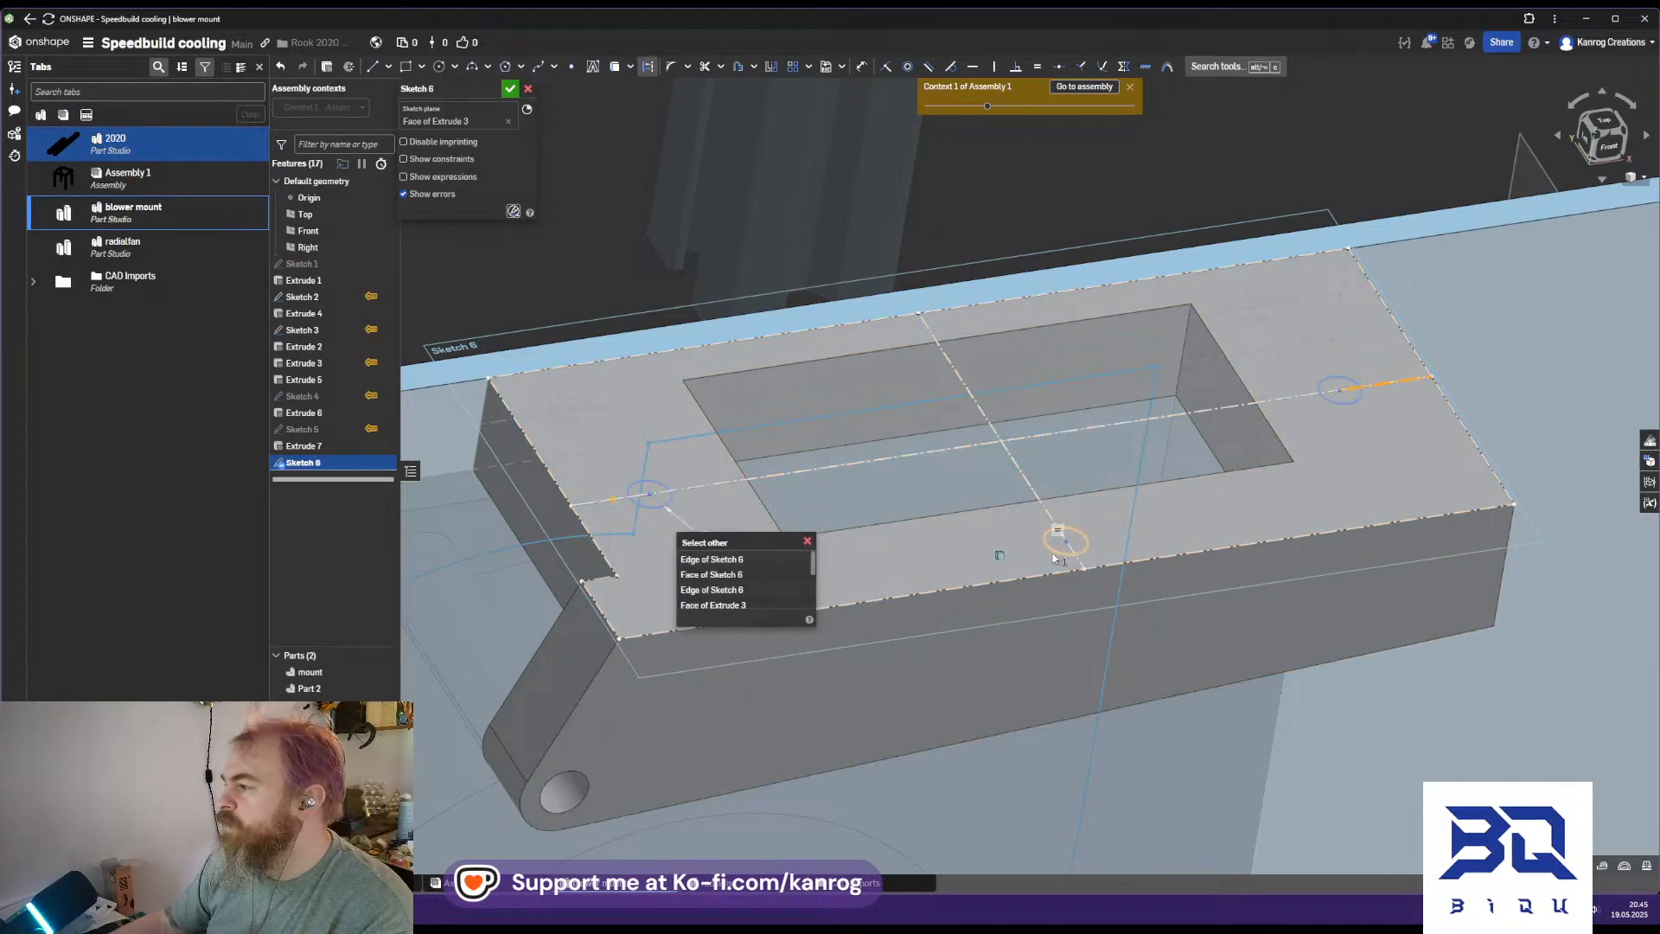
{"action": "left_click", "coordinate": [725, 591]}
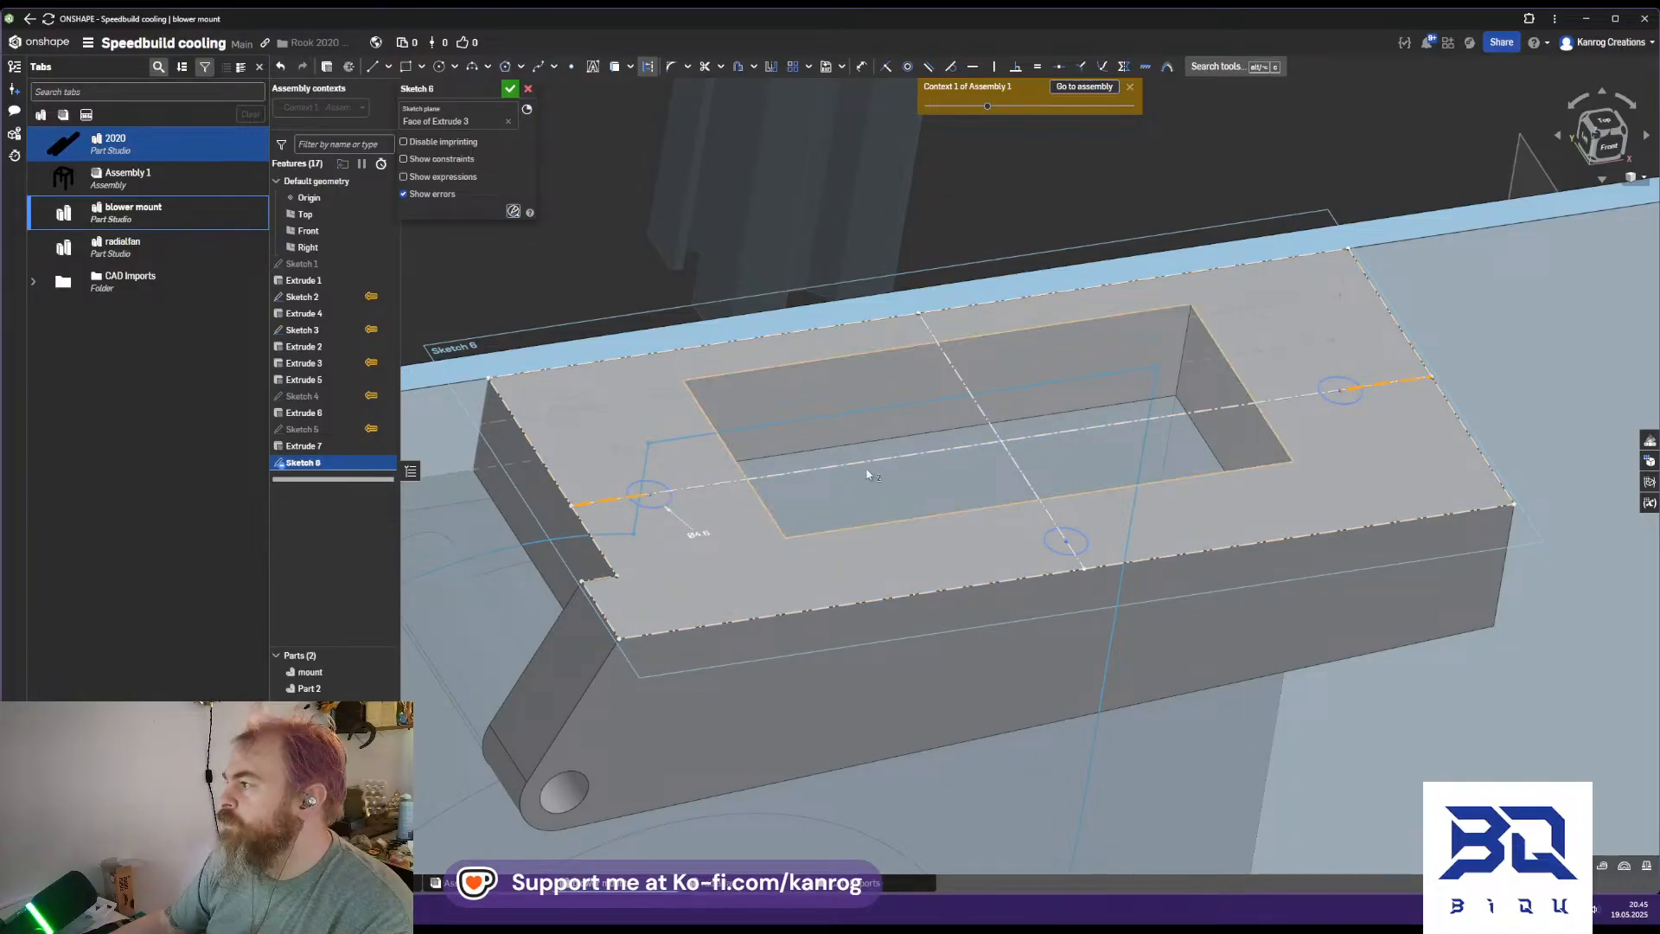
Dimension the centre of the end hole nearest the ear 6 mm from the block's adjacent short edge
{"action": "key", "text": "d"}
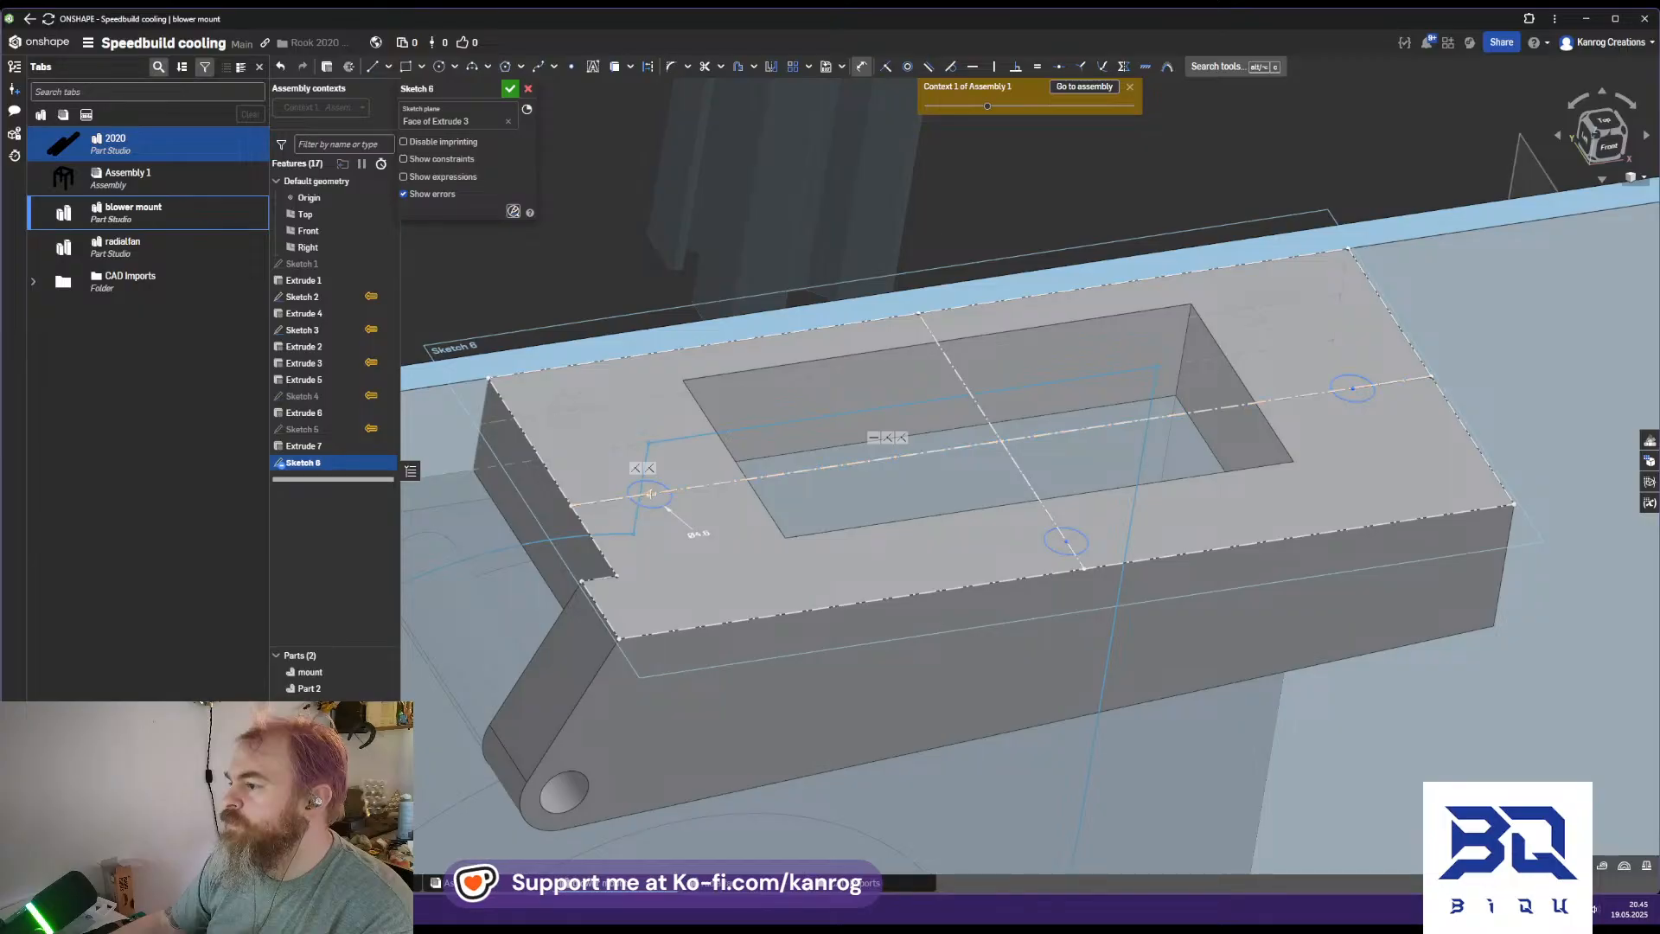
{"action": "left_click", "coordinate": [650, 493]}
{"action": "left_click", "coordinate": [619, 476]}
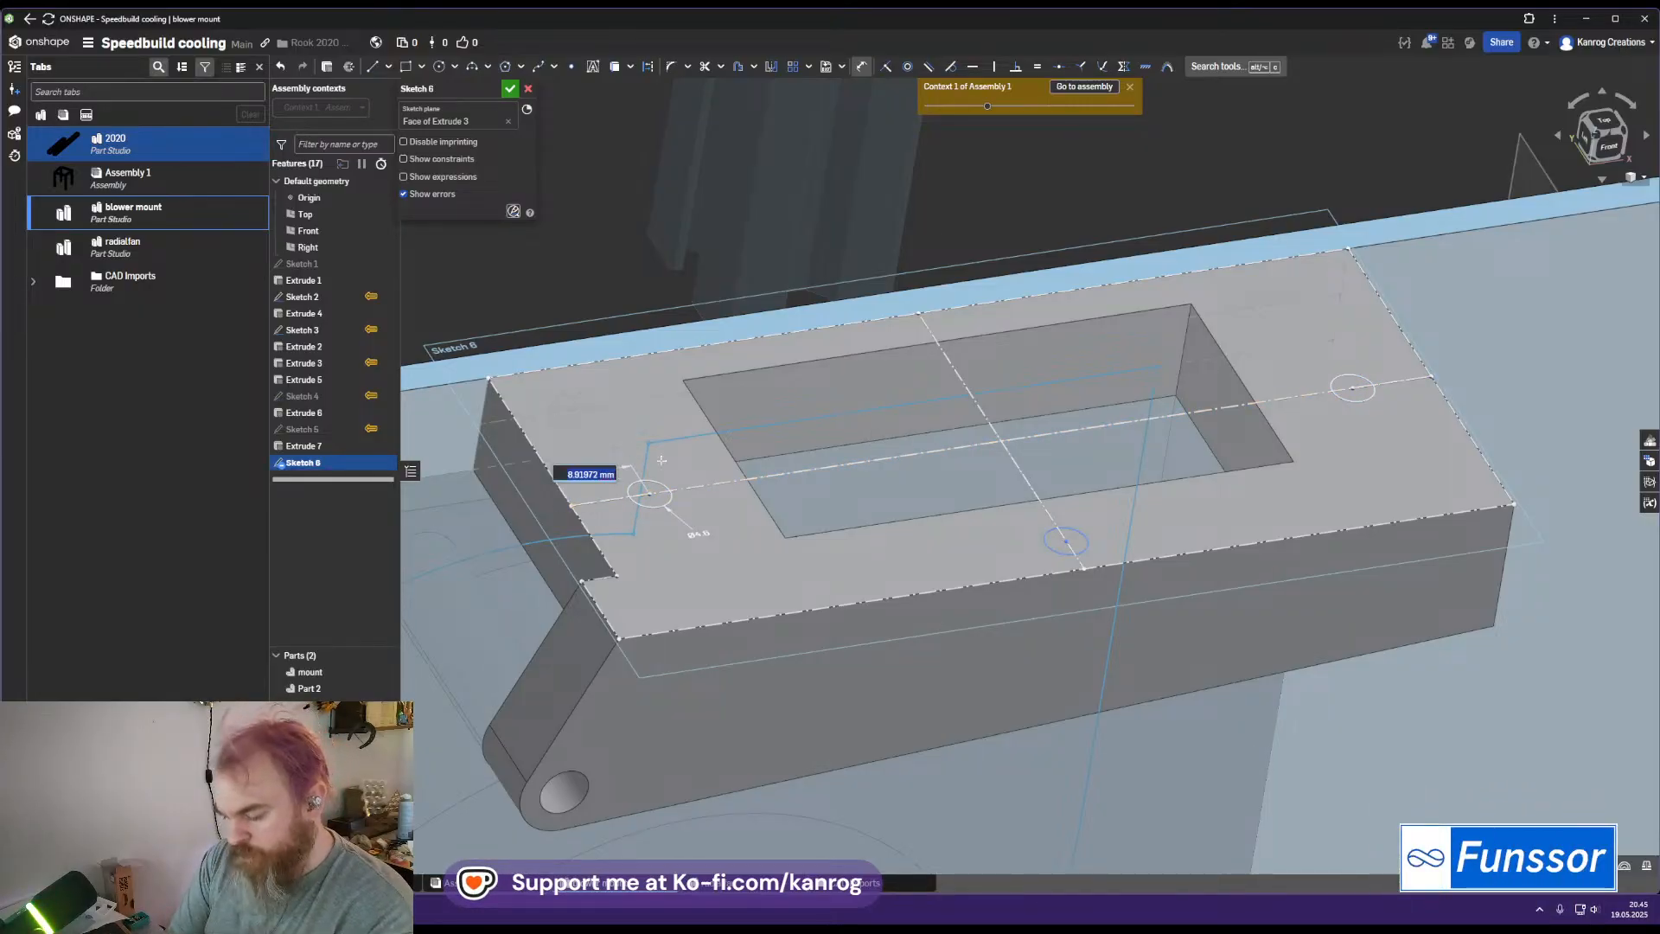
{"action": "type", "text": "6"}
{"action": "key", "text": "Return"}
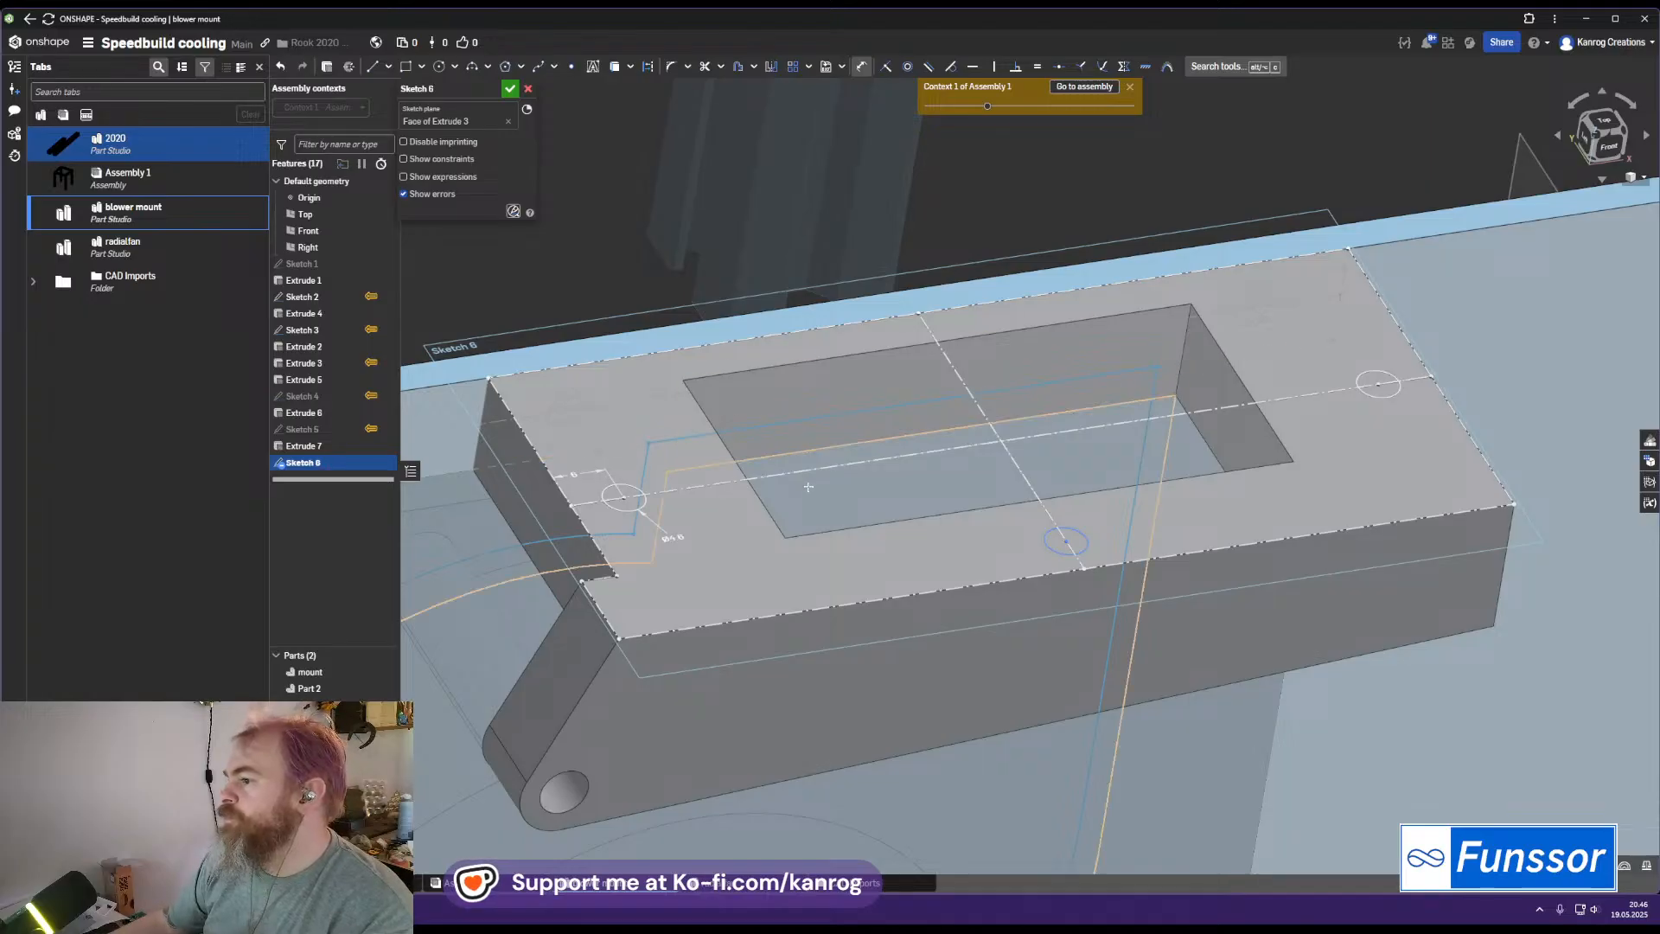
Dimension the middle hole's centre 4 mm from the block's ear-side long edge and finish the sketch
{"action": "middle_click_drag", "start_coordinate": [846, 495], "coordinate": [794, 499]}
{"action": "right_click_drag", "start_coordinate": [793, 499], "coordinate": [821, 468]}
{"action": "middle_click_drag", "start_coordinate": [822, 469], "coordinate": [806, 486]}
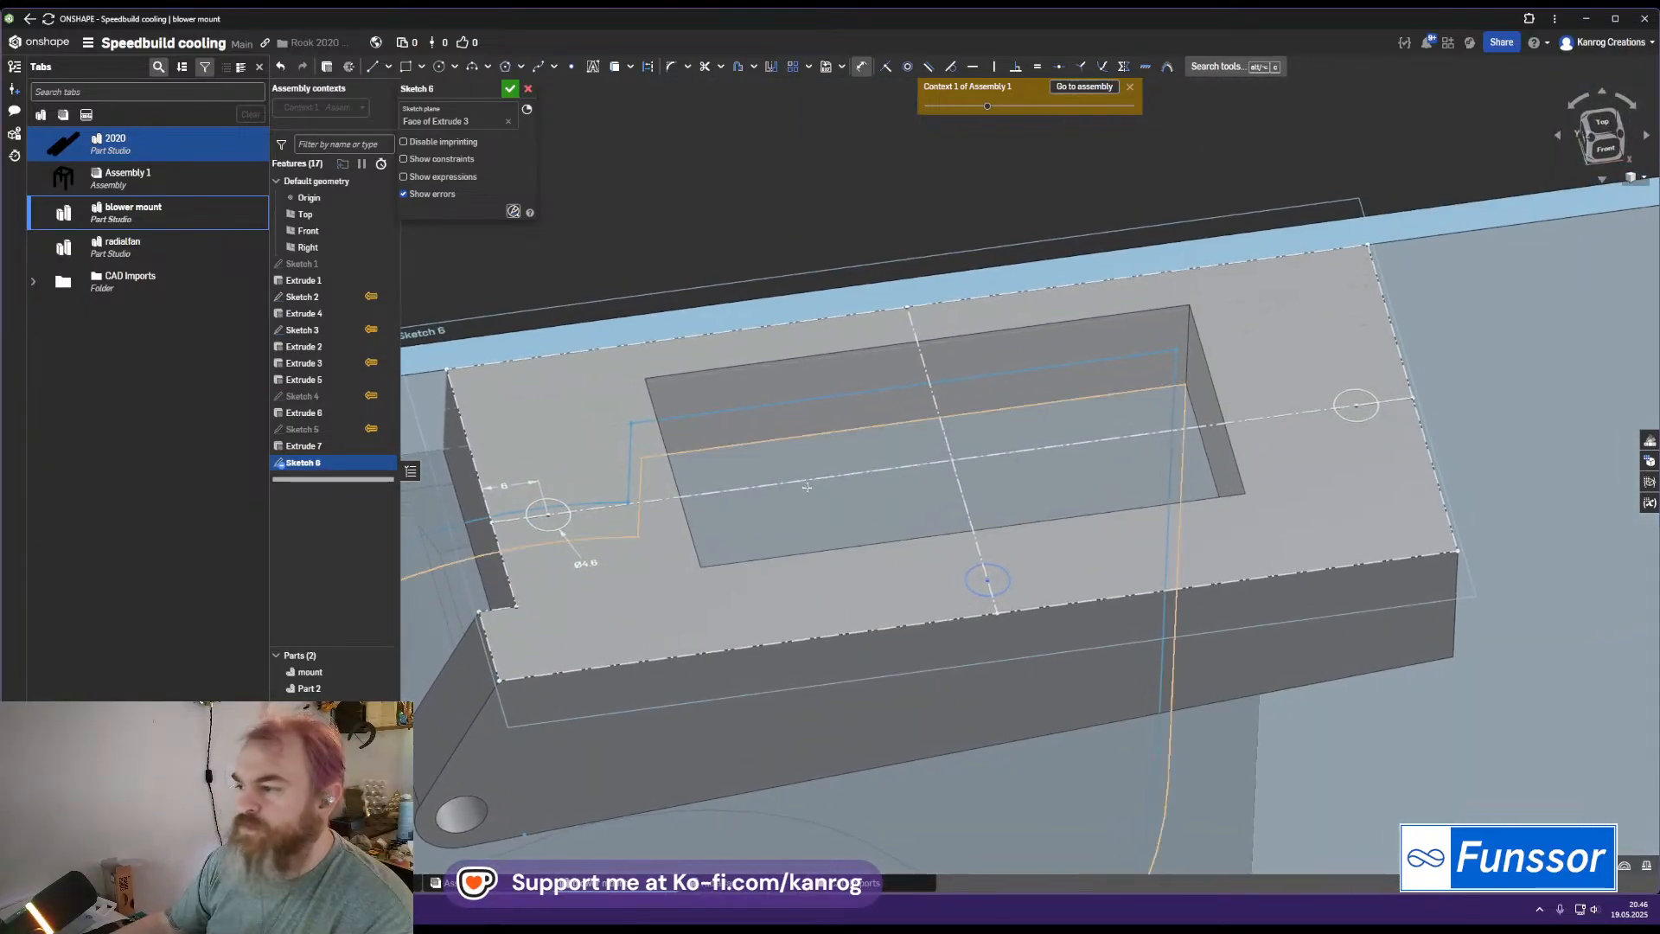
{"action": "left_click", "coordinate": [985, 580]}
{"action": "left_click", "coordinate": [1048, 581]}
{"action": "type", "text": "4"}
{"action": "key", "text": "Return"}
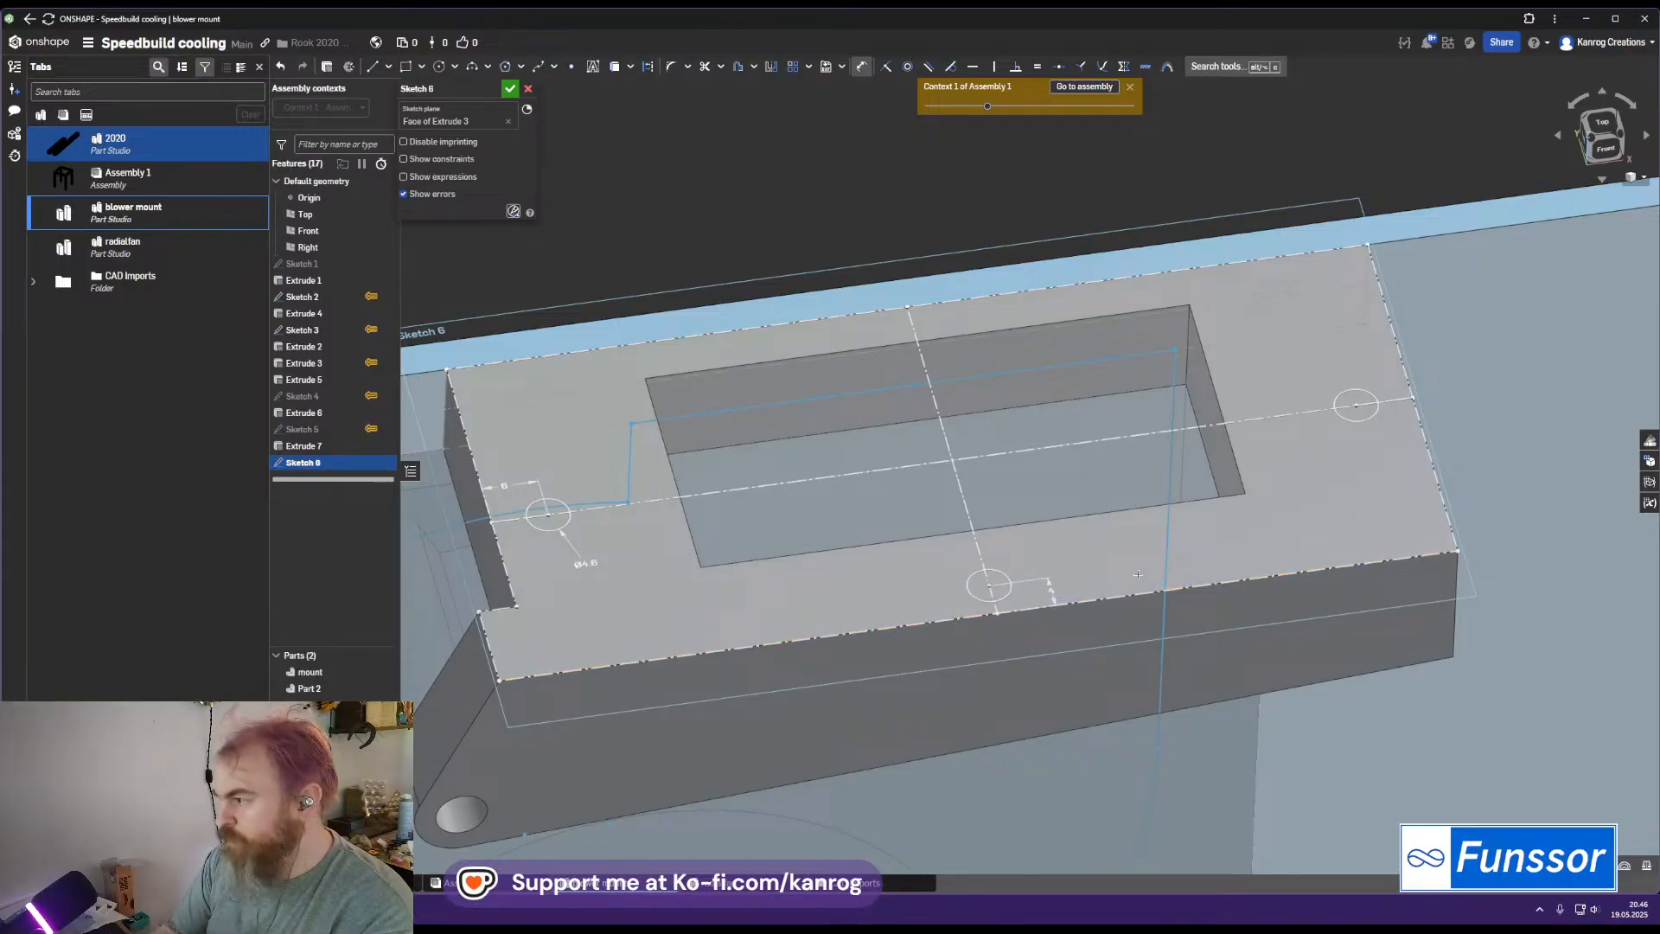
{"action": "scroll", "coordinate": [1217, 491], "scroll_direction": "down", "scroll_amount": 3}
{"action": "middle_click_drag", "start_coordinate": [1217, 491], "coordinate": [1087, 564]}
{"action": "mouse_move", "coordinate": [1088, 564]}
{"action": "right_mouse_down"}
{"action": "mouse_move", "coordinate": [1061, 626]}
{"action": "mouse_move", "coordinate": [1079, 599]}
{"action": "mouse_move", "coordinate": [899, 484]}
{"action": "right_mouse_up"}
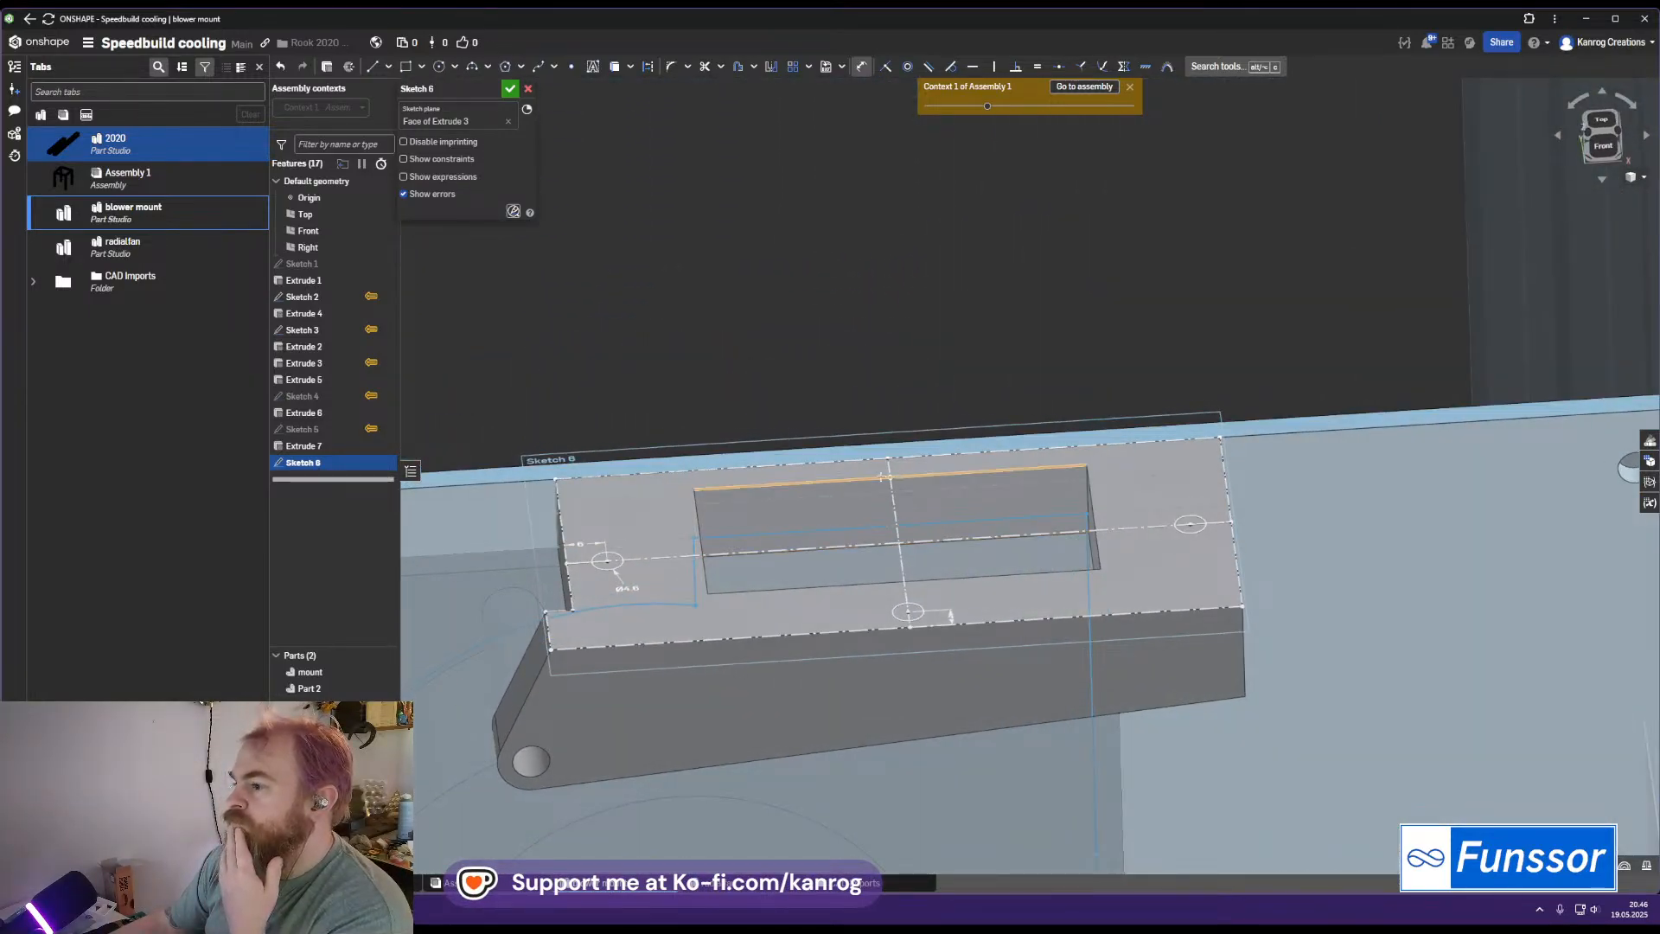
{"action": "left_click", "coordinate": [510, 89]}
Fillet the four corner edges of the mounting plate with a 5 mm radius
{"action": "scroll", "coordinate": [781, 345], "scroll_direction": "down", "scroll_amount": 3}
{"action": "mouse_move", "coordinate": [889, 452]}
{"action": "middle_mouse_down"}
{"action": "mouse_move", "coordinate": [983, 403]}
{"action": "mouse_move", "coordinate": [1028, 477]}
{"action": "middle_mouse_up"}
{"action": "right_click_drag", "start_coordinate": [1028, 477], "coordinate": [971, 500]}
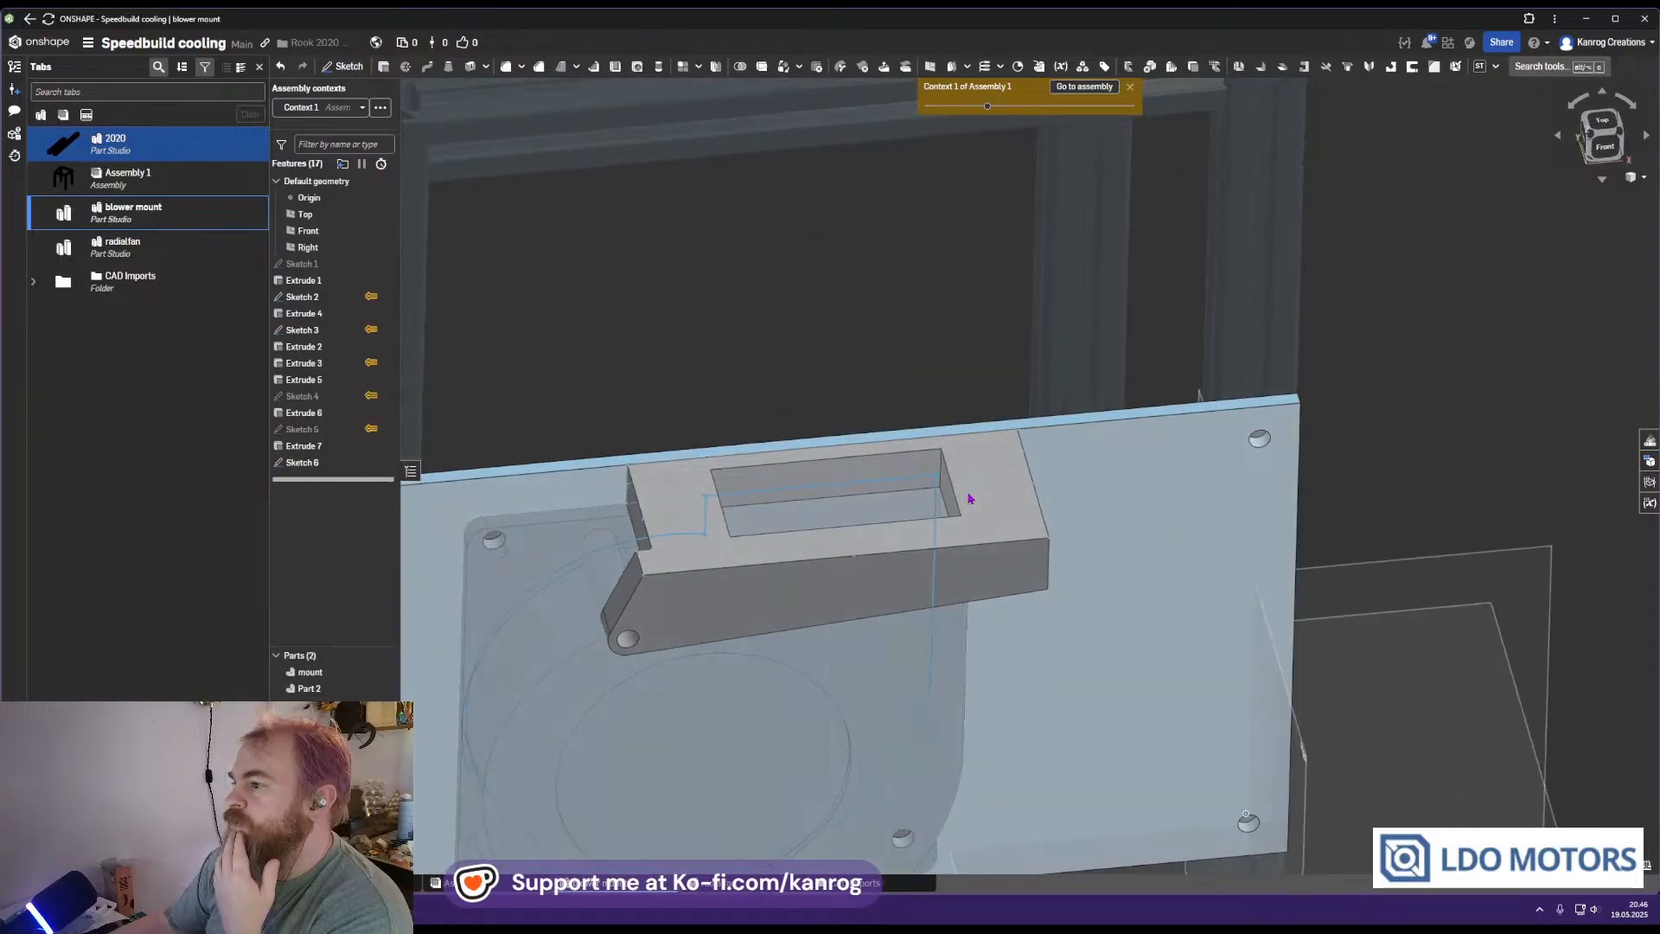
{"action": "scroll", "coordinate": [742, 386], "scroll_direction": "up", "scroll_amount": 3}
{"action": "middle_click_drag", "start_coordinate": [798, 413], "coordinate": [794, 361]}
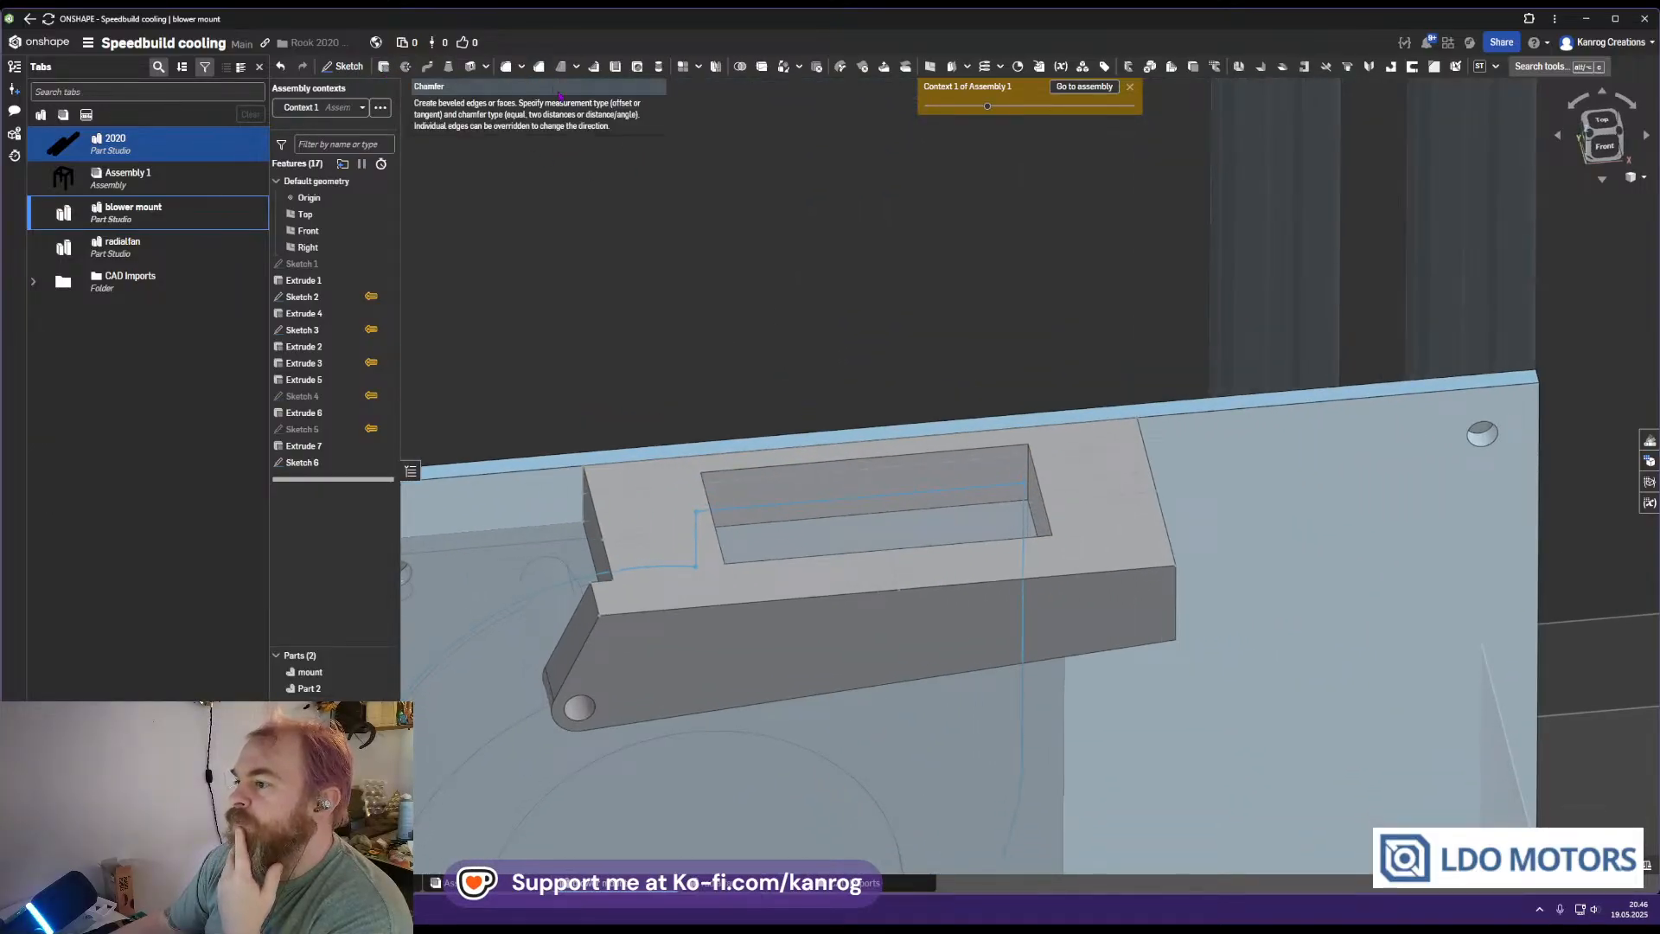
{"action": "scroll", "coordinate": [1232, 466], "scroll_direction": "down", "scroll_amount": 5}
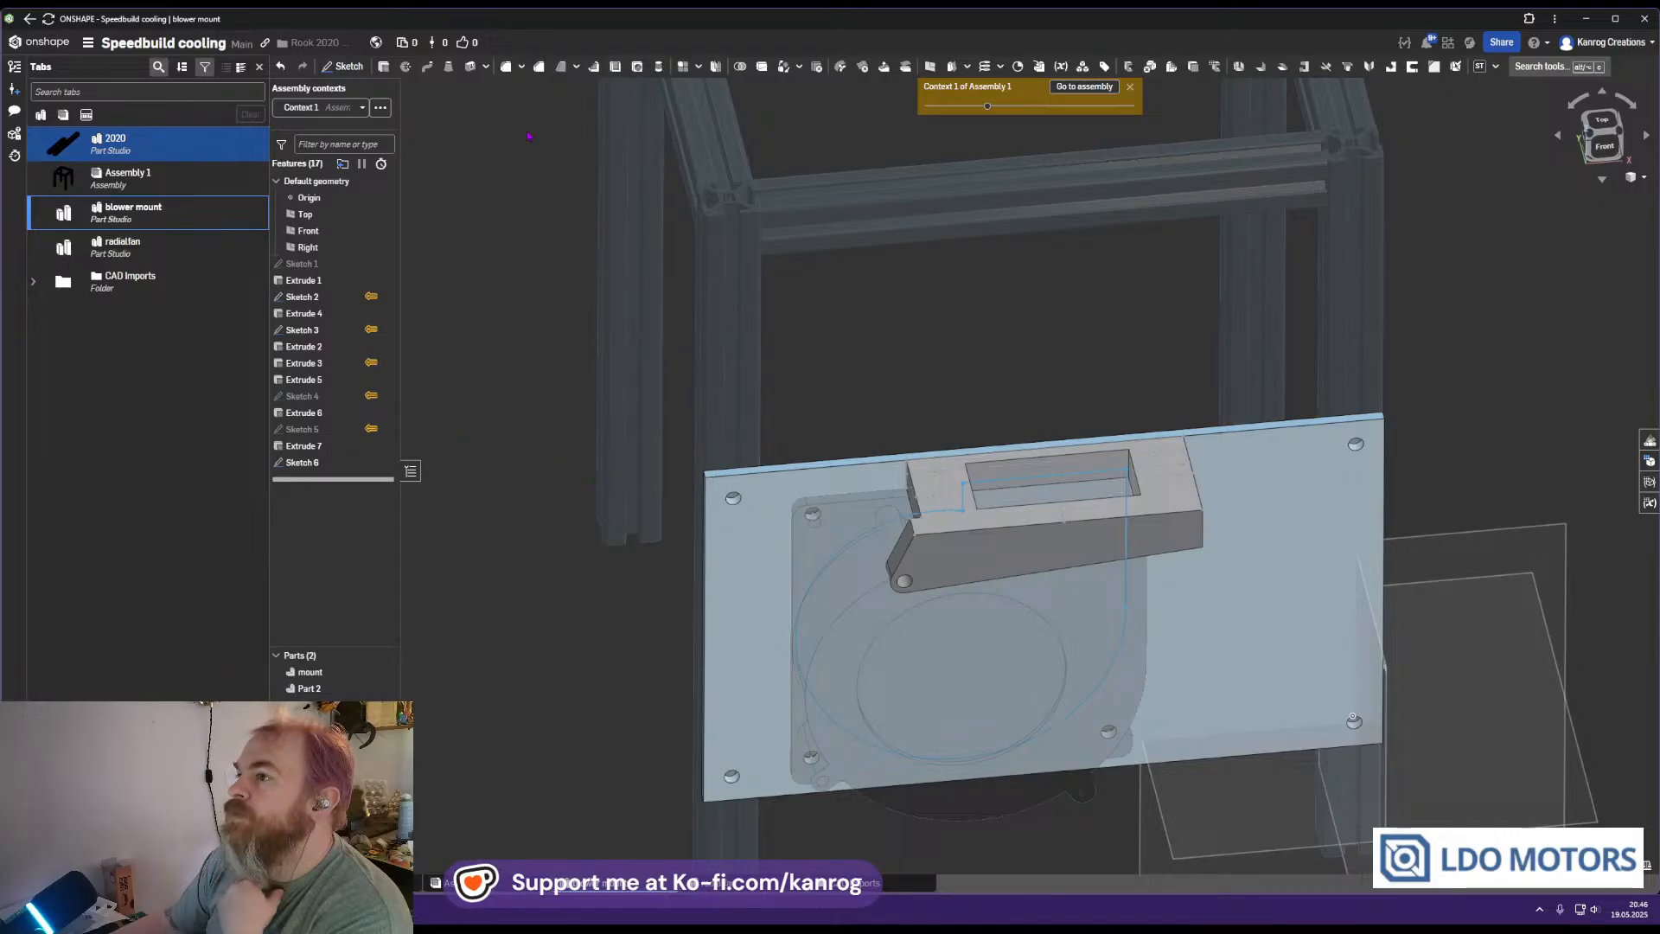
{"action": "left_click", "coordinate": [506, 66]}
{"action": "scroll", "coordinate": [701, 557], "scroll_direction": "up", "scroll_amount": 5}
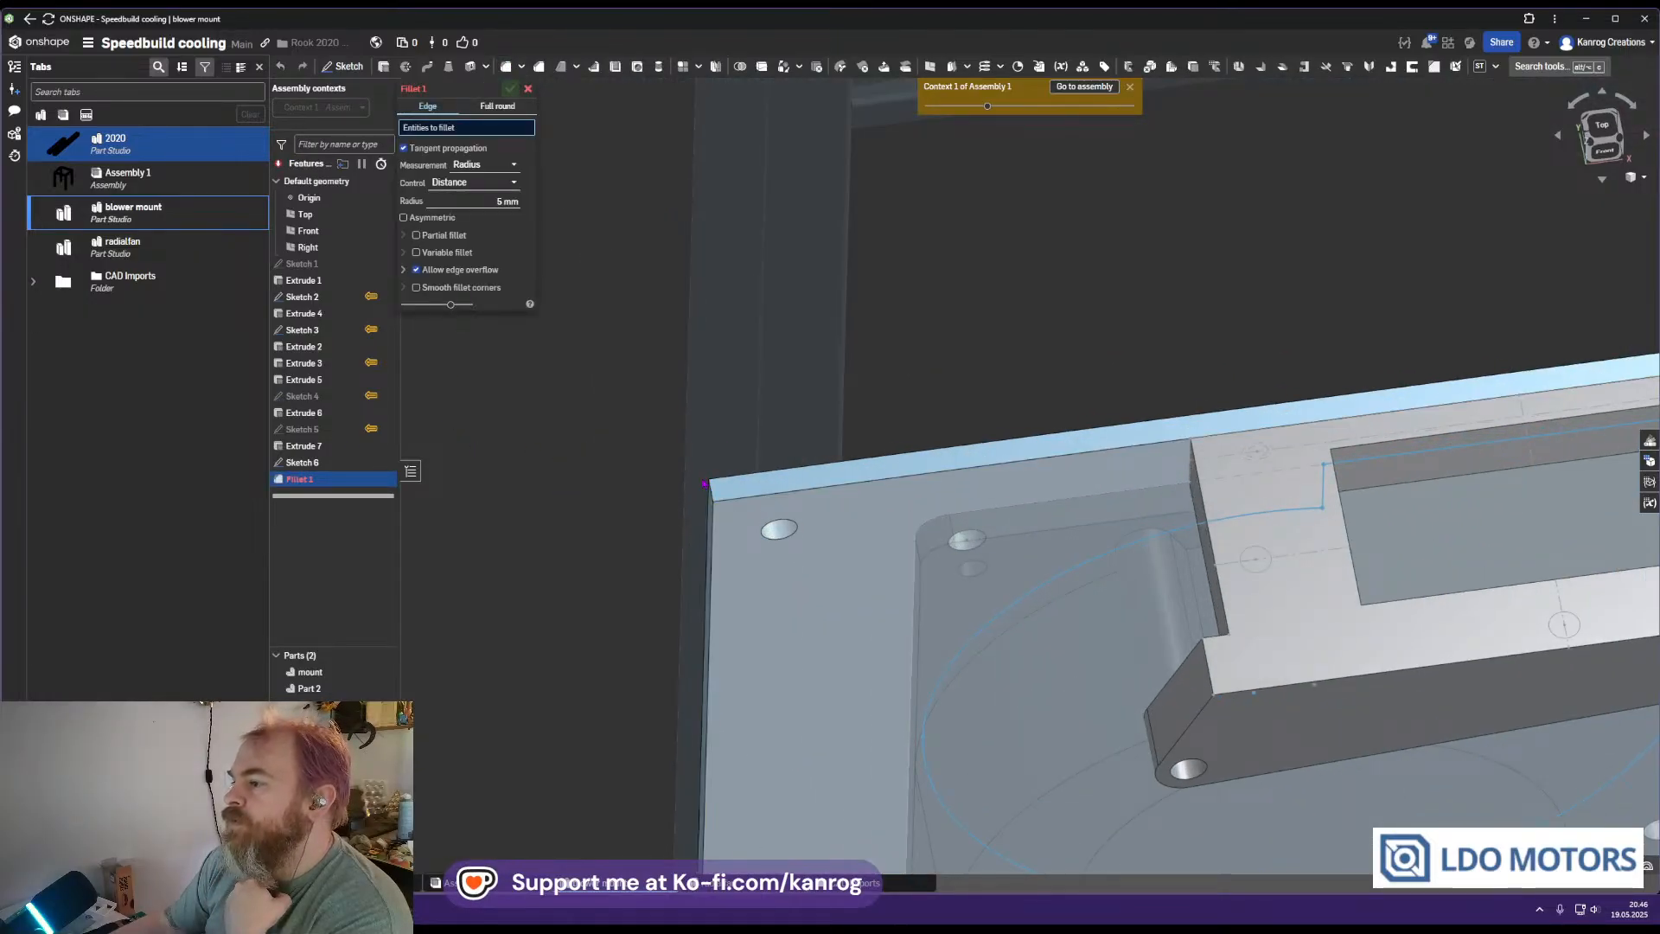
{"action": "left_click", "coordinate": [712, 494]}
{"action": "right_click_drag", "start_coordinate": [854, 670], "coordinate": [983, 502]}
{"action": "left_click", "coordinate": [783, 247]}
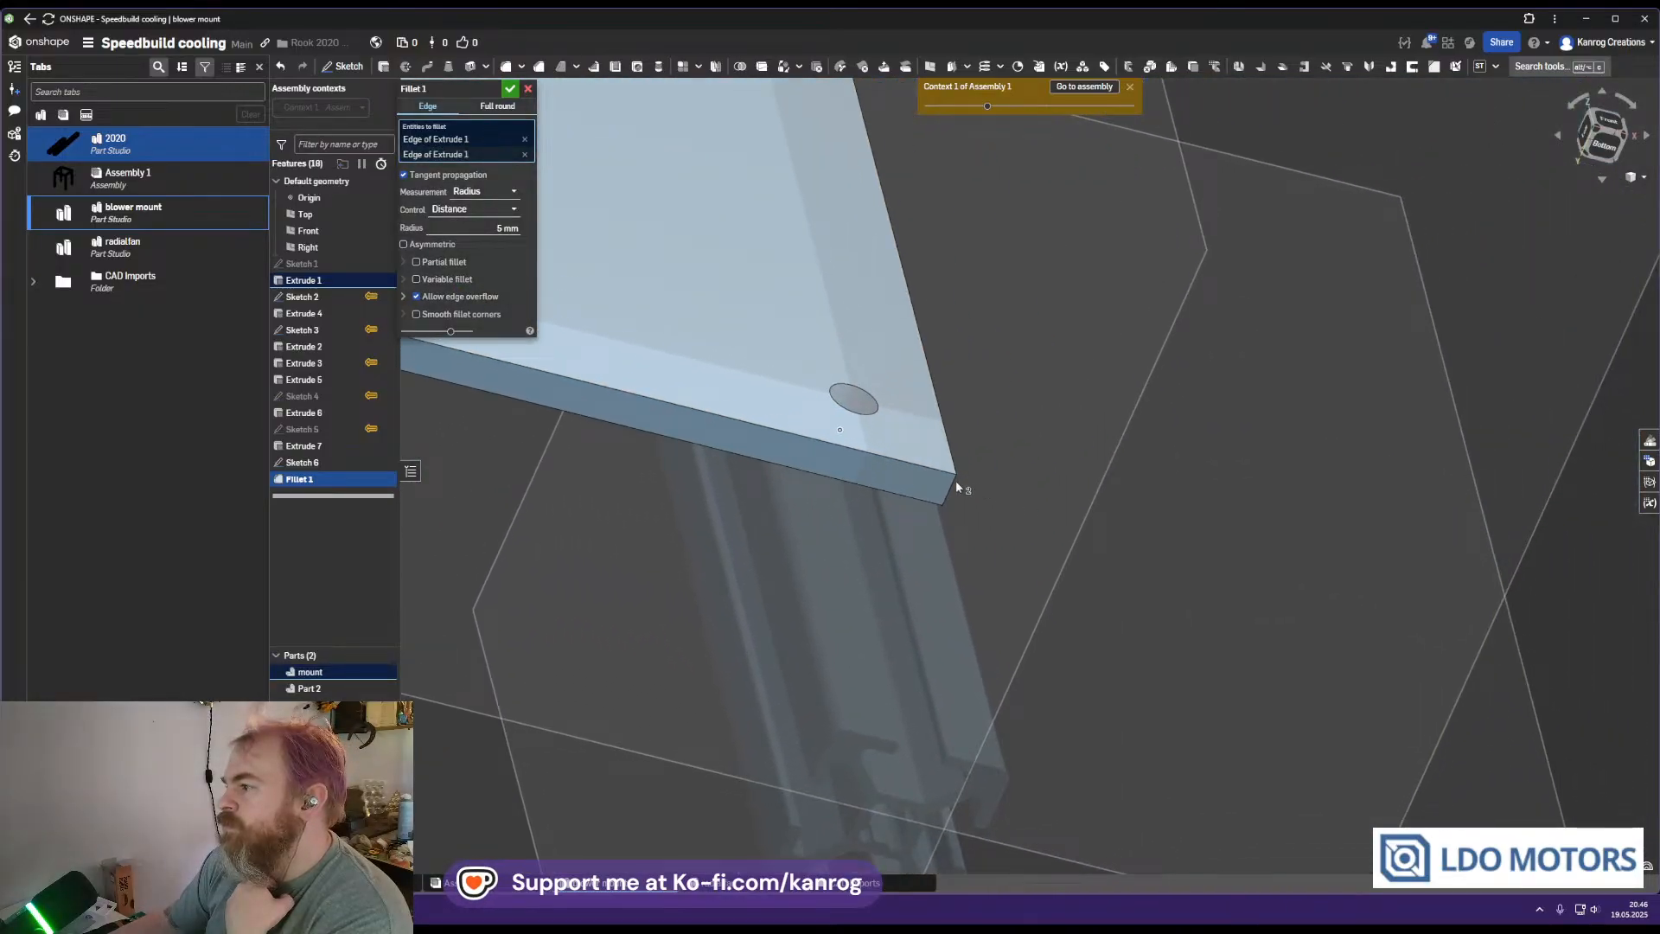
{"action": "left_click", "coordinate": [956, 480]}
{"action": "right_click_drag", "start_coordinate": [930, 356], "coordinate": [903, 599]}
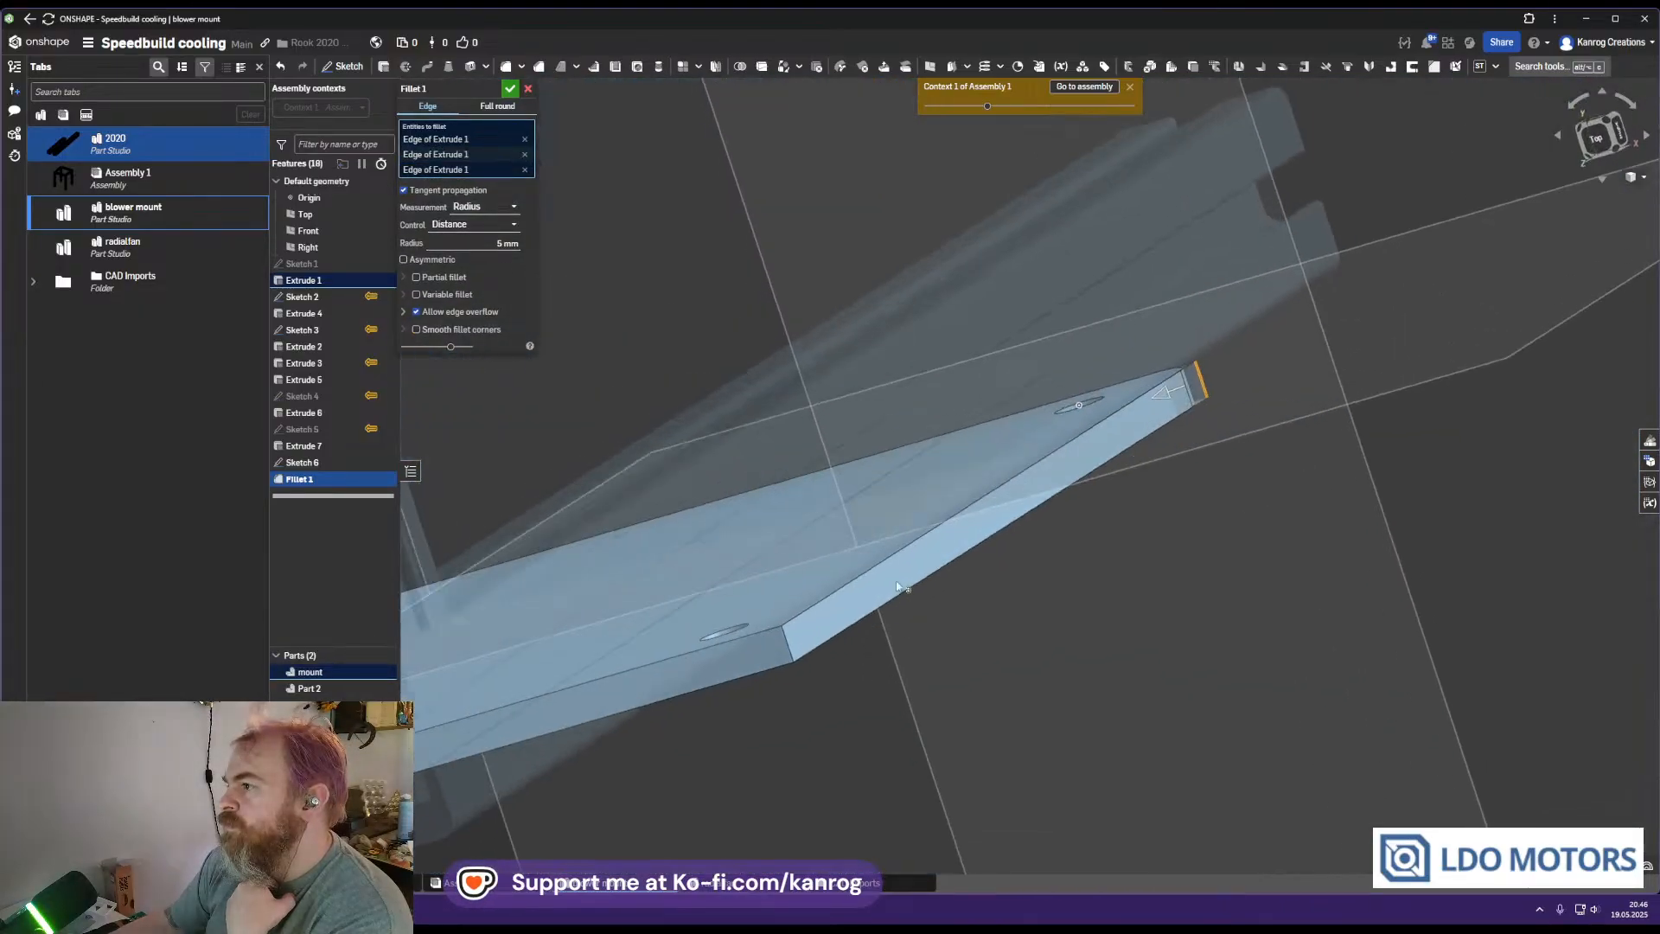
{"action": "left_click", "coordinate": [788, 660]}
{"action": "right_click_drag", "start_coordinate": [788, 660], "coordinate": [965, 511]}
{"action": "middle_click_drag", "start_coordinate": [964, 511], "coordinate": [949, 509]}
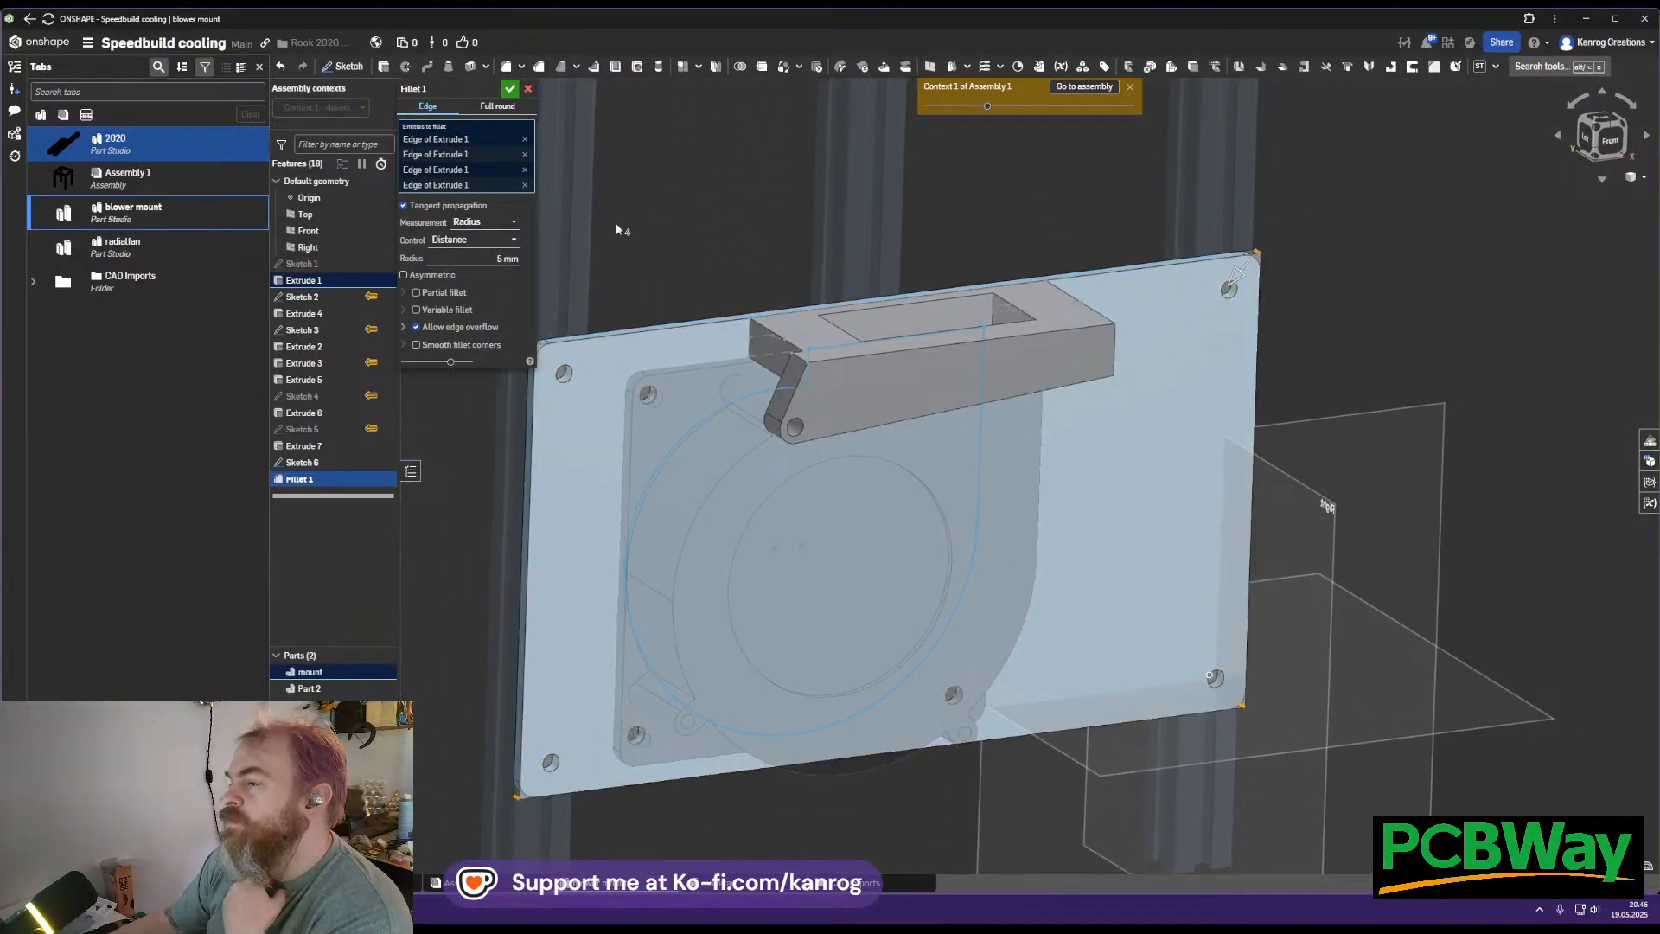
{"action": "left_click", "coordinate": [510, 89]}
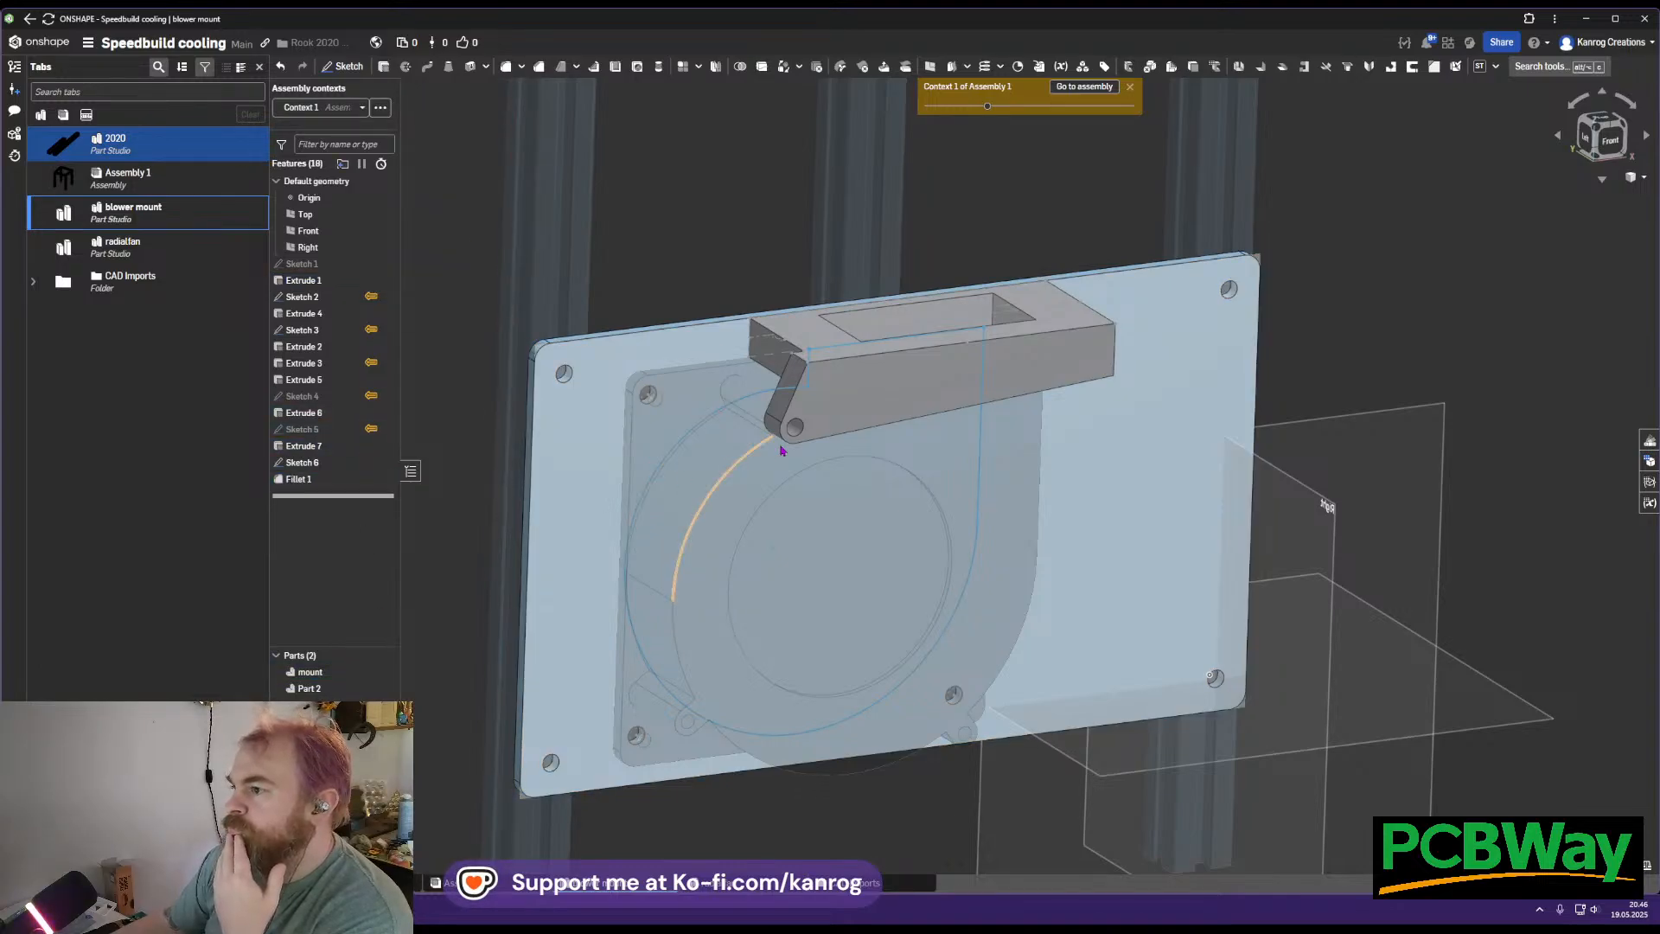
Start a 0.5 mm equal-distance chamfer on the outlet block's ear-side face and the short end face away from the ear
{"action": "middle_click_drag", "start_coordinate": [767, 456], "coordinate": [691, 485]}
{"action": "left_click", "coordinate": [334, 480]}
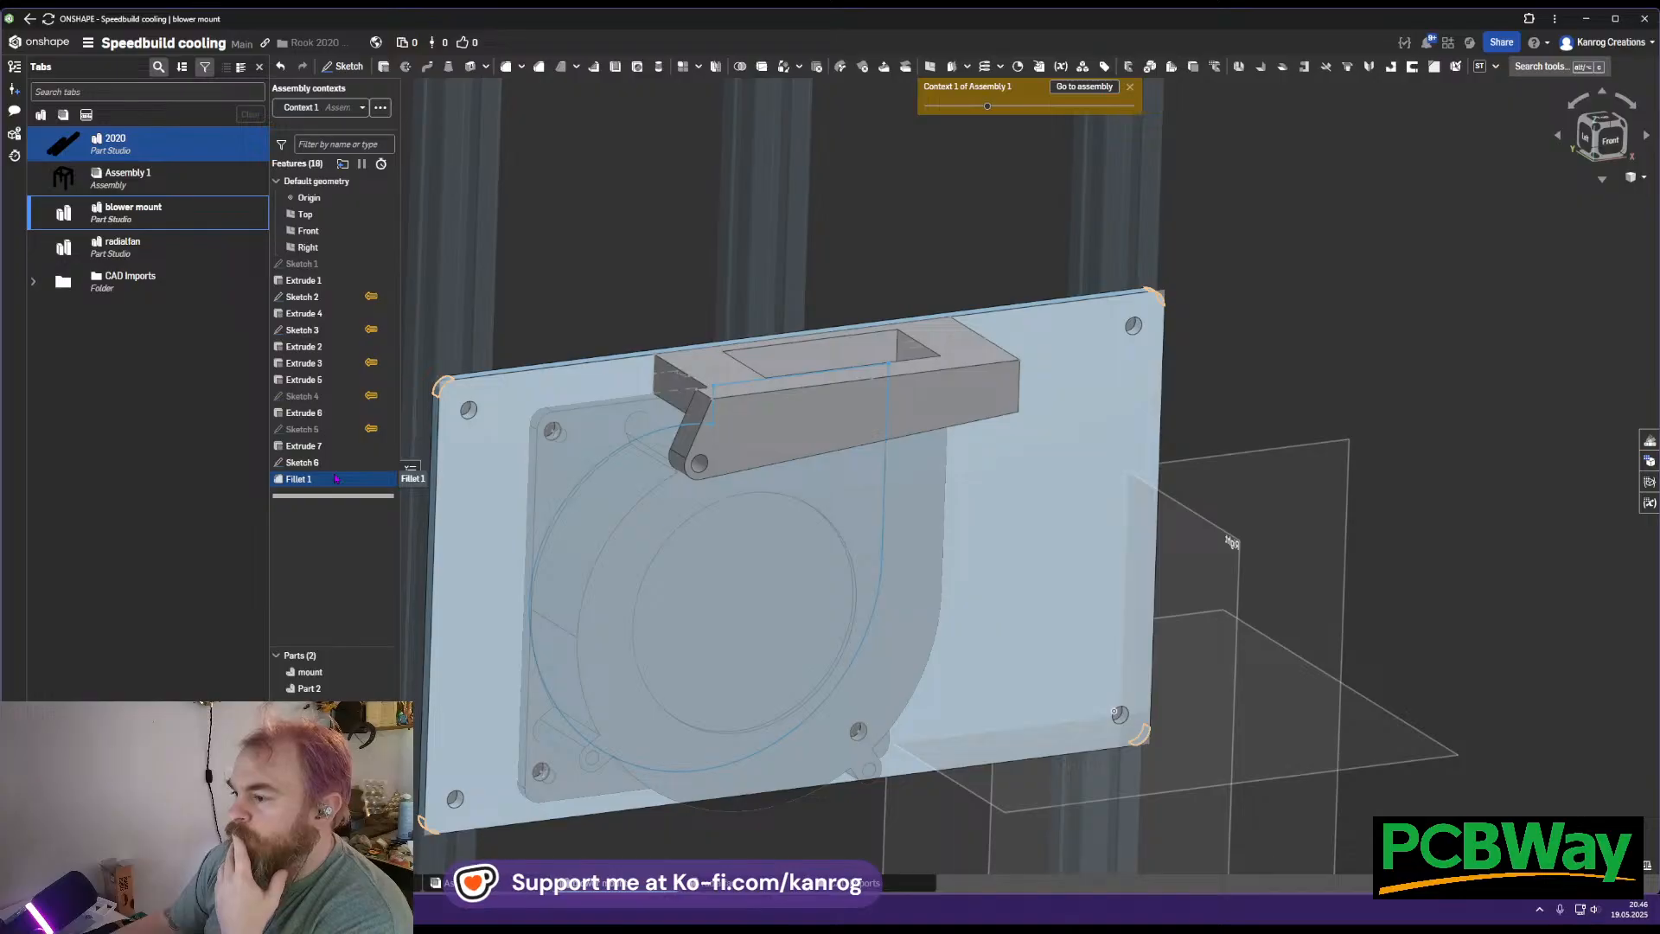
{"action": "left_click", "coordinate": [539, 69]}
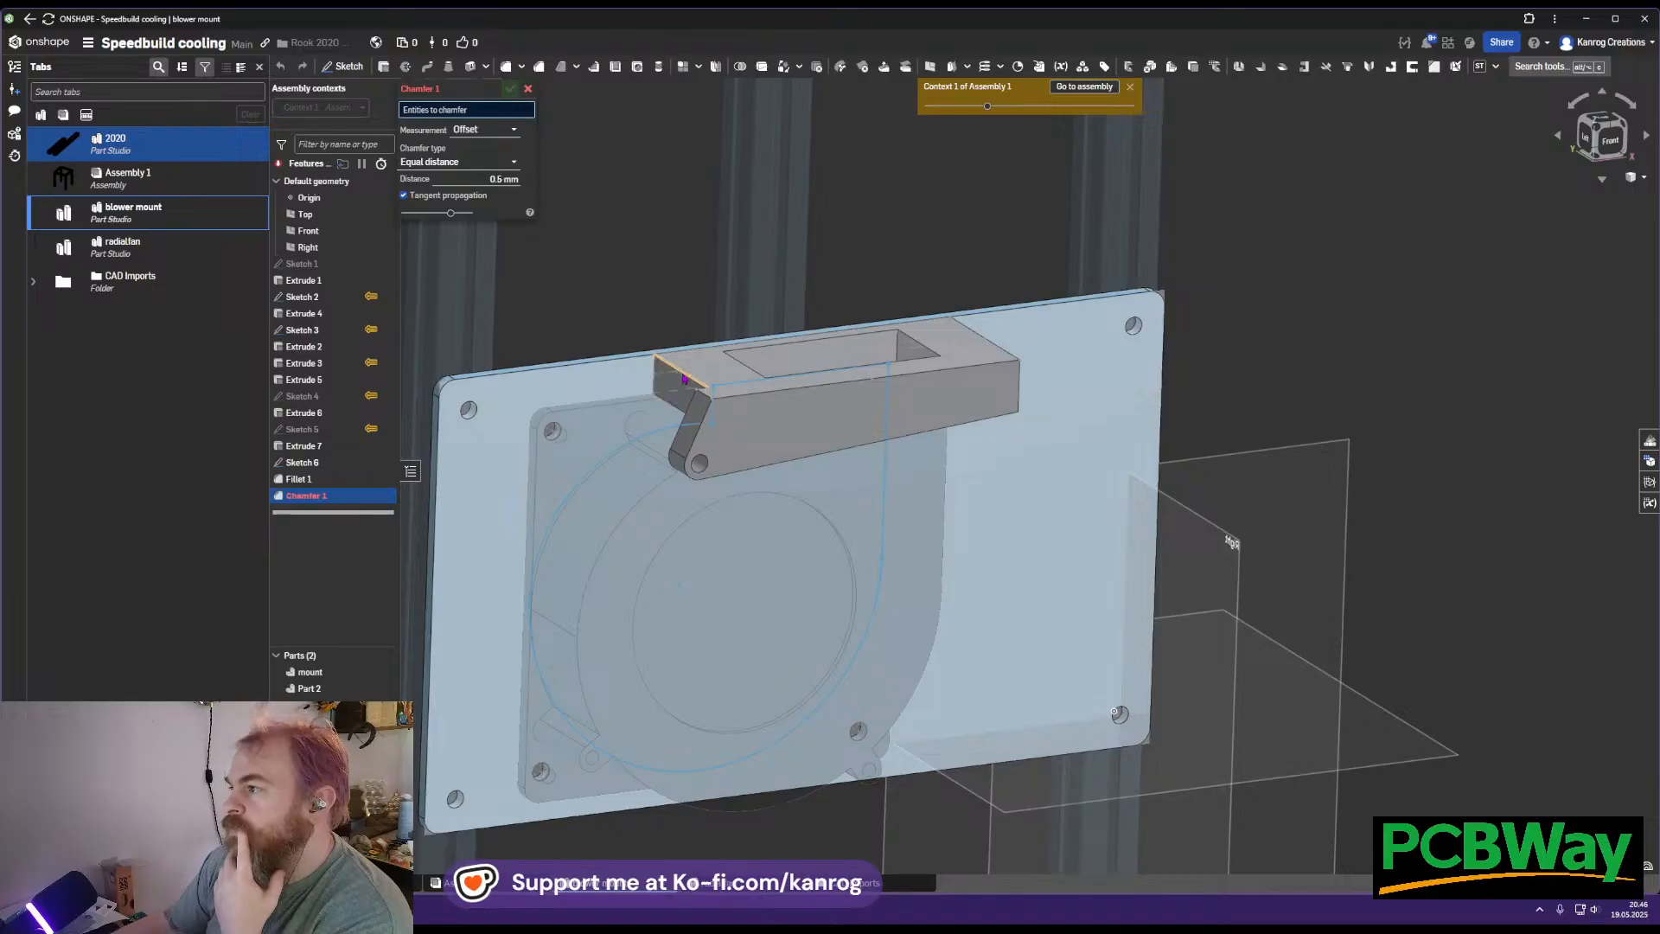
{"action": "right_click_drag", "start_coordinate": [854, 318], "coordinate": [941, 518]}
{"action": "scroll", "coordinate": [826, 470], "scroll_direction": "up", "scroll_amount": 5}
{"action": "scroll", "coordinate": [886, 559], "scroll_direction": "down", "scroll_amount": 4}
{"action": "middle_click_drag", "start_coordinate": [940, 518], "coordinate": [903, 447]}
{"action": "right_click_drag", "start_coordinate": [917, 436], "coordinate": [911, 444]}
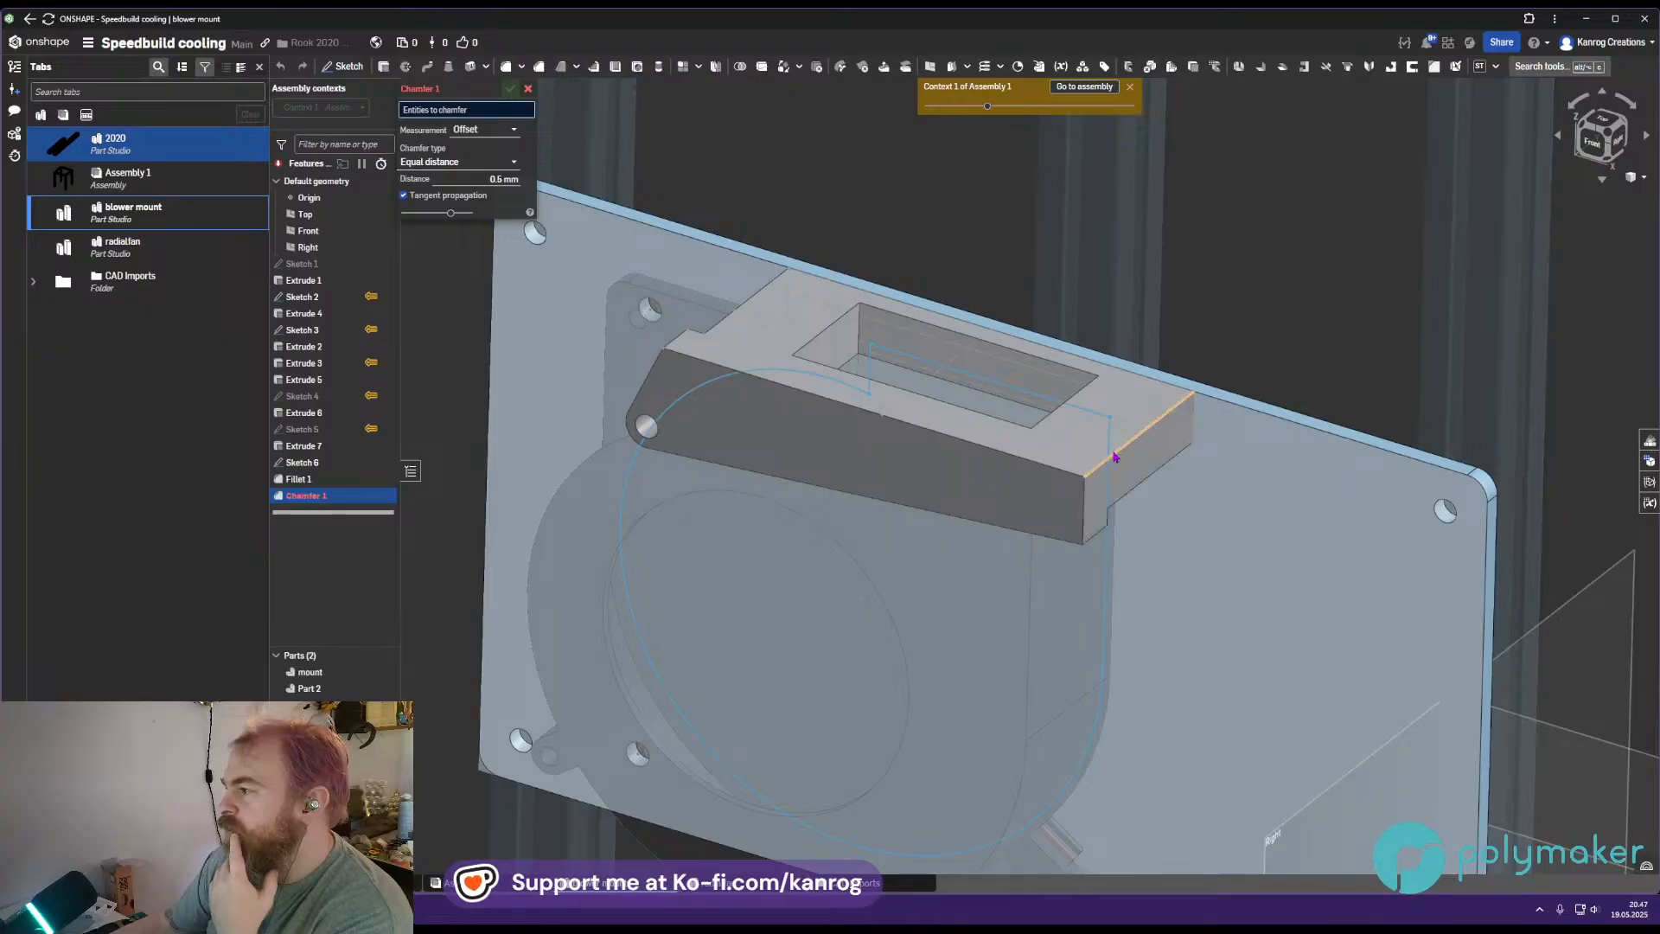
{"action": "left_click", "coordinate": [1050, 469]}
{"action": "left_click", "coordinate": [1041, 501]}
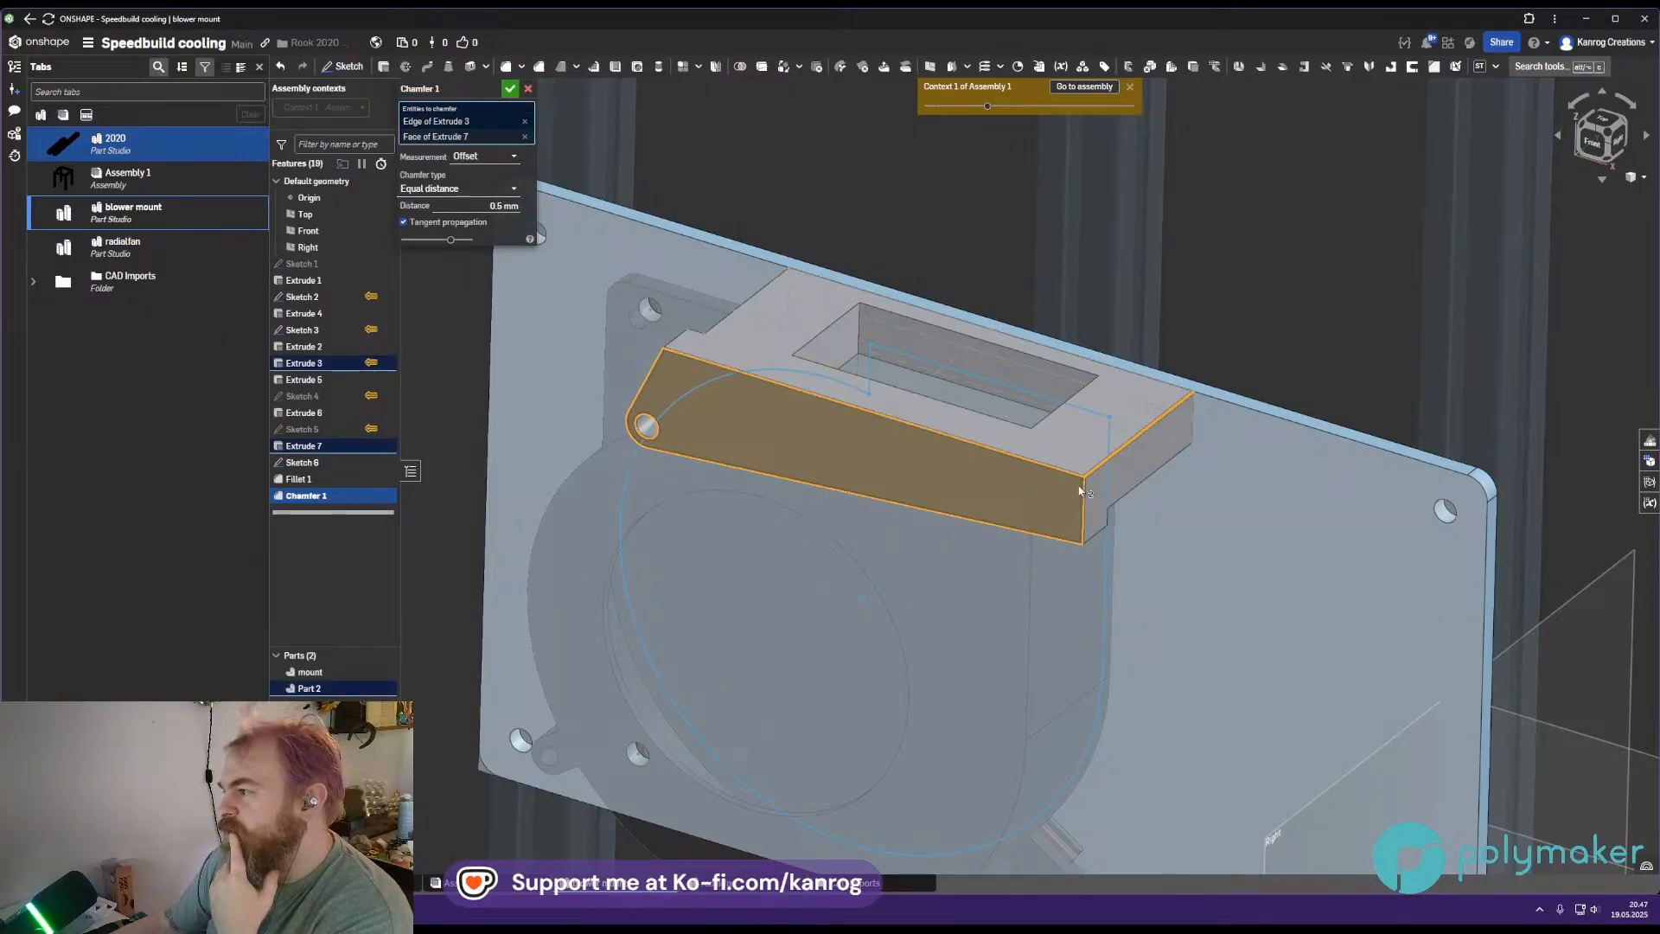
{"action": "left_click", "coordinate": [1106, 461]}
{"action": "left_click", "coordinate": [1115, 480]}
Add the edges around the ear's slope and notch and the adjoining short end of the block to the chamfer
{"action": "mouse_move", "coordinate": [778, 453]}
{"action": "right_mouse_down"}
{"action": "mouse_move", "coordinate": [906, 409]}
{"action": "mouse_move", "coordinate": [697, 434]}
{"action": "mouse_move", "coordinate": [769, 508]}
{"action": "mouse_move", "coordinate": [731, 491]}
{"action": "mouse_move", "coordinate": [774, 487]}
{"action": "right_mouse_up"}
{"action": "left_click", "coordinate": [732, 491]}
{"action": "left_click", "coordinate": [778, 458]}
{"action": "left_click", "coordinate": [775, 452]}
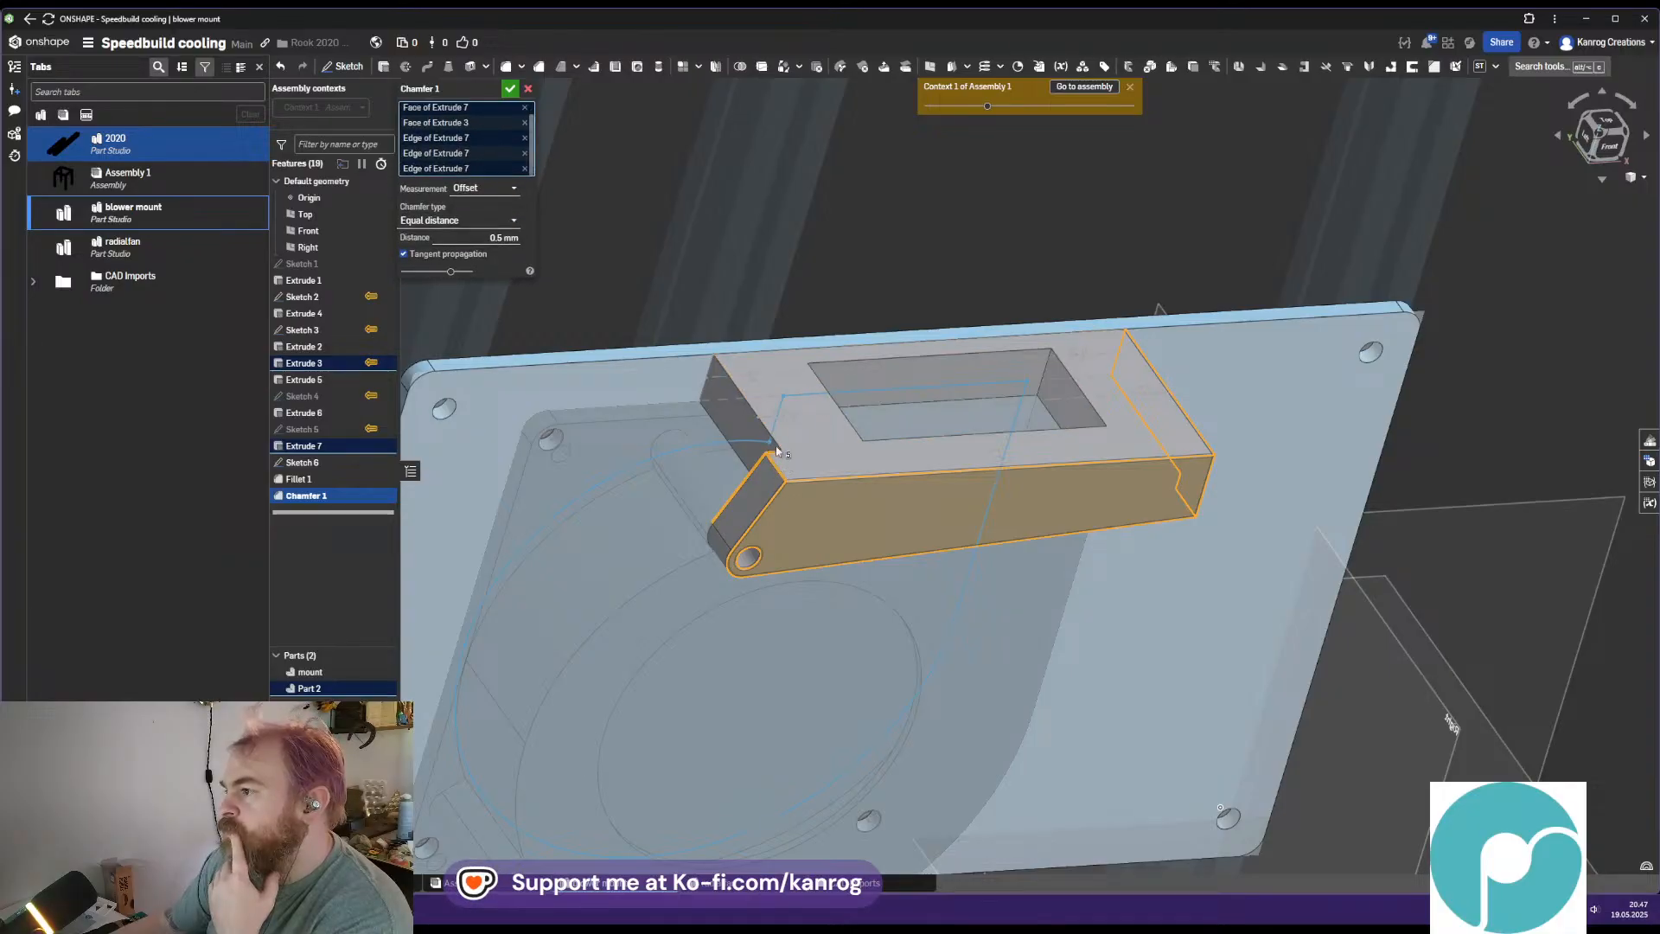
{"action": "left_click", "coordinate": [772, 439]}
{"action": "right_click_drag", "start_coordinate": [772, 439], "coordinate": [836, 343]}
{"action": "left_click", "coordinate": [809, 311]}
Hide the mounting plate, add the remaining rear and underside edges of the block and ear, and apply the 0.5 mm chamfer
{"action": "right_click_drag", "start_coordinate": [547, 530], "coordinate": [895, 461]}
{"action": "left_click", "coordinate": [805, 512]}
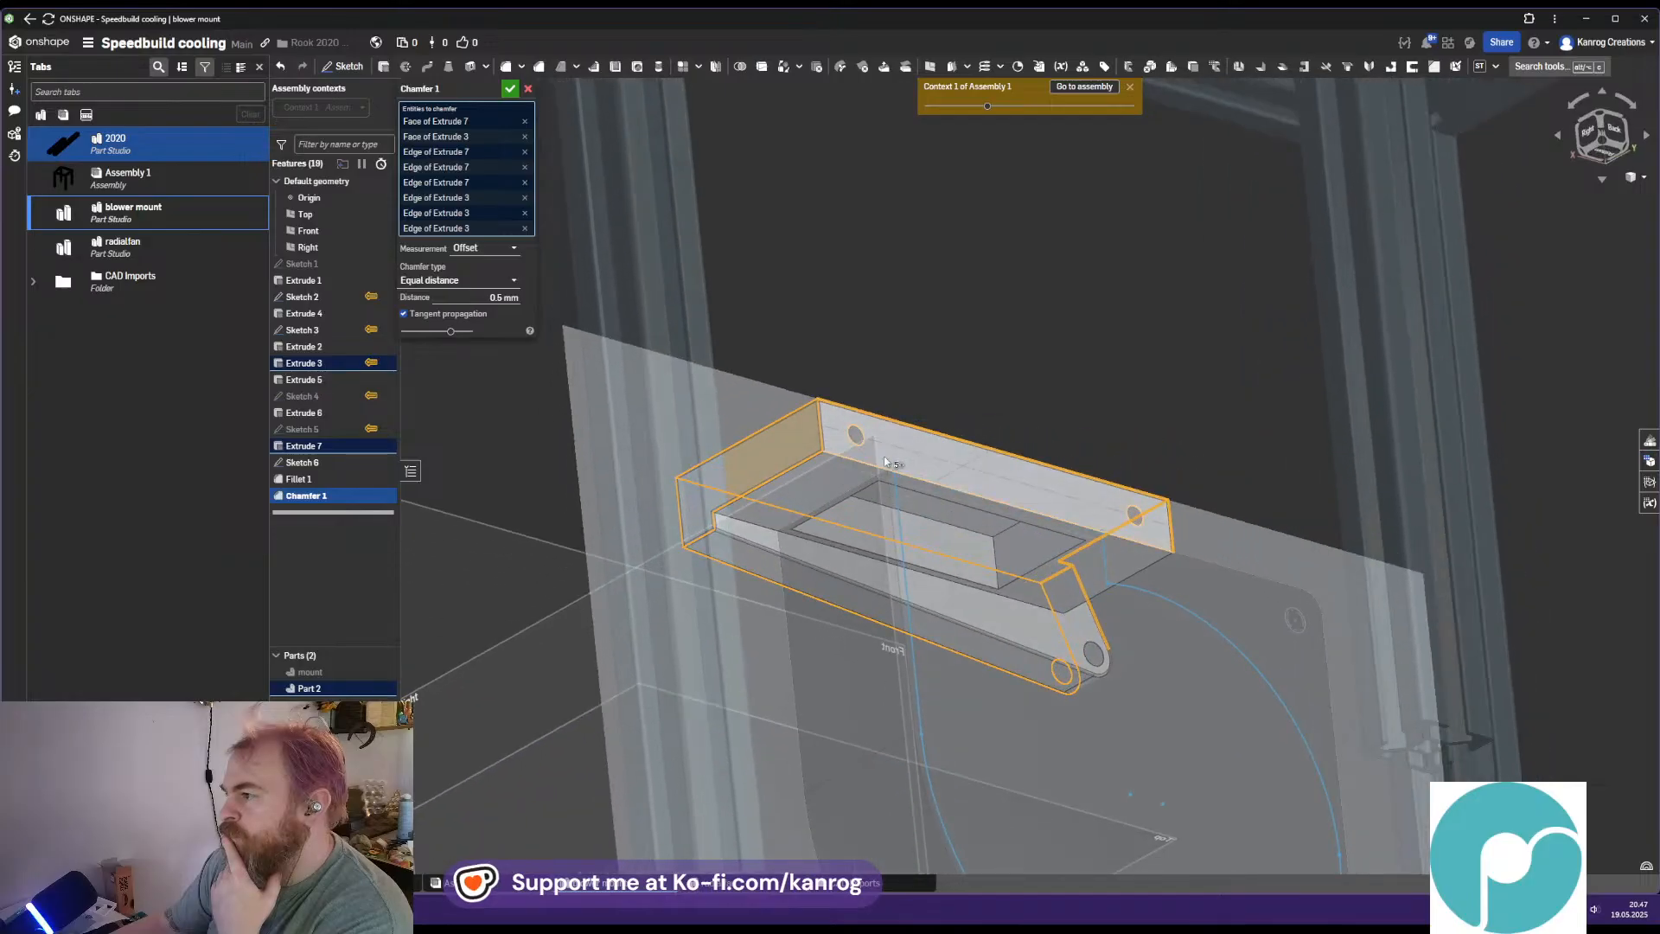
{"action": "left_click", "coordinate": [852, 465]}
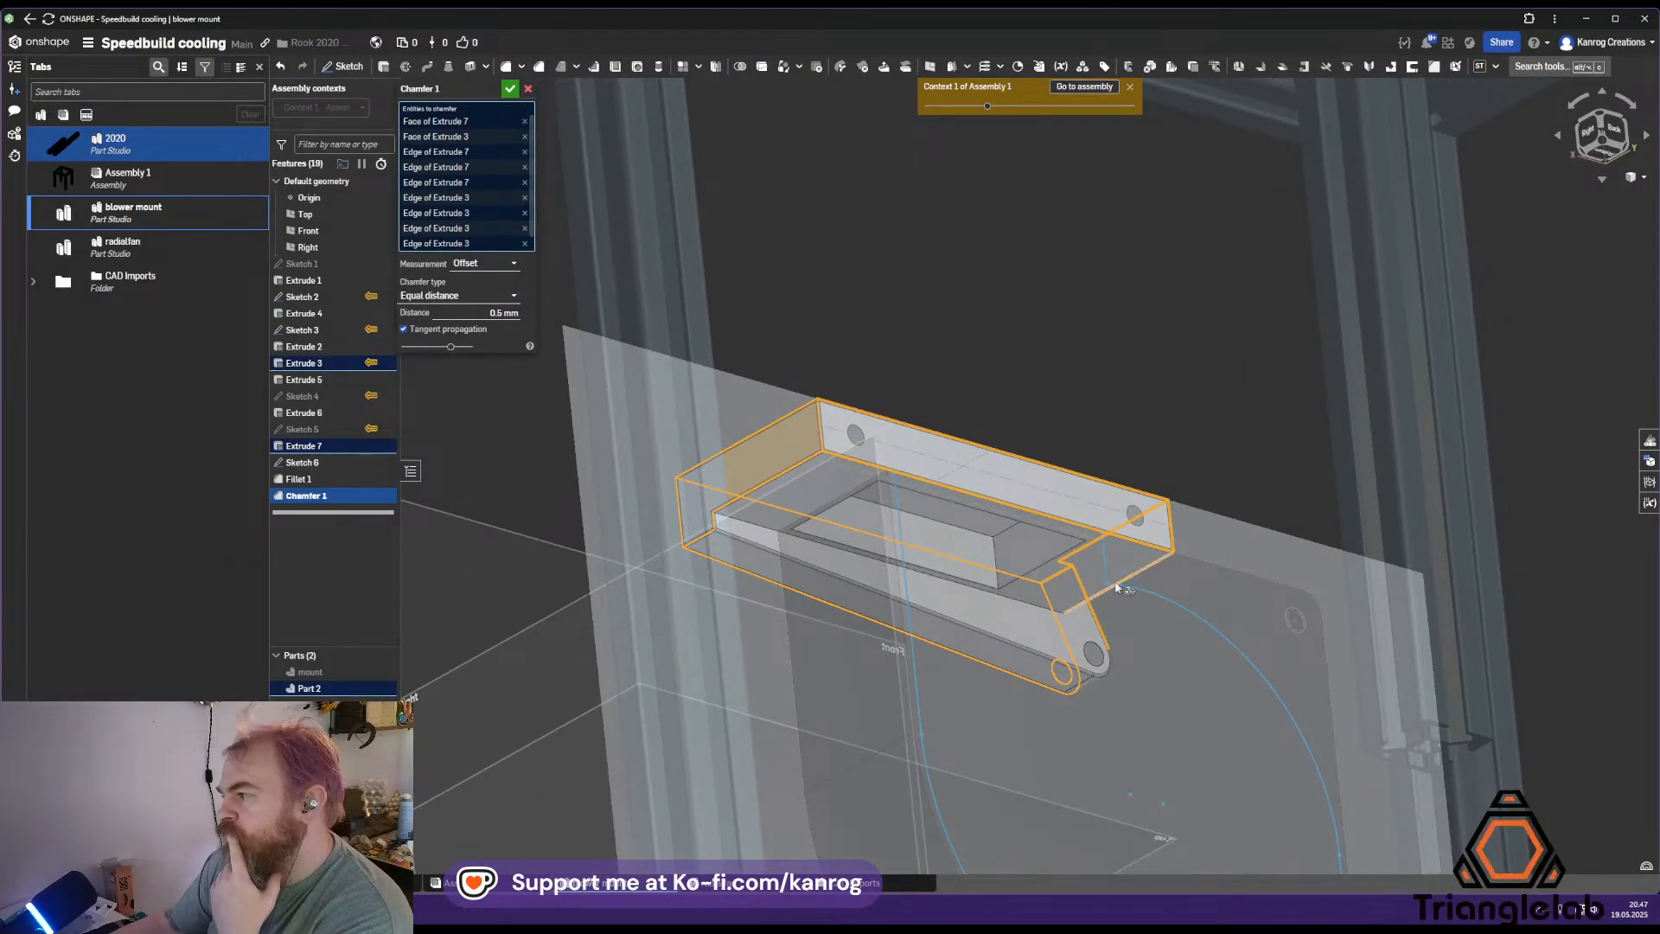
{"action": "left_click", "coordinate": [764, 511]}
{"action": "right_click_drag", "start_coordinate": [1059, 579], "coordinate": [1164, 608]}
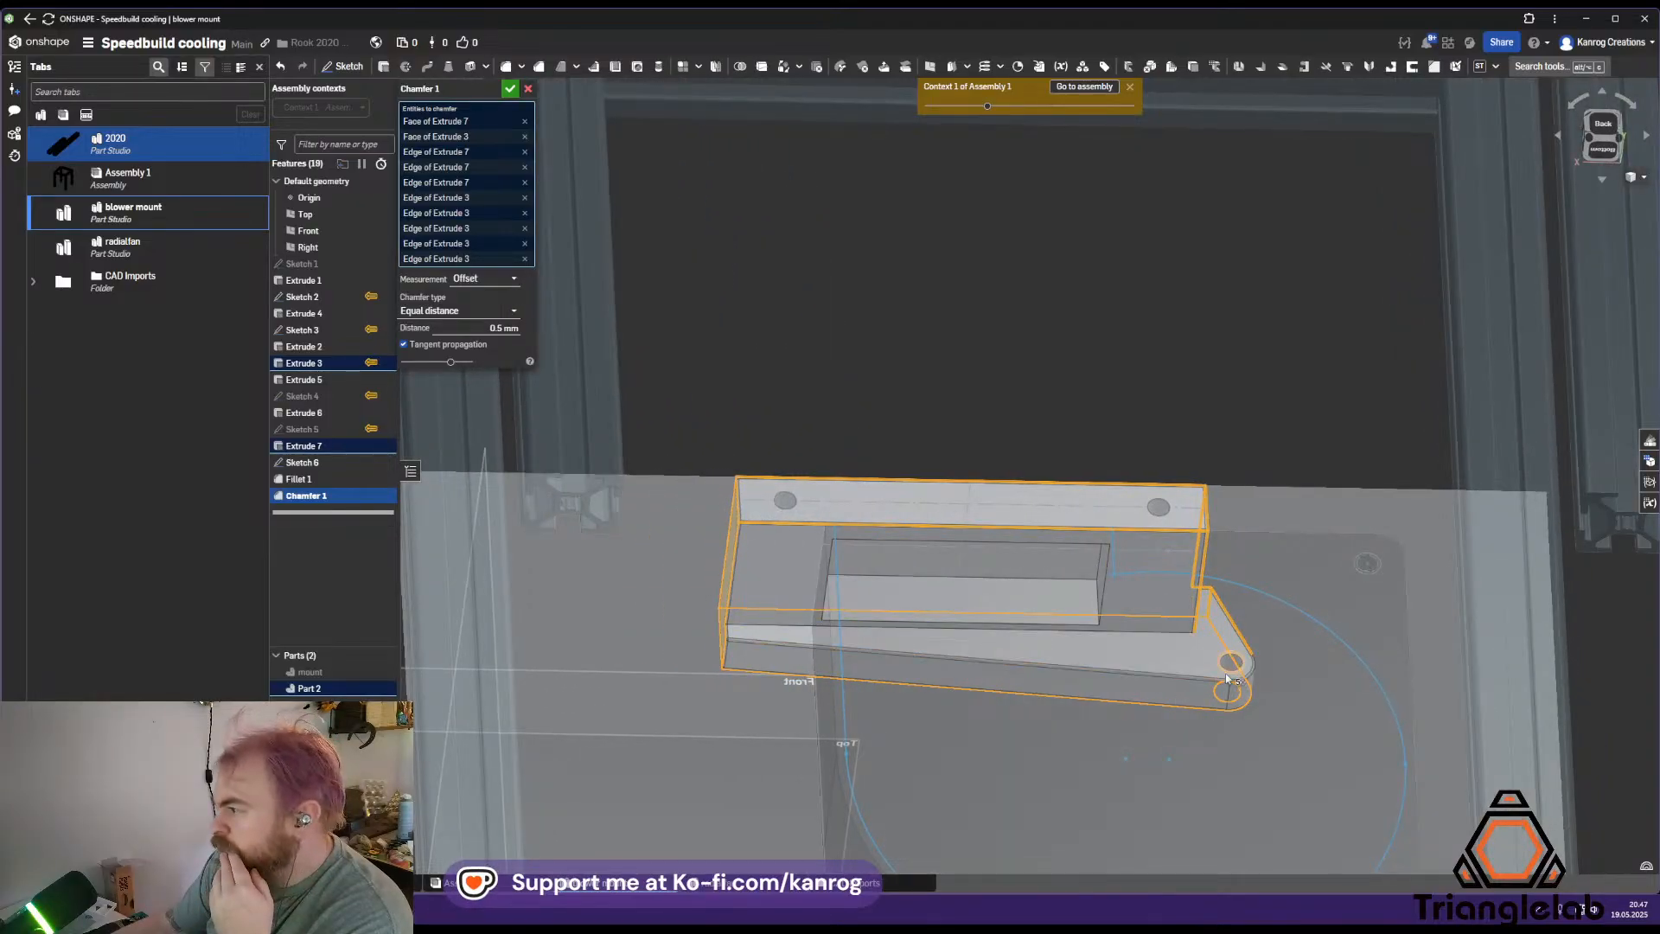
{"action": "left_click", "coordinate": [1137, 616]}
{"action": "right_click_drag", "start_coordinate": [1138, 616], "coordinate": [1329, 661]}
{"action": "middle_click_drag", "start_coordinate": [1330, 661], "coordinate": [1056, 666]}
{"action": "right_click_drag", "start_coordinate": [961, 640], "coordinate": [943, 636]}
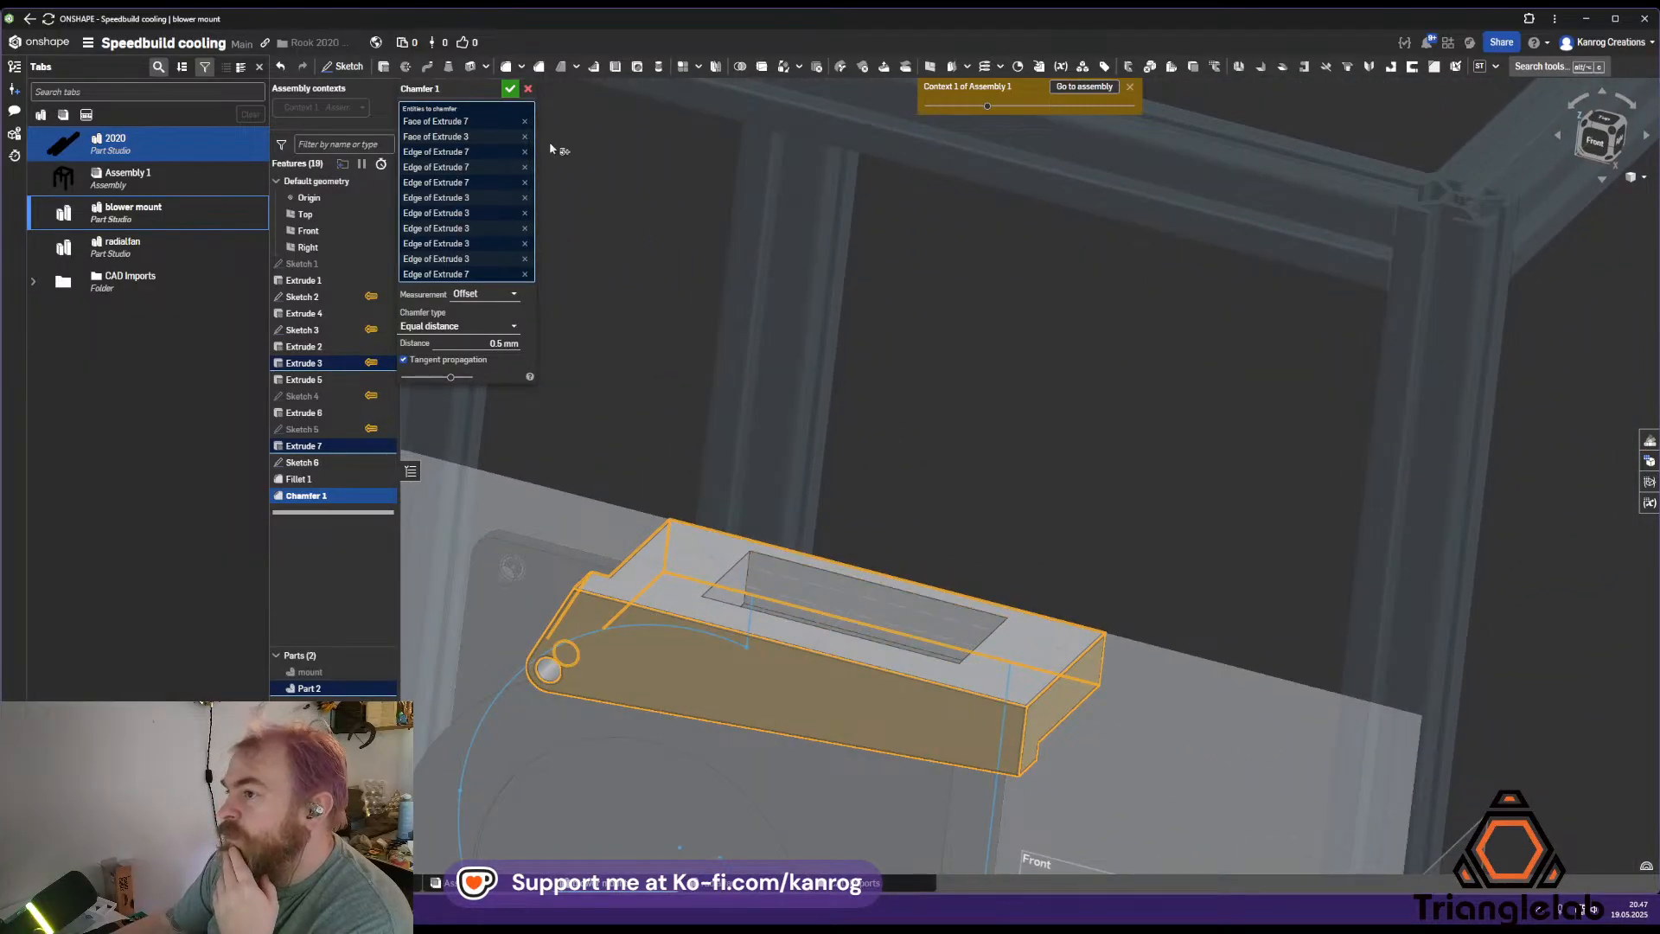
{"action": "left_click", "coordinate": [510, 90]}
Cut the three top-face screw-hole circles 6 mm deep into the outlet block with a blind Extrude Remove
{"action": "right_click_drag", "start_coordinate": [807, 621], "coordinate": [651, 323]}
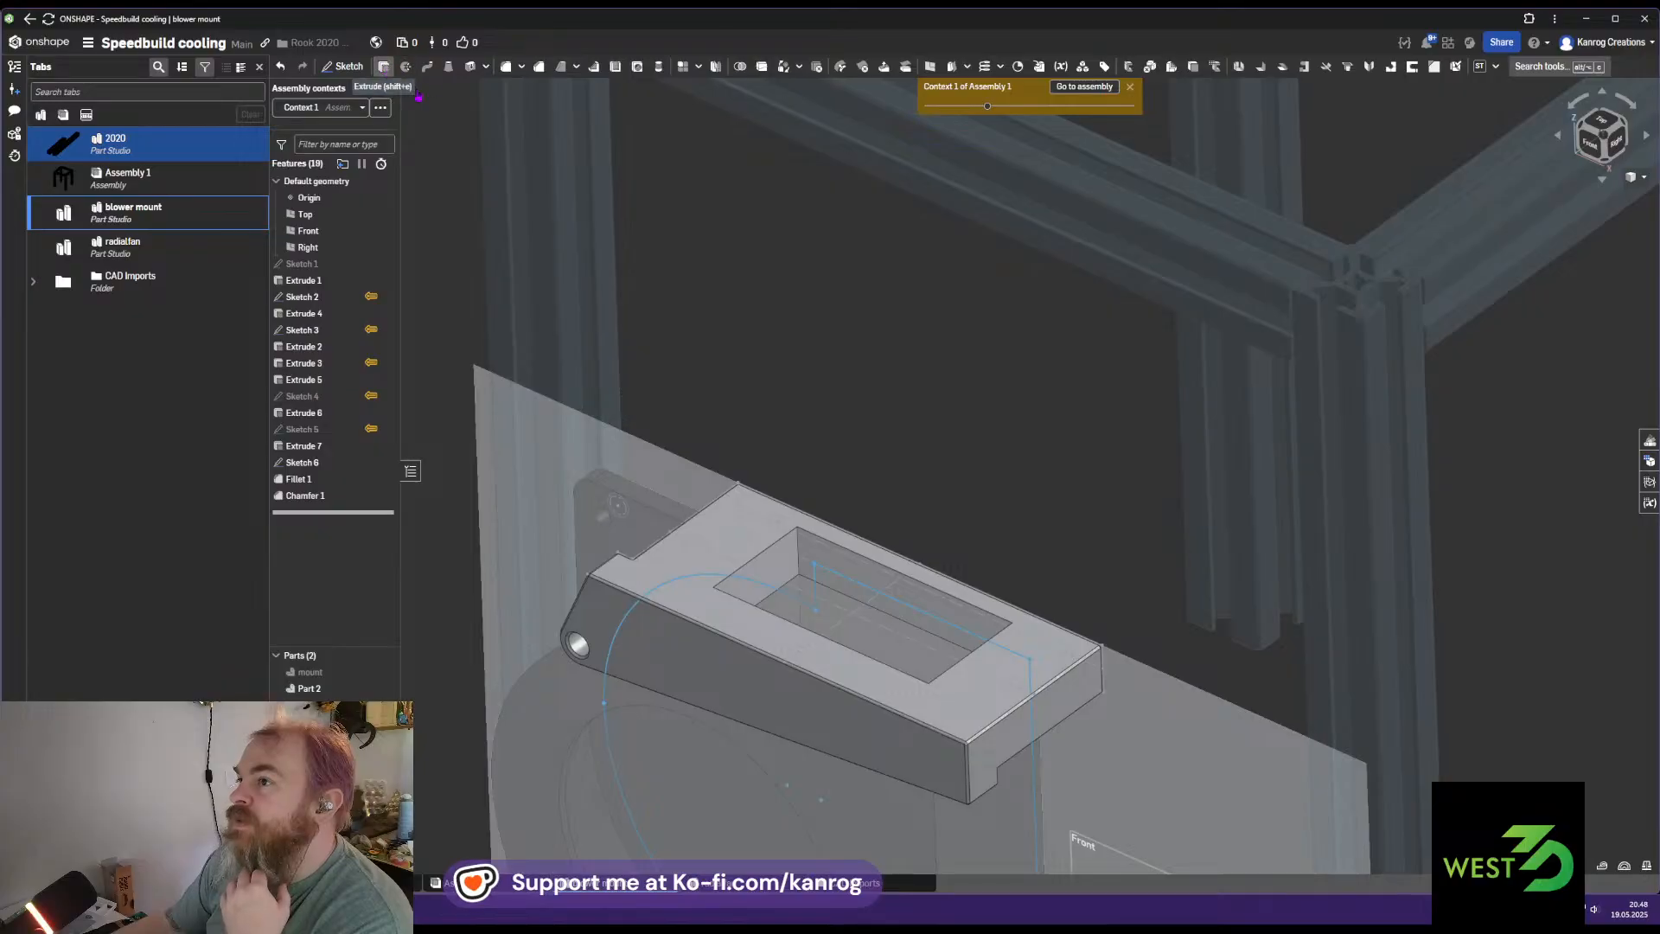
{"action": "left_click", "coordinate": [383, 67]}
{"action": "left_click", "coordinate": [693, 543]}
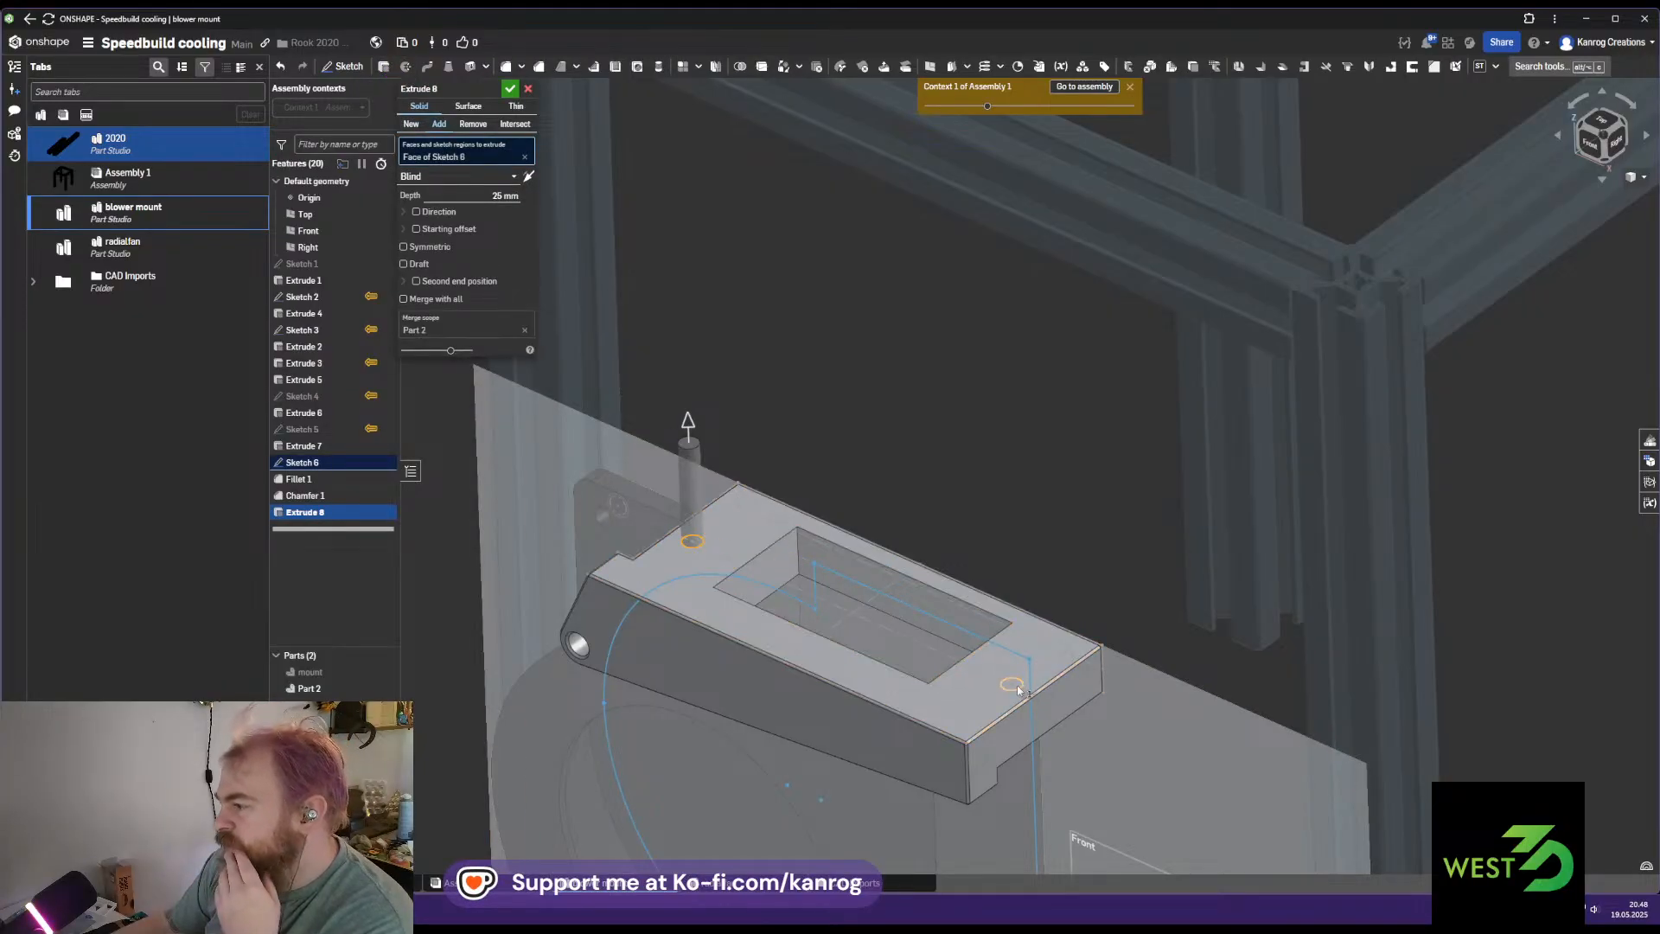
{"action": "left_click", "coordinate": [1011, 683]}
{"action": "left_click", "coordinate": [796, 652]}
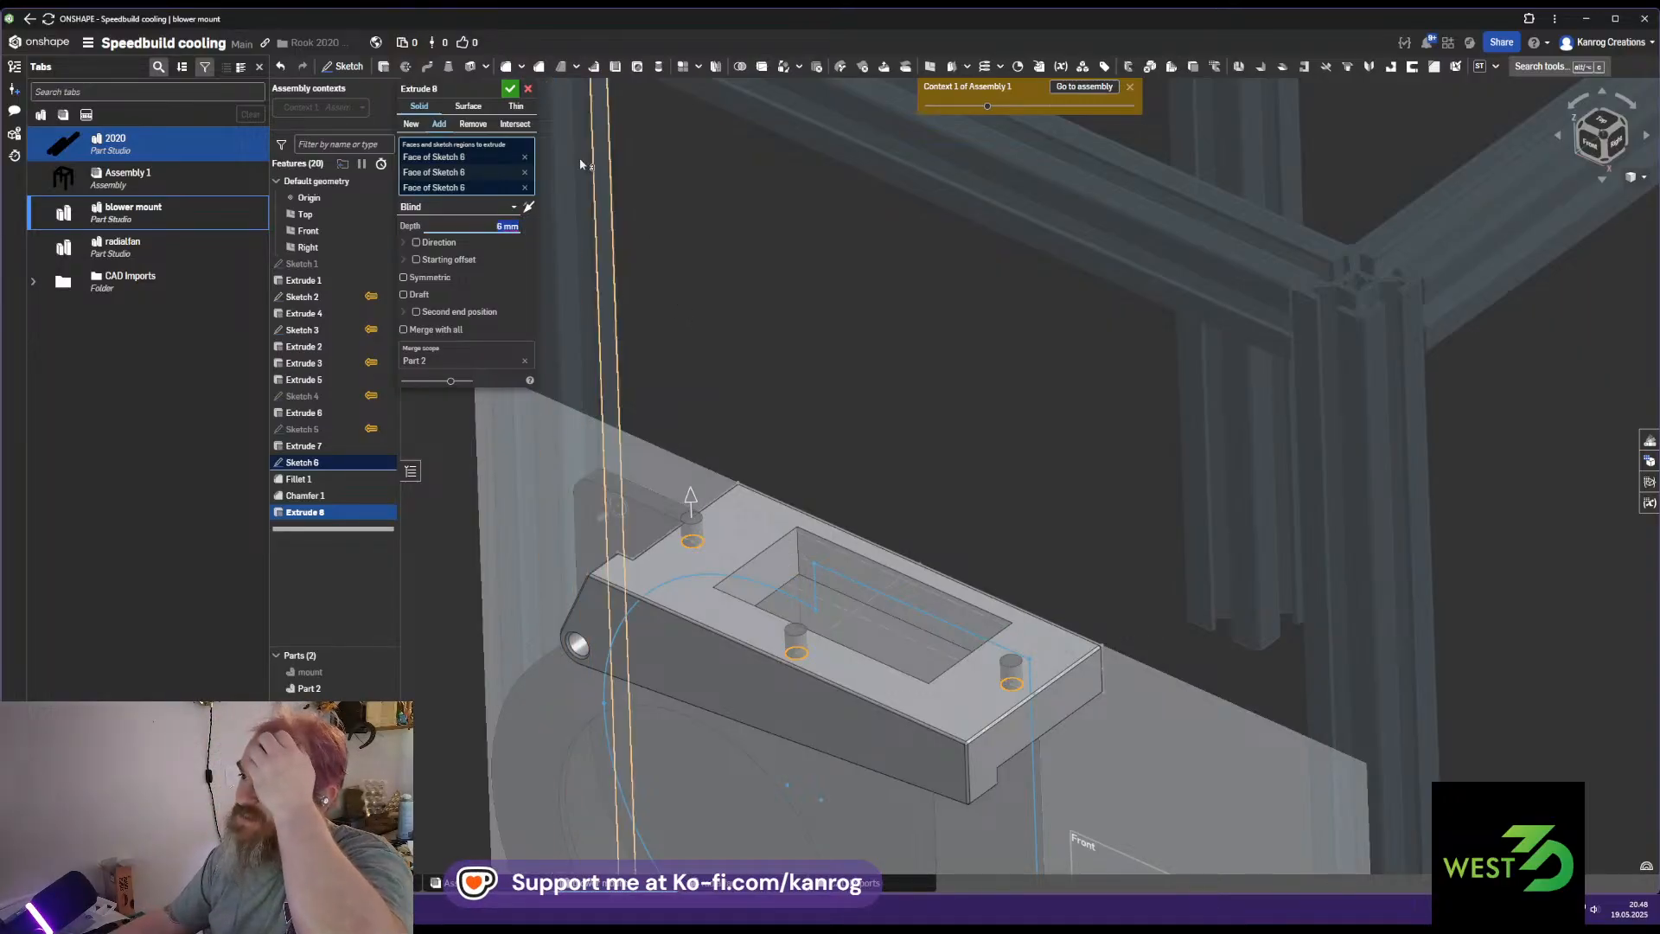
{"action": "left_click", "coordinate": [475, 124]}
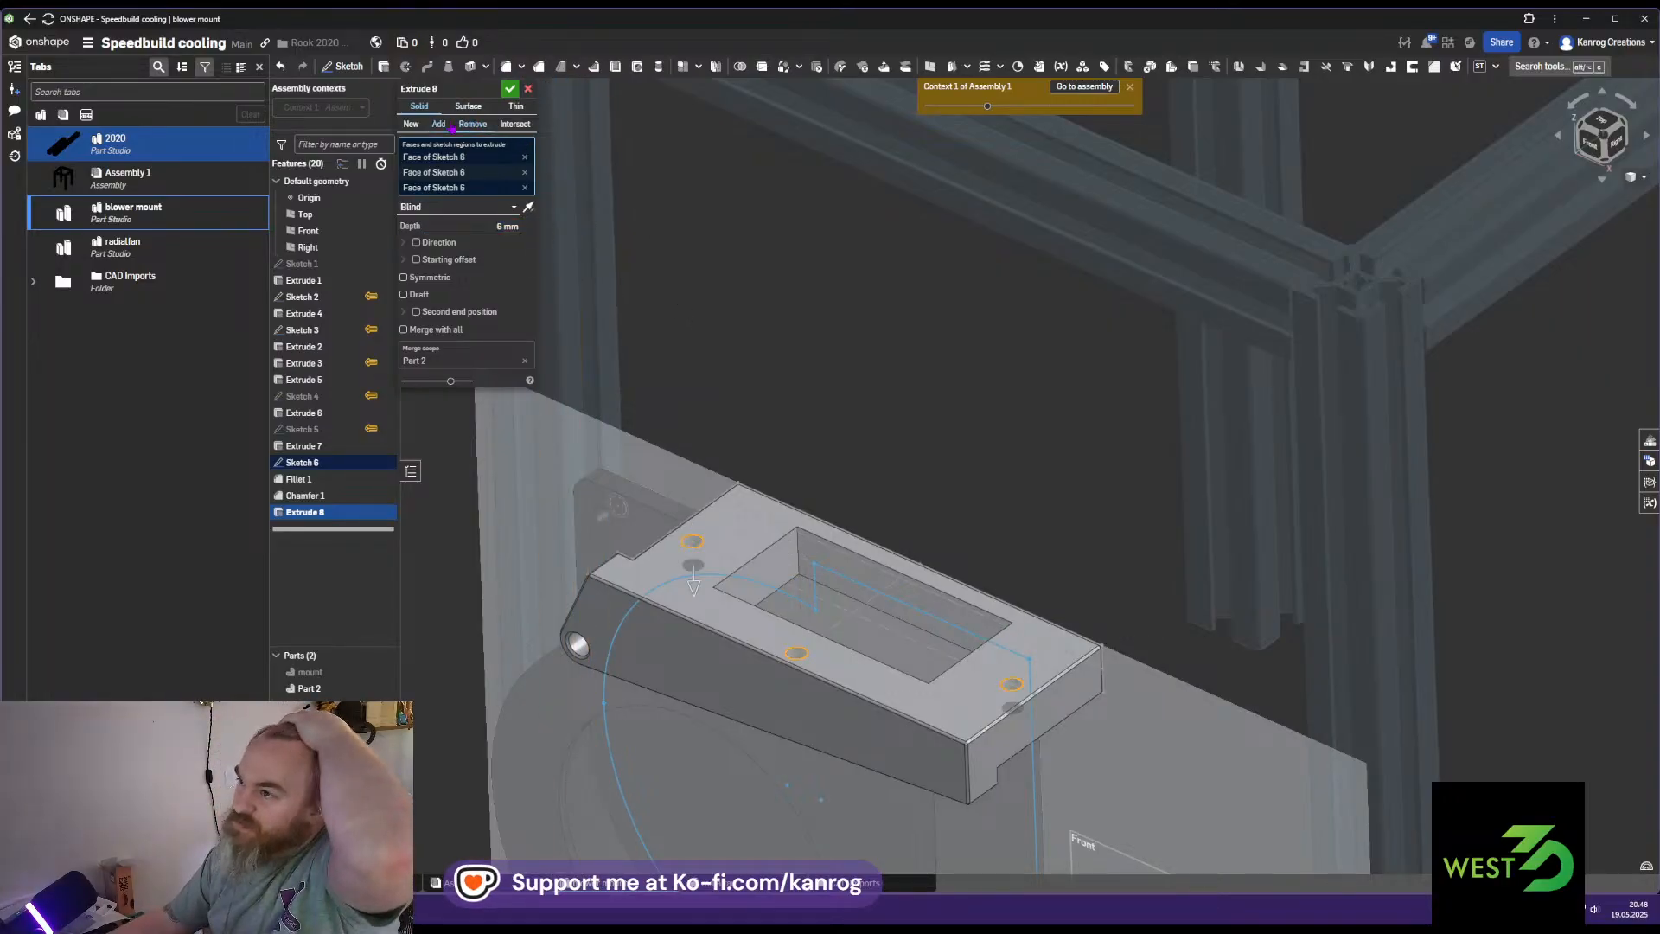
{"action": "left_click", "coordinate": [512, 90]}
{"action": "right_click_drag", "start_coordinate": [734, 449], "coordinate": [867, 559]}
{"action": "scroll", "coordinate": [934, 522], "scroll_direction": "up", "scroll_amount": 3}
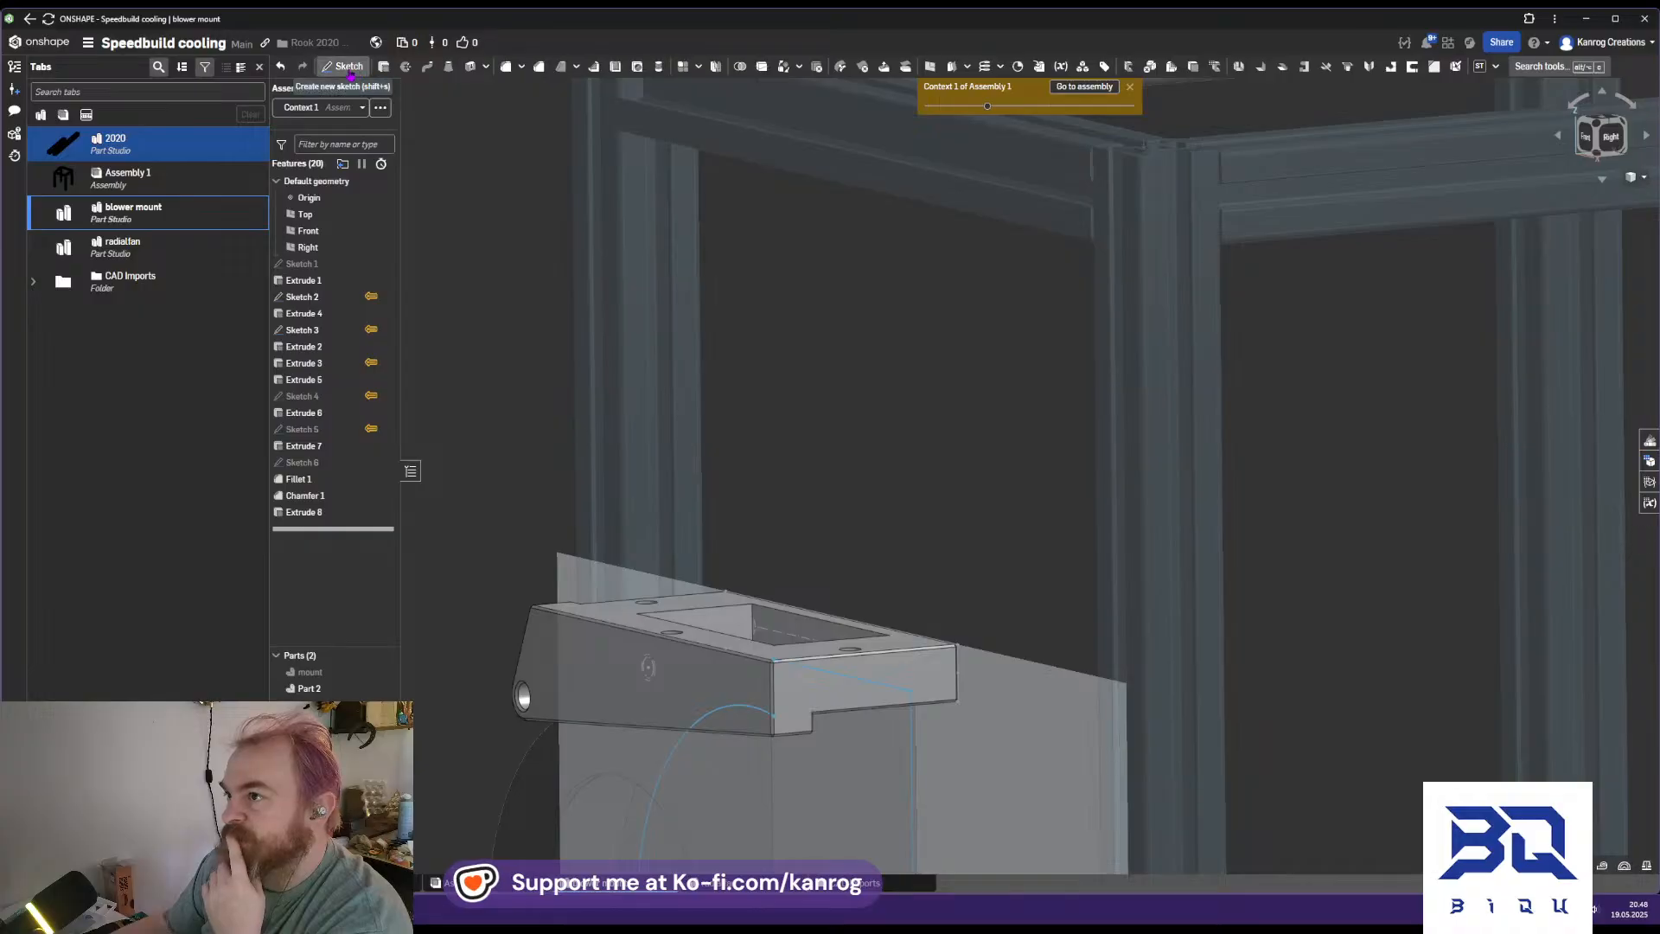
{"action": "scroll", "coordinate": [640, 540], "scroll_direction": "down", "scroll_amount": 3}
{"action": "right_click_drag", "start_coordinate": [640, 541], "coordinate": [850, 411]}
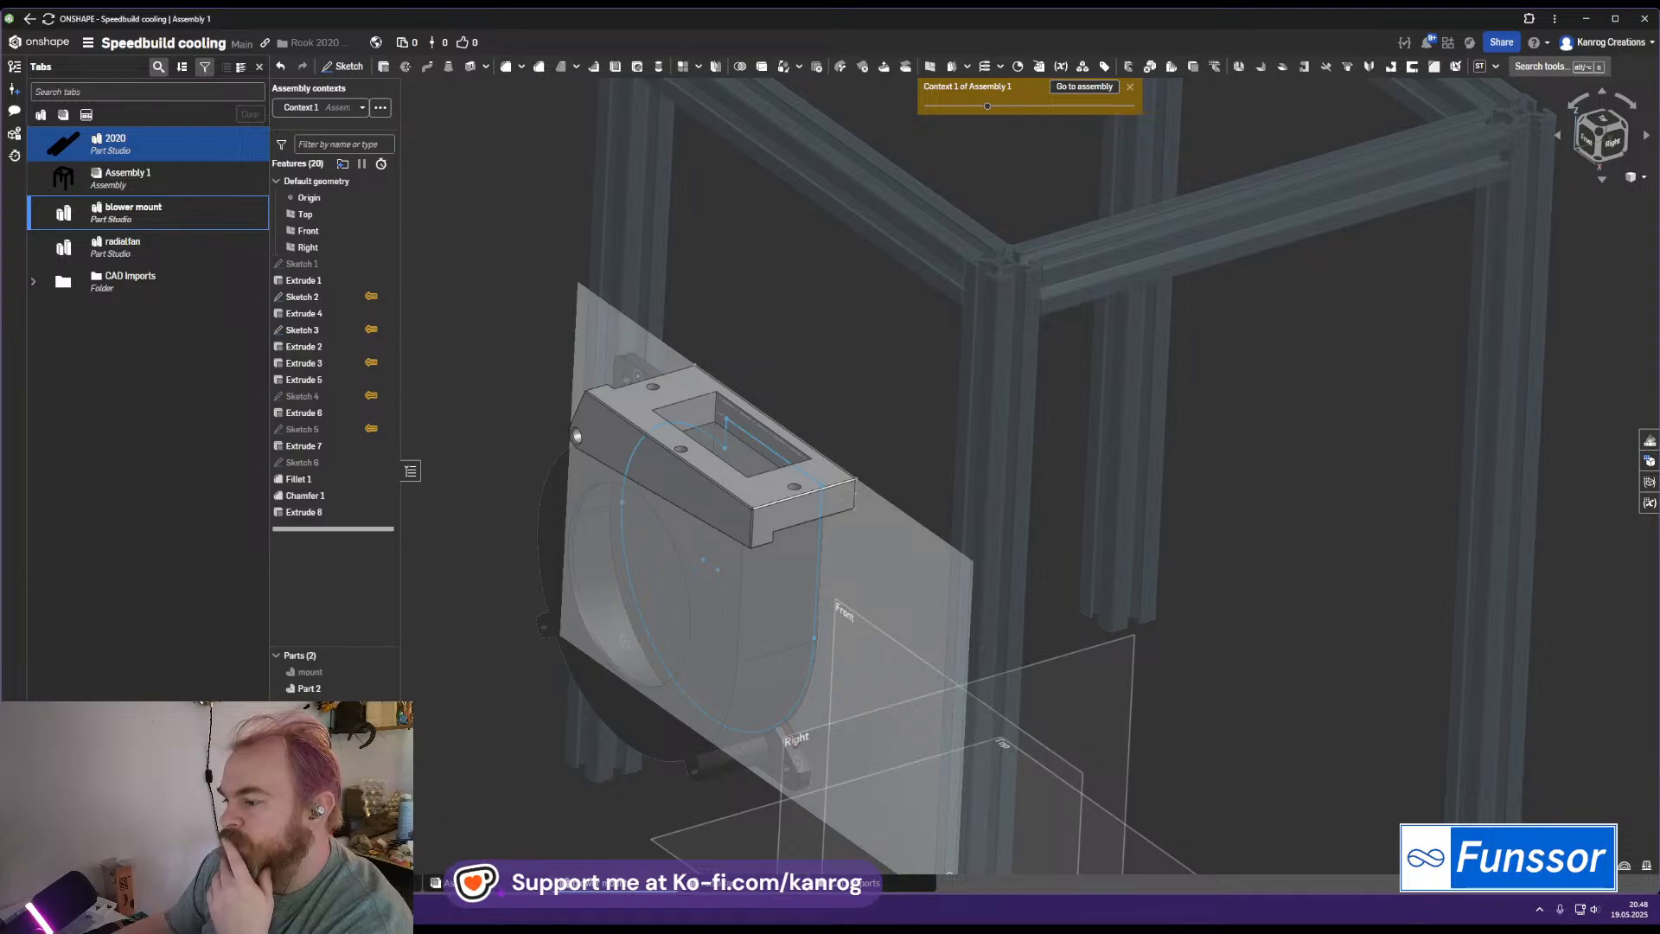
Insert the outlet block, Part 2 of the blower mount studio, into Assembly 1
{"action": "left_click", "coordinate": [484, 882]}
{"action": "right_click_drag", "start_coordinate": [916, 439], "coordinate": [733, 335]}
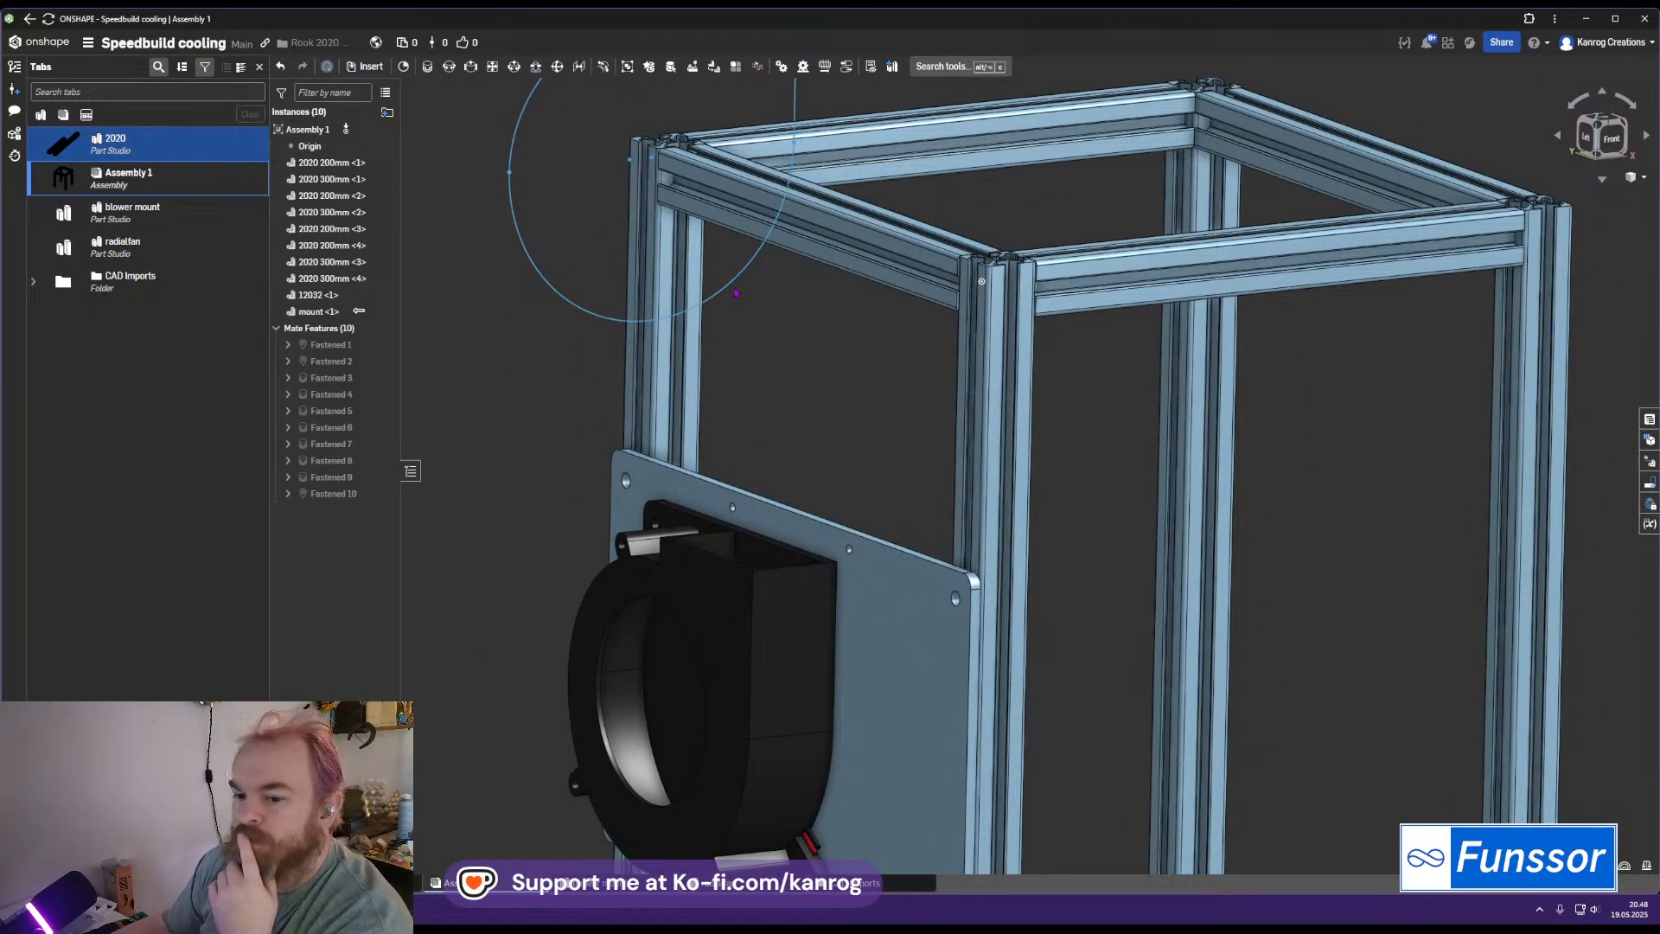
{"action": "right_click_drag", "start_coordinate": [779, 399], "coordinate": [781, 379]}
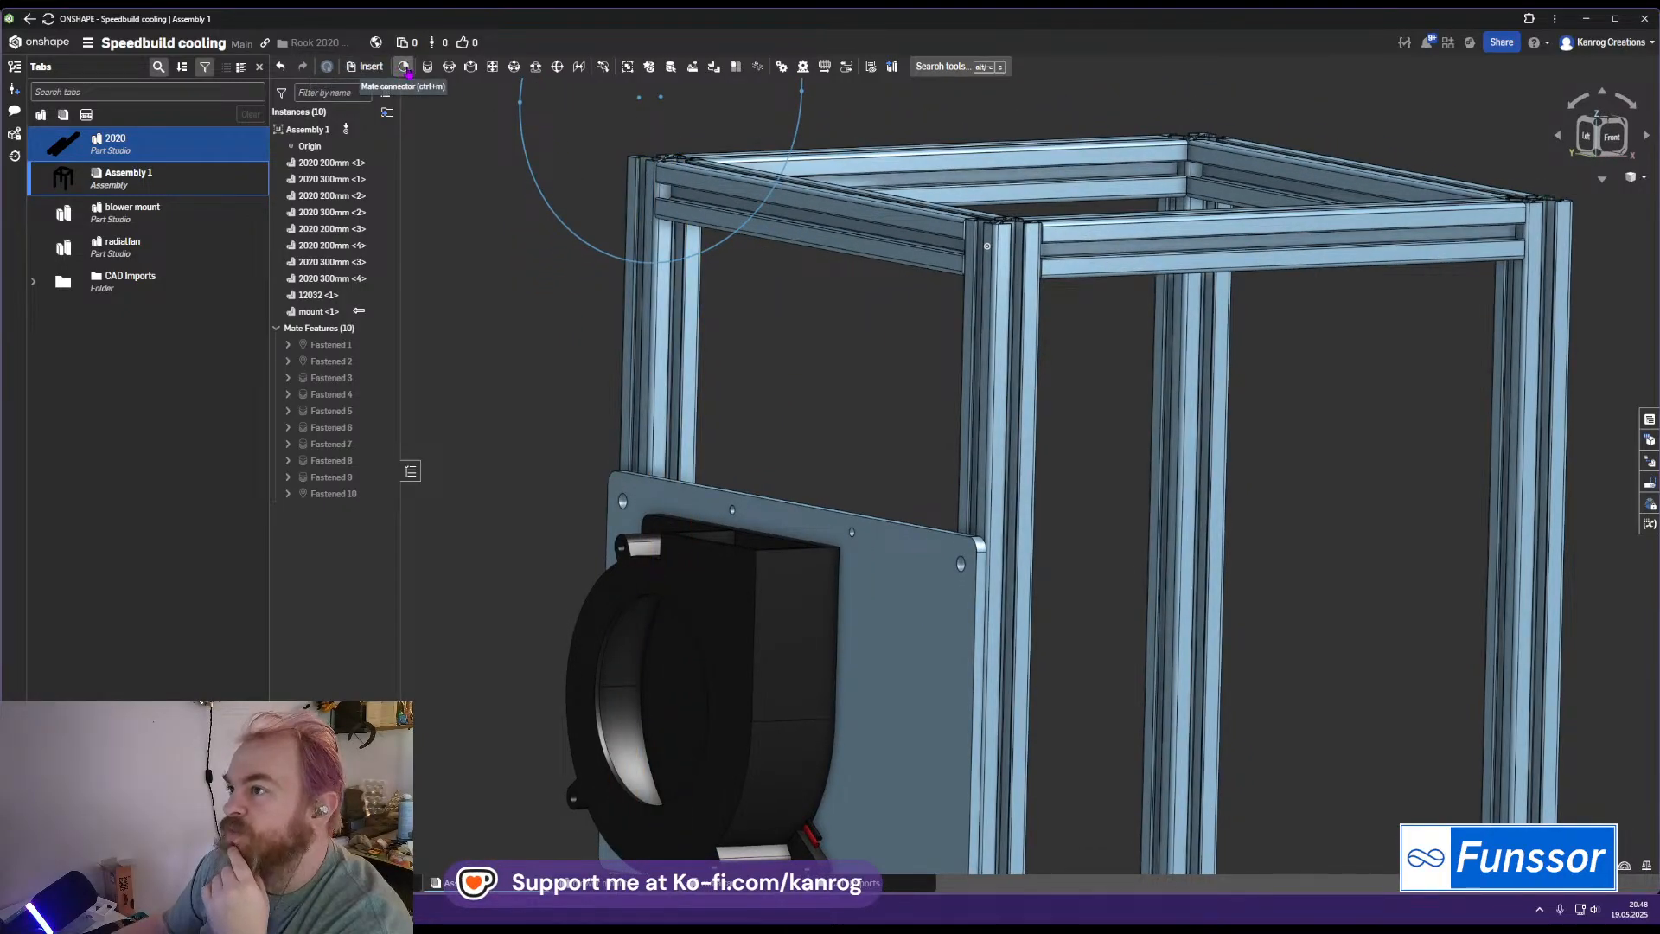
{"action": "left_click", "coordinate": [380, 69]}
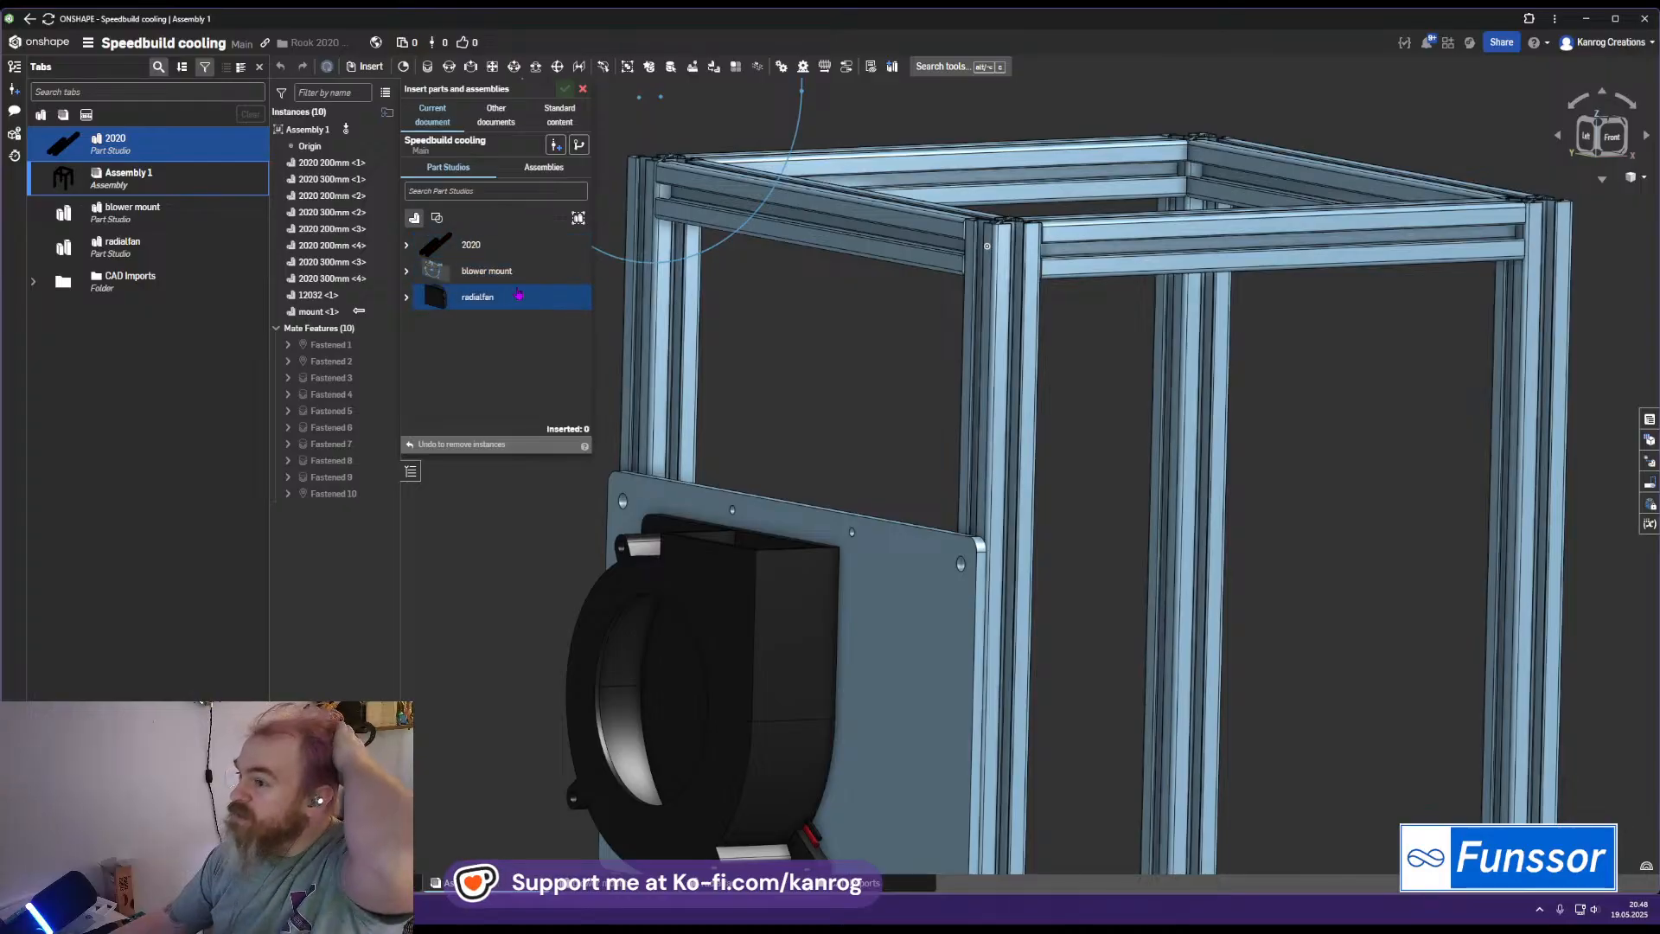
{"action": "left_click", "coordinate": [407, 272]}
{"action": "left_click", "coordinate": [484, 323]}
{"action": "left_click", "coordinate": [519, 557]}
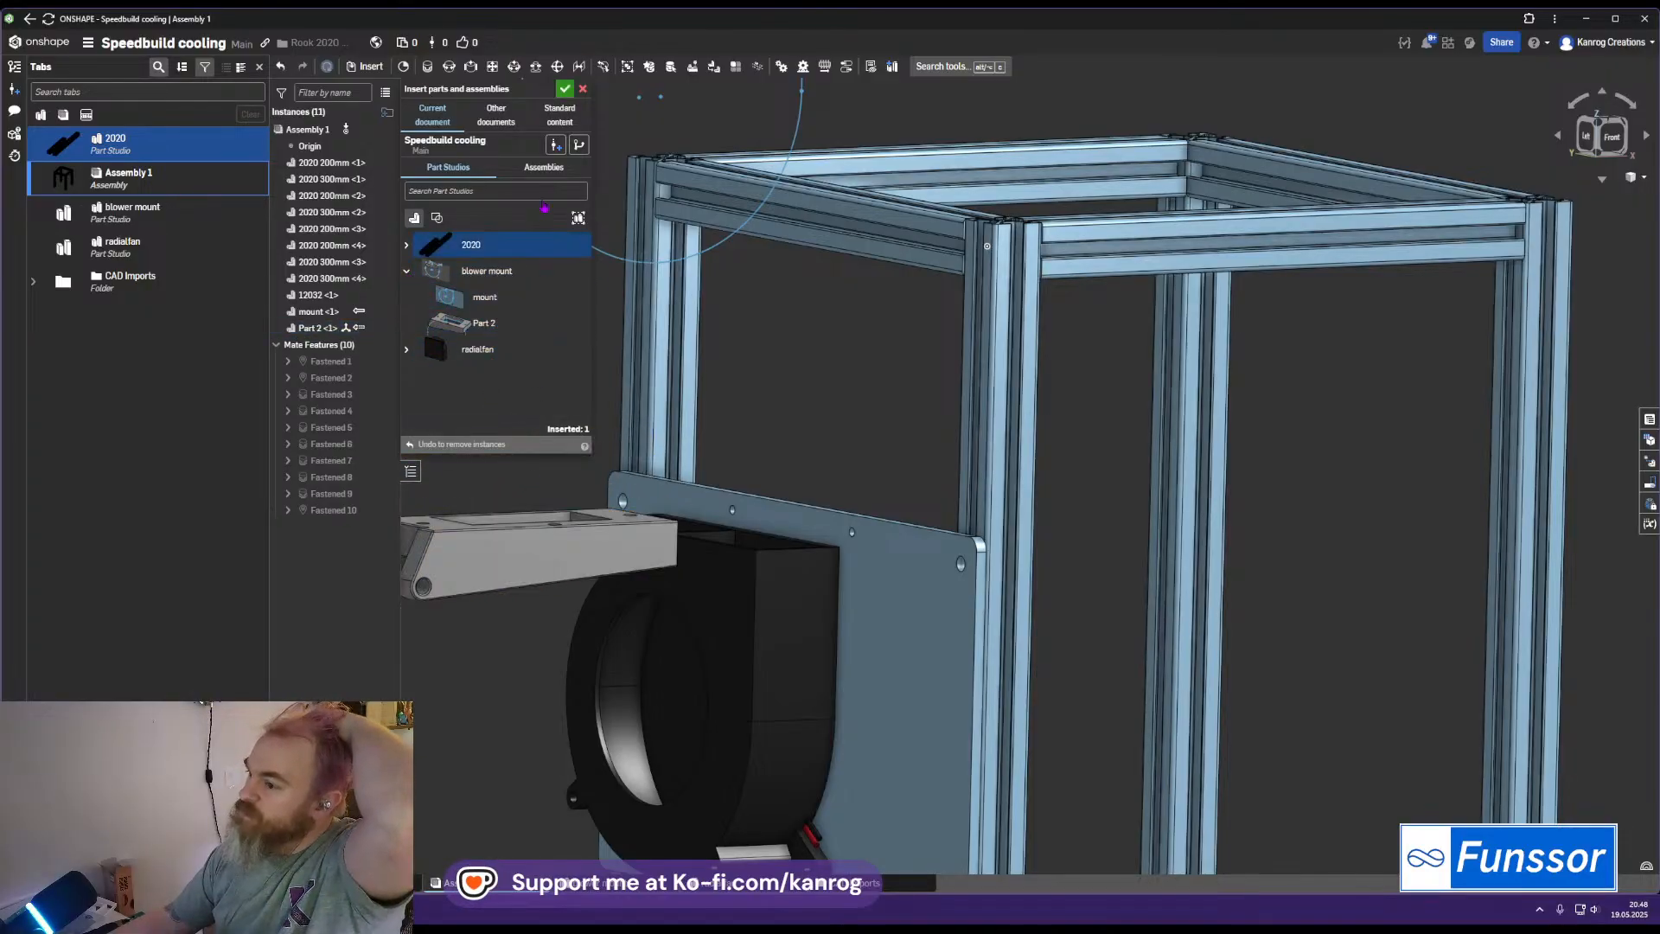
{"action": "left_click", "coordinate": [564, 88]}
Attach the outlet block to the mounting plate with a Fastened mate between the block's rear-face hole and the plate's matching hole beside the blower outlet
{"action": "left_click", "coordinate": [430, 71]}
{"action": "right_click_drag", "start_coordinate": [605, 285], "coordinate": [583, 458]}
{"action": "middle_click_drag", "start_coordinate": [584, 570], "coordinate": [752, 458]}
{"action": "right_click_drag", "start_coordinate": [752, 458], "coordinate": [1167, 497]}
{"action": "scroll", "coordinate": [1184, 503], "scroll_direction": "up", "scroll_amount": 6}
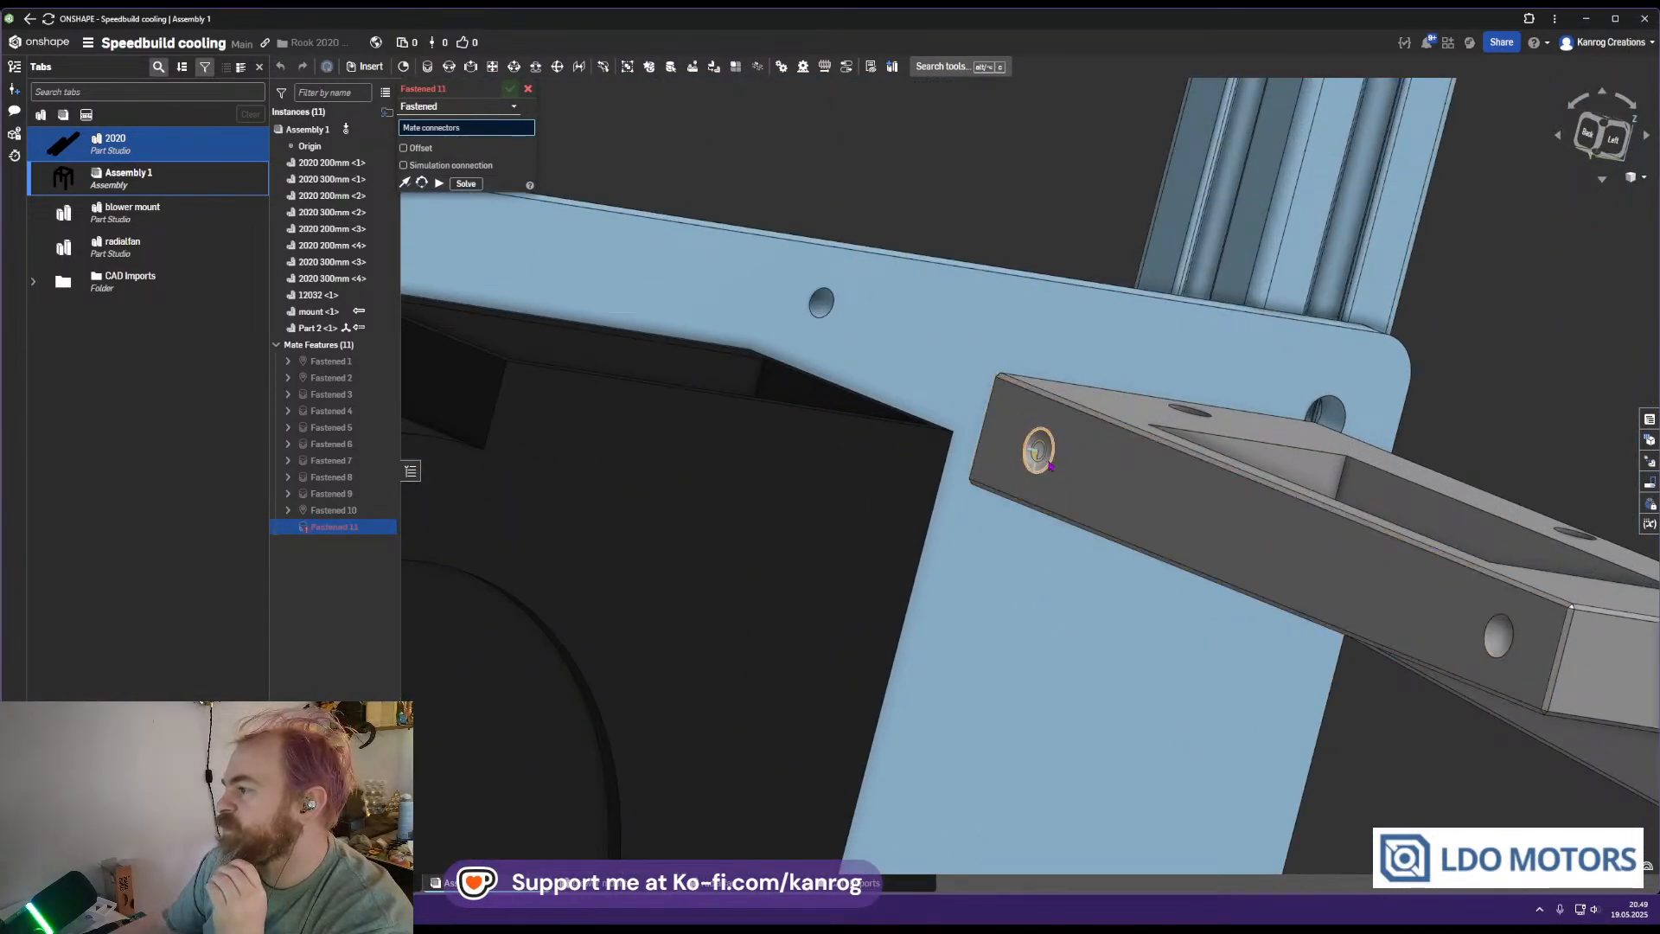
{"action": "left_click", "coordinate": [1040, 451]}
{"action": "left_click", "coordinate": [822, 302]}
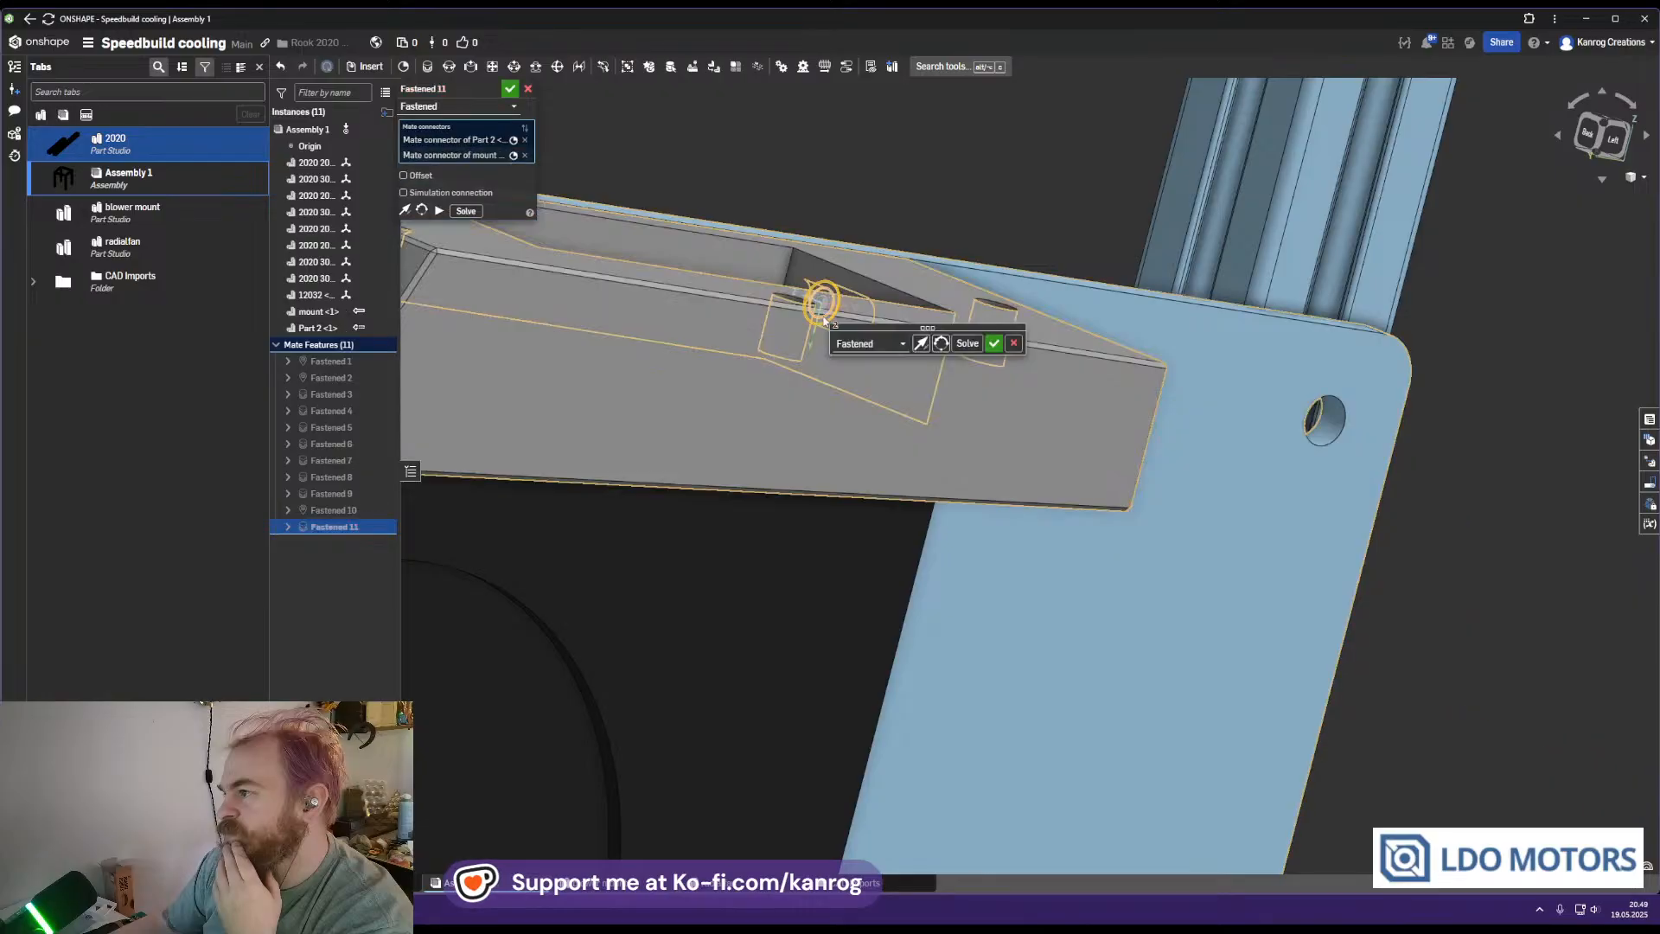
{"action": "left_click", "coordinate": [994, 343]}
{"action": "right_click_drag", "start_coordinate": [994, 343], "coordinate": [747, 298]}
{"action": "left_click", "coordinate": [527, 89]}
{"action": "scroll", "coordinate": [820, 363], "scroll_direction": "down", "scroll_amount": 3}
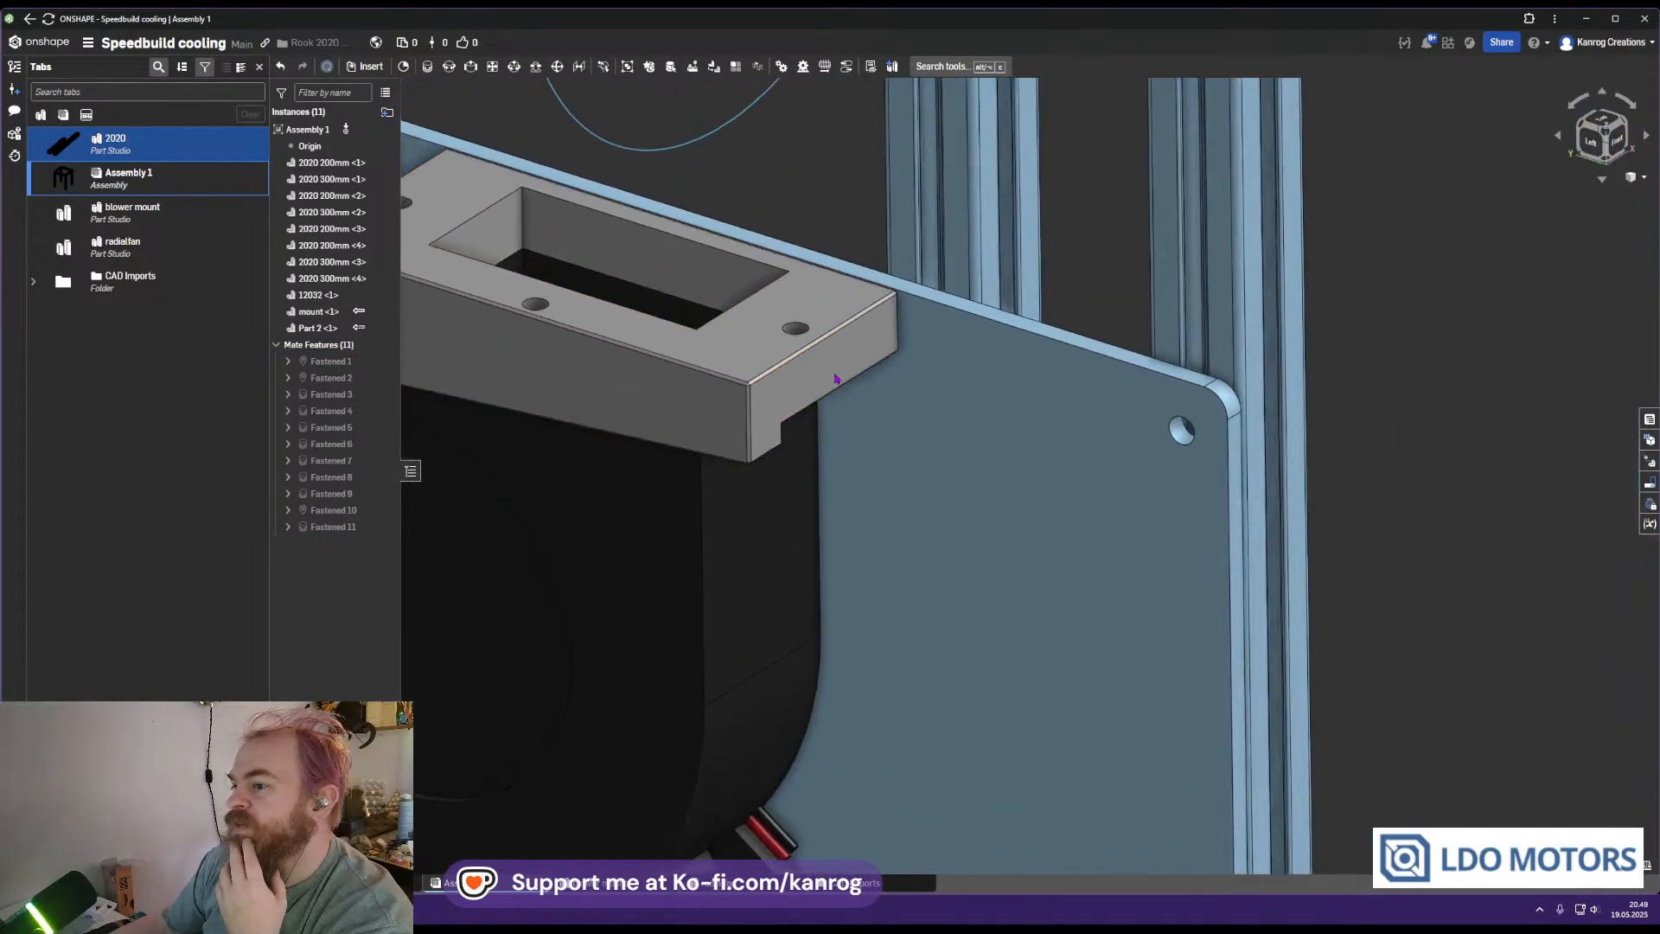
{"action": "right_click_drag", "start_coordinate": [822, 363], "coordinate": [871, 517]}
{"action": "scroll", "coordinate": [870, 518], "scroll_direction": "down", "scroll_amount": 2}
{"action": "scroll", "coordinate": [871, 518], "scroll_direction": "up", "scroll_amount": 2}
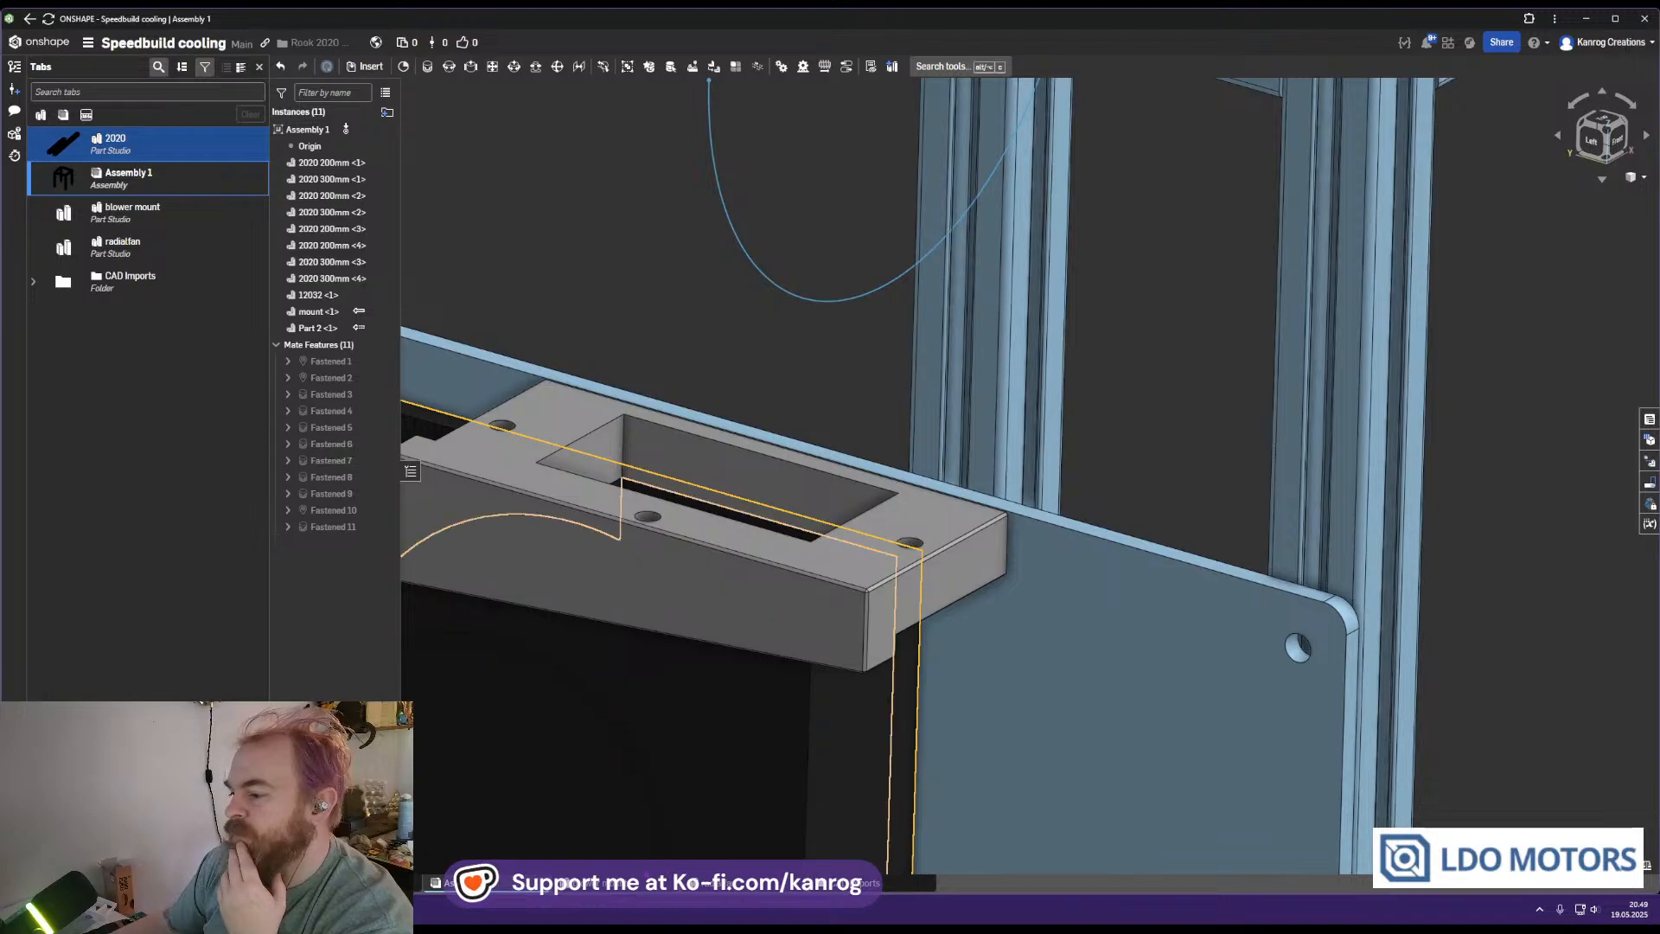
Rename the outlet block part in the blower mount studio as adapter
{"action": "left_click", "coordinate": [597, 883]}
{"action": "right_click", "coordinate": [325, 688]}
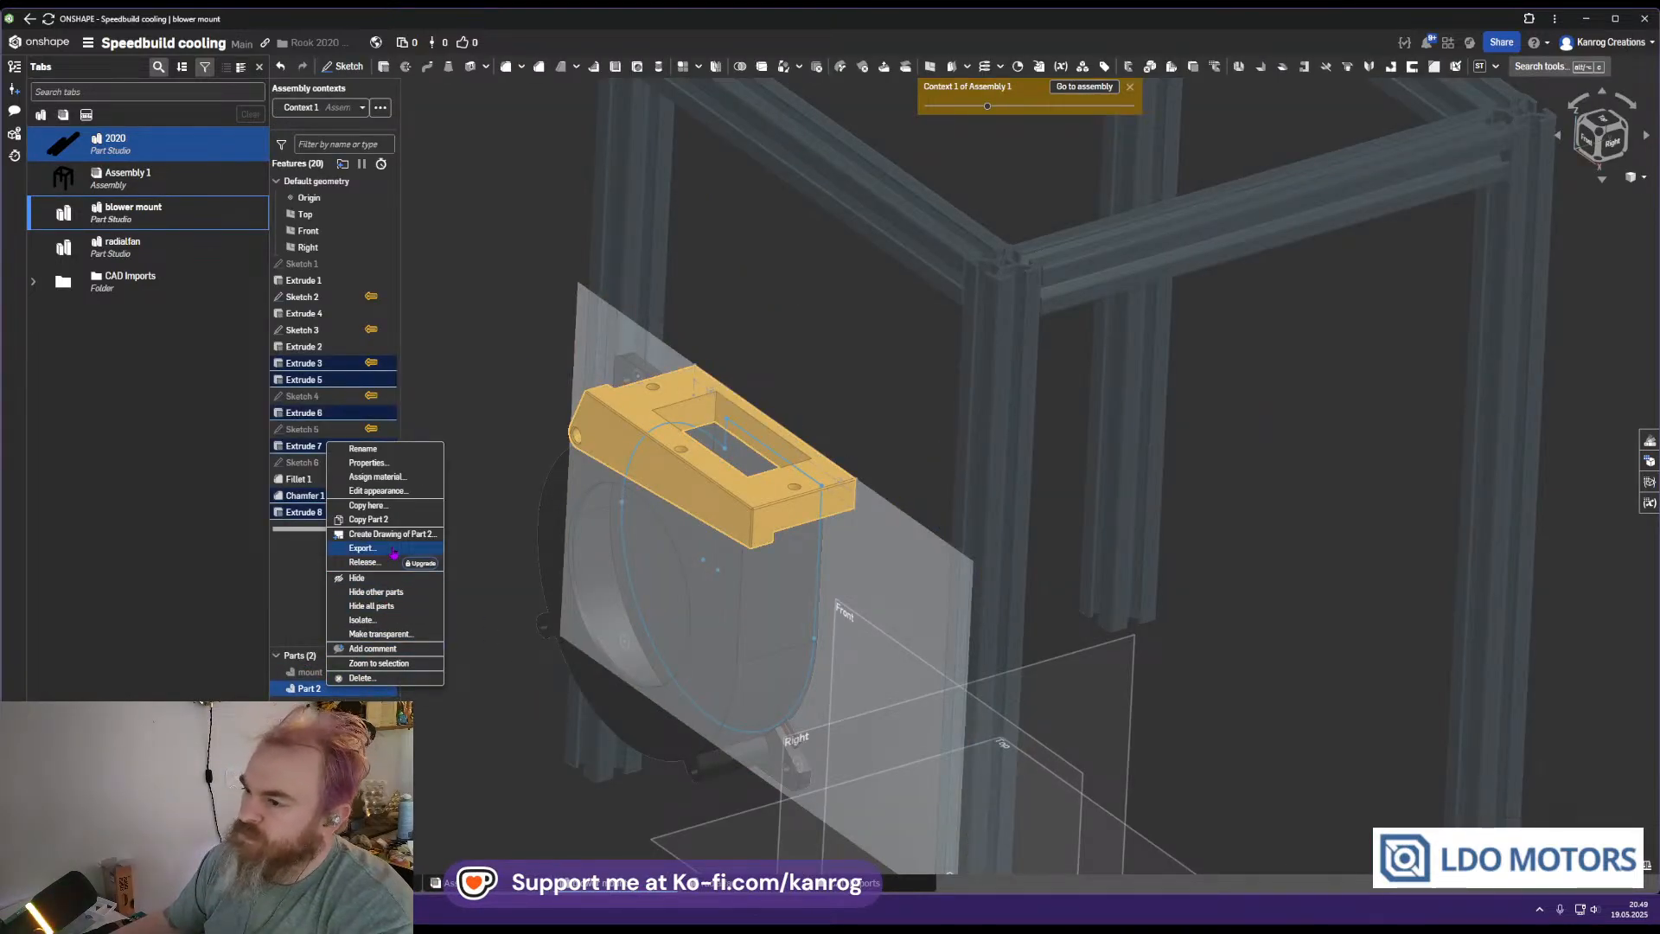
{"action": "left_click", "coordinate": [378, 449]}
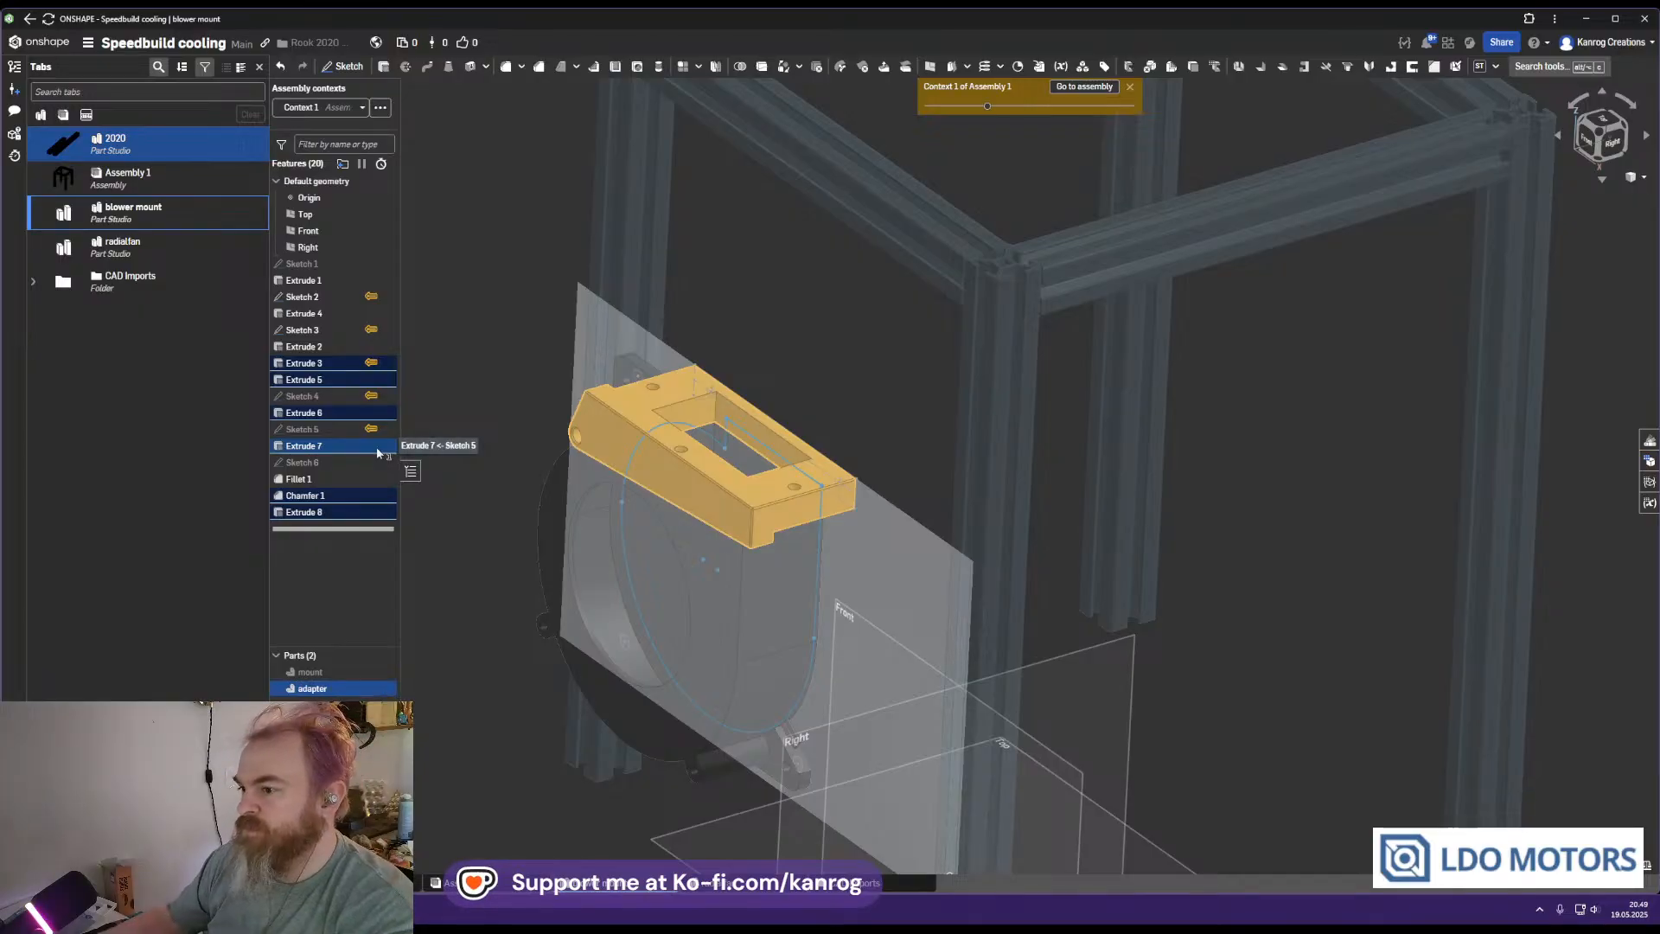
{"action": "left_click", "coordinate": [468, 335]}
Create a new Part Studio in the document and rename it Duct
{"action": "right_click_drag", "start_coordinate": [518, 510], "coordinate": [588, 481]}
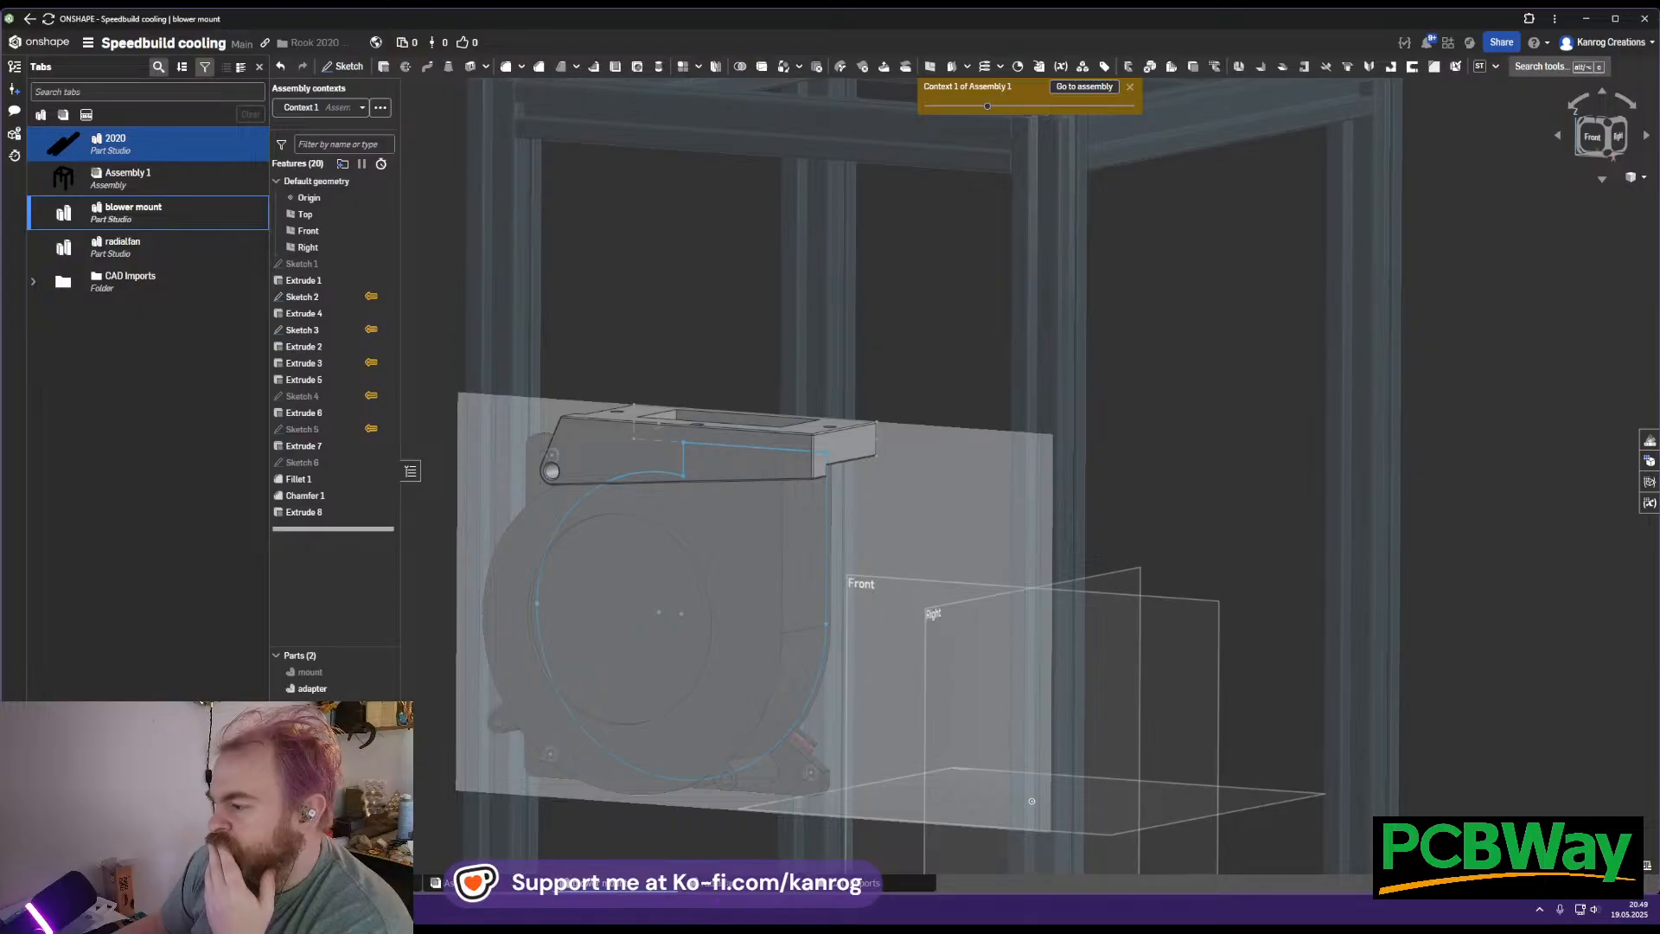
{"action": "left_click", "coordinate": [435, 882]}
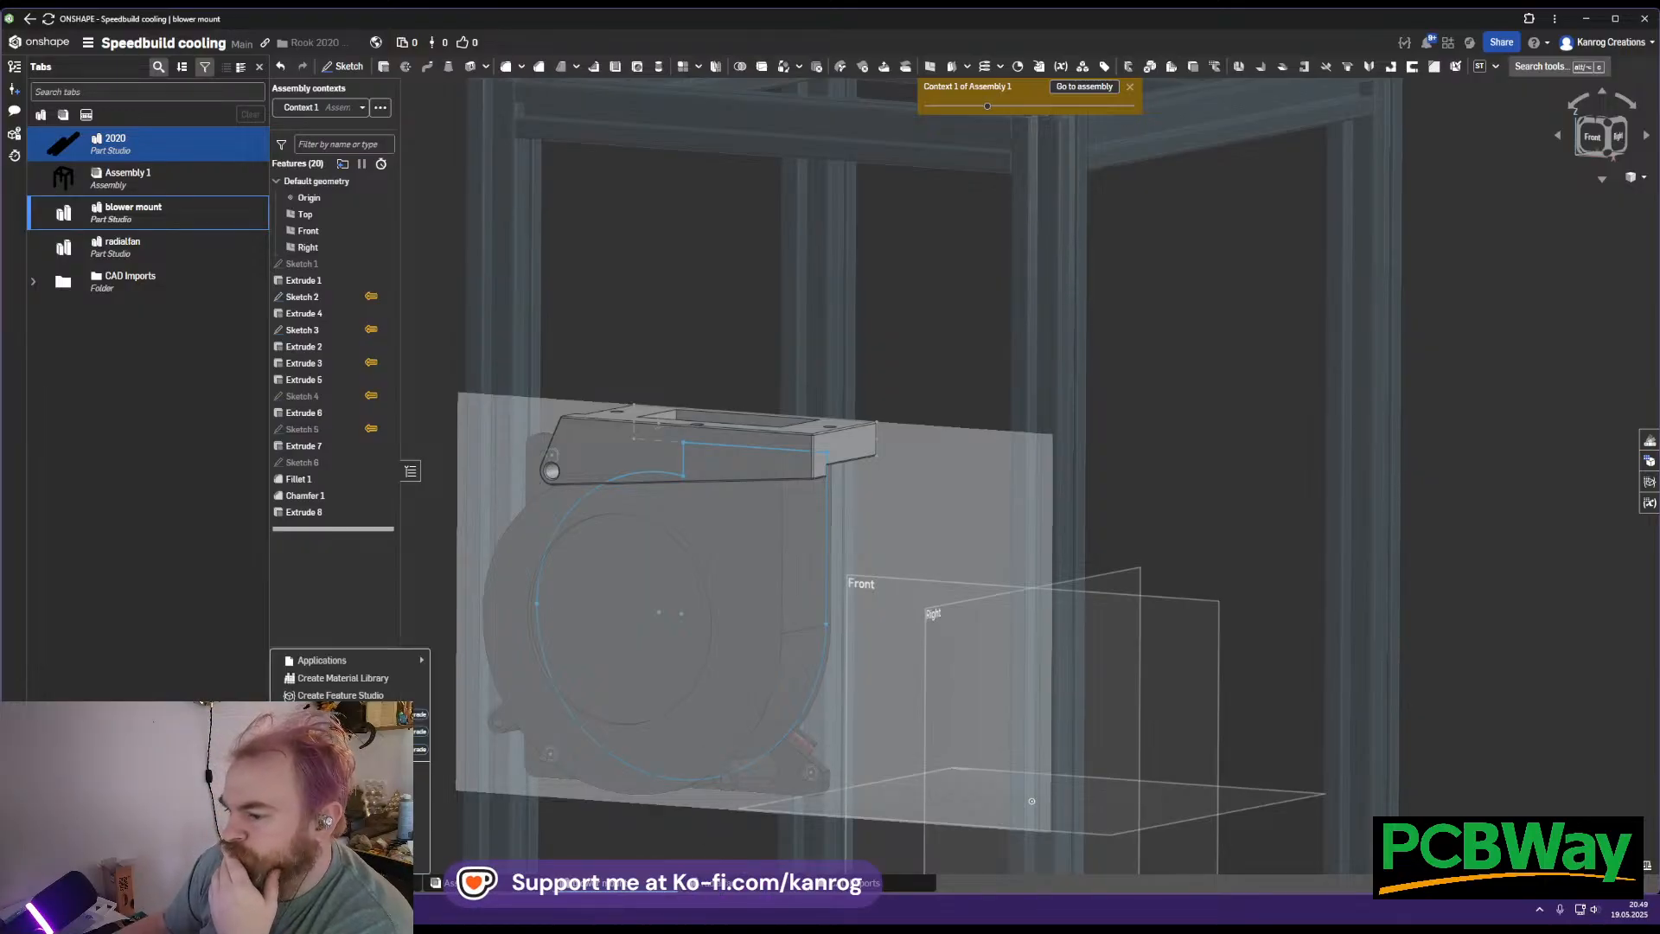
{"action": "left_click", "coordinate": [421, 775]}
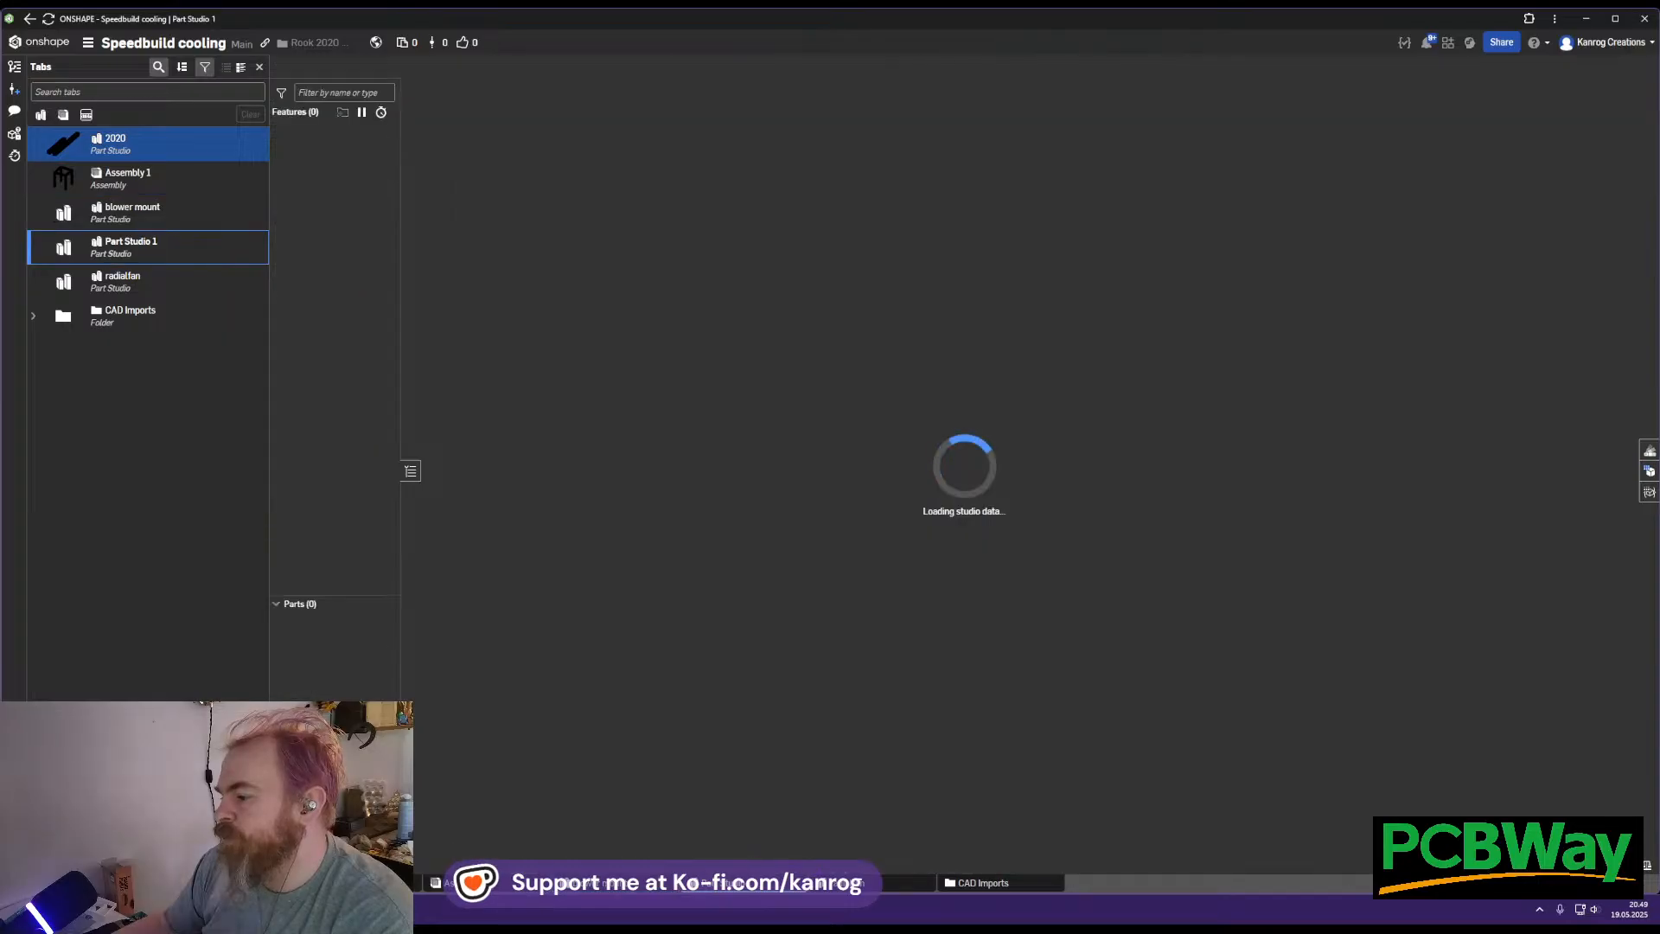
{"action": "right_click", "coordinate": [744, 880]}
{"action": "left_click", "coordinate": [735, 786]}
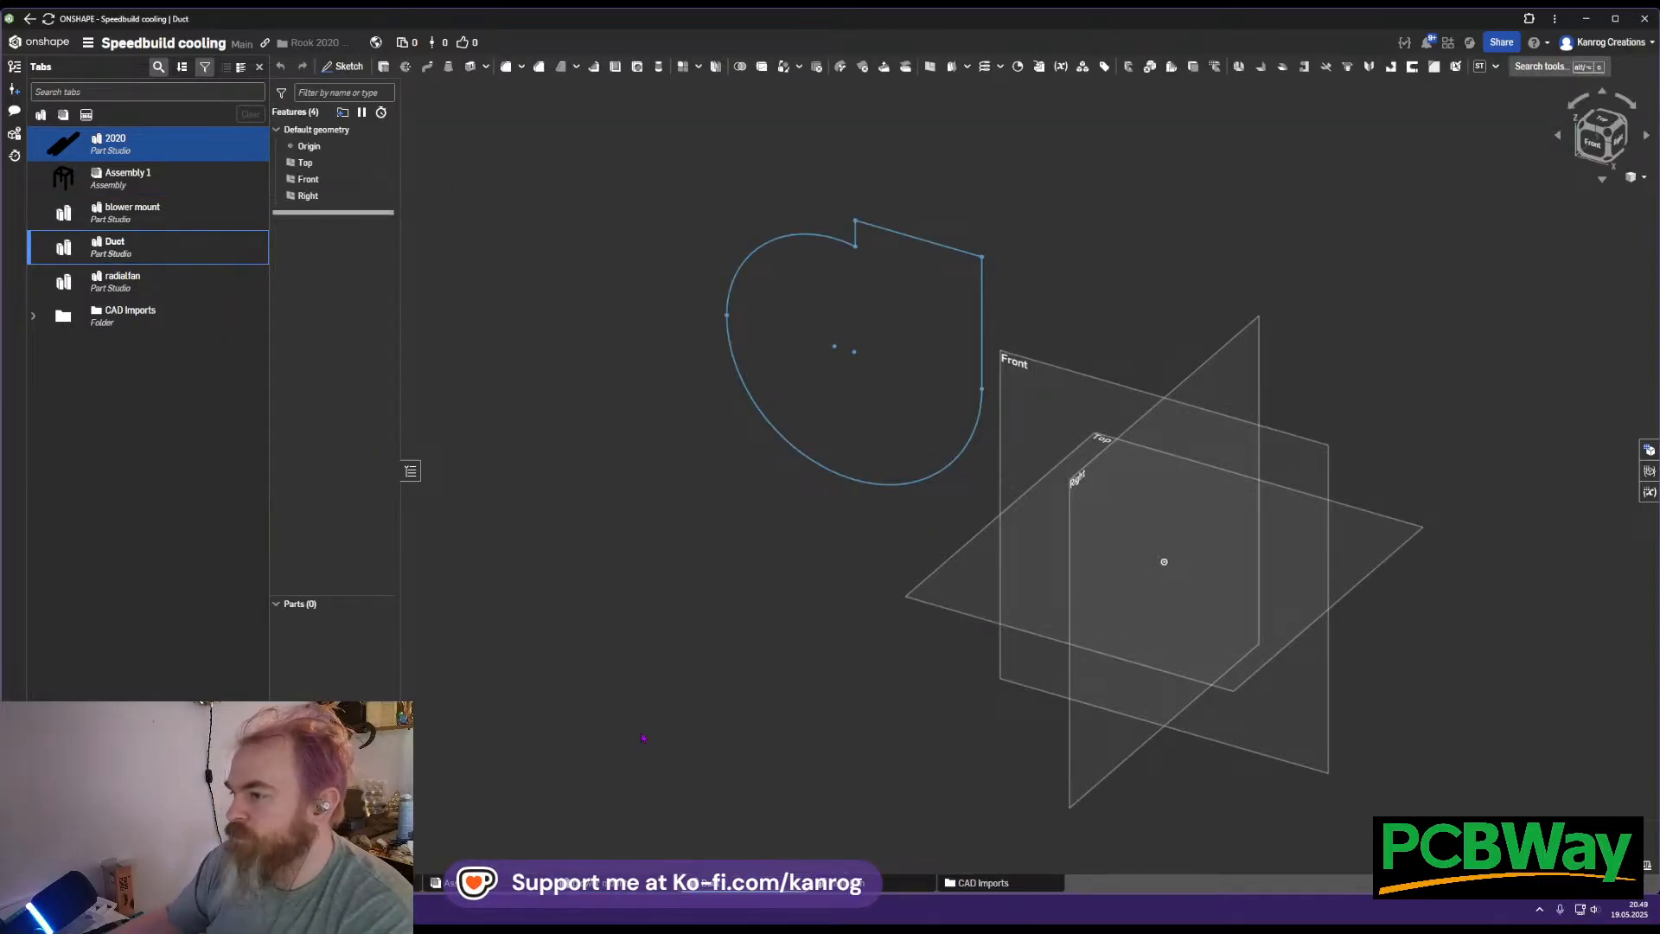
{"action": "right_click_drag", "start_coordinate": [1133, 459], "coordinate": [1017, 256]}
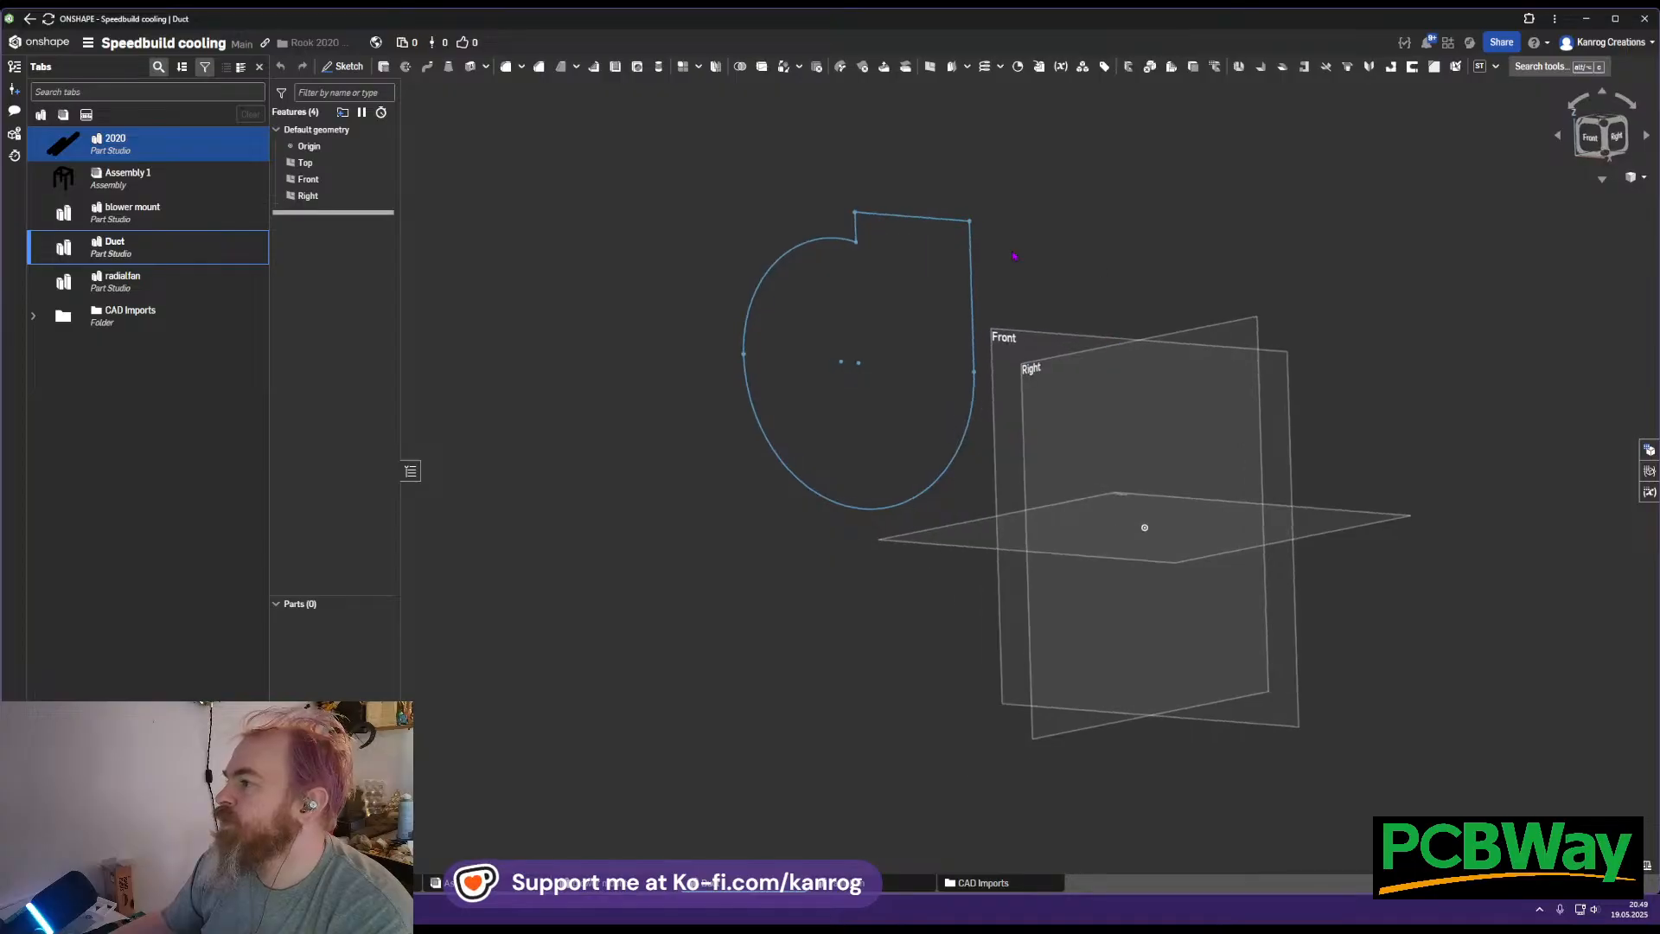
{"action": "mouse_move", "coordinate": [1026, 335]}
{"action": "right_mouse_down"}
{"action": "mouse_move", "coordinate": [692, 407]}
{"action": "mouse_move", "coordinate": [709, 391]}
{"action": "right_mouse_up"}
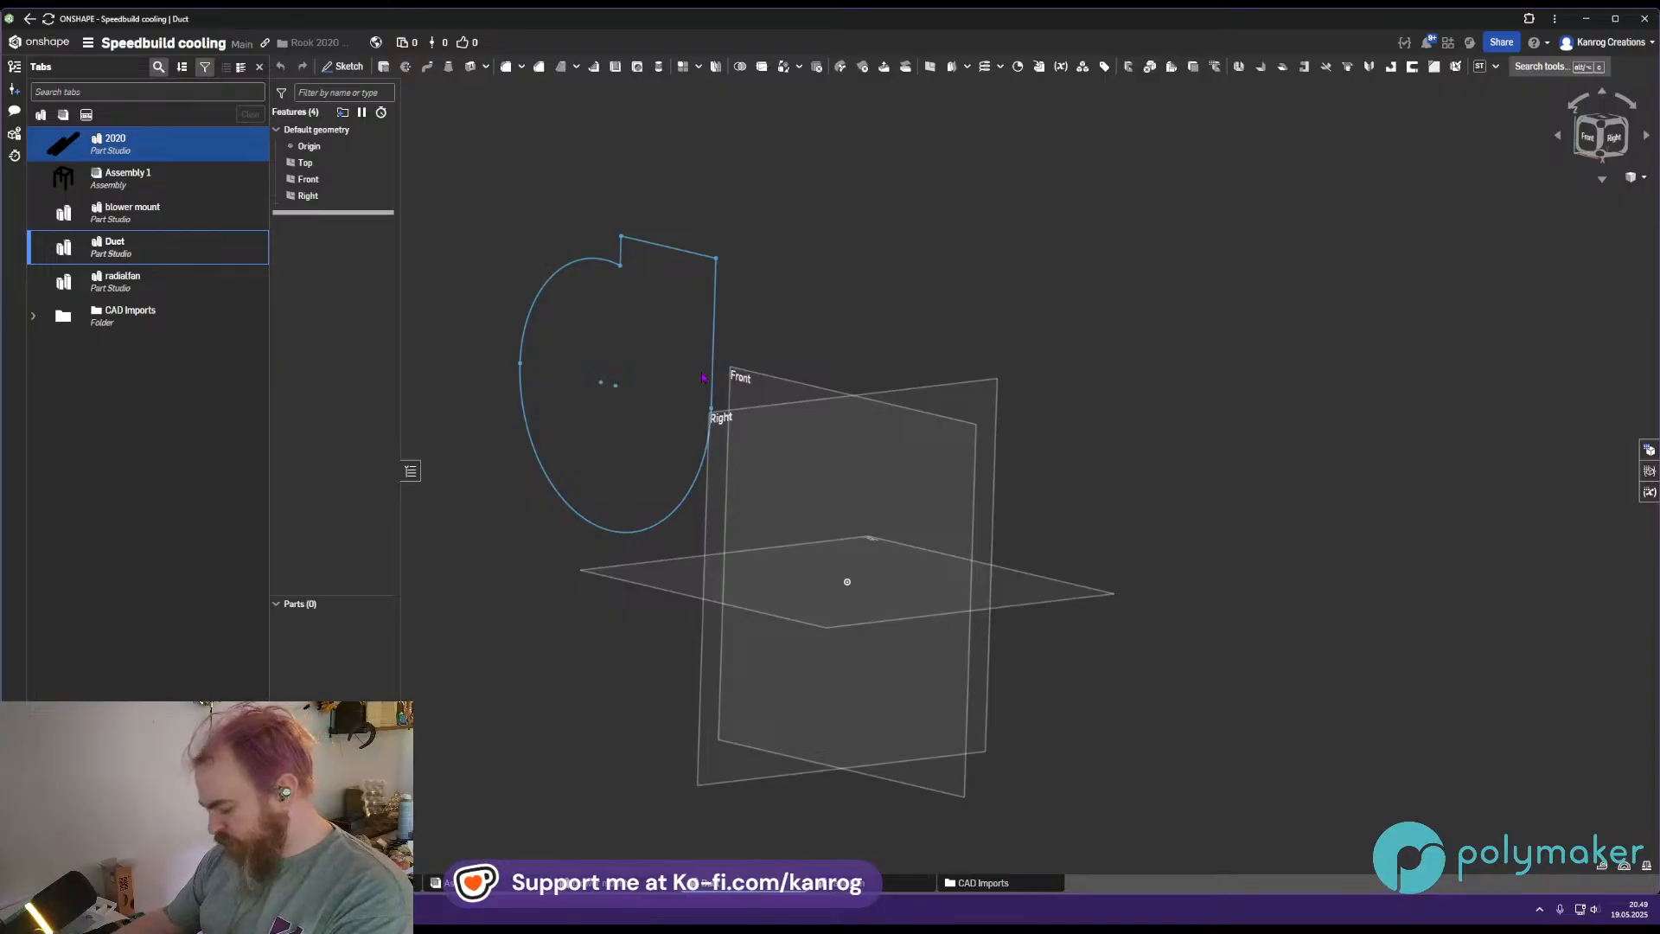
{"action": "right_click_drag", "start_coordinate": [660, 414], "coordinate": [792, 441]}
{"action": "middle_click_drag", "start_coordinate": [792, 440], "coordinate": [787, 395]}
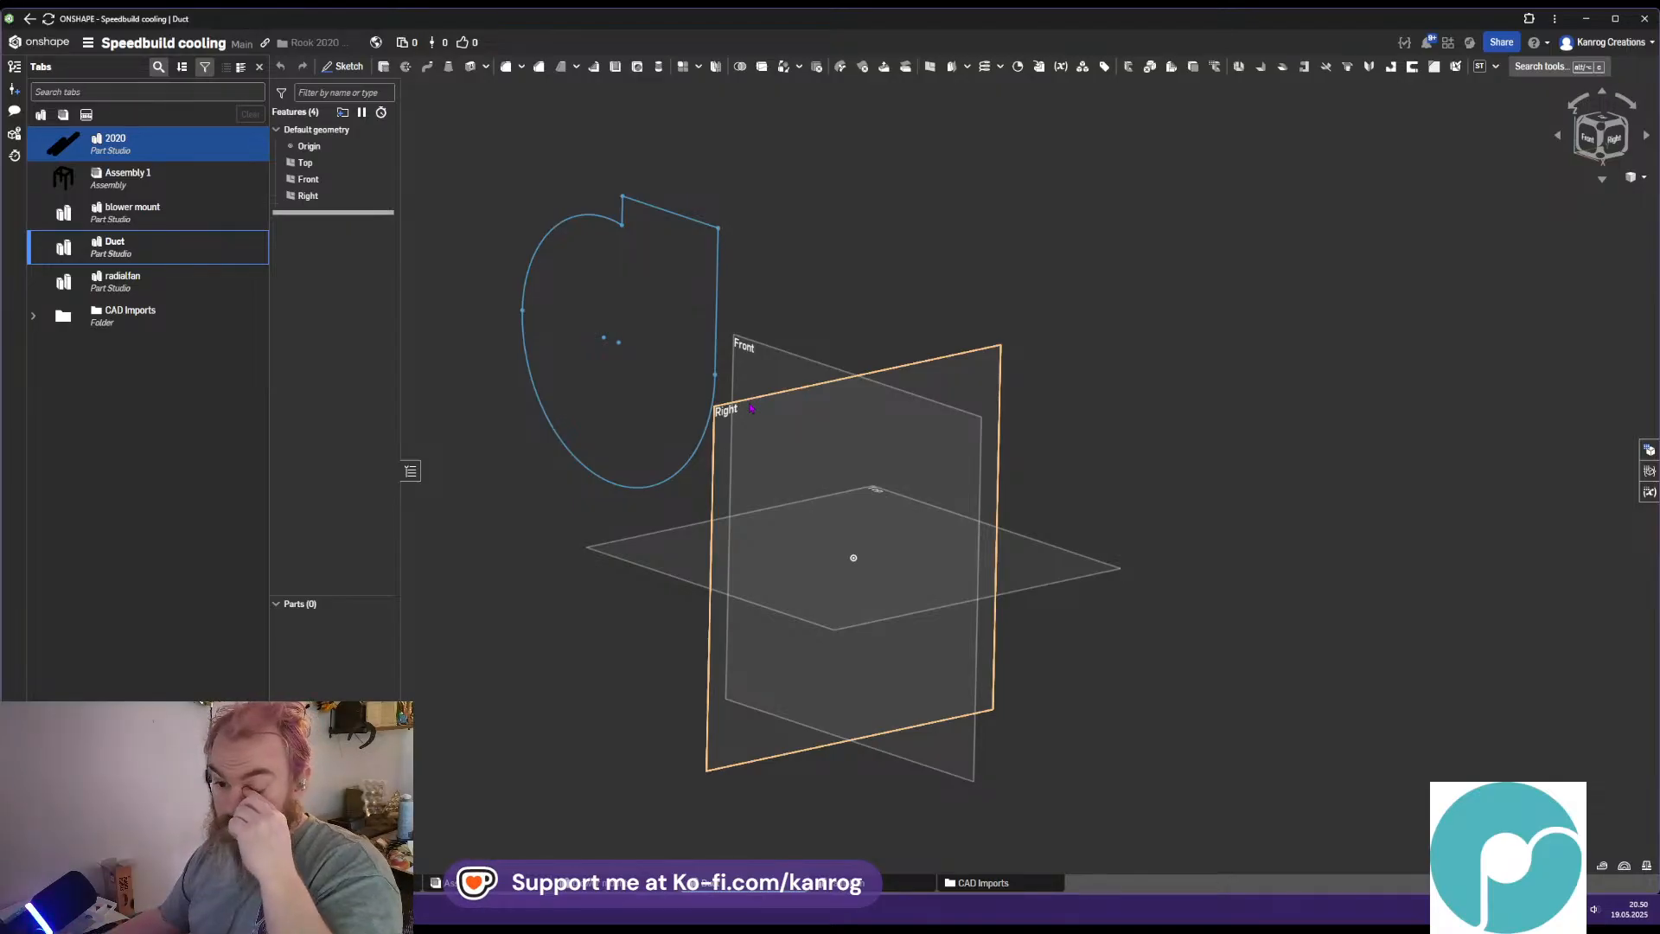
{"action": "right_click_drag", "start_coordinate": [793, 415], "coordinate": [917, 441]}
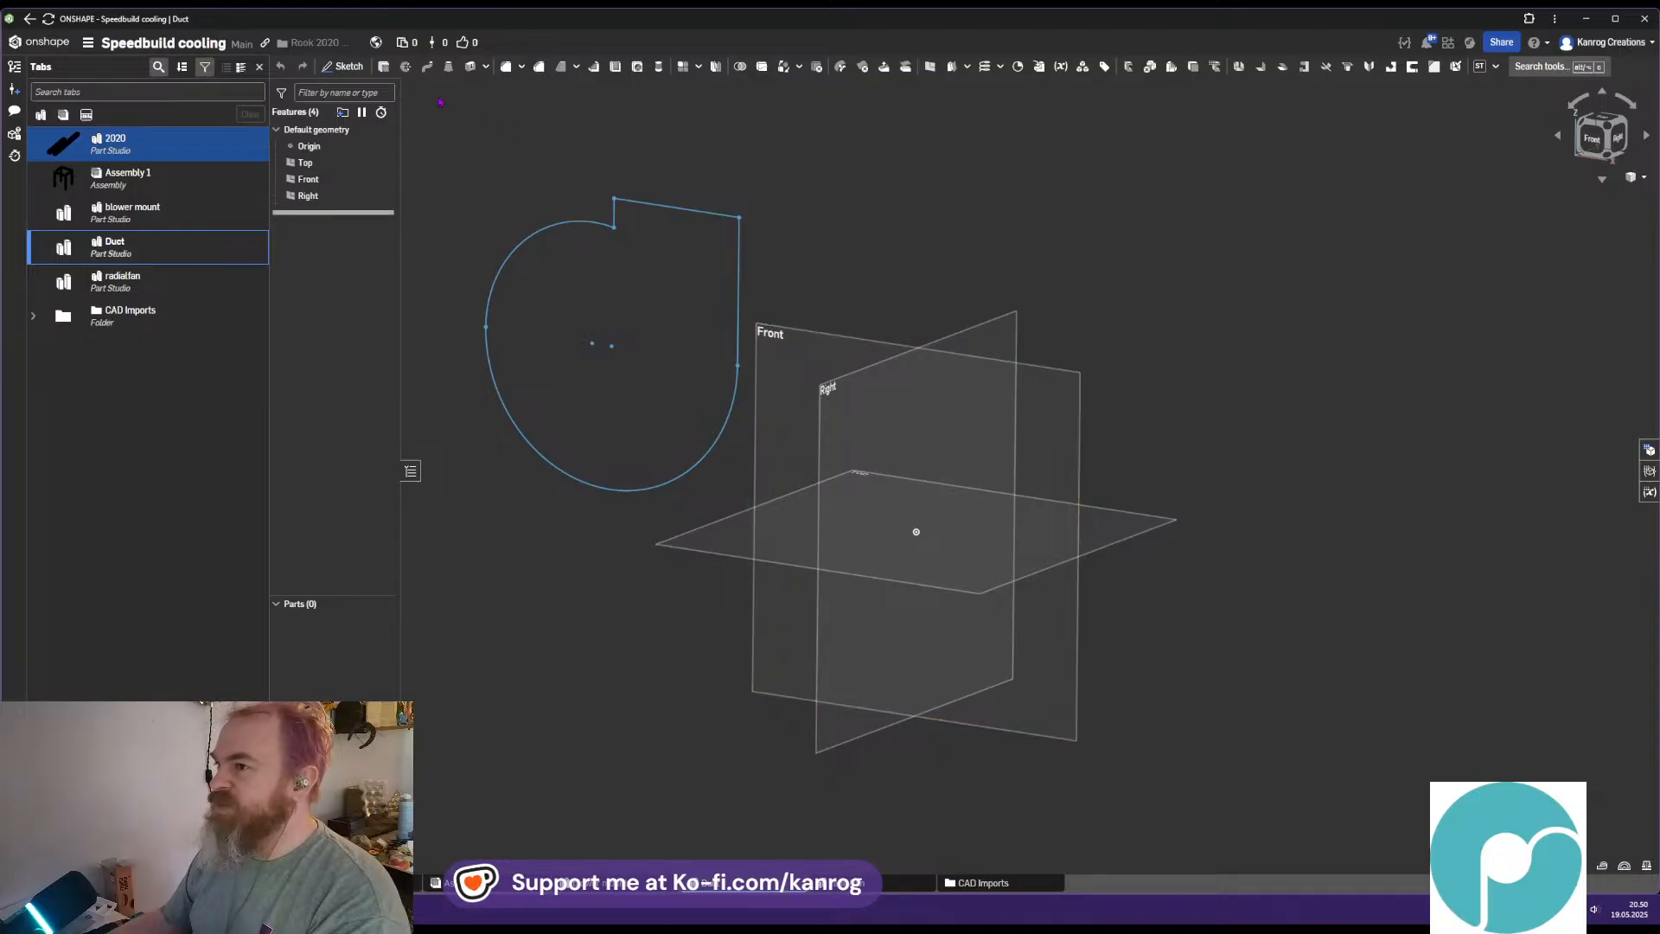
Start a new sketch in the Duct studio and set its sketch plane to the Top plane
{"action": "left_click", "coordinate": [338, 72]}
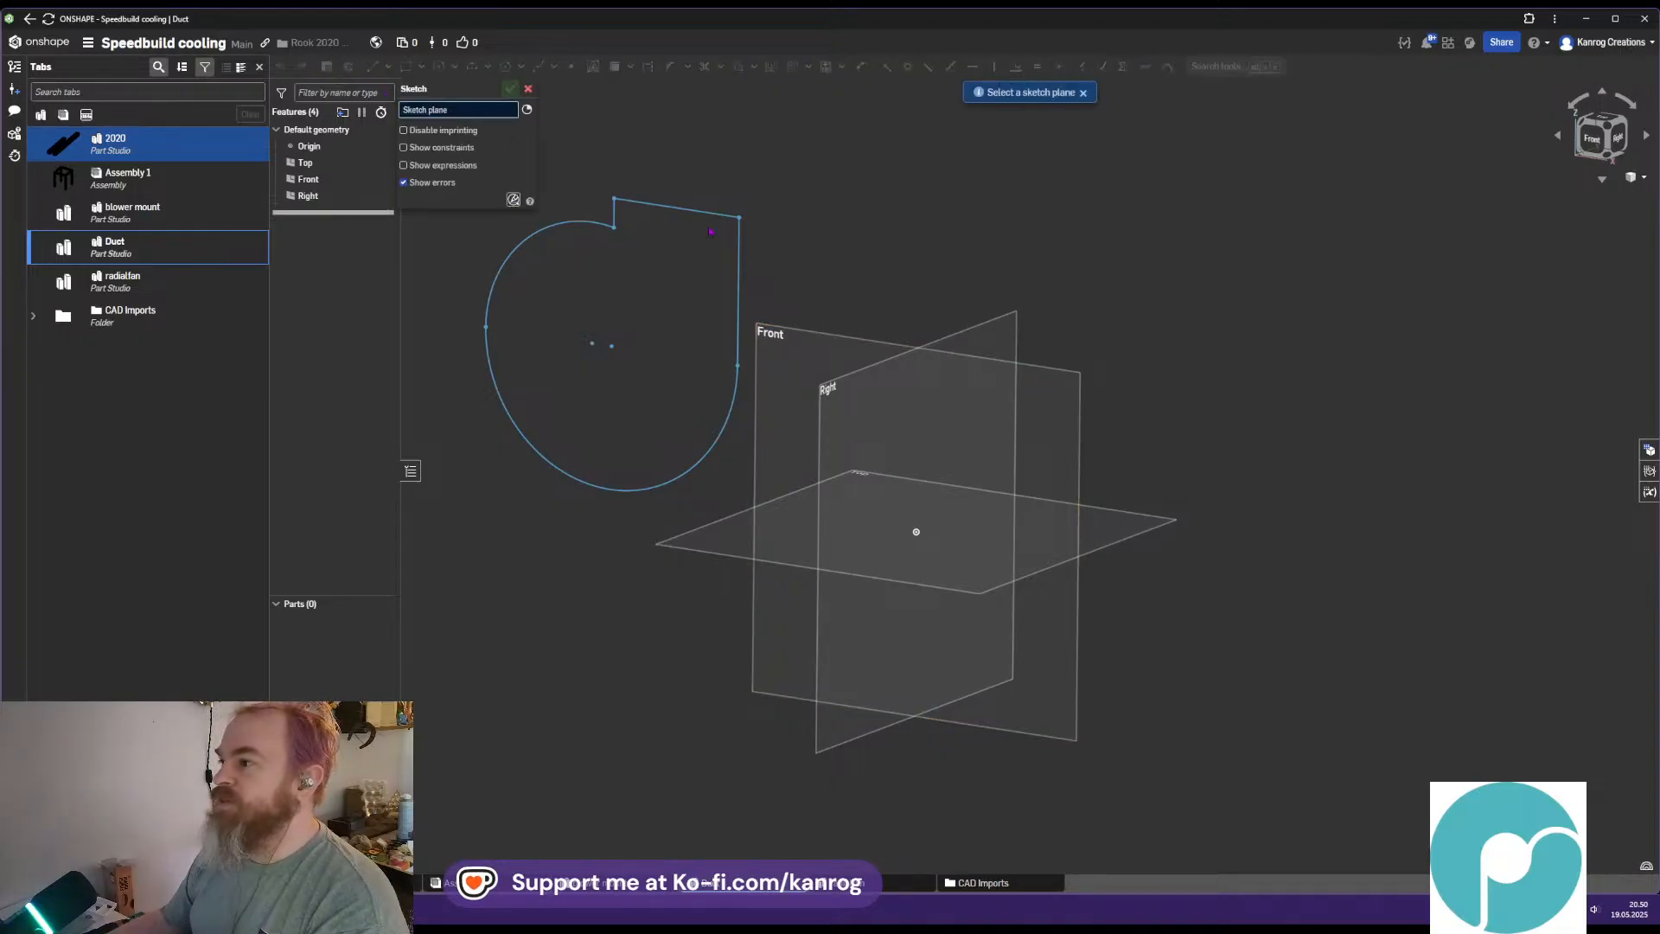
{"action": "left_click", "coordinate": [874, 430]}
{"action": "left_click", "coordinate": [1615, 141]}
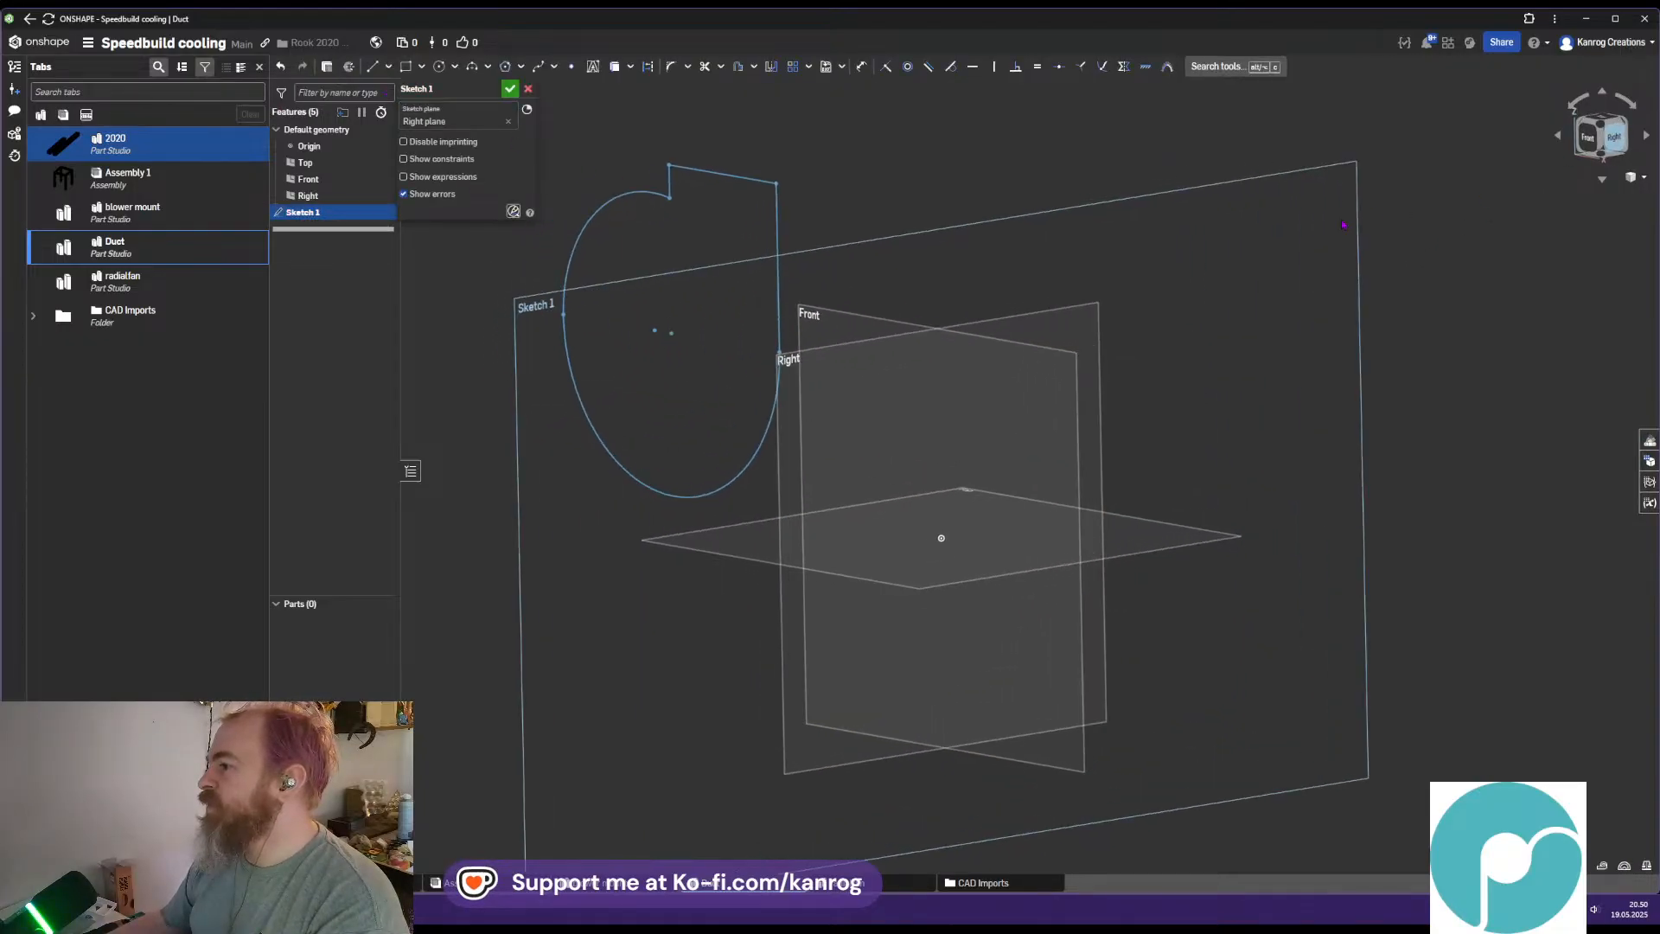
{"action": "left_click", "coordinate": [371, 67]}
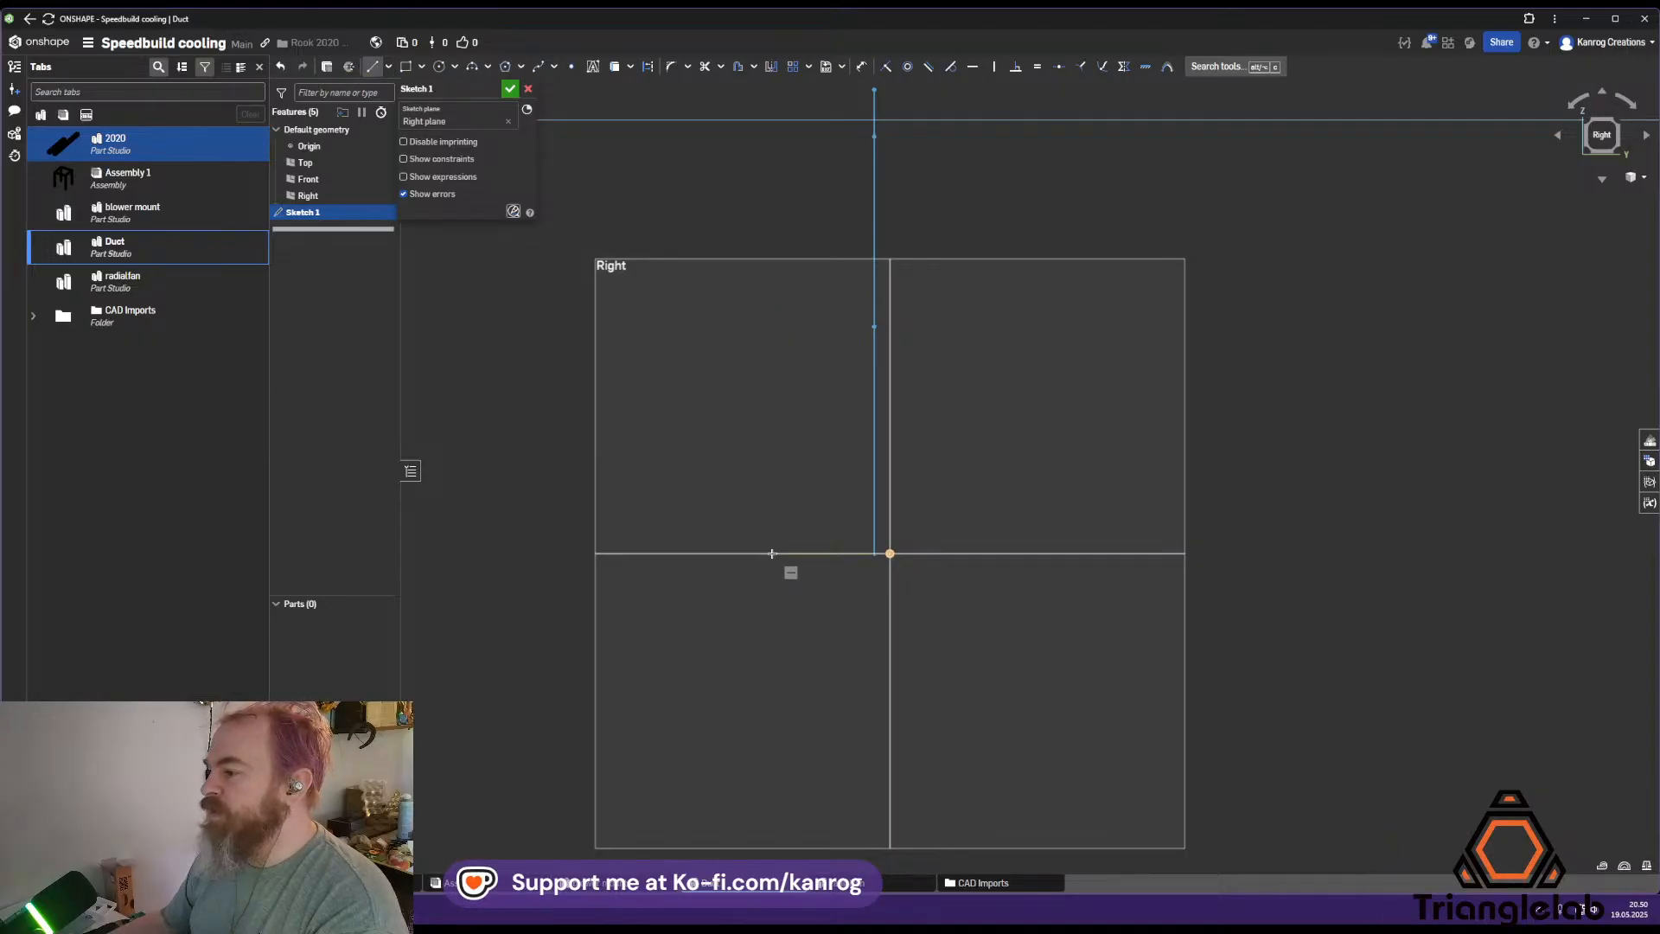
{"action": "scroll", "coordinate": [886, 554], "scroll_direction": "up", "scroll_amount": 5}
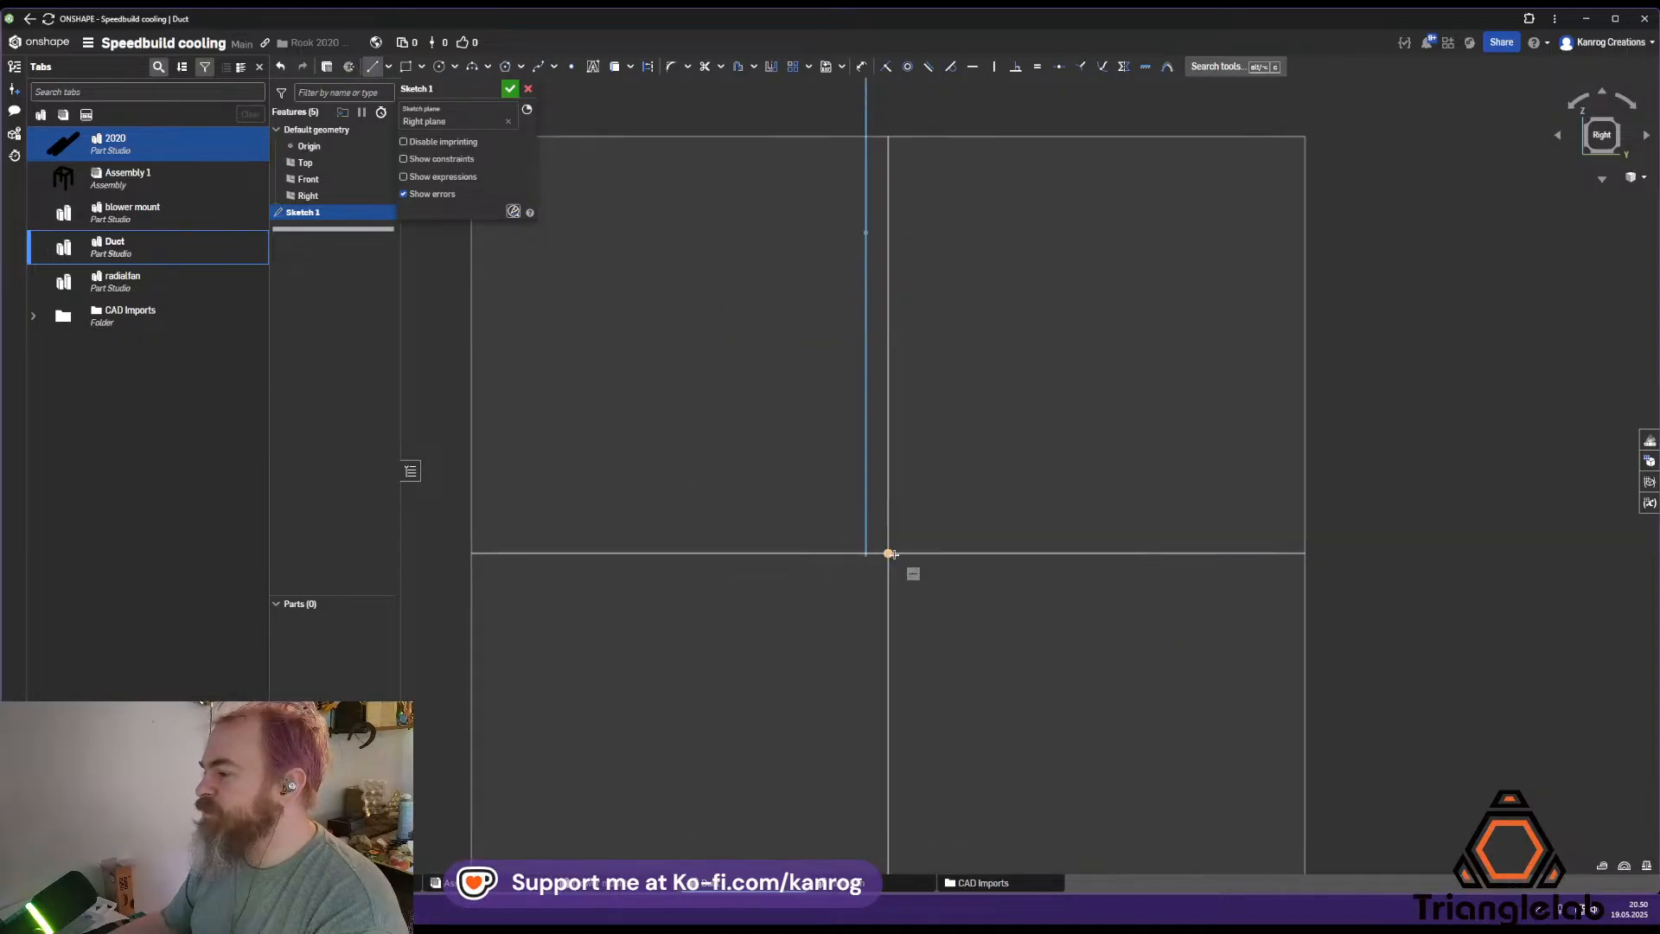
{"action": "mouse_move", "coordinate": [889, 553]}
{"action": "right_mouse_down"}
{"action": "mouse_move", "coordinate": [908, 511]}
{"action": "mouse_move", "coordinate": [909, 527]}
{"action": "right_mouse_up"}
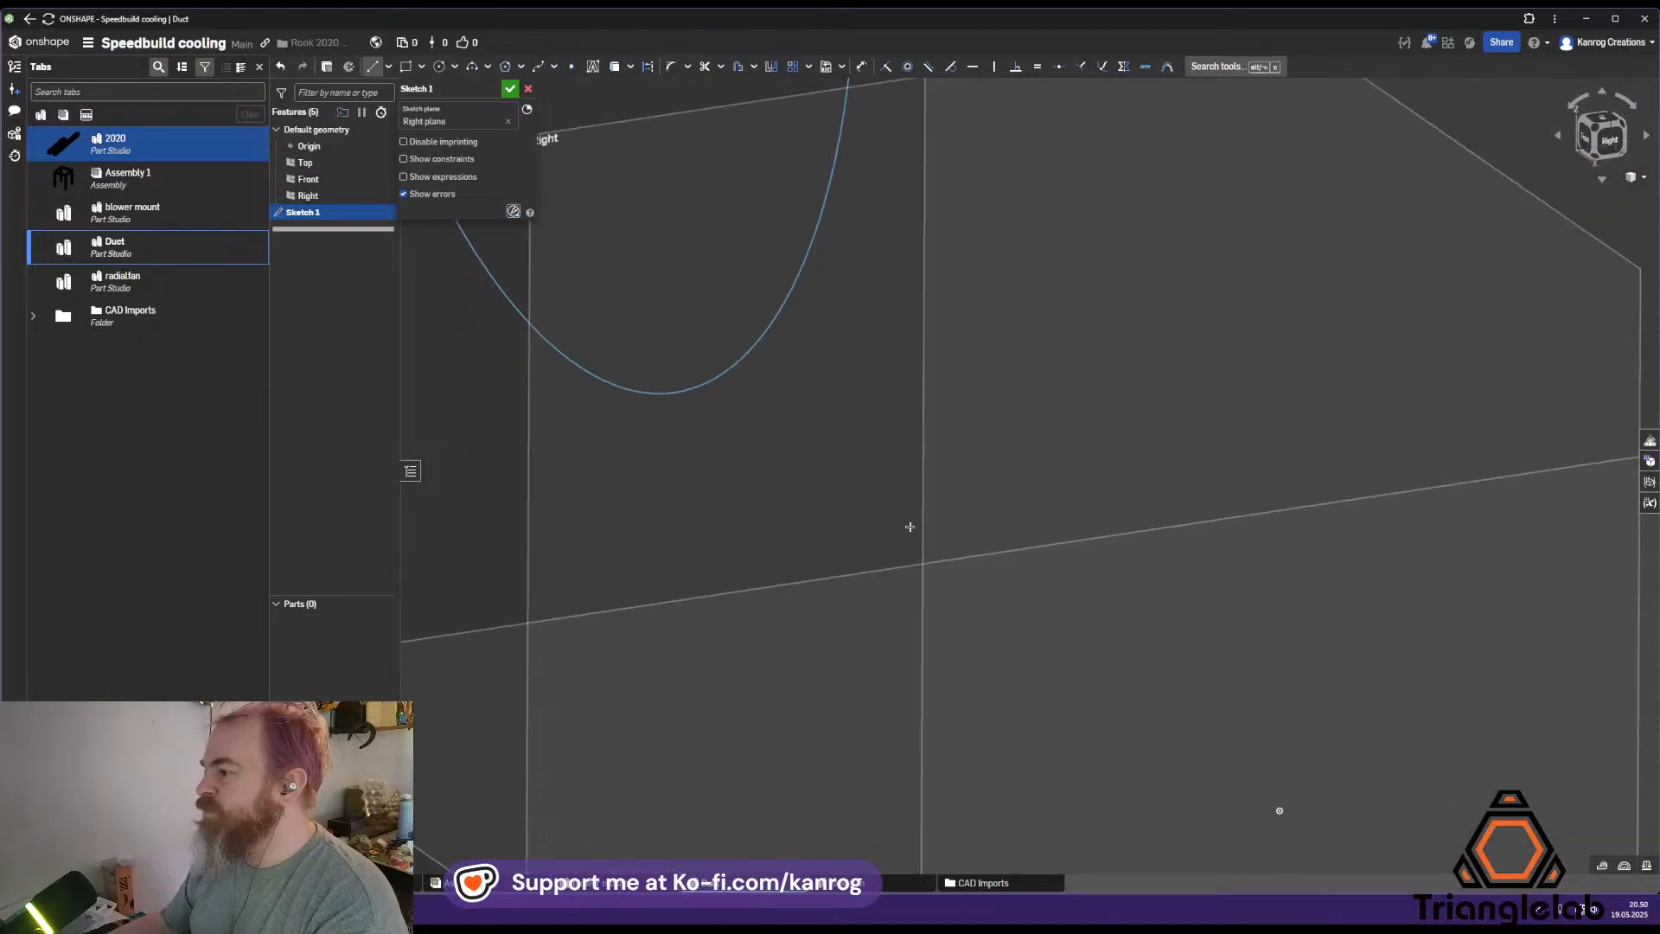
{"action": "left_click", "coordinate": [1602, 115]}
{"action": "middle_click_drag", "start_coordinate": [1242, 422], "coordinate": [752, 399]}
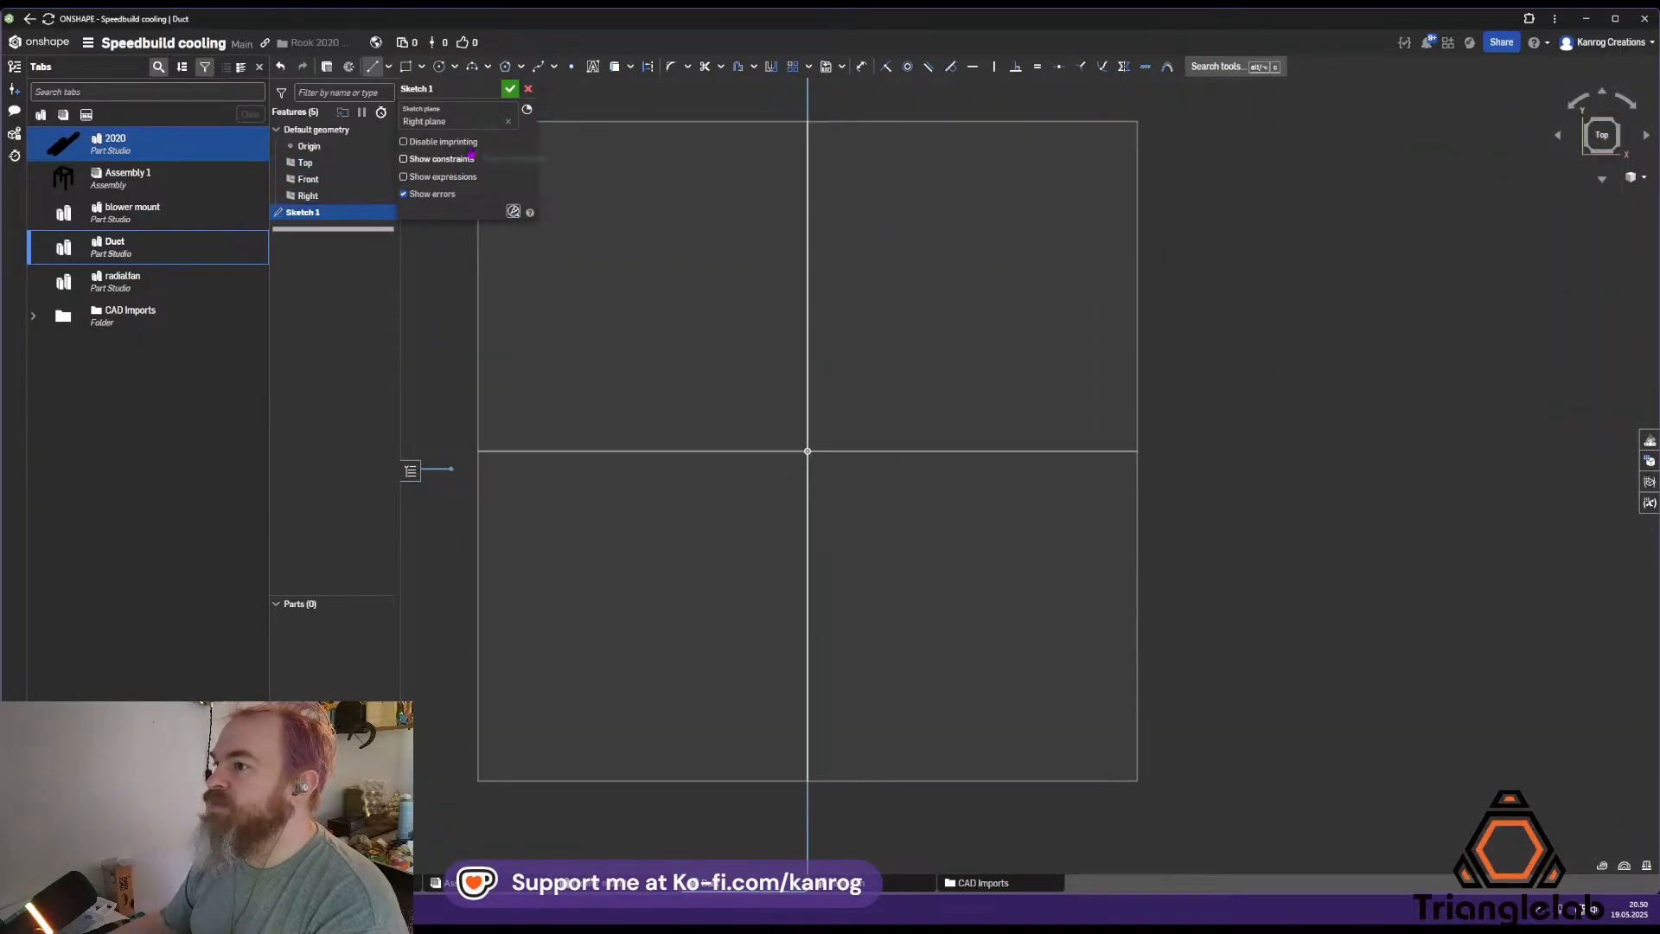
{"action": "left_click", "coordinate": [507, 121]}
{"action": "left_click", "coordinate": [624, 269]}
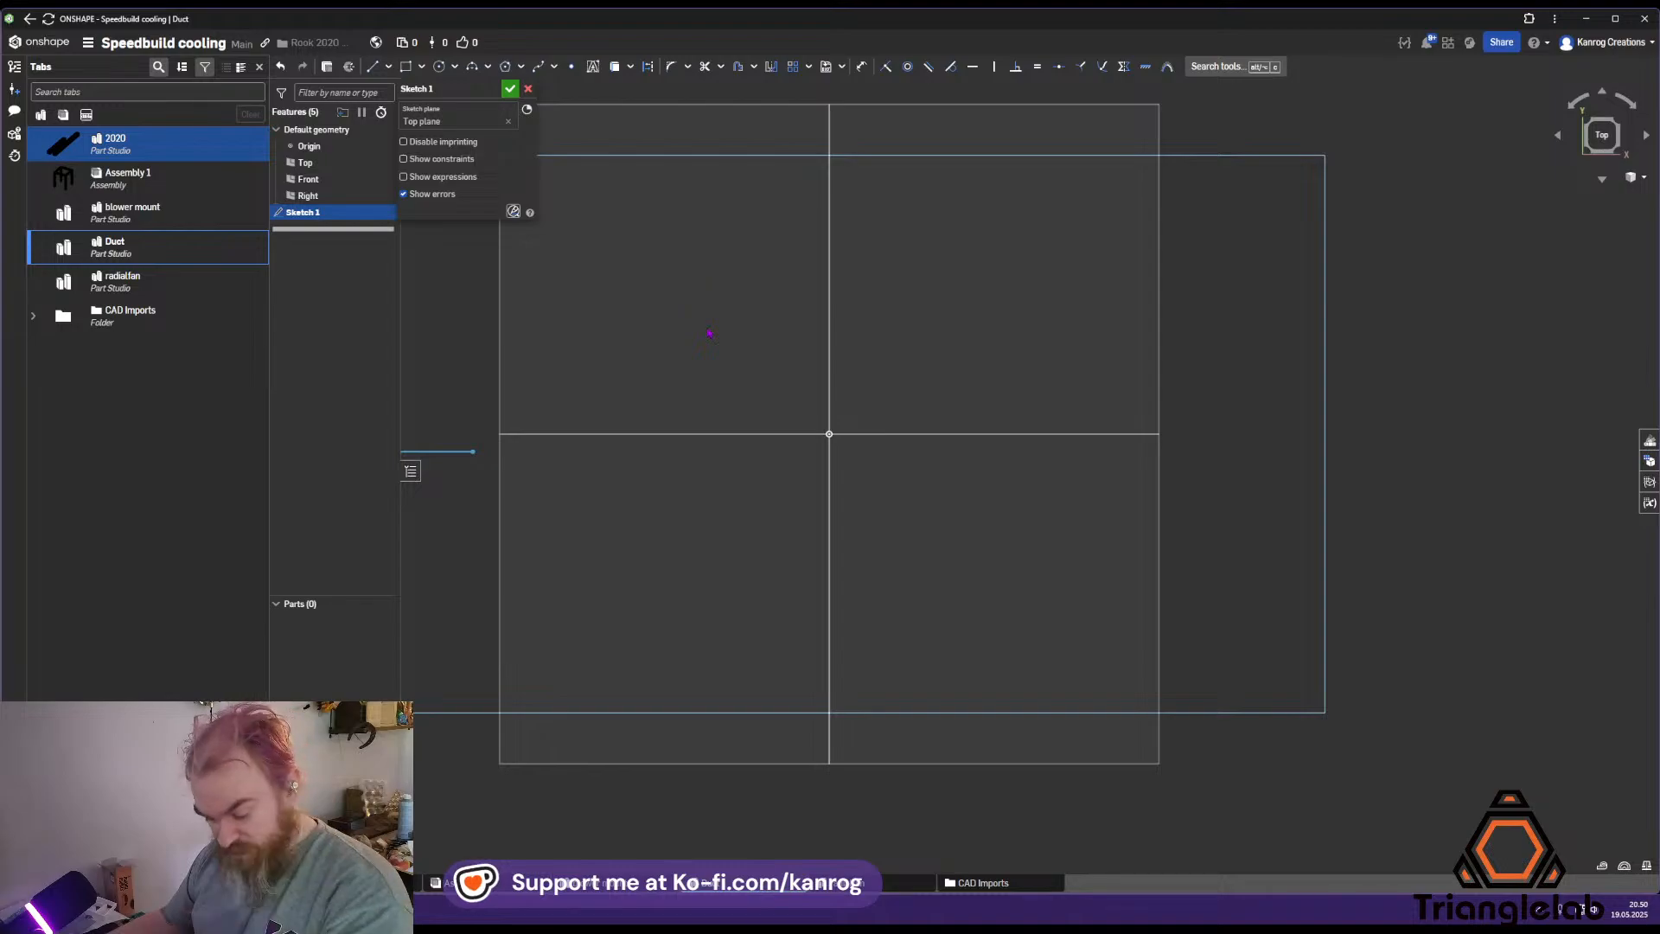
Sketch a center-point rectangle about 52 by 24 mm centred on the origin
{"action": "key", "text": "g"}
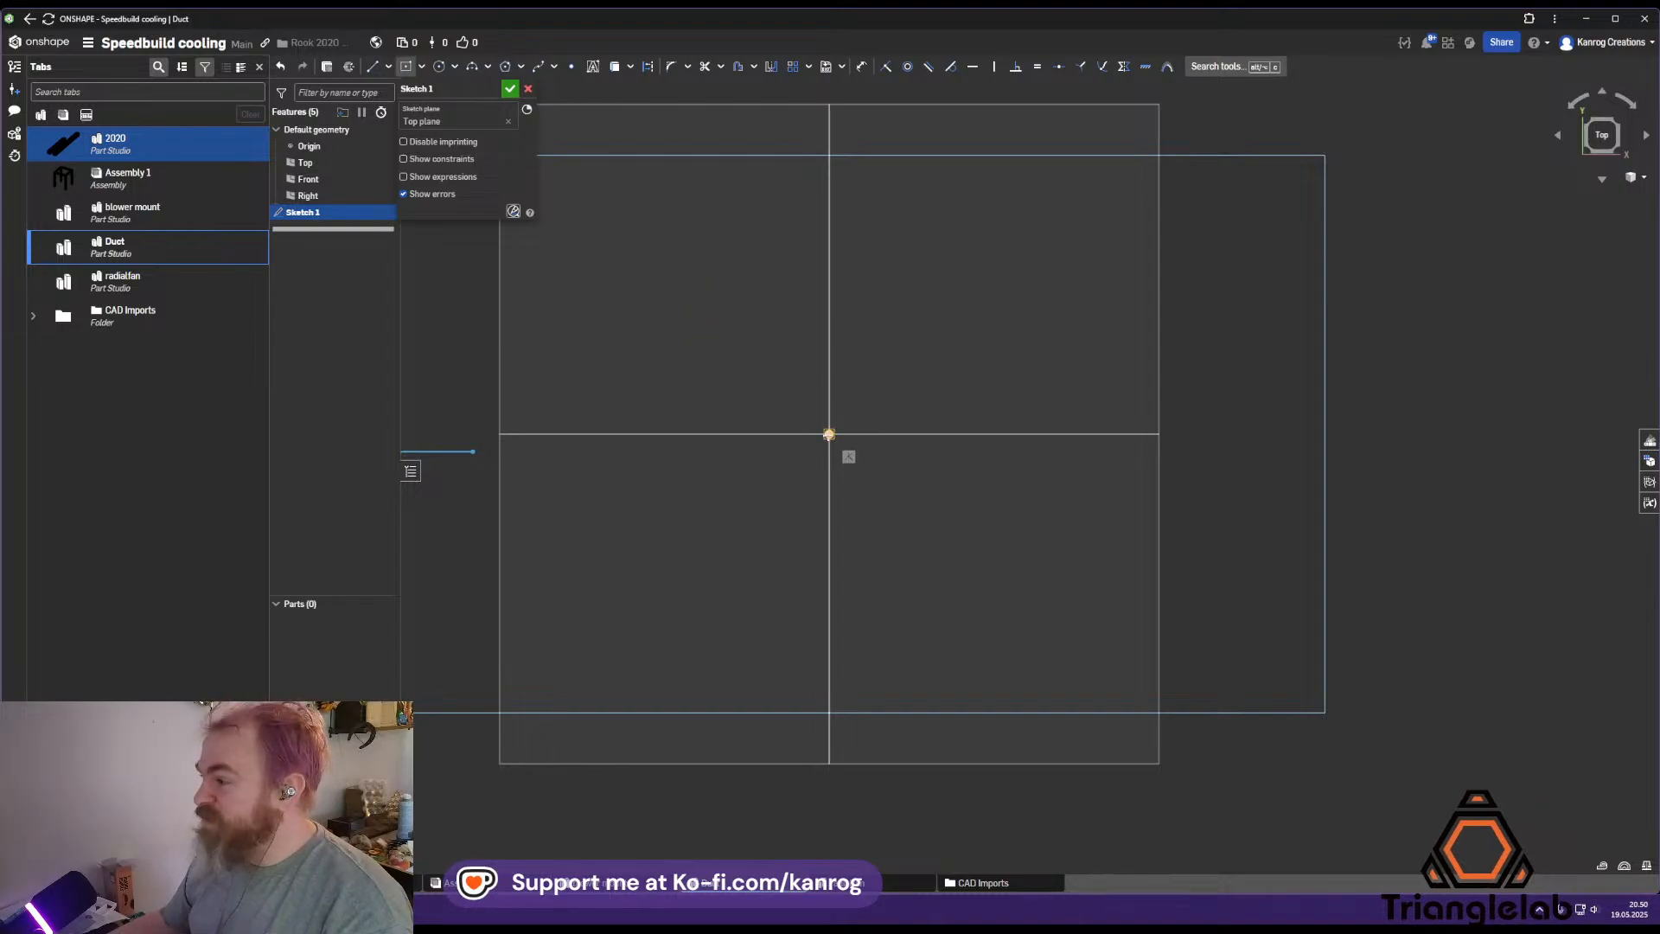
{"action": "left_click", "coordinate": [829, 434]}
{"action": "left_click", "coordinate": [714, 381]}
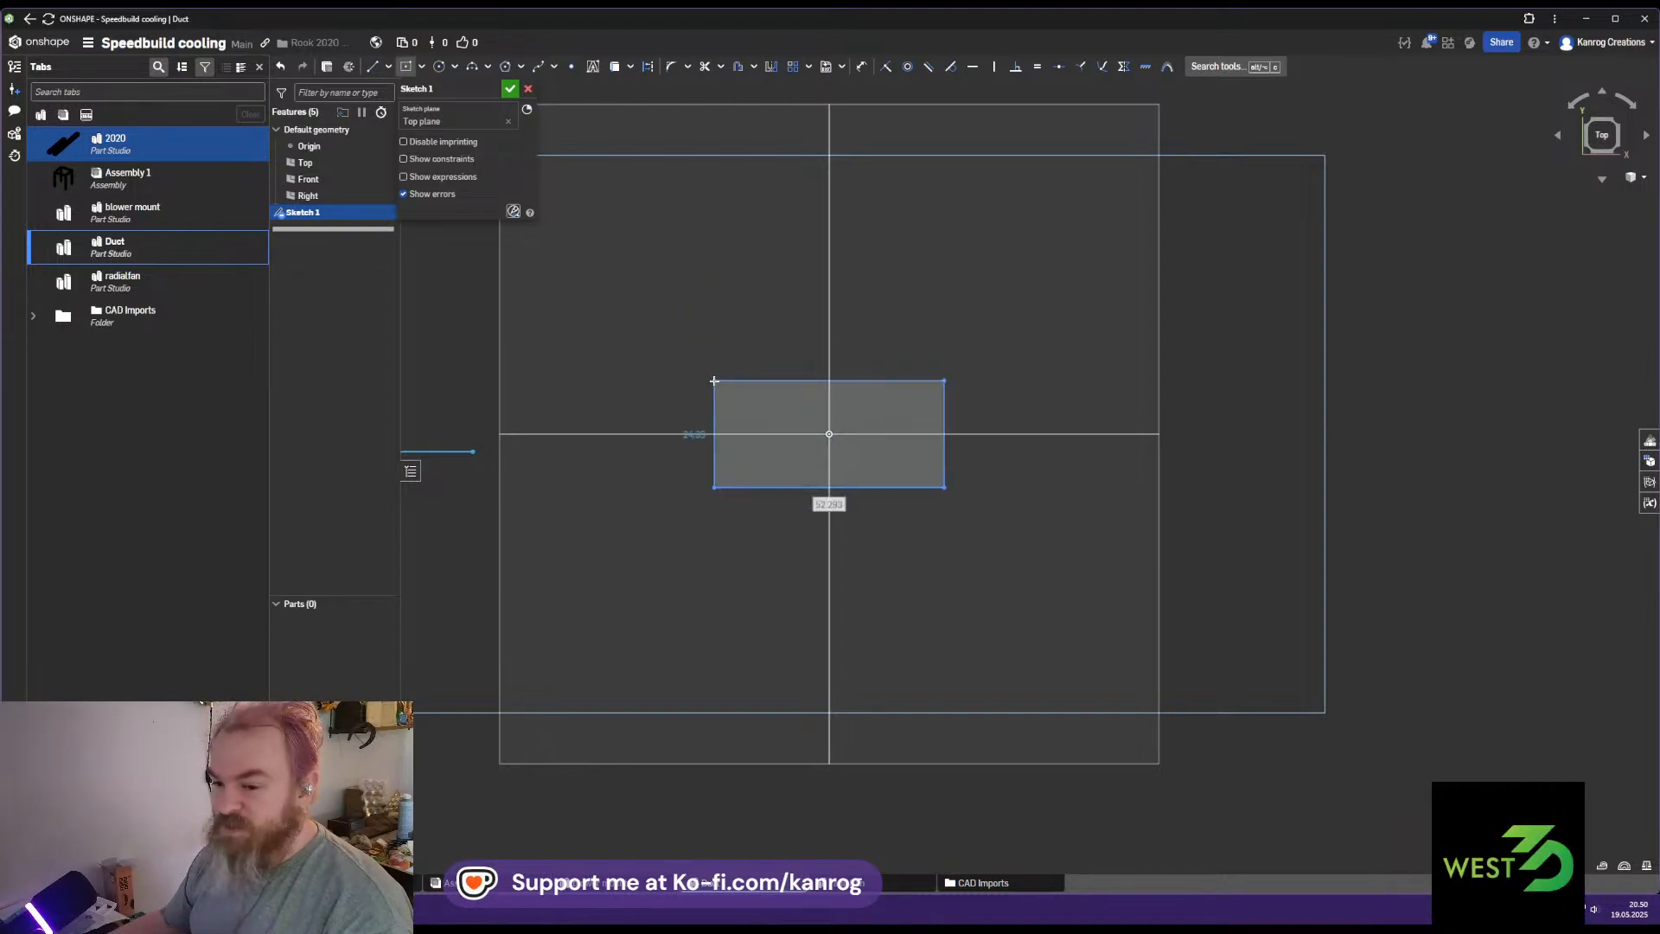
{"action": "key", "text": "Tab"}
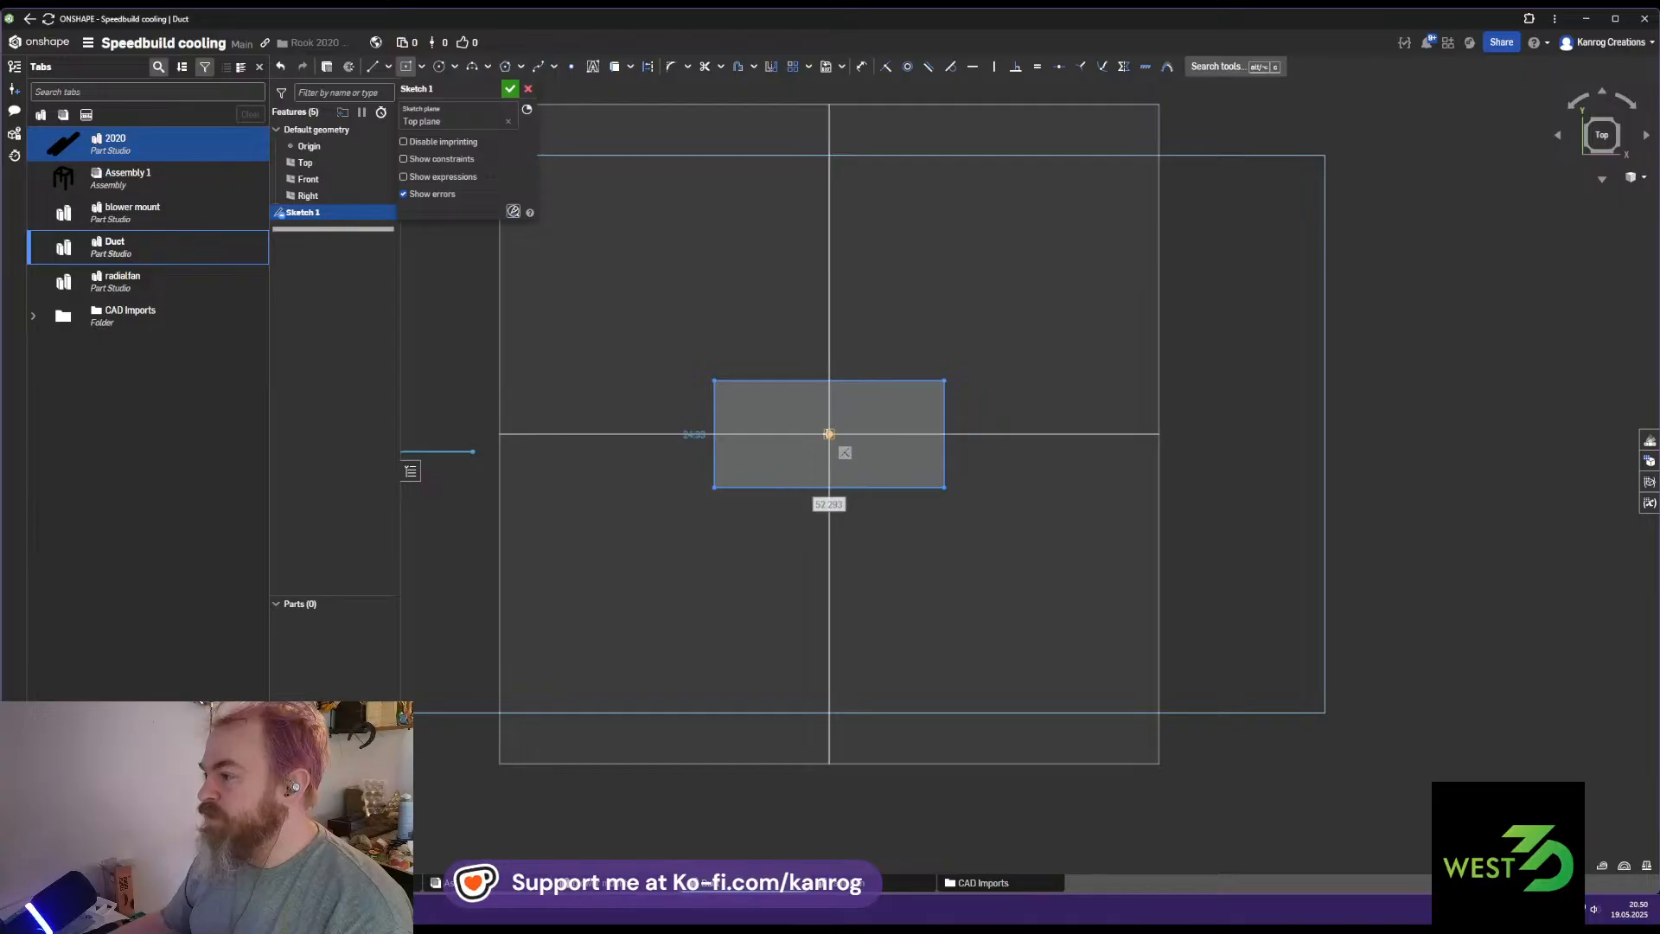
{"action": "key", "text": "Escape"}
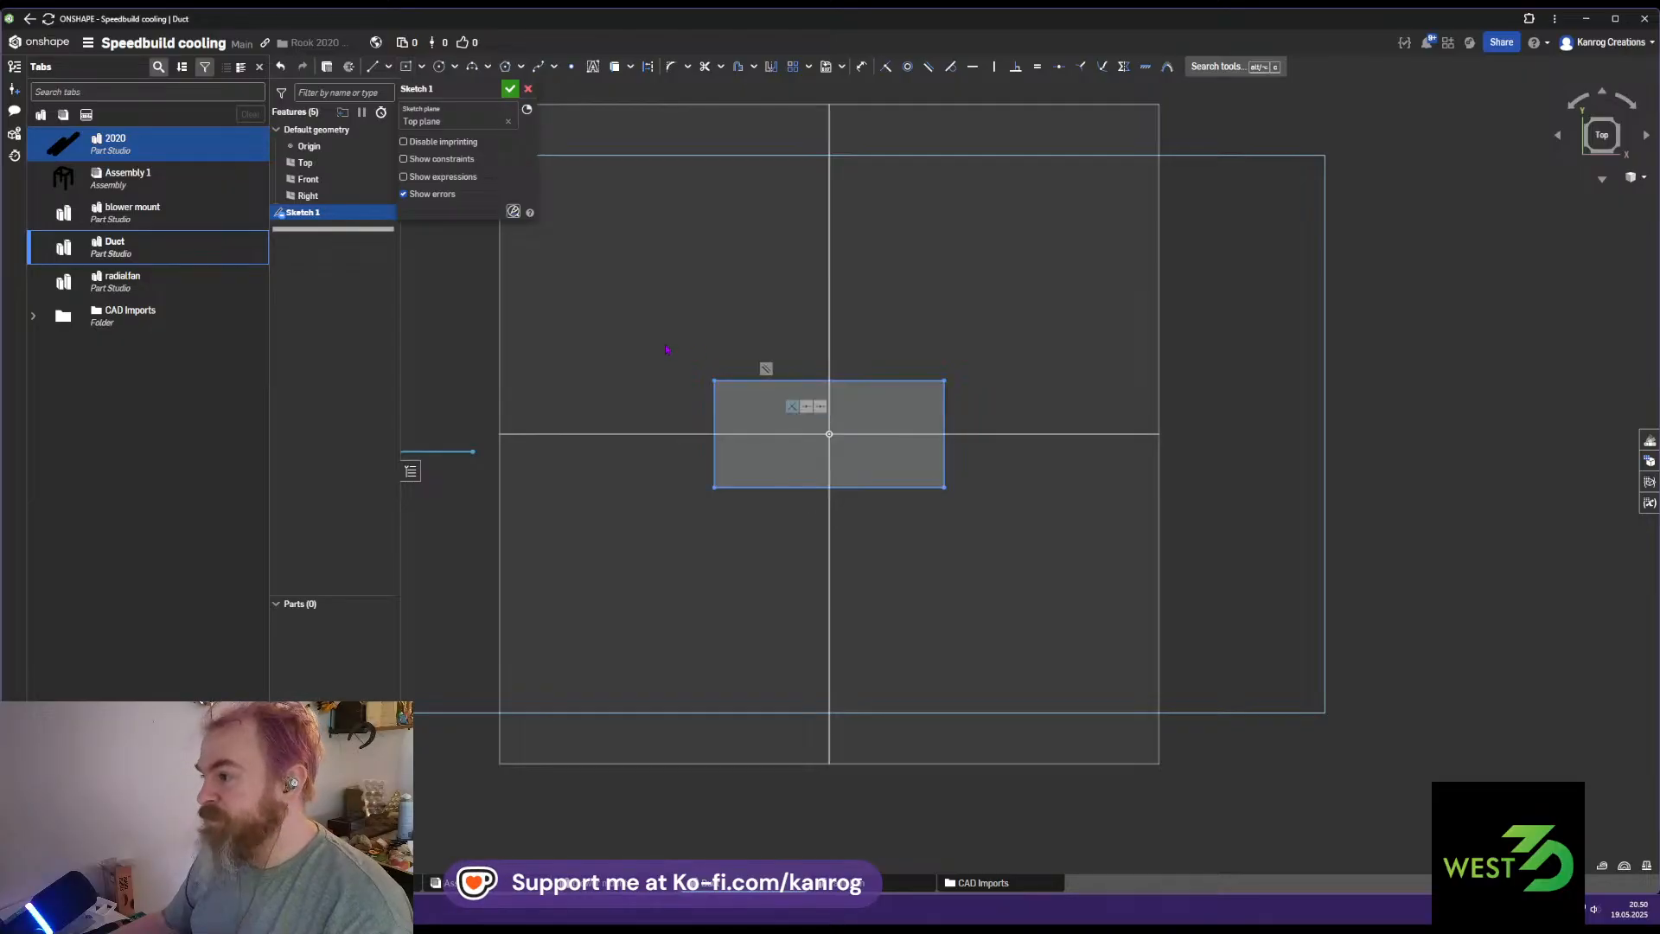
Sketch a larger corner rectangle about 74 by 39 mm around the first one and finish the sketch
{"action": "left_click", "coordinate": [662, 350]}
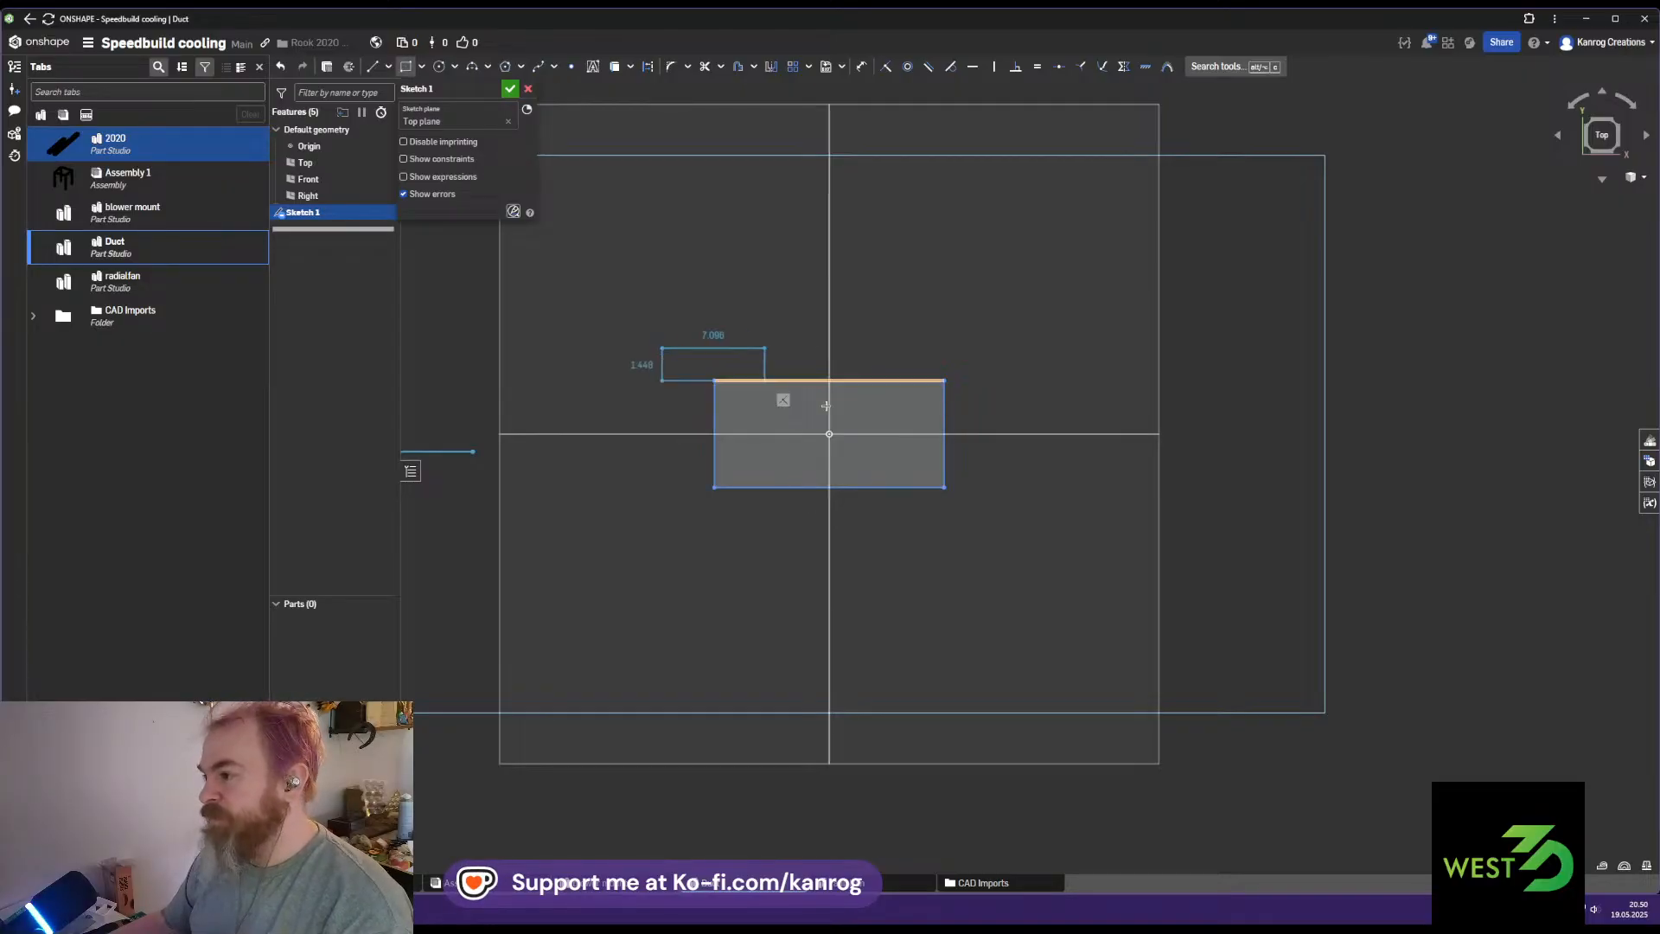
{"action": "left_click", "coordinate": [989, 519]}
{"action": "scroll", "coordinate": [838, 469], "scroll_direction": "up", "scroll_amount": 3}
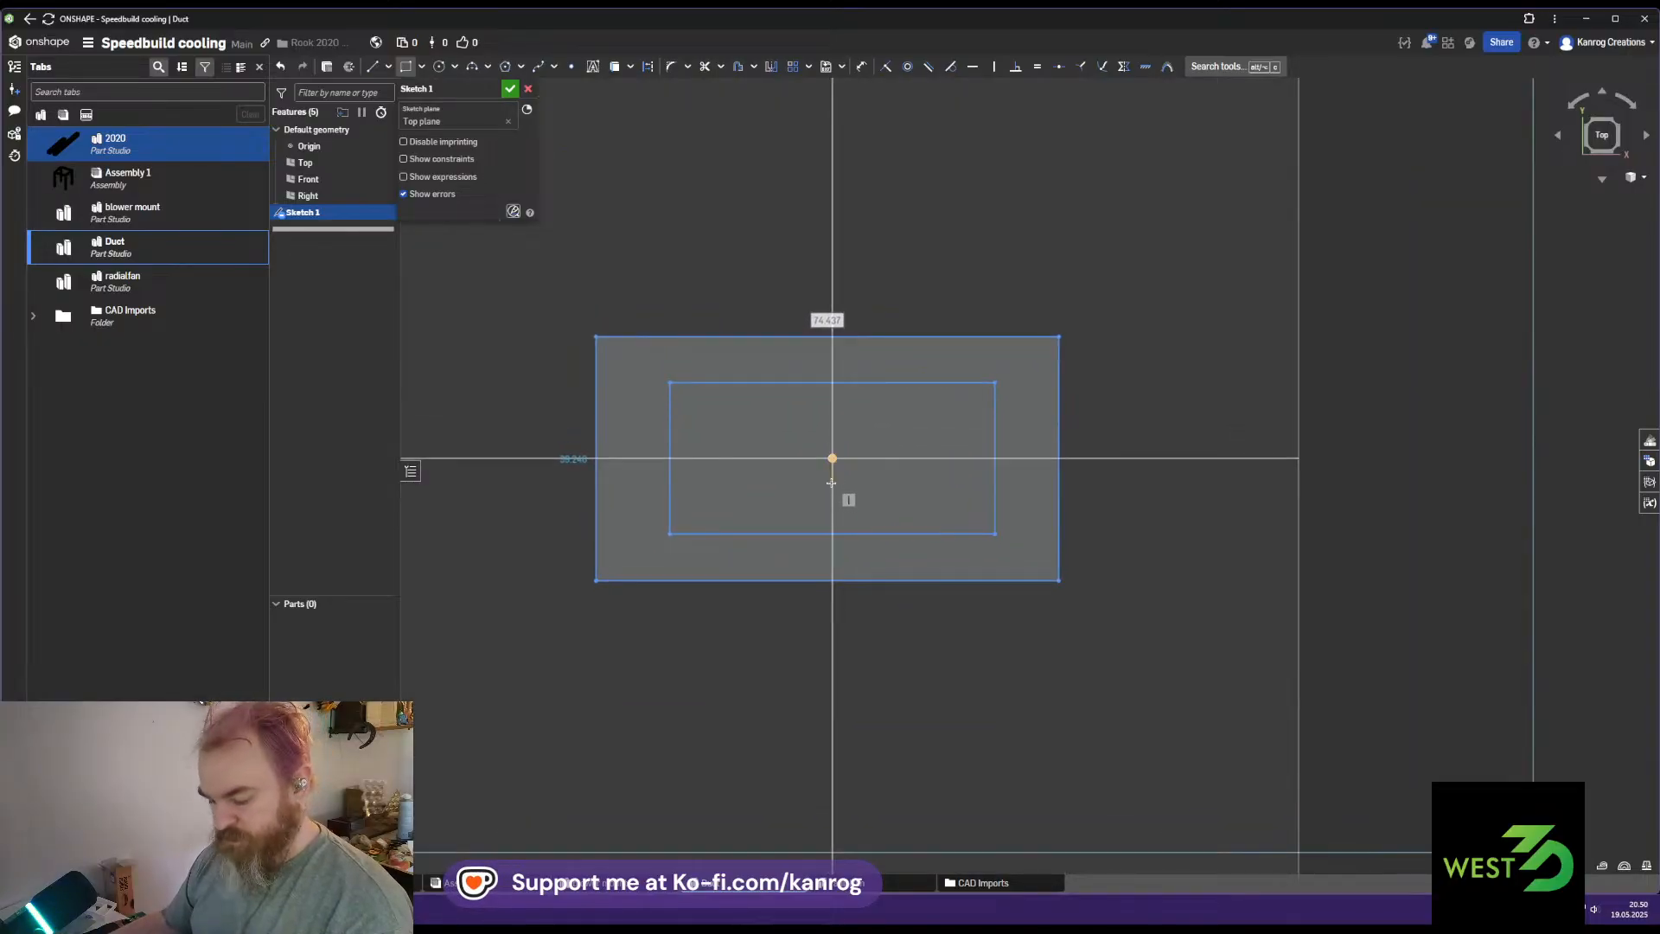
{"action": "key", "text": "c"}
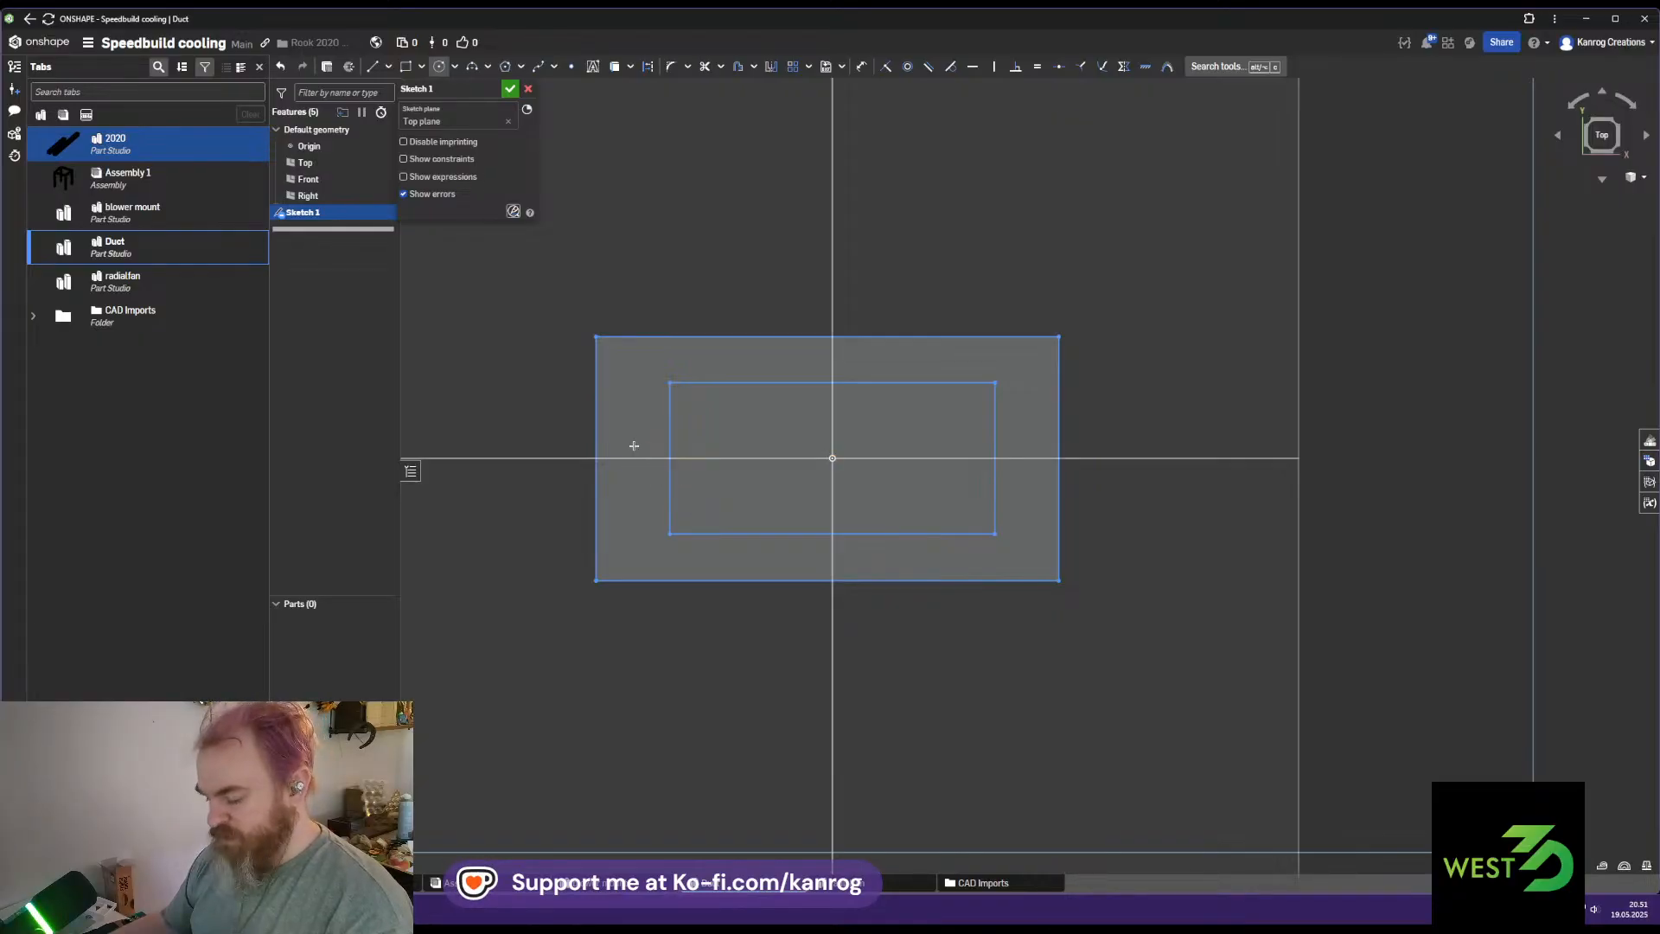
{"action": "key", "text": "l"}
{"action": "right_click_drag", "start_coordinate": [804, 444], "coordinate": [813, 403]}
{"action": "left_click", "coordinate": [510, 89]}
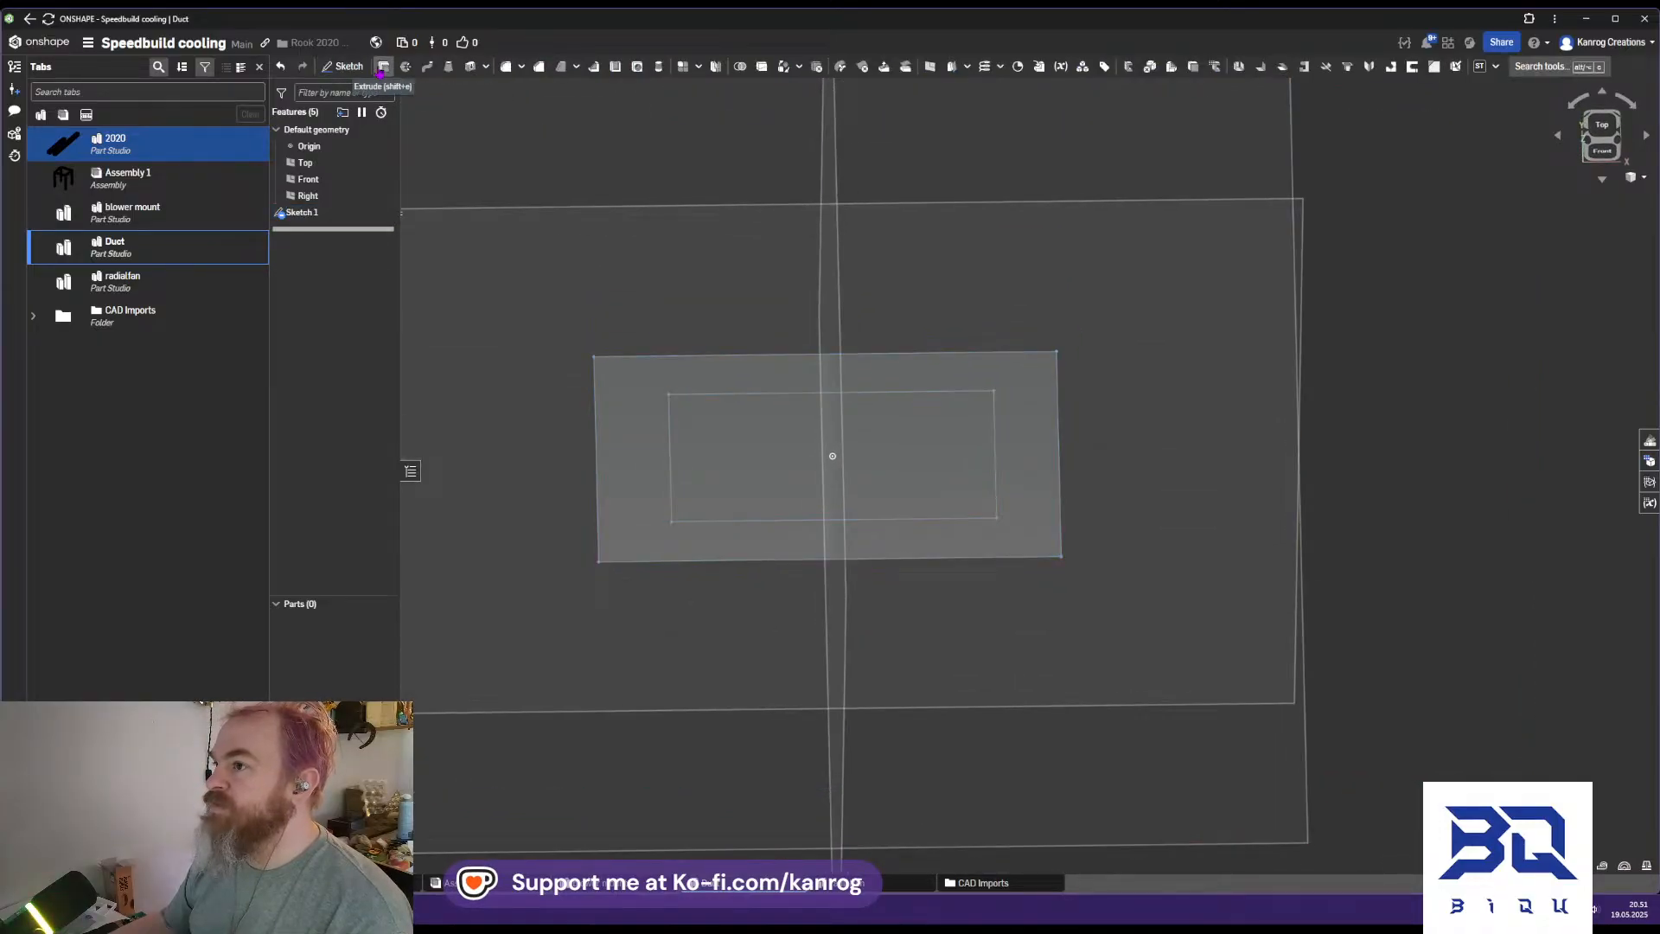
Extrude the frame region between the two rectangles 5 mm as a new solid
{"action": "left_click", "coordinate": [381, 68]}
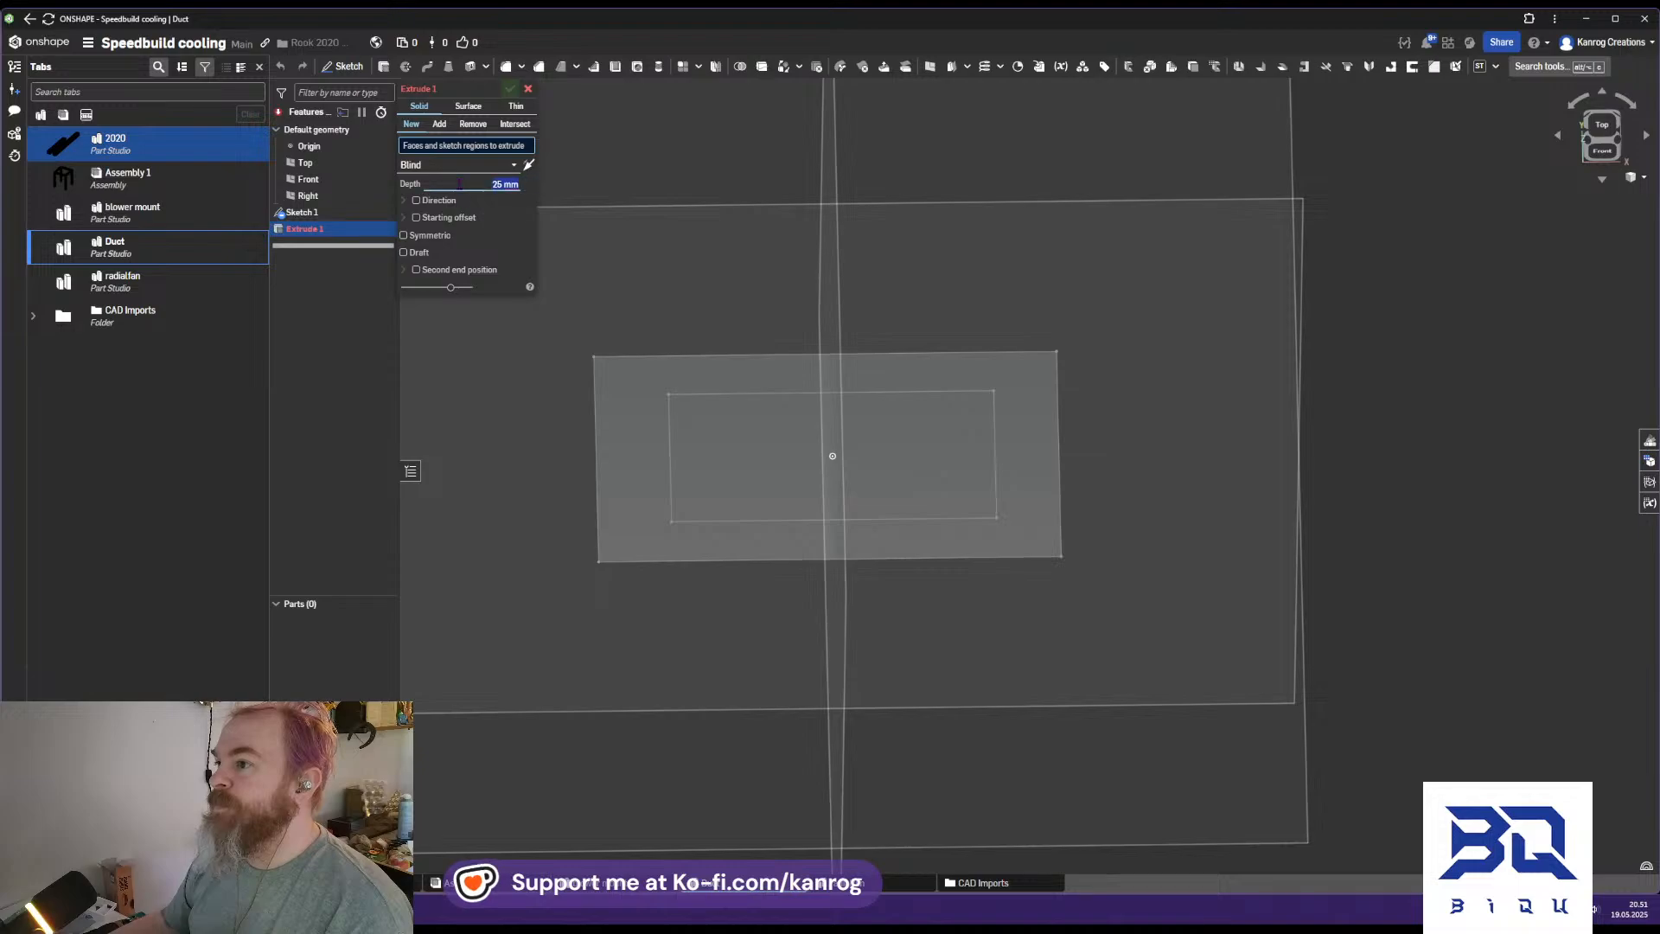
{"action": "left_click", "coordinate": [459, 184]}
{"action": "type", "text": "5"}
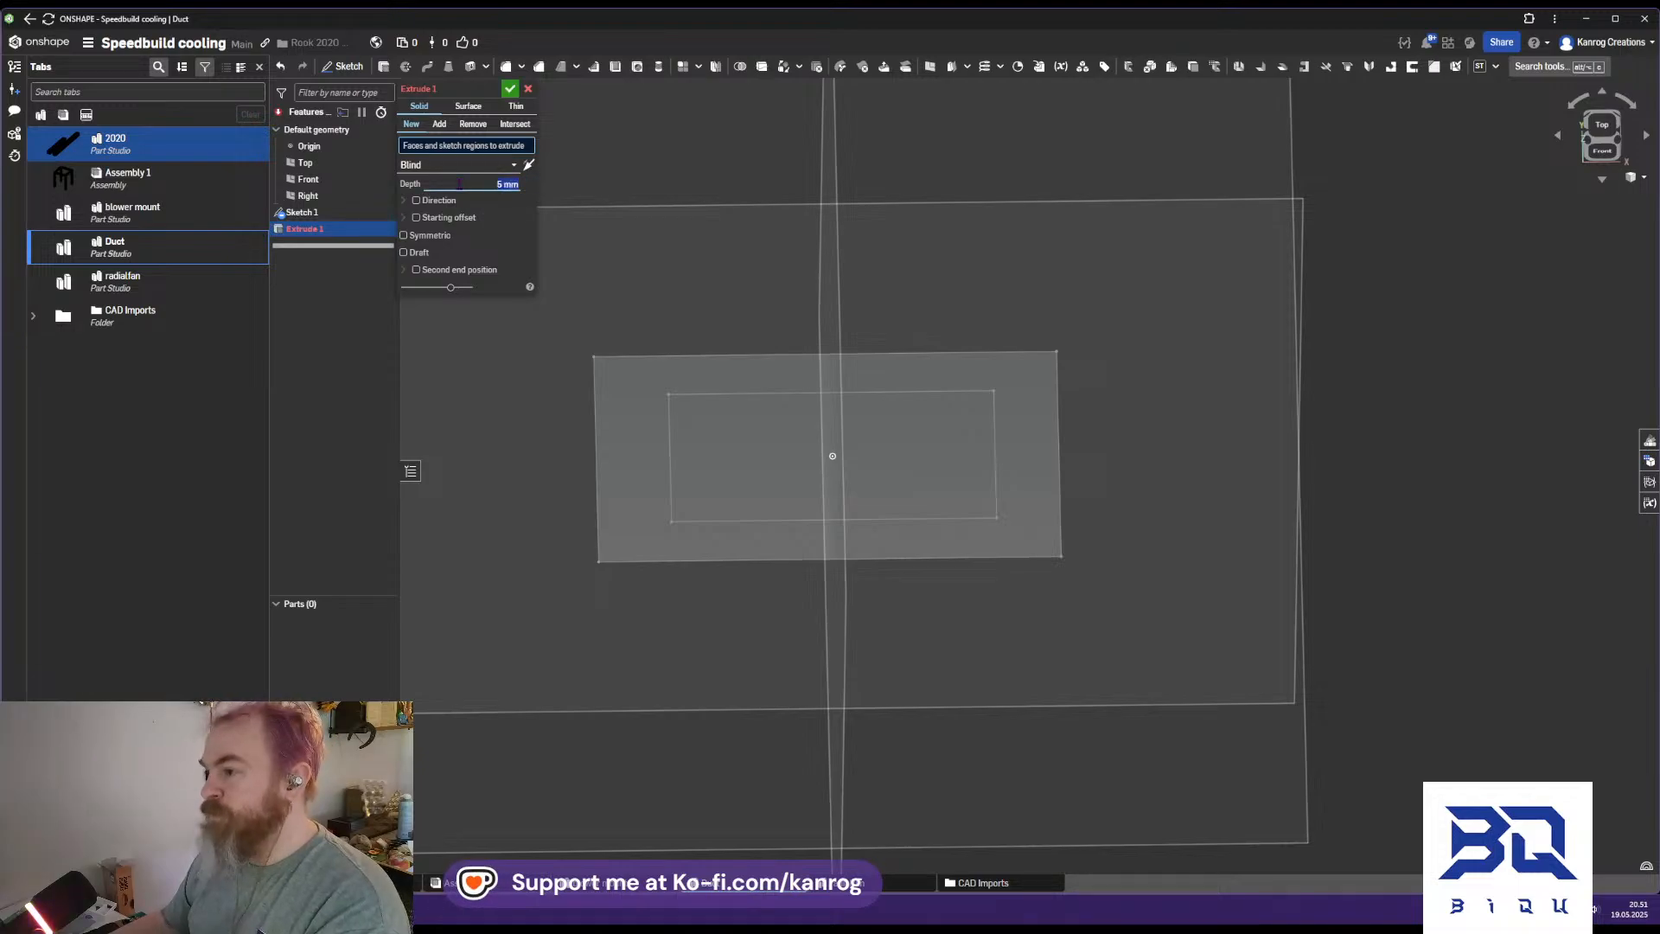
{"action": "key", "text": "Return"}
{"action": "left_click", "coordinate": [658, 407]}
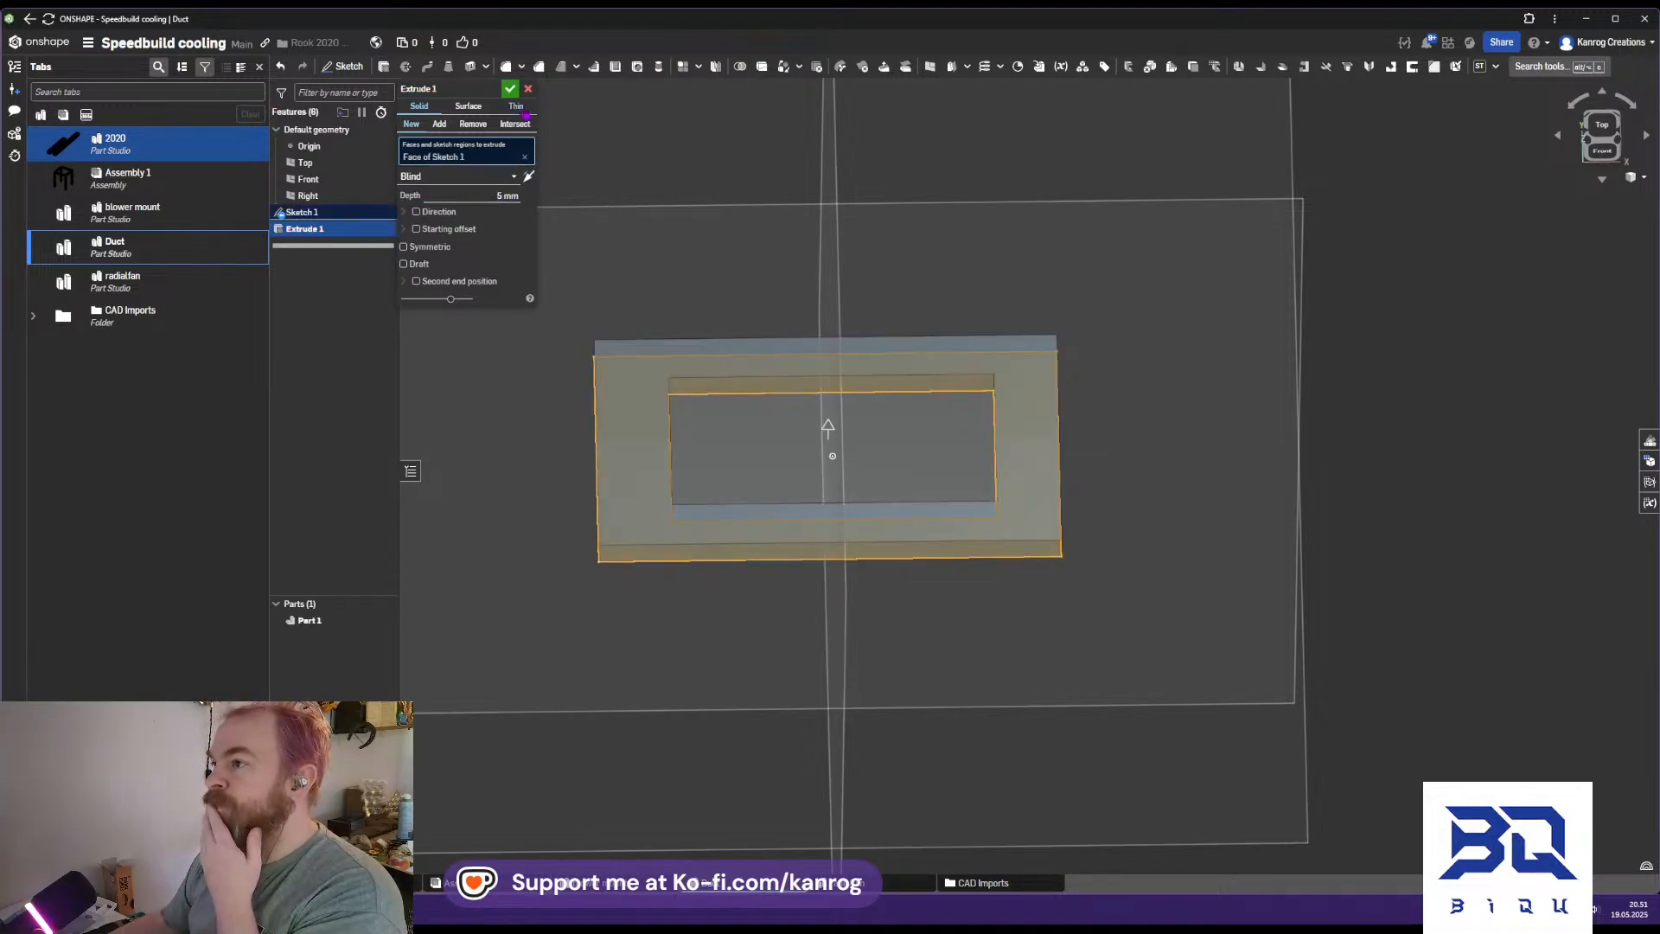
{"action": "left_click", "coordinate": [510, 90]}
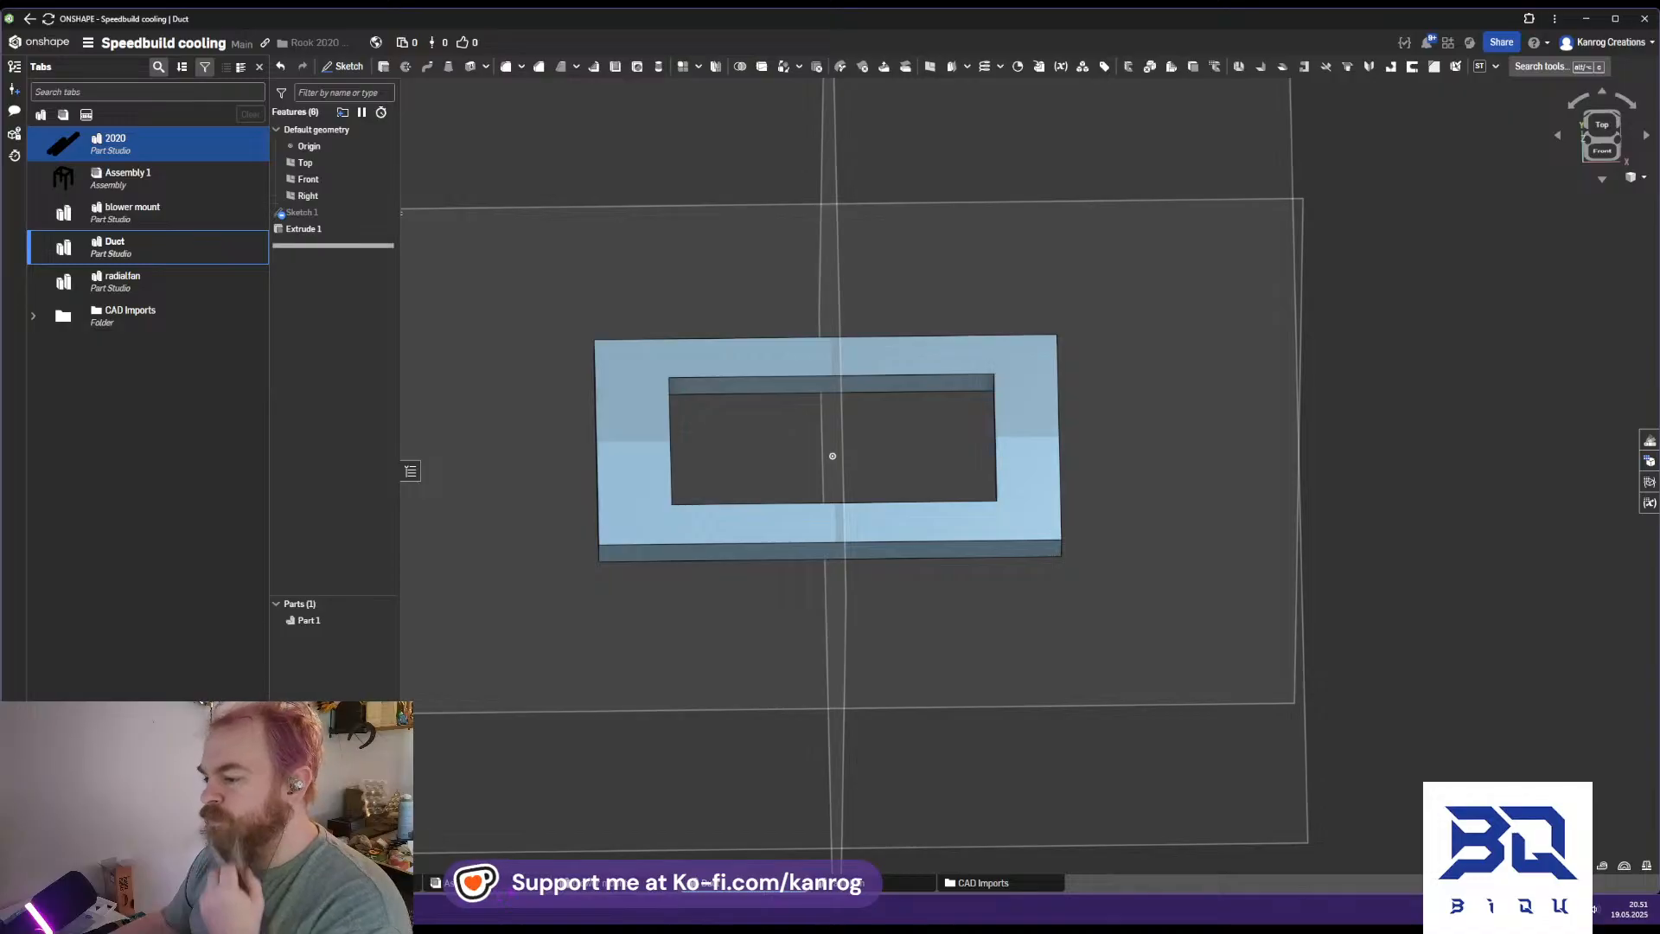
Return to Assembly 1 and open the list of insertable parts to bring in the Duct part
{"action": "left_click", "coordinate": [471, 883]}
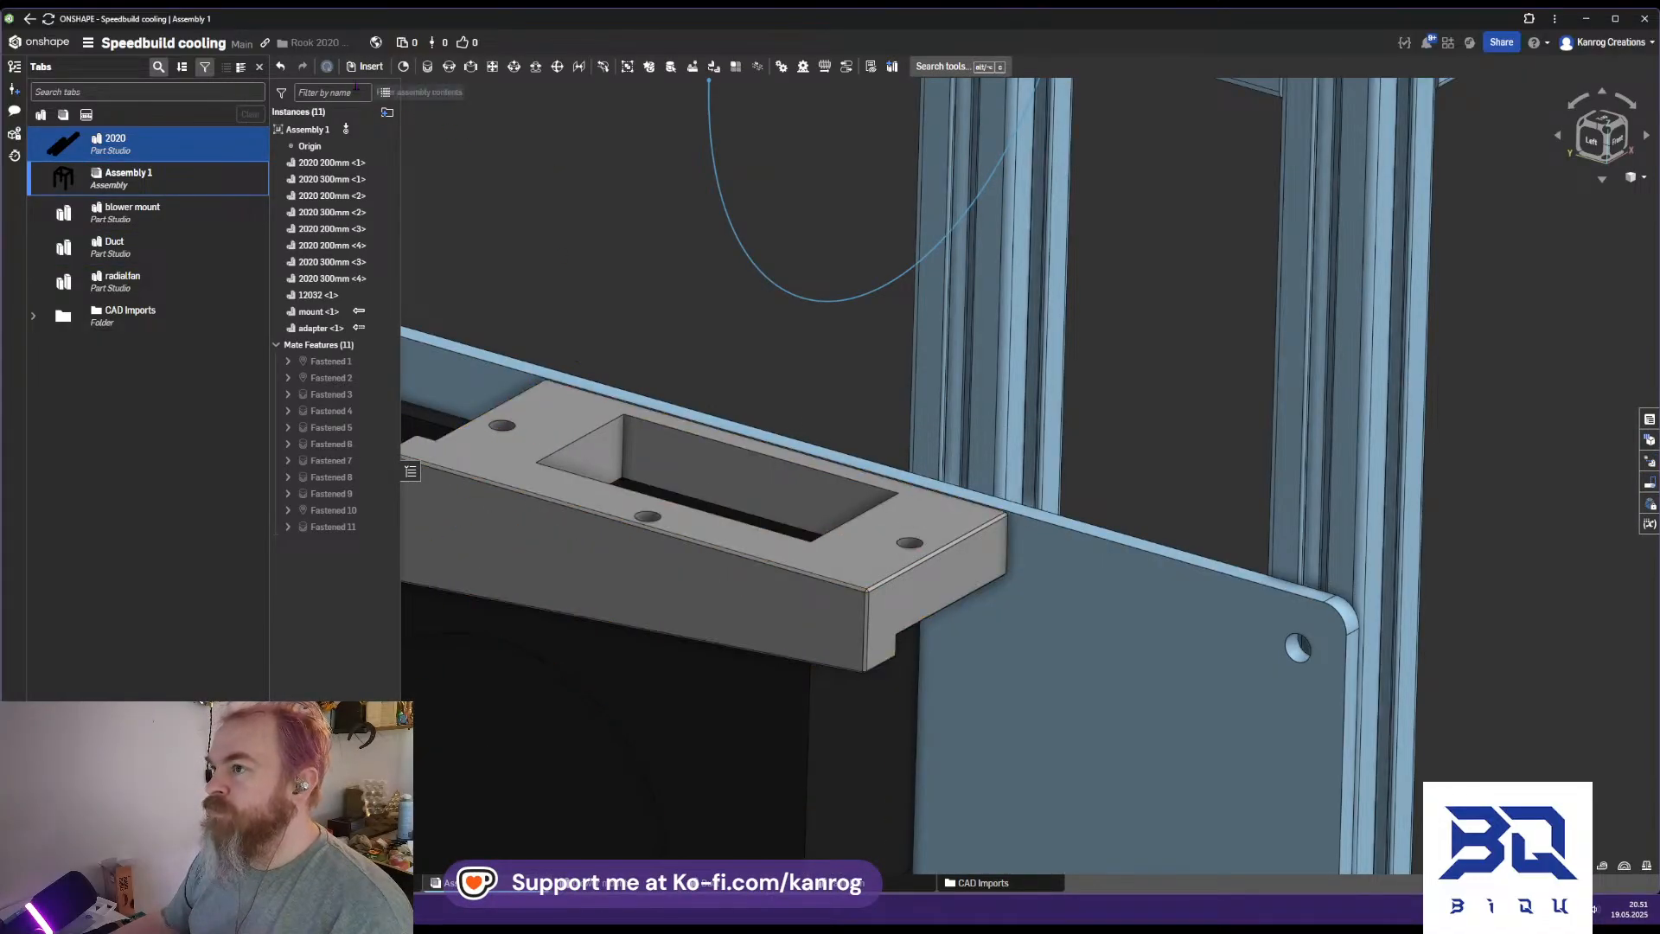
{"action": "left_click", "coordinate": [366, 67]}
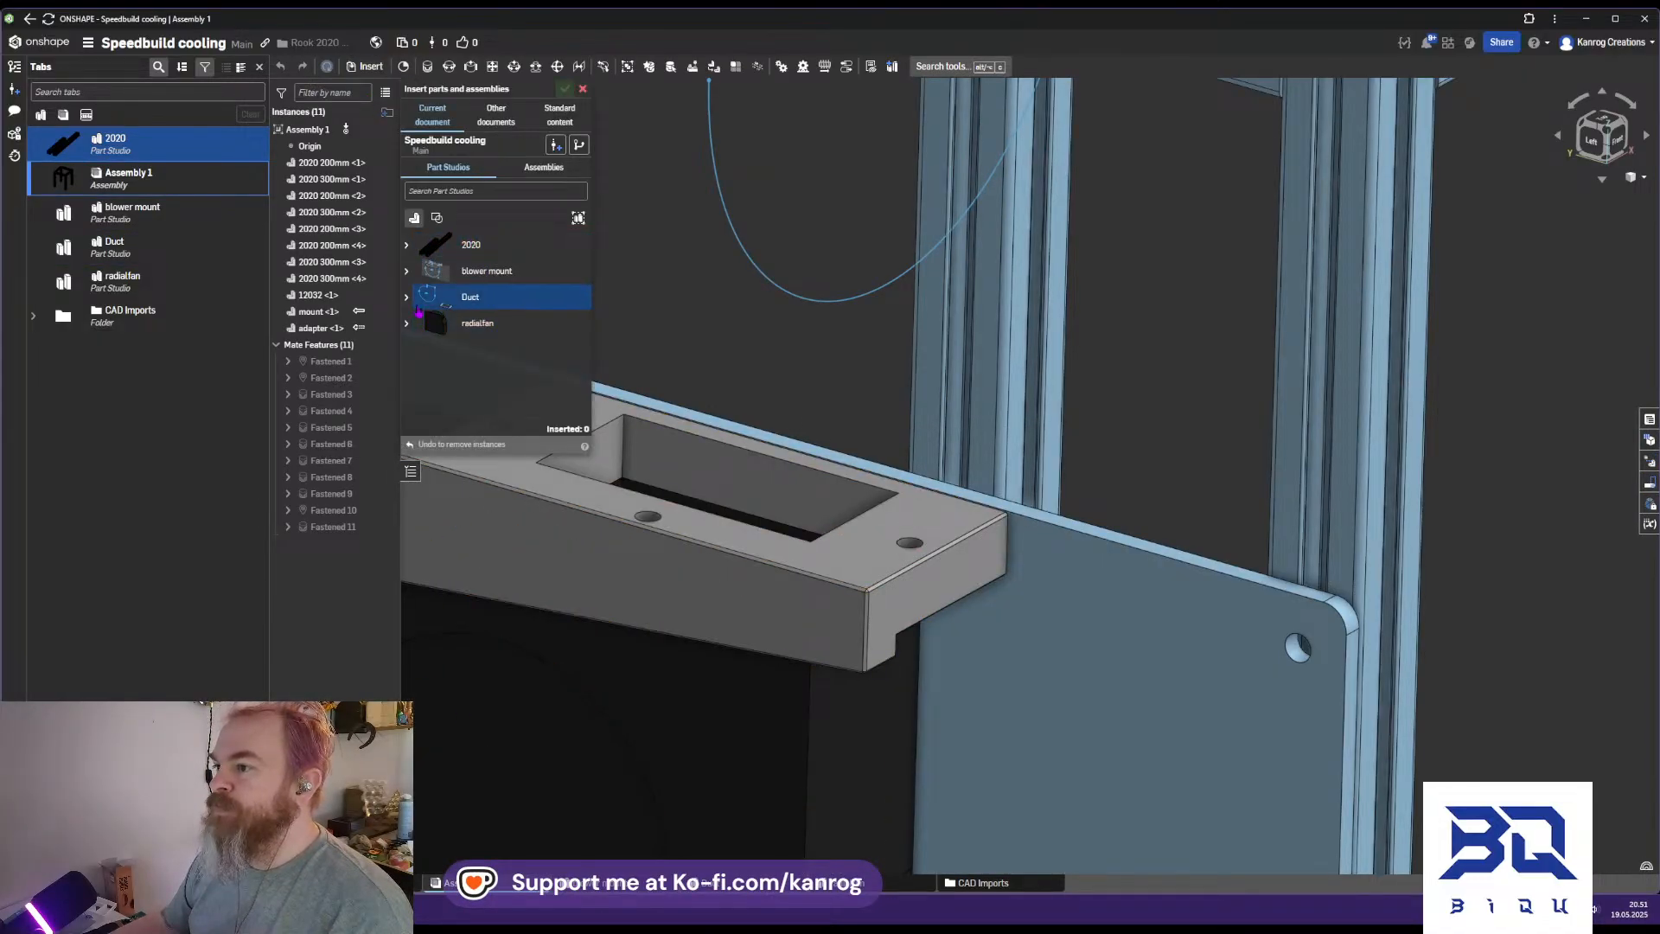
Insert Part 1 from the Duct part studio into the assembly and fasten it onto the adapter around its rectangular opening
{"action": "left_click", "coordinate": [406, 299]}
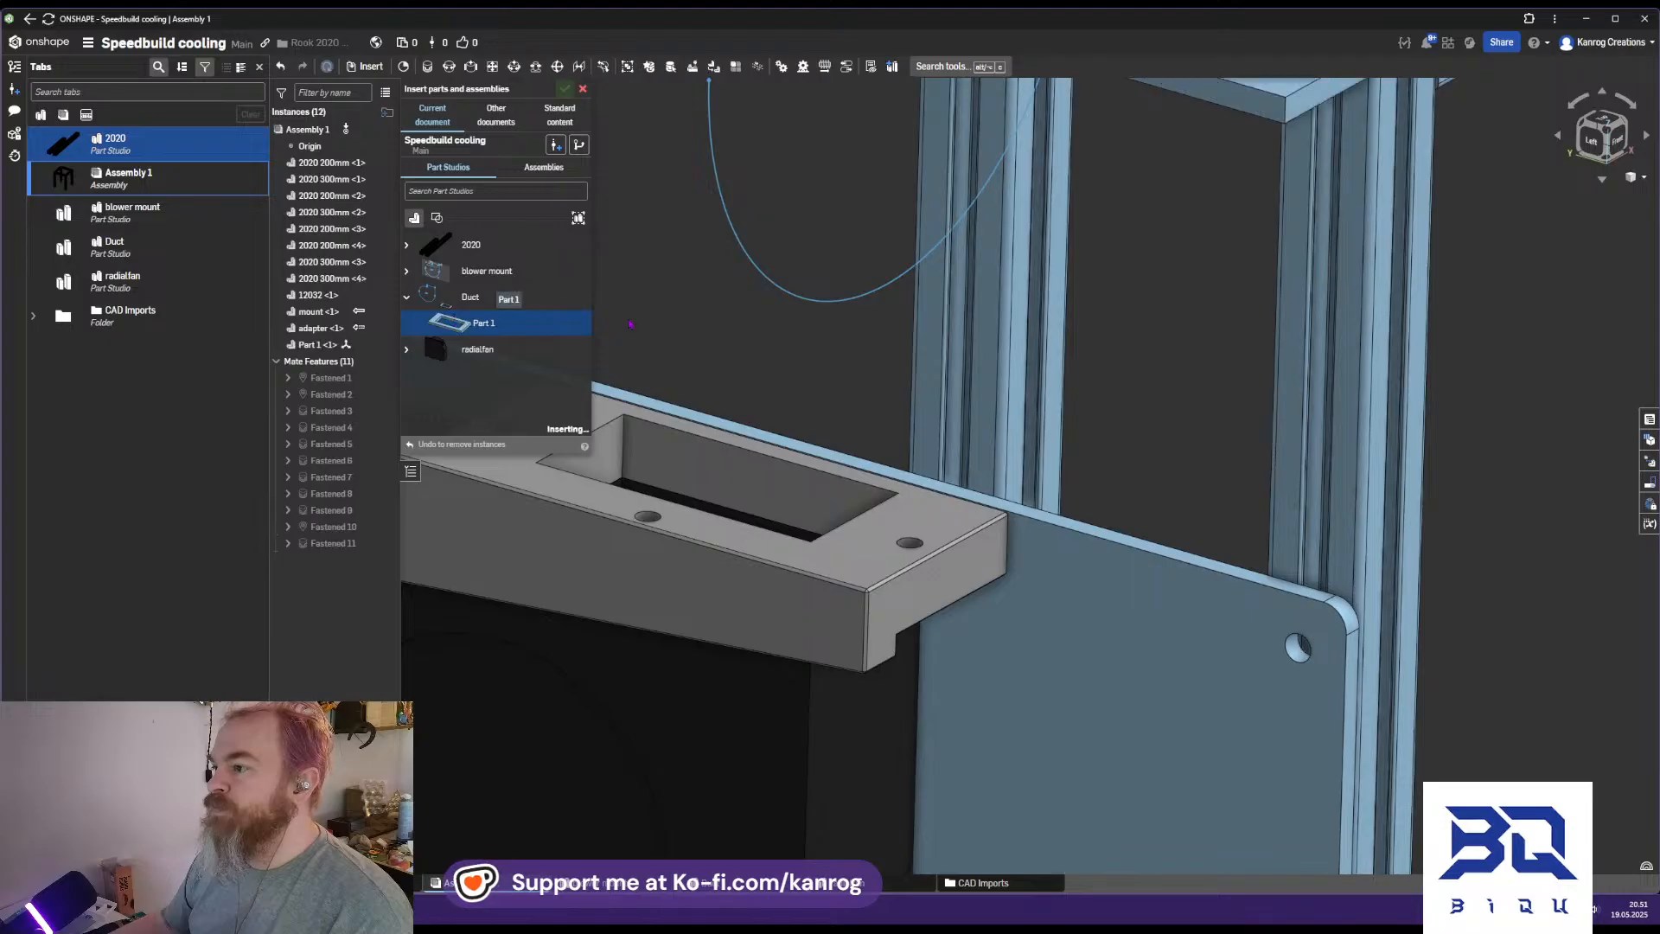
{"action": "left_click", "coordinate": [616, 328]}
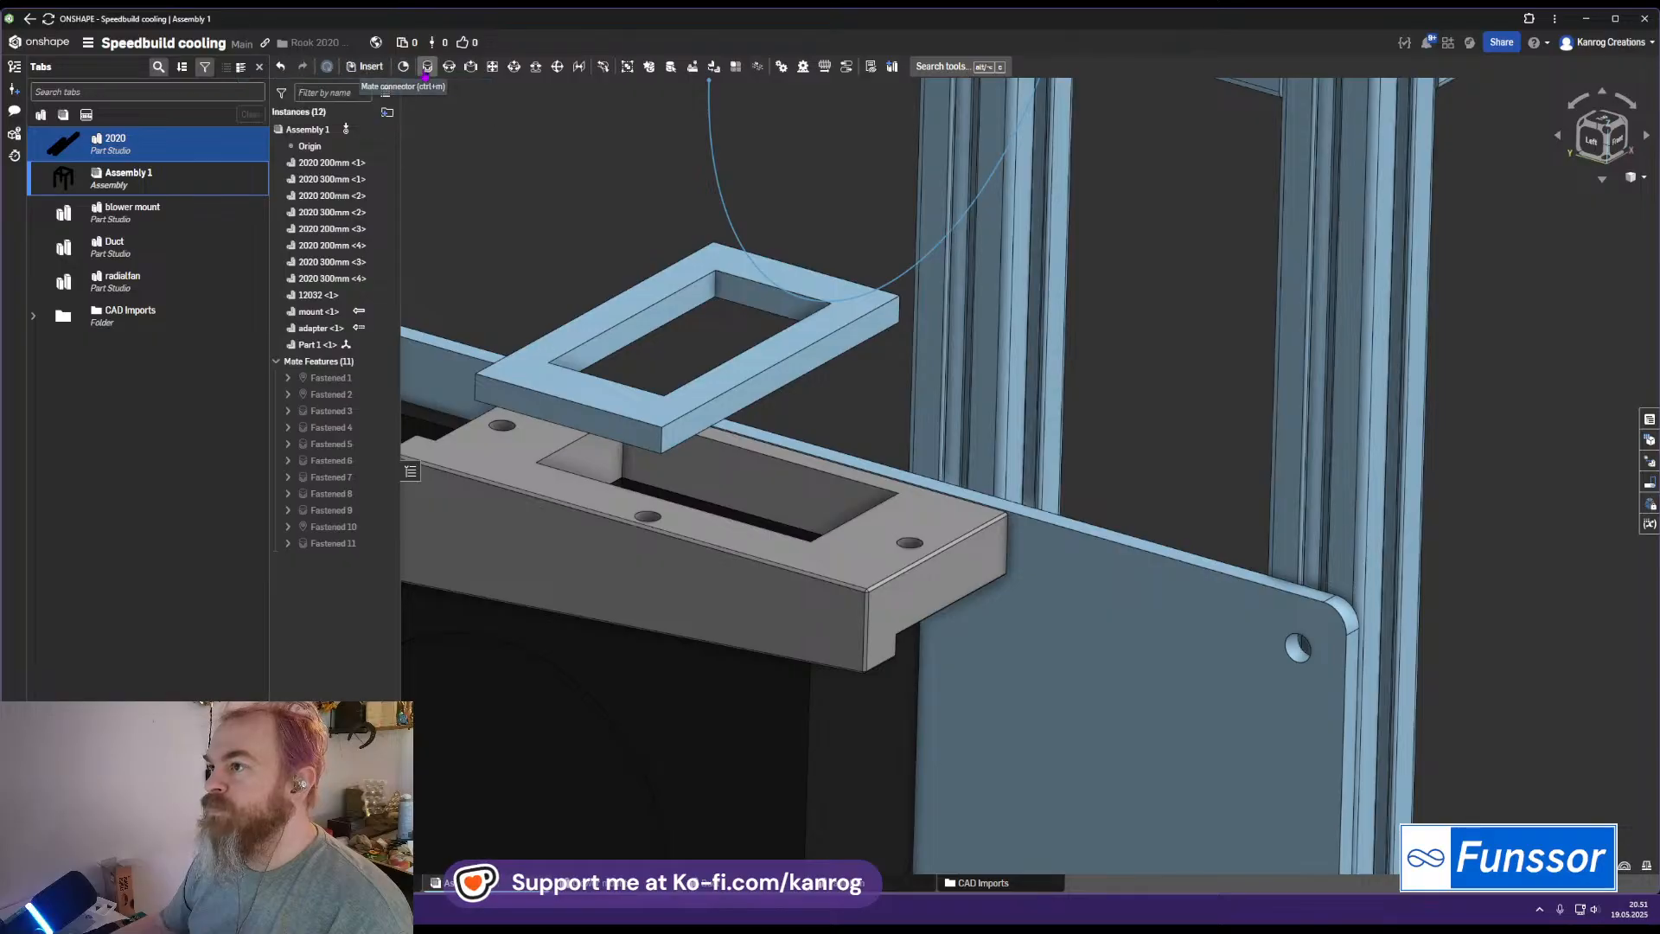
{"action": "key", "text": "f"}
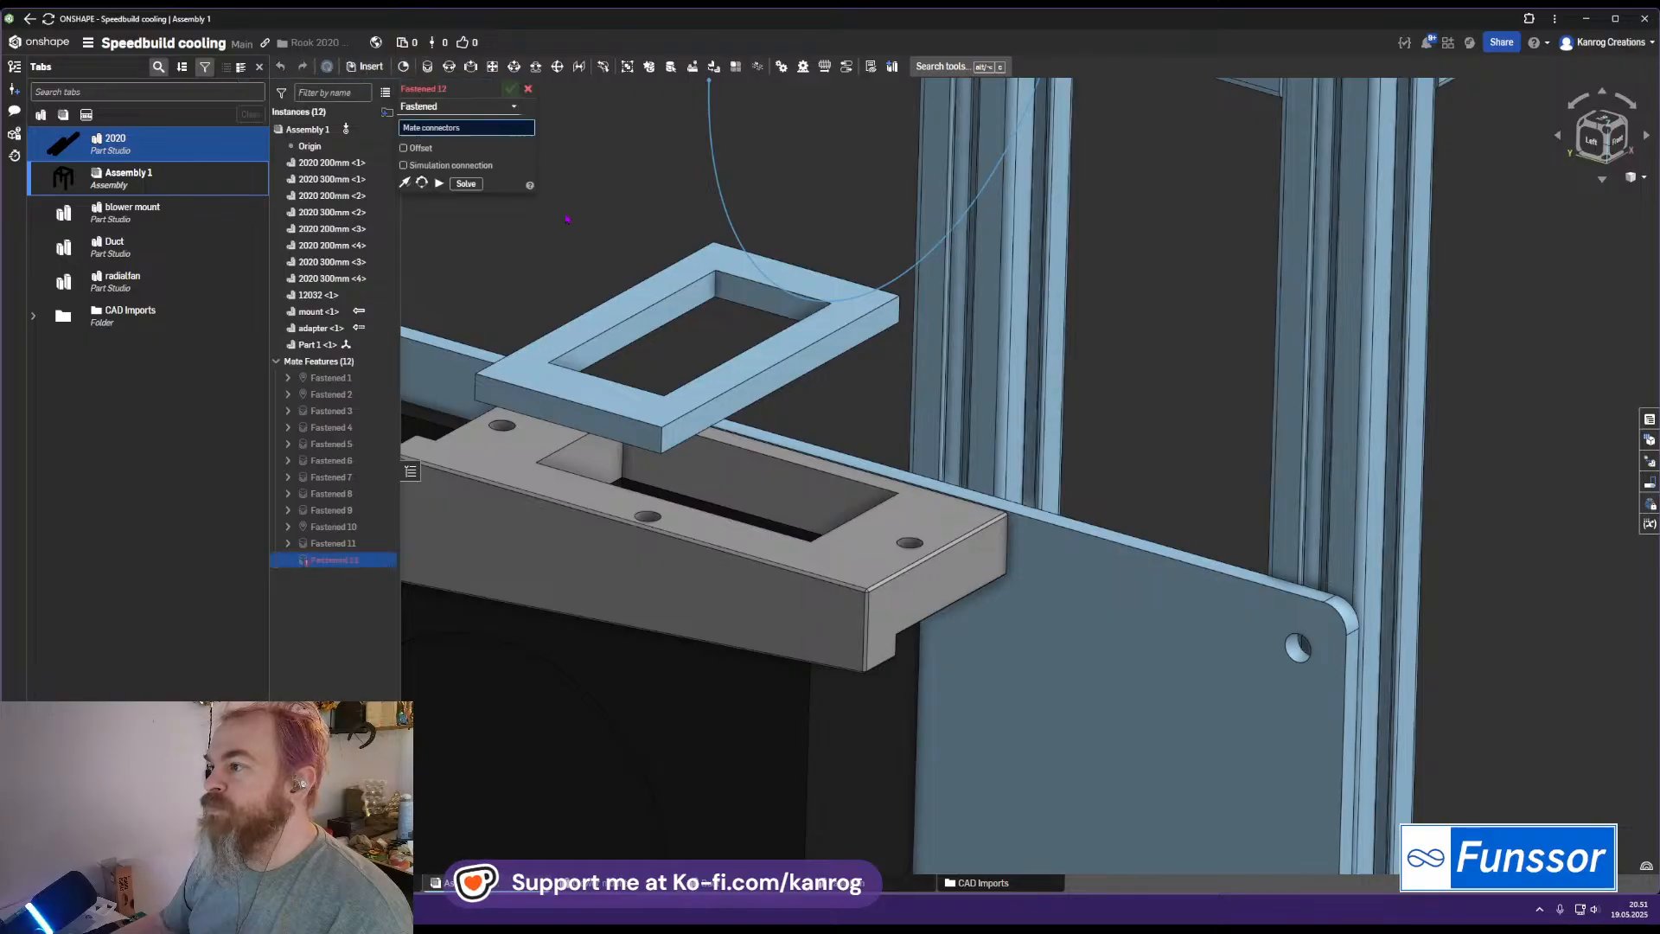
{"action": "left_click", "coordinate": [666, 333]}
{"action": "left_click", "coordinate": [807, 469]}
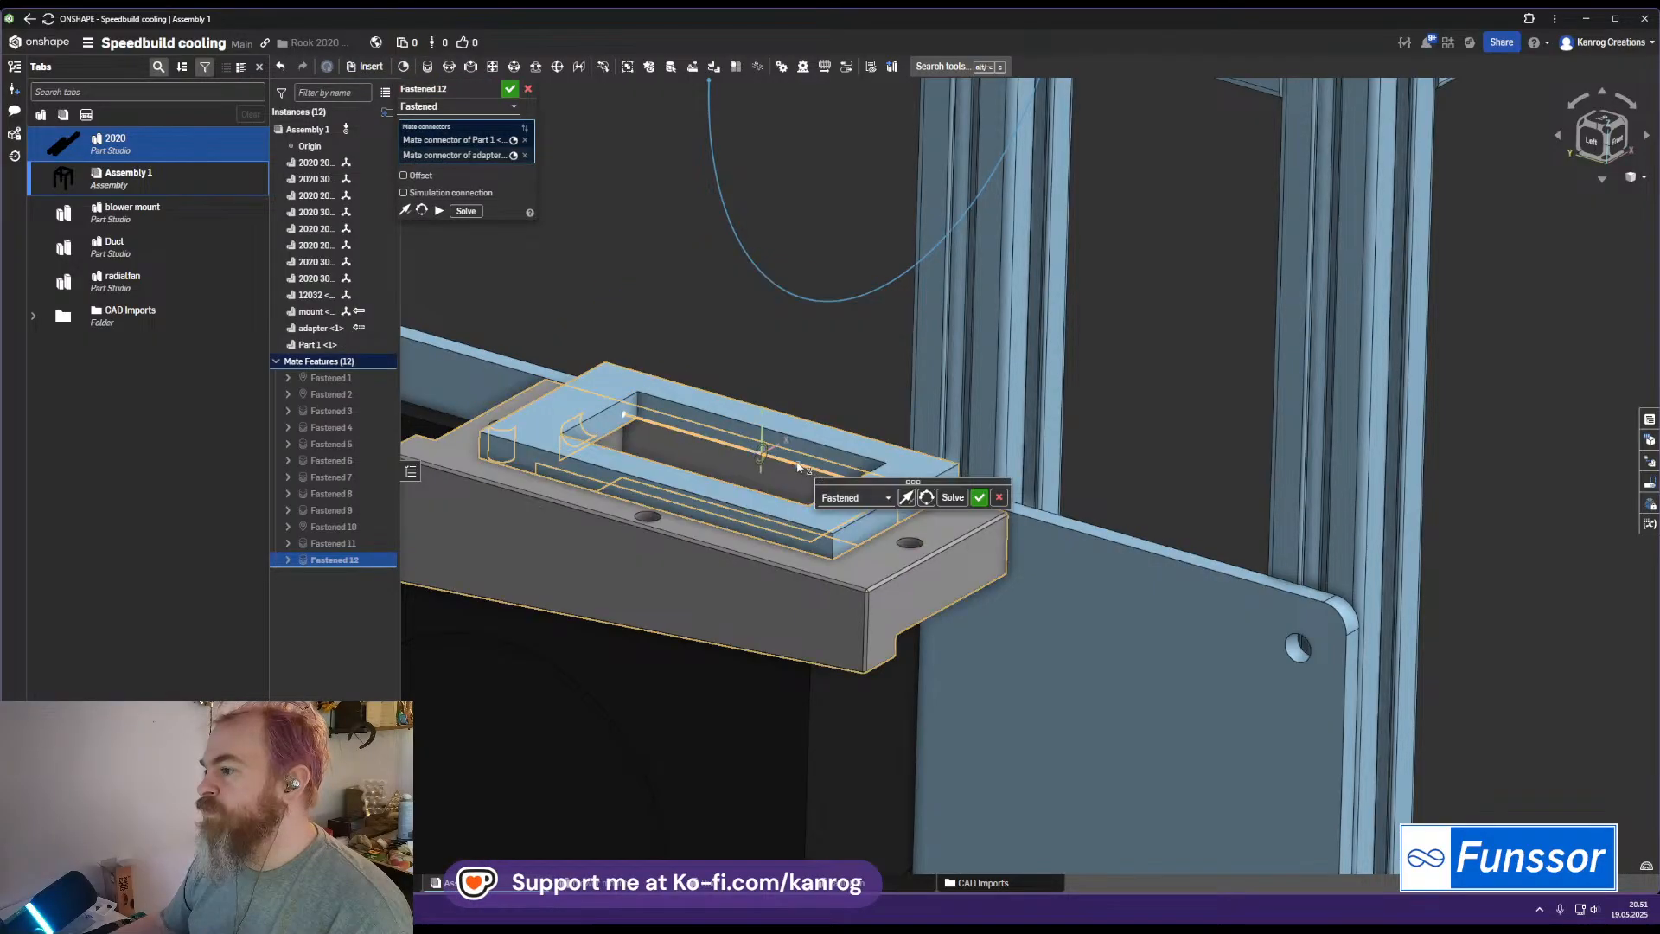
{"action": "left_click", "coordinate": [980, 498]}
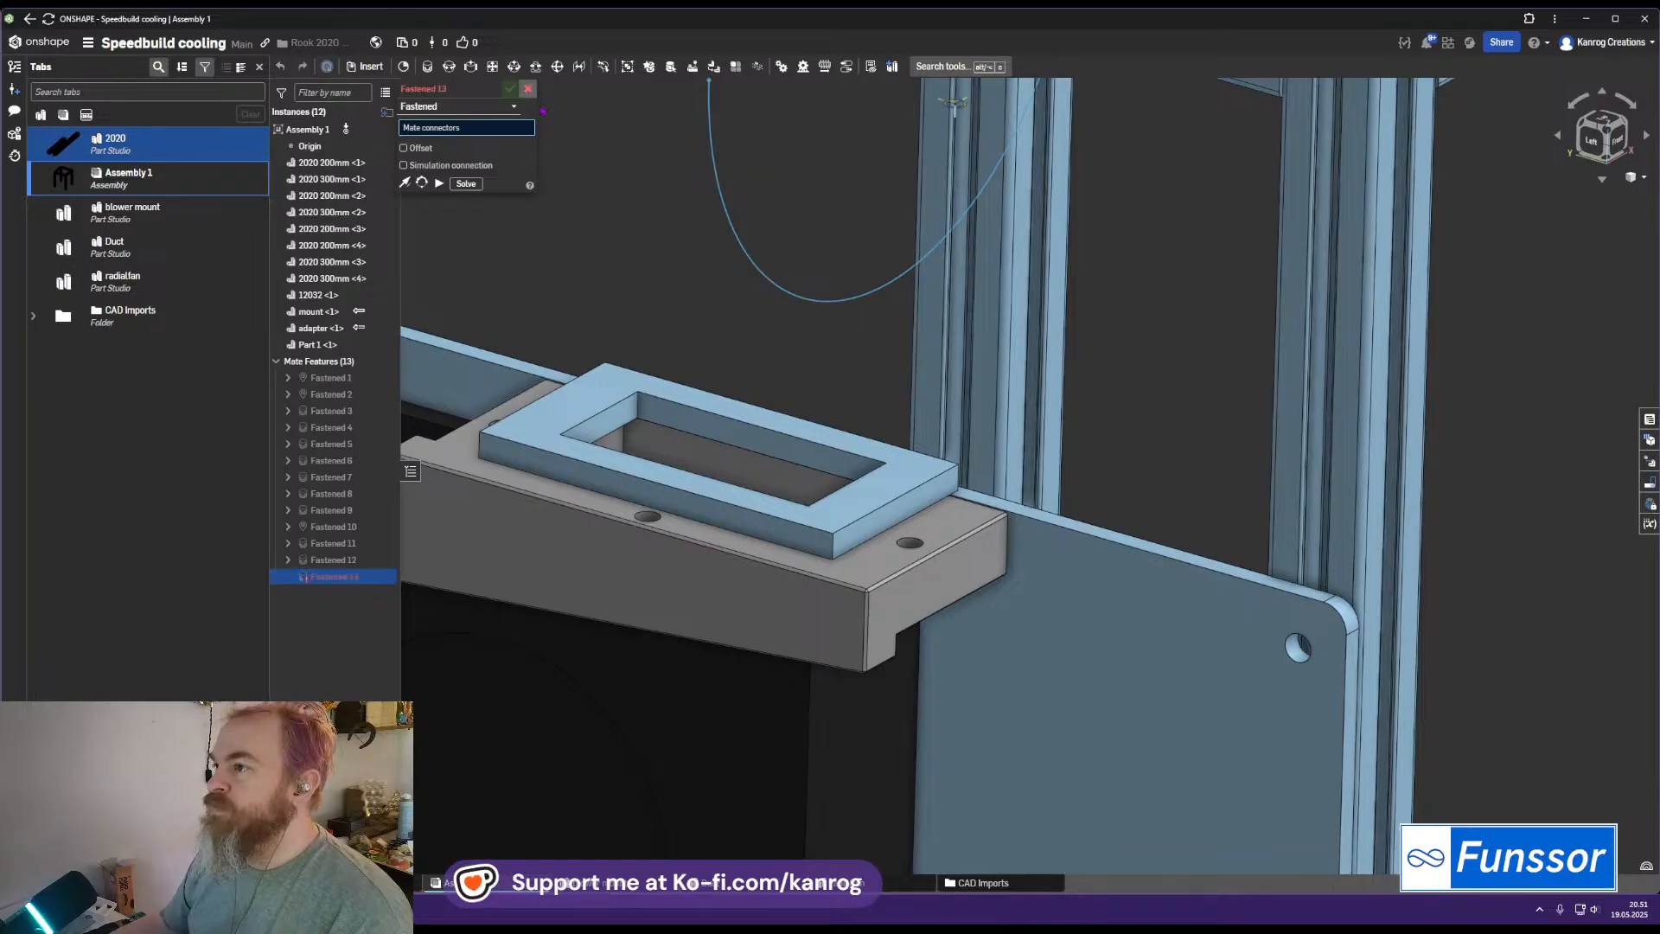
Edit the duct frame in the context of the assembly and open its Sketch 1 for editing, seen from above
{"action": "right_click", "coordinate": [740, 502]}
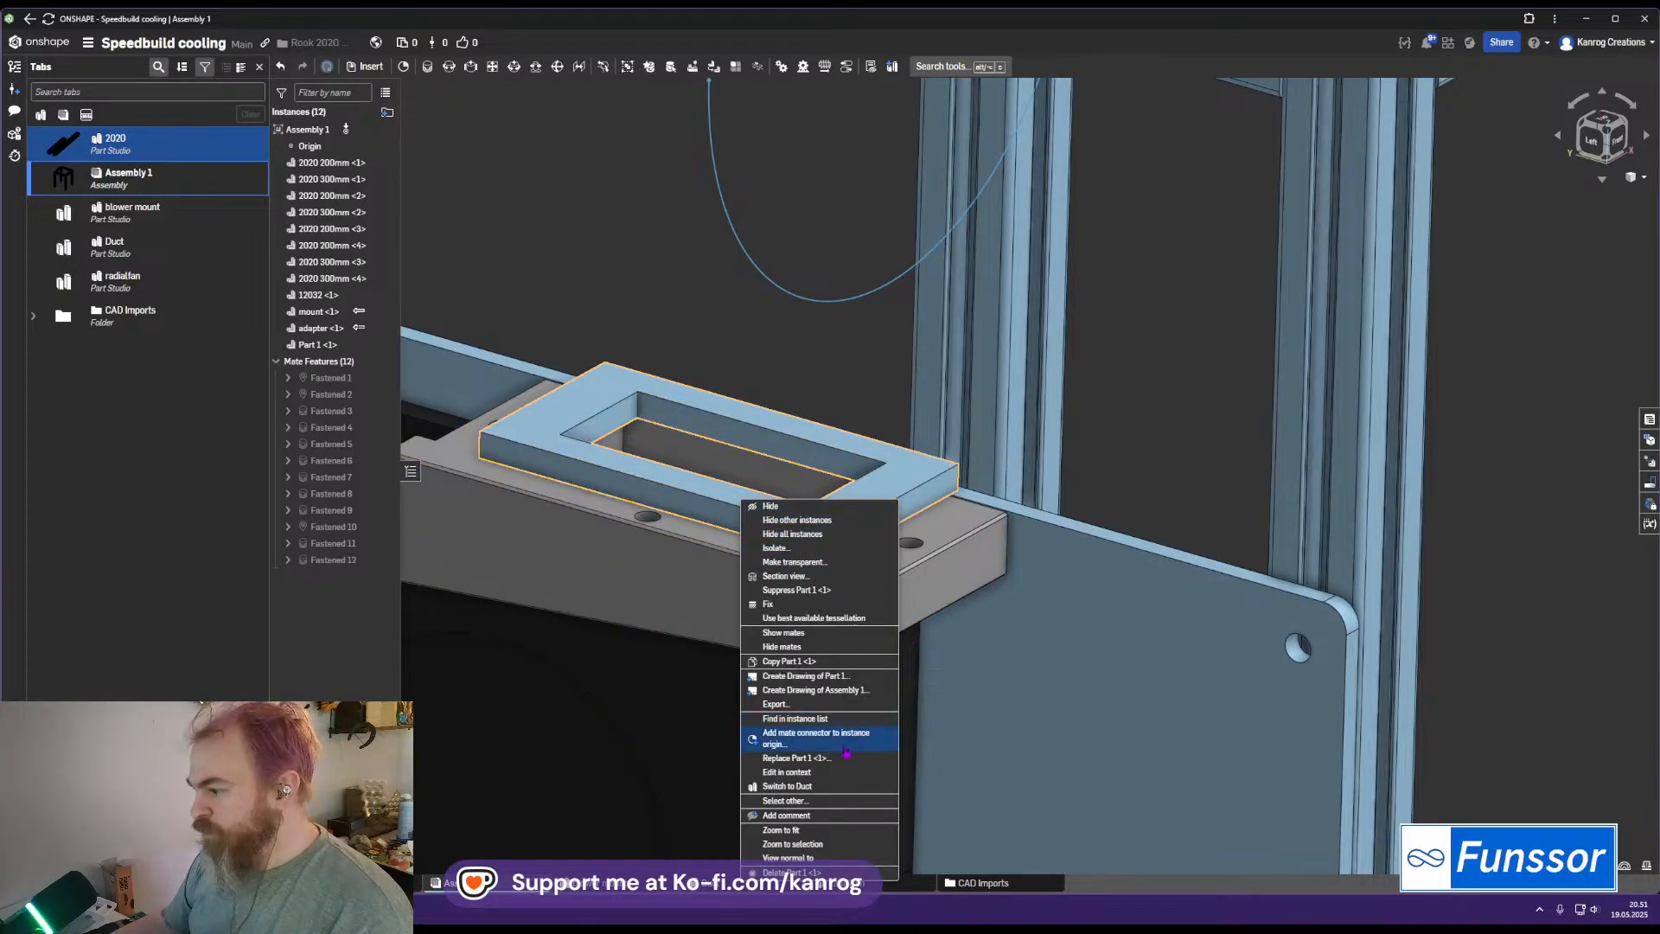
{"action": "left_click", "coordinate": [831, 772]}
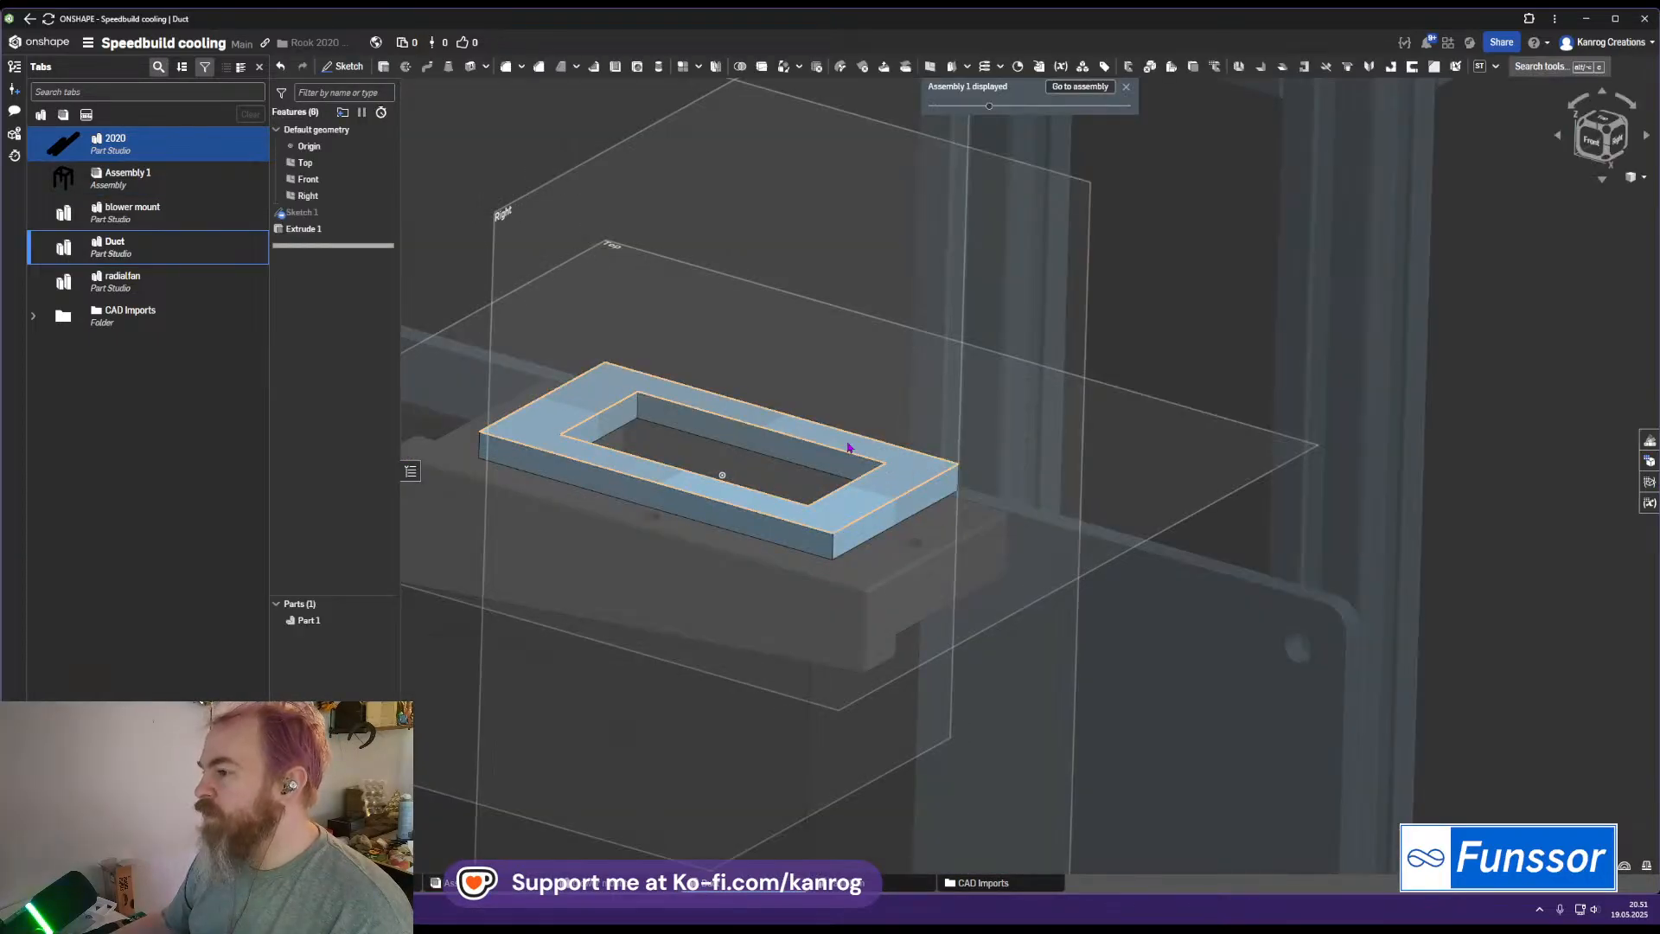
{"action": "left_click", "coordinate": [1601, 127]}
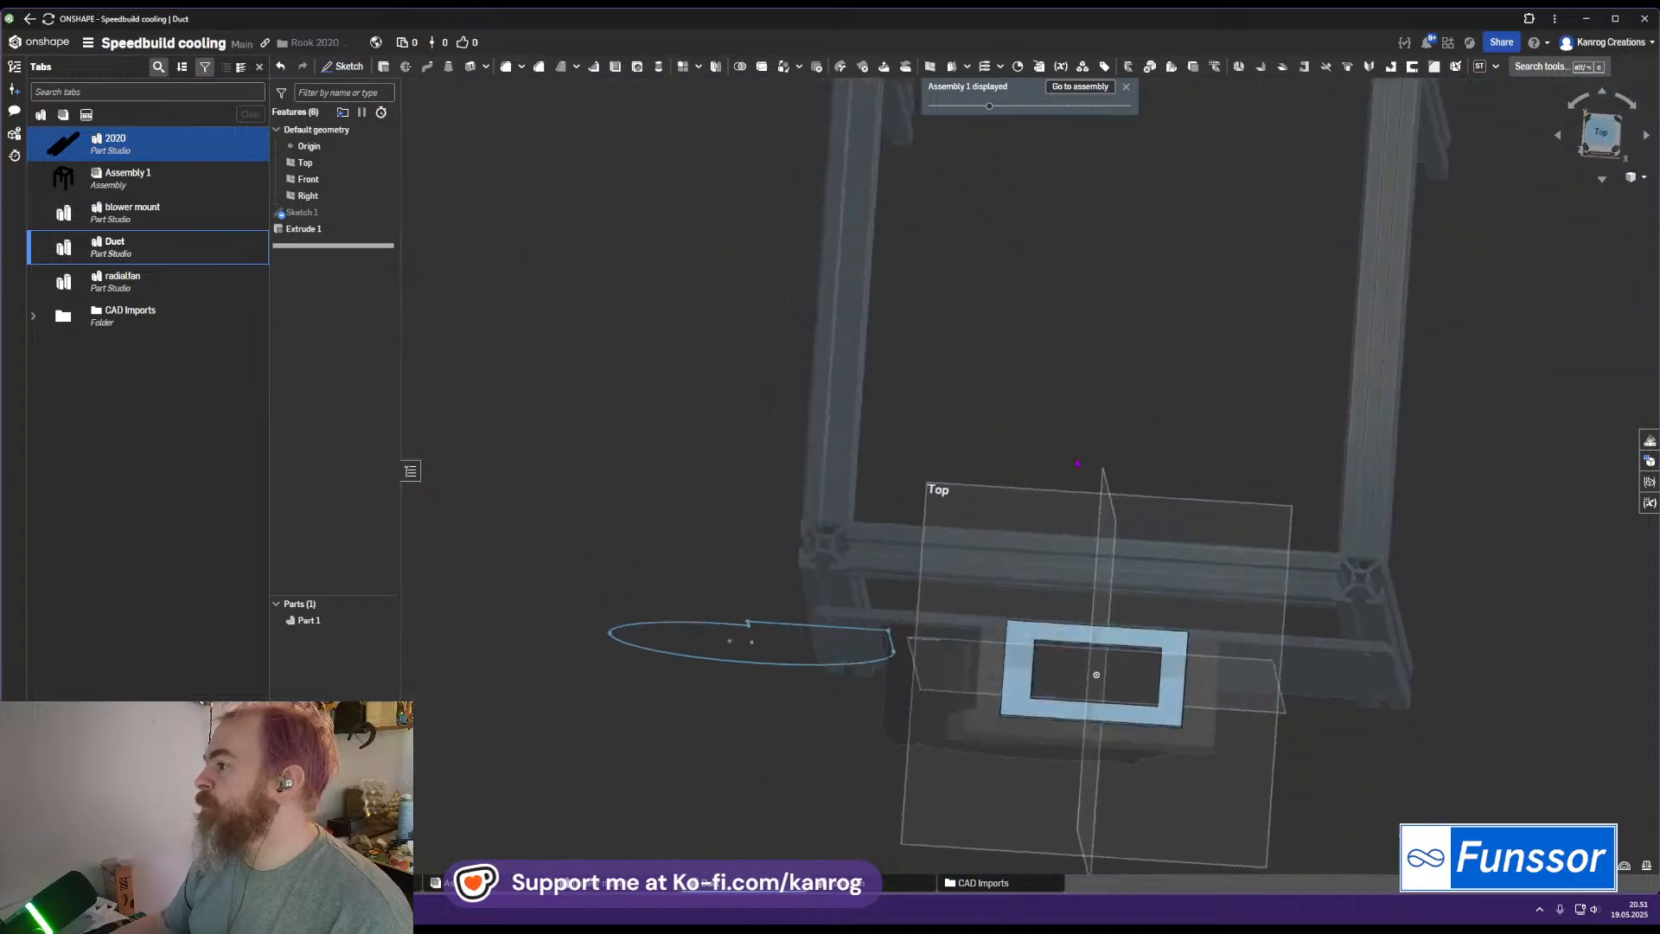
{"action": "scroll", "coordinate": [1078, 654], "scroll_direction": "up", "scroll_amount": 5}
{"action": "middle_click_drag", "start_coordinate": [1078, 653], "coordinate": [841, 527]}
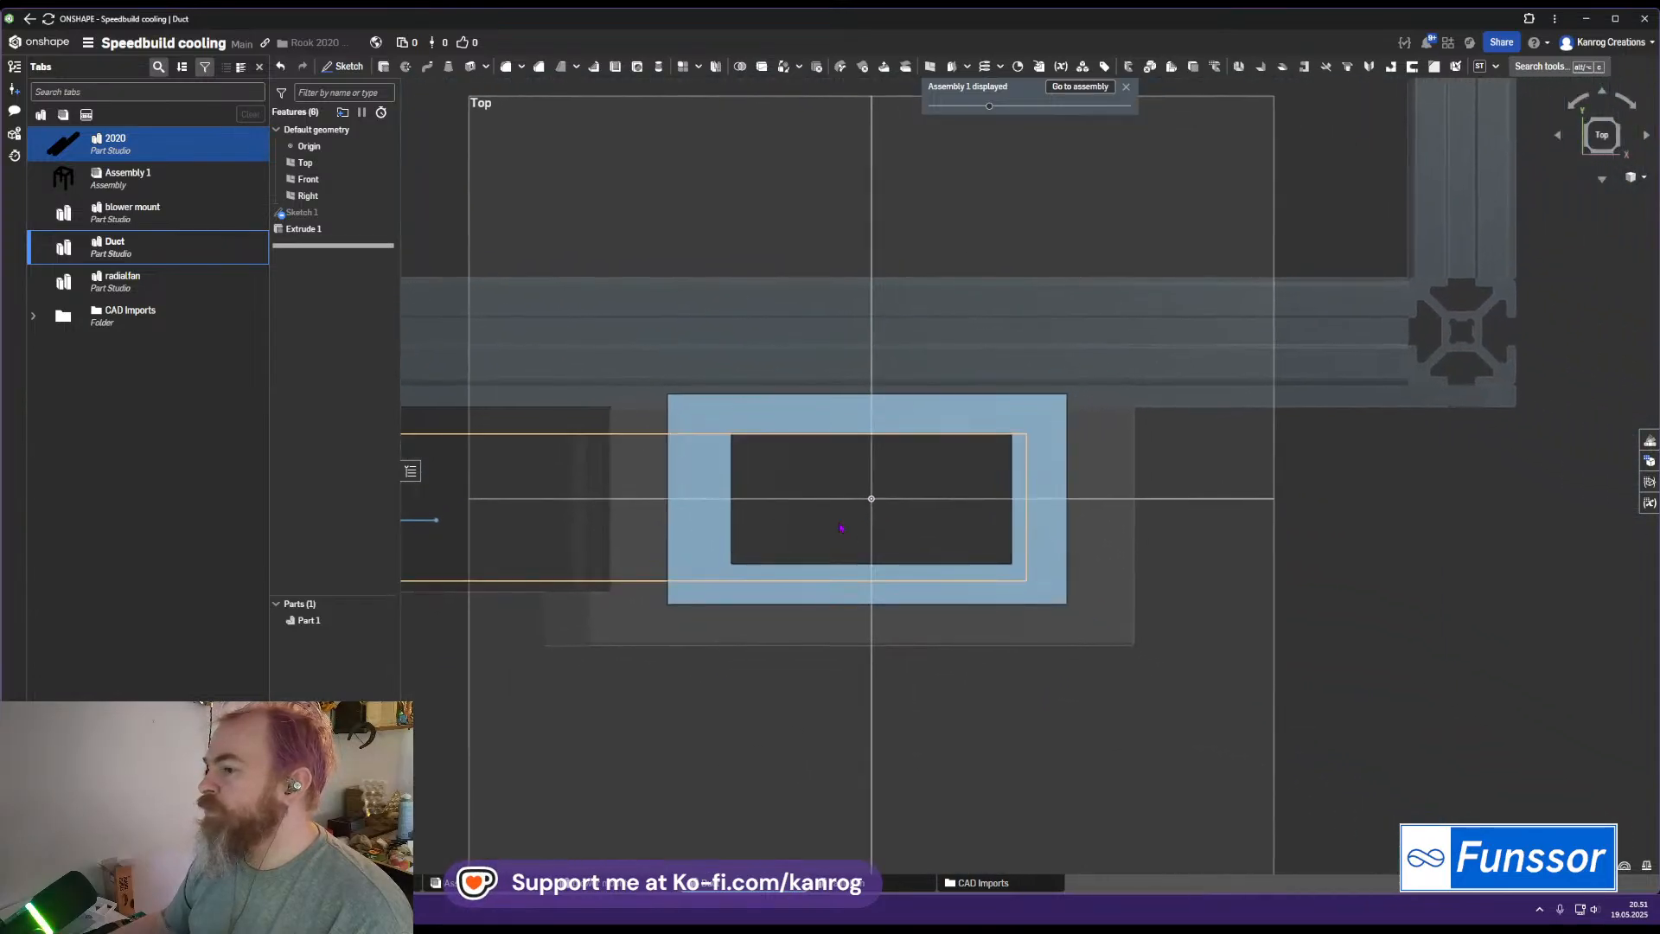
{"action": "double_click", "coordinate": [302, 212]}
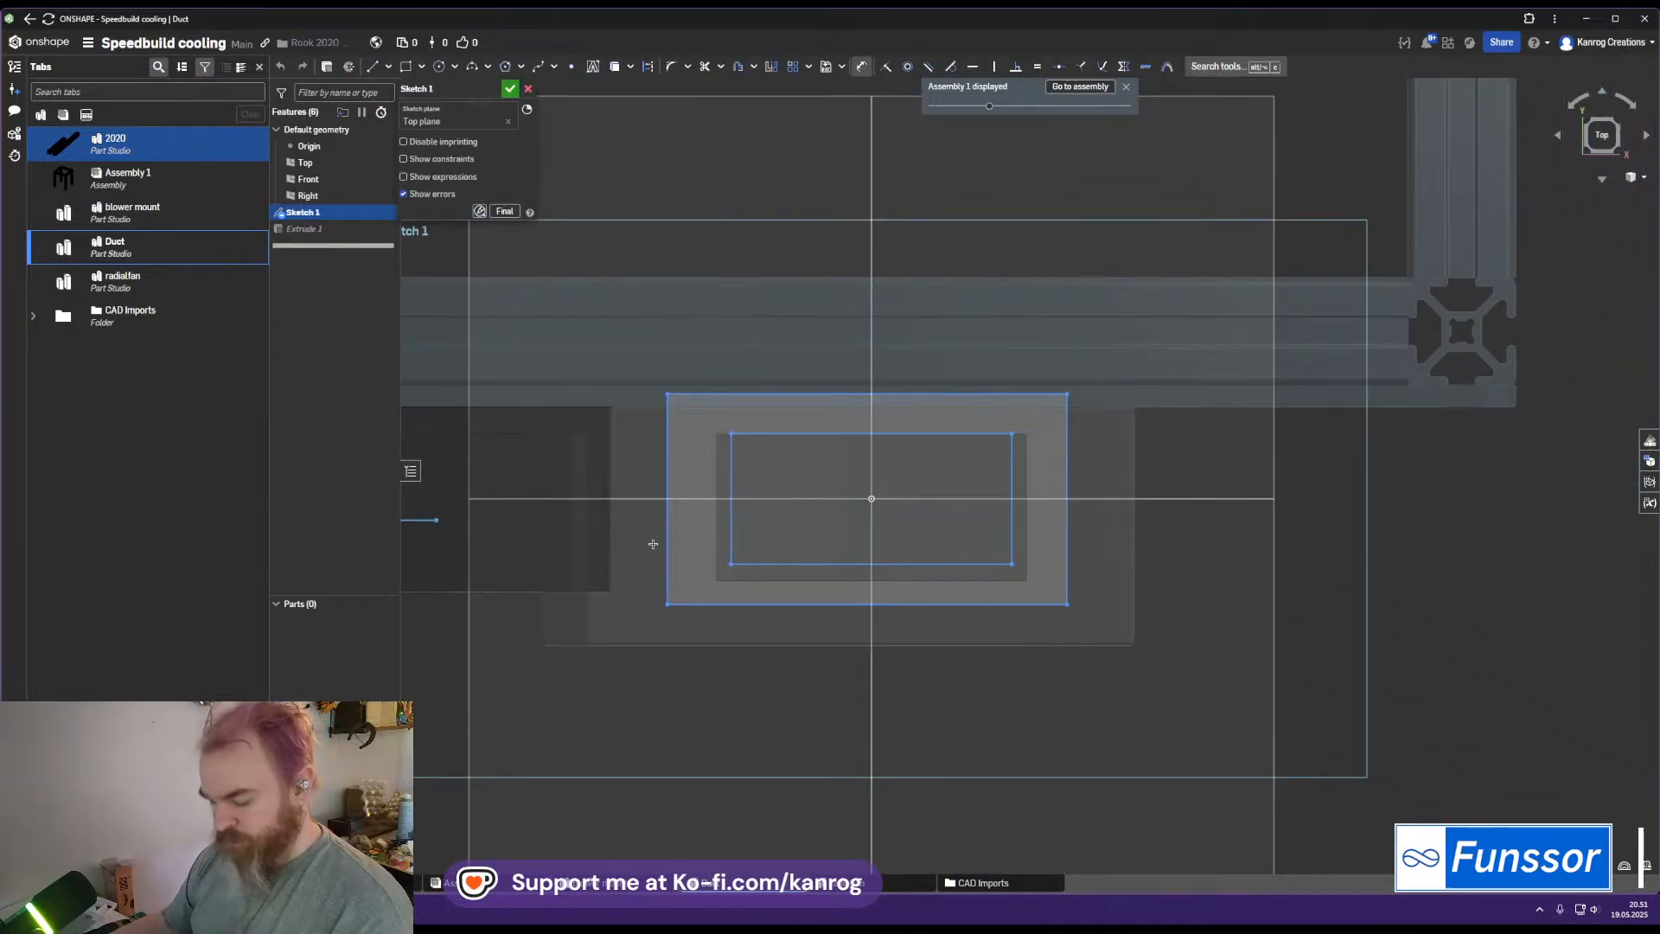
Project the adapter's three screw holes into the duct sketch
{"action": "key", "text": "u"}
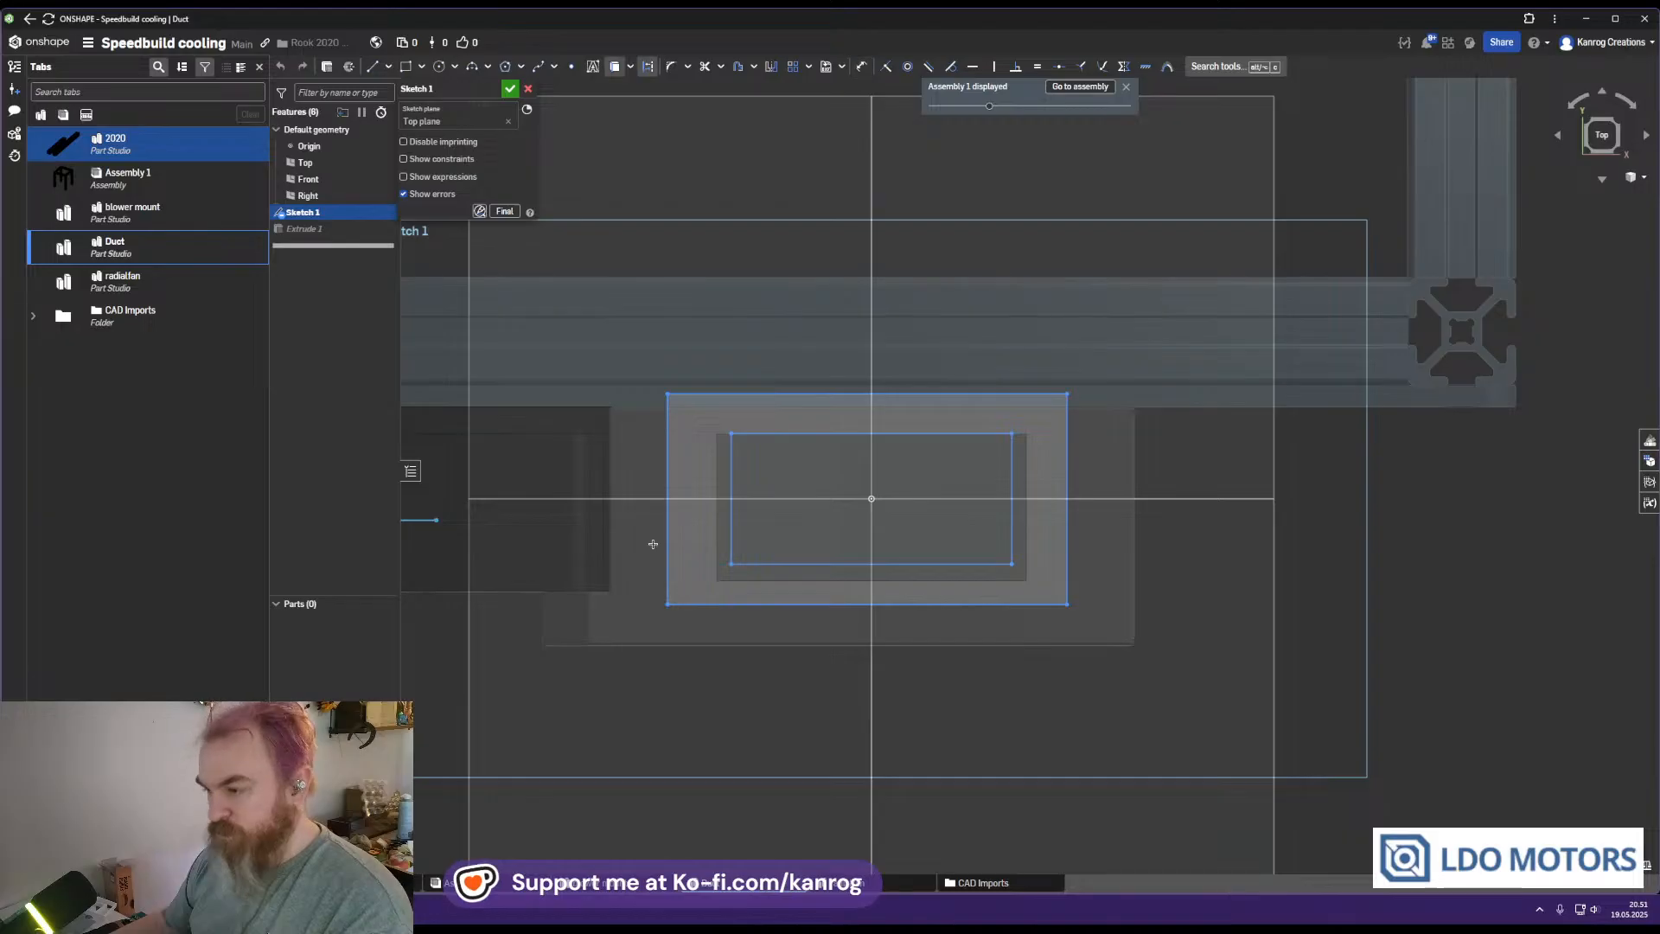
{"action": "left_click", "coordinate": [1061, 549]}
{"action": "left_click", "coordinate": [1109, 534]}
{"action": "left_click", "coordinate": [878, 629]}
{"action": "right_click_drag", "start_coordinate": [878, 629], "coordinate": [884, 591]}
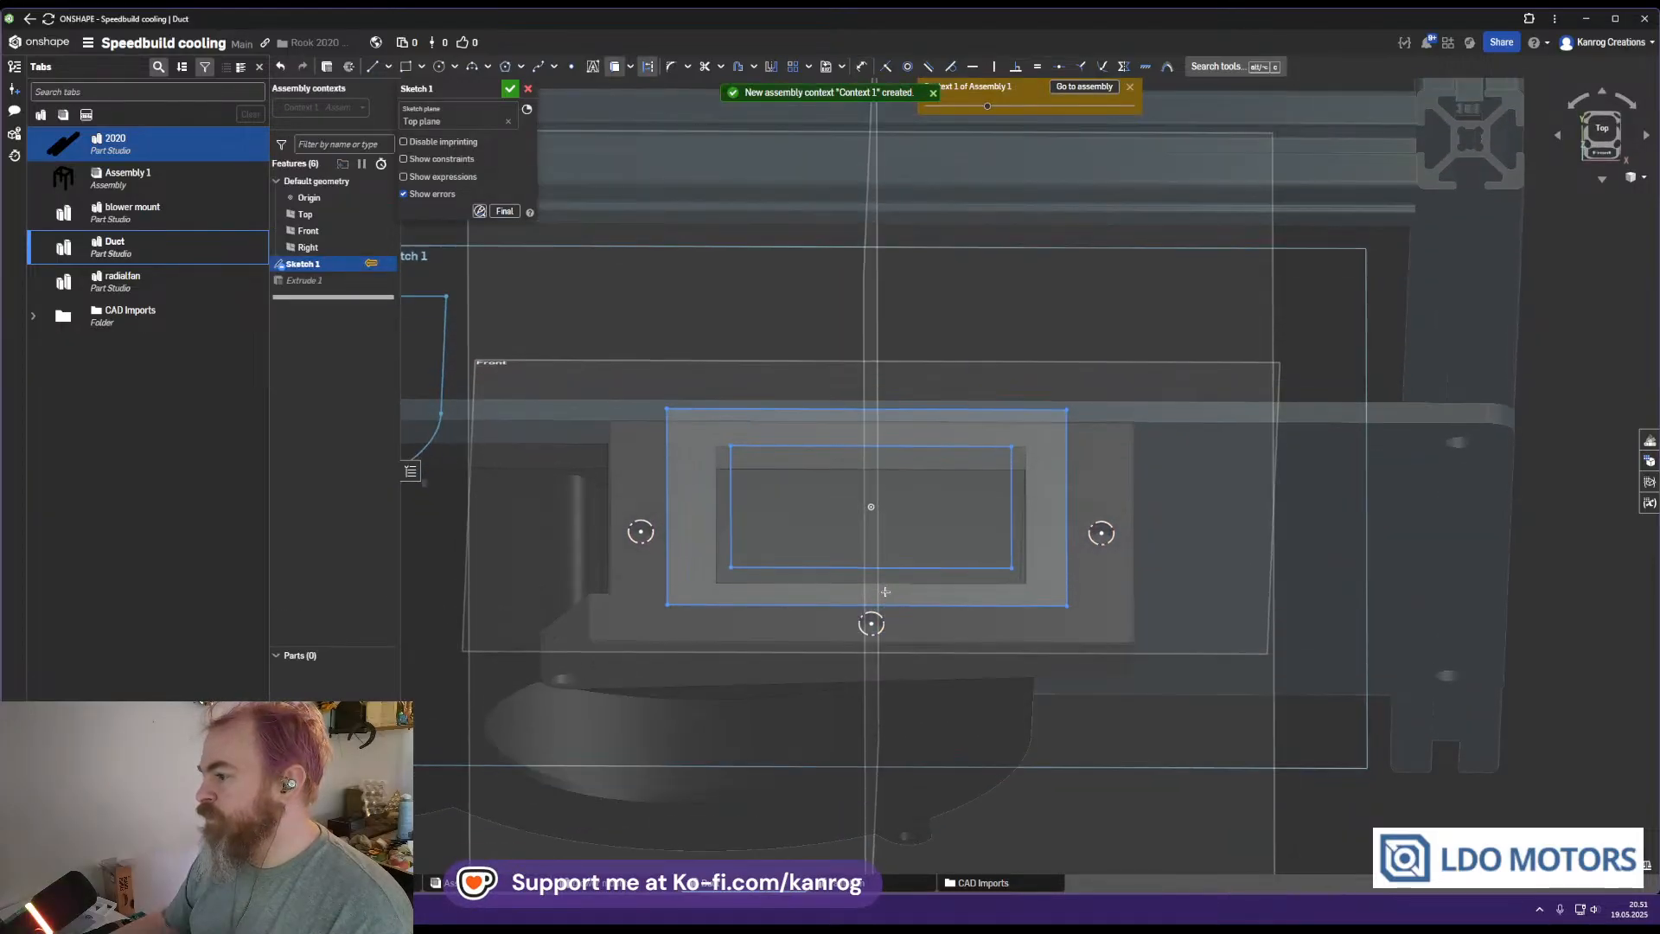
{"action": "key", "text": "Escape"}
Stretch the sketch's outer rectangle on its front, left and right sides so it extends past the adapter and encloses the three holes
{"action": "left_click_drag", "start_coordinate": [888, 606], "coordinate": [884, 666]}
{"action": "left_click_drag", "start_coordinate": [673, 567], "coordinate": [587, 571]}
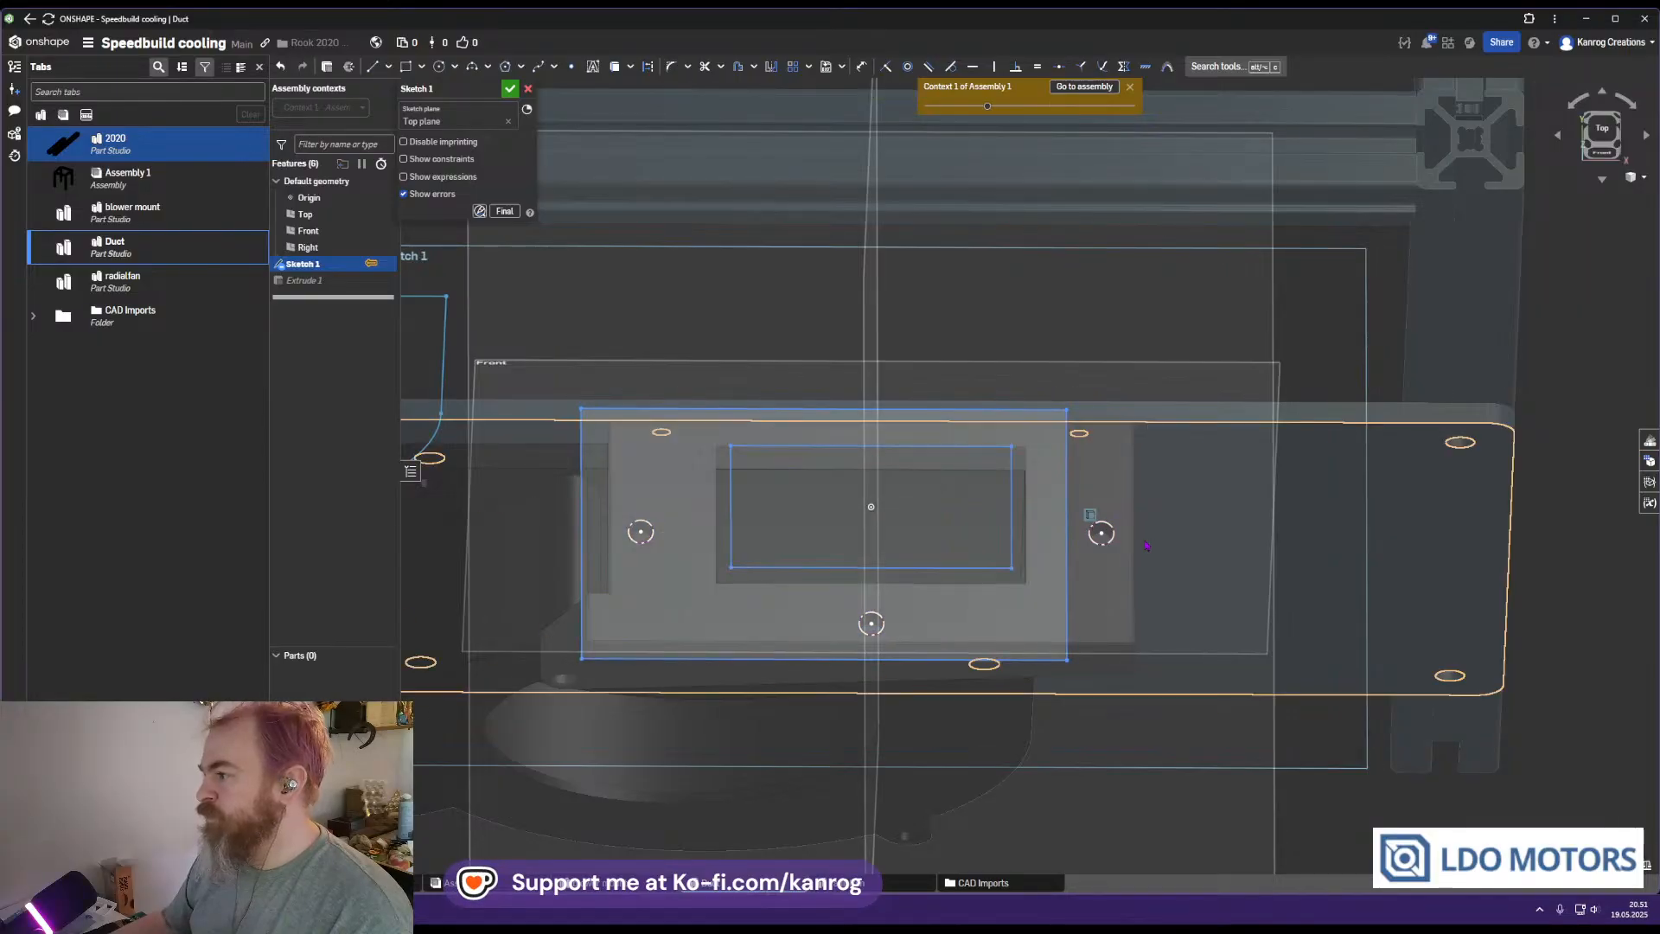
{"action": "left_click_drag", "start_coordinate": [1066, 536], "coordinate": [1190, 540]}
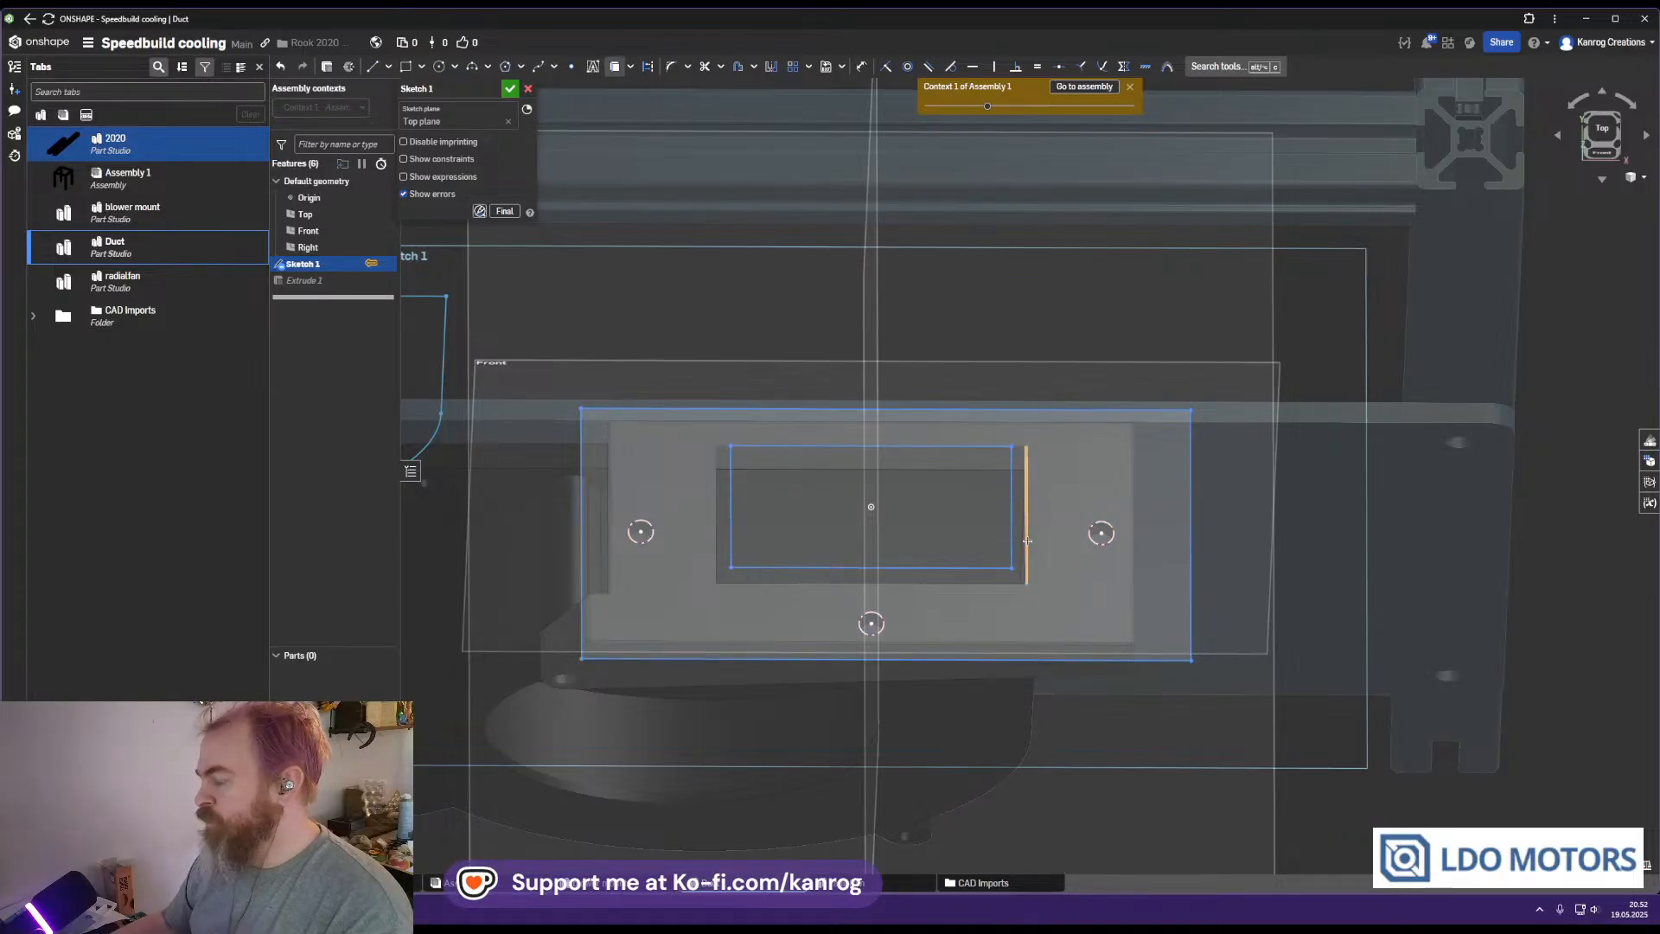
Match the inner rectangle to the projected edges of the adapter's opening, and project the outline of the adapter's top face
{"action": "left_click", "coordinate": [1027, 541]}
{"action": "left_click", "coordinate": [1012, 584]}
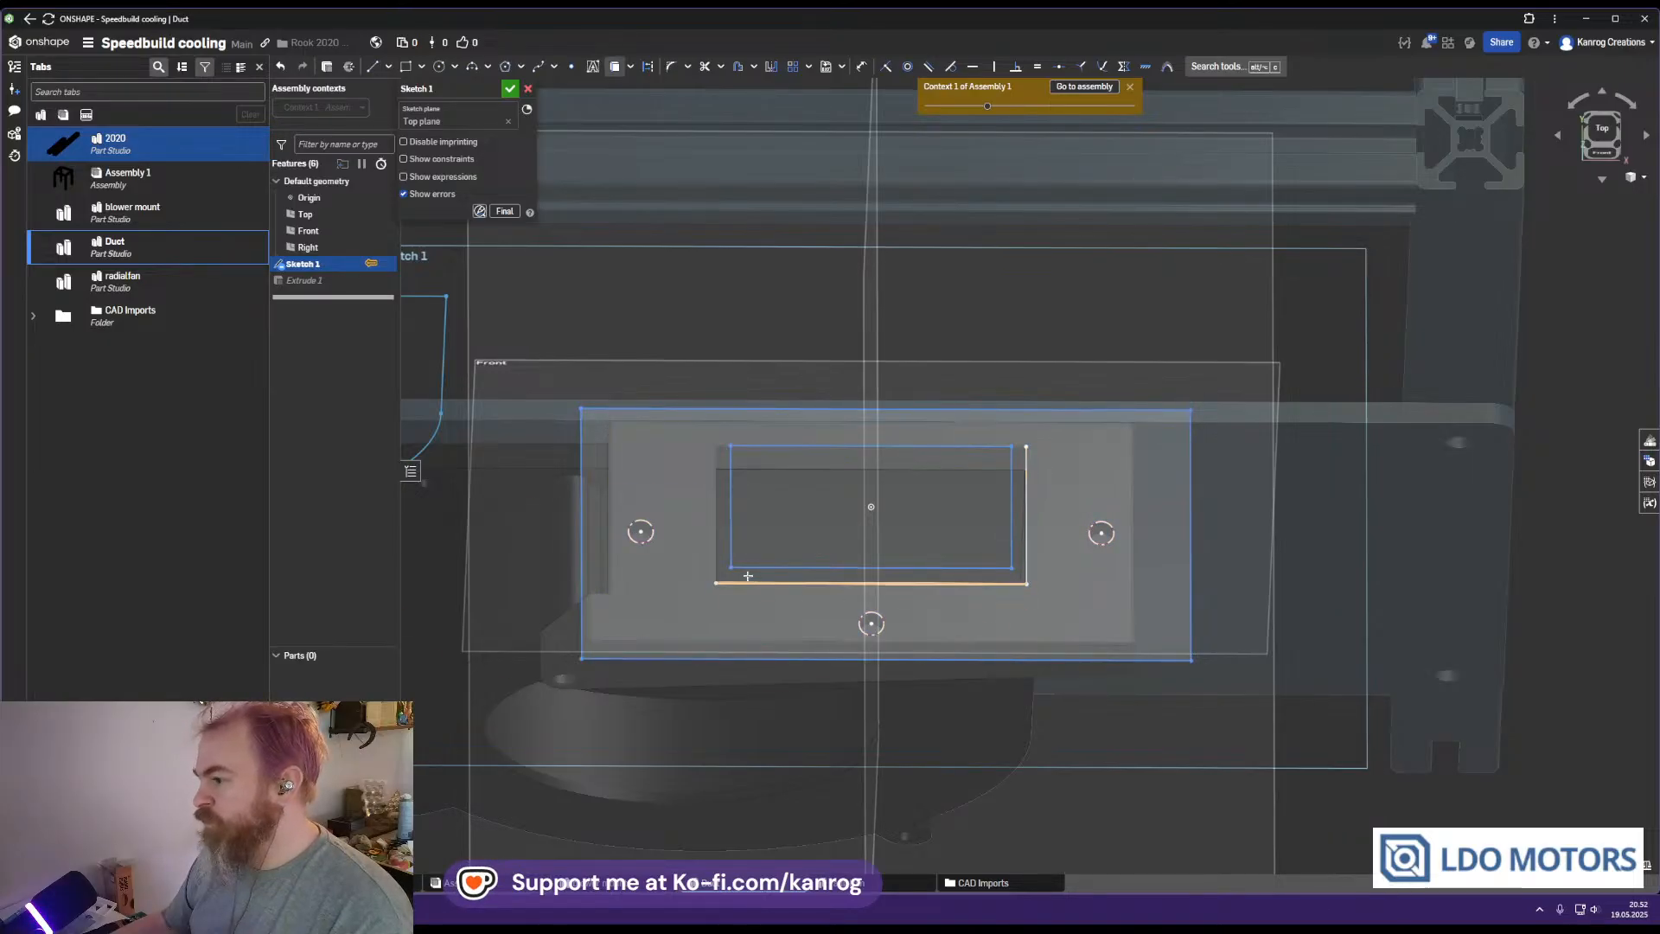
{"action": "left_click", "coordinate": [716, 563]}
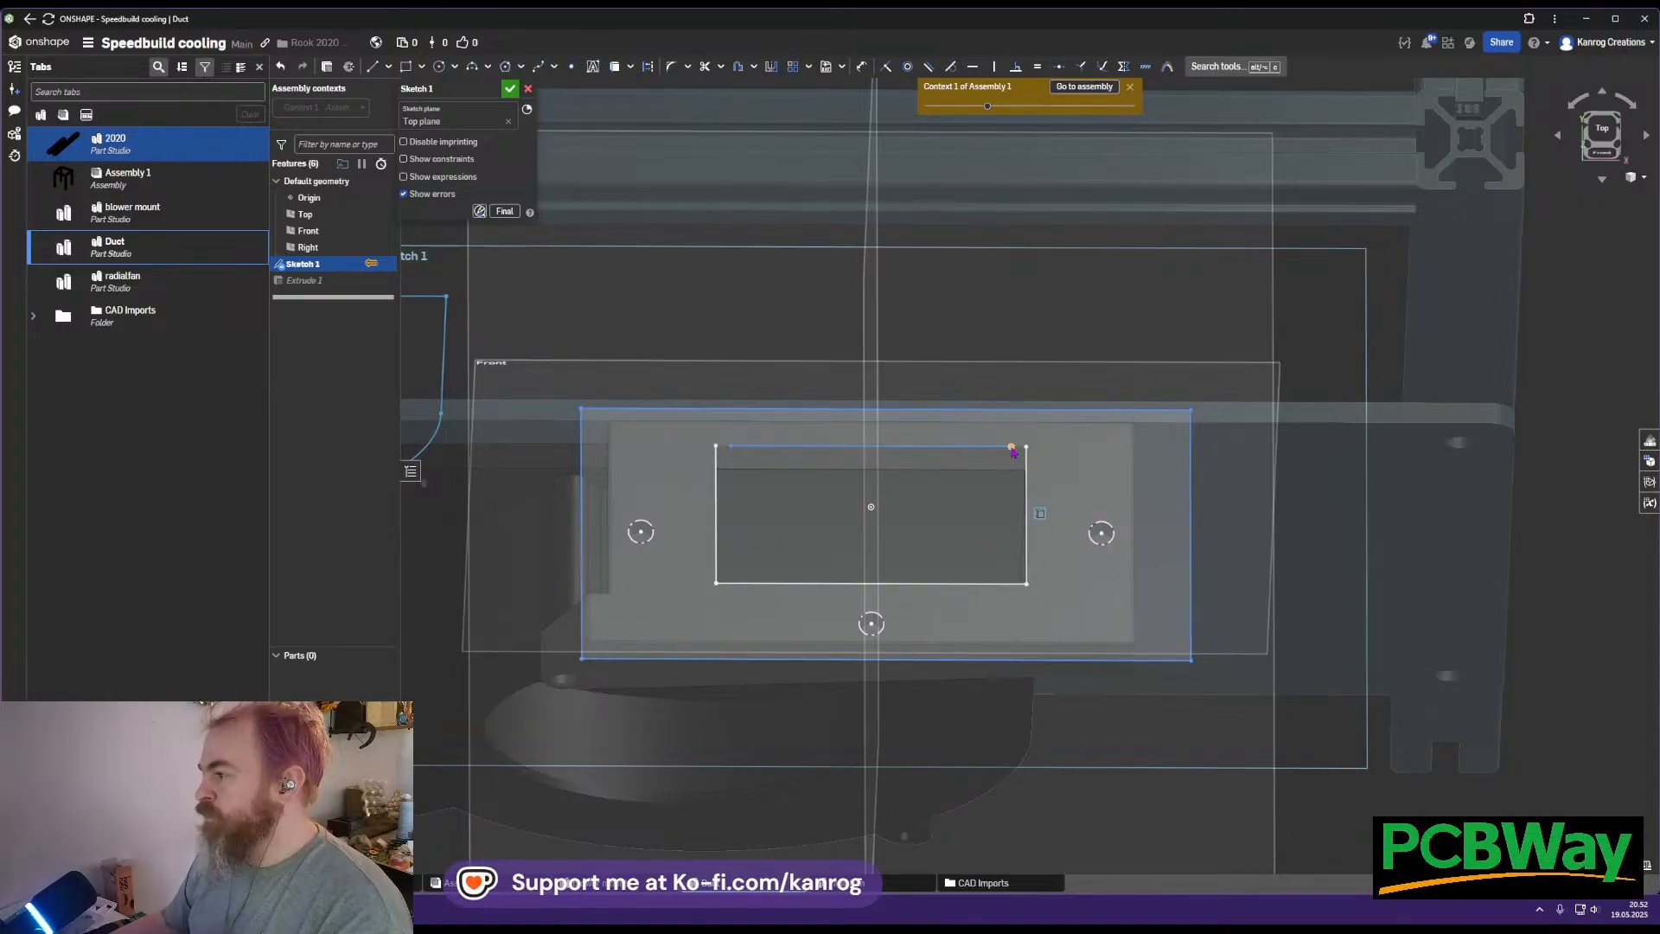
{"action": "key", "text": "i"}
{"action": "left_click", "coordinate": [718, 447]}
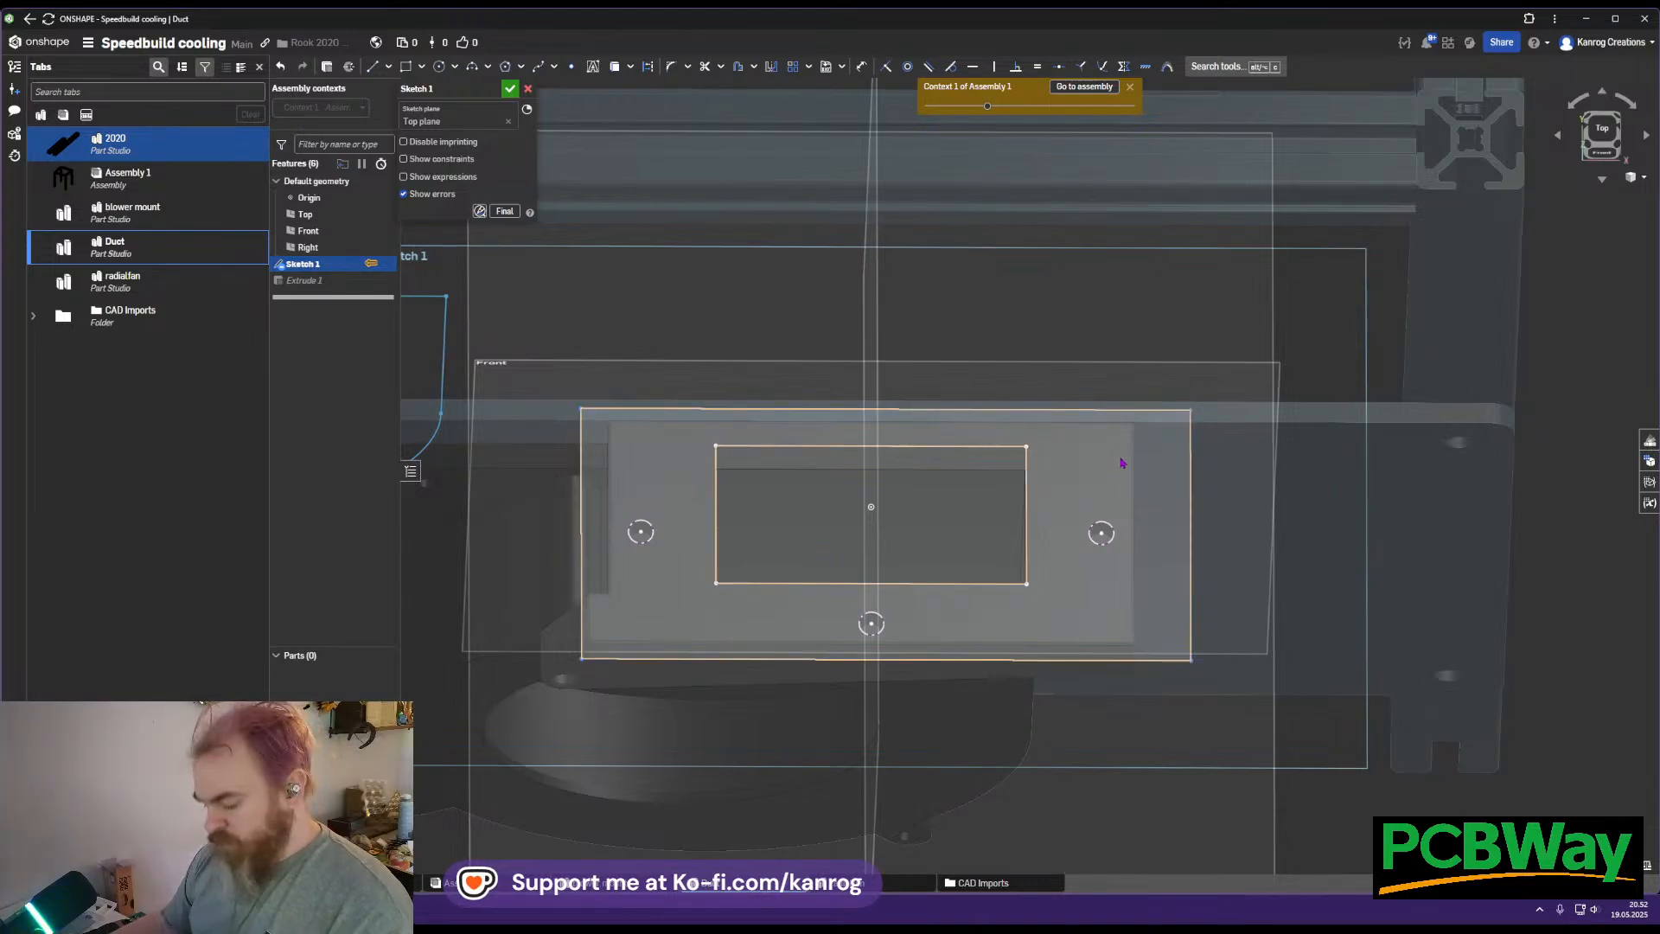
{"action": "key", "text": "u"}
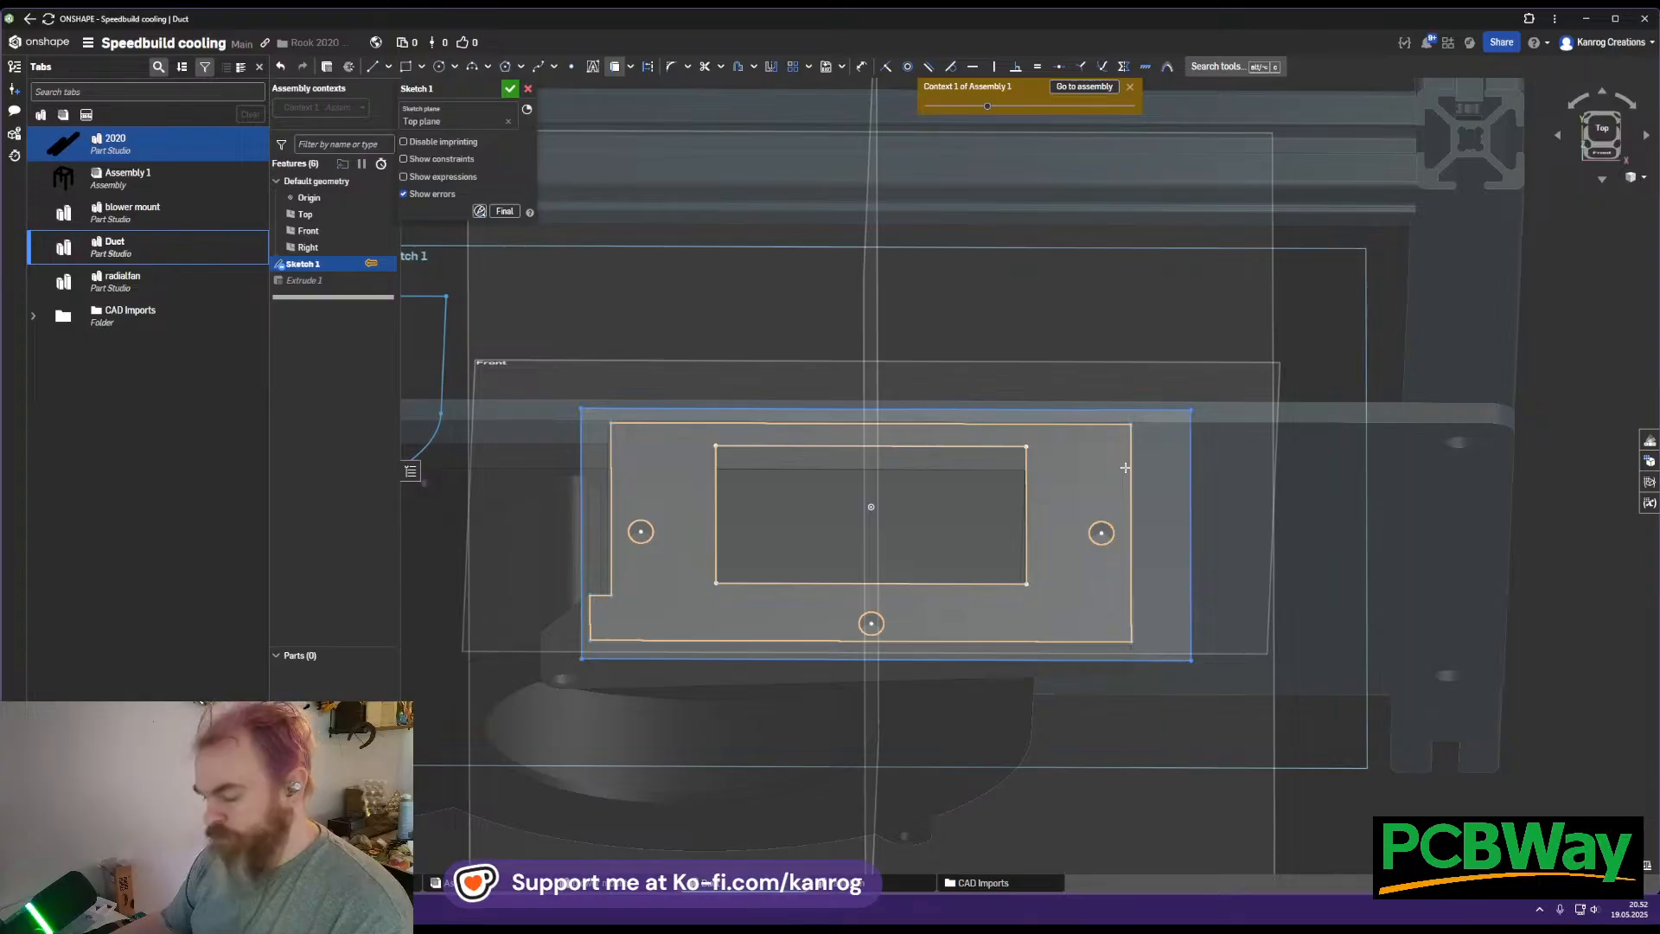
{"action": "left_click", "coordinate": [1129, 471]}
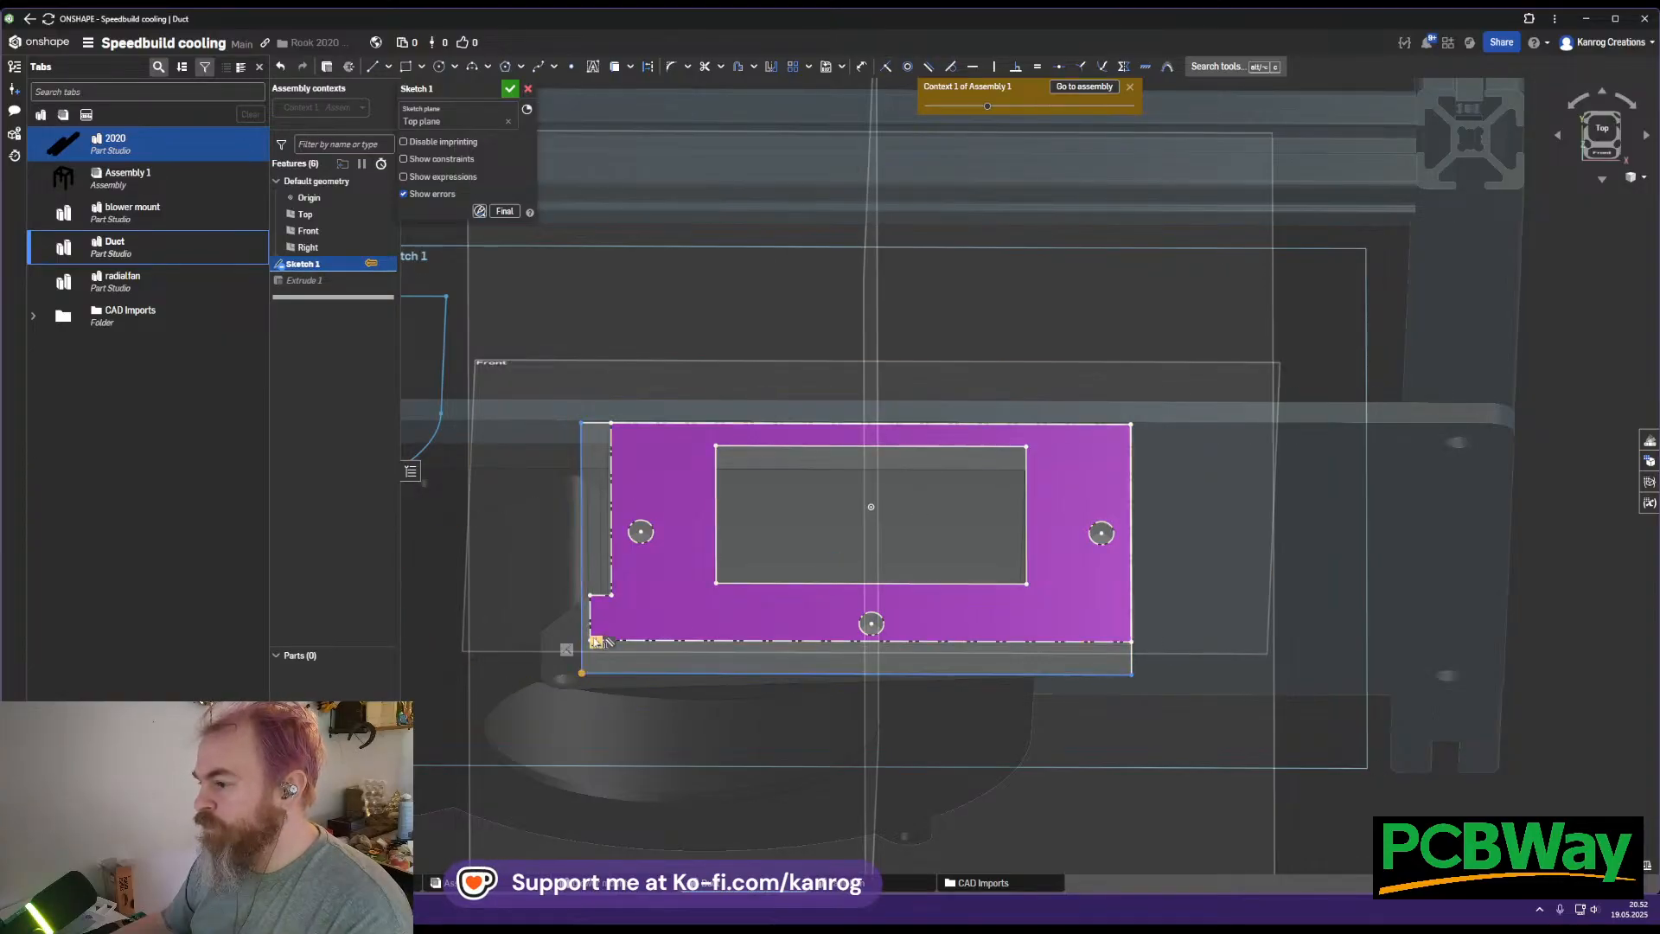
Try to align the outer rectangle's front-left corner and edges with the adapter's projected, notched outline
{"action": "scroll", "coordinate": [599, 640], "scroll_direction": "up", "scroll_amount": 5}
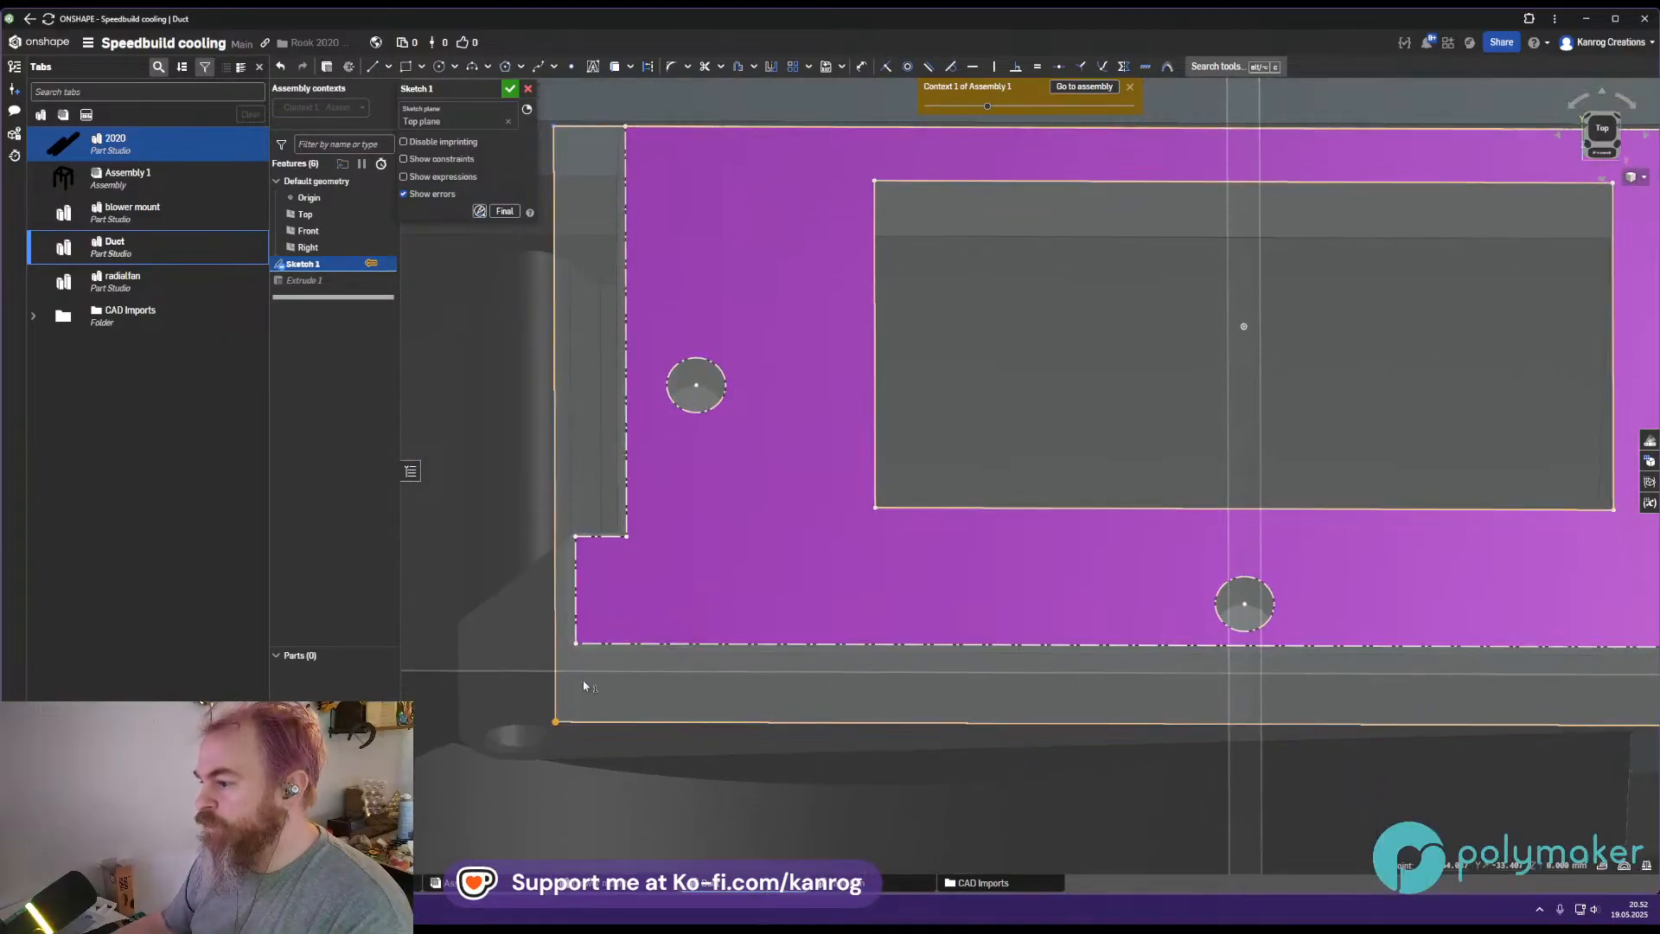
{"action": "mouse_move", "coordinate": [702, 550]}
{"action": "middle_mouse_down"}
{"action": "mouse_move", "coordinate": [707, 616]}
{"action": "mouse_move", "coordinate": [671, 560]}
{"action": "middle_mouse_up"}
{"action": "scroll", "coordinate": [700, 563], "scroll_direction": "down", "scroll_amount": 2}
{"action": "left_click", "coordinate": [594, 595]}
{"action": "left_click", "coordinate": [609, 583]}
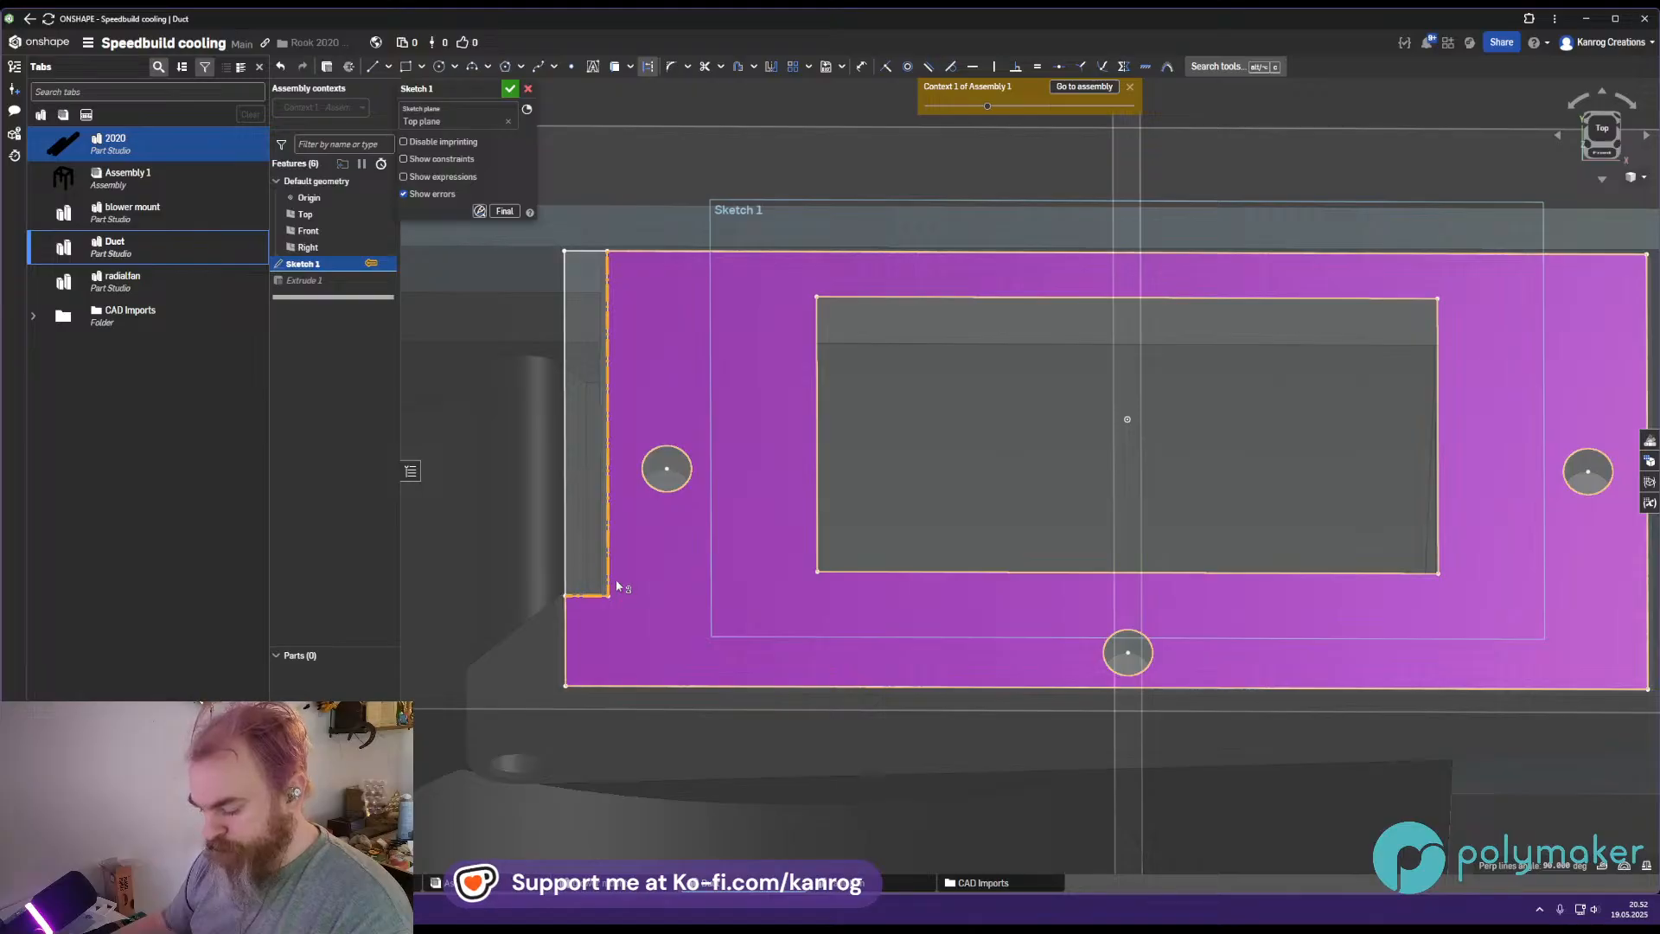
{"action": "key", "text": "Escape"}
{"action": "scroll", "coordinate": [695, 586], "scroll_direction": "down", "scroll_amount": 5}
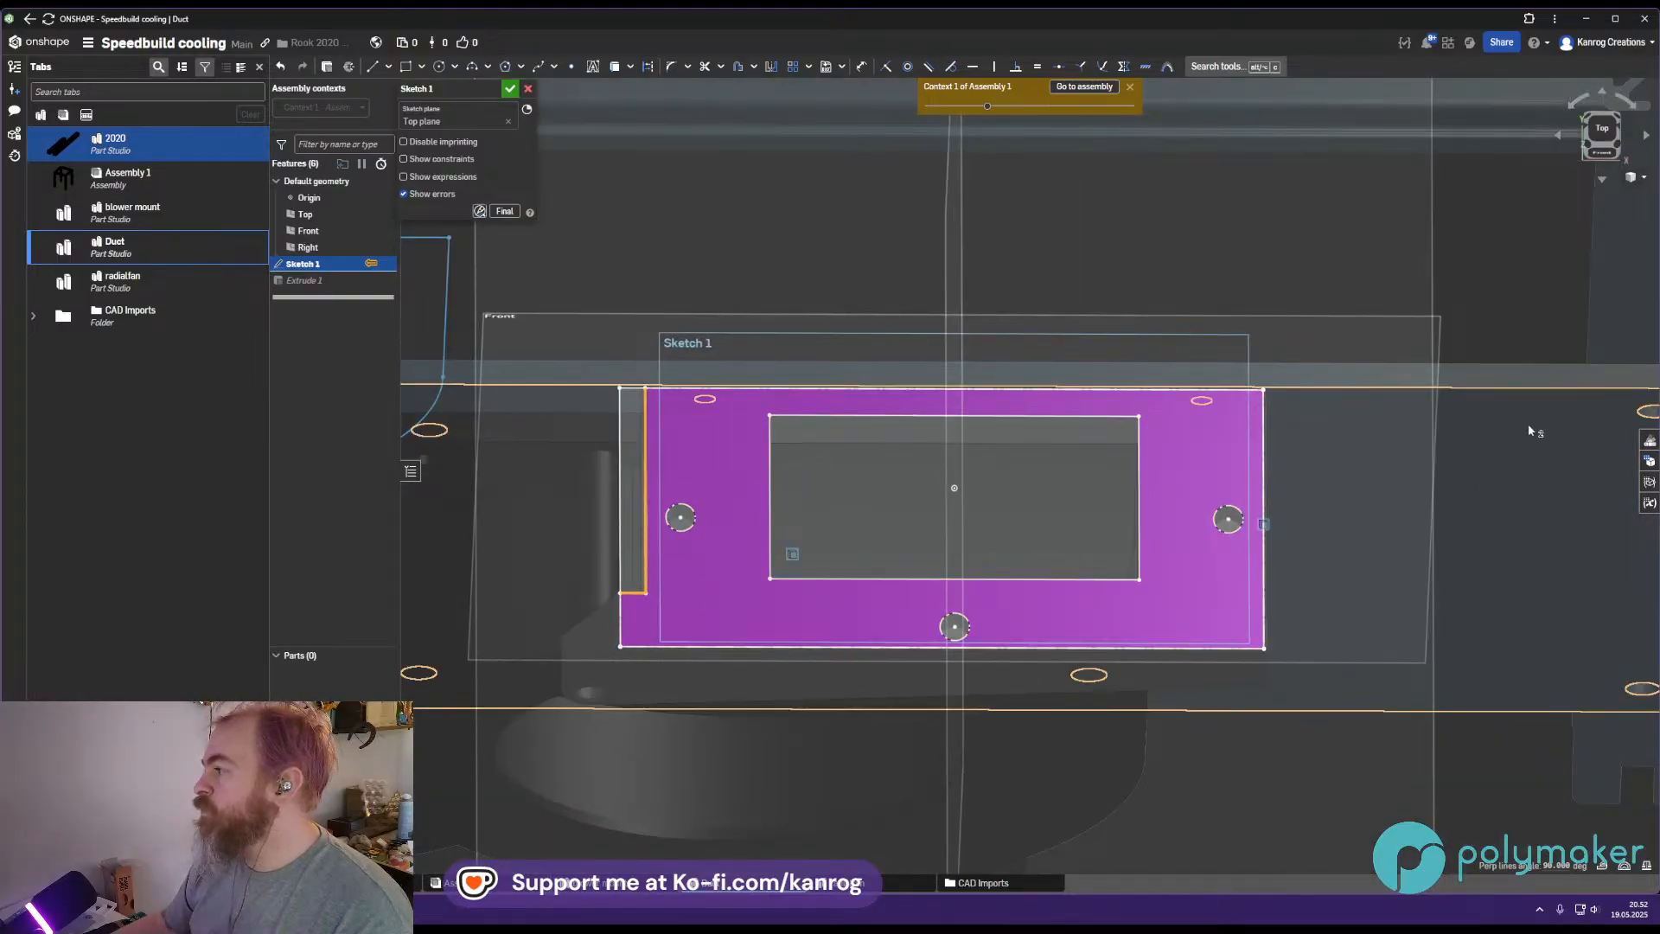
{"action": "middle_click_drag", "start_coordinate": [1527, 310], "coordinate": [1425, 338]}
Inspect the adapter's edges beneath the projected outline and undo the outer rectangle's alignment with it
{"action": "right_click_drag", "start_coordinate": [1000, 497], "coordinate": [1002, 469]}
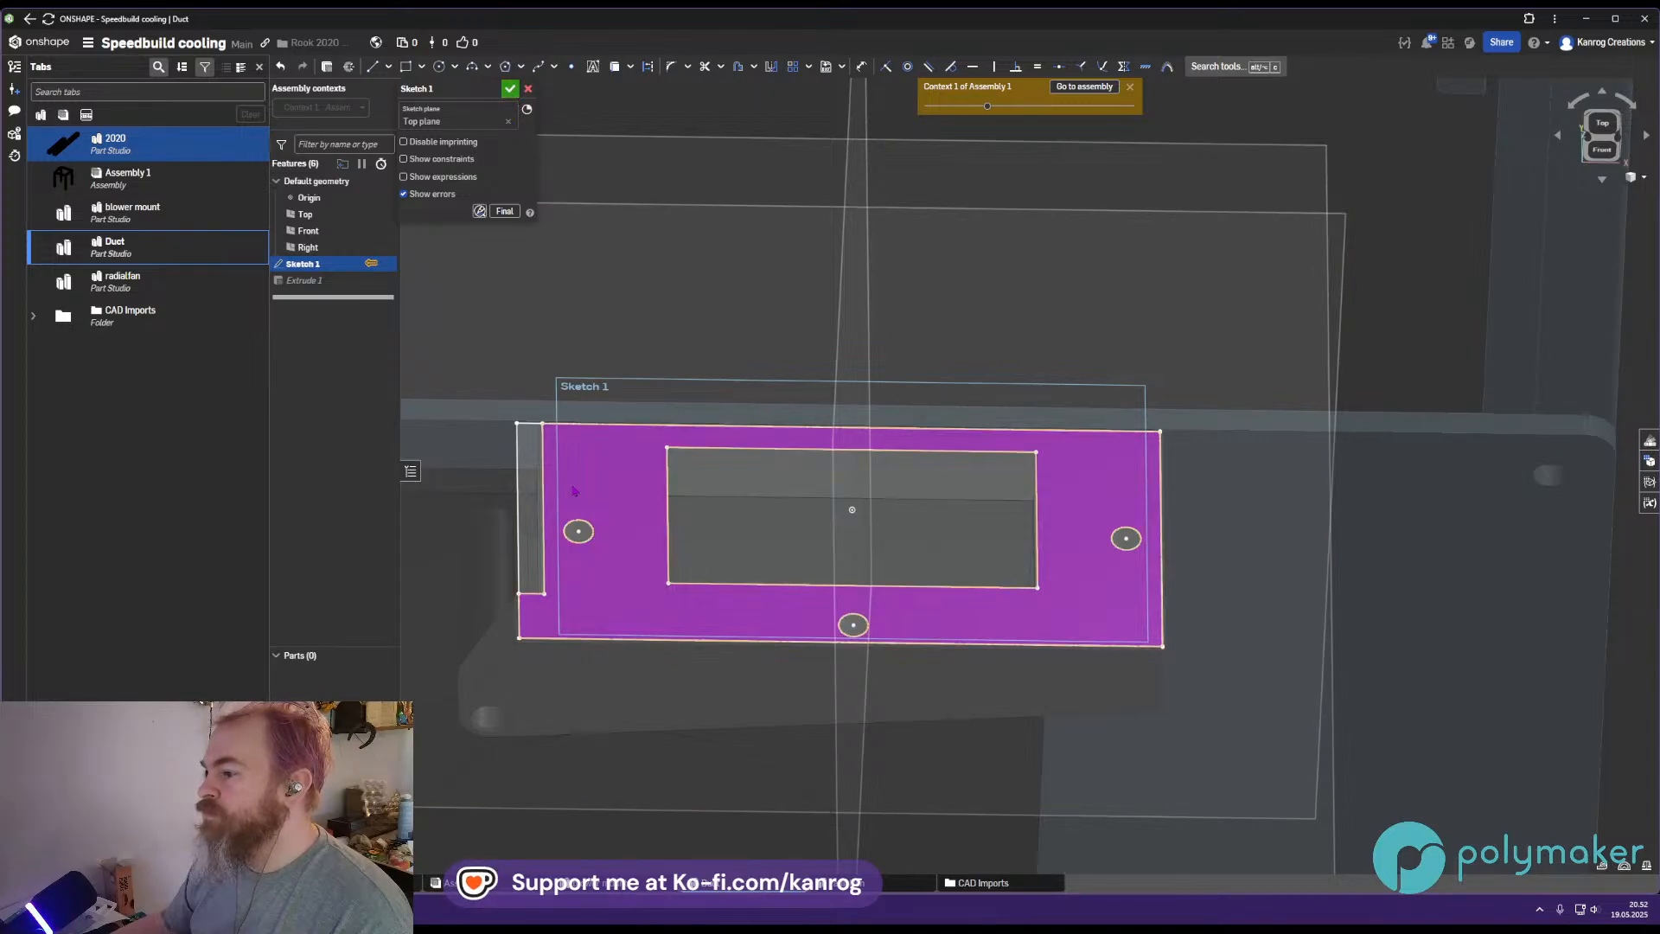
{"action": "scroll", "coordinate": [562, 566], "scroll_direction": "up", "scroll_amount": 5}
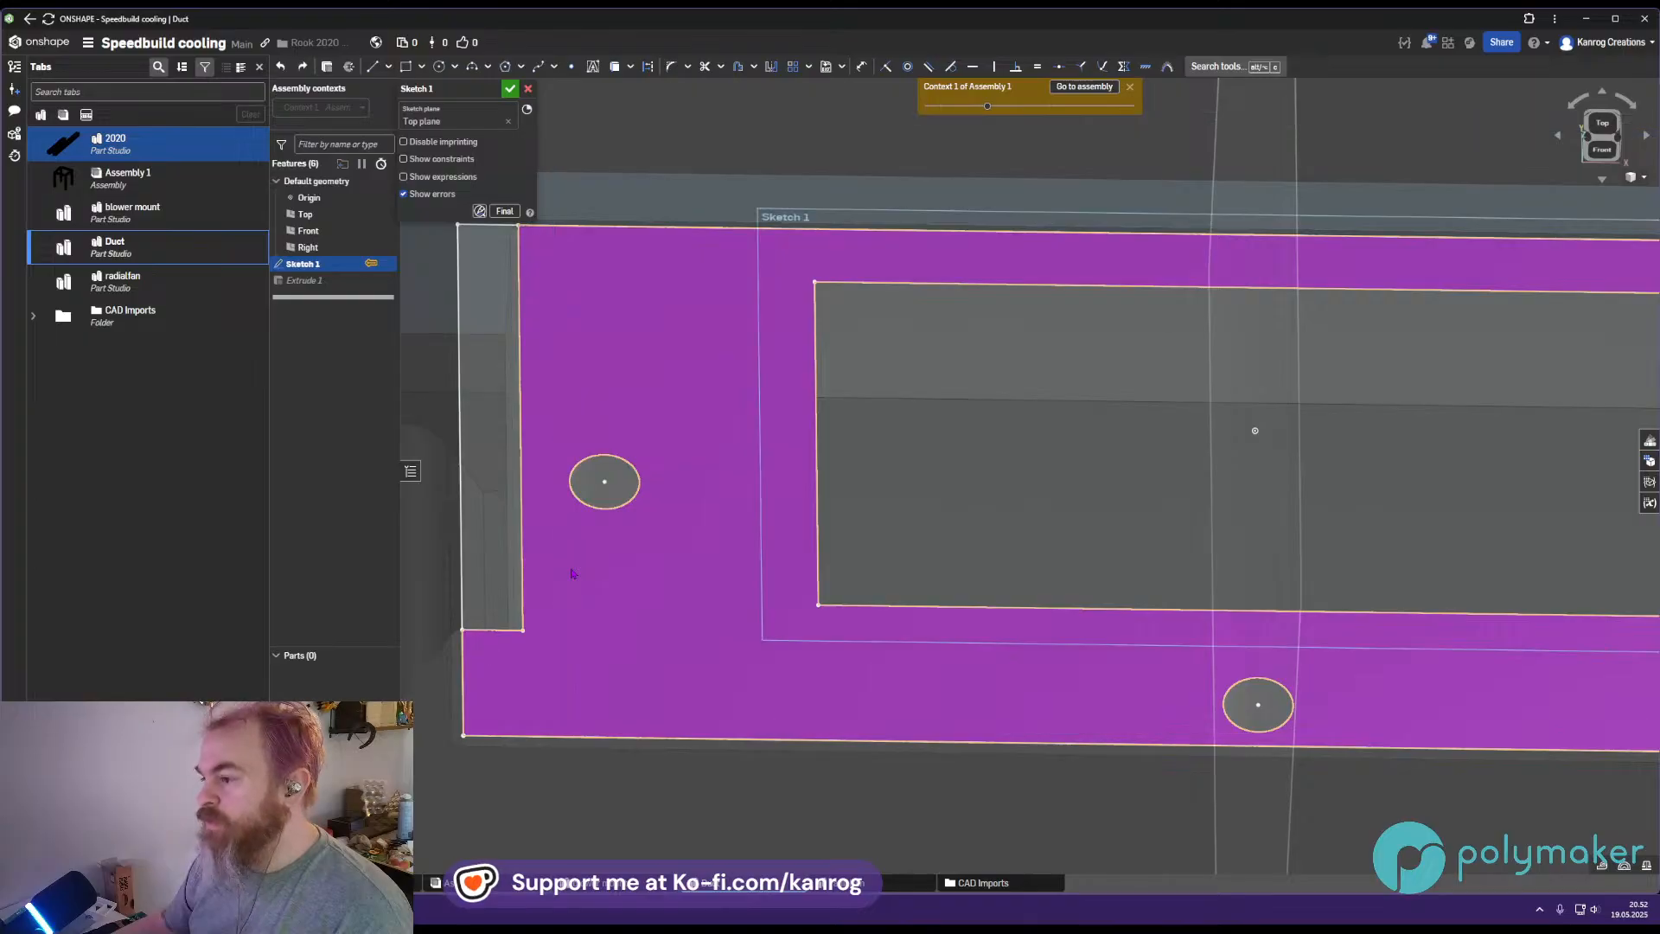
{"action": "scroll", "coordinate": [575, 572], "scroll_direction": "down", "scroll_amount": 3}
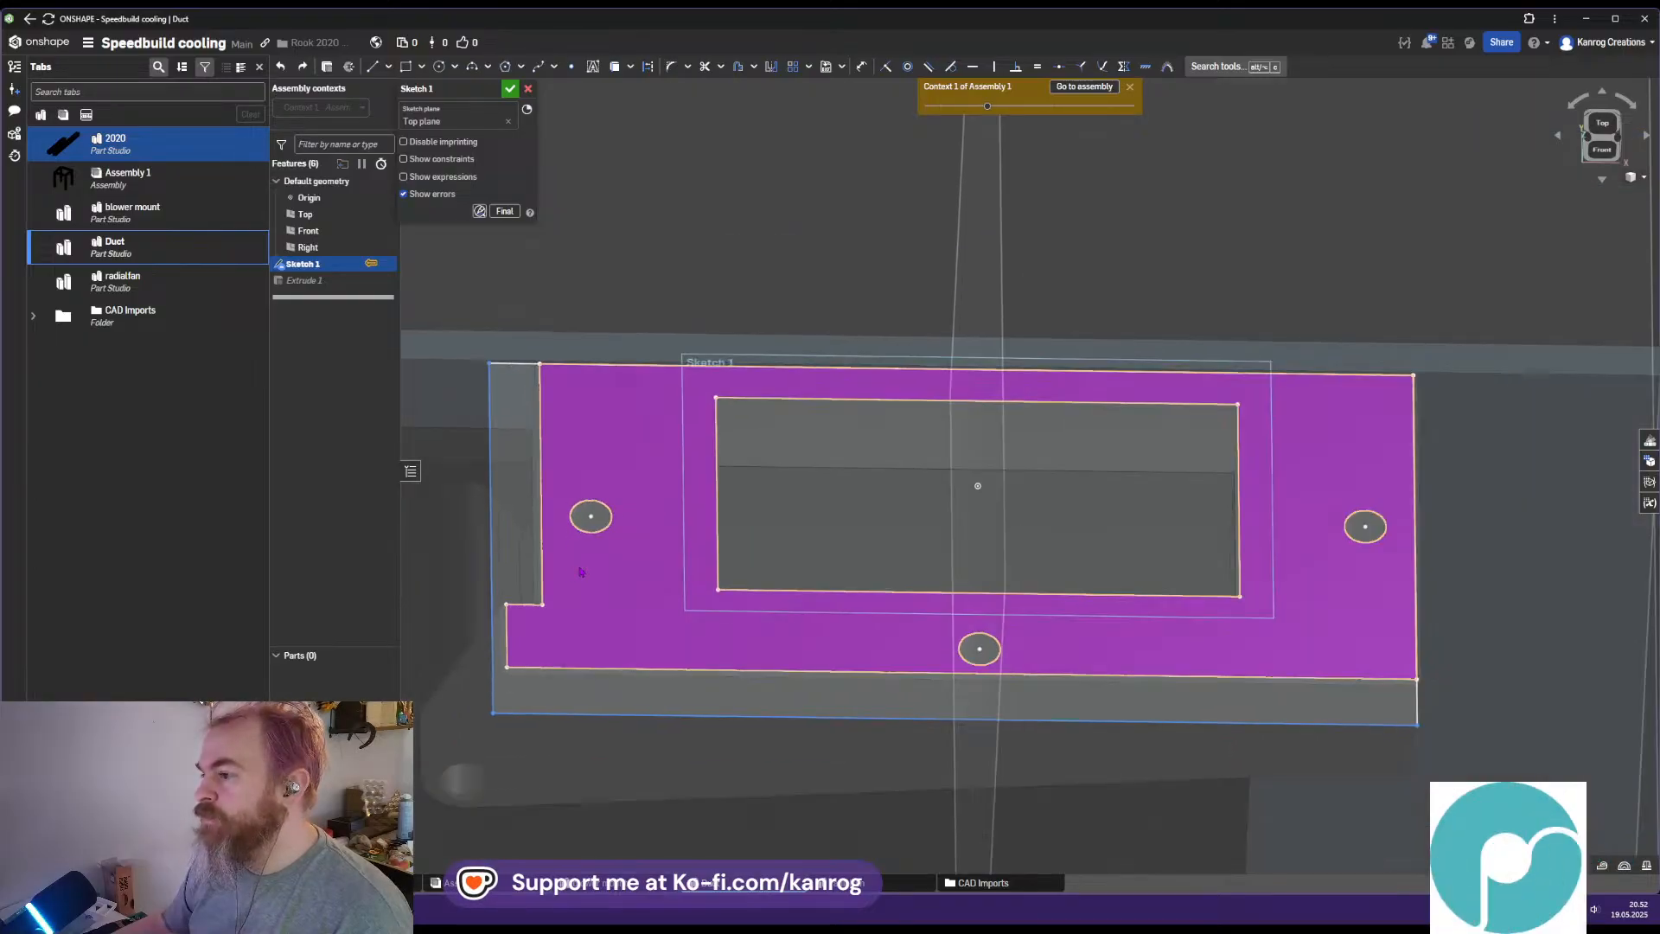
{"action": "mouse_move", "coordinate": [1325, 509]}
{"action": "right_mouse_down"}
{"action": "mouse_move", "coordinate": [1313, 487]}
{"action": "mouse_move", "coordinate": [1314, 503]}
{"action": "right_mouse_up"}
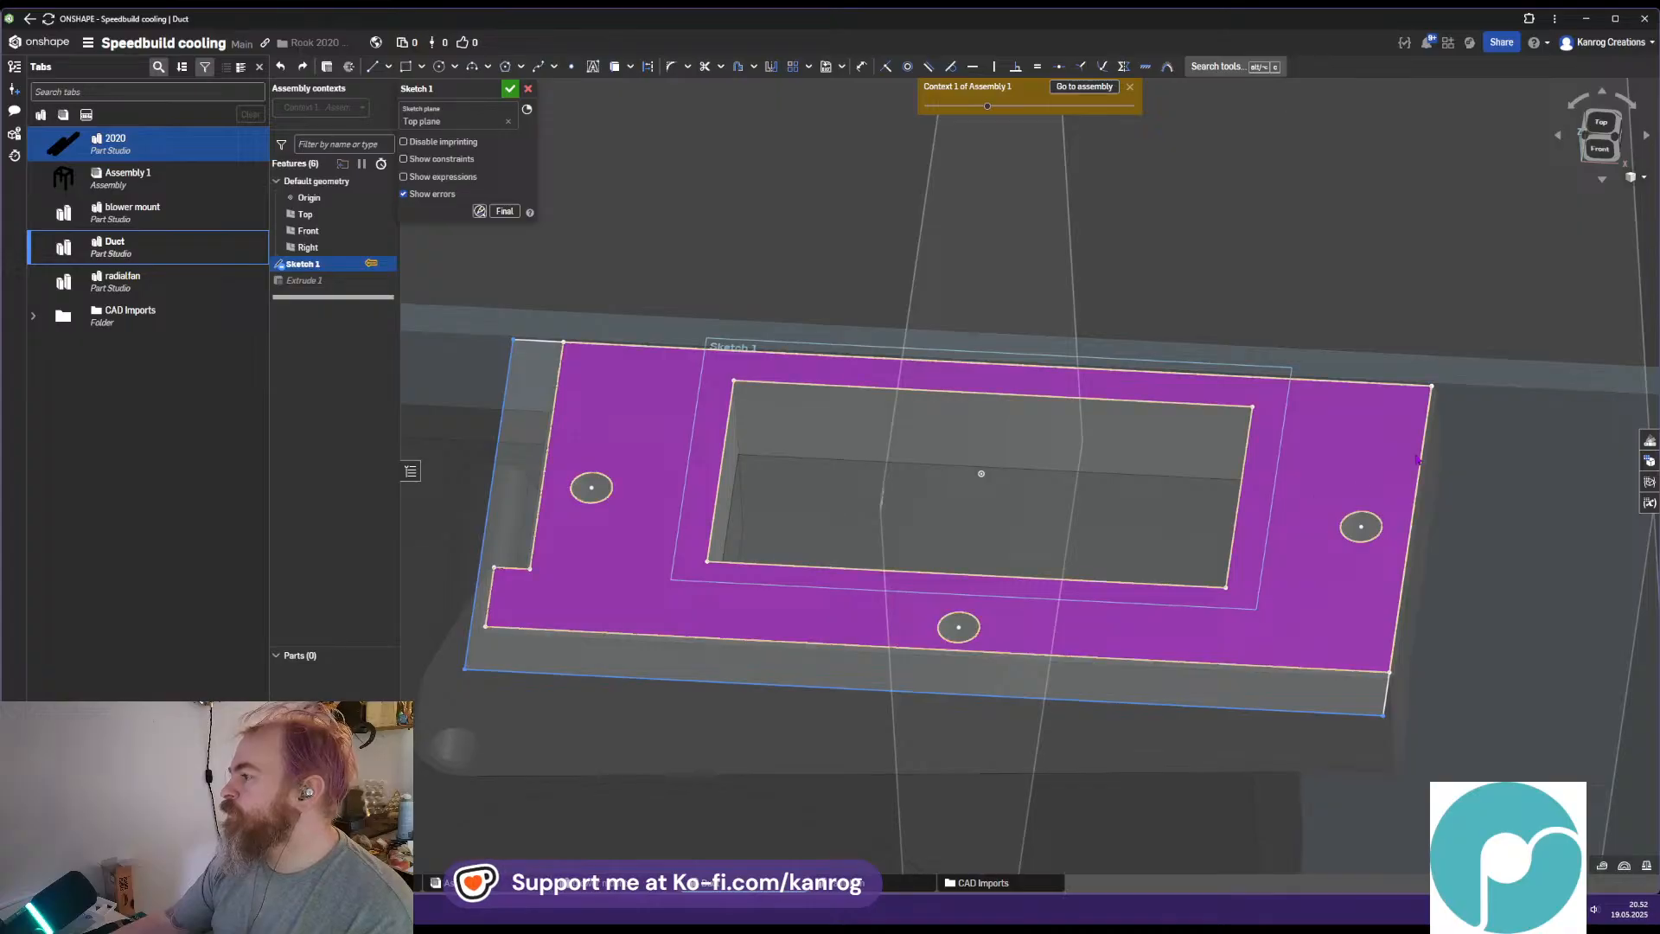
{"action": "scroll", "coordinate": [1405, 465], "scroll_direction": "up", "scroll_amount": 5}
{"action": "right_click_drag", "start_coordinate": [1267, 448], "coordinate": [1262, 471]}
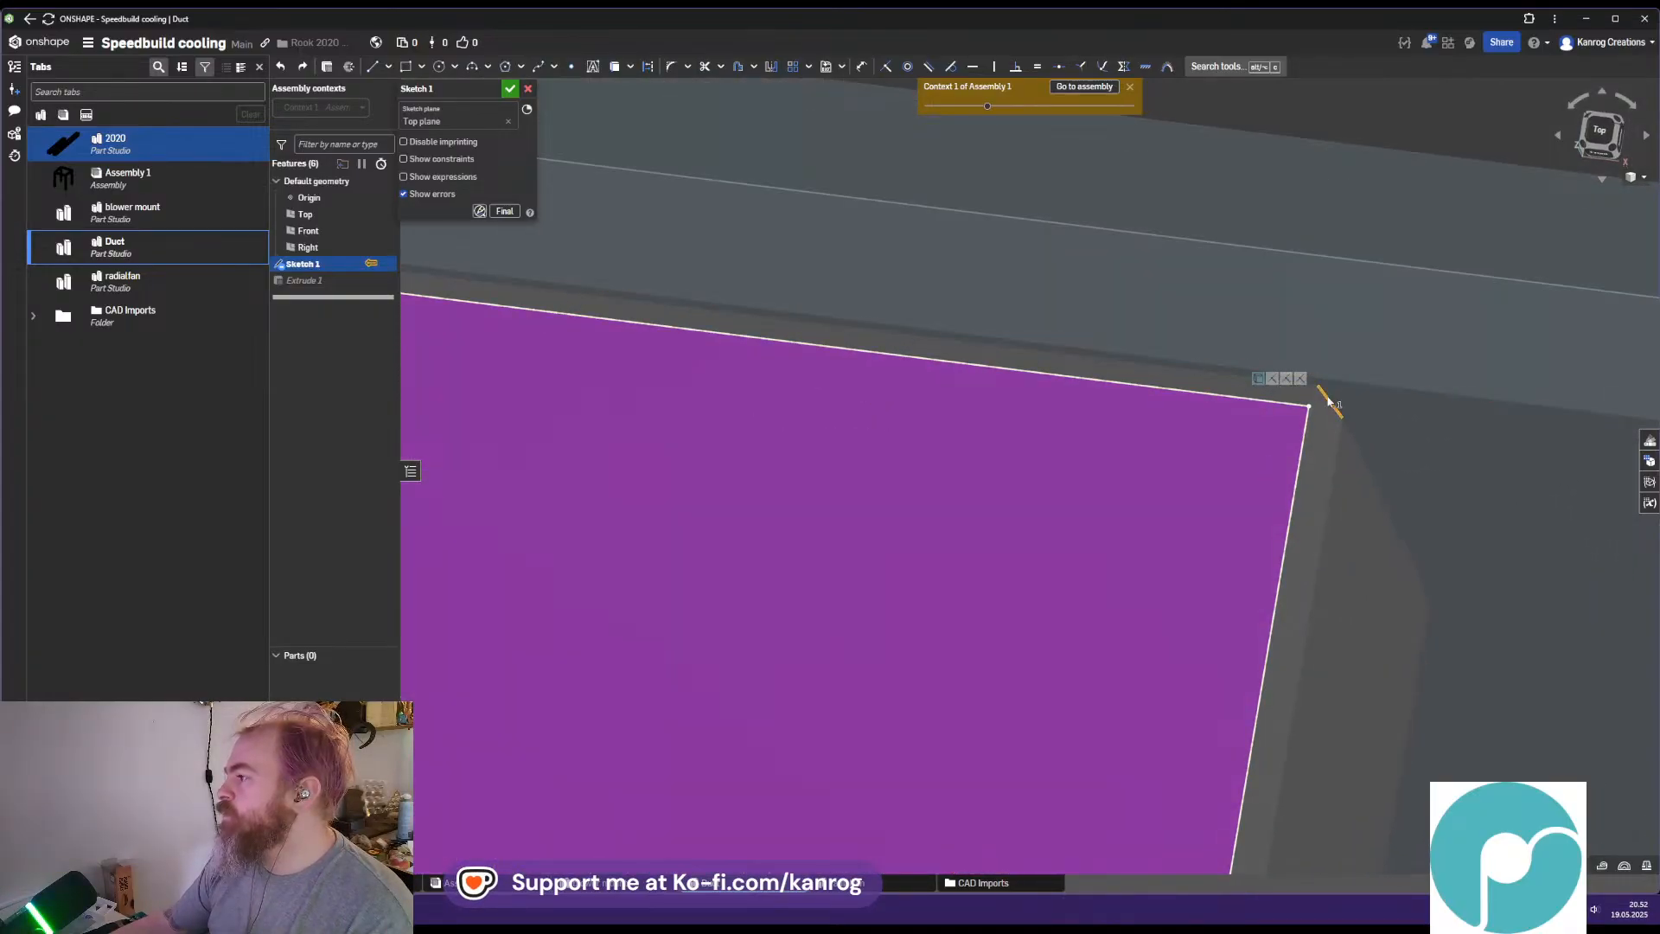
{"action": "scroll", "coordinate": [1329, 403], "scroll_direction": "down", "scroll_amount": 3}
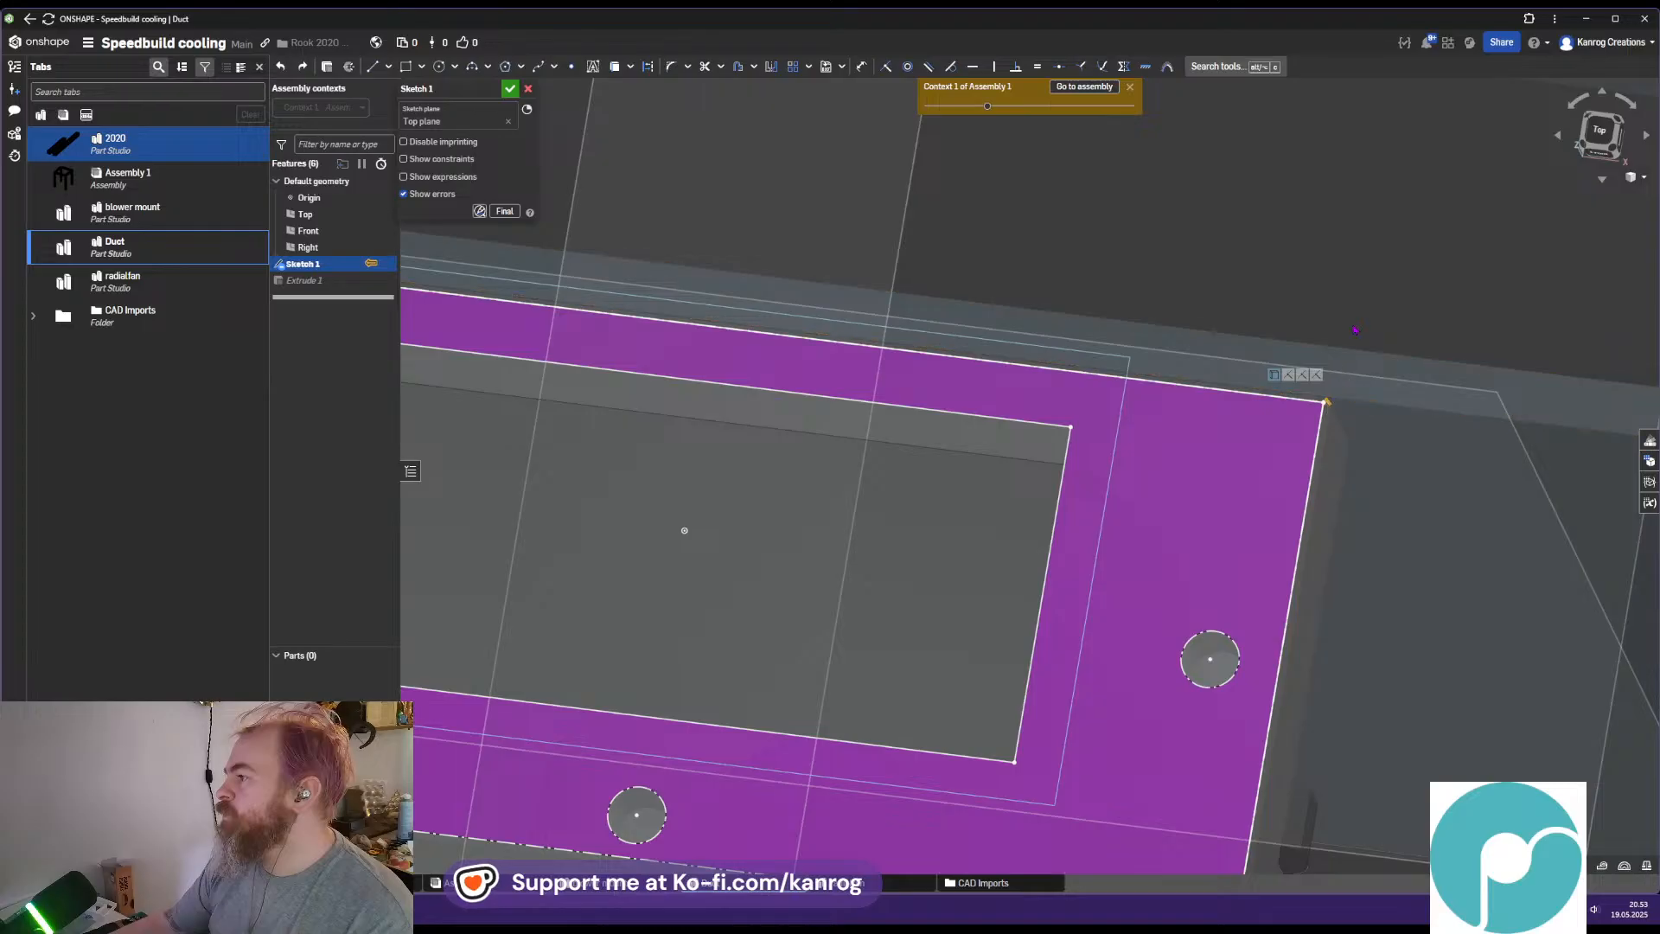
{"action": "right_click_drag", "start_coordinate": [1294, 432], "coordinate": [1297, 396]}
{"action": "scroll", "coordinate": [1287, 575], "scroll_direction": "up", "scroll_amount": 2}
{"action": "scroll", "coordinate": [1286, 576], "scroll_direction": "up", "scroll_amount": 1}
{"action": "middle_click_drag", "start_coordinate": [1287, 491], "coordinate": [943, 558]}
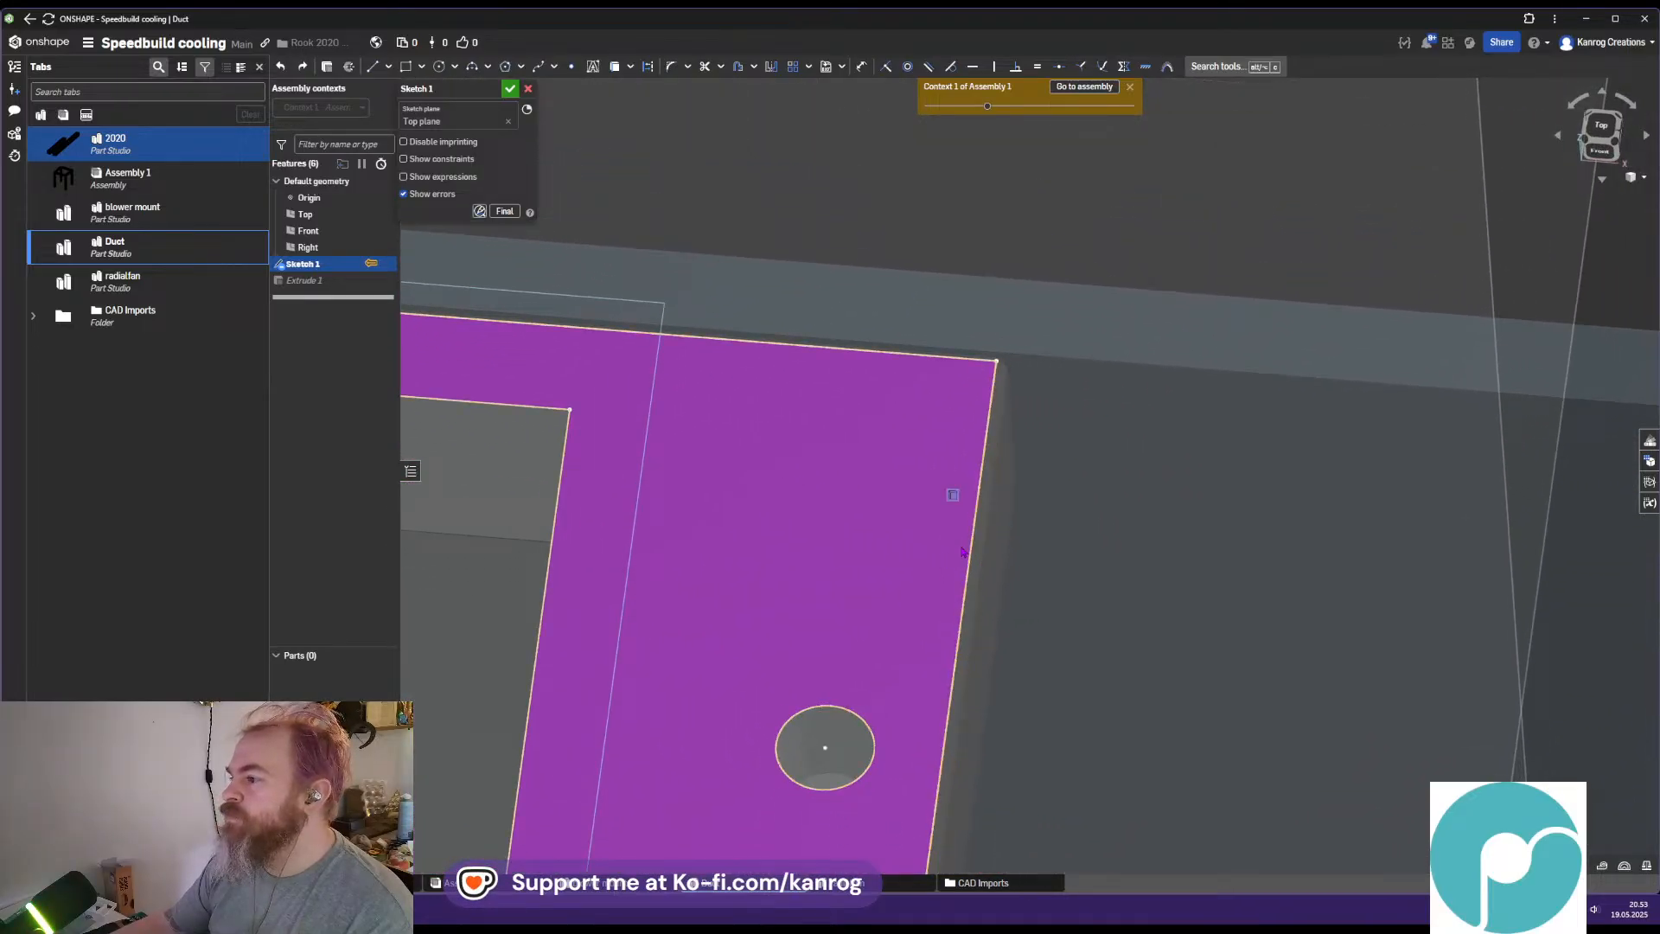
{"action": "scroll", "coordinate": [969, 499], "scroll_direction": "down", "scroll_amount": 5}
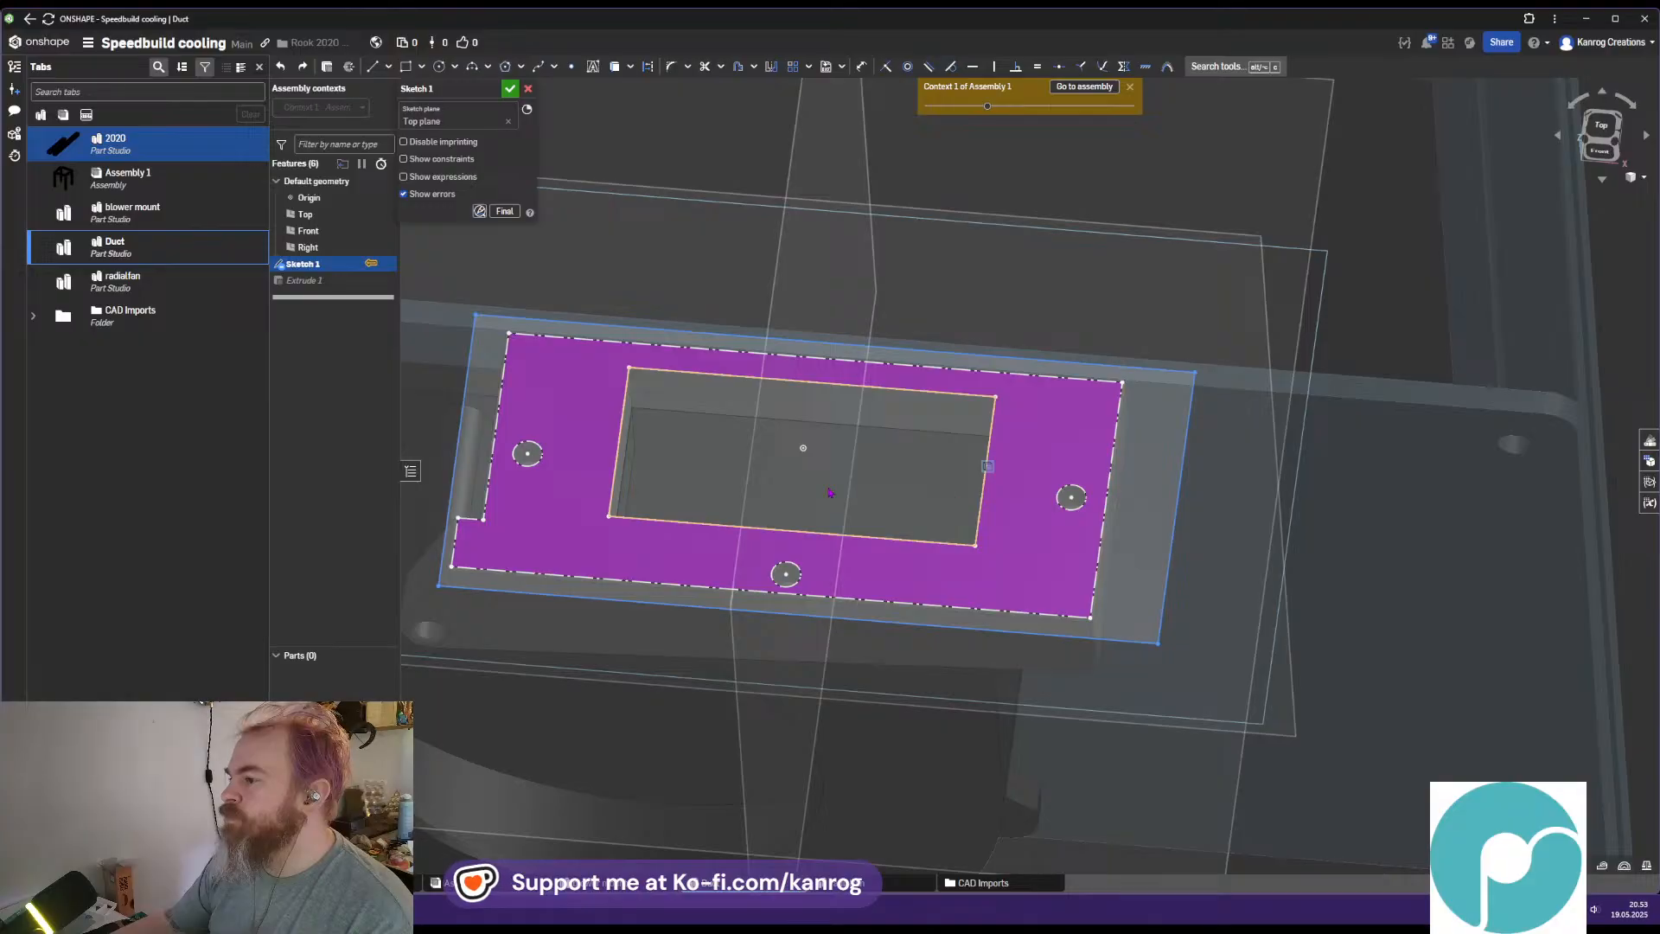
Project the adapter's outer side edges, just outside the top face outline and around the notch, into the sketch
{"action": "scroll", "coordinate": [1047, 398], "scroll_direction": "up", "scroll_amount": 5}
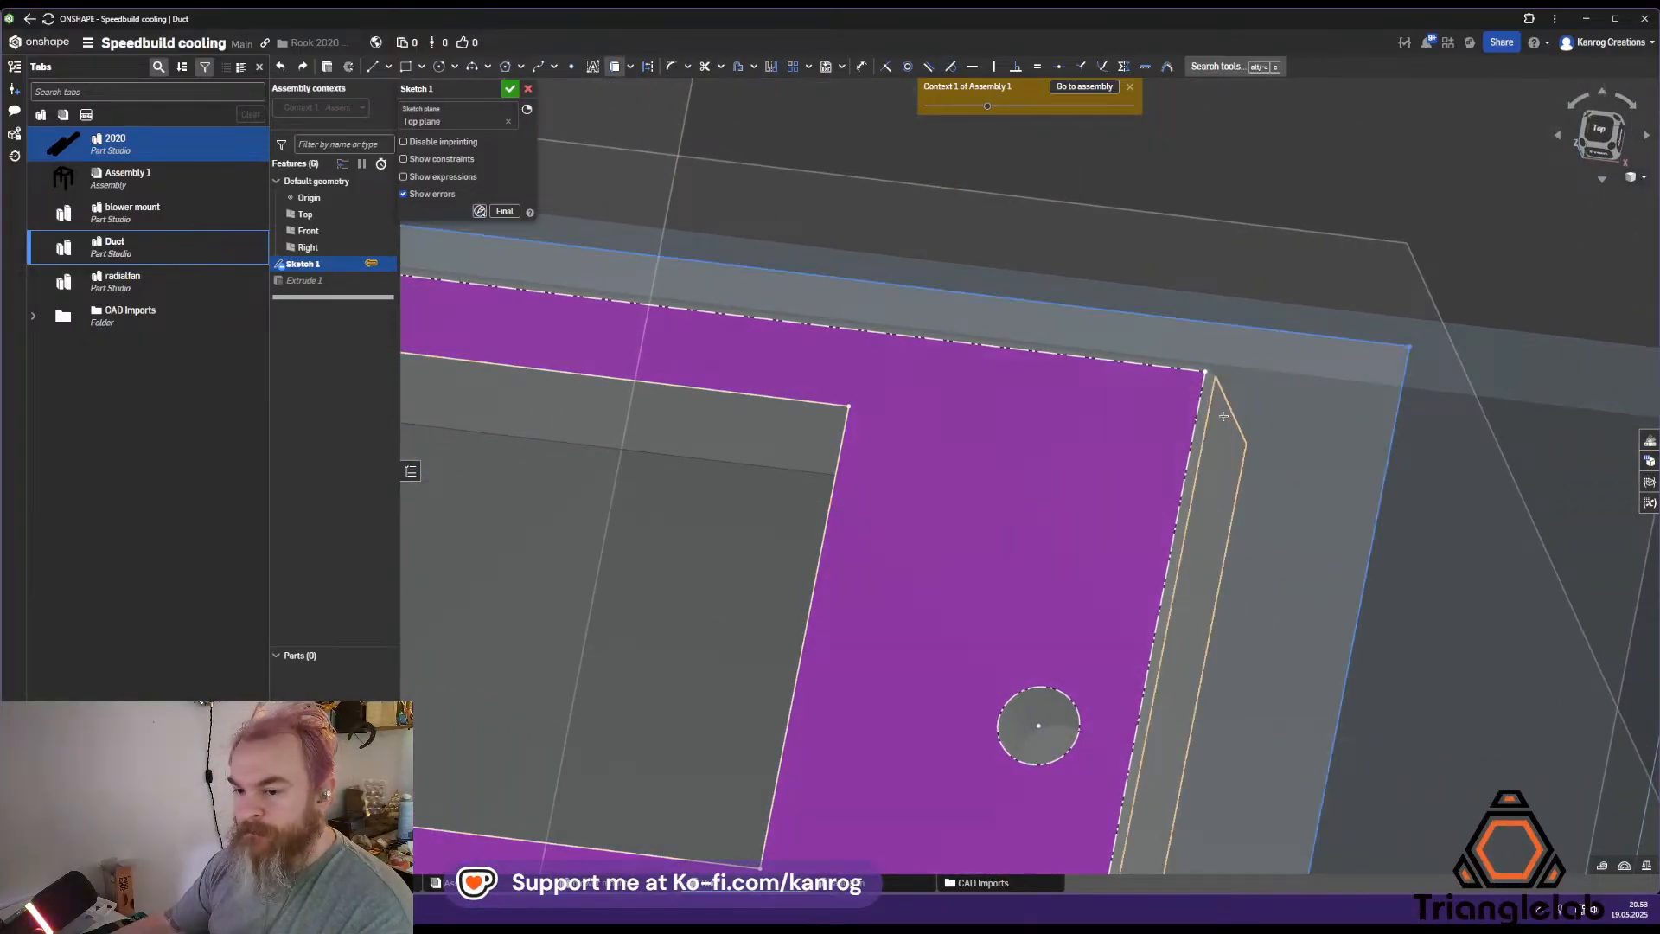
{"action": "left_click", "coordinate": [1198, 451]}
{"action": "key", "text": "d"}
{"action": "middle_click_drag", "start_coordinate": [948, 633], "coordinate": [1433, 277]}
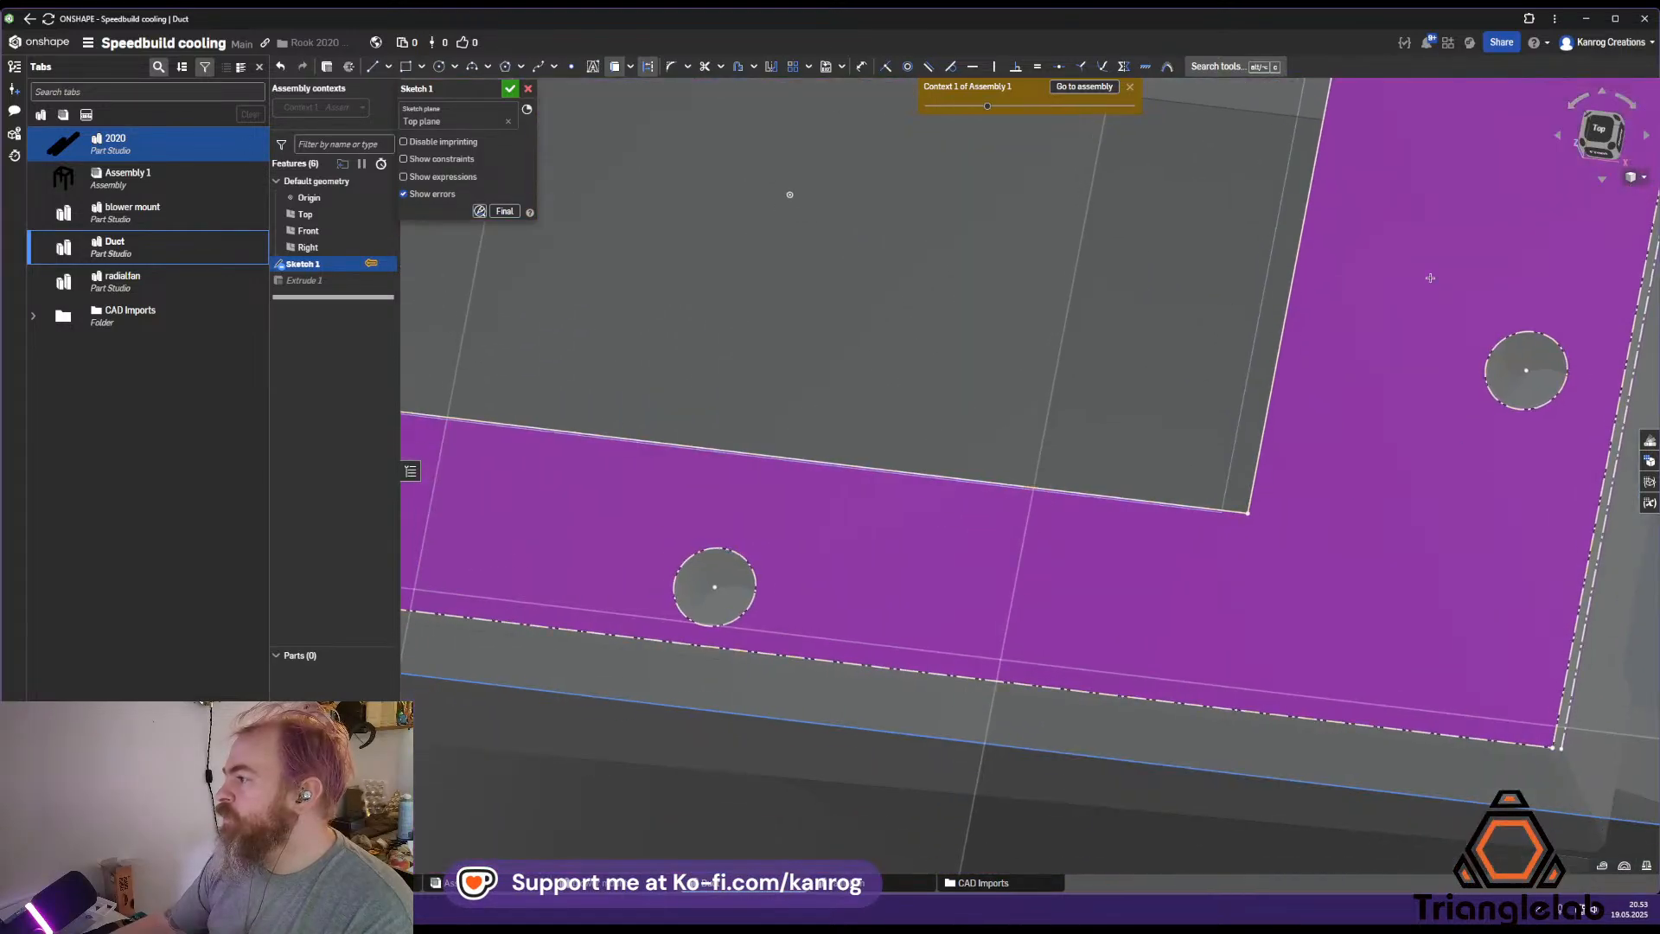
{"action": "middle_click_drag", "start_coordinate": [1115, 659], "coordinate": [1046, 574]}
{"action": "left_click", "coordinate": [1077, 622]}
{"action": "middle_click_drag", "start_coordinate": [876, 600], "coordinate": [1564, 771]}
{"action": "middle_click_drag", "start_coordinate": [703, 612], "coordinate": [1144, 644]}
{"action": "right_click_drag", "start_coordinate": [789, 615], "coordinate": [829, 644]}
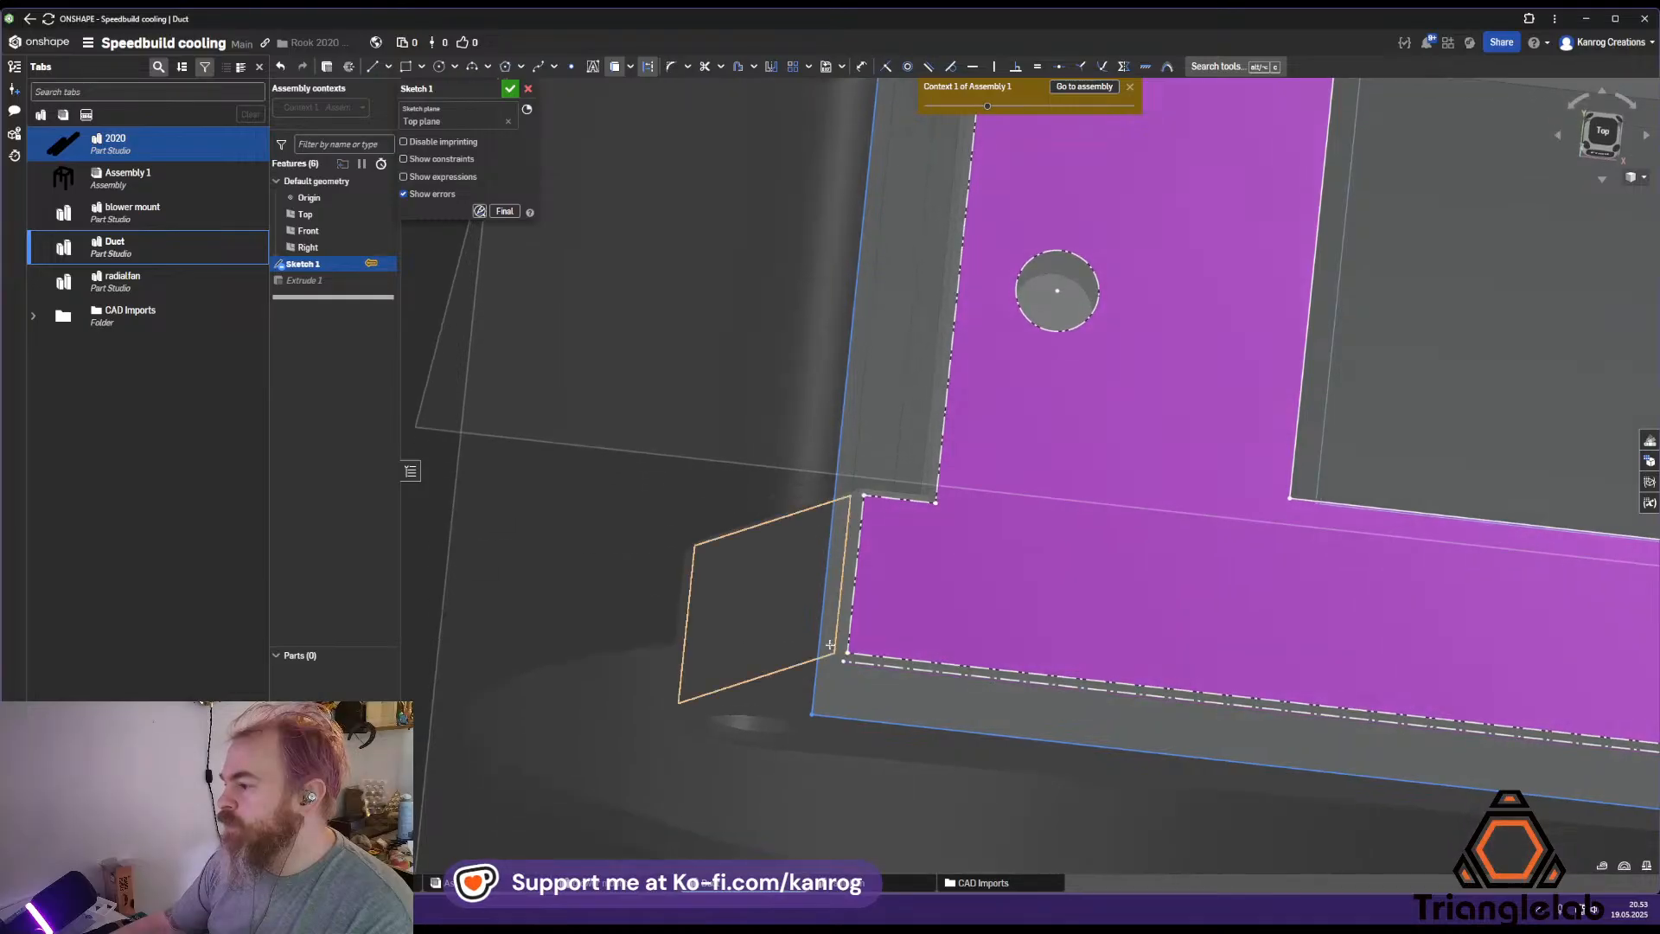
{"action": "middle_click_drag", "start_coordinate": [919, 523], "coordinate": [861, 698]}
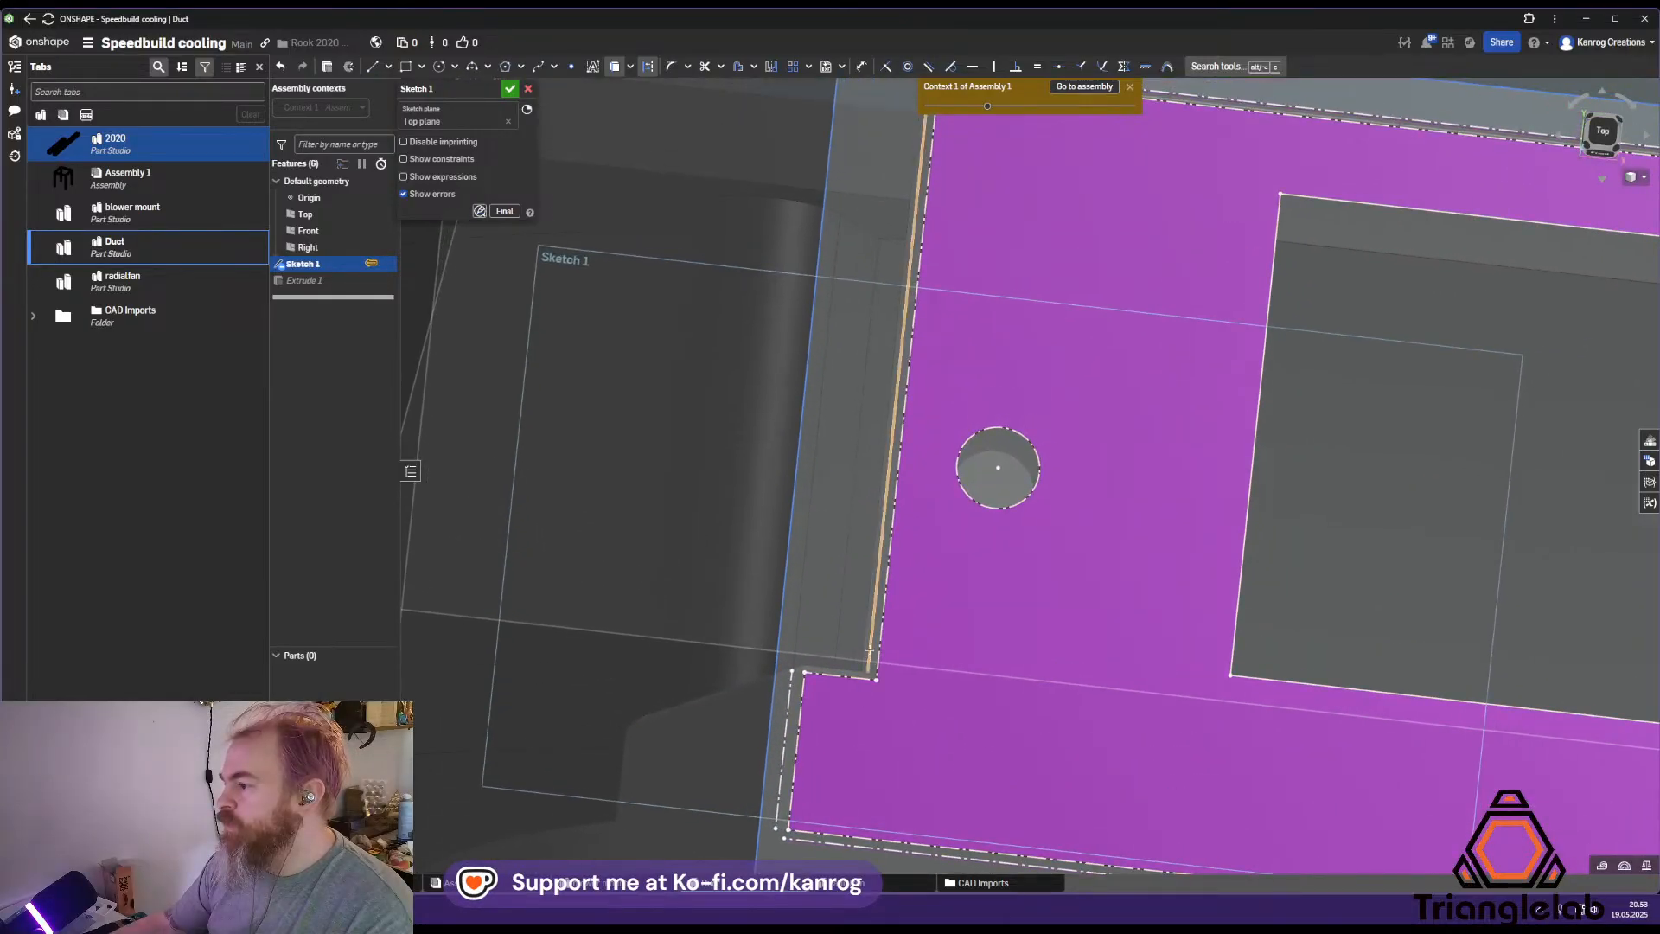
{"action": "mouse_move", "coordinate": [871, 631]}
{"action": "right_mouse_down"}
{"action": "mouse_move", "coordinate": [880, 542]}
{"action": "mouse_move", "coordinate": [995, 535]}
{"action": "right_mouse_up"}
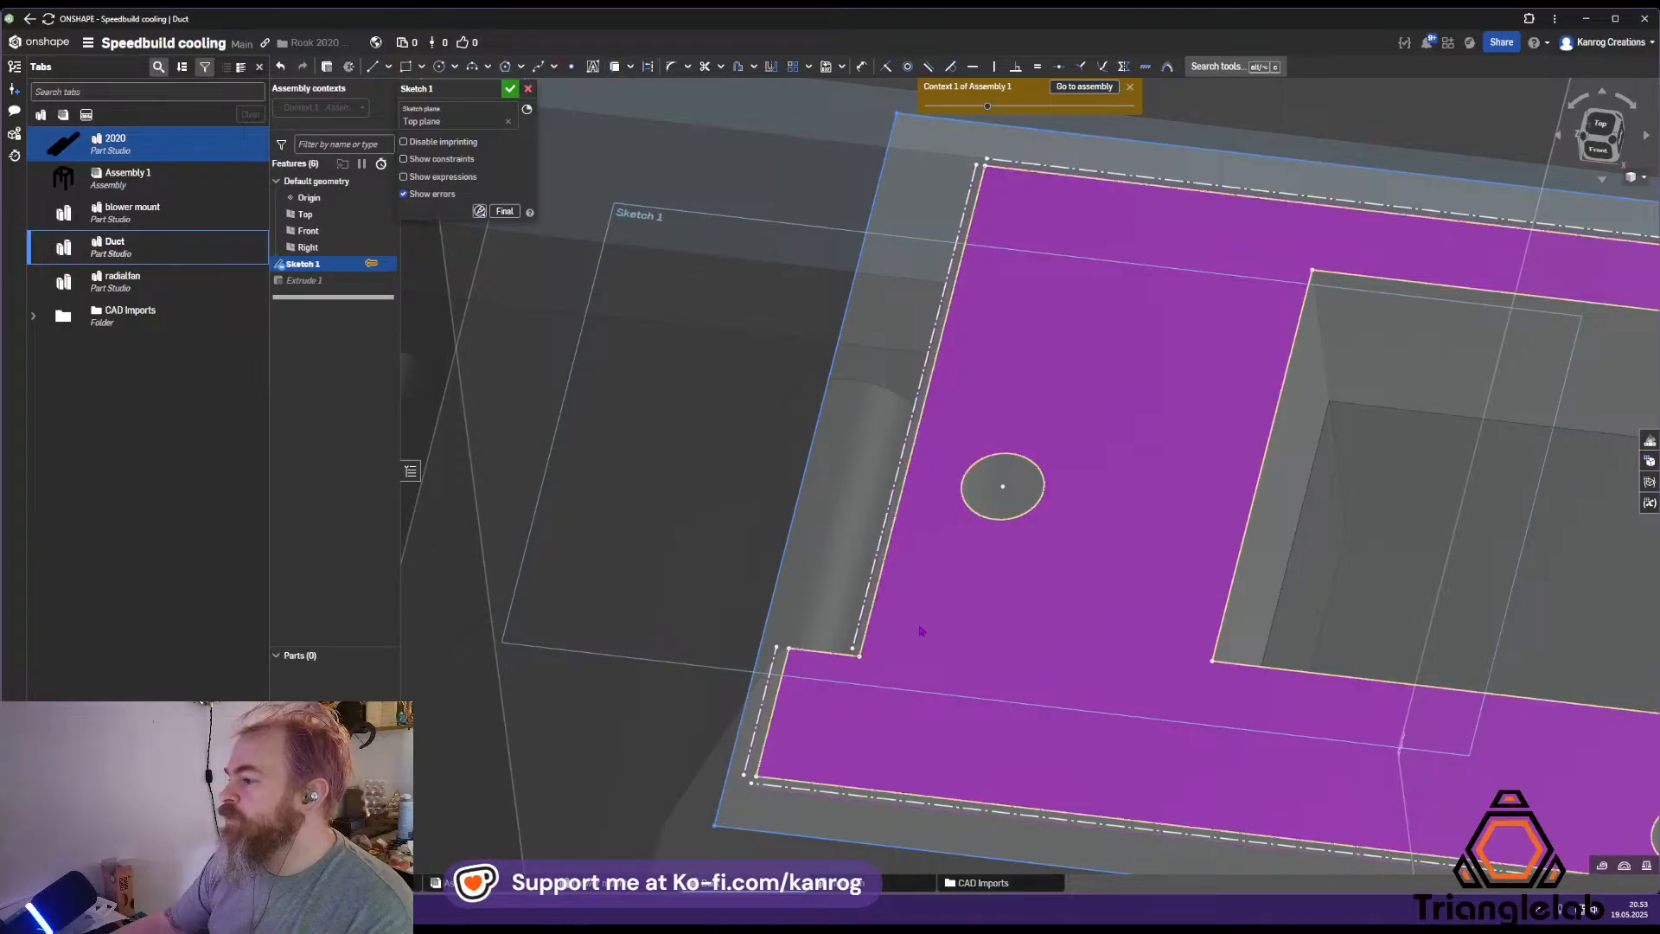
Make the outer rectangle's back and right edges coincident with the adapter's projected outer side edges
{"action": "right_click_drag", "start_coordinate": [916, 596], "coordinate": [937, 578]}
{"action": "scroll", "coordinate": [938, 576], "scroll_direction": "down", "scroll_amount": 3}
{"action": "middle_click_drag", "start_coordinate": [982, 571], "coordinate": [878, 594]}
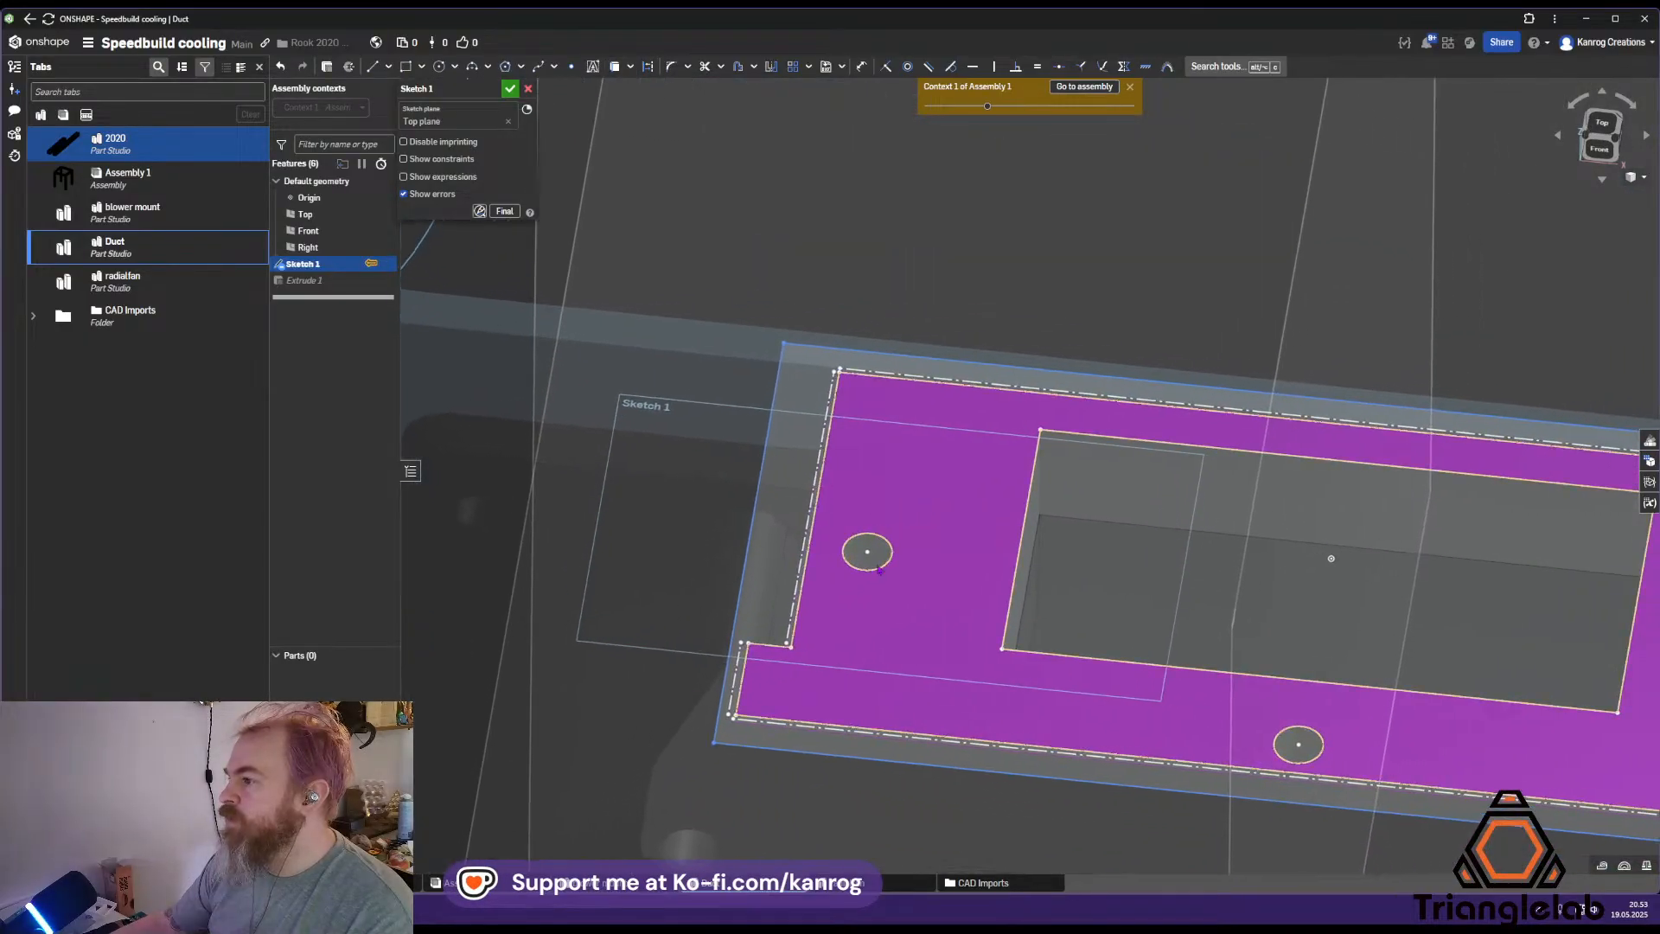
{"action": "left_click", "coordinate": [1263, 394]}
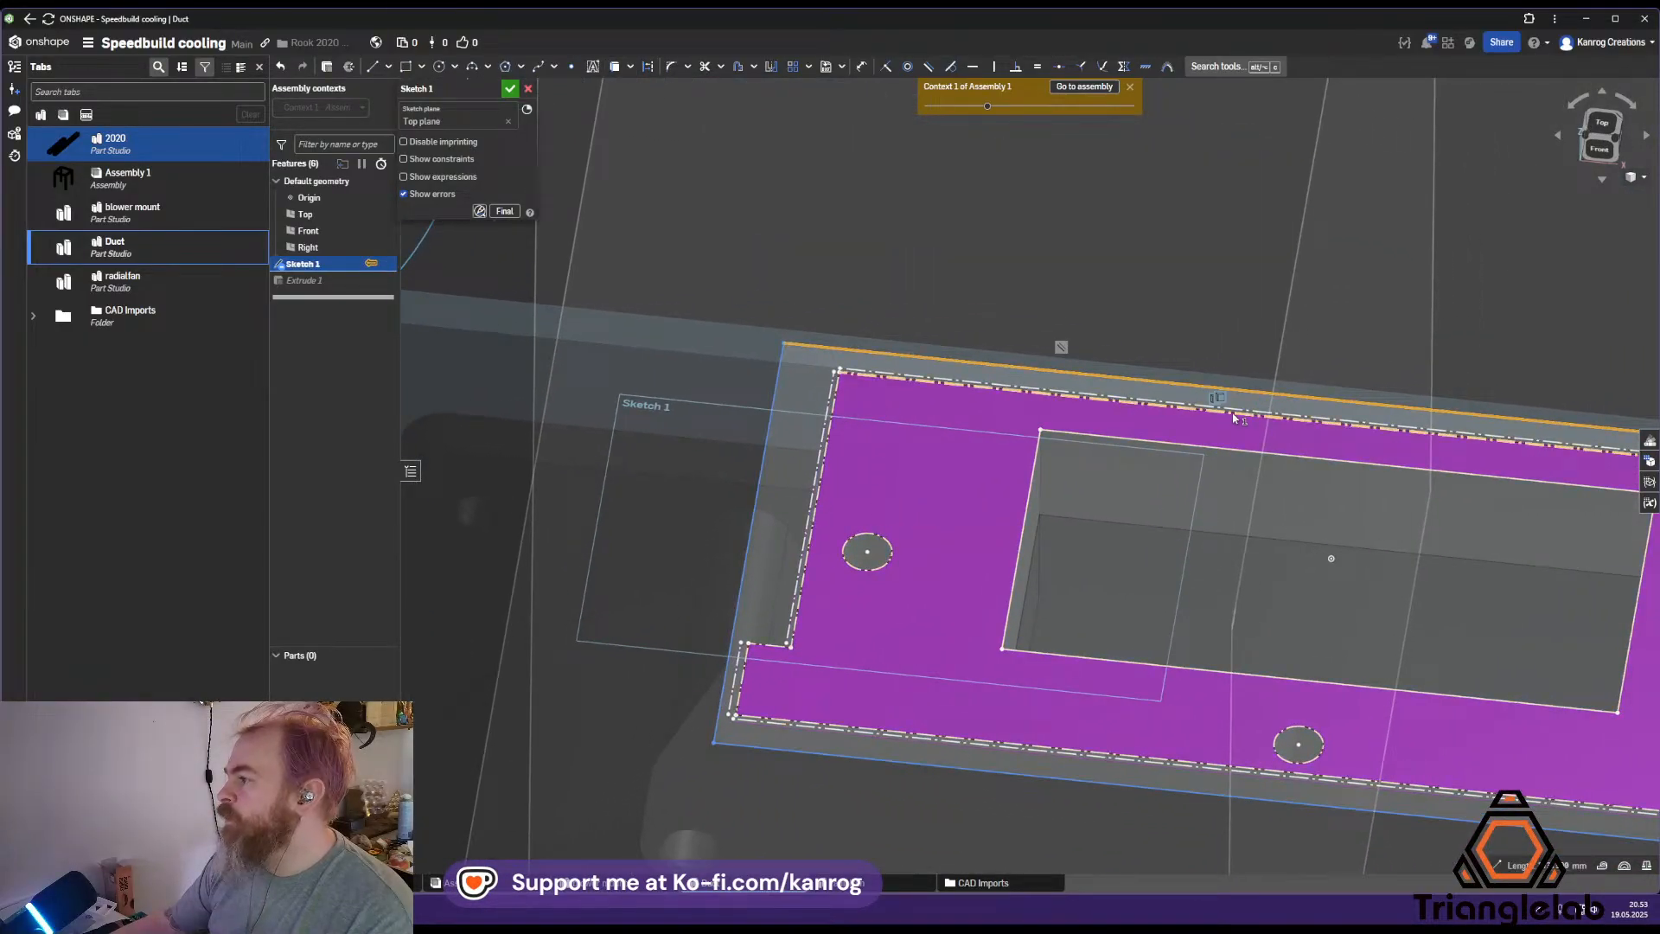
{"action": "left_click", "coordinate": [1234, 412]}
{"action": "key", "text": "i"}
{"action": "middle_click_drag", "start_coordinate": [1256, 526], "coordinate": [861, 505]}
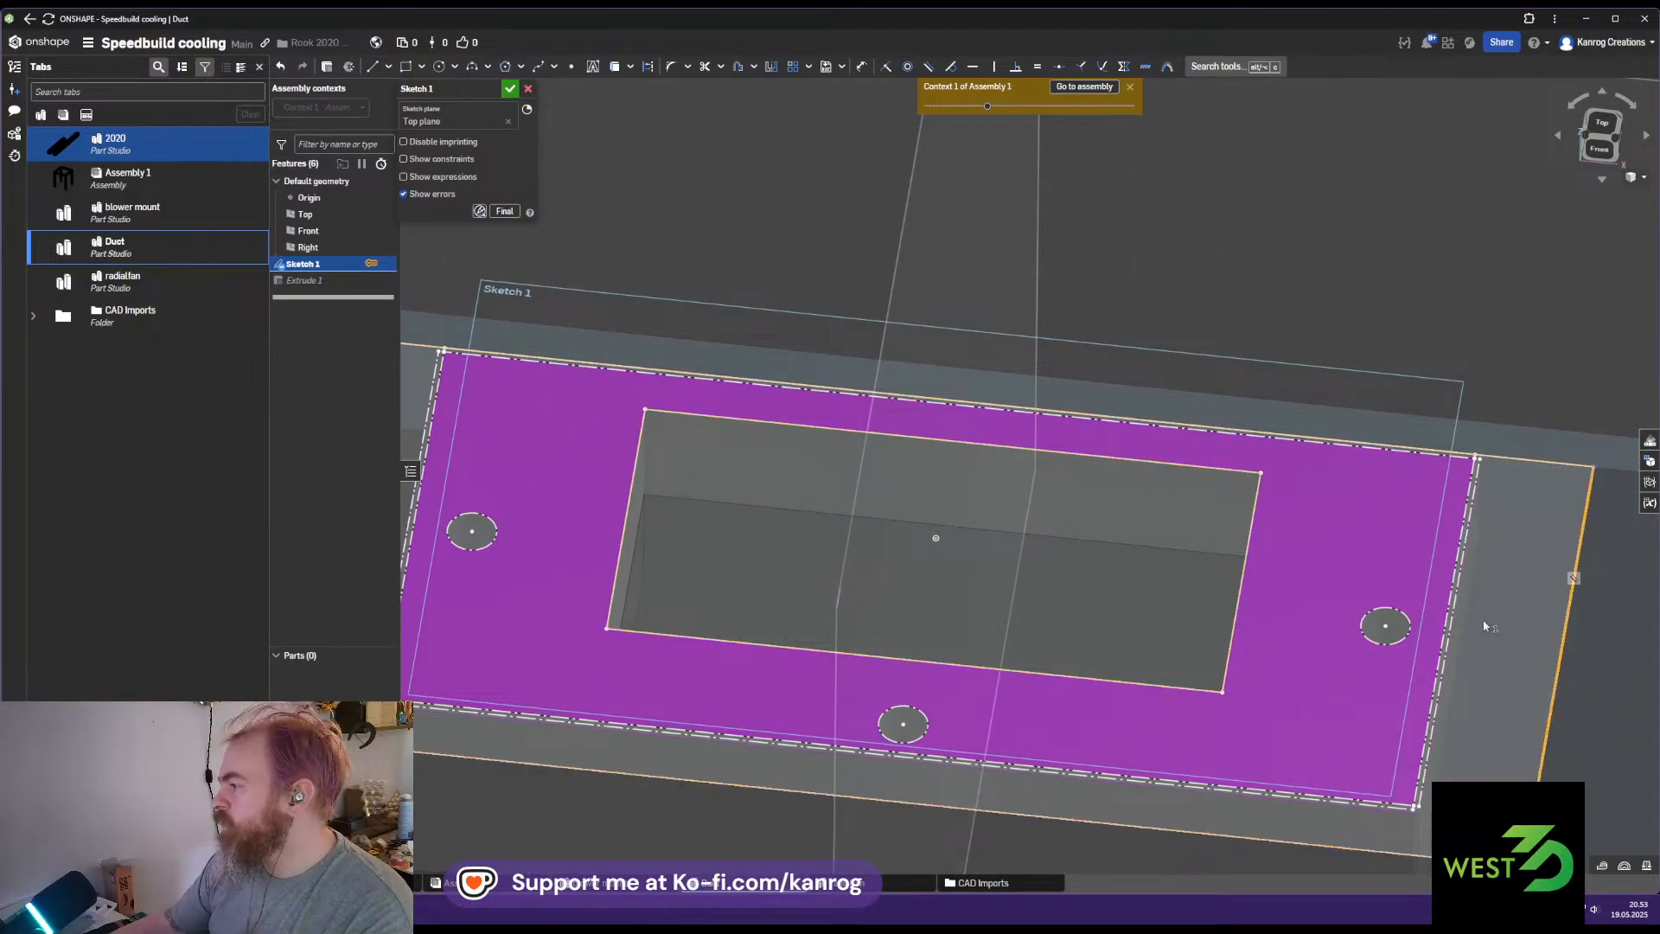
{"action": "scroll", "coordinate": [1470, 573], "scroll_direction": "up", "scroll_amount": 5}
{"action": "left_click", "coordinate": [1418, 612]}
{"action": "key", "text": "i"}
Make the outer rectangle's front and left edges coincident with the adapter's projected outer side edges, using the short edge beside the notch for the left
{"action": "middle_click_drag", "start_coordinate": [1133, 728], "coordinate": [1275, 311]}
{"action": "left_click", "coordinate": [1063, 714]}
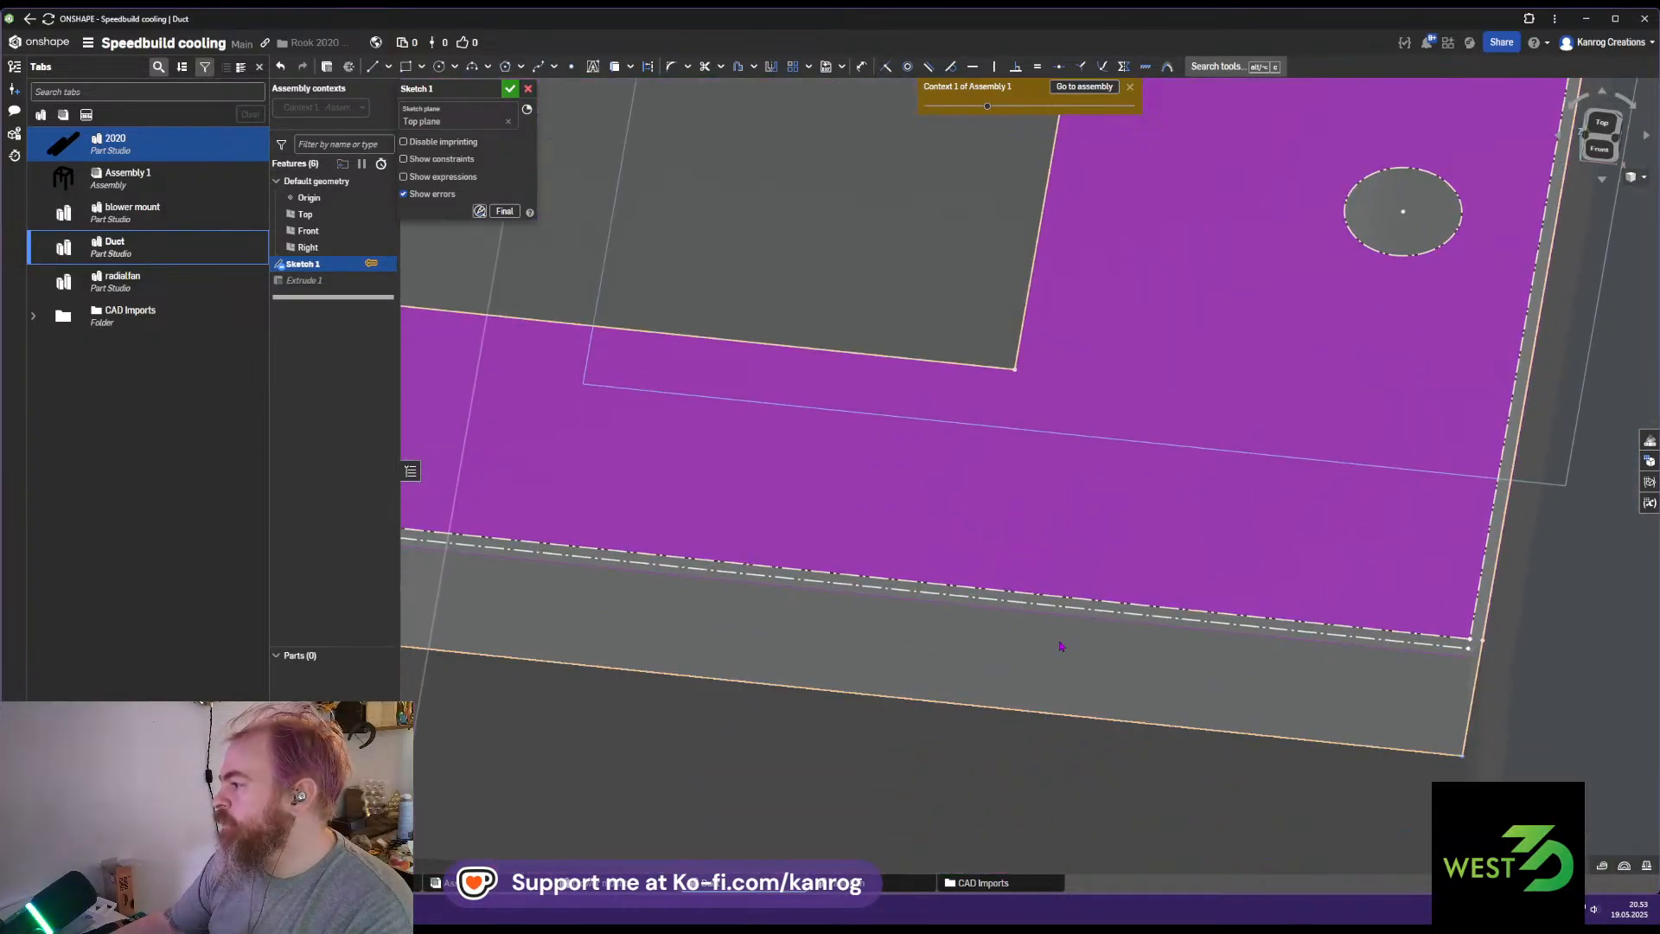
{"action": "left_click", "coordinate": [1031, 712]}
{"action": "left_click", "coordinate": [1024, 604]}
{"action": "key", "text": "i"}
{"action": "middle_click_drag", "start_coordinate": [648, 506], "coordinate": [1516, 682]}
{"action": "middle_click_drag", "start_coordinate": [743, 537], "coordinate": [1408, 597]}
{"action": "middle_click_drag", "start_coordinate": [839, 526], "coordinate": [1245, 645]}
{"action": "middle_click_drag", "start_coordinate": [941, 606], "coordinate": [908, 599]}
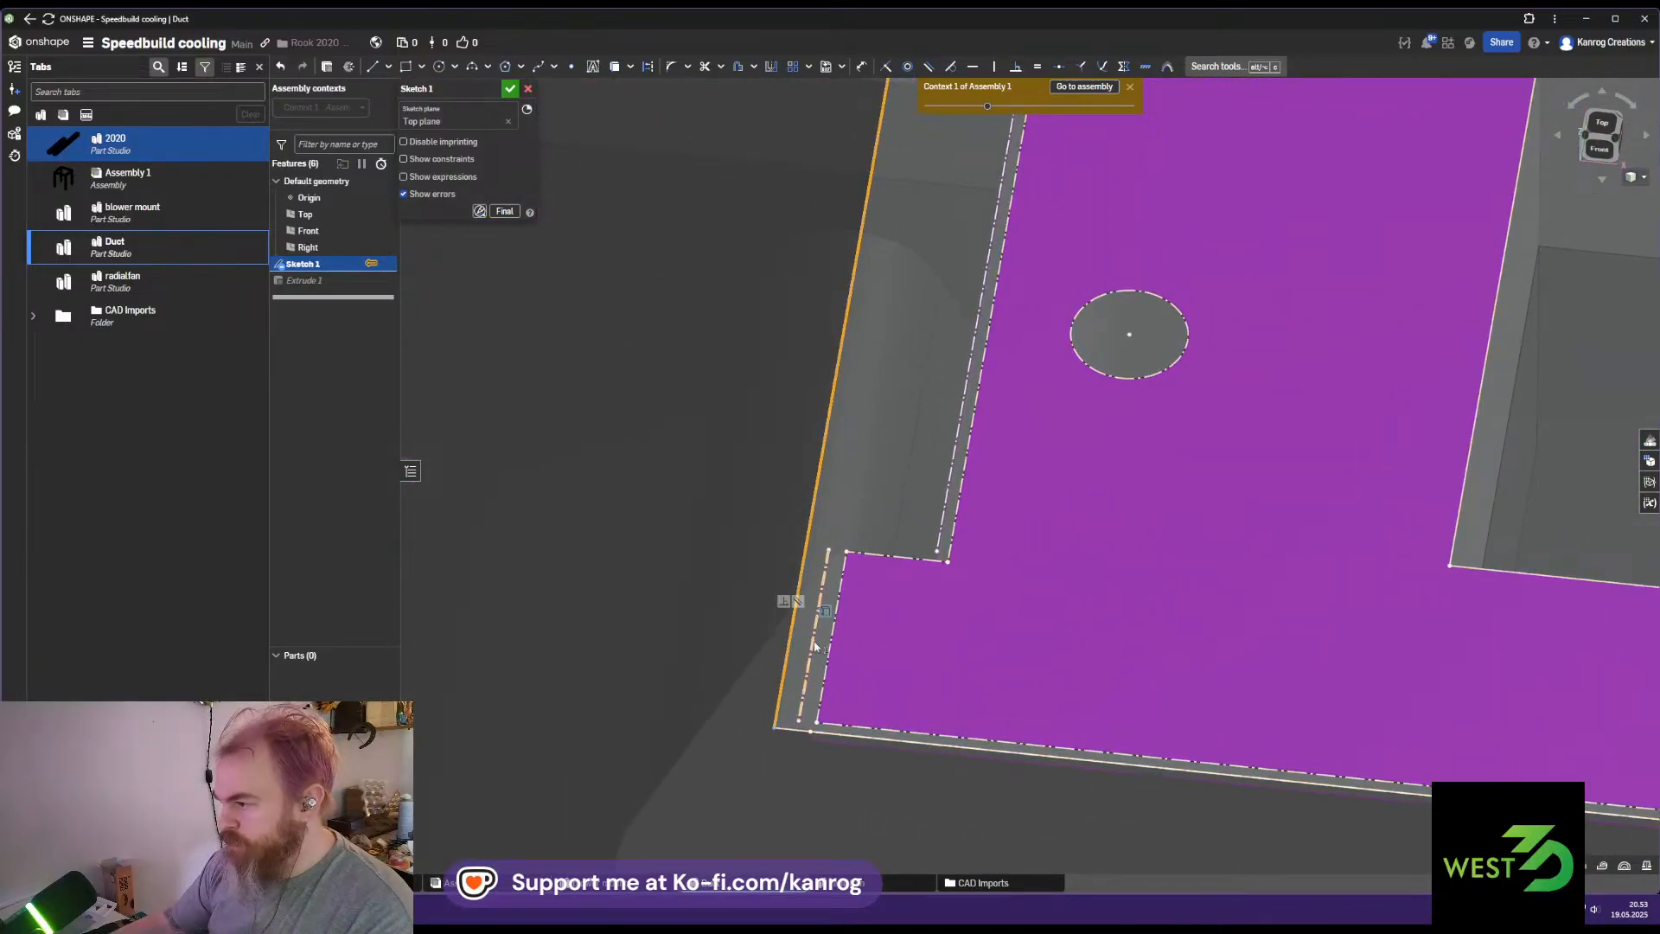
{"action": "left_click", "coordinate": [814, 647]}
{"action": "key", "text": "i"}
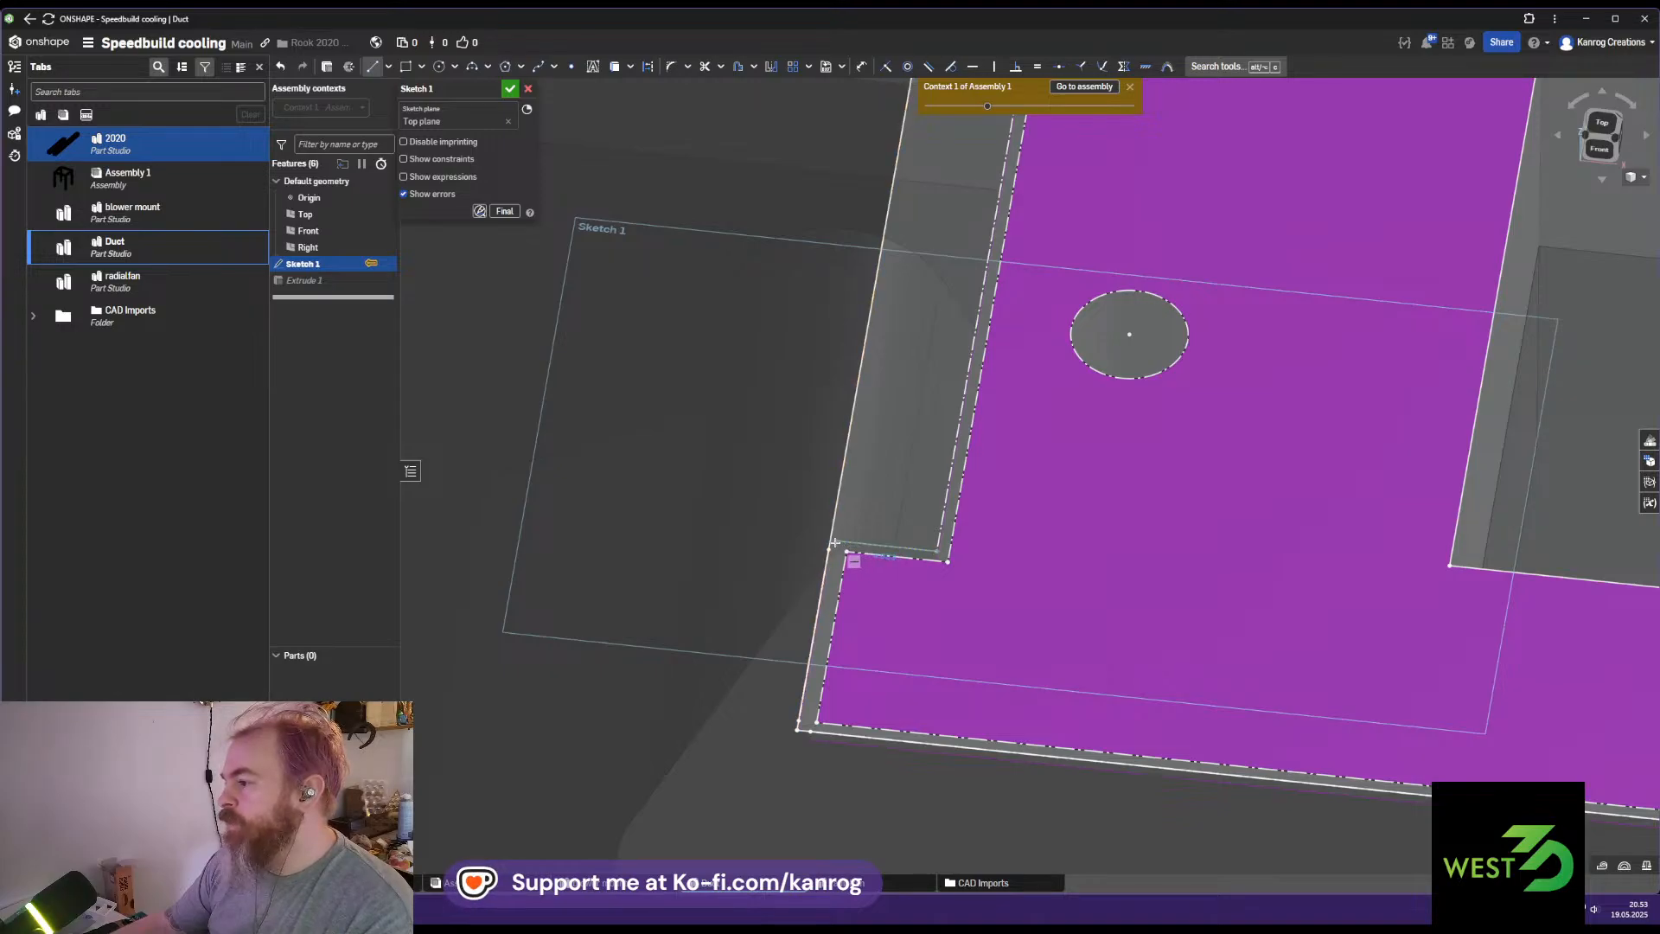
Draw solid lines along both projected sides of the adapter's notch, and finish the sketch with the notch left out of the extruded plate
{"action": "left_click", "coordinate": [829, 542]}
{"action": "mouse_move", "coordinate": [993, 435]}
{"action": "middle_mouse_down"}
{"action": "mouse_move", "coordinate": [917, 622]}
{"action": "mouse_move", "coordinate": [707, 641]}
{"action": "middle_mouse_up"}
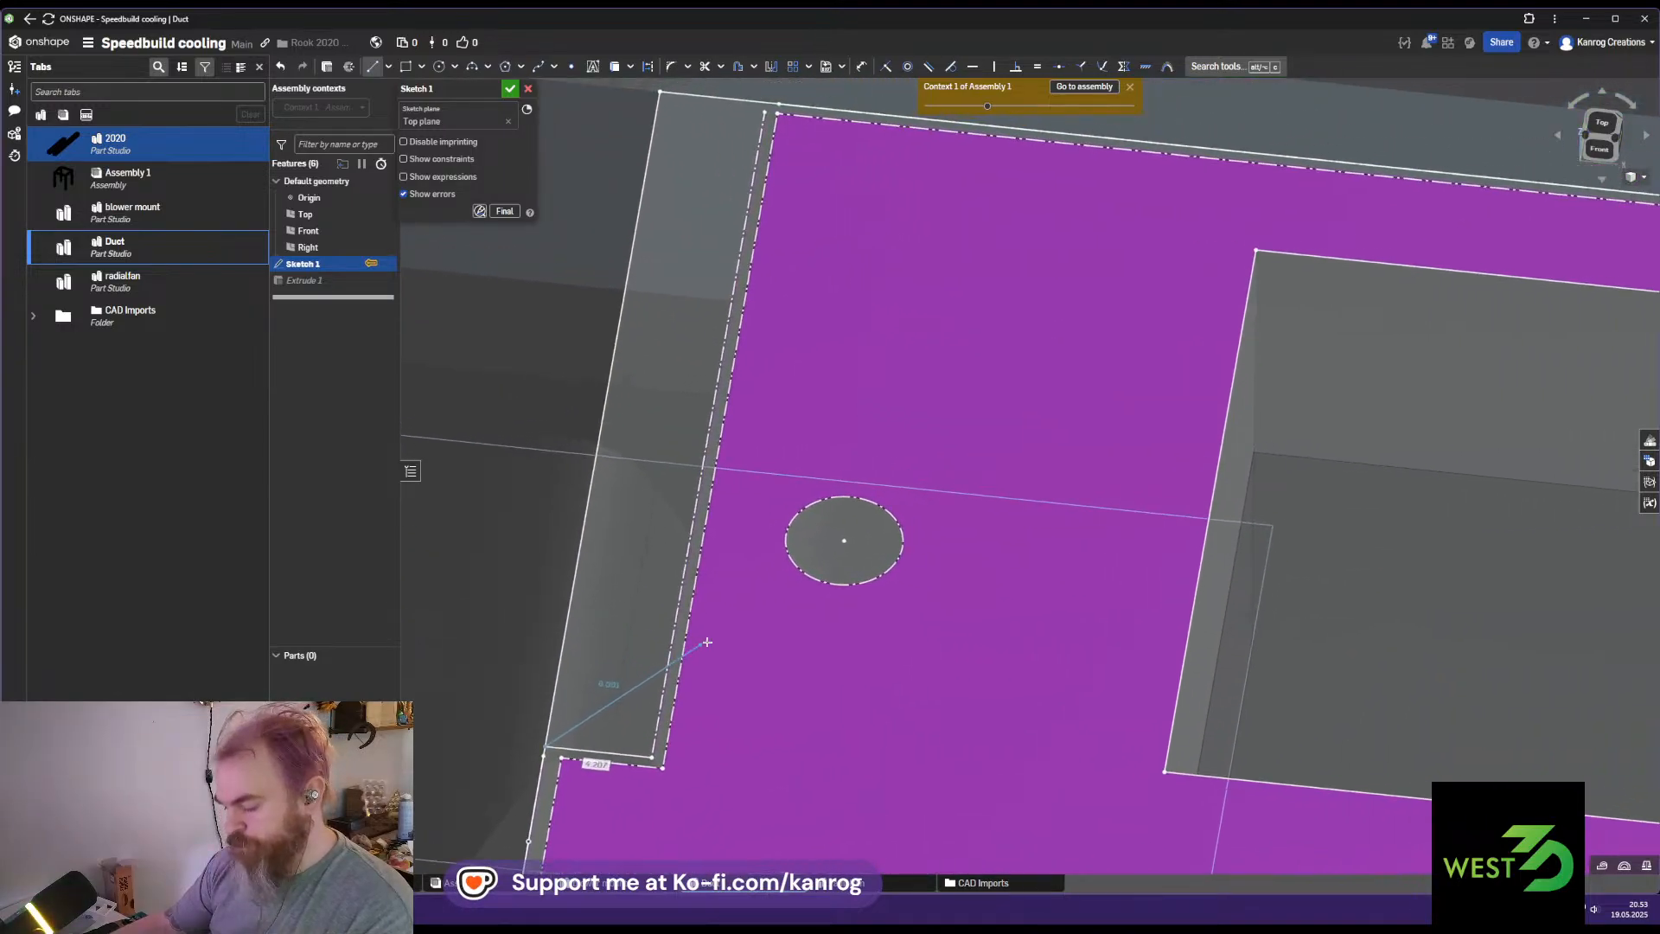
{"action": "key", "text": "Escape"}
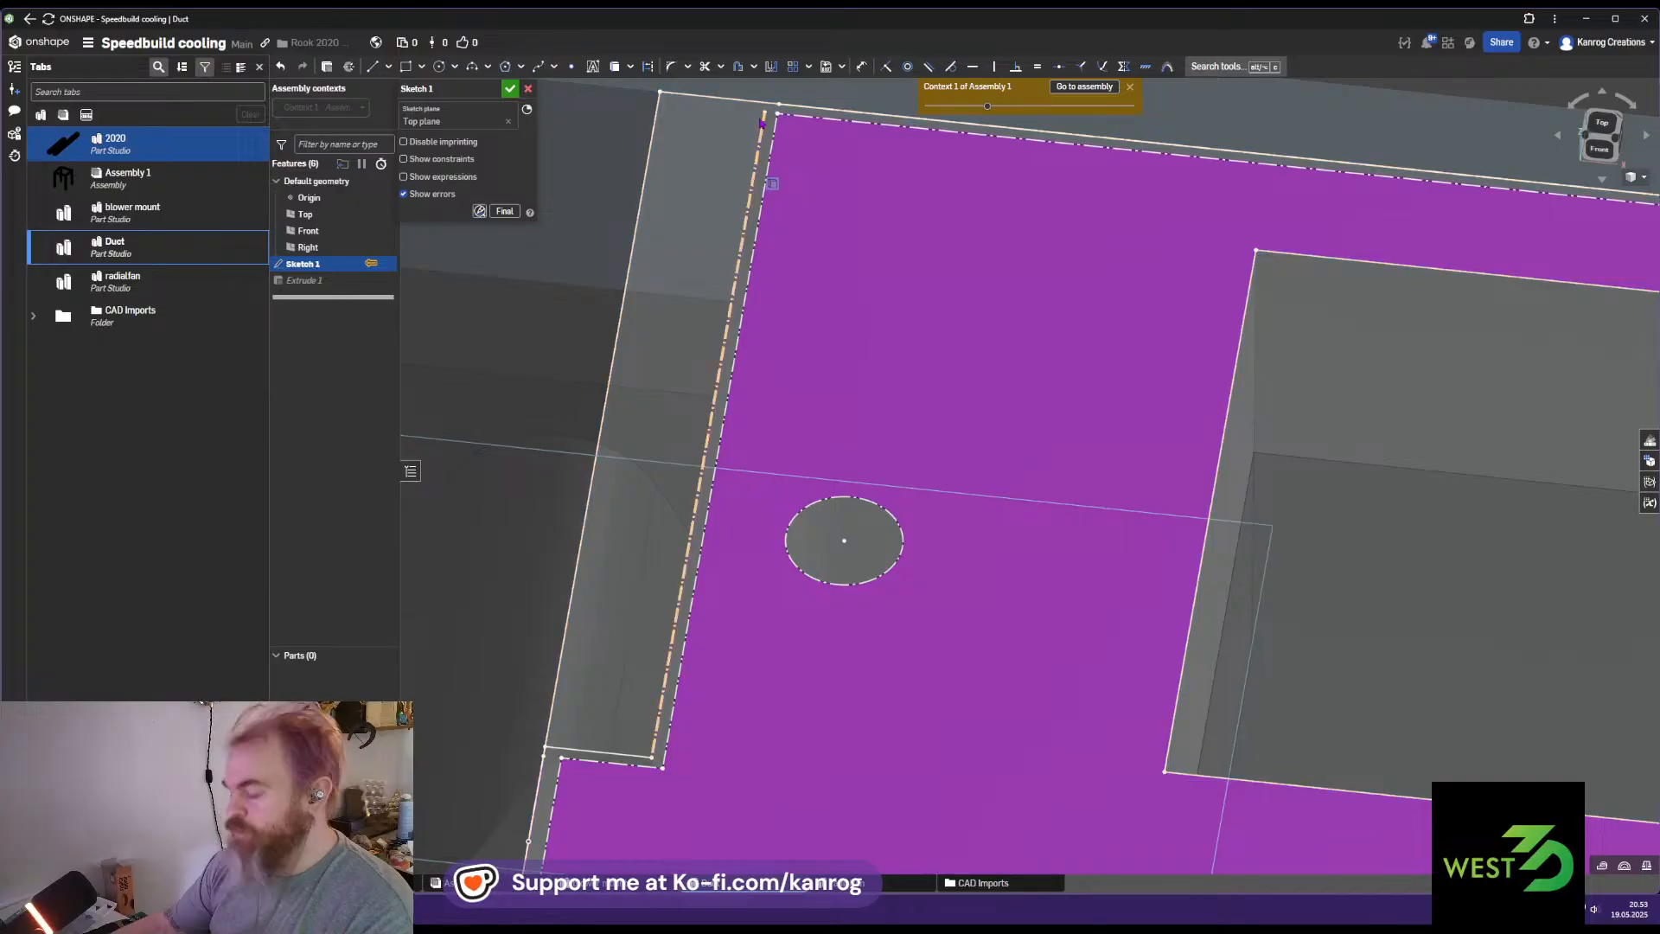
{"action": "key", "text": "l"}
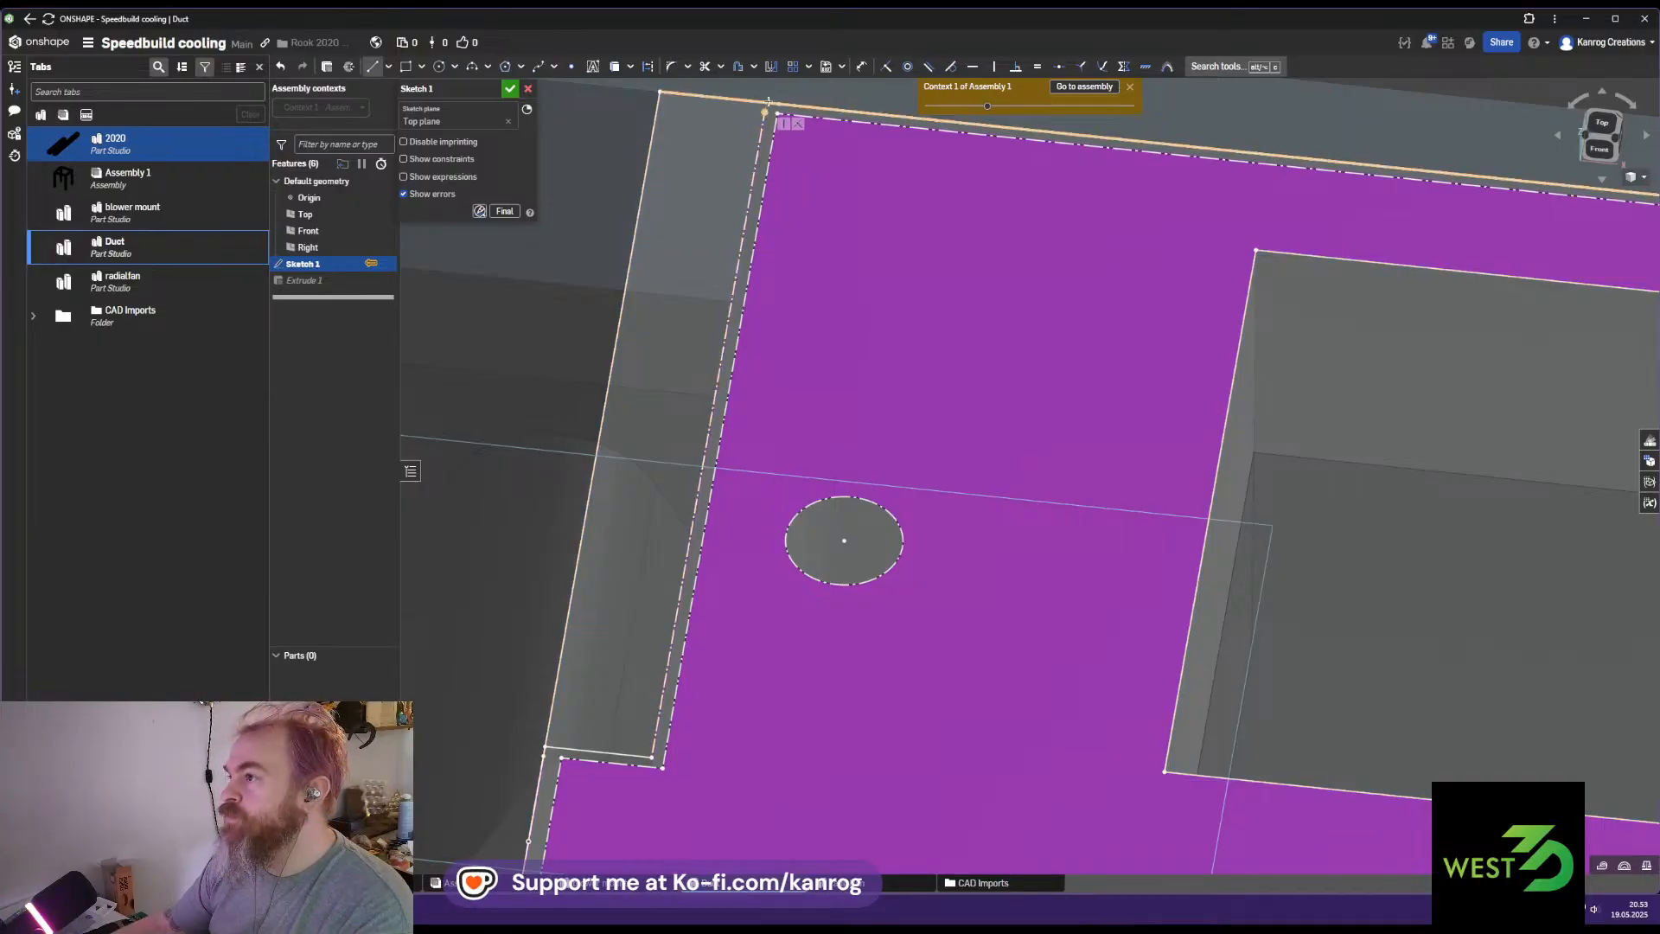
{"action": "left_click", "coordinate": [766, 114]}
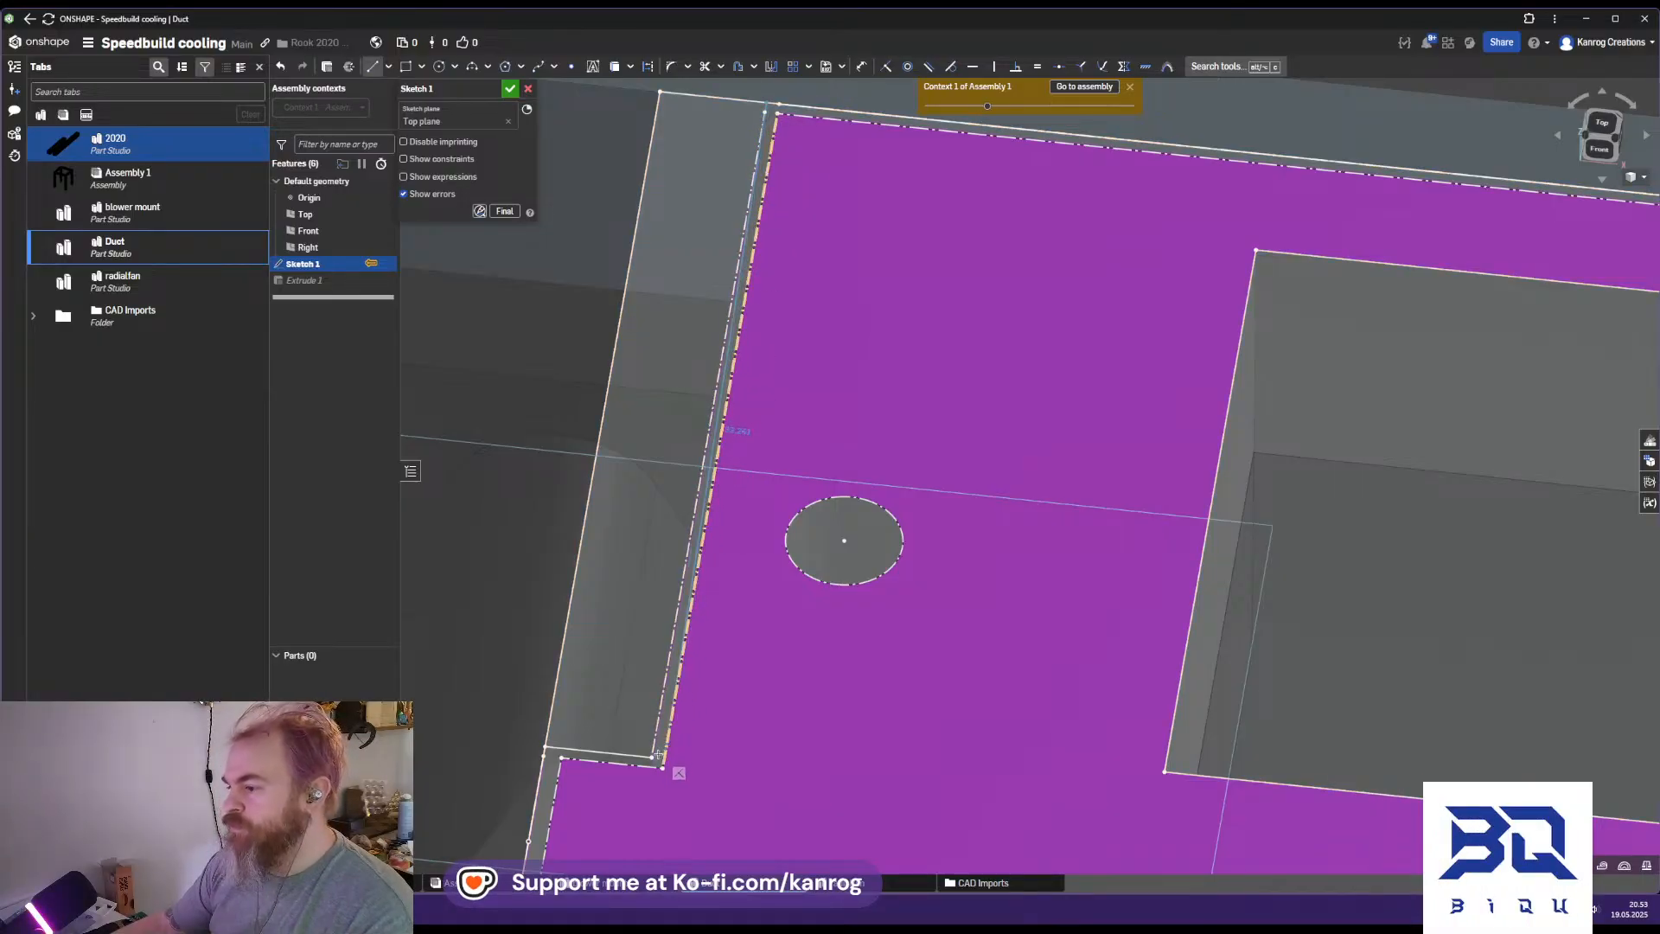
{"action": "scroll", "coordinate": [688, 522], "scroll_direction": "down", "scroll_amount": 5}
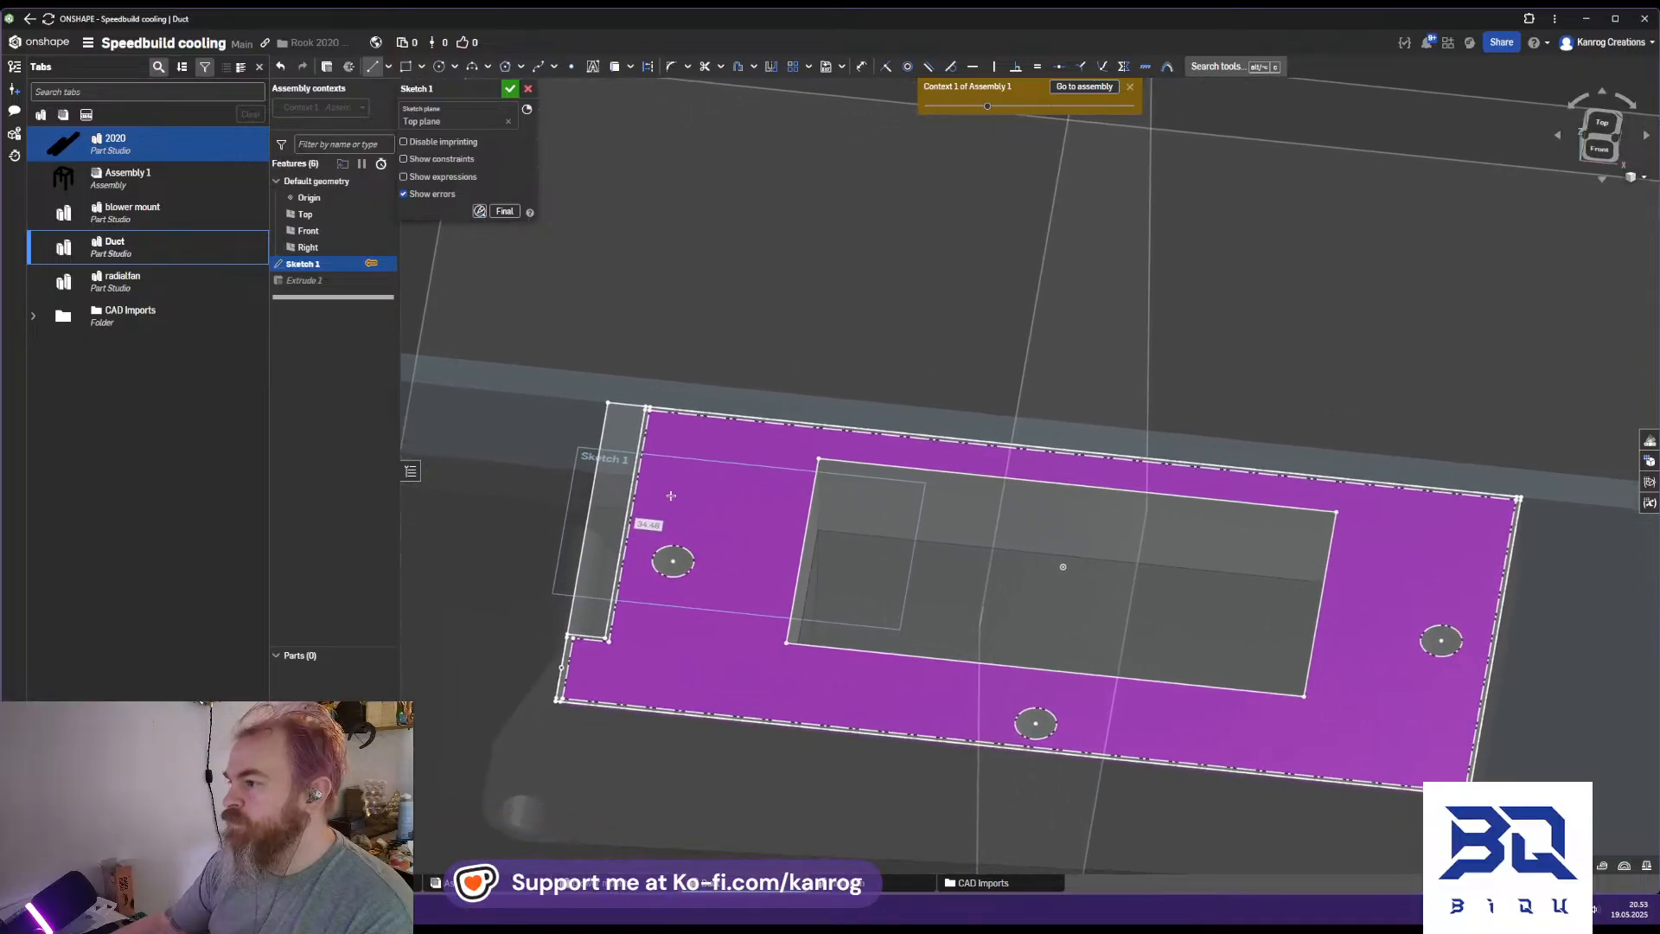
{"action": "left_click", "coordinate": [510, 88]}
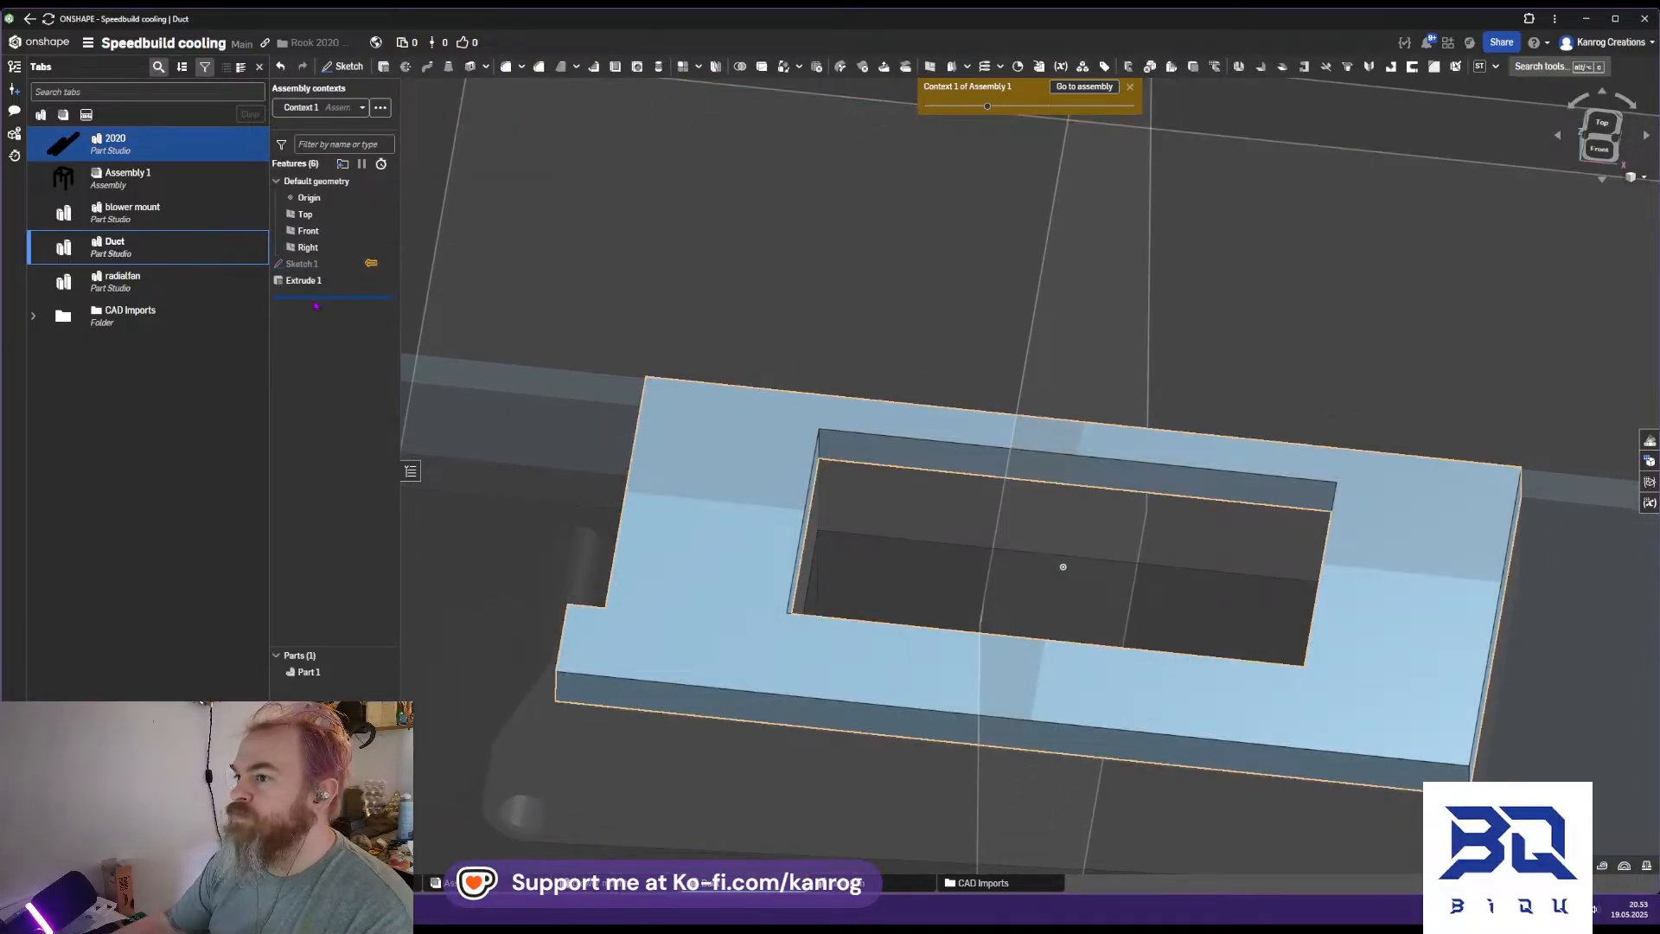
{"action": "mouse_move", "coordinate": [735, 483]}
{"action": "right_mouse_down"}
{"action": "mouse_move", "coordinate": [778, 441]}
{"action": "mouse_move", "coordinate": [749, 483]}
{"action": "right_mouse_up"}
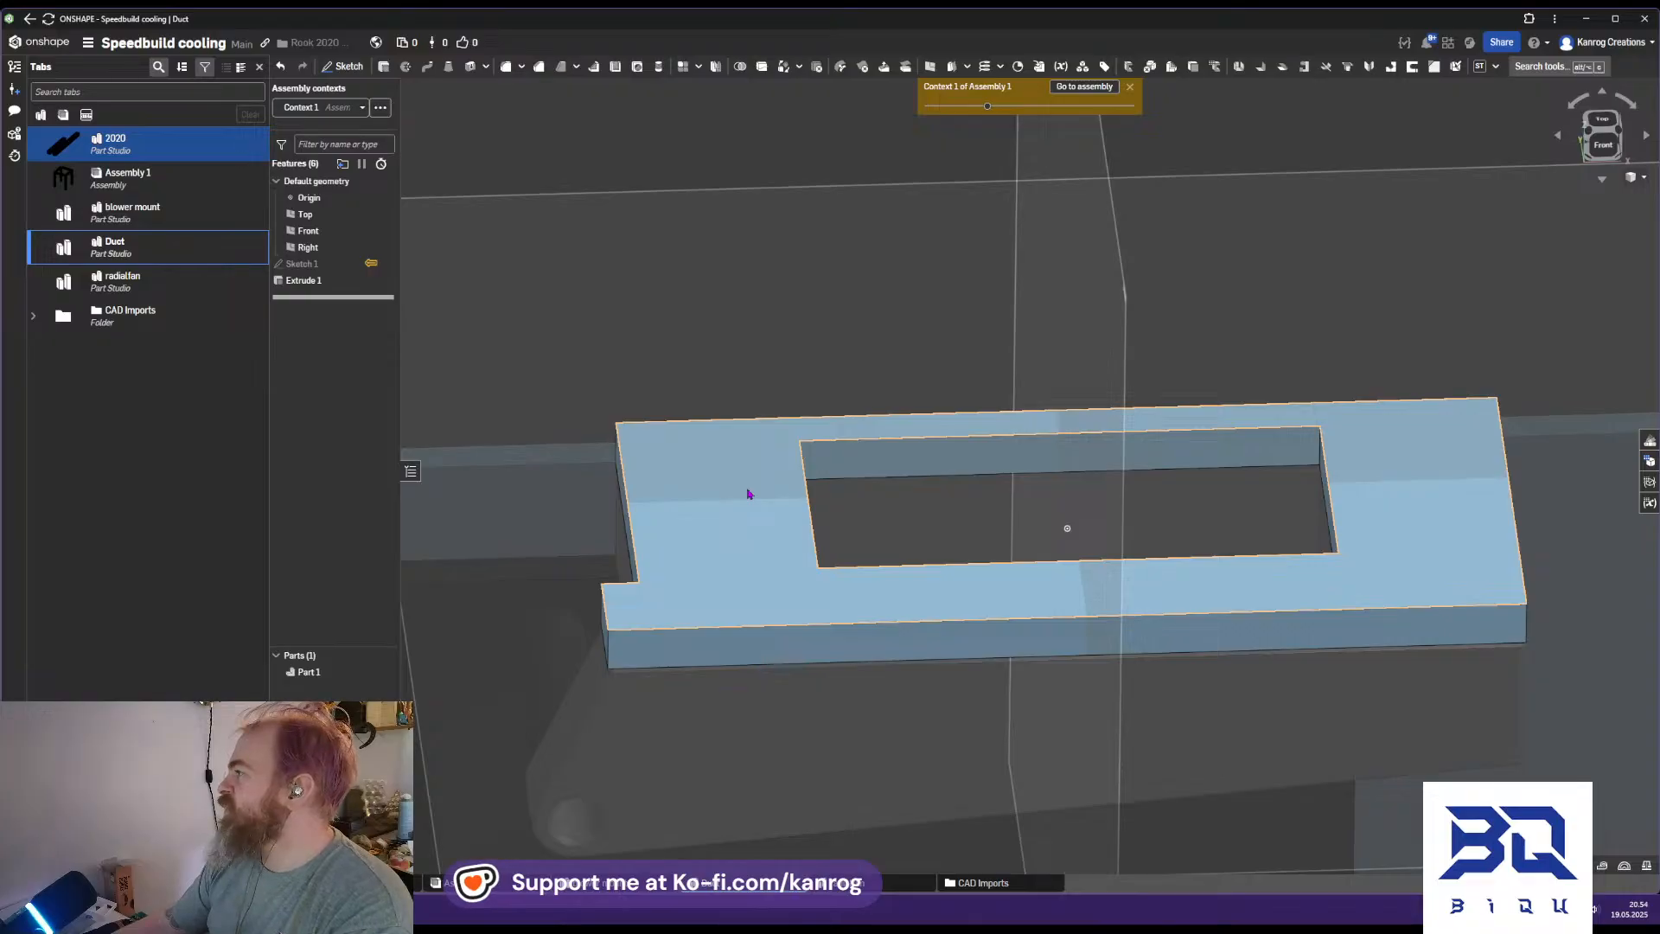
{"action": "right_click_drag", "start_coordinate": [849, 555], "coordinate": [838, 557]}
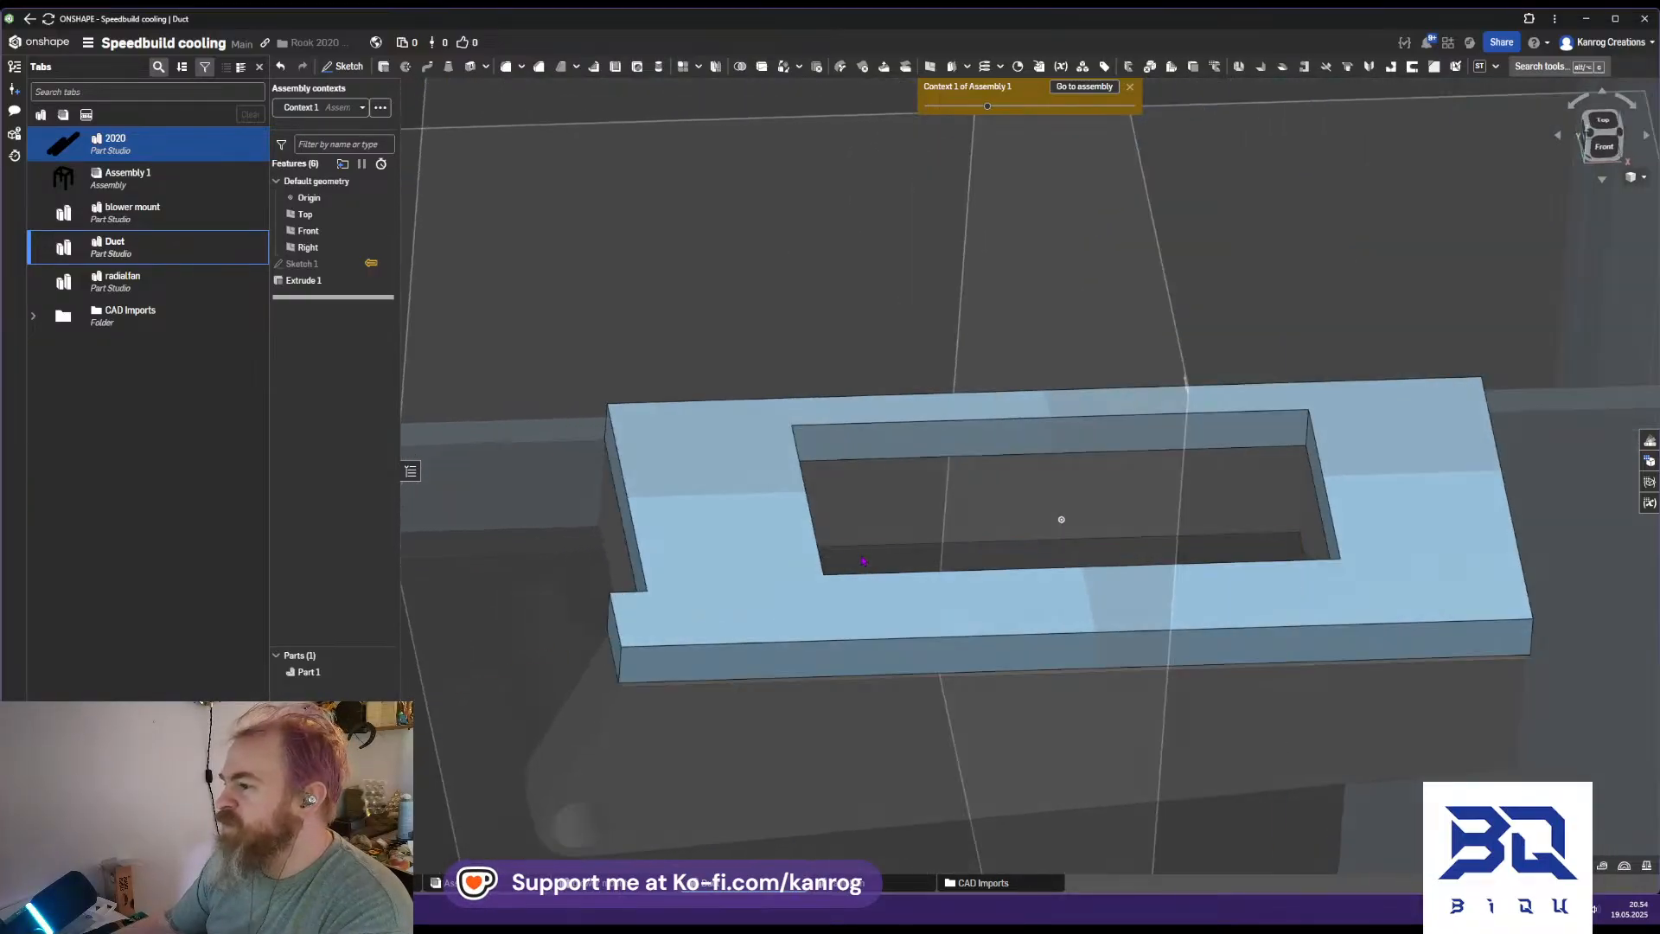
Reopen Sketch 1 and draw three circles about 11 to 13 mm in diameter, centred on the adapter's projected screw holes
{"action": "double_click", "coordinate": [303, 263]}
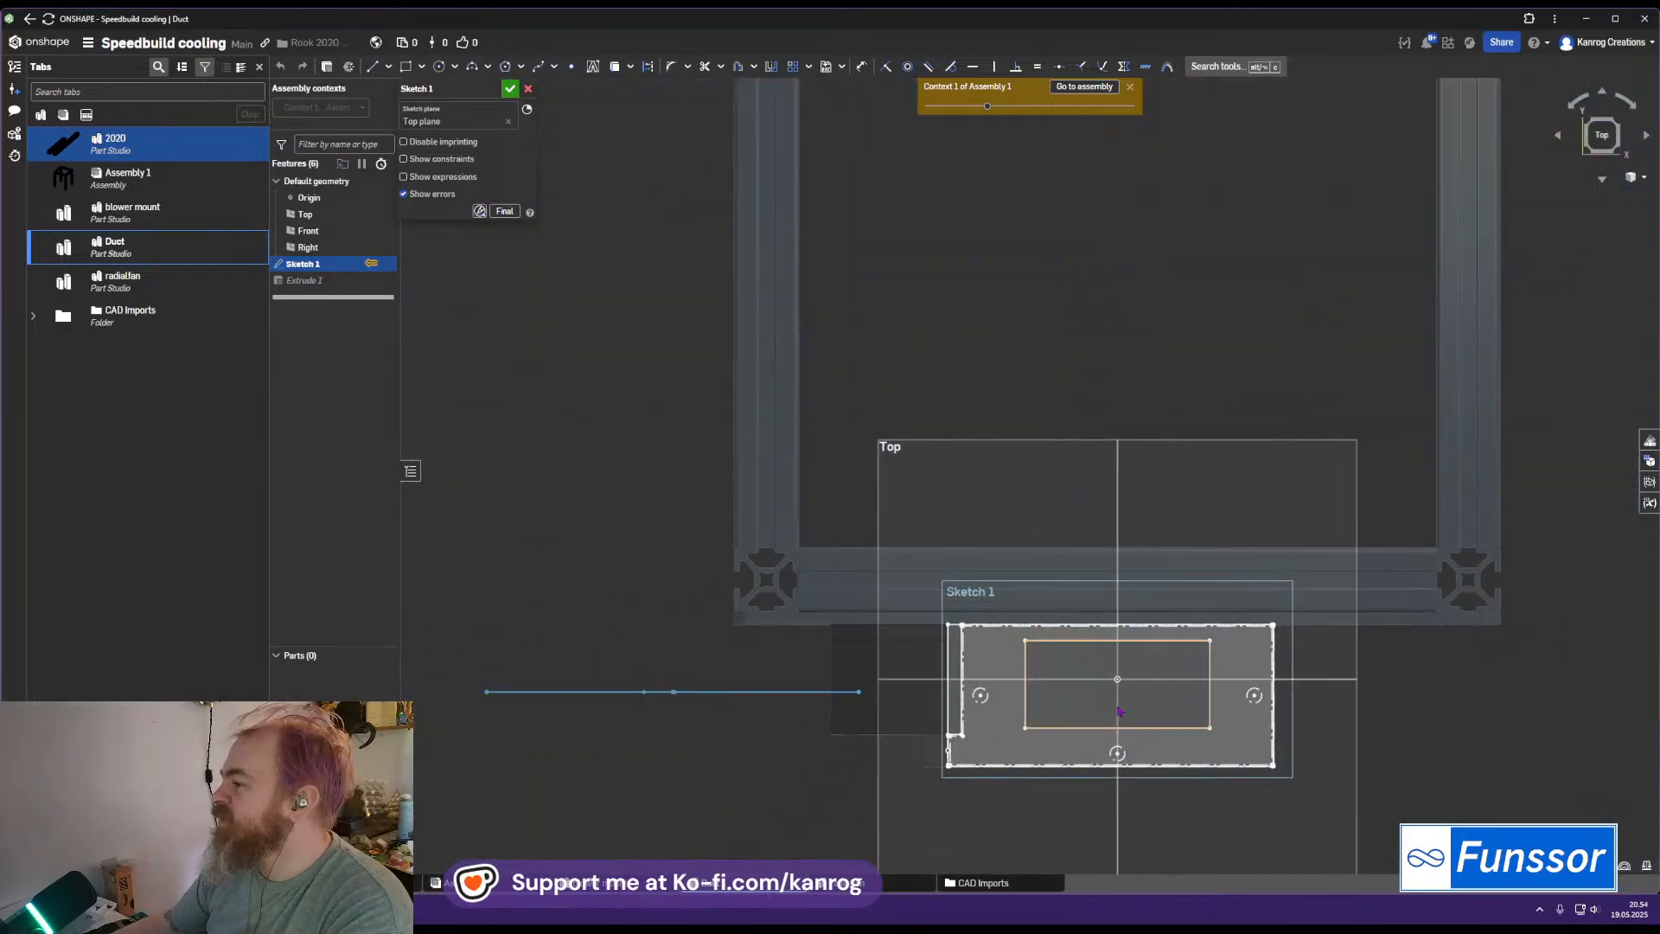
{"action": "scroll", "coordinate": [1119, 710], "scroll_direction": "up", "scroll_amount": 5}
{"action": "mouse_move", "coordinate": [1082, 646]}
{"action": "middle_mouse_down"}
{"action": "mouse_move", "coordinate": [910, 539]}
{"action": "mouse_move", "coordinate": [919, 484]}
{"action": "middle_mouse_up"}
{"action": "scroll", "coordinate": [897, 553], "scroll_direction": "up", "scroll_amount": 1}
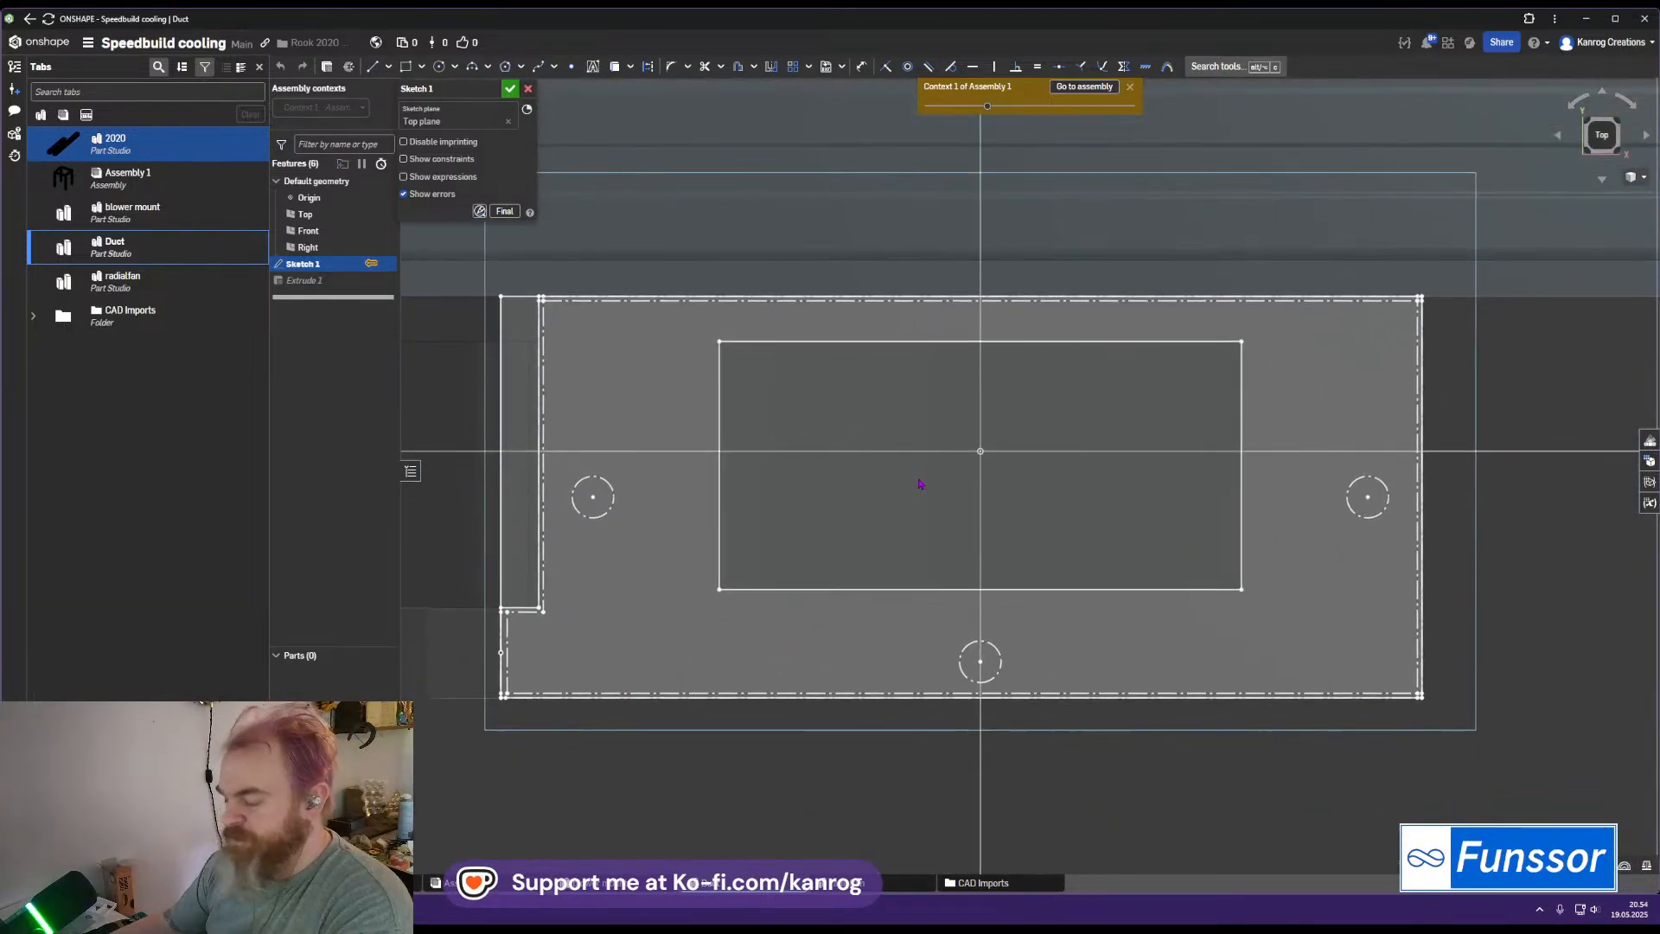
{"action": "key", "text": "c"}
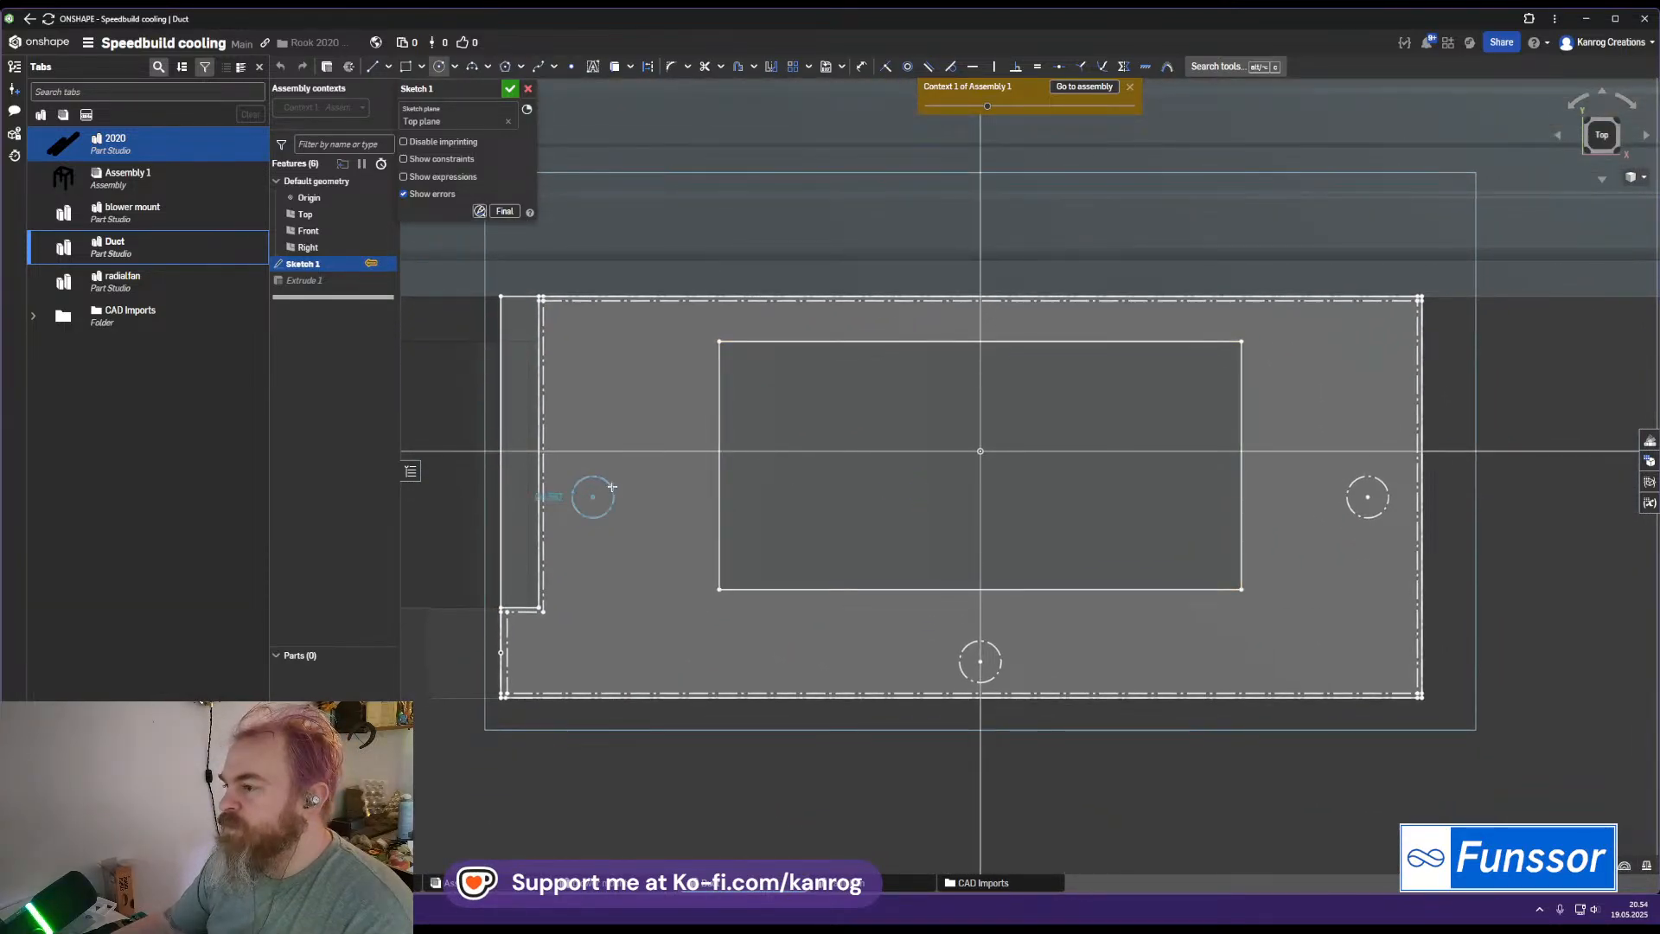
{"action": "left_click", "coordinate": [979, 661]}
{"action": "left_click", "coordinate": [1019, 630]}
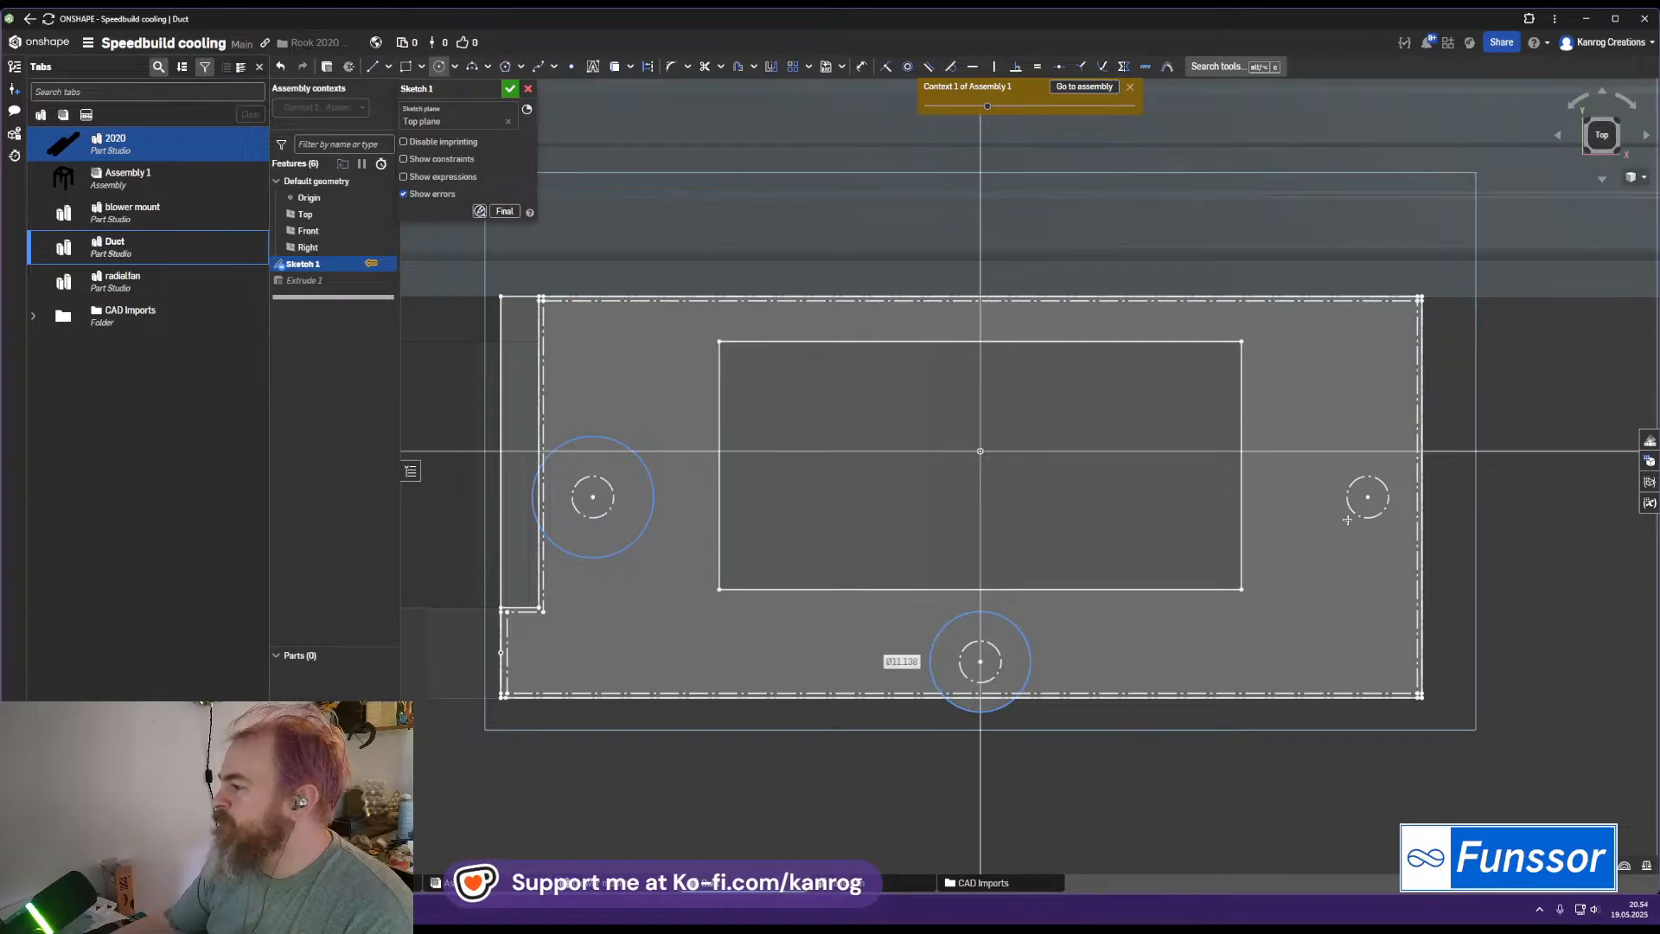
{"action": "left_click", "coordinate": [1348, 441]}
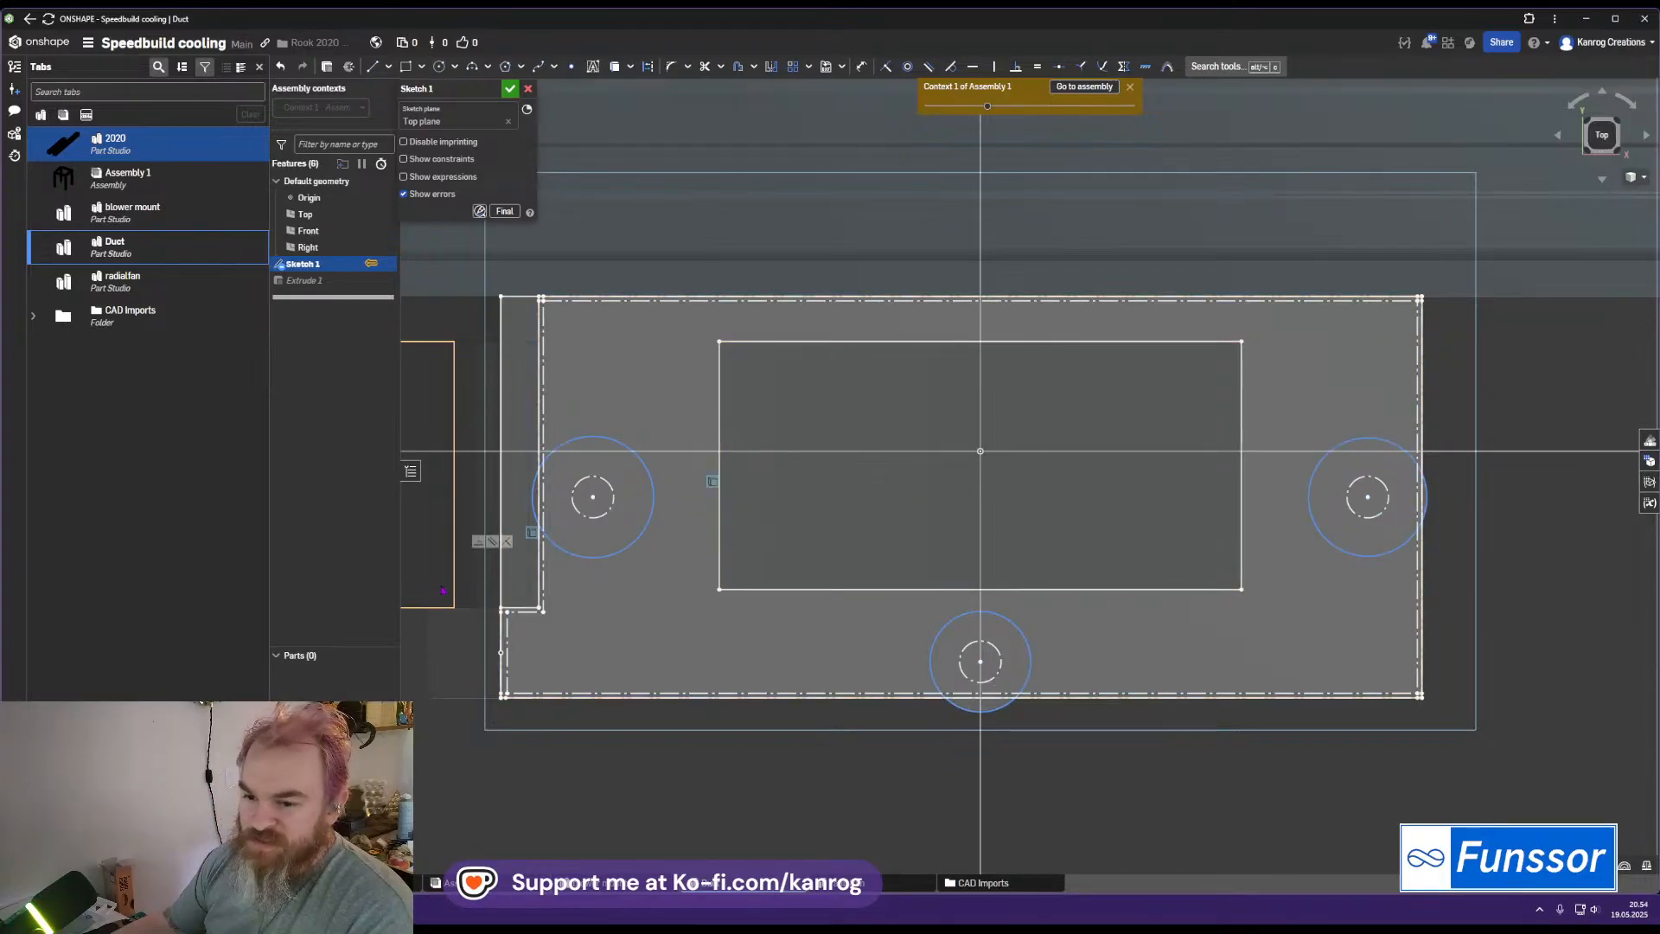
Make the three screw hole circles equal, set their diameter to 3.2 mm, and finish the sketch
{"action": "left_click", "coordinate": [632, 543]}
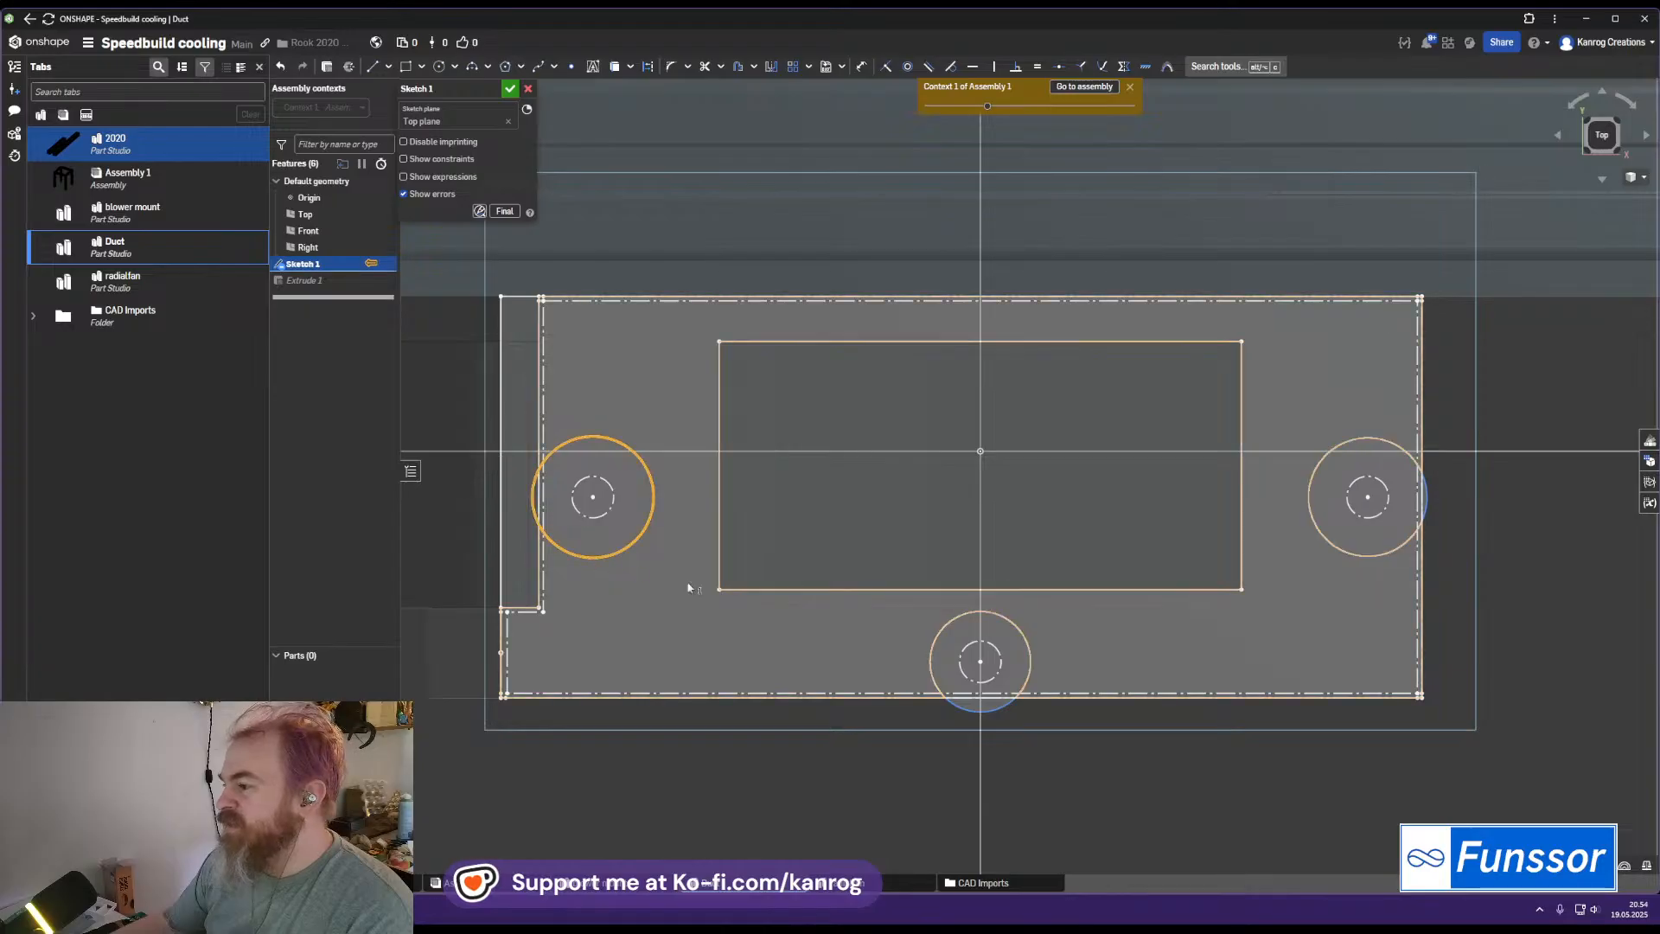
{"action": "left_click", "coordinate": [980, 622]}
{"action": "left_click", "coordinate": [1344, 551]}
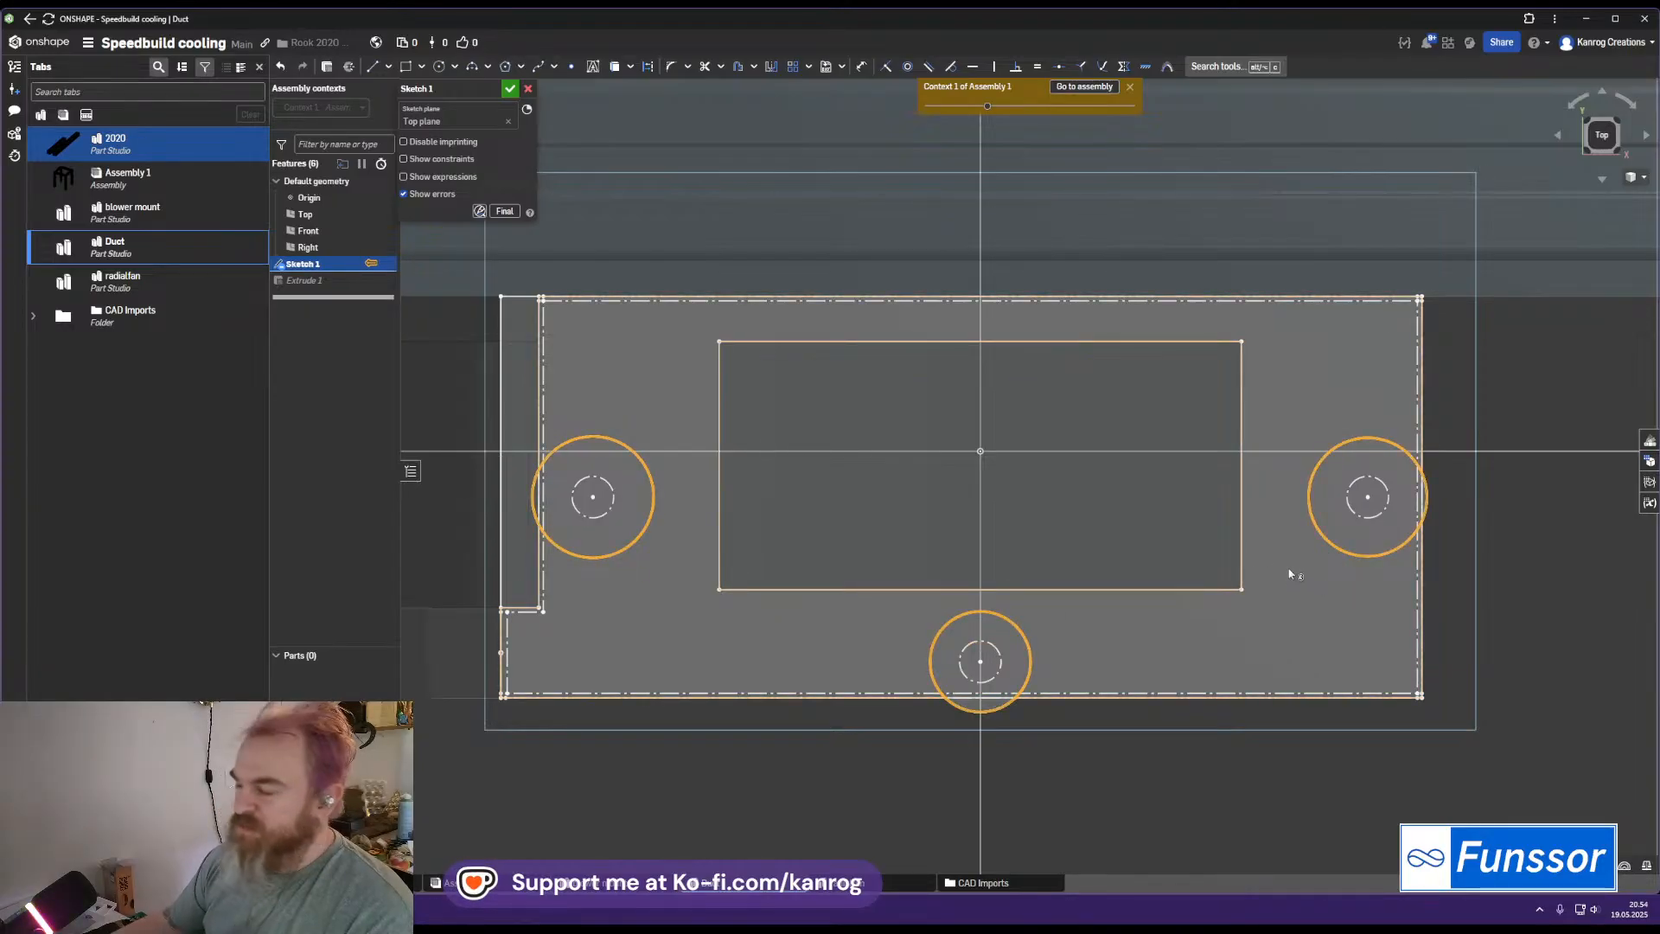
{"action": "key", "text": "o"}
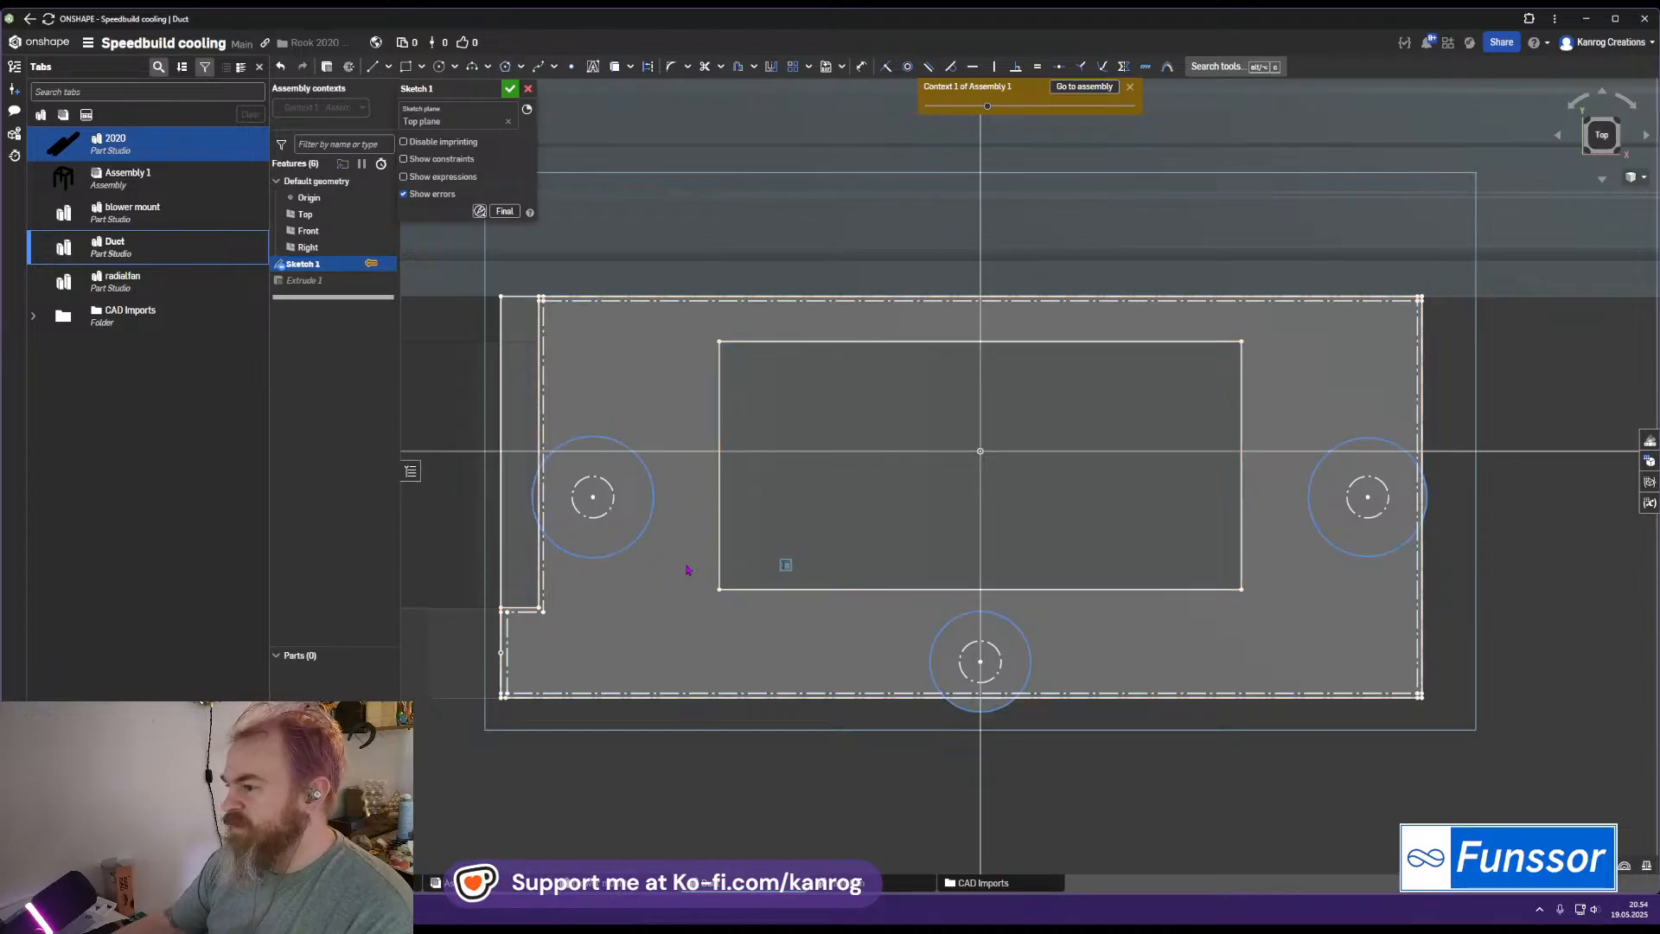
{"action": "left_click", "coordinate": [615, 621]}
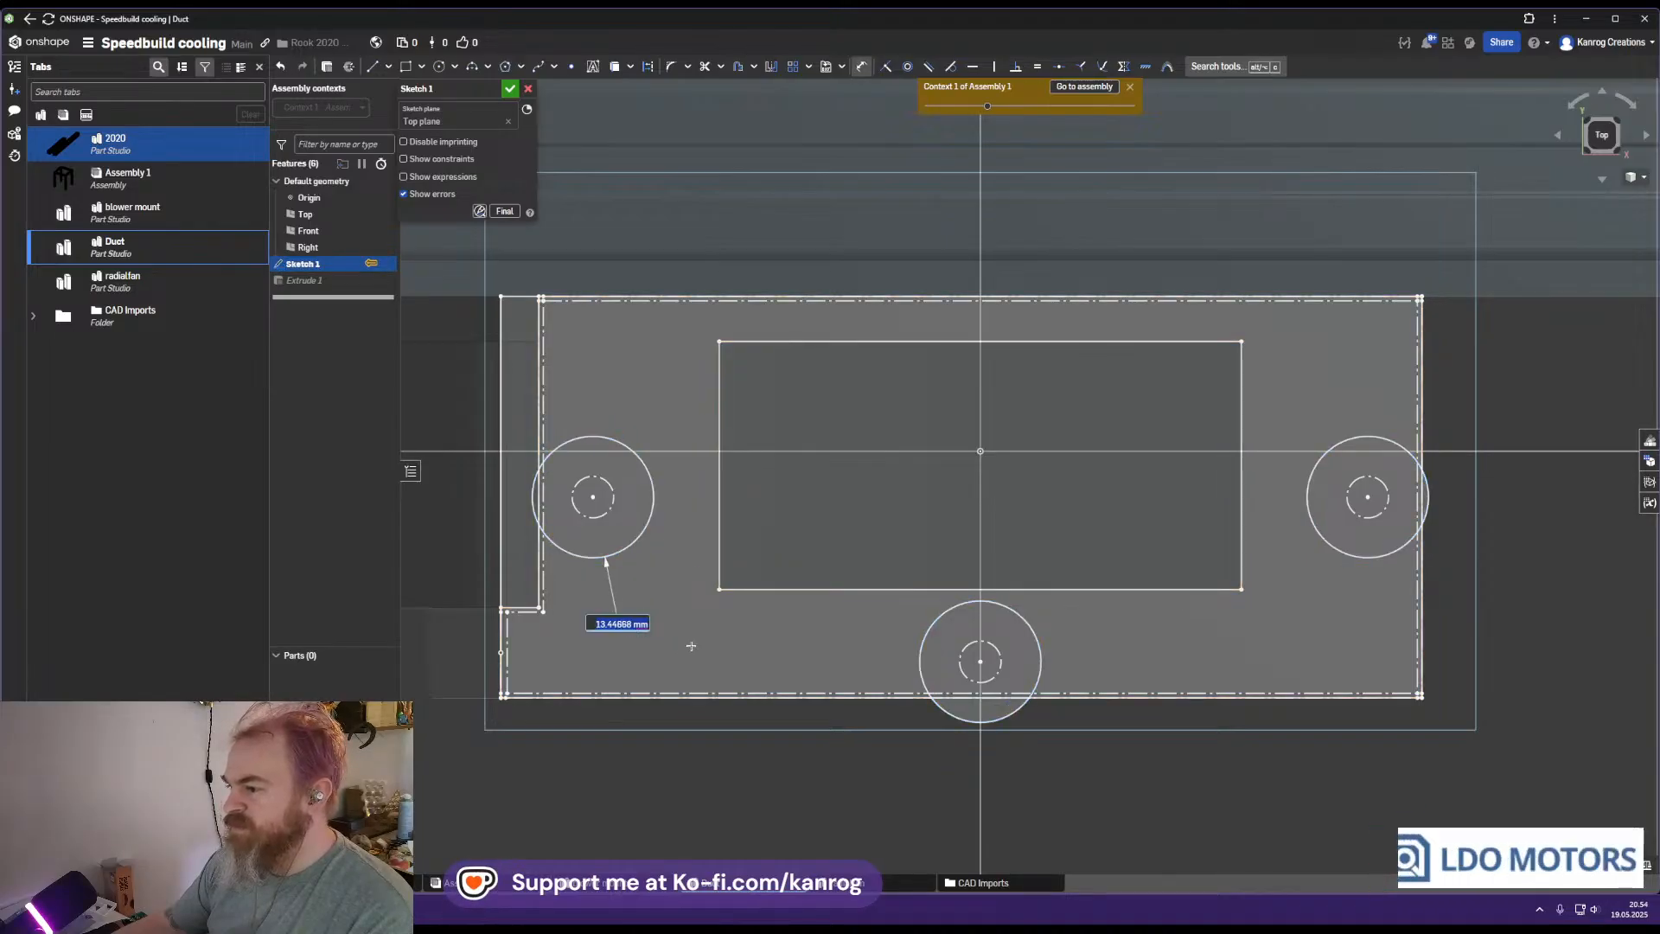
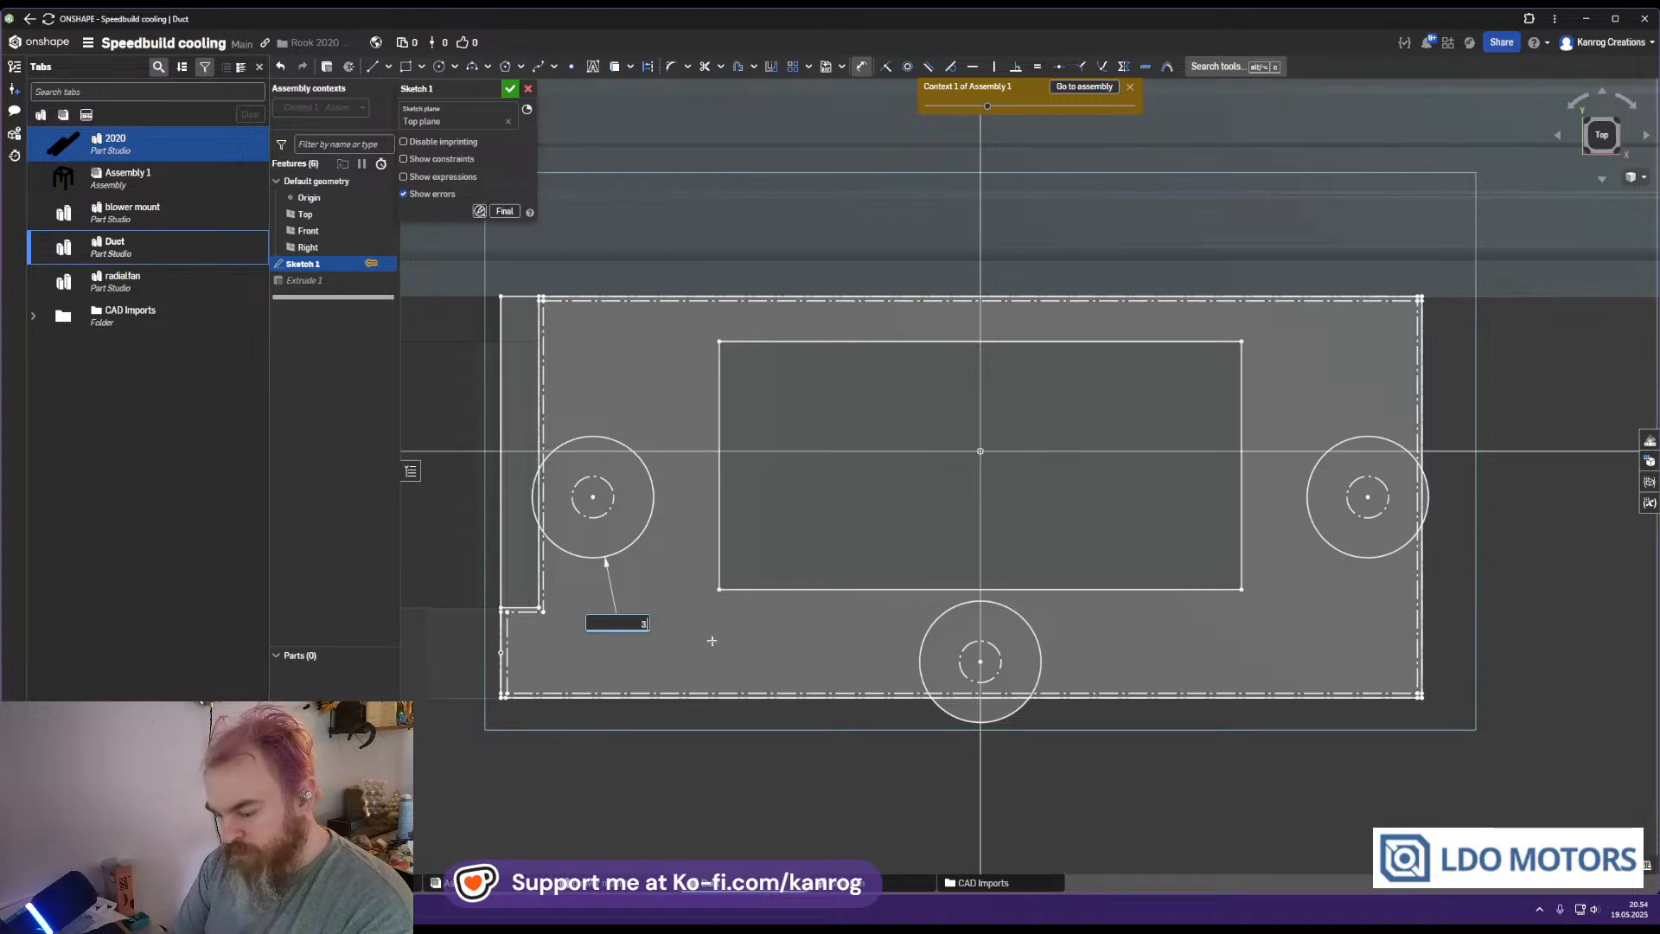
{"action": "type", "text": ".2"}
{"action": "key", "text": "Return"}
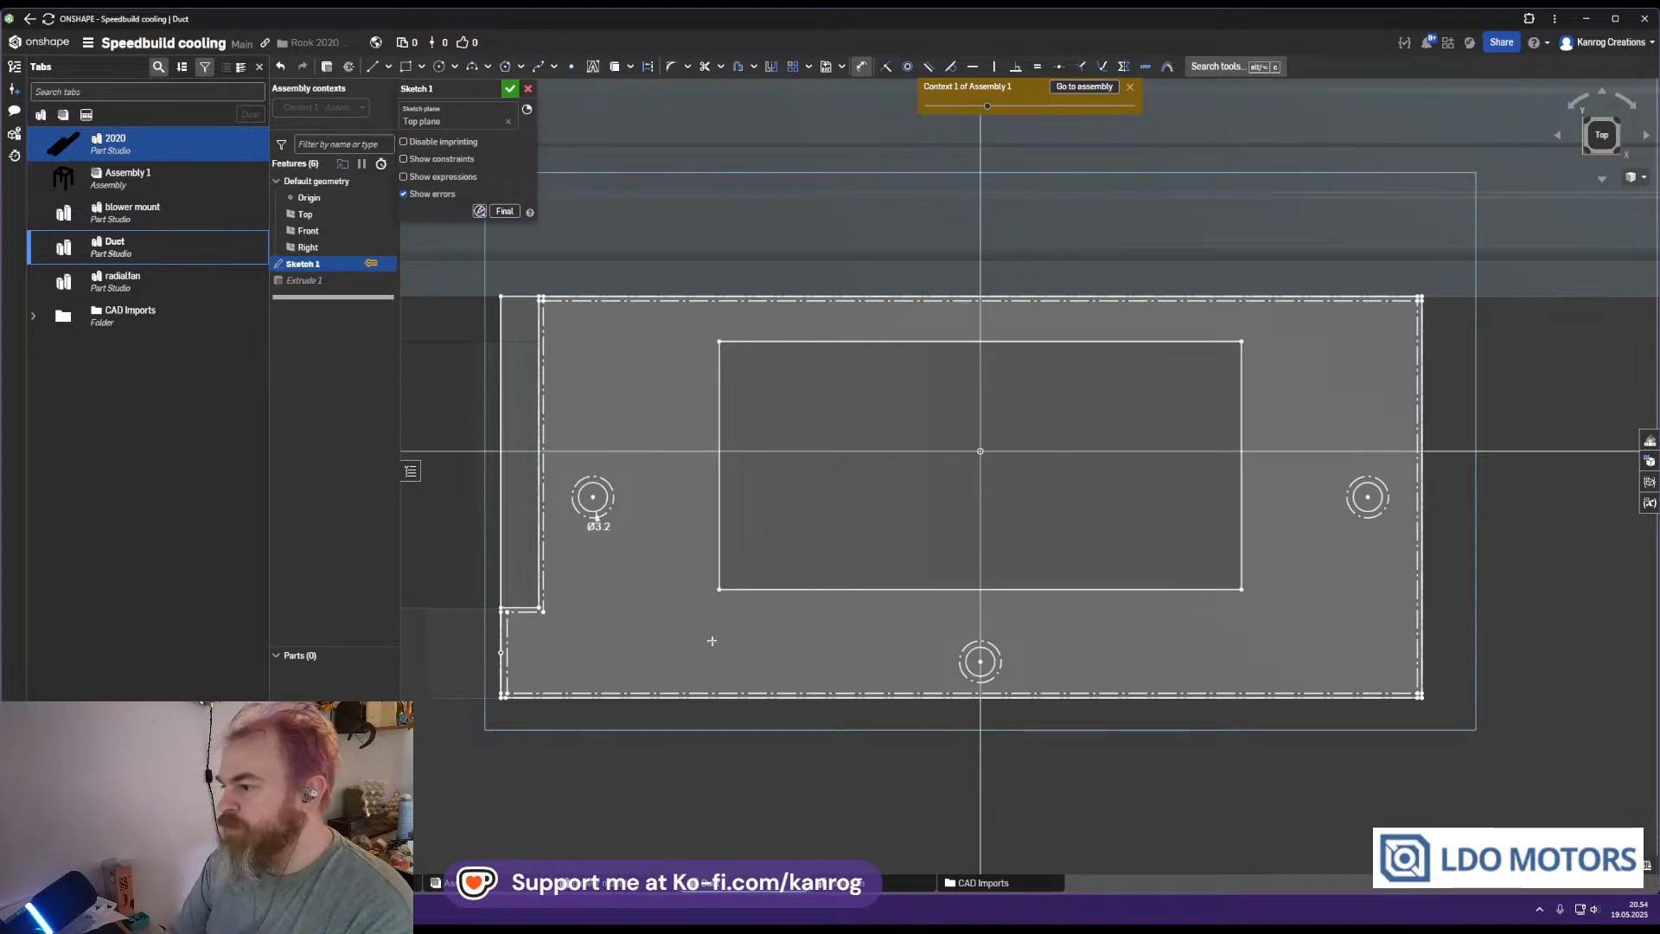
{"action": "right_click_drag", "start_coordinate": [909, 521], "coordinate": [777, 432]}
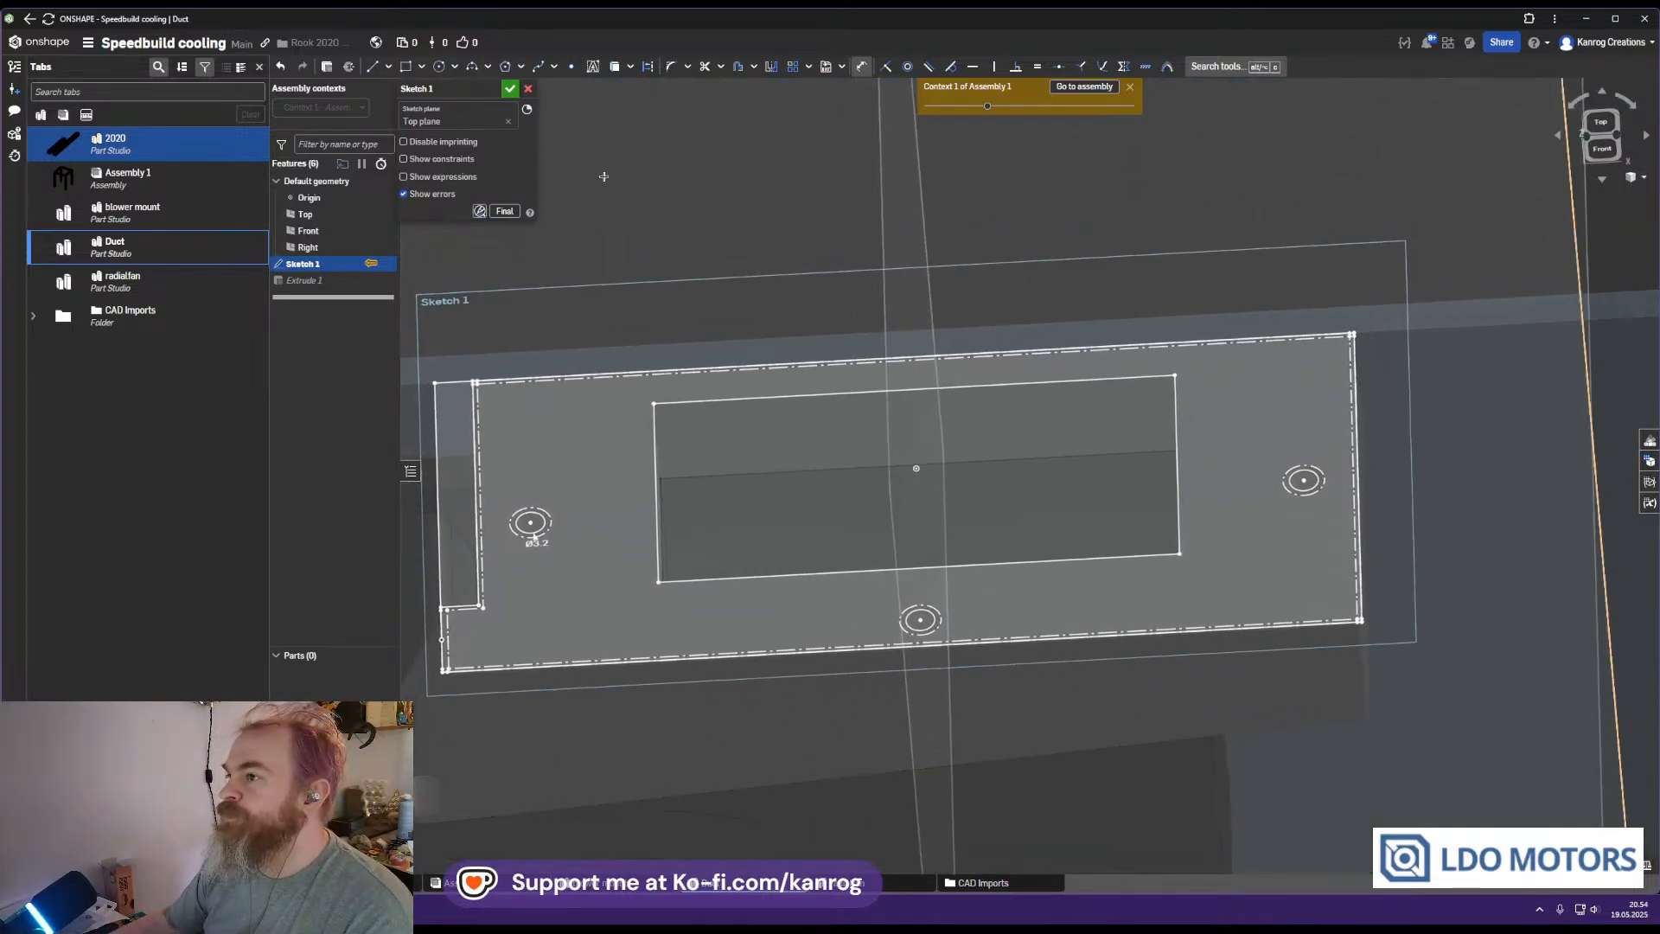
{"action": "left_click", "coordinate": [509, 91]}
Sketch a corner rectangle on the plate's top face from its back-left corner to its front-right corner, excluding the small tab, and finish the sketch
{"action": "mouse_move", "coordinate": [847, 519]}
{"action": "right_mouse_down"}
{"action": "mouse_move", "coordinate": [769, 576]}
{"action": "mouse_move", "coordinate": [783, 567]}
{"action": "right_mouse_up"}
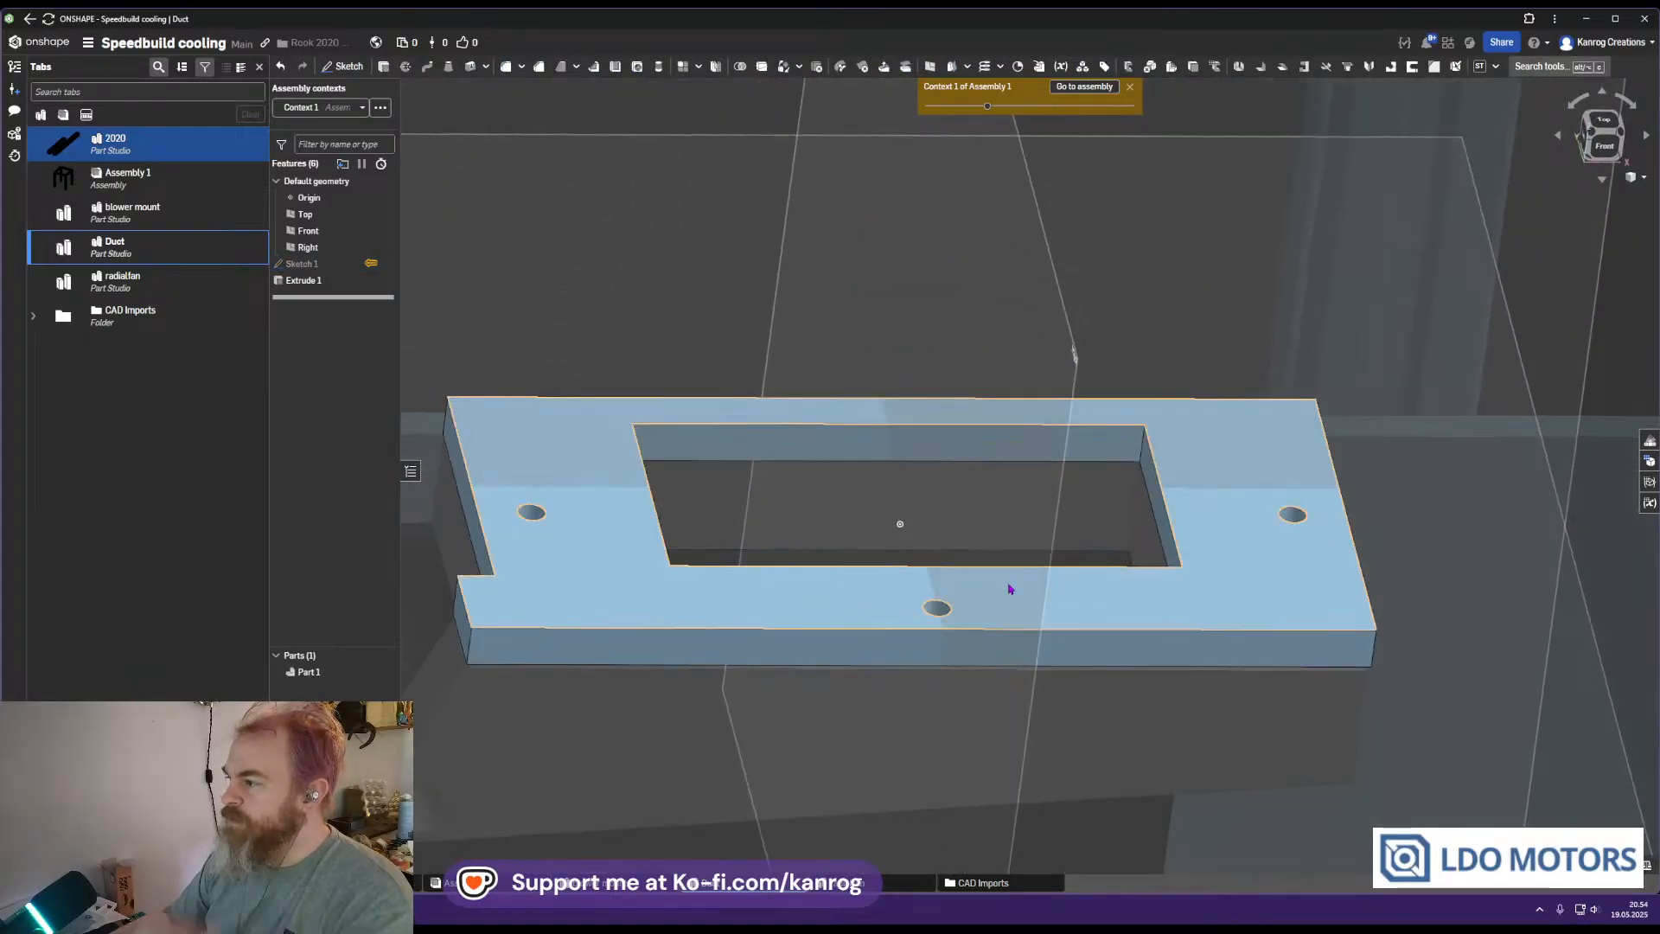
{"action": "right_click_drag", "start_coordinate": [809, 510], "coordinate": [792, 453]}
{"action": "right_click_drag", "start_coordinate": [671, 374], "coordinate": [663, 369]}
{"action": "middle_click_drag", "start_coordinate": [581, 544], "coordinate": [733, 473]}
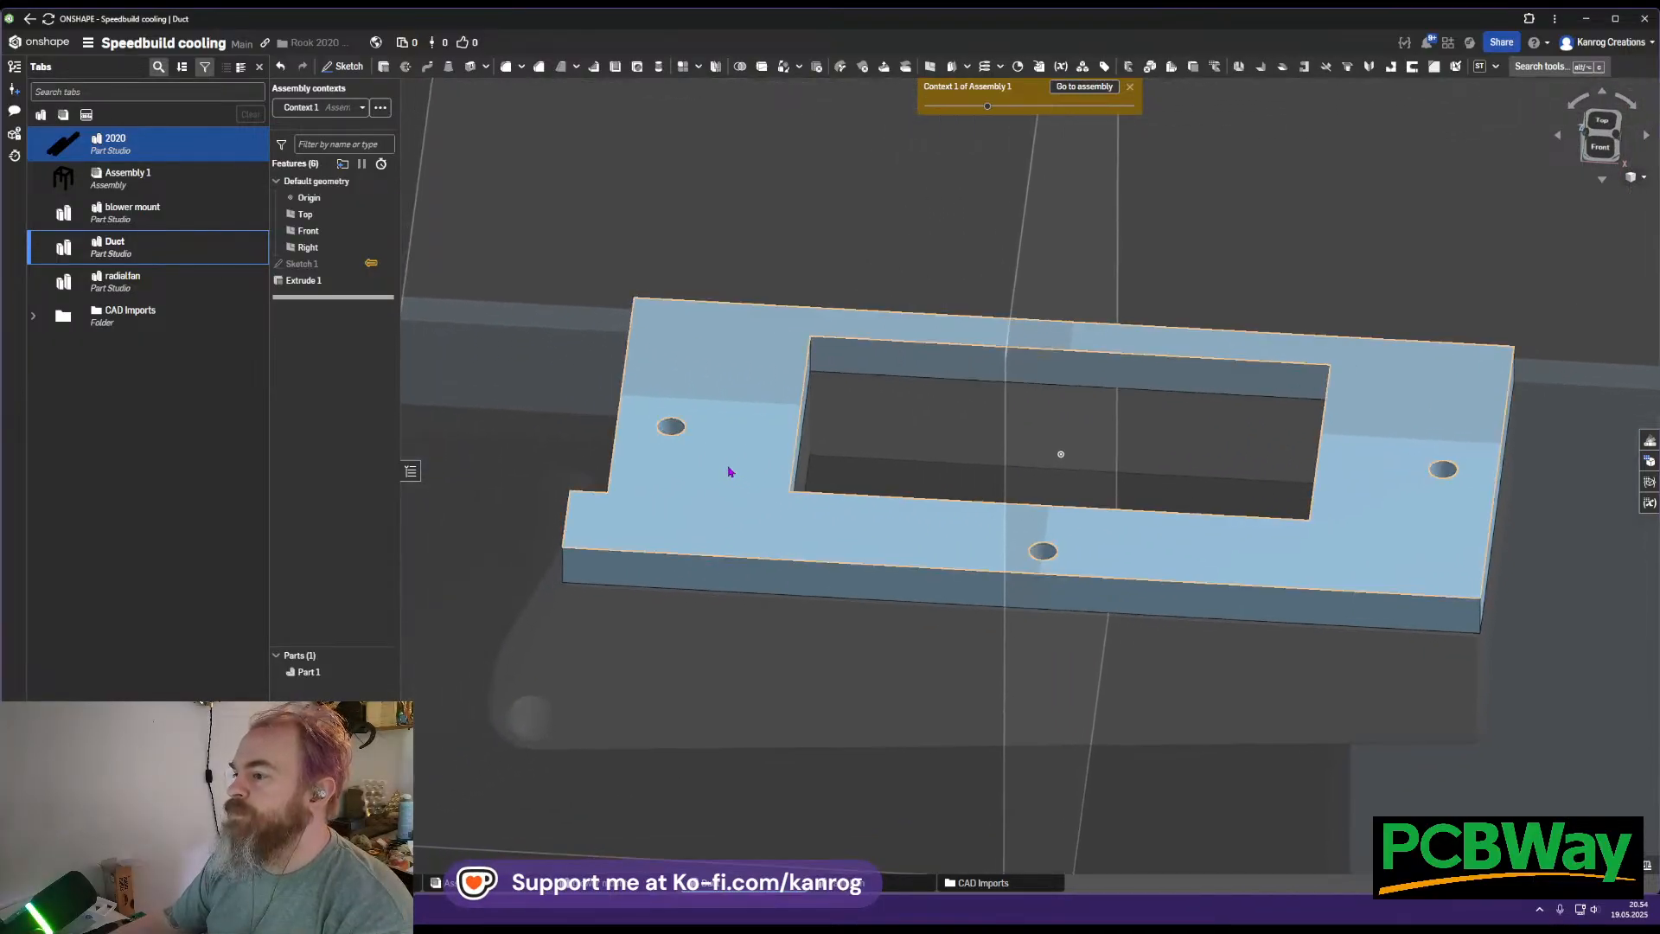
{"action": "mouse_move", "coordinate": [627, 507]}
{"action": "right_mouse_down"}
{"action": "mouse_move", "coordinate": [641, 515]}
{"action": "mouse_move", "coordinate": [633, 485]}
{"action": "right_mouse_up"}
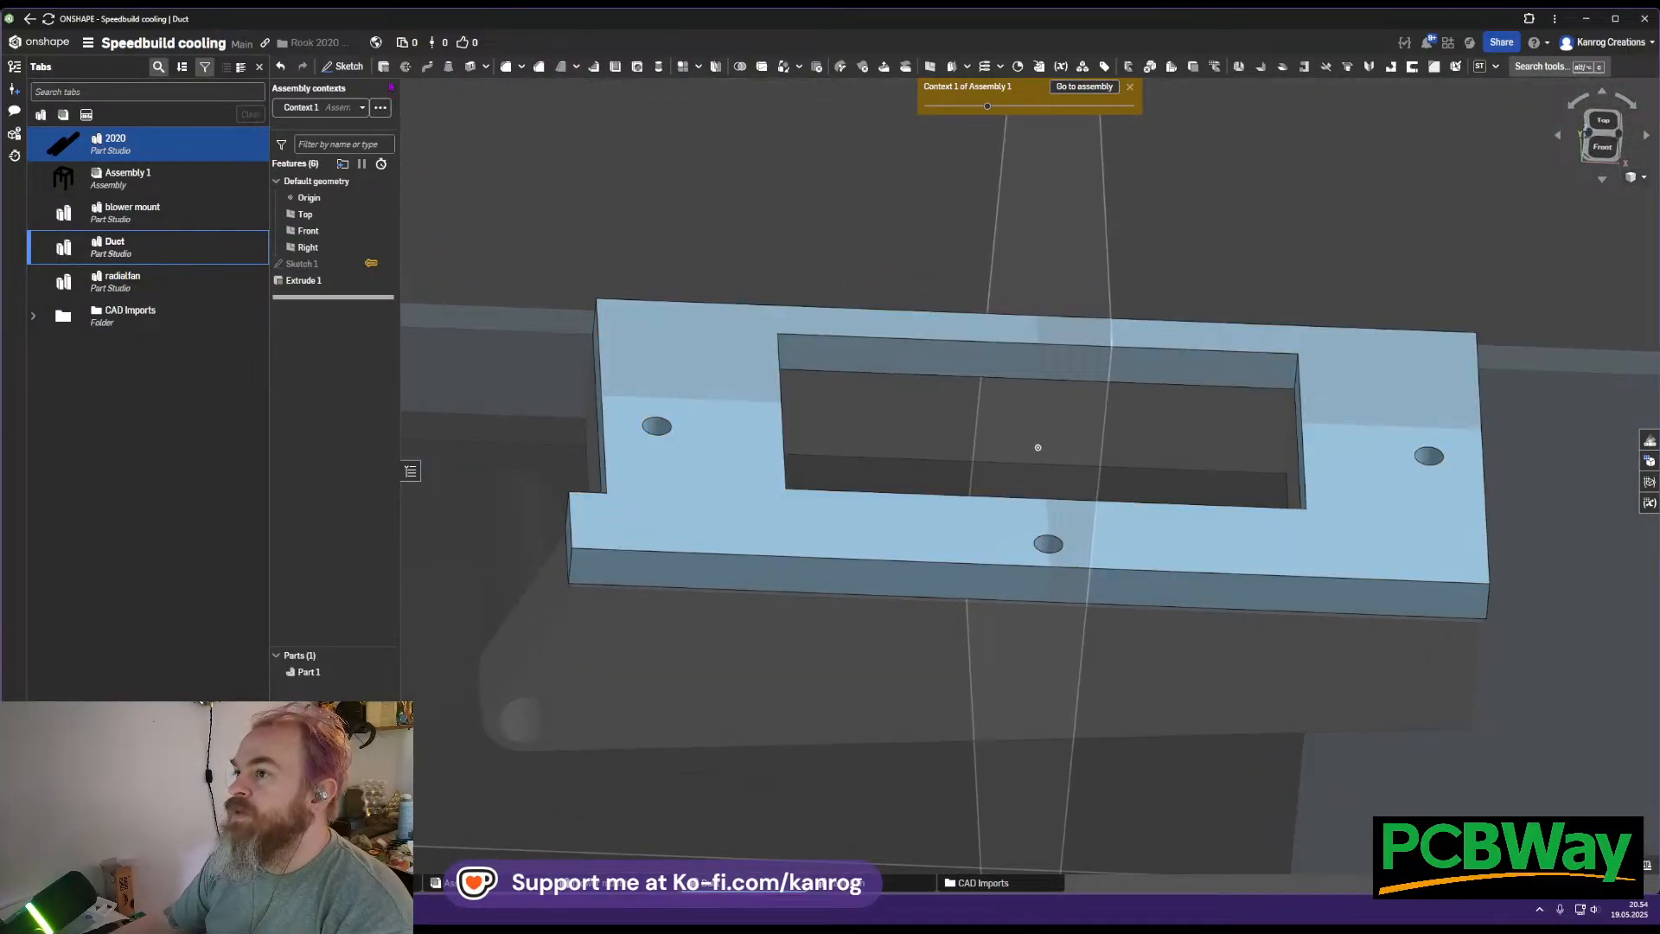
{"action": "left_click", "coordinate": [348, 66]}
{"action": "left_click", "coordinate": [726, 381]}
{"action": "mouse_move", "coordinate": [765, 407]}
{"action": "right_mouse_down"}
{"action": "mouse_move", "coordinate": [737, 411]}
{"action": "mouse_move", "coordinate": [759, 426]}
{"action": "right_mouse_up"}
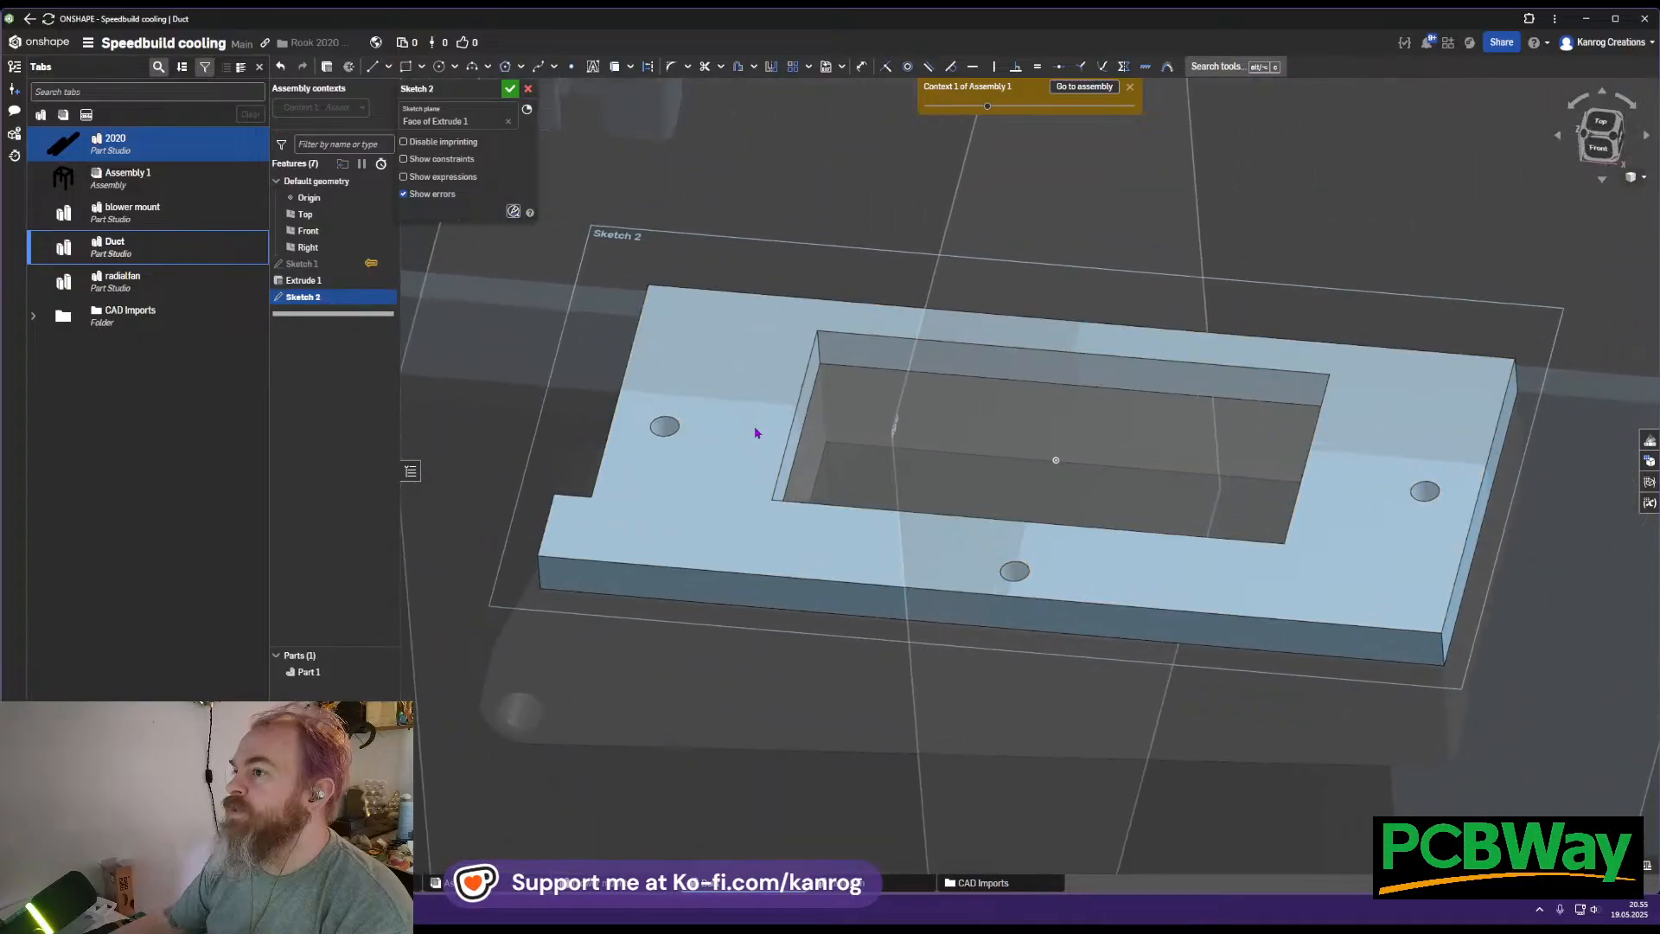
{"action": "middle_click_drag", "start_coordinate": [759, 426], "coordinate": [667, 522]}
{"action": "left_click", "coordinate": [405, 67]}
{"action": "left_click", "coordinate": [554, 379]}
{"action": "left_click", "coordinate": [1345, 726]}
{"action": "left_click", "coordinate": [510, 89]}
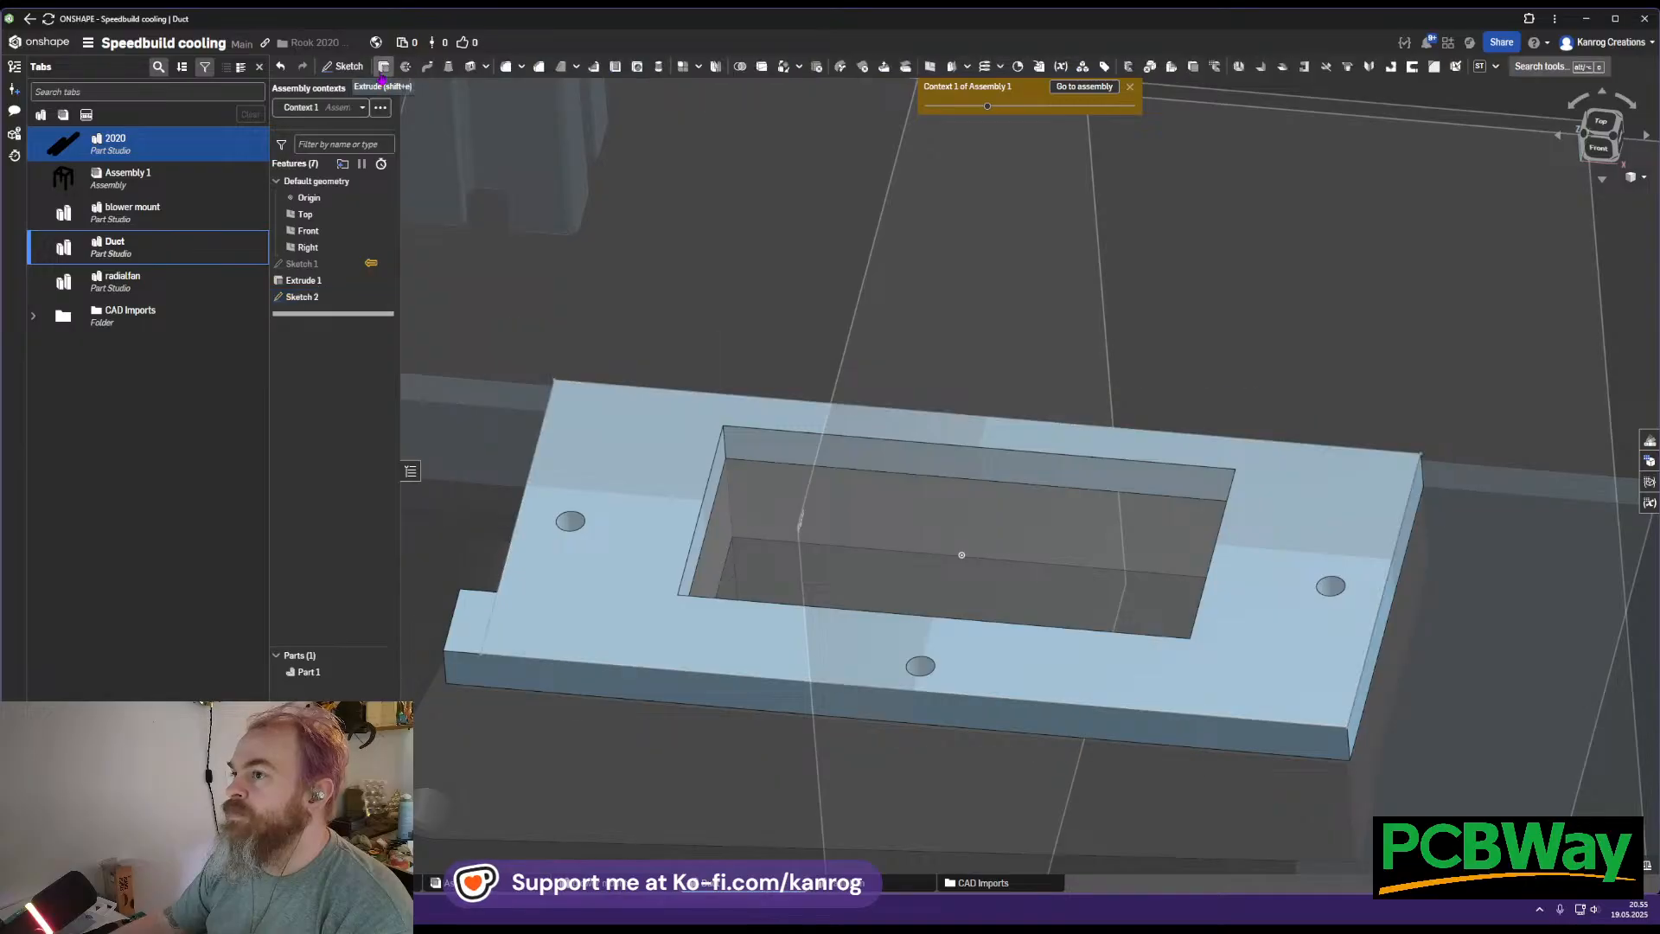
Extrude the rectangle's region around the opening and screw holes upward by 2 mm, adding it to the plate
{"action": "key", "text": "shift+e"}
{"action": "left_click", "coordinate": [599, 451]}
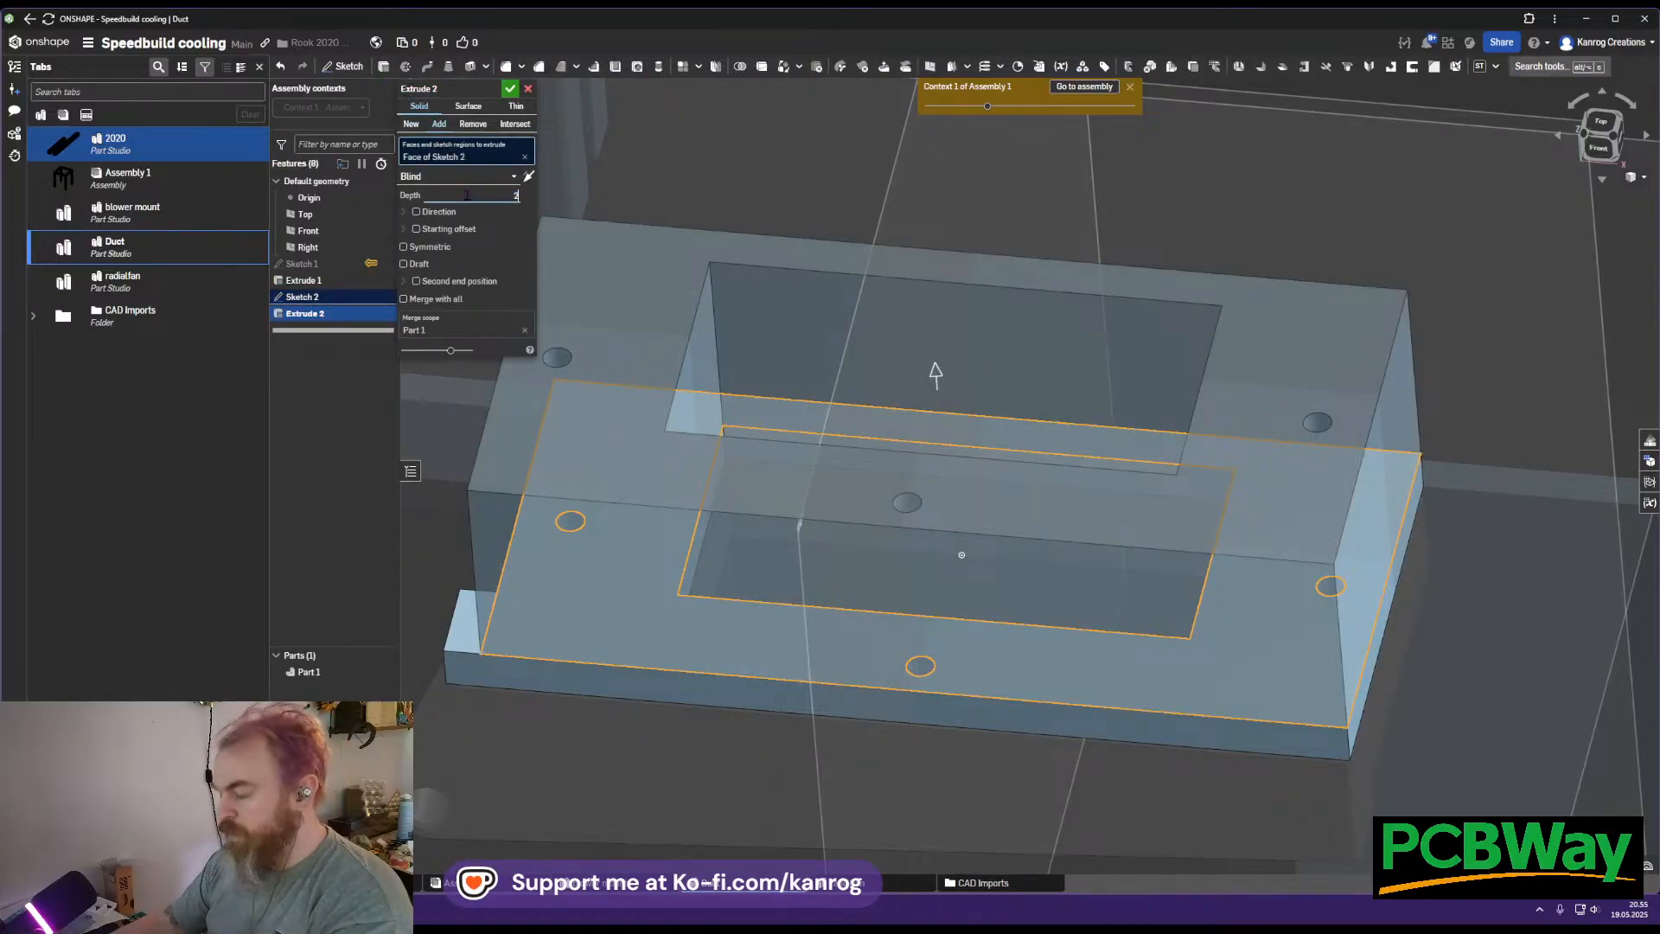
{"action": "key", "text": "Return"}
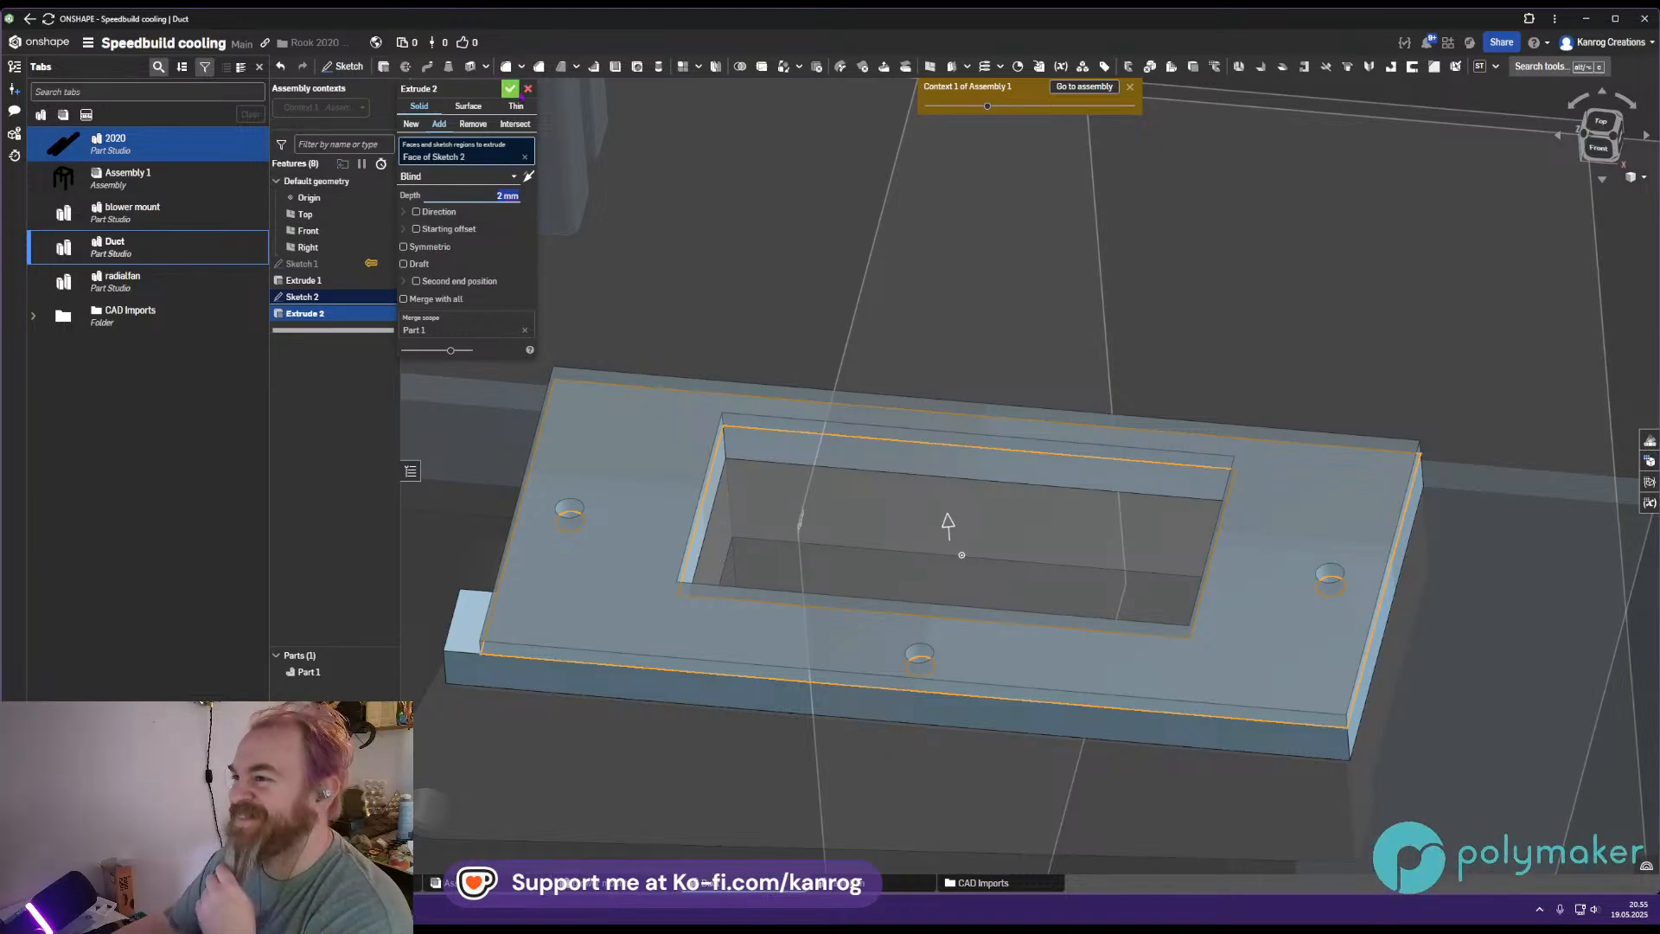
{"action": "left_click", "coordinate": [511, 89]}
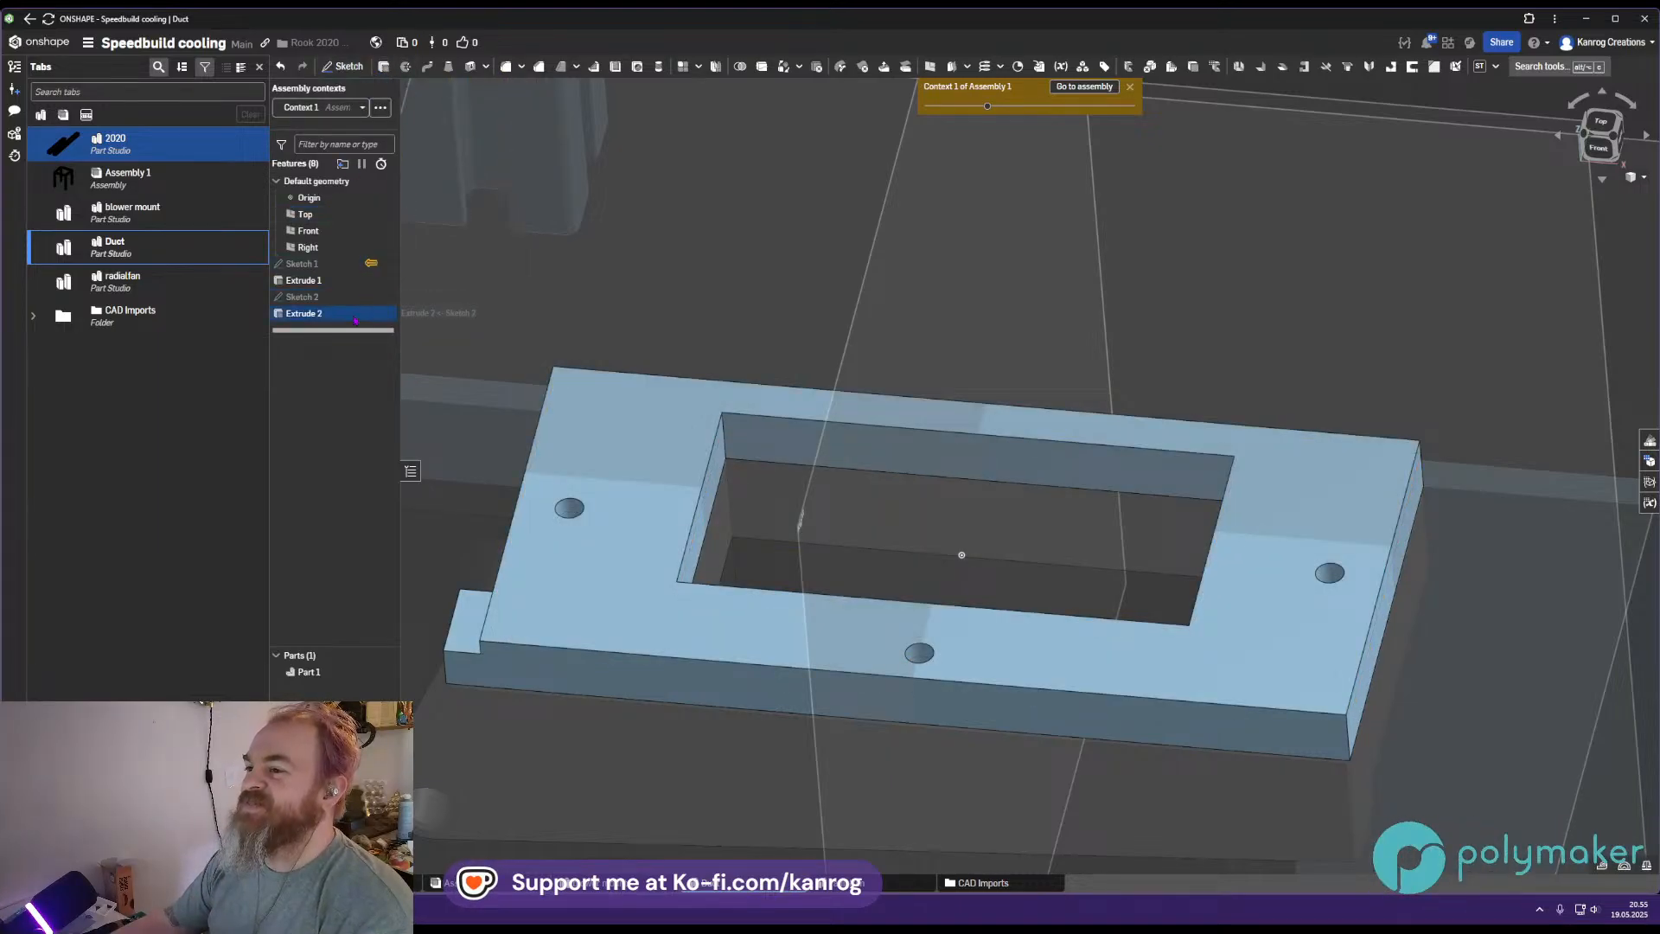
Reopen Sketch 2, draw three larger equal circles around the screw holes for screw-head recesses, and finish the sketch
{"action": "double_click", "coordinate": [311, 296]}
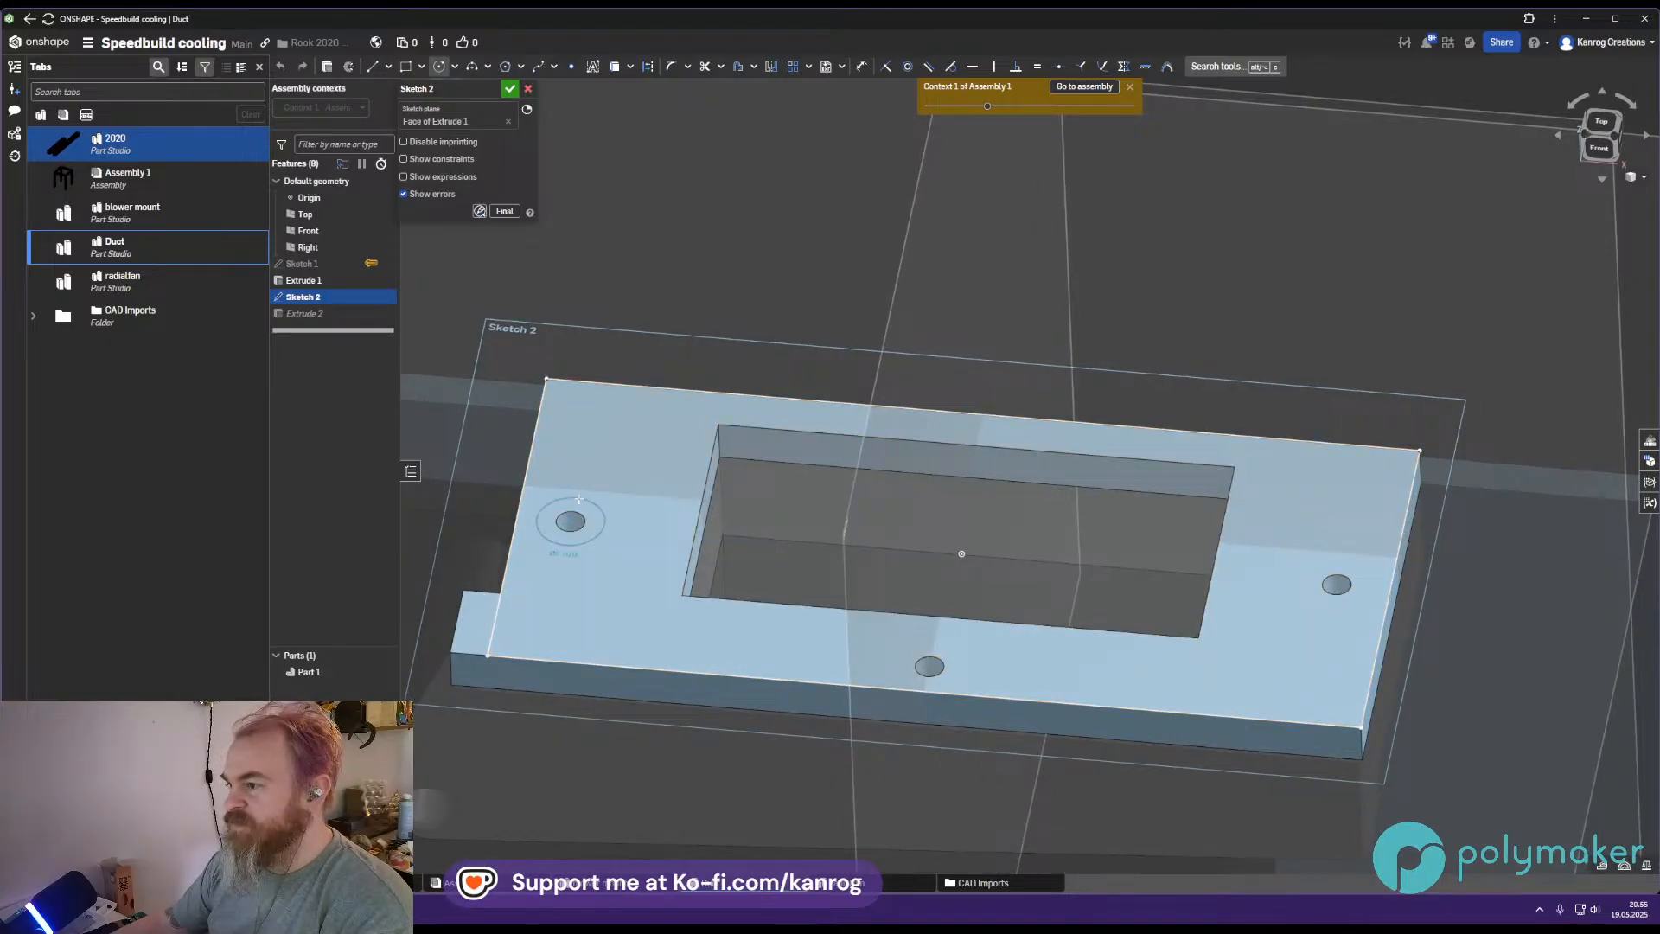
{"action": "key", "text": "Return"}
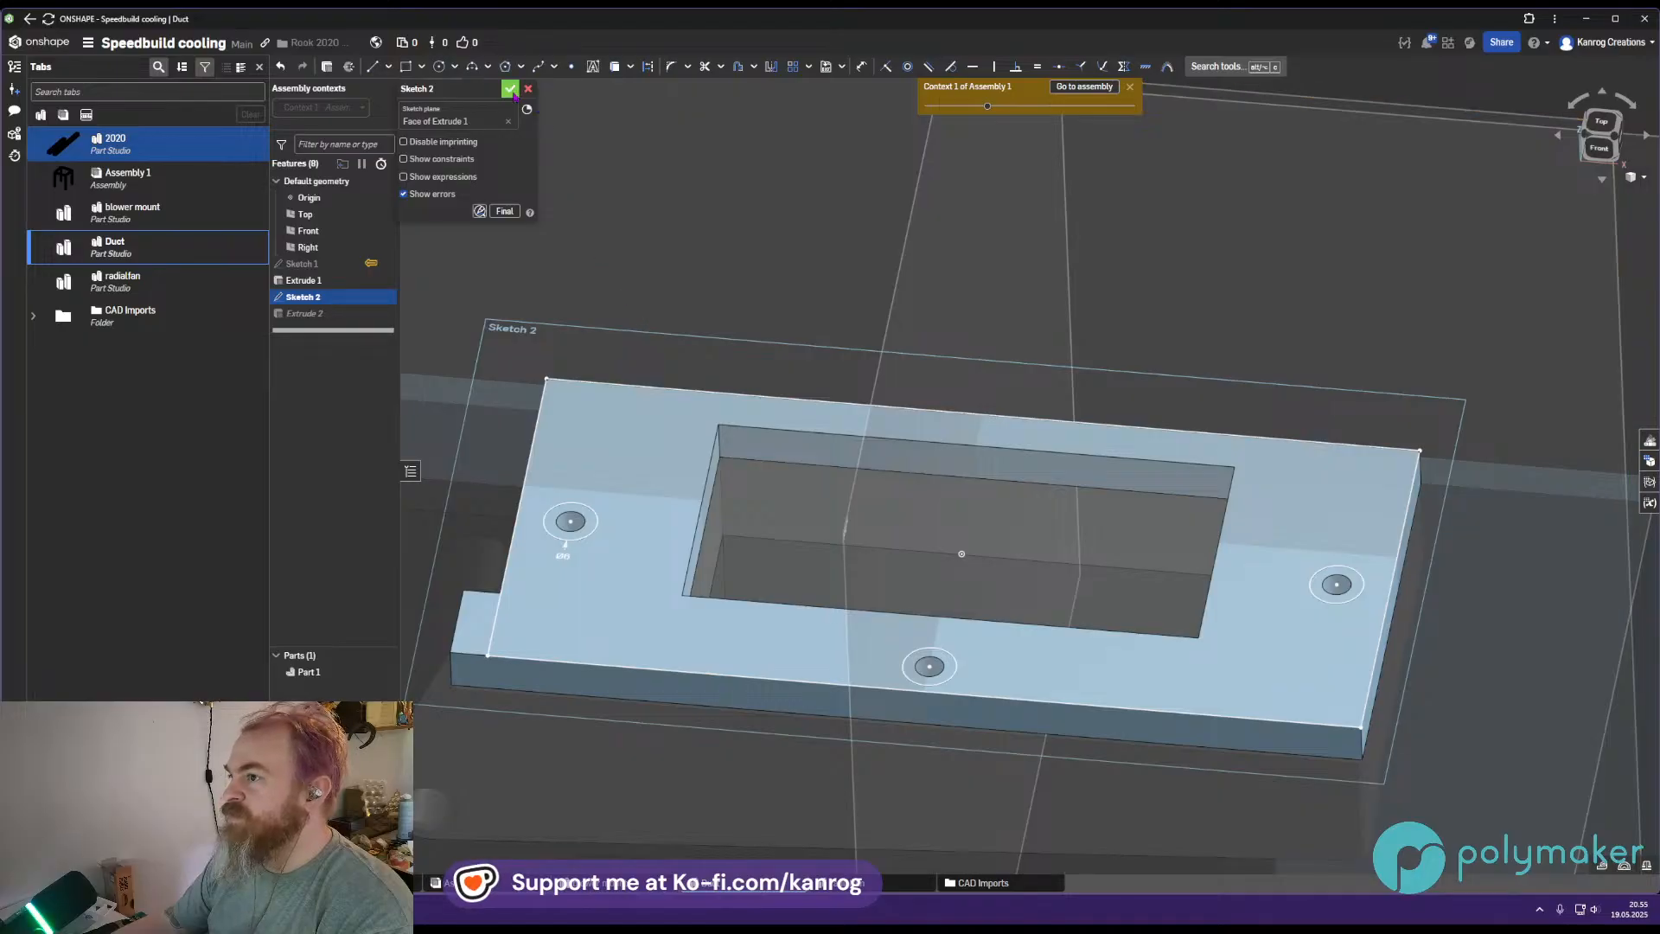
{"action": "key", "text": "Return"}
{"action": "mouse_move", "coordinate": [887, 559]}
{"action": "right_mouse_down"}
{"action": "mouse_move", "coordinate": [972, 575]}
{"action": "mouse_move", "coordinate": [949, 560]}
{"action": "mouse_move", "coordinate": [843, 568]}
{"action": "right_mouse_up"}
{"action": "scroll", "coordinate": [949, 560], "scroll_direction": "down", "scroll_amount": 3}
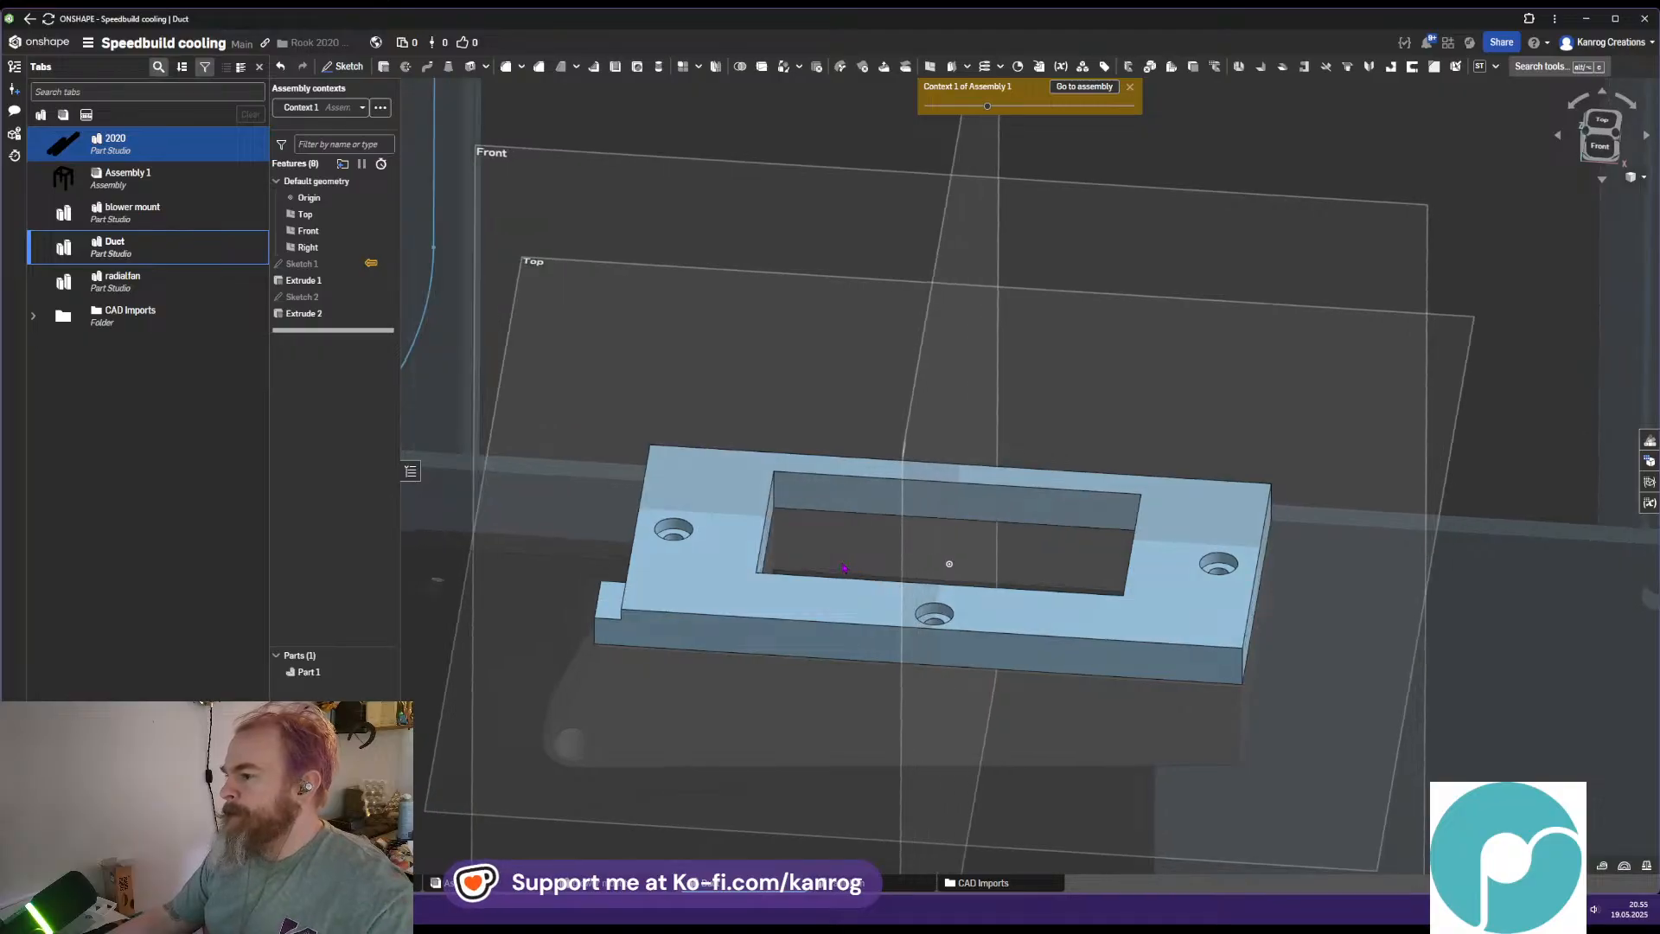
Start a sketch on the plate's top face and draw a corner rectangle around the opening, starting on the plate's back edge
{"action": "left_click", "coordinate": [359, 71]}
{"action": "left_click", "coordinate": [406, 68]}
{"action": "left_click", "coordinate": [726, 450]}
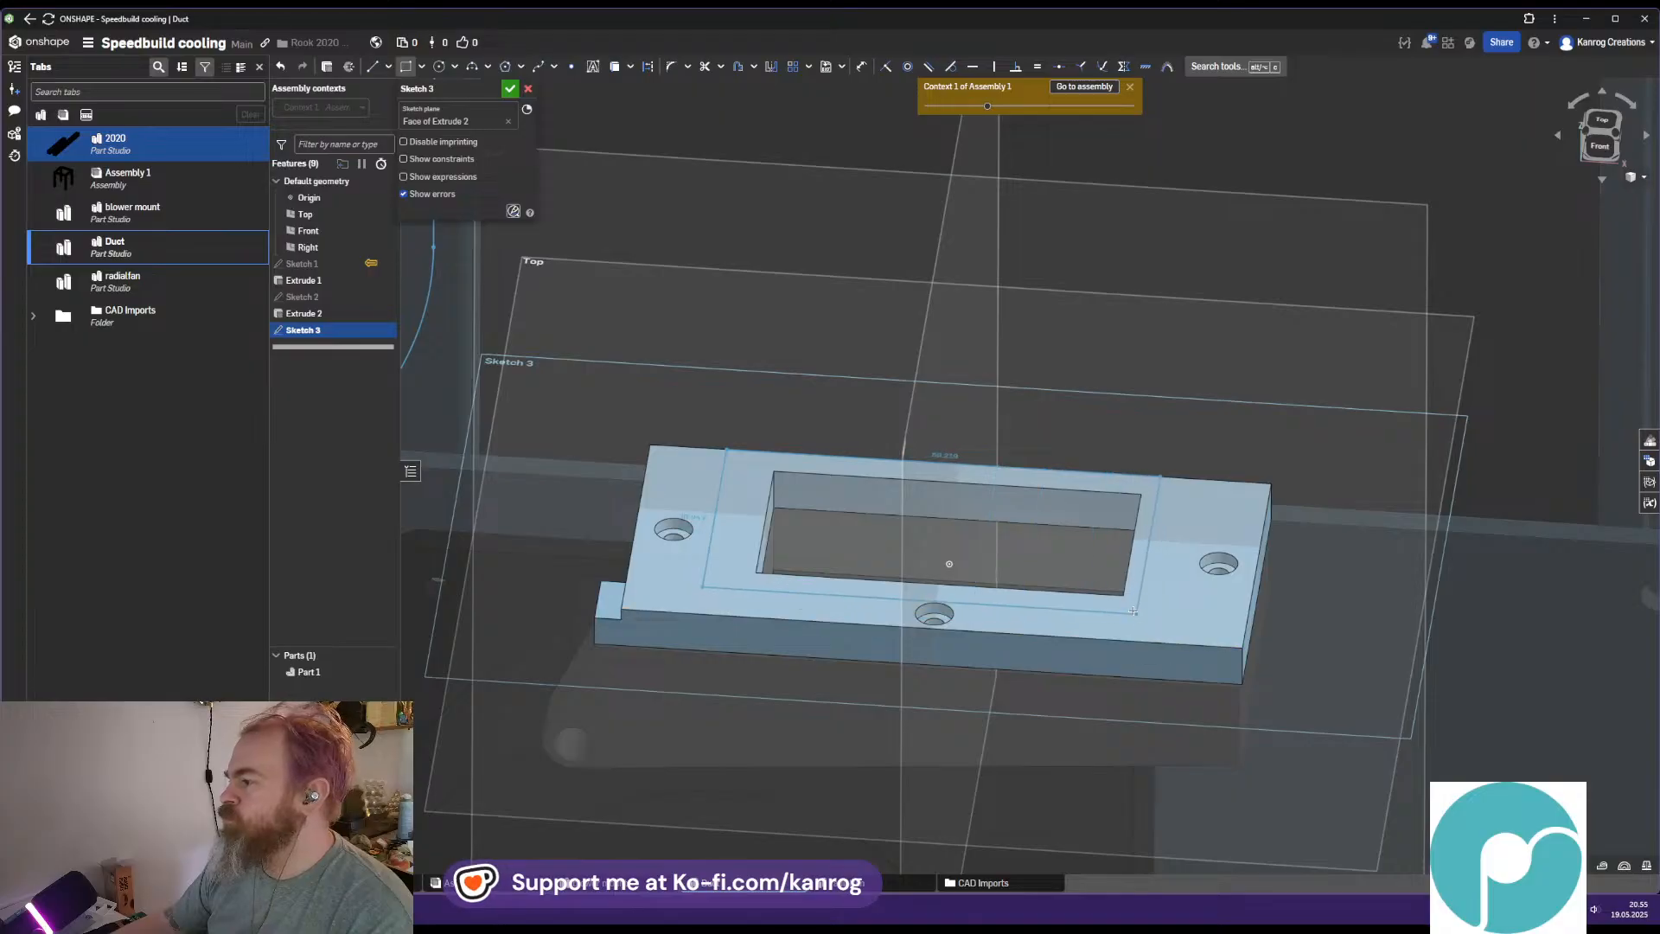
{"action": "left_click", "coordinate": [1148, 616]}
{"action": "right_click_drag", "start_coordinate": [1149, 616], "coordinate": [1143, 645]}
{"action": "key", "text": "d"}
{"action": "left_click", "coordinate": [845, 450]}
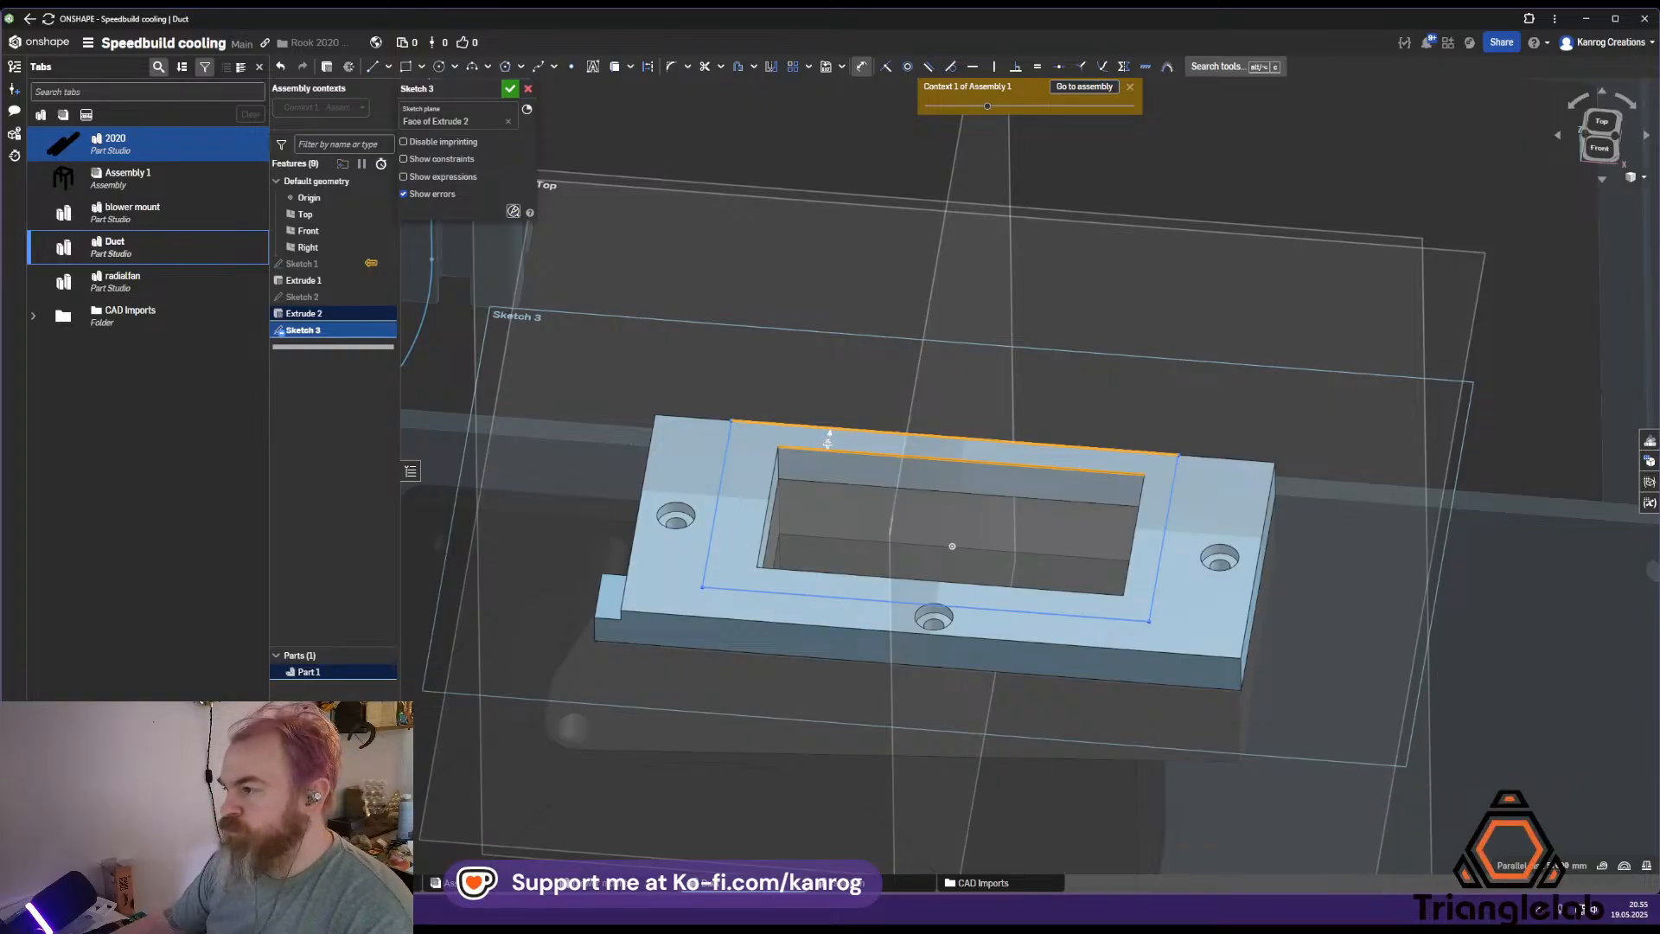
{"action": "key", "text": "Escape"}
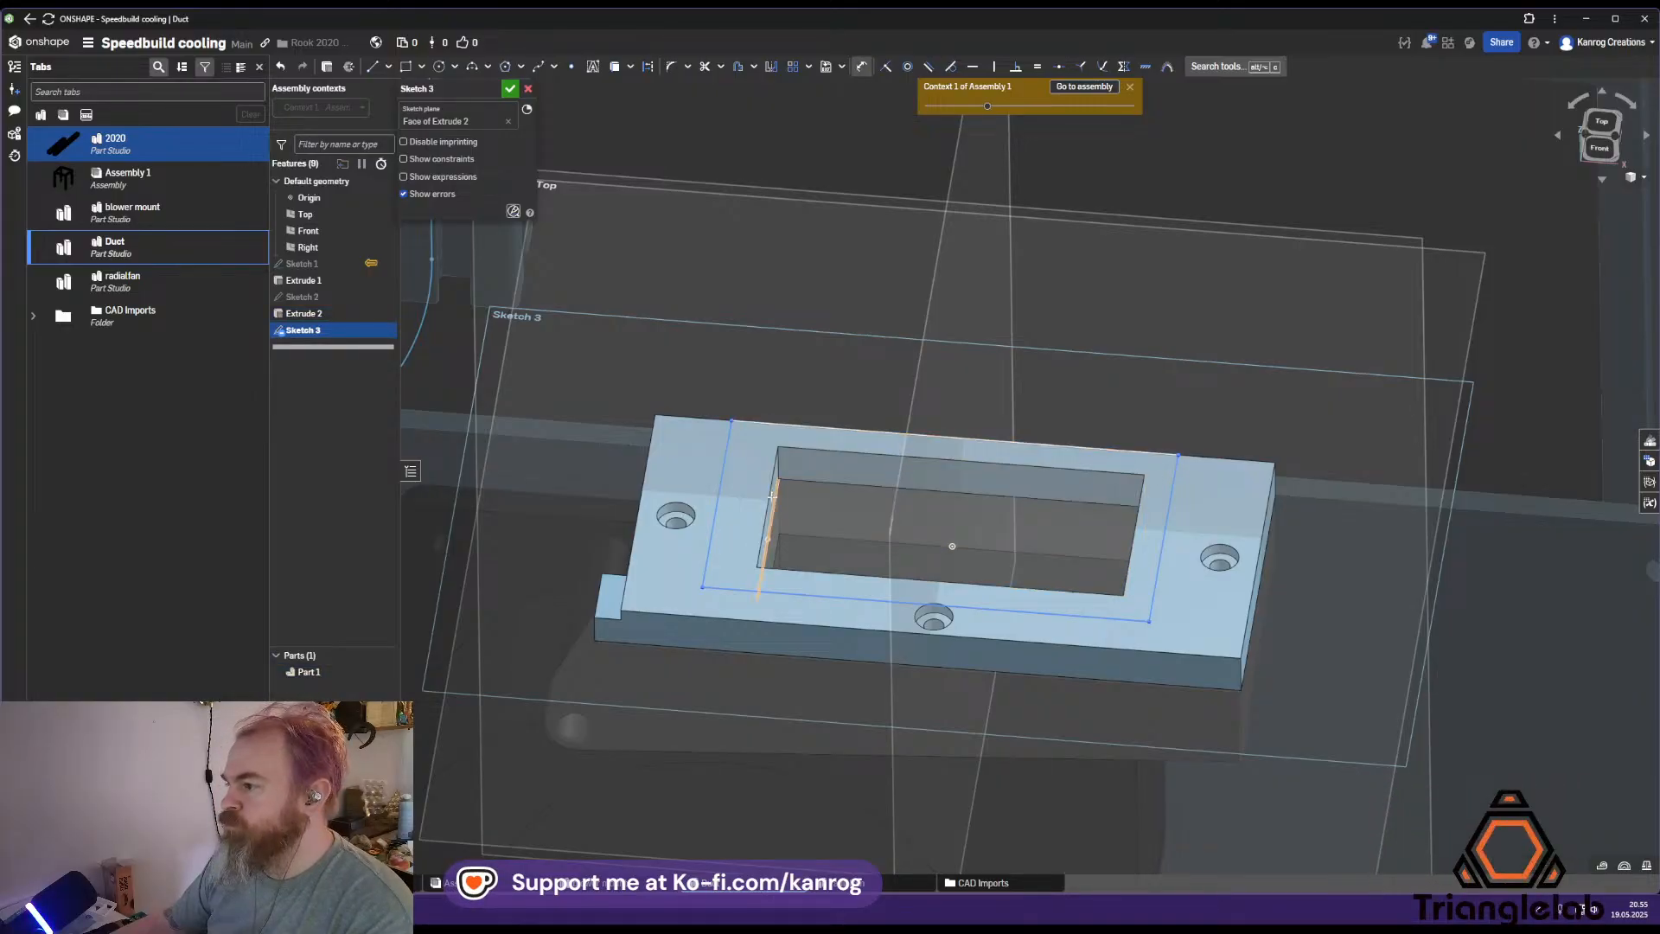
Dimension the rectangle's left side 5 mm from the opening's left edge
{"action": "key", "text": "d"}
{"action": "left_click", "coordinate": [767, 504]}
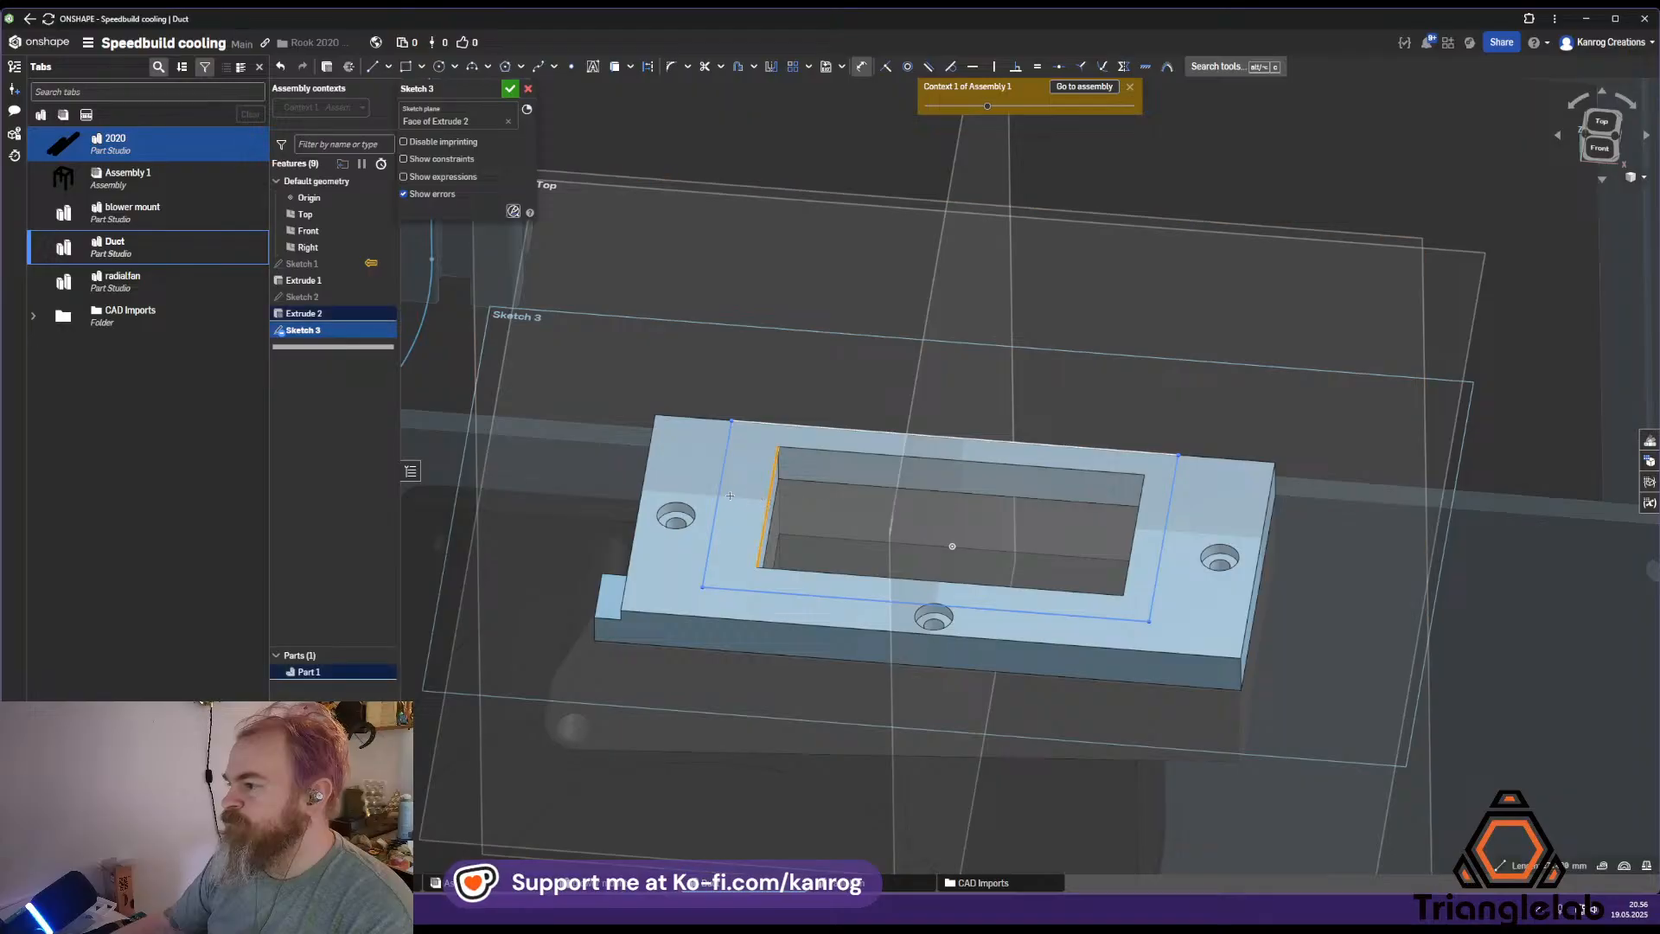
{"action": "left_click", "coordinate": [719, 492]}
{"action": "left_click", "coordinate": [741, 488]}
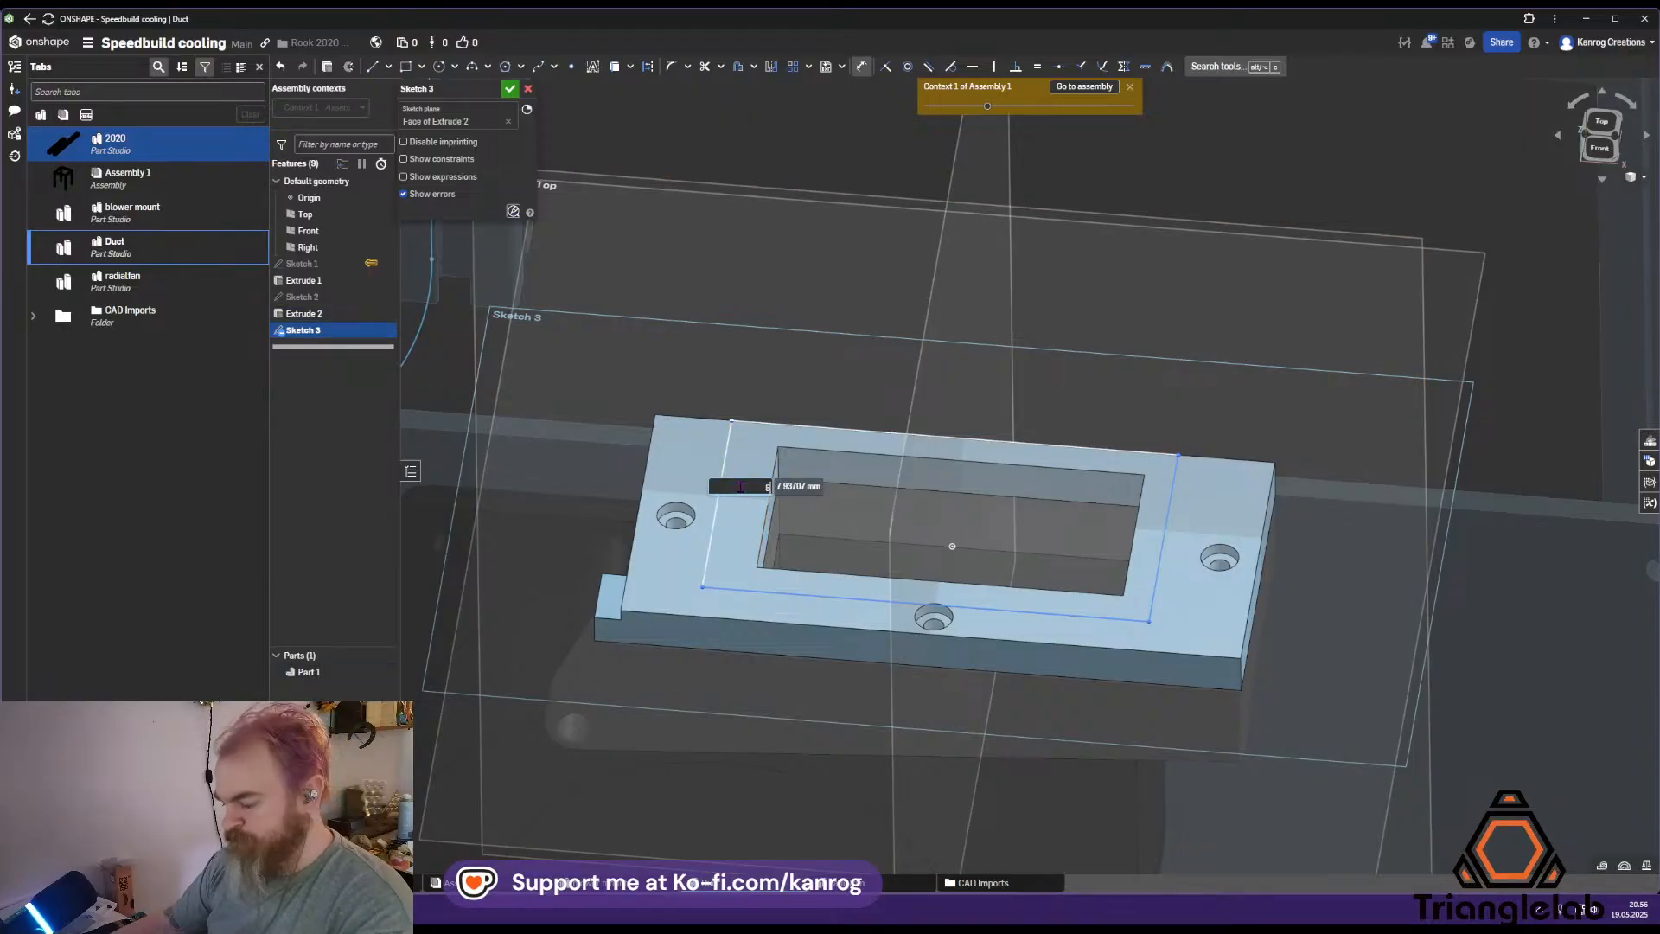
{"action": "type", "text": "5"}
{"action": "key", "text": "Return"}
{"action": "key", "text": "Escape"}
Dimension the rectangle's right side 5 mm from the opening's right edge
{"action": "left_click_drag", "start_coordinate": [1101, 585], "coordinate": [1146, 612]}
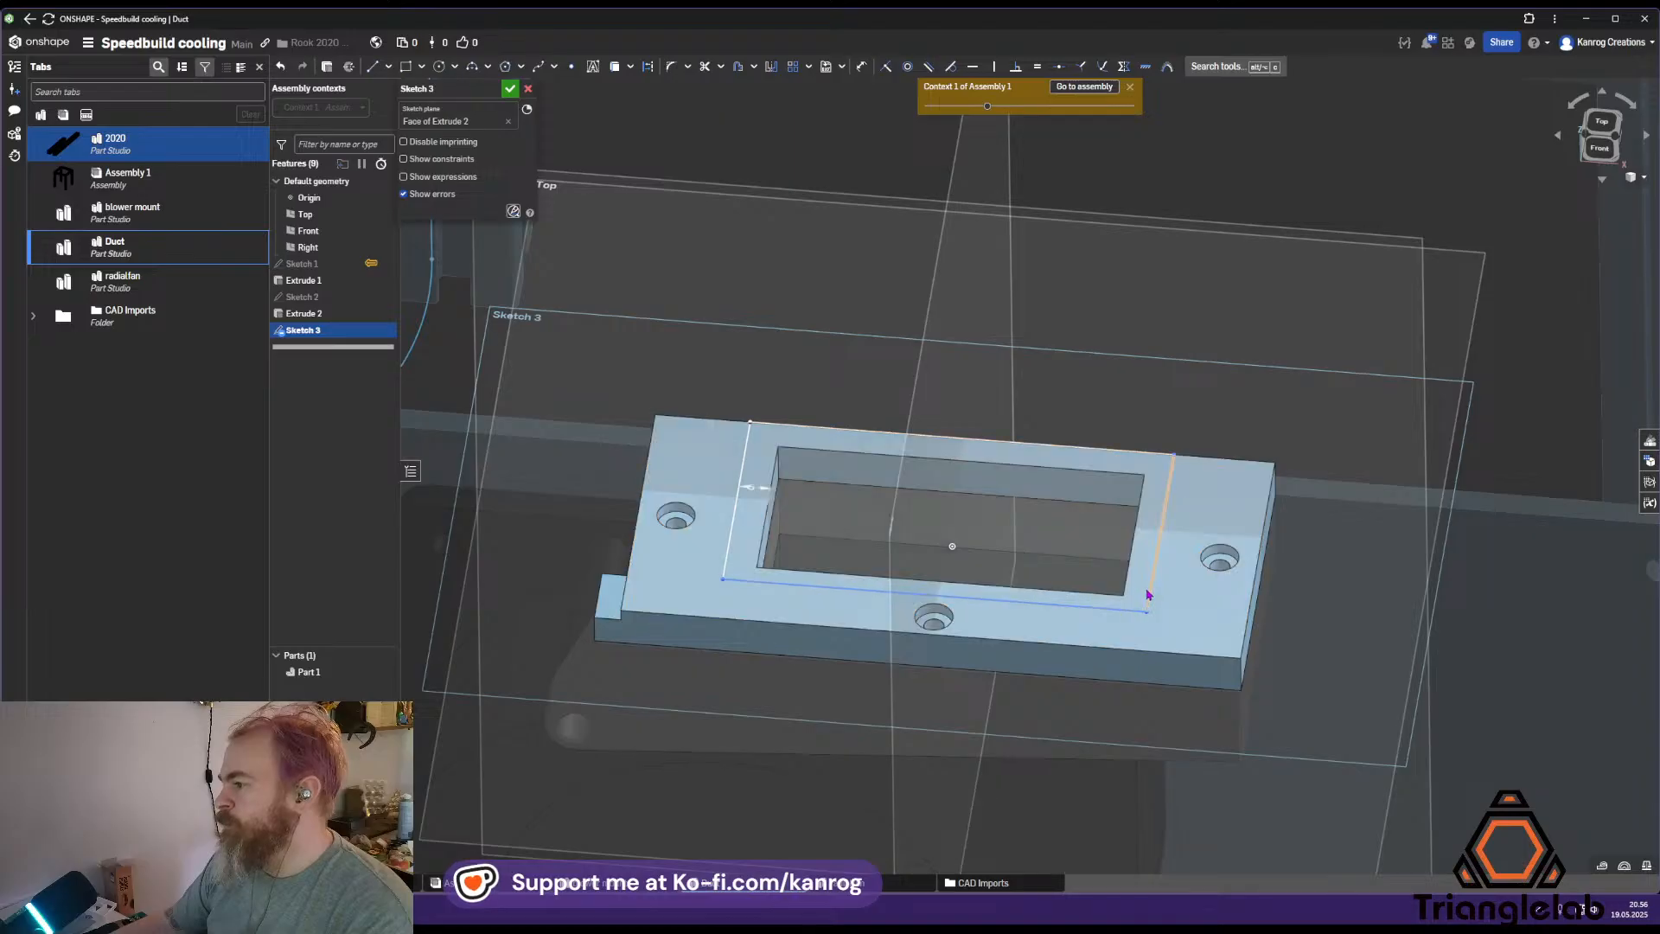
{"action": "key", "text": "d"}
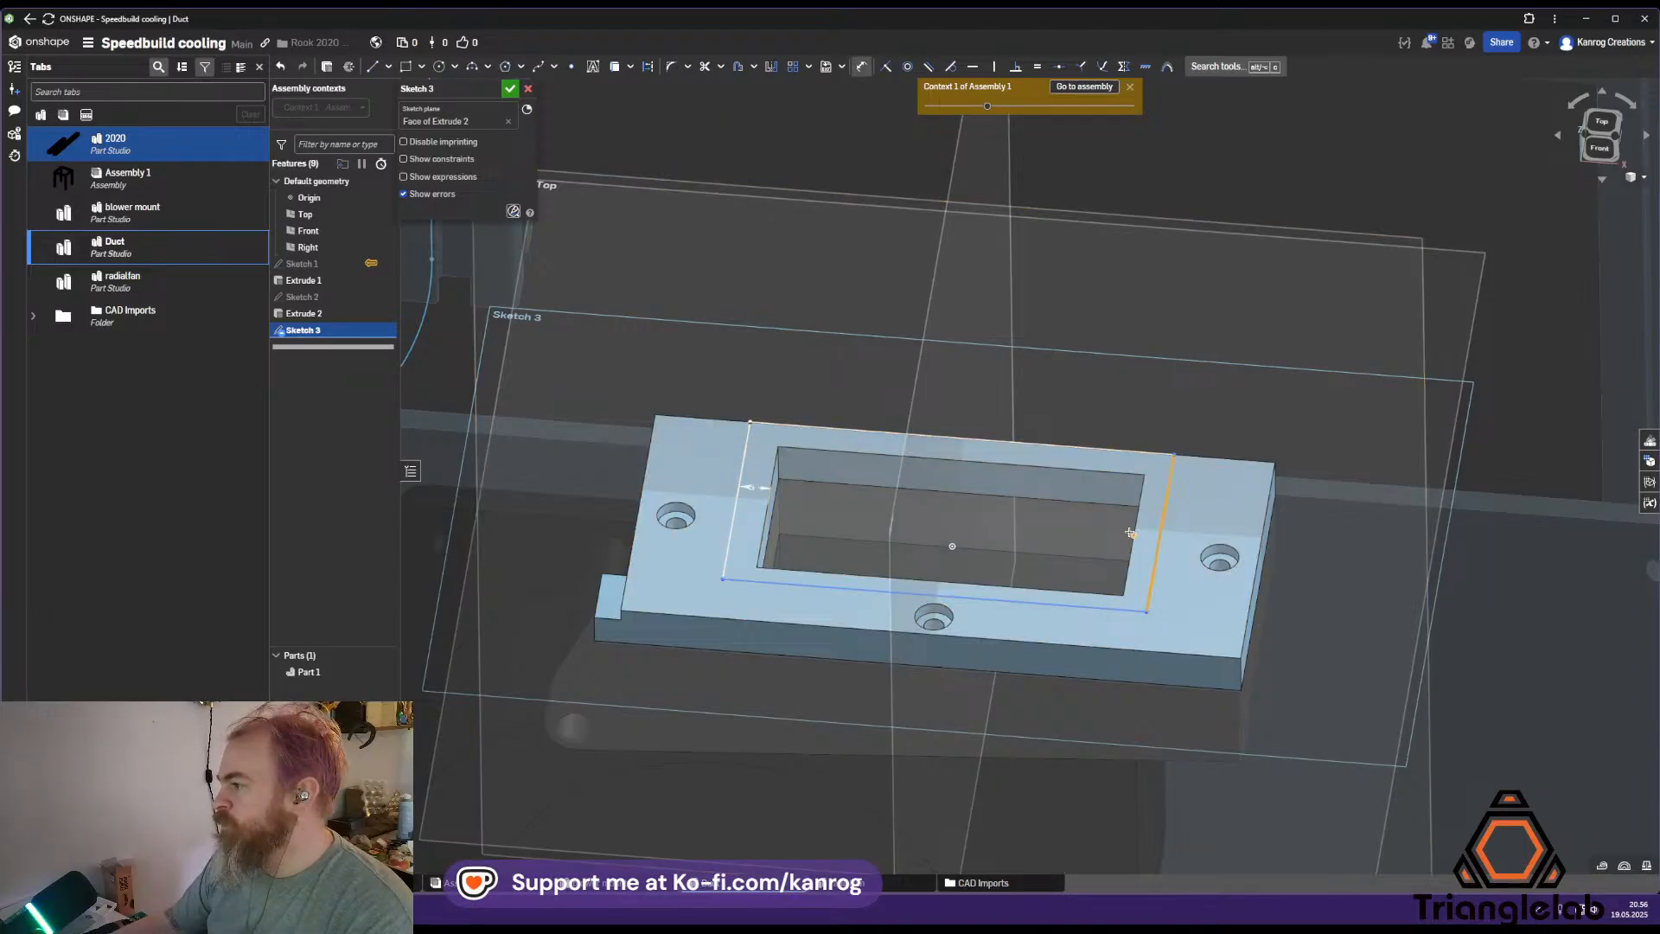
{"action": "left_click", "coordinate": [1137, 526]}
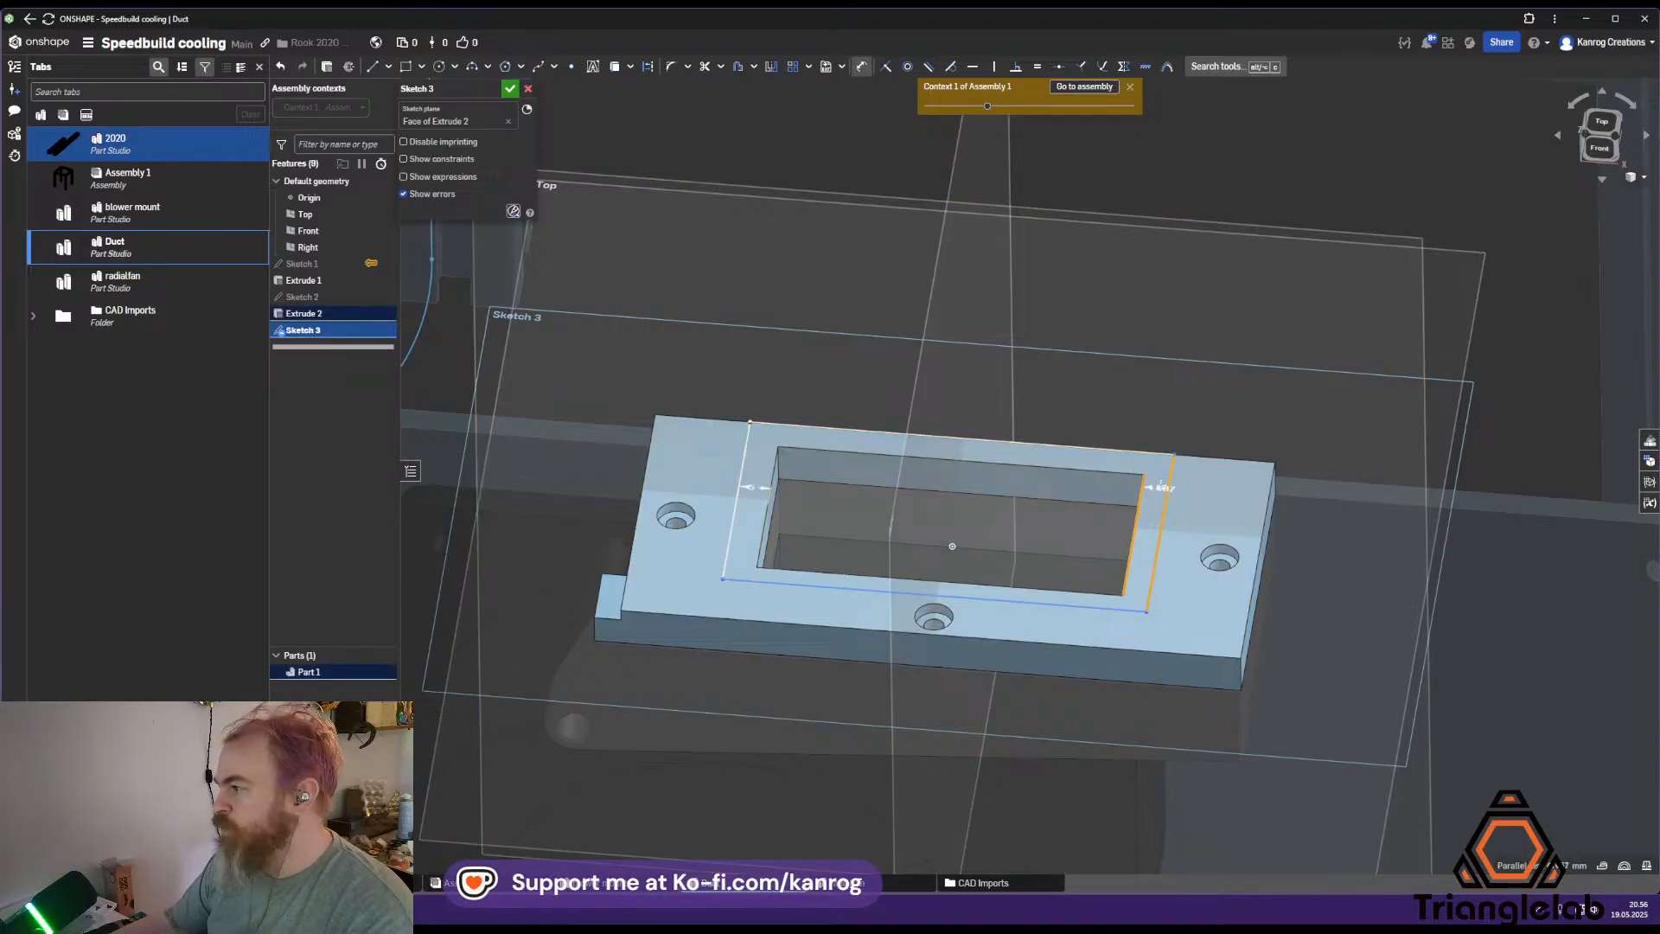
{"action": "left_click", "coordinate": [1162, 488]}
{"action": "type", "text": "5"}
{"action": "key", "text": "Return"}
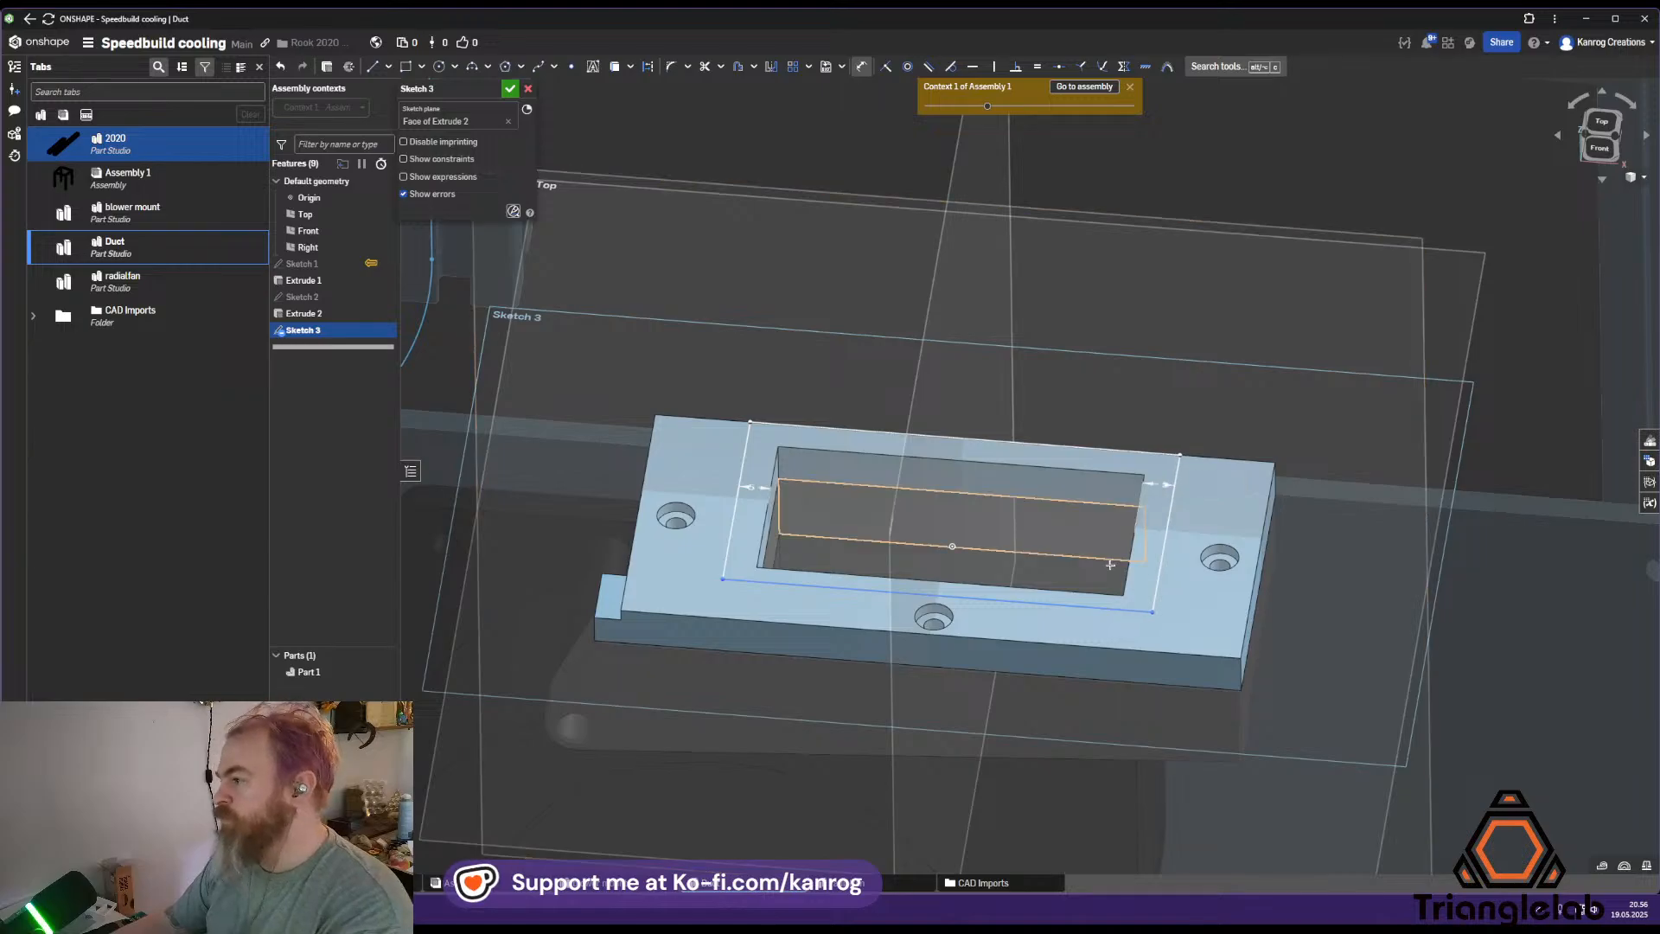
Dimension the rectangle's front side 5 mm from the opening's front edge and finish the sketch
{"action": "scroll", "coordinate": [1013, 586], "scroll_direction": "up", "scroll_amount": 5}
{"action": "middle_click_drag", "start_coordinate": [1014, 587], "coordinate": [977, 557]}
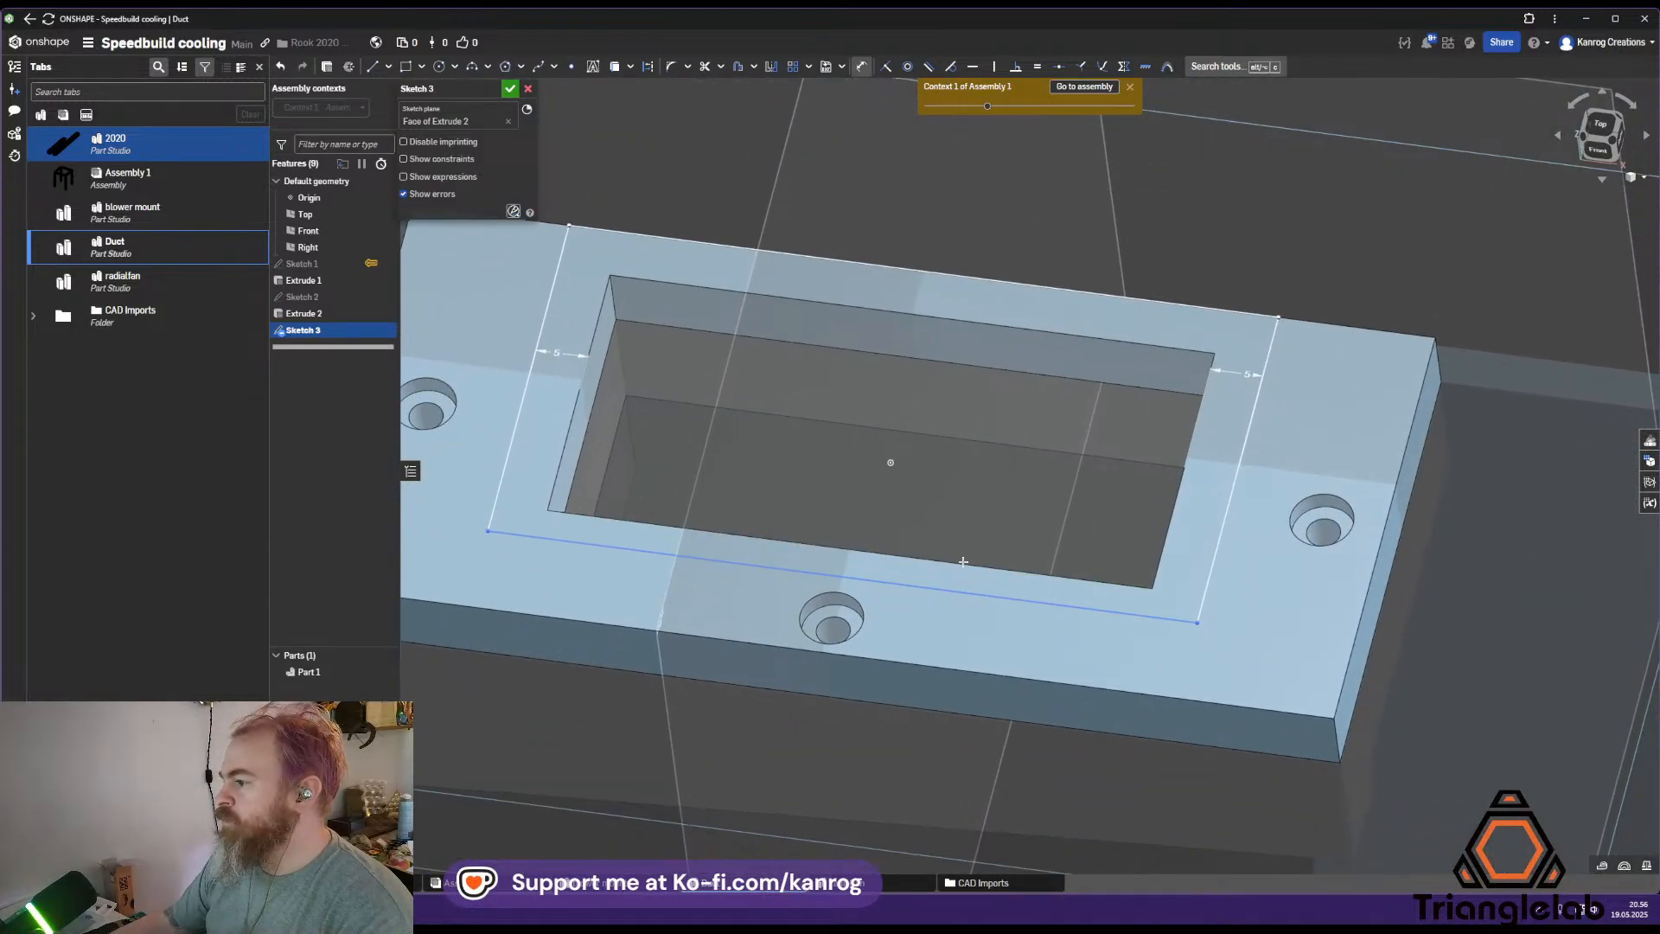
{"action": "left_click", "coordinate": [966, 590]}
{"action": "left_click", "coordinate": [965, 560]}
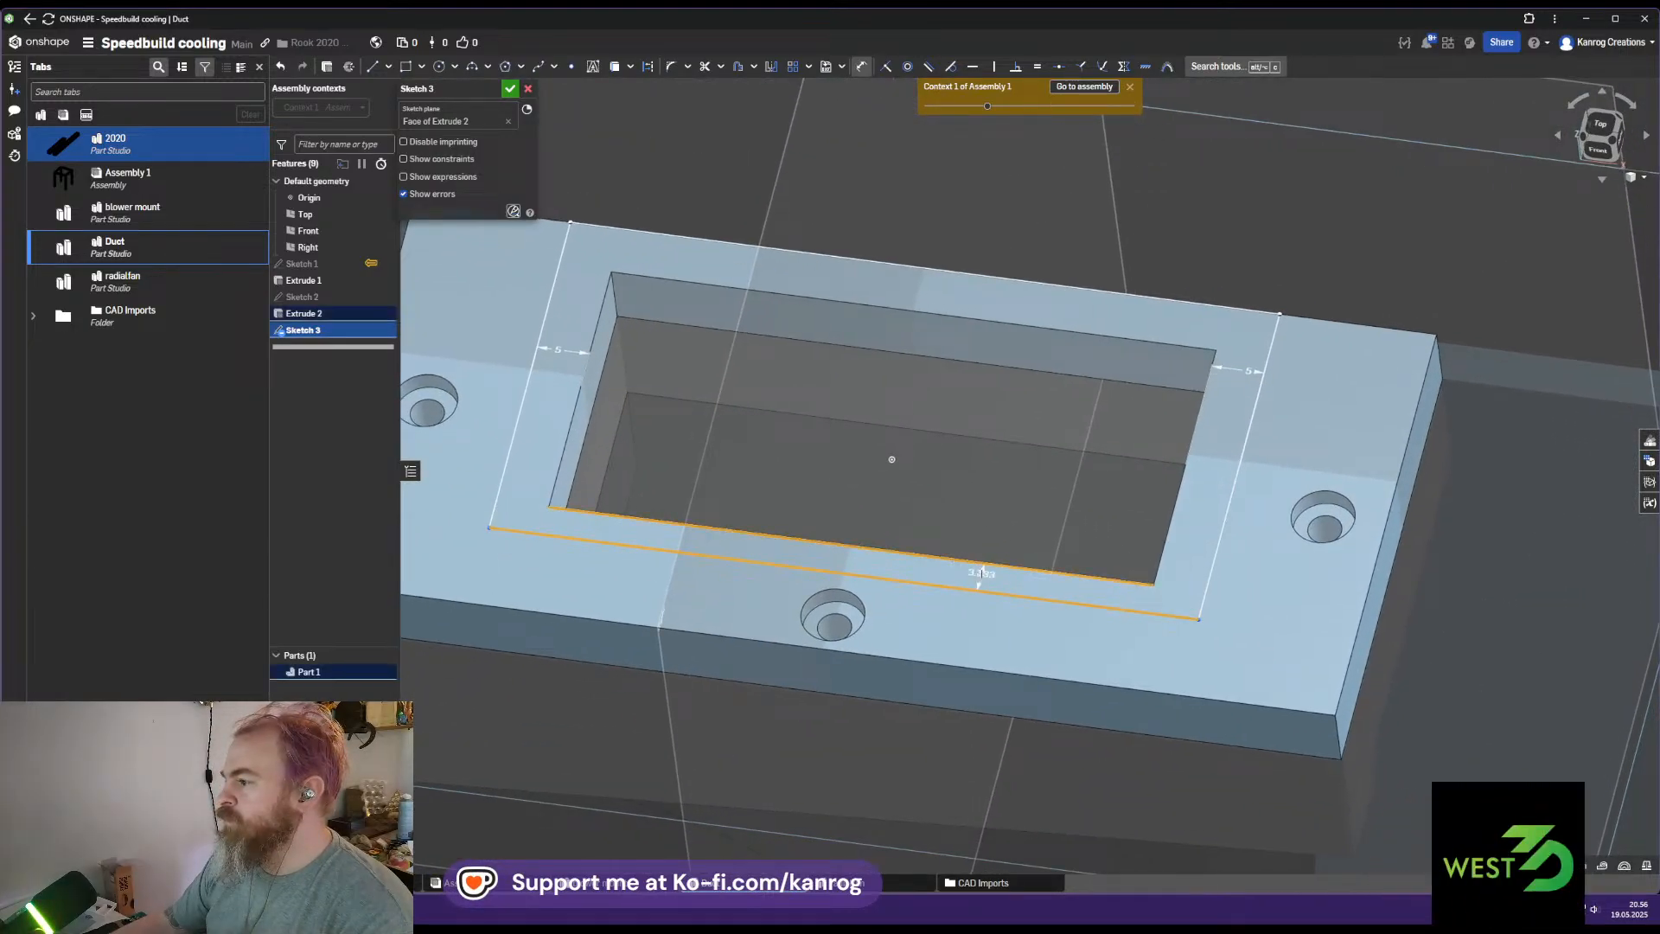
{"action": "left_click", "coordinate": [978, 586]}
{"action": "type", "text": "5"}
{"action": "key", "text": "Return"}
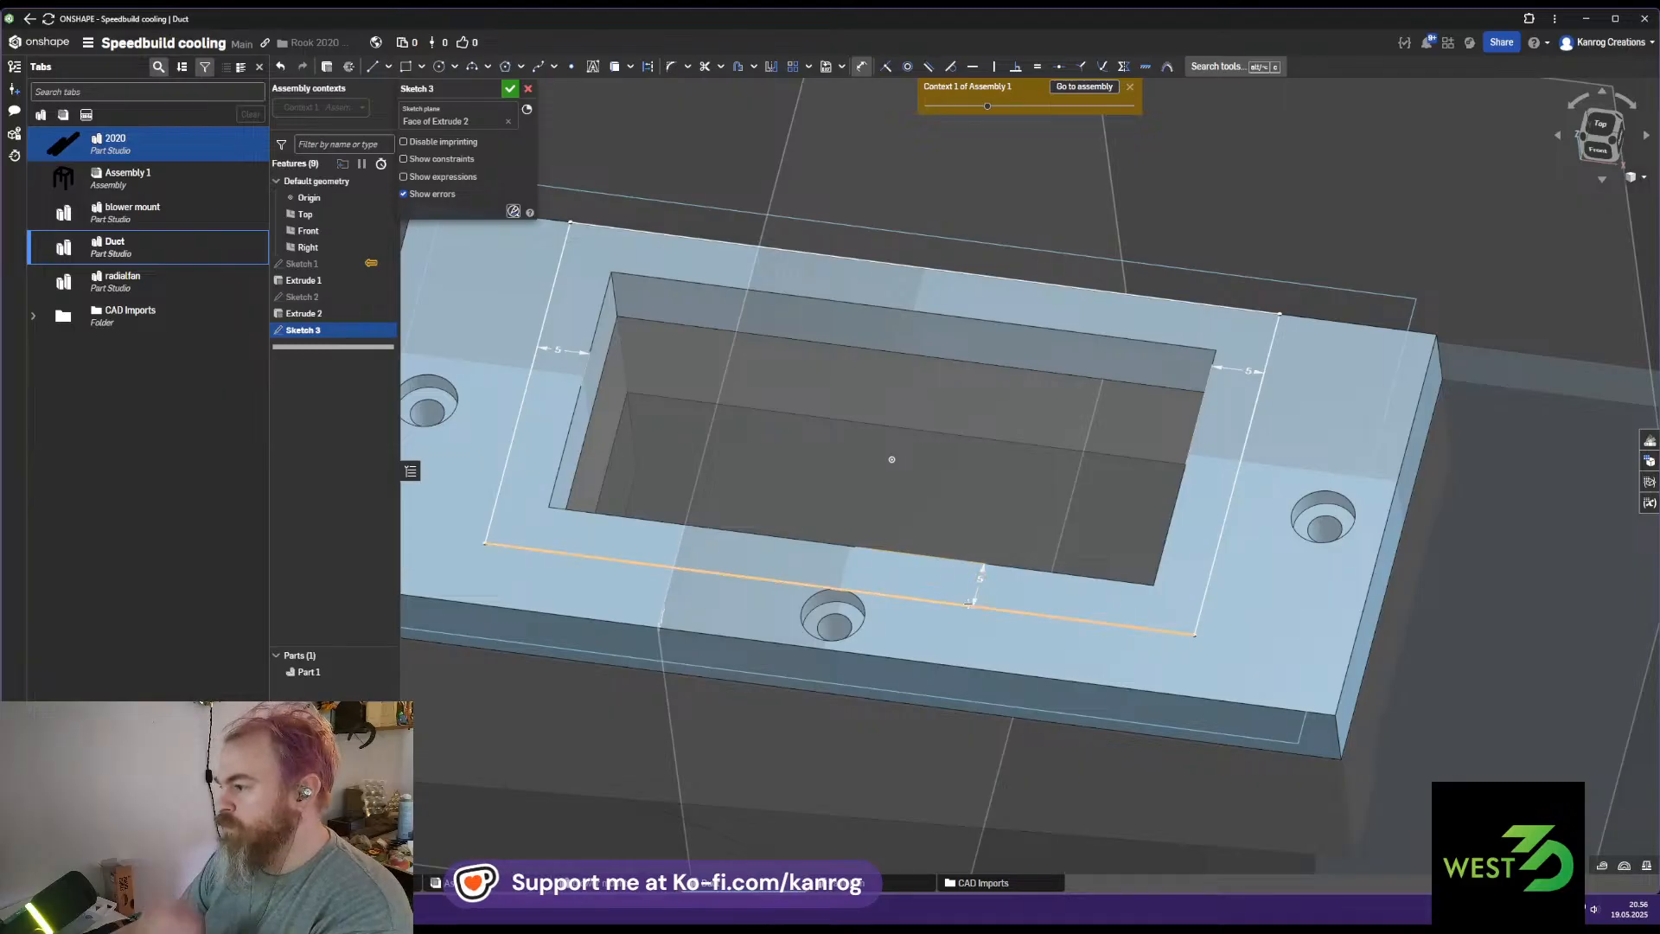
{"action": "key", "text": "n"}
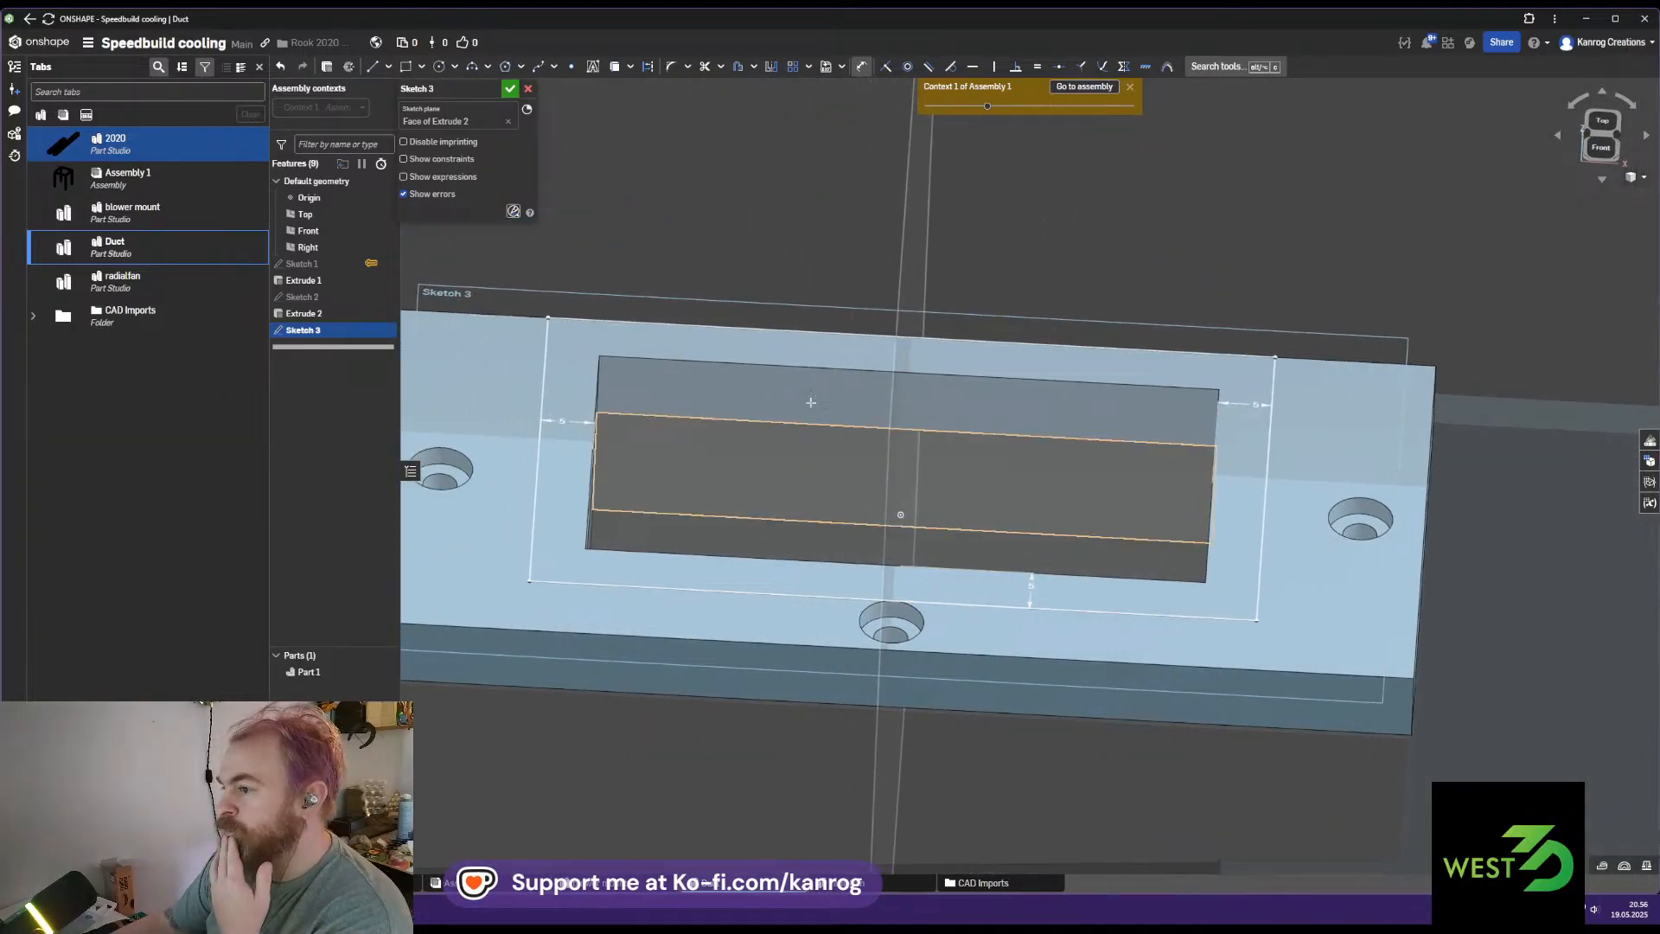
{"action": "left_click", "coordinate": [510, 89]}
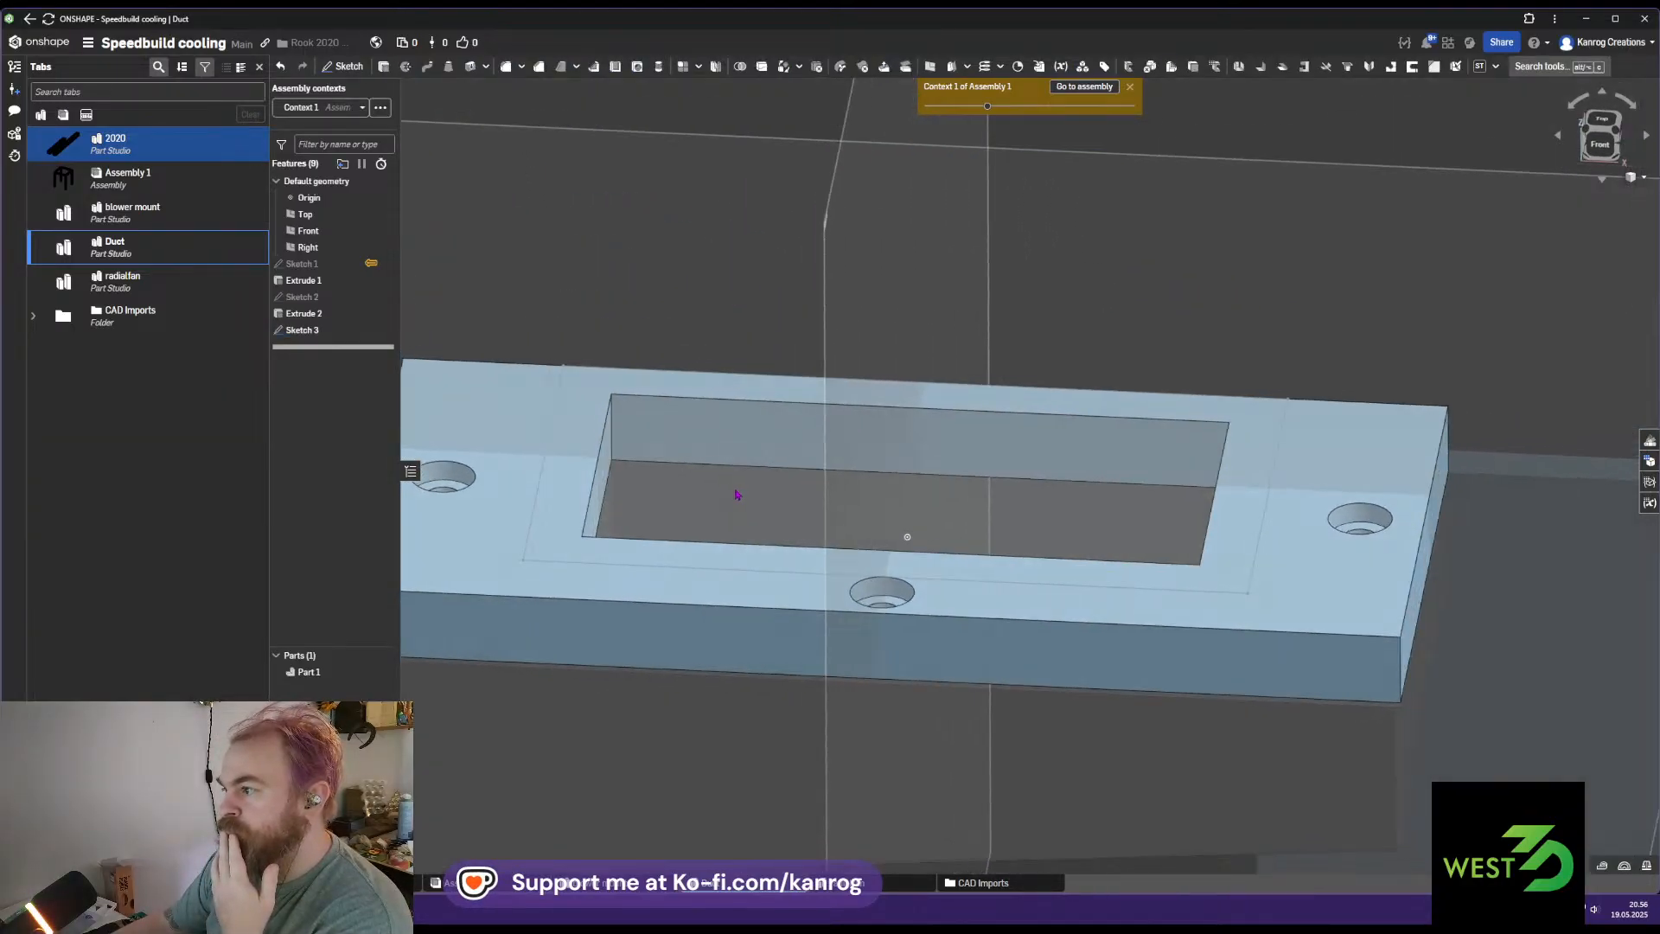
Extrude the frame-shaped region around the opening upward by 10 mm, adding it to the plate
{"action": "left_click", "coordinate": [580, 391]}
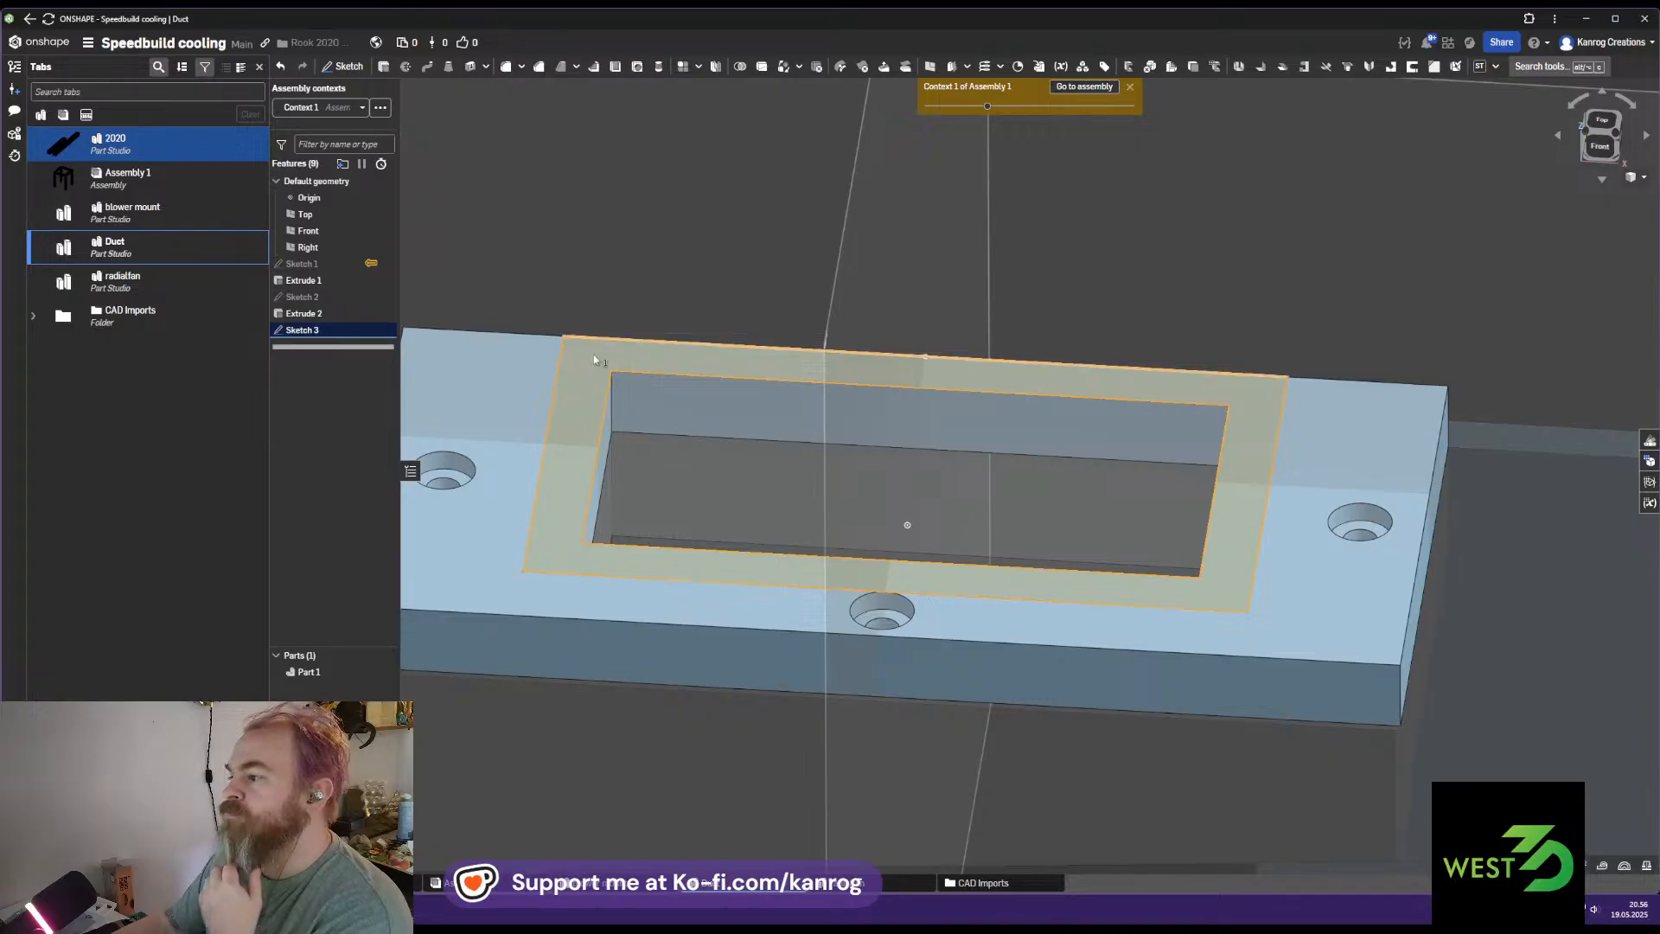
{"action": "left_click", "coordinate": [383, 67]}
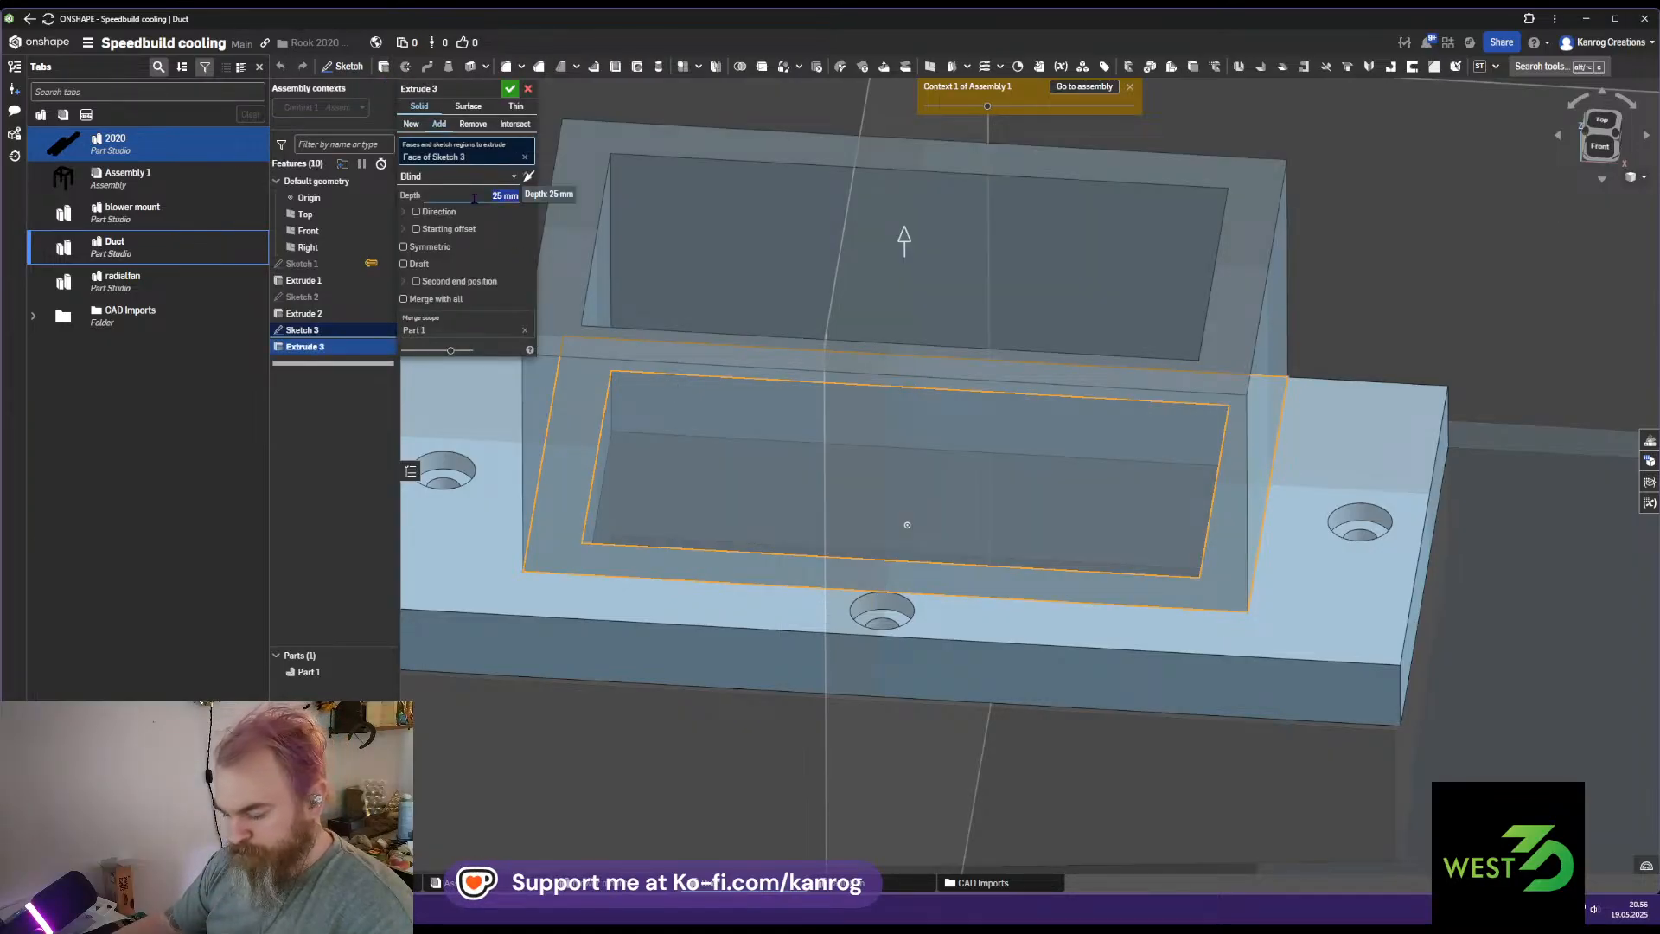
{"action": "mouse_move", "coordinate": [902, 405]}
{"action": "right_mouse_down"}
{"action": "mouse_move", "coordinate": [839, 363]}
{"action": "mouse_move", "coordinate": [926, 418]}
{"action": "right_mouse_up"}
{"action": "scroll", "coordinate": [926, 419], "scroll_direction": "down", "scroll_amount": 2}
{"action": "middle_click_drag", "start_coordinate": [926, 418], "coordinate": [834, 507]}
{"action": "right_click_drag", "start_coordinate": [833, 507], "coordinate": [839, 483]}
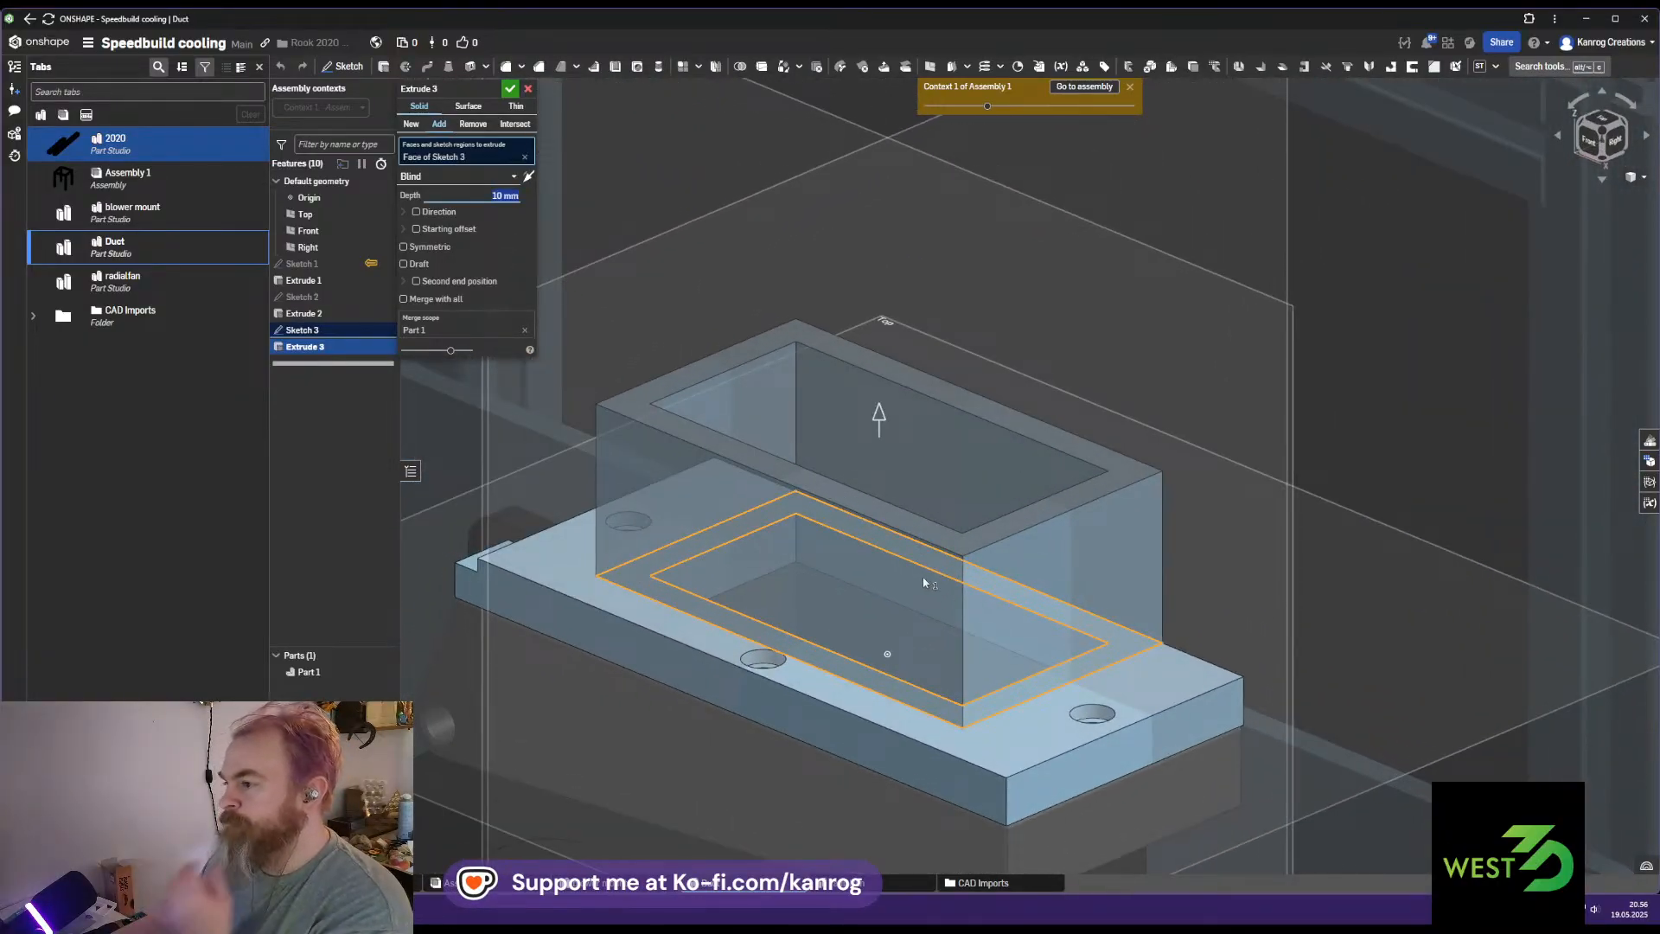
{"action": "right_click_drag", "start_coordinate": [930, 585], "coordinate": [824, 415]}
{"action": "left_click", "coordinate": [514, 90]}
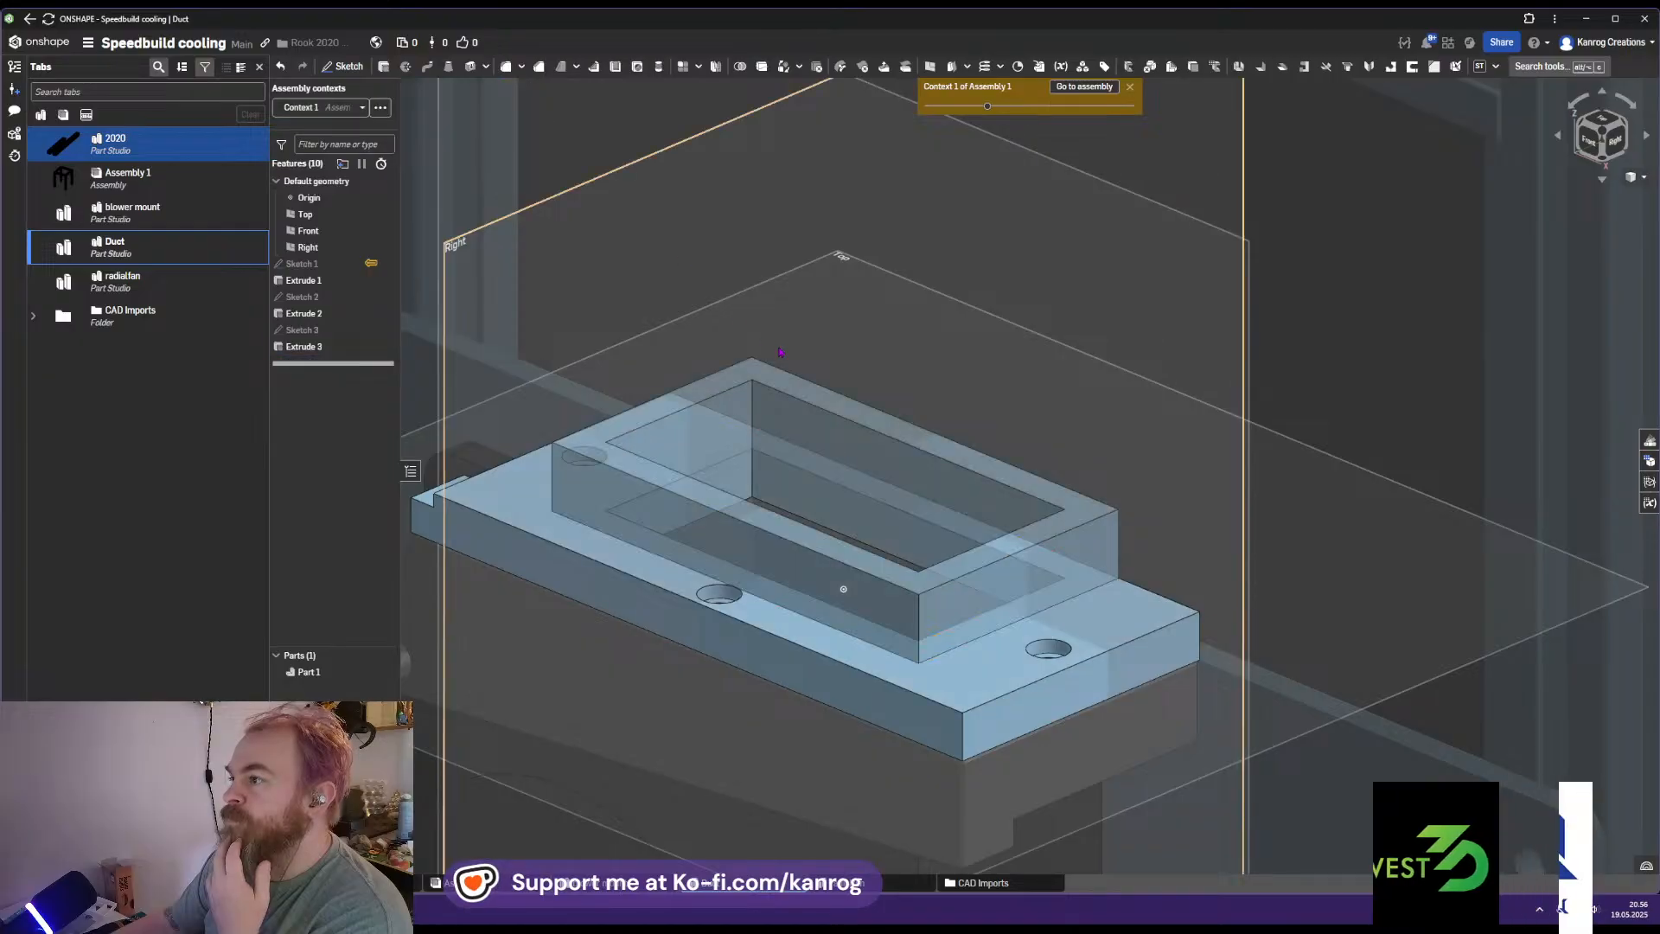
Create a mid plane between the two short inner end faces of the duct opening
{"action": "scroll", "coordinate": [804, 596], "scroll_direction": "down", "scroll_amount": 3}
{"action": "right_click_drag", "start_coordinate": [851, 579], "coordinate": [606, 248]}
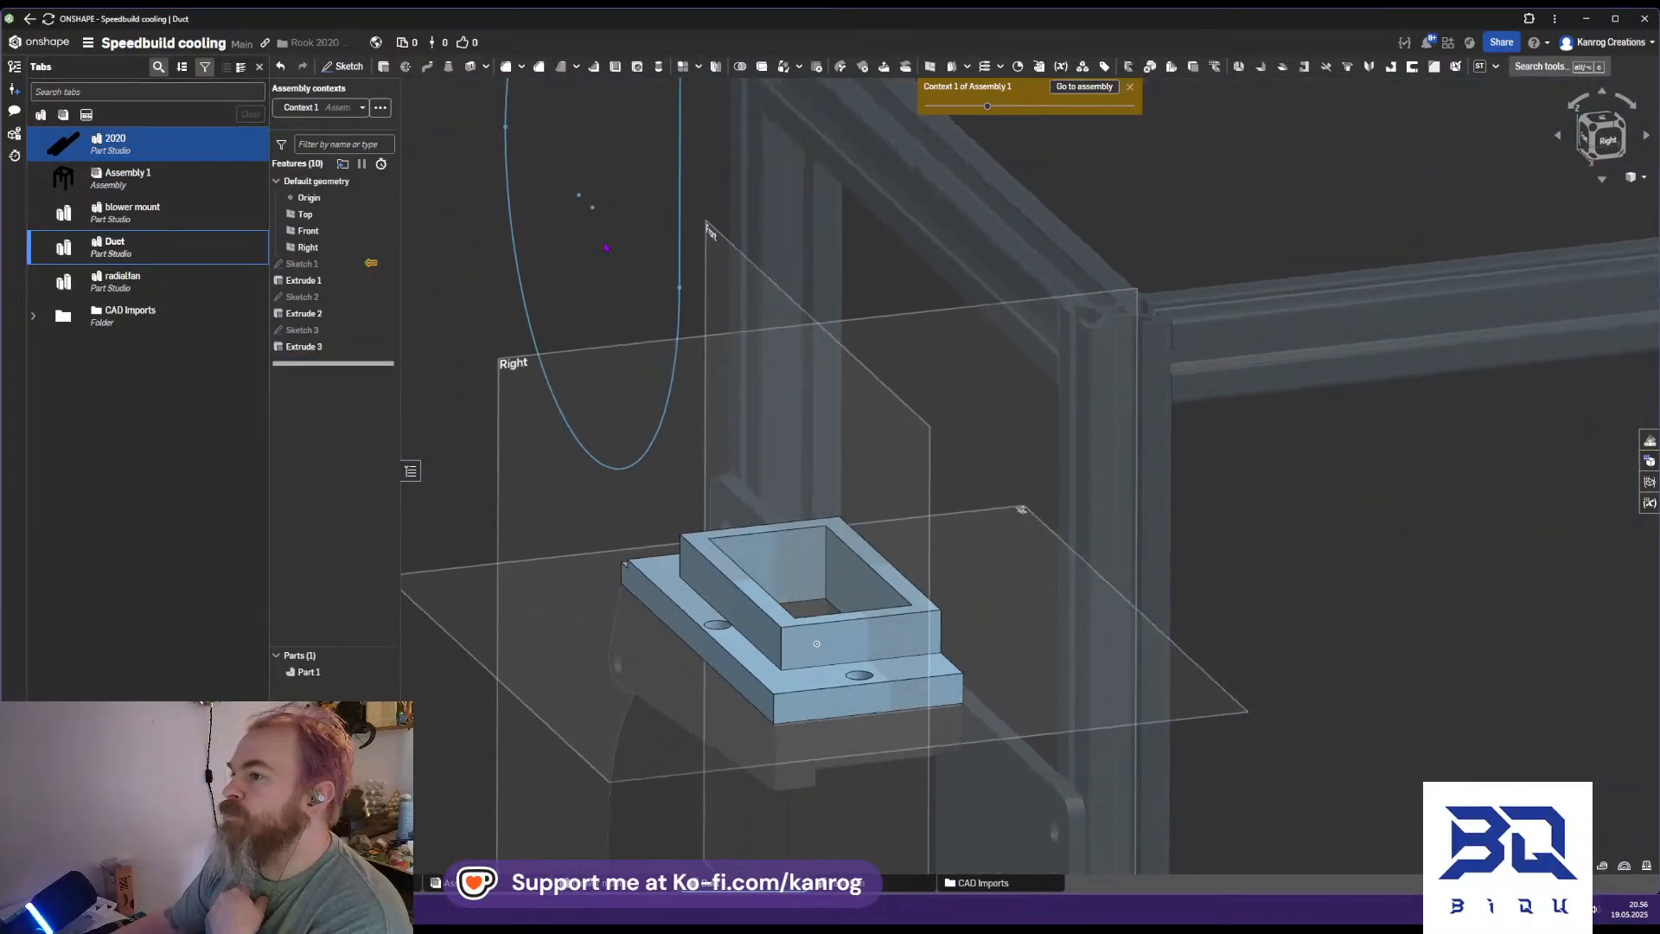
{"action": "left_click", "coordinate": [952, 67]}
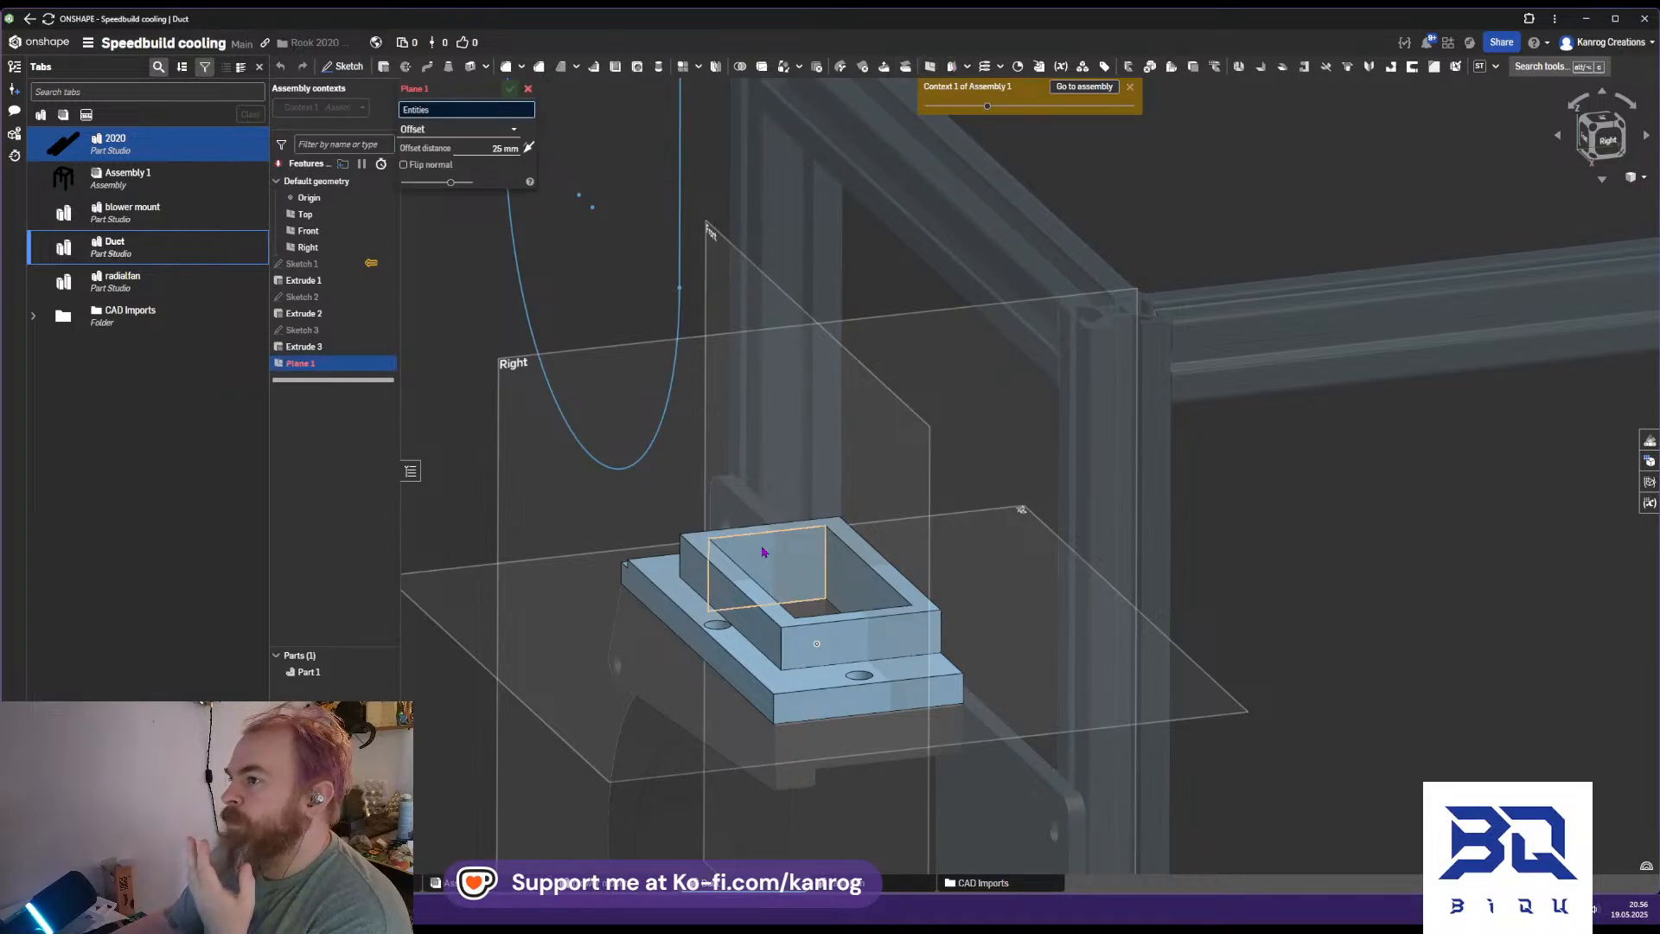
{"action": "left_click", "coordinate": [473, 137]}
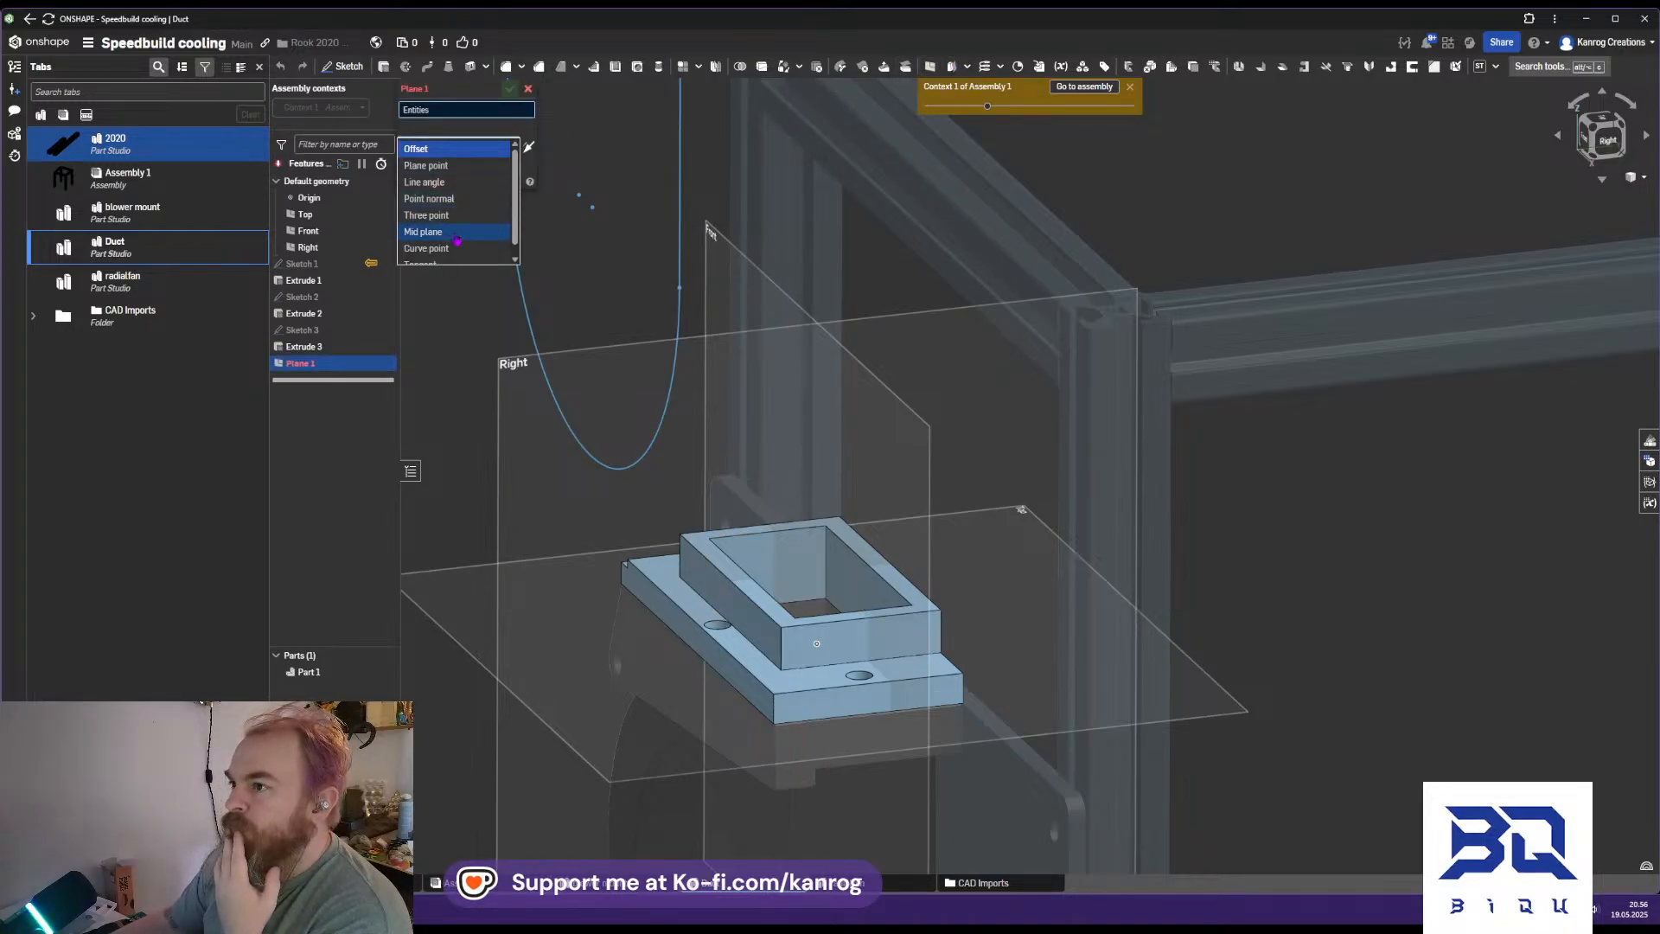
{"action": "left_click", "coordinate": [457, 232]}
{"action": "left_click", "coordinate": [780, 560]}
{"action": "right_click_drag", "start_coordinate": [782, 561], "coordinate": [832, 598]}
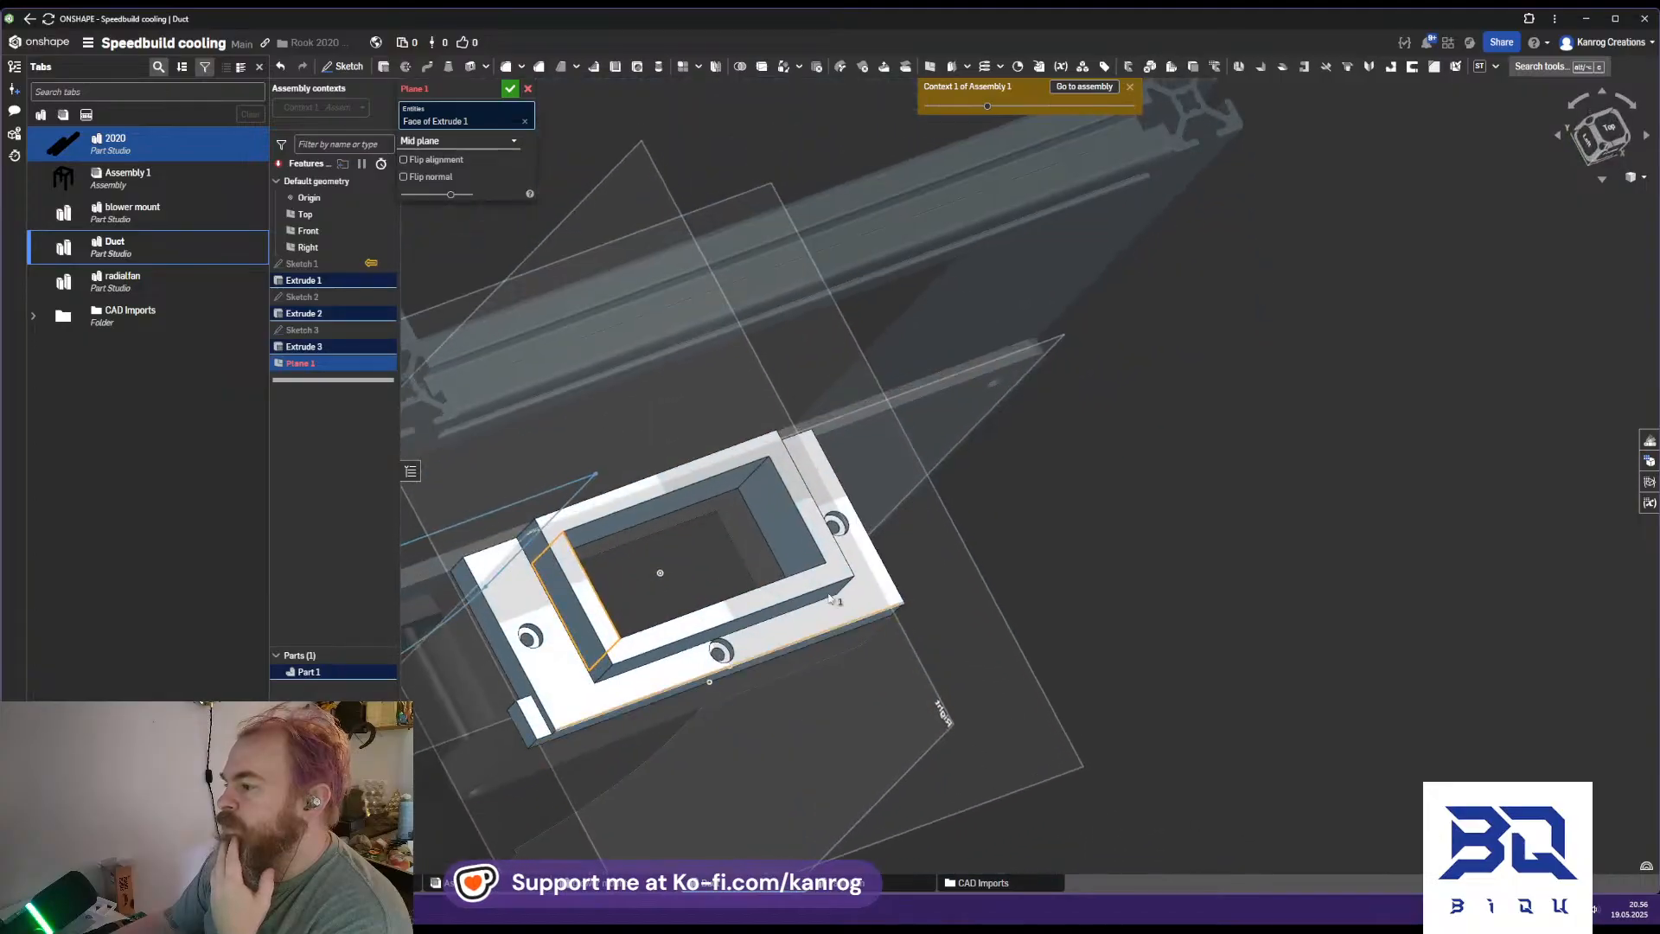
{"action": "left_click", "coordinate": [787, 538]}
{"action": "right_click_drag", "start_coordinate": [786, 538], "coordinate": [654, 430]}
{"action": "middle_click_drag", "start_coordinate": [655, 429], "coordinate": [660, 533]}
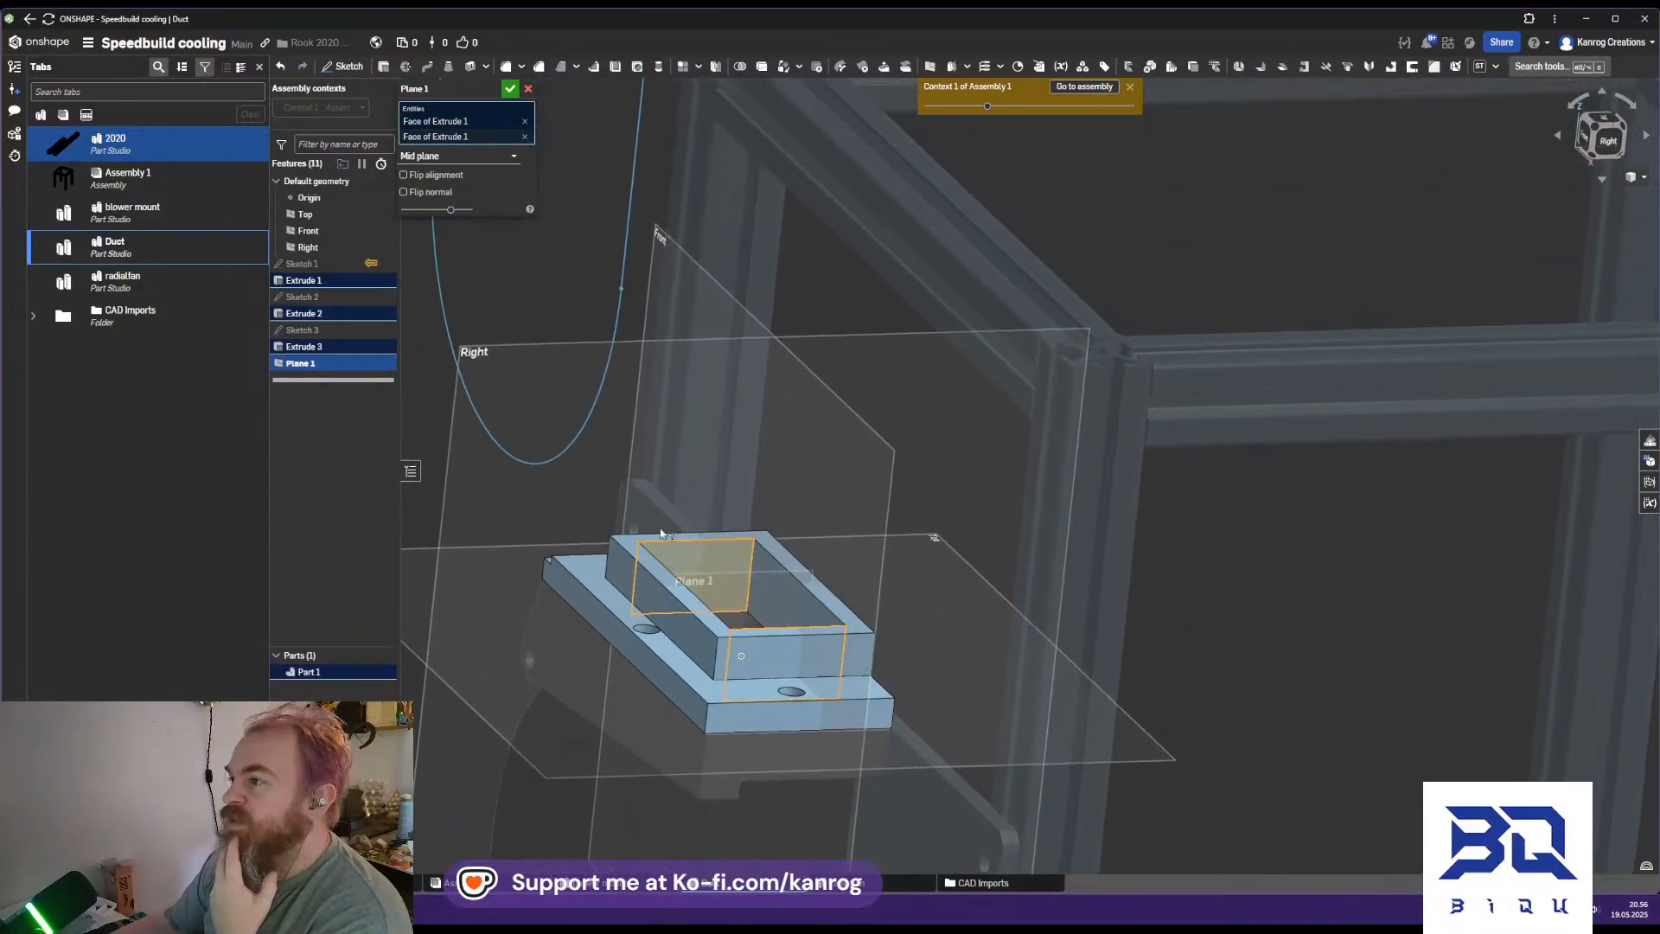
{"action": "left_click", "coordinate": [510, 88]}
Hide all planes except the new mid plane, start a sketch on it, and project the opening's short top edge
{"action": "key", "text": "p"}
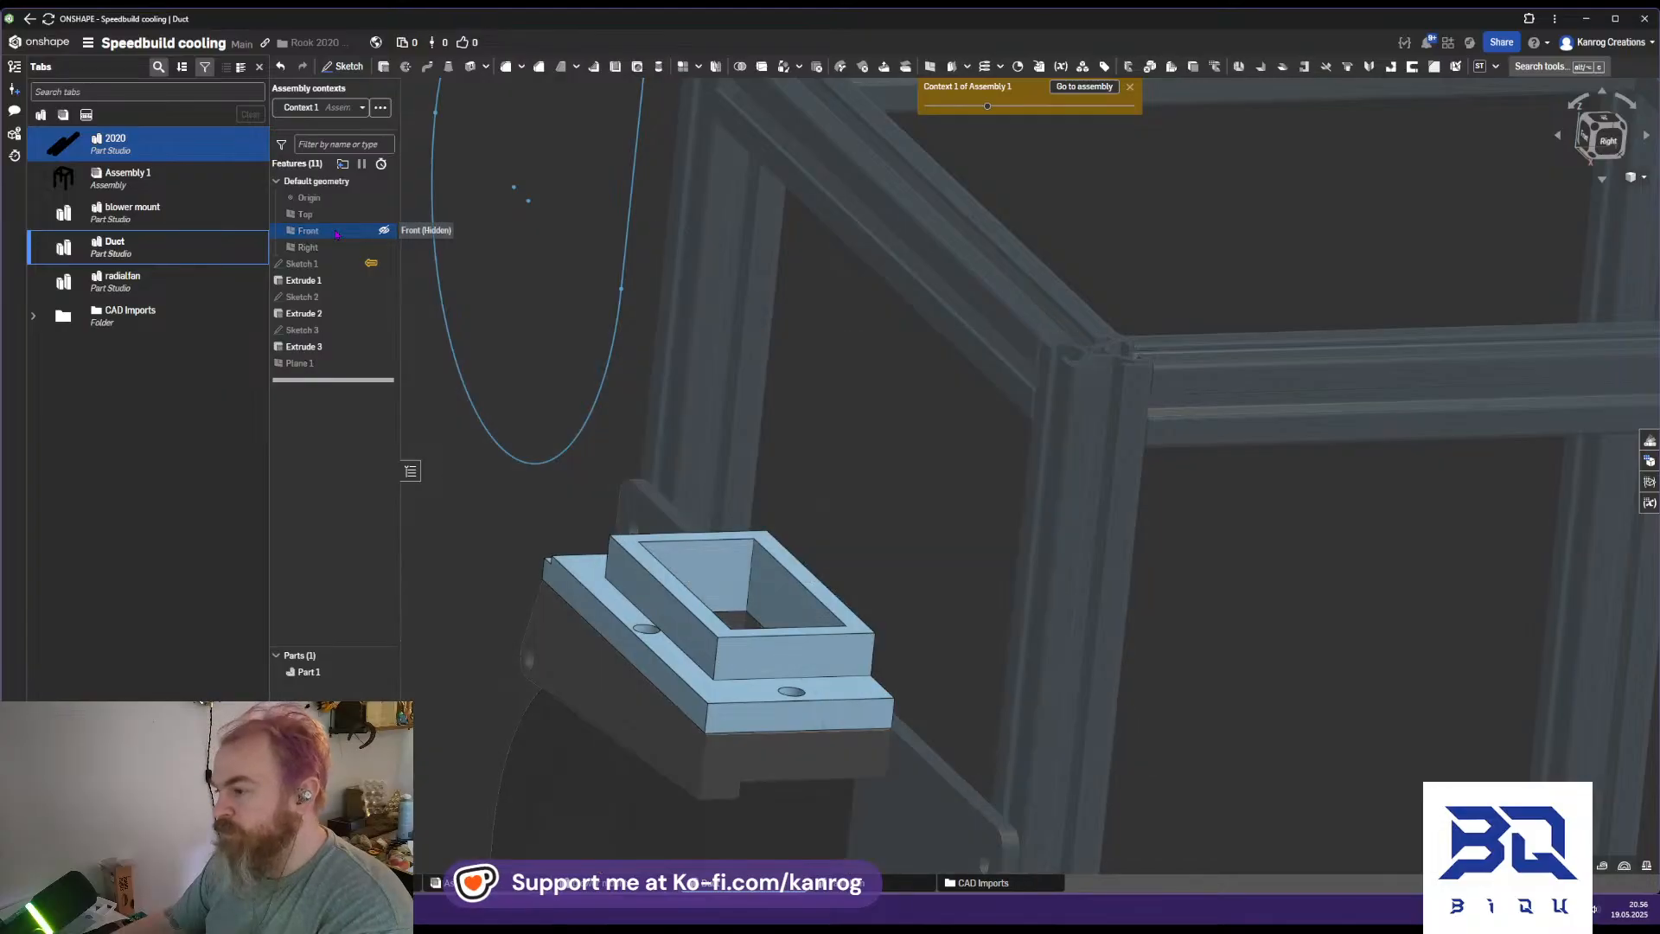
{"action": "left_click", "coordinate": [384, 363]}
{"action": "right_click_drag", "start_coordinate": [697, 584], "coordinate": [799, 600]}
{"action": "left_click", "coordinate": [356, 69]}
{"action": "left_click", "coordinate": [298, 364]}
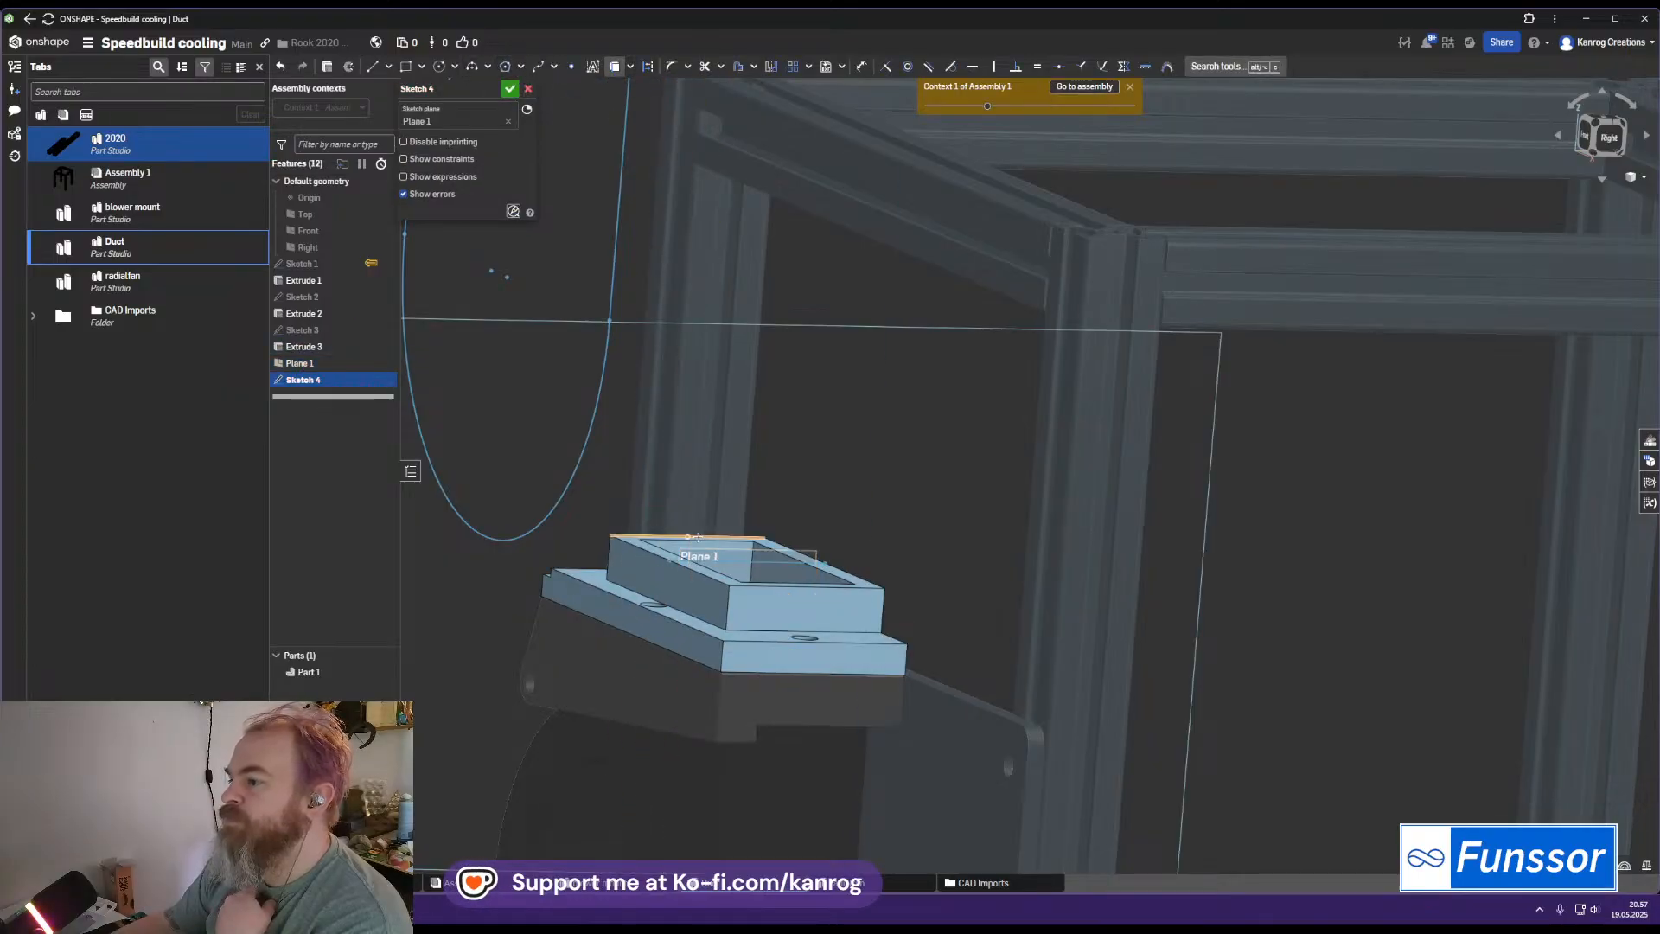
{"action": "right_click_drag", "start_coordinate": [705, 539], "coordinate": [714, 343]}
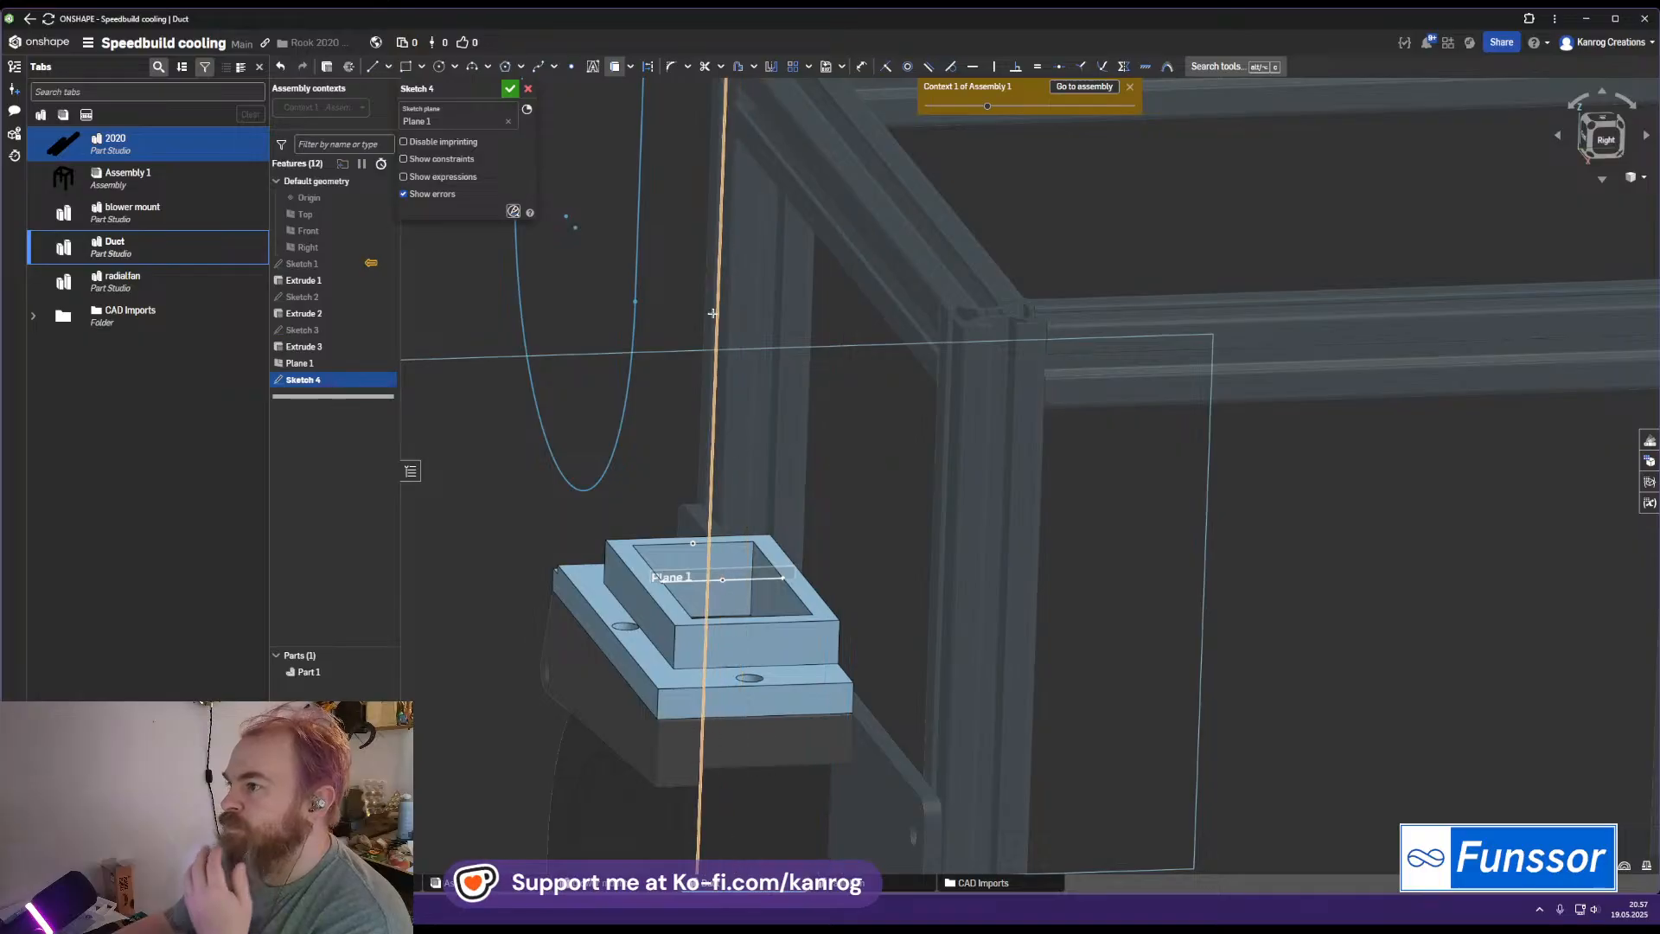
Draw a vertical line upward from each end of the projected opening edge, the one nearer the frame upright about 21 mm long
{"action": "left_click", "coordinate": [373, 67]}
{"action": "left_click", "coordinate": [662, 579]}
{"action": "left_click", "coordinate": [667, 438]}
{"action": "key", "text": "Escape"}
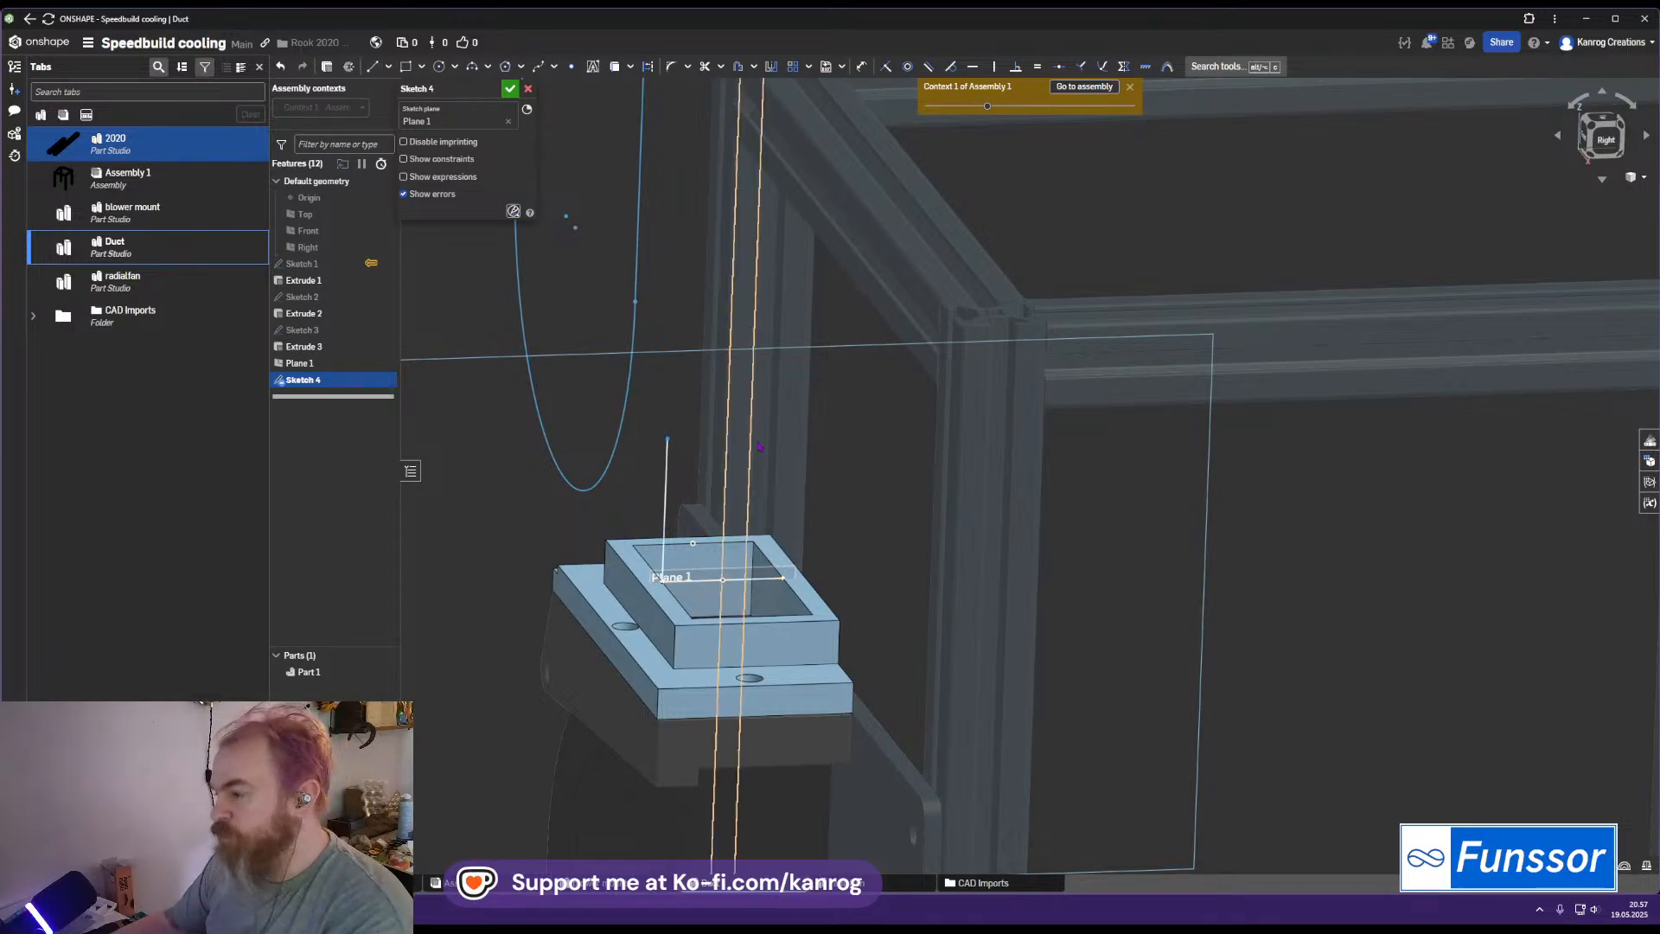
{"action": "left_click", "coordinate": [787, 488]}
{"action": "middle_click_drag", "start_coordinate": [783, 465], "coordinate": [788, 539]}
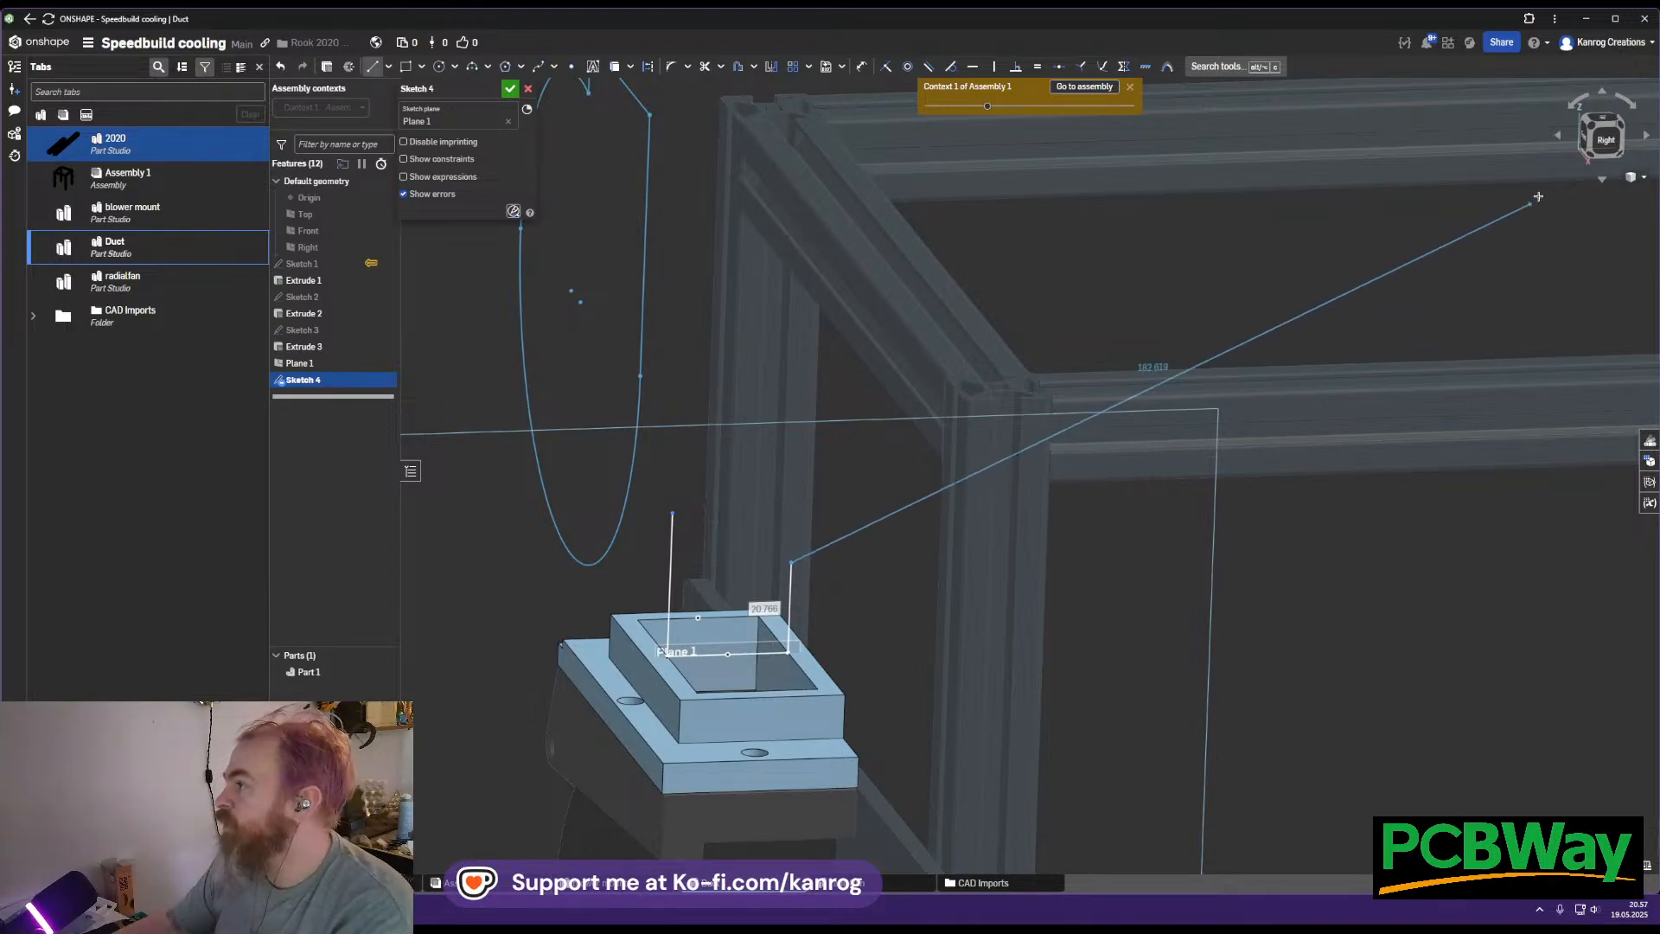
Draw a horizontal construction line outward from the base of the vertical line nearer the frame upright and set its length to 30 mm
{"action": "left_click", "coordinate": [1605, 139]}
{"action": "scroll", "coordinate": [741, 369], "scroll_direction": "up", "scroll_amount": 5}
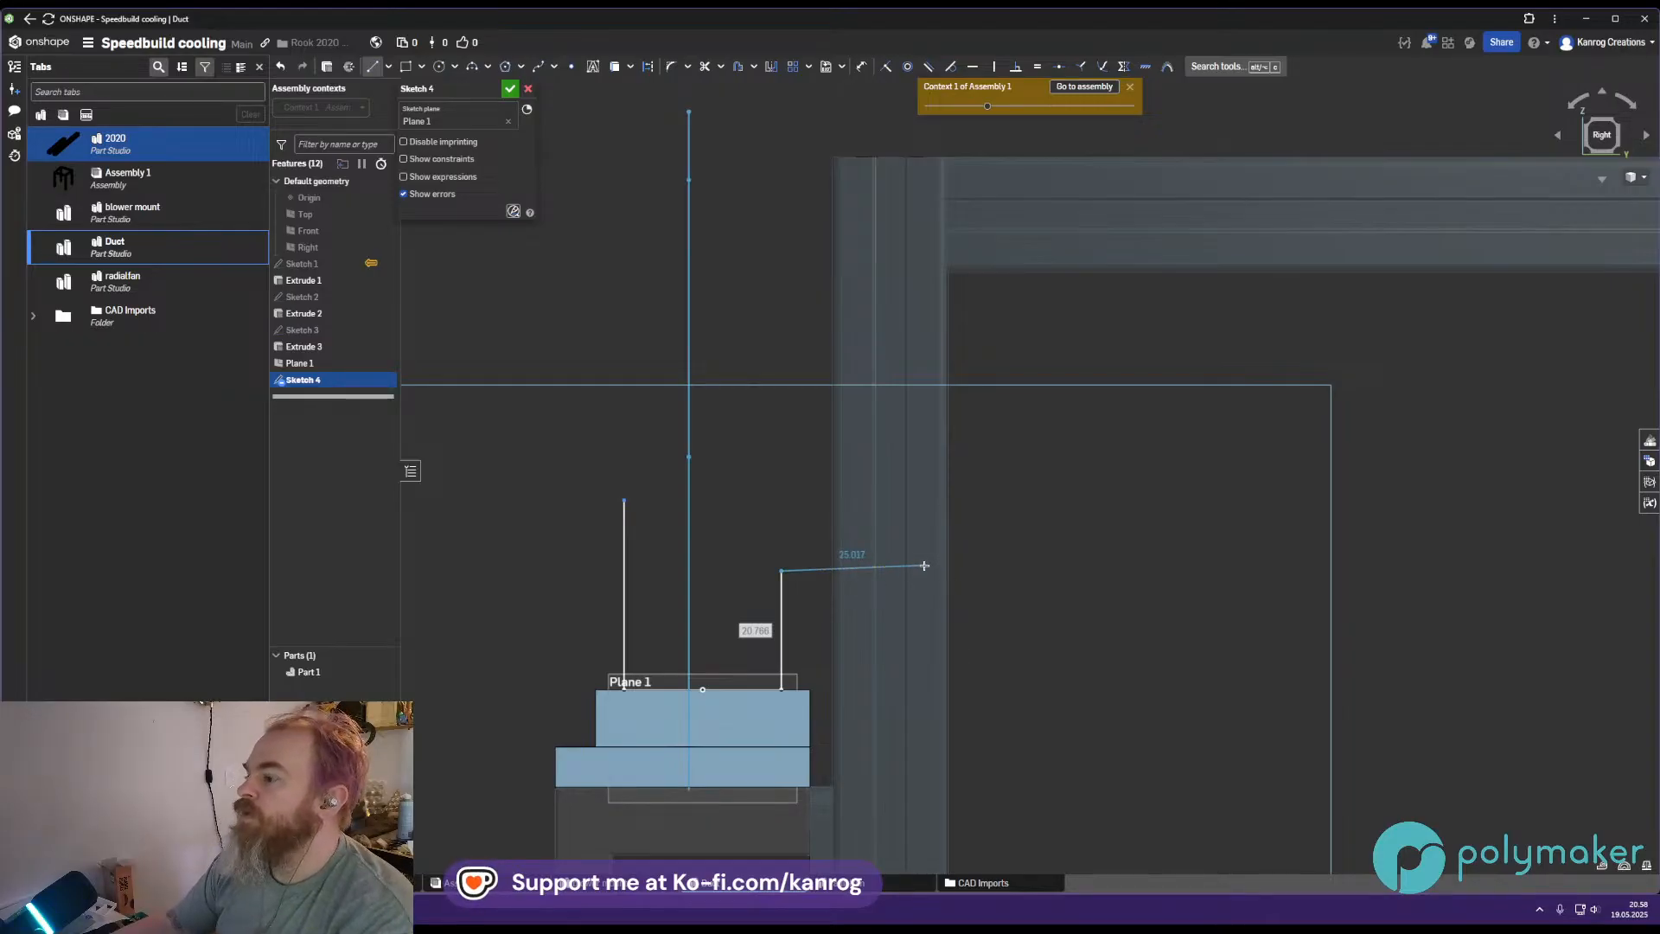
{"action": "key", "text": "q"}
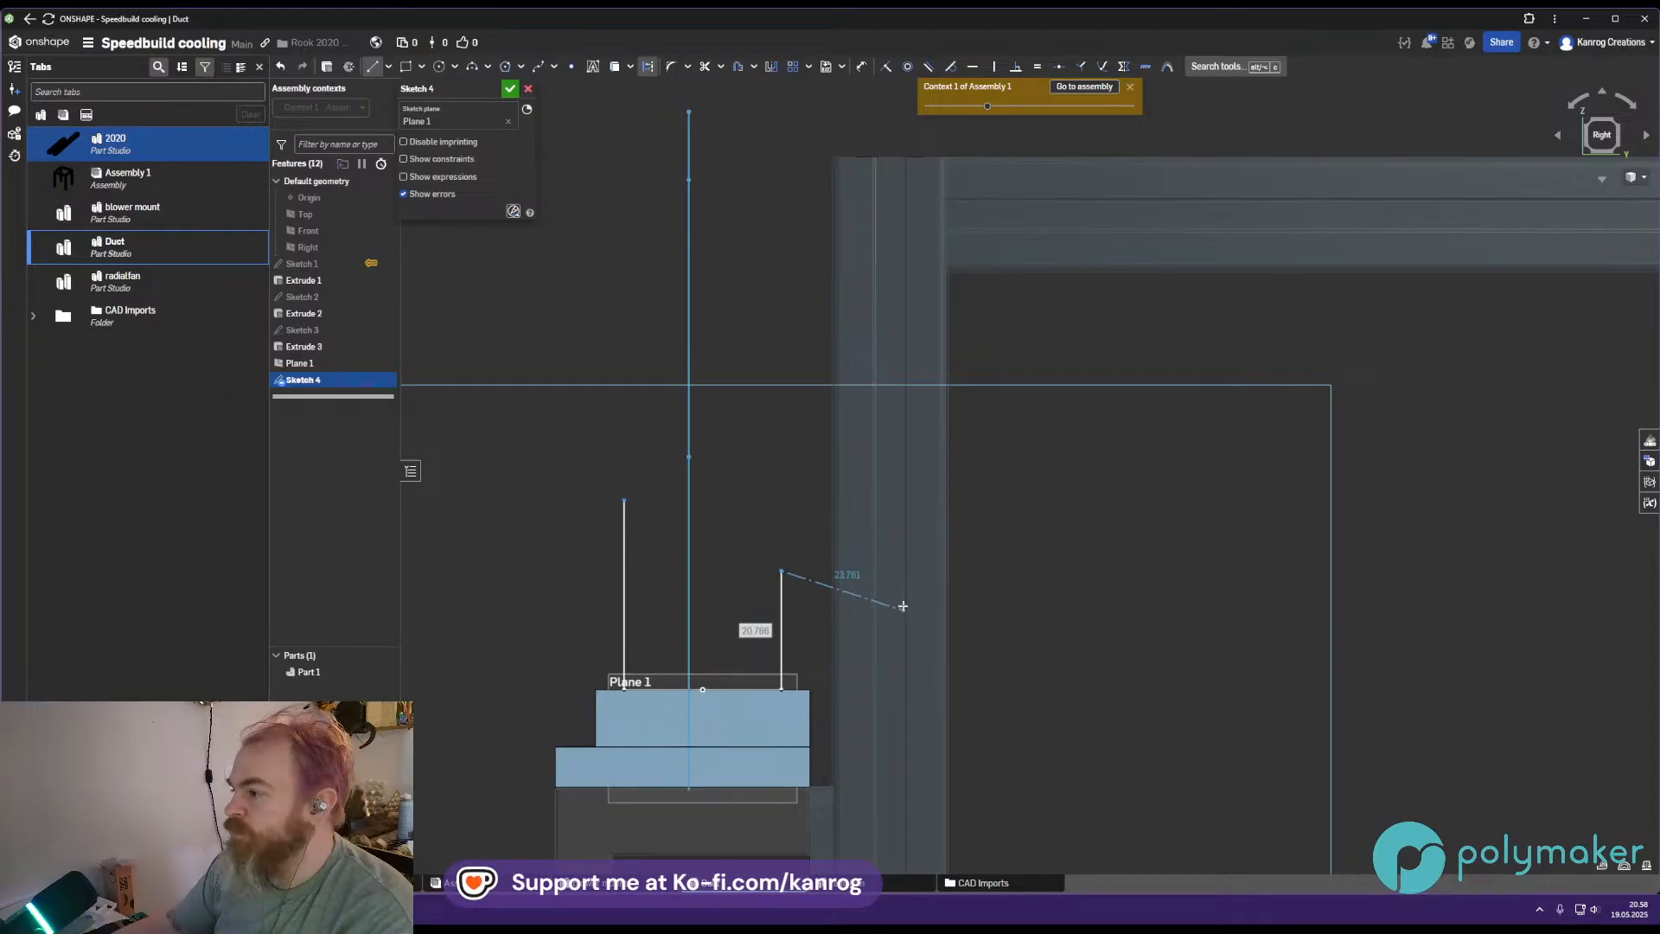
{"action": "key", "text": "Escape"}
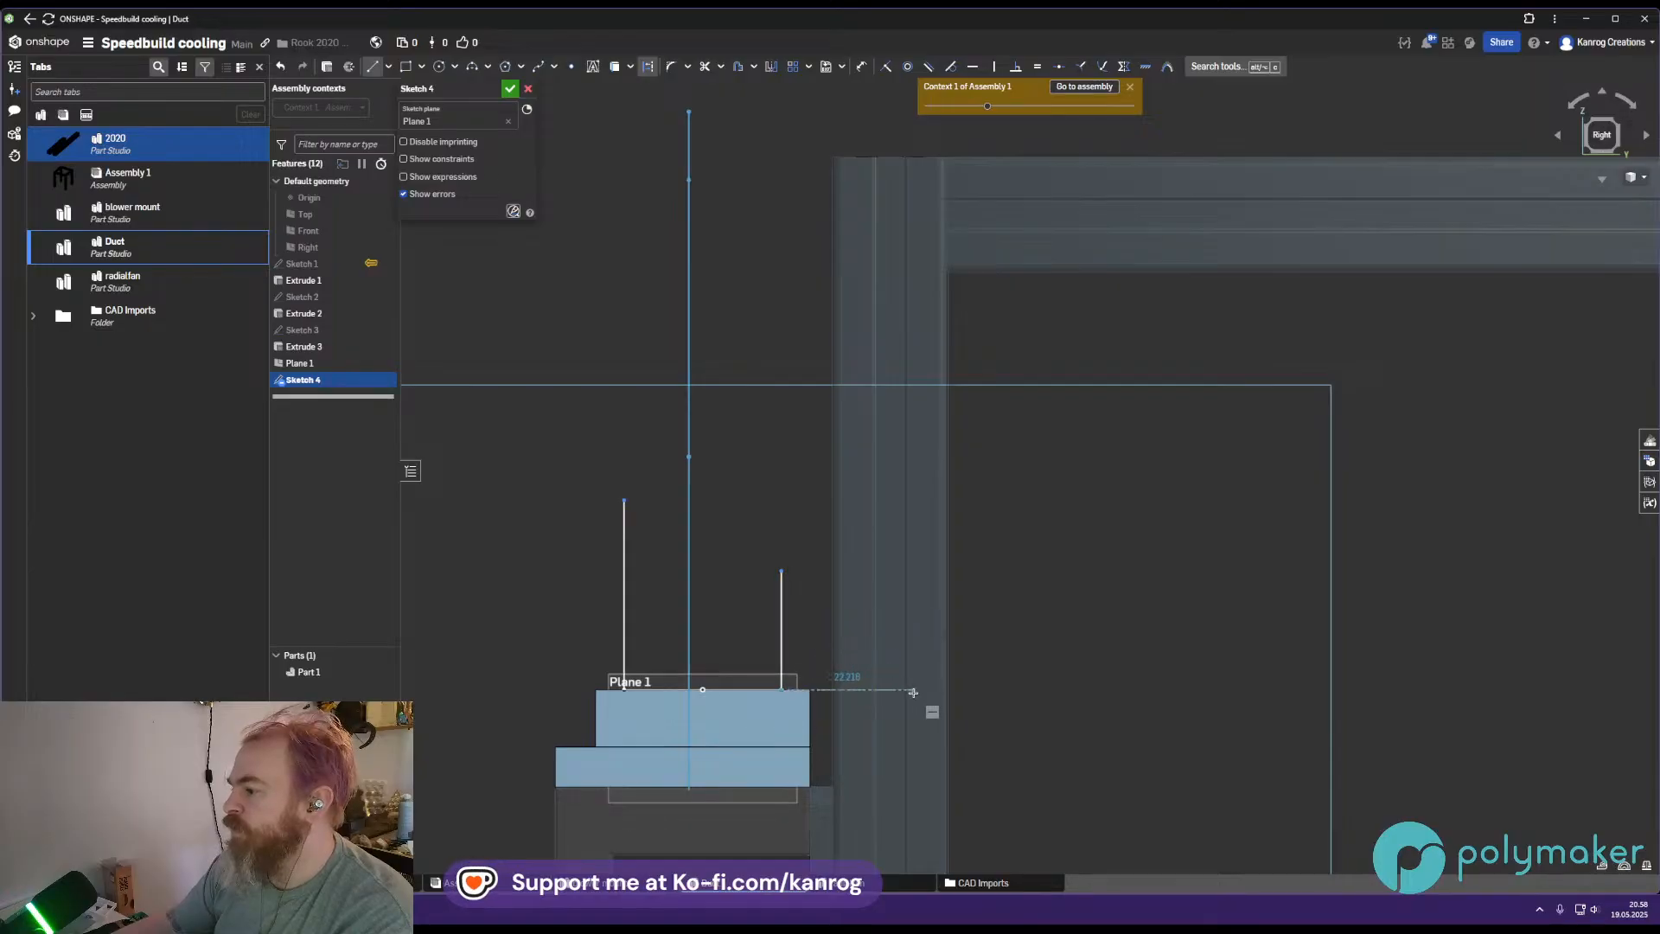
{"action": "type", "text": "2"}
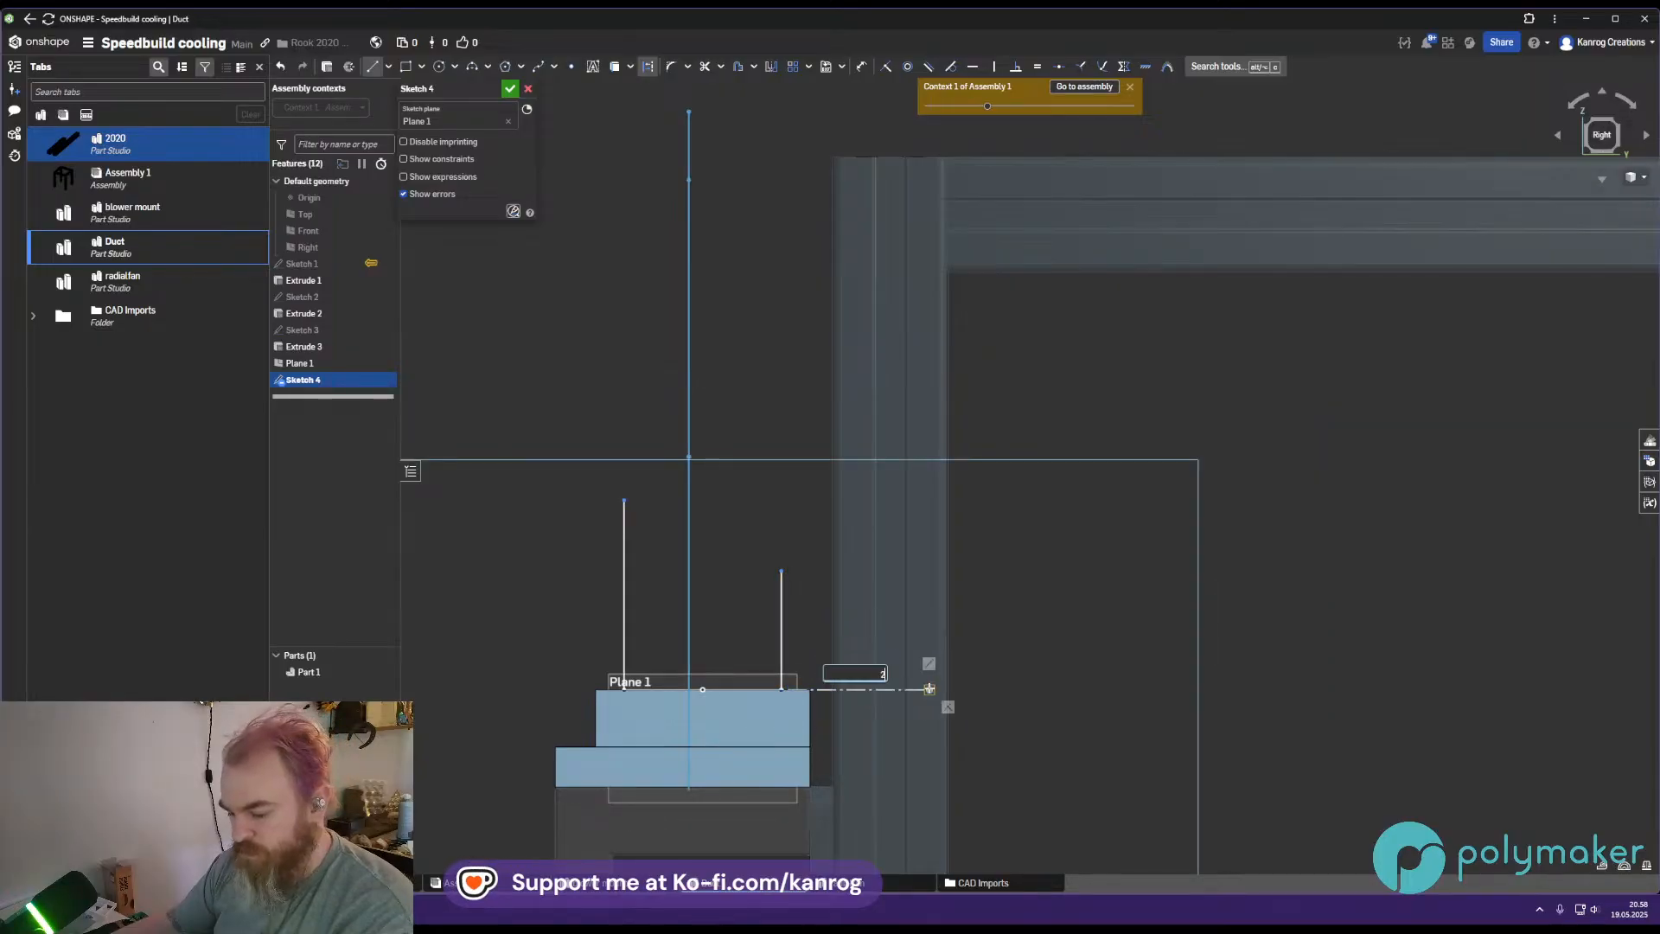
{"action": "type", "text": "5"}
{"action": "key", "text": "Return"}
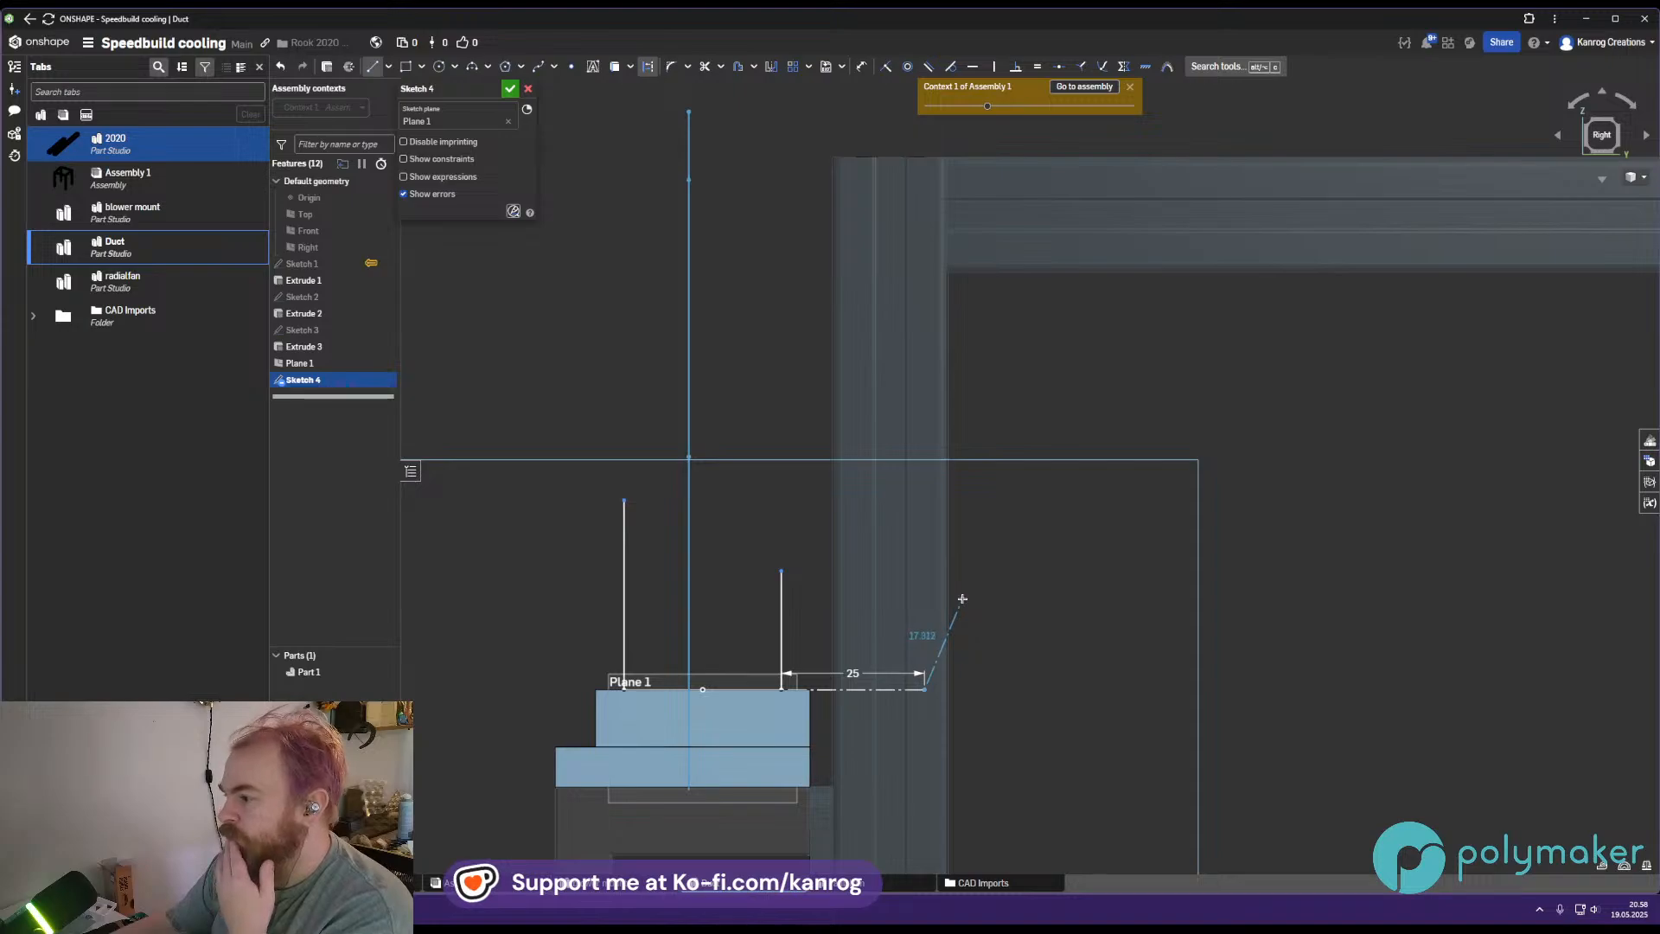
{"action": "key", "text": "Escape"}
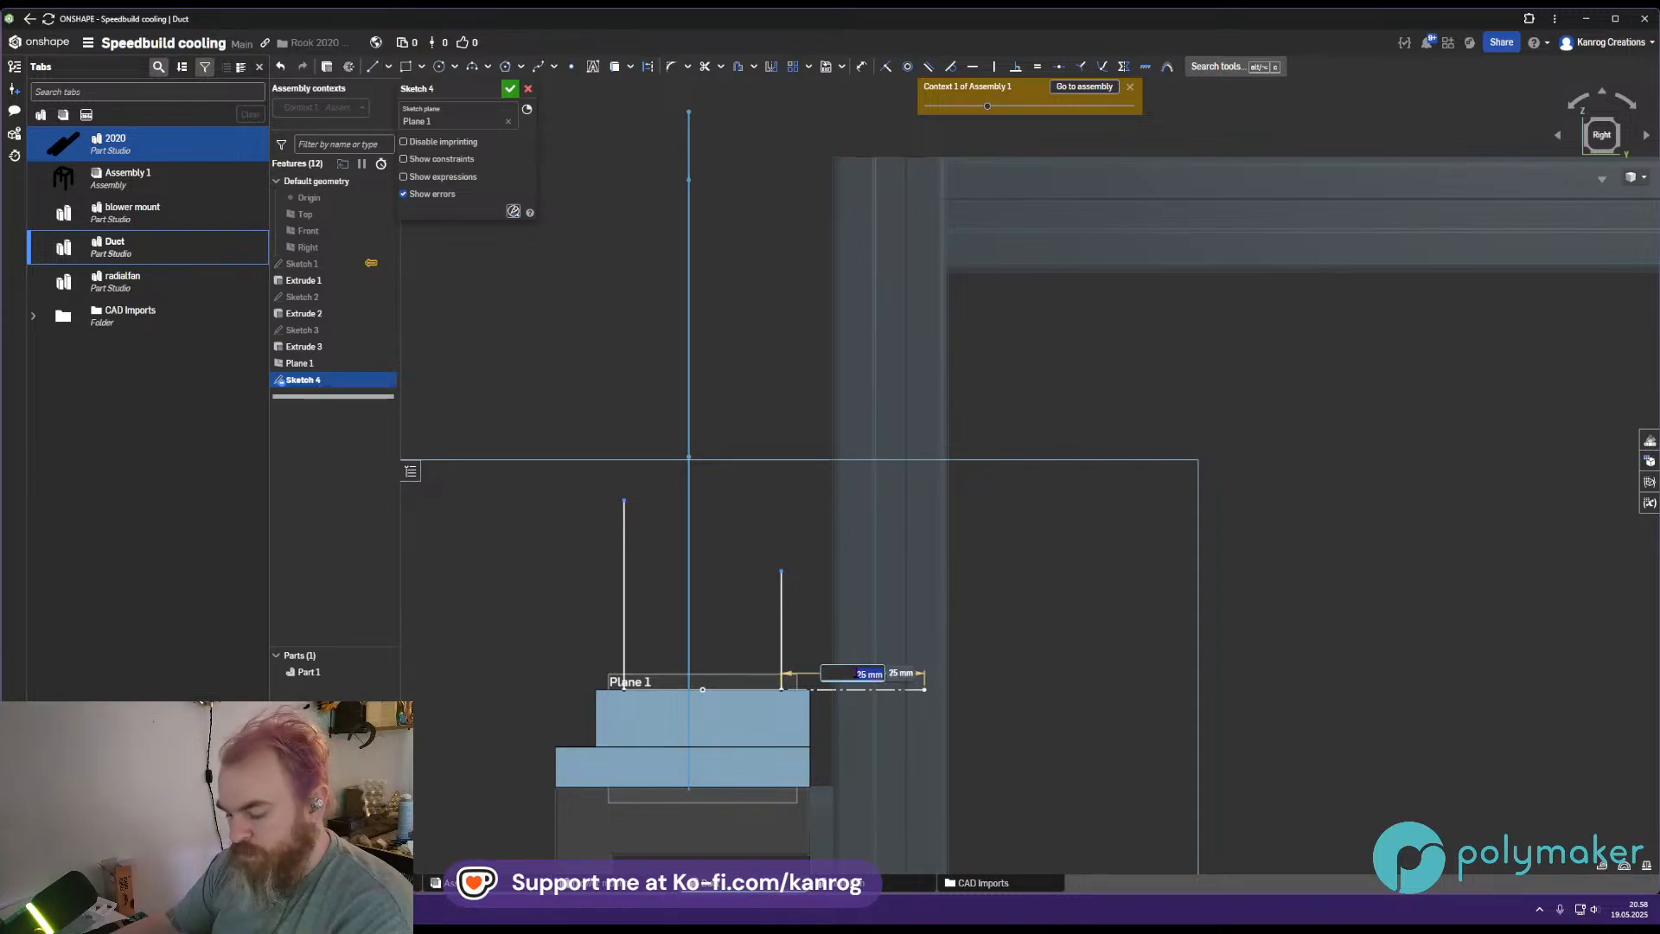
{"action": "type", "text": "0"}
{"action": "key", "text": "Return"}
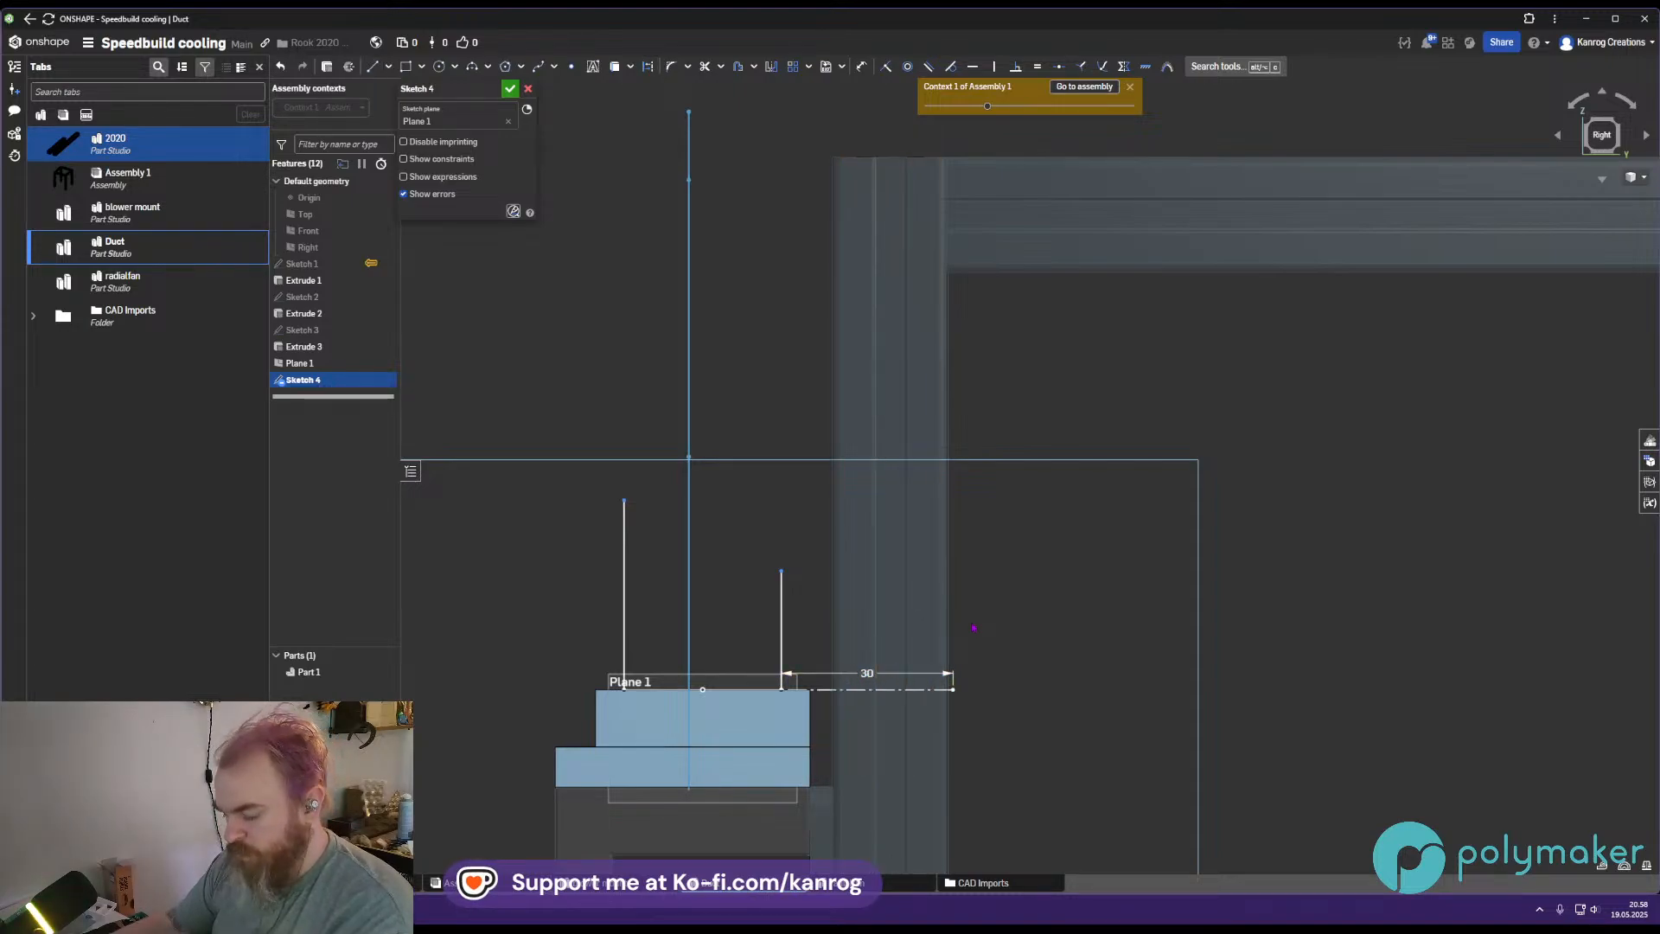
Draw a 40 mm vertical construction line upward from the outer end of the 30 mm construction line
{"action": "left_click", "coordinate": [952, 689]}
{"action": "key", "text": "q"}
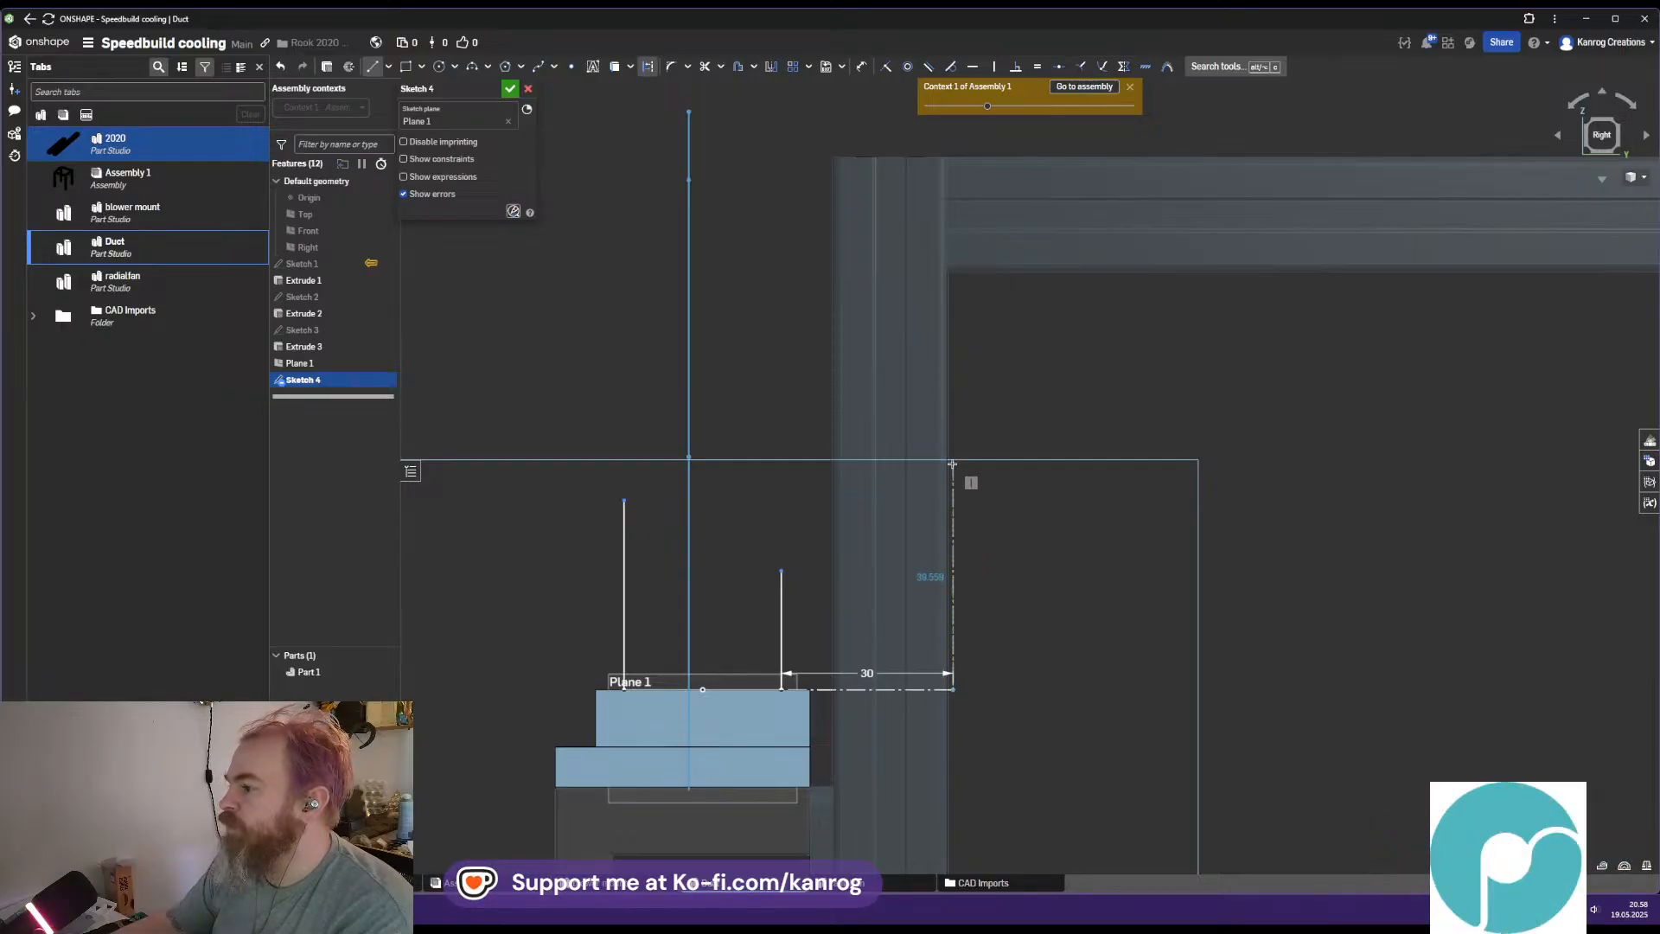
{"action": "type", "text": "4"}
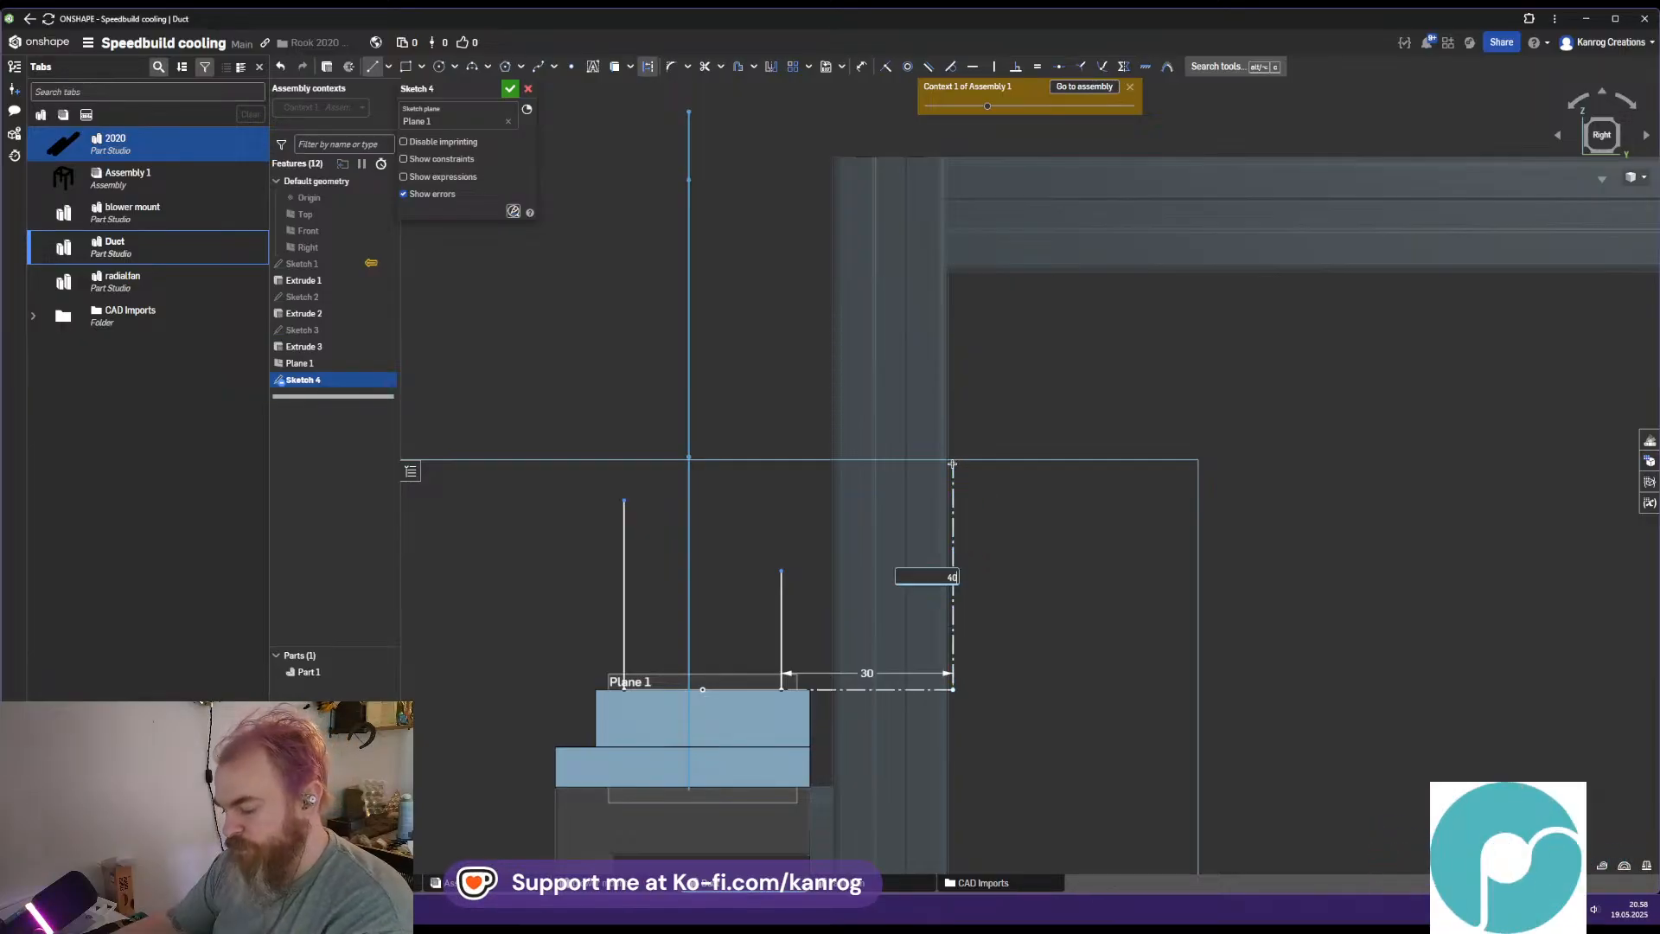
{"action": "type", "text": "0"}
{"action": "key", "text": "Return"}
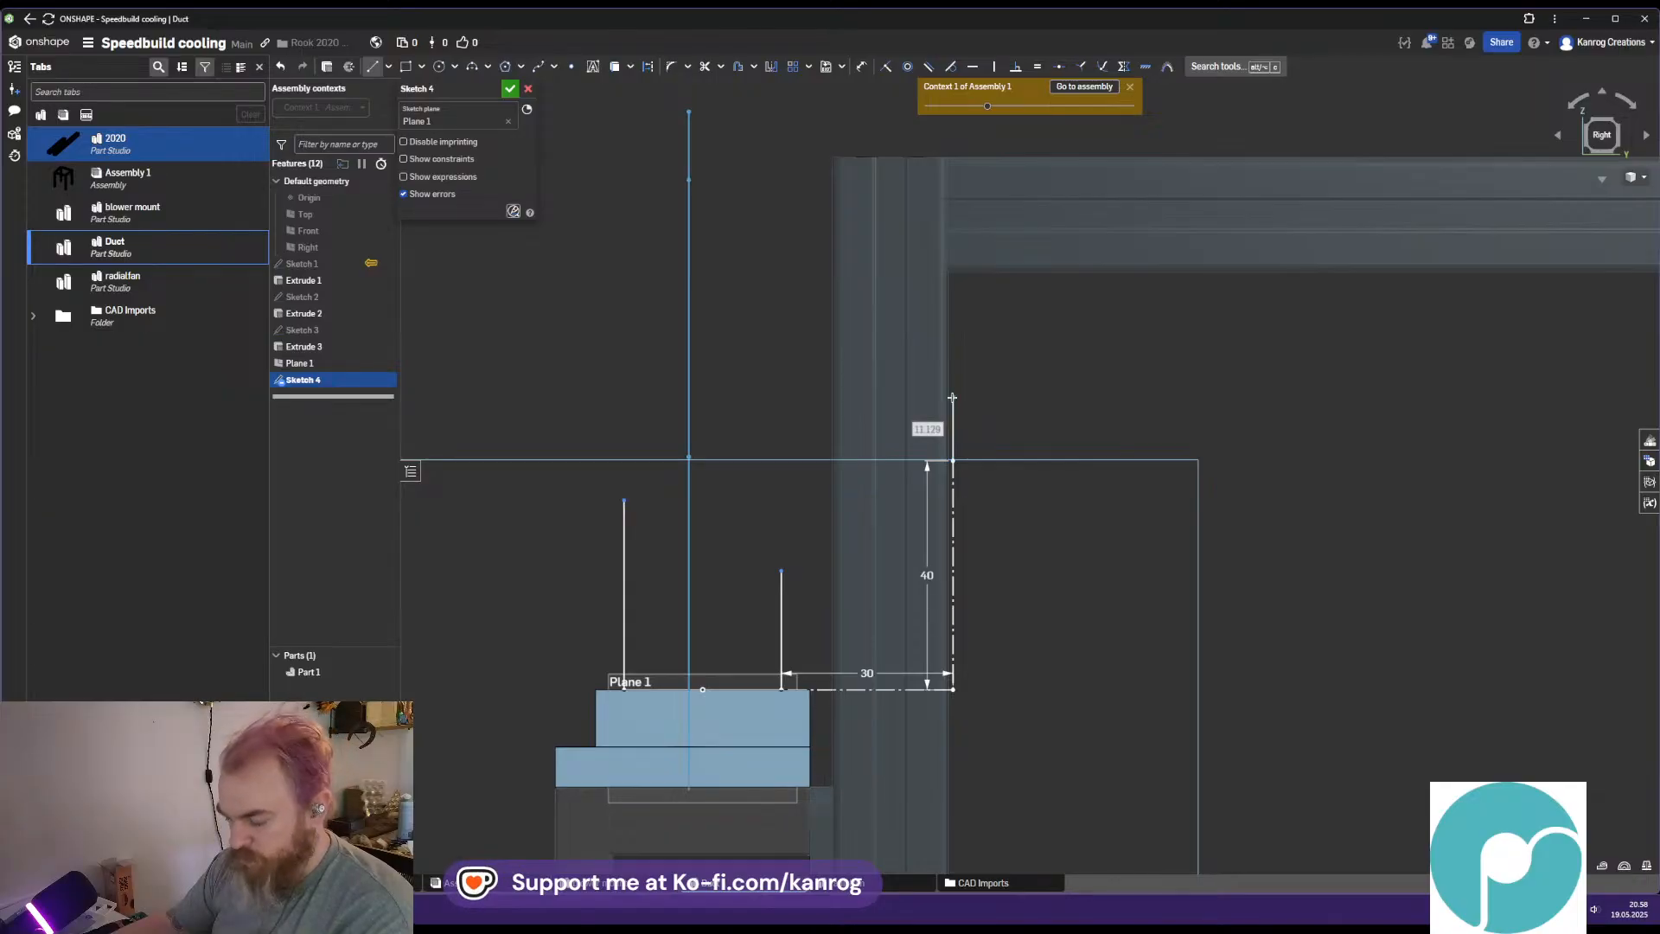
Outline the outlet above the construction line with a 10 mm vertical line, a 15 mm horizontal line from its upper end and a 10 mm one from its lower end
{"action": "key", "text": "Escape"}
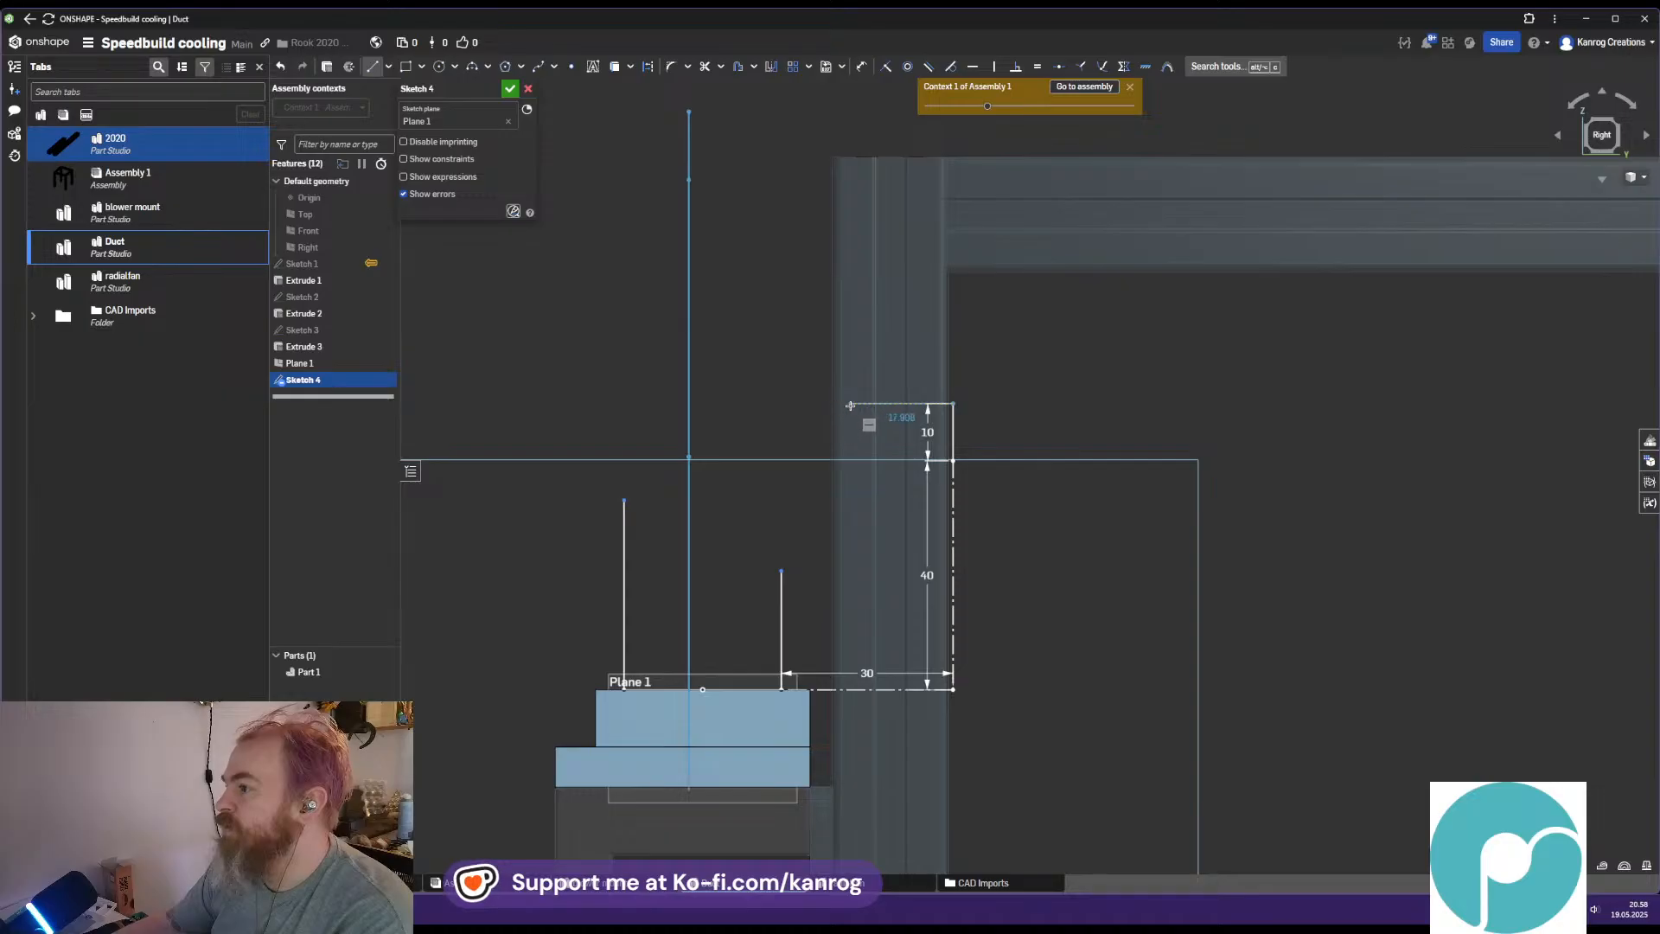
{"action": "type", "text": "1"}
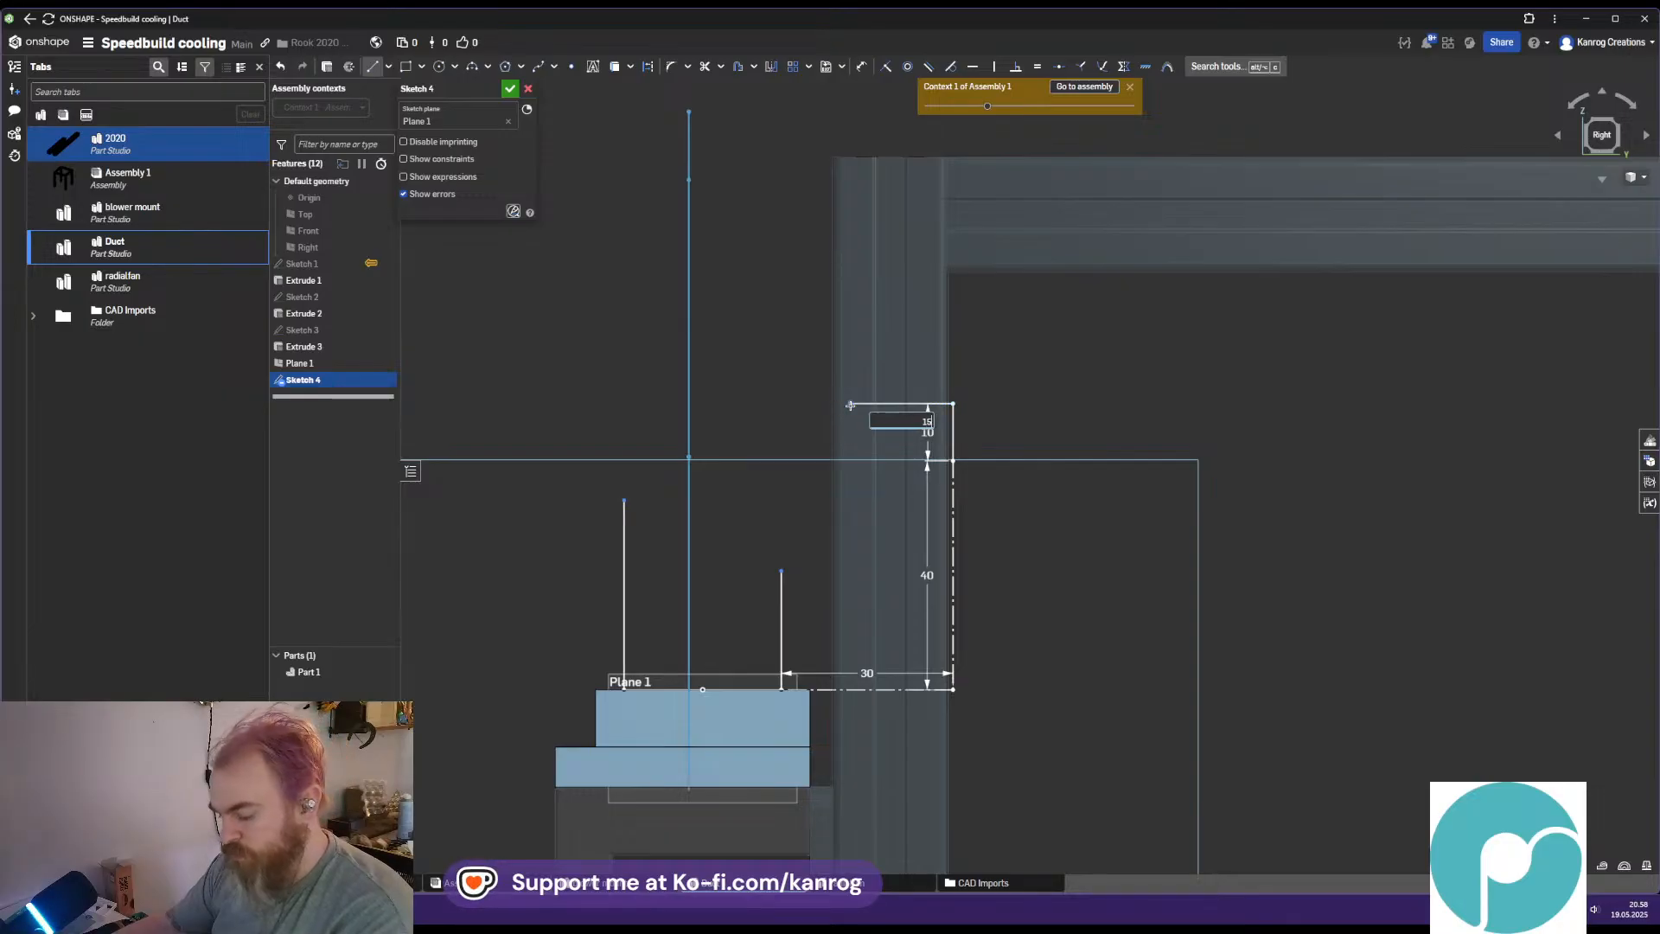
{"action": "type", "text": "5"}
{"action": "key", "text": "Return"}
{"action": "key", "text": "Escape"}
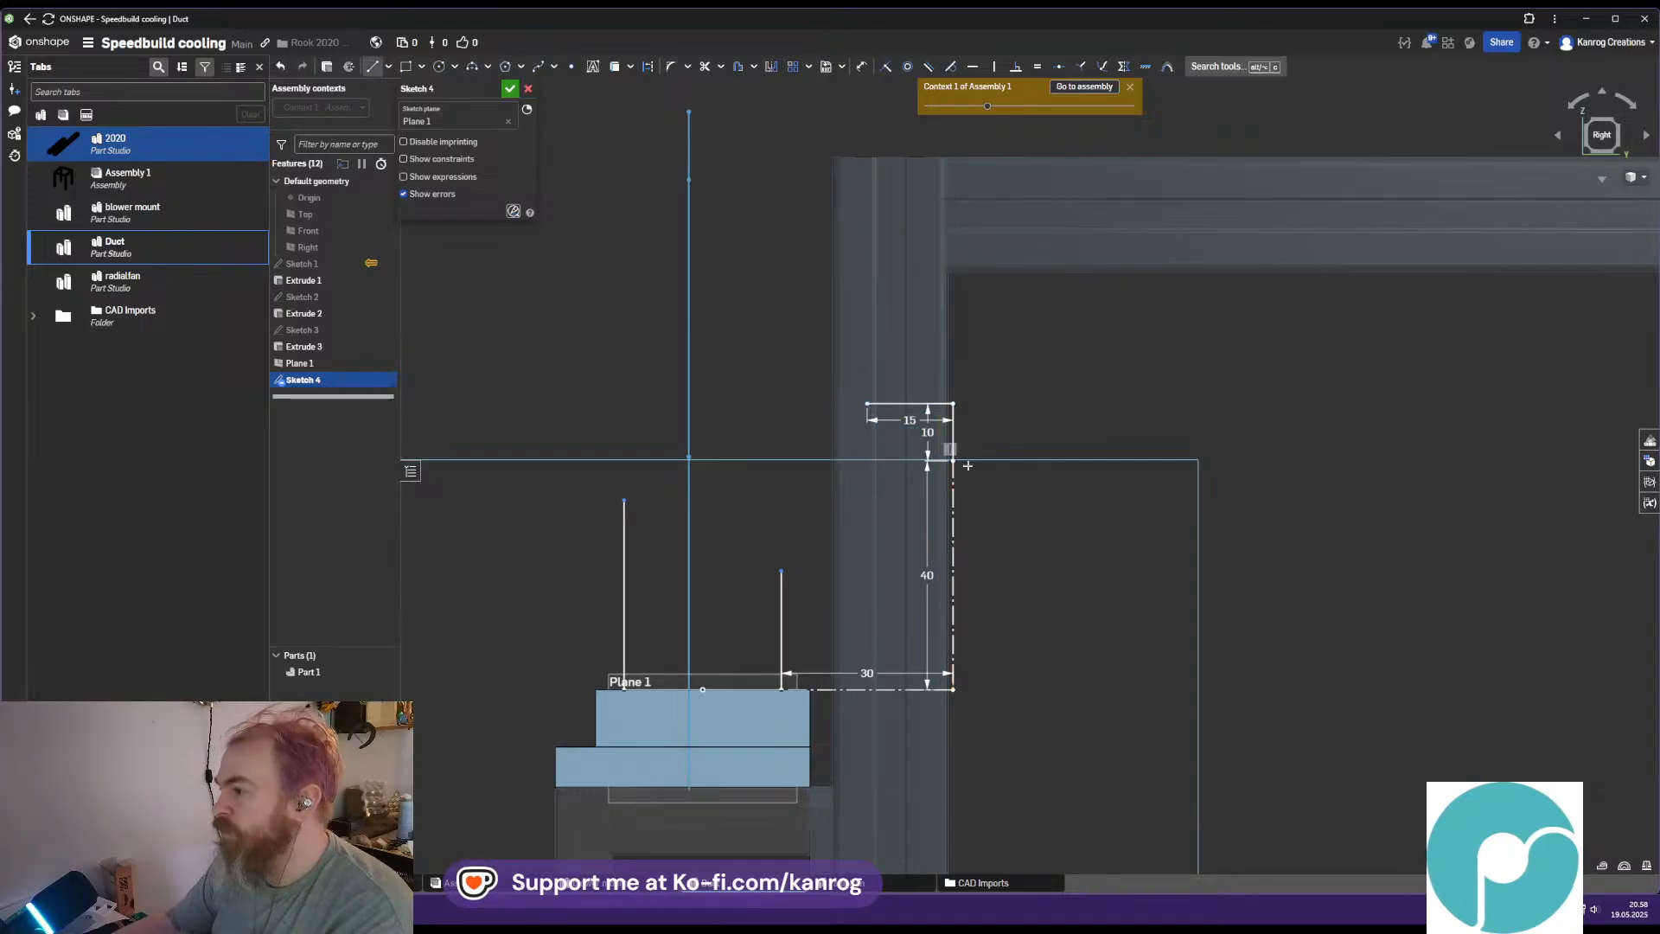
{"action": "left_click", "coordinate": [896, 460]}
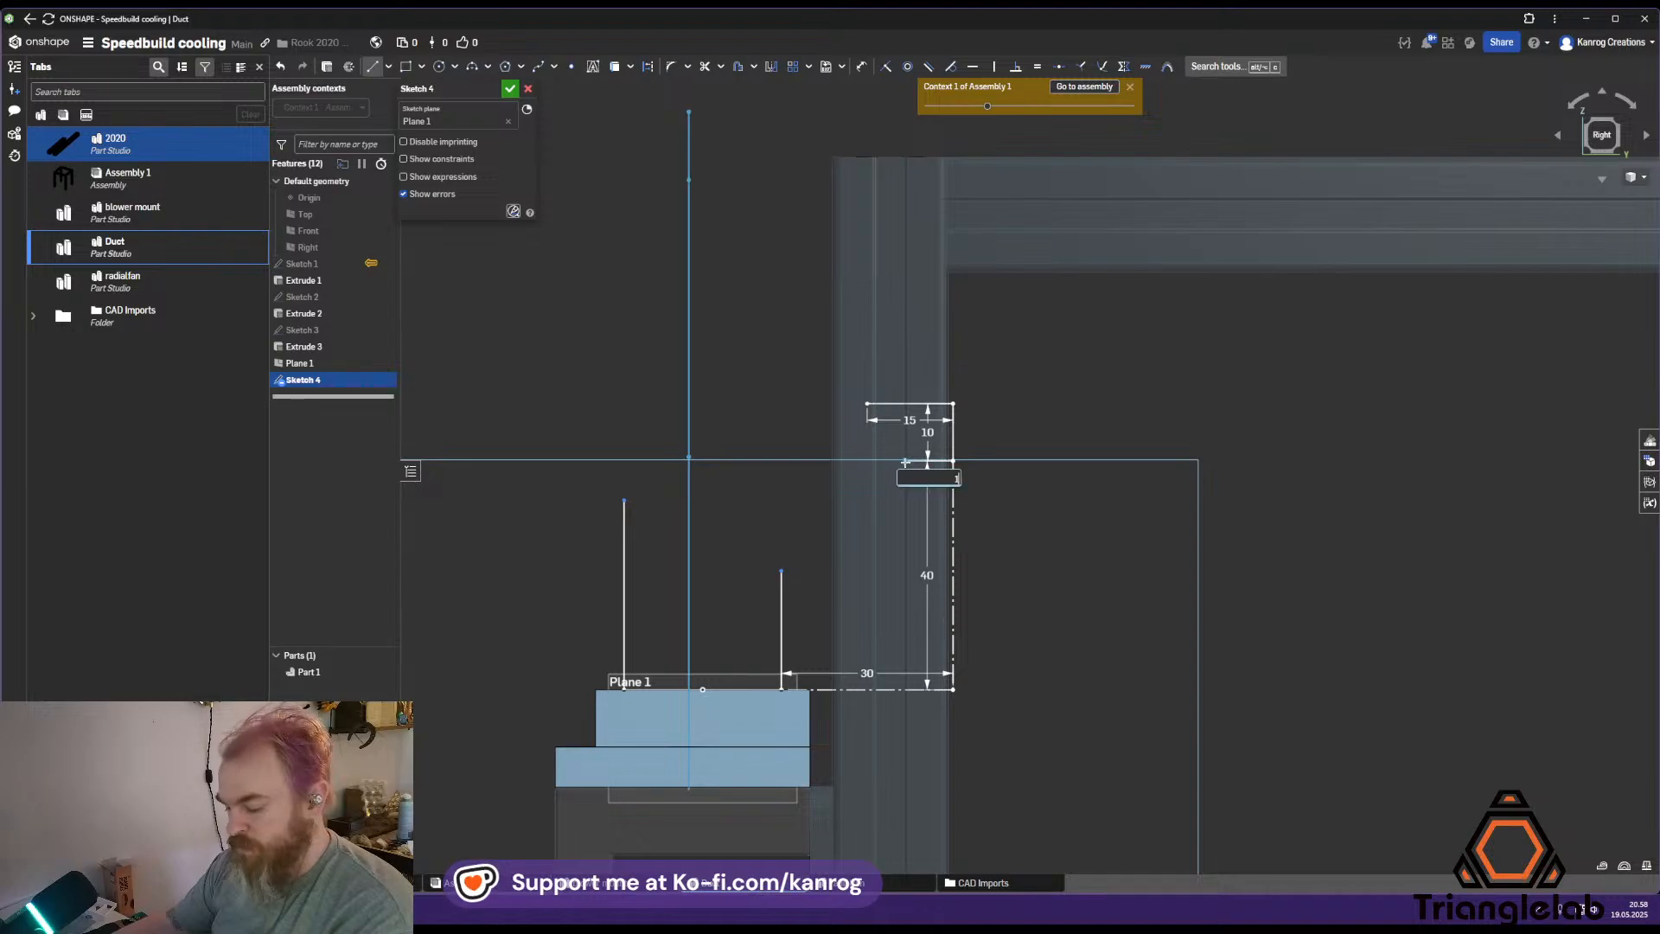
{"action": "key", "text": "Escape"}
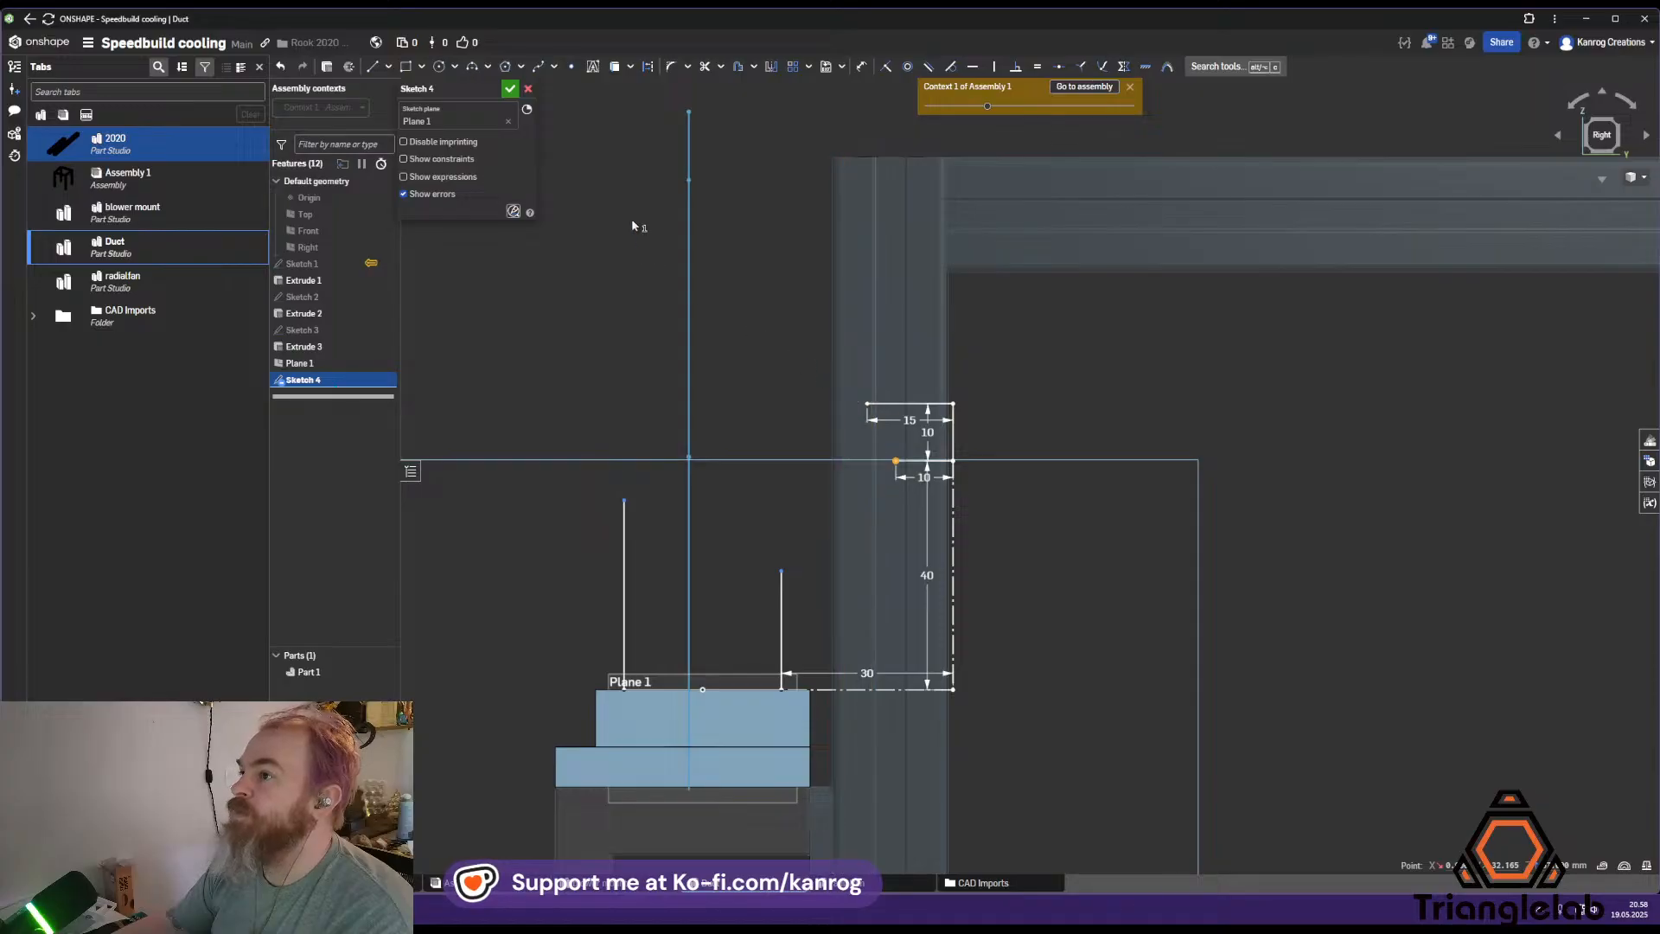
Connect each vertical line's upper end to the matching outlet line with a tangent arc, forming the duct's inner and outer bends
{"action": "left_click", "coordinate": [487, 67]}
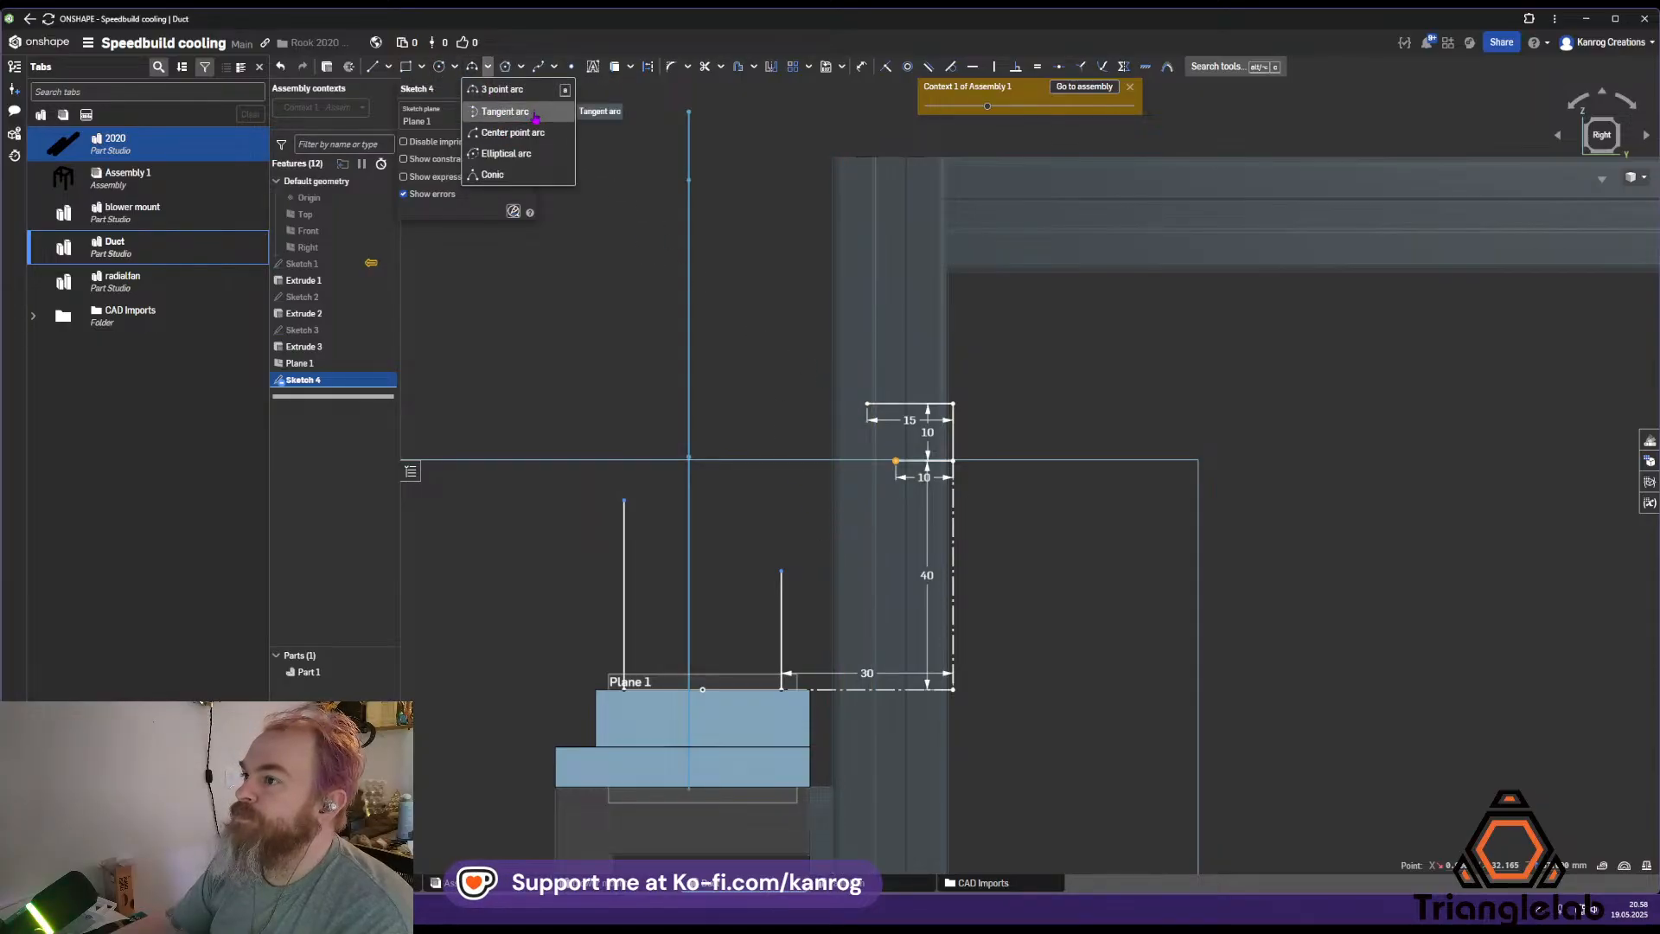
{"action": "left_click", "coordinate": [535, 112]}
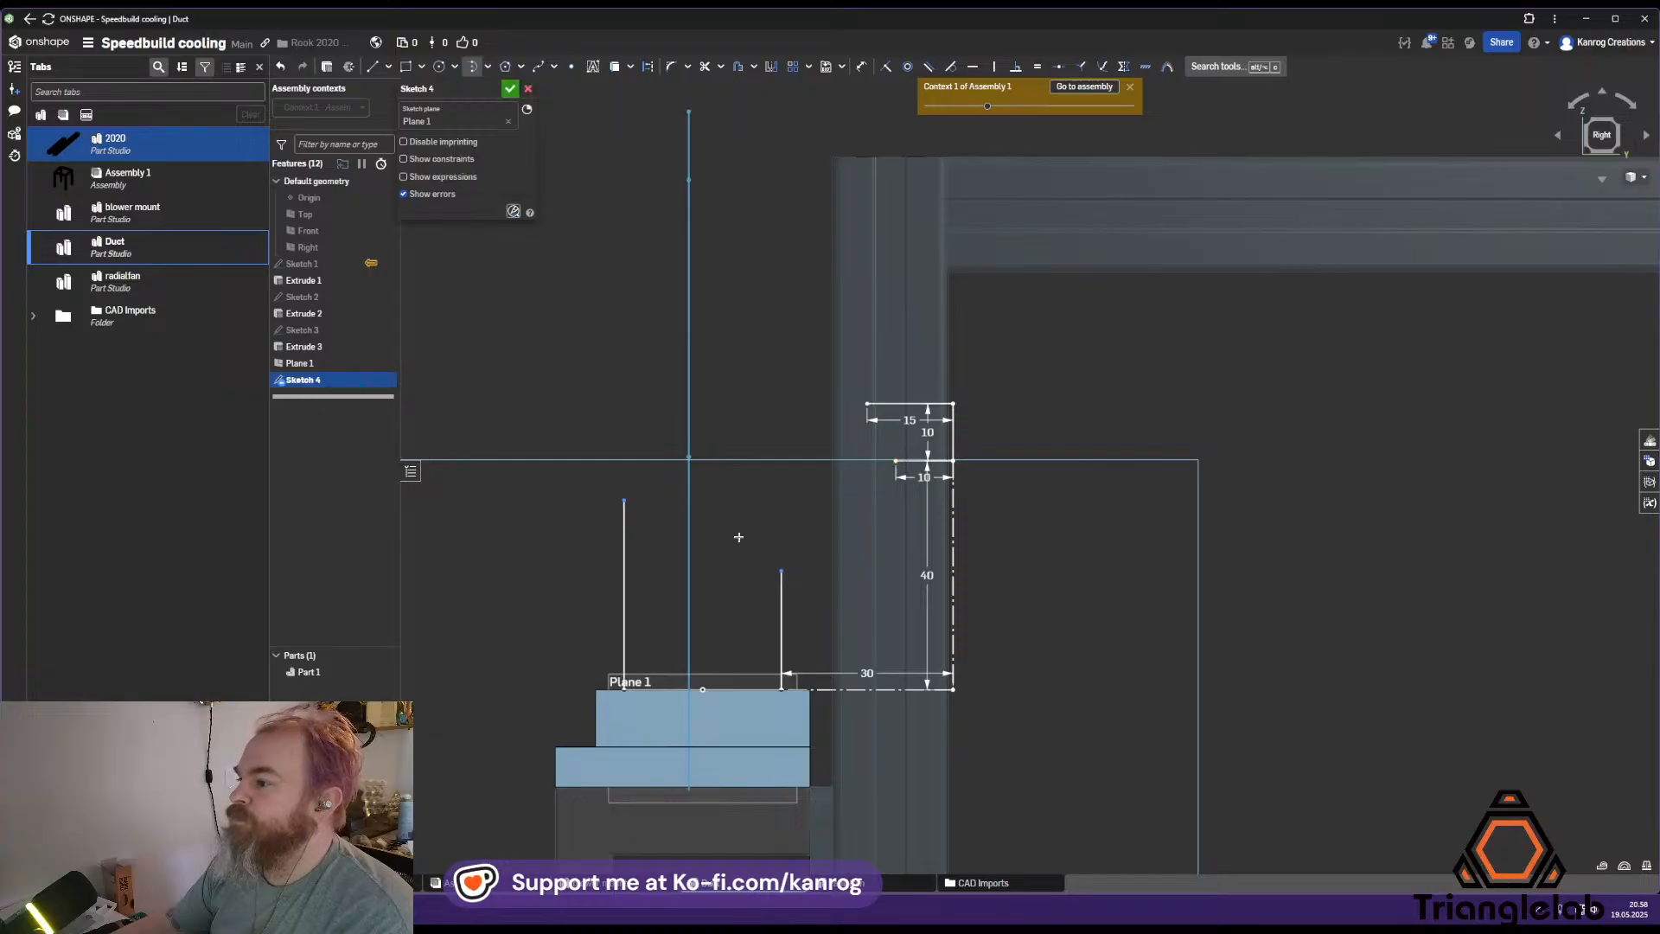
{"action": "left_click", "coordinate": [780, 571]}
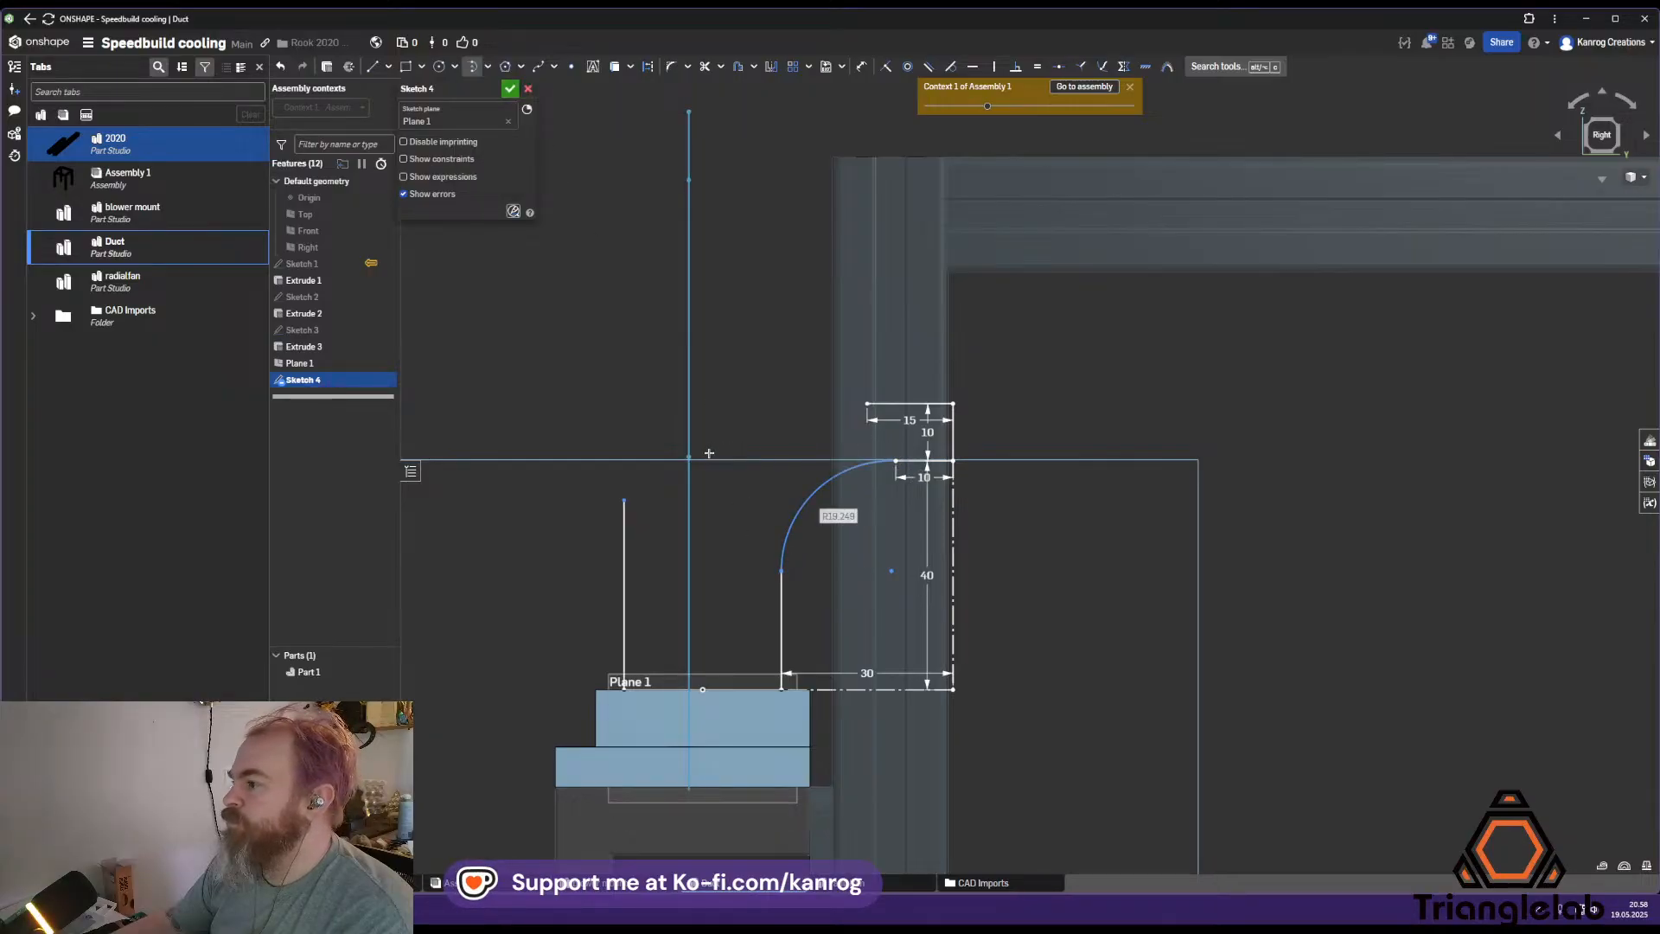
{"action": "left_click", "coordinate": [622, 500]}
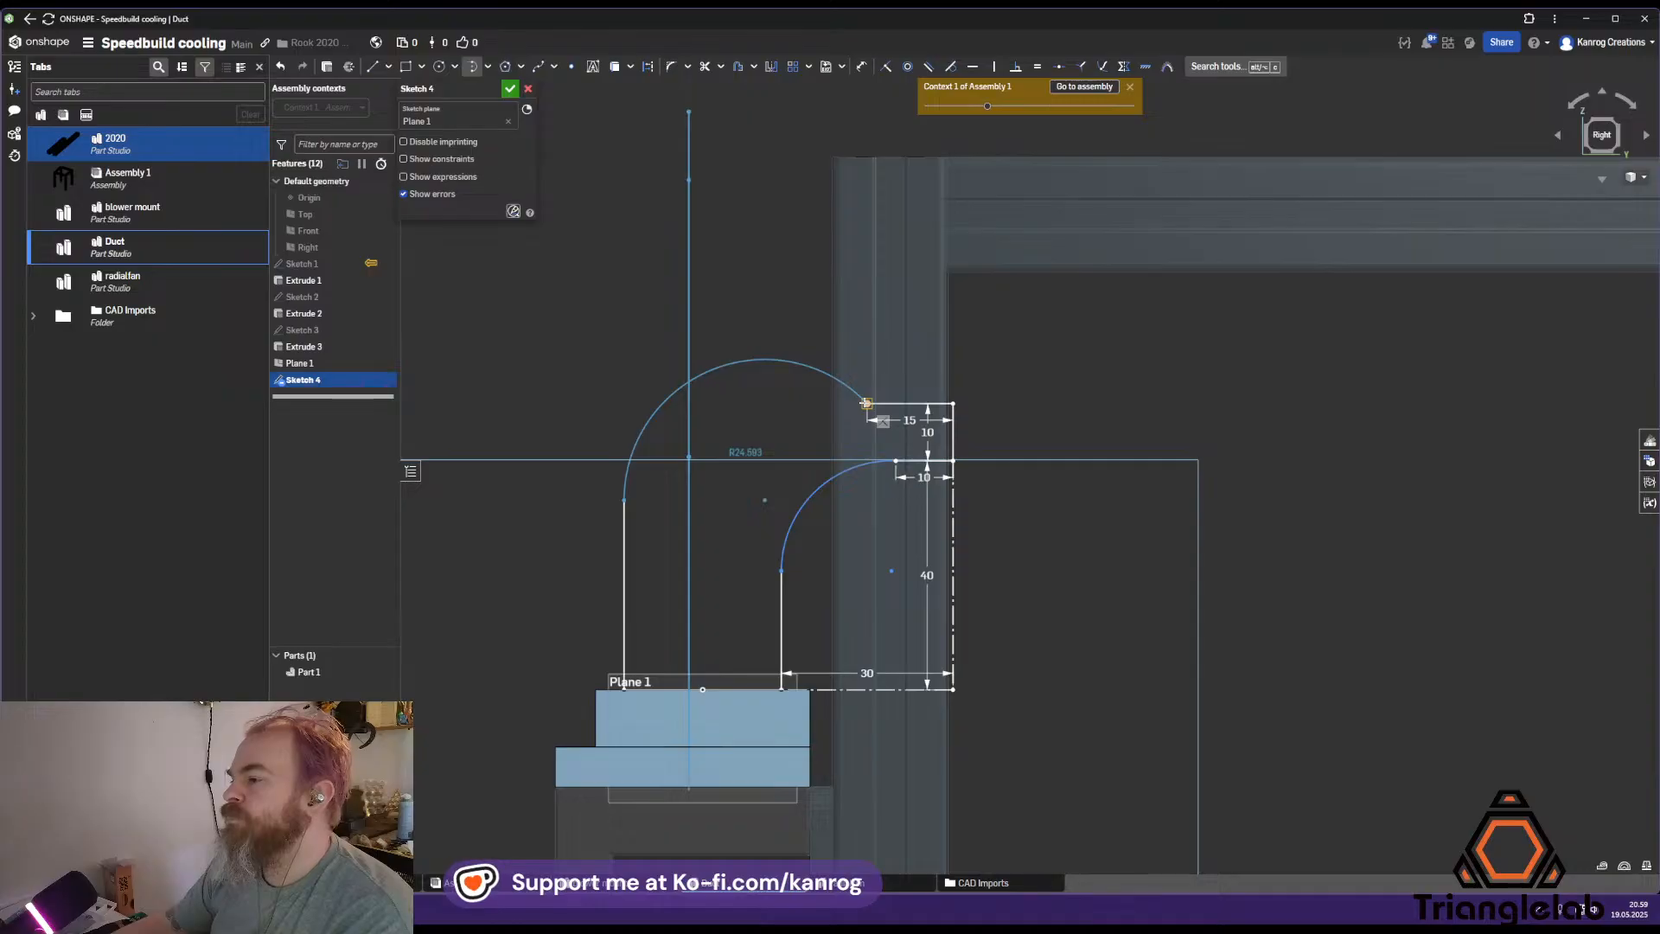
{"action": "key", "text": "Escape"}
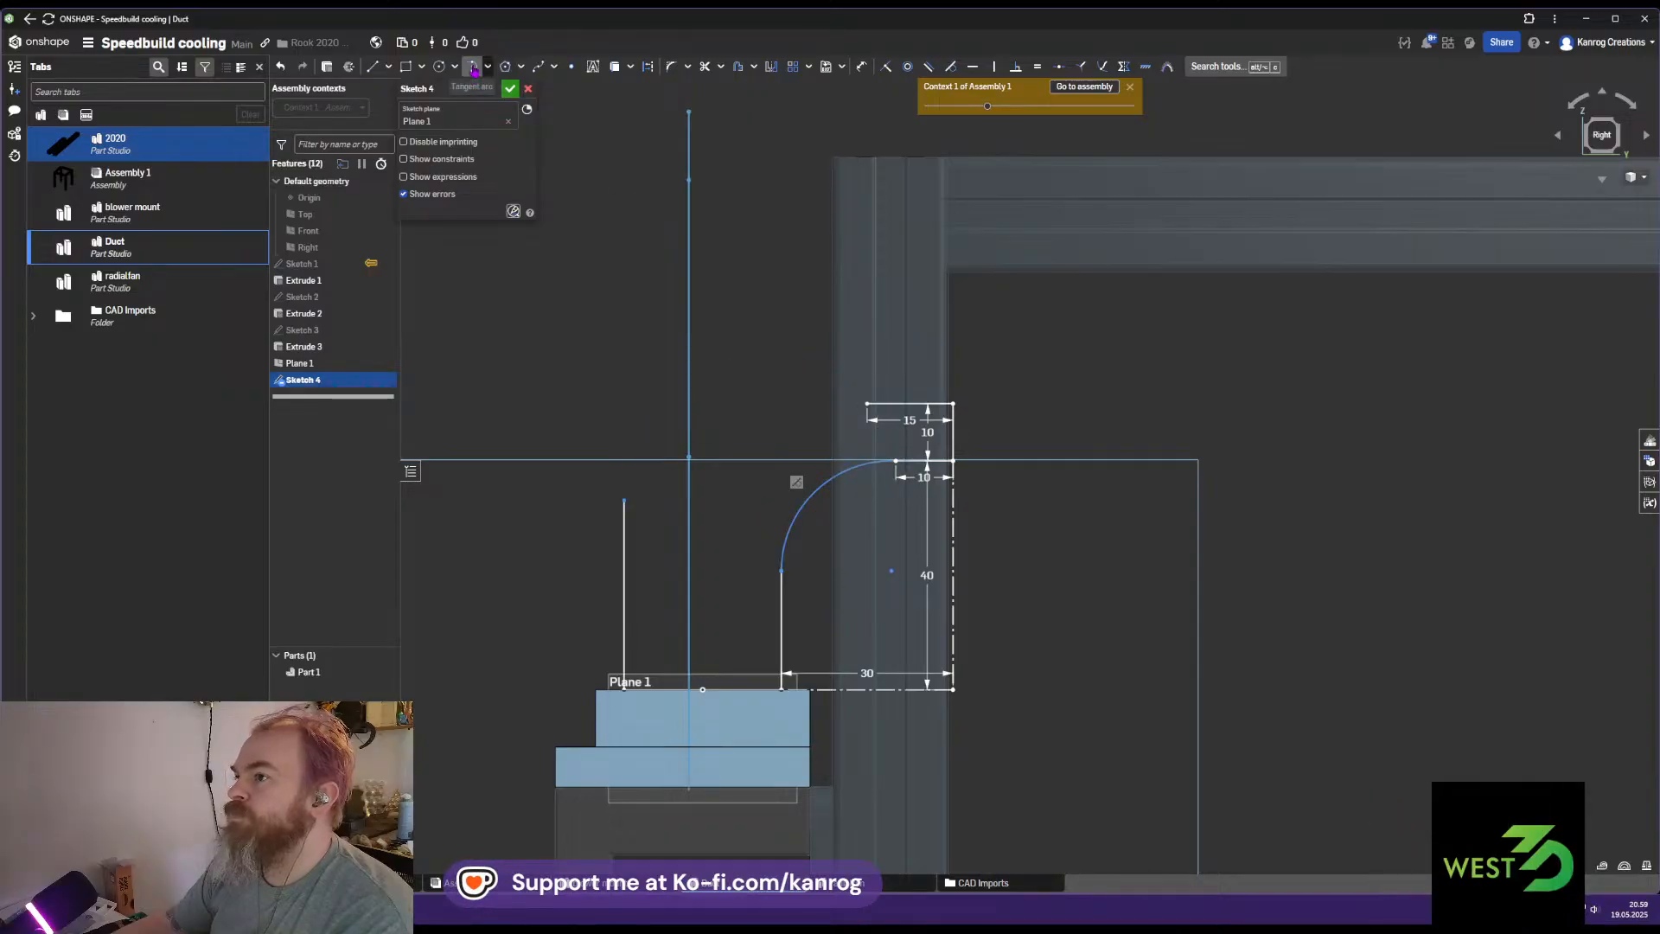
{"action": "left_click", "coordinate": [472, 69]}
{"action": "left_click", "coordinate": [627, 500]}
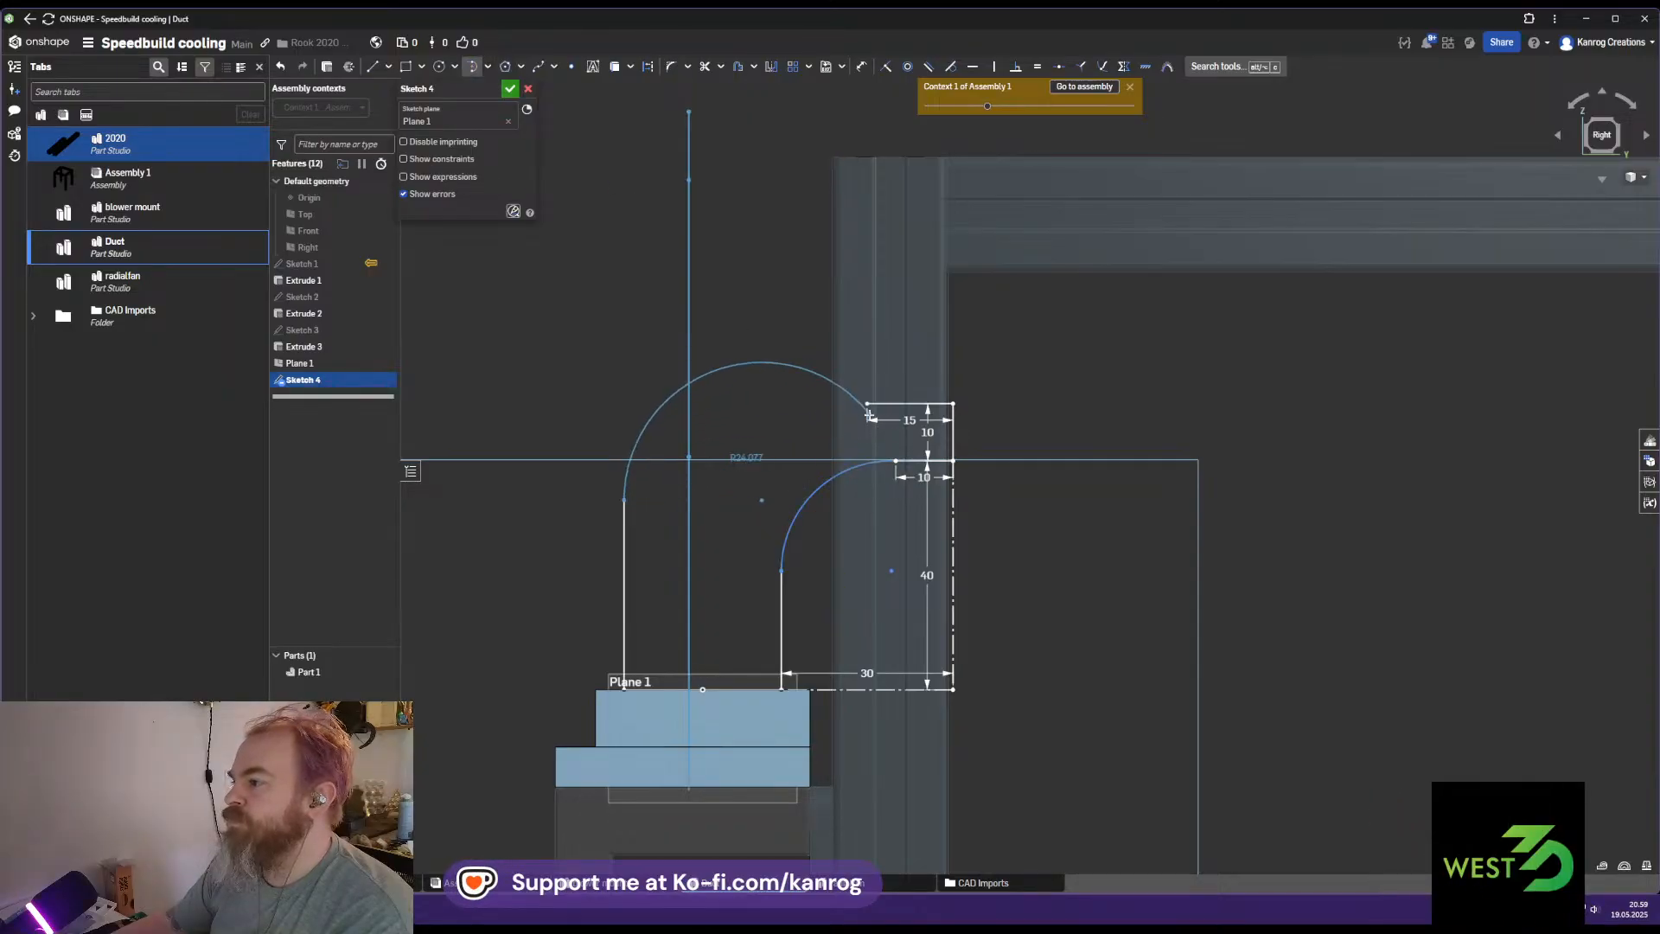
{"action": "left_click", "coordinate": [867, 403]}
Lower the outer bend's starting point, make both arcs tangent to their horizontal outlet lines, and finish the sketch
{"action": "left_click_drag", "start_coordinate": [624, 500], "coordinate": [643, 620]}
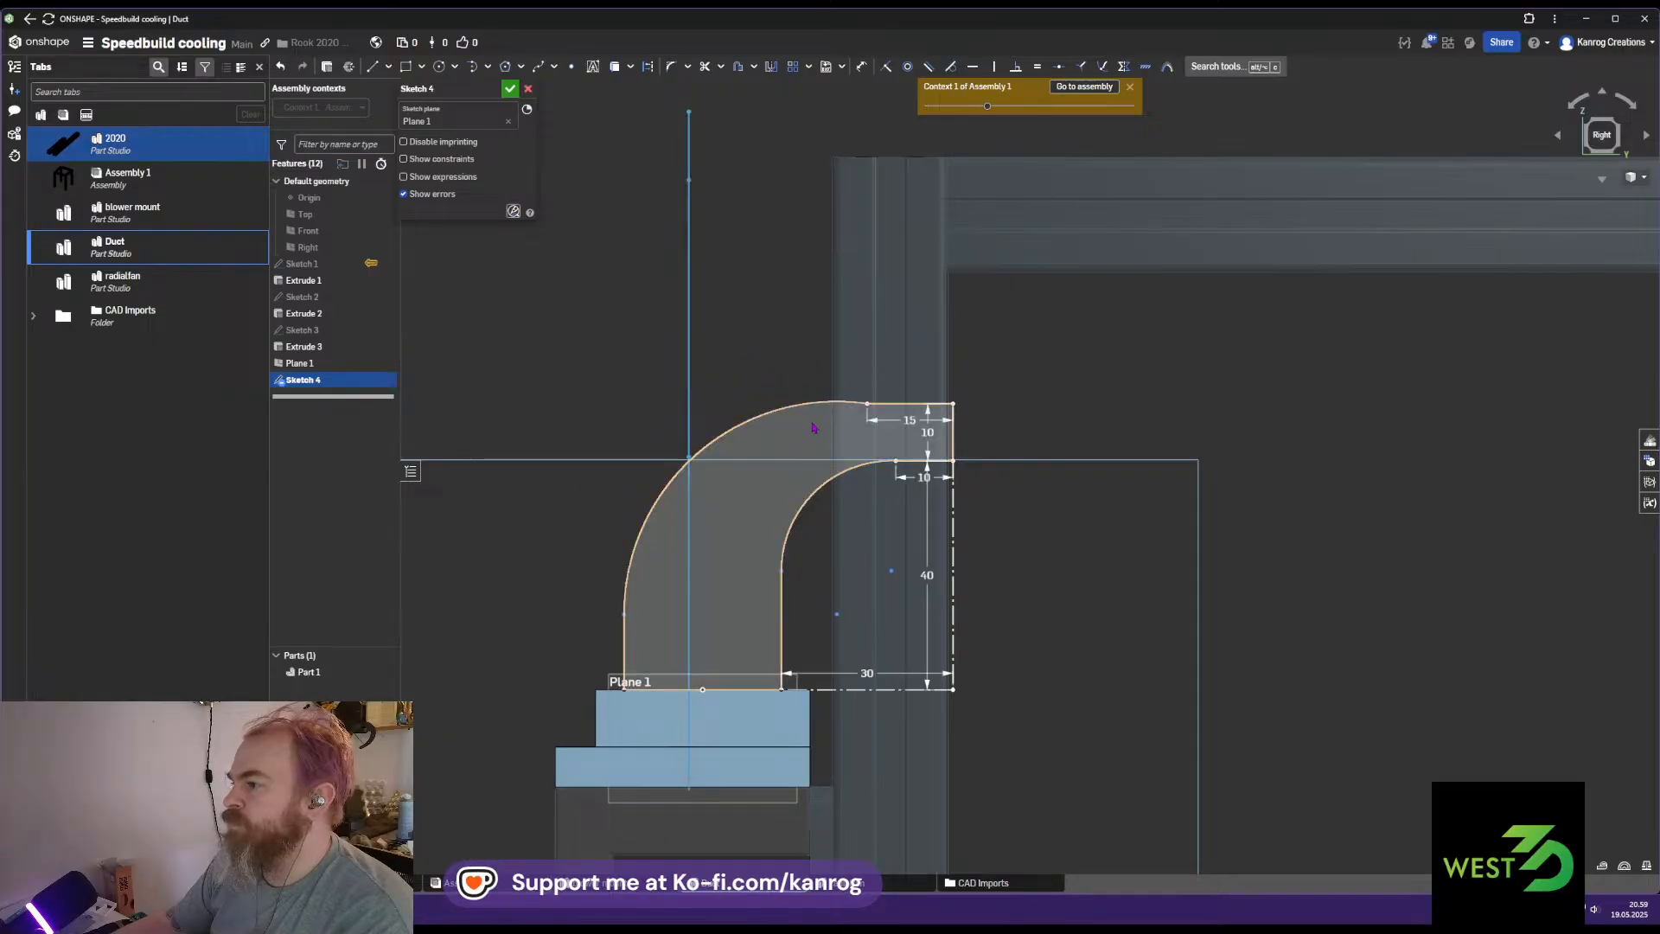
{"action": "key", "text": "t"}
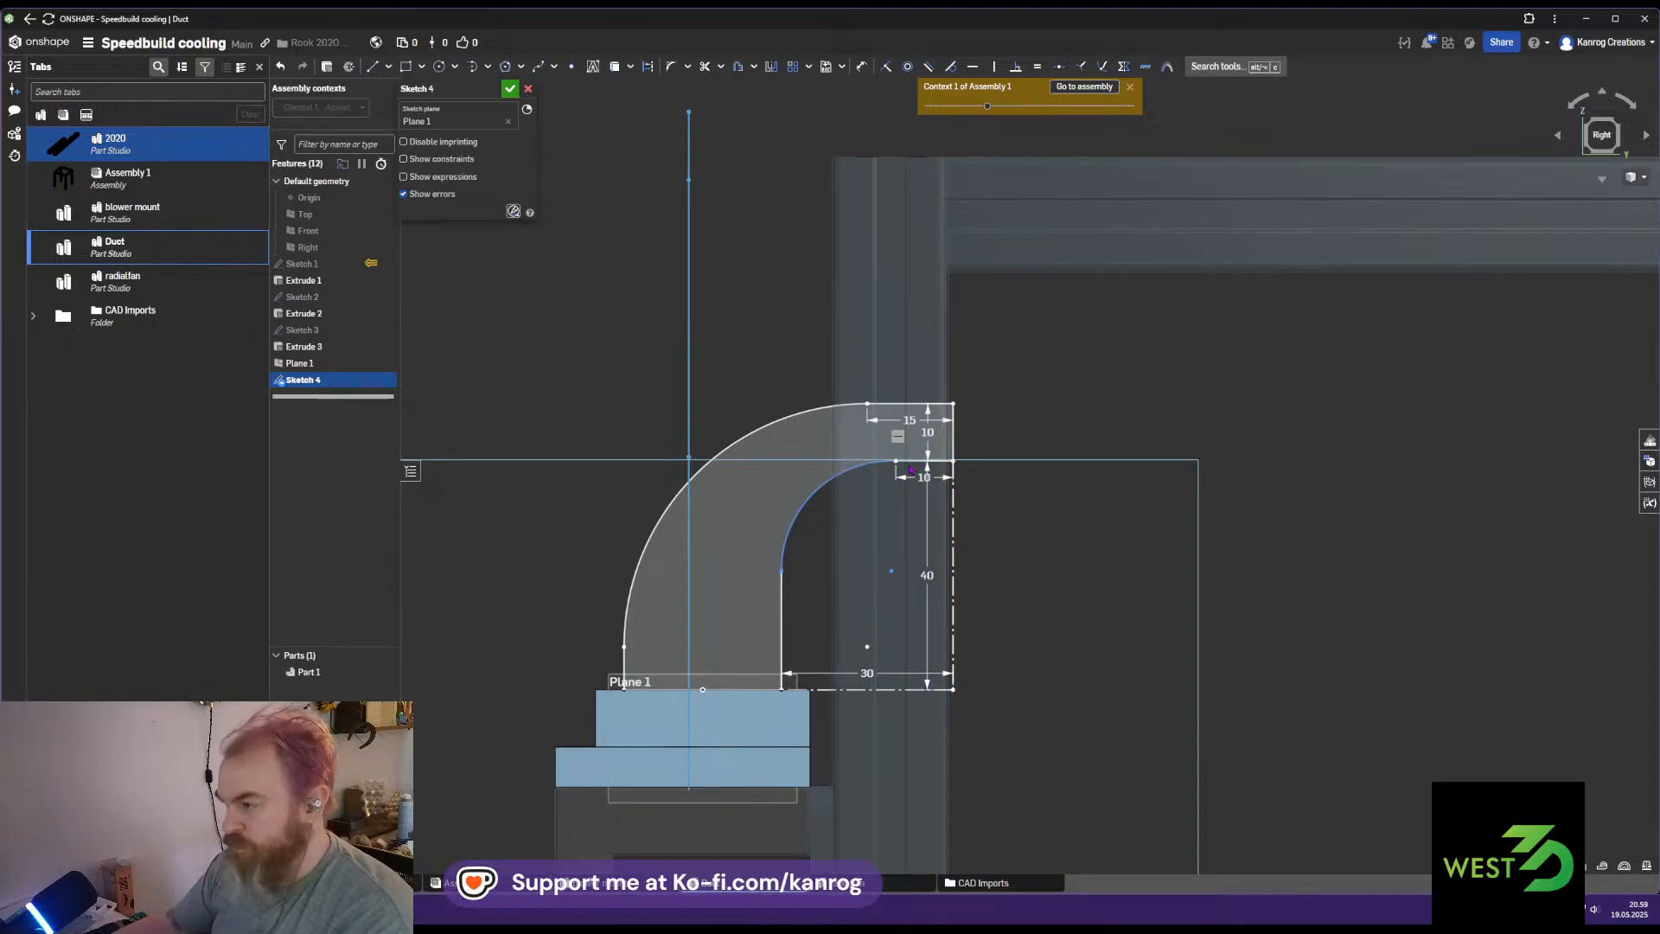
{"action": "mouse_move", "coordinate": [873, 536]}
{"action": "right_mouse_down"}
{"action": "mouse_move", "coordinate": [1122, 563]}
{"action": "mouse_move", "coordinate": [1076, 563]}
{"action": "mouse_move", "coordinate": [1102, 568]}
{"action": "right_mouse_up"}
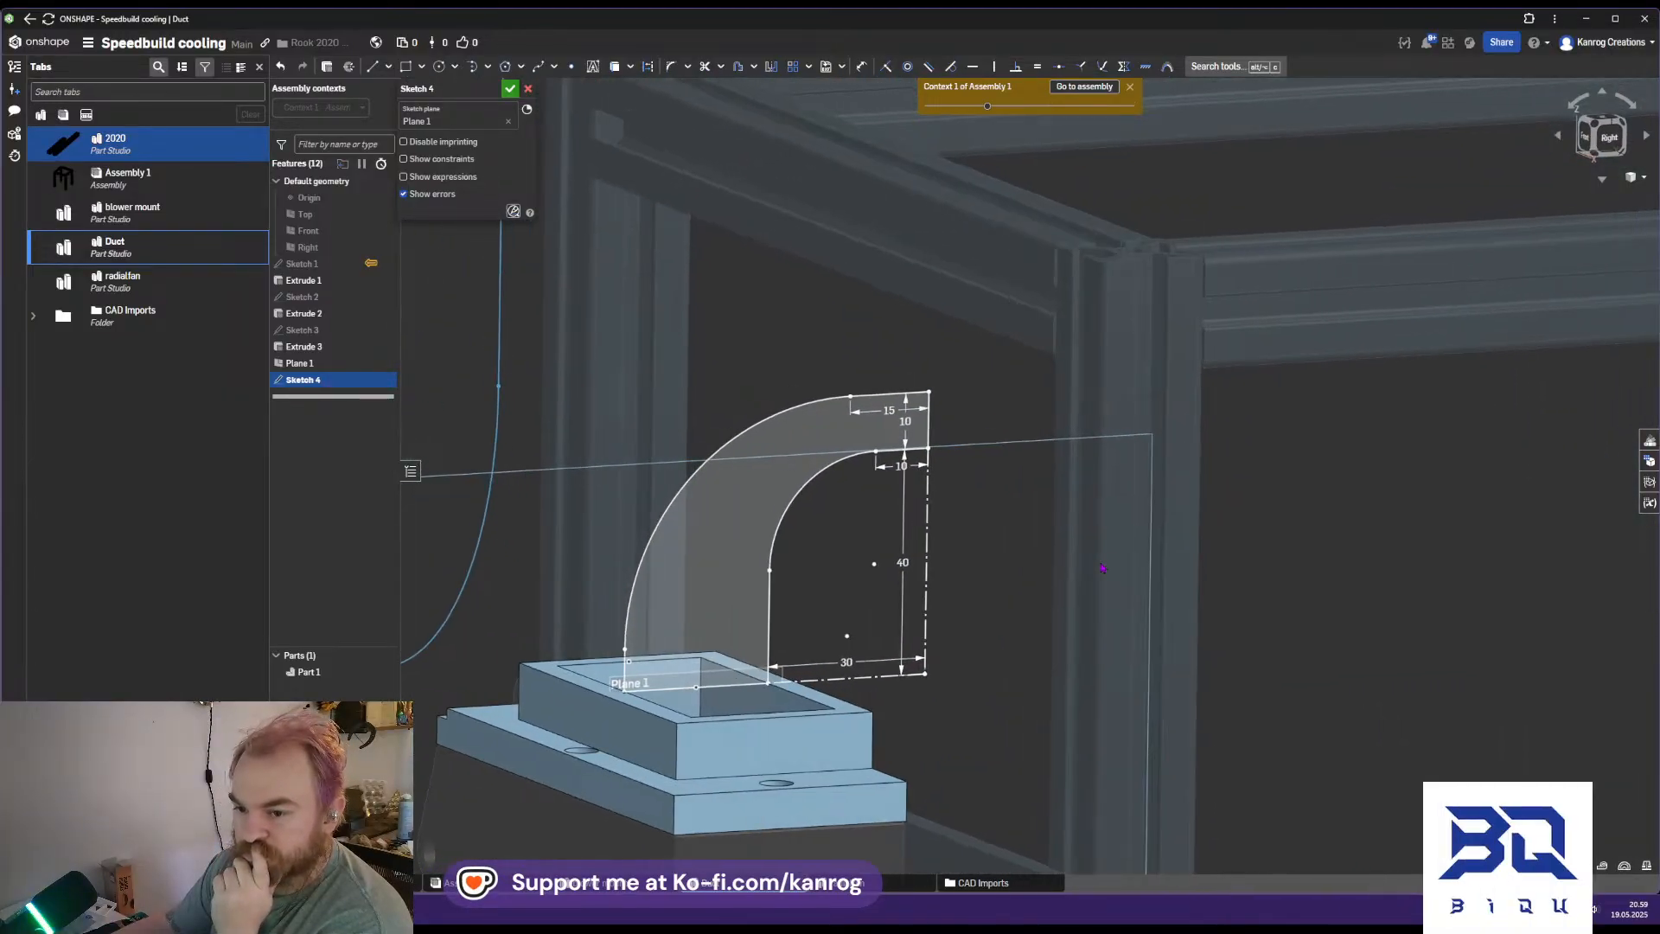
{"action": "mouse_move", "coordinate": [873, 527]}
{"action": "right_mouse_down"}
{"action": "mouse_move", "coordinate": [854, 529]}
{"action": "mouse_move", "coordinate": [898, 540]}
{"action": "right_mouse_up"}
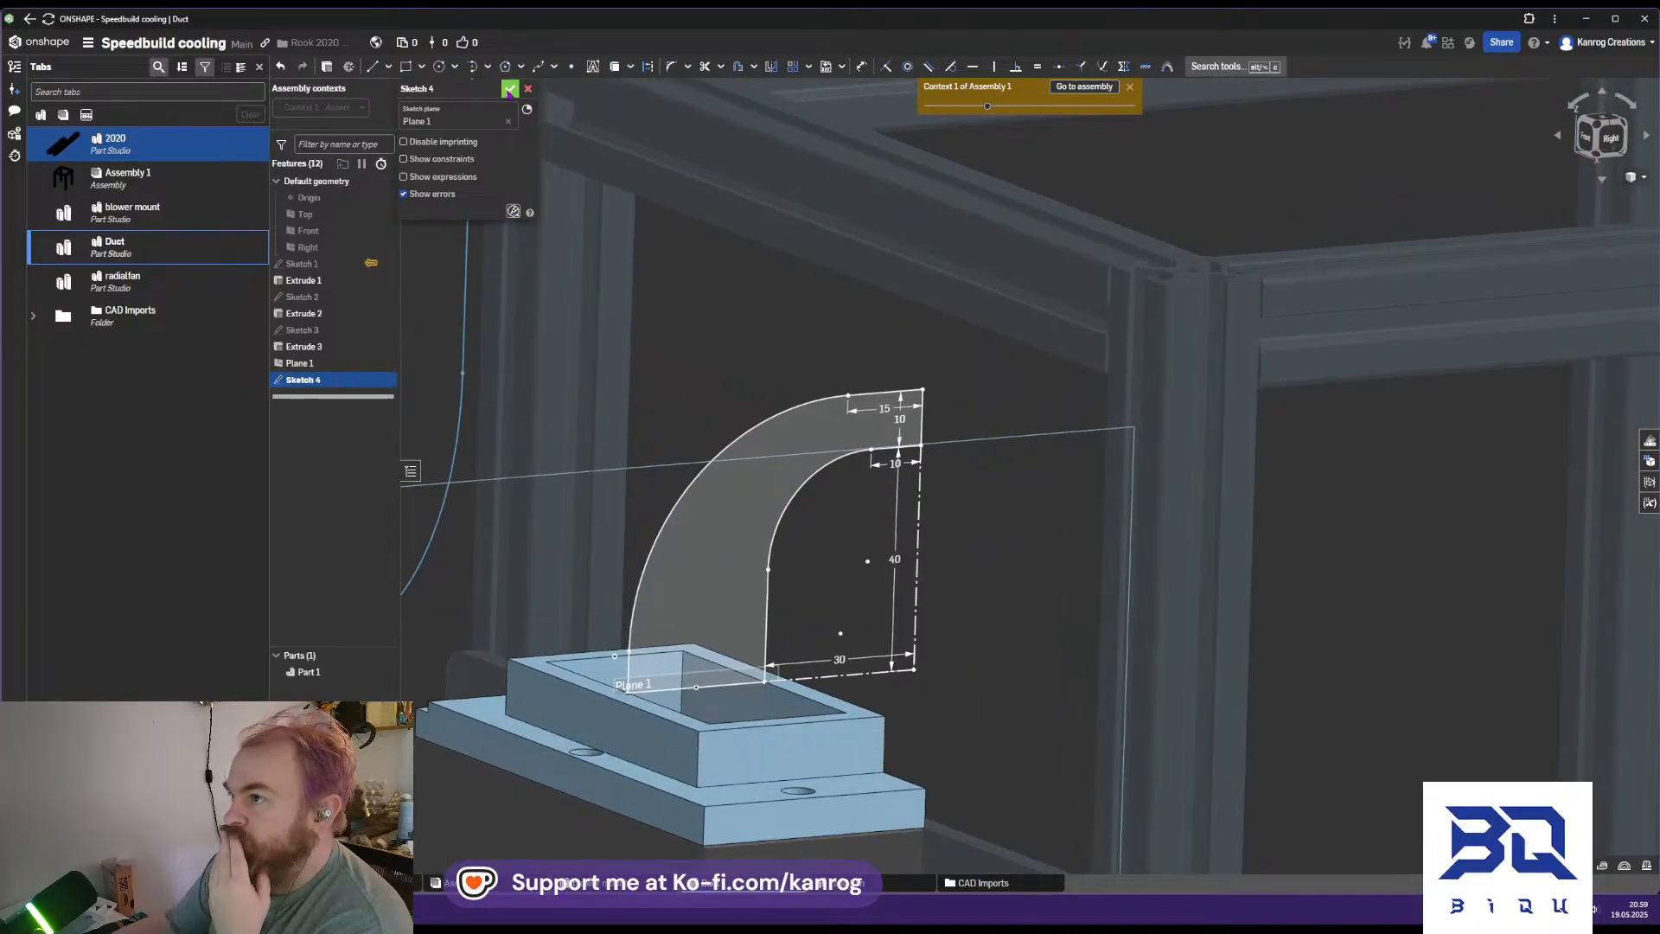
{"action": "left_click", "coordinate": [509, 91]}
Create a line angle plane through the vertical outlet edge of the duct profile at an angle of 90 degrees
{"action": "mouse_move", "coordinate": [731, 443]}
{"action": "right_mouse_down"}
{"action": "mouse_move", "coordinate": [783, 458]}
{"action": "mouse_move", "coordinate": [815, 495]}
{"action": "mouse_move", "coordinate": [793, 477]}
{"action": "mouse_move", "coordinate": [838, 474]}
{"action": "mouse_move", "coordinate": [809, 467]}
{"action": "mouse_move", "coordinate": [866, 688]}
{"action": "right_mouse_up"}
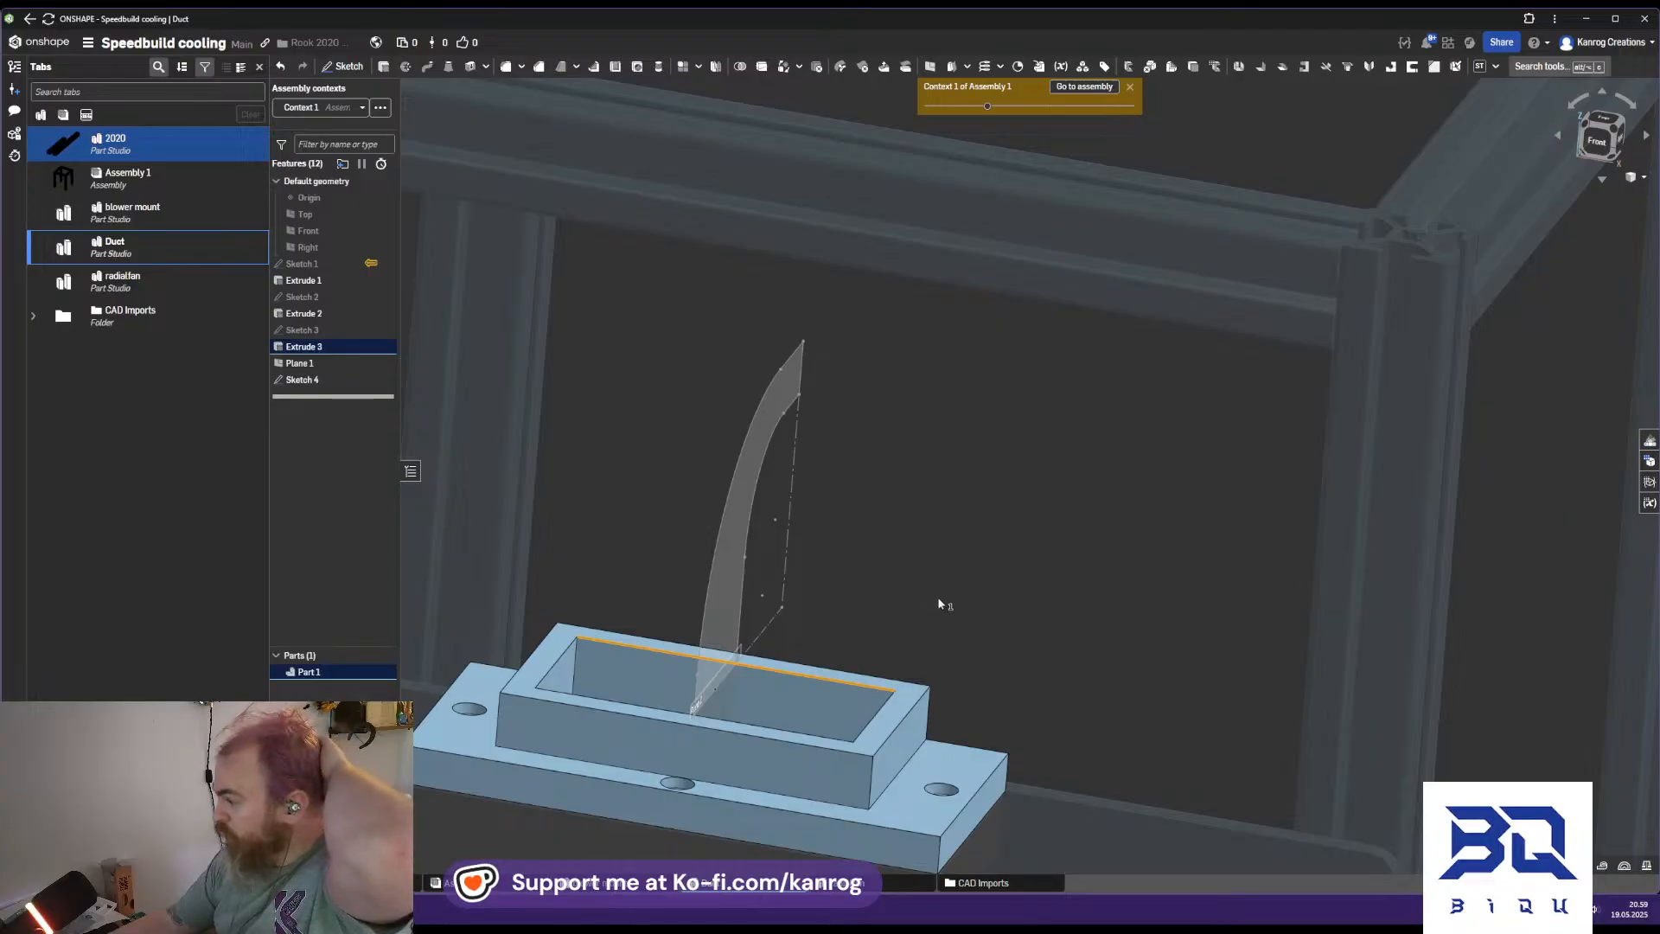
{"action": "right_click_drag", "start_coordinate": [947, 528], "coordinate": [734, 216]}
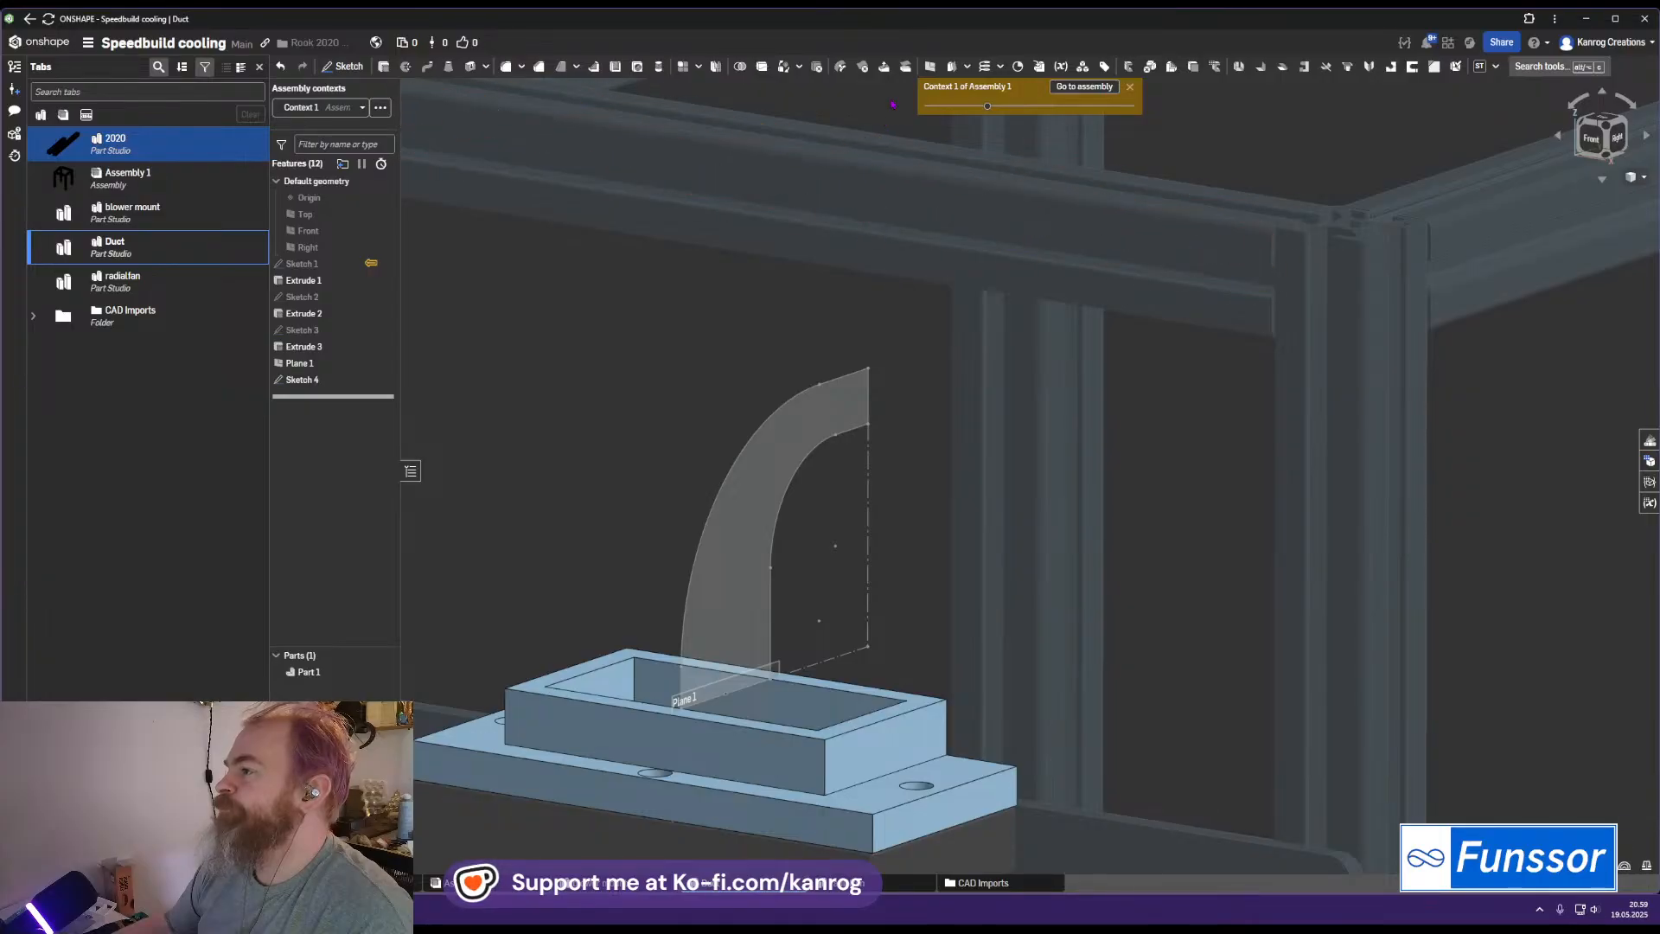
{"action": "left_click", "coordinate": [930, 67]}
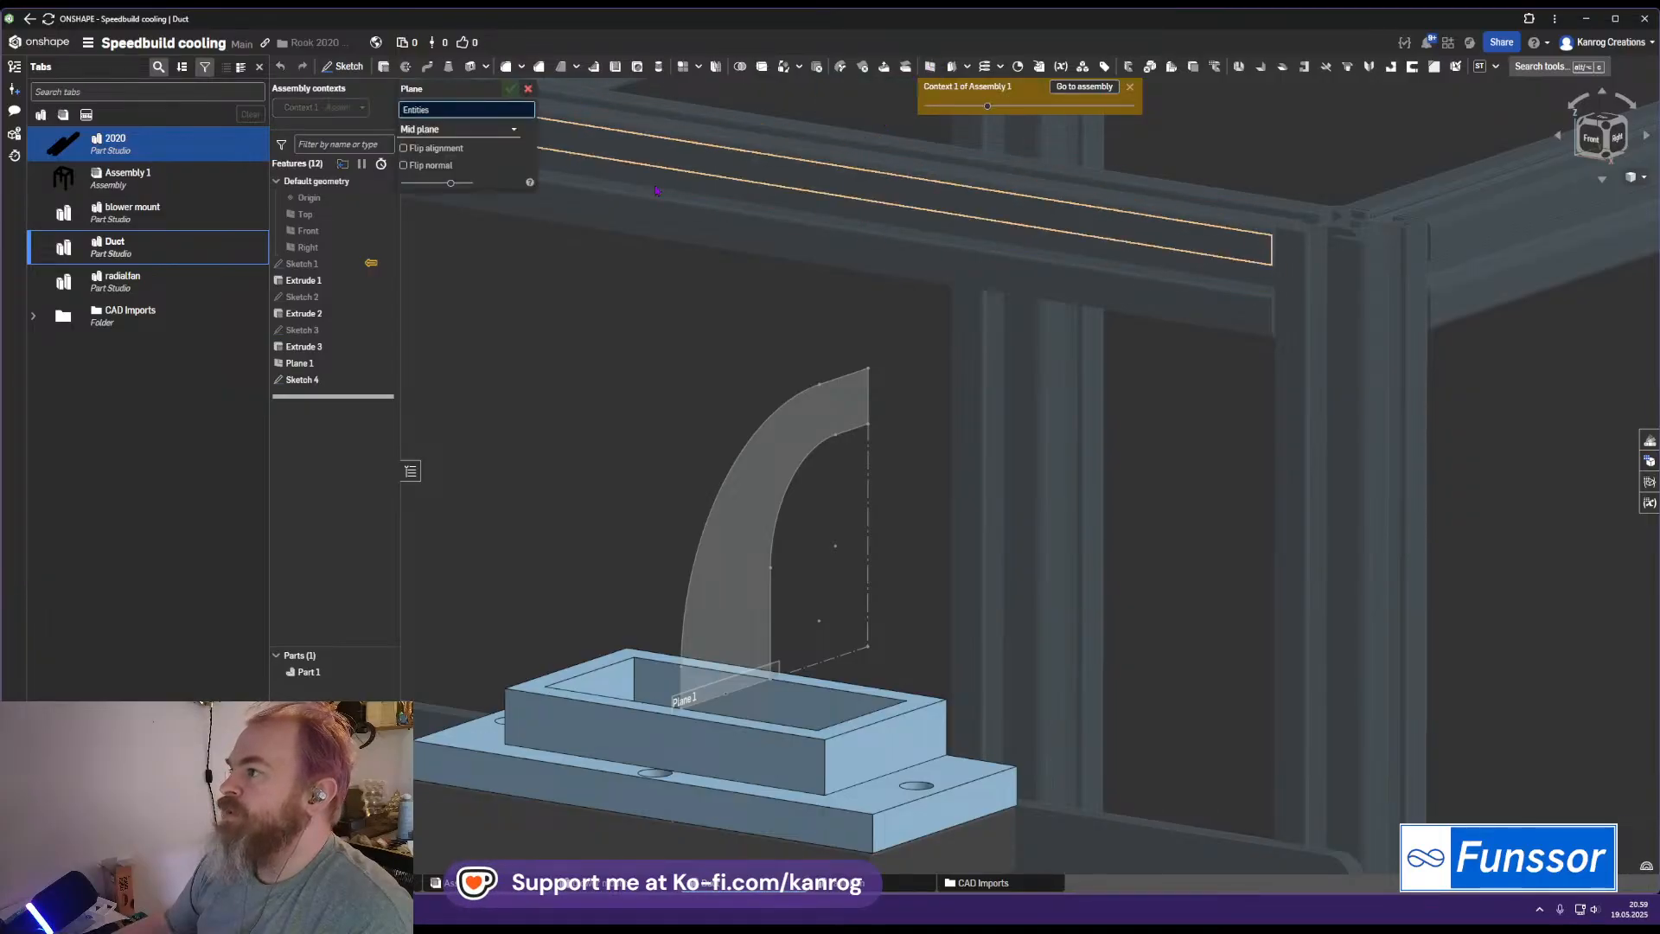
{"action": "left_click", "coordinate": [484, 128]}
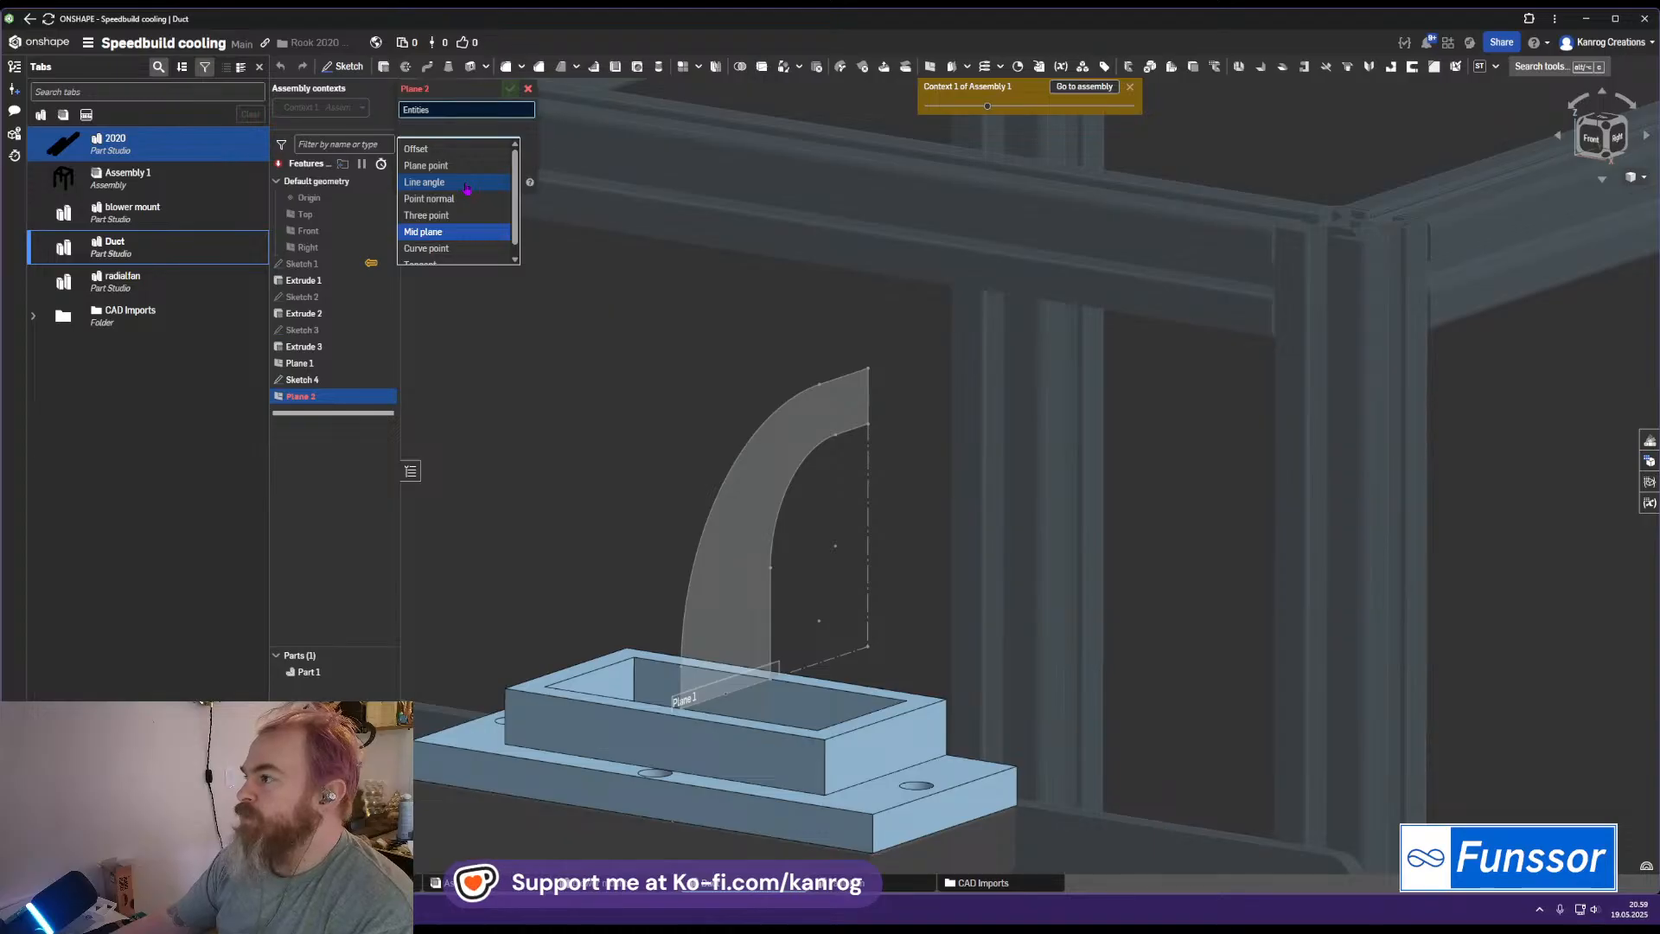
{"action": "left_click", "coordinate": [466, 184]}
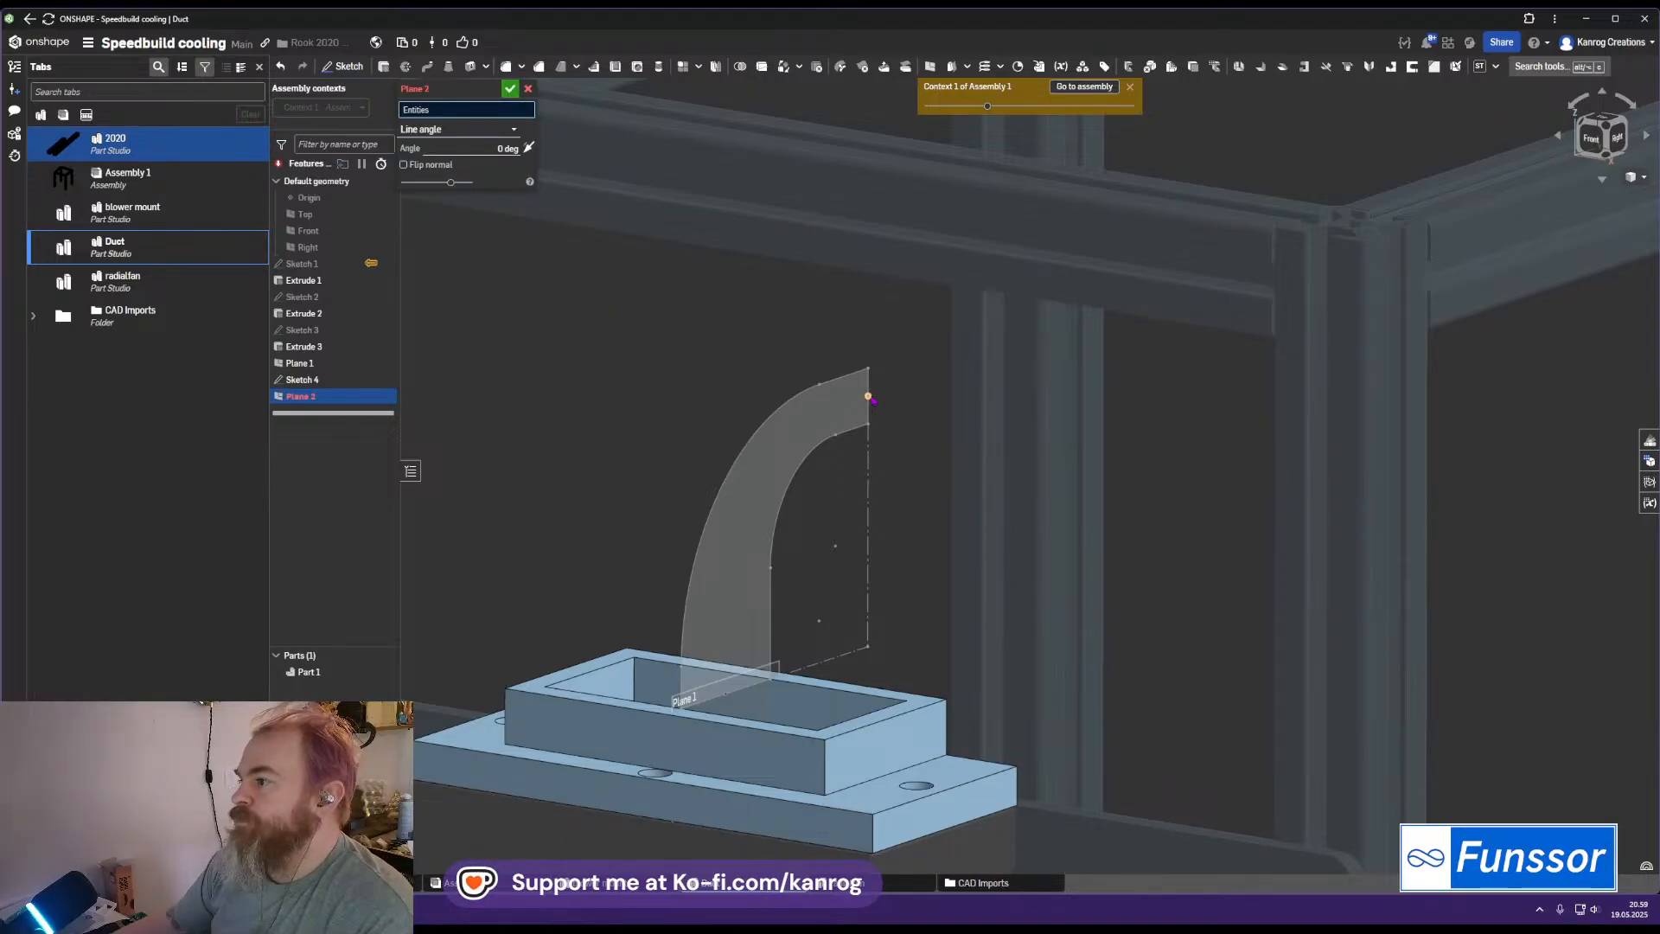
{"action": "left_click", "coordinate": [869, 416]}
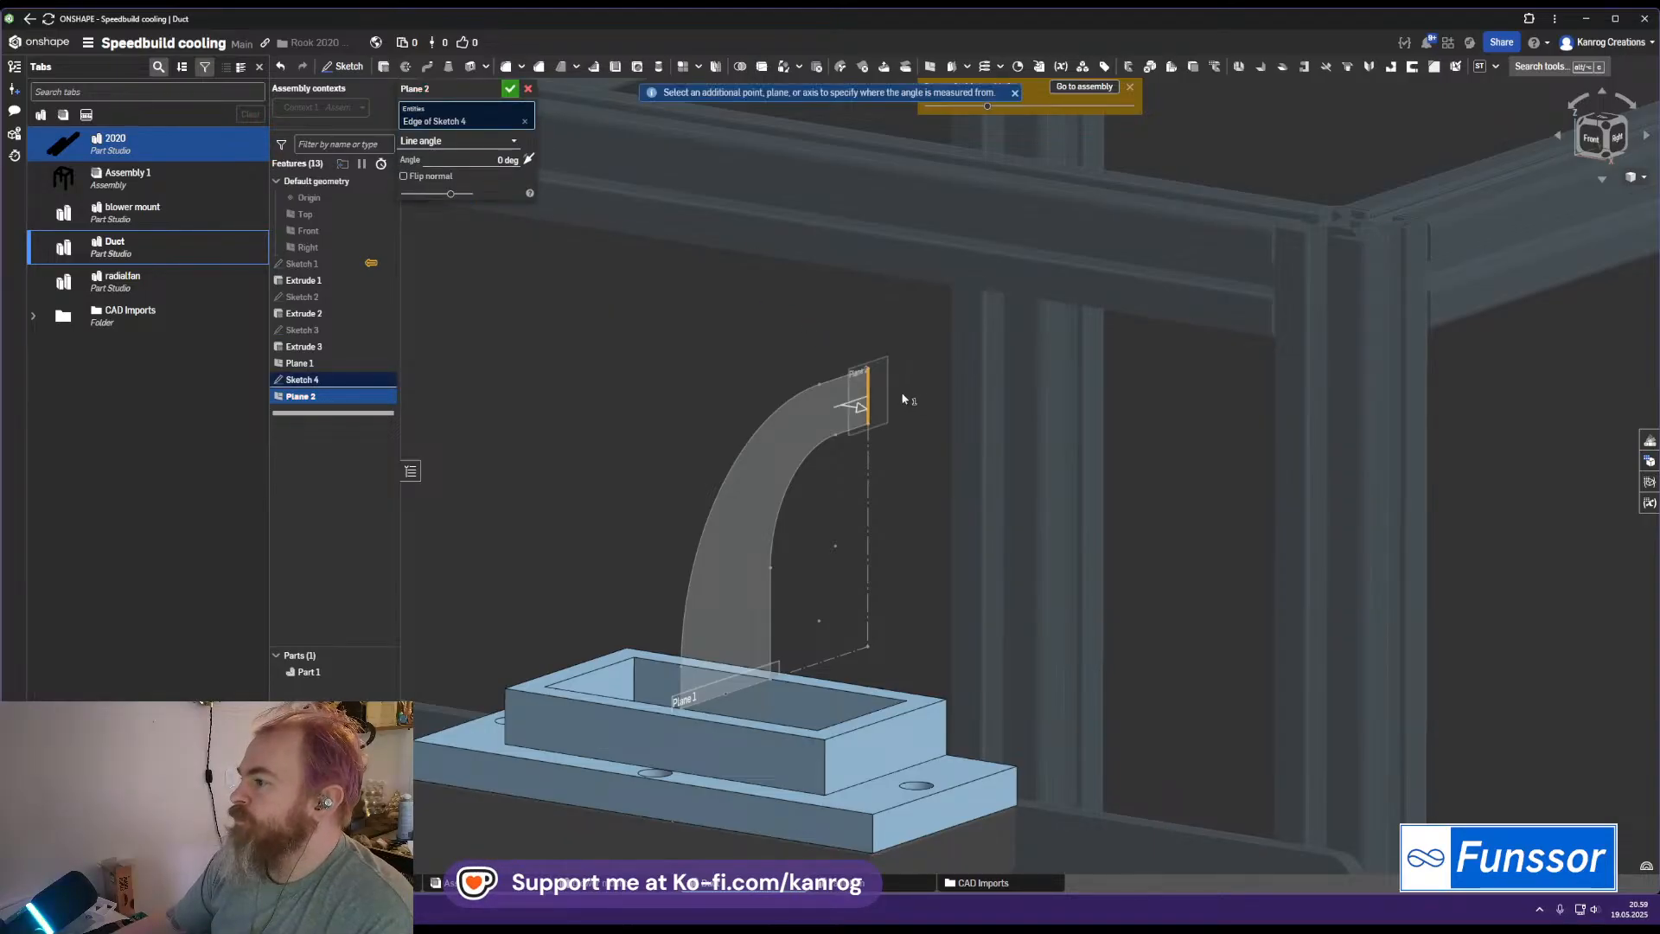
{"action": "left_click_drag", "start_coordinate": [855, 412], "coordinate": [897, 408]}
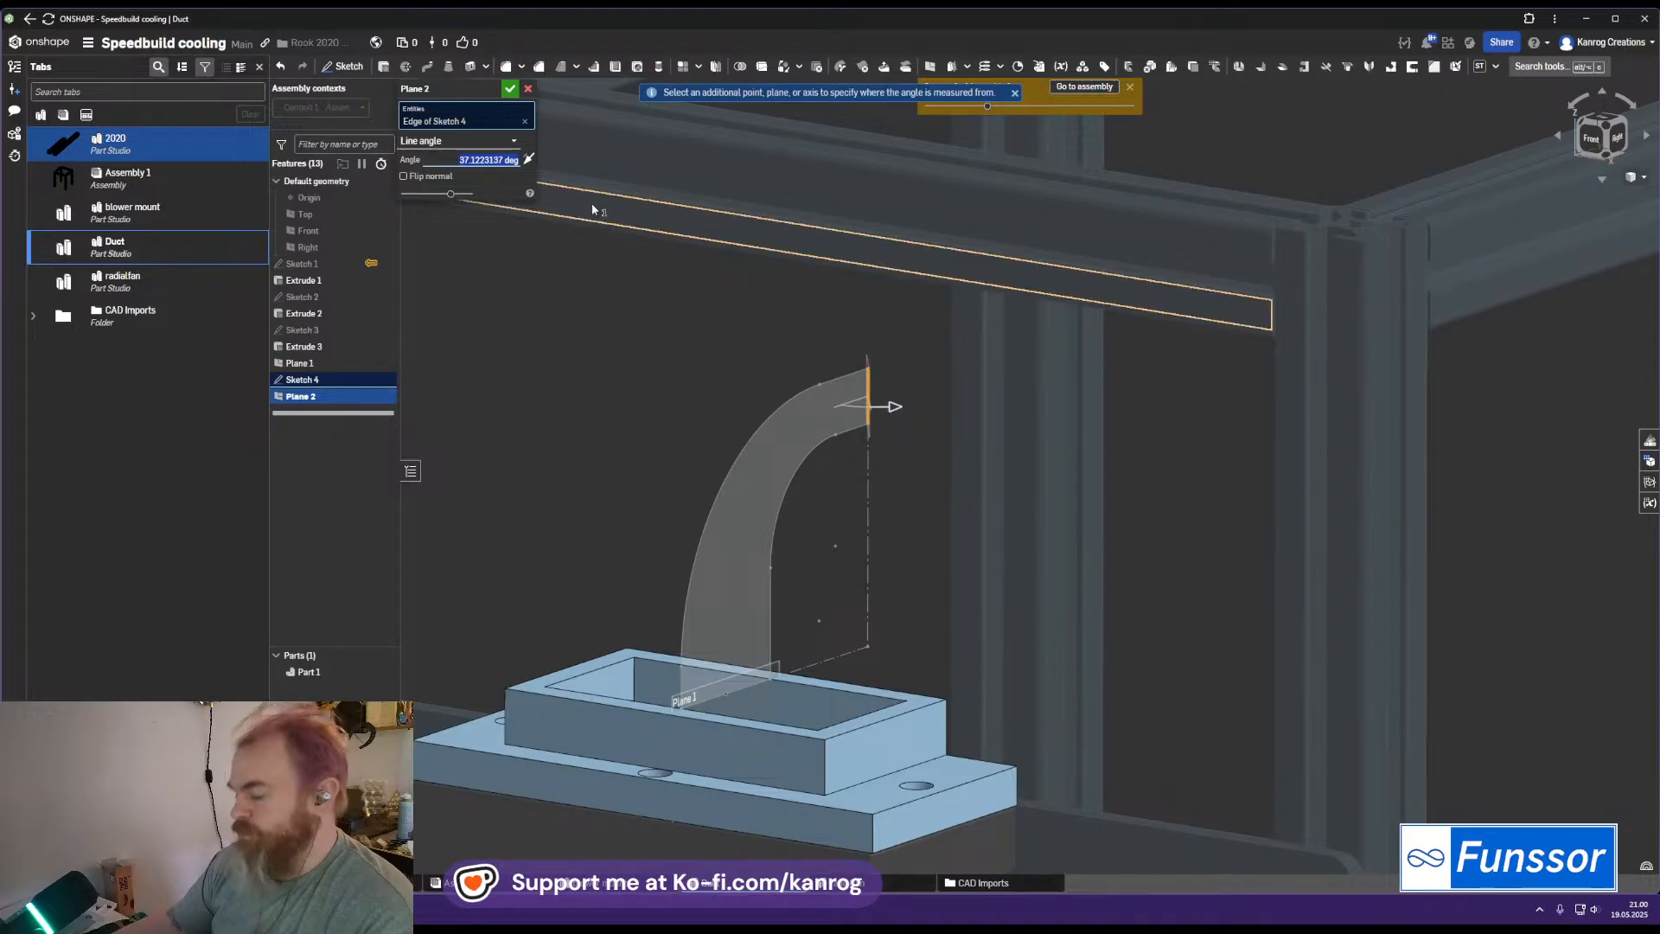
{"action": "type", "text": "90"}
{"action": "key", "text": "Return"}
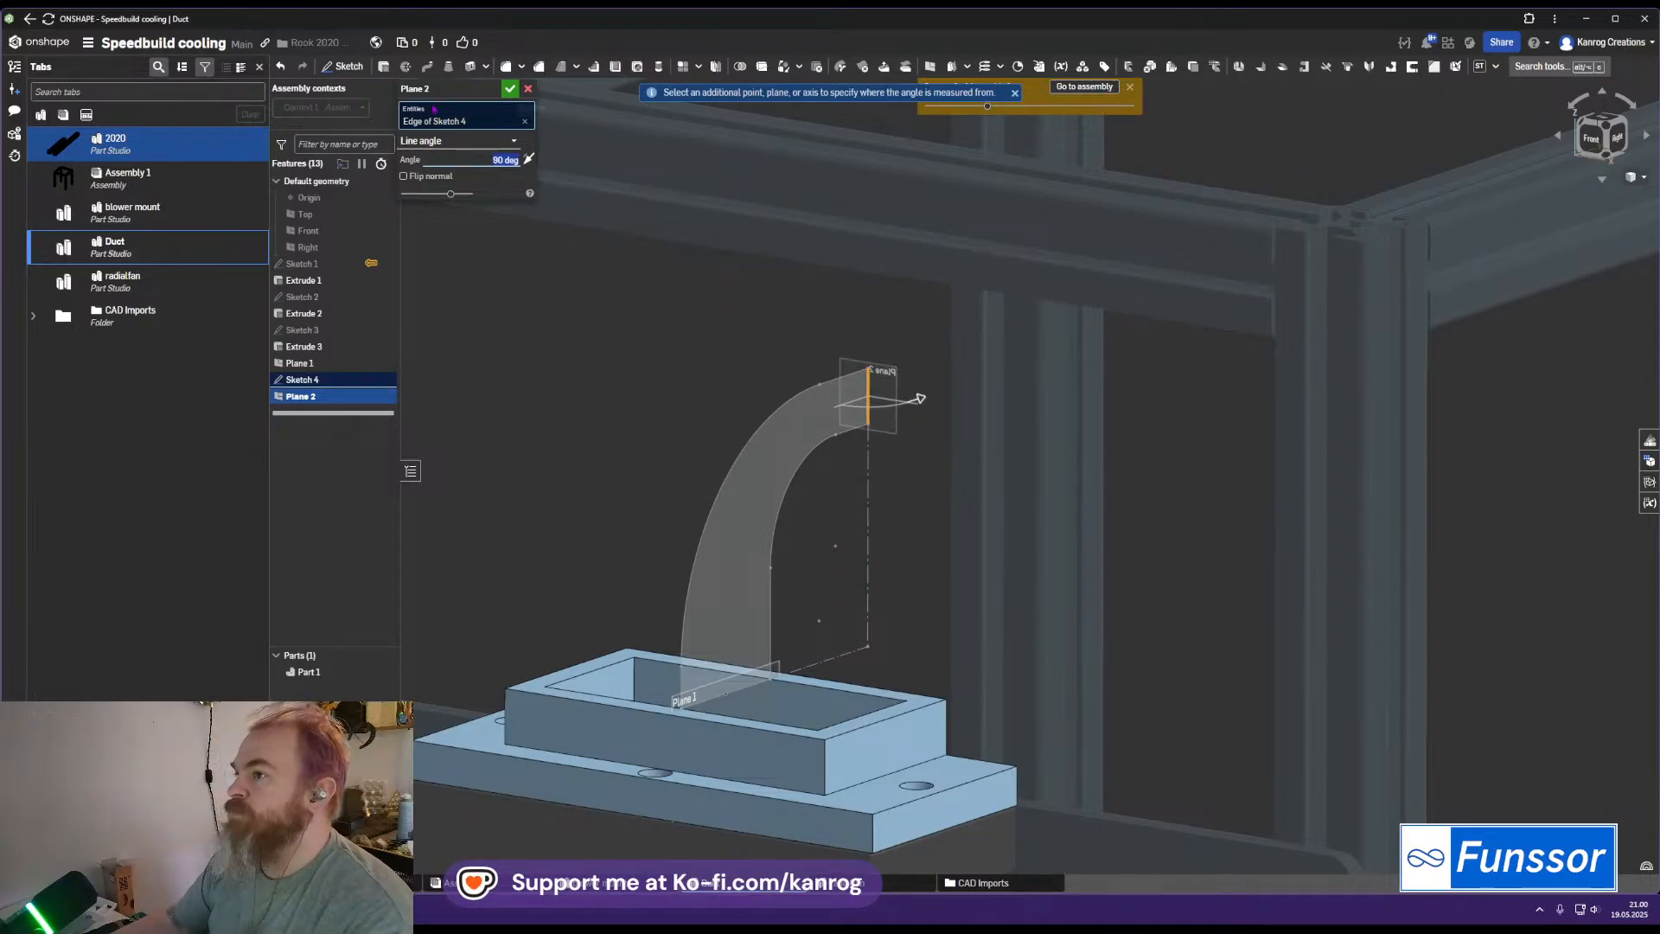
{"action": "left_click", "coordinate": [511, 89]}
On the new outlet plane, sketch a centre rectangle about 90 mm wide from the outlet edge's midpoint, its upper side coincident with the edge's upper end
{"action": "left_click", "coordinate": [343, 67]}
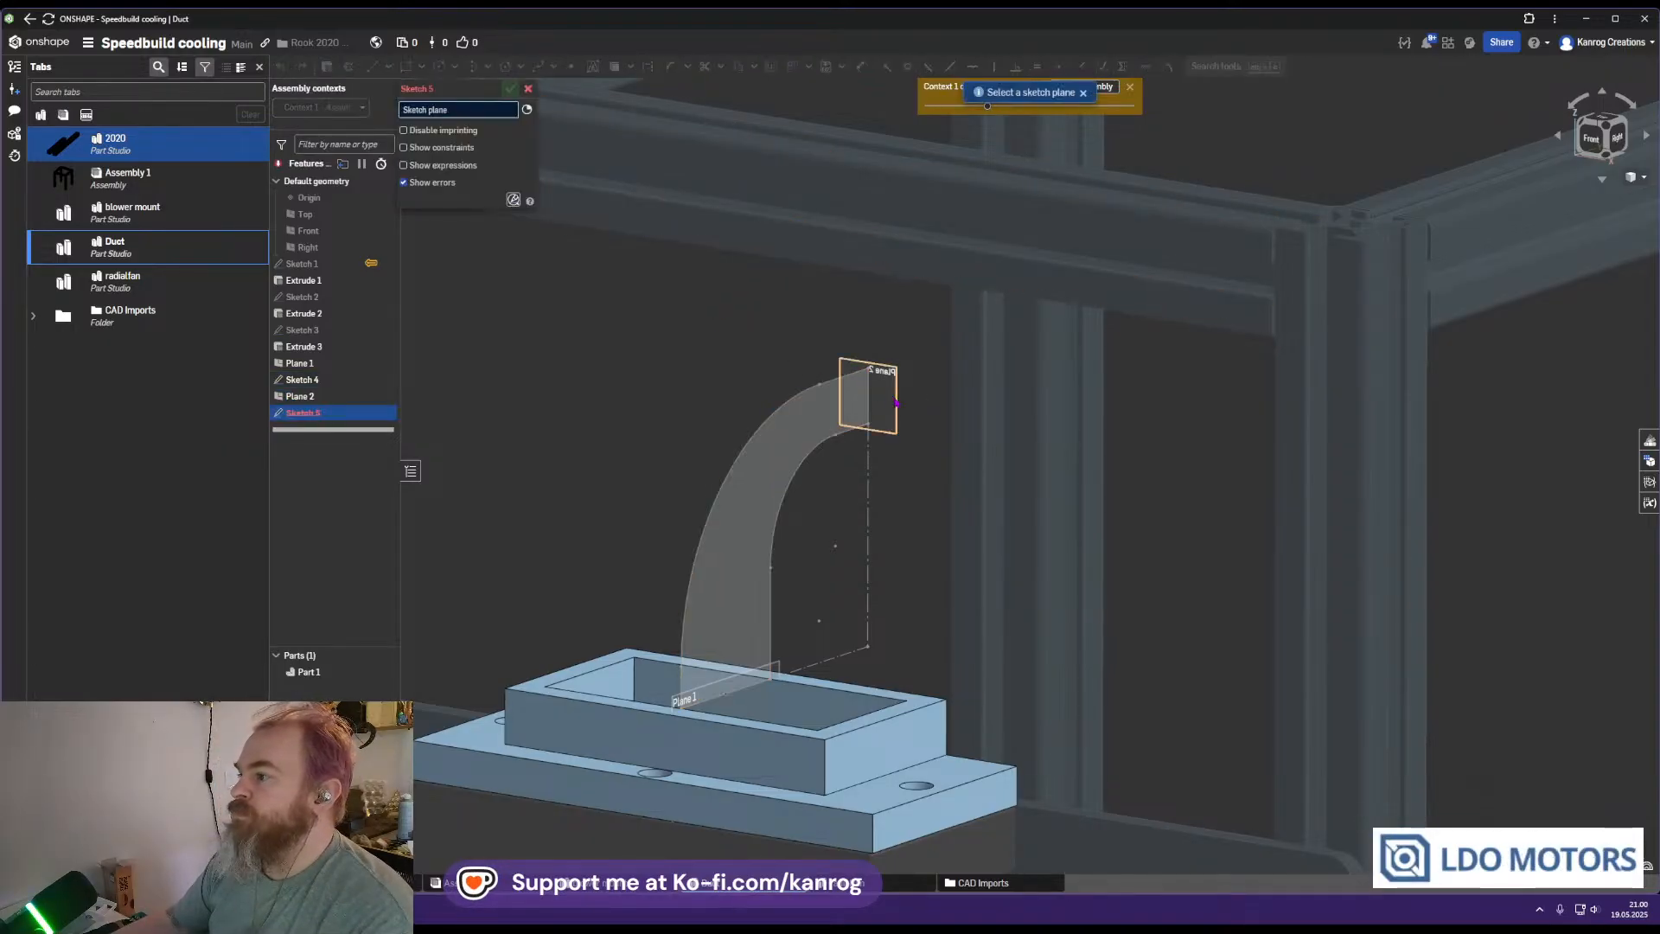
{"action": "left_click", "coordinate": [890, 403]}
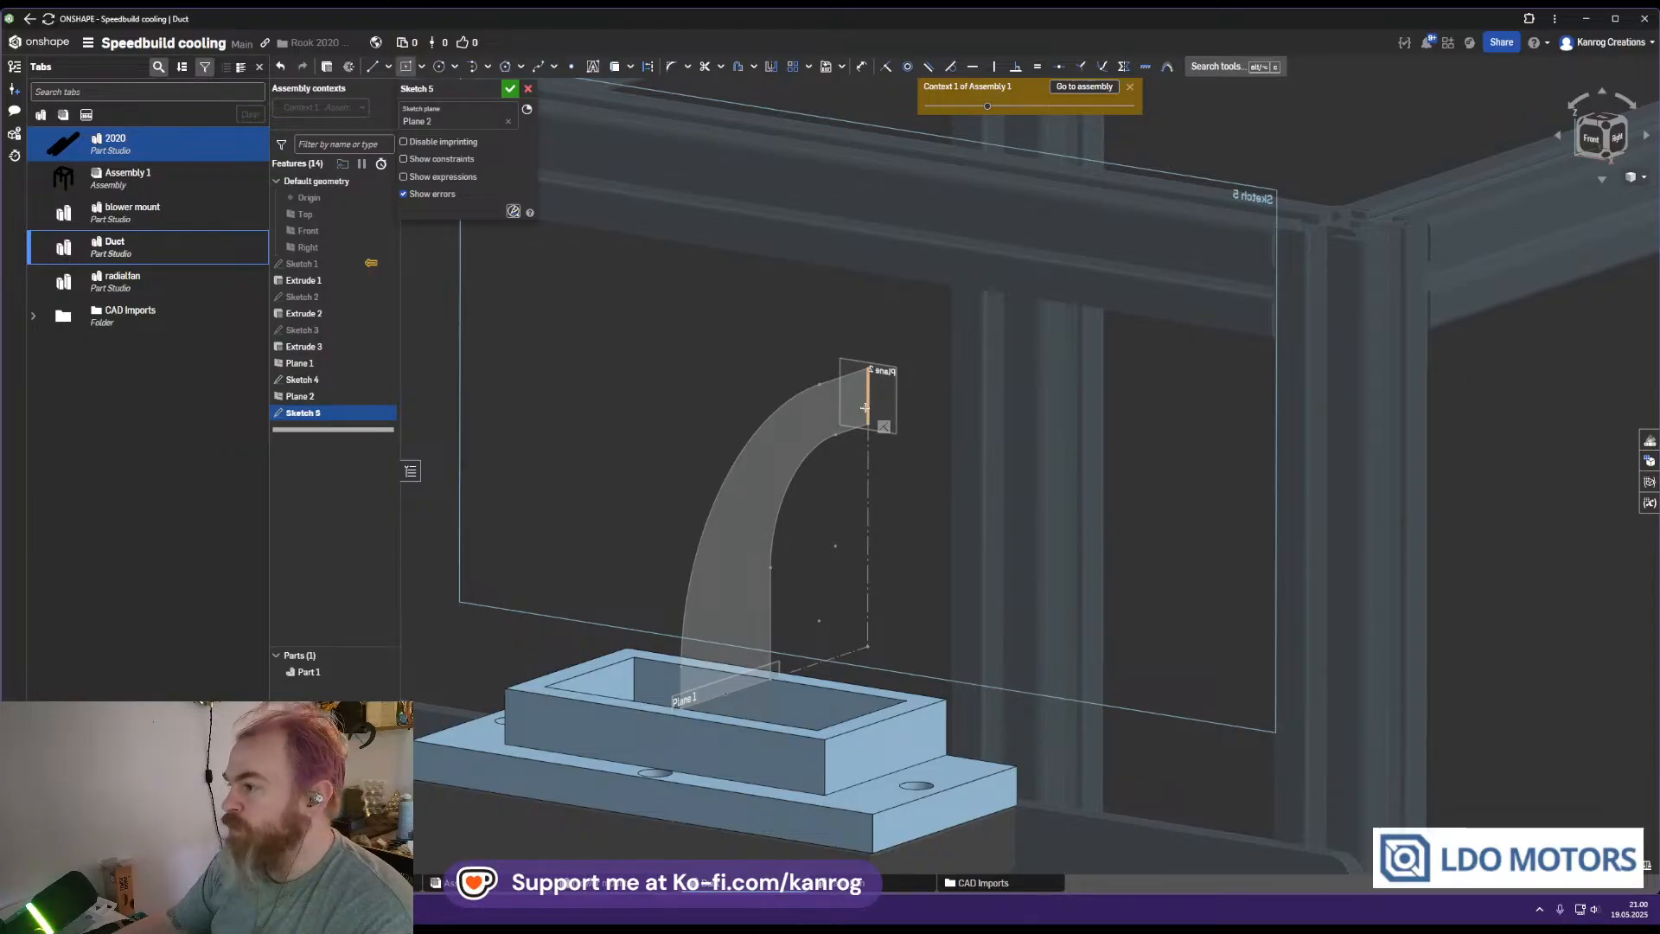
{"action": "left_click", "coordinate": [868, 396]}
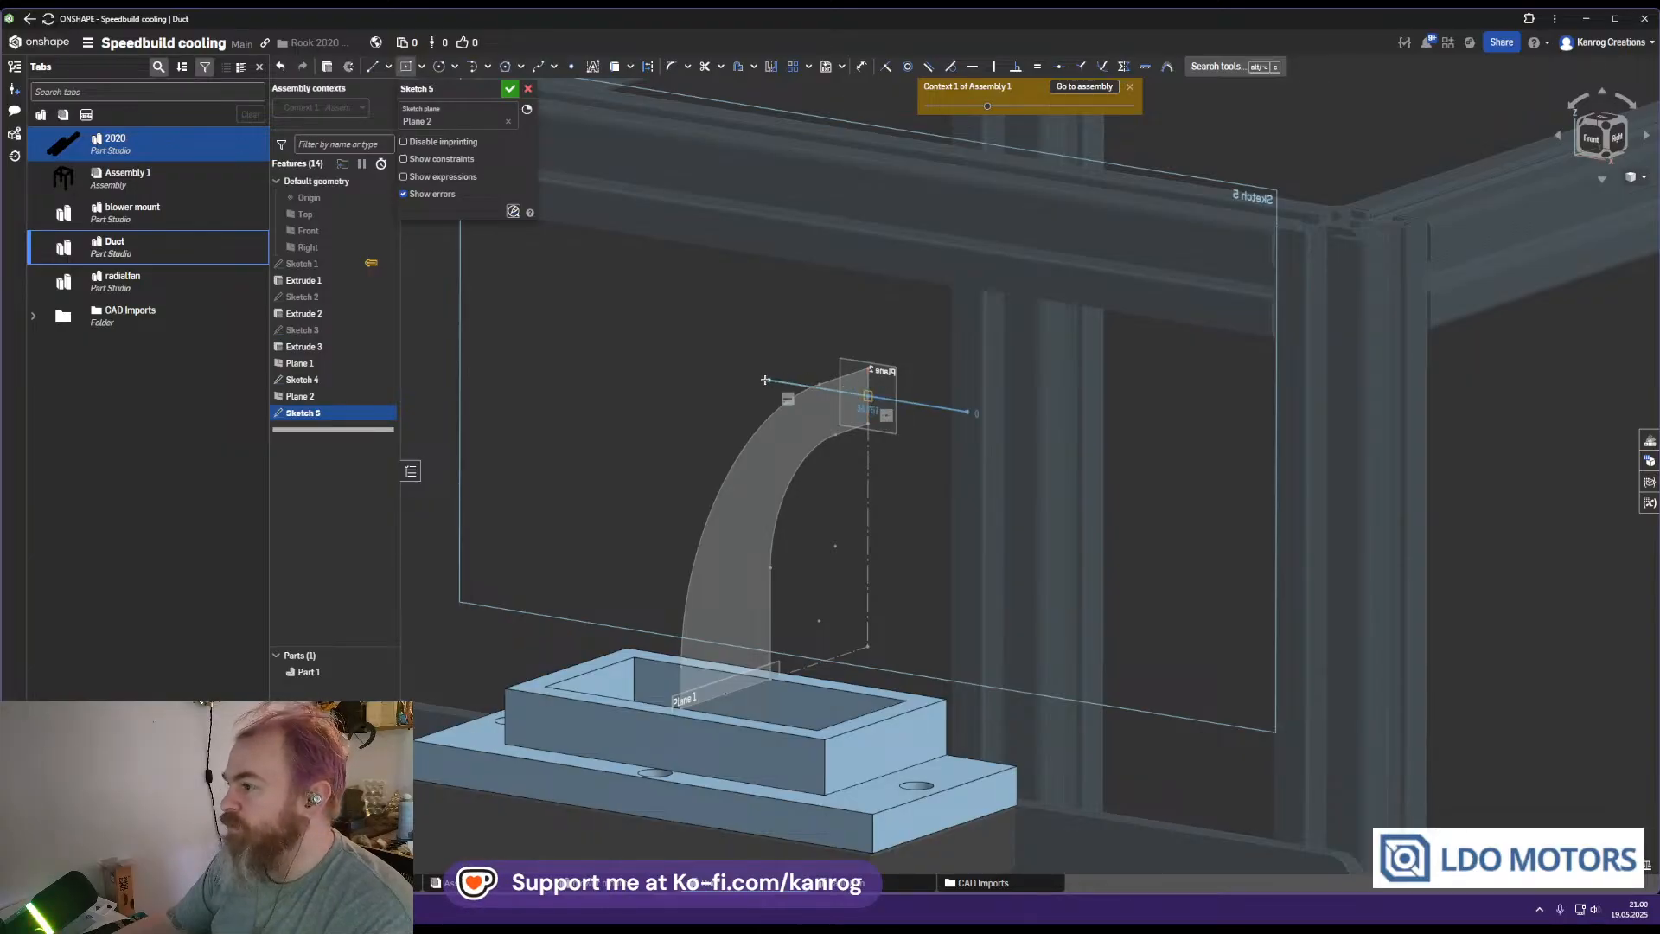
{"action": "left_click", "coordinate": [658, 332]}
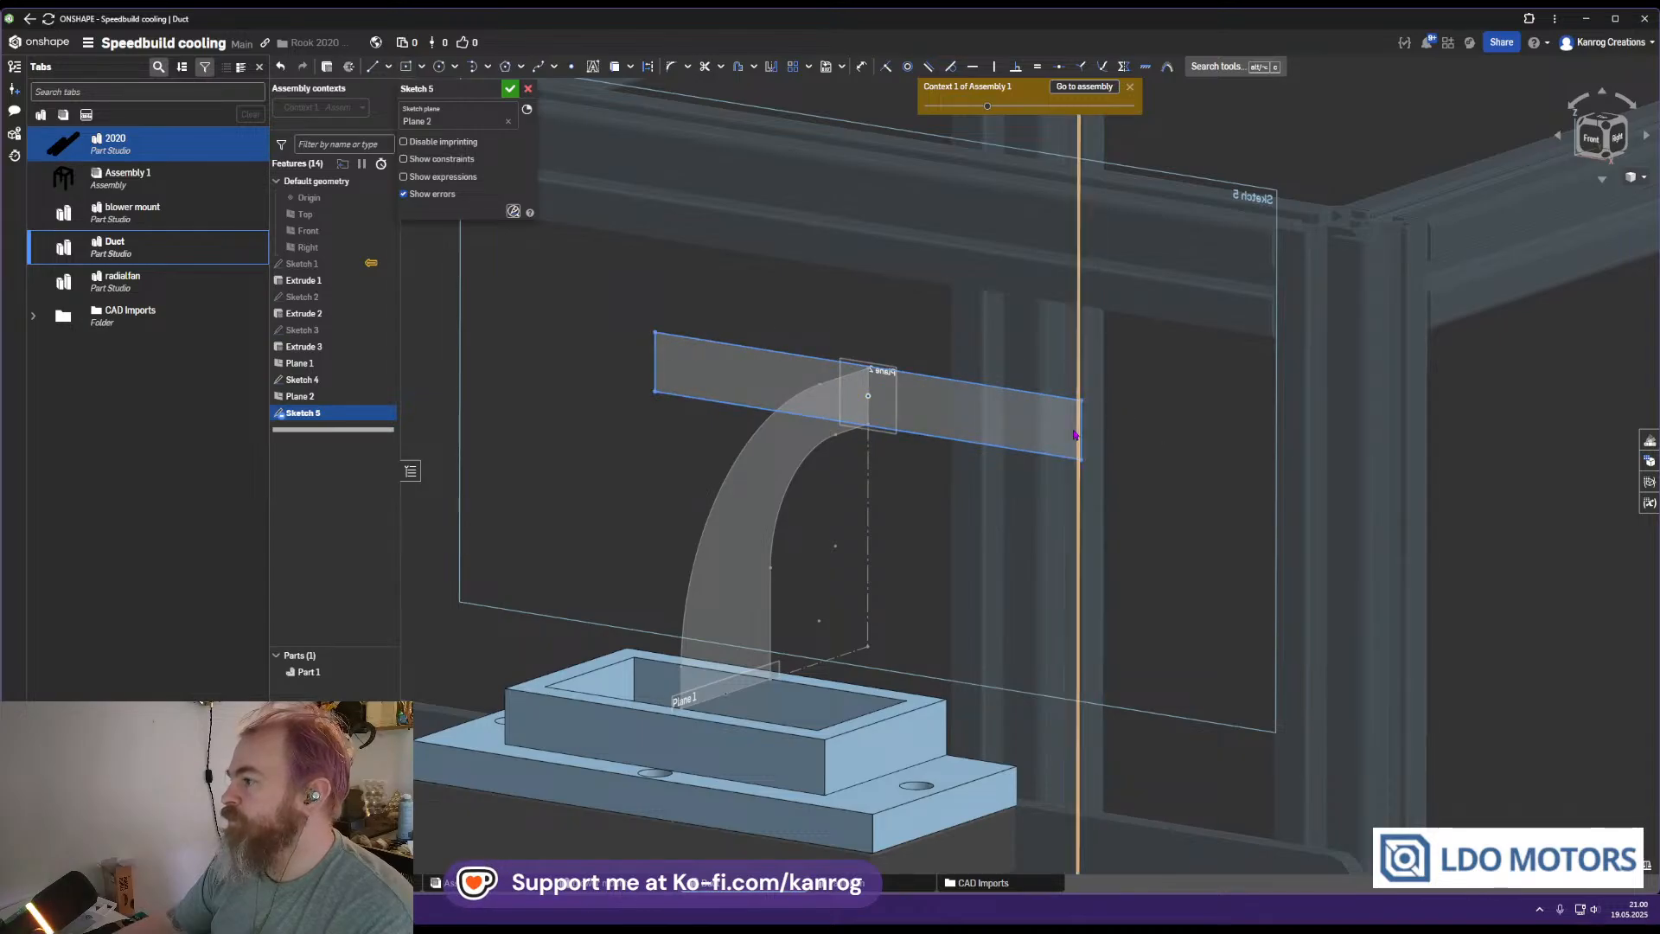
{"action": "scroll", "coordinate": [965, 383], "scroll_direction": "up", "scroll_amount": 5}
{"action": "scroll", "coordinate": [770, 376], "scroll_direction": "up", "scroll_amount": 1}
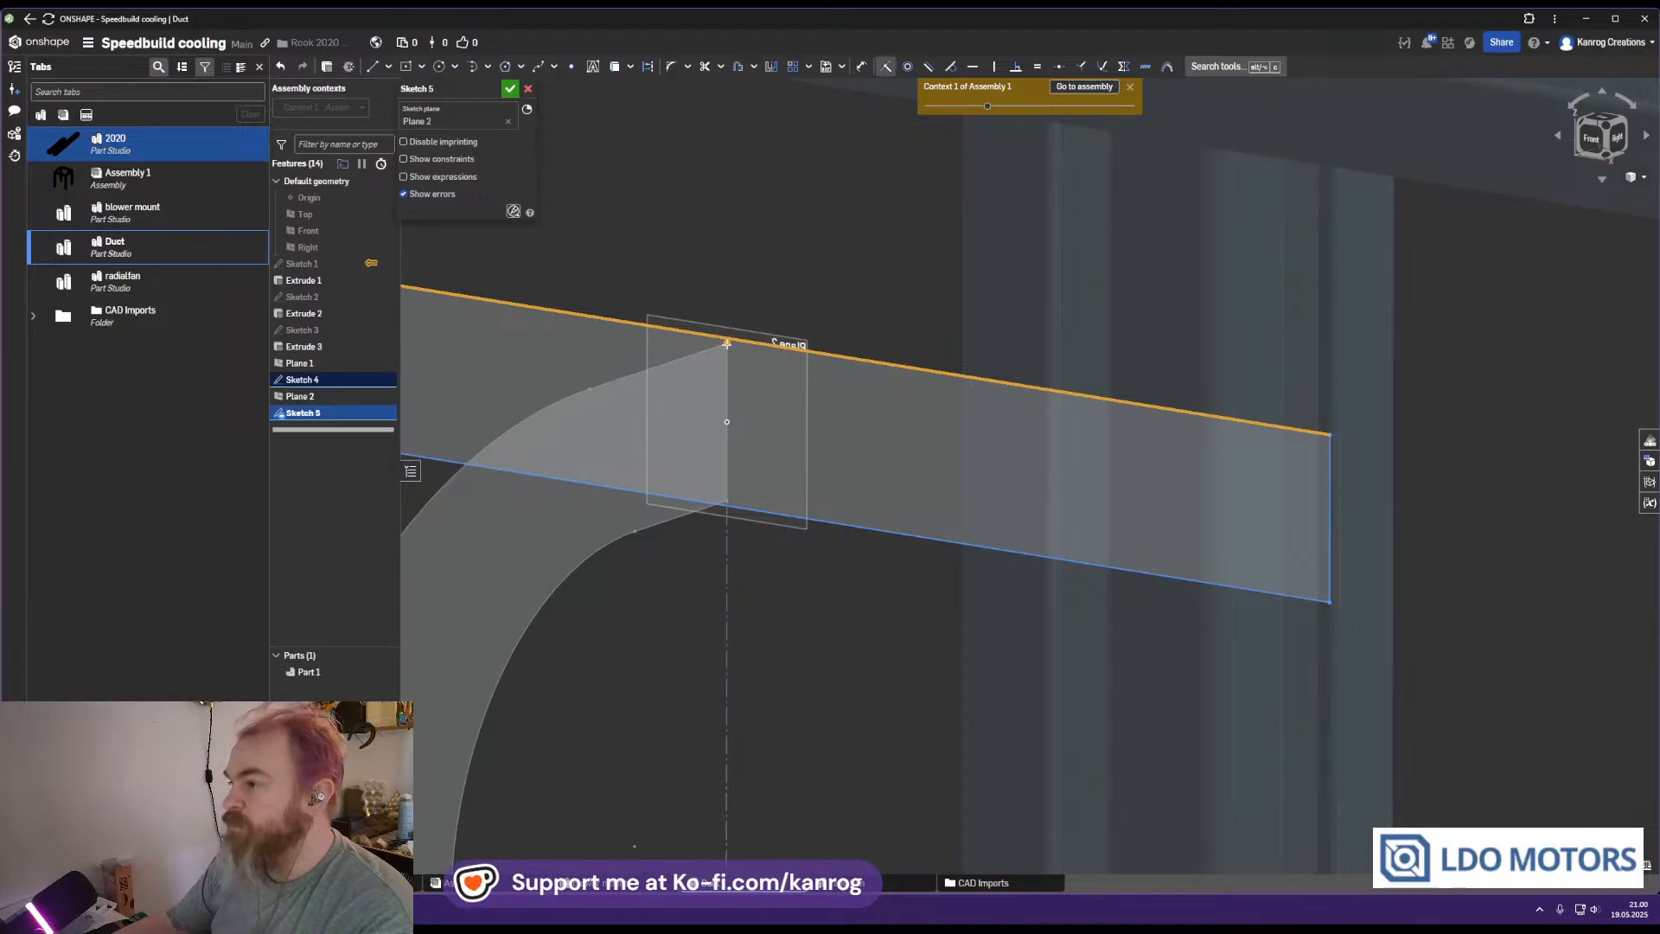
Dimension the outlet rectangle's width at 100 mm
{"action": "scroll", "coordinate": [760, 428], "scroll_direction": "down", "scroll_amount": 5}
{"action": "left_click", "coordinate": [831, 481]}
{"action": "left_click", "coordinate": [830, 536]}
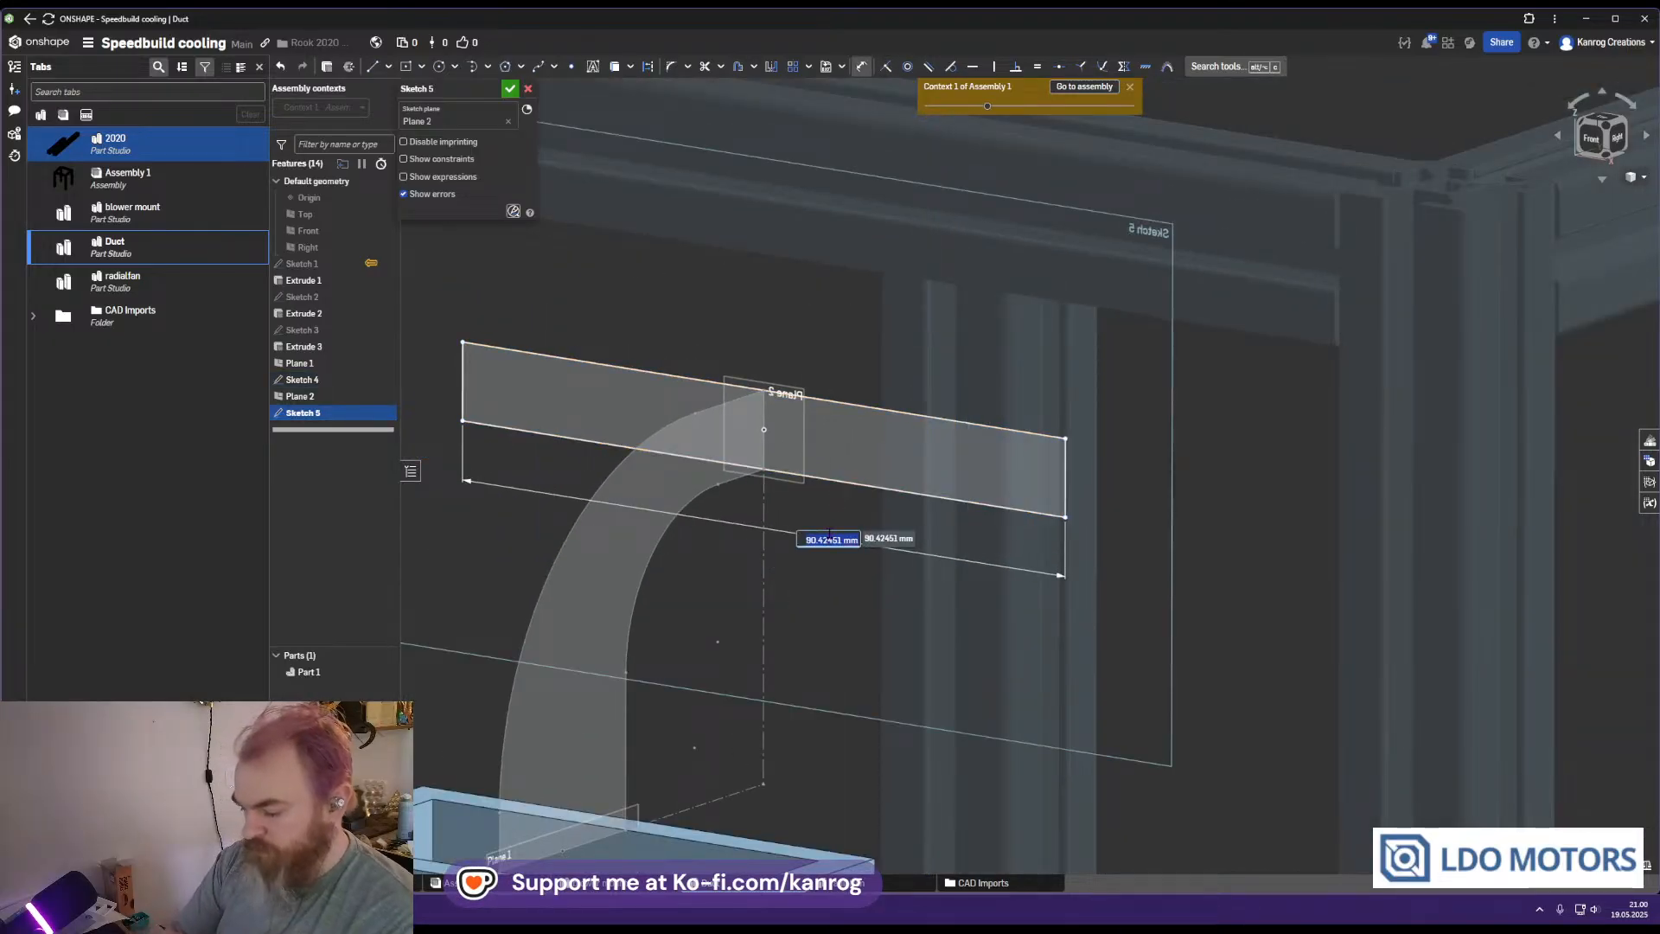
{"action": "key", "text": "Return"}
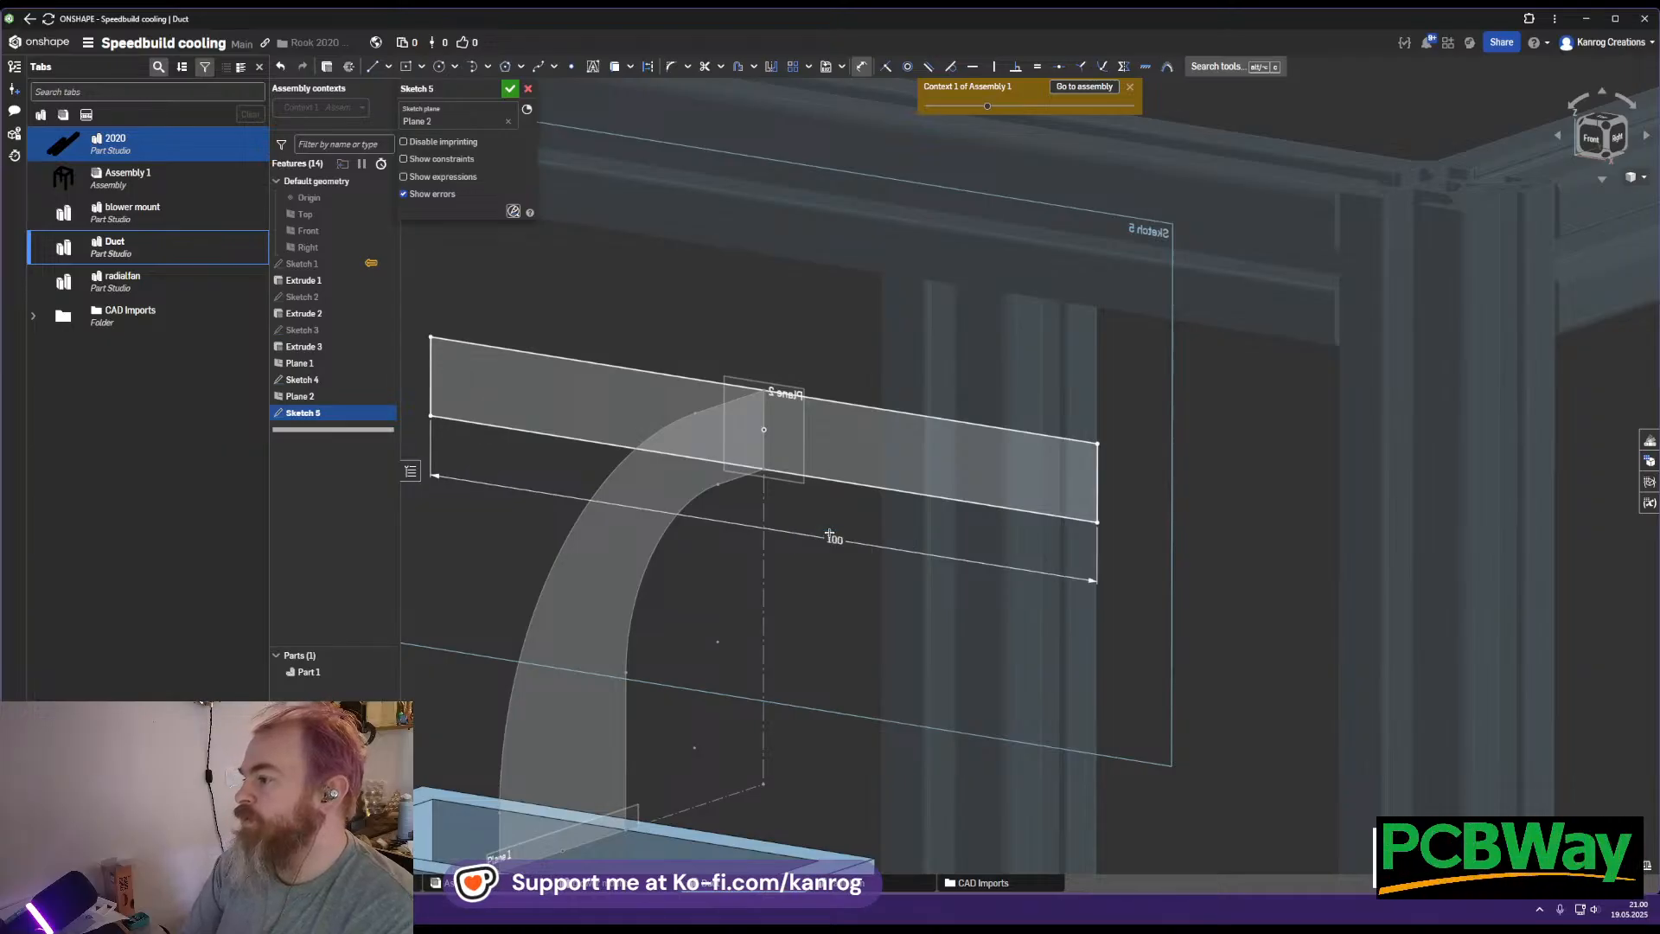
{"action": "scroll", "coordinate": [915, 588], "scroll_direction": "down", "scroll_amount": 2}
{"action": "mouse_move", "coordinate": [915, 588]}
{"action": "right_mouse_down"}
{"action": "mouse_move", "coordinate": [967, 570]}
{"action": "mouse_move", "coordinate": [912, 587]}
{"action": "right_mouse_up"}
{"action": "mouse_move", "coordinate": [912, 587]}
{"action": "middle_mouse_down"}
{"action": "mouse_move", "coordinate": [892, 492]}
{"action": "mouse_move", "coordinate": [938, 464]}
{"action": "middle_mouse_up"}
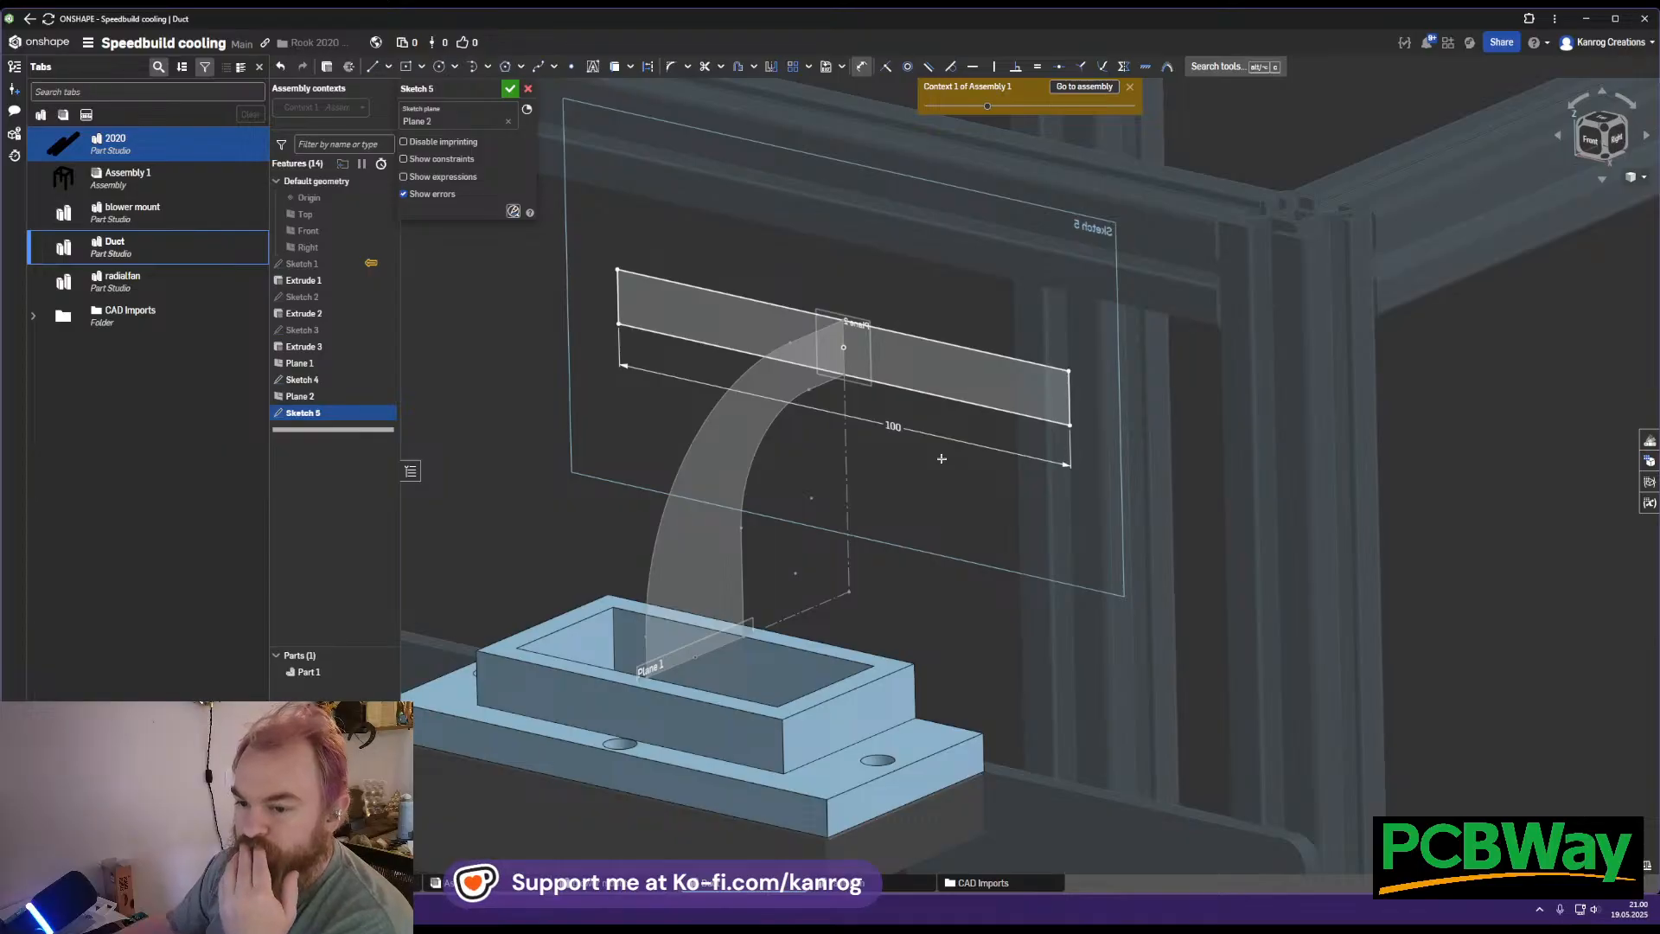
{"action": "right_click_drag", "start_coordinate": [932, 485], "coordinate": [933, 486]}
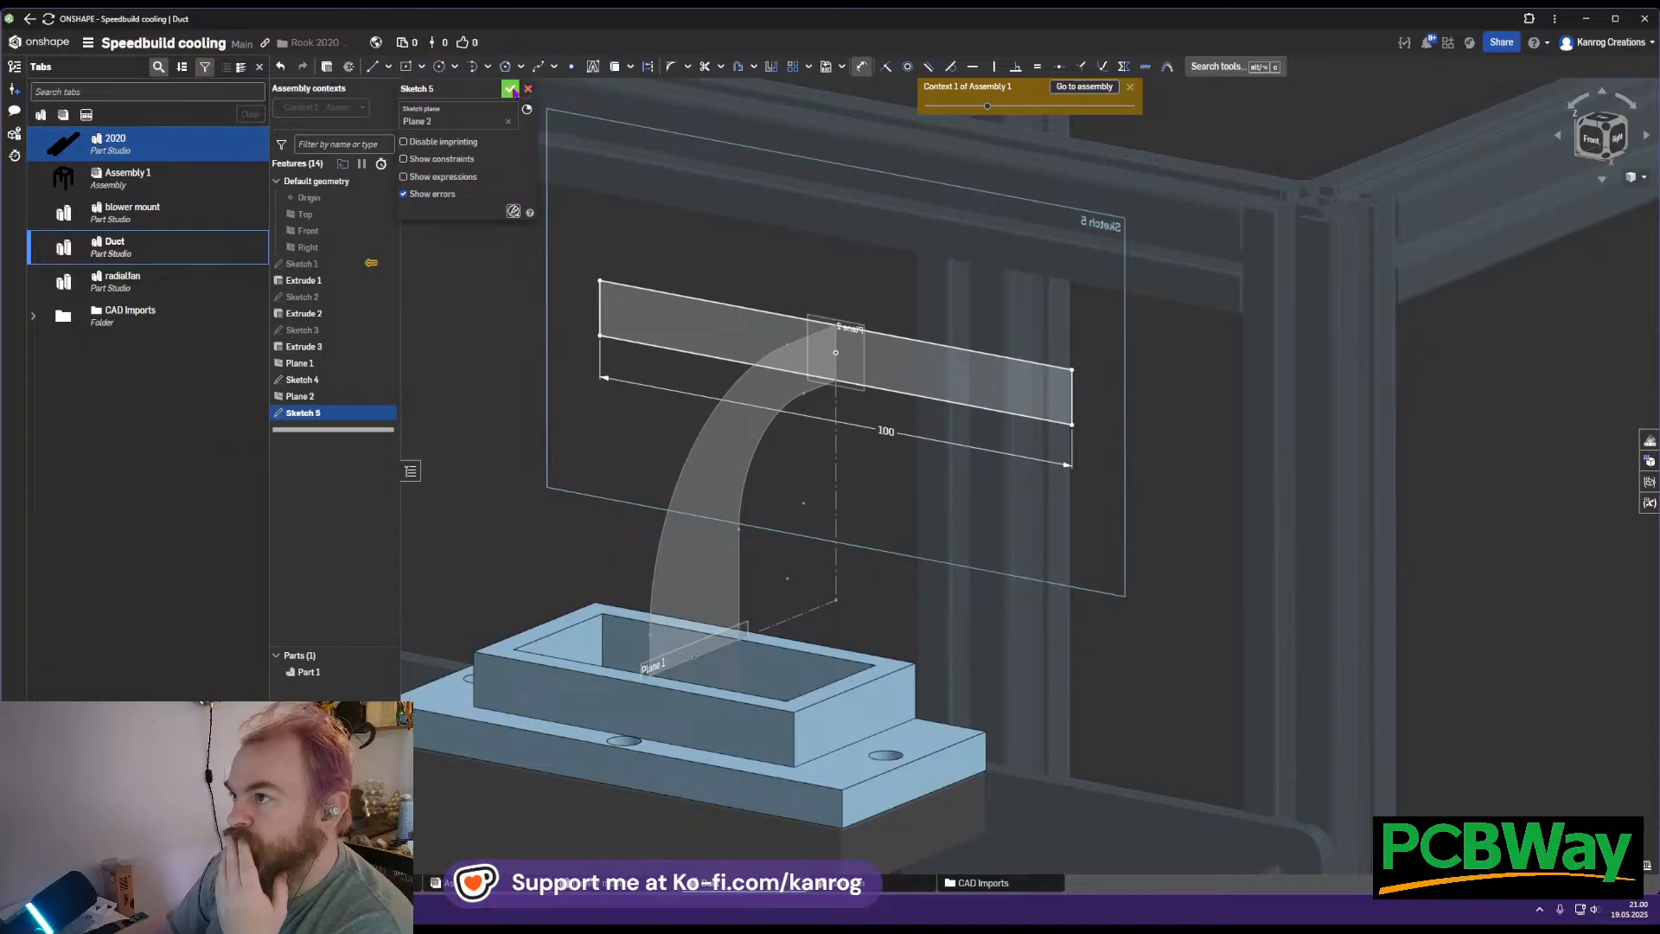
Change the outlet rectangle's width to 80 mm and finish the sketch
{"action": "left_click", "coordinate": [880, 427]}
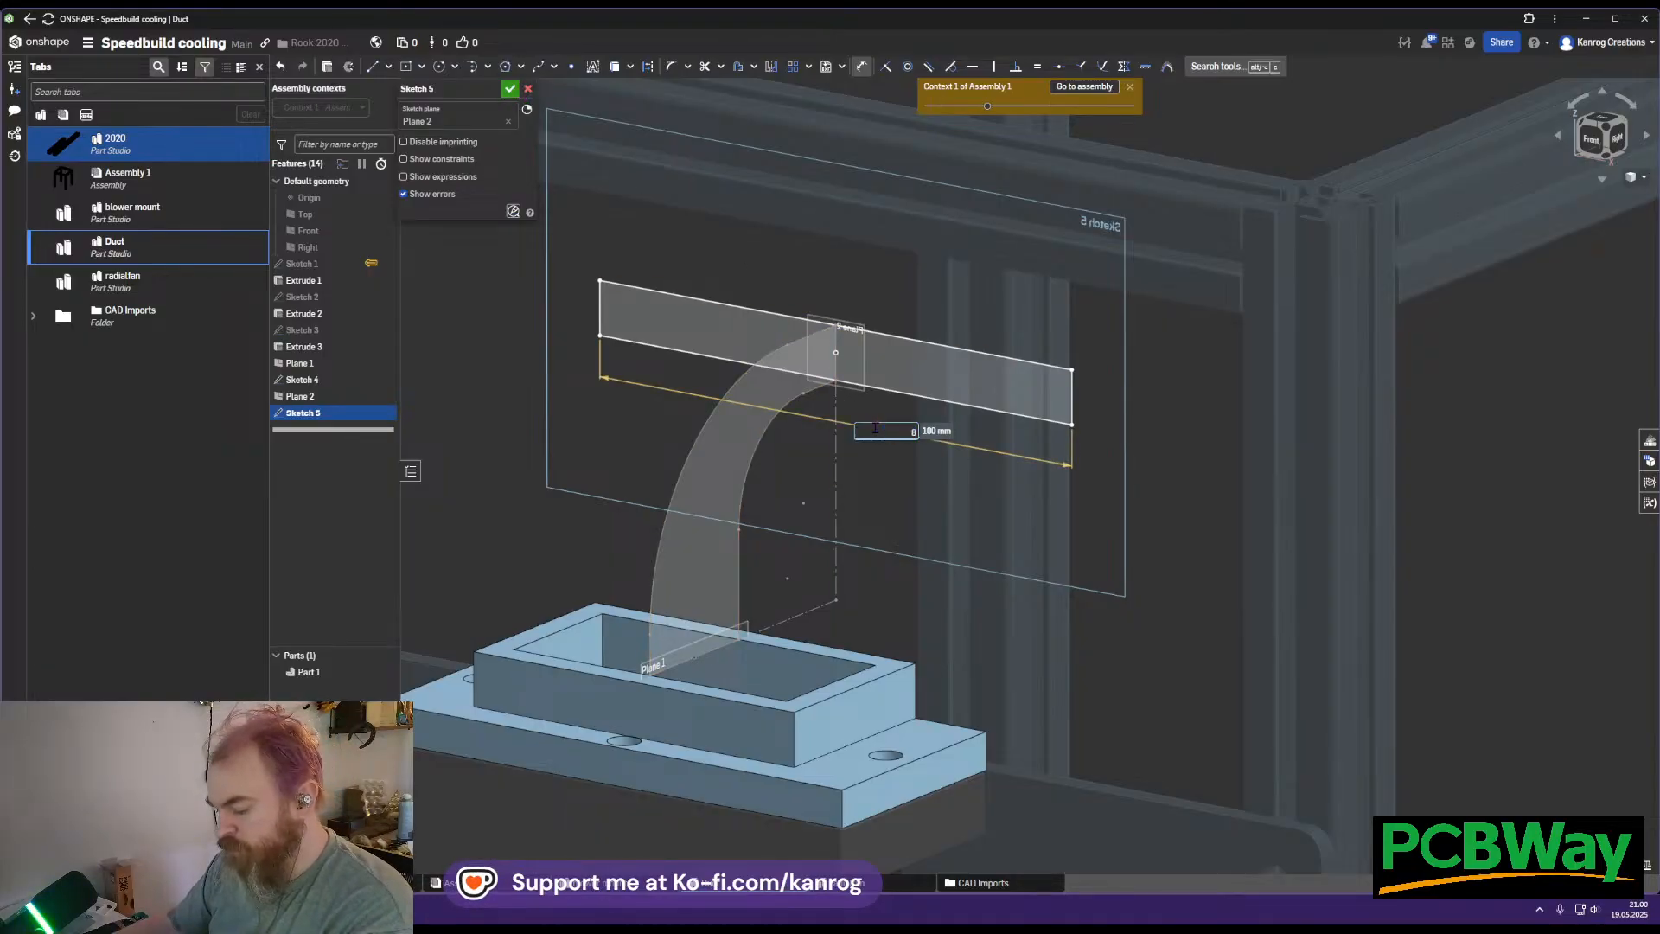
{"action": "type", "text": "80"}
{"action": "key", "text": "Return"}
{"action": "mouse_move", "coordinate": [874, 427]}
{"action": "right_mouse_down"}
{"action": "mouse_move", "coordinate": [888, 389]}
{"action": "mouse_move", "coordinate": [866, 422]}
{"action": "right_mouse_up"}
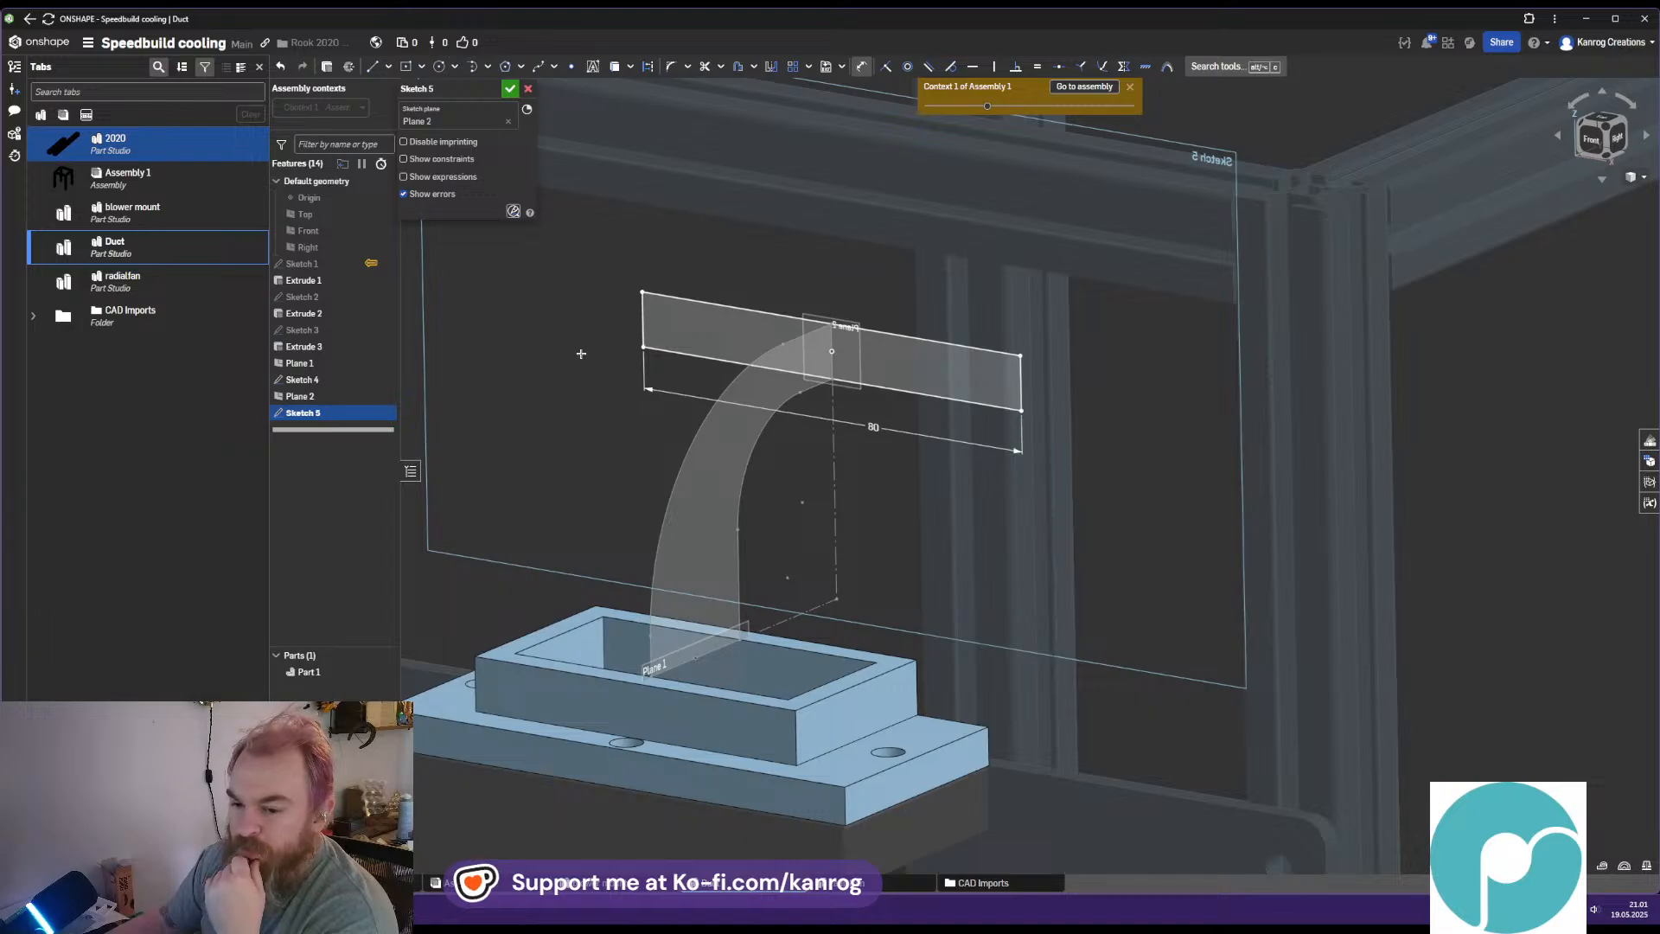
{"action": "middle_click_drag", "start_coordinate": [581, 354], "coordinate": [663, 408]}
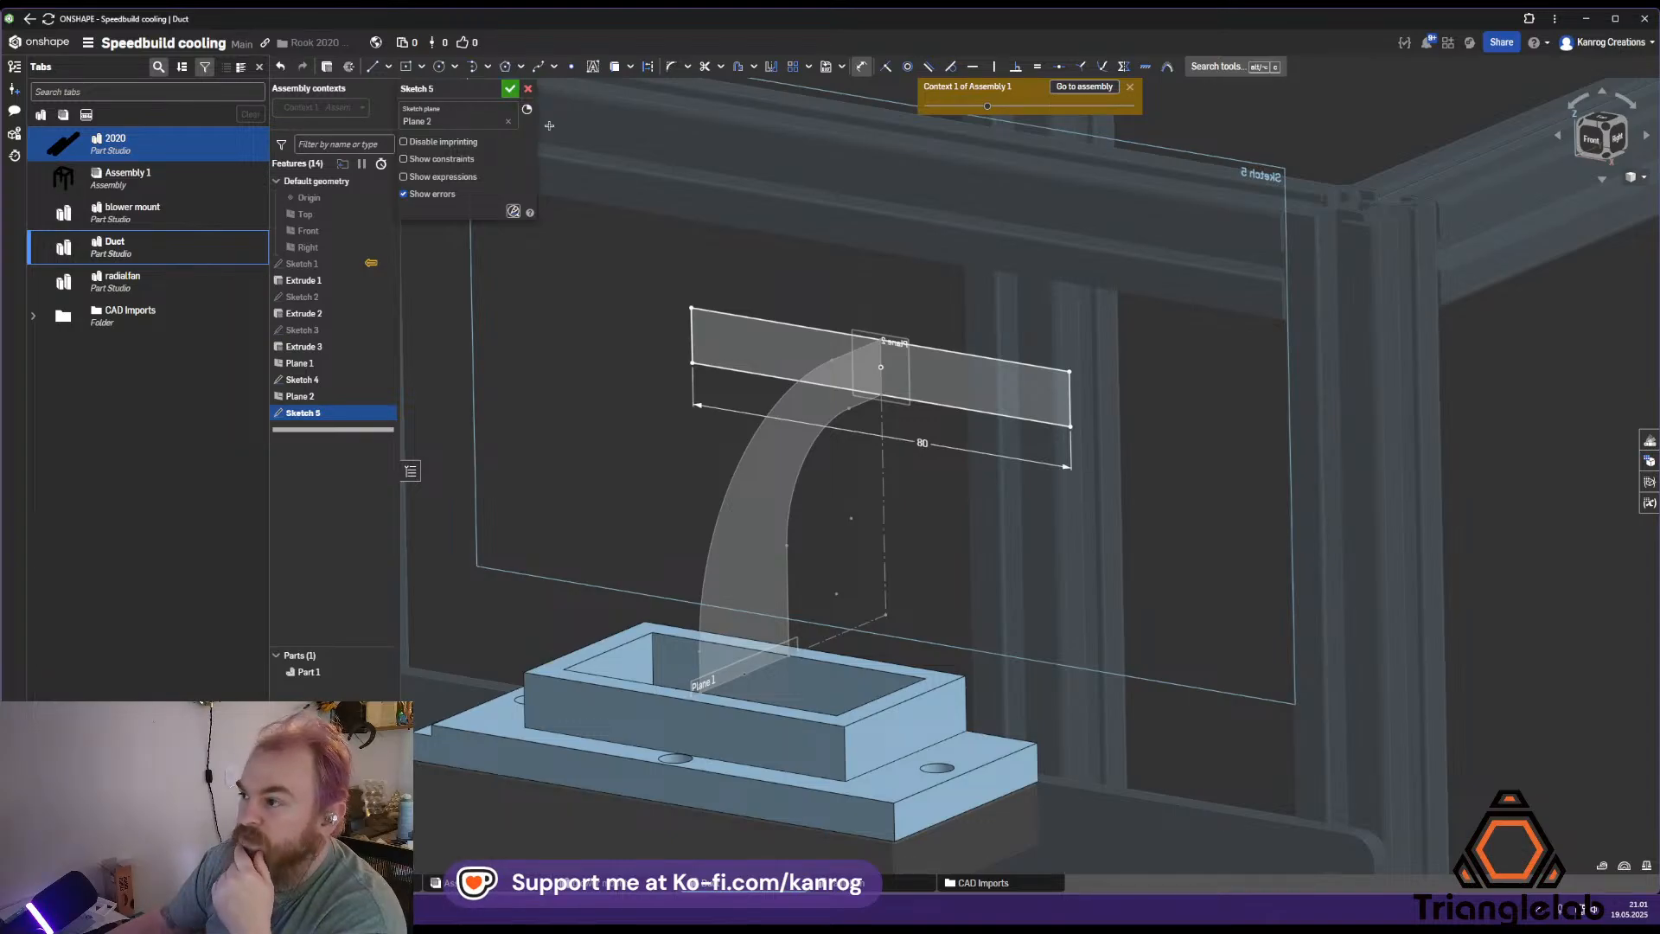
{"action": "left_click", "coordinate": [511, 89]}
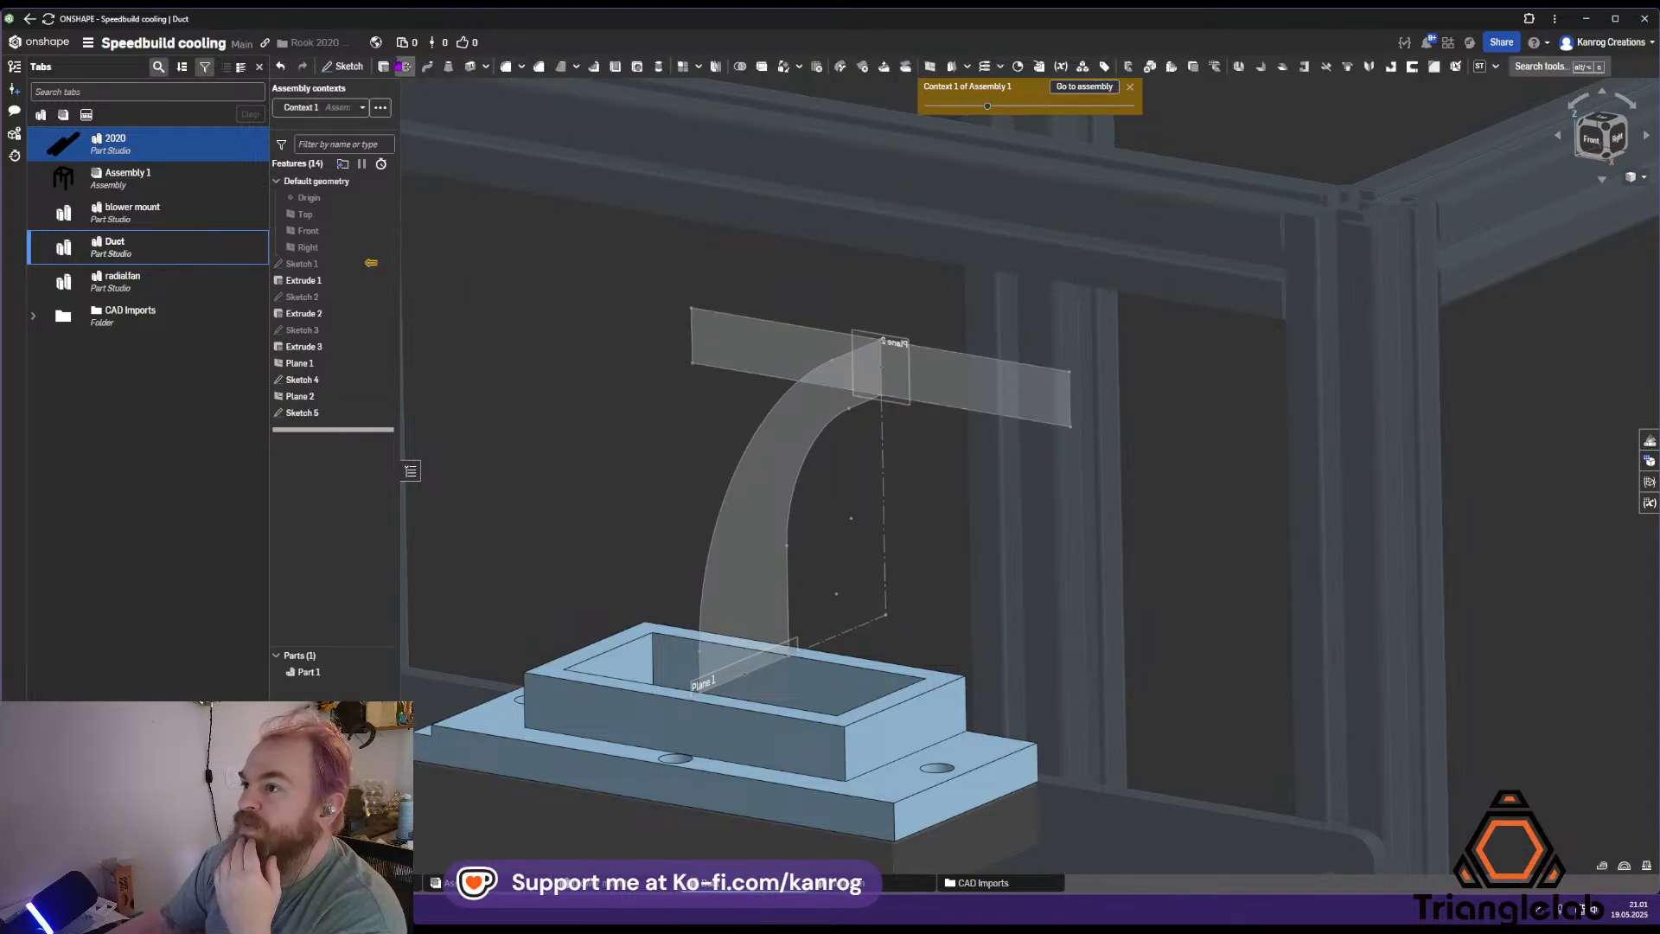
Sketch a rectangle along the inner edges of the opening on the blower adapter's top face and finish the sketch
{"action": "left_click", "coordinate": [349, 67]}
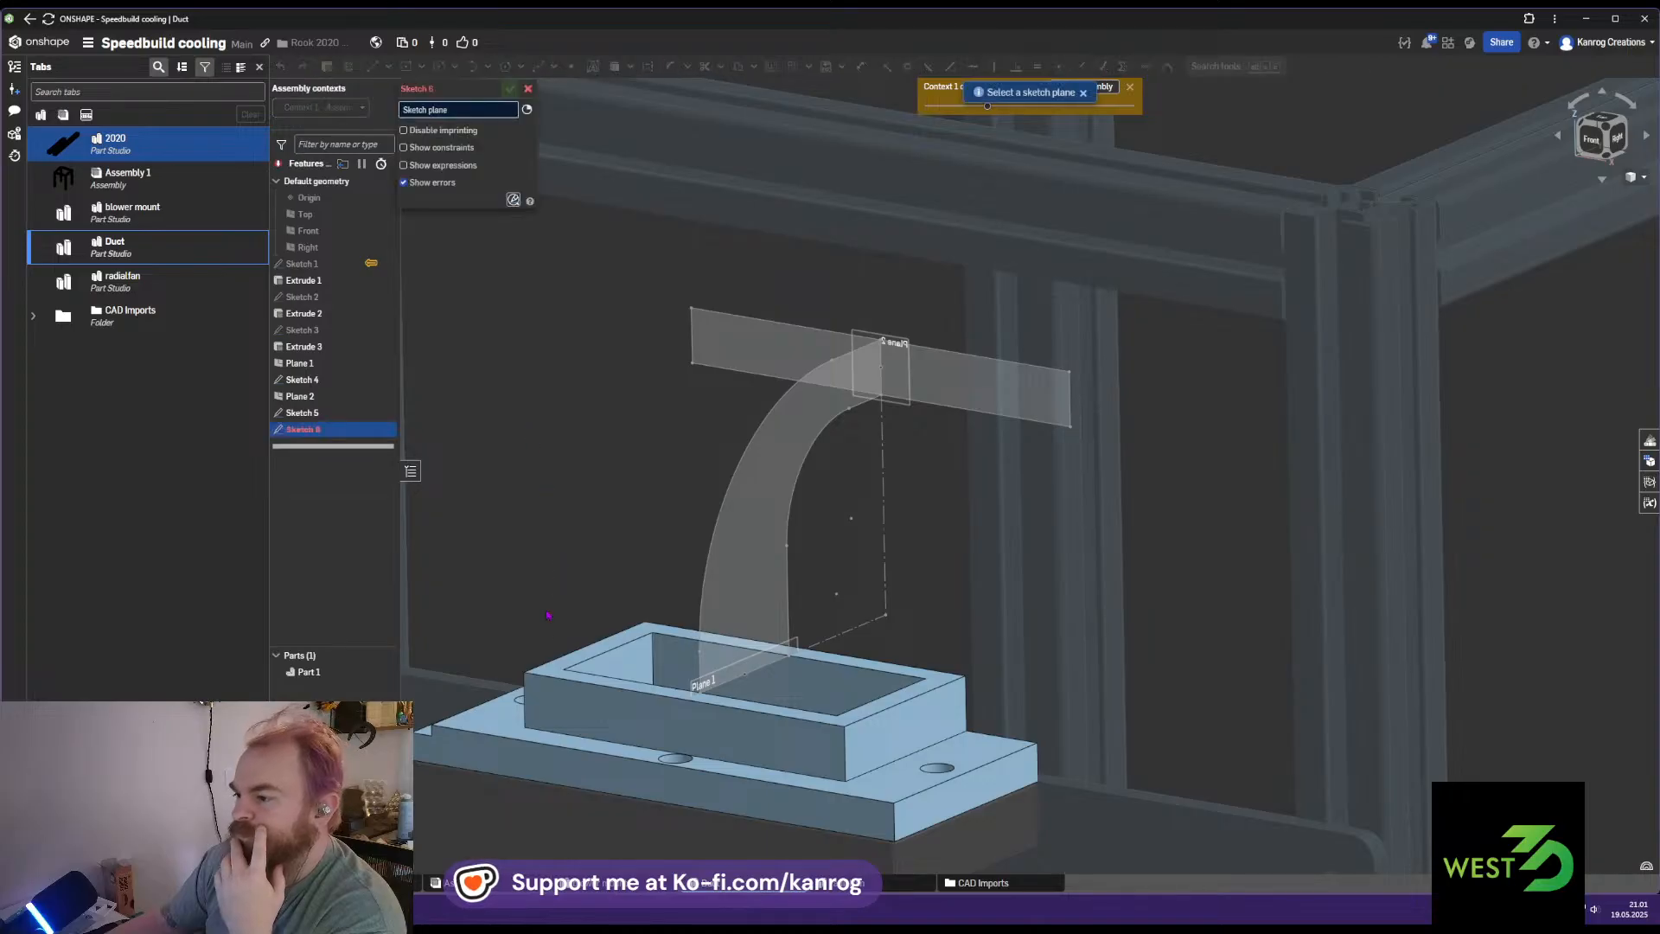
{"action": "left_click", "coordinate": [562, 666]}
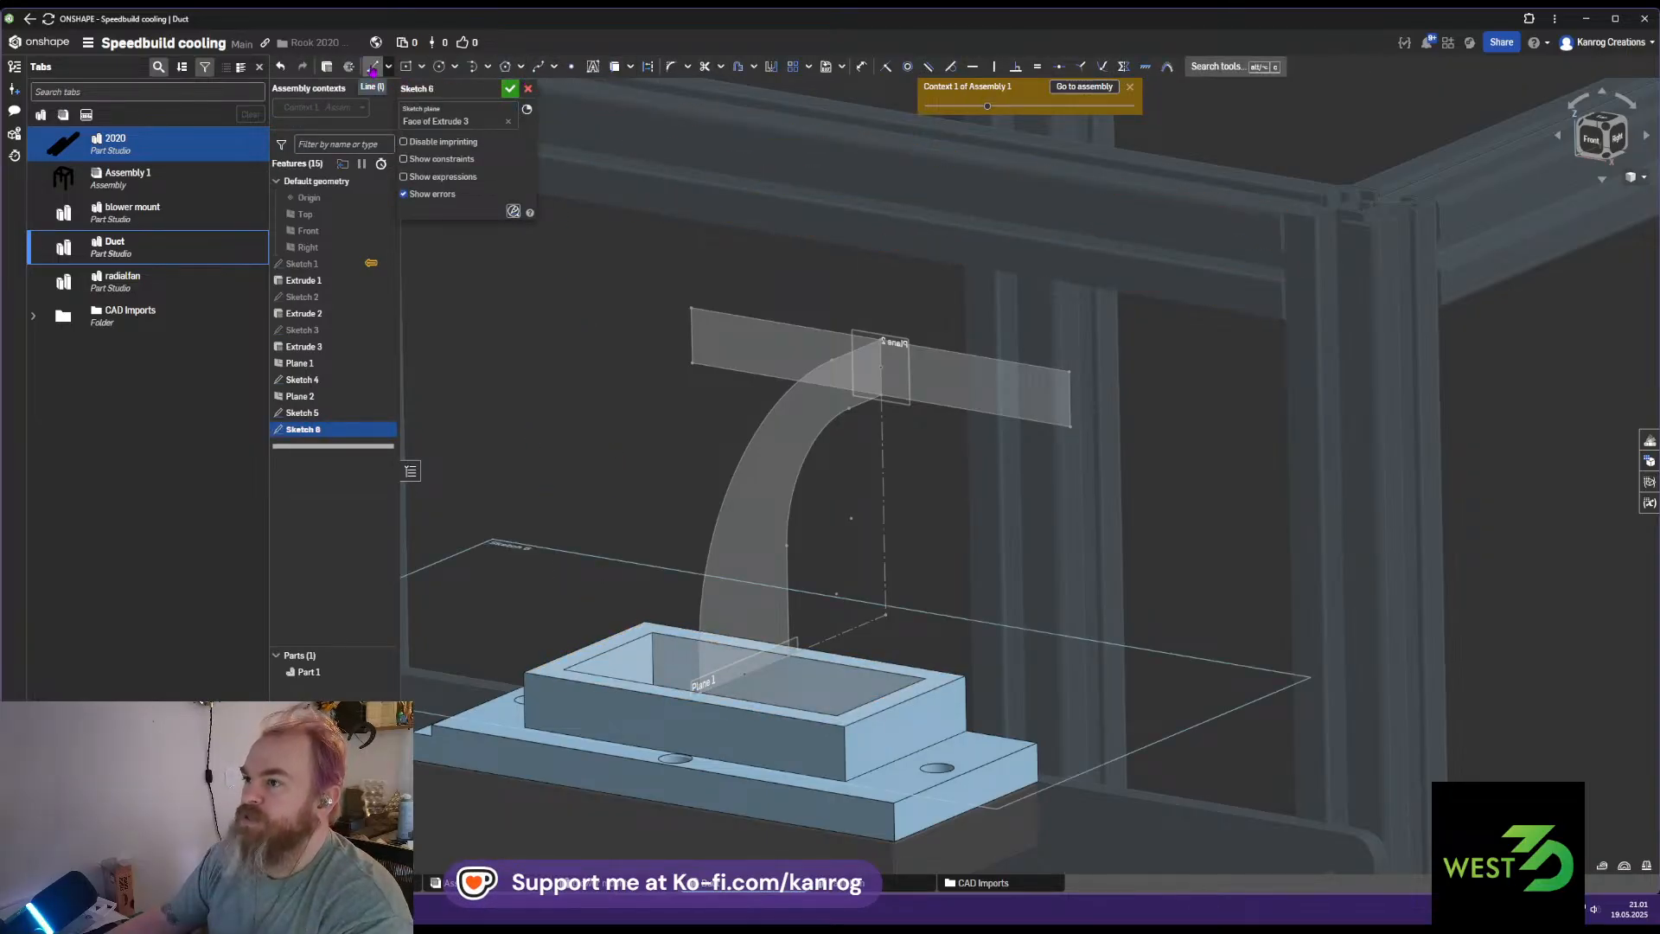
{"action": "left_click", "coordinate": [406, 67]}
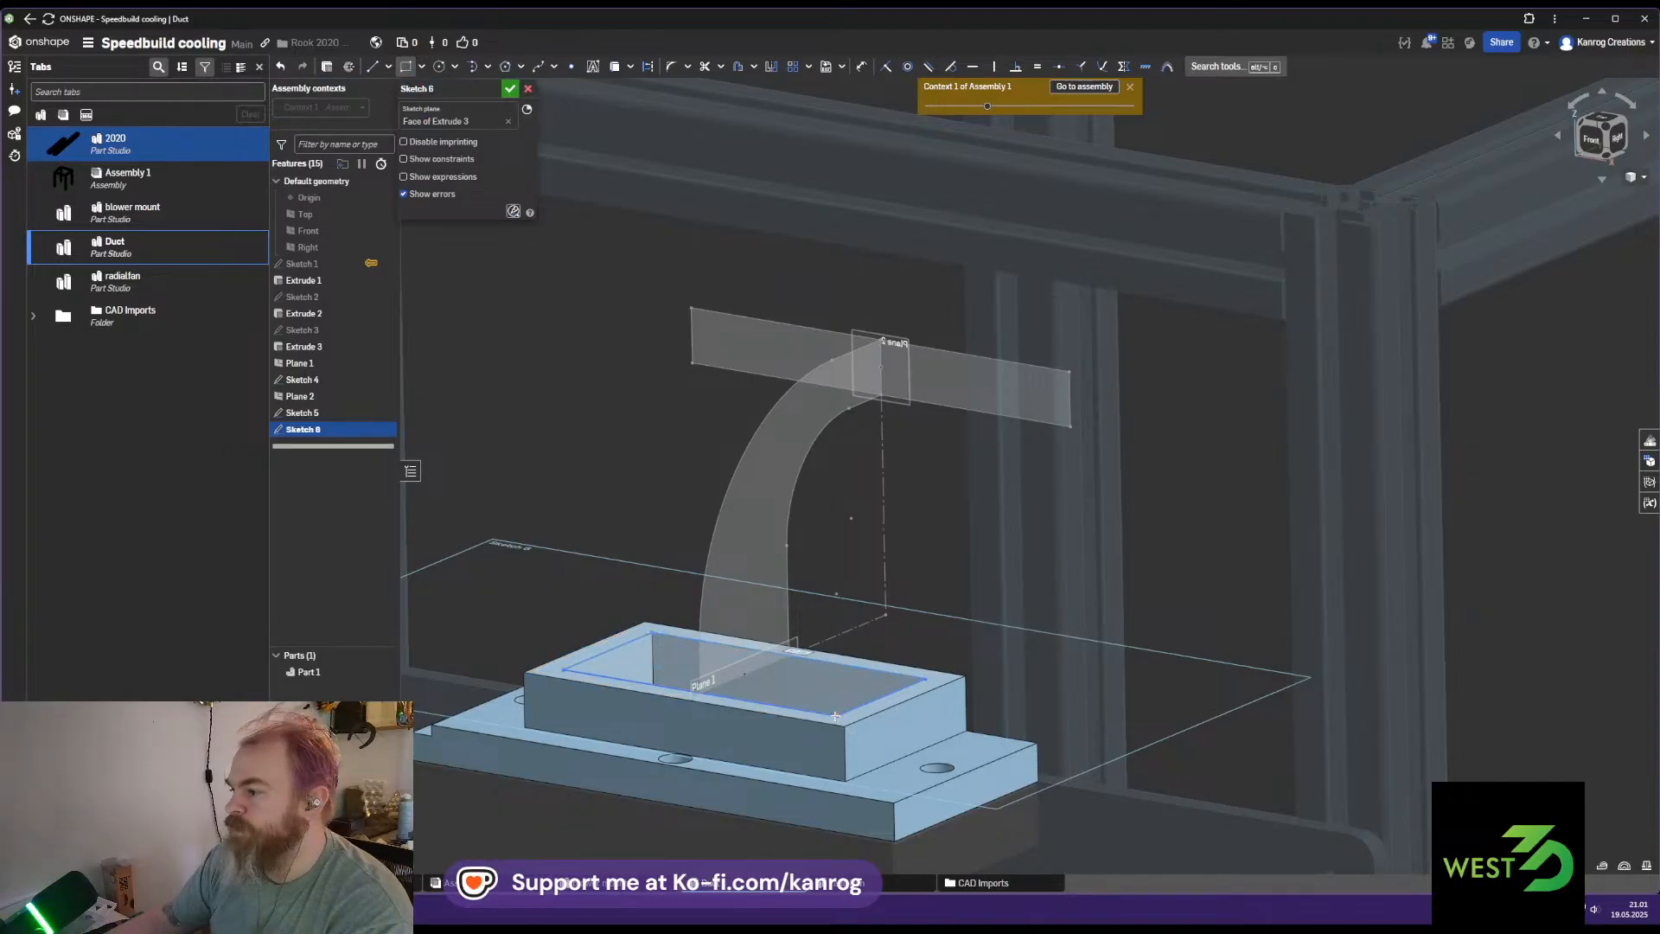
{"action": "right_click_drag", "start_coordinate": [835, 715], "coordinate": [777, 605]}
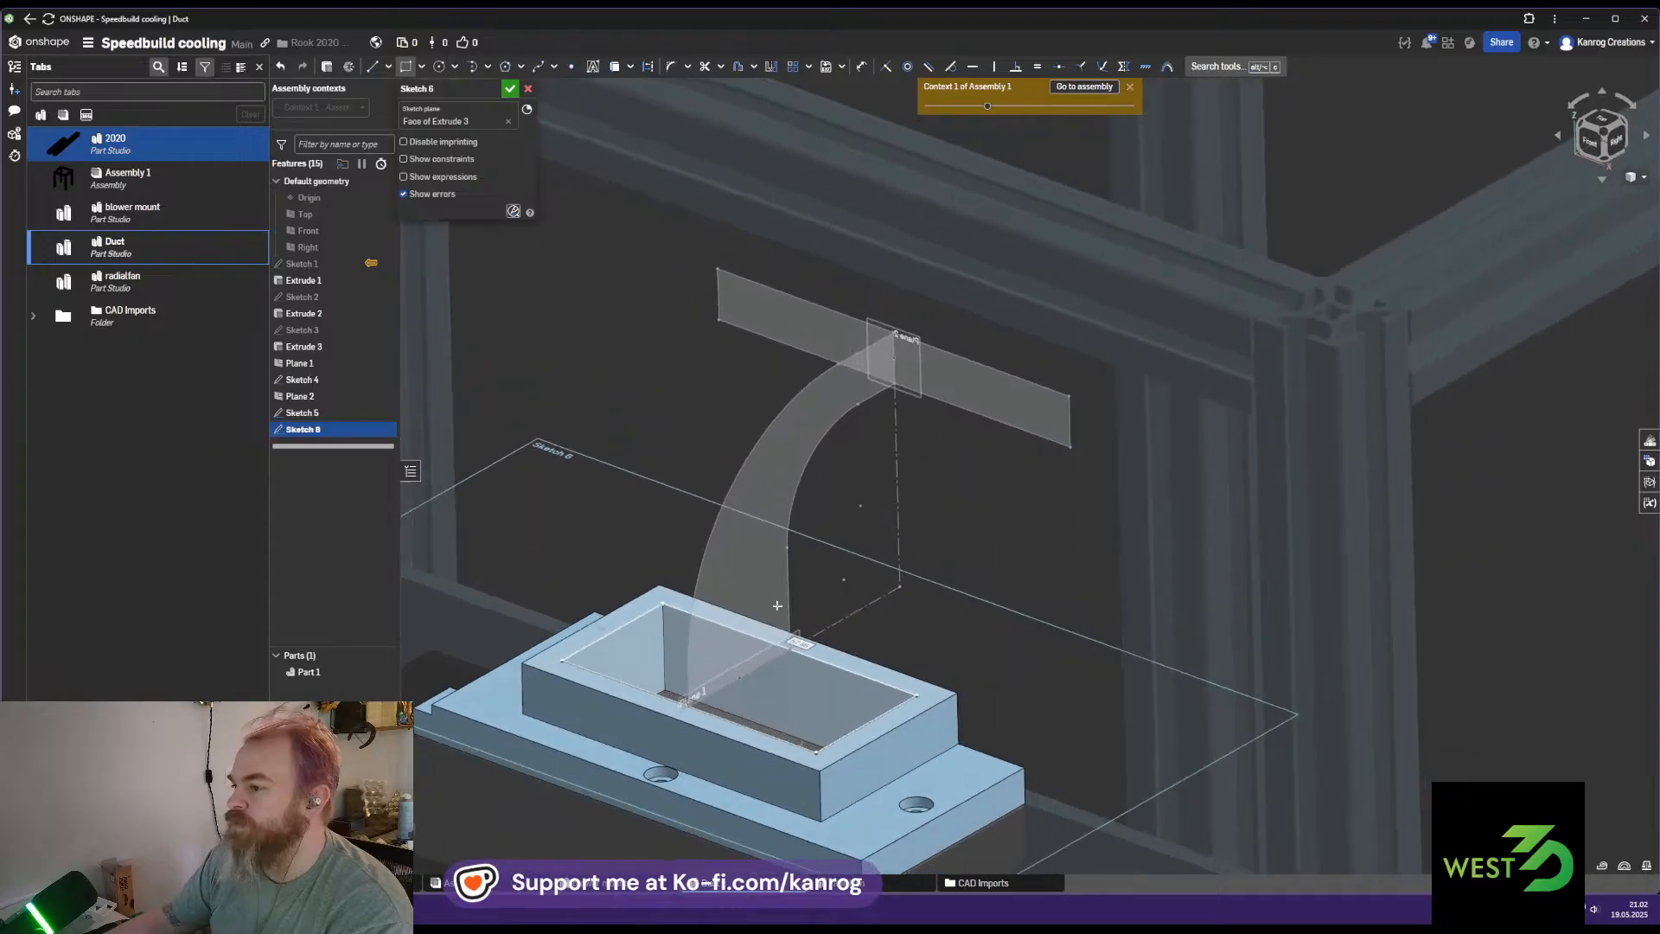
{"action": "middle_click_drag", "start_coordinate": [778, 605], "coordinate": [622, 446]}
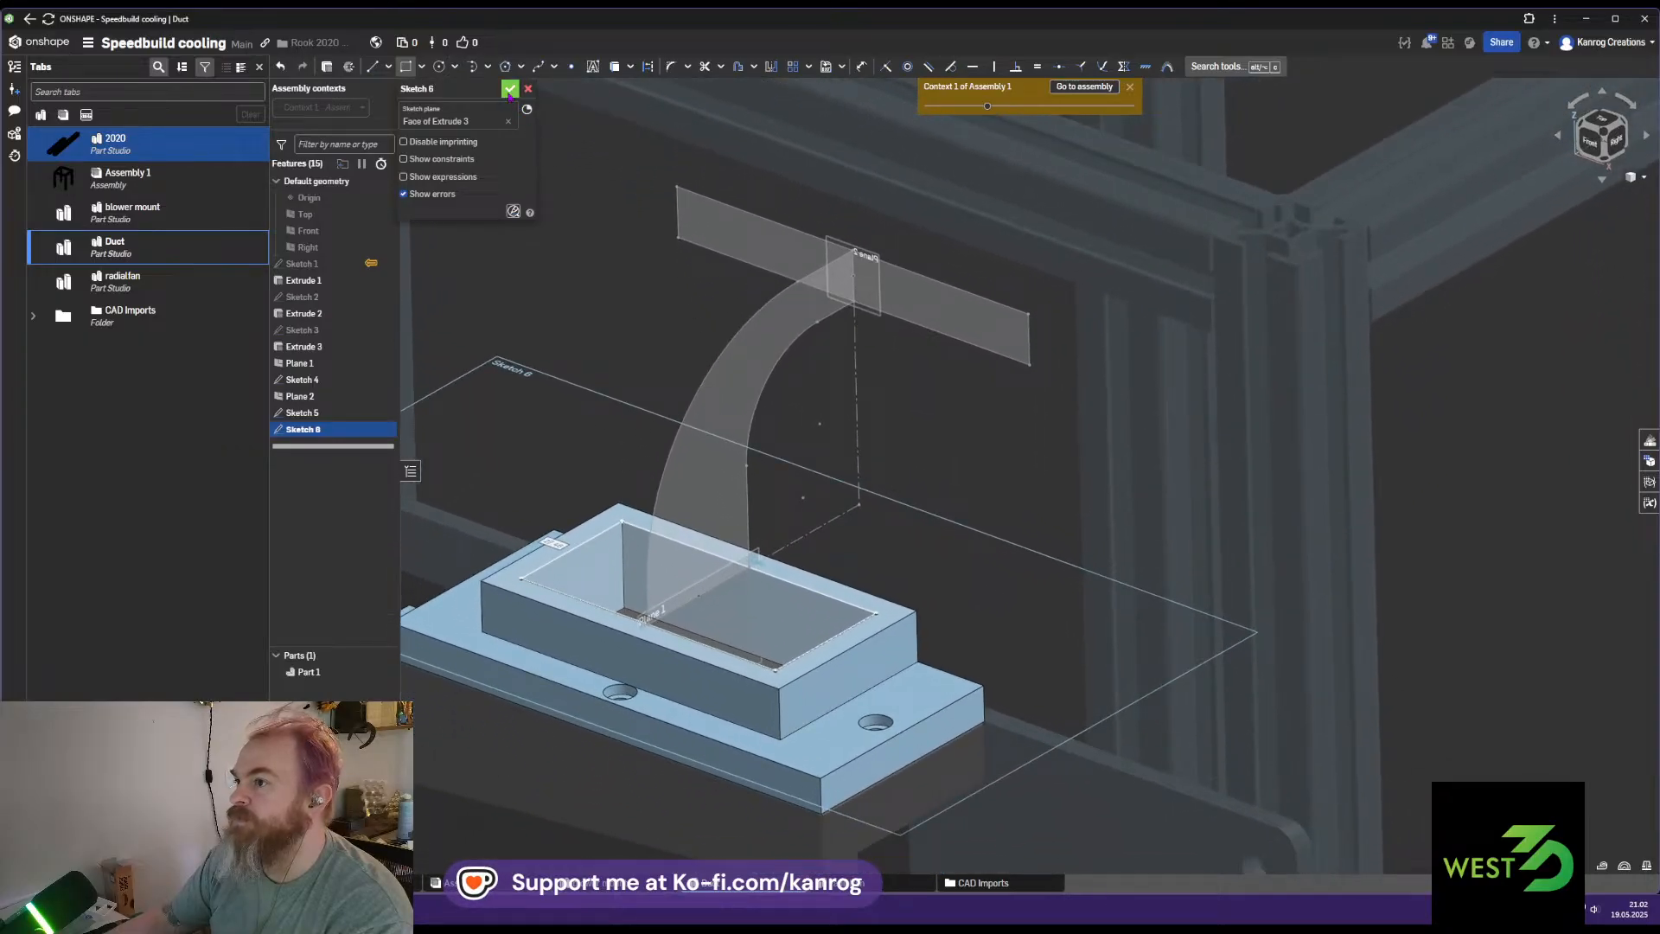
{"action": "left_click", "coordinate": [510, 89]}
{"action": "mouse_move", "coordinate": [619, 553]}
{"action": "right_mouse_down"}
{"action": "mouse_move", "coordinate": [650, 510]}
{"action": "mouse_move", "coordinate": [655, 554]}
{"action": "right_mouse_up"}
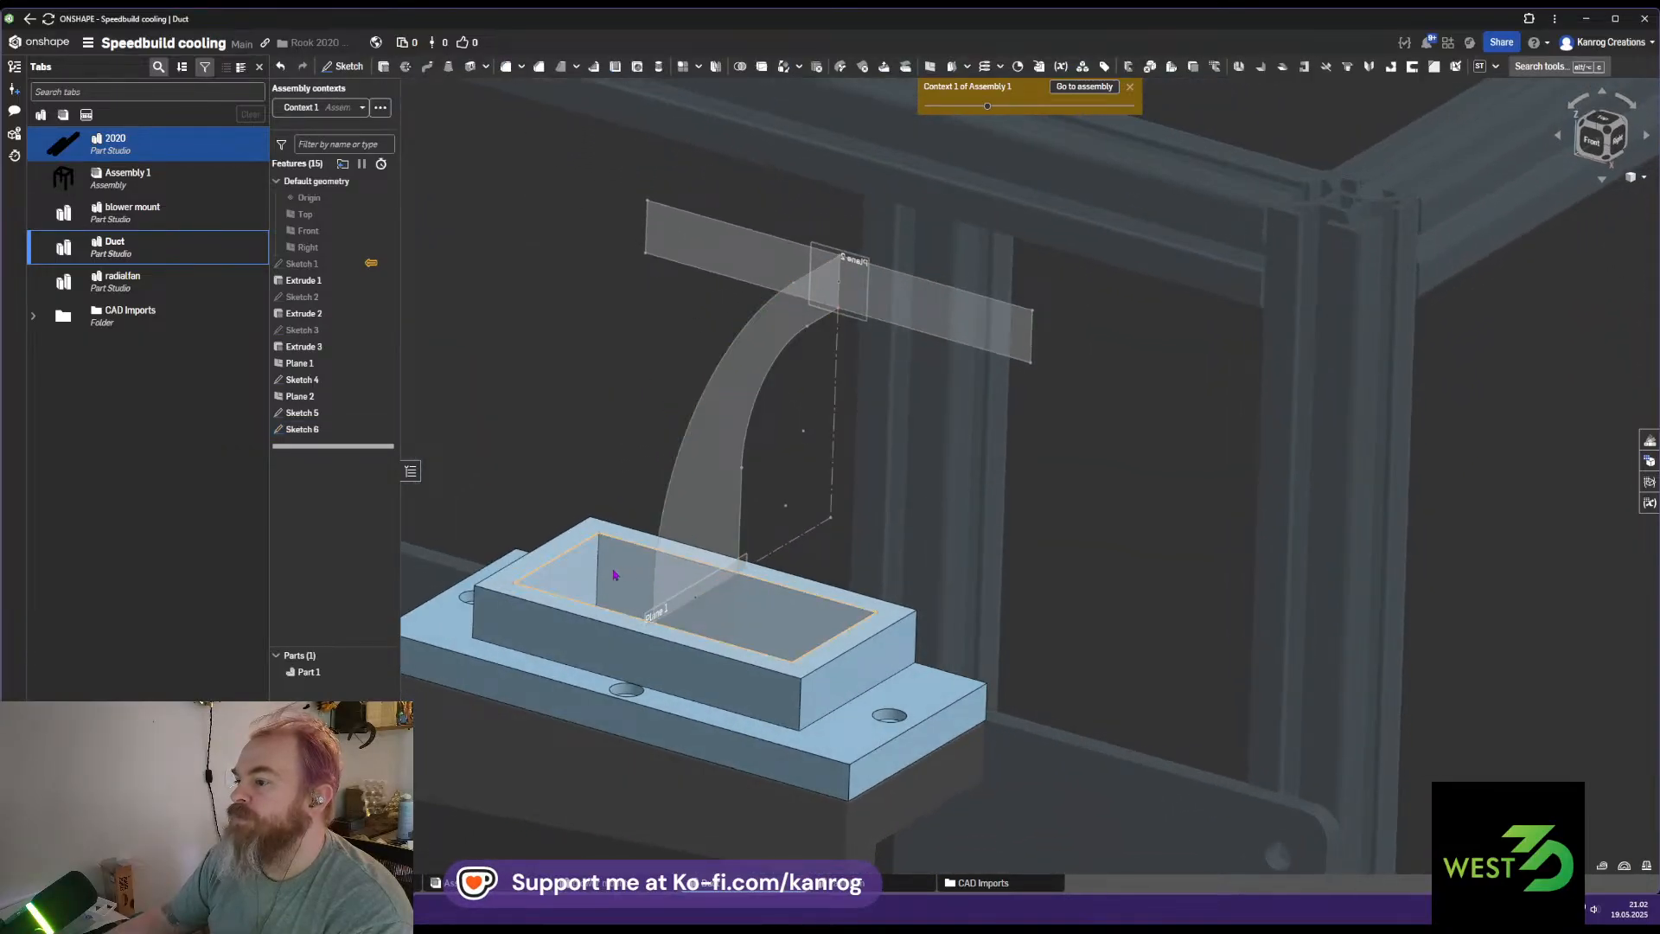
Examine how the opening rectangle, the outlet rectangle and the curved side profile relate to each other
{"action": "left_click", "coordinate": [614, 575]}
{"action": "left_click", "coordinate": [930, 324]}
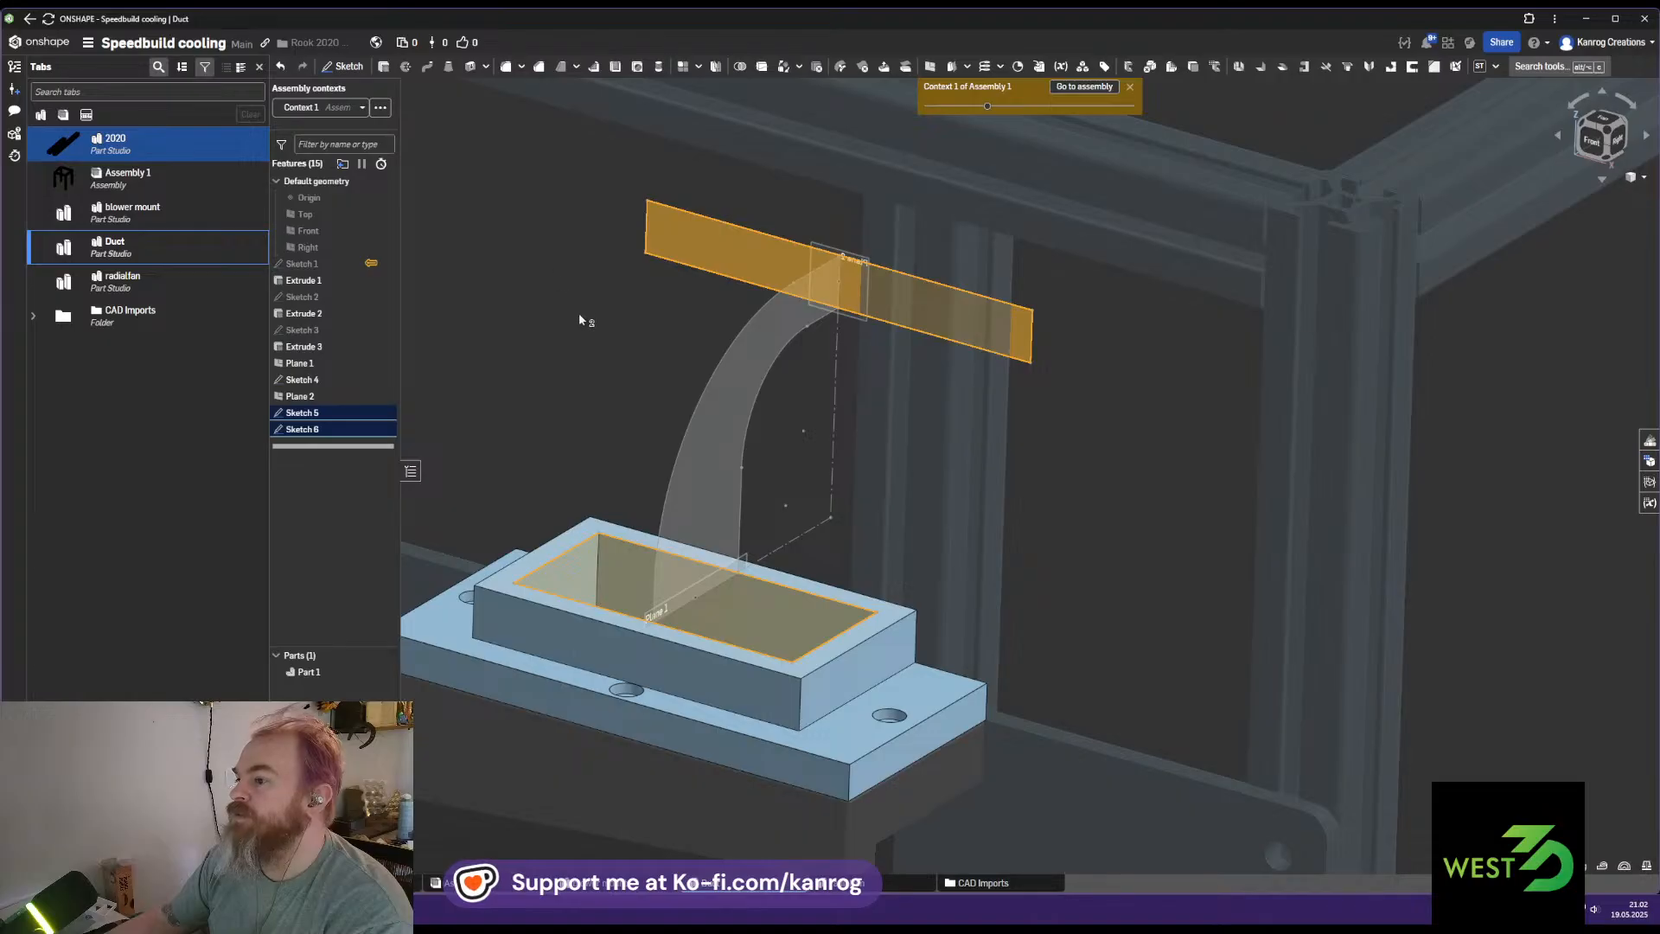
{"action": "left_click", "coordinate": [648, 415]}
{"action": "right_click_drag", "start_coordinate": [648, 415], "coordinate": [664, 437]}
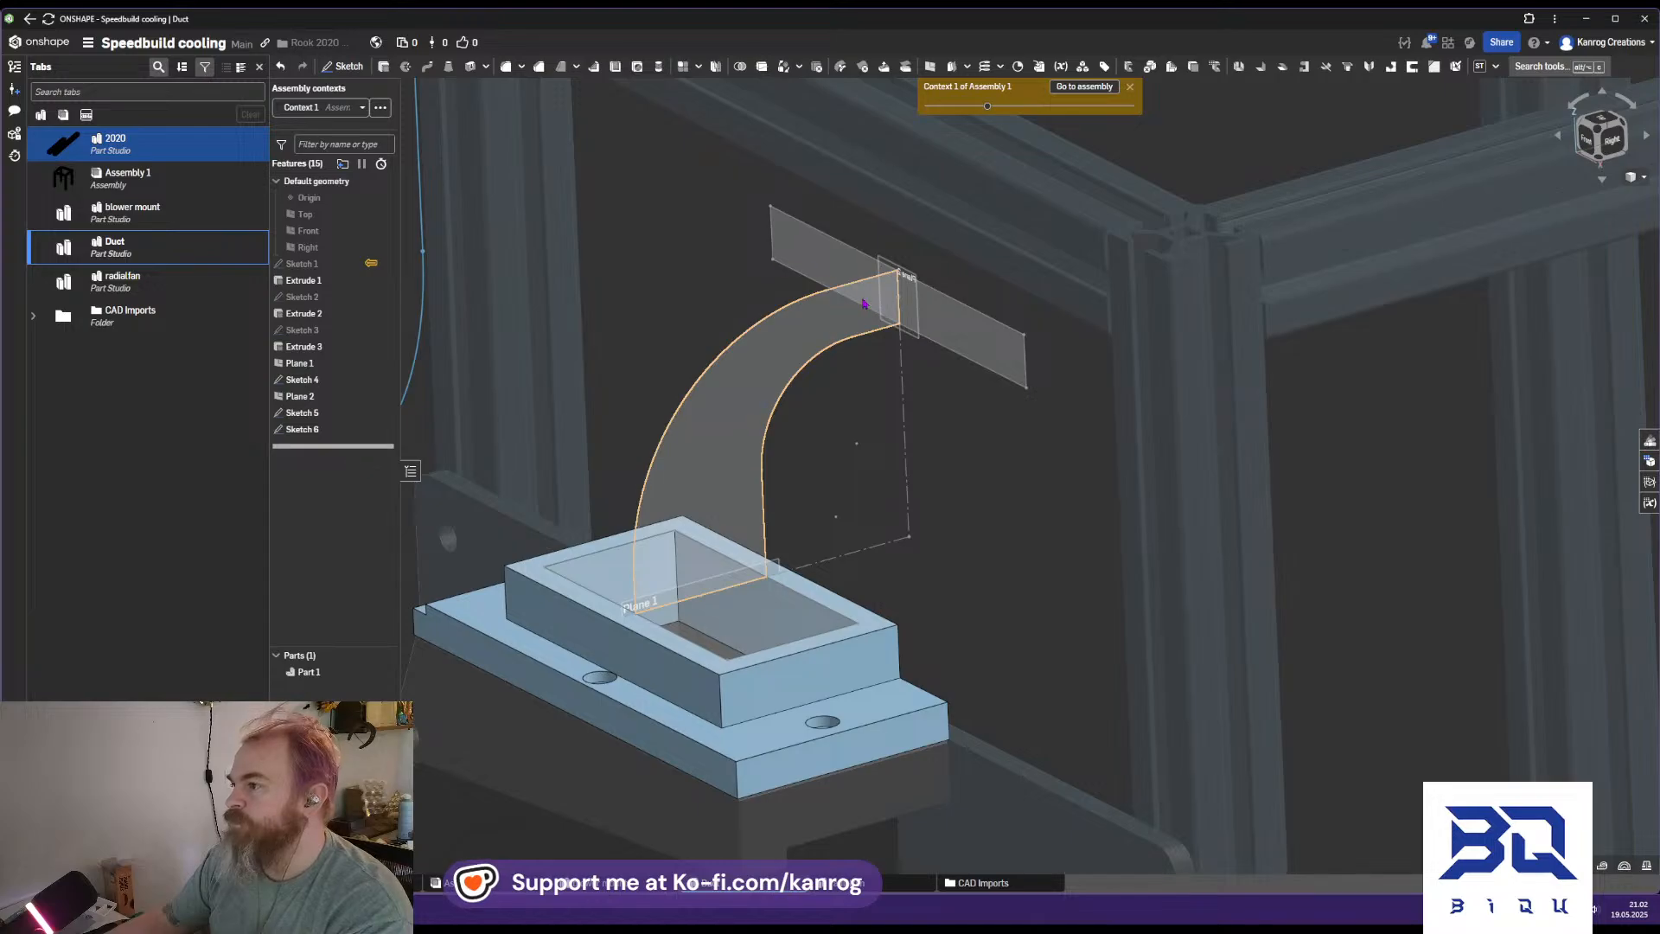
{"action": "right_click_drag", "start_coordinate": [820, 323], "coordinate": [712, 499]}
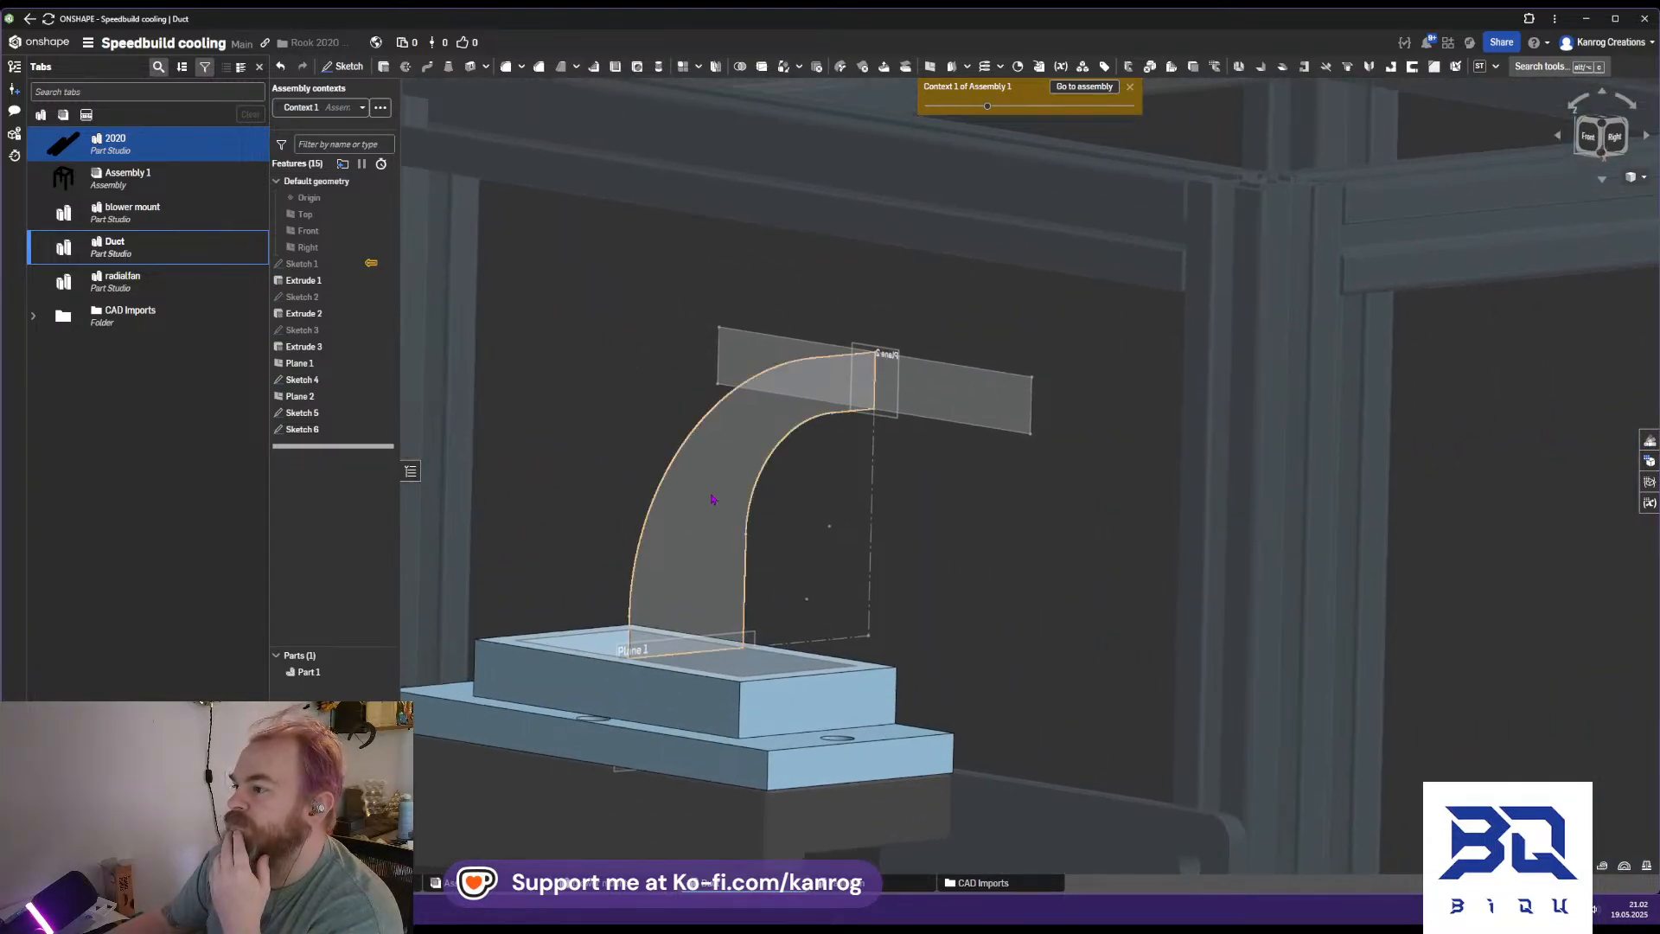
{"action": "left_click", "coordinate": [712, 500]}
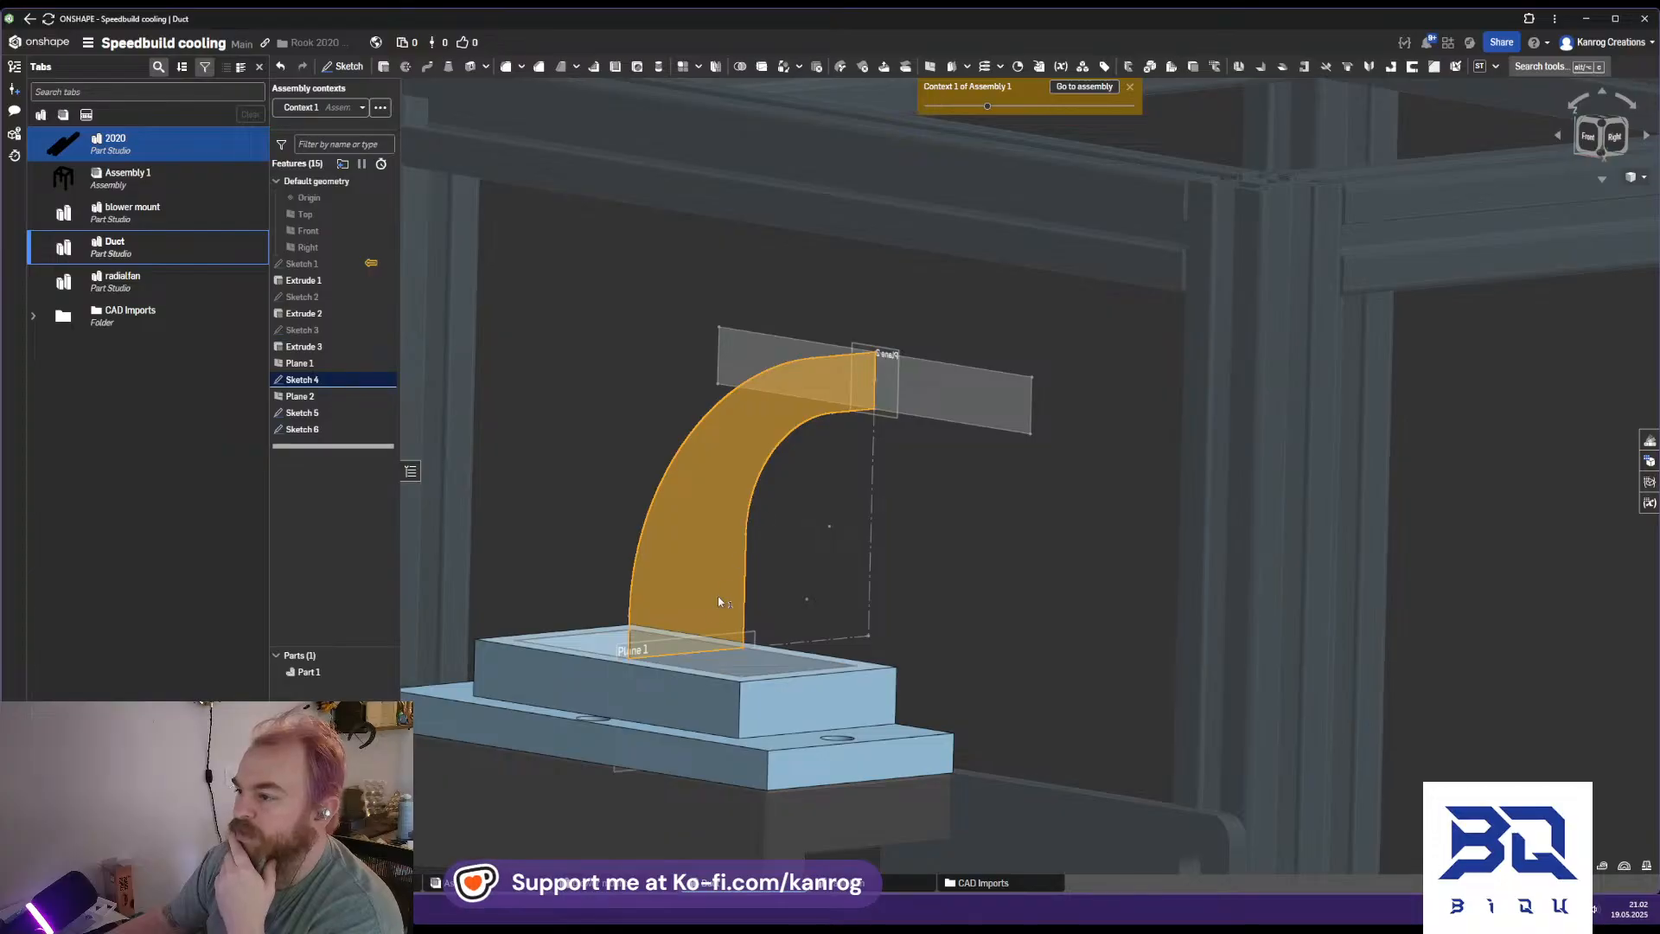
{"action": "mouse_move", "coordinate": [831, 394]}
{"action": "right_mouse_down"}
{"action": "mouse_move", "coordinate": [776, 387]}
{"action": "mouse_move", "coordinate": [856, 378]}
{"action": "right_mouse_up"}
{"action": "left_click", "coordinate": [850, 542]}
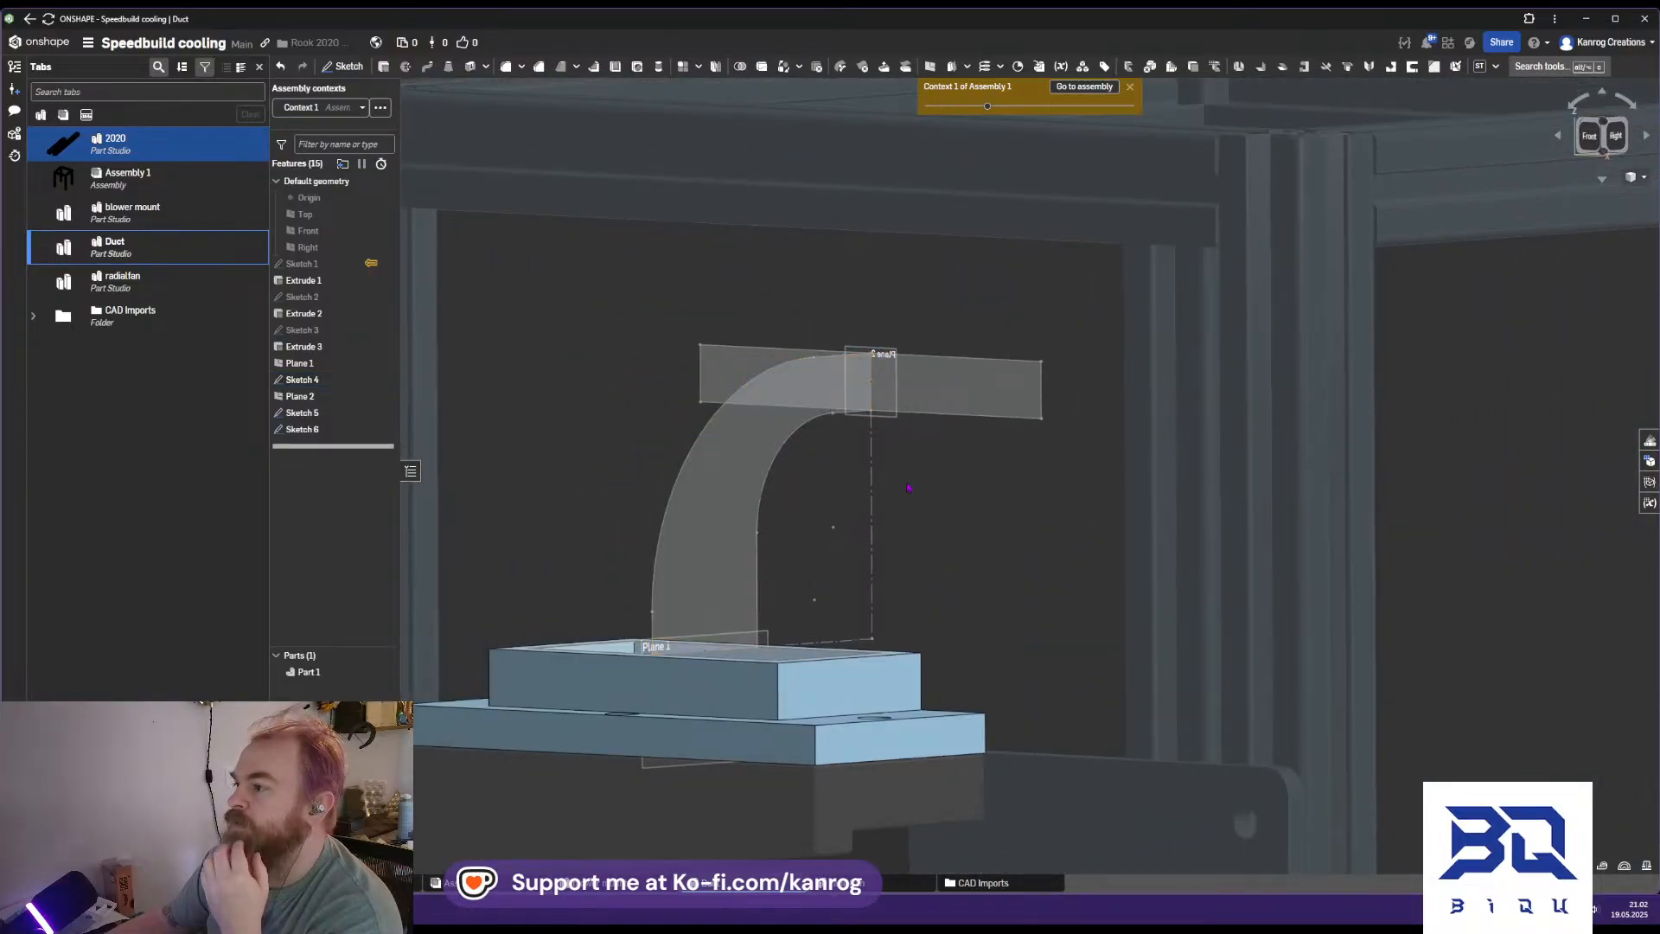
{"action": "right_click_drag", "start_coordinate": [851, 542], "coordinate": [847, 605]}
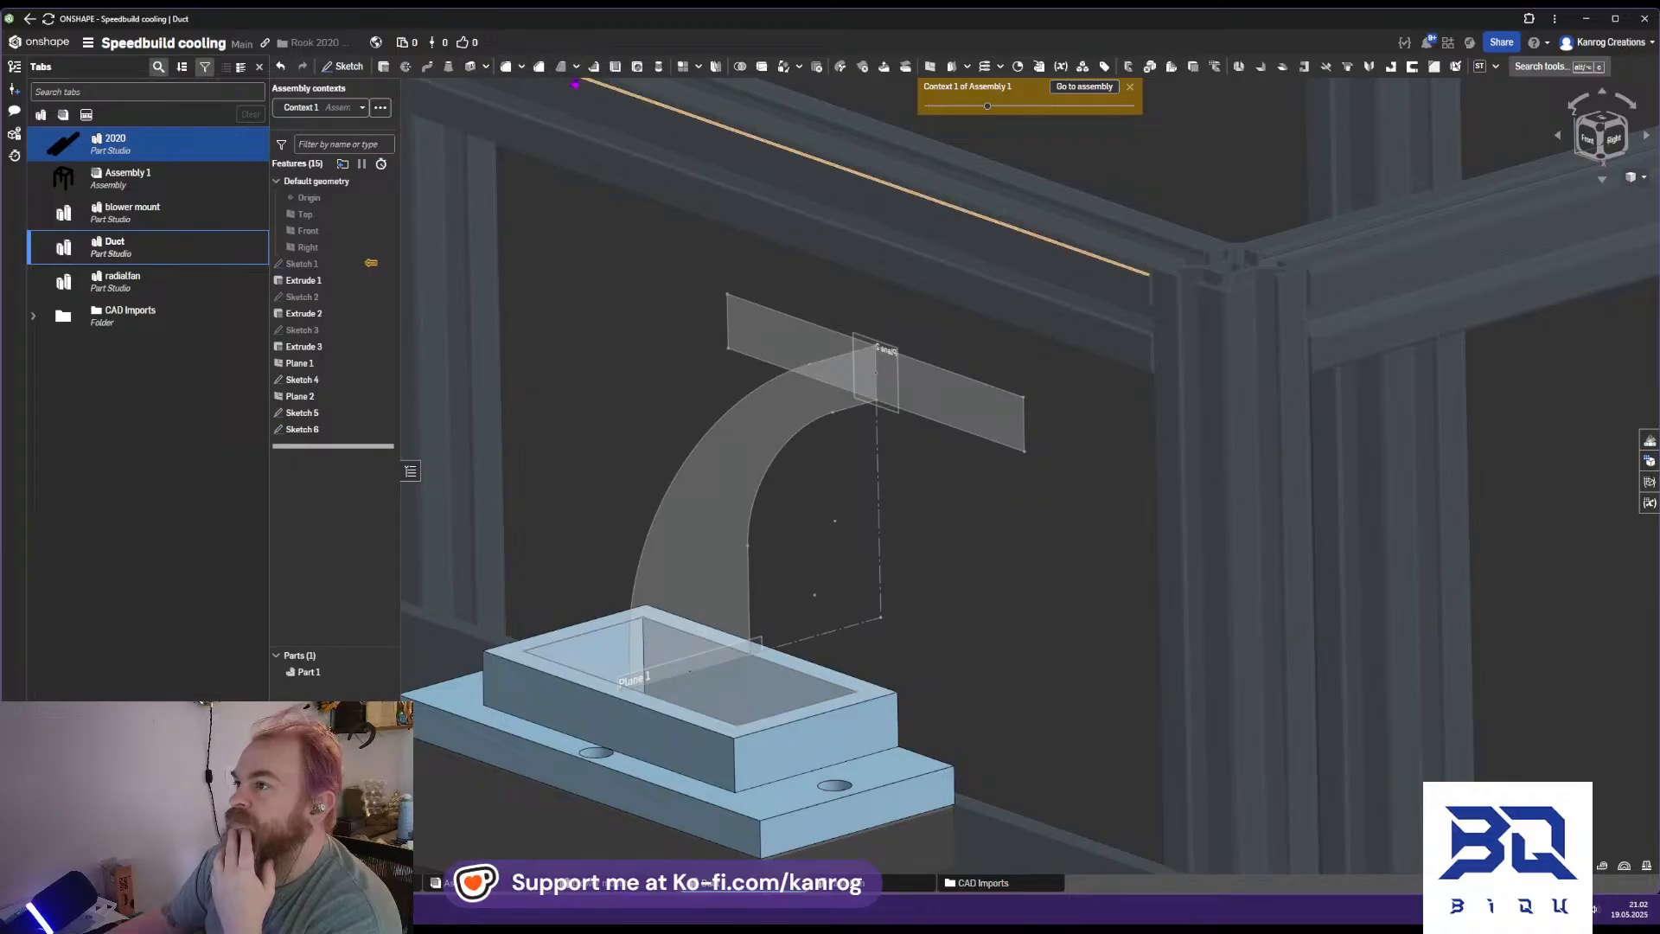
Loft a new solid from the outlet rectangle to the opening rectangle, with both start and end profile conditions set to Normal to profile
{"action": "left_click", "coordinate": [444, 69]}
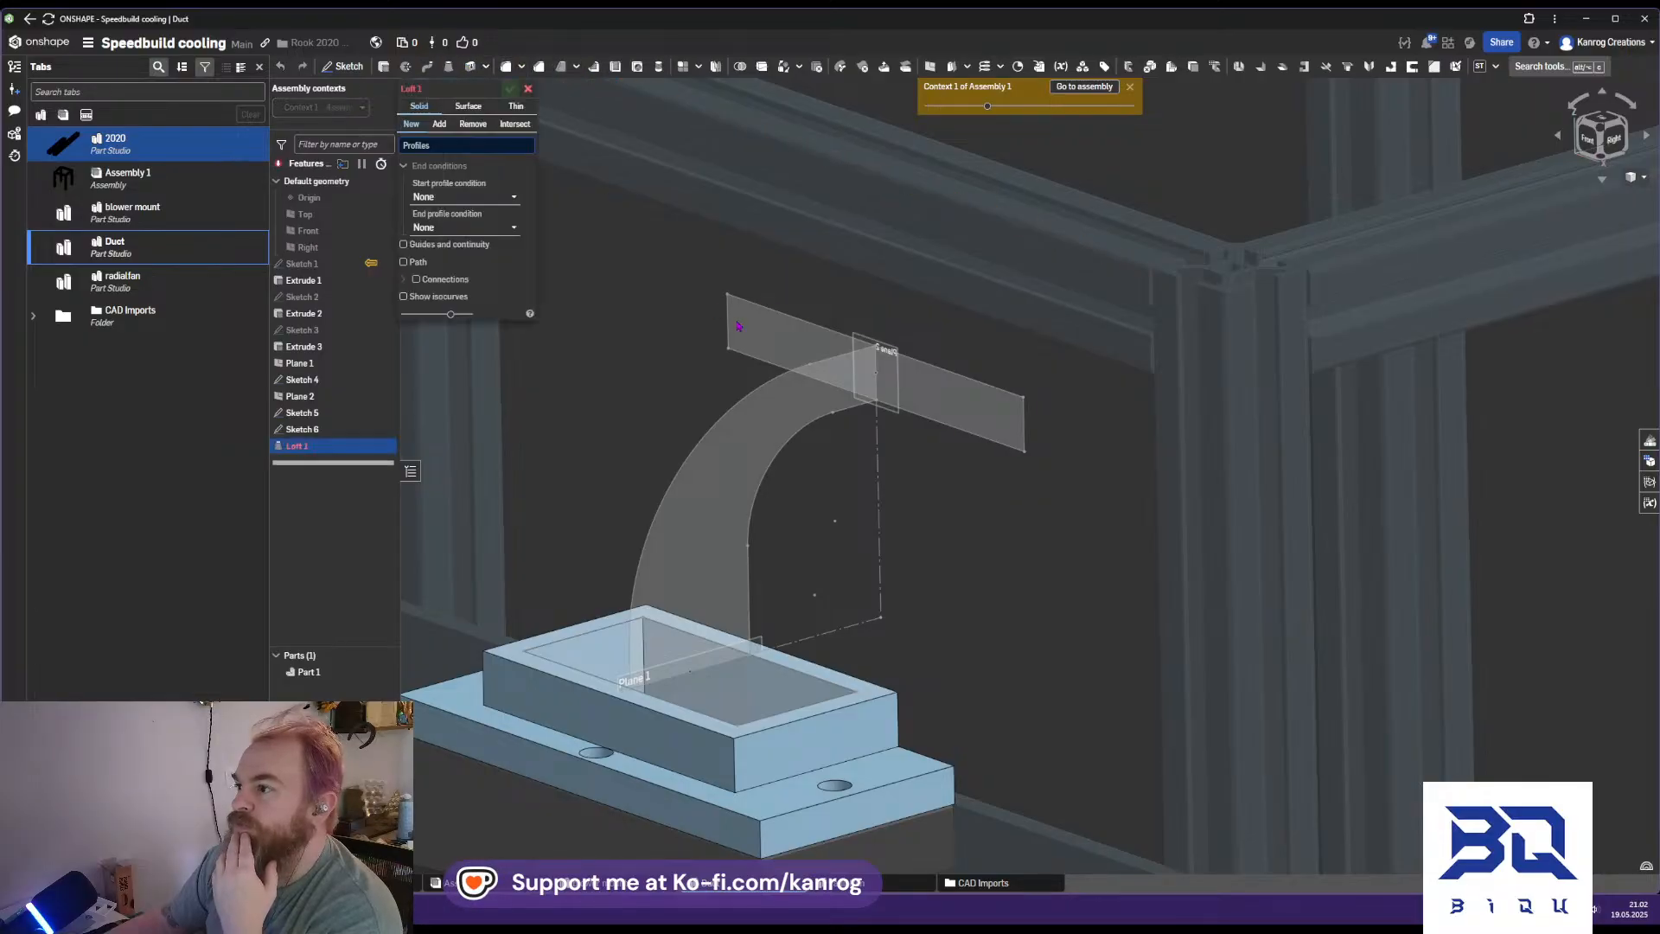
{"action": "left_click", "coordinate": [770, 346]}
{"action": "left_click", "coordinate": [760, 696]}
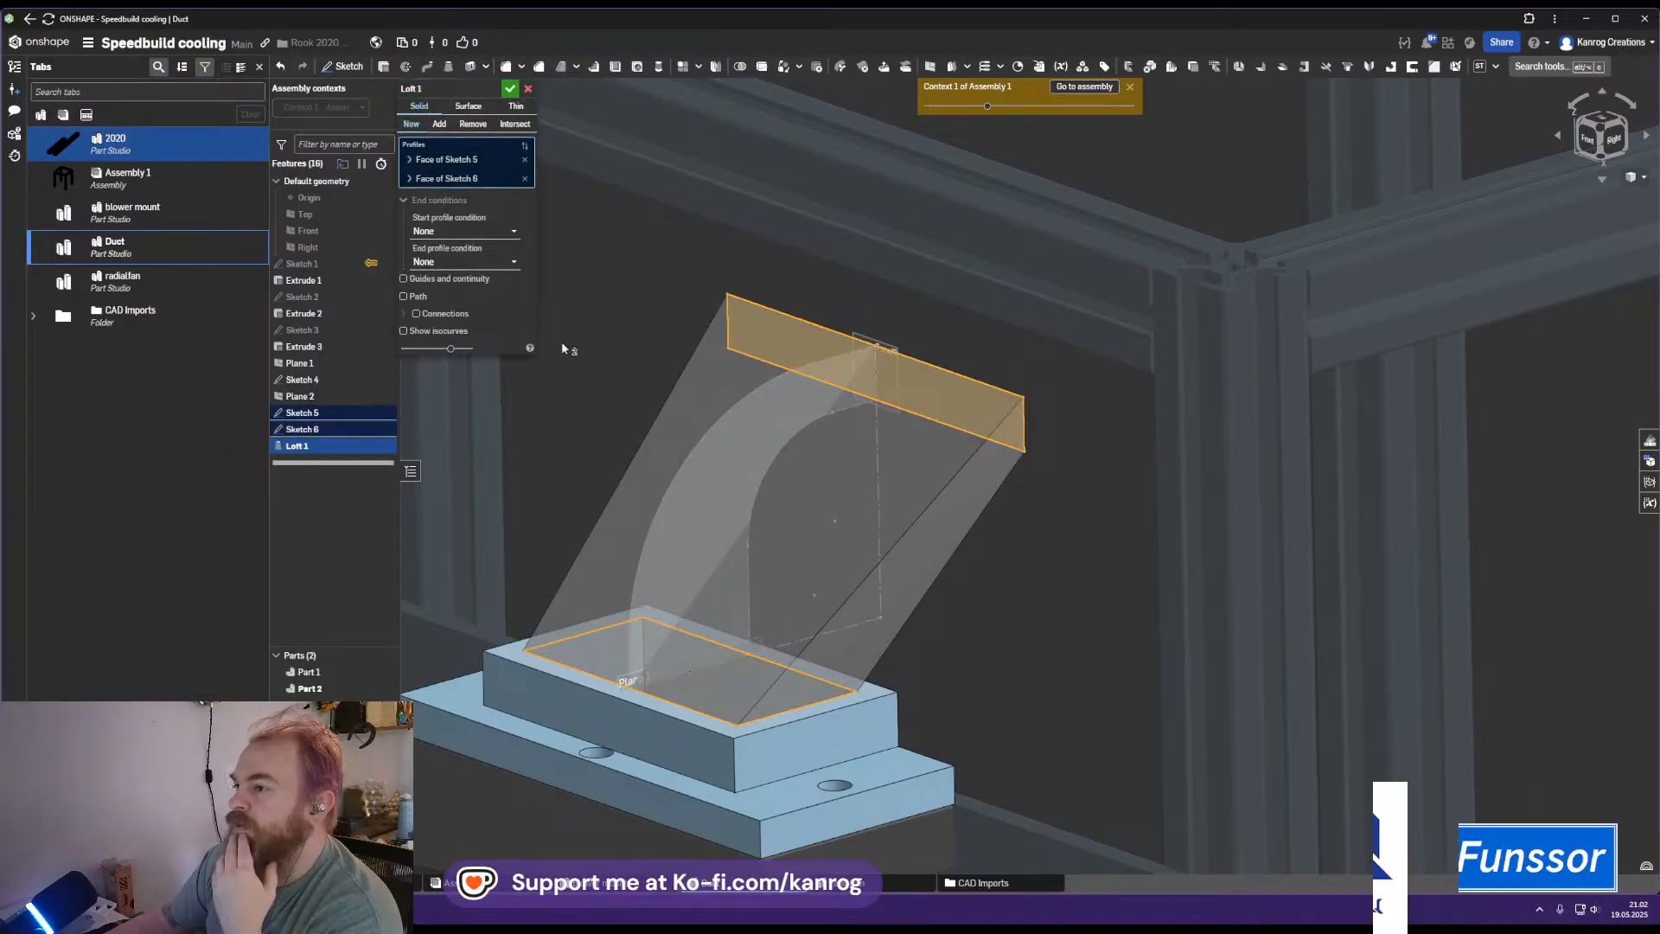
{"action": "left_click", "coordinate": [471, 231]}
{"action": "left_click", "coordinate": [475, 268]}
{"action": "left_click", "coordinate": [471, 278]}
{"action": "left_click", "coordinate": [458, 315]}
Try start magnitudes of 2 and 3 for the loft against the curved side profile
{"action": "key", "text": "shift+4"}
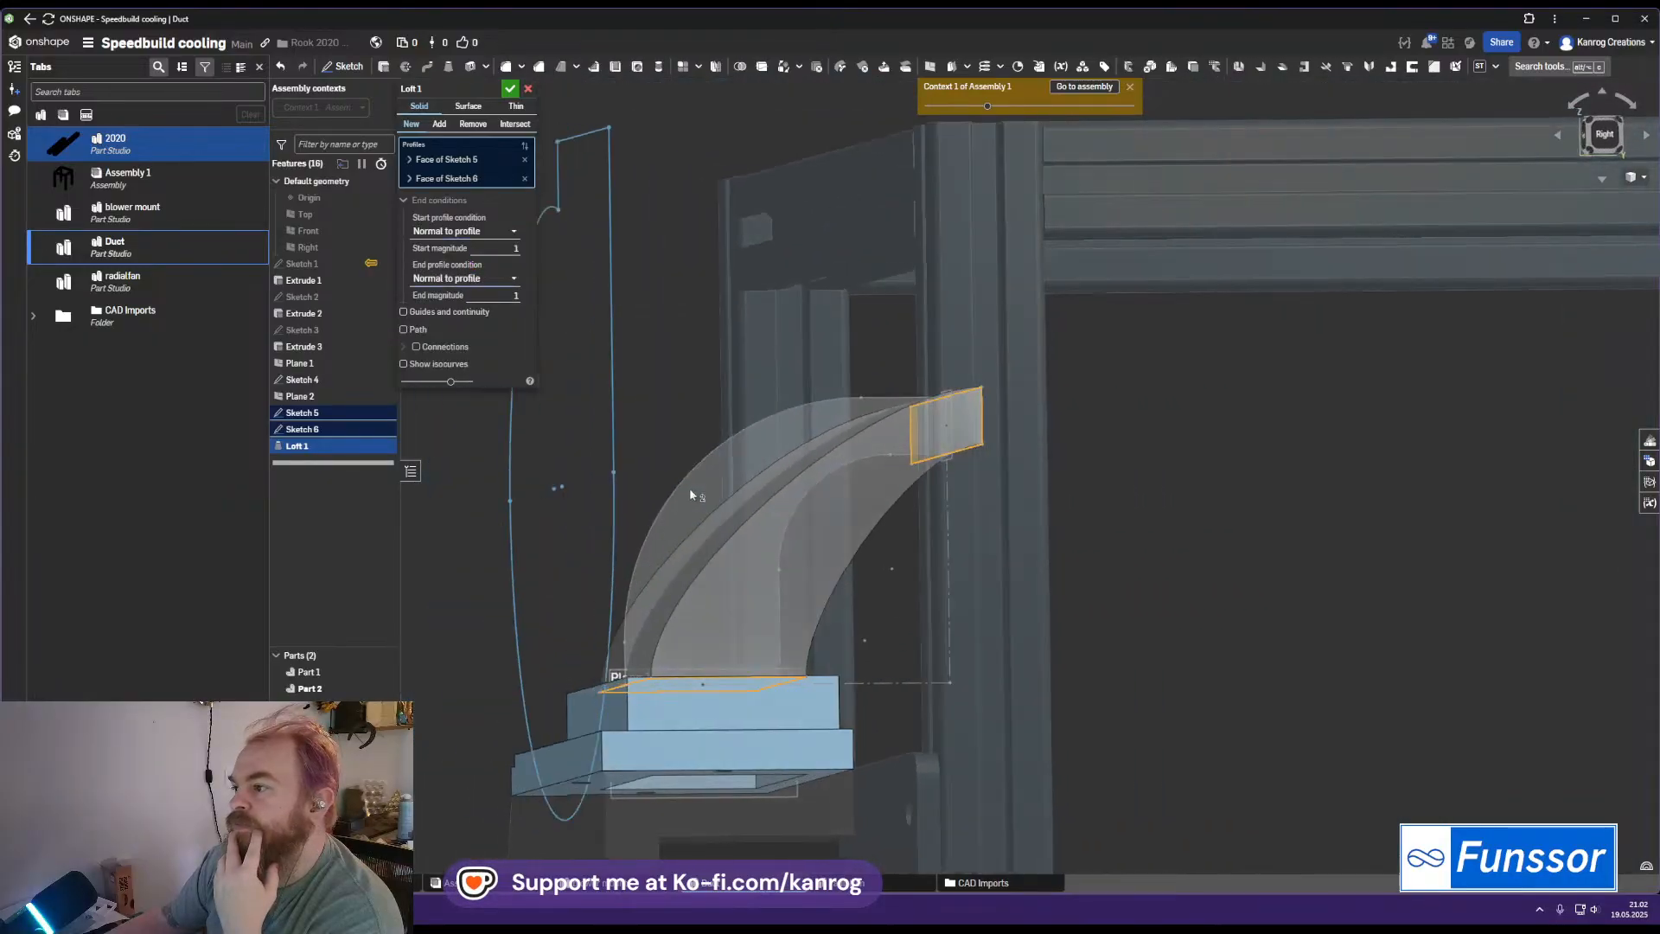
{"action": "double_click", "coordinate": [502, 249]}
{"action": "type", "text": "2"}
{"action": "type", "text": "3"}
{"action": "right_click_drag", "start_coordinate": [737, 426], "coordinate": [750, 432]}
Try an end magnitude of 2 and a start magnitude of 4, and set the loft's start magnitude to 3.2
{"action": "double_click", "coordinate": [487, 296]}
{"action": "type", "text": "2"}
{"action": "right_click_drag", "start_coordinate": [642, 398], "coordinate": [726, 471]}
{"action": "double_click", "coordinate": [492, 249]}
{"action": "type", "text": "4"}
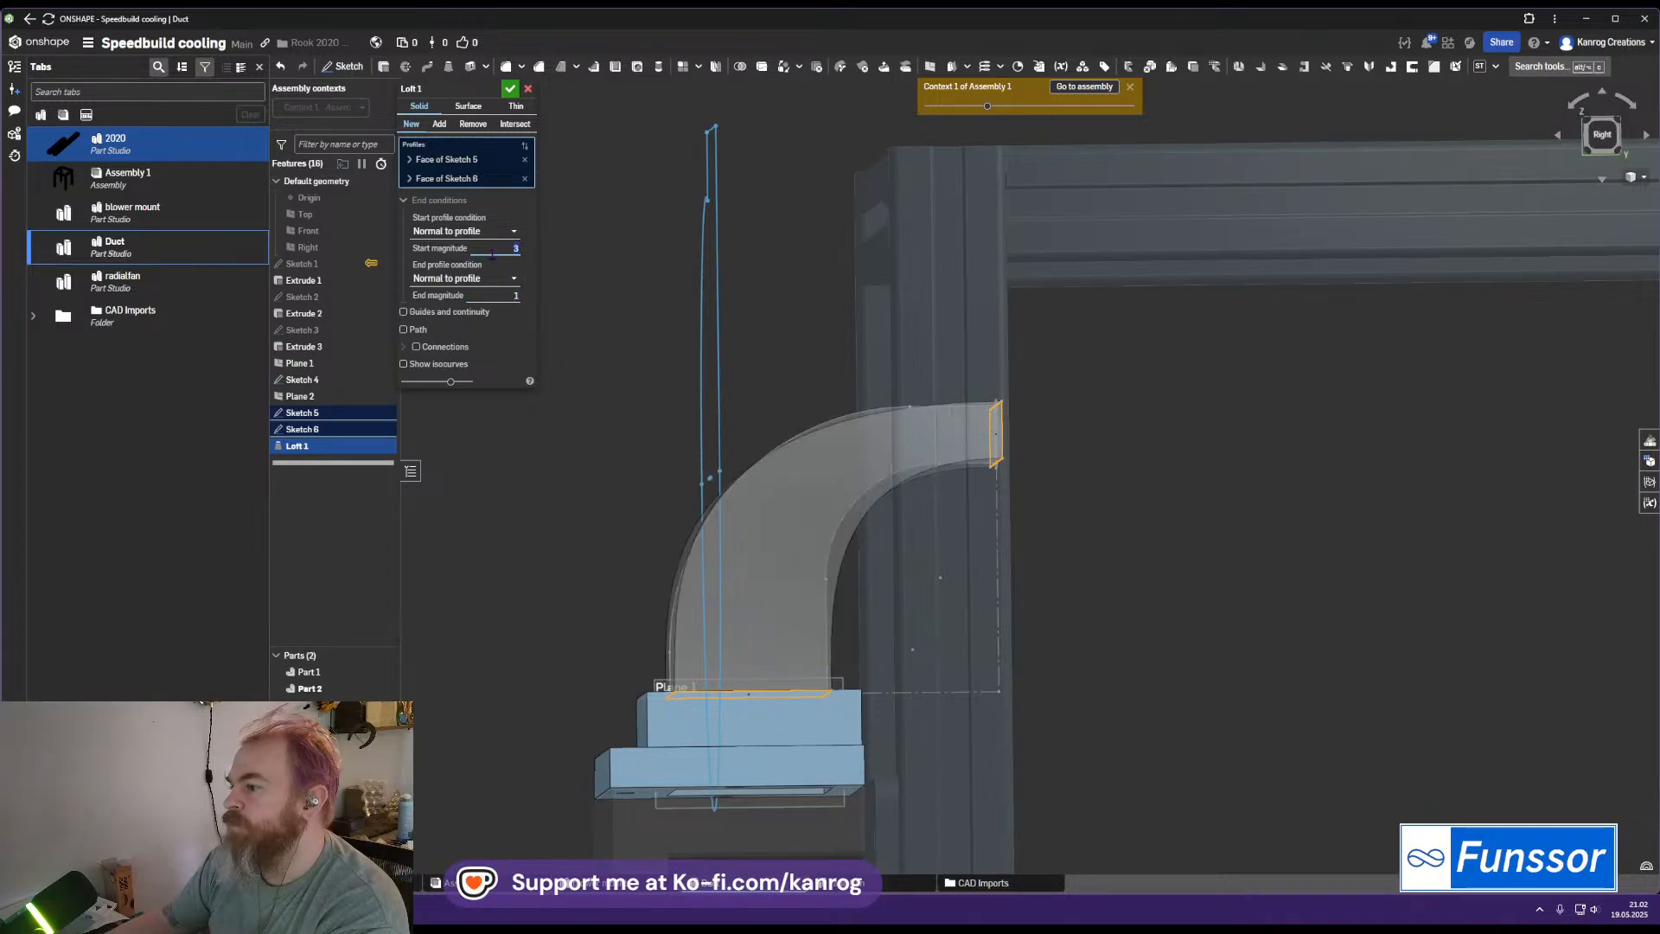
{"action": "type", "text": ".2"}
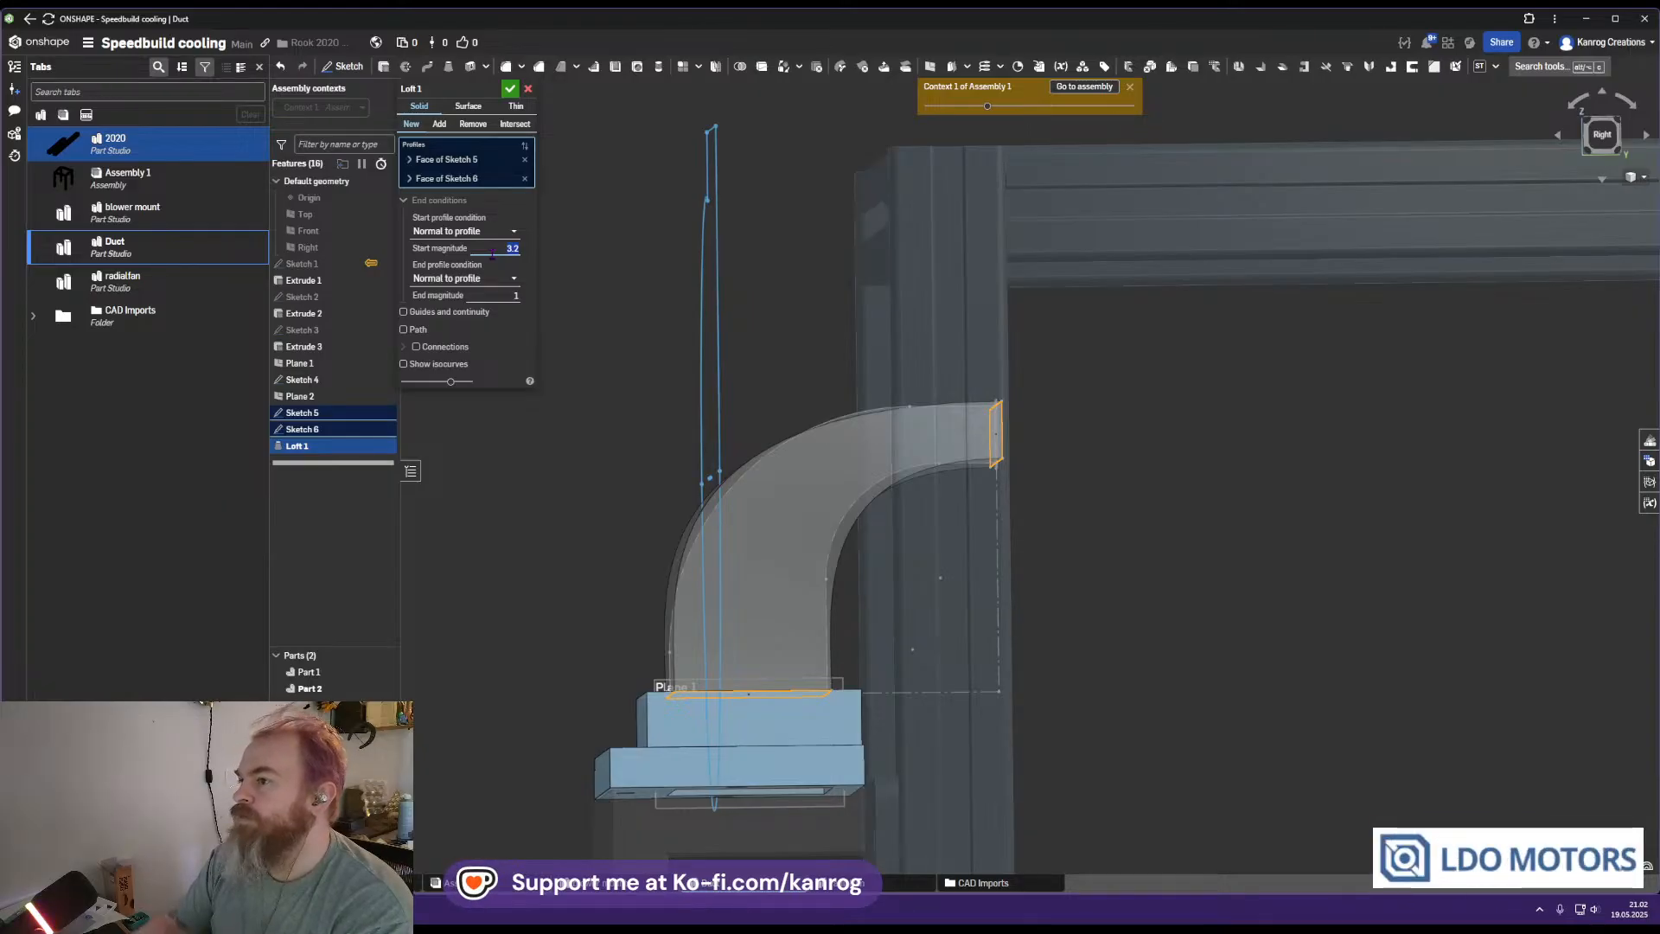
Try an end magnitude of 0.8 against the side profile in the Right view, and reduce it to 0.6
{"action": "left_click", "coordinate": [492, 296]}
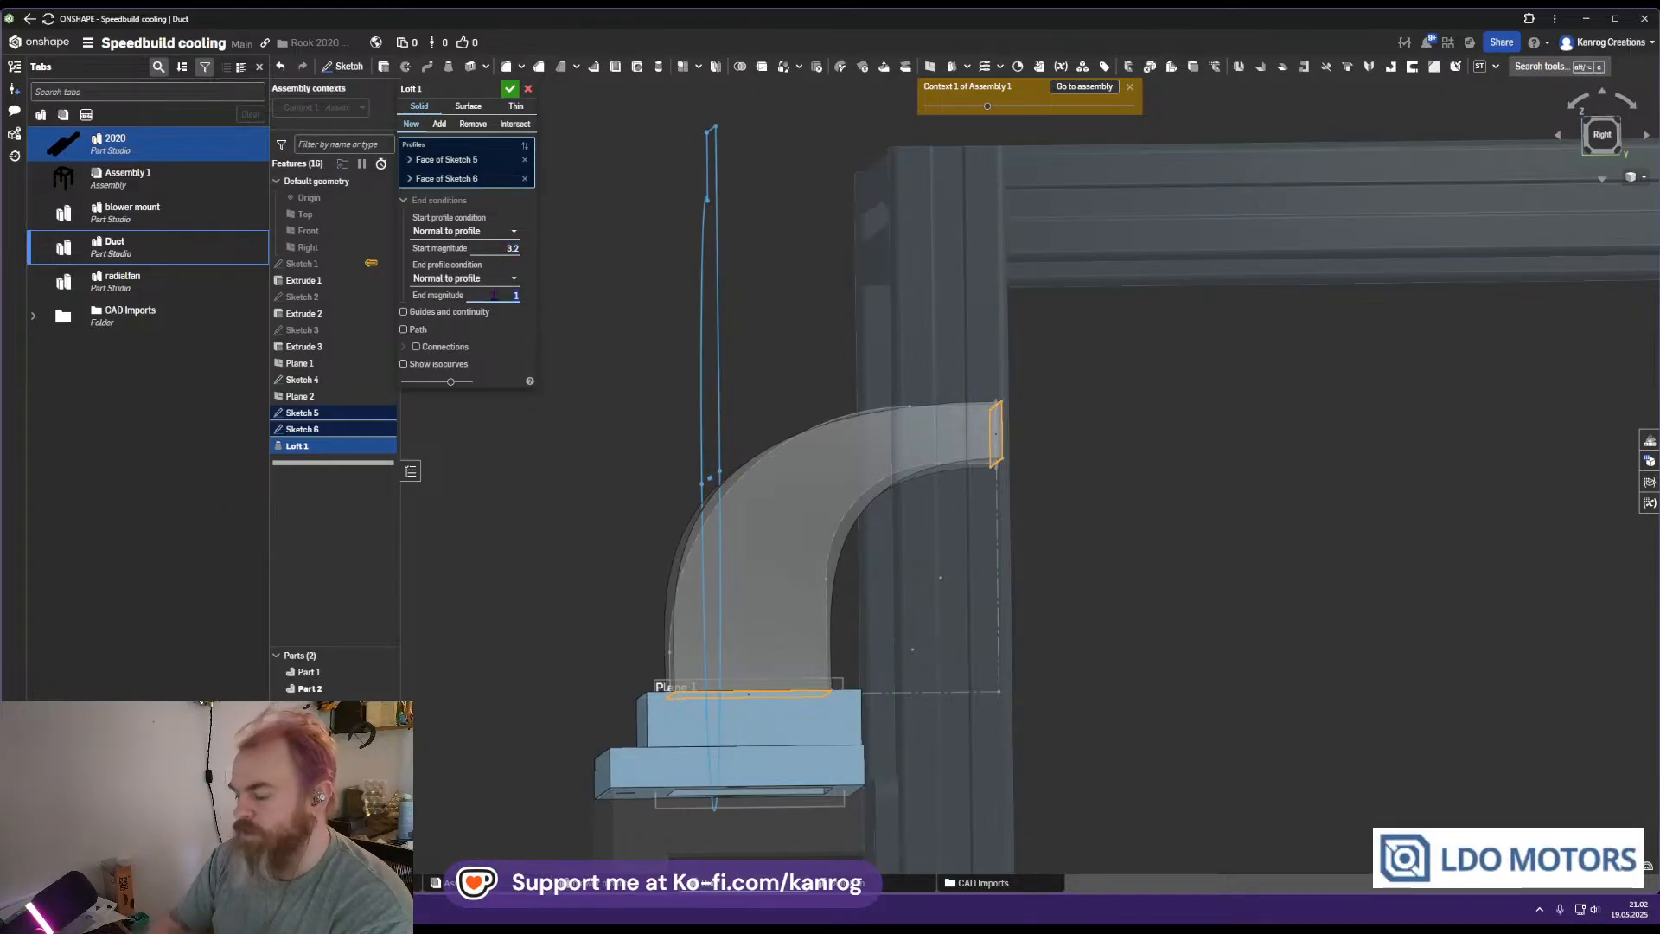
{"action": "type", "text": "0.8"}
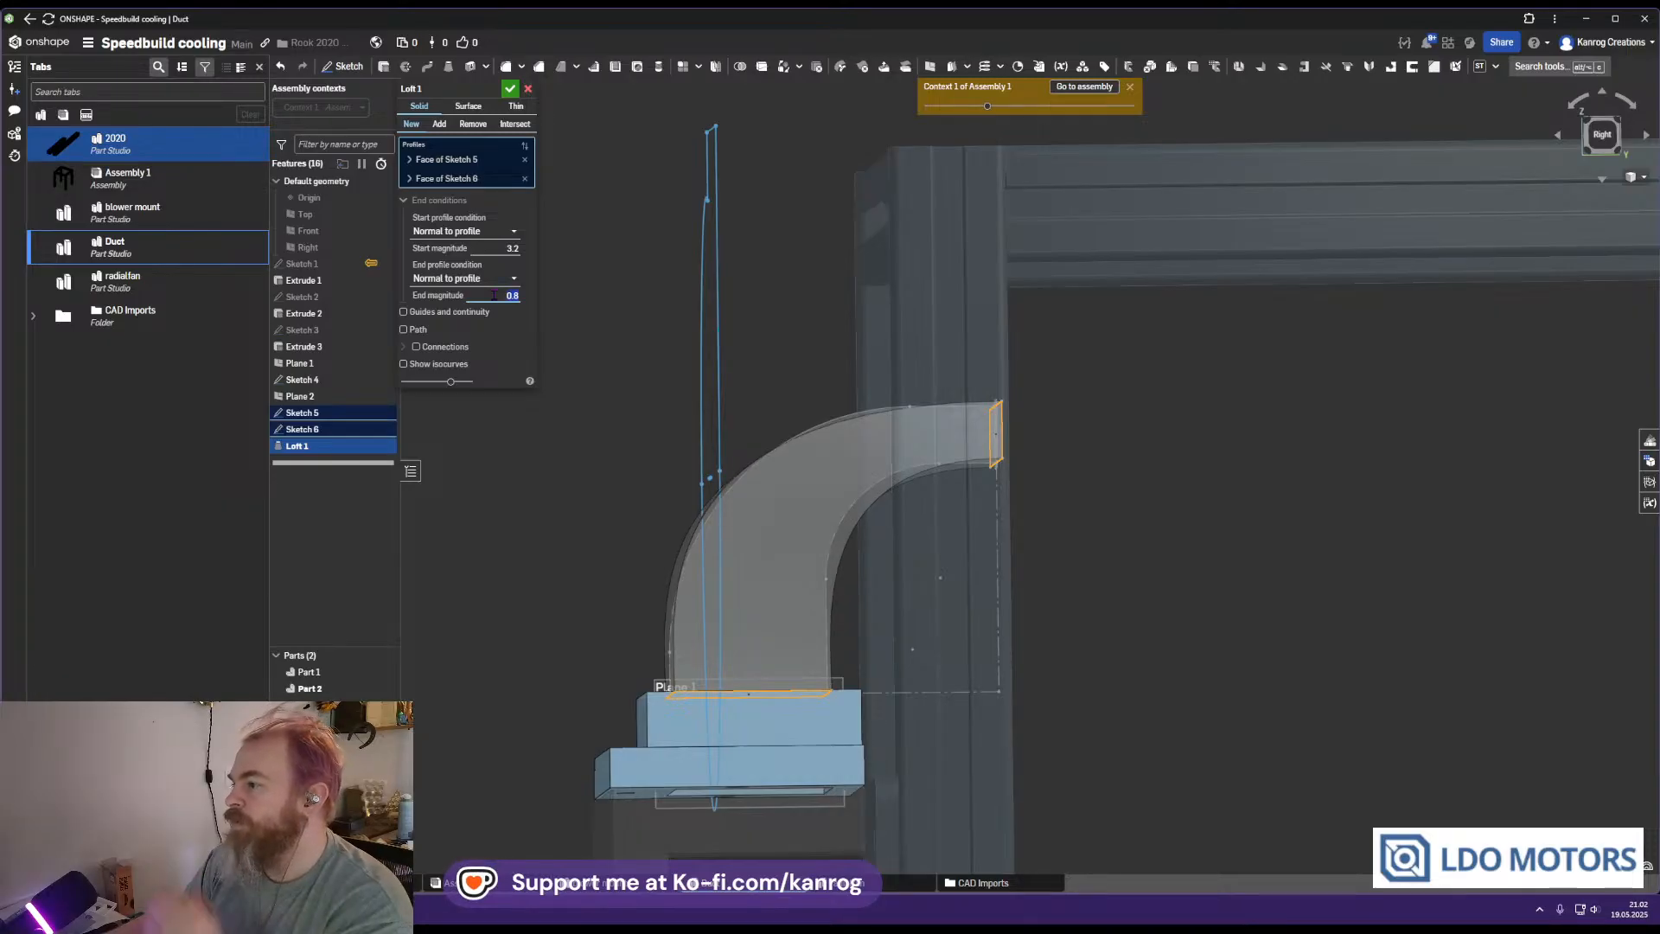
{"action": "left_click", "coordinate": [1601, 135]}
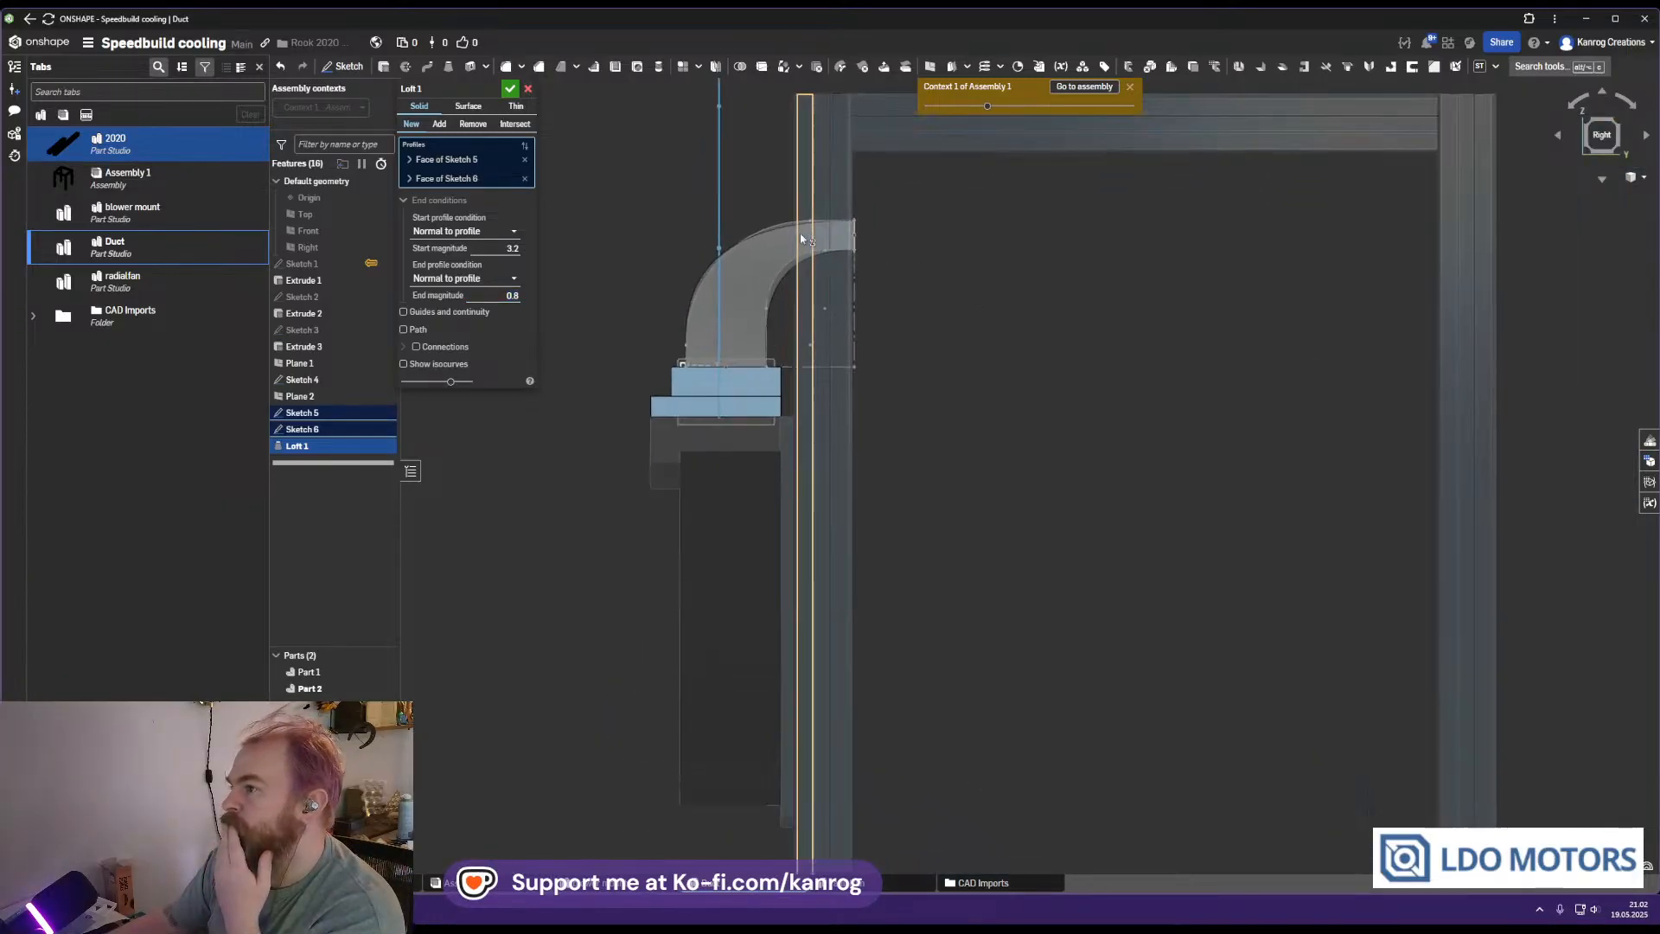
{"action": "scroll", "coordinate": [801, 237], "scroll_direction": "up", "scroll_amount": 5}
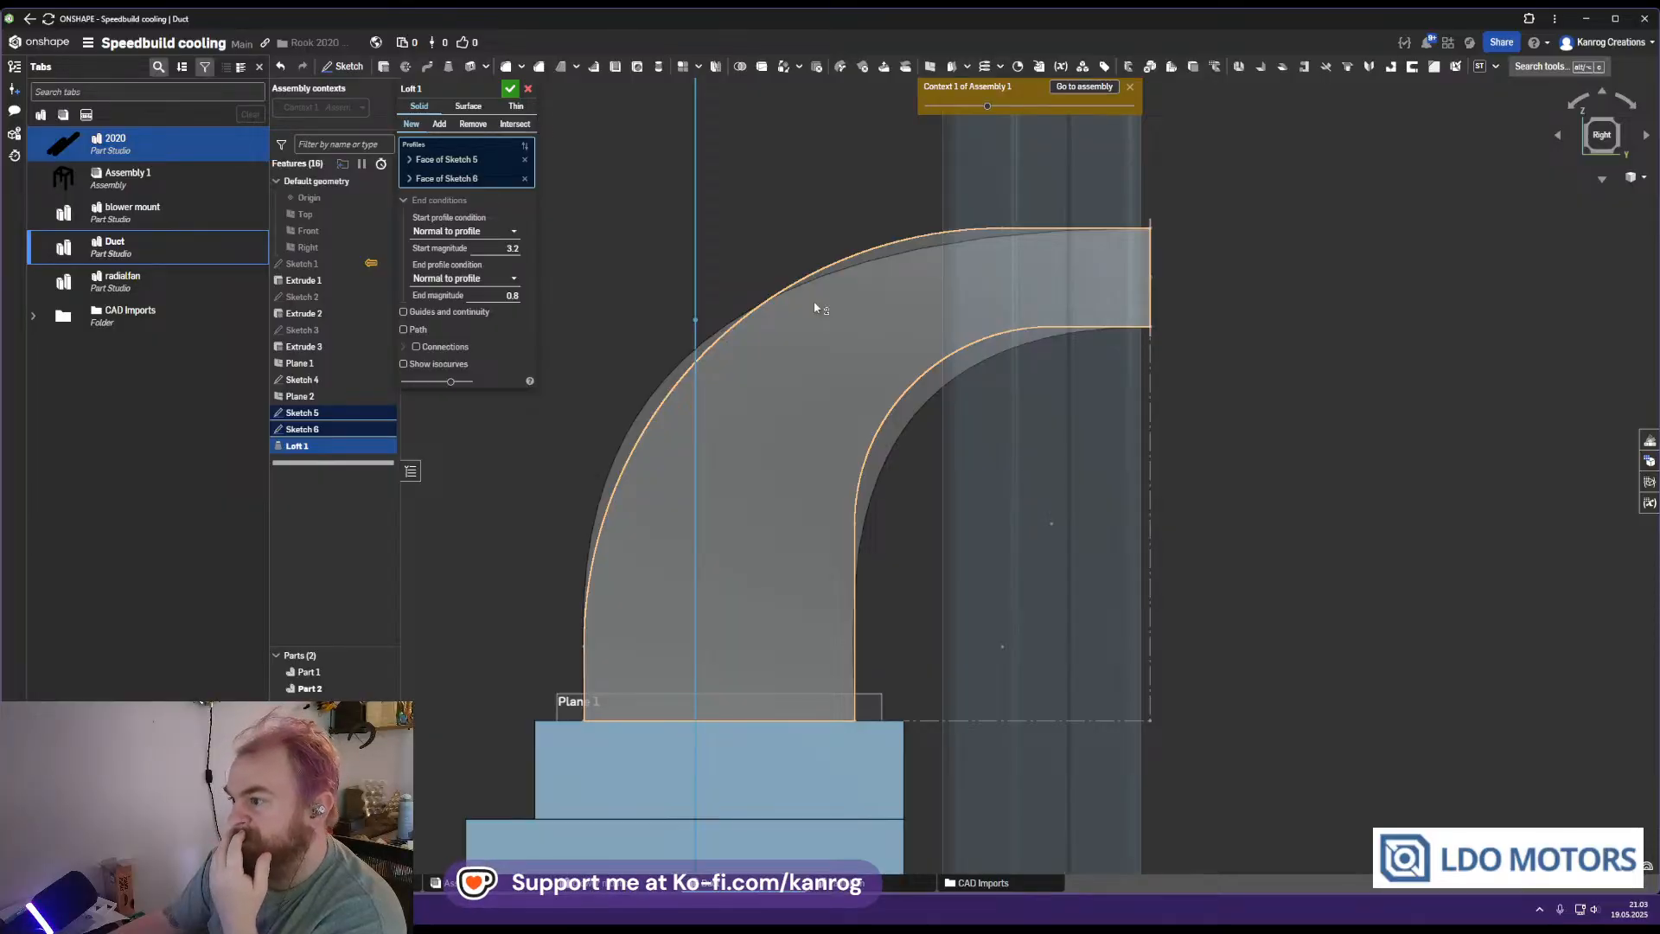
{"action": "left_click", "coordinate": [511, 294]}
{"action": "type", "text": "0.6"}
{"action": "key", "text": "Return"}
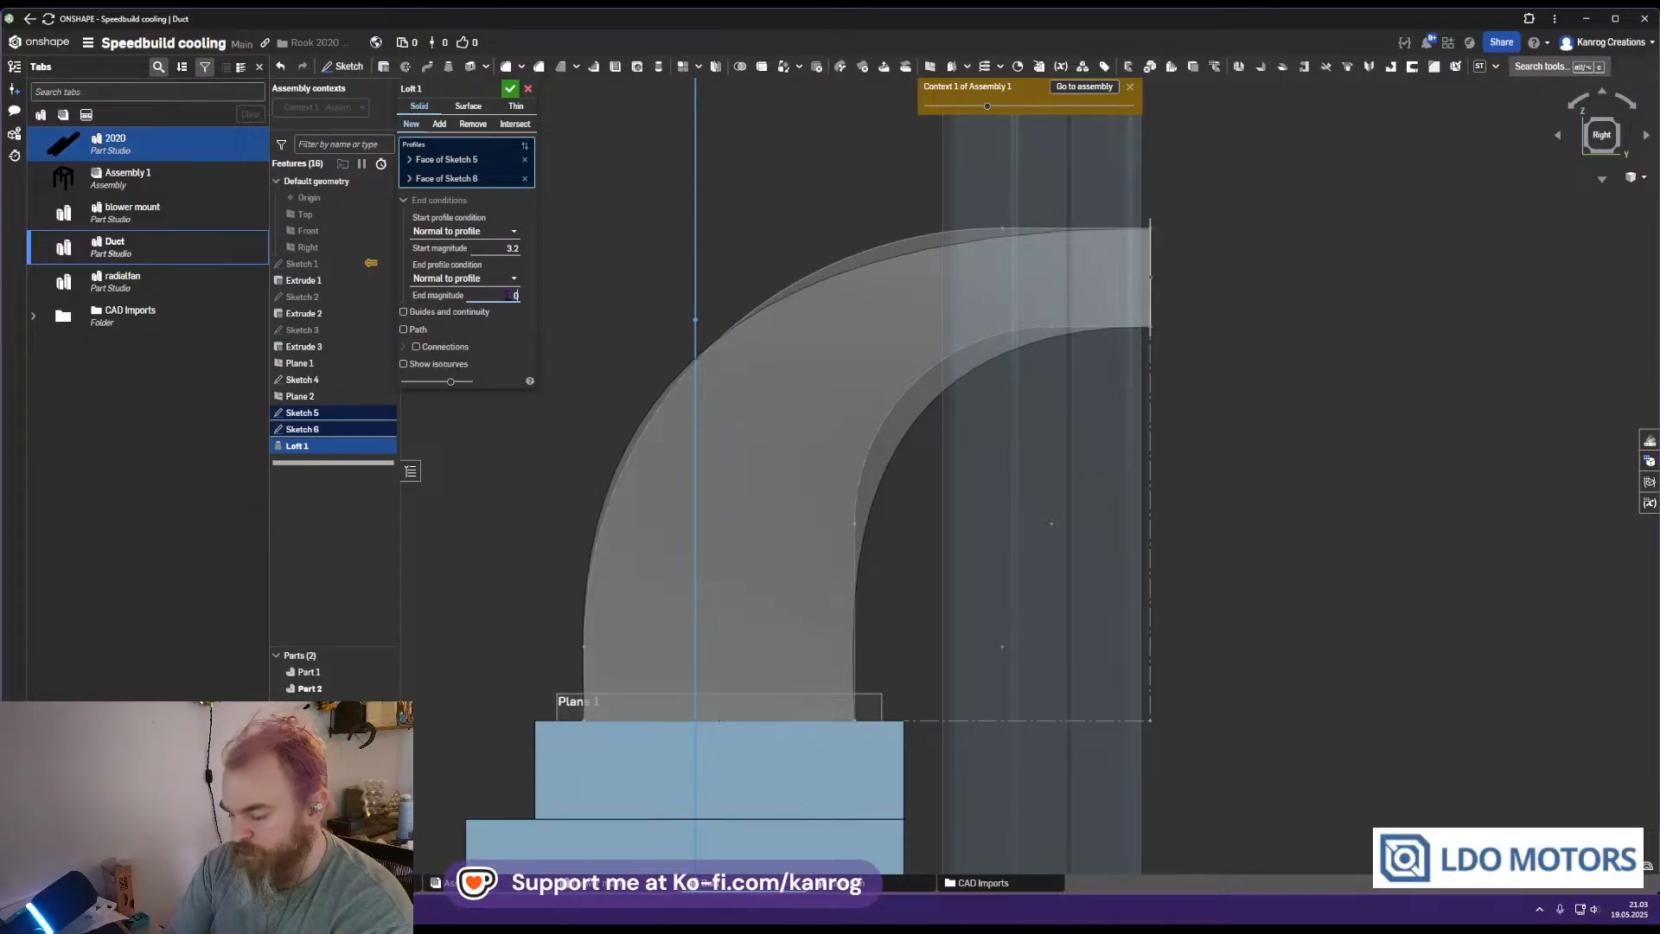
Set the loft's end magnitude to 0.5, and try start magnitudes of 3.5 and 3 against the side profile
{"action": "key", "text": "Return"}
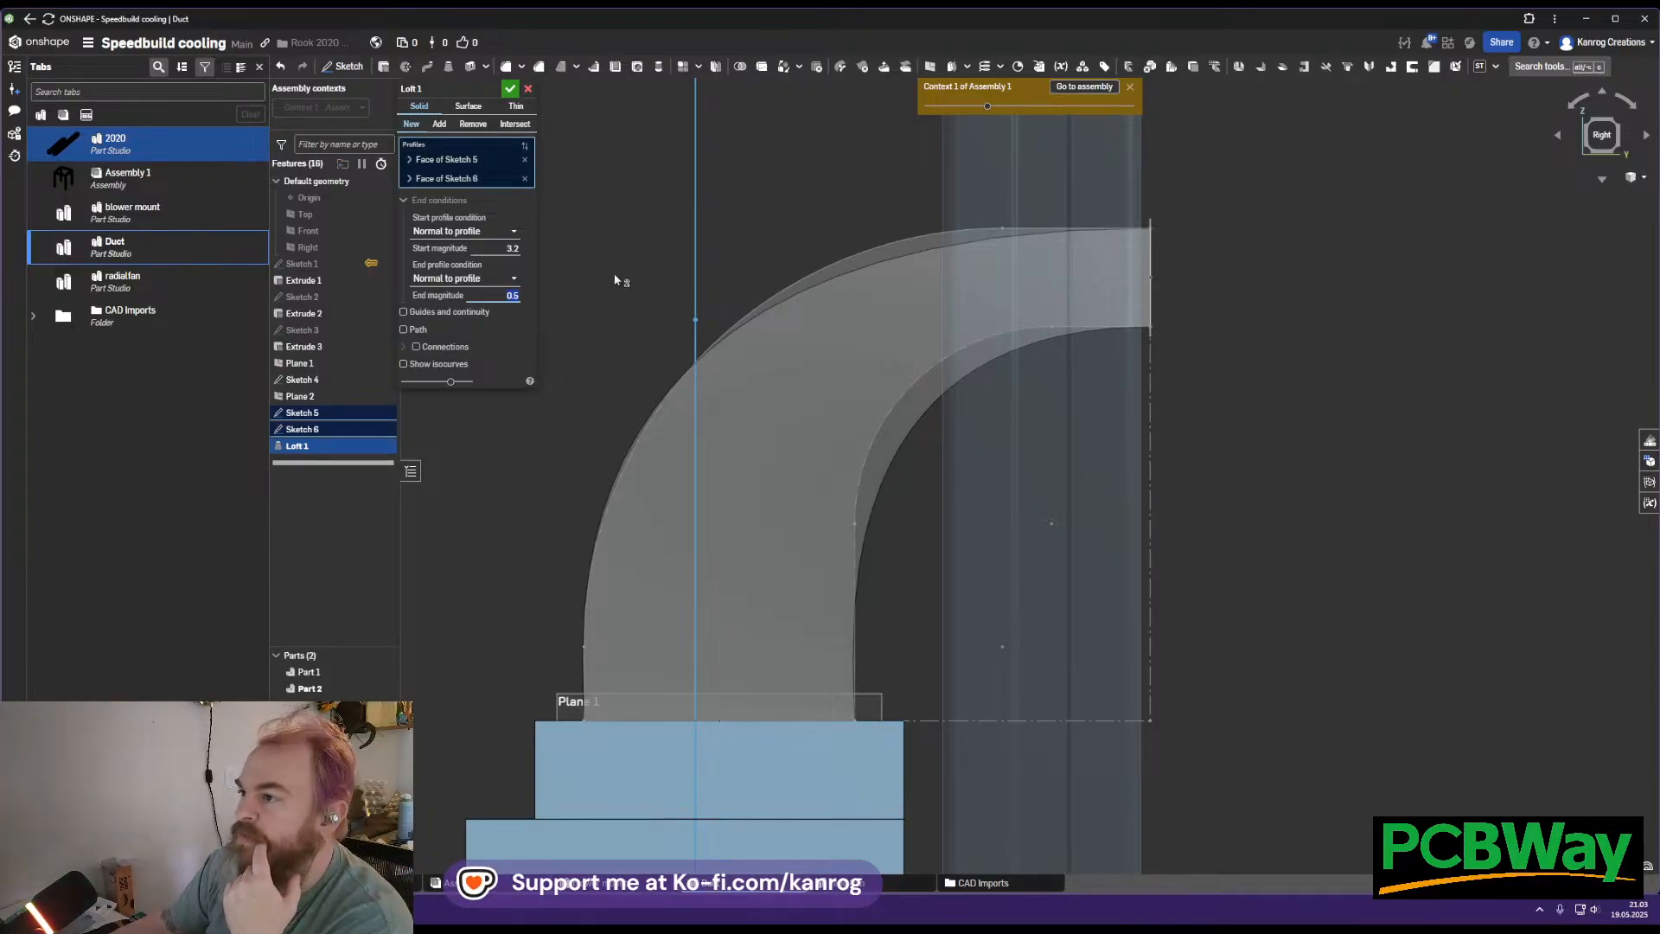
{"action": "middle_click_drag", "start_coordinate": [619, 270], "coordinate": [659, 323]}
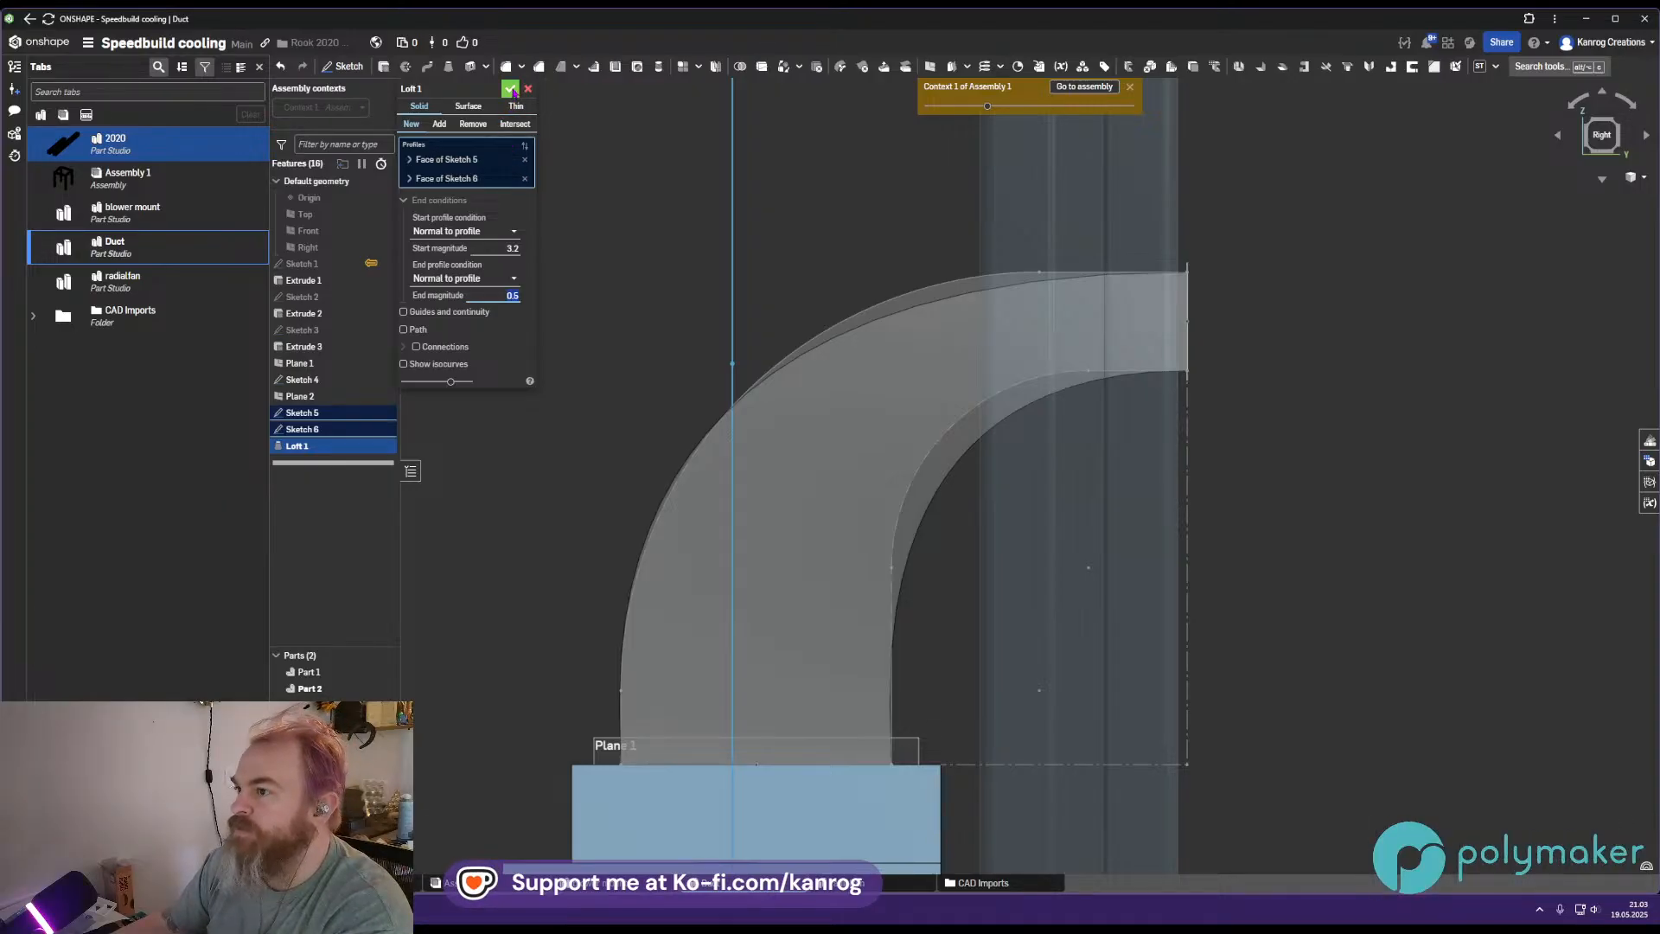
{"action": "left_click", "coordinate": [492, 247]}
{"action": "scroll", "coordinate": [492, 247], "scroll_direction": "up", "scroll_amount": 1}
{"action": "scroll", "coordinate": [492, 247], "scroll_direction": "down", "scroll_amount": 1}
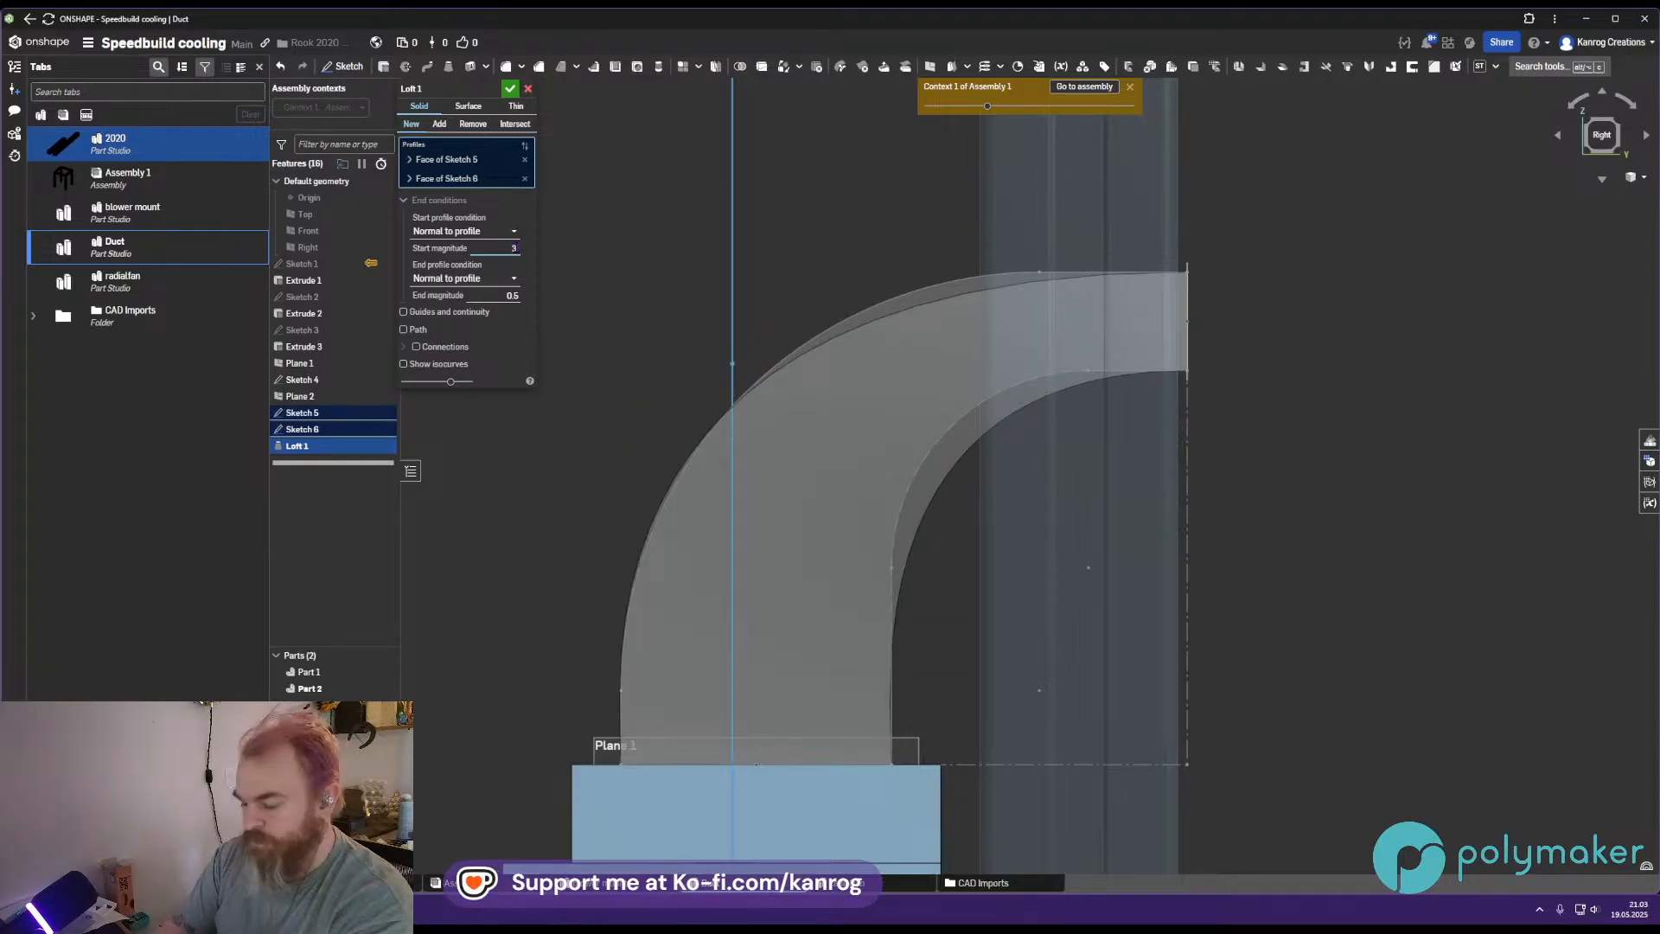
{"action": "type", "text": ".5"}
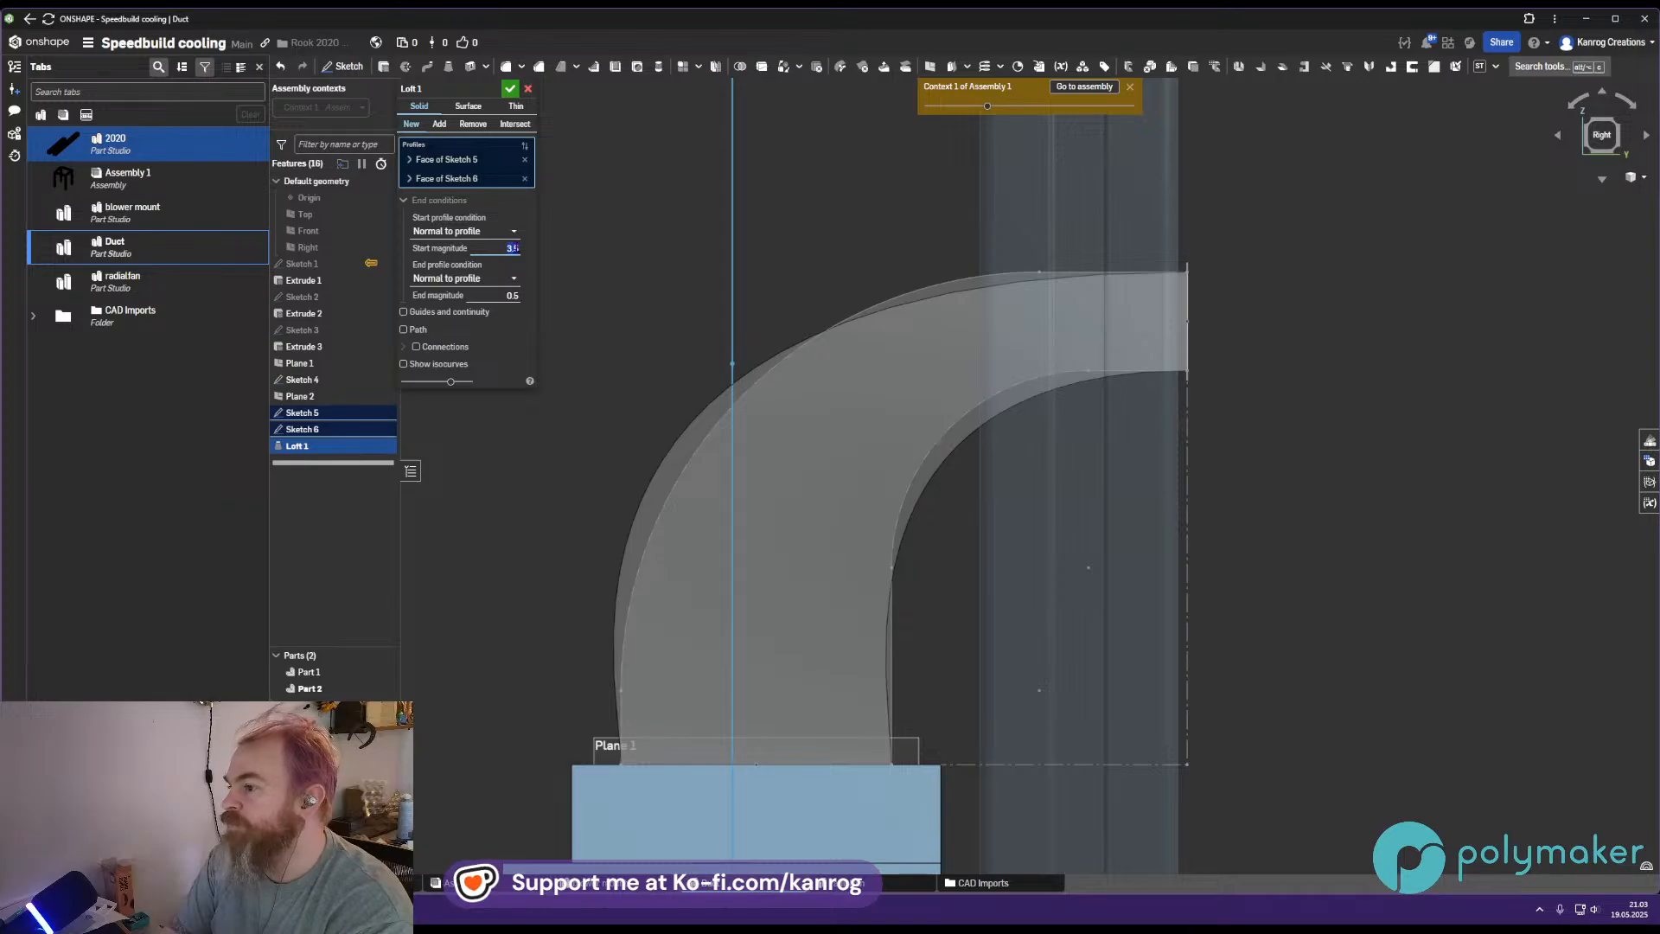
{"action": "key", "text": "BackSpace"}
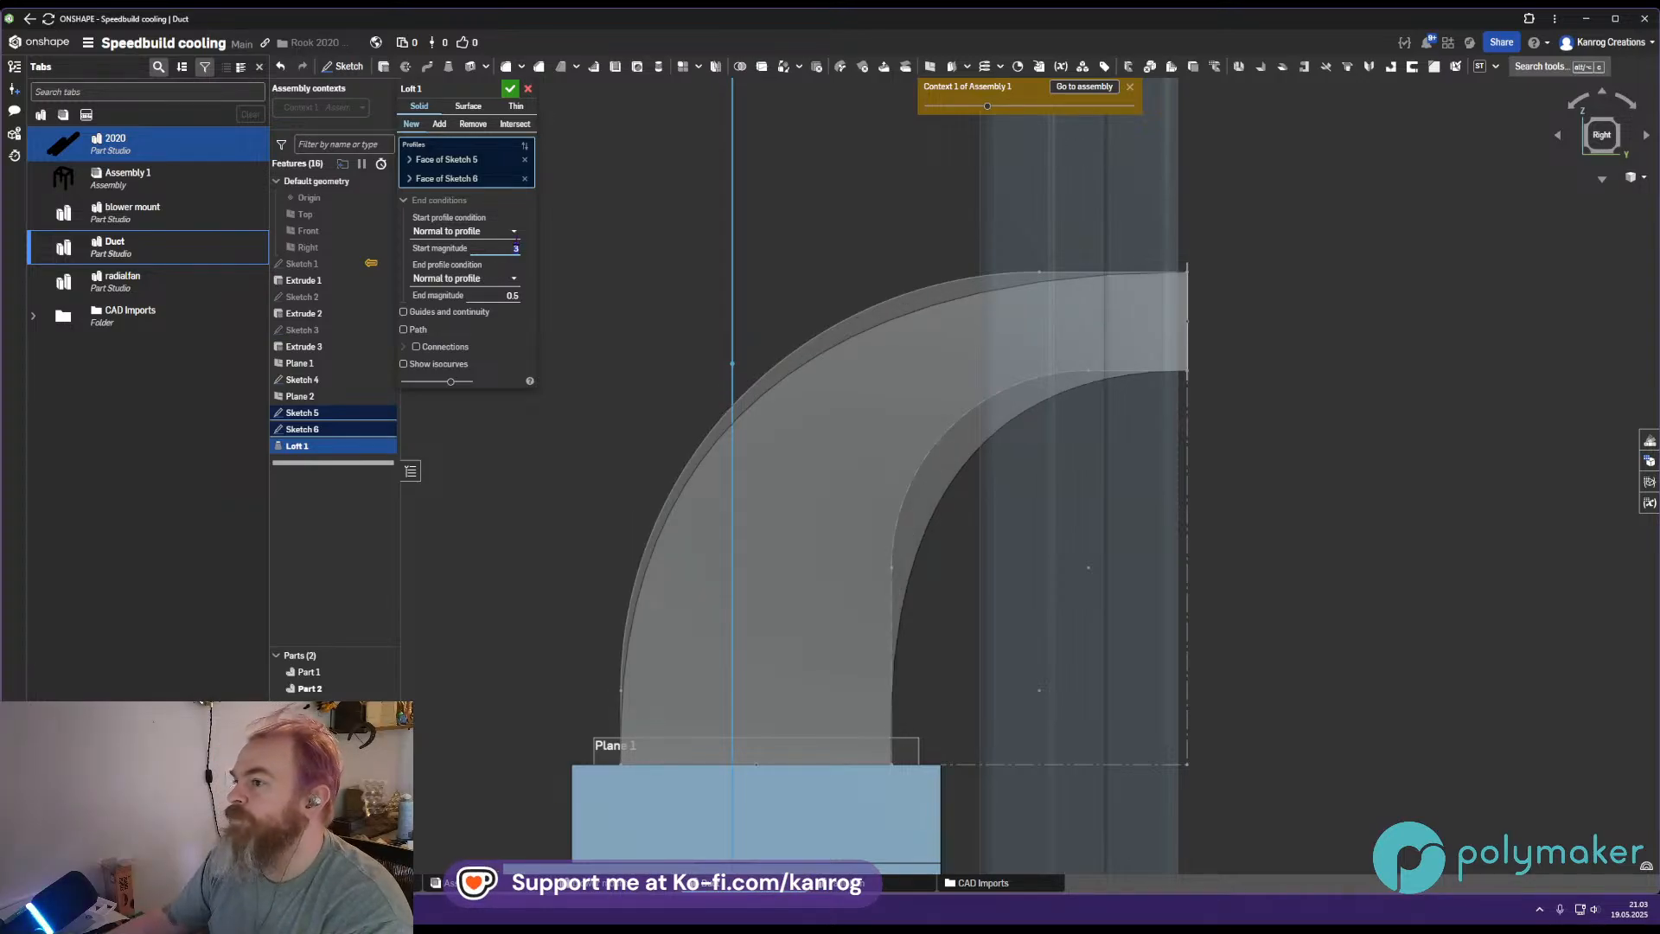
Try Tangent to profile as the loft's start condition with start magnitudes of -1 and 1
{"action": "left_click", "coordinate": [502, 231]}
{"action": "left_click", "coordinate": [467, 285]}
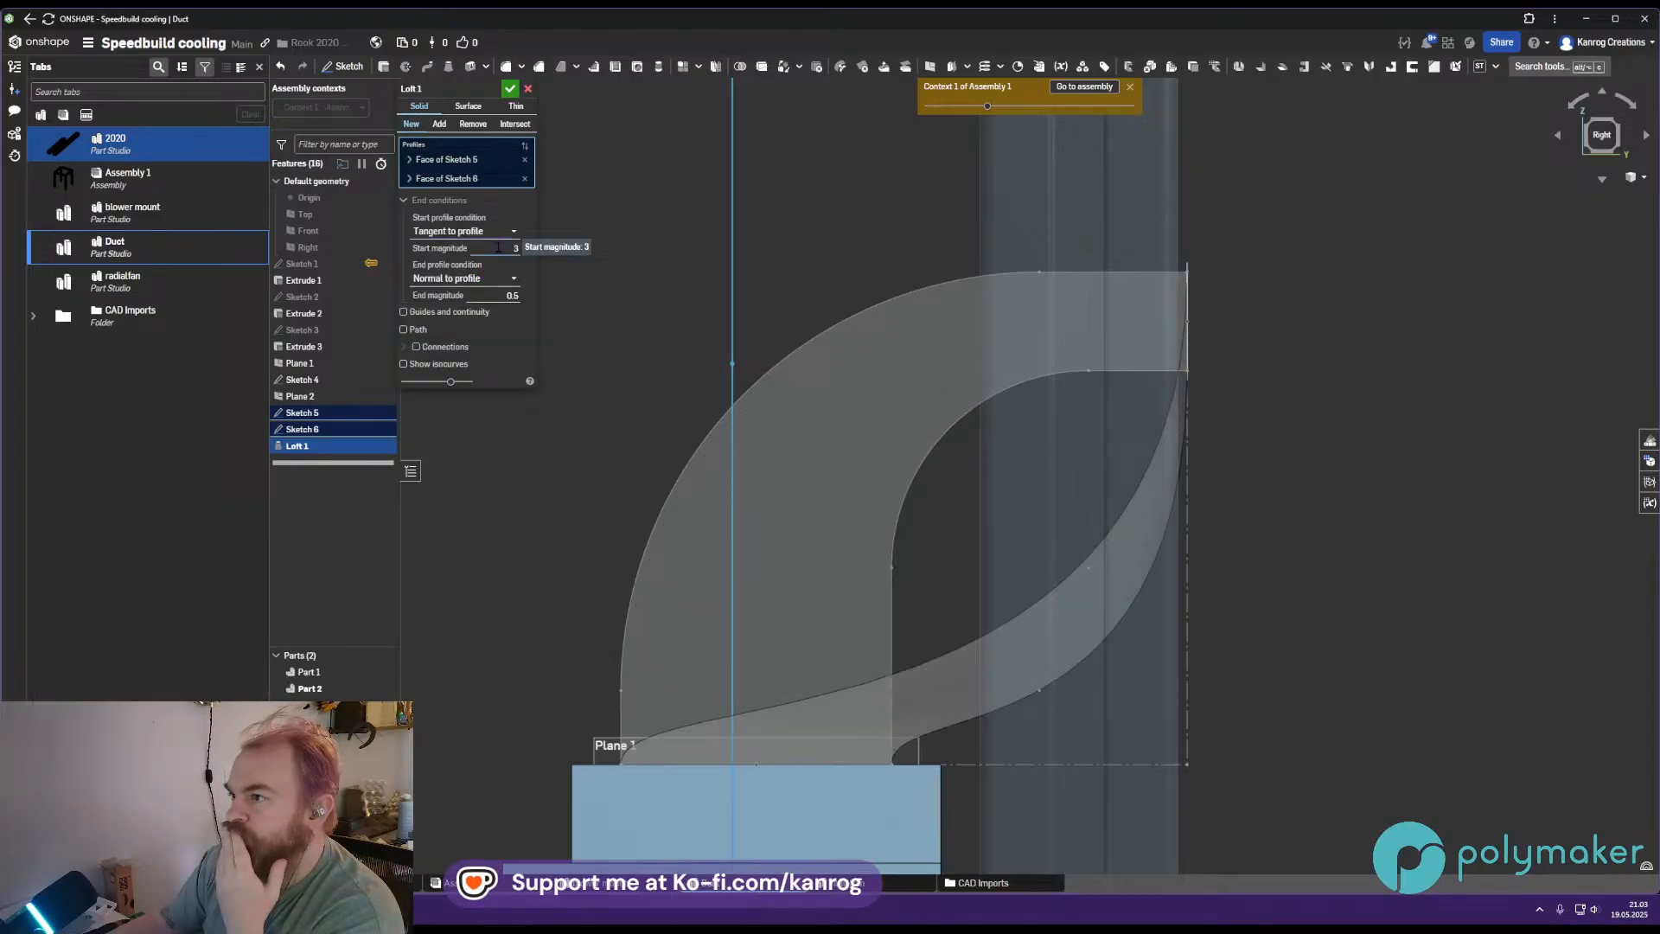
{"action": "double_click", "coordinate": [498, 248]}
{"action": "type", "text": "-1"}
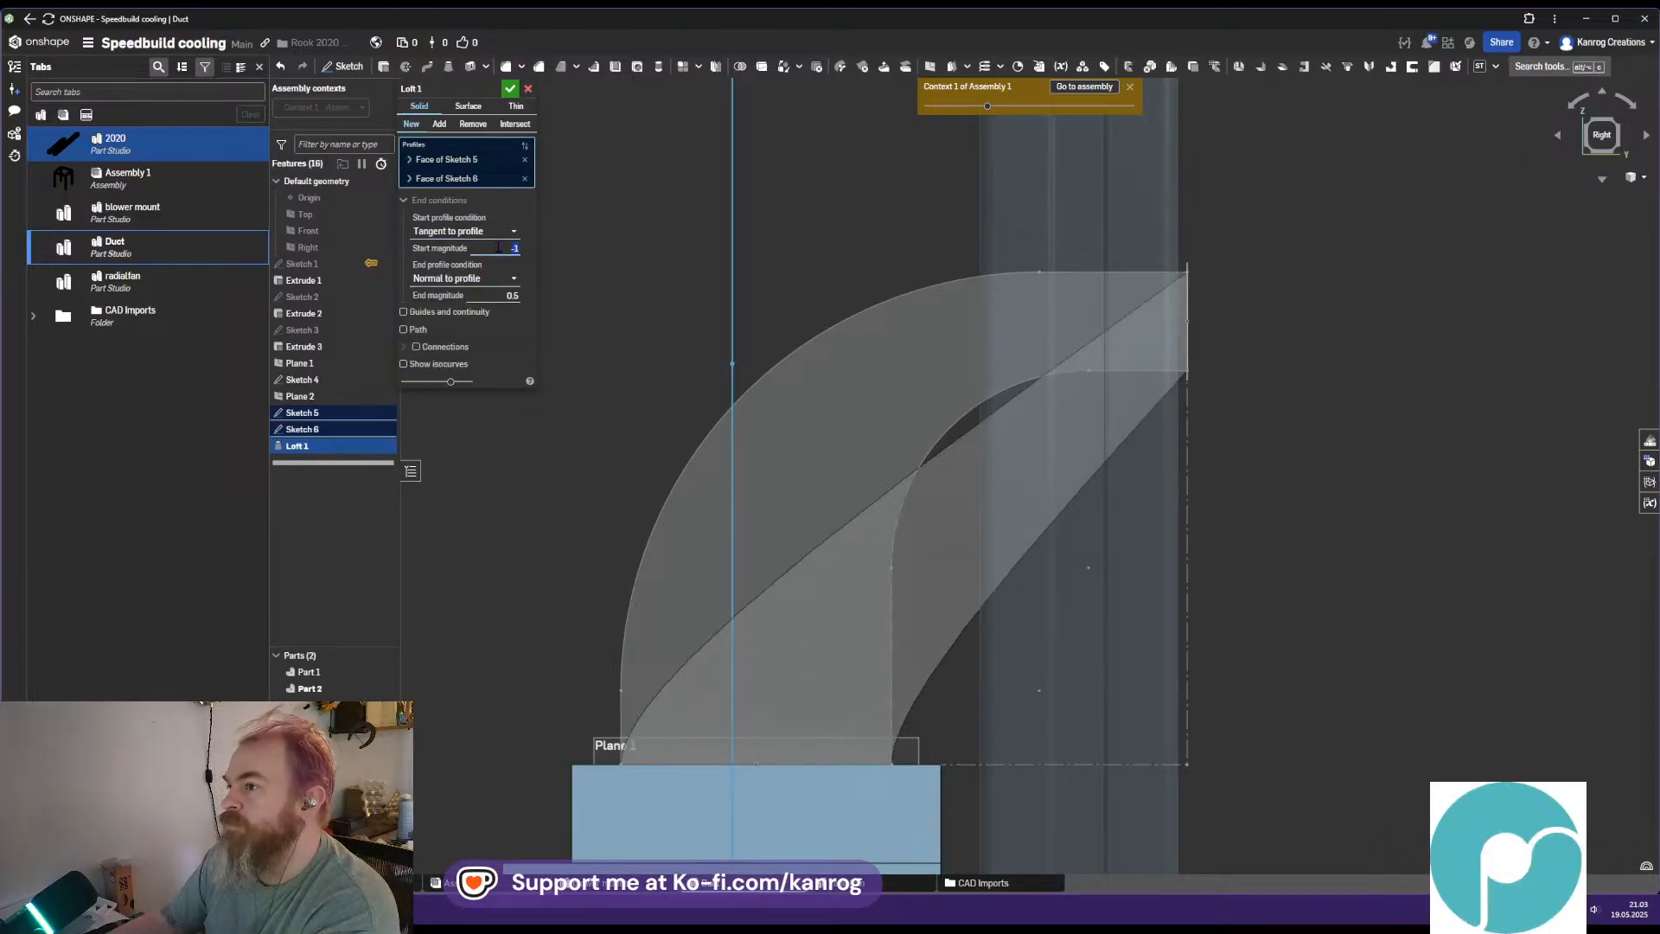
{"action": "type", "text": "1"}
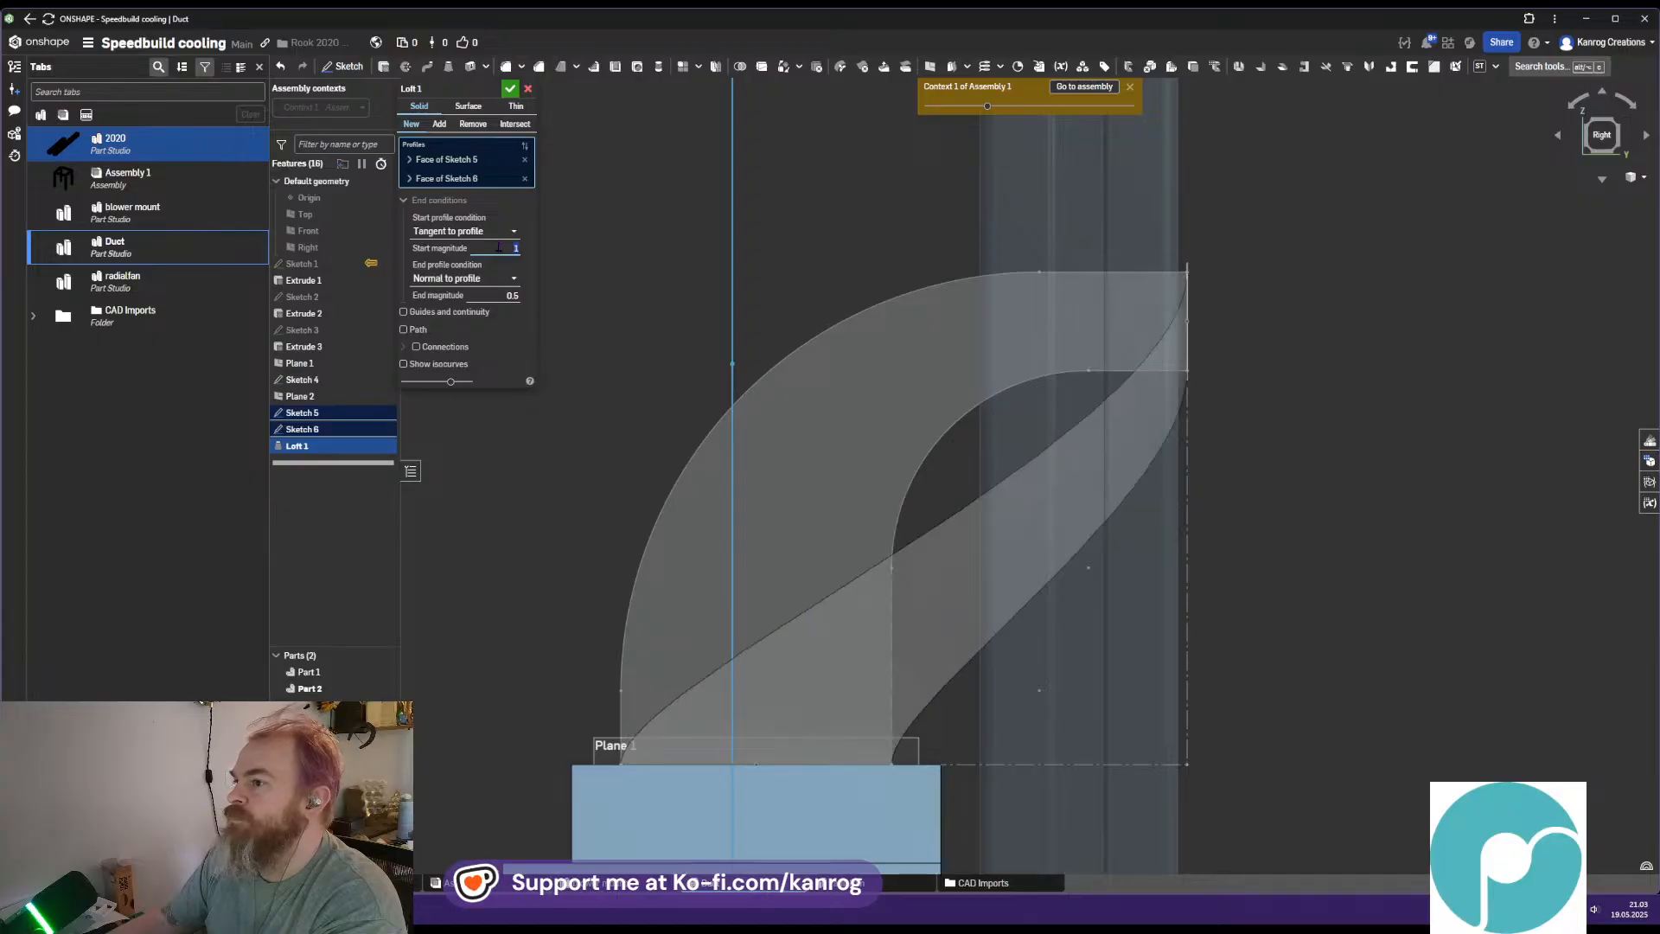
Try Match curvature, Match tangent and Tangent direction as the loft's start profile condition
{"action": "left_click", "coordinate": [480, 231]}
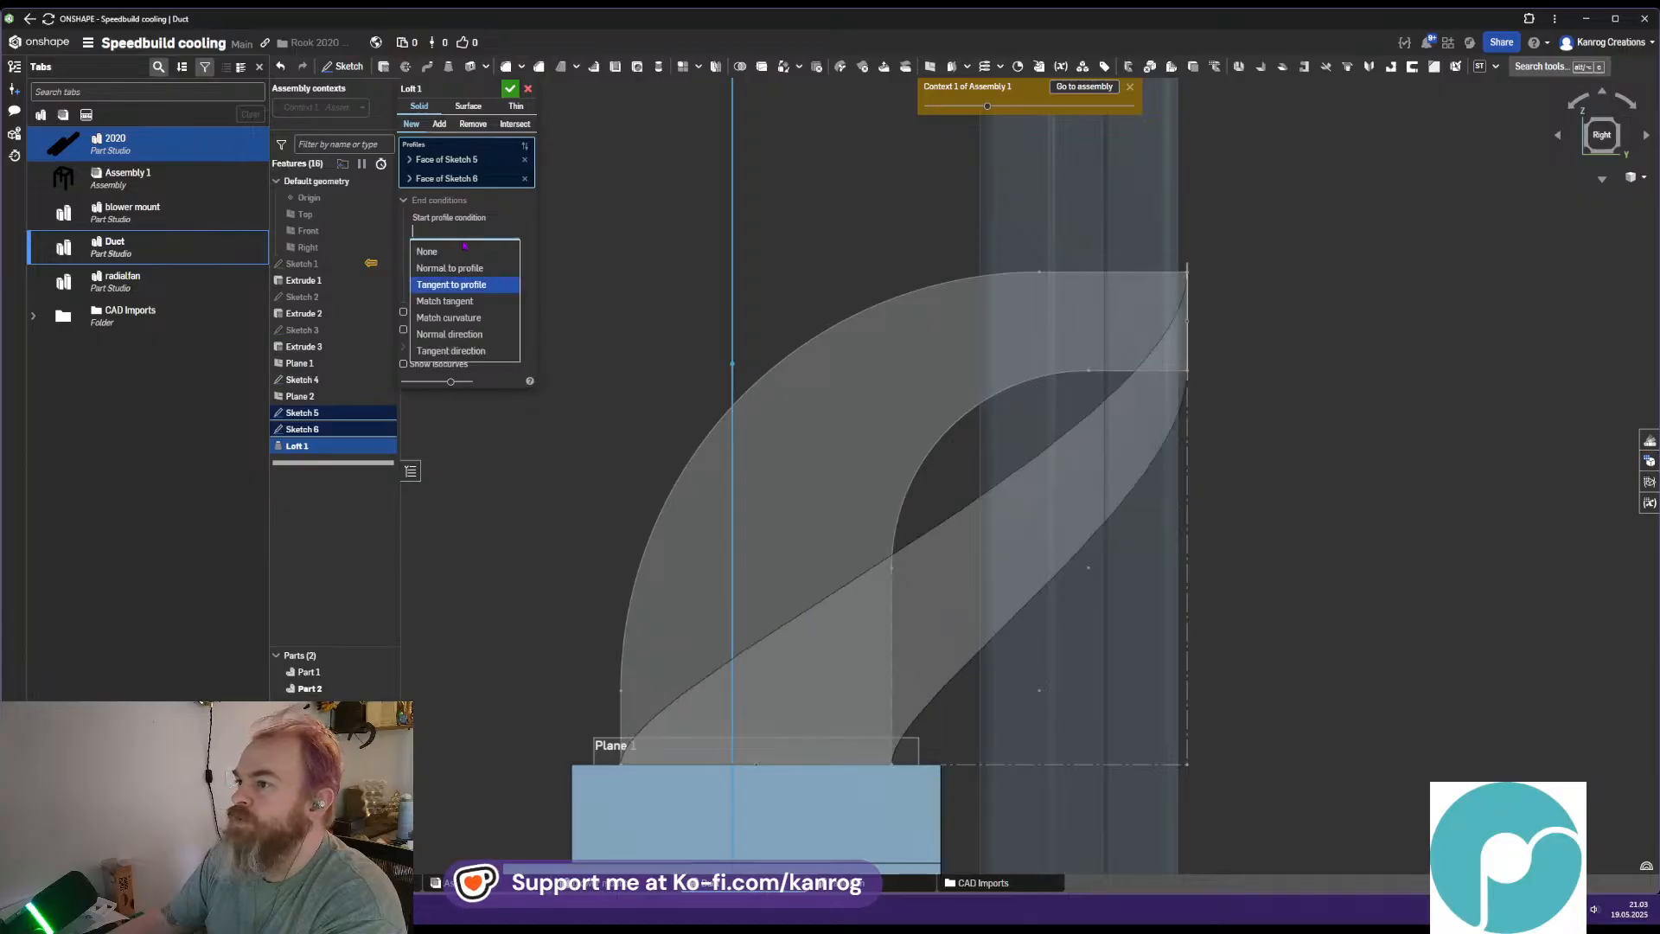
{"action": "left_click", "coordinate": [469, 322]}
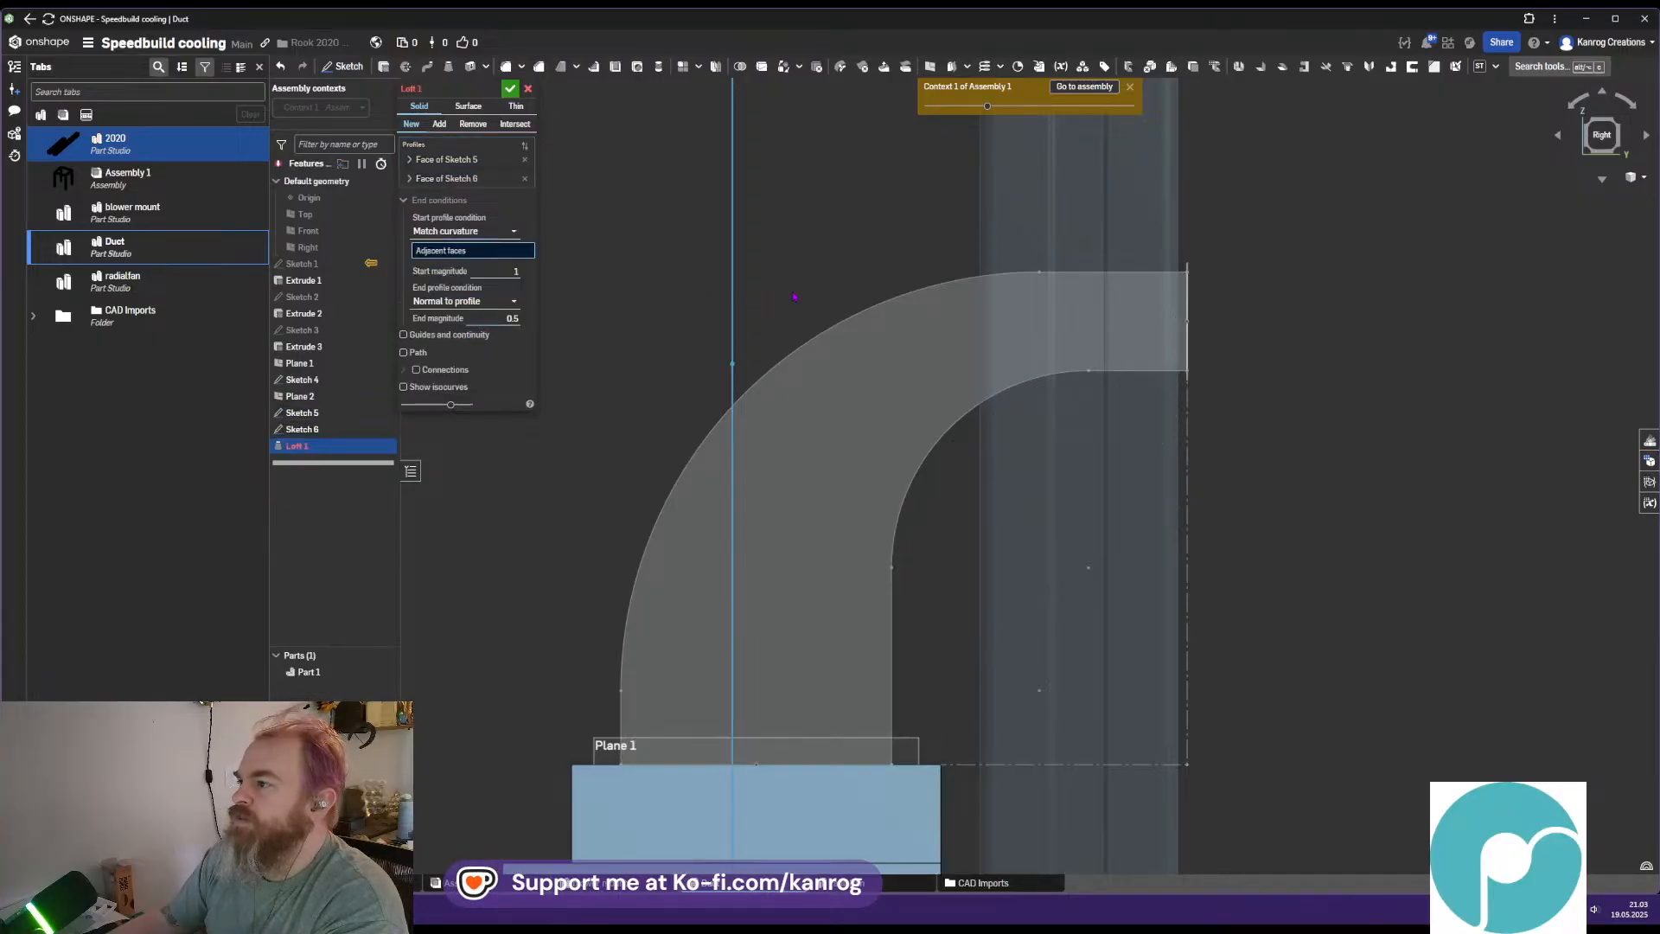
{"action": "right_click_drag", "start_coordinate": [834, 268], "coordinate": [911, 303]}
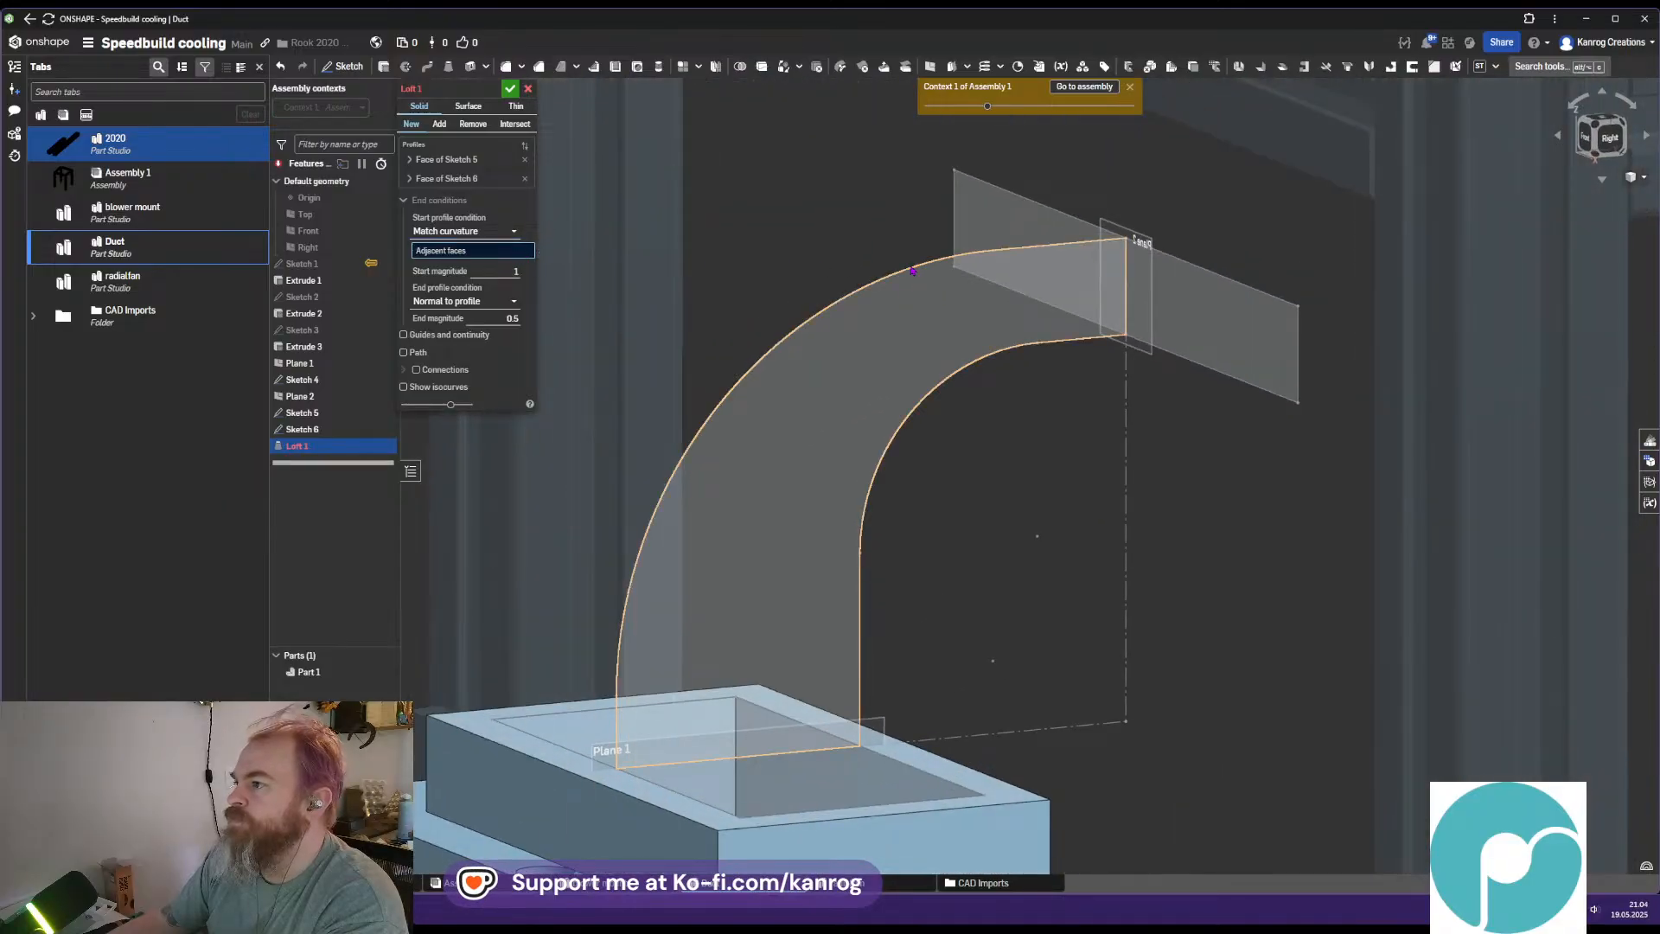
{"action": "left_click", "coordinate": [467, 232]}
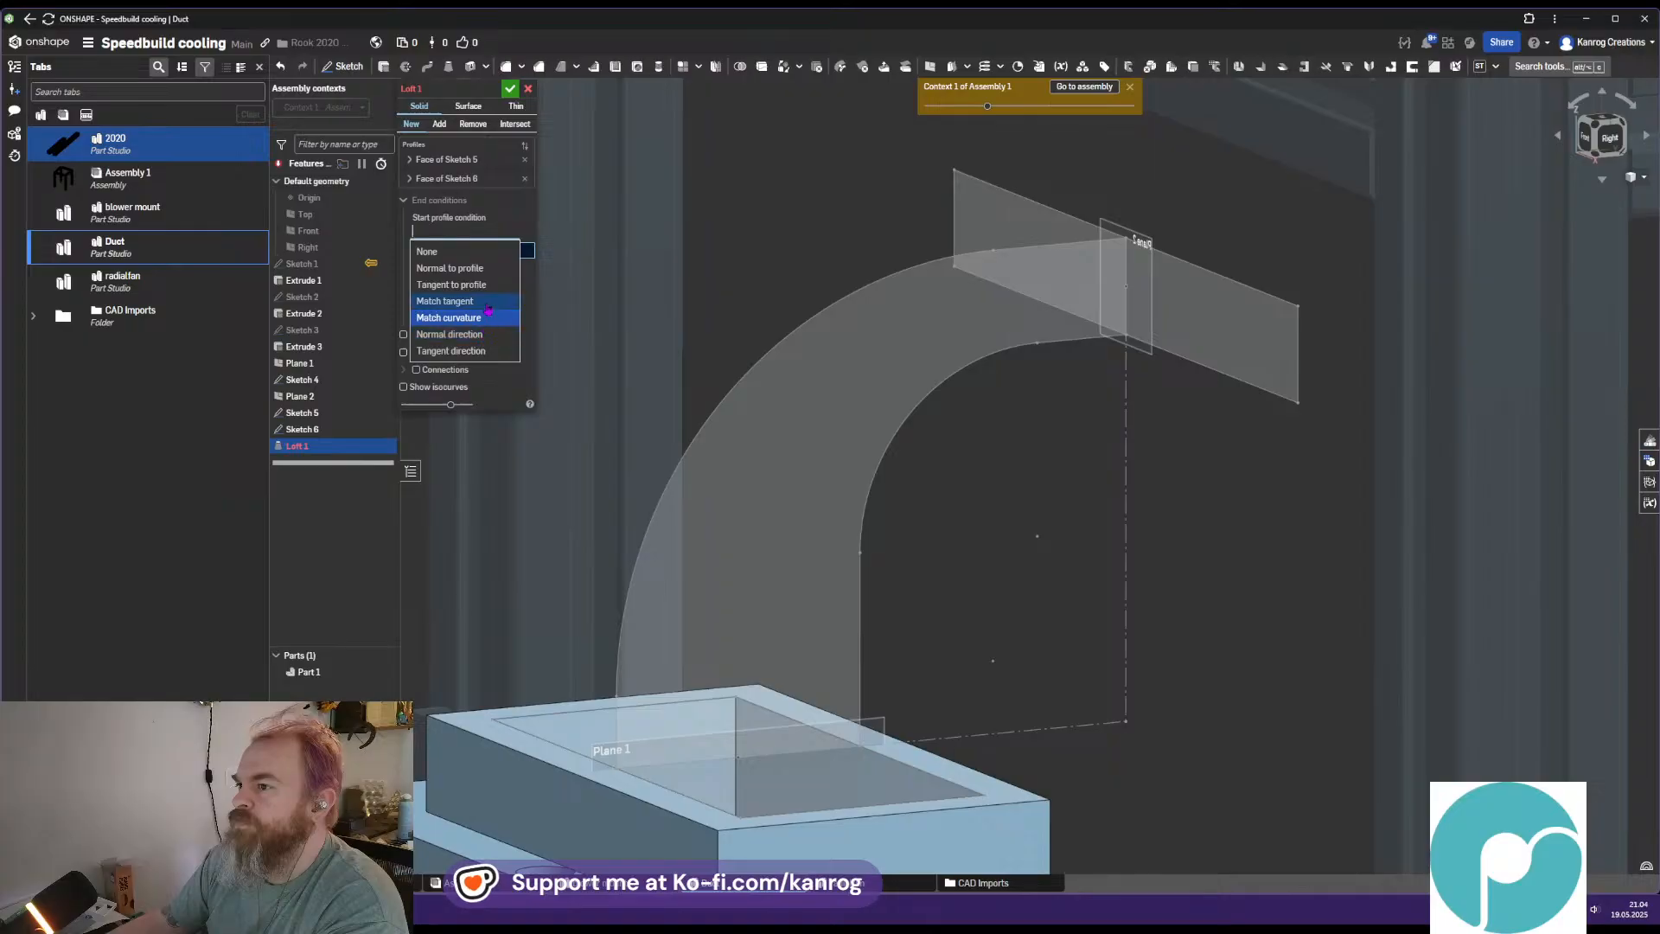
{"action": "left_click", "coordinate": [489, 303]}
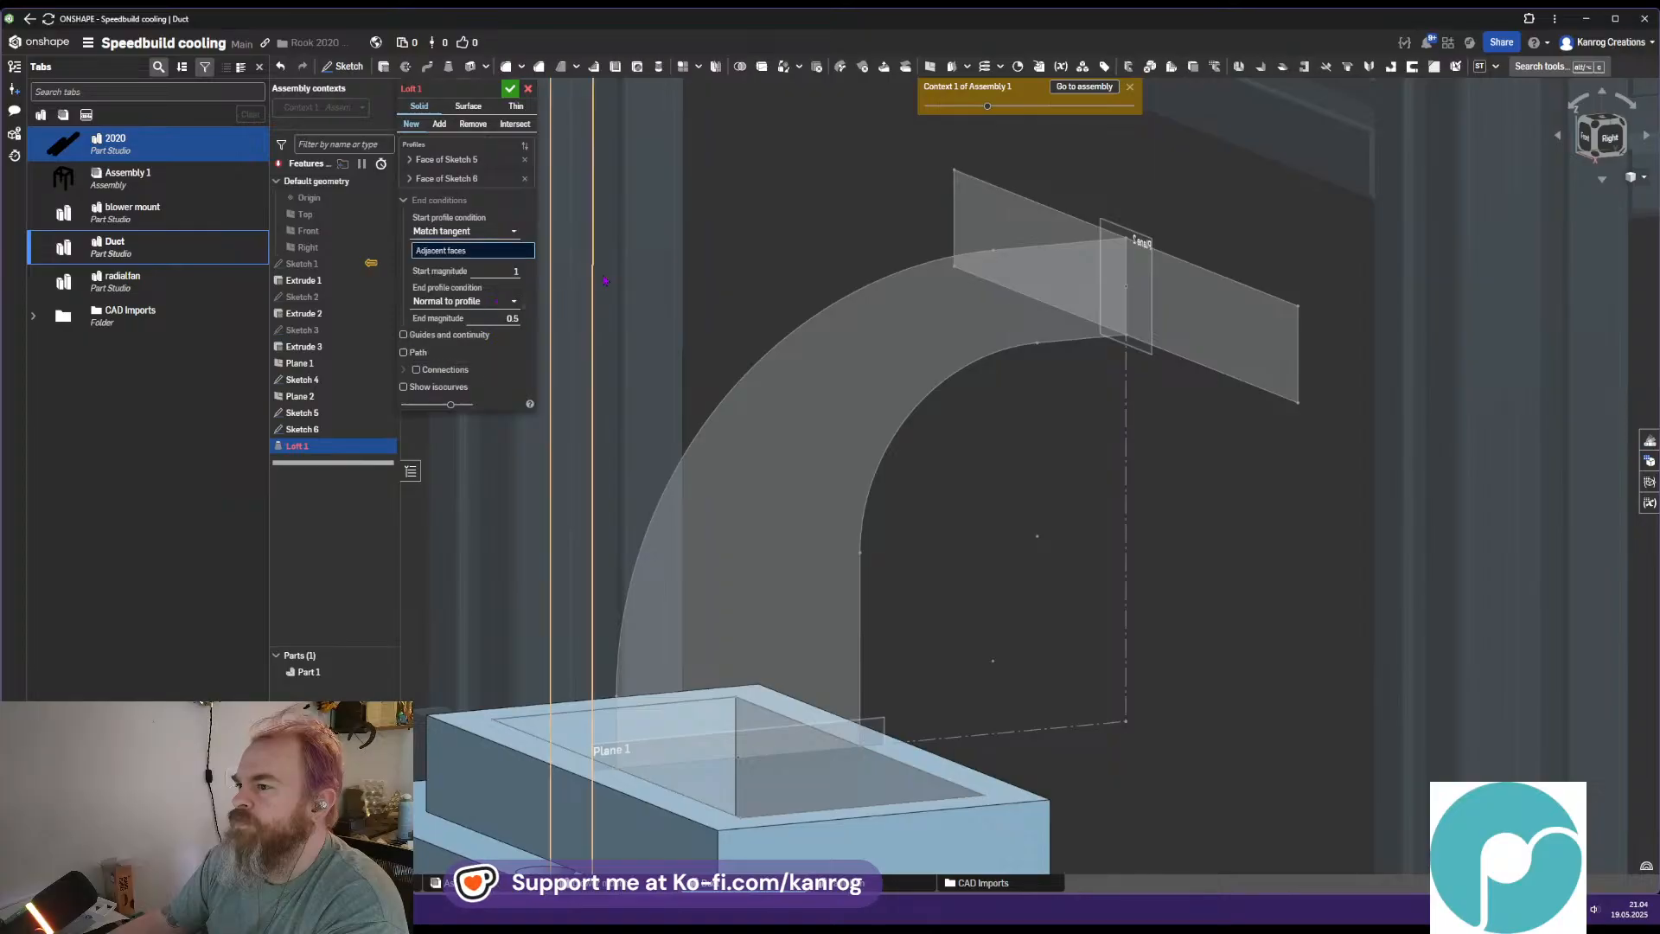
{"action": "left_click", "coordinate": [845, 333]}
{"action": "left_click", "coordinate": [522, 261]}
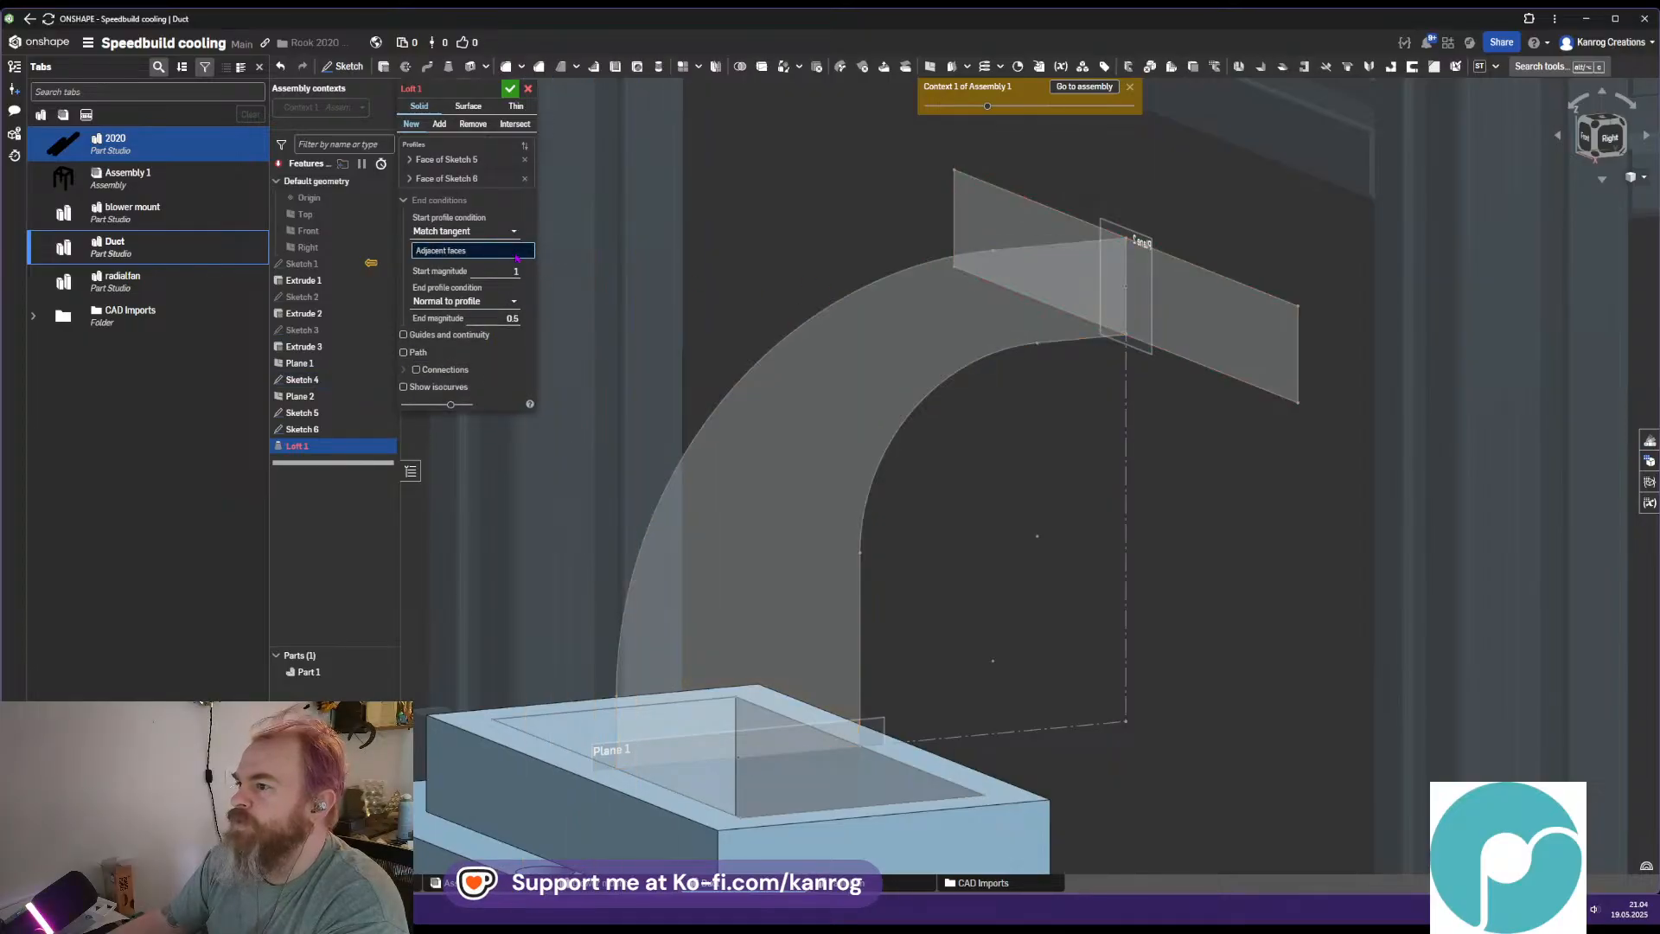
{"action": "left_click", "coordinate": [466, 231]}
{"action": "left_click", "coordinate": [458, 343]}
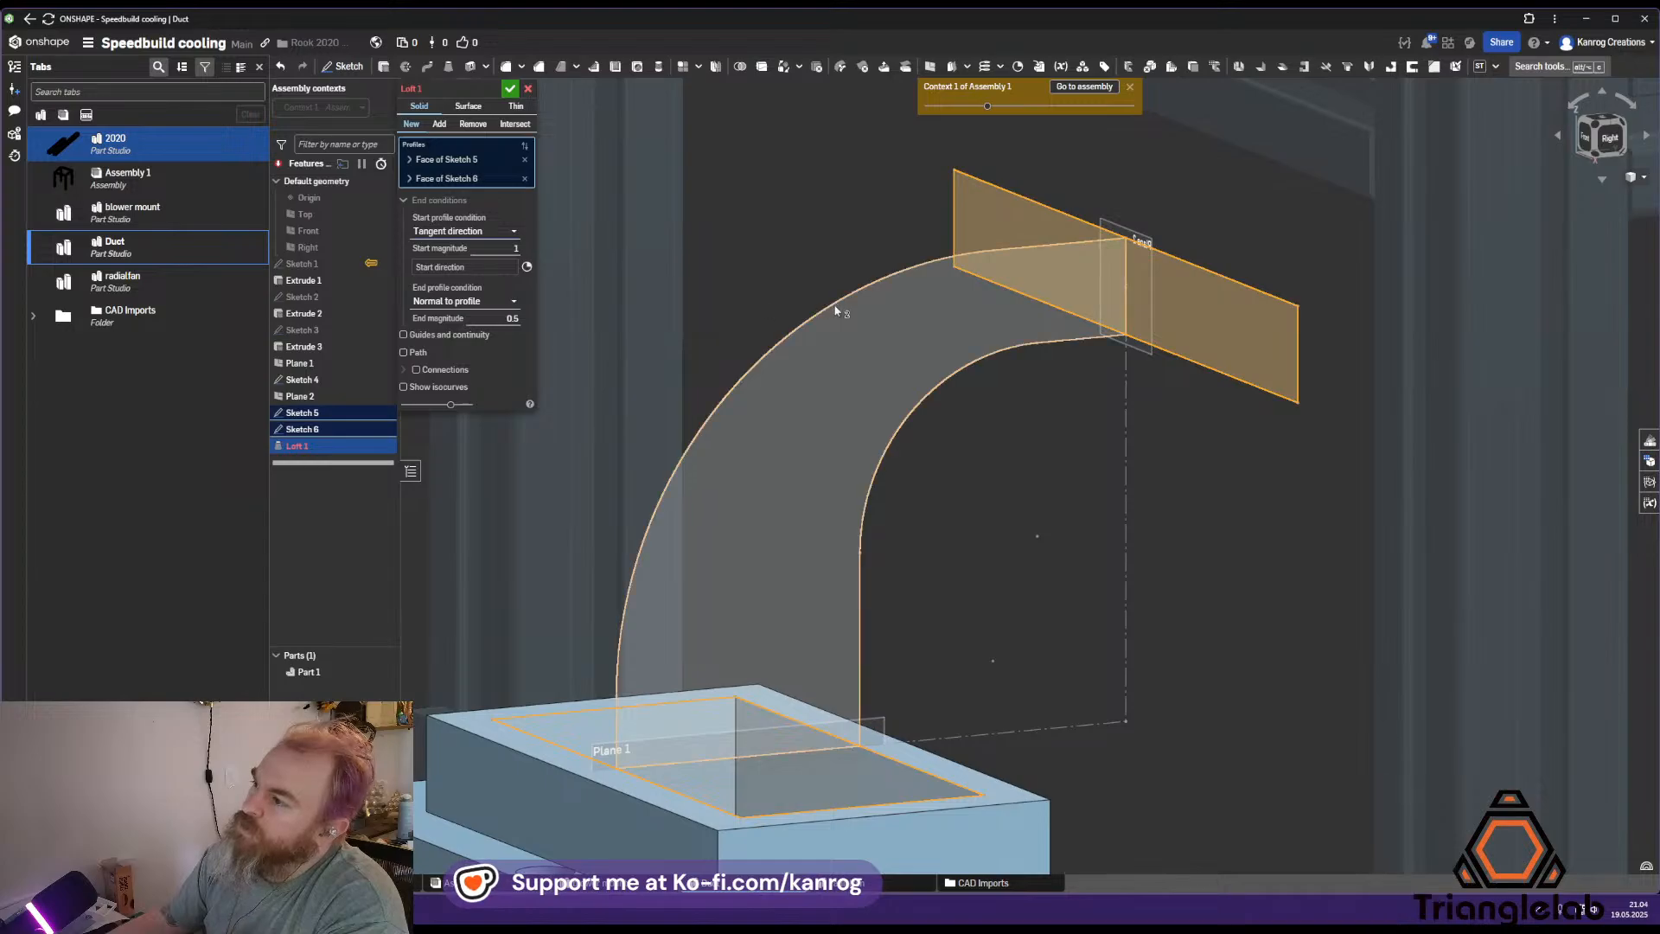
Return the loft's start condition to Normal to profile with a start magnitude of 3, and compare it with the side profile in the Right view
{"action": "left_click", "coordinate": [477, 238]}
{"action": "left_click", "coordinate": [474, 270]}
{"action": "right_click_drag", "start_coordinate": [811, 426], "coordinate": [729, 362]}
{"action": "left_click", "coordinate": [513, 249]}
{"action": "scroll", "coordinate": [512, 249], "scroll_direction": "up", "scroll_amount": 2}
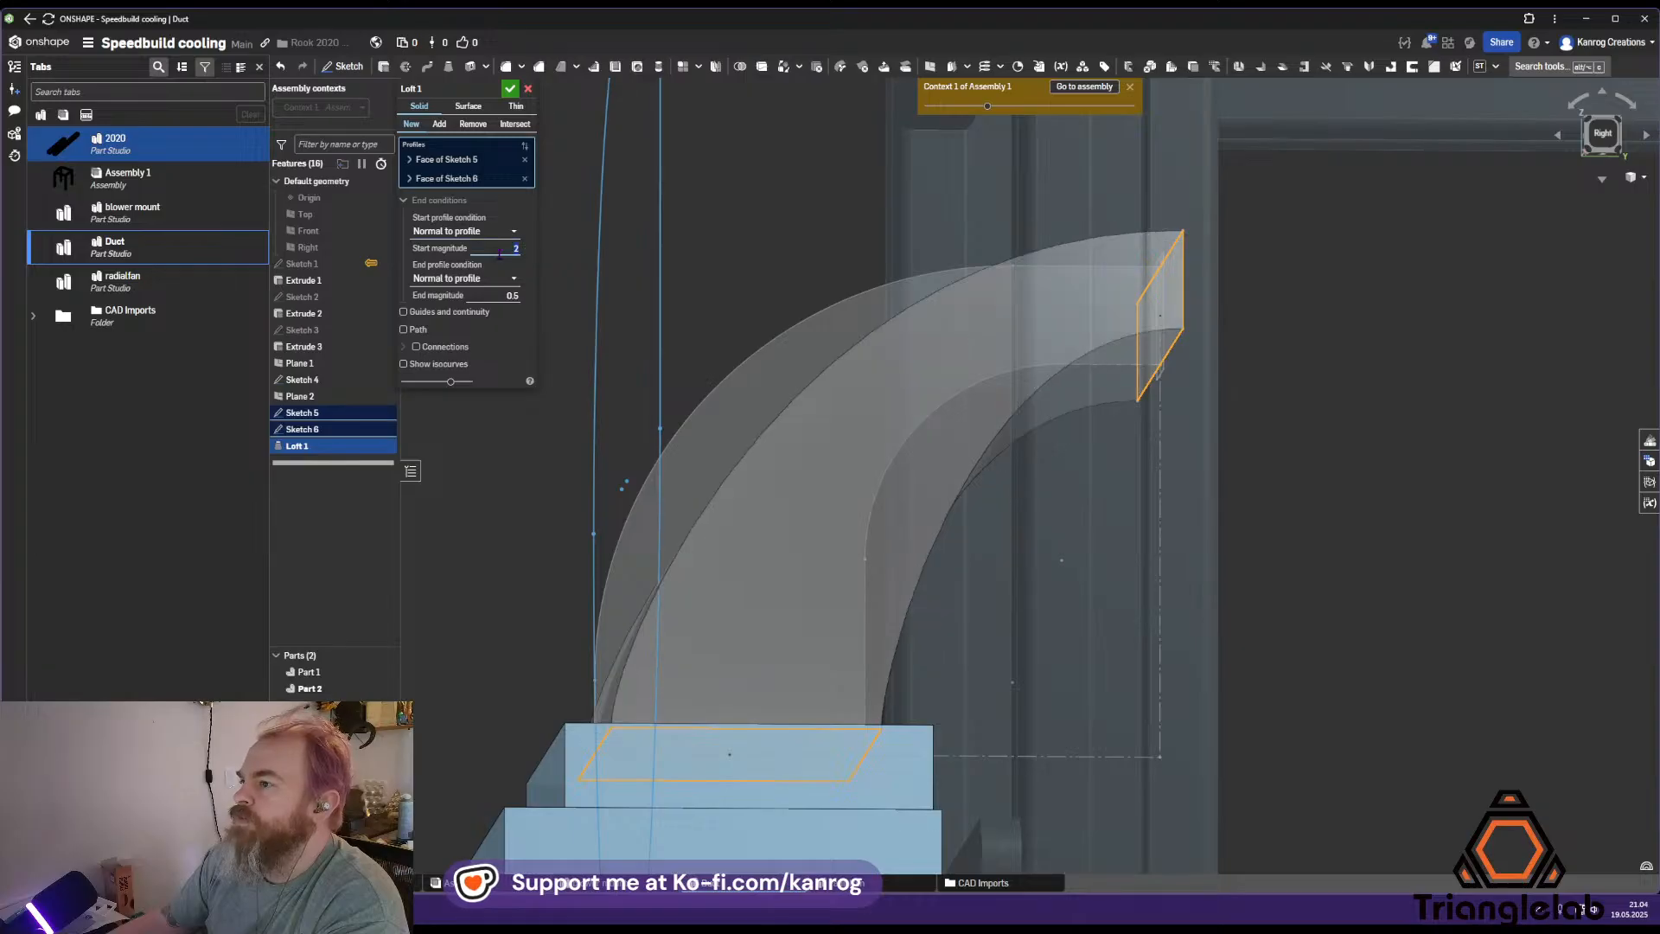
{"action": "right_click_drag", "start_coordinate": [735, 303], "coordinate": [747, 358]}
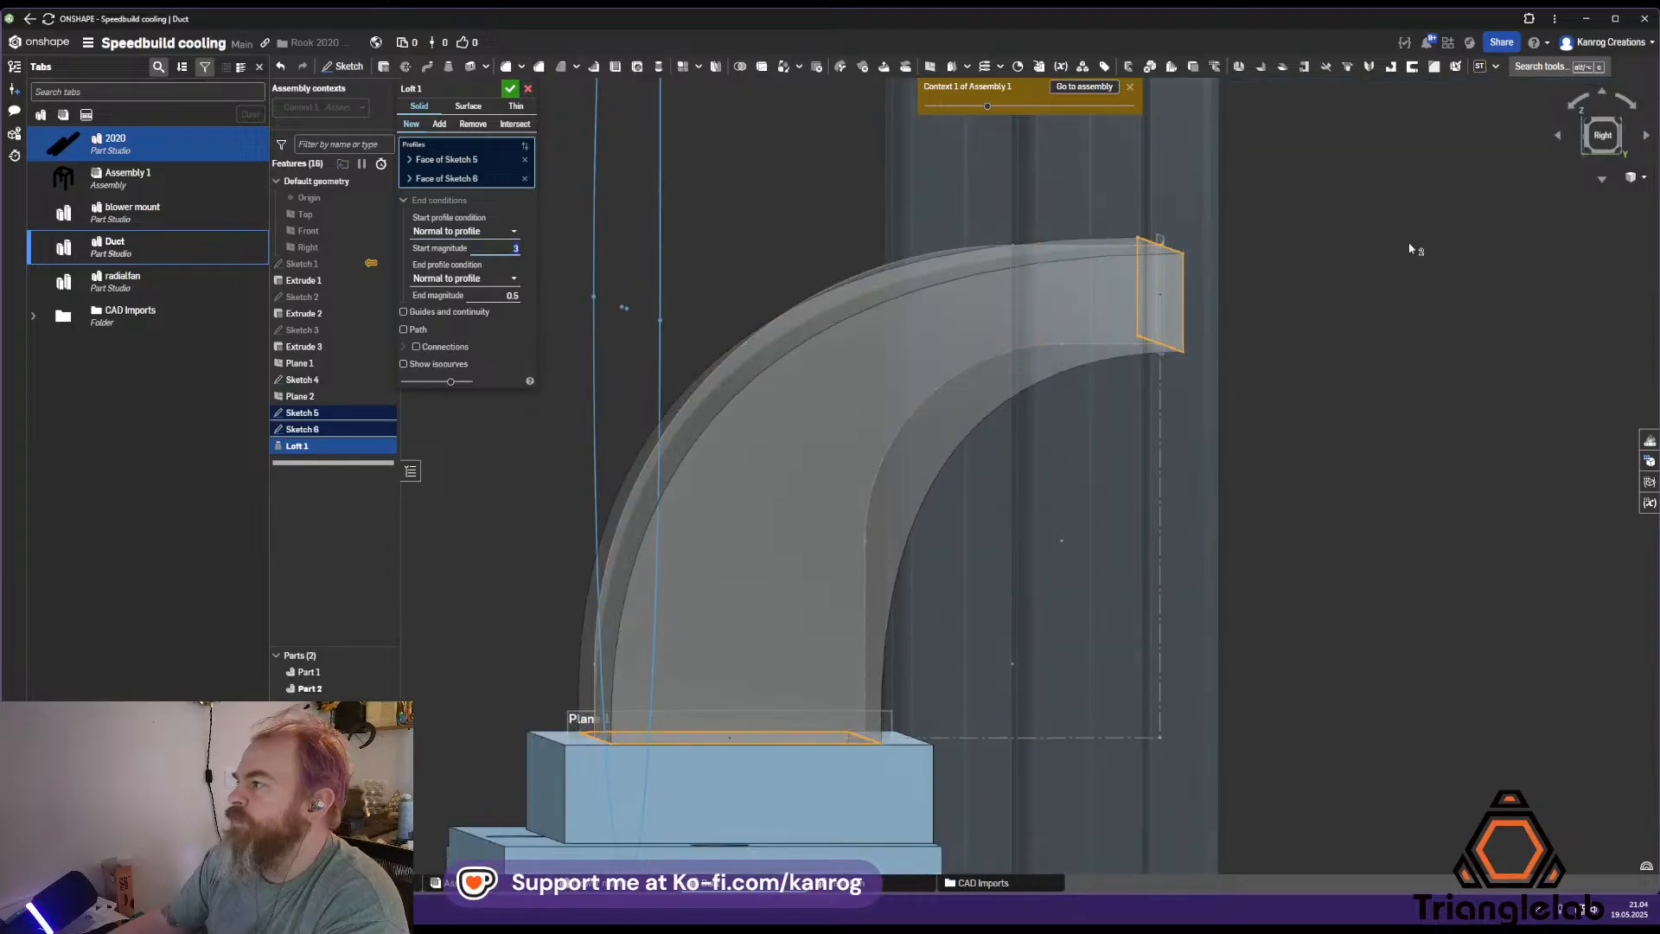
{"action": "left_click", "coordinate": [1591, 143]}
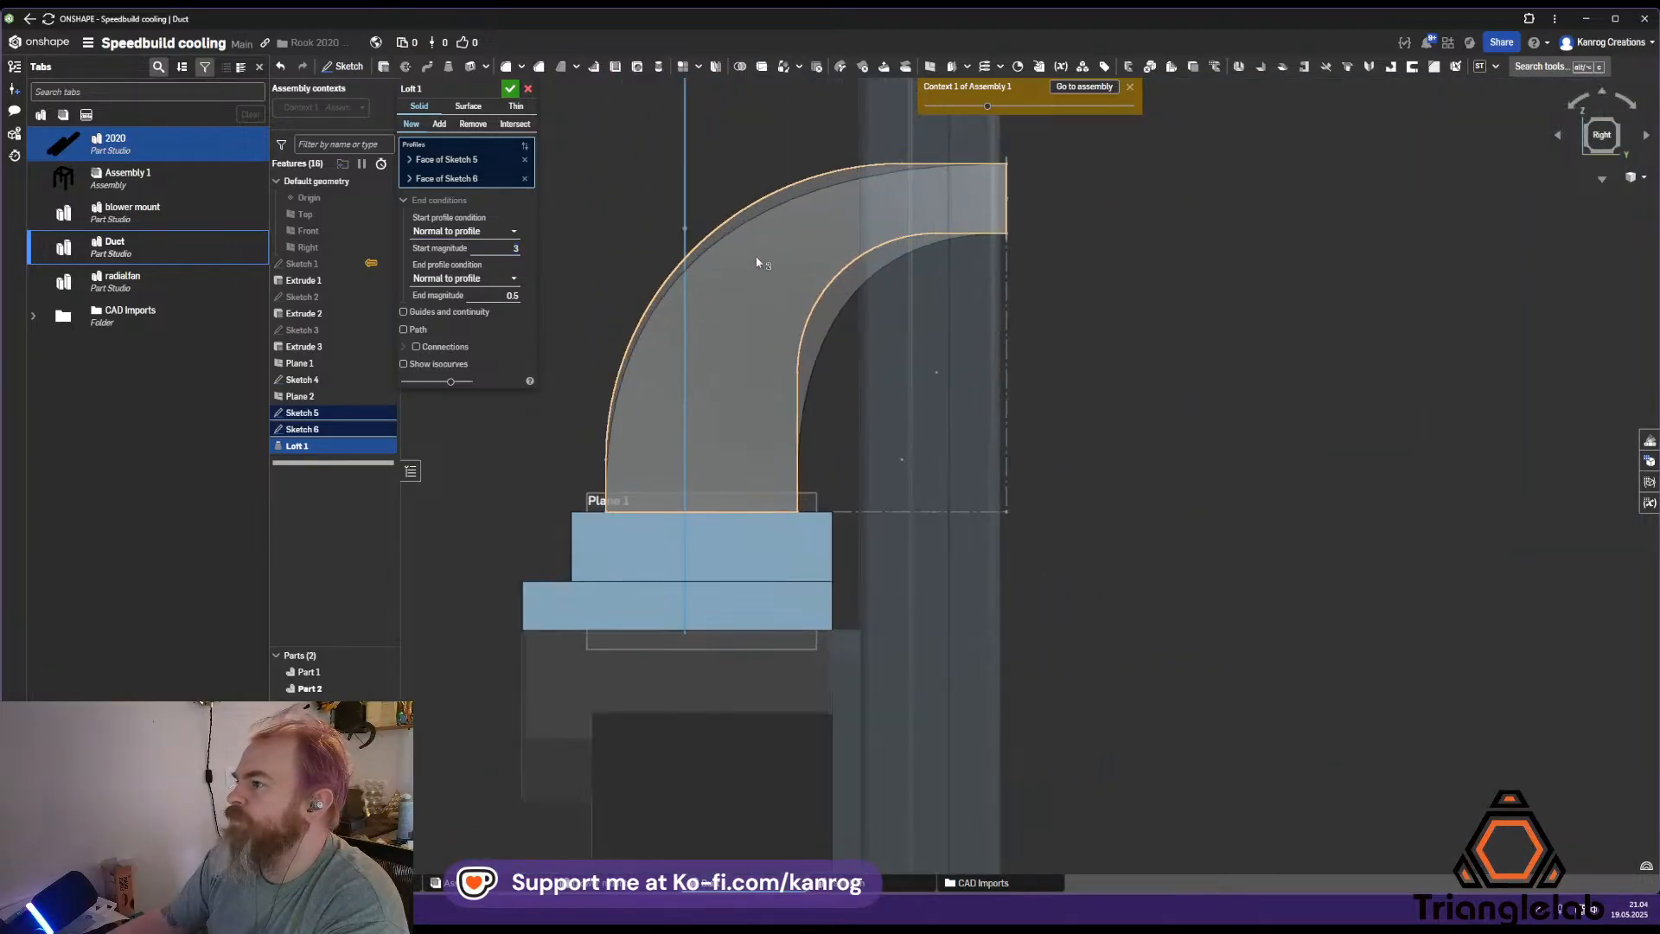
{"action": "scroll", "coordinate": [897, 304], "scroll_direction": "up", "scroll_amount": 3}
{"action": "middle_click_drag", "start_coordinate": [850, 344], "coordinate": [867, 328]}
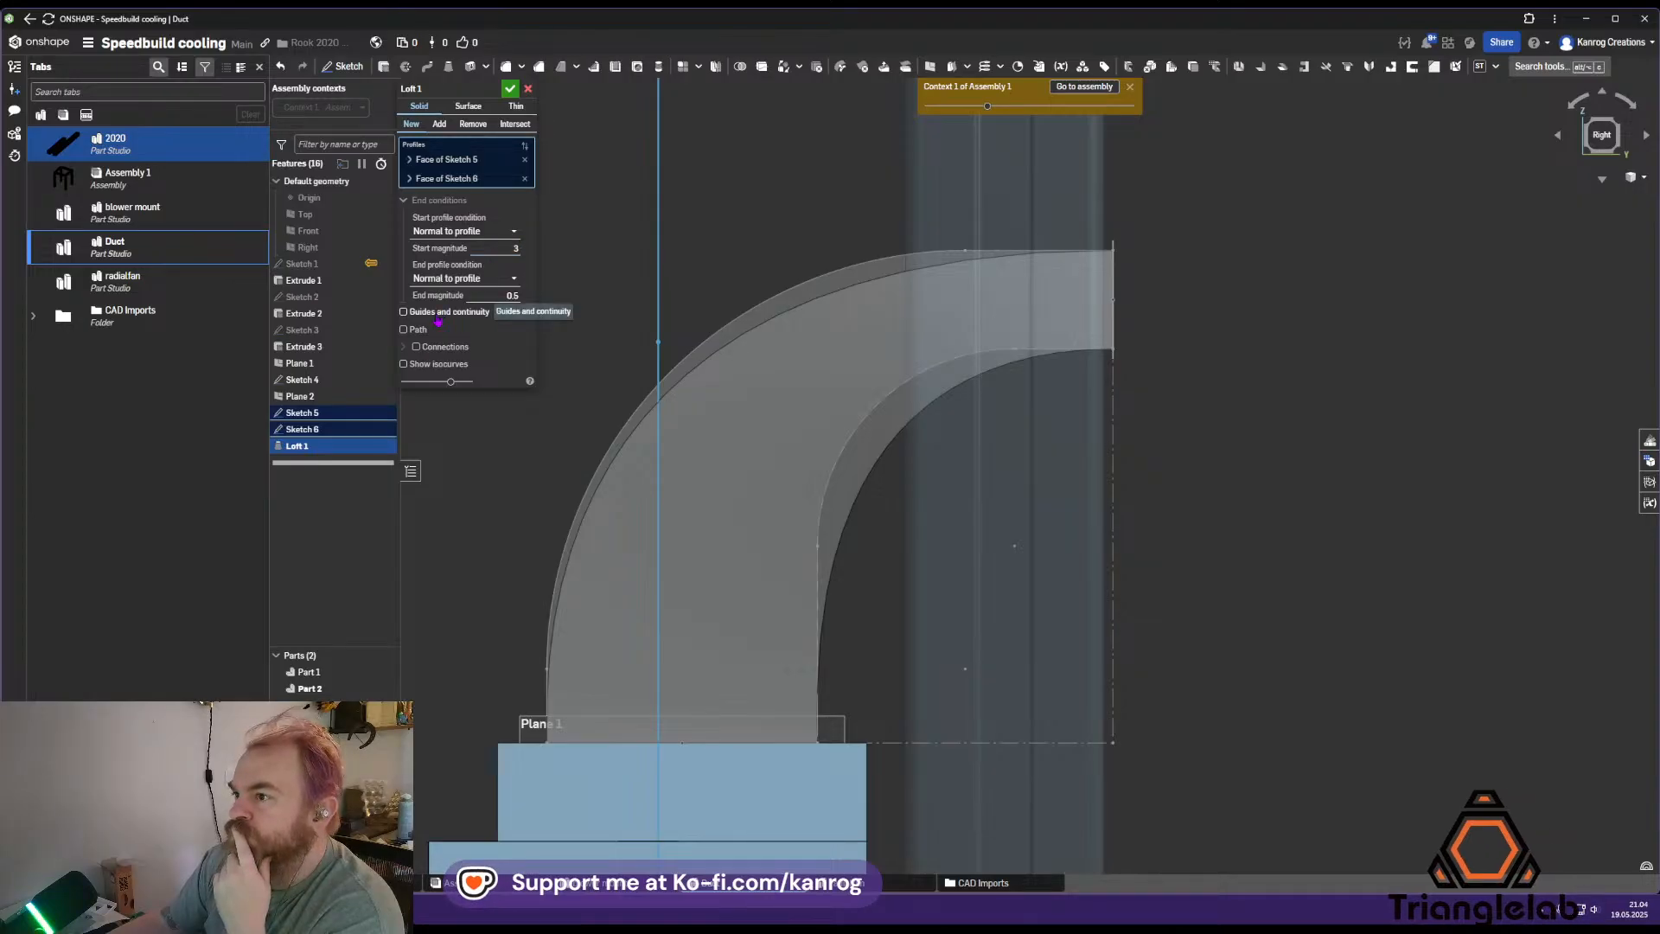
Try the three outer edges of the side profile sketch as the loft's path, with a section count of 2
{"action": "left_click", "coordinate": [403, 329]}
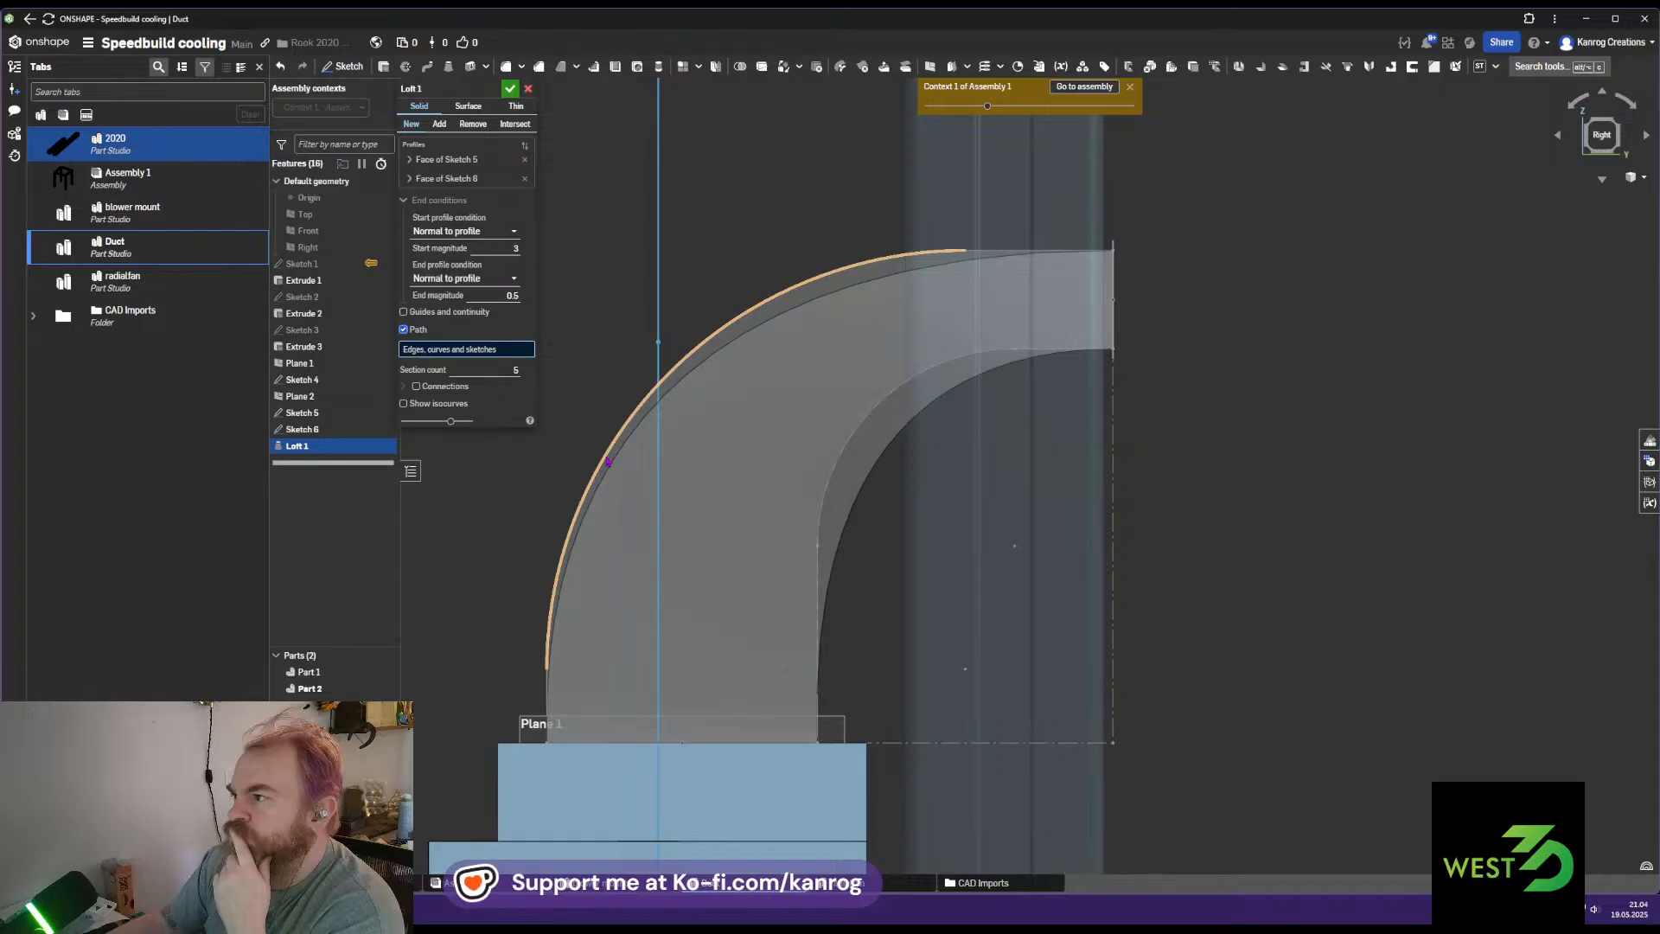
{"action": "left_click", "coordinate": [546, 689]}
{"action": "left_click", "coordinate": [552, 618]}
{"action": "left_click", "coordinate": [1018, 252]}
{"action": "mouse_move", "coordinate": [878, 325]}
{"action": "right_mouse_down"}
{"action": "mouse_move", "coordinate": [915, 349]}
{"action": "mouse_move", "coordinate": [859, 356]}
{"action": "mouse_move", "coordinate": [716, 499]}
{"action": "mouse_move", "coordinate": [907, 541]}
{"action": "mouse_move", "coordinate": [930, 574]}
{"action": "mouse_move", "coordinate": [734, 546]}
{"action": "mouse_move", "coordinate": [817, 564]}
{"action": "mouse_move", "coordinate": [793, 521]}
{"action": "right_mouse_up"}
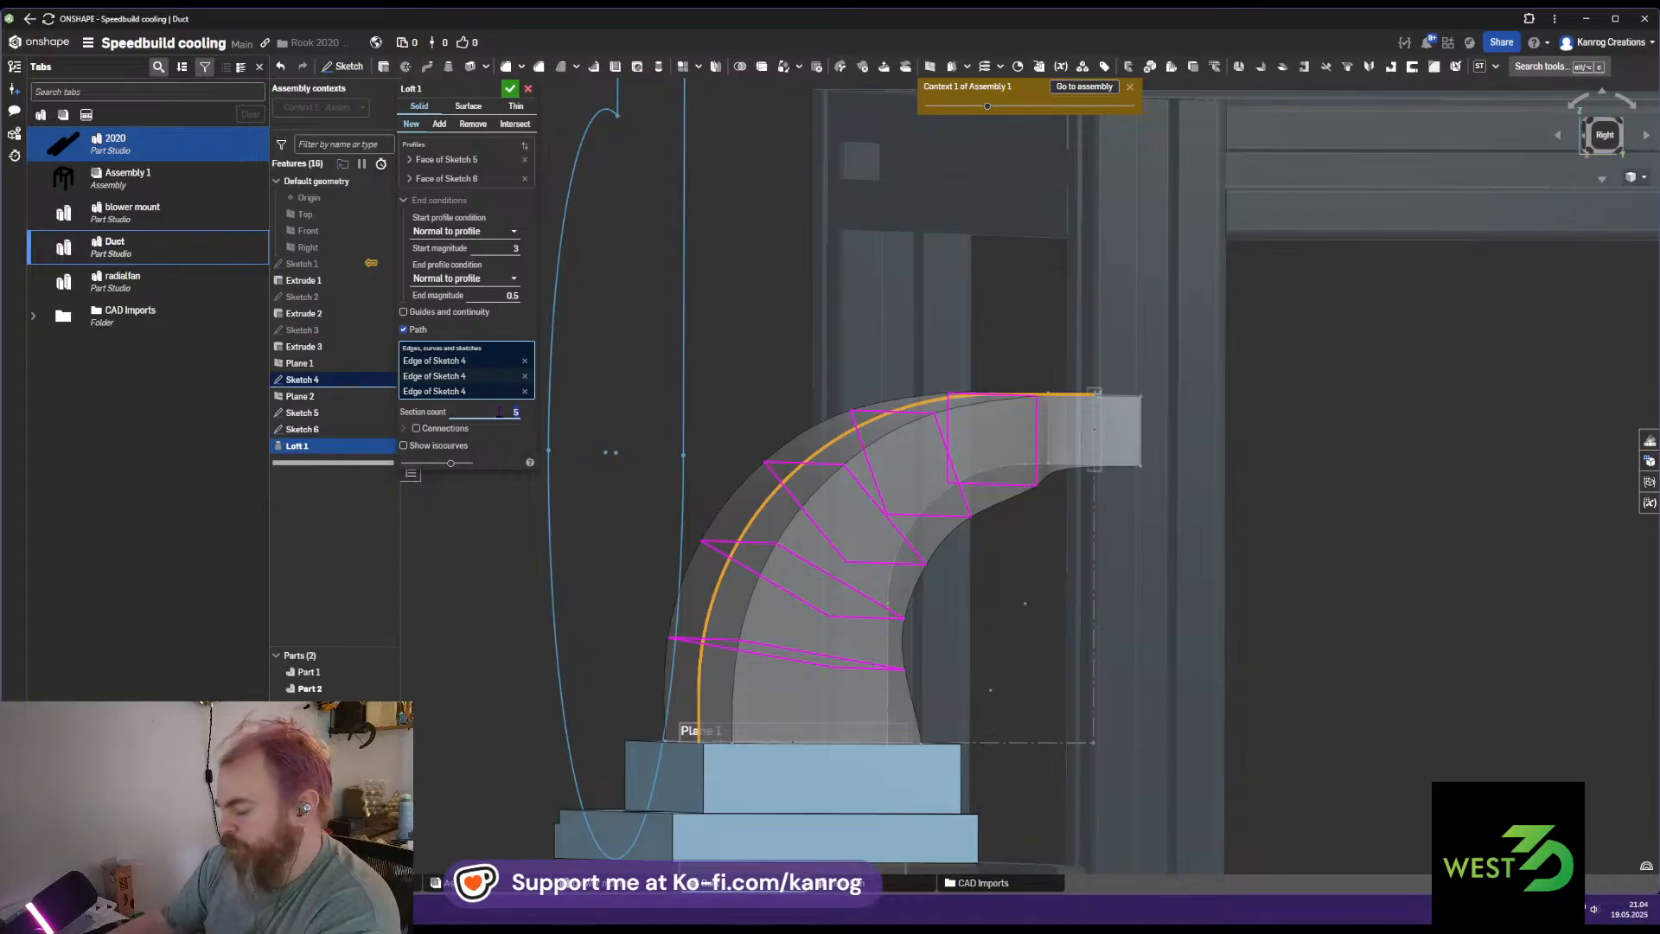
{"action": "scroll", "coordinate": [499, 412], "scroll_direction": "up", "scroll_amount": 1}
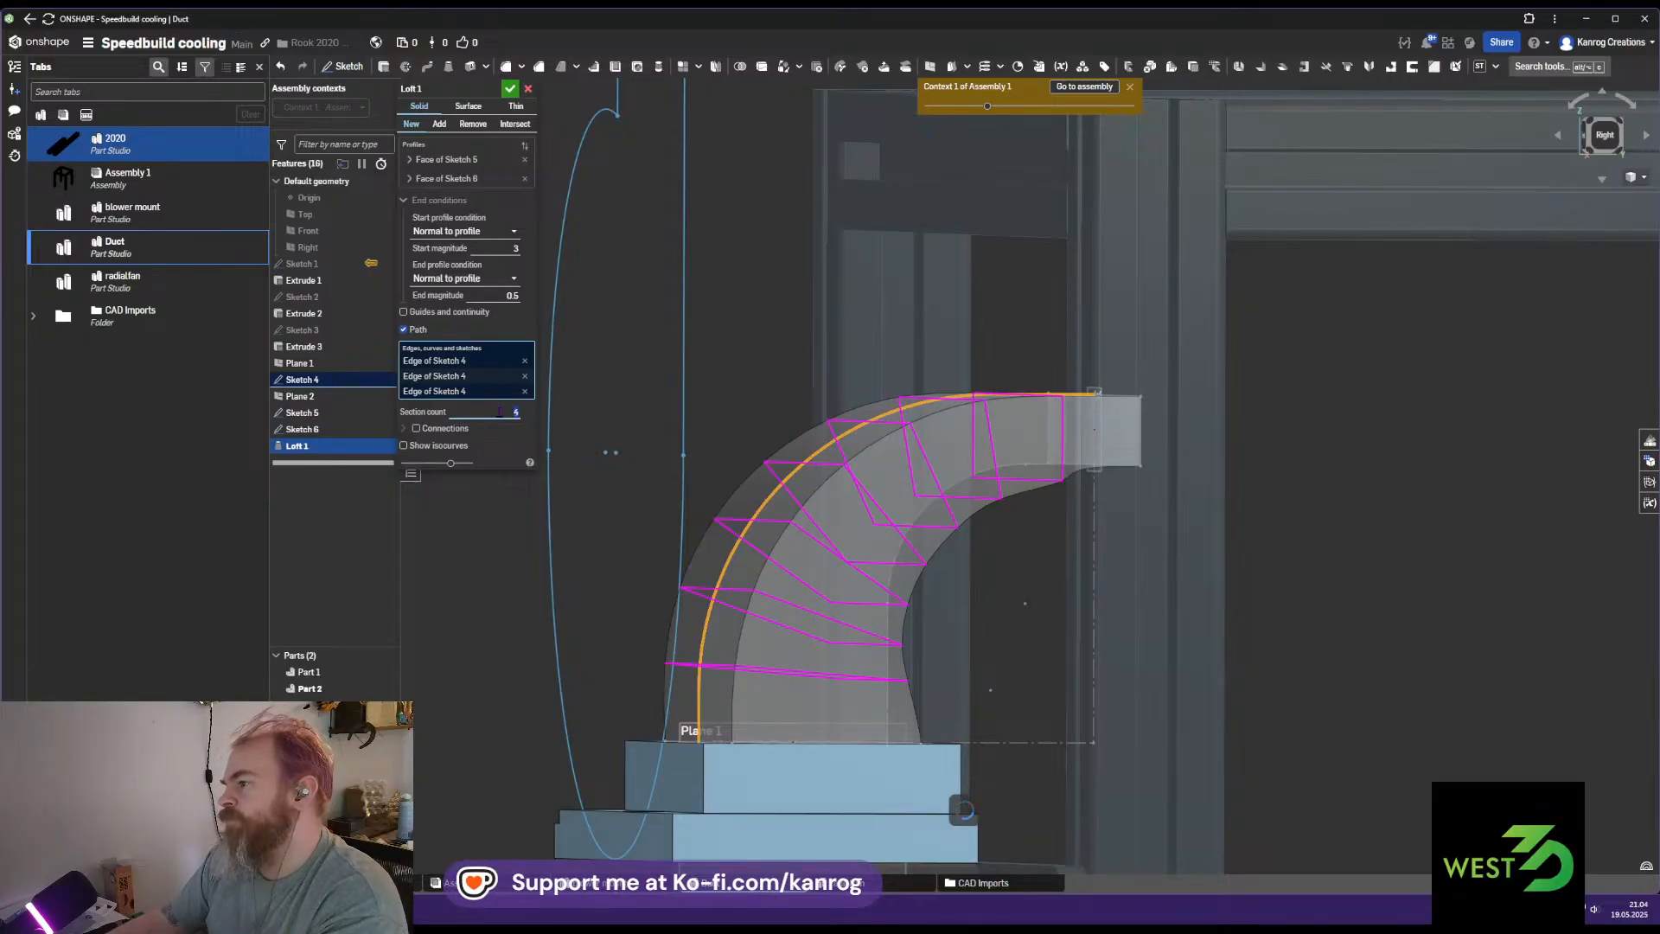
{"action": "scroll", "coordinate": [499, 411], "scroll_direction": "down", "scroll_amount": 2}
{"action": "key", "text": "Down"}
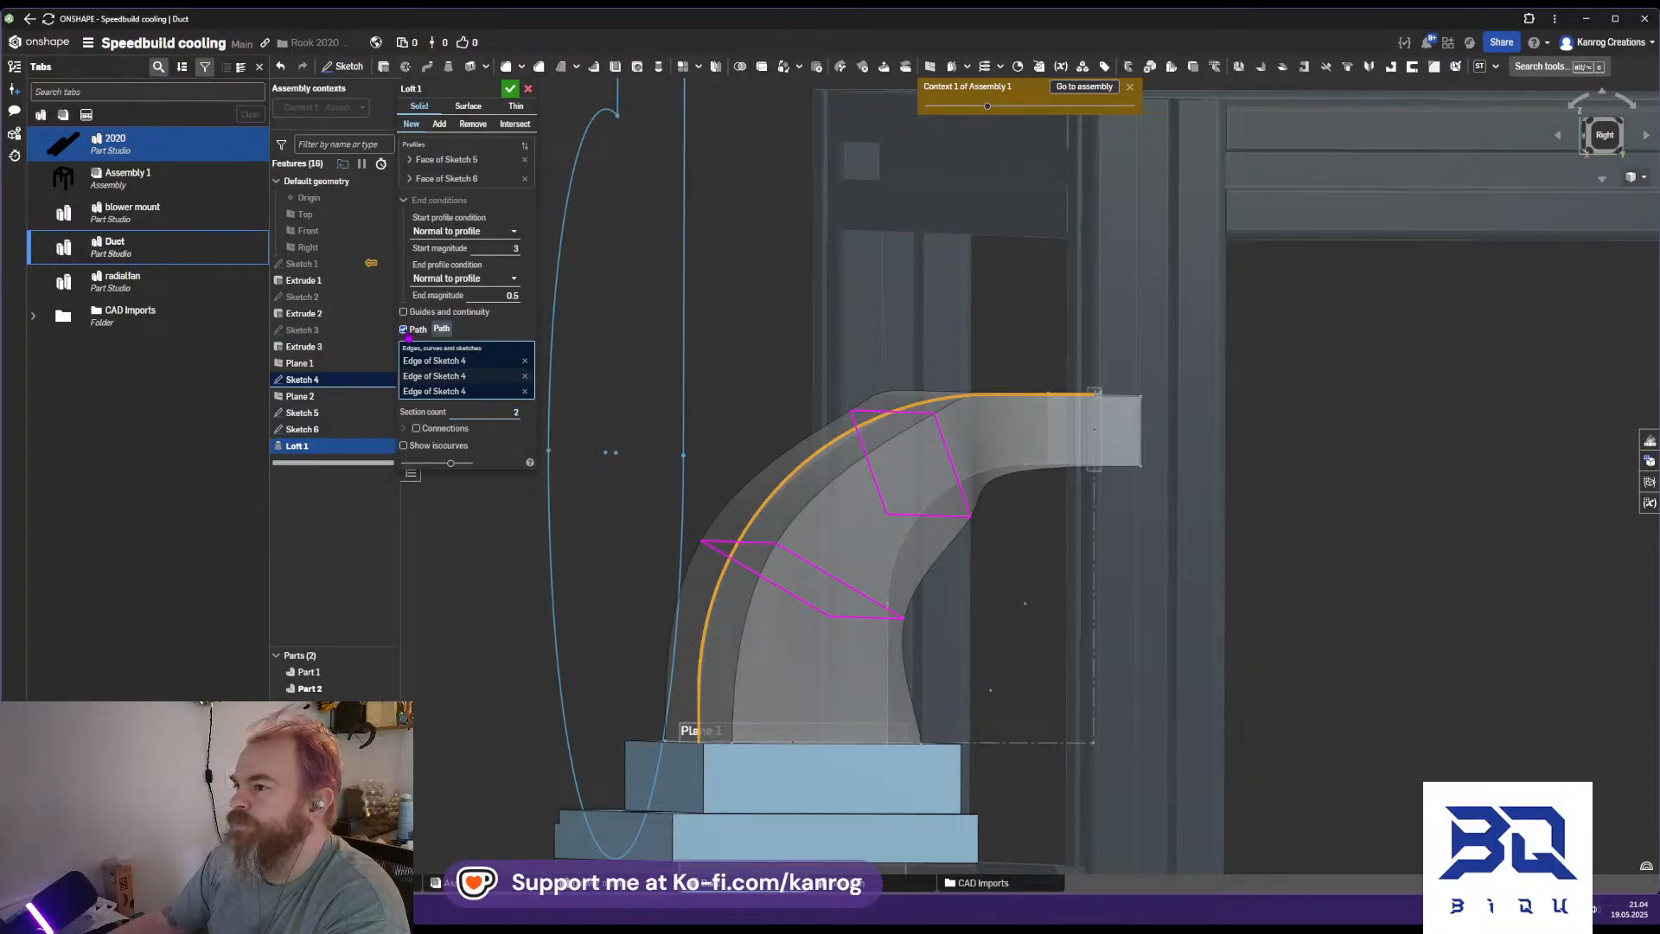
{"action": "left_click", "coordinate": [404, 329]}
Try the outer edges of the side profile sketch as guides for the loft
{"action": "left_click", "coordinate": [404, 311]}
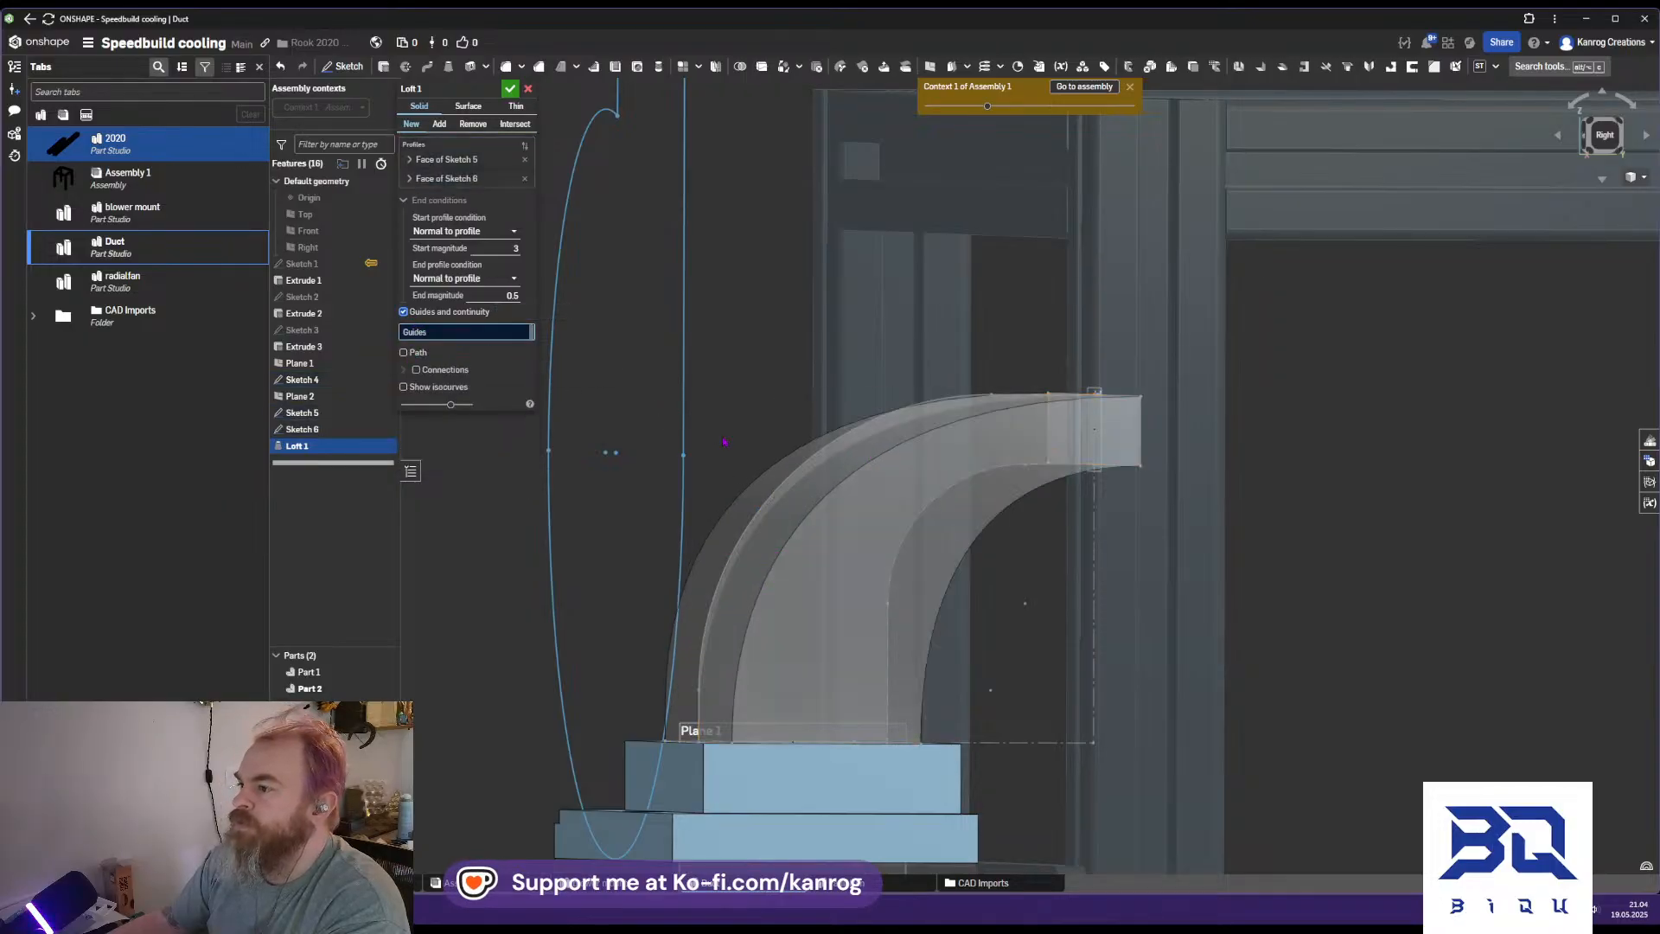
{"action": "left_click", "coordinate": [786, 484]}
{"action": "left_click", "coordinate": [699, 715]}
{"action": "left_click", "coordinate": [1013, 394]}
{"action": "mouse_move", "coordinate": [826, 415]}
{"action": "right_mouse_down"}
{"action": "mouse_move", "coordinate": [822, 456]}
{"action": "mouse_move", "coordinate": [821, 413]}
{"action": "right_mouse_up"}
{"action": "left_click", "coordinate": [404, 312]}
Set the loft's end magnitude to 1.5 and start magnitude to 3.3, and accept the loft
{"action": "right_click_drag", "start_coordinate": [599, 324], "coordinate": [780, 381]}
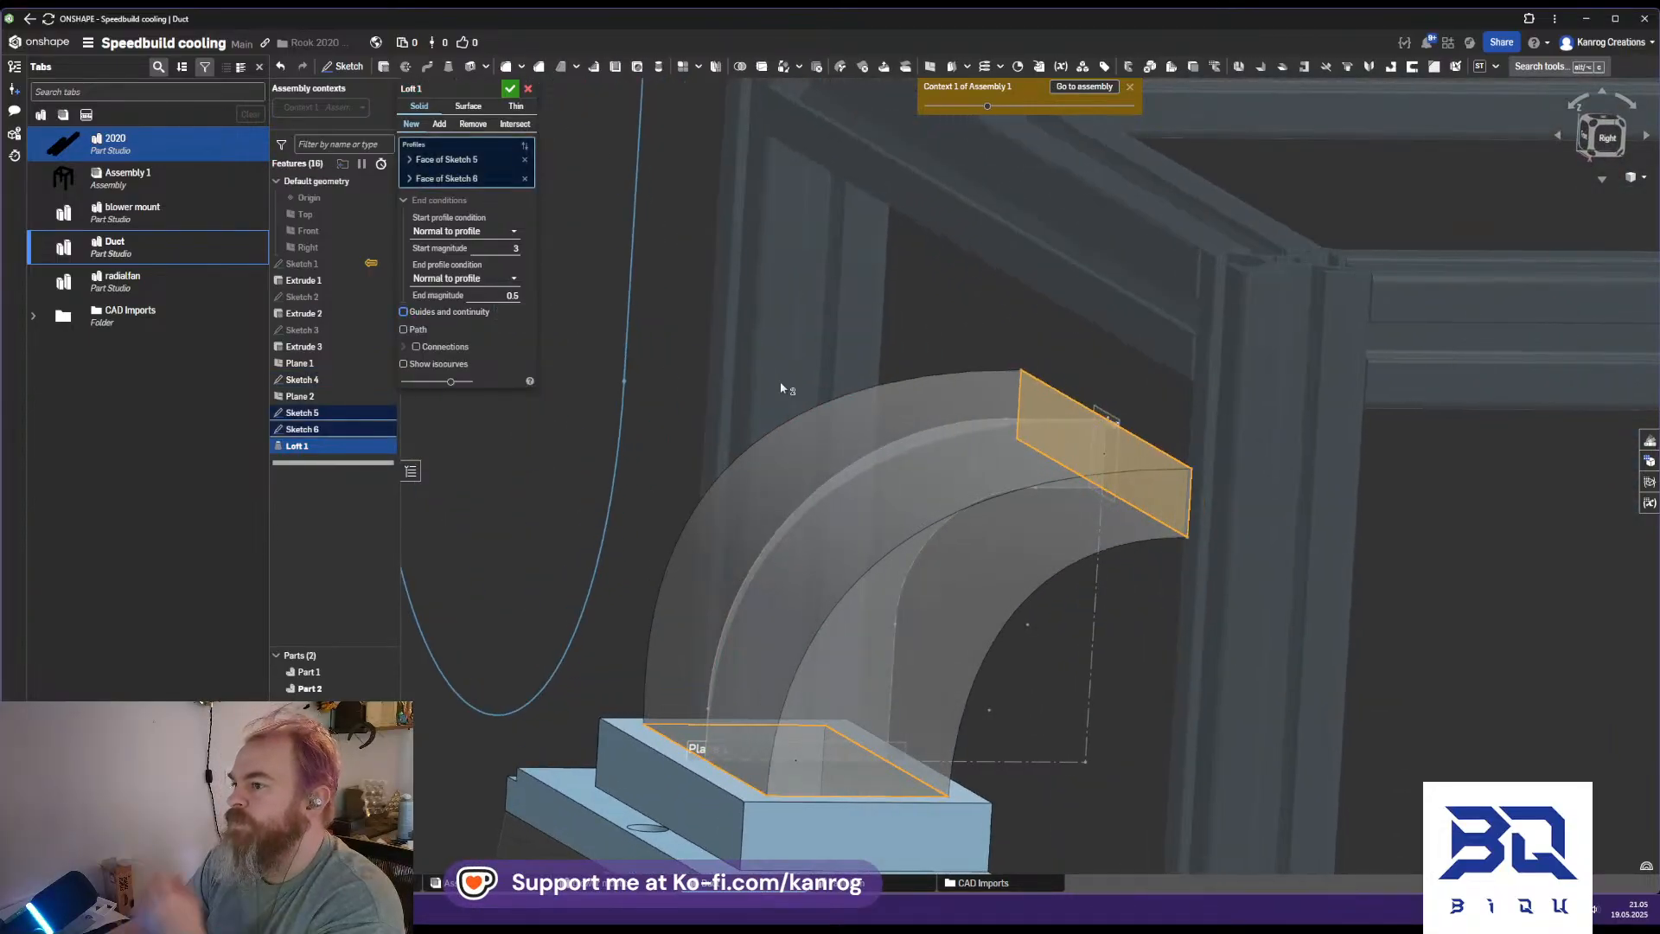
{"action": "middle_click_drag", "start_coordinate": [1006, 504], "coordinate": [916, 419]}
{"action": "right_click_drag", "start_coordinate": [916, 419], "coordinate": [877, 397]}
{"action": "left_click", "coordinate": [1597, 130]}
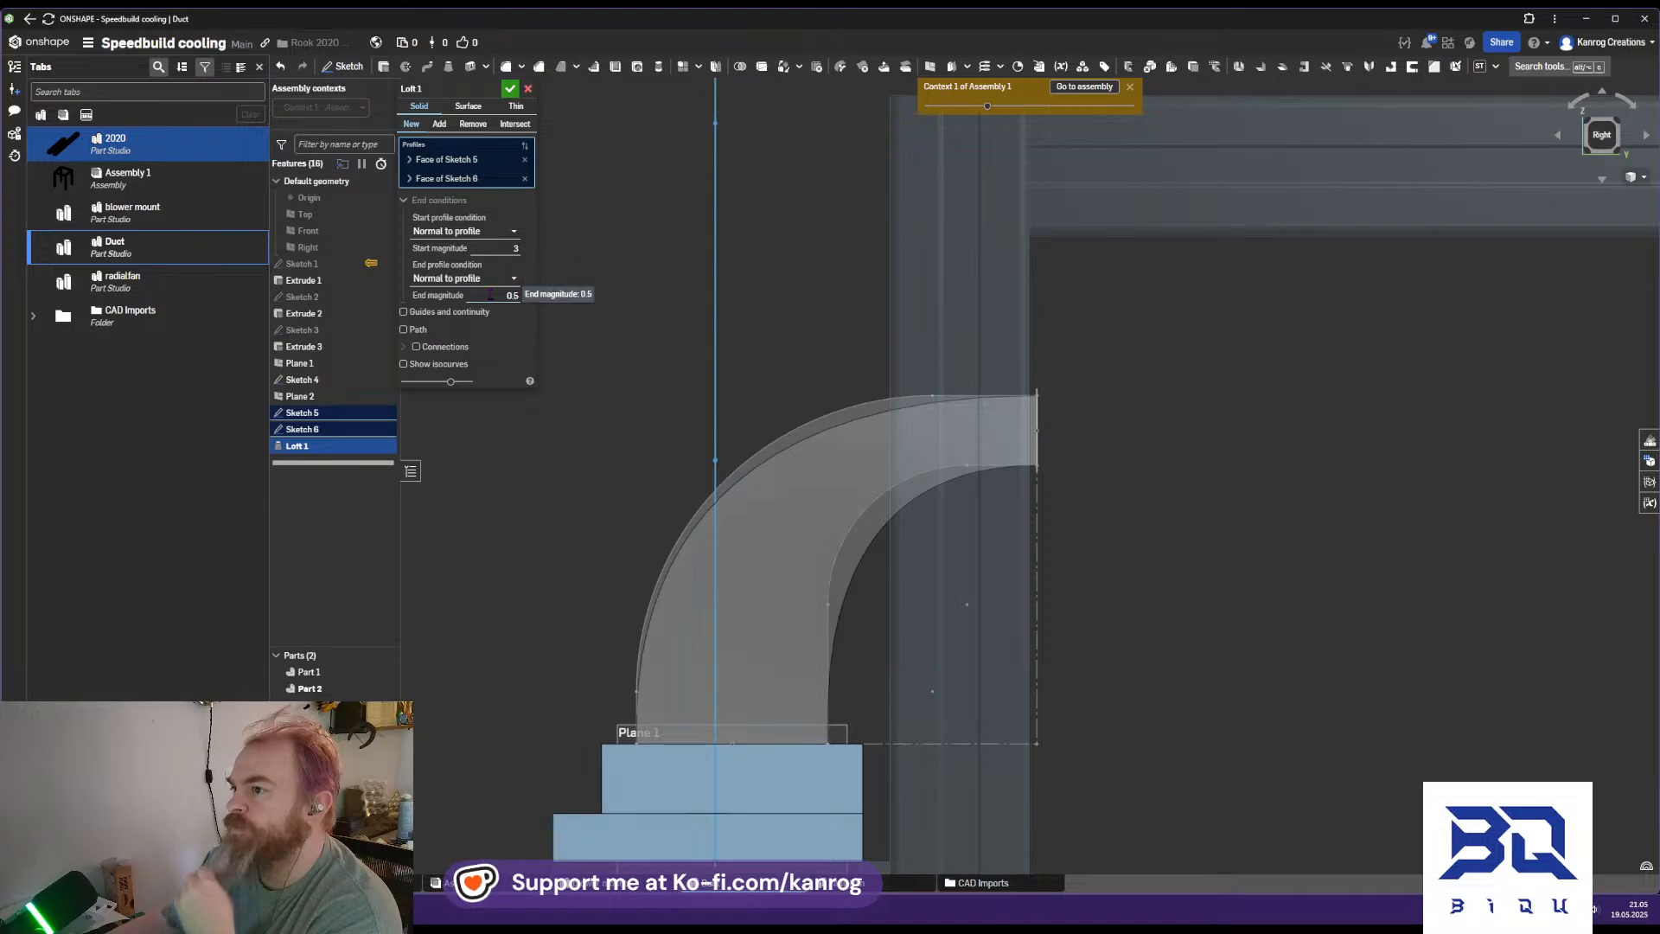
{"action": "type", "text": "1.5"}
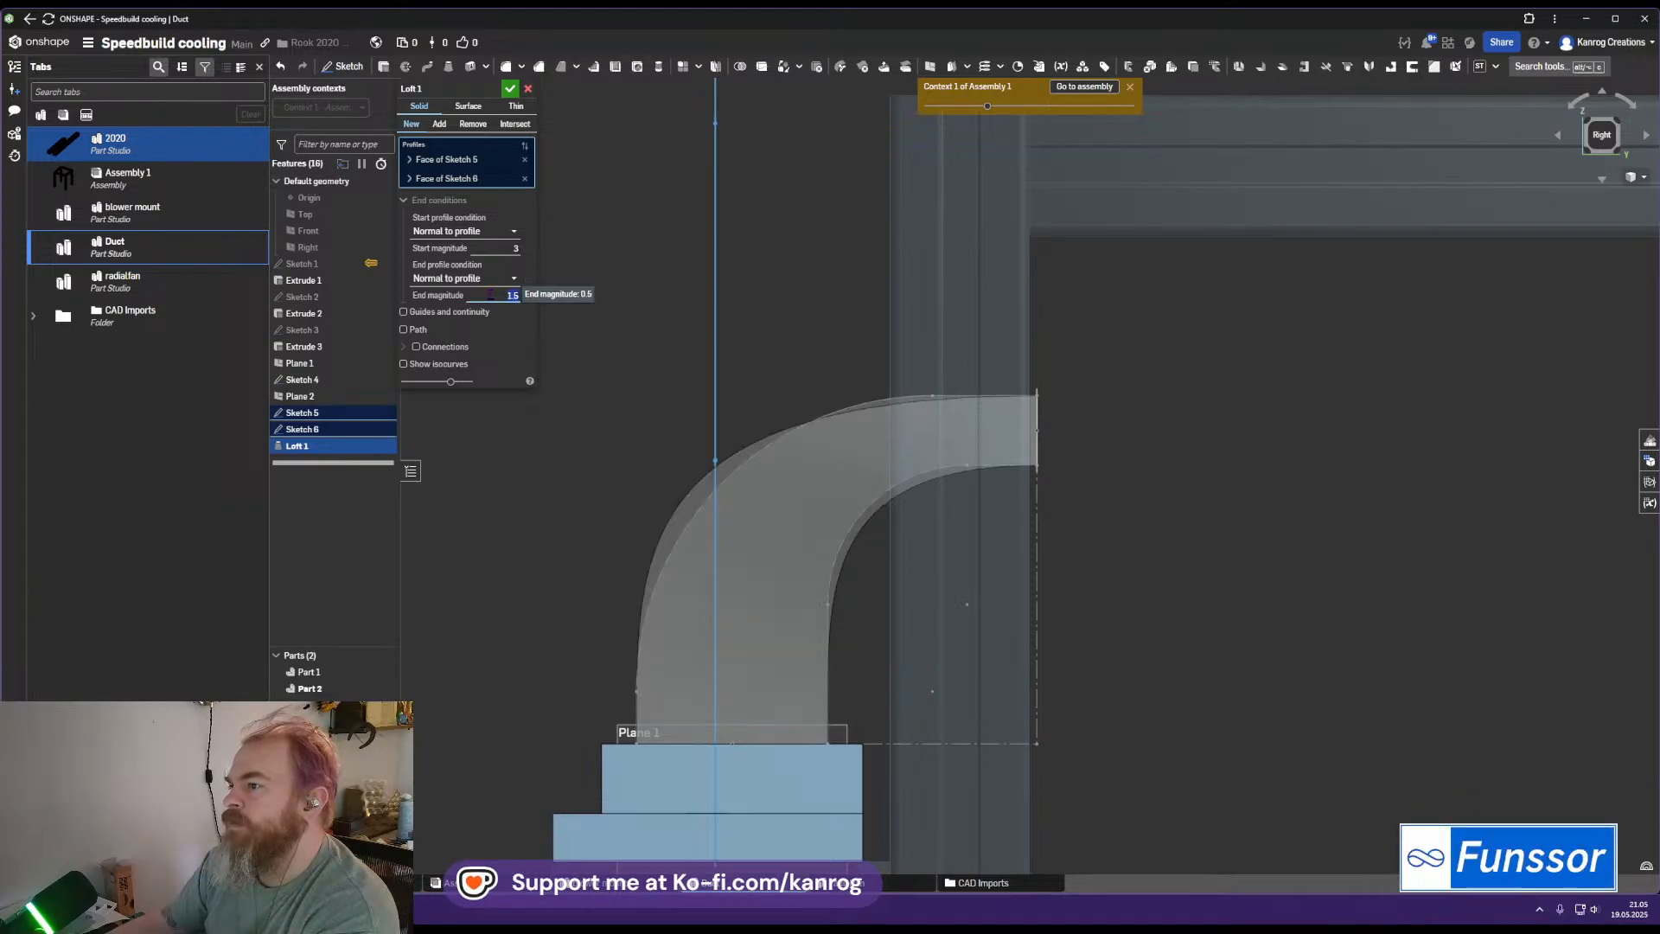
{"action": "scroll", "coordinate": [491, 295], "scroll_direction": "up", "scroll_amount": 1}
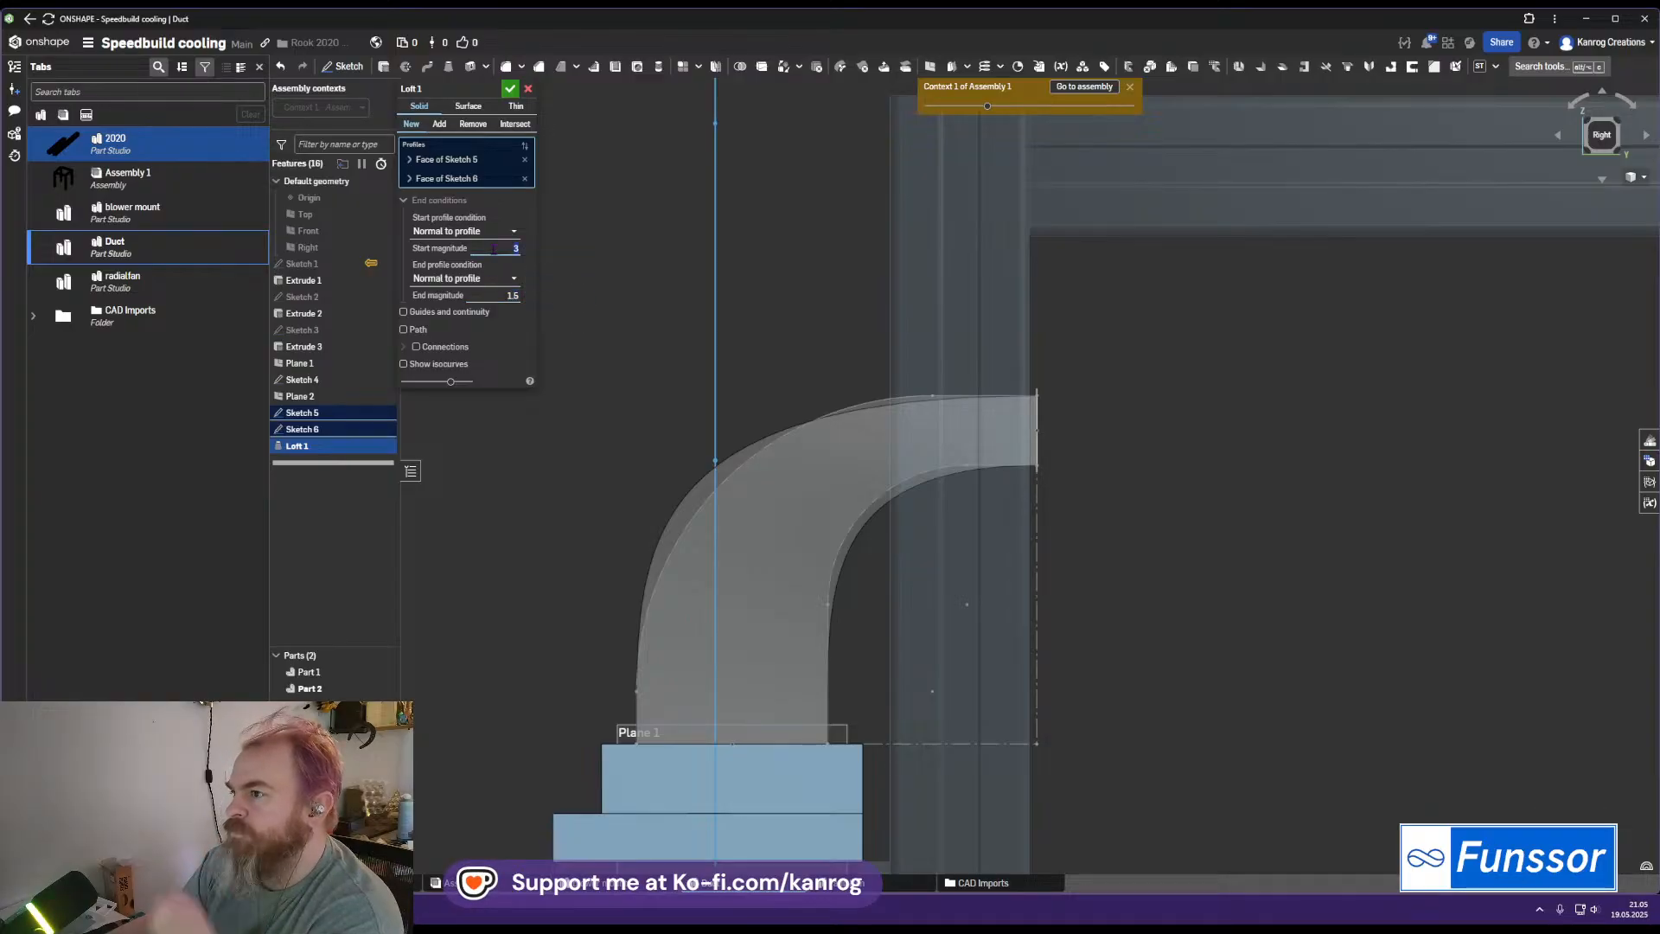
{"action": "scroll", "coordinate": [493, 248], "scroll_direction": "down", "scroll_amount": 1}
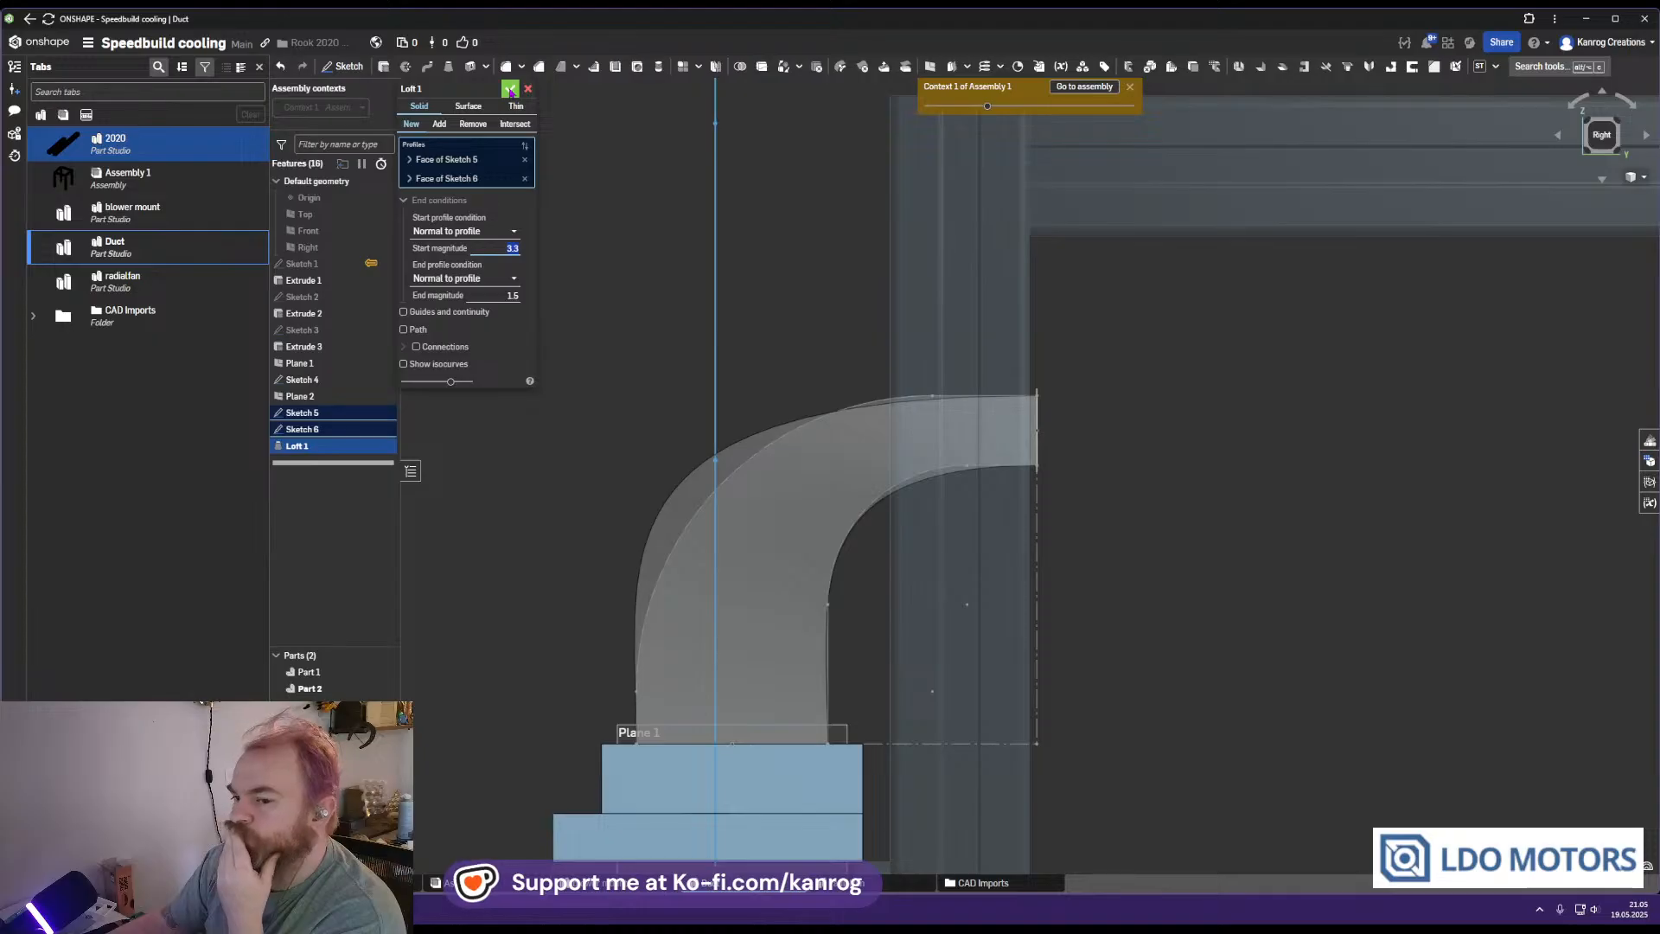
{"action": "left_click", "coordinate": [510, 91]}
{"action": "right_click_drag", "start_coordinate": [745, 432], "coordinate": [874, 491]}
{"action": "scroll", "coordinate": [834, 488], "scroll_direction": "down", "scroll_amount": 5}
{"action": "right_click_drag", "start_coordinate": [726, 519], "coordinate": [752, 433]}
{"action": "scroll", "coordinate": [743, 581], "scroll_direction": "up", "scroll_amount": 4}
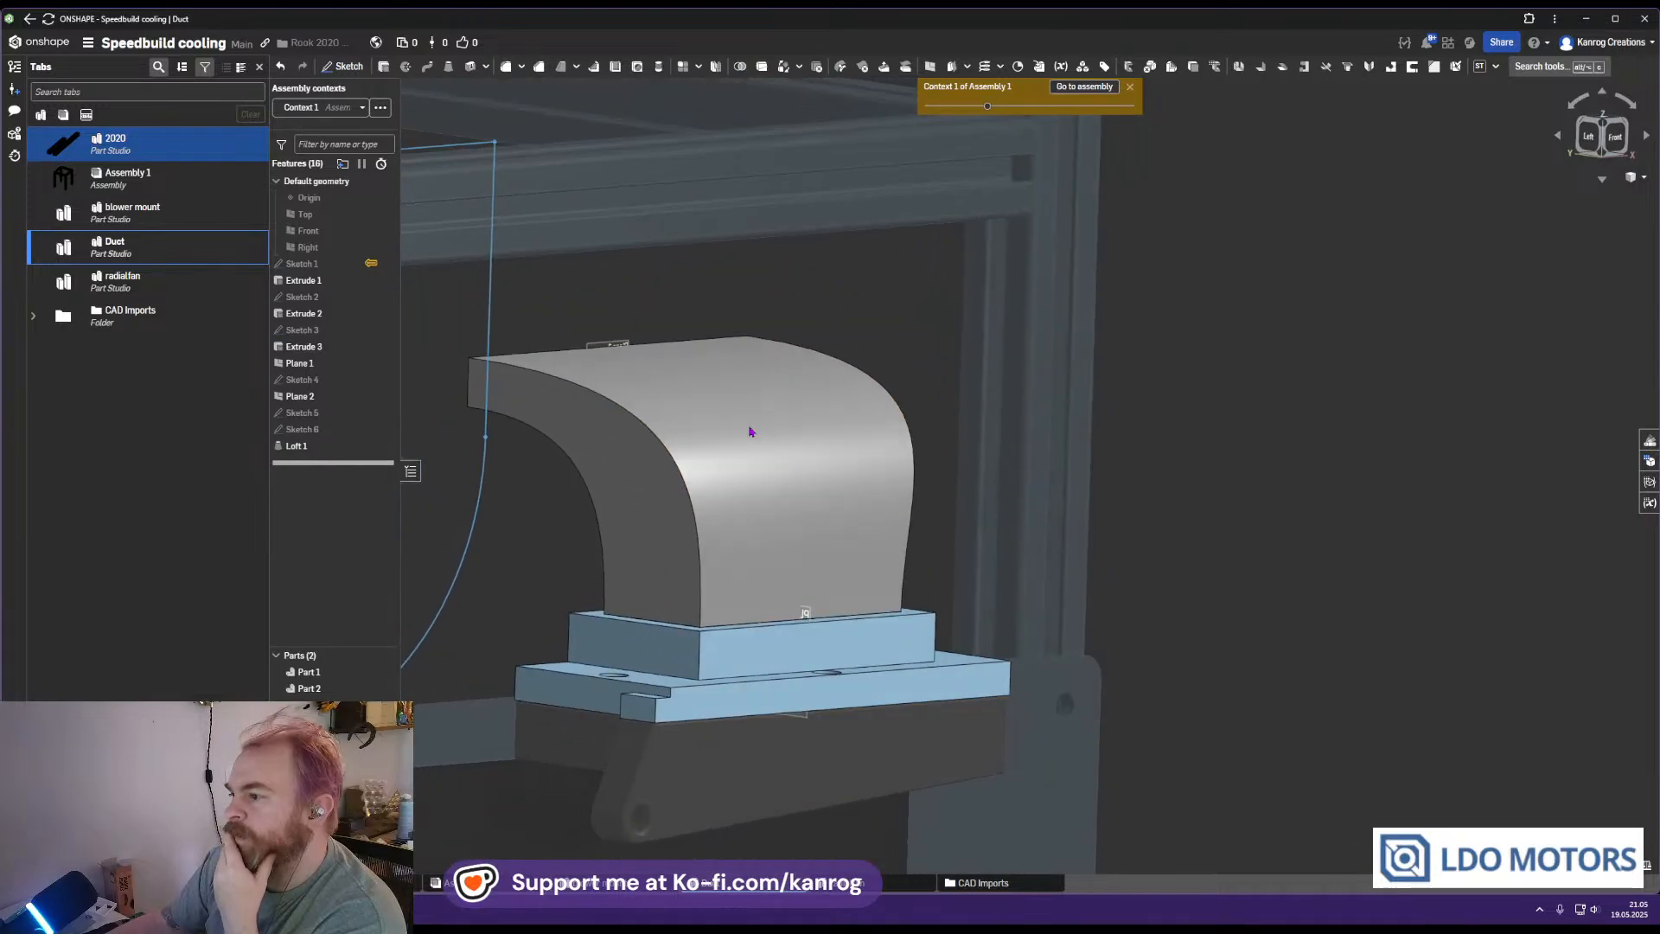
{"action": "right_click", "coordinate": [746, 450]}
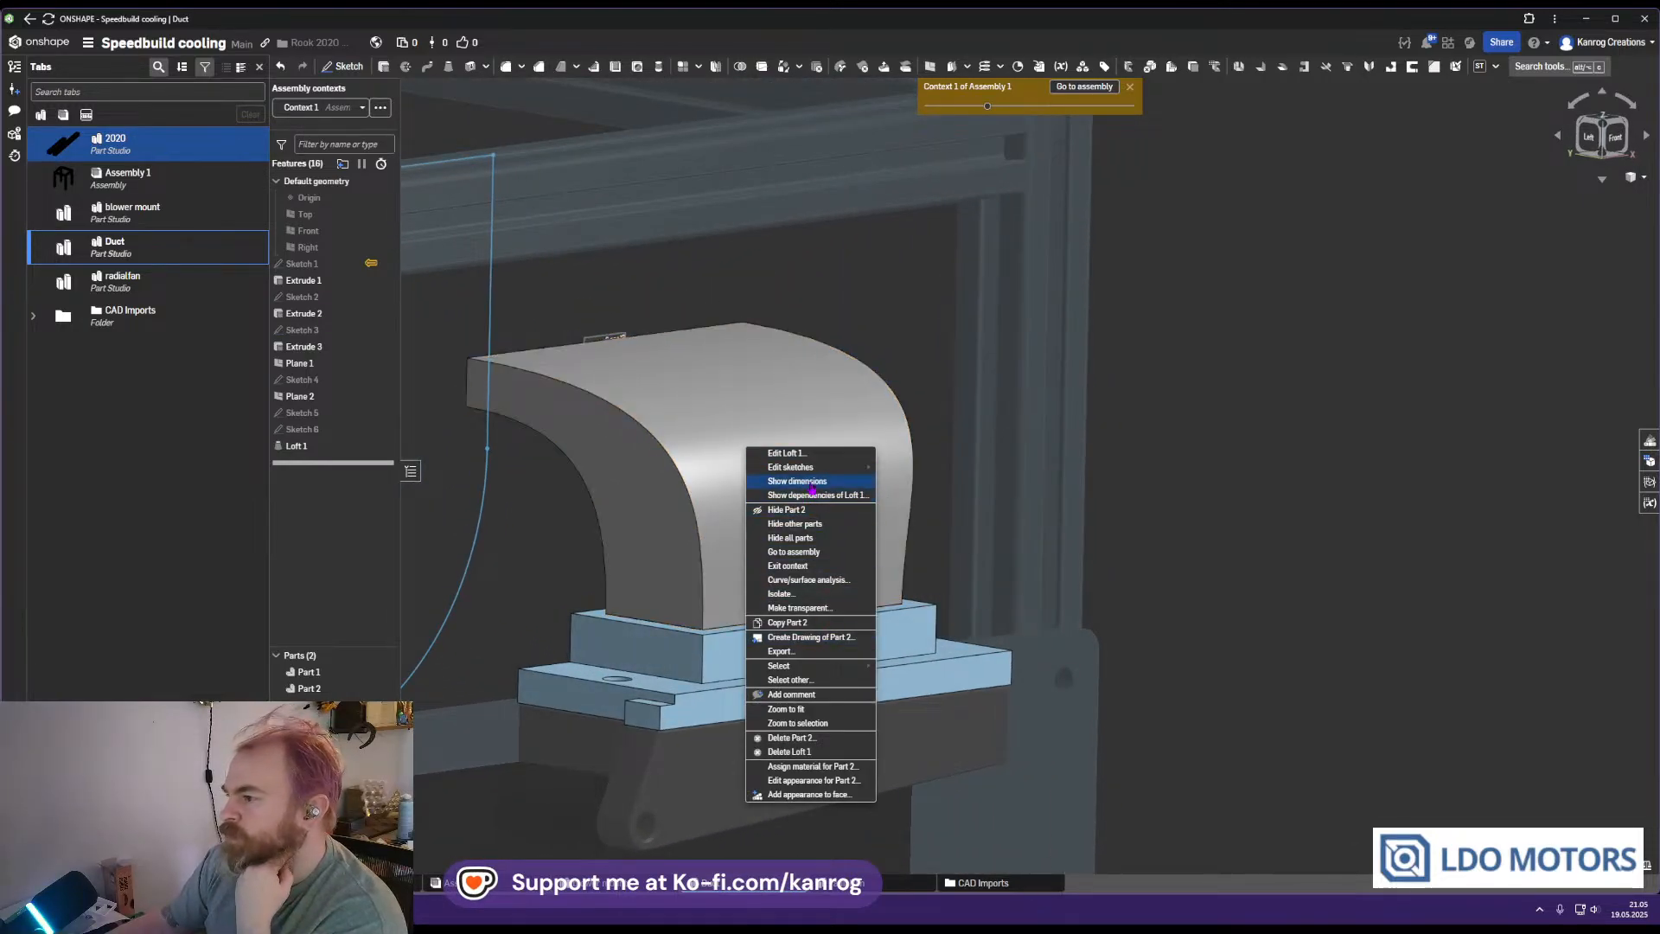
{"action": "left_click", "coordinate": [1046, 512]}
{"action": "right_click", "coordinate": [820, 491]}
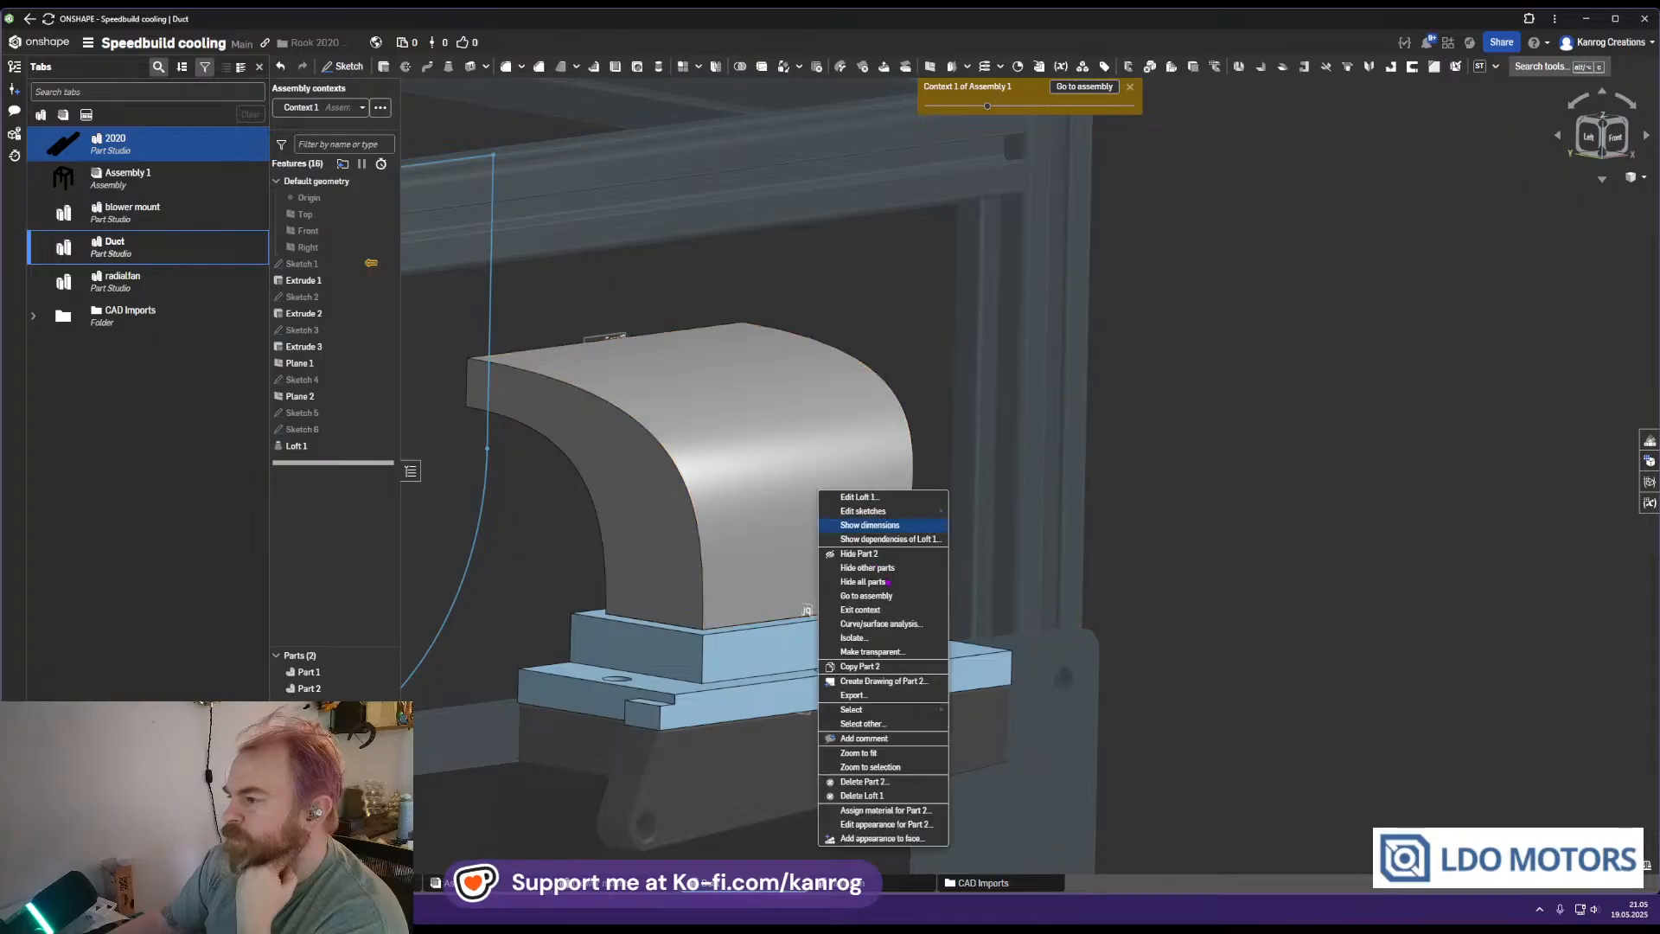
{"action": "left_click", "coordinate": [857, 816]}
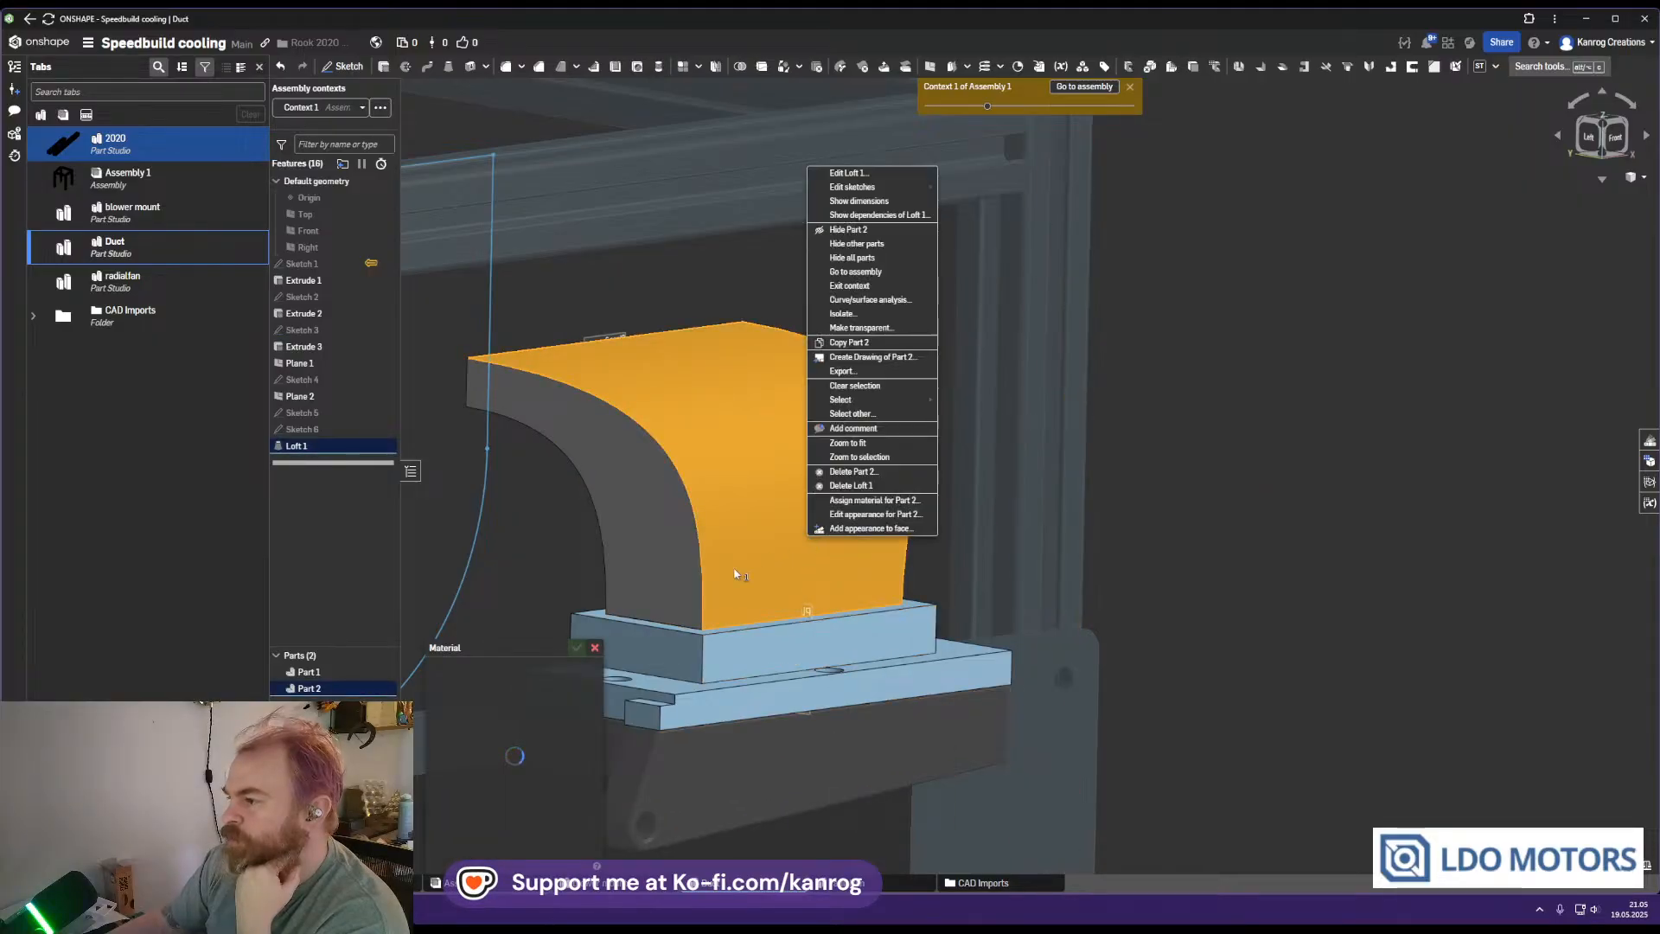
{"action": "right_click_drag", "start_coordinate": [771, 544], "coordinate": [837, 571]}
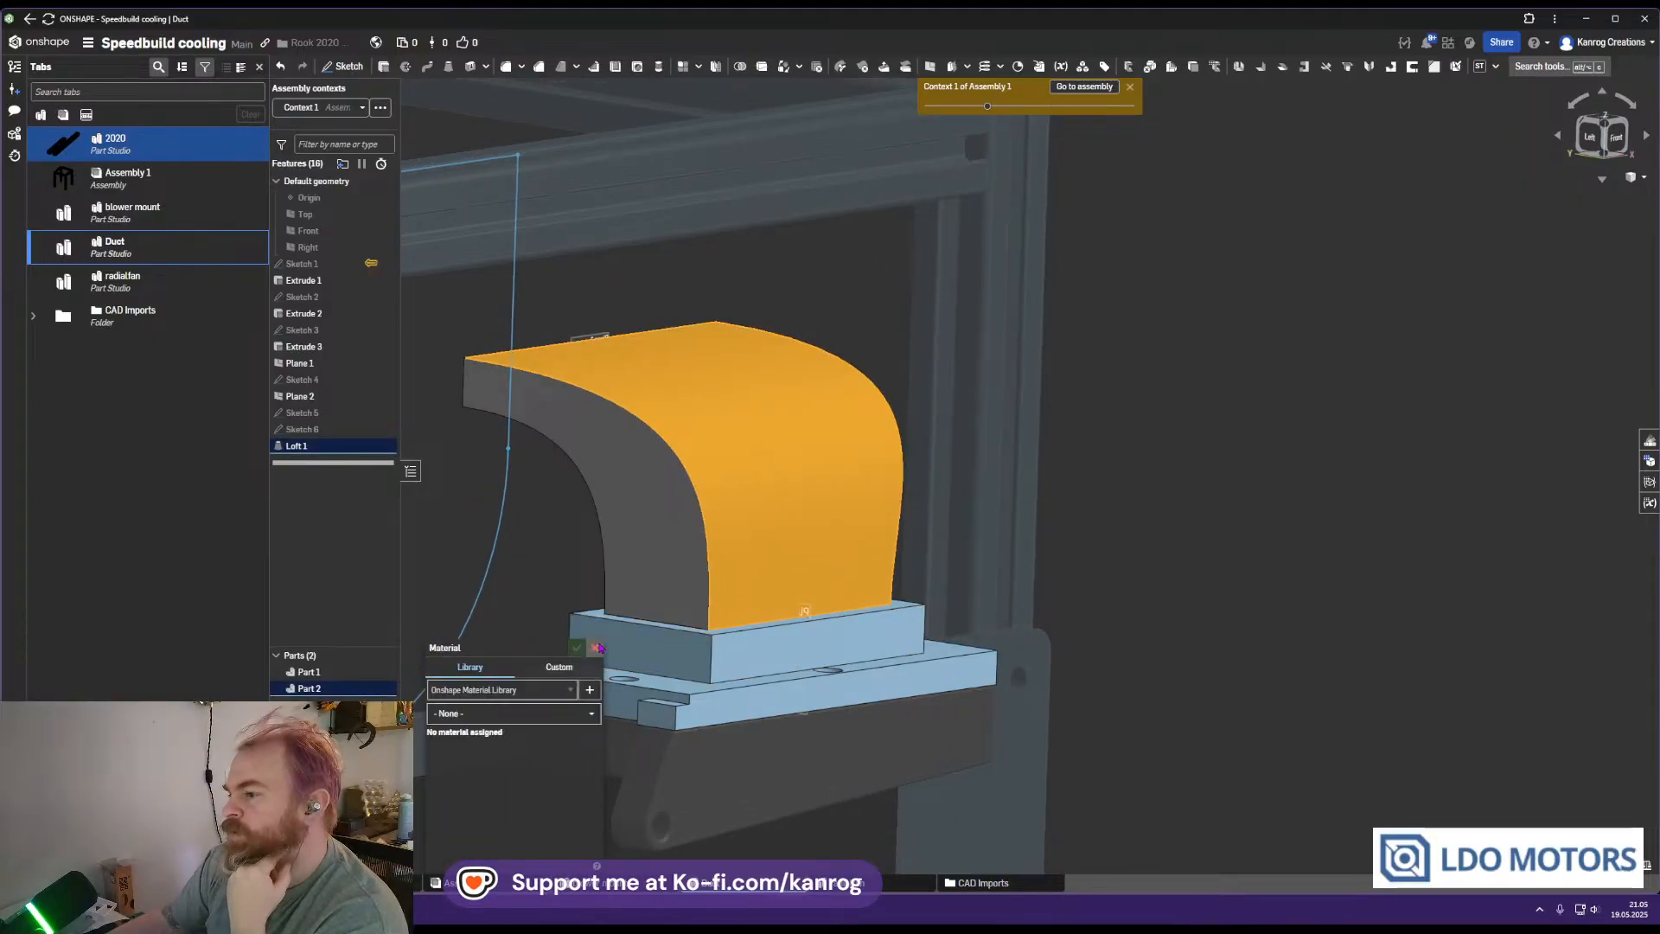
{"action": "left_click", "coordinate": [597, 646]}
Change the lofted duct's appearance to the dark red palette colour with RGB 153, 45, 13
{"action": "right_click", "coordinate": [791, 518]}
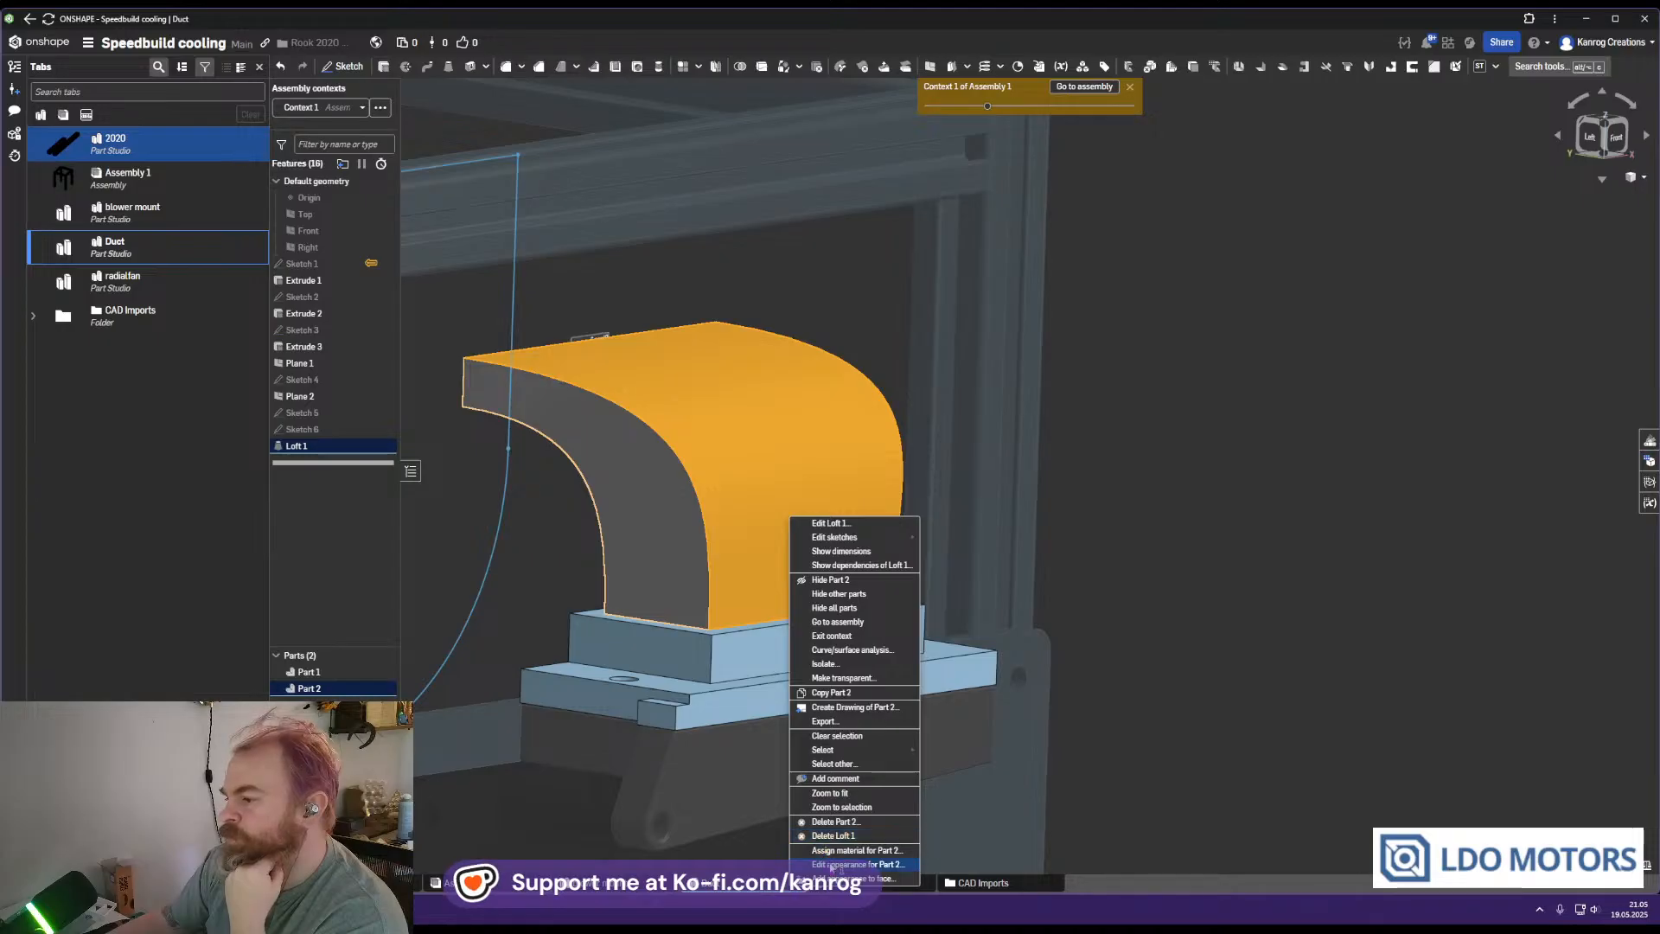
{"action": "left_click", "coordinate": [856, 864]}
{"action": "left_click", "coordinate": [449, 730]}
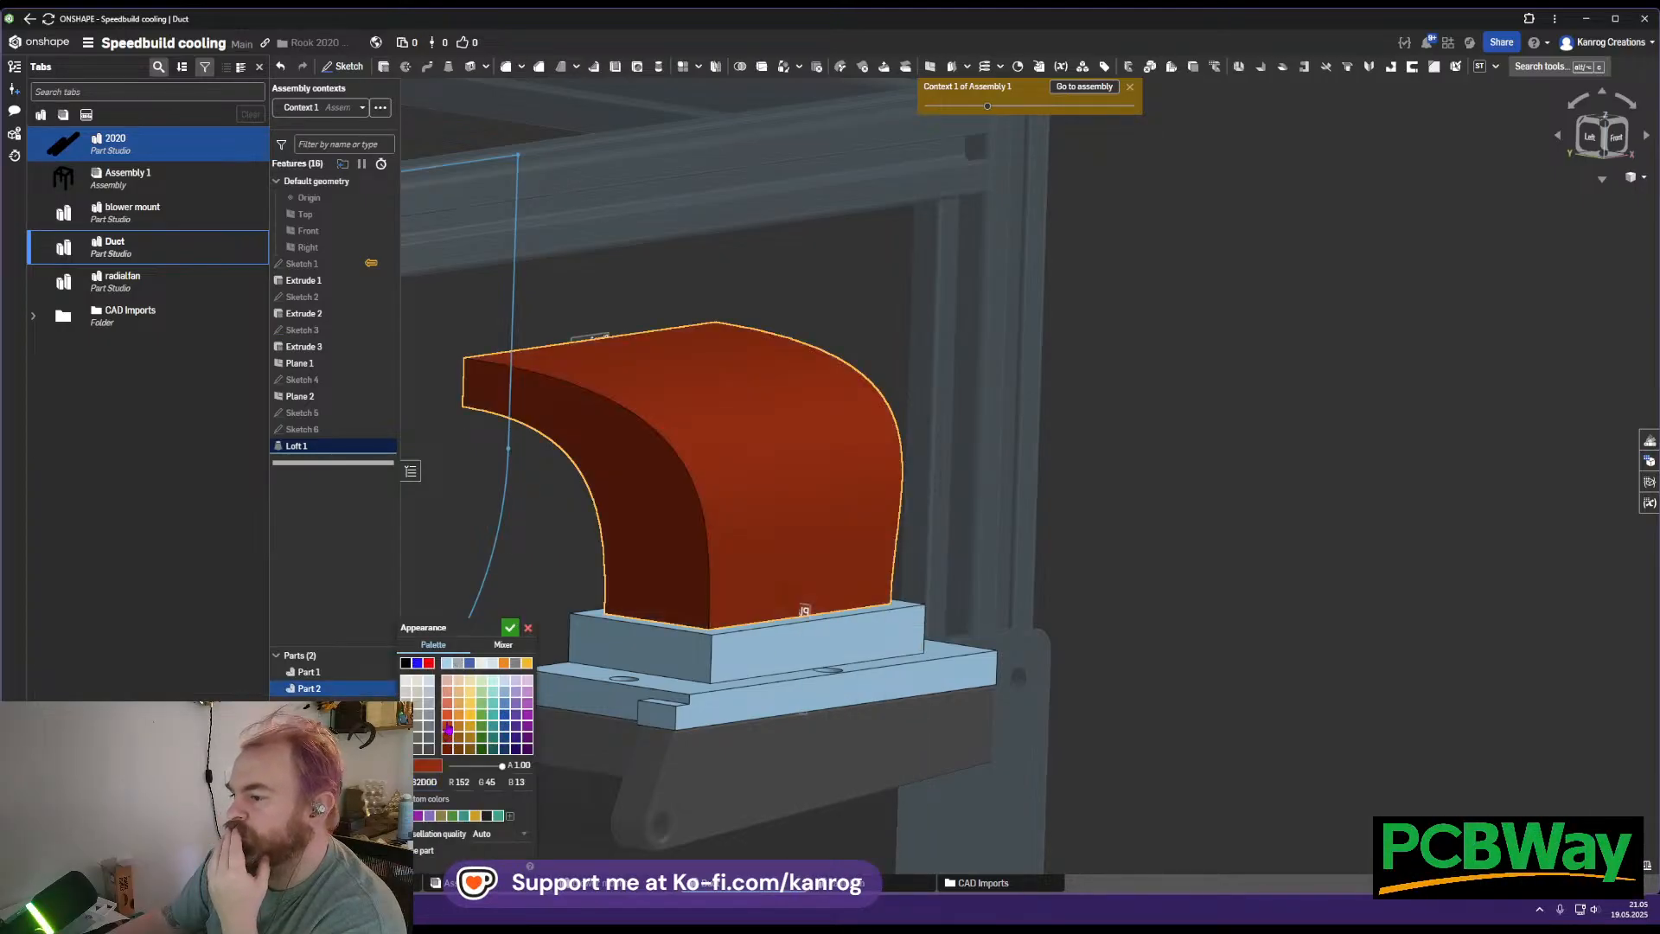
{"action": "left_click", "coordinate": [509, 626]}
Examine the shape of the lofted duct's bend from several angles and in the Right view
{"action": "right_click_drag", "start_coordinate": [822, 519], "coordinate": [1032, 481]}
{"action": "right_click_drag", "start_coordinate": [851, 549], "coordinate": [851, 492]}
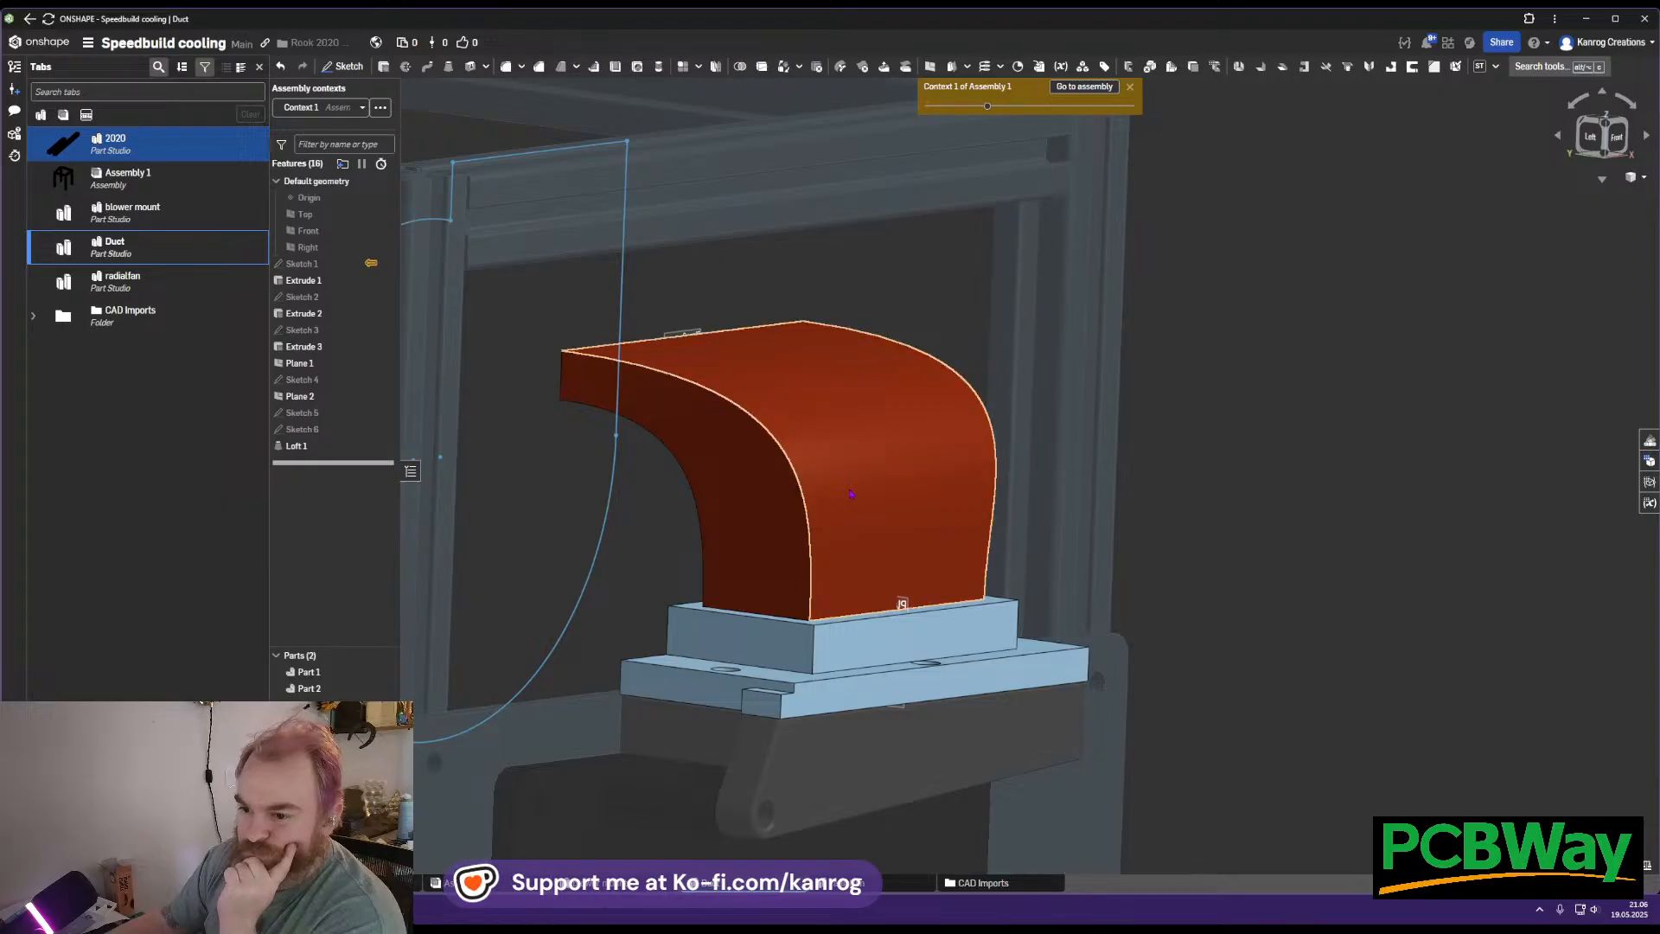
{"action": "scroll", "coordinate": [852, 493], "scroll_direction": "up", "scroll_amount": 2}
{"action": "right_click_drag", "start_coordinate": [852, 493], "coordinate": [827, 529]}
{"action": "middle_click_drag", "start_coordinate": [827, 529], "coordinate": [803, 553]}
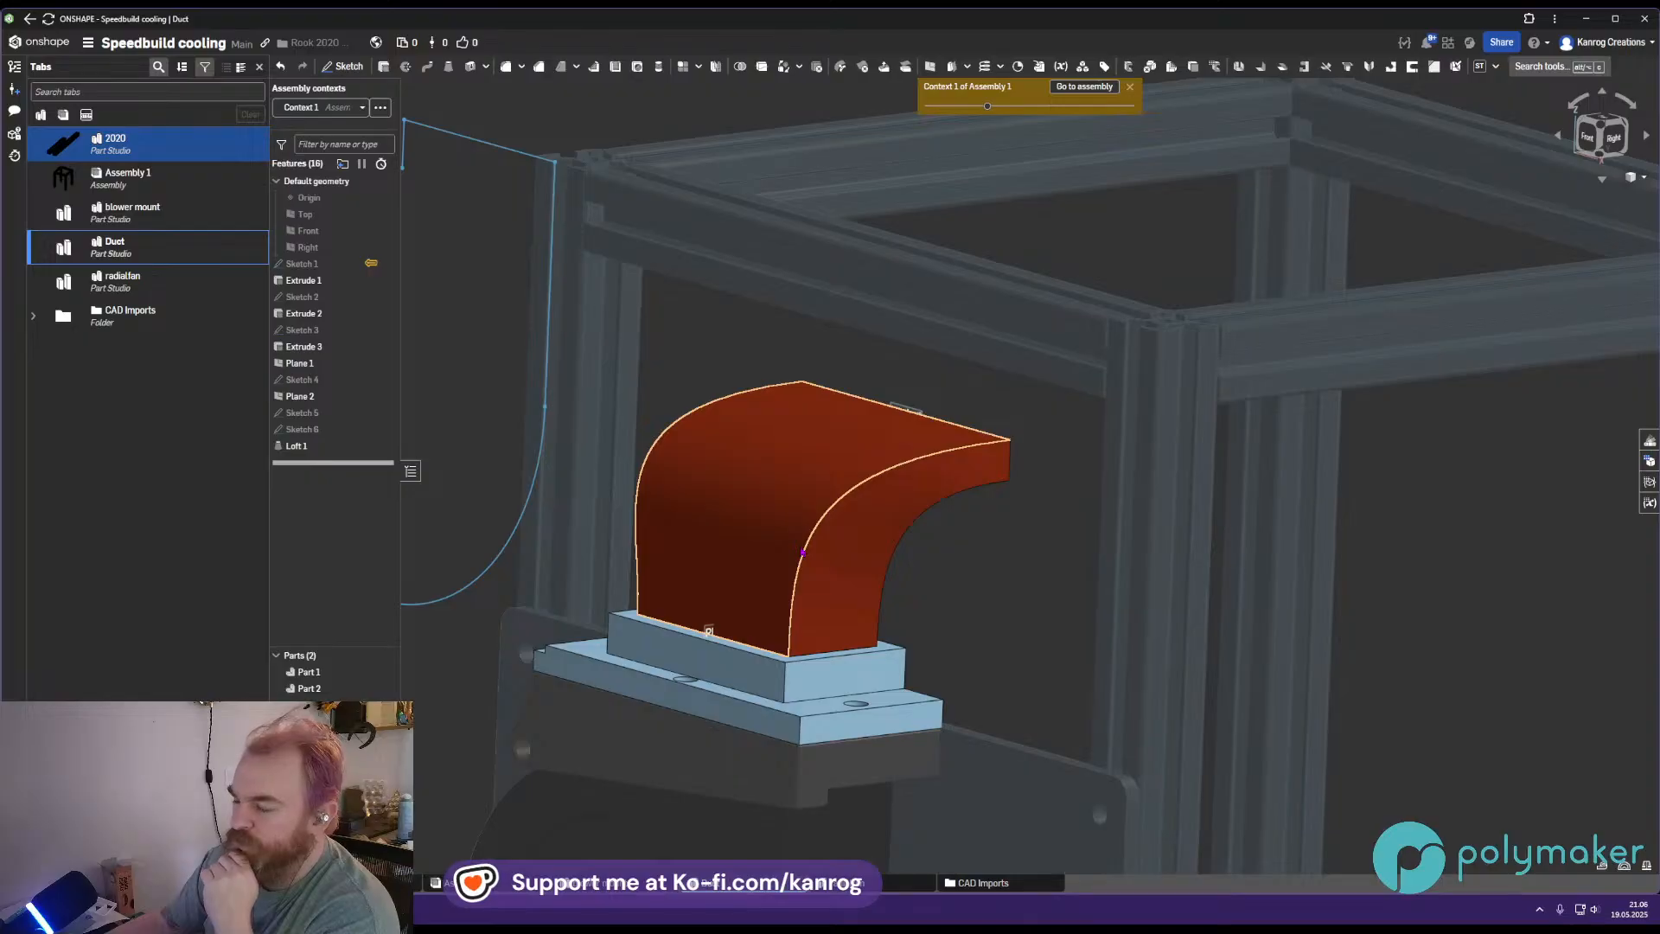
{"action": "right_click_drag", "start_coordinate": [800, 583], "coordinate": [824, 523]}
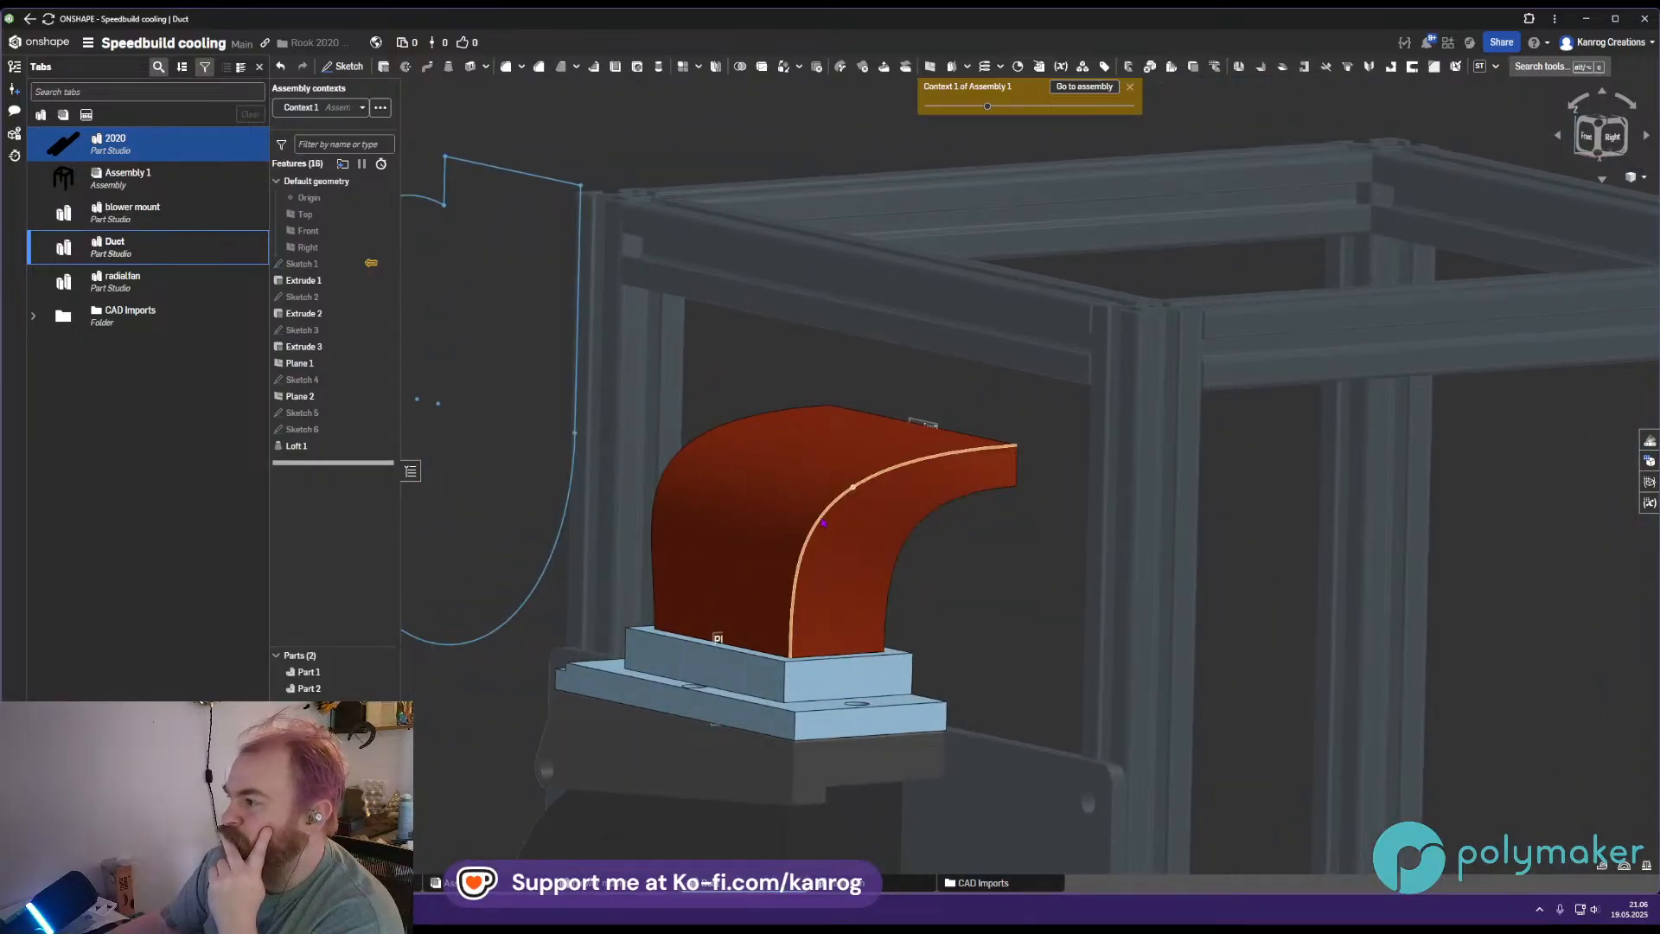
{"action": "key", "text": "shift+4"}
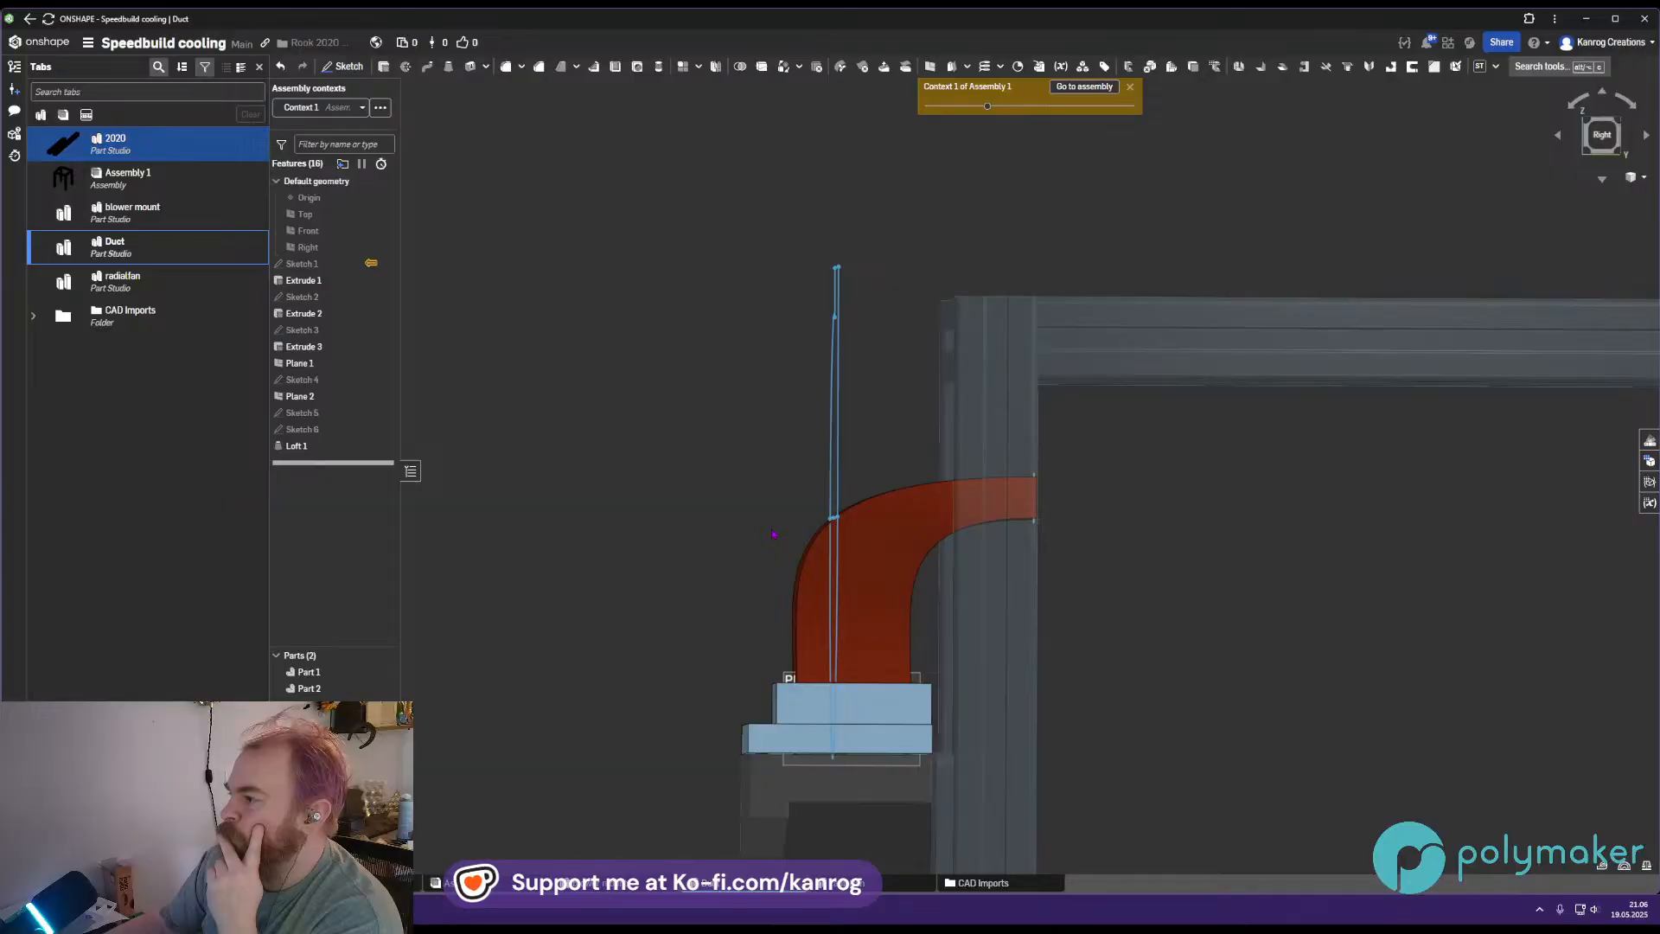
{"action": "key", "text": "shift+7"}
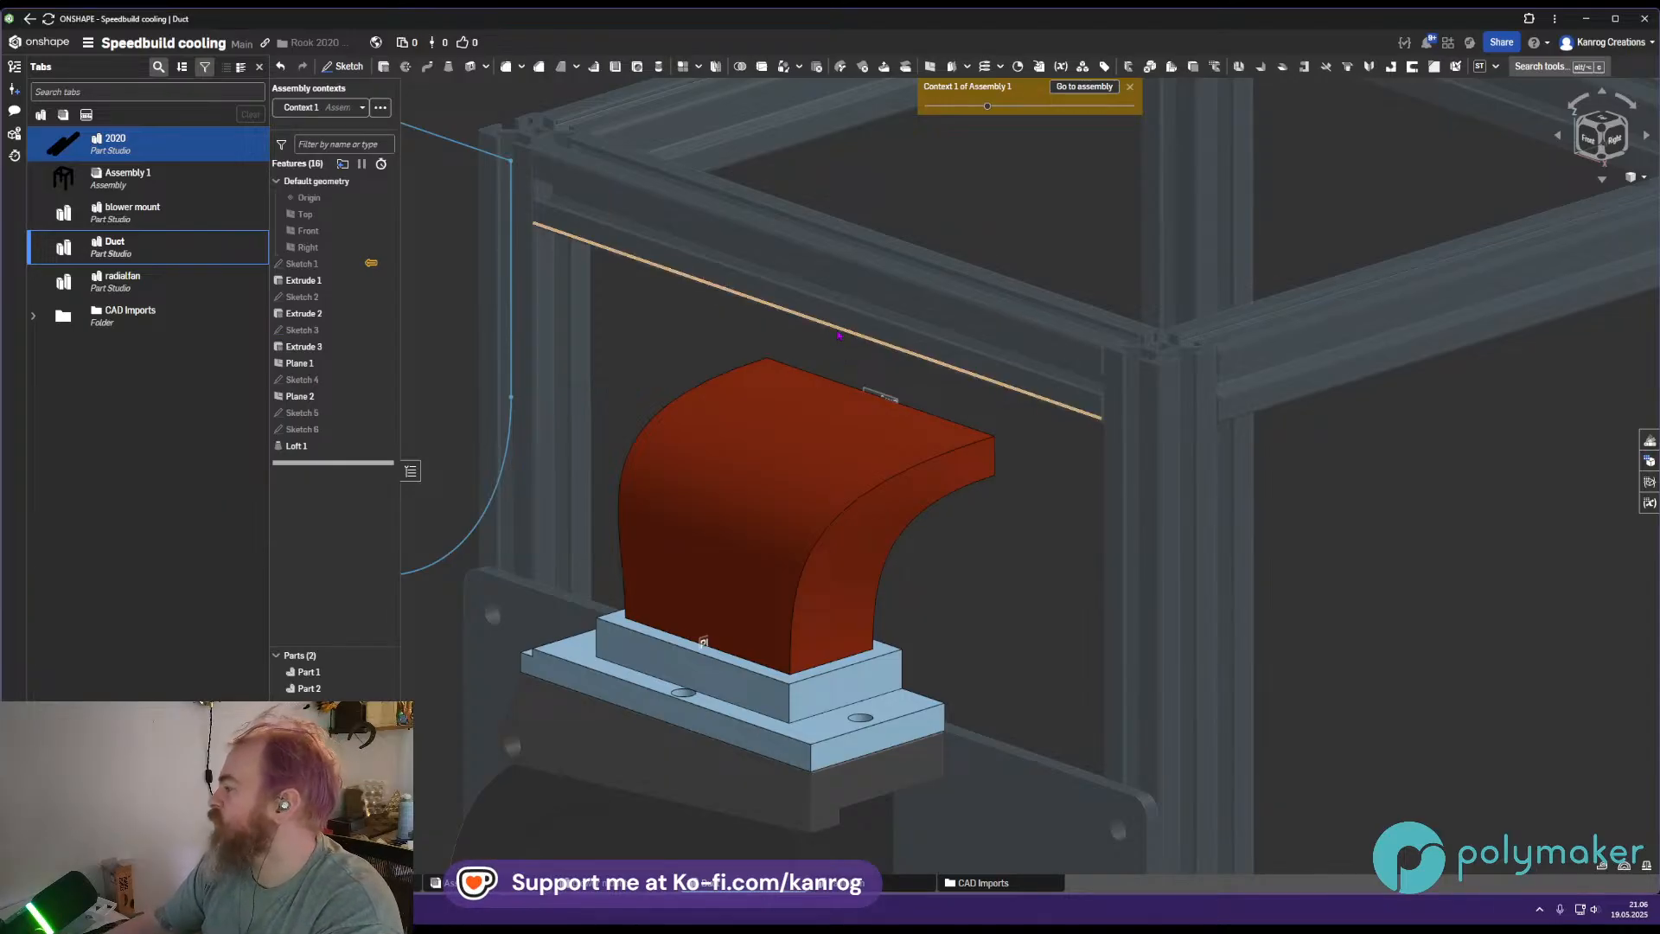
{"action": "middle_click_drag", "start_coordinate": [705, 377], "coordinate": [679, 366]}
{"action": "right_click_drag", "start_coordinate": [709, 356], "coordinate": [745, 399]}
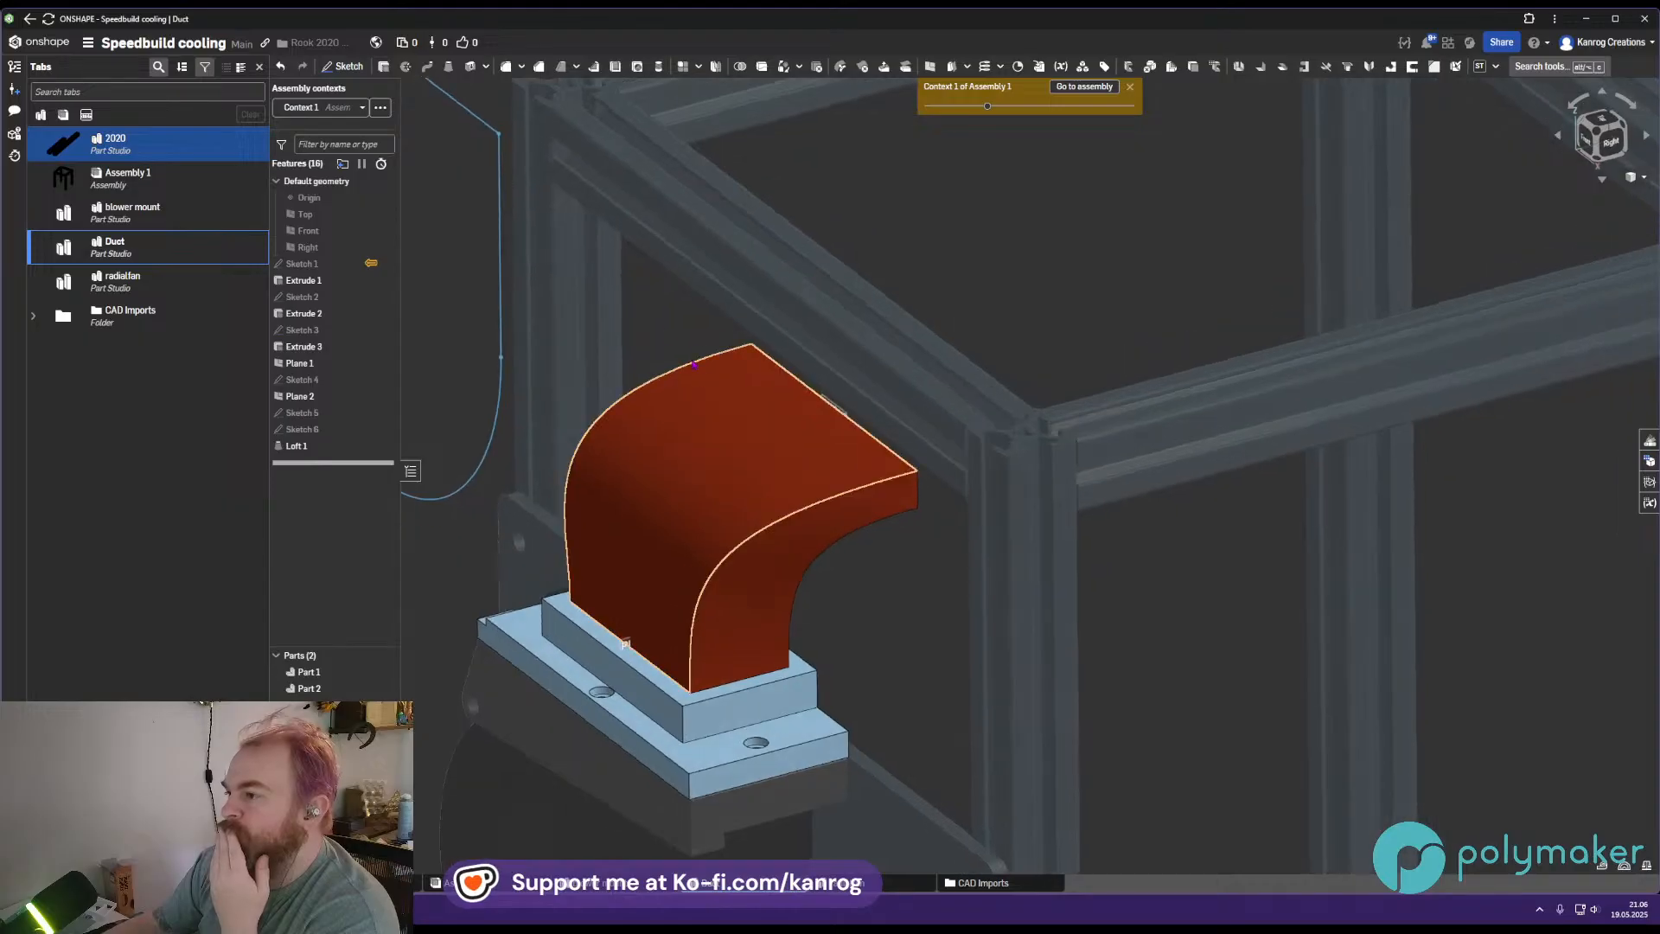
Thicken the loft's four side faces outward by 5 mm as a new part, leaving the two end faces out
{"action": "left_click", "coordinate": [471, 69]}
{"action": "left_click", "coordinate": [716, 510]}
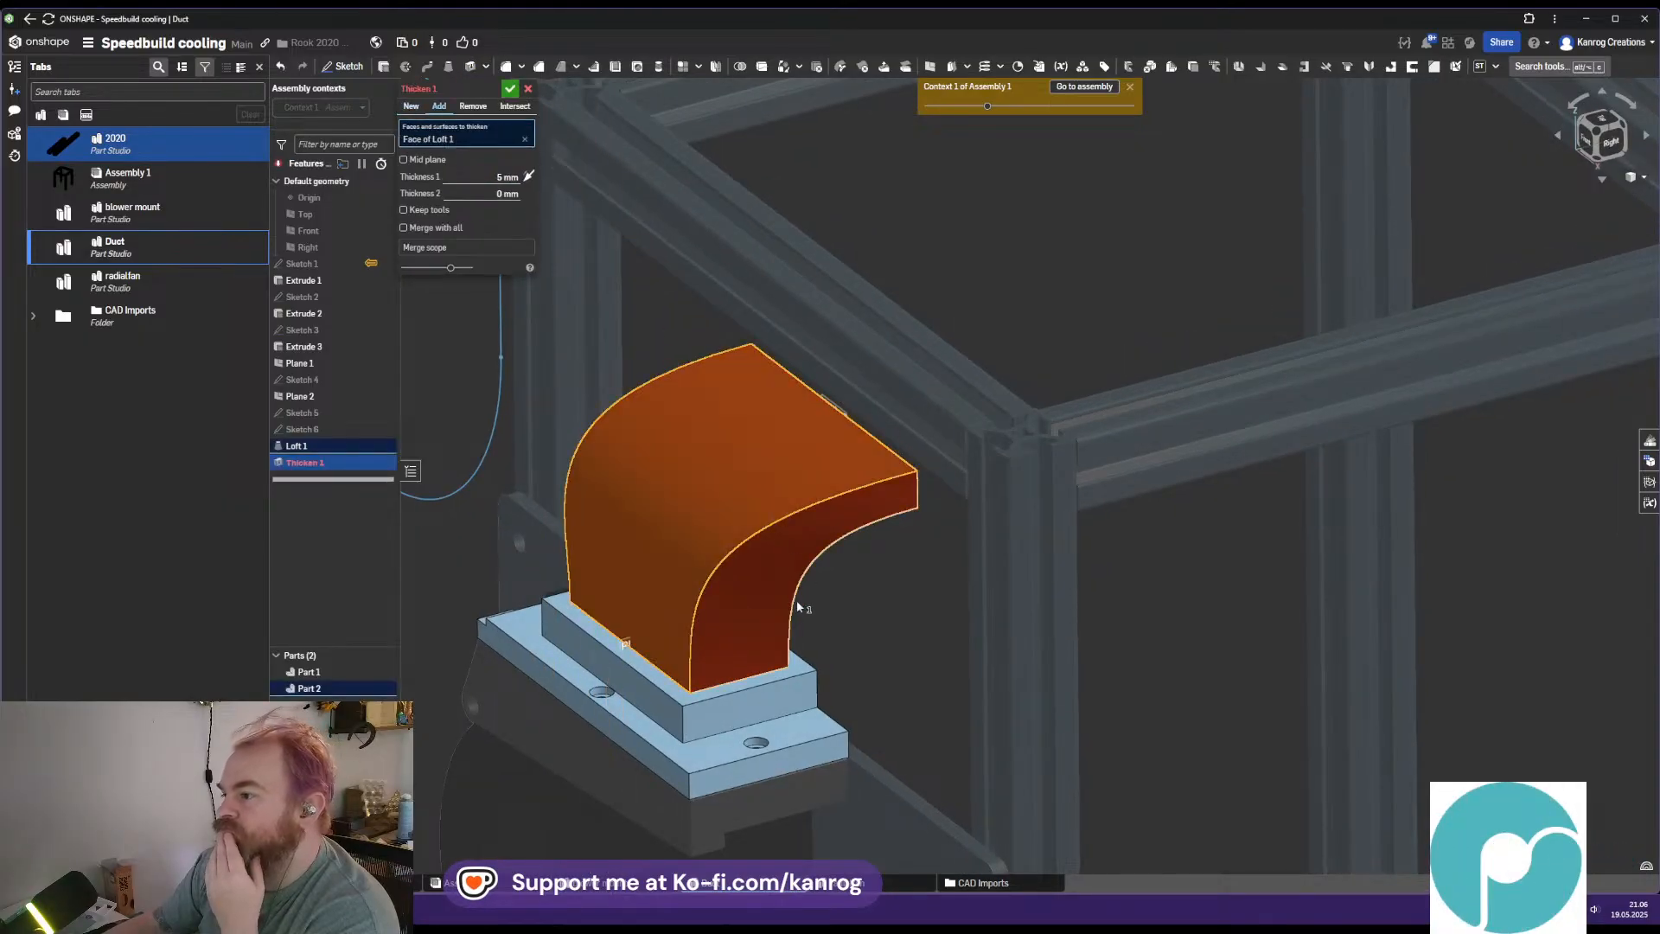
{"action": "left_click", "coordinate": [772, 597]}
{"action": "right_click_drag", "start_coordinate": [817, 638], "coordinate": [651, 517]}
{"action": "left_click", "coordinate": [753, 567]}
{"action": "left_click", "coordinate": [789, 549]}
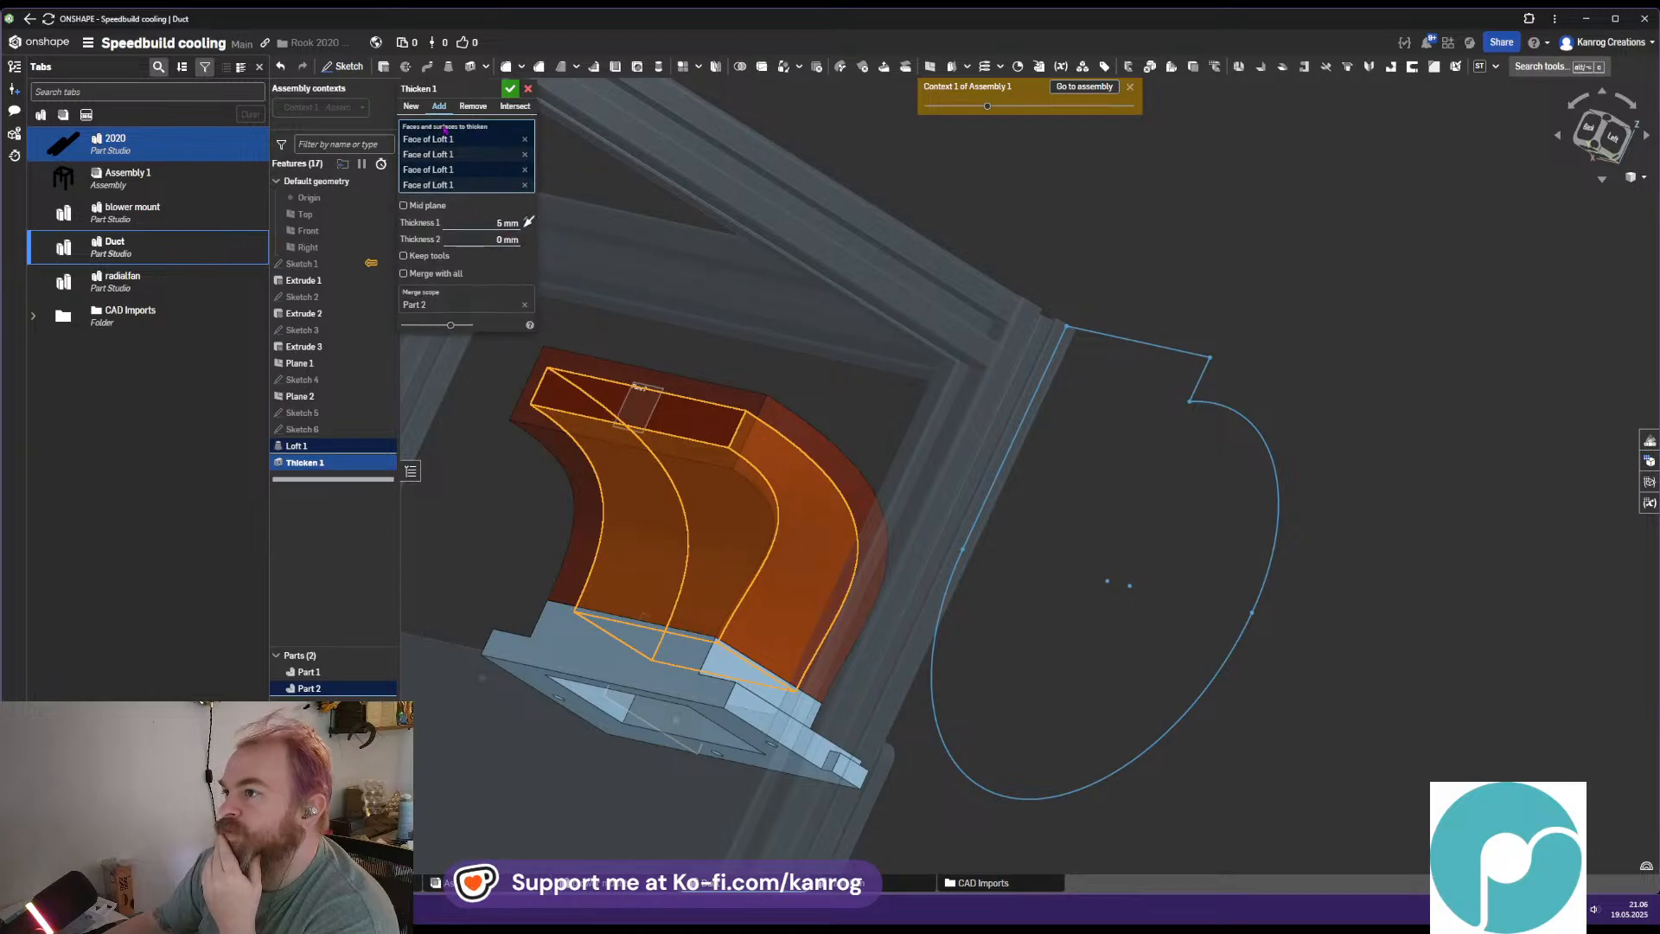
{"action": "left_click", "coordinate": [411, 106]}
{"action": "right_click_drag", "start_coordinate": [629, 449], "coordinate": [869, 509]}
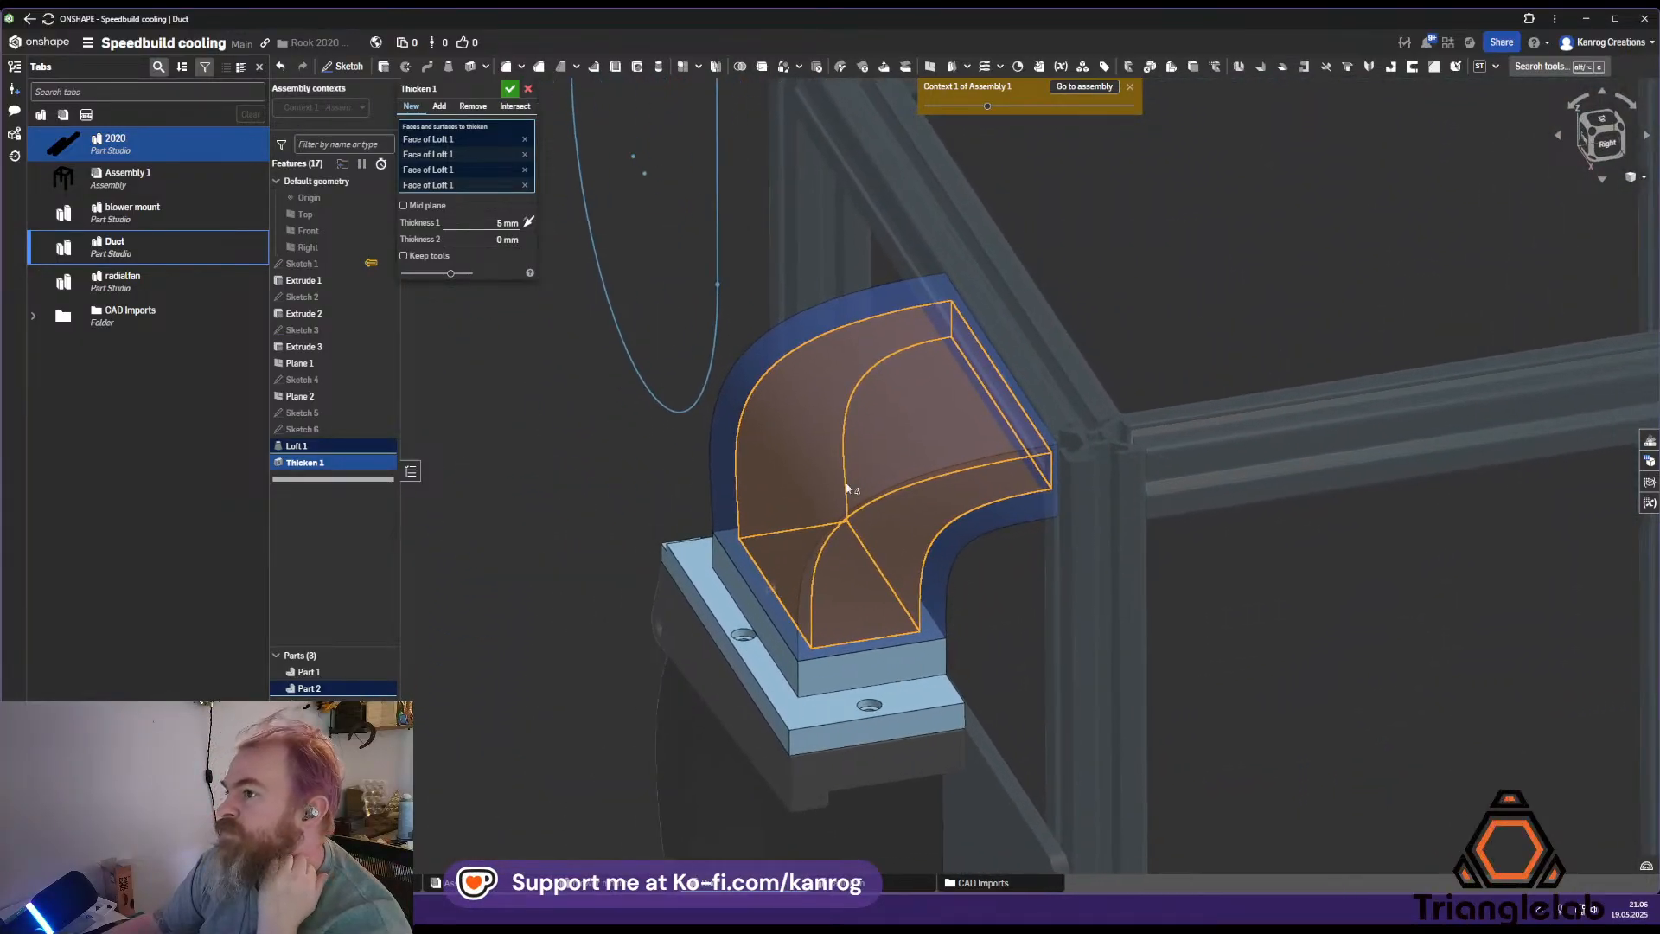
{"action": "left_click", "coordinate": [510, 90]}
Hide the solid lofted part, Part 2, inside the thickened duct
{"action": "right_click_drag", "start_coordinate": [657, 328], "coordinate": [792, 434]}
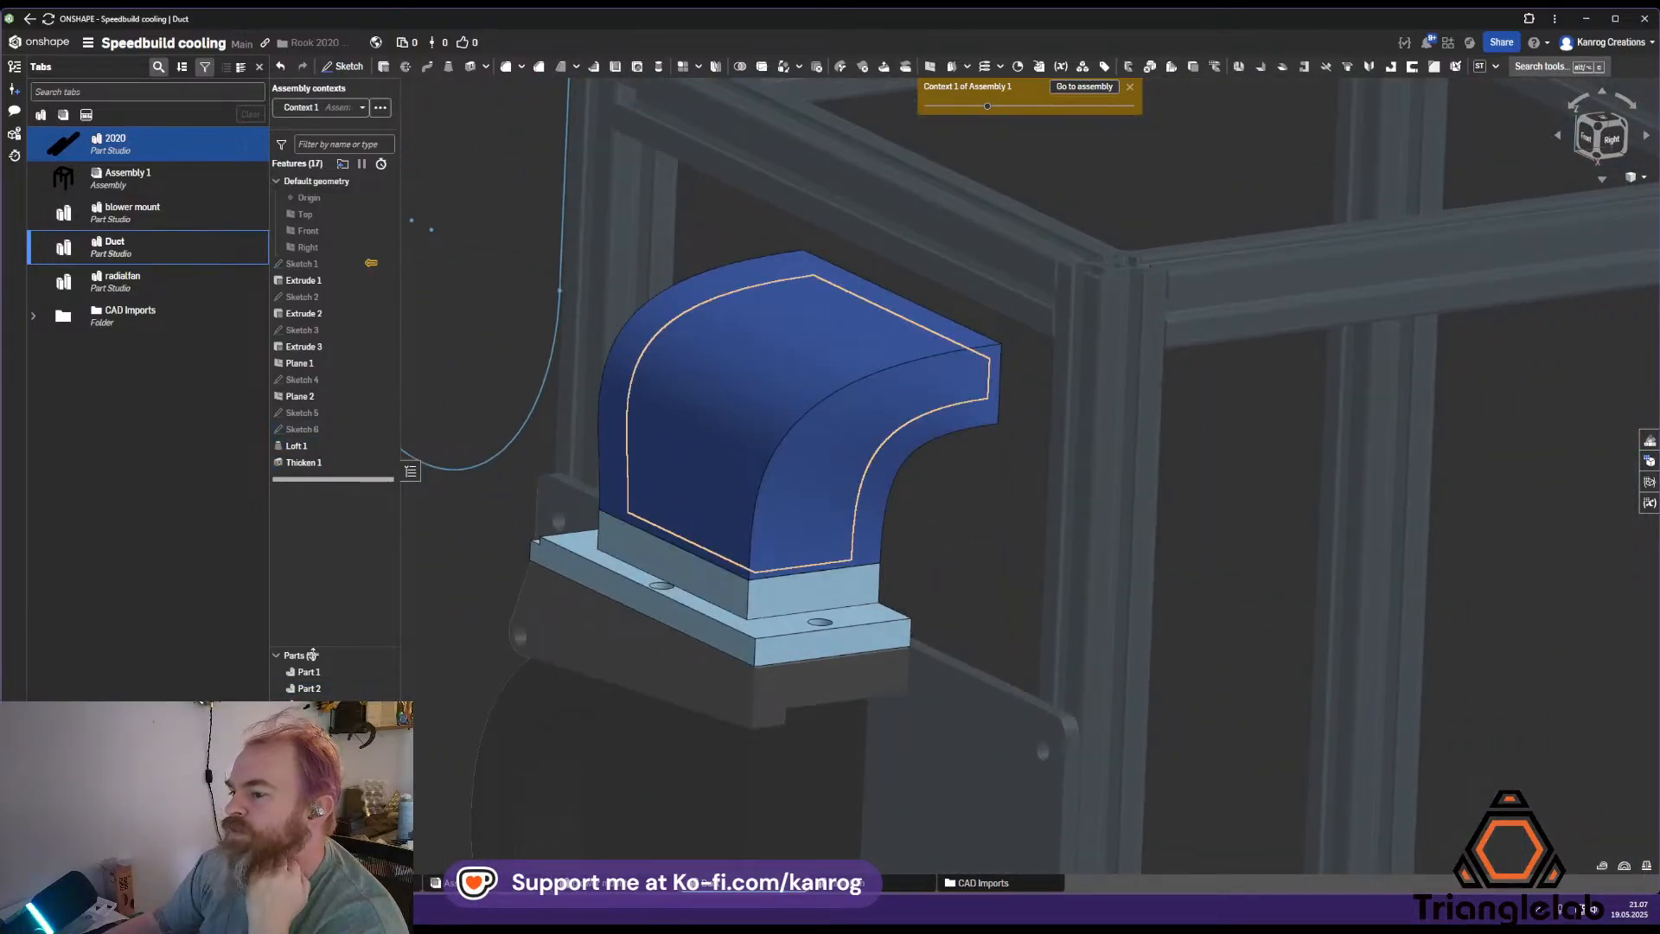
{"action": "right_click_drag", "start_coordinate": [553, 640], "coordinate": [598, 548]}
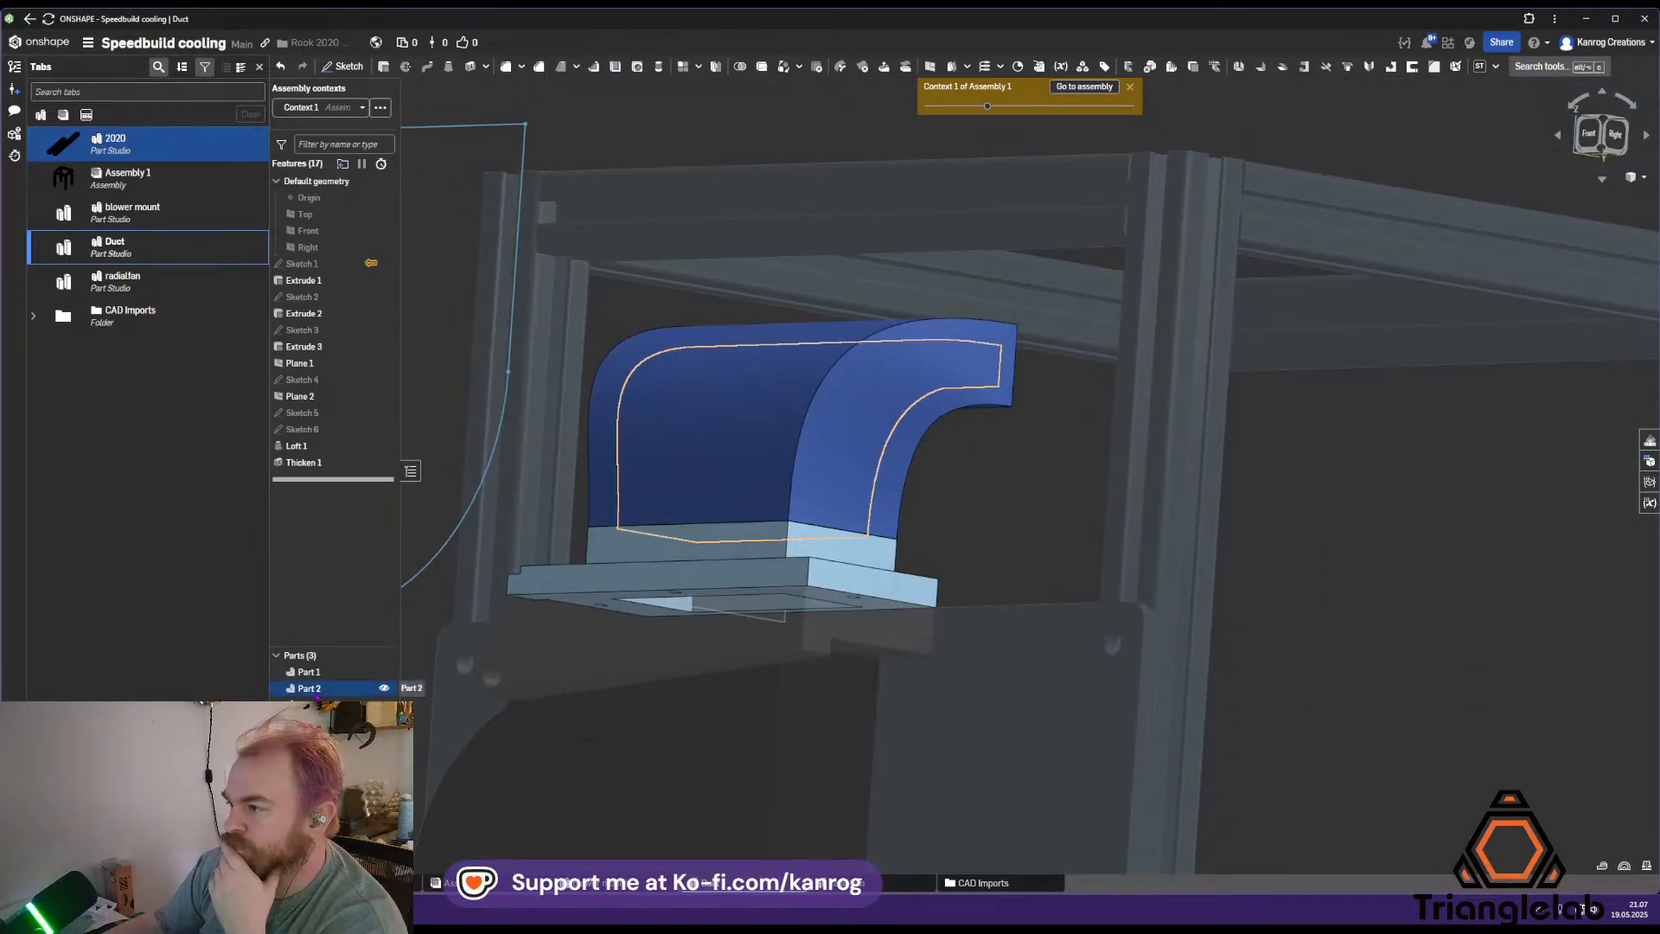
{"action": "left_click", "coordinate": [386, 690]}
{"action": "mouse_move", "coordinate": [730, 579]}
{"action": "right_mouse_down"}
{"action": "mouse_move", "coordinate": [792, 406]}
{"action": "mouse_move", "coordinate": [739, 361]}
{"action": "mouse_move", "coordinate": [742, 580]}
{"action": "right_mouse_up"}
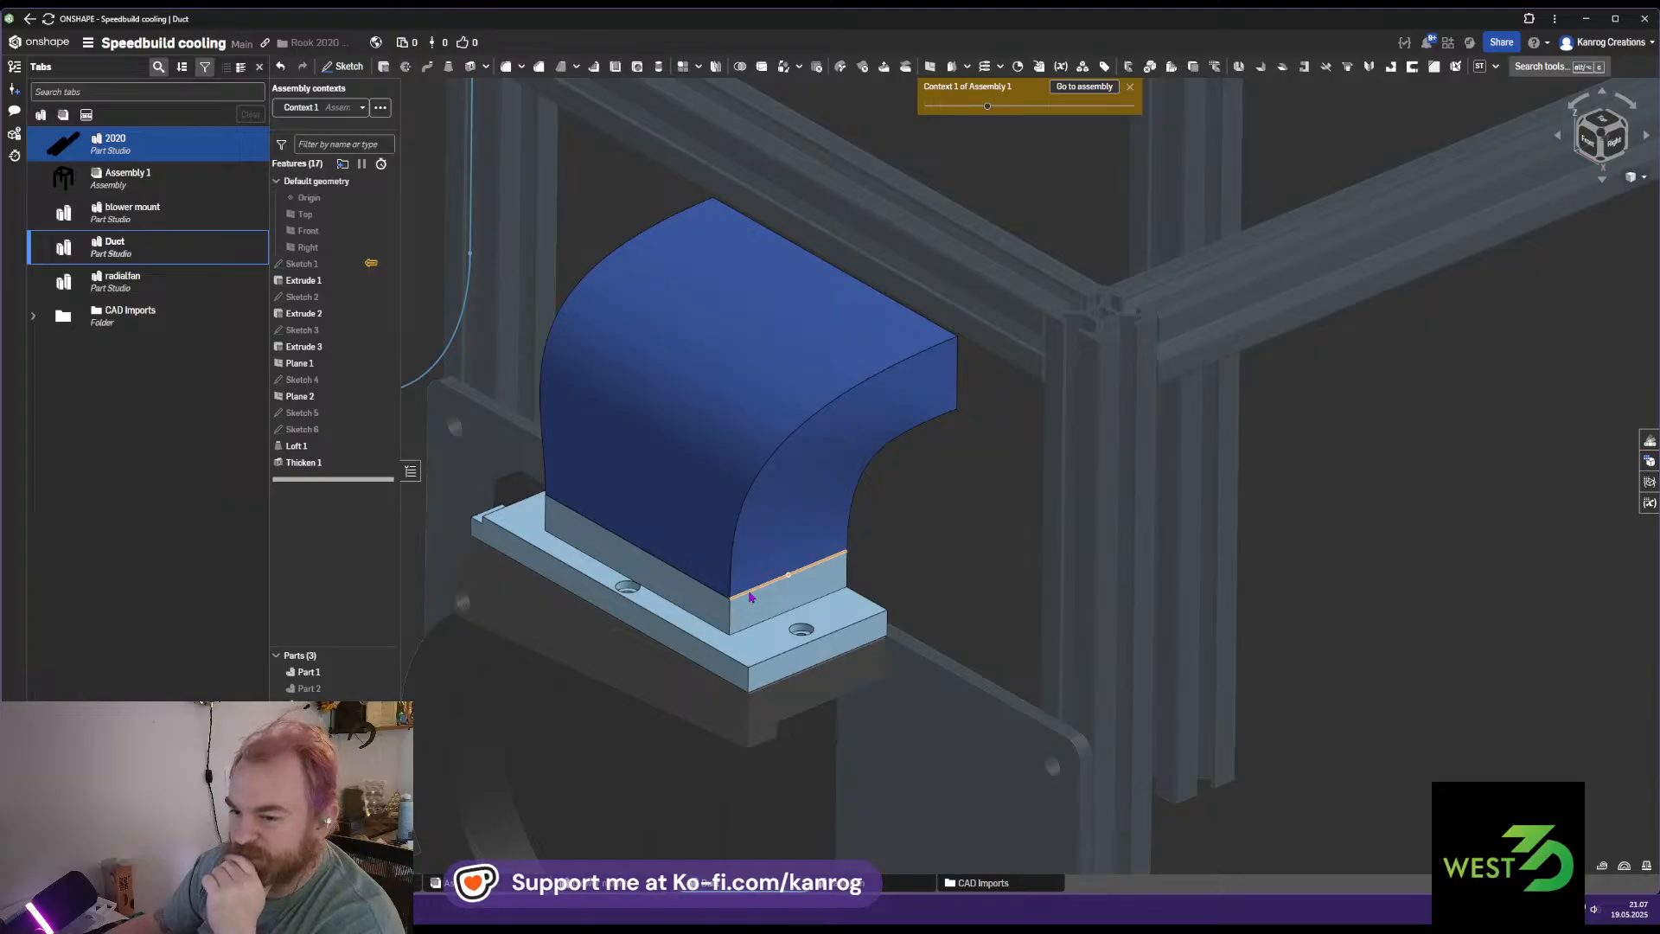
Unite the thickened duct shell and the blower adapter, Part 1, with a Boolean union
{"action": "scroll", "coordinate": [905, 533], "scroll_direction": "down", "scroll_amount": 4}
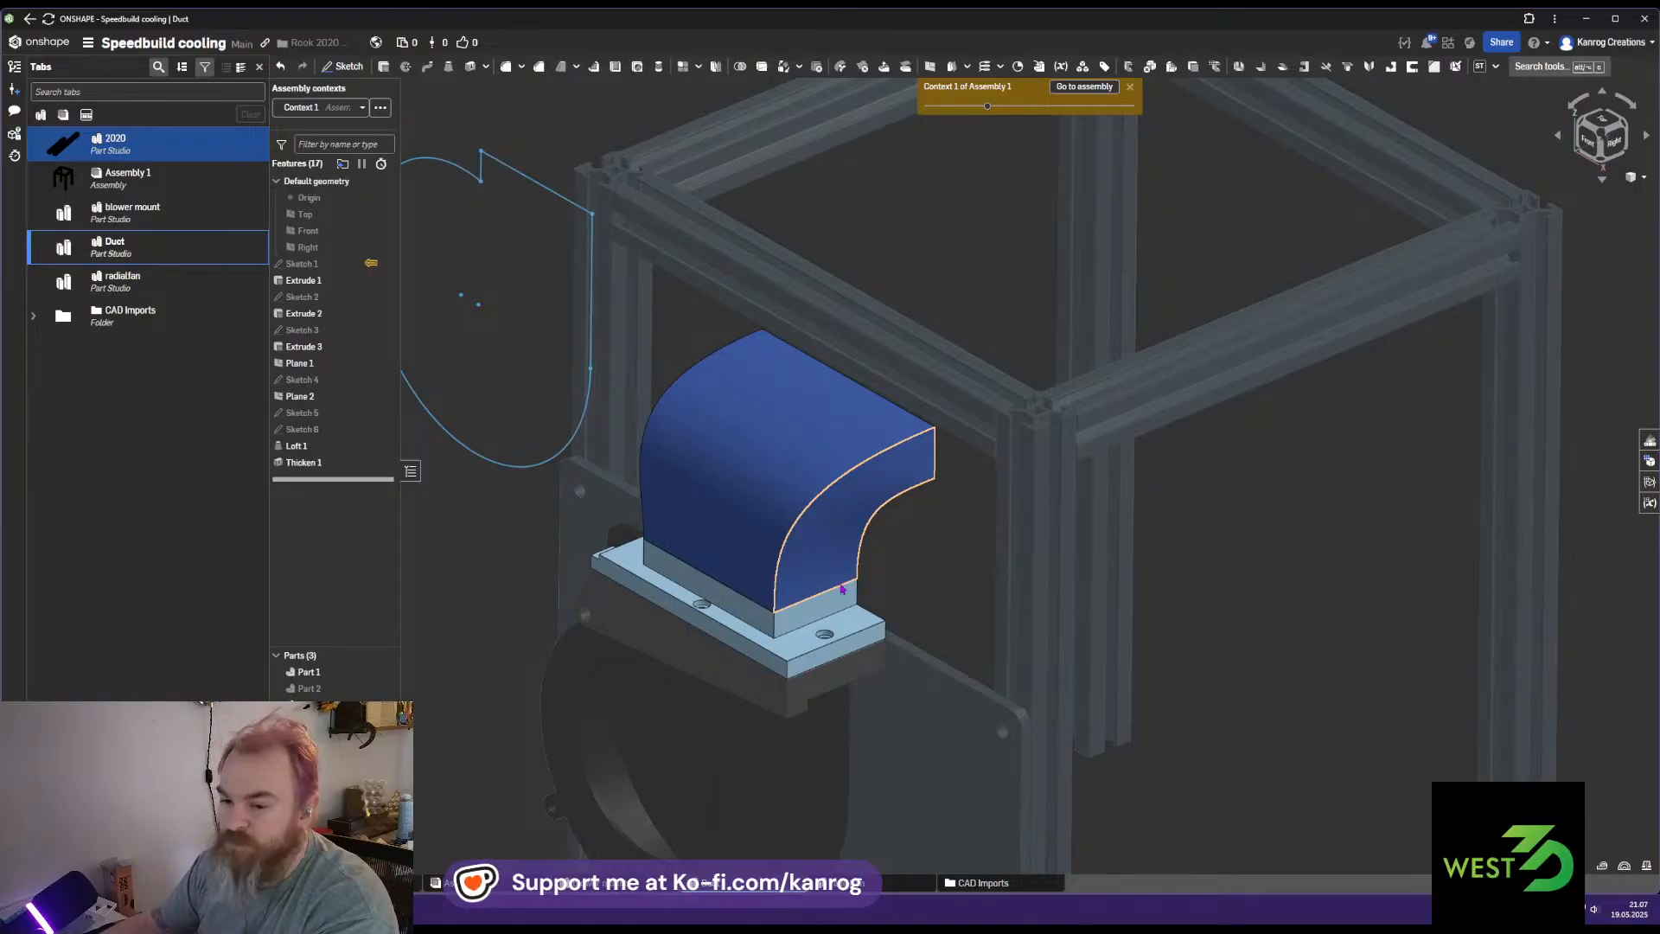
{"action": "right_click_drag", "start_coordinate": [912, 560], "coordinate": [907, 543]}
{"action": "middle_click_drag", "start_coordinate": [907, 543], "coordinate": [944, 535]}
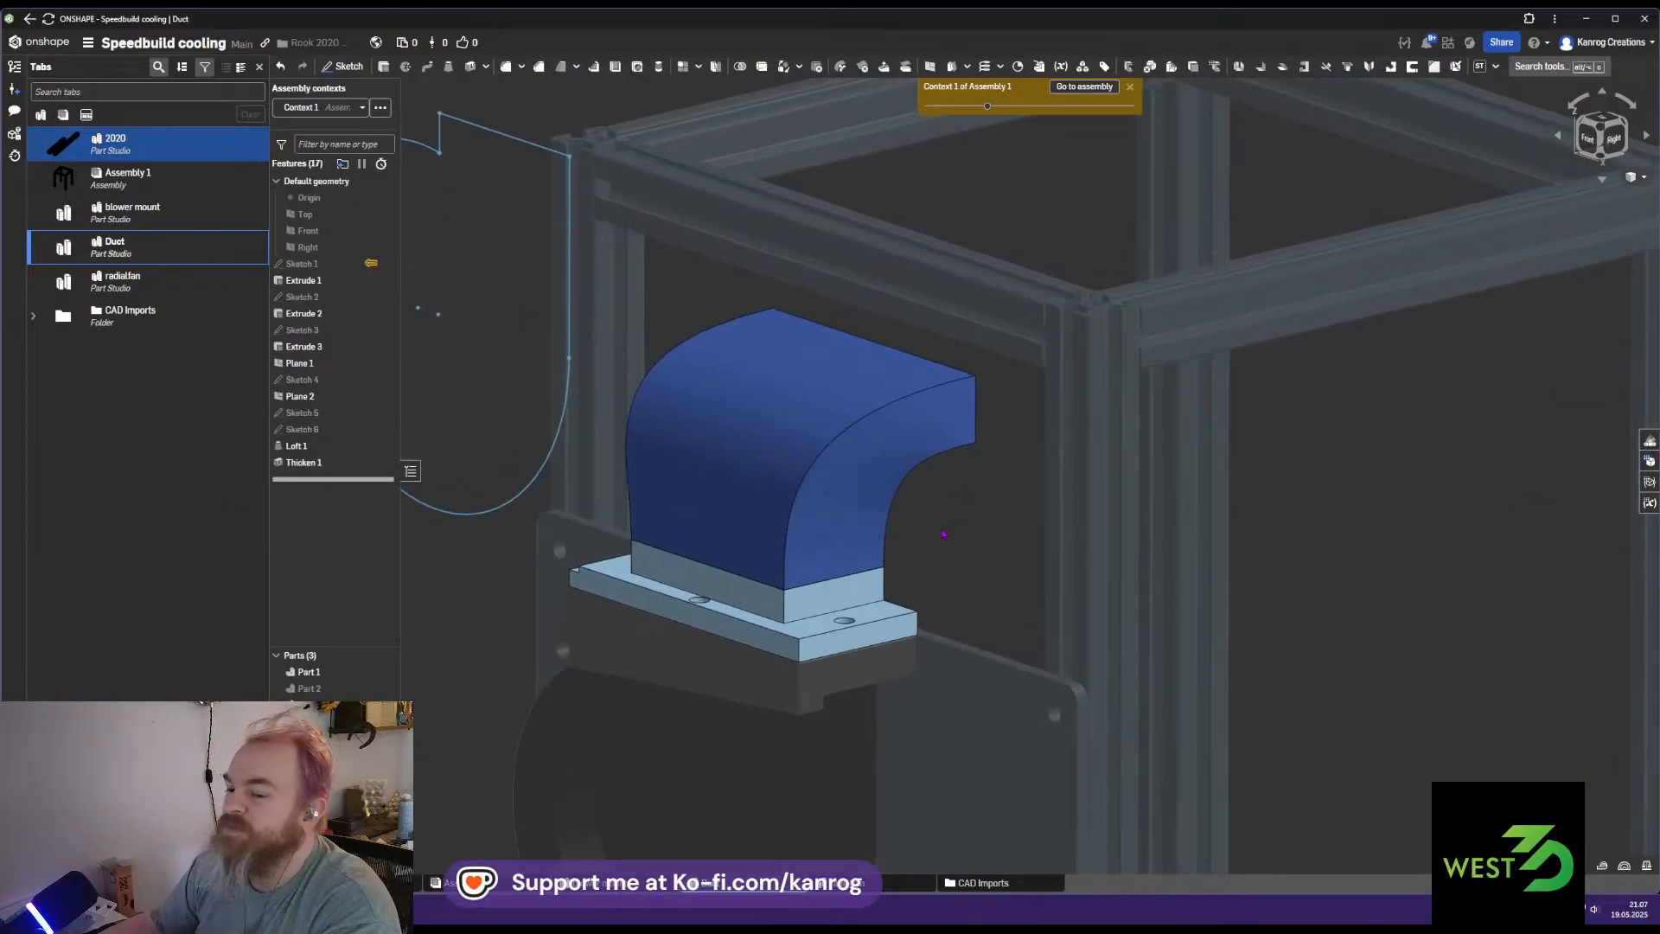
{"action": "scroll", "coordinate": [943, 533], "scroll_direction": "up", "scroll_amount": 2}
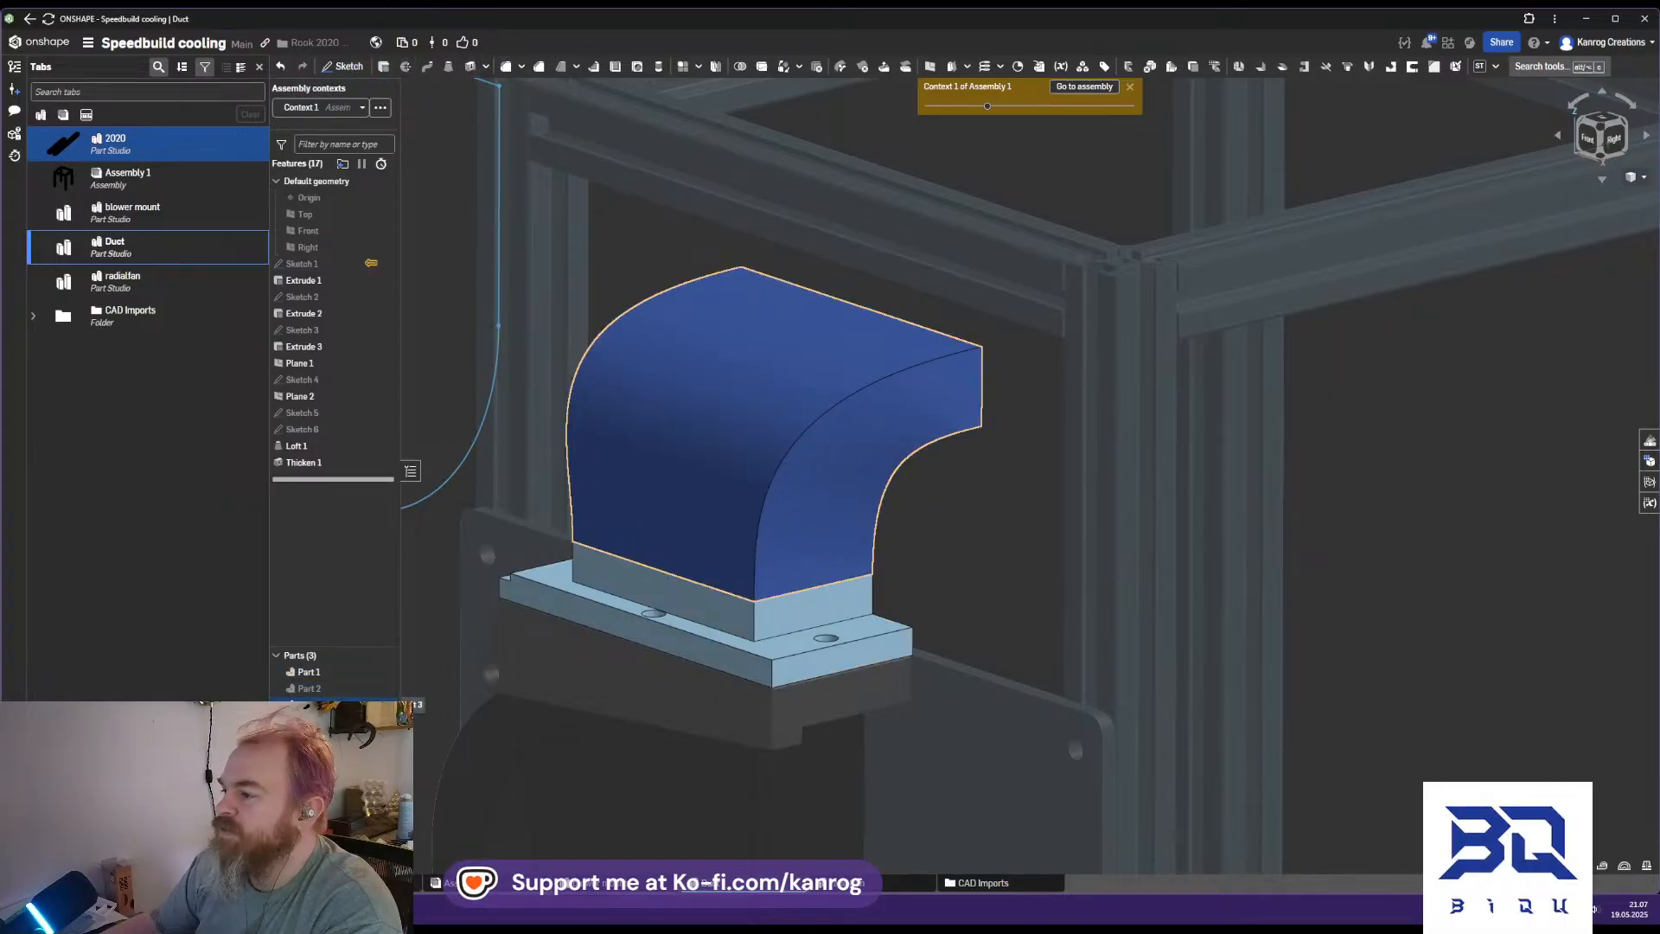
{"action": "left_click", "coordinate": [332, 705]}
{"action": "left_click", "coordinate": [333, 674]}
{"action": "right_click", "coordinate": [336, 676]}
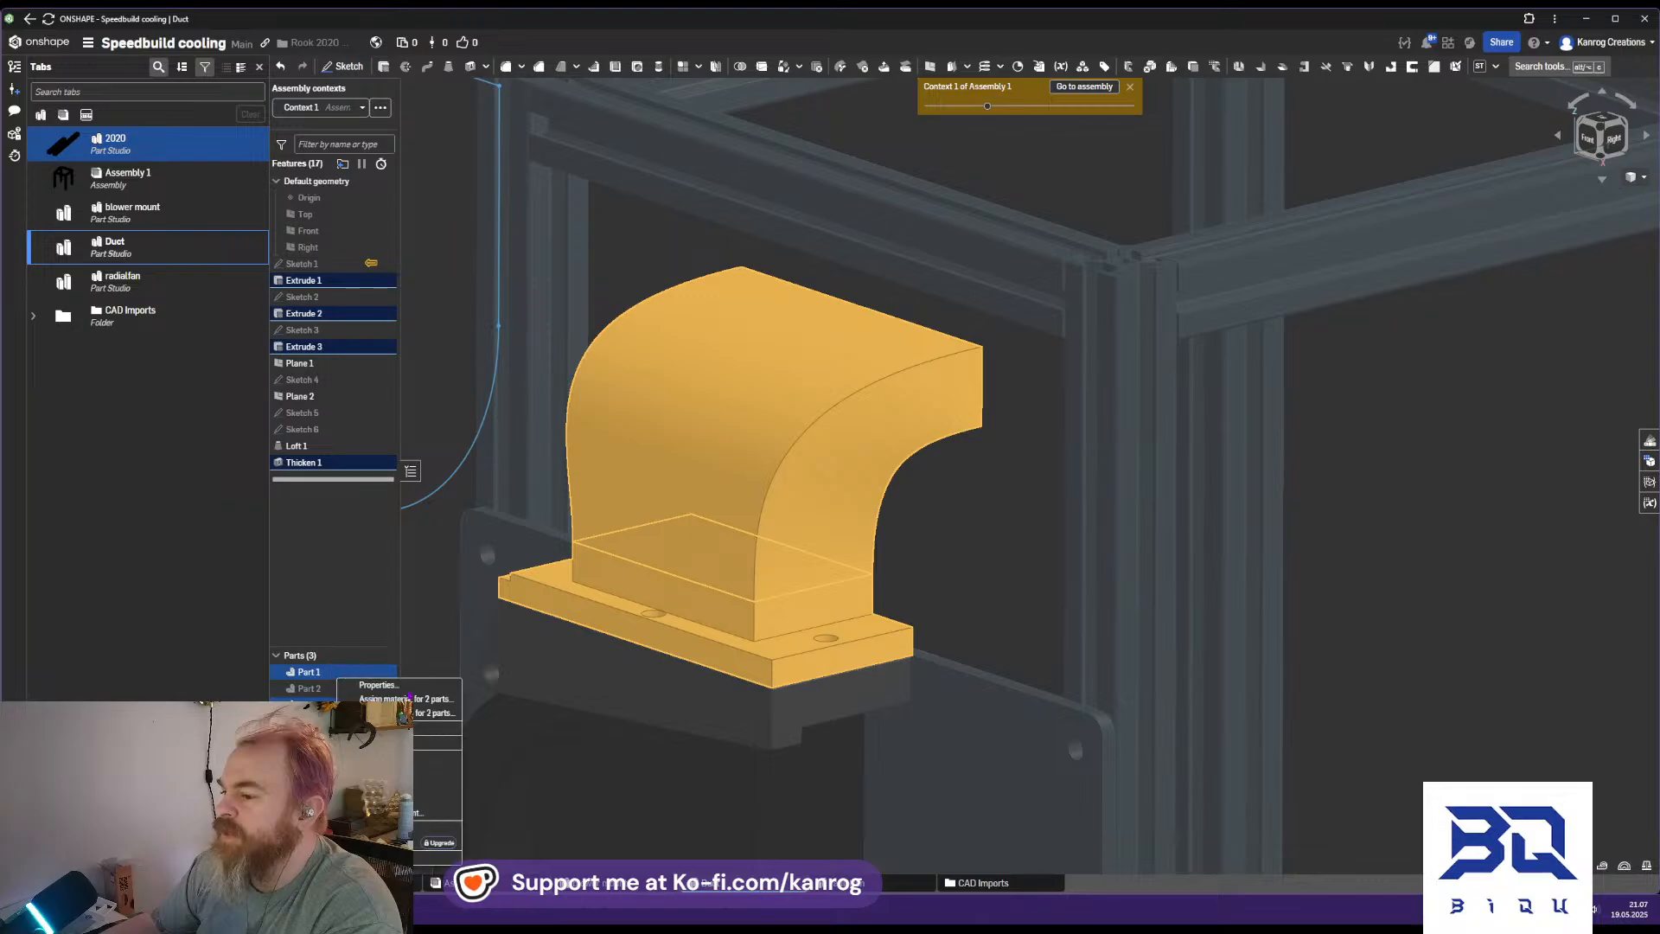
{"action": "left_click", "coordinate": [406, 727]}
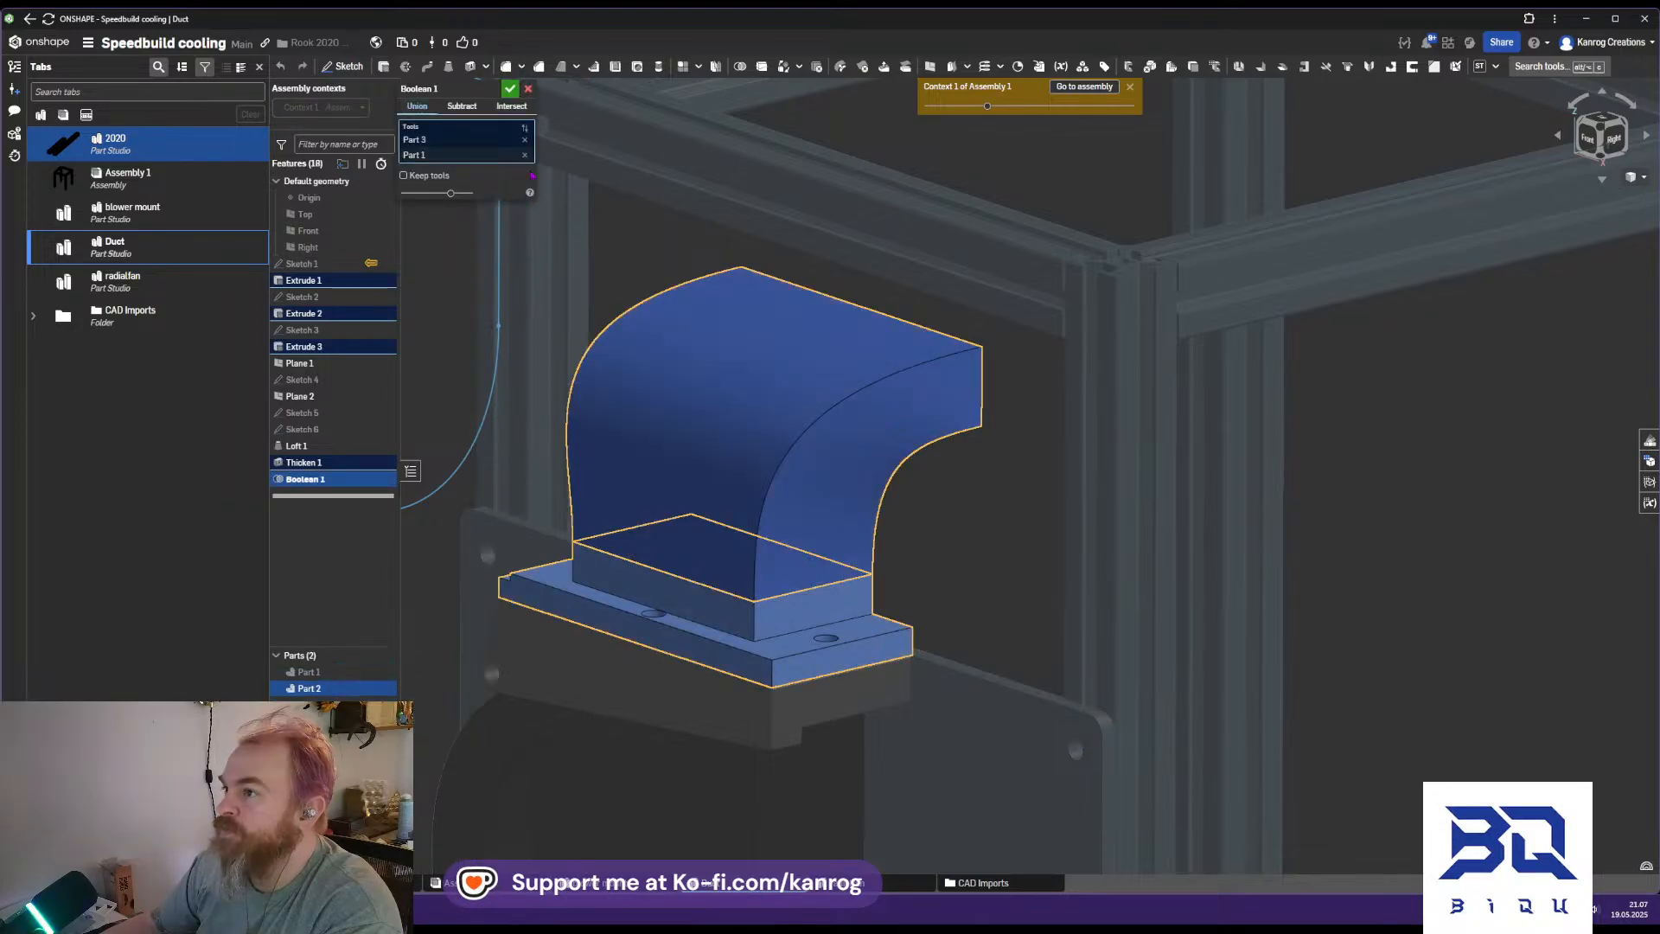
{"action": "left_click", "coordinate": [510, 90]}
Inspect the duct's outlet and underside, and hide Plane 2 at the outlet
{"action": "right_click_drag", "start_coordinate": [865, 520], "coordinate": [812, 525]}
{"action": "right_click_drag", "start_coordinate": [725, 623], "coordinate": [809, 522]}
{"action": "scroll", "coordinate": [737, 541], "scroll_direction": "up", "scroll_amount": 5}
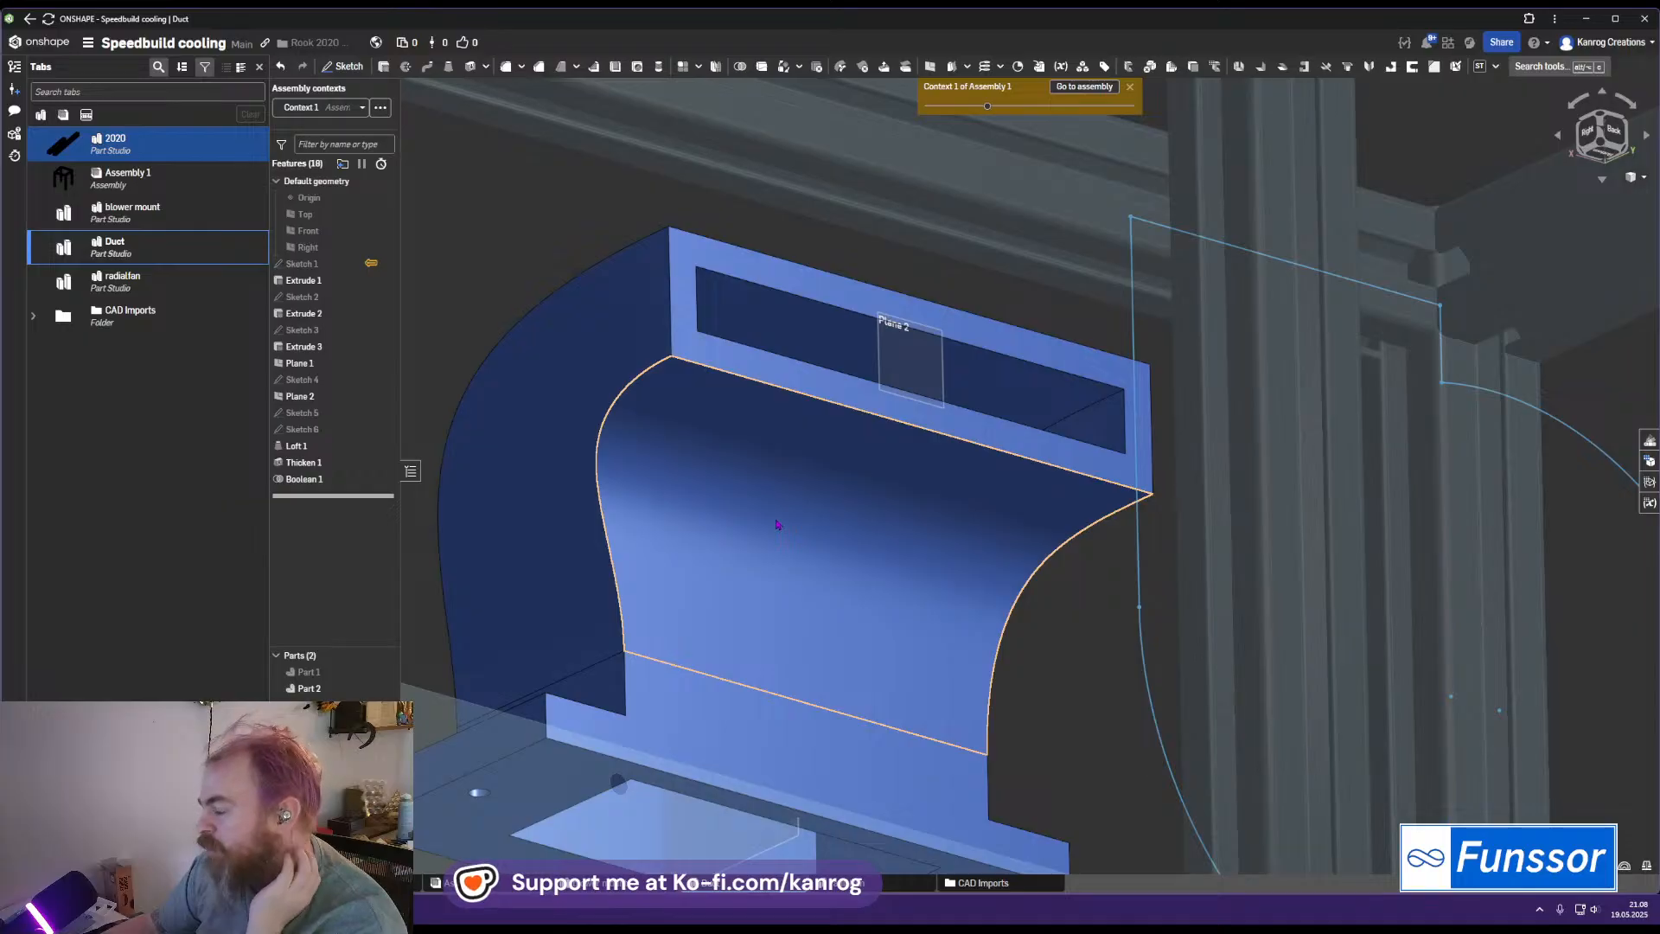
{"action": "right_click_drag", "start_coordinate": [777, 525], "coordinate": [783, 545]}
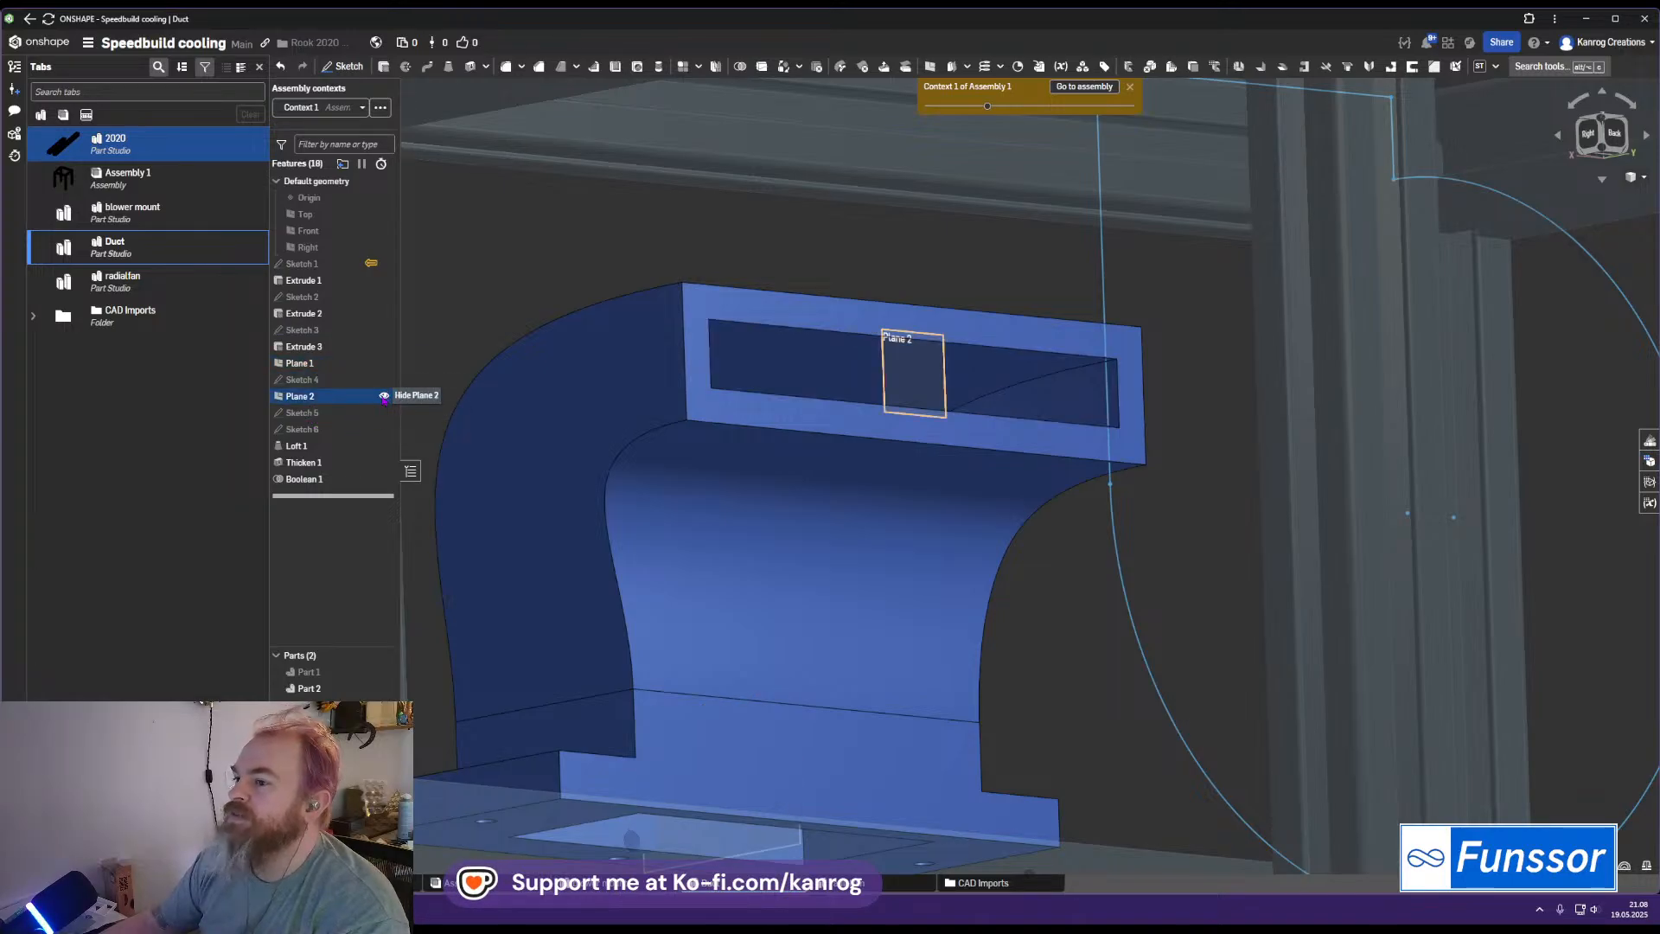
{"action": "left_click", "coordinate": [384, 396]}
Start a sketch on Plane 1 and project the duct's curved underside edge and the adapter's short vertical edge below it
{"action": "left_click", "coordinate": [349, 67]}
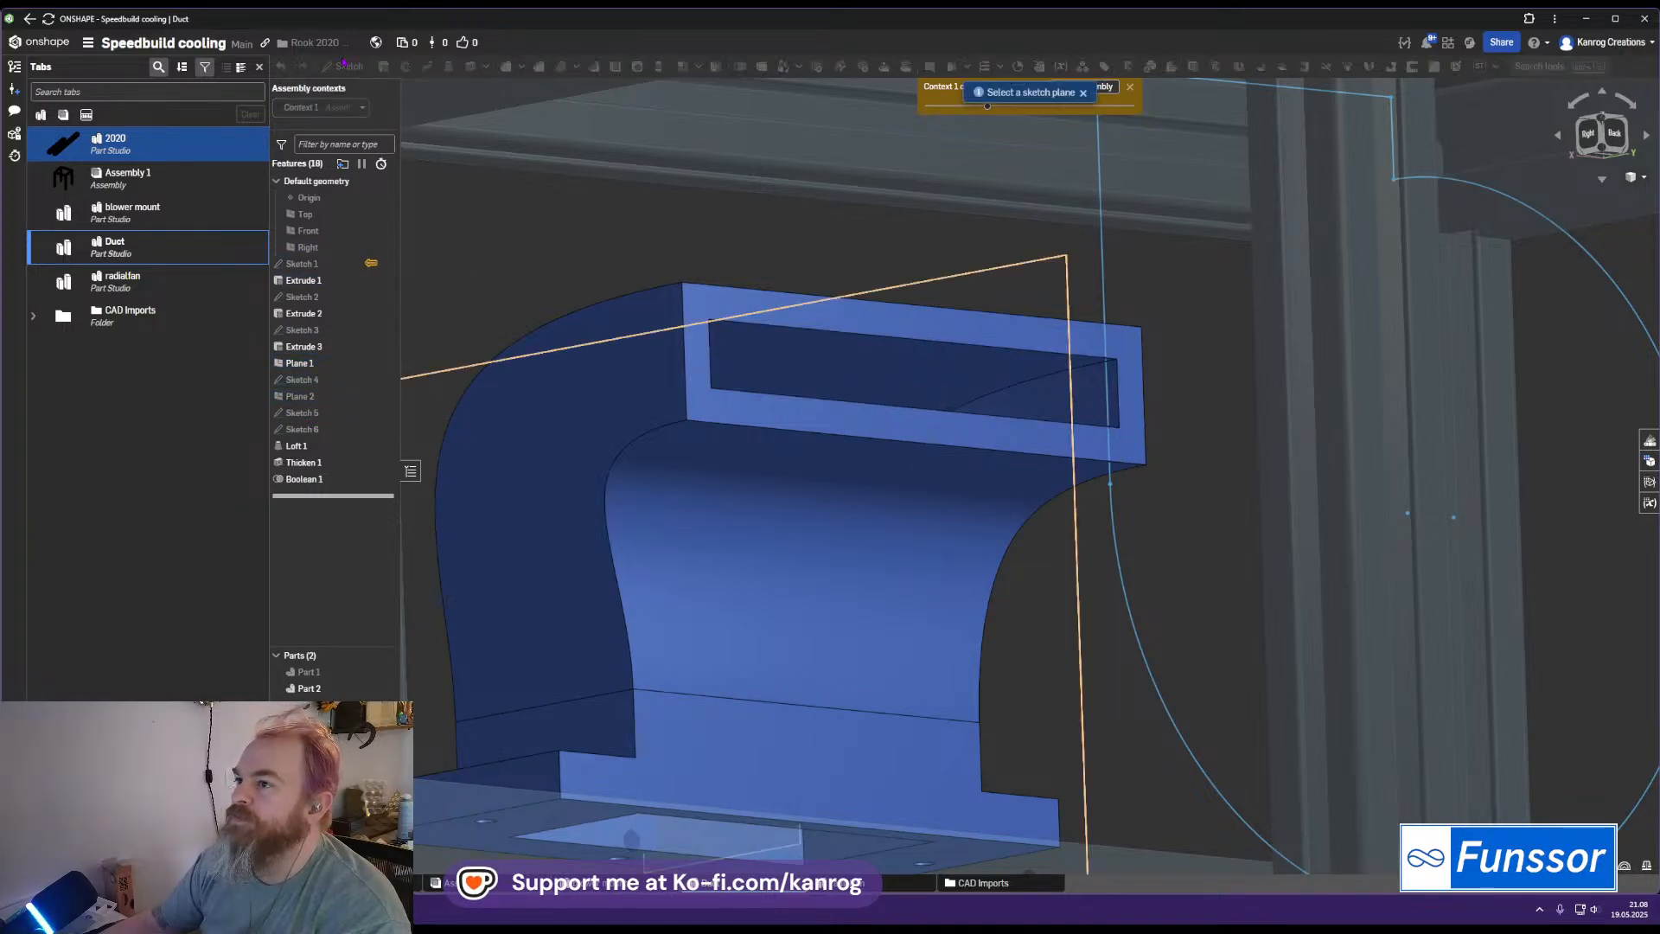
{"action": "left_click", "coordinate": [367, 371]}
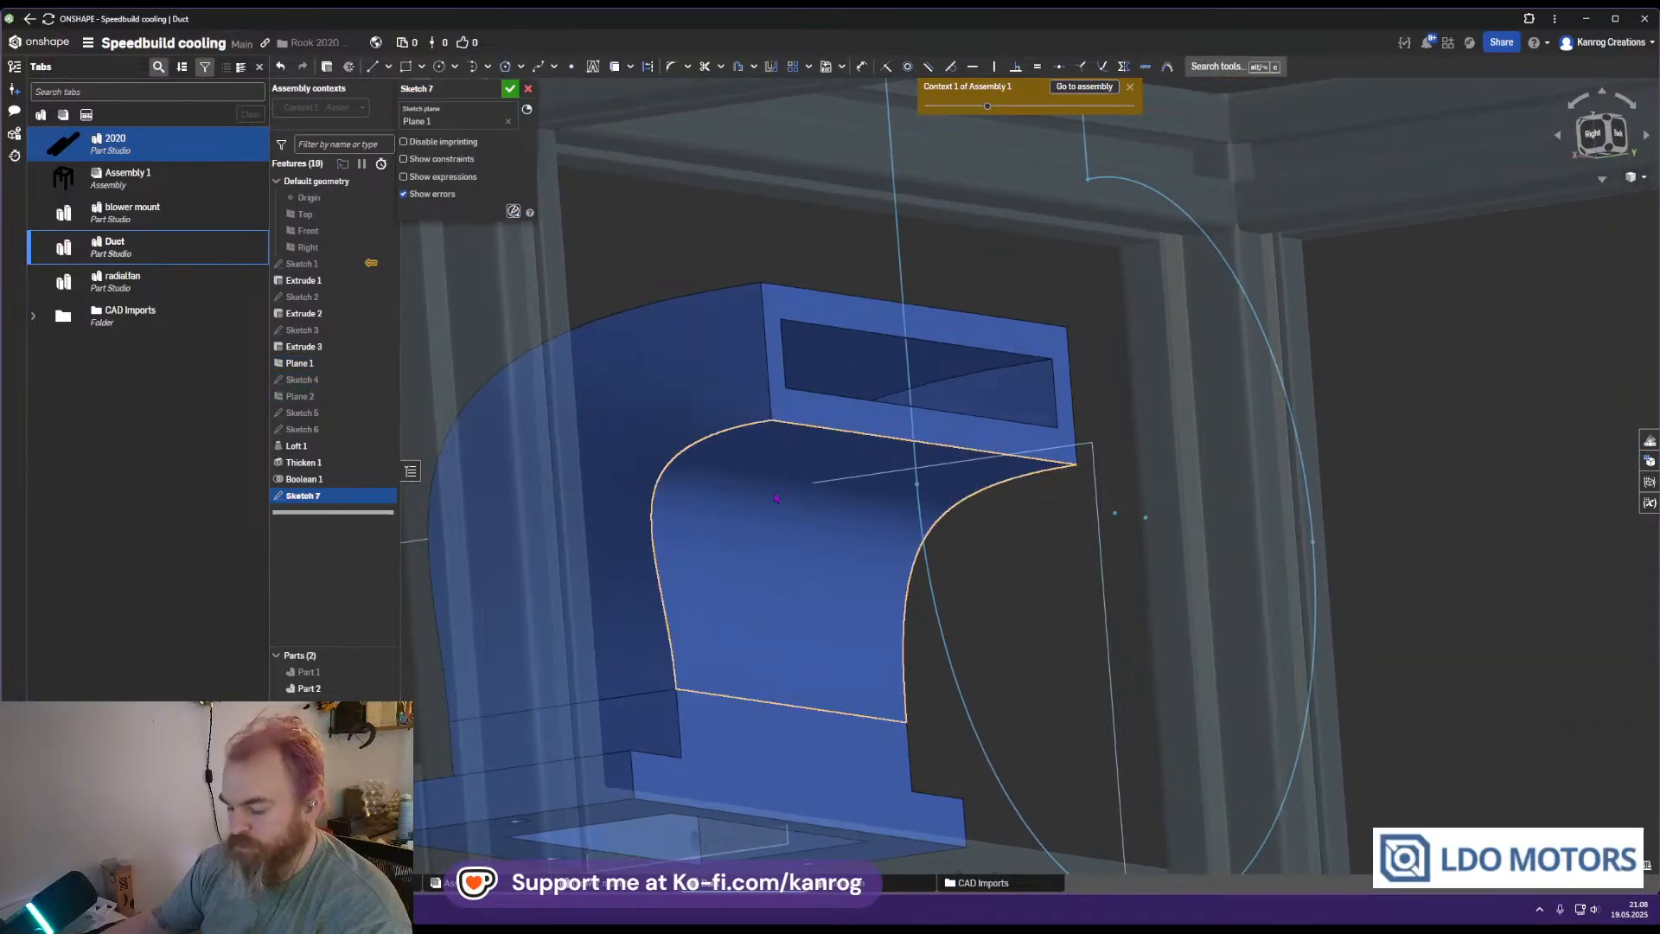
{"action": "left_click", "coordinate": [752, 428]}
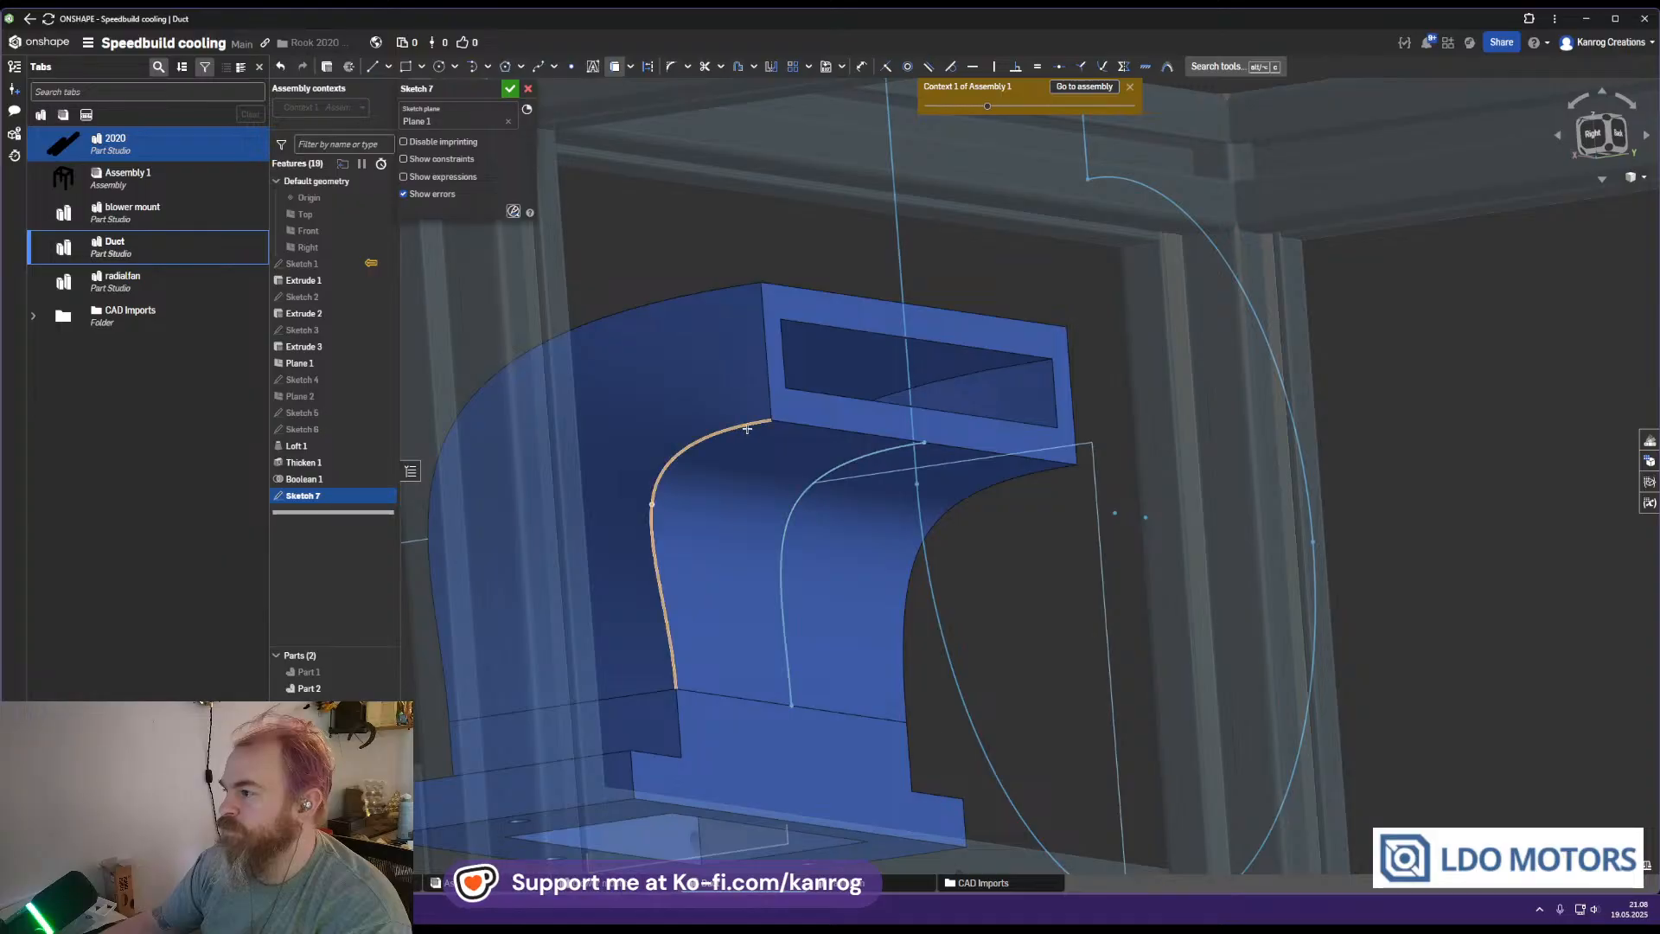
{"action": "key", "text": "l"}
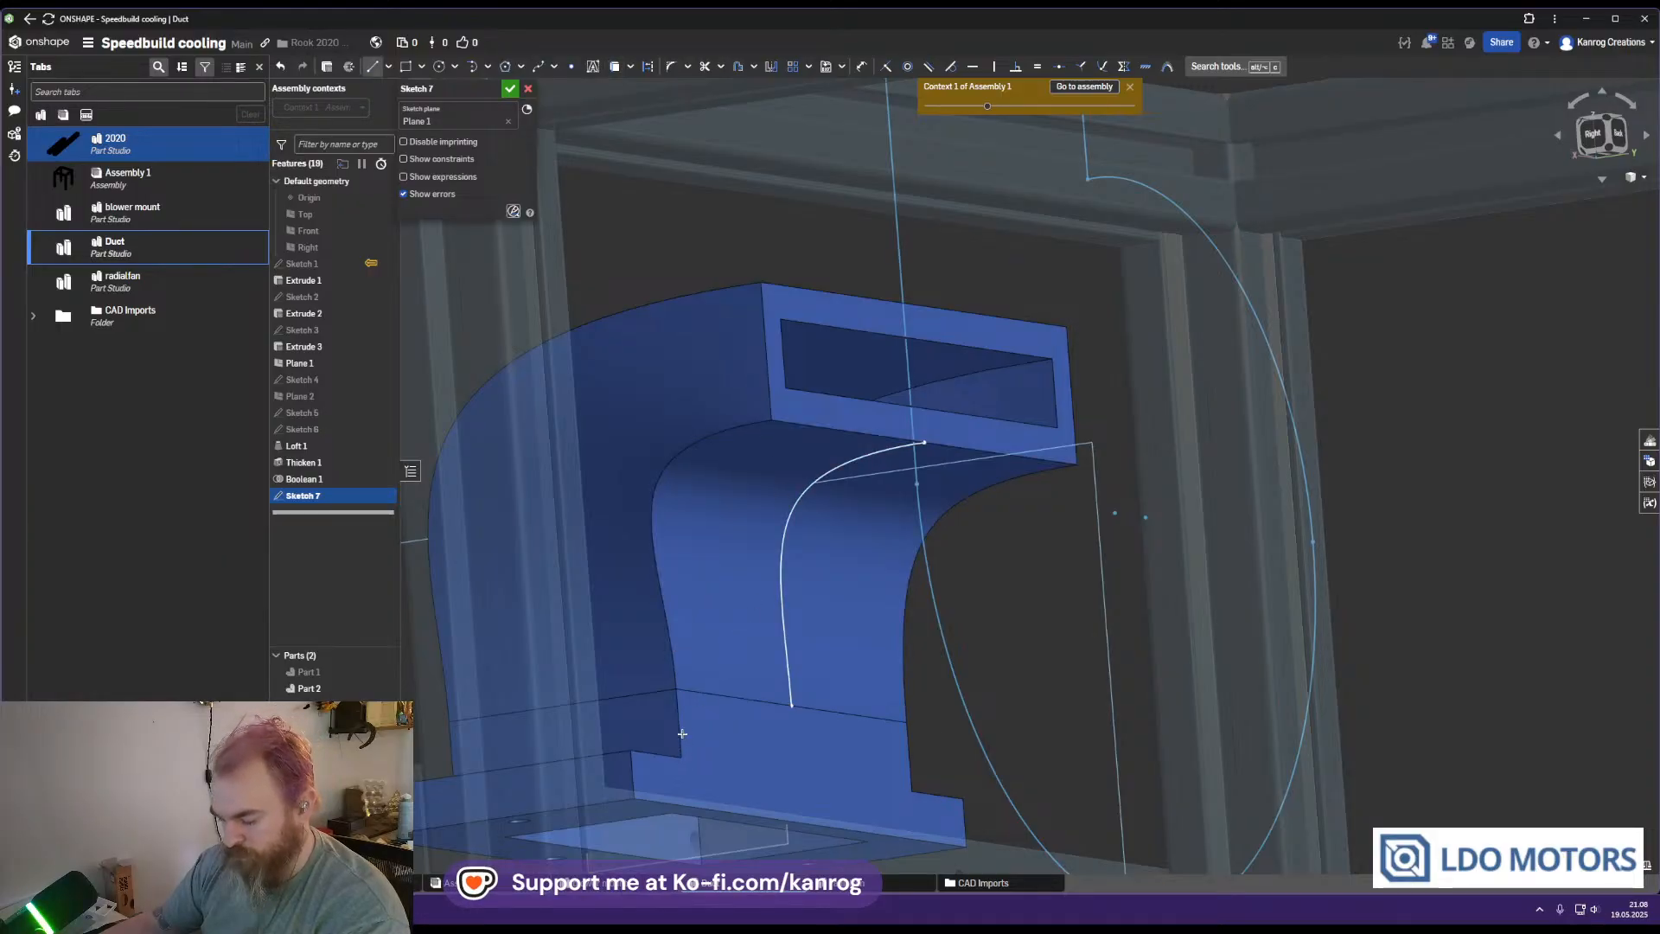
{"action": "key", "text": "u"}
Close the rib profile with a straight line between the free ends of the projected edges, and accept the sketch
{"action": "key", "text": "l"}
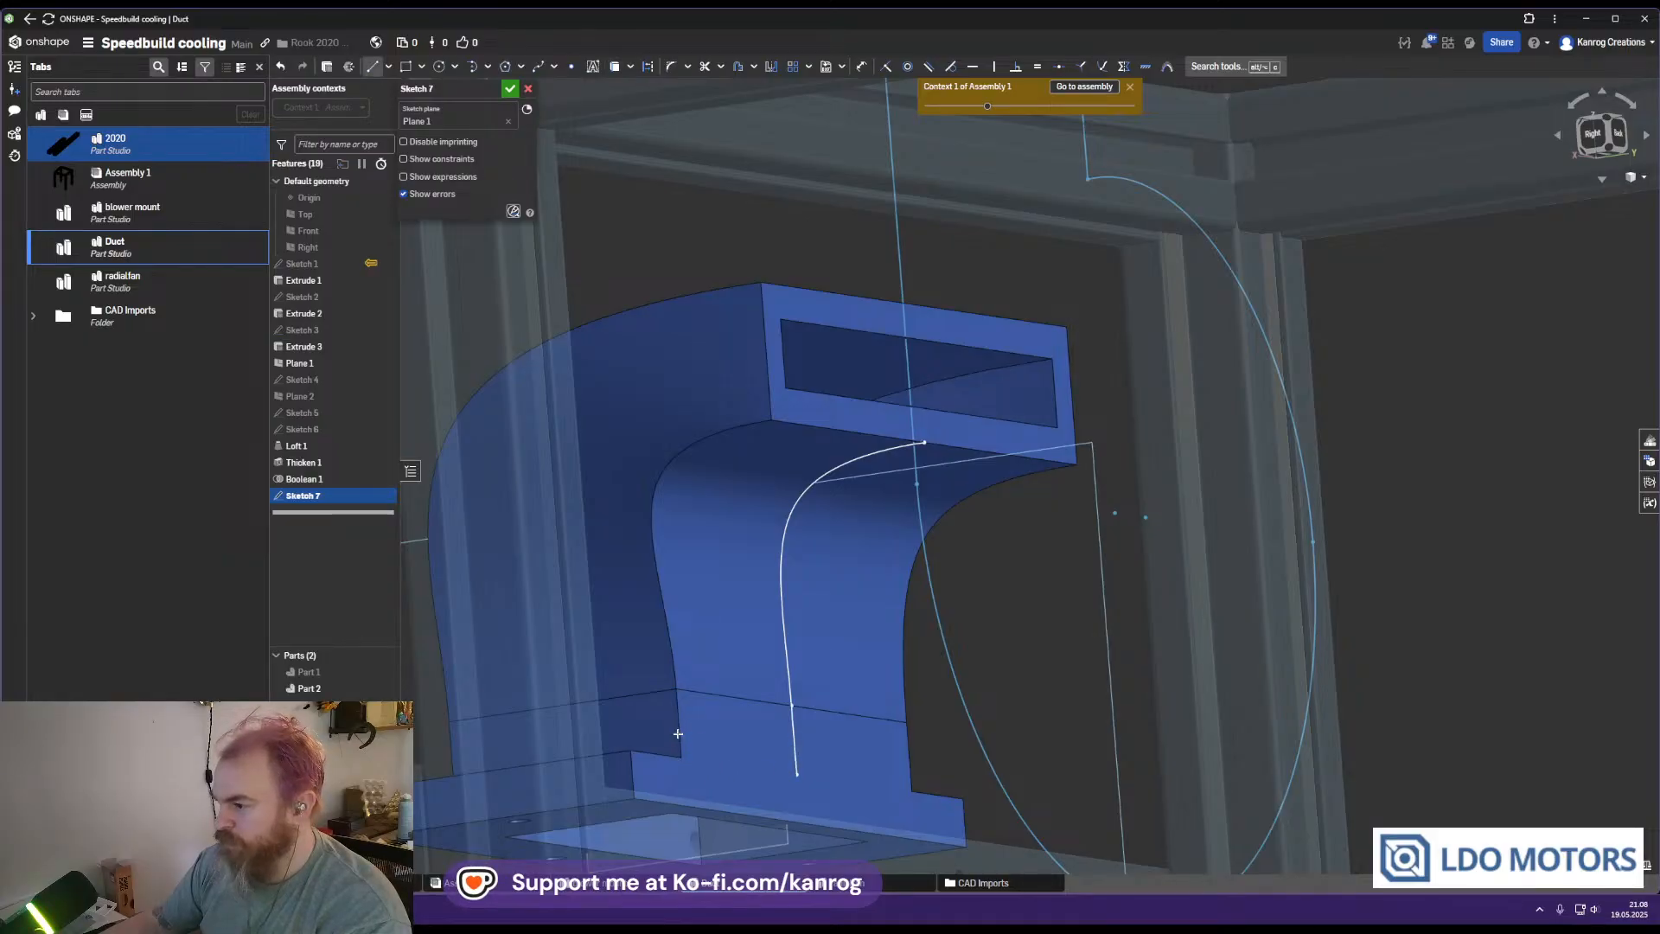
{"action": "right_click_drag", "start_coordinate": [677, 733], "coordinate": [721, 749]}
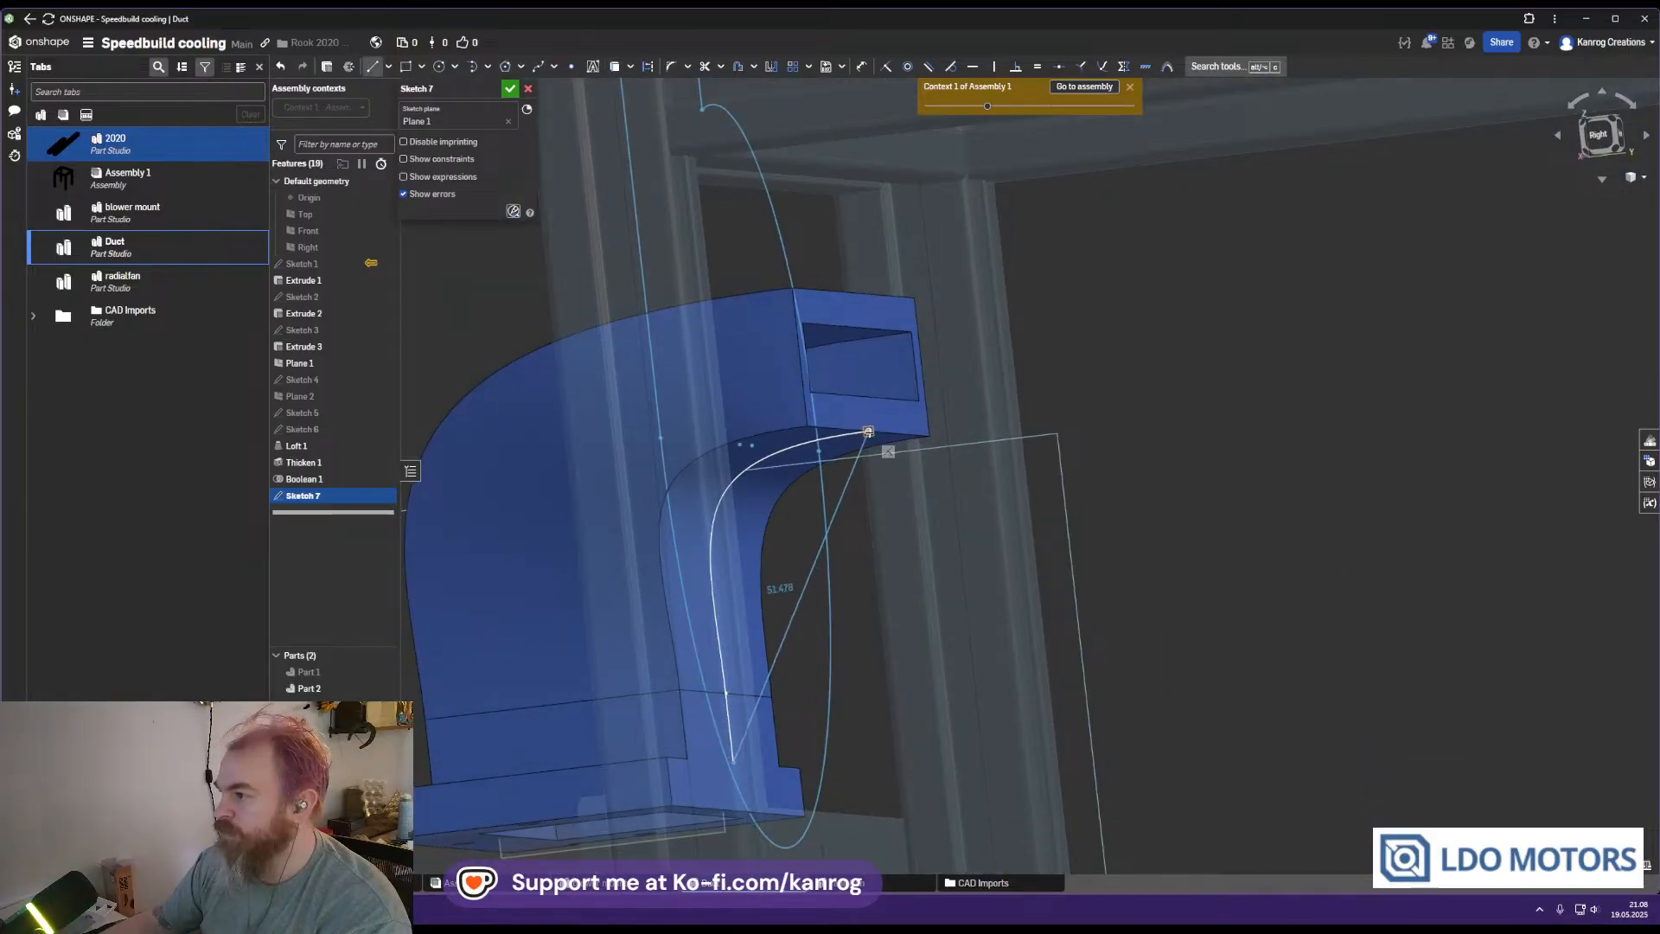
{"action": "left_click", "coordinate": [868, 431]}
{"action": "right_click_drag", "start_coordinate": [868, 431], "coordinate": [728, 614]}
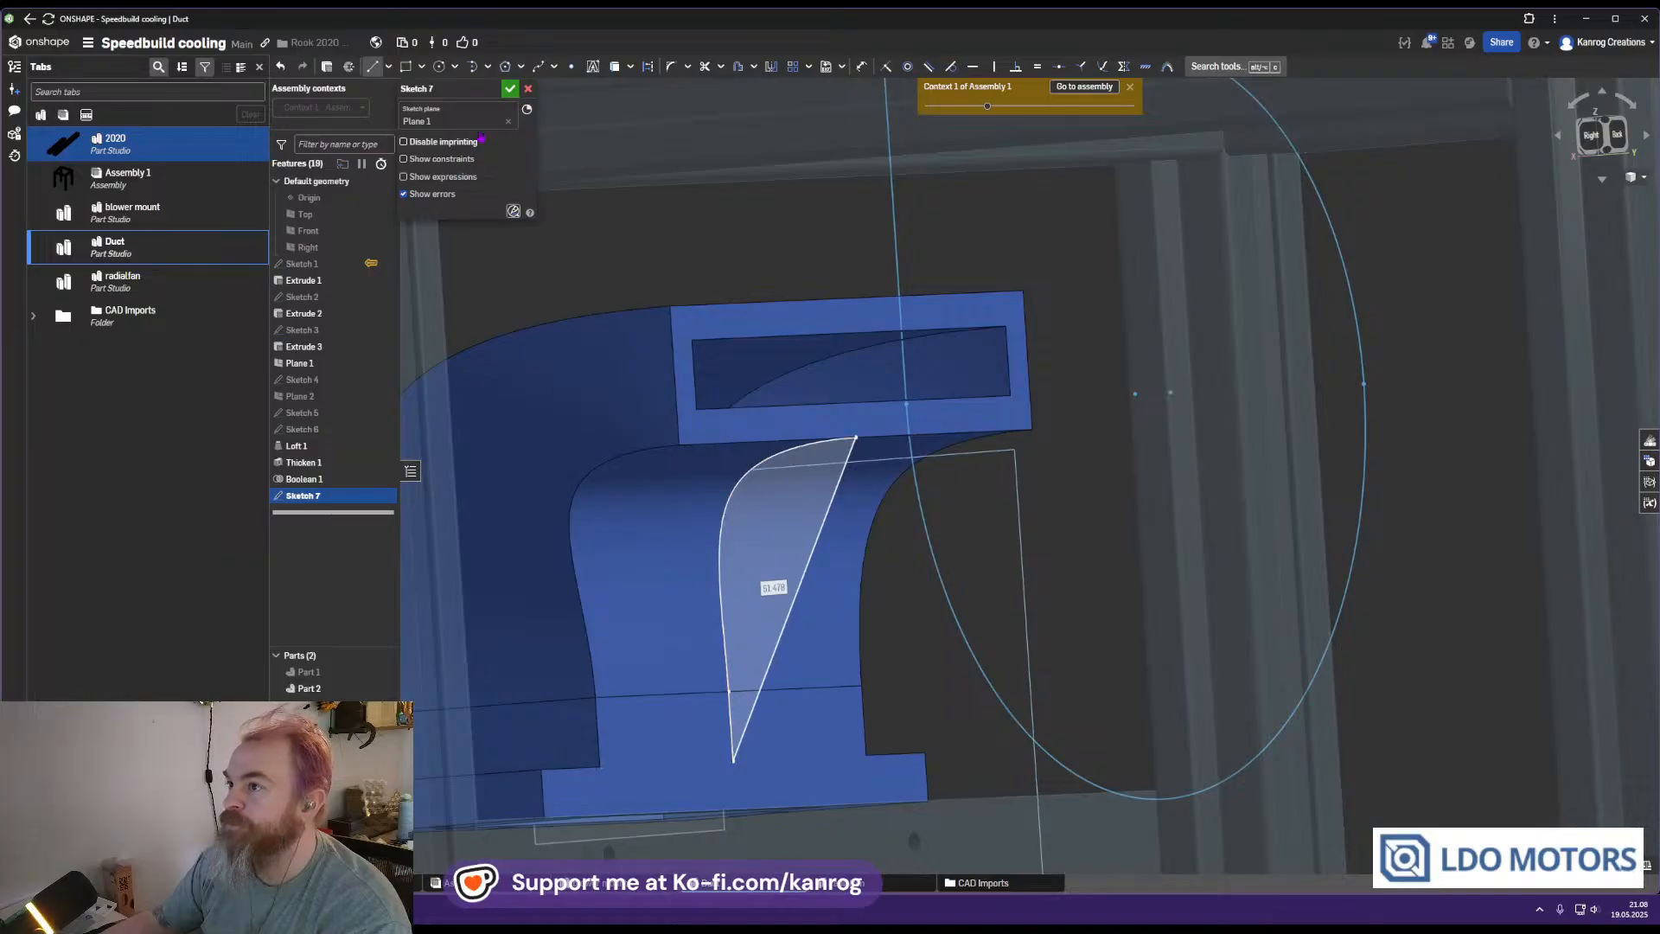
{"action": "left_click", "coordinate": [508, 90]}
Extrude the rib profile as an addition to the duct, using the Up to face end type with the duct's outer side face
{"action": "left_click", "coordinate": [384, 67]}
{"action": "left_click", "coordinate": [746, 543]}
{"action": "middle_click_drag", "start_coordinate": [671, 552], "coordinate": [673, 464]}
{"action": "right_click_drag", "start_coordinate": [673, 464], "coordinate": [665, 477]}
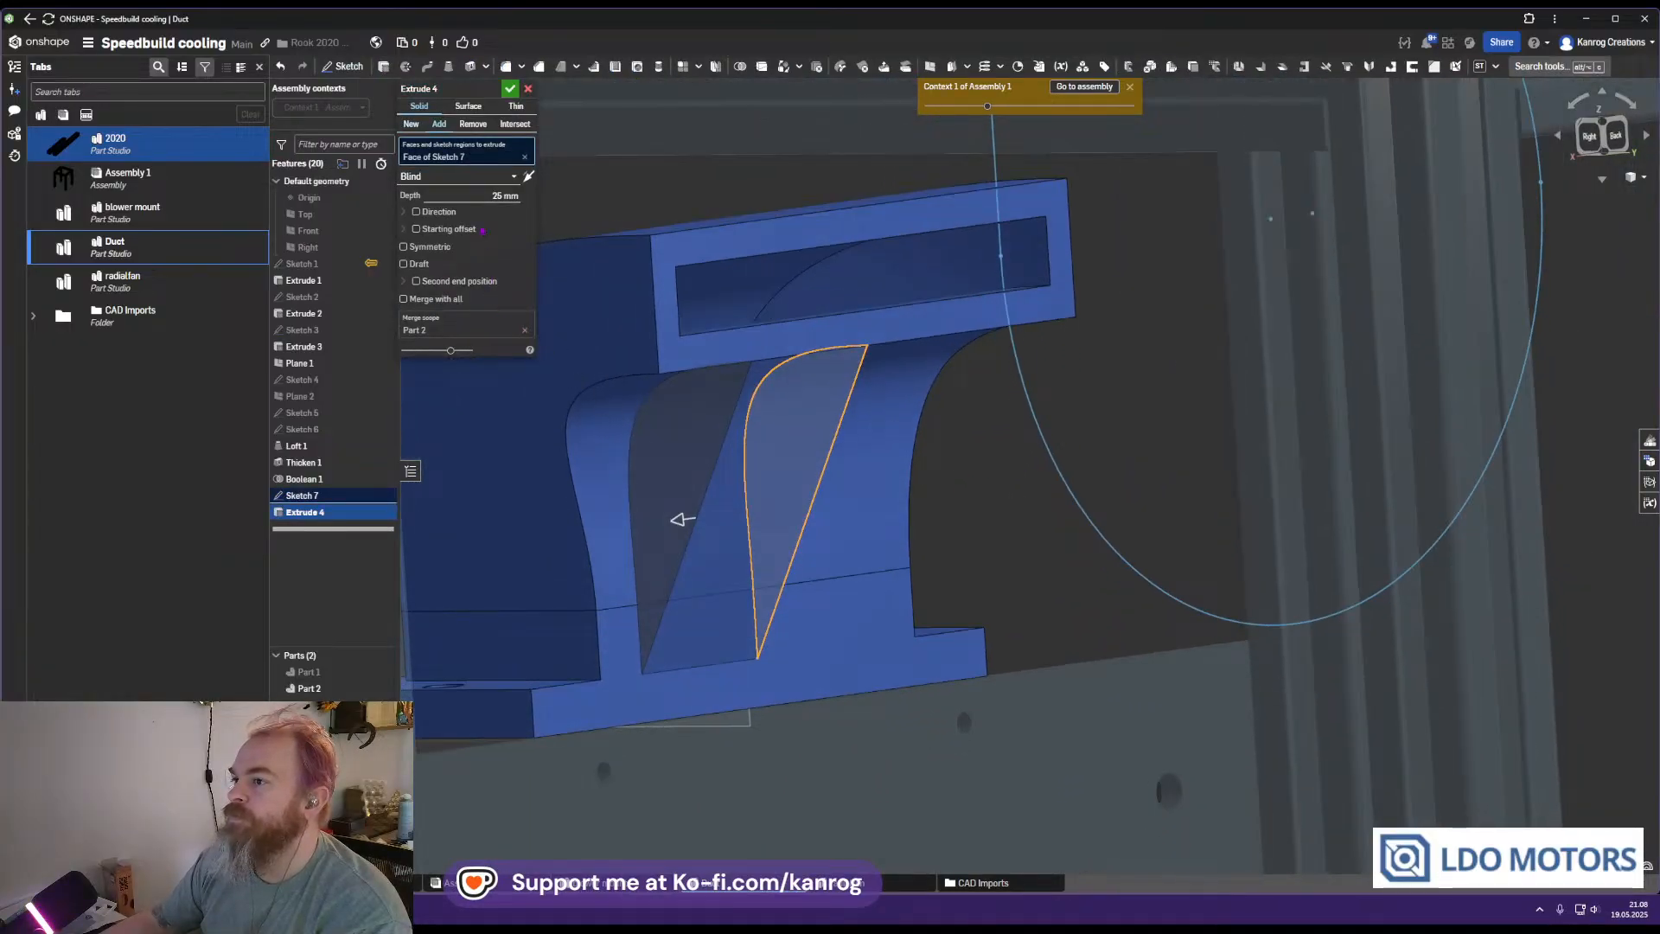
{"action": "left_click", "coordinate": [491, 176]}
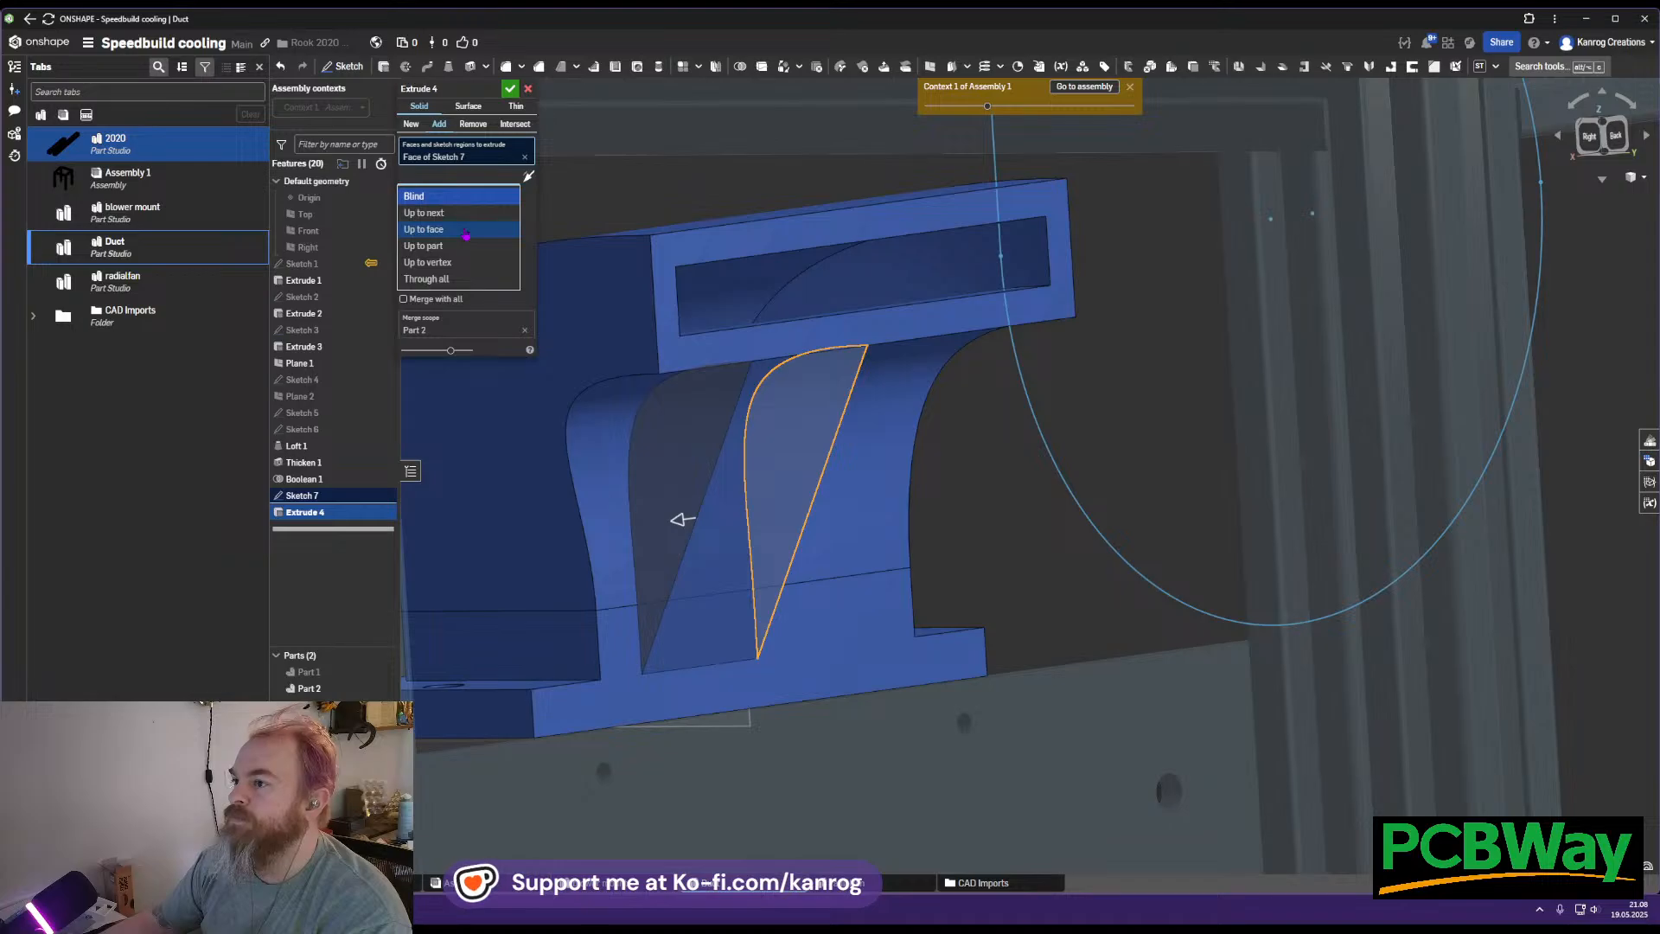
{"action": "left_click", "coordinate": [465, 232]}
{"action": "left_click", "coordinate": [563, 411]}
{"action": "middle_click_drag", "start_coordinate": [570, 413], "coordinate": [647, 398]}
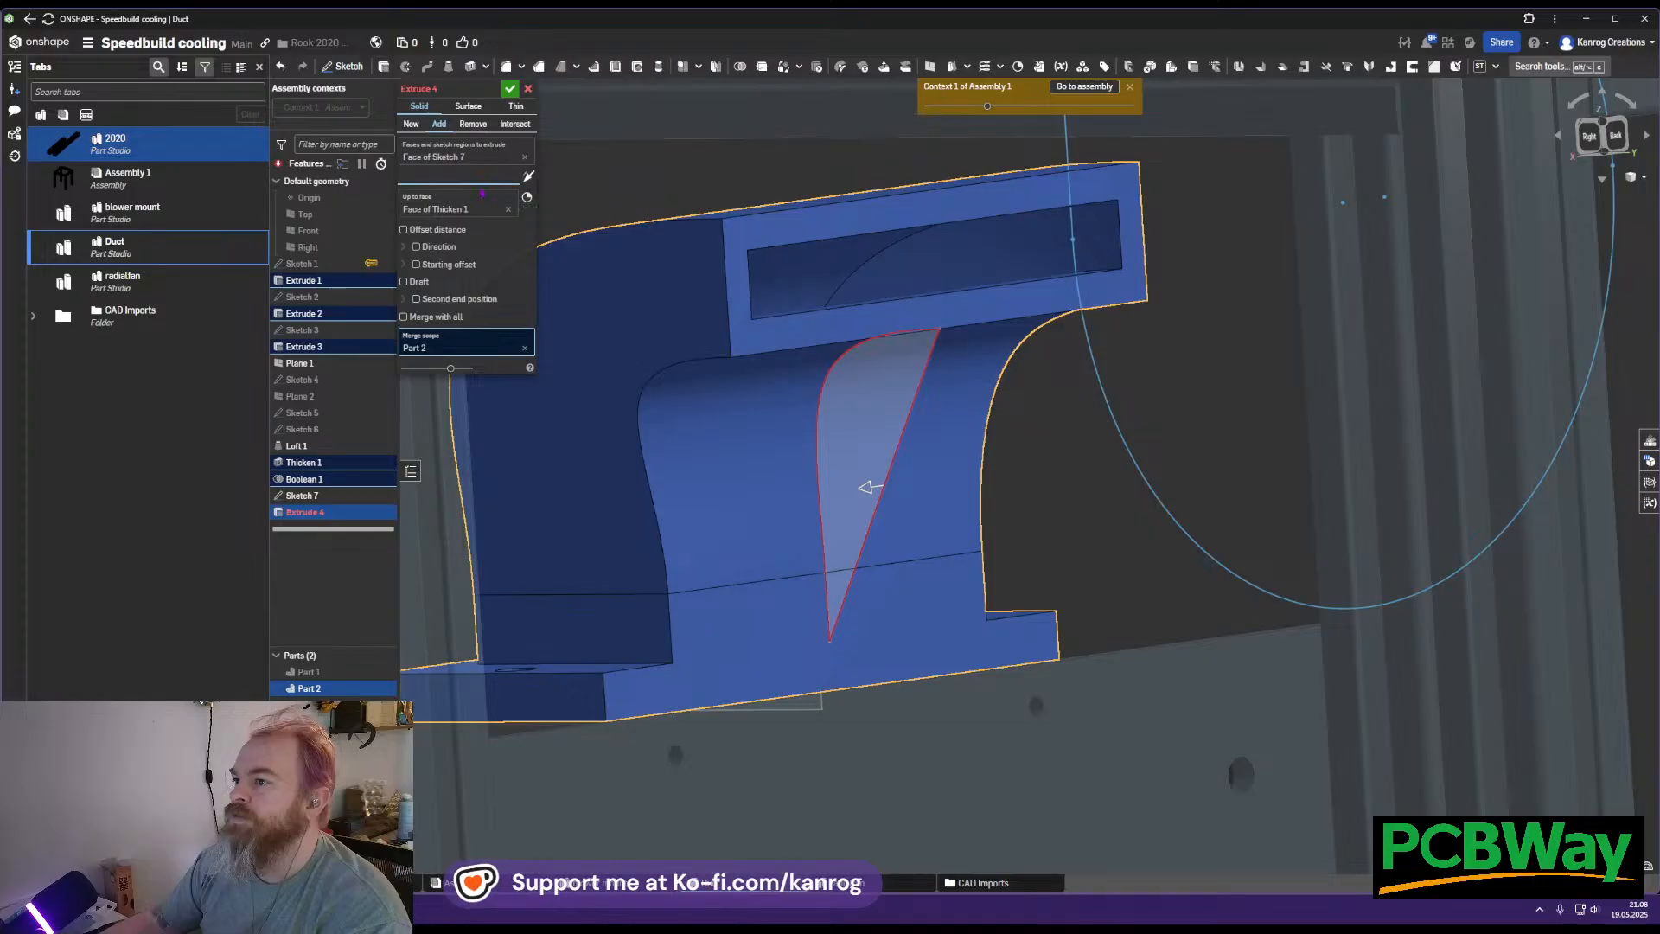
Try the Up to next and Up to part end types for the rib extrusion
{"action": "left_click", "coordinate": [466, 176]}
{"action": "left_click", "coordinate": [465, 213]}
{"action": "right_click_drag", "start_coordinate": [556, 360], "coordinate": [634, 415]}
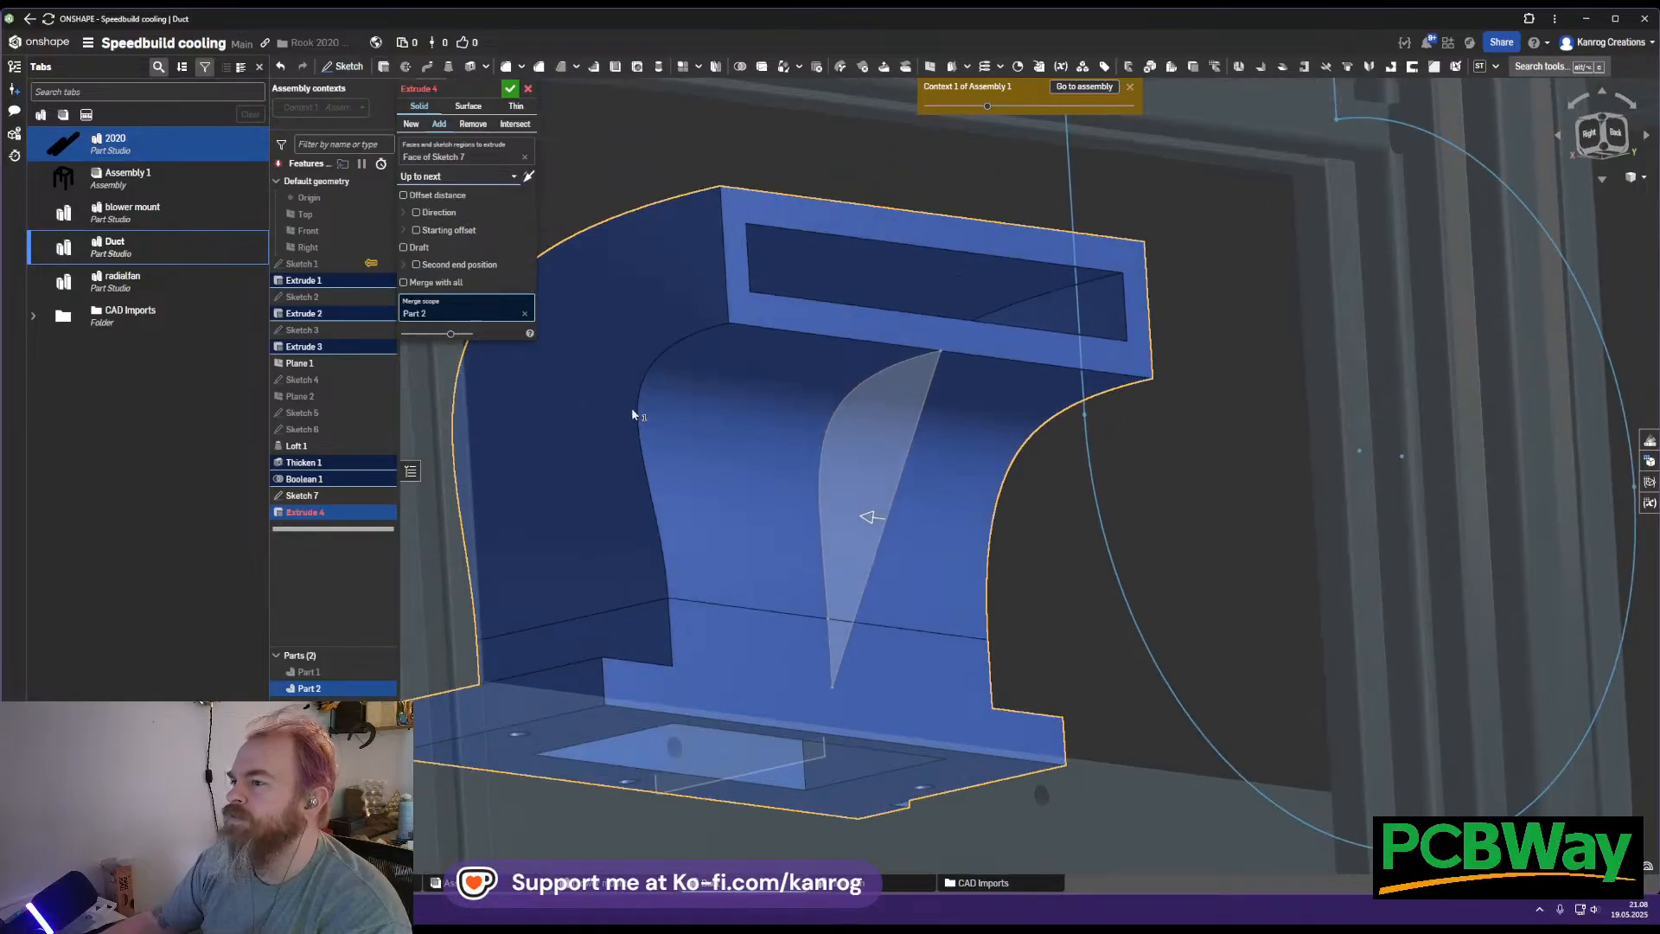
{"action": "left_click", "coordinate": [458, 177]}
{"action": "left_click", "coordinate": [465, 251]}
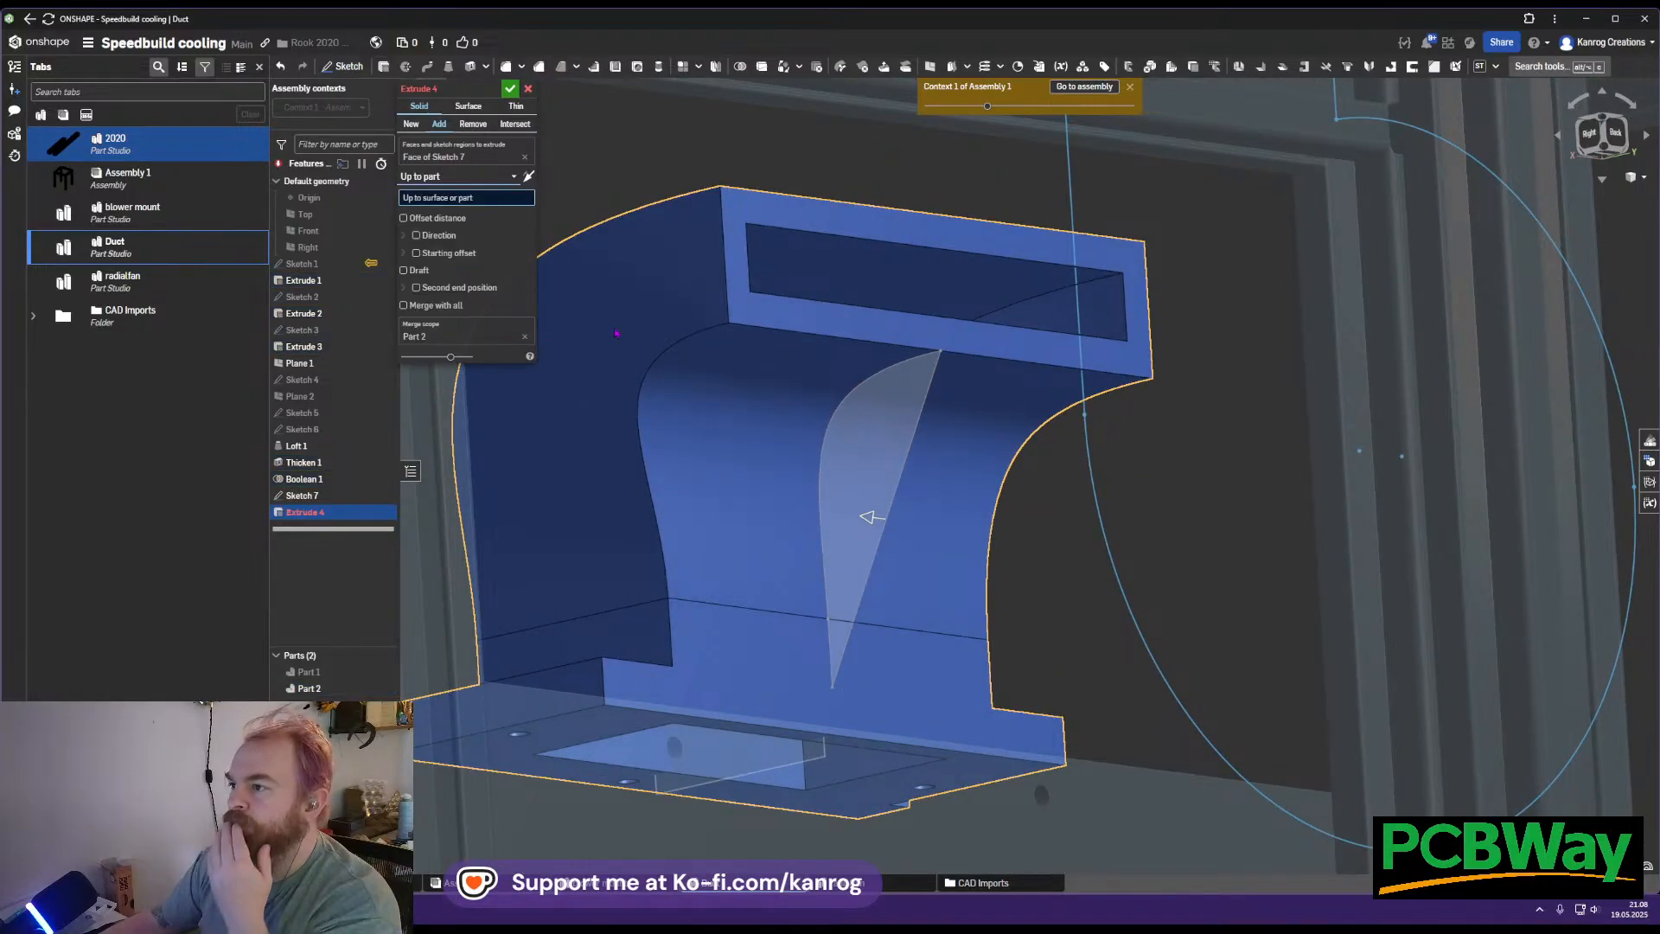
Try the Up to vertex end type for the rib extrusion, using the corner at the lower end of the duct's curved side edge
{"action": "left_click", "coordinate": [458, 176]}
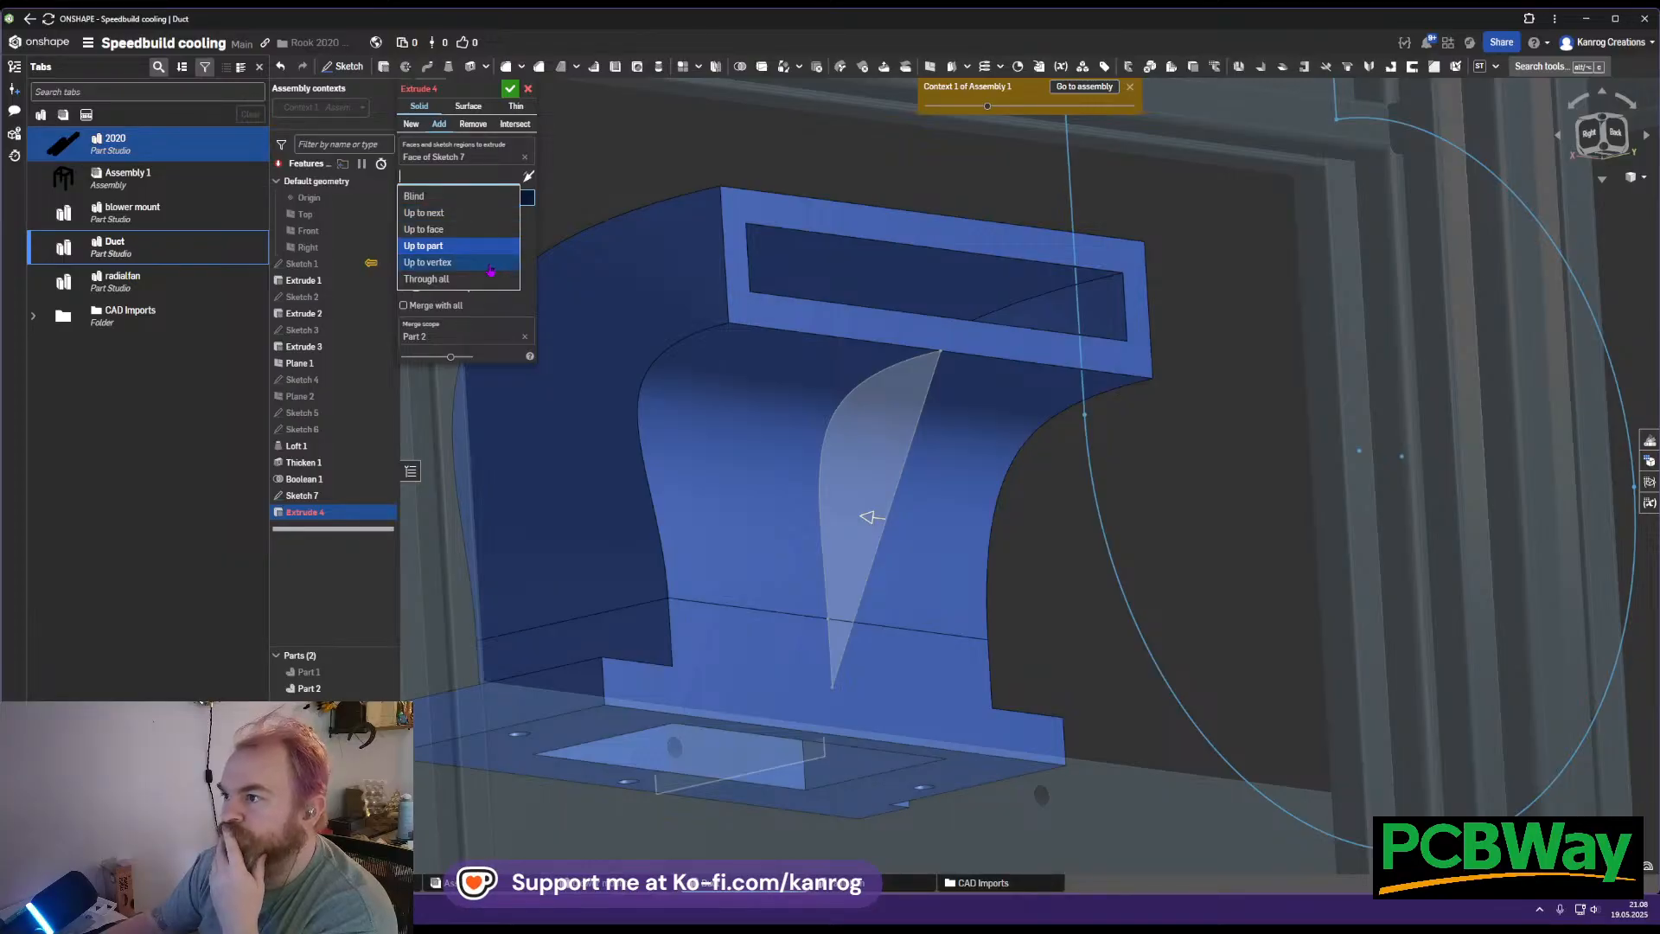
{"action": "left_click", "coordinate": [490, 262]}
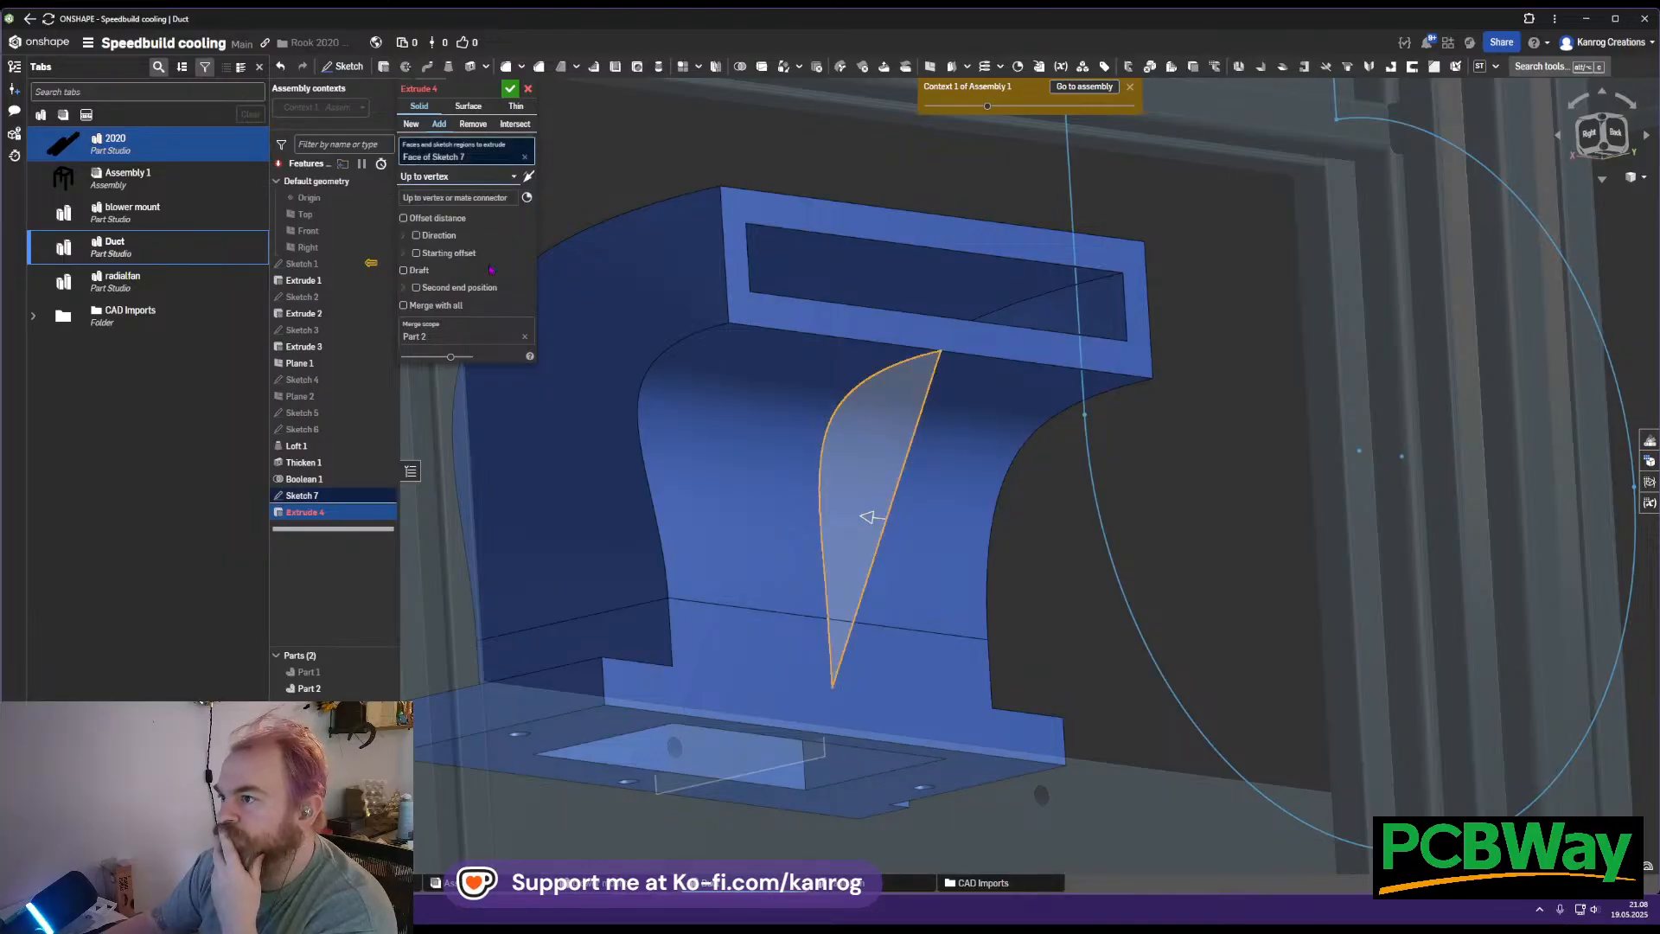
{"action": "left_click", "coordinate": [667, 601]}
{"action": "left_click", "coordinate": [650, 606]}
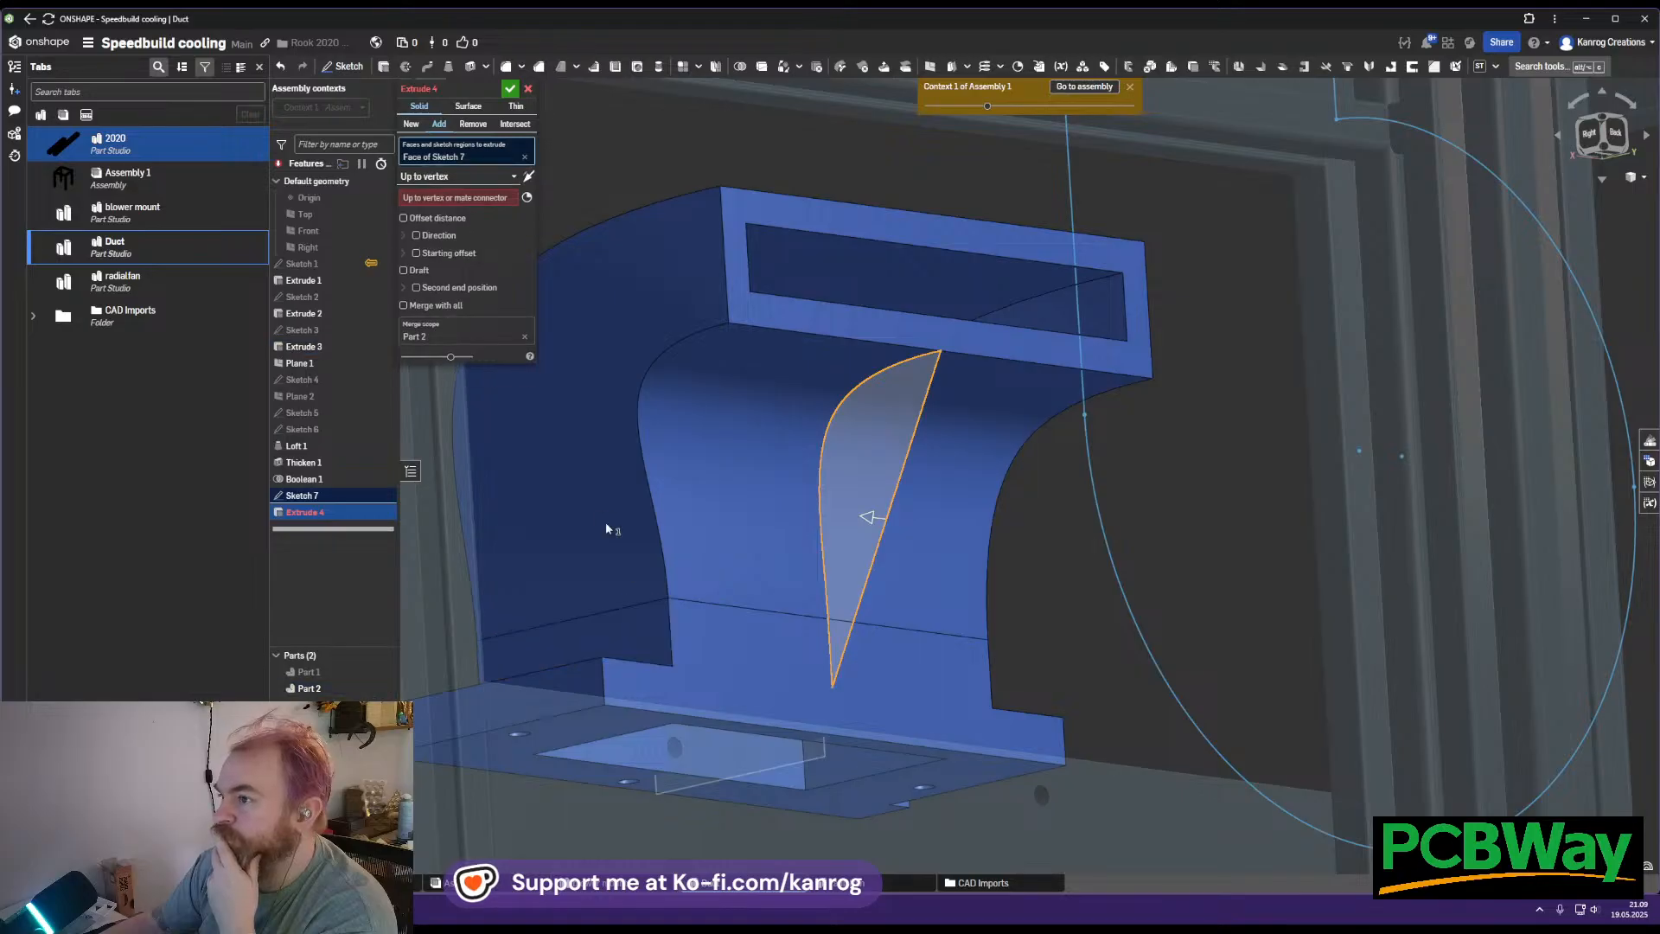
{"action": "left_click", "coordinate": [467, 197]}
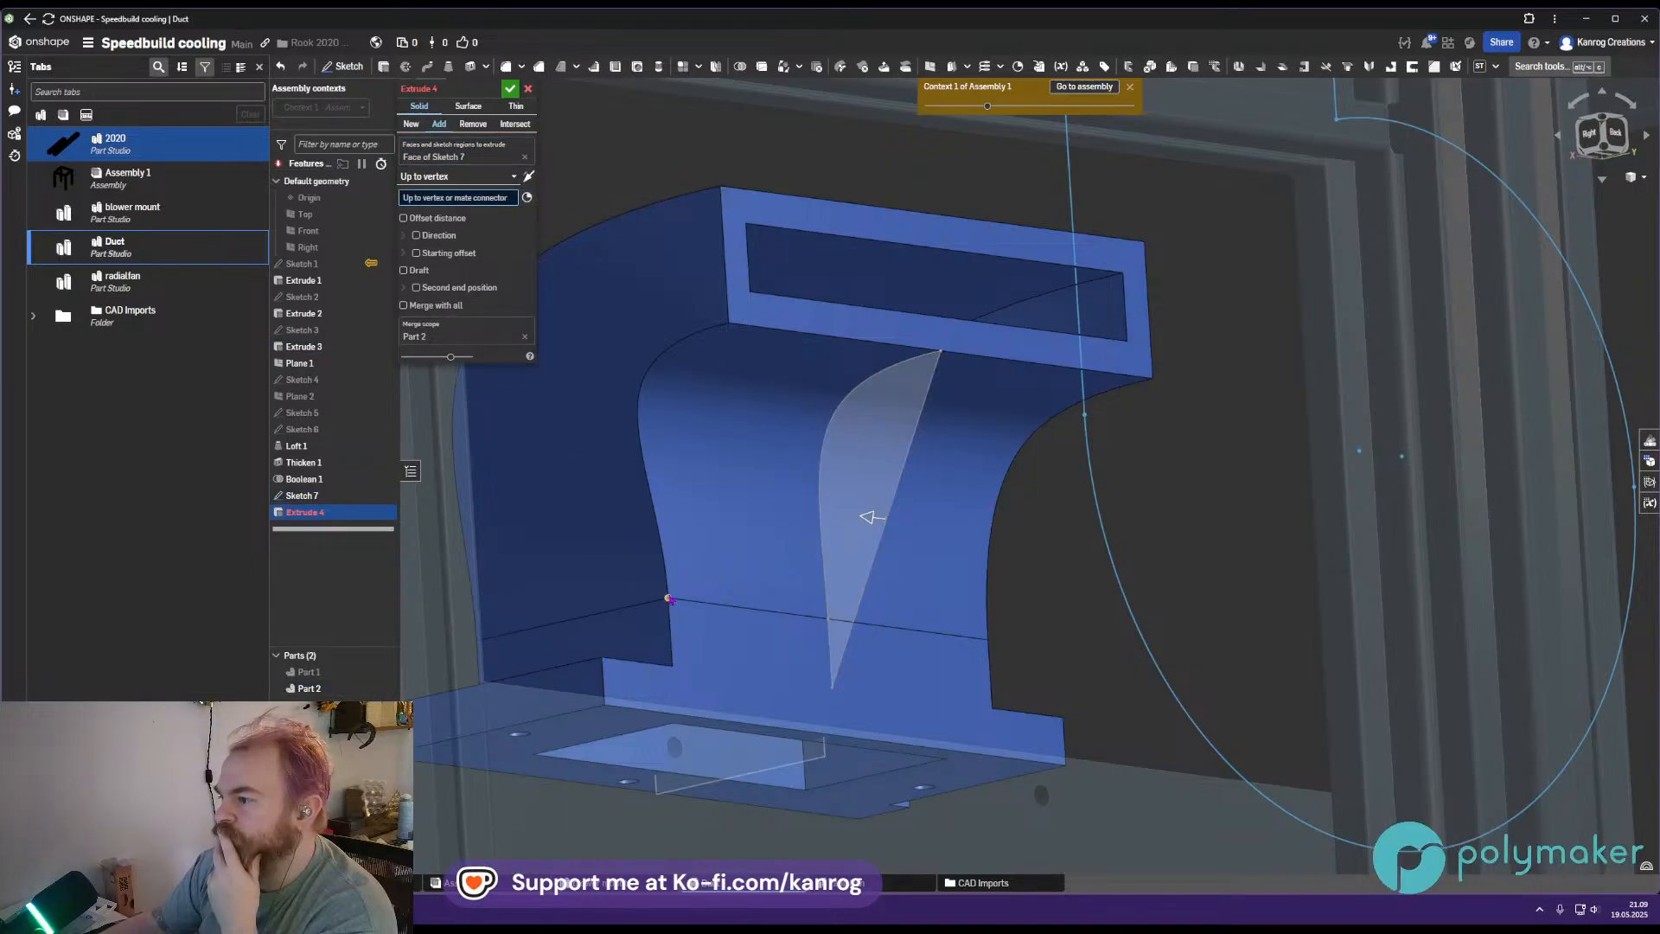
{"action": "left_click", "coordinate": [667, 598]}
{"action": "middle_click_drag", "start_coordinate": [684, 475], "coordinate": [668, 408]}
{"action": "right_click_drag", "start_coordinate": [668, 408], "coordinate": [680, 545]}
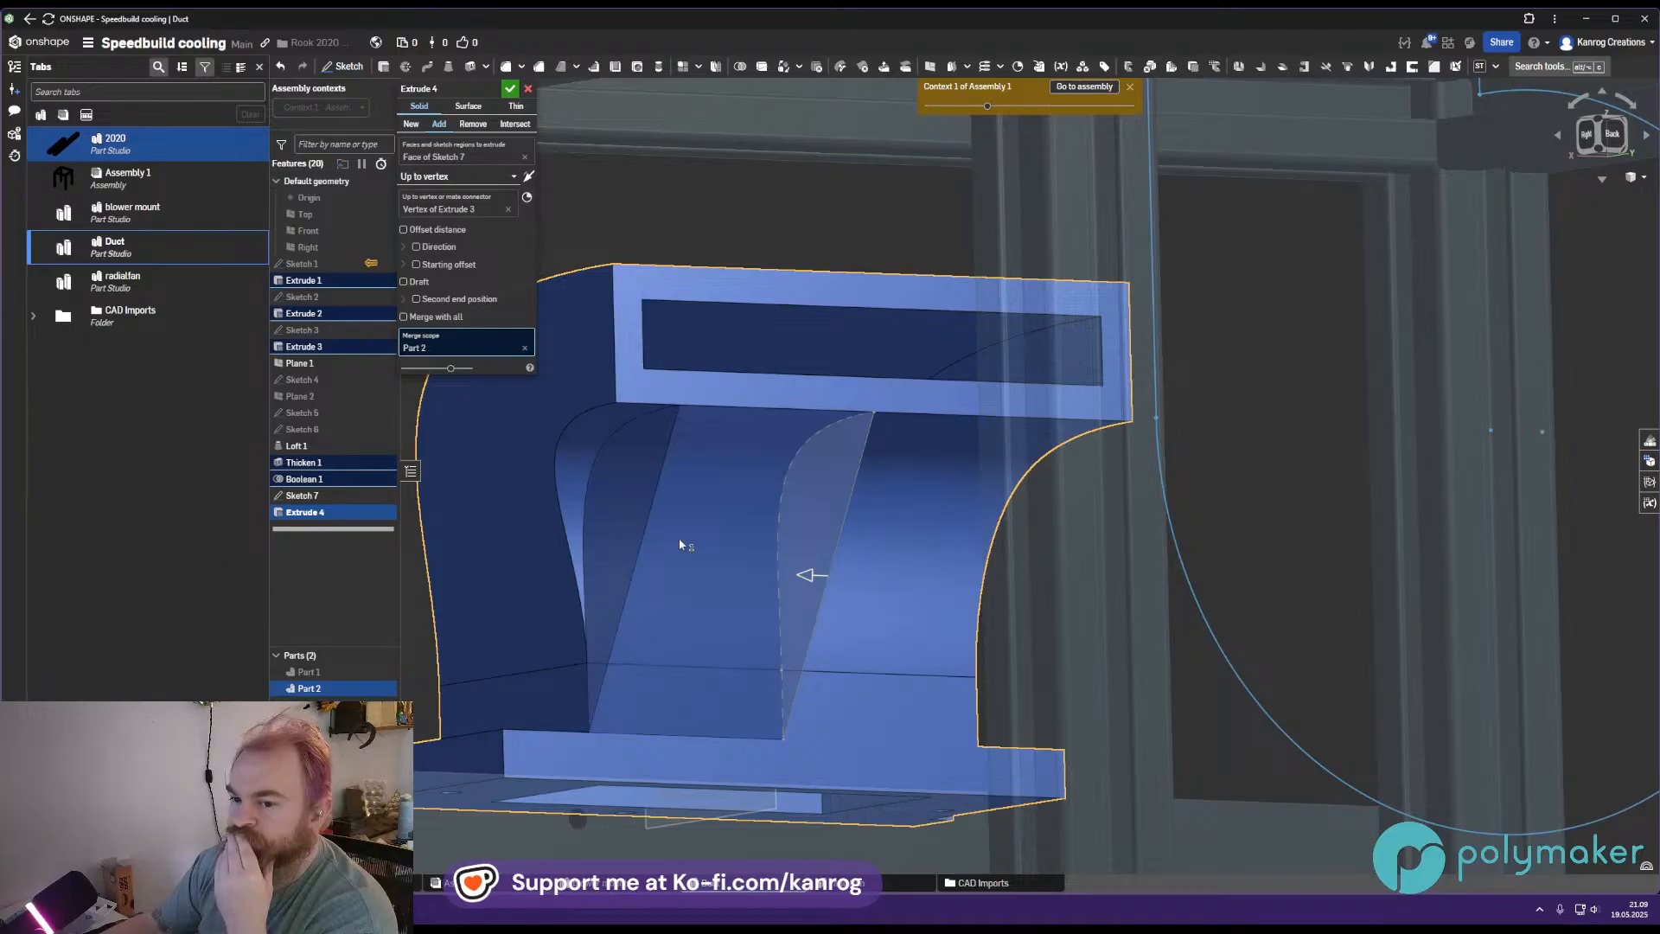
{"action": "mouse_move", "coordinate": [679, 543]}
{"action": "right_mouse_down"}
{"action": "mouse_move", "coordinate": [610, 498]}
{"action": "mouse_move", "coordinate": [617, 536]}
{"action": "mouse_move", "coordinate": [660, 529]}
{"action": "right_mouse_up"}
{"action": "scroll", "coordinate": [660, 529], "scroll_direction": "up", "scroll_amount": 5}
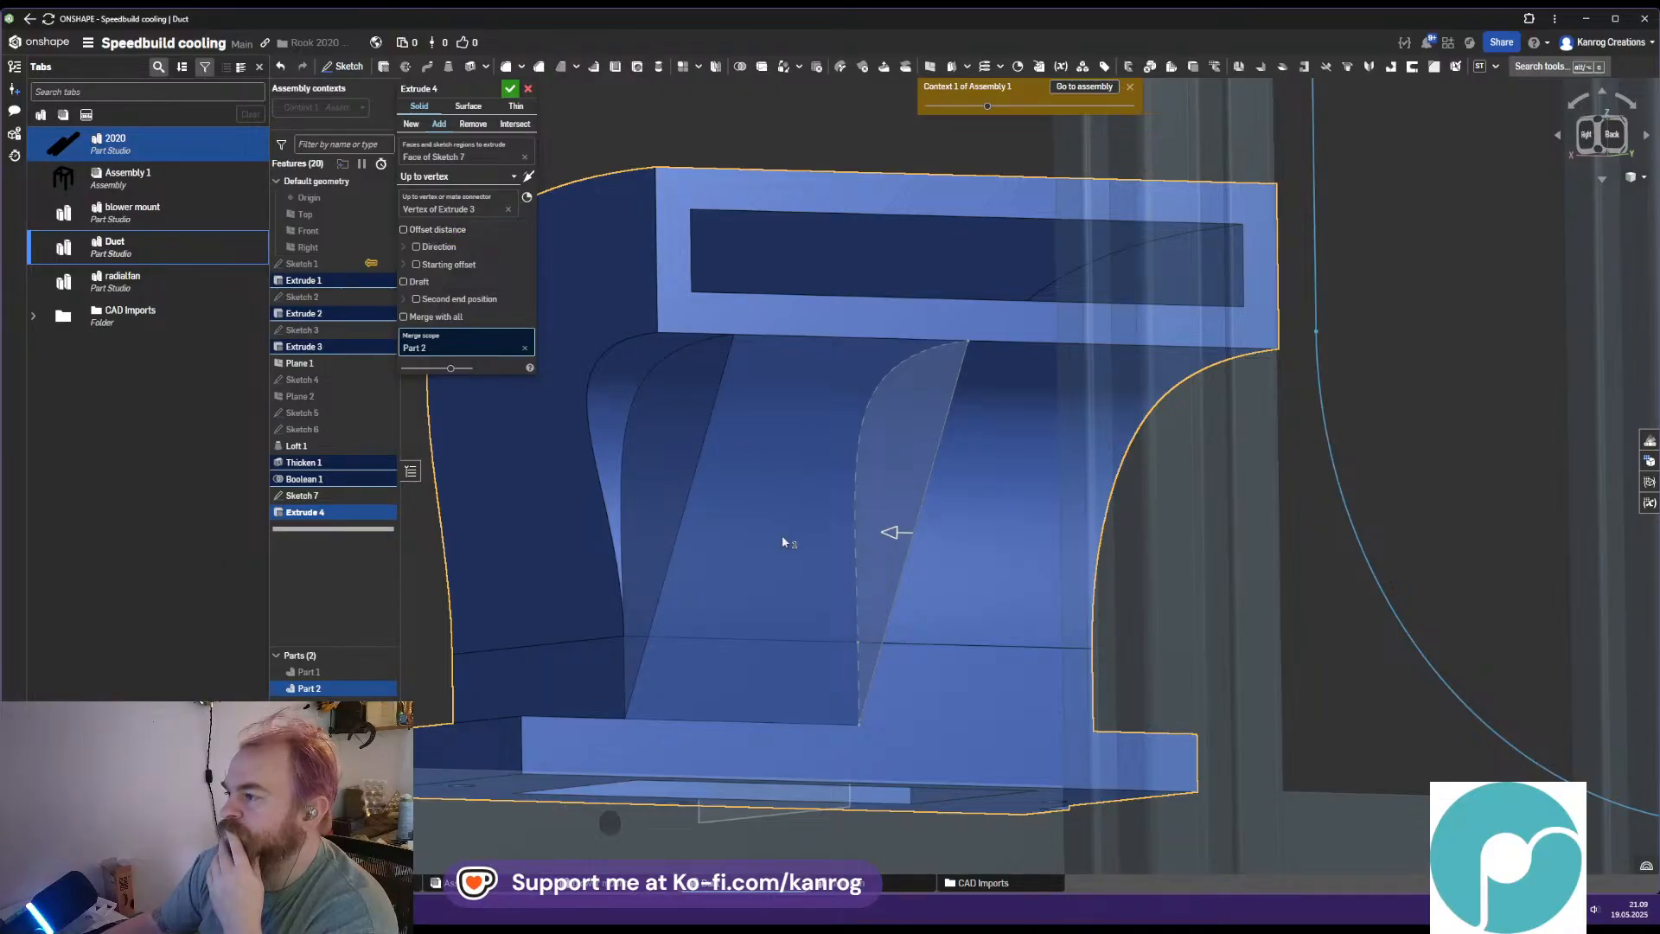
{"action": "scroll", "coordinate": [782, 532], "scroll_direction": "down", "scroll_amount": 3}
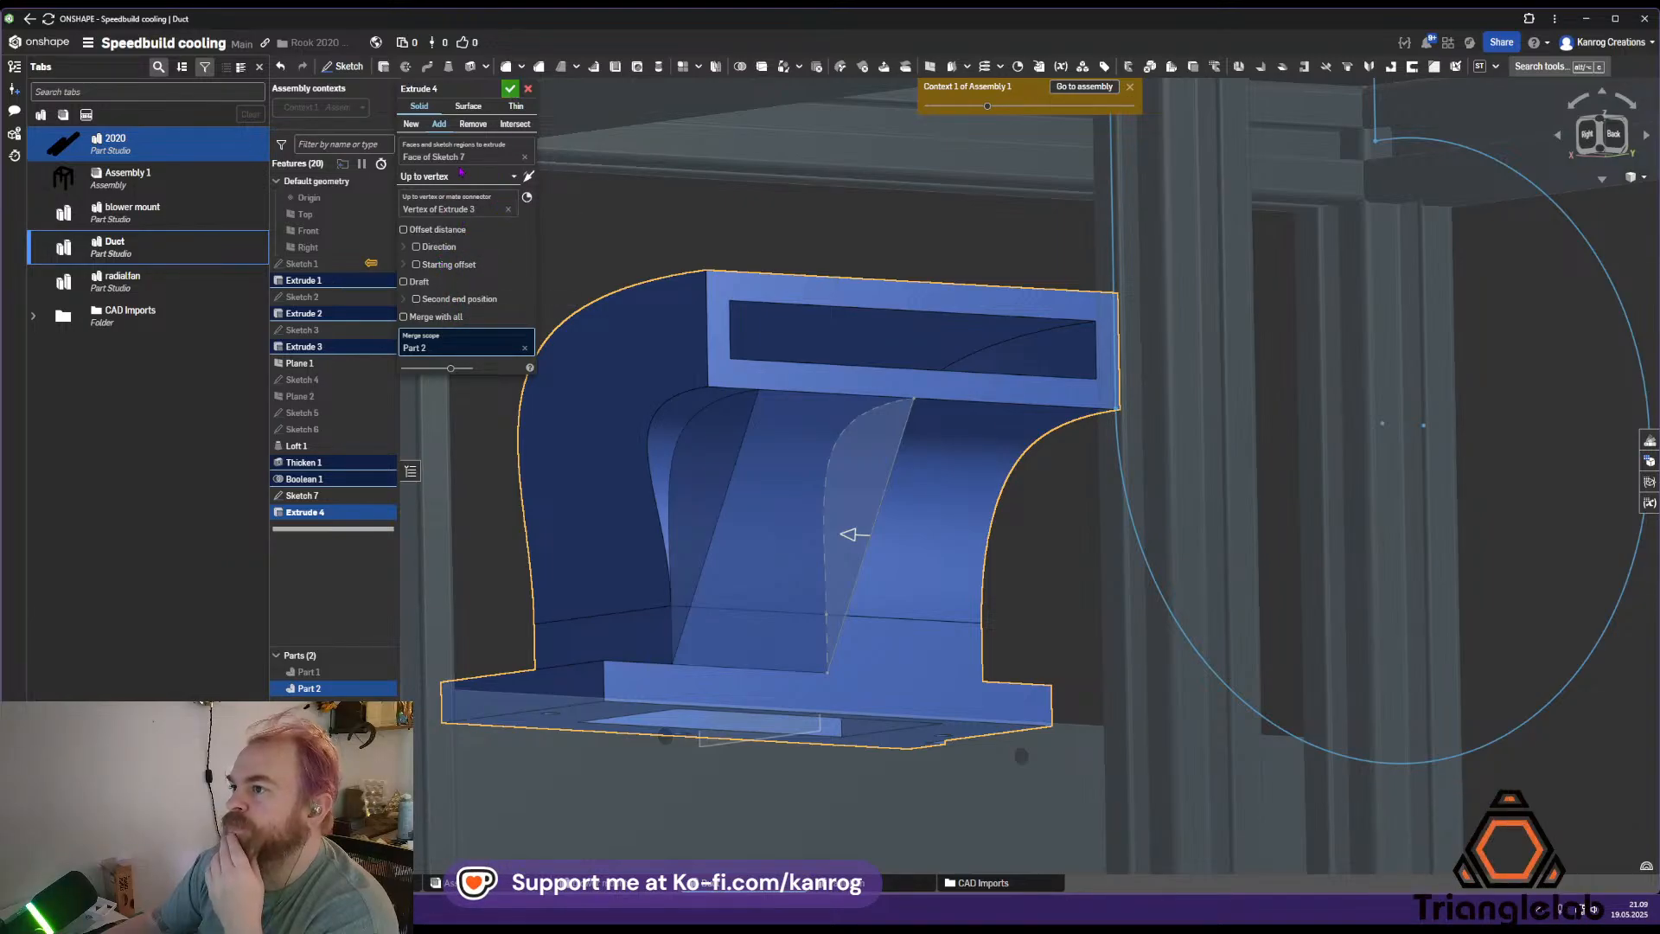
Set the rib extrusion to a symmetric Blind end type with a depth of 65 mm, and accept it
{"action": "left_click", "coordinate": [463, 176]}
{"action": "left_click", "coordinate": [460, 197]}
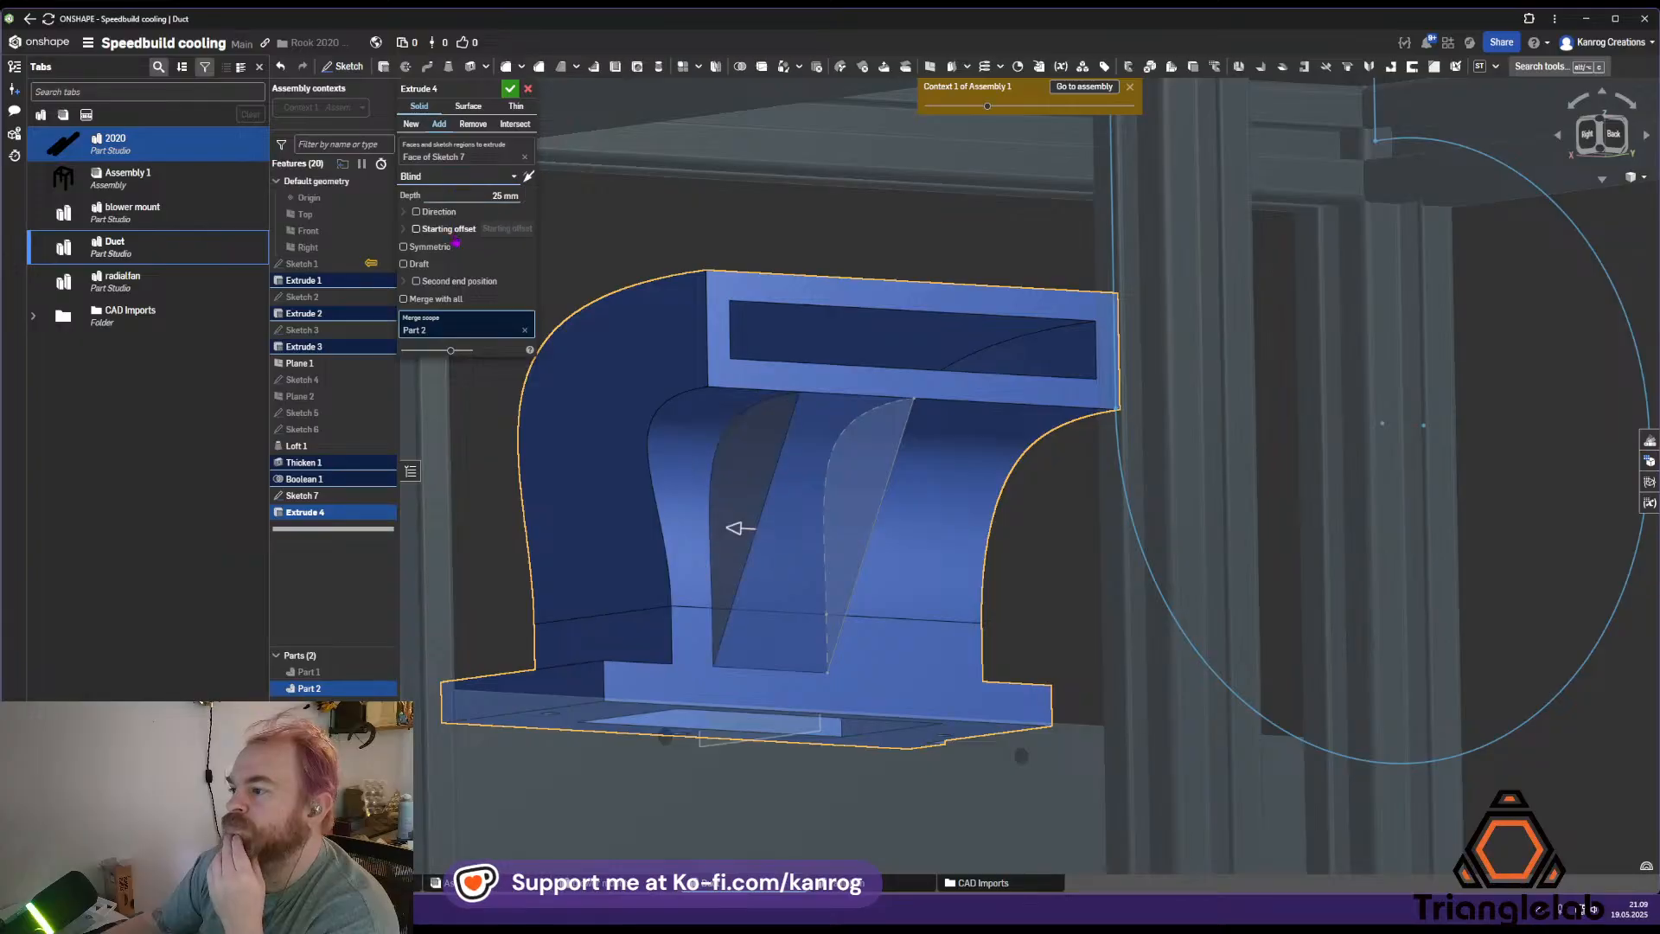
{"action": "left_click", "coordinate": [449, 245]}
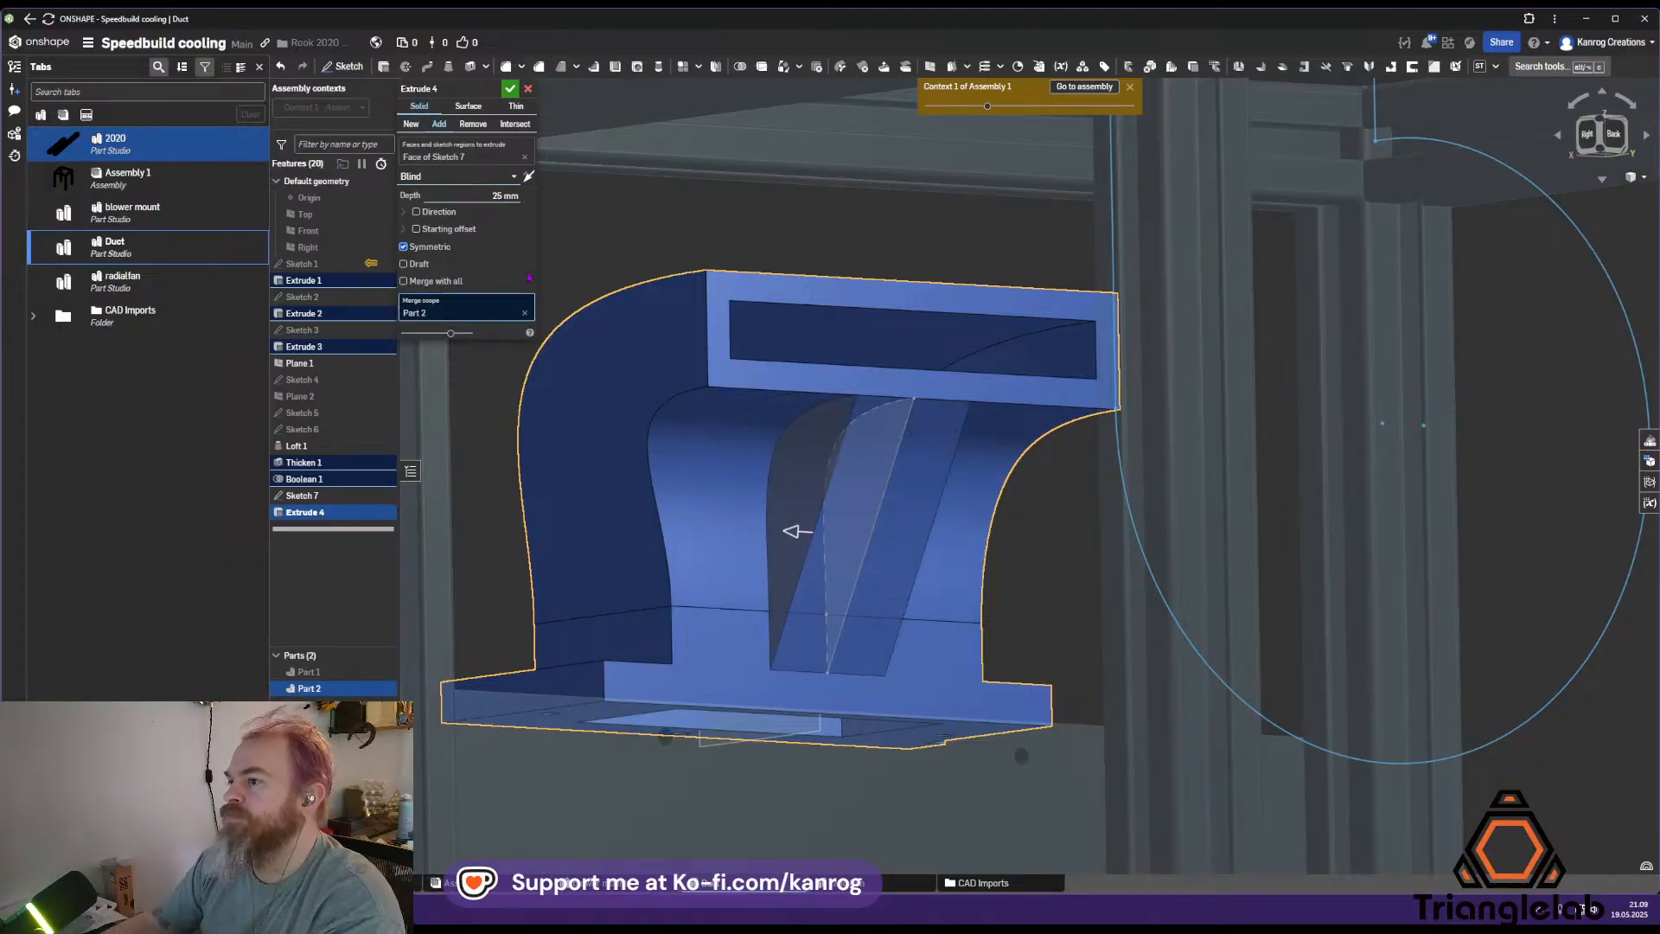
{"action": "scroll", "coordinate": [479, 197], "scroll_direction": "up", "scroll_amount": 16}
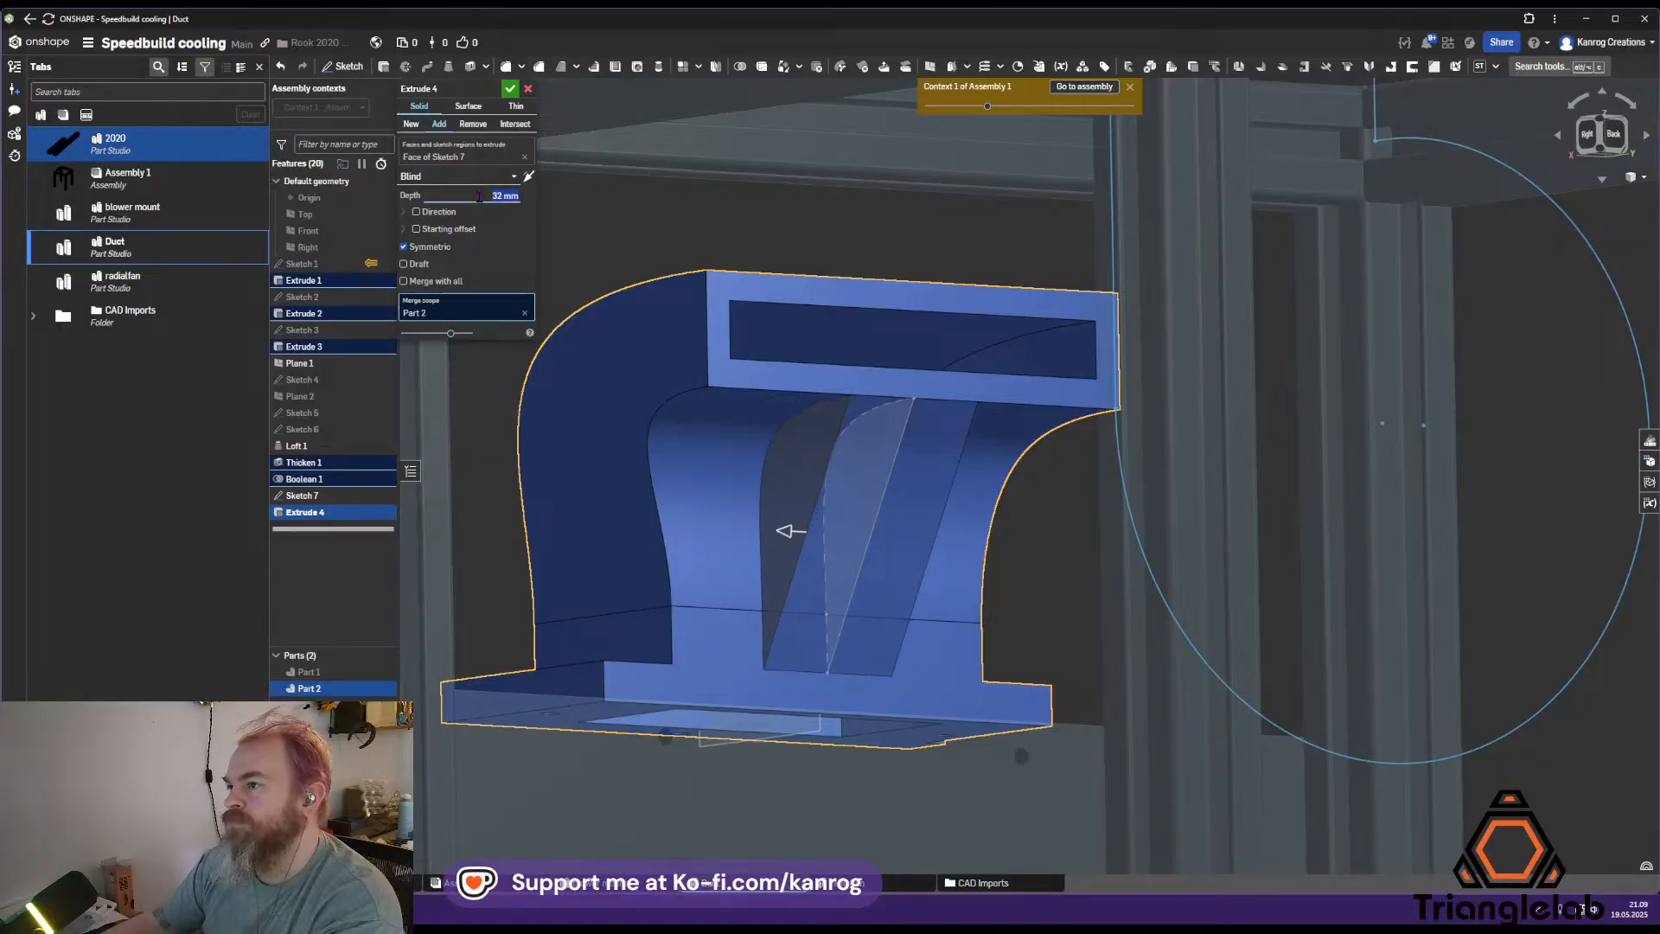
{"action": "scroll", "coordinate": [479, 197], "scroll_direction": "up", "scroll_amount": 17}
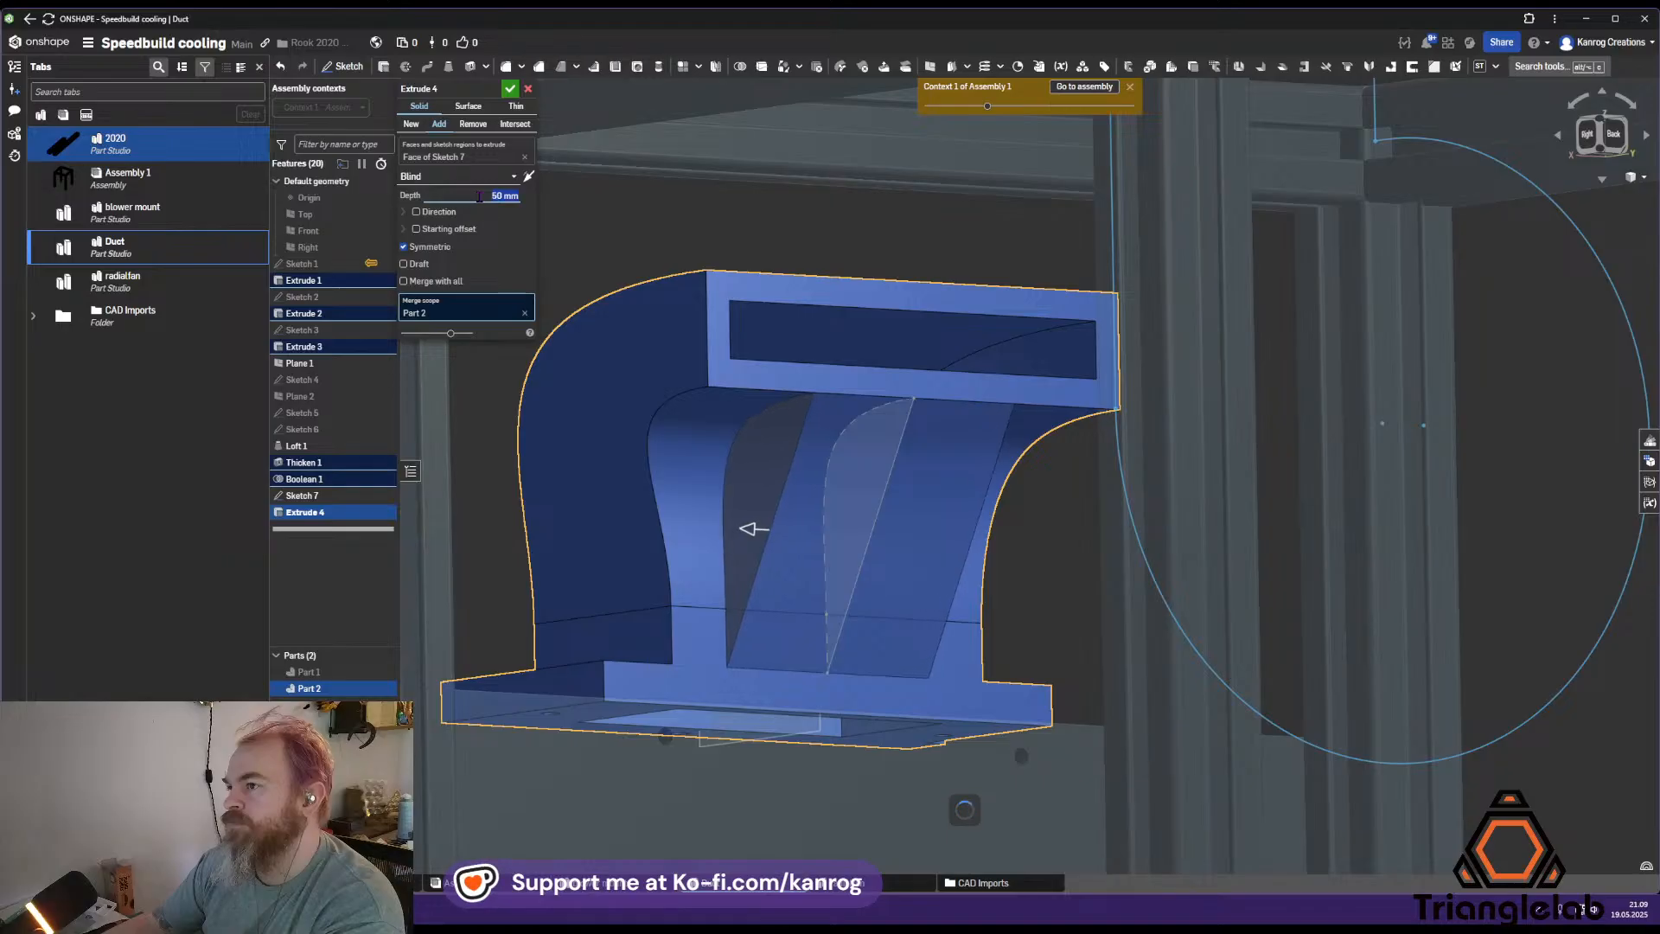
{"action": "scroll", "coordinate": [479, 197], "scroll_direction": "up", "scroll_amount": 5}
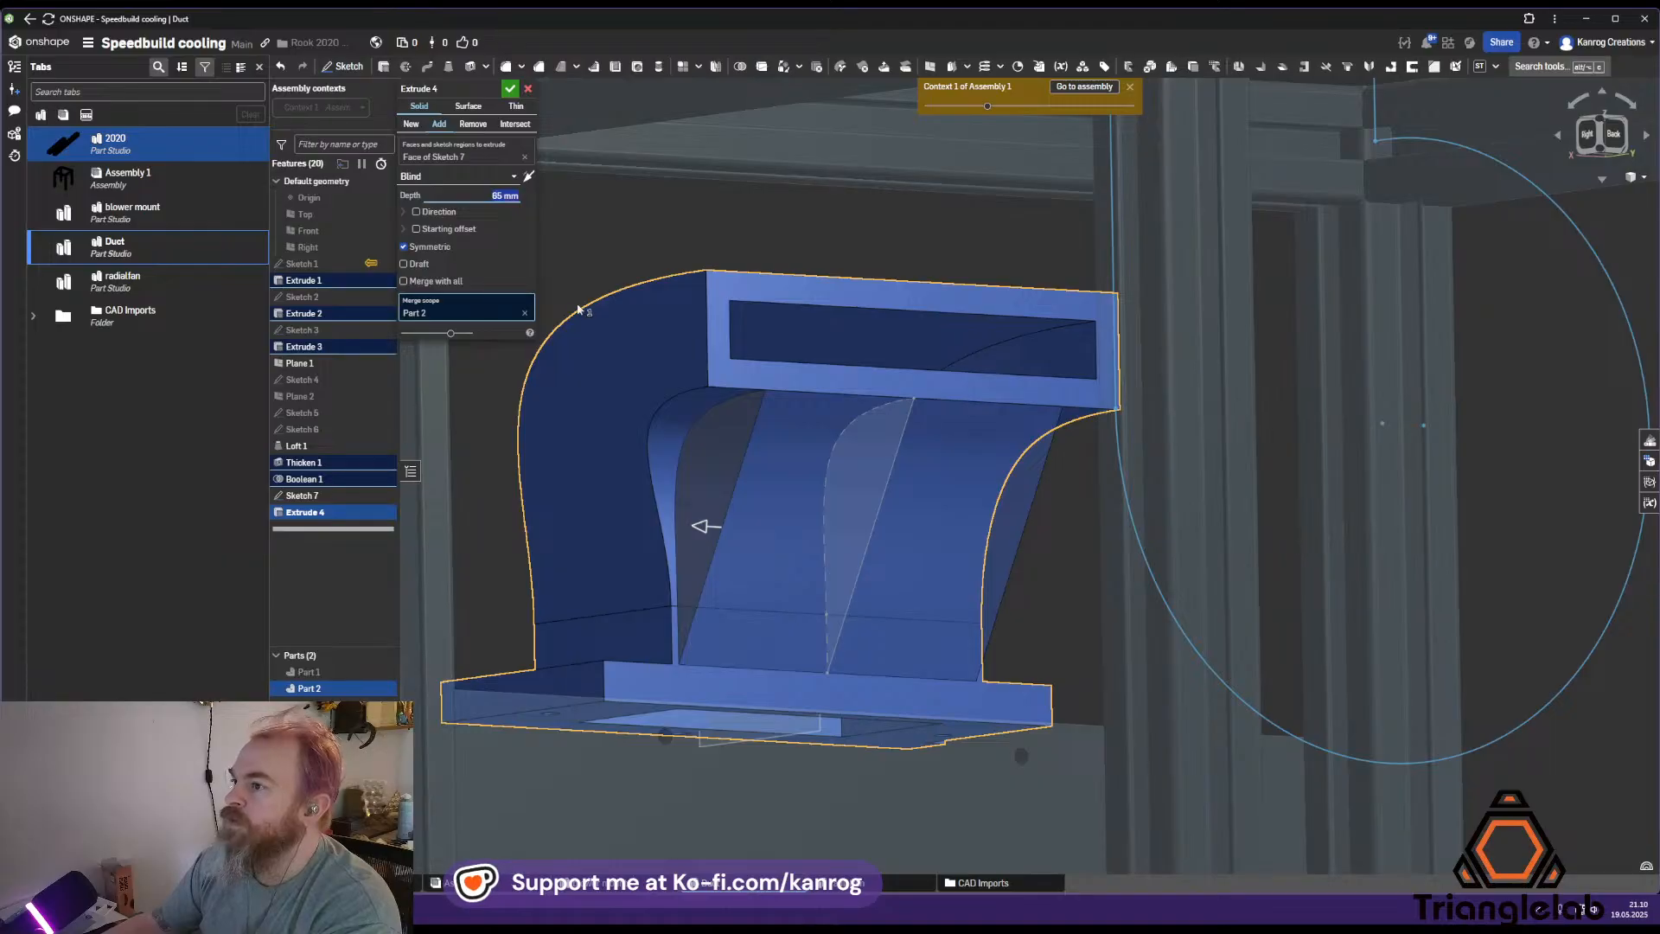
{"action": "left_click", "coordinate": [510, 88]}
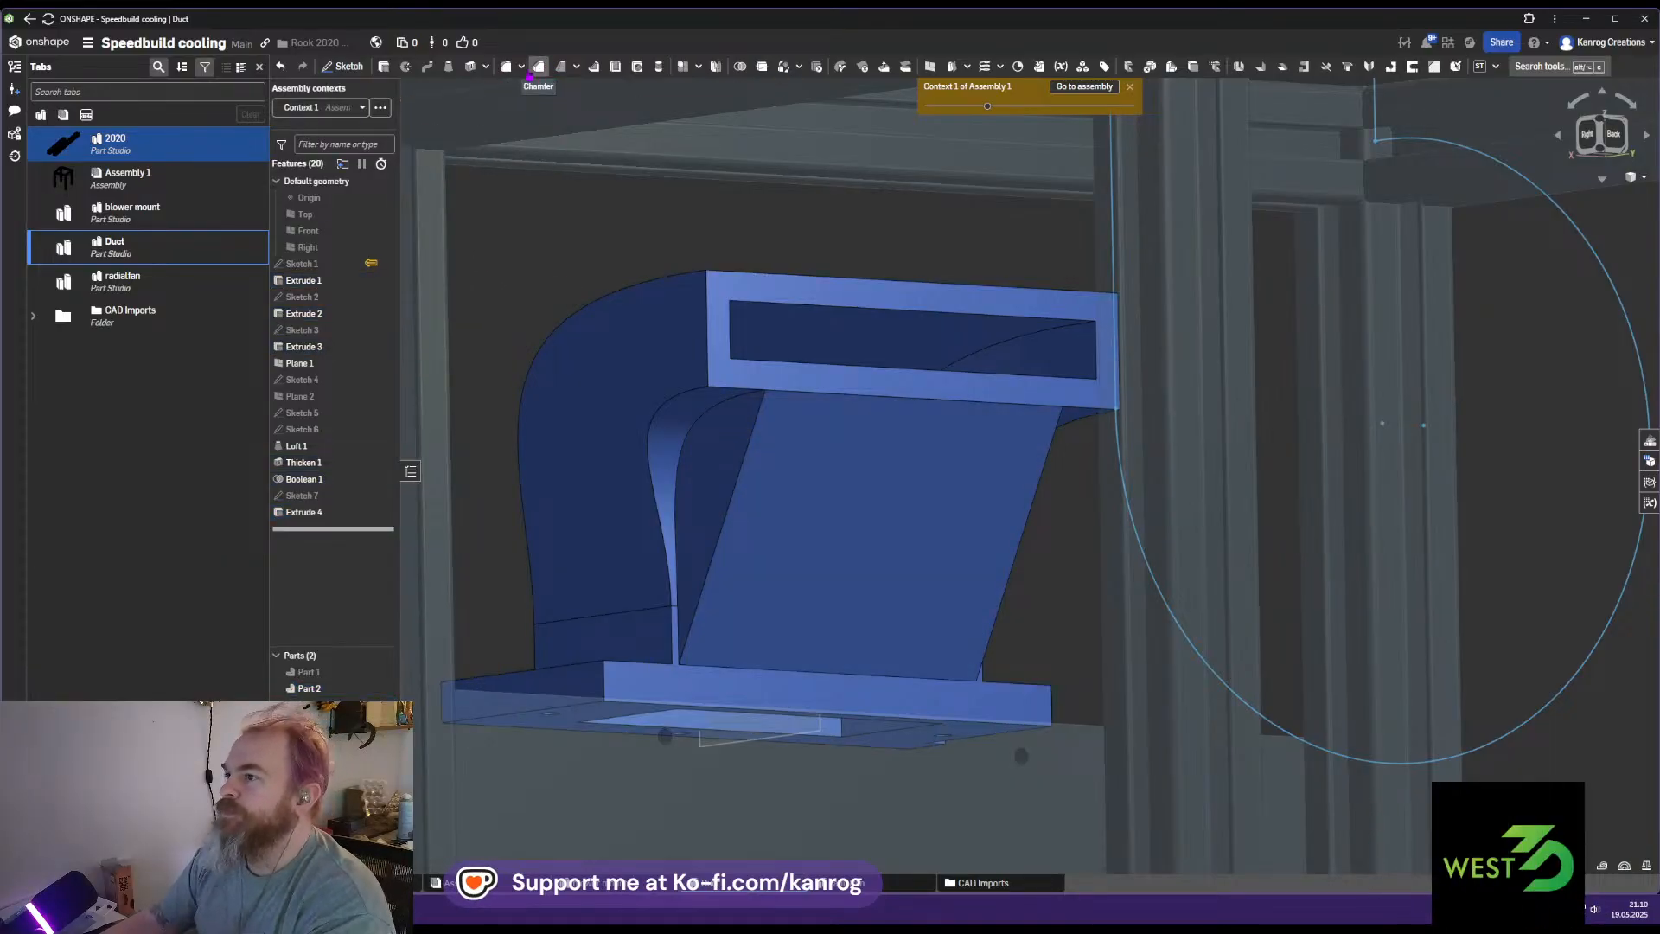
Try a 9 mm equal-distance chamfer on the two curved edges where the rib's sides meet the duct
{"action": "left_click", "coordinate": [551, 70]}
{"action": "left_click", "coordinate": [702, 414]}
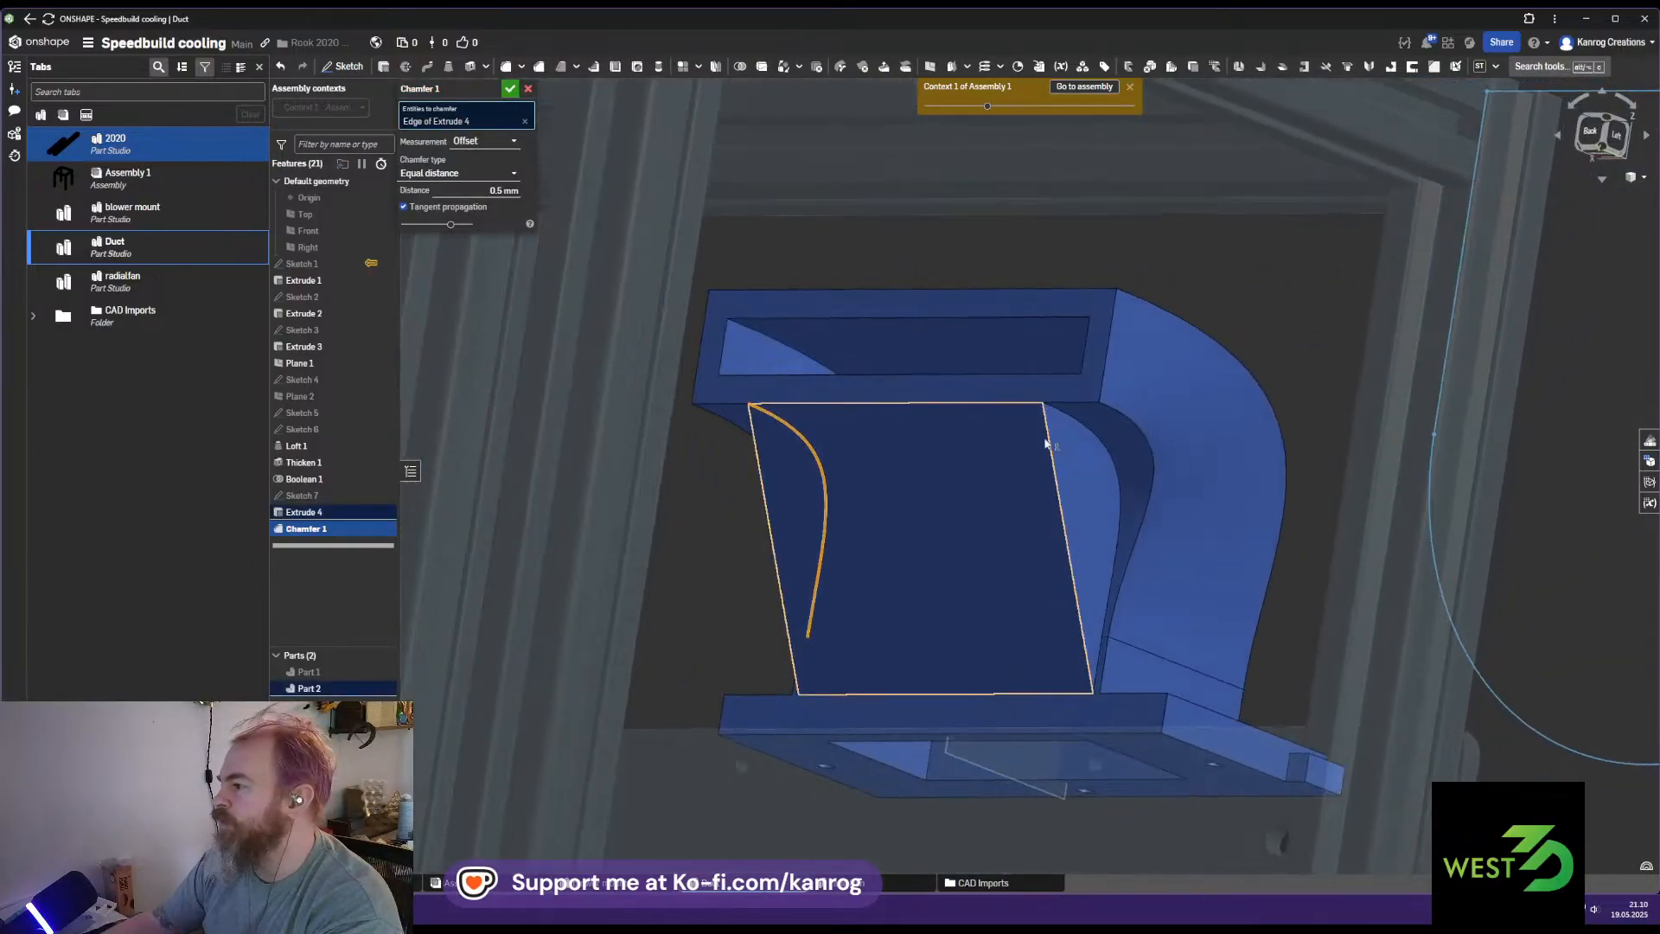
{"action": "left_click", "coordinate": [1099, 445]}
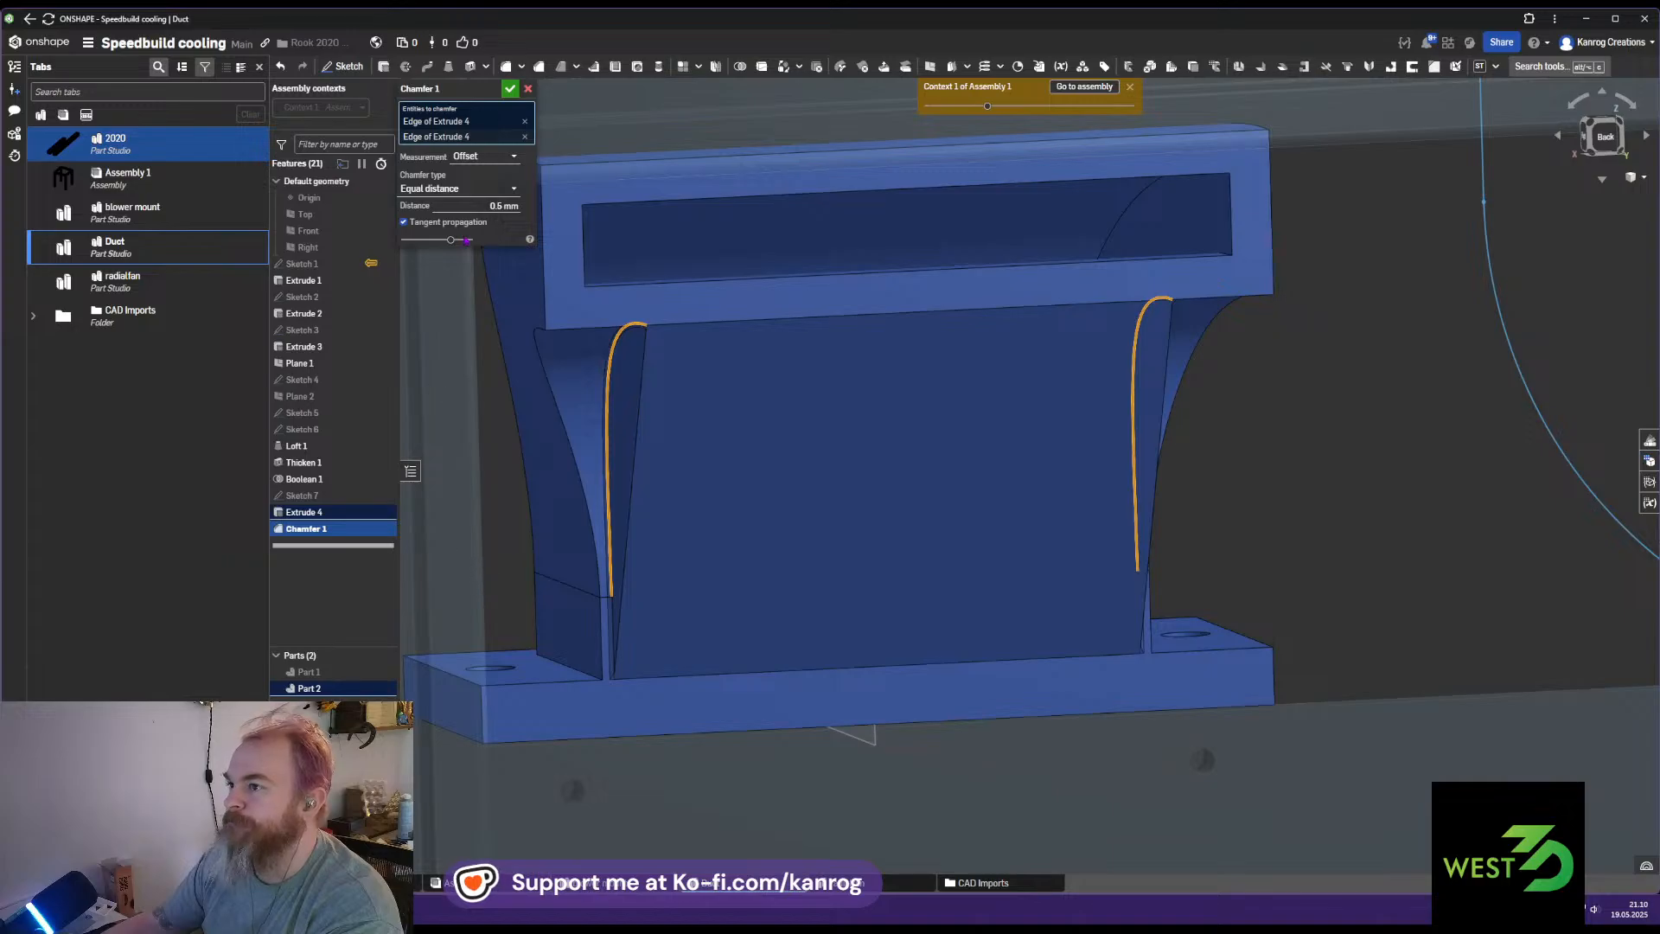
{"action": "key", "text": "Up"}
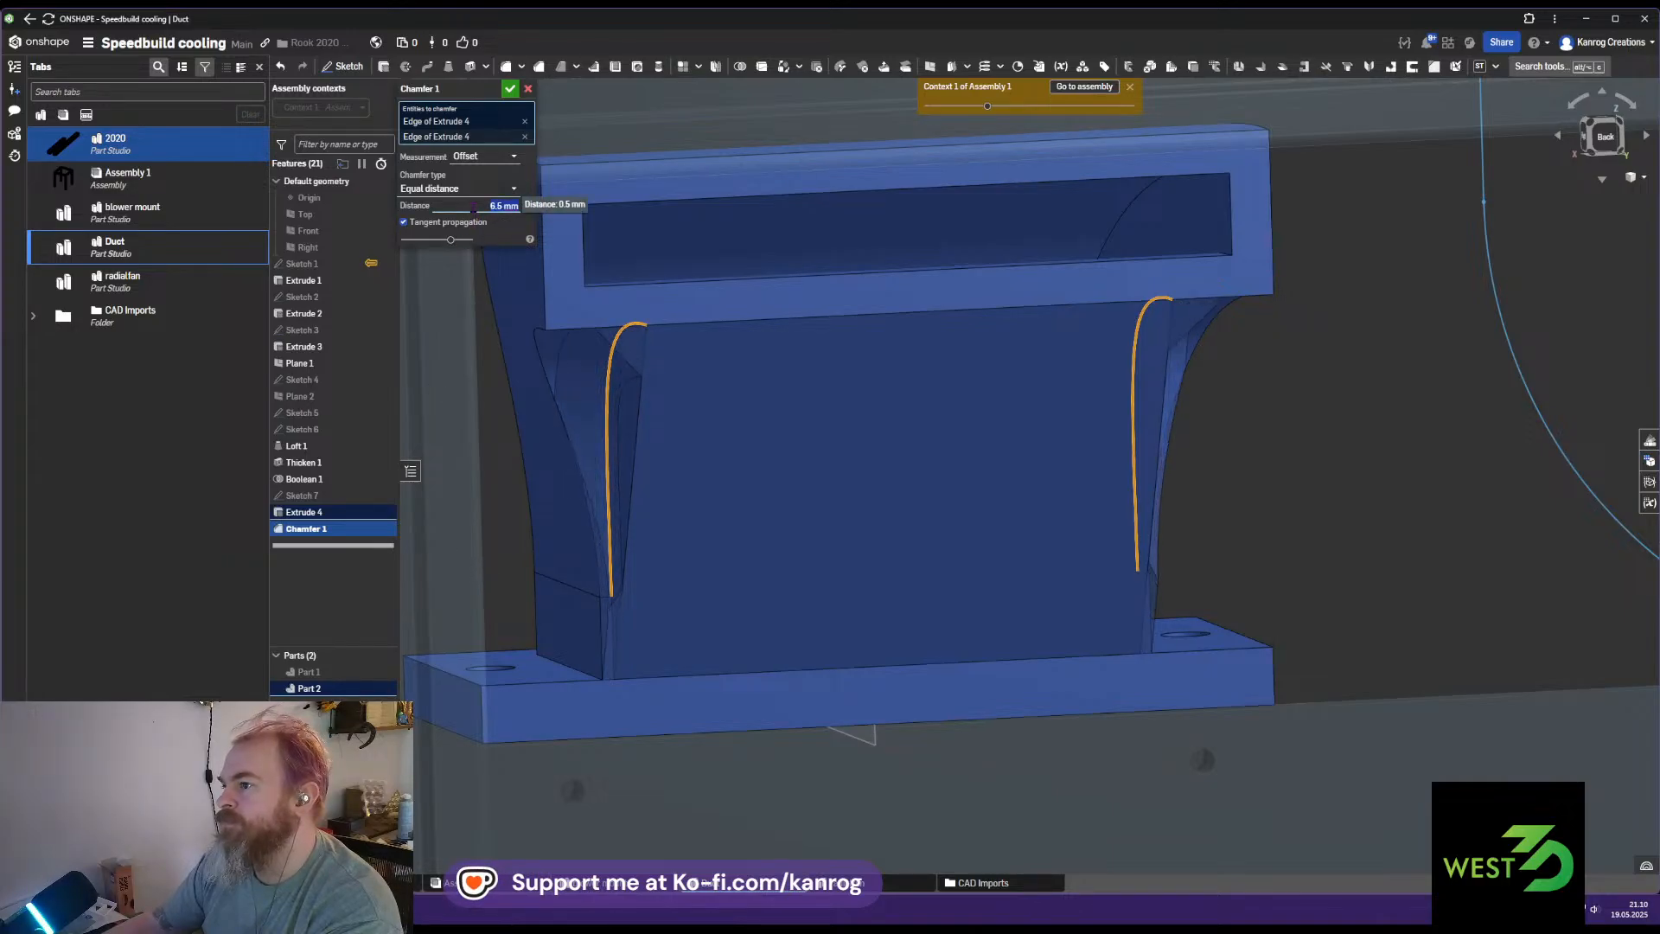
{"action": "scroll", "coordinate": [474, 207], "scroll_direction": "down", "scroll_amount": 1}
{"action": "right_click_drag", "start_coordinate": [596, 368], "coordinate": [529, 266]}
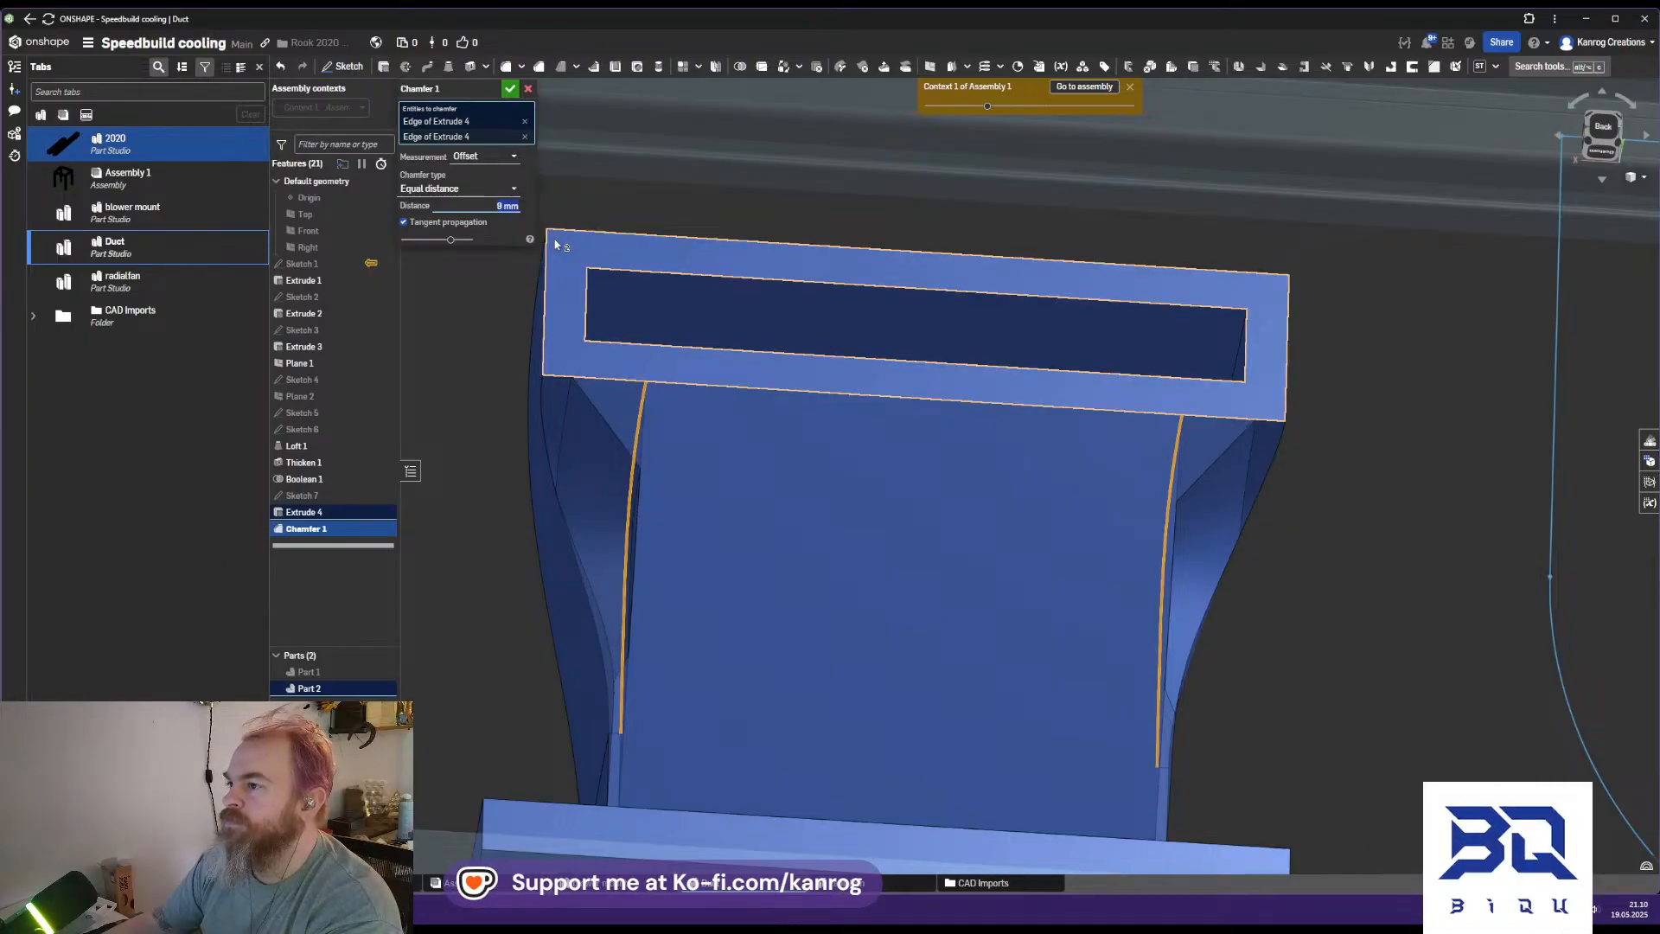
Try the Two distances chamfer type with 5 mm and 10 mm on the rib's curved edges, and discard the chamfer
{"action": "right_click_drag", "start_coordinate": [556, 245], "coordinate": [678, 432]}
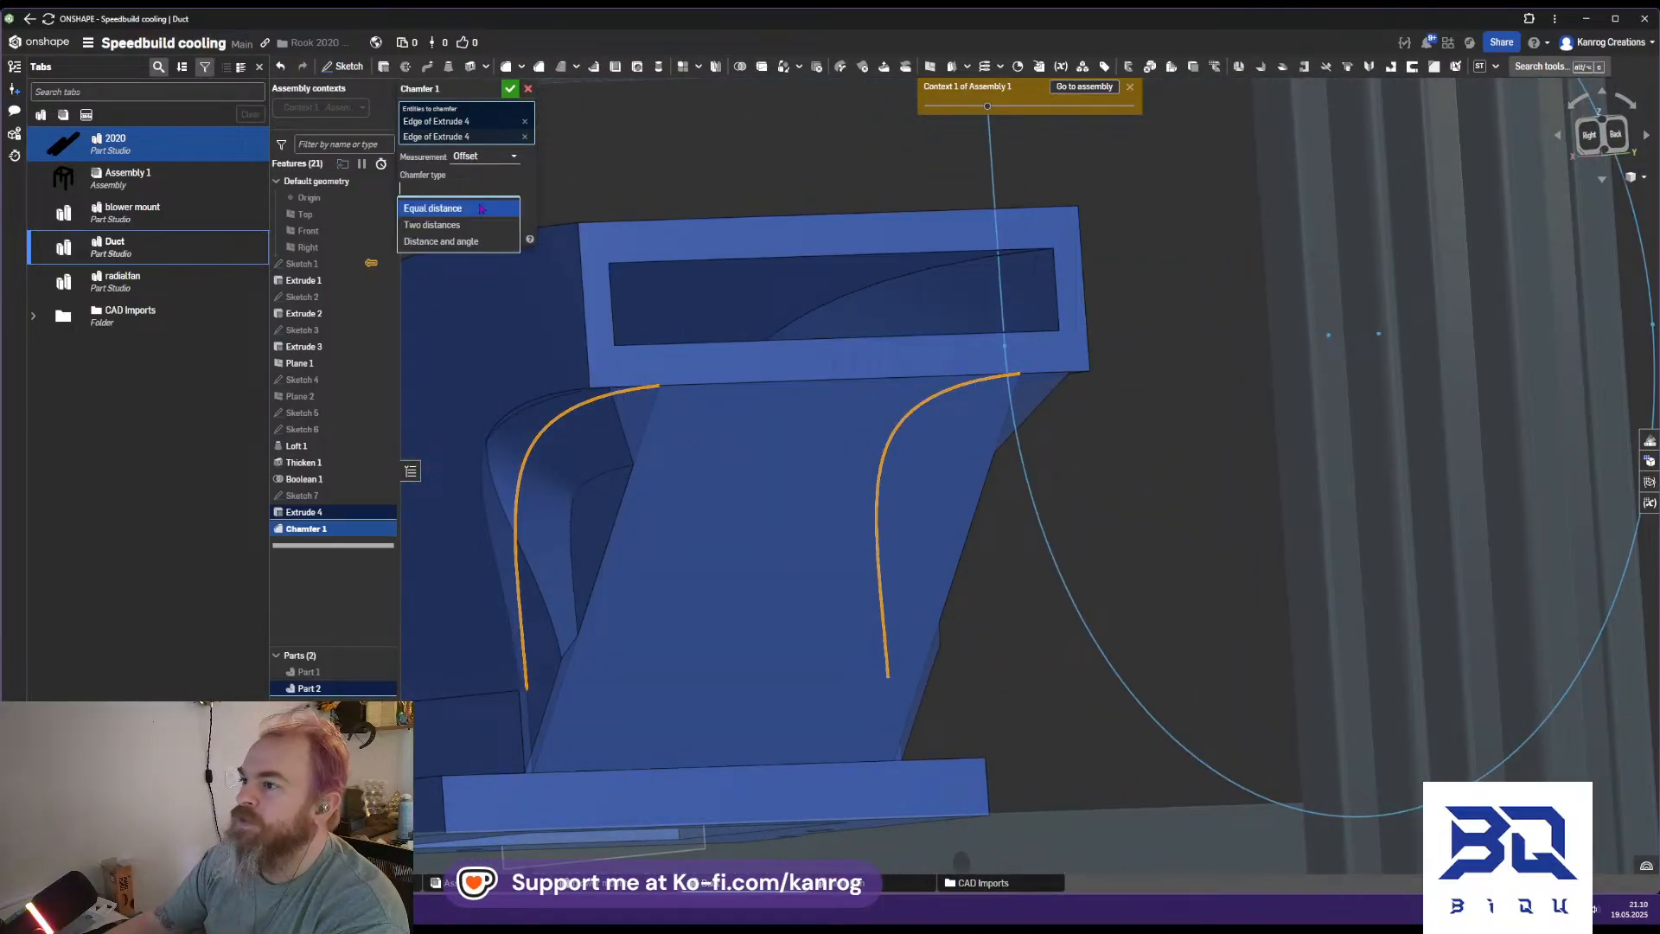
{"action": "left_click", "coordinate": [467, 227]}
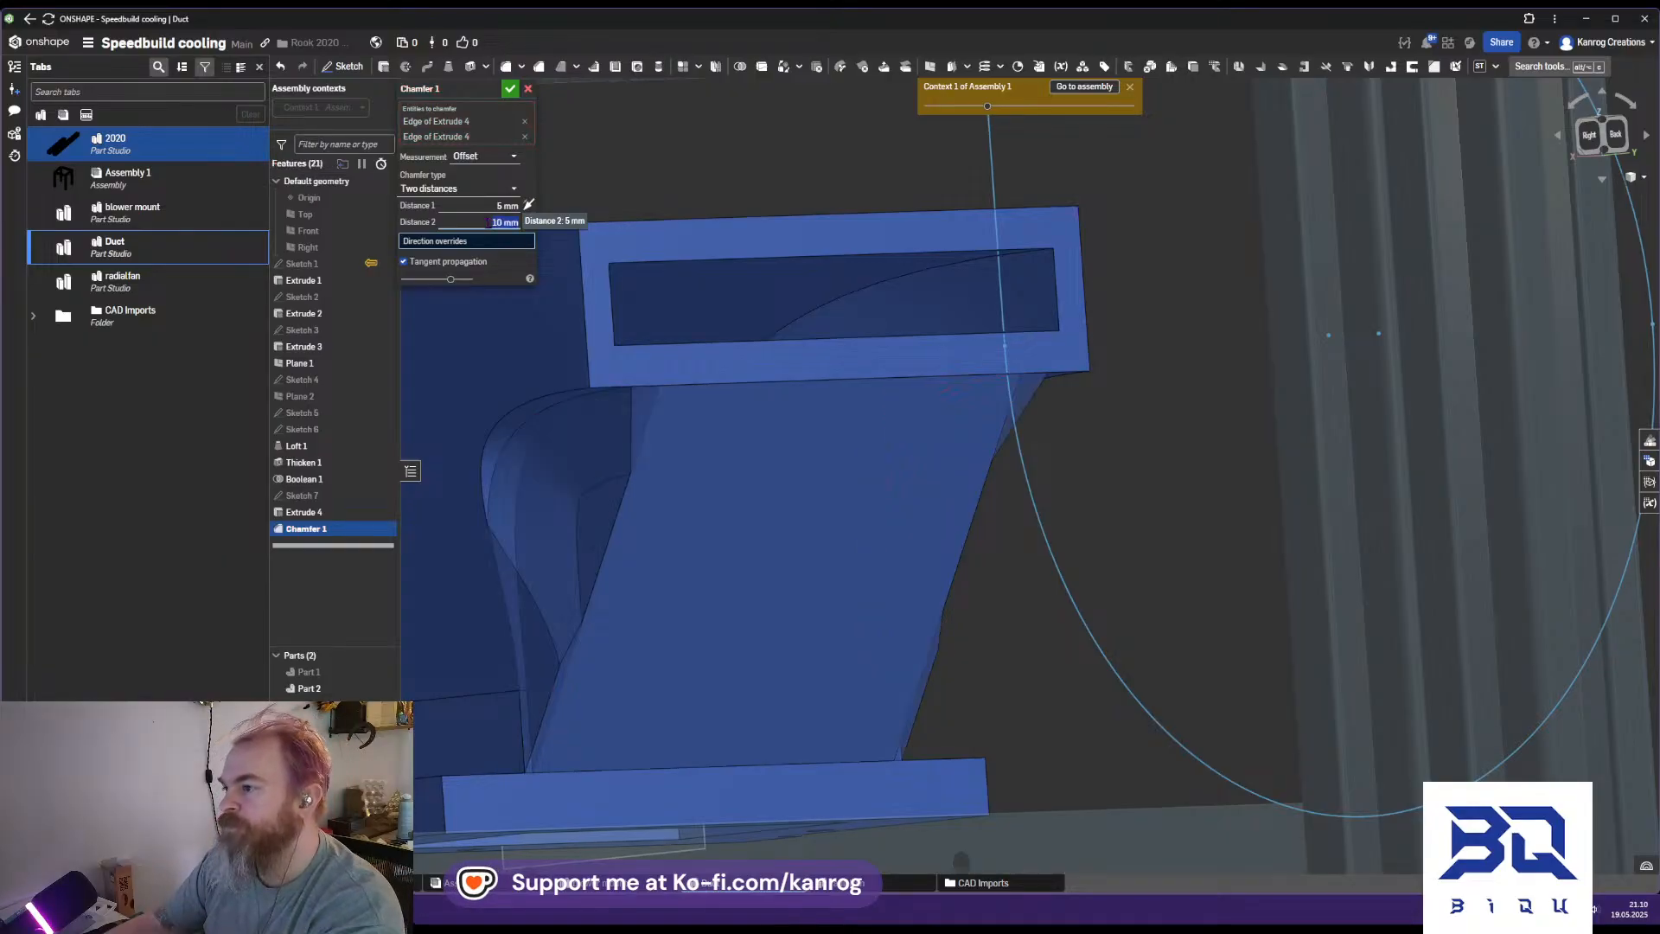
{"action": "right_click_drag", "start_coordinate": [688, 389], "coordinate": [724, 431]}
{"action": "left_click", "coordinate": [529, 89]}
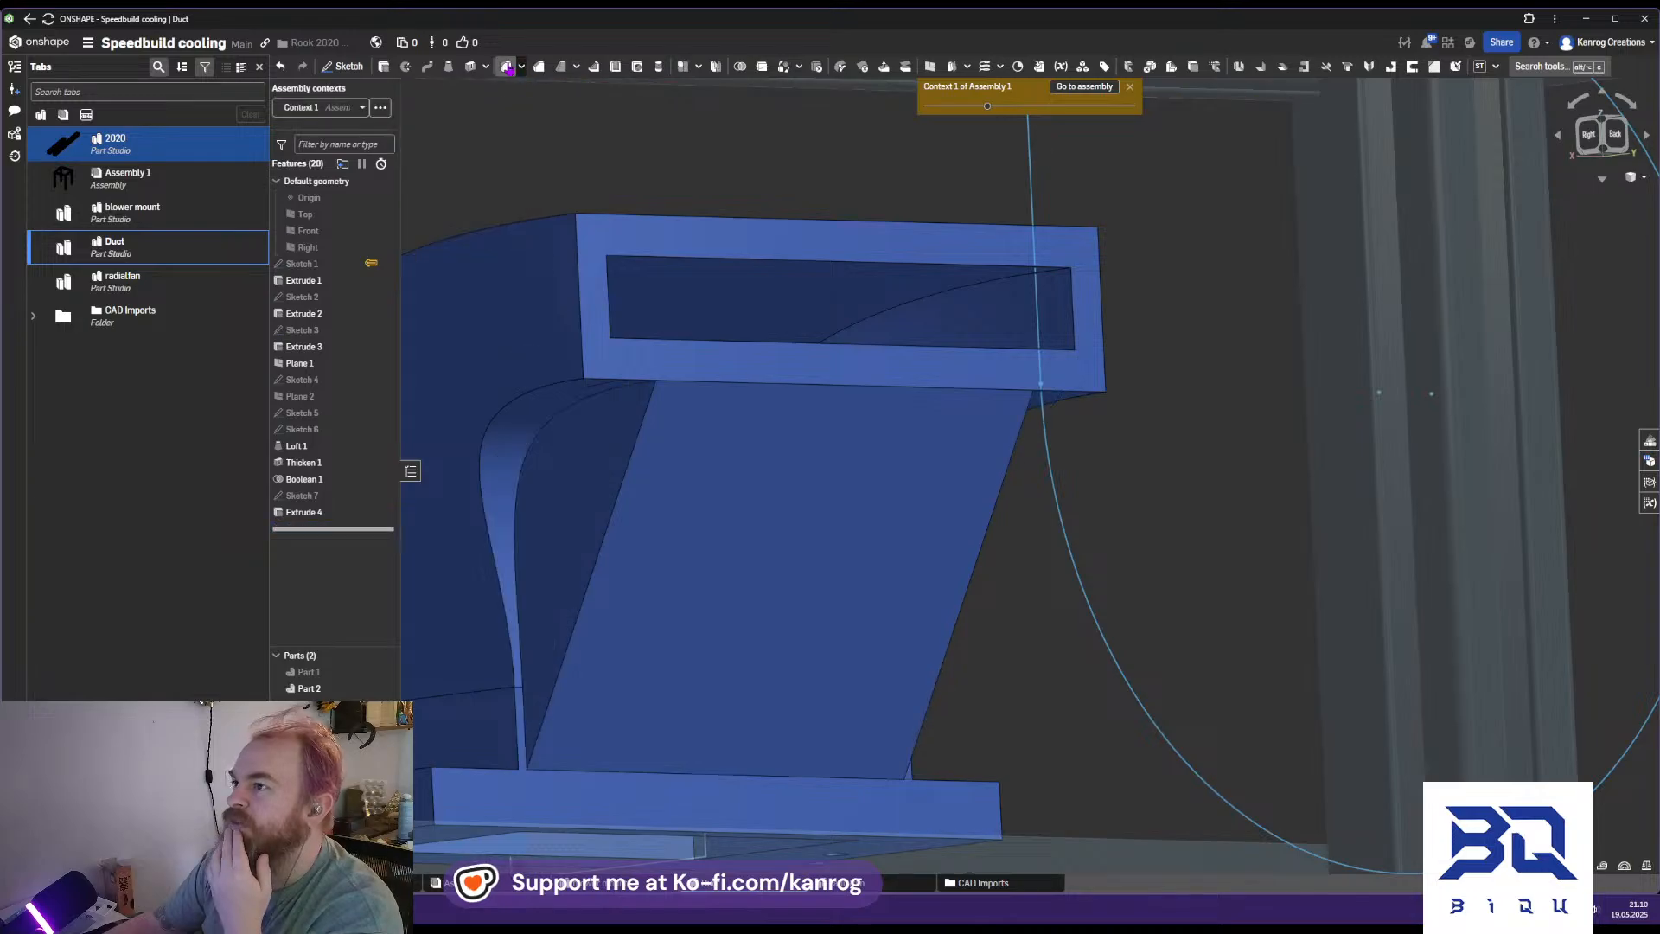
Apply a fillet with a 10 mm radius to the curved edges where both sides of the rib meet the duct
{"action": "key", "text": "shift+f"}
{"action": "left_click", "coordinate": [550, 432]}
{"action": "right_click_drag", "start_coordinate": [567, 481], "coordinate": [519, 499]}
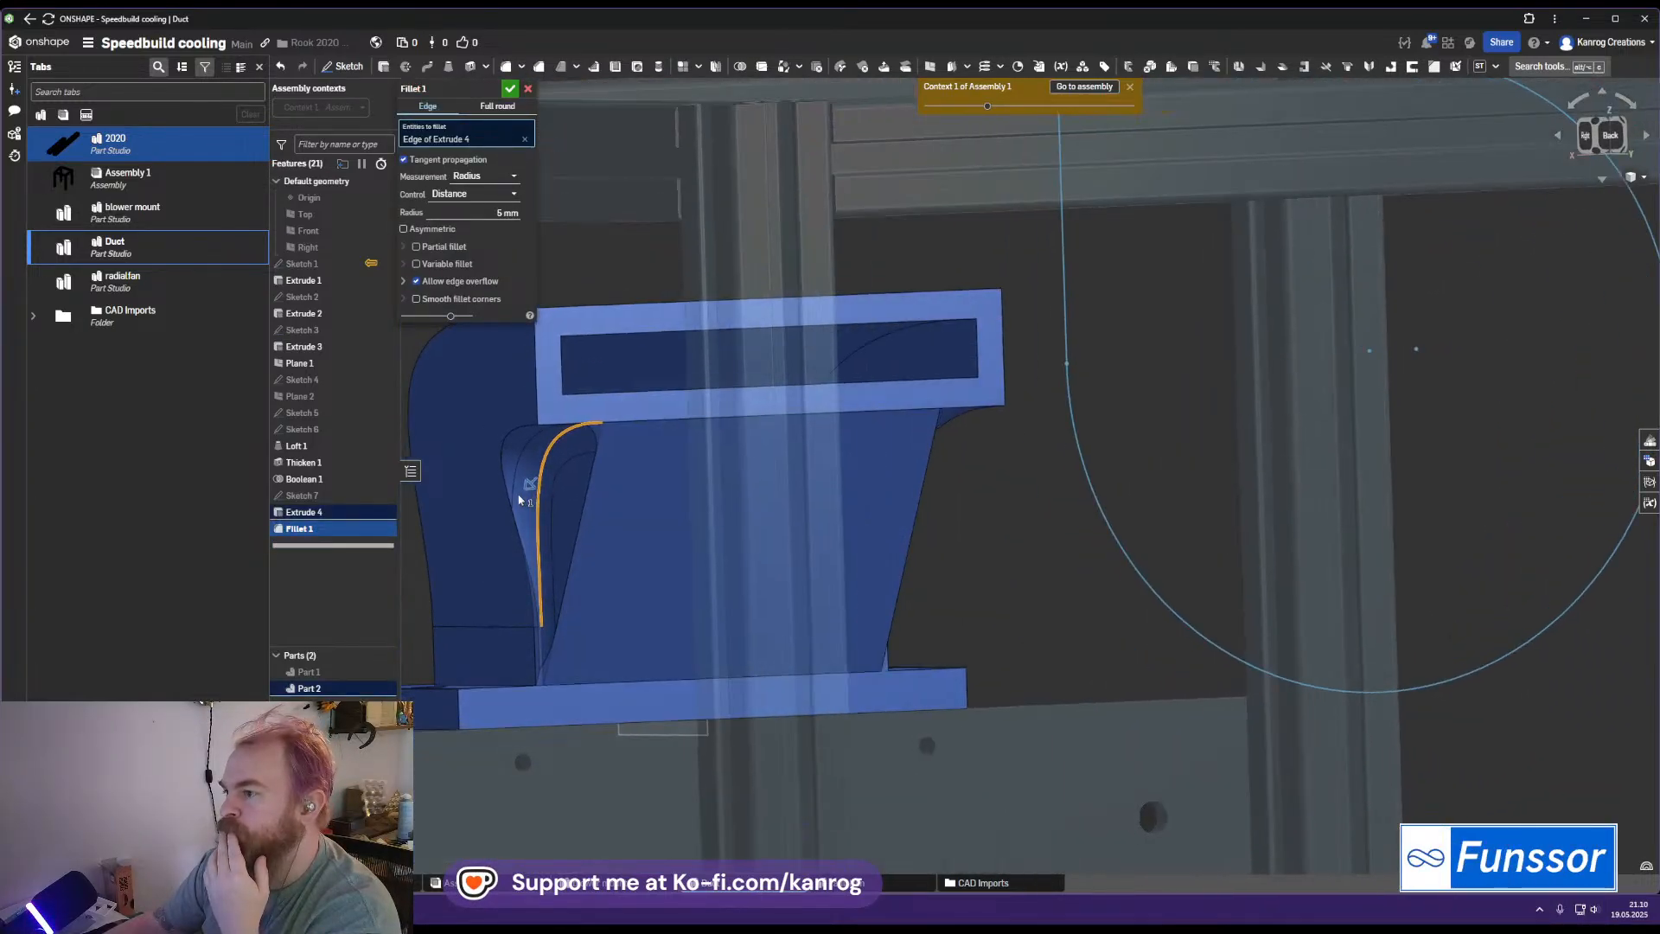
{"action": "left_click_drag", "start_coordinate": [523, 499], "coordinate": [527, 504]}
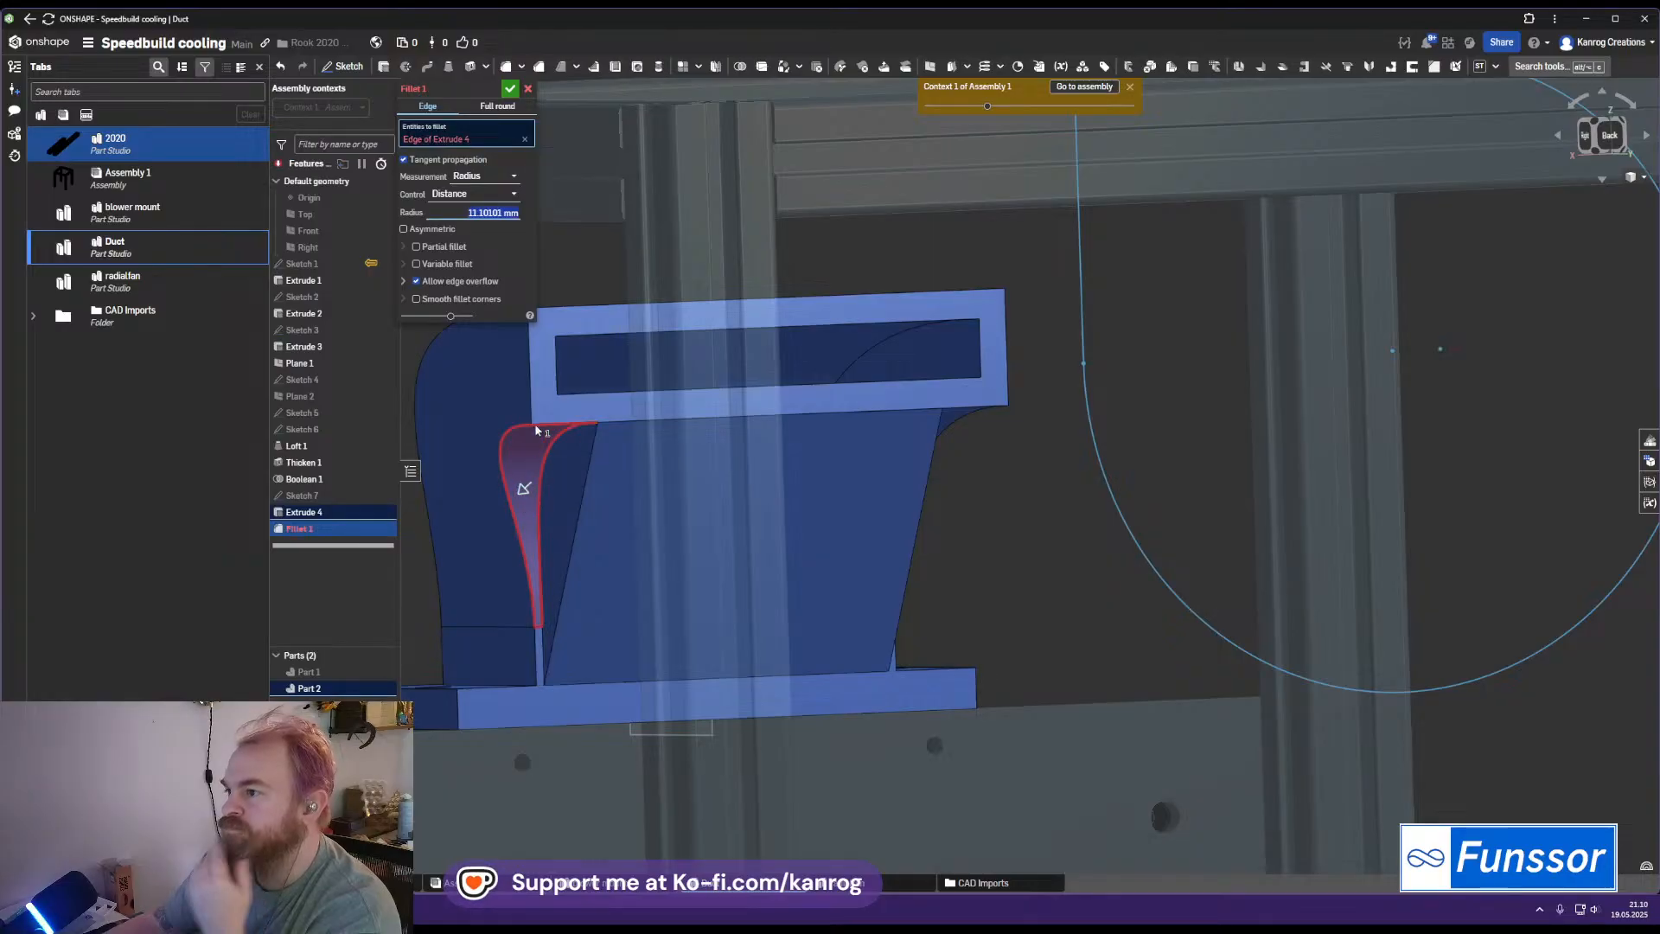
{"action": "type", "text": "10"}
{"action": "key", "text": "Return"}
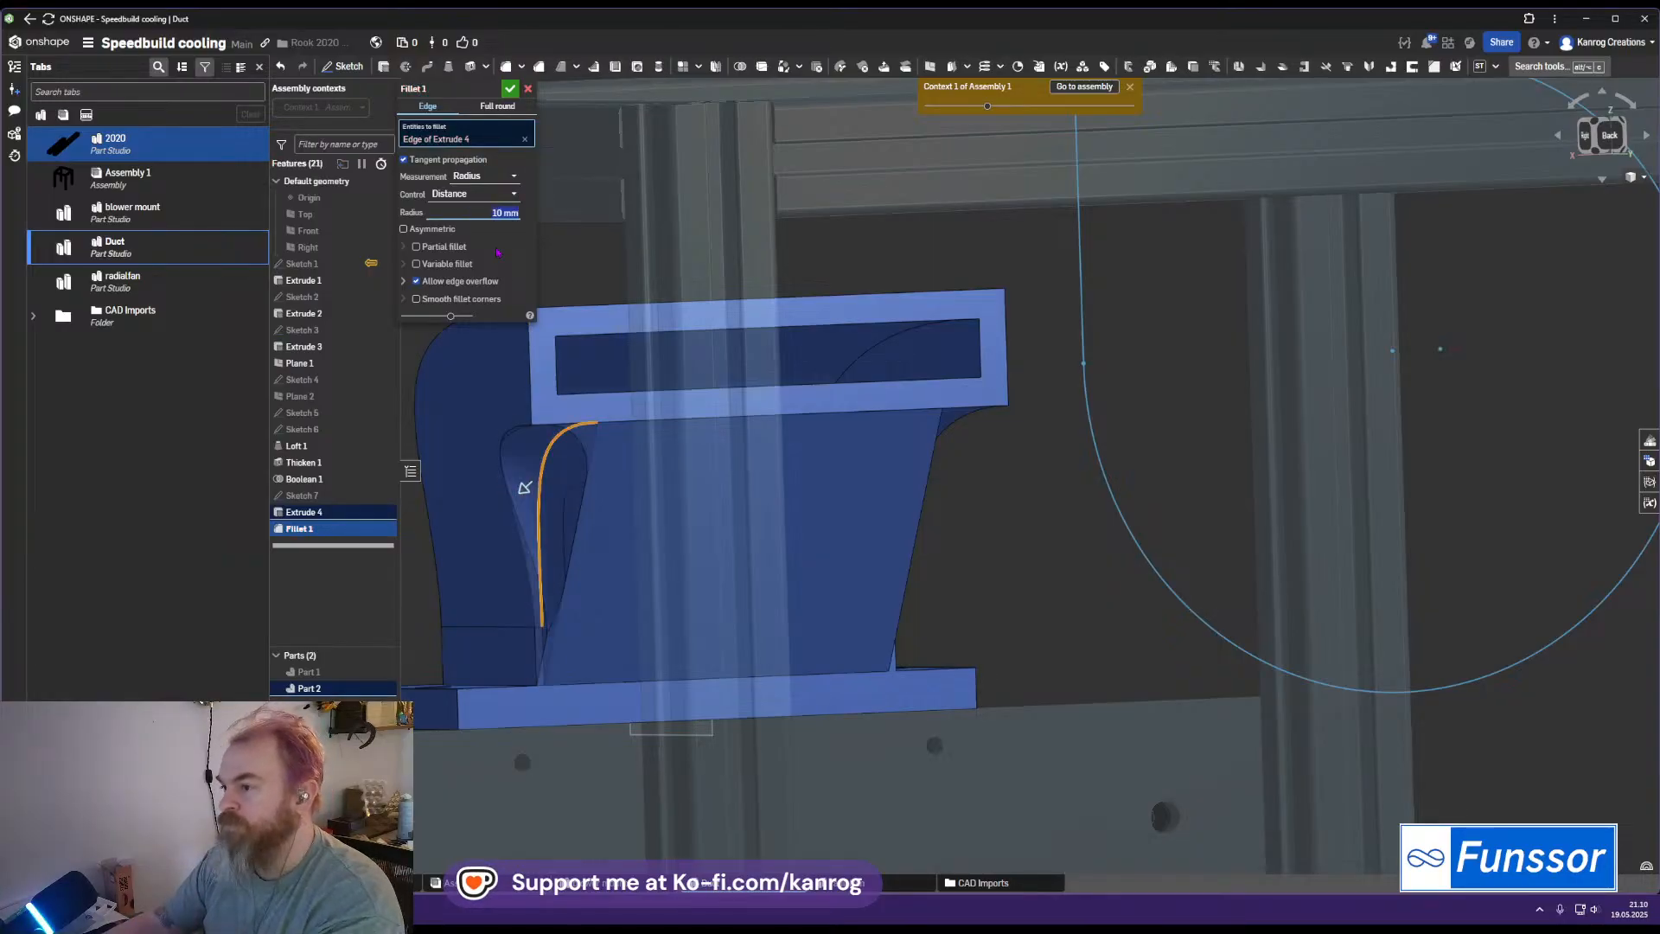
{"action": "right_click_drag", "start_coordinate": [699, 475], "coordinate": [627, 475]}
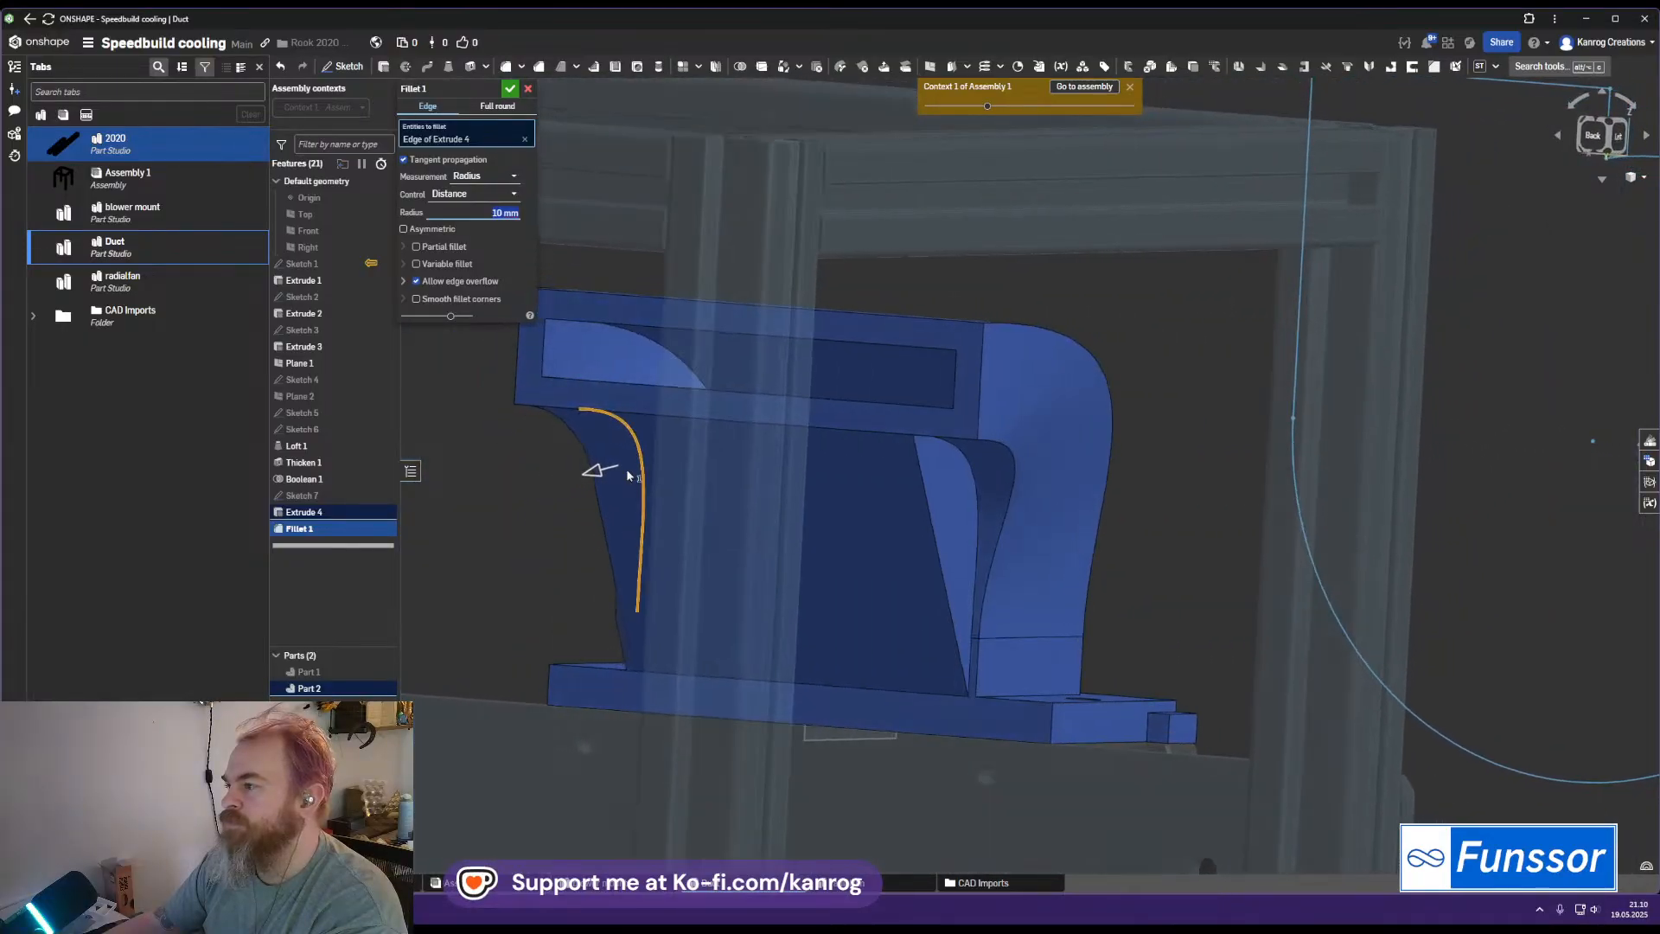
{"action": "mouse_move", "coordinate": [848, 514]}
{"action": "right_mouse_down"}
{"action": "mouse_move", "coordinate": [907, 511]}
{"action": "mouse_move", "coordinate": [856, 510]}
{"action": "right_mouse_up"}
{"action": "left_click", "coordinate": [973, 500]}
{"action": "right_click_drag", "start_coordinate": [974, 499], "coordinate": [1064, 543]}
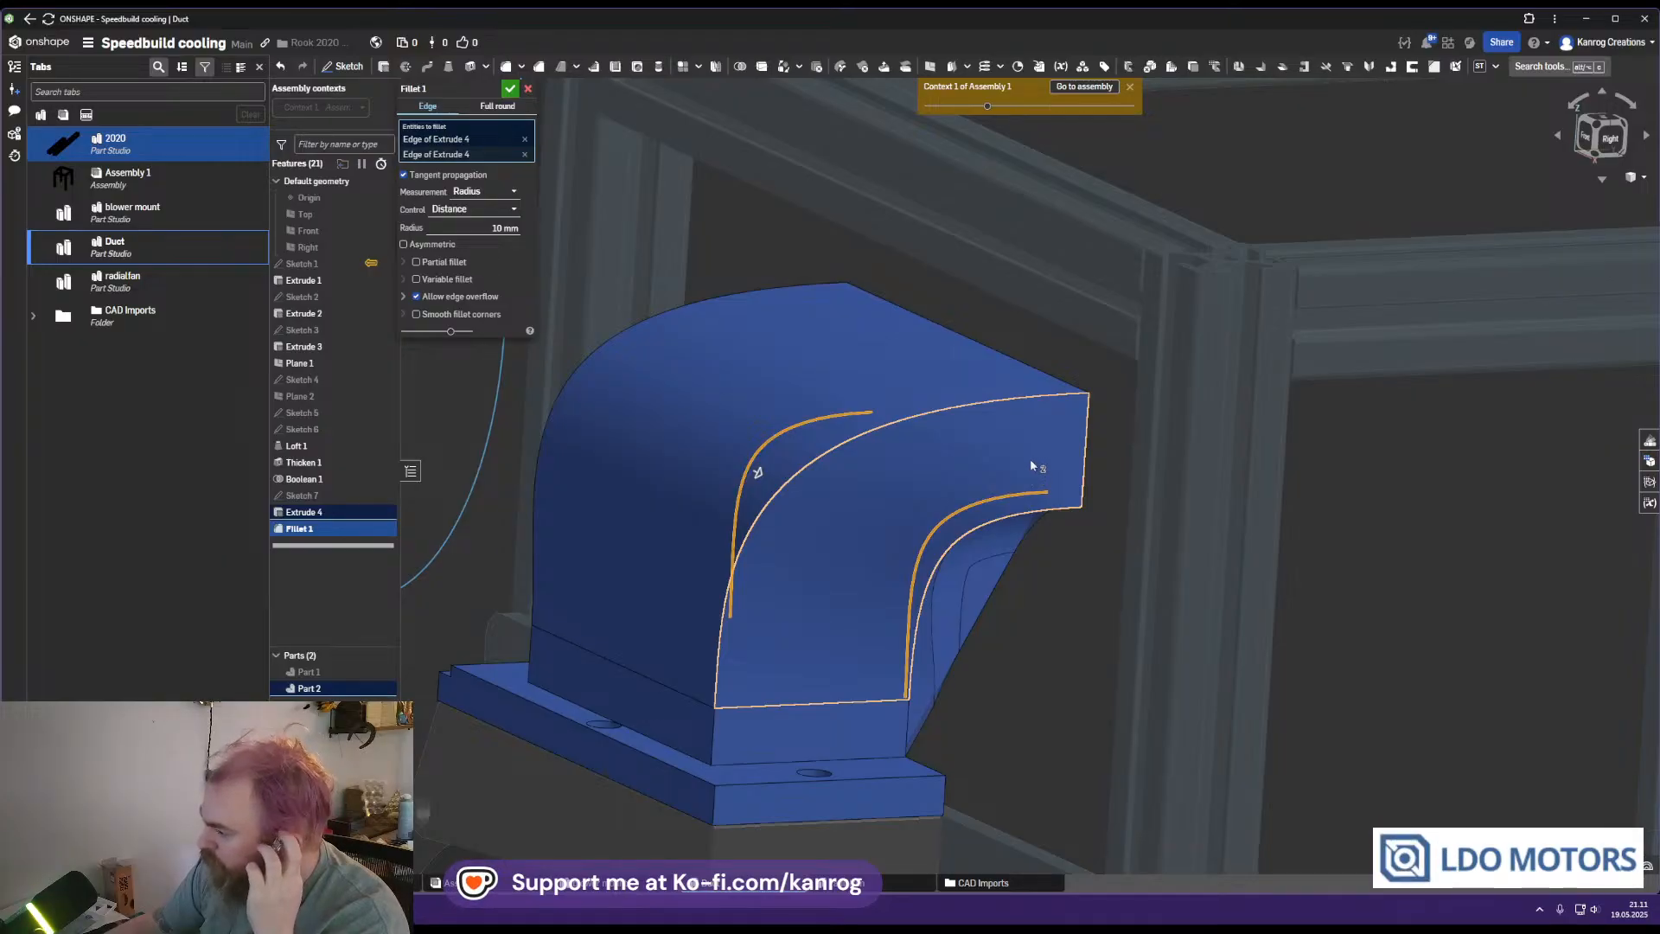
Set the radius of the rib-to-duct fillet to 8 mm and accept it
{"action": "right_click_drag", "start_coordinate": [1030, 459], "coordinate": [778, 484]}
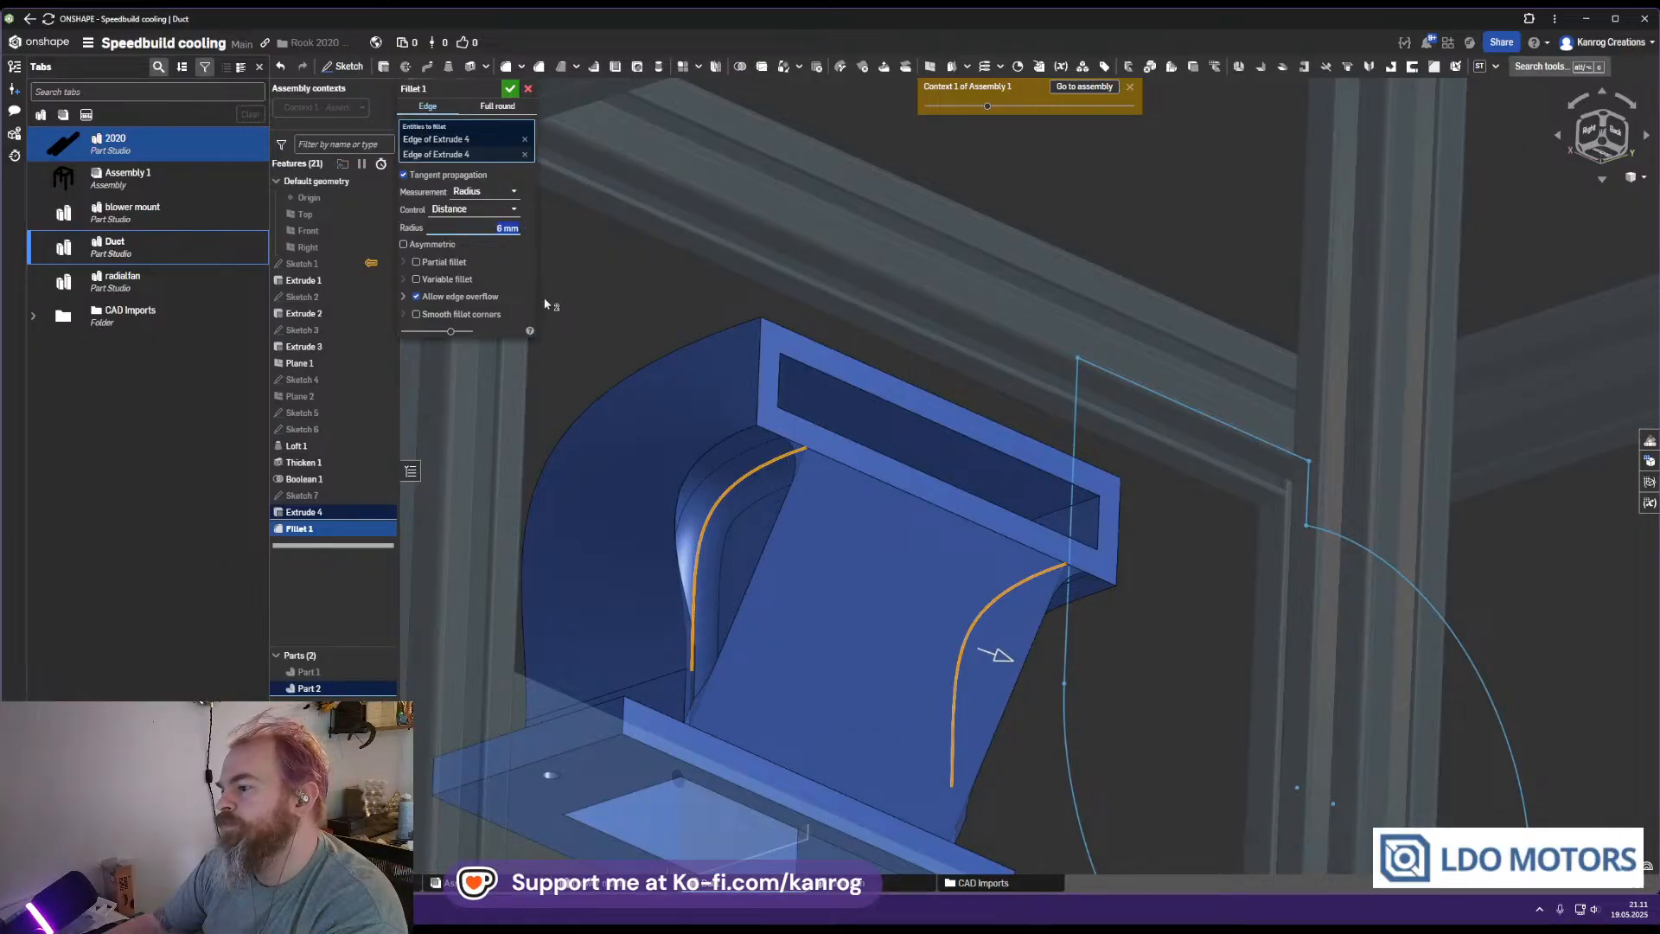
{"action": "key", "text": "Up"}
{"action": "key", "text": "Up"}
{"action": "key", "text": "Up"}
{"action": "key", "text": "Up"}
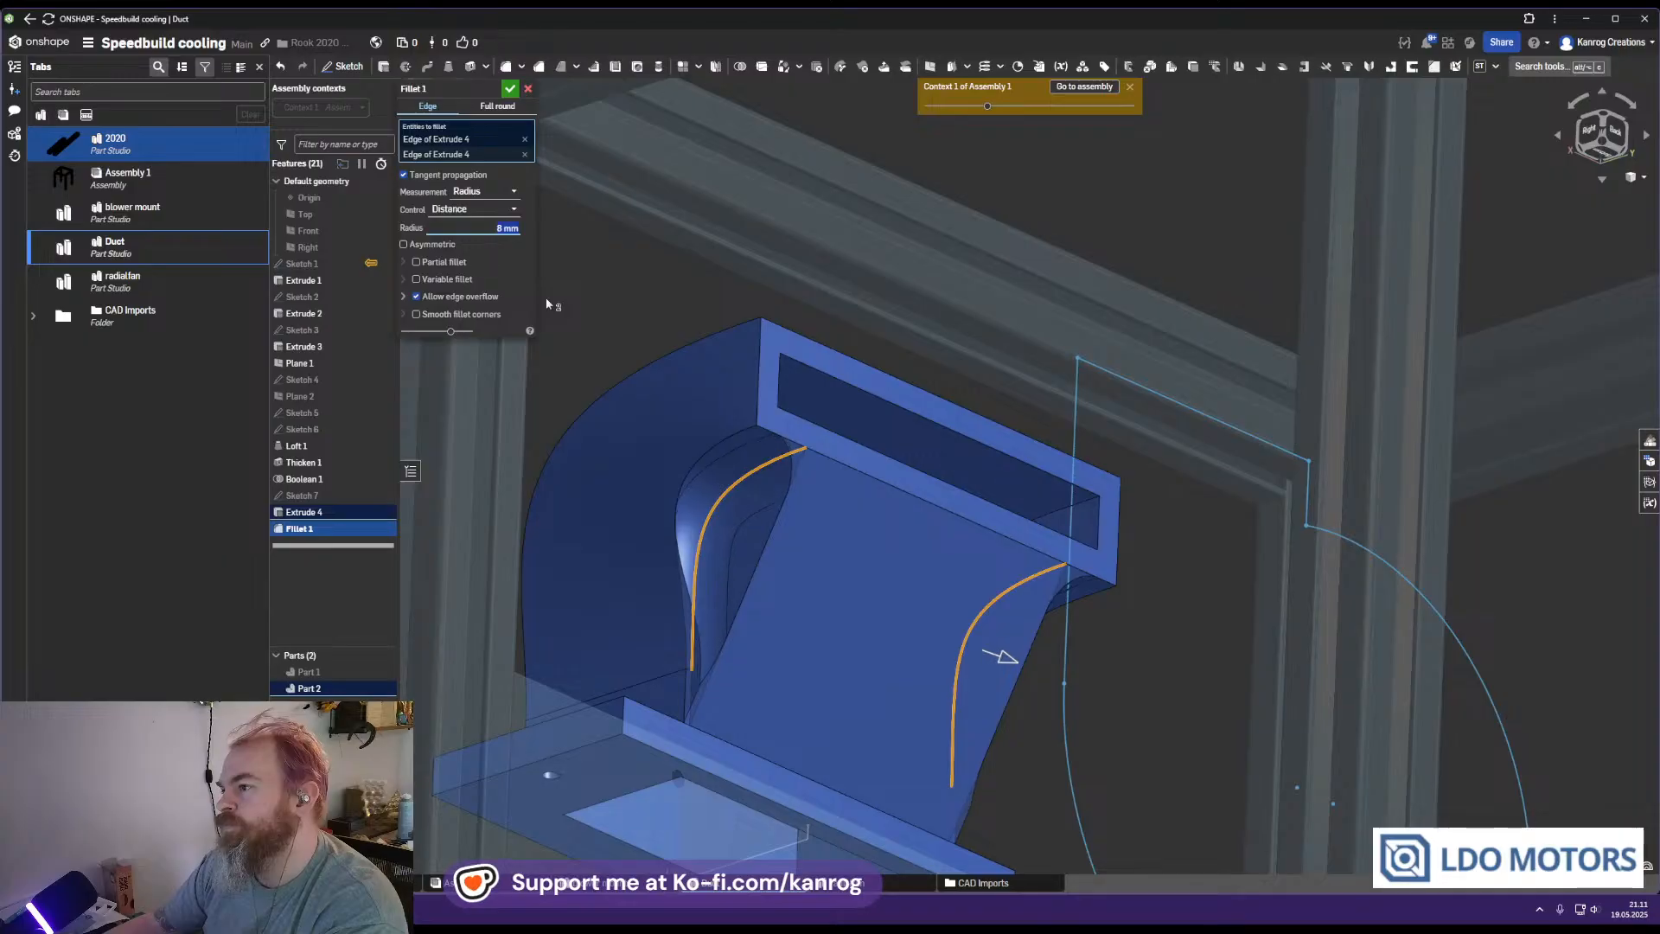
{"action": "left_click", "coordinate": [510, 88]}
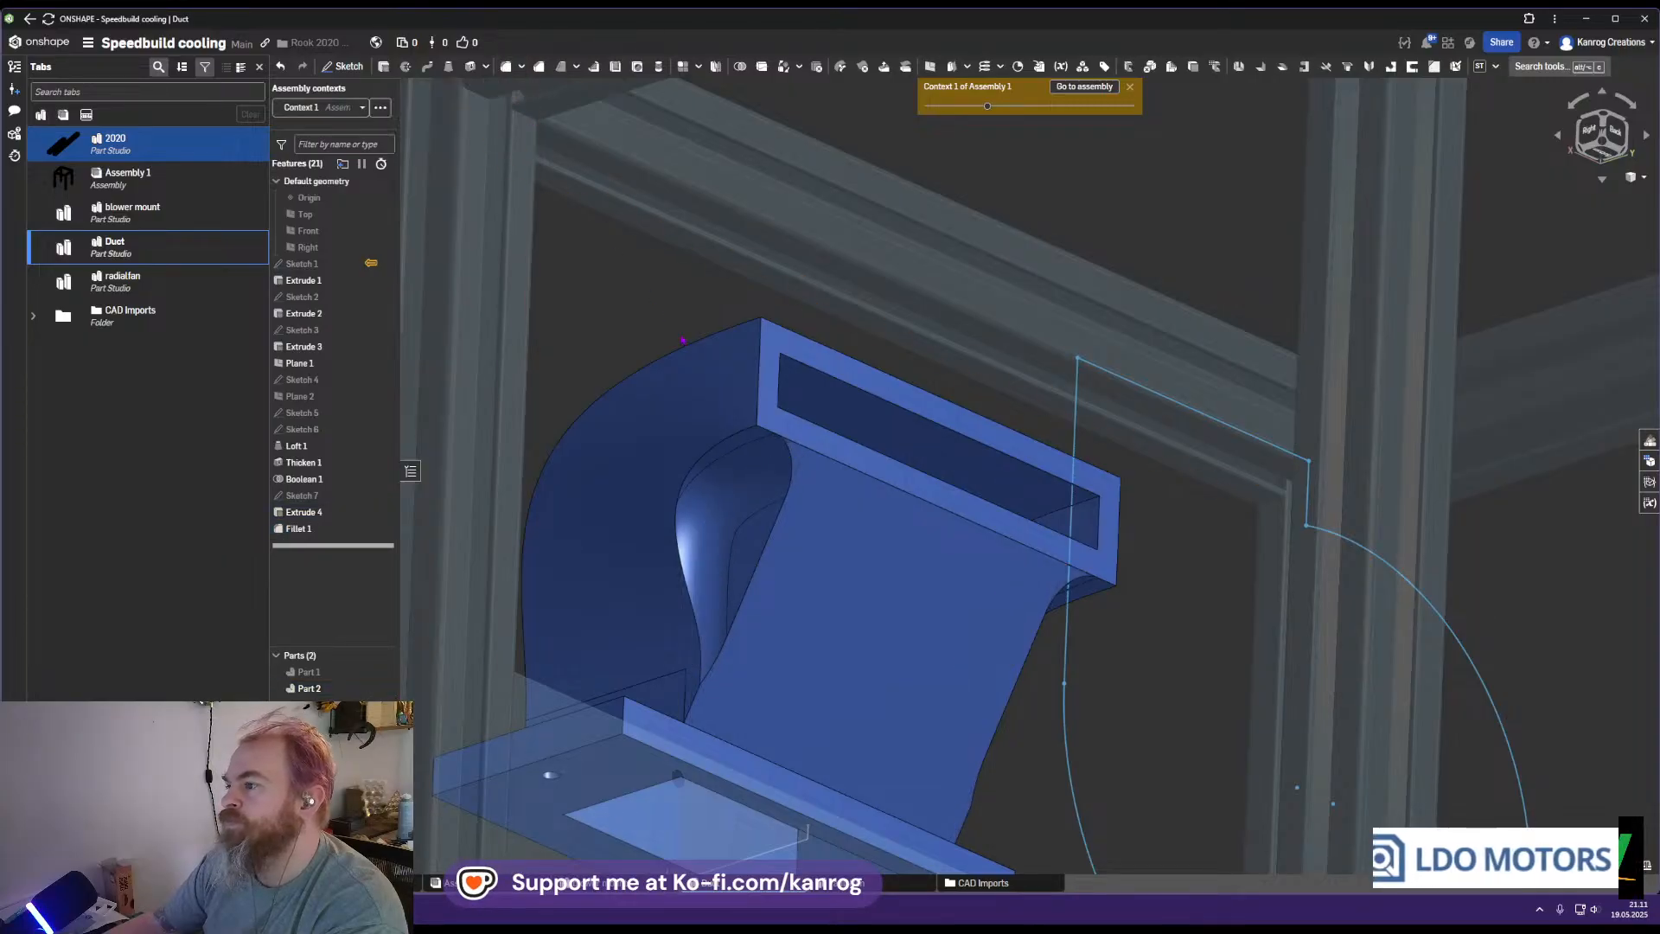
Fillet the duct's four long curved outer edges with an 8 mm radius
{"action": "key", "text": "shift+f"}
{"action": "left_click", "coordinate": [739, 434]}
{"action": "right_click_drag", "start_coordinate": [737, 432], "coordinate": [1037, 579]}
{"action": "left_click", "coordinate": [1143, 584]}
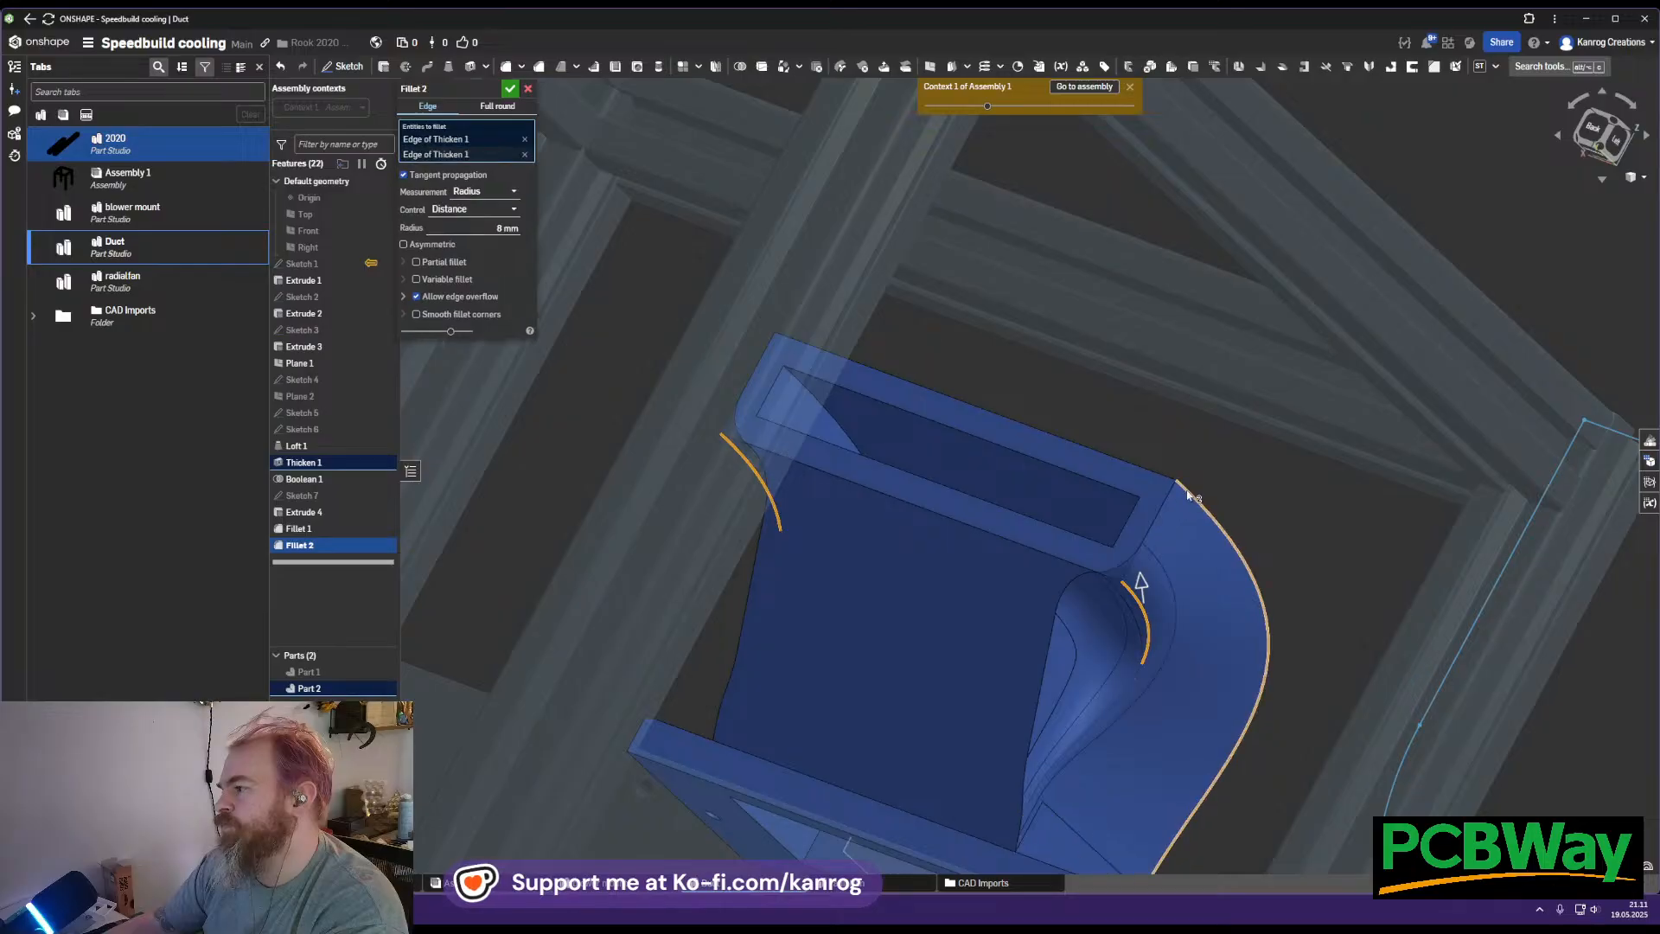
{"action": "left_click", "coordinate": [1203, 508]}
{"action": "right_click_drag", "start_coordinate": [890, 398], "coordinate": [968, 467]}
{"action": "right_click_drag", "start_coordinate": [738, 393], "coordinate": [769, 402]}
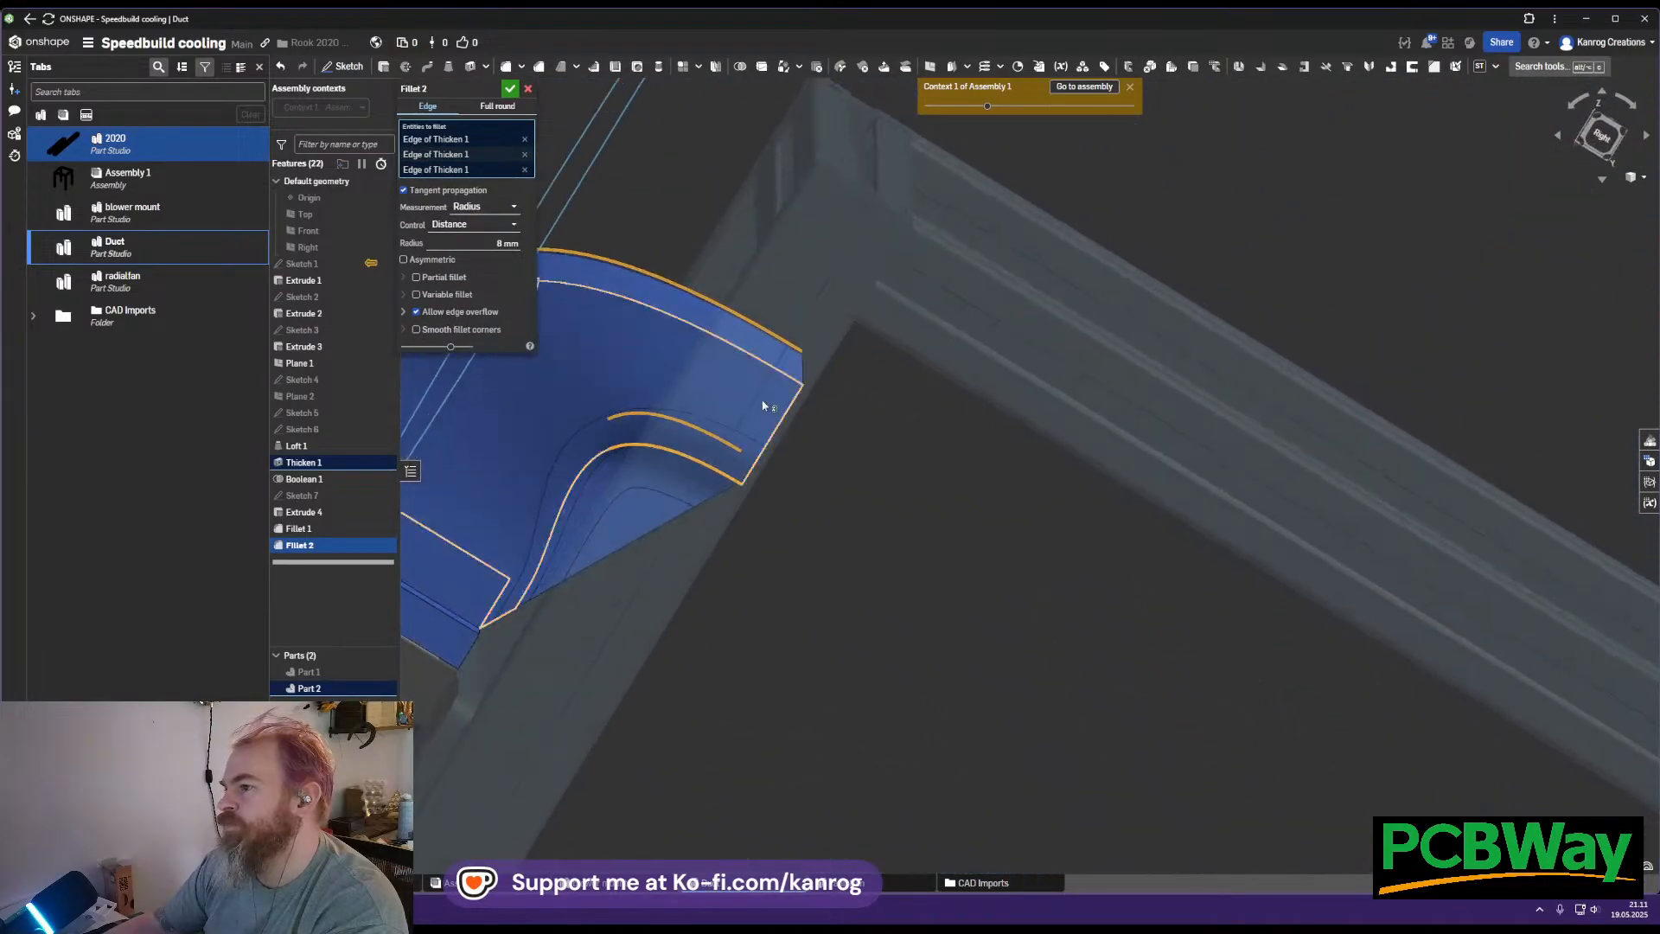
{"action": "left_click", "coordinate": [644, 321]}
{"action": "right_click_drag", "start_coordinate": [644, 321], "coordinate": [827, 531]}
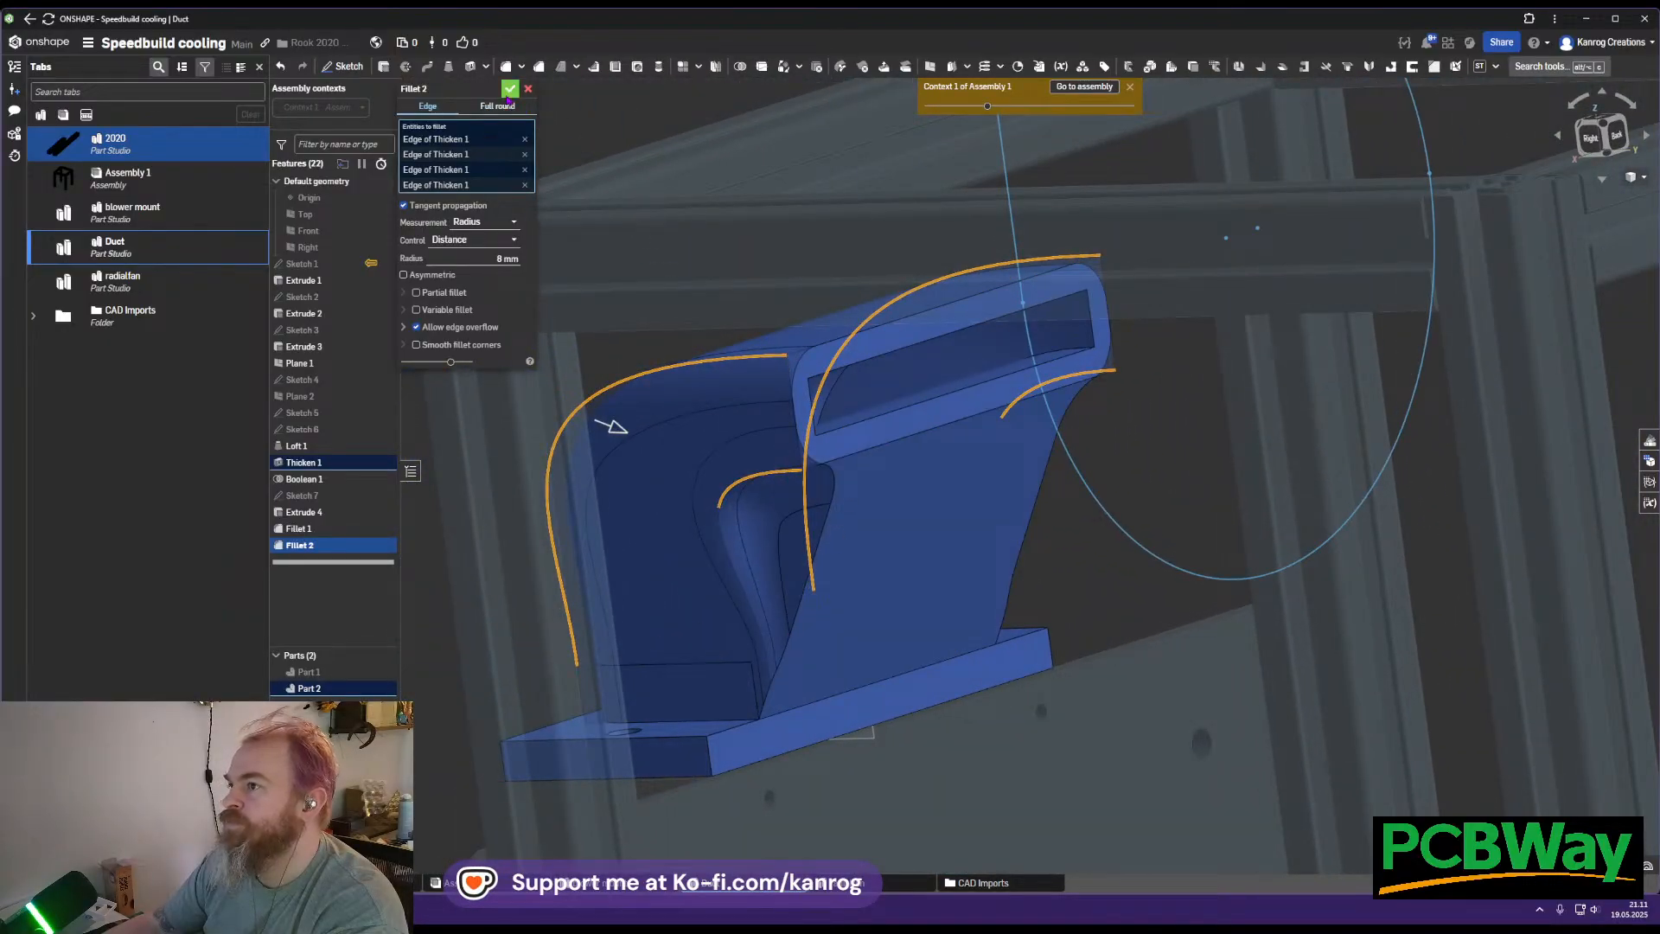
{"action": "left_click", "coordinate": [510, 88]}
Fillet the rib's two straight outer edges and the outer rim of the duct outlet with a 3 mm radius
{"action": "key", "text": "shift+f"}
{"action": "left_click", "coordinate": [803, 588]}
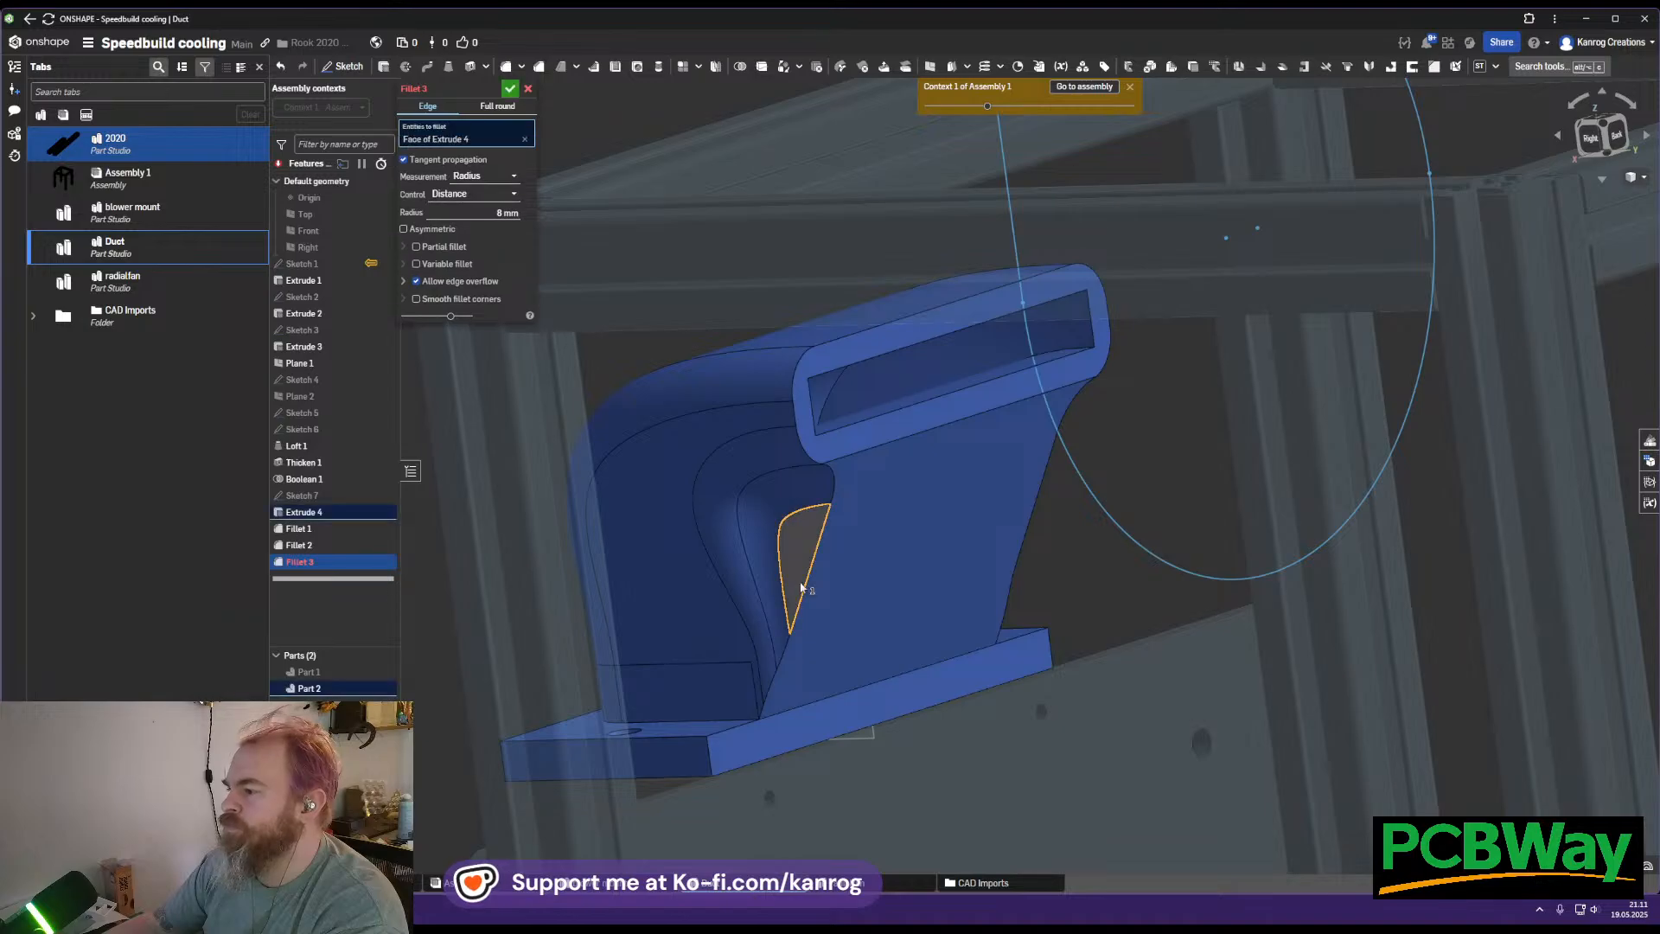
{"action": "left_click", "coordinate": [811, 585]}
{"action": "mouse_move", "coordinate": [919, 546]}
{"action": "right_mouse_down"}
{"action": "mouse_move", "coordinate": [993, 522]}
{"action": "mouse_move", "coordinate": [918, 529]}
{"action": "right_mouse_up"}
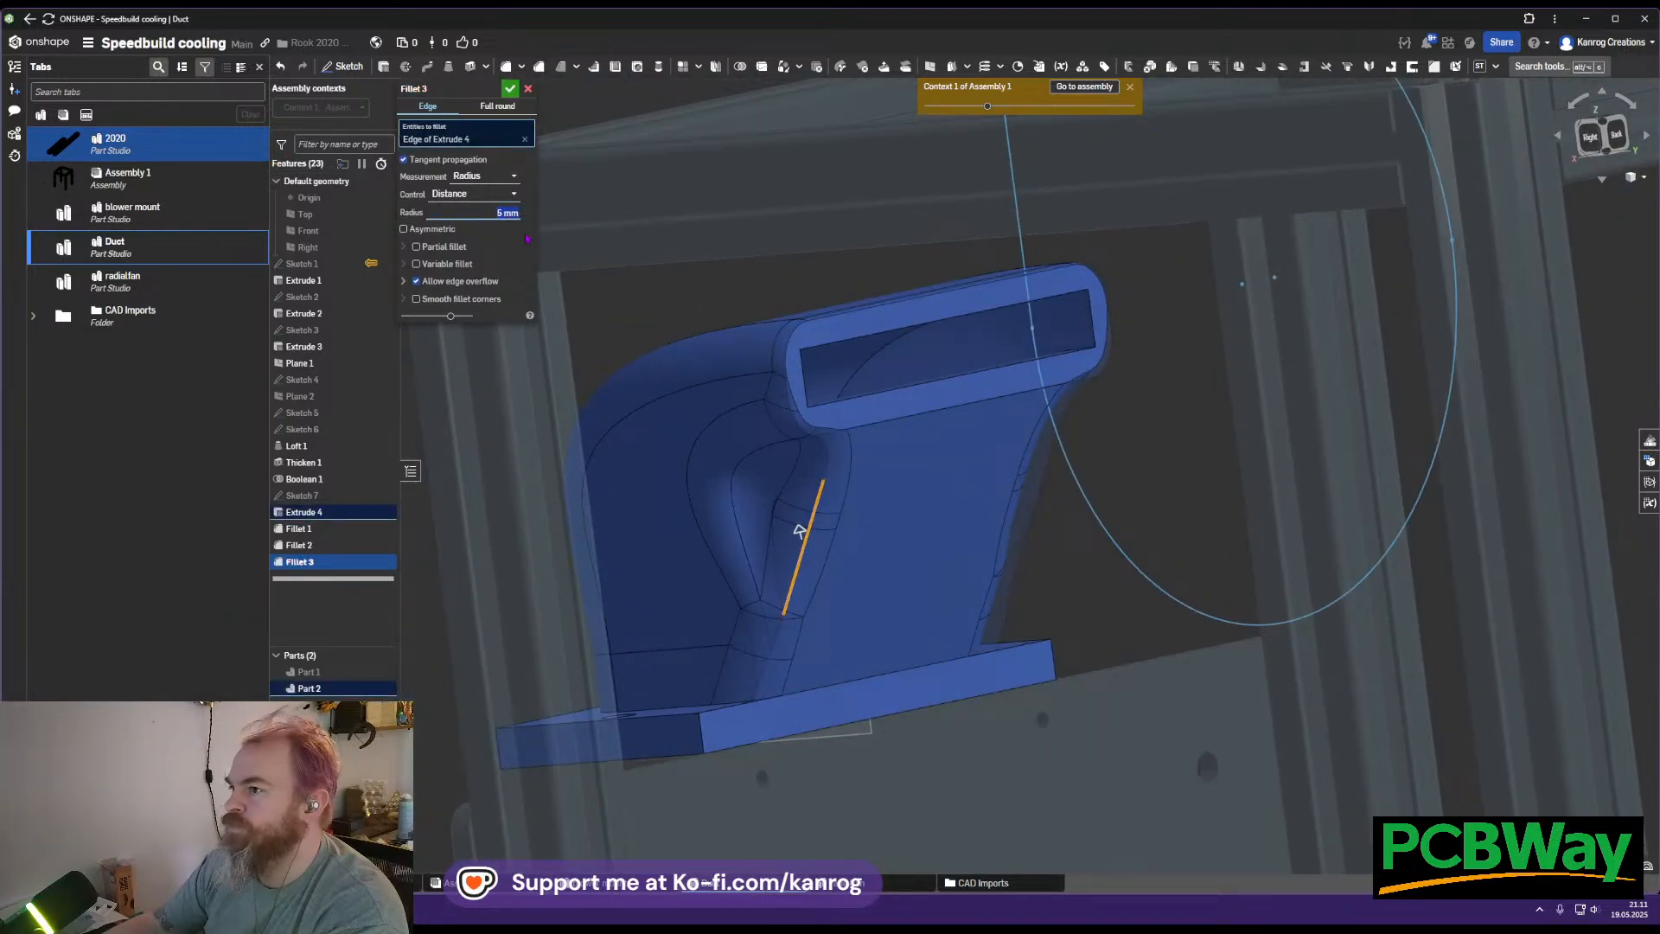
{"action": "type", "text": "3"}
{"action": "right_click_drag", "start_coordinate": [844, 484], "coordinate": [799, 417]}
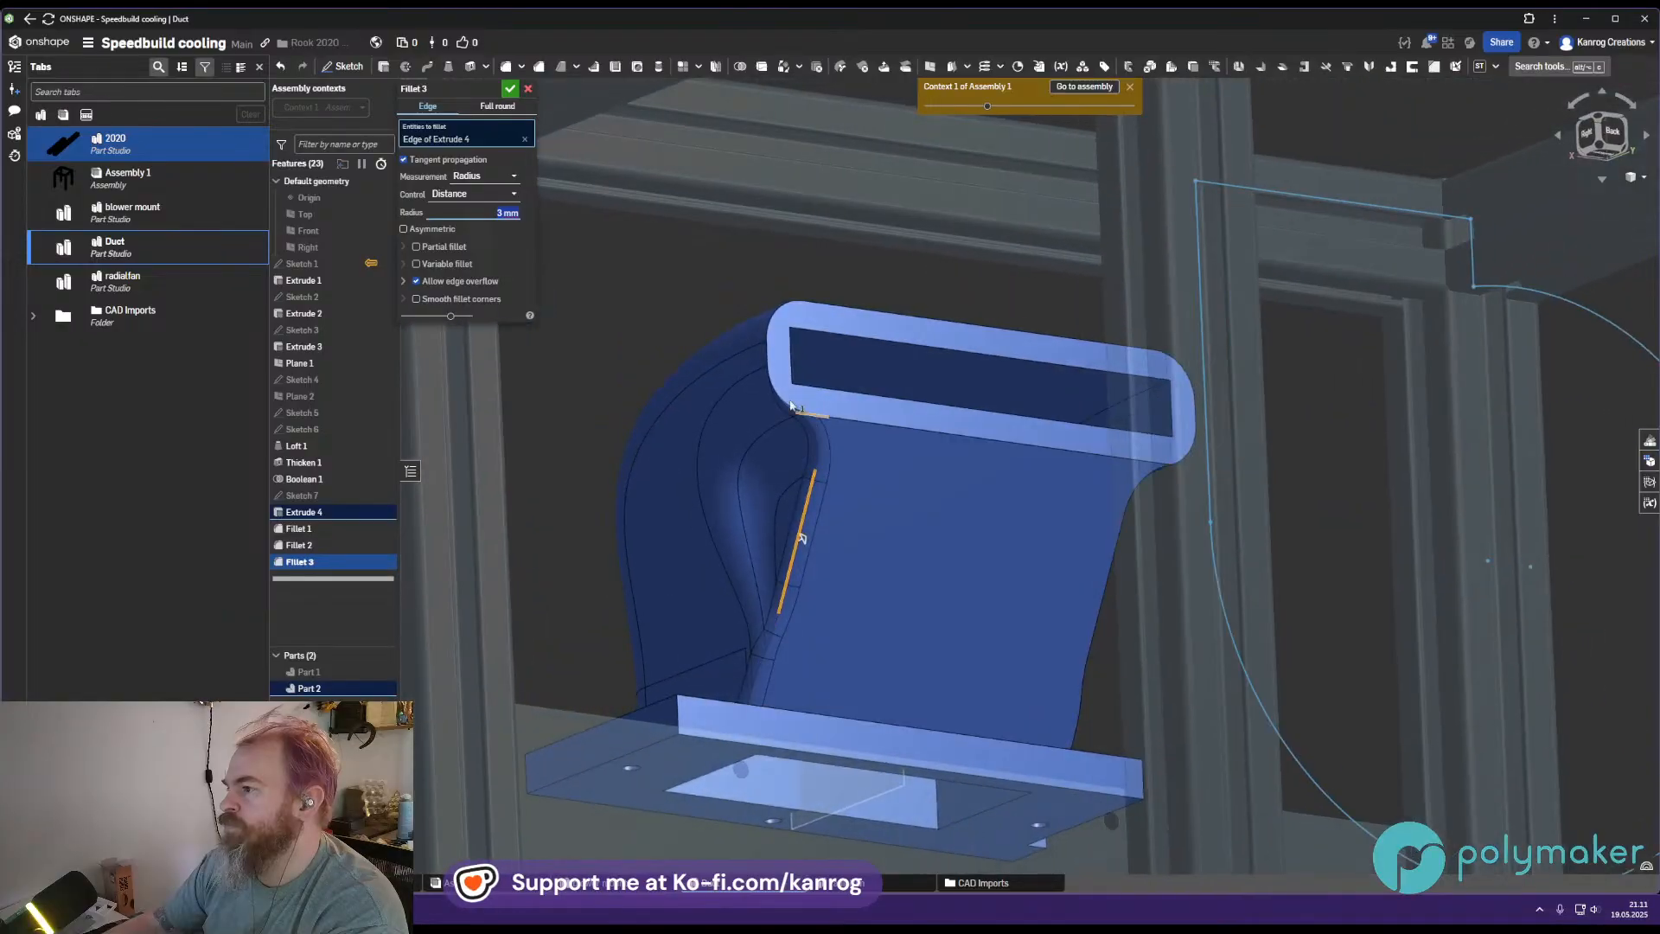
{"action": "left_click", "coordinate": [766, 331]}
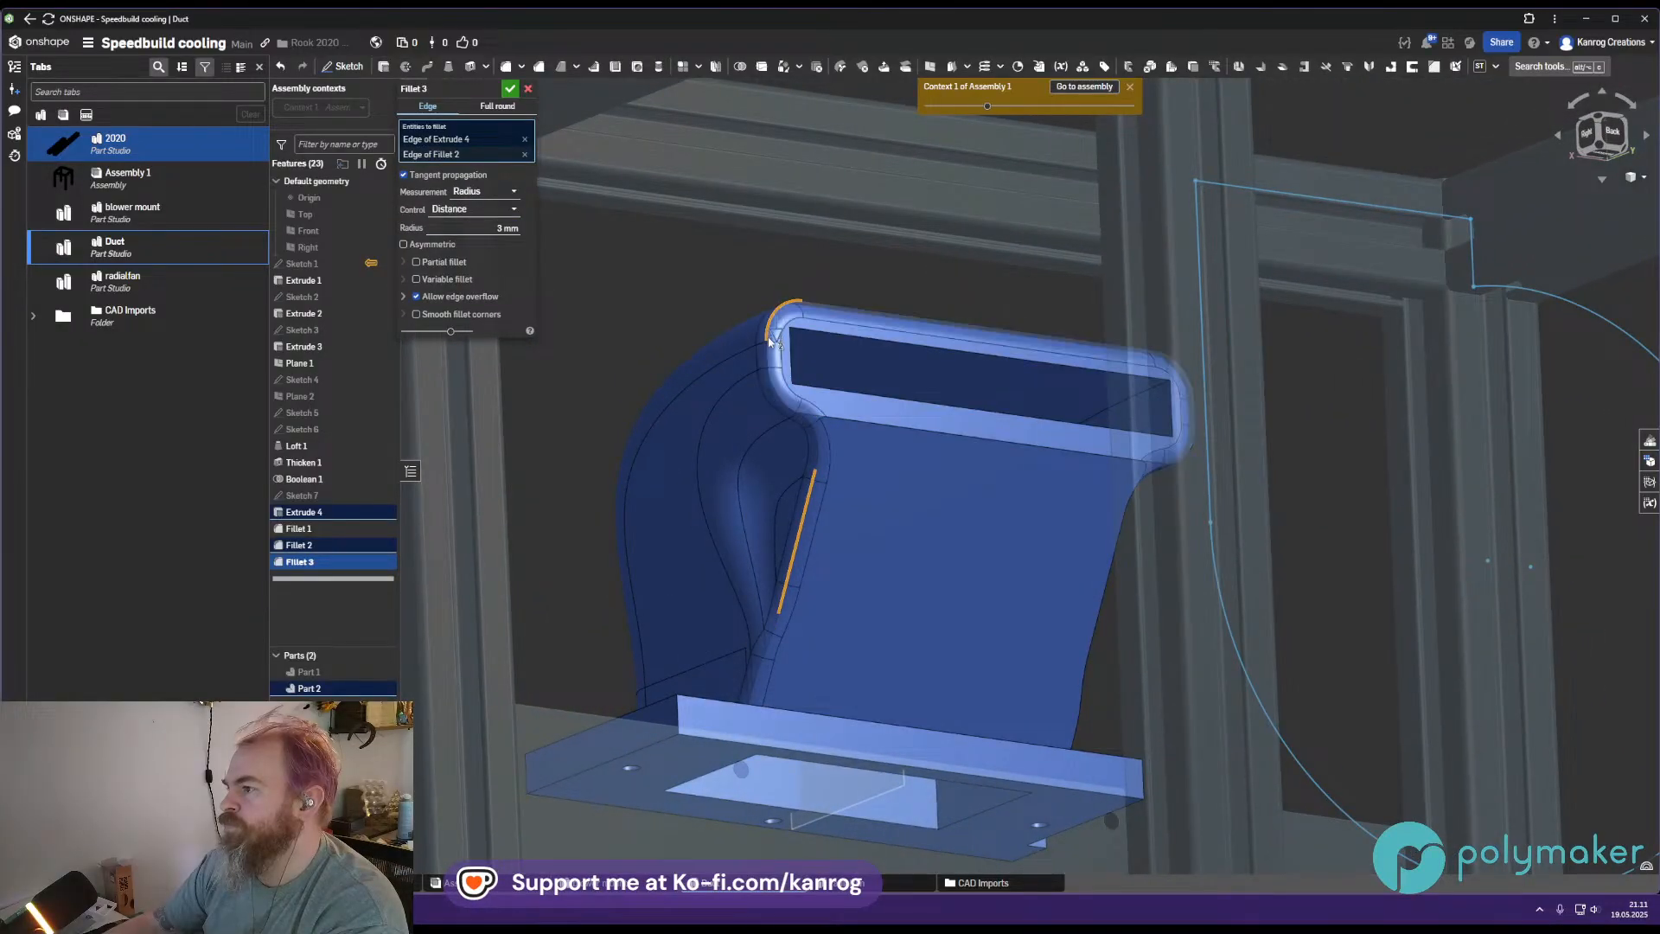
{"action": "right_click_drag", "start_coordinate": [945, 440], "coordinate": [1198, 574]}
{"action": "left_click", "coordinate": [1180, 566]}
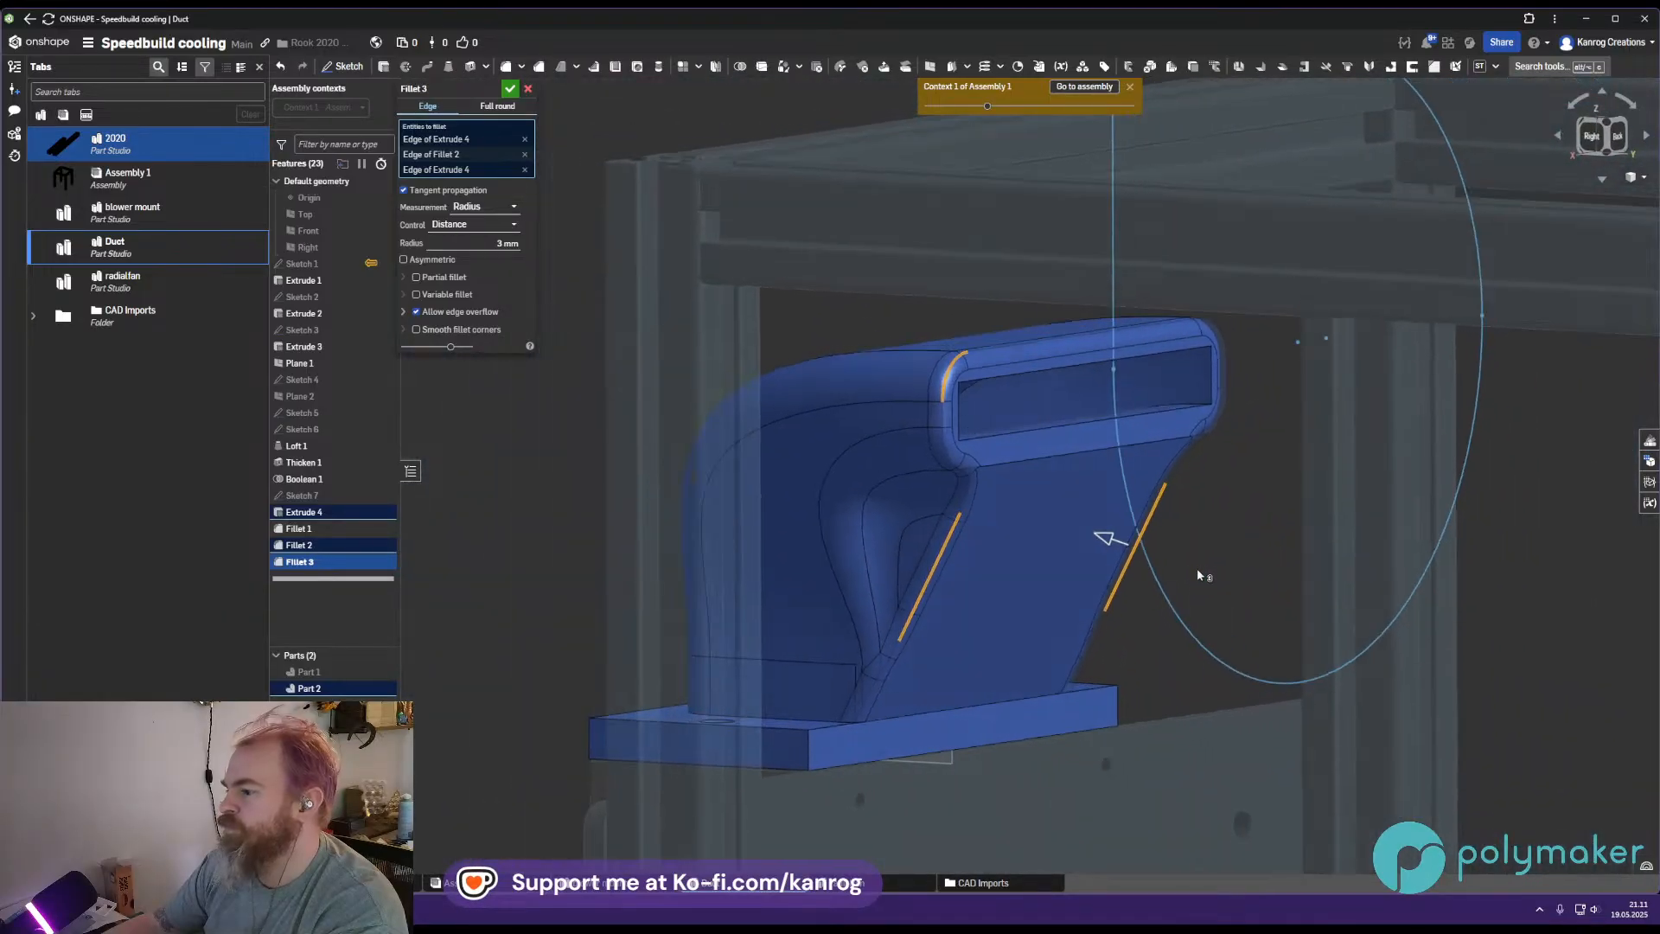
{"action": "key", "text": "Return"}
Create a section view of the duct using the underside of its base plate as the section plane
{"action": "mouse_move", "coordinate": [987, 620]}
{"action": "right_mouse_down"}
{"action": "mouse_move", "coordinate": [1184, 624]}
{"action": "mouse_move", "coordinate": [1137, 691]}
{"action": "mouse_move", "coordinate": [1012, 612]}
{"action": "mouse_move", "coordinate": [943, 601]}
{"action": "mouse_move", "coordinate": [998, 619]}
{"action": "right_mouse_up"}
{"action": "scroll", "coordinate": [998, 619], "scroll_direction": "down", "scroll_amount": 3}
{"action": "middle_click_drag", "start_coordinate": [997, 619], "coordinate": [948, 666]}
{"action": "right_click_drag", "start_coordinate": [947, 665], "coordinate": [915, 653]}
{"action": "scroll", "coordinate": [813, 707], "scroll_direction": "up", "scroll_amount": 10}
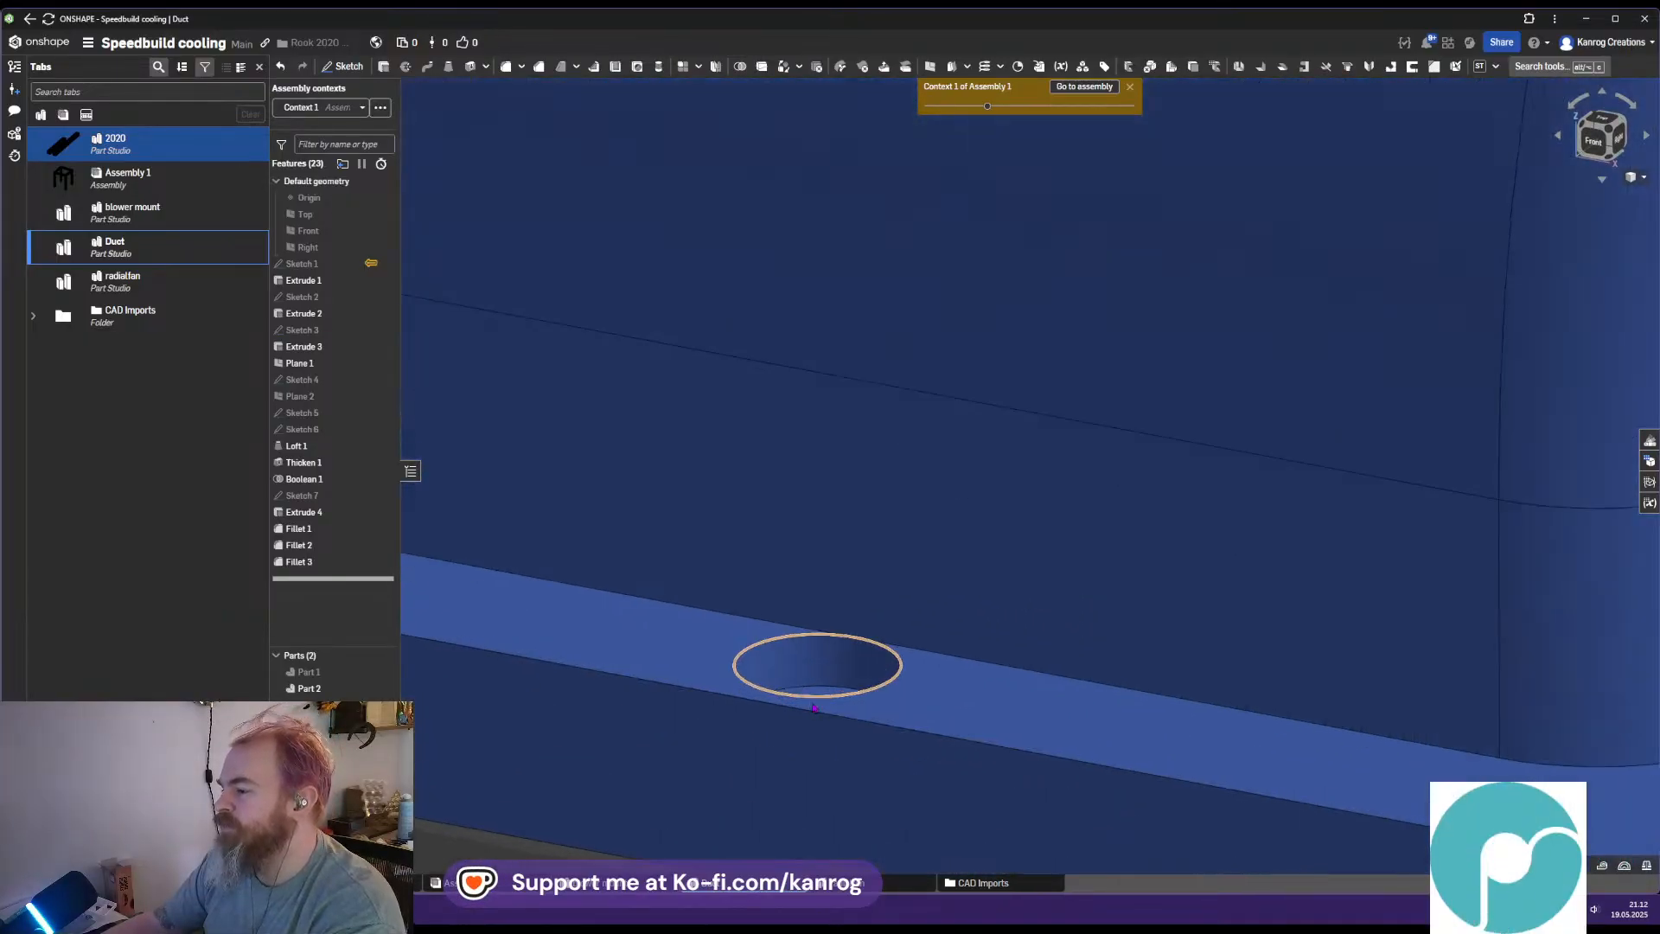
{"action": "right_click_drag", "start_coordinate": [813, 707], "coordinate": [1569, 250]}
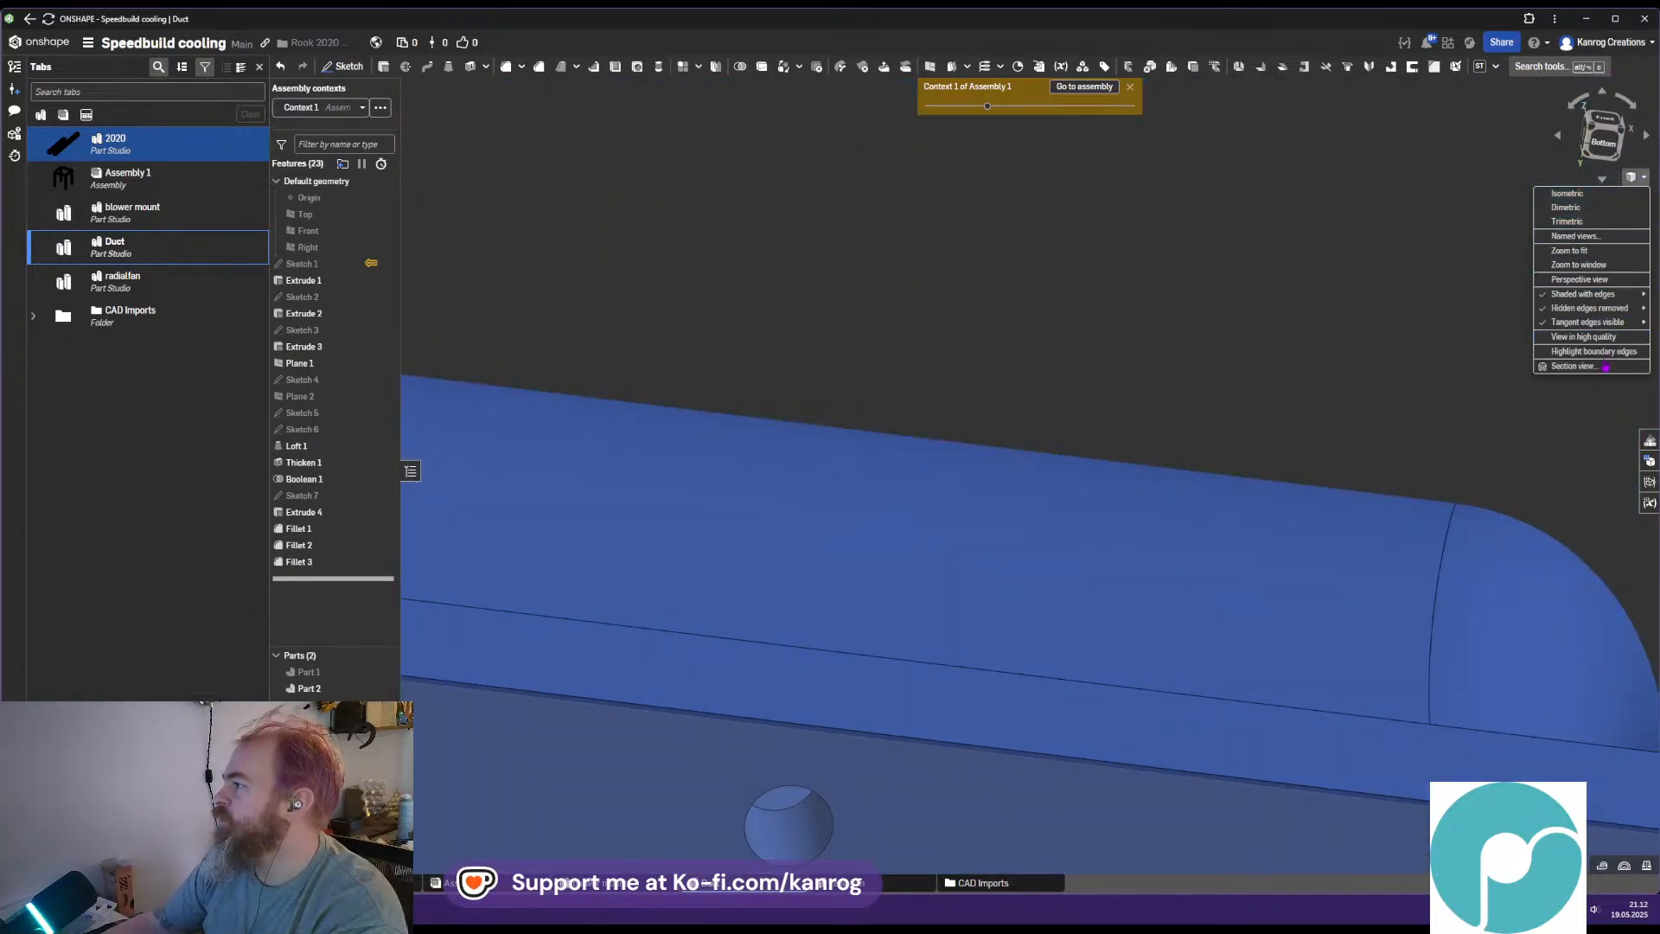
{"action": "left_click", "coordinate": [1599, 374]}
{"action": "left_click", "coordinate": [1024, 823]}
Shift the section plane about 5.95 mm into the base plate to cut through the screw holes
{"action": "middle_click_drag", "start_coordinate": [876, 752], "coordinate": [974, 438]}
{"action": "right_click_drag", "start_coordinate": [974, 438], "coordinate": [882, 671]}
{"action": "left_click_drag", "start_coordinate": [776, 766], "coordinate": [833, 749]}
{"action": "right_click_drag", "start_coordinate": [832, 749], "coordinate": [1003, 769]}
{"action": "left_click_drag", "start_coordinate": [856, 866], "coordinate": [818, 783]}
{"action": "right_click_drag", "start_coordinate": [861, 679], "coordinate": [848, 600]}
Examine the middle screw hole's closeness to the duct wall in the section, and exit the section view
{"action": "middle_click_drag", "start_coordinate": [688, 369], "coordinate": [709, 377]}
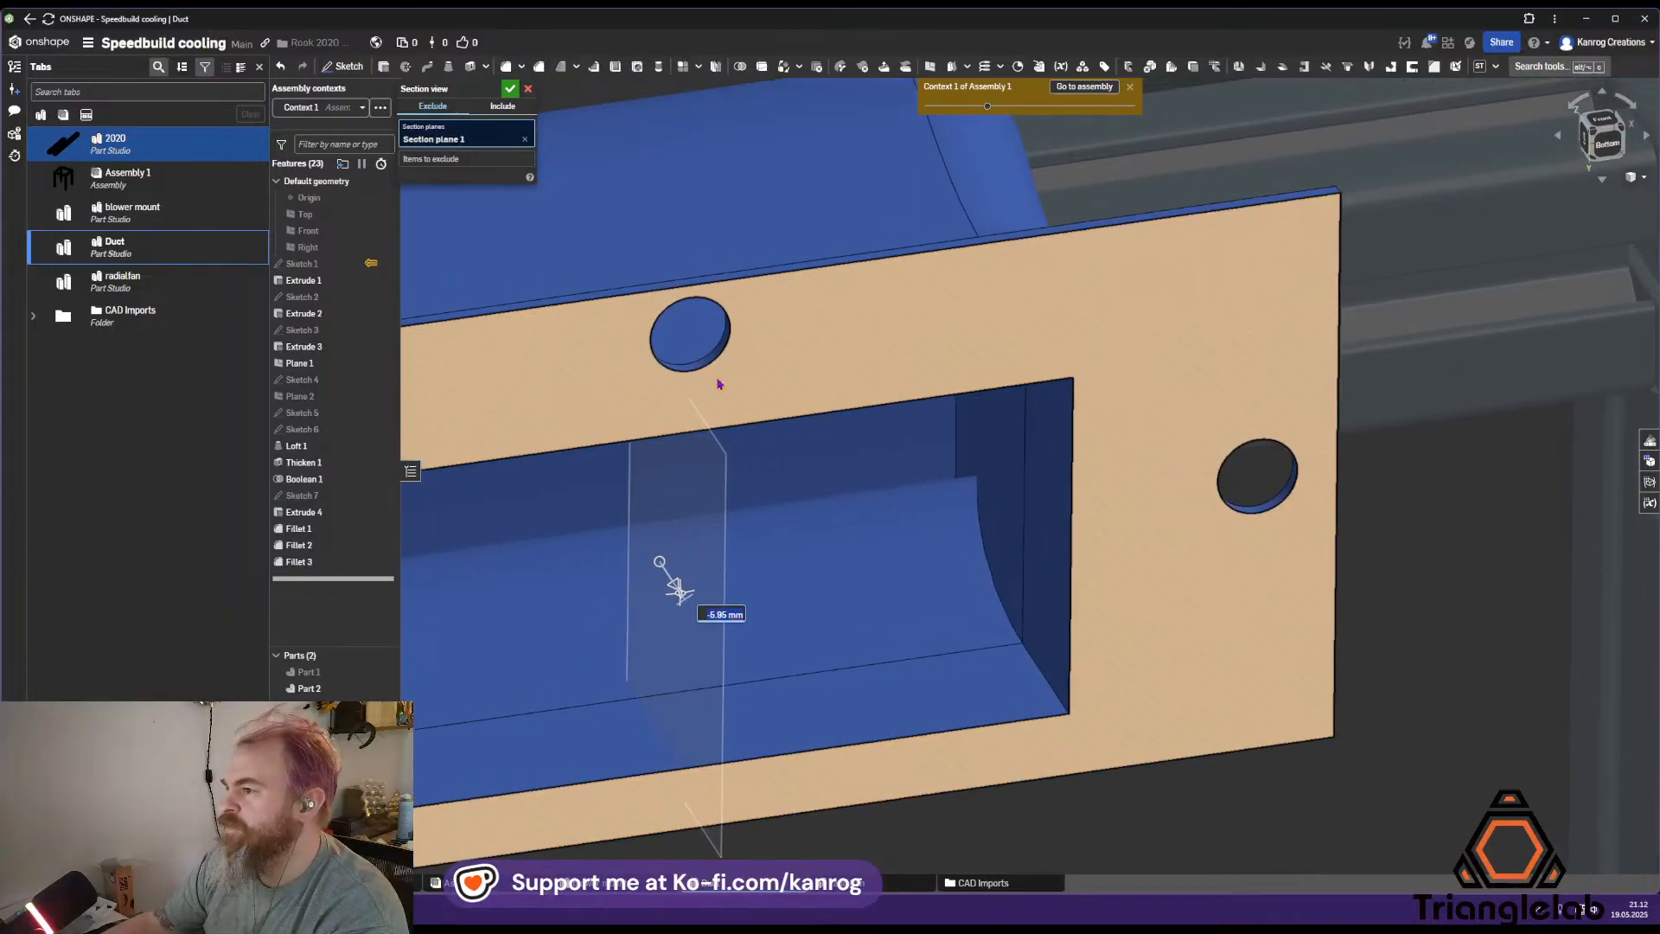
{"action": "scroll", "coordinate": [709, 377], "scroll_direction": "up", "scroll_amount": 5}
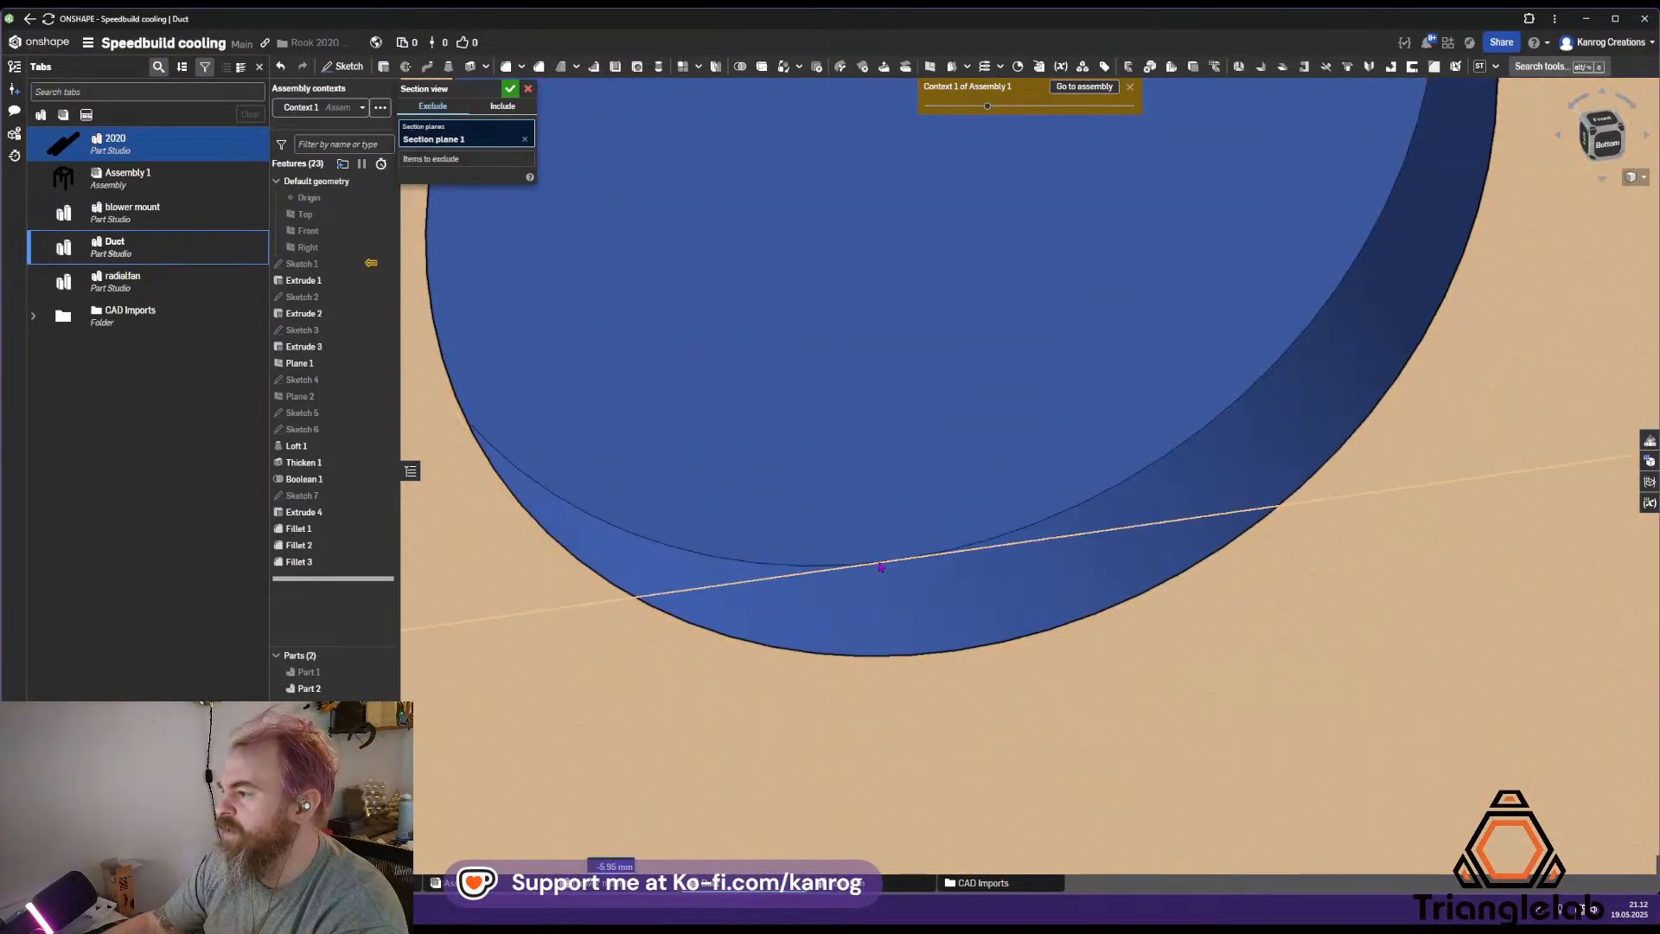
{"action": "scroll", "coordinate": [880, 566], "scroll_direction": "up", "scroll_amount": 5}
{"action": "scroll", "coordinate": [928, 640], "scroll_direction": "down", "scroll_amount": 10}
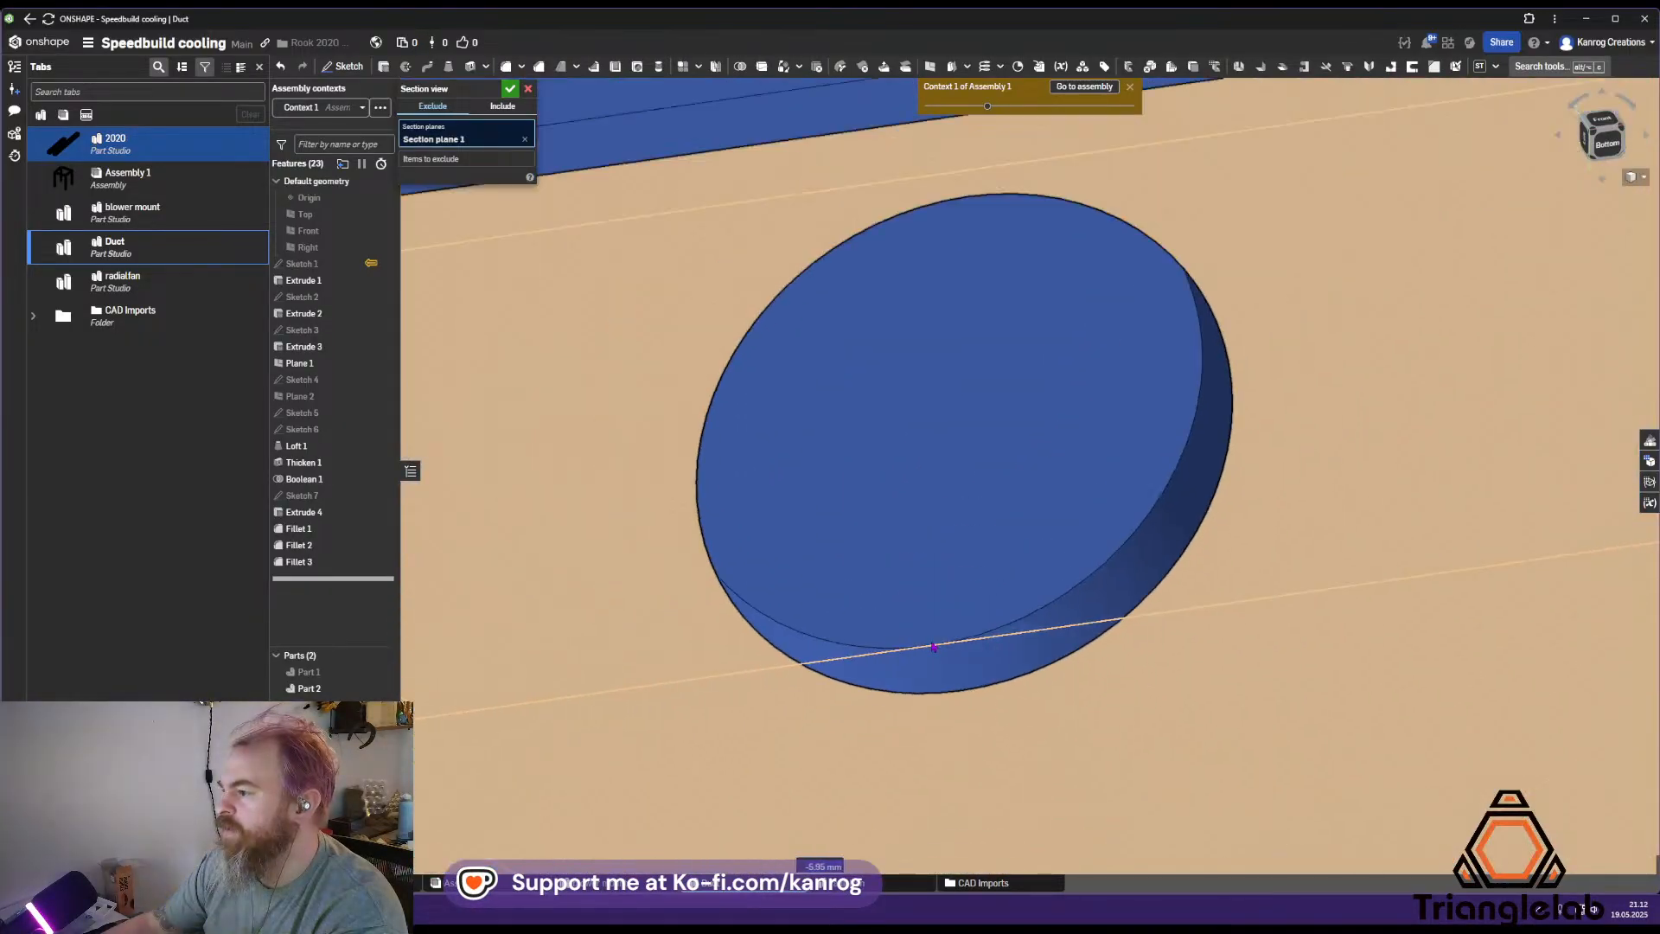
{"action": "right_click_drag", "start_coordinate": [928, 638], "coordinate": [899, 691]}
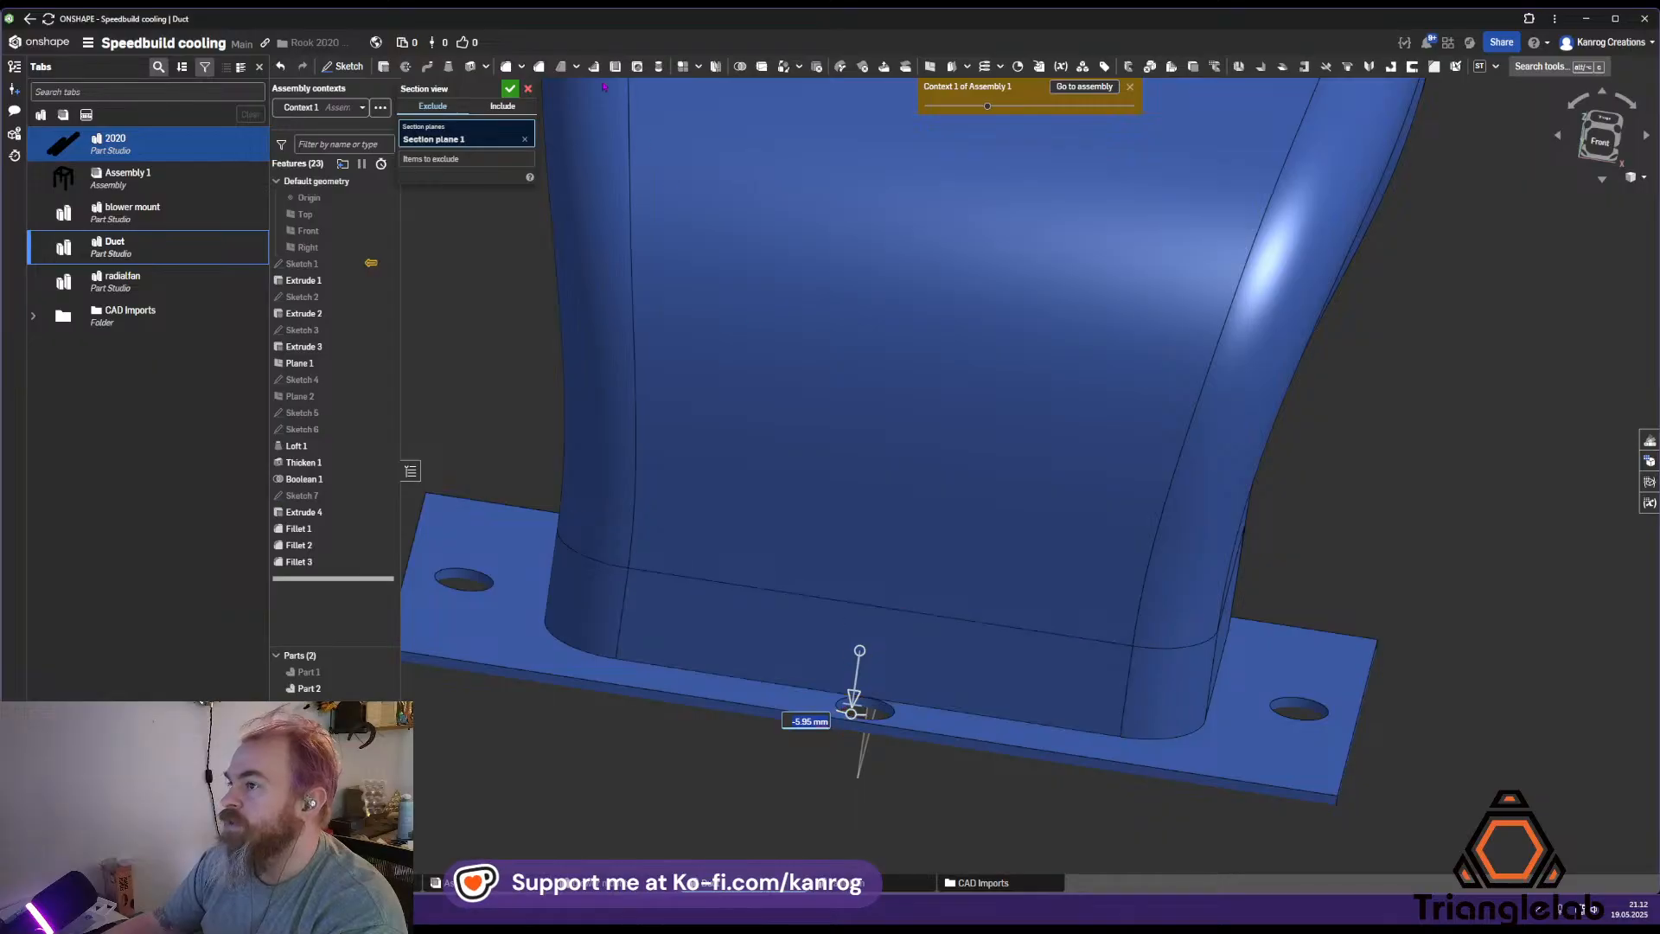
{"action": "left_click", "coordinate": [529, 88]}
Examine the filleted duct from several angles and its fit against the blower mount and frame
{"action": "right_click_drag", "start_coordinate": [1080, 596], "coordinate": [955, 596]}
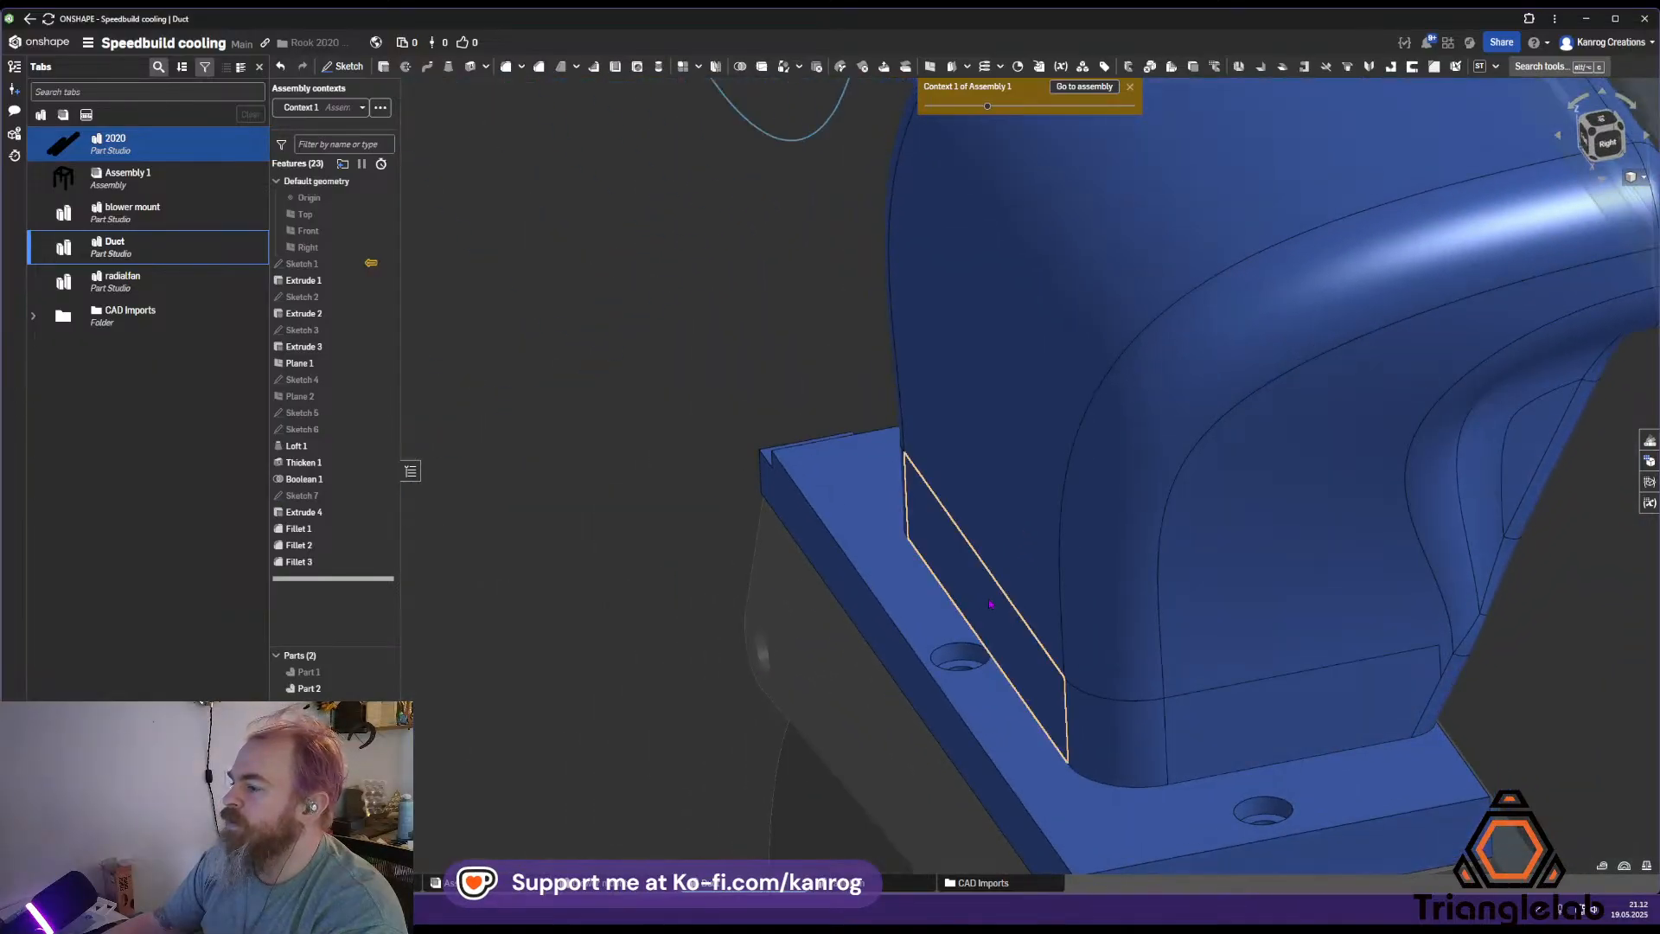
{"action": "scroll", "coordinate": [953, 496], "scroll_direction": "down", "scroll_amount": 3}
{"action": "right_click_drag", "start_coordinate": [954, 496], "coordinate": [841, 542]}
{"action": "scroll", "coordinate": [875, 510], "scroll_direction": "down", "scroll_amount": 2}
{"action": "scroll", "coordinate": [910, 524], "scroll_direction": "down", "scroll_amount": 3}
{"action": "middle_click_drag", "start_coordinate": [1030, 559], "coordinate": [960, 609]}
{"action": "right_click_drag", "start_coordinate": [959, 609], "coordinate": [953, 617]}
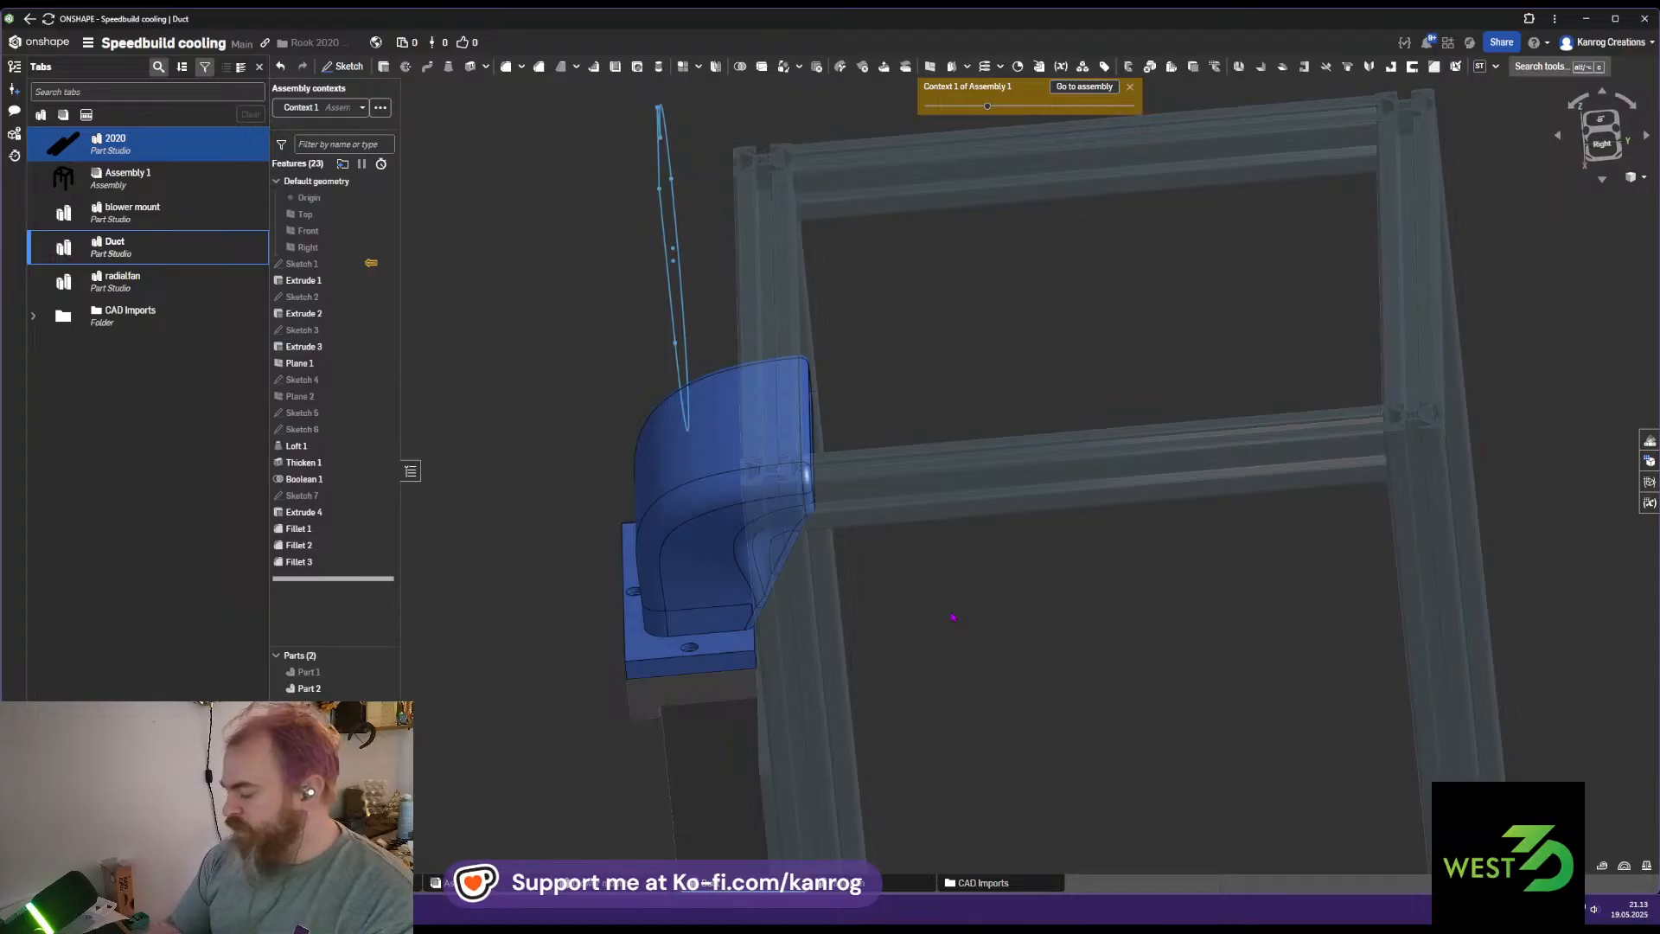
{"action": "right_click_drag", "start_coordinate": [953, 618], "coordinate": [917, 624]}
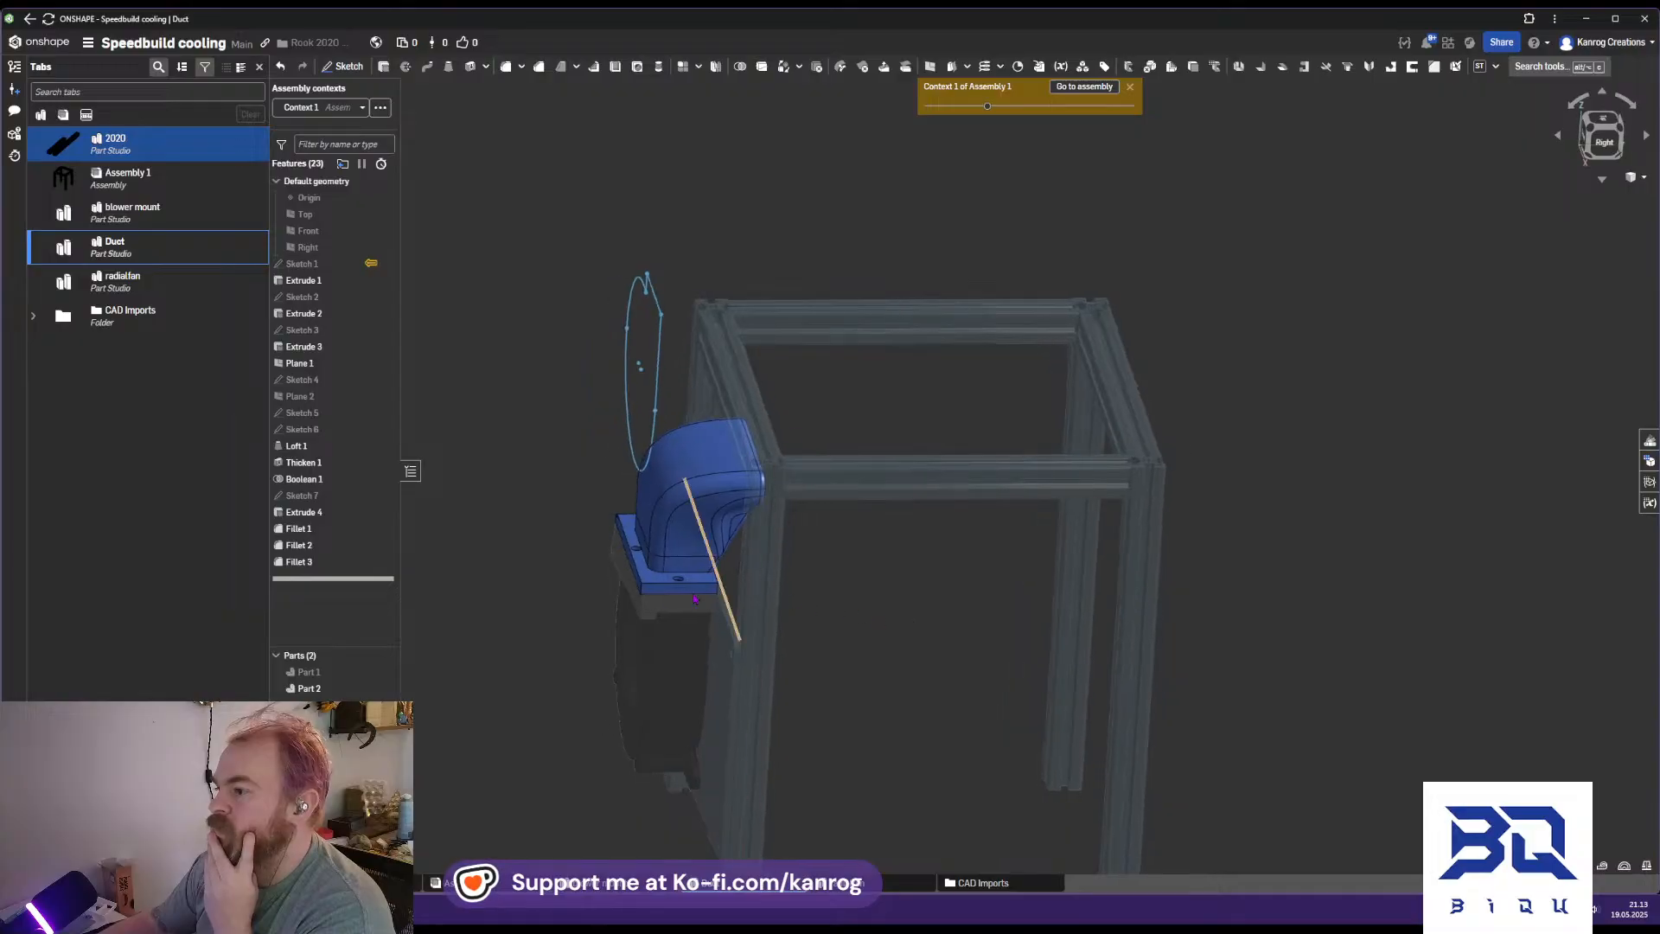
{"action": "scroll", "coordinate": [664, 584], "scroll_direction": "up", "scroll_amount": 5}
{"action": "right_click_drag", "start_coordinate": [664, 584], "coordinate": [716, 571]}
{"action": "middle_click_drag", "start_coordinate": [715, 570], "coordinate": [1049, 620]}
{"action": "mouse_move", "coordinate": [836, 580]}
{"action": "right_mouse_down"}
{"action": "mouse_move", "coordinate": [840, 553]}
{"action": "mouse_move", "coordinate": [782, 495]}
{"action": "mouse_move", "coordinate": [826, 588]}
{"action": "right_mouse_up"}
{"action": "scroll", "coordinate": [964, 597], "scroll_direction": "down", "scroll_amount": 2}
{"action": "right_click_drag", "start_coordinate": [964, 598], "coordinate": [822, 617]}
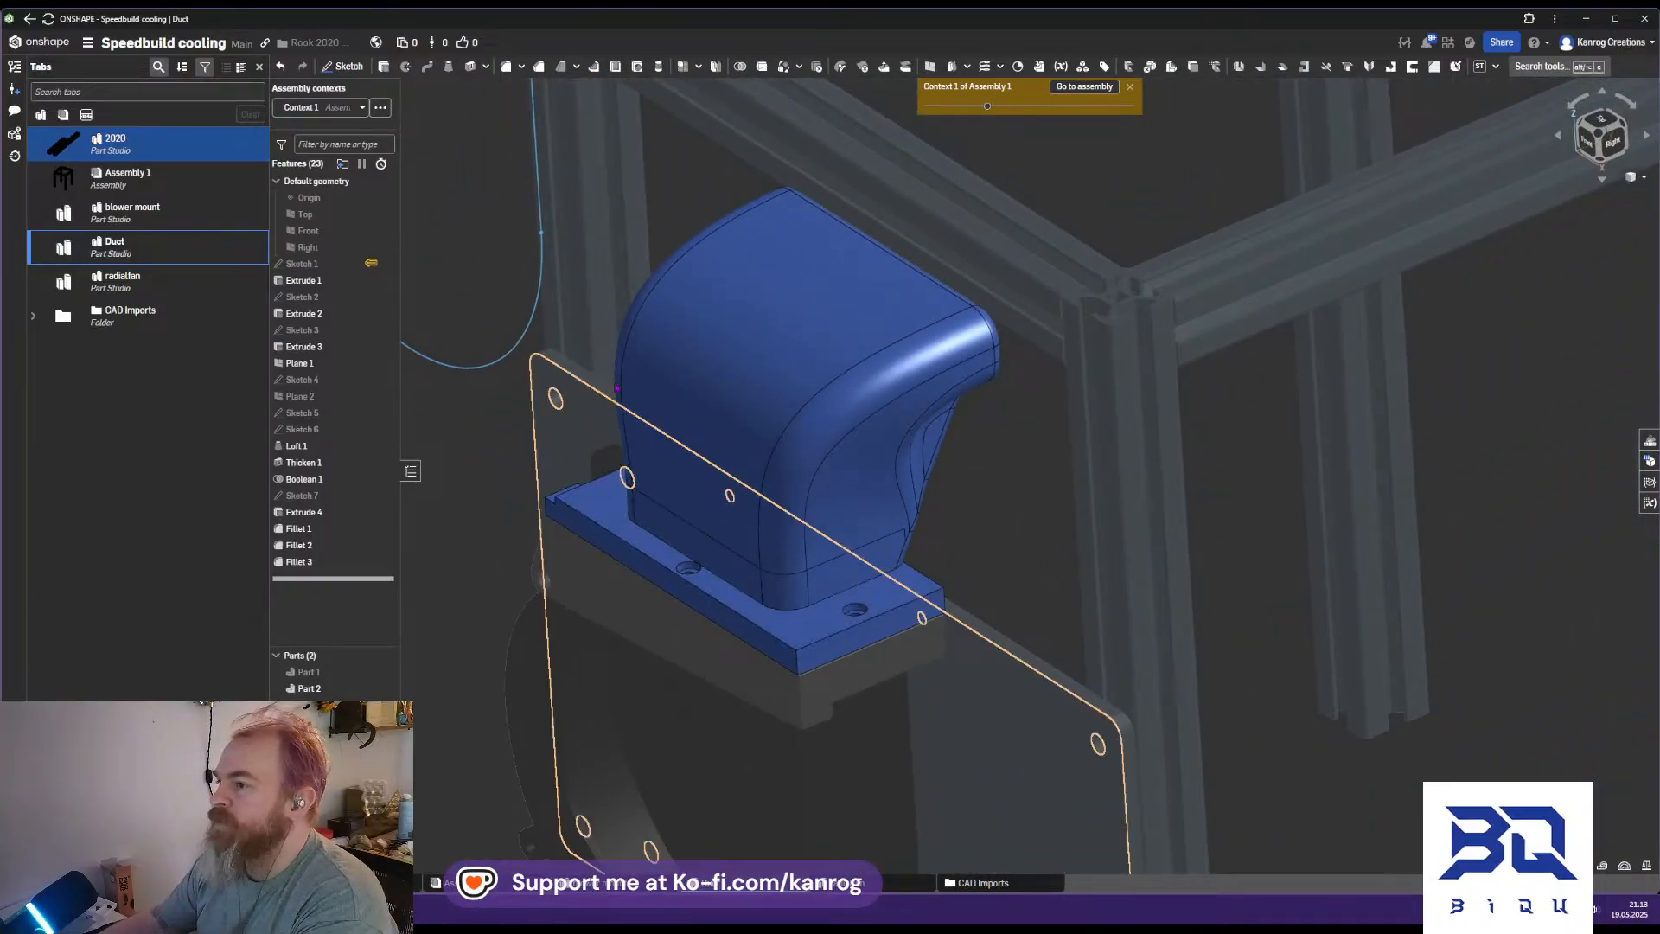
Start a 0.5 mm equal-distance chamfer on the base plate's long front edges, right-end edges and right-end upright corners
{"action": "left_click", "coordinate": [537, 68]}
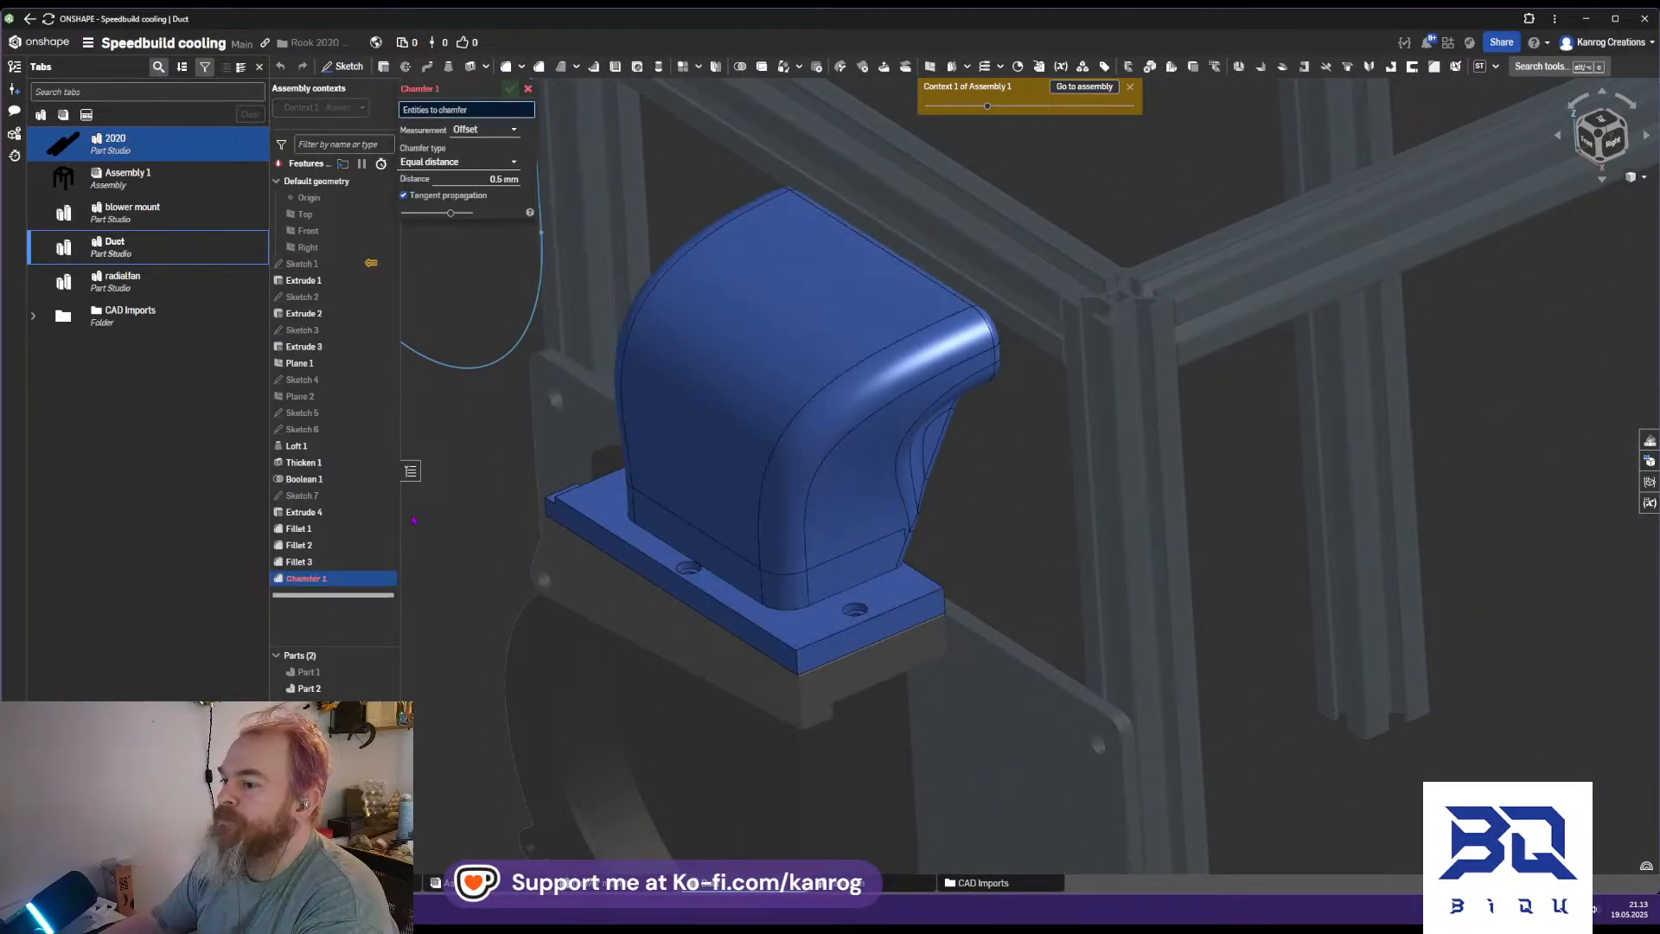
{"action": "left_click", "coordinate": [383, 687]}
{"action": "scroll", "coordinate": [443, 690], "scroll_direction": "up", "scroll_amount": 3}
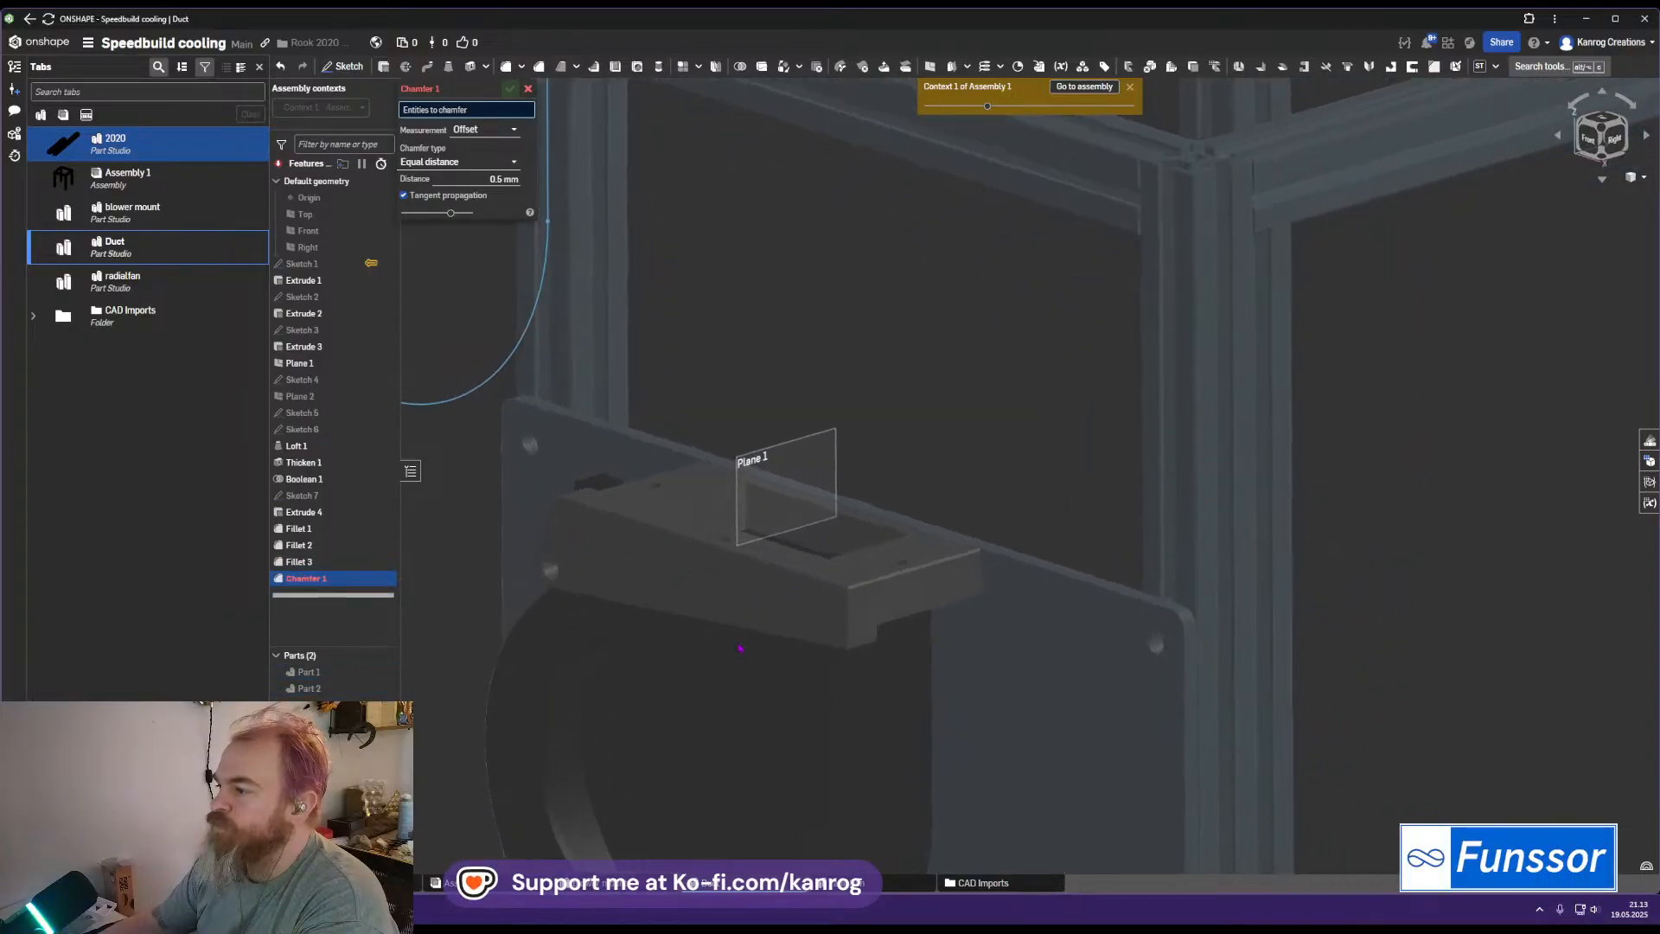
{"action": "left_click", "coordinate": [383, 687]}
{"action": "scroll", "coordinate": [534, 223], "scroll_direction": "up", "scroll_amount": 5}
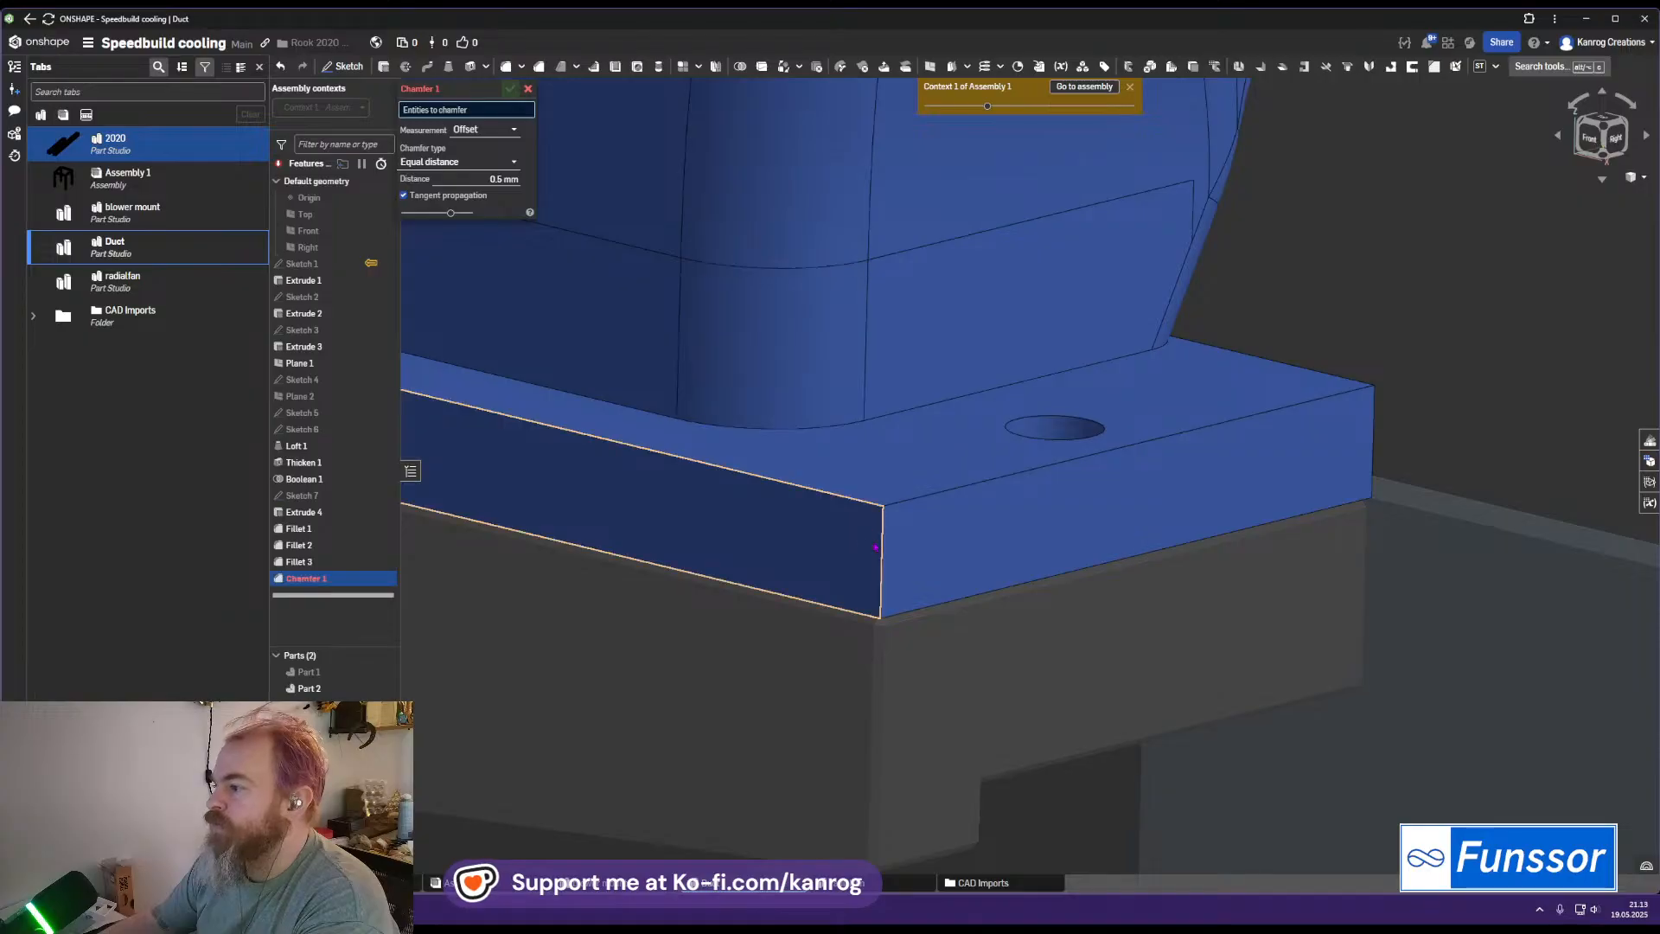
{"action": "left_click", "coordinate": [882, 546]}
{"action": "left_click", "coordinate": [912, 499]}
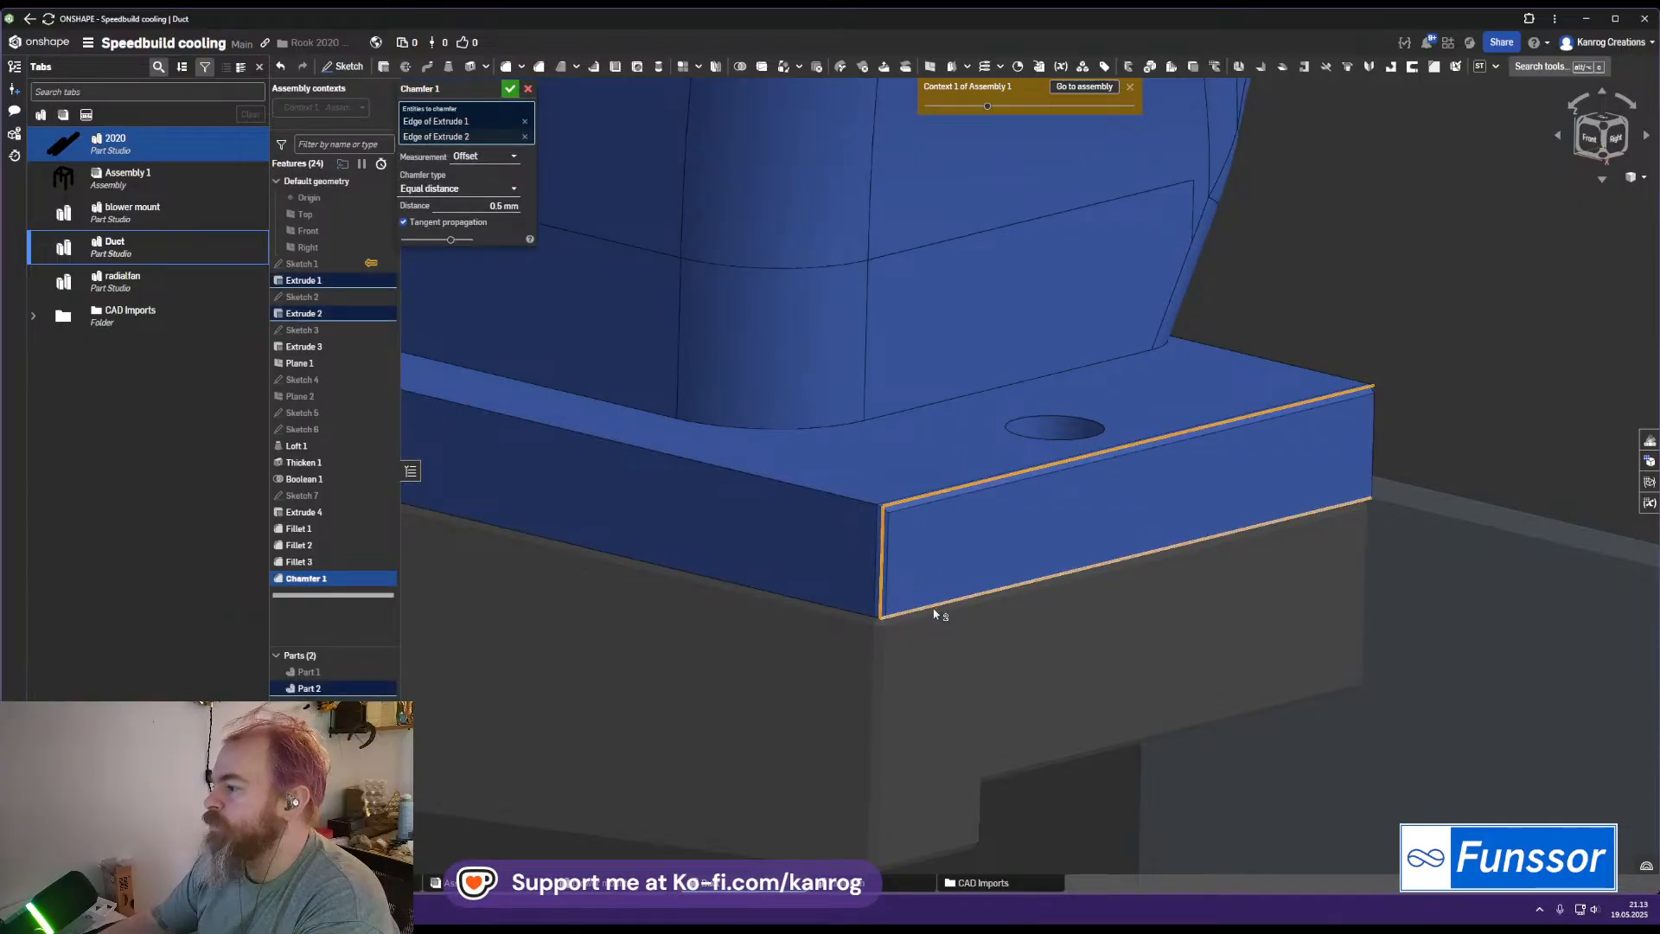
{"action": "left_click", "coordinate": [935, 610]}
{"action": "left_click", "coordinate": [839, 610]}
{"action": "left_click", "coordinate": [833, 493]}
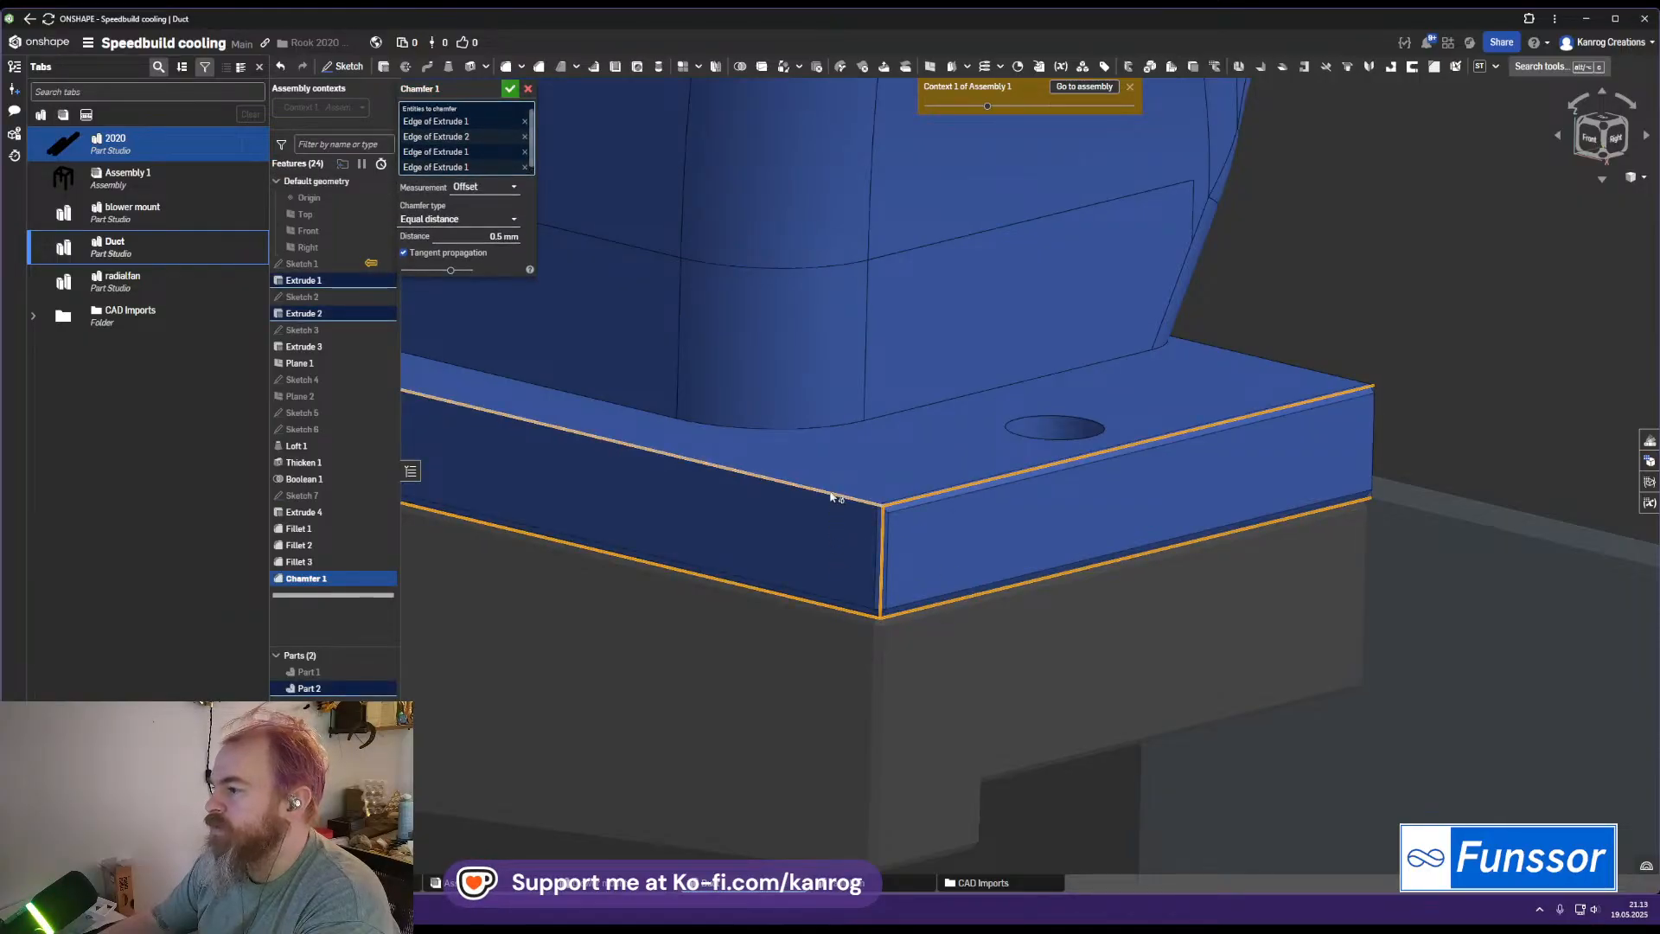
{"action": "left_click", "coordinate": [1374, 415]}
Try to include the base plate's long upper back edge in the chamfer, and deselect that edge
{"action": "left_click", "coordinate": [1339, 377]}
{"action": "right_click_drag", "start_coordinate": [1314, 437], "coordinate": [1225, 432]}
{"action": "right_click_drag", "start_coordinate": [1141, 466], "coordinate": [1210, 460]}
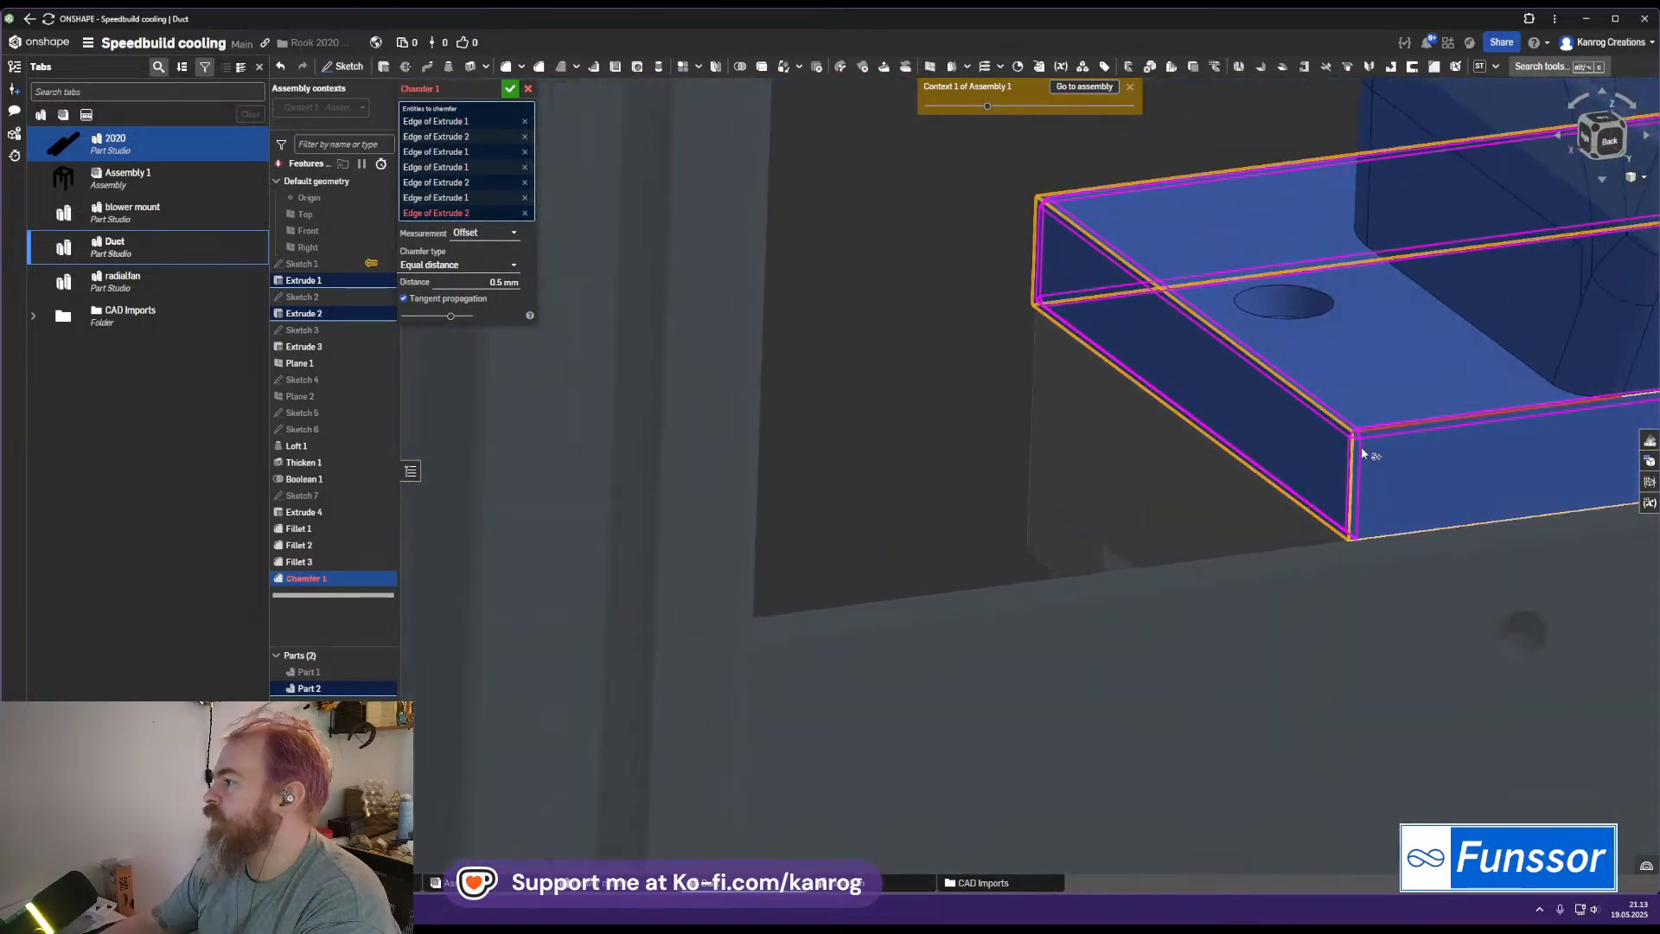
{"action": "middle_click_drag", "start_coordinate": [1371, 444], "coordinate": [1108, 465]}
{"action": "left_click", "coordinate": [1144, 447]}
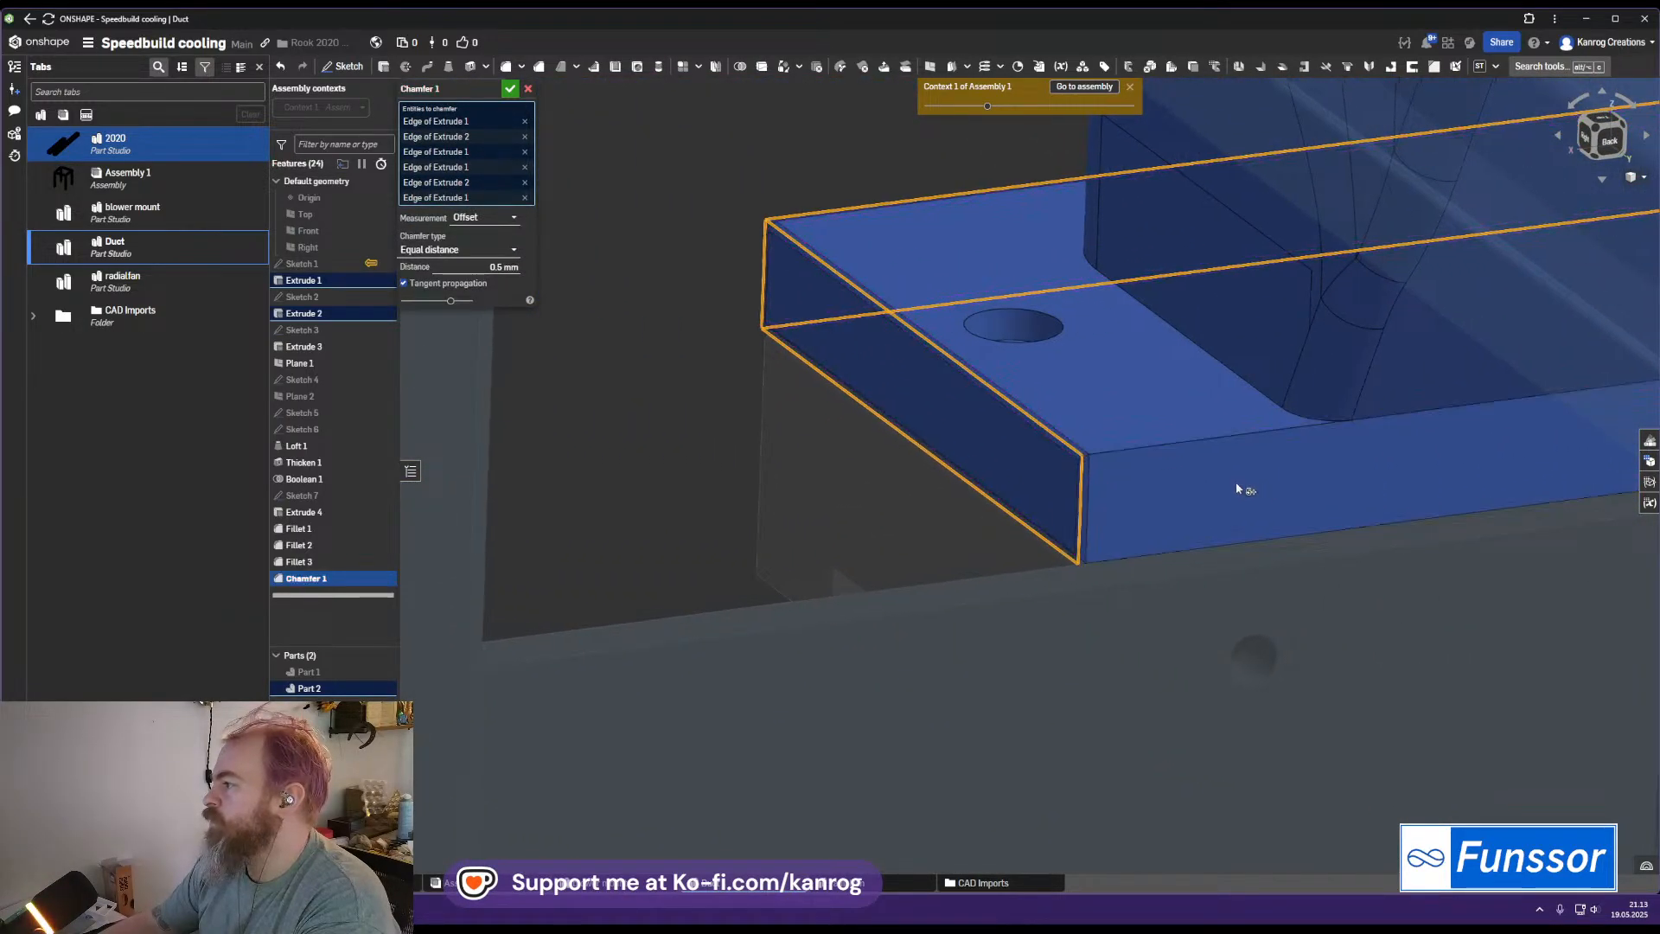
Add the plate's long lower back edge, the back-left upright corner and the left end's upper edge to the chamfer
{"action": "middle_click_drag", "start_coordinate": [1260, 485], "coordinate": [919, 445]}
{"action": "middle_click_drag", "start_coordinate": [1304, 398], "coordinate": [614, 551]}
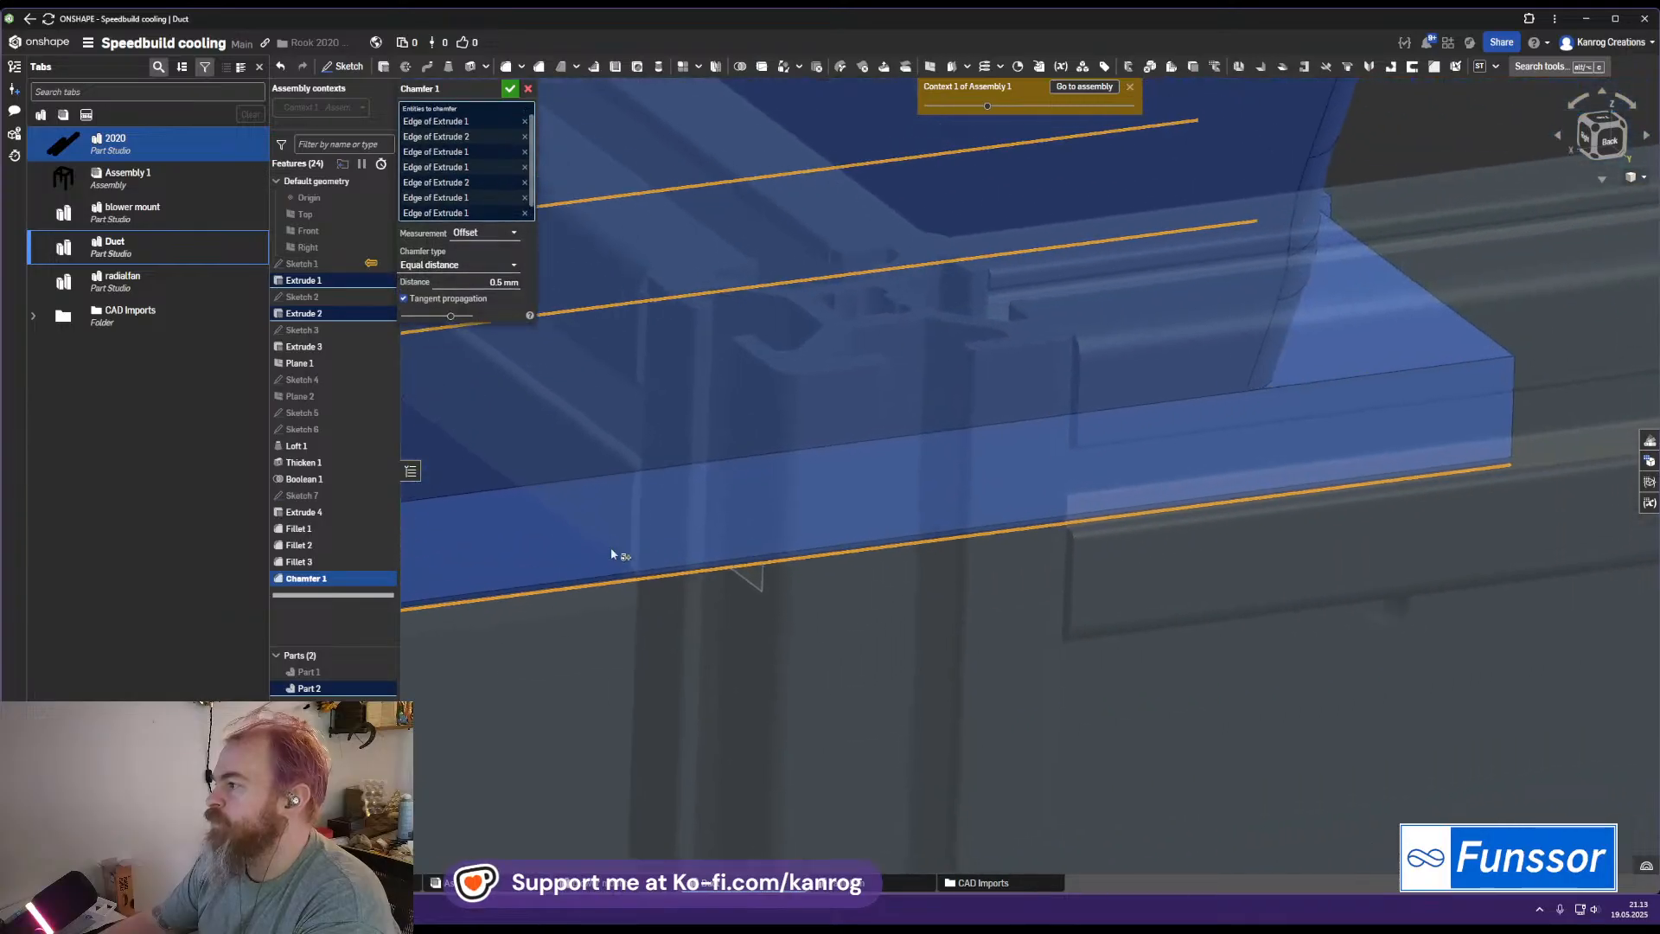
{"action": "middle_click_drag", "start_coordinate": [1300, 434], "coordinate": [781, 526]}
{"action": "left_click", "coordinate": [997, 484]}
{"action": "left_click", "coordinate": [983, 439]}
{"action": "right_click_drag", "start_coordinate": [979, 438], "coordinate": [982, 493]}
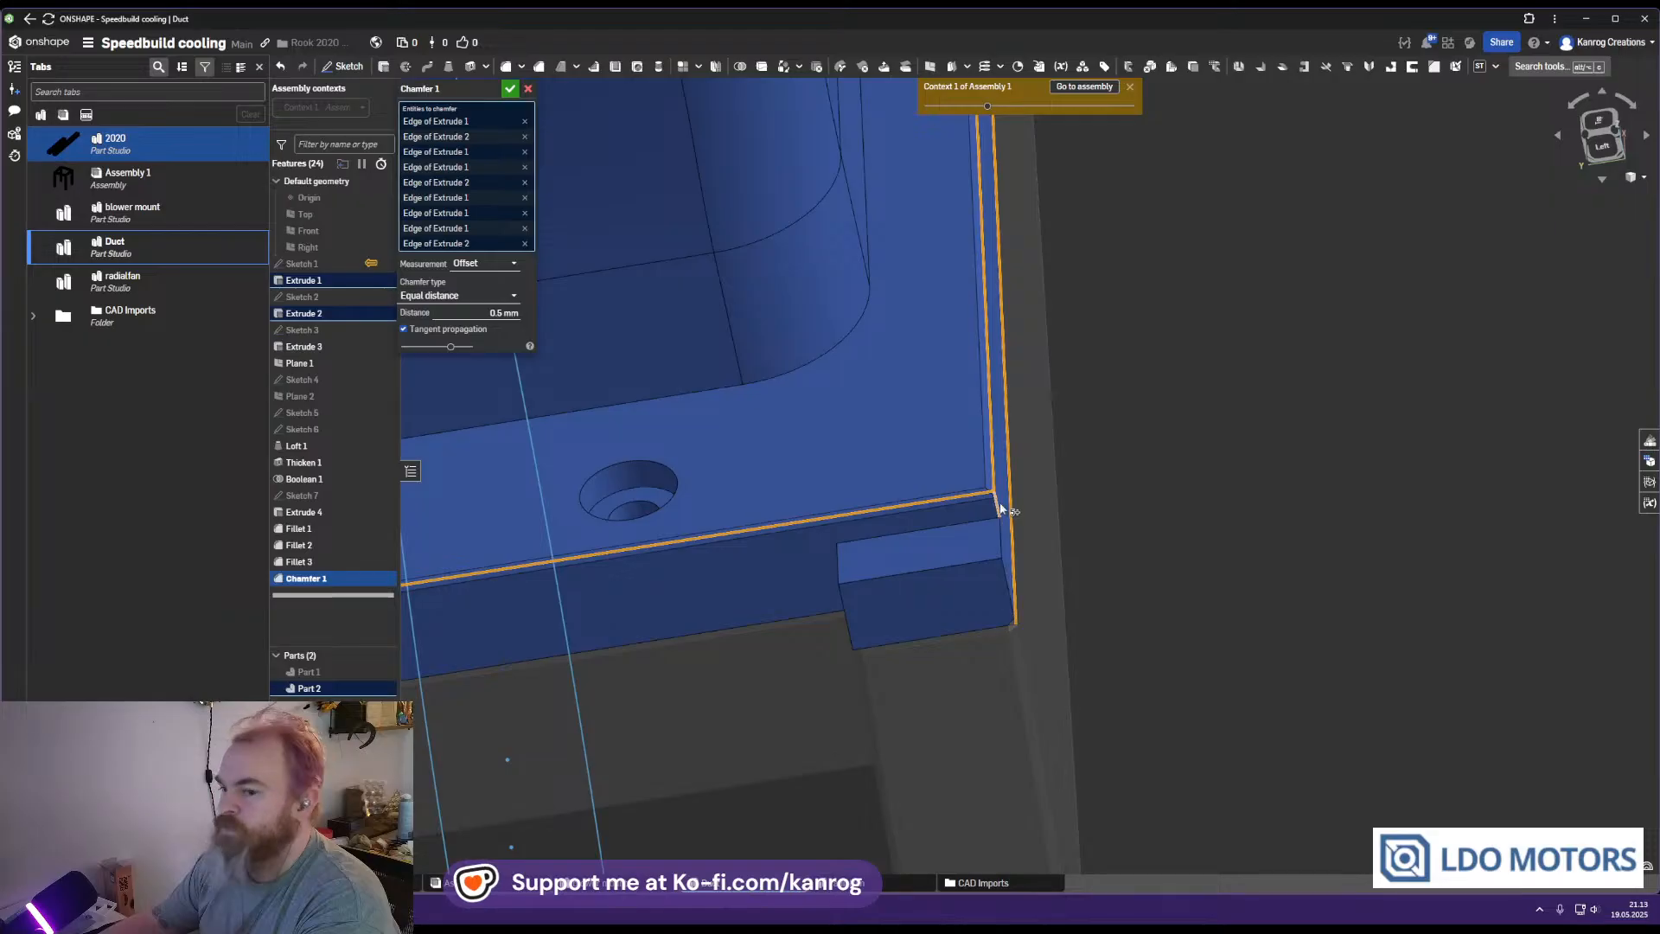
Add the stepped edges at the plate's front-left corner, running down to the small block, to the chamfer
{"action": "left_click", "coordinate": [1000, 508]}
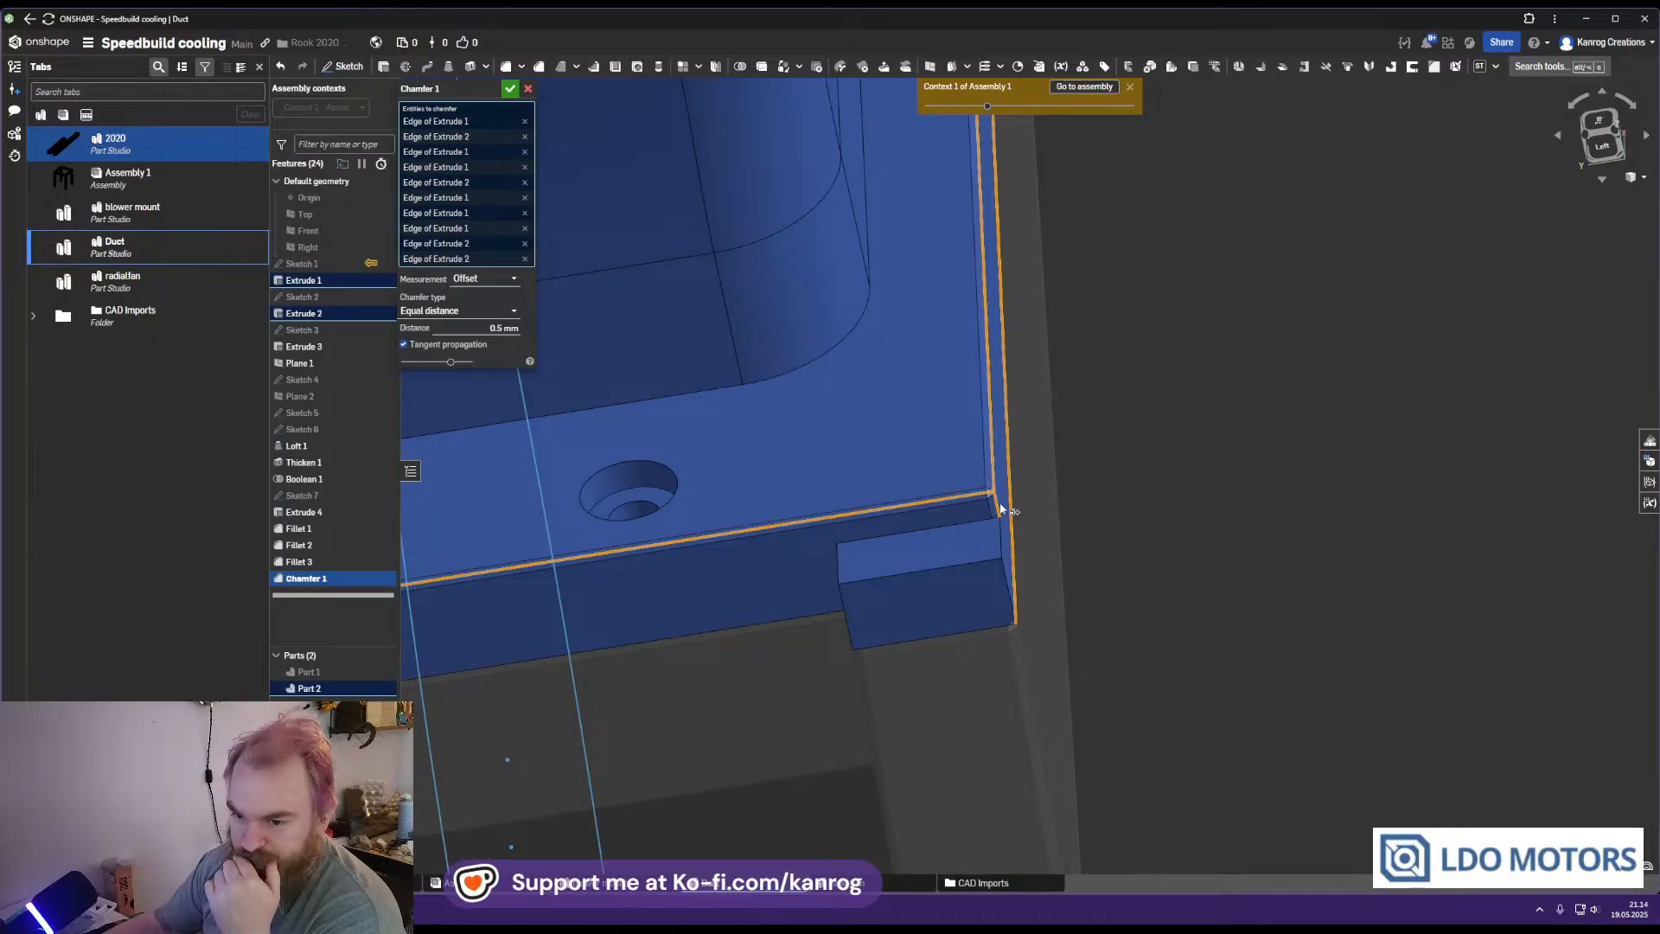
{"action": "left_click", "coordinate": [1006, 551]}
{"action": "left_click", "coordinate": [1006, 552]}
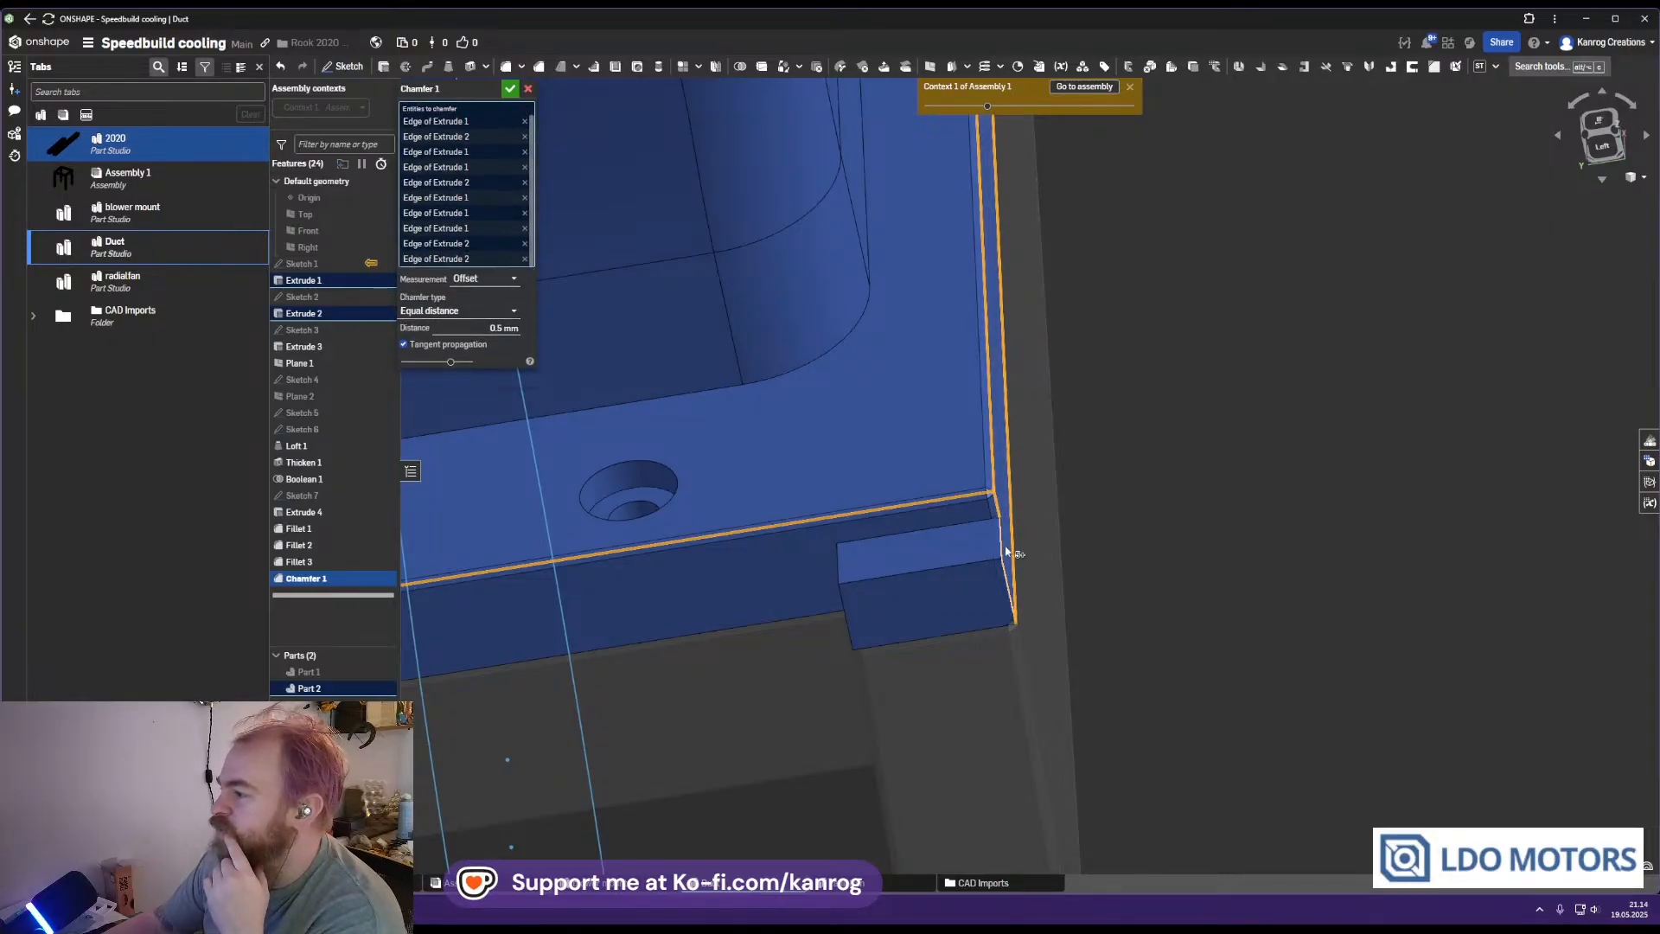
{"action": "left_click", "coordinate": [1001, 552]}
{"action": "left_click", "coordinate": [1004, 572]}
{"action": "mouse_move", "coordinate": [892, 589]}
{"action": "right_mouse_down"}
{"action": "mouse_move", "coordinate": [848, 589]}
{"action": "mouse_move", "coordinate": [891, 595]}
{"action": "right_mouse_up"}
Add the small corner block's outer face edges and its inner side edges to the chamfer selection
{"action": "left_click", "coordinate": [878, 583]}
{"action": "left_click", "coordinate": [878, 591]}
{"action": "left_click", "coordinate": [861, 584]}
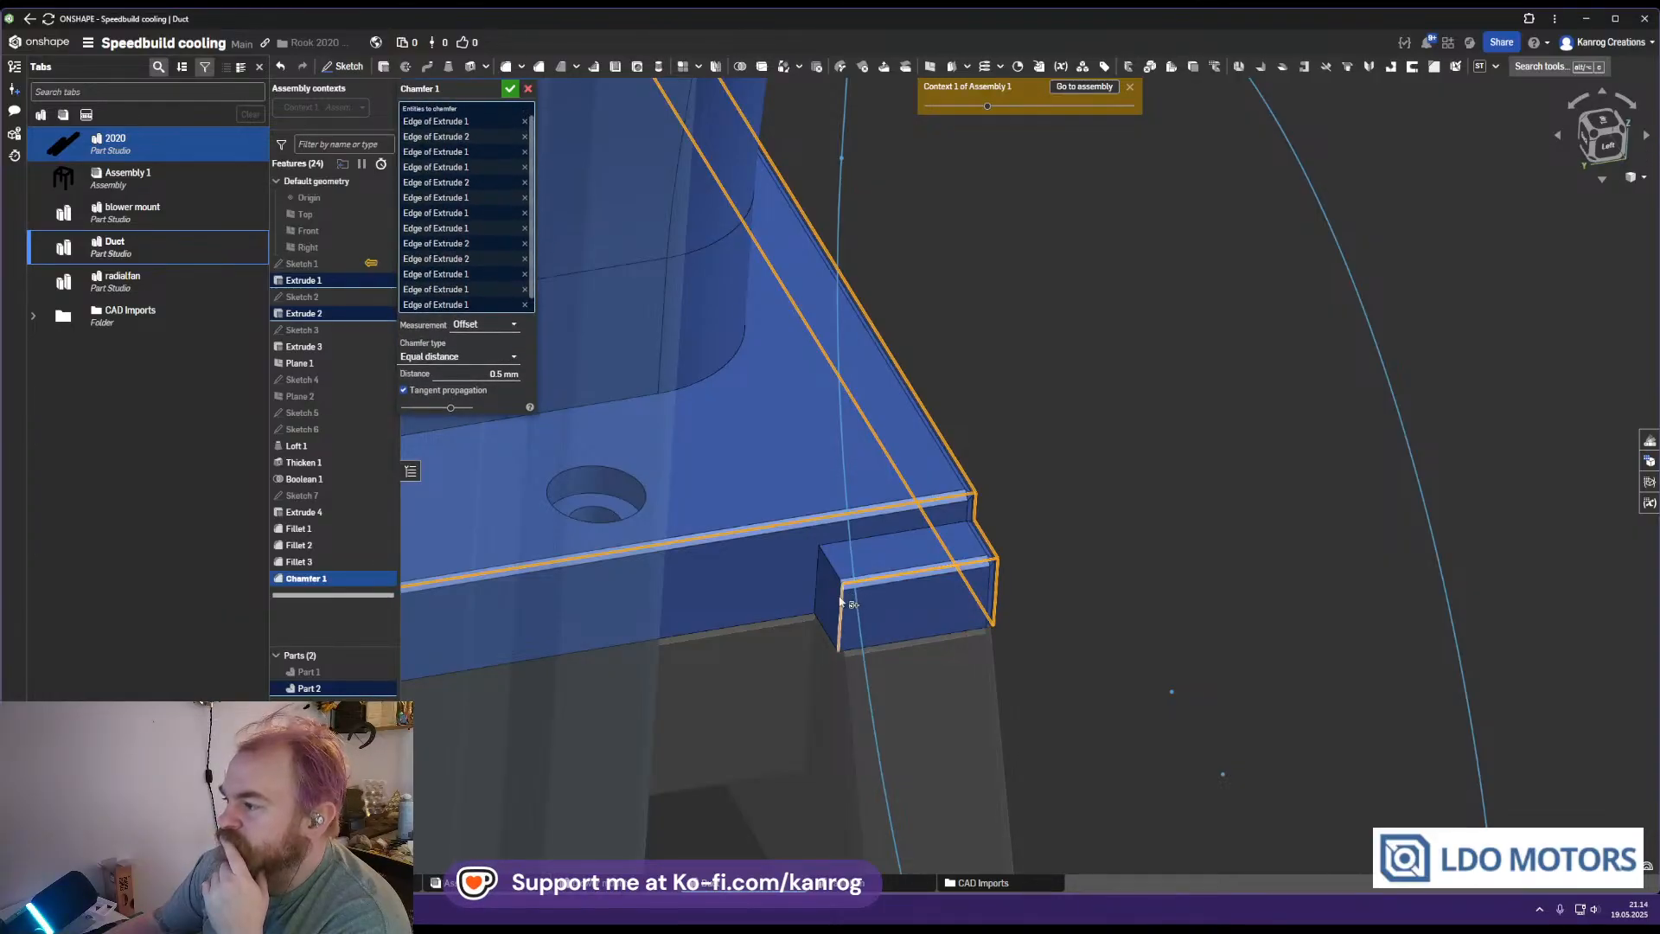
{"action": "left_click", "coordinate": [843, 599]}
{"action": "left_click", "coordinate": [831, 566]}
{"action": "left_click", "coordinate": [823, 623]}
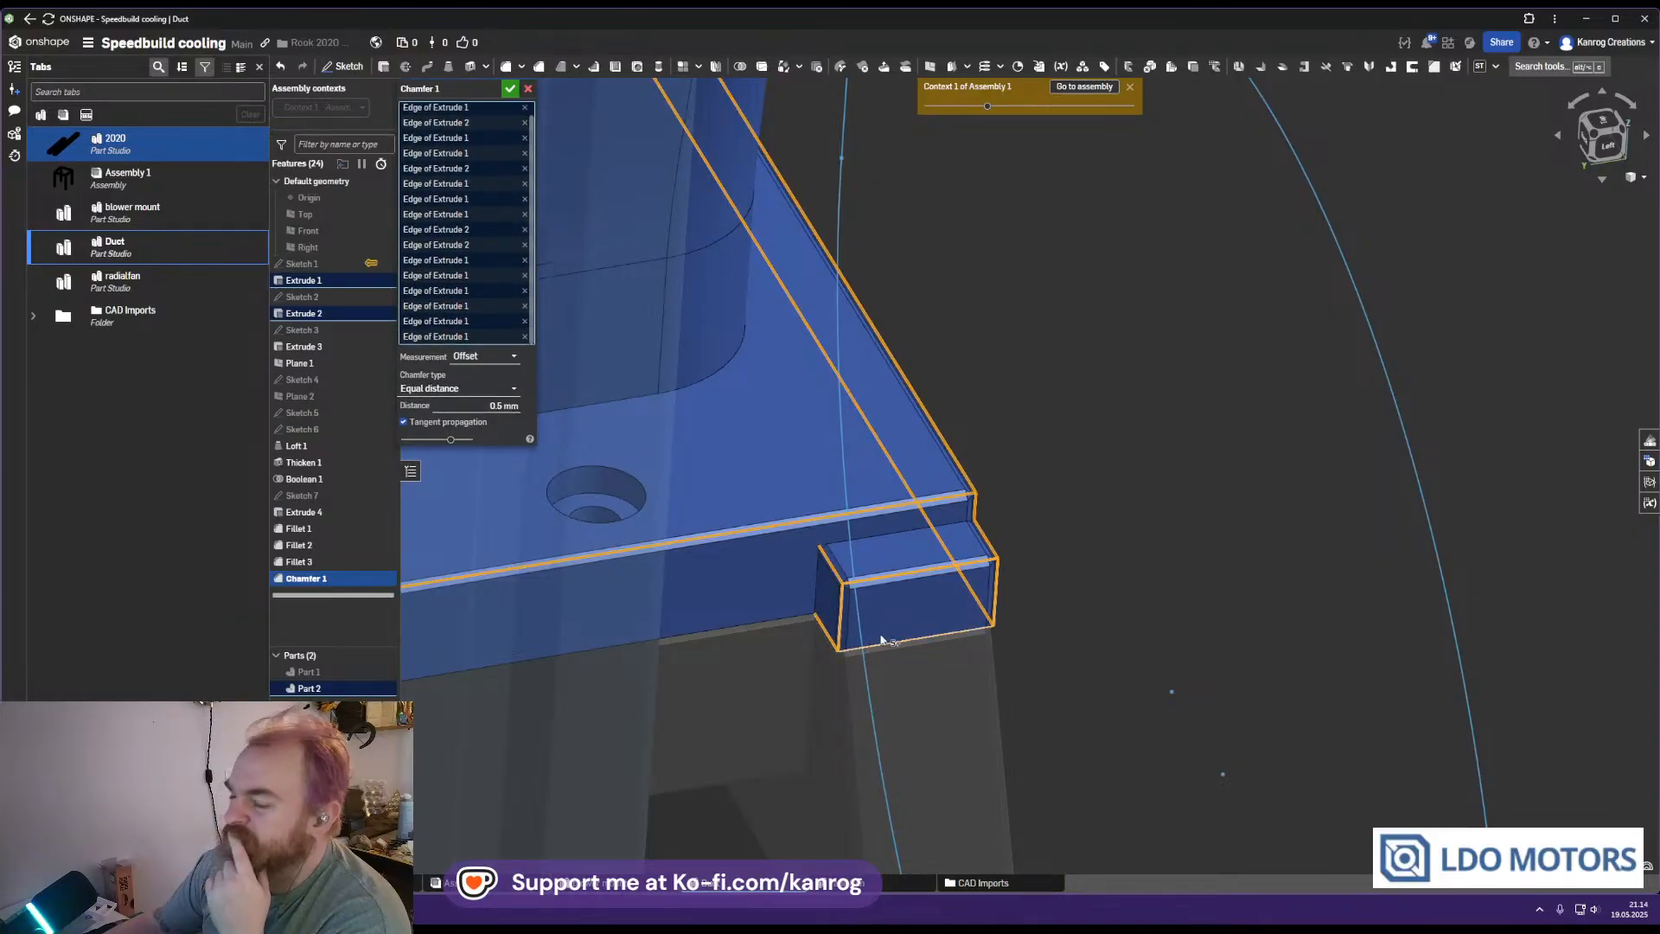
{"action": "left_click", "coordinate": [896, 643]}
{"action": "right_click_drag", "start_coordinate": [897, 644], "coordinate": [926, 566]}
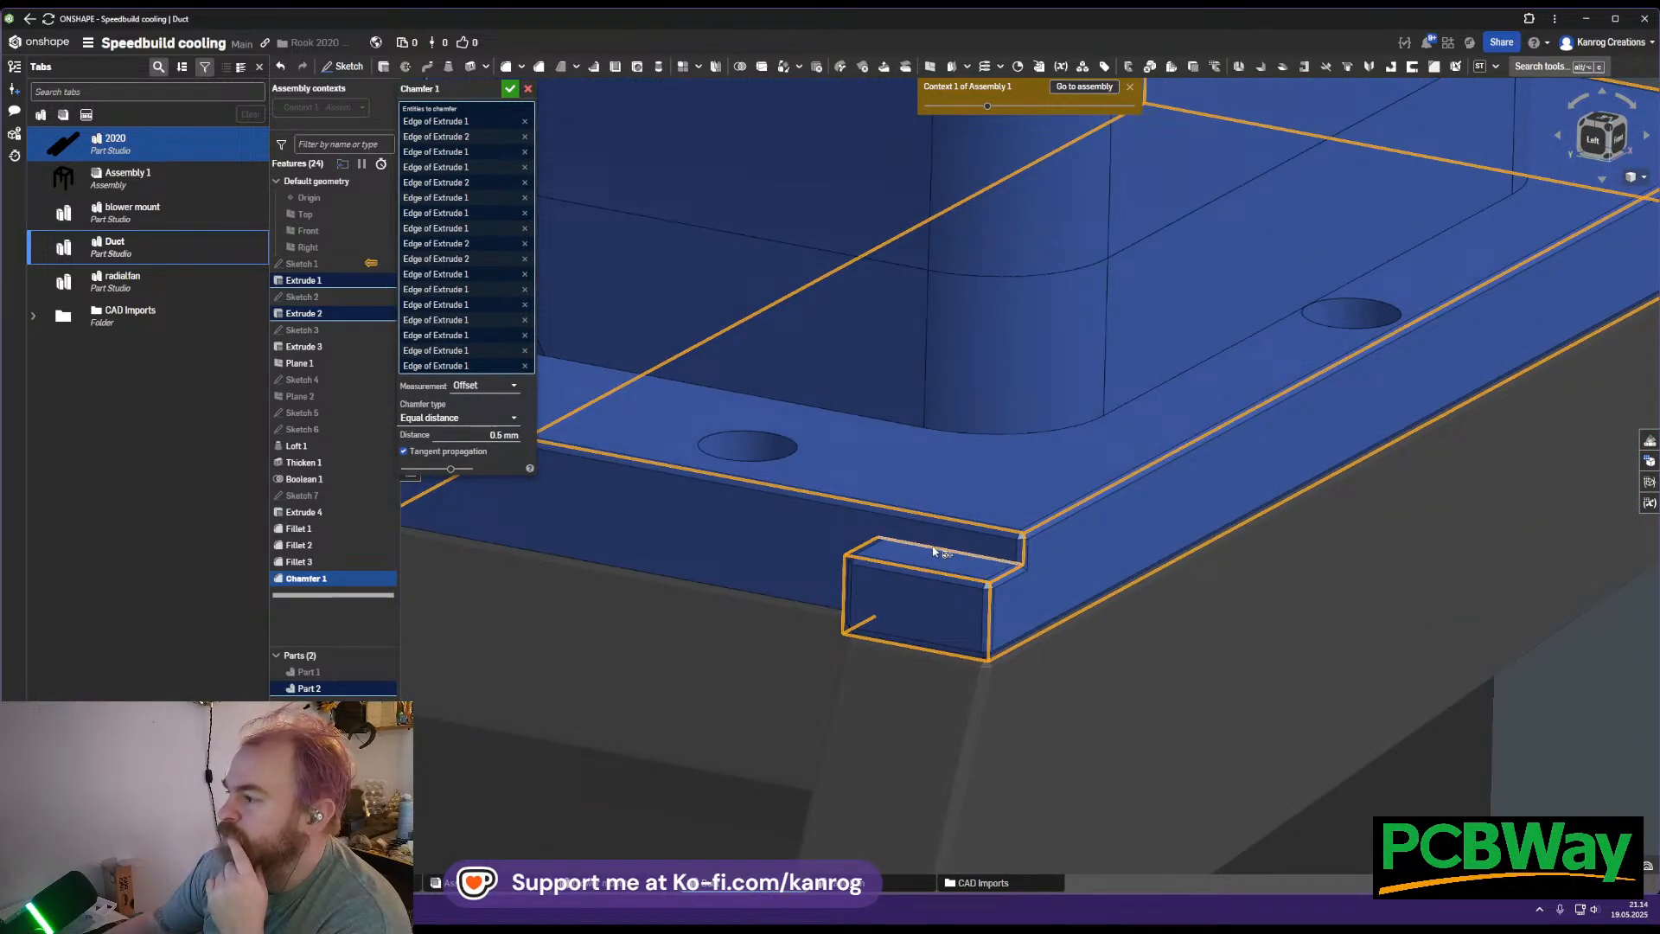
Try to include the inner edge where the small block's top meets the plate in the chamfer, and deselect it
{"action": "left_click", "coordinate": [934, 551]}
{"action": "scroll", "coordinate": [961, 595], "scroll_direction": "down", "scroll_amount": 1}
{"action": "scroll", "coordinate": [963, 578], "scroll_direction": "up", "scroll_amount": 2}
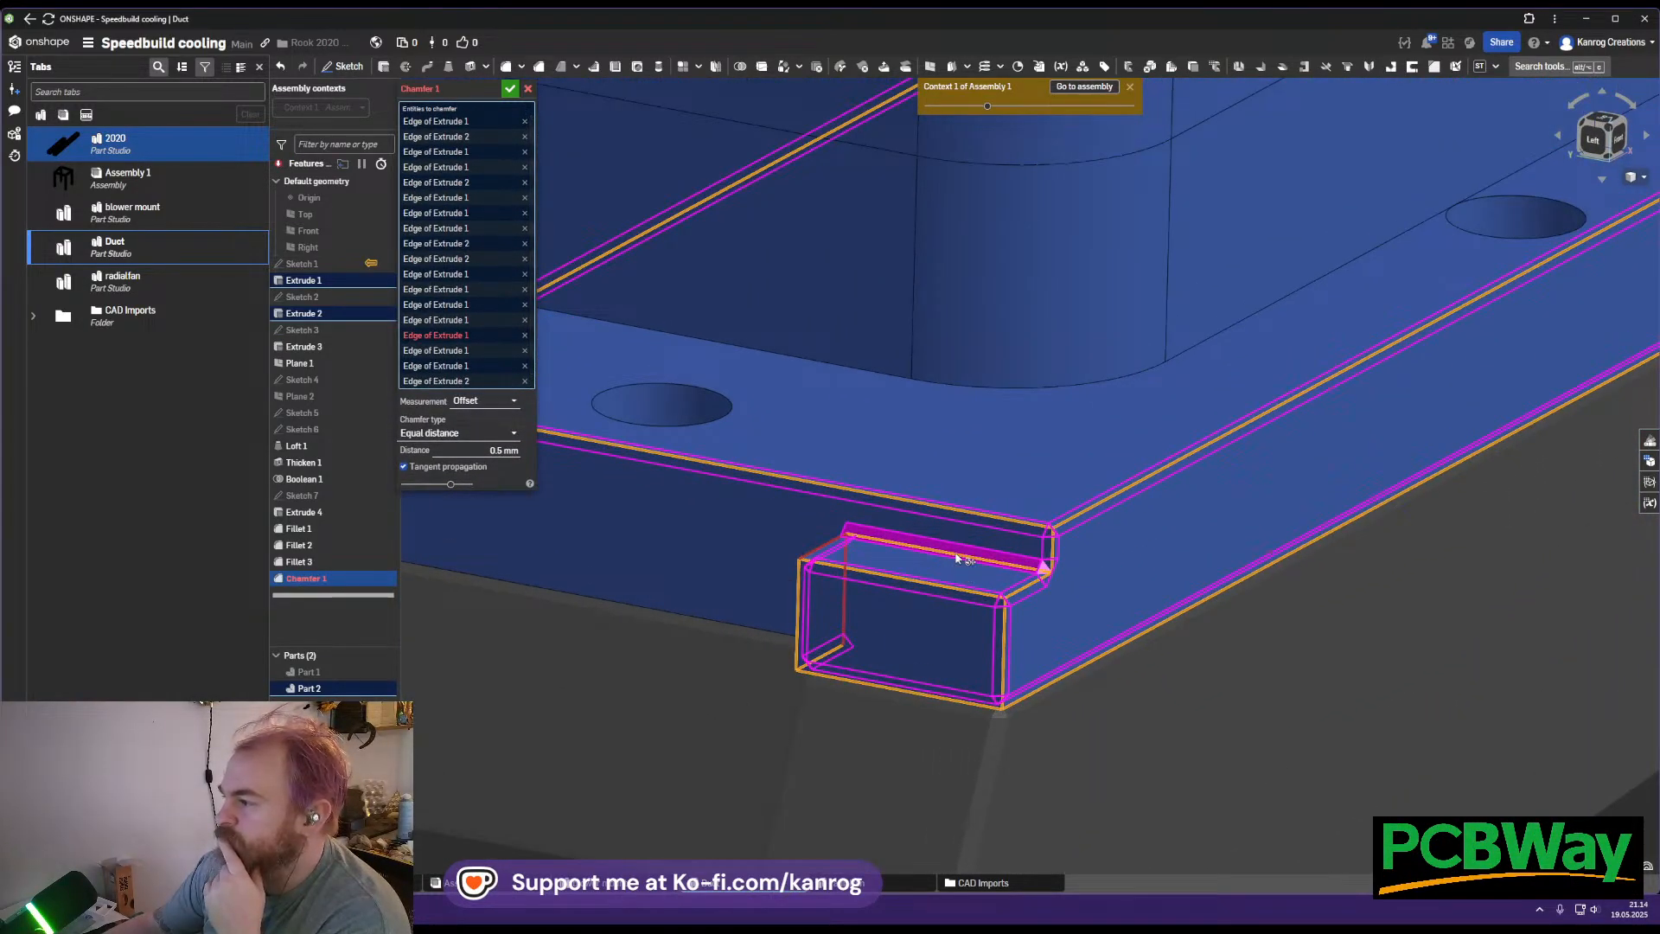
{"action": "left_click", "coordinate": [956, 558]}
{"action": "scroll", "coordinate": [954, 553], "scroll_direction": "down", "scroll_amount": 4}
{"action": "right_click_drag", "start_coordinate": [955, 554], "coordinate": [933, 582]}
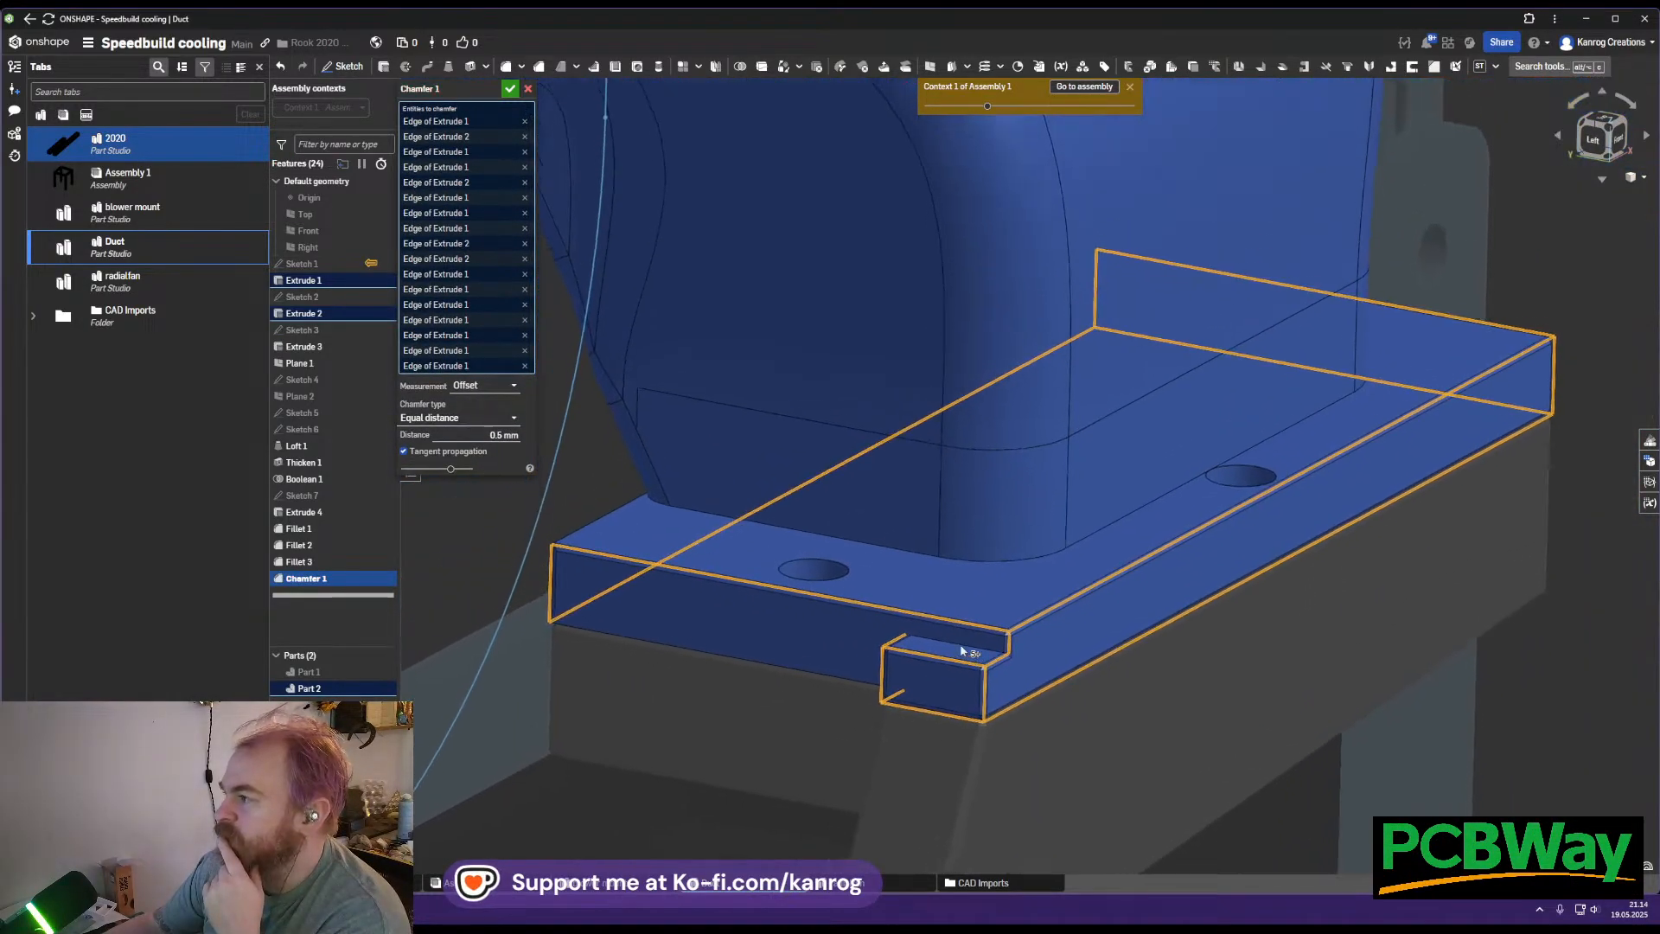
Add the edge where the duct's foot meets the base plate to the 0.5 mm chamfer and accept it
{"action": "left_click", "coordinate": [921, 554]}
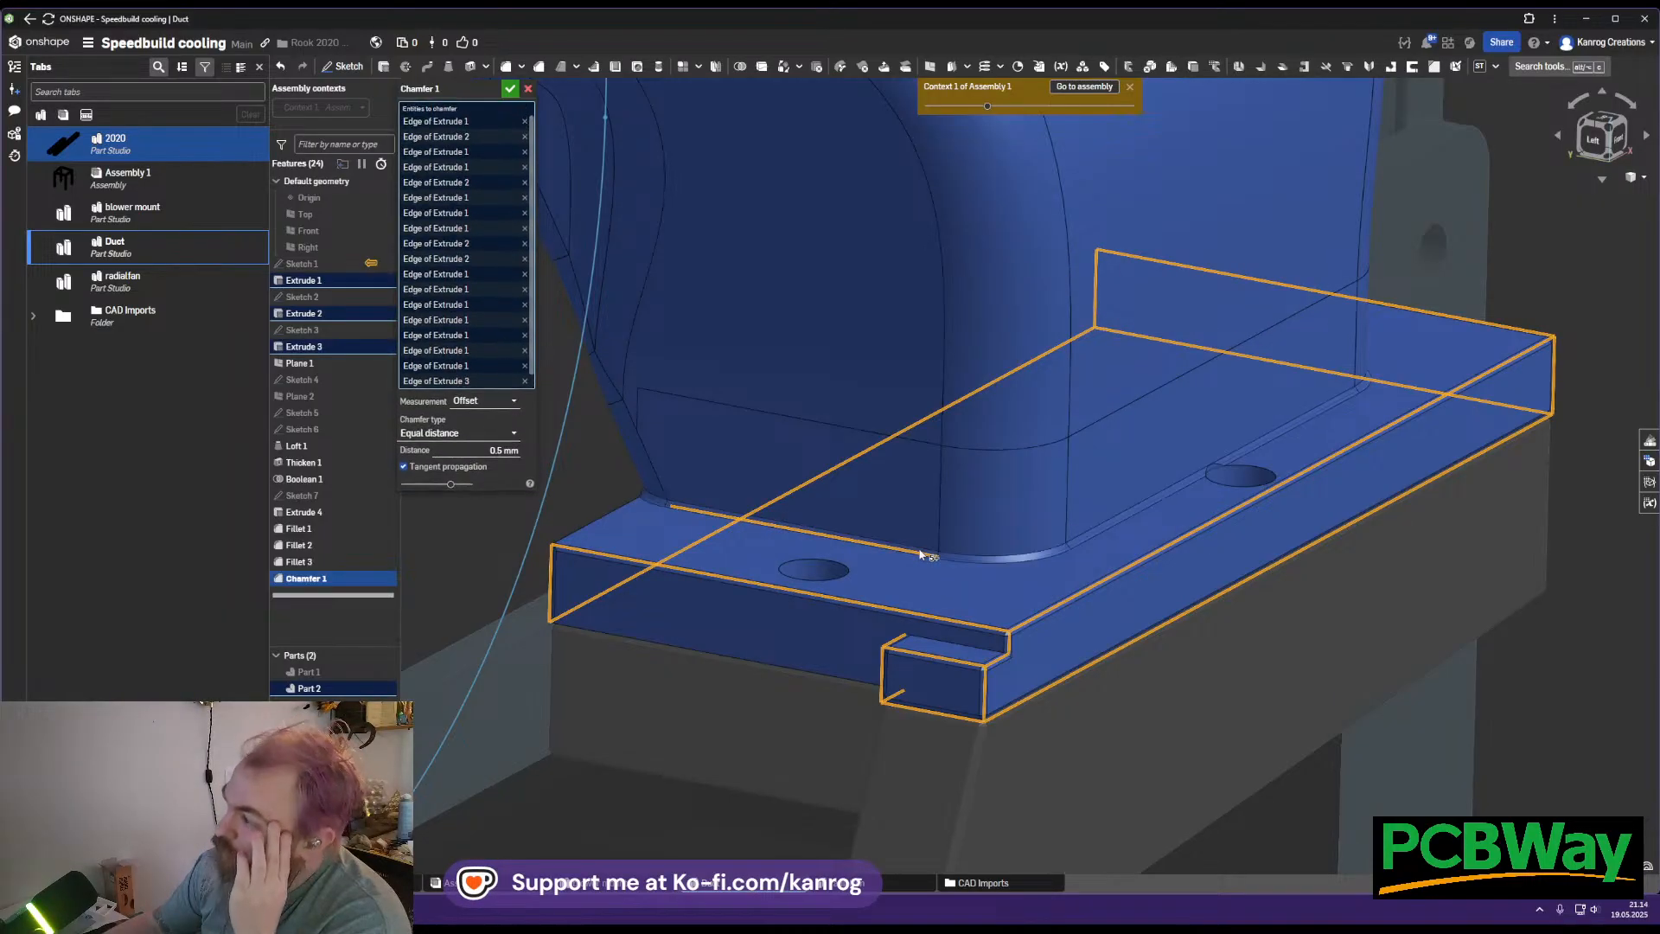
{"action": "right_click_drag", "start_coordinate": [922, 554], "coordinate": [1030, 568]}
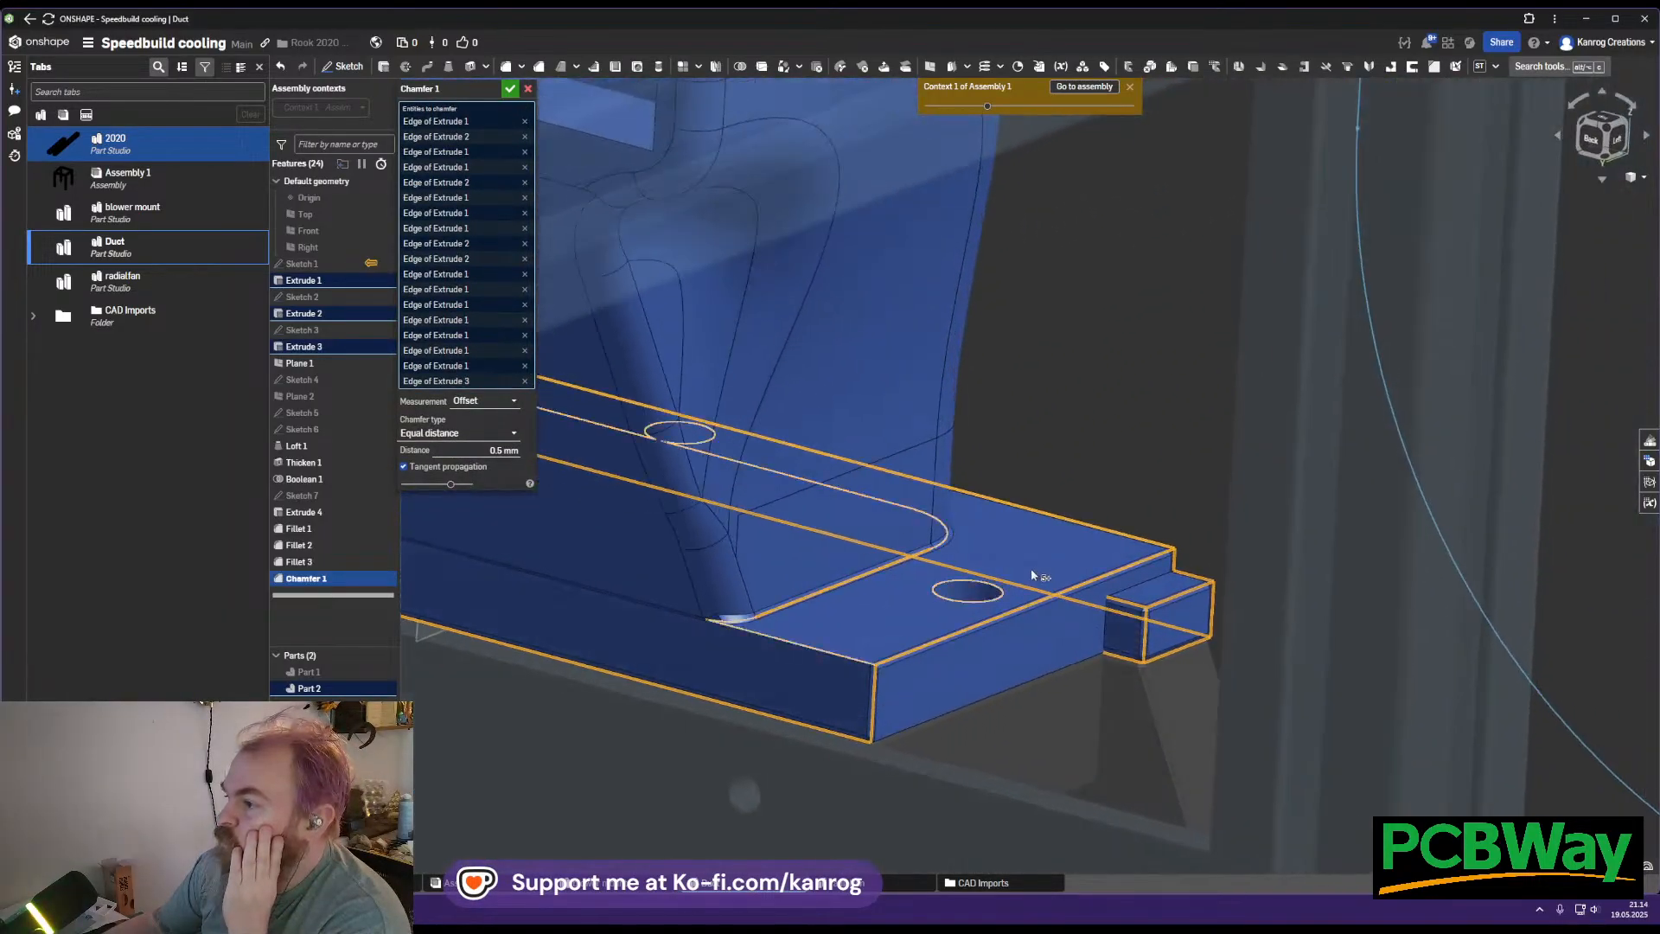
{"action": "left_click", "coordinate": [789, 644]}
{"action": "left_click", "coordinate": [788, 644]}
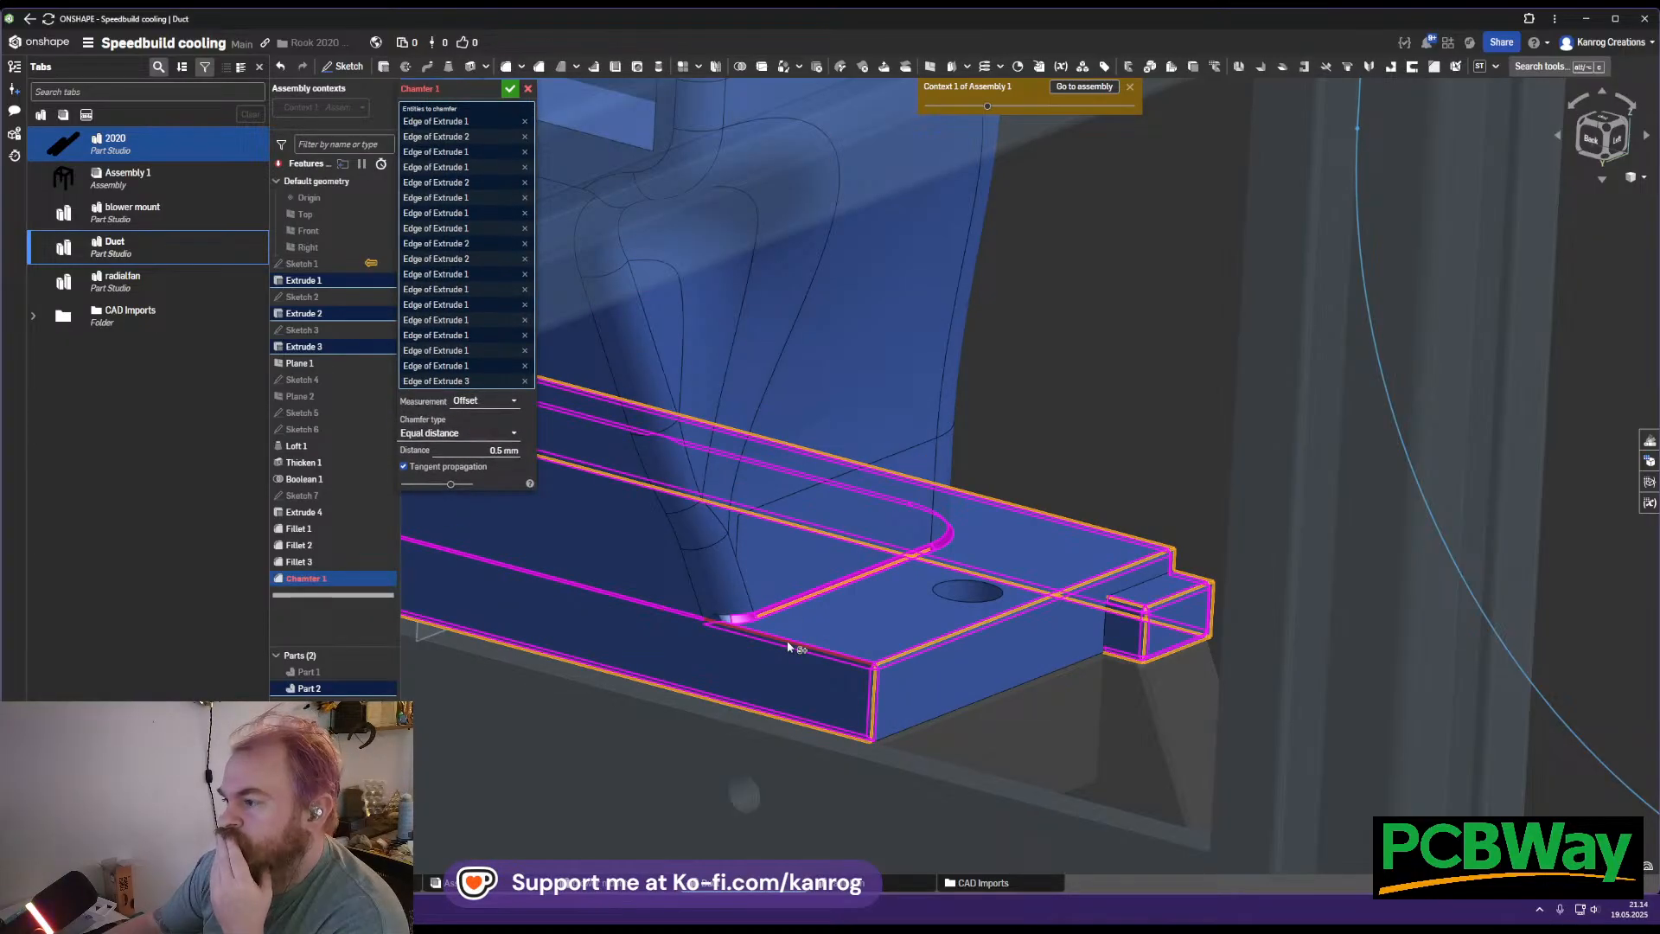
{"action": "left_click", "coordinate": [511, 87]}
Add a 0.5 mm equal-distance chamfer to the two short top edges of the base plate on either side of the duct's slanted back wall
{"action": "left_click", "coordinate": [538, 67]}
{"action": "left_click", "coordinate": [804, 648]}
{"action": "right_click_drag", "start_coordinate": [804, 648], "coordinate": [825, 577]}
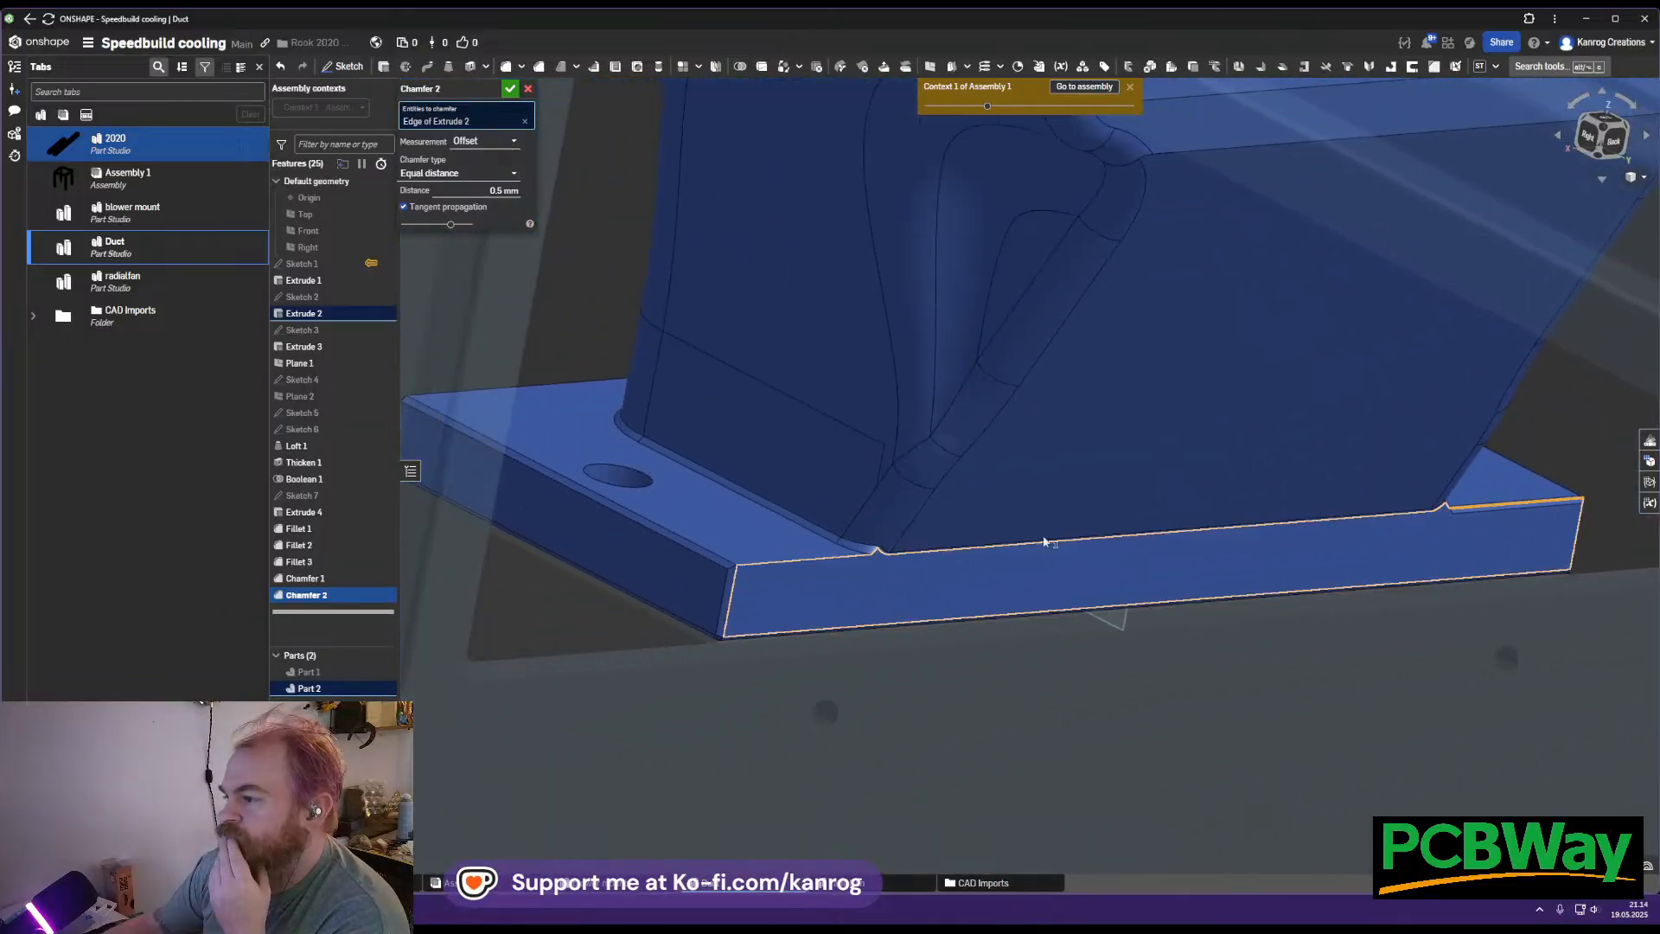
{"action": "left_click", "coordinate": [815, 557]}
{"action": "left_click", "coordinate": [511, 89]}
Examine the finished duct from all sides, including the base plate's fit on the adapter and the inside of the outlet opening
{"action": "right_click_drag", "start_coordinate": [761, 518], "coordinate": [800, 517]}
{"action": "scroll", "coordinate": [970, 589], "scroll_direction": "down", "scroll_amount": 8}
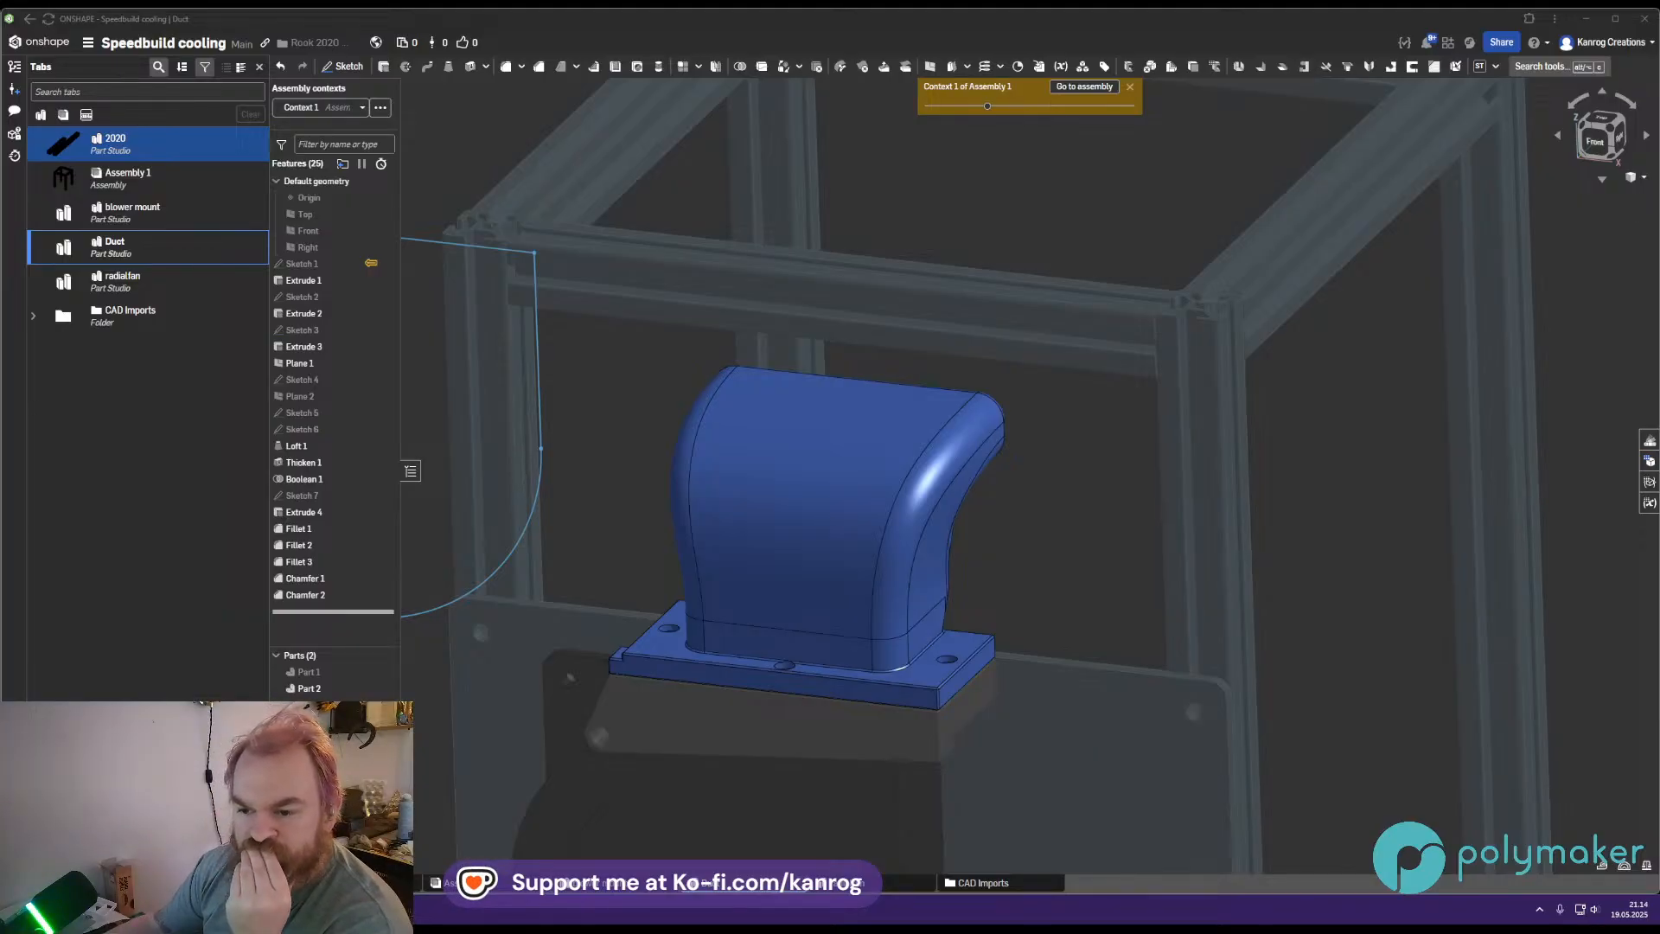
{"action": "right_click_drag", "start_coordinate": [1124, 648], "coordinate": [848, 537]}
{"action": "scroll", "coordinate": [827, 532], "scroll_direction": "up", "scroll_amount": 5}
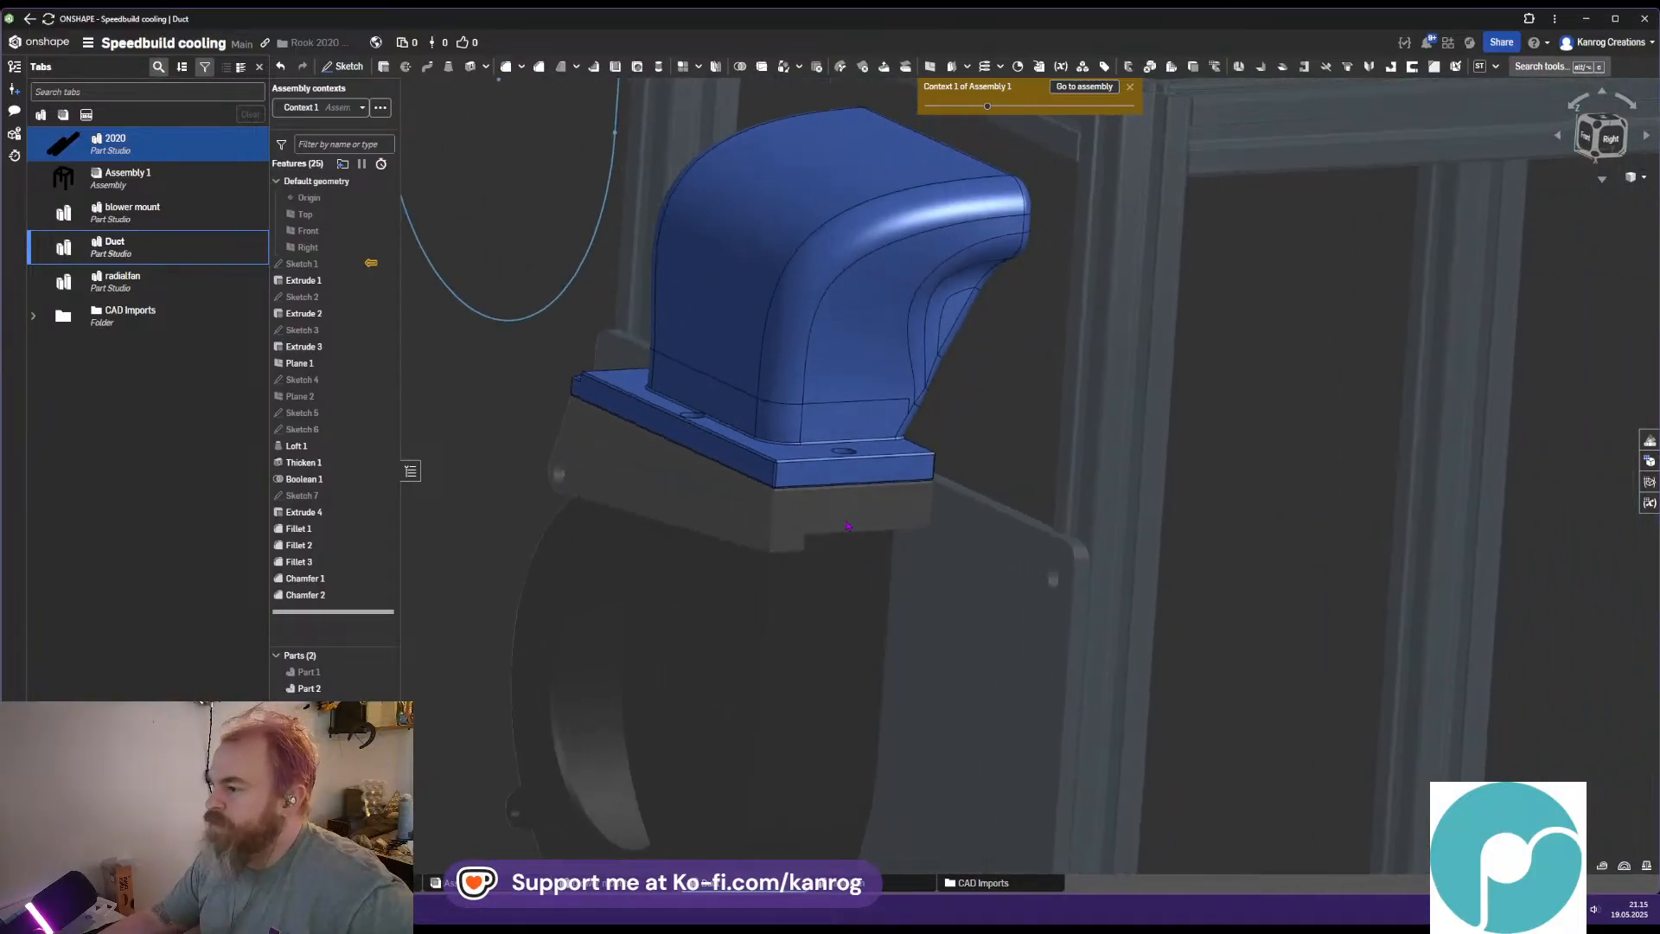
{"action": "mouse_move", "coordinate": [820, 522]}
{"action": "right_mouse_down"}
{"action": "mouse_move", "coordinate": [826, 486]}
{"action": "mouse_move", "coordinate": [985, 491]}
{"action": "mouse_move", "coordinate": [838, 434]}
{"action": "mouse_move", "coordinate": [862, 516]}
{"action": "mouse_move", "coordinate": [839, 525]}
{"action": "right_mouse_up"}
{"action": "scroll", "coordinate": [884, 482], "scroll_direction": "down", "scroll_amount": 5}
{"action": "right_click_drag", "start_coordinate": [907, 455], "coordinate": [677, 463]}
{"action": "scroll", "coordinate": [994, 501], "scroll_direction": "up", "scroll_amount": 5}
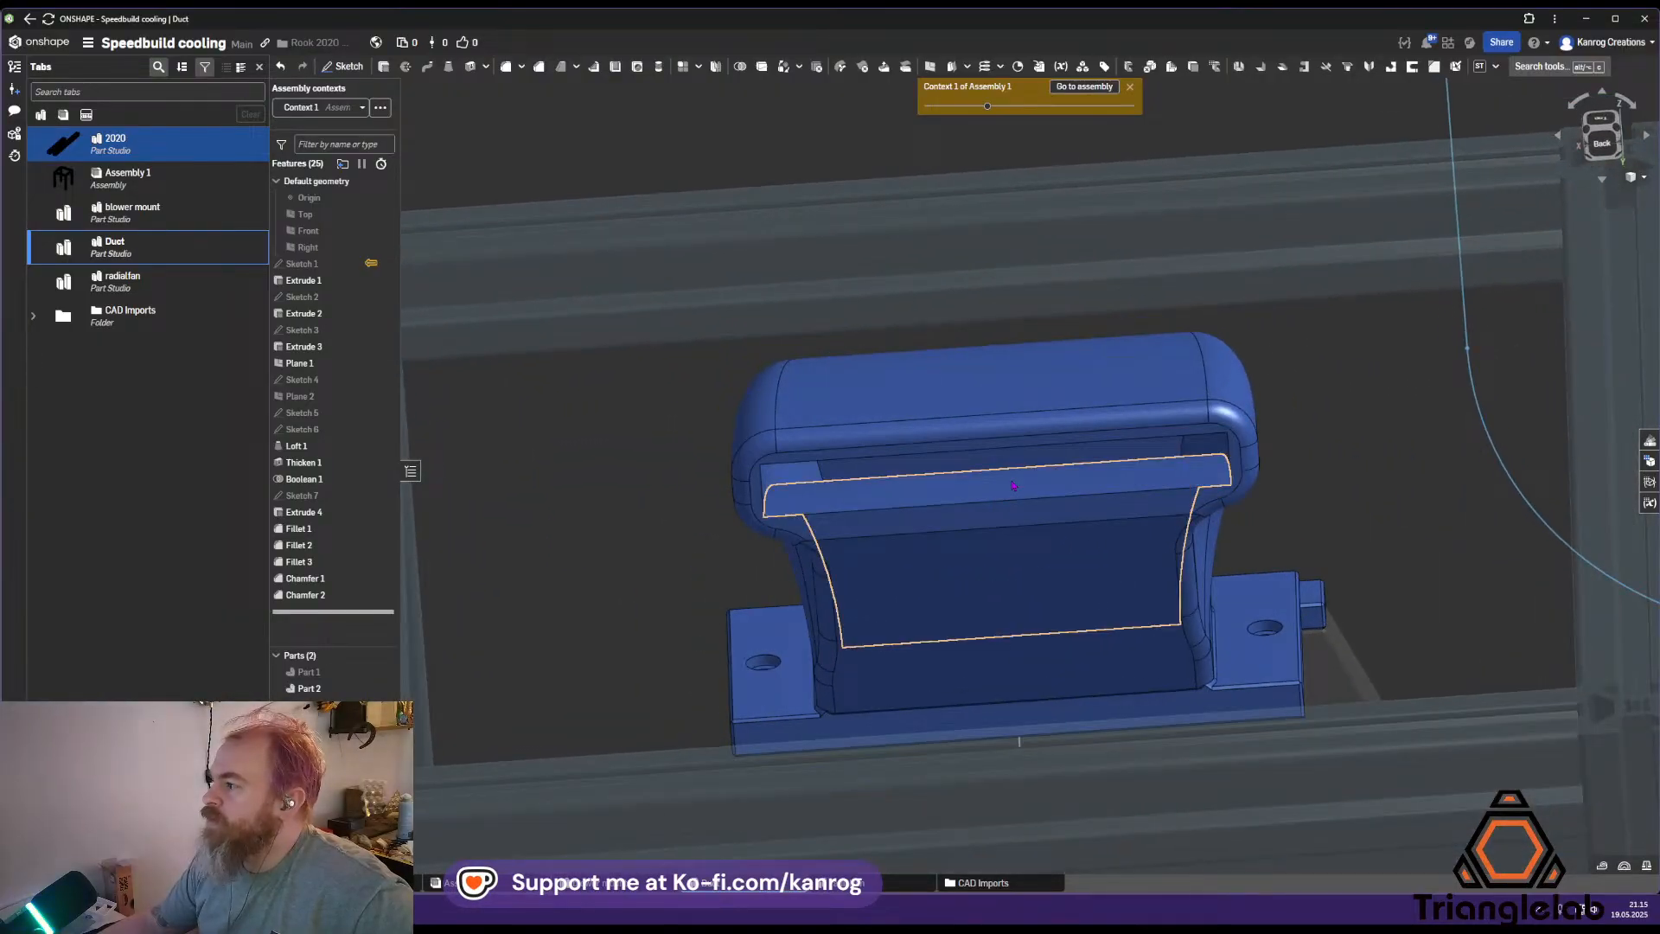
{"action": "mouse_move", "coordinate": [1028, 486]}
{"action": "right_mouse_down"}
{"action": "mouse_move", "coordinate": [1101, 428]}
{"action": "mouse_move", "coordinate": [956, 512]}
{"action": "mouse_move", "coordinate": [1025, 515]}
{"action": "right_mouse_up"}
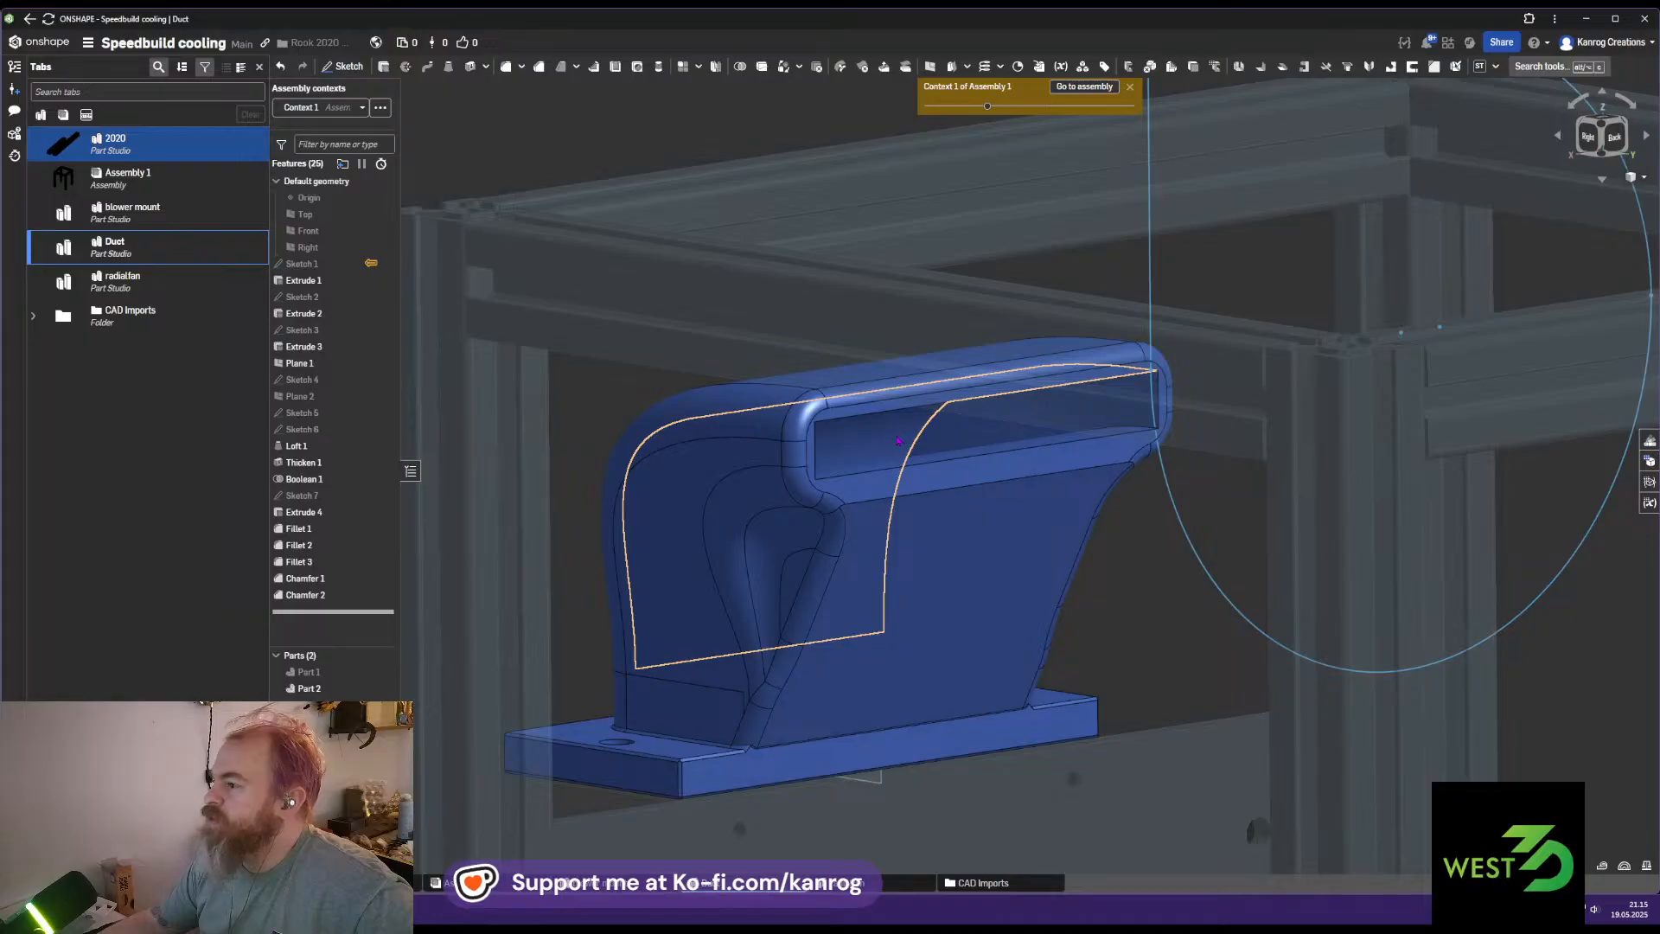
{"action": "right_click_drag", "start_coordinate": [893, 442], "coordinate": [837, 496]}
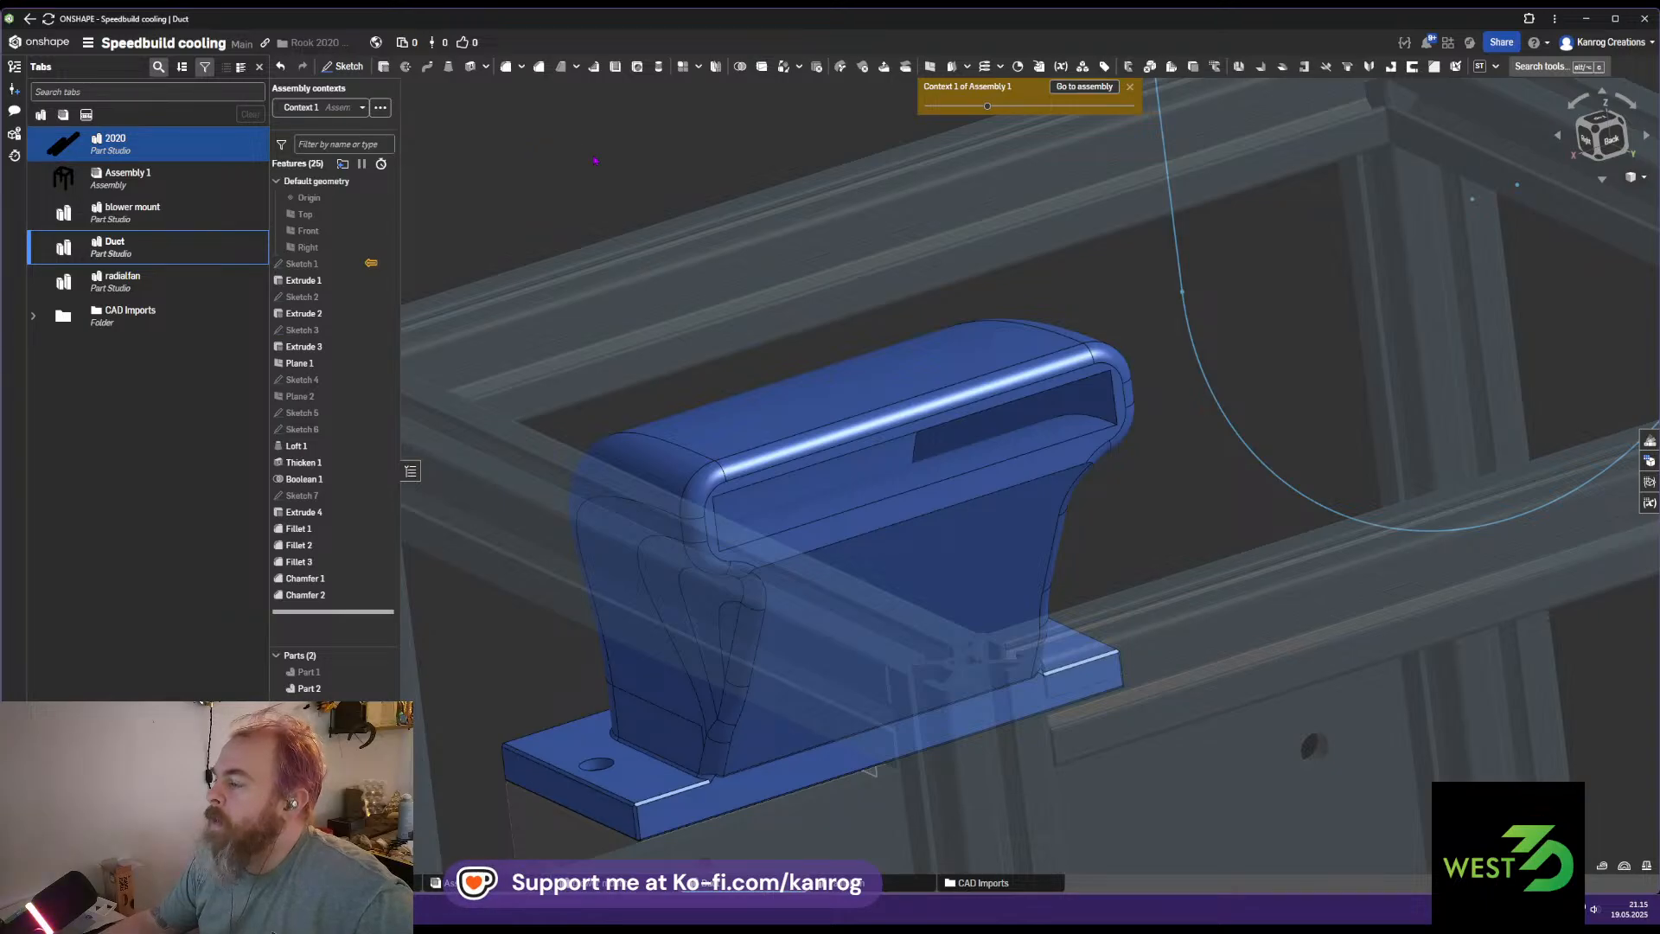
{"action": "left_click", "coordinate": [930, 67]}
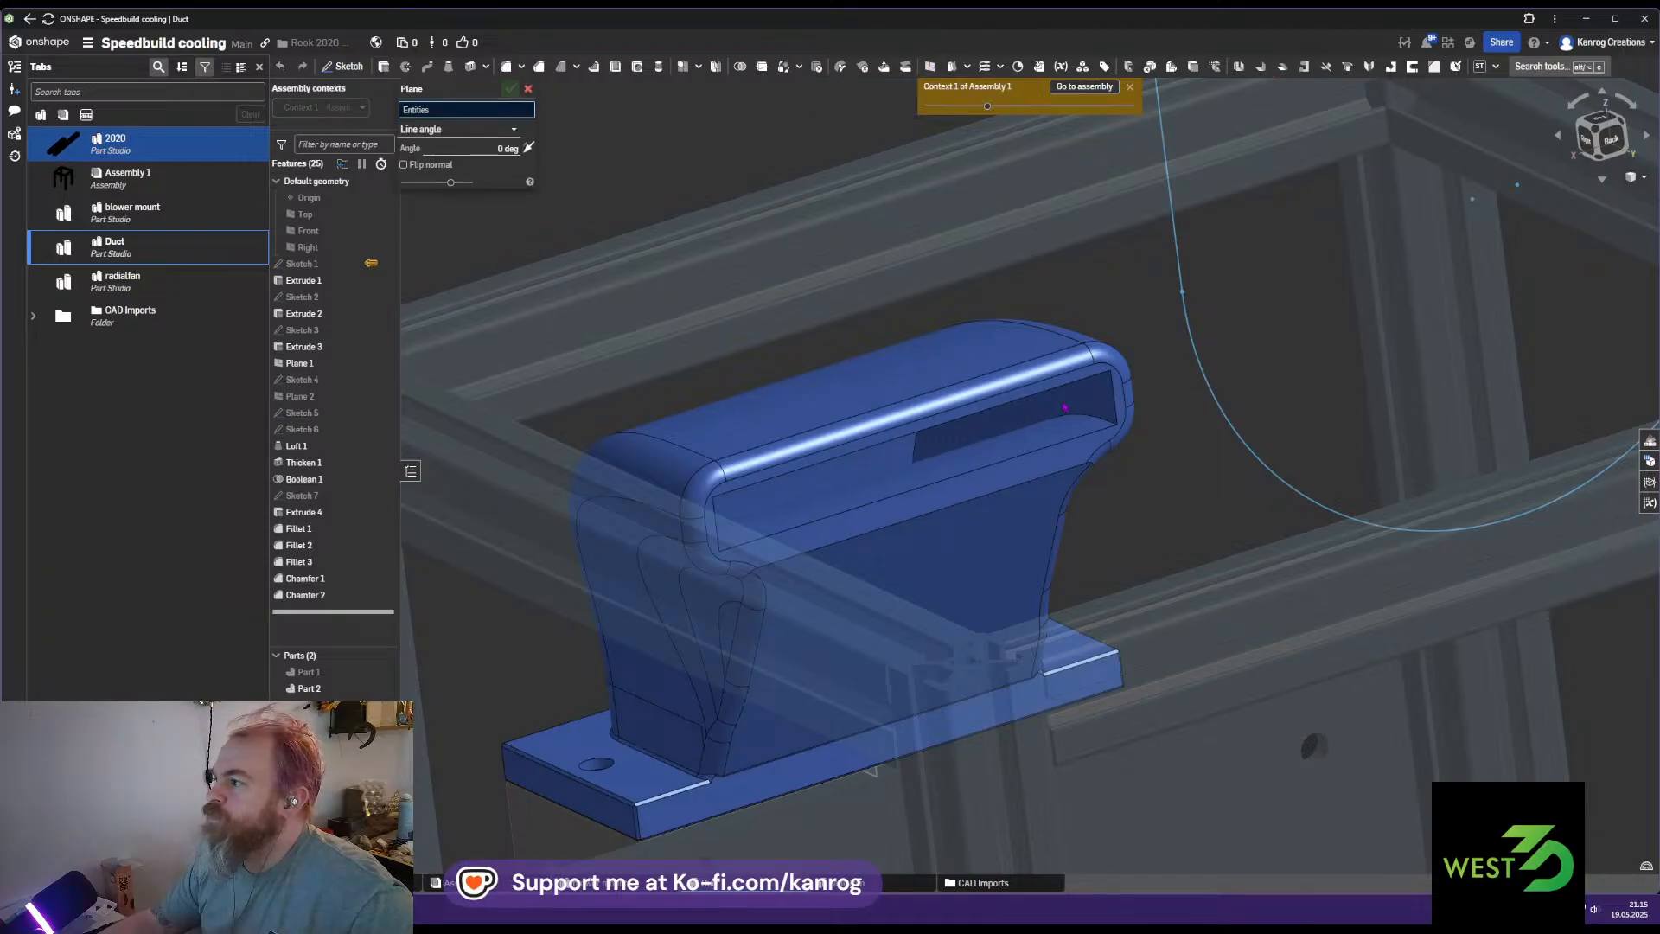
{"action": "left_click", "coordinate": [504, 130]}
{"action": "left_click", "coordinate": [484, 148]}
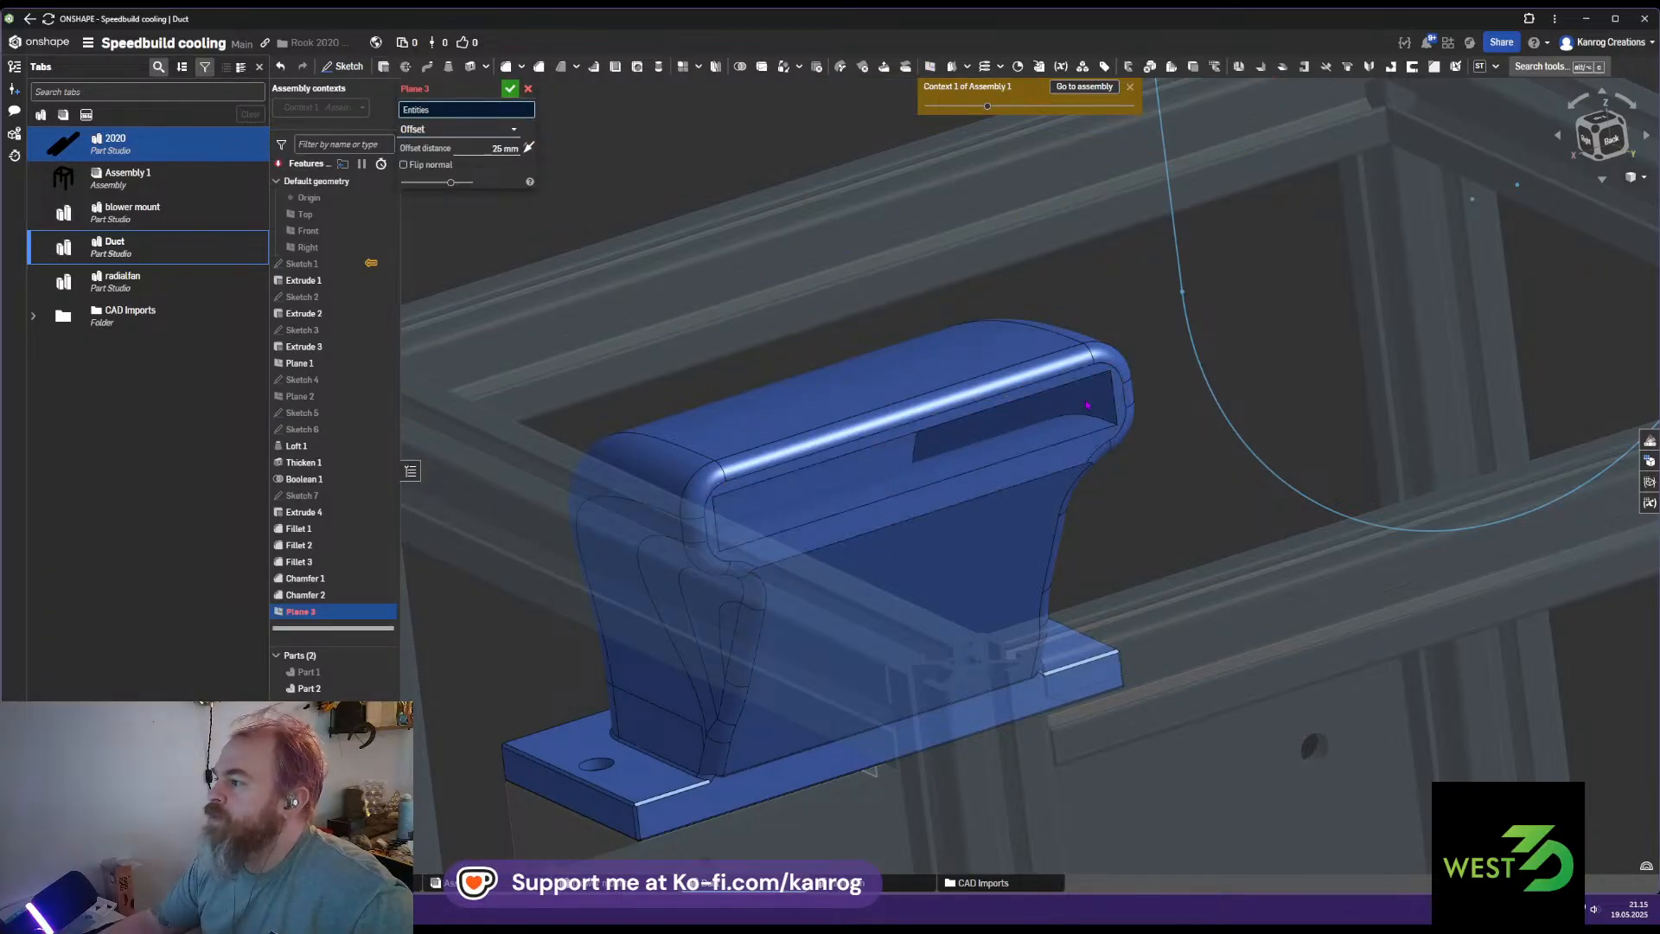
{"action": "right_click_drag", "start_coordinate": [882, 473], "coordinate": [750, 465]}
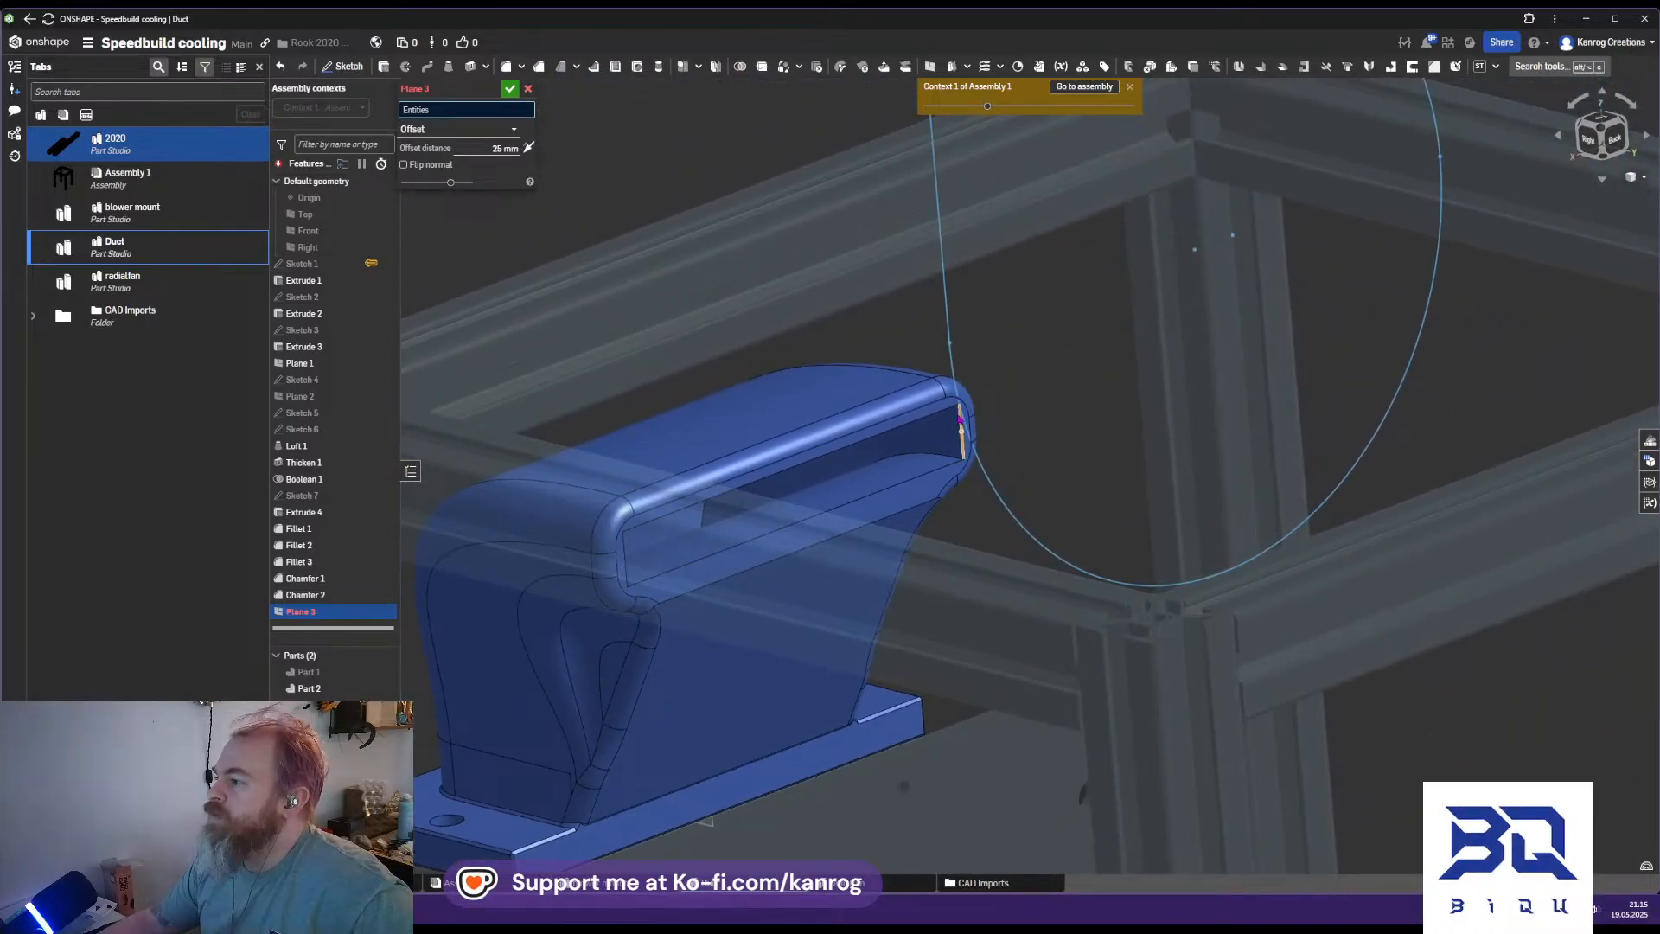
{"action": "left_click", "coordinate": [960, 405]}
{"action": "right_click_drag", "start_coordinate": [762, 522], "coordinate": [763, 365]}
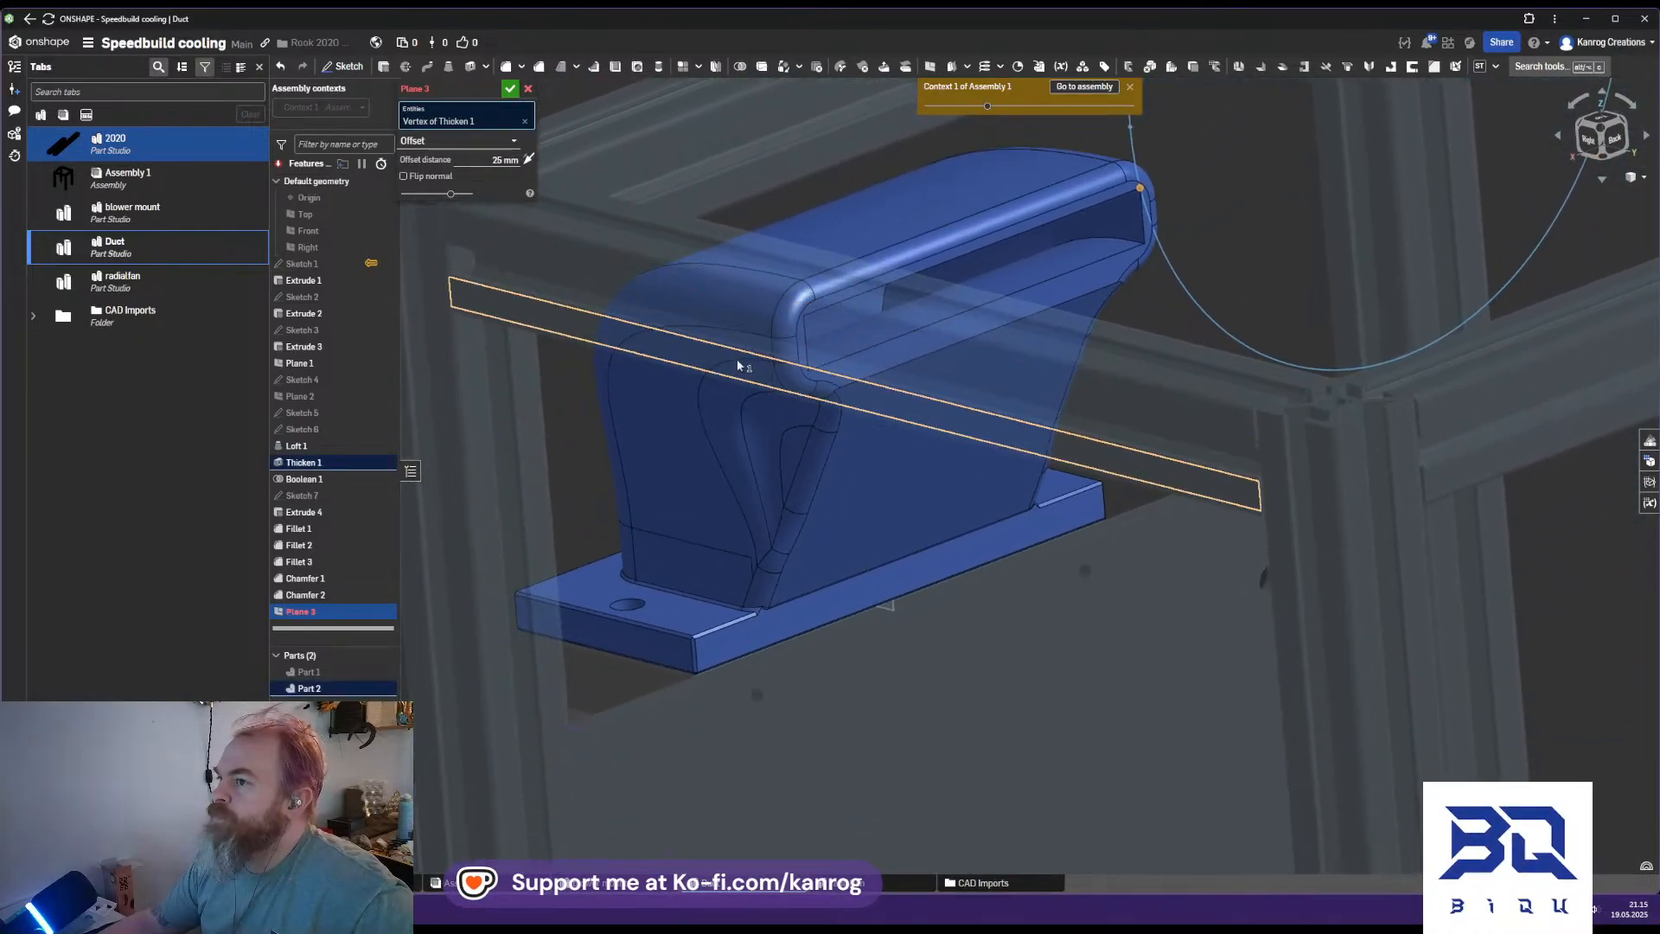
{"action": "left_click", "coordinate": [458, 140]}
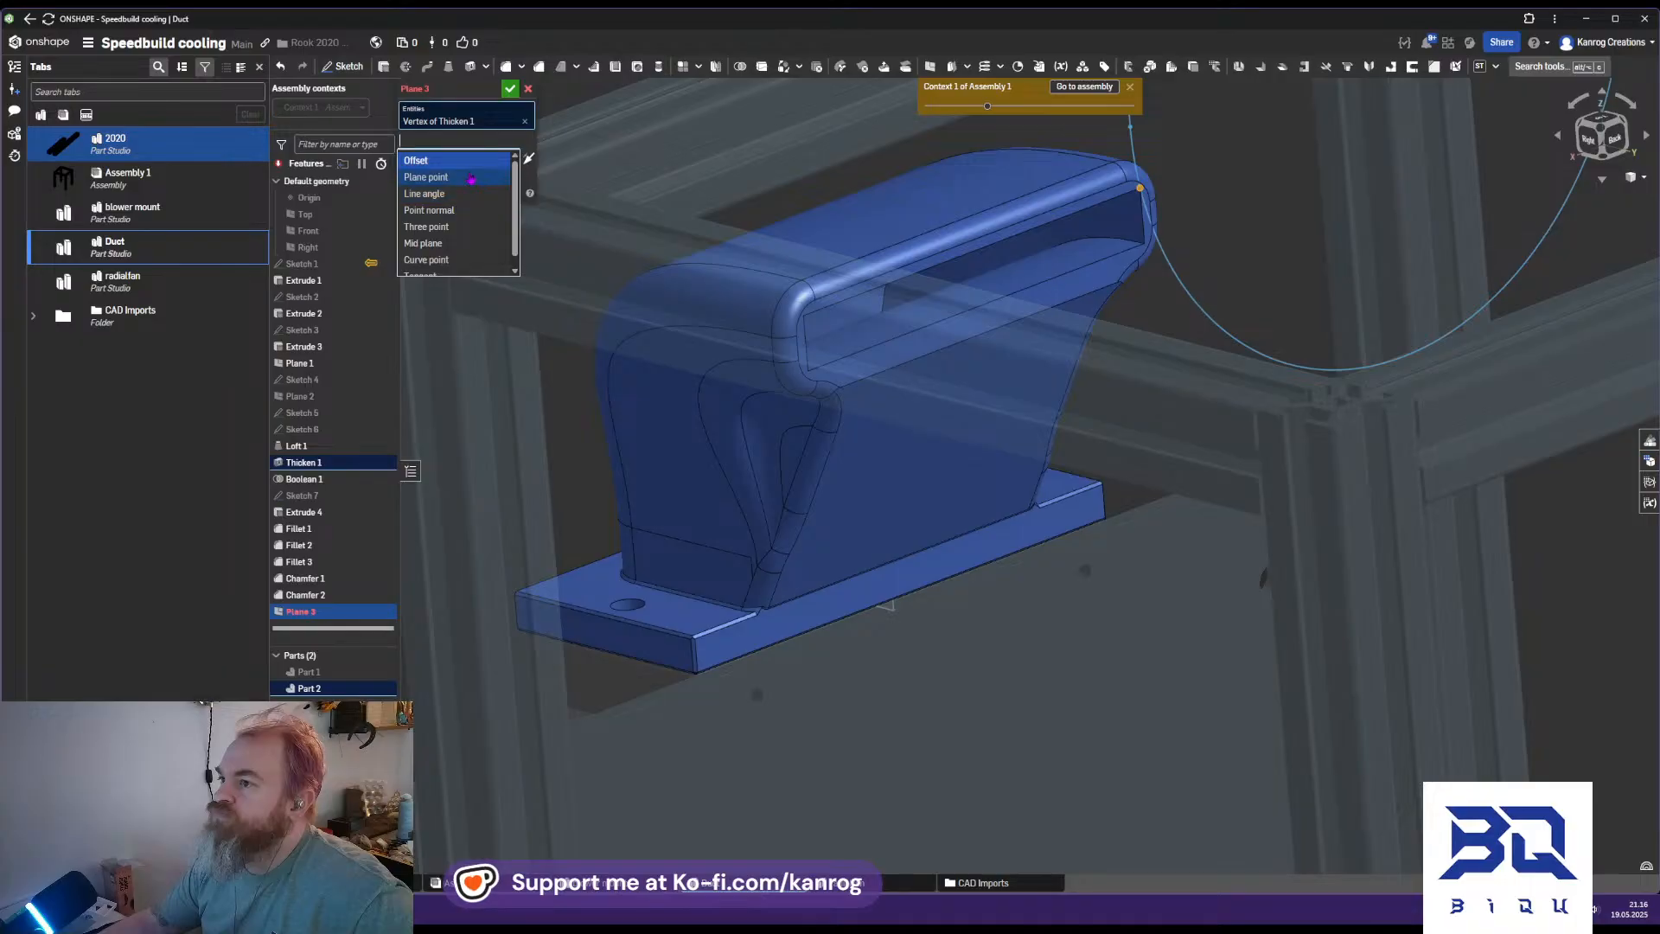
{"action": "left_click", "coordinate": [441, 176]}
{"action": "left_click", "coordinate": [633, 637]}
{"action": "right_click_drag", "start_coordinate": [870, 368], "coordinate": [769, 329]}
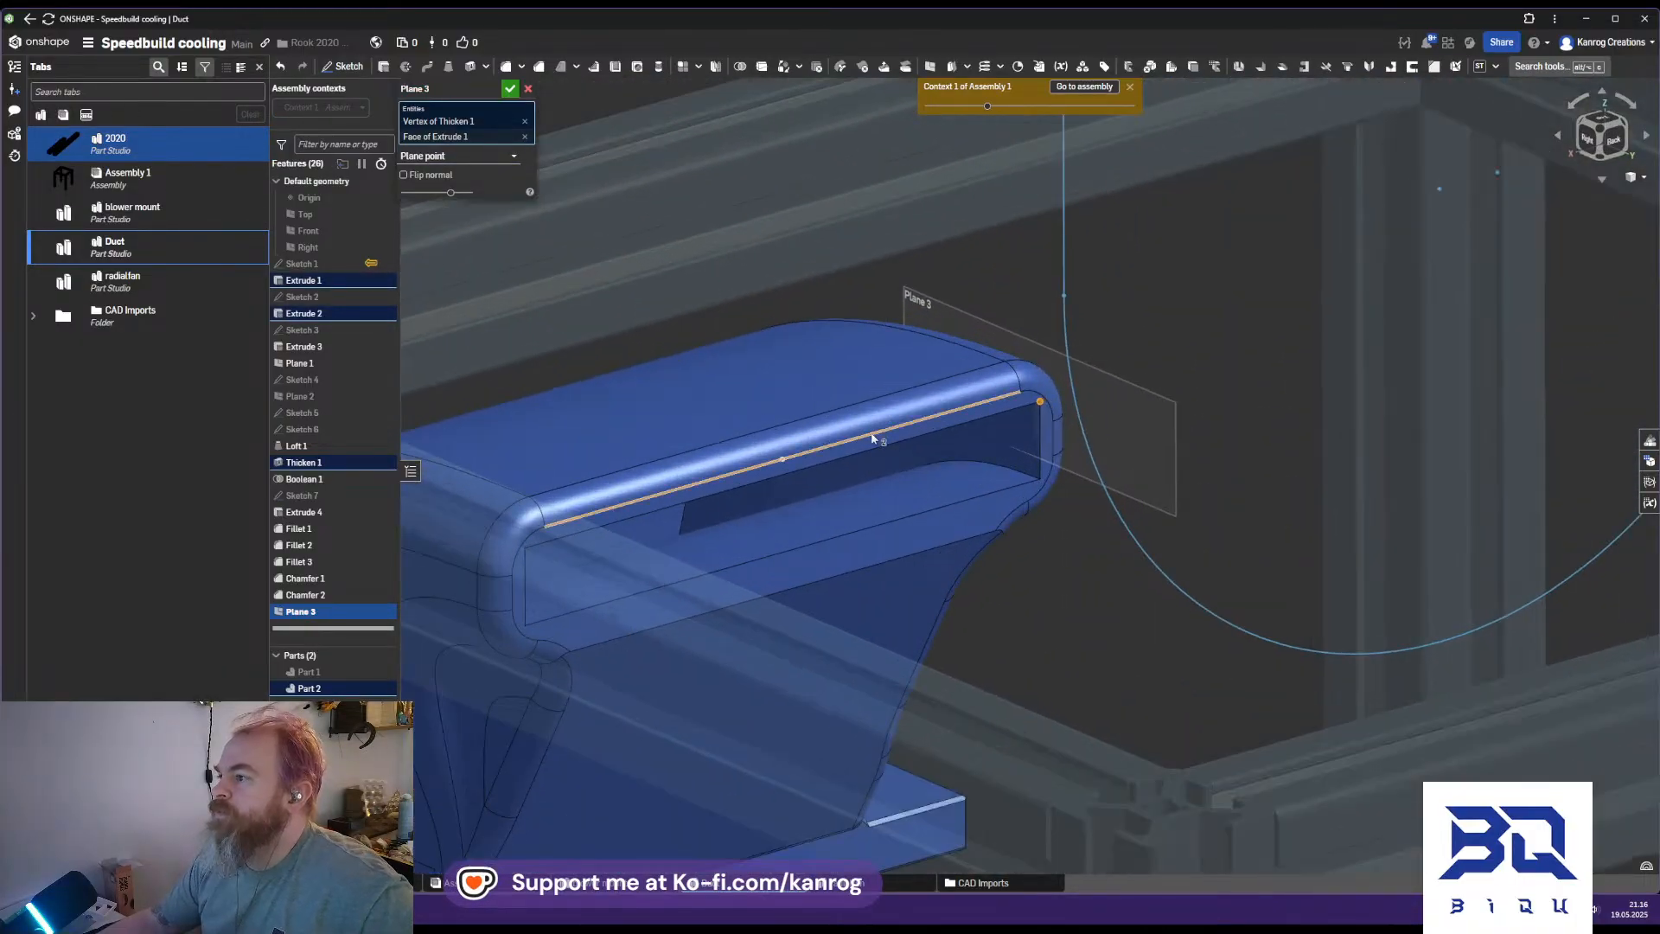
{"action": "middle_click_drag", "start_coordinate": [659, 452], "coordinate": [801, 382]}
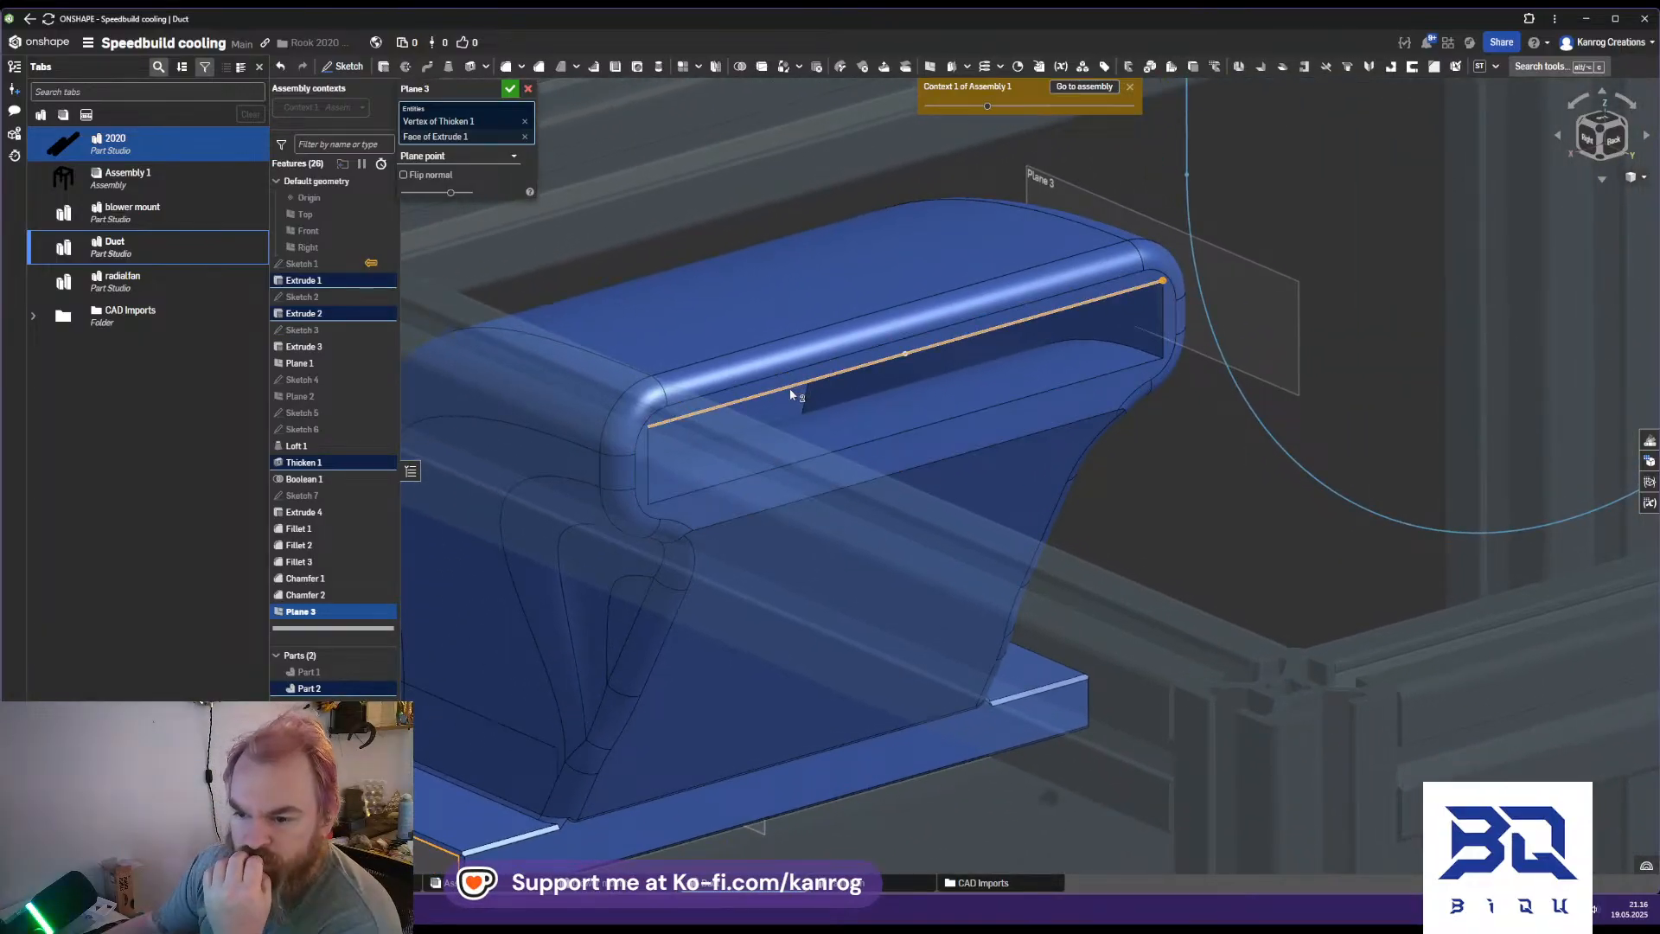
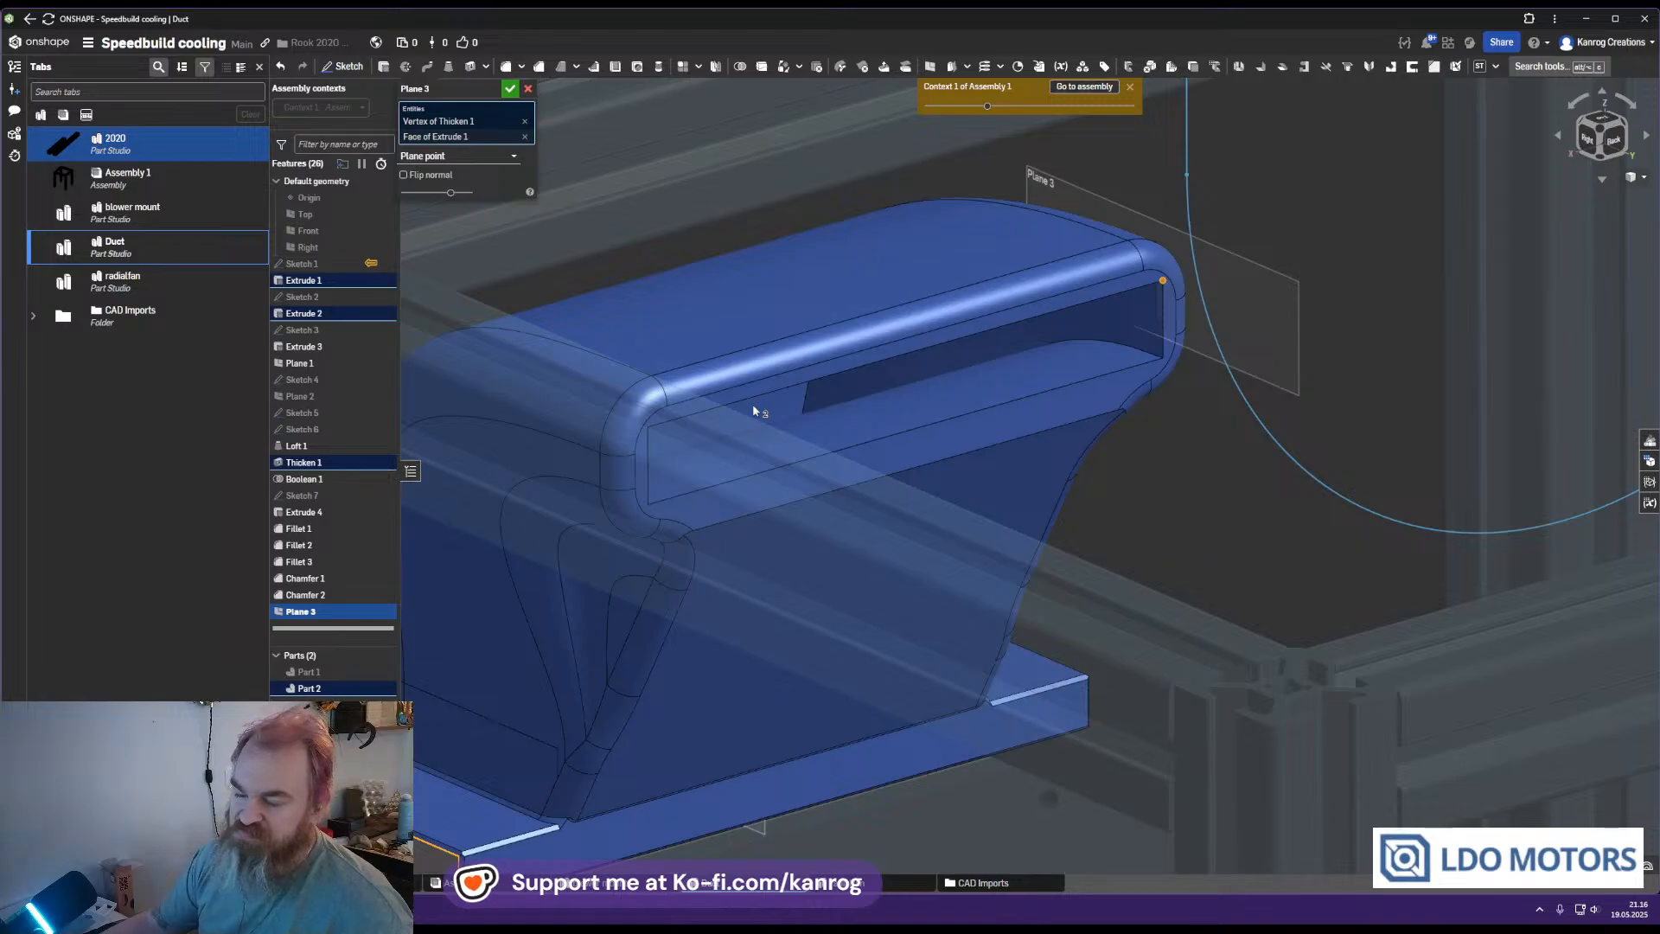
{"action": "middle_click_drag", "start_coordinate": [1018, 396], "coordinate": [978, 456]}
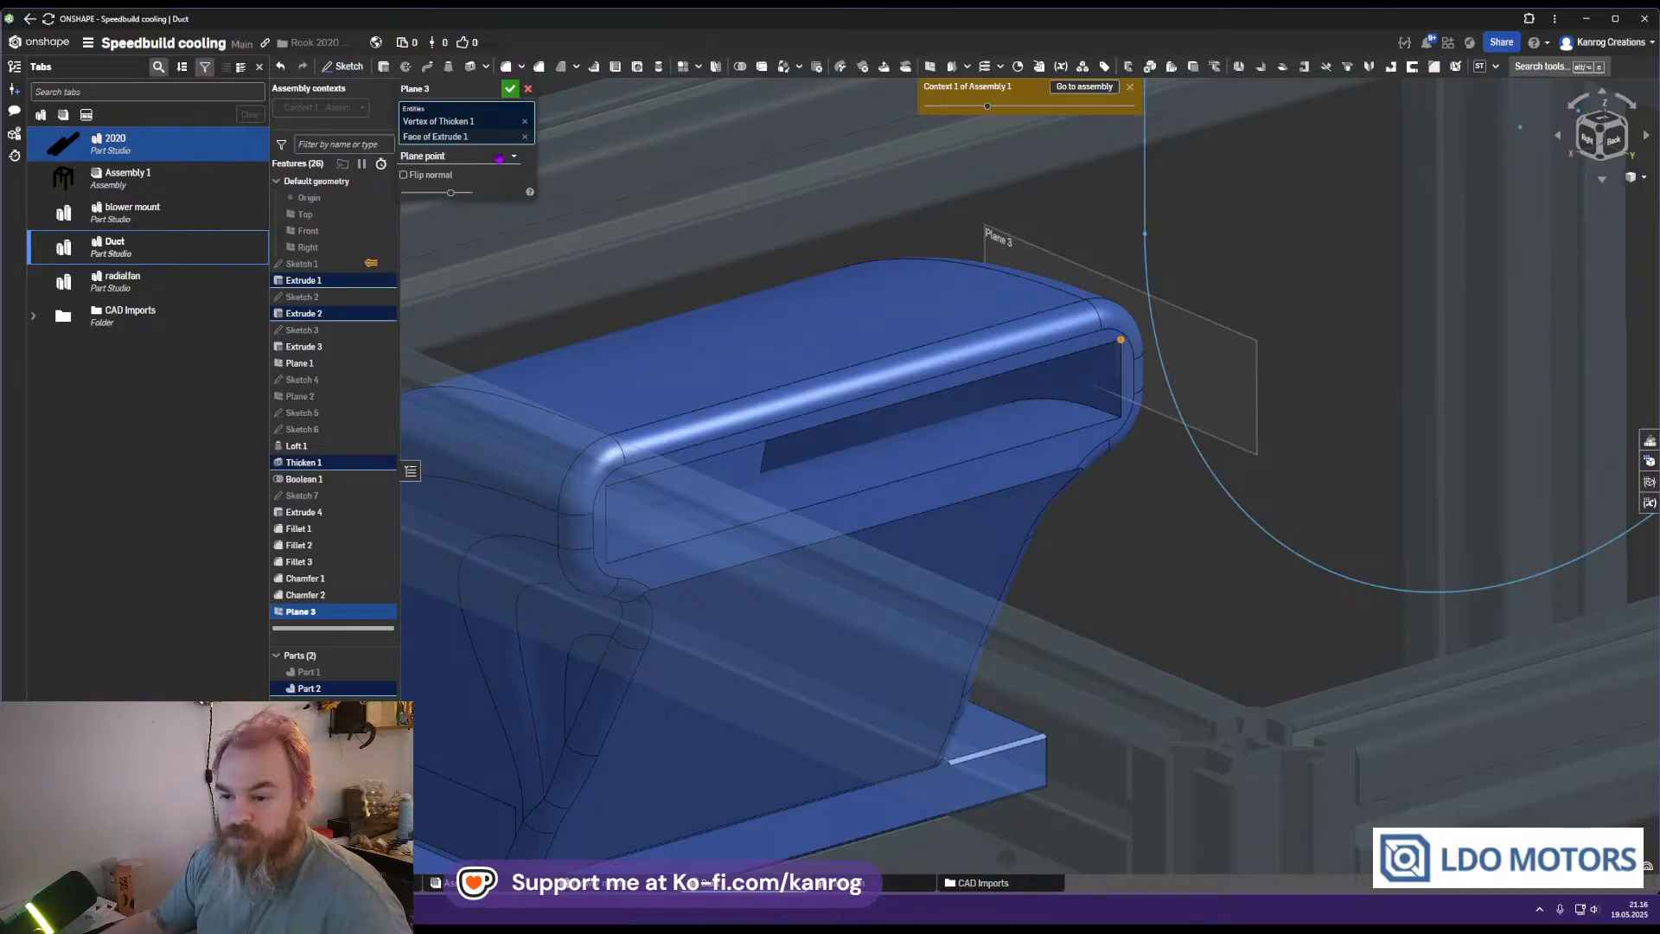
{"action": "scroll", "coordinate": [700, 482], "scroll_direction": "down", "scroll_amount": 3}
{"action": "right_click_drag", "start_coordinate": [705, 481], "coordinate": [929, 372]}
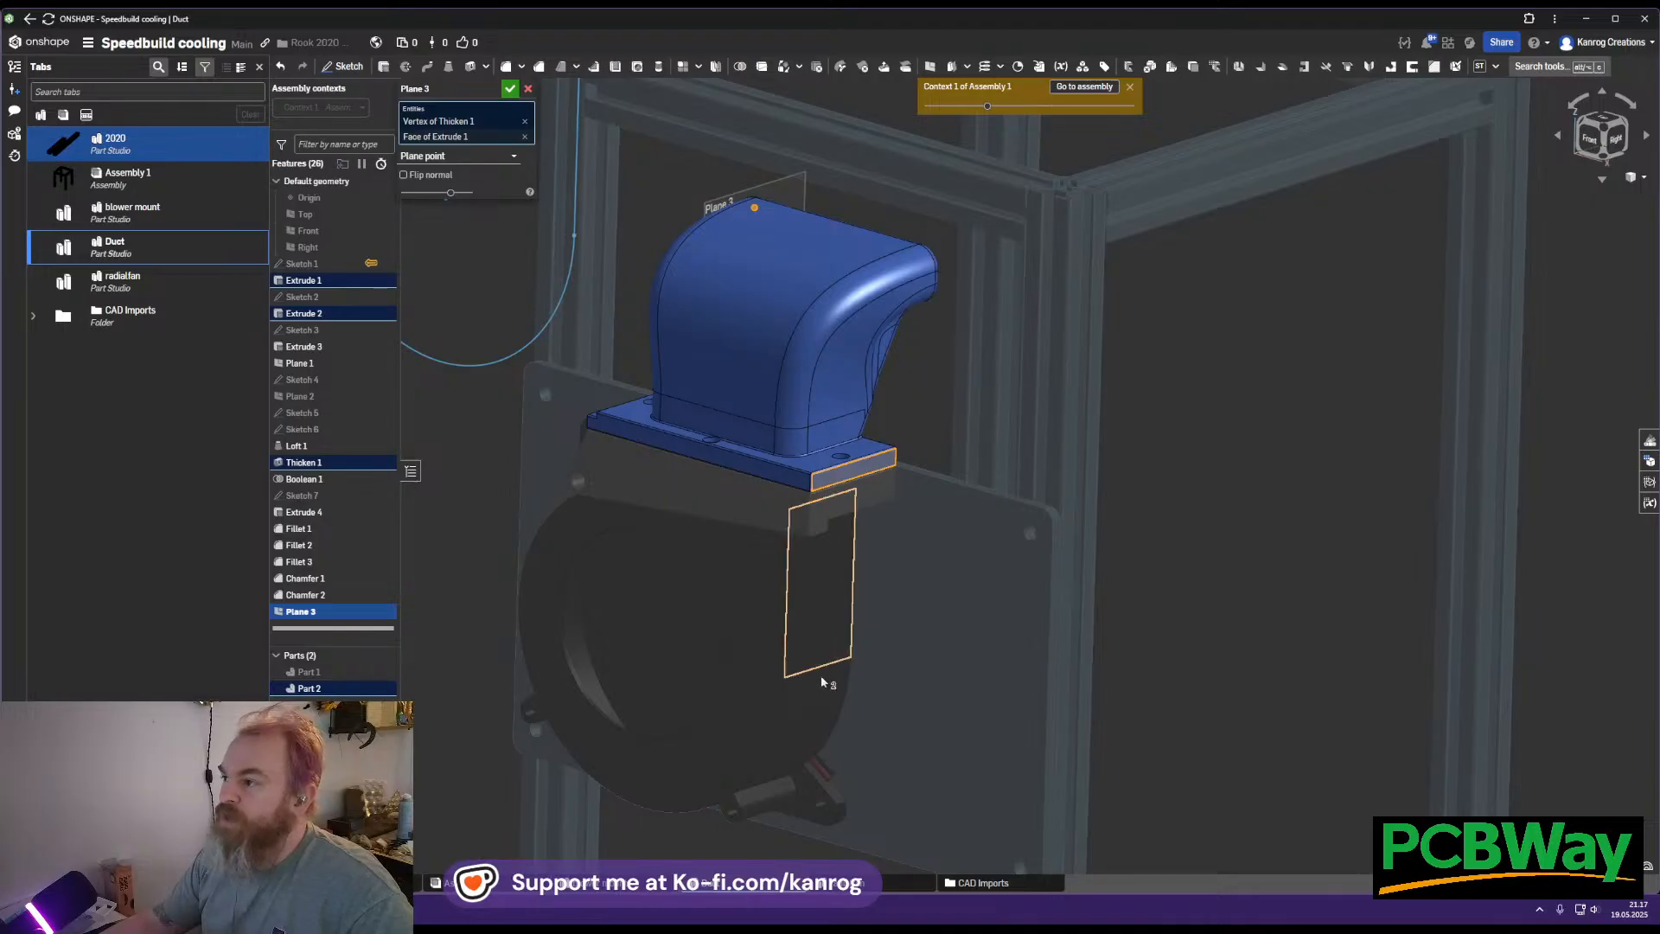
{"action": "right_click_drag", "start_coordinate": [894, 520], "coordinate": [793, 407]}
{"action": "right_click_drag", "start_coordinate": [671, 605], "coordinate": [723, 602]}
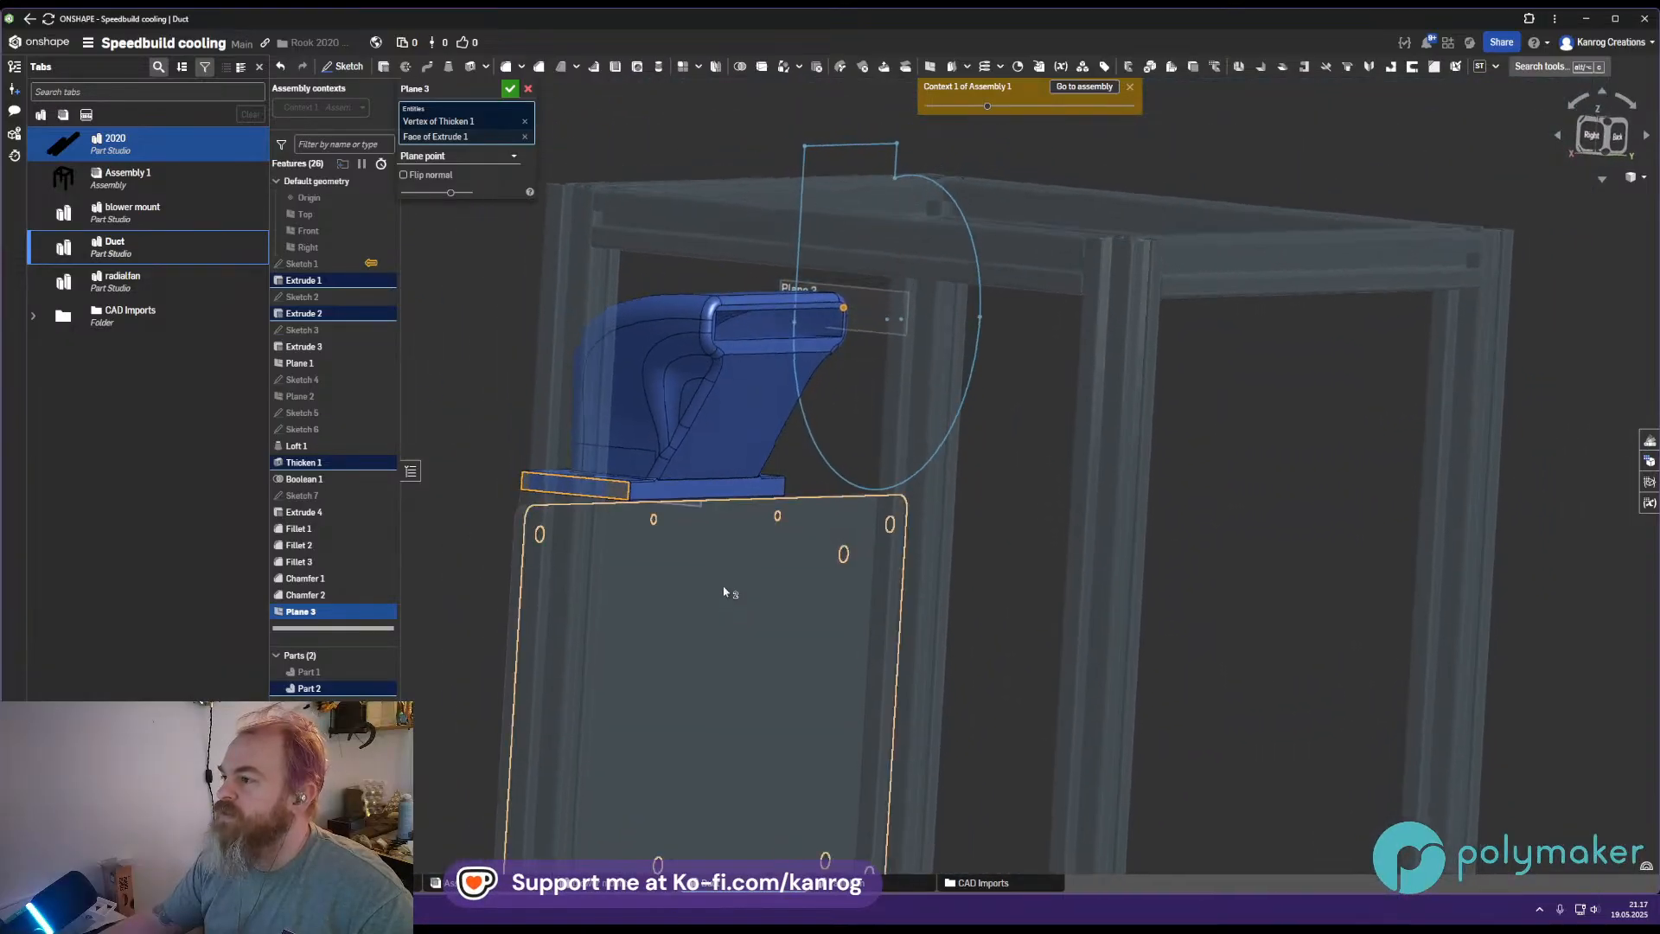
{"action": "scroll", "coordinate": [748, 381], "scroll_direction": "up", "scroll_amount": 4}
{"action": "mouse_move", "coordinate": [748, 382]}
{"action": "right_mouse_down"}
{"action": "mouse_move", "coordinate": [733, 392]}
{"action": "mouse_move", "coordinate": [739, 370]}
{"action": "right_mouse_up"}
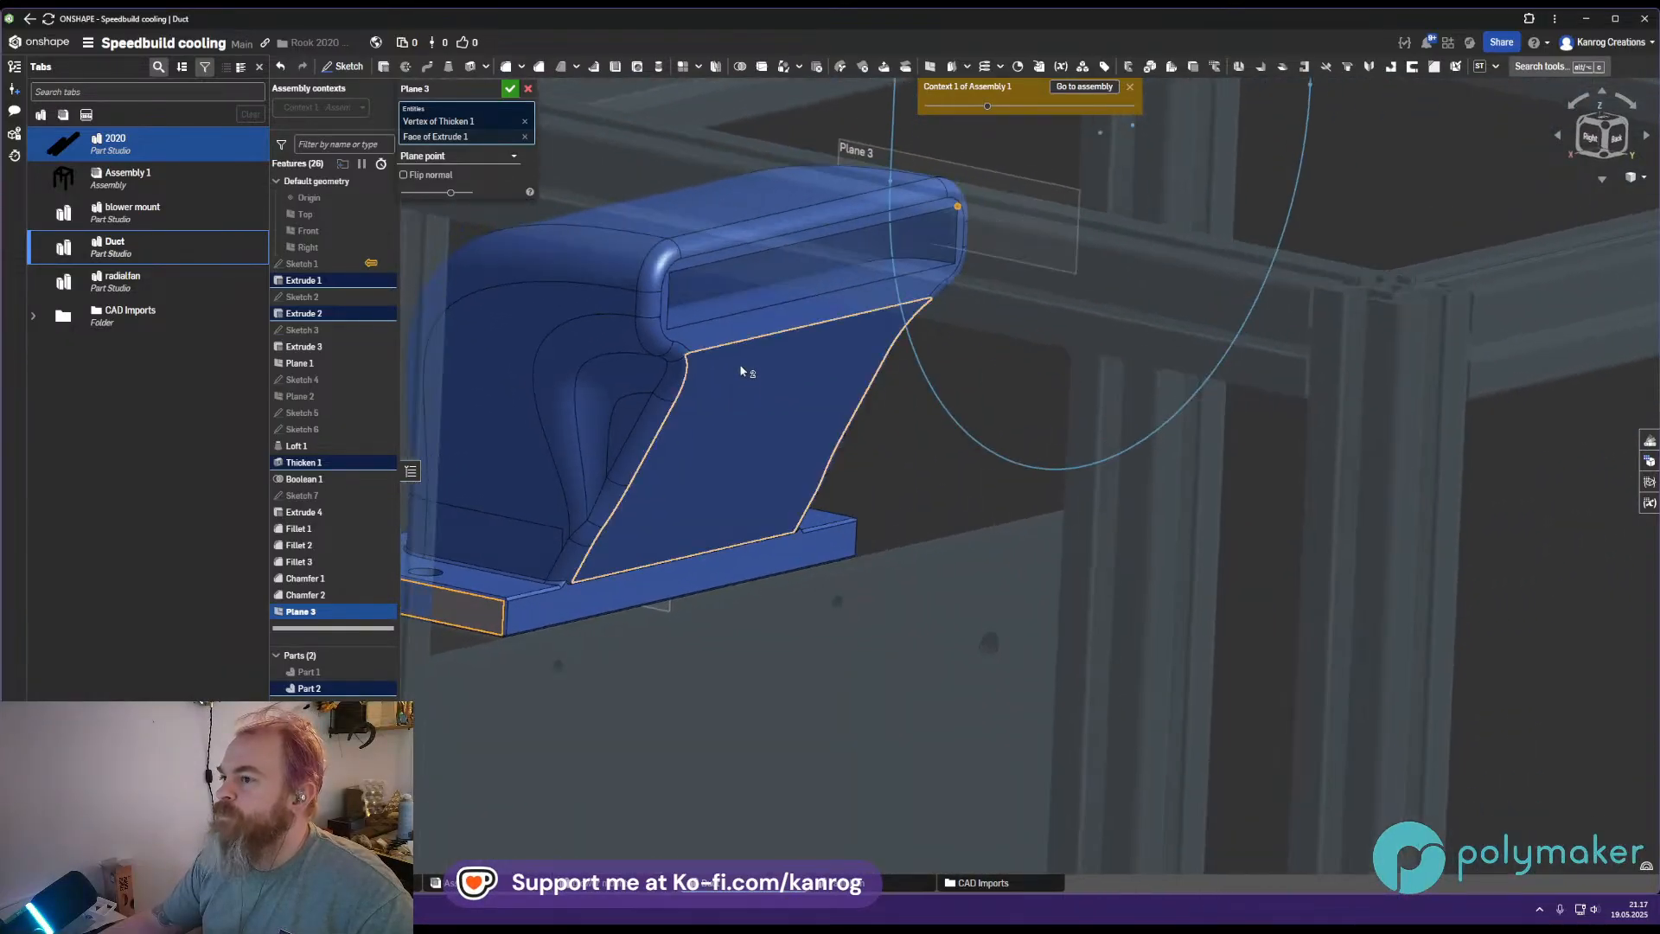
{"action": "left_click", "coordinate": [529, 89]}
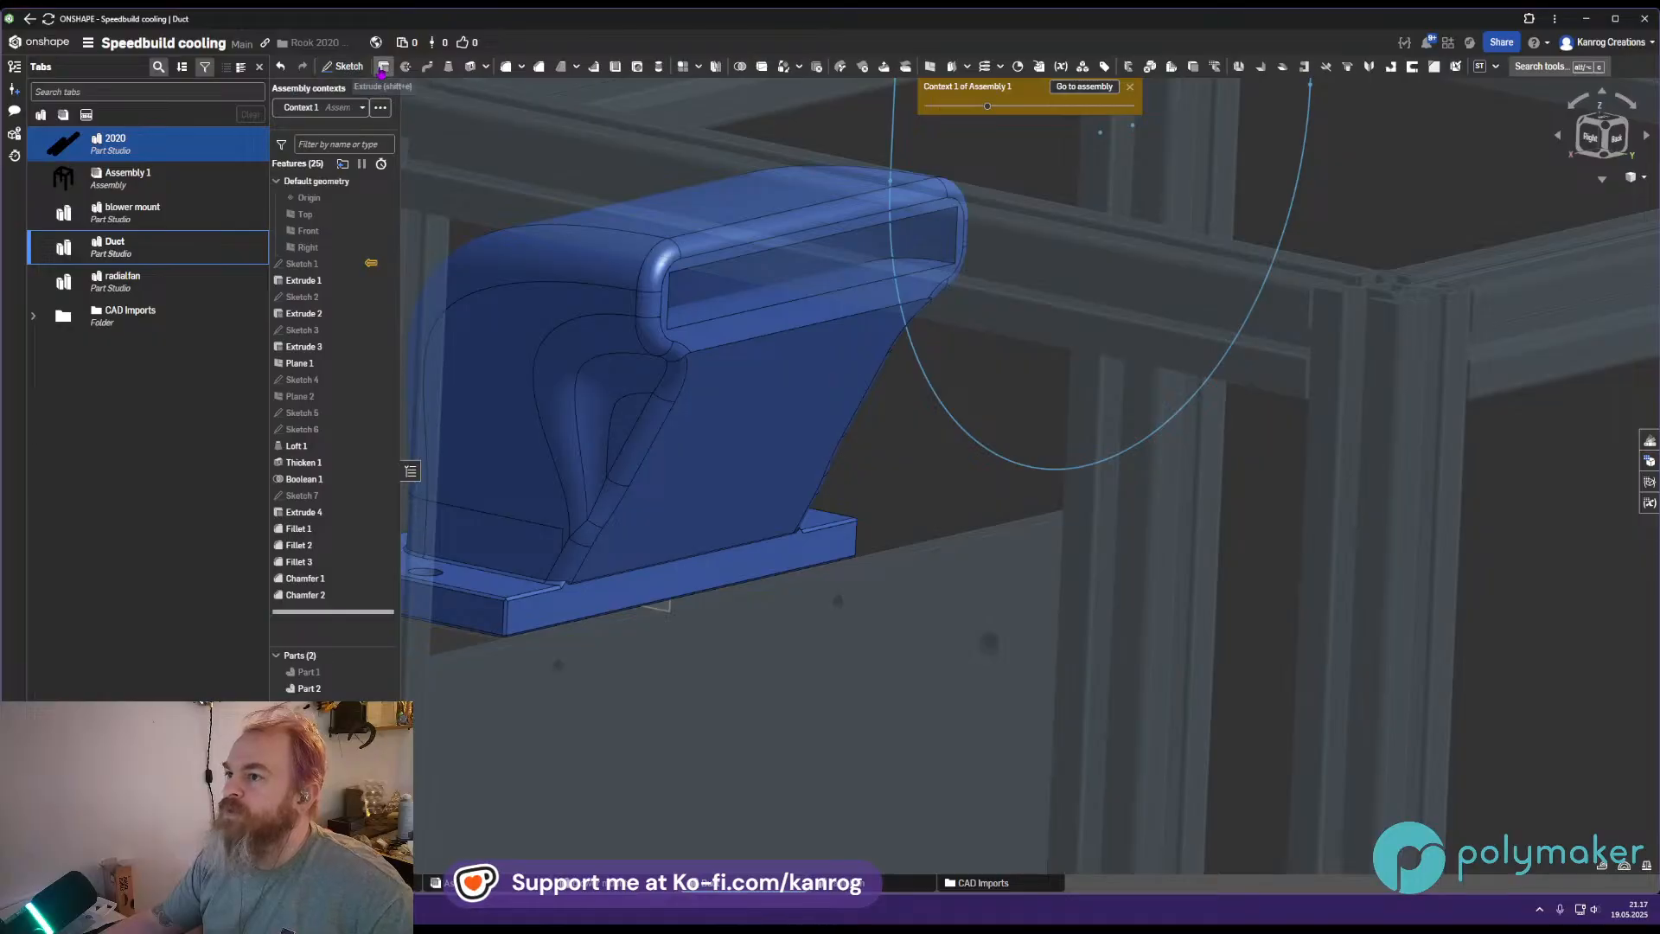
{"action": "left_click", "coordinate": [346, 67]}
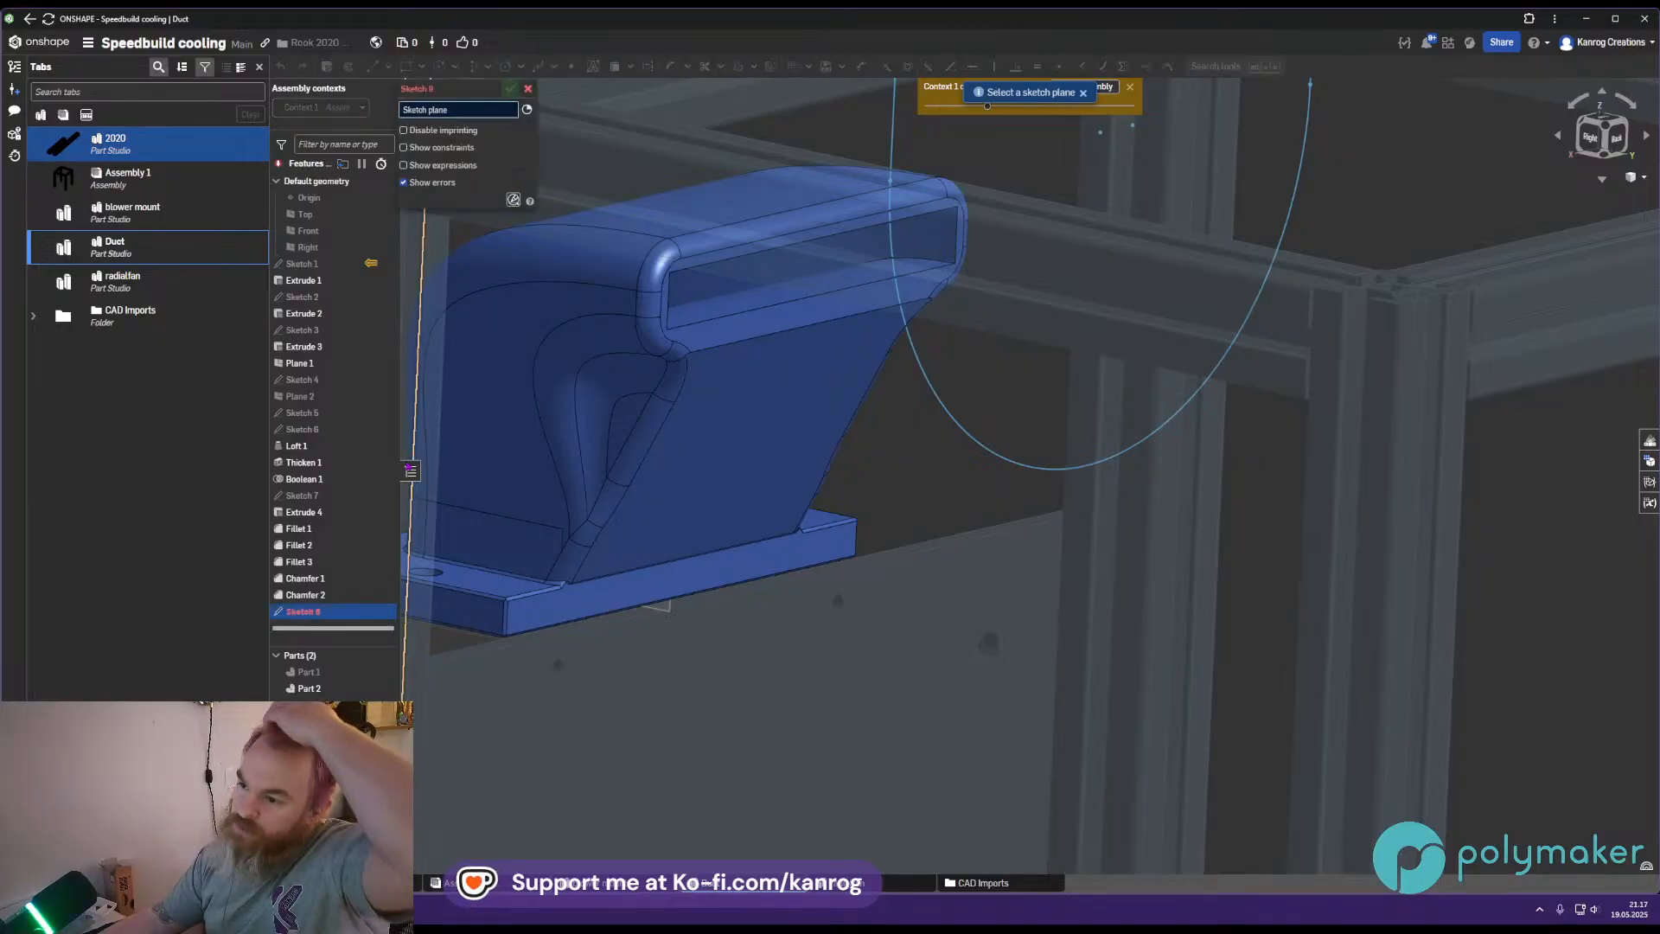
{"action": "left_click", "coordinate": [346, 363]}
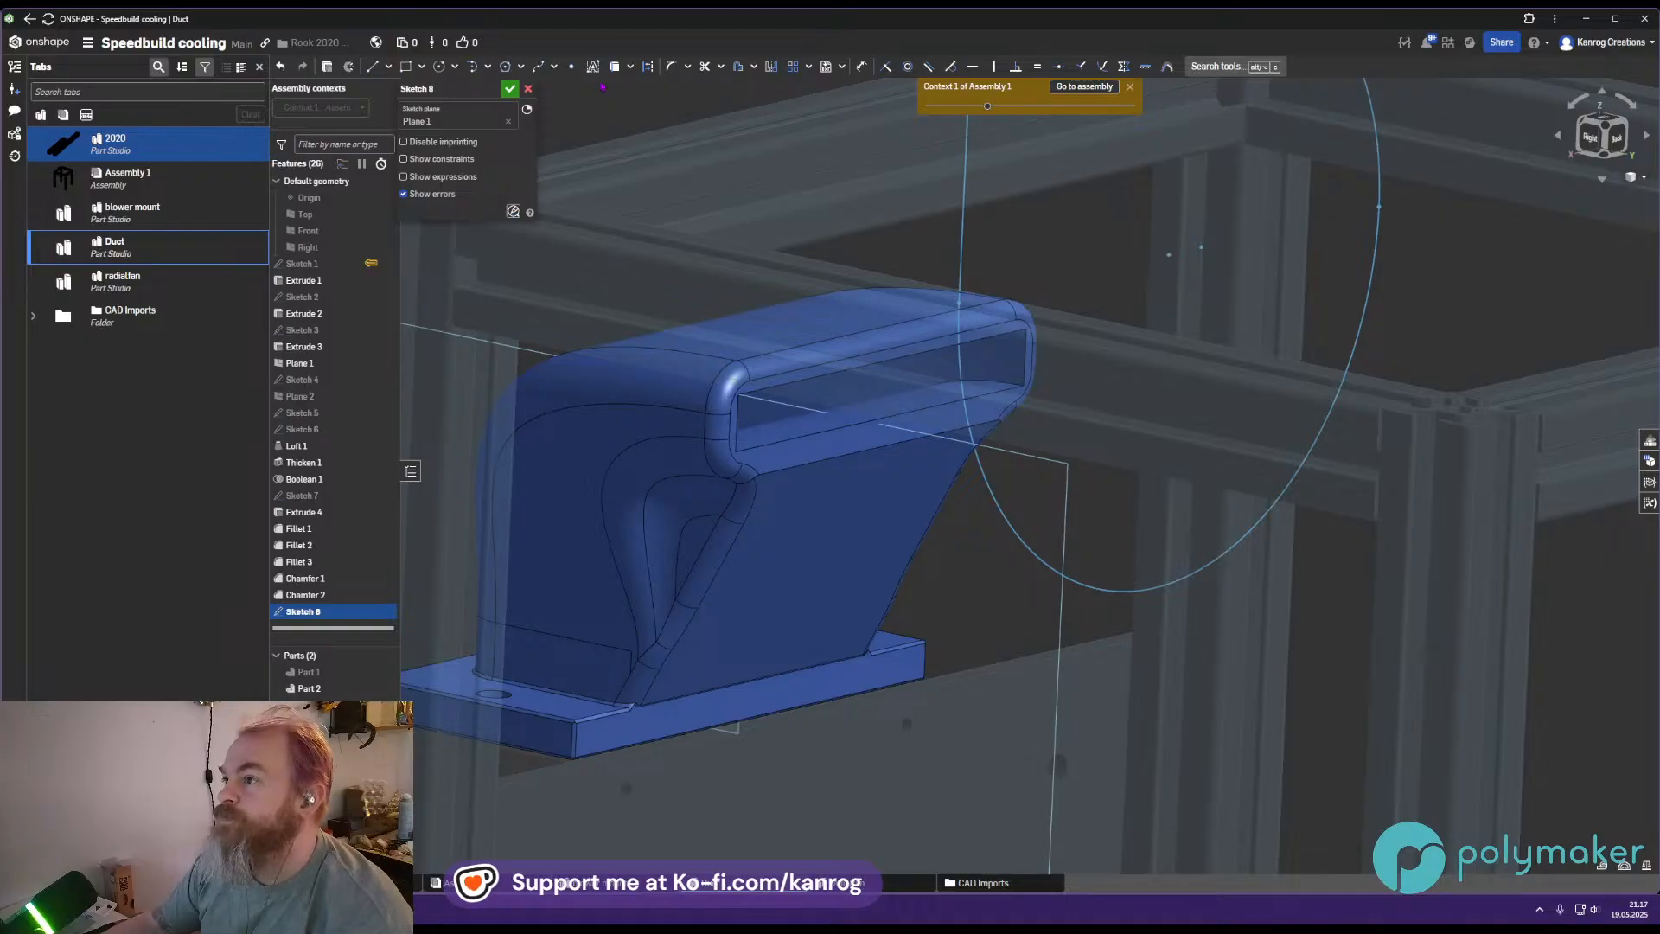
{"action": "left_click", "coordinate": [530, 90]}
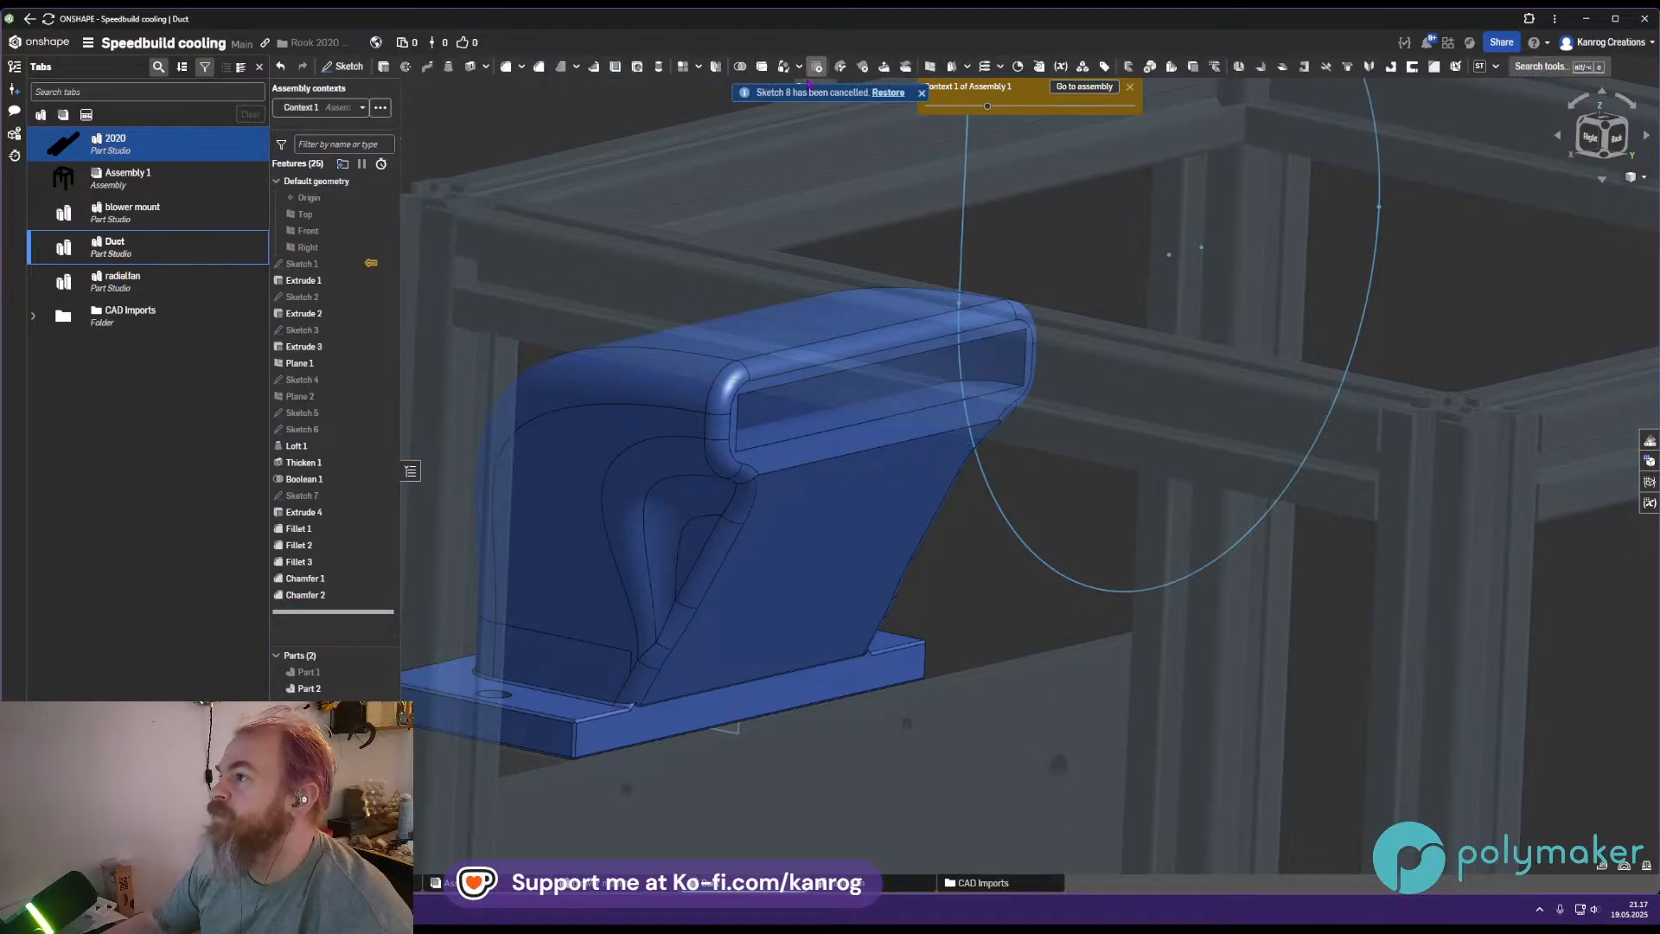
Create an offset plane 15 mm from Plane 1
{"action": "left_click", "coordinate": [929, 66]}
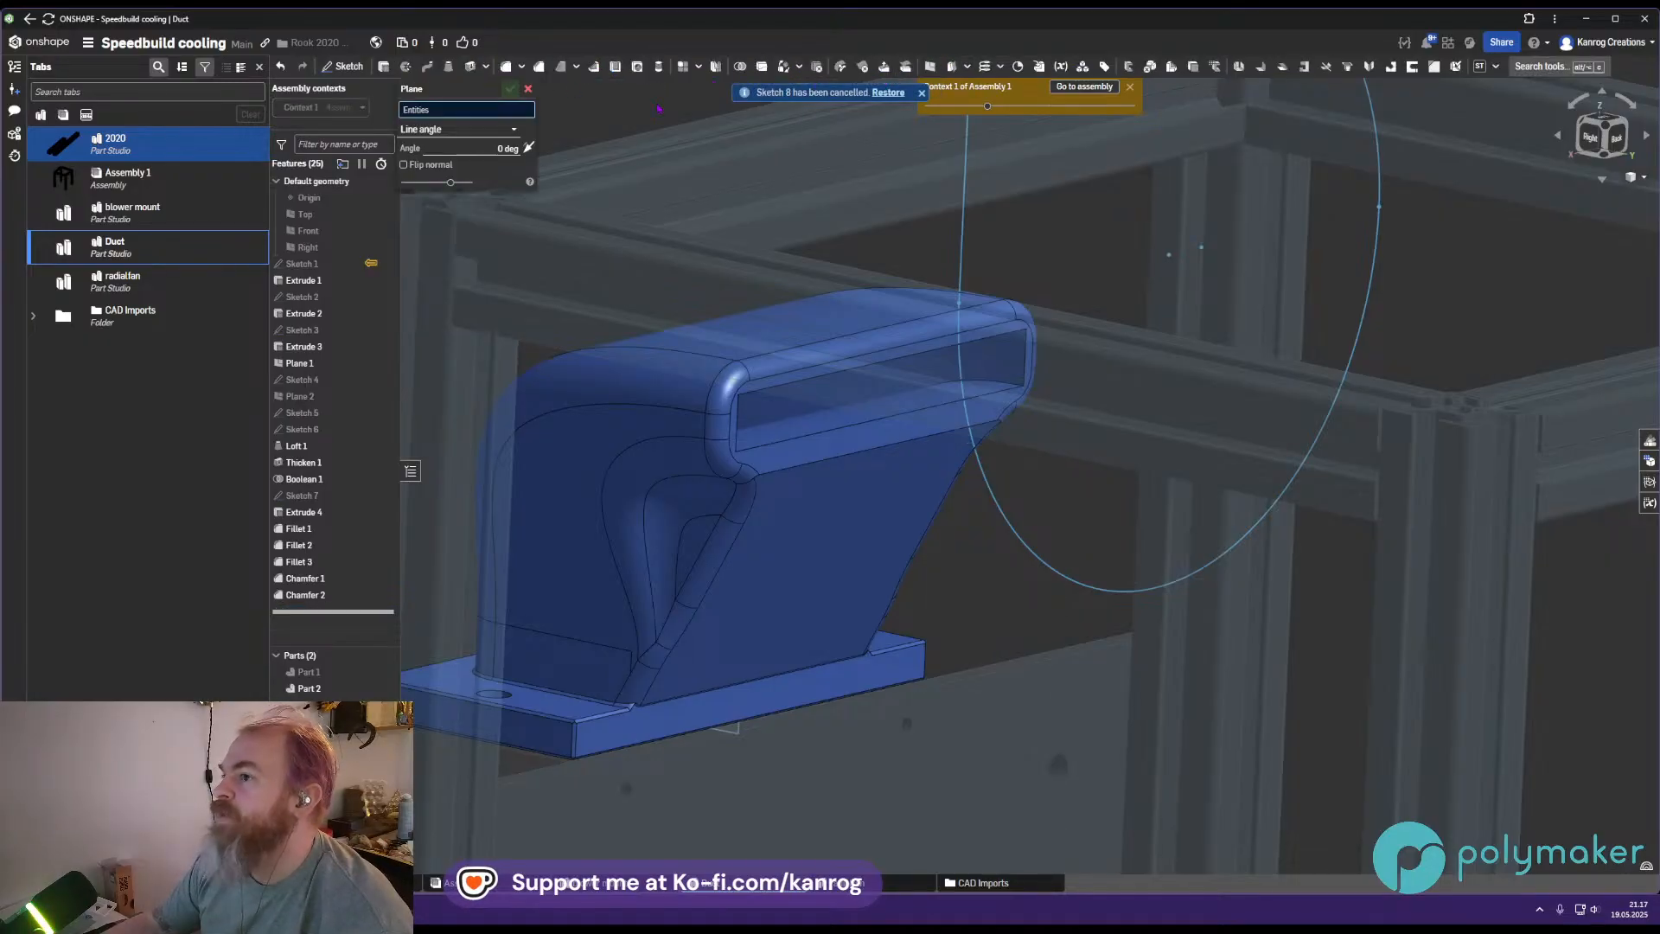
{"action": "left_click", "coordinate": [458, 129]}
{"action": "left_click", "coordinate": [456, 151]}
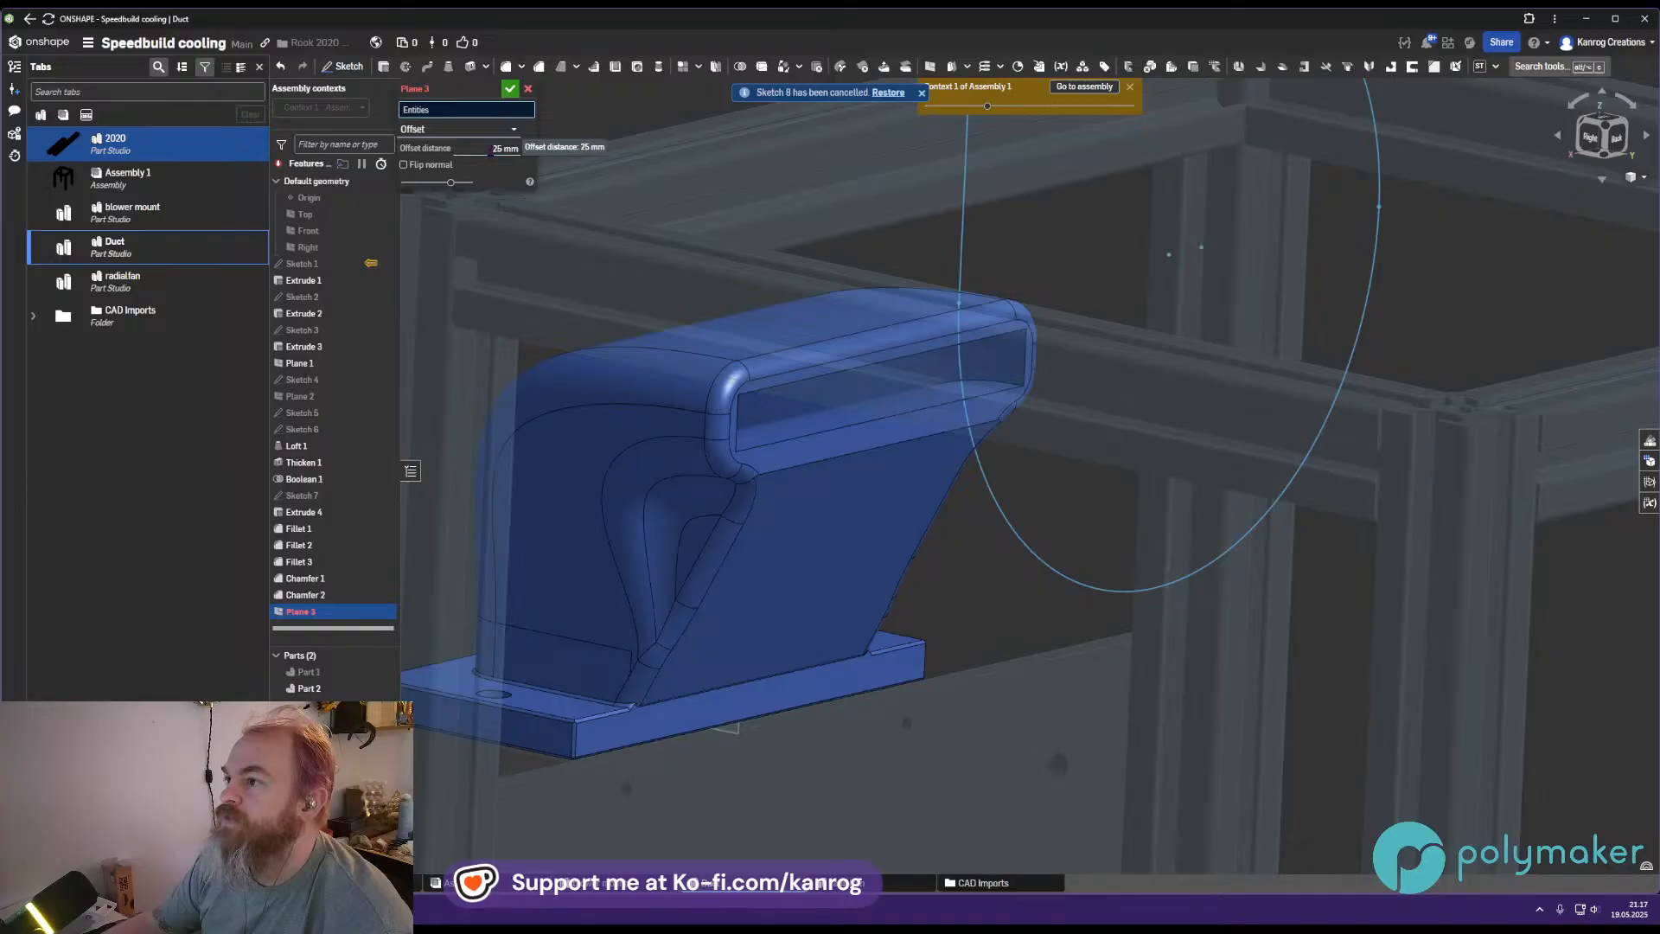
{"action": "scroll", "coordinate": [746, 714], "scroll_direction": "up", "scroll_amount": 5}
{"action": "right_click_drag", "start_coordinate": [745, 714], "coordinate": [941, 547]}
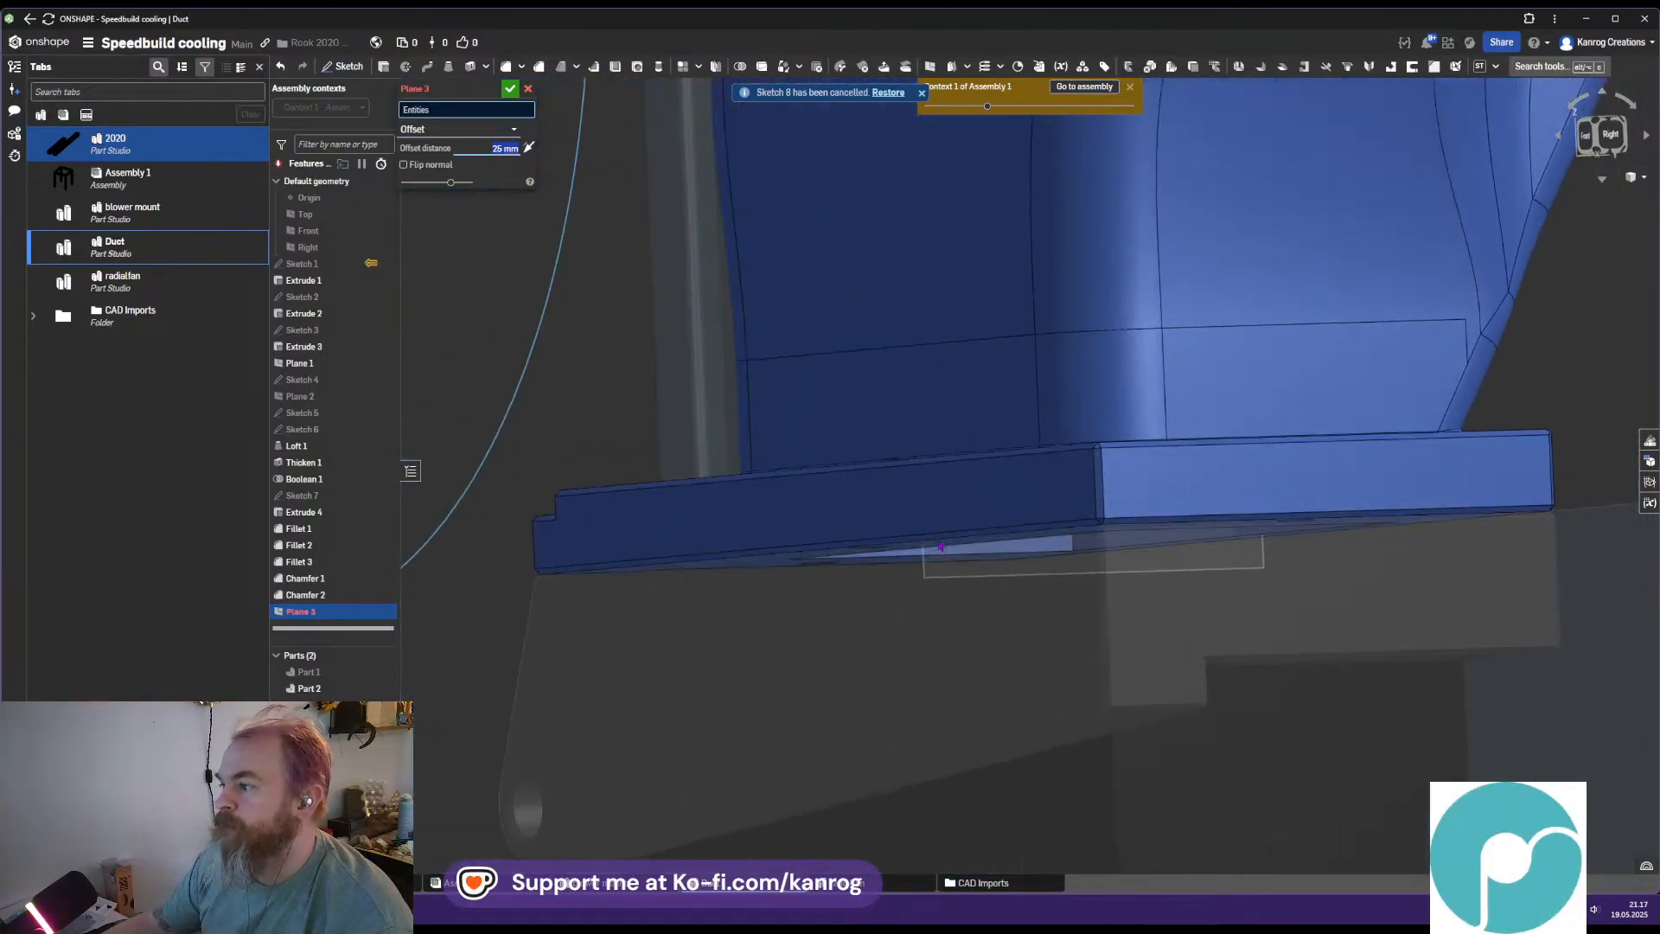
{"action": "scroll", "coordinate": [941, 546], "scroll_direction": "up", "scroll_amount": 3}
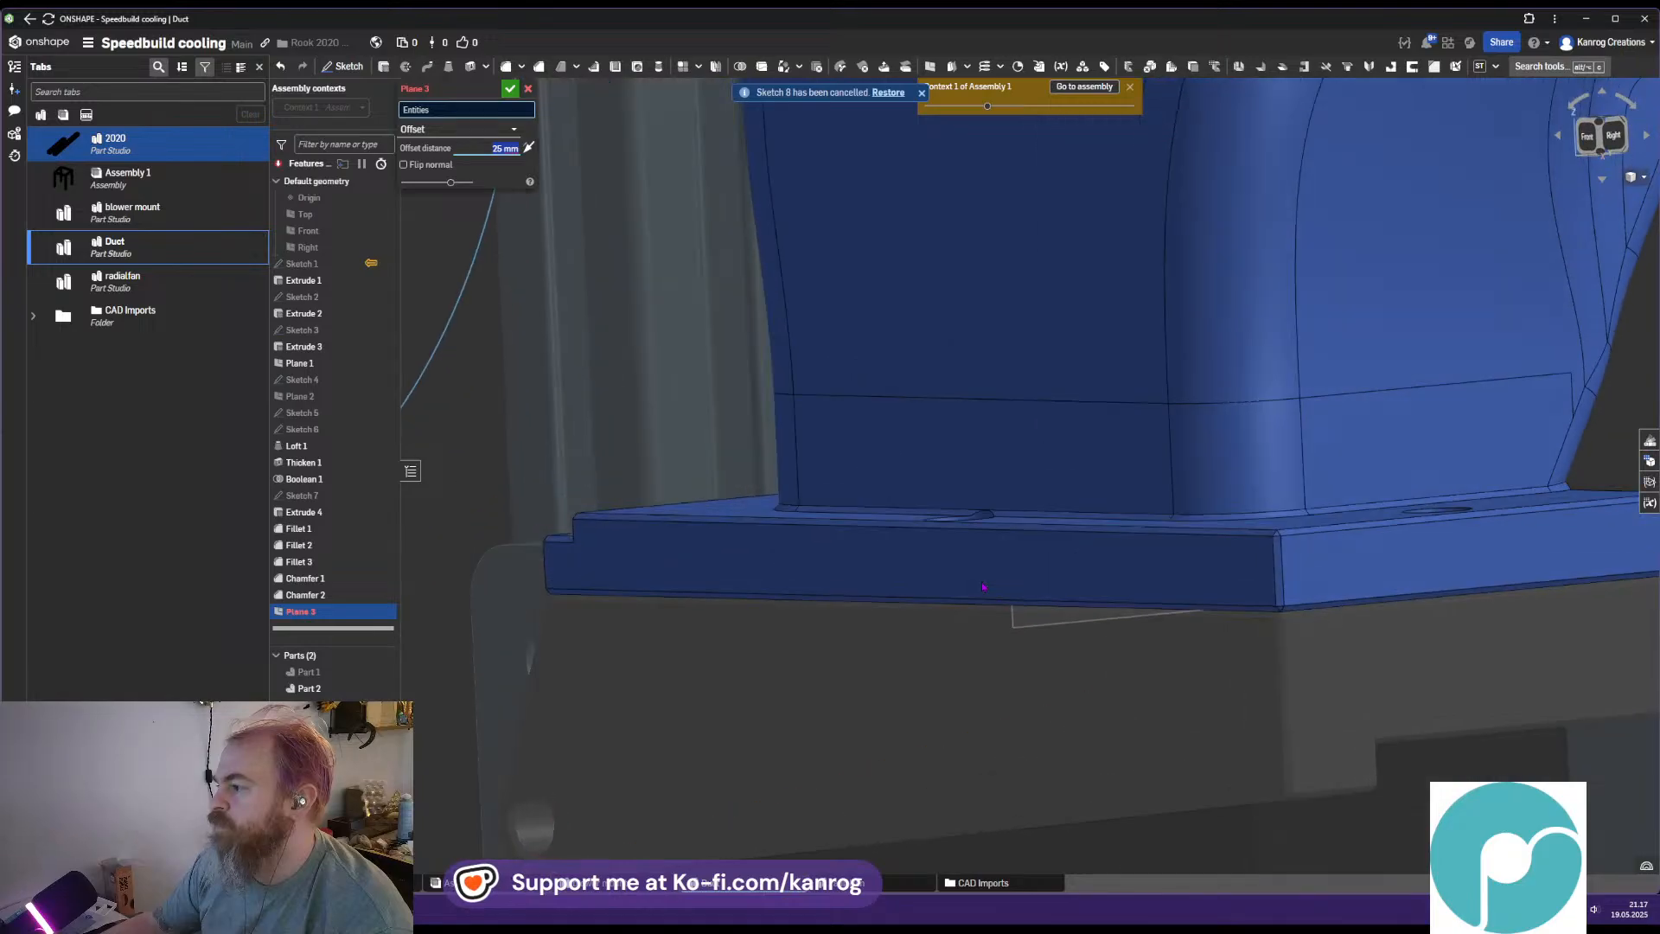
{"action": "left_click", "coordinate": [299, 363]}
{"action": "right_click_drag", "start_coordinate": [1089, 406], "coordinate": [726, 518]}
{"action": "middle_click_drag", "start_coordinate": [977, 492], "coordinate": [798, 499]}
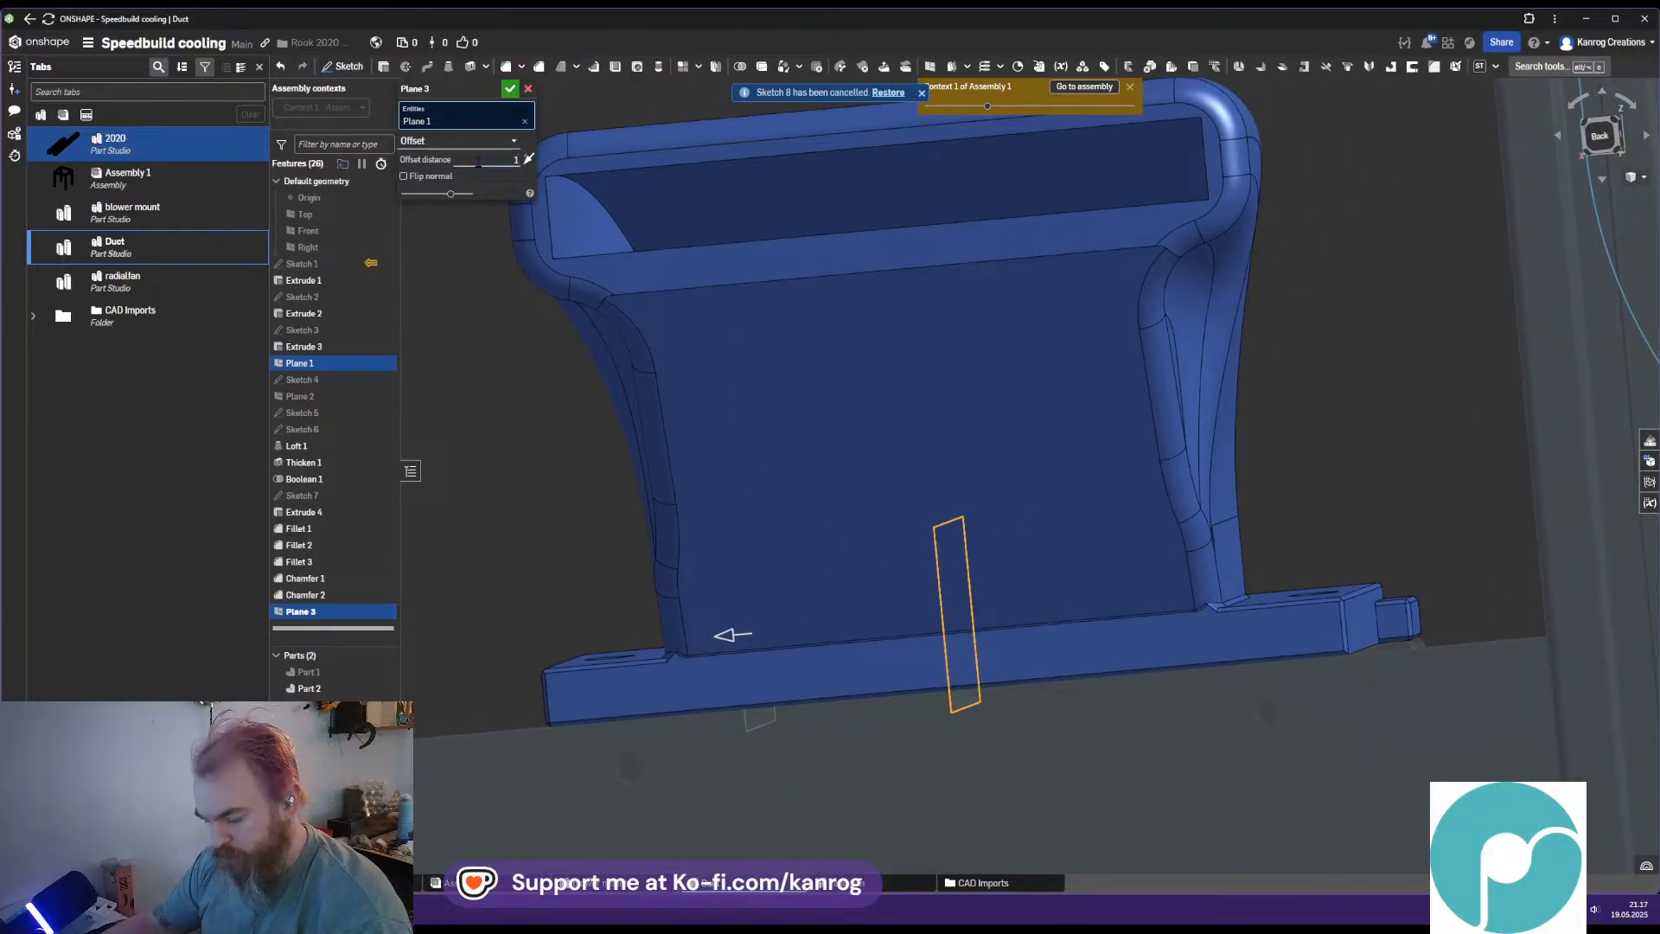
{"action": "right_click_drag", "start_coordinate": [865, 414], "coordinate": [866, 419]}
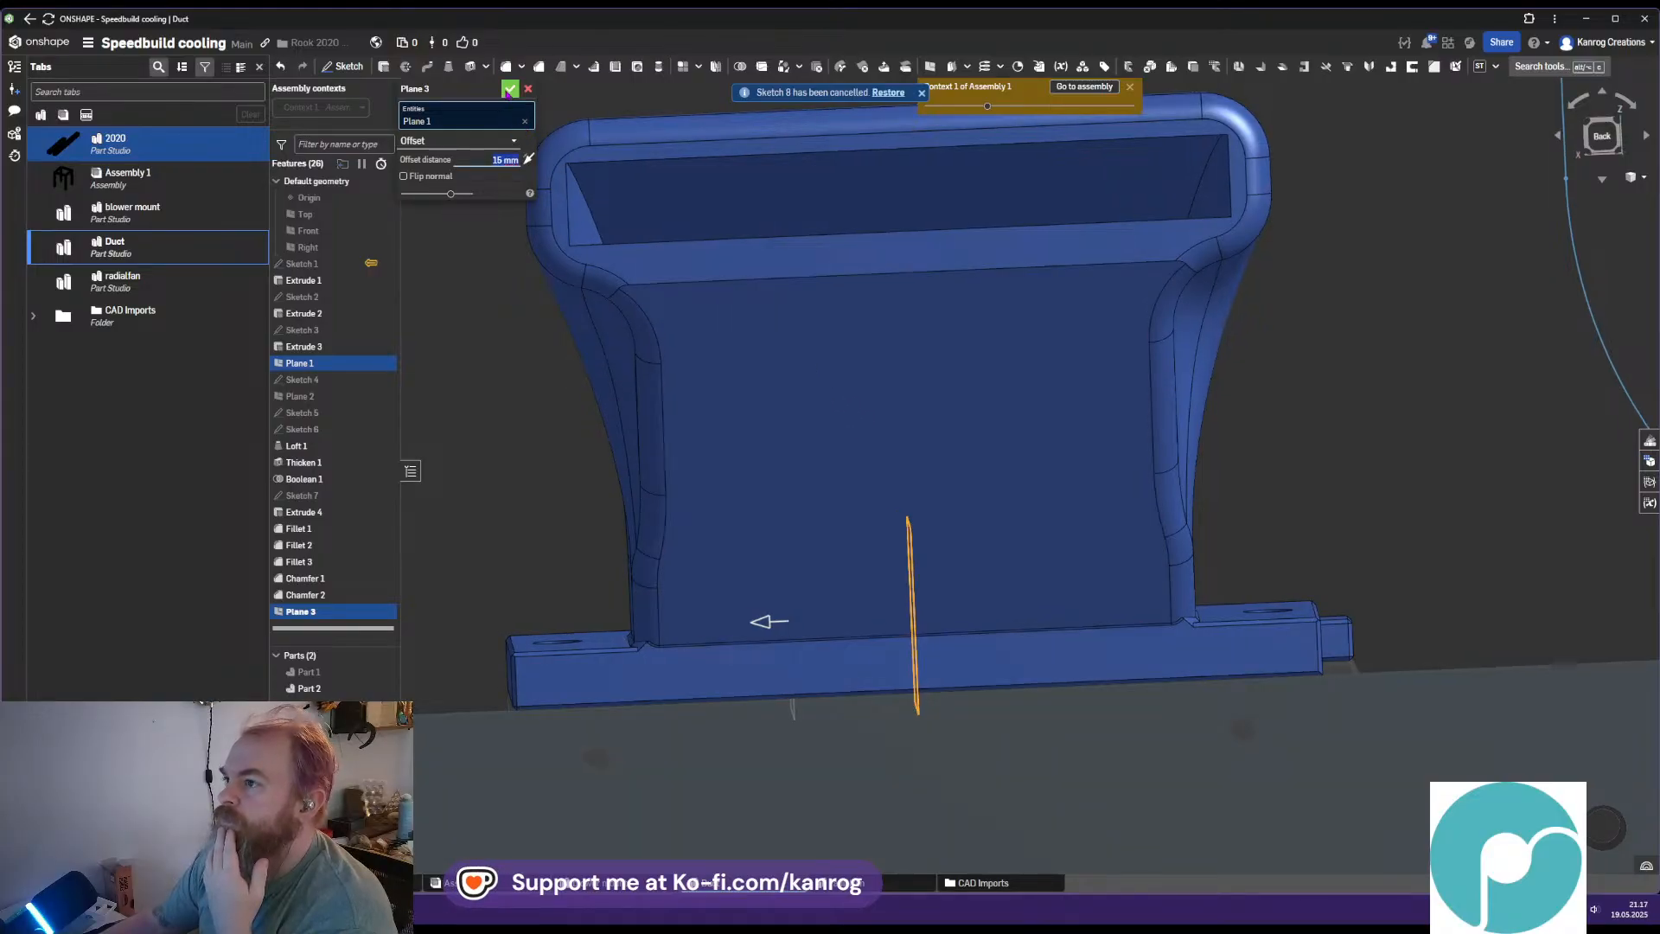
{"action": "left_click", "coordinate": [510, 89]}
Start a sketch on the new offset plane and project edges of the duct's outlet opening into it
{"action": "right_click_drag", "start_coordinate": [596, 173], "coordinate": [619, 169]}
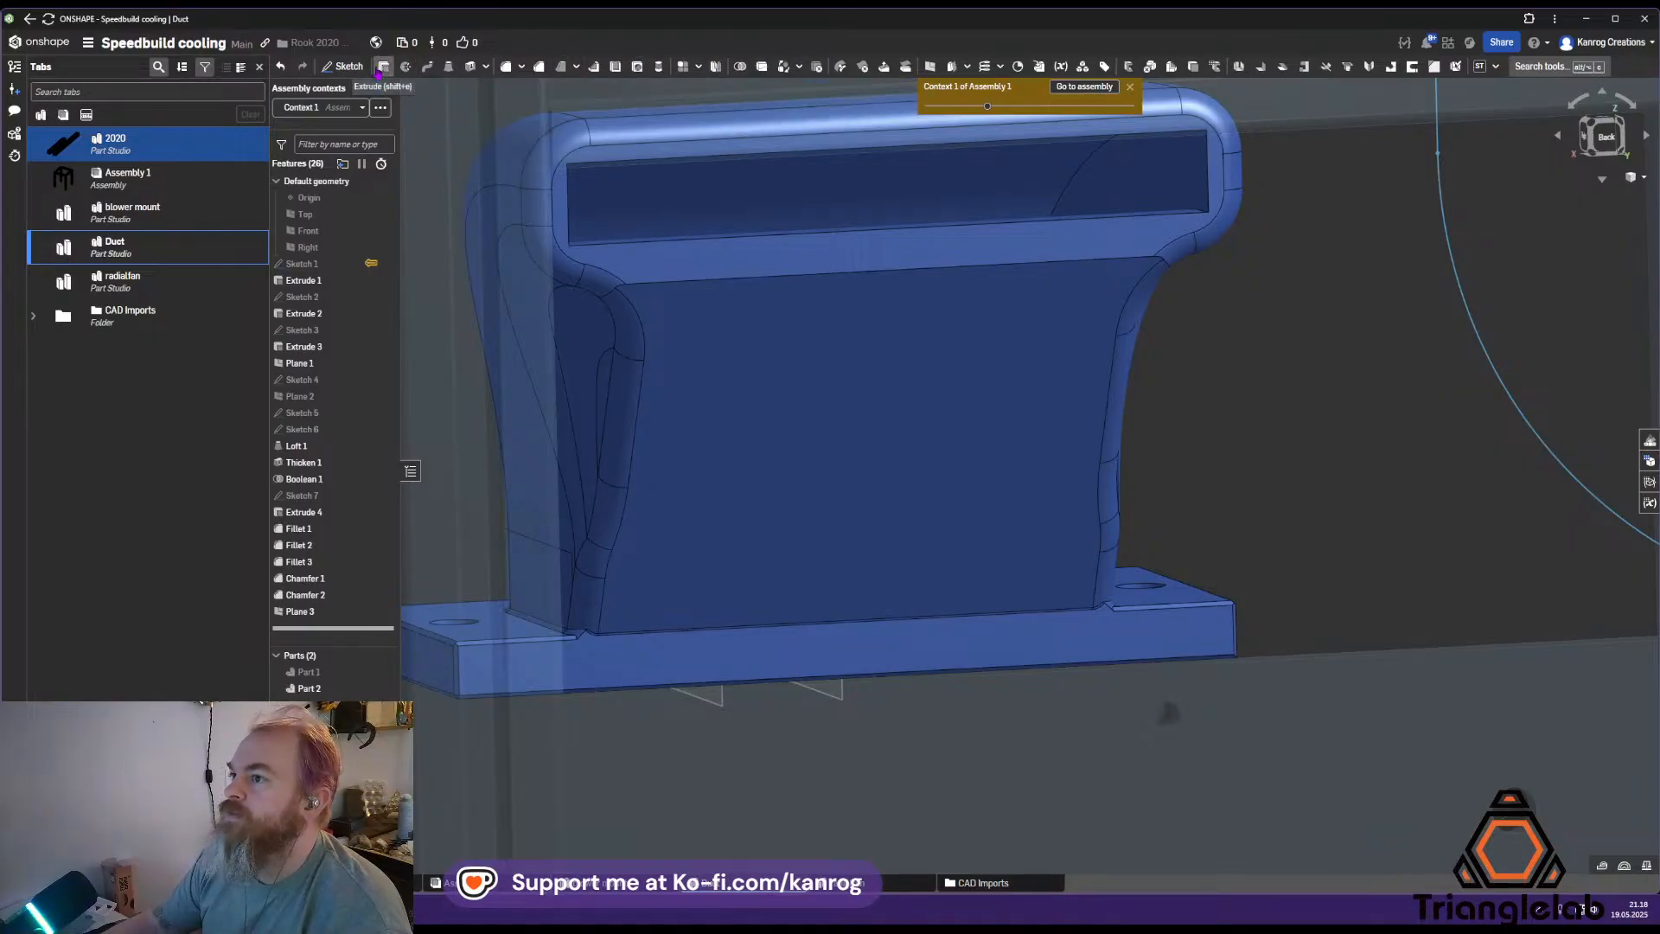
{"action": "left_click", "coordinate": [344, 66]}
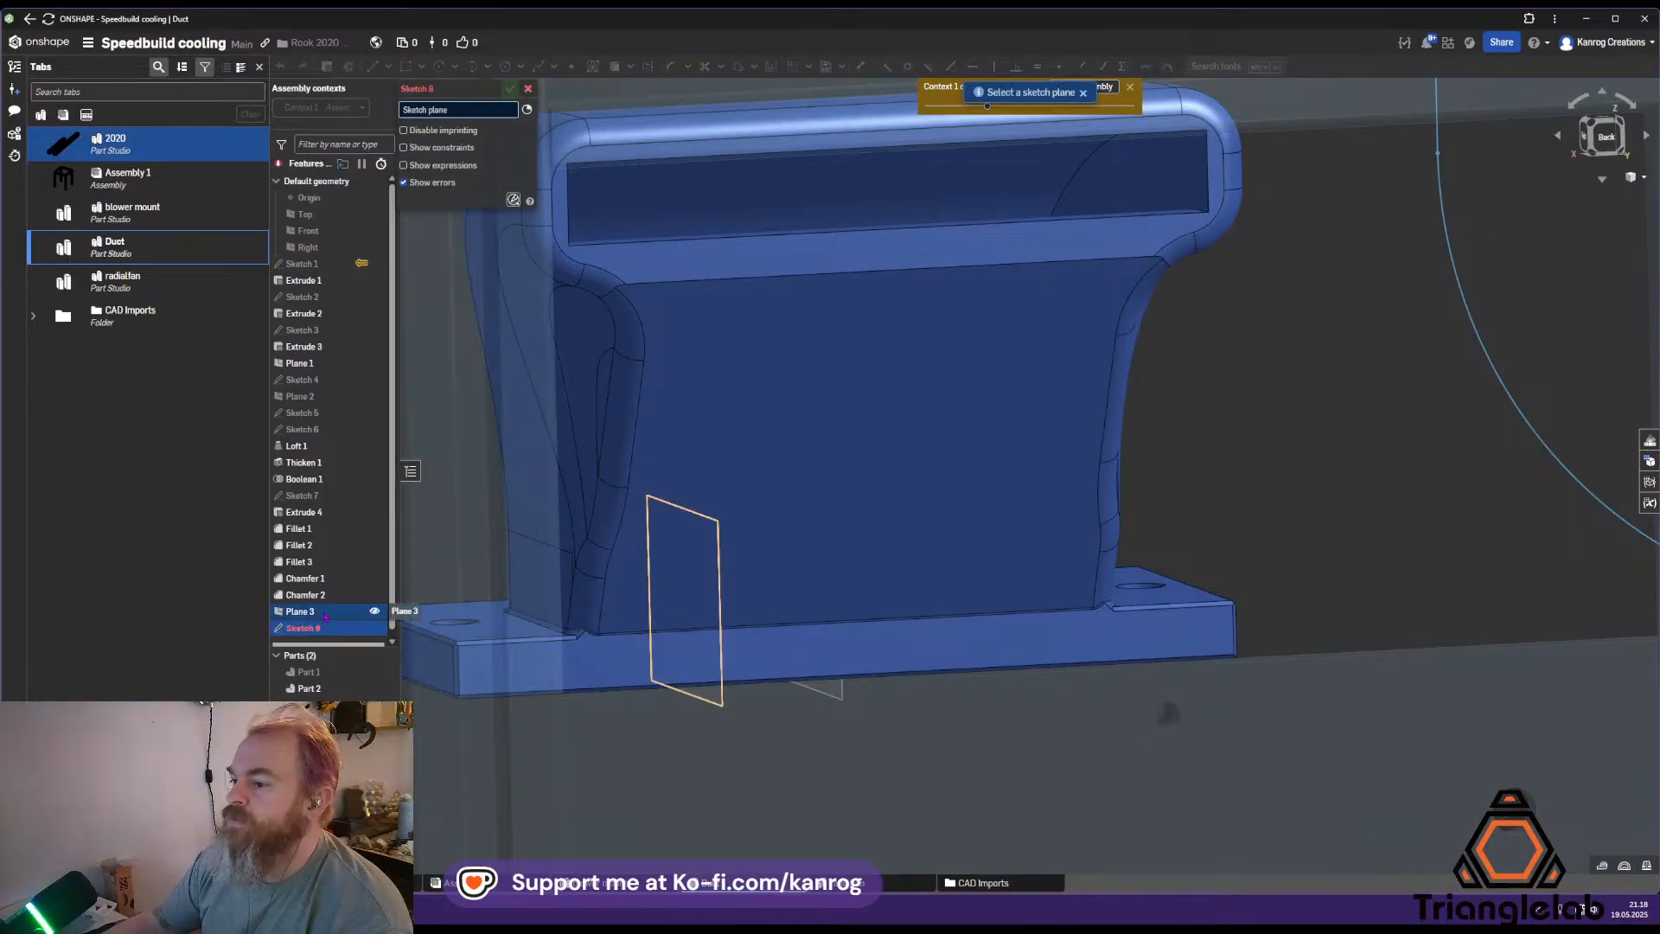
{"action": "left_click", "coordinate": [324, 618]}
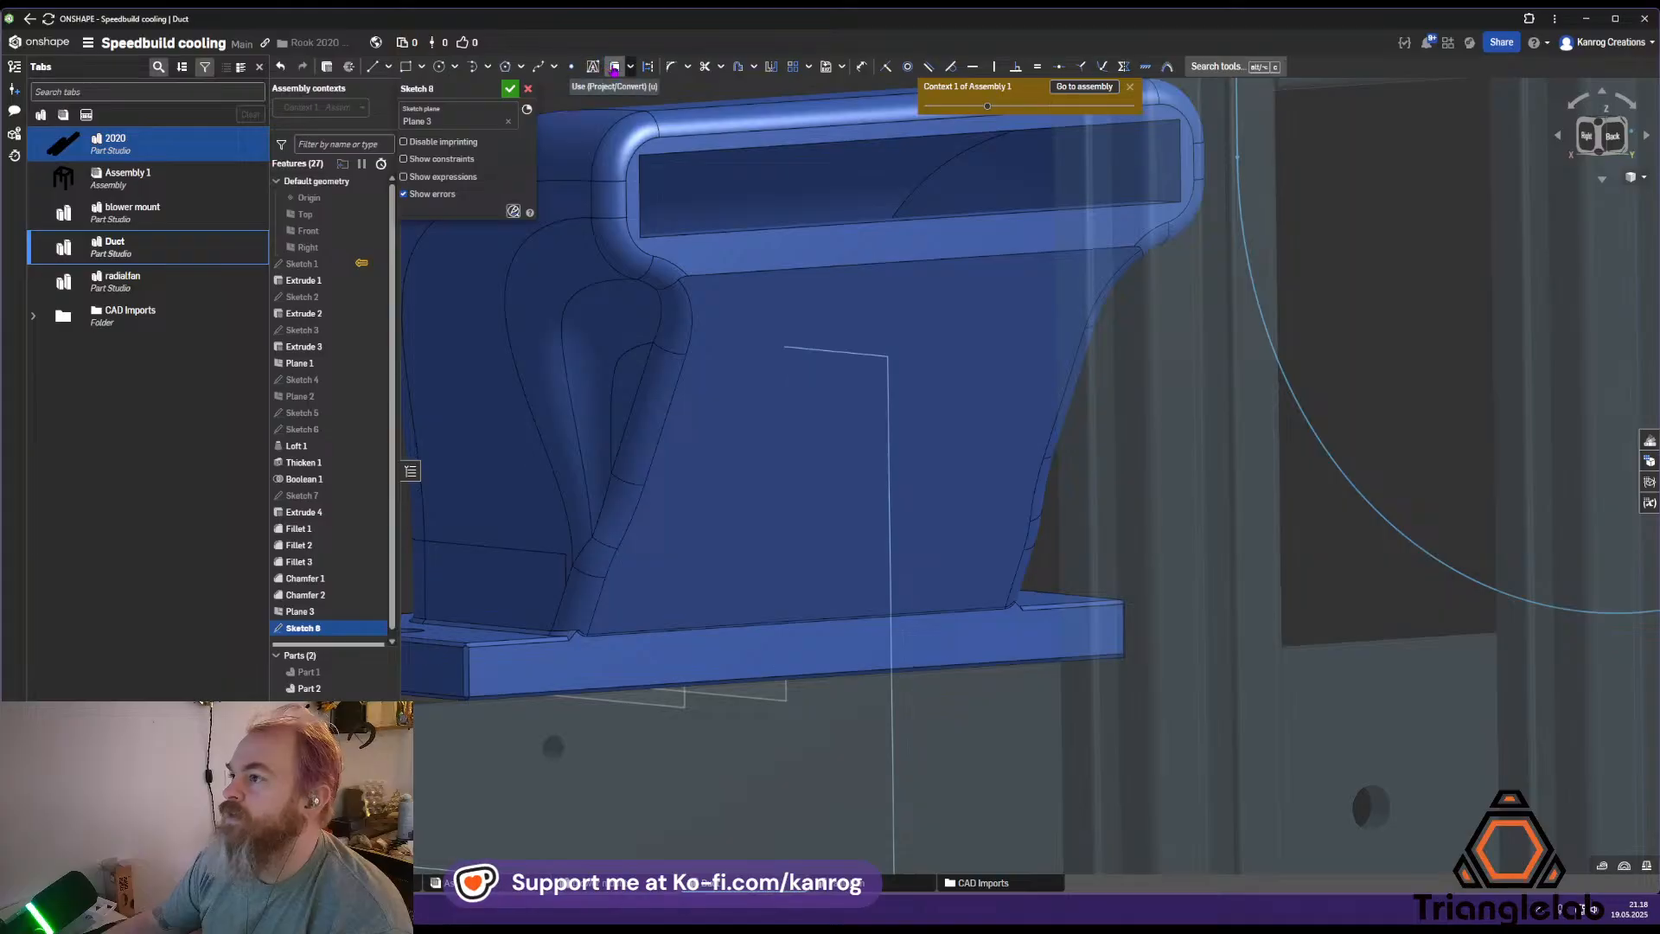
{"action": "left_click", "coordinate": [614, 67]}
{"action": "right_click_drag", "start_coordinate": [703, 166], "coordinate": [723, 152]}
{"action": "left_click", "coordinate": [1014, 146]}
{"action": "mouse_move", "coordinate": [1015, 146]}
{"action": "right_mouse_down"}
{"action": "mouse_move", "coordinate": [1007, 260]}
{"action": "mouse_move", "coordinate": [808, 366]}
{"action": "mouse_move", "coordinate": [755, 511]}
{"action": "right_mouse_up"}
{"action": "left_click", "coordinate": [1161, 243]}
{"action": "middle_click_drag", "start_coordinate": [756, 510], "coordinate": [818, 355]}
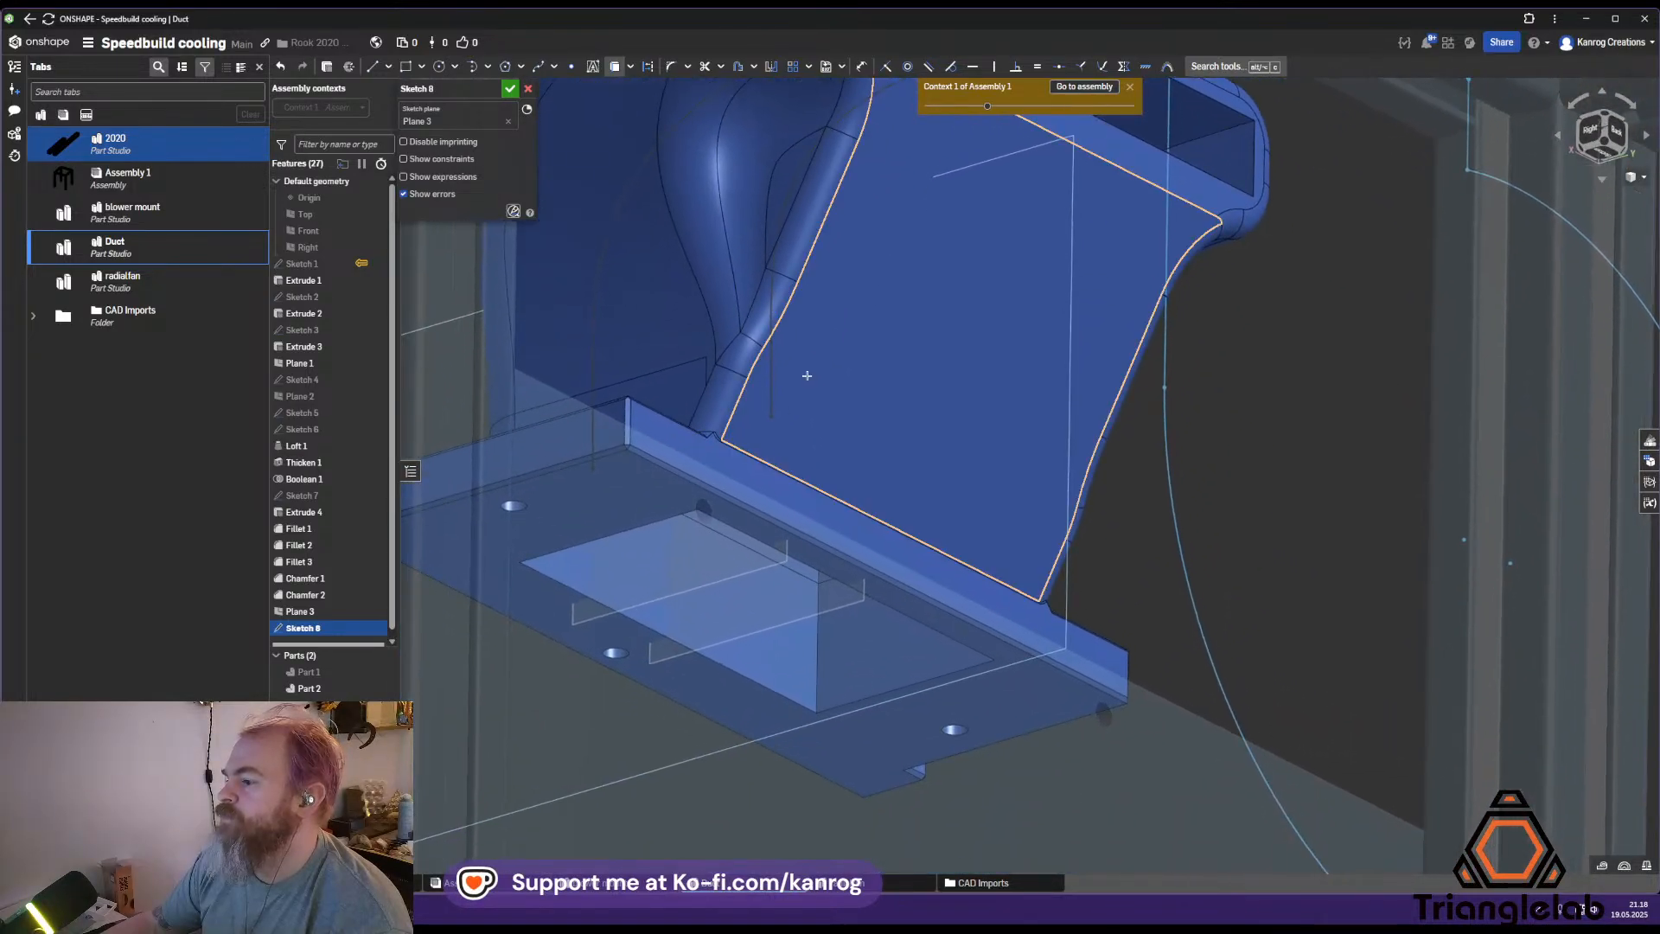
{"action": "right_click_drag", "start_coordinate": [666, 573], "coordinate": [705, 465]}
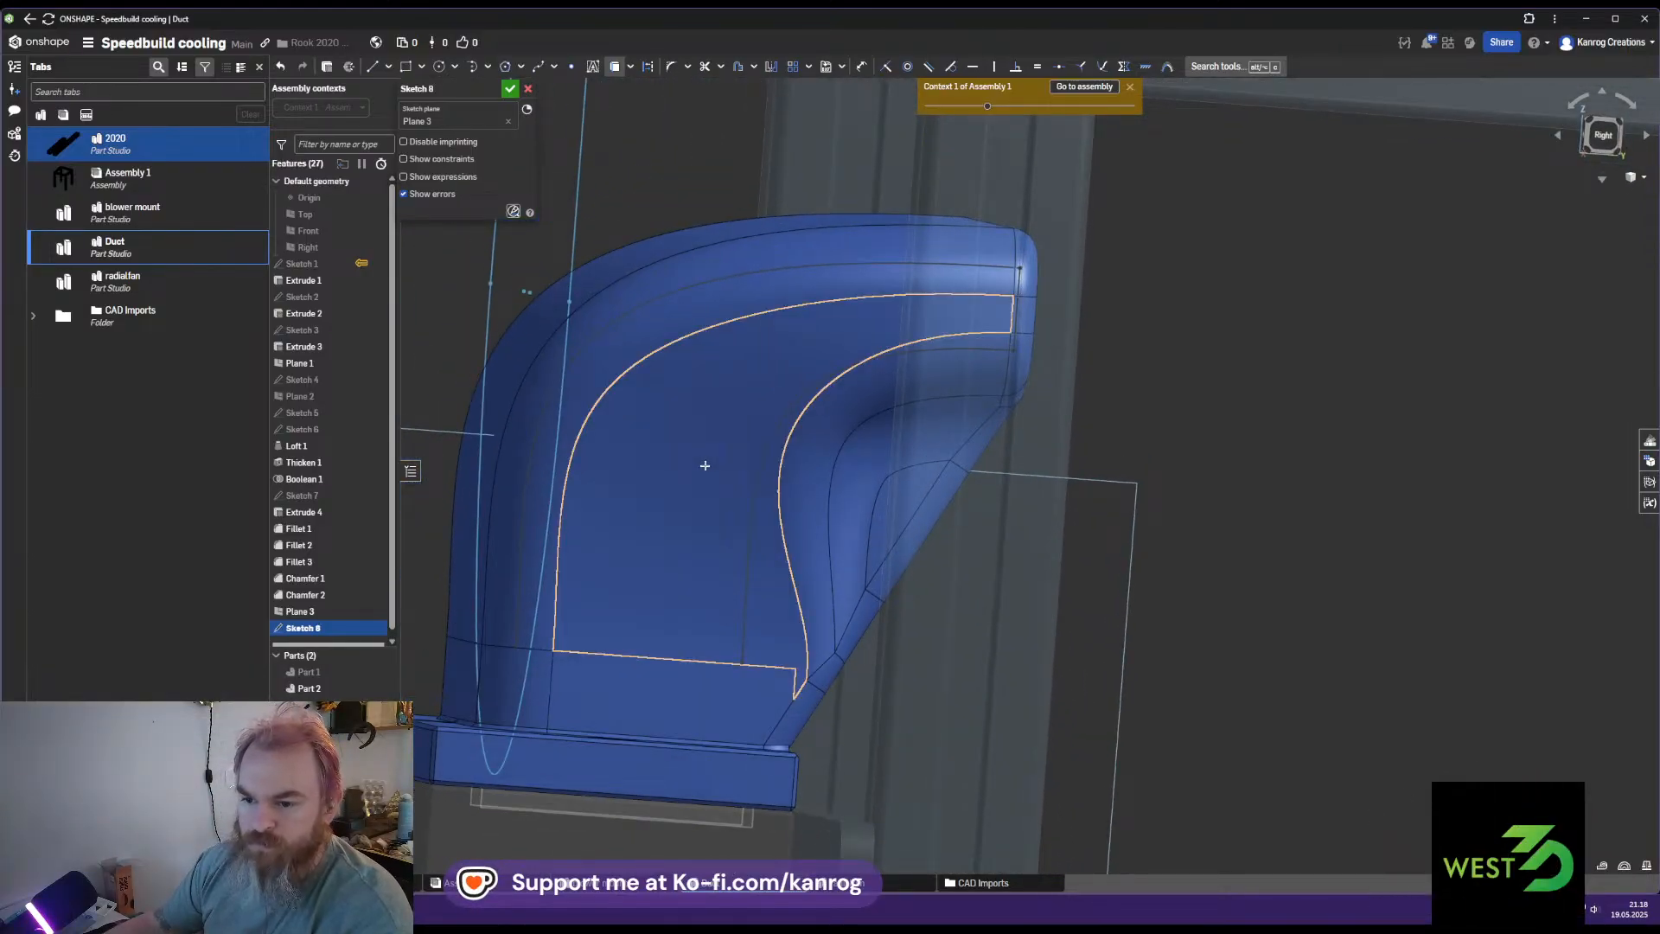
Sketch a slanted line about 30.6 mm long across the duct's interior, from the inner wall curve up to the outer wall curve
{"action": "key", "text": "l"}
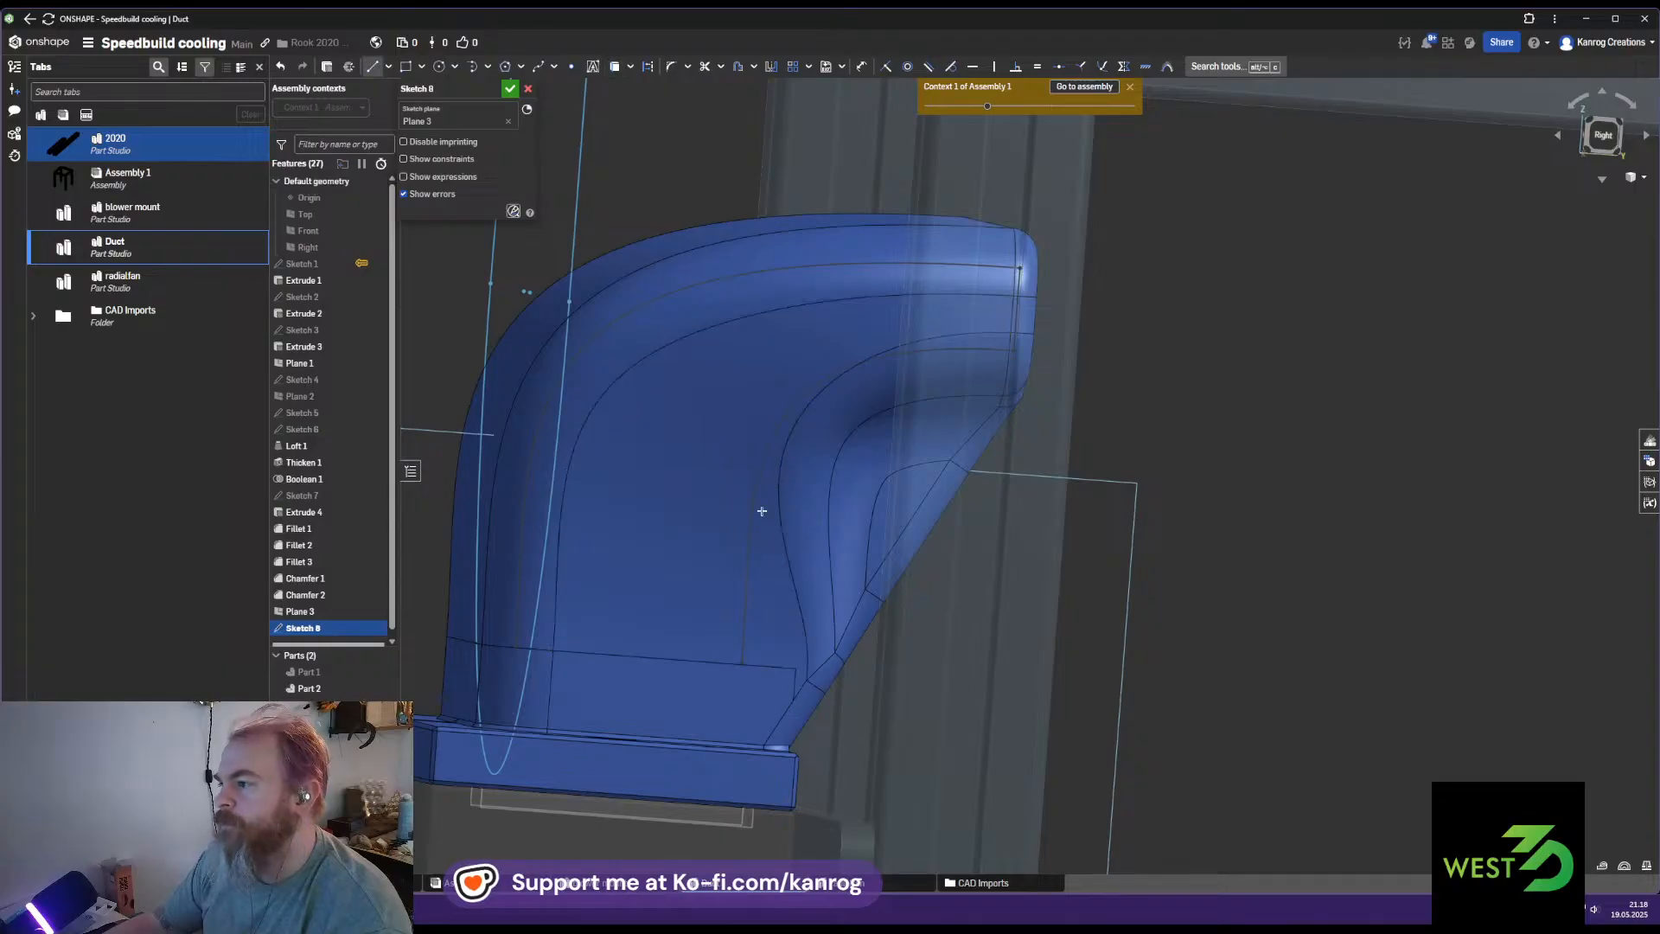
{"action": "left_click", "coordinate": [750, 536]}
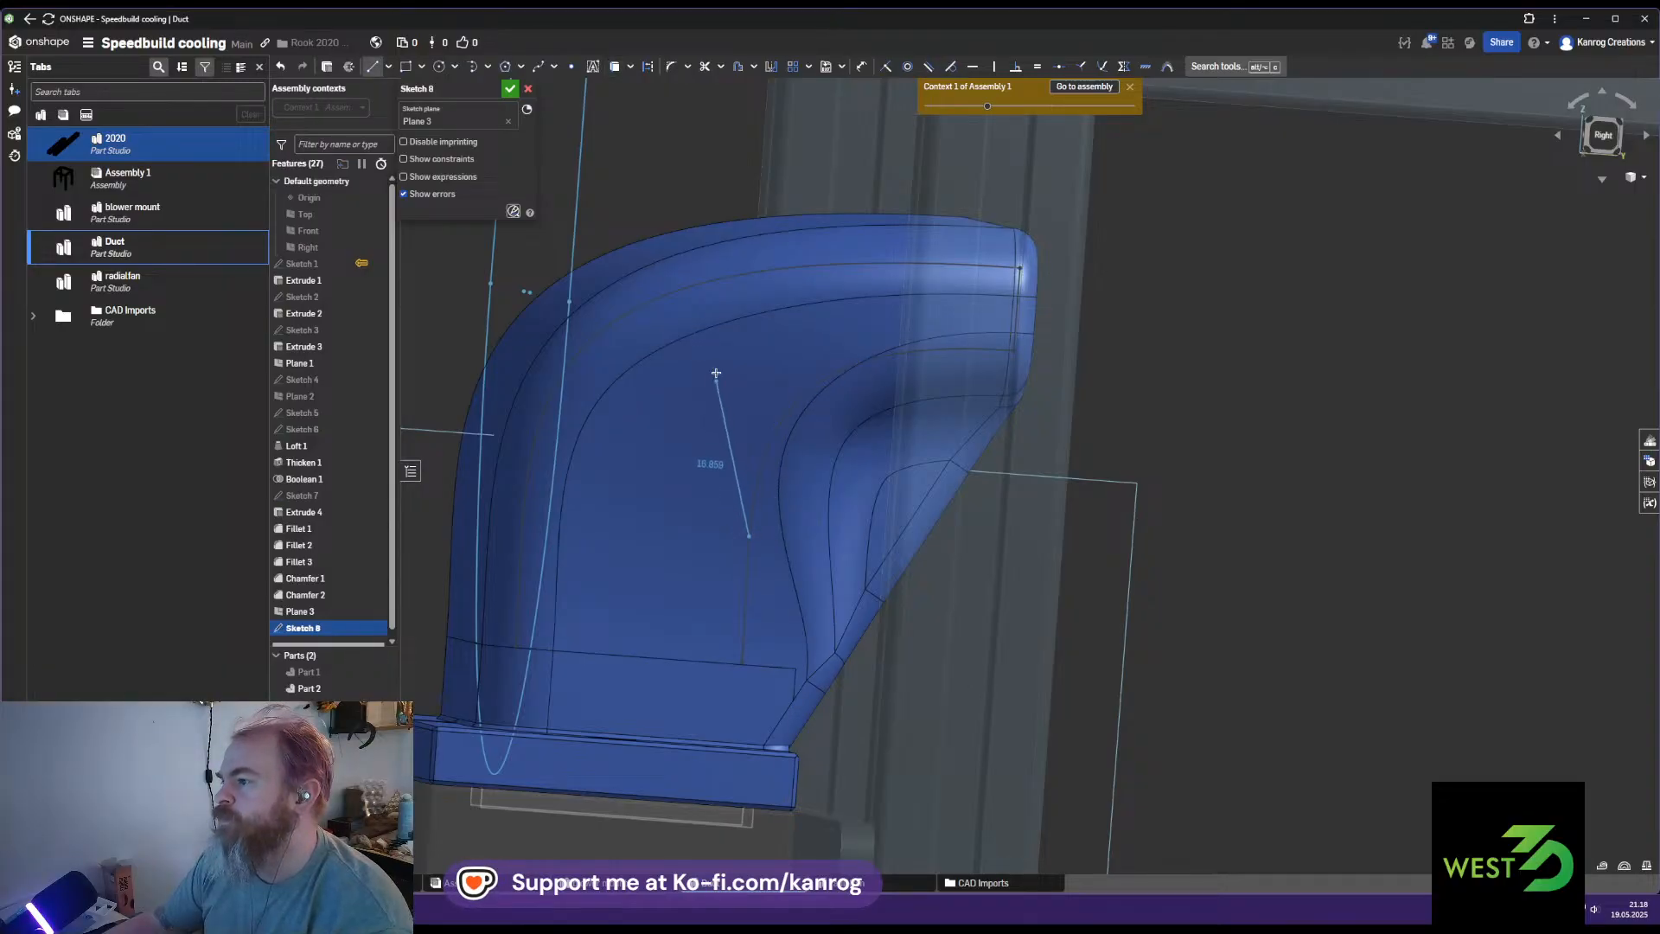
{"action": "left_click", "coordinate": [653, 303]}
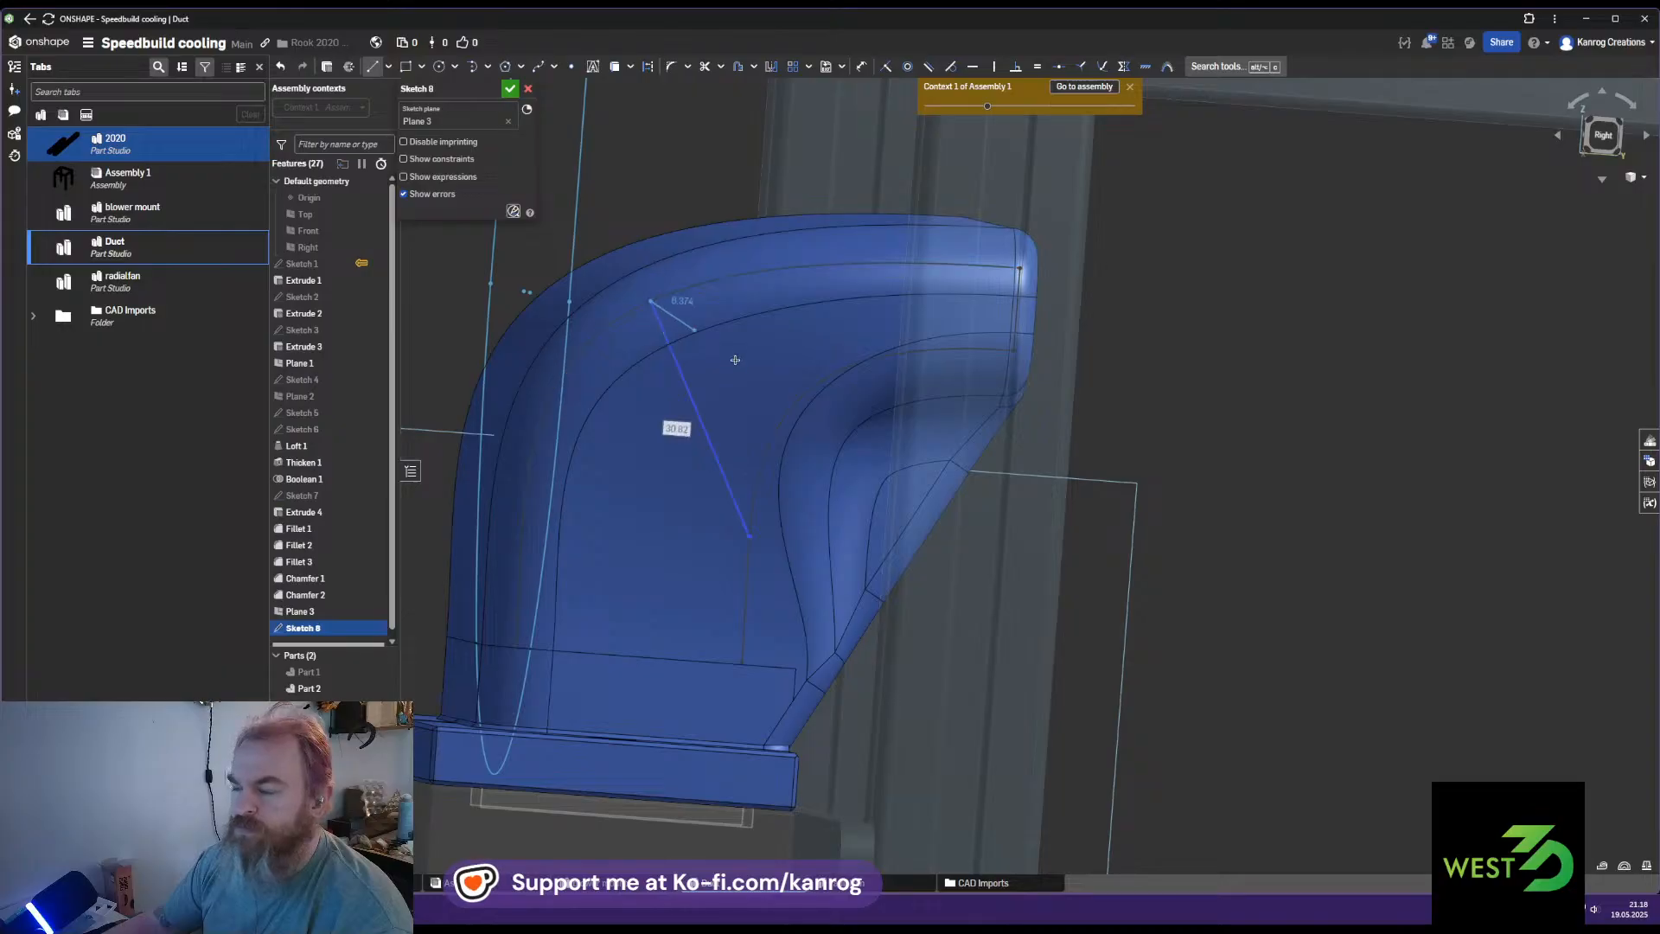
{"action": "key", "text": "n"}
{"action": "right_click_drag", "start_coordinate": [805, 427], "coordinate": [855, 435]}
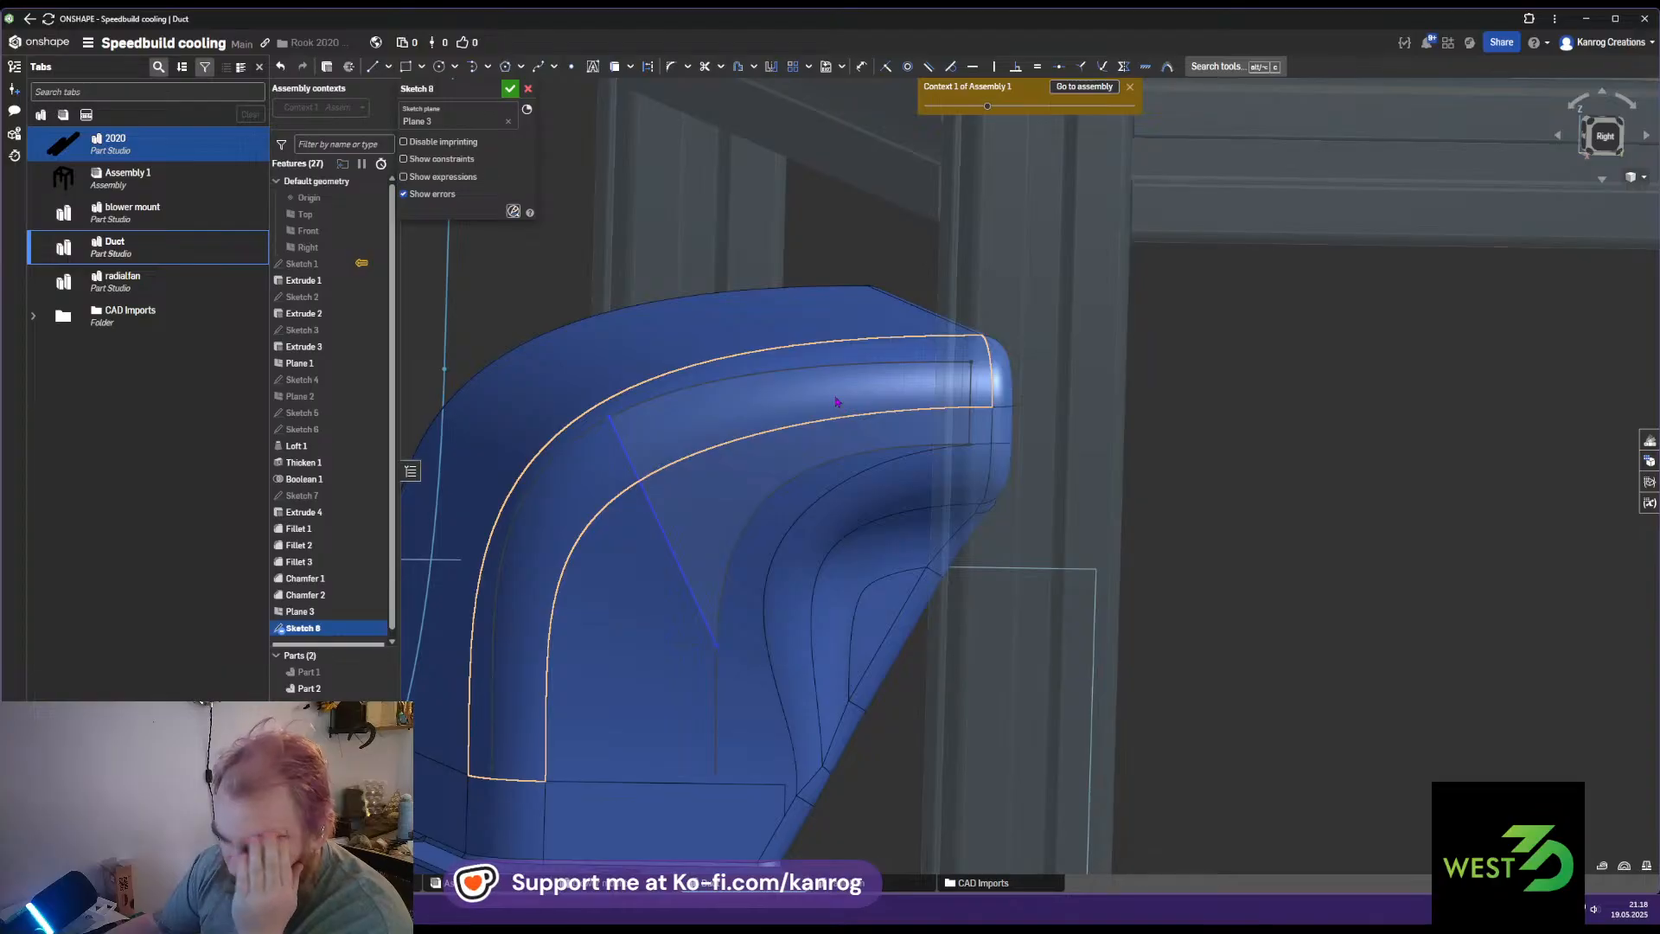
Draw a diagonal line from the inner curve to the upper corner of the outlet opening and set its angle to the outlet edge to 45°
{"action": "key", "text": "l"}
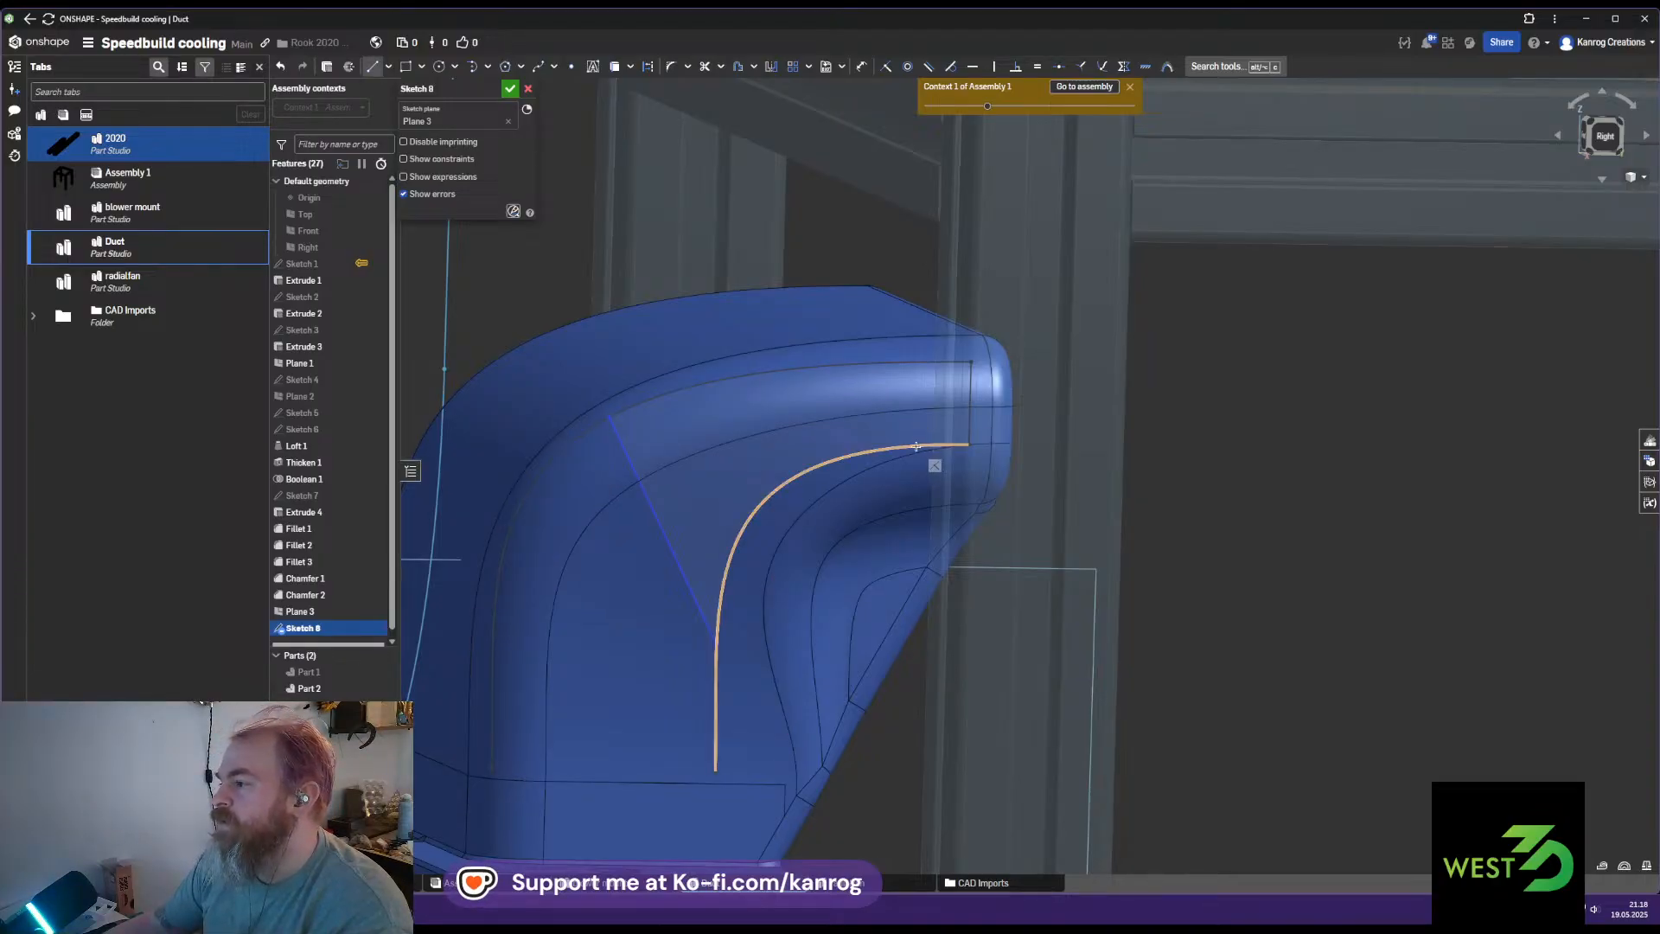
{"action": "left_click", "coordinate": [909, 446]}
{"action": "left_click", "coordinate": [971, 362]}
{"action": "left_click", "coordinate": [952, 390]}
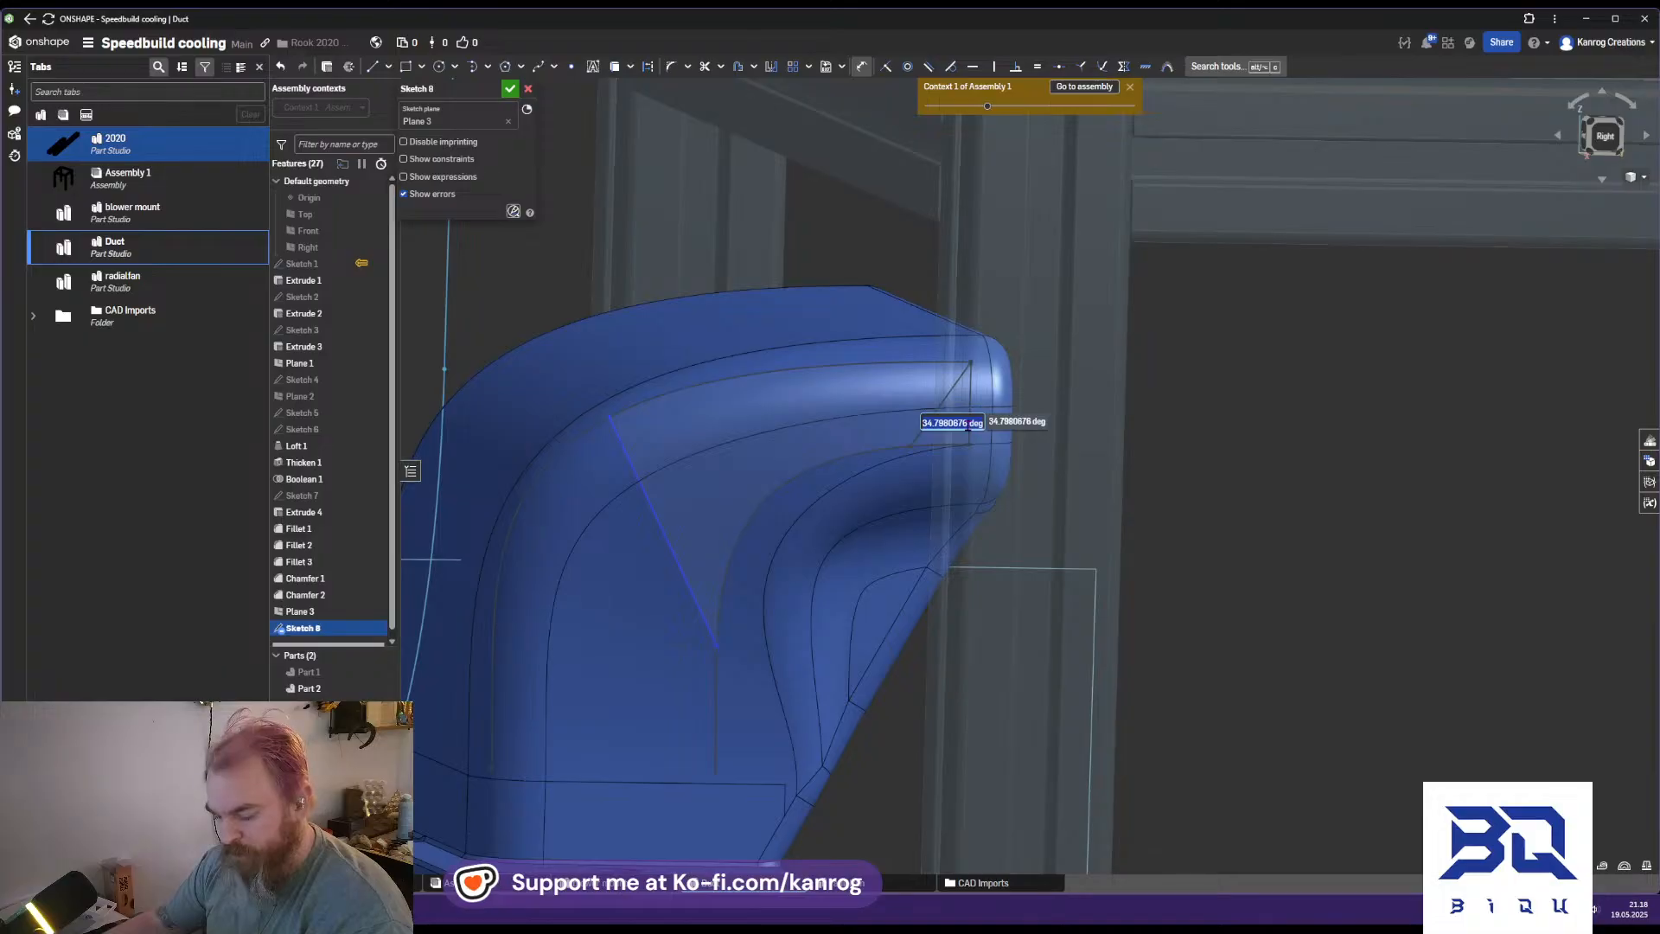
{"action": "key", "text": "Return"}
{"action": "mouse_move", "coordinate": [889, 451]}
{"action": "right_mouse_down"}
{"action": "mouse_move", "coordinate": [848, 441]}
{"action": "mouse_move", "coordinate": [882, 443]}
{"action": "right_mouse_up"}
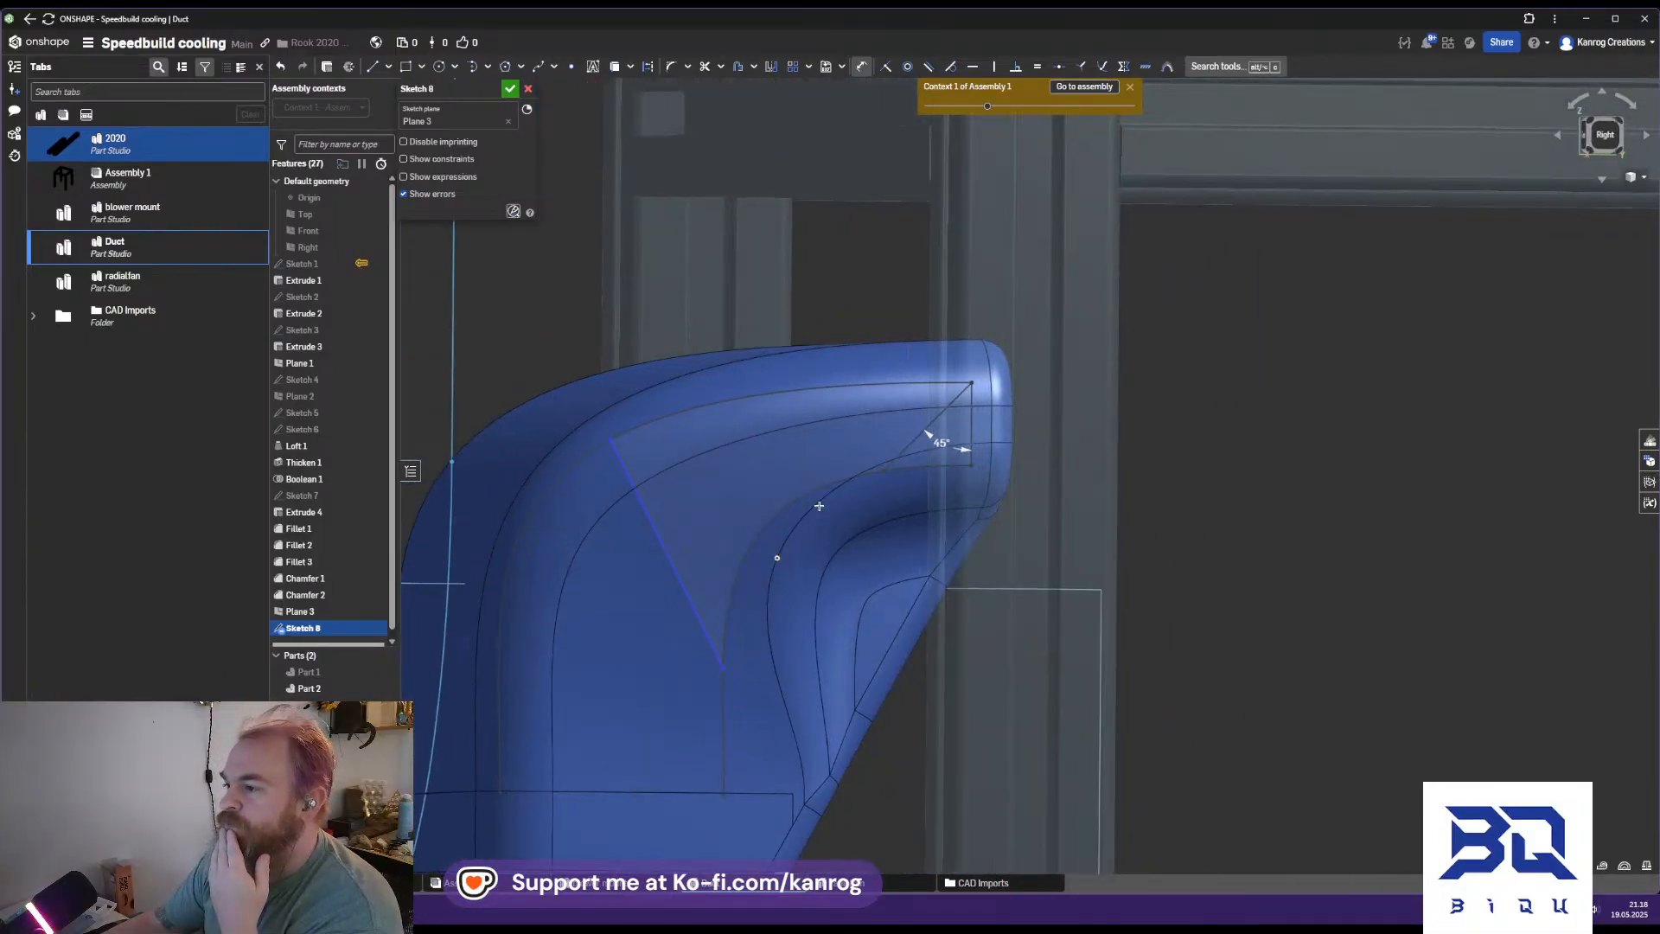
Dimension the angle between the long slanted line and the duct's horizontal base edge at 60°
{"action": "left_click", "coordinate": [691, 602]}
{"action": "left_click", "coordinate": [723, 773]}
{"action": "middle_click_drag", "start_coordinate": [727, 753], "coordinate": [781, 646]}
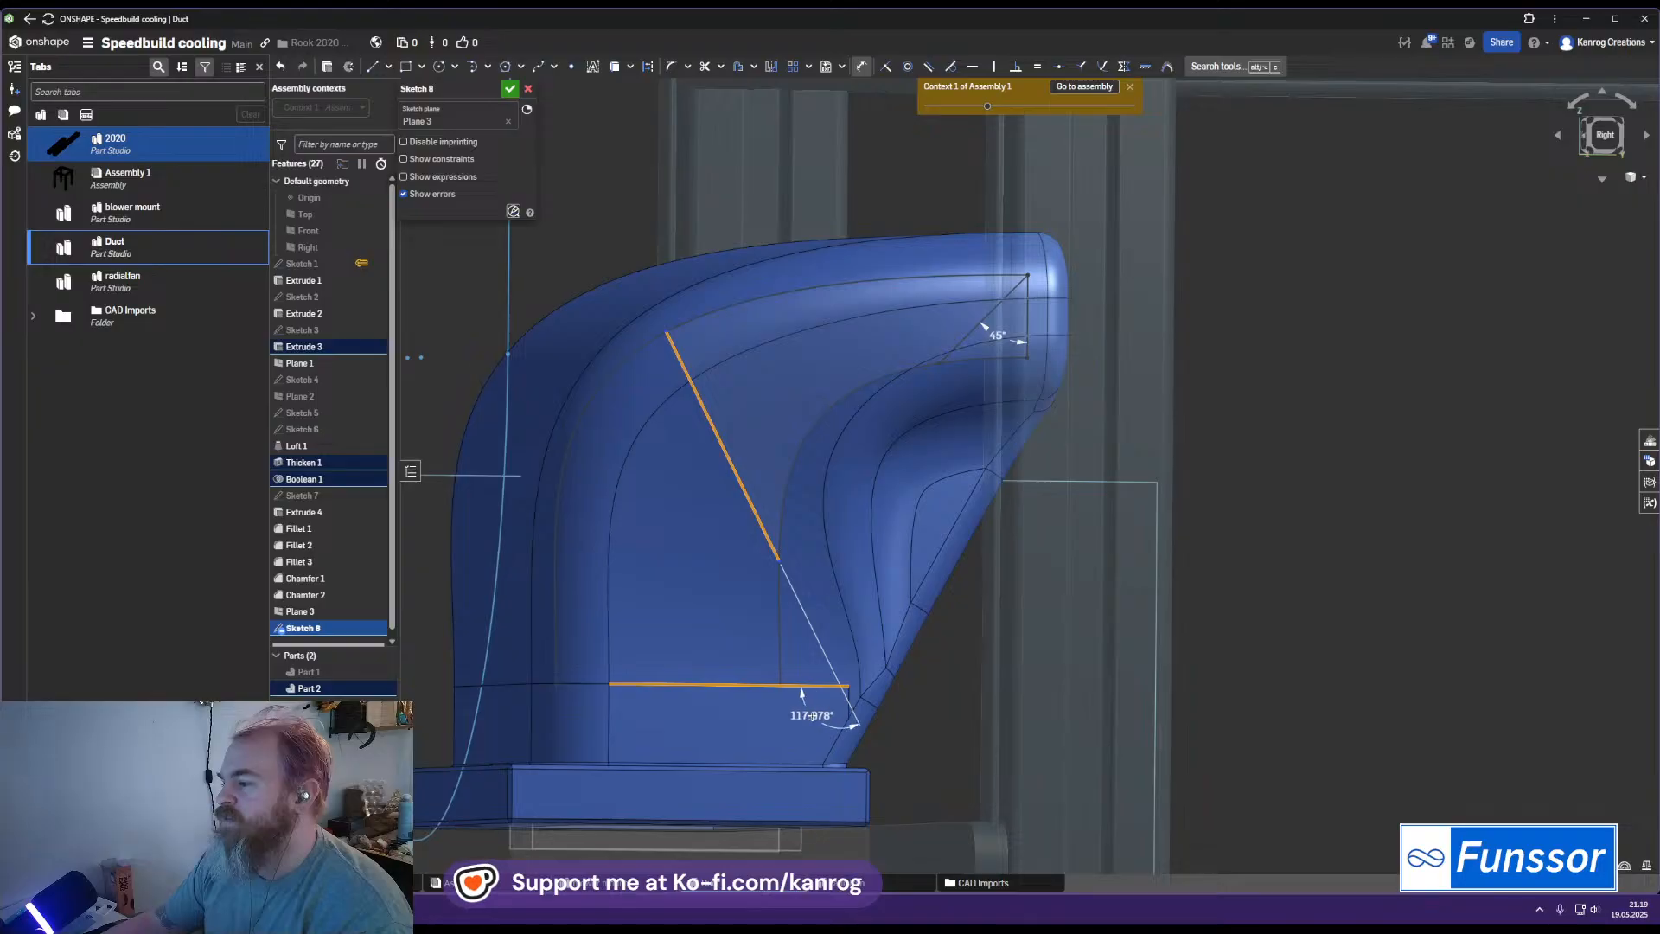
{"action": "left_click", "coordinate": [741, 631]}
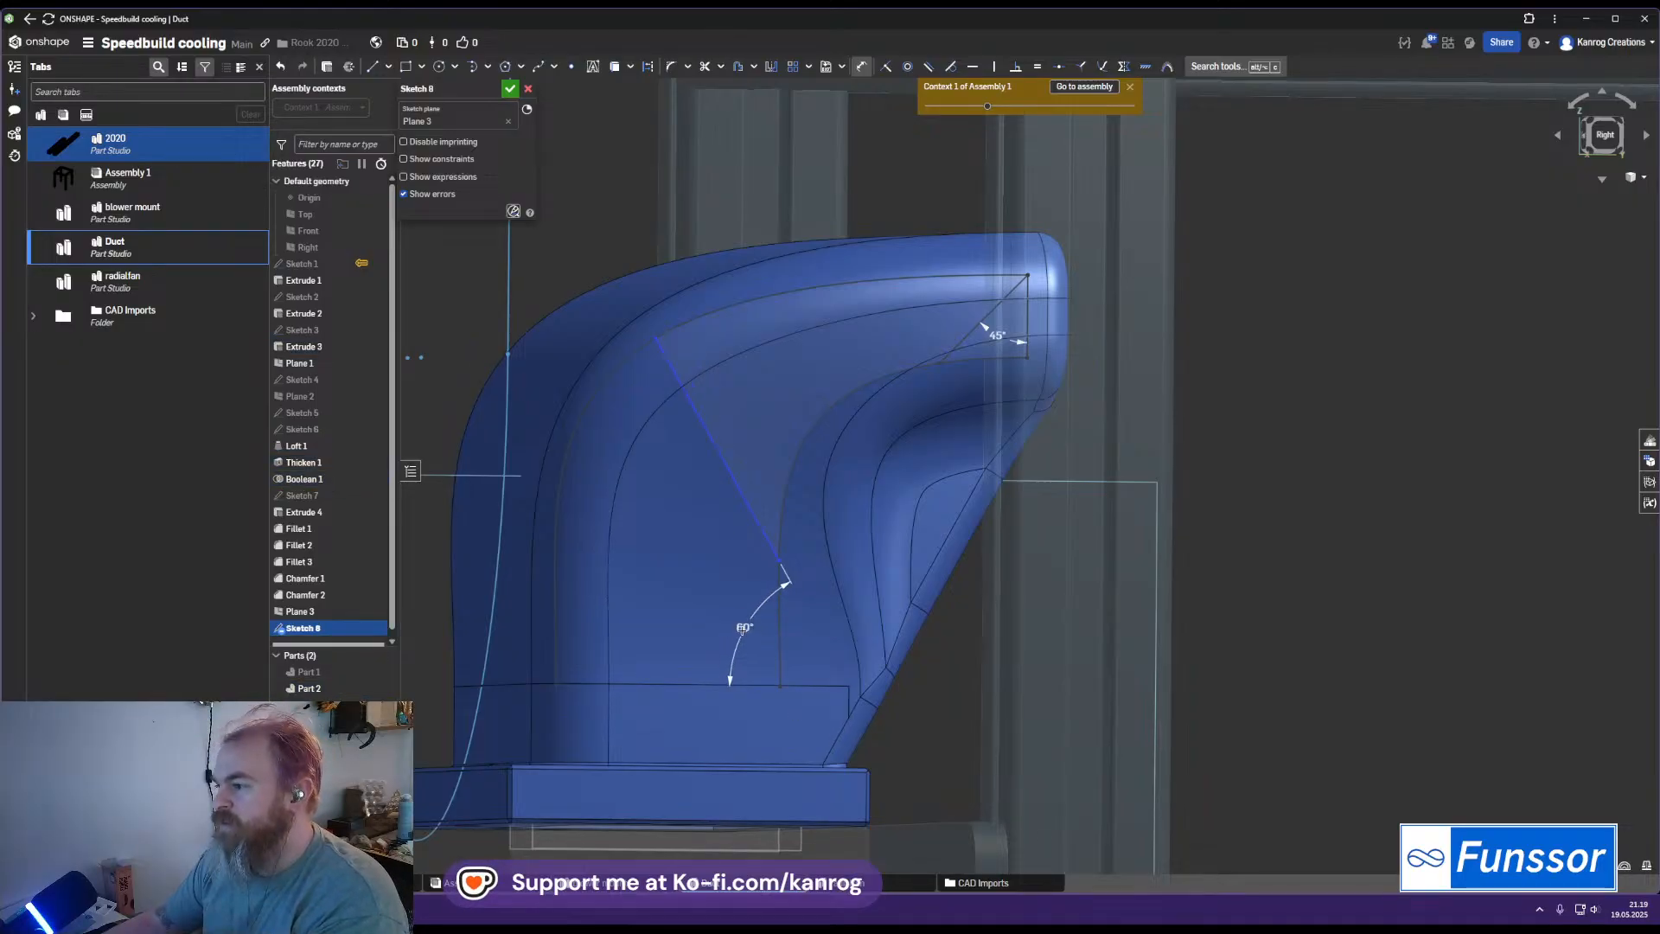
{"action": "key", "text": "Escape"}
Set the vertical distance from the long slanted line's lower end to the bottom end of the inner curve to 20 mm
{"action": "left_click", "coordinate": [779, 560]}
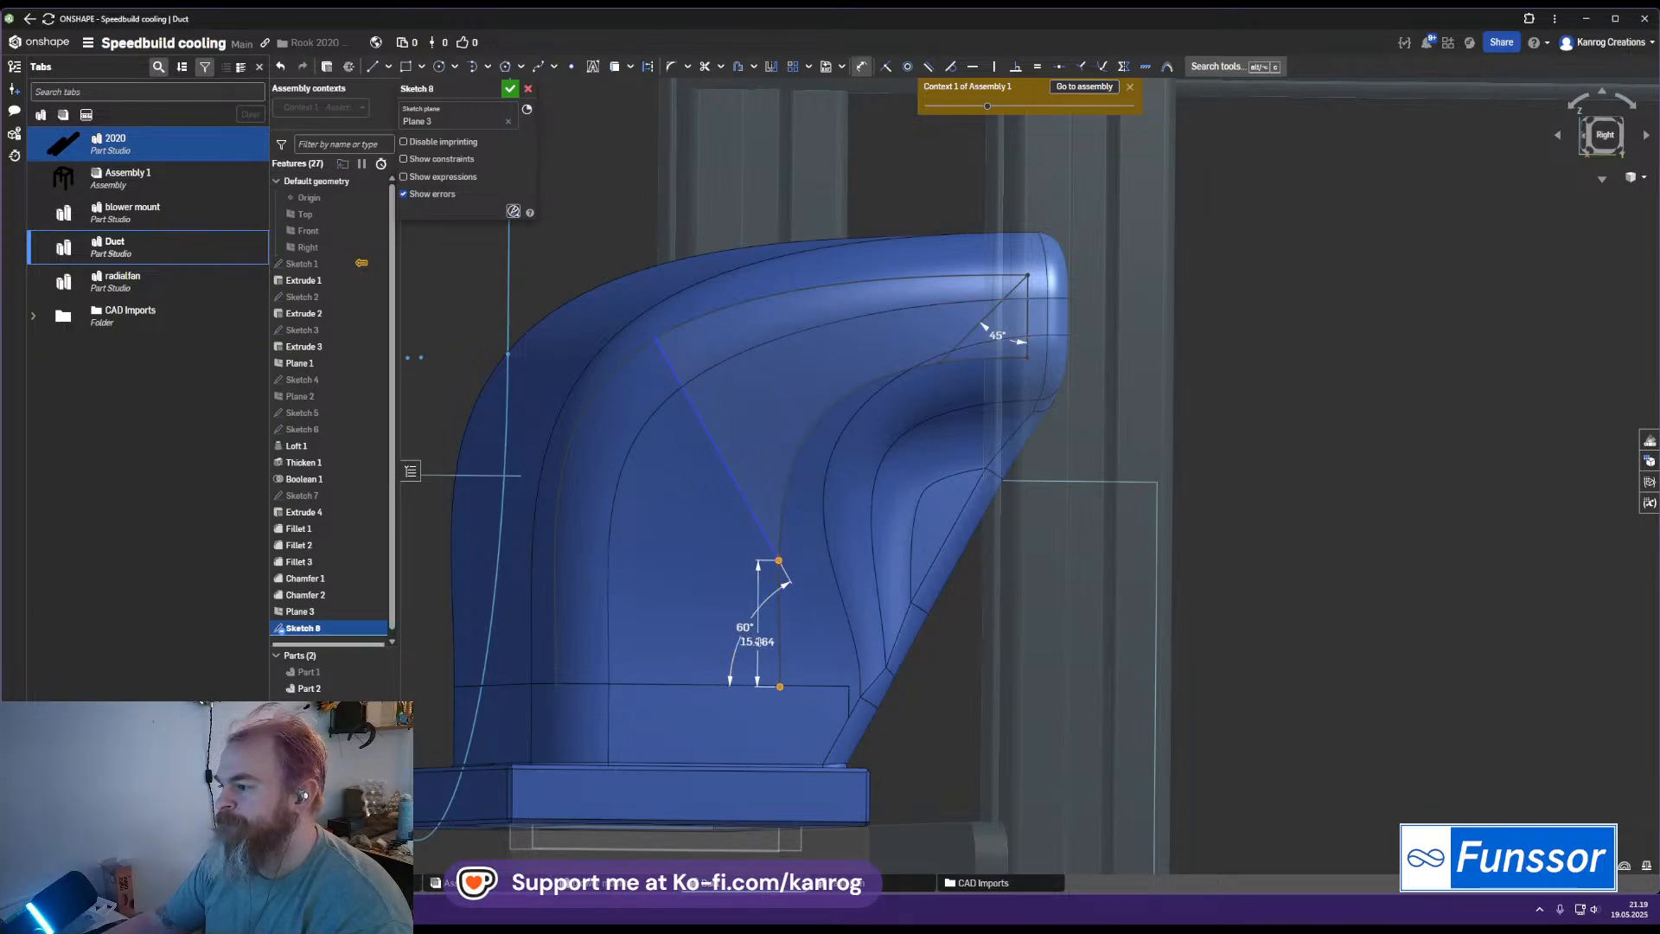
{"action": "double_click", "coordinate": [808, 641]}
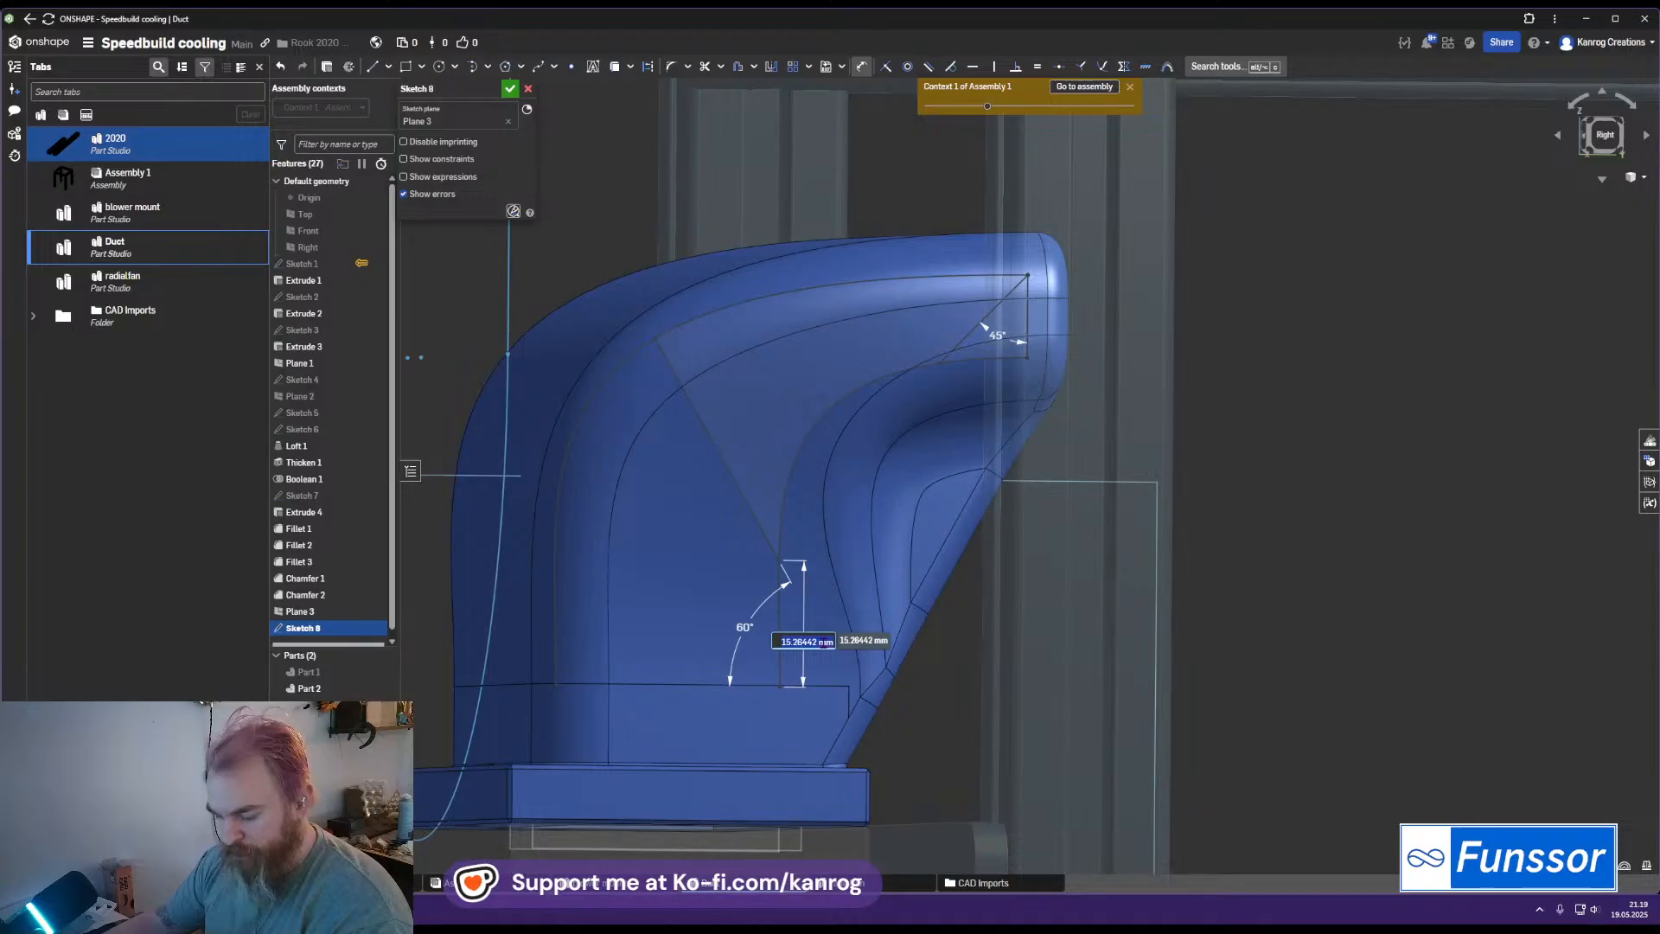
{"action": "type", "text": "20"}
{"action": "key", "text": "Return"}
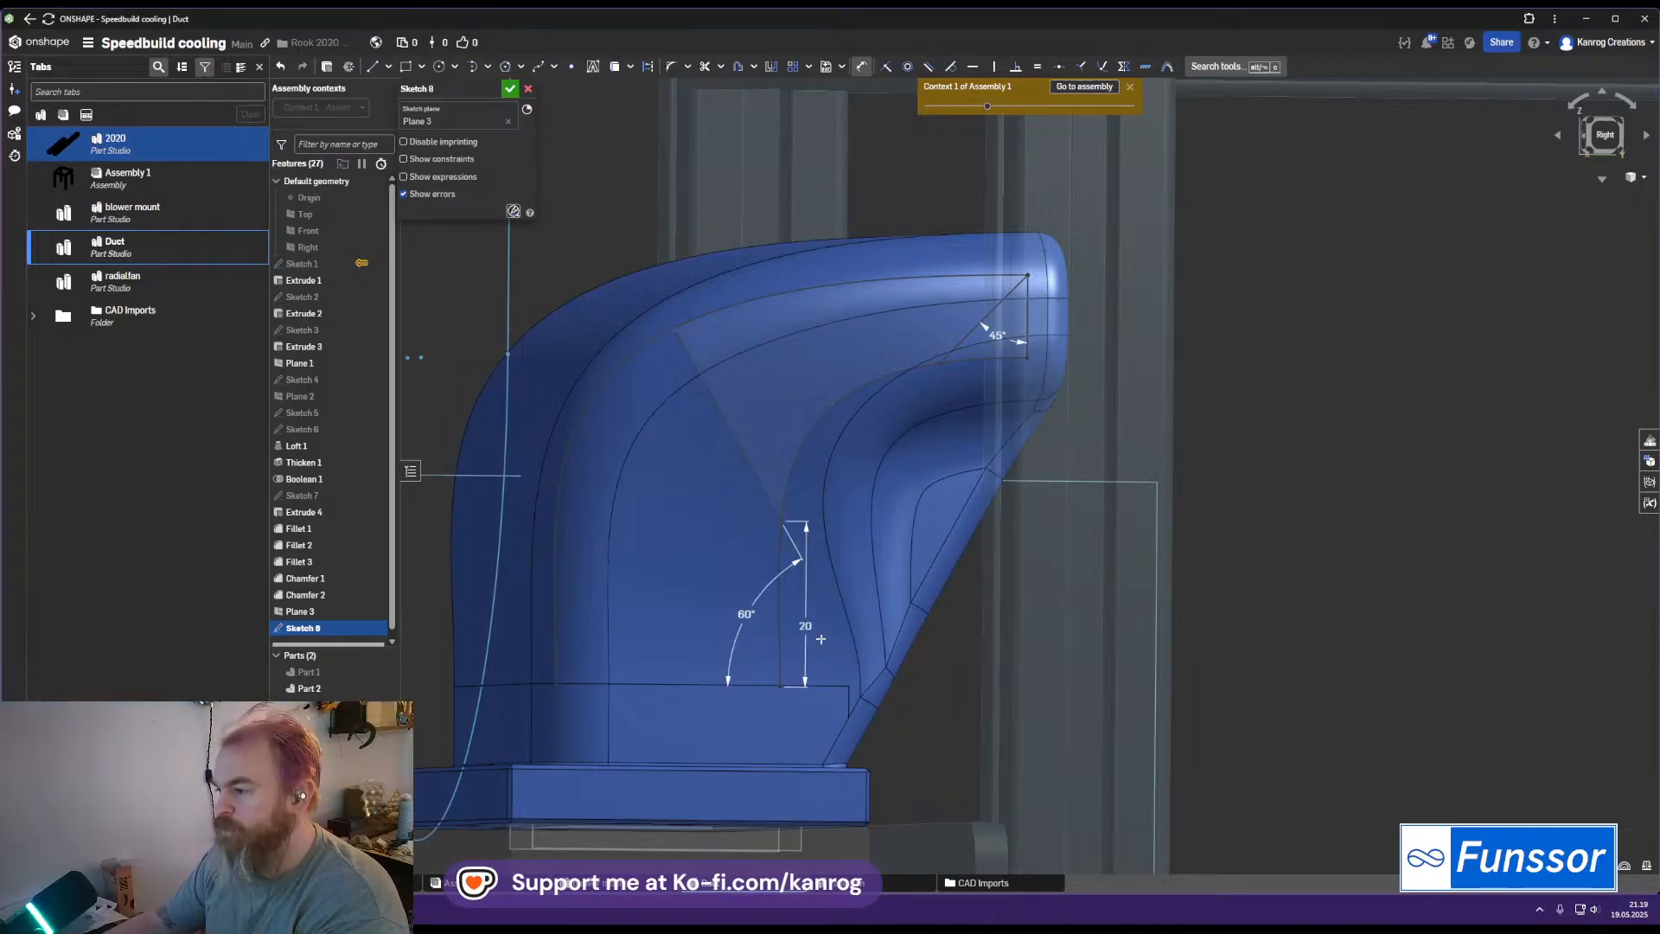
Check the sketched profile's position through the duct's outlet opening and finish the sketch
{"action": "middle_click_drag", "start_coordinate": [790, 558], "coordinate": [765, 638]}
{"action": "mouse_move", "coordinate": [765, 638]}
{"action": "right_mouse_down"}
{"action": "mouse_move", "coordinate": [734, 634]}
{"action": "mouse_move", "coordinate": [752, 636]}
{"action": "mouse_move", "coordinate": [807, 541]}
{"action": "mouse_move", "coordinate": [786, 548]}
{"action": "mouse_move", "coordinate": [851, 548]}
{"action": "mouse_move", "coordinate": [902, 584]}
{"action": "mouse_move", "coordinate": [870, 550]}
{"action": "right_mouse_up"}
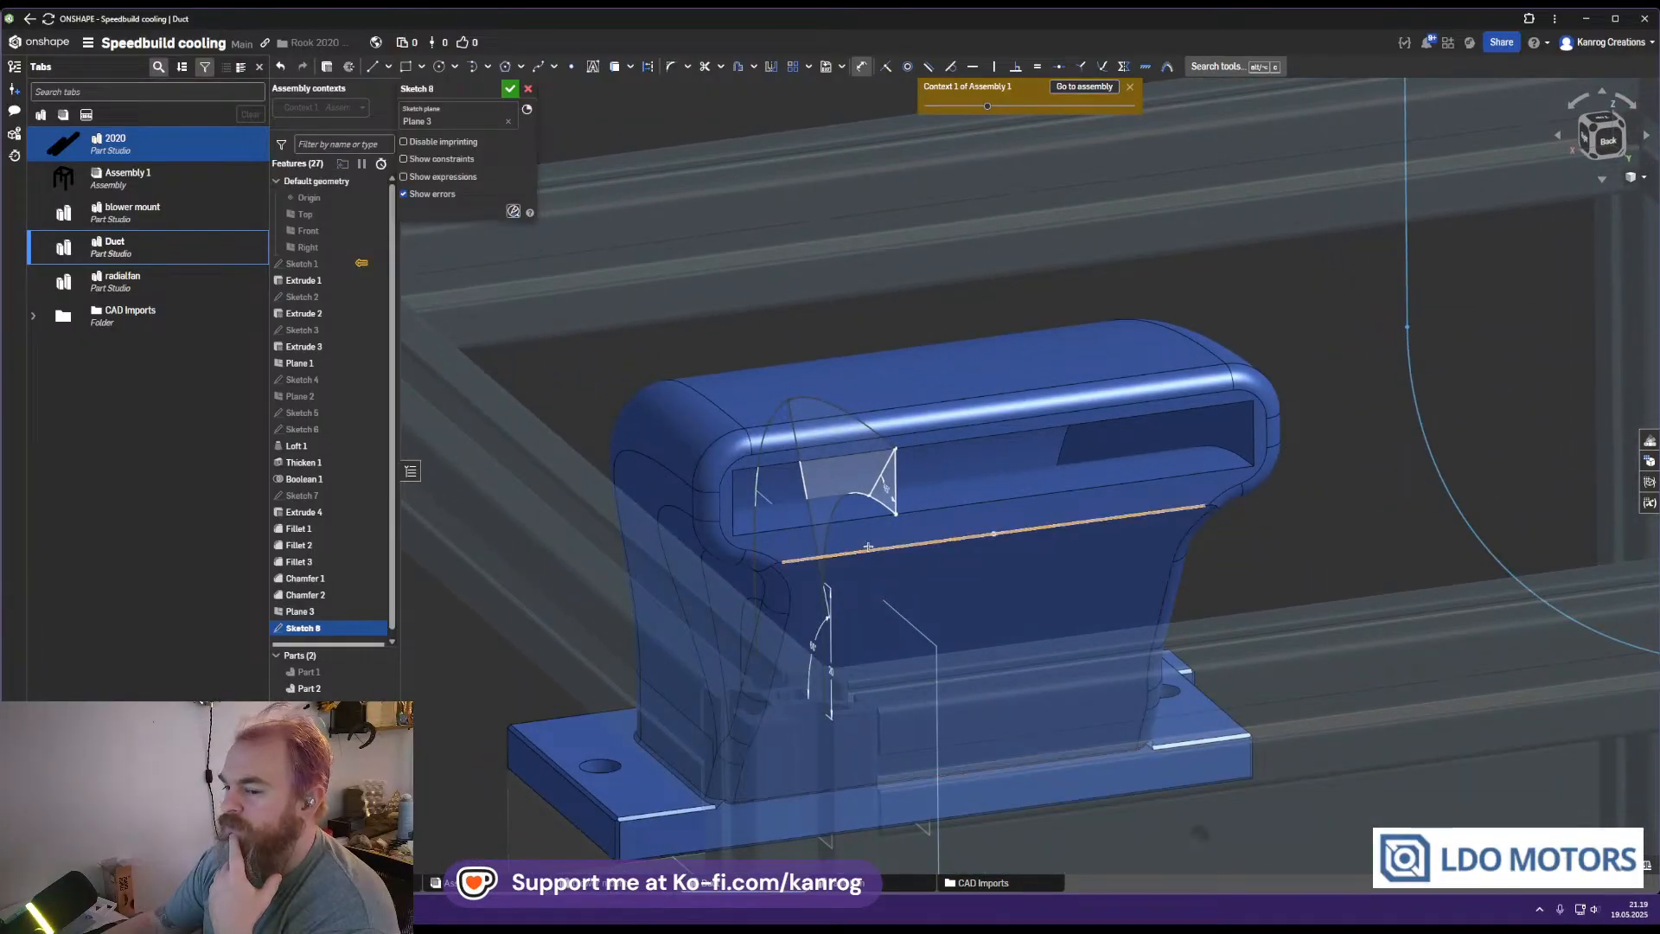
{"action": "scroll", "coordinate": [869, 550], "scroll_direction": "up", "scroll_amount": 3}
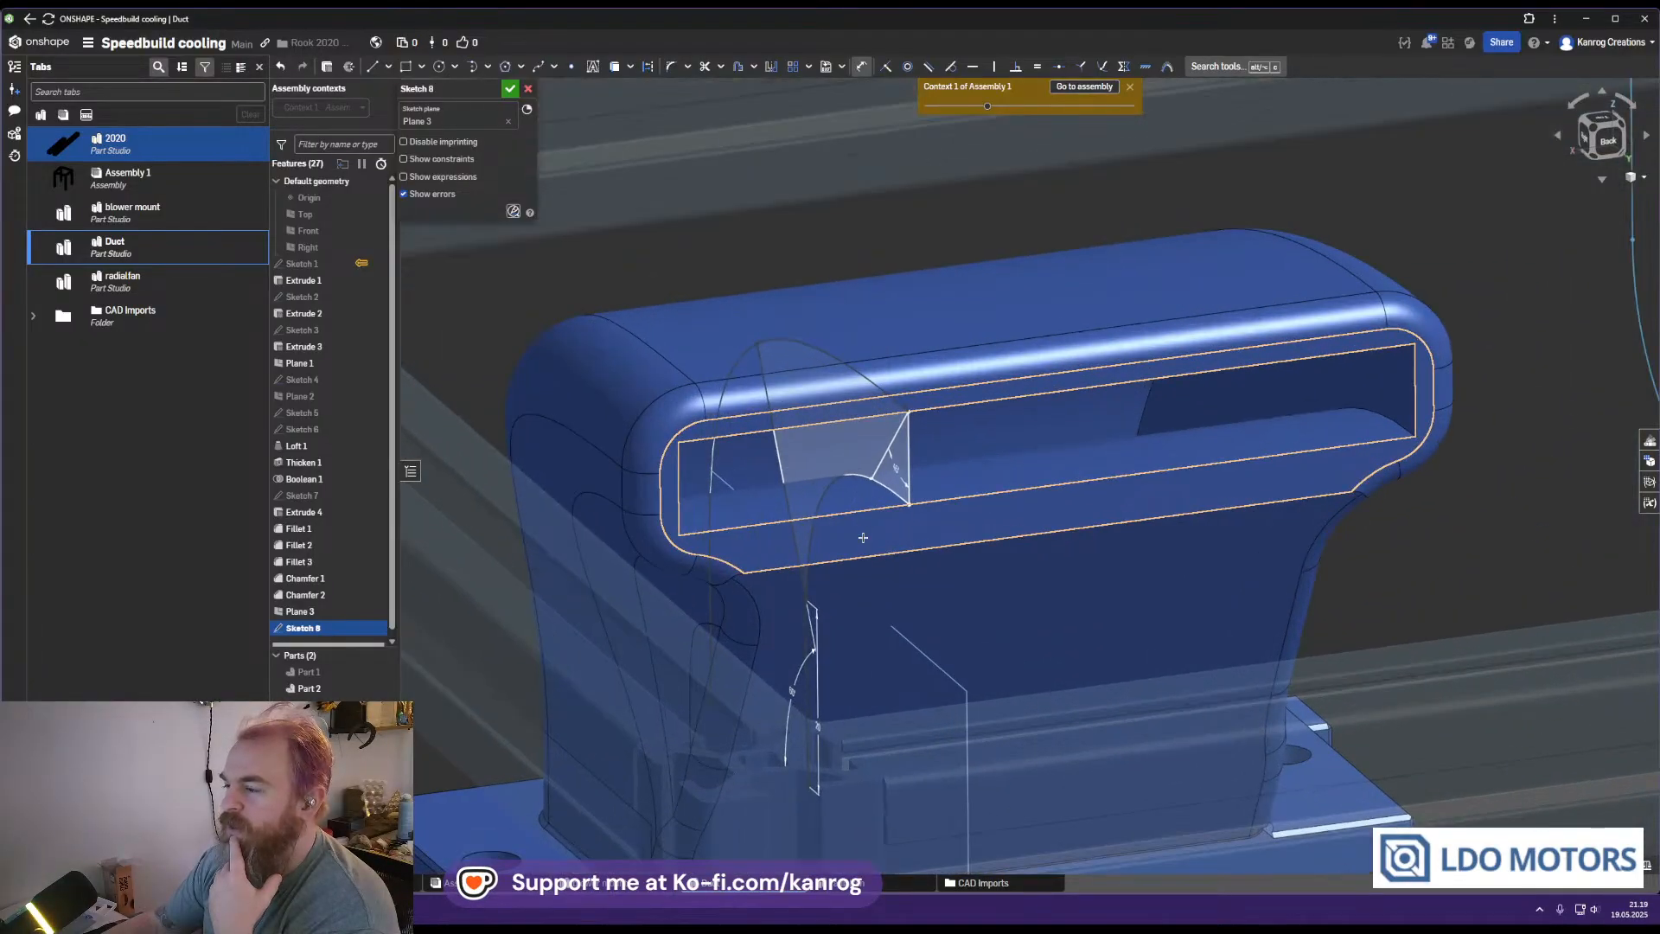
{"action": "left_click", "coordinate": [510, 89]}
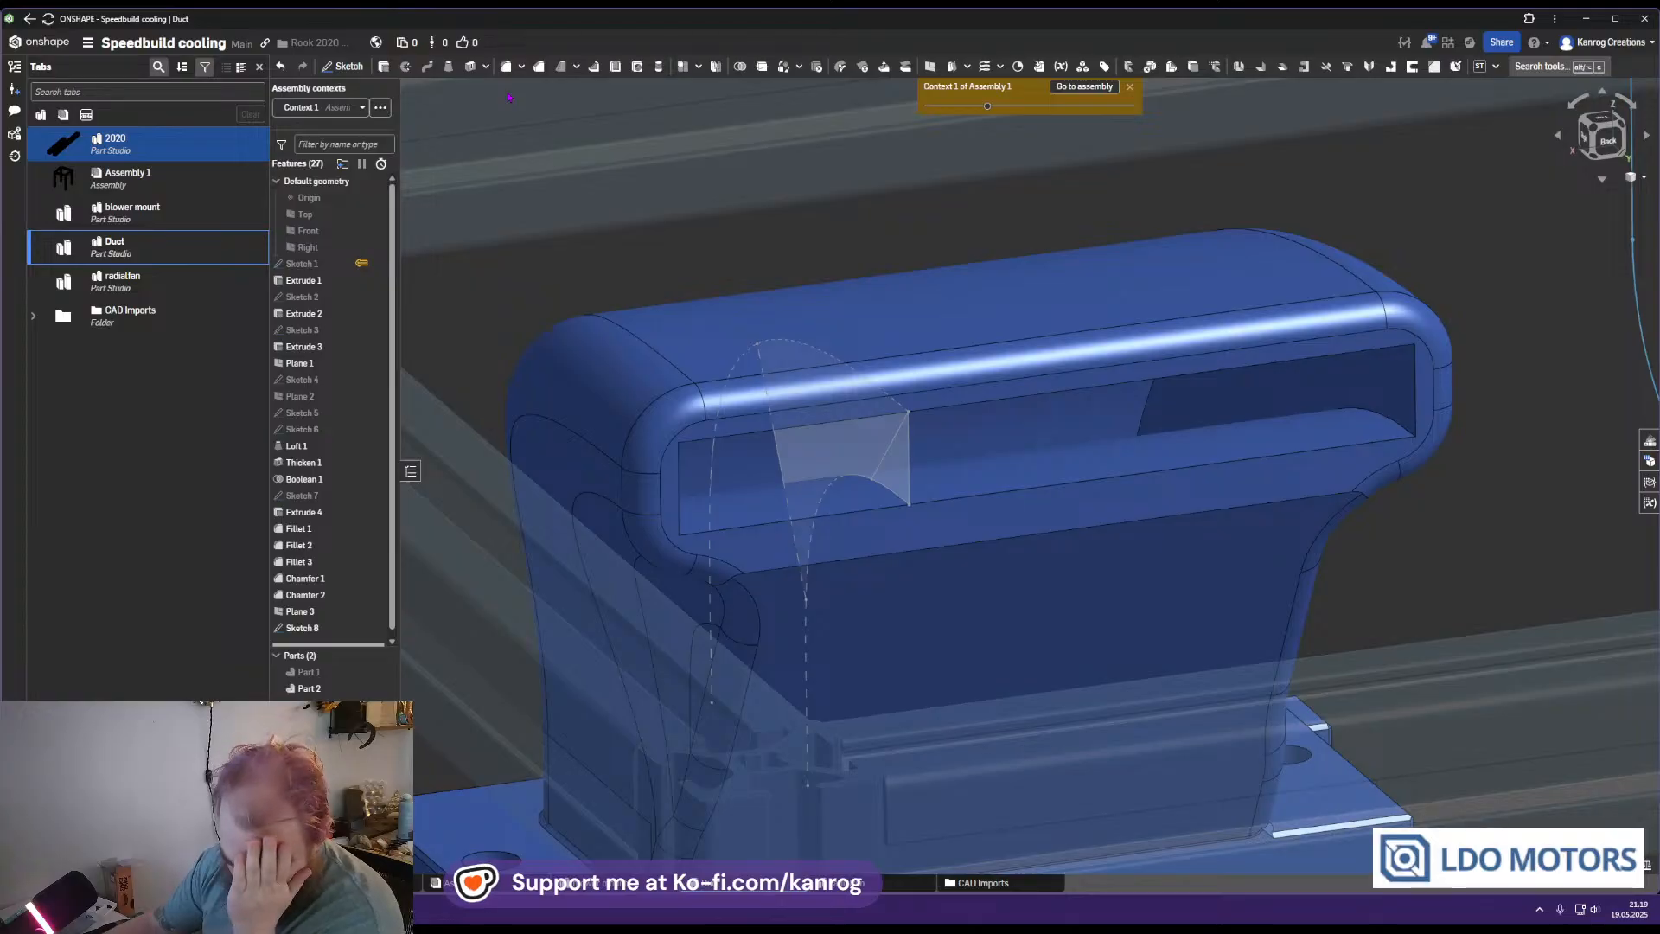
{"action": "right_click_drag", "start_coordinate": [844, 449], "coordinate": [839, 447]}
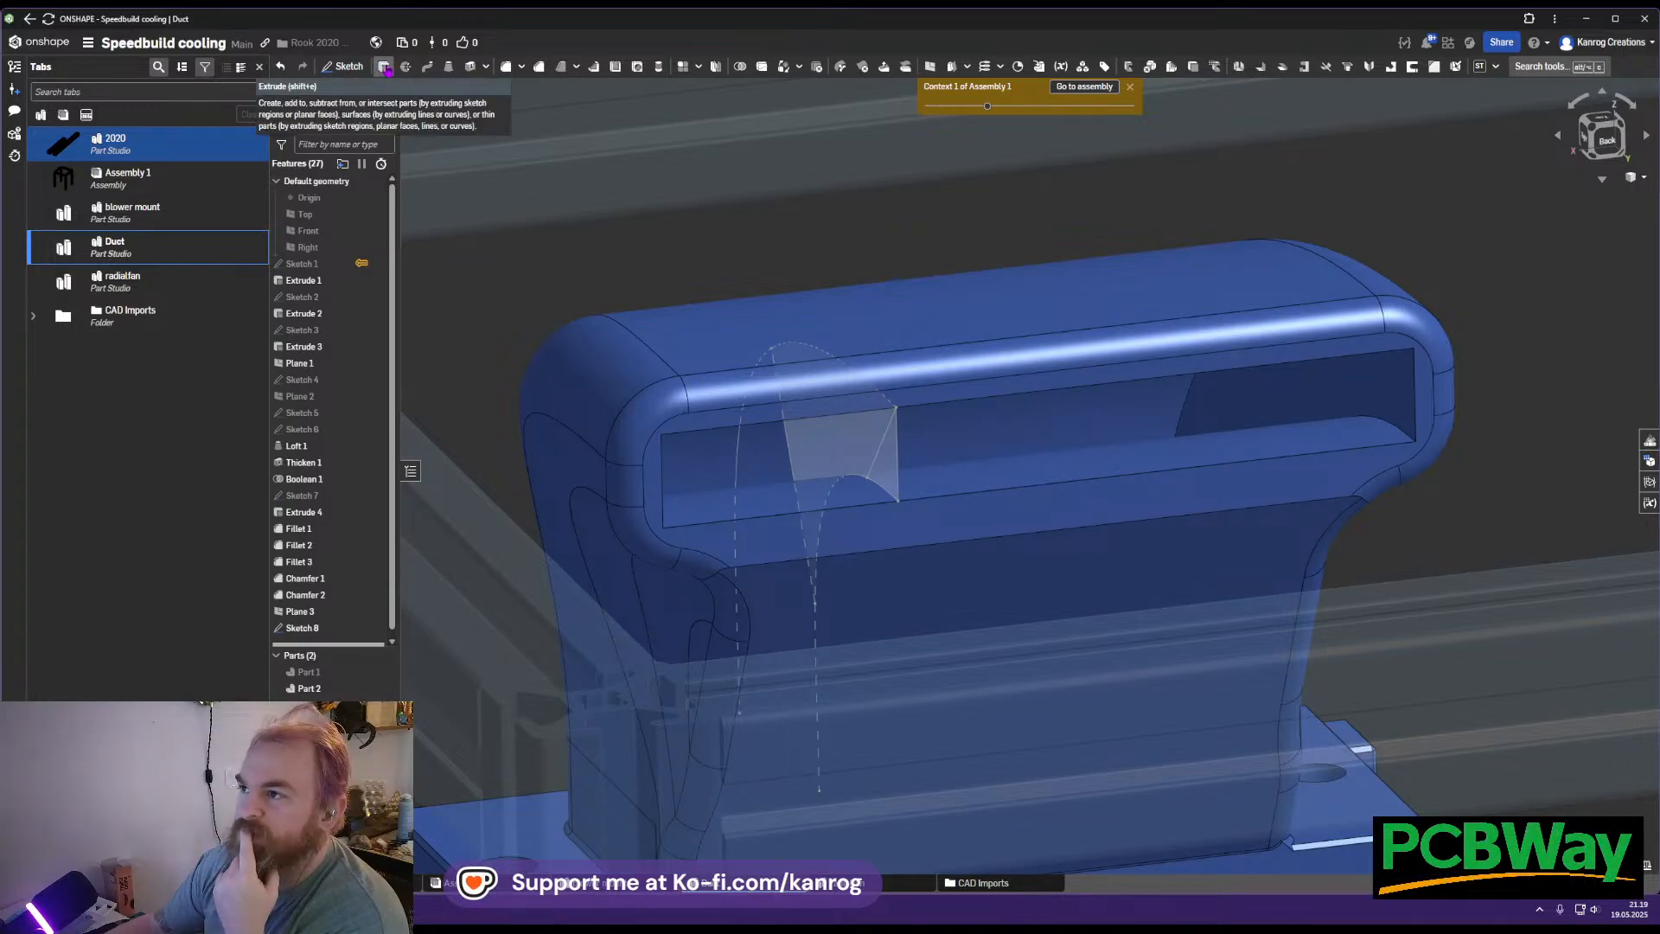
Extrude the closed rib profile of Sketch 8 symmetrically by 2 mm, adding it to Part 2
{"action": "left_click", "coordinate": [383, 67]}
{"action": "scroll", "coordinate": [827, 433], "scroll_direction": "down", "scroll_amount": 2}
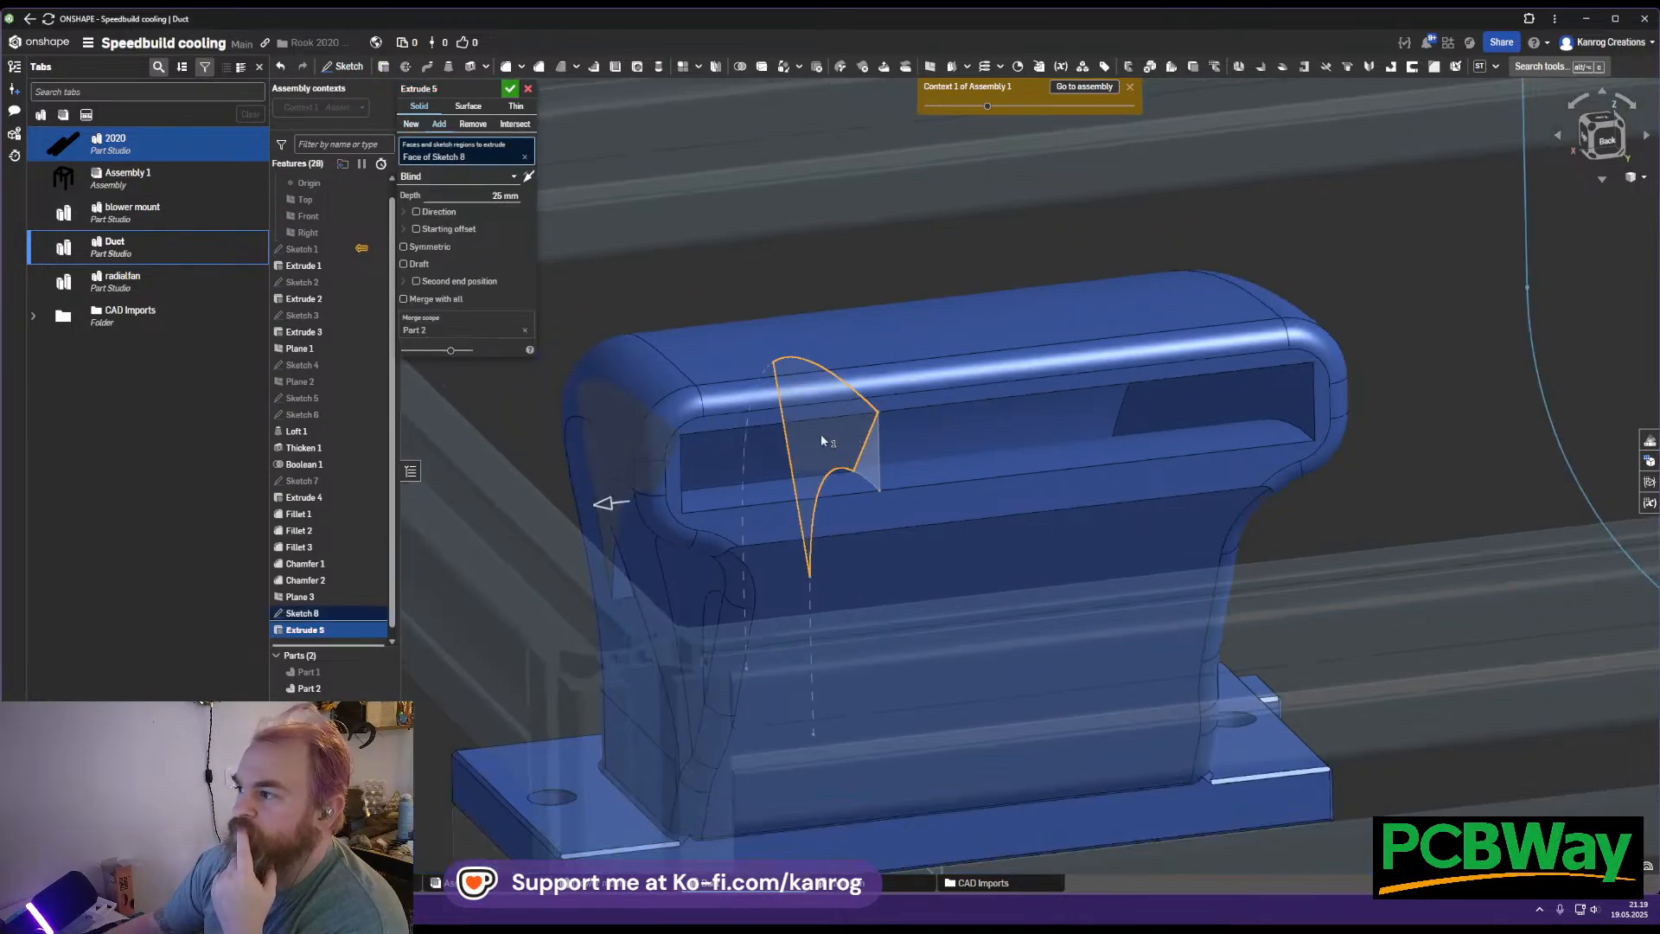
{"action": "right_click_drag", "start_coordinate": [828, 433], "coordinate": [610, 339]}
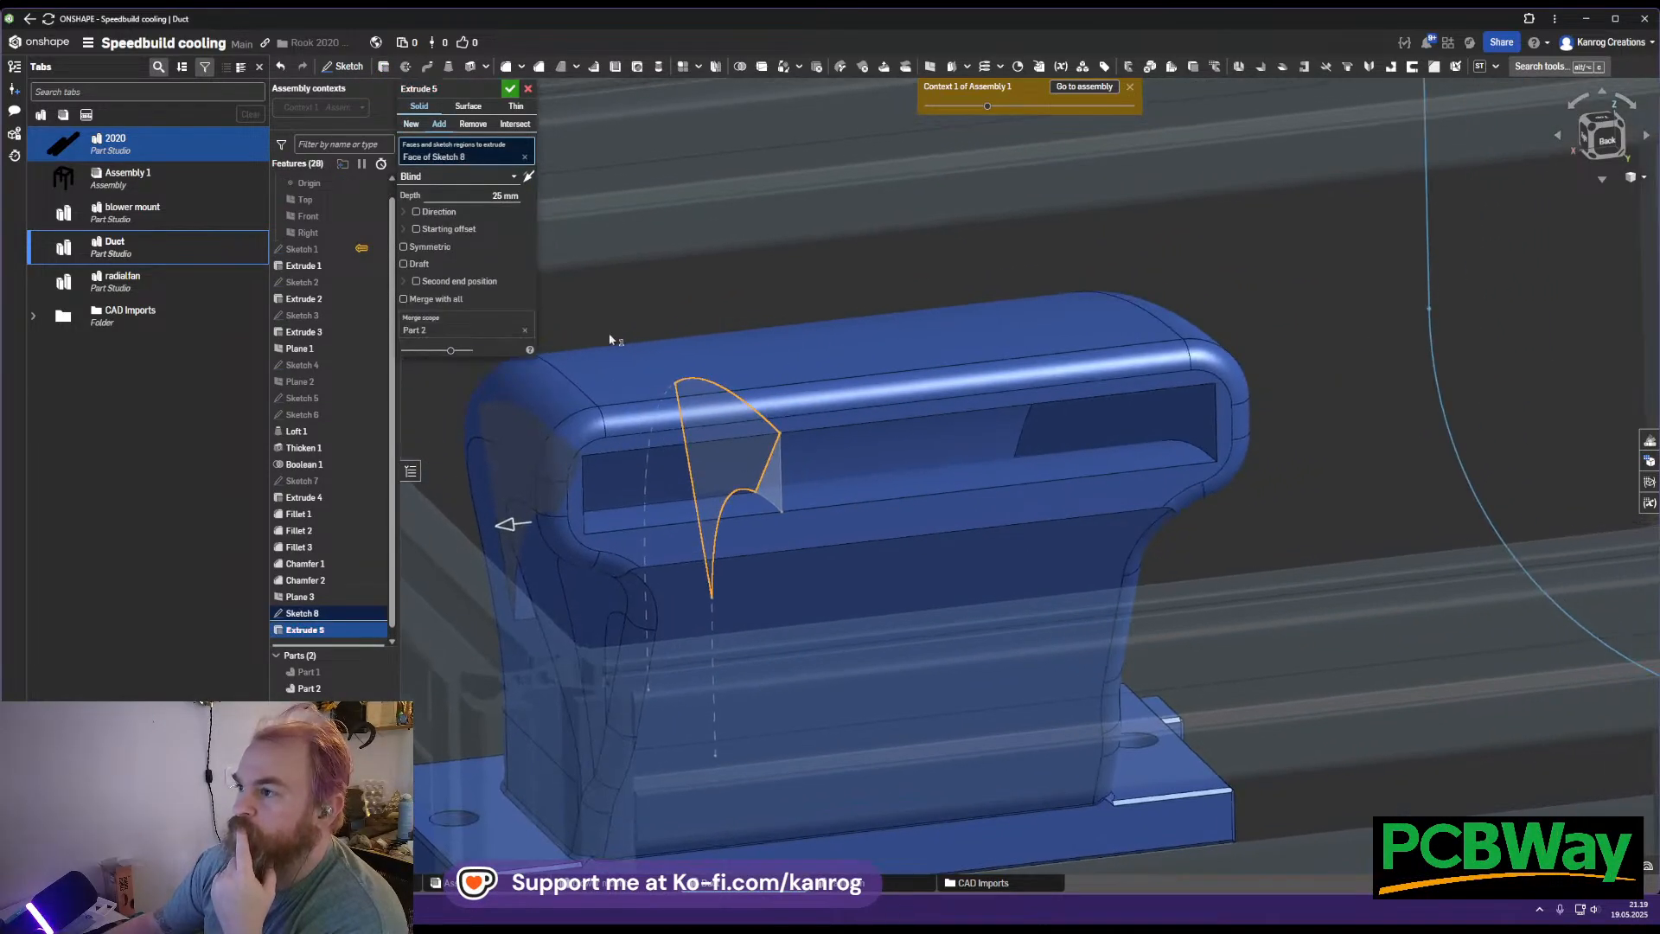
{"action": "left_click", "coordinate": [431, 248]}
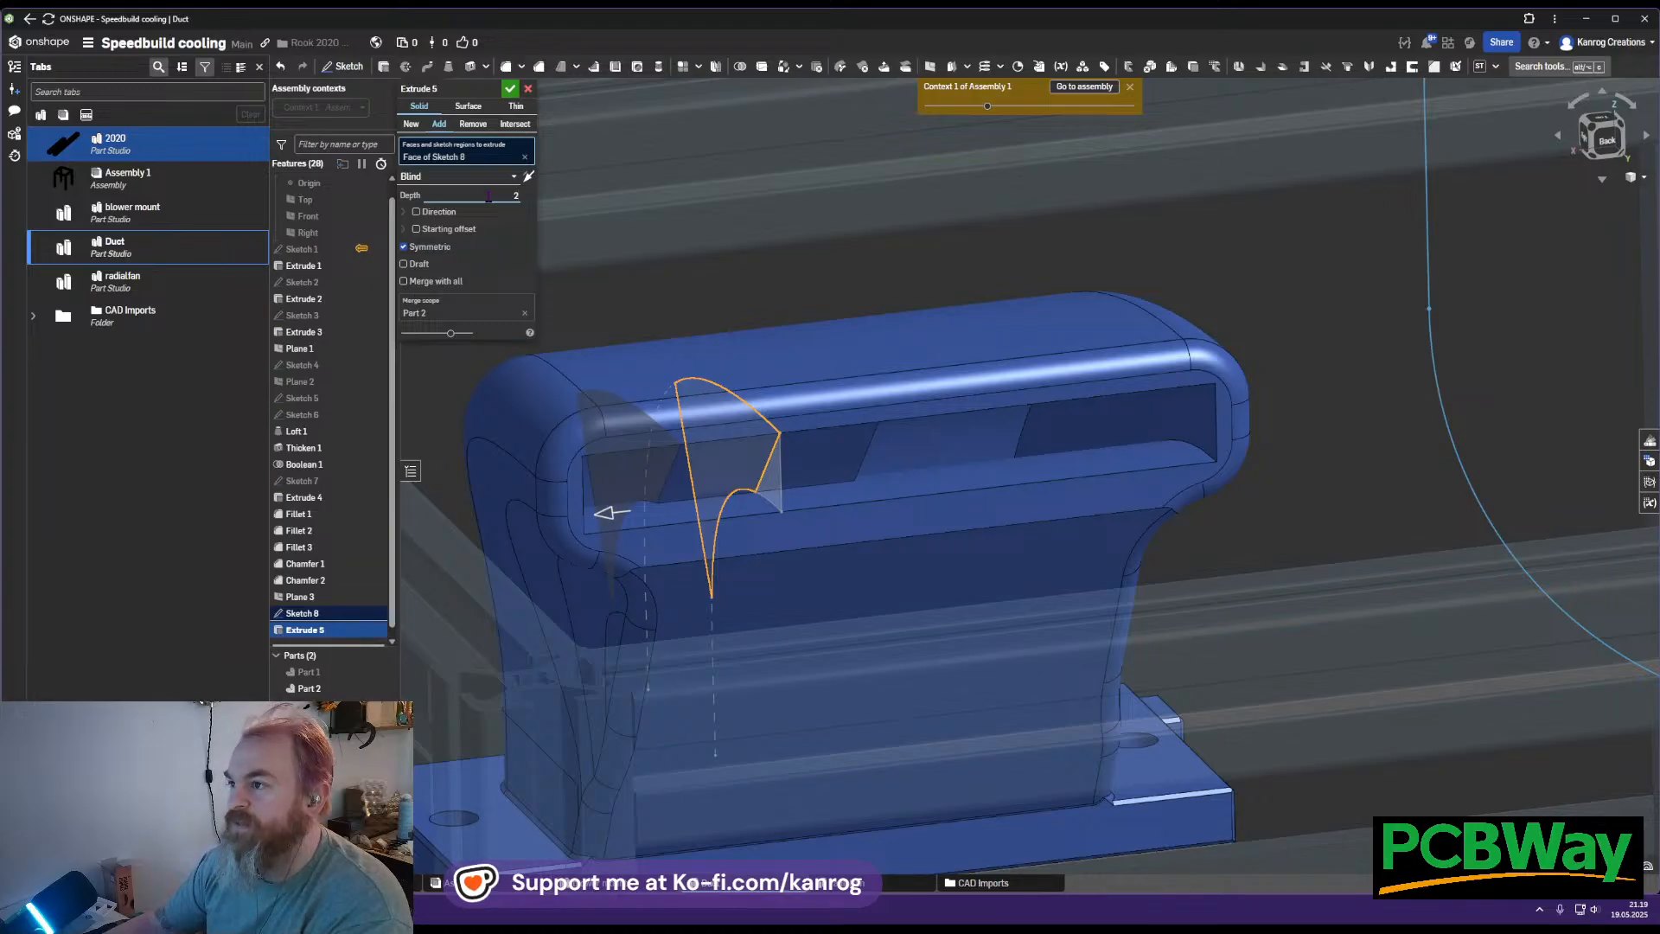
{"action": "mouse_move", "coordinate": [742, 451]}
{"action": "right_mouse_down"}
{"action": "mouse_move", "coordinate": [702, 460]}
{"action": "mouse_move", "coordinate": [733, 472]}
{"action": "right_mouse_up"}
{"action": "middle_click_drag", "start_coordinate": [903, 495], "coordinate": [830, 526]}
{"action": "mouse_move", "coordinate": [830, 526]}
{"action": "right_mouse_down"}
{"action": "mouse_move", "coordinate": [849, 528]}
{"action": "mouse_move", "coordinate": [829, 529]}
{"action": "right_mouse_up"}
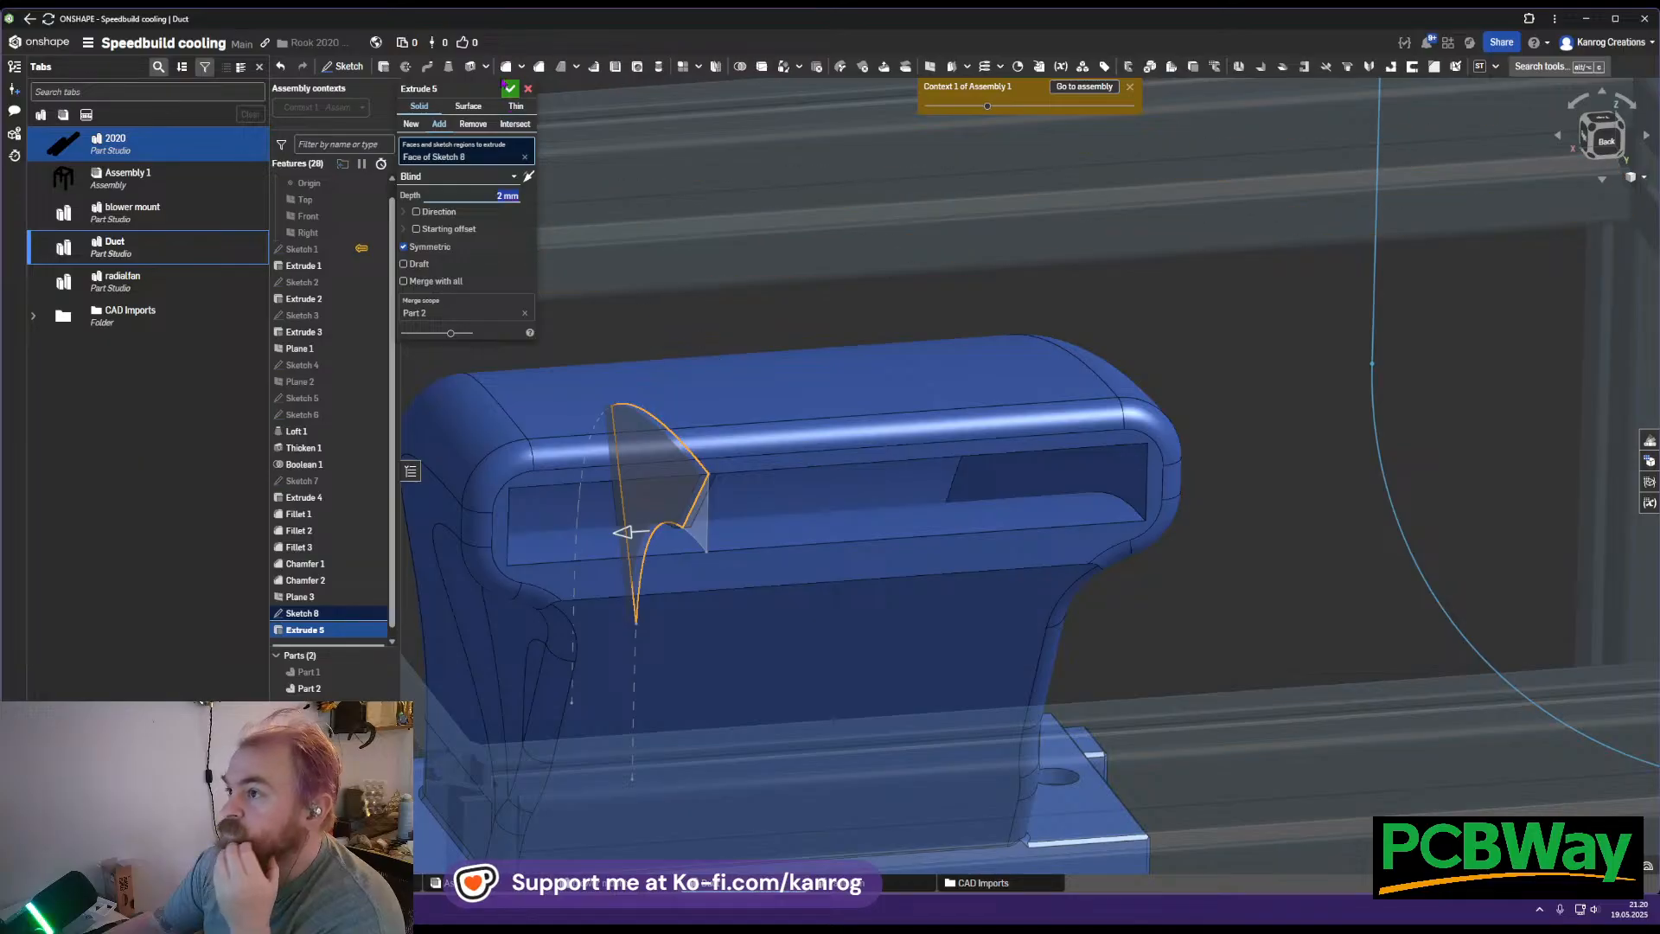
{"action": "left_click", "coordinate": [510, 89]}
Examine where the new rib meets the floor and walls inside the duct's outlet slot
{"action": "mouse_move", "coordinate": [694, 427]}
{"action": "right_mouse_down"}
{"action": "mouse_move", "coordinate": [670, 385]}
{"action": "mouse_move", "coordinate": [707, 445]}
{"action": "right_mouse_up"}
{"action": "scroll", "coordinate": [706, 445], "scroll_direction": "up", "scroll_amount": 10}
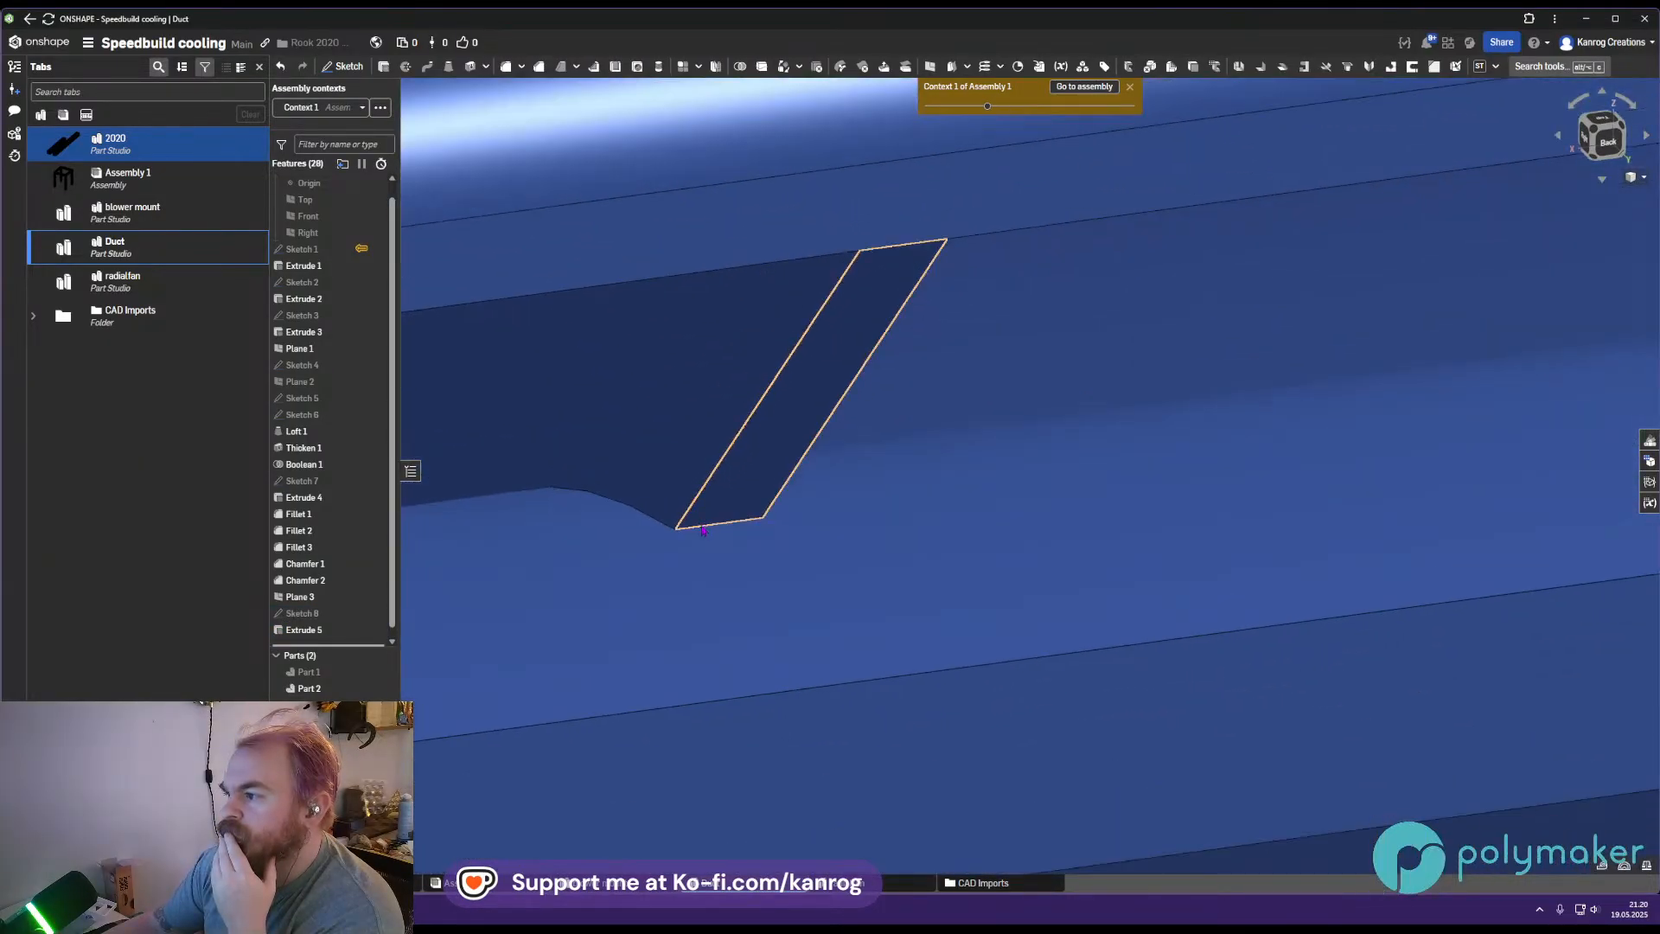
{"action": "scroll", "coordinate": [696, 532], "scroll_direction": "down", "scroll_amount": 5}
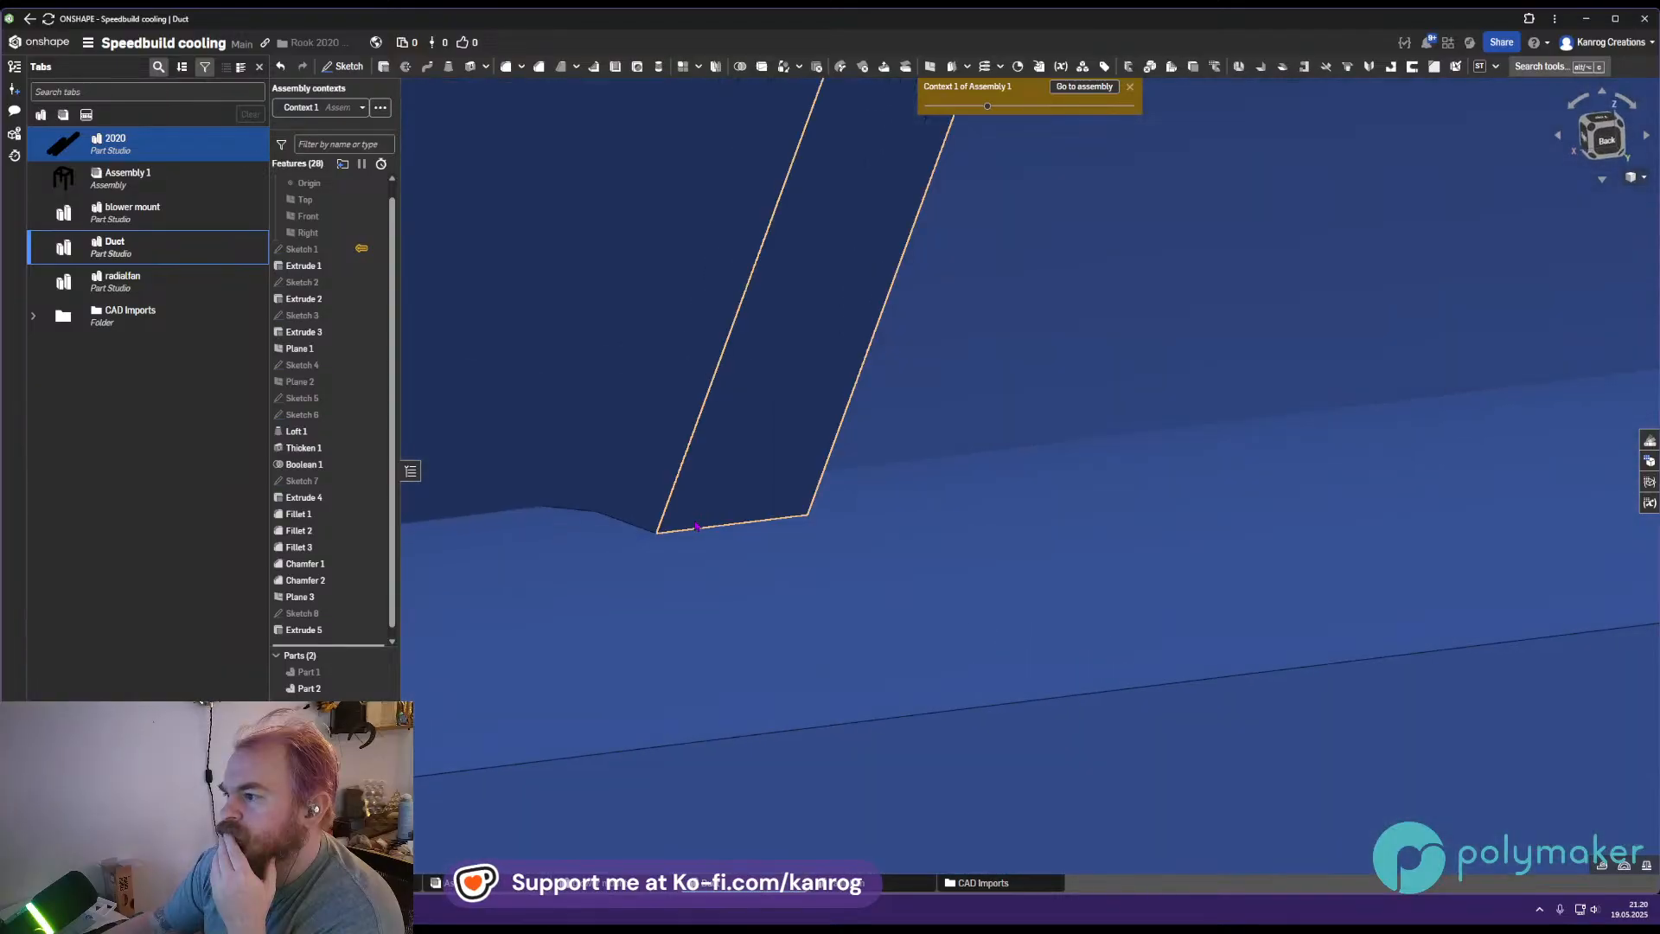
{"action": "scroll", "coordinate": [696, 525], "scroll_direction": "down", "scroll_amount": 6}
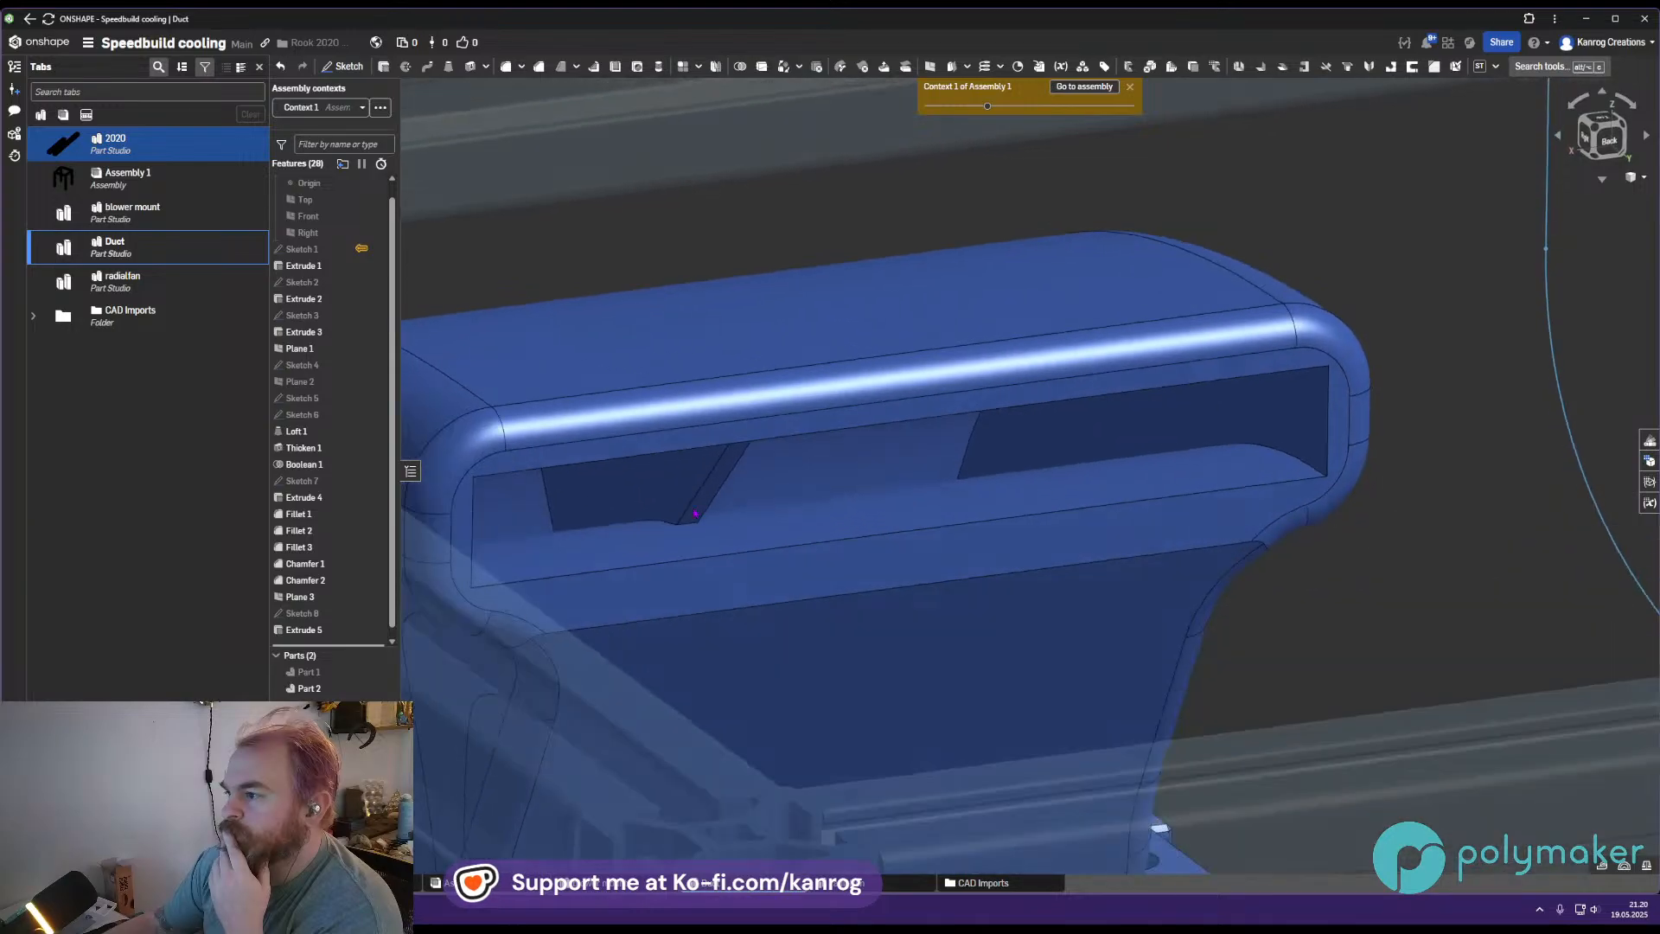
{"action": "scroll", "coordinate": [683, 518], "scroll_direction": "up", "scroll_amount": 8}
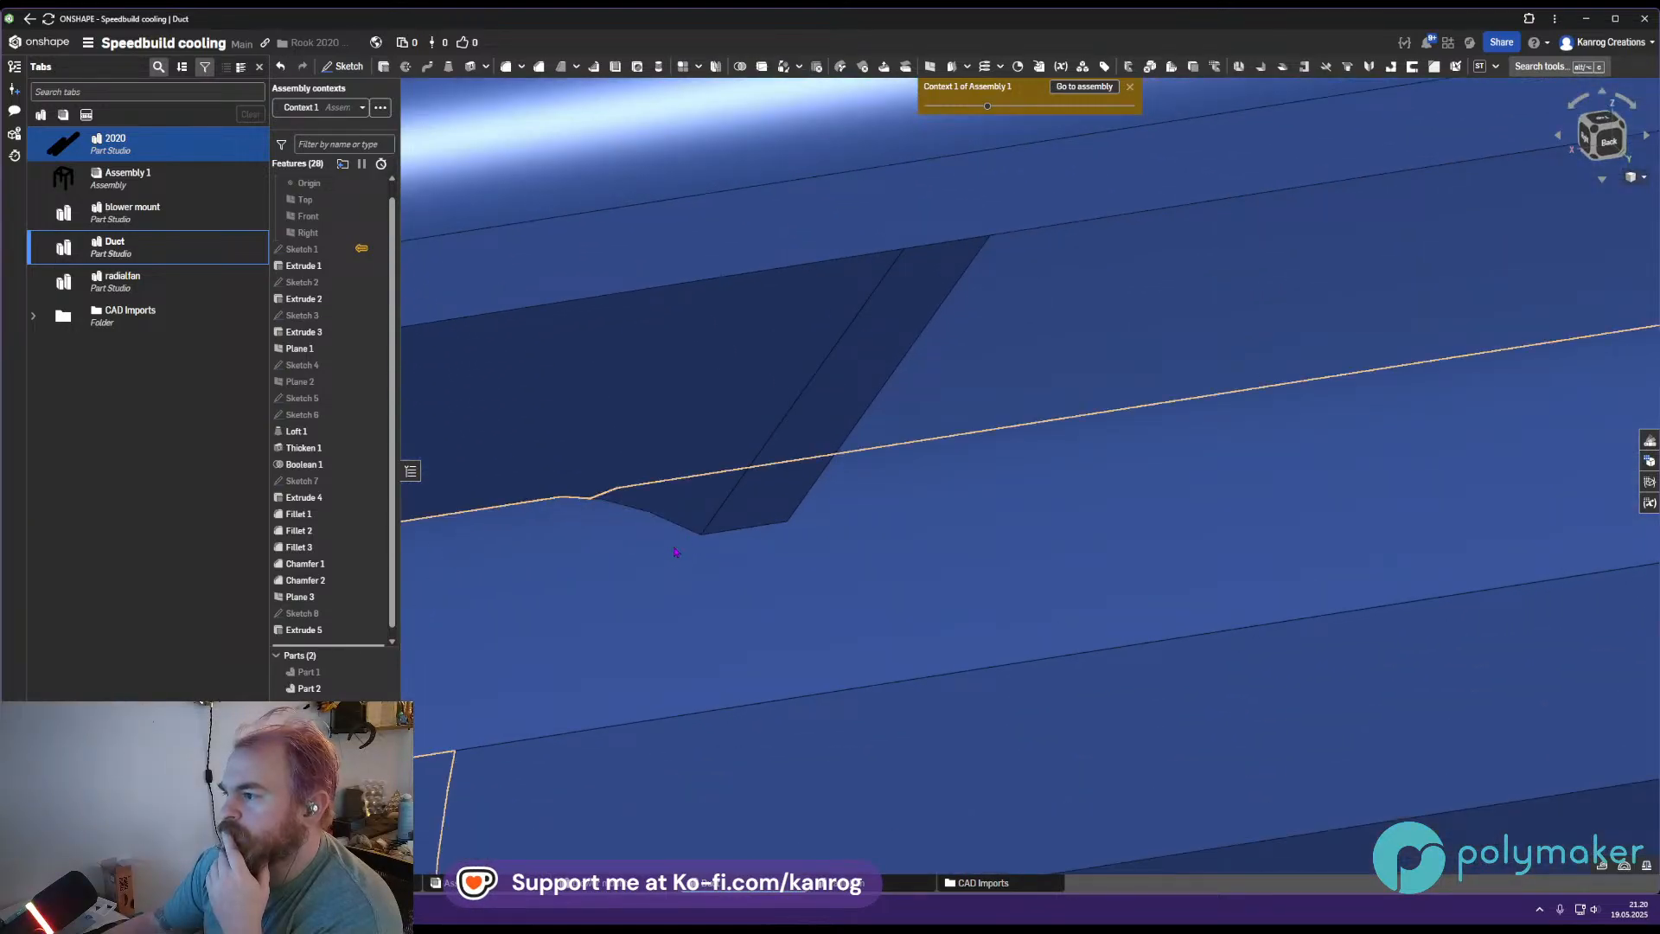
{"action": "scroll", "coordinate": [679, 546], "scroll_direction": "down", "scroll_amount": 5}
{"action": "left_click", "coordinate": [662, 567]}
{"action": "right_click_drag", "start_coordinate": [632, 579], "coordinate": [667, 582]}
{"action": "right_click_drag", "start_coordinate": [845, 524], "coordinate": [664, 516]}
{"action": "scroll", "coordinate": [664, 517], "scroll_direction": "down", "scroll_amount": 5}
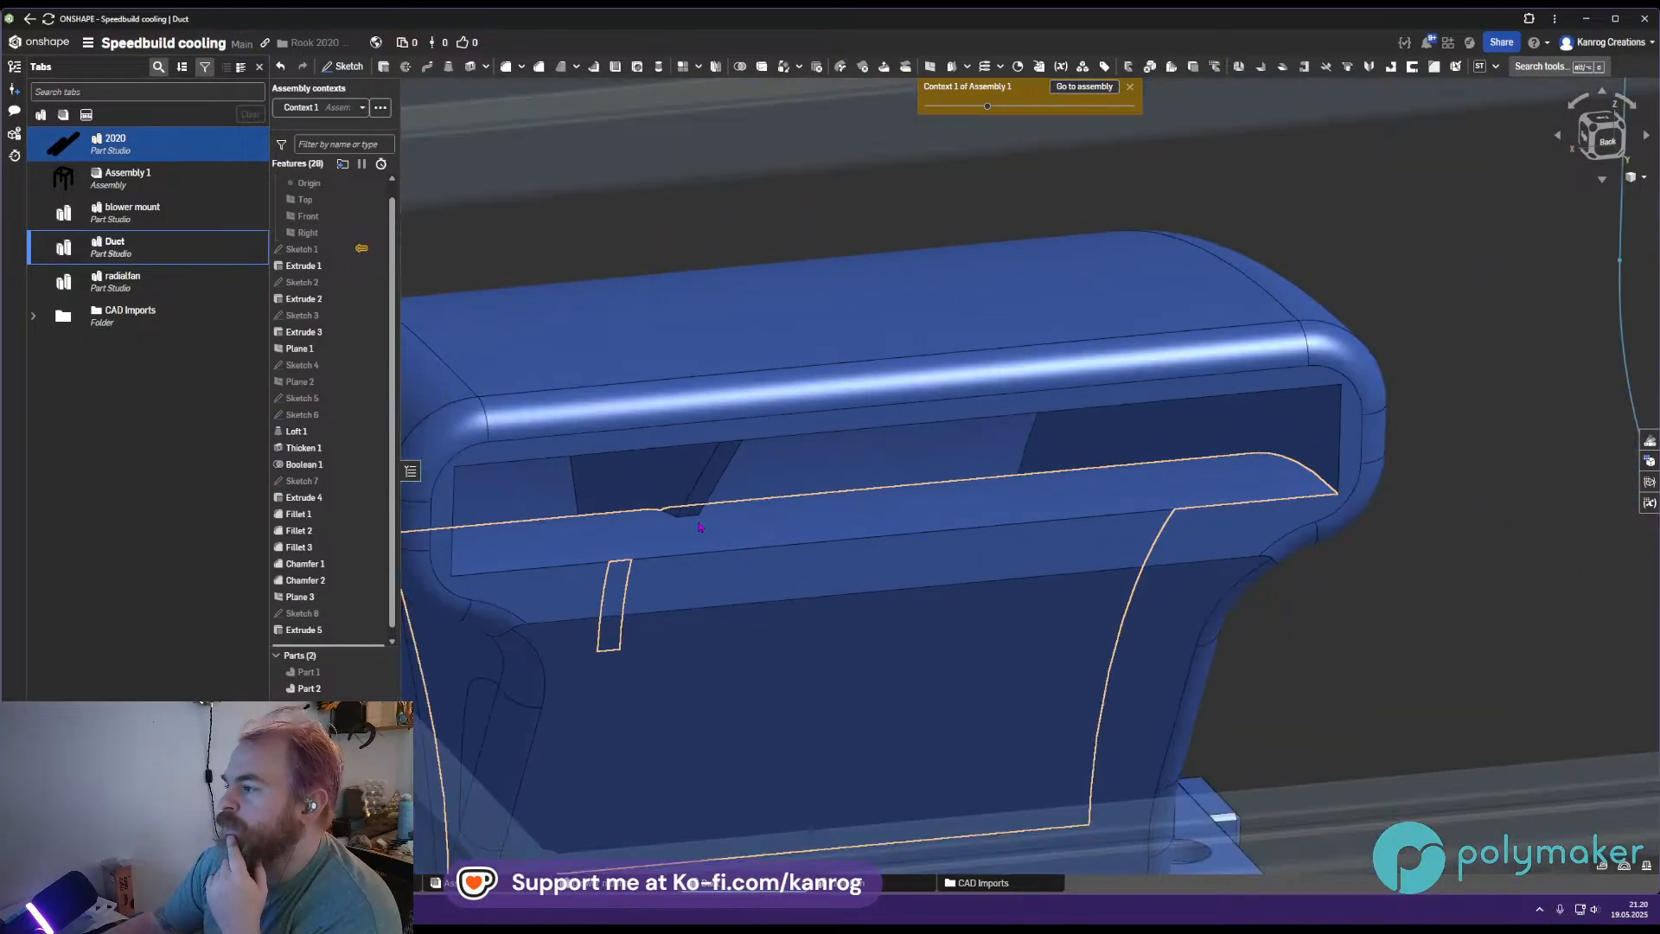
{"action": "scroll", "coordinate": [791, 469], "scroll_direction": "up", "scroll_amount": 2}
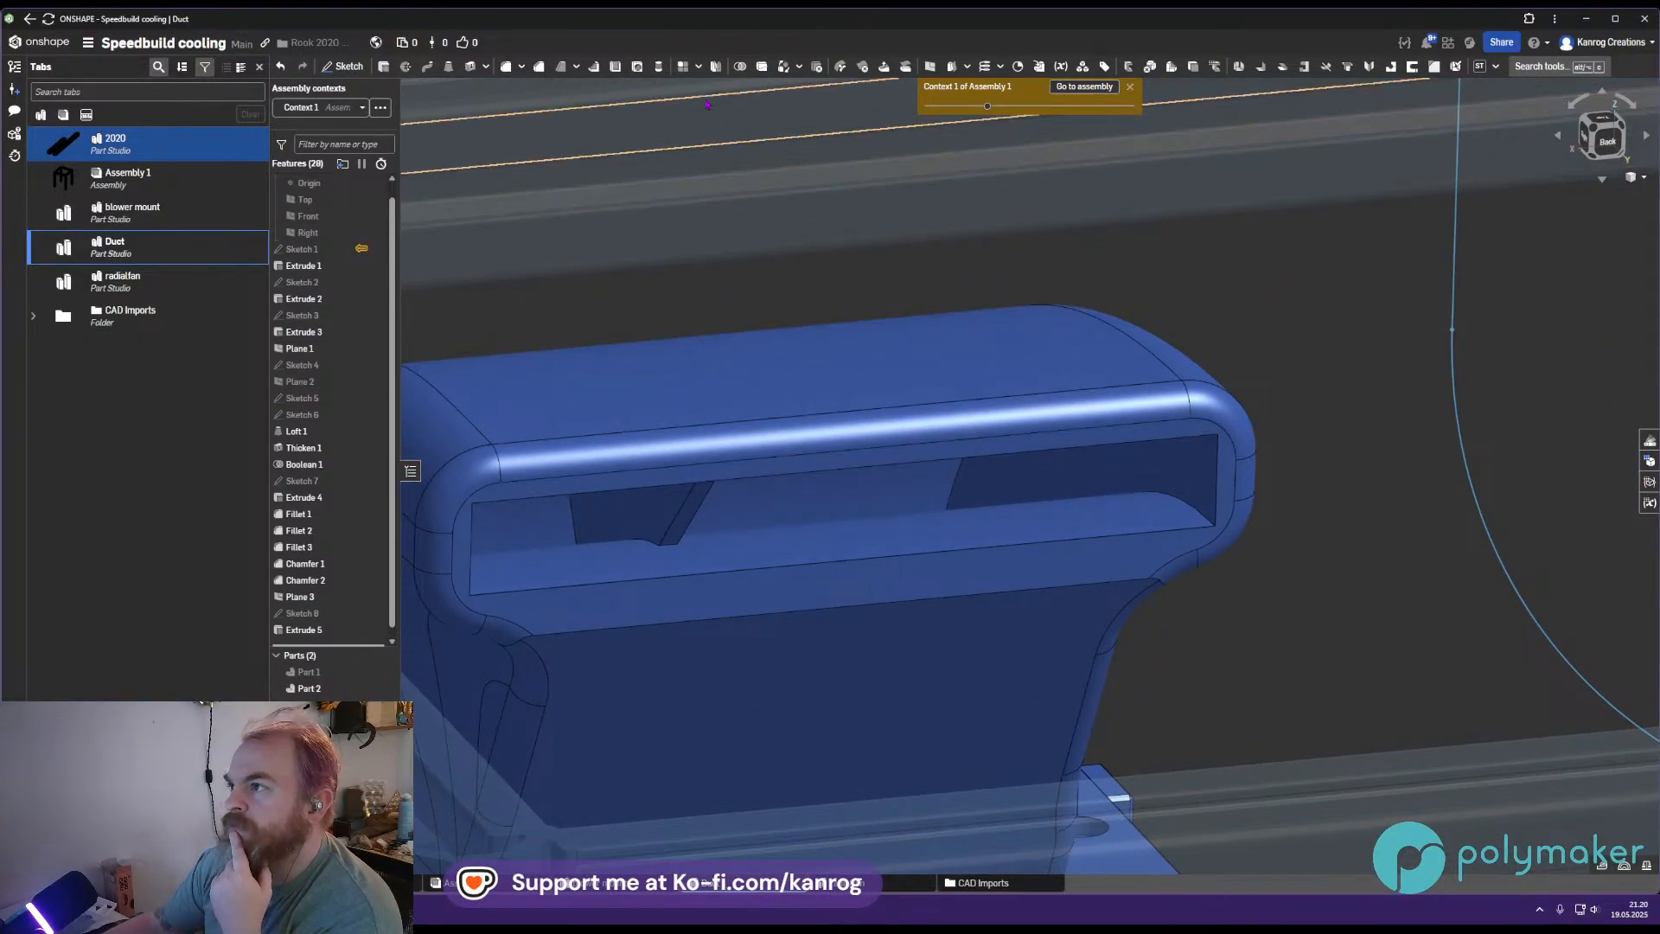
Mirror the rib feature Extrude 5 about Plane 1 with Reapply features enabled
{"action": "left_click", "coordinate": [715, 66]}
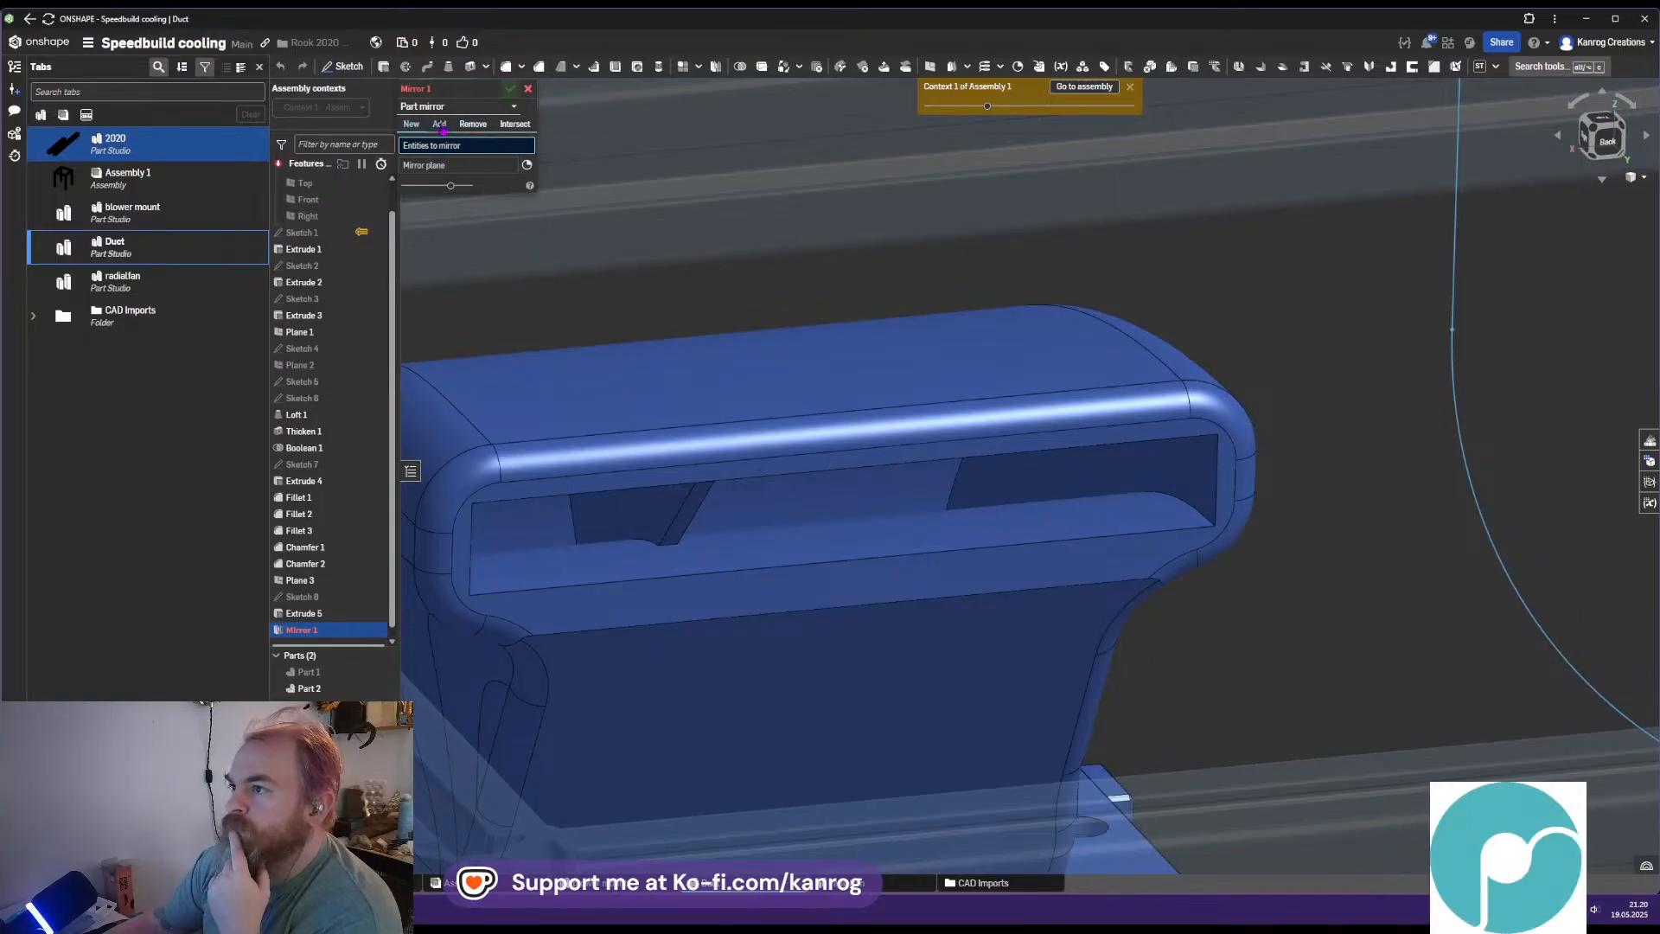
{"action": "left_click", "coordinate": [455, 111]}
{"action": "left_click", "coordinate": [458, 144]}
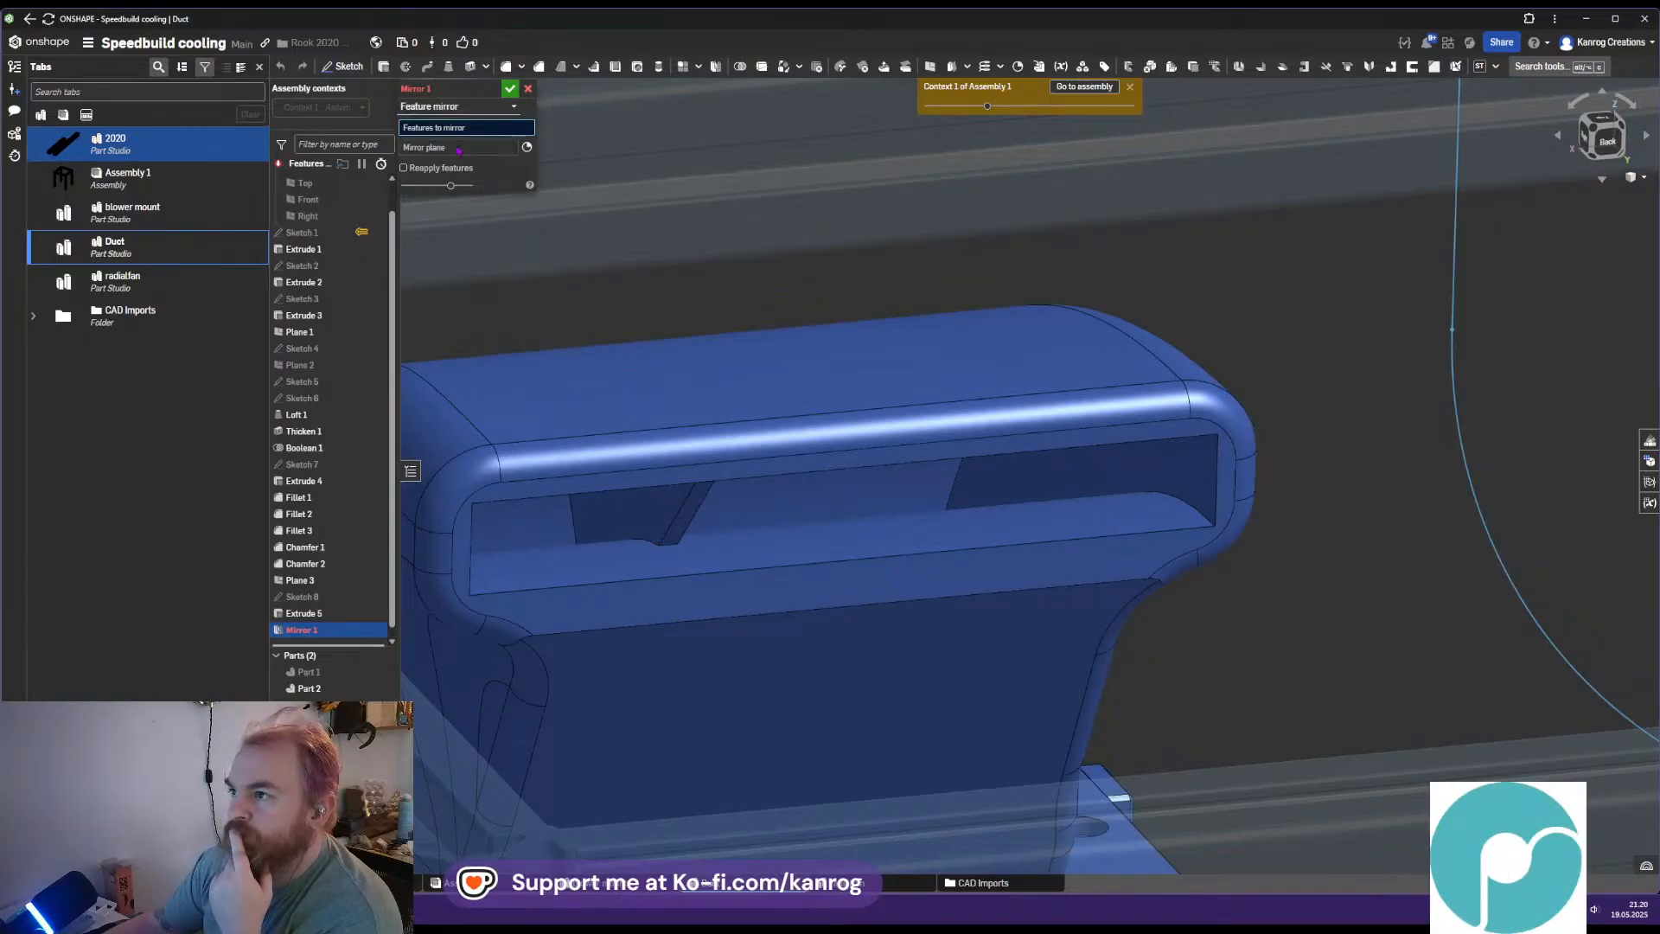
{"action": "left_click", "coordinate": [682, 514]}
{"action": "right_click_drag", "start_coordinate": [684, 519], "coordinate": [636, 523]}
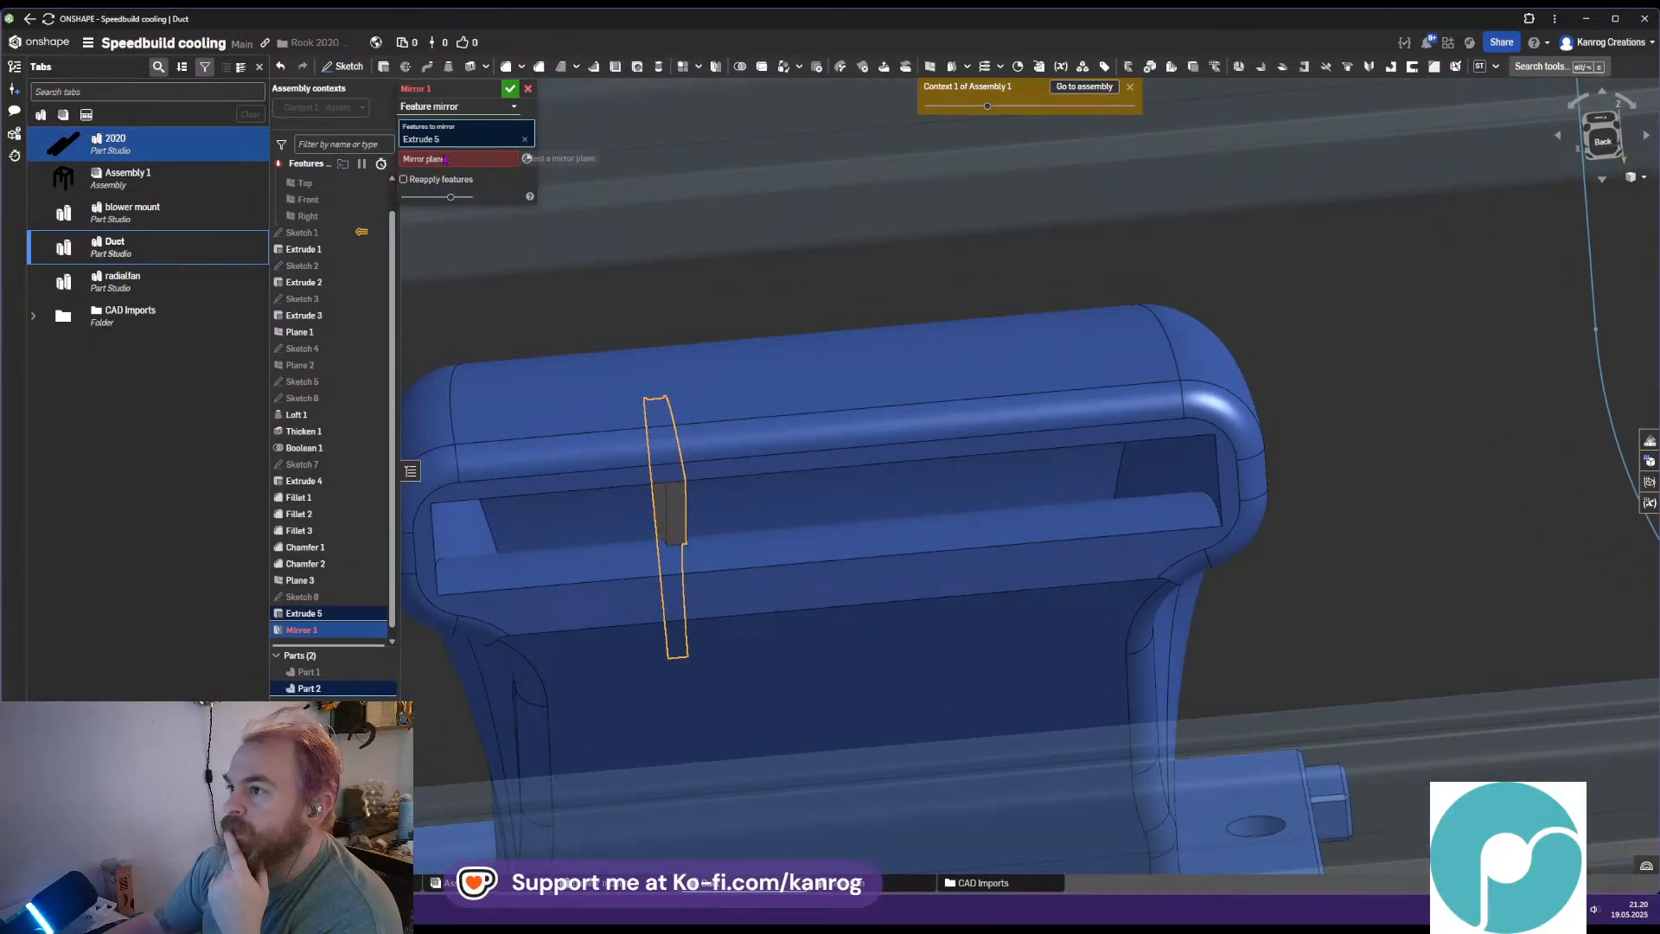
{"action": "left_click", "coordinate": [445, 159]}
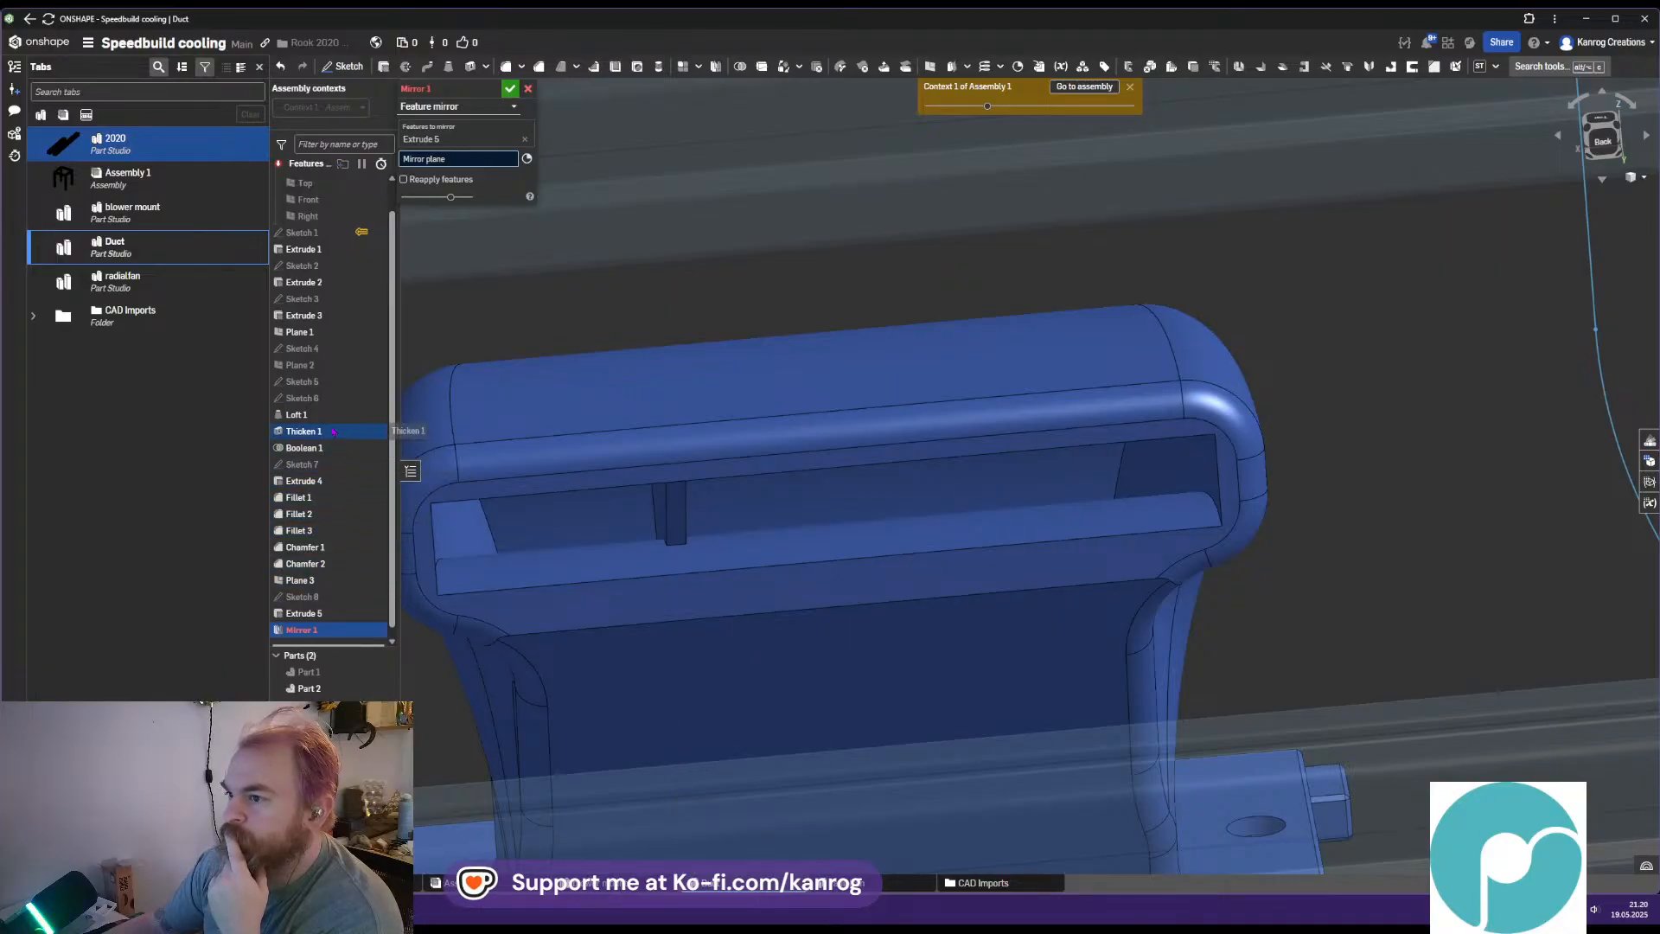
{"action": "left_click", "coordinate": [331, 332]}
{"action": "right_click_drag", "start_coordinate": [622, 510], "coordinate": [683, 415]}
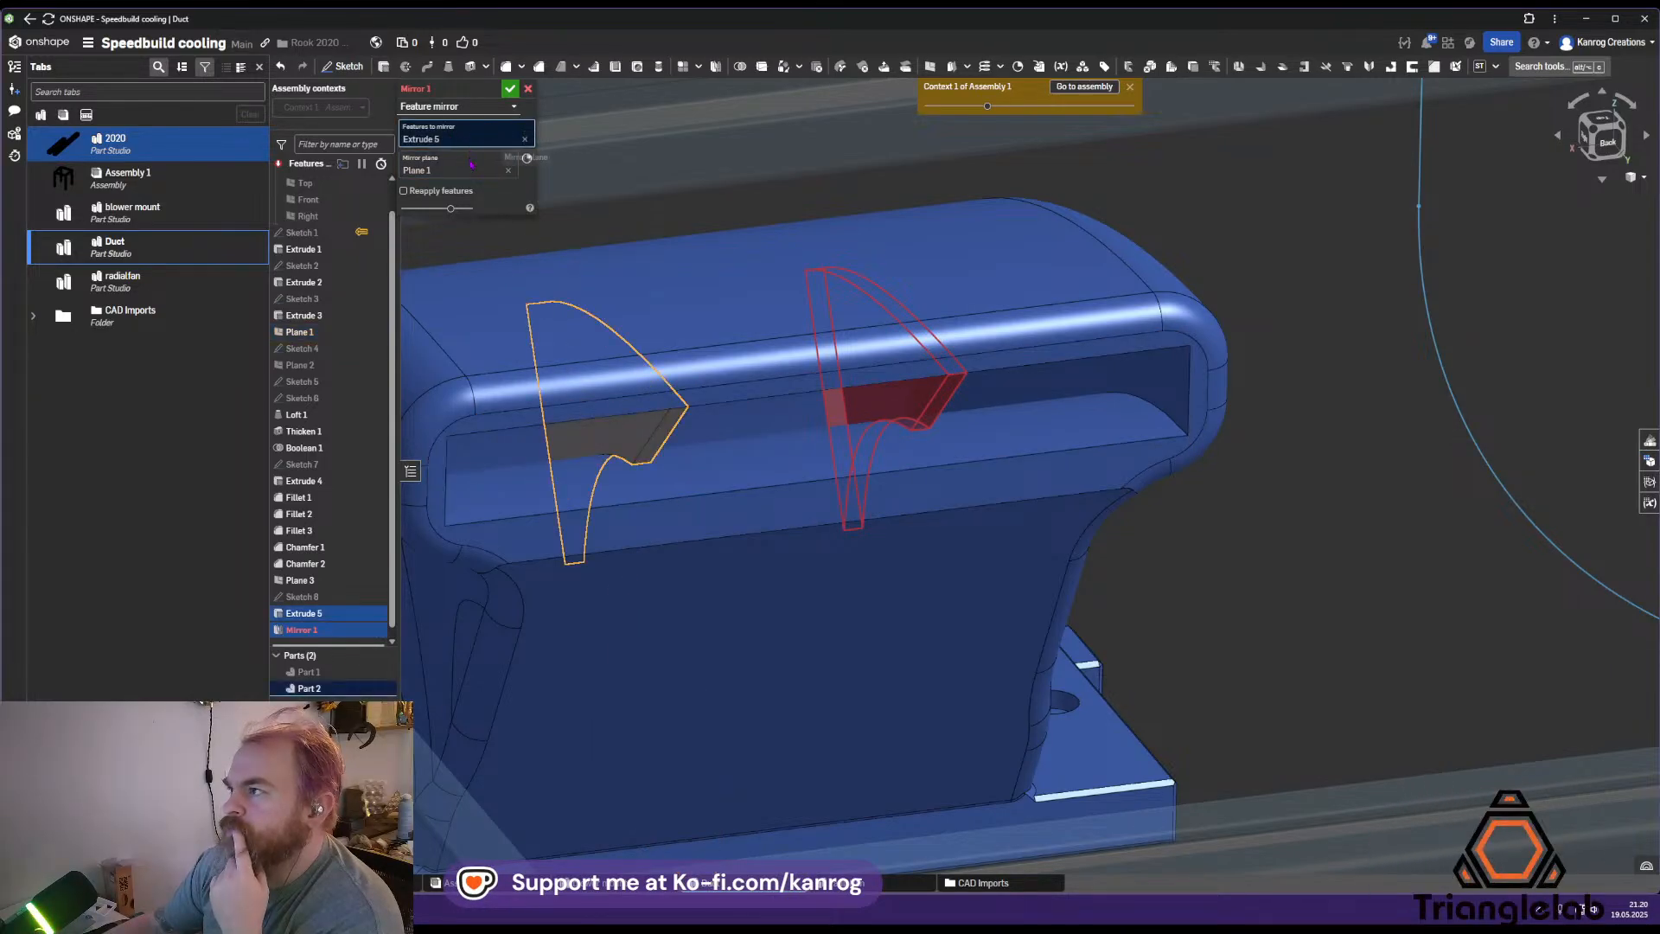
{"action": "mouse_move", "coordinate": [352, 631]}
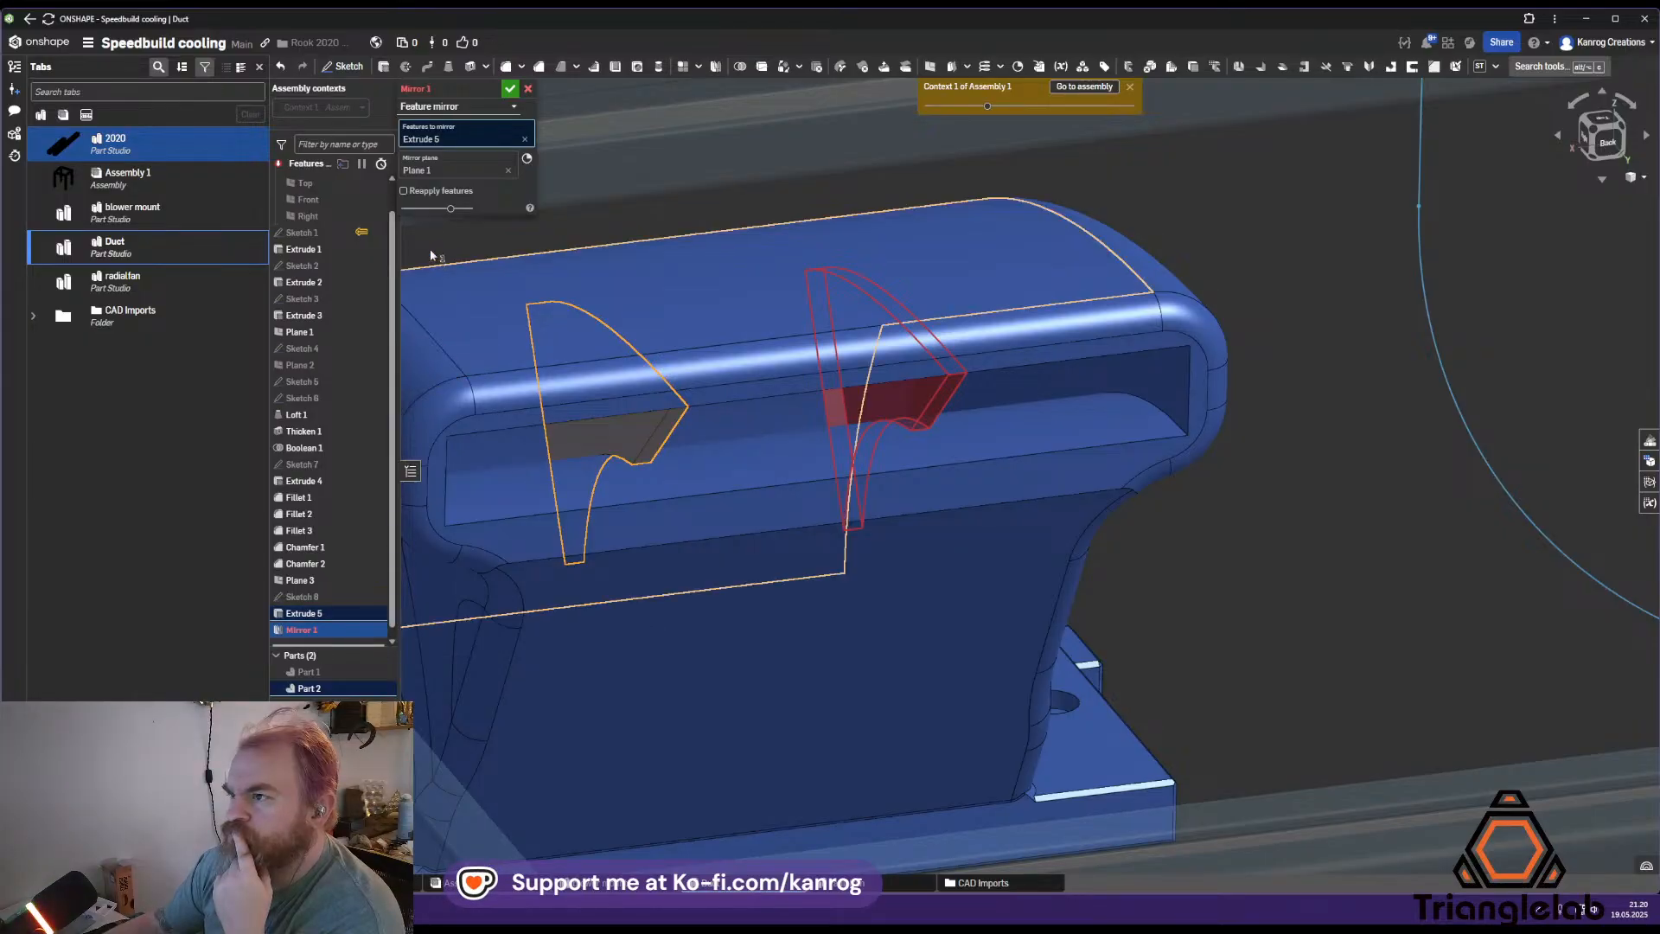
{"action": "left_click", "coordinate": [403, 190]}
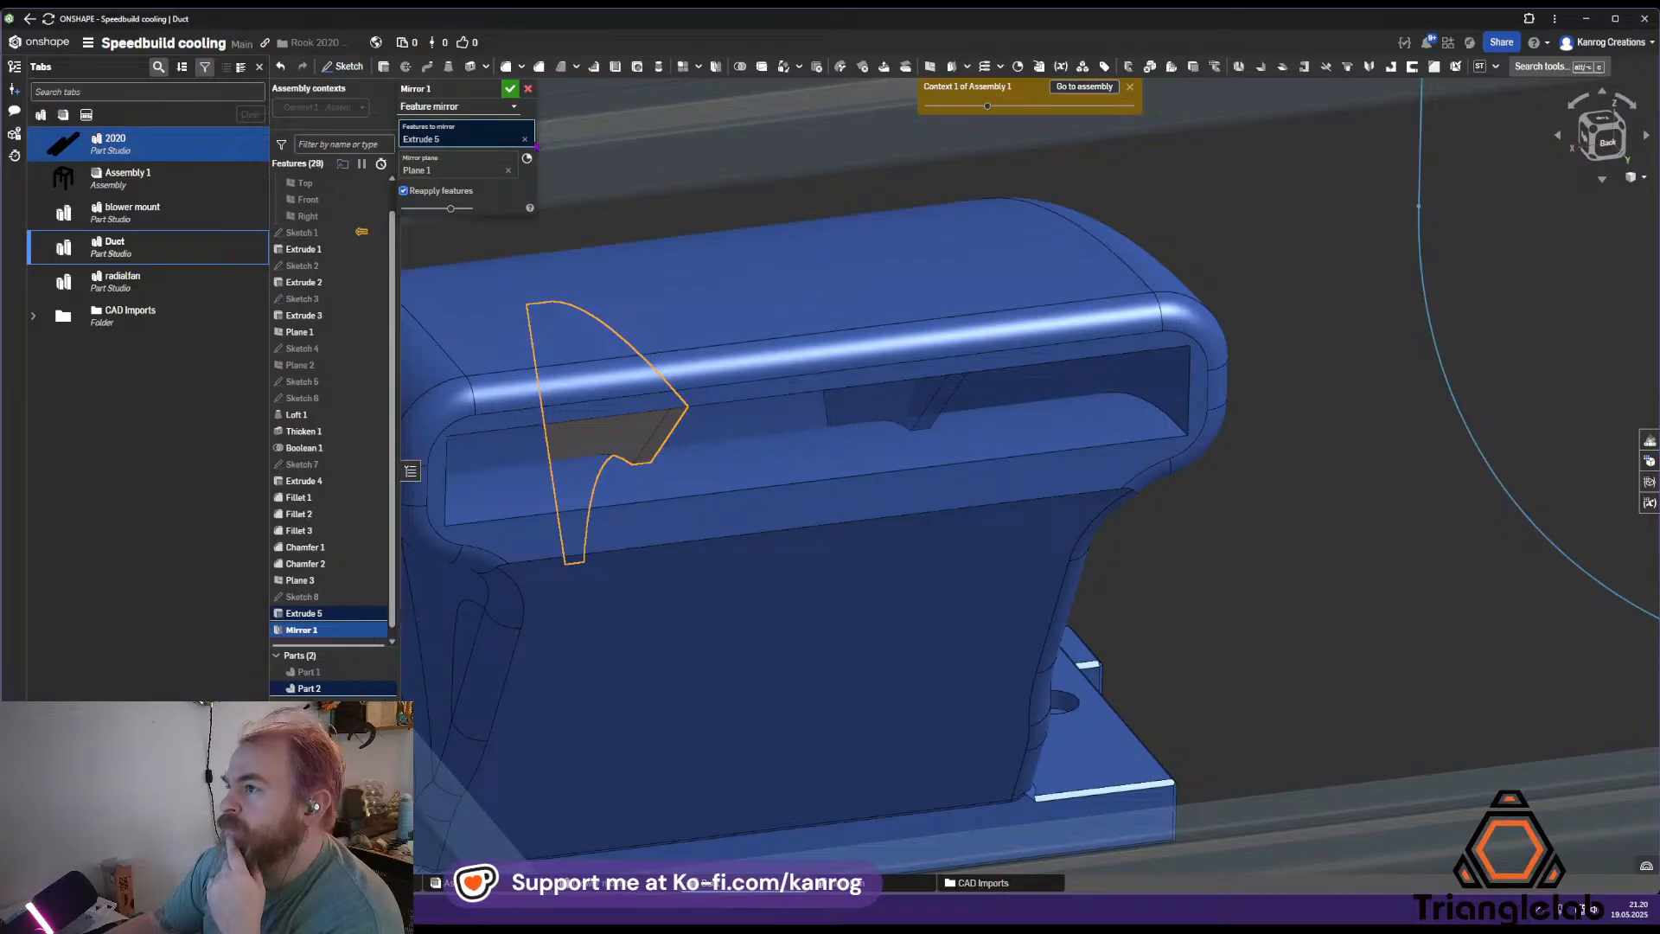
{"action": "left_click", "coordinate": [510, 89]}
{"action": "mouse_move", "coordinate": [761, 398]}
{"action": "right_mouse_down"}
{"action": "mouse_move", "coordinate": [779, 353]}
{"action": "mouse_move", "coordinate": [759, 352]}
{"action": "mouse_move", "coordinate": [805, 459]}
{"action": "mouse_move", "coordinate": [786, 408]}
{"action": "mouse_move", "coordinate": [766, 434]}
{"action": "mouse_move", "coordinate": [783, 436]}
{"action": "mouse_move", "coordinate": [733, 408]}
{"action": "mouse_move", "coordinate": [752, 442]}
{"action": "mouse_move", "coordinate": [821, 421]}
{"action": "mouse_move", "coordinate": [825, 405]}
{"action": "mouse_move", "coordinate": [766, 374]}
{"action": "right_mouse_up"}
{"action": "scroll", "coordinate": [752, 441], "scroll_direction": "up", "scroll_amount": 3}
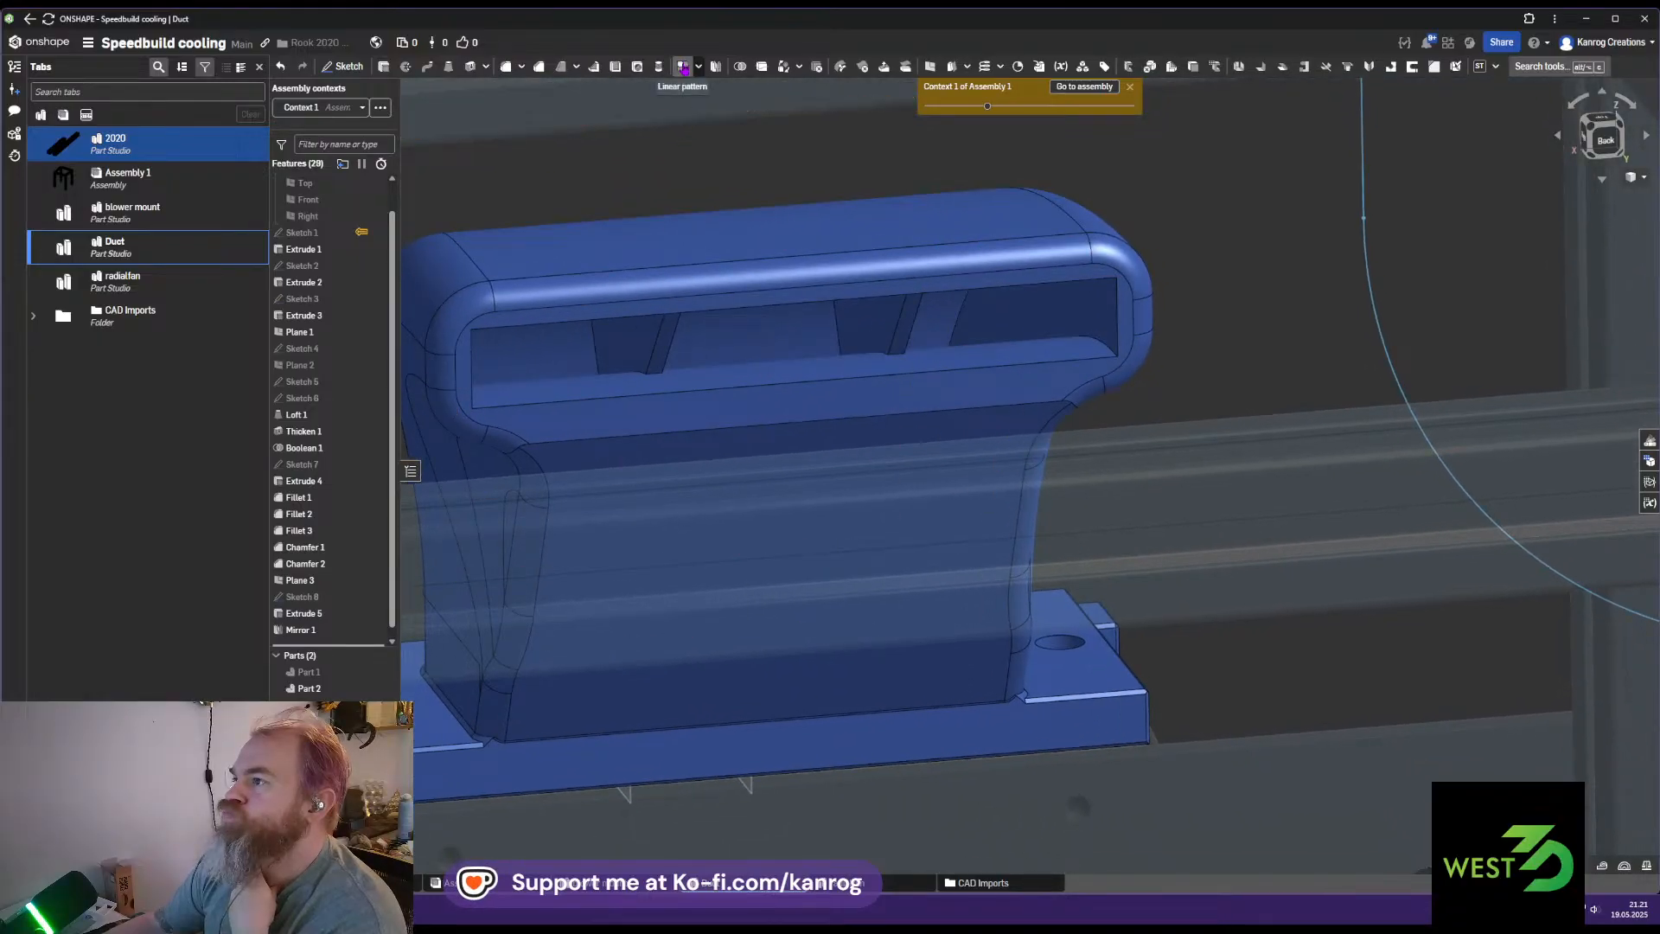
{"action": "left_click", "coordinate": [683, 67]}
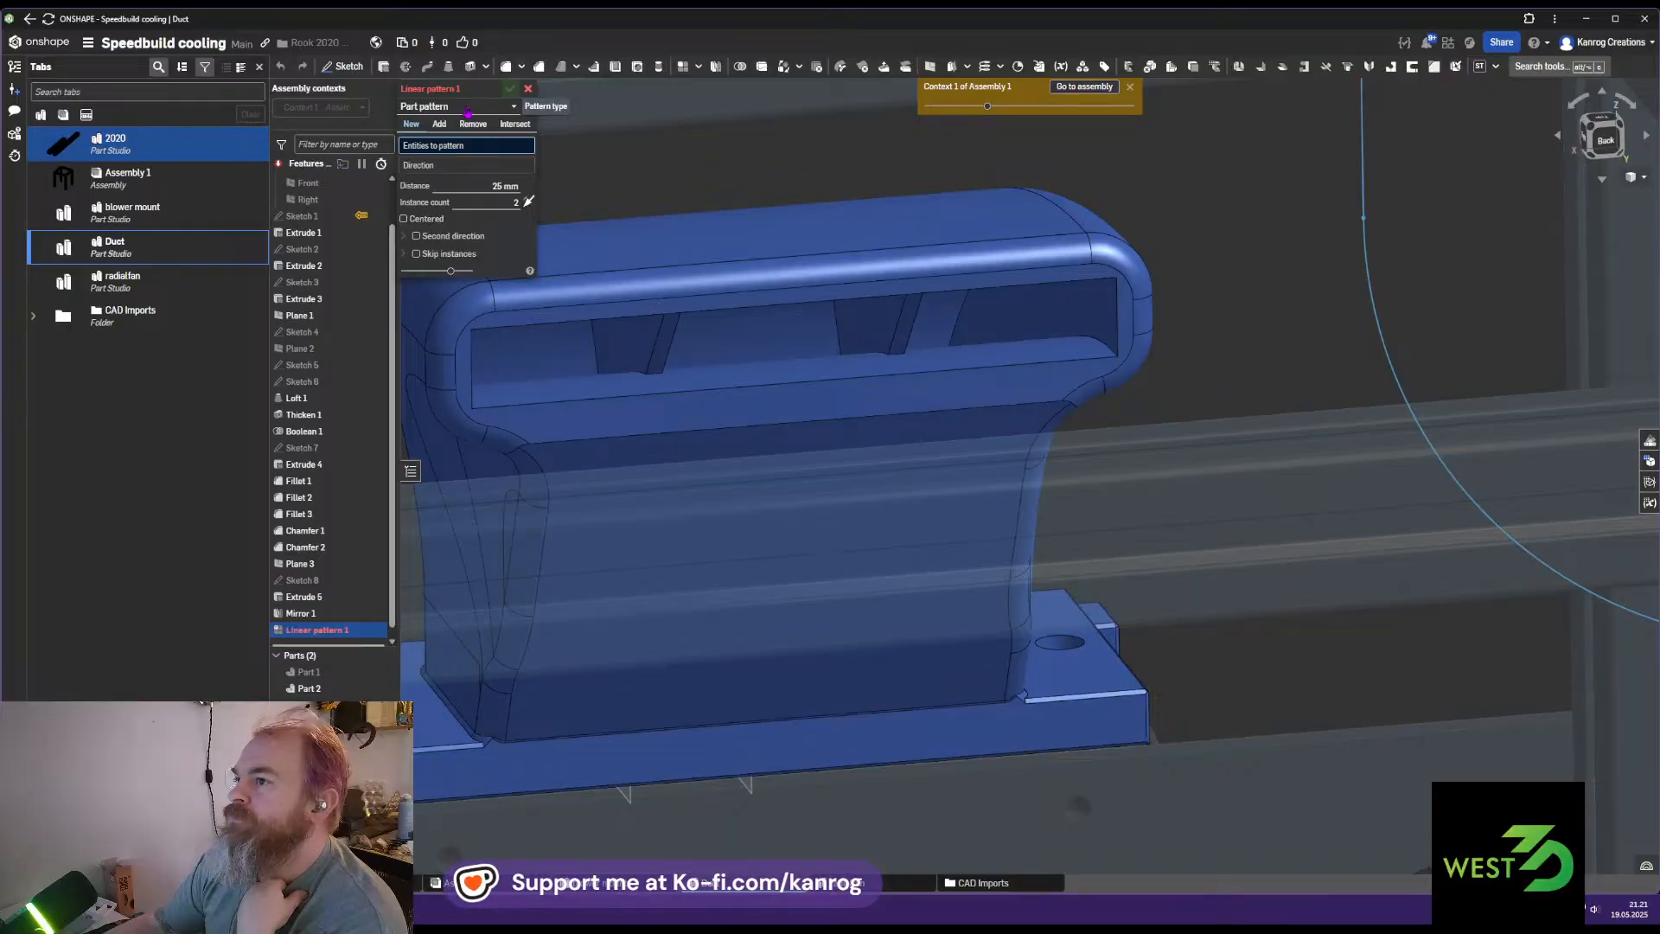
{"action": "left_click", "coordinate": [466, 109]}
{"action": "left_click", "coordinate": [441, 143]}
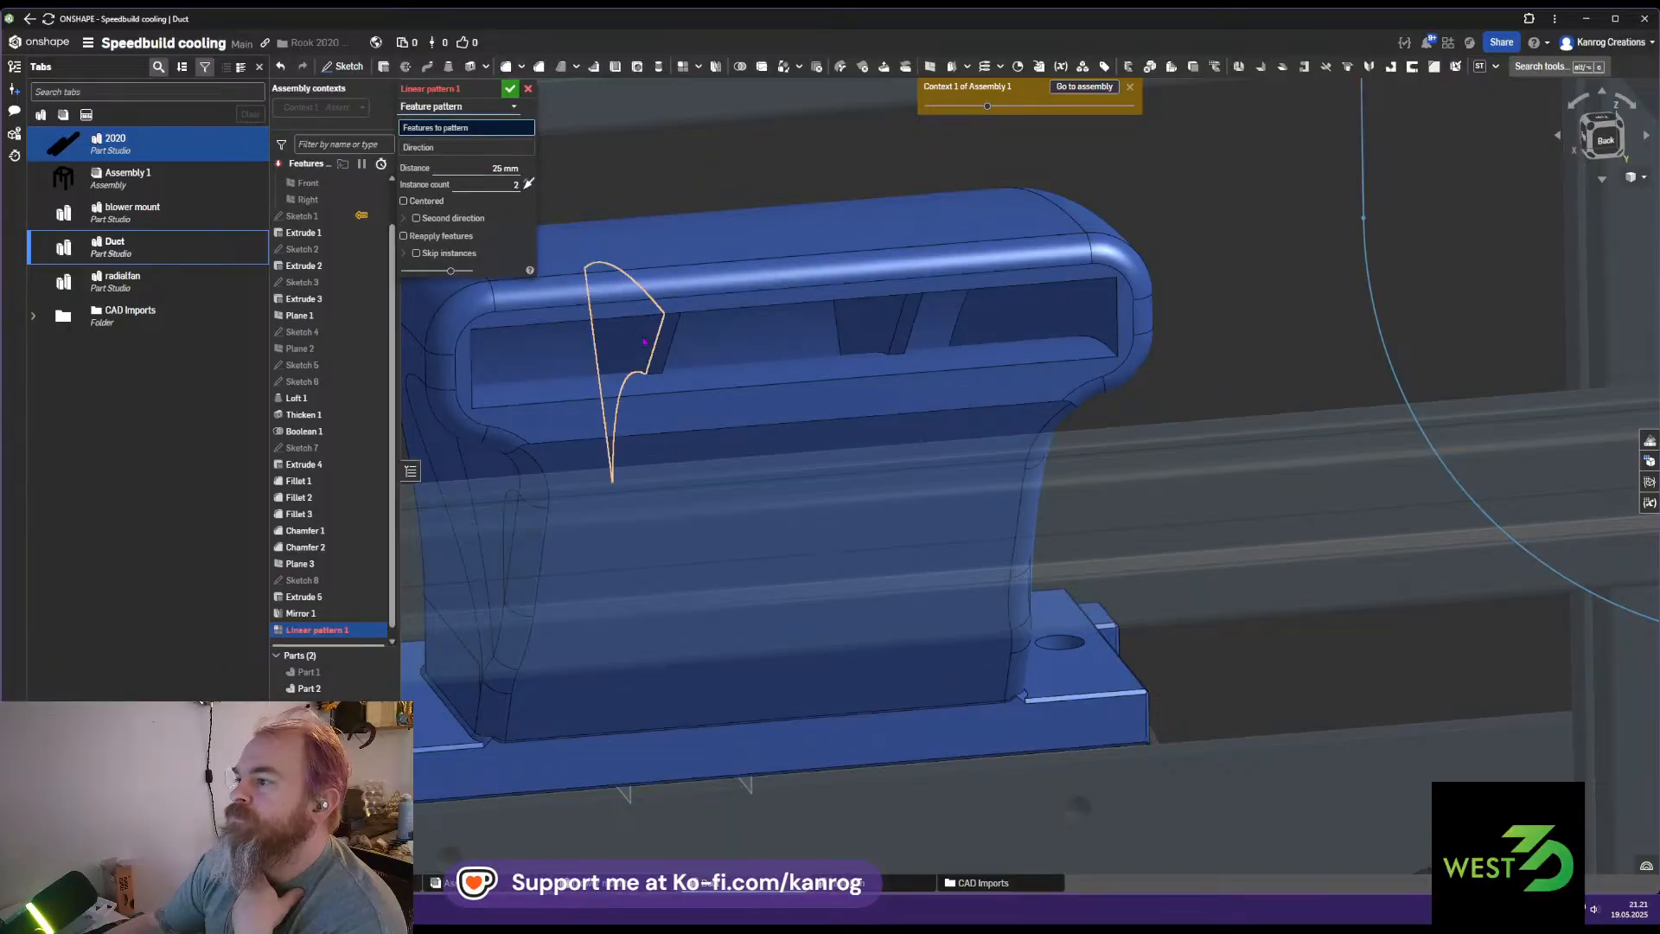
{"action": "left_click", "coordinate": [642, 335]}
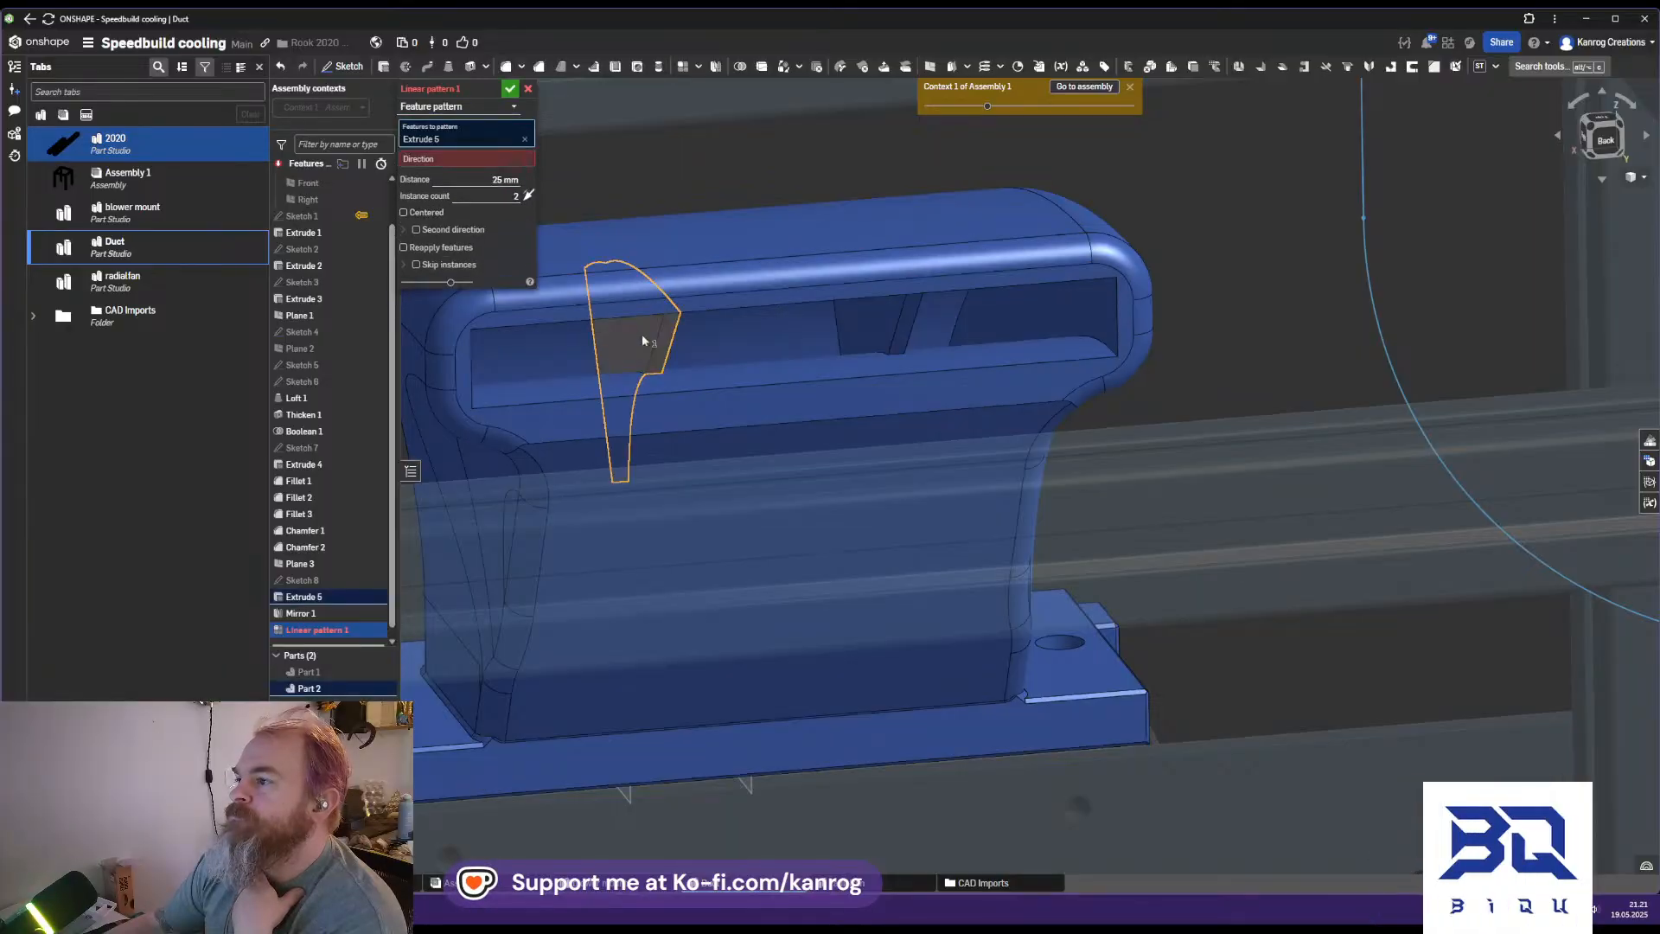
{"action": "left_click", "coordinate": [475, 163]}
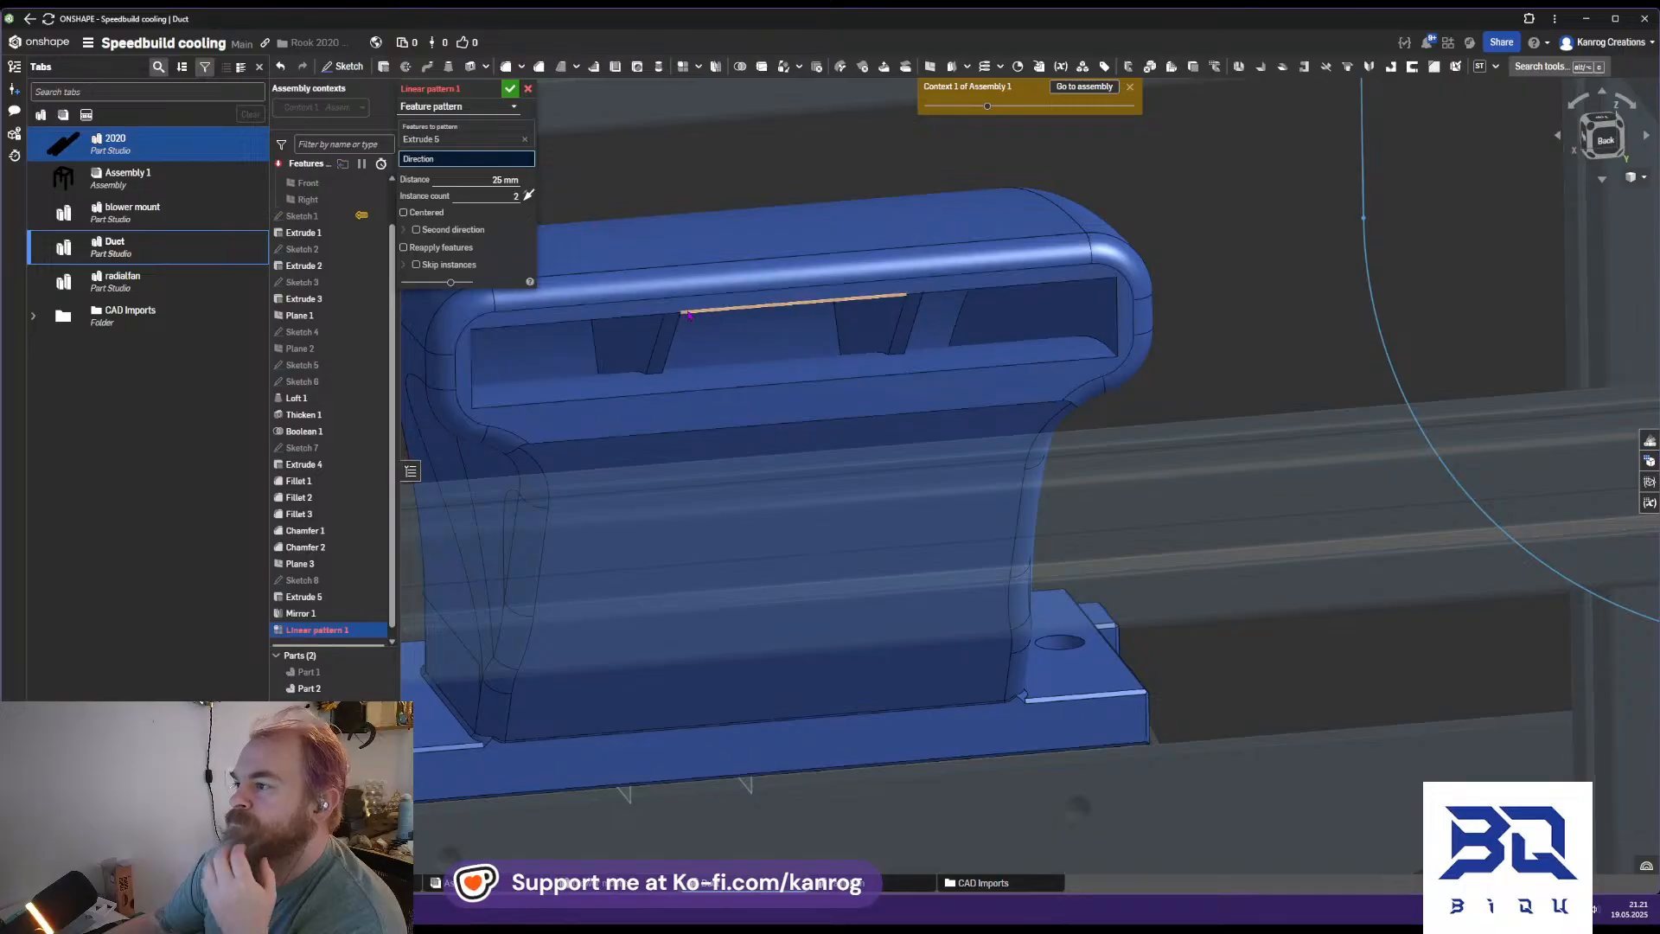
{"action": "left_click", "coordinate": [689, 313]}
{"action": "middle_click_drag", "start_coordinate": [737, 325], "coordinate": [795, 423]}
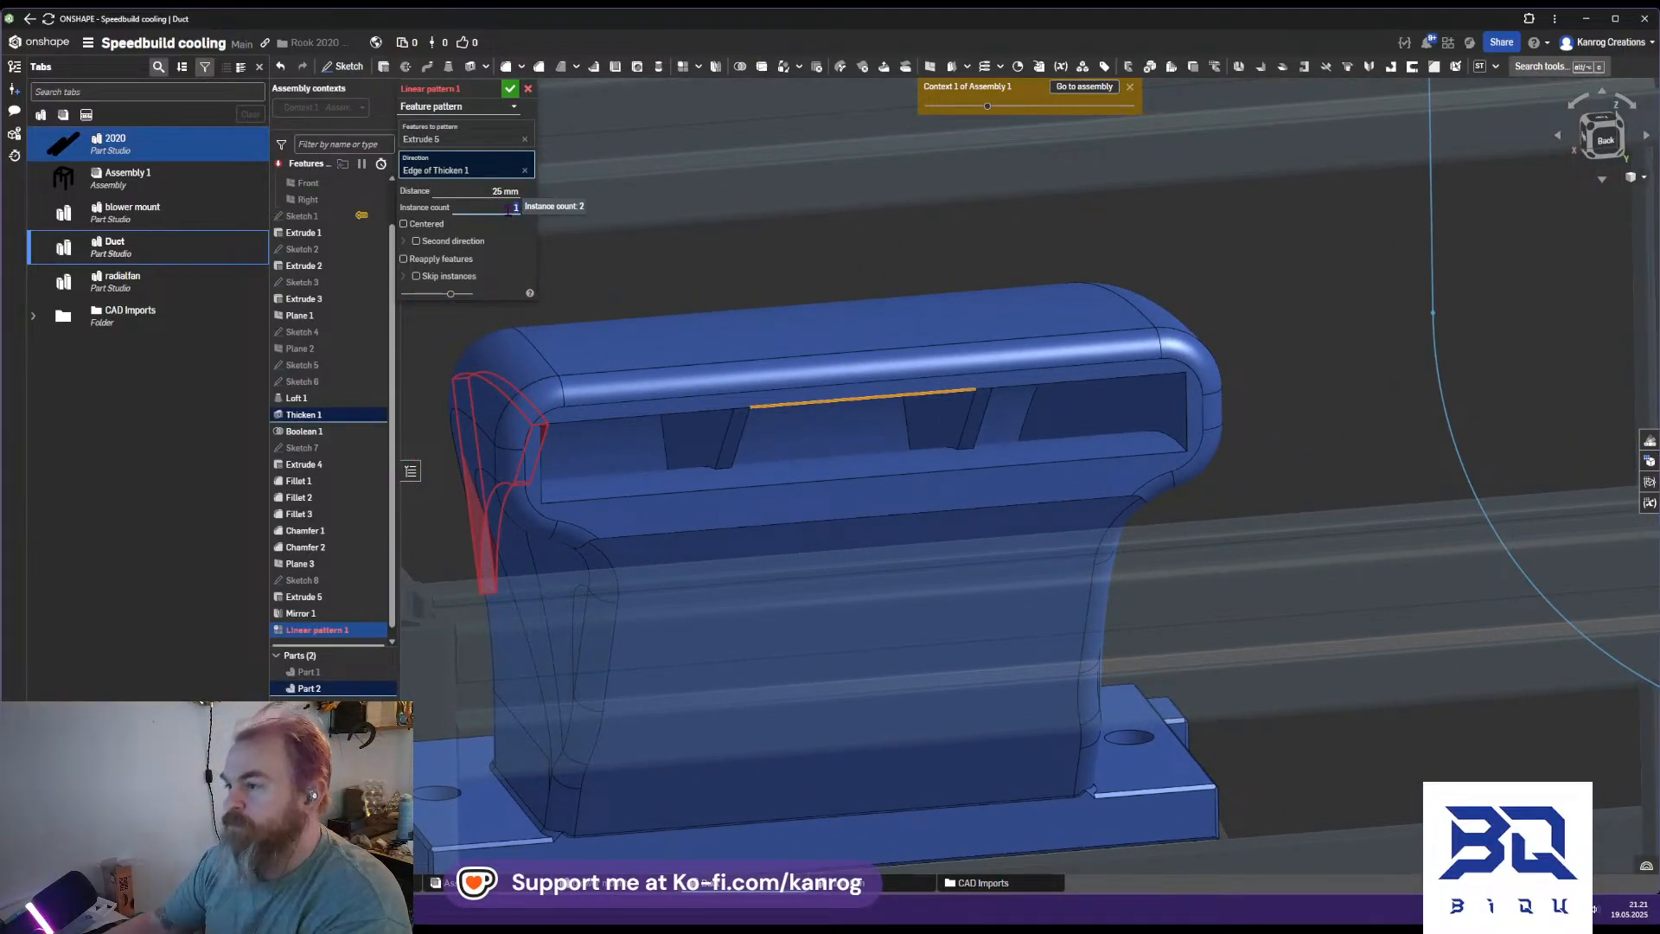
{"action": "left_click", "coordinate": [482, 192]}
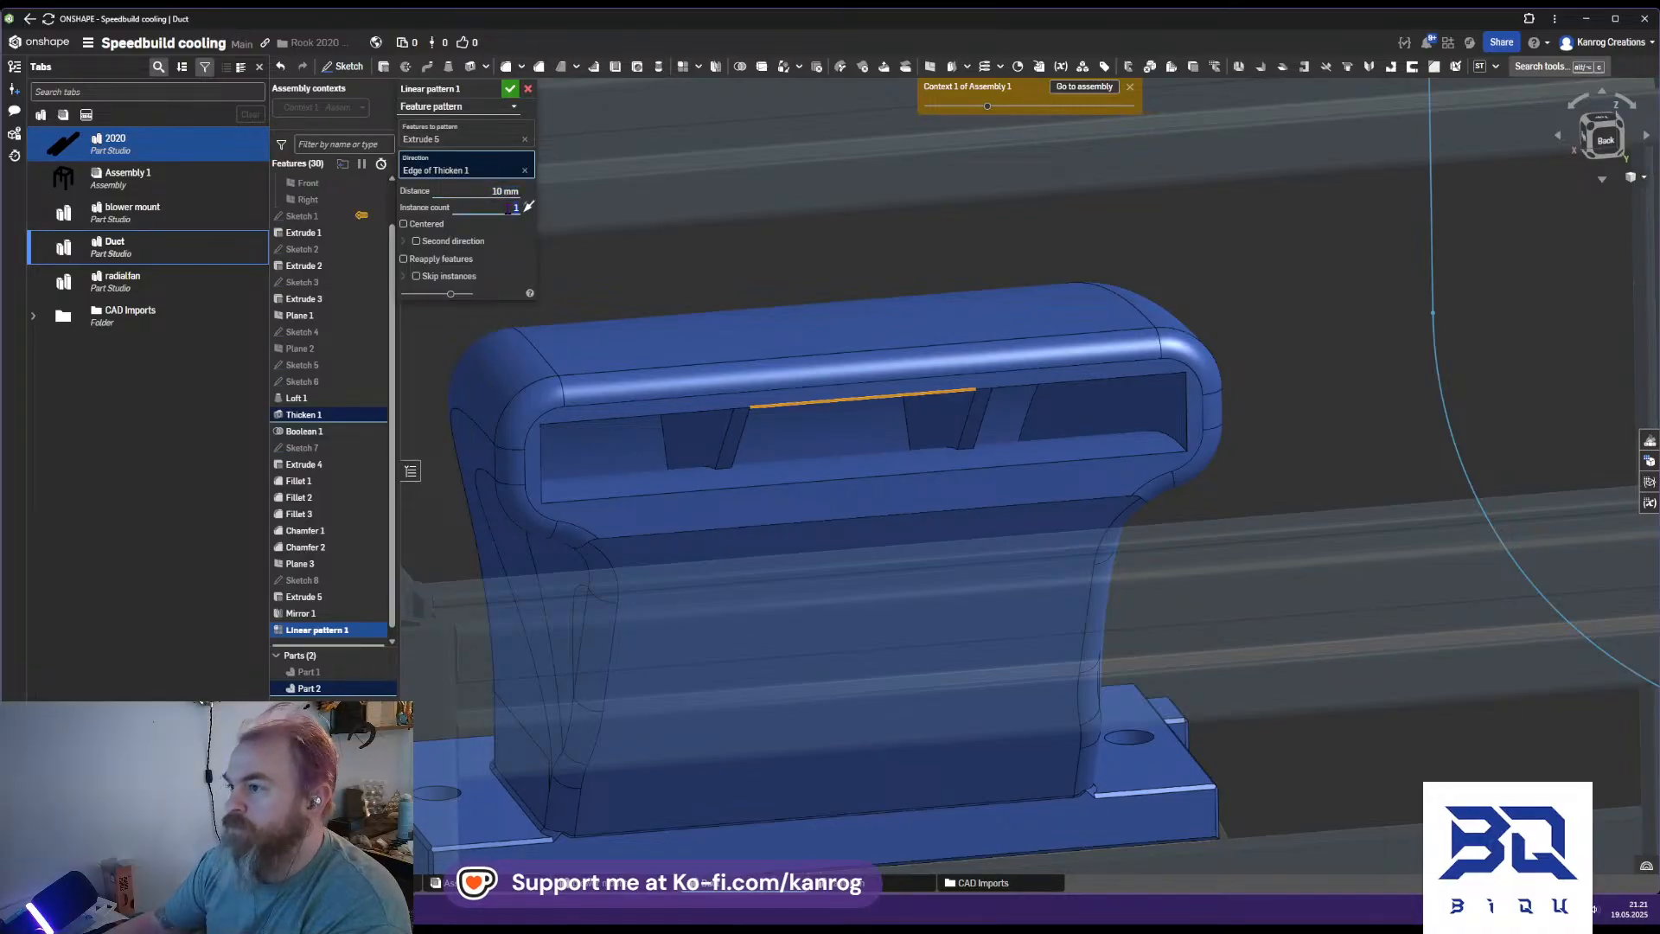
{"action": "key", "text": "Return"}
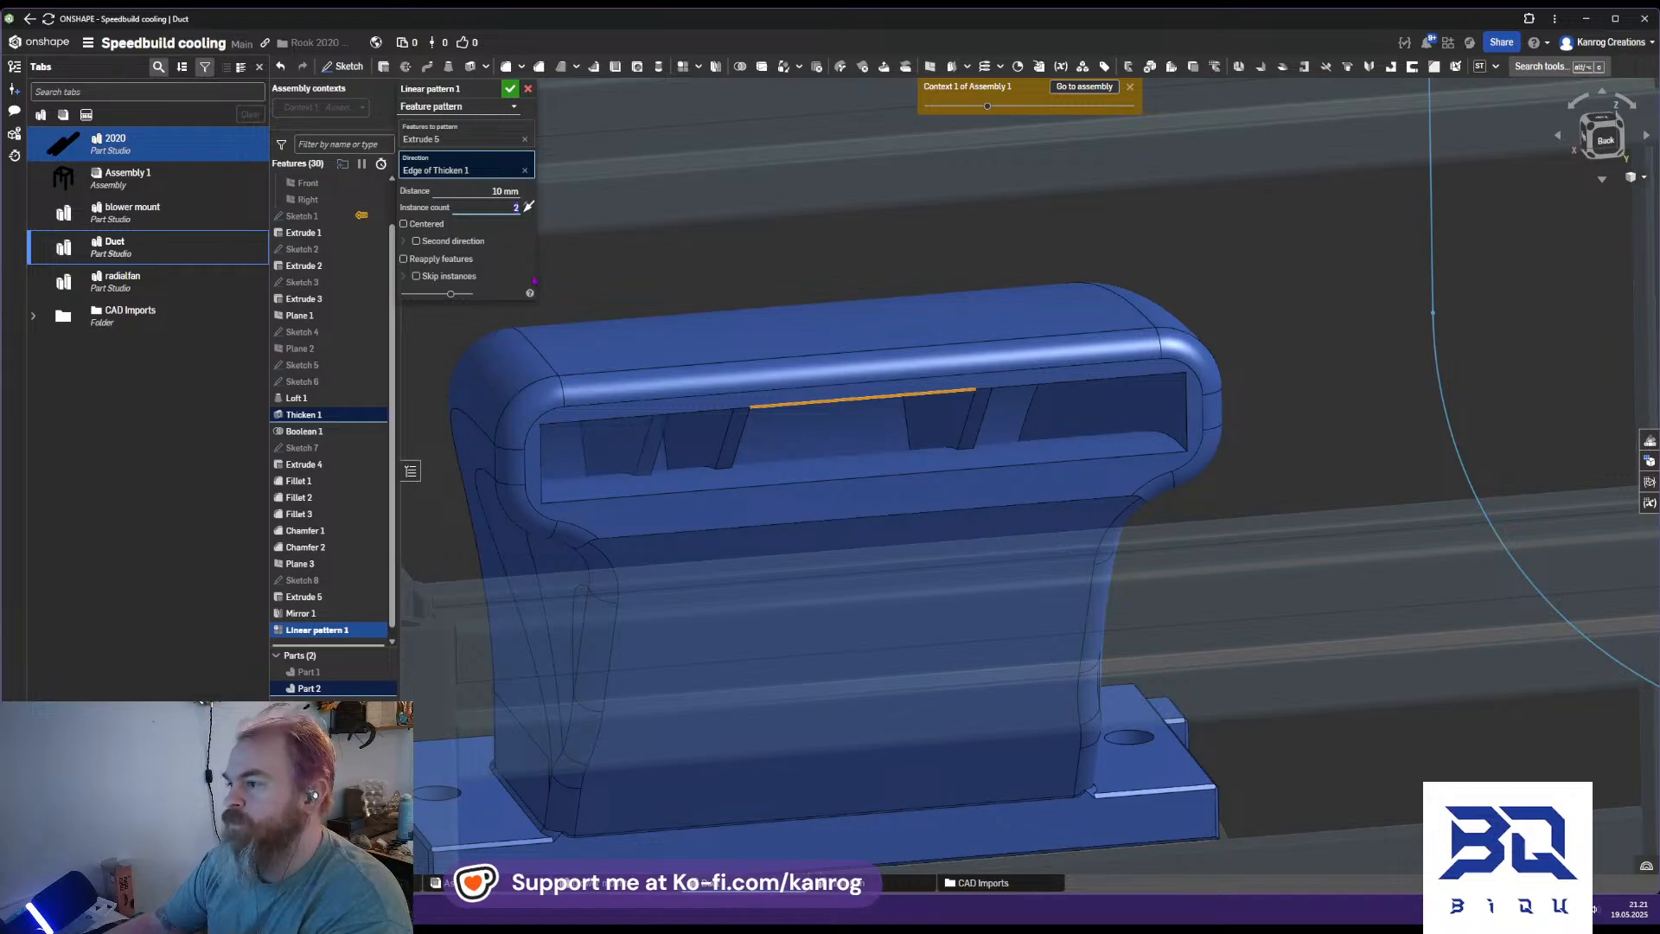
{"action": "right_click_drag", "start_coordinate": [664, 429], "coordinate": [743, 448]}
{"action": "right_click_drag", "start_coordinate": [671, 326], "coordinate": [808, 444]}
{"action": "scroll", "coordinate": [807, 444], "scroll_direction": "up", "scroll_amount": 5}
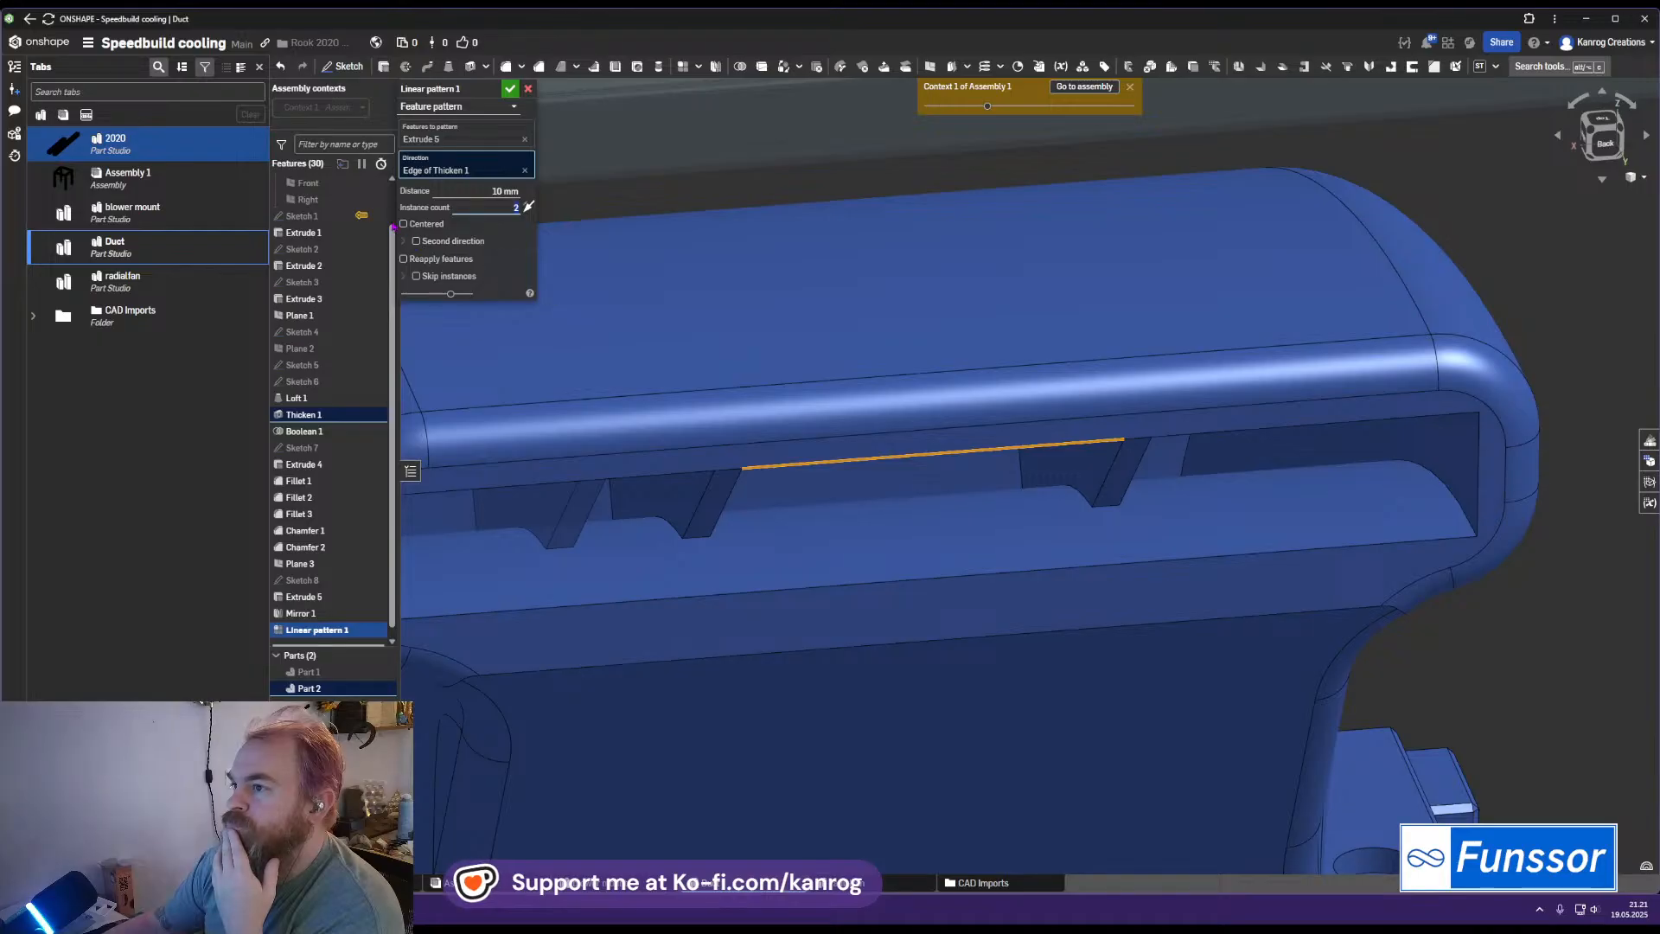
{"action": "left_click", "coordinate": [403, 224]}
{"action": "middle_click_drag", "start_coordinate": [673, 447], "coordinate": [718, 403]}
{"action": "scroll", "coordinate": [719, 404], "scroll_direction": "down", "scroll_amount": 2}
{"action": "right_click_drag", "start_coordinate": [719, 403], "coordinate": [778, 522]}
{"action": "scroll", "coordinate": [771, 513], "scroll_direction": "down", "scroll_amount": 2}
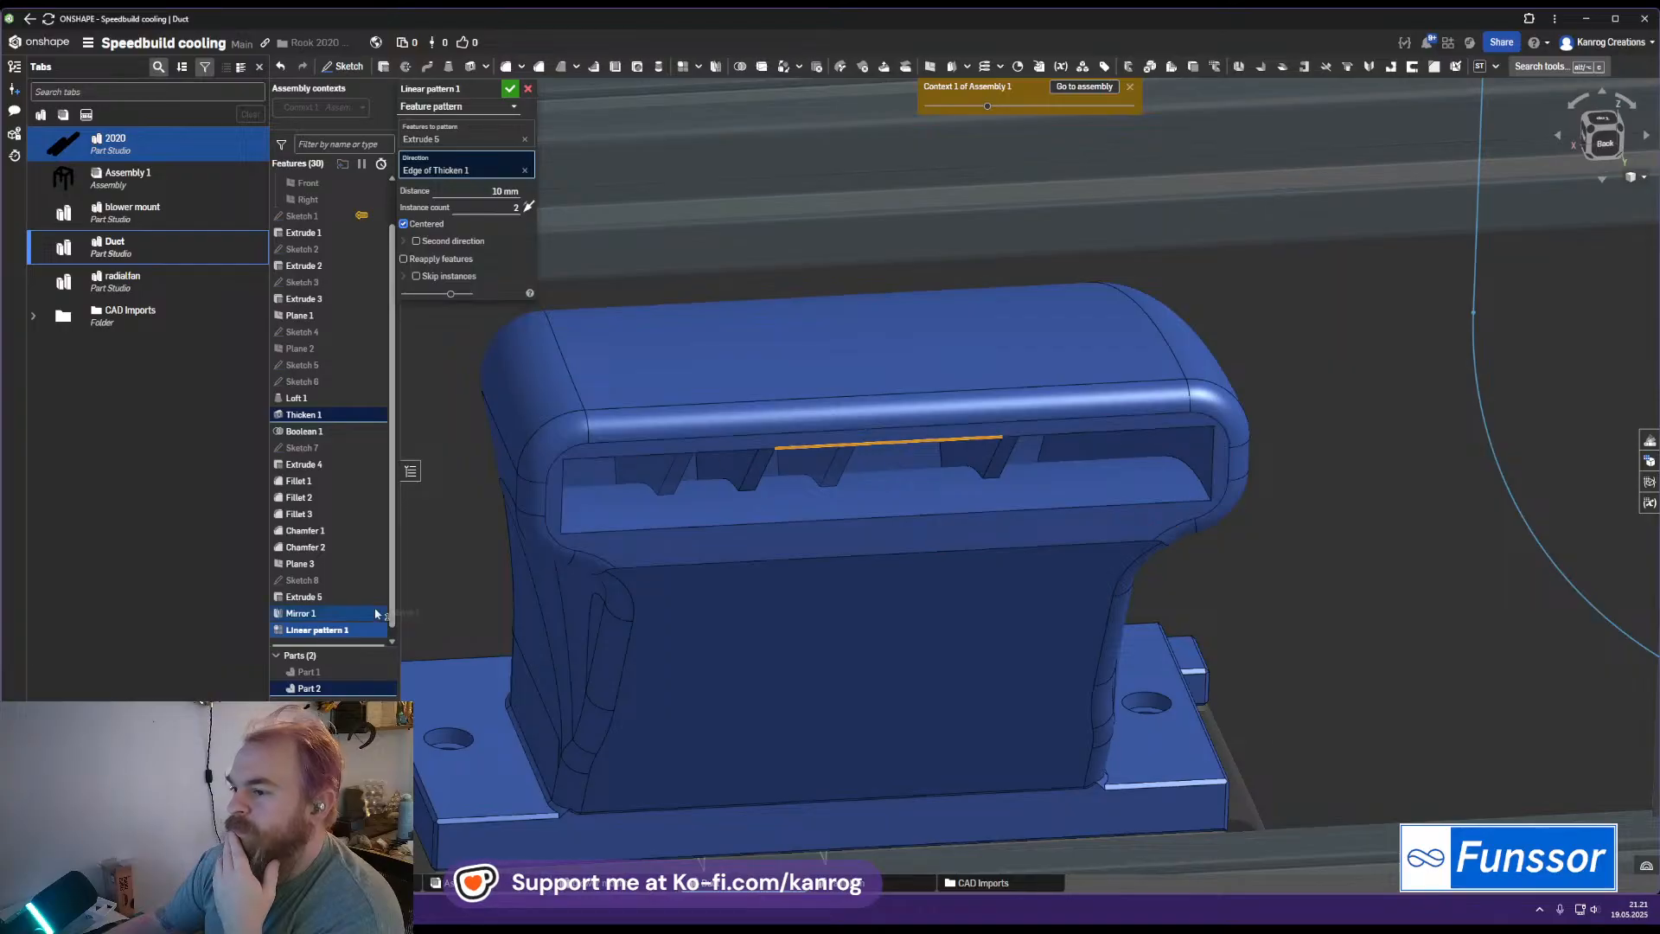
{"action": "left_click", "coordinate": [528, 89]}
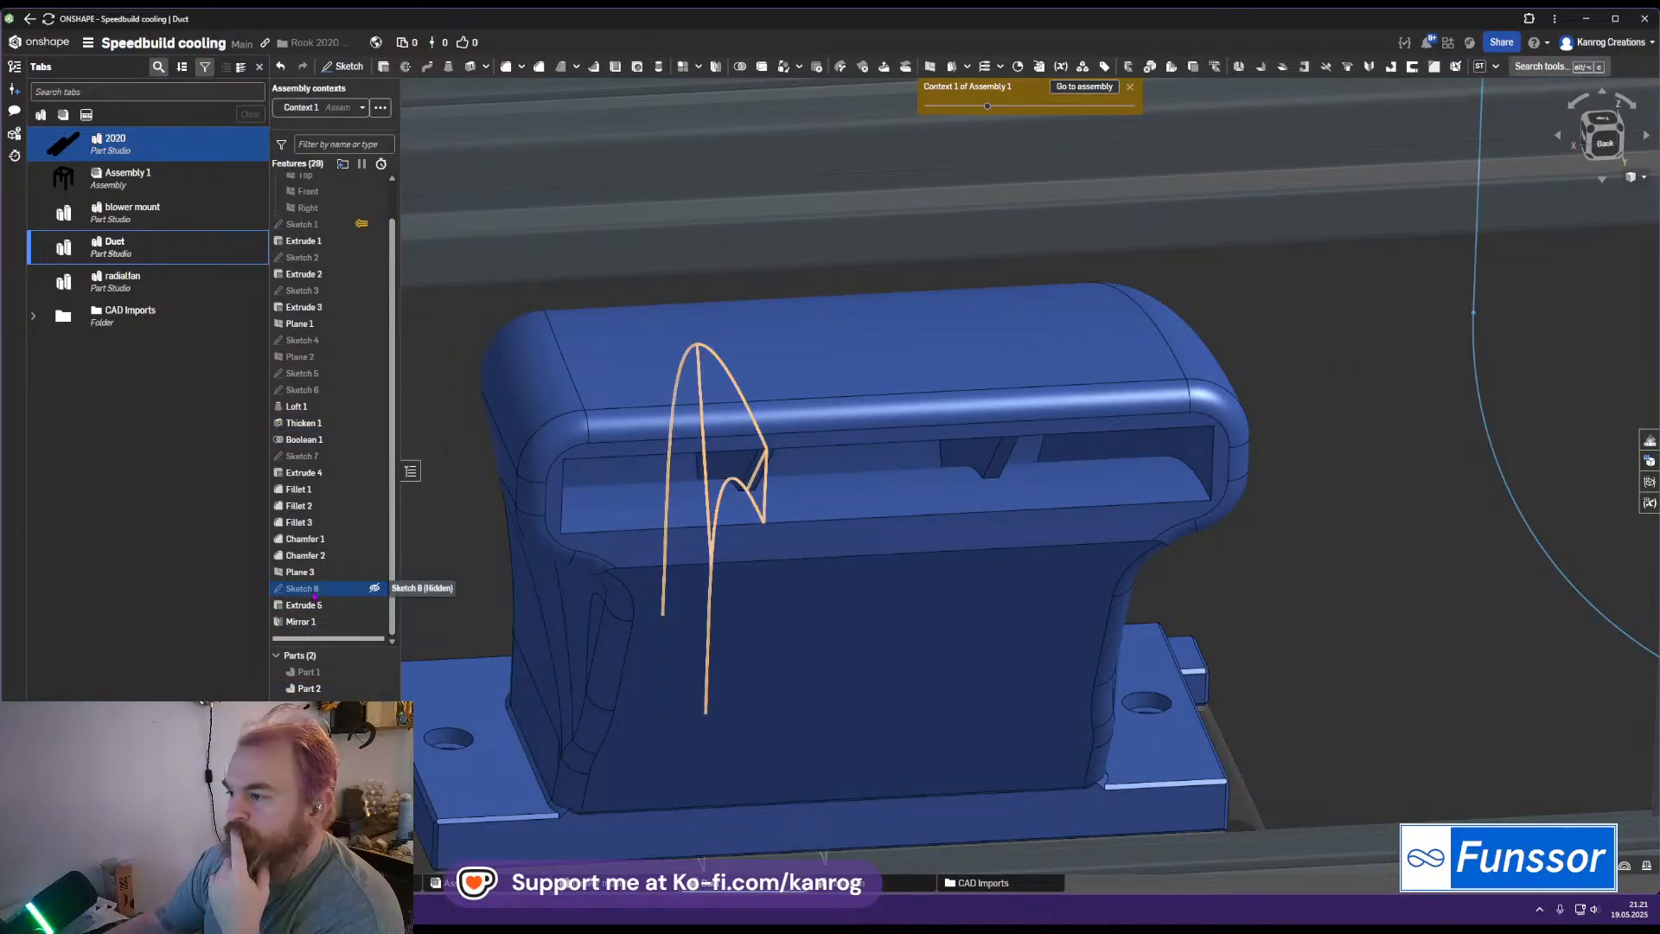
Change the rib profile's sketch plane to Plane 1 and delete the mirror feature
{"action": "double_click", "coordinate": [318, 593]}
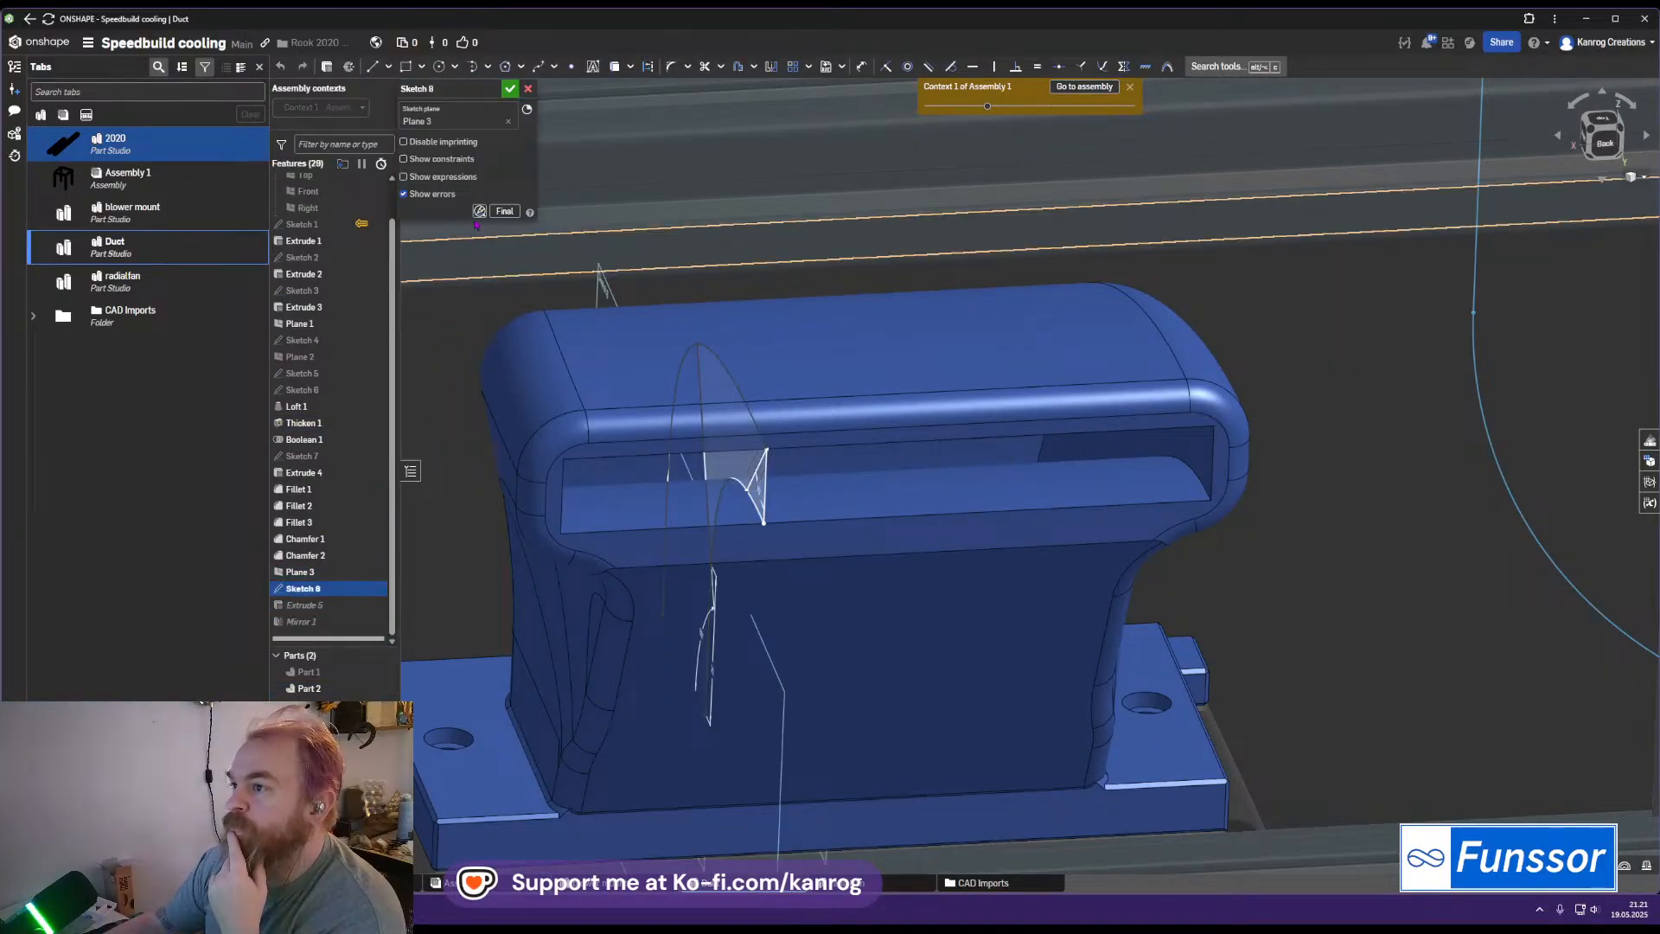
{"action": "left_click", "coordinate": [507, 126]}
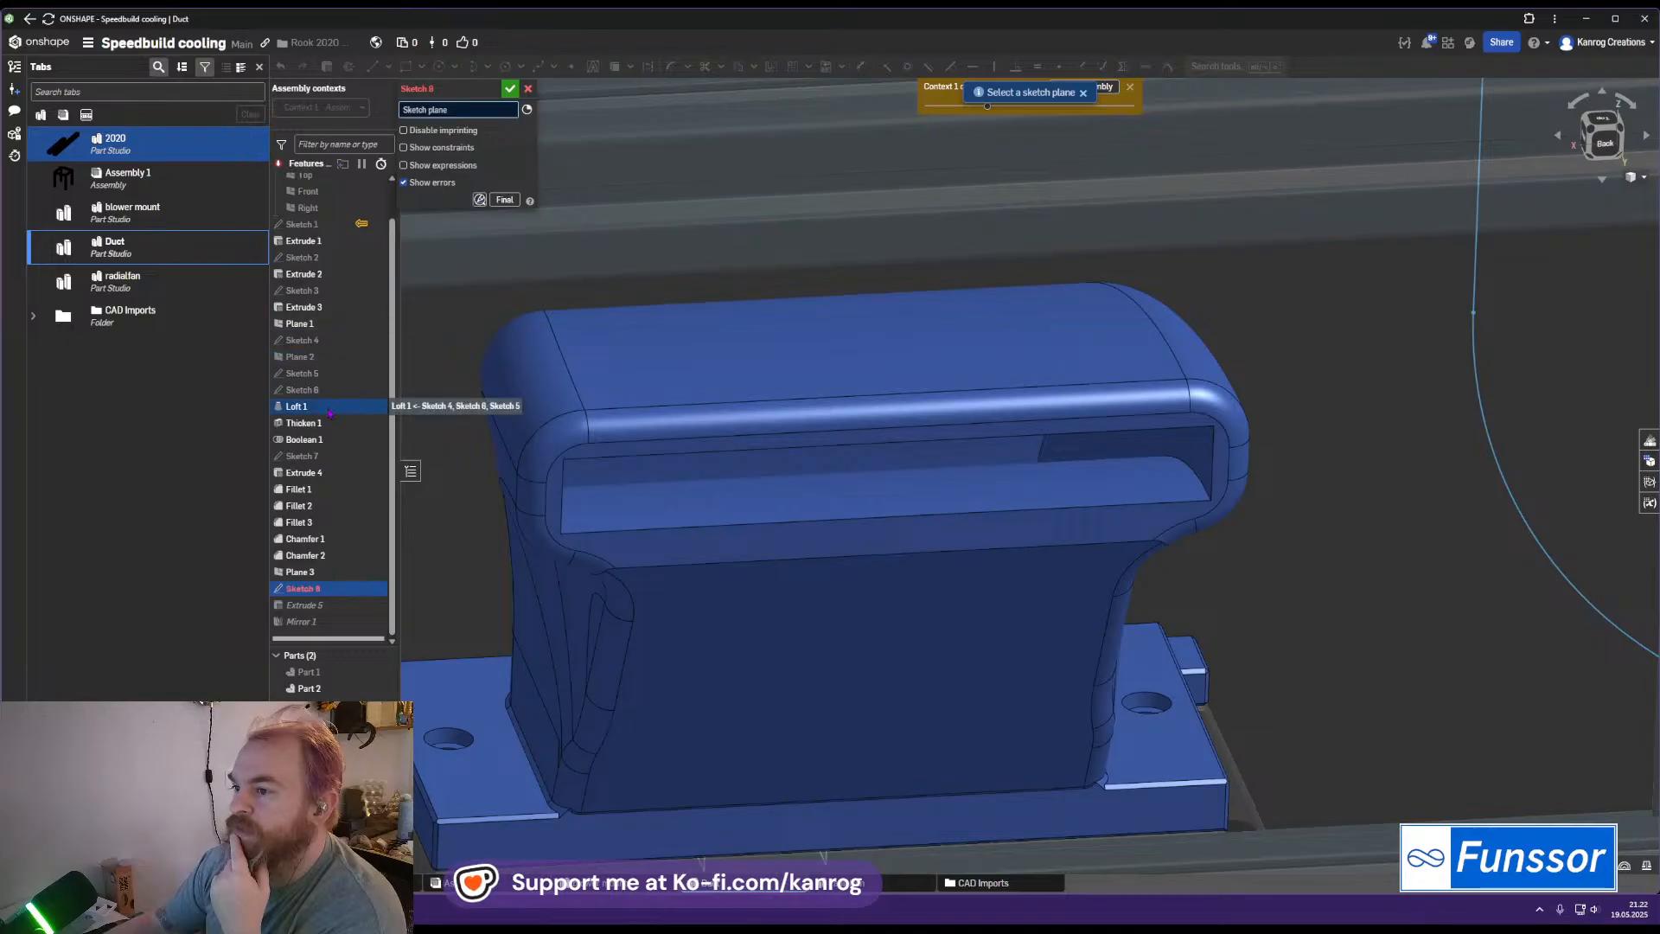
{"action": "left_click", "coordinate": [345, 327]}
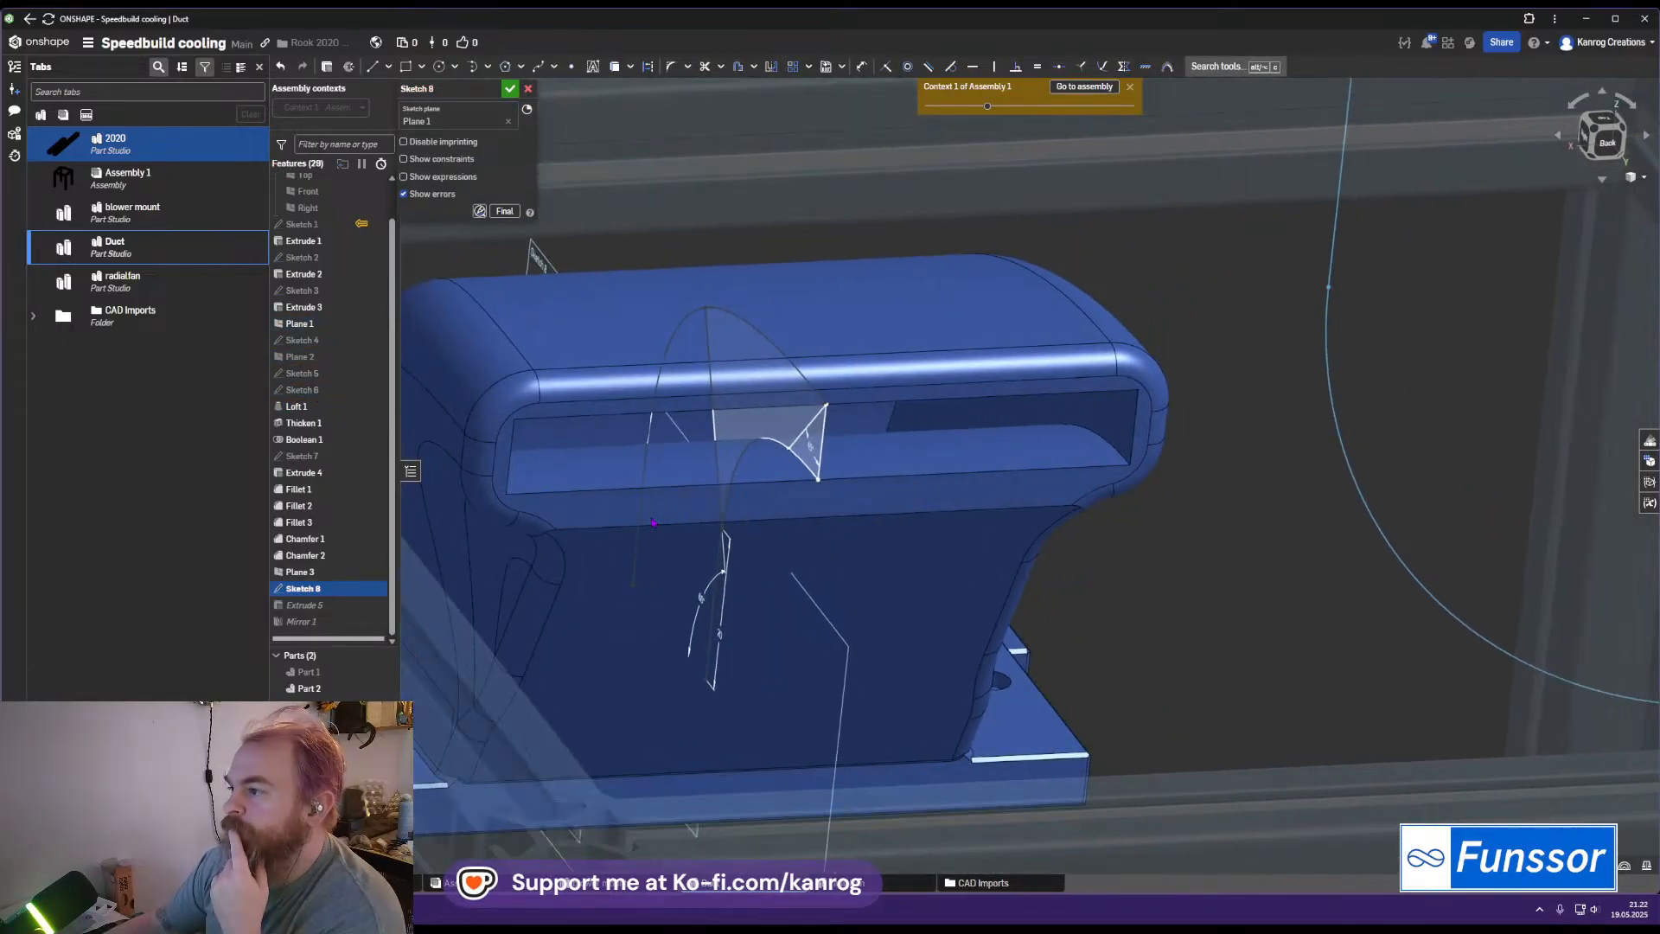
{"action": "left_click", "coordinate": [510, 89]}
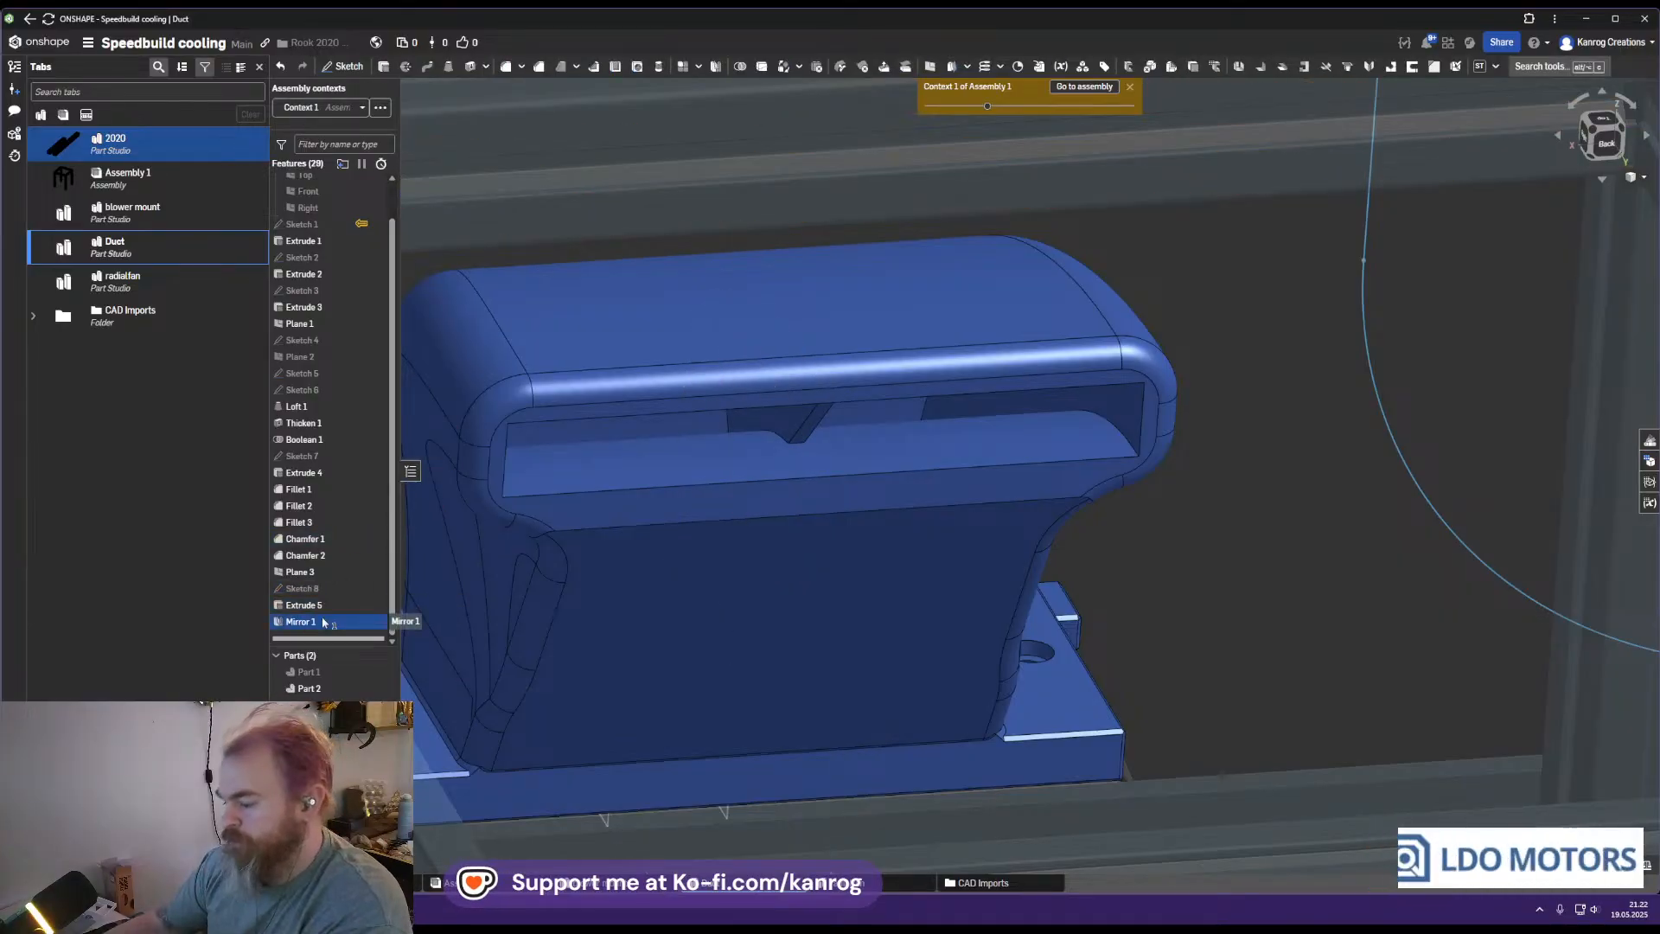
{"action": "key", "text": "Delete"}
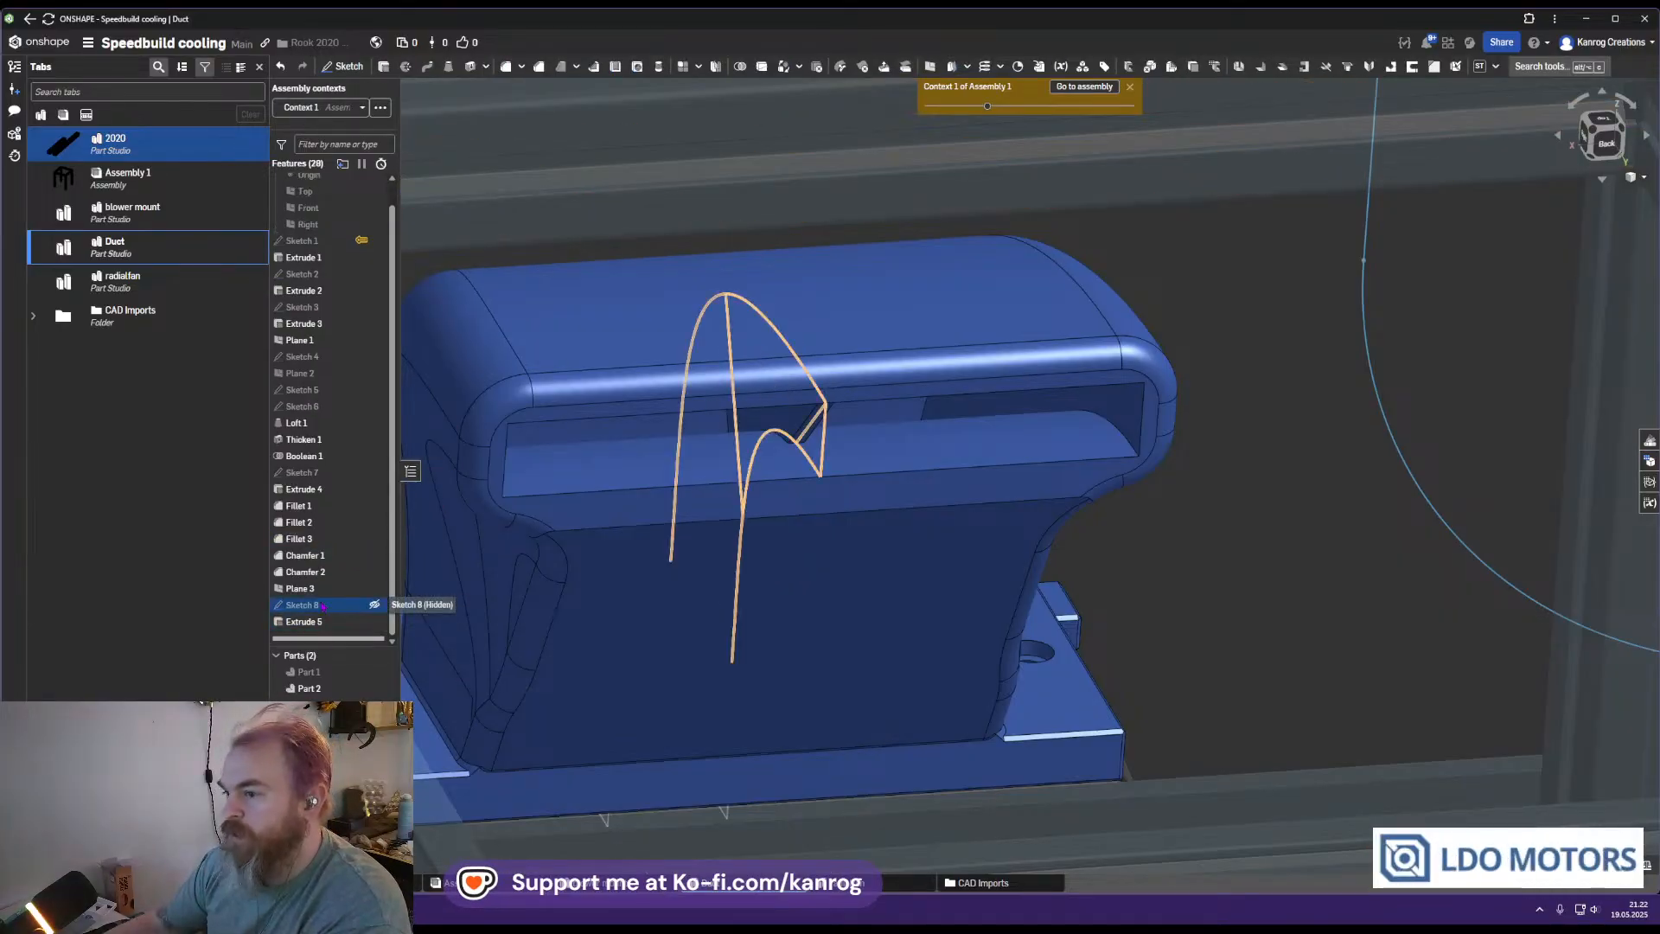
Set up a linear feature pattern of the rib Extrude 5 along the outlet slot's straight upper edge
{"action": "left_click", "coordinate": [683, 67]}
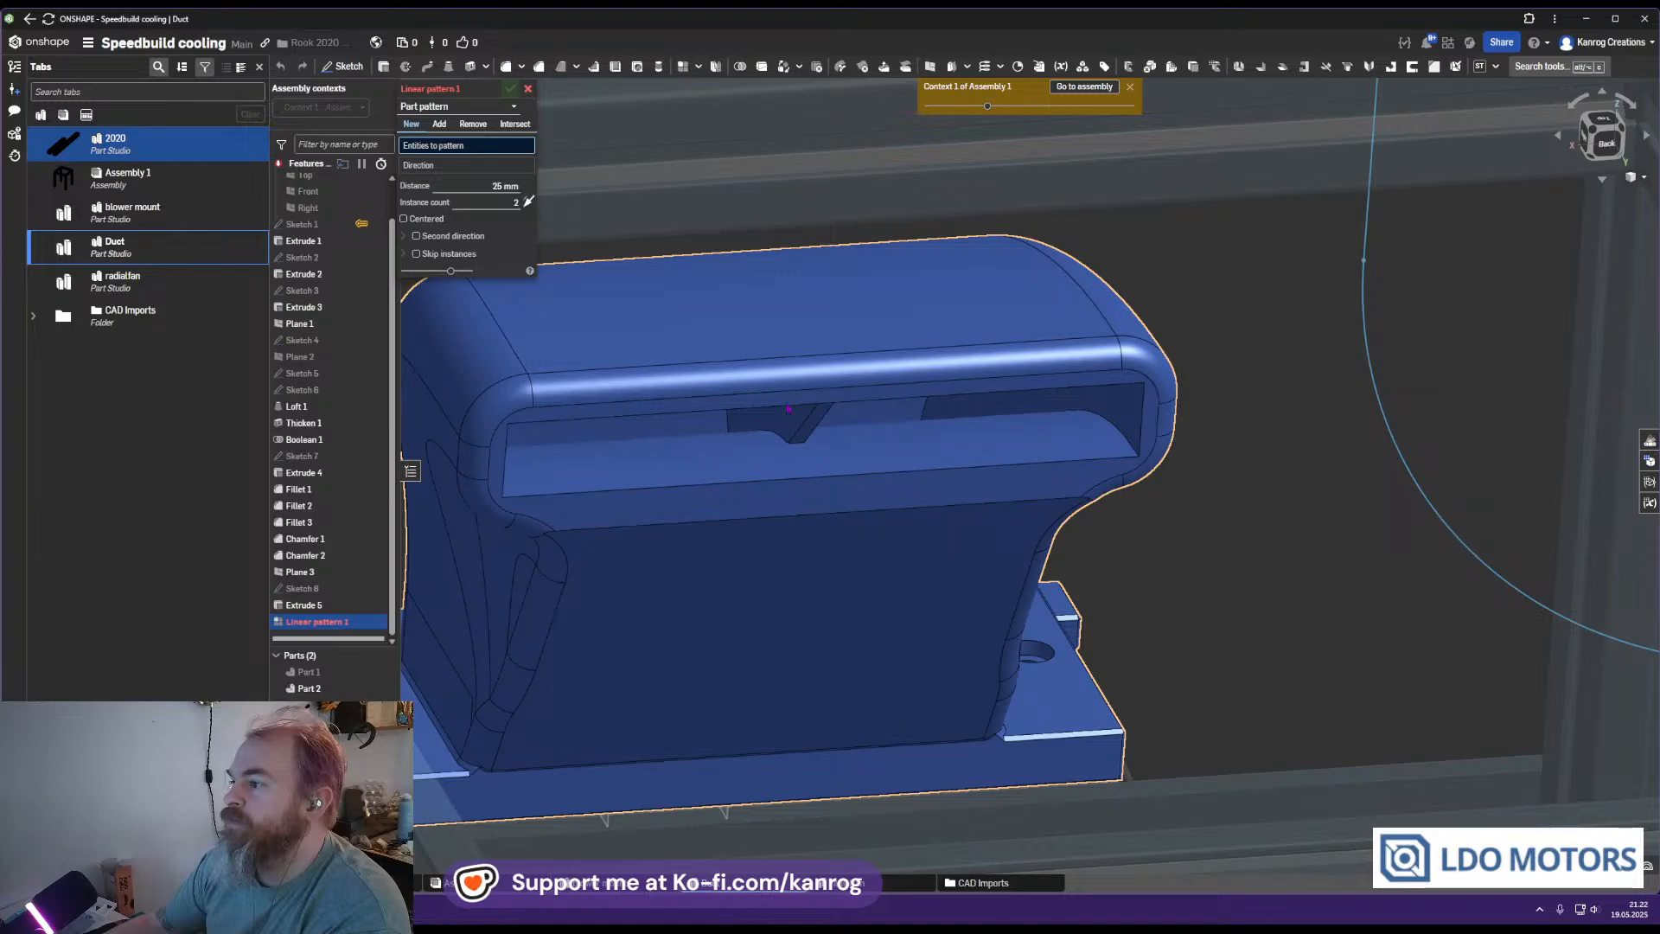
{"action": "mouse_move", "coordinate": [803, 419]}
{"action": "right_mouse_down"}
{"action": "mouse_move", "coordinate": [801, 350]}
{"action": "mouse_move", "coordinate": [800, 389]}
{"action": "right_mouse_up"}
{"action": "left_click", "coordinate": [461, 107]}
{"action": "left_click", "coordinate": [432, 140]}
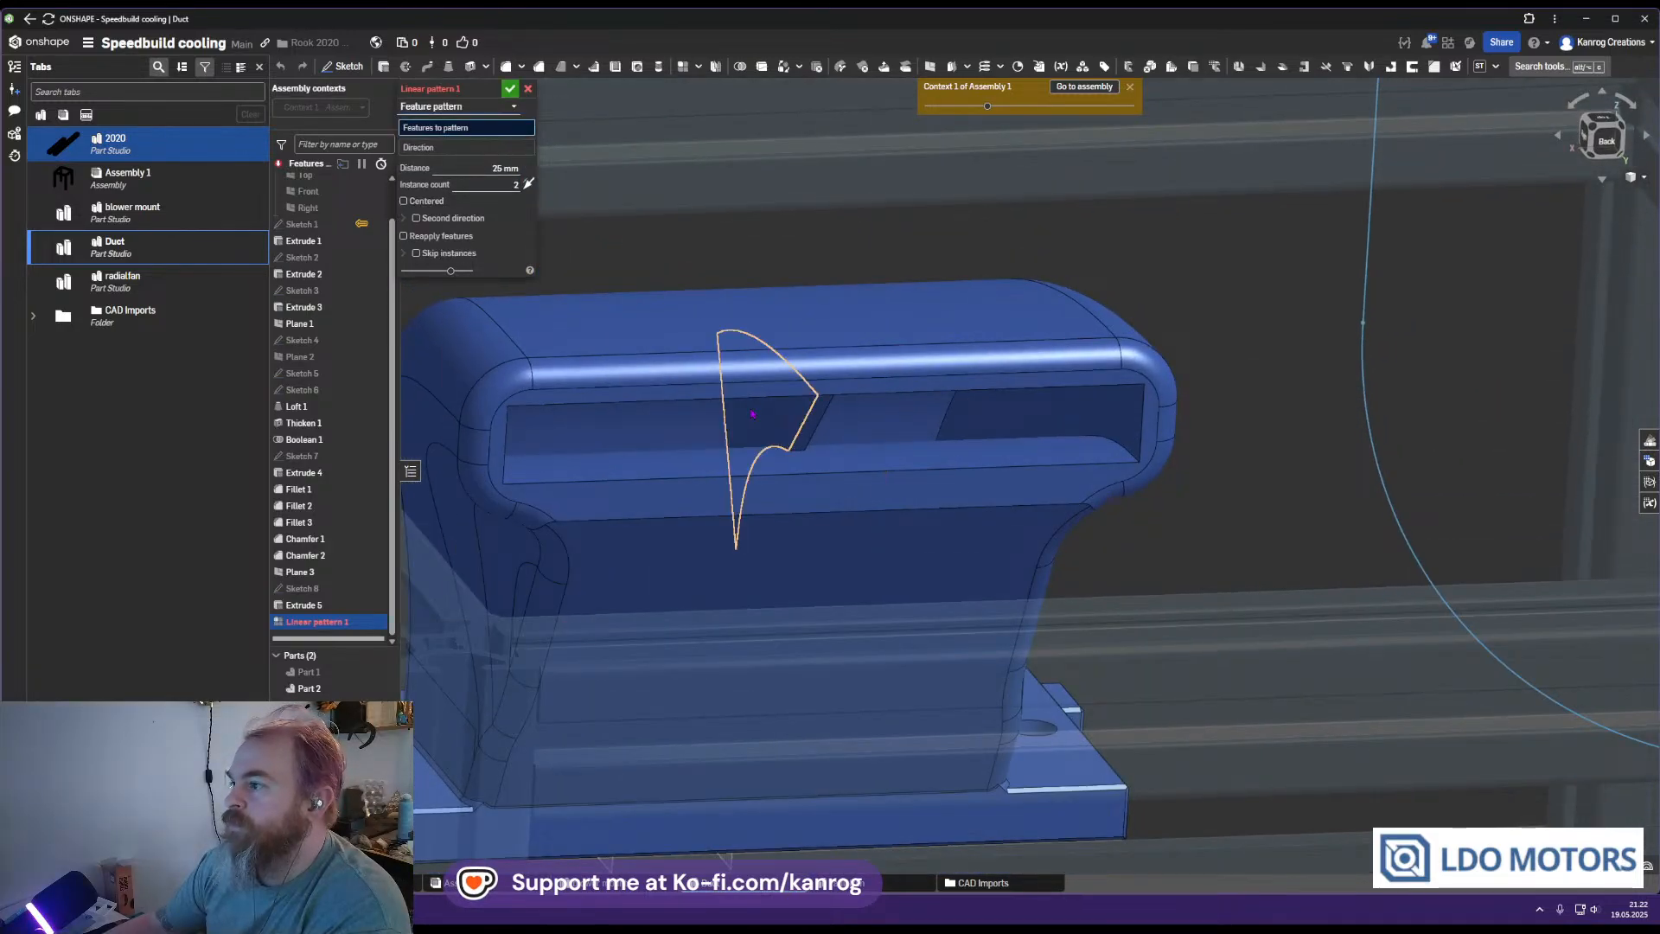
{"action": "left_click", "coordinate": [786, 429]}
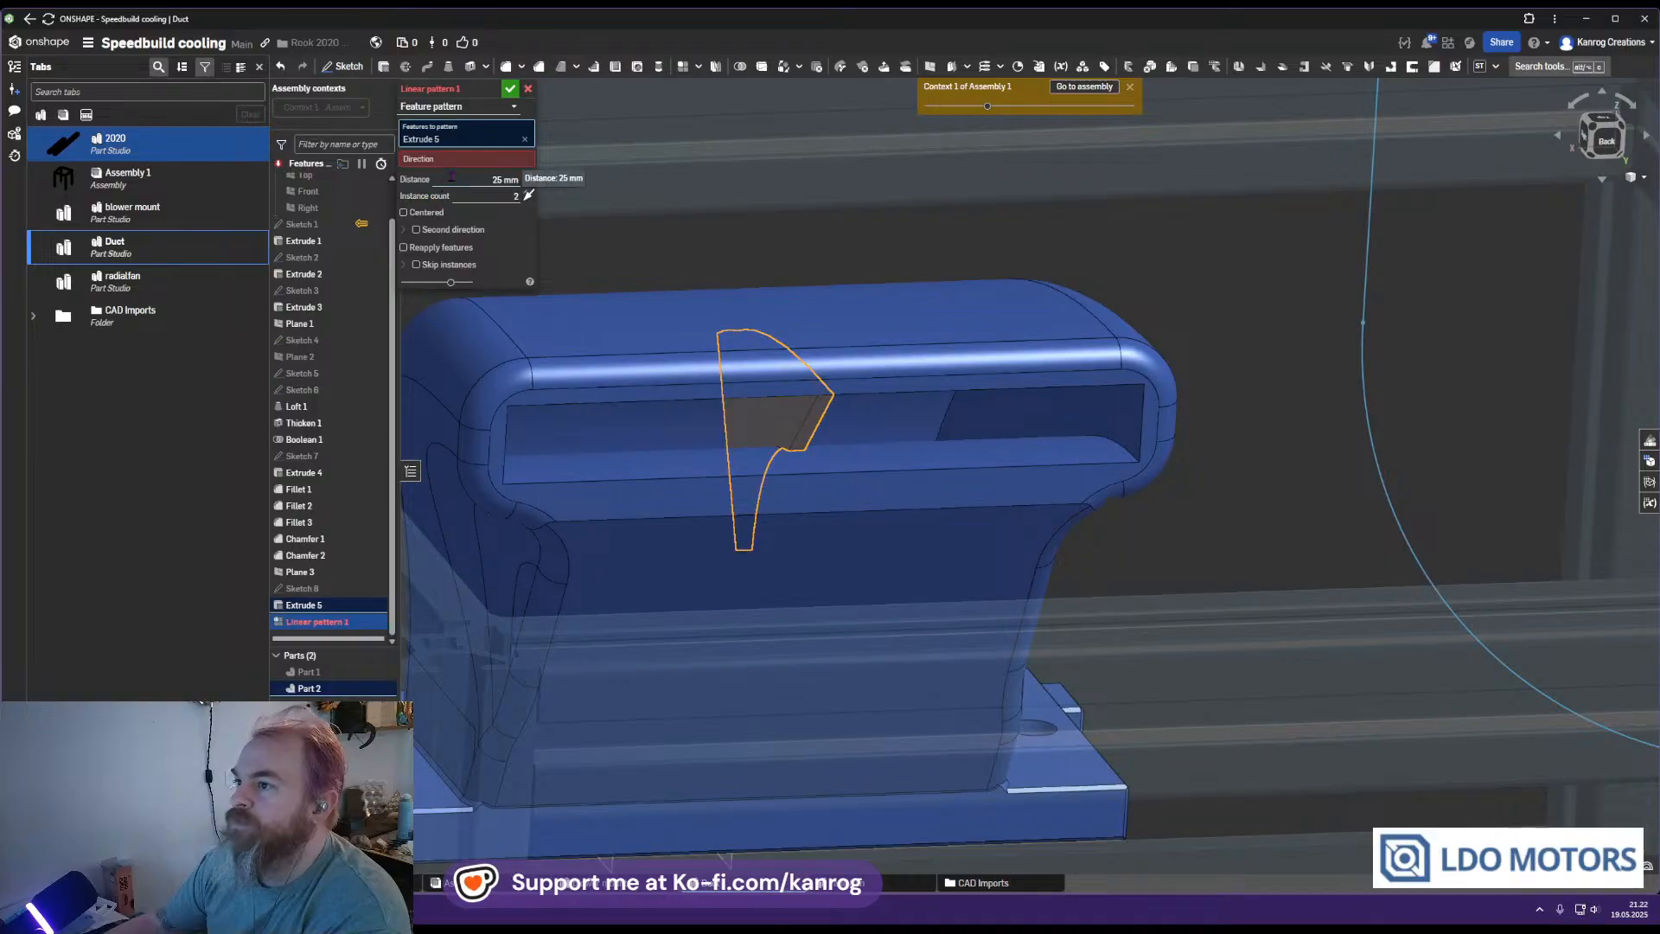
{"action": "left_click", "coordinate": [696, 393]}
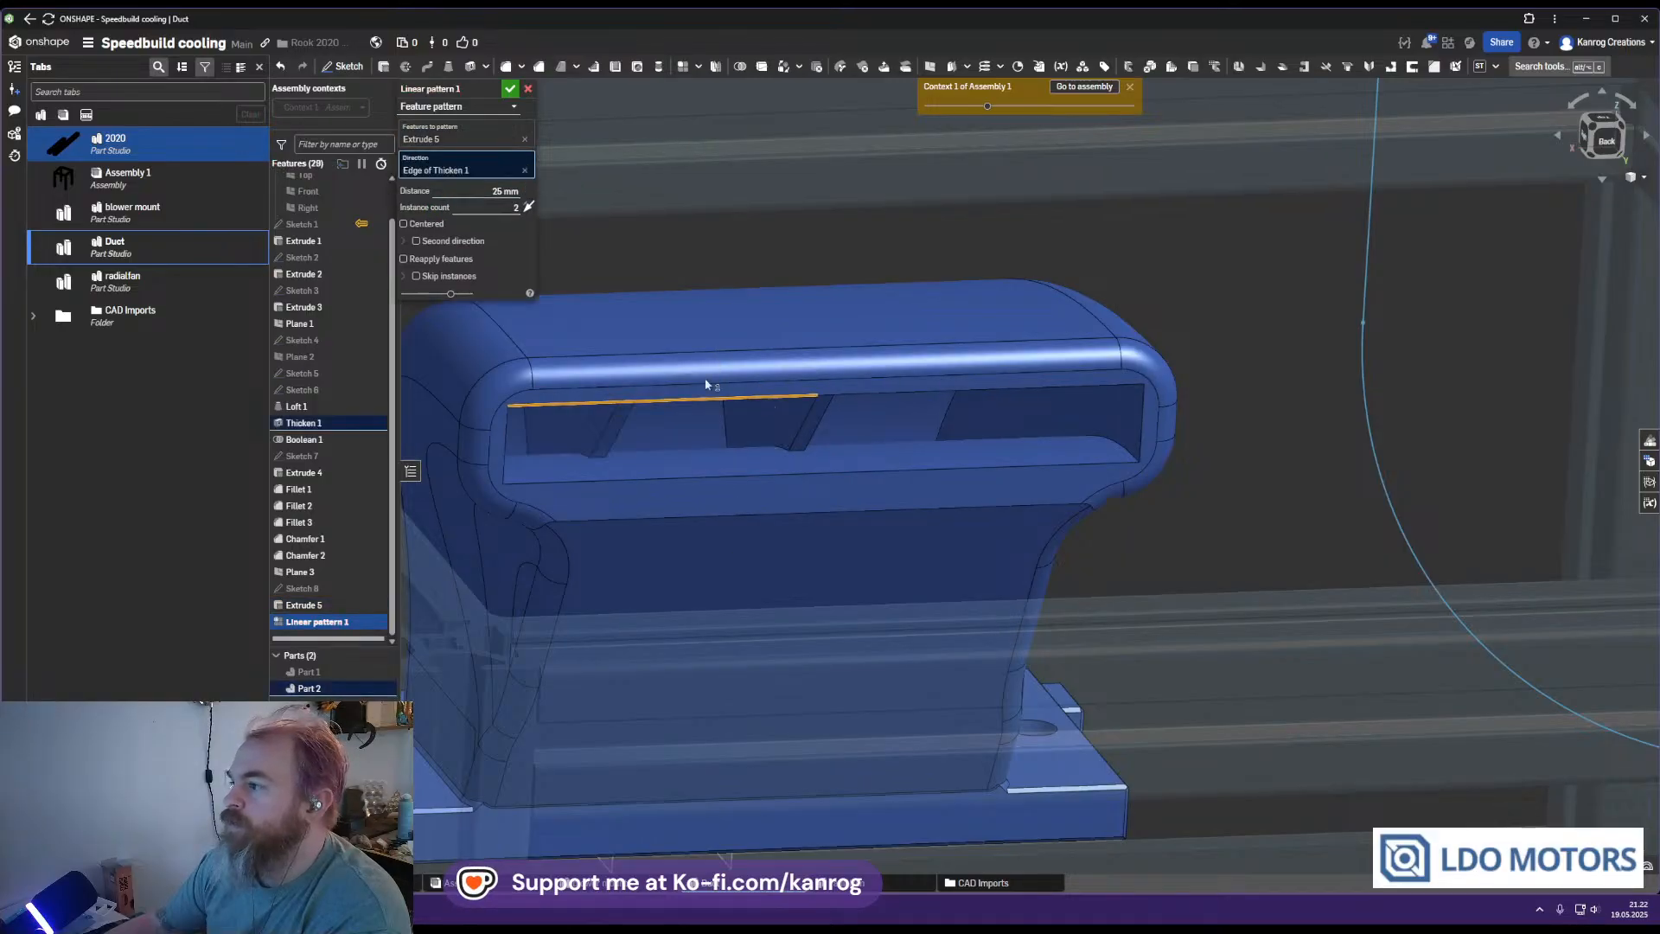
Make the rib pattern centered with an instance count of 3 and a distance of 12 mm
{"action": "right_click_drag", "start_coordinate": [603, 328], "coordinate": [639, 352]}
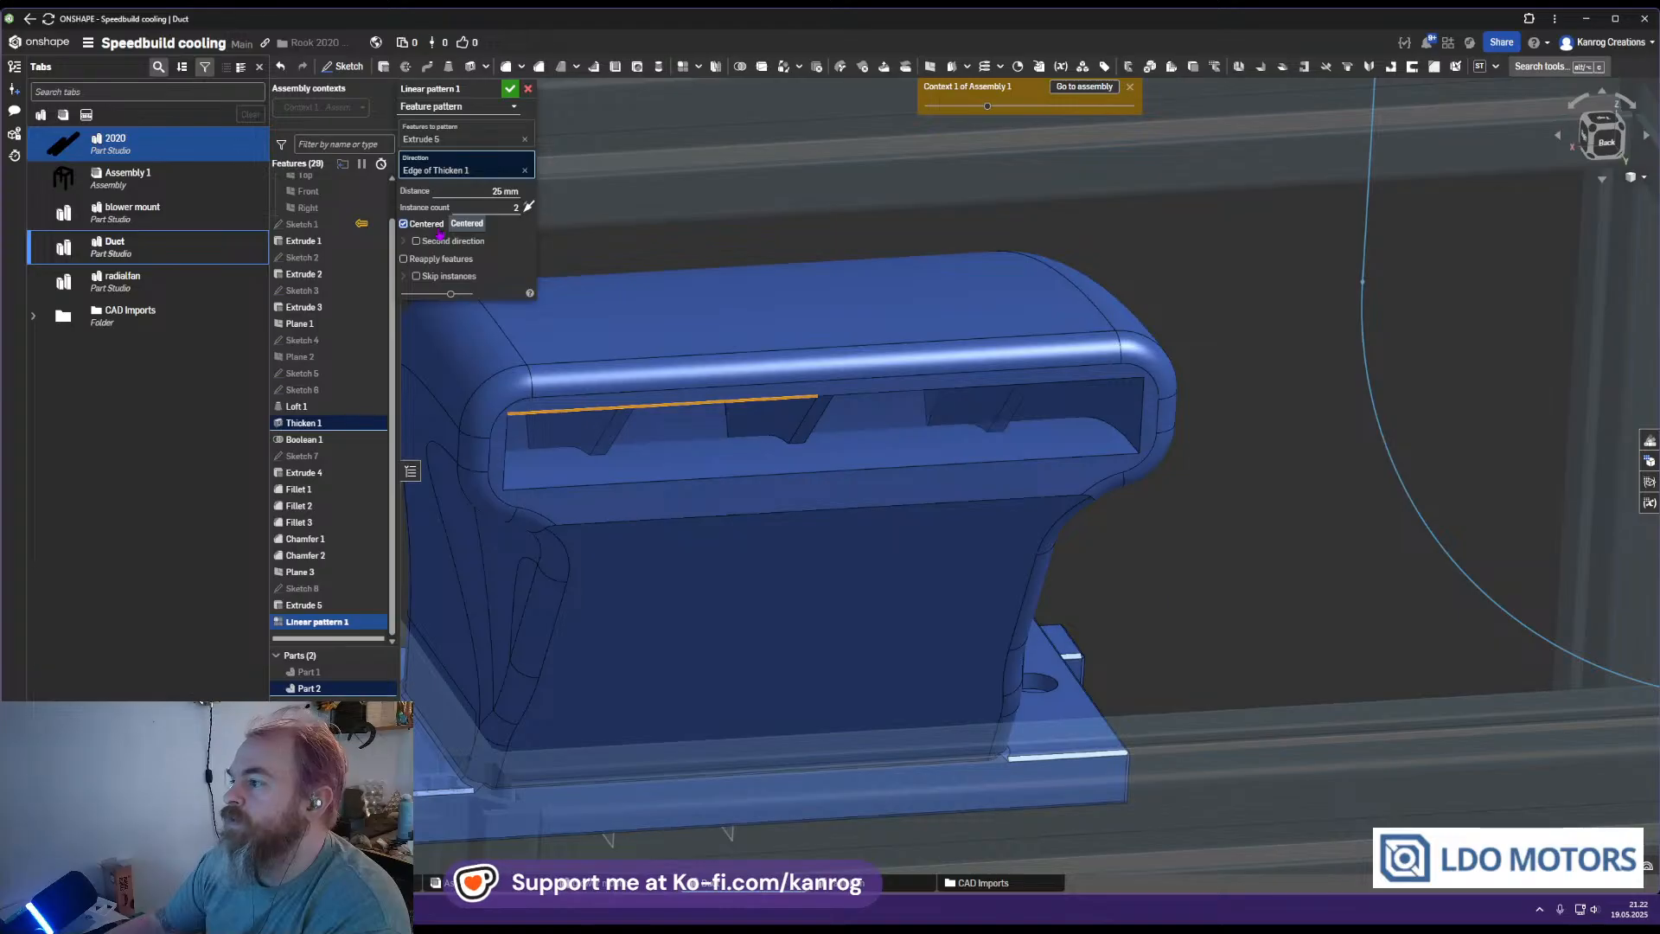
{"action": "right_click_drag", "start_coordinate": [752, 386], "coordinate": [752, 395]}
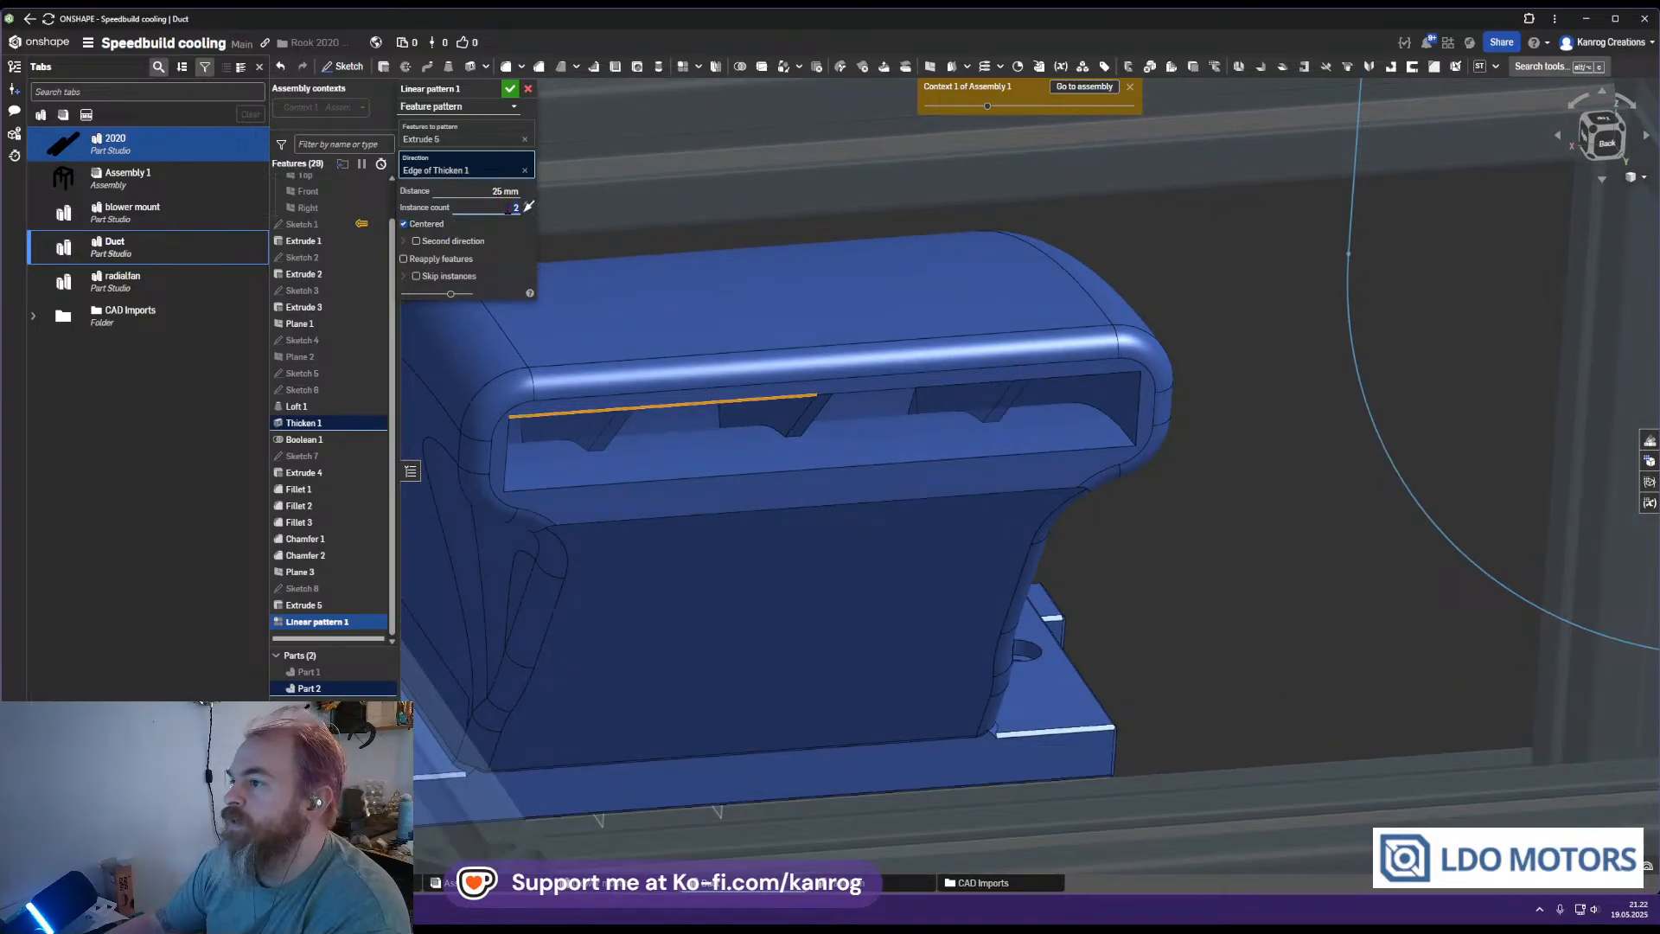
{"action": "type", "text": "3"}
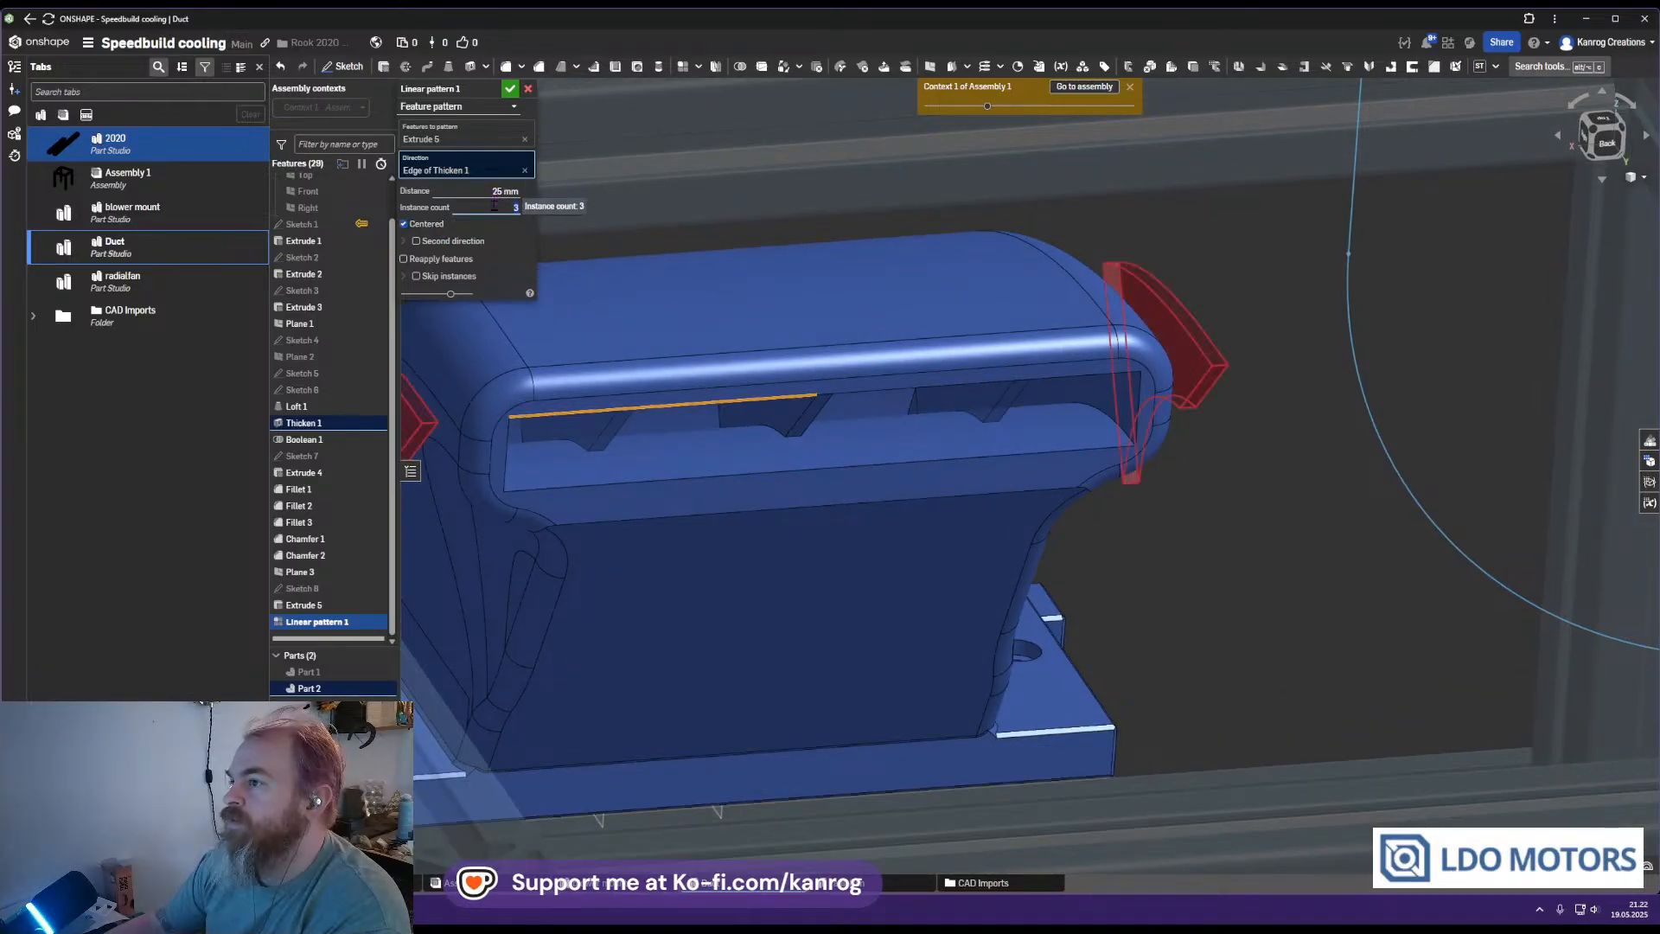
{"action": "left_click", "coordinate": [490, 192]}
{"action": "type", "text": "14"}
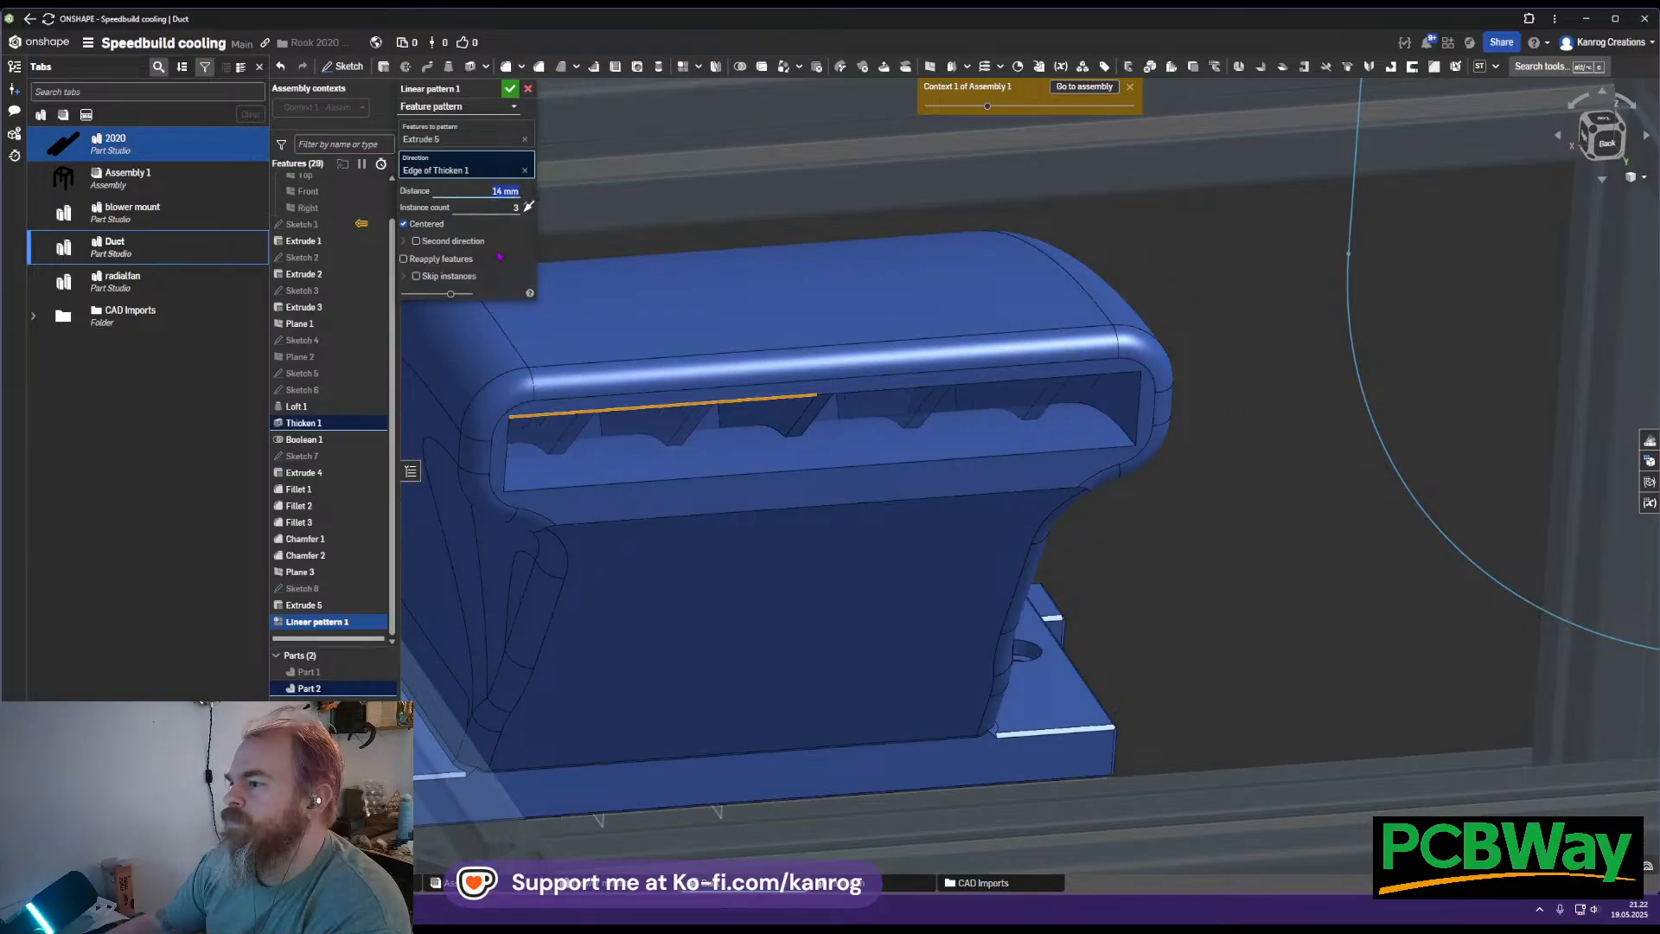
{"action": "mouse_move", "coordinate": [748, 426]}
{"action": "right_mouse_down"}
{"action": "mouse_move", "coordinate": [750, 444]}
{"action": "mouse_move", "coordinate": [752, 406]}
{"action": "mouse_move", "coordinate": [767, 443]}
{"action": "right_mouse_up"}
{"action": "key", "text": "Down"}
{"action": "left_click", "coordinate": [510, 89]}
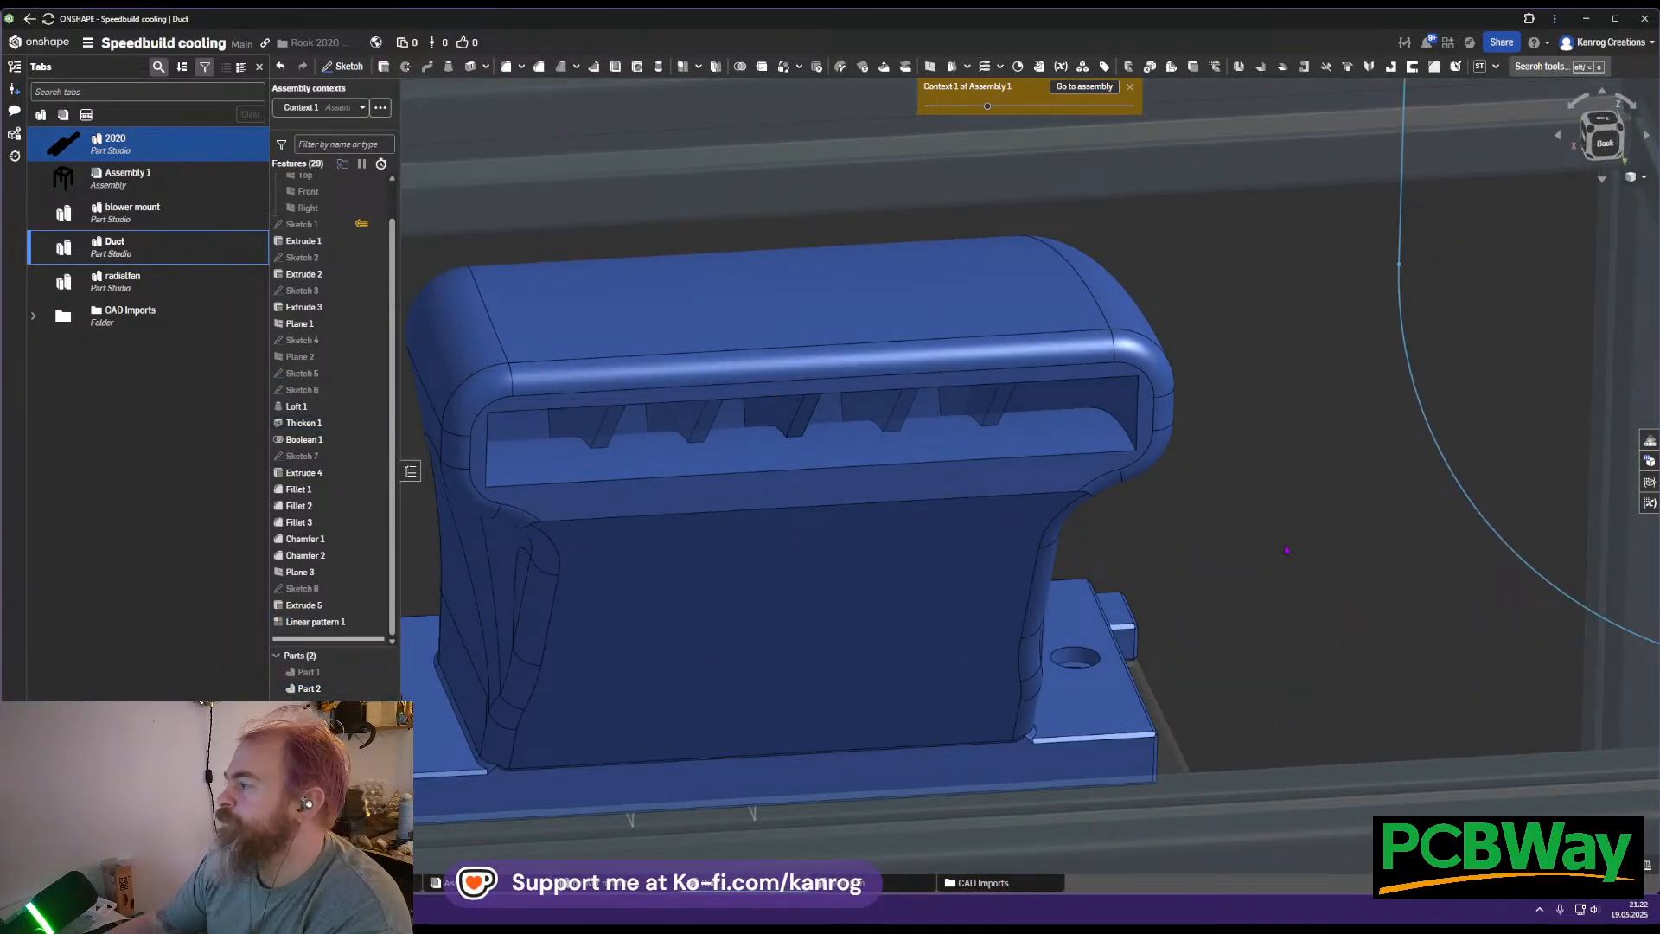
Section the duct parallel to its outlet face at about -30.1 mm to expose the ribs inside
{"action": "left_click", "coordinate": [1649, 502]}
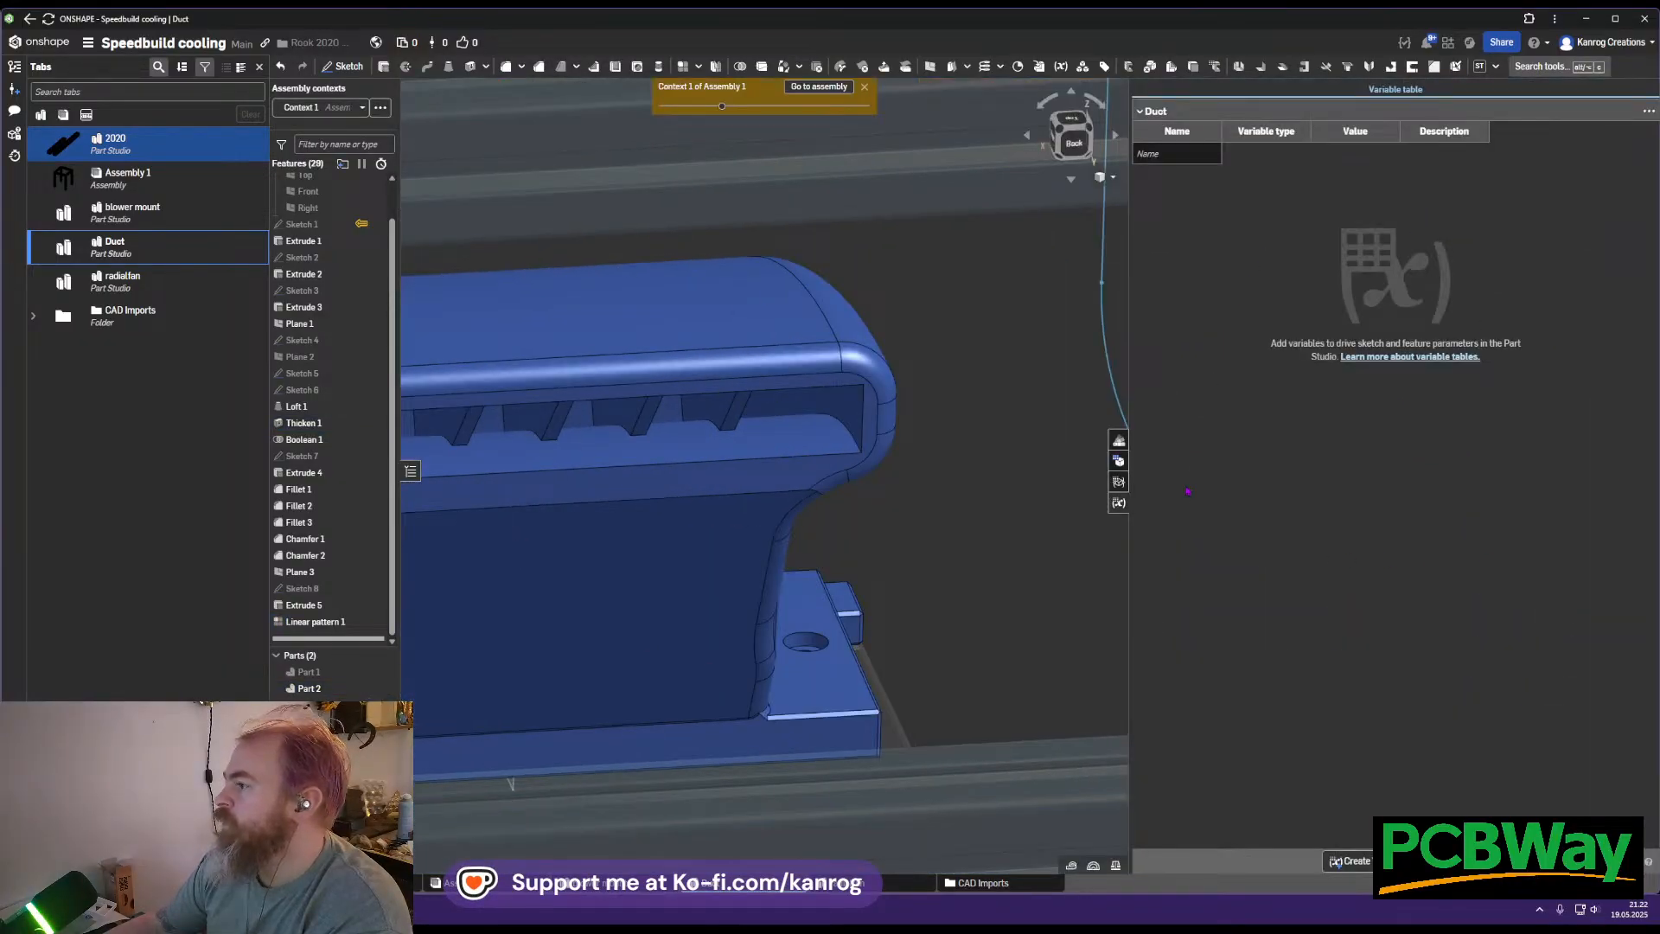
{"action": "left_click", "coordinate": [1118, 503]}
{"action": "left_click", "coordinate": [1643, 177]}
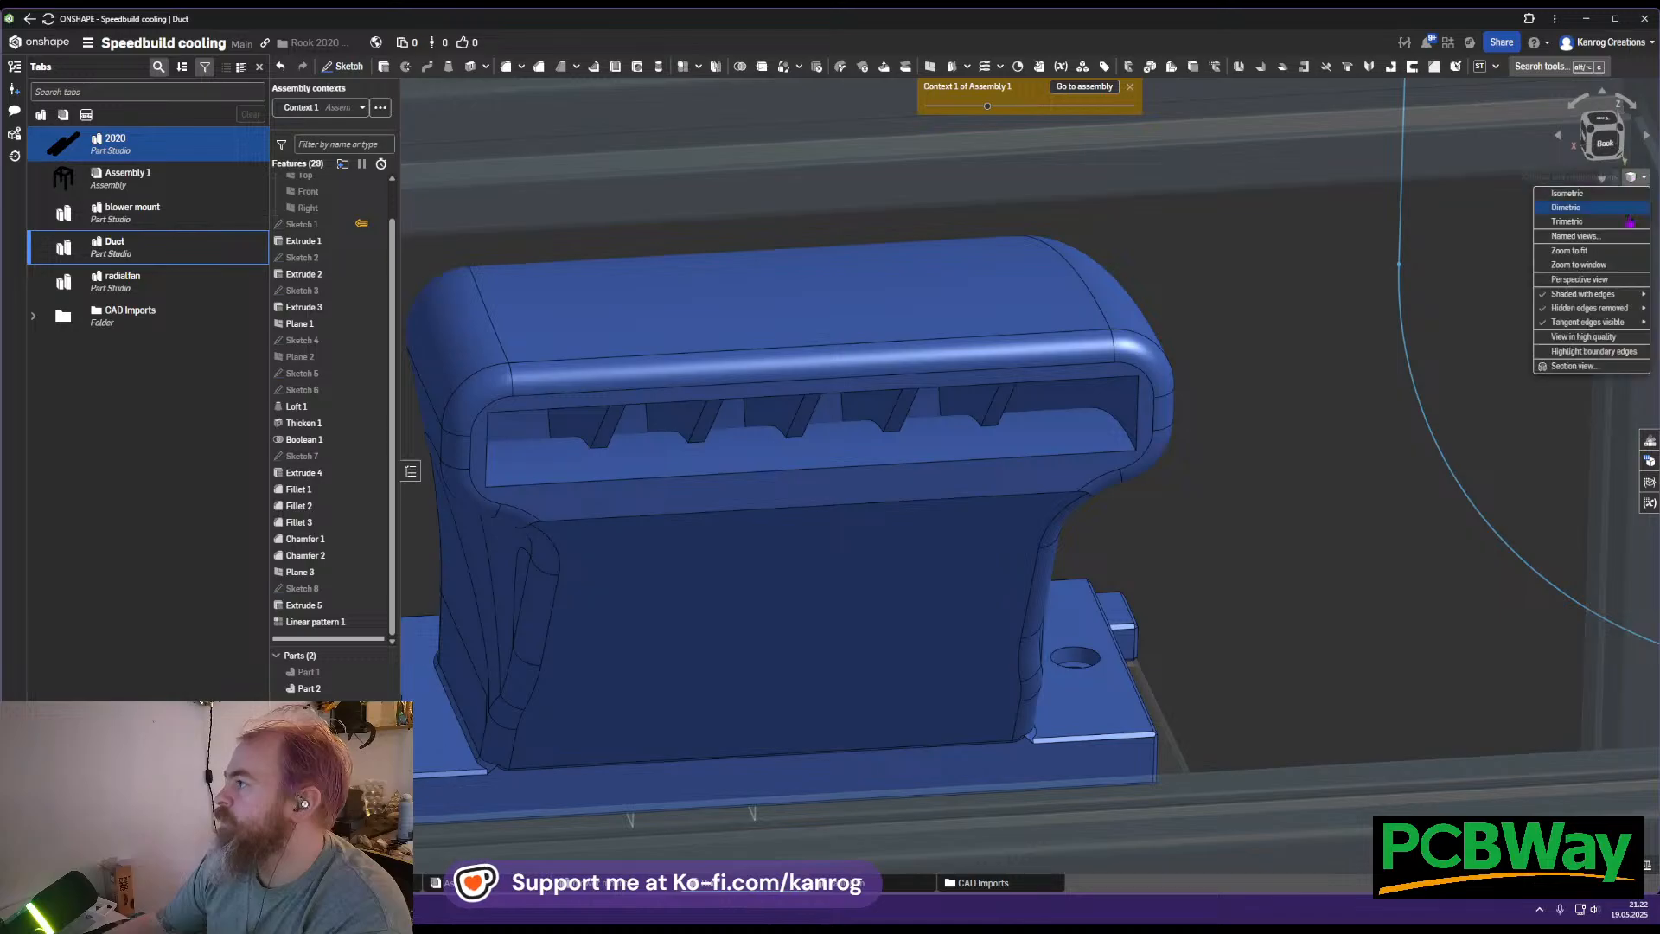
{"action": "left_click", "coordinate": [1599, 369]}
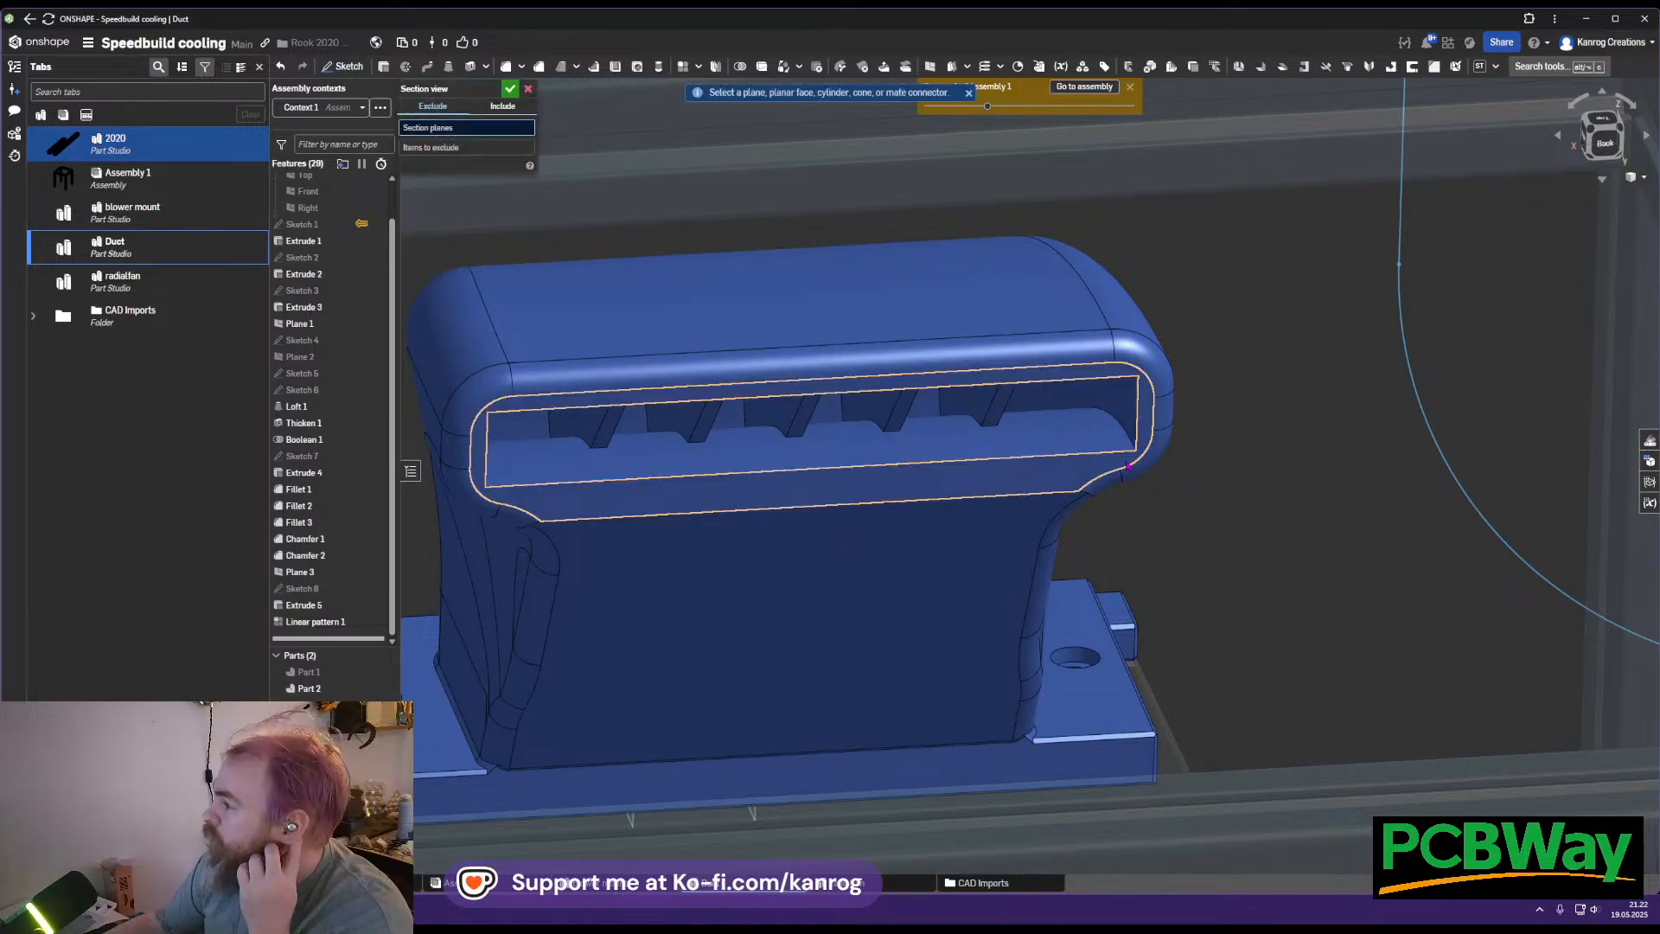
{"action": "left_click", "coordinate": [844, 505]}
{"action": "left_click_drag", "start_coordinate": [842, 474], "coordinate": [724, 361]}
{"action": "right_click_drag", "start_coordinate": [726, 552], "coordinate": [709, 554]}
{"action": "middle_click_drag", "start_coordinate": [709, 554], "coordinate": [799, 468]}
{"action": "right_click_drag", "start_coordinate": [750, 505], "coordinate": [741, 553]}
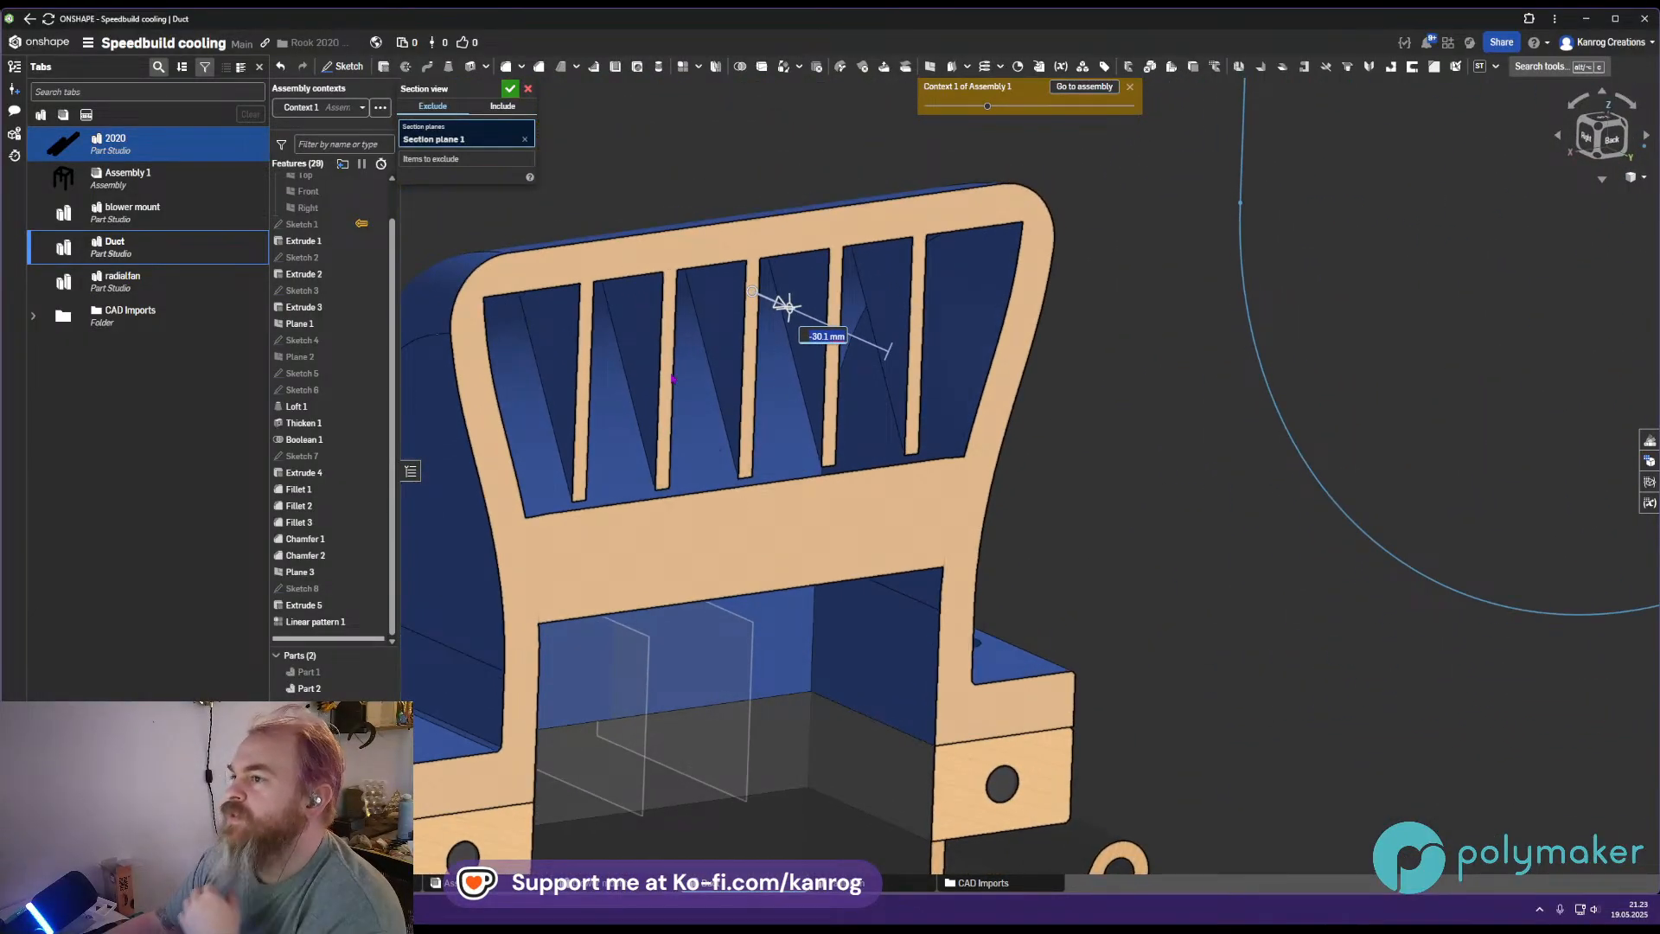
{"action": "left_click", "coordinate": [510, 88]}
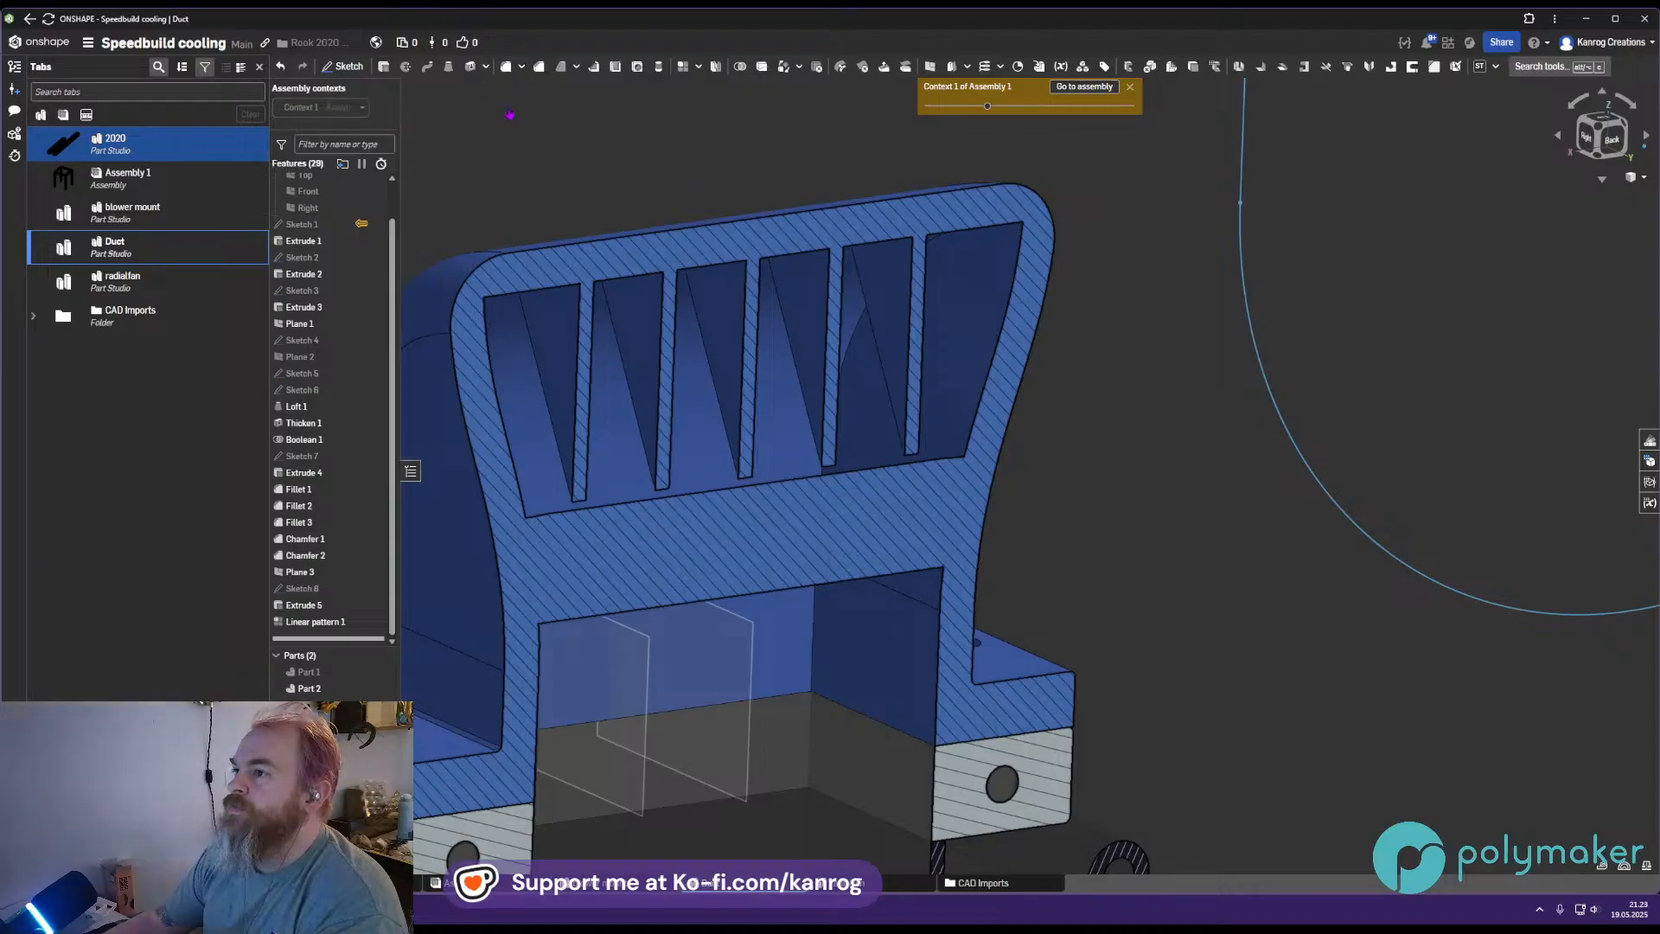
{"action": "key", "text": "shift+f"}
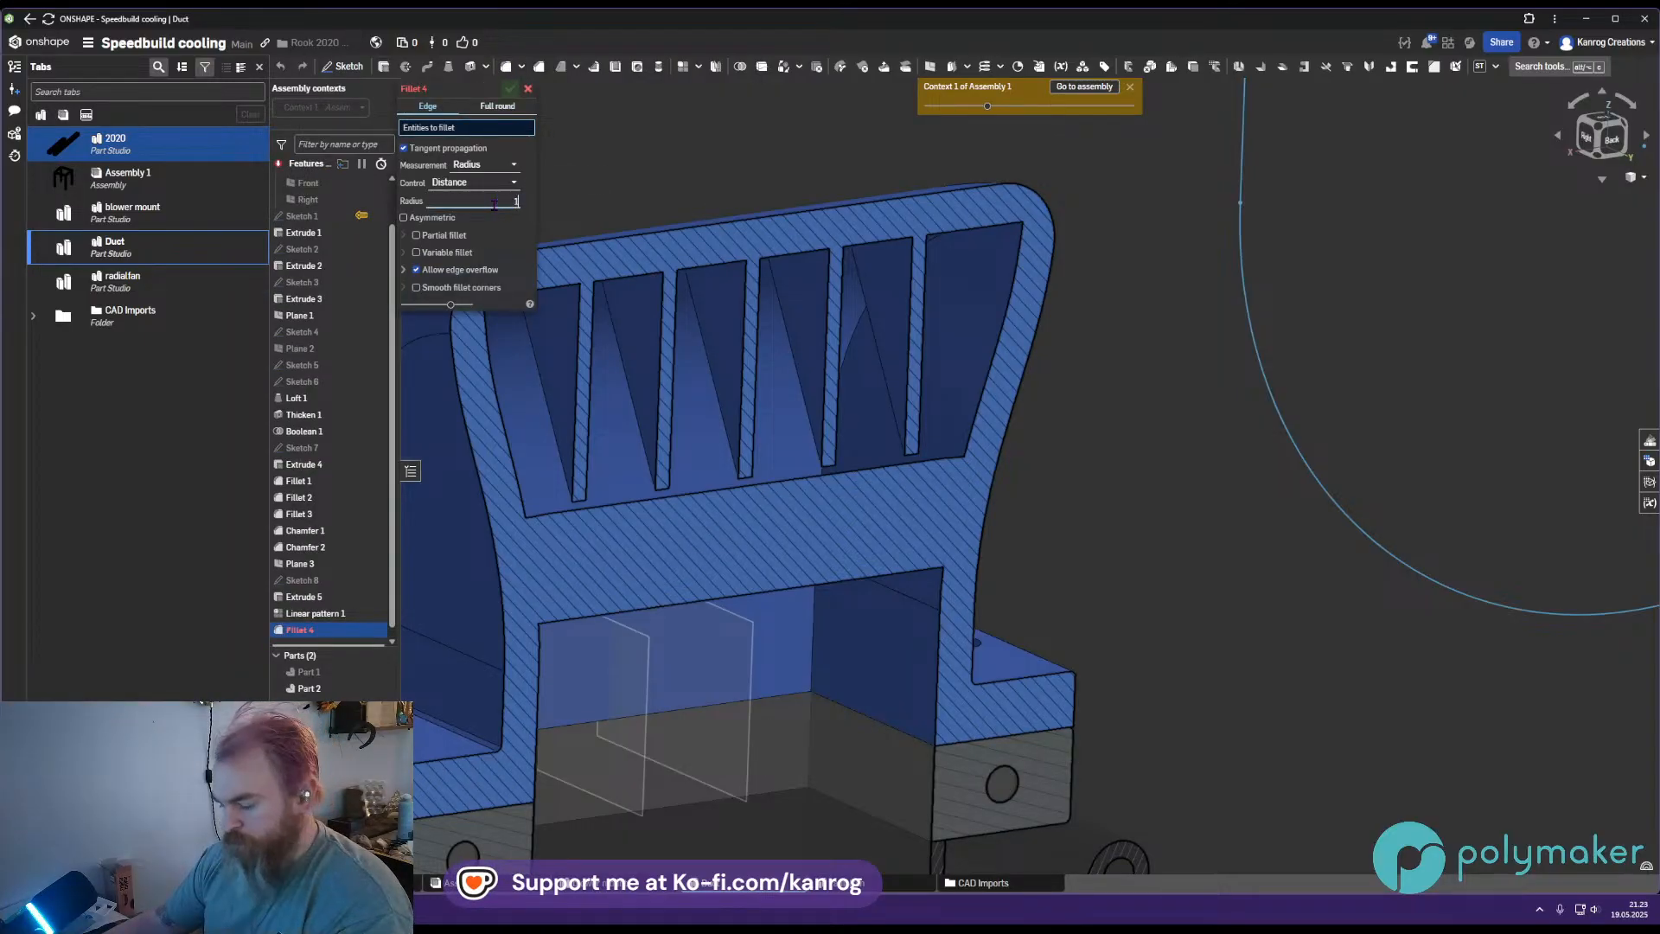
{"action": "left_click", "coordinate": [553, 421]}
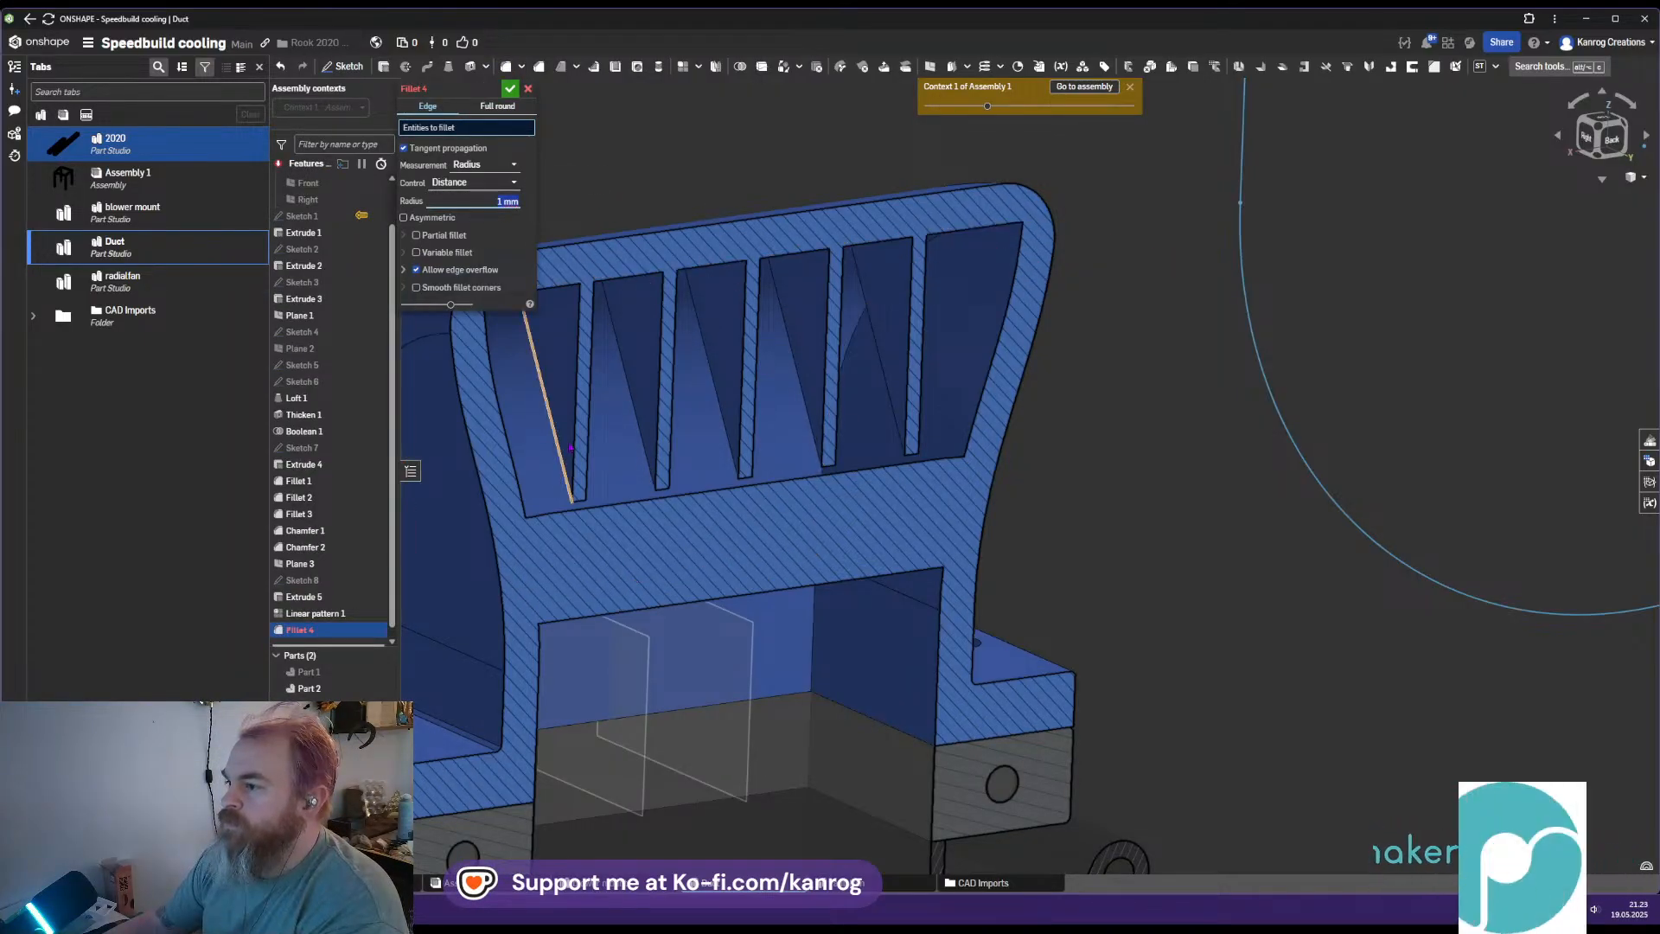
{"action": "left_click", "coordinate": [633, 424]}
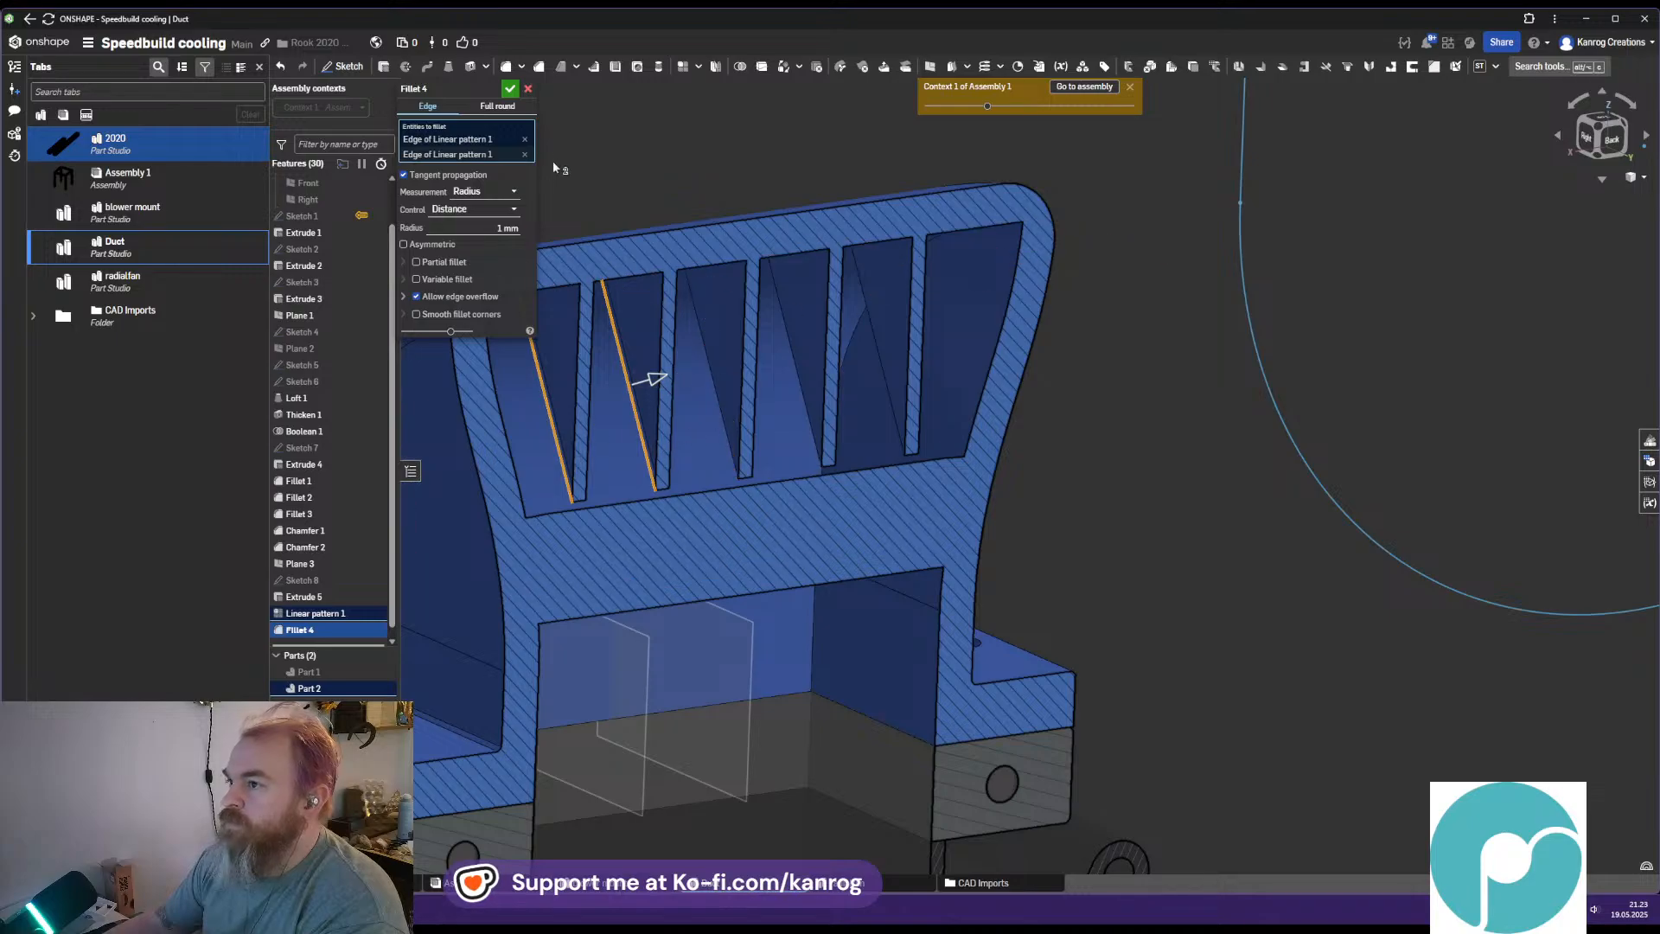
{"action": "left_click", "coordinate": [528, 89]}
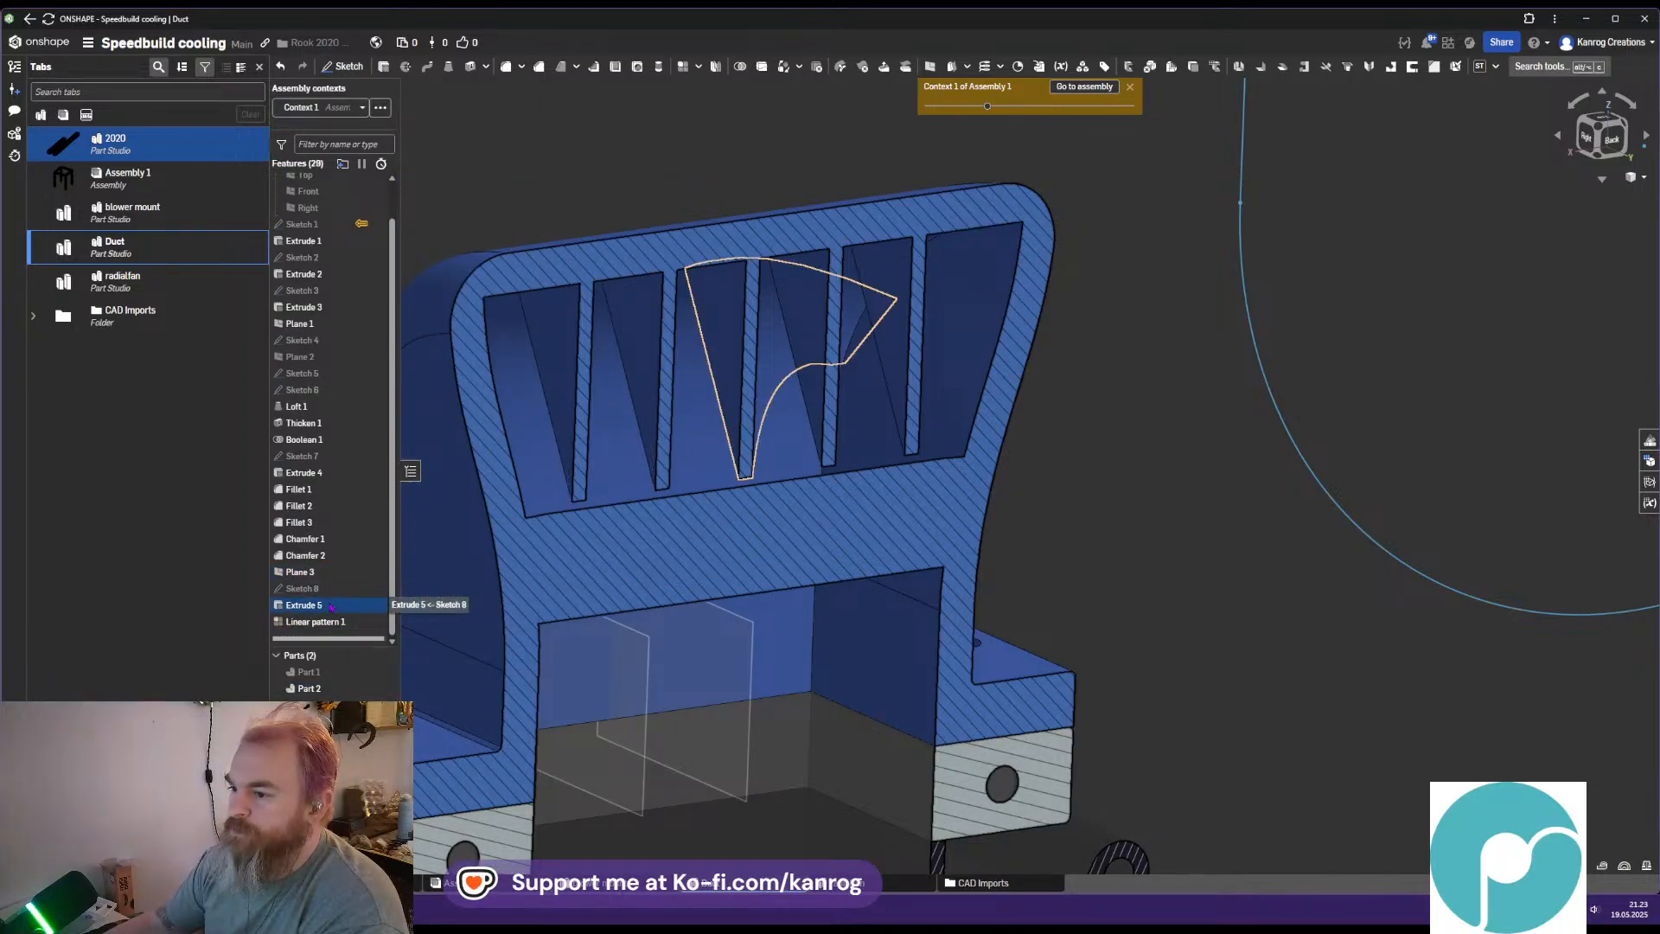
Roll the feature history back before Linear pattern 1 and fillet the two inner end edges of the Extrude 5 rib with a 1 mm radius
{"action": "left_click_drag", "start_coordinate": [336, 641], "coordinate": [346, 620]}
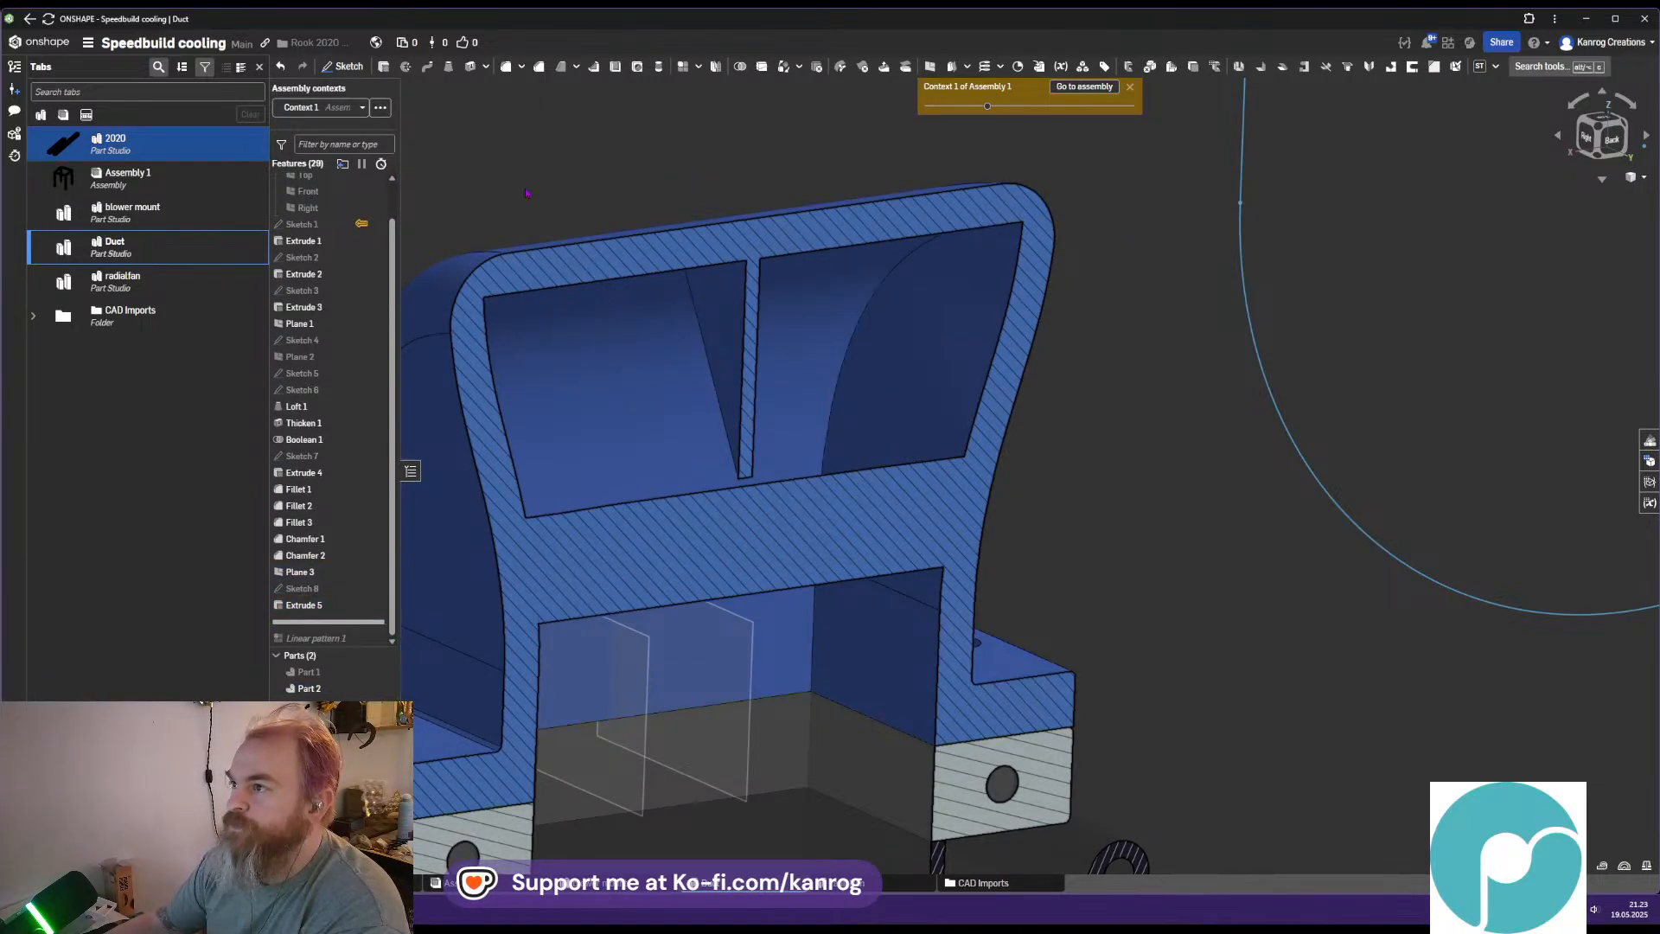
{"action": "left_click", "coordinate": [507, 66]}
{"action": "left_click", "coordinate": [713, 373]}
{"action": "right_click_drag", "start_coordinate": [713, 380], "coordinate": [575, 406]}
{"action": "left_click", "coordinate": [732, 391]}
{"action": "right_click_drag", "start_coordinate": [732, 392], "coordinate": [837, 370]}
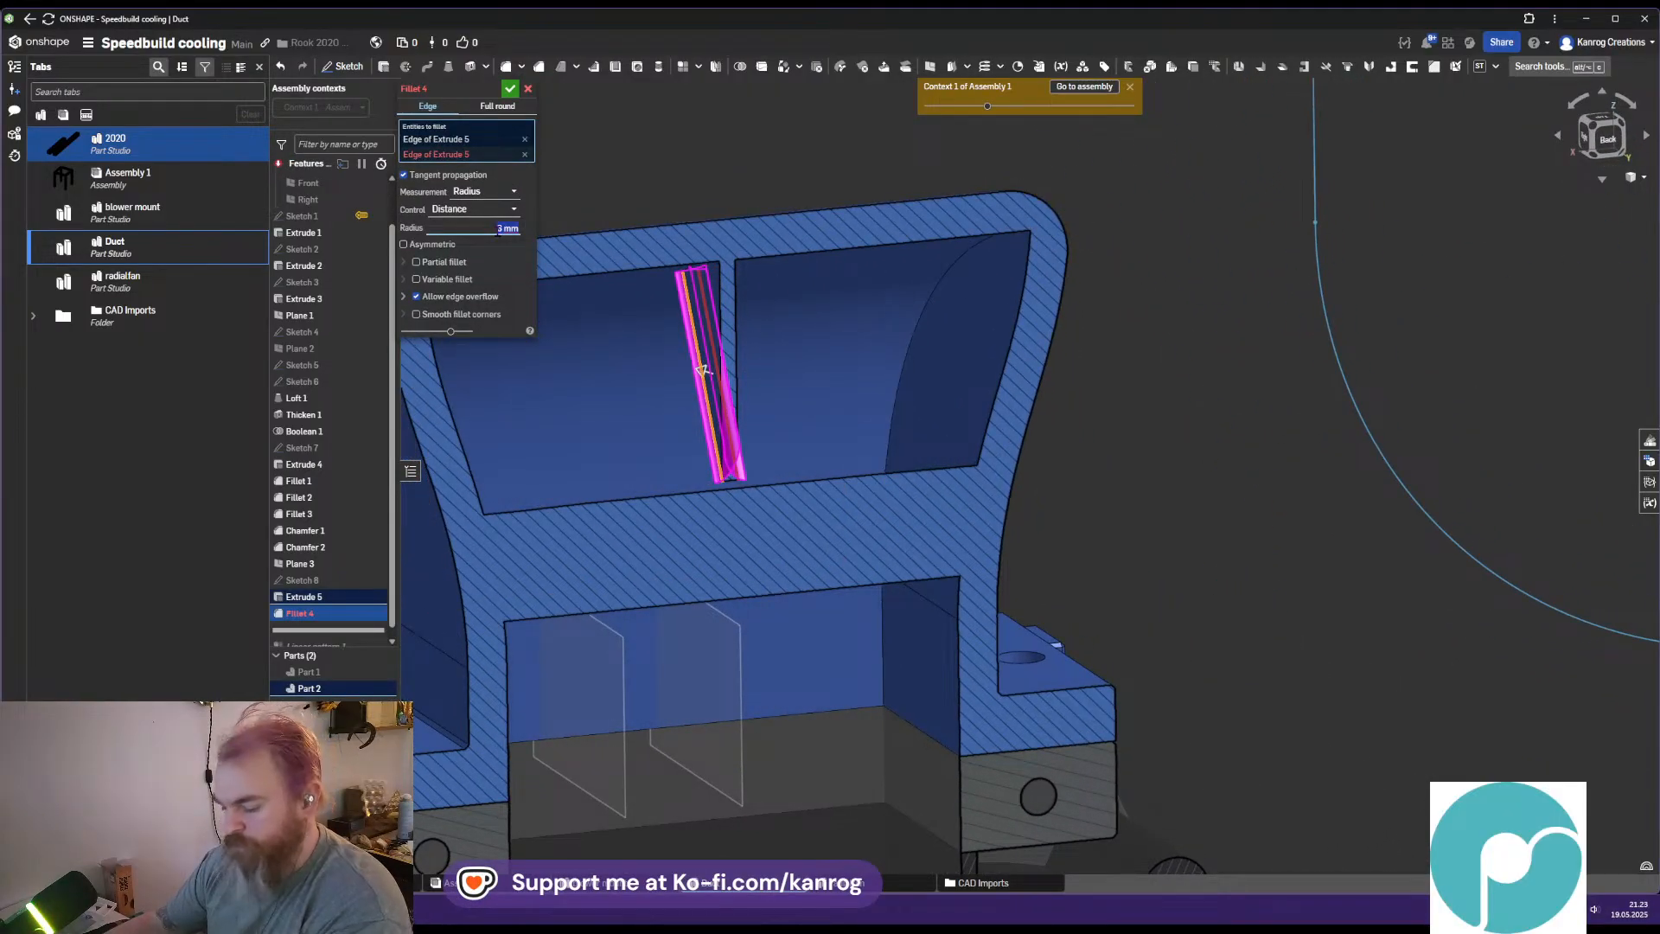
{"action": "key", "text": "Return"}
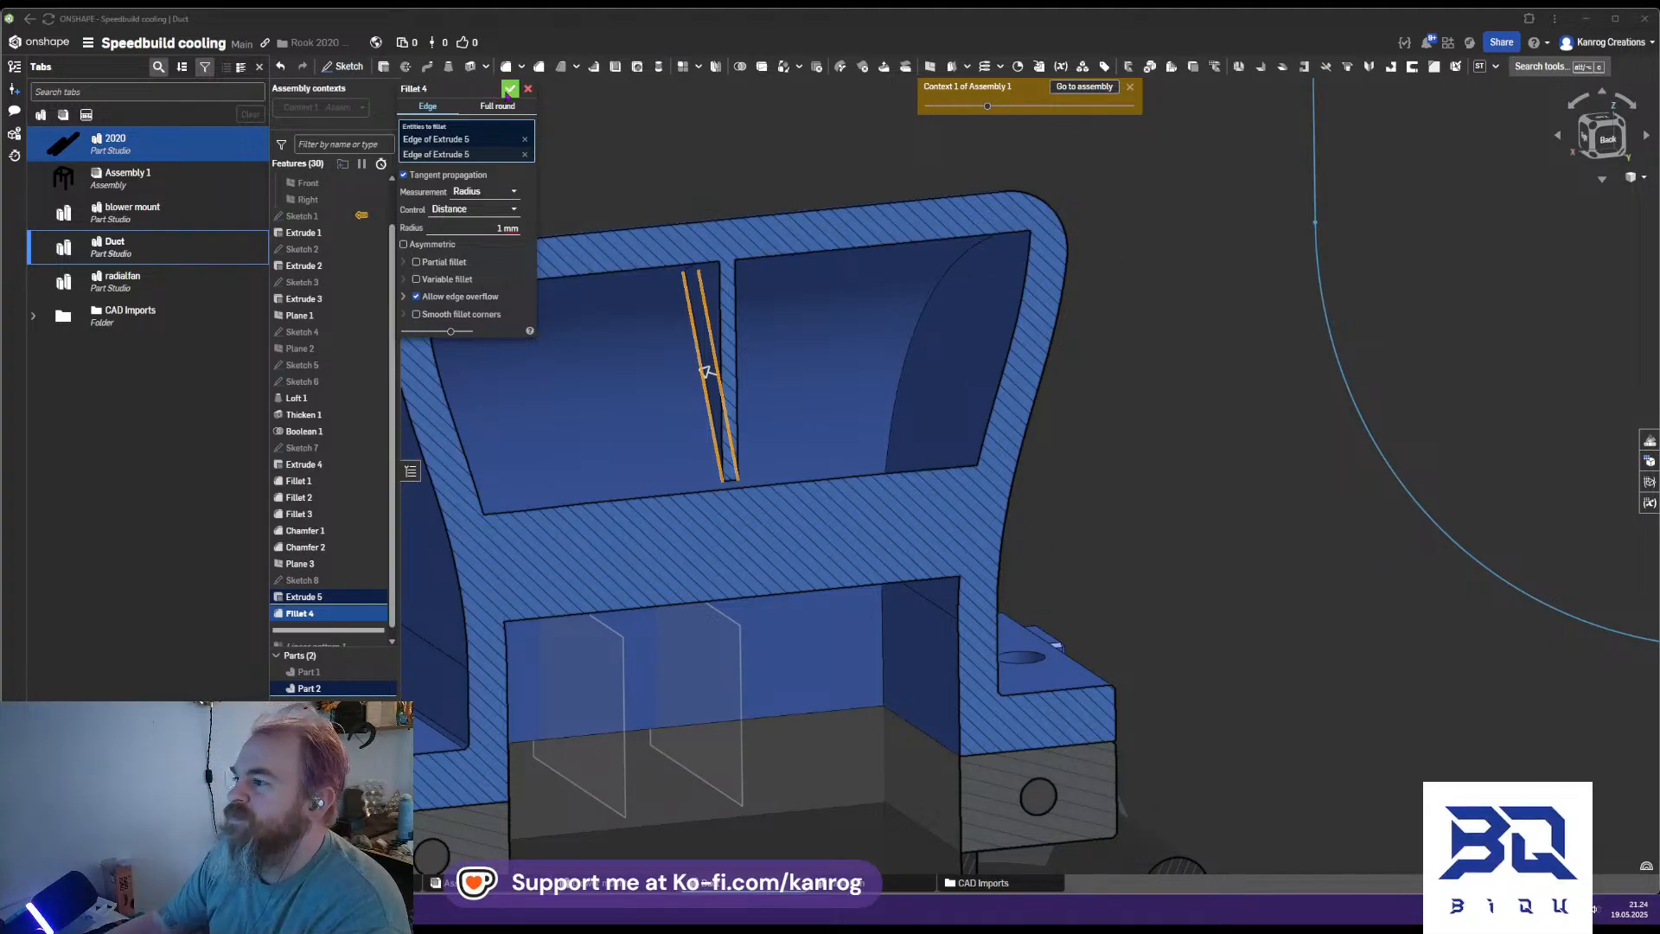
{"action": "left_click", "coordinate": [508, 92]}
Start a 4 mm radius fillet on the two upper inside corner edges of the duct channel
{"action": "right_click_drag", "start_coordinate": [665, 406], "coordinate": [752, 433]}
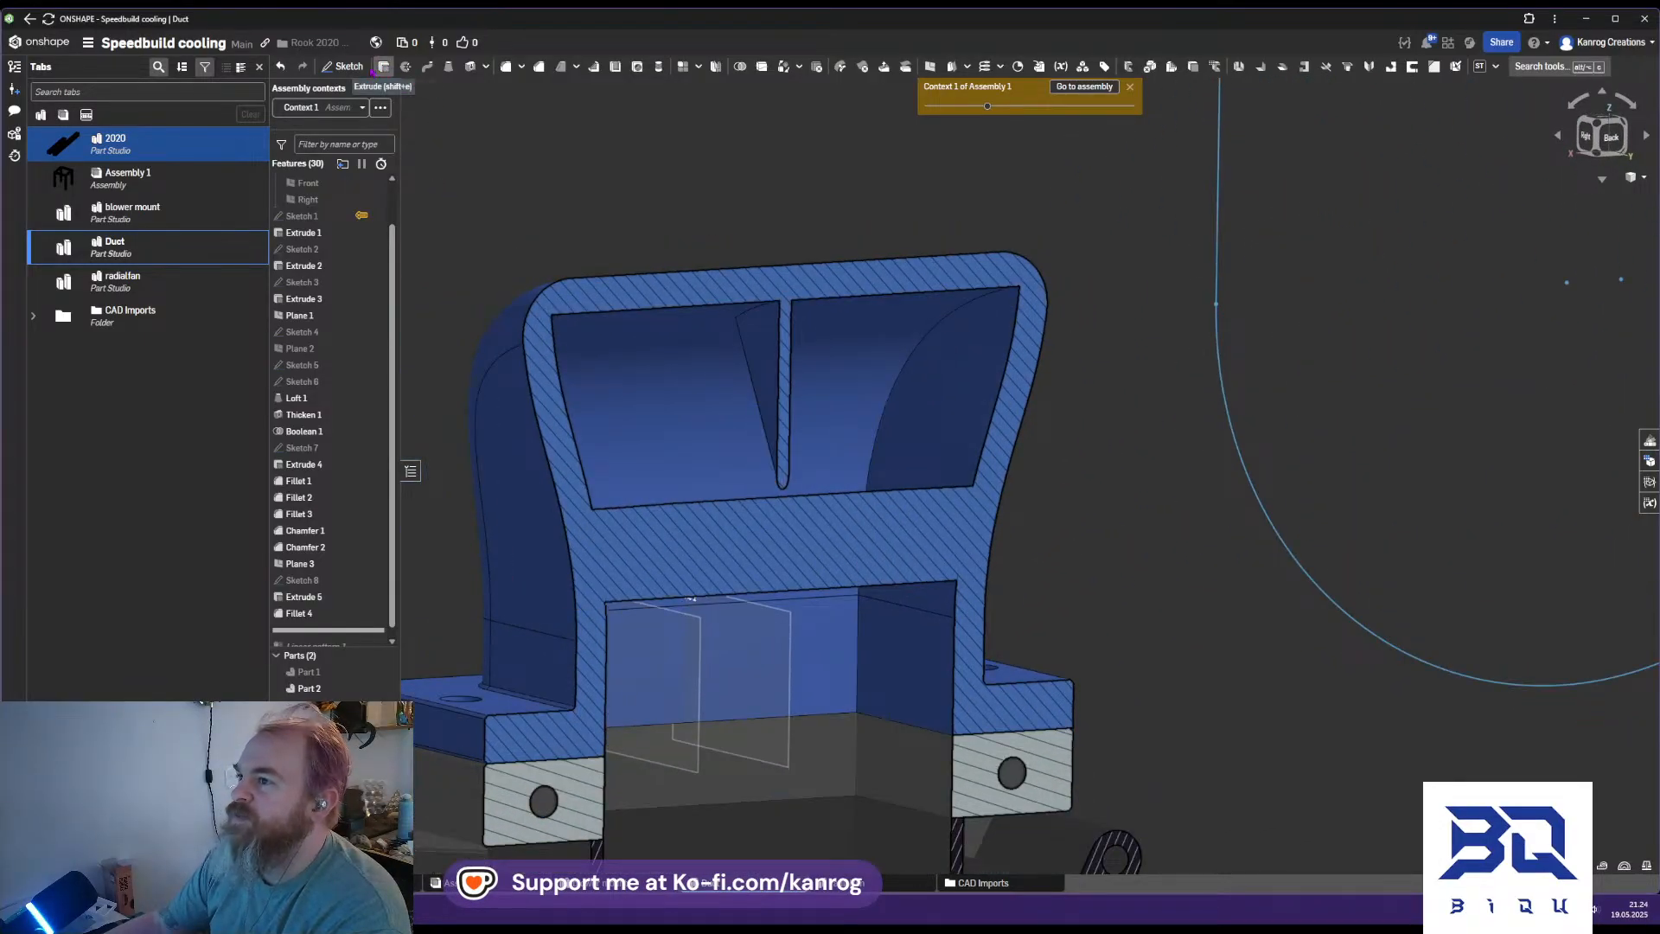
{"action": "left_click", "coordinate": [506, 66]}
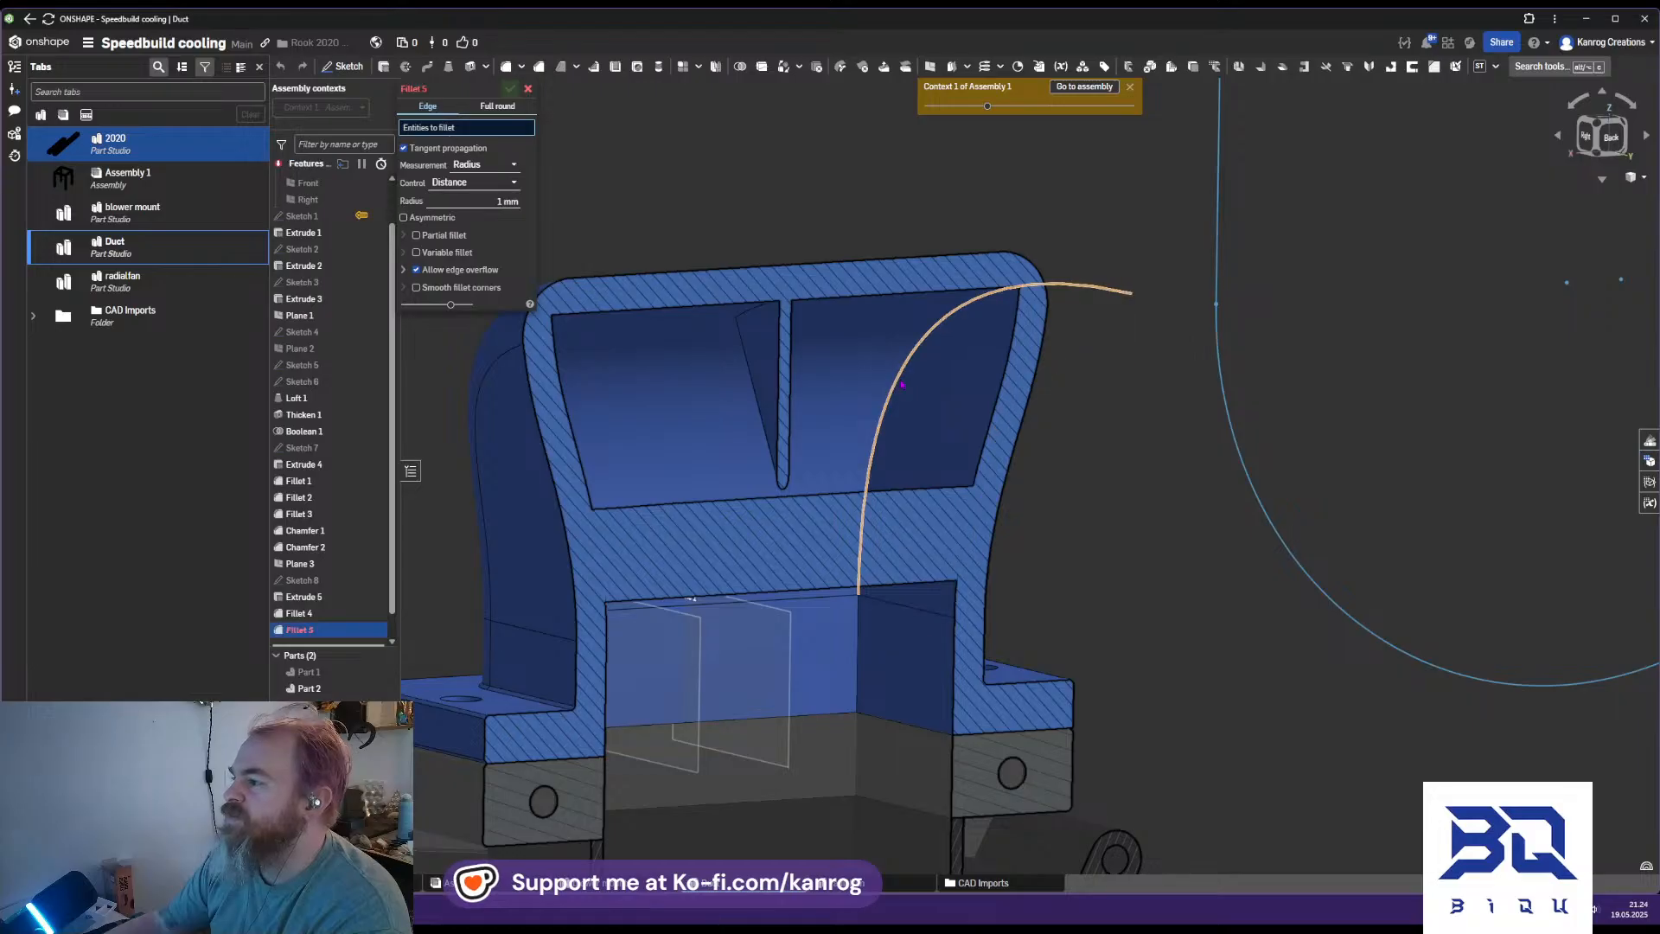
{"action": "left_click", "coordinate": [882, 393]}
{"action": "right_click_drag", "start_coordinate": [858, 386], "coordinate": [699, 368]}
{"action": "left_click", "coordinate": [817, 439]}
{"action": "left_click_drag", "start_coordinate": [670, 406], "coordinate": [659, 342]}
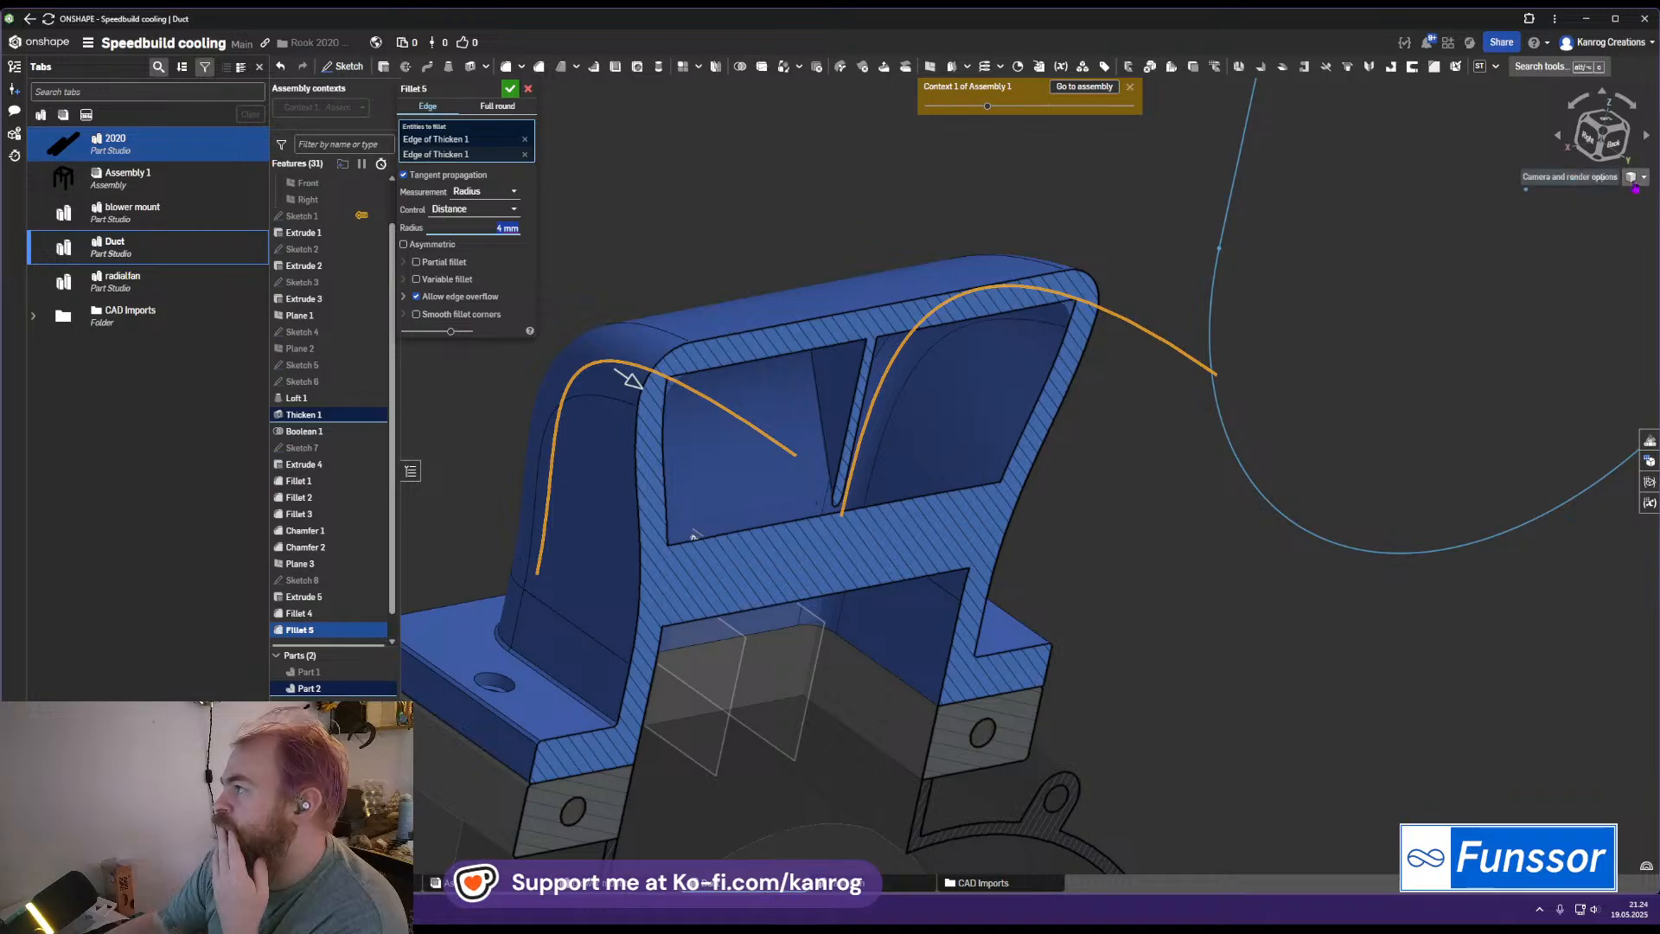
Turn off the section view and add the channel's two lower inside corner edges to the fillet
{"action": "left_click", "coordinate": [1636, 177]}
{"action": "left_click", "coordinate": [1576, 394]}
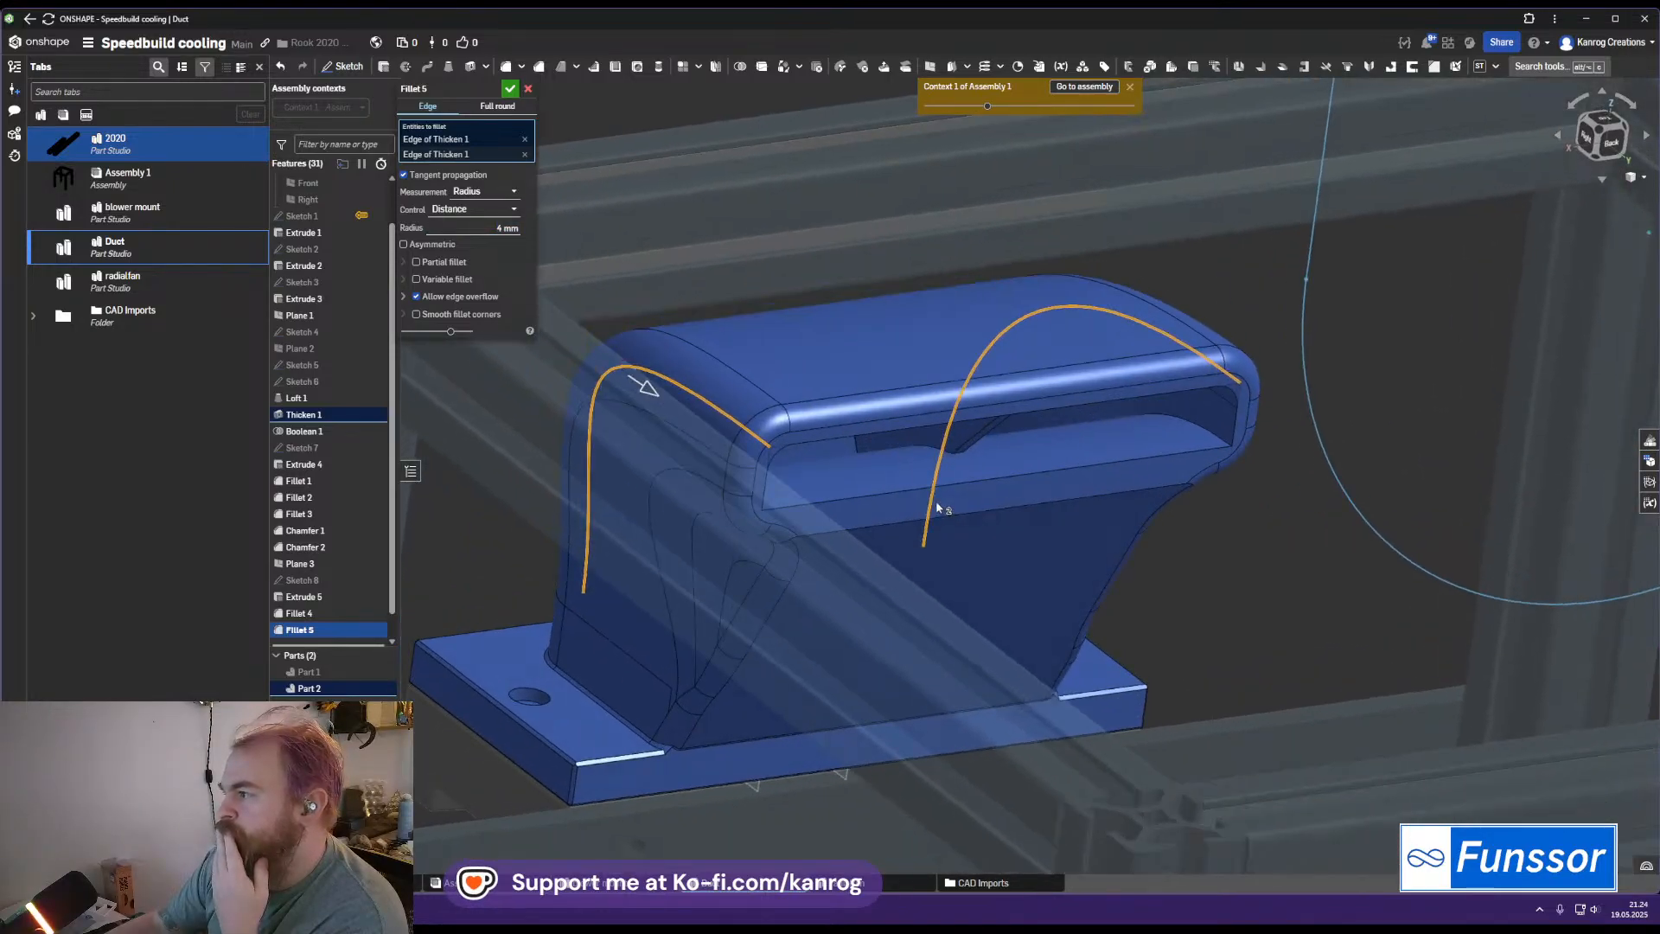
{"action": "left_click", "coordinate": [1219, 456]}
{"action": "right_click_drag", "start_coordinate": [1218, 456], "coordinate": [759, 452]}
{"action": "left_click", "coordinate": [724, 451]}
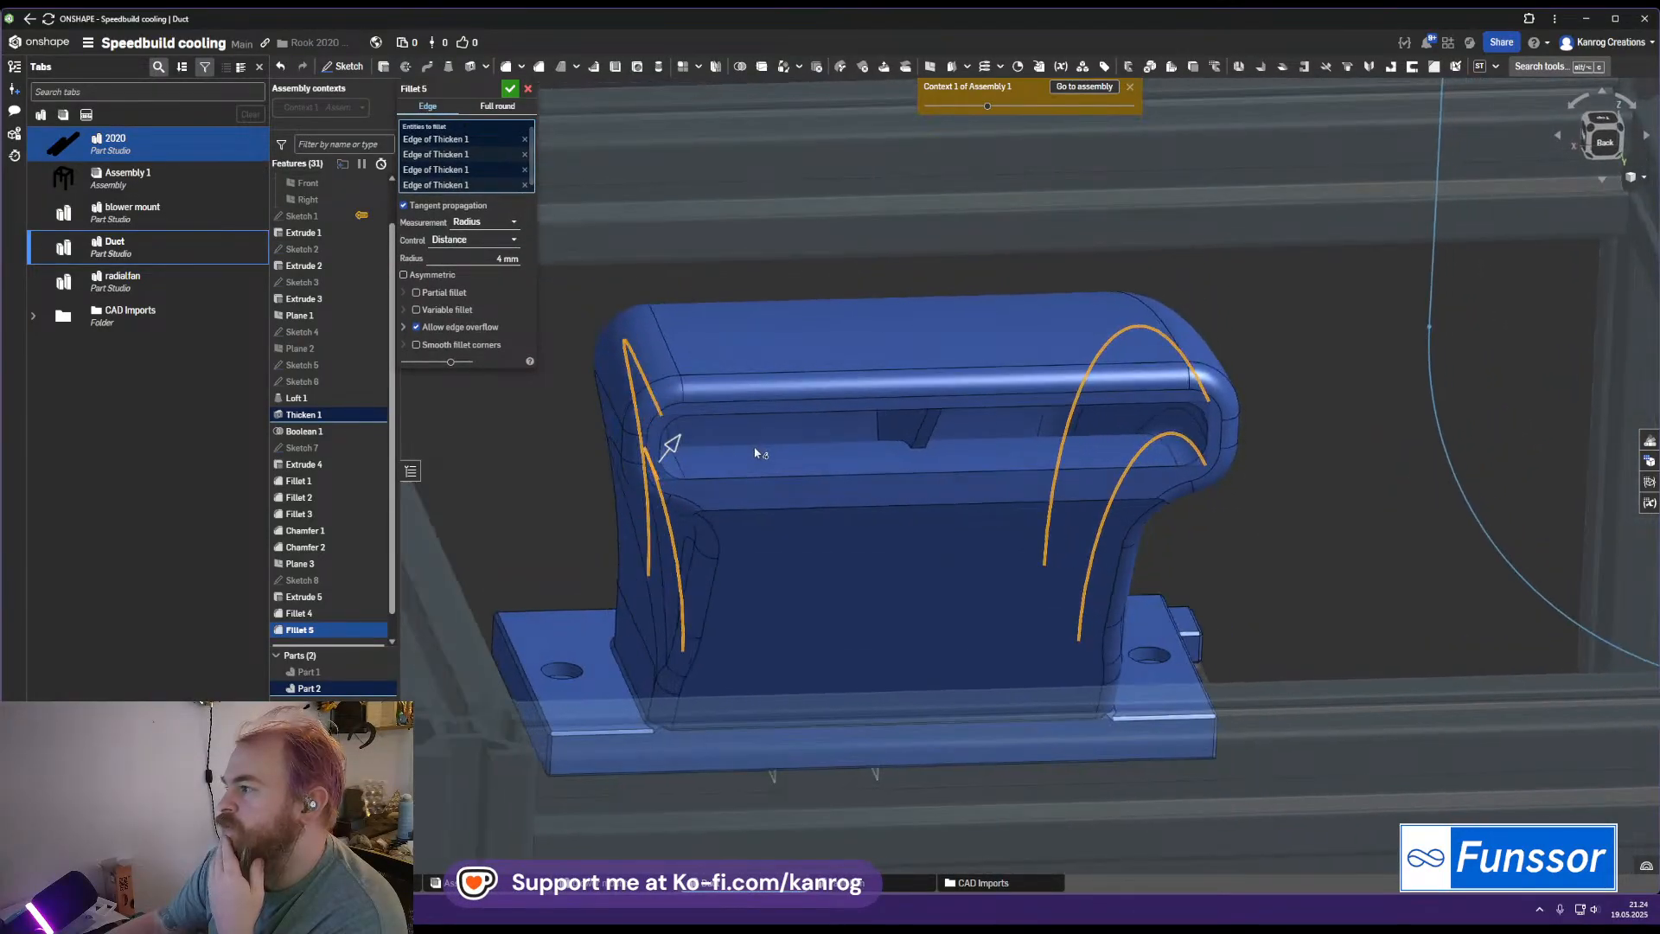
{"action": "left_click", "coordinate": [511, 90]}
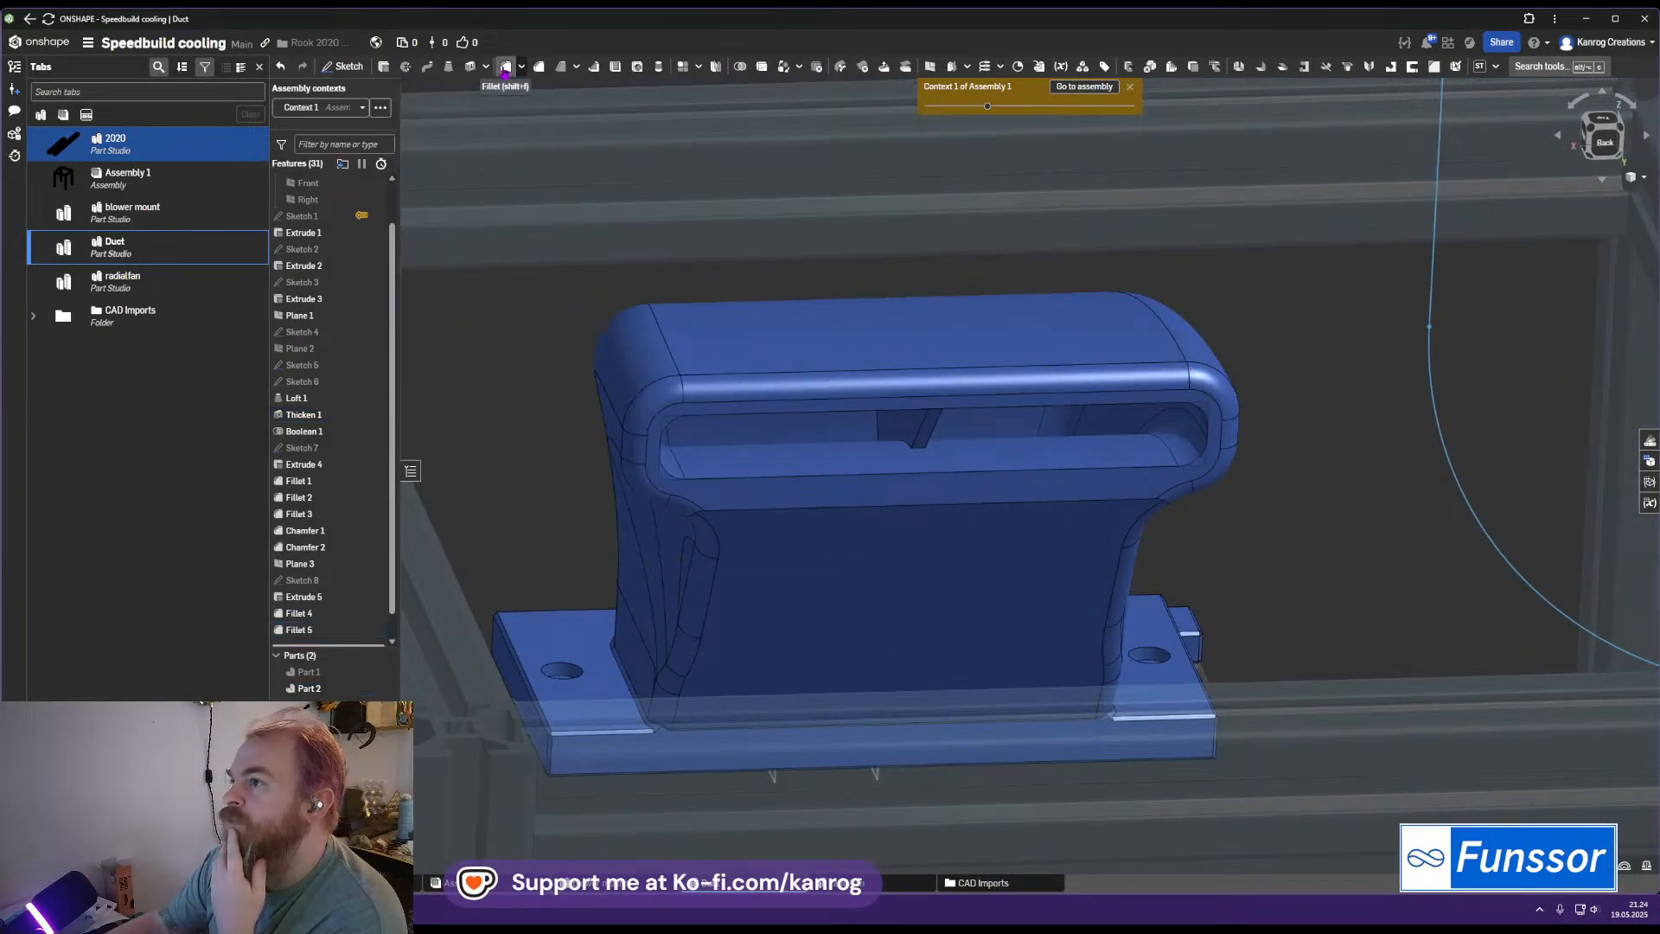
Fillet the two edges of the central rib that face the outlet slot opening
{"action": "key", "text": "shift+f"}
{"action": "left_click", "coordinate": [932, 432]}
{"action": "left_click", "coordinate": [933, 427]}
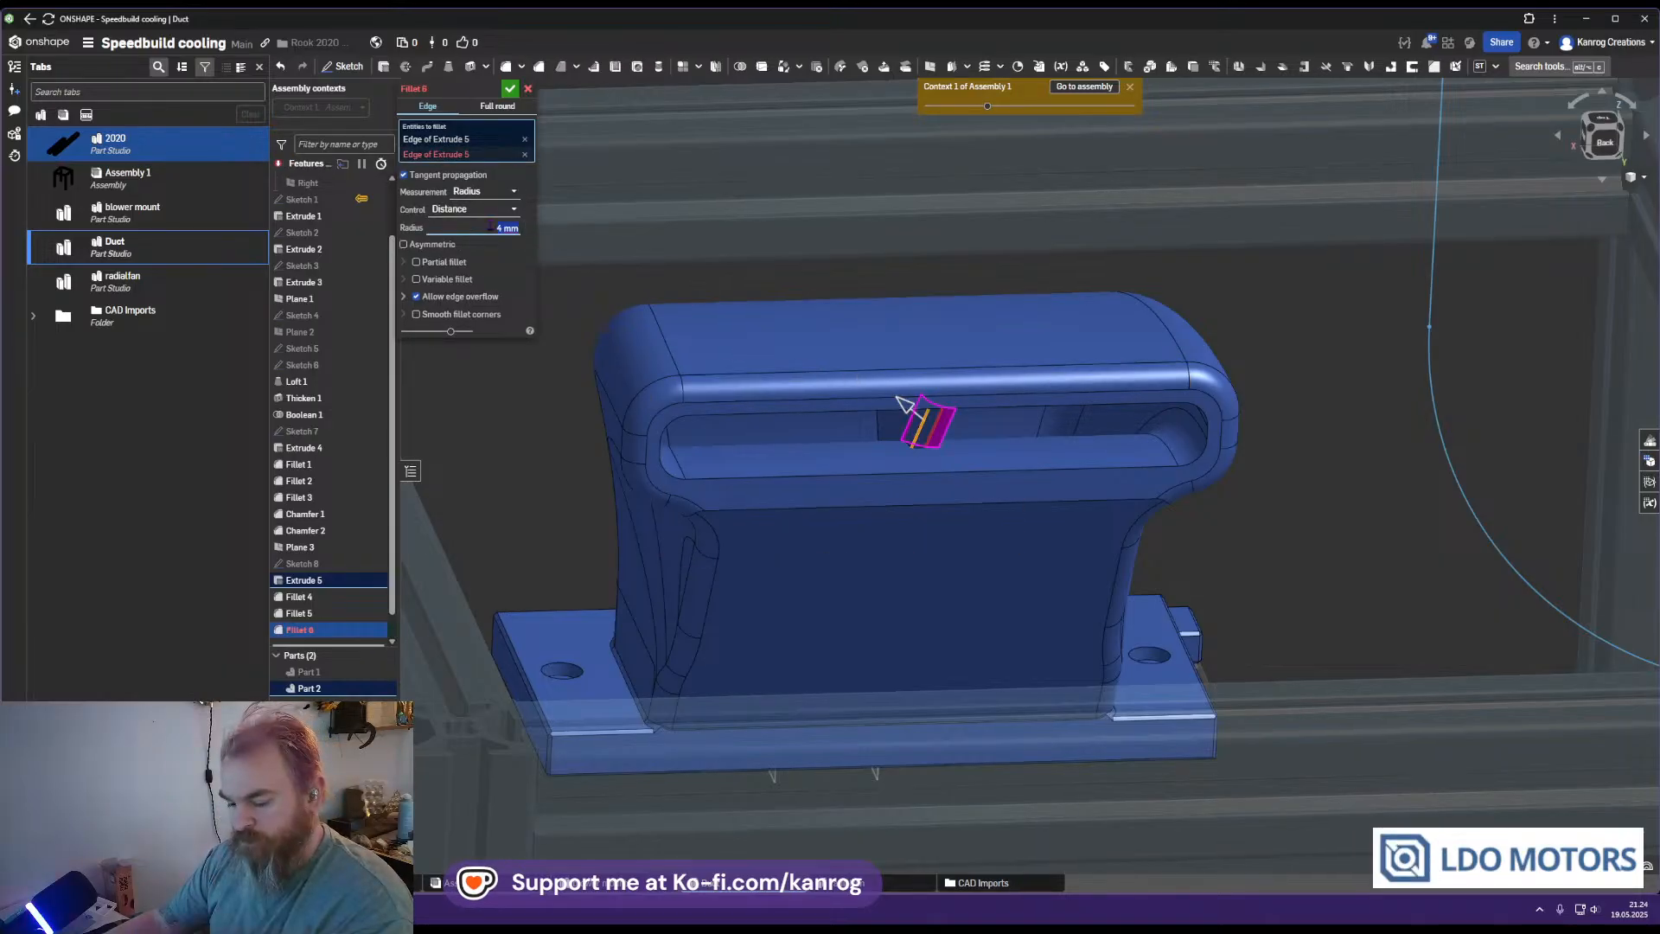
{"action": "left_click", "coordinate": [515, 93]}
Roll the feature history forward past Linear pattern 1 and enable Reapply features in that pattern
{"action": "right_click_drag", "start_coordinate": [889, 492], "coordinate": [899, 437]}
{"action": "scroll", "coordinate": [346, 610], "scroll_direction": "down", "scroll_amount": 1}
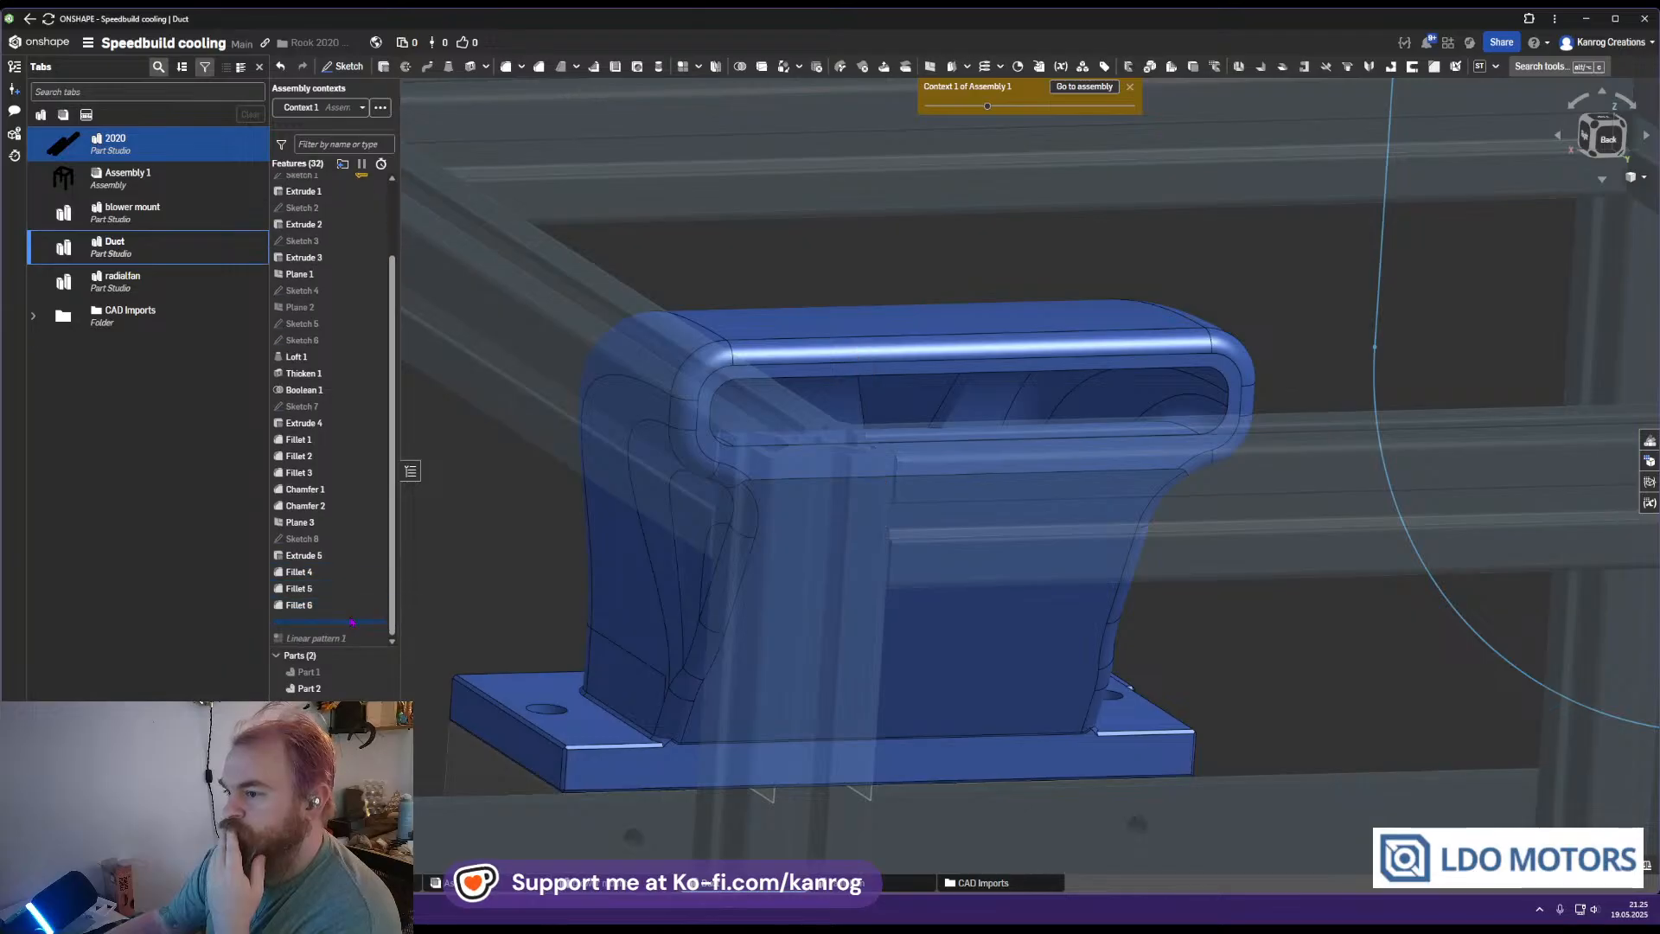
{"action": "left_click_drag", "start_coordinate": [357, 624], "coordinate": [357, 641]}
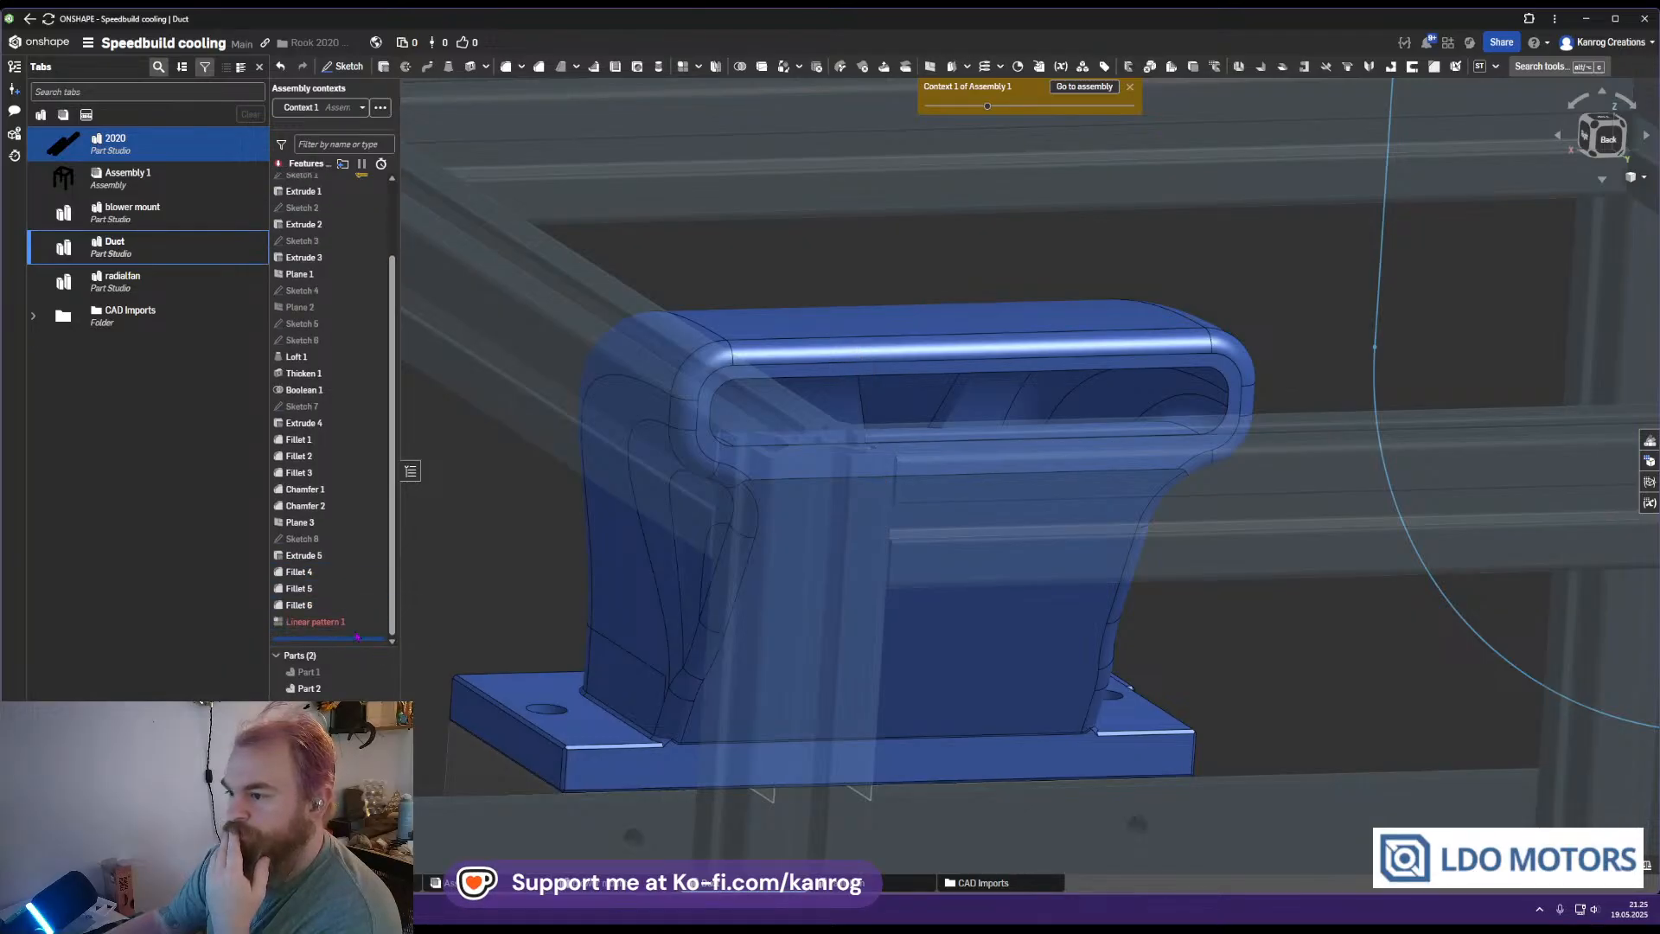
{"action": "double_click", "coordinate": [313, 622]}
{"action": "right_click_drag", "start_coordinate": [784, 406], "coordinate": [702, 363]}
{"action": "scroll", "coordinate": [702, 363], "scroll_direction": "up", "scroll_amount": 4}
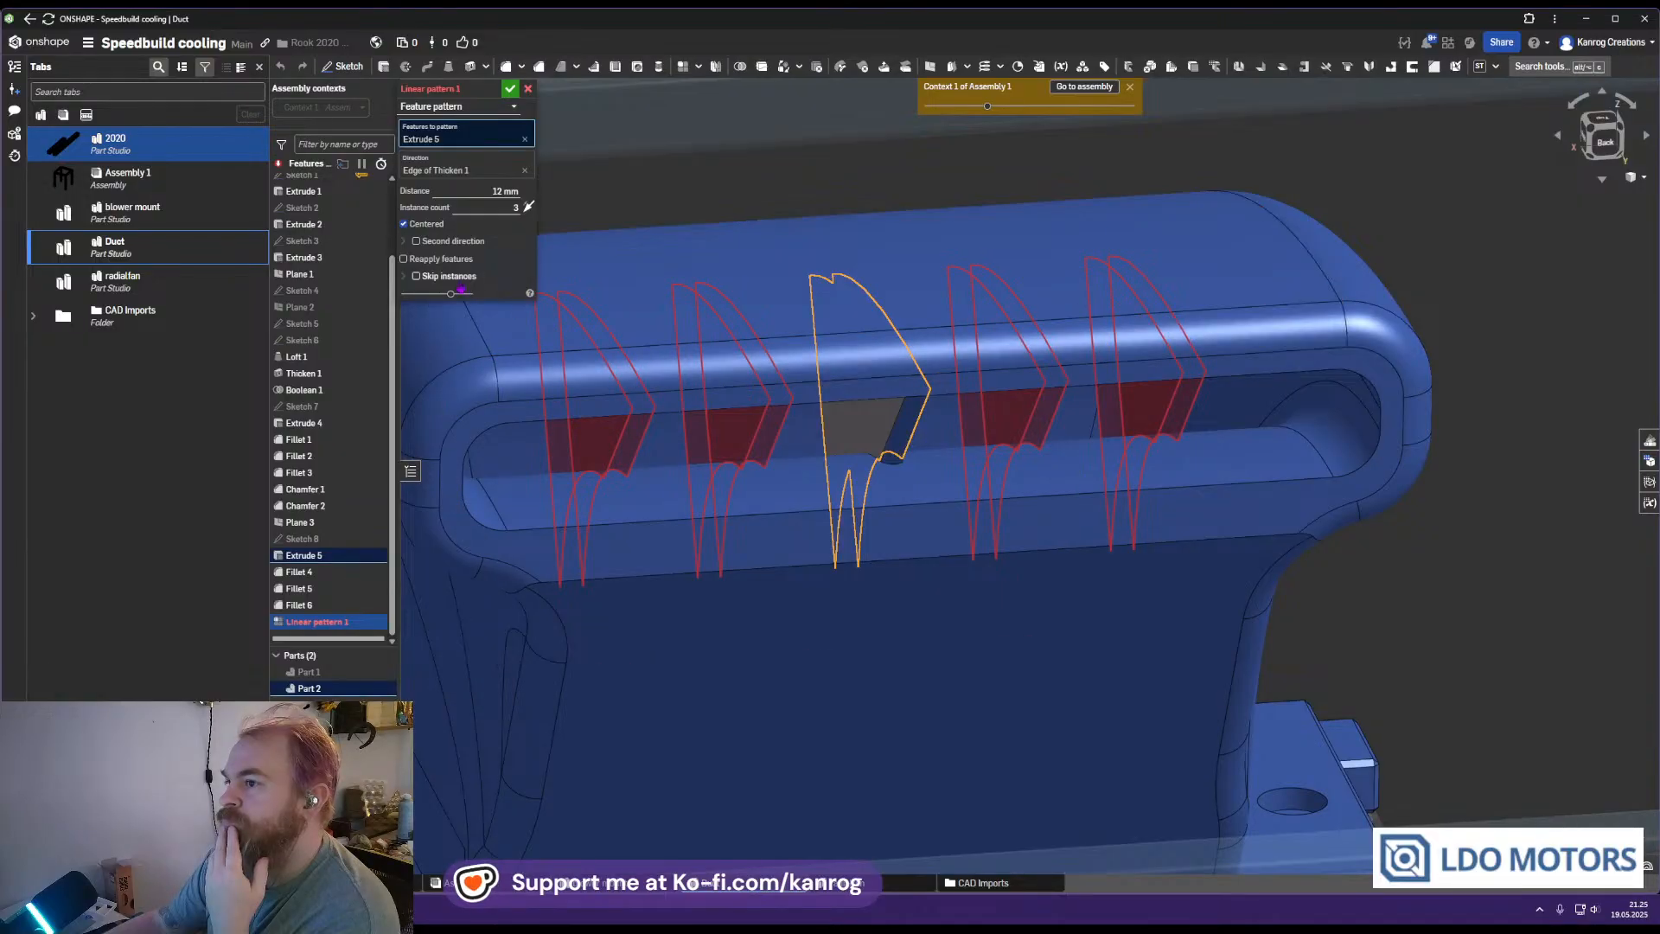
{"action": "middle_click_drag", "start_coordinate": [719, 442], "coordinate": [657, 505]}
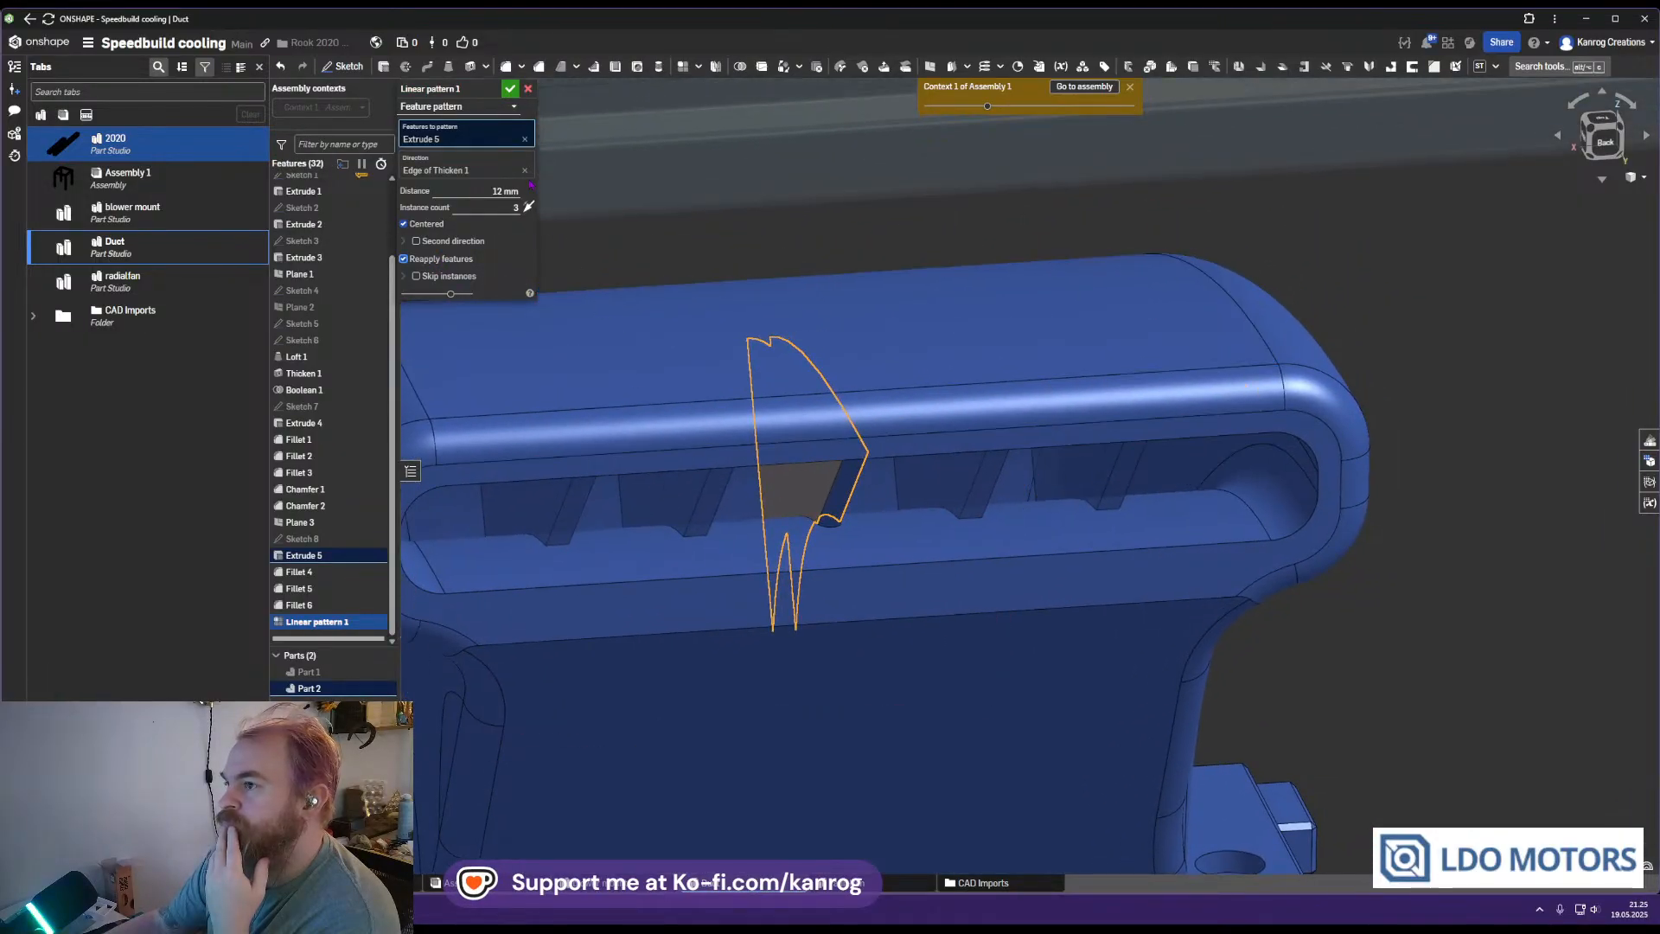
{"action": "left_click", "coordinate": [508, 90]}
Inspect the patterned ribs, reopen Linear pattern 1 and try its Skip instances option
{"action": "right_click_drag", "start_coordinate": [781, 480], "coordinate": [819, 519]}
{"action": "scroll", "coordinate": [788, 512], "scroll_direction": "down", "scroll_amount": 2}
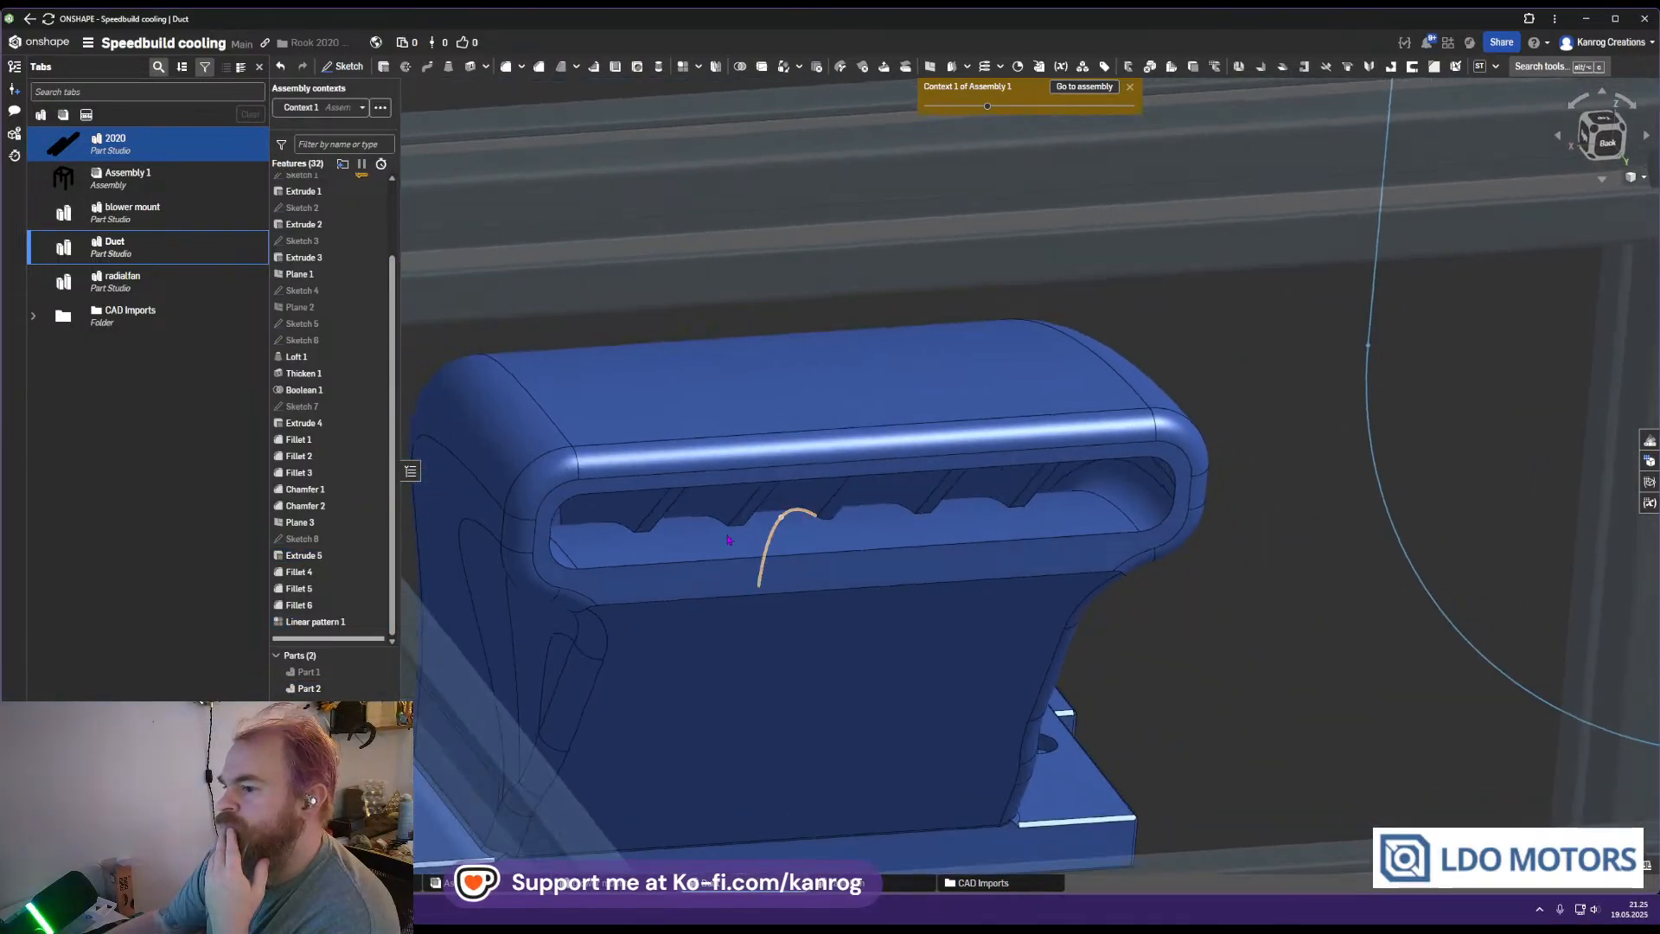
{"action": "double_click", "coordinate": [333, 621]}
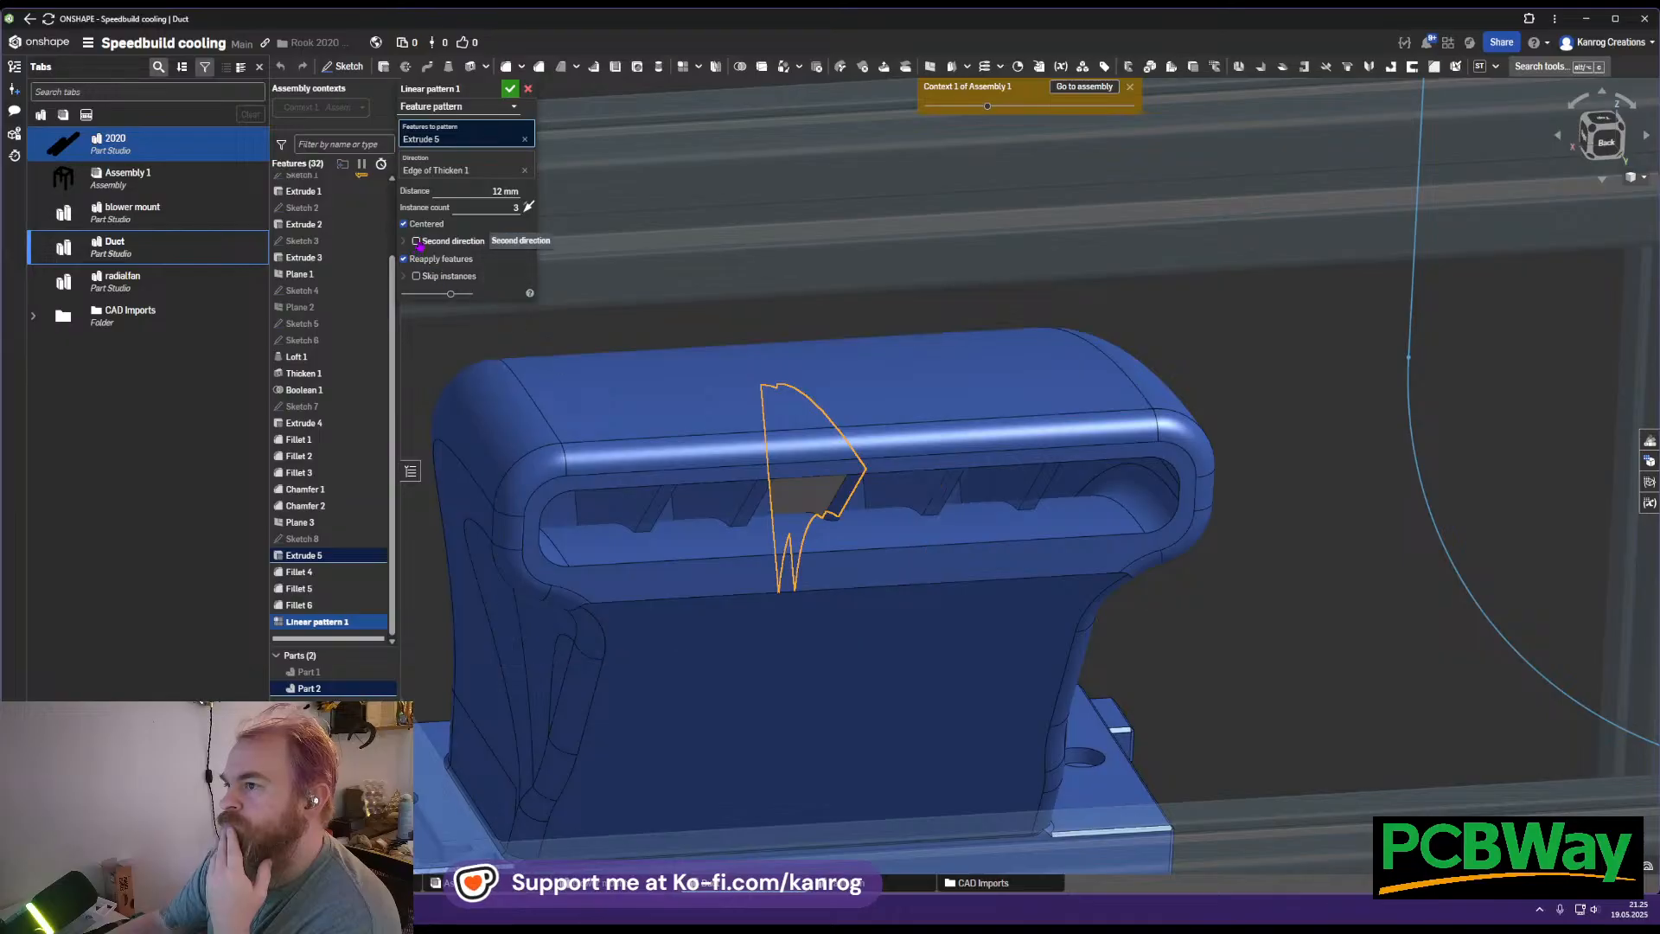
{"action": "left_click", "coordinate": [416, 275]}
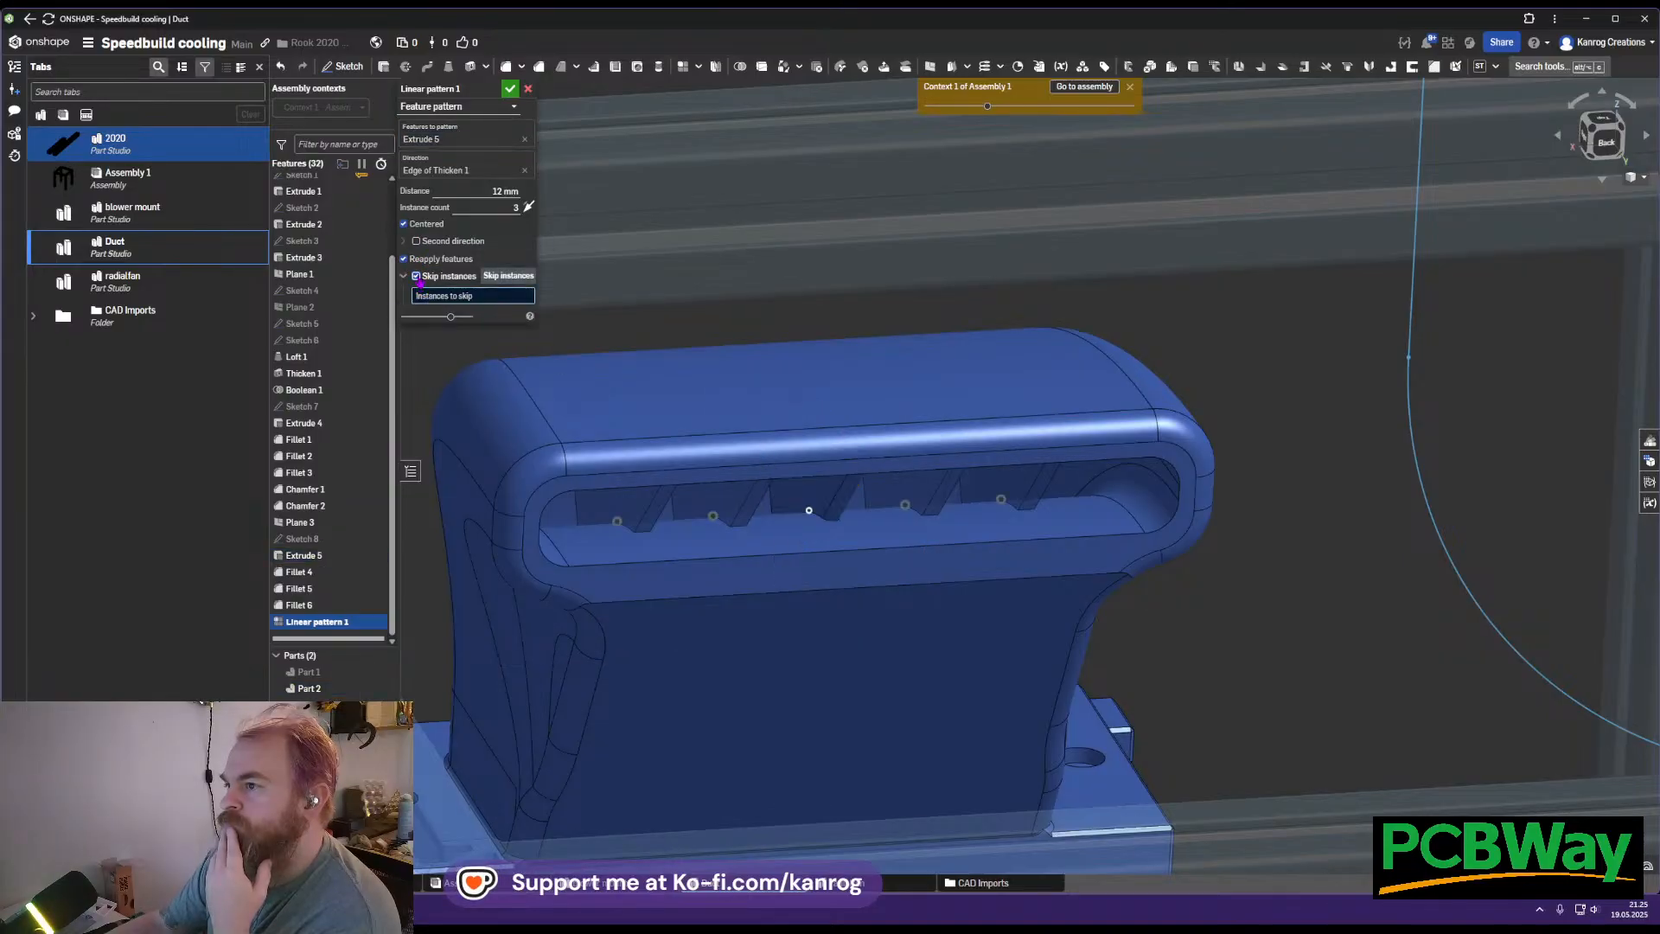
{"action": "left_click", "coordinate": [416, 275]}
{"action": "scroll", "coordinate": [813, 472], "scroll_direction": "up", "scroll_amount": 2}
{"action": "scroll", "coordinate": [812, 474], "scroll_direction": "down", "scroll_amount": 2}
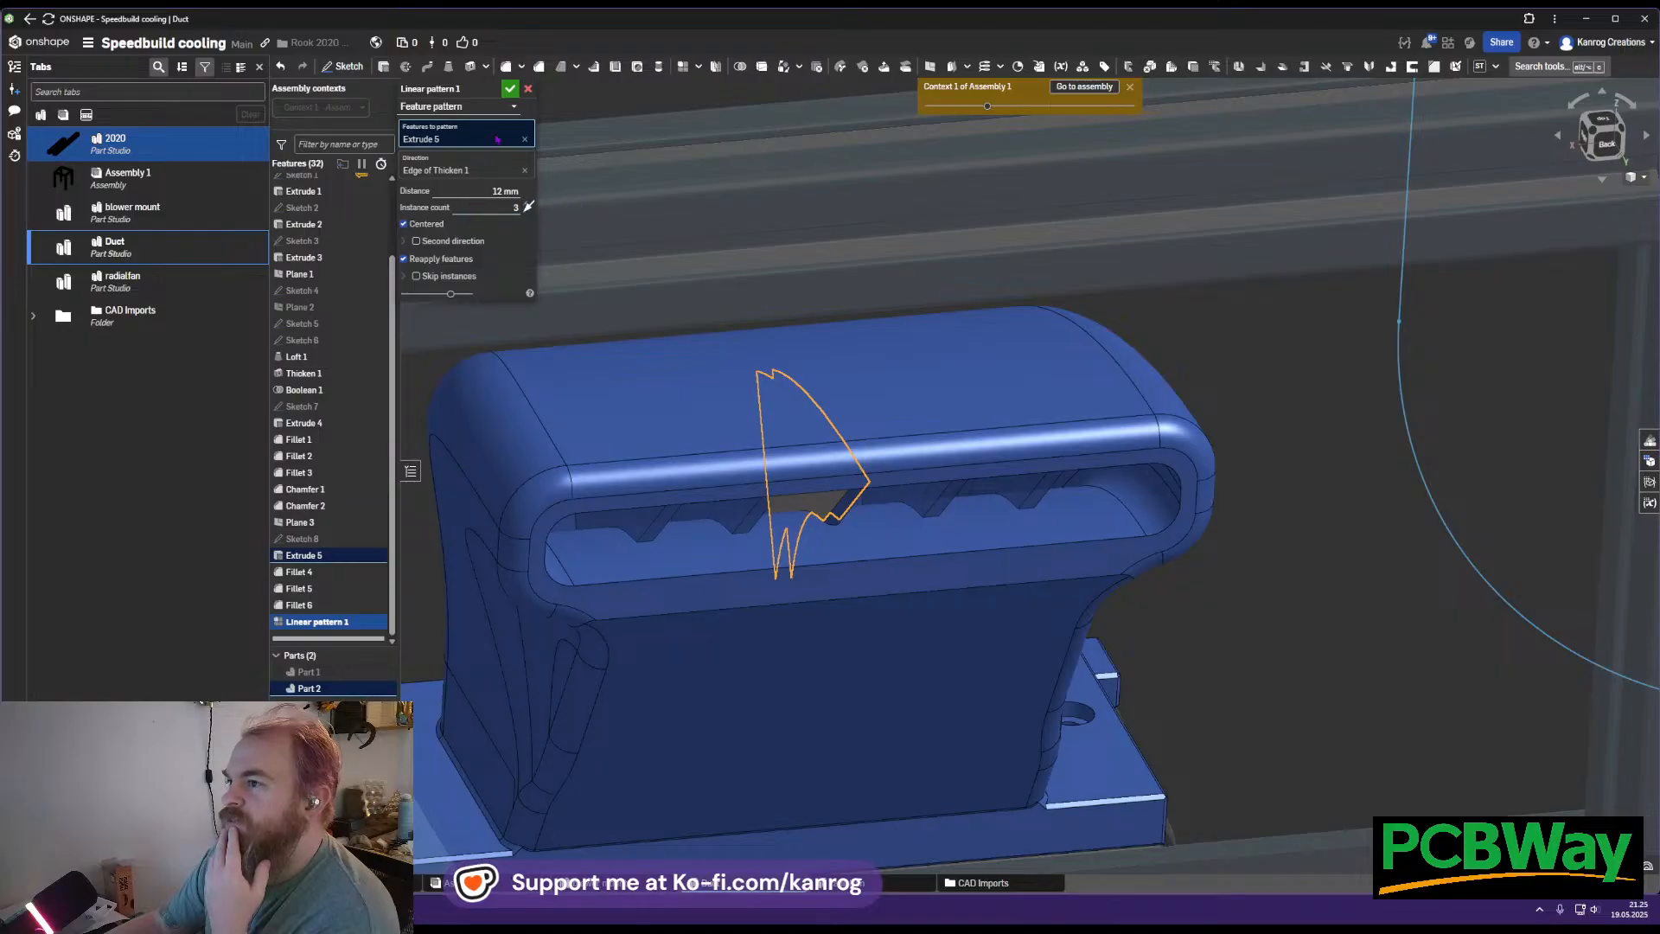
{"action": "left_click", "coordinate": [510, 89]}
Move Linear pattern 1 ahead of Fillet 4 in the feature history
{"action": "right_click_drag", "start_coordinate": [760, 484], "coordinate": [789, 509]}
{"action": "left_click_drag", "start_coordinate": [311, 621], "coordinate": [330, 564]}
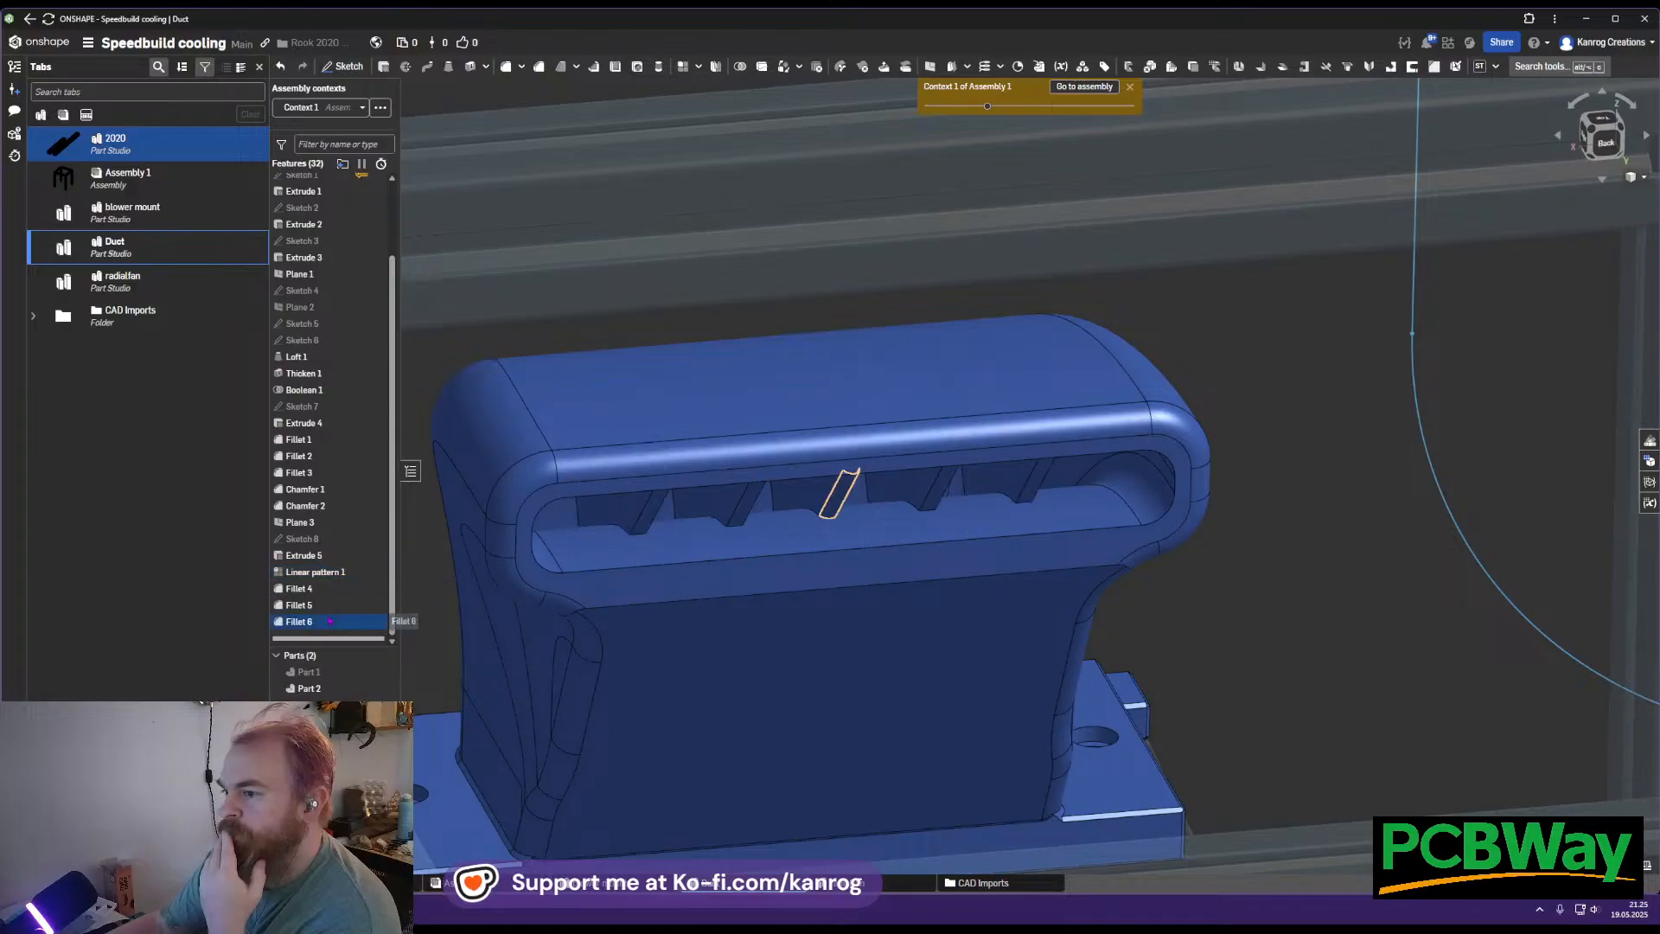
Edit Fillet 4 and add the two long edges of each of the four patterned ribs at the 1 mm radius
{"action": "double_click", "coordinate": [327, 588]}
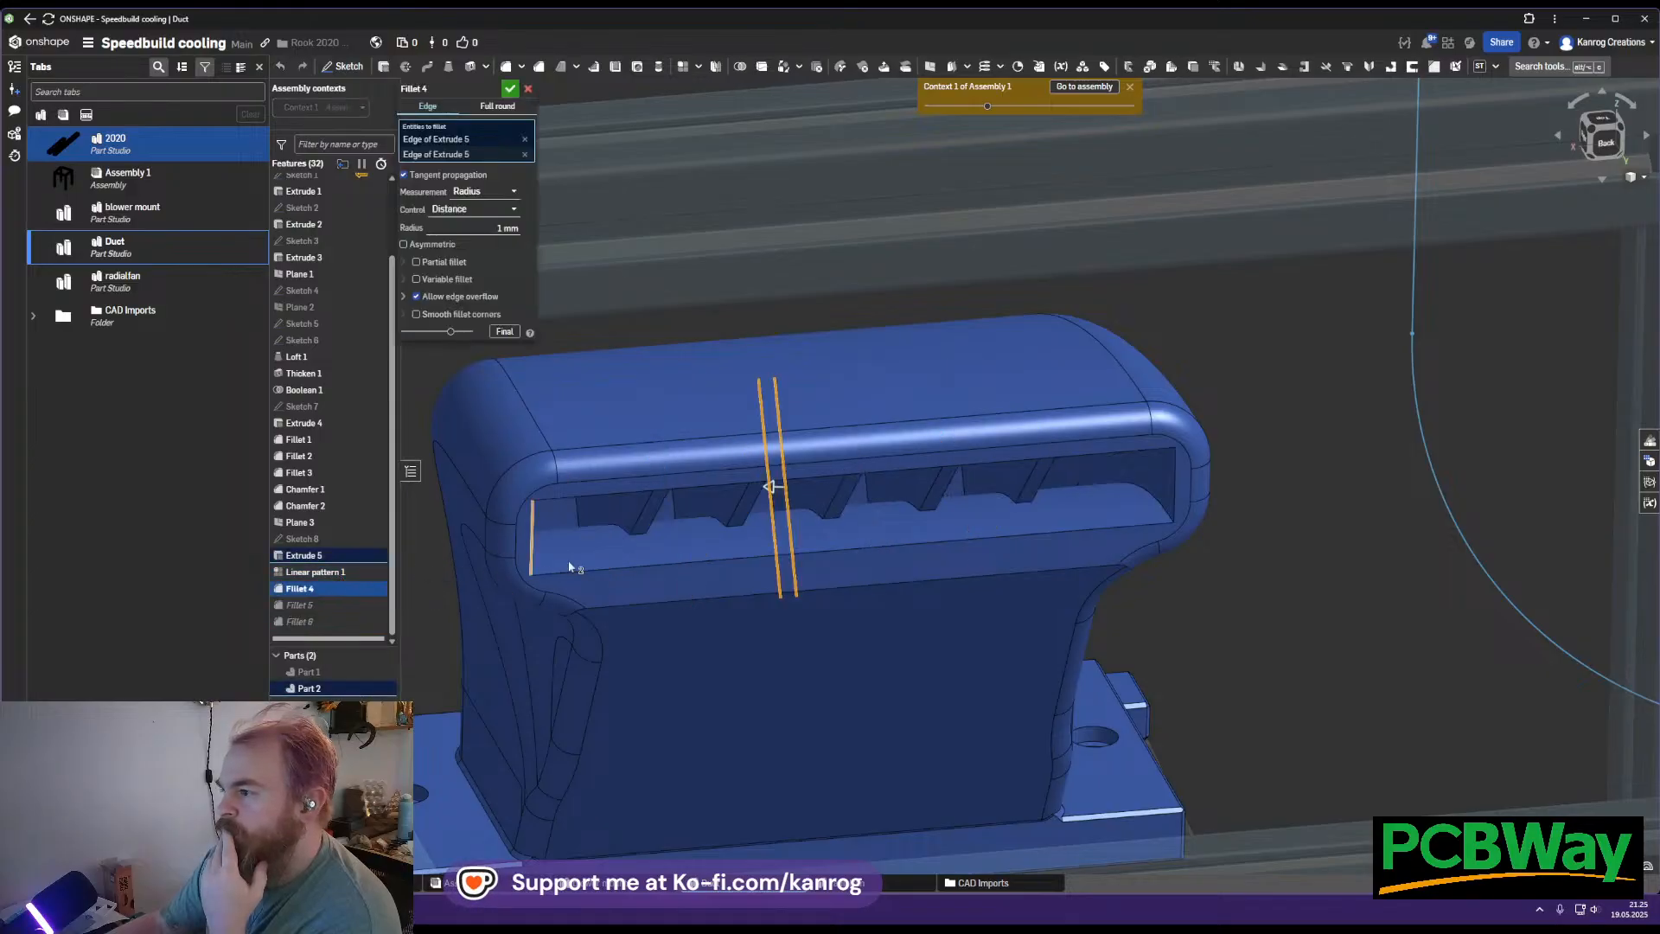
{"action": "left_click", "coordinate": [676, 519]}
{"action": "left_click", "coordinate": [574, 517]}
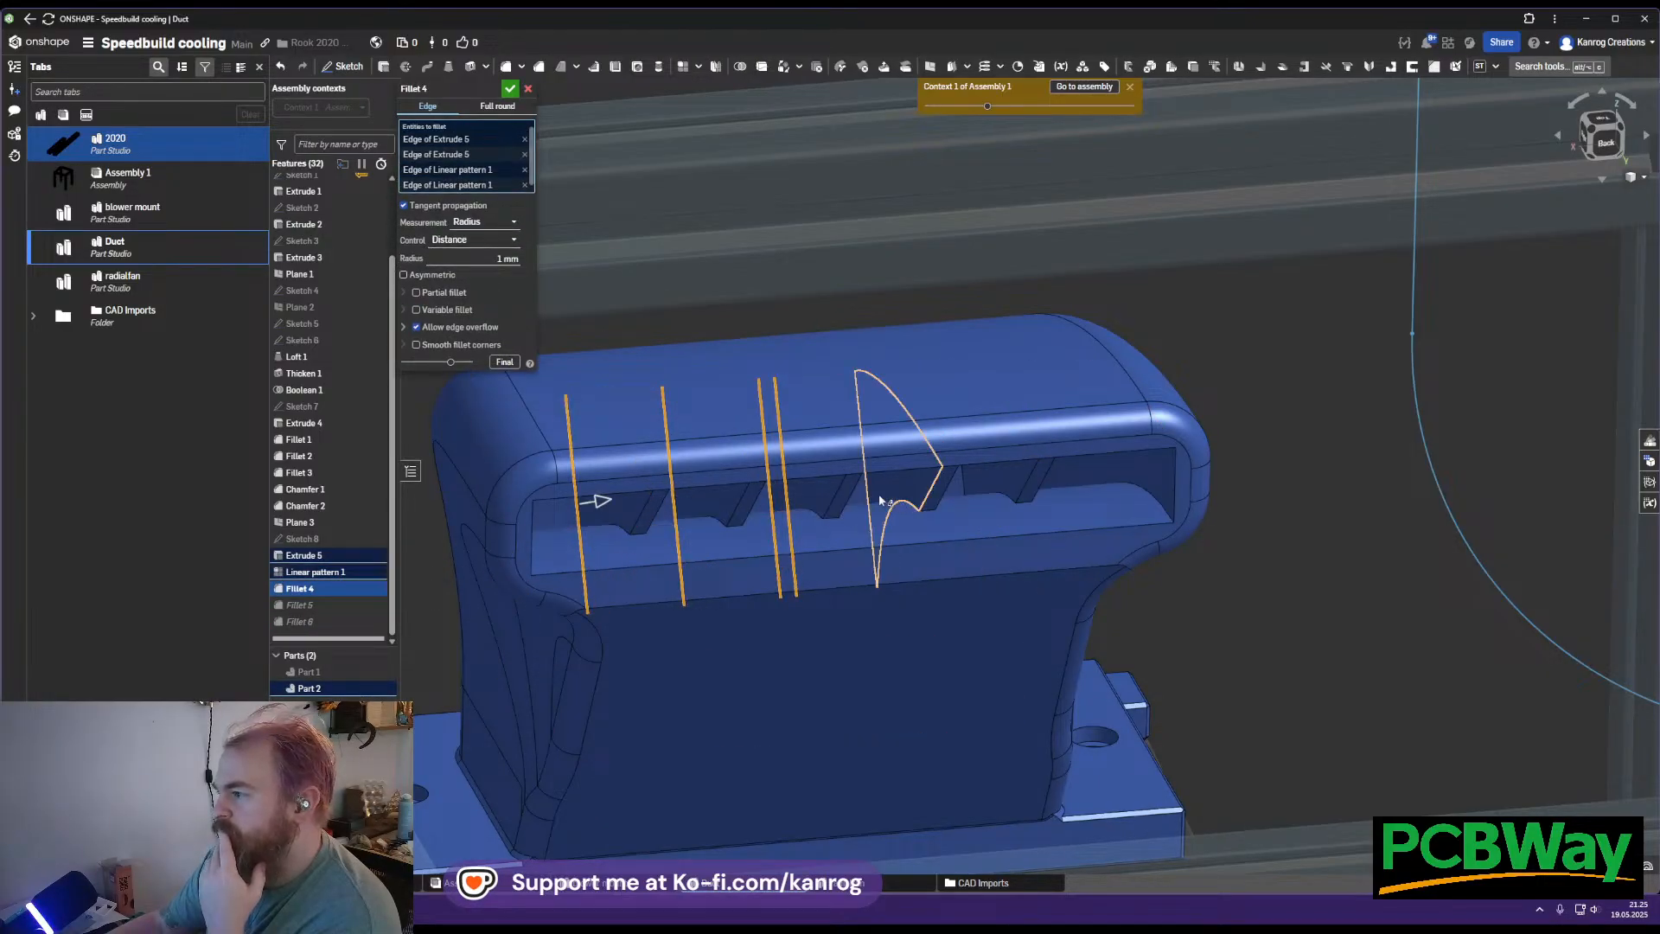
{"action": "left_click", "coordinate": [868, 497]}
{"action": "left_click", "coordinate": [968, 487]}
{"action": "right_click_drag", "start_coordinate": [964, 490], "coordinate": [912, 493]}
{"action": "left_click", "coordinate": [1109, 488]}
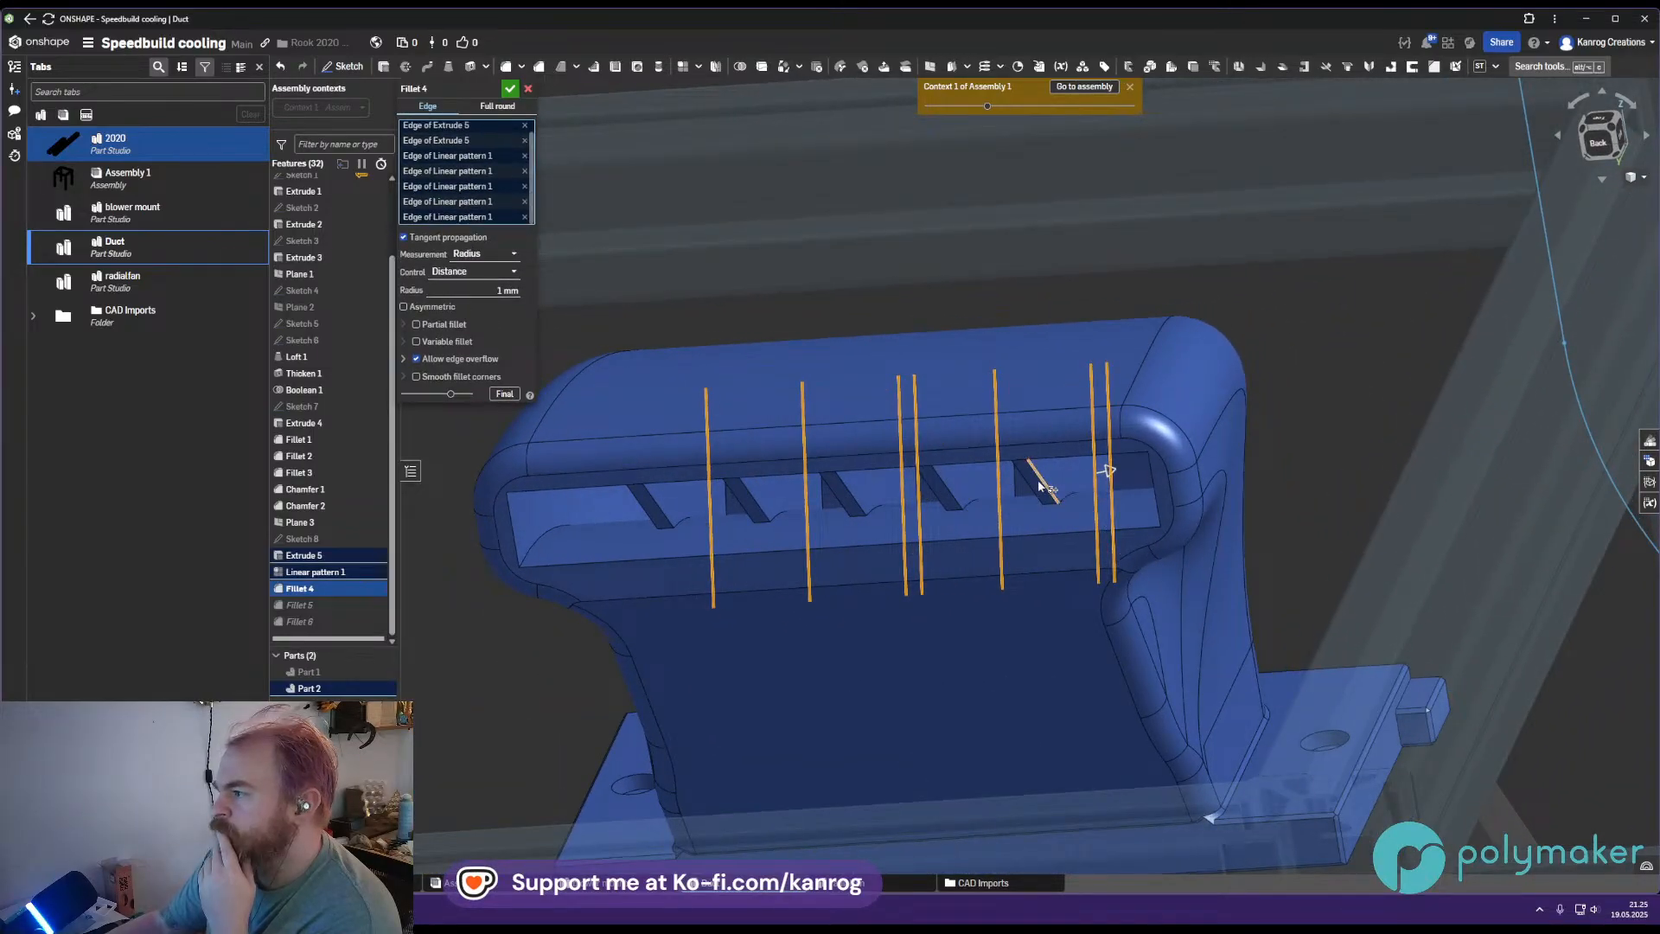
{"action": "left_click", "coordinate": [1015, 482]}
{"action": "right_click_drag", "start_coordinate": [913, 493], "coordinate": [866, 485]}
{"action": "left_click", "coordinate": [750, 482]}
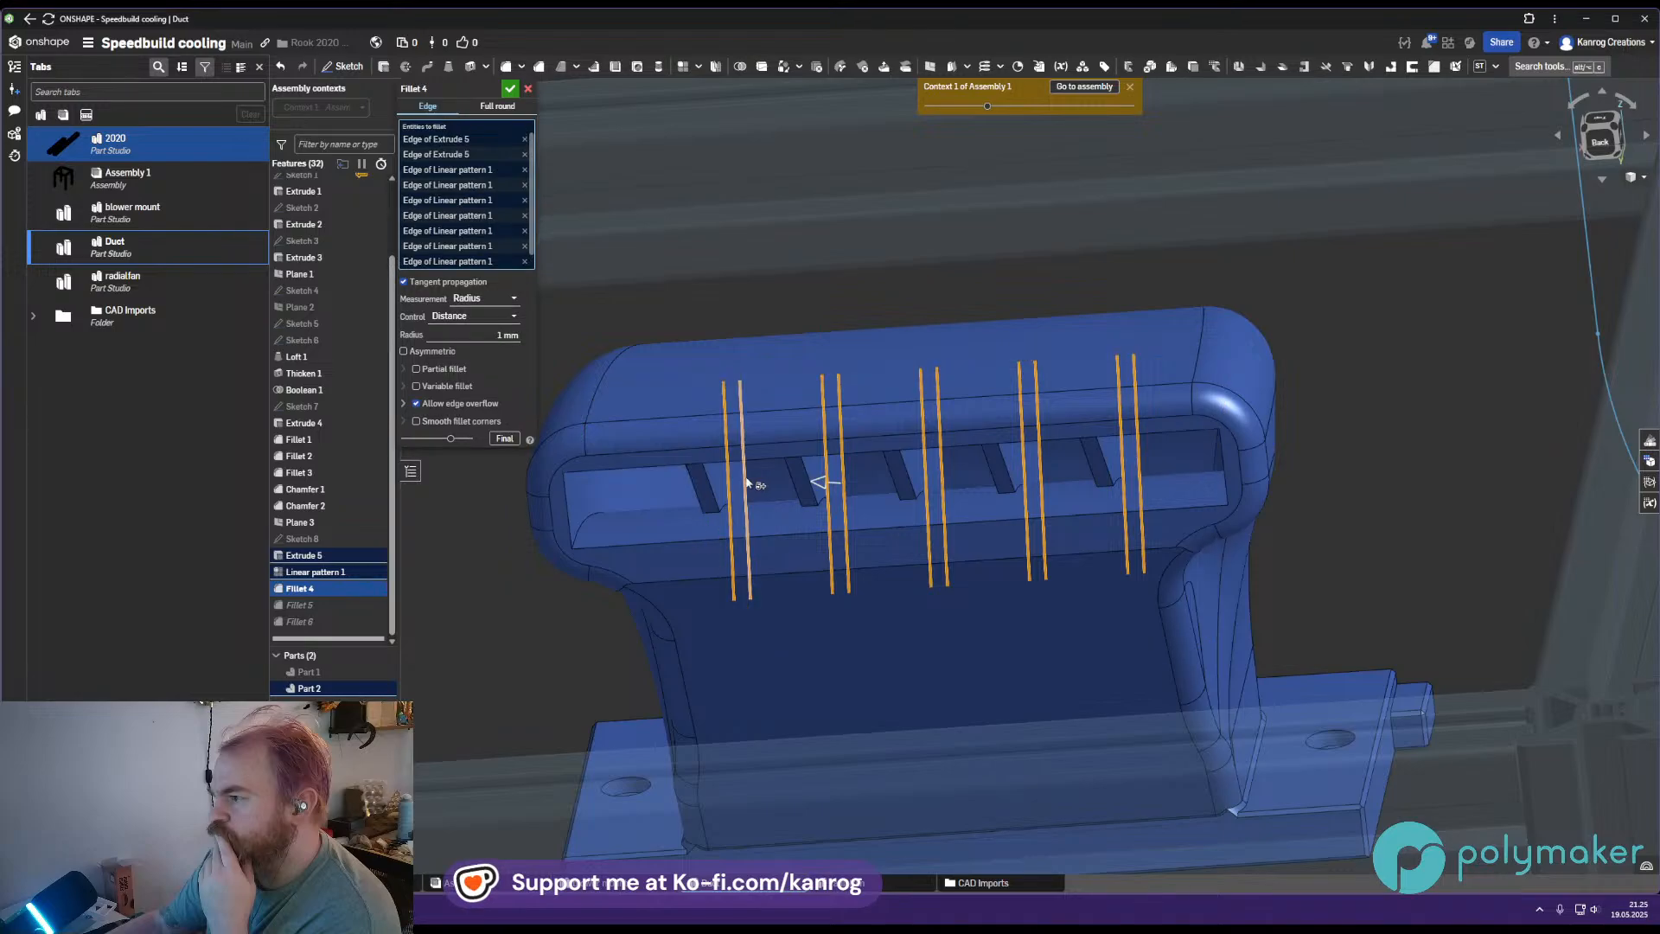
{"action": "left_click", "coordinate": [742, 499]}
Add the two edges facing the outlet slot on all five ribs to Fillet 4 and accept the fillet
{"action": "left_click", "coordinate": [712, 502]}
{"action": "left_click", "coordinate": [699, 499]}
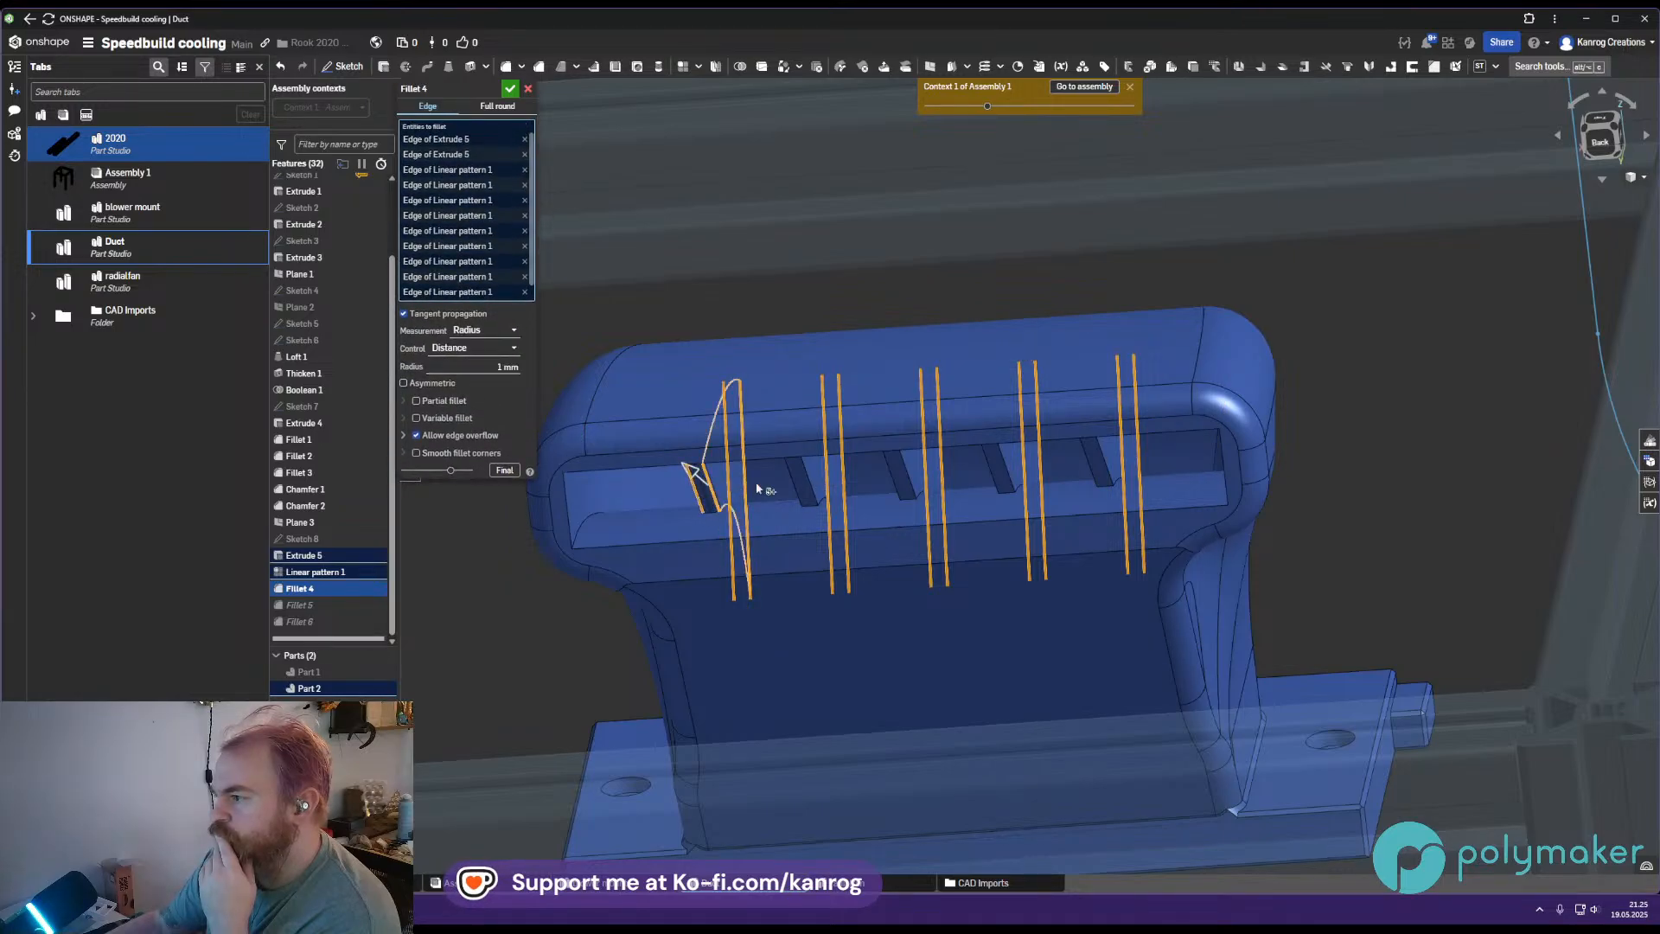
{"action": "left_click", "coordinate": [792, 480]}
{"action": "left_click", "coordinate": [809, 488]}
{"action": "left_click", "coordinate": [890, 471]}
{"action": "left_click", "coordinate": [907, 475]}
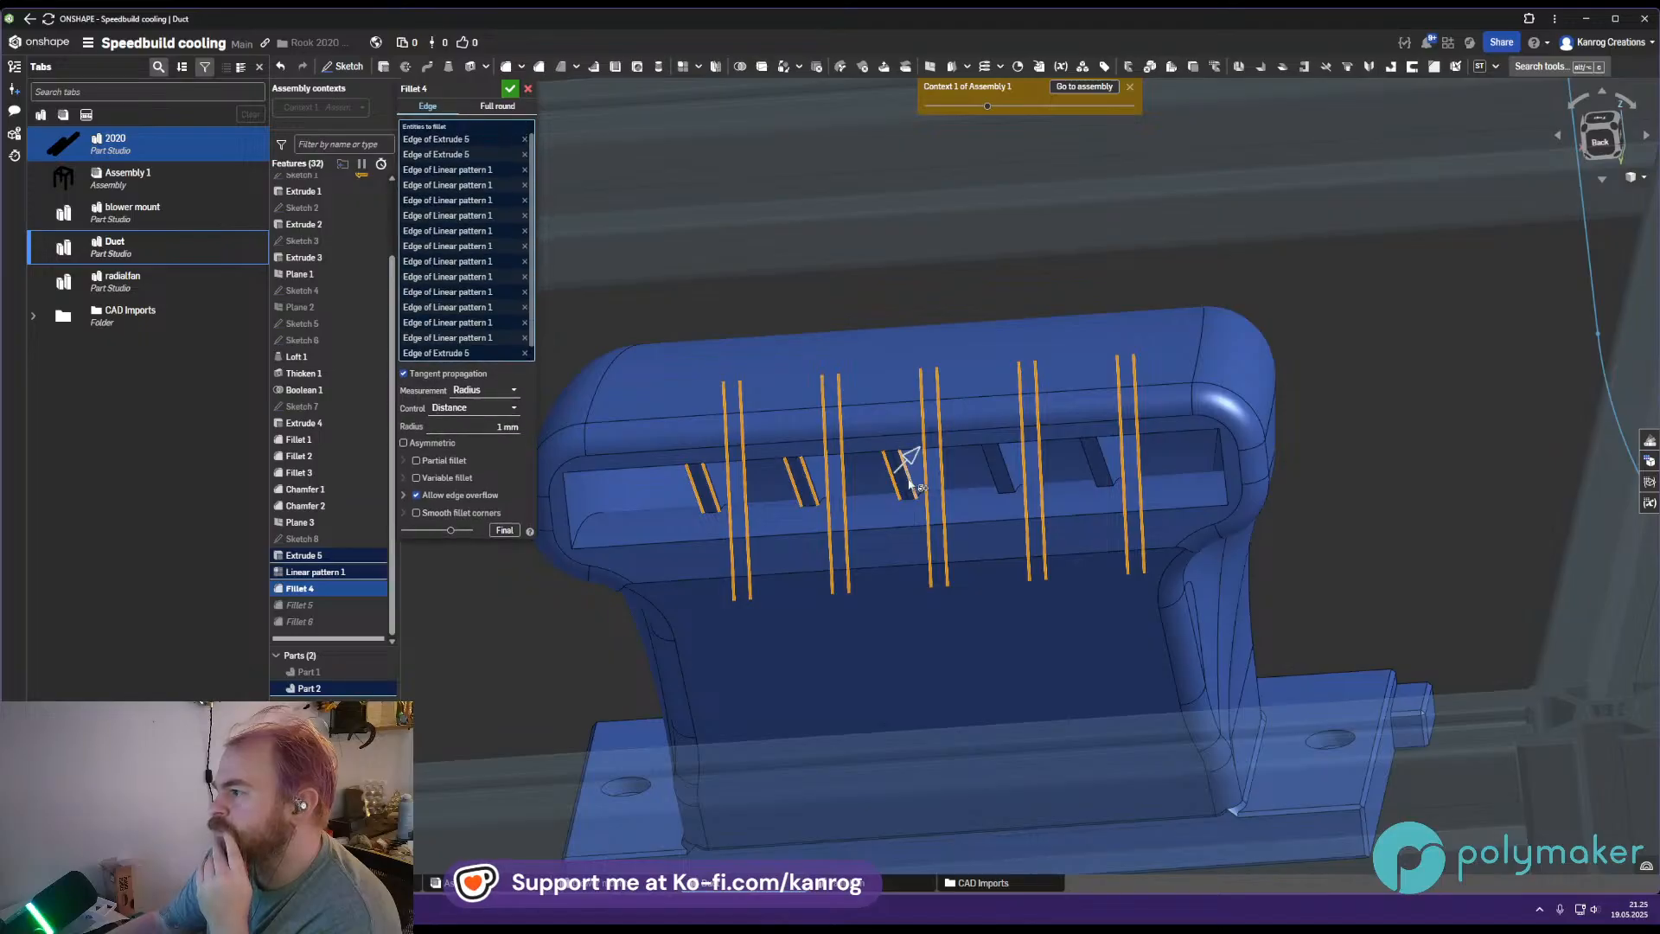
{"action": "left_click", "coordinate": [991, 481]}
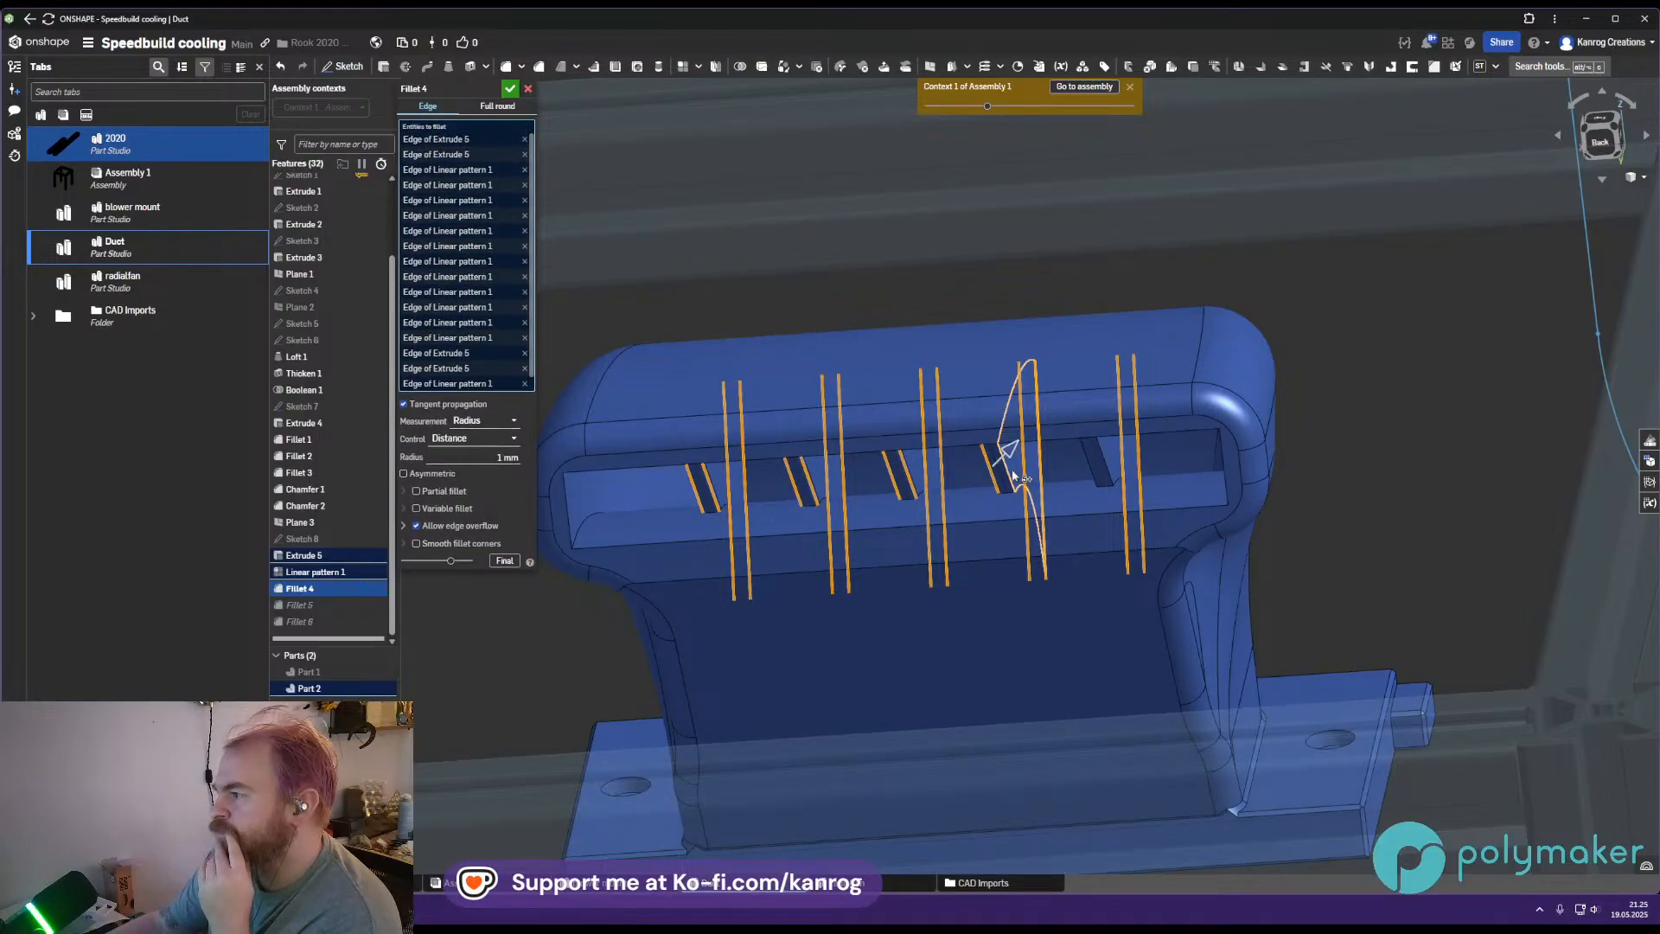
{"action": "left_click", "coordinate": [1011, 472]}
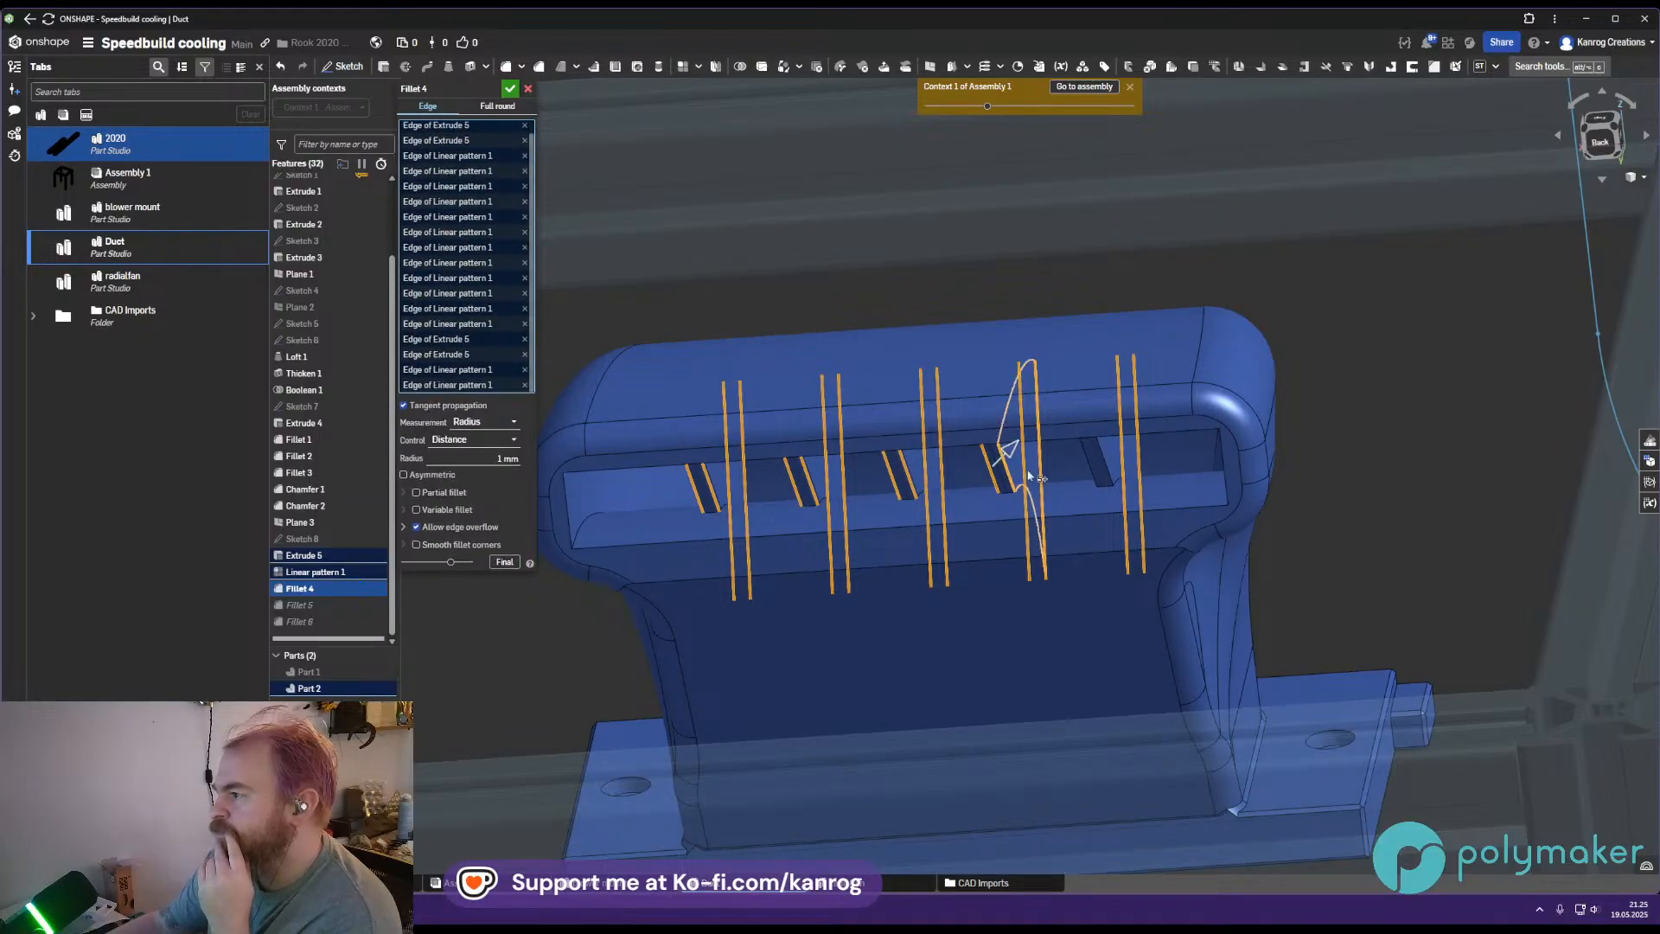
{"action": "left_click", "coordinate": [1087, 474]}
{"action": "left_click", "coordinate": [1105, 469]}
{"action": "right_click_drag", "start_coordinate": [1104, 468], "coordinate": [856, 400]}
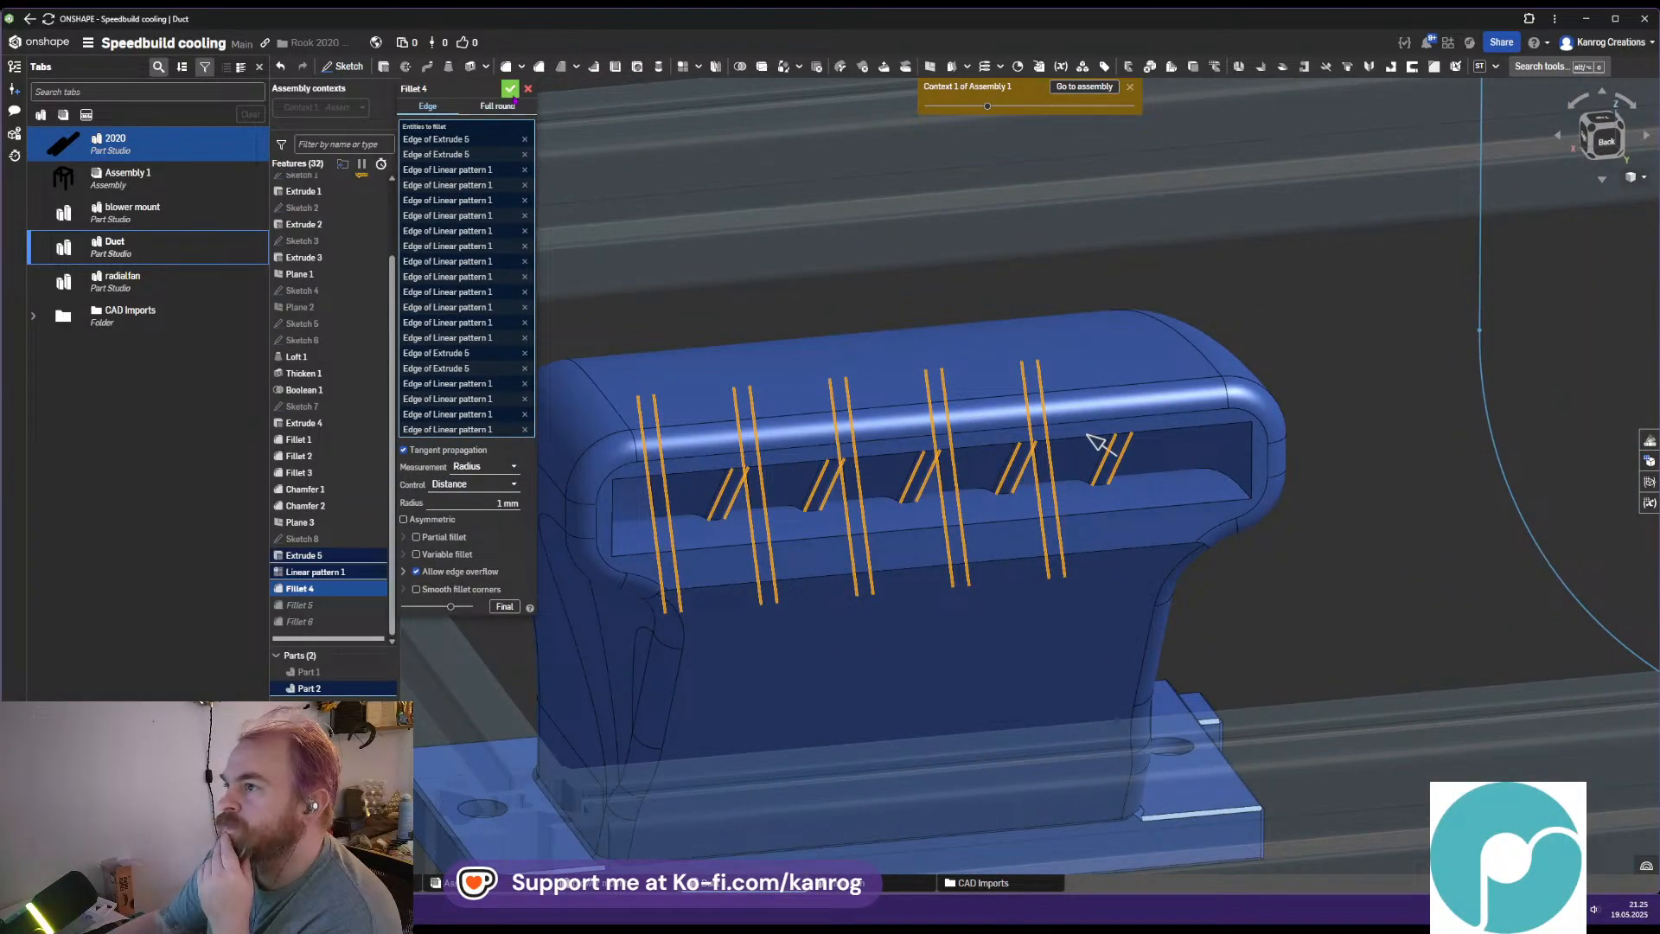
{"action": "left_click", "coordinate": [511, 90]}
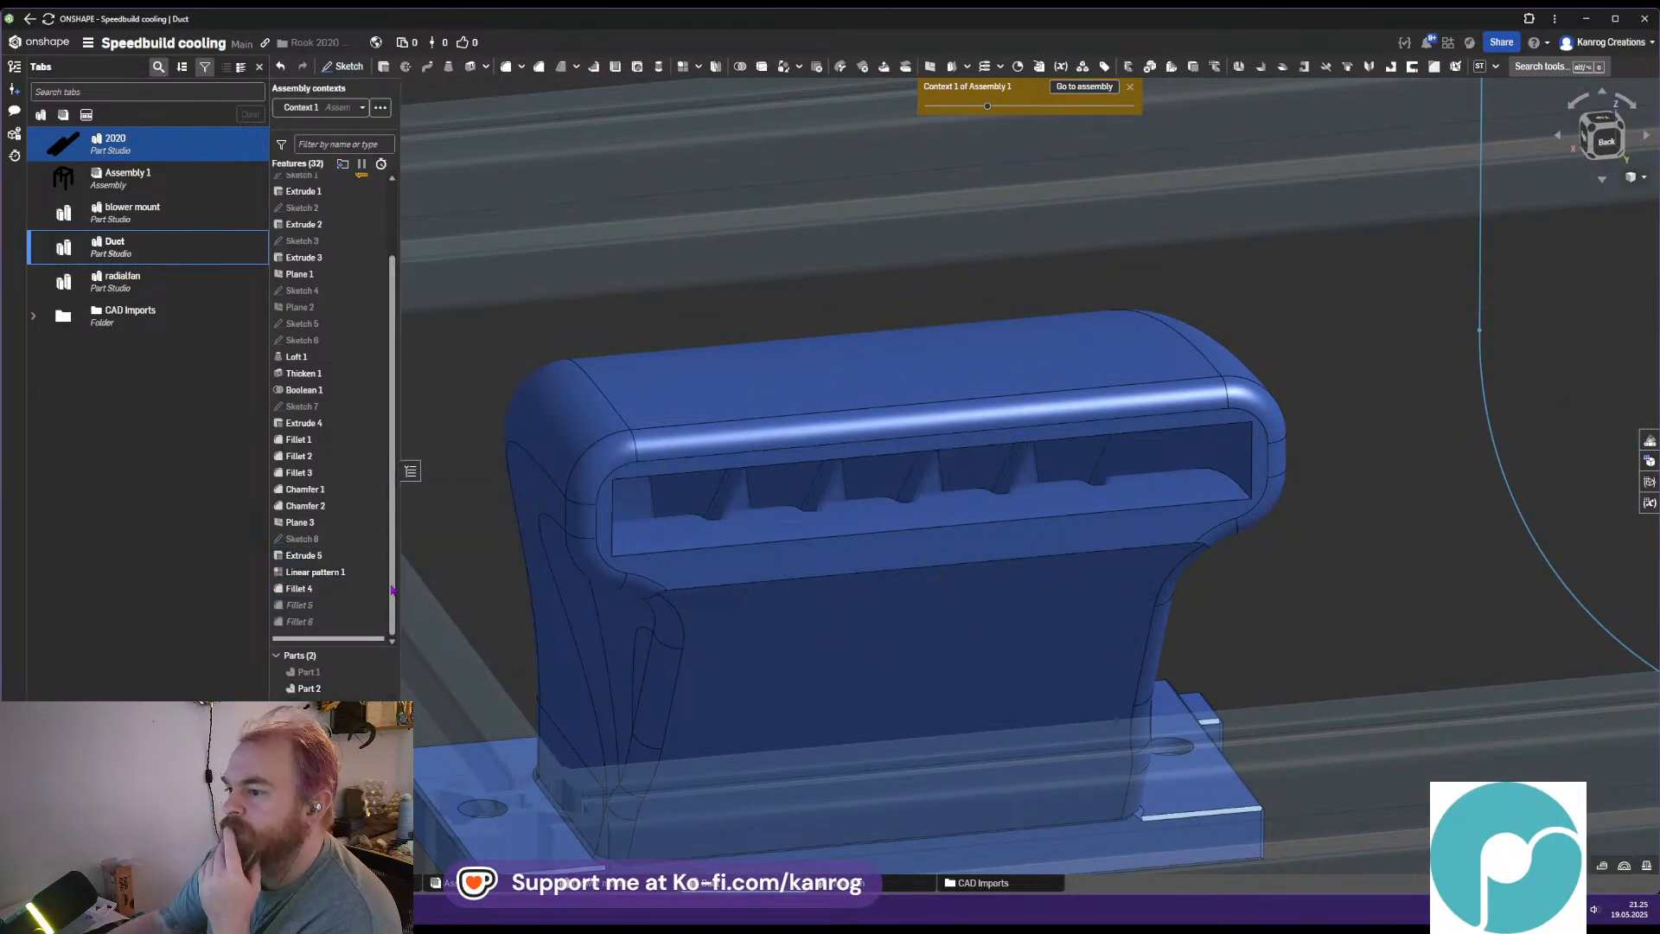
Delete Fillet 6 from the feature history
{"action": "left_click", "coordinate": [339, 620]}
{"action": "key", "text": "Delete"}
{"action": "mouse_move", "coordinate": [800, 553]}
{"action": "right_mouse_down"}
{"action": "mouse_move", "coordinate": [782, 566]}
{"action": "mouse_move", "coordinate": [804, 575]}
{"action": "mouse_move", "coordinate": [892, 530]}
{"action": "mouse_move", "coordinate": [934, 580]}
{"action": "mouse_move", "coordinate": [960, 565]}
{"action": "mouse_move", "coordinate": [903, 596]}
{"action": "mouse_move", "coordinate": [816, 496]}
{"action": "right_mouse_up"}
{"action": "scroll", "coordinate": [804, 570], "scroll_direction": "down", "scroll_amount": 3}
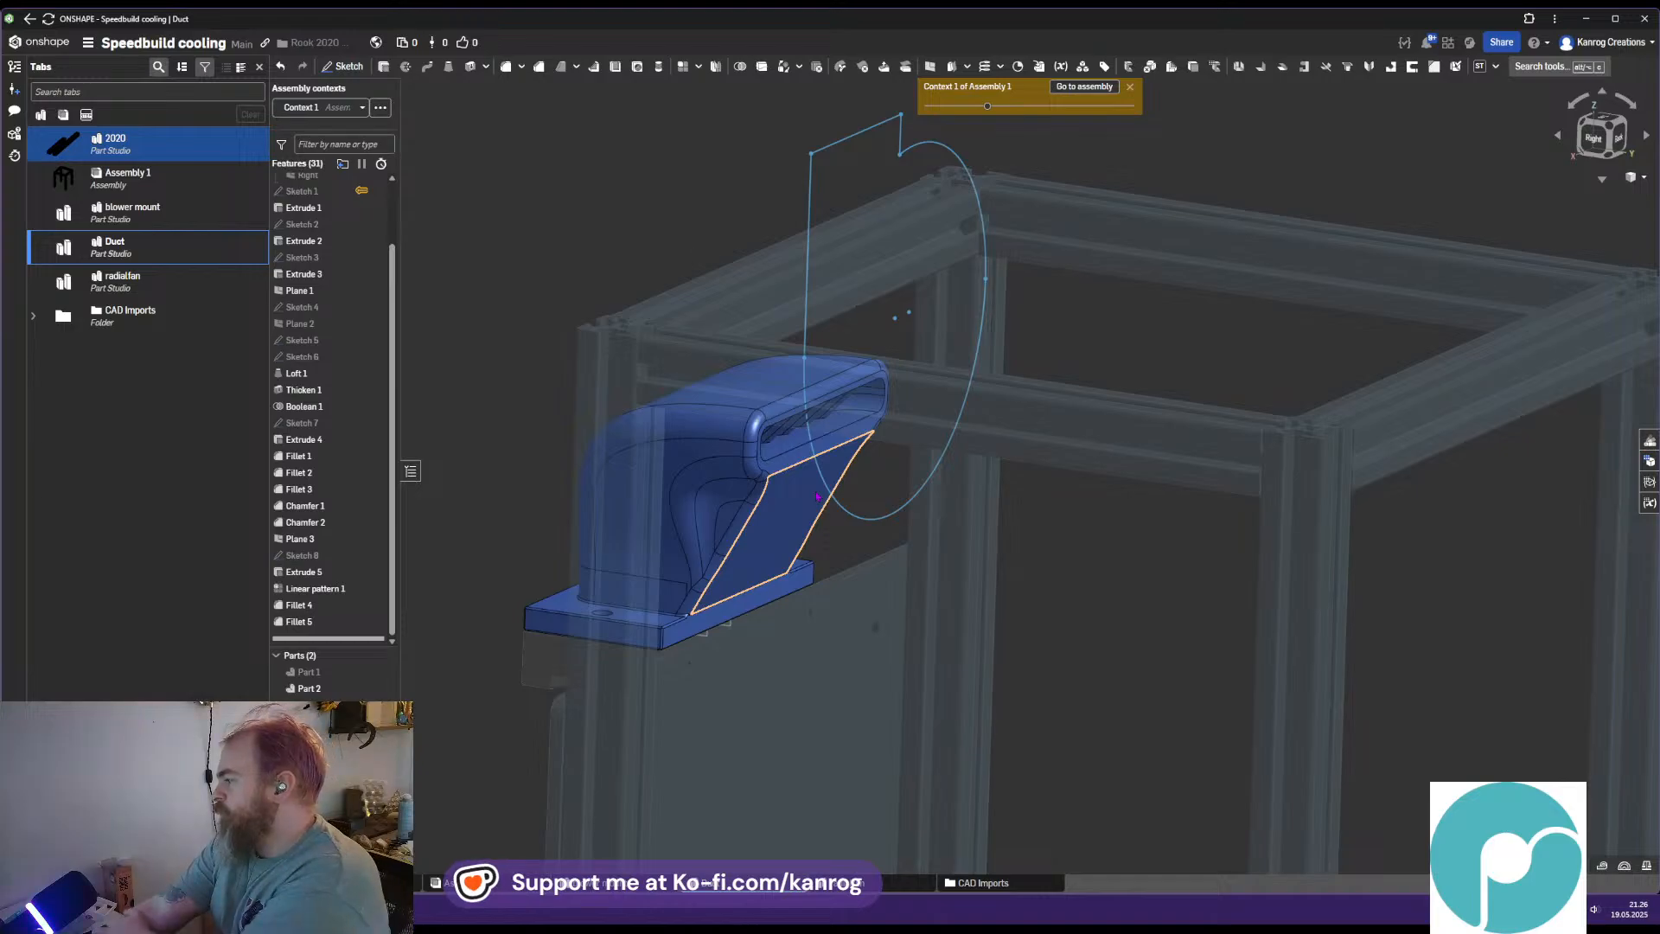
Return to Assembly 1 and delete the unresolved Part 1 instance
{"action": "right_click_drag", "start_coordinate": [807, 483], "coordinate": [1021, 183]}
{"action": "scroll", "coordinate": [786, 510], "scroll_direction": "down", "scroll_amount": 2}
{"action": "left_click", "coordinate": [1071, 87]}
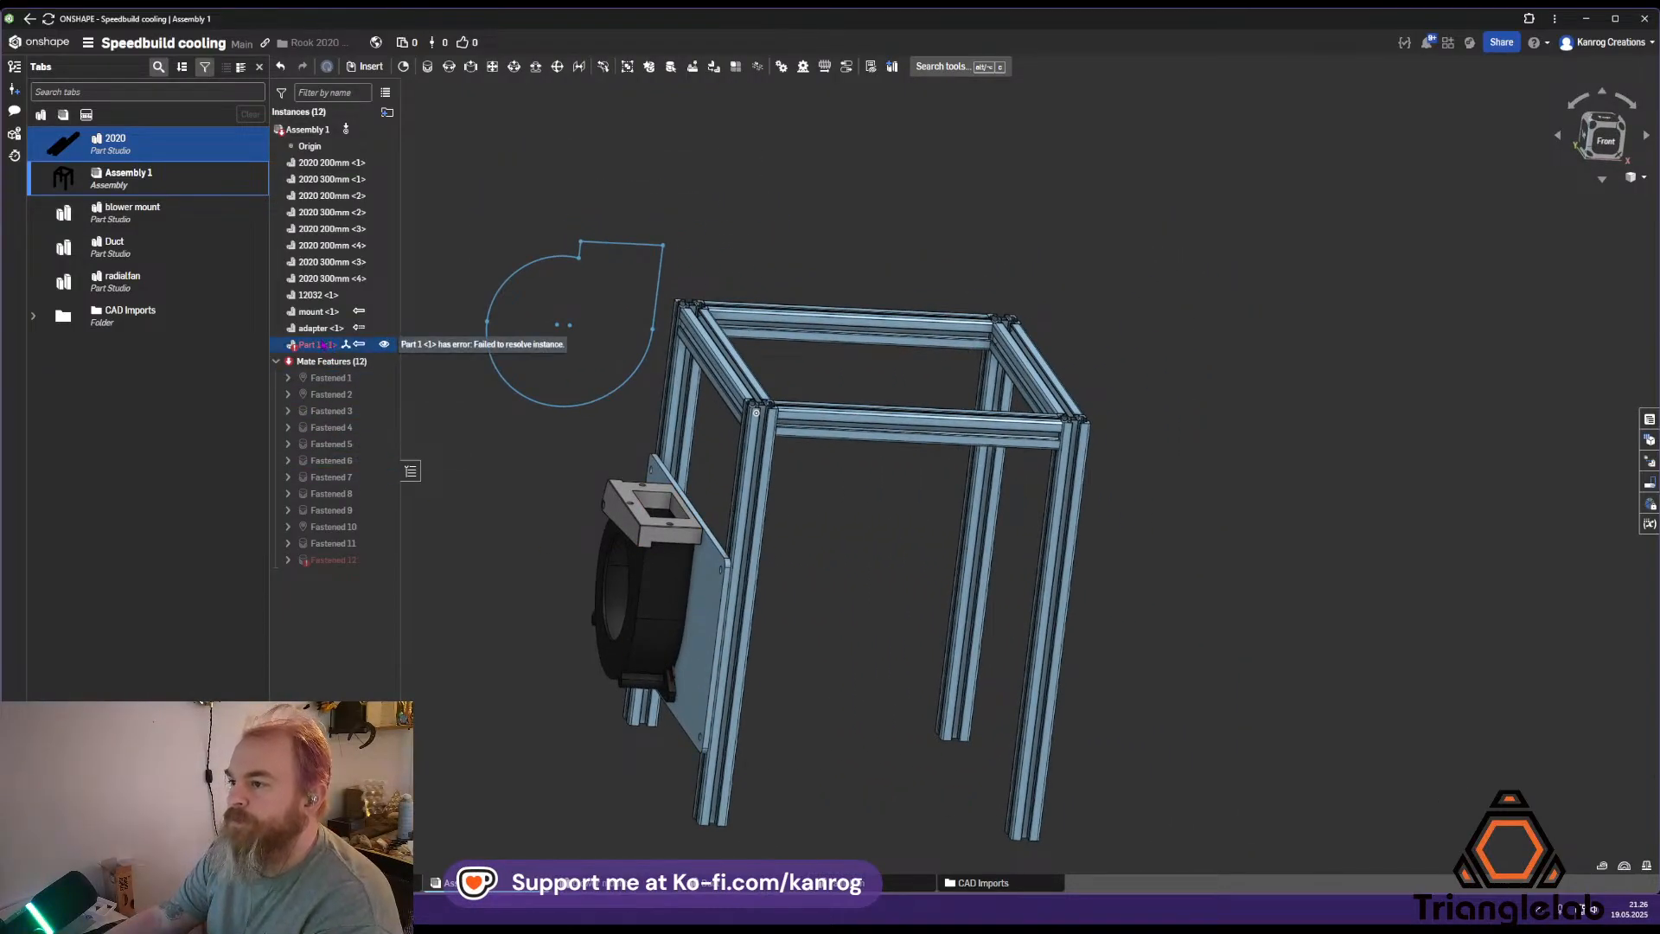
{"action": "key", "text": "Delete"}
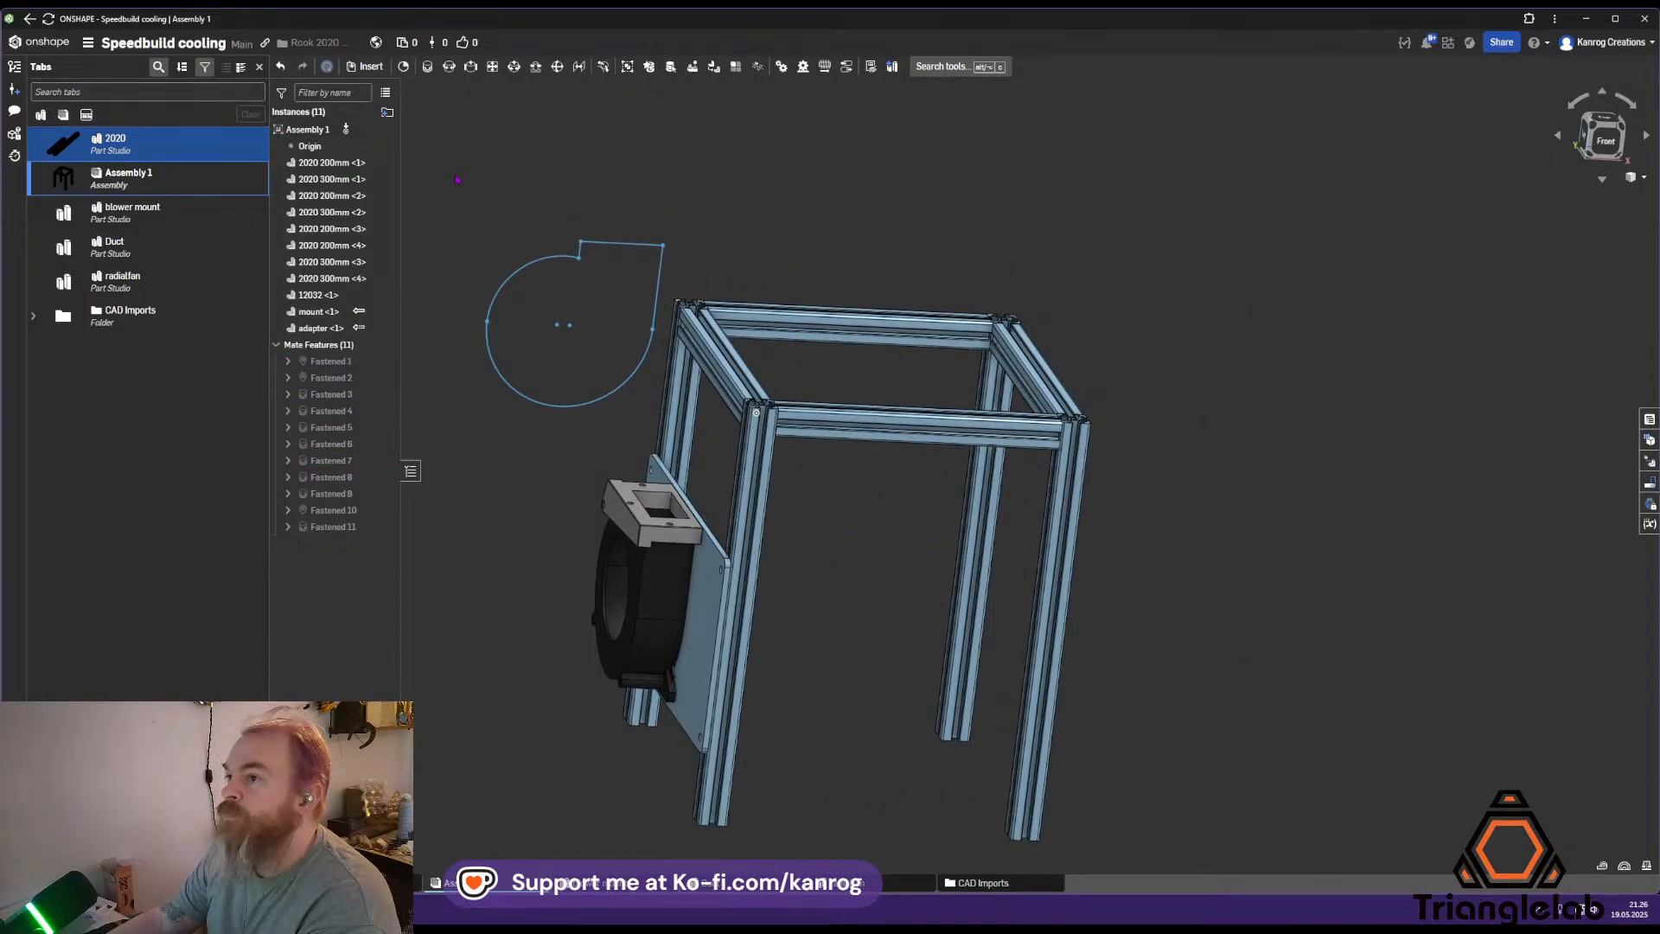
Insert the whole Duct part studio into the assembly, placing it above the frame
{"action": "left_click", "coordinate": [368, 70]}
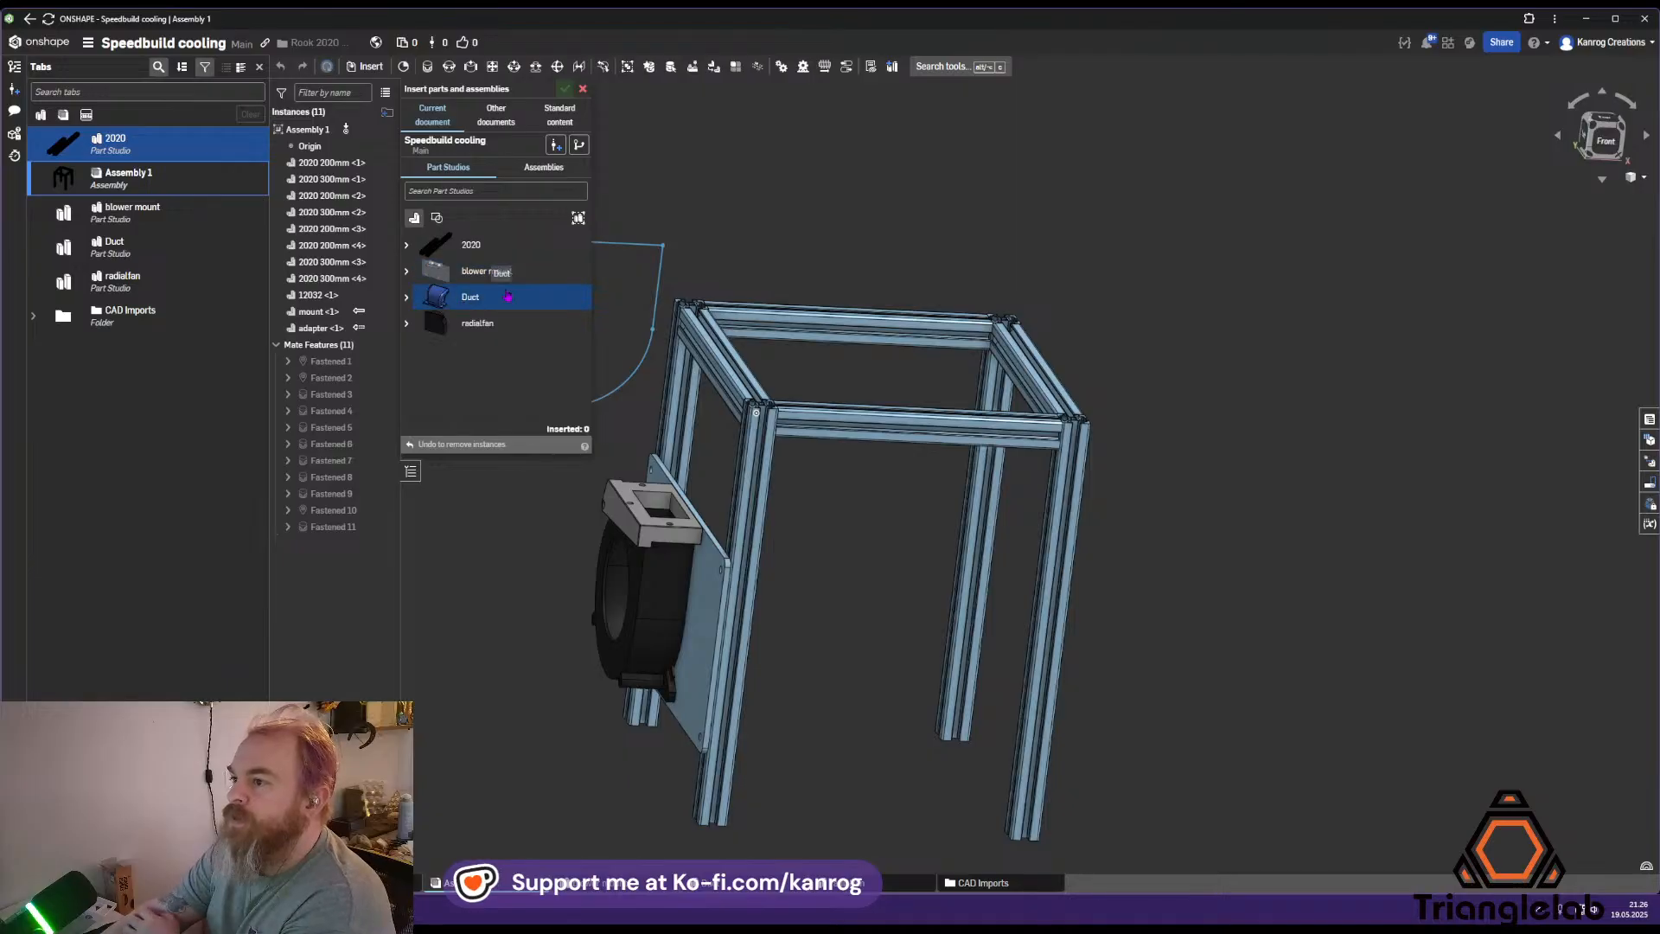
{"action": "left_click", "coordinate": [471, 299]}
{"action": "left_click", "coordinate": [740, 224]}
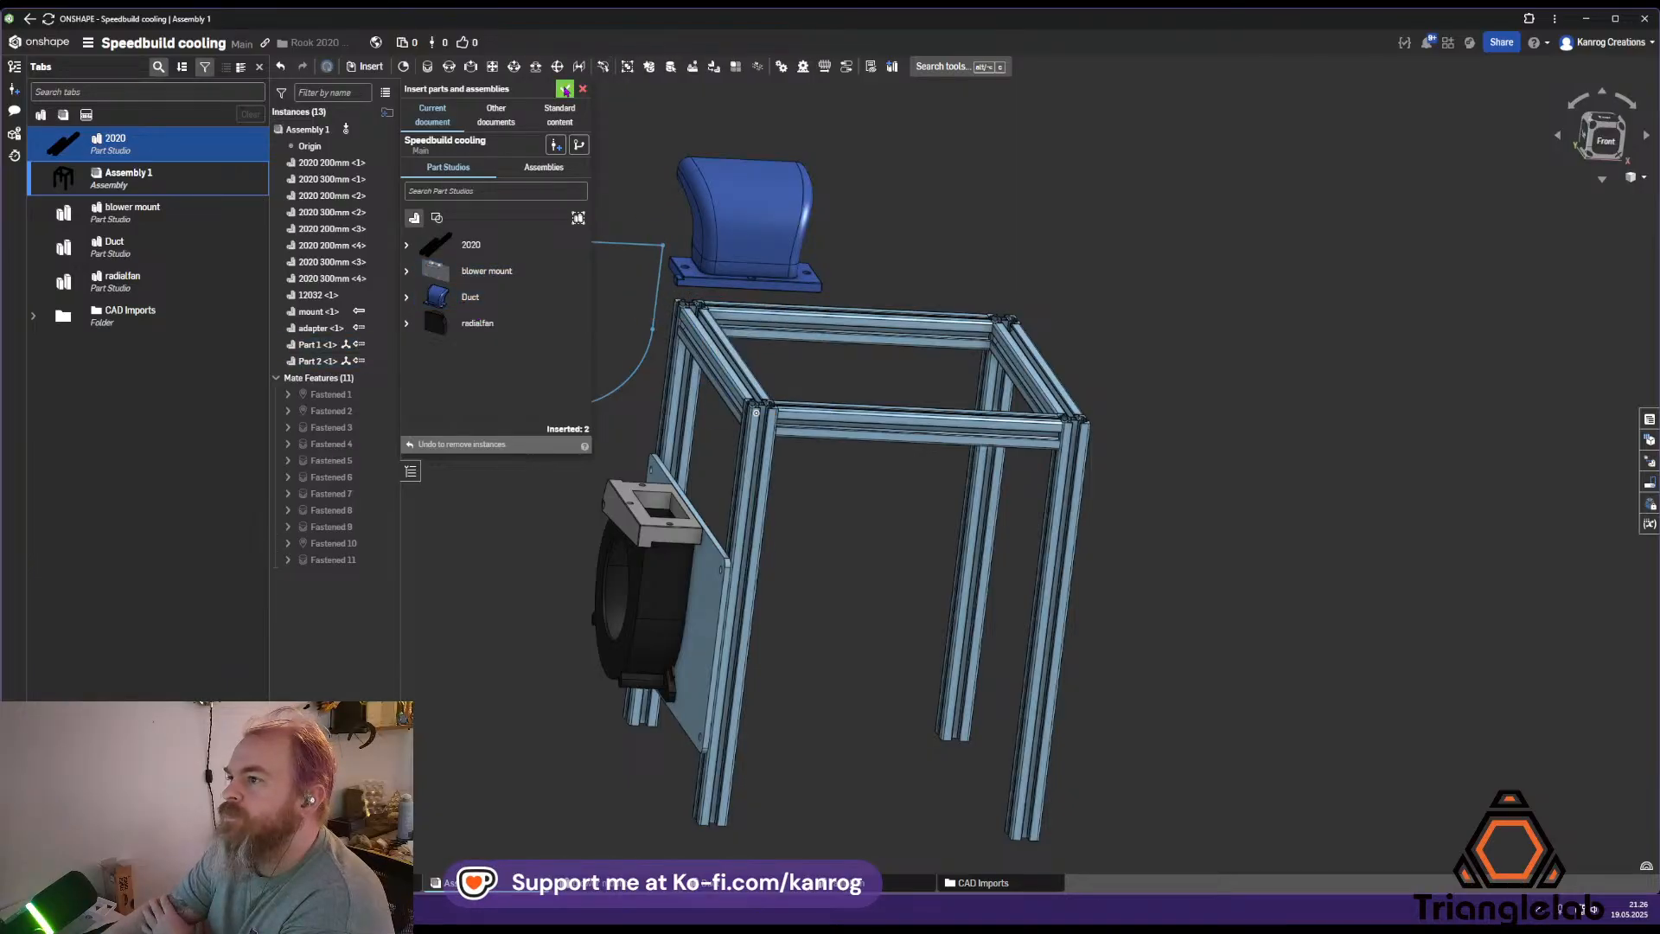
{"action": "left_click", "coordinate": [563, 89]}
Start a Fastened mate between a screw hole under the duct's base flange and the corner hole on the adapter's top face
{"action": "left_click", "coordinate": [427, 67]}
{"action": "right_click_drag", "start_coordinate": [899, 553], "coordinate": [812, 322]}
{"action": "scroll", "coordinate": [806, 304], "scroll_direction": "up", "scroll_amount": 6}
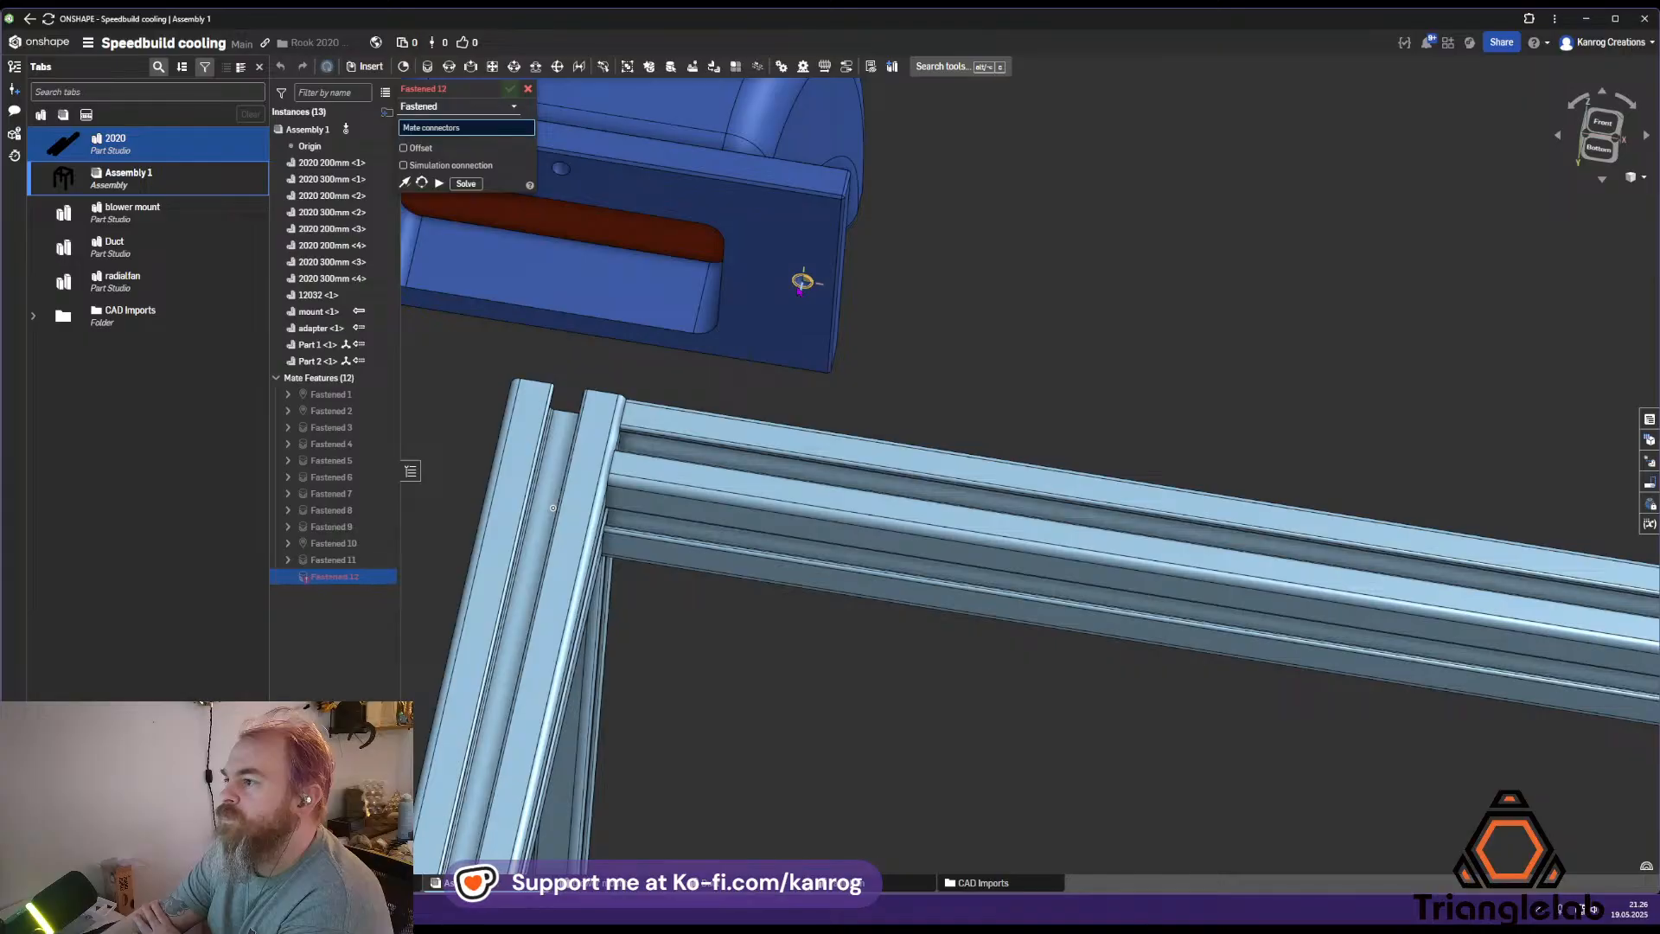
{"action": "left_click", "coordinate": [799, 291]}
{"action": "scroll", "coordinate": [800, 288], "scroll_direction": "down", "scroll_amount": 5}
{"action": "right_click_drag", "start_coordinate": [536, 450], "coordinate": [599, 680]}
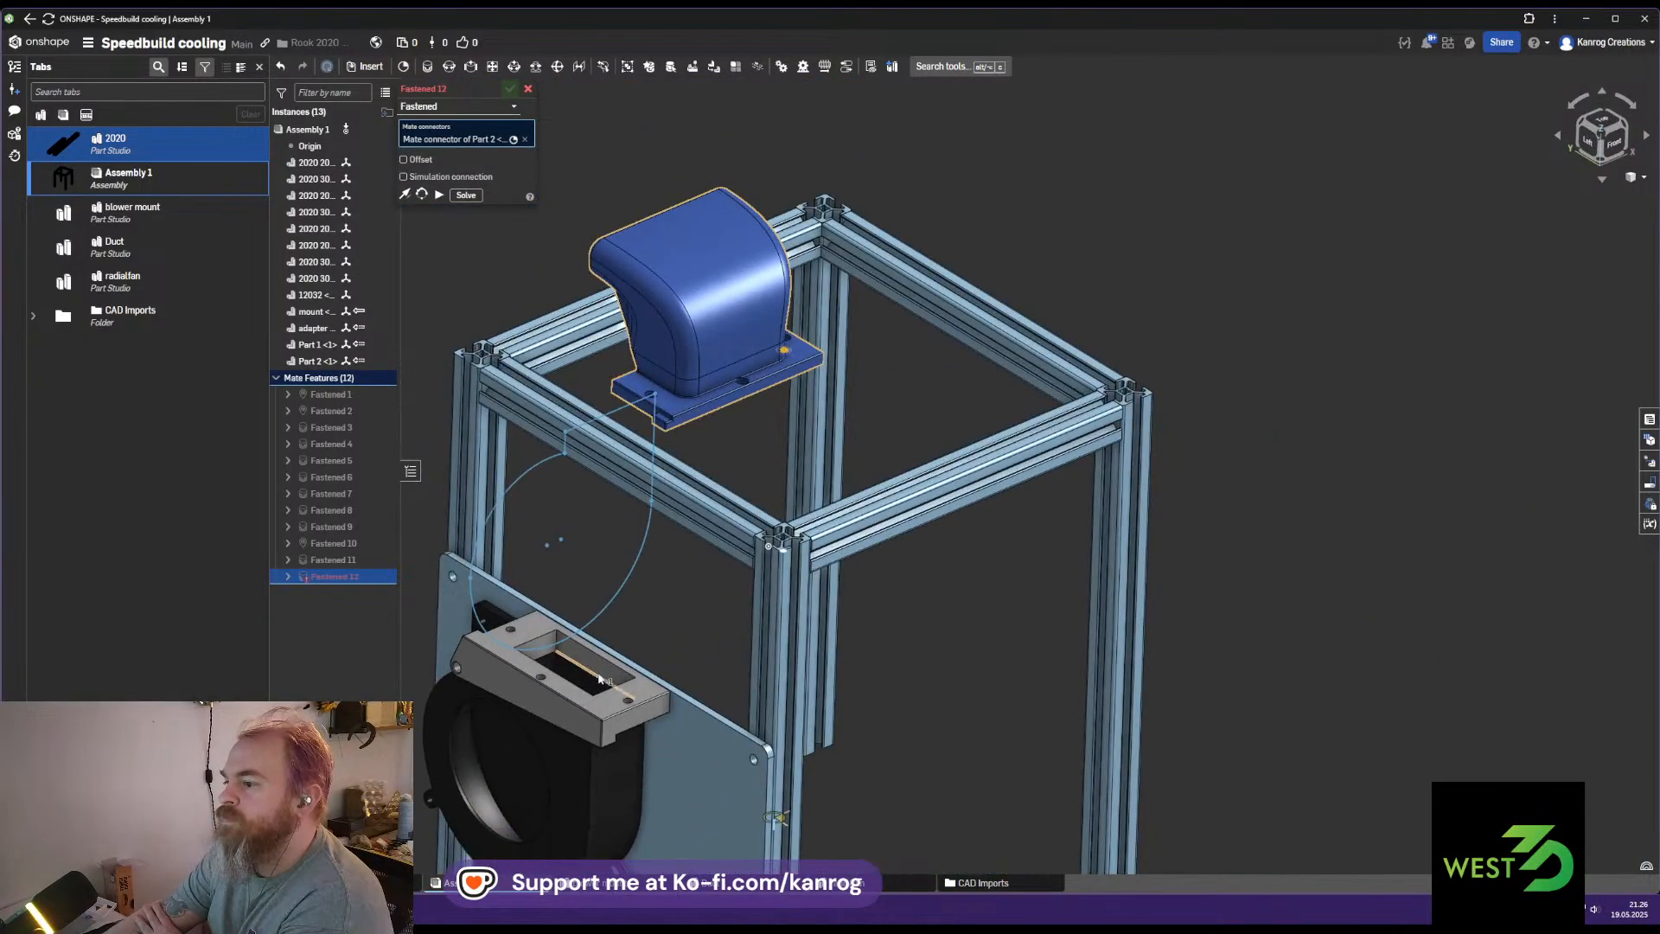
{"action": "scroll", "coordinate": [619, 685], "scroll_direction": "up", "scroll_amount": 4}
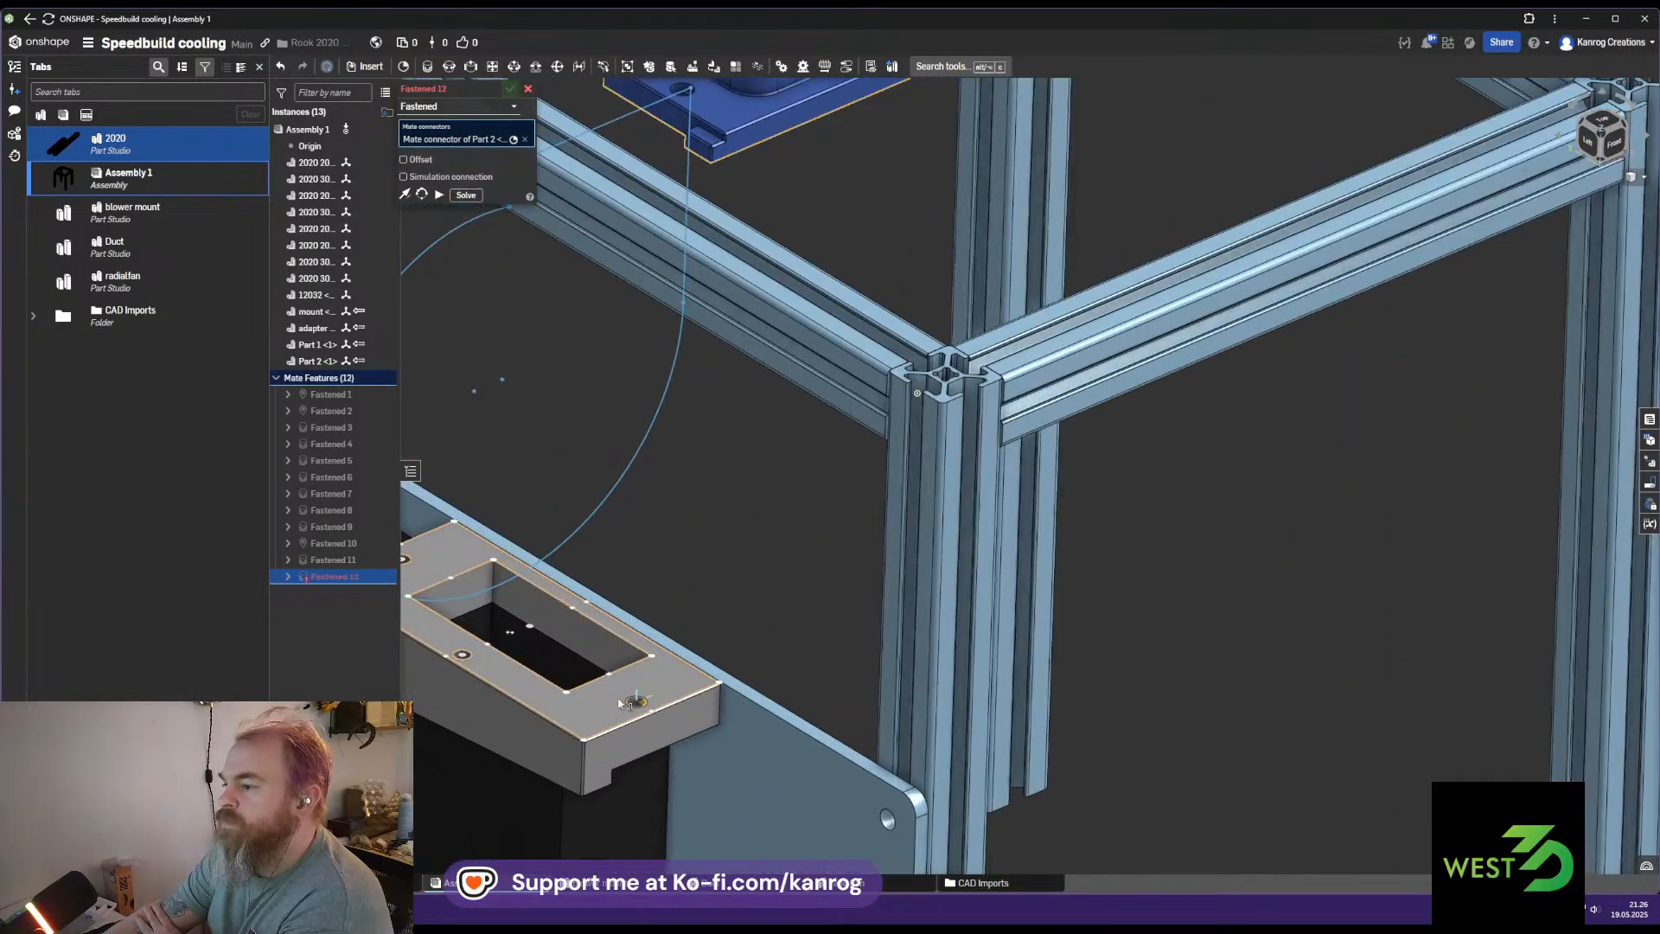
{"action": "left_click", "coordinate": [636, 706]}
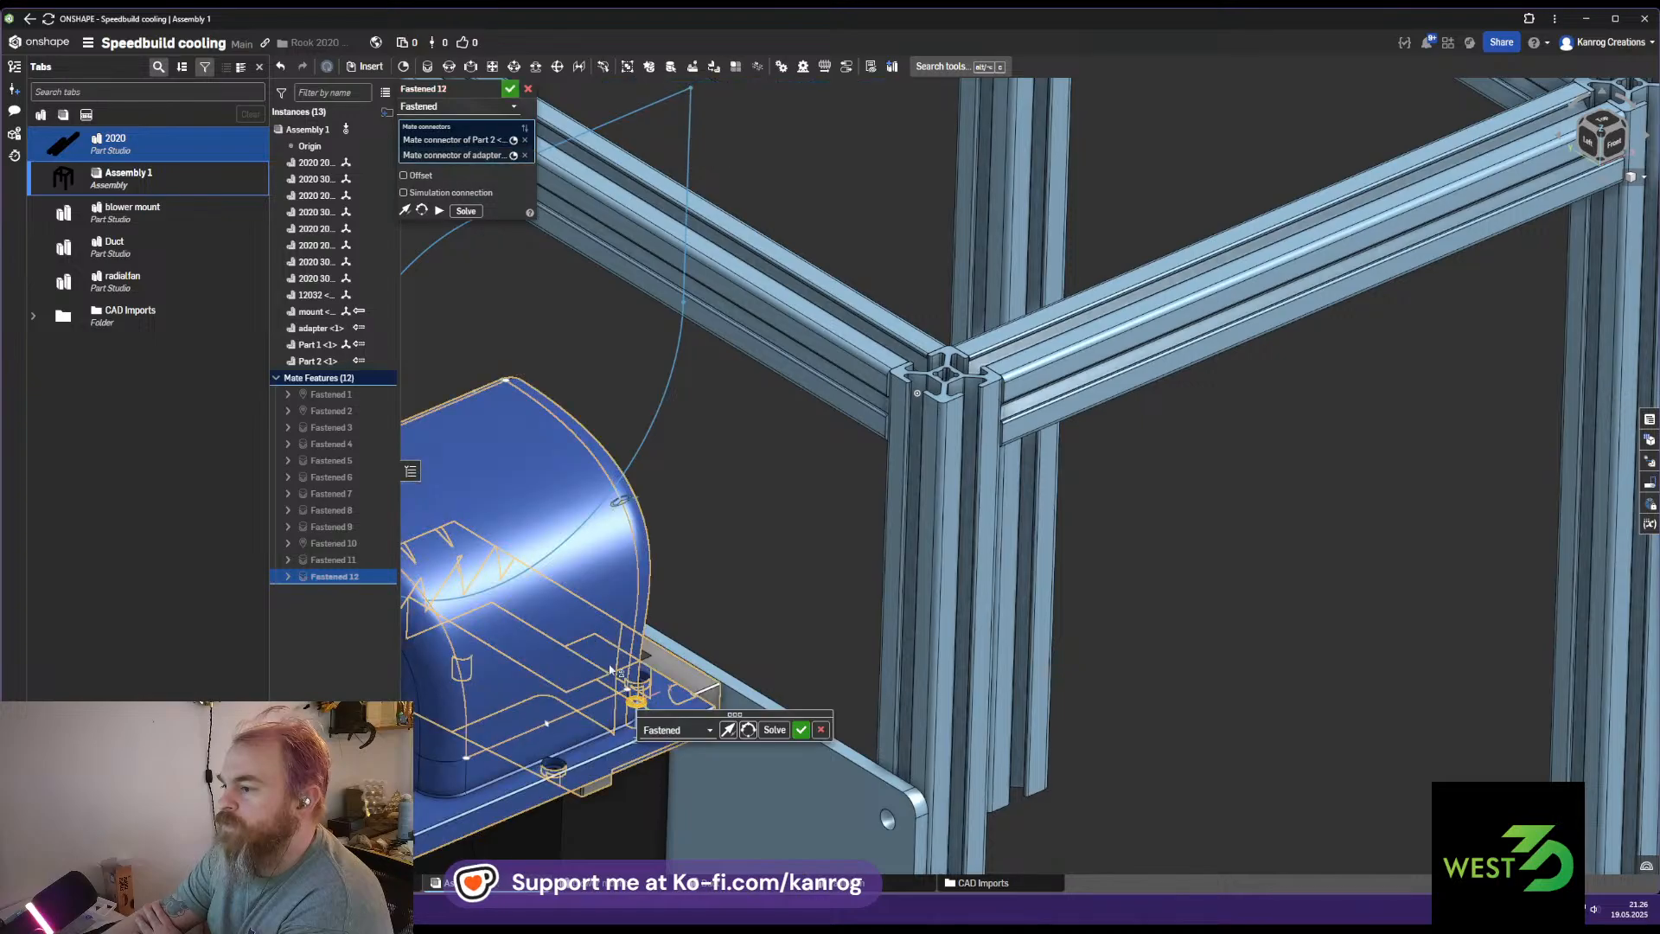
Reorient the mate's secondary axis twice so the duct sits squarely on the adapter, and accept the mate
{"action": "left_click", "coordinate": [748, 730]}
{"action": "left_click", "coordinate": [748, 729]}
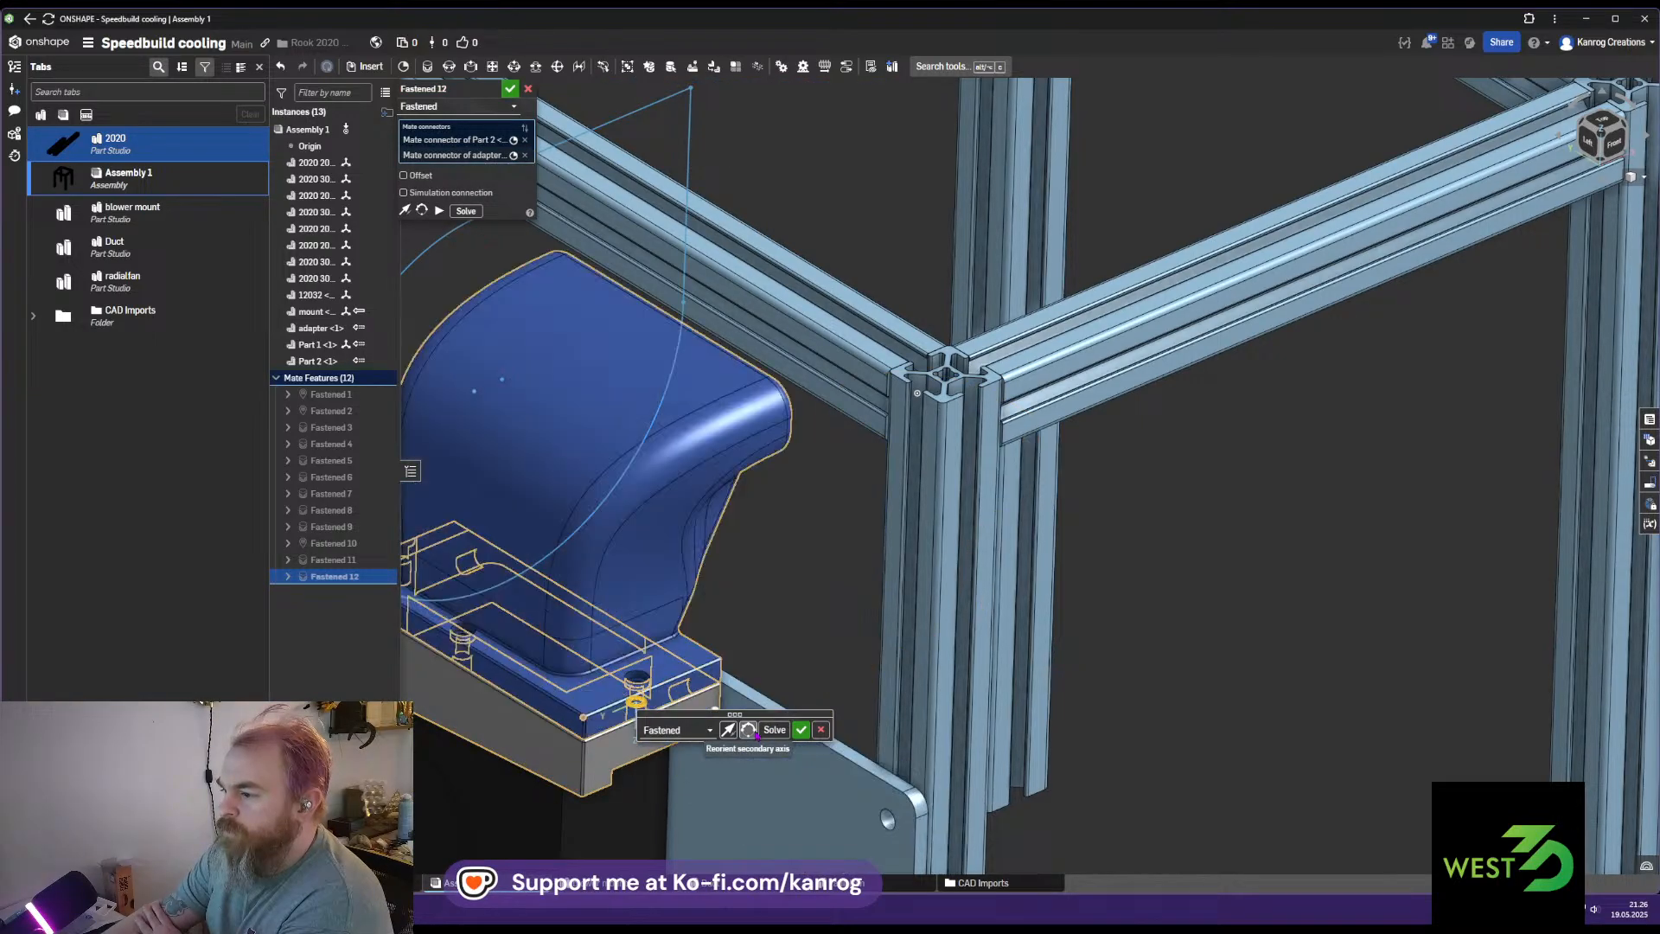
{"action": "left_click", "coordinate": [801, 730]}
{"action": "right_click_drag", "start_coordinate": [663, 668], "coordinate": [551, 167]}
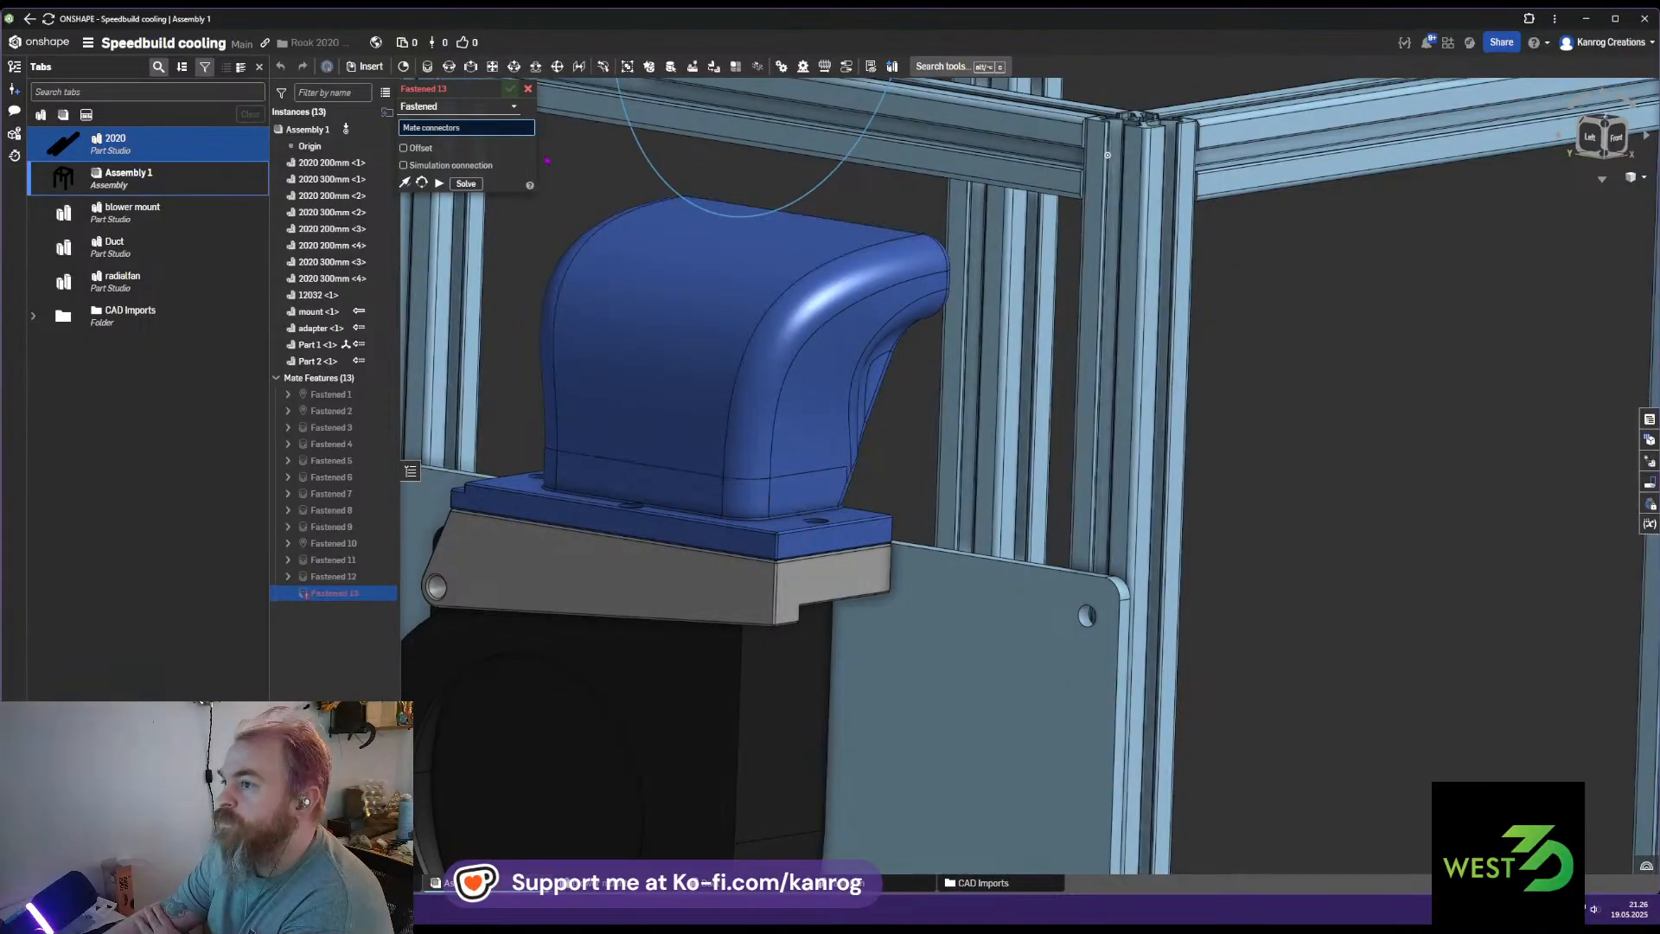
{"action": "left_click", "coordinate": [528, 89]}
Section the assembly through the duct and adapter at a -18.6 mm offset and examine the inner corner where their channels meet
{"action": "right_click_drag", "start_coordinate": [605, 558], "coordinate": [1644, 209]}
{"action": "left_click", "coordinate": [1631, 178]}
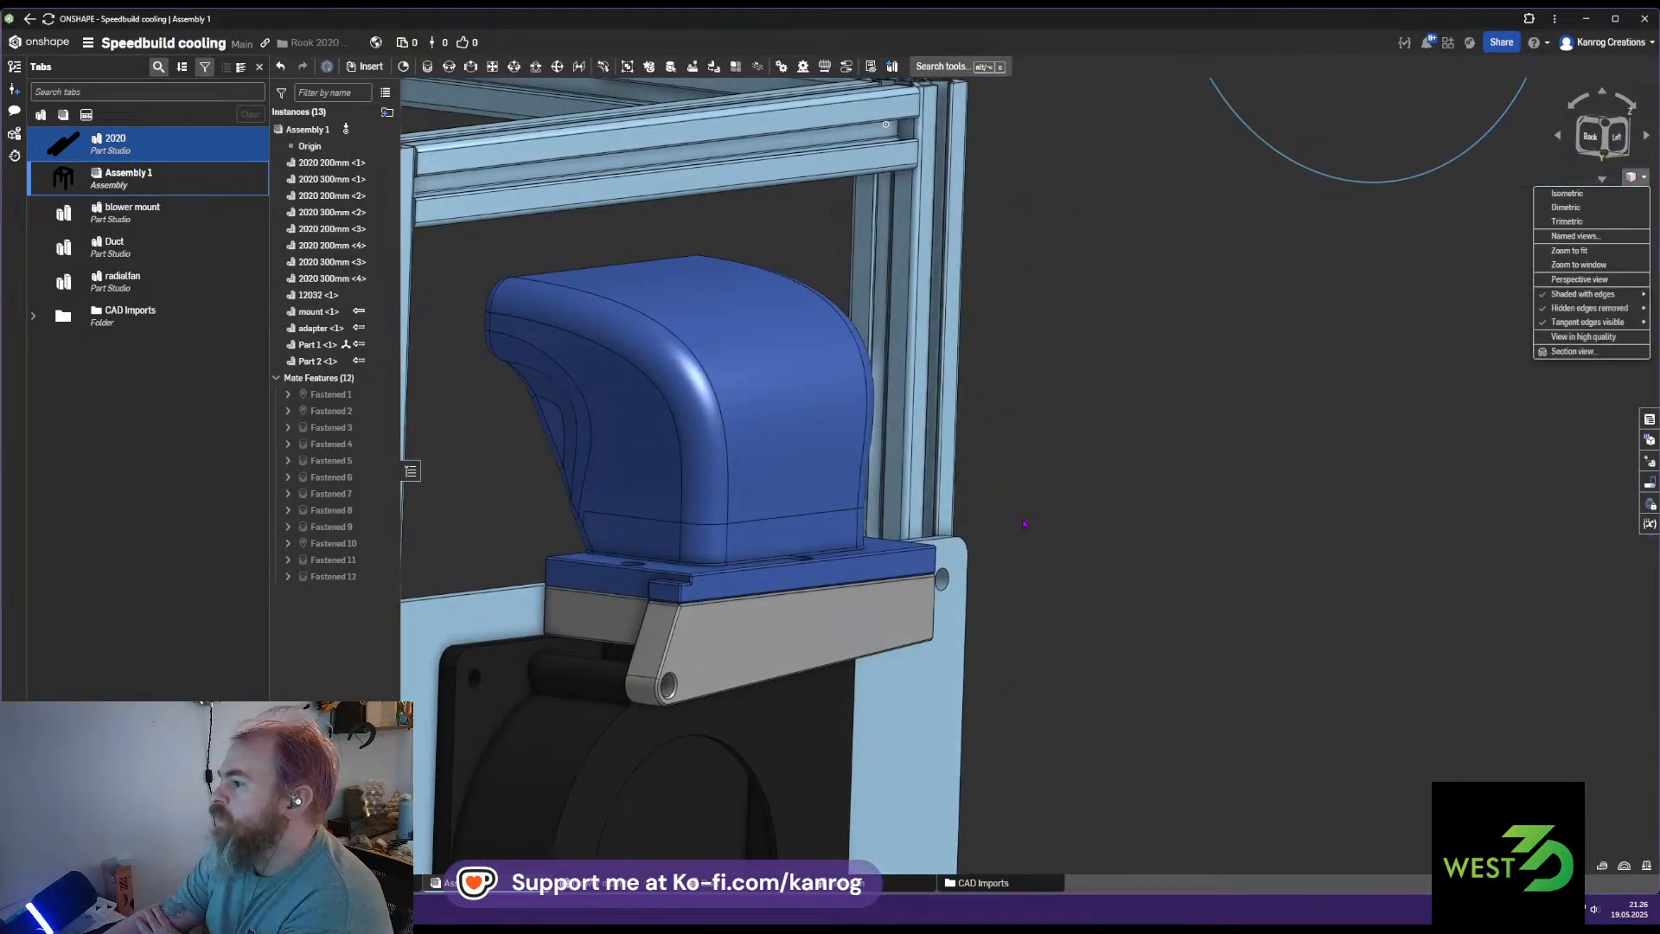
{"action": "left_click", "coordinate": [1642, 185]}
{"action": "left_click", "coordinate": [1591, 352]}
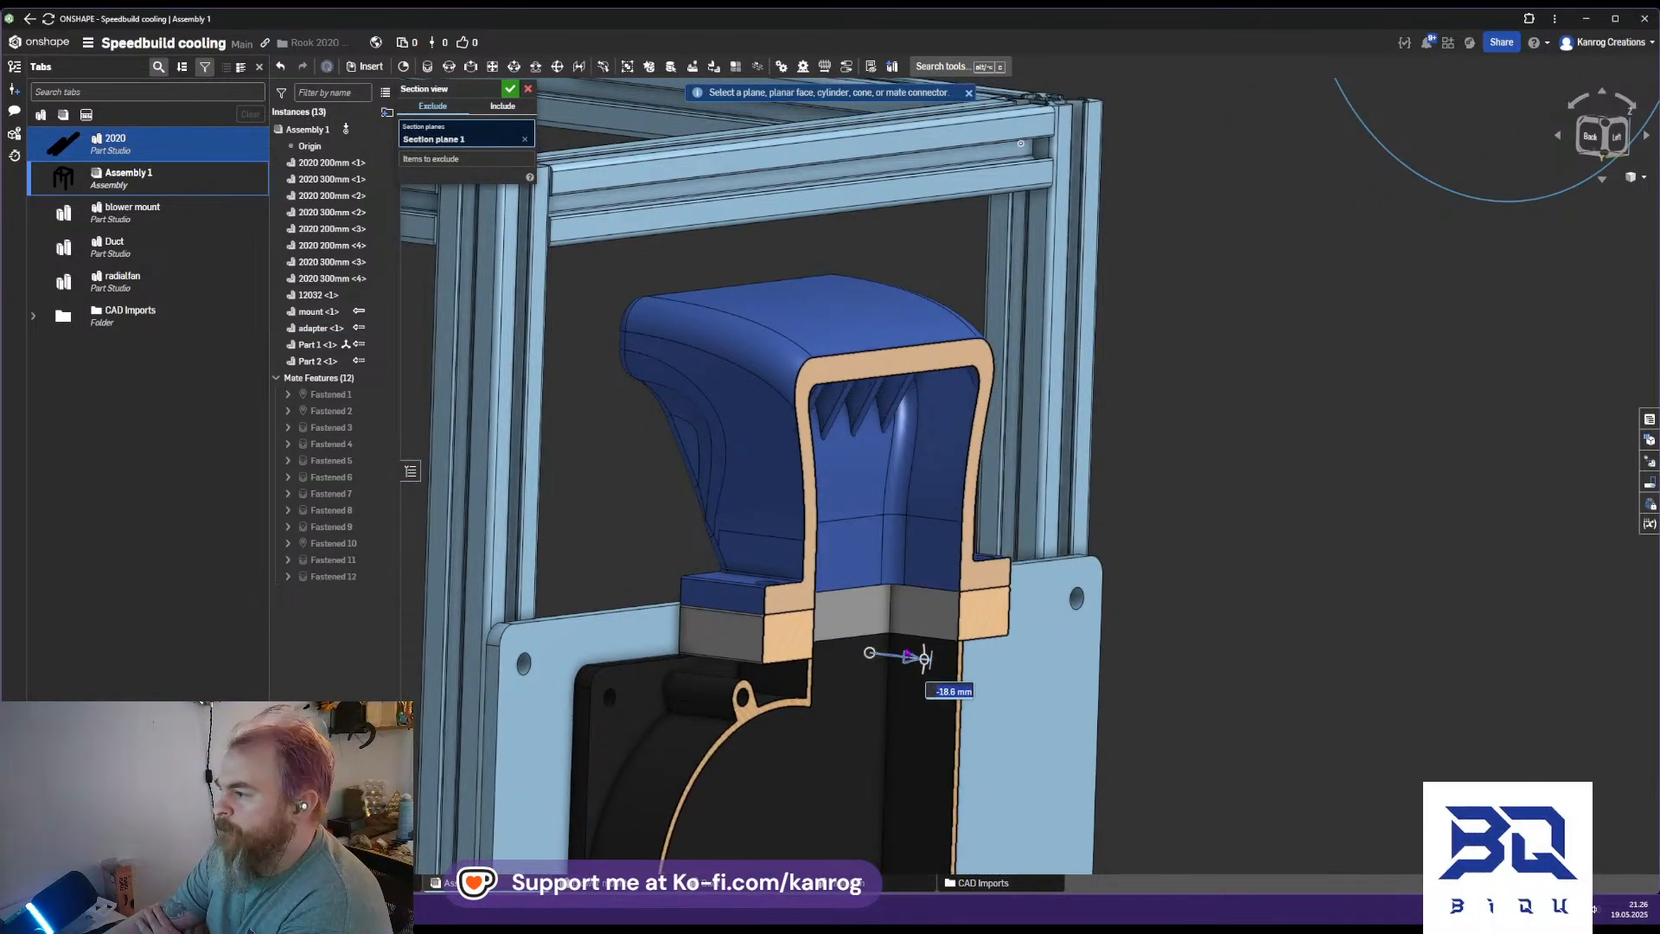
{"action": "right_click_drag", "start_coordinate": [967, 664], "coordinate": [910, 504]}
{"action": "scroll", "coordinate": [910, 504], "scroll_direction": "up", "scroll_amount": 8}
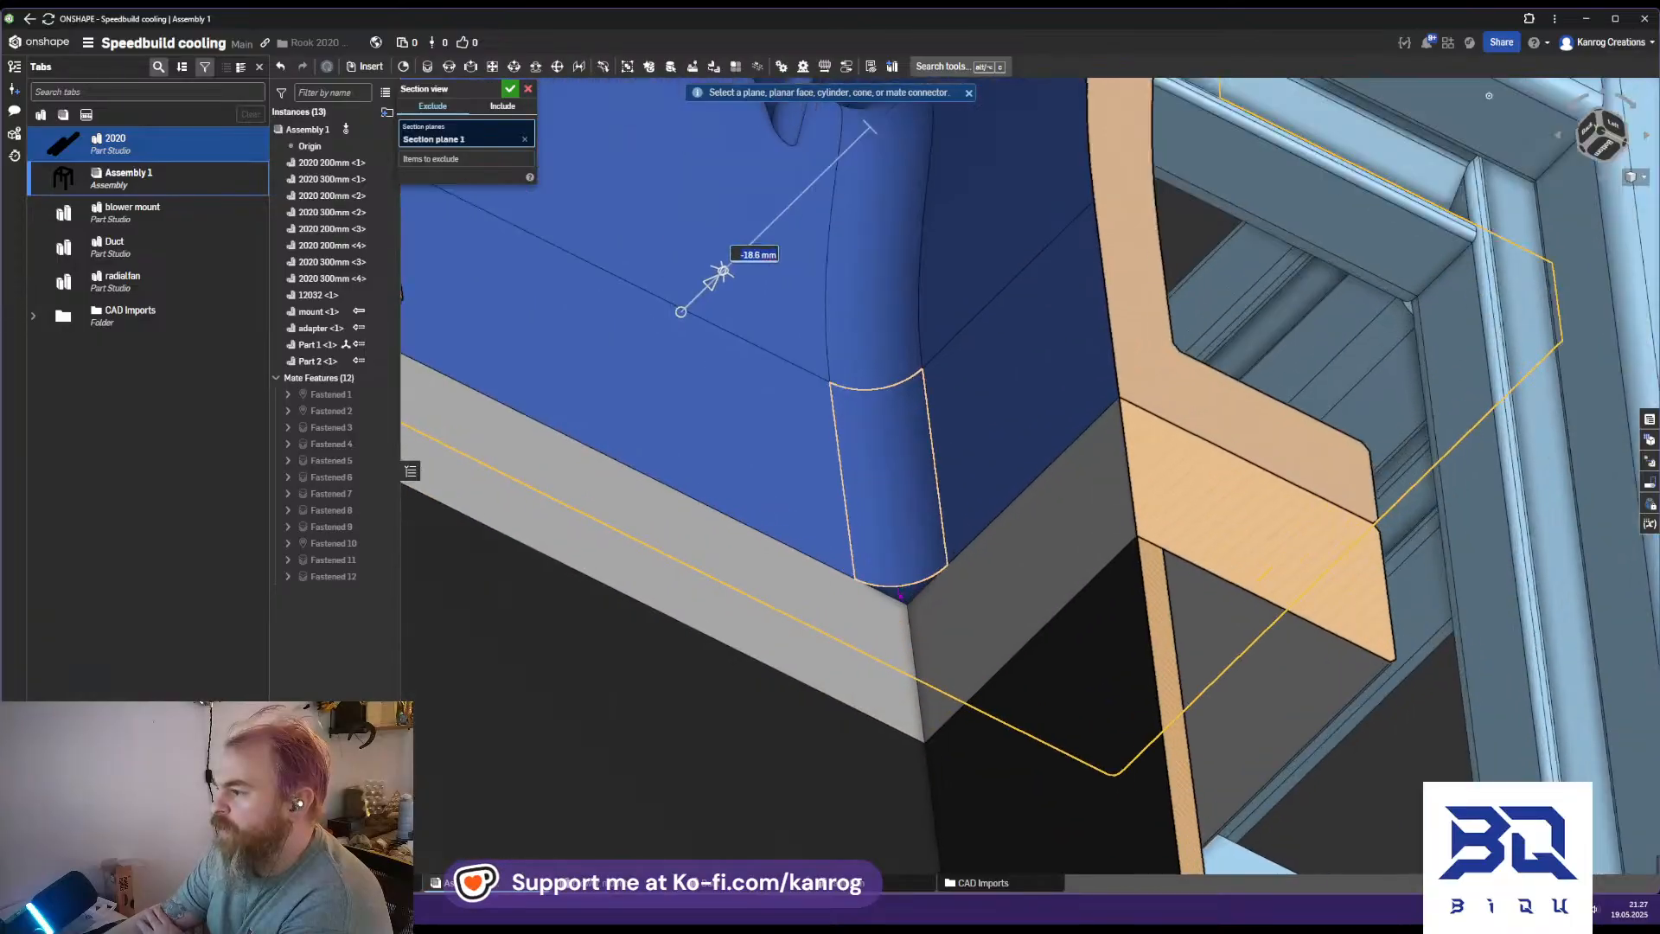
{"action": "scroll", "coordinate": [920, 584], "scroll_direction": "down", "scroll_amount": 6}
{"action": "right_click_drag", "start_coordinate": [915, 553], "coordinate": [865, 556]}
{"action": "scroll", "coordinate": [908, 611], "scroll_direction": "up", "scroll_amount": 3}
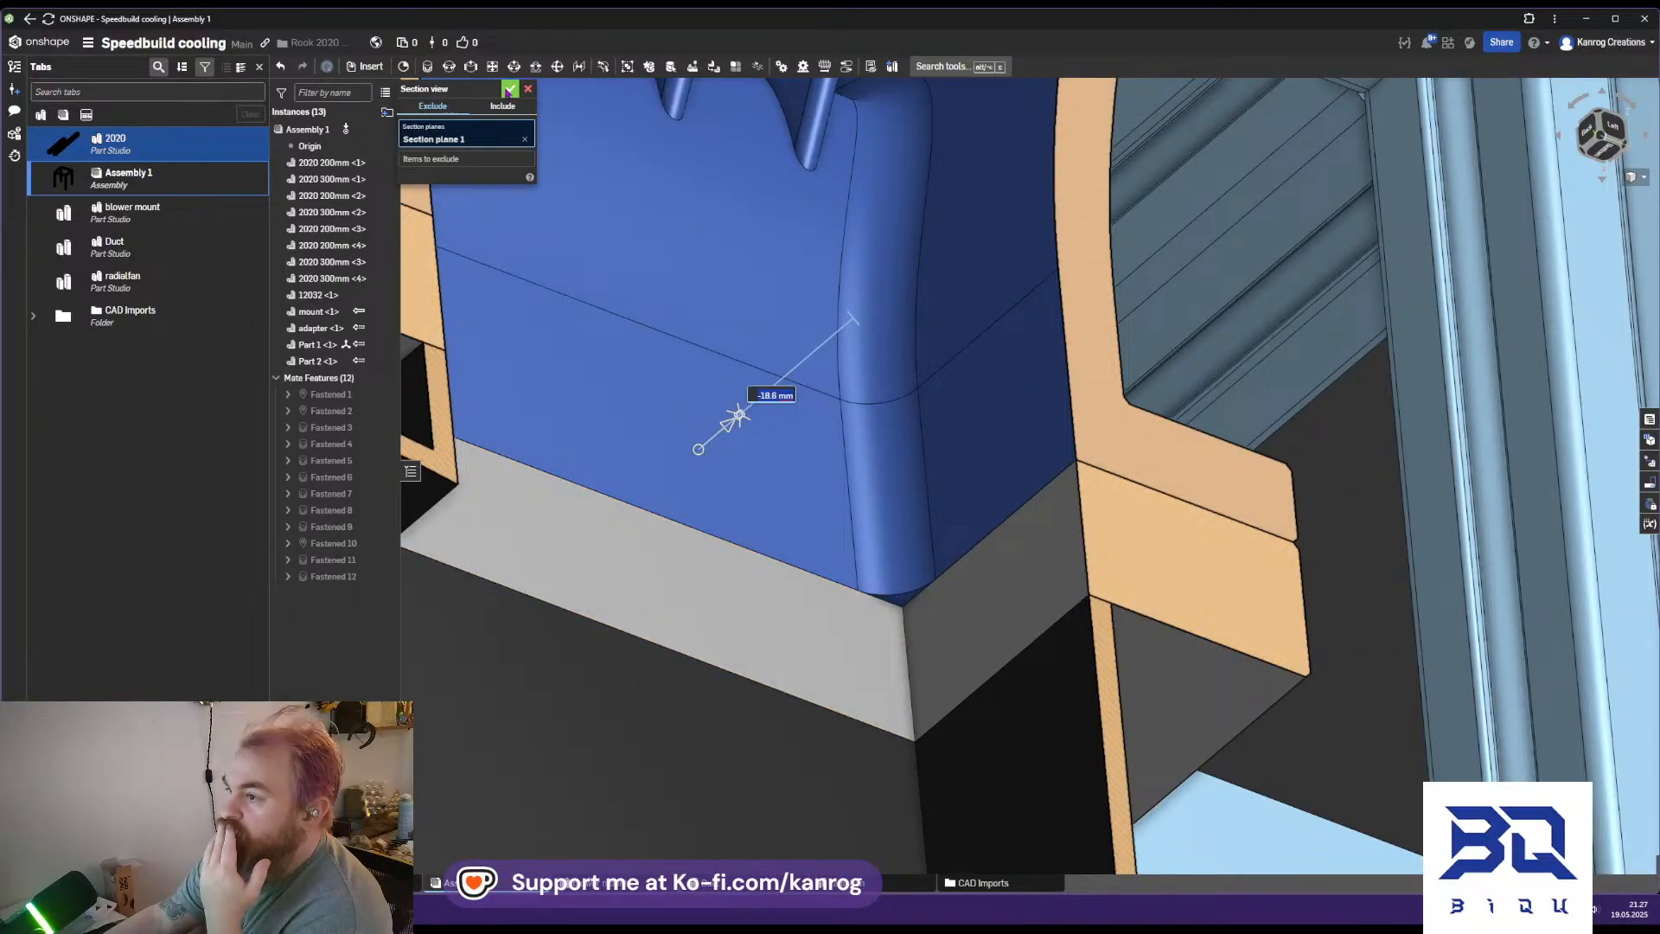
{"action": "left_click", "coordinate": [510, 89]}
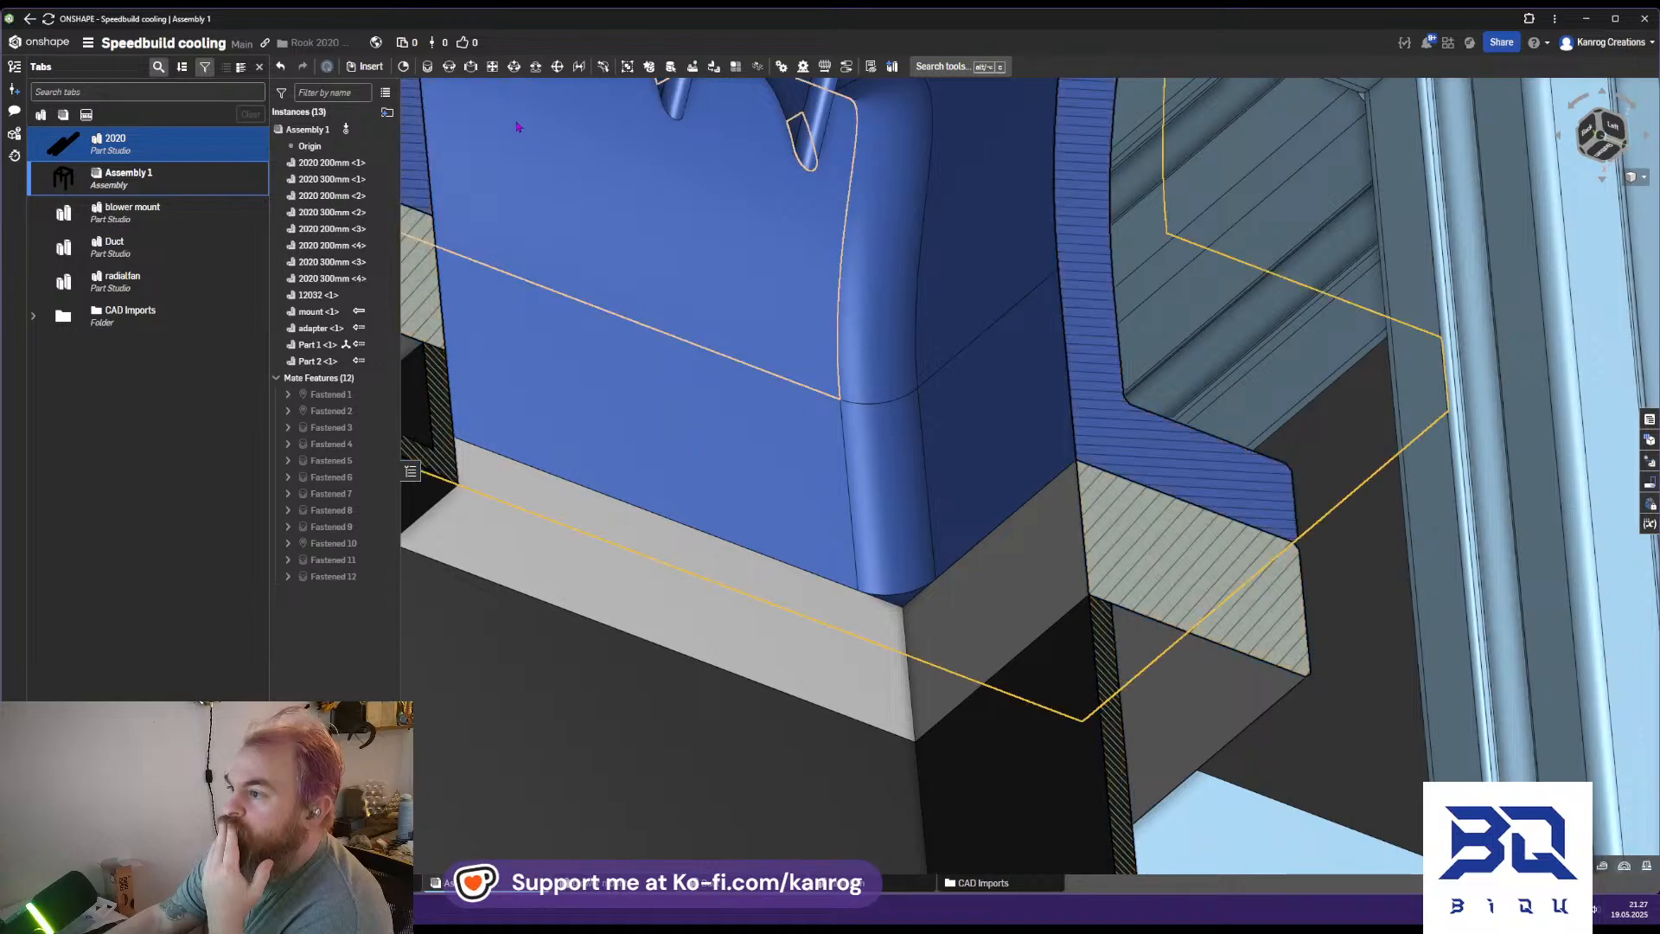
Try to update the duct's assembly context
{"action": "right_click", "coordinate": [723, 350]}
{"action": "mouse_move", "coordinate": [834, 617]}
{"action": "left_click", "coordinate": [908, 611]}
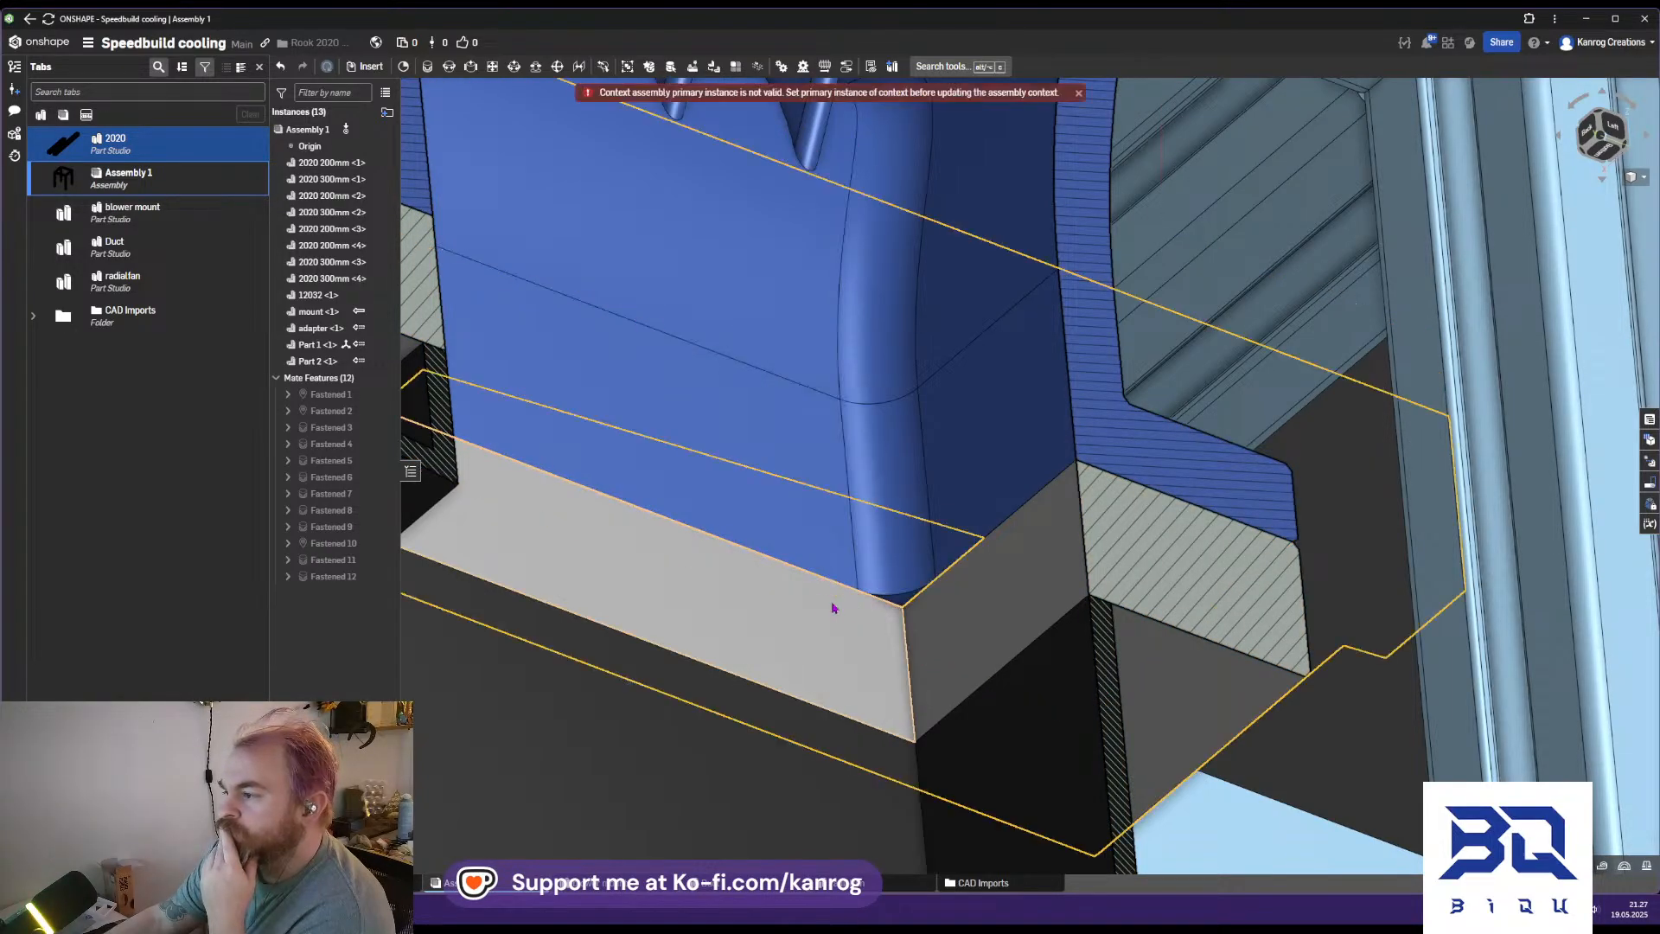
Open the duct for editing in Context 1, view the underside of its base opening, and close the assembly context
{"action": "right_click", "coordinate": [784, 499]}
{"action": "mouse_move", "coordinate": [919, 312]}
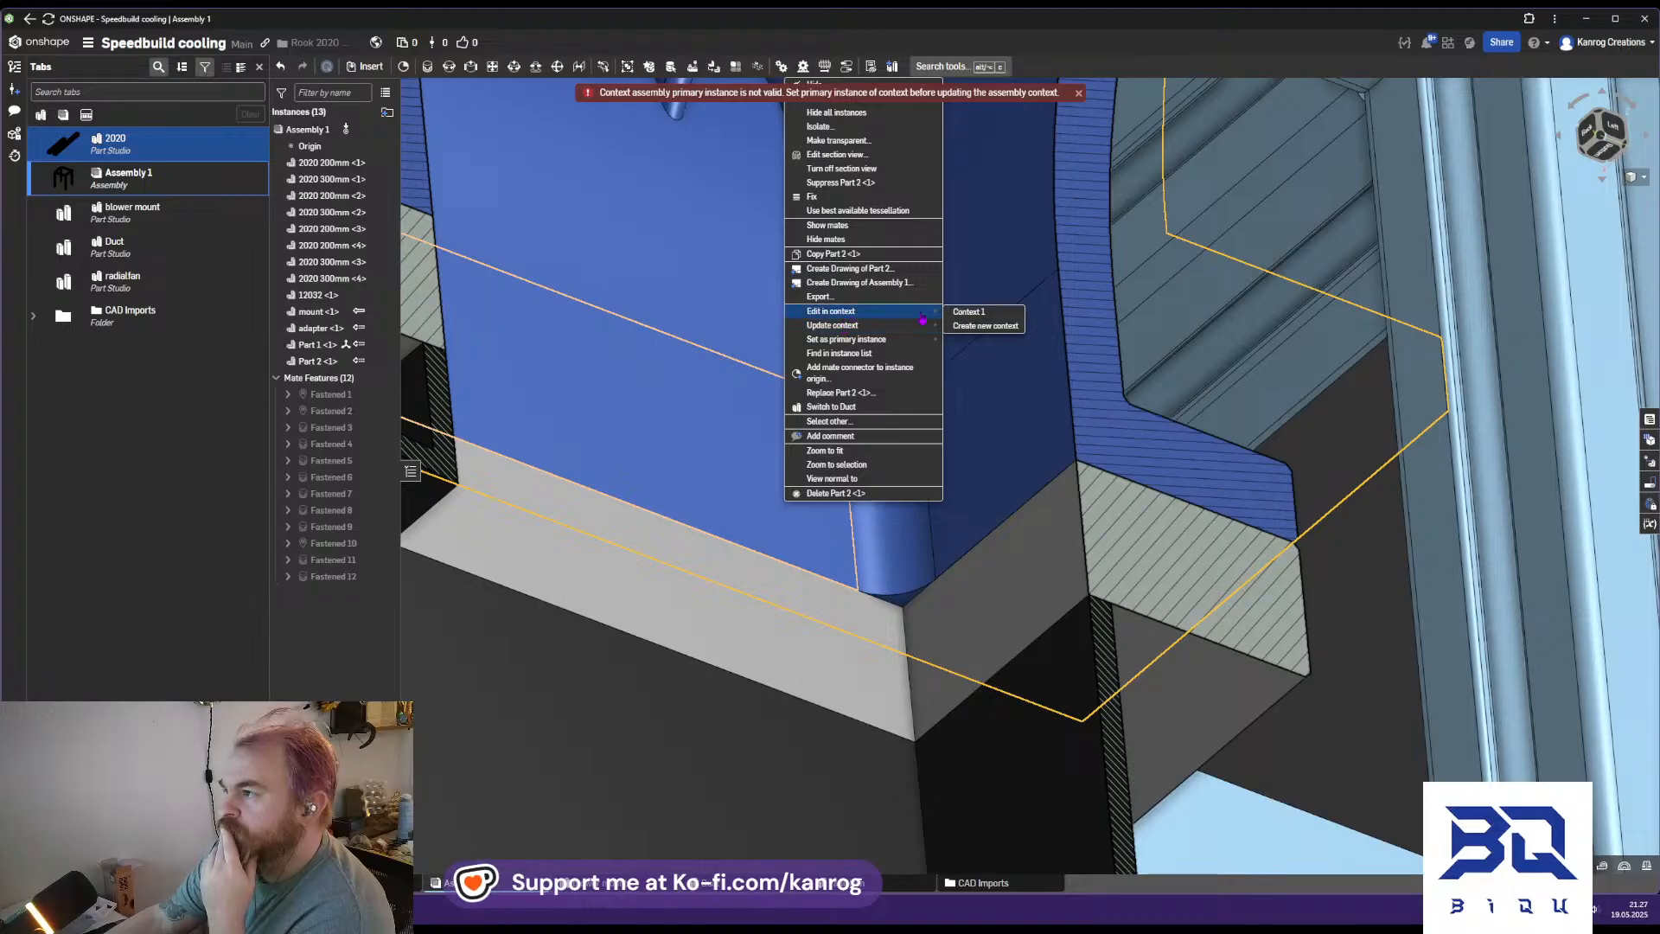
{"action": "left_click", "coordinate": [972, 312]}
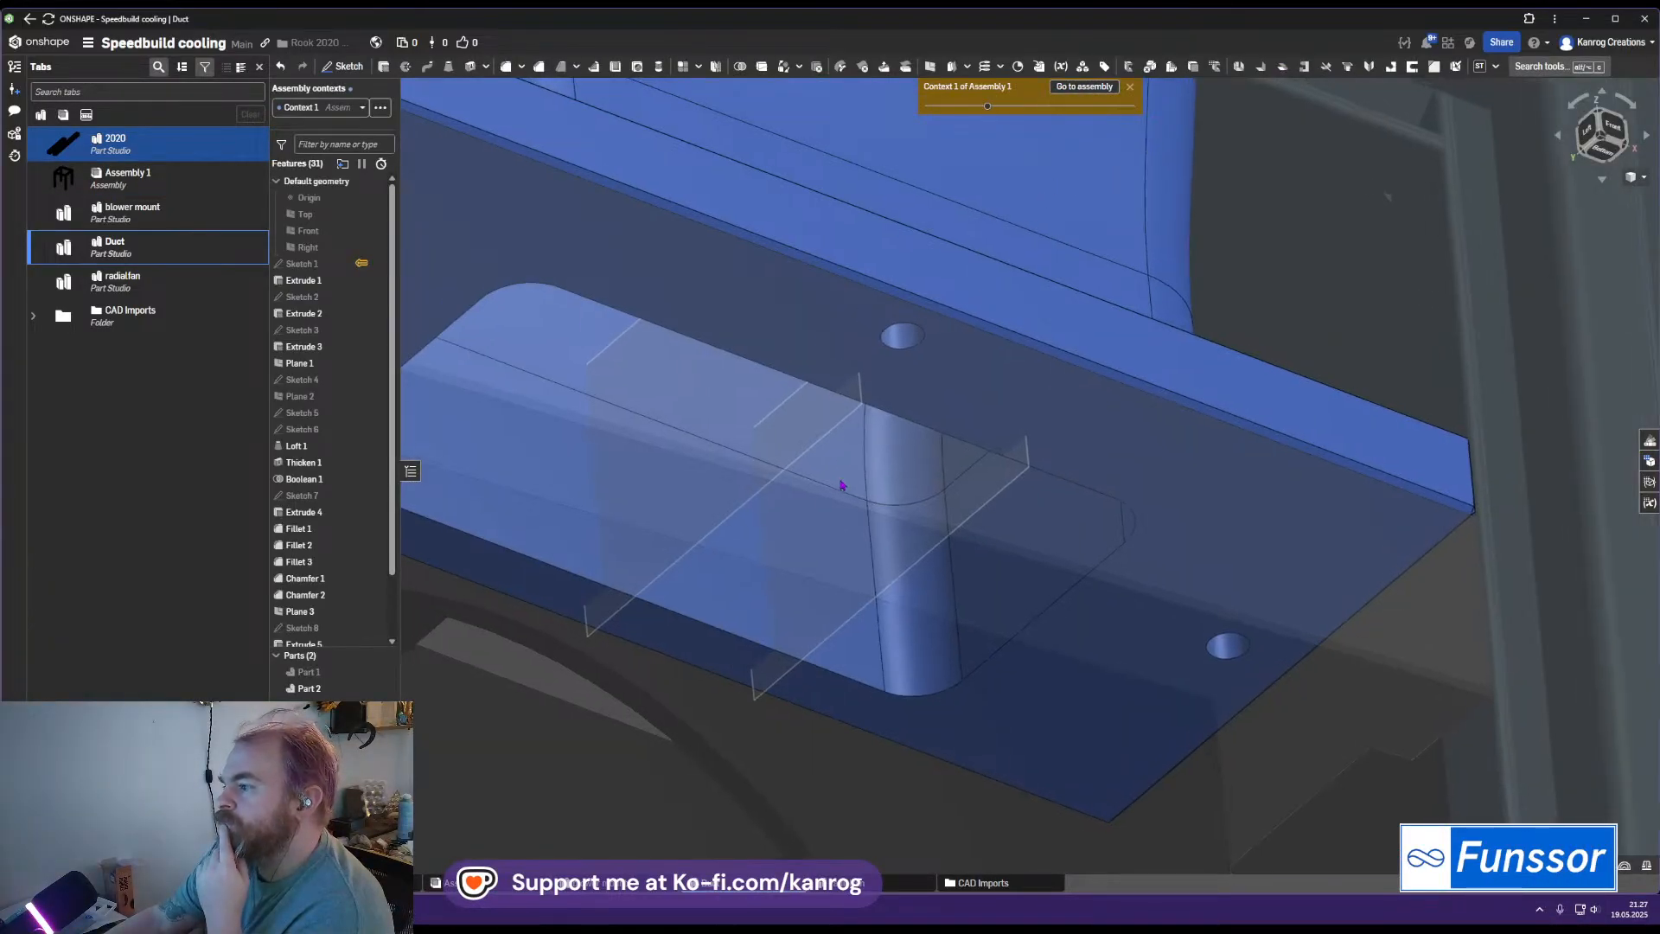
{"action": "mouse_move", "coordinate": [949, 626]}
{"action": "right_mouse_down"}
{"action": "mouse_move", "coordinate": [948, 662]}
{"action": "mouse_move", "coordinate": [949, 641]}
{"action": "right_mouse_up"}
{"action": "middle_click_drag", "start_coordinate": [951, 635], "coordinate": [963, 580]}
{"action": "left_click", "coordinate": [1129, 87]}
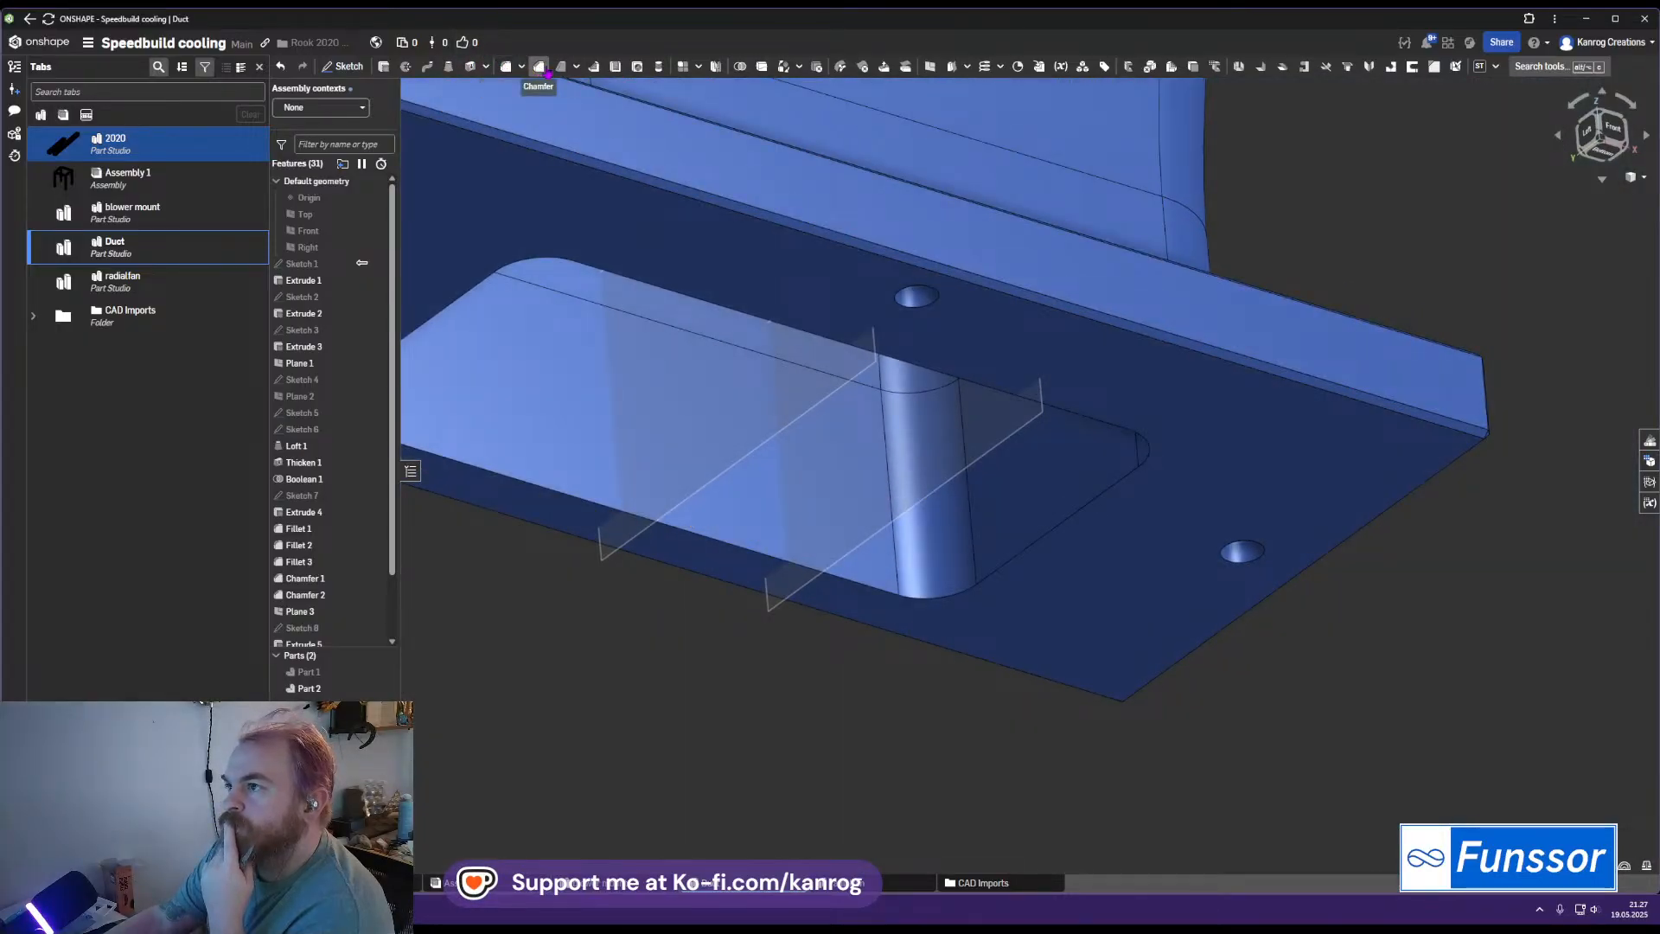
Start a sketch on the duct's base face and draw two 4 mm construction lines squaring off the inlet opening's upper-left rounded corner
{"action": "right_click_drag", "start_coordinate": [789, 426], "coordinate": [807, 303]}
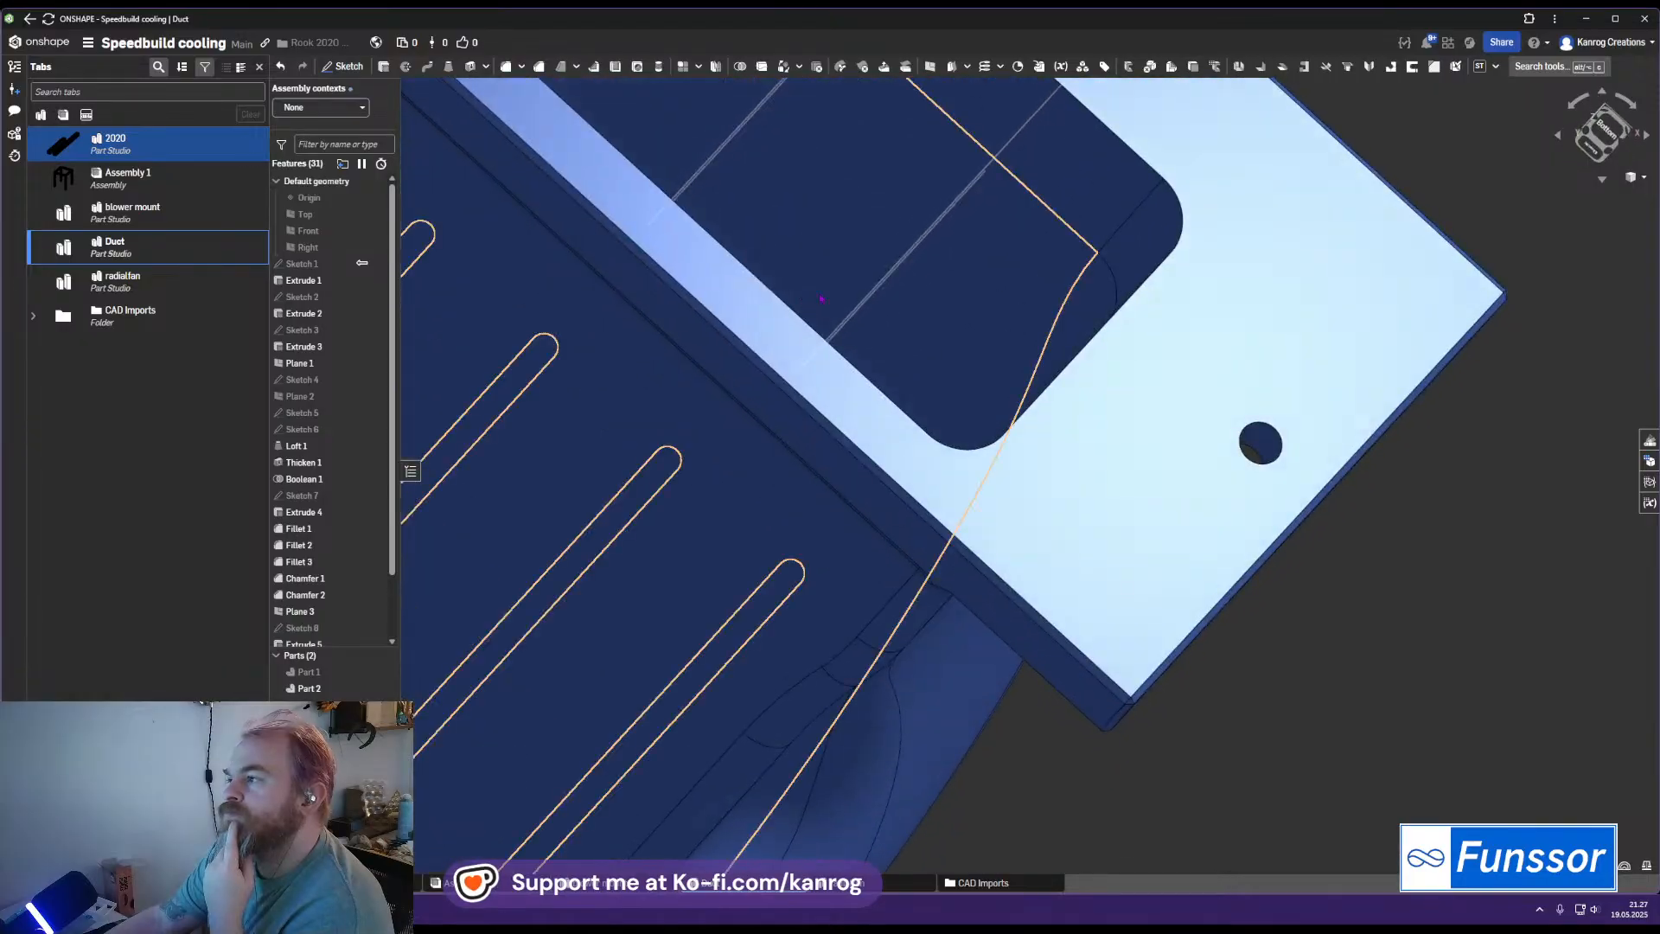
{"action": "key", "text": "shift+6"}
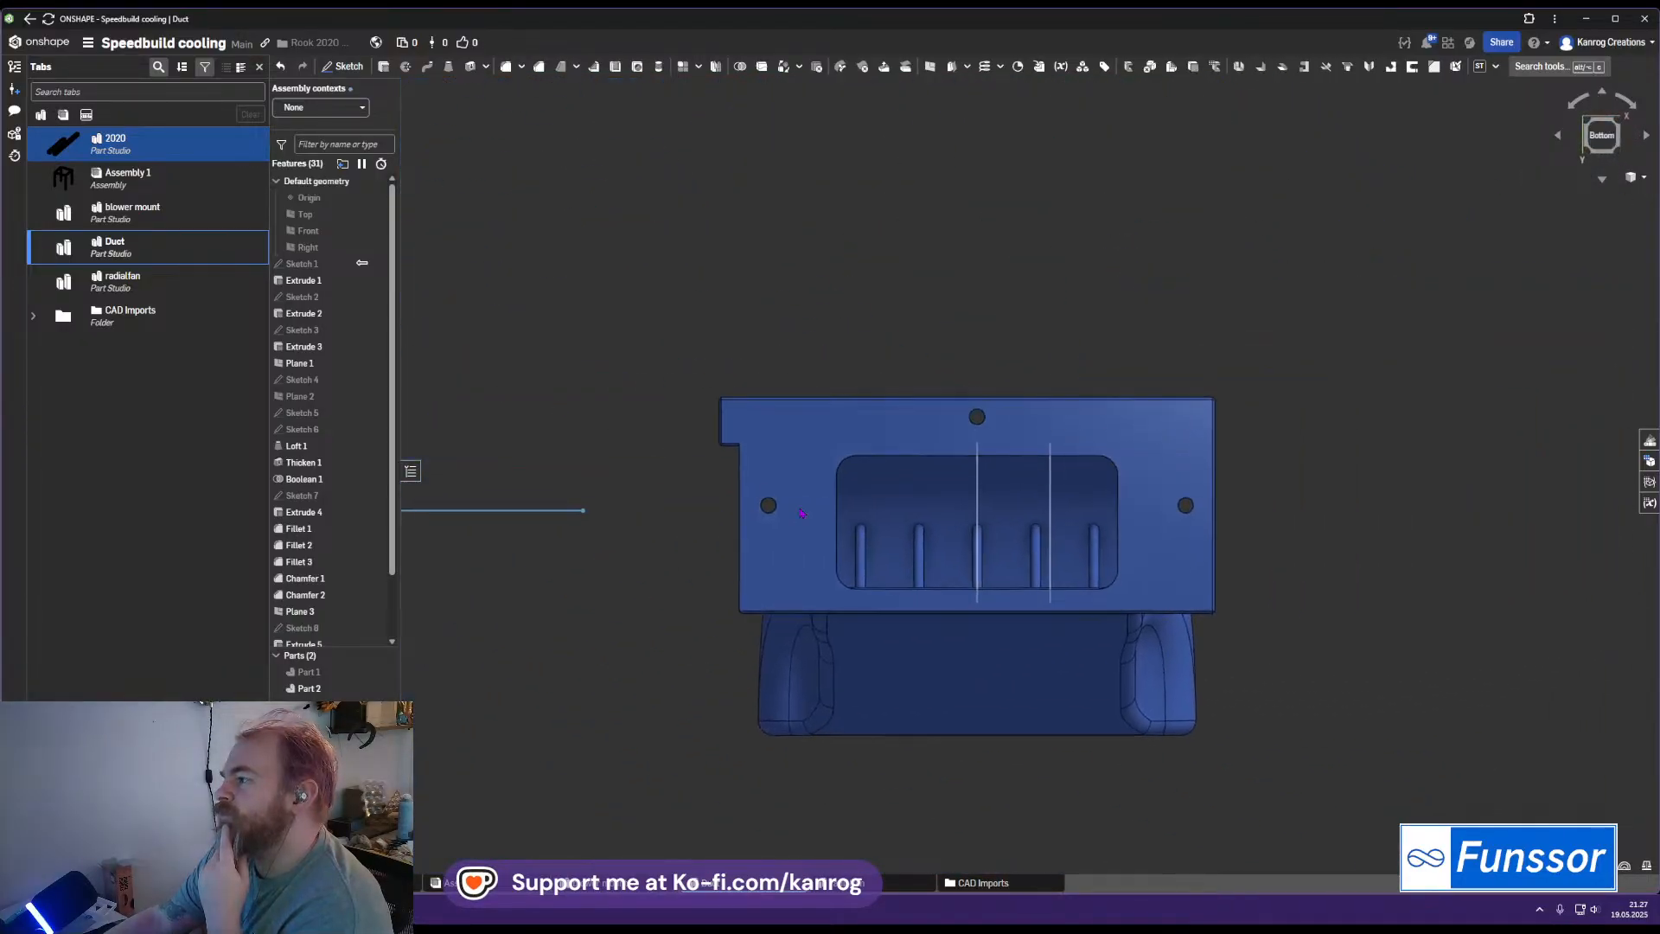
{"action": "scroll", "coordinate": [764, 493], "scroll_direction": "up", "scroll_amount": 3}
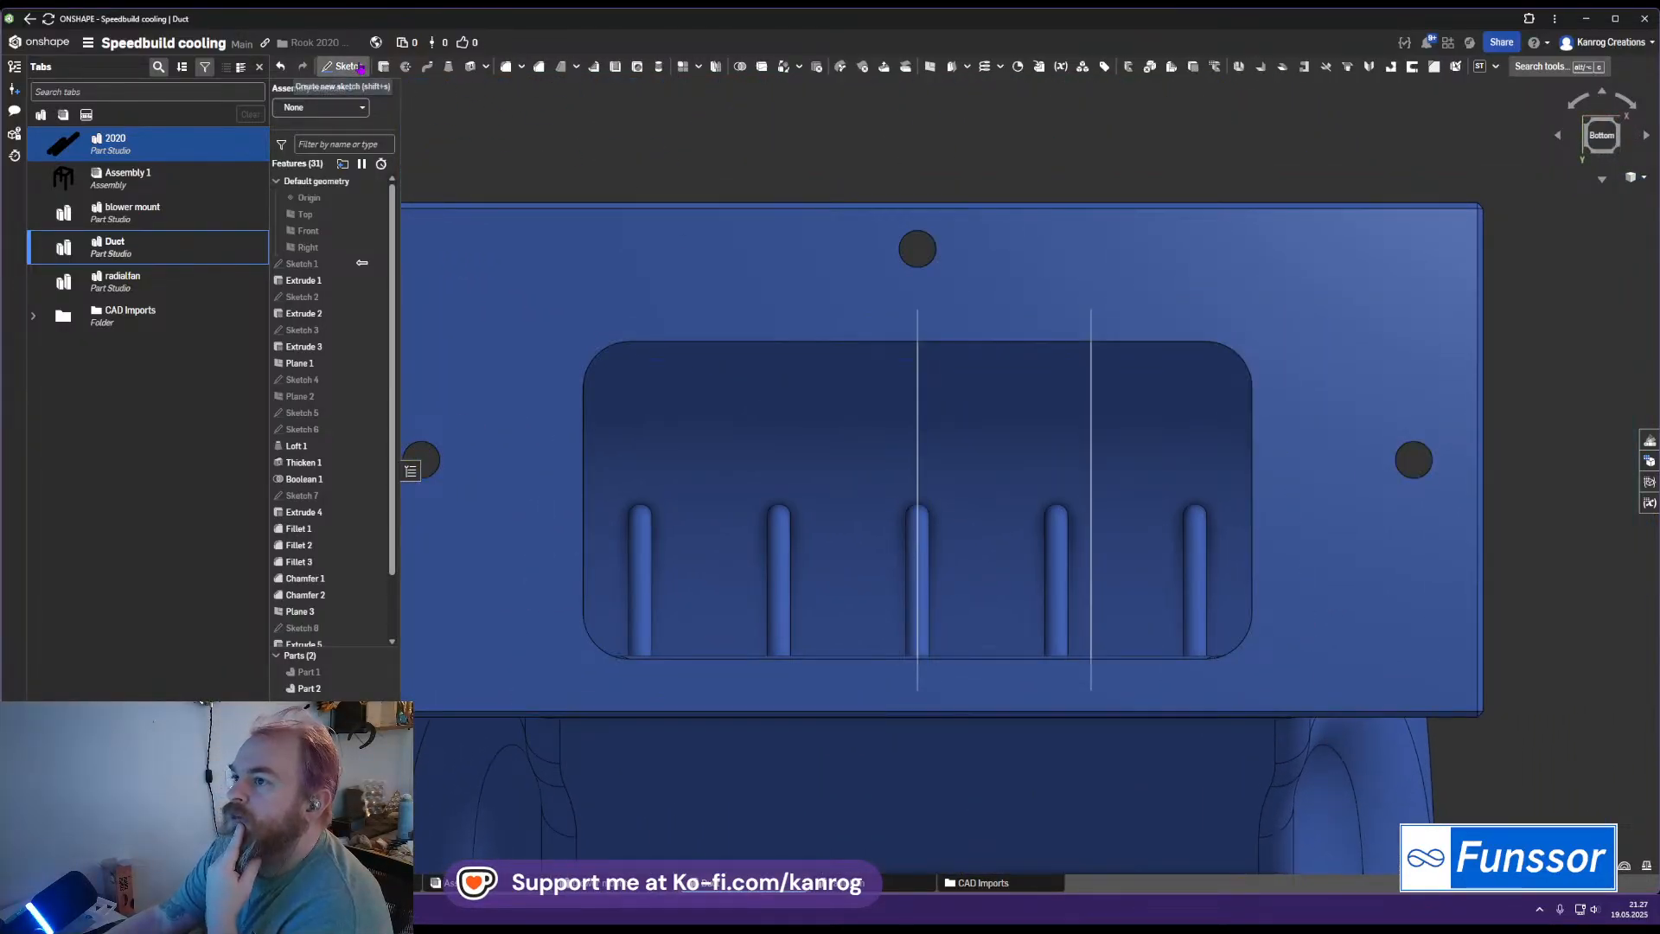
{"action": "left_click", "coordinate": [361, 67]}
{"action": "left_click", "coordinate": [563, 363]}
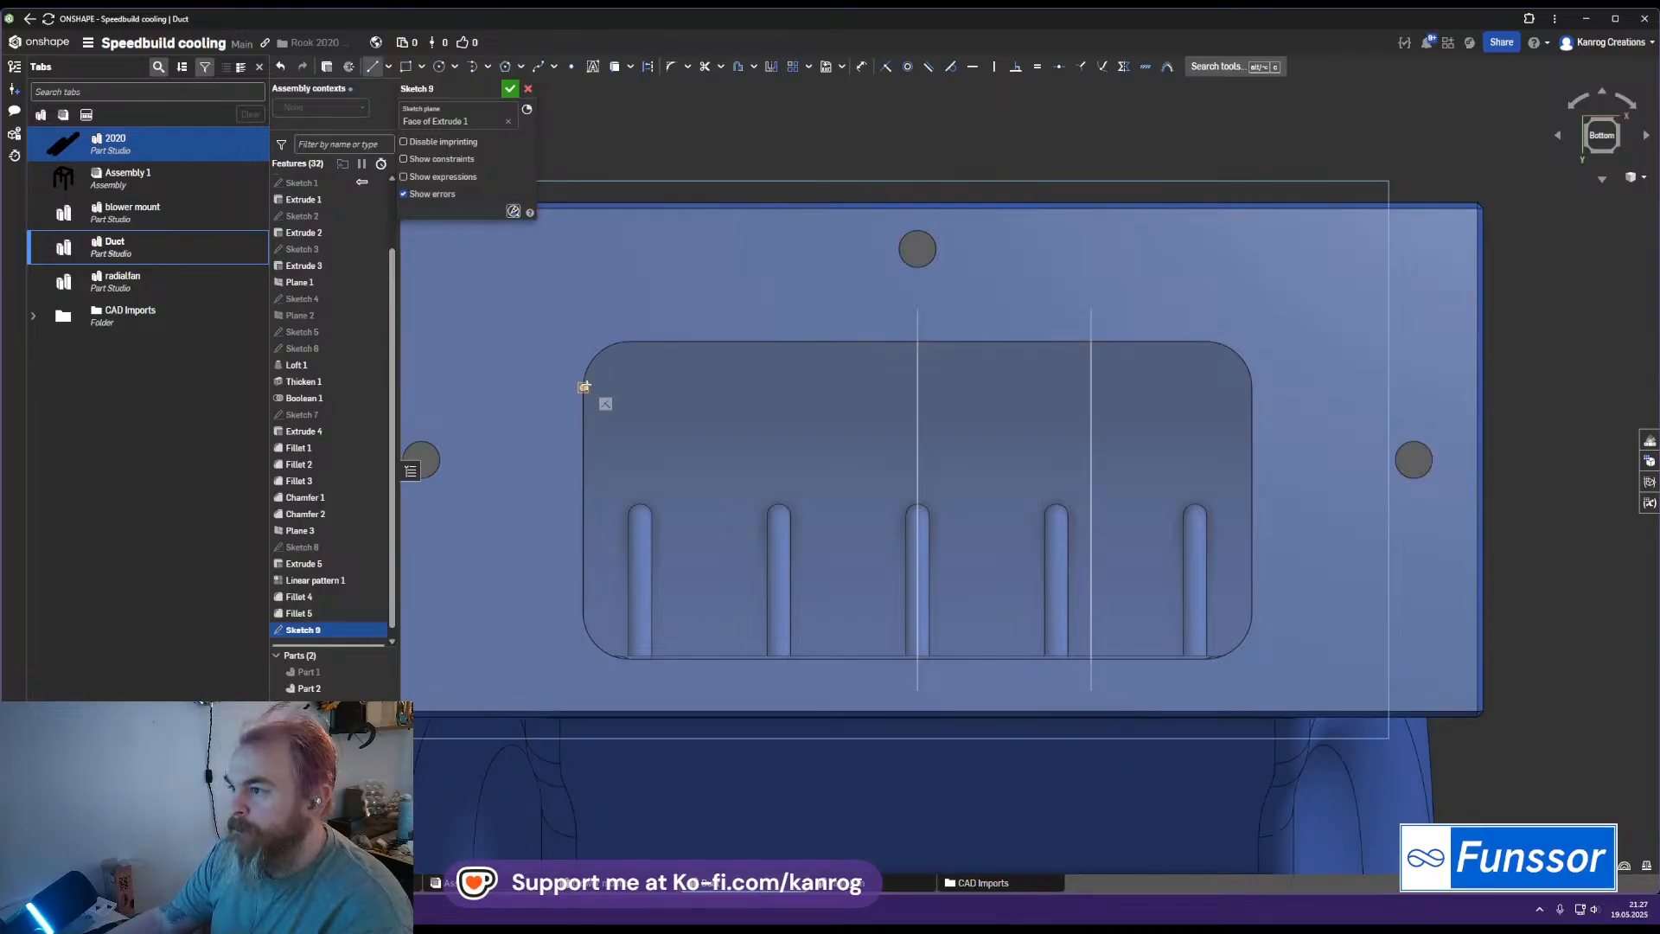
{"action": "key", "text": "q"}
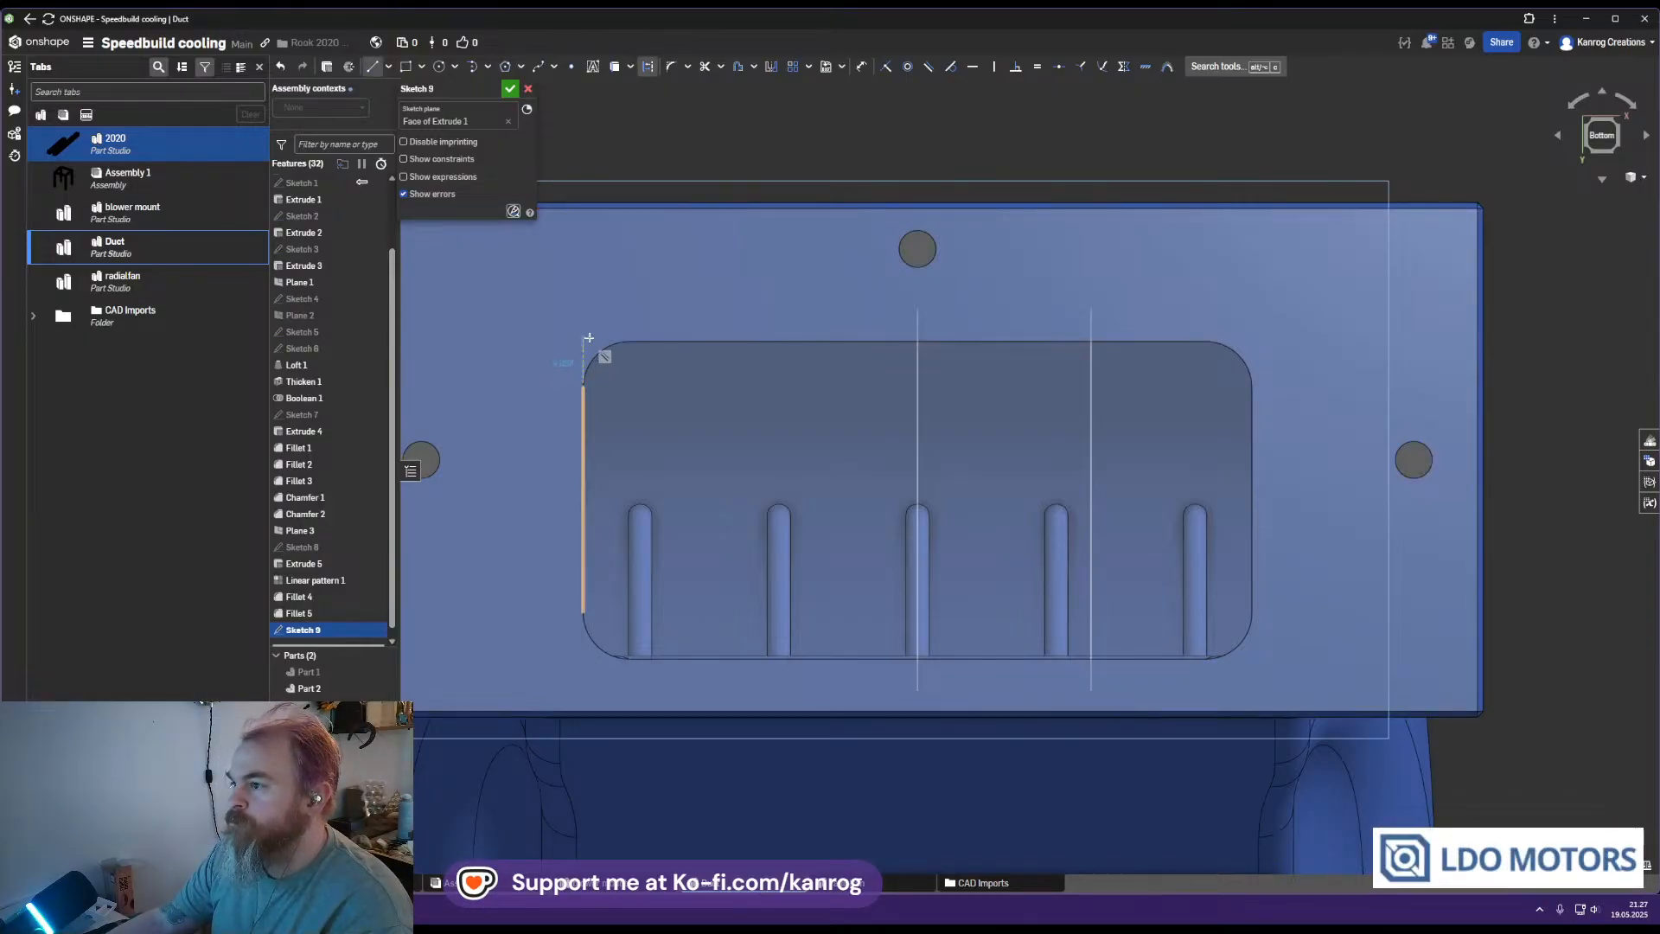
{"action": "left_click", "coordinate": [584, 342]}
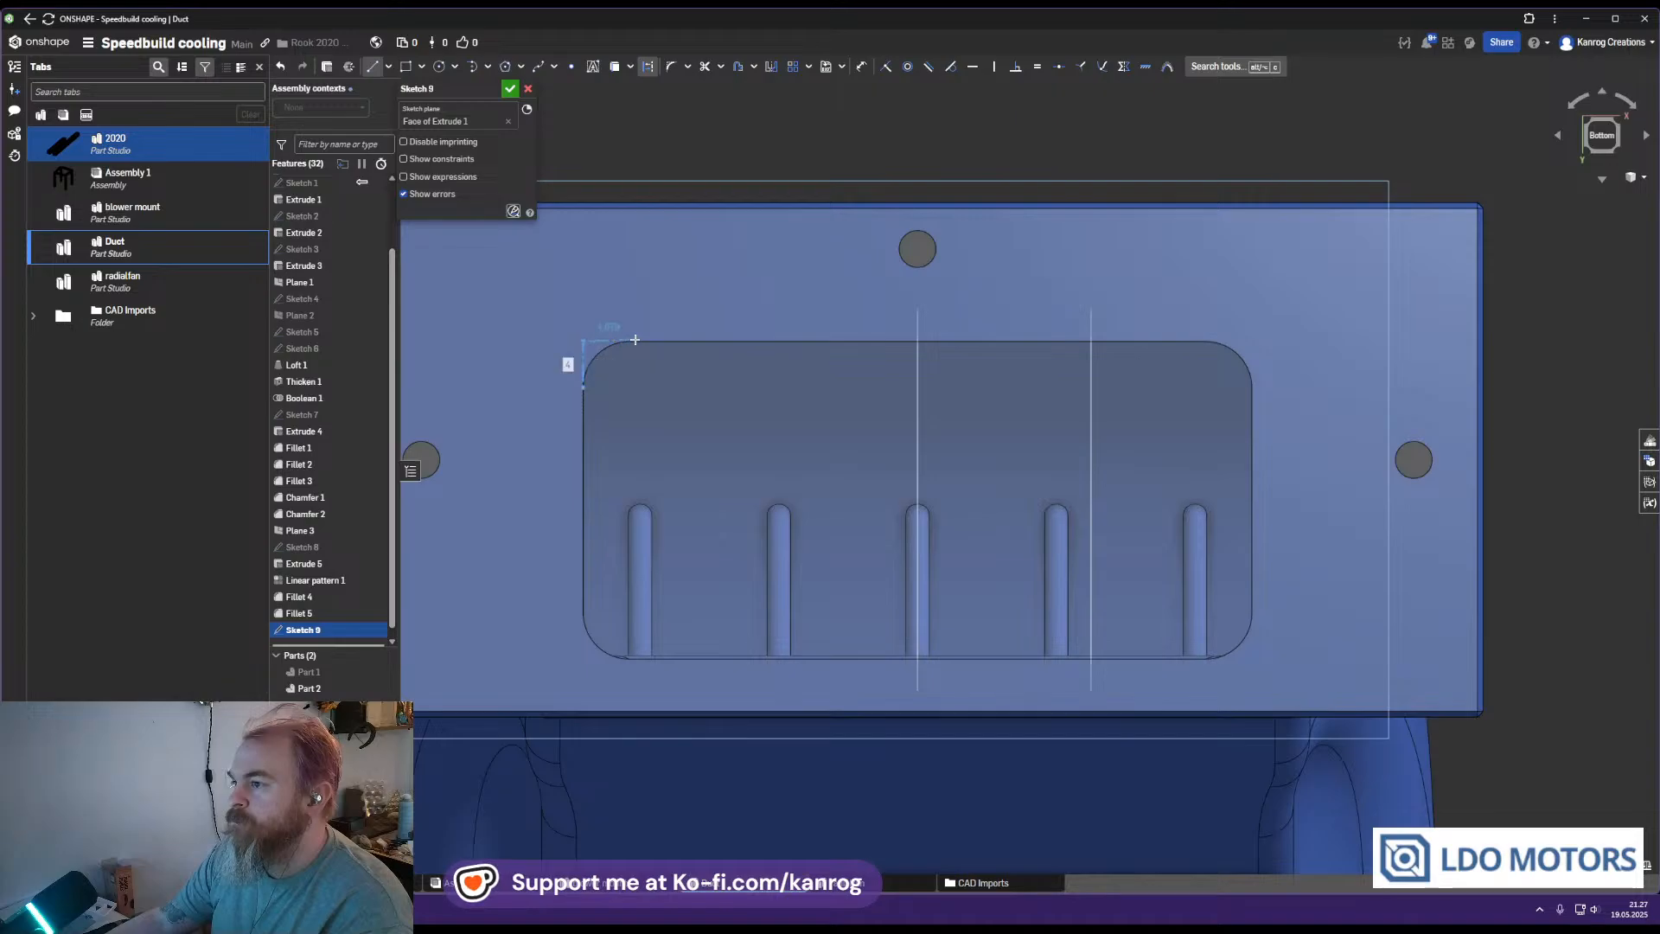
{"action": "left_click", "coordinate": [628, 341]}
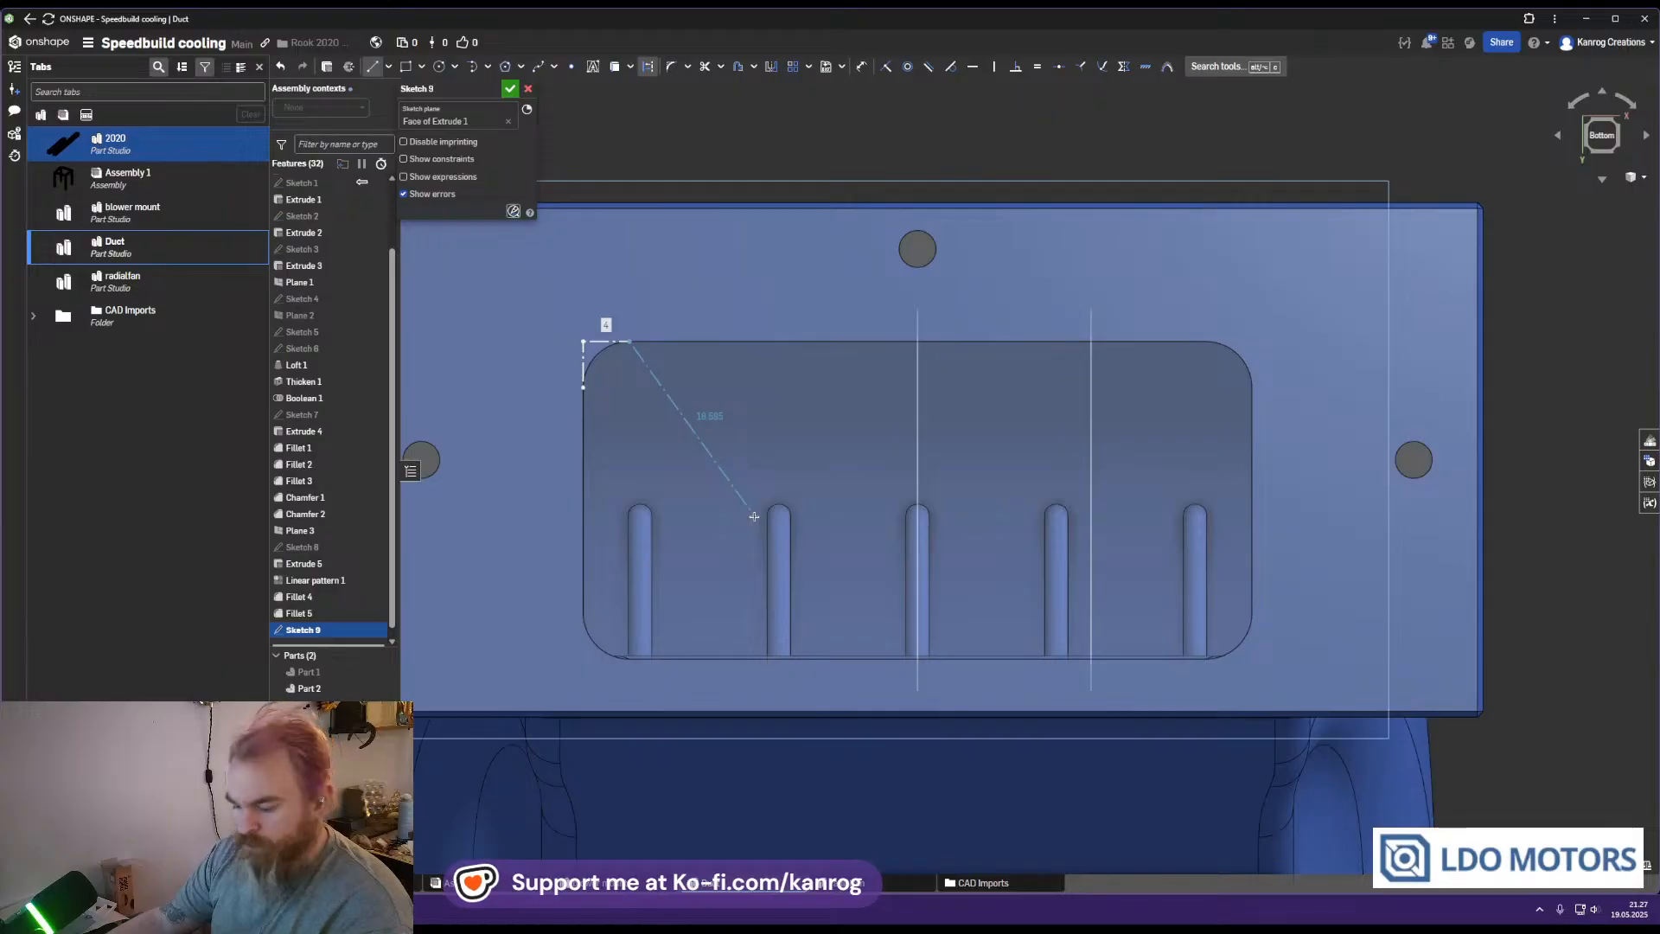
Draw two construction lines that square off the diagonally opposite, lower-right rounded corner of the inlet opening
{"action": "key", "text": "l"}
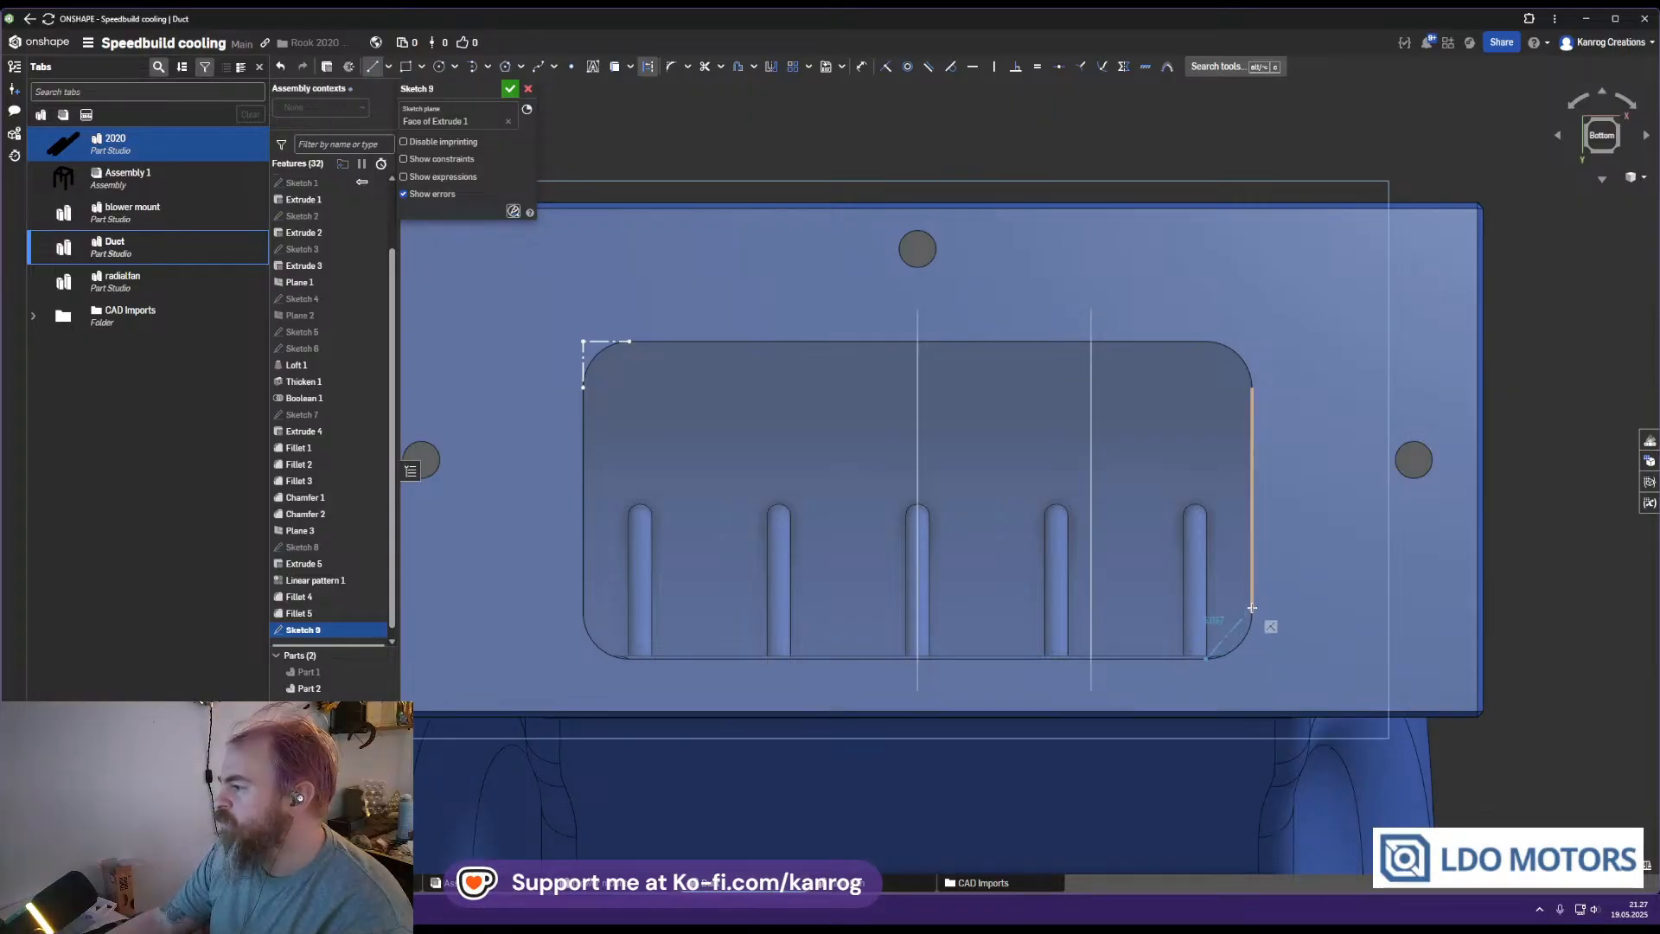
{"action": "left_click", "coordinate": [1251, 659]}
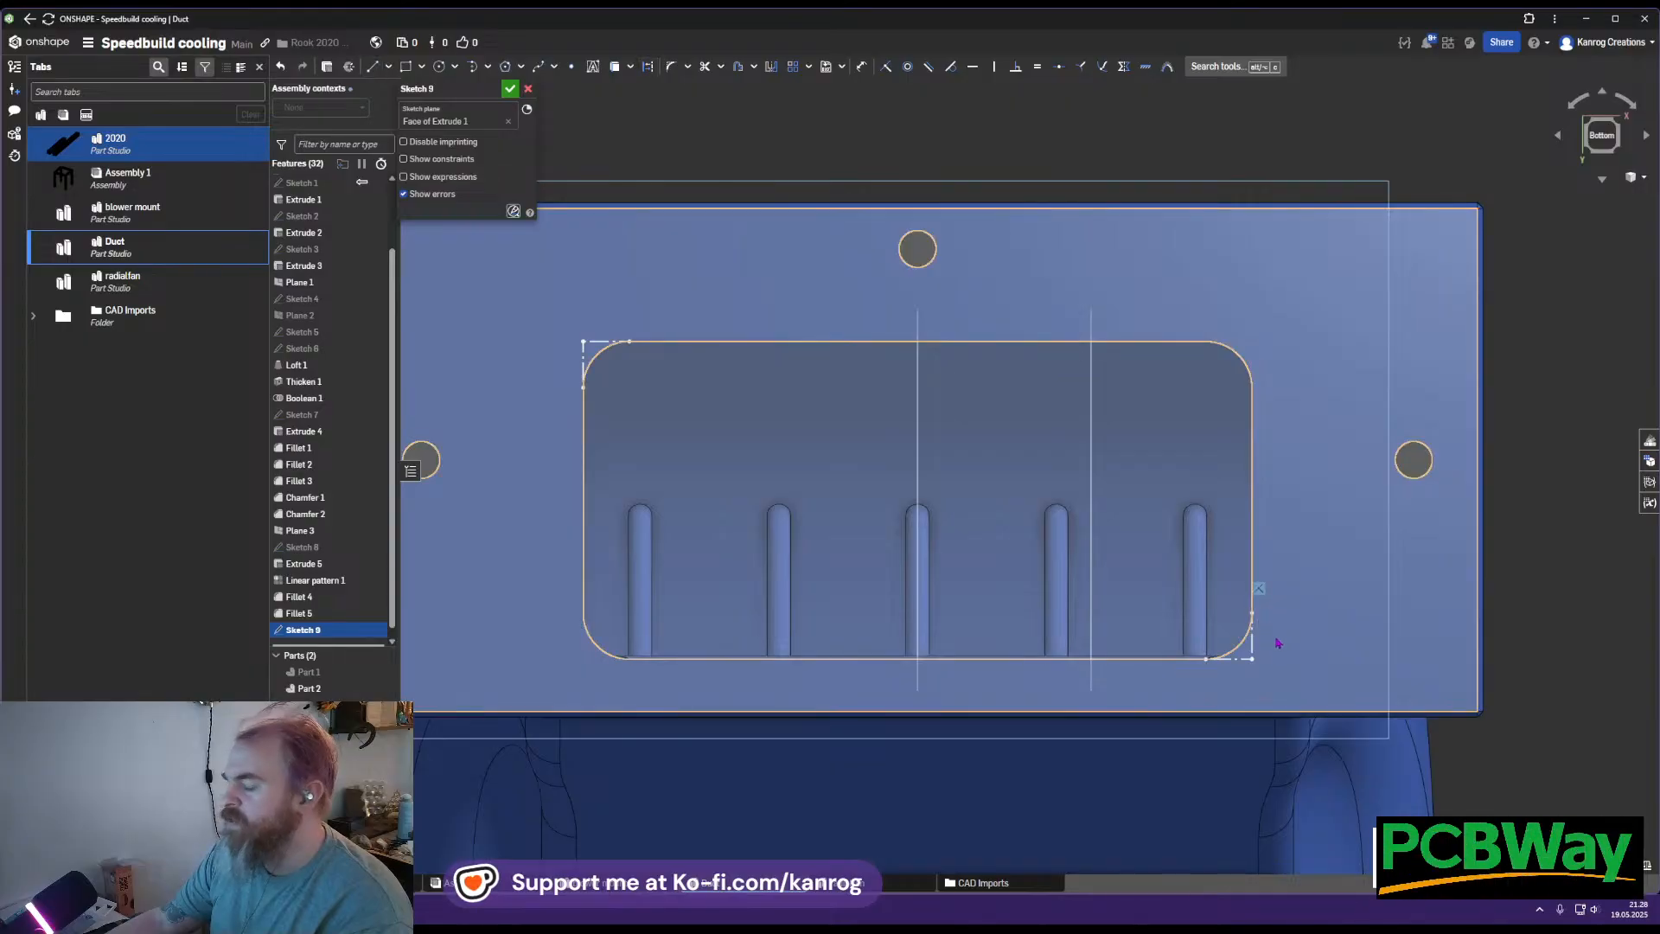
{"action": "left_click", "coordinate": [1252, 616]}
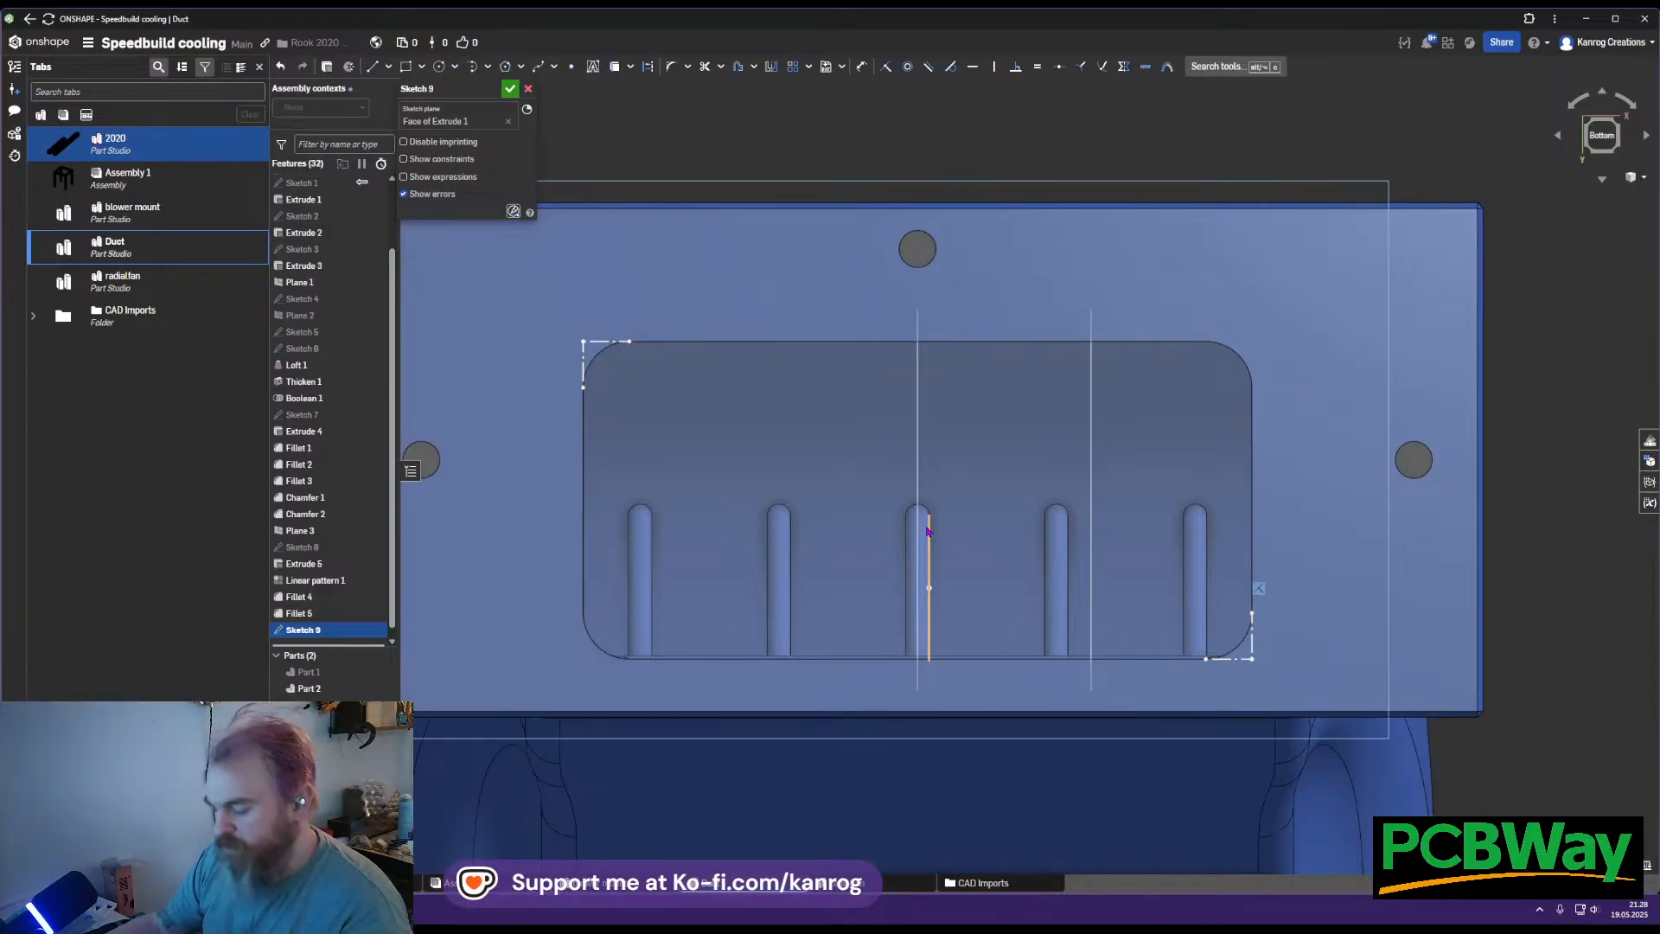
Sketch a corner rectangle about 58 mm wide between the two squared-off corners of the opening, and finish the sketch
{"action": "key", "text": "g"}
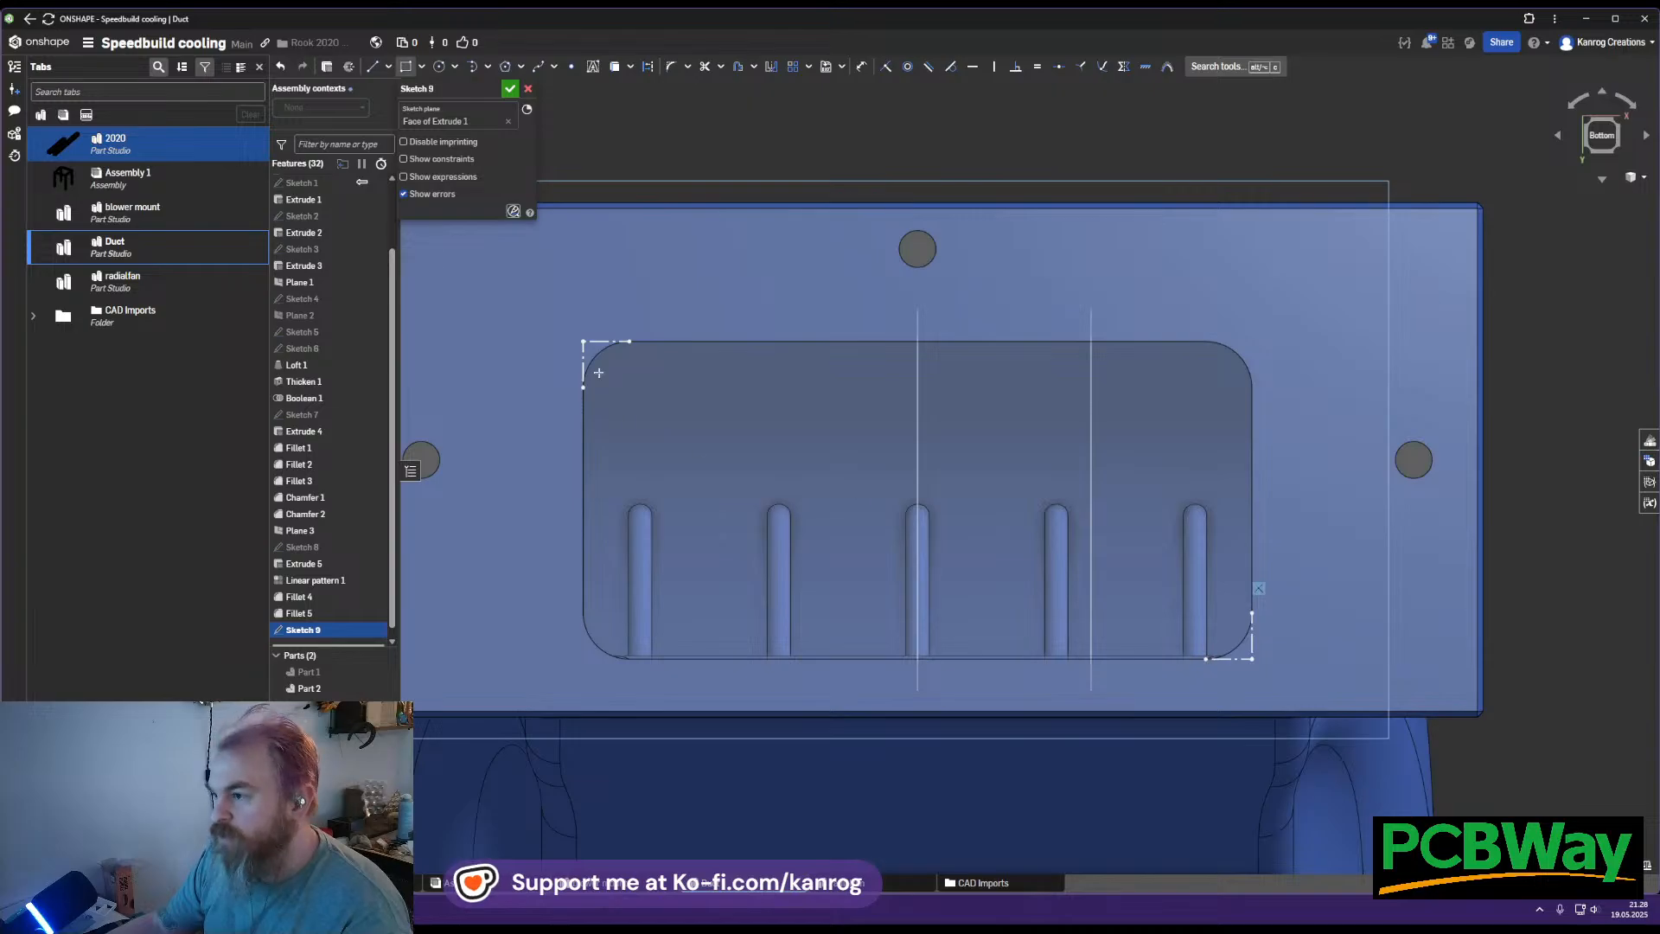
{"action": "left_click", "coordinate": [582, 340]}
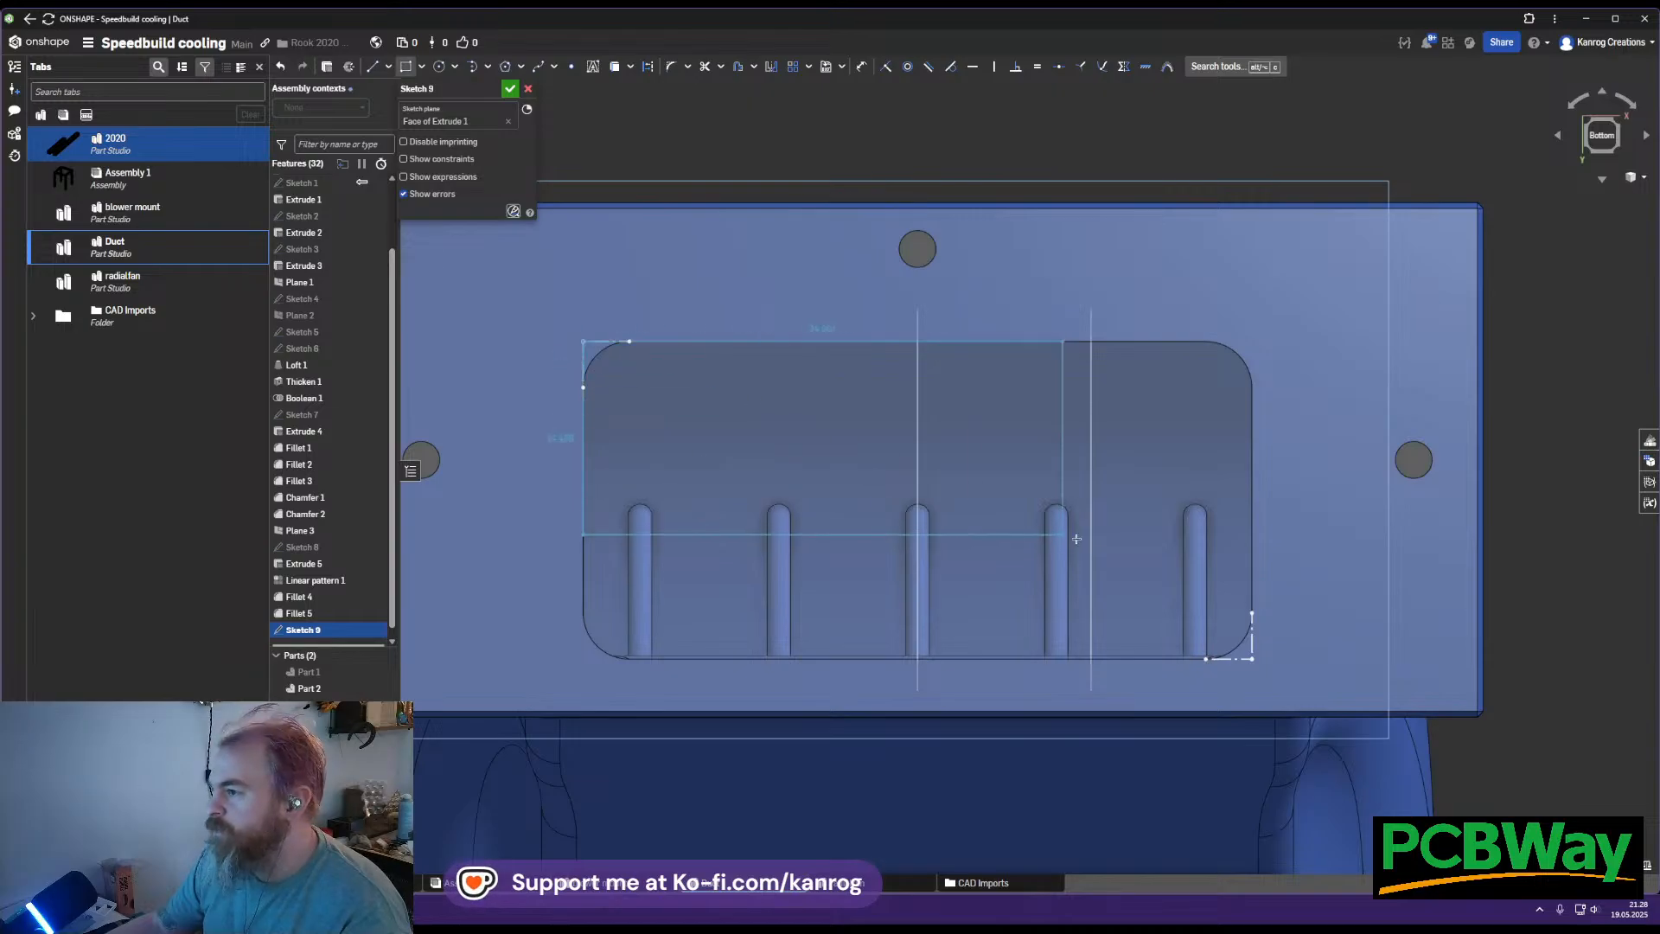
{"action": "left_click", "coordinate": [1252, 658]}
{"action": "middle_click_drag", "start_coordinate": [930, 562], "coordinate": [909, 591]}
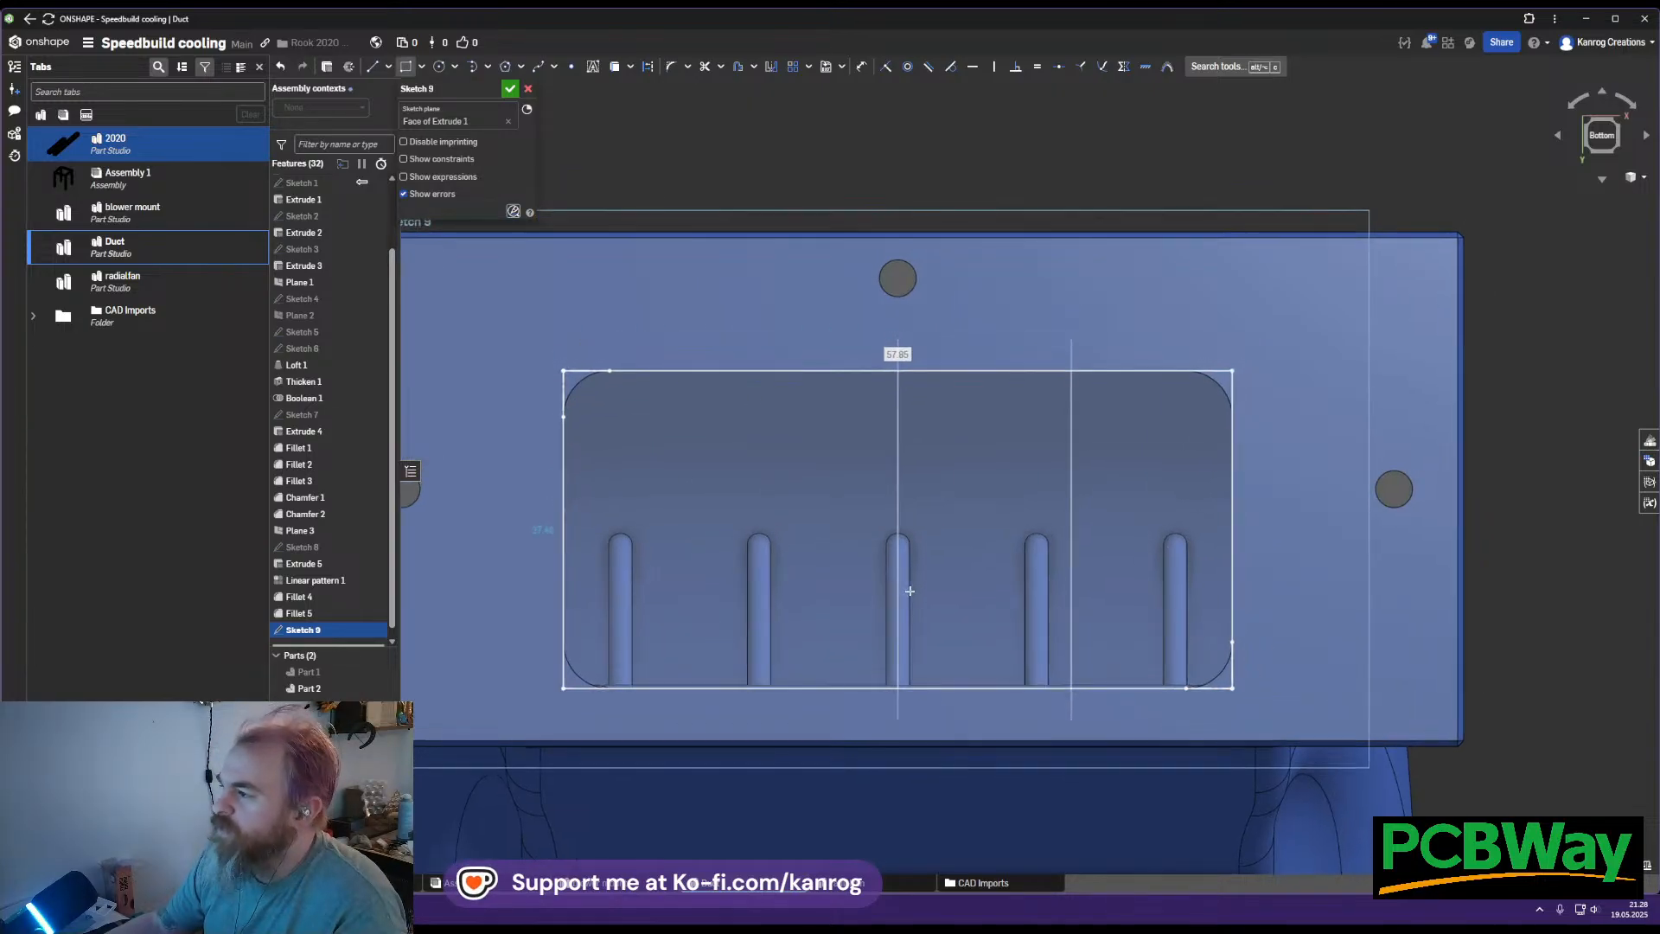
{"action": "key", "text": "Escape"}
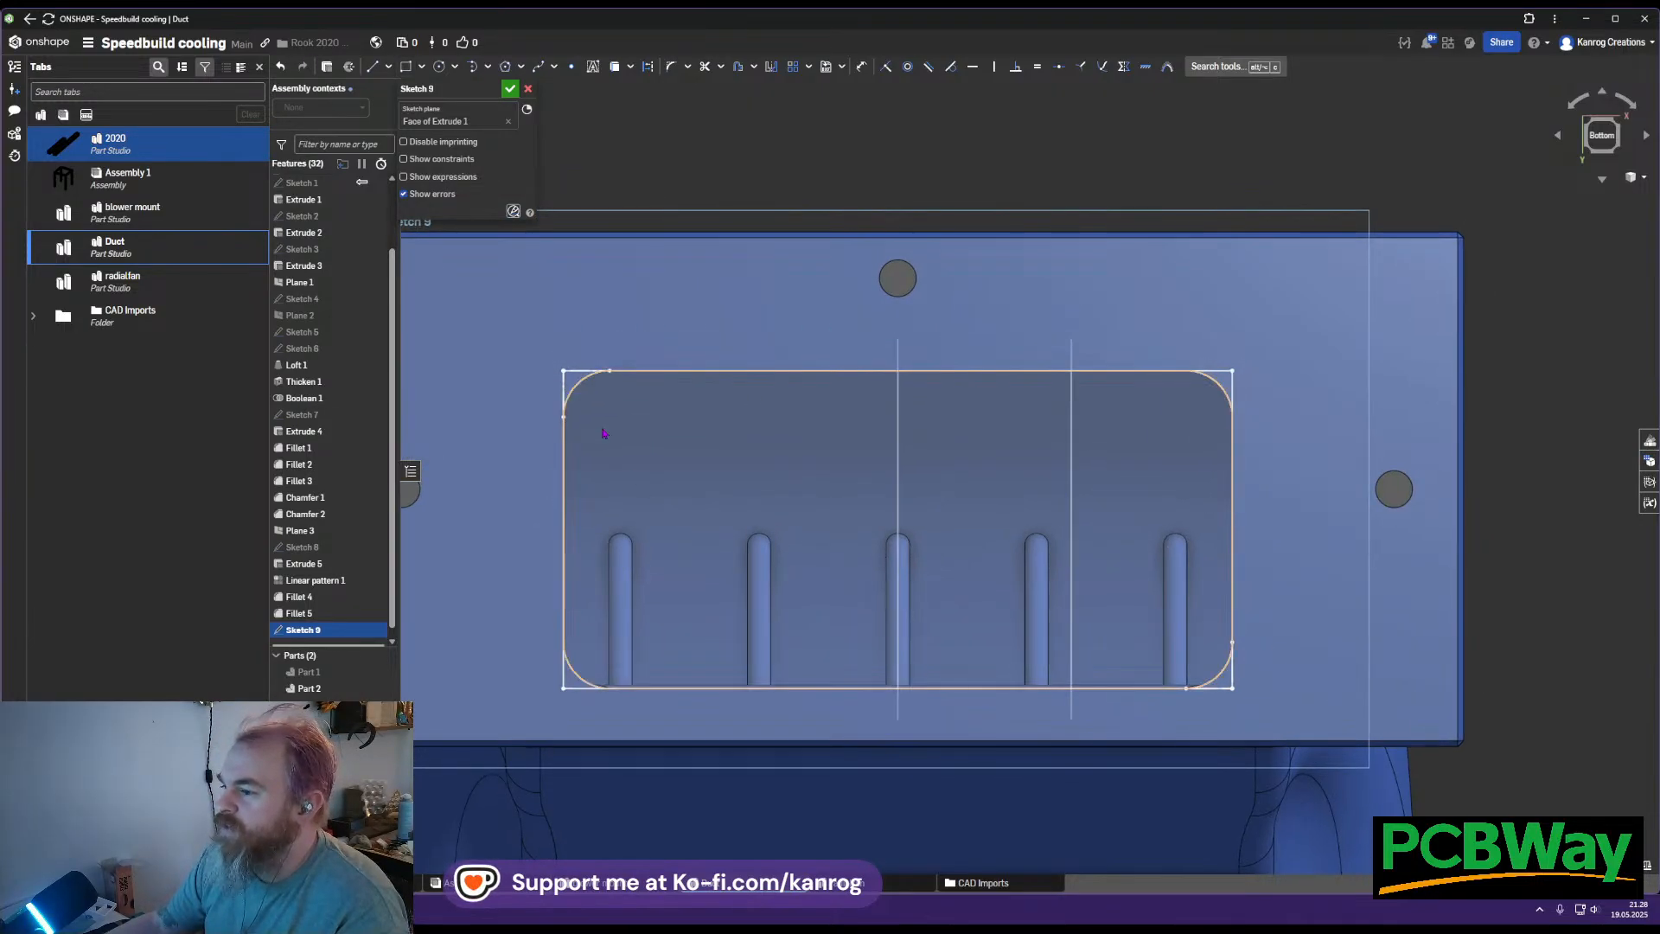
{"action": "left_click", "coordinate": [510, 88]}
Extrude-cut the four small corner regions between the rectangle and the rounded opening 10 mm into the duct
{"action": "left_click", "coordinate": [382, 69]}
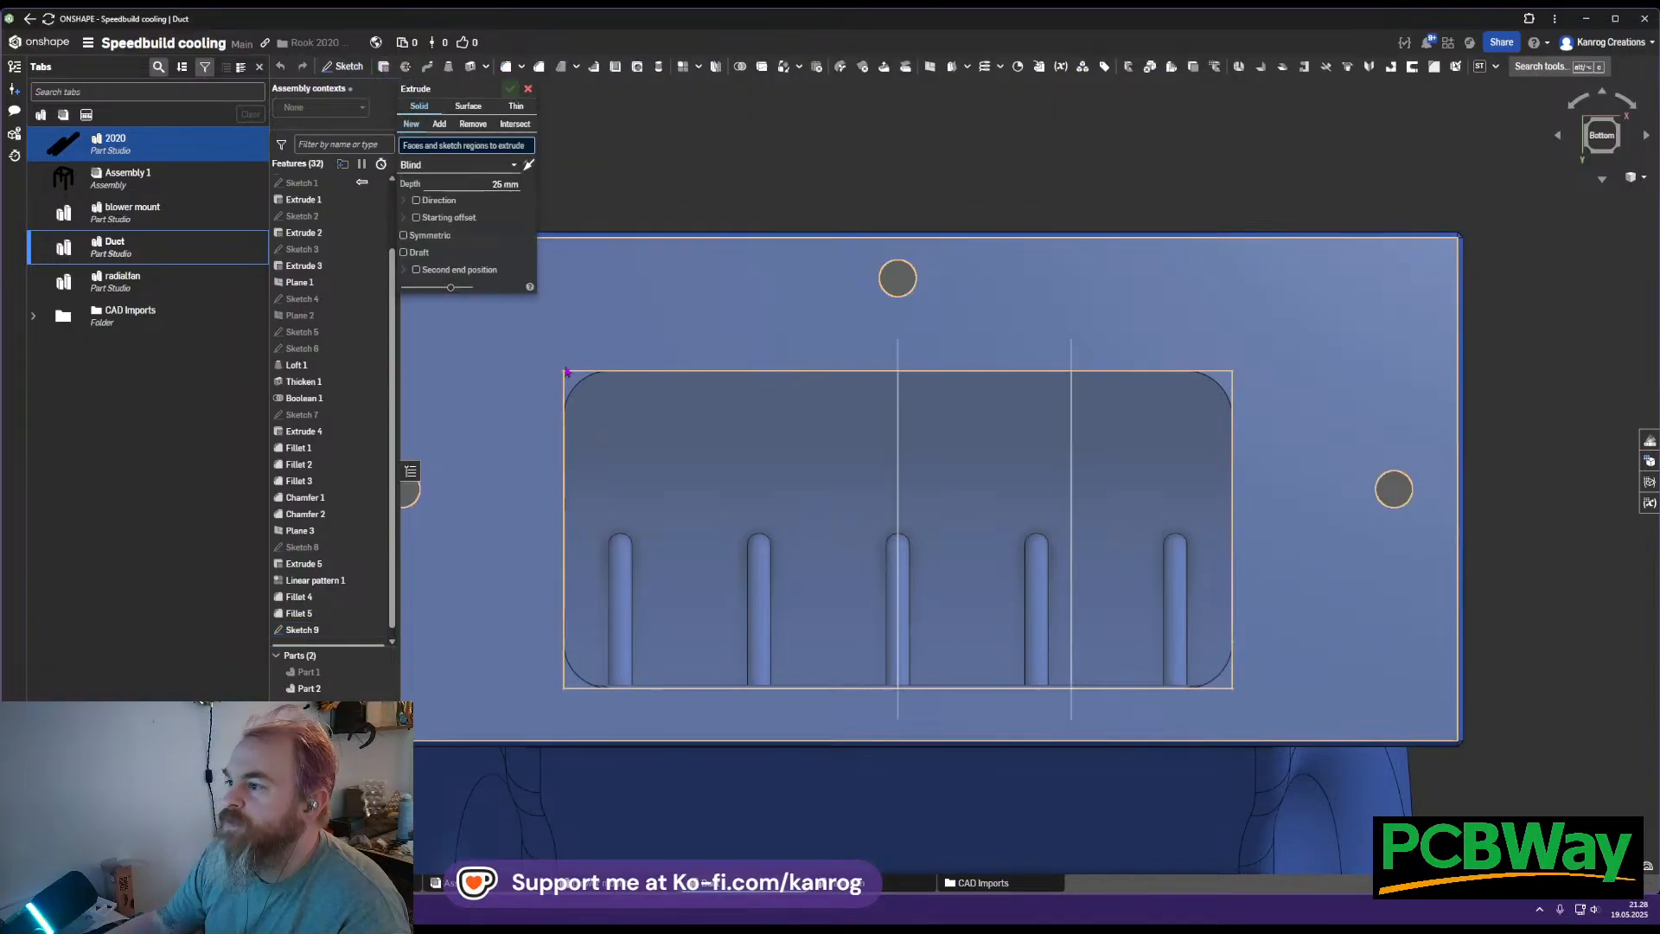
{"action": "right_click_drag", "start_coordinate": [570, 378], "coordinate": [576, 345]}
{"action": "left_click", "coordinate": [571, 377]}
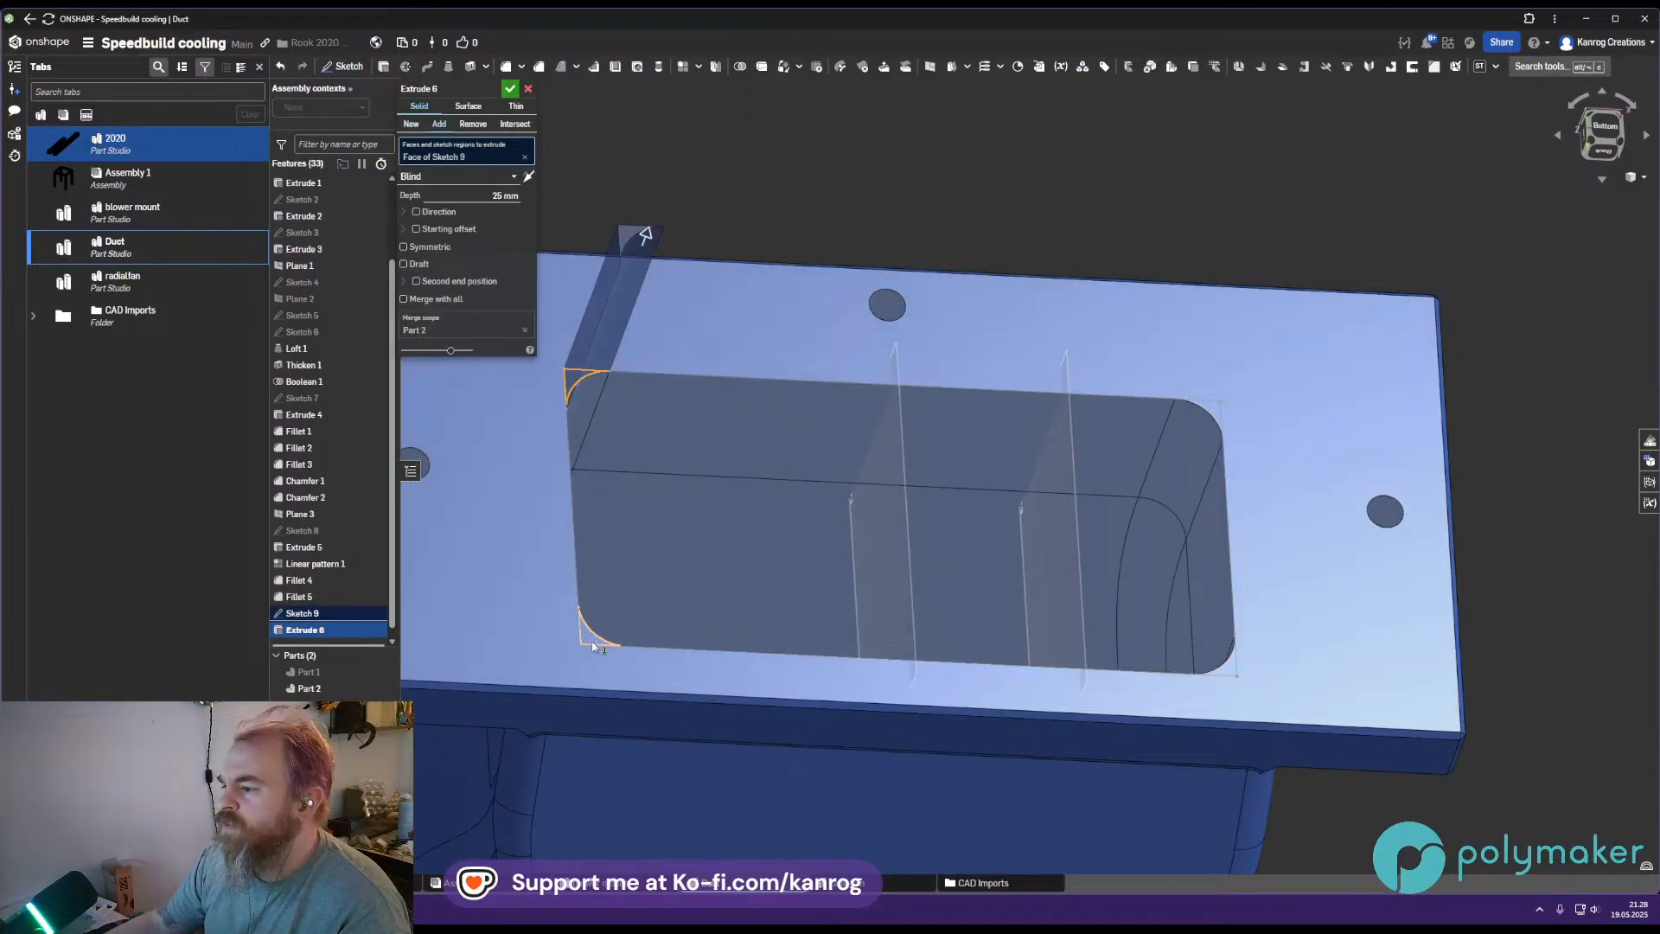
{"action": "left_click", "coordinate": [594, 642]}
{"action": "left_click", "coordinate": [1221, 499]}
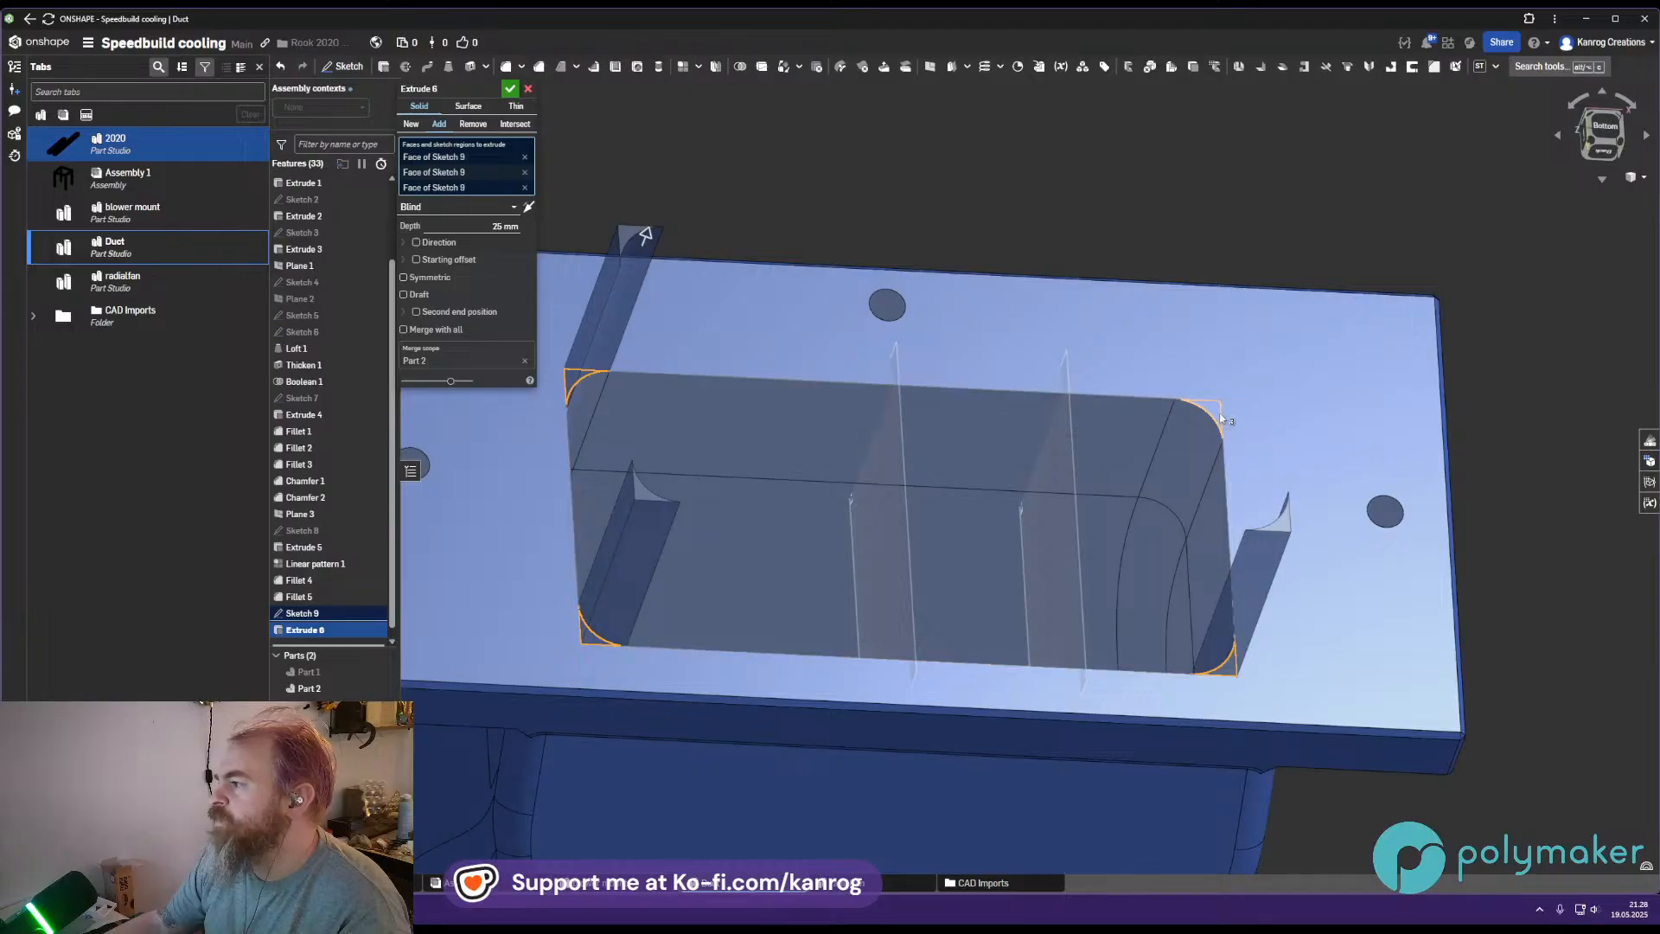
{"action": "left_click", "coordinate": [1217, 418]}
{"action": "left_click", "coordinate": [486, 242]}
{"action": "type", "text": "1"}
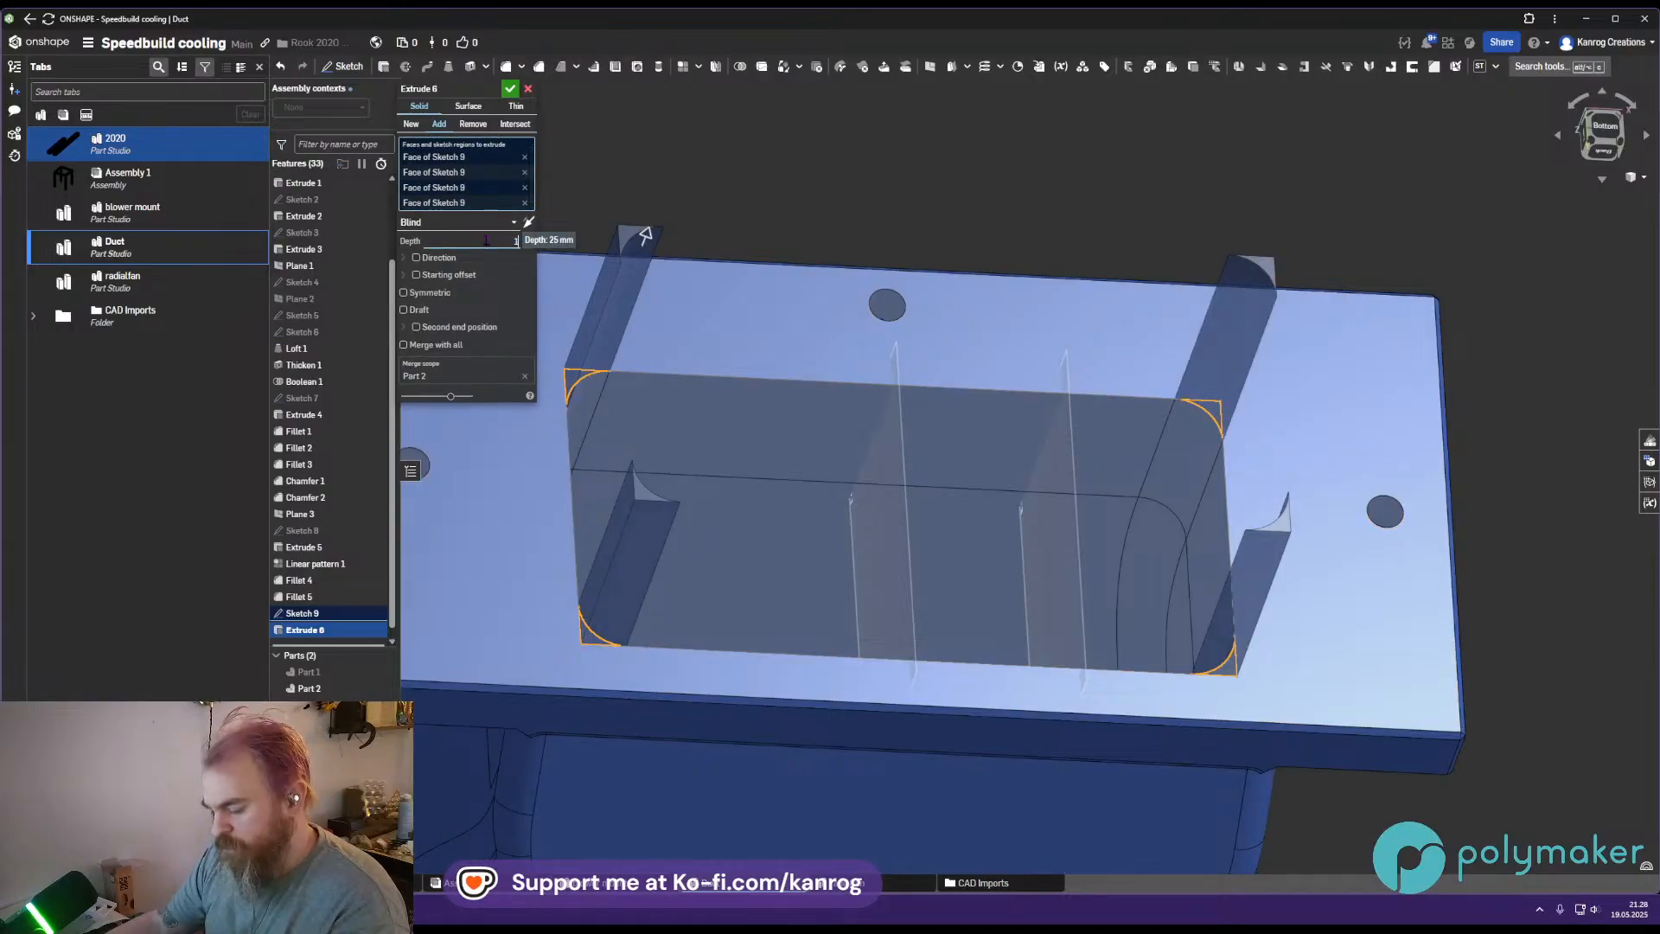
{"action": "type", "text": "0"}
{"action": "key", "text": "Return"}
{"action": "left_click", "coordinate": [510, 88]}
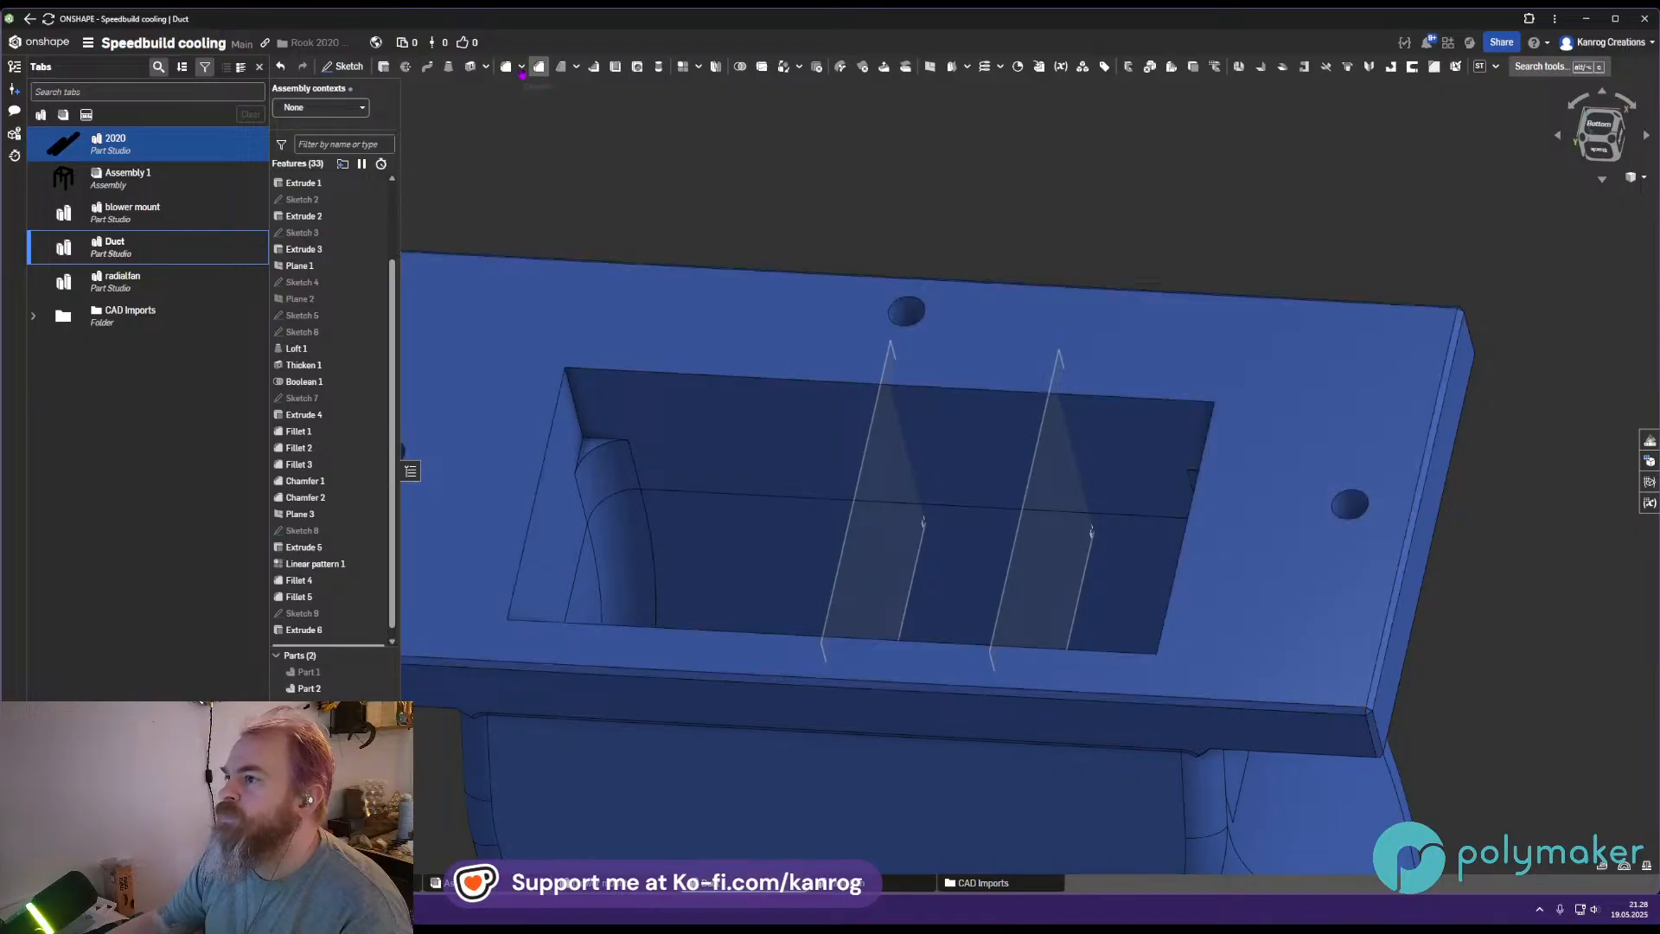
Try to fillet the shoulder edge left by the corner cut inside the inlet opening
{"action": "left_click", "coordinate": [506, 66]}
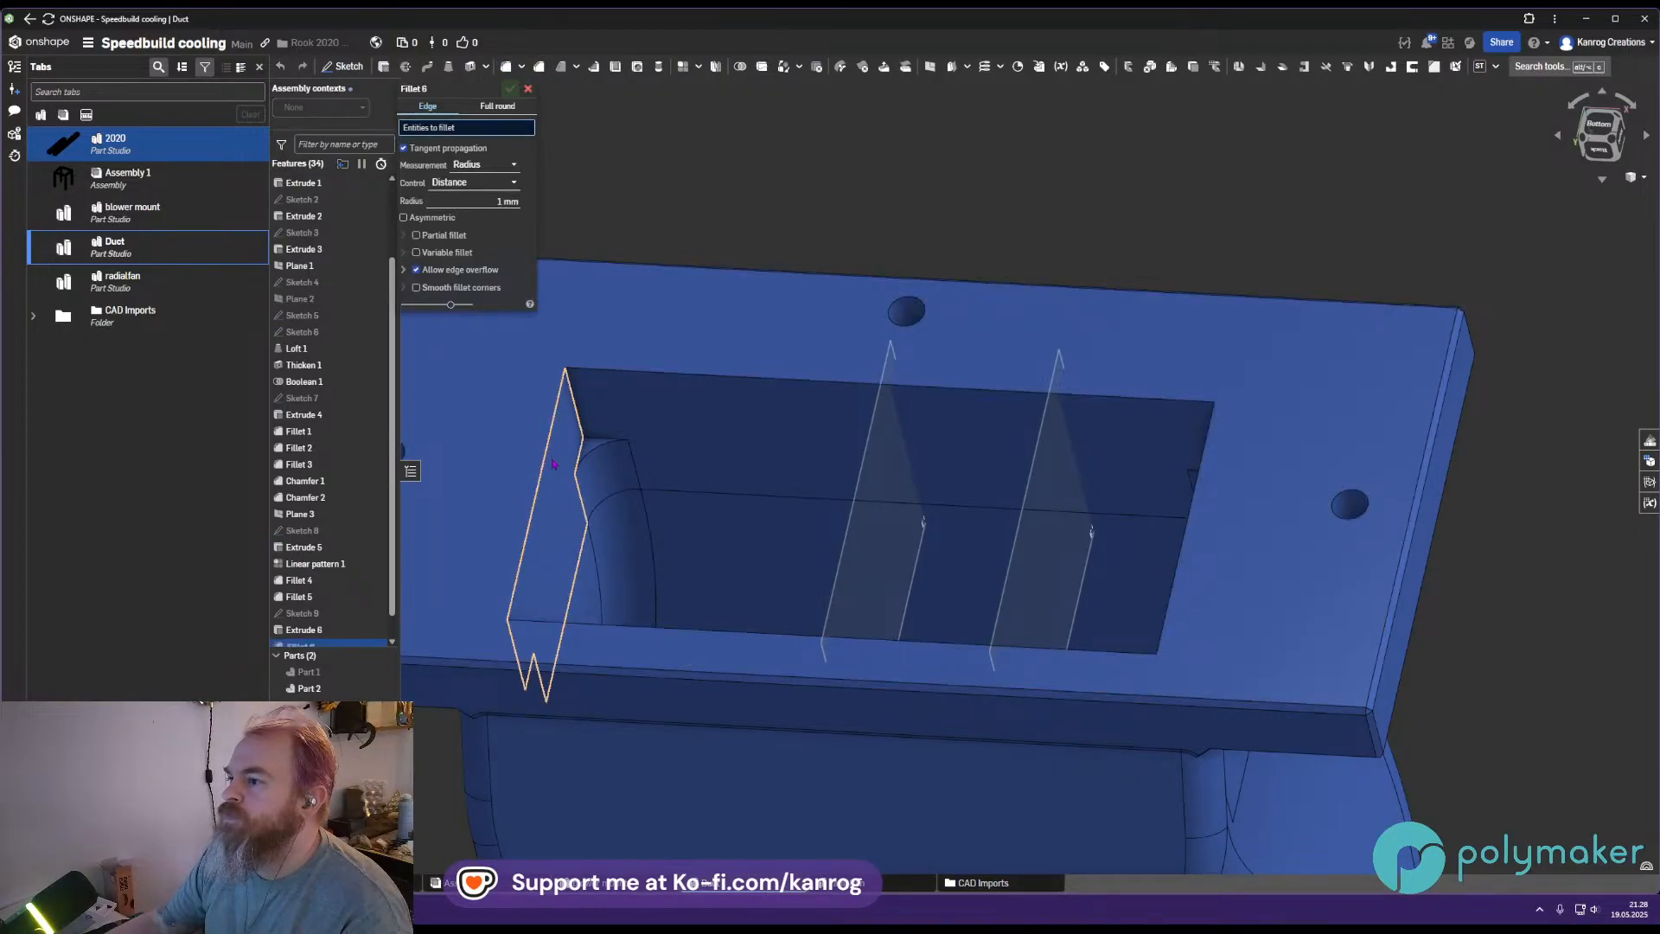
{"action": "left_click", "coordinate": [605, 448]}
{"action": "right_click_drag", "start_coordinate": [644, 508], "coordinate": [548, 137]}
{"action": "left_click", "coordinate": [577, 478]}
Chamfer one curved corner shoulder edge inside the inlet with the Two distances type, using 6 mm and 2 mm
{"action": "left_click", "coordinate": [540, 66]}
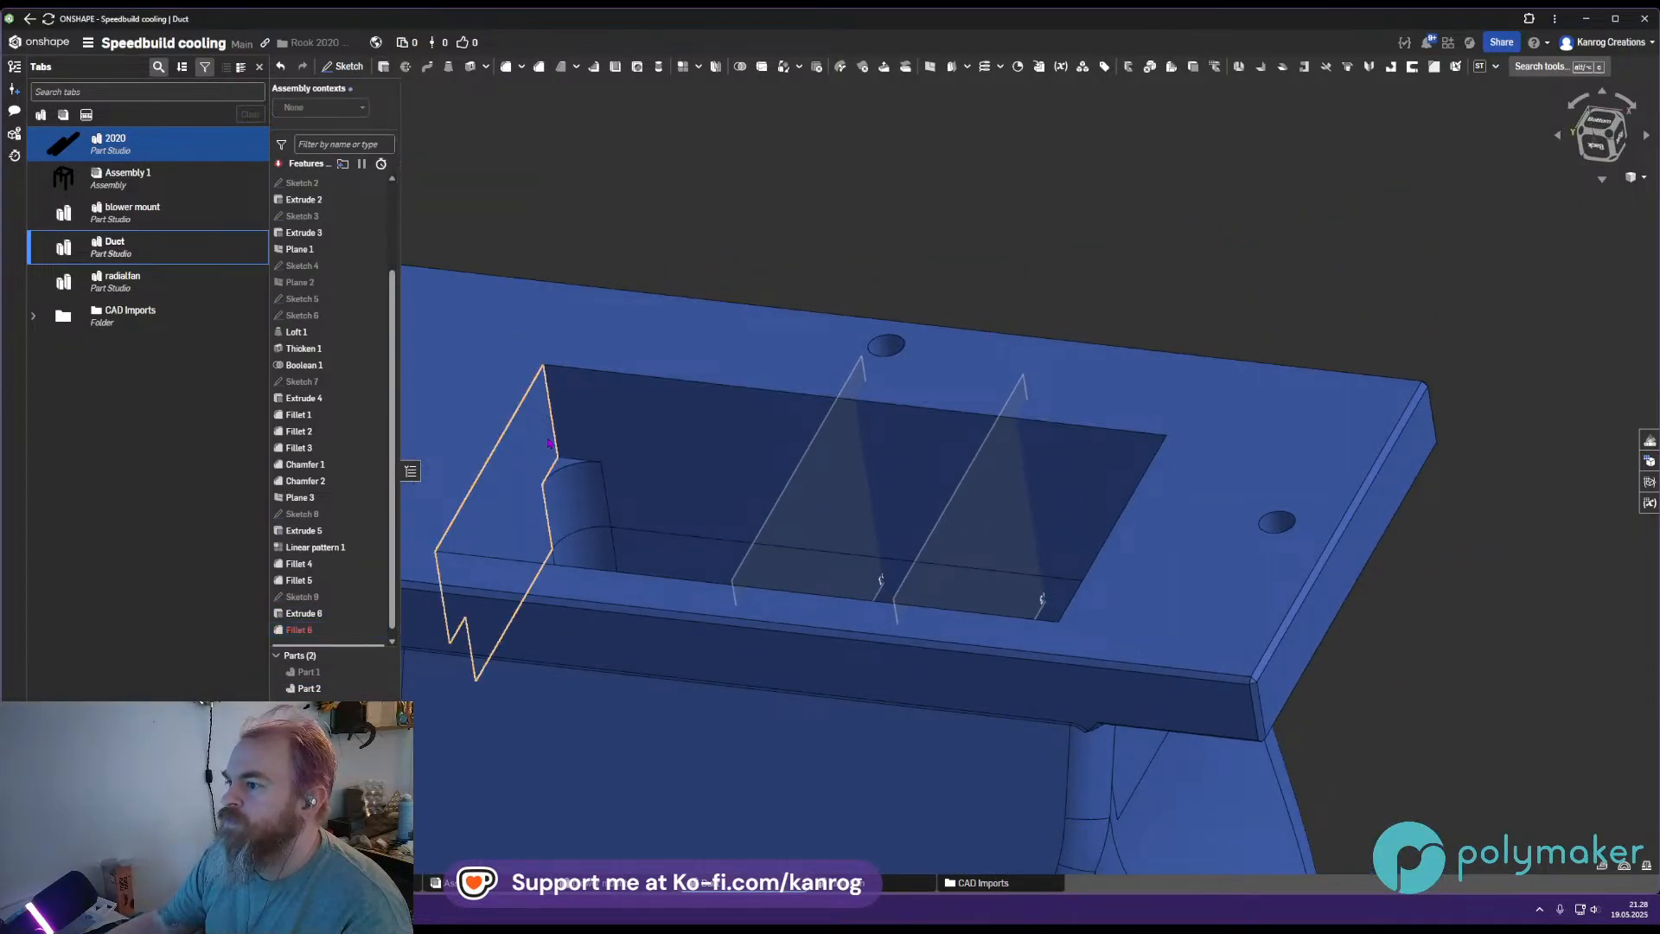
{"action": "left_click", "coordinate": [563, 473]}
{"action": "middle_click_drag", "start_coordinate": [602, 501], "coordinate": [560, 462]}
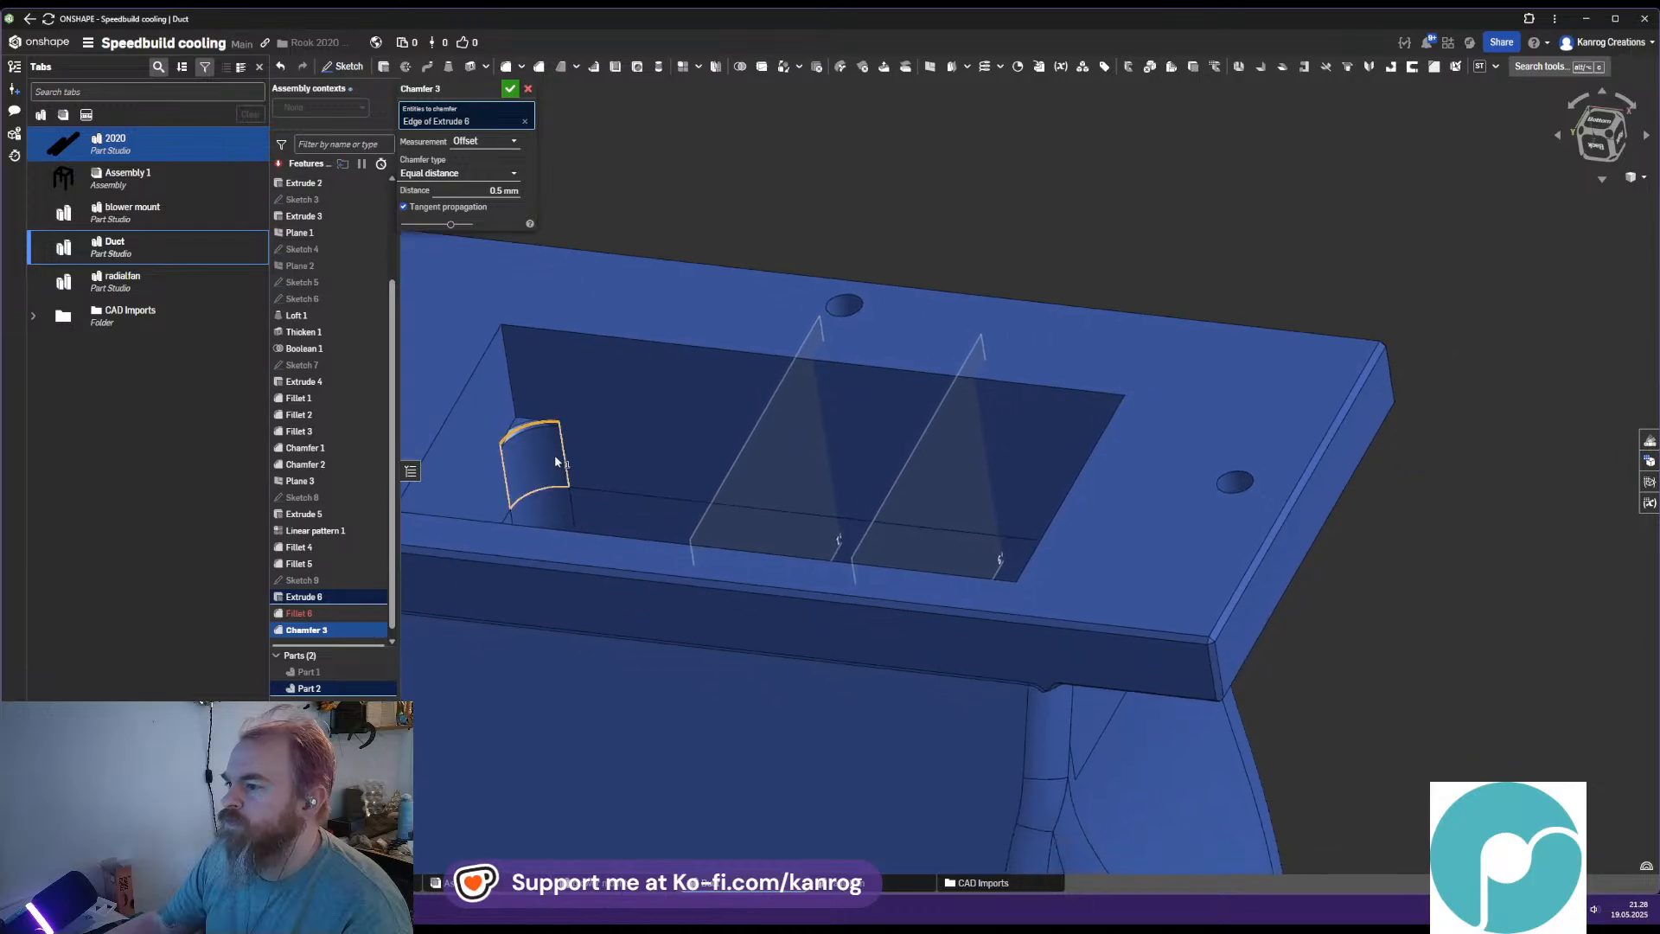
{"action": "left_click", "coordinate": [467, 173]}
{"action": "left_click", "coordinate": [461, 215]}
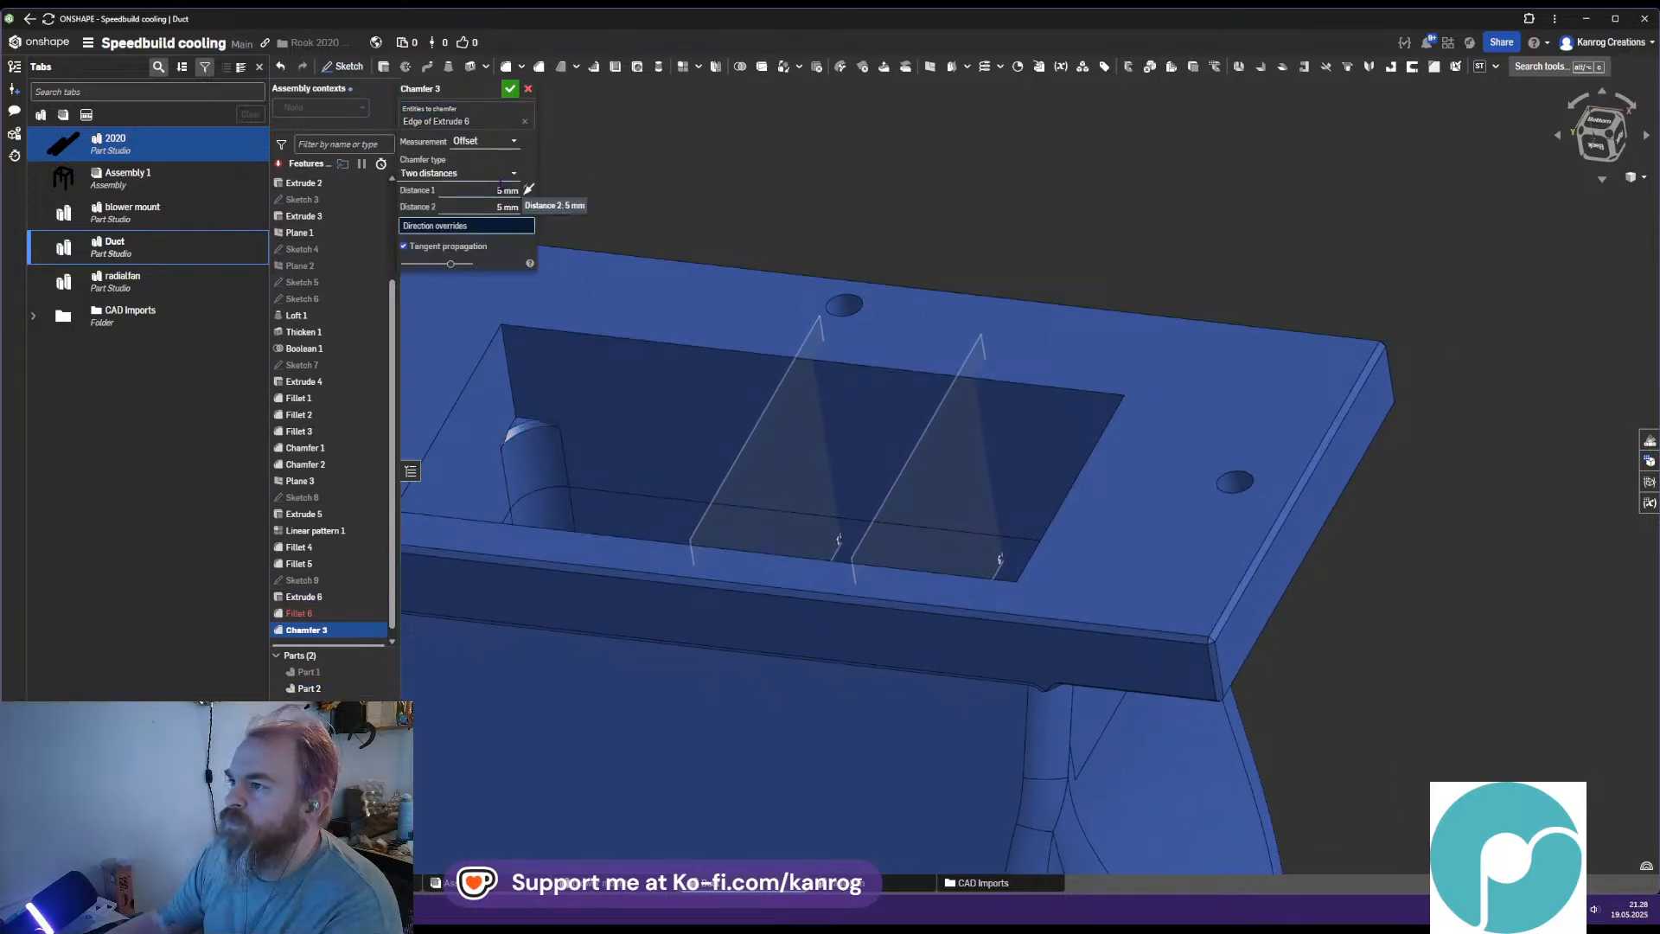
{"action": "scroll", "coordinate": [487, 191], "scroll_direction": "down", "scroll_amount": 1}
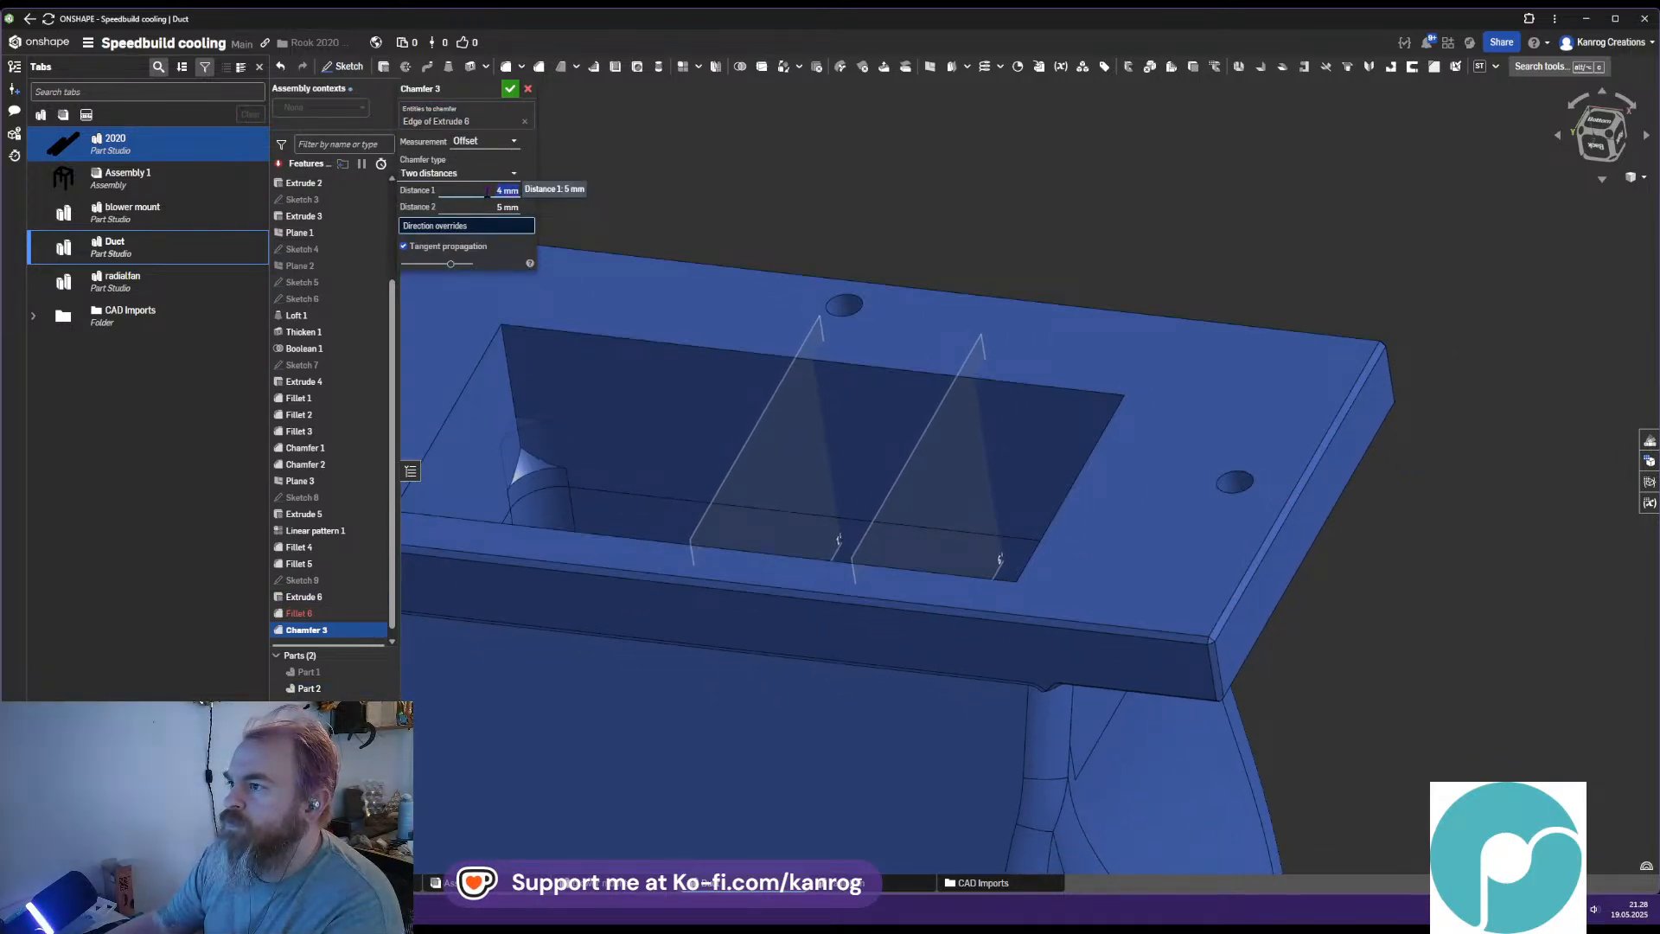
{"action": "scroll", "coordinate": [487, 191], "scroll_direction": "up", "scroll_amount": 1}
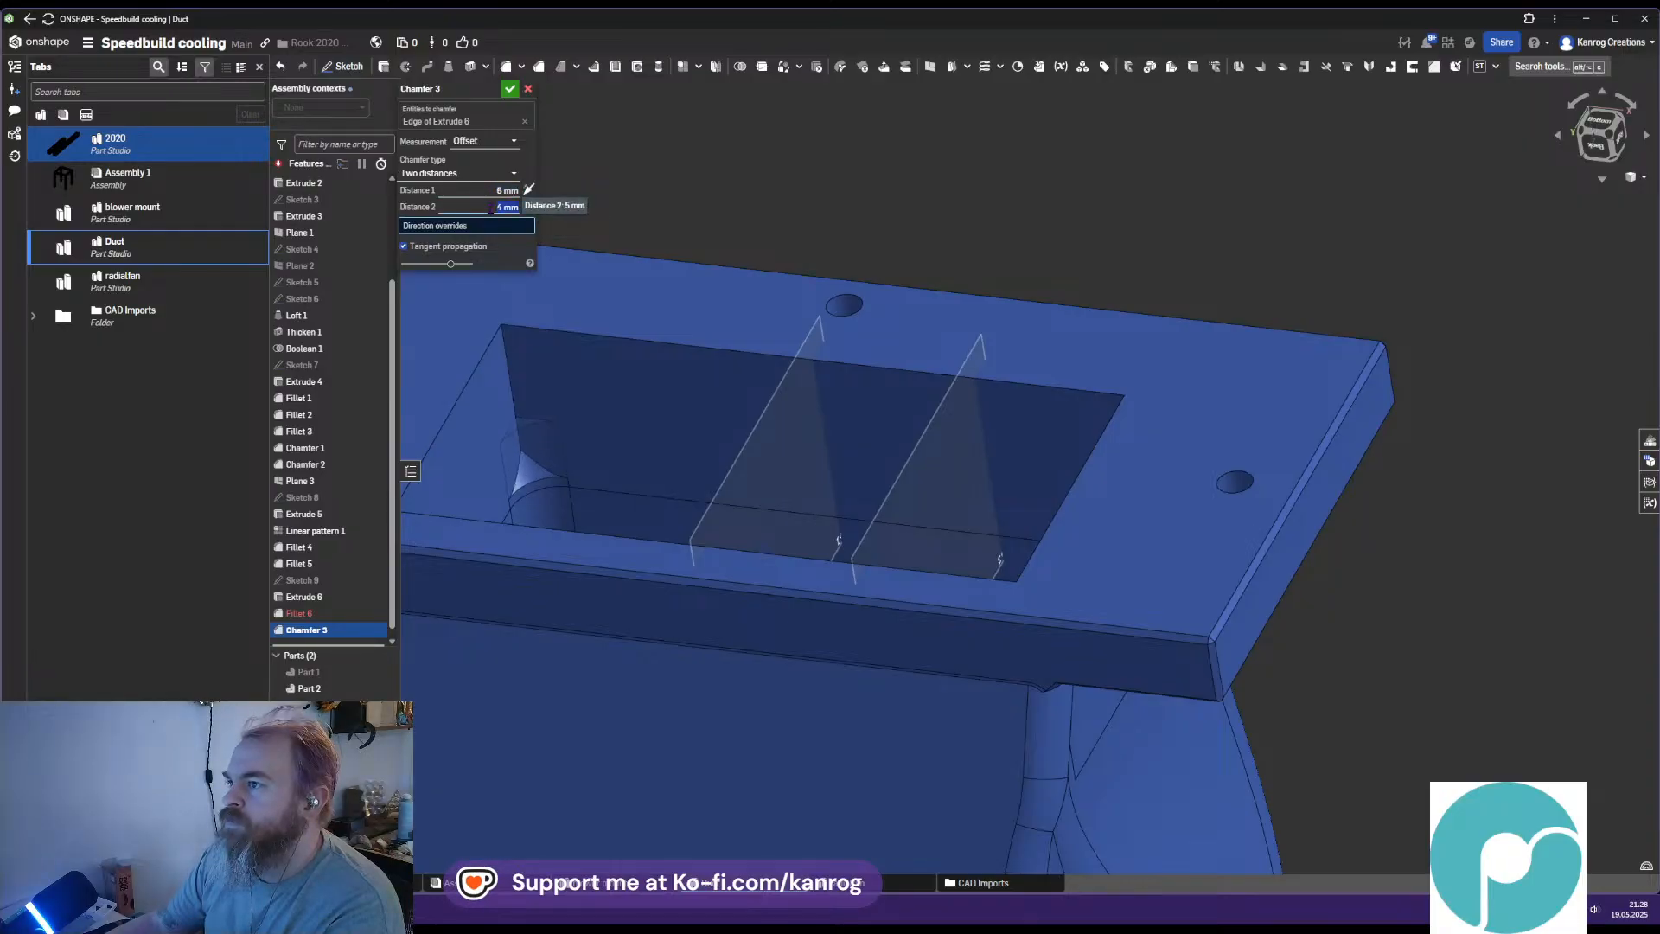
{"action": "right_click_drag", "start_coordinate": [736, 427], "coordinate": [995, 696]}
{"action": "left_click", "coordinate": [512, 648]}
{"action": "left_click", "coordinate": [1115, 659]}
{"action": "right_click_drag", "start_coordinate": [1115, 658], "coordinate": [926, 322]}
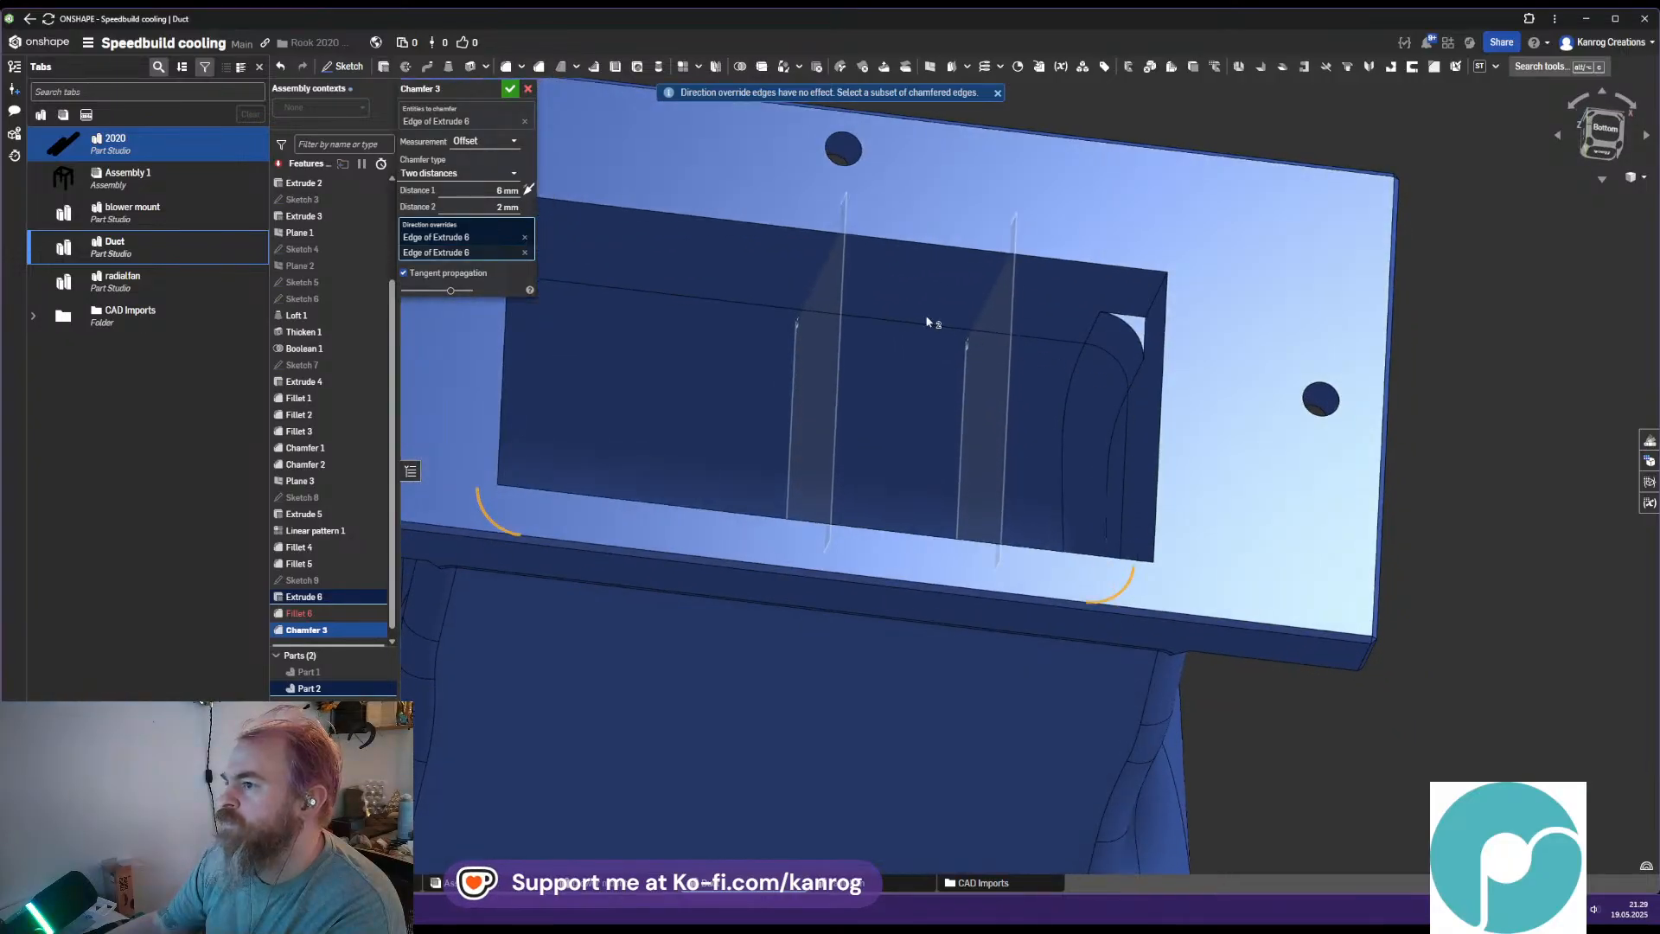
{"action": "left_click", "coordinate": [524, 237]}
{"action": "left_click", "coordinate": [524, 237]}
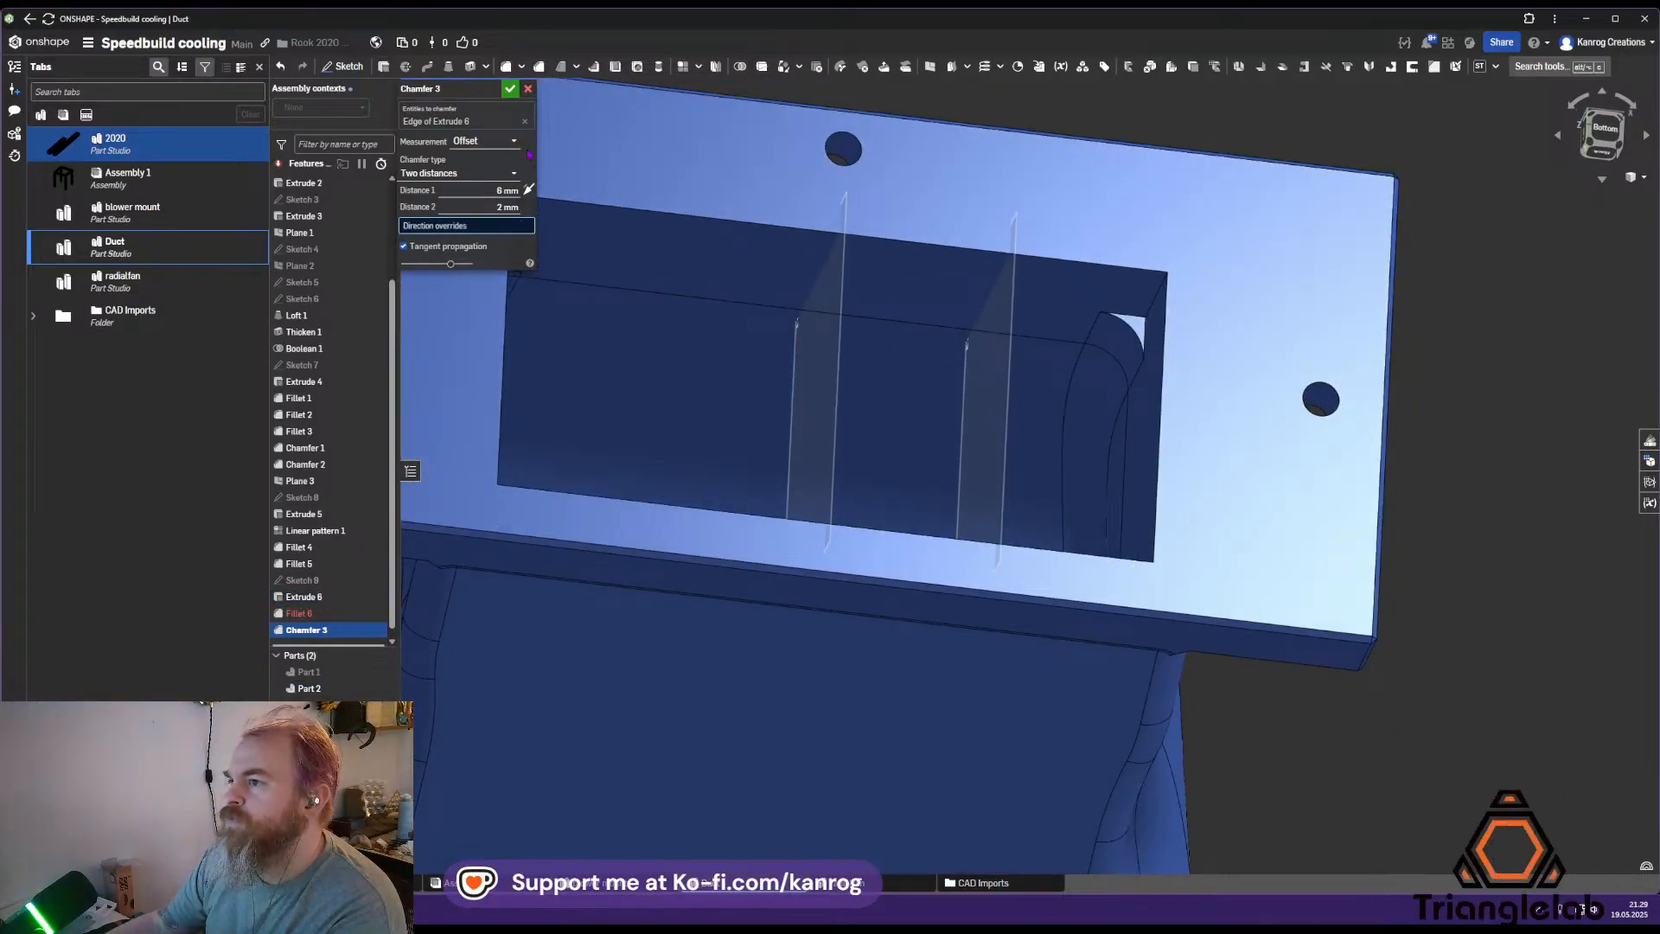
Add the curved shoulder edges at the other three inlet corners to the chamfer
{"action": "left_click", "coordinate": [467, 121]}
{"action": "left_click", "coordinate": [1124, 329]}
{"action": "right_click_drag", "start_coordinate": [1124, 330], "coordinate": [1063, 624]}
{"action": "middle_click_drag", "start_coordinate": [1063, 624], "coordinate": [1114, 403]}
{"action": "left_click", "coordinate": [1172, 577]}
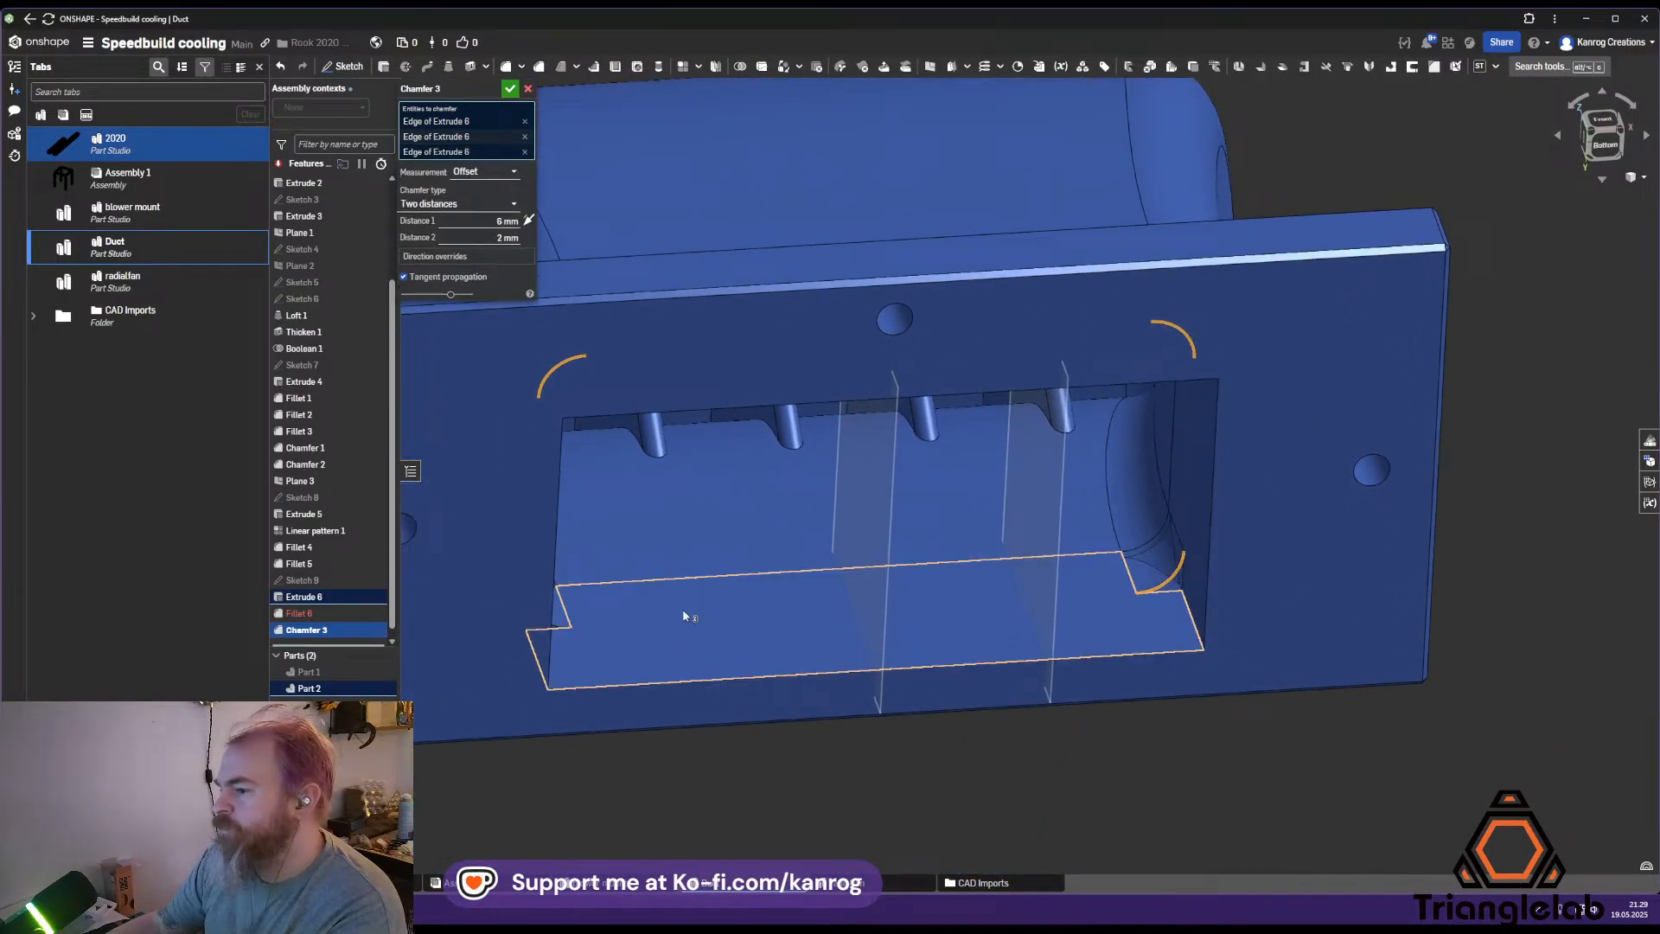
{"action": "right_click_drag", "start_coordinate": [683, 614], "coordinate": [657, 609]}
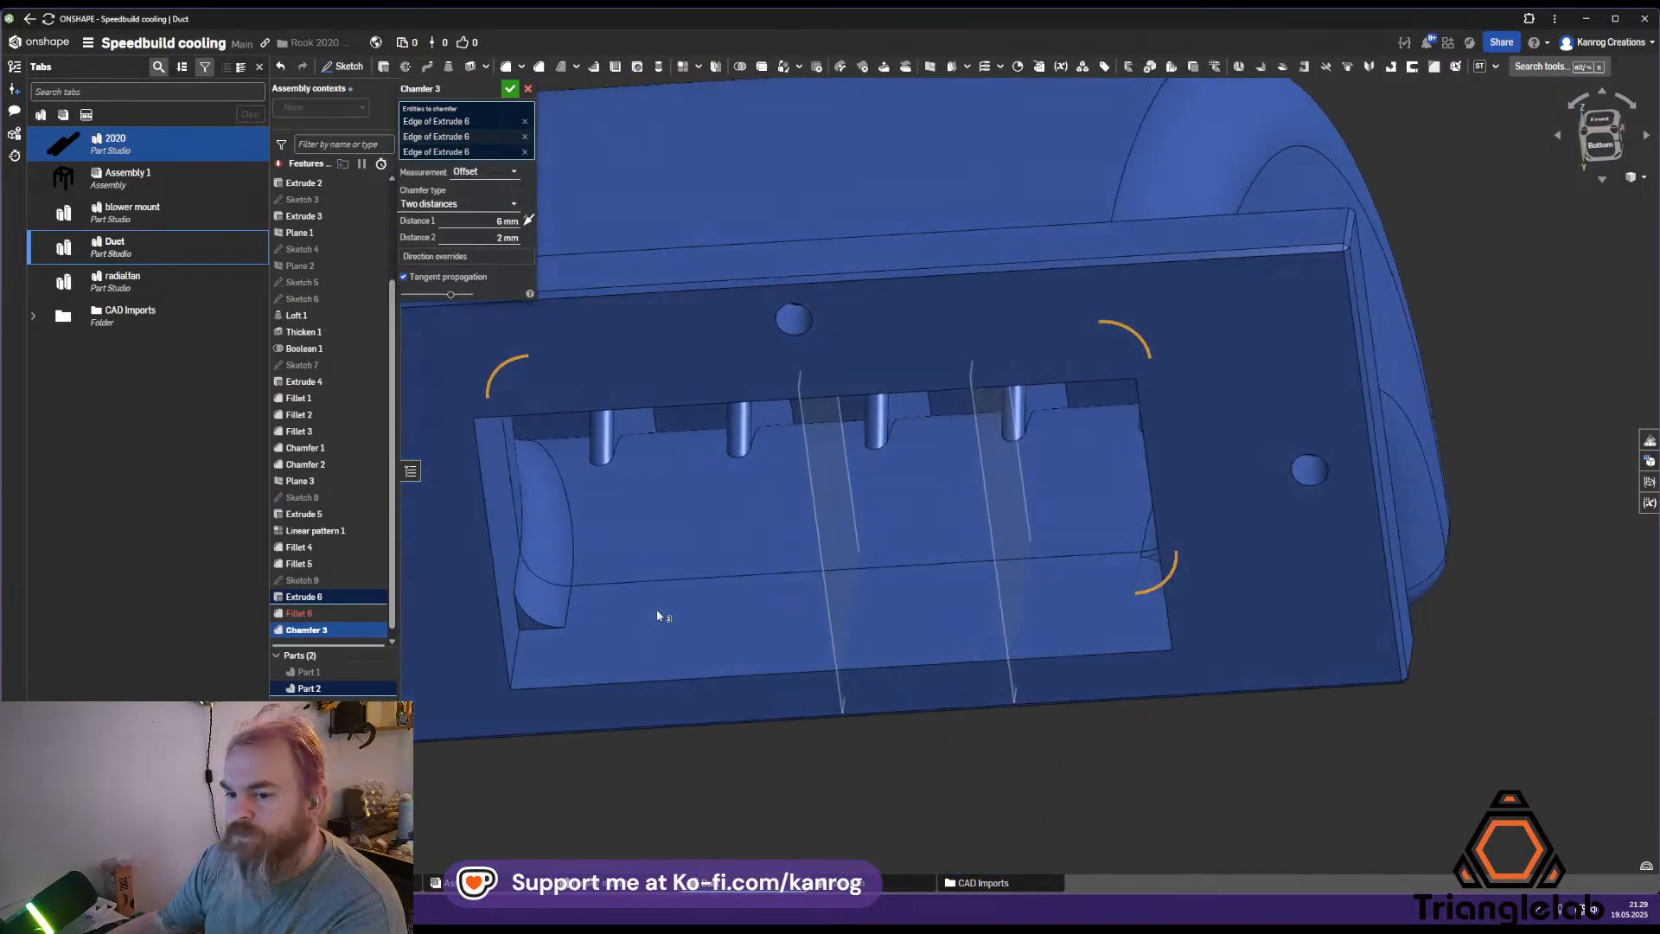
{"action": "left_click", "coordinate": [540, 624]}
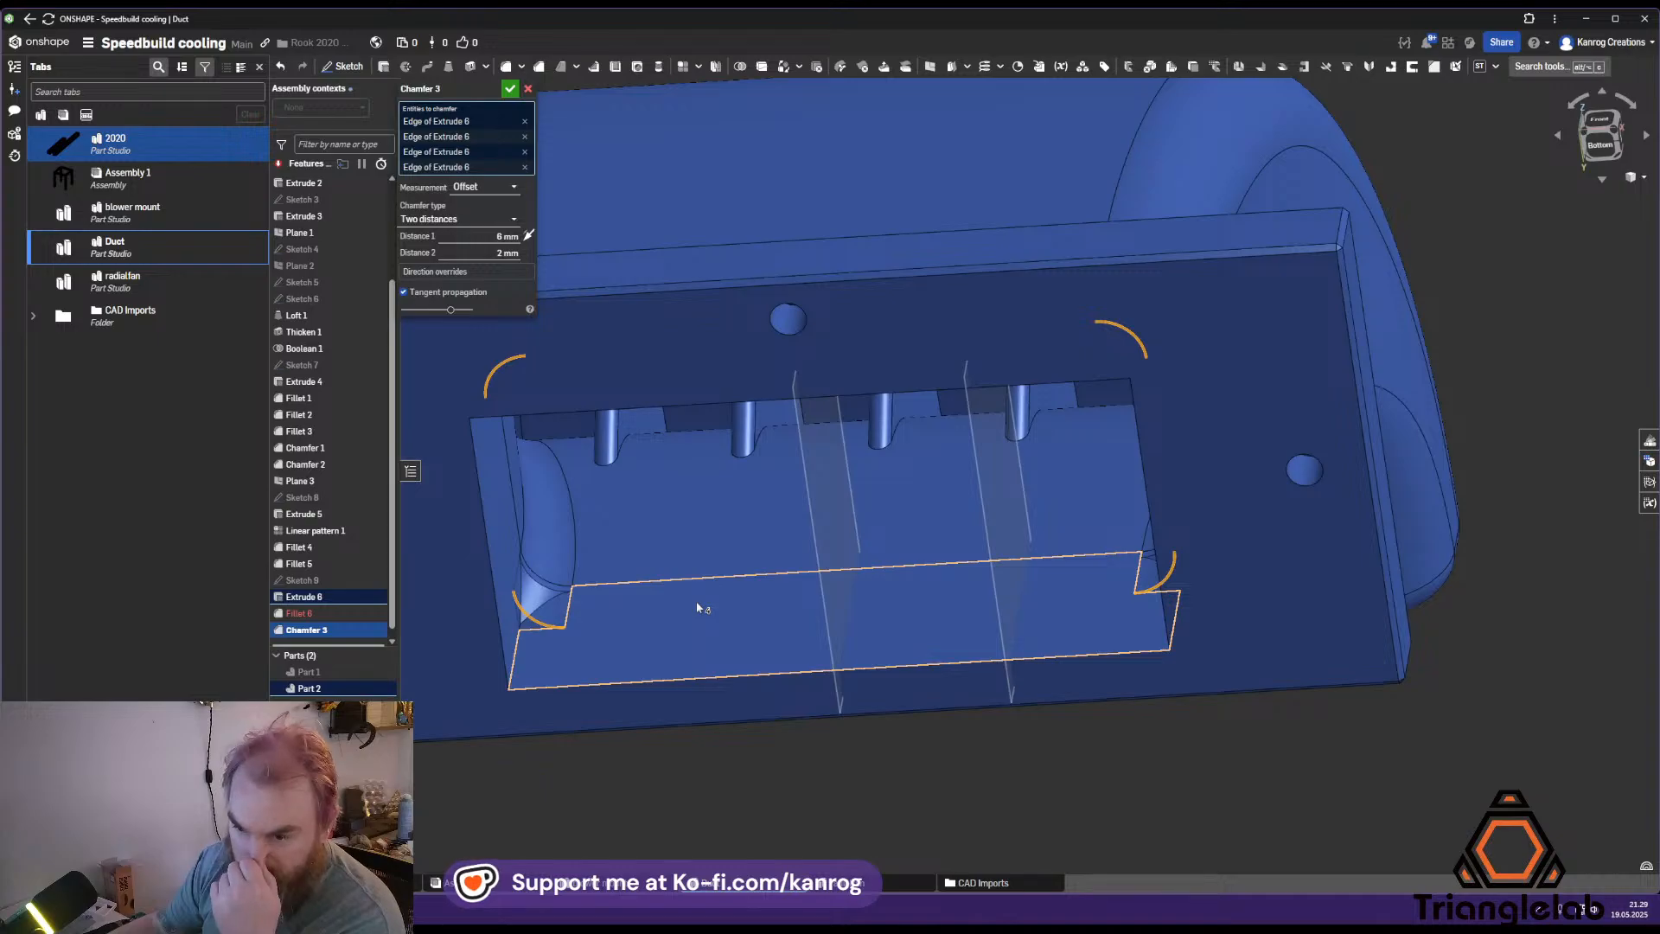
Raise the chamfer's first distance to 8 mm, lower it by one increment, and accept the chamfer
{"action": "right_click_drag", "start_coordinate": [692, 625], "coordinate": [738, 645]}
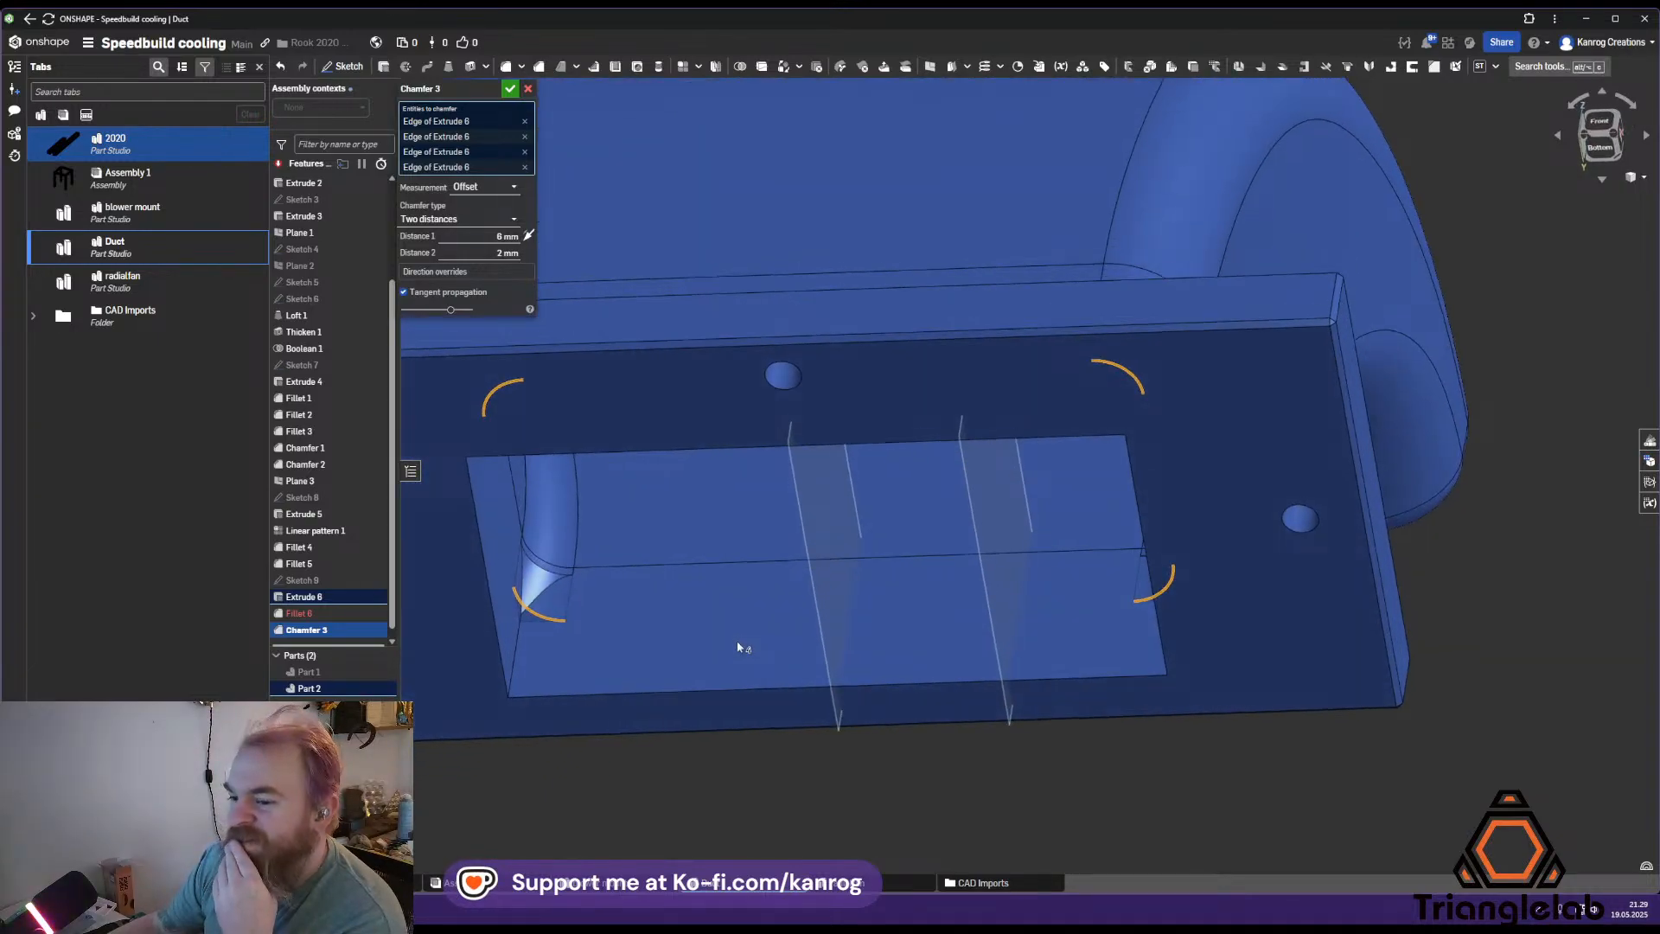
{"action": "scroll", "coordinate": [491, 242], "scroll_direction": "down", "scroll_amount": 1}
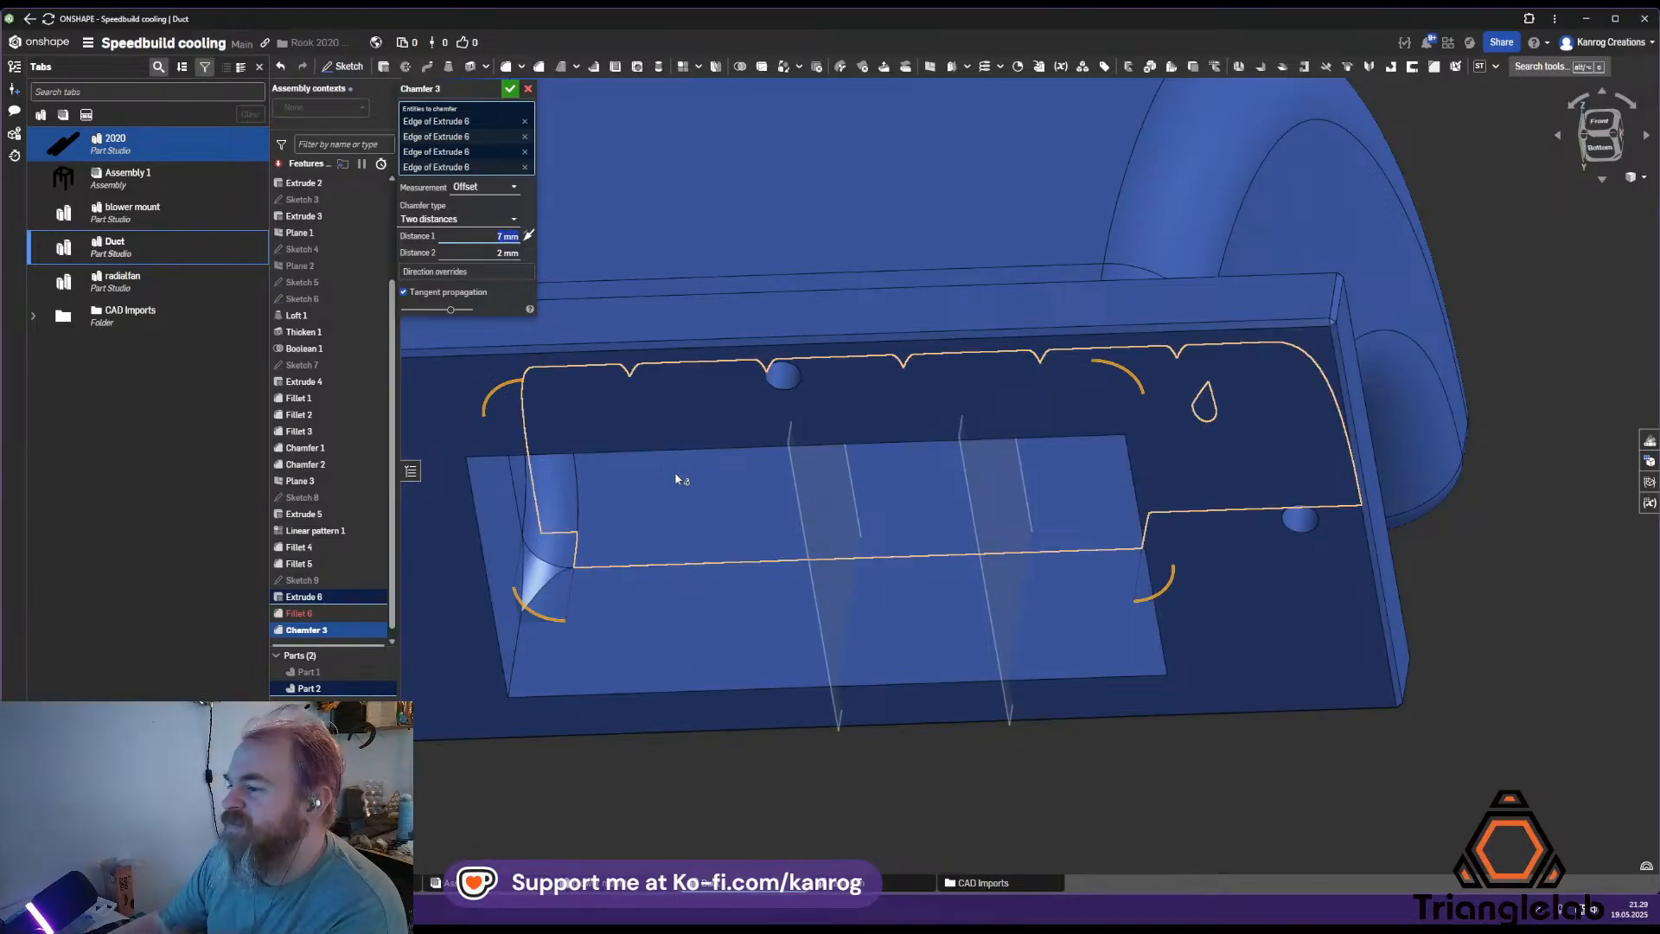
{"action": "key", "text": "Up"}
{"action": "right_click_drag", "start_coordinate": [728, 534], "coordinate": [734, 397]}
{"action": "key", "text": "Up"}
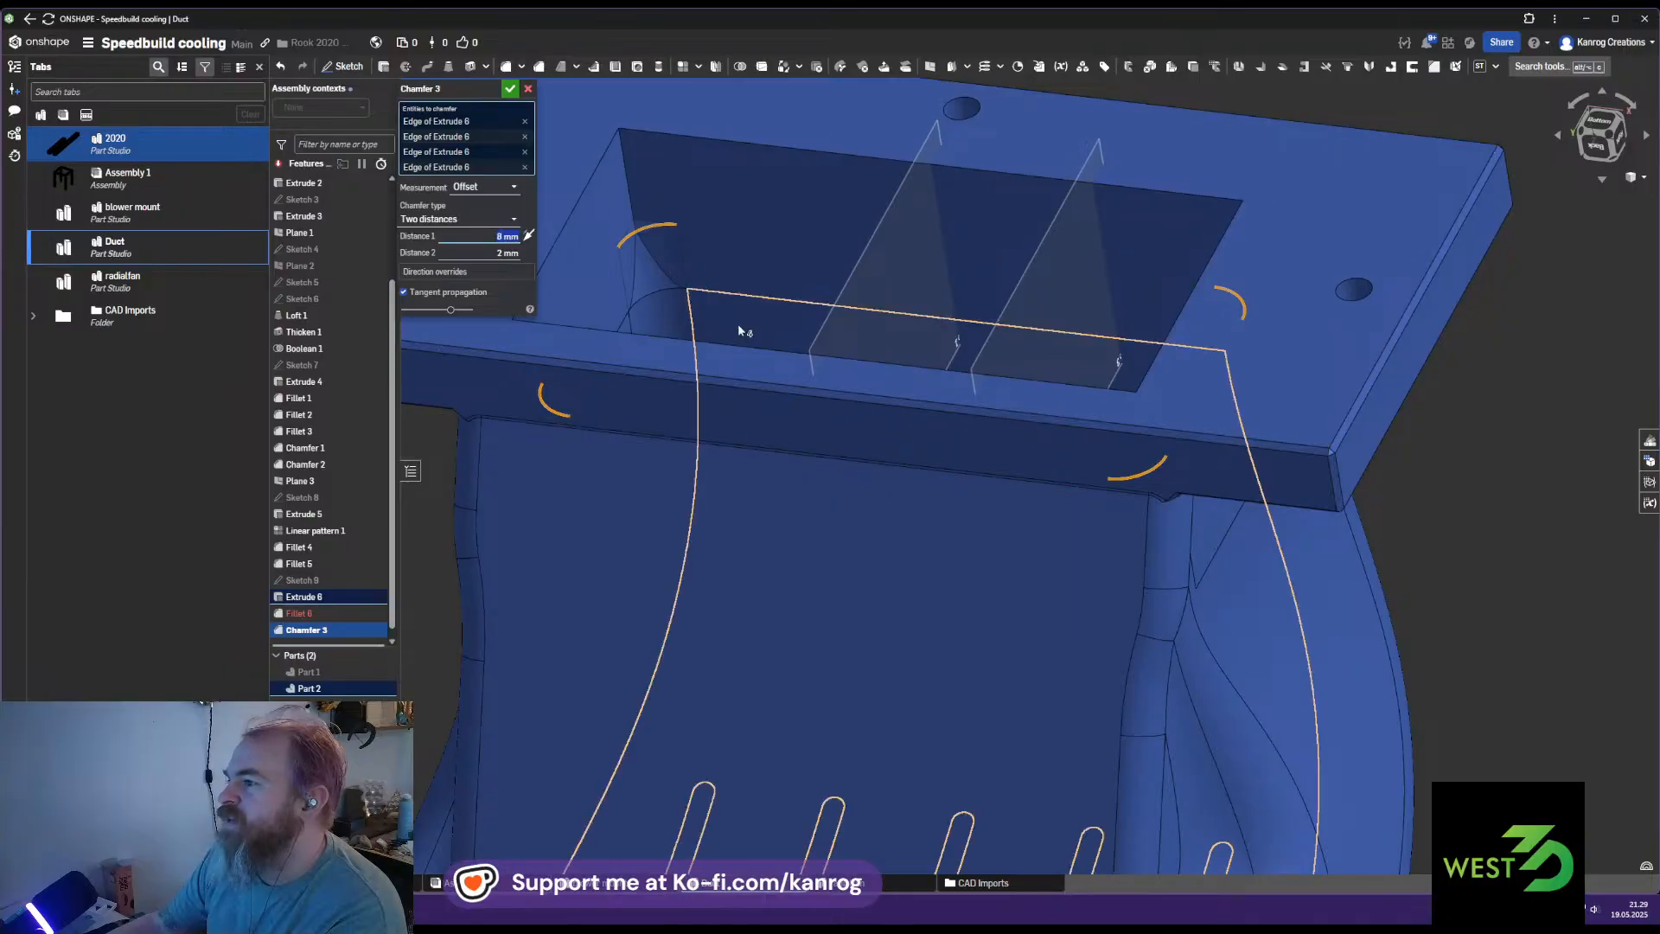
{"action": "right_click_drag", "start_coordinate": [741, 324], "coordinate": [716, 484]}
{"action": "key", "text": "Down"}
{"action": "left_click", "coordinate": [510, 89]}
Examine the chamfered inner corners of the duct's inlet opening from several angles
{"action": "right_click_drag", "start_coordinate": [741, 333], "coordinate": [873, 349]}
{"action": "mouse_move", "coordinate": [1084, 536]}
{"action": "right_mouse_down"}
{"action": "mouse_move", "coordinate": [1030, 548]}
{"action": "mouse_move", "coordinate": [1025, 512]}
{"action": "mouse_move", "coordinate": [1064, 513]}
{"action": "right_mouse_up"}
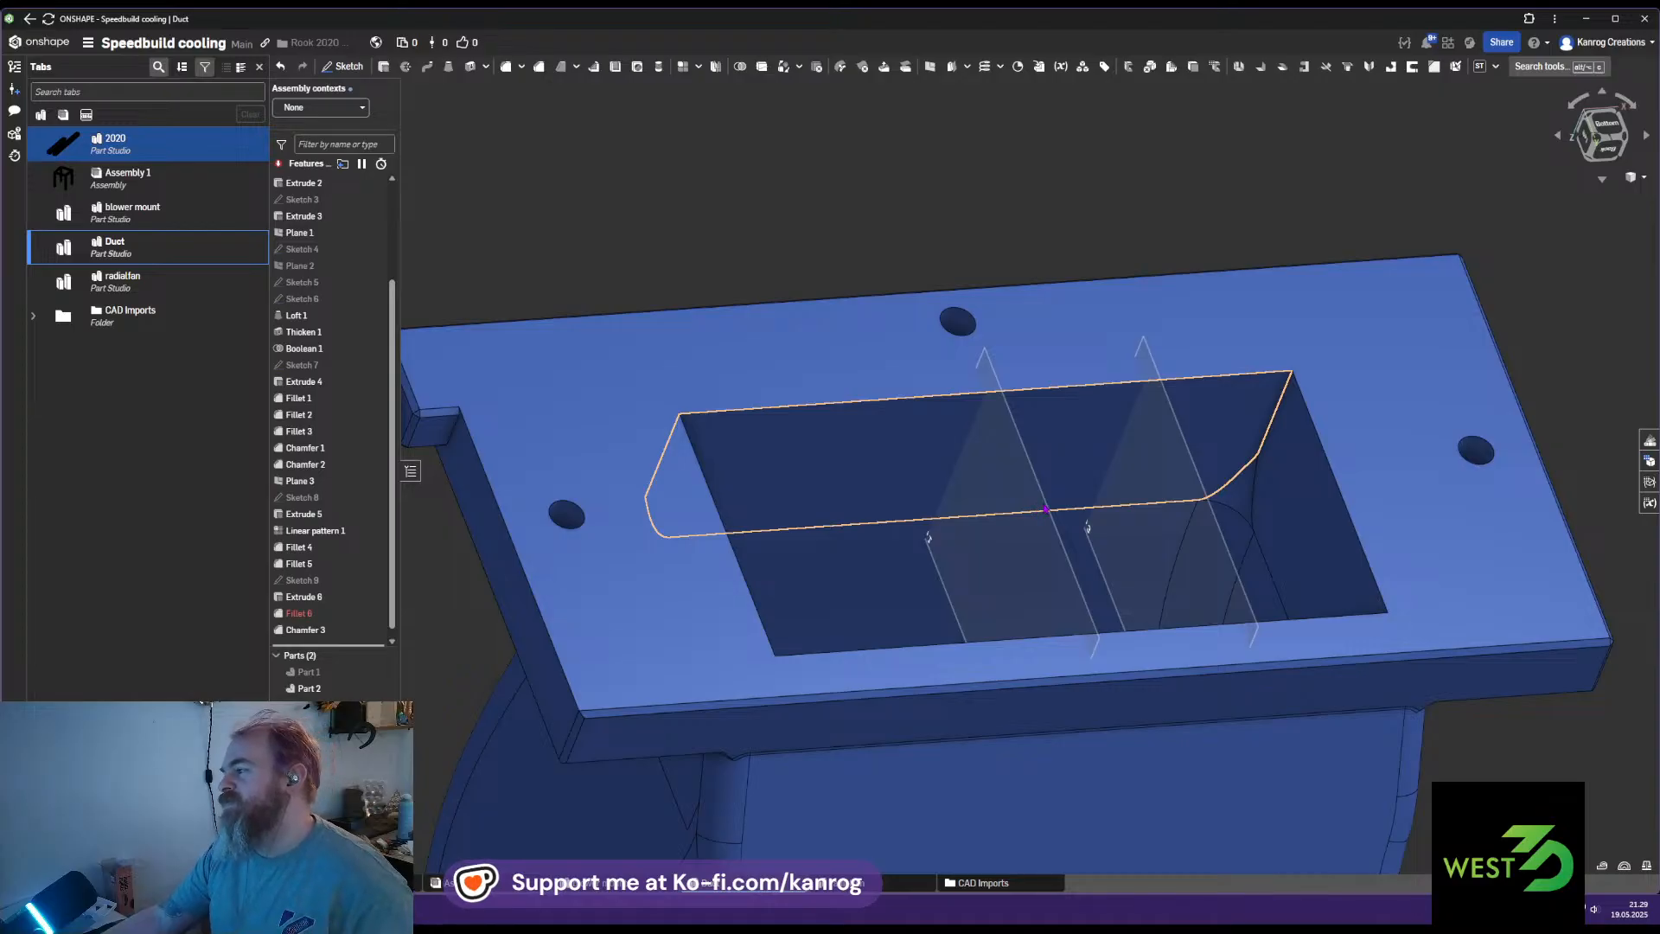
{"action": "left_click", "coordinate": [1246, 495]}
{"action": "left_click", "coordinate": [1238, 229]}
{"action": "right_click_drag", "start_coordinate": [1232, 415], "coordinate": [1242, 474]}
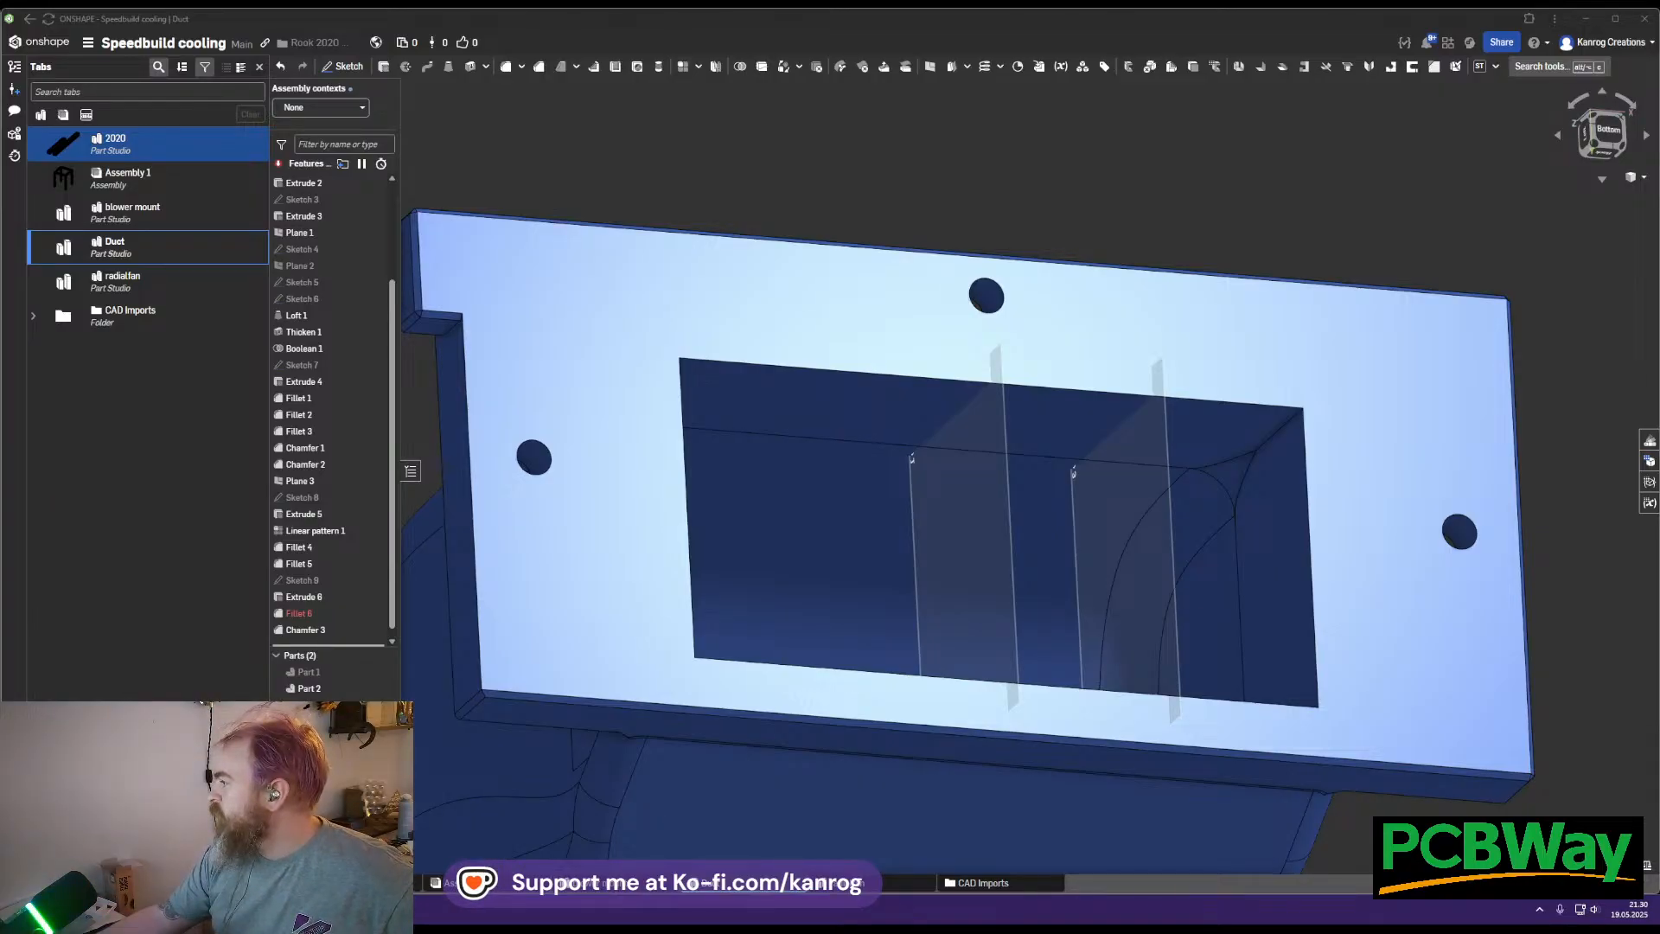
Switch to the SwitchWire printer's Mainsail page, leave macros.cfg unchanged, and update the mainsail component, acknowledging the risks
{"action": "left_click_drag", "start_coordinate": [1659, 259], "coordinate": [827, 445]}
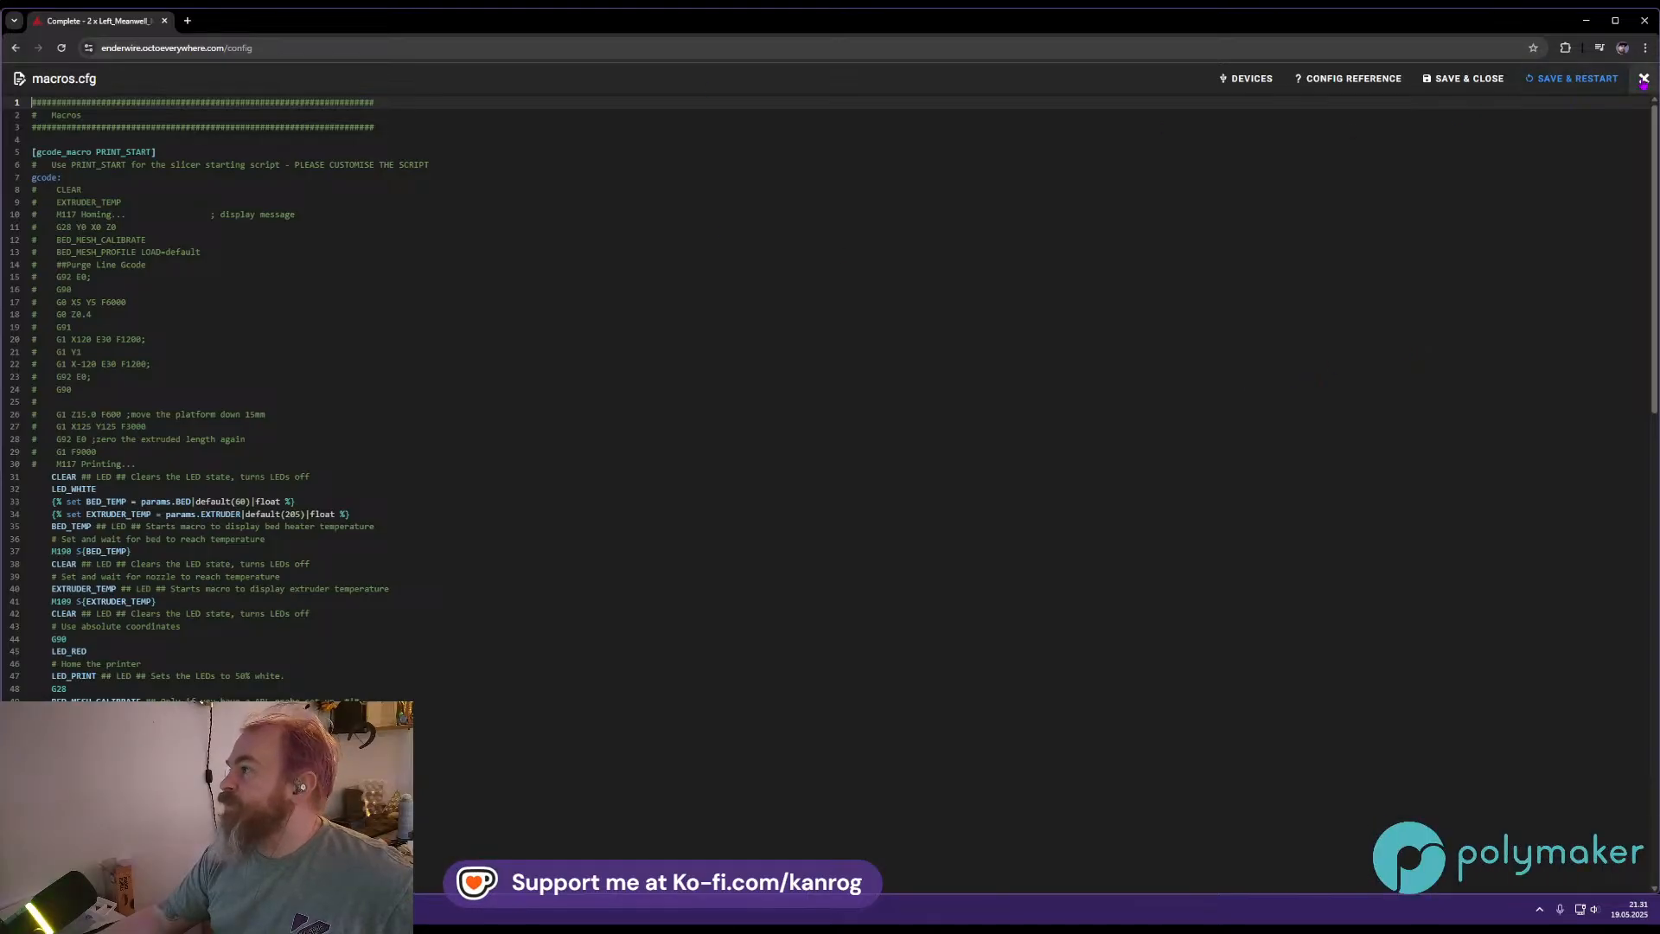
{"action": "left_click", "coordinate": [1643, 79]}
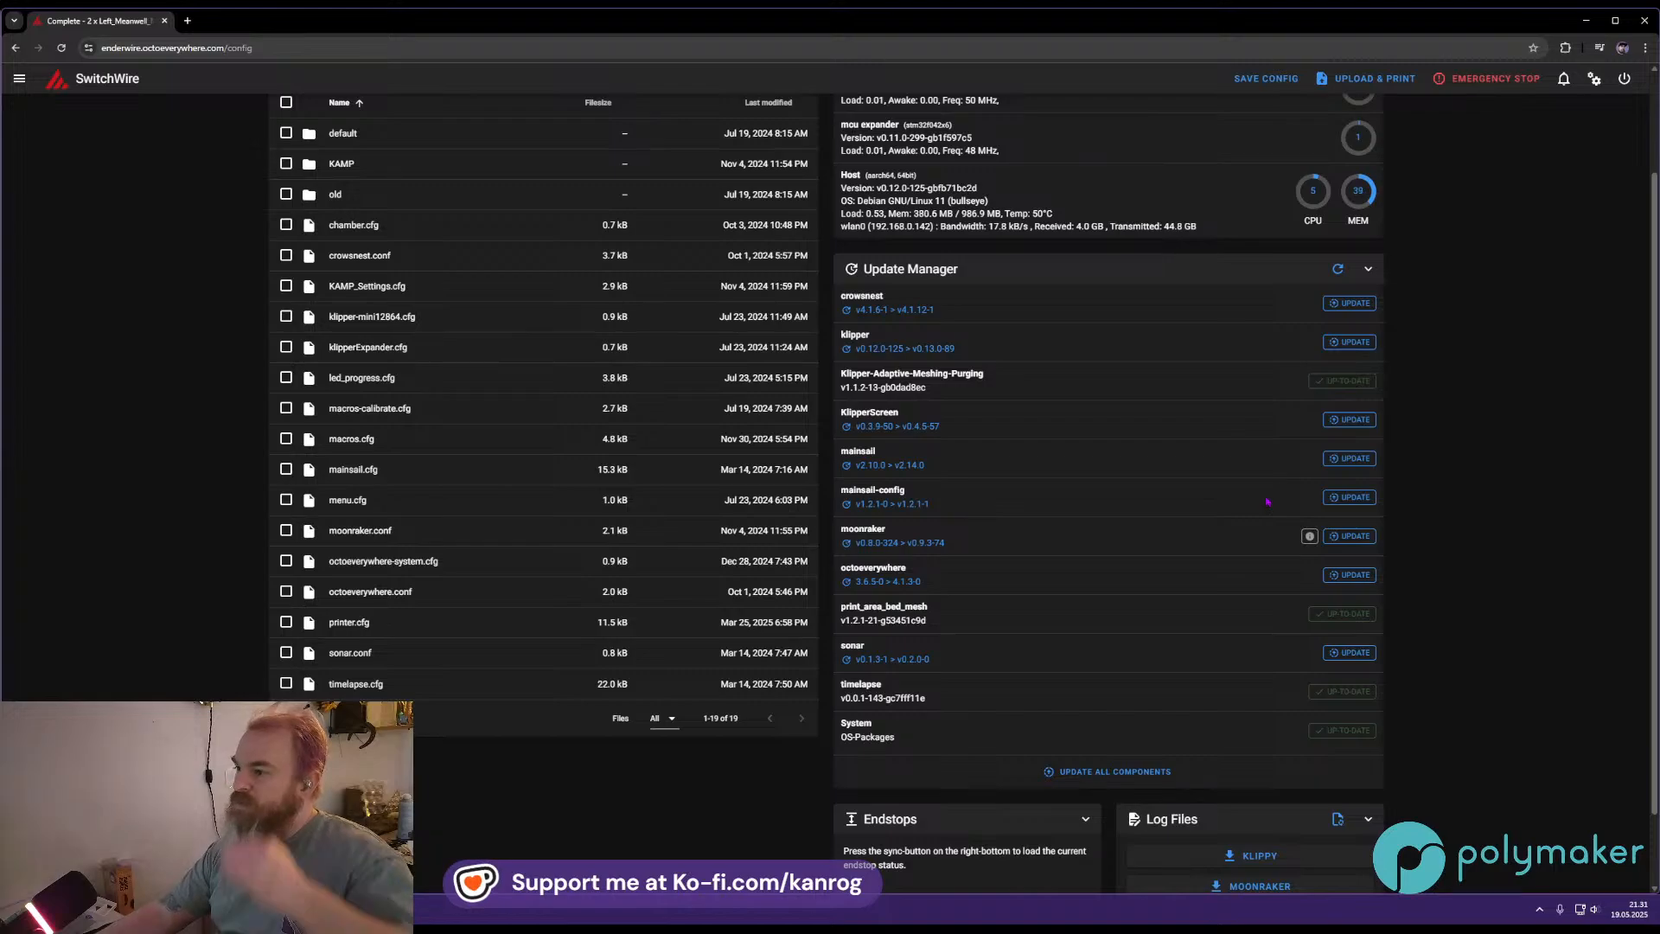
{"action": "left_click", "coordinate": [1350, 459]}
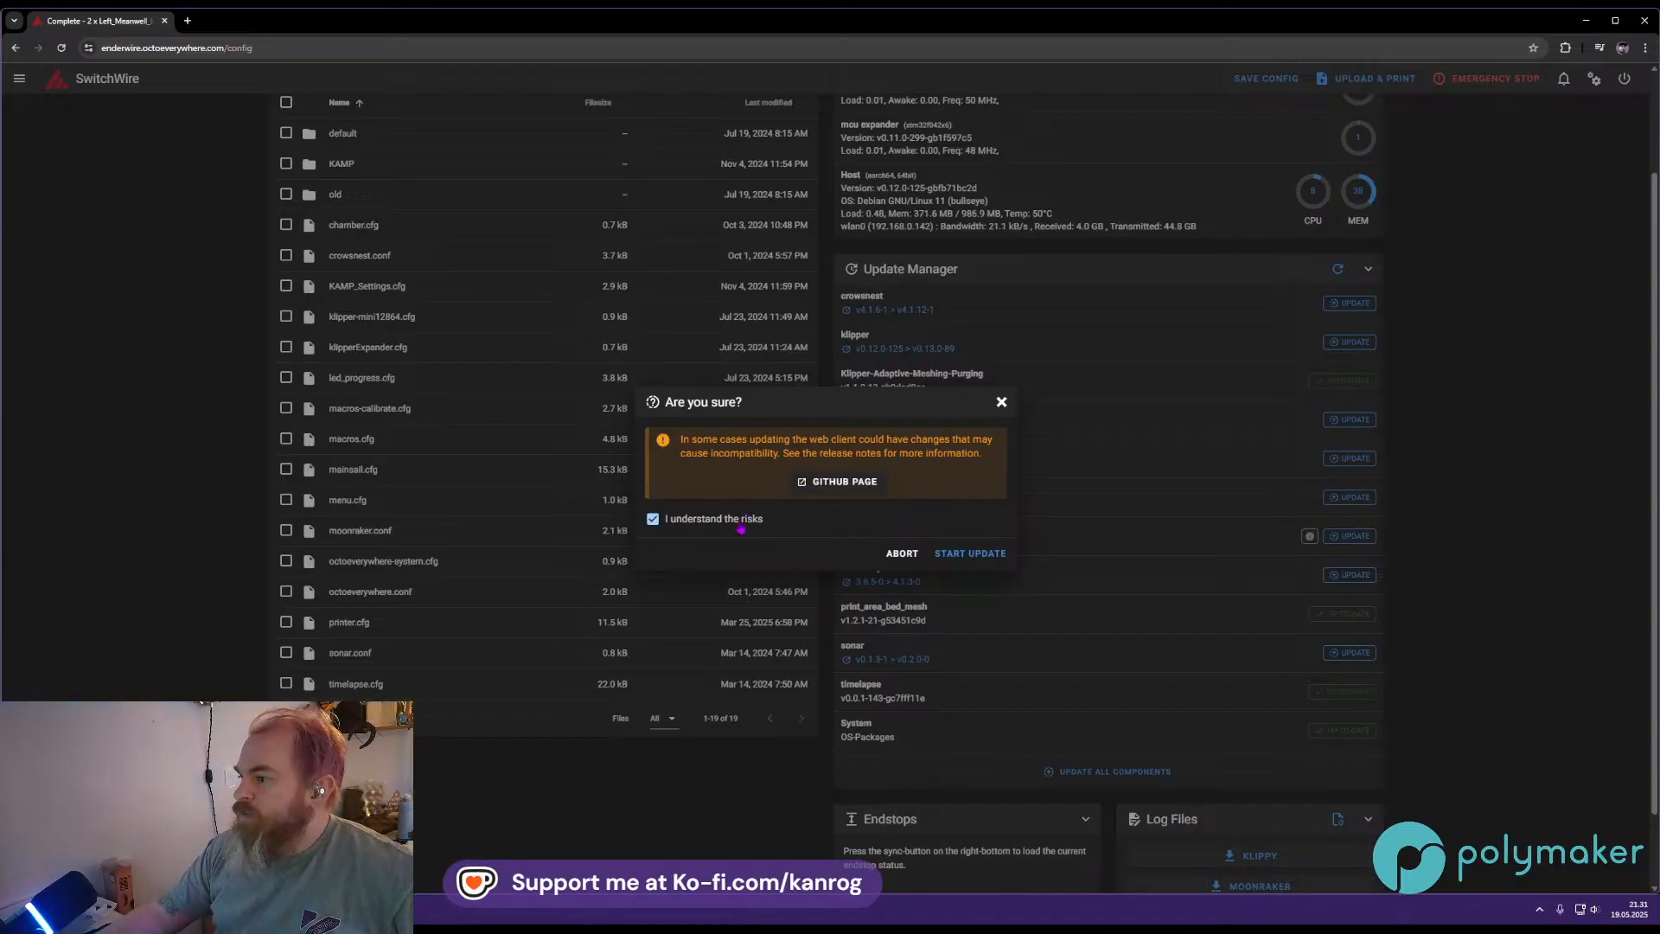
{"action": "left_click", "coordinate": [961, 553]}
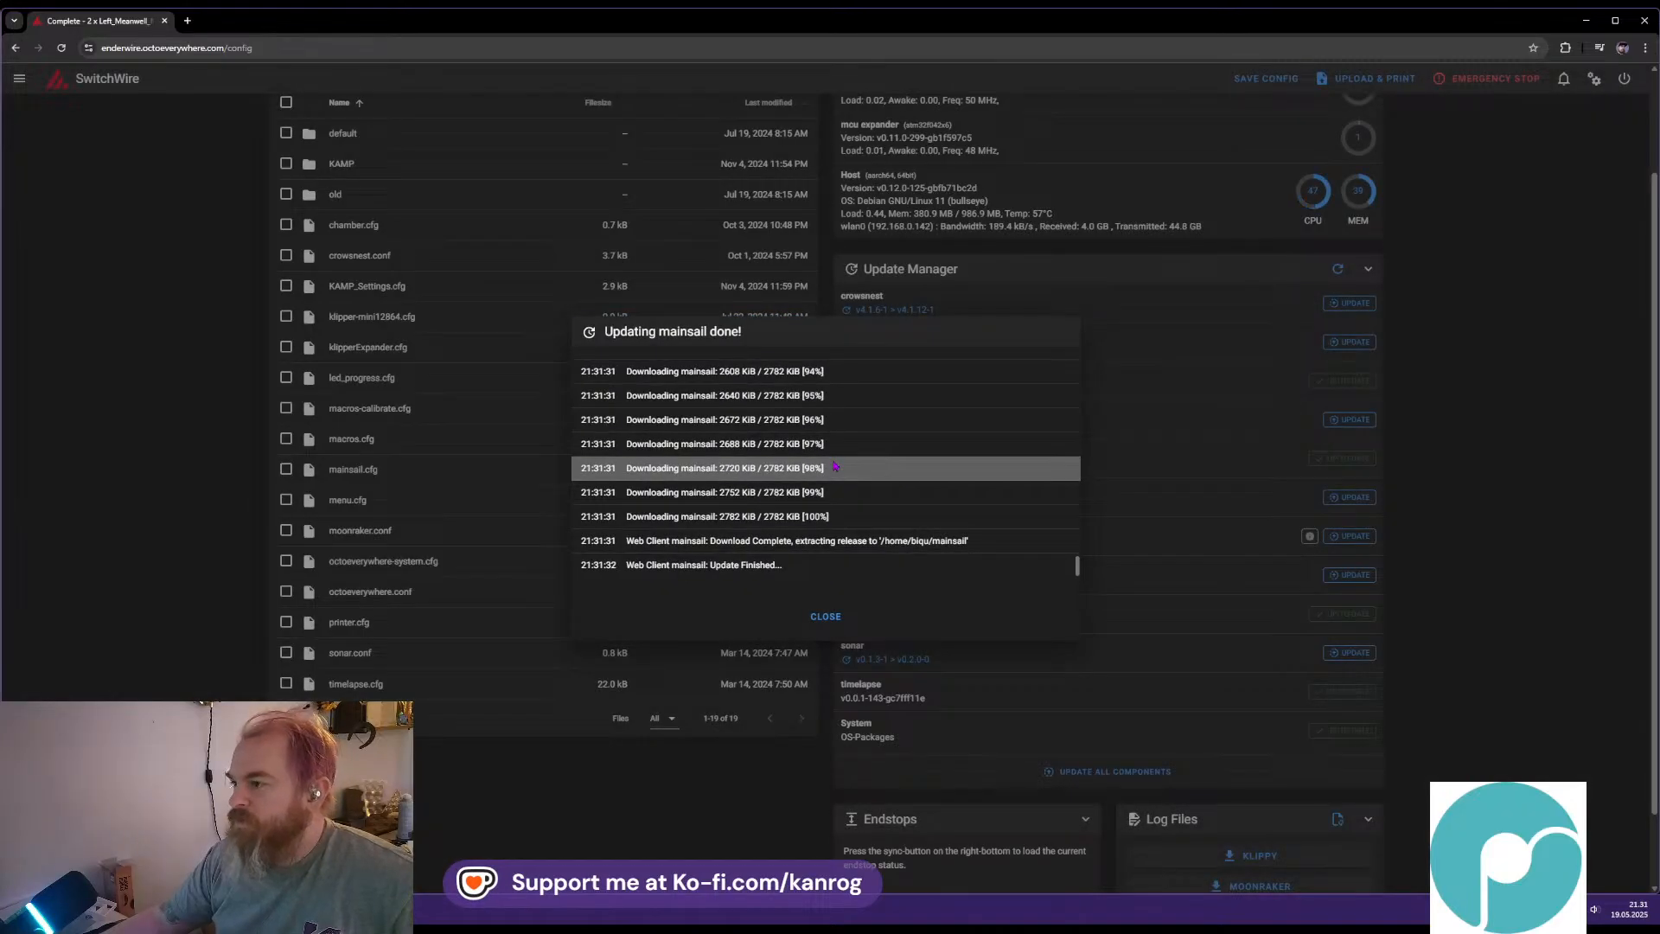
{"action": "left_click", "coordinate": [839, 618]}
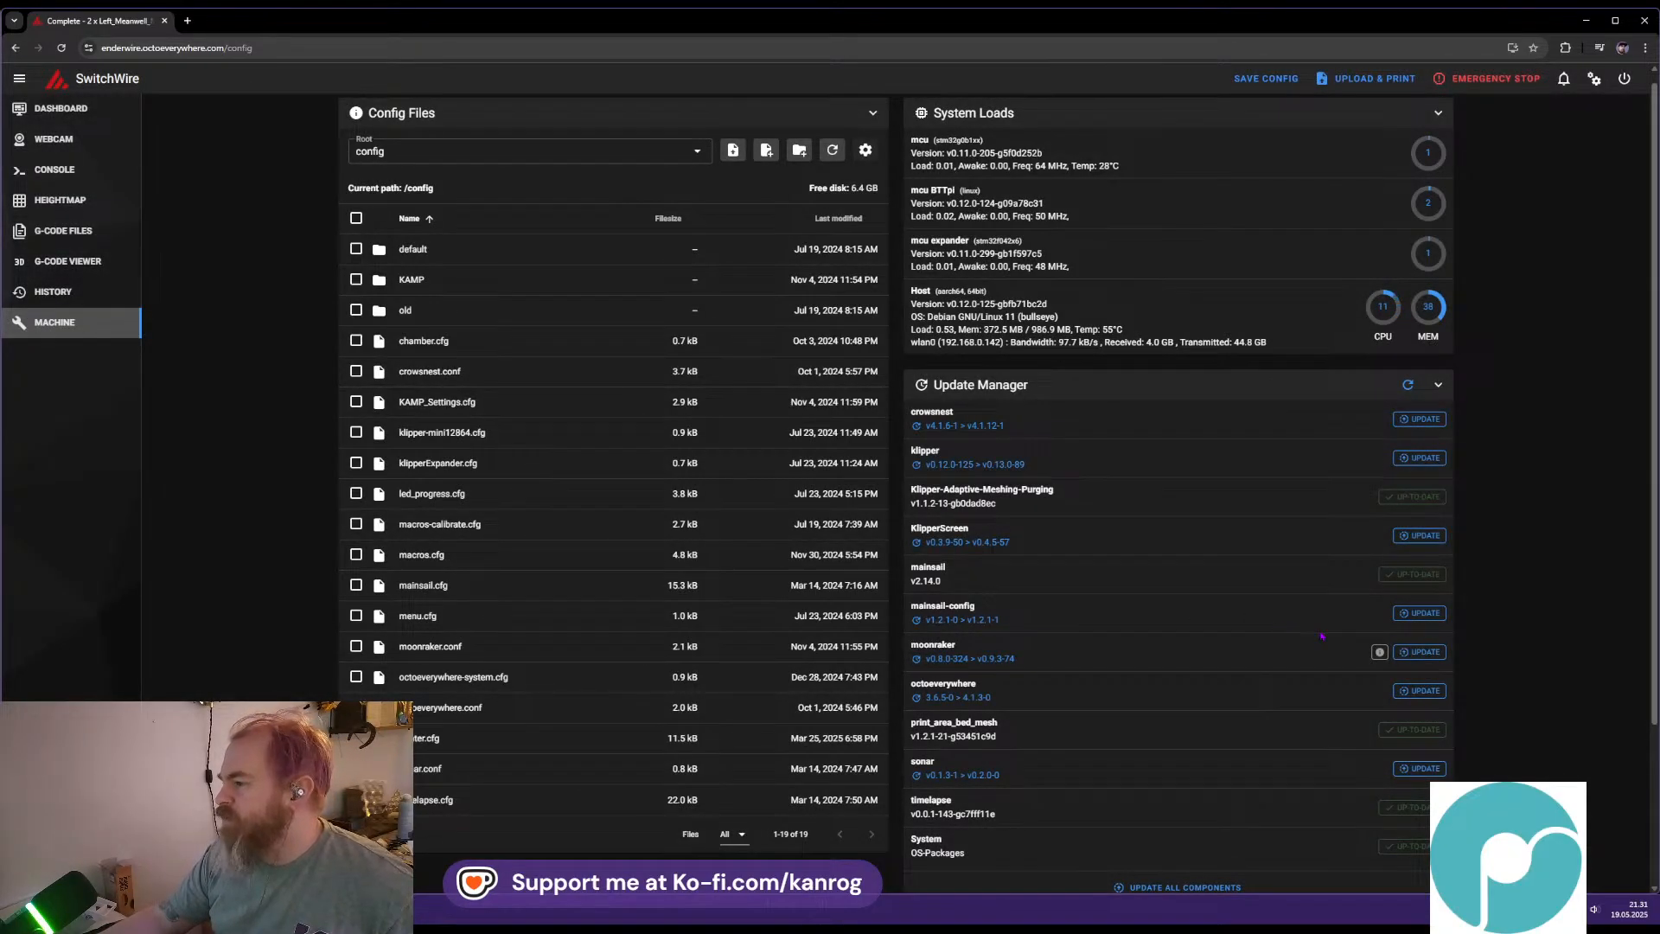
Update the mainsail-config component, acknowledging the risks, and dismiss the finished update log
{"action": "left_click", "coordinate": [1421, 613]}
{"action": "left_click", "coordinate": [726, 528]}
{"action": "left_click", "coordinate": [985, 563]}
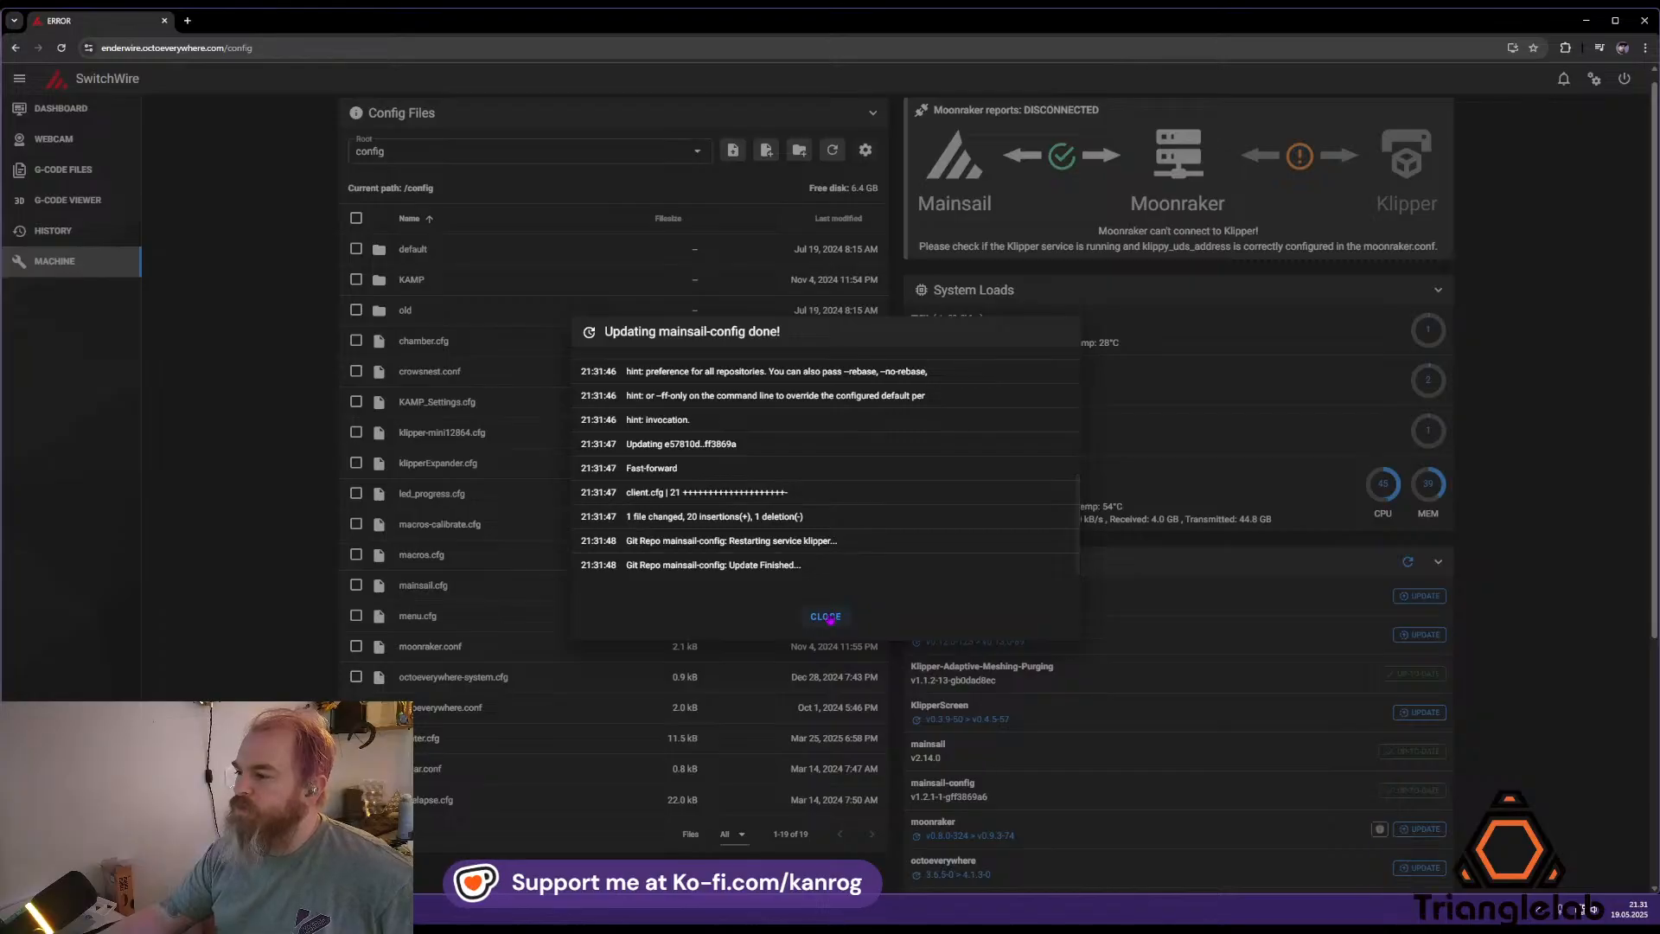
{"action": "left_click", "coordinate": [825, 617]}
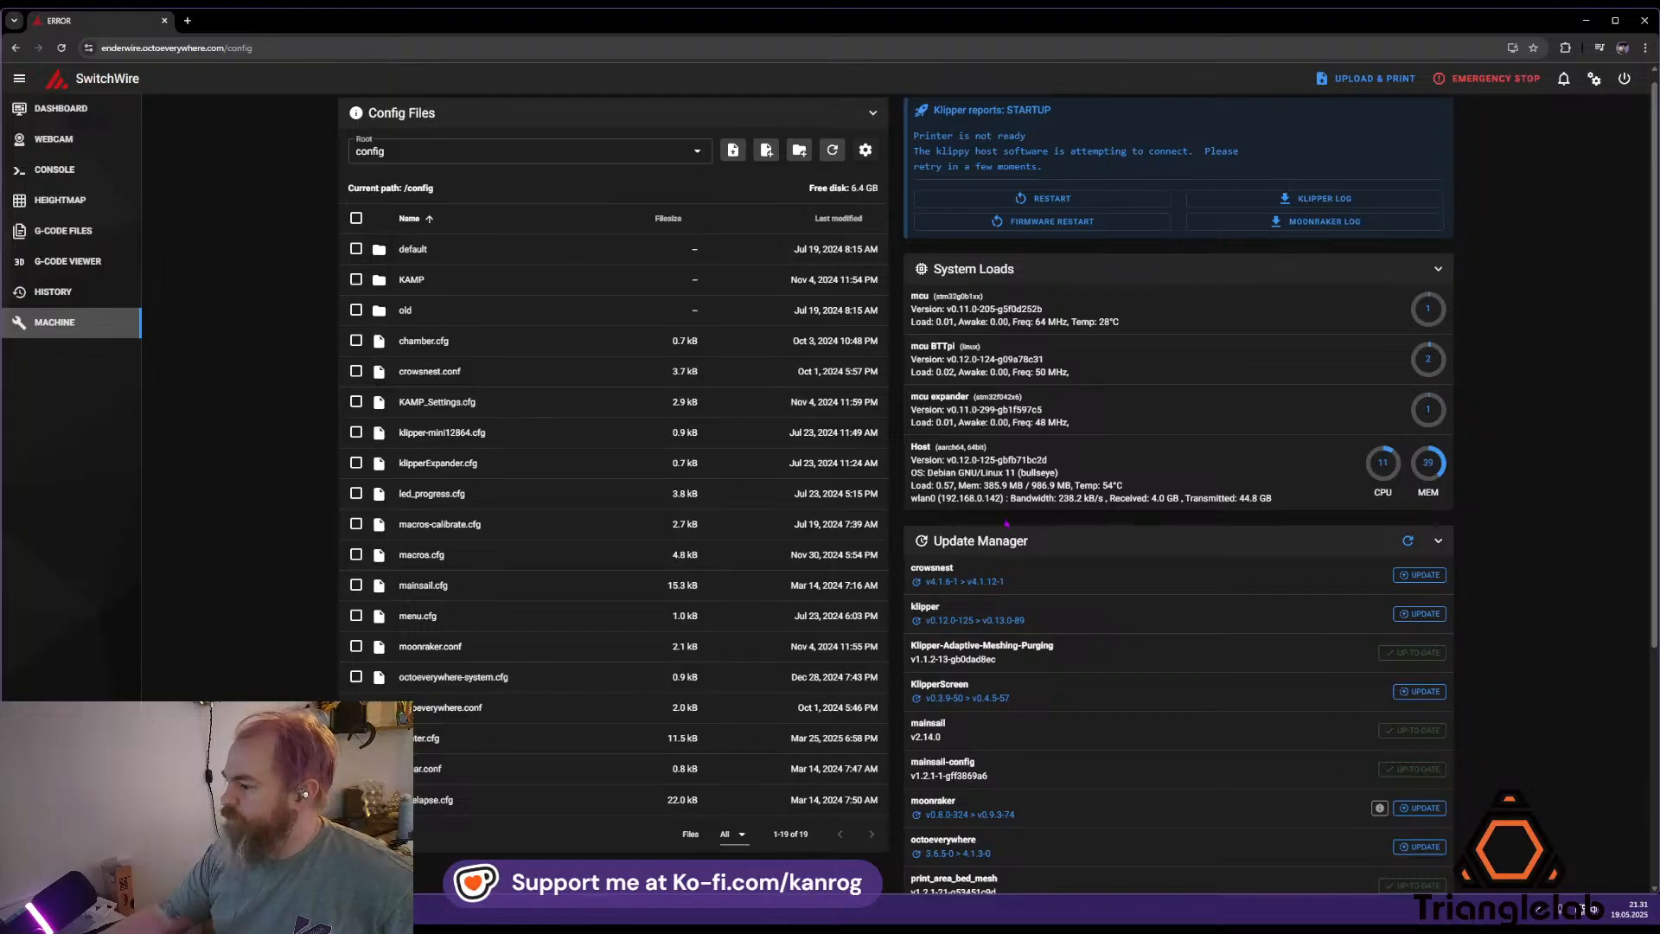
{"action": "scroll", "coordinate": [999, 520], "scroll_direction": "down", "scroll_amount": 3}
{"action": "scroll", "coordinate": [1020, 533], "scroll_direction": "up", "scroll_amount": 1}
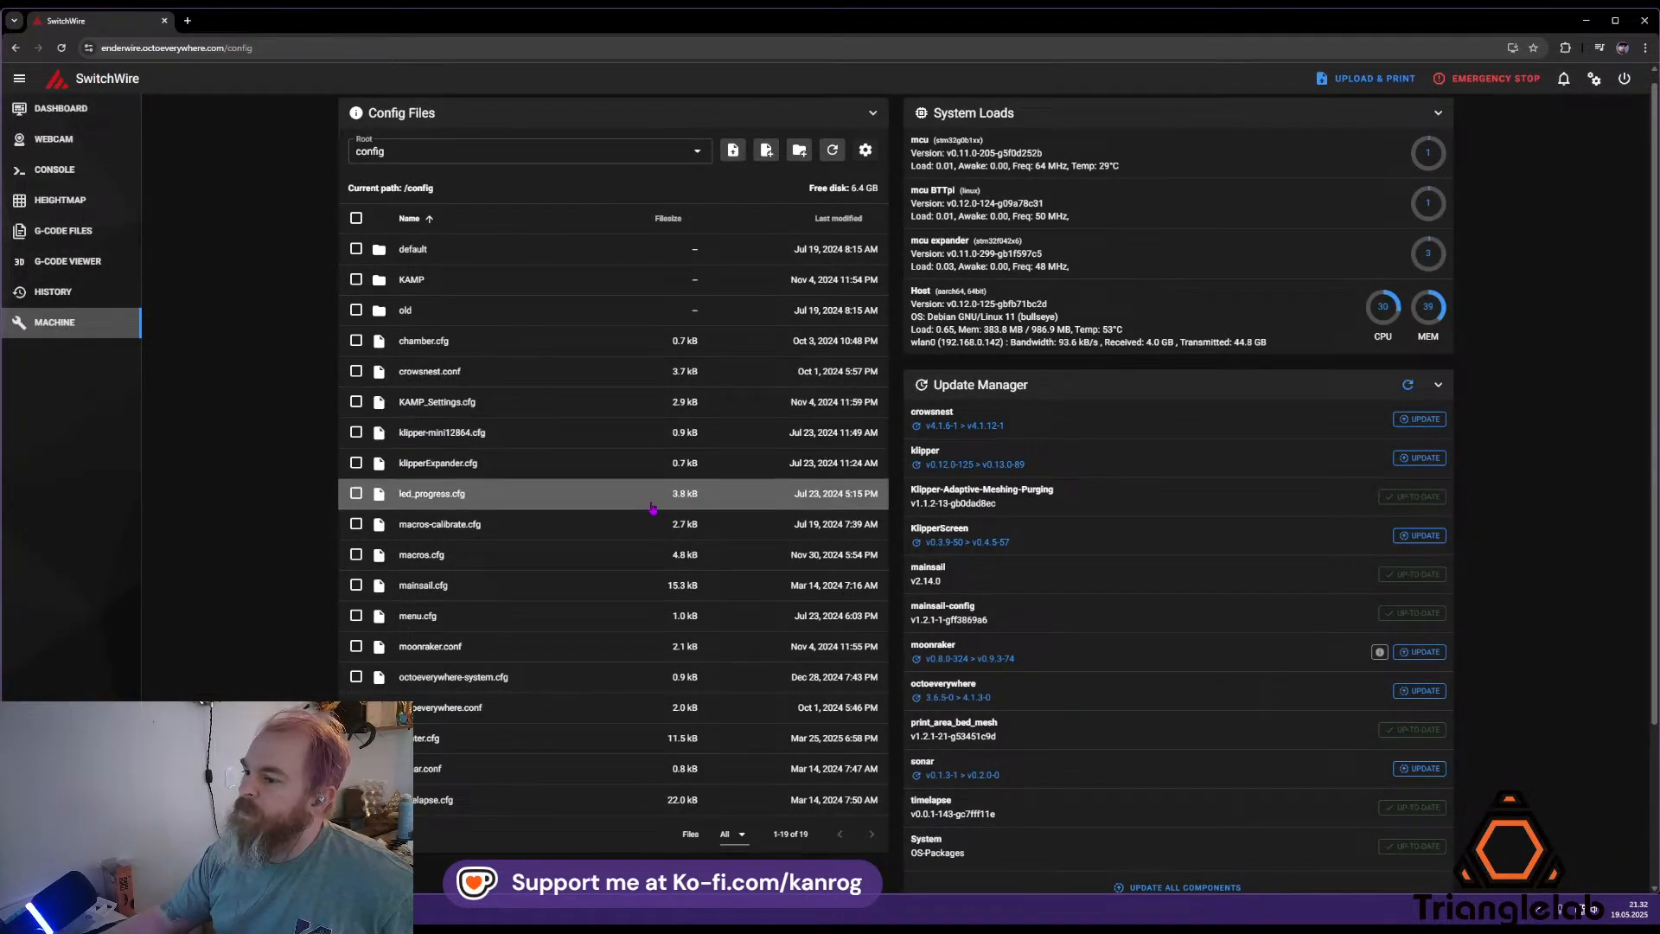
Check macros.cfg in the config editor before and after reloading the Mainsail page
{"action": "left_click", "coordinate": [482, 554]}
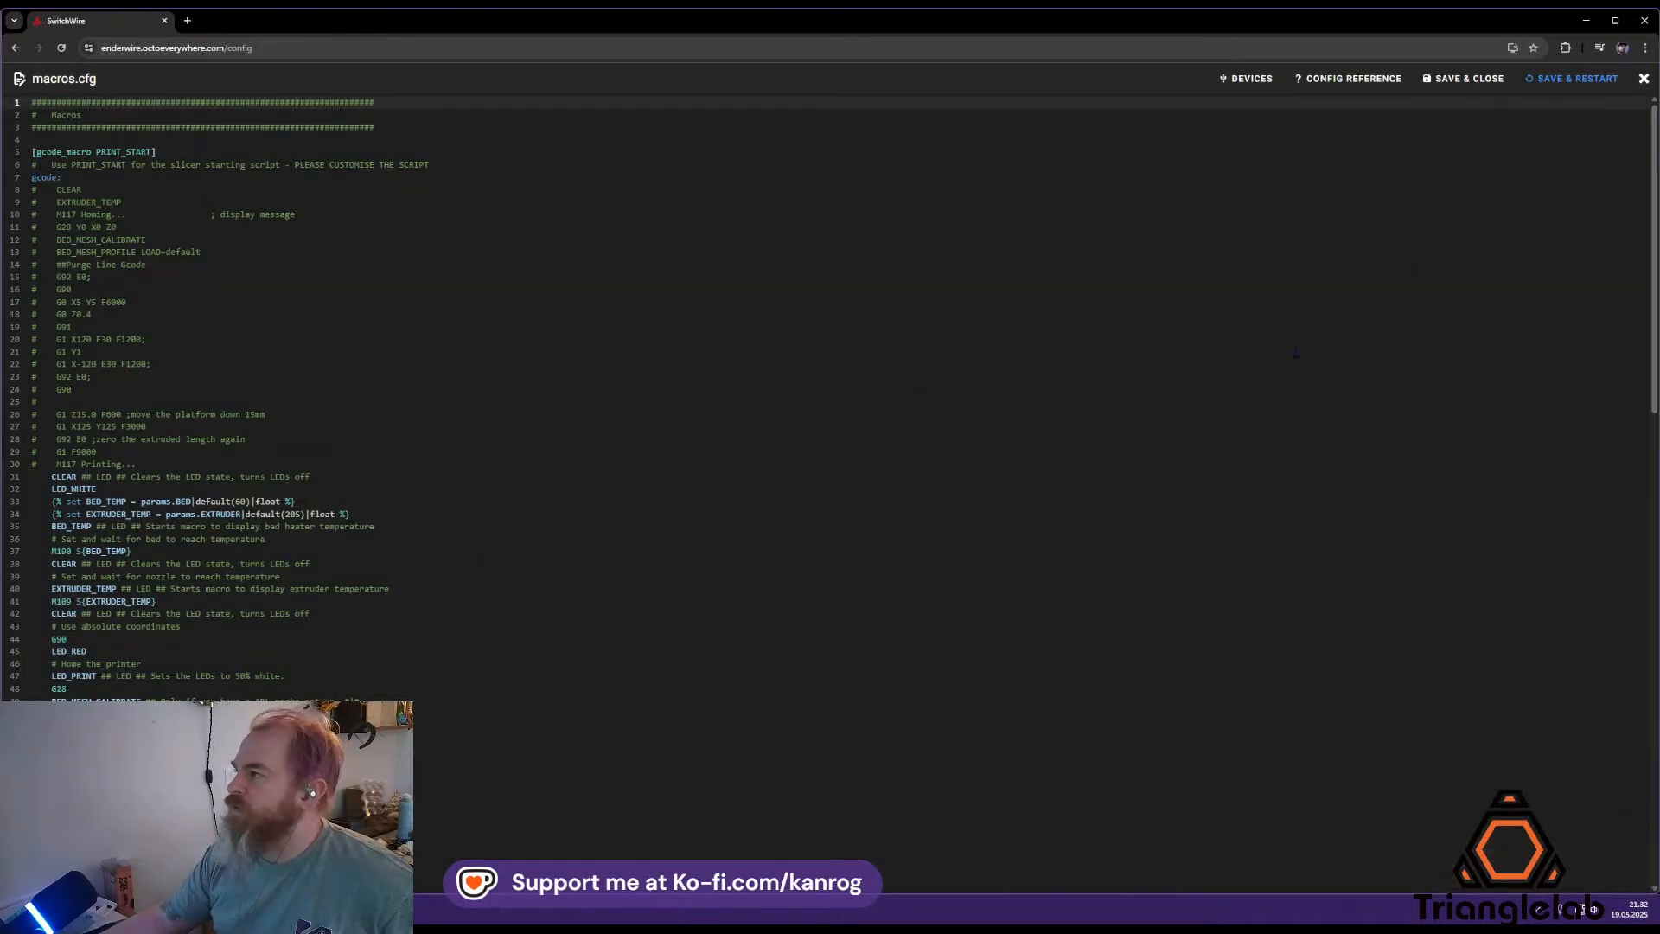
{"action": "left_click", "coordinate": [201, 513]}
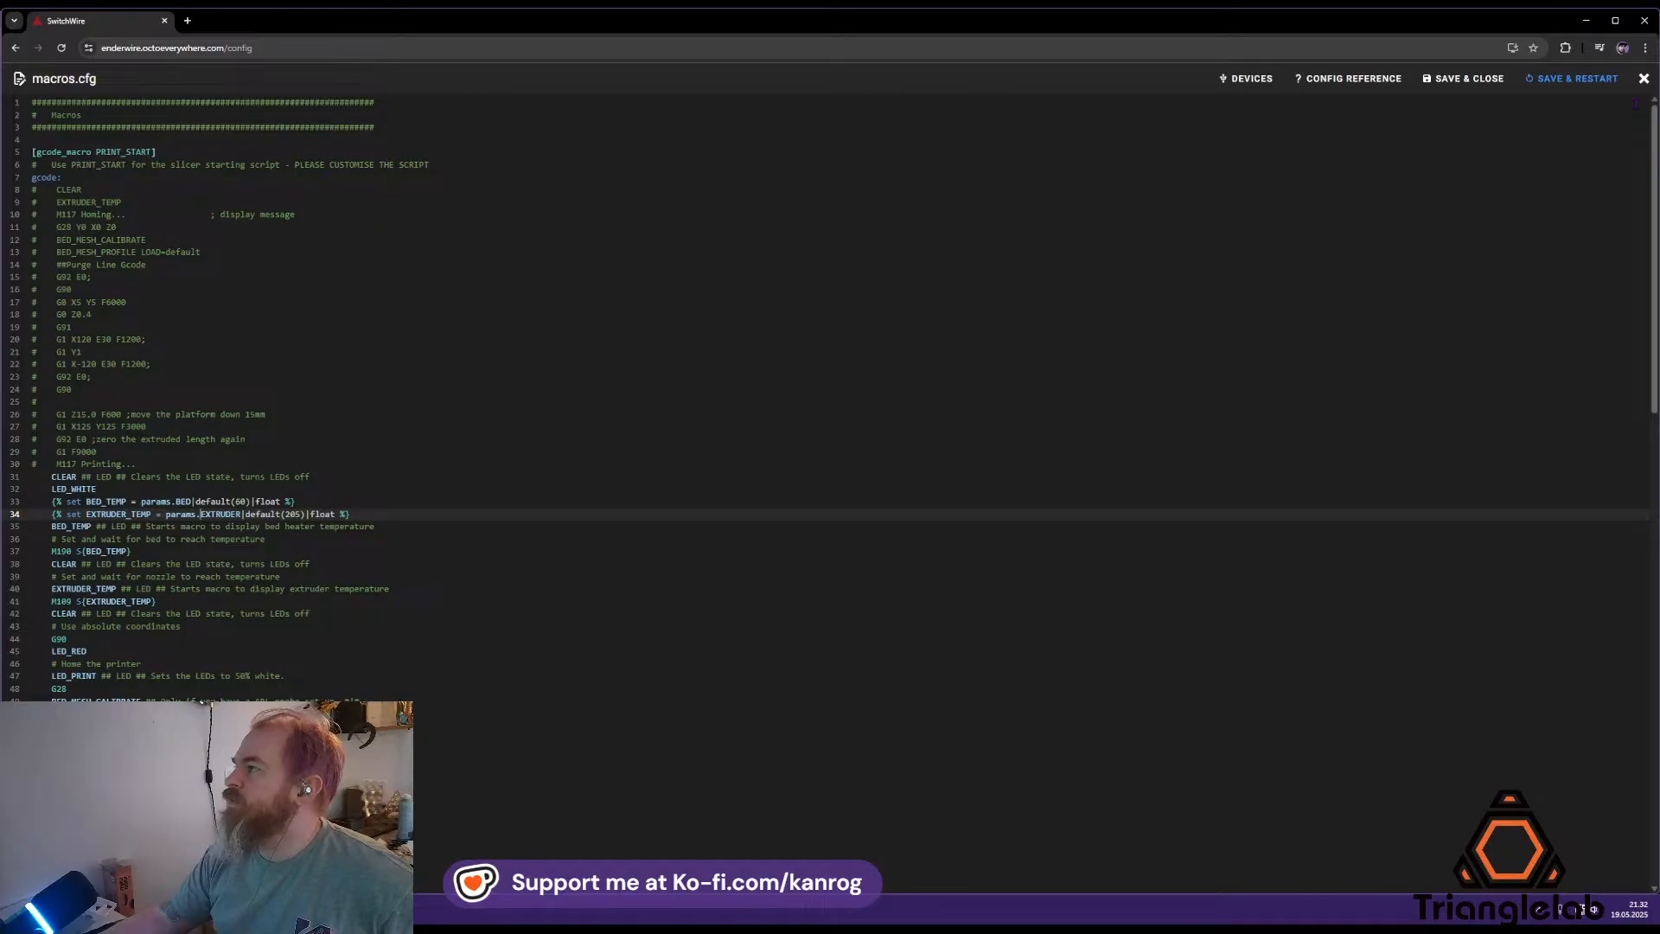
{"action": "left_click", "coordinate": [1644, 78]}
{"action": "left_click", "coordinate": [61, 48]}
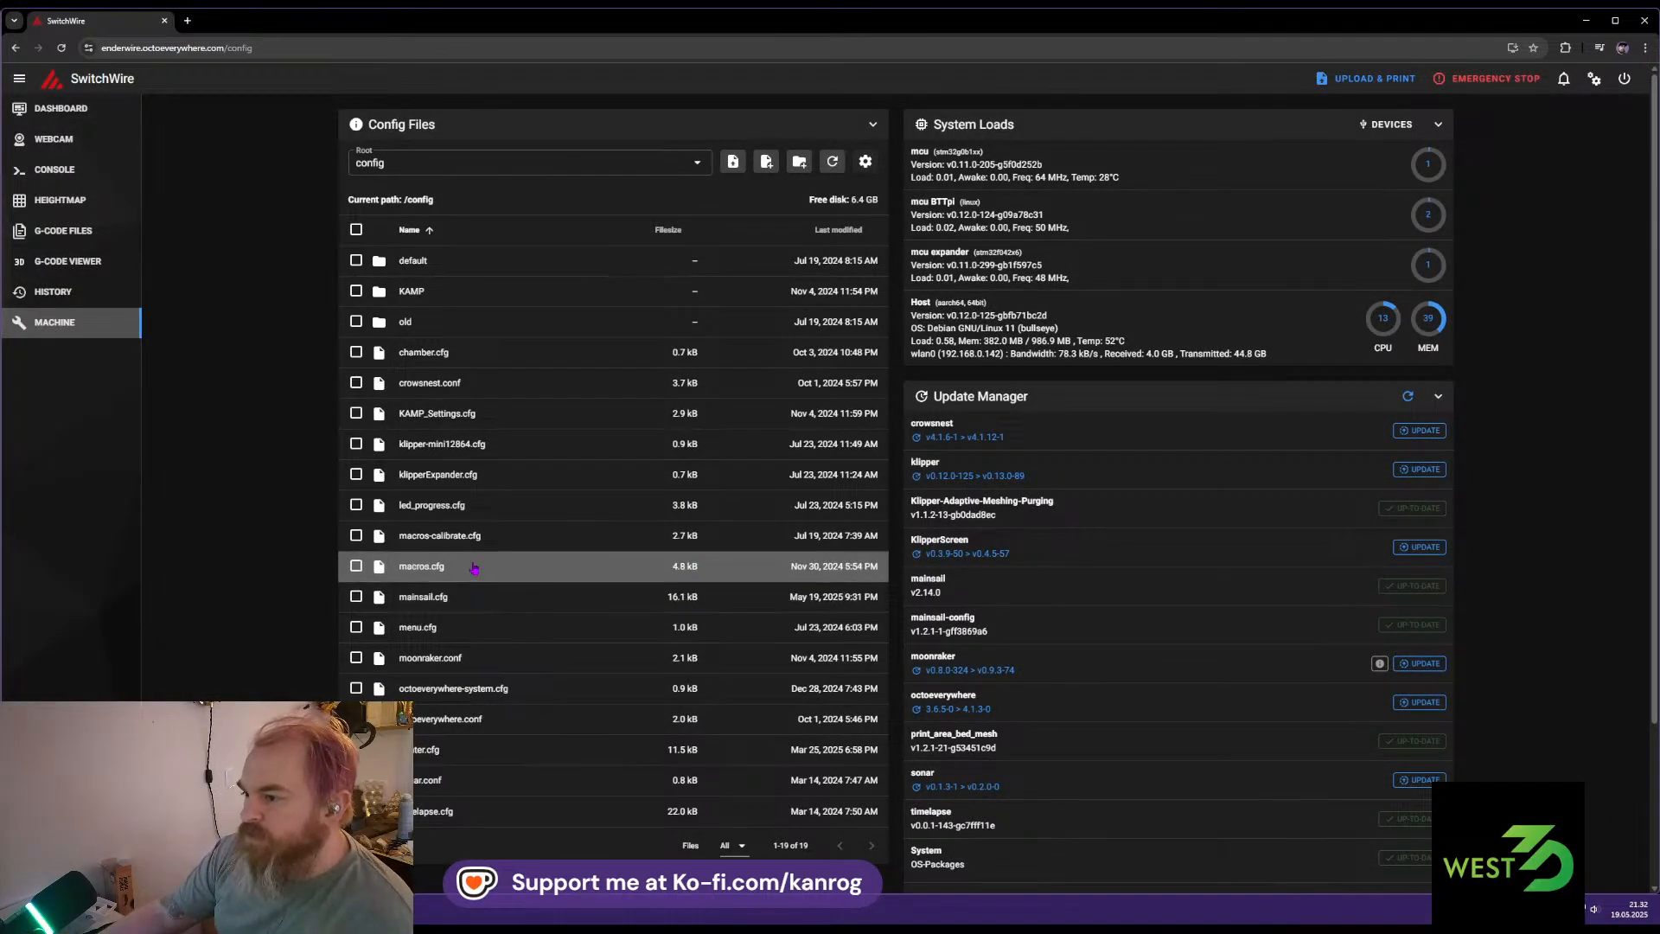
{"action": "left_click", "coordinate": [478, 566]}
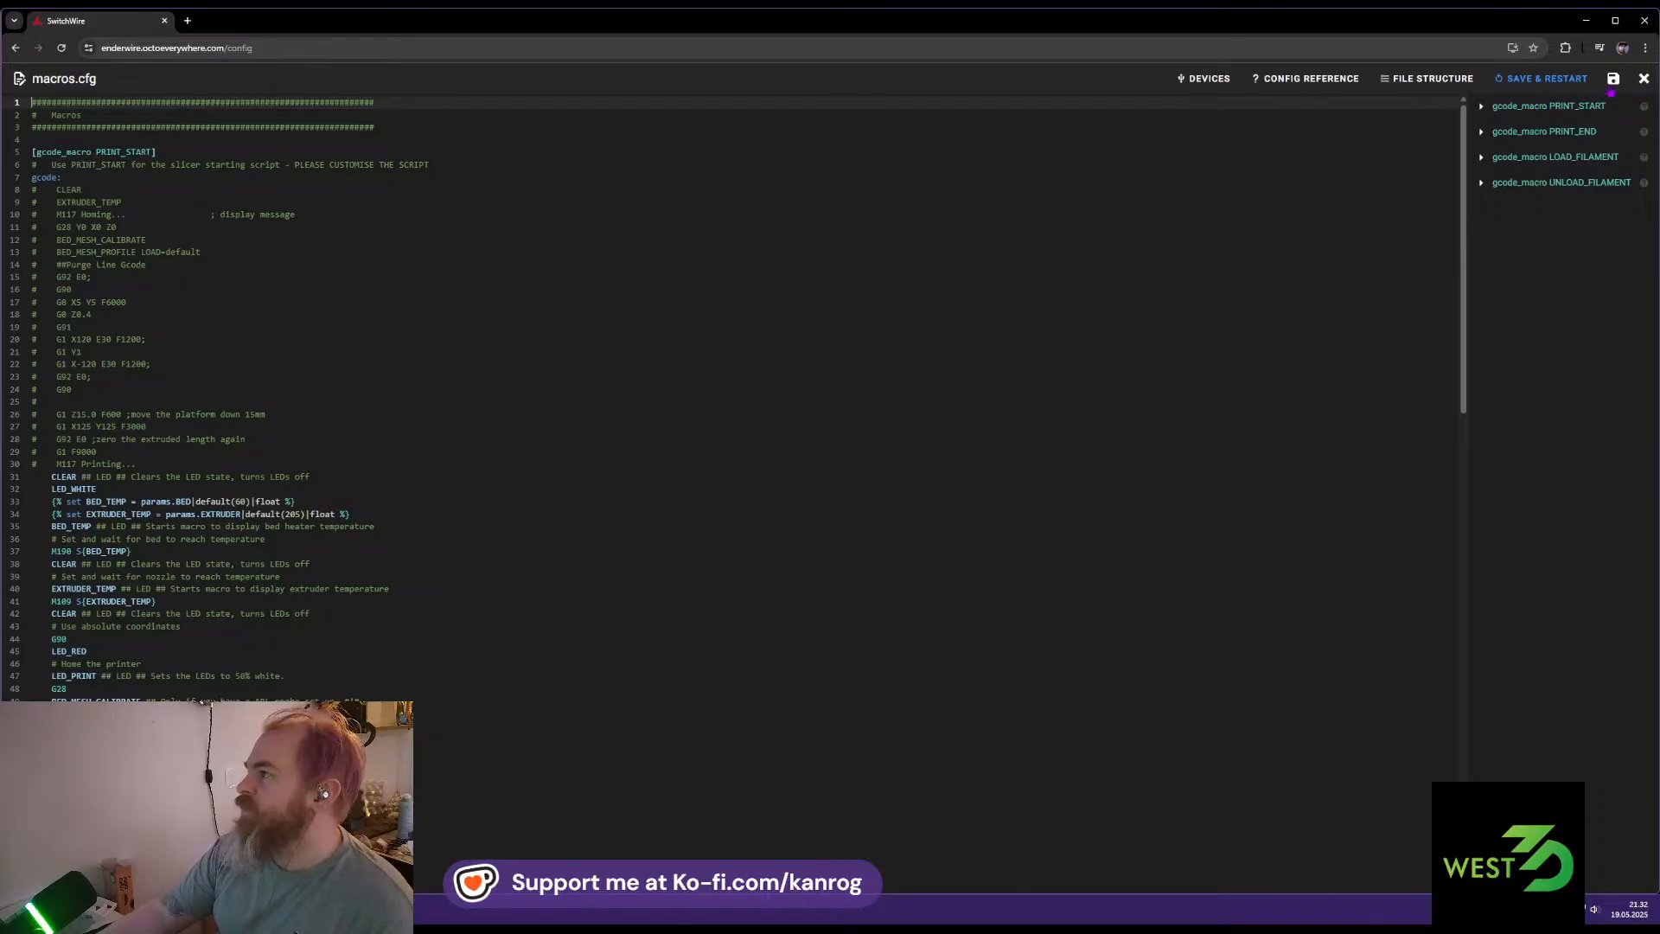
{"action": "left_click", "coordinate": [1644, 78]}
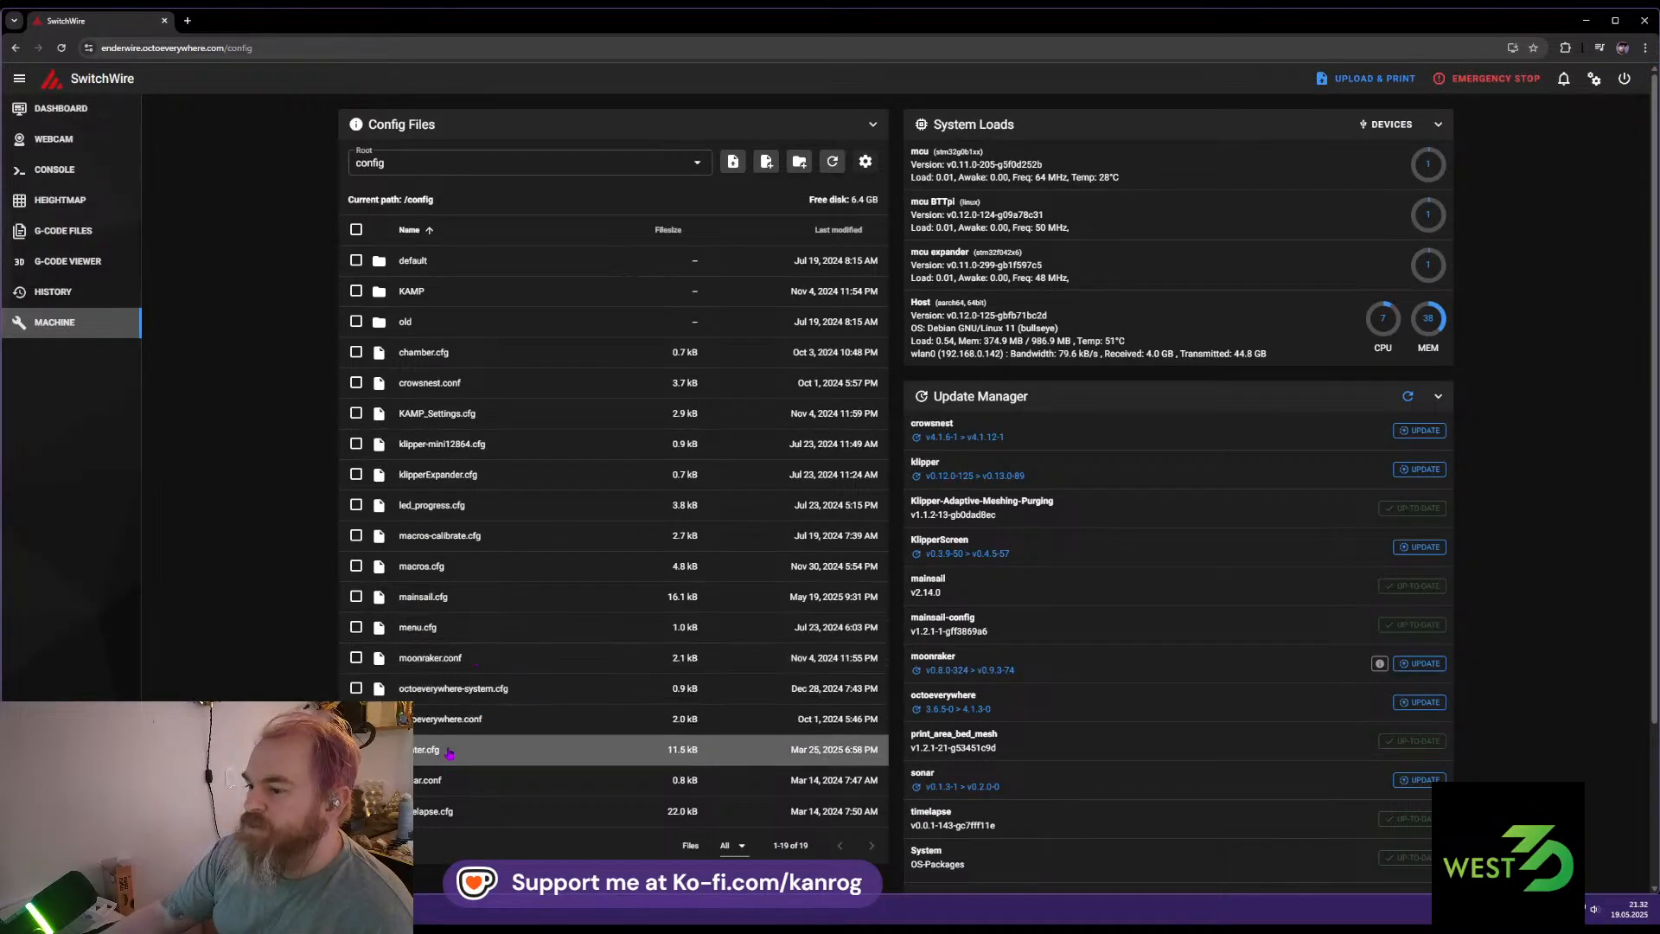
Review printer.cfg through its file structure outline, expanding and collapsing the extruder section, and close the file
{"action": "left_click", "coordinate": [472, 749]}
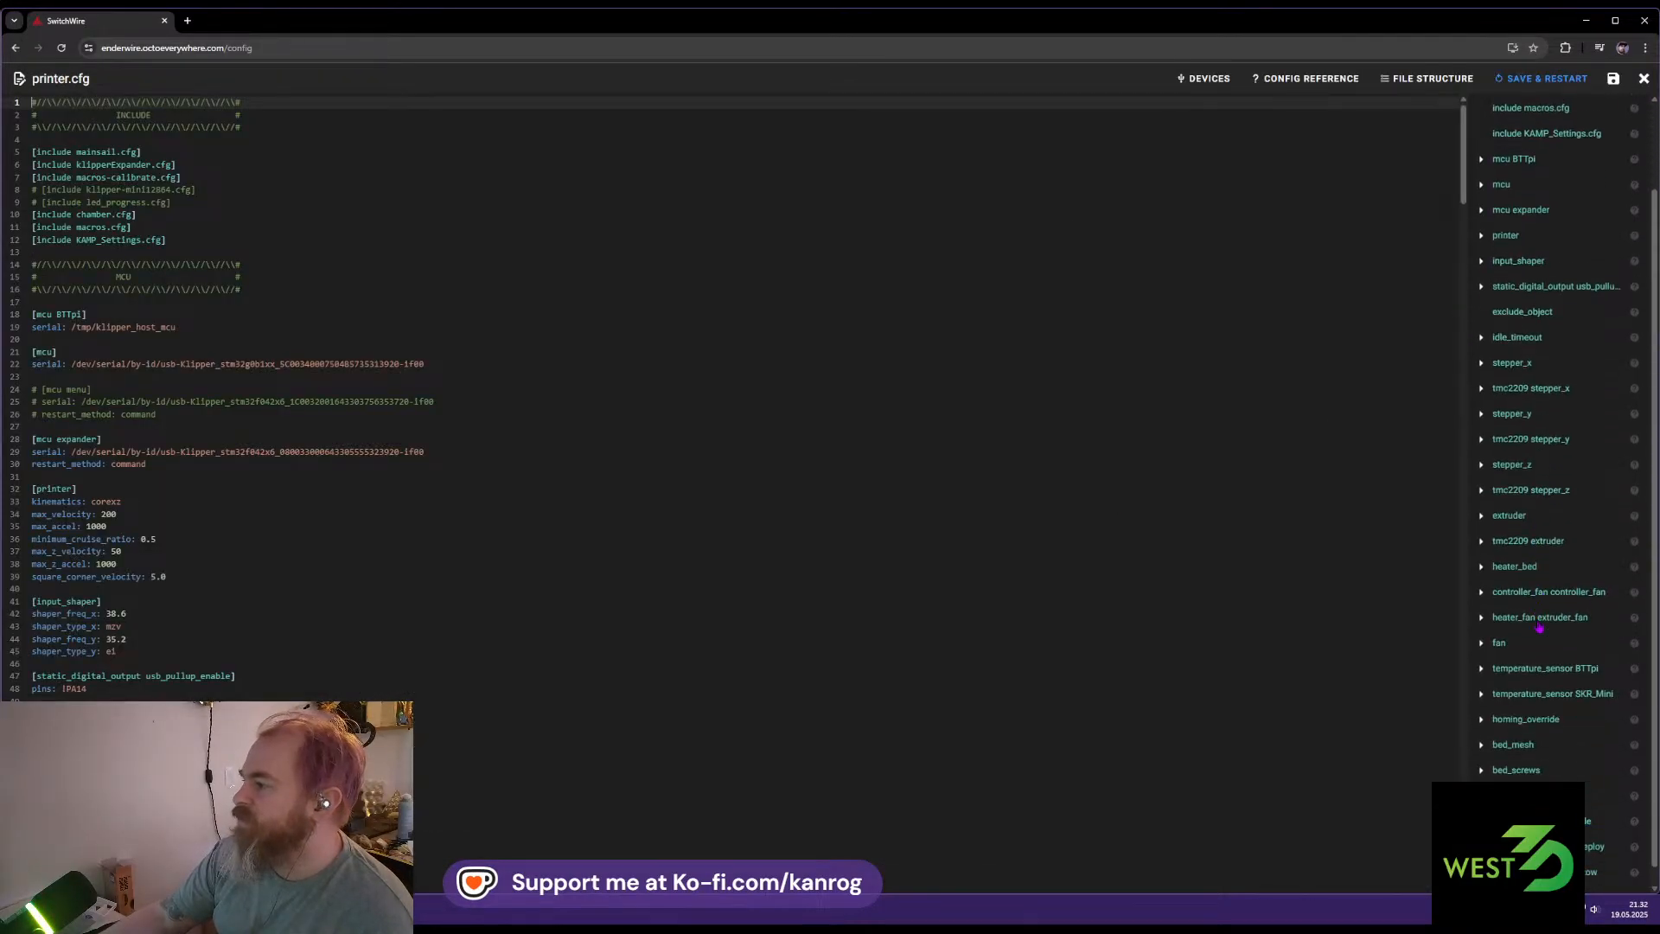
{"action": "scroll", "coordinate": [731, 588], "scroll_direction": "down", "scroll_amount": 20}
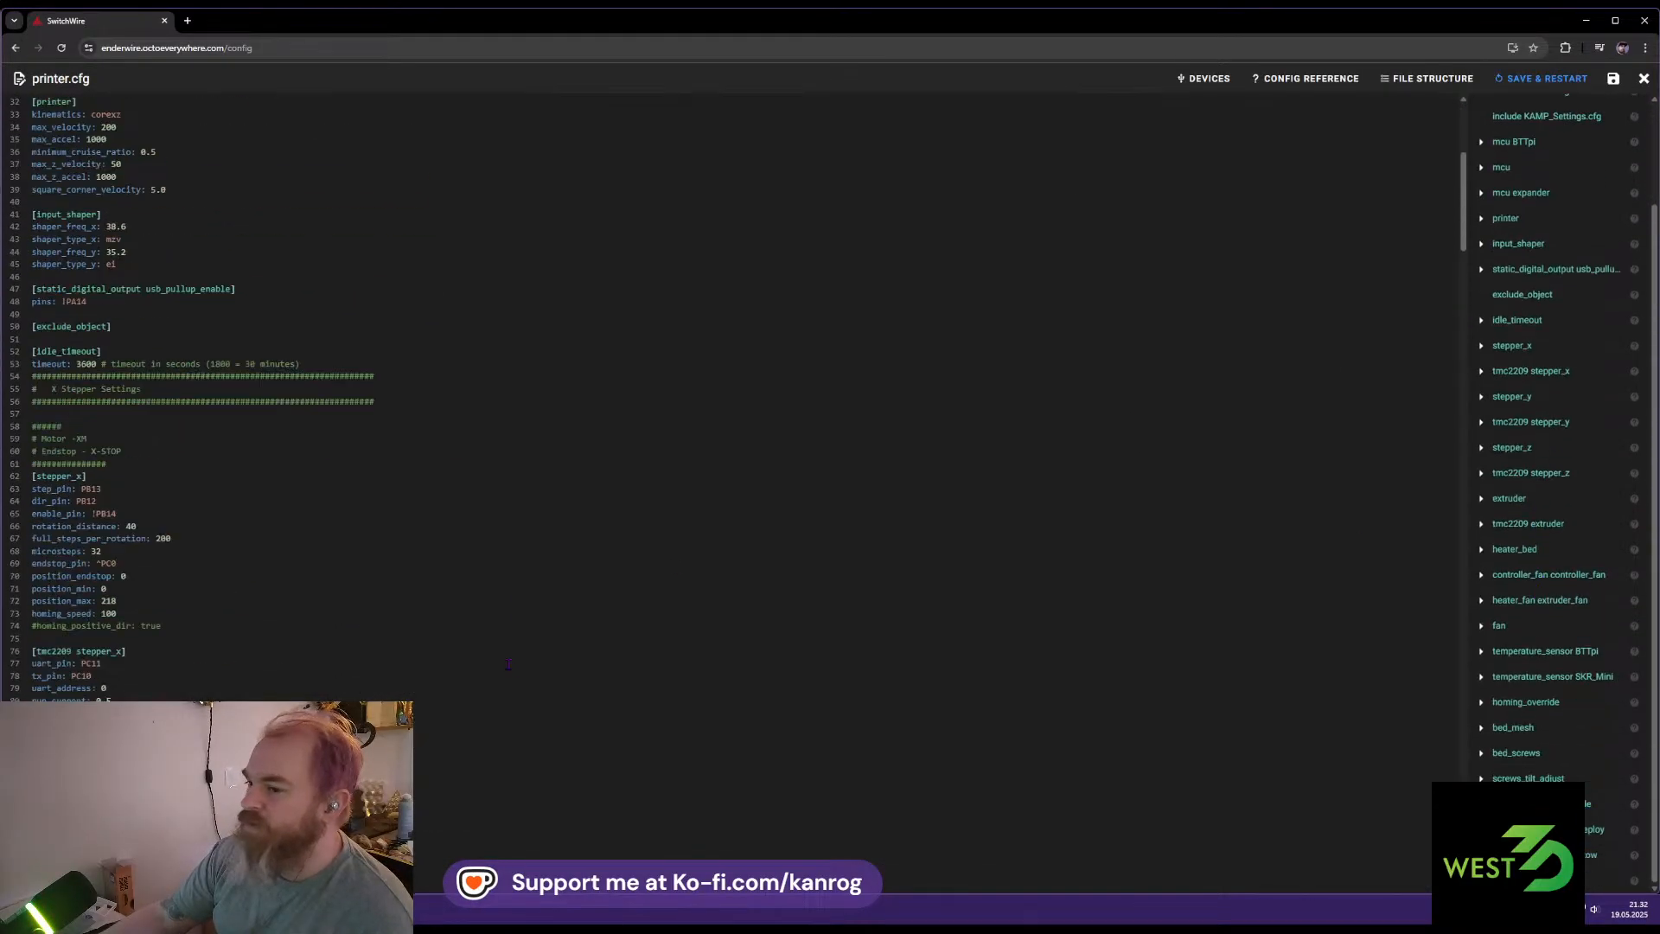
{"action": "left_click", "coordinate": [1507, 501]}
{"action": "left_click", "coordinate": [1481, 500]}
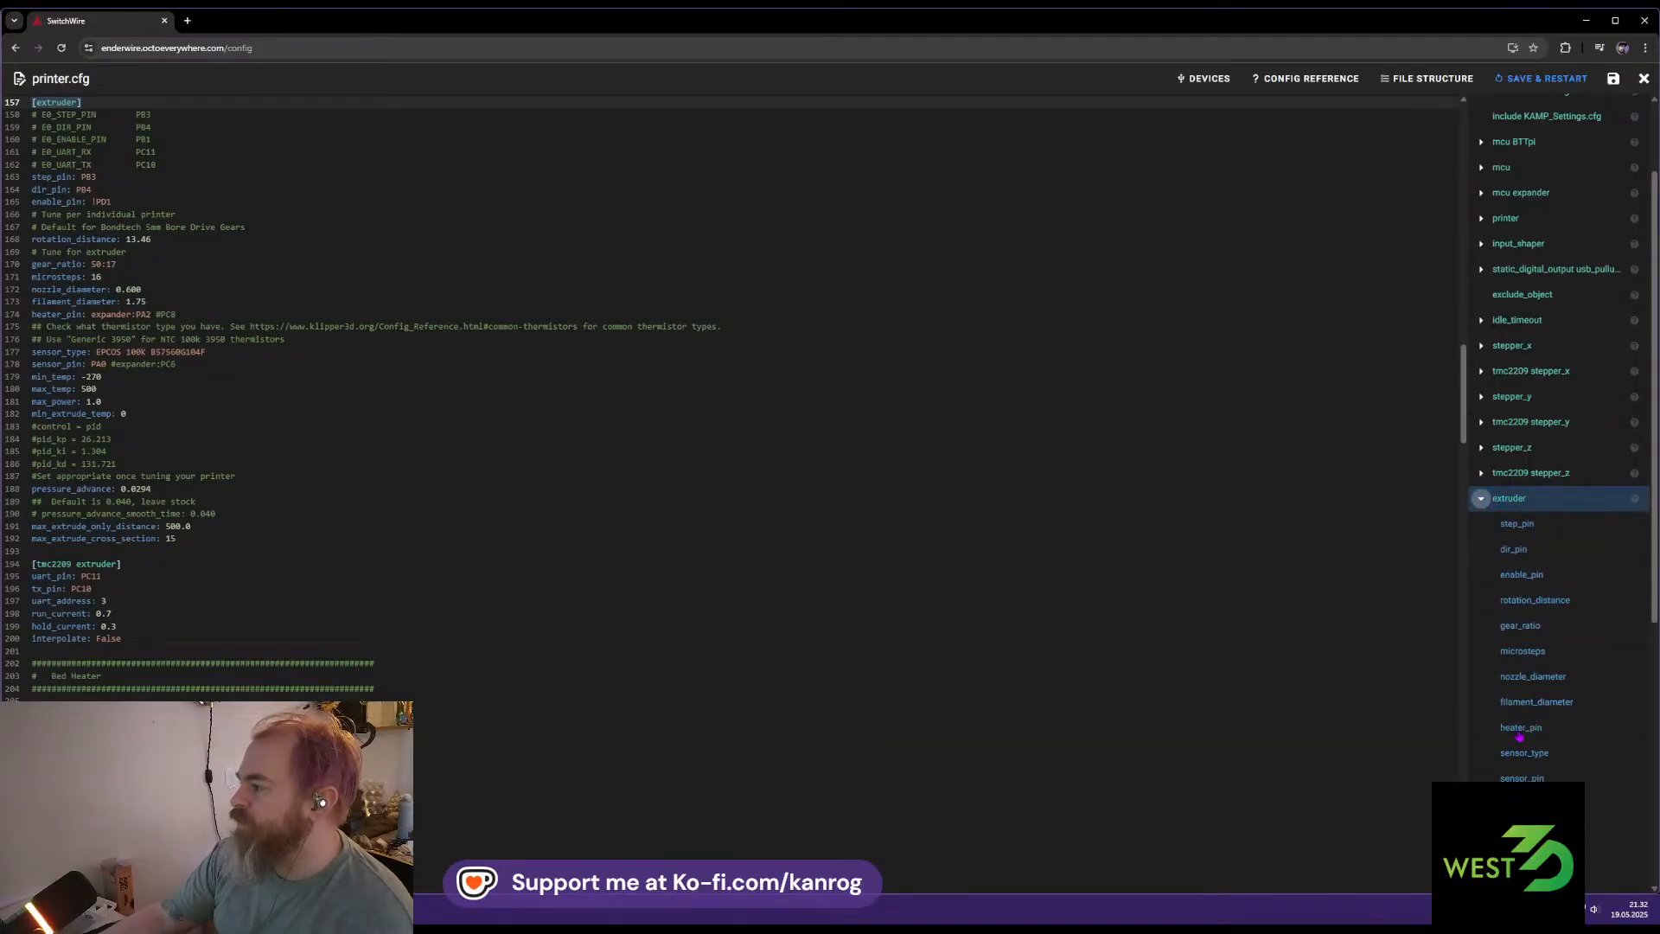
{"action": "left_click", "coordinate": [1481, 500]}
{"action": "scroll", "coordinate": [1485, 536], "scroll_direction": "up", "scroll_amount": 1}
{"action": "scroll", "coordinate": [900, 671], "scroll_direction": "up", "scroll_amount": 18}
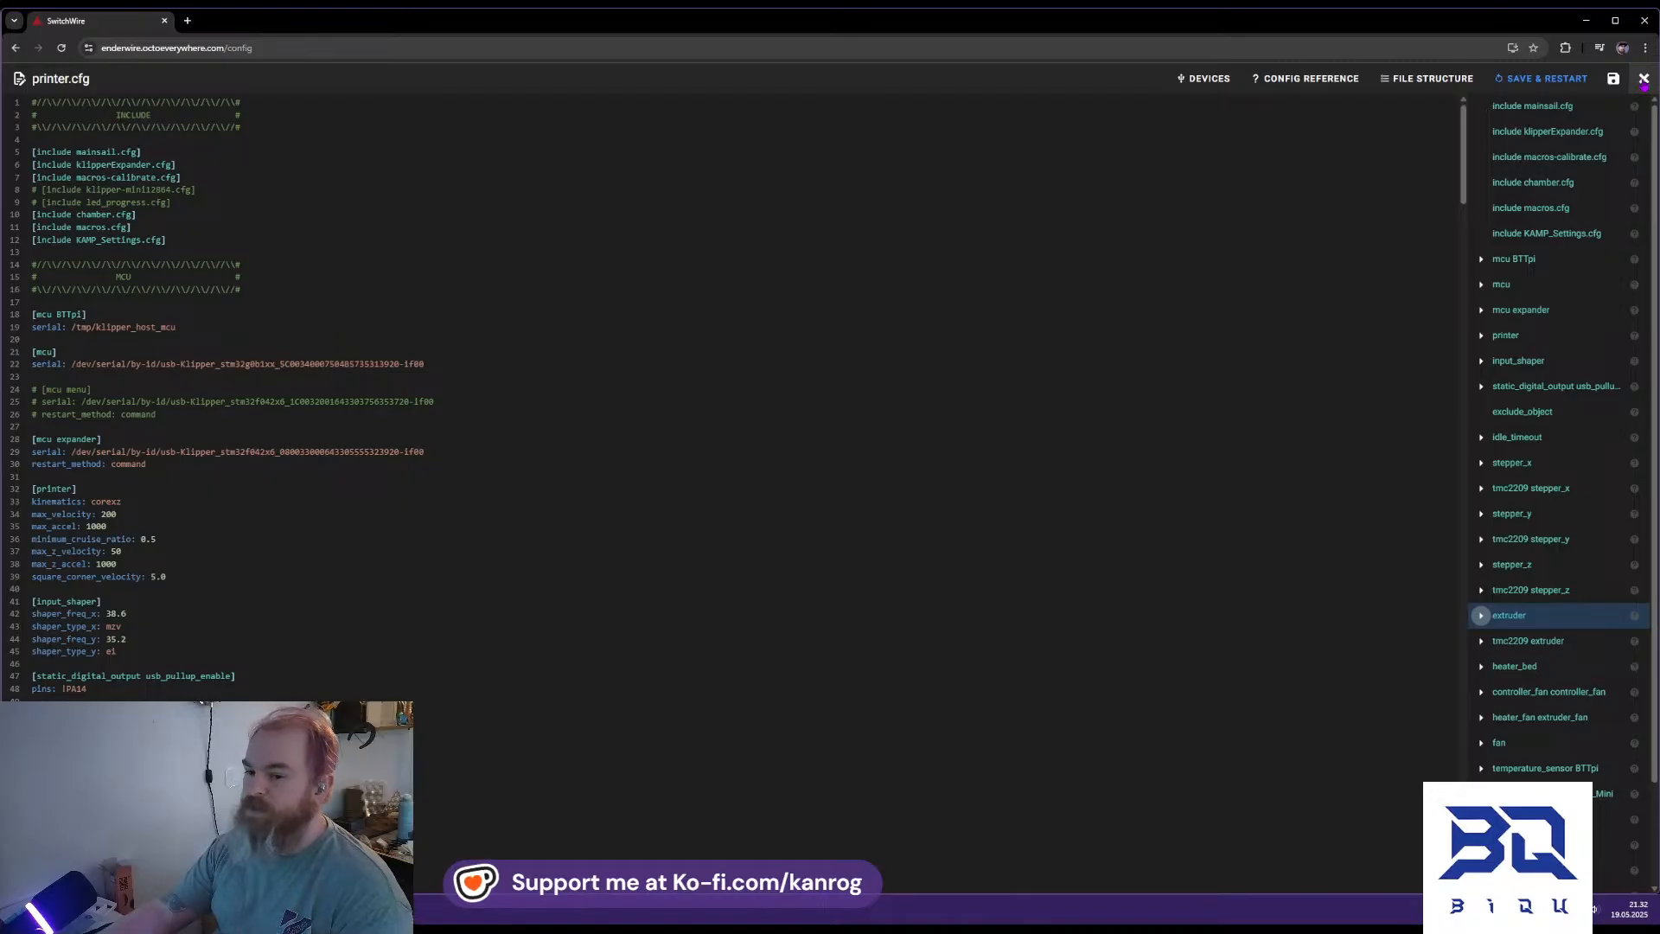
{"action": "left_click", "coordinate": [1643, 78]}
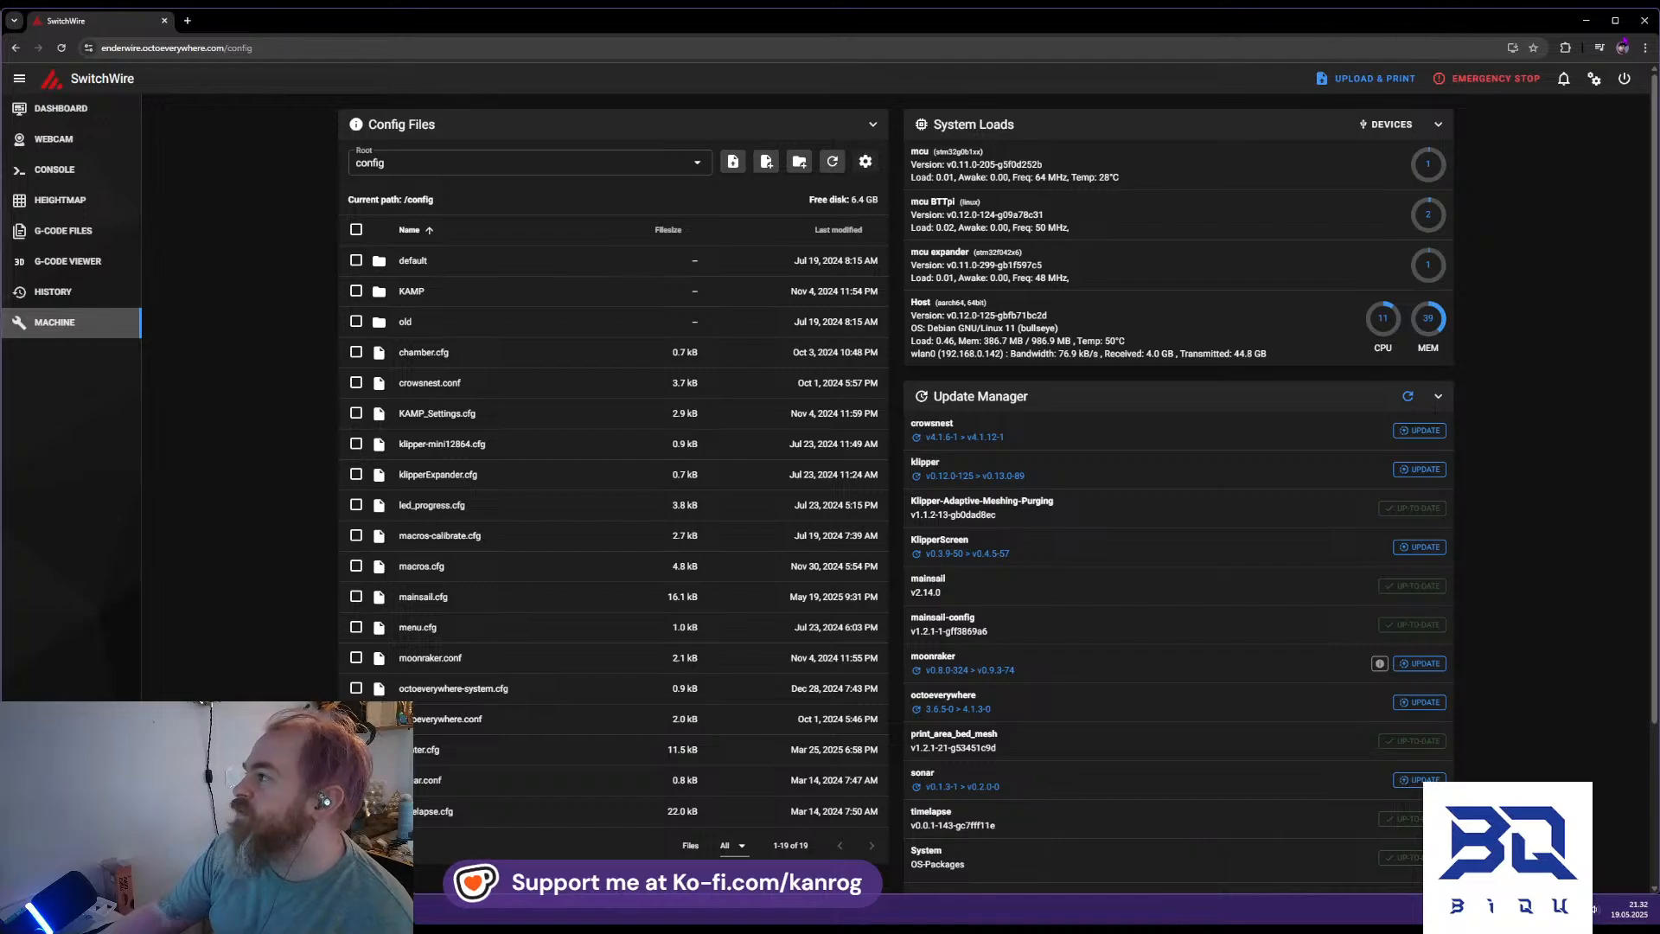
Switch back to the Duct part studio in Onshape and examine the ribs inside the inlet opening
{"action": "left_click", "coordinate": [1589, 22]}
{"action": "right_click_drag", "start_coordinate": [985, 355], "coordinate": [673, 511]}
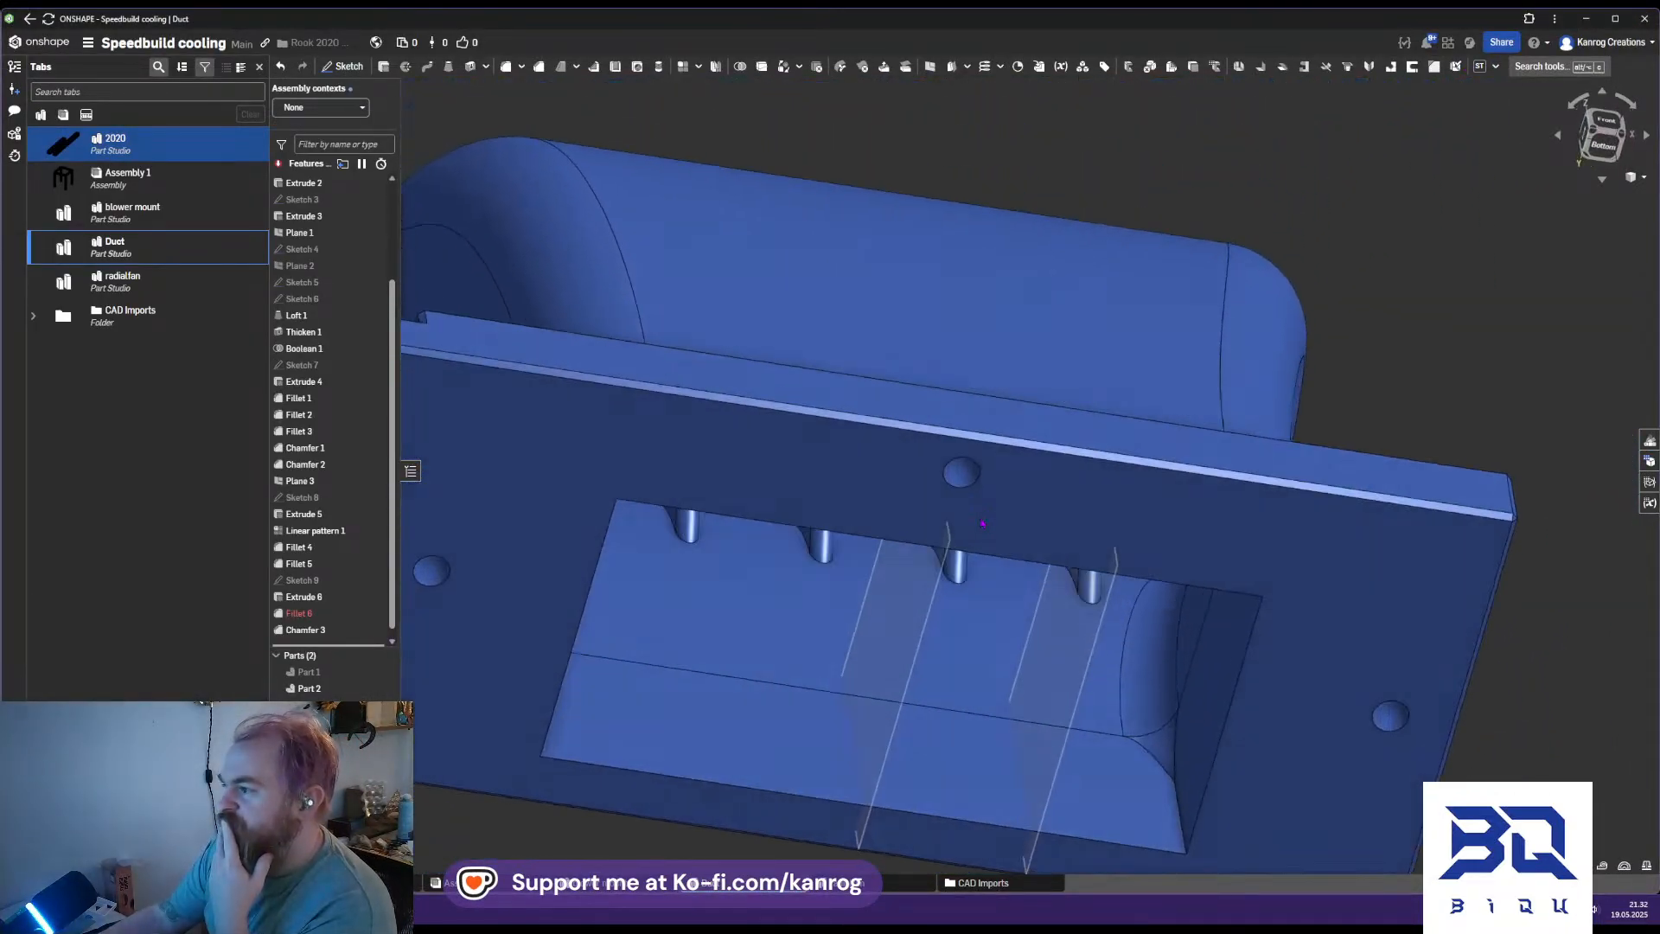
{"action": "middle_click_drag", "start_coordinate": [673, 511], "coordinate": [887, 410]}
{"action": "right_click_drag", "start_coordinate": [886, 410], "coordinate": [855, 370]}
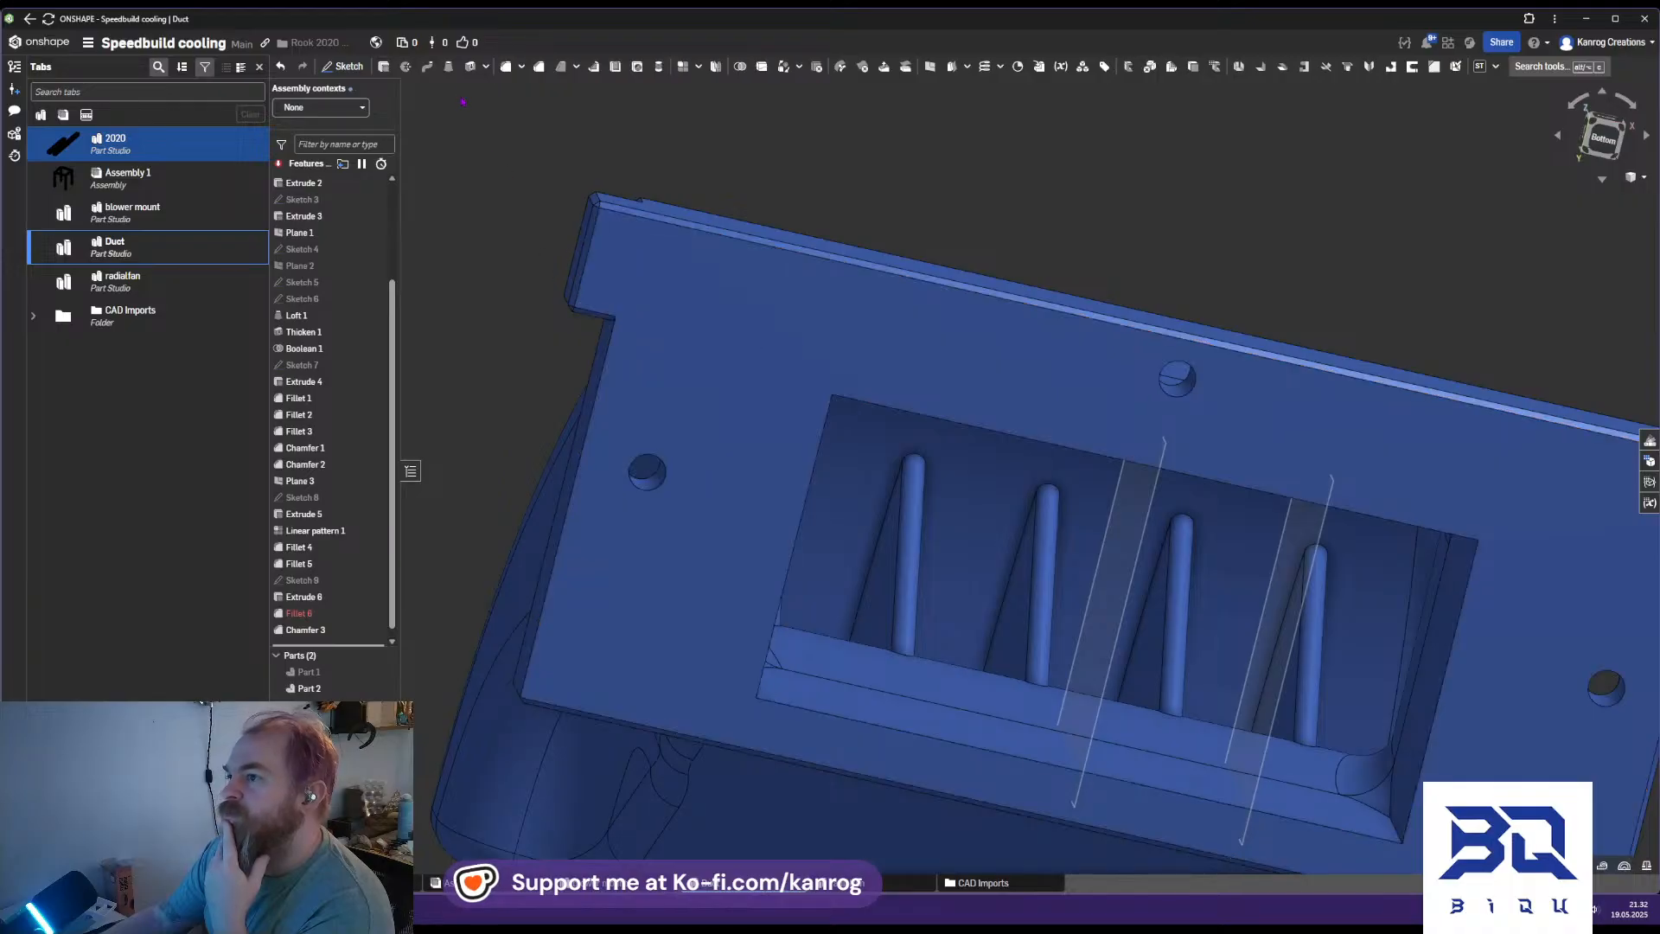
Chamfer the edges of the three screw holes on the duct's inlet flange with an Equal distance of 0.5 mm
{"action": "left_click", "coordinate": [538, 66]}
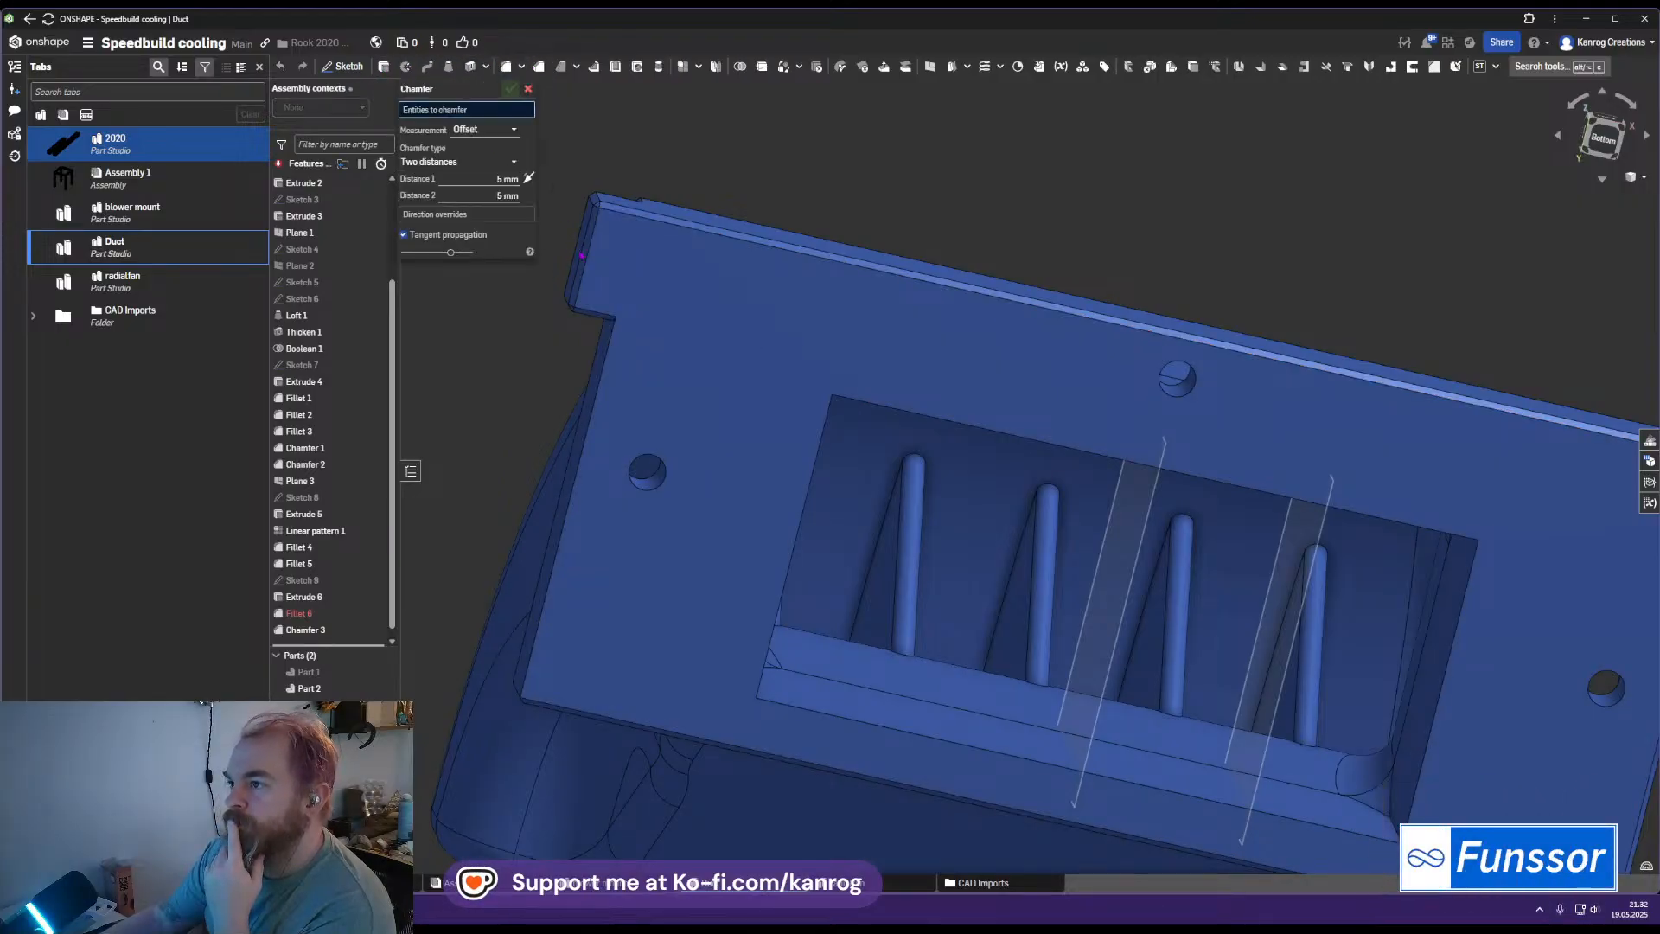
{"action": "left_click", "coordinate": [462, 163]}
{"action": "left_click", "coordinate": [429, 176]}
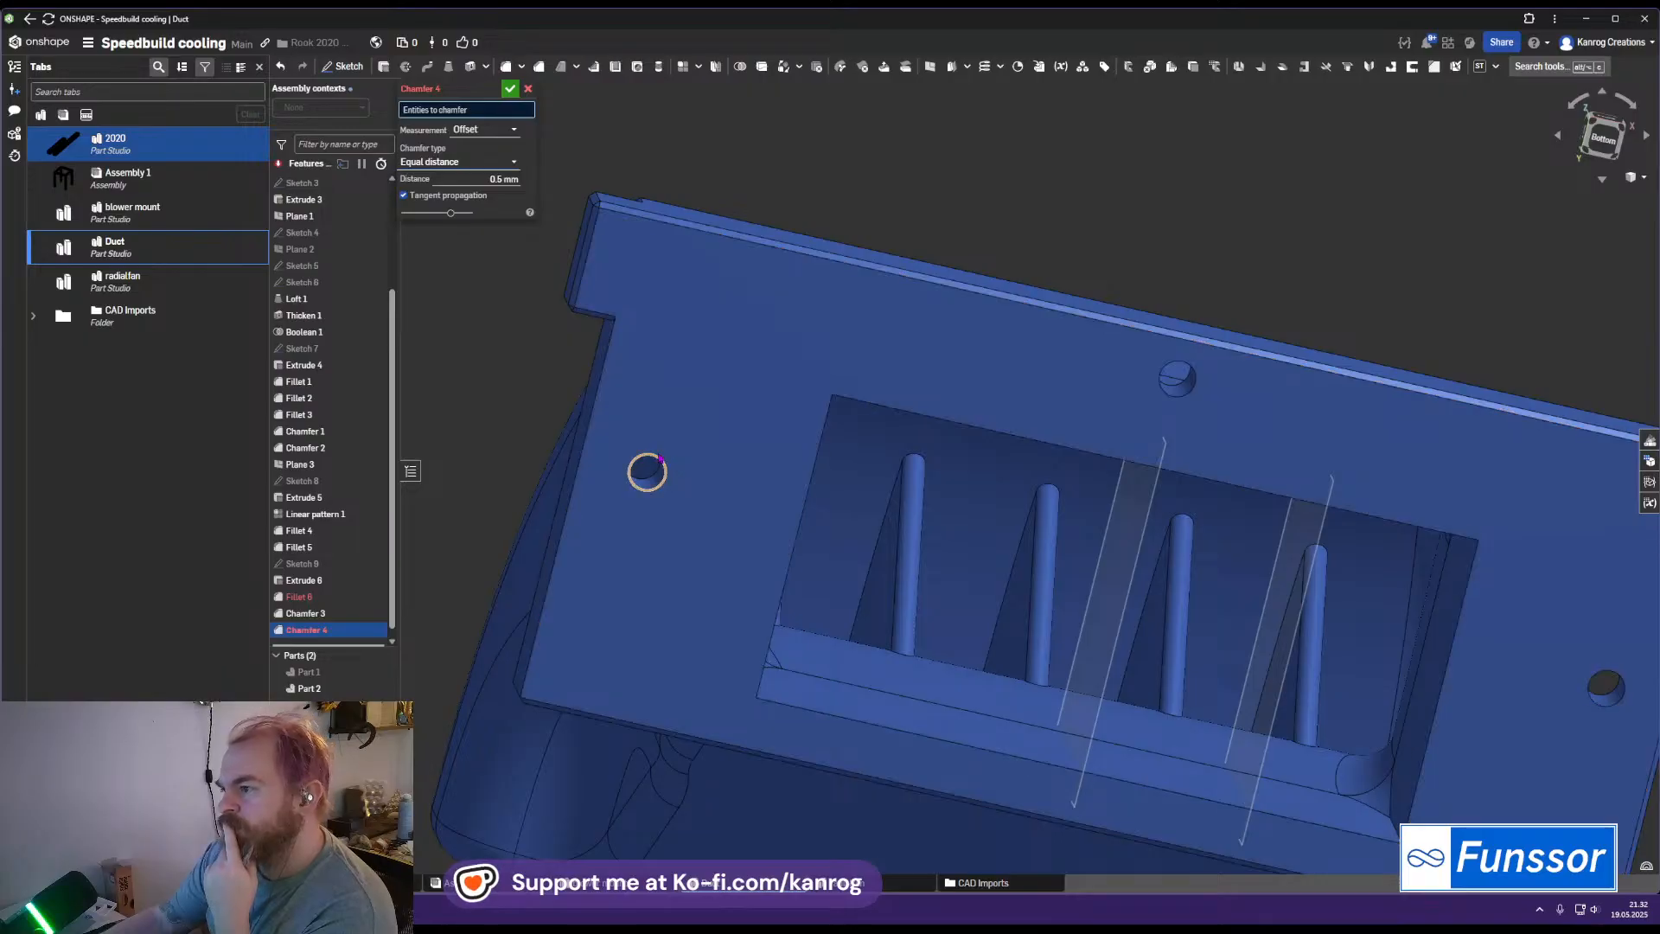
{"action": "left_click", "coordinate": [644, 470]}
{"action": "left_click", "coordinate": [1177, 375]}
{"action": "middle_click_drag", "start_coordinate": [1418, 517], "coordinate": [1133, 400]}
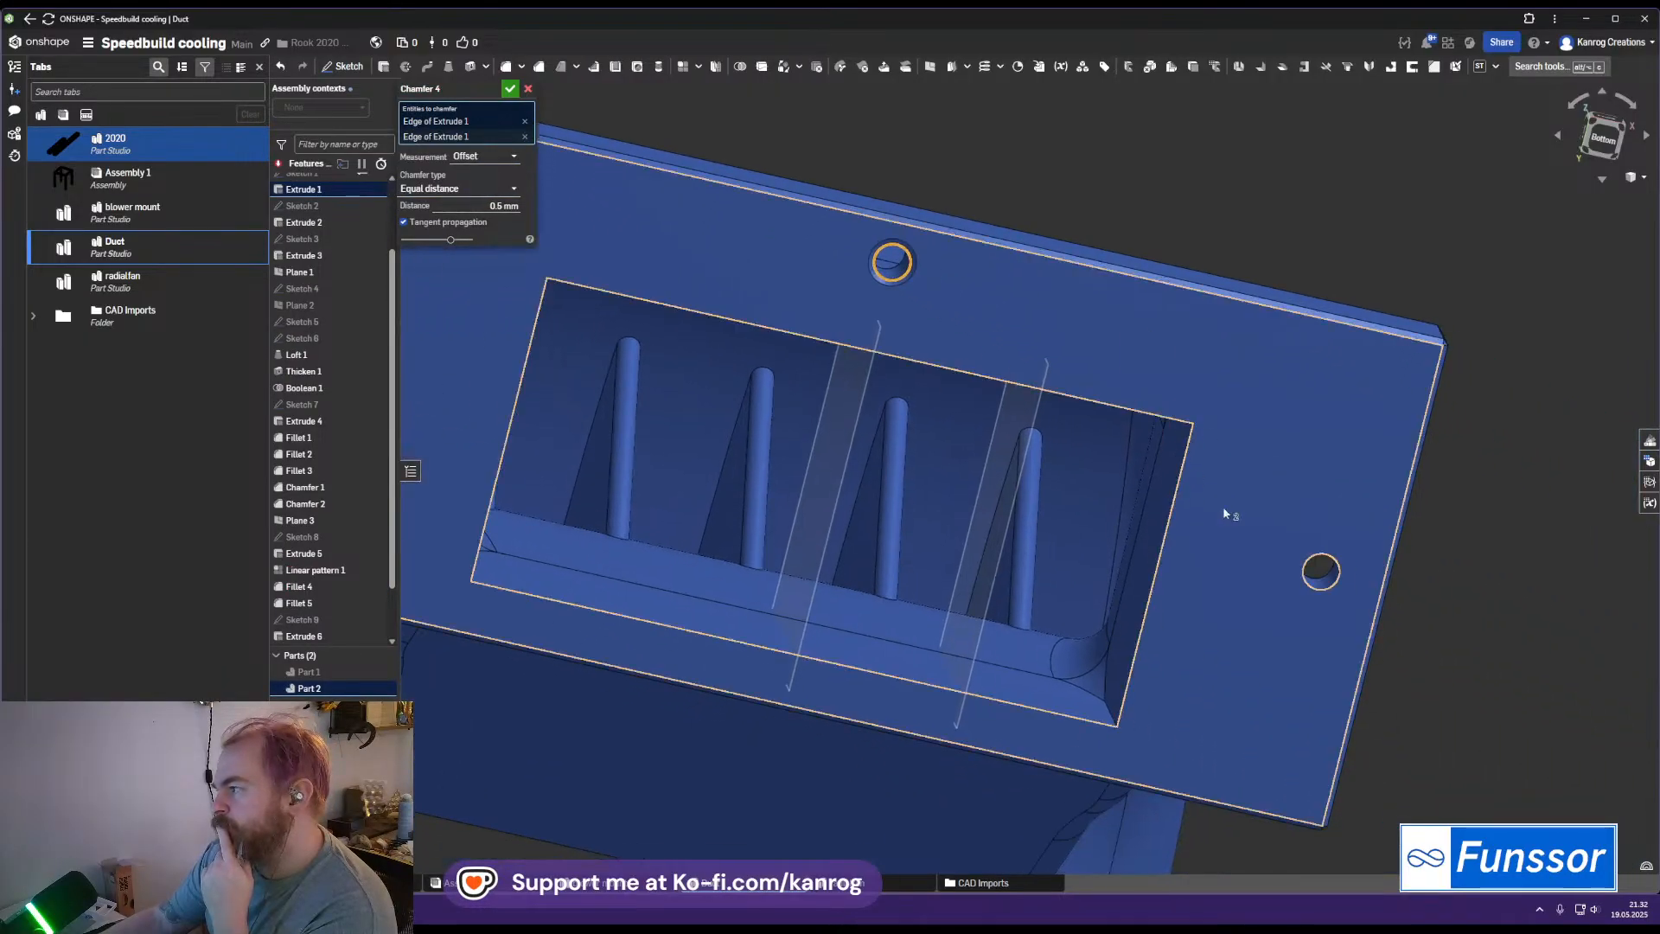
{"action": "left_click", "coordinate": [1311, 562]}
{"action": "right_click_drag", "start_coordinate": [1311, 562], "coordinate": [743, 517]}
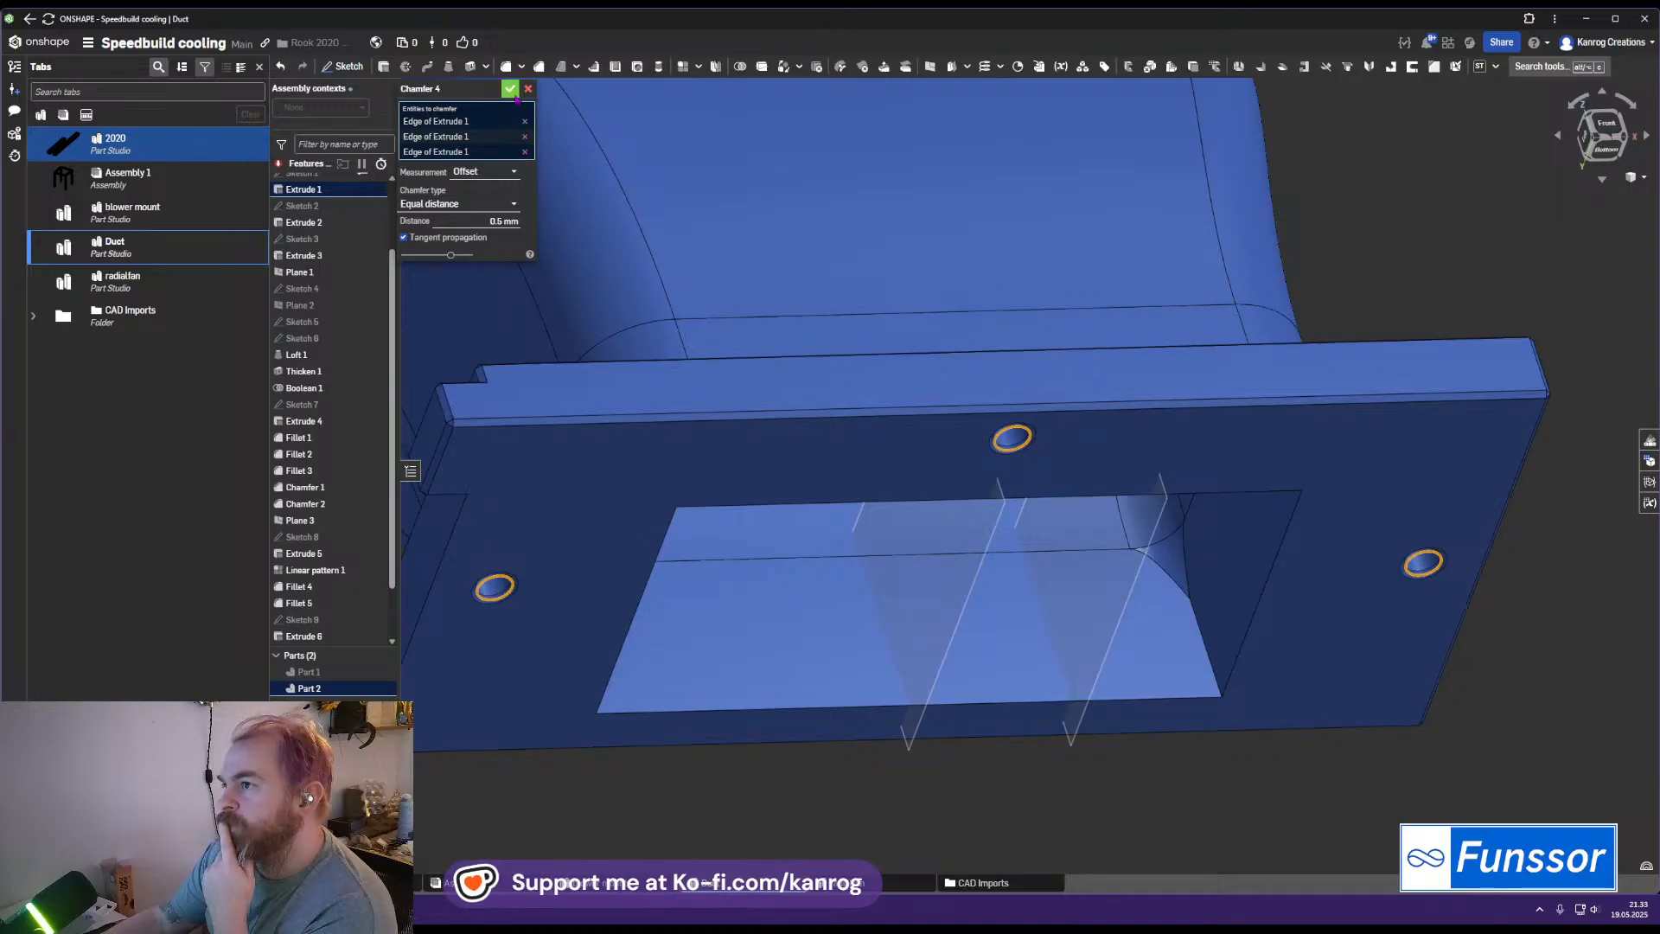
{"action": "key", "text": "Return"}
{"action": "scroll", "coordinate": [743, 714], "scroll_direction": "down", "scroll_amount": 2}
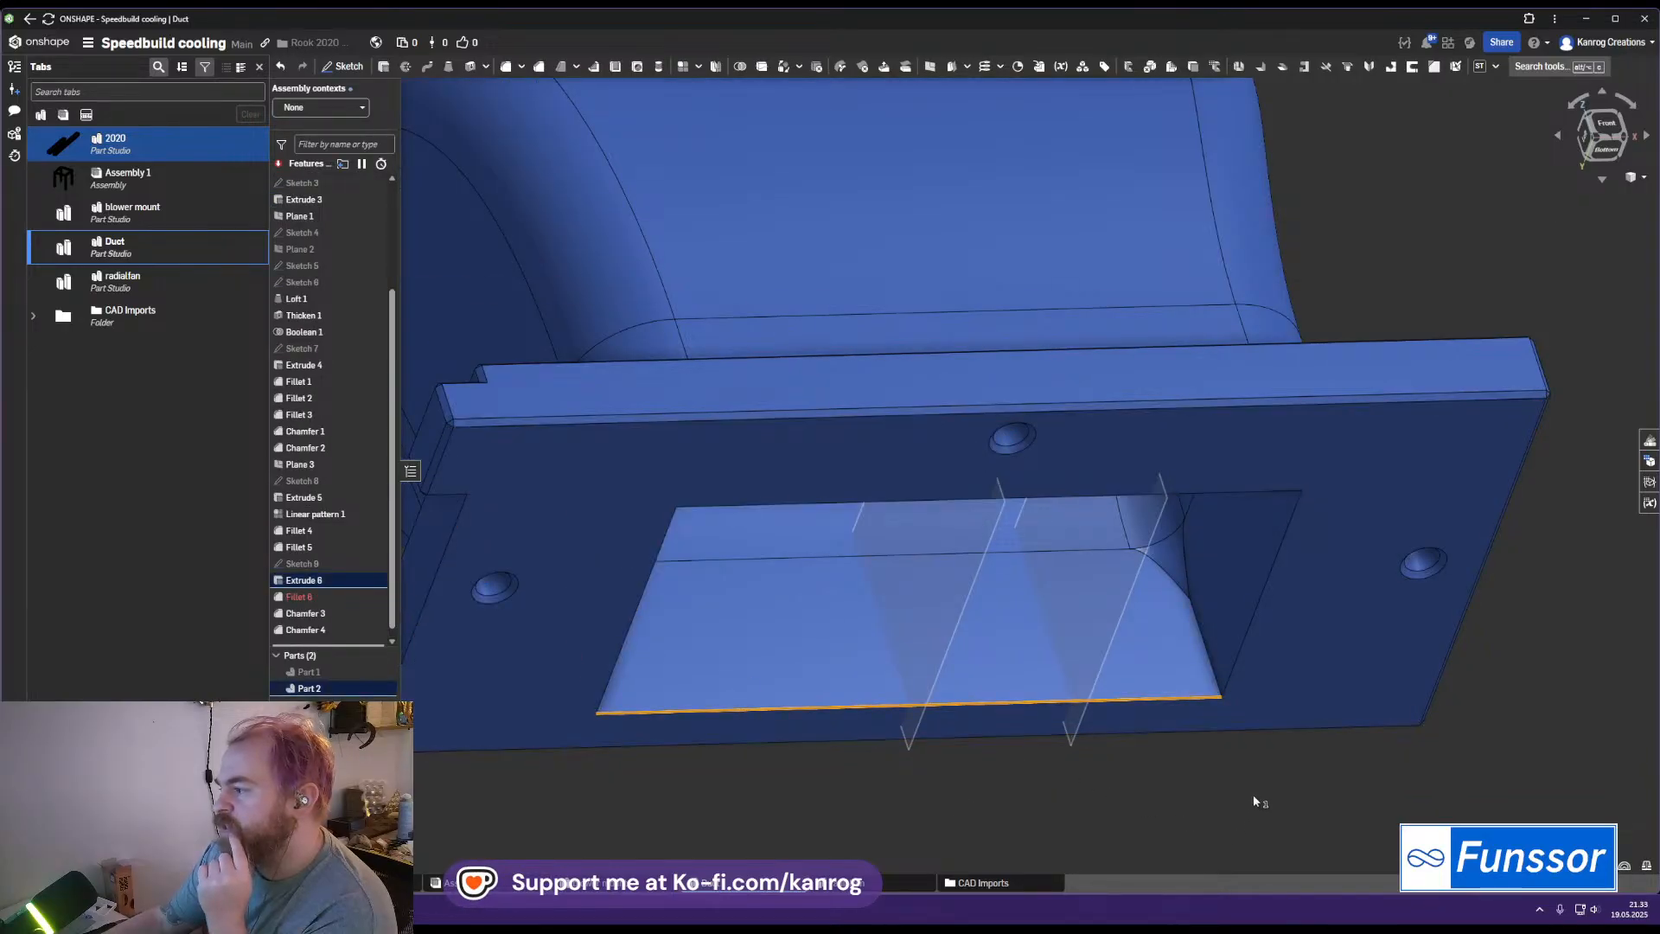
{"action": "scroll", "coordinate": [980, 572], "scroll_direction": "down", "scroll_amount": 3}
{"action": "right_click_drag", "start_coordinate": [980, 572], "coordinate": [640, 721]}
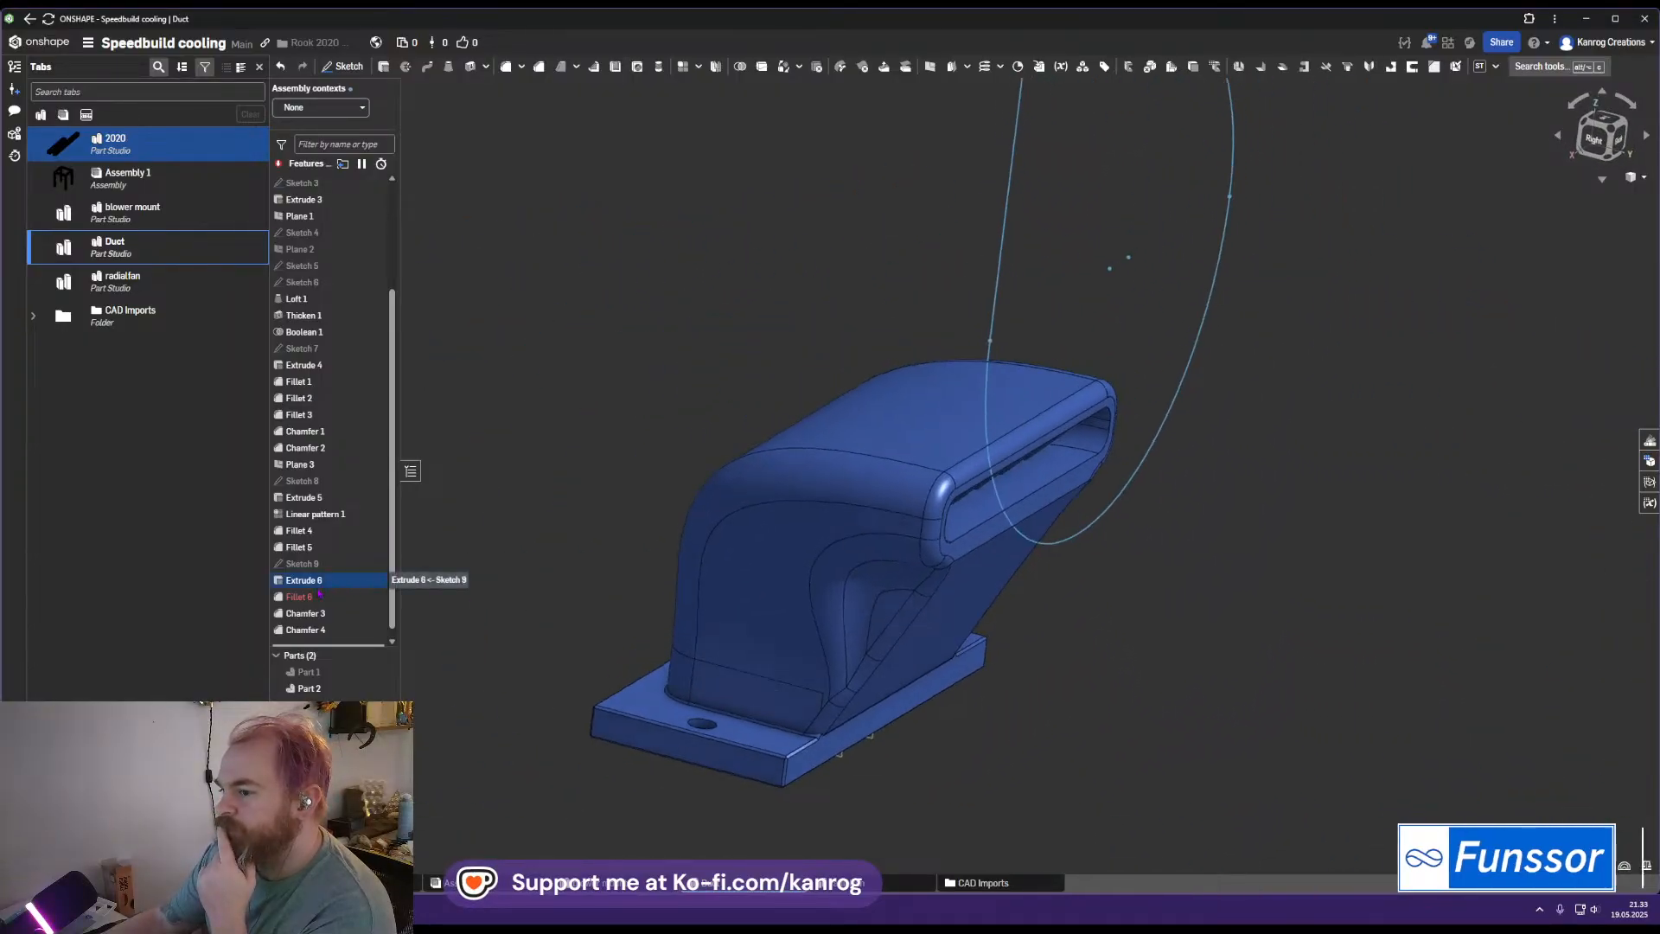
{"action": "double_click", "coordinate": [318, 596]}
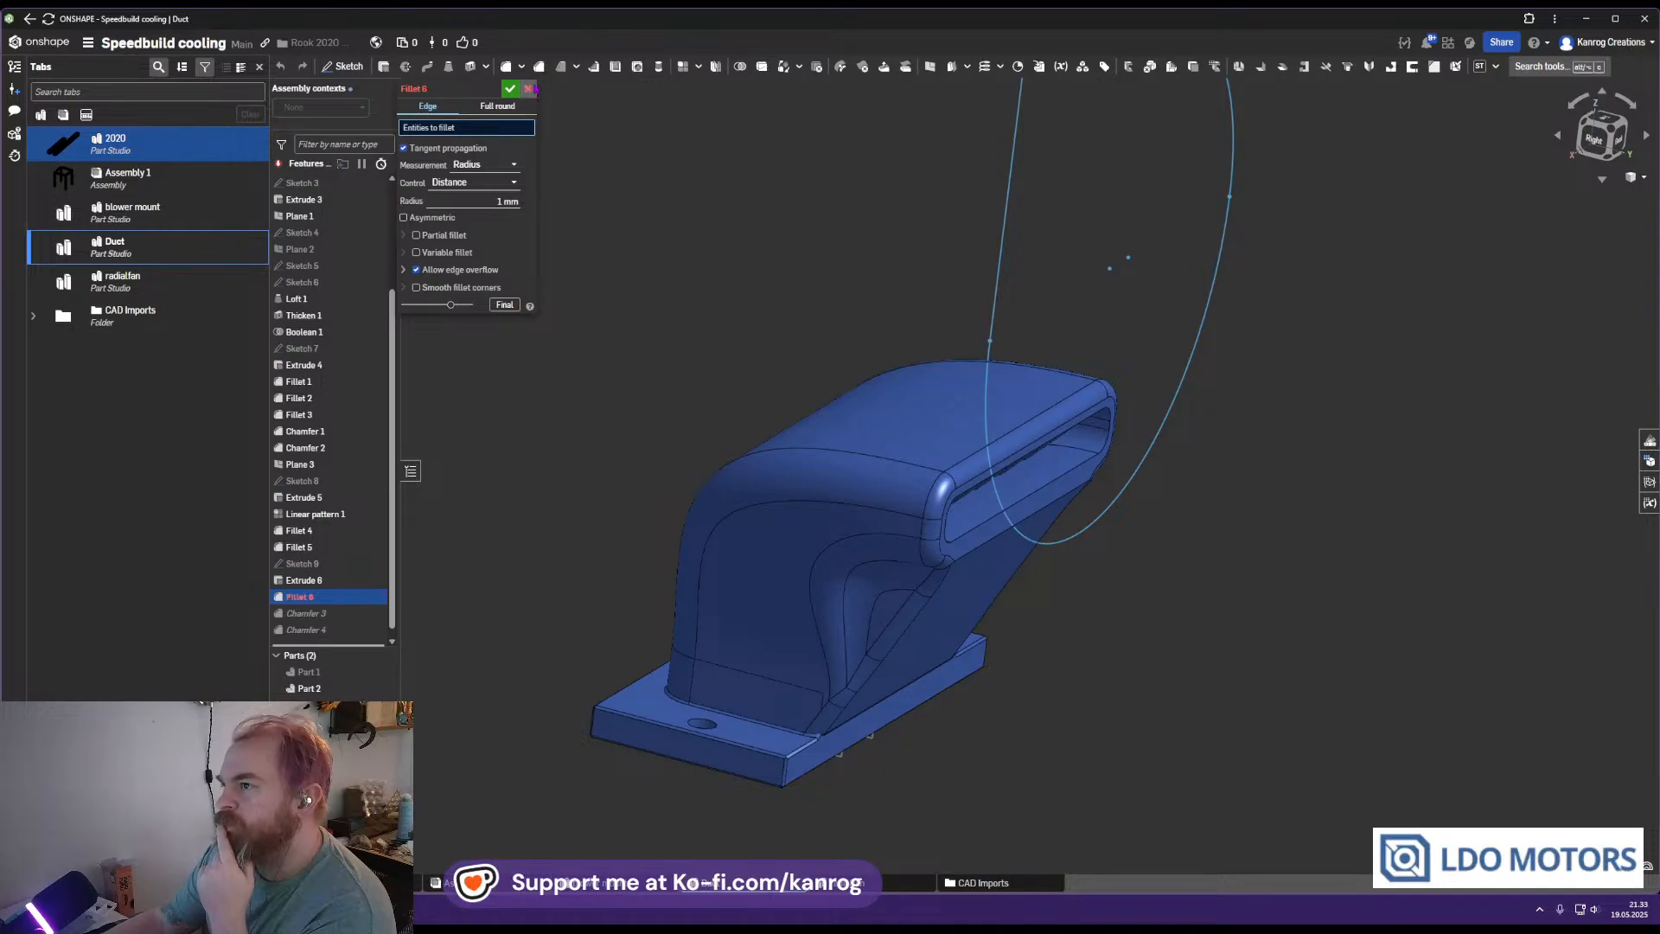
{"action": "key", "text": "Escape"}
{"action": "double_click", "coordinate": [325, 596]}
{"action": "mouse_move", "coordinate": [890, 702]}
{"action": "right_mouse_down"}
{"action": "mouse_move", "coordinate": [832, 683]}
{"action": "mouse_move", "coordinate": [777, 624]}
{"action": "mouse_move", "coordinate": [755, 663]}
{"action": "right_mouse_up"}
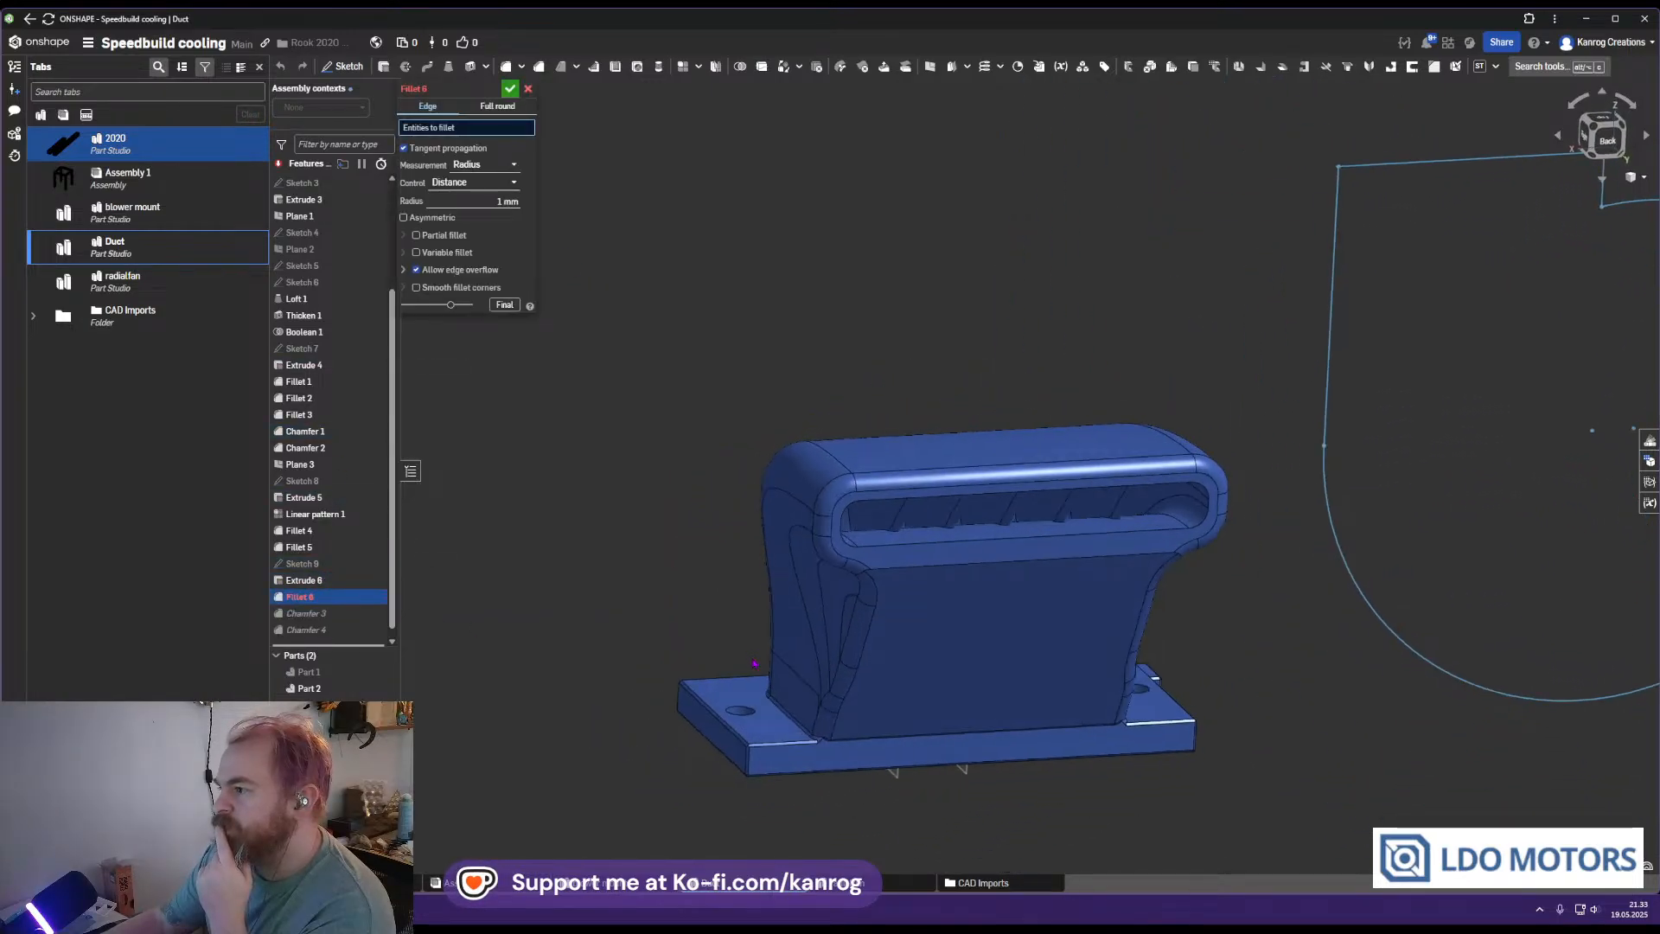
{"action": "key", "text": "Escape"}
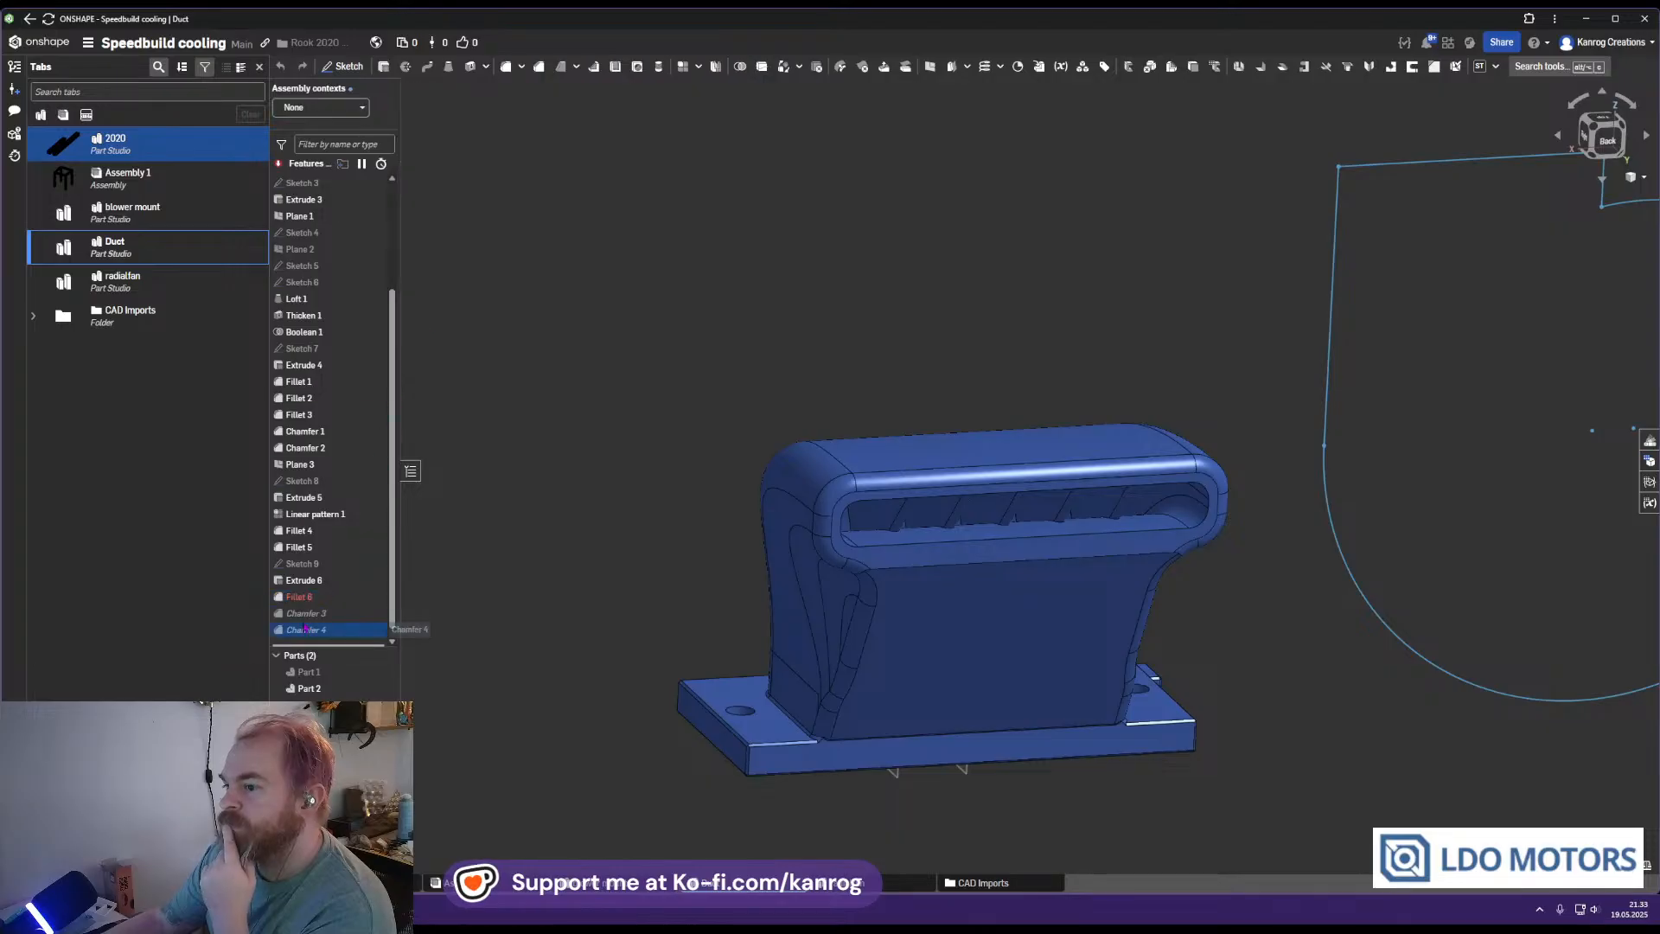
Try to apply the 1 mm Fillet 6 to the lower inner edge of the duct's outlet slot
{"action": "double_click", "coordinate": [320, 597]}
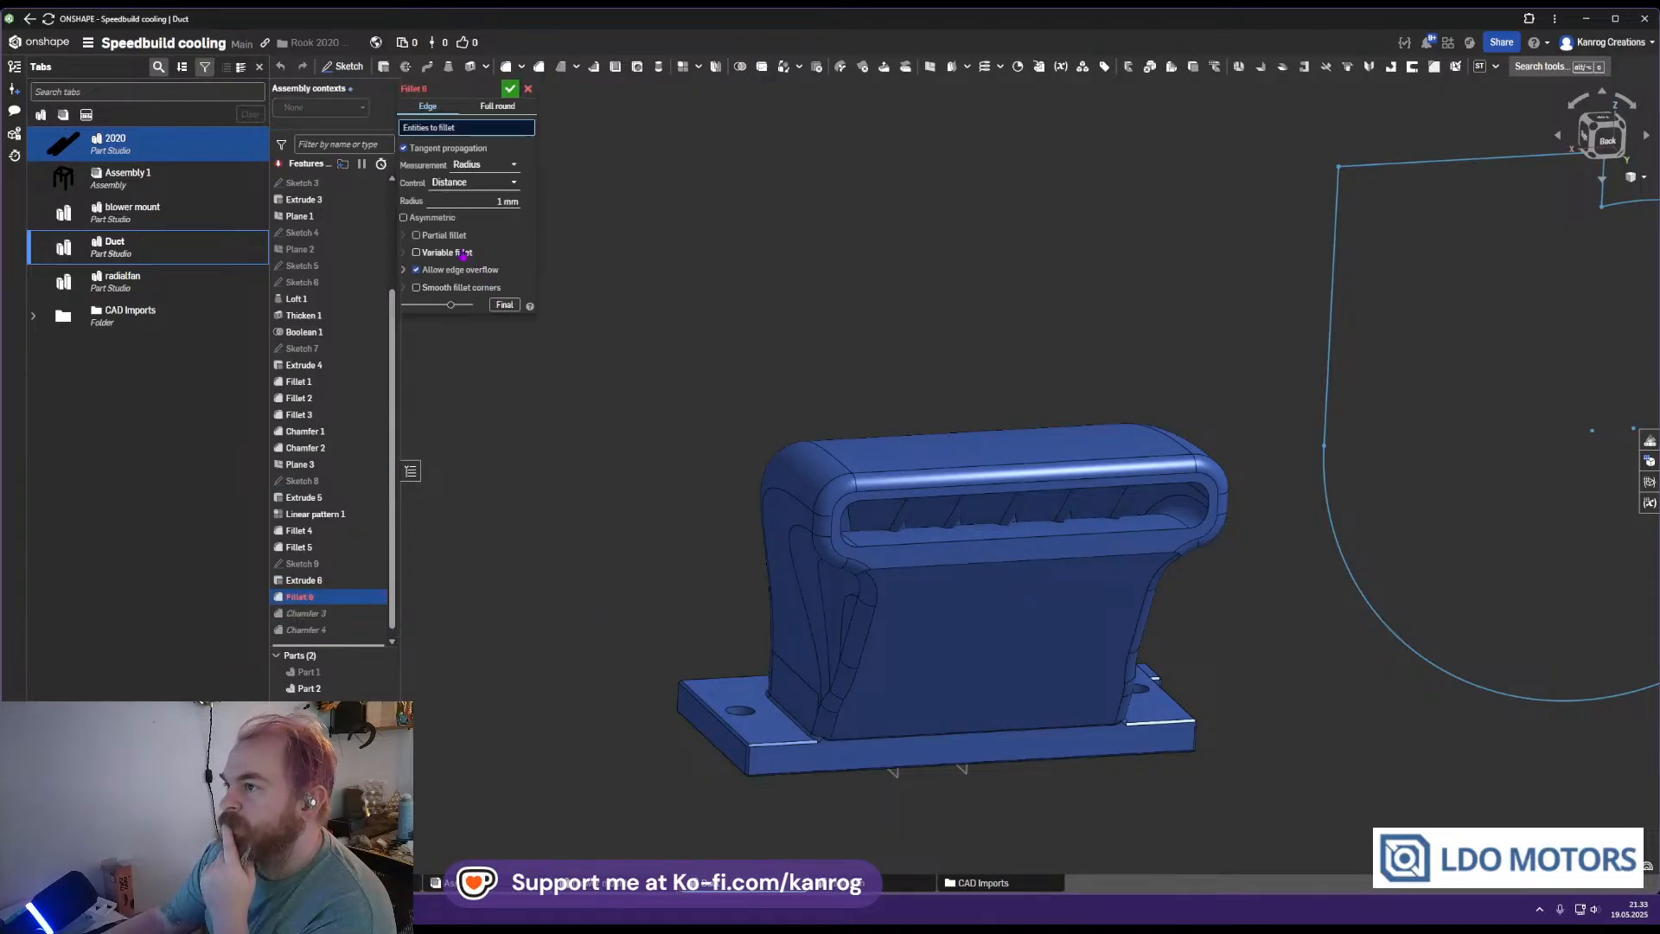
{"action": "left_click", "coordinate": [934, 545]}
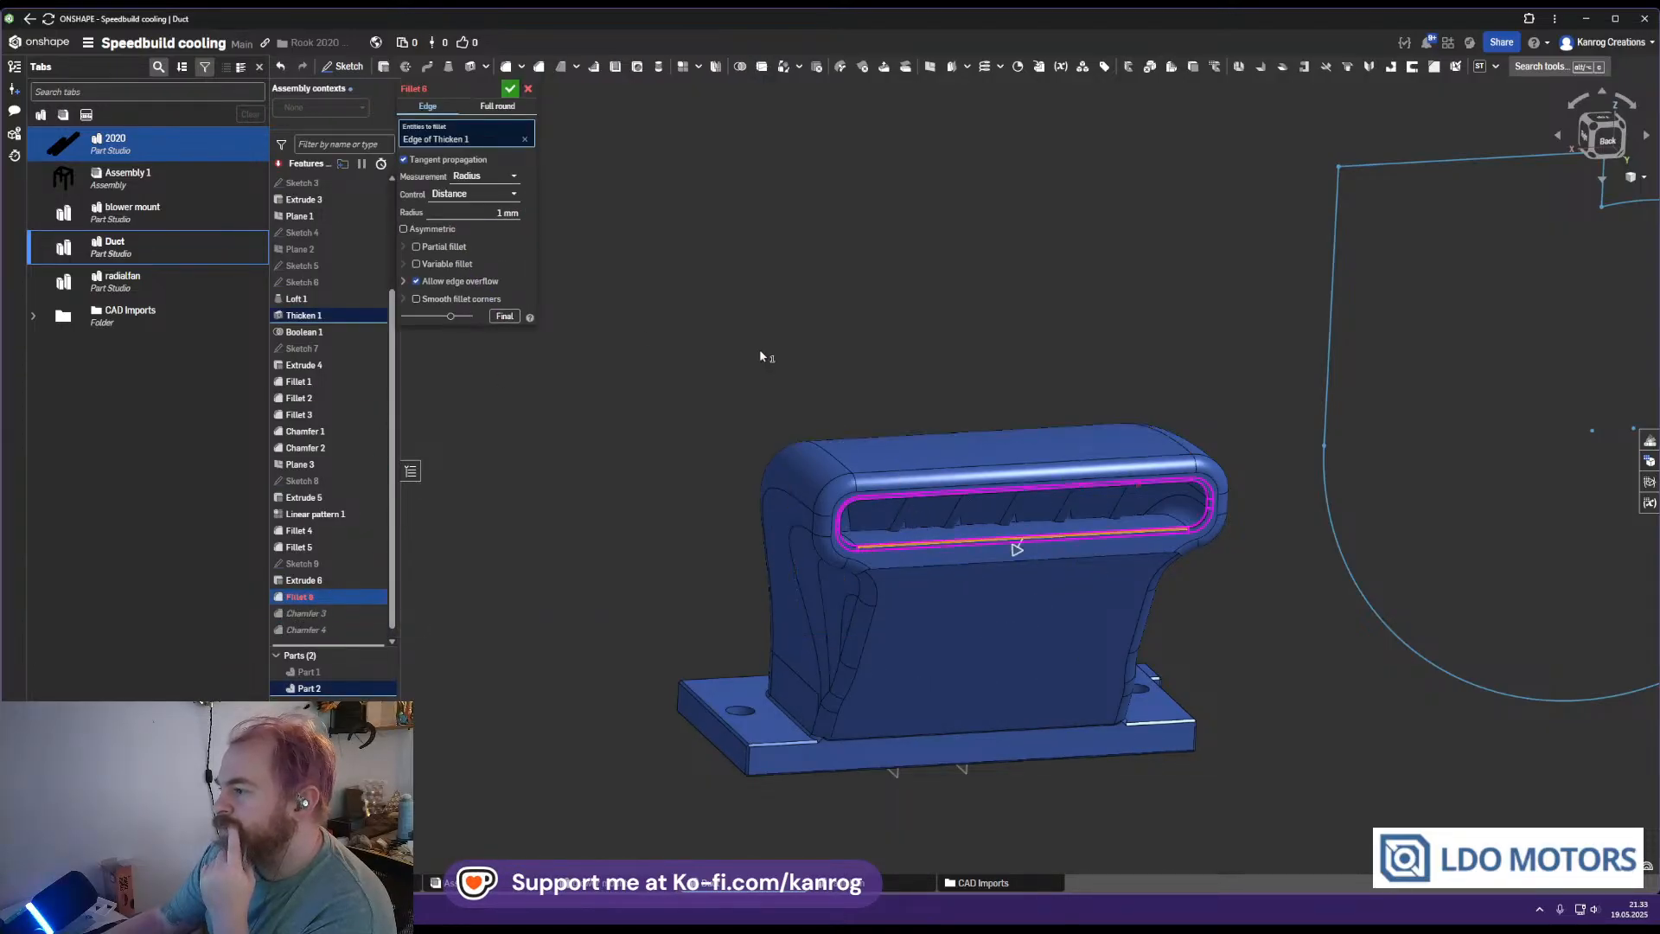
{"action": "scroll", "coordinate": [923, 515], "scroll_direction": "up", "scroll_amount": 5}
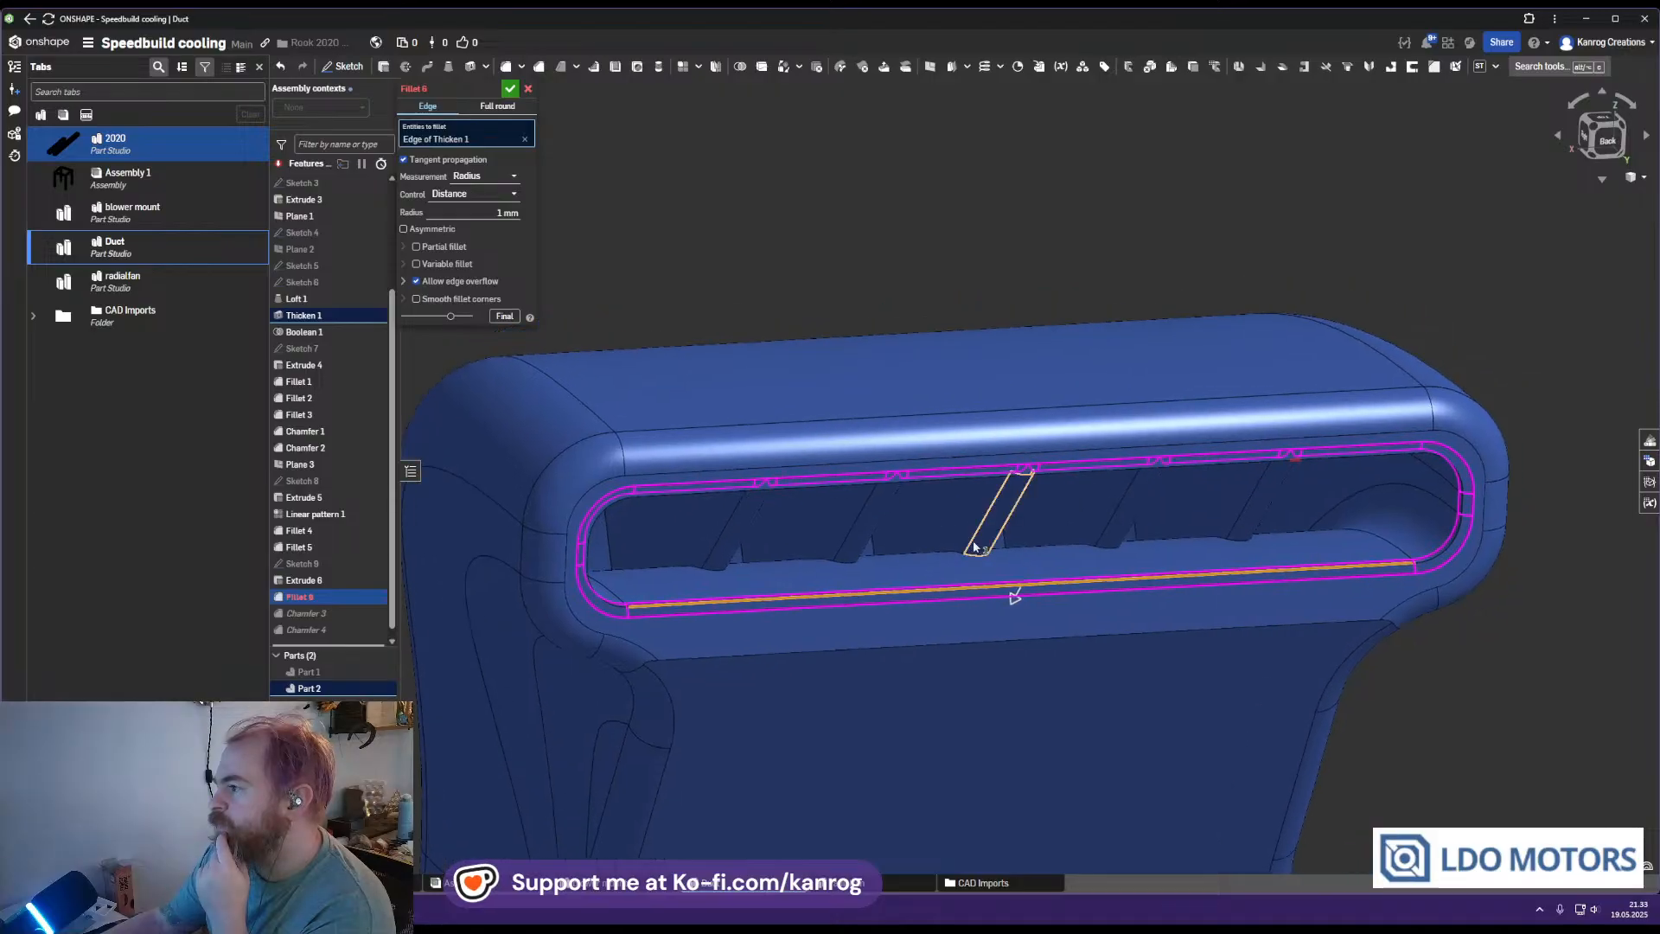
{"action": "right_click_drag", "start_coordinate": [973, 498], "coordinate": [979, 504]}
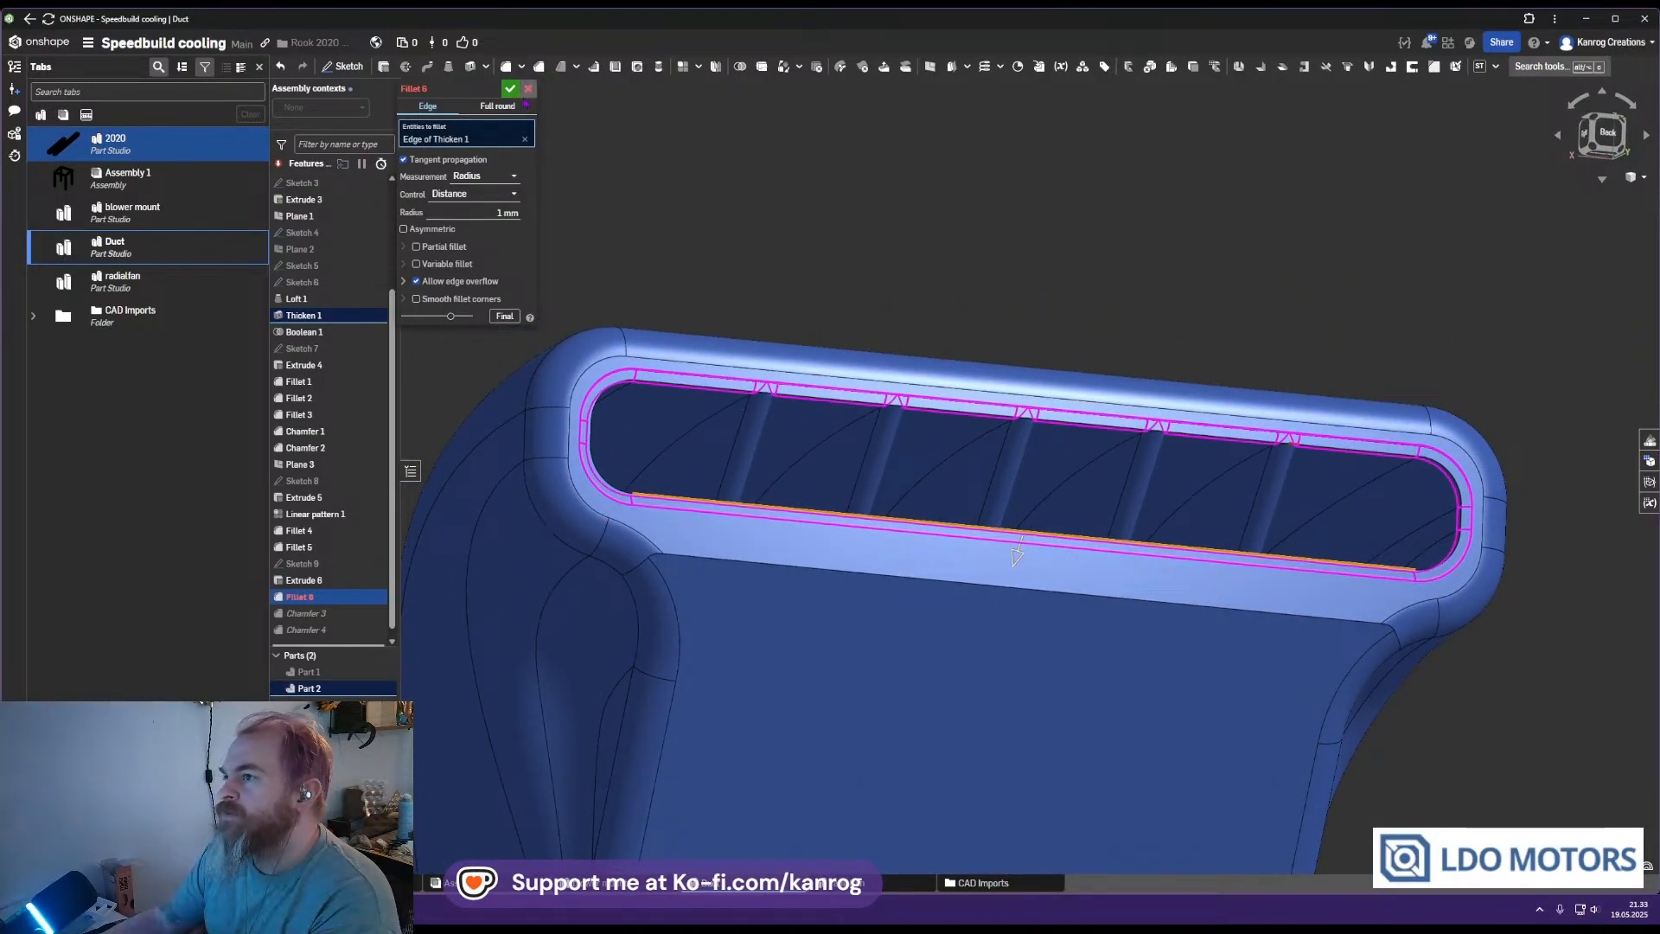
{"action": "left_click", "coordinate": [529, 89]}
Try to apply the 1 mm Fillet 6 to the six upper inner edge segments between the ribs of the outlet slot
{"action": "right_click_drag", "start_coordinate": [533, 133], "coordinate": [447, 229]}
{"action": "double_click", "coordinate": [345, 596]}
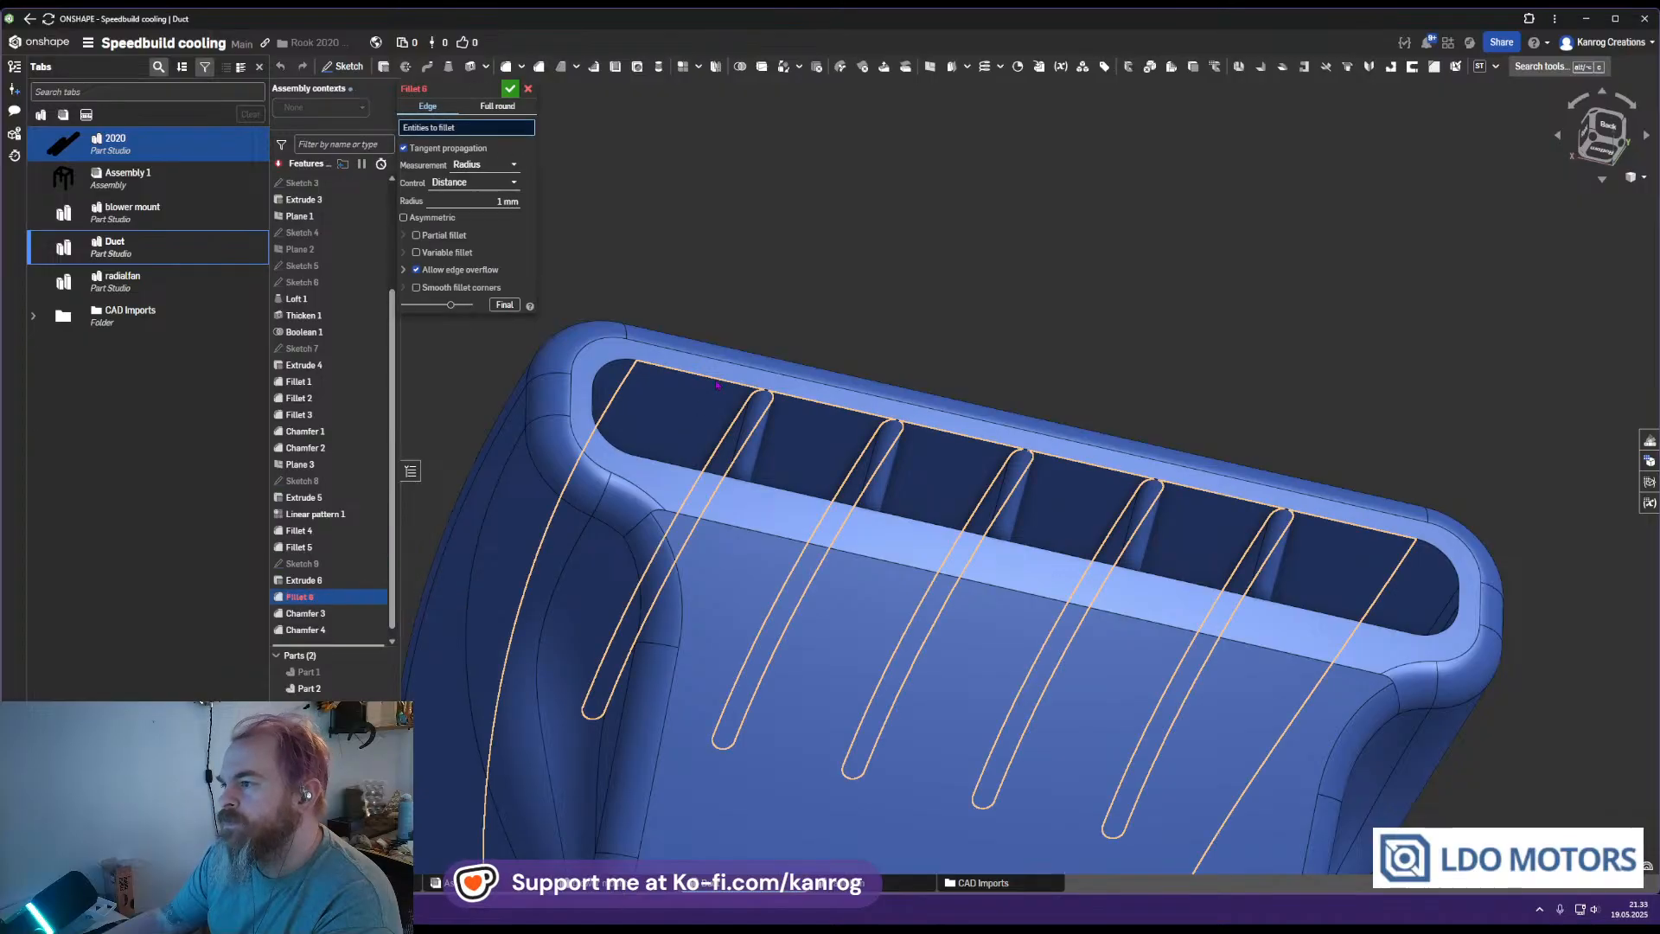
{"action": "left_click", "coordinate": [720, 381]}
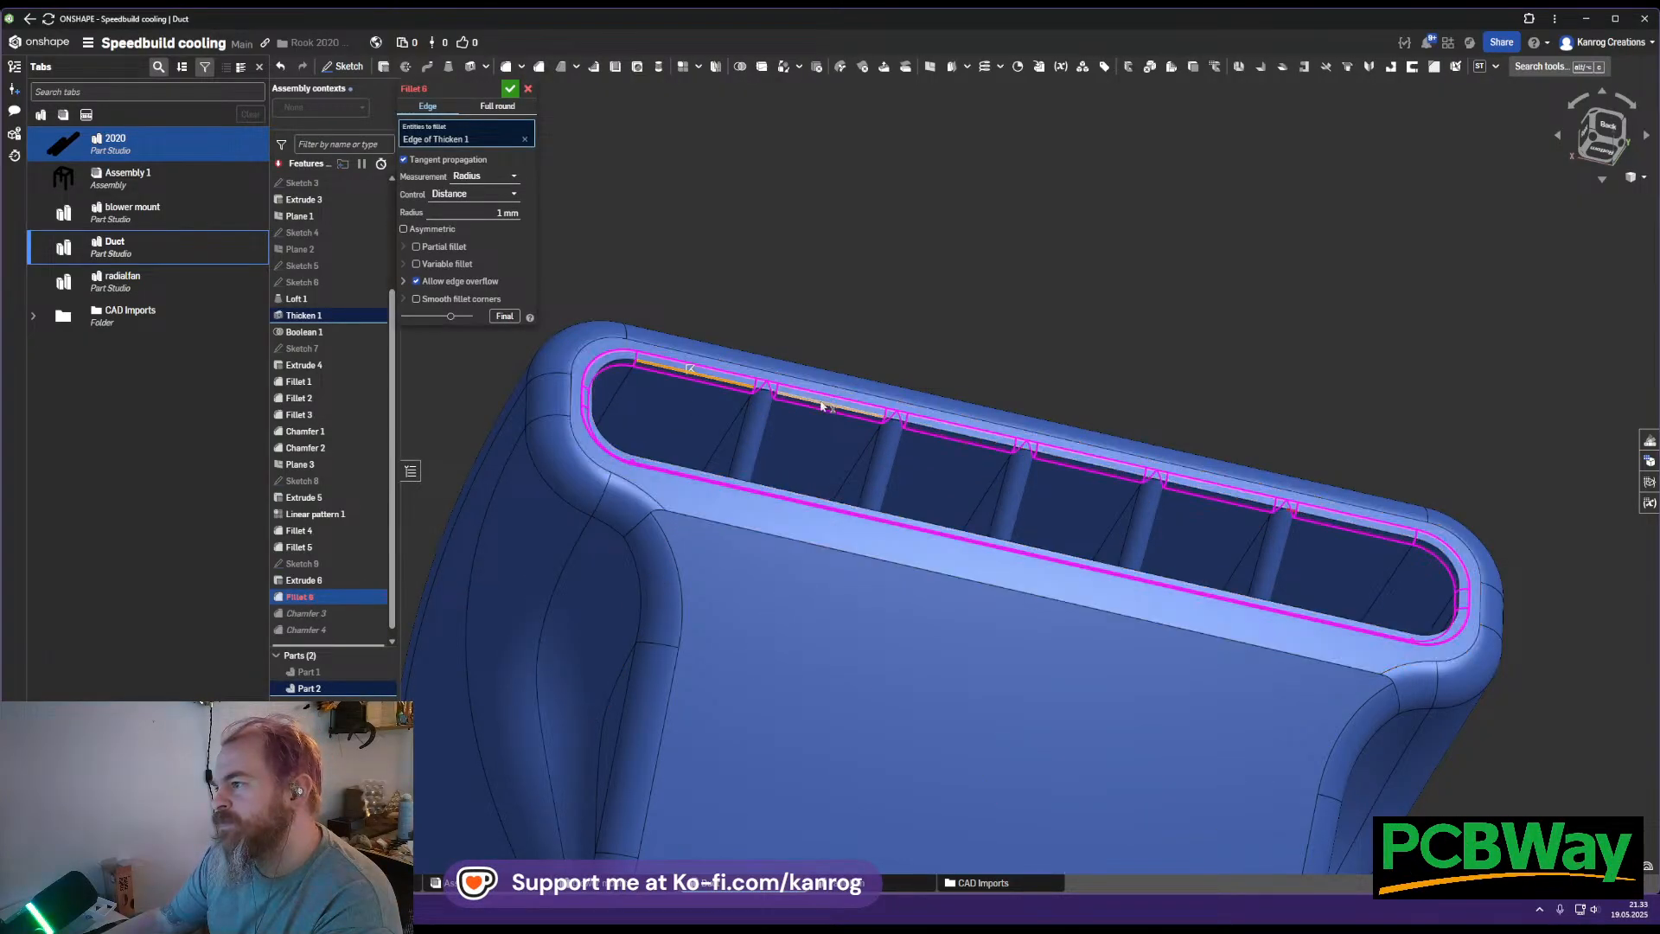
{"action": "left_click", "coordinate": [932, 434]}
{"action": "left_click", "coordinate": [1073, 469]}
{"action": "left_click", "coordinate": [1096, 473]}
{"action": "left_click", "coordinate": [1211, 491]}
{"action": "left_click", "coordinate": [1364, 537]}
{"action": "right_click_drag", "start_coordinate": [1429, 546], "coordinate": [896, 612]}
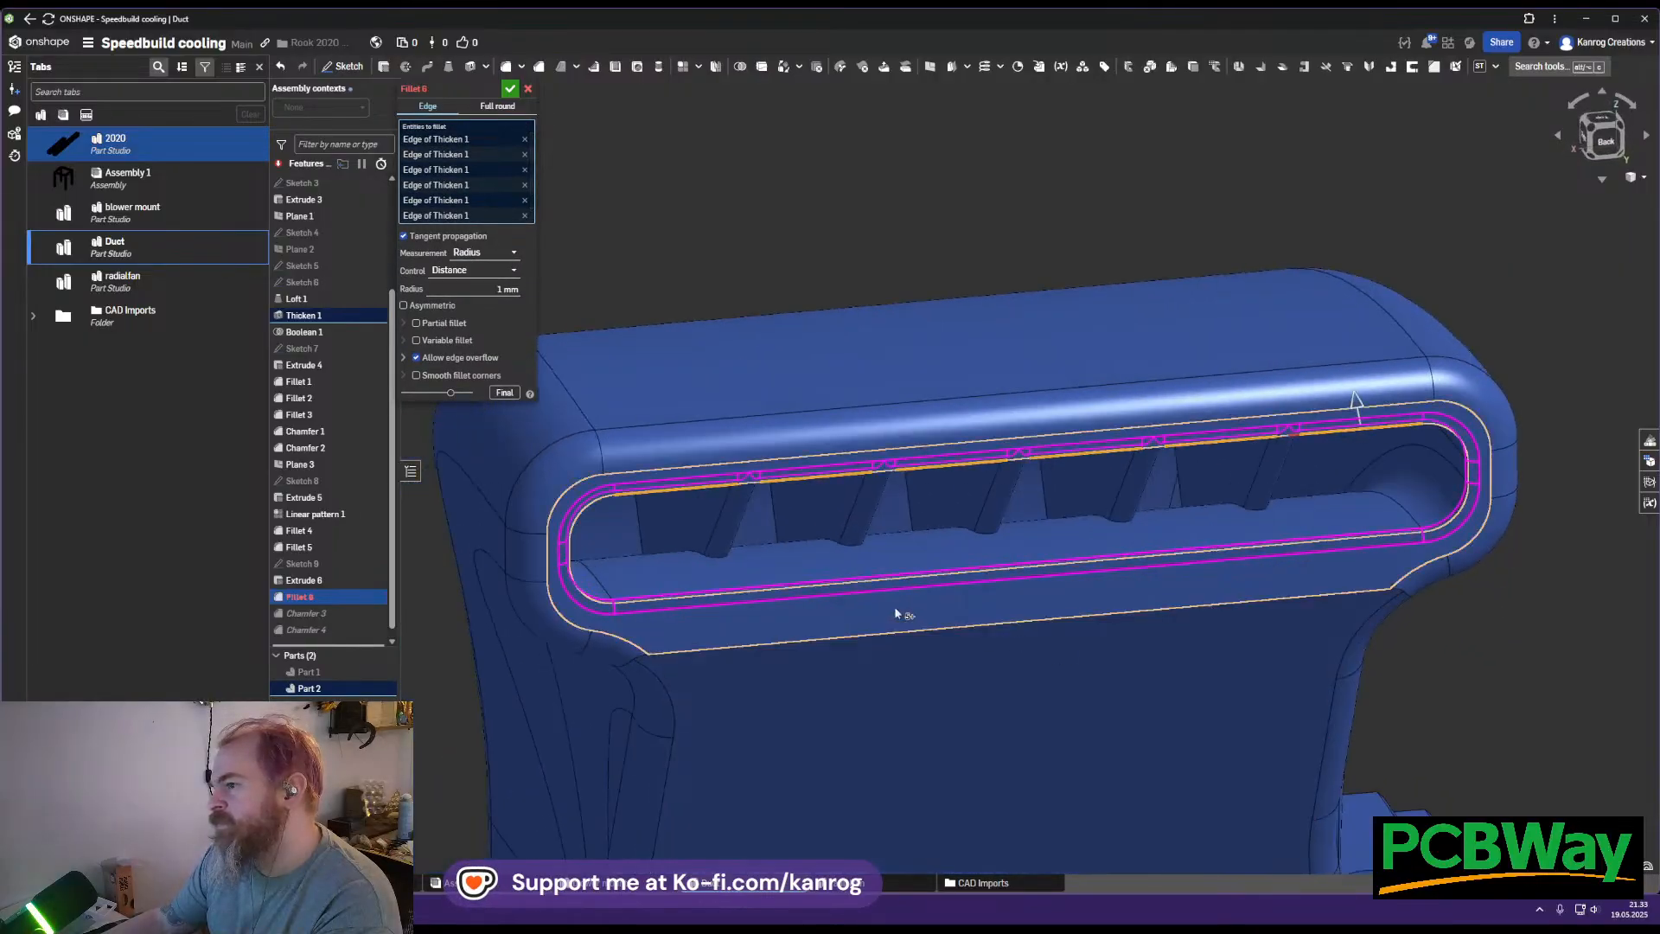
Try Fillet 6 on the upper slot edges with the variable fillet option, and with tangent propagation off, and cancel the edit
{"action": "left_click", "coordinate": [439, 341]}
{"action": "right_click_drag", "start_coordinate": [797, 560], "coordinate": [815, 475]}
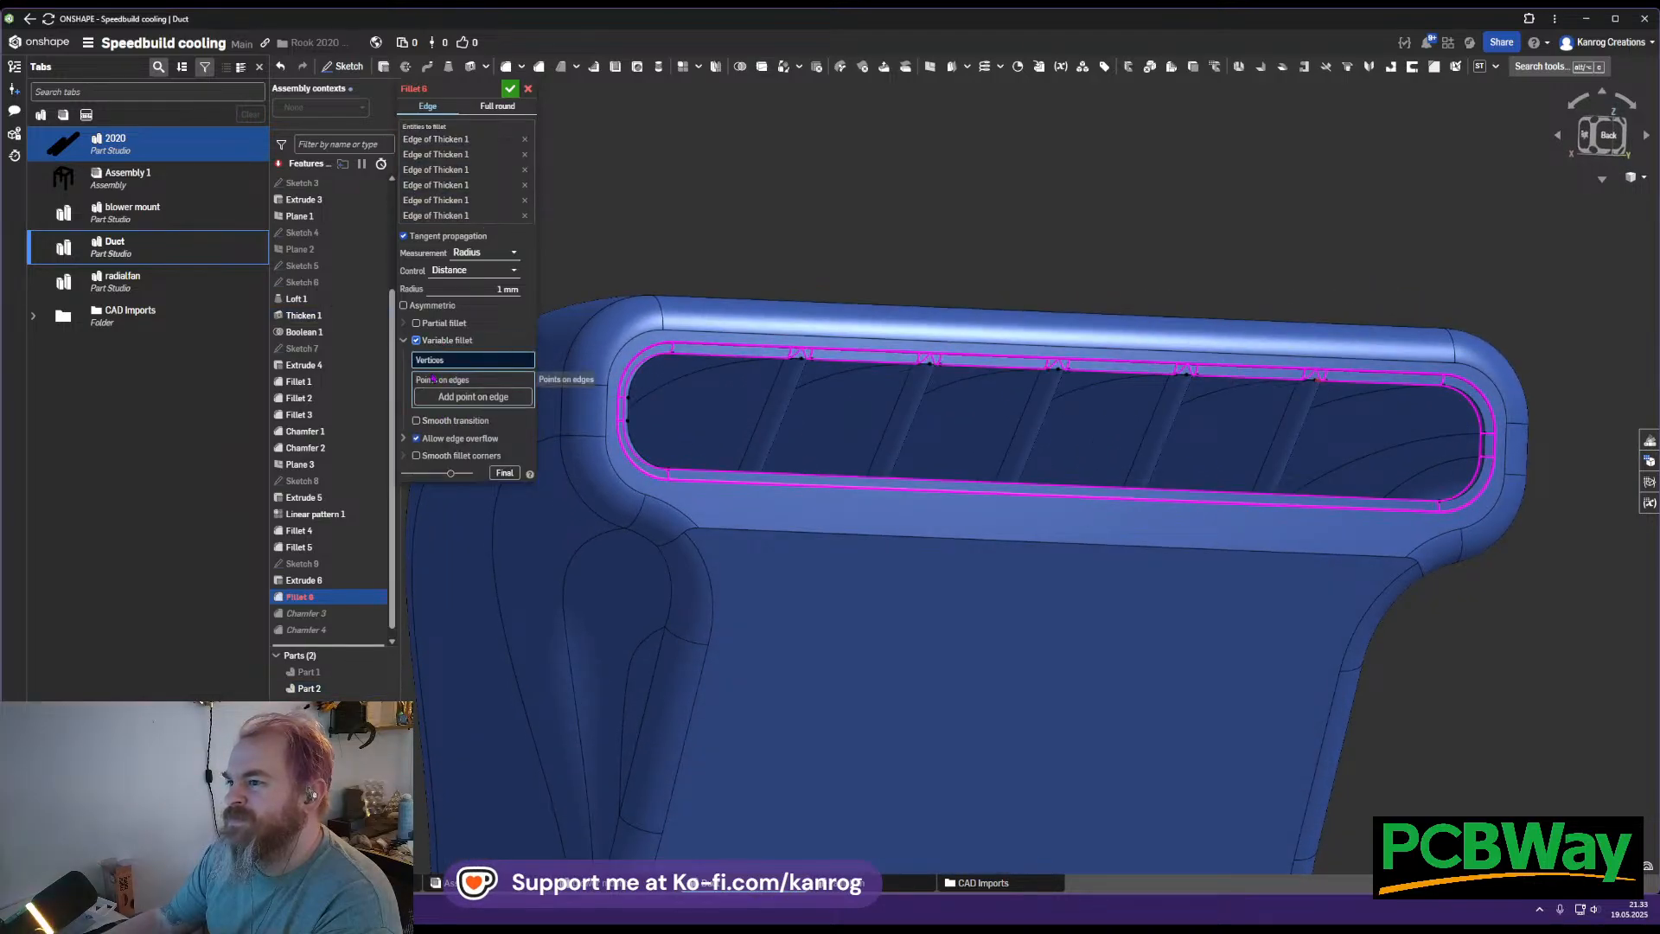
{"action": "left_click", "coordinate": [416, 339]}
{"action": "left_click", "coordinate": [403, 236]}
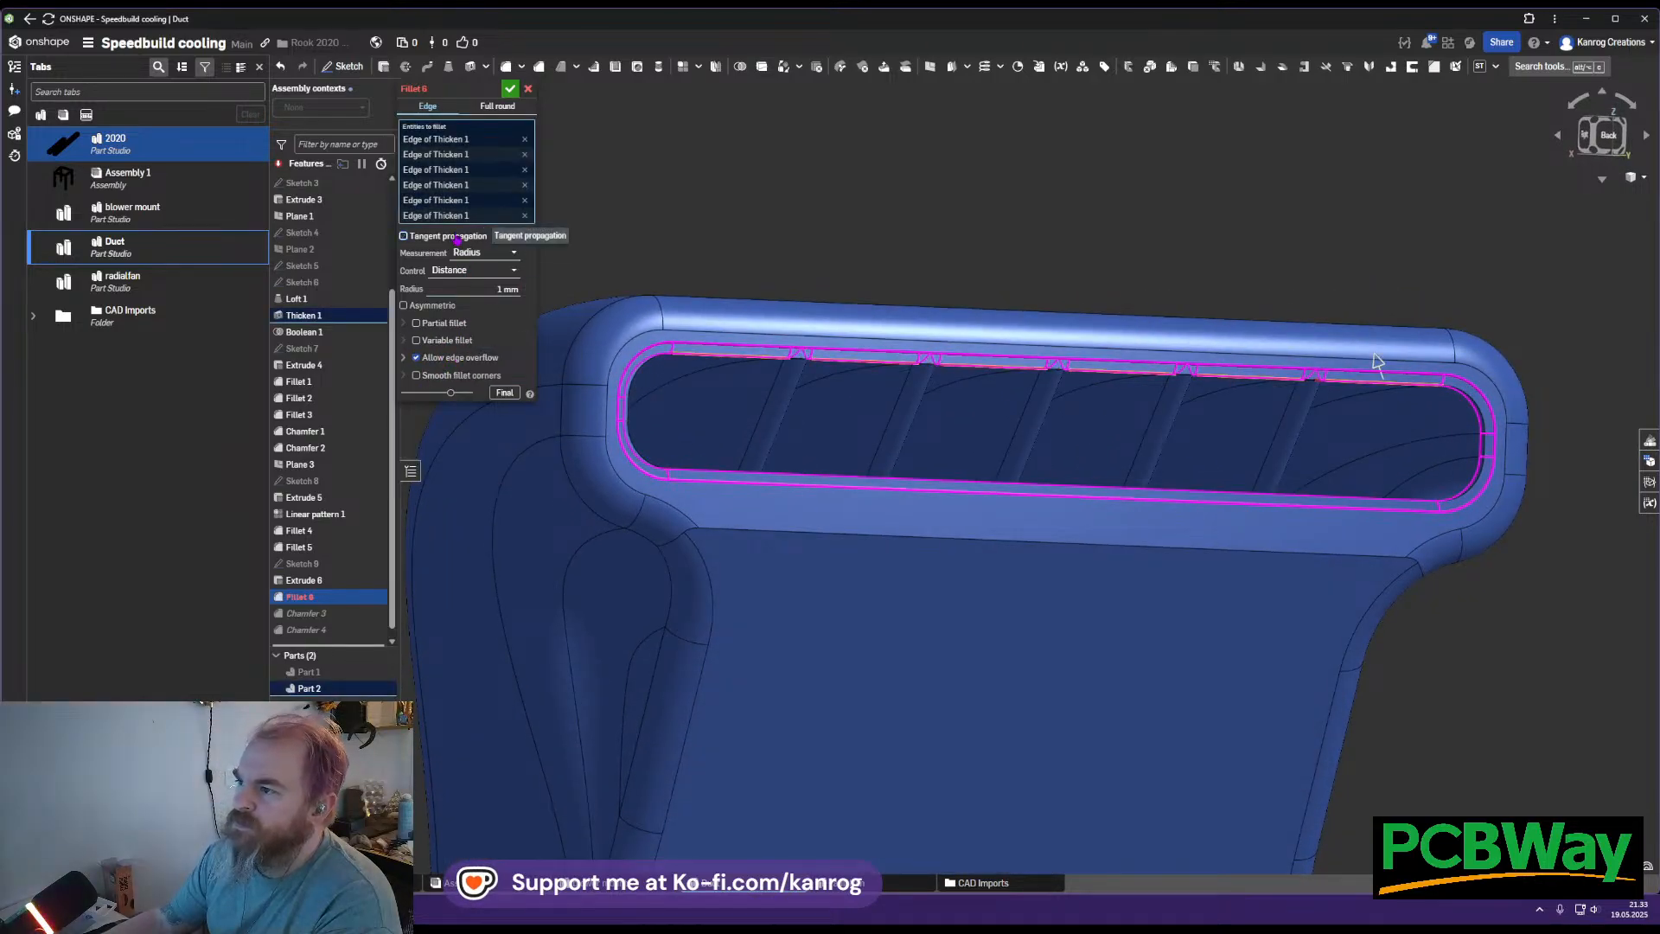
{"action": "right_click_drag", "start_coordinate": [869, 376], "coordinate": [867, 351]}
{"action": "scroll", "coordinate": [751, 290], "scroll_direction": "down", "scroll_amount": 2}
{"action": "middle_click_drag", "start_coordinate": [741, 310], "coordinate": [705, 404]}
{"action": "left_click", "coordinate": [528, 89]}
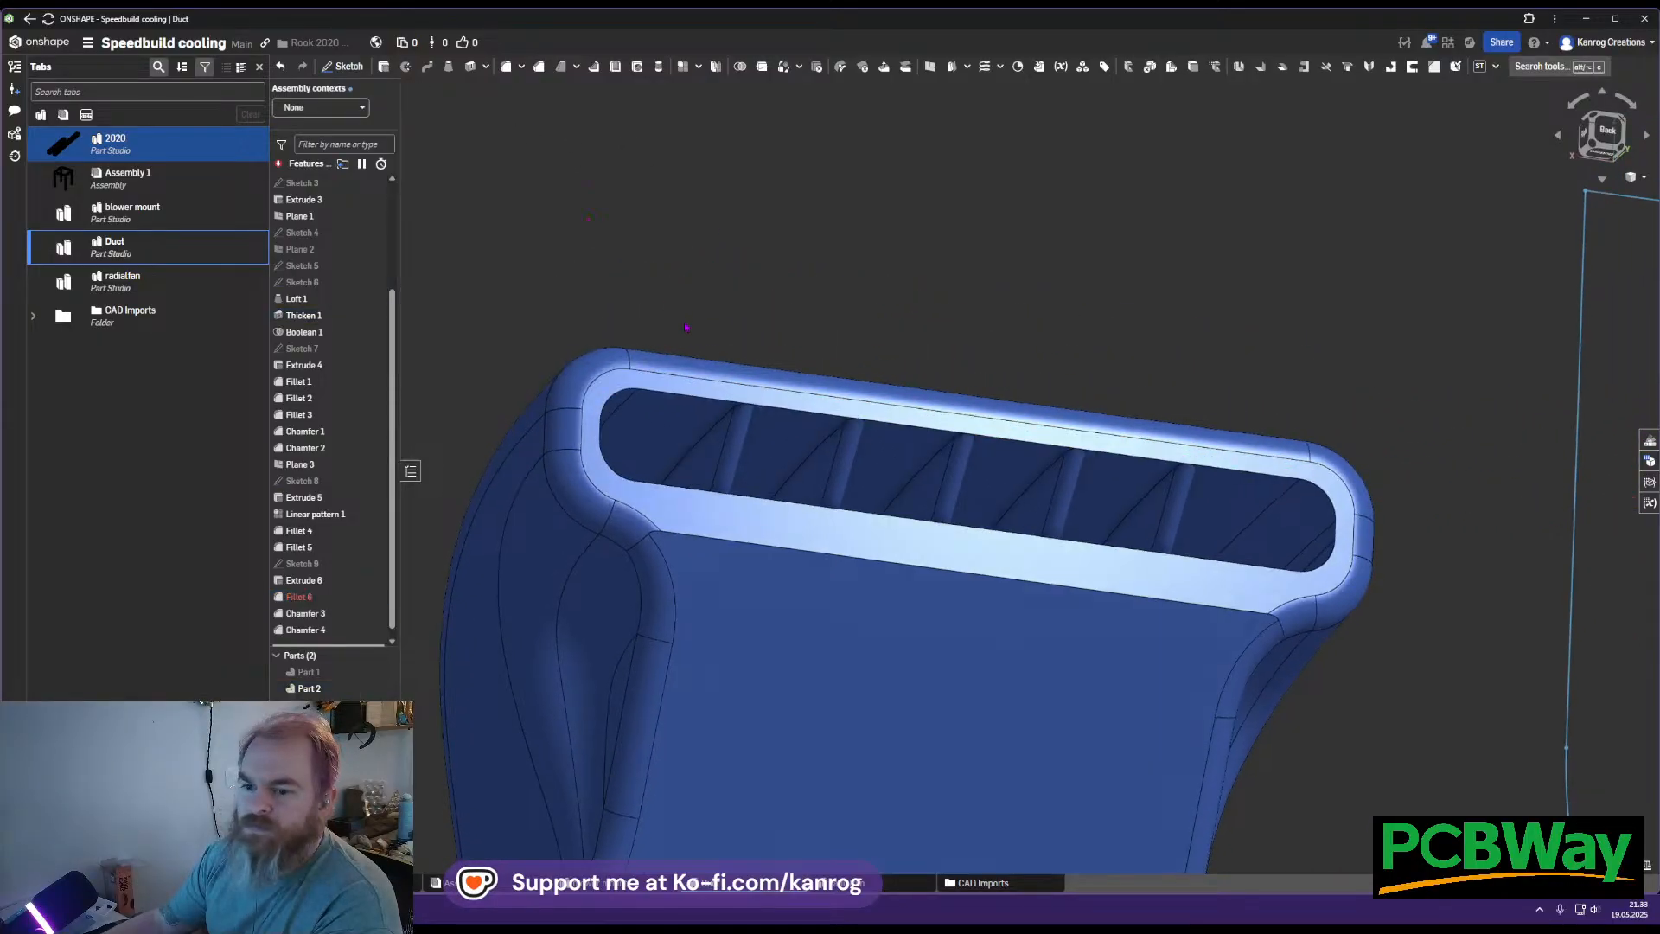
Examine the outlet slot, its surrounding rim and the duct's side walls from several angles
{"action": "right_click_drag", "start_coordinate": [671, 296], "coordinate": [682, 352]}
{"action": "middle_click_drag", "start_coordinate": [890, 429], "coordinate": [924, 338]}
{"action": "mouse_move", "coordinate": [924, 338]}
{"action": "right_mouse_down"}
{"action": "mouse_move", "coordinate": [932, 362]}
{"action": "mouse_move", "coordinate": [931, 348]}
{"action": "right_mouse_up"}
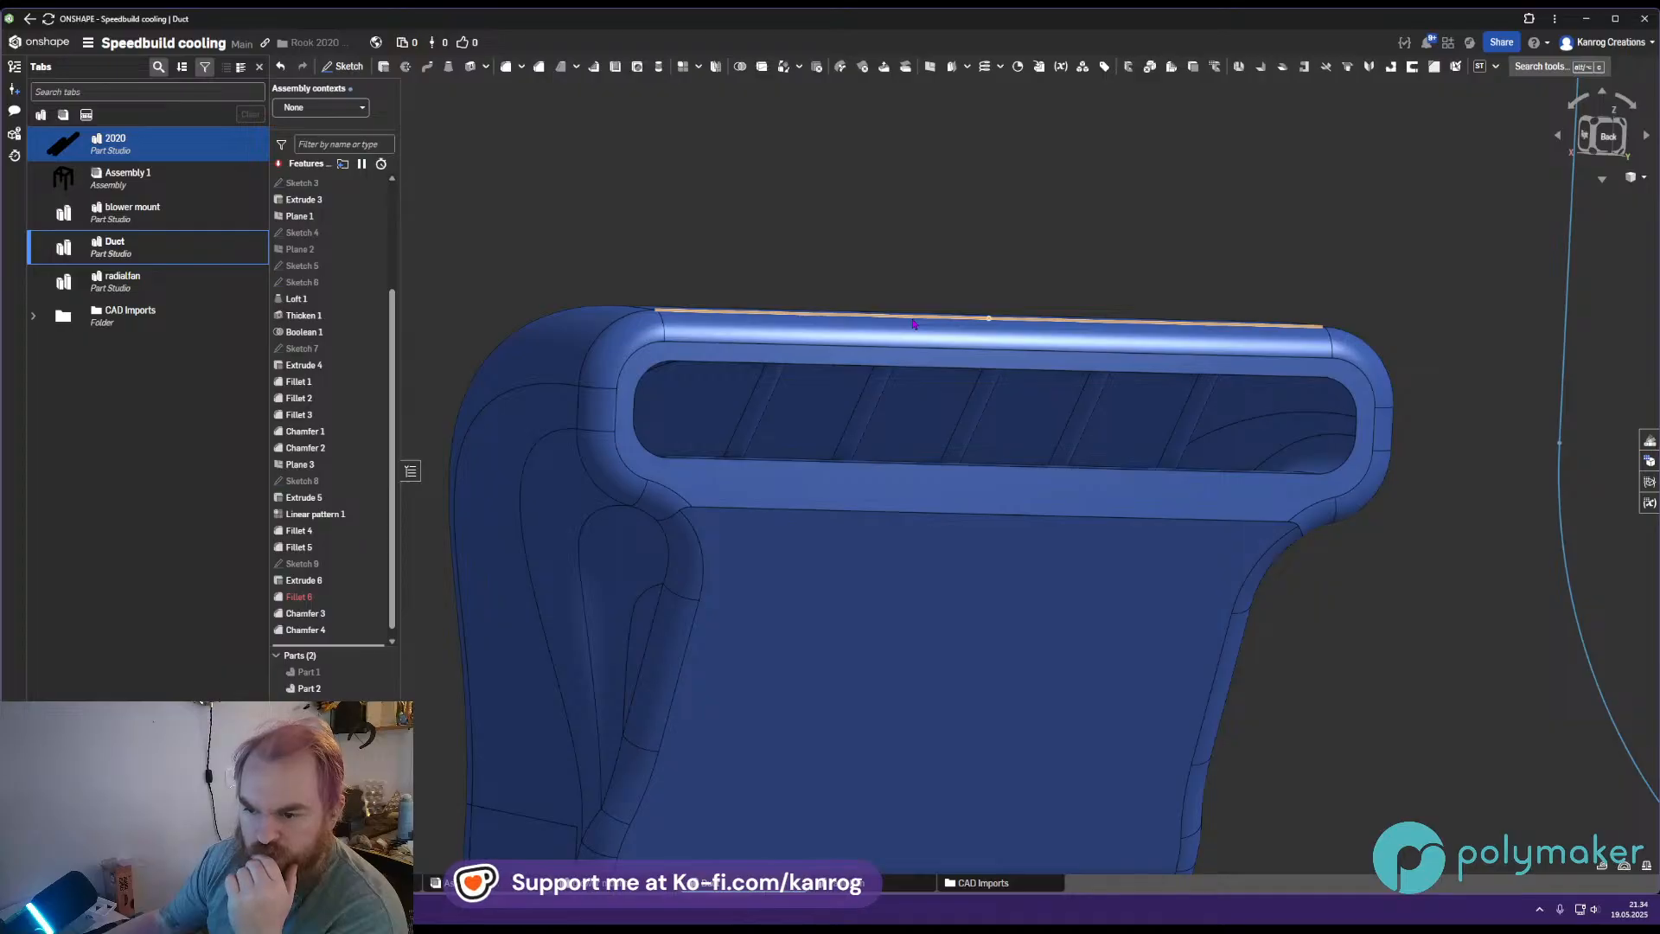
{"action": "middle_click_drag", "start_coordinate": [947, 449], "coordinate": [949, 472]}
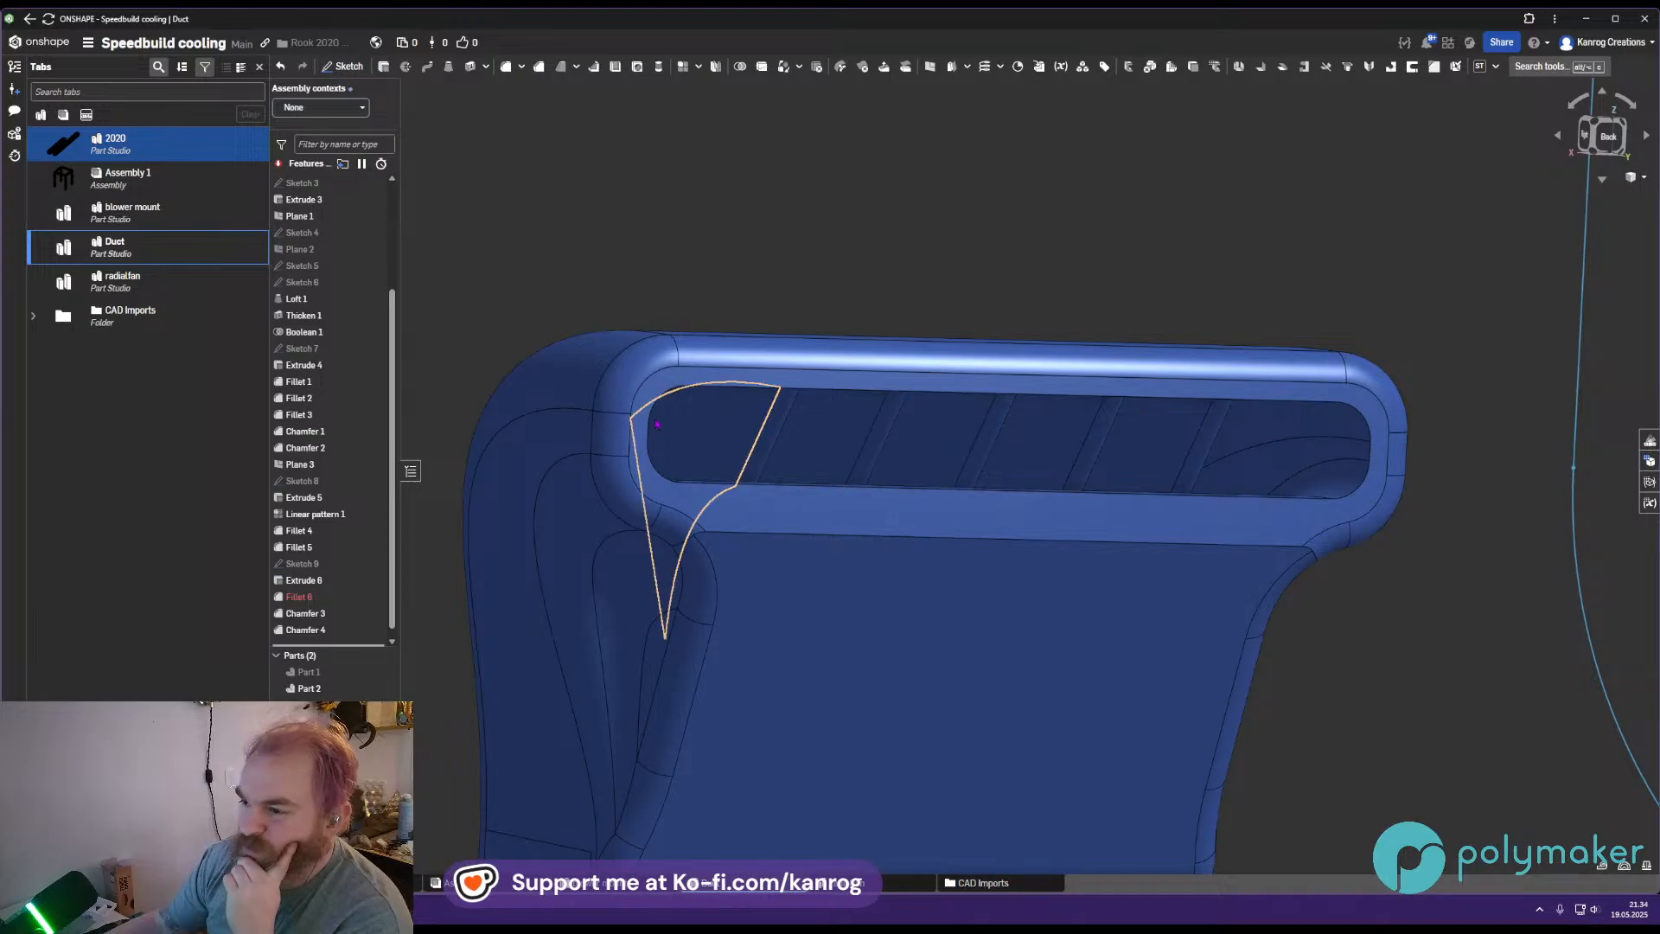
{"action": "double_click", "coordinate": [315, 597]}
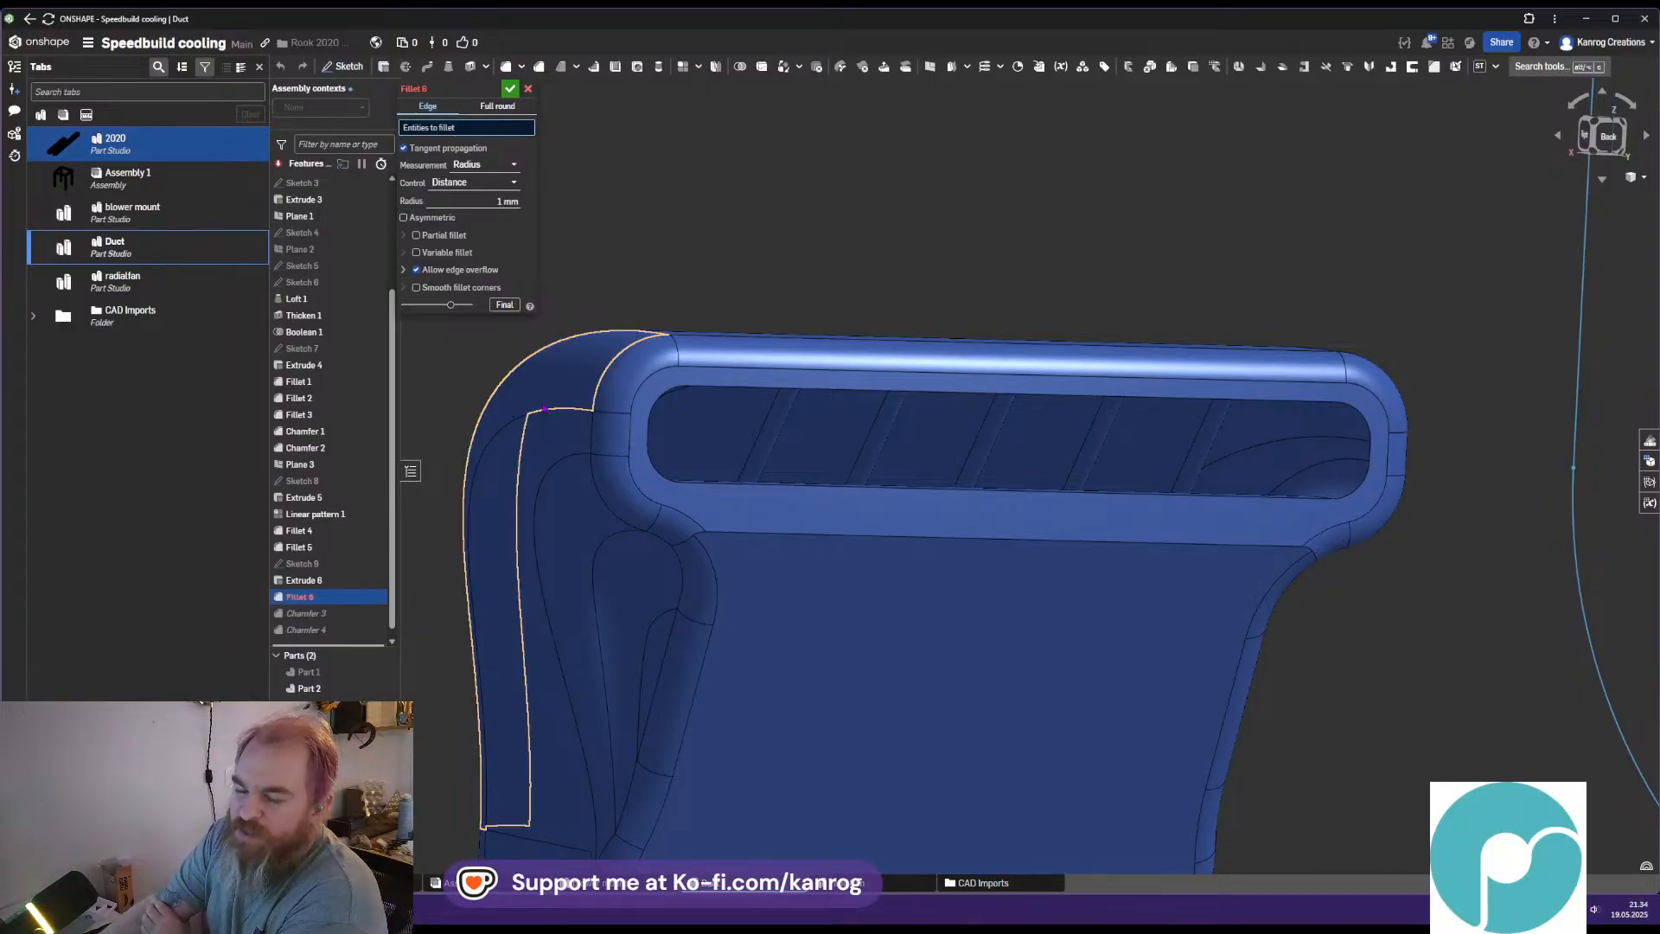
{"action": "right_click_drag", "start_coordinate": [705, 294], "coordinate": [933, 359]}
{"action": "middle_click_drag", "start_coordinate": [916, 363], "coordinate": [917, 375]}
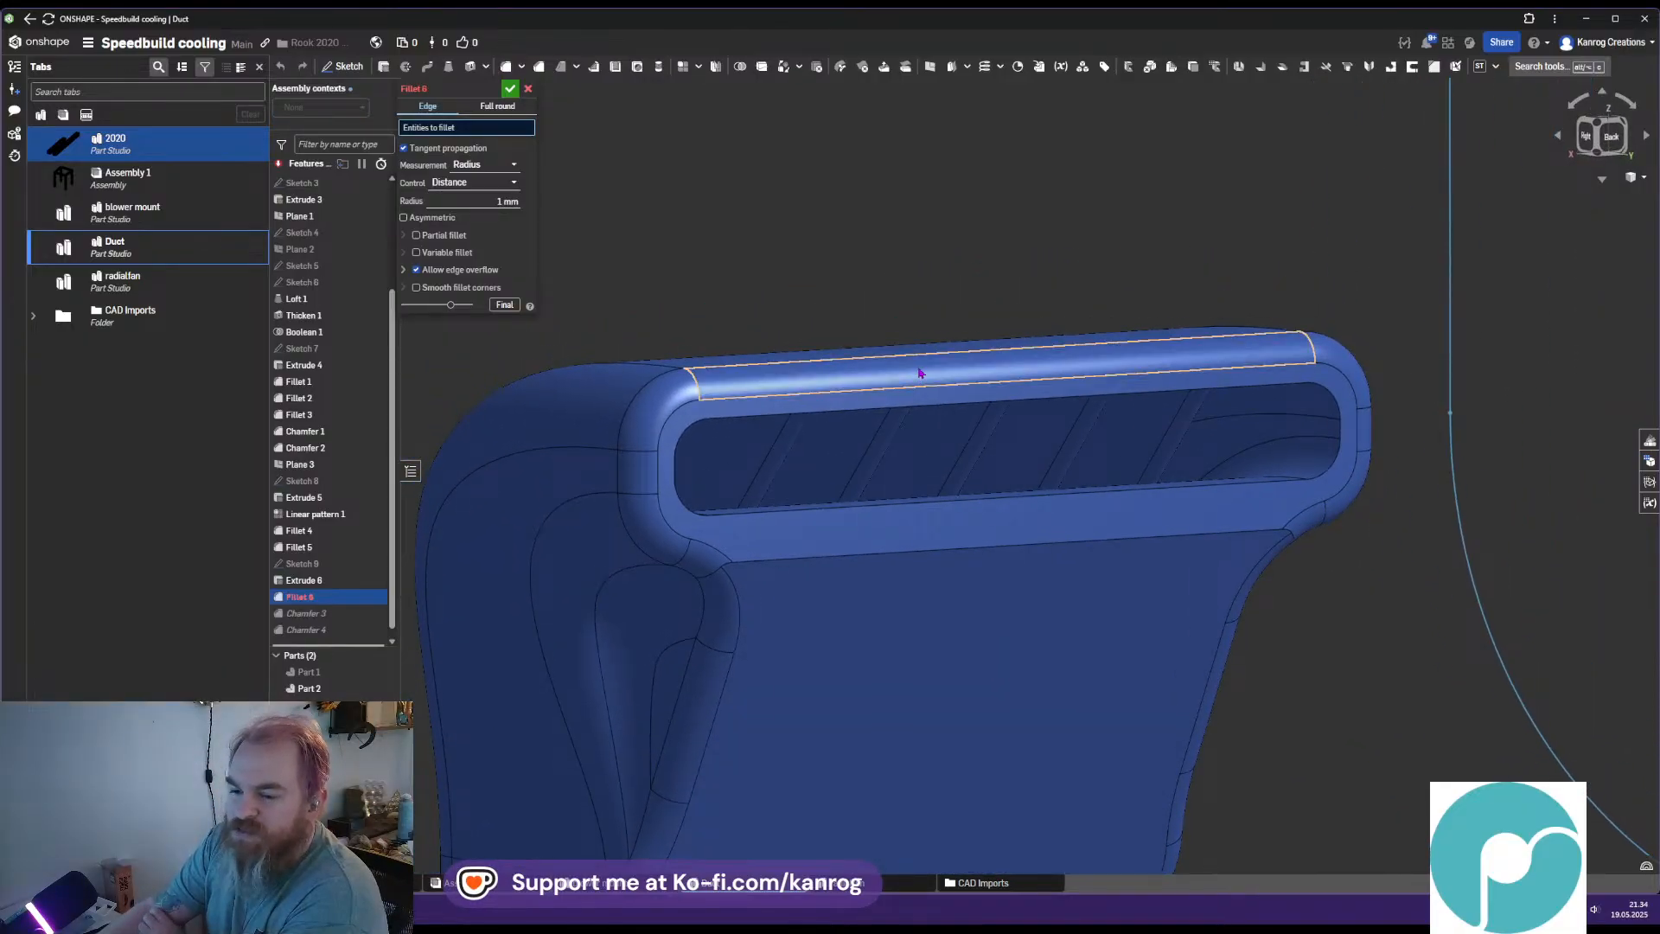
{"action": "mouse_move", "coordinate": [925, 392]}
{"action": "right_mouse_down"}
{"action": "mouse_move", "coordinate": [944, 502]}
{"action": "mouse_move", "coordinate": [936, 487]}
{"action": "mouse_move", "coordinate": [966, 508]}
{"action": "mouse_move", "coordinate": [953, 498]}
{"action": "right_mouse_up"}
{"action": "scroll", "coordinate": [944, 502], "scroll_direction": "down", "scroll_amount": 3}
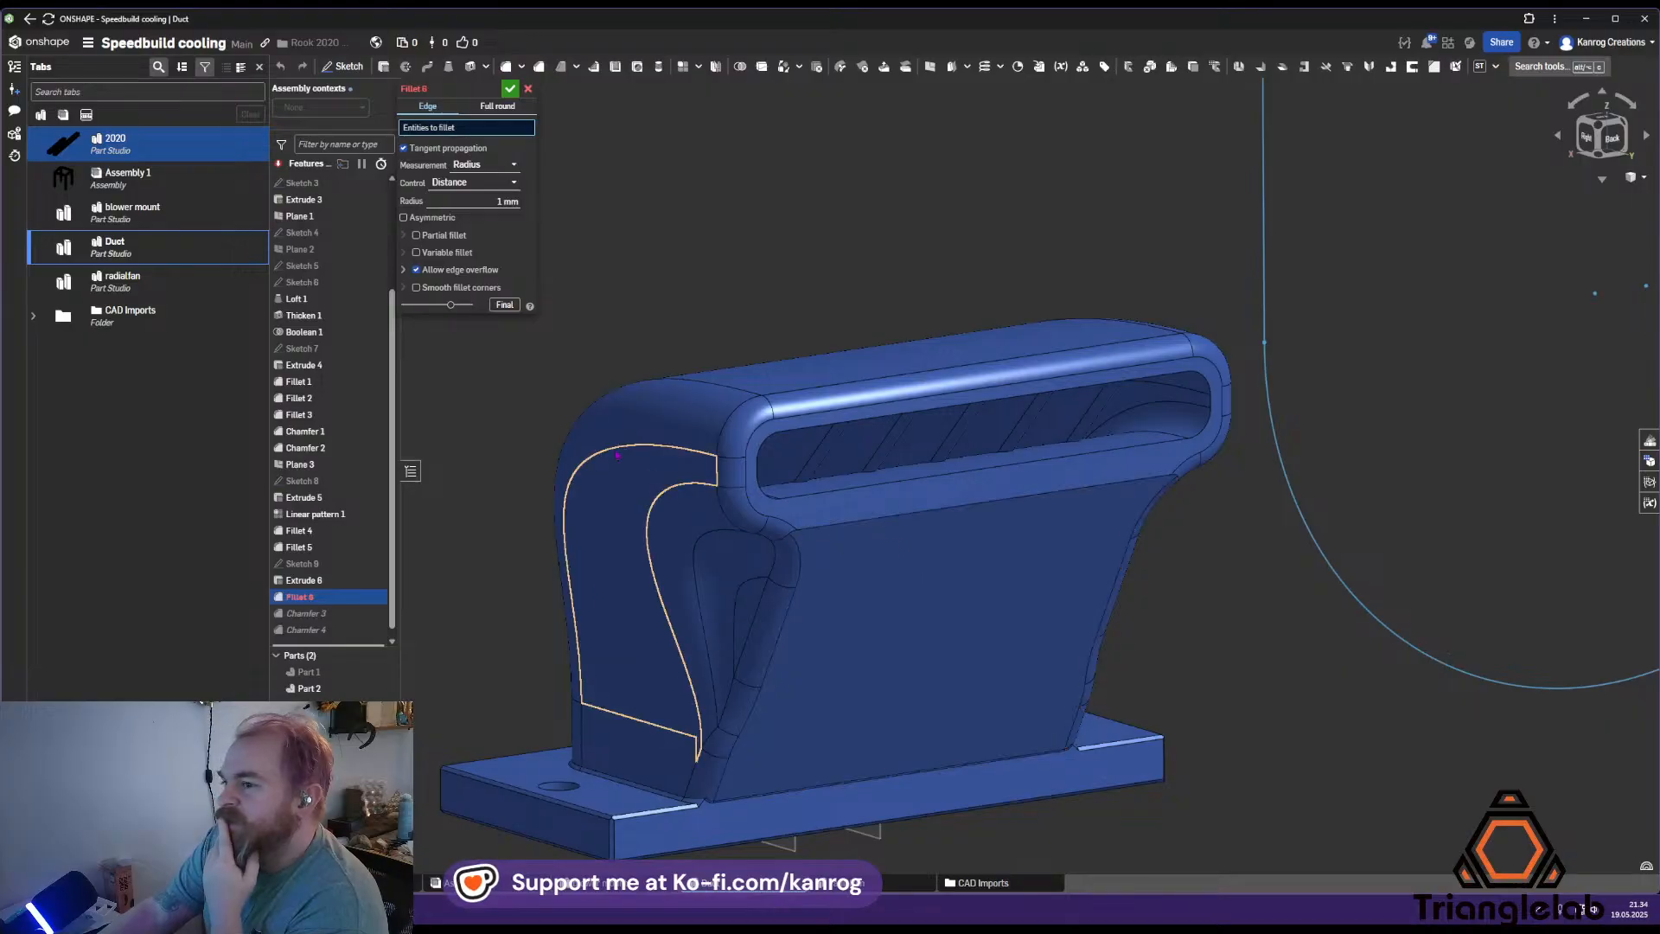
{"action": "left_click", "coordinate": [527, 90]}
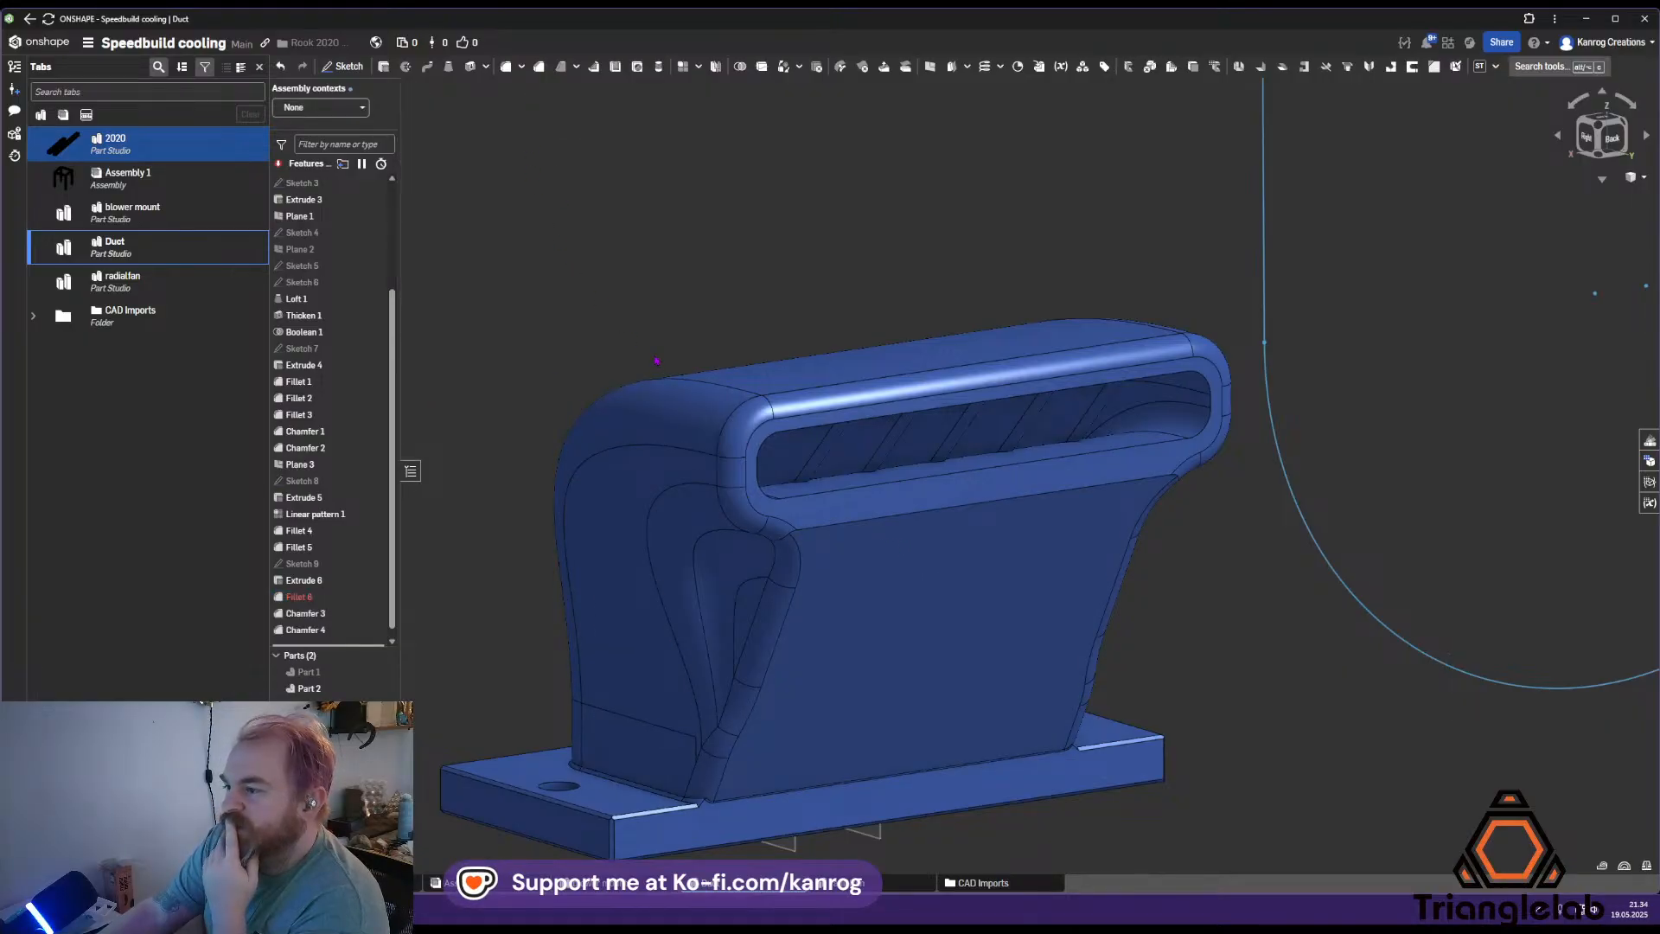
Try Fillet 6 with a 0.5 mm radius on the lower inner edge of the outlet slot and cancel the edit
{"action": "double_click", "coordinate": [380, 596]}
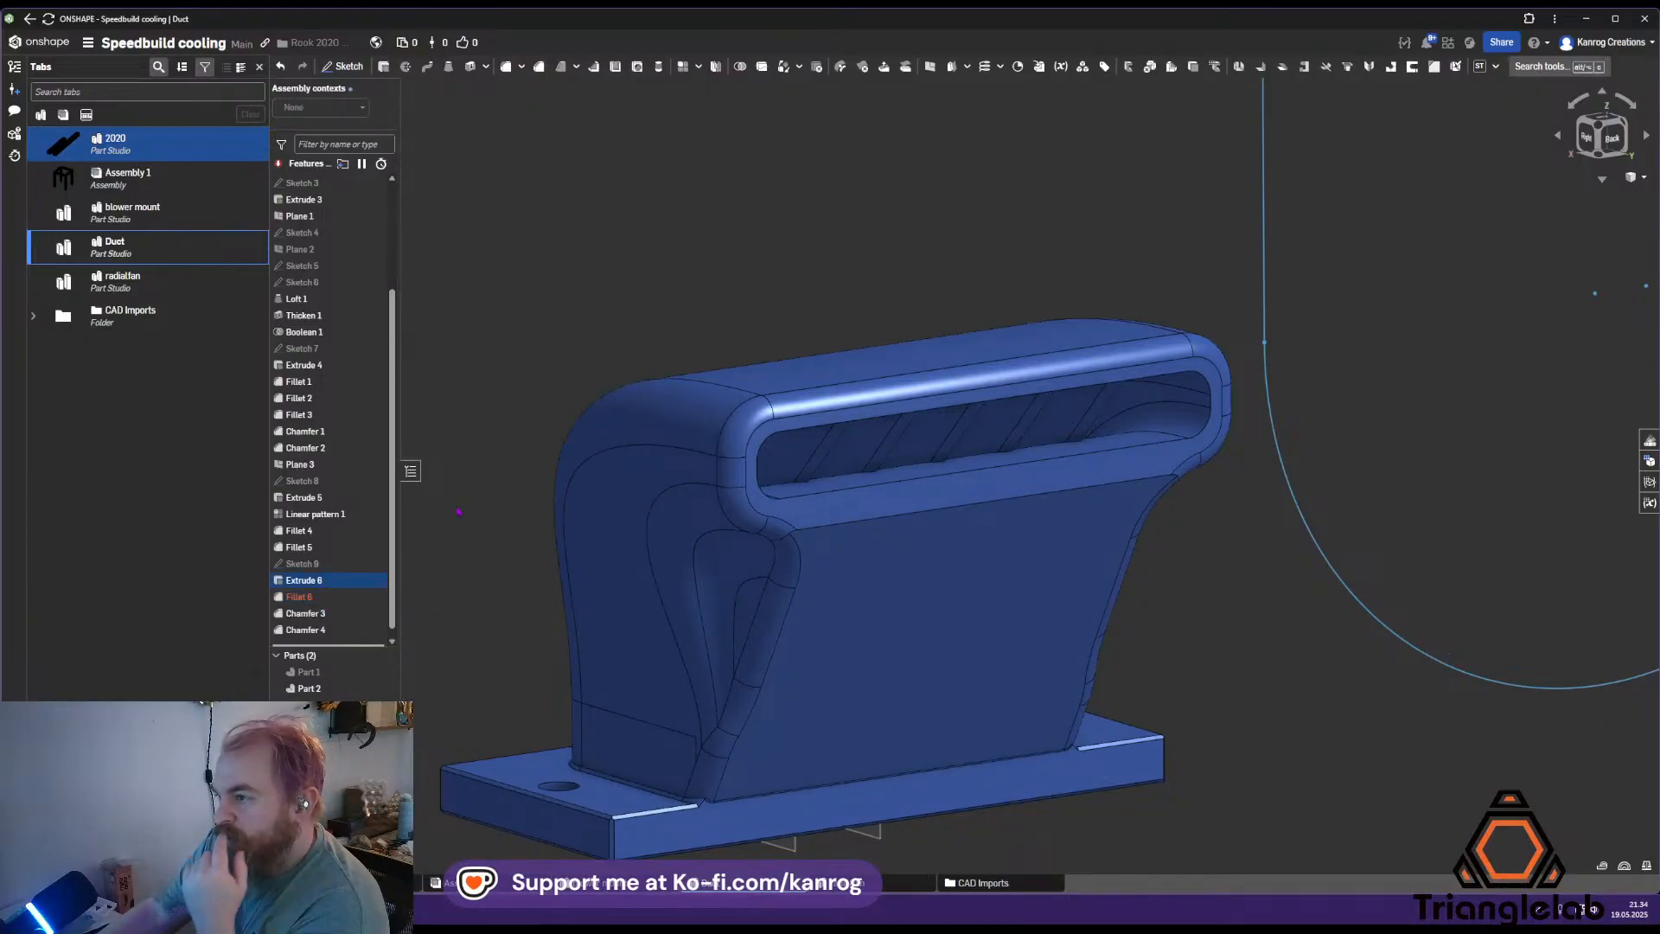
{"action": "left_click", "coordinate": [504, 201]}
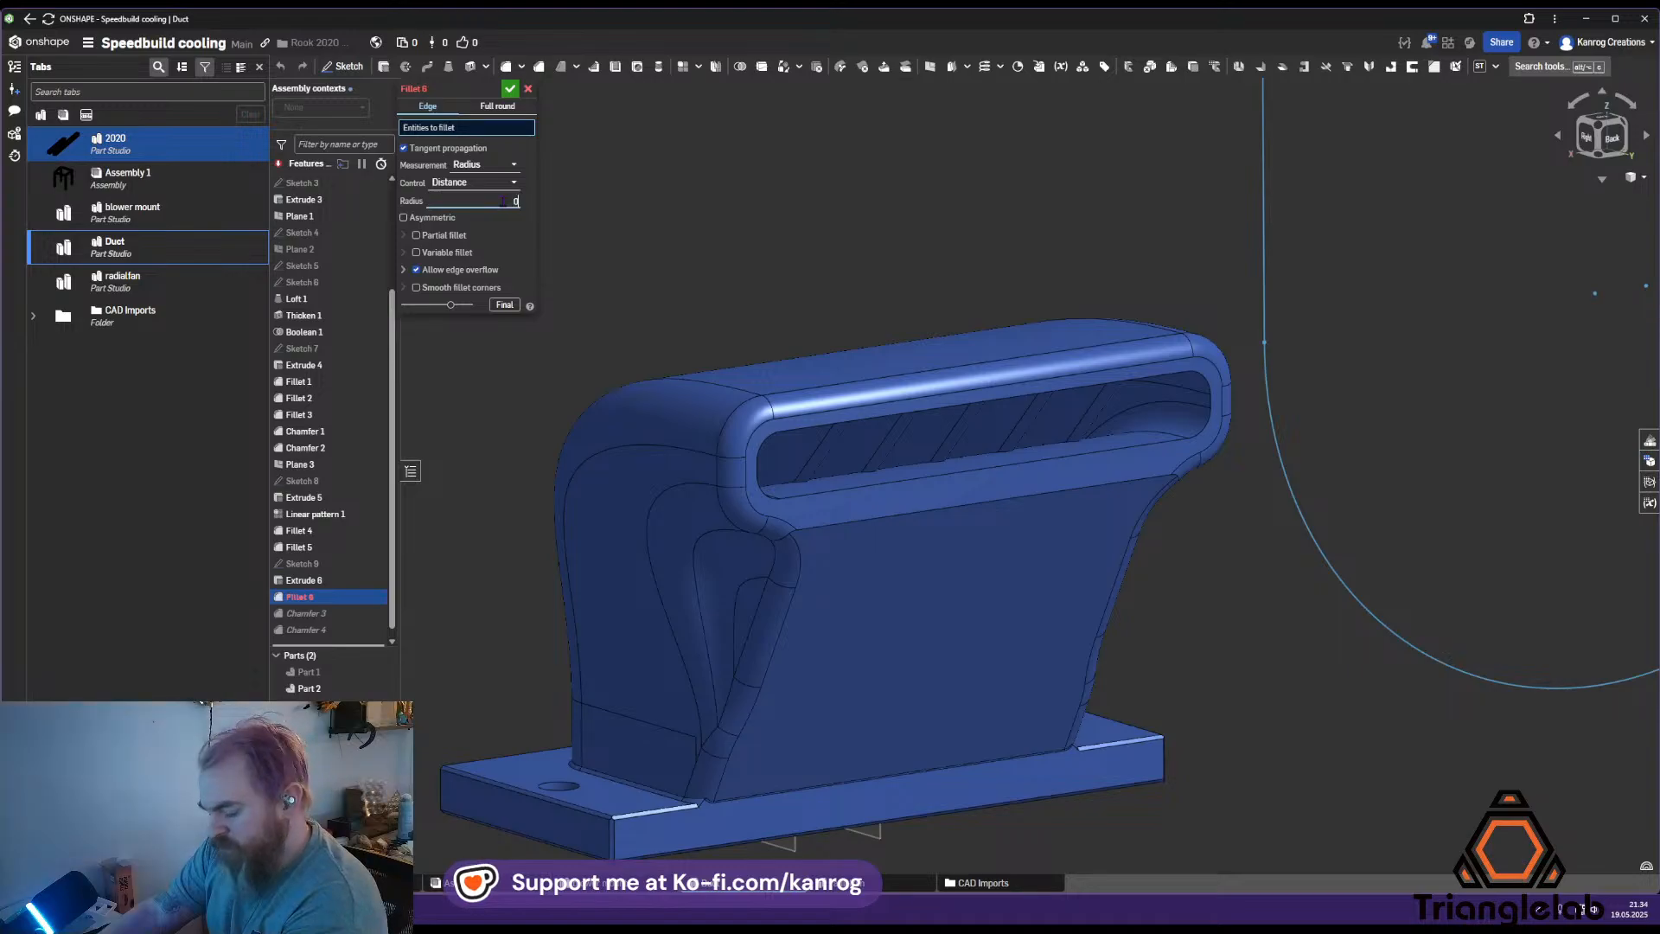
{"action": "left_click", "coordinate": [840, 491]}
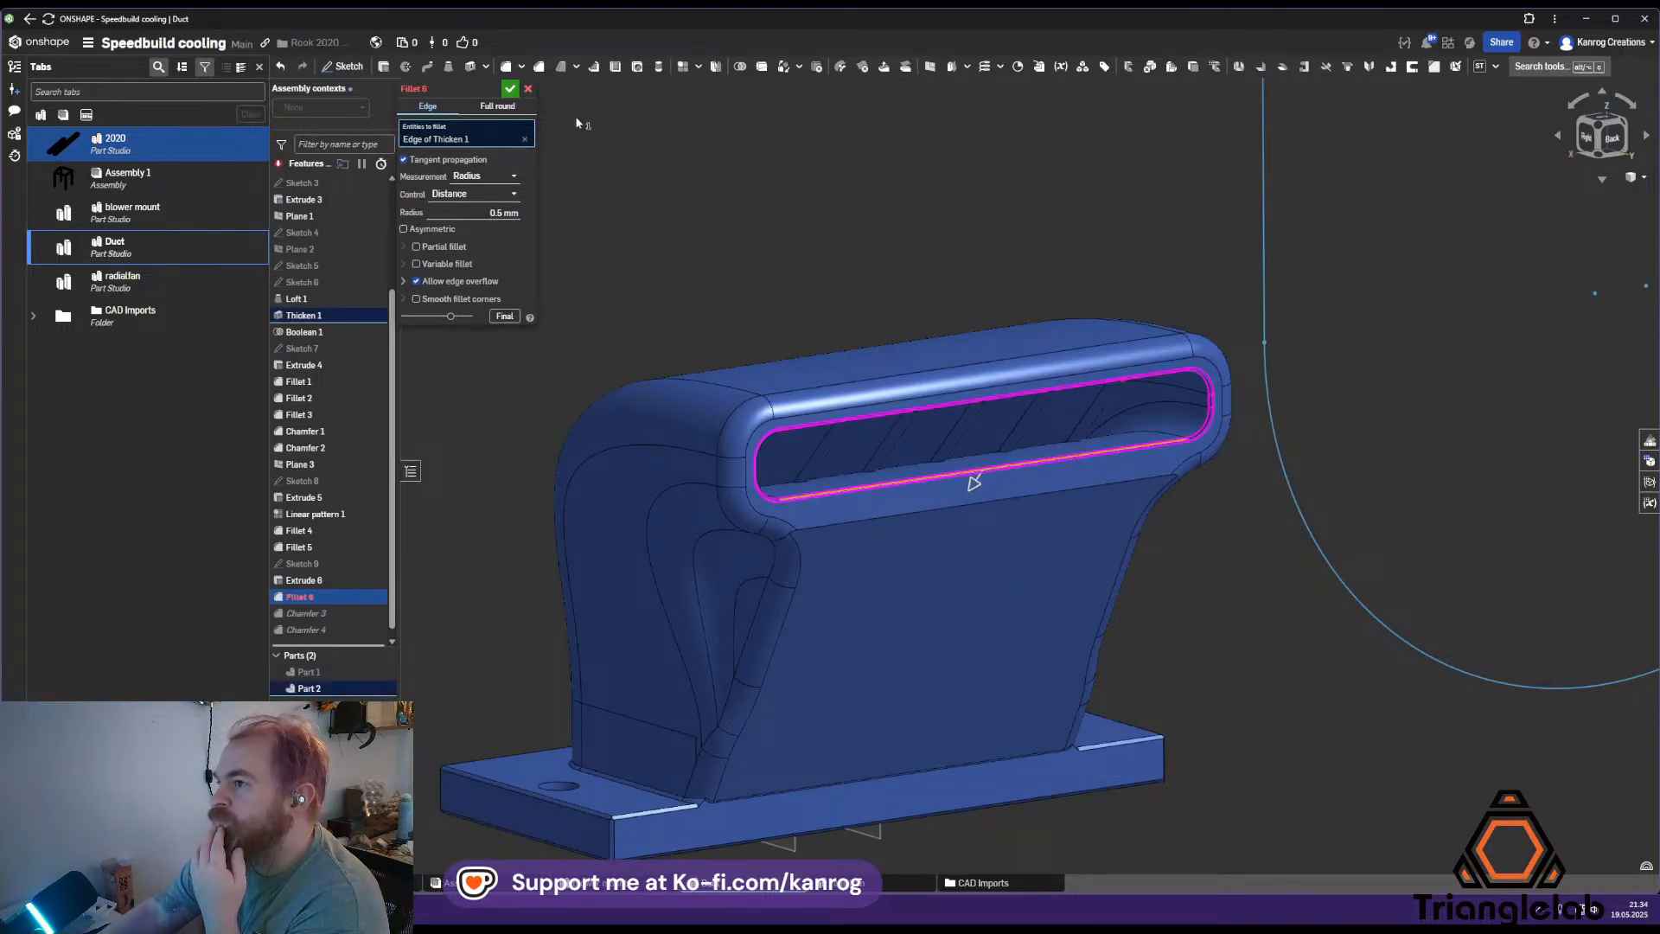
{"action": "left_click", "coordinate": [528, 89]}
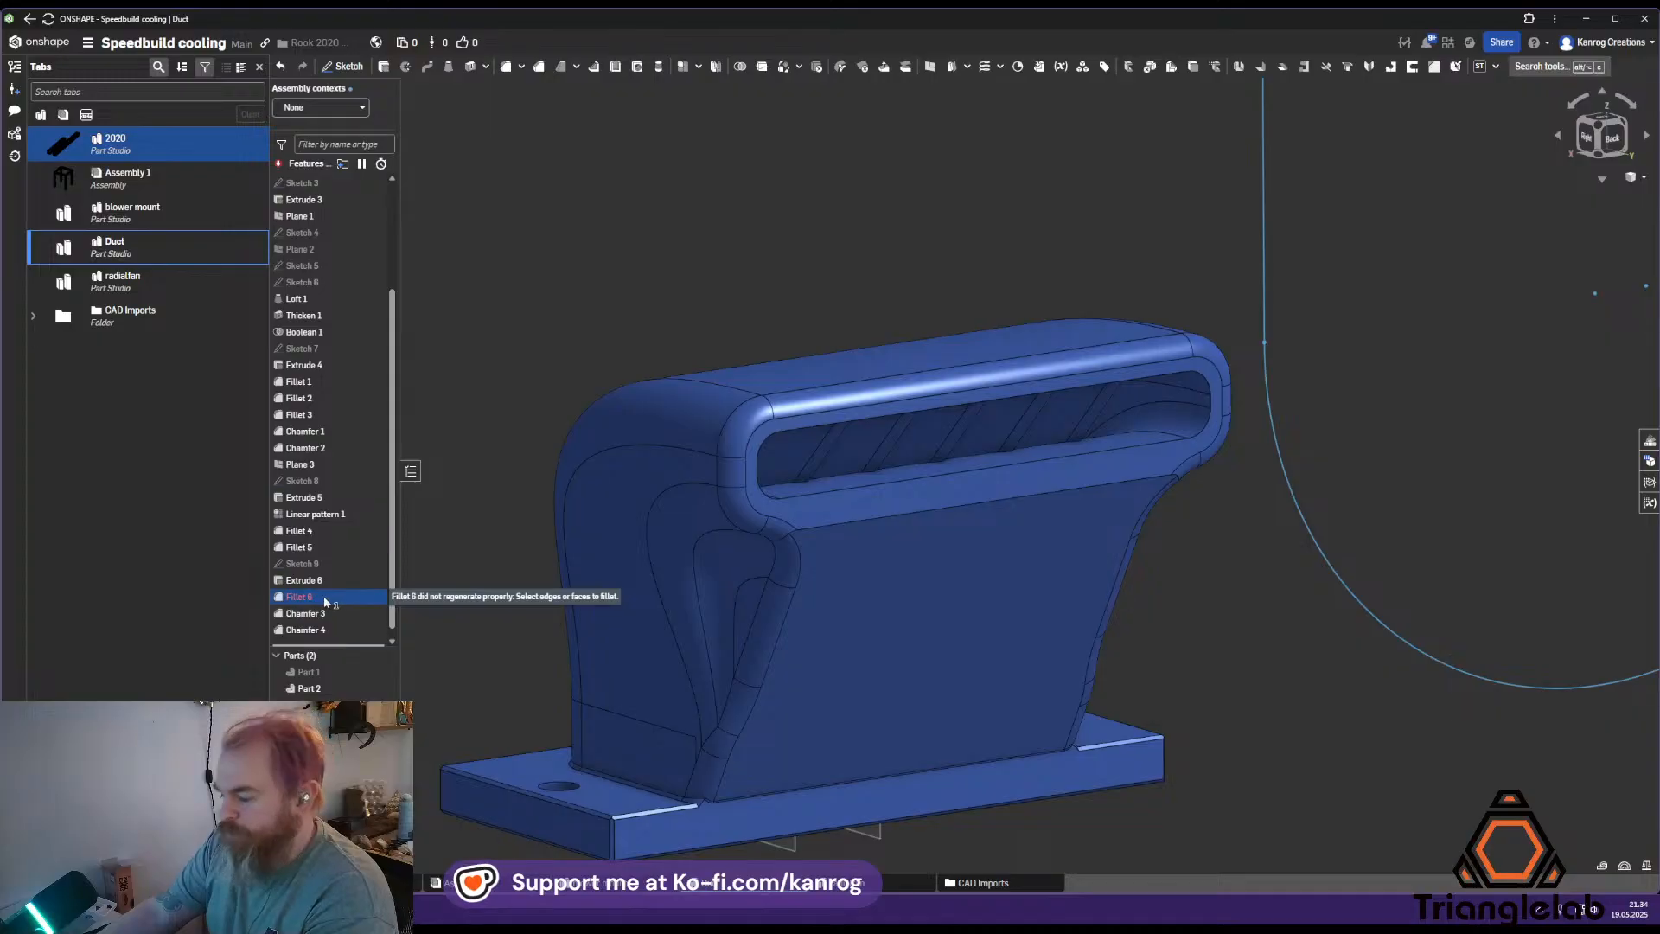
Set Thickness 1 of the duct wall feature Thicken 1 to 3 mm
{"action": "double_click", "coordinate": [316, 322]}
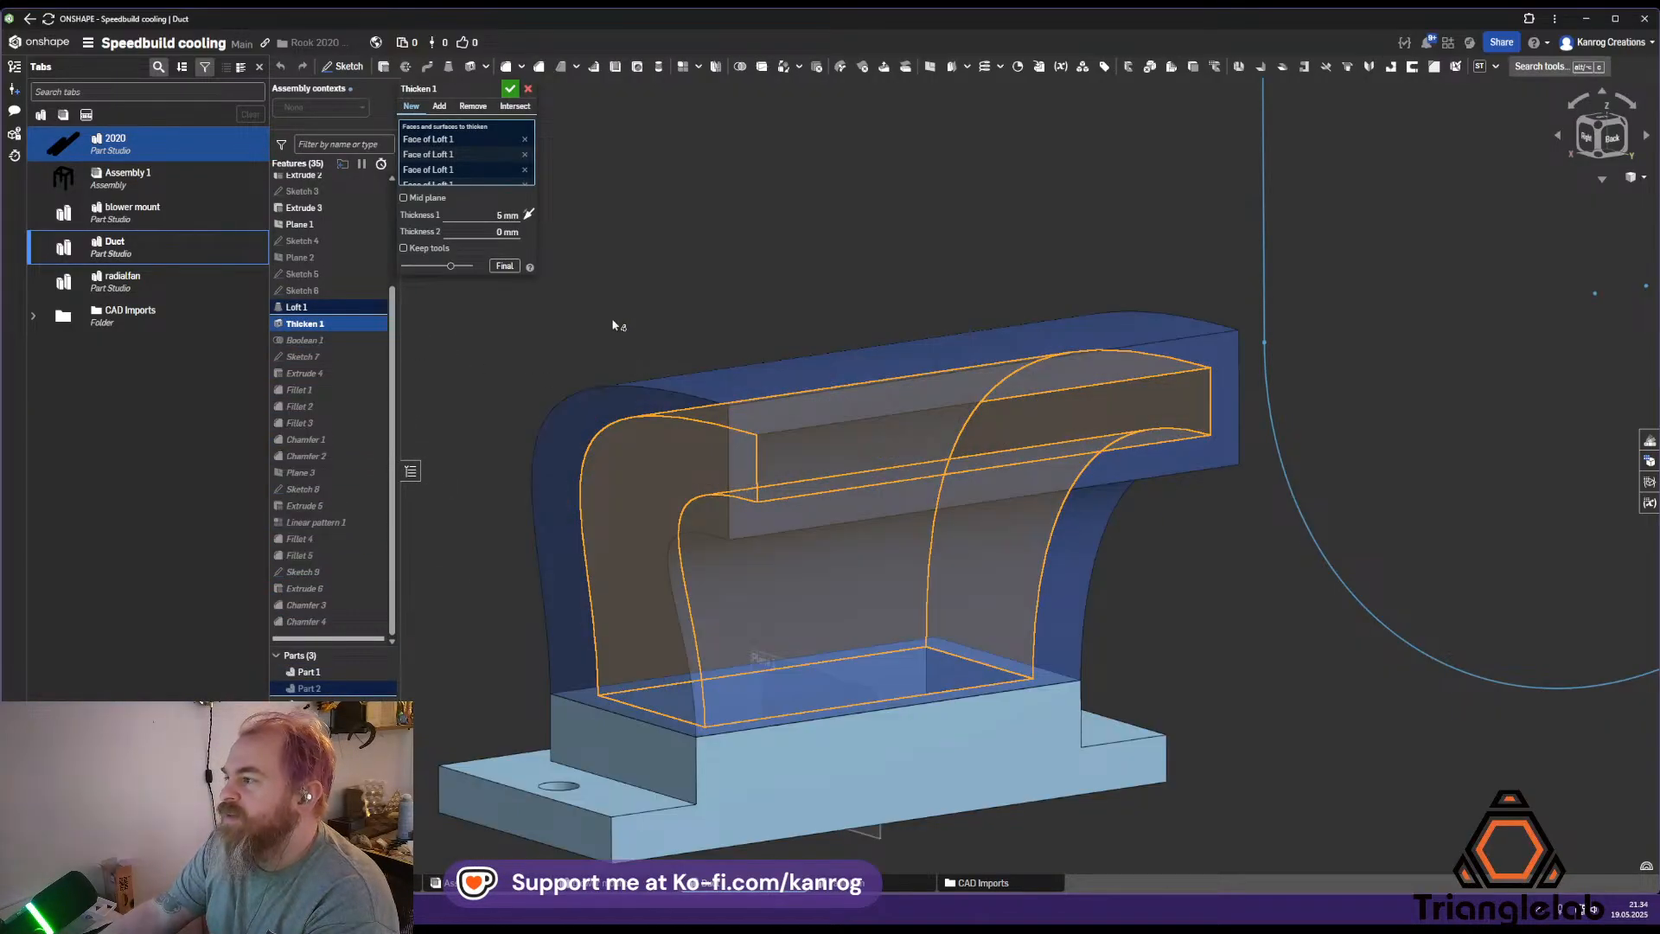
{"action": "left_click", "coordinate": [488, 214]}
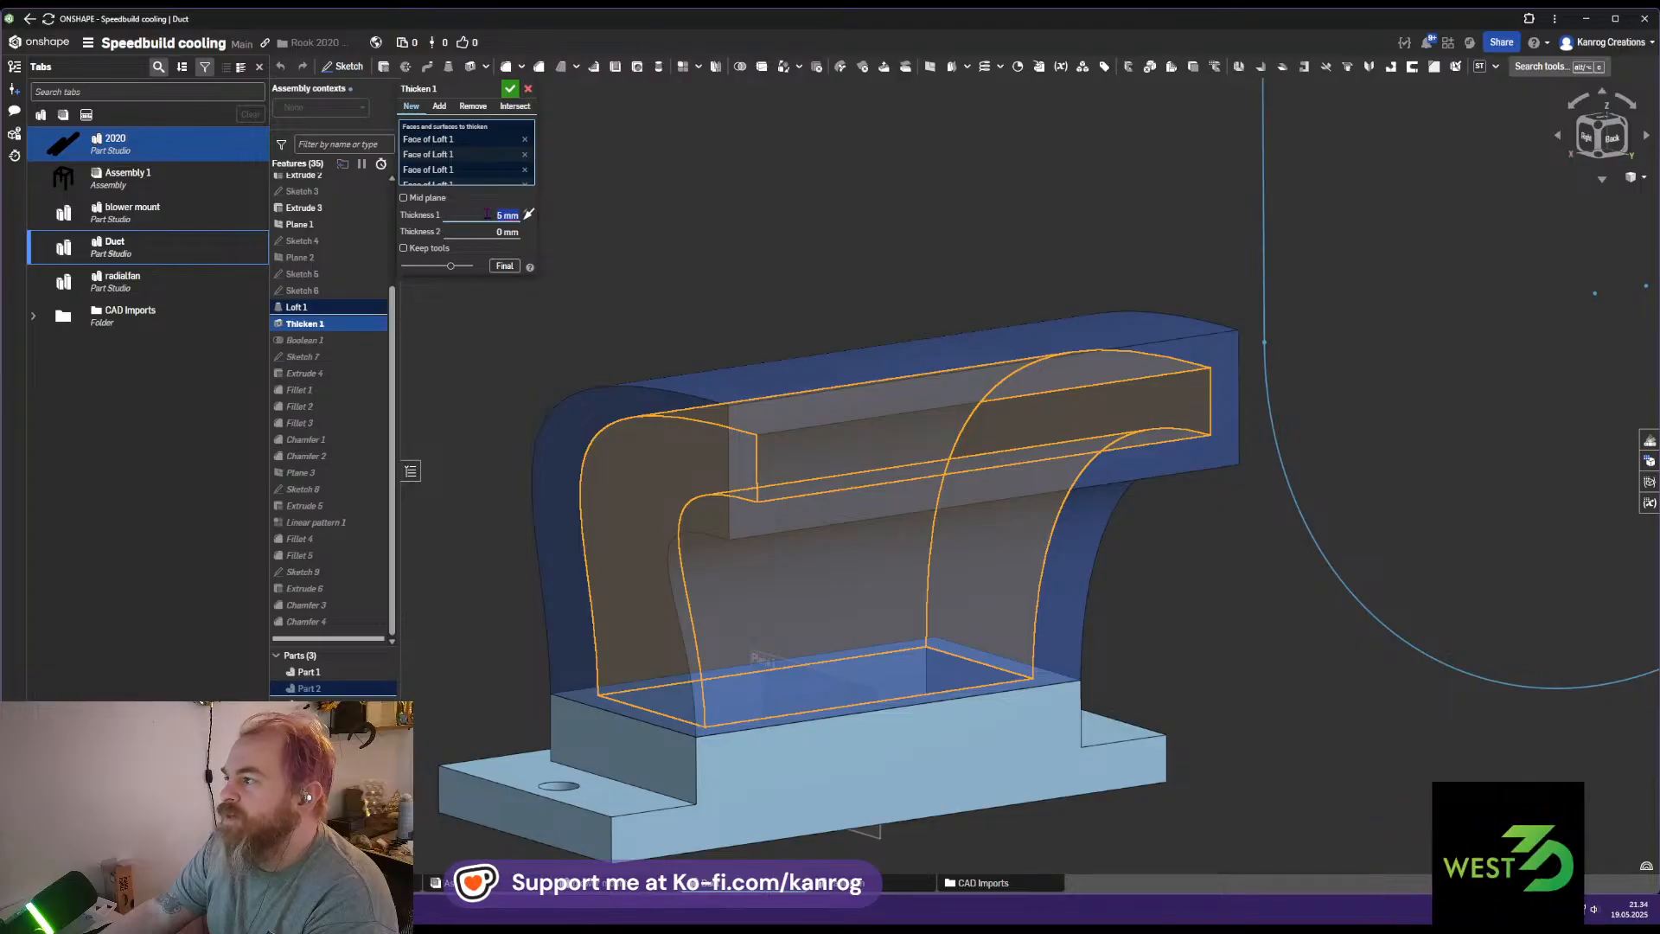
{"action": "type", "text": "3"}
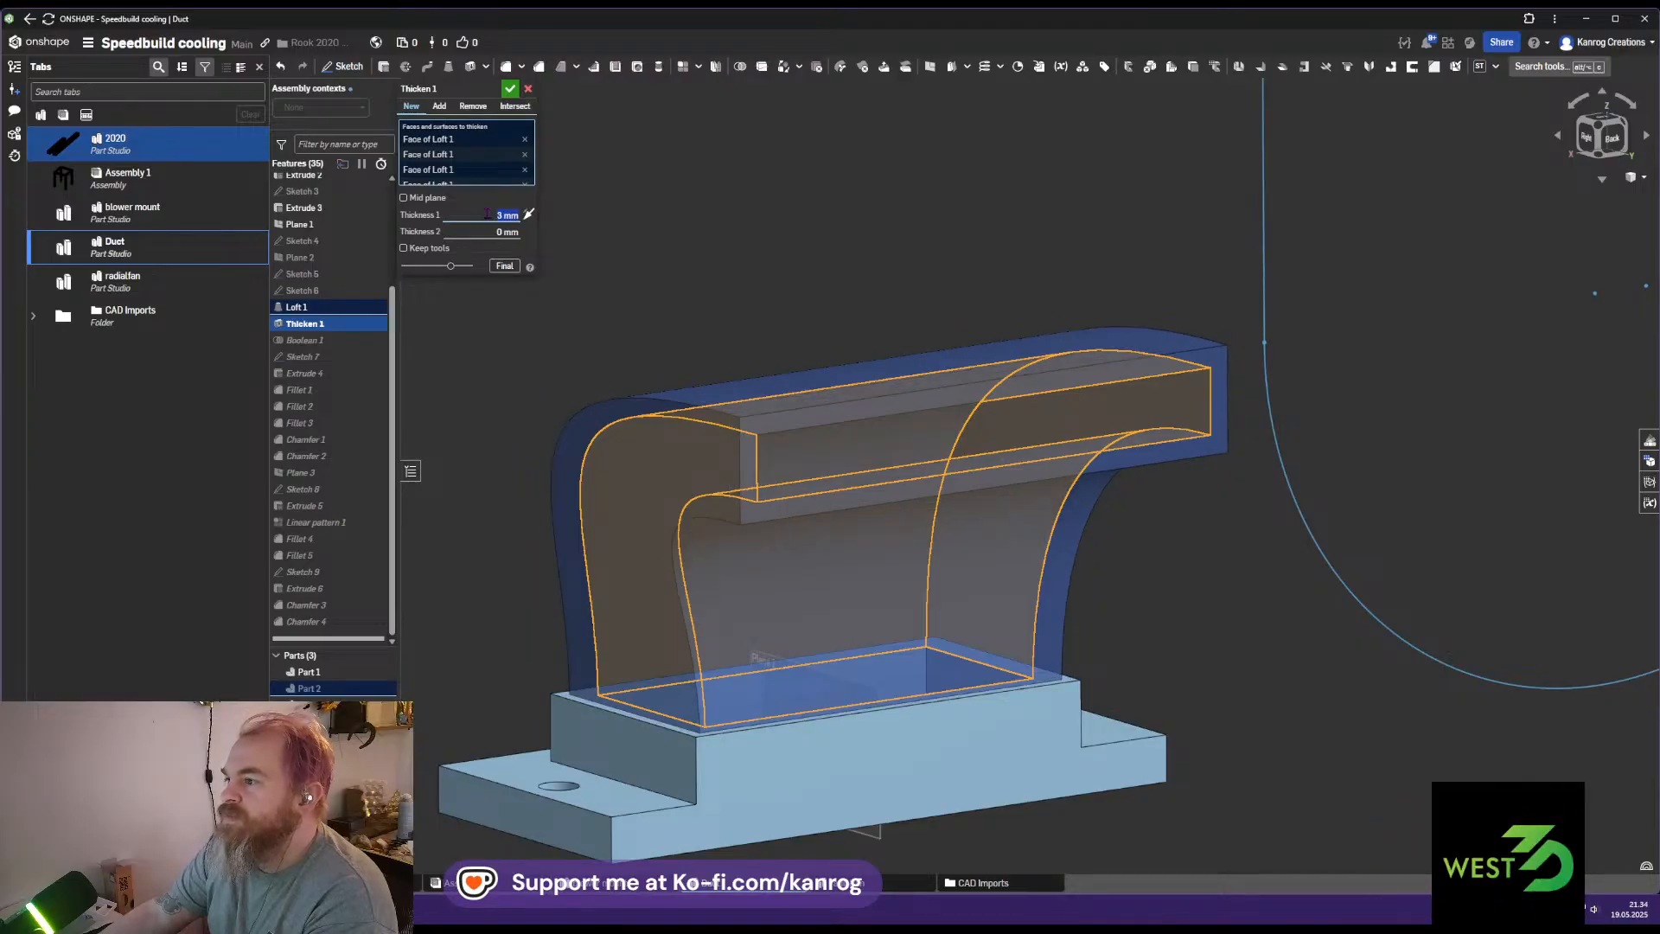
{"action": "left_click", "coordinate": [511, 89]}
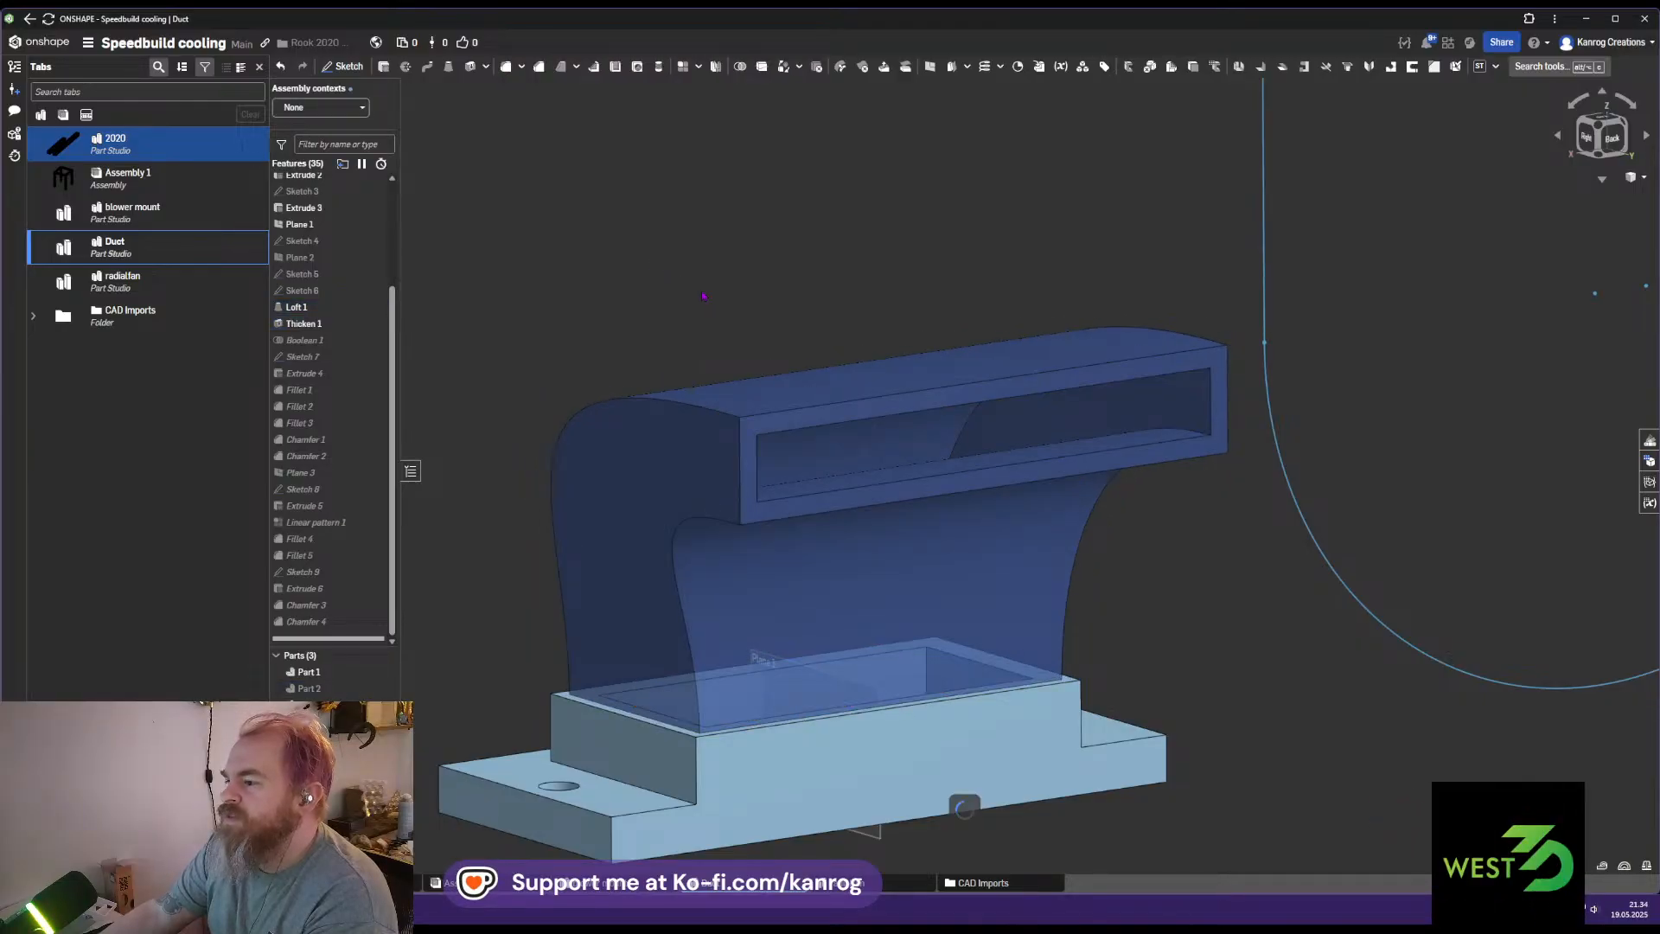
Check the support's side face beneath the outlet, and reopen and accept its profile, Sketch 7
{"action": "right_click_drag", "start_coordinate": [765, 358], "coordinate": [1042, 450]}
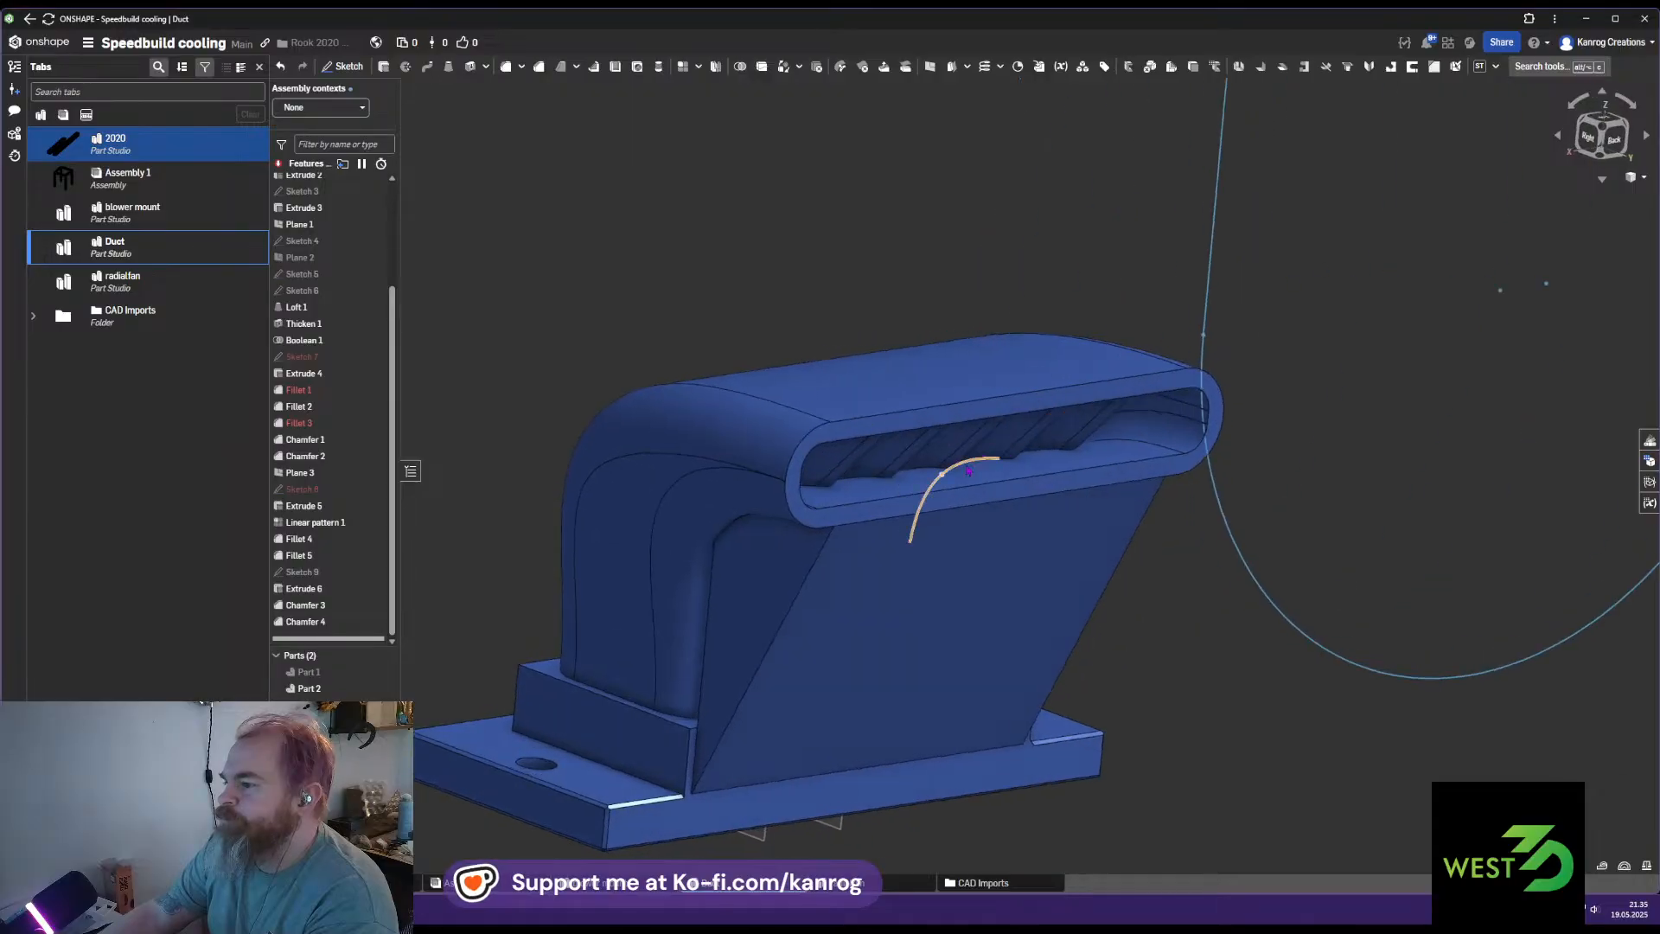
{"action": "left_click", "coordinate": [765, 622]}
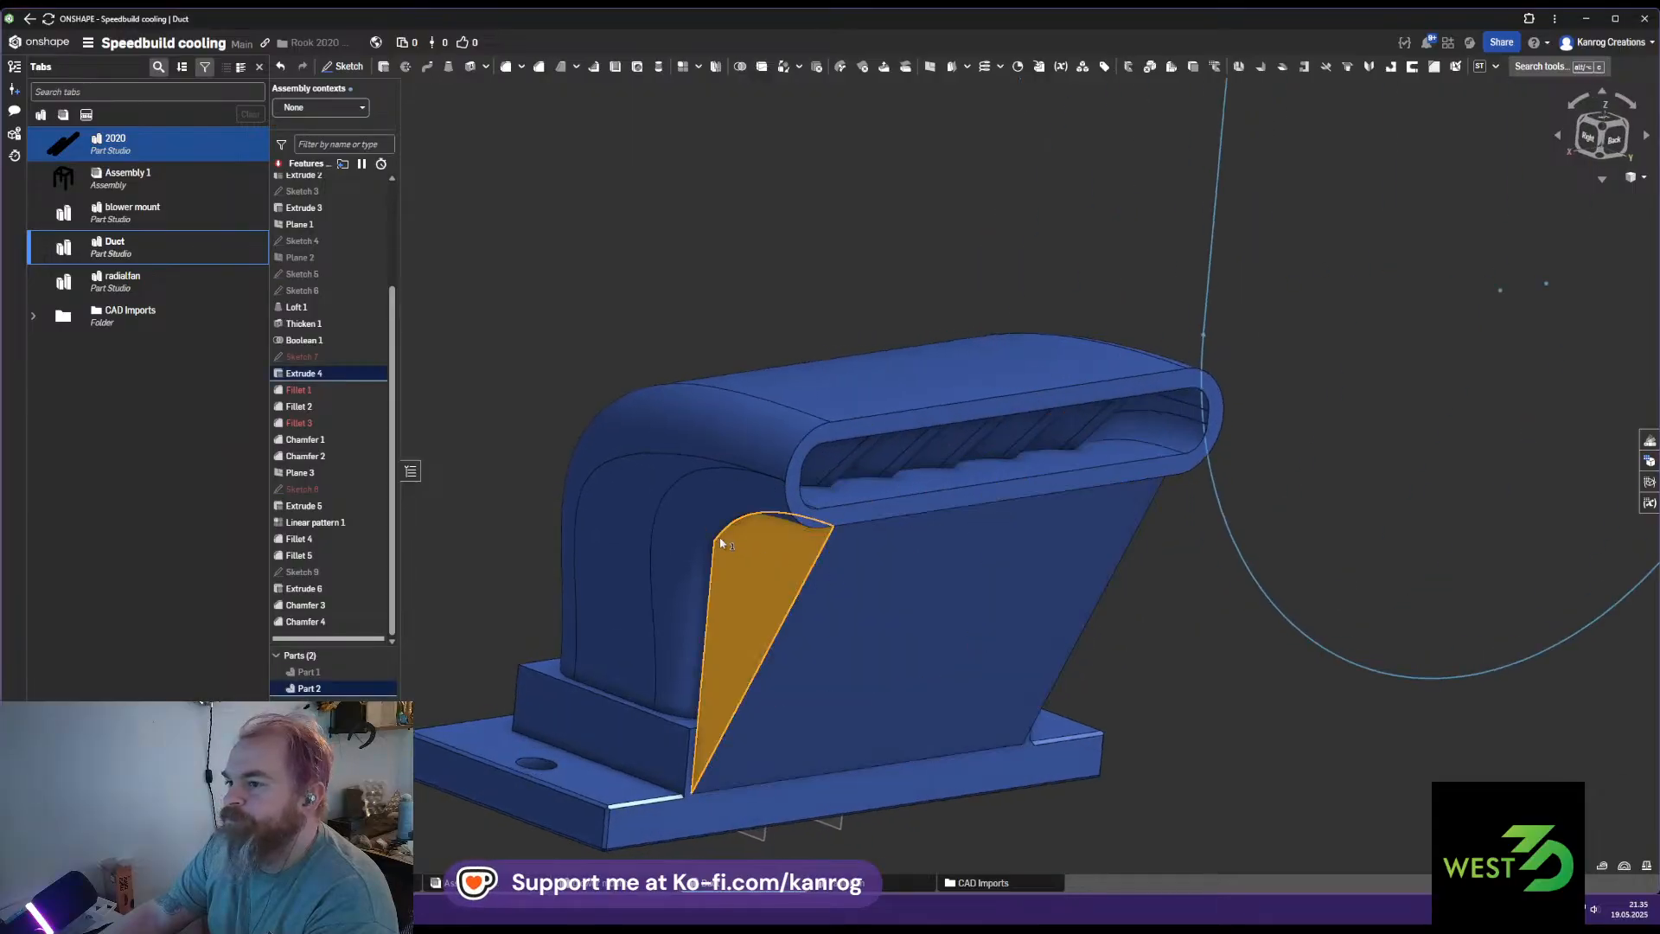
{"action": "double_click", "coordinate": [334, 357]}
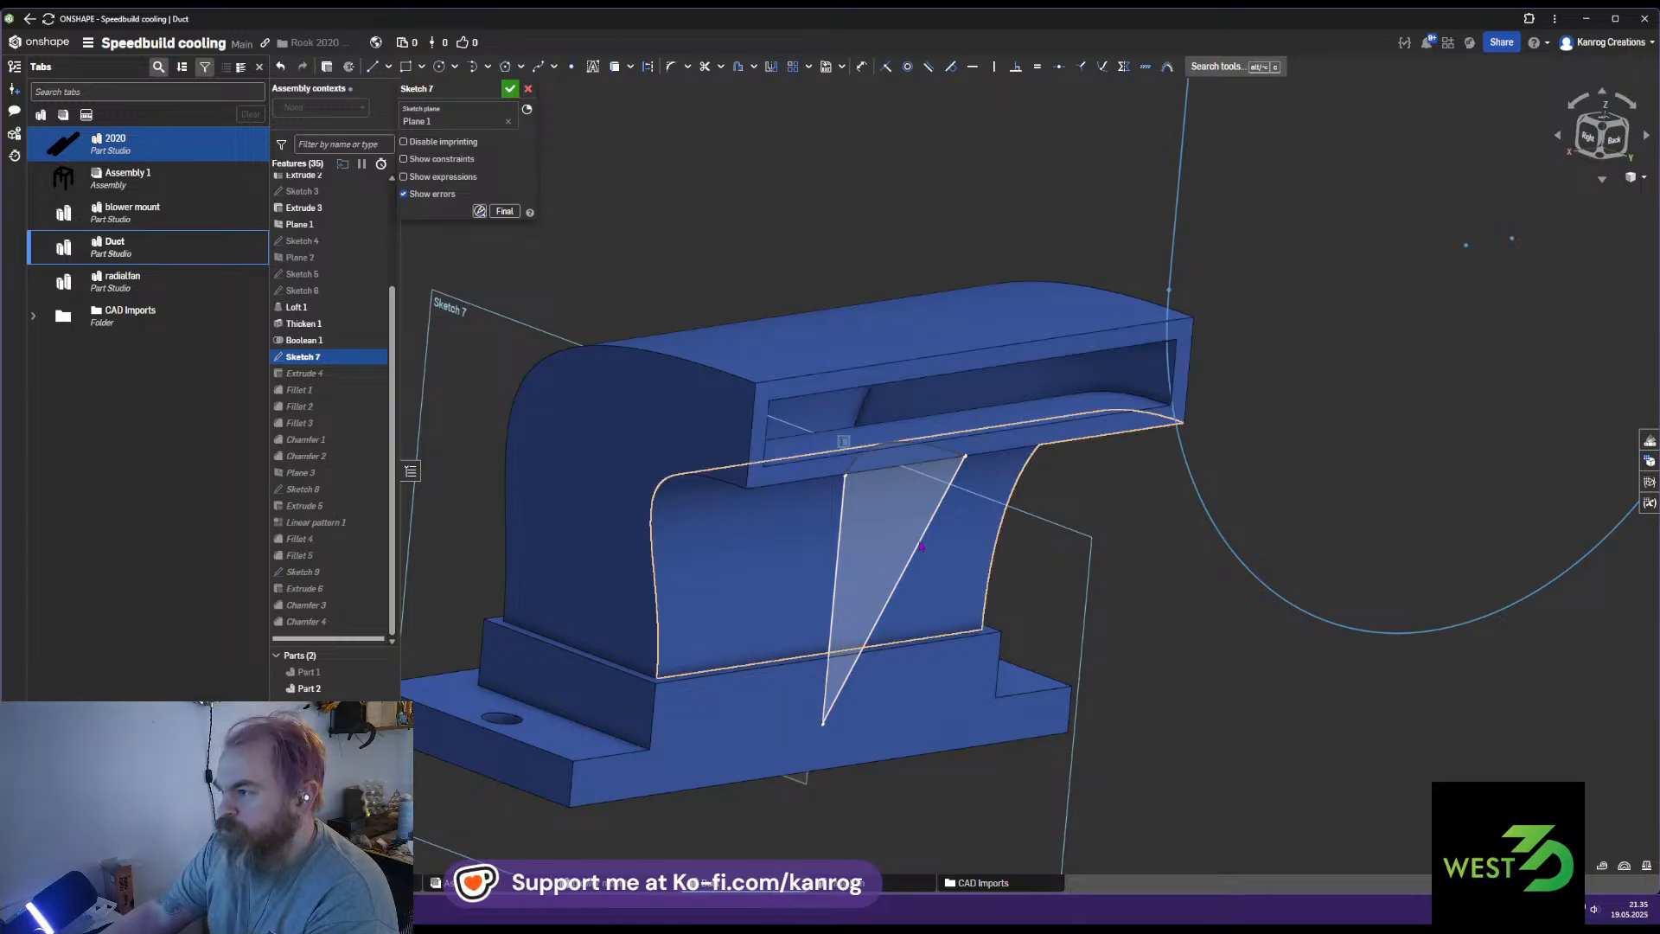
{"action": "left_click", "coordinate": [510, 89]}
Set the symmetric depth of Extrude 4, the support beneath the outlet, to 60 mm
{"action": "double_click", "coordinate": [304, 372]}
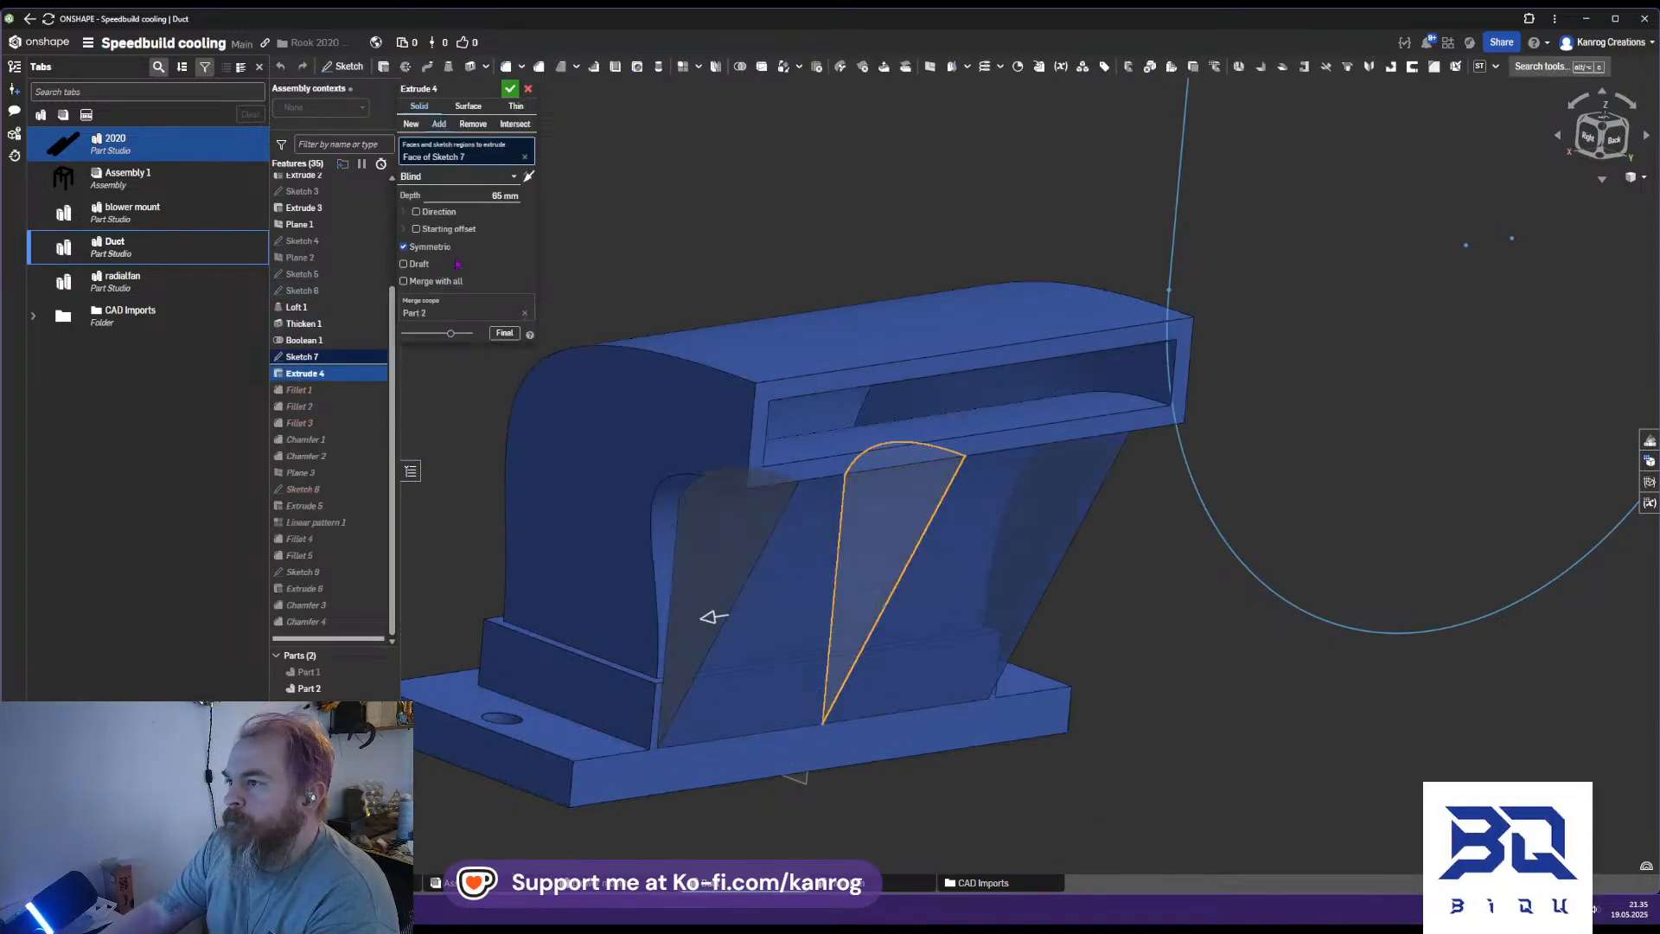
{"action": "left_click", "coordinate": [473, 198]}
{"action": "key", "text": "Down"}
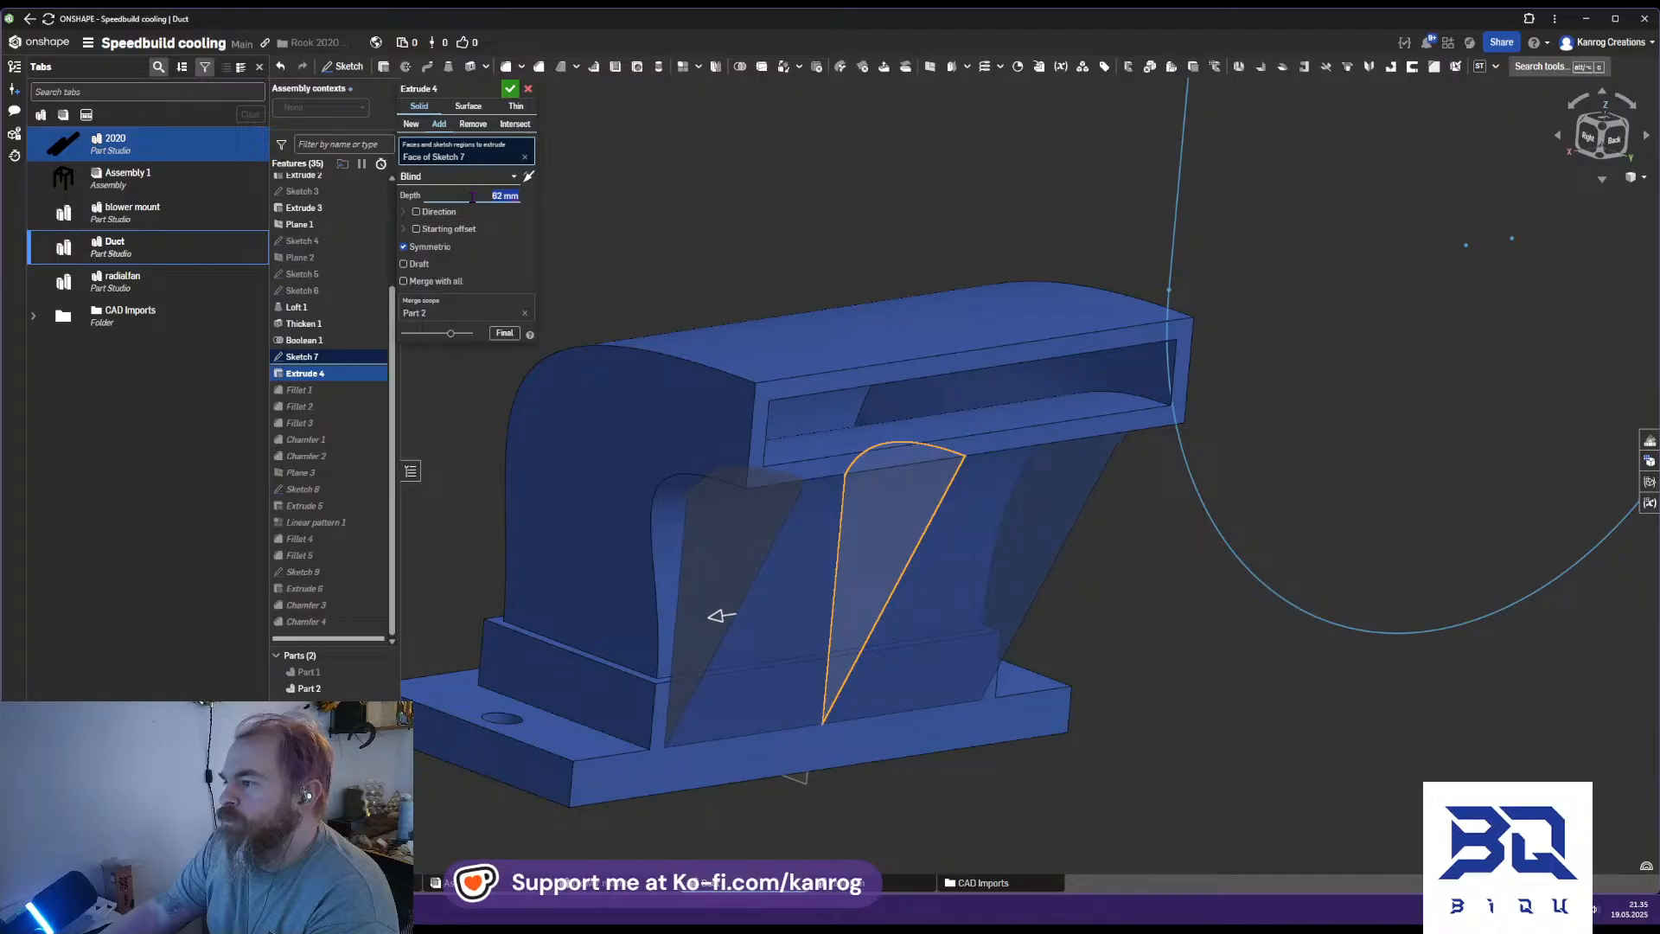
{"action": "key", "text": "Down"}
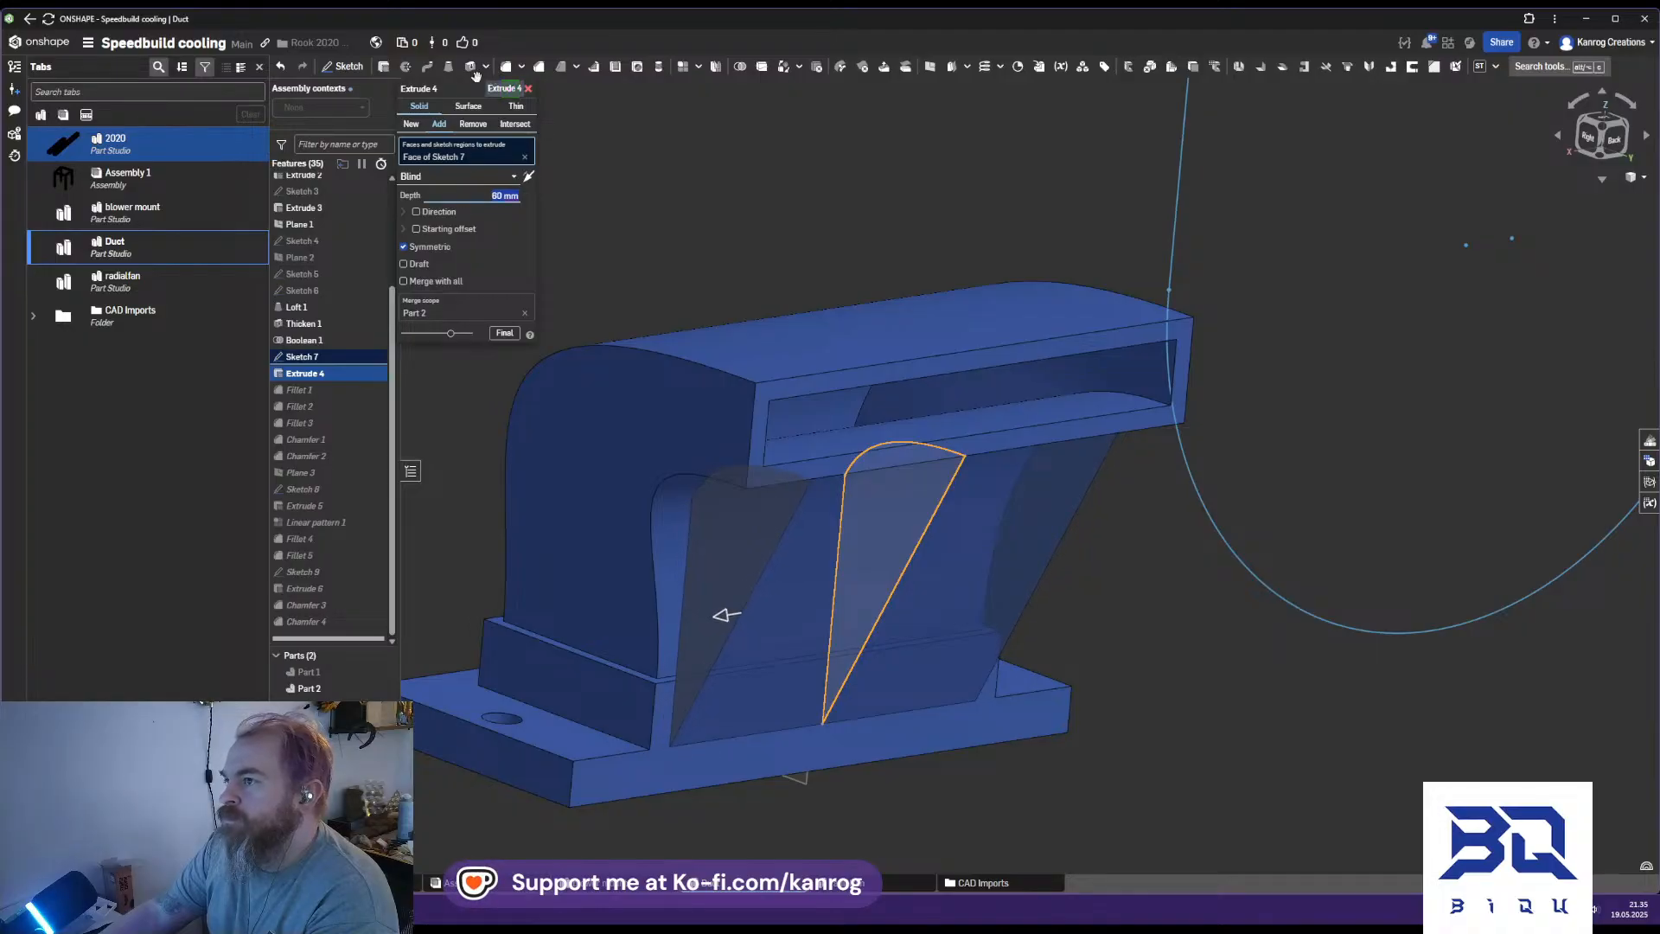
{"action": "left_click", "coordinate": [510, 90]}
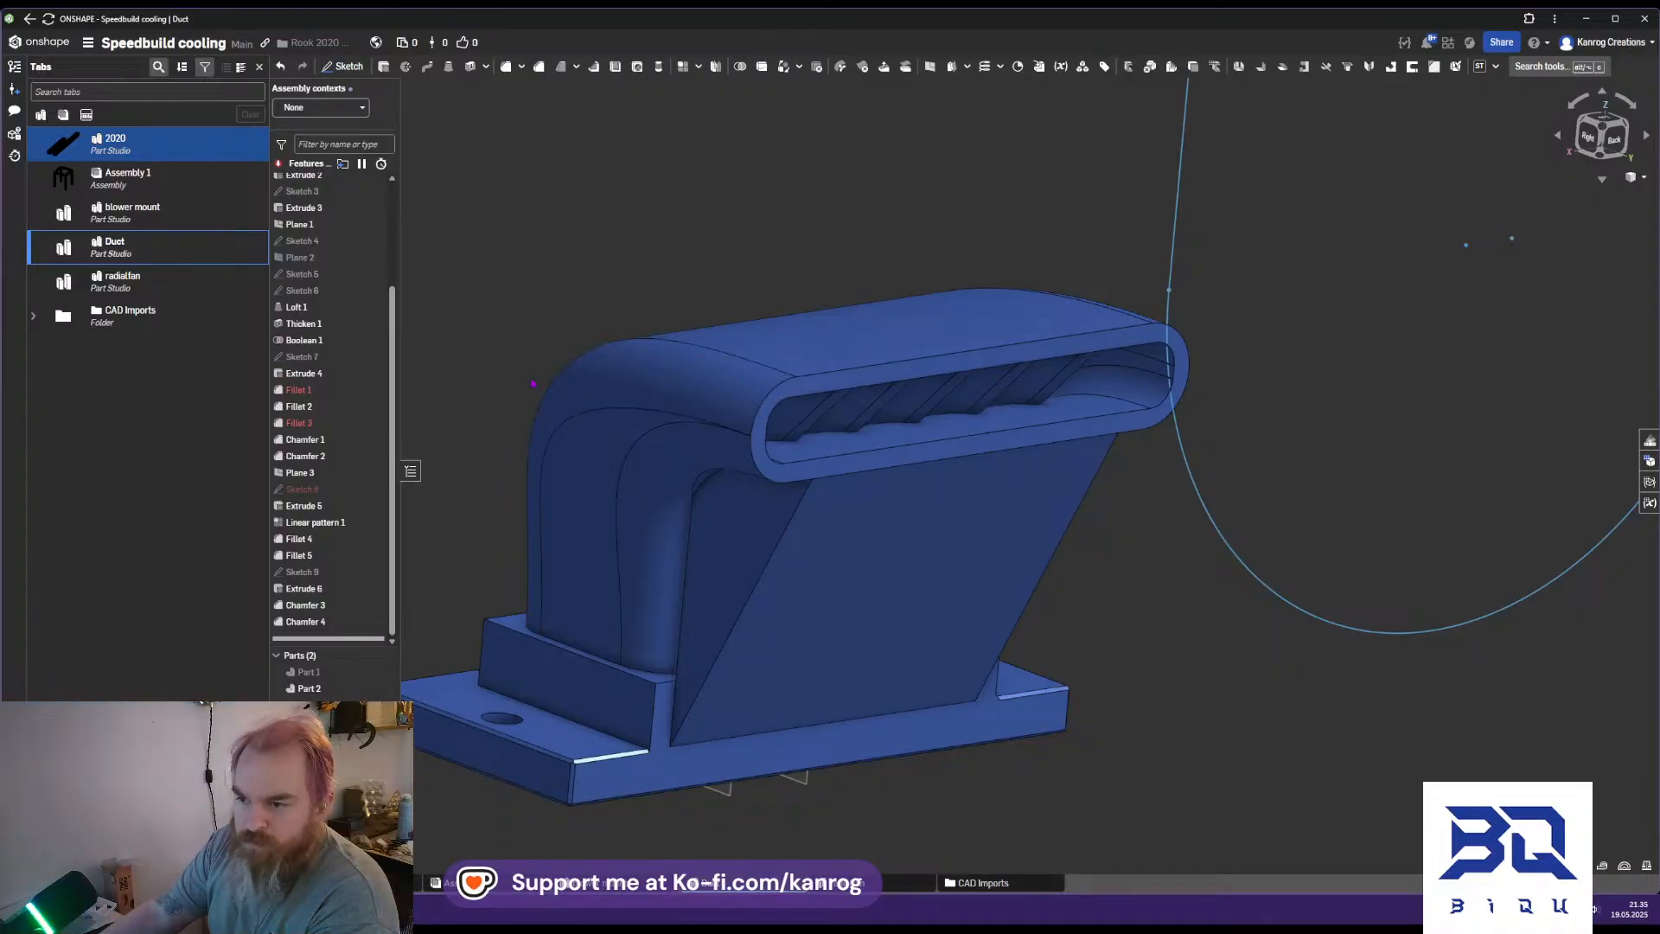
Set the radius of Fillet 1 on the two curved edges between the support and the duct to 7 mm
{"action": "double_click", "coordinate": [299, 390]}
{"action": "right_click_drag", "start_coordinate": [581, 521], "coordinate": [635, 562]}
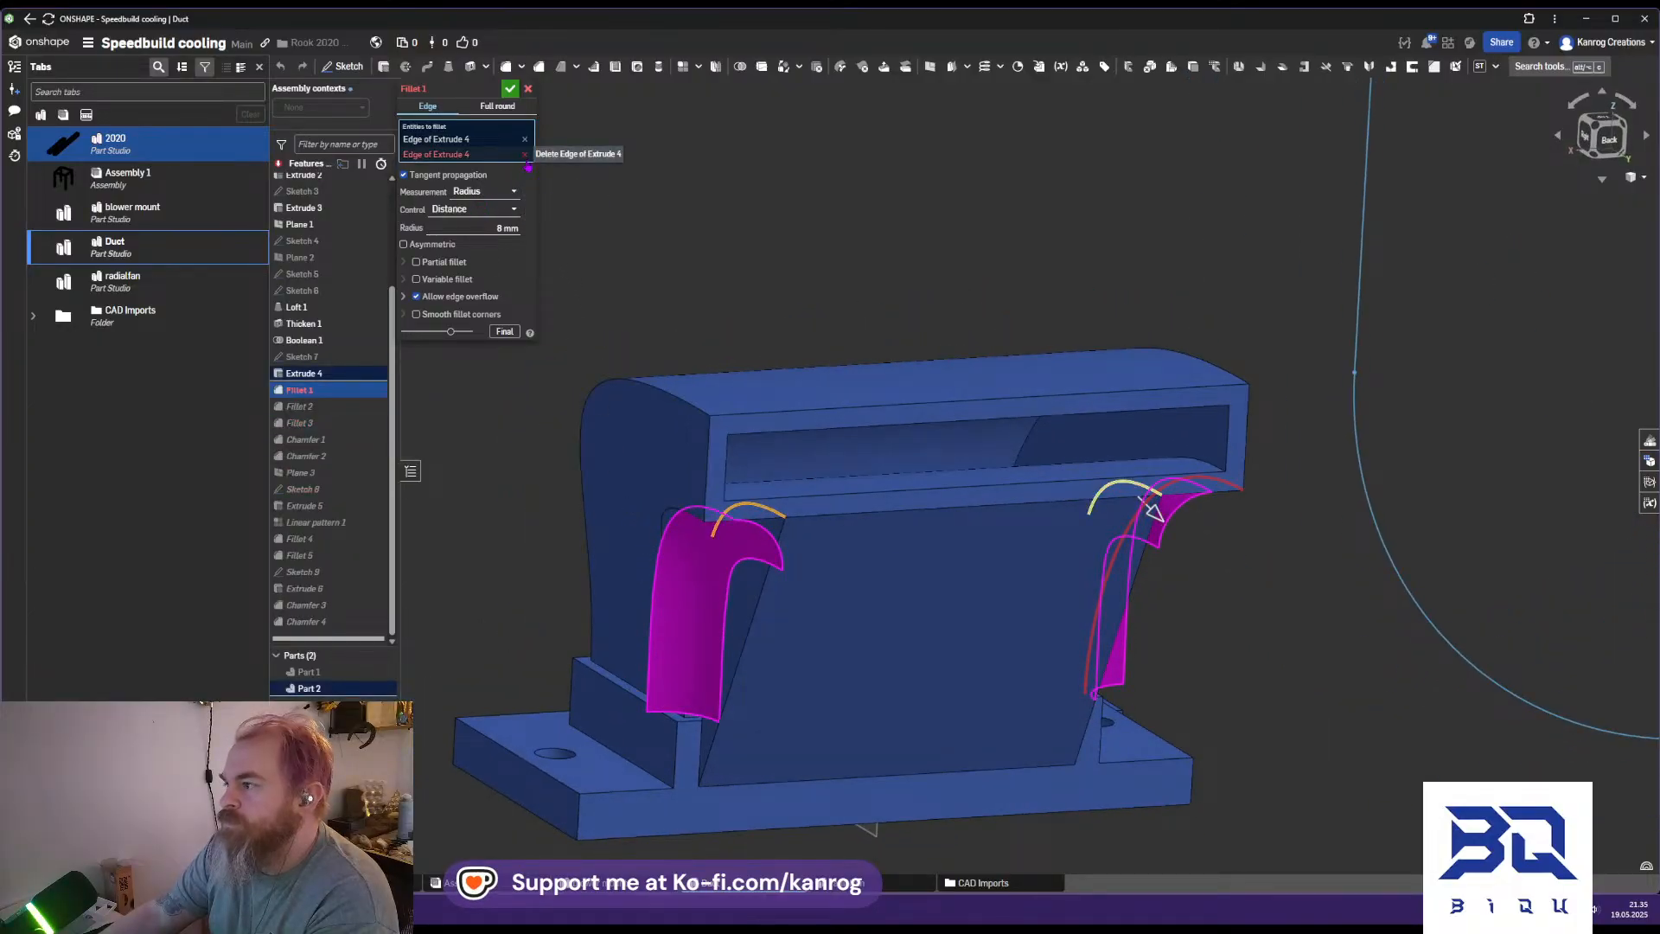
{"action": "right_click_drag", "start_coordinate": [666, 299], "coordinate": [725, 329]}
{"action": "left_click", "coordinate": [508, 228]}
{"action": "scroll", "coordinate": [508, 228], "scroll_direction": "down", "scroll_amount": 2}
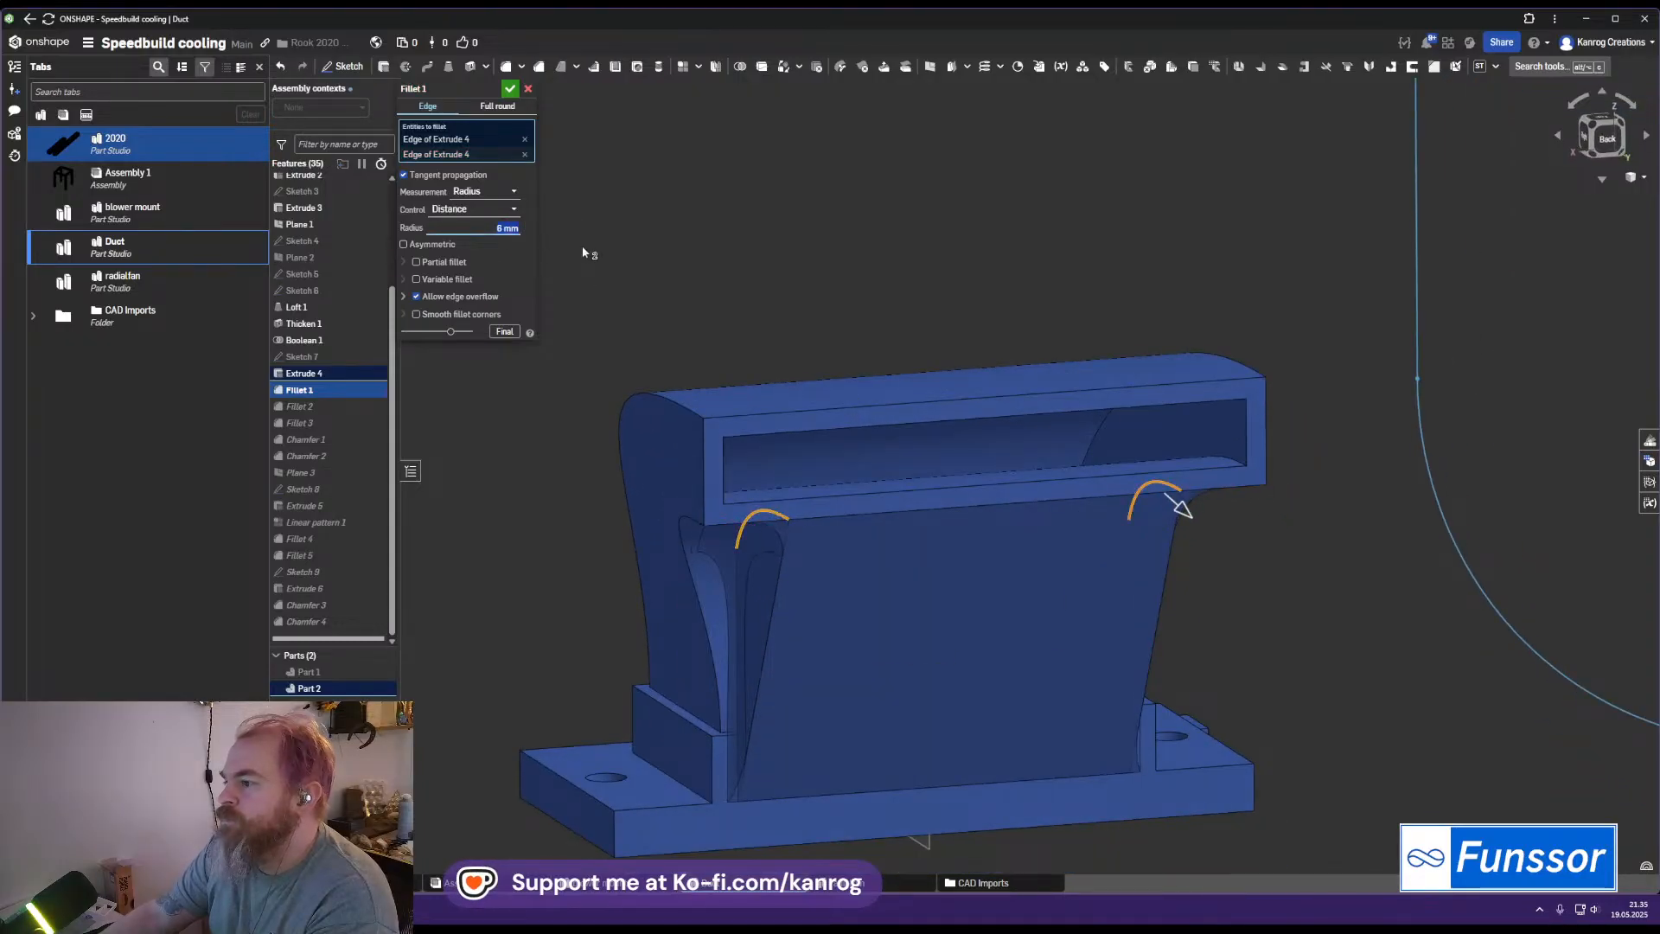
{"action": "key", "text": "n"}
{"action": "right_click_drag", "start_coordinate": [732, 428], "coordinate": [755, 444]}
{"action": "type", "text": "7"}
{"action": "key", "text": "Return"}
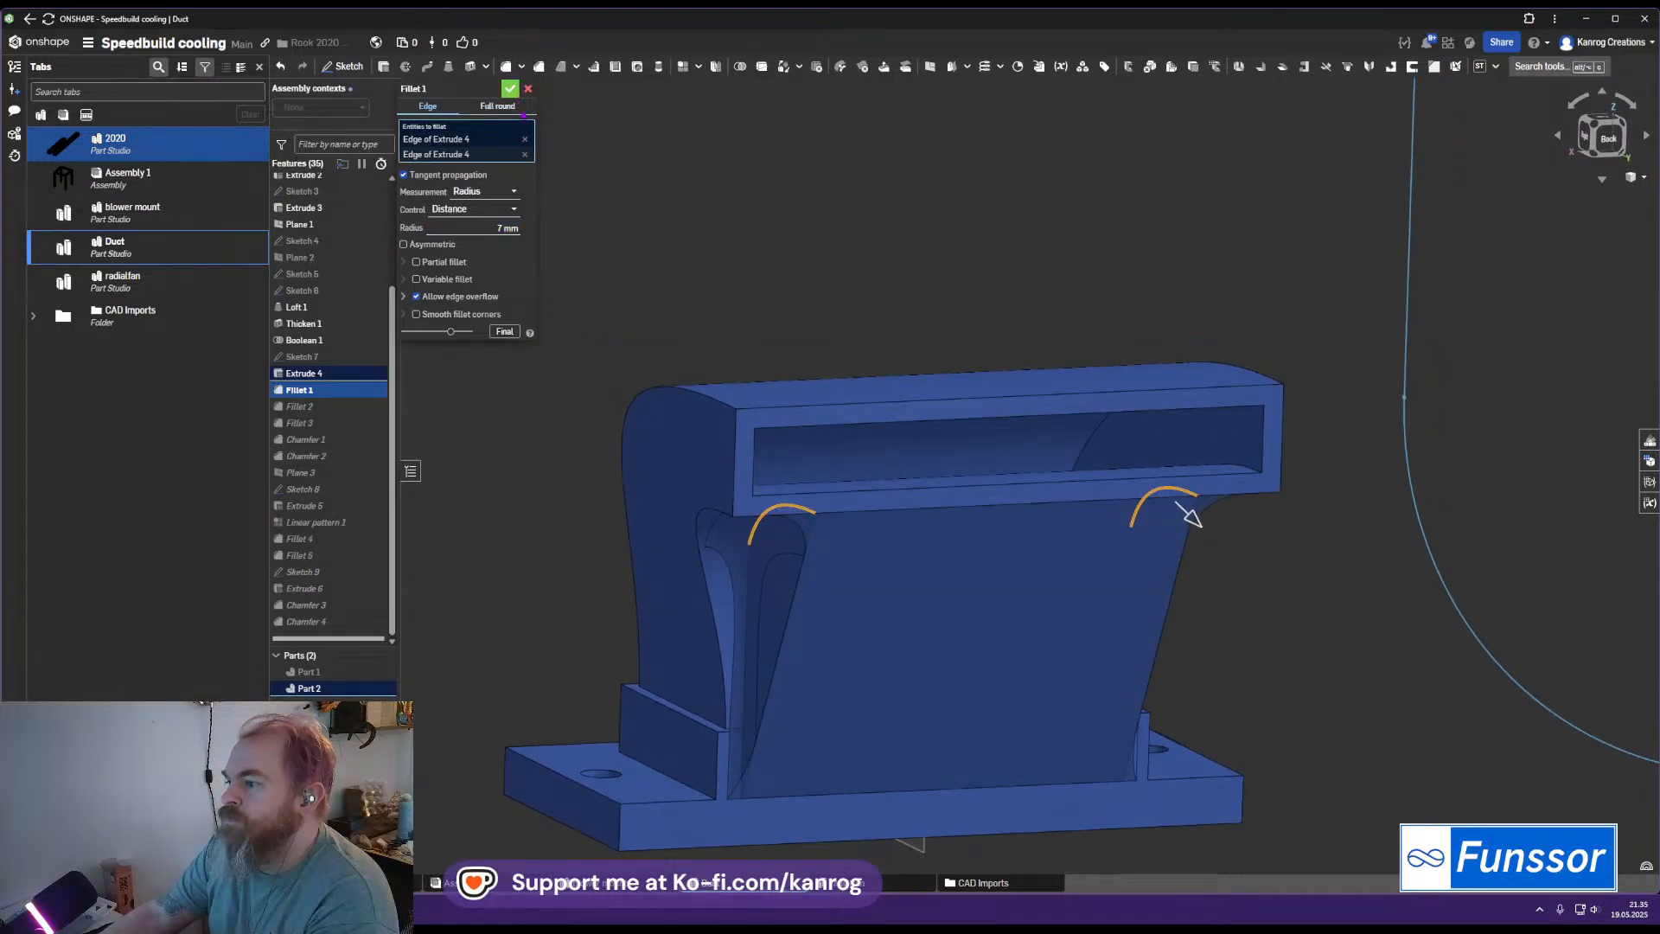
{"action": "left_click", "coordinate": [511, 89]}
Project the duct wall's curved underside edge into Sketch 7 with the Use tool
{"action": "mouse_move", "coordinate": [683, 493]}
{"action": "right_mouse_down"}
{"action": "mouse_move", "coordinate": [838, 631]}
{"action": "mouse_move", "coordinate": [945, 607]}
{"action": "mouse_move", "coordinate": [692, 627]}
{"action": "mouse_move", "coordinate": [605, 518]}
{"action": "mouse_move", "coordinate": [661, 512]}
{"action": "right_mouse_up"}
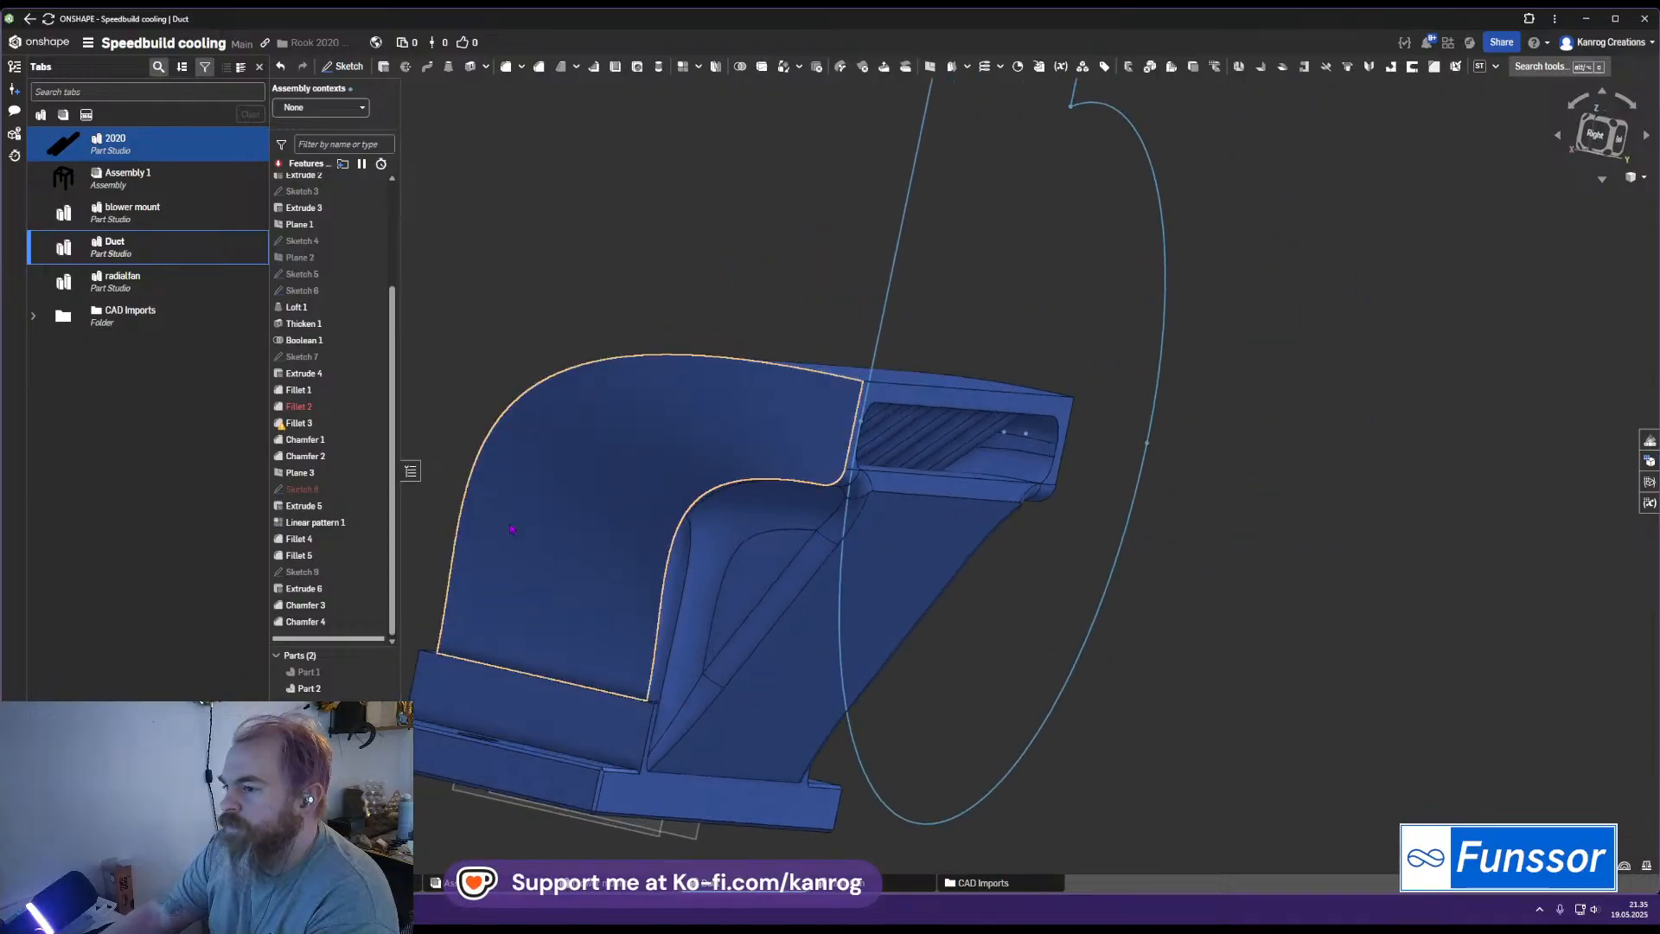
{"action": "double_click", "coordinate": [329, 363]}
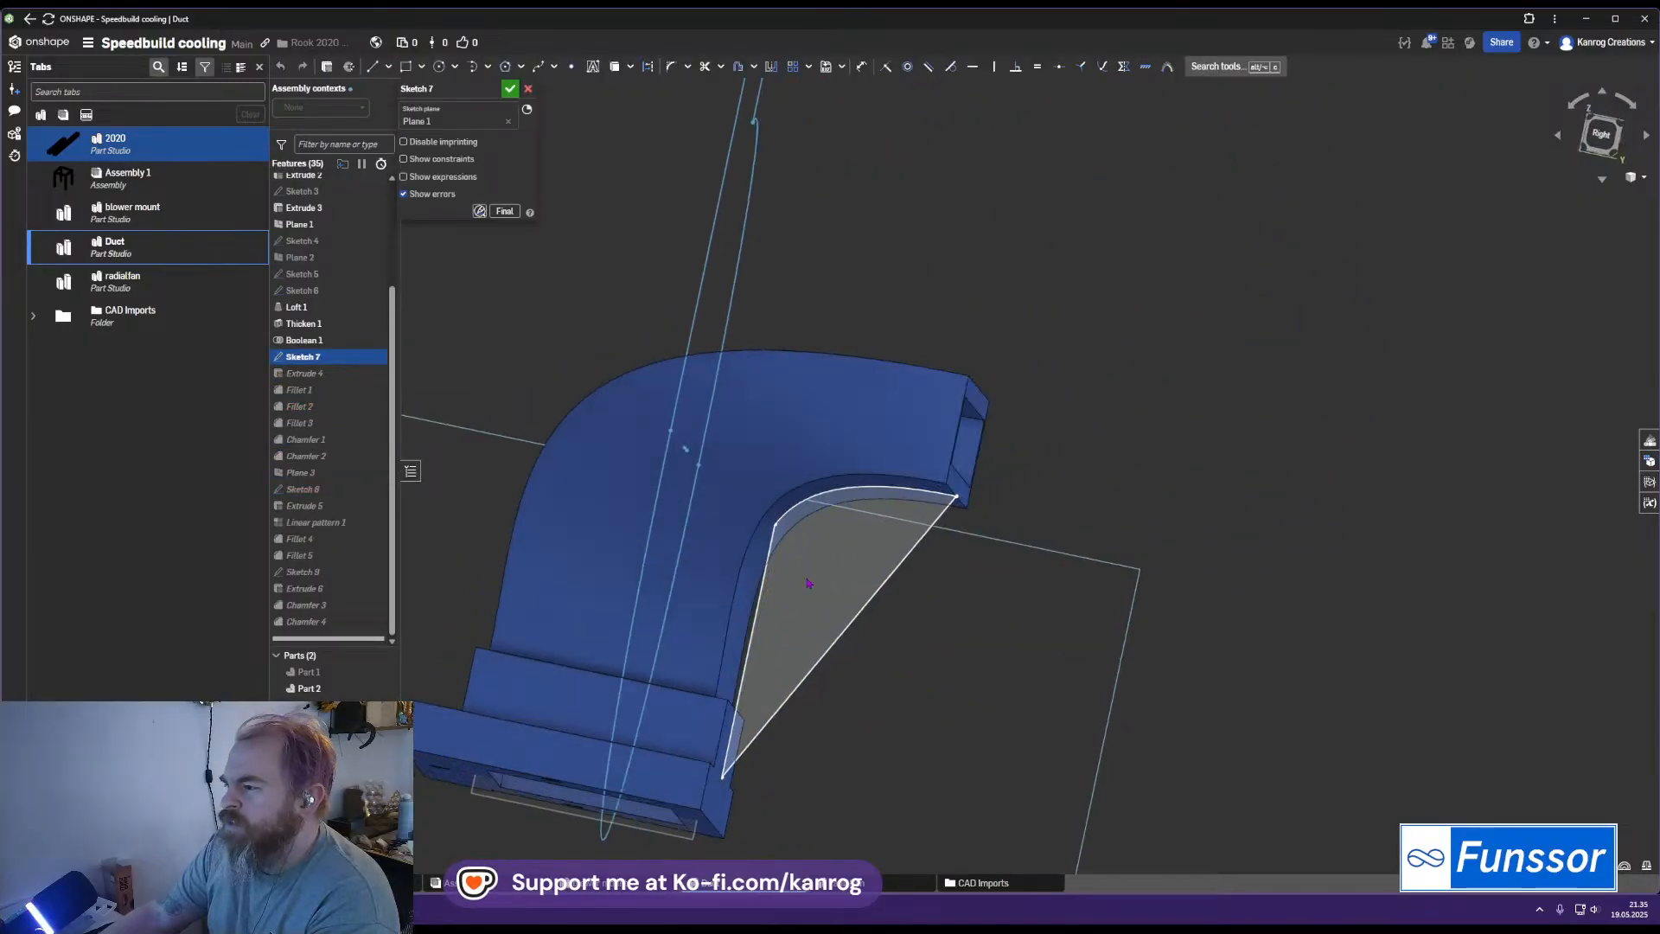
{"action": "right_click_drag", "start_coordinate": [702, 620], "coordinate": [752, 648]}
{"action": "key", "text": "u"}
{"action": "middle_click_drag", "start_coordinate": [722, 667], "coordinate": [729, 530]}
{"action": "left_click", "coordinate": [674, 540]}
{"action": "key", "text": "Escape"}
{"action": "mouse_move", "coordinate": [840, 486]}
{"action": "right_mouse_down"}
{"action": "mouse_move", "coordinate": [878, 504]}
{"action": "mouse_move", "coordinate": [763, 600]}
{"action": "right_mouse_up"}
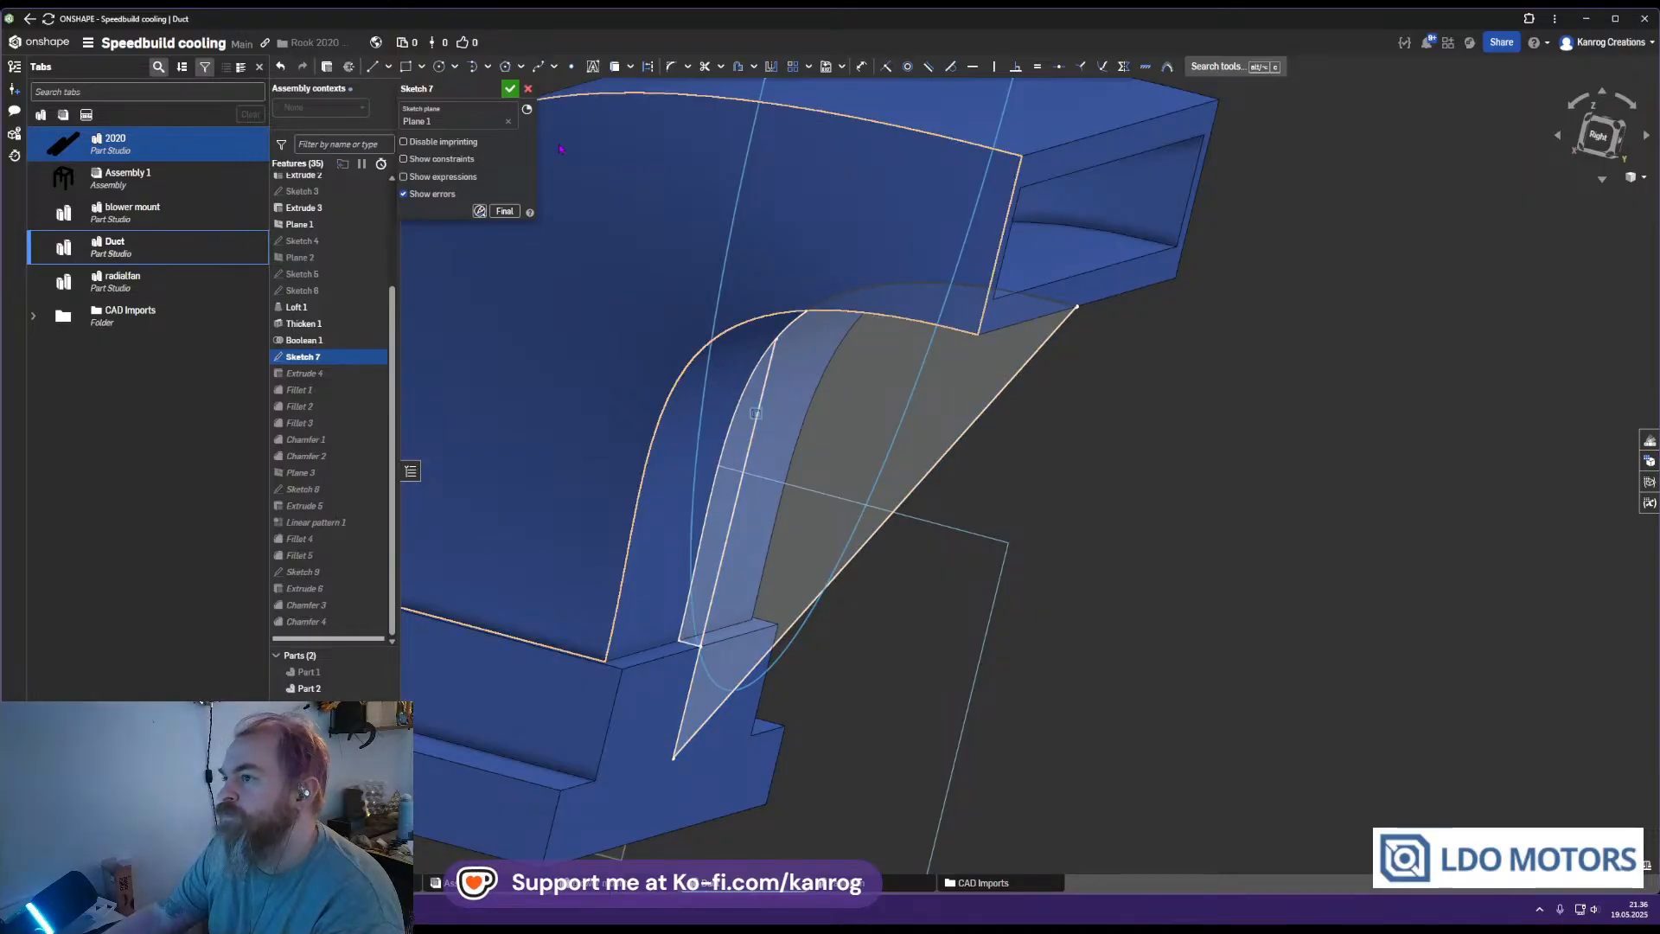
{"action": "left_click", "coordinate": [510, 90]}
Add the narrow Sketch 7 region between the support and the duct wall to Extrude 4
{"action": "double_click", "coordinate": [304, 373]}
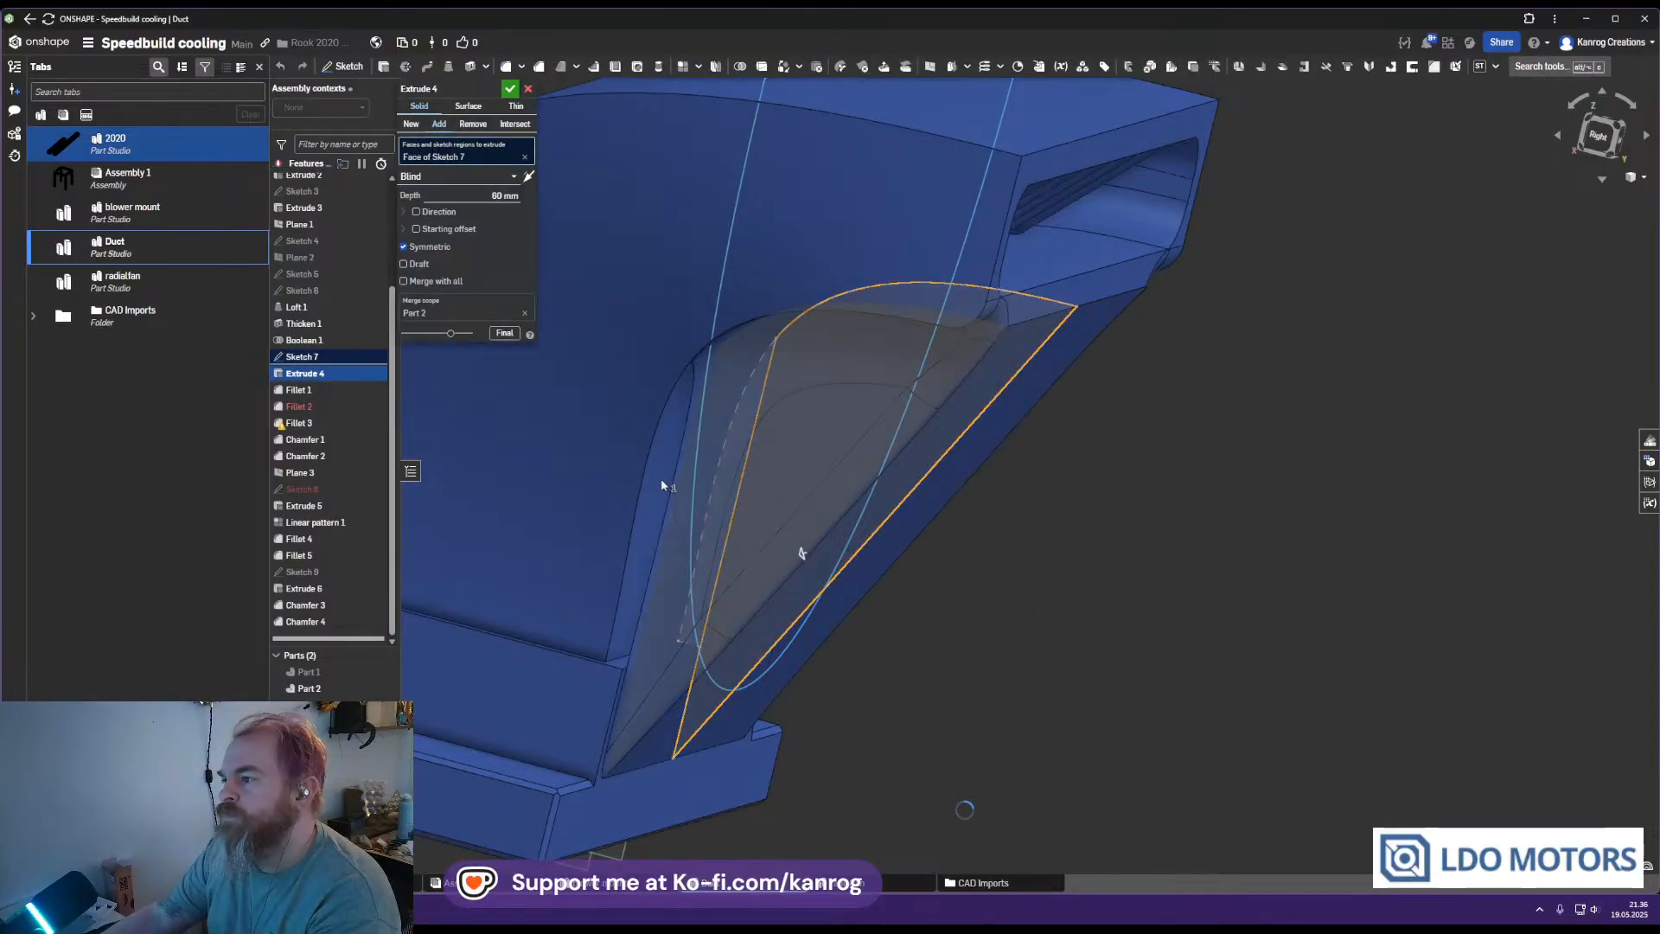
{"action": "left_click", "coordinate": [724, 490]}
{"action": "mouse_move", "coordinate": [723, 490]}
{"action": "right_mouse_down"}
{"action": "mouse_move", "coordinate": [631, 454]}
{"action": "mouse_move", "coordinate": [728, 526]}
{"action": "mouse_move", "coordinate": [821, 489]}
{"action": "mouse_move", "coordinate": [870, 523]}
{"action": "right_mouse_up"}
{"action": "left_click", "coordinate": [510, 88]}
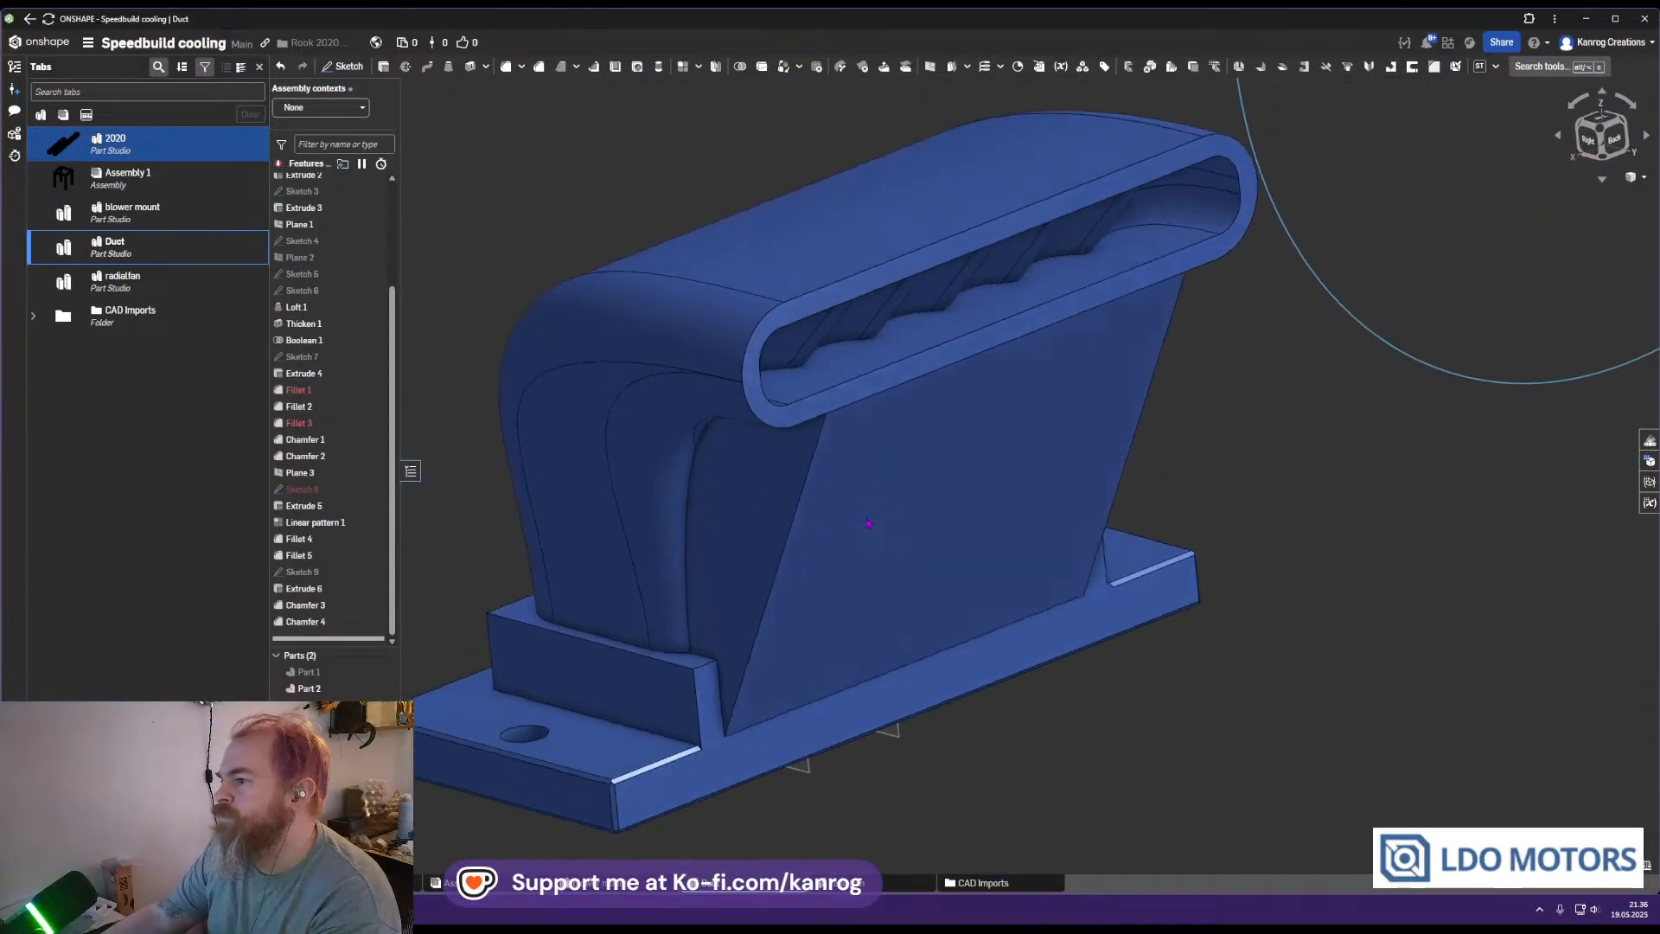
Set the radius of Fillet 1 on the two curved support edges to 6 mm
{"action": "double_click", "coordinate": [309, 395]}
{"action": "right_click_drag", "start_coordinate": [805, 472], "coordinate": [784, 449]}
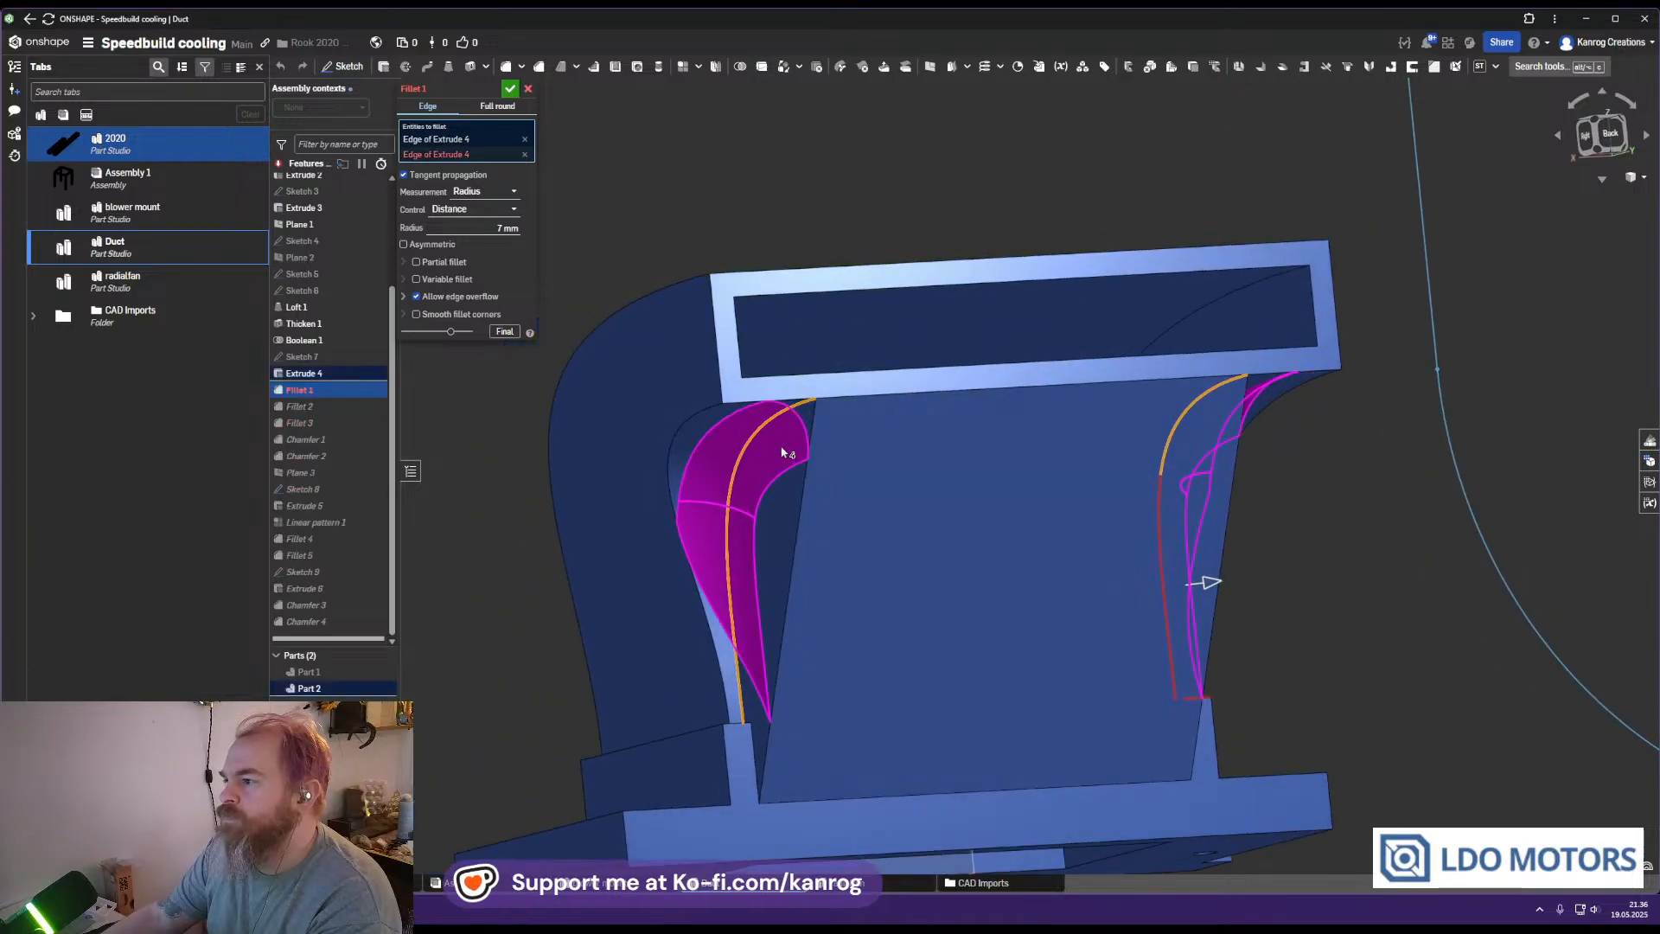
{"action": "key", "text": "Down"}
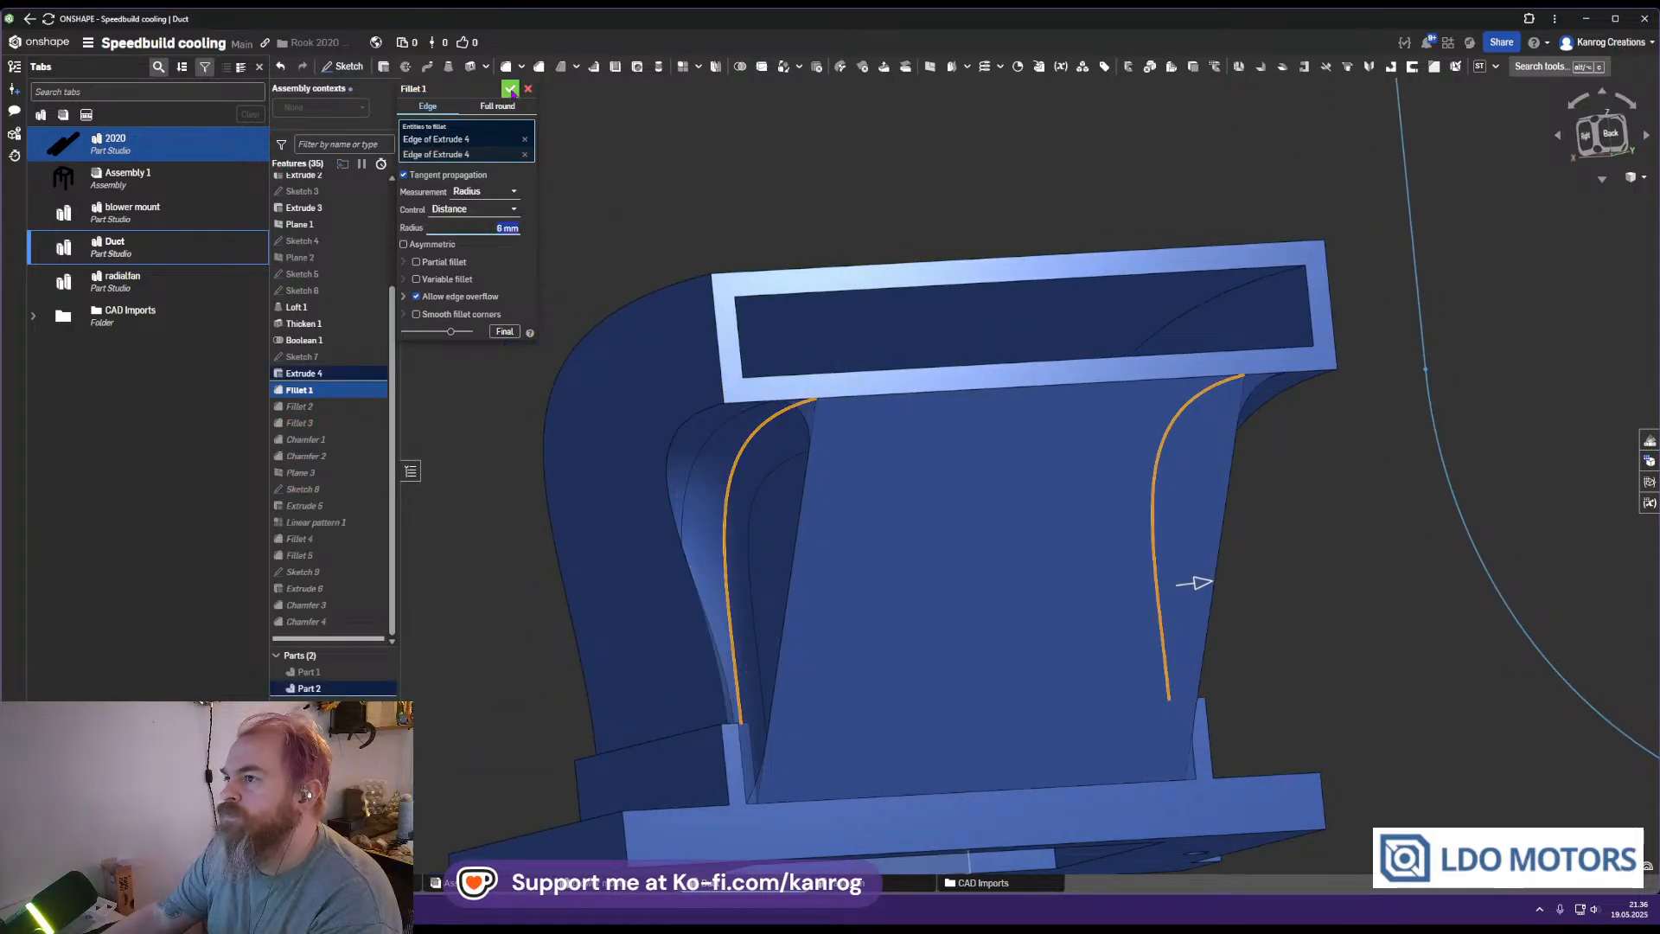
{"action": "left_click", "coordinate": [511, 90]}
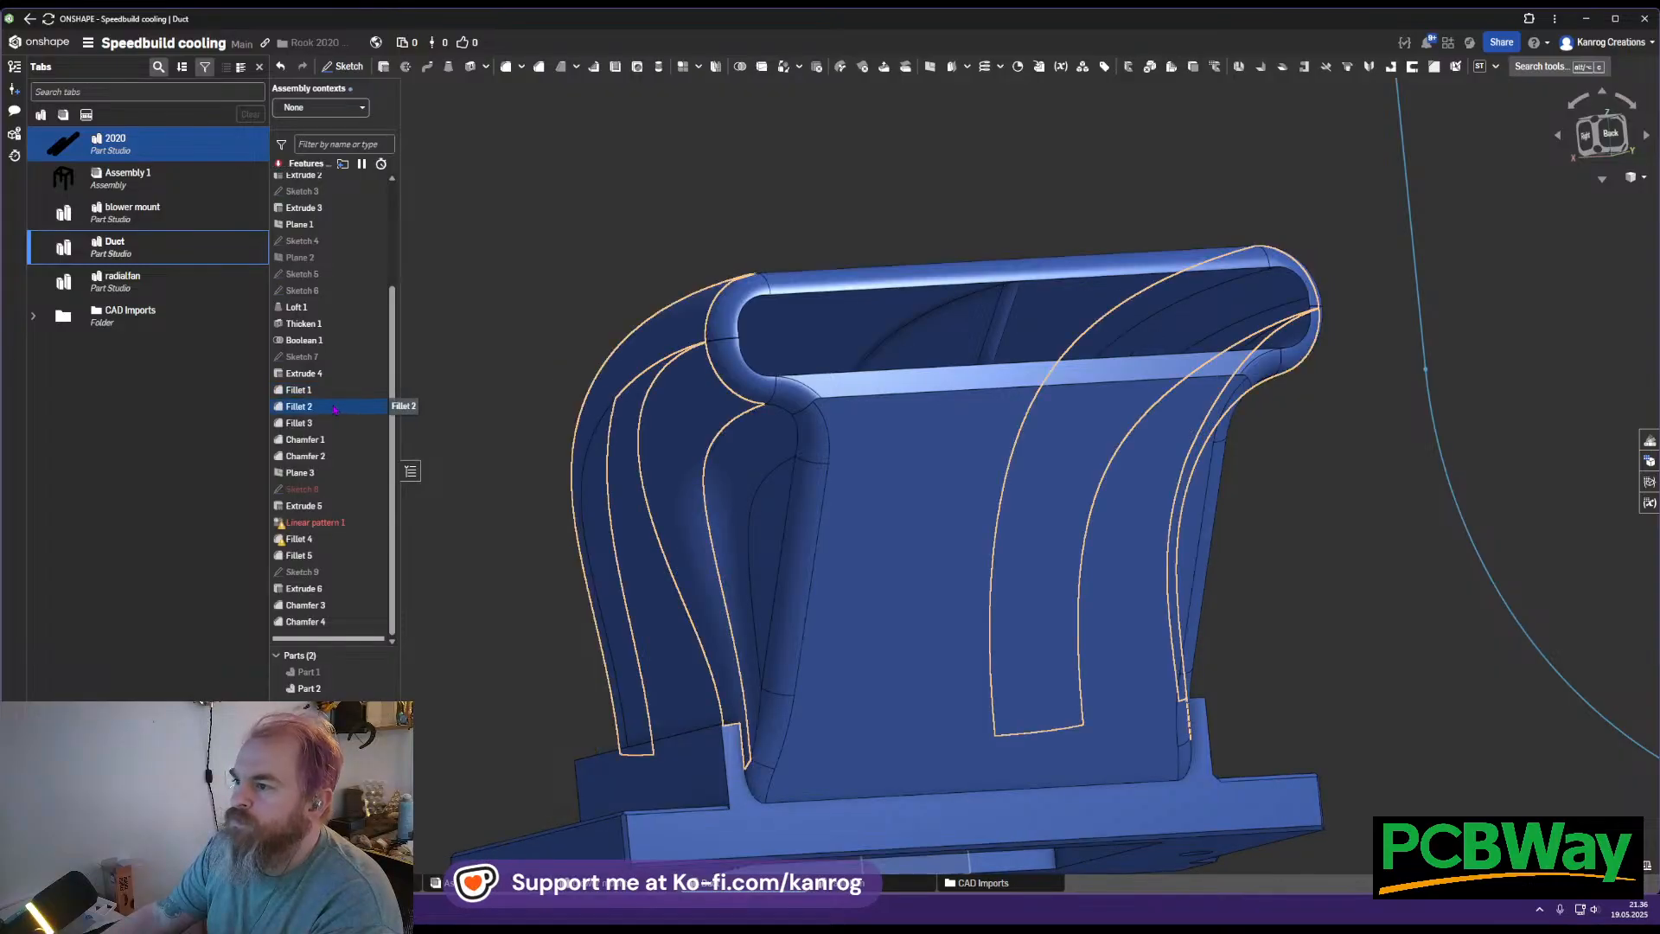
Open Sketch 8 for editing and delete the broken angle dimension of the slanted construction line
{"action": "double_click", "coordinate": [304, 489]}
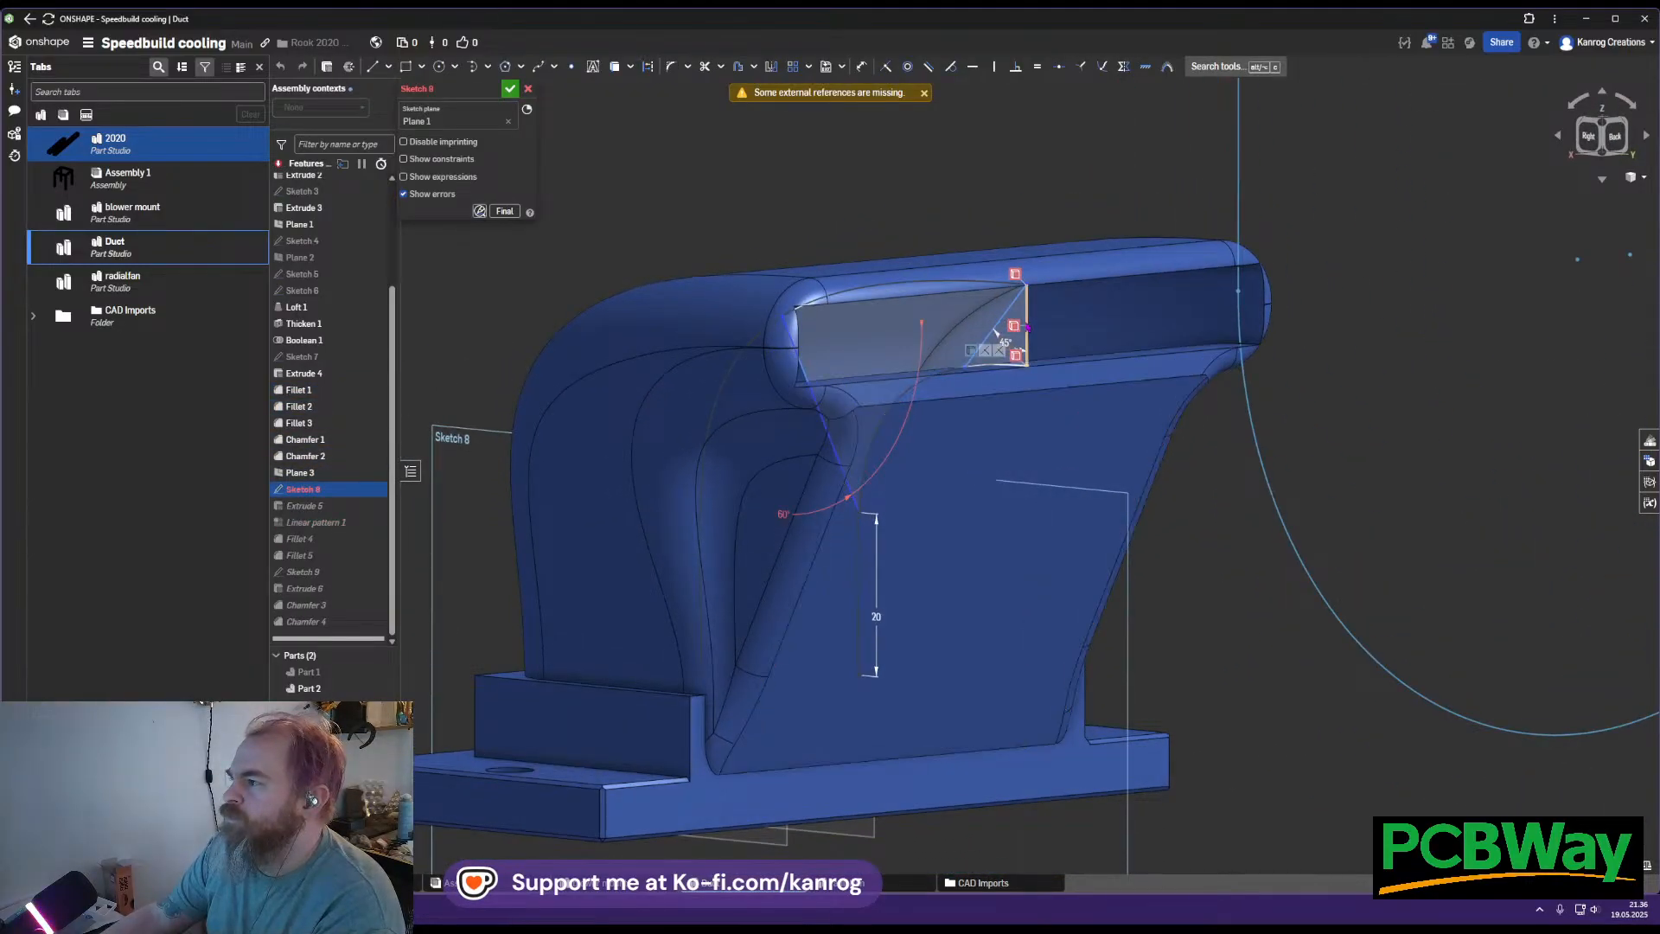
{"action": "scroll", "coordinate": [1003, 357], "scroll_direction": "up", "scroll_amount": 4}
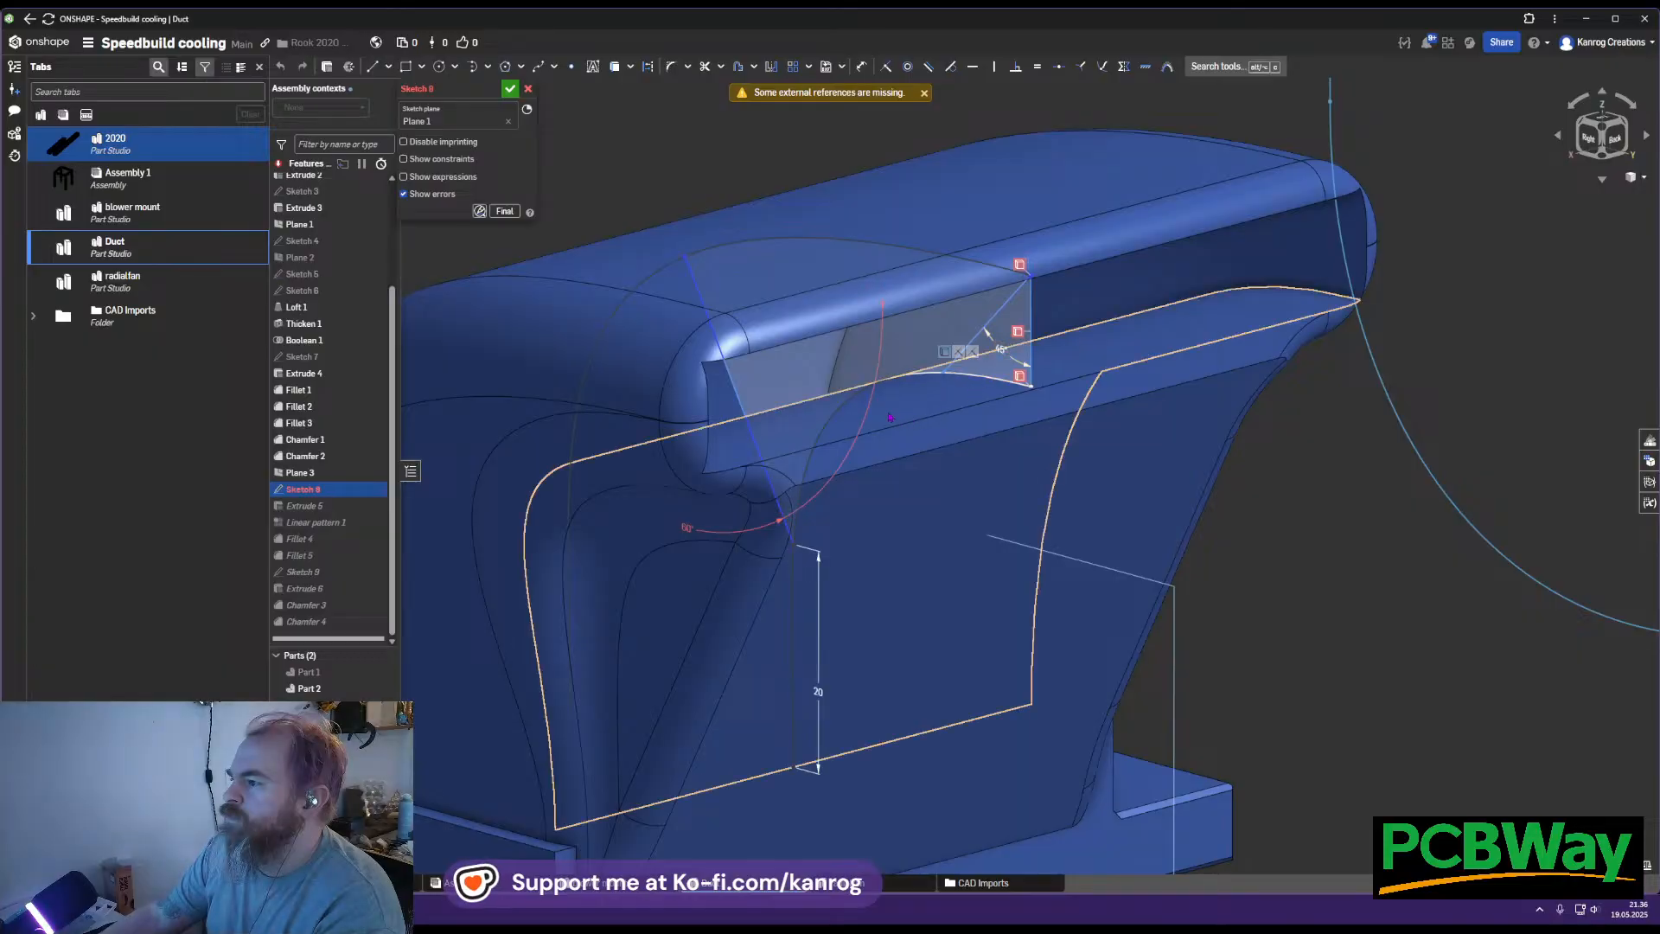
{"action": "left_click", "coordinate": [868, 413]}
{"action": "right_click_drag", "start_coordinate": [799, 522], "coordinate": [757, 554]}
{"action": "key", "text": "Delete"}
Dimension the angle between Sketch 8's slanted construction line and the upper edge of the raised block around the duct
{"action": "middle_click_drag", "start_coordinate": [751, 694], "coordinate": [934, 565]}
{"action": "scroll", "coordinate": [918, 565], "scroll_direction": "down", "scroll_amount": 1}
{"action": "key", "text": "u"}
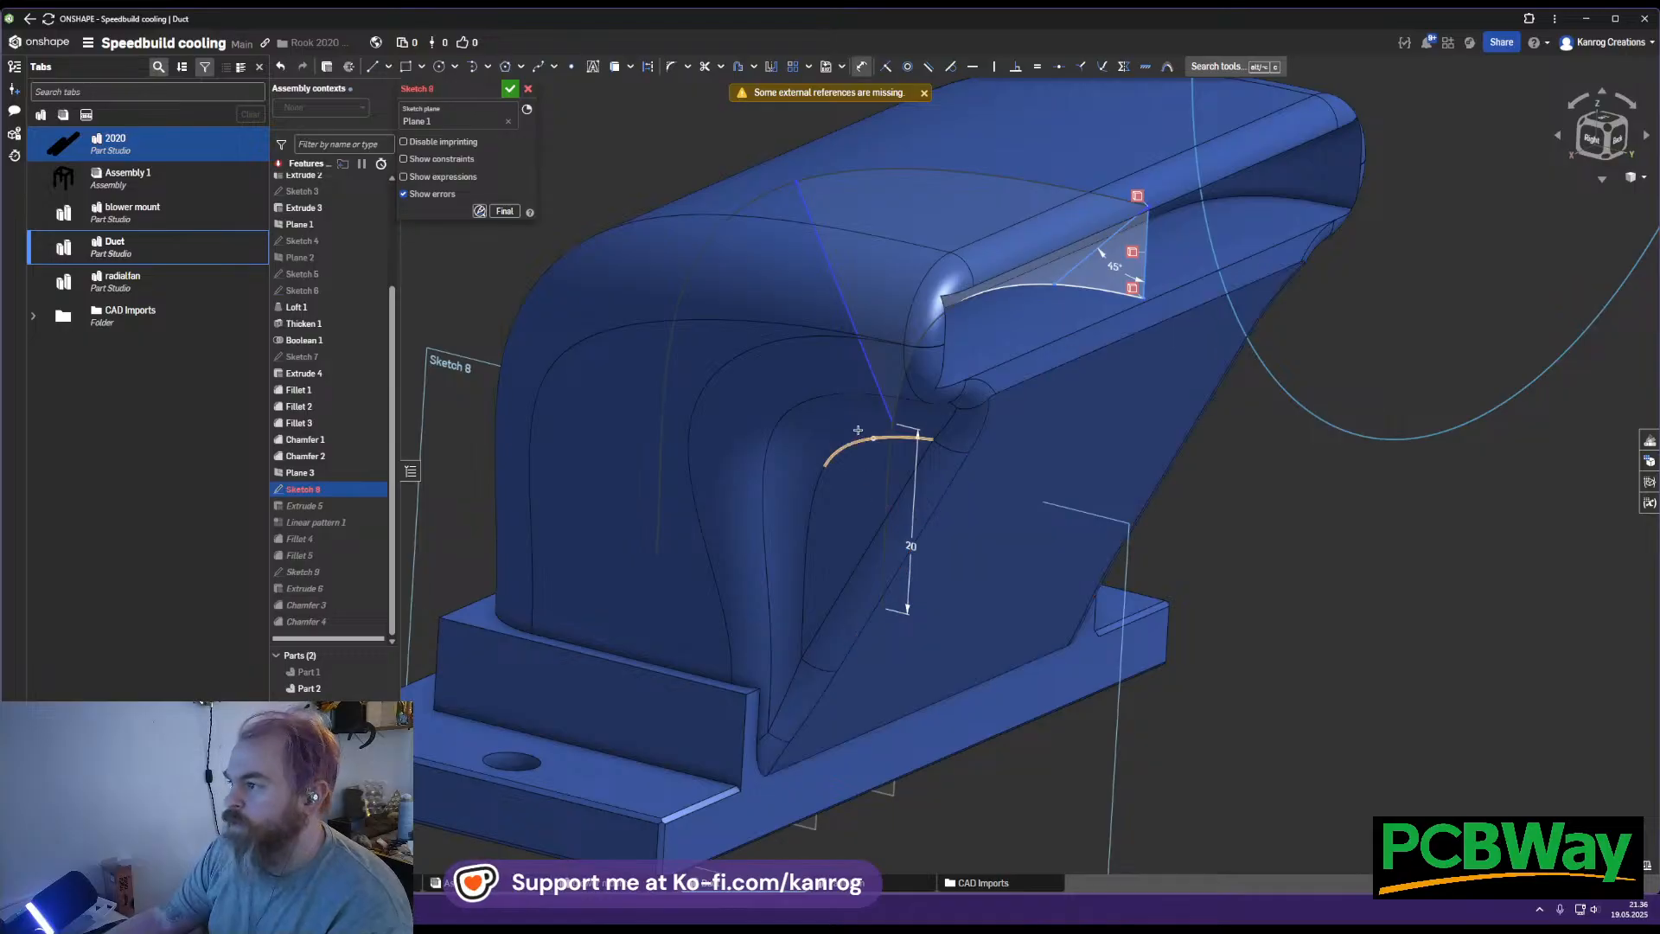
{"action": "left_click", "coordinate": [873, 403]}
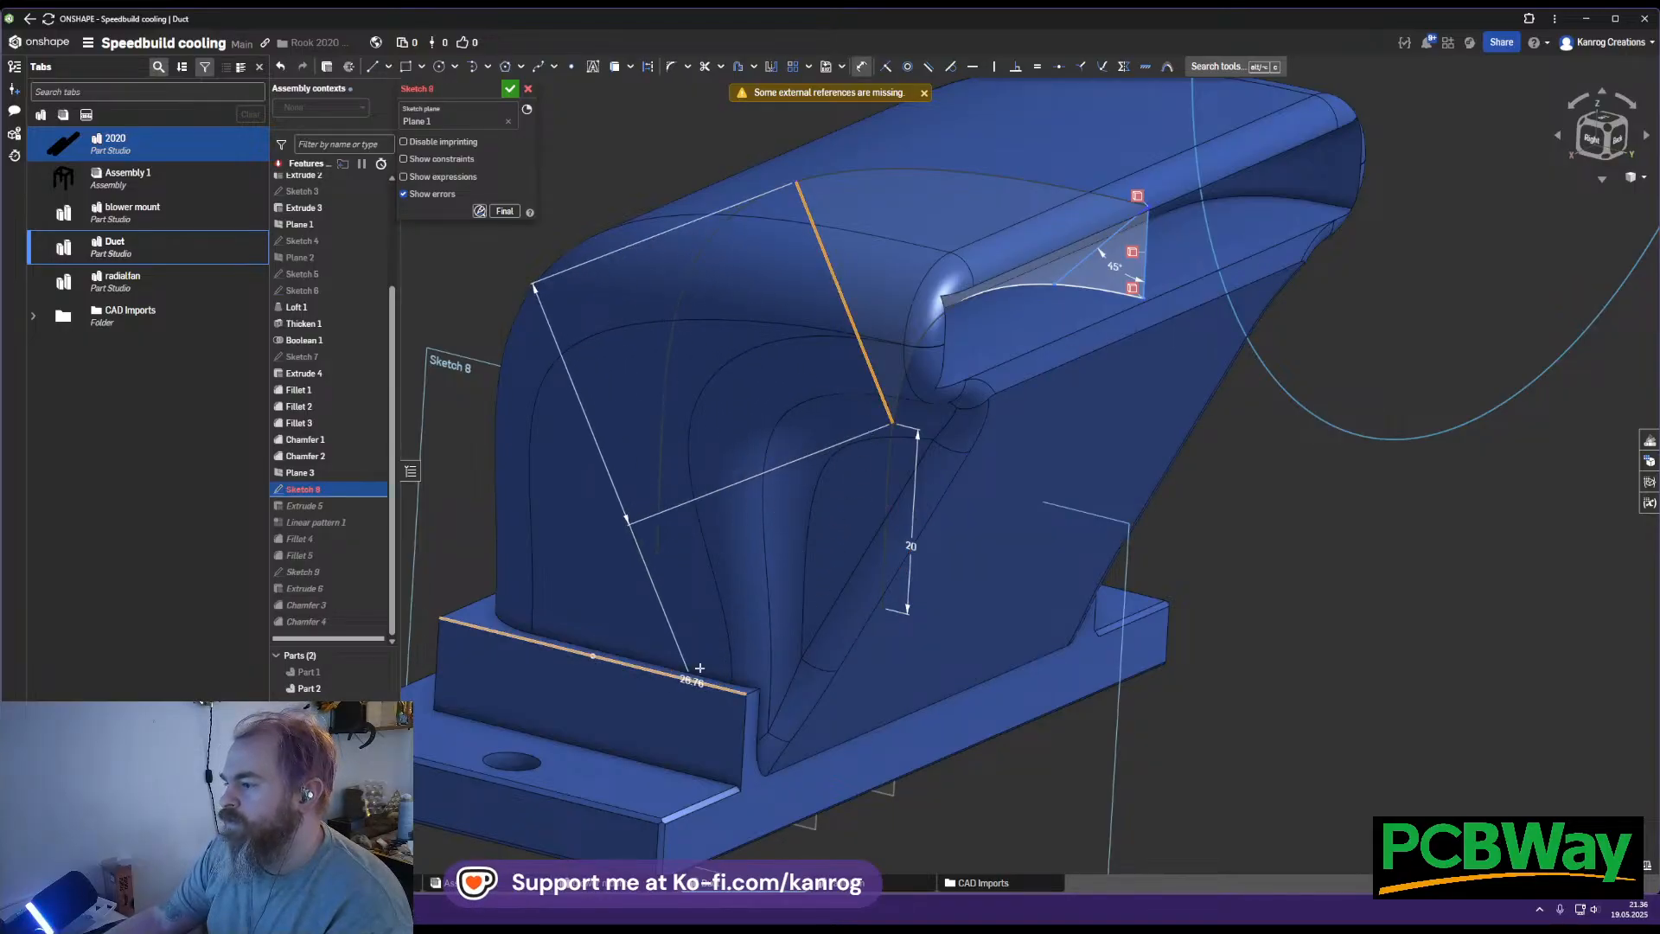
{"action": "left_click", "coordinate": [693, 680]}
{"action": "left_click", "coordinate": [748, 567]}
{"action": "key", "text": "Return"}
{"action": "key", "text": "Escape"}
{"action": "middle_click_drag", "start_coordinate": [913, 512], "coordinate": [699, 704]}
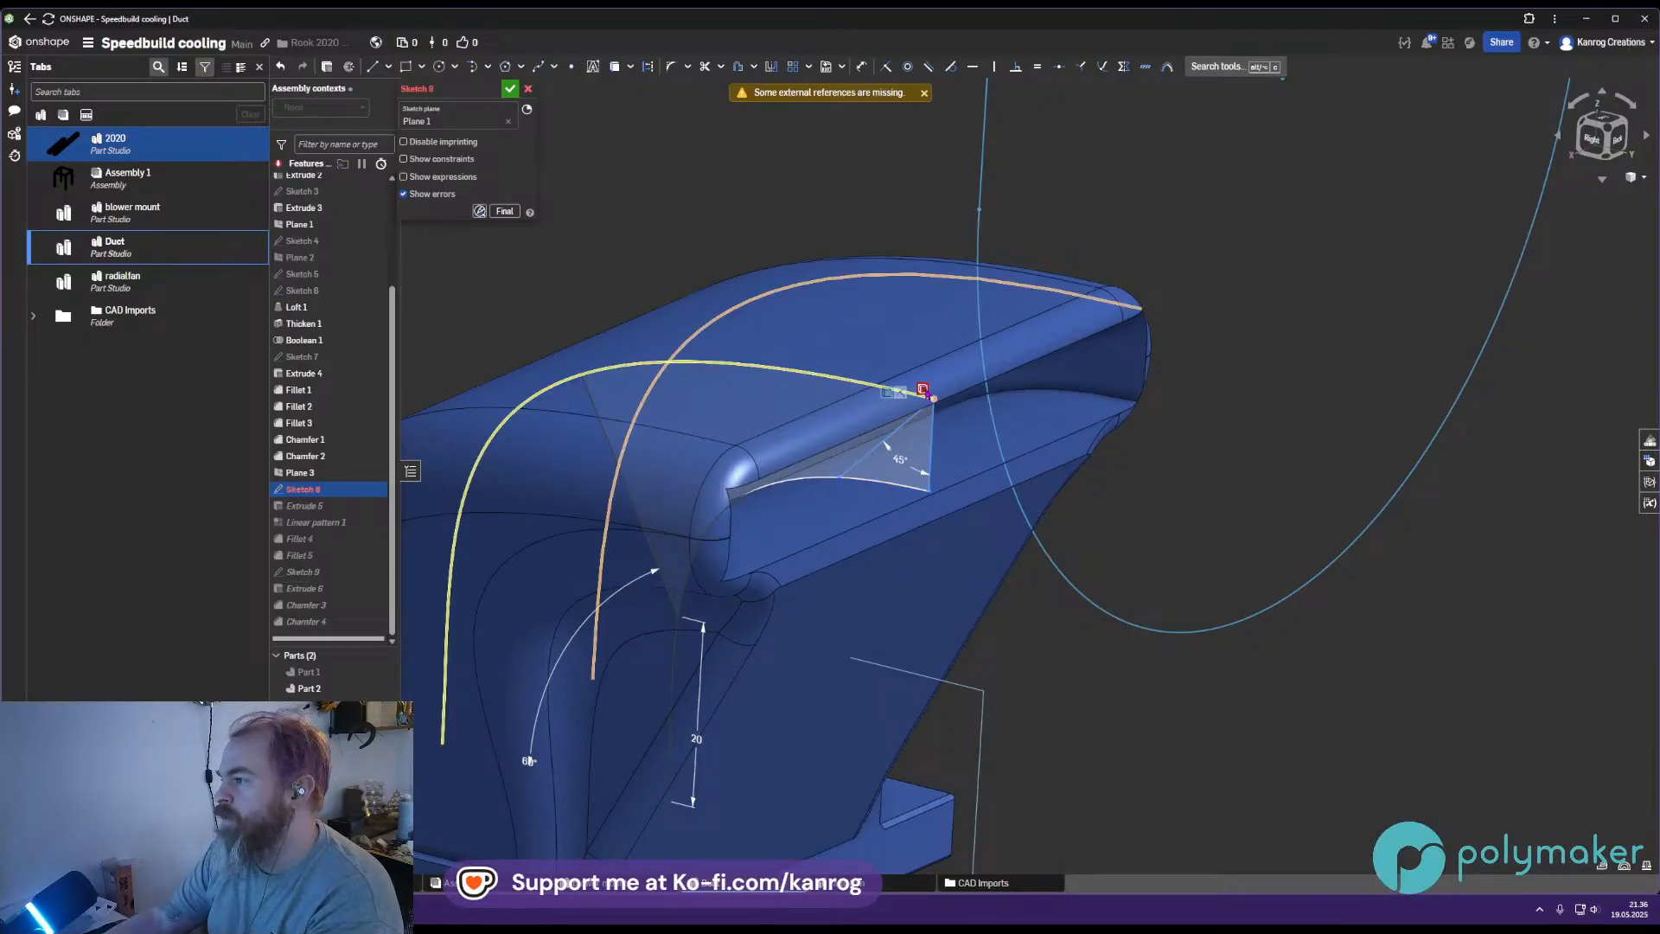
Delete the broken vertical line at the outlet end of Sketch 8 and accept the sketch
{"action": "left_click", "coordinate": [933, 429]}
{"action": "key", "text": "Delete"}
{"action": "middle_click_drag", "start_coordinate": [930, 463], "coordinate": [954, 412]}
{"action": "key", "text": "u"}
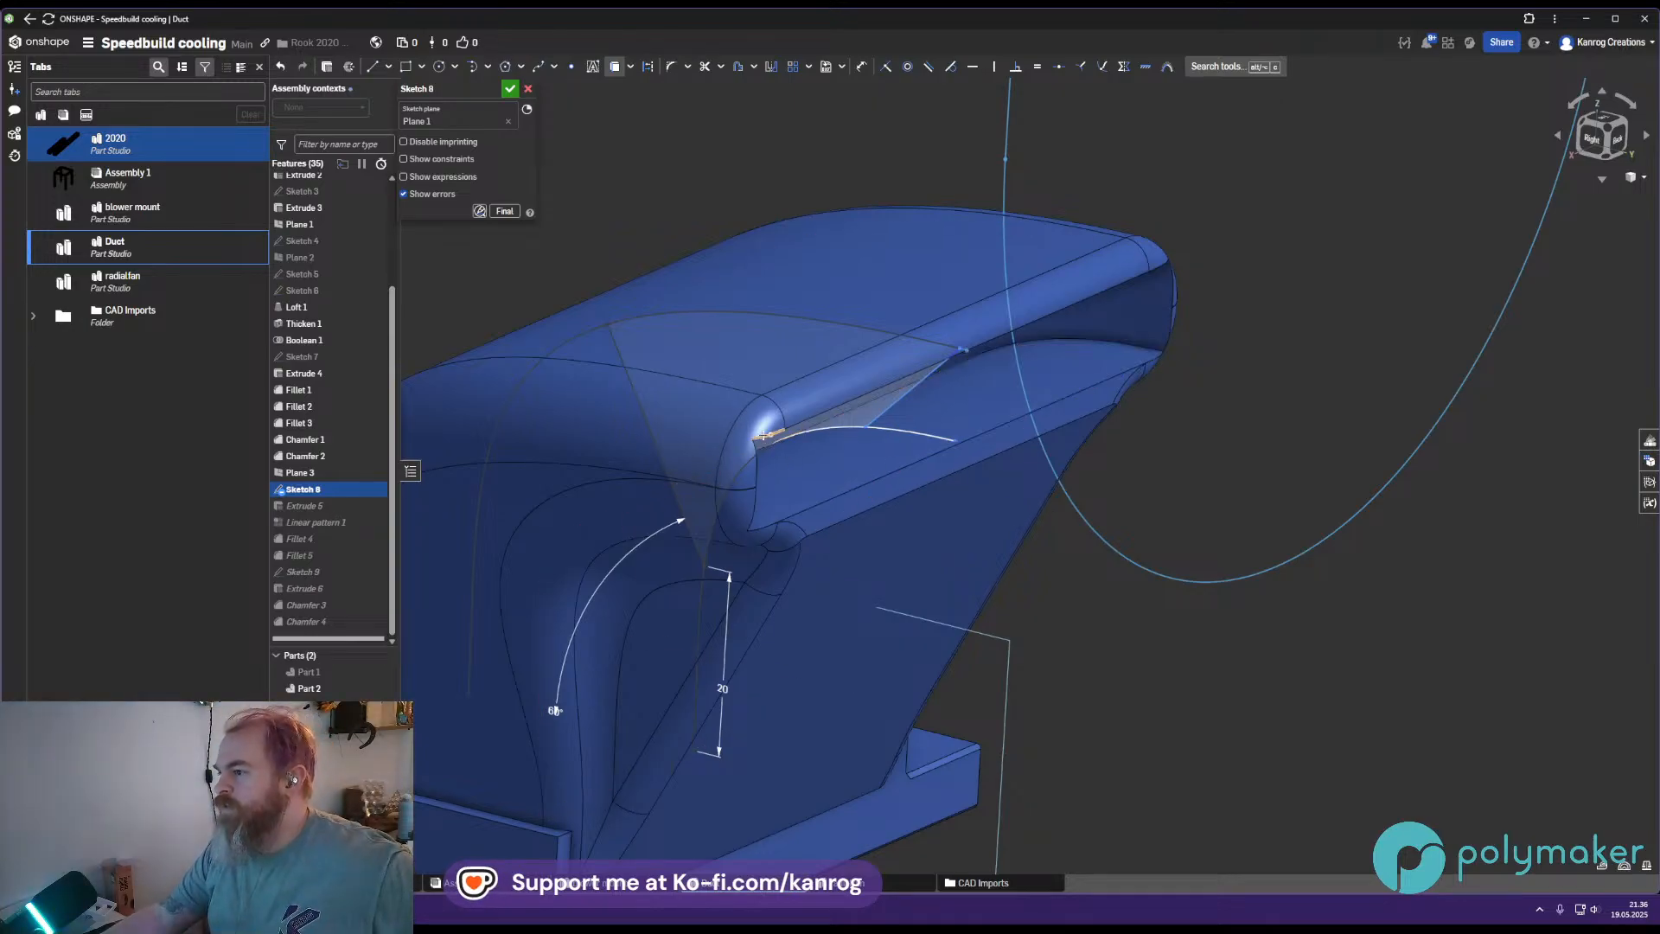
{"action": "left_click", "coordinate": [510, 88]}
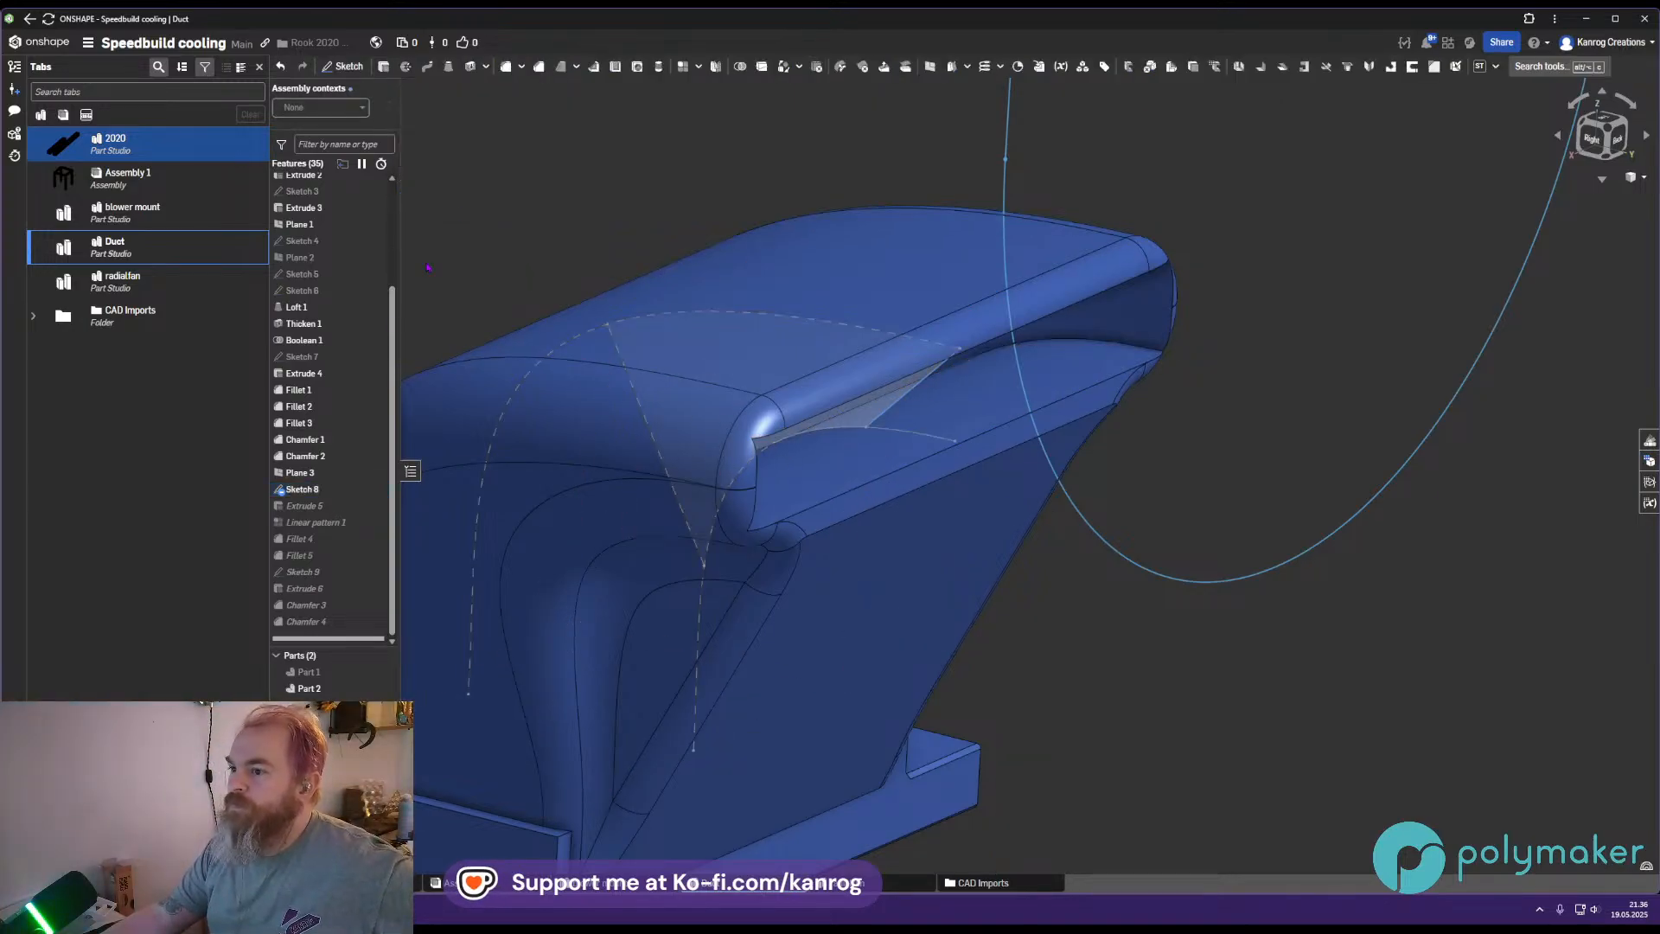
Suppress Fillet 3 on the outlet rim and the support's slanted edges
{"action": "double_click", "coordinate": [298, 423]}
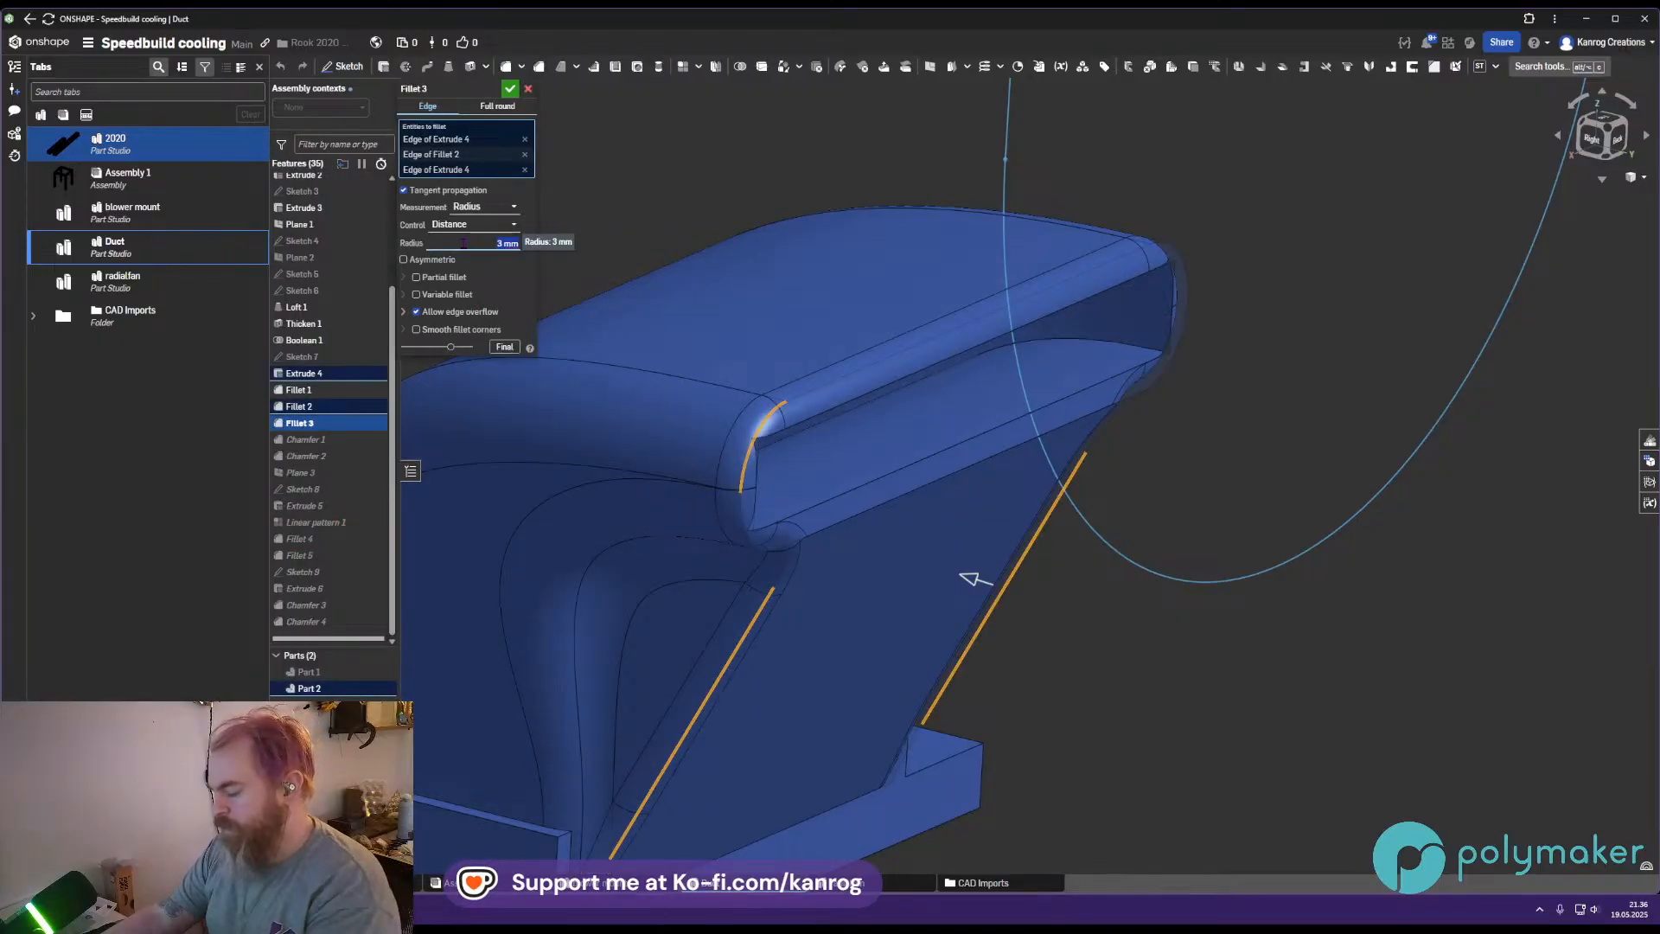
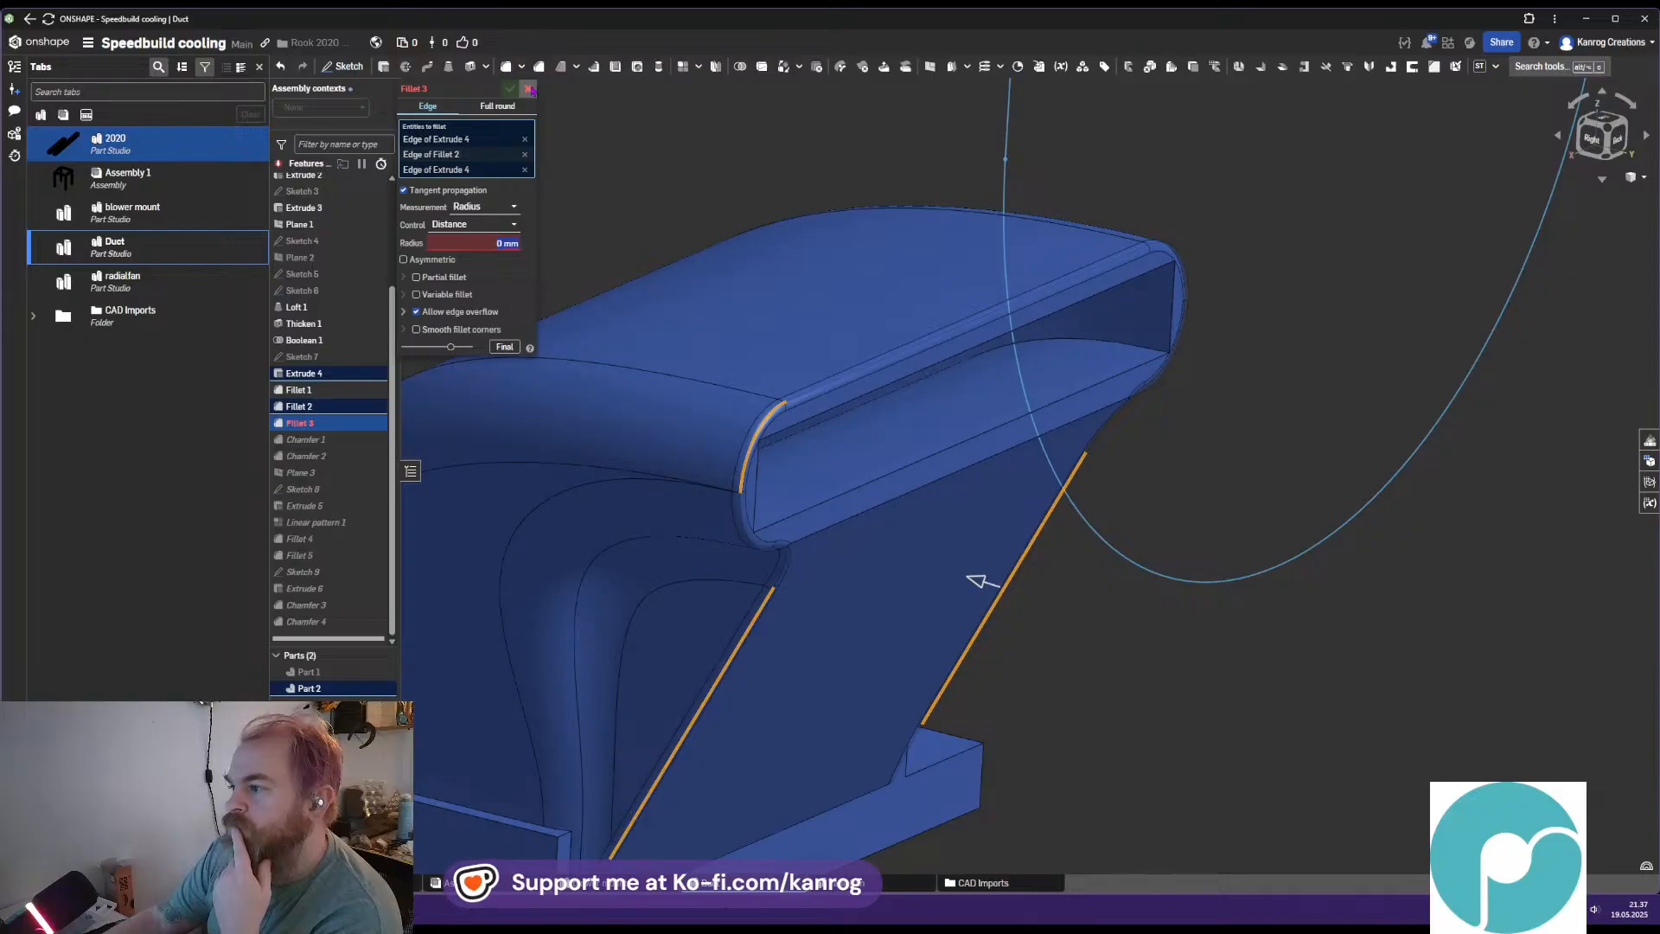
{"action": "left_click", "coordinate": [528, 89]}
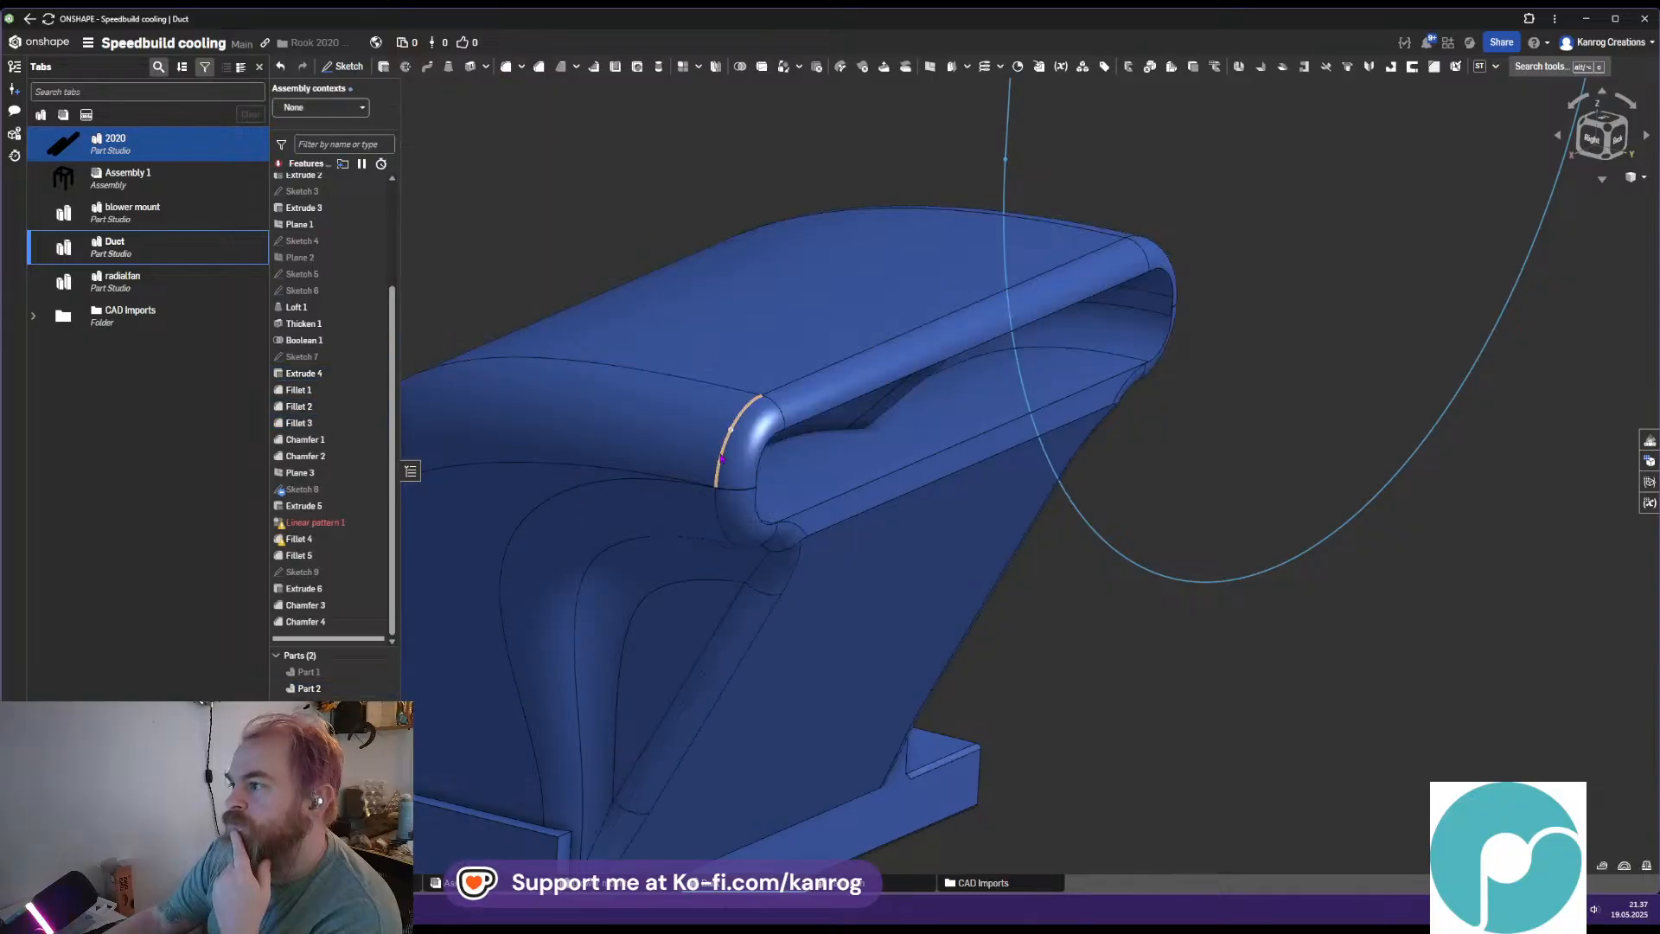
{"action": "left_click", "coordinate": [336, 427]}
{"action": "right_click", "coordinate": [360, 432]}
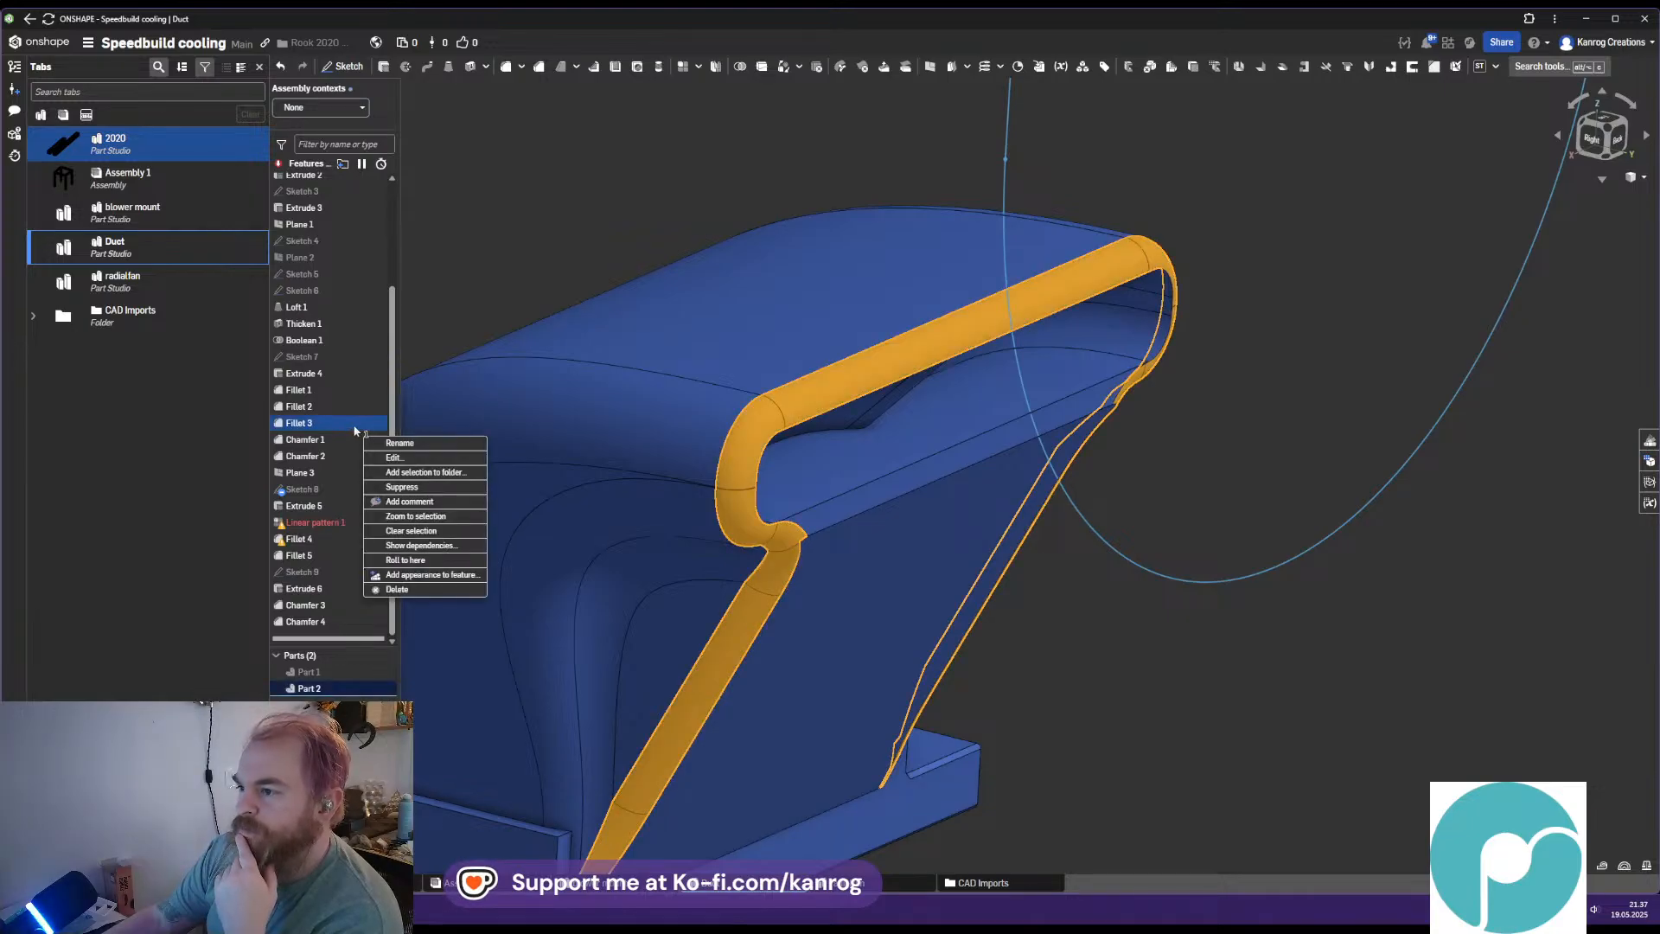
{"action": "left_click", "coordinate": [400, 486]}
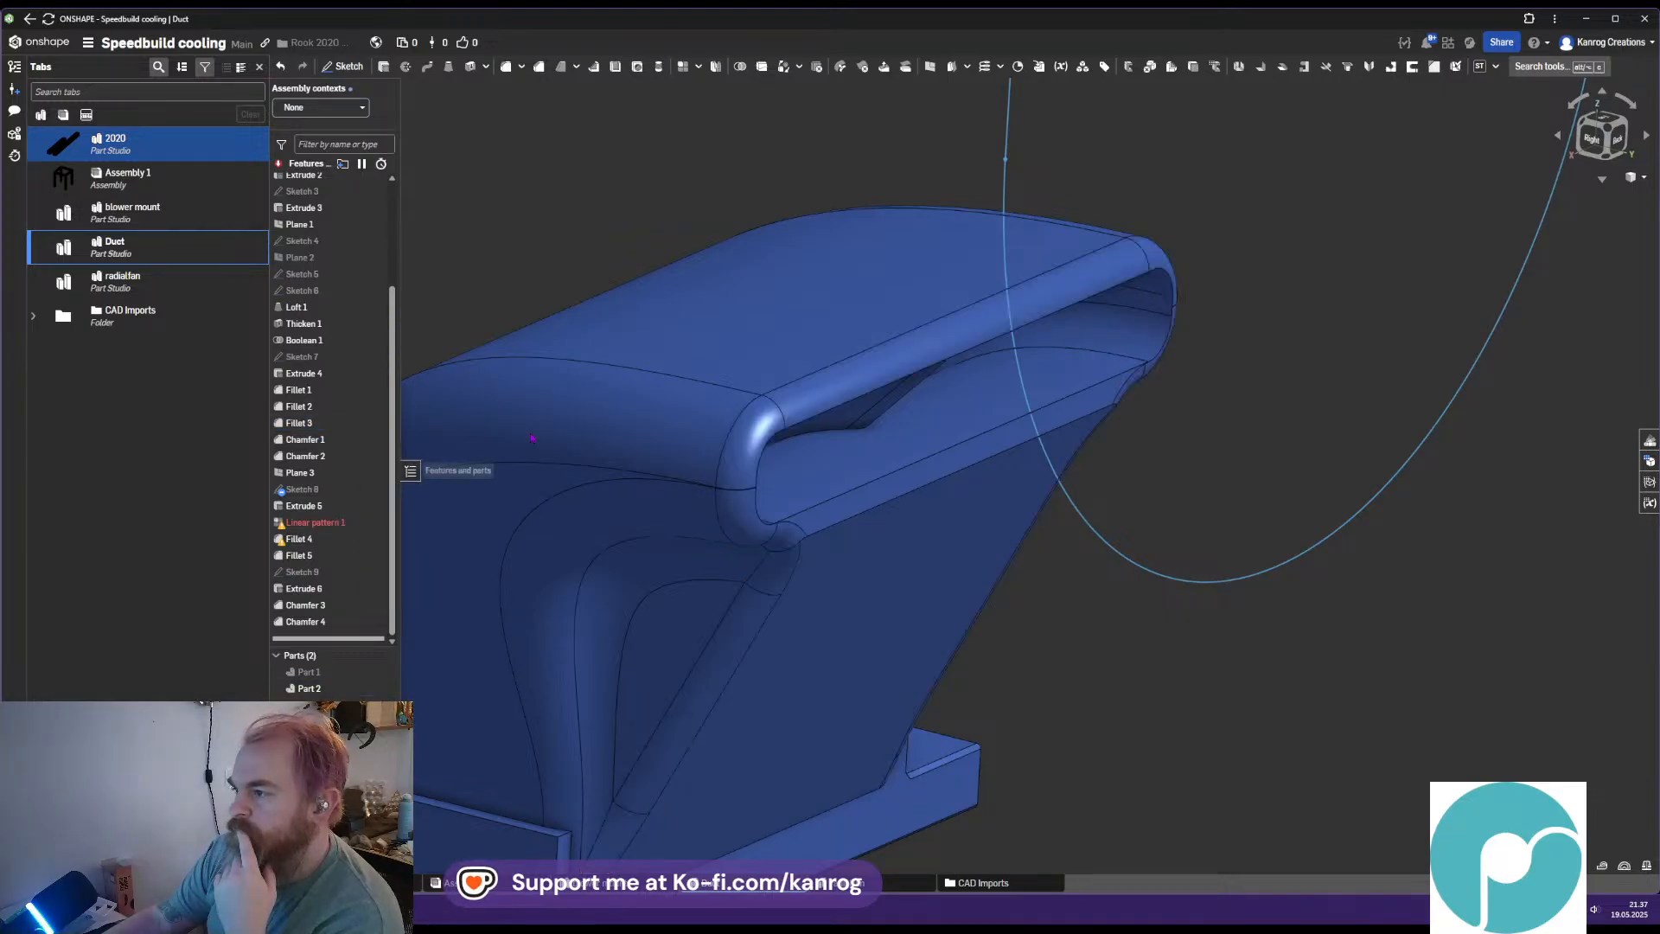
Start a section view of the duct, try a section plane offset about 28.5 mm toward the outlet, and remove that plane
{"action": "right_click_drag", "start_coordinate": [1153, 587], "coordinate": [995, 548]}
{"action": "left_click", "coordinate": [1558, 136]}
{"action": "left_click", "coordinate": [1635, 179]}
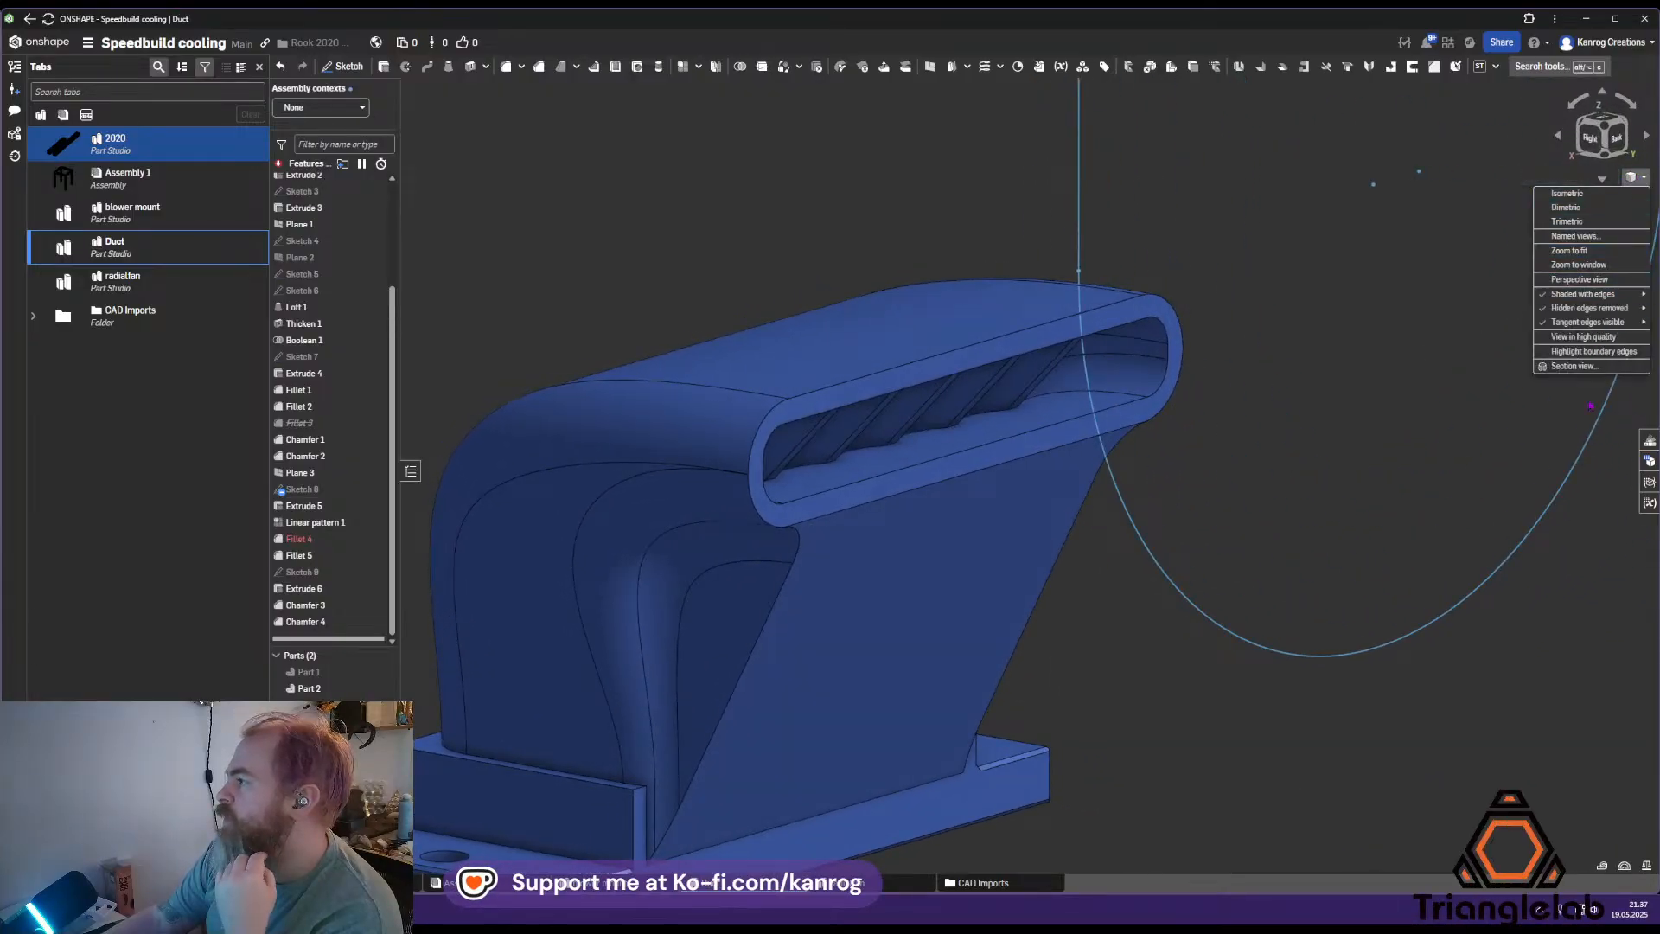
{"action": "left_click", "coordinate": [1590, 367]}
{"action": "middle_click_drag", "start_coordinate": [750, 549], "coordinate": [855, 428]}
{"action": "left_click_drag", "start_coordinate": [1111, 298], "coordinate": [1106, 458]}
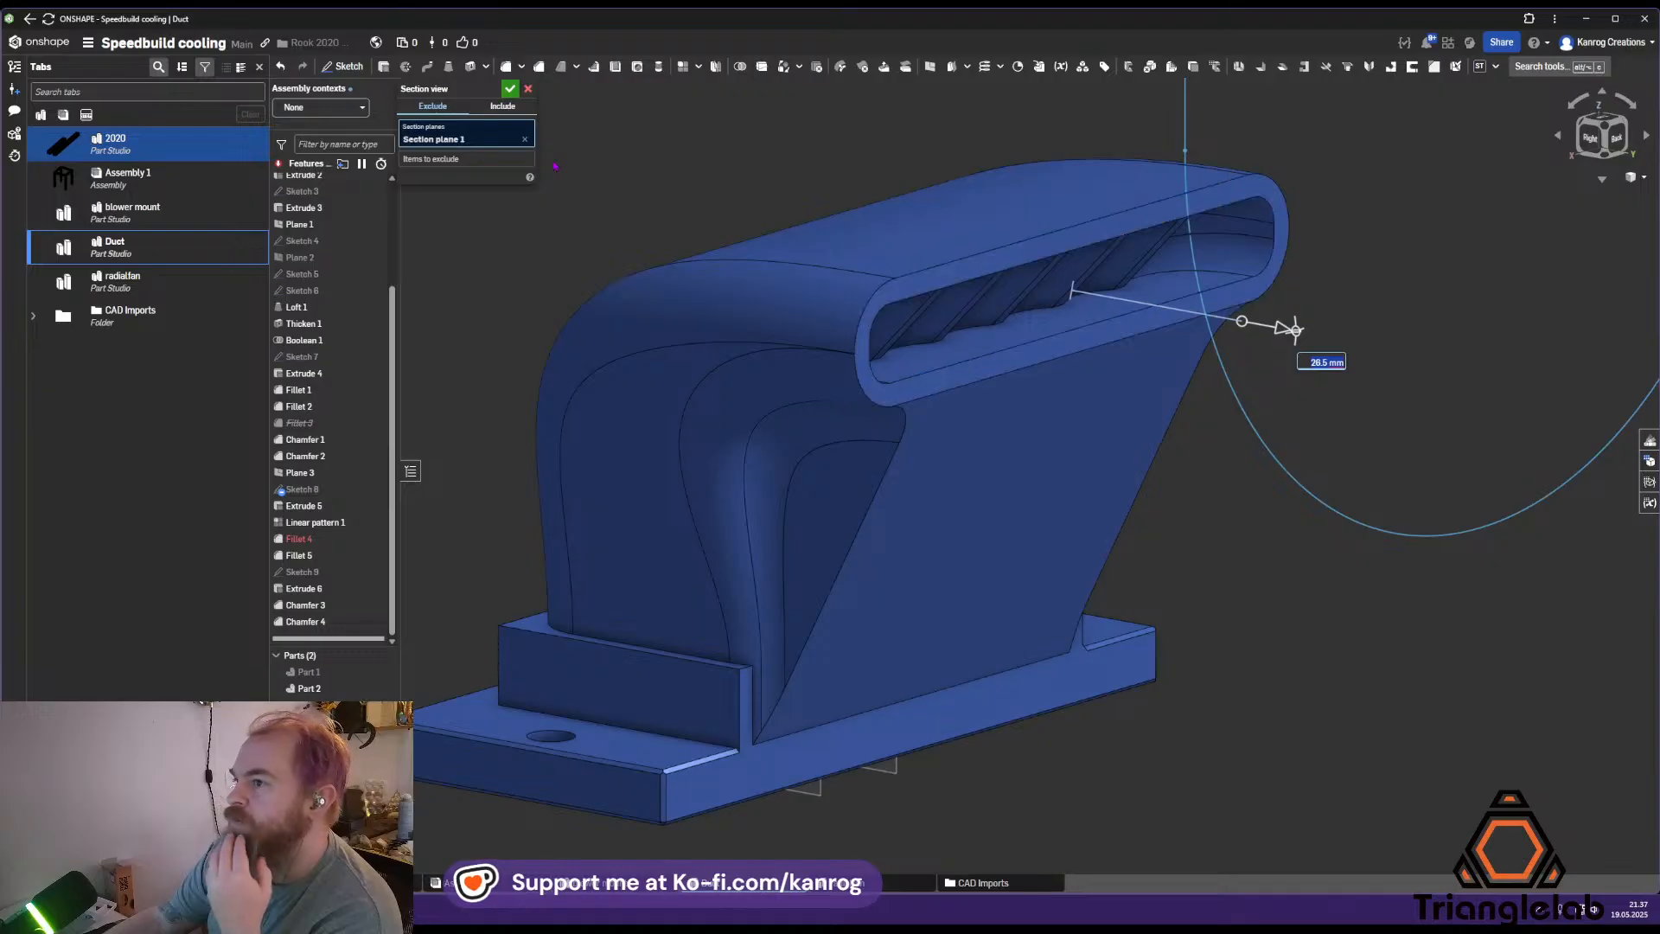
{"action": "left_click", "coordinate": [526, 142]}
Try a section plane from the base plate's underside with an offset of about 9.5 mm, and remove it
{"action": "right_click_drag", "start_coordinate": [873, 674], "coordinate": [900, 516]}
{"action": "right_click_drag", "start_coordinate": [929, 614], "coordinate": [916, 488]}
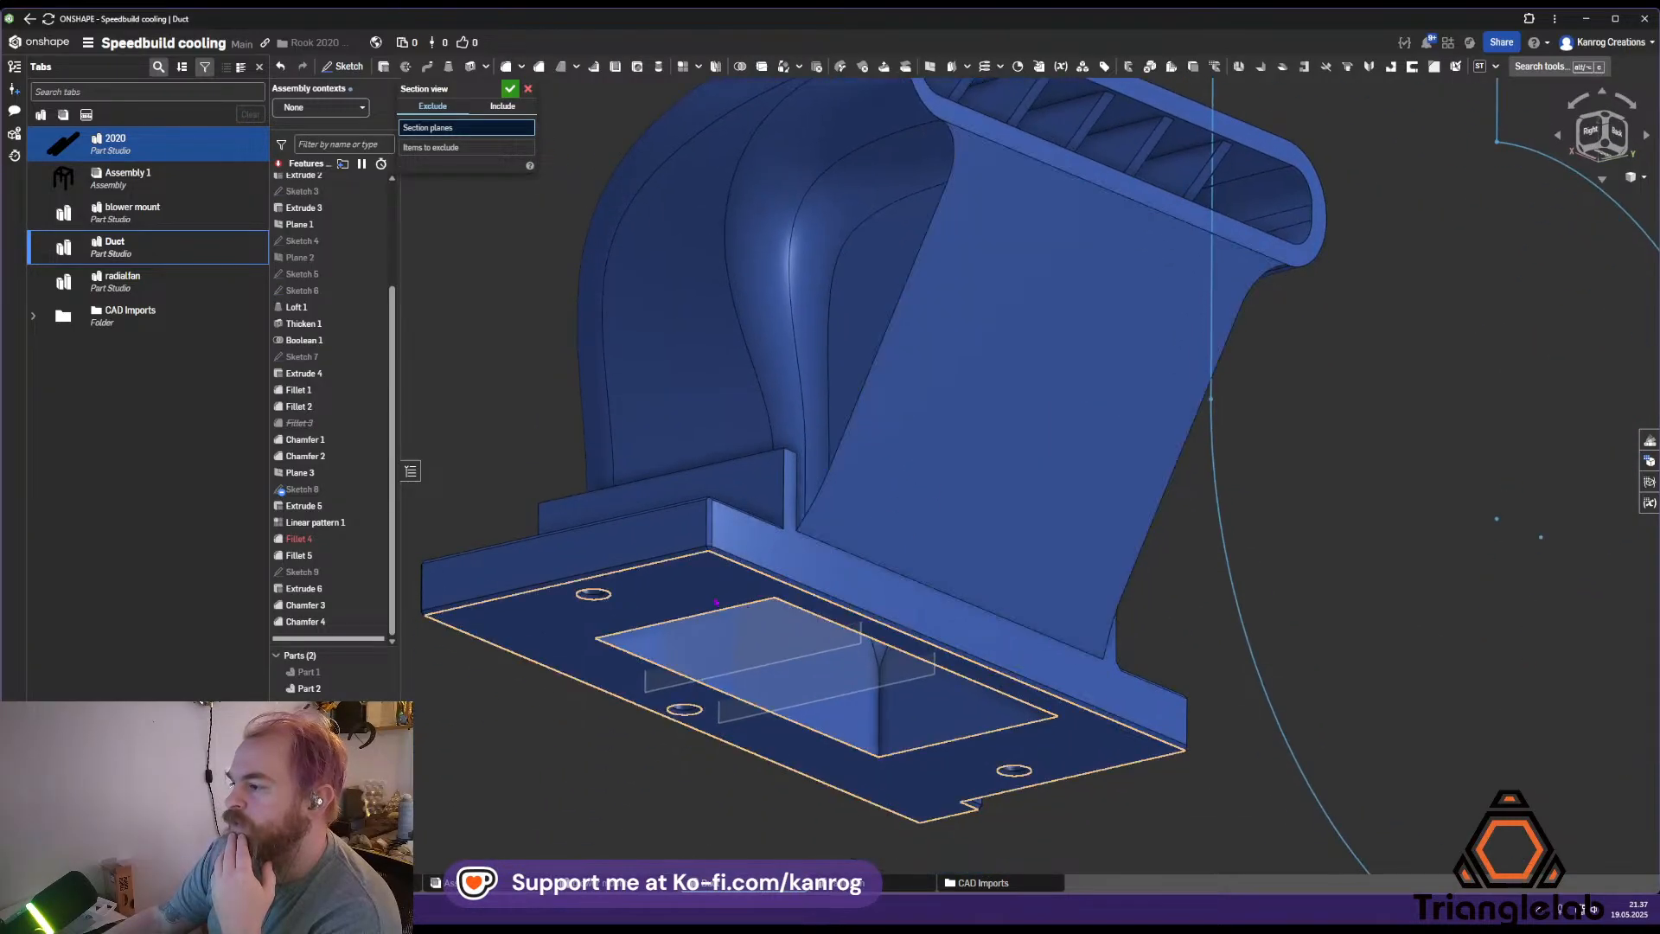
{"action": "left_click", "coordinate": [748, 583]}
{"action": "right_click_drag", "start_coordinate": [806, 486], "coordinate": [808, 678]}
{"action": "left_click_drag", "start_coordinate": [780, 722], "coordinate": [812, 827]}
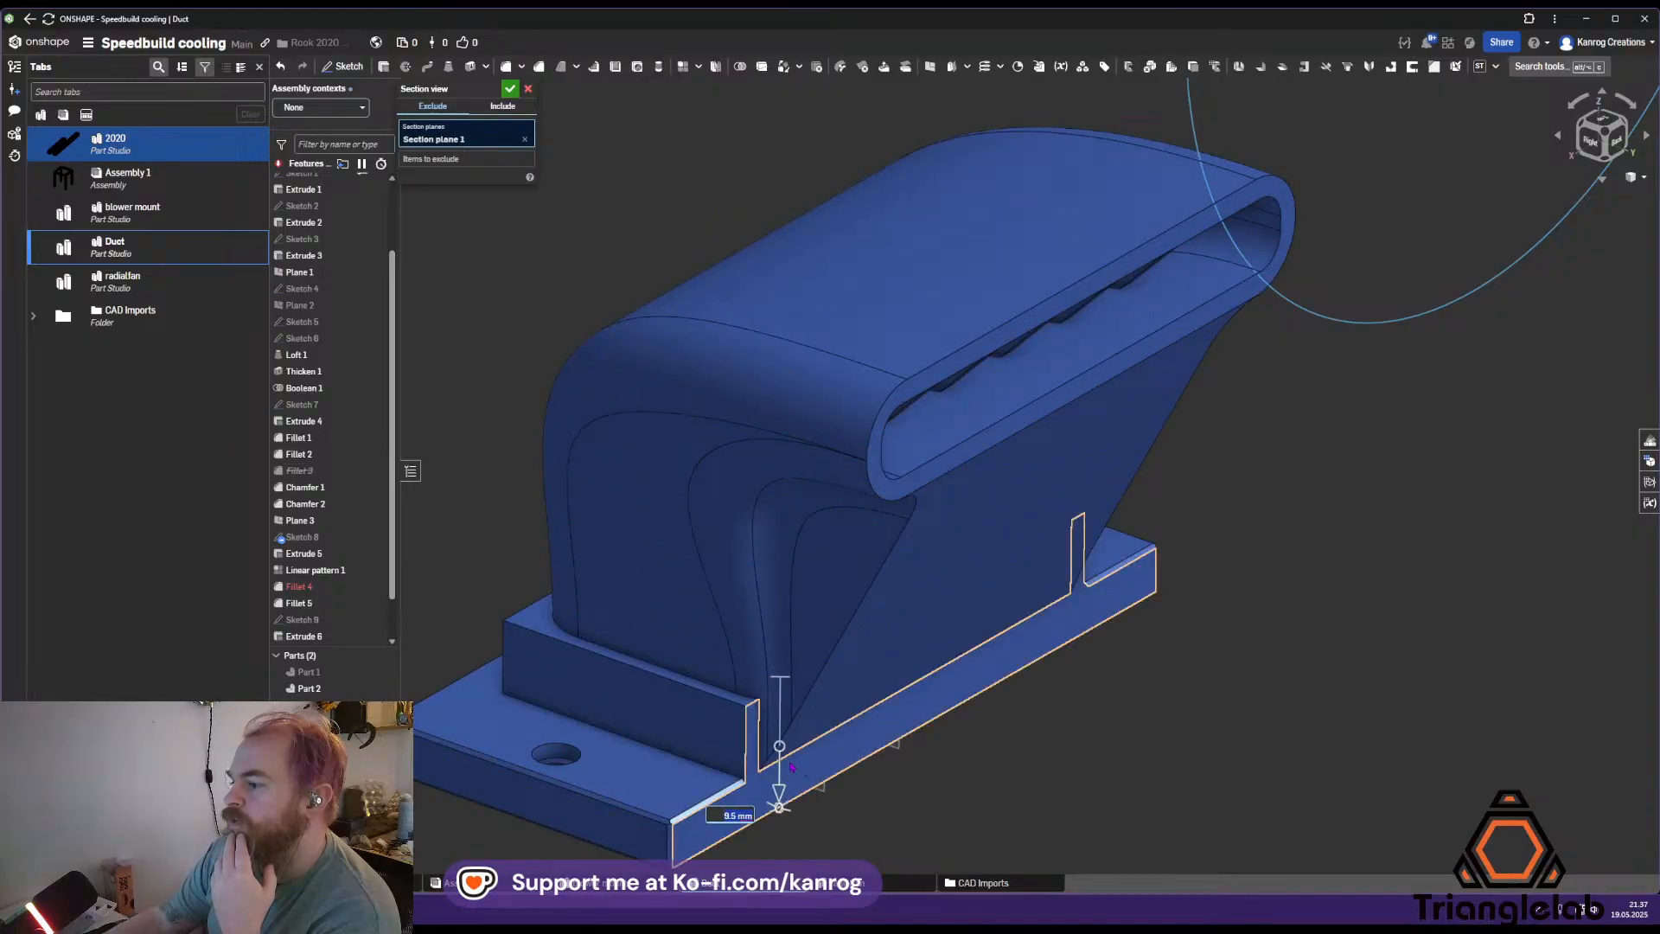
{"action": "left_click", "coordinate": [523, 142]}
Show the Top plane and section the duct parallel to it at about 42.7 mm to examine the walls and internal ribs
{"action": "scroll", "coordinate": [934, 405], "scroll_direction": "down", "scroll_amount": 3}
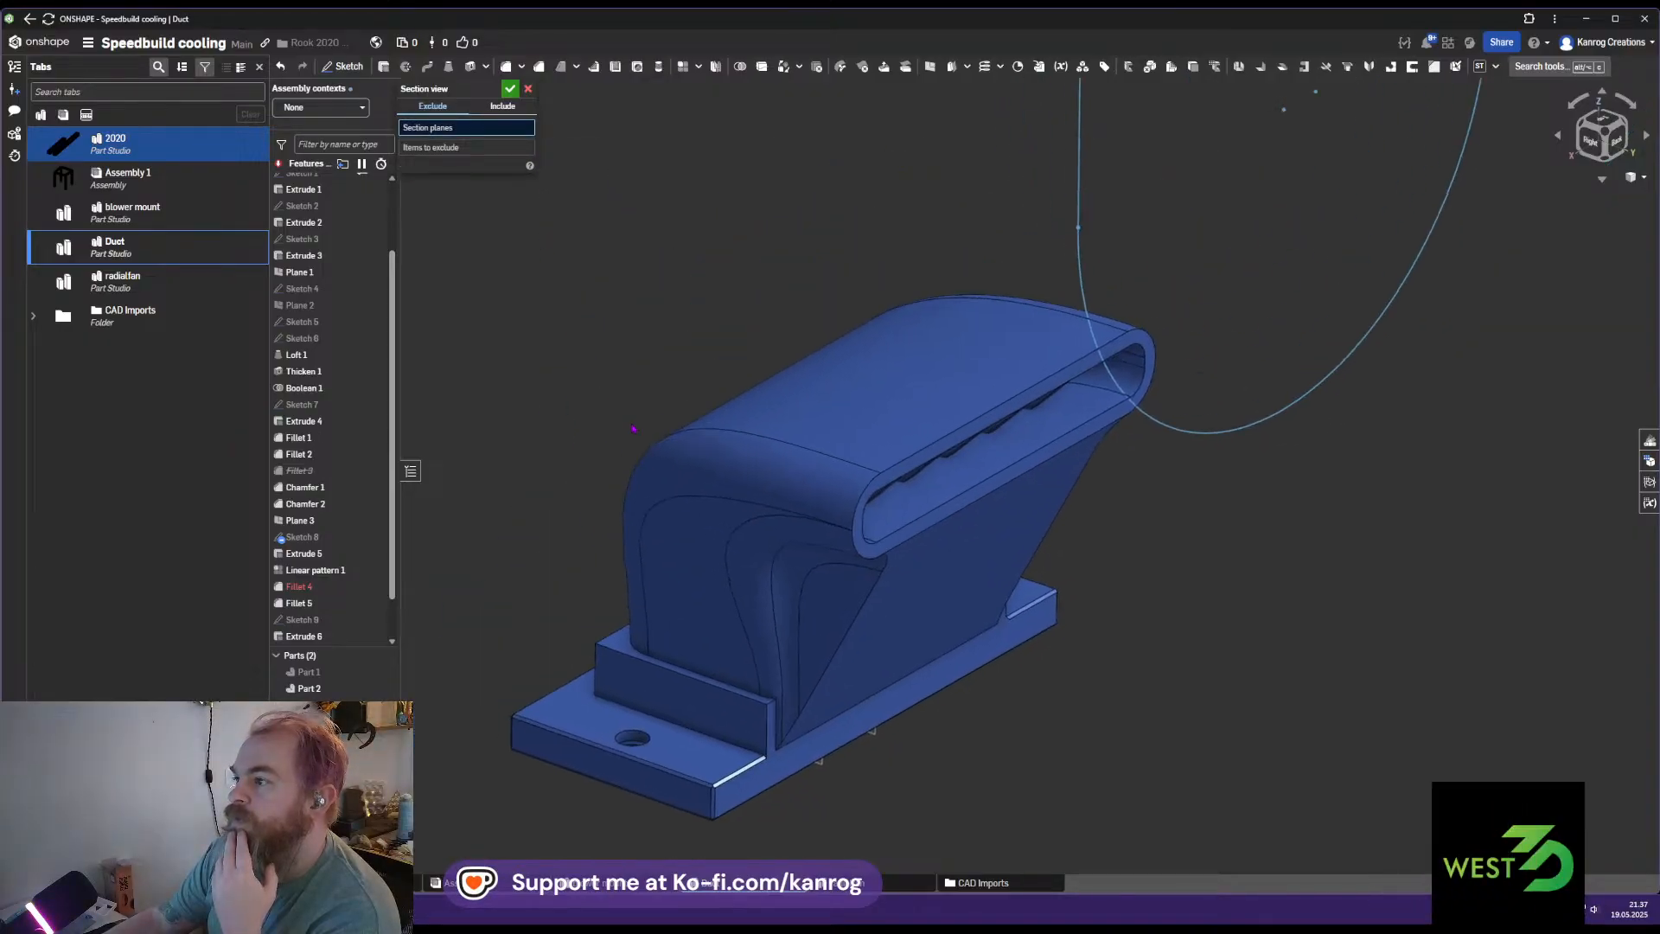
{"action": "middle_click_drag", "start_coordinate": [936, 404], "coordinate": [971, 486]}
{"action": "scroll", "coordinate": [361, 221], "scroll_direction": "up", "scroll_amount": 2}
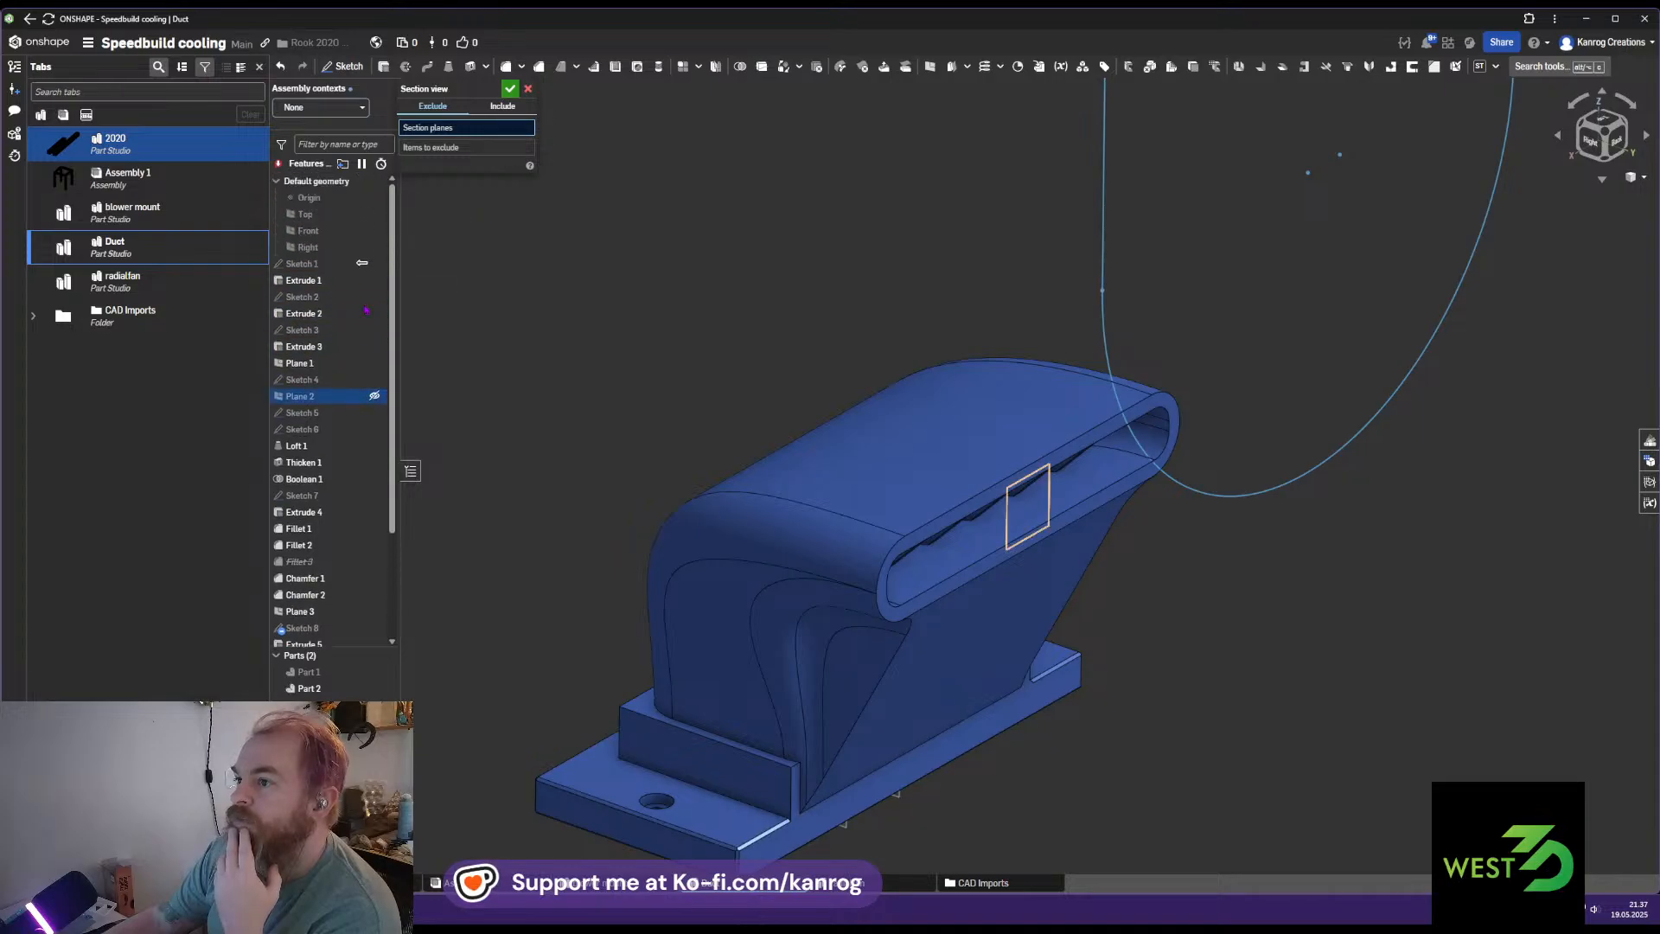
{"action": "left_click", "coordinate": [374, 215]}
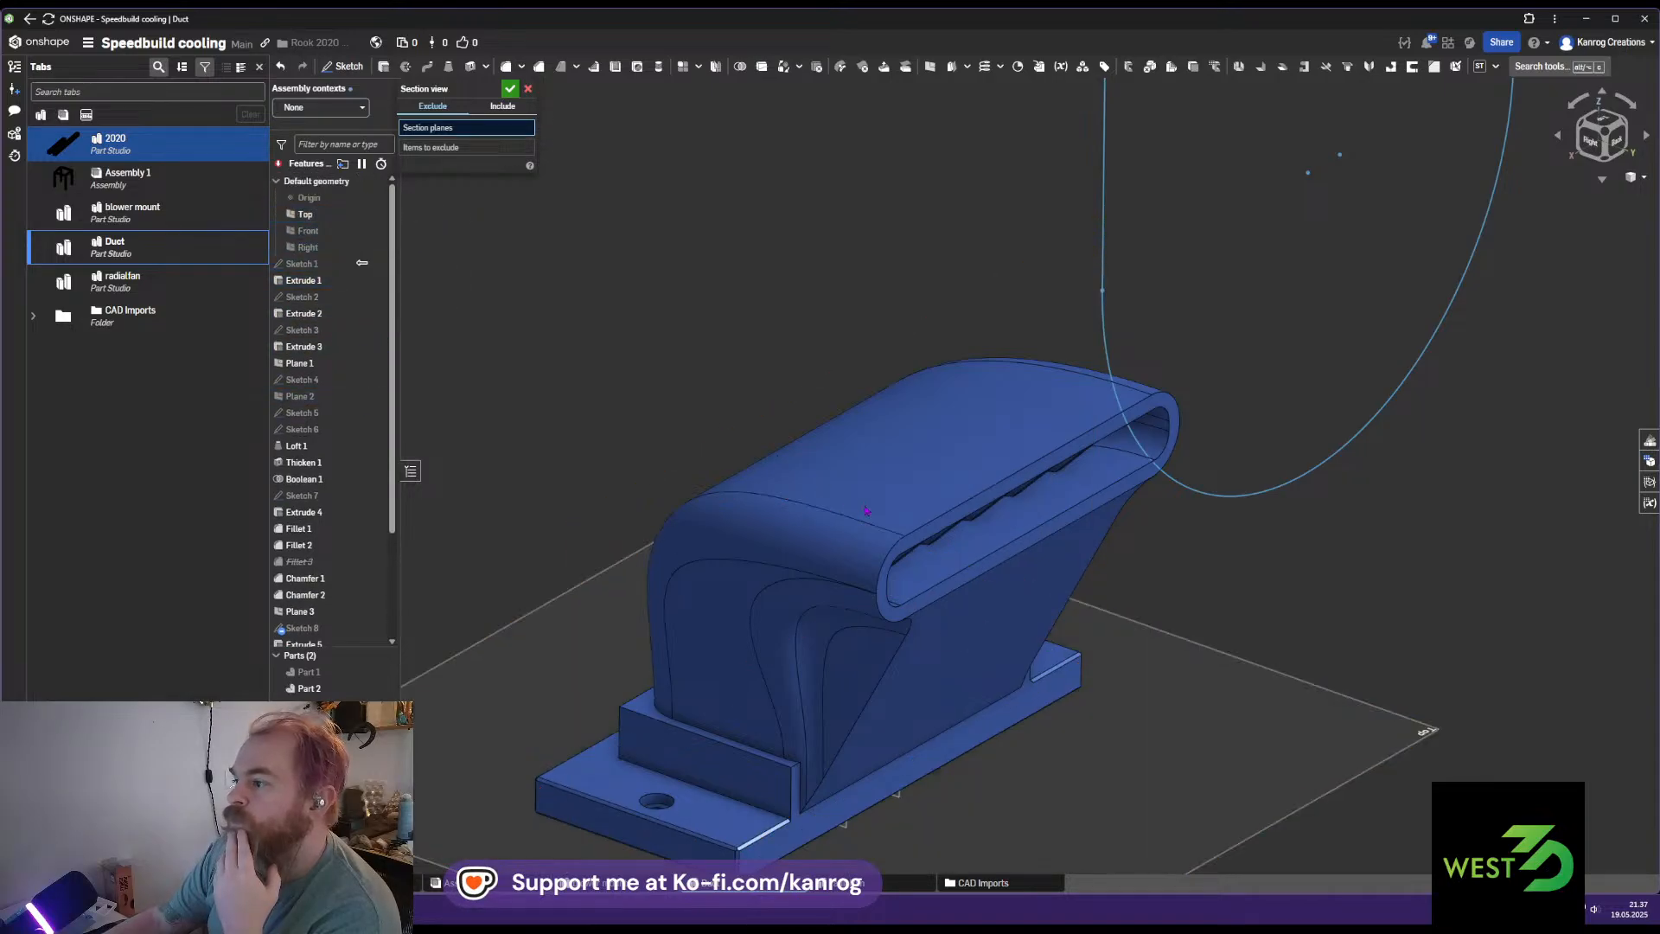
{"action": "left_click", "coordinate": [1091, 694]}
{"action": "middle_click_drag", "start_coordinate": [1050, 671], "coordinate": [1045, 485]}
{"action": "left_click_drag", "start_coordinate": [828, 529], "coordinate": [956, 397]}
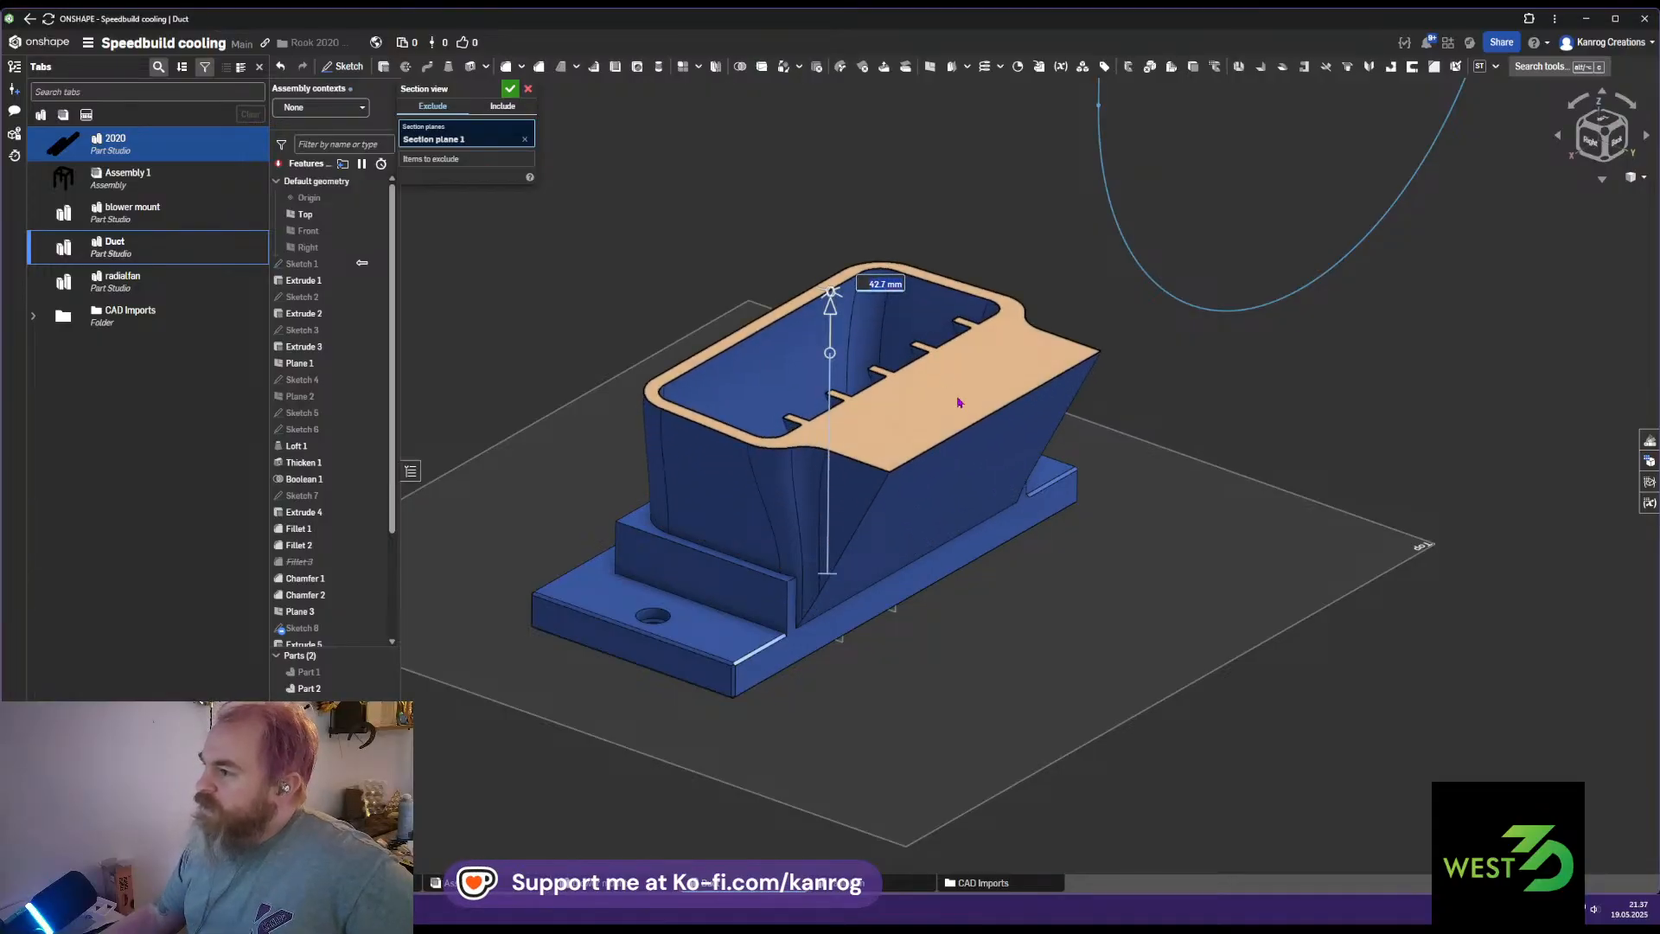
{"action": "scroll", "coordinate": [955, 396], "scroll_direction": "up", "scroll_amount": 4}
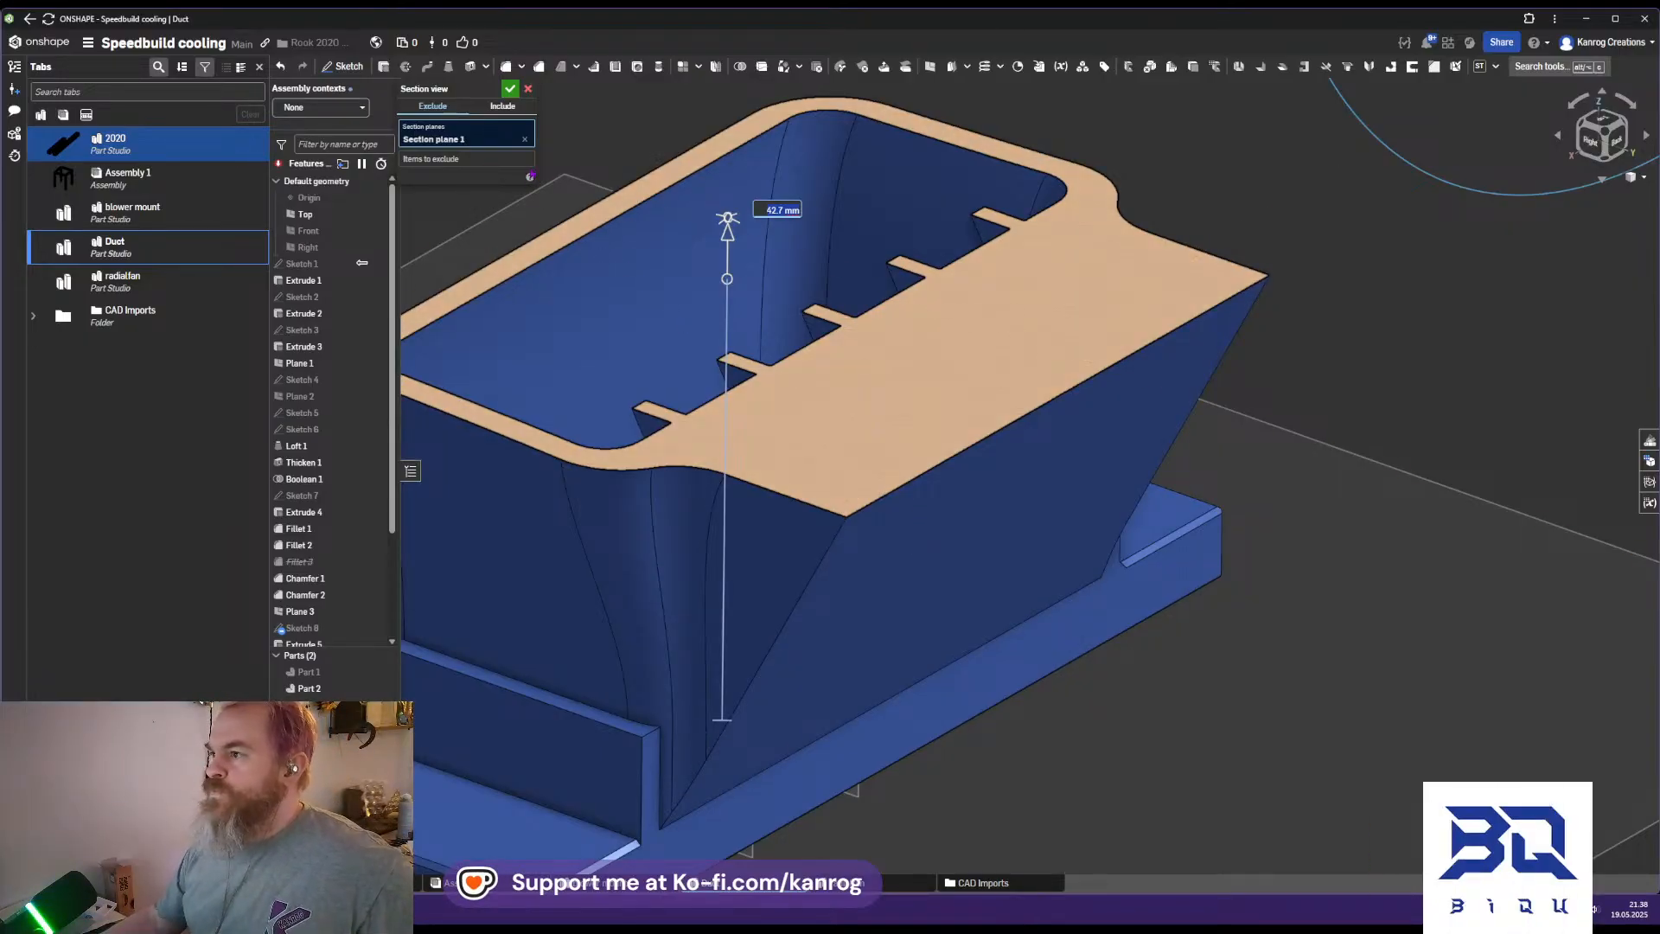
Raise the section plane to about 62.9 mm to examine the ribs near the outlet, and close the section view
{"action": "left_click_drag", "start_coordinate": [731, 232], "coordinate": [730, 45]}
{"action": "scroll", "coordinate": [938, 641], "scroll_direction": "down", "scroll_amount": 4}
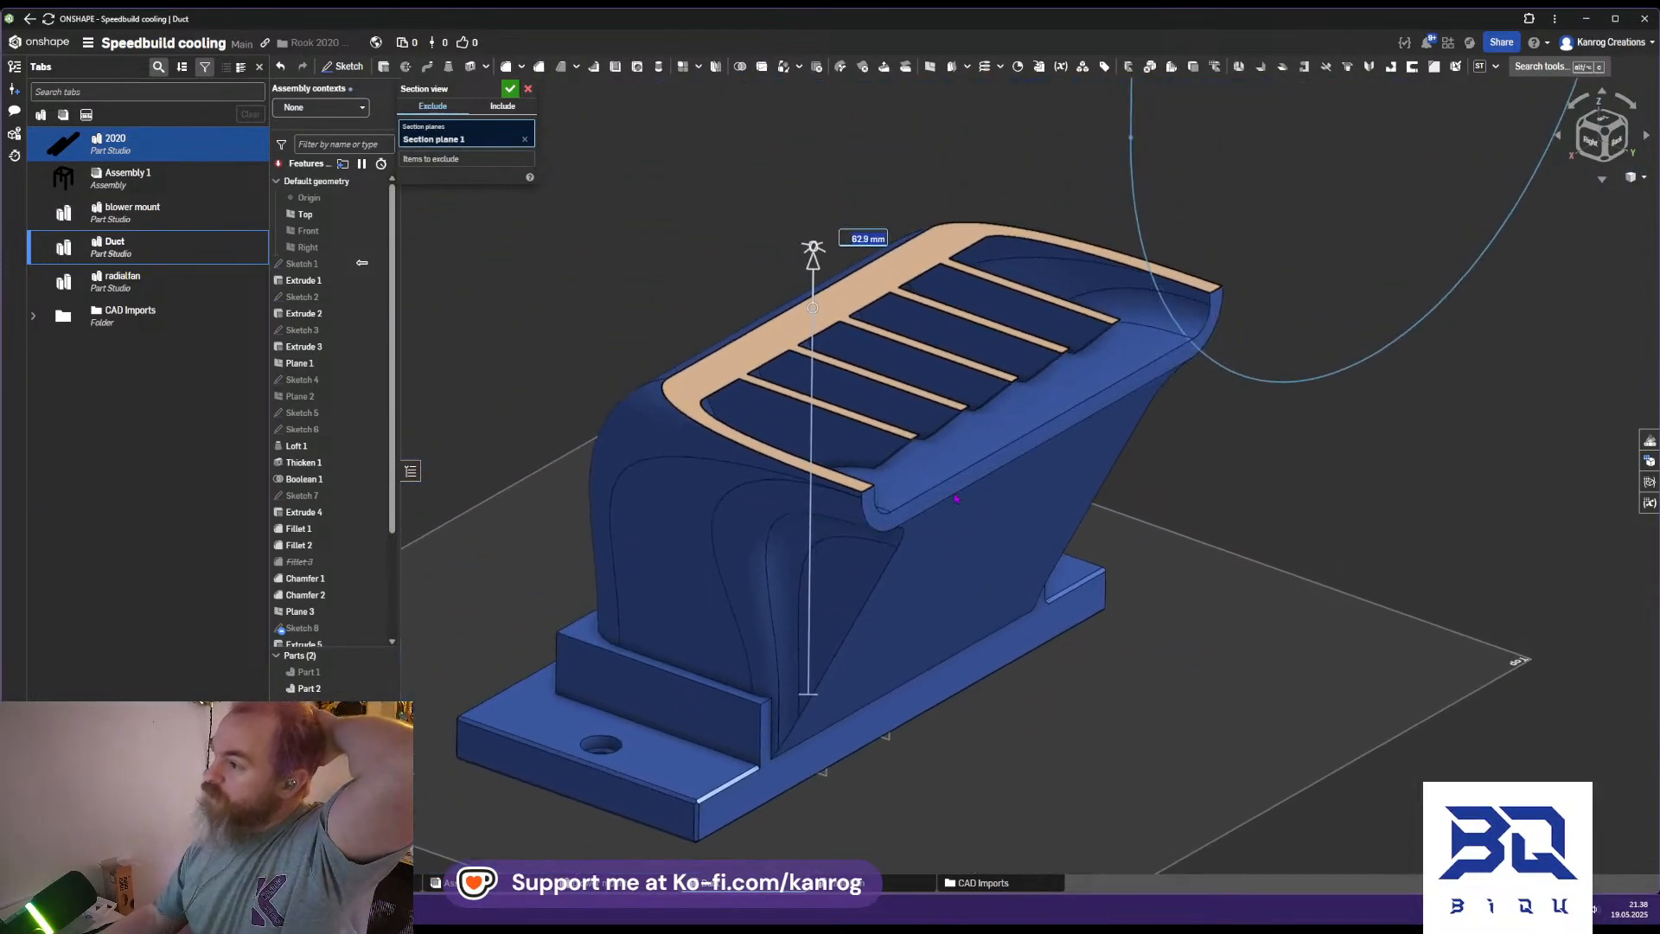
{"action": "left_click", "coordinate": [529, 91]}
Set the radius of Fillet 4 on the internal rib edges to 0.8 mm
{"action": "right_click_drag", "start_coordinate": [788, 382], "coordinate": [471, 355]}
{"action": "scroll", "coordinate": [333, 398], "scroll_direction": "down", "scroll_amount": 3}
{"action": "left_click", "coordinate": [336, 522]}
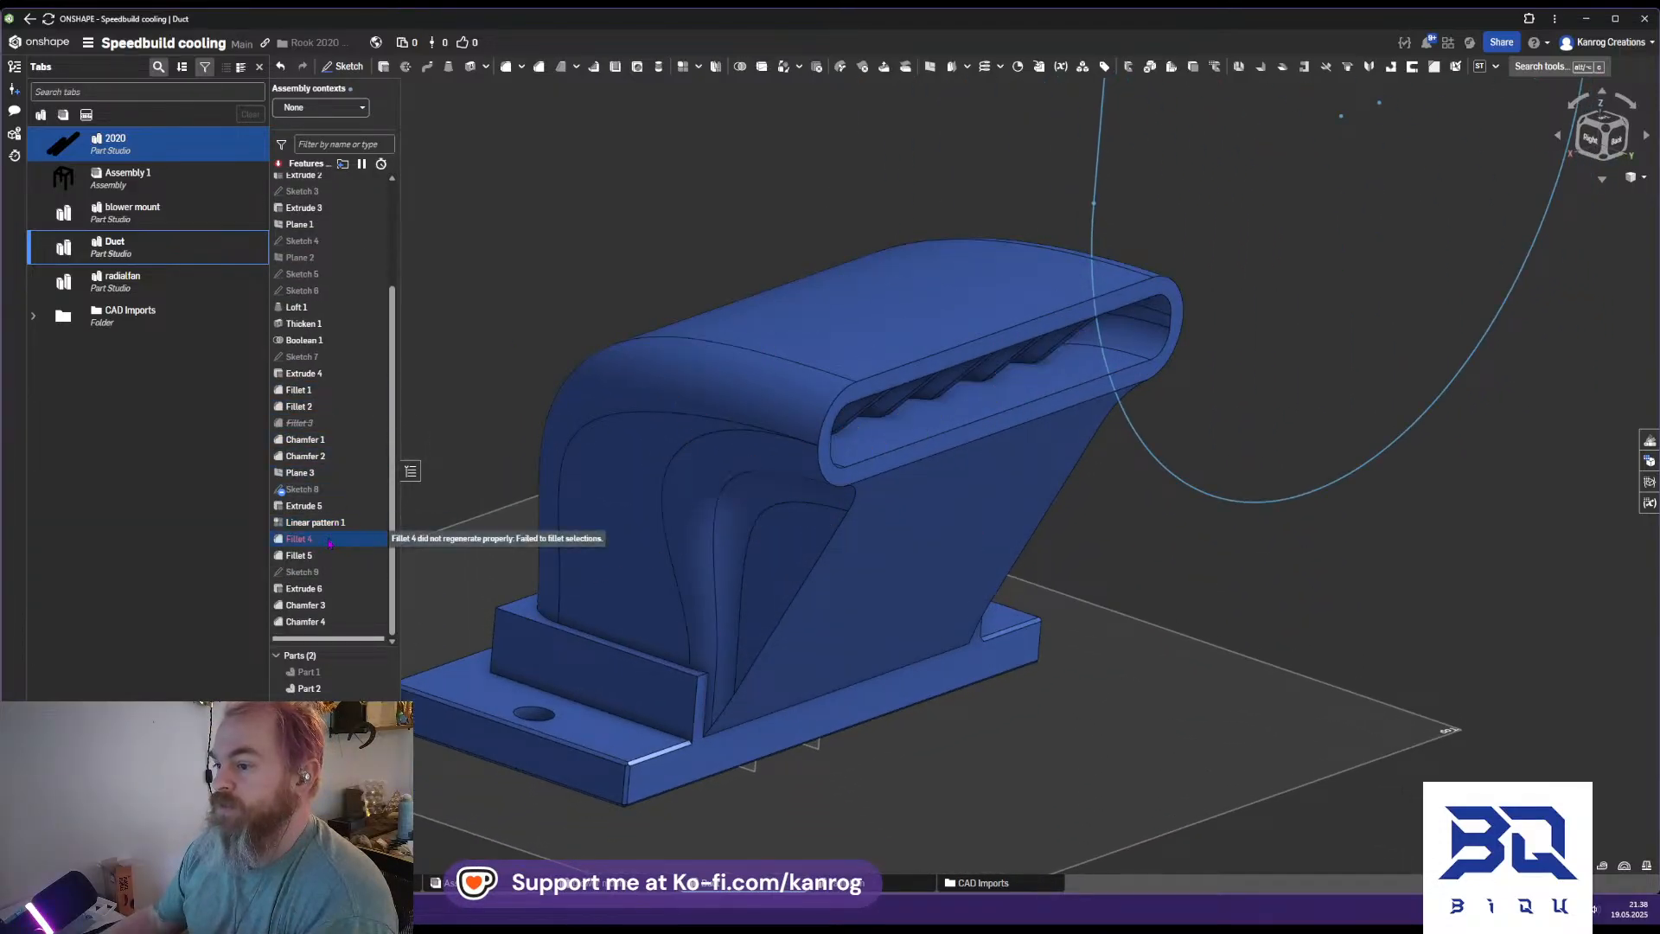
{"action": "double_click", "coordinate": [329, 541]}
{"action": "right_click_drag", "start_coordinate": [726, 480], "coordinate": [703, 387]}
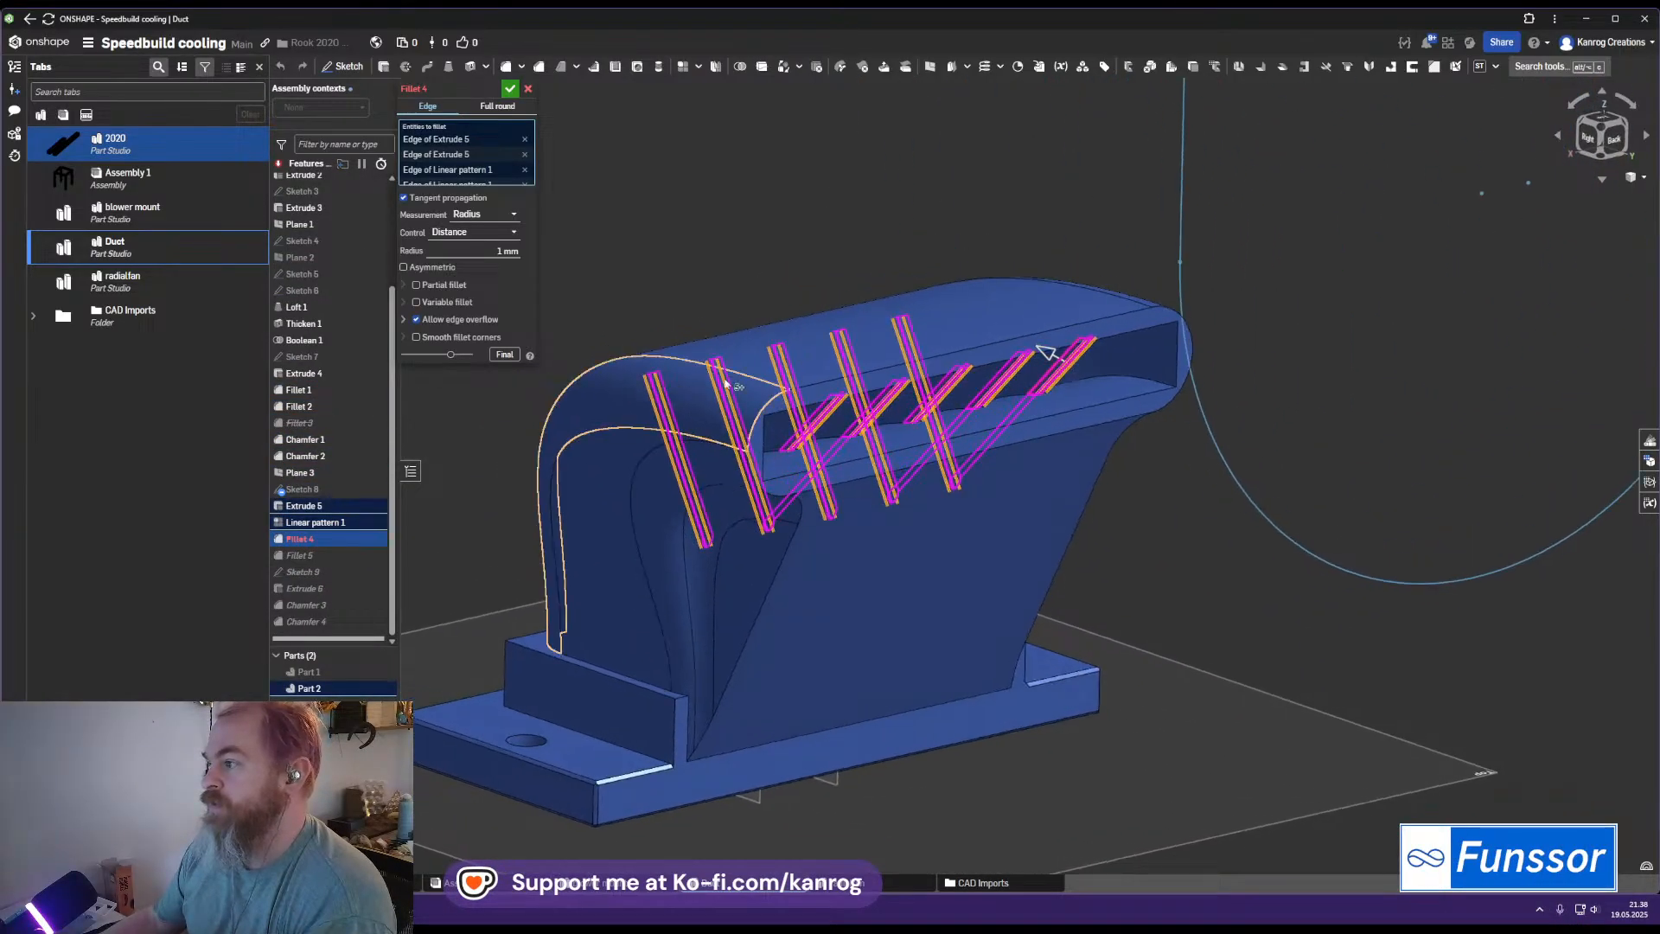
{"action": "scroll", "coordinate": [949, 392], "scroll_direction": "up", "scroll_amount": 3}
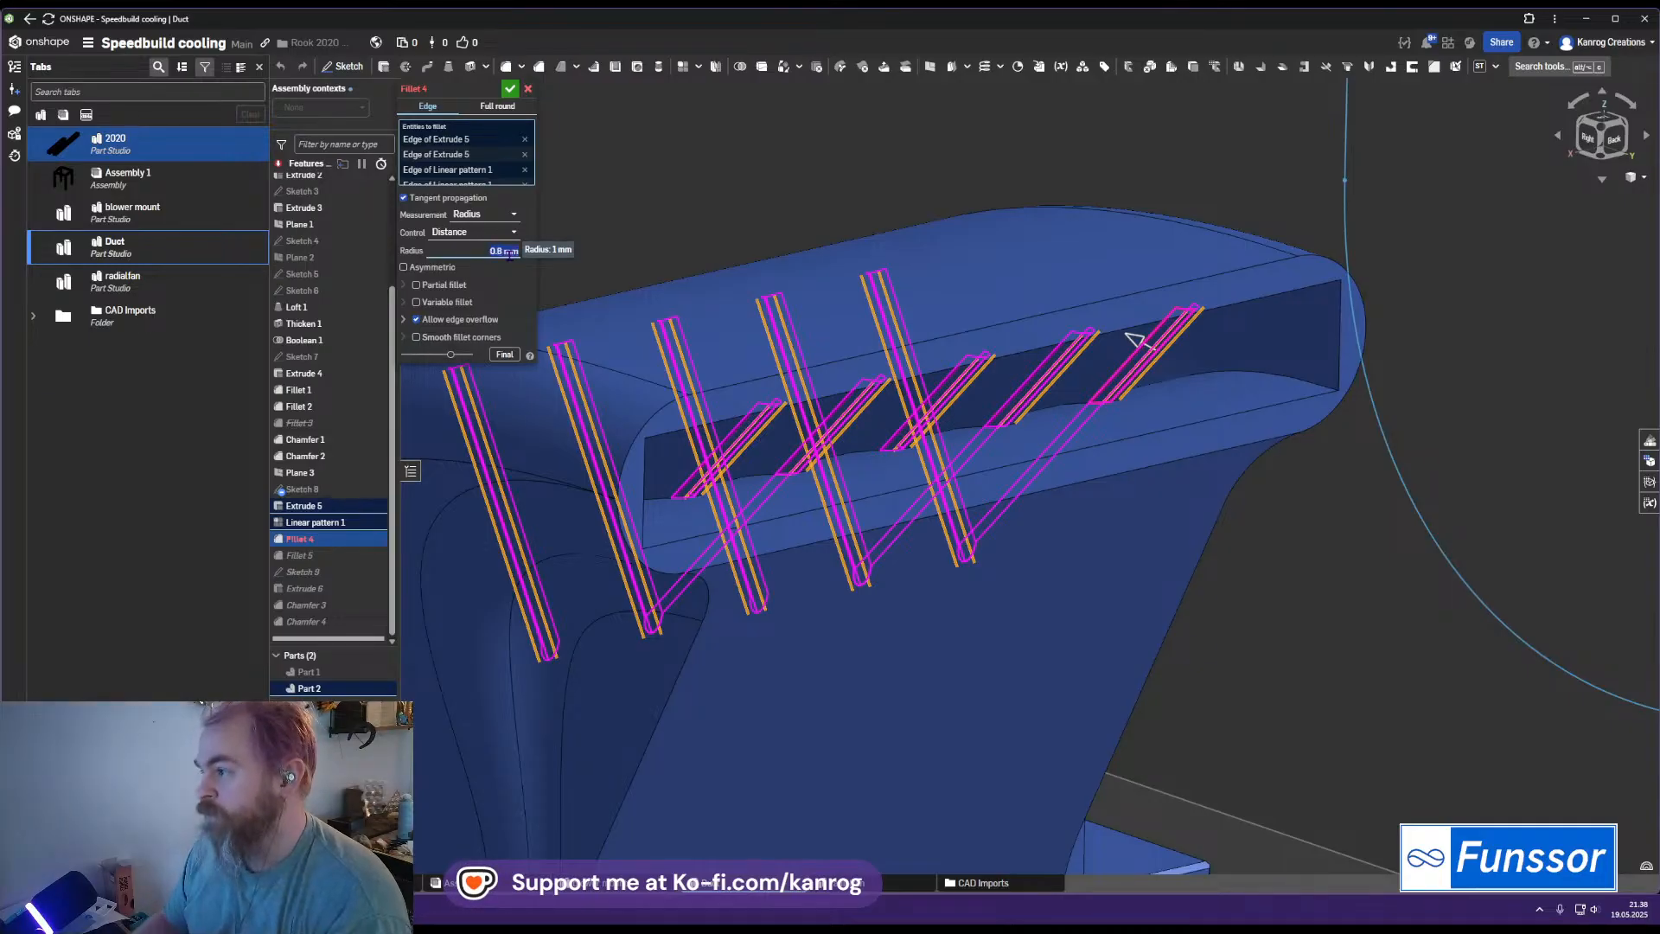
{"action": "middle_click_drag", "start_coordinate": [1132, 337], "coordinate": [1206, 326]}
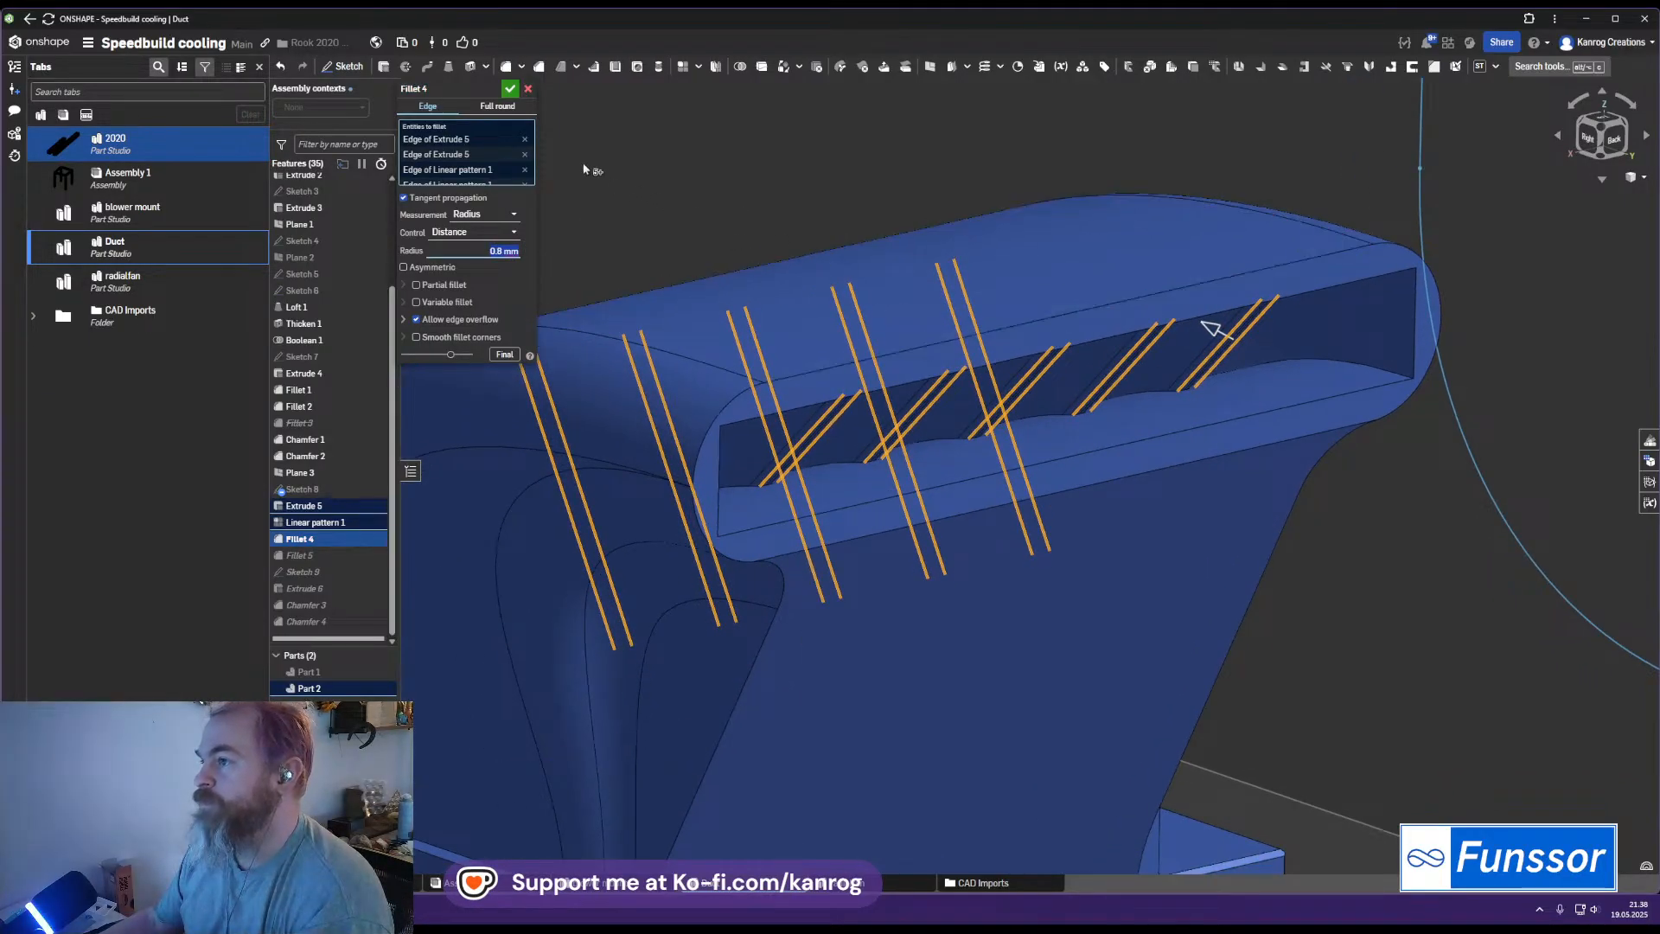
{"action": "left_click", "coordinate": [510, 90]}
Add the lower front edge and a vertical corner edge of the raised block around the duct to Chamfer 1
{"action": "right_click_drag", "start_coordinate": [991, 353], "coordinate": [602, 648]}
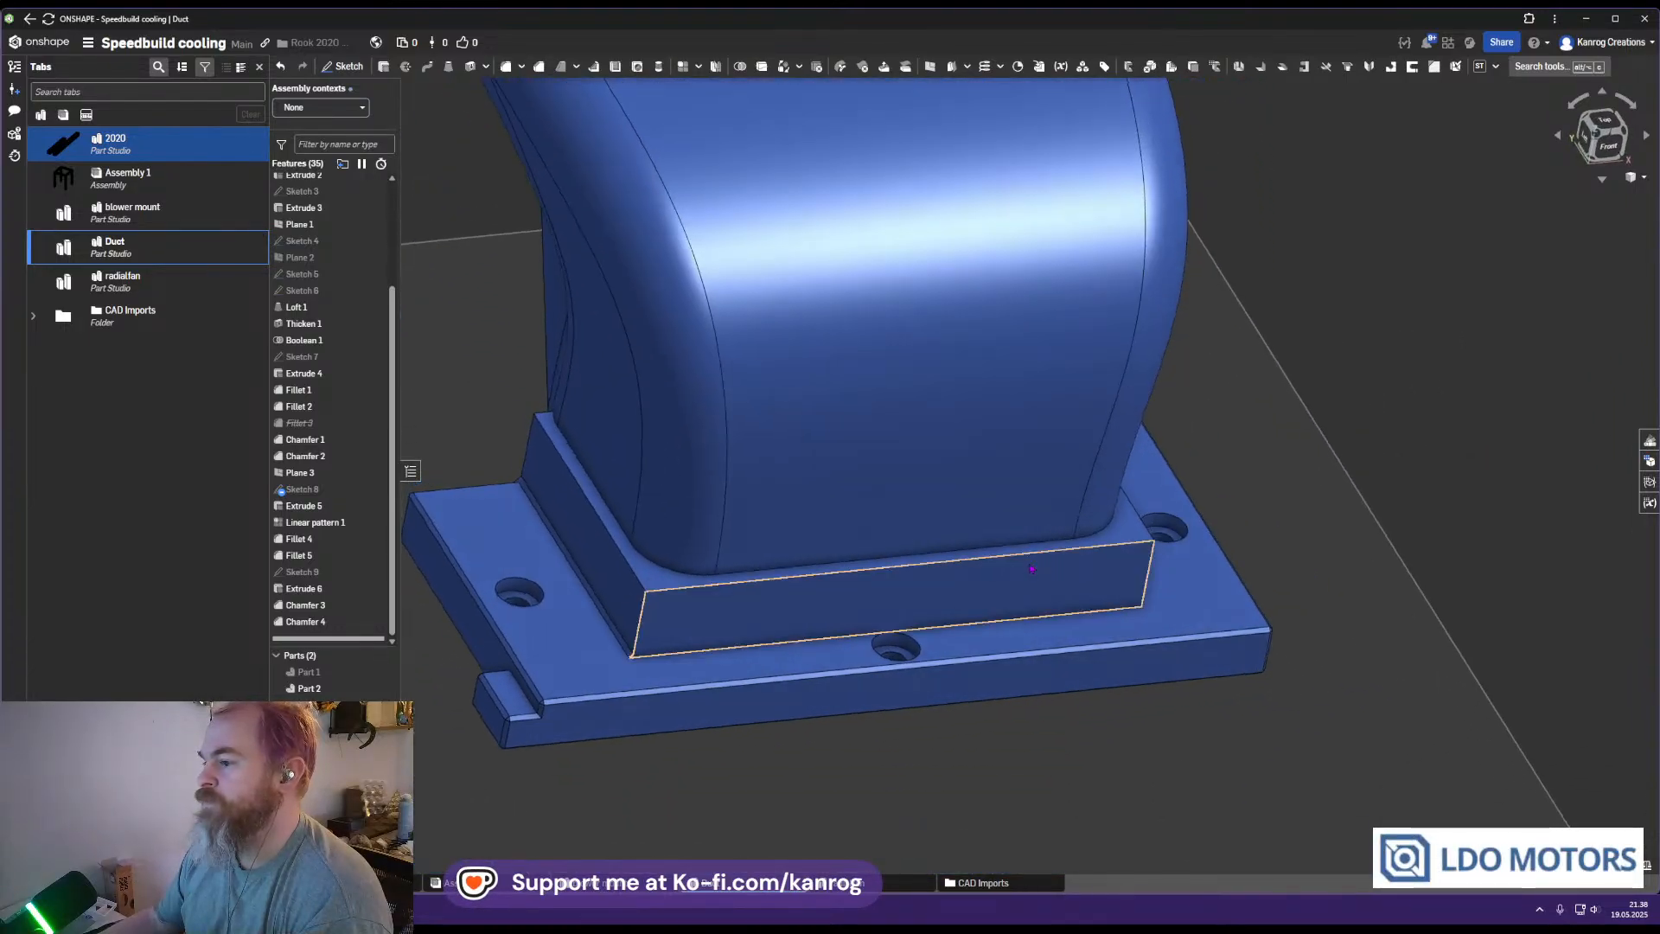
{"action": "scroll", "coordinate": [557, 607], "scroll_direction": "up", "scroll_amount": 5}
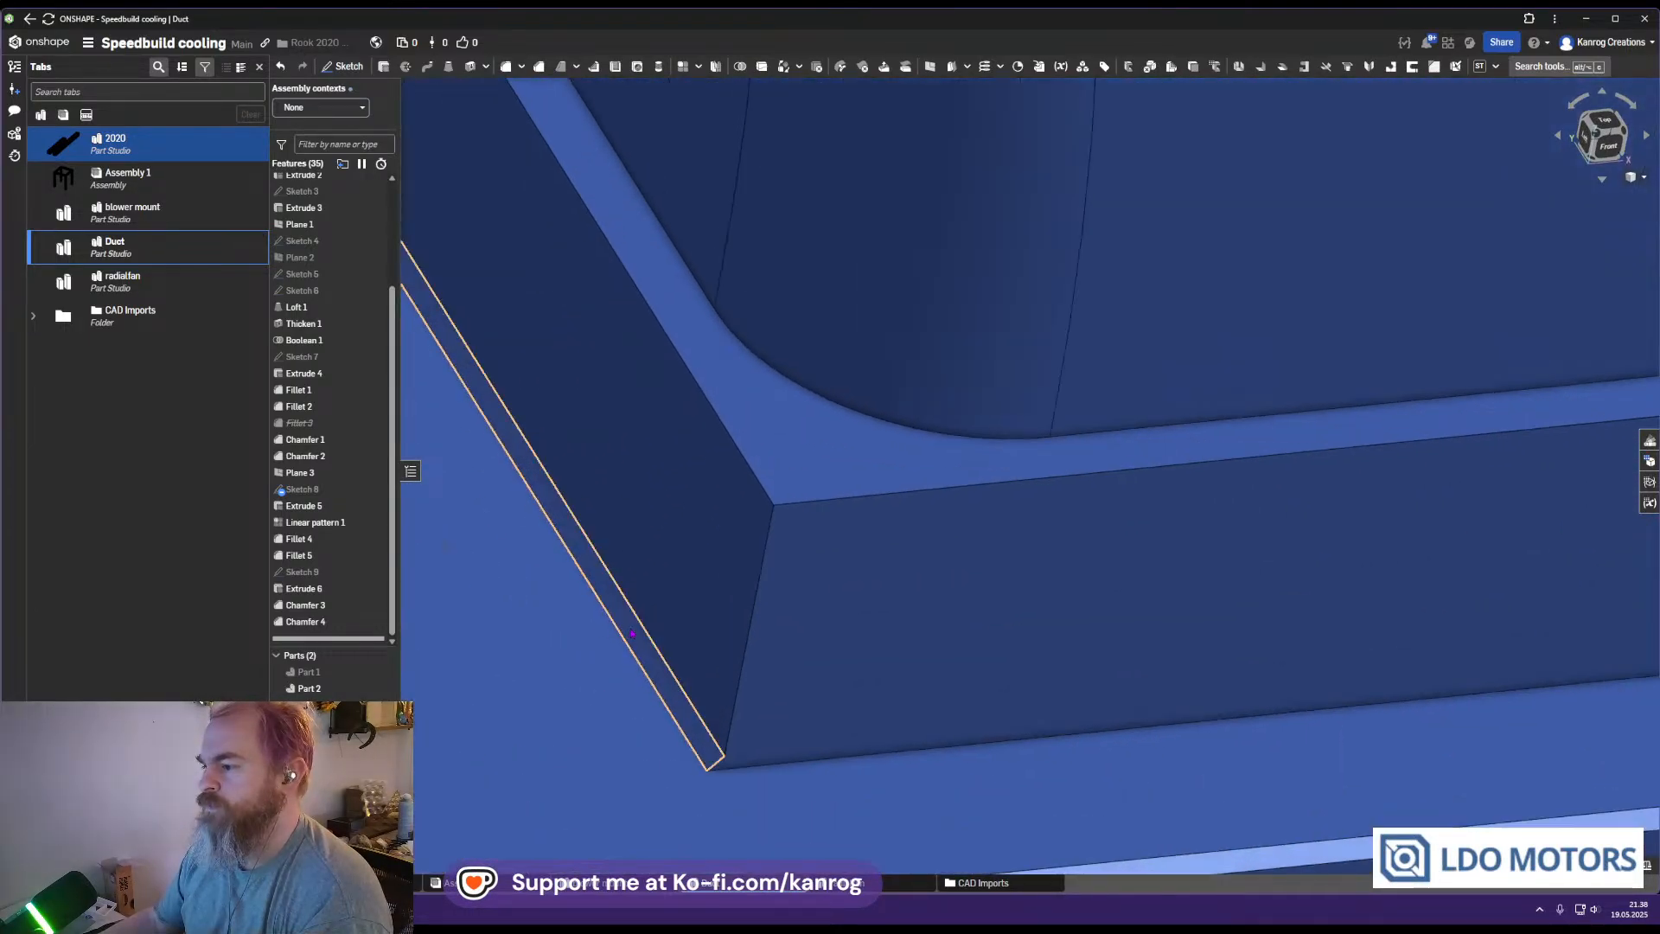
{"action": "double_click", "coordinate": [359, 447]}
{"action": "scroll", "coordinate": [692, 605], "scroll_direction": "down", "scroll_amount": 5}
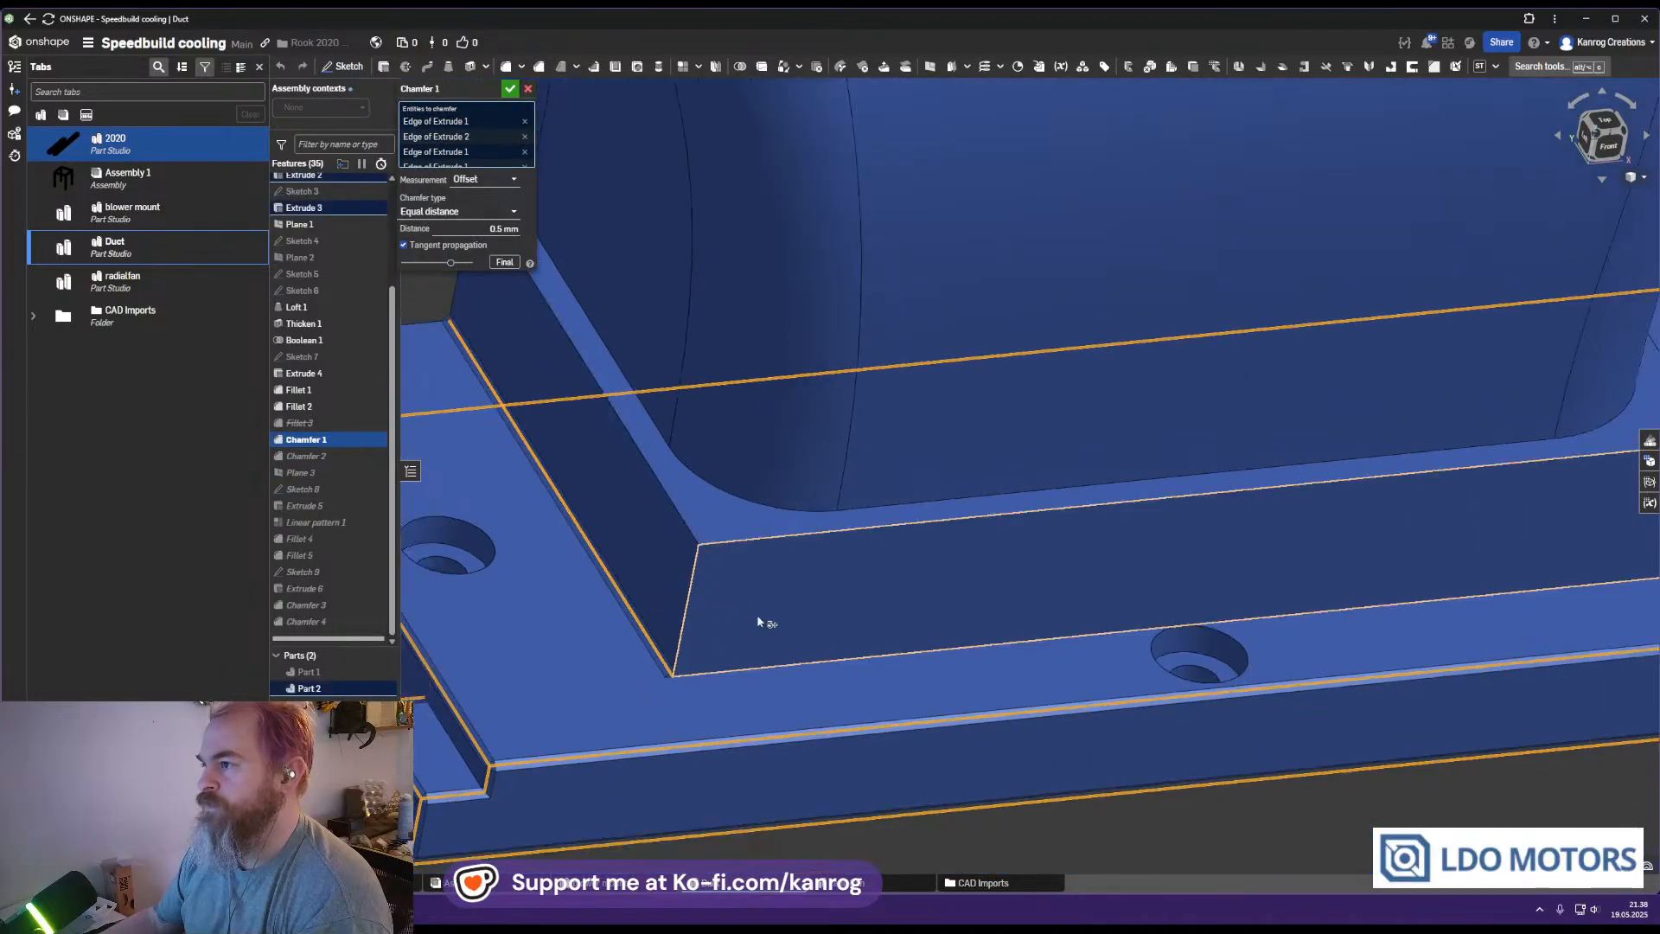
{"action": "left_click", "coordinate": [869, 662]}
{"action": "right_click_drag", "start_coordinate": [1331, 636], "coordinate": [1098, 602]}
{"action": "left_click", "coordinate": [1472, 638]}
{"action": "left_click", "coordinate": [1427, 615]}
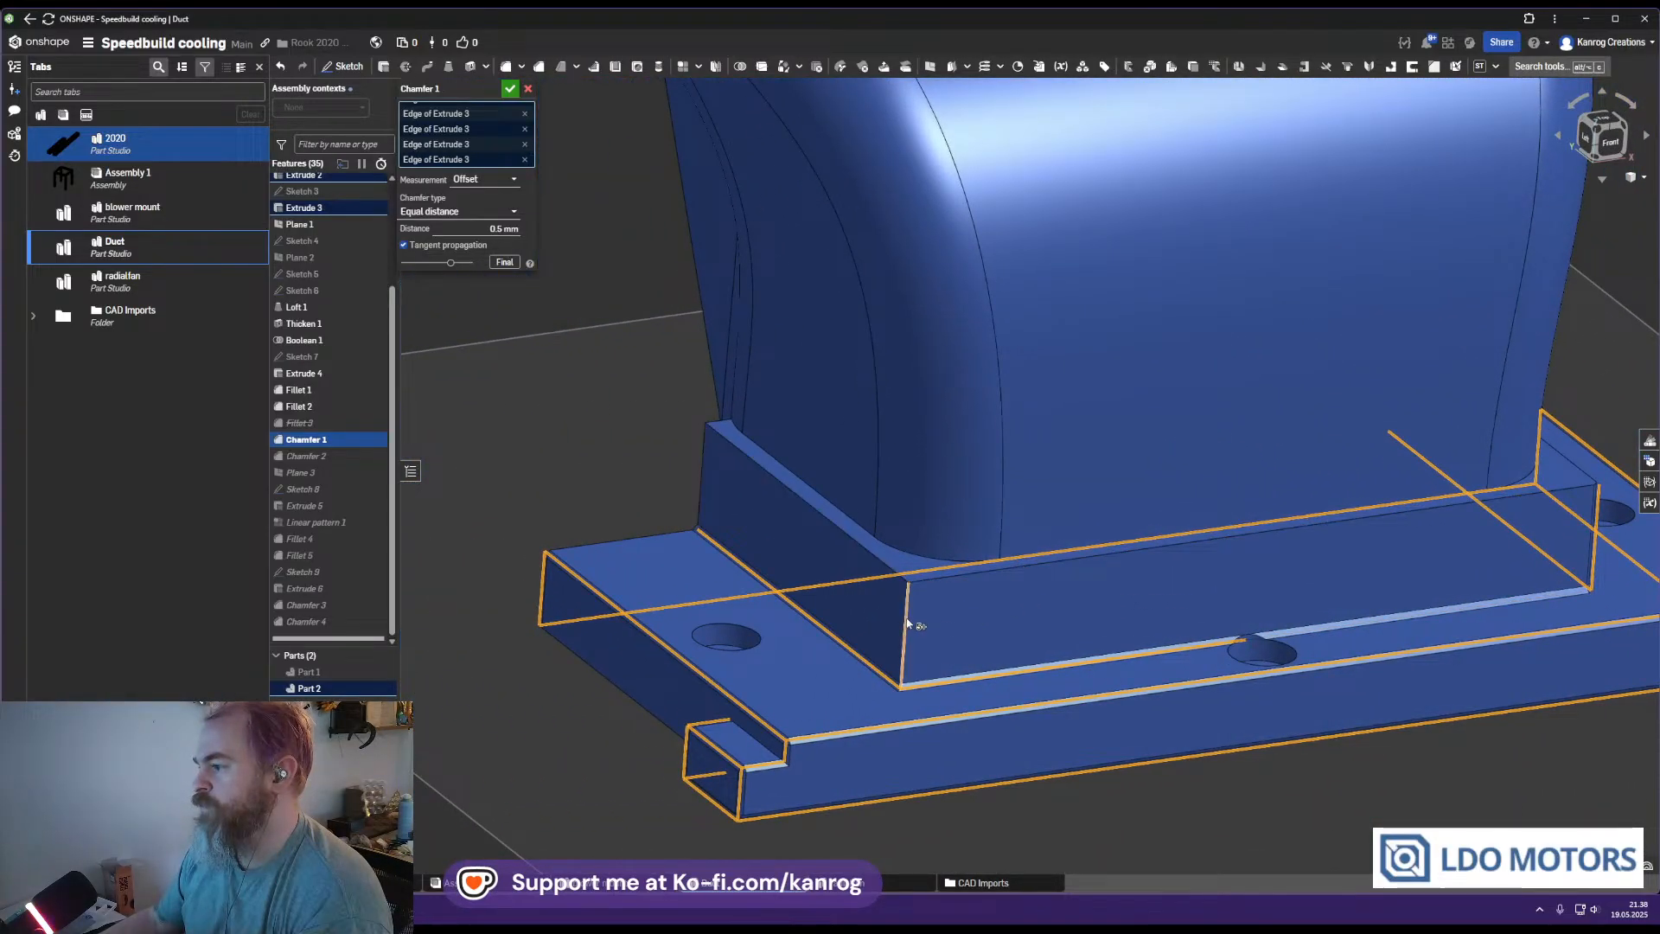
Add the adjoining base plate edge, the vertical corner edge and the upper end edge of the raised block to Chamfer 1
{"action": "left_click", "coordinate": [697, 502]}
{"action": "right_click_drag", "start_coordinate": [697, 501], "coordinate": [989, 757]}
{"action": "scroll", "coordinate": [990, 750], "scroll_direction": "up", "scroll_amount": 3}
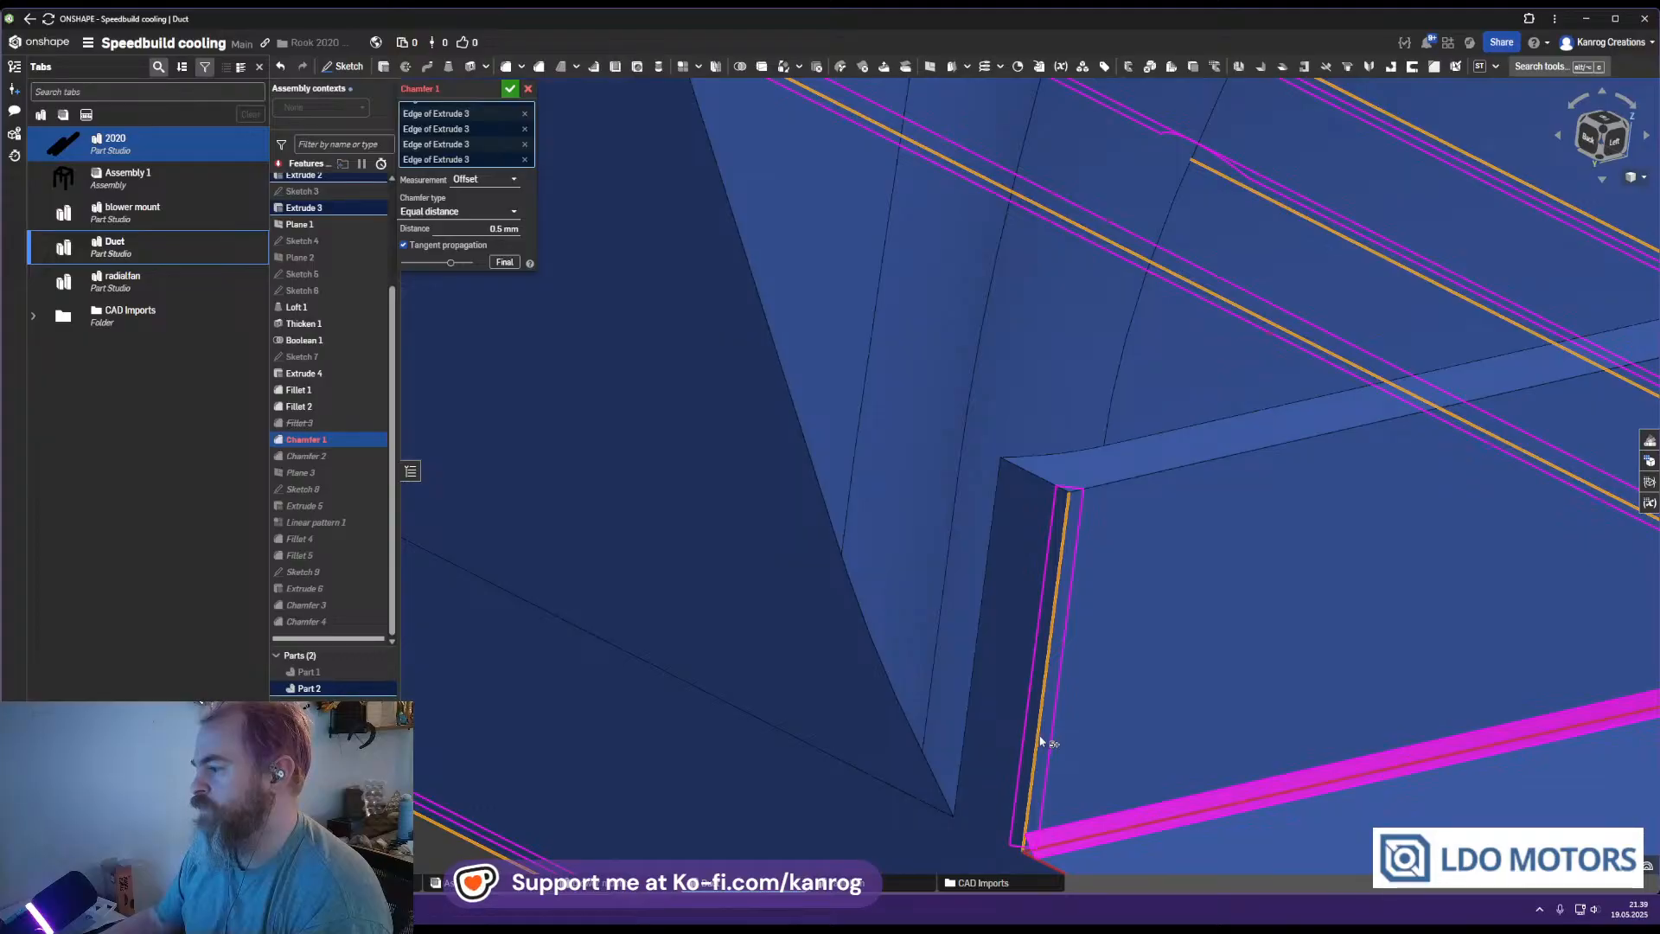
{"action": "scroll", "coordinate": [1040, 731], "scroll_direction": "down", "scroll_amount": 3}
{"action": "middle_click_drag", "start_coordinate": [1145, 755], "coordinate": [1148, 579]}
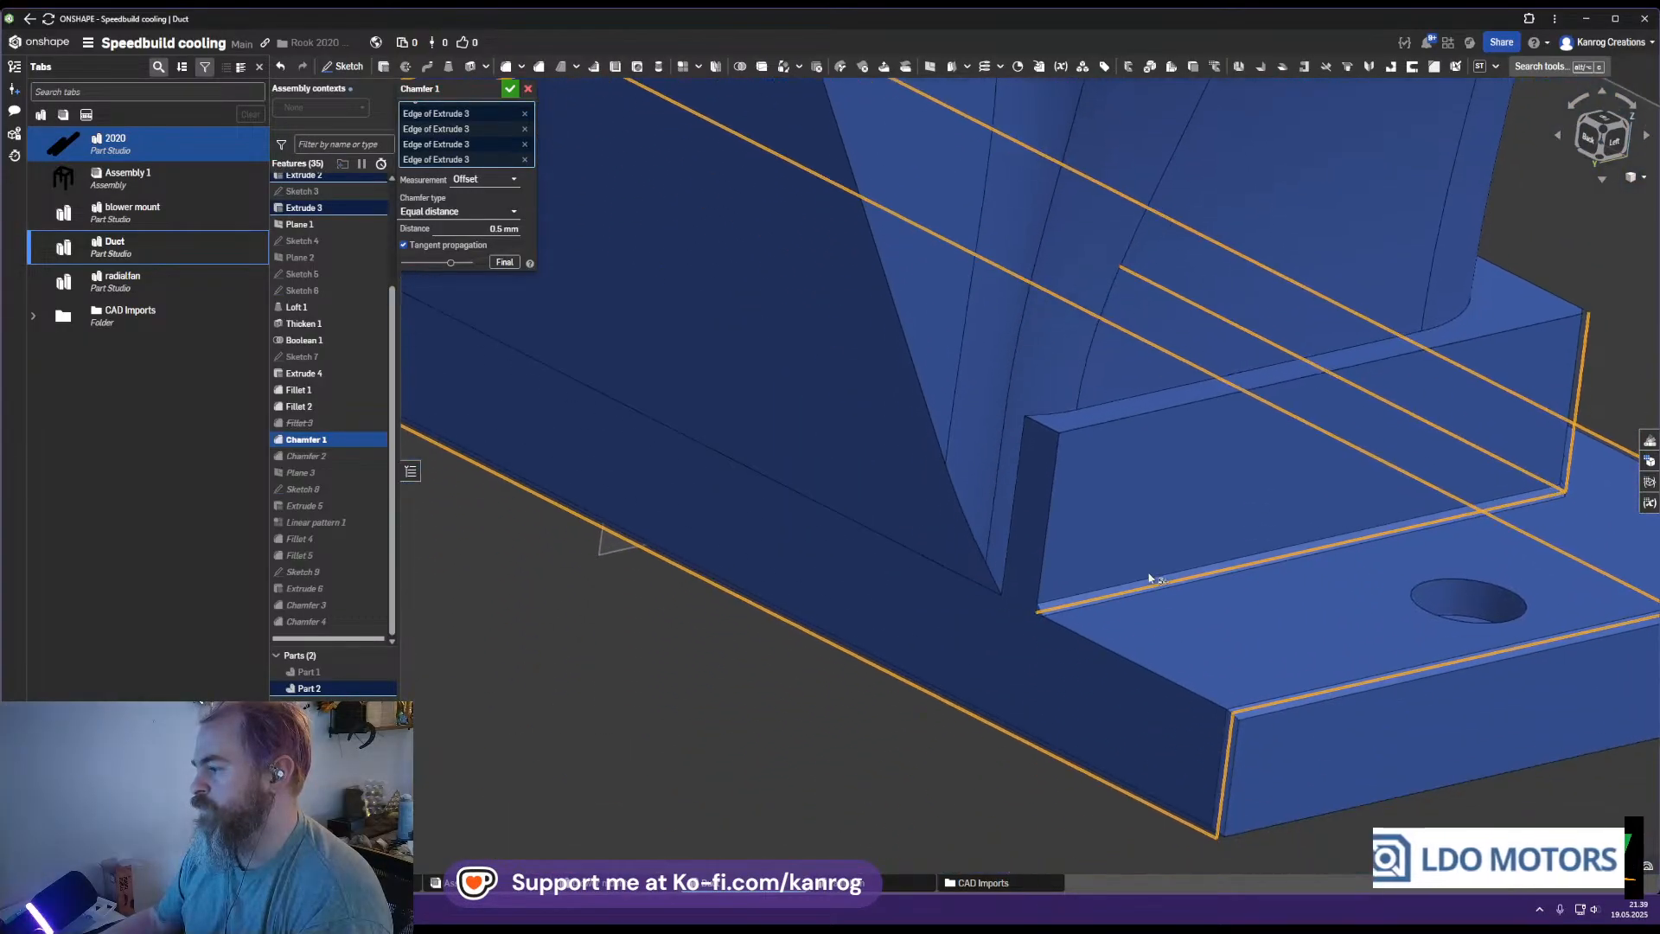
{"action": "left_click", "coordinate": [1158, 676]}
{"action": "left_click", "coordinate": [1044, 562]}
{"action": "middle_click_drag", "start_coordinate": [967, 602], "coordinate": [1134, 741]}
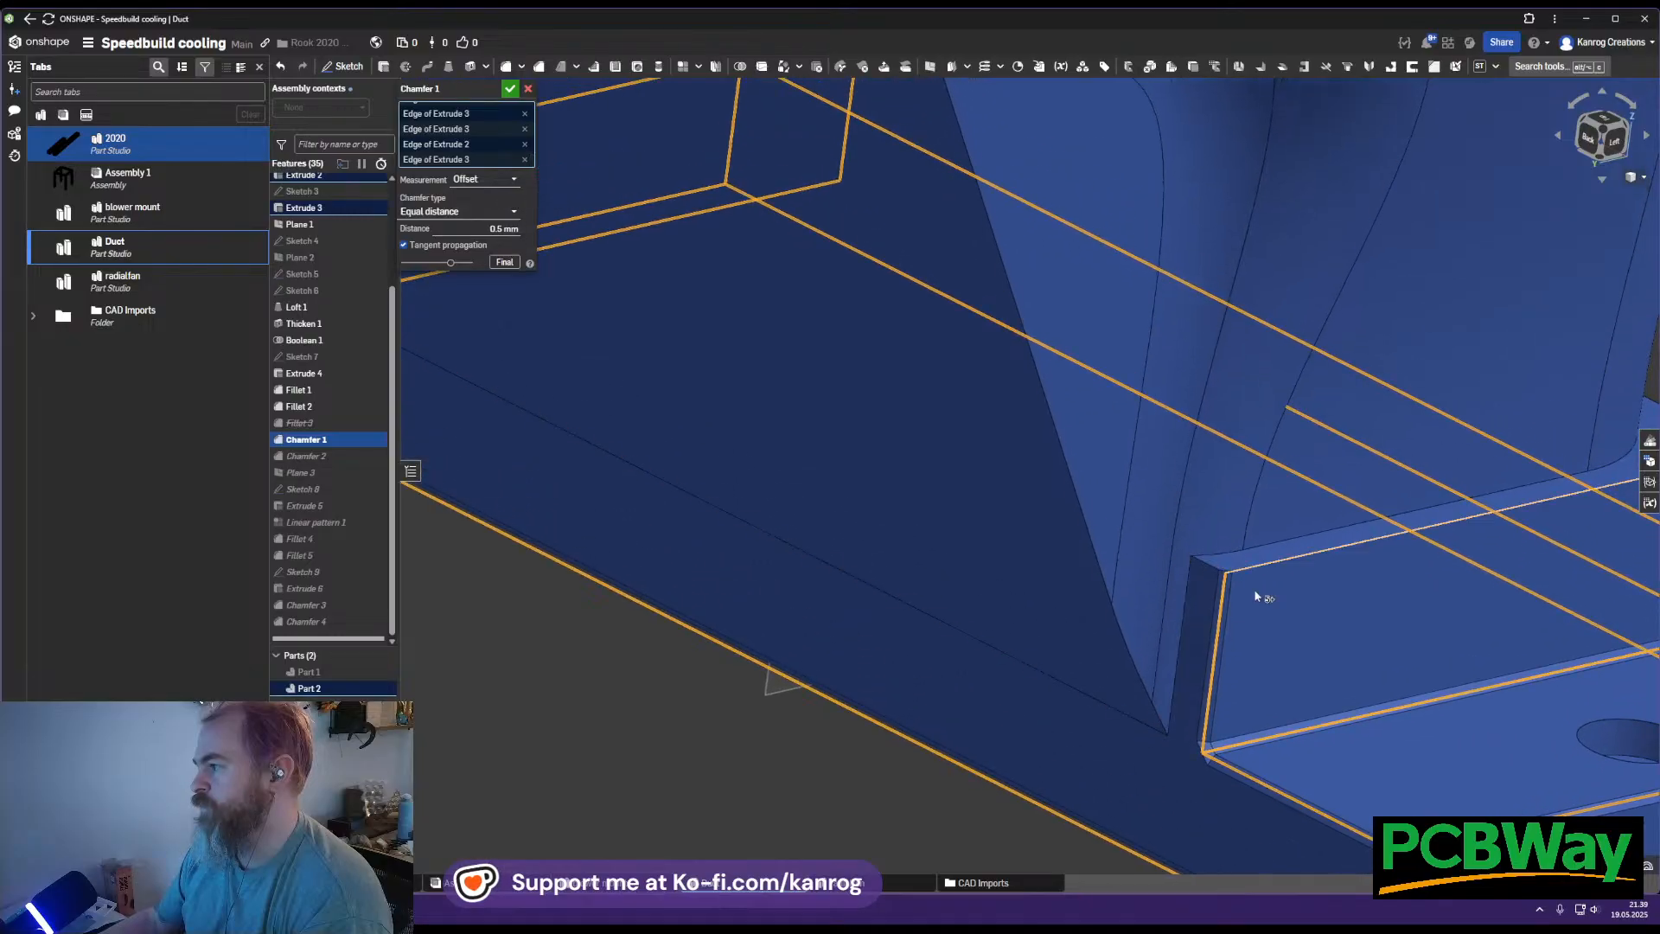
{"action": "left_click", "coordinate": [1265, 562]}
{"action": "left_click", "coordinate": [1265, 563]}
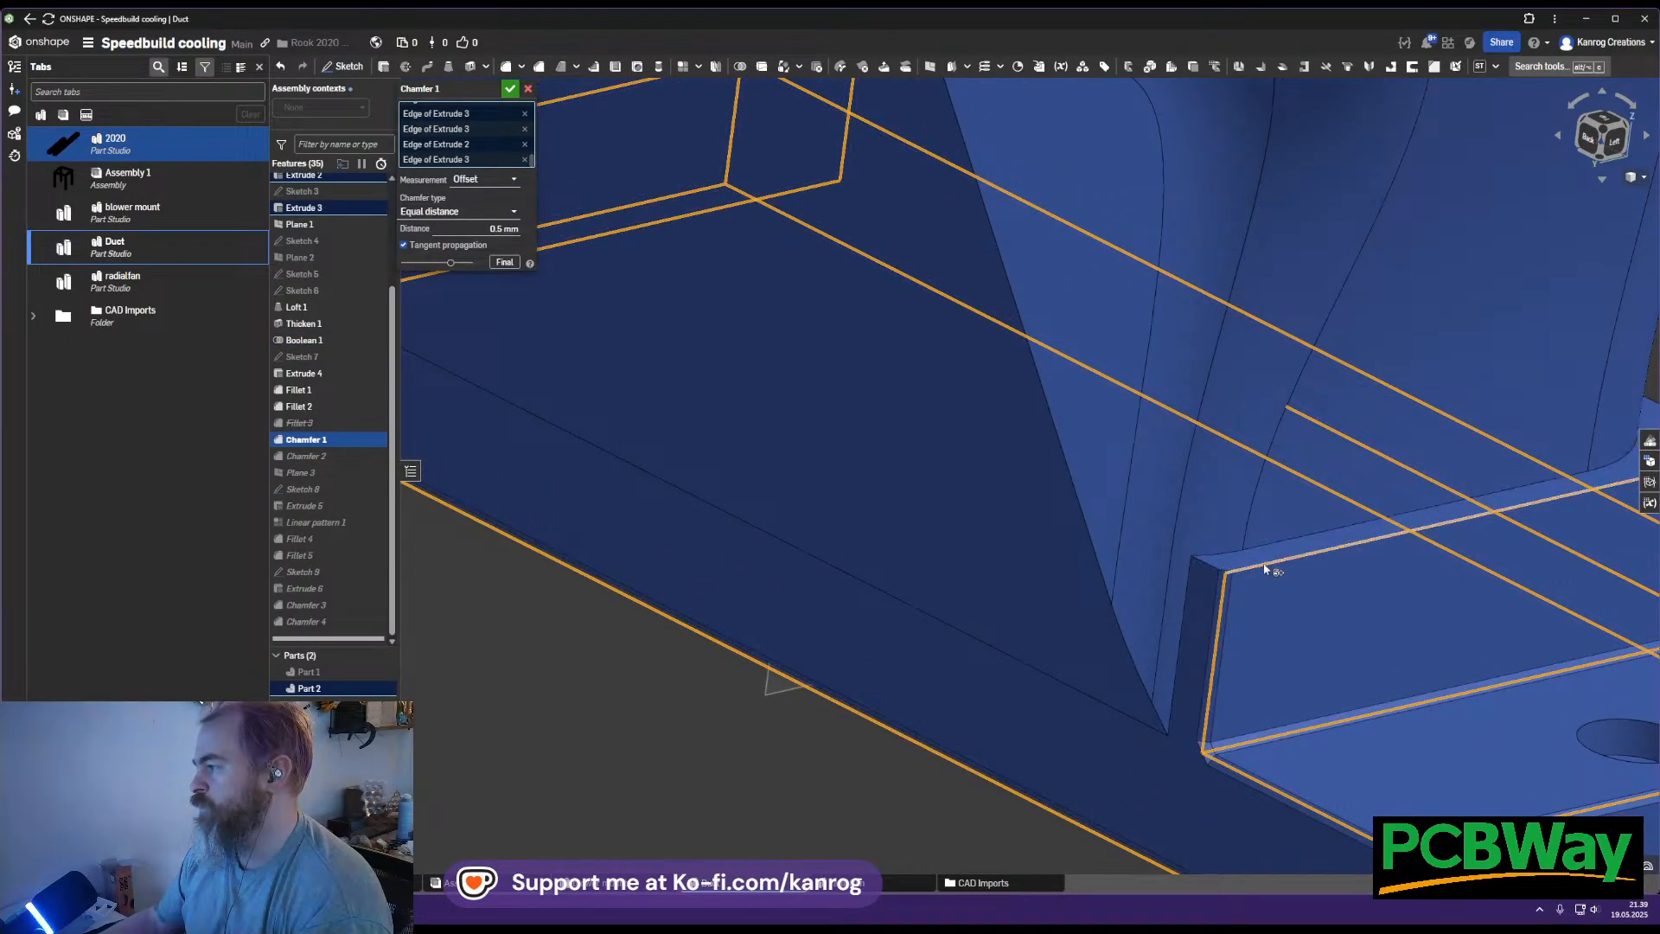
Add the raised block's long upper edge and the short base plate edge beside its corner to Chamfer 1, and accept the chamfer
{"action": "scroll", "coordinate": [1264, 570], "scroll_direction": "down", "scroll_amount": 5}
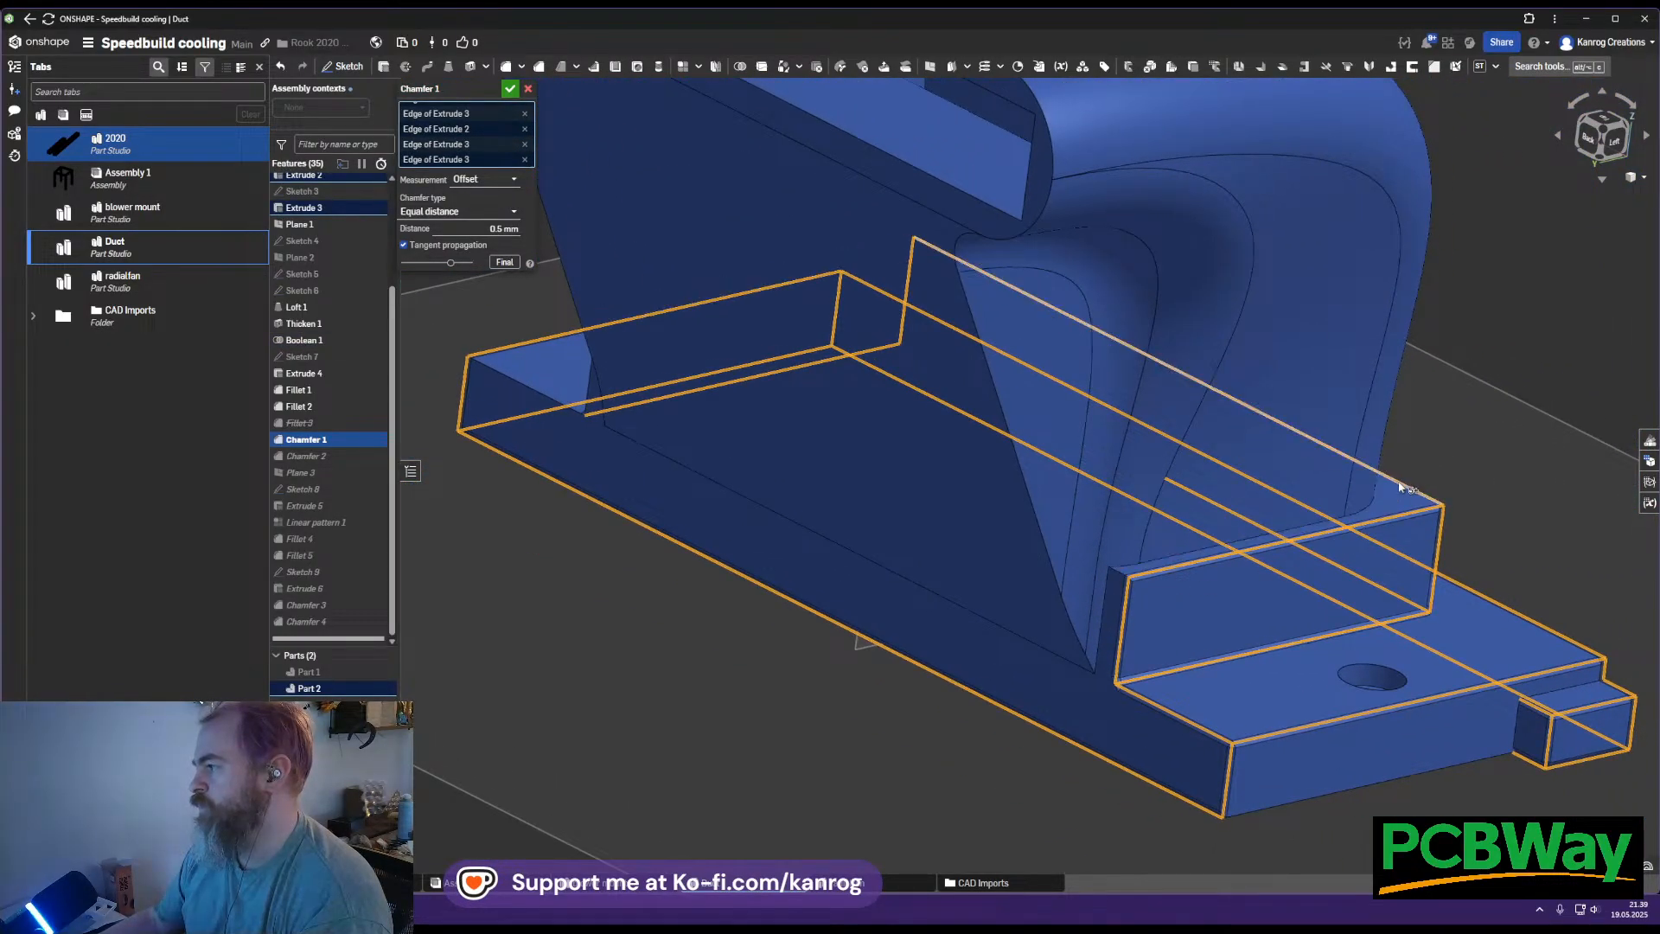
{"action": "right_click_drag", "start_coordinate": [1240, 560], "coordinate": [1003, 607]}
{"action": "left_click", "coordinate": [1000, 605]}
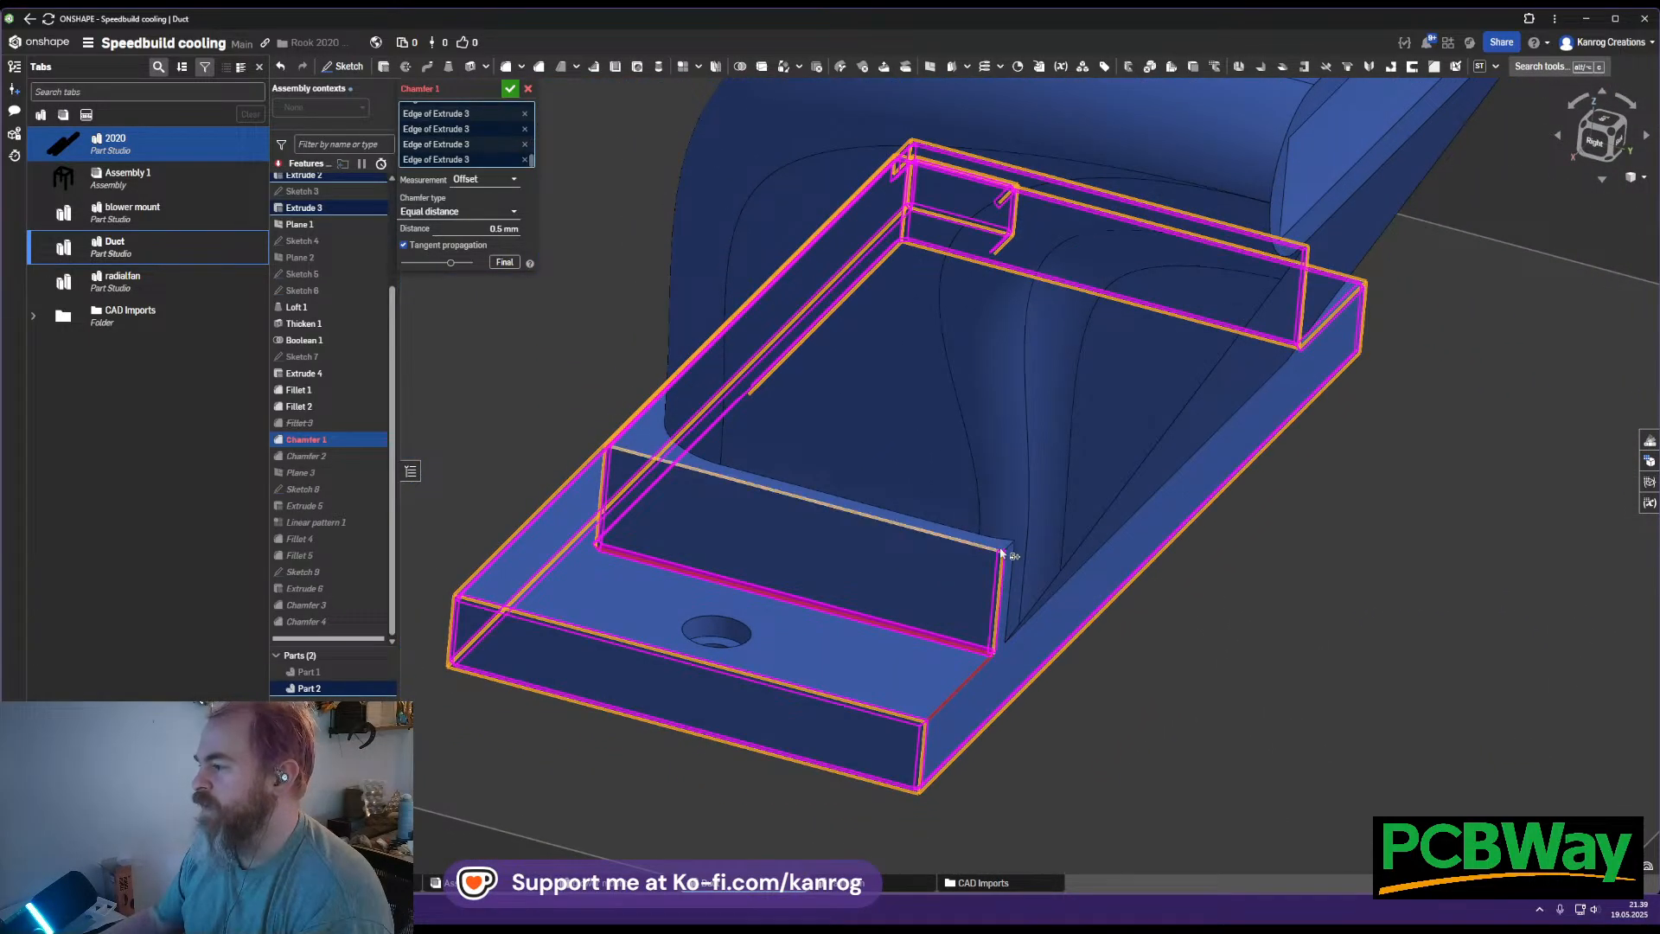
{"action": "right_click_drag", "start_coordinate": [974, 578], "coordinate": [947, 688]}
{"action": "left_click", "coordinate": [1000, 734]}
{"action": "middle_click_drag", "start_coordinate": [948, 688], "coordinate": [815, 674]}
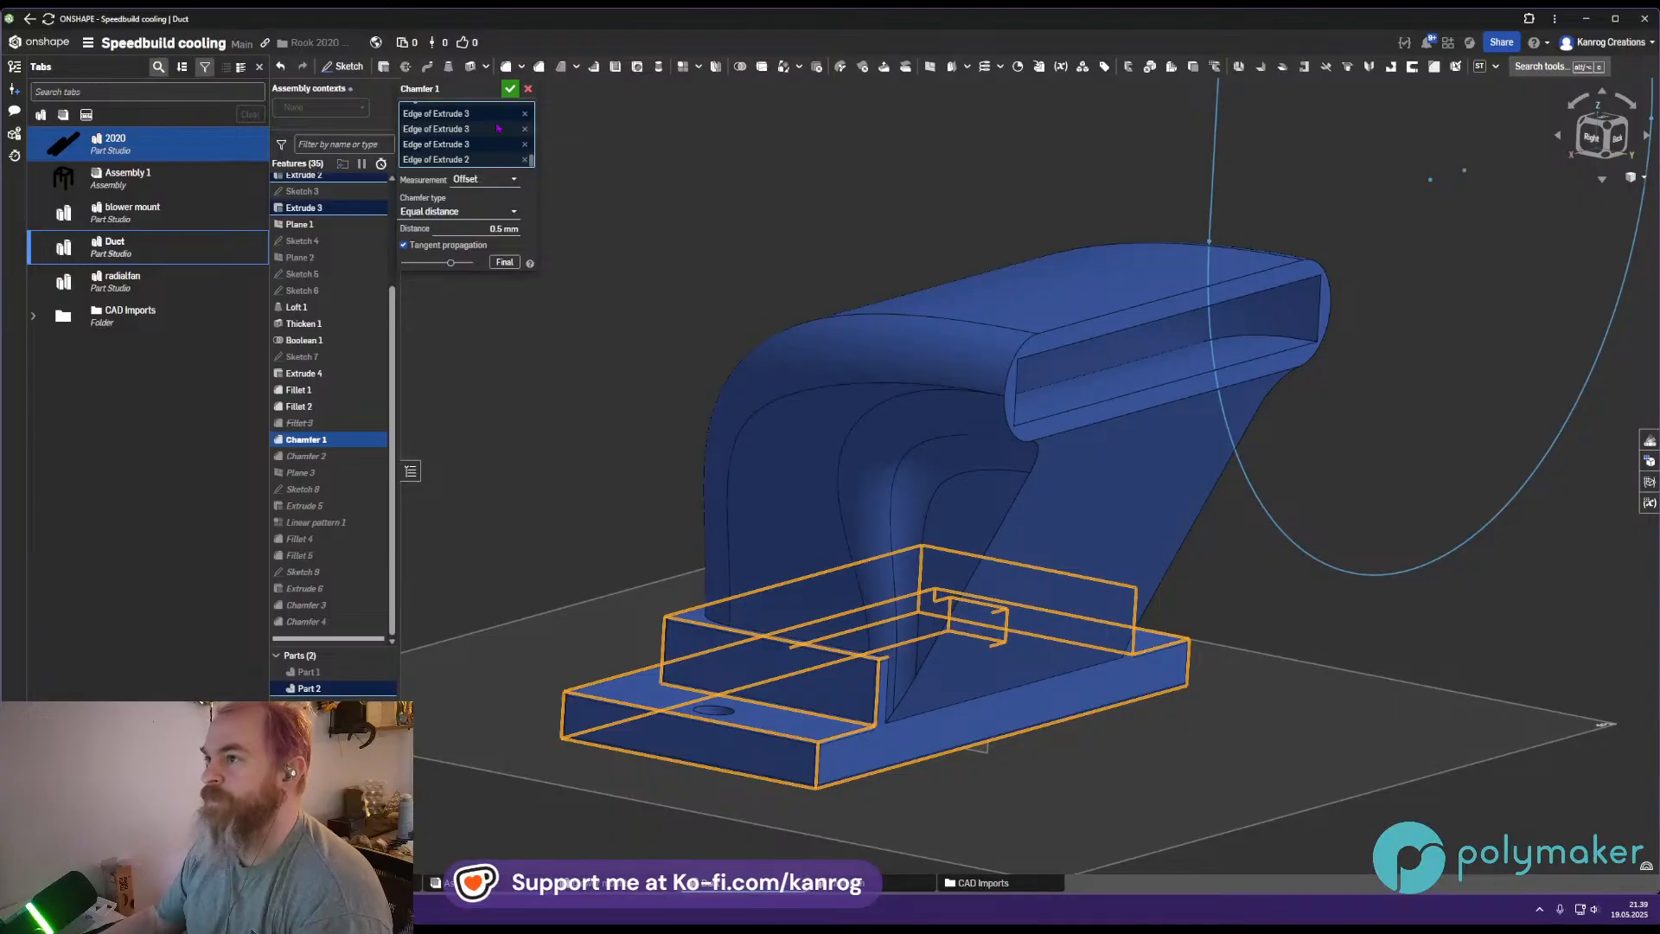
{"action": "left_click", "coordinate": [510, 89]}
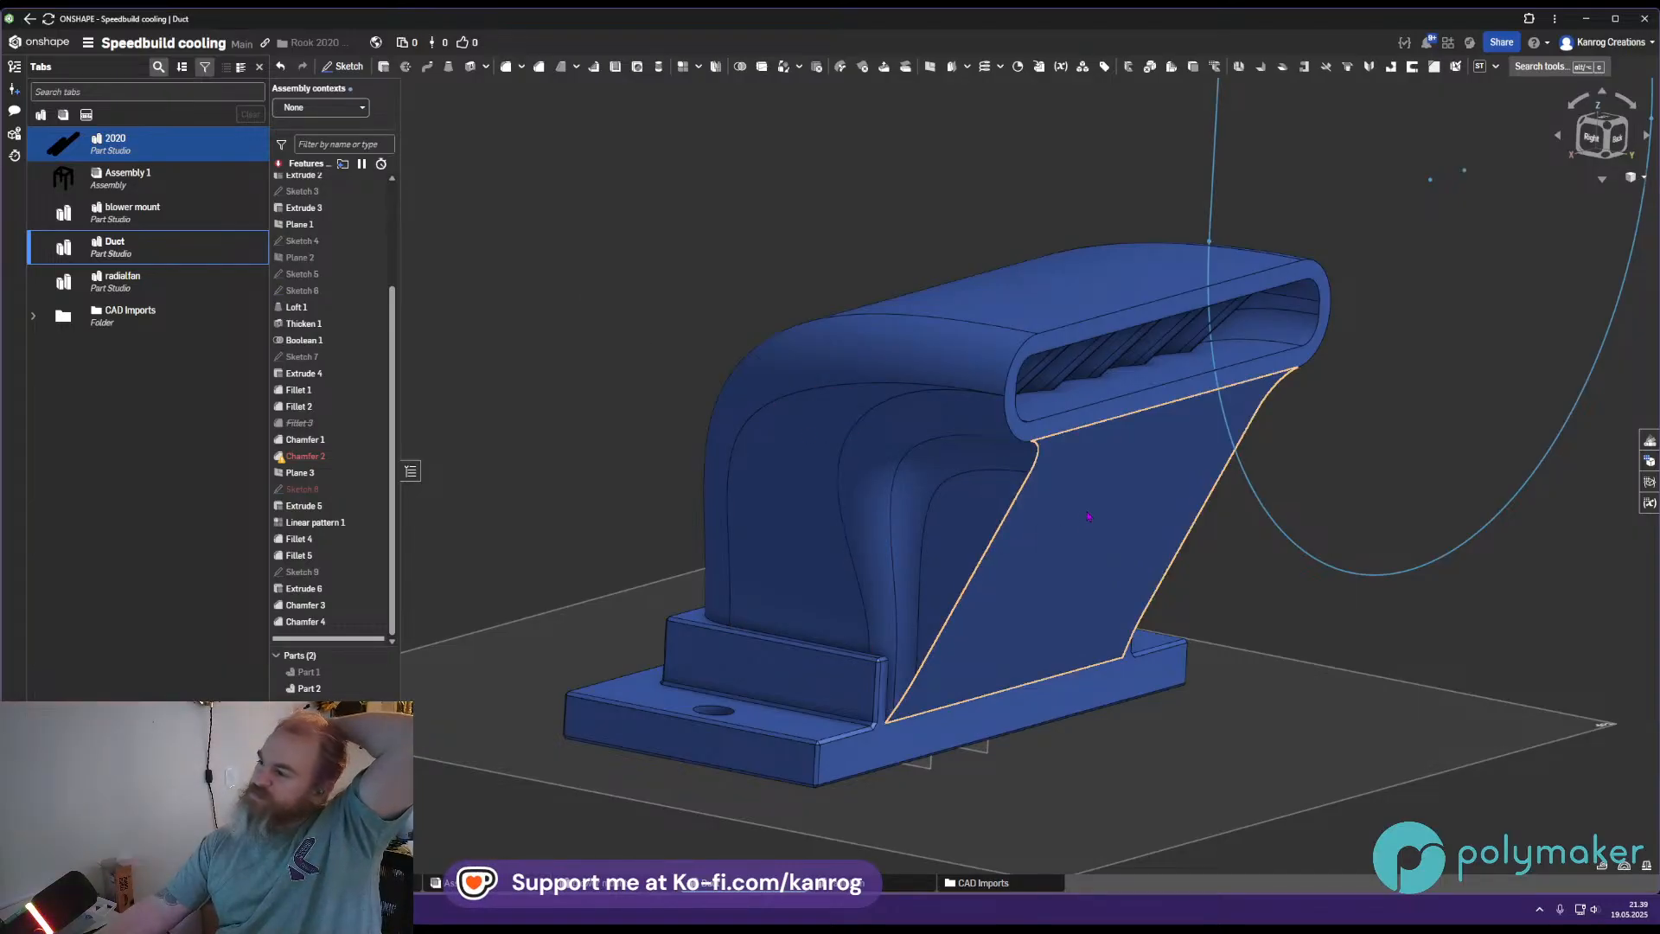
Export Part 2 as a STEP file named Duct, with download as the export option
{"action": "right_click_drag", "start_coordinate": [1078, 500], "coordinate": [1062, 544]}
{"action": "middle_click_drag", "start_coordinate": [1062, 545], "coordinate": [1025, 510]}
{"action": "right_click_drag", "start_coordinate": [1025, 510], "coordinate": [562, 664]}
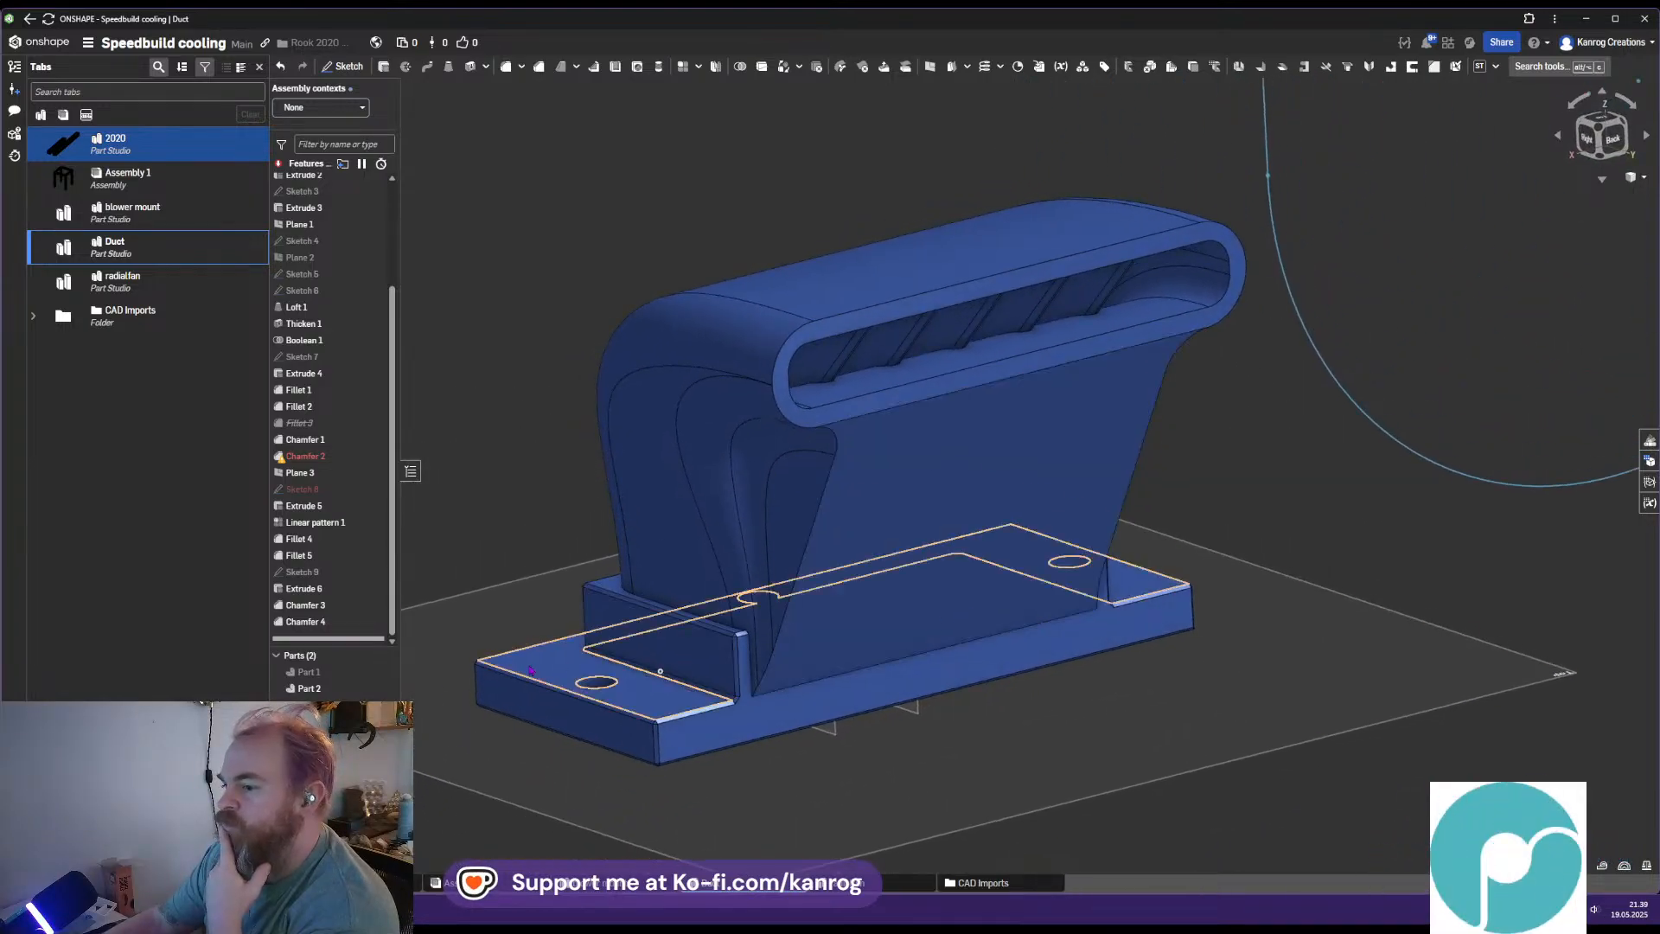
{"action": "right_click", "coordinate": [332, 689]}
{"action": "left_click", "coordinate": [393, 542]}
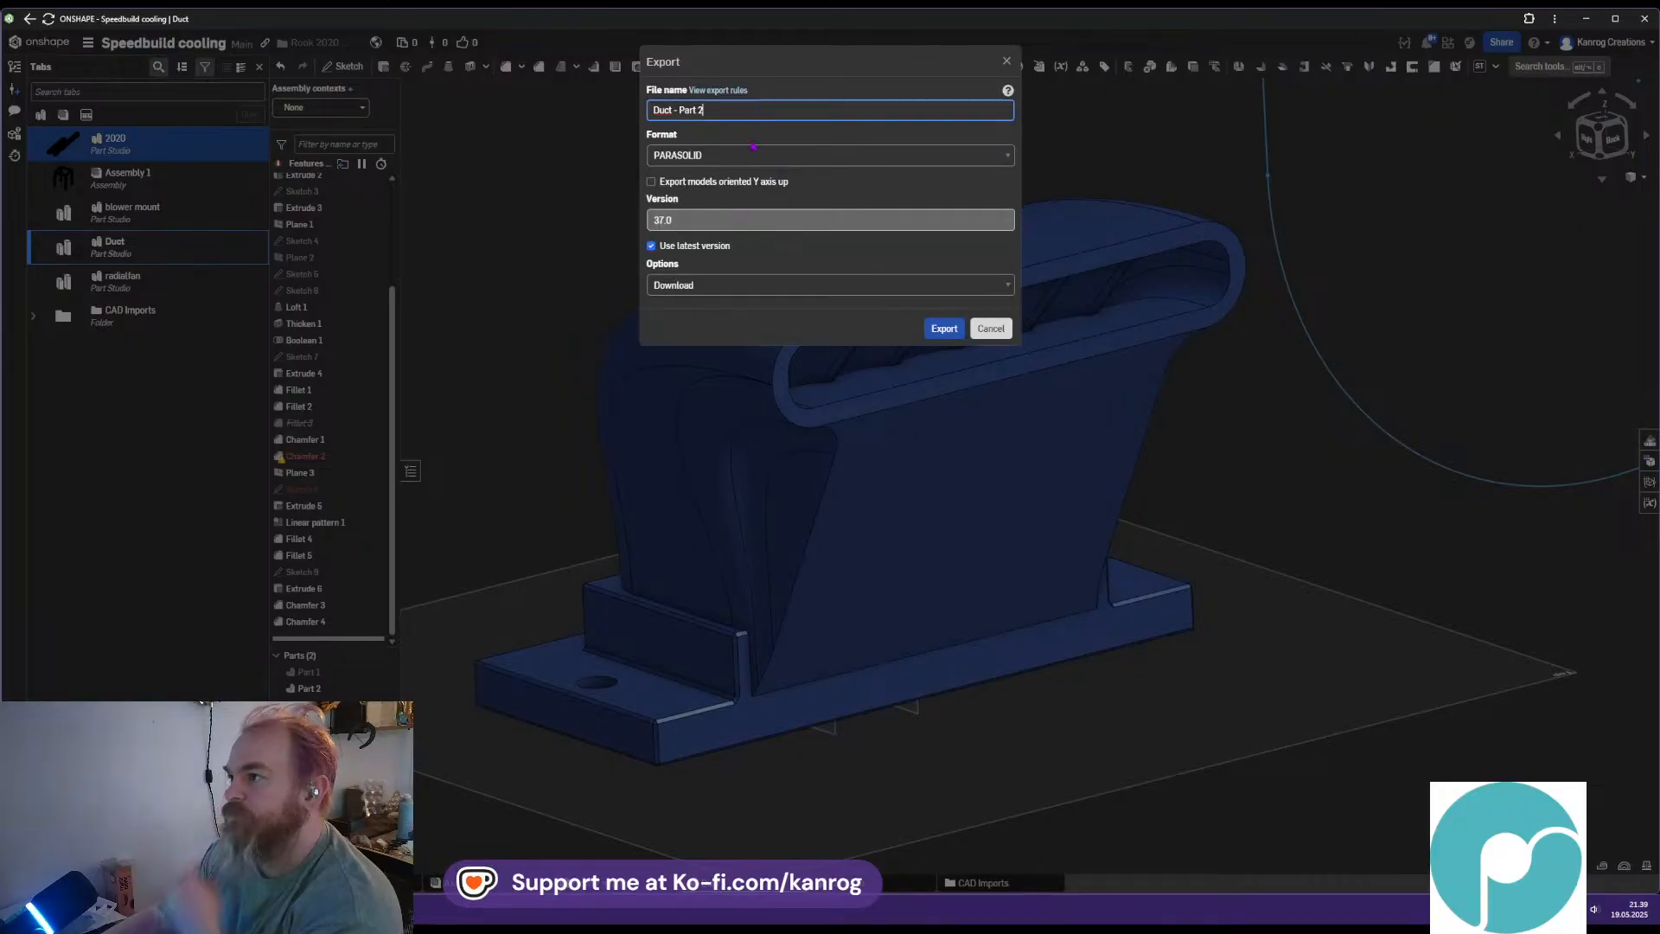
{"action": "left_click", "coordinate": [748, 157]}
{"action": "left_click", "coordinate": [692, 382]}
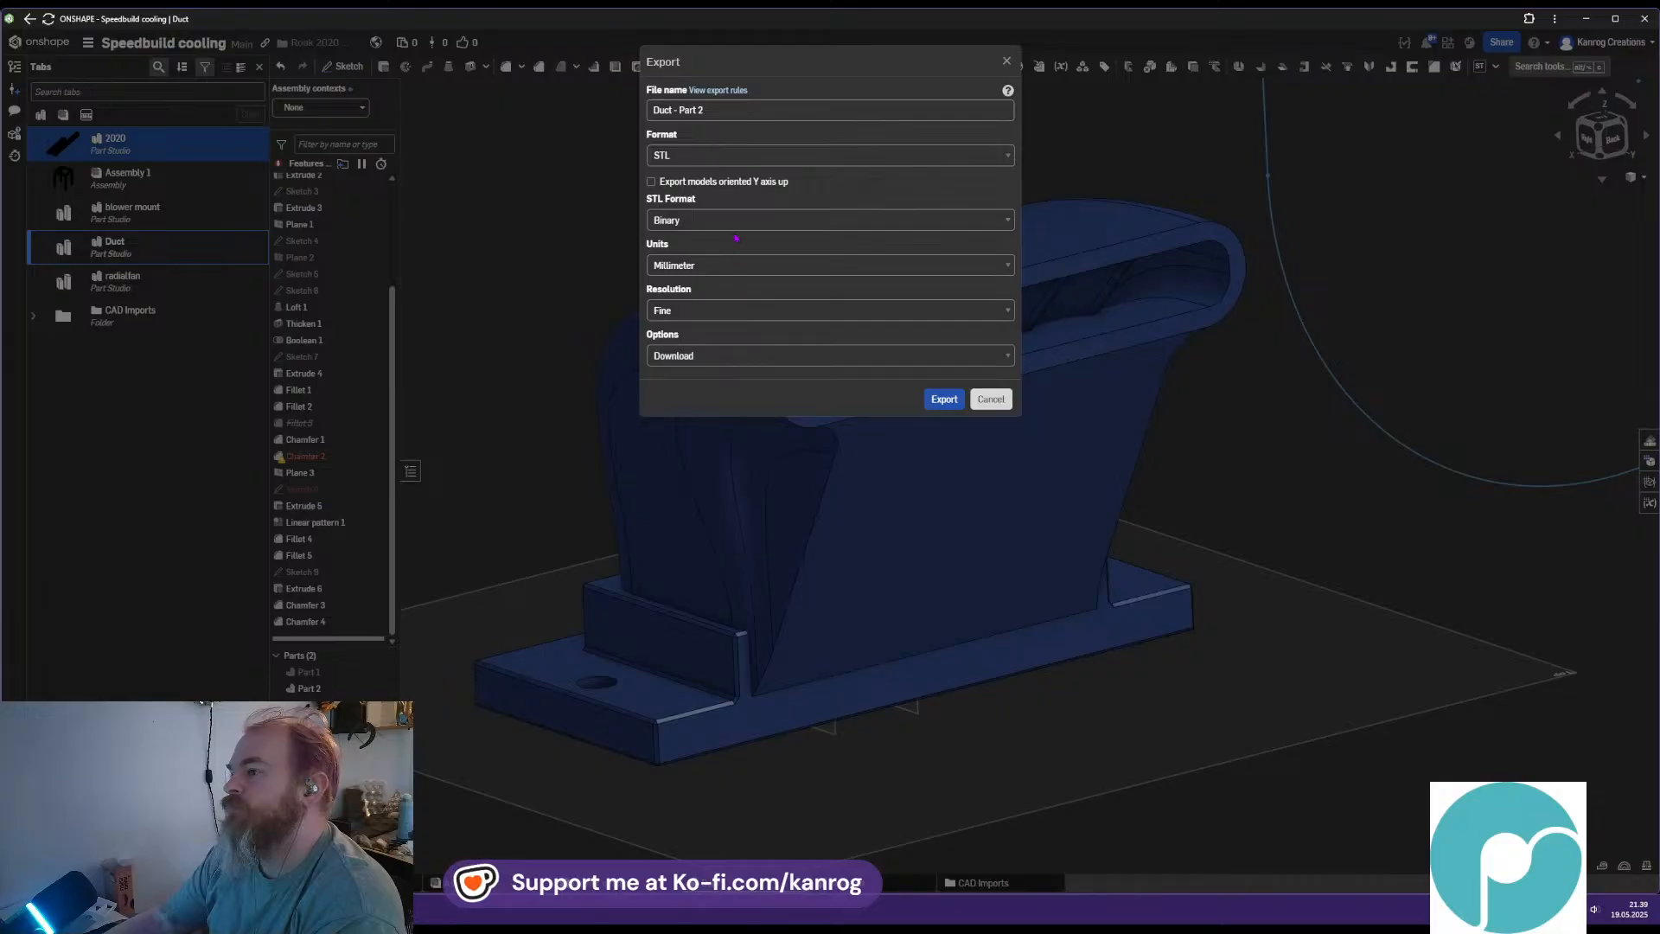
{"action": "left_click", "coordinate": [734, 155]}
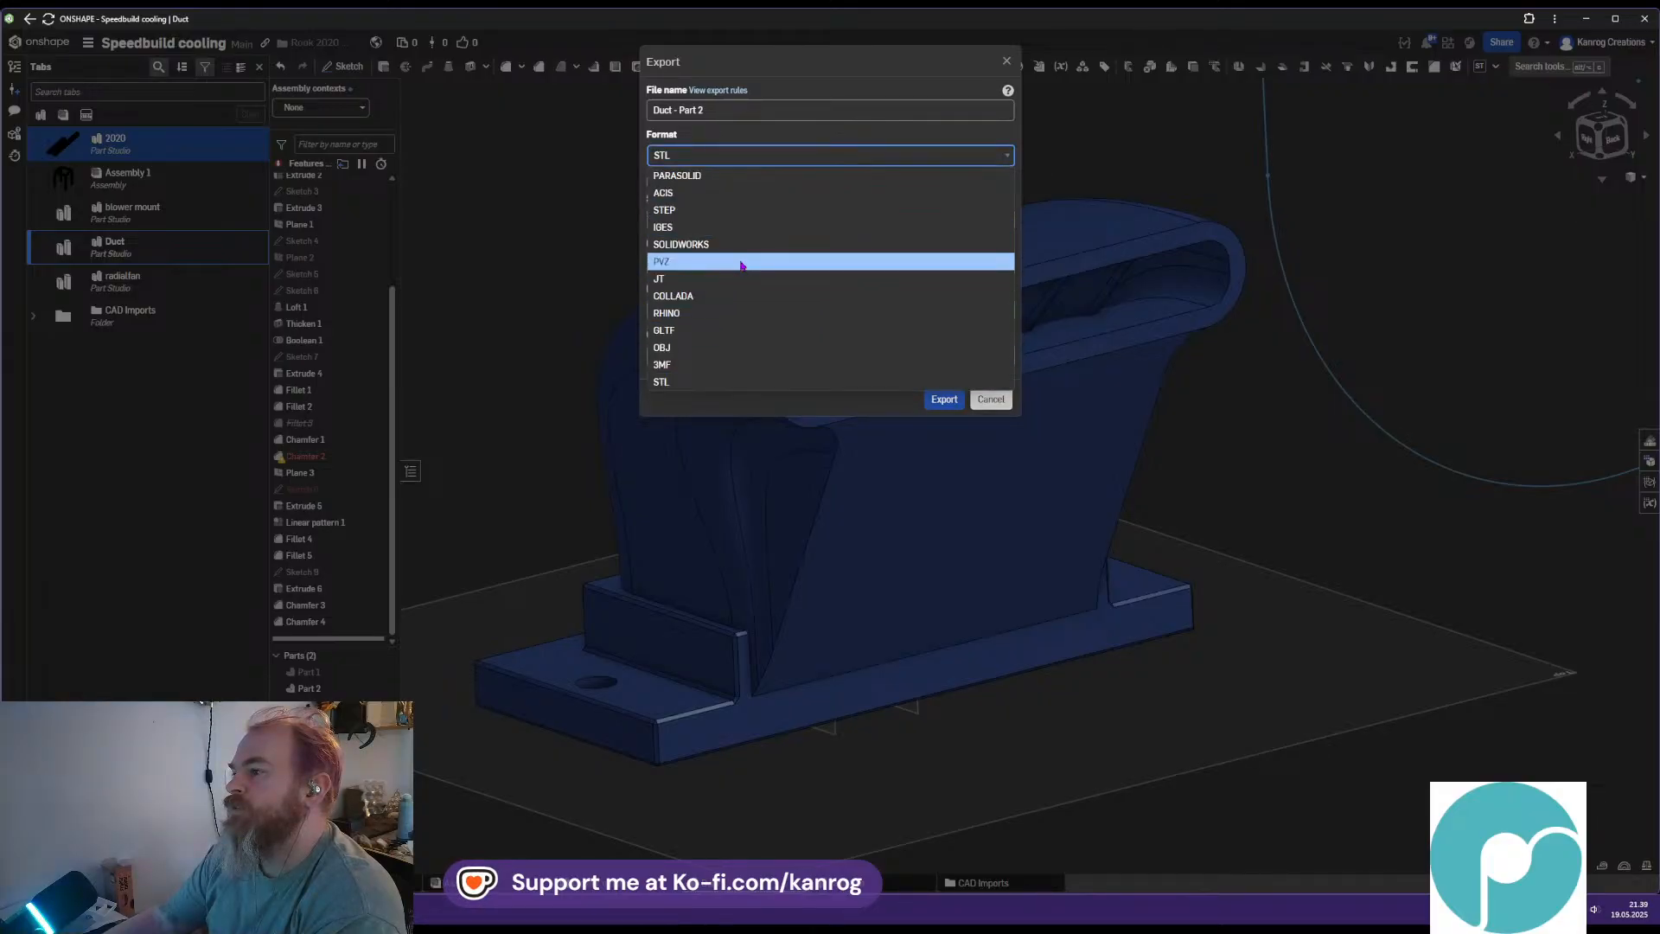
{"action": "left_click", "coordinate": [741, 211]}
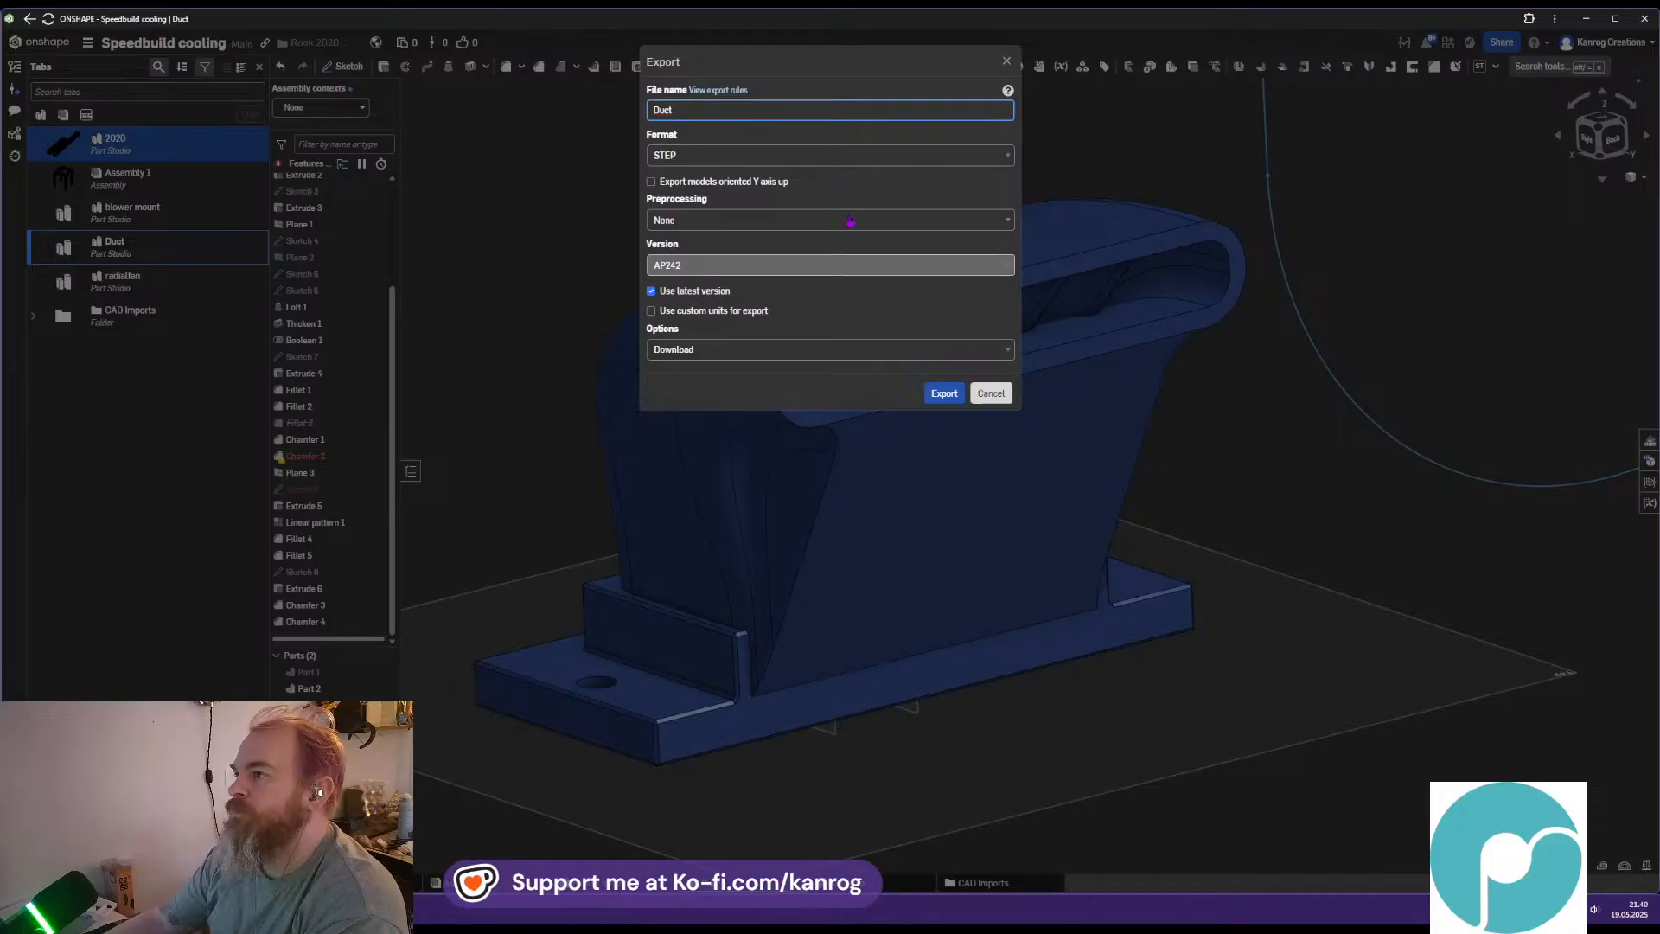
{"action": "left_click", "coordinate": [946, 395]}
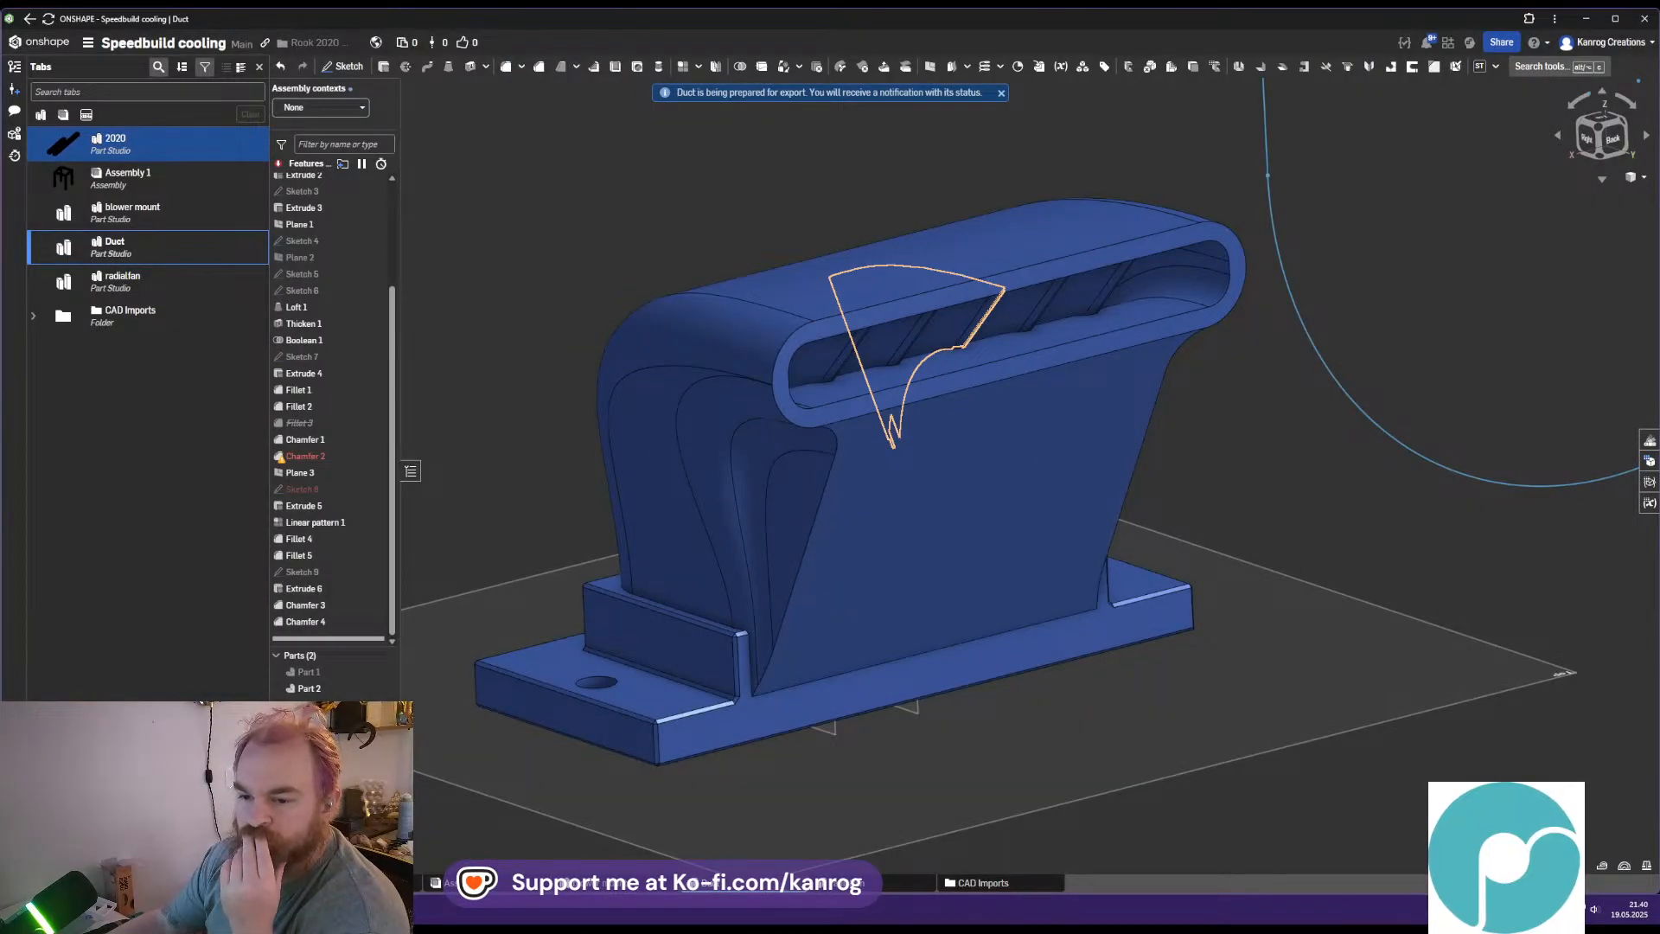
Switch to the Anycubic slicer and replace the bracket on the build plate with Duct.step
{"action": "key", "text": "alt+Tab"}
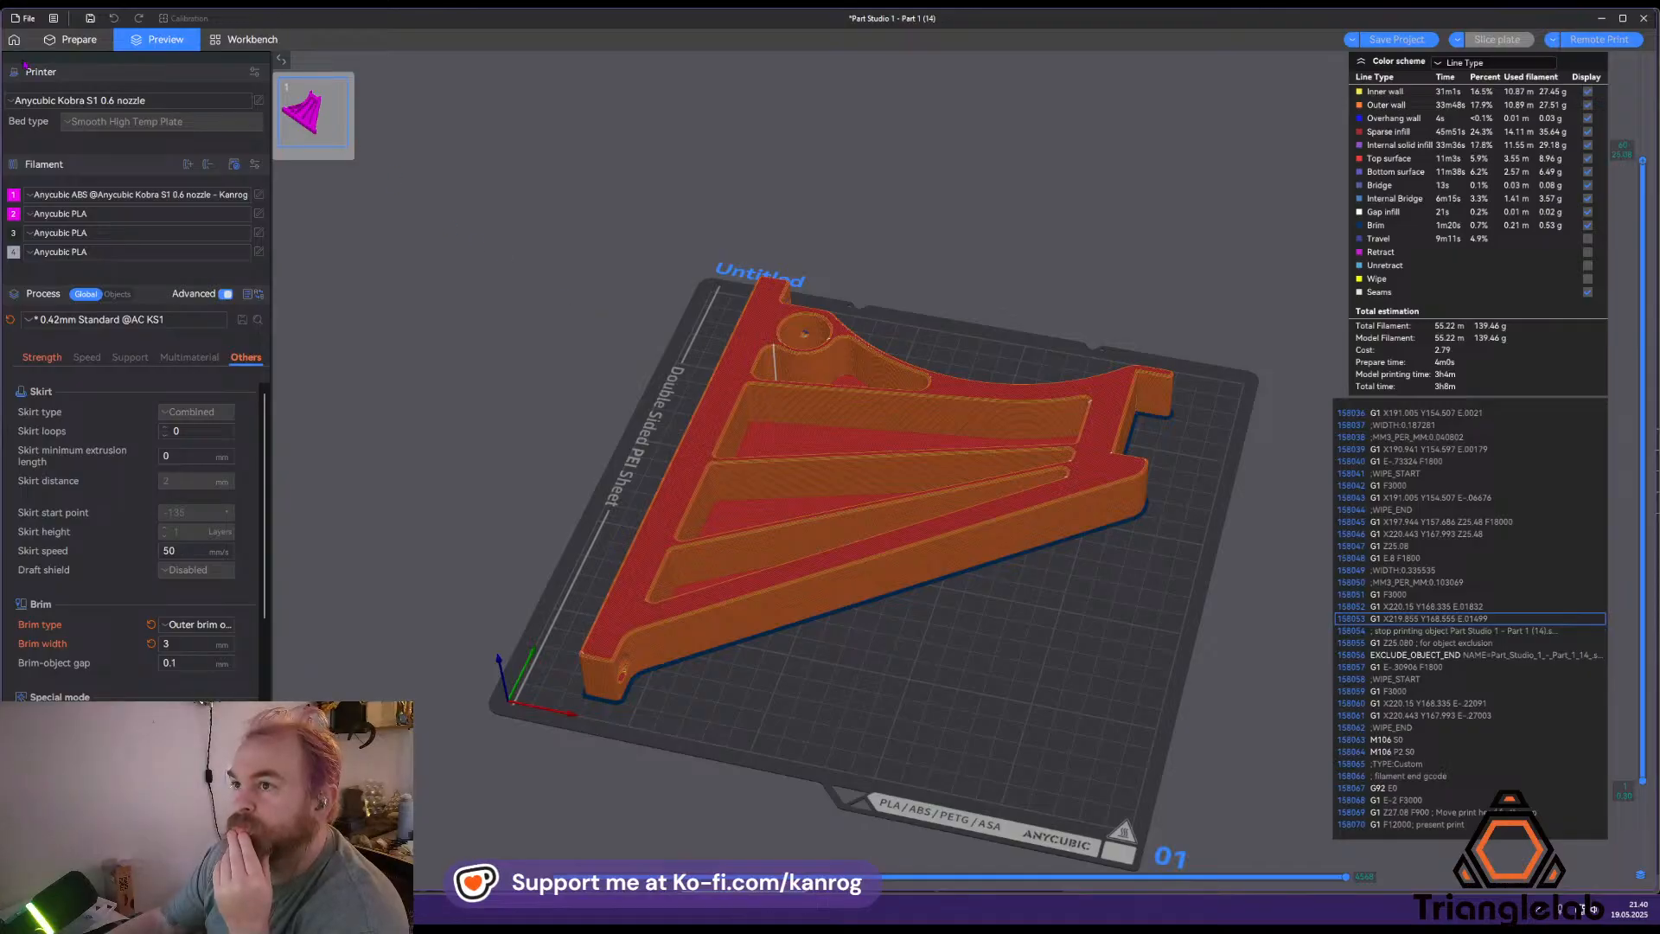
{"action": "left_click", "coordinate": [70, 41]}
{"action": "left_click", "coordinate": [782, 428]}
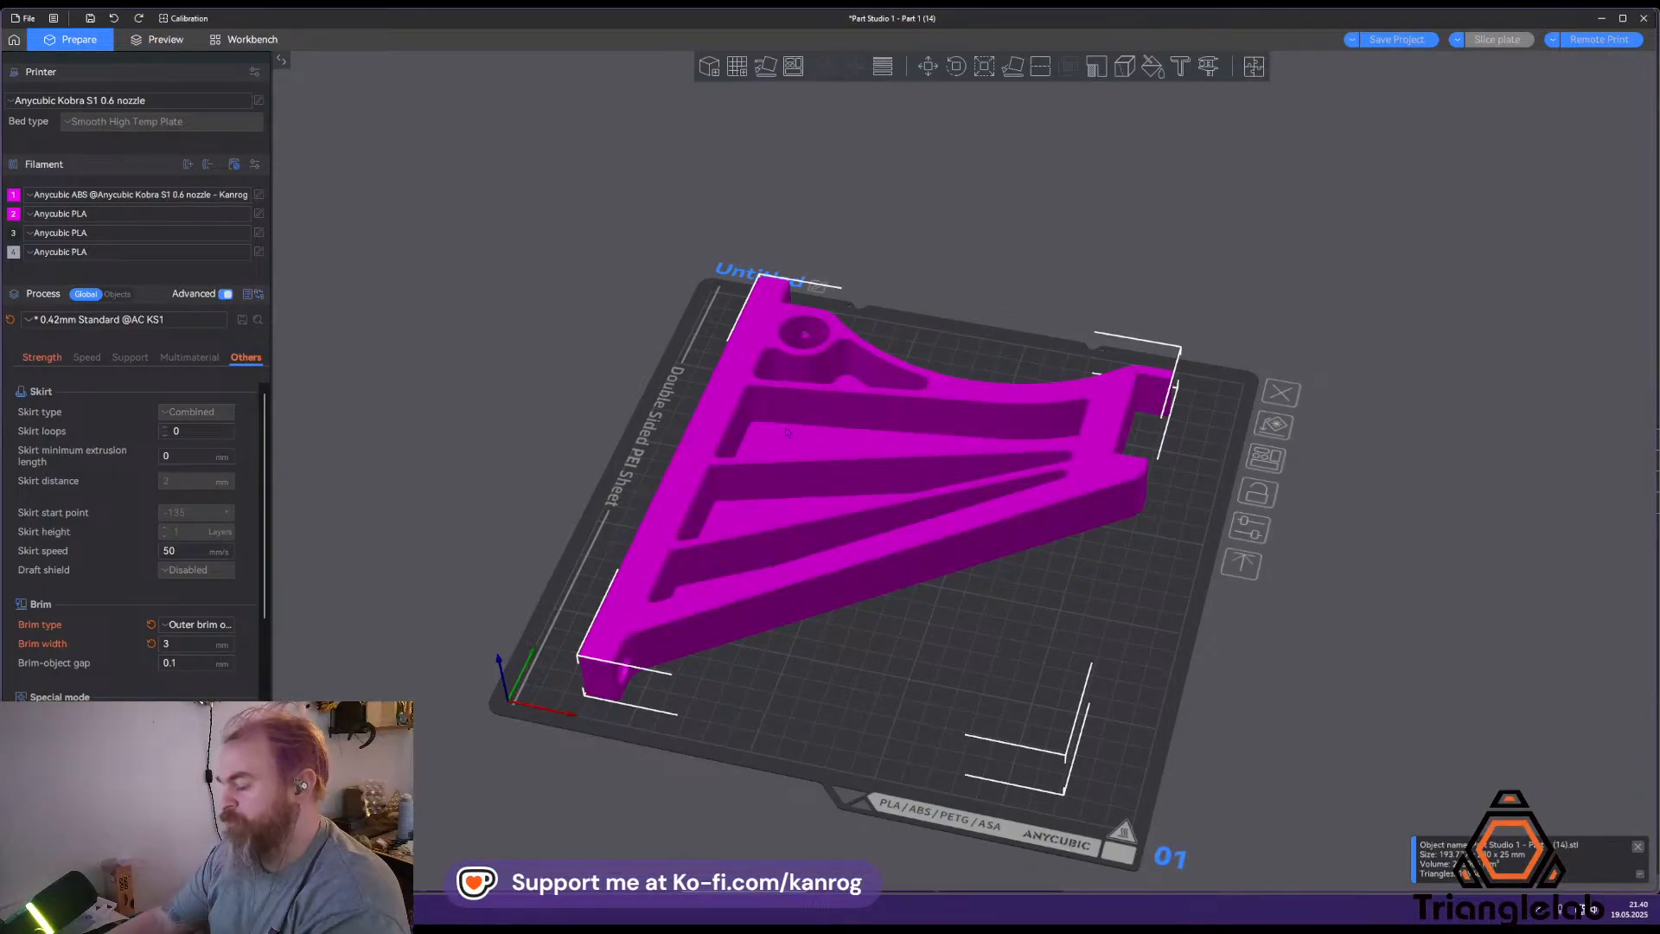
{"action": "key", "text": "Delete"}
{"action": "left_click", "coordinate": [713, 75]}
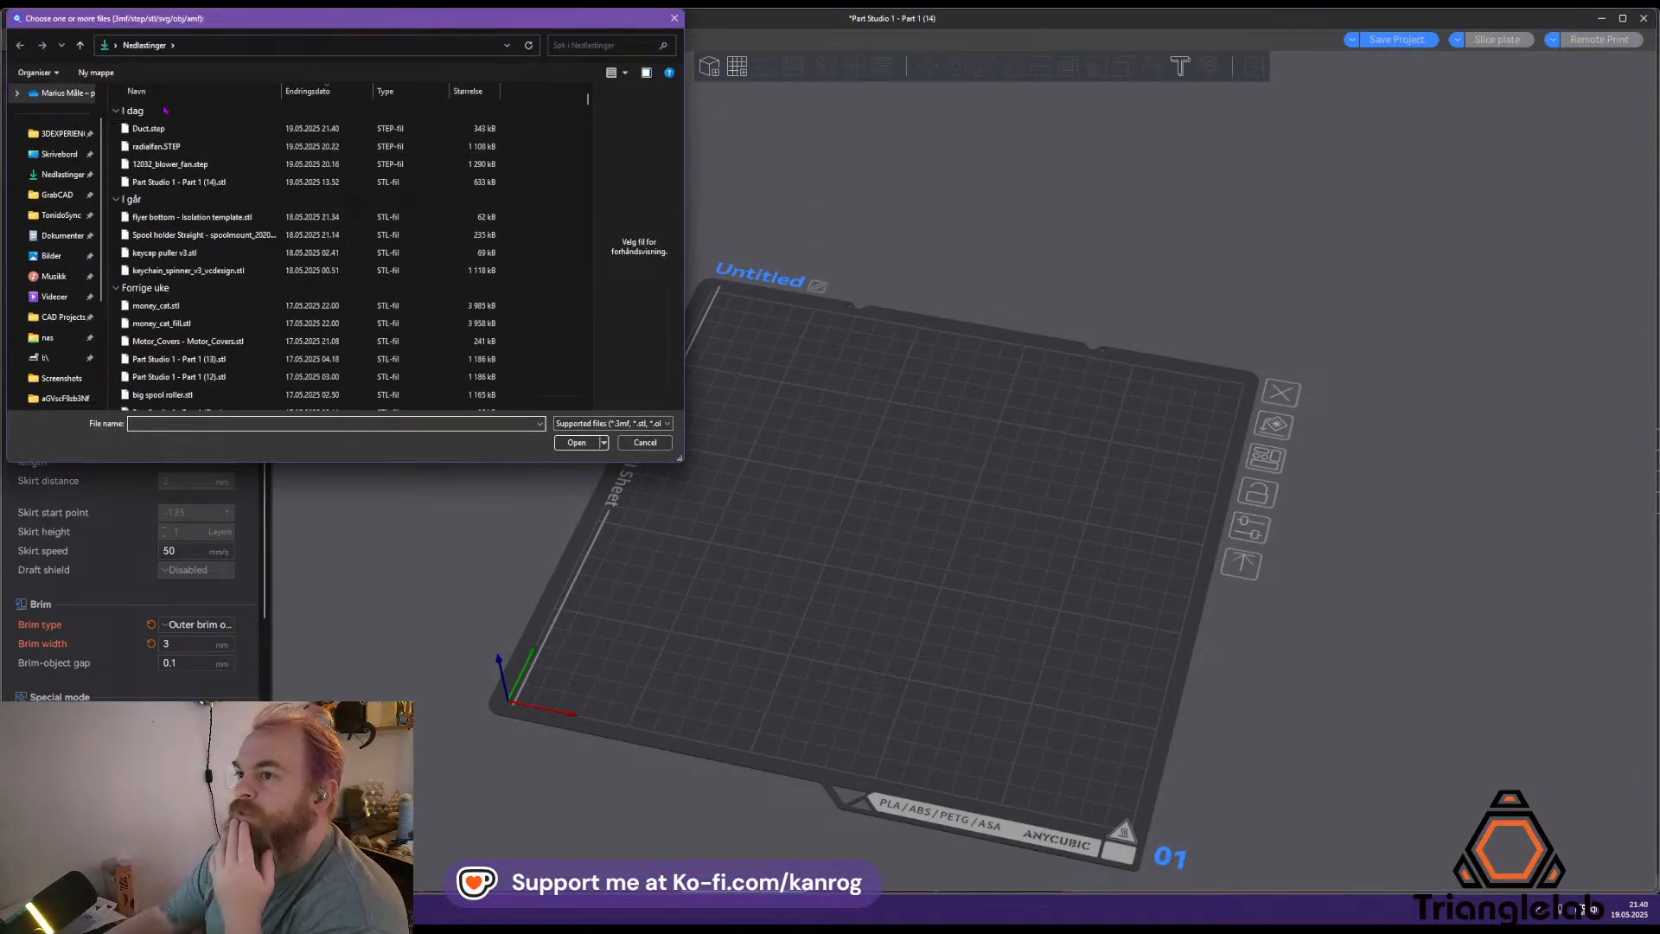
{"action": "double_click", "coordinate": [173, 128]}
Slice the plate holding the duct to generate its toolpath preview
{"action": "left_click_drag", "start_coordinate": [903, 655], "coordinate": [841, 651]}
{"action": "scroll", "coordinate": [847, 646], "scroll_direction": "up", "scroll_amount": 7}
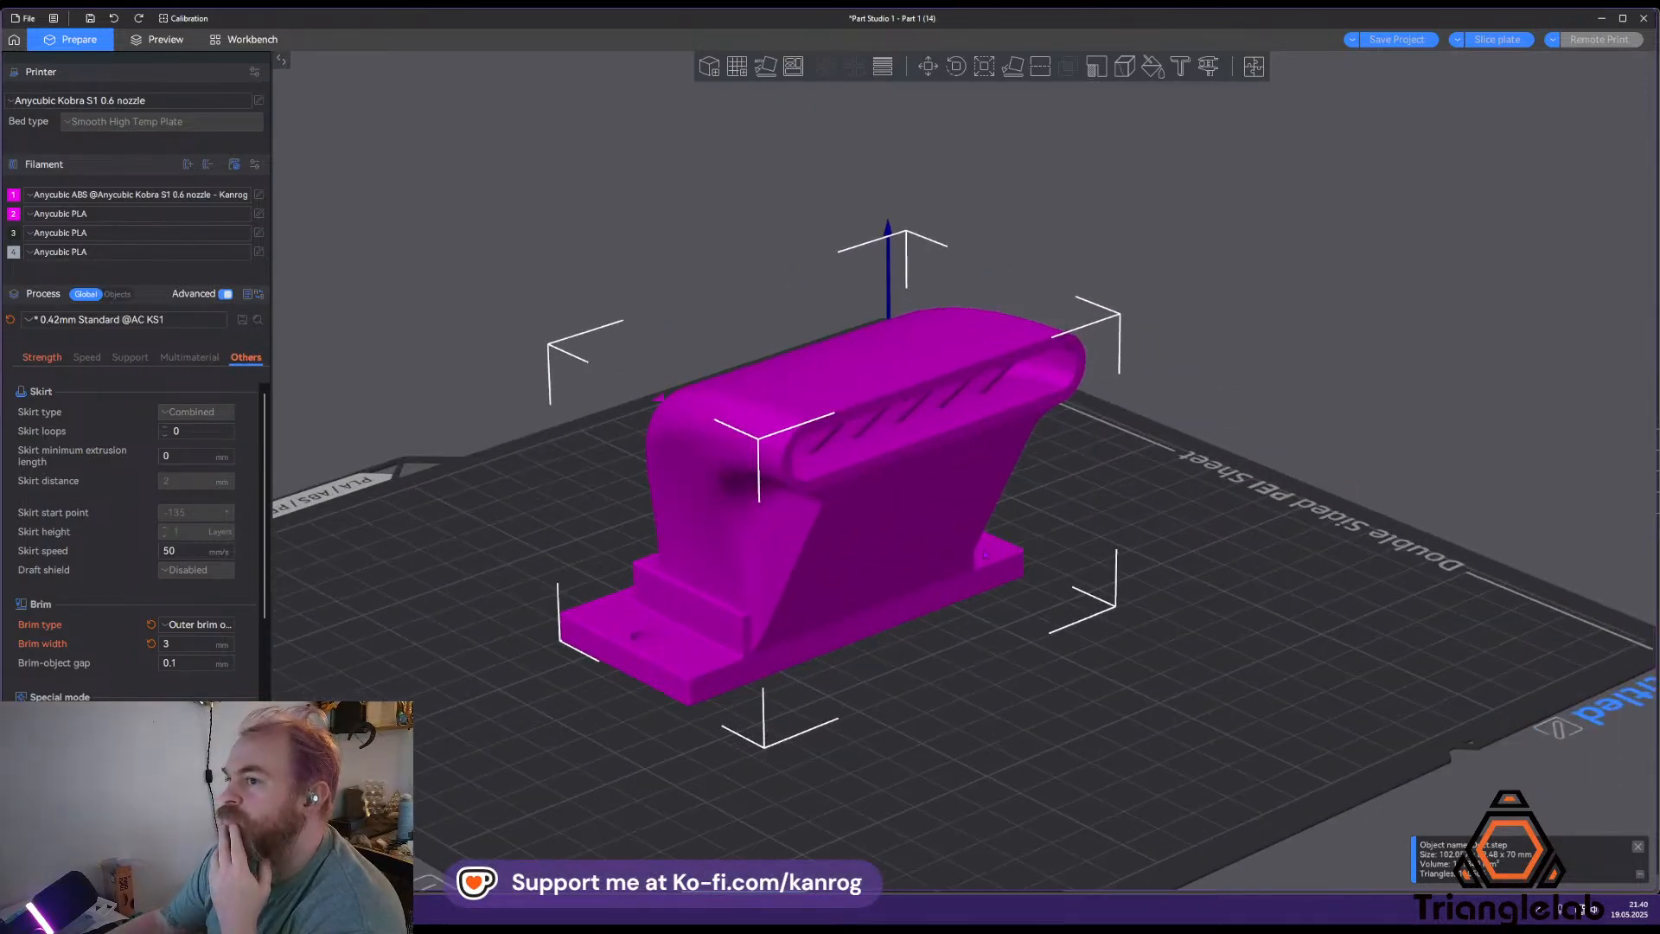
{"action": "right_click_drag", "start_coordinate": [1172, 541], "coordinate": [1172, 512]}
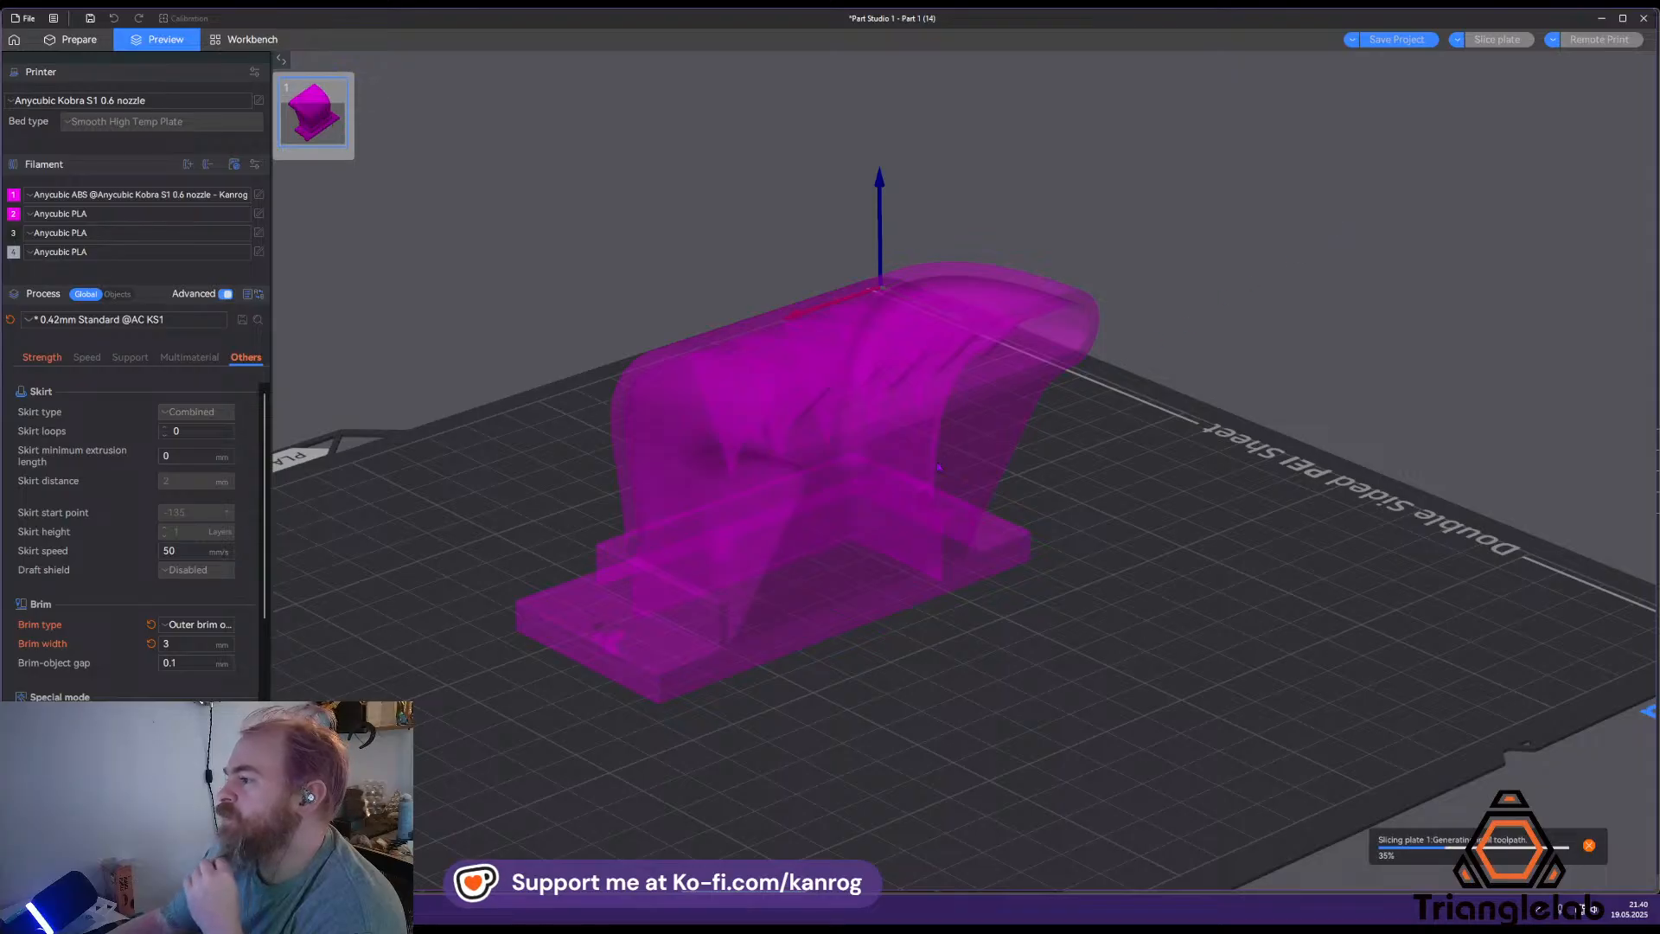
{"action": "mouse_move", "coordinate": [1022, 513]}
{"action": "left_mouse_down"}
{"action": "mouse_move", "coordinate": [1032, 540]}
{"action": "mouse_move", "coordinate": [1027, 475]}
{"action": "mouse_move", "coordinate": [1012, 491]}
{"action": "mouse_move", "coordinate": [1034, 513]}
{"action": "left_mouse_up"}
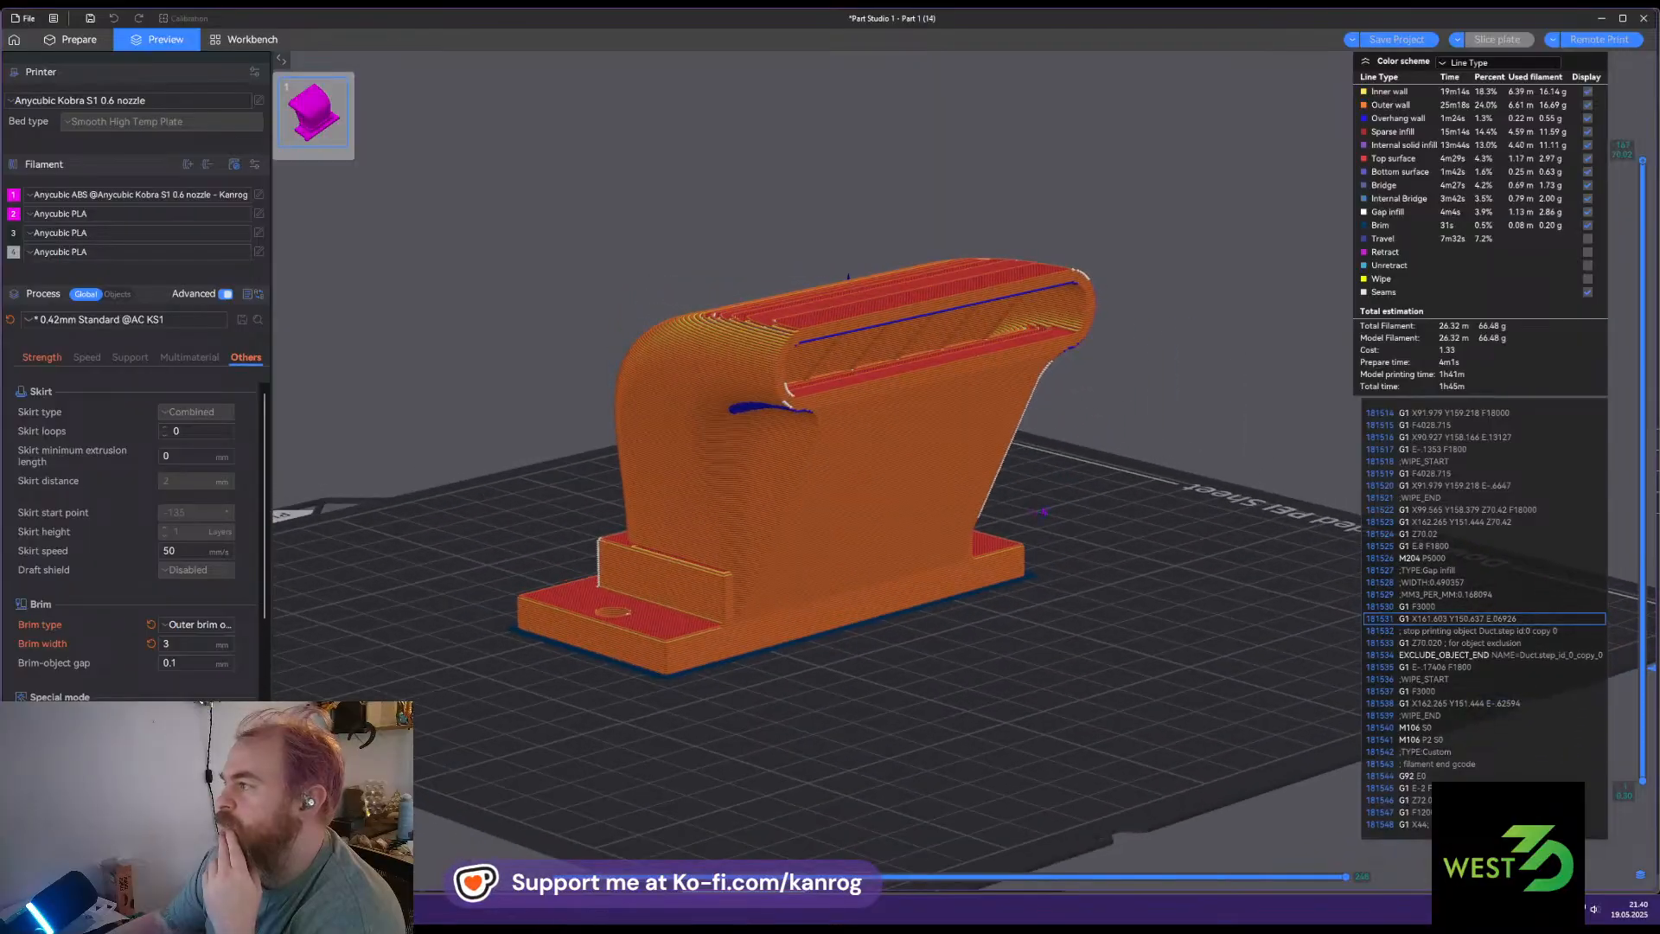
Step down through the sliced layers from the duct's top to about 53 mm height to examine the bridging, ribs and wall infill
{"action": "key", "text": "Down"}
{"action": "key", "text": "Down"}
{"action": "key", "text": "Down"}
{"action": "key", "text": "Down"}
{"action": "key", "text": "Down"}
{"action": "key", "text": "Down"}
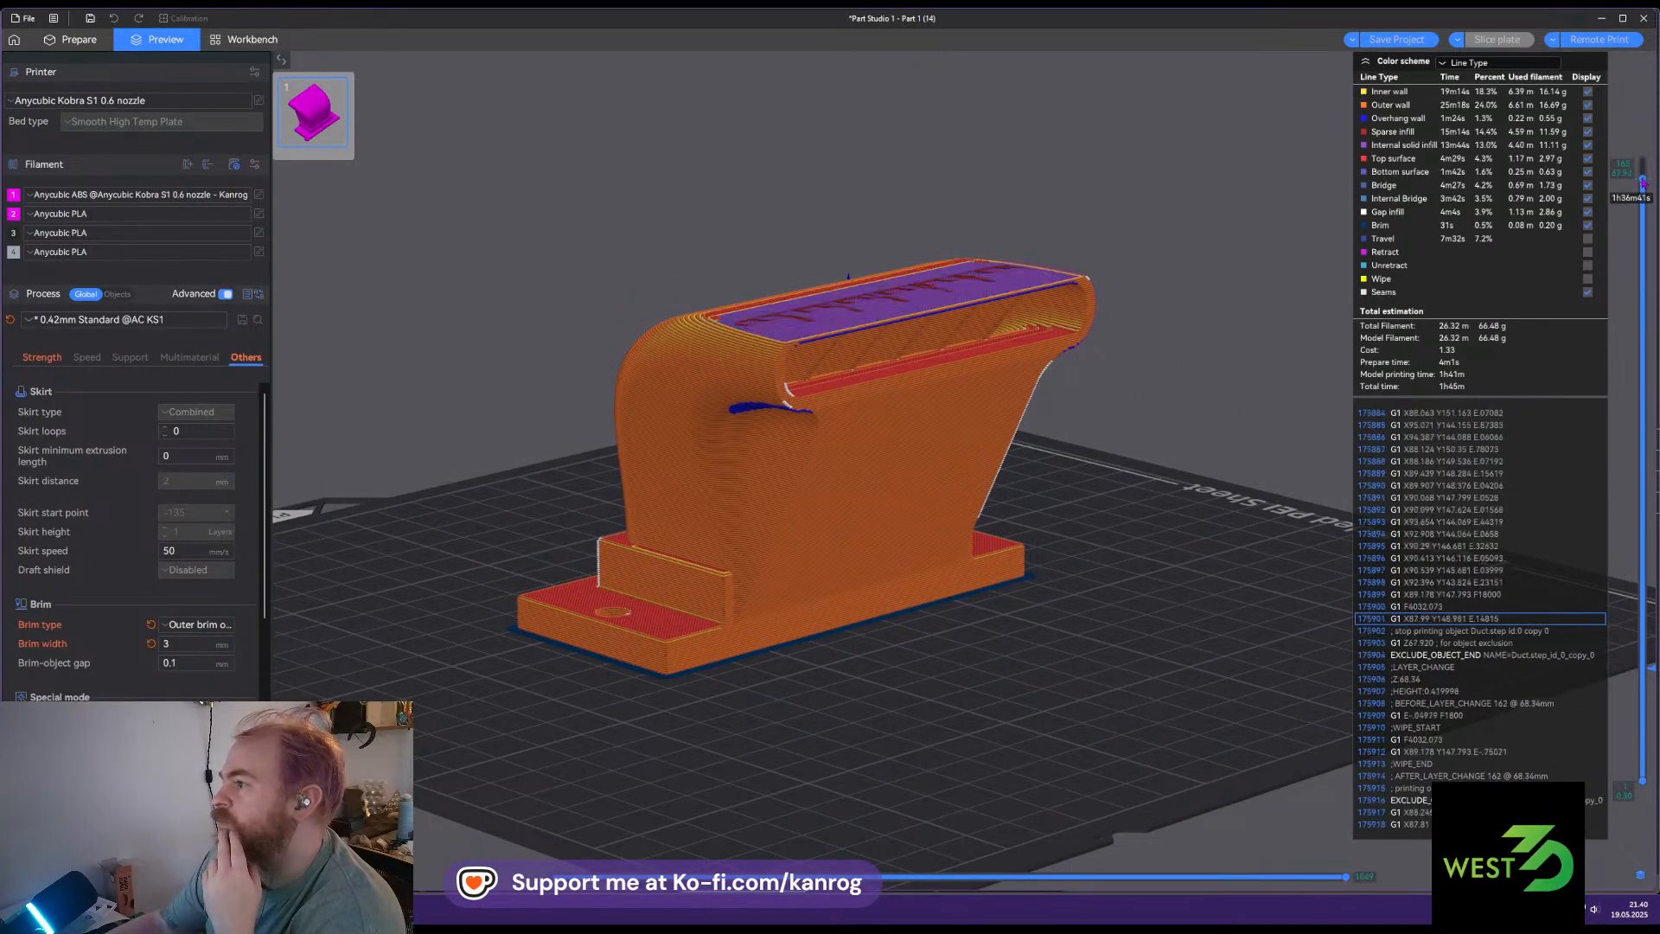
{"action": "left_click_drag", "start_coordinate": [1034, 512], "coordinate": [1088, 481]}
{"action": "scroll", "coordinate": [1089, 481], "scroll_direction": "up", "scroll_amount": 3}
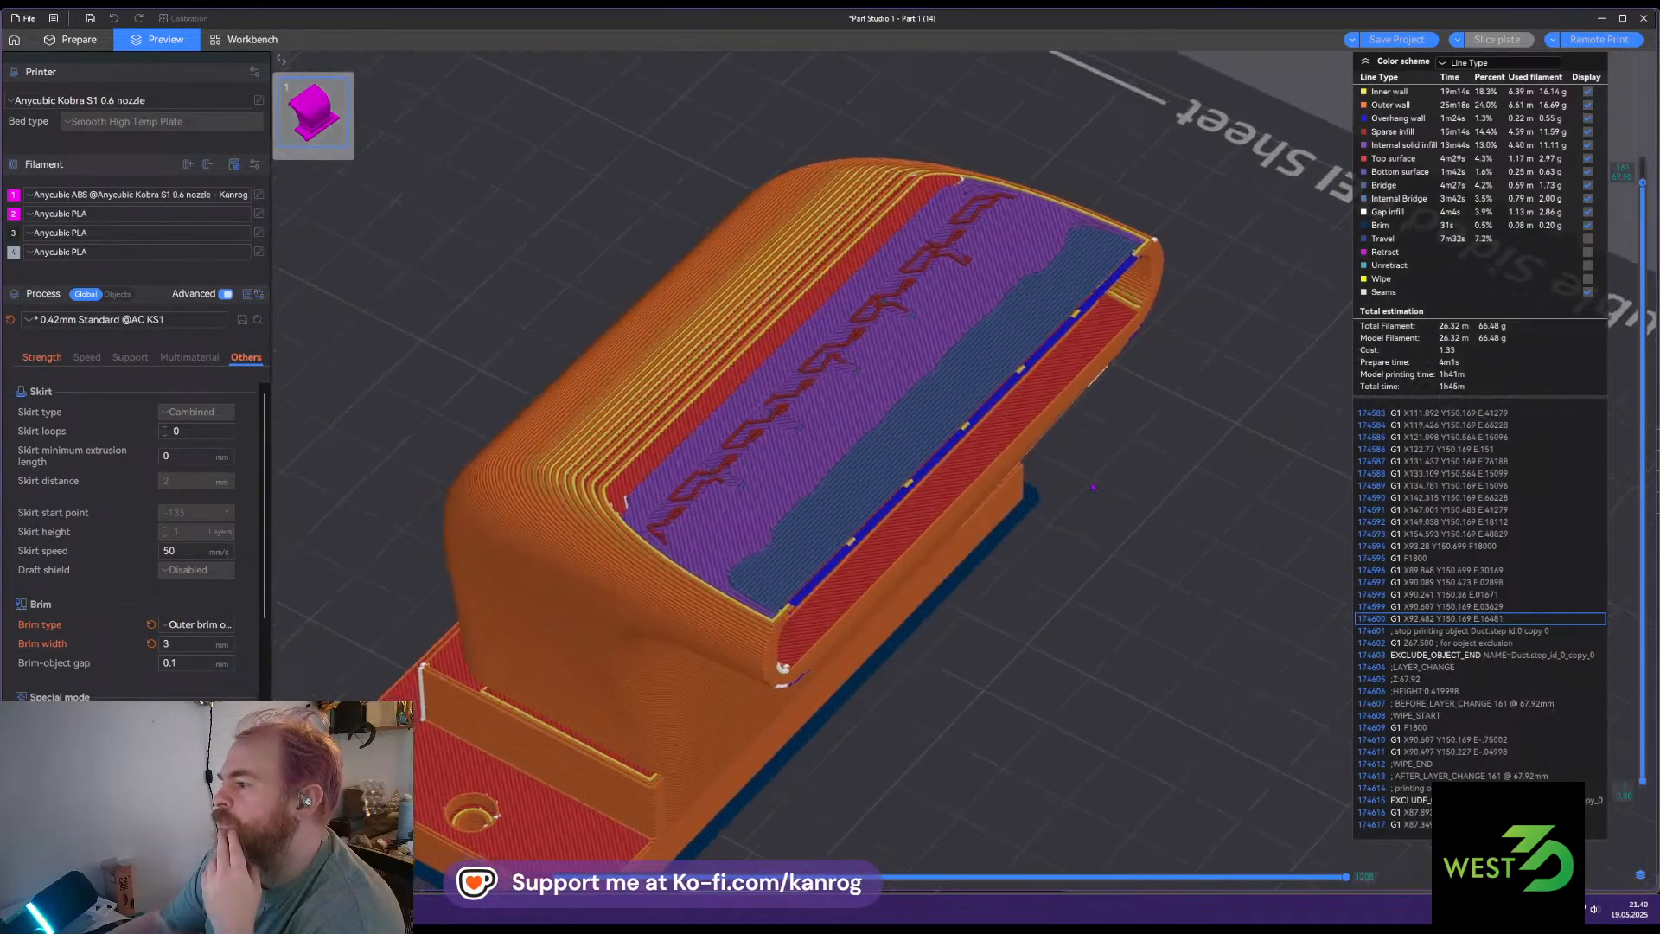
{"action": "key", "text": "Down"}
{"action": "key", "text": "Down"}
{"action": "key", "text": "Down"}
{"action": "key", "text": "Down"}
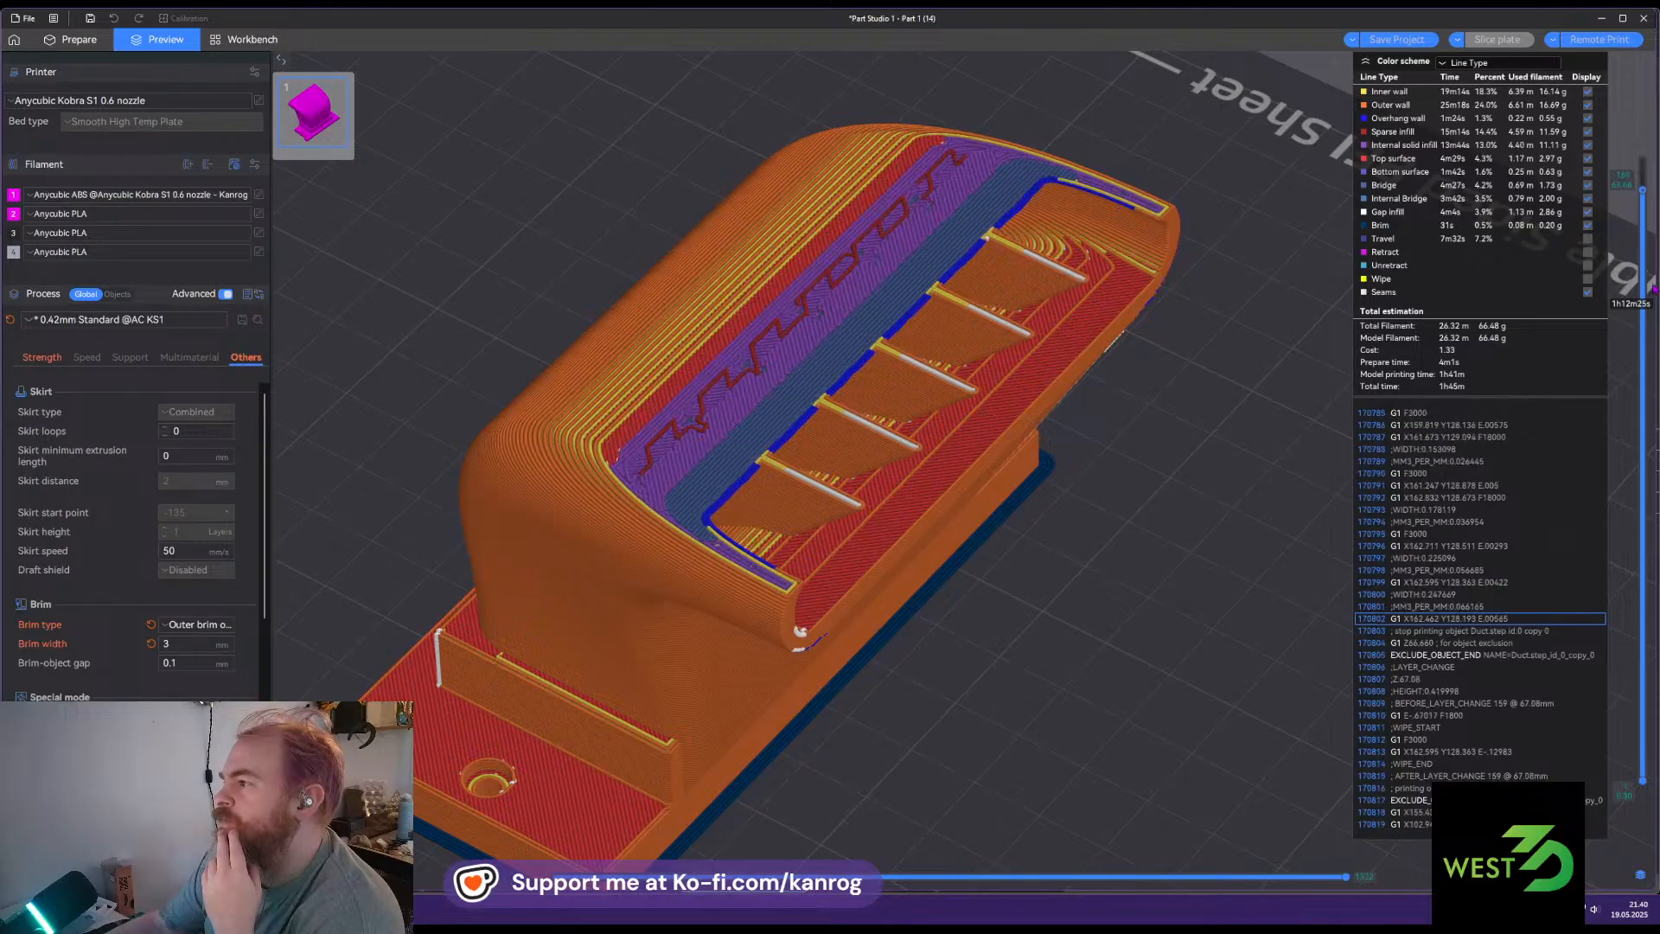
{"action": "key", "text": "Down"}
{"action": "key", "text": "Down"}
{"action": "key", "text": "Down"}
{"action": "key", "text": "Down"}
{"action": "key", "text": "Down"}
{"action": "key", "text": "Down"}
{"action": "key", "text": "Down"}
{"action": "key", "text": "Down"}
{"action": "key", "text": "Down"}
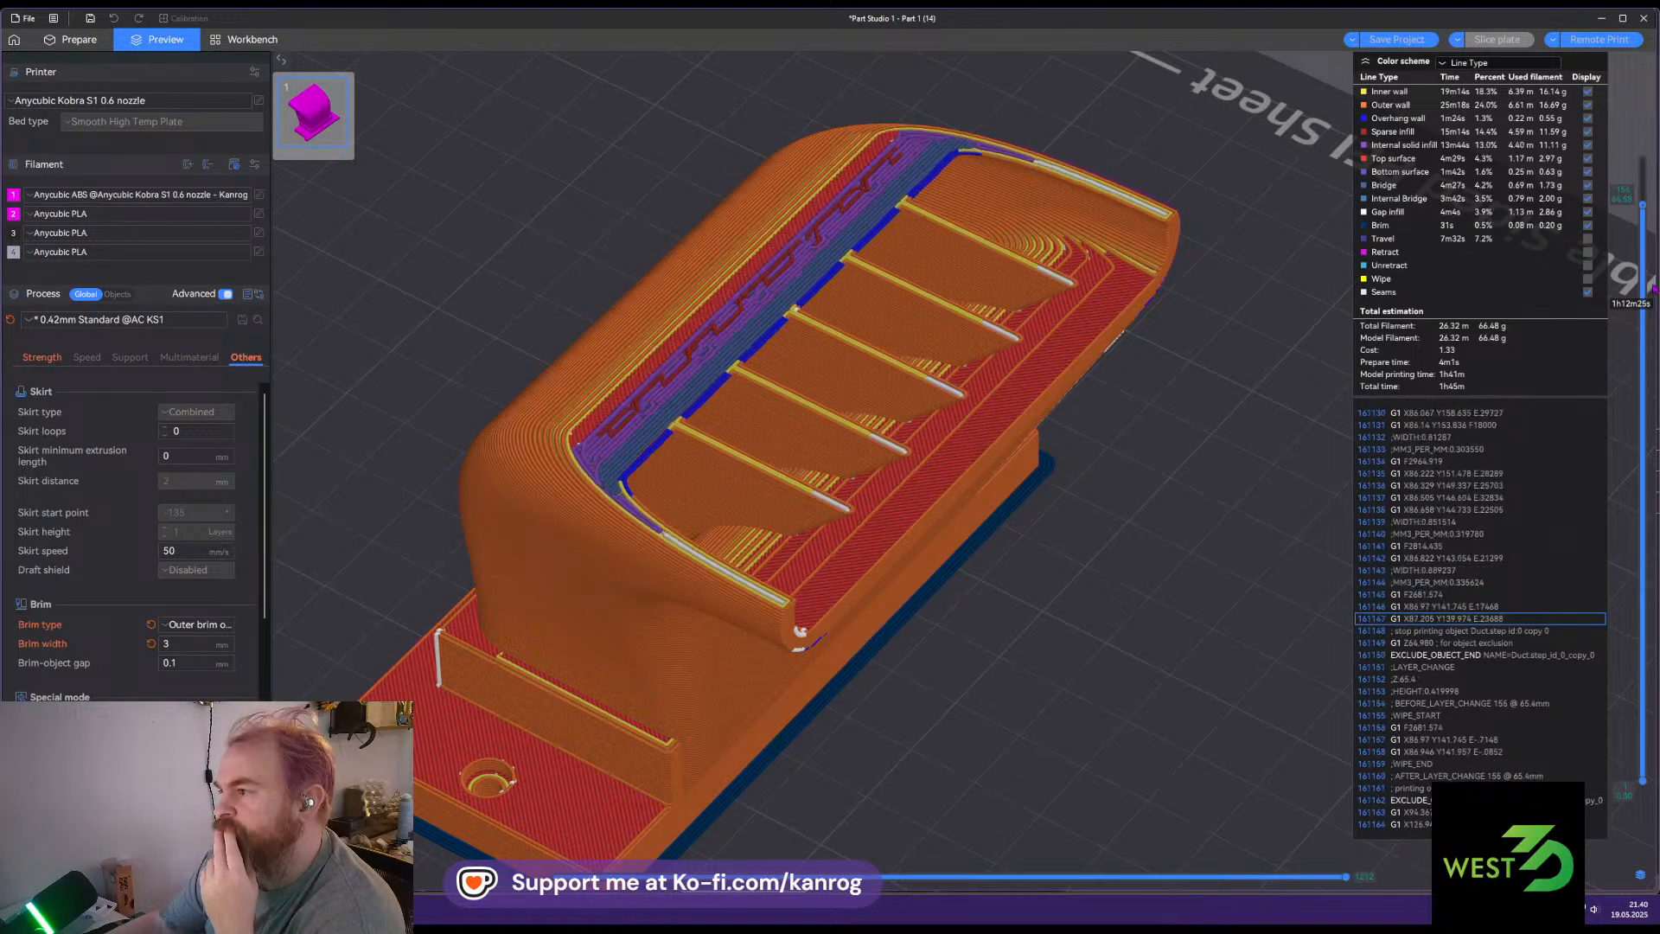
{"action": "key", "text": "Down"}
{"action": "key", "text": "Down"}
{"action": "key", "text": "Down"}
{"action": "key", "text": "Down"}
{"action": "key", "text": "Down"}
{"action": "key", "text": "Down"}
{"action": "key", "text": "Down"}
{"action": "key", "text": "Down"}
{"action": "key", "text": "Down"}
{"action": "key", "text": "Down"}
{"action": "key", "text": "Down"}
{"action": "key", "text": "Down"}
{"action": "key", "text": "Down"}
{"action": "key", "text": "Down"}
{"action": "key", "text": "Down"}
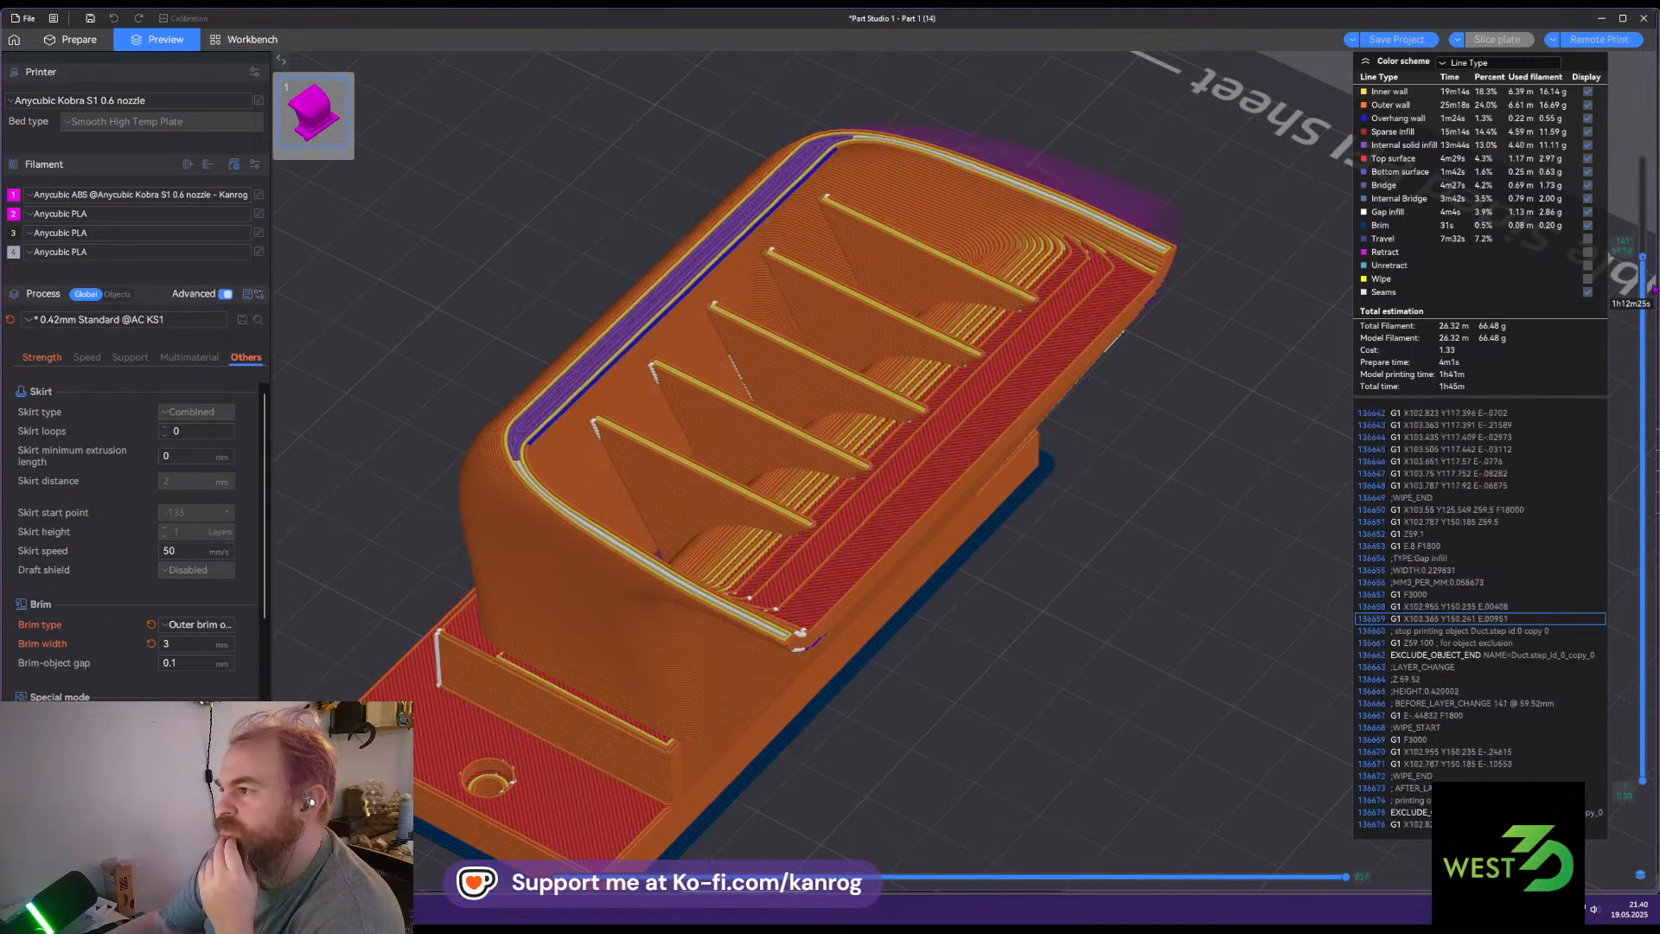
{"action": "key", "text": "Down"}
{"action": "key", "text": "Down"}
{"action": "key", "text": "Down"}
{"action": "key", "text": "Down"}
{"action": "key", "text": "Down"}
{"action": "key", "text": "Down"}
{"action": "key", "text": "Down"}
{"action": "key", "text": "Down"}
{"action": "key", "text": "Down"}
{"action": "key", "text": "Down"}
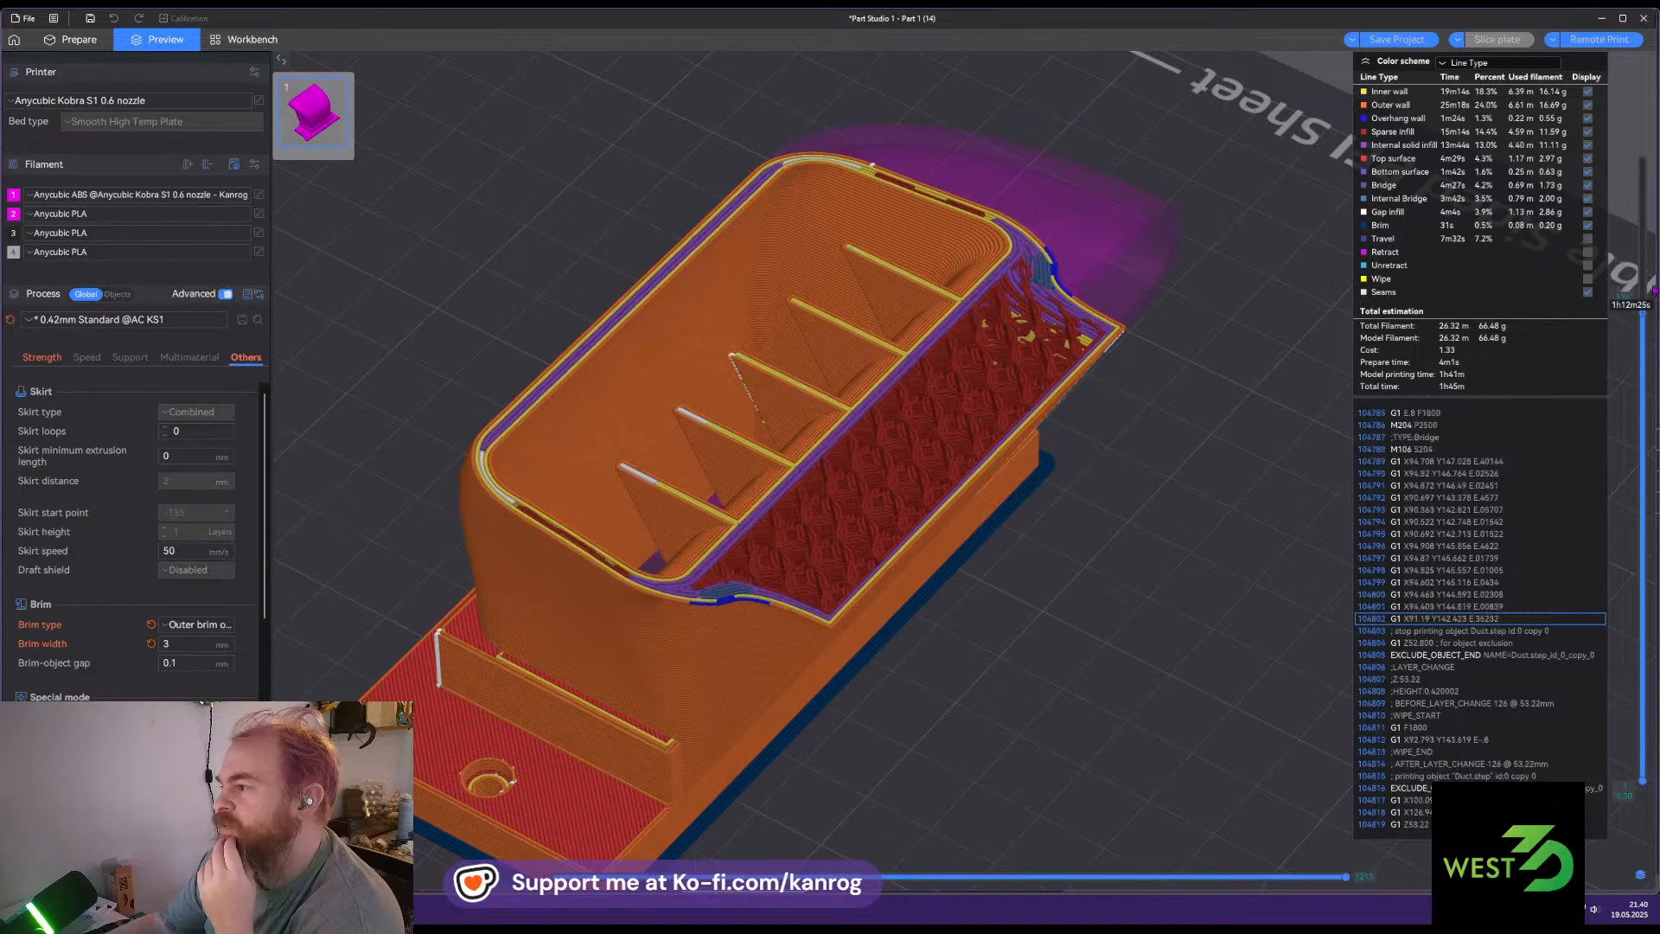
Set the wall loops to 4 and slice the duct again
{"action": "left_click", "coordinate": [44, 358]}
{"action": "double_click", "coordinate": [164, 409]}
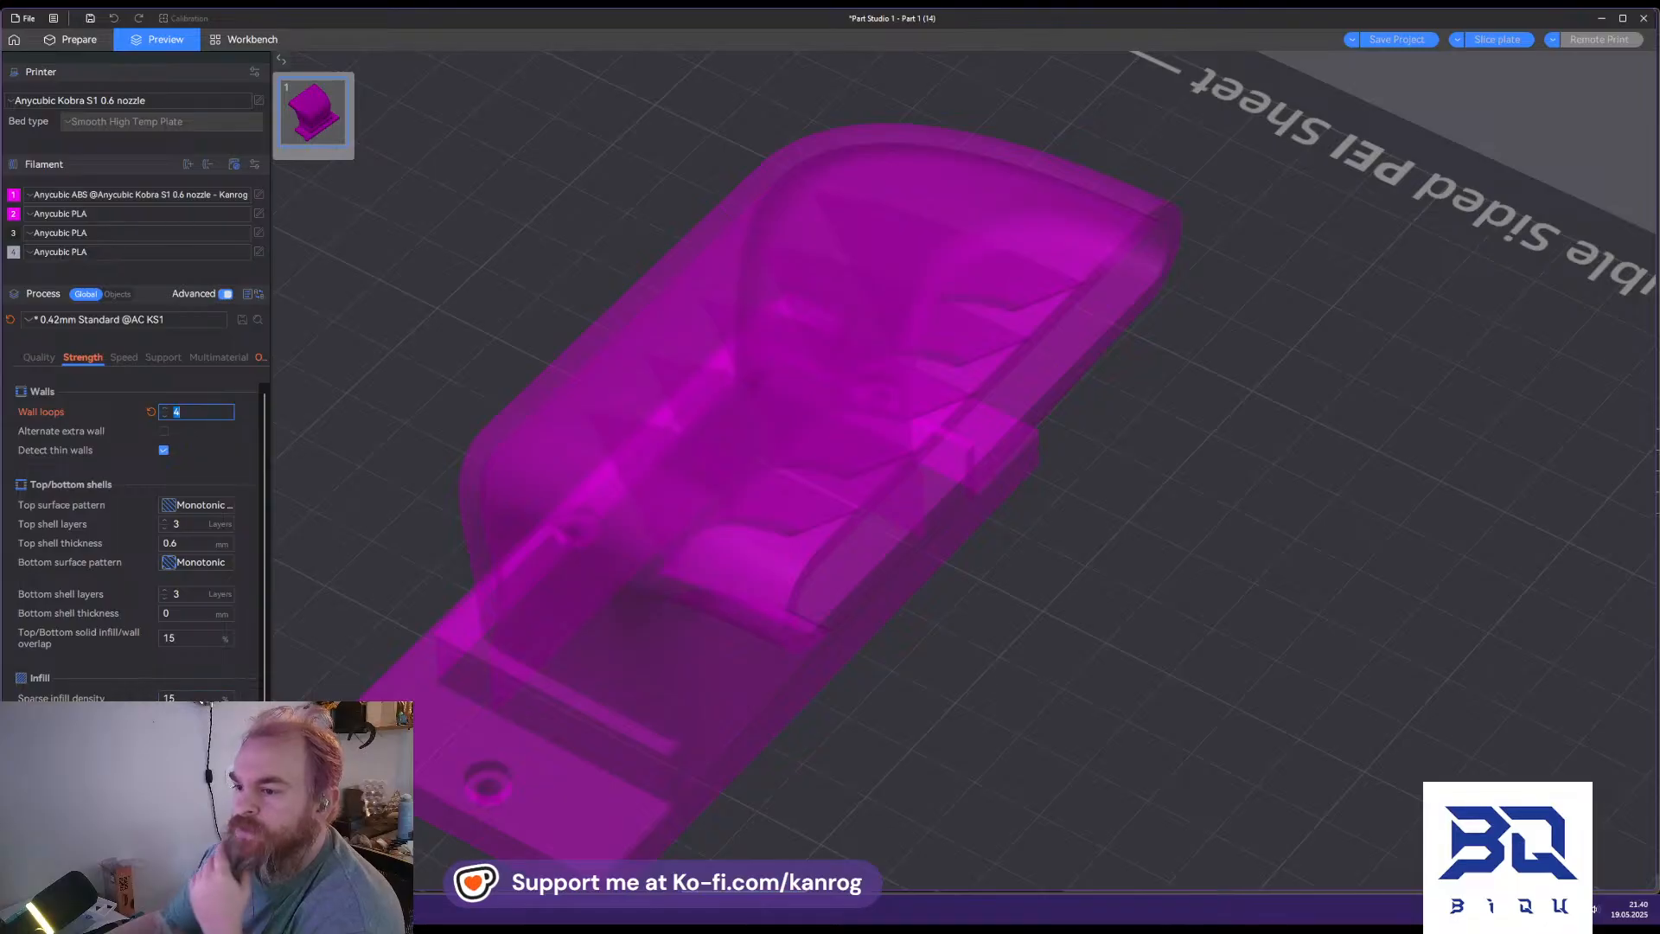
{"action": "scroll", "coordinate": [501, 550], "scroll_direction": "down", "scroll_amount": 2}
{"action": "middle_click_drag", "start_coordinate": [501, 551], "coordinate": [568, 520]}
{"action": "left_click_drag", "start_coordinate": [568, 521], "coordinate": [552, 495]}
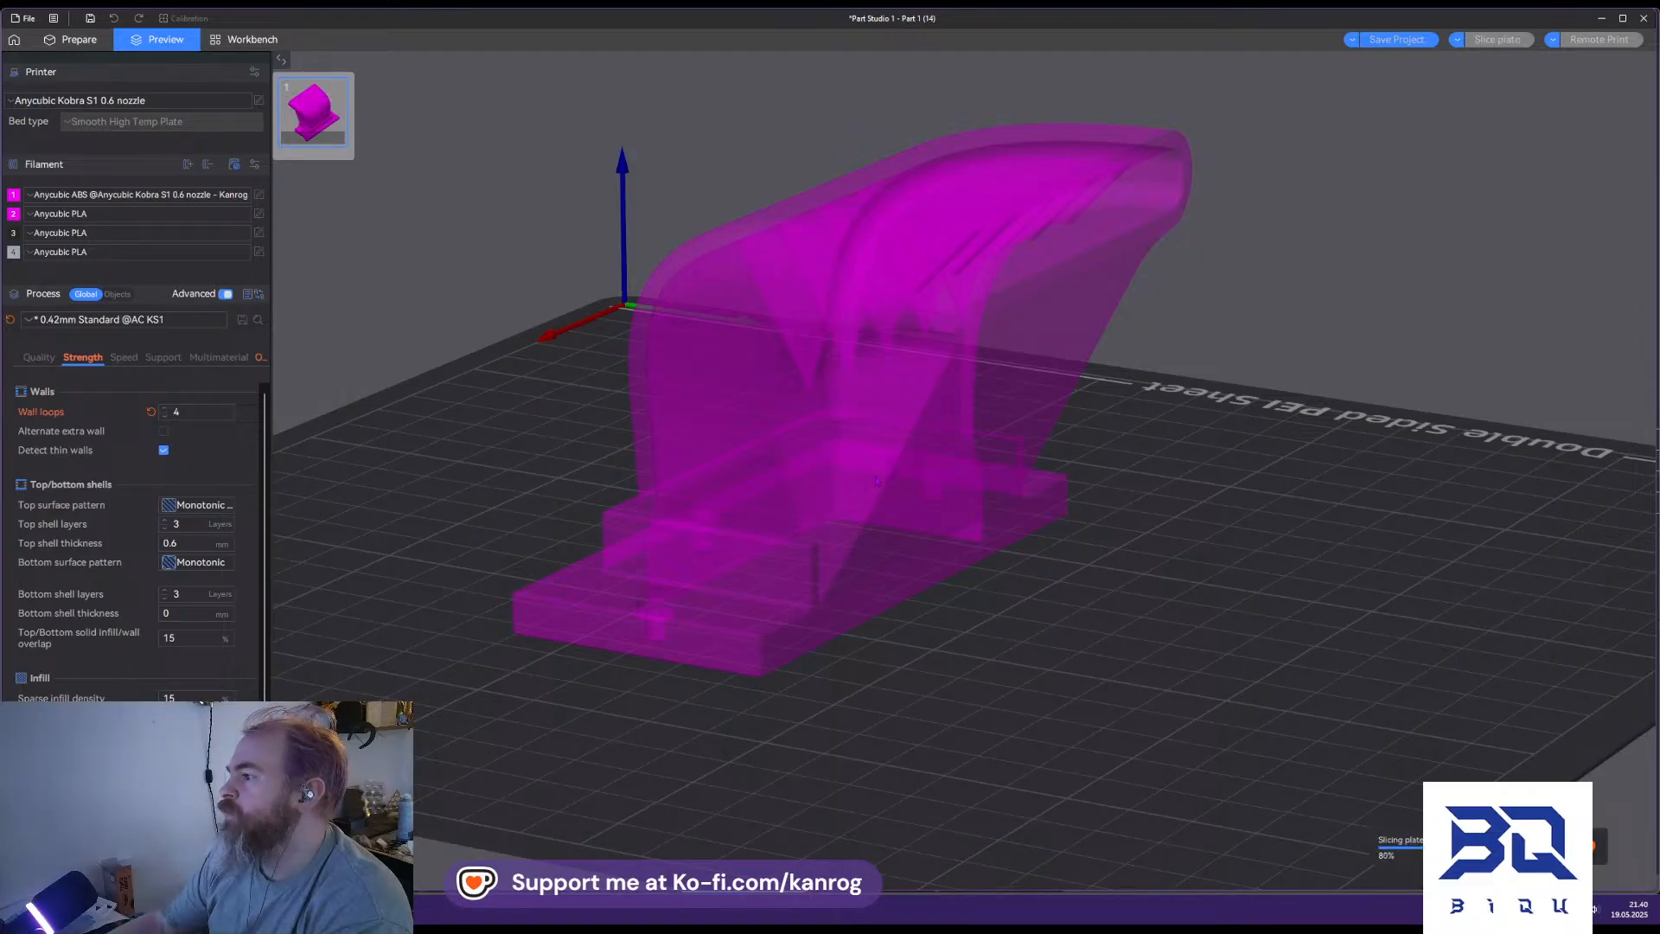
{"action": "middle_click_drag", "start_coordinate": [770, 497], "coordinate": [798, 545]}
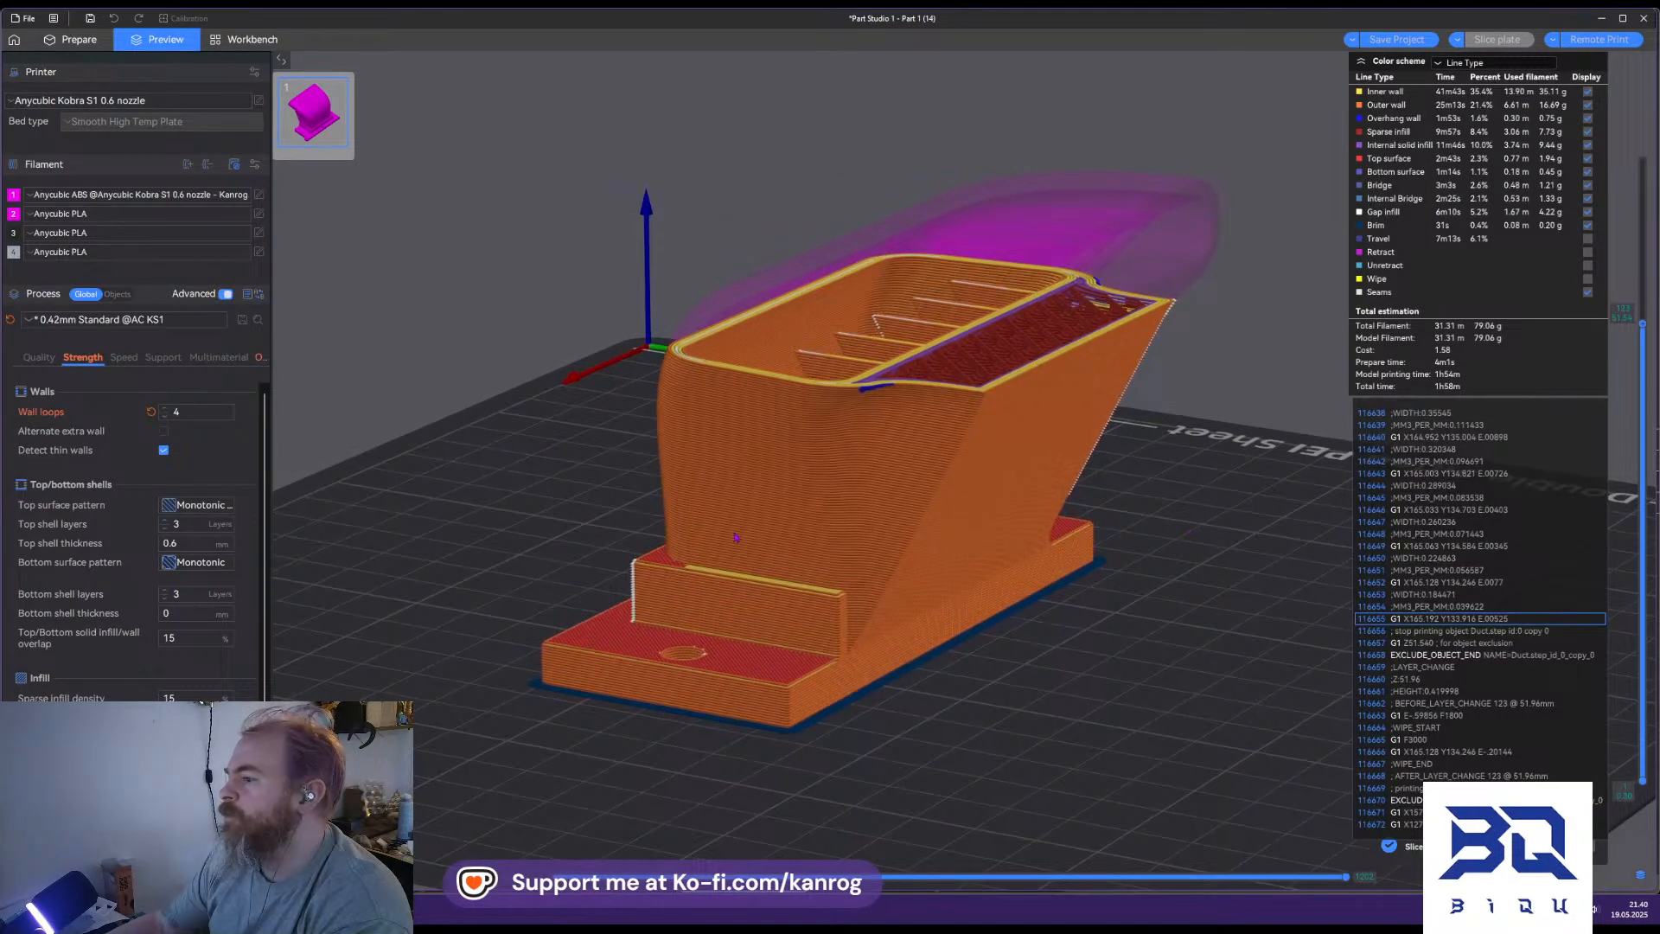
Add a cube modifier to the duct and move it to the middle of the duct's base
{"action": "left_click", "coordinate": [78, 40]}
{"action": "right_click", "coordinate": [749, 490]}
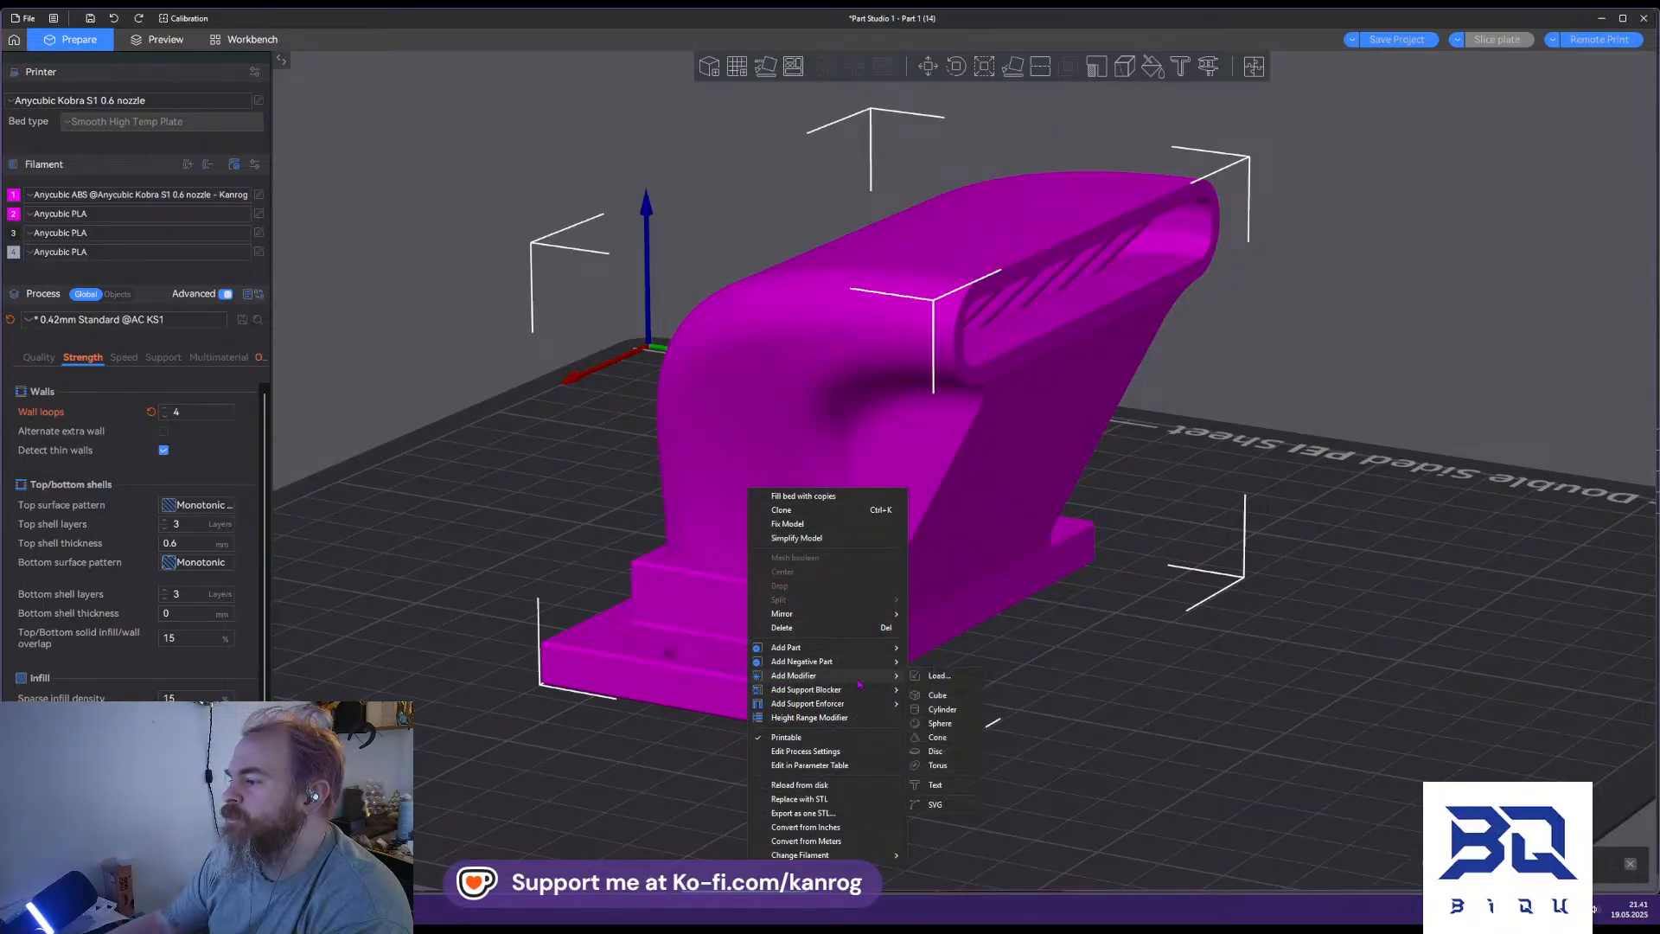
{"action": "left_click", "coordinate": [937, 693]}
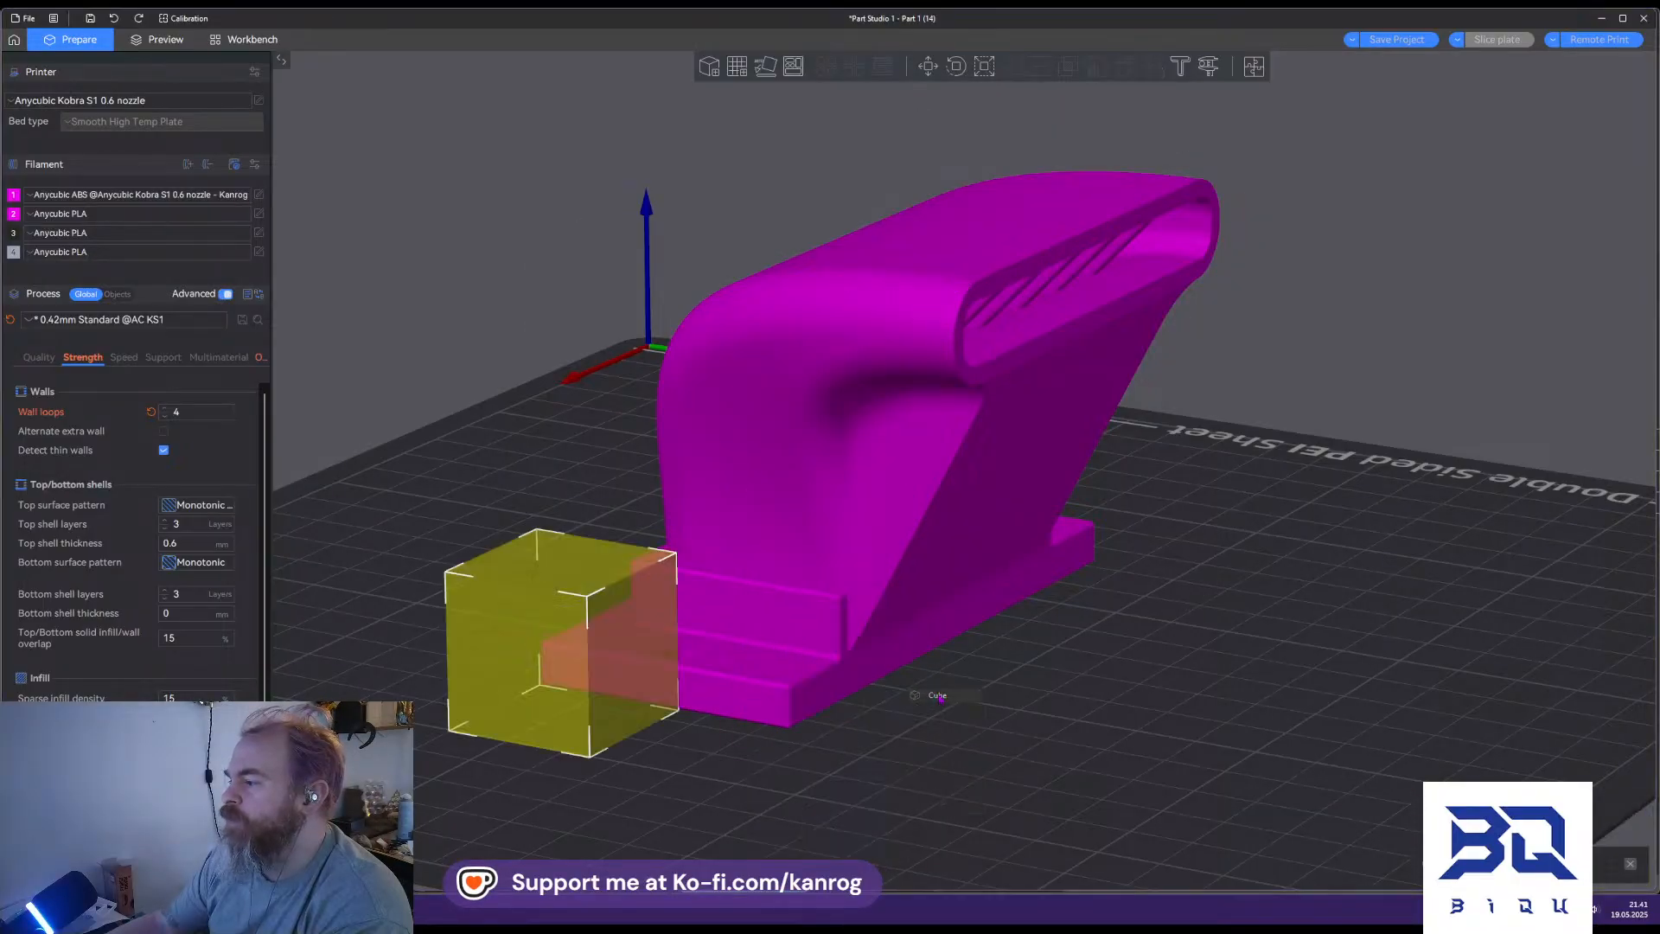
{"action": "left_click", "coordinate": [917, 464]}
{"action": "left_click_drag", "start_coordinate": [602, 675], "coordinate": [955, 580]}
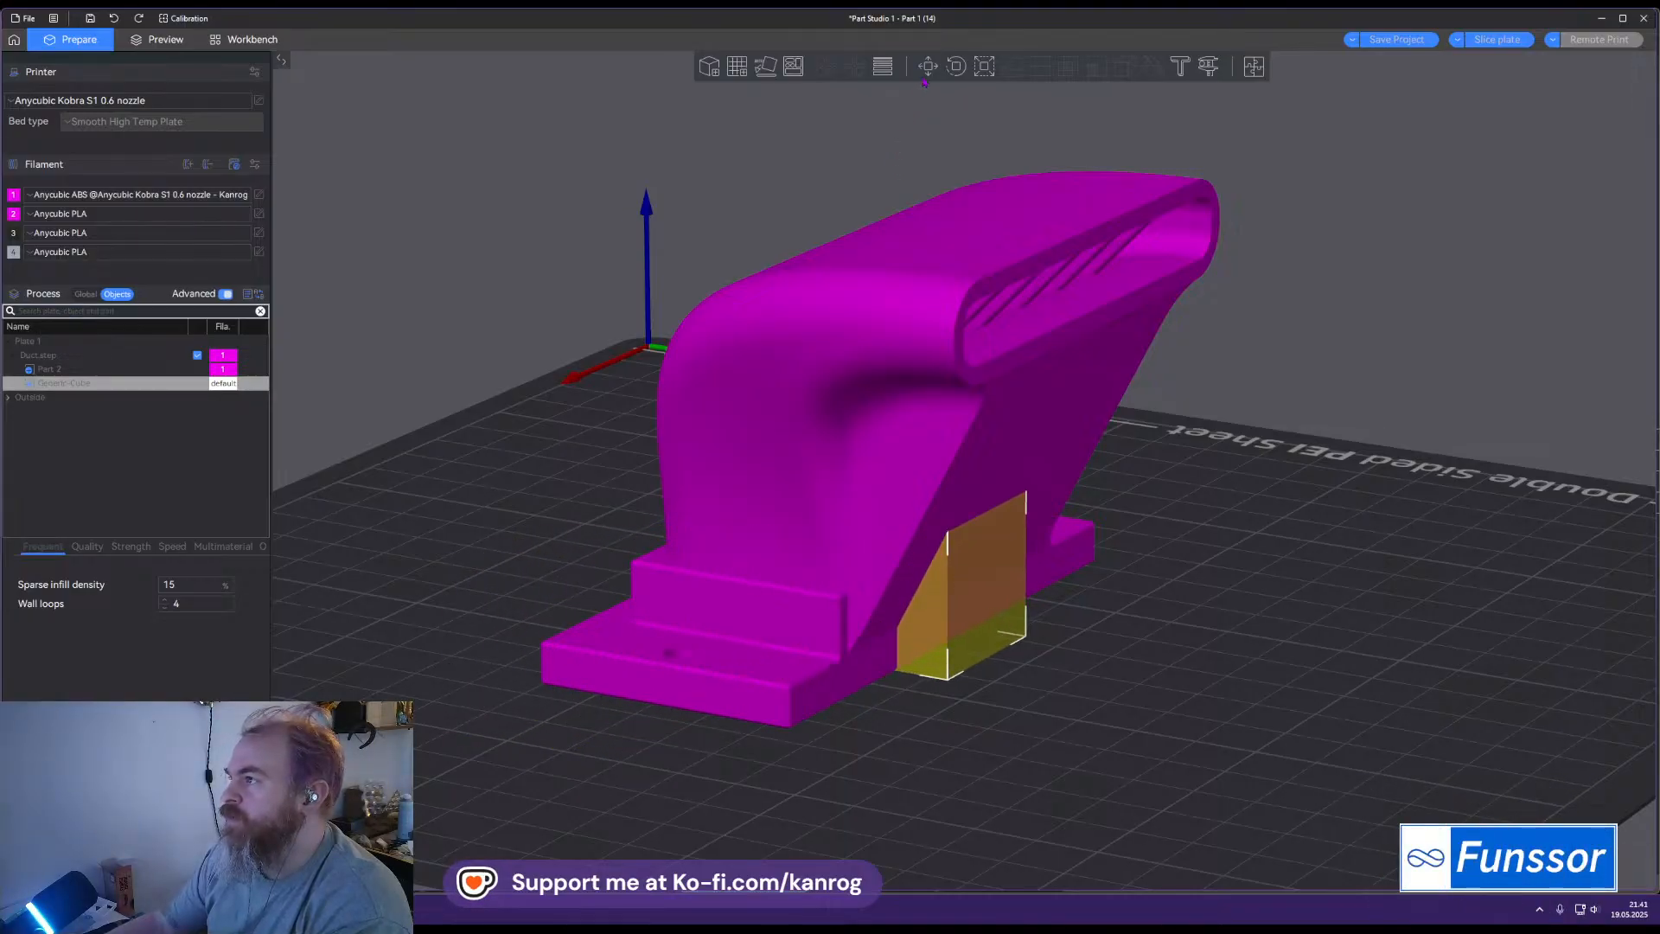
Scale the cube modifier uniformly to about 101 mm and raise it to about Z 5.93 mm so it encloses the whole duct
{"action": "left_click", "coordinate": [984, 65]}
{"action": "left_click_drag", "start_coordinate": [1023, 638], "coordinate": [1380, 640]}
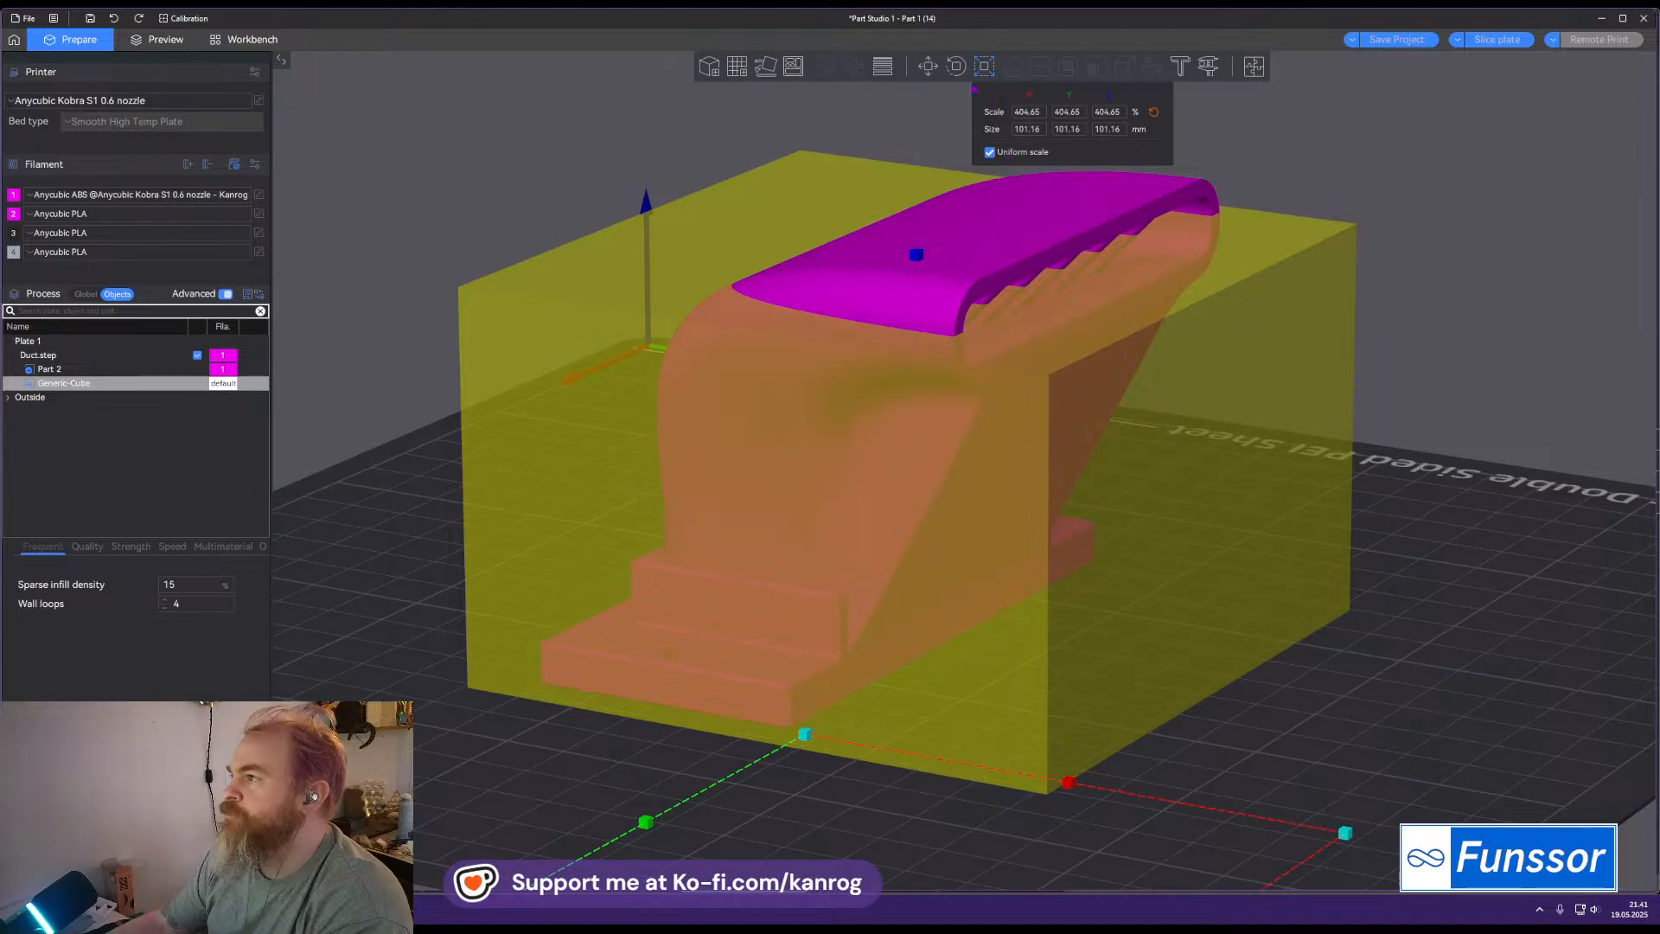
{"action": "left_click", "coordinate": [927, 67]}
{"action": "left_click_drag", "start_coordinate": [918, 235], "coordinate": [920, 96]}
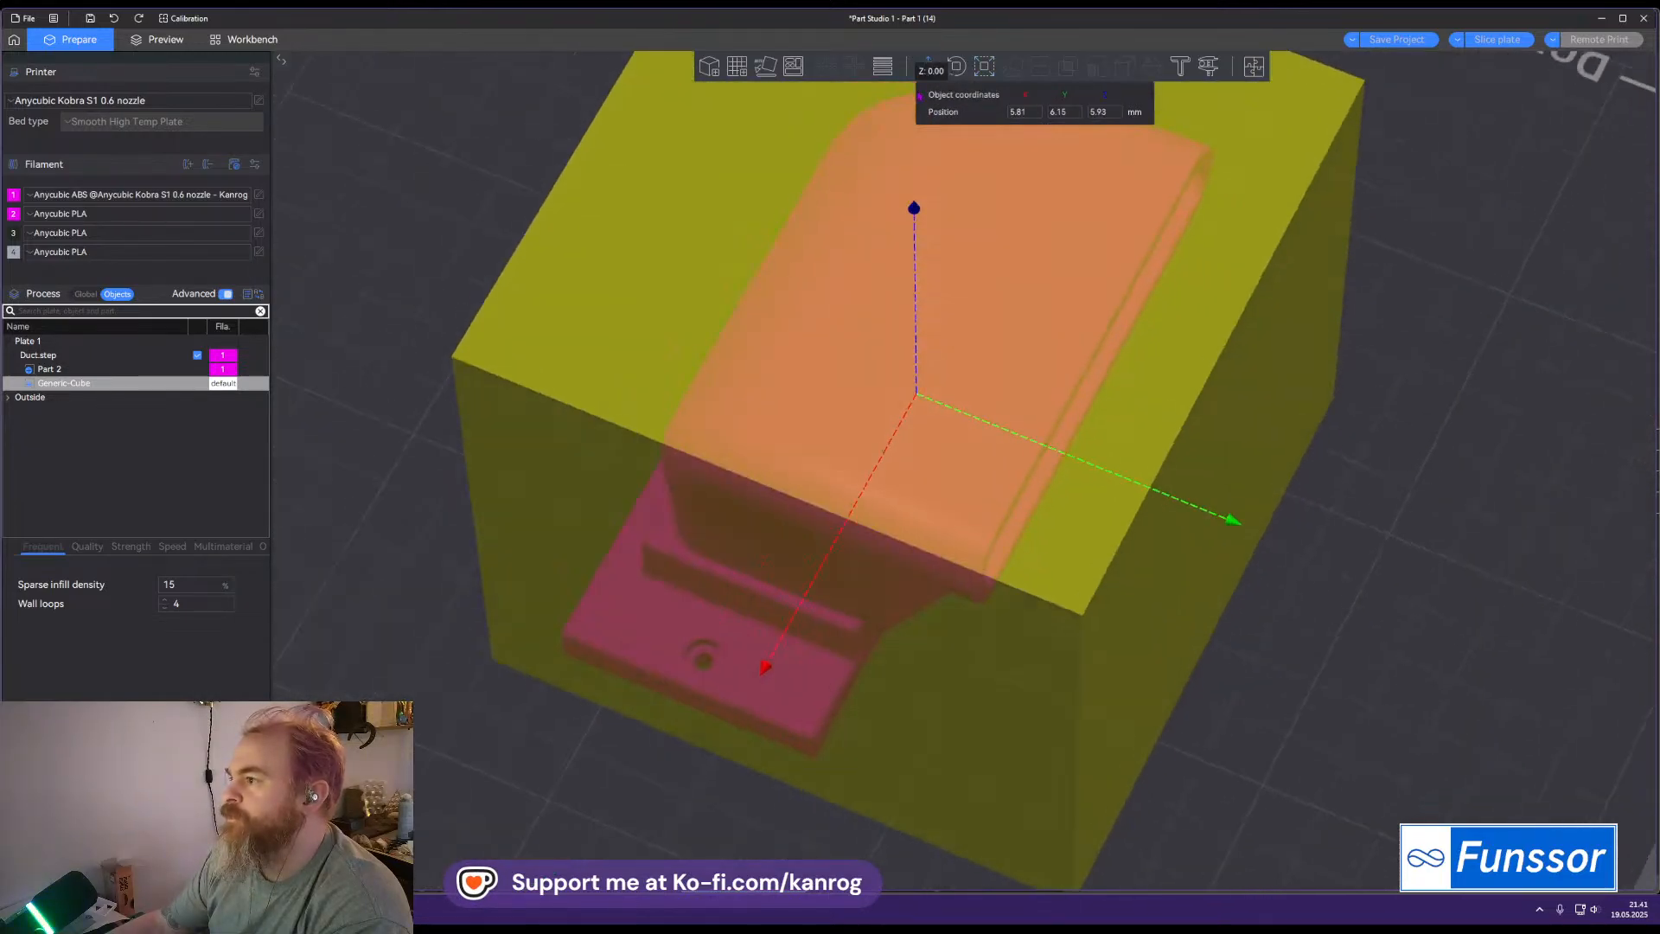
{"action": "left_click_drag", "start_coordinate": [1345, 471], "coordinate": [1308, 539]}
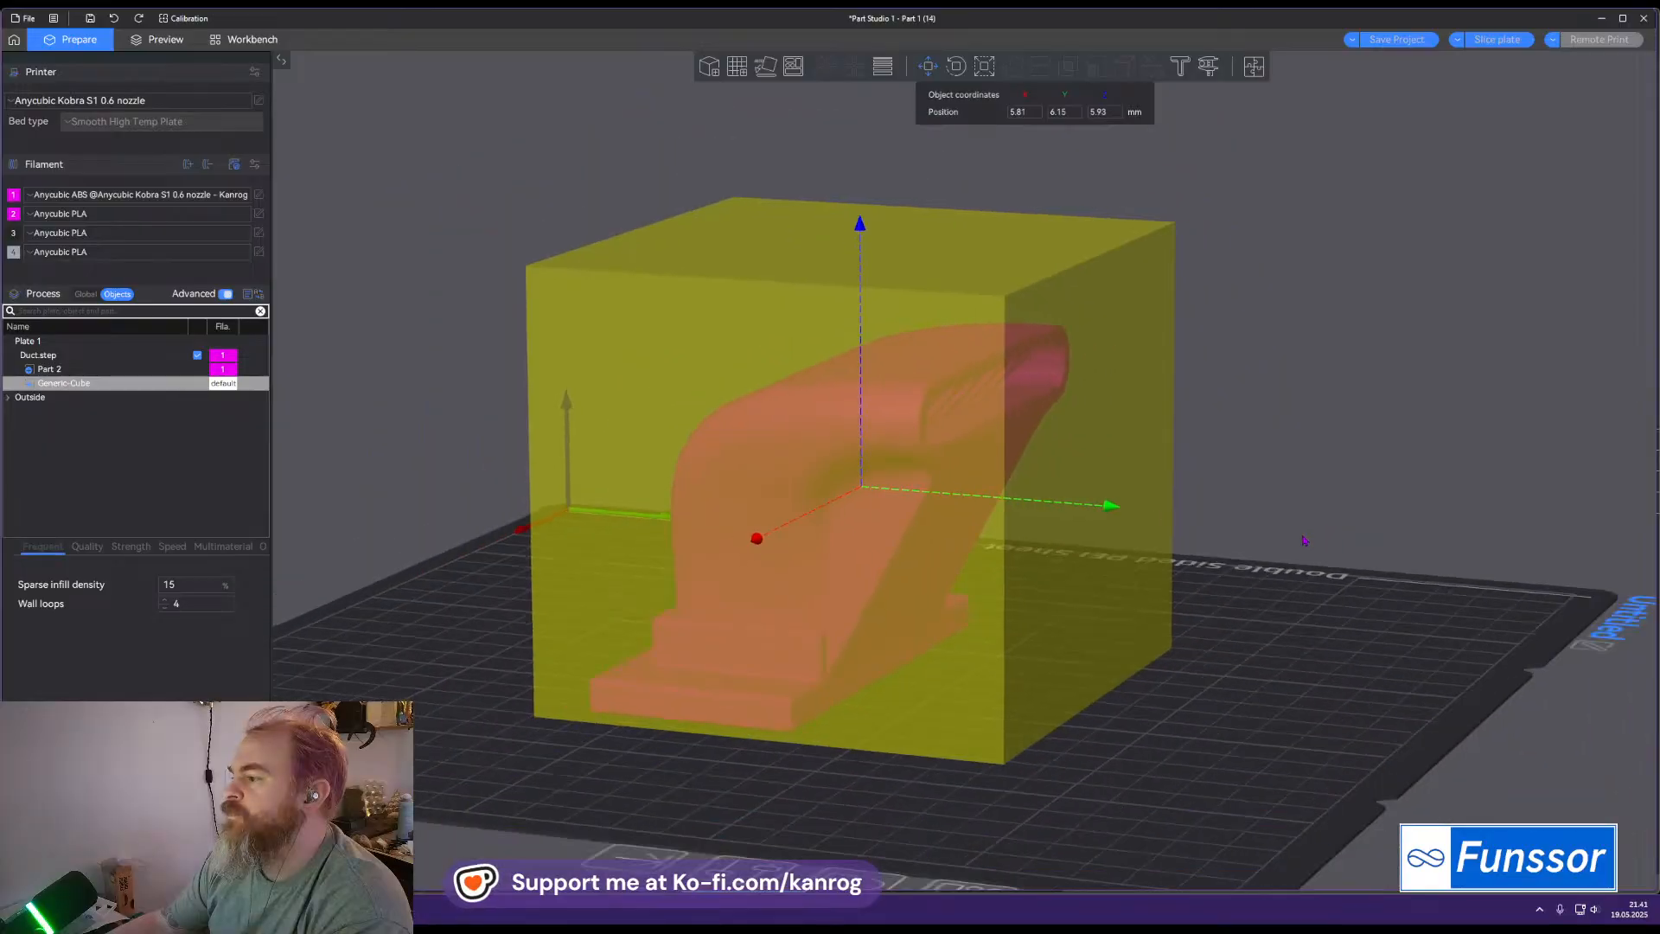
Raise the cube modifier to Z 31.29 mm so the duct's mounting base lies outside it
{"action": "left_click_drag", "start_coordinate": [867, 231], "coordinate": [863, 142]}
{"action": "key", "text": "ctrl+z"}
{"action": "left_click_drag", "start_coordinate": [1204, 561], "coordinate": [1300, 600]}
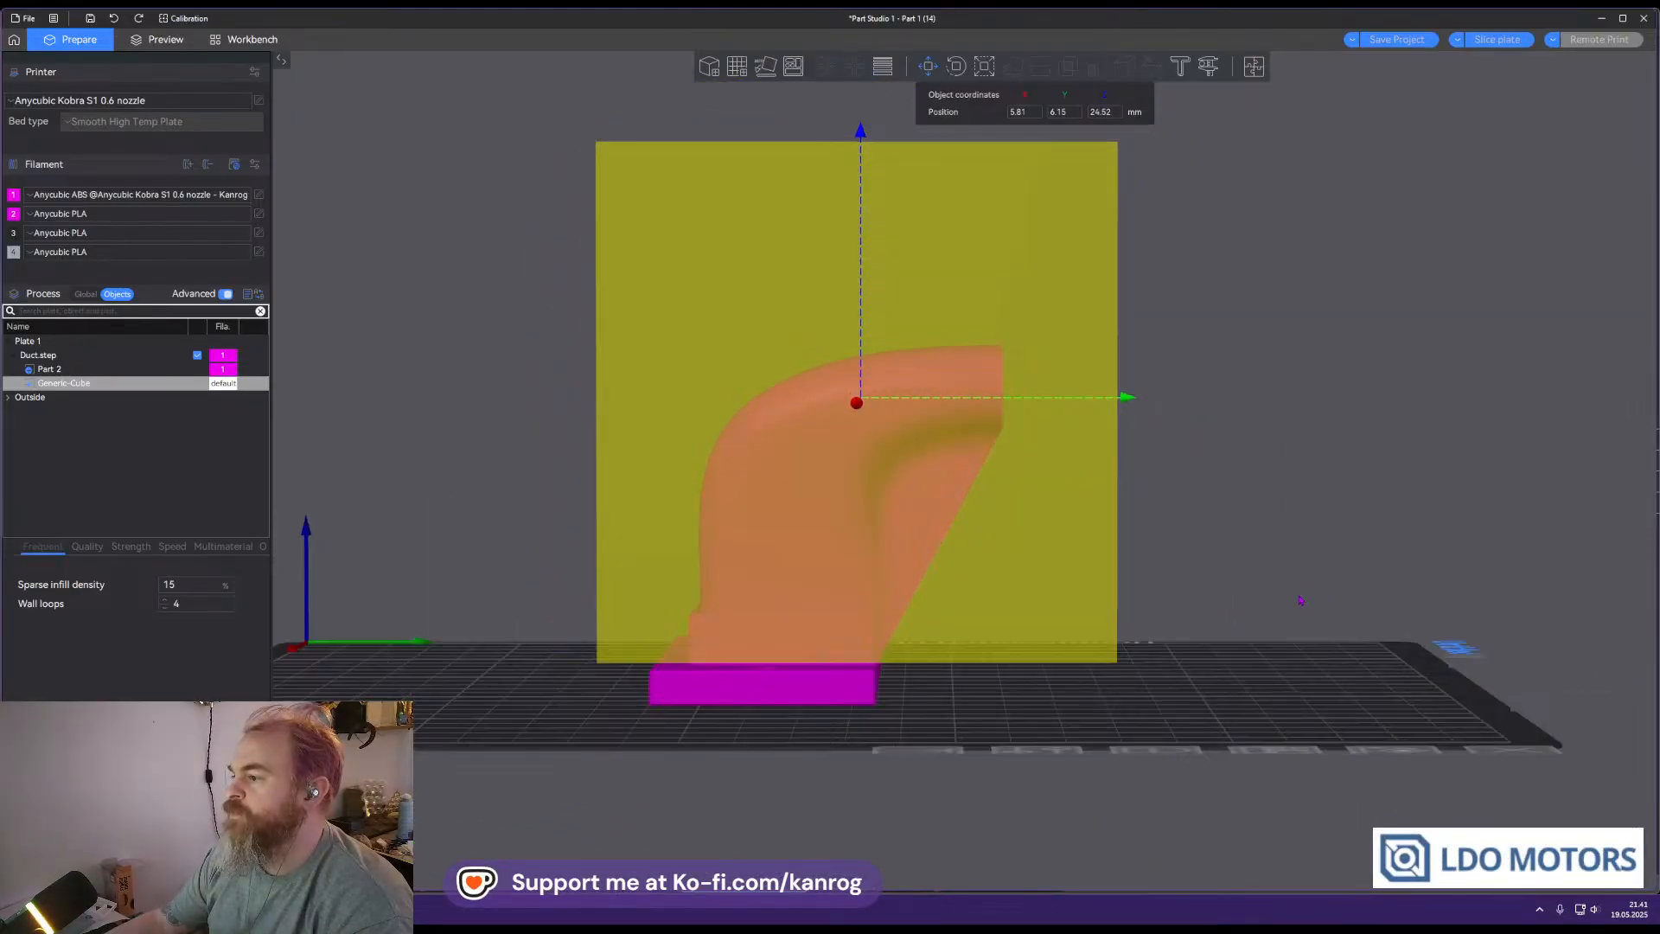
{"action": "left_click_drag", "start_coordinate": [865, 138], "coordinate": [865, 104]}
{"action": "left_click_drag", "start_coordinate": [1299, 381], "coordinate": [1271, 309]}
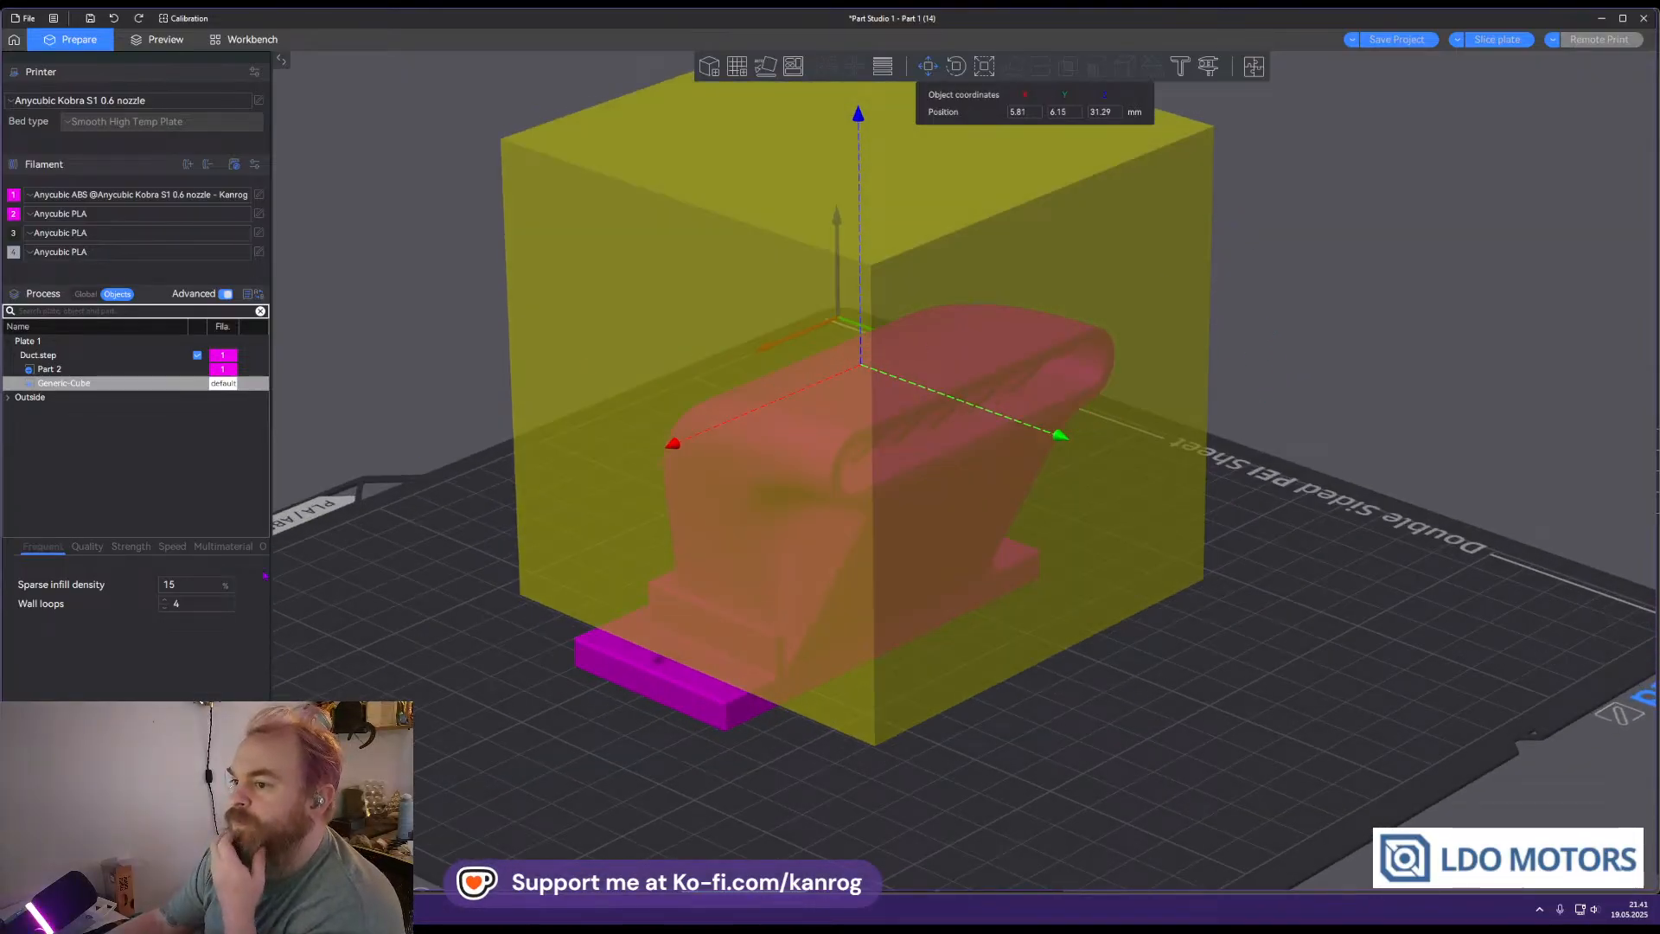
Override the sparse infill density for the cube modifier and slice the plate
{"action": "left_click", "coordinate": [189, 584]}
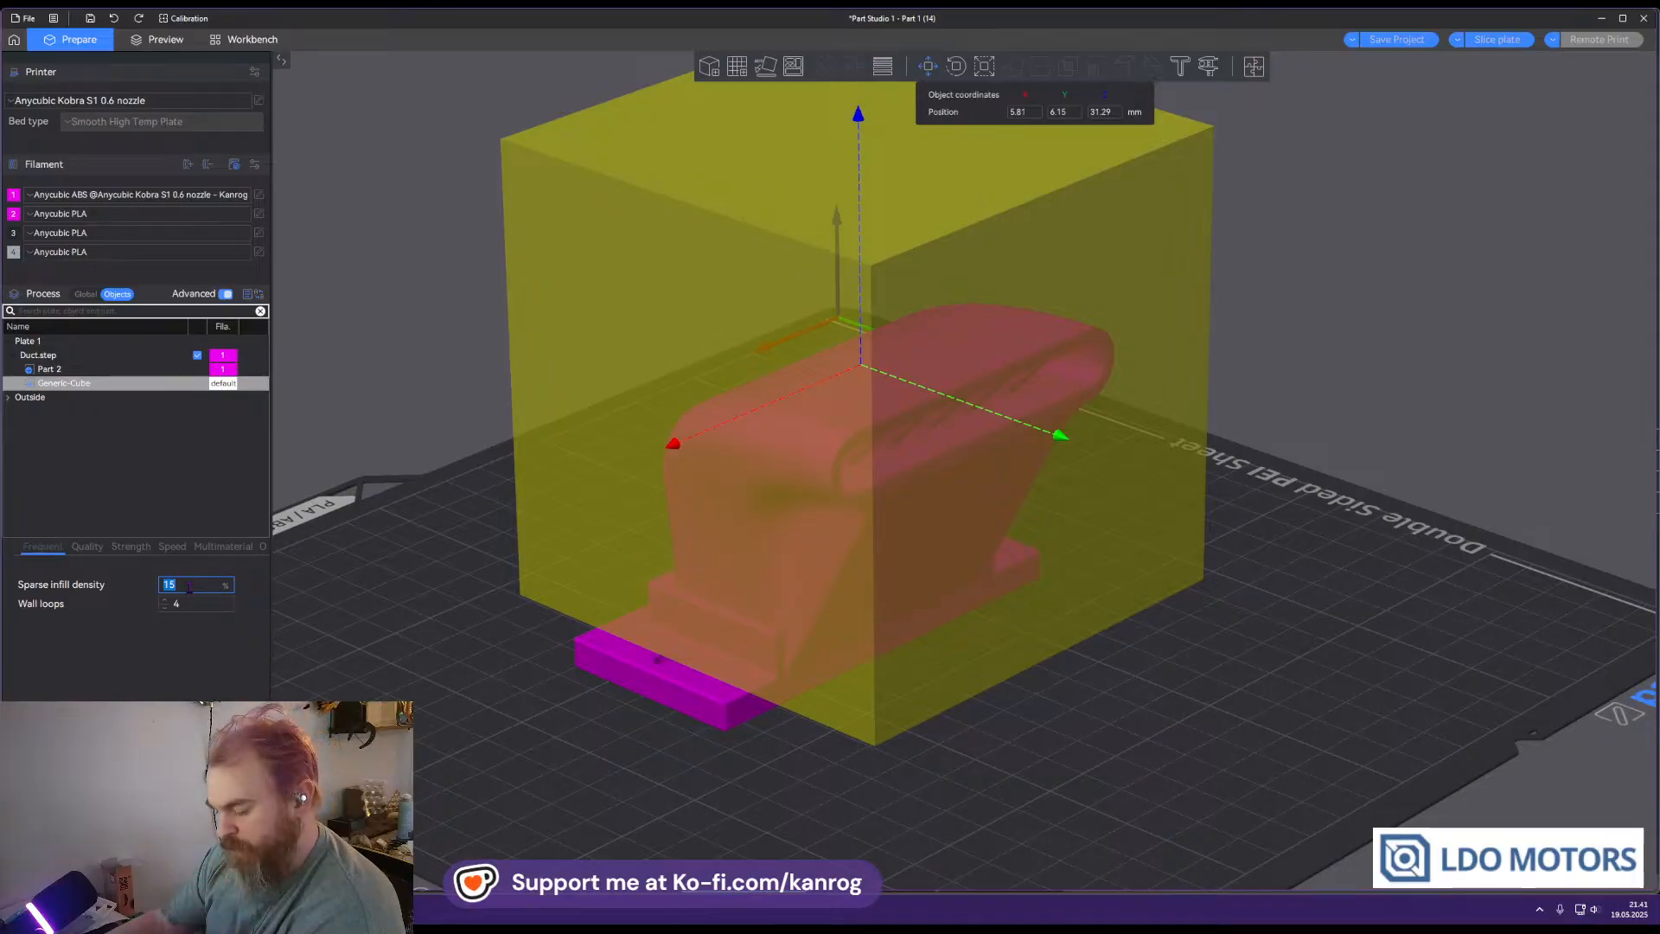
{"action": "left_click", "coordinate": [366, 639]}
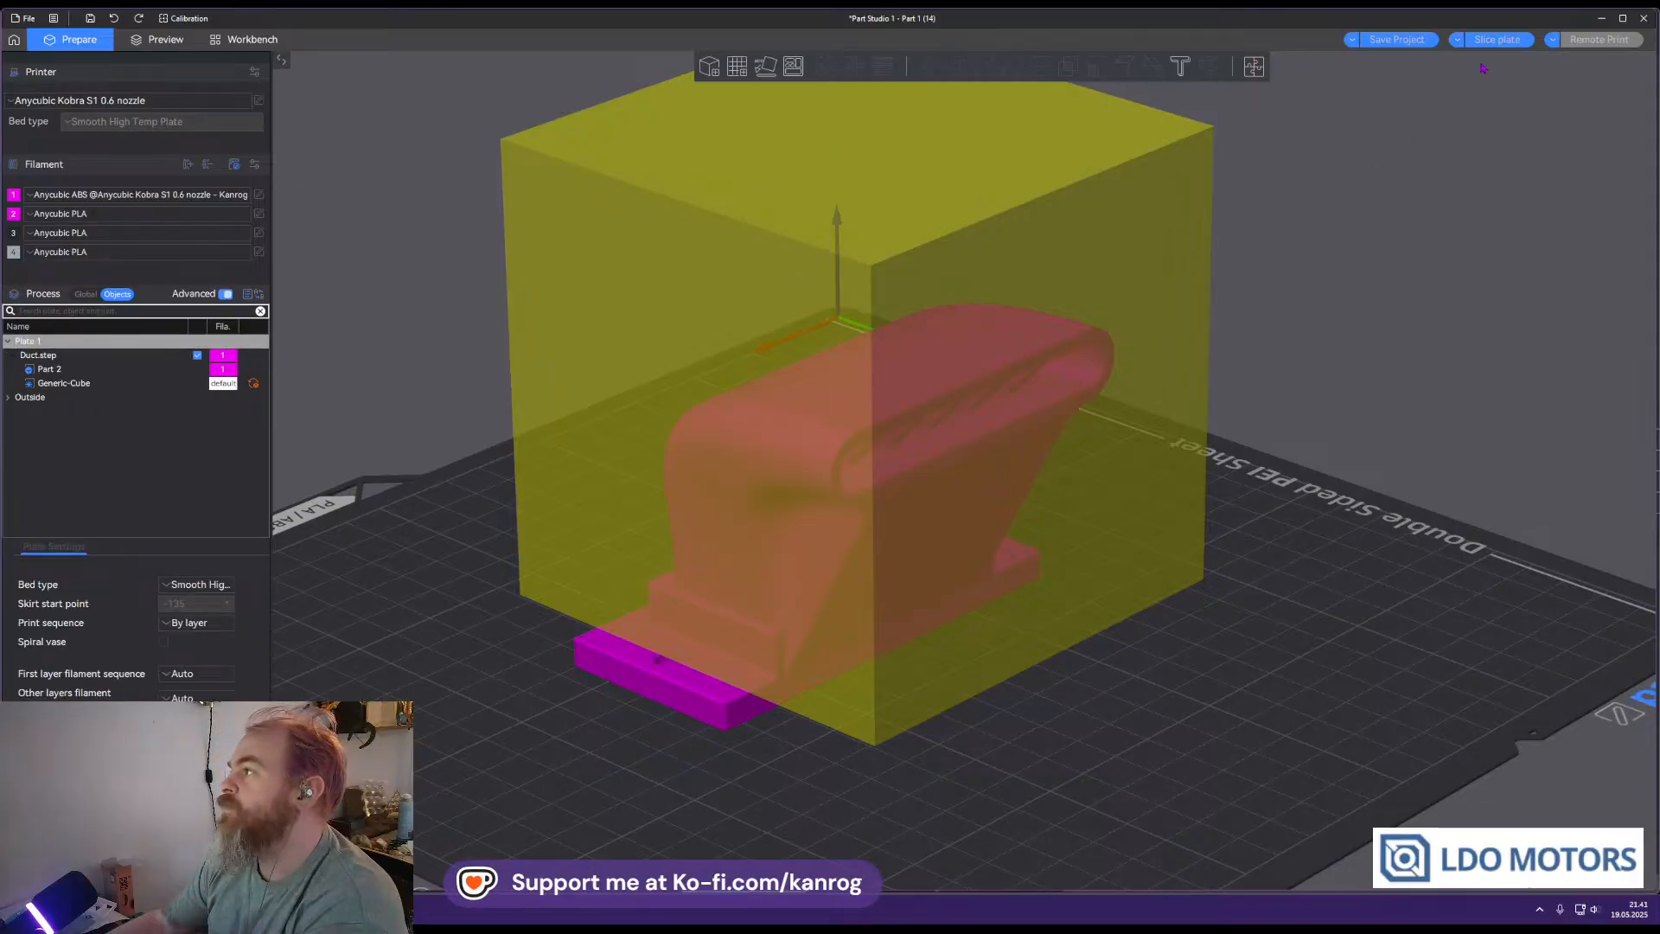
{"action": "left_click", "coordinate": [1486, 41]}
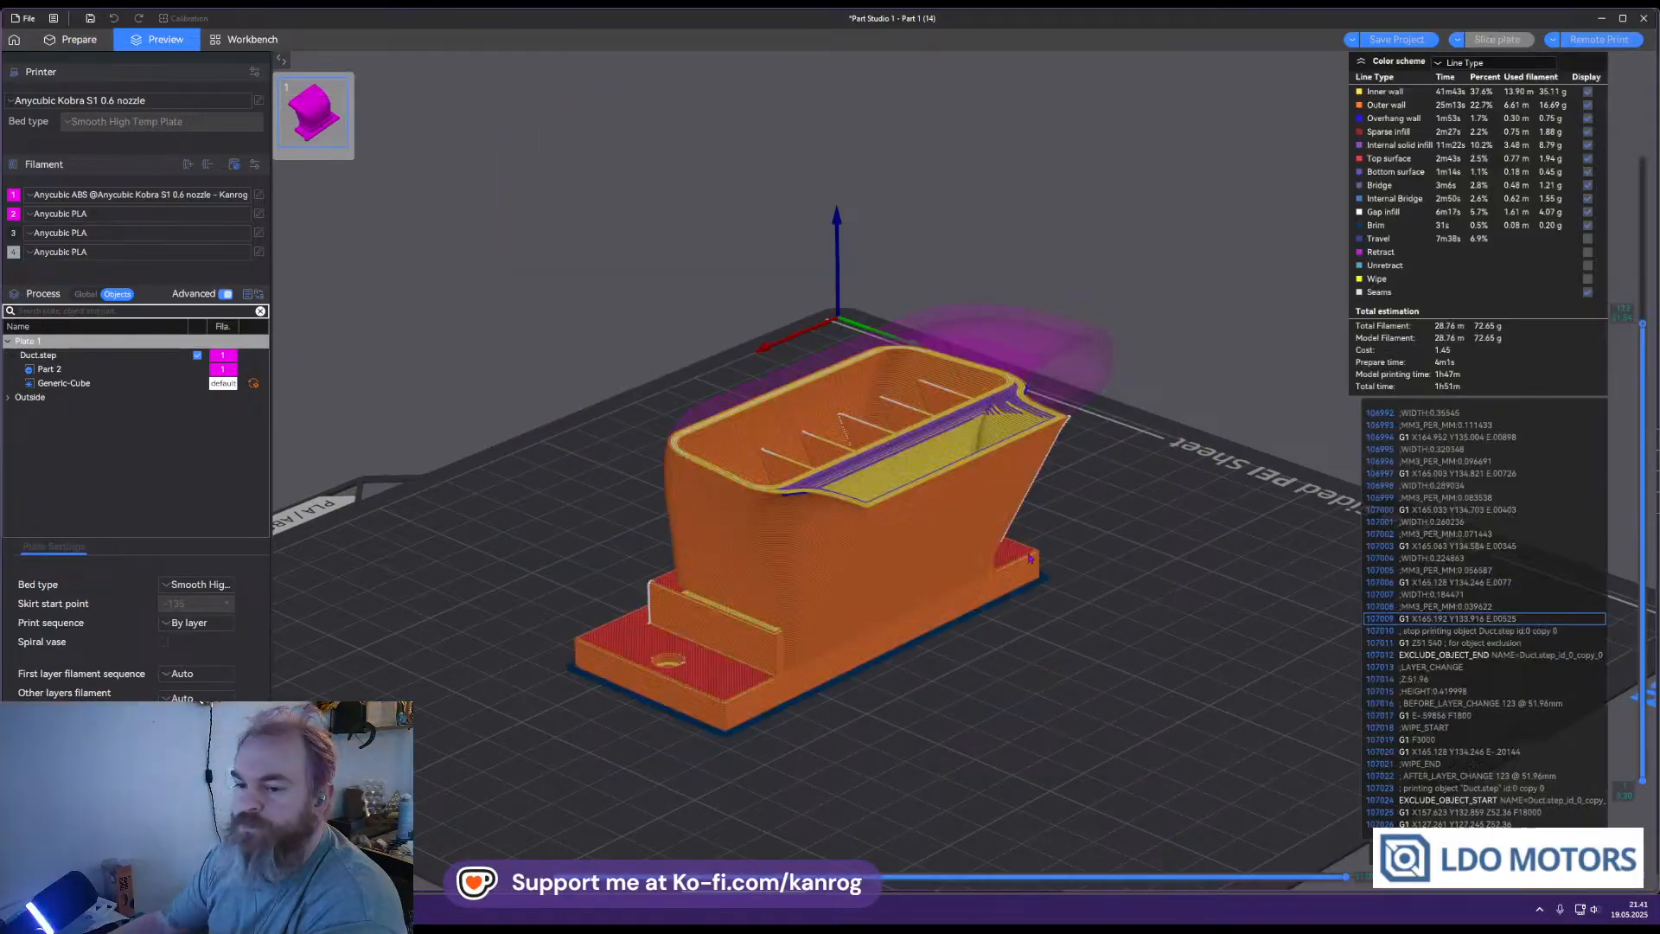
Move through the sliced layers down to the base and back up to the top to examine the duct's walls and ribs
{"action": "middle_click_drag", "start_coordinate": [1083, 530], "coordinate": [1073, 582]}
{"action": "left_click_drag", "start_coordinate": [1073, 560], "coordinate": [1083, 576]}
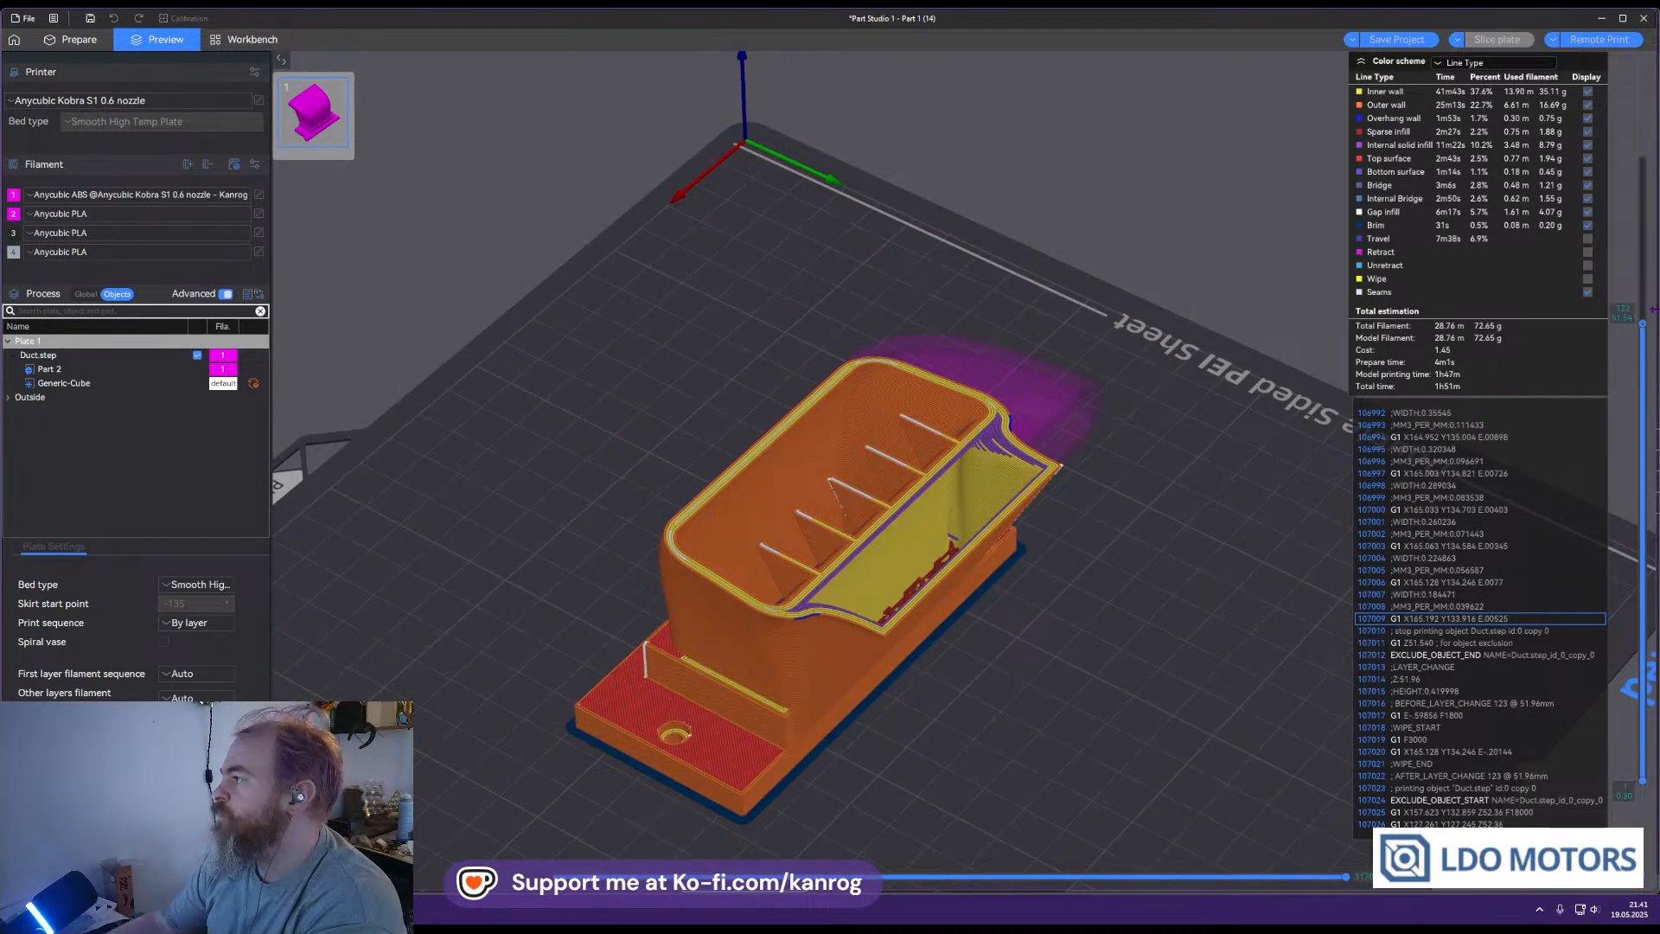
{"action": "left_click_drag", "start_coordinate": [1642, 328], "coordinate": [1641, 698]}
{"action": "left_click_drag", "start_coordinate": [1530, 702], "coordinate": [1589, 170]}
{"action": "mouse_move", "coordinate": [1186, 595]}
{"action": "left_mouse_down"}
{"action": "mouse_move", "coordinate": [1204, 557]}
{"action": "mouse_move", "coordinate": [1229, 555]}
{"action": "mouse_move", "coordinate": [1201, 545]}
{"action": "mouse_move", "coordinate": [1190, 564]}
{"action": "mouse_move", "coordinate": [1205, 636]}
{"action": "mouse_move", "coordinate": [1202, 586]}
{"action": "left_mouse_up"}
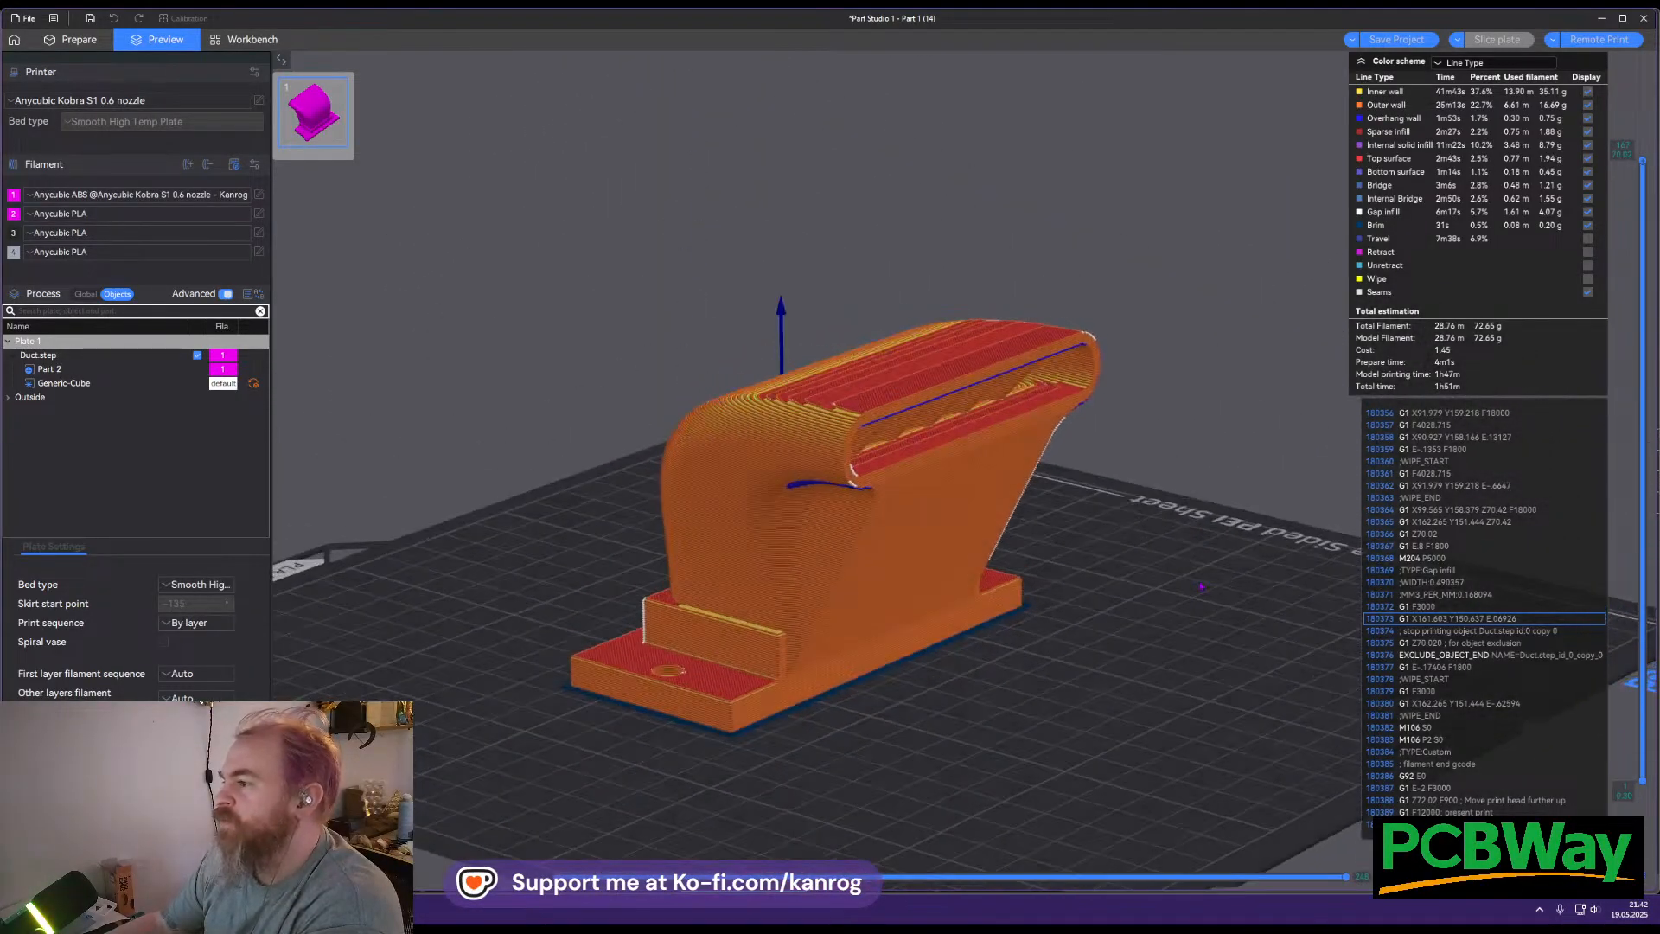
Switch the first filament to Anycubic PLA with a 215 °C nozzle temperature and slice the plate again
{"action": "left_click", "coordinate": [123, 197]}
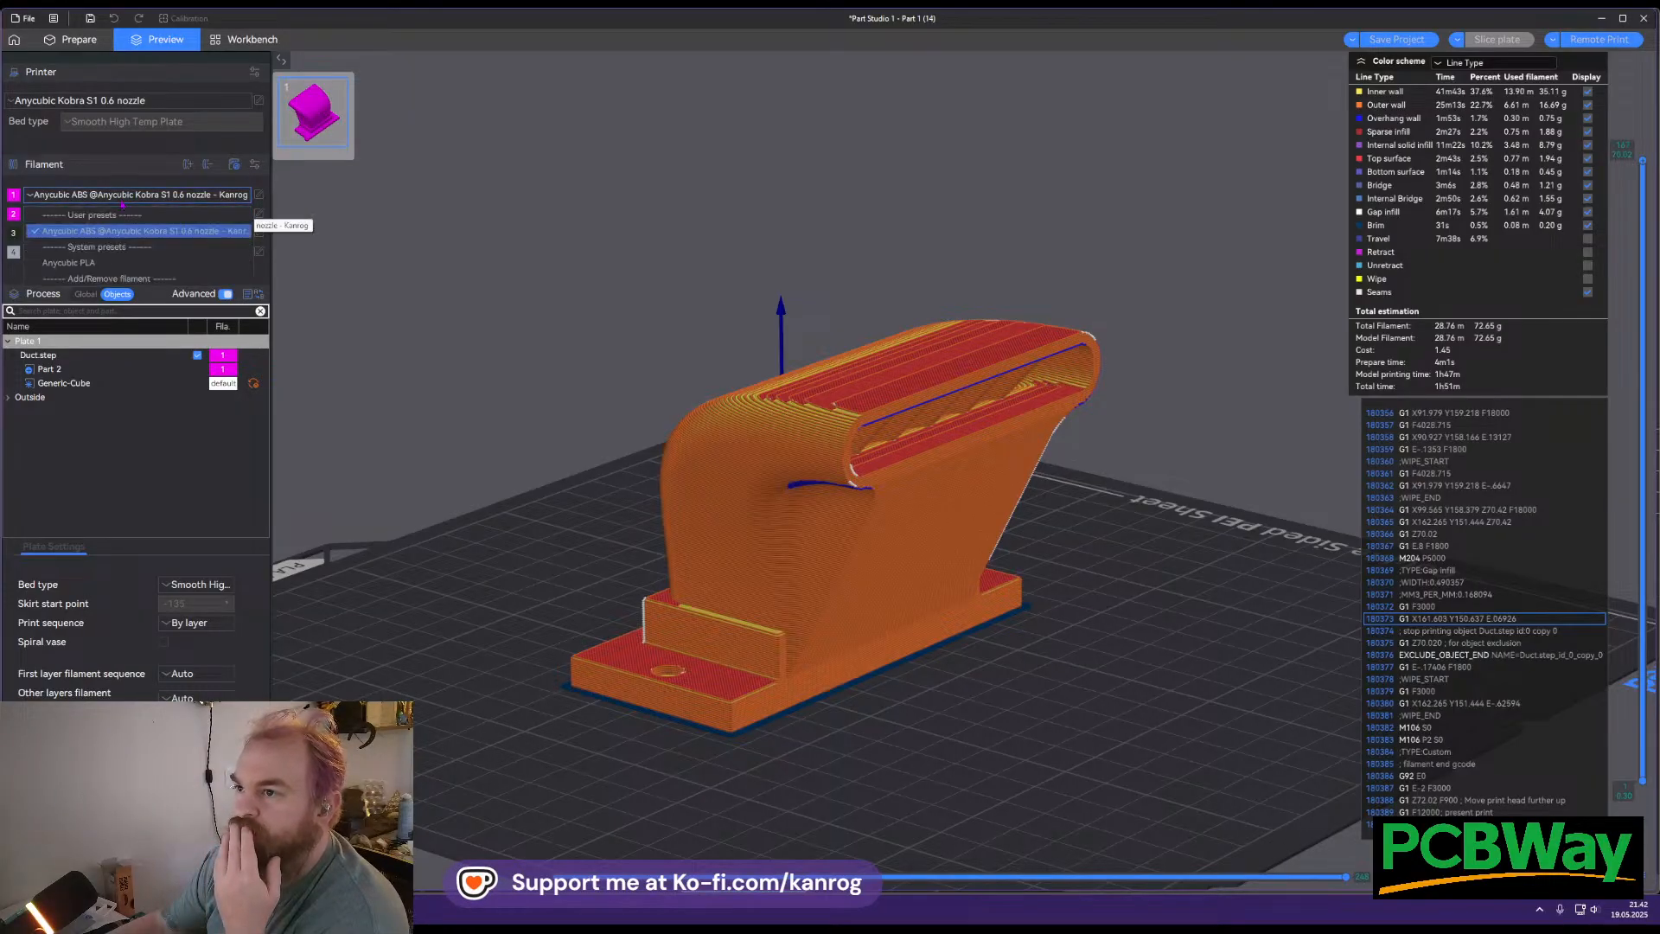
{"action": "left_click", "coordinate": [124, 265]}
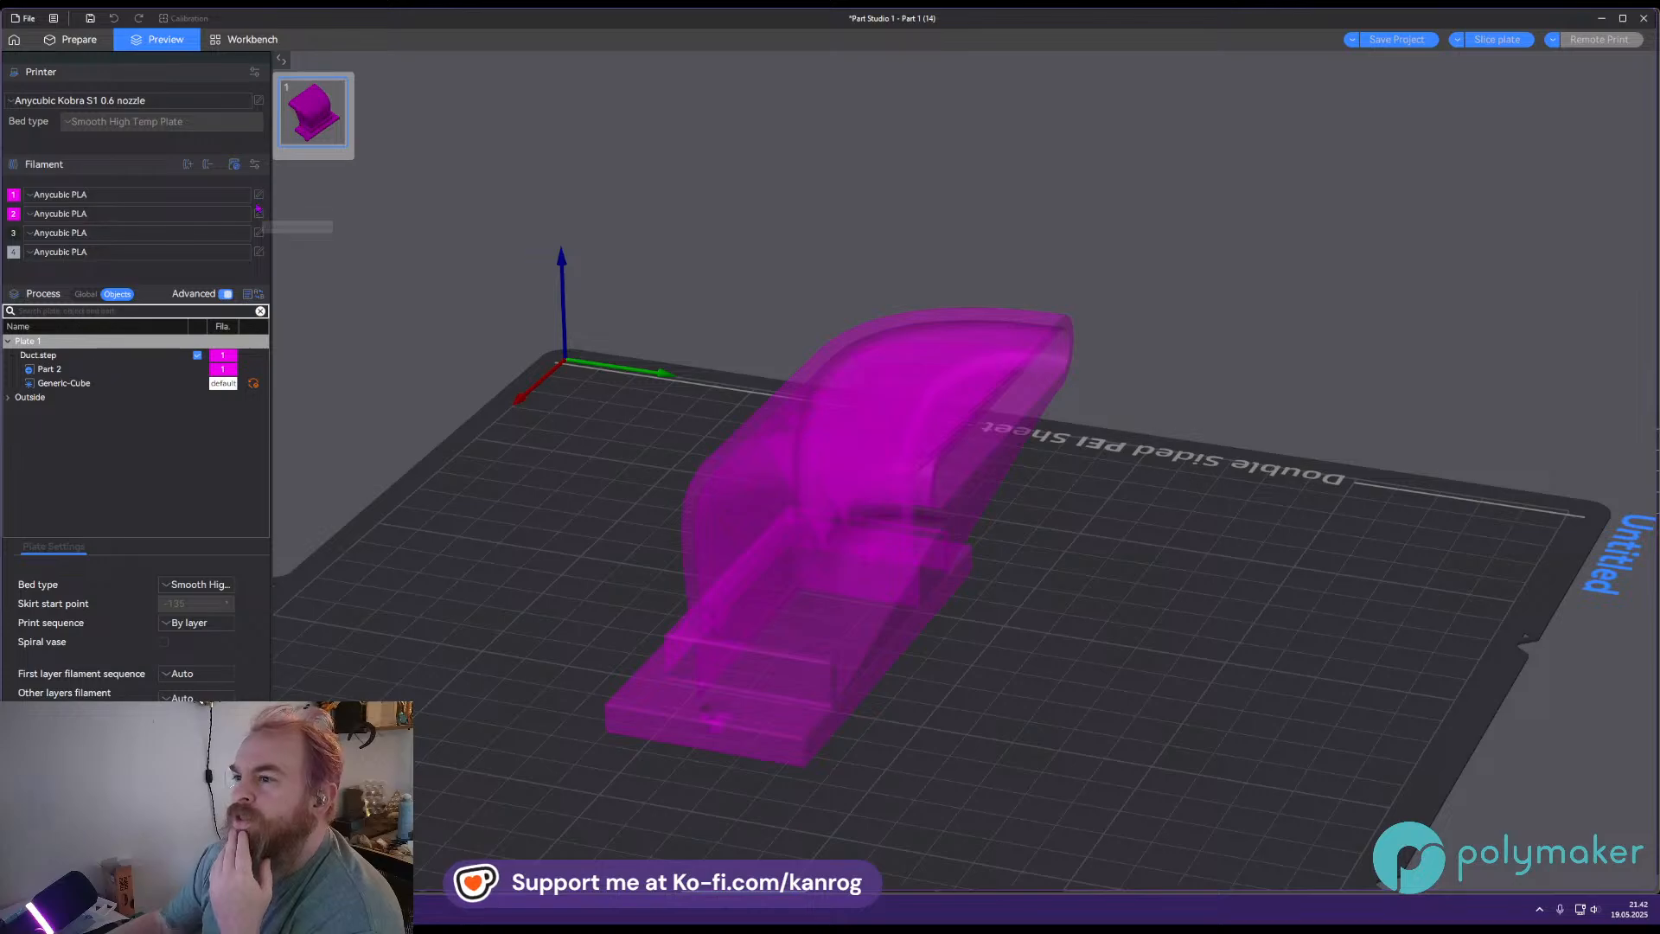
{"action": "left_click", "coordinate": [260, 203]}
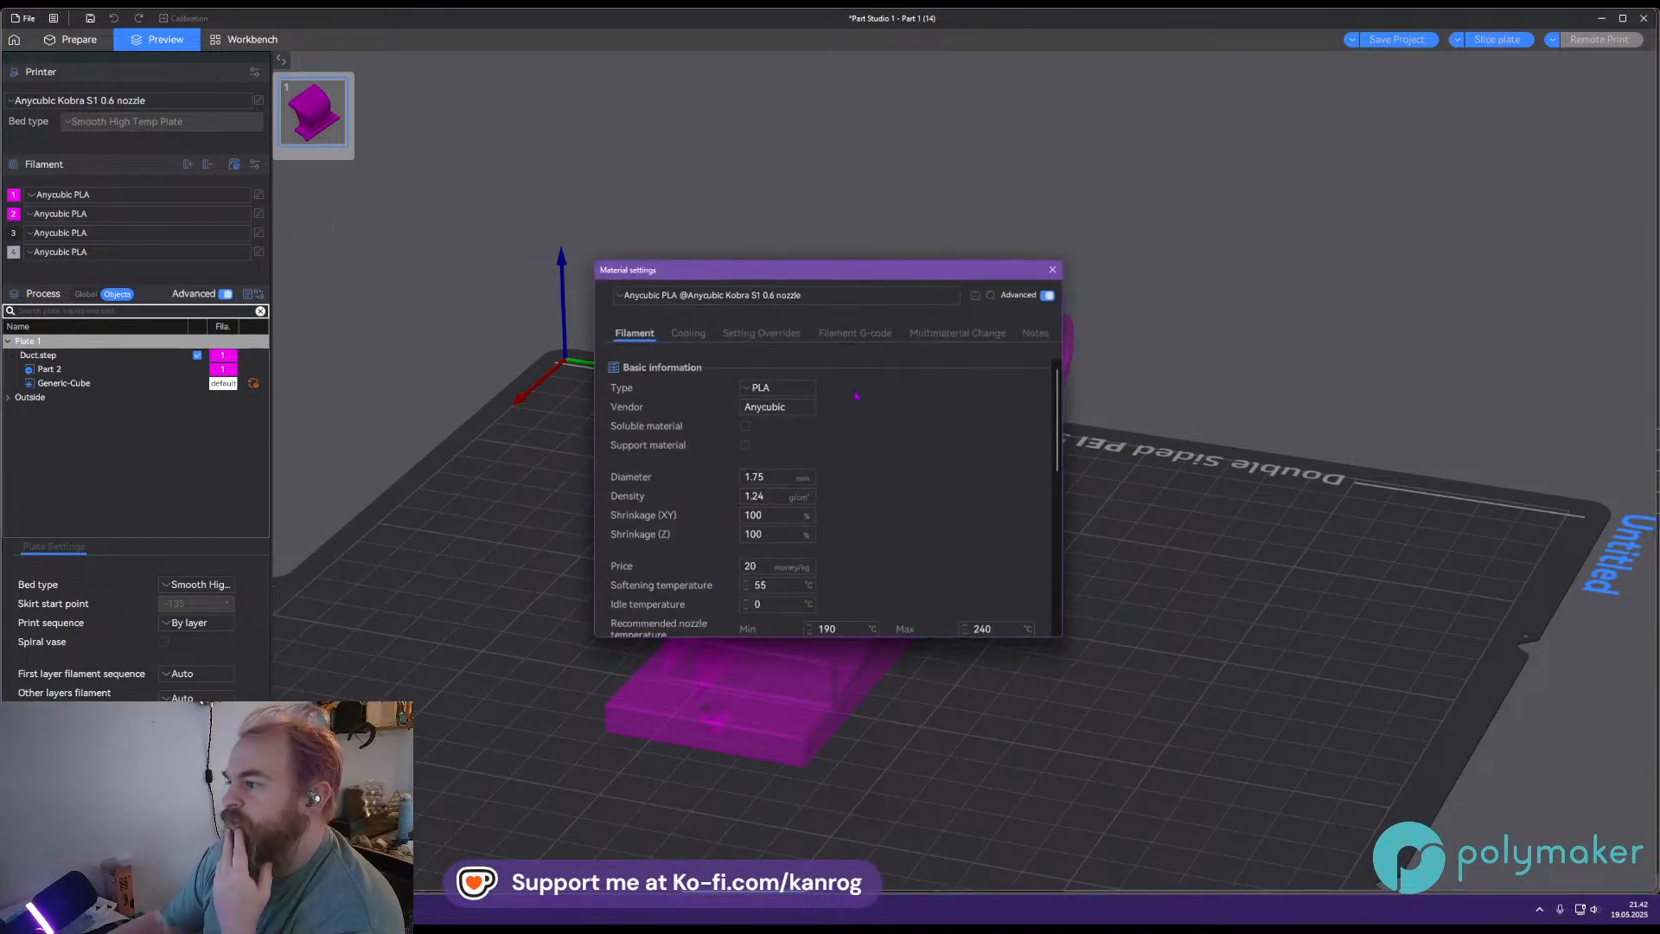
{"action": "scroll", "coordinate": [945, 593], "scroll_direction": "down", "scroll_amount": 6}
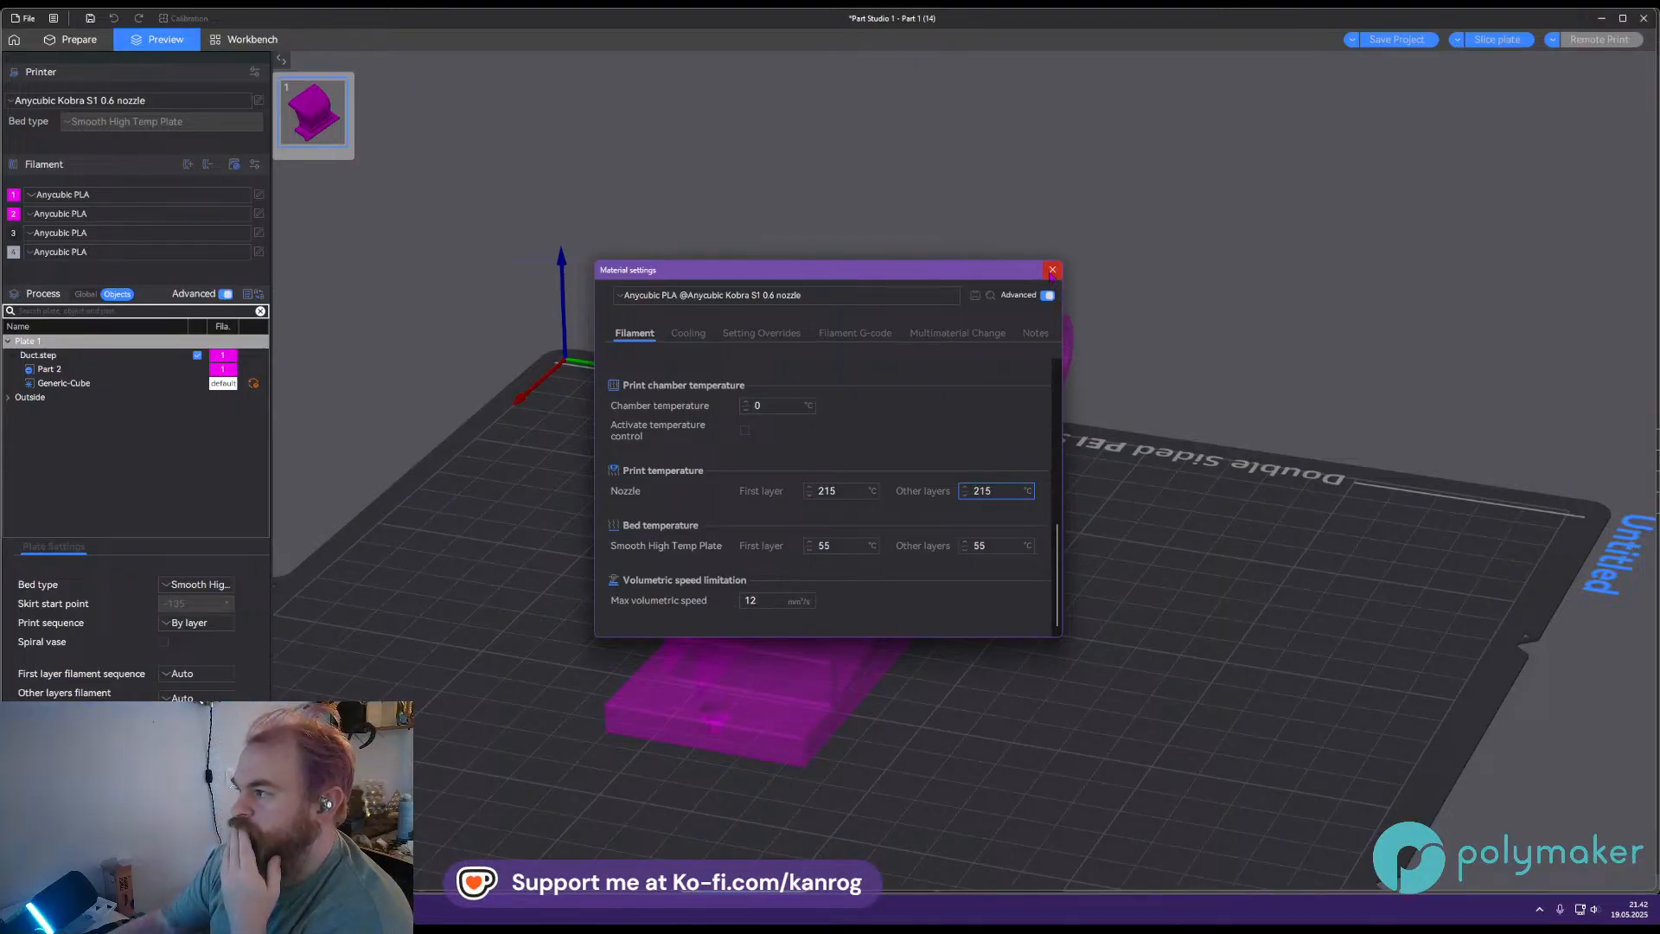
{"action": "left_click", "coordinate": [1052, 270]}
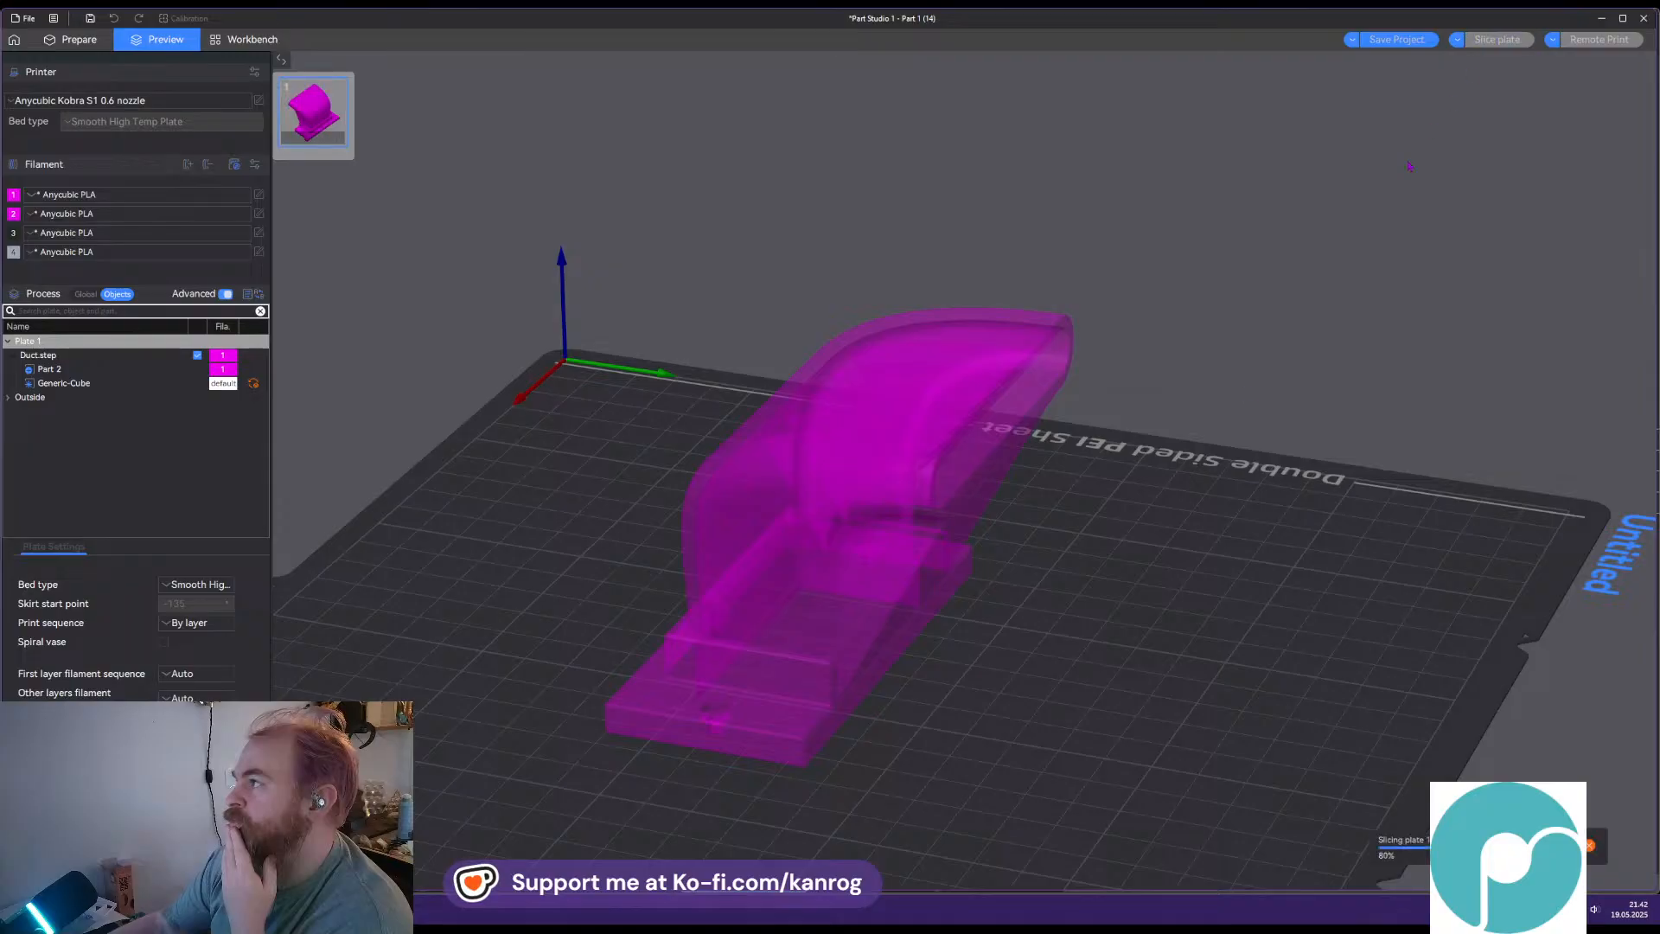
{"action": "left_click_drag", "start_coordinate": [1065, 629], "coordinate": [1025, 640]}
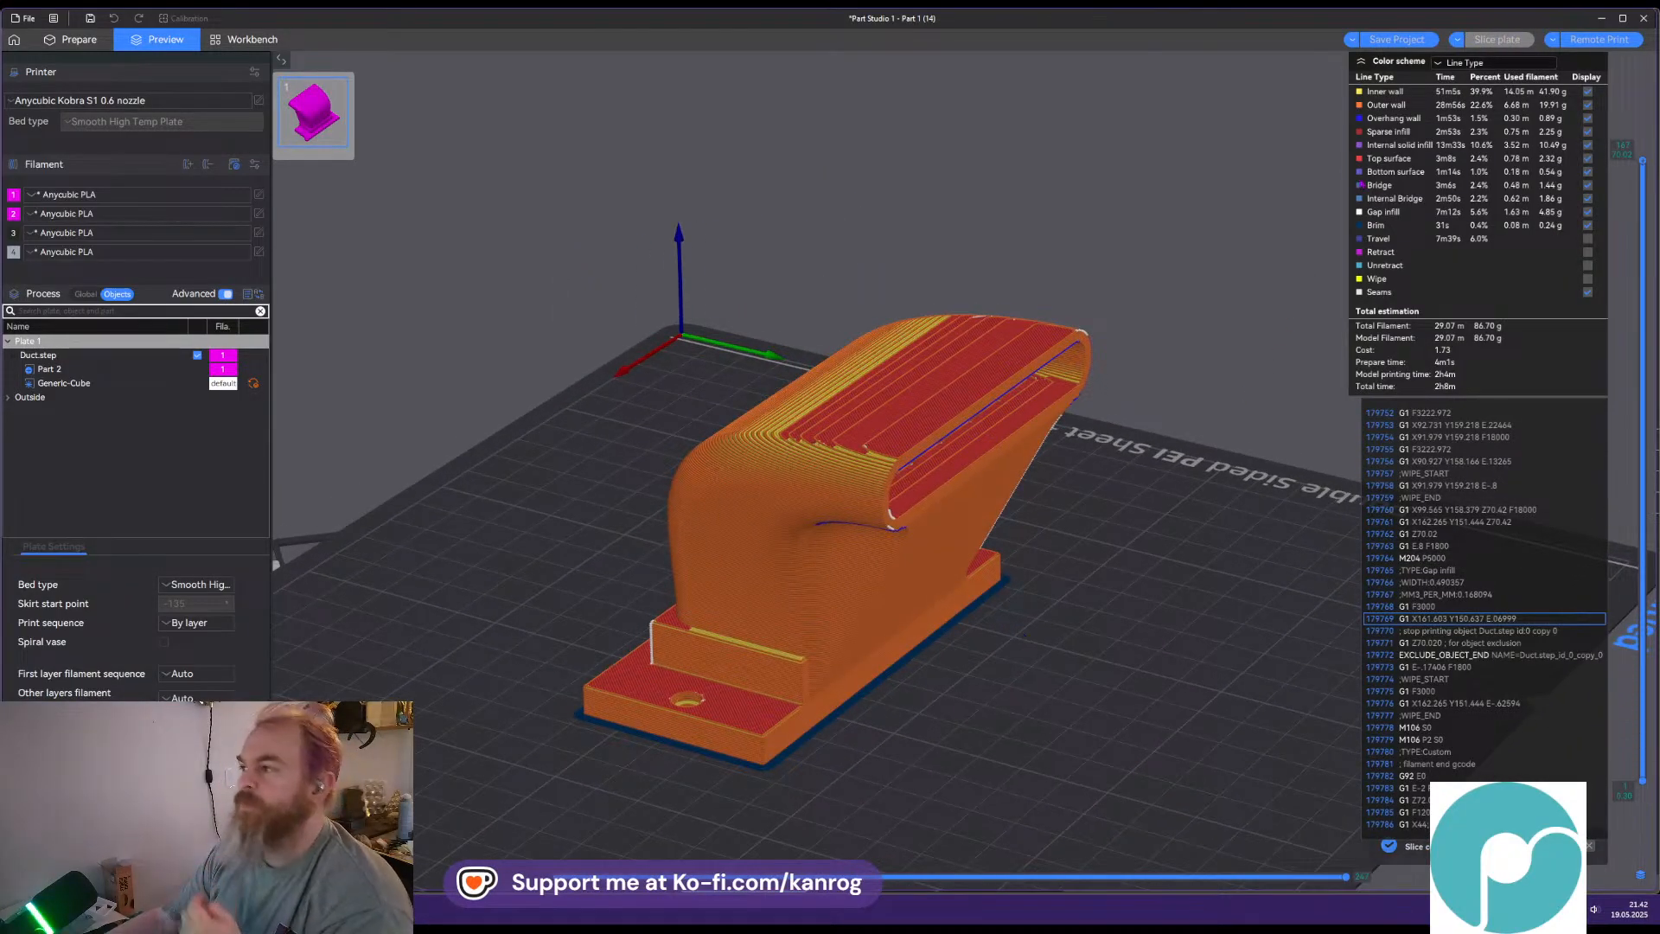
Switch to Onshape and delete the failing Chamfer 2 feature from the duct
{"action": "left_click", "coordinate": [1602, 17]}
{"action": "right_click_drag", "start_coordinate": [1331, 553], "coordinate": [1293, 529]}
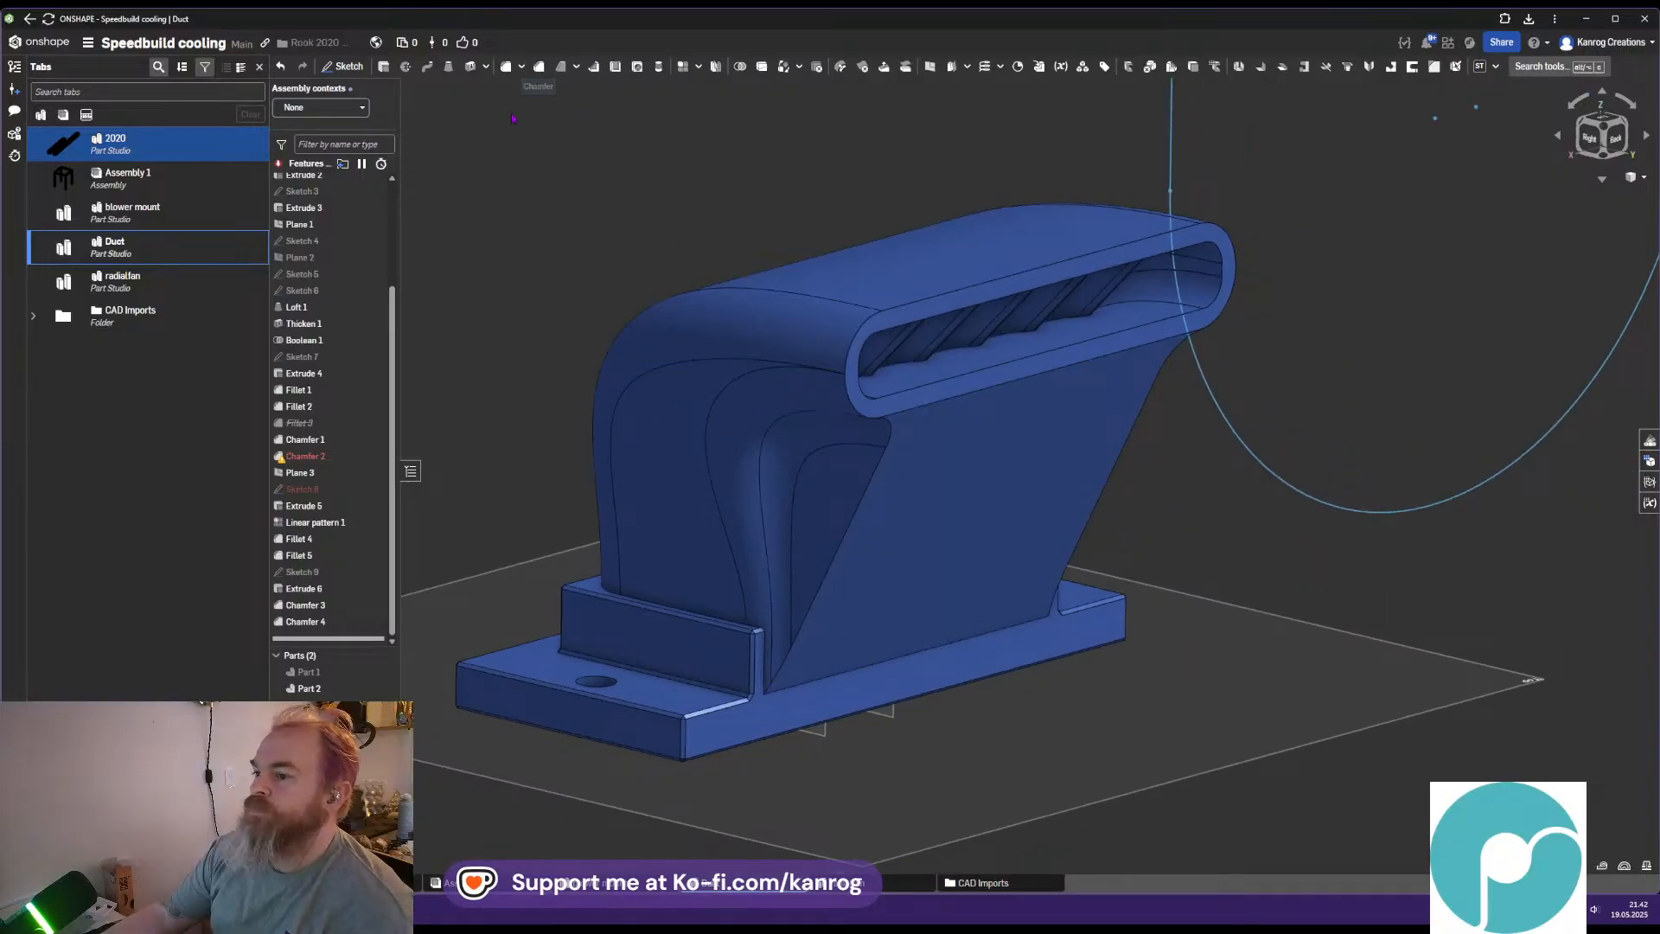
{"action": "double_click", "coordinate": [326, 464]}
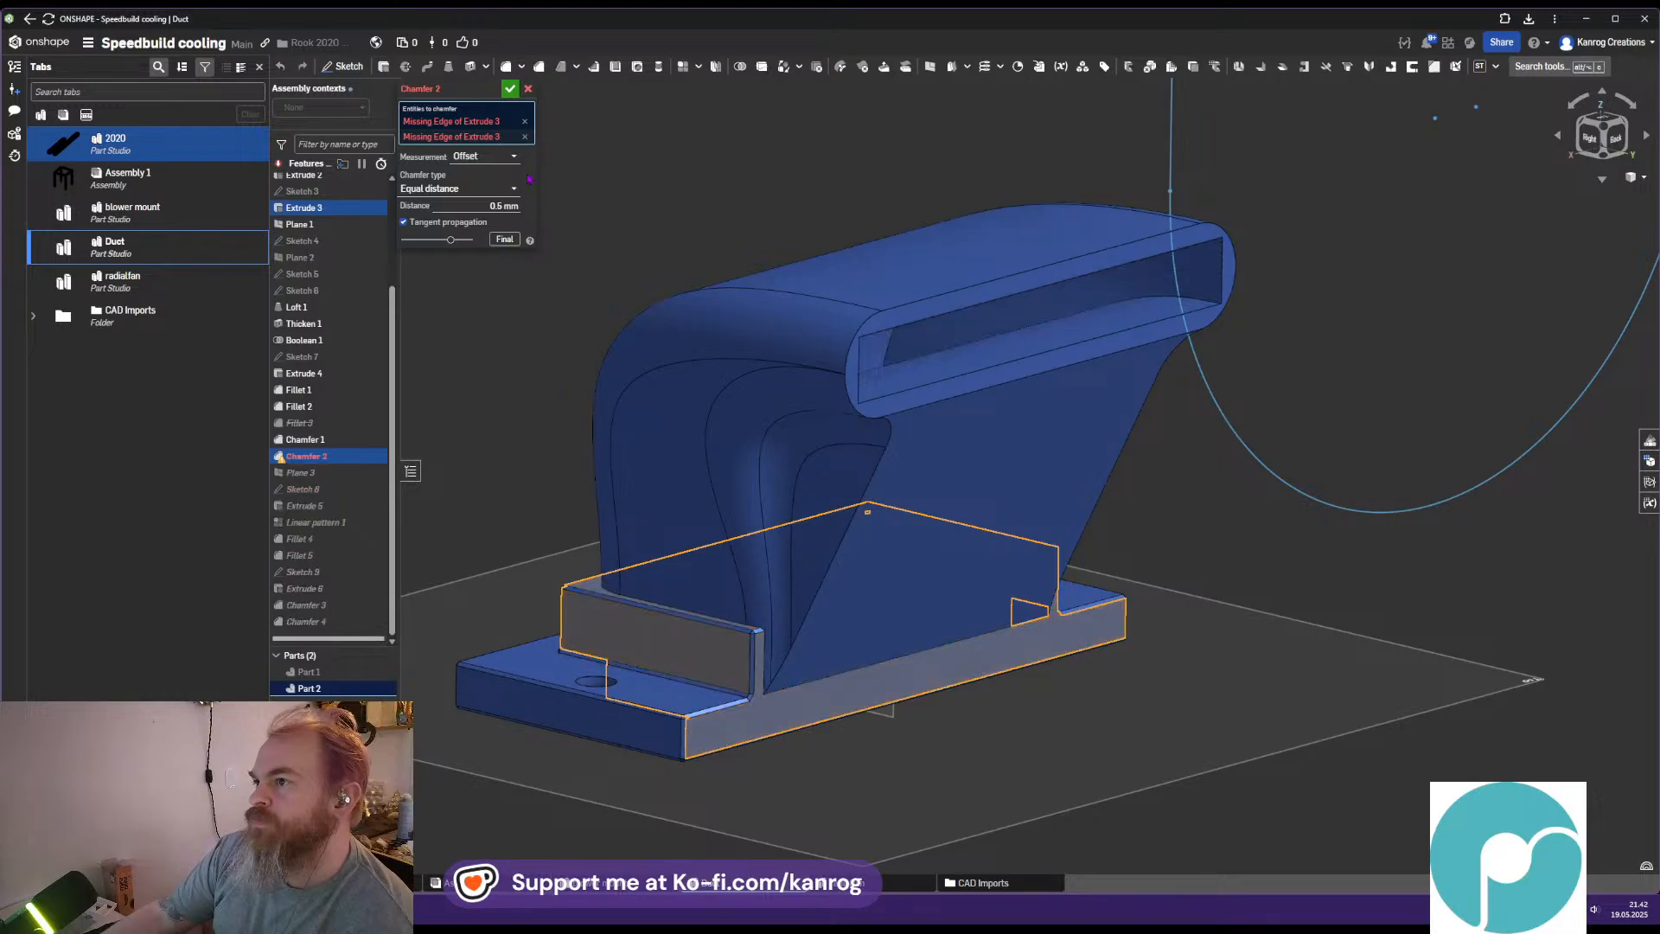
{"action": "left_click", "coordinate": [529, 88]}
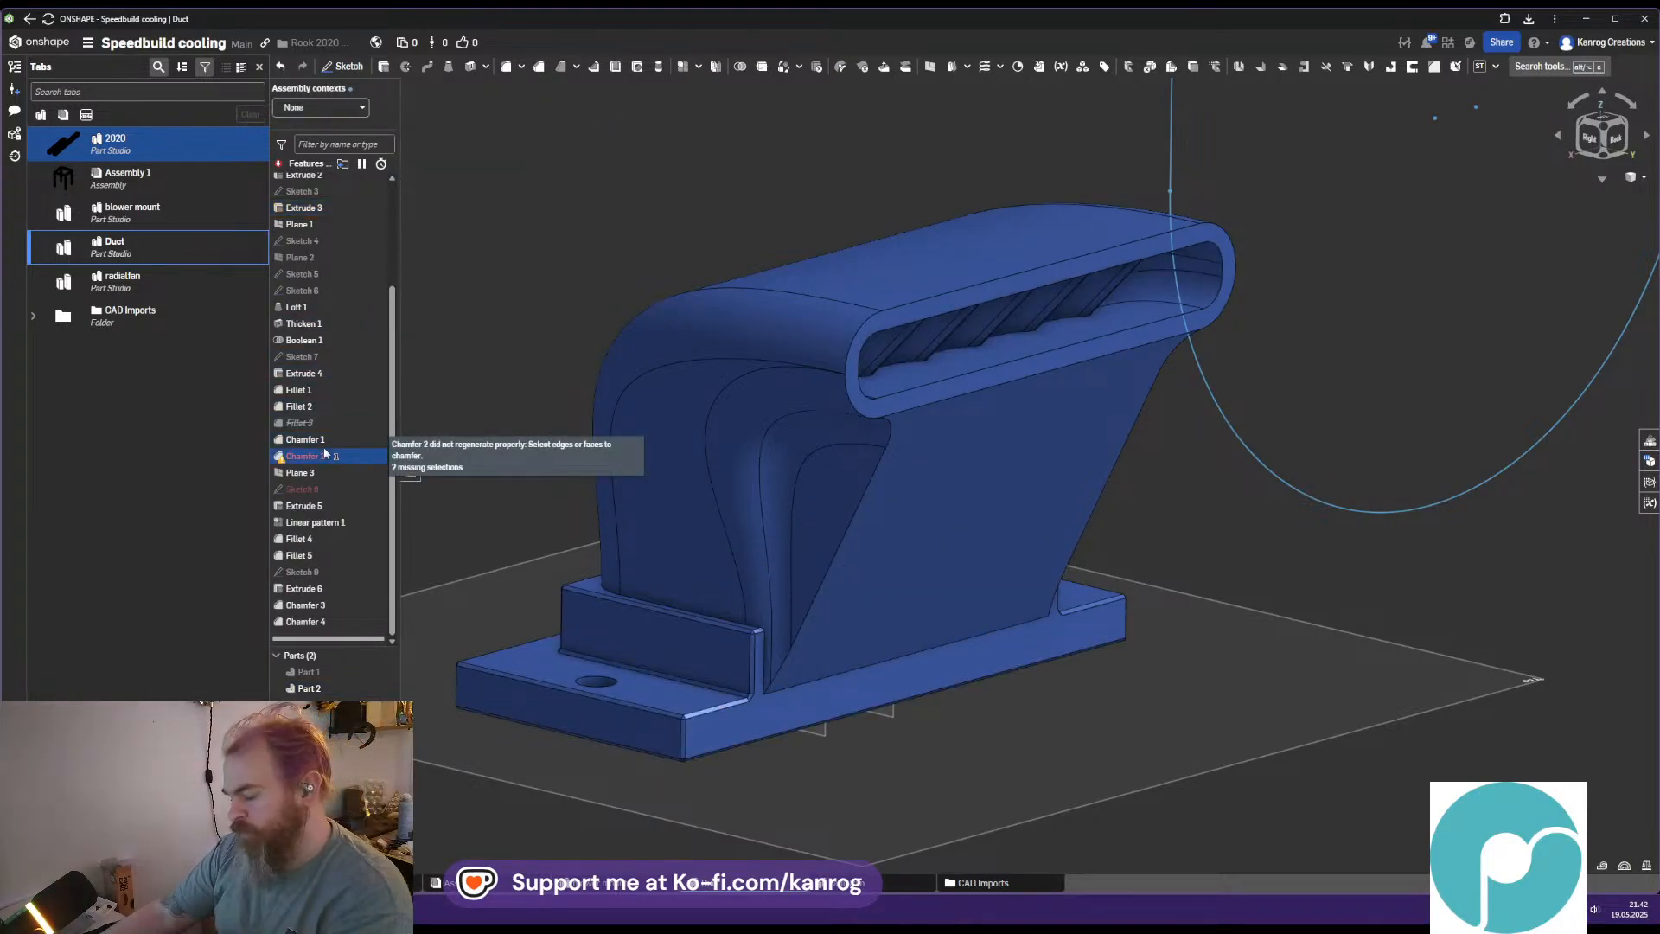
{"action": "key", "text": "Delete"}
Open the duct's failing rib sketch, Sketch 8, for editing and delete its broken angle dimension
{"action": "mouse_move", "coordinate": [636, 573]}
{"action": "middle_mouse_down"}
{"action": "mouse_move", "coordinate": [681, 556]}
{"action": "mouse_move", "coordinate": [656, 559]}
{"action": "middle_mouse_up"}
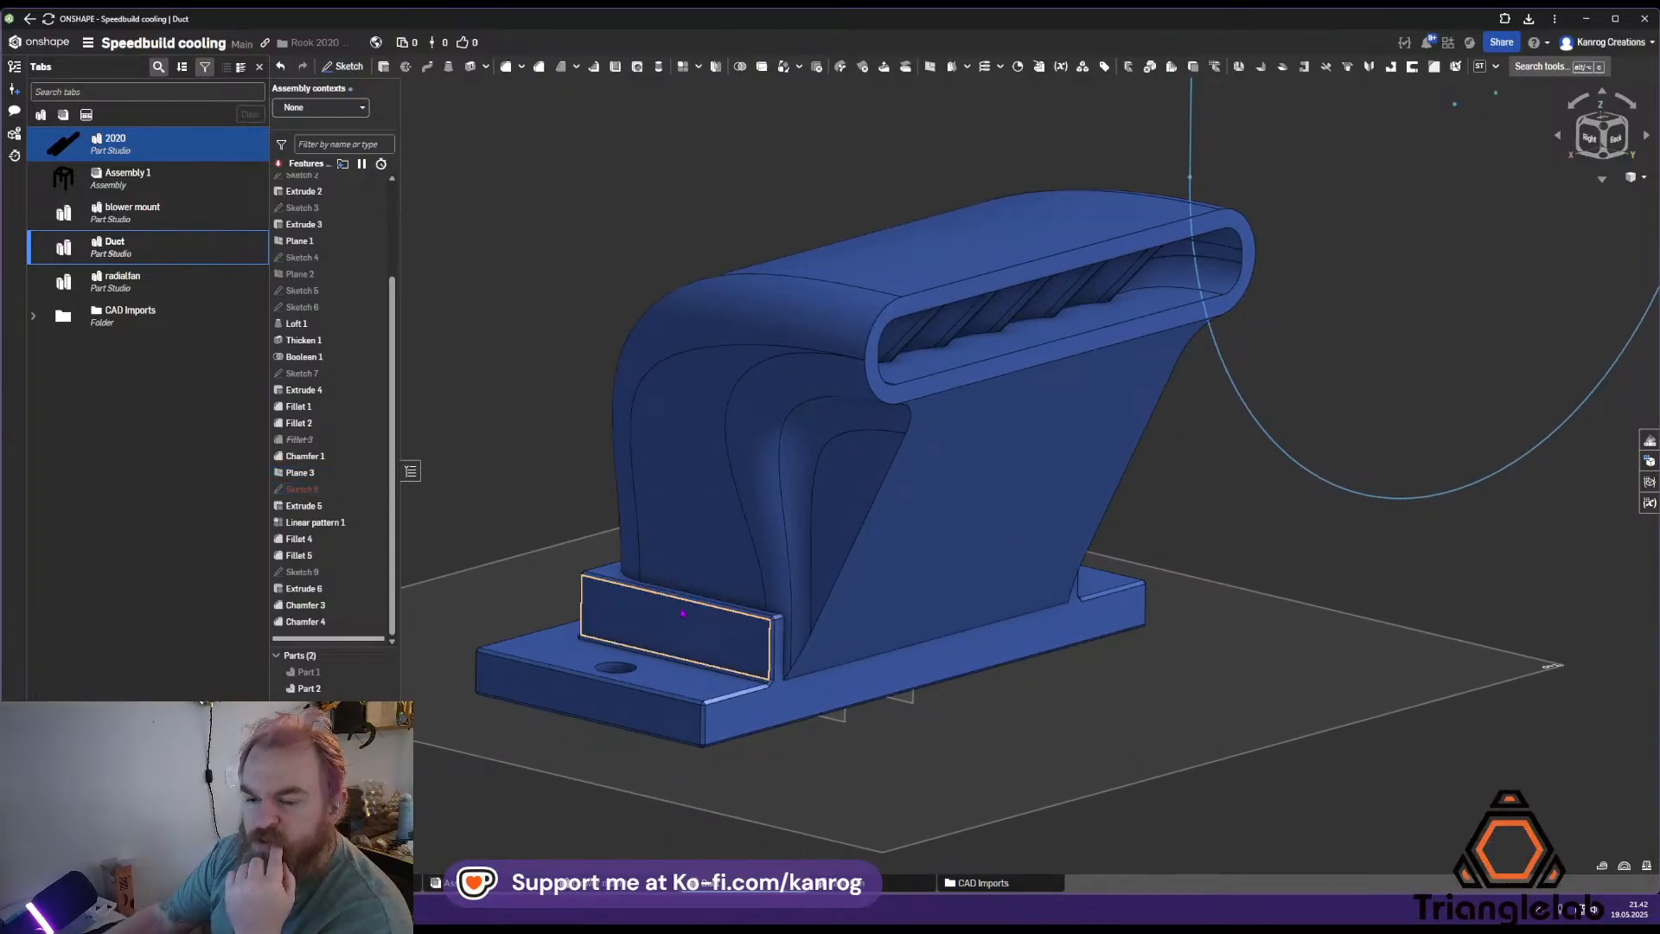
{"action": "middle_click_drag", "start_coordinate": [724, 676], "coordinate": [767, 553]}
{"action": "right_click_drag", "start_coordinate": [772, 544], "coordinate": [903, 405]}
{"action": "scroll", "coordinate": [902, 405], "scroll_direction": "up", "scroll_amount": 5}
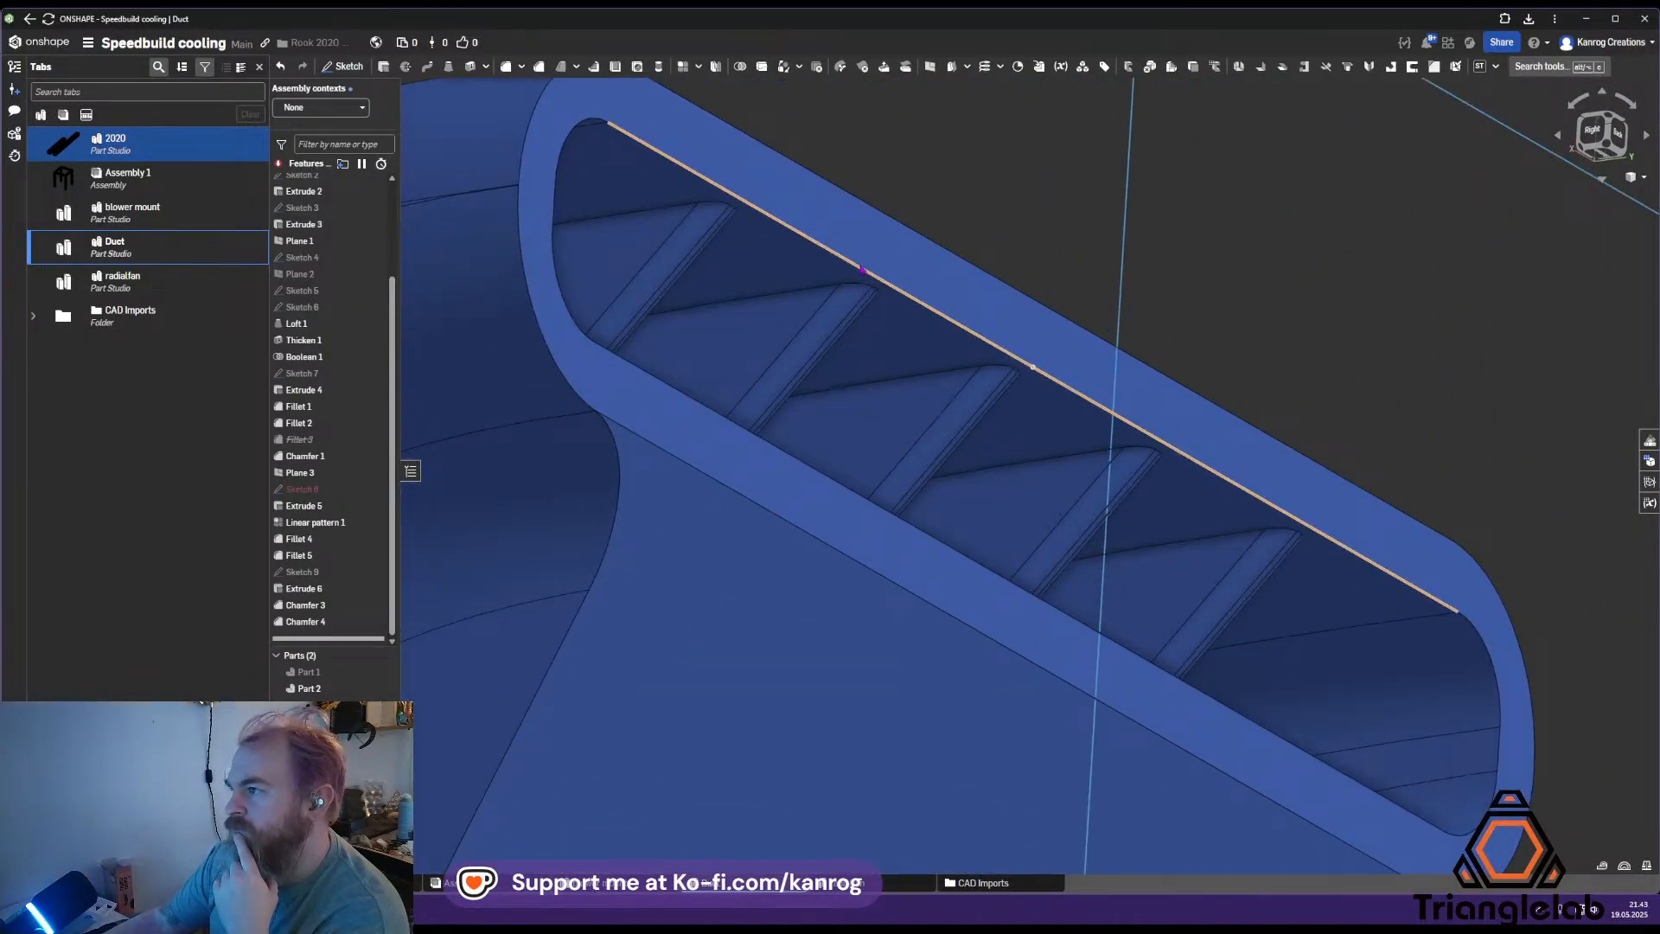
{"action": "right_click_drag", "start_coordinate": [863, 271], "coordinate": [899, 467]}
{"action": "scroll", "coordinate": [856, 604], "scroll_direction": "down", "scroll_amount": 2}
{"action": "left_click", "coordinate": [319, 522]}
{"action": "left_click", "coordinate": [302, 490]}
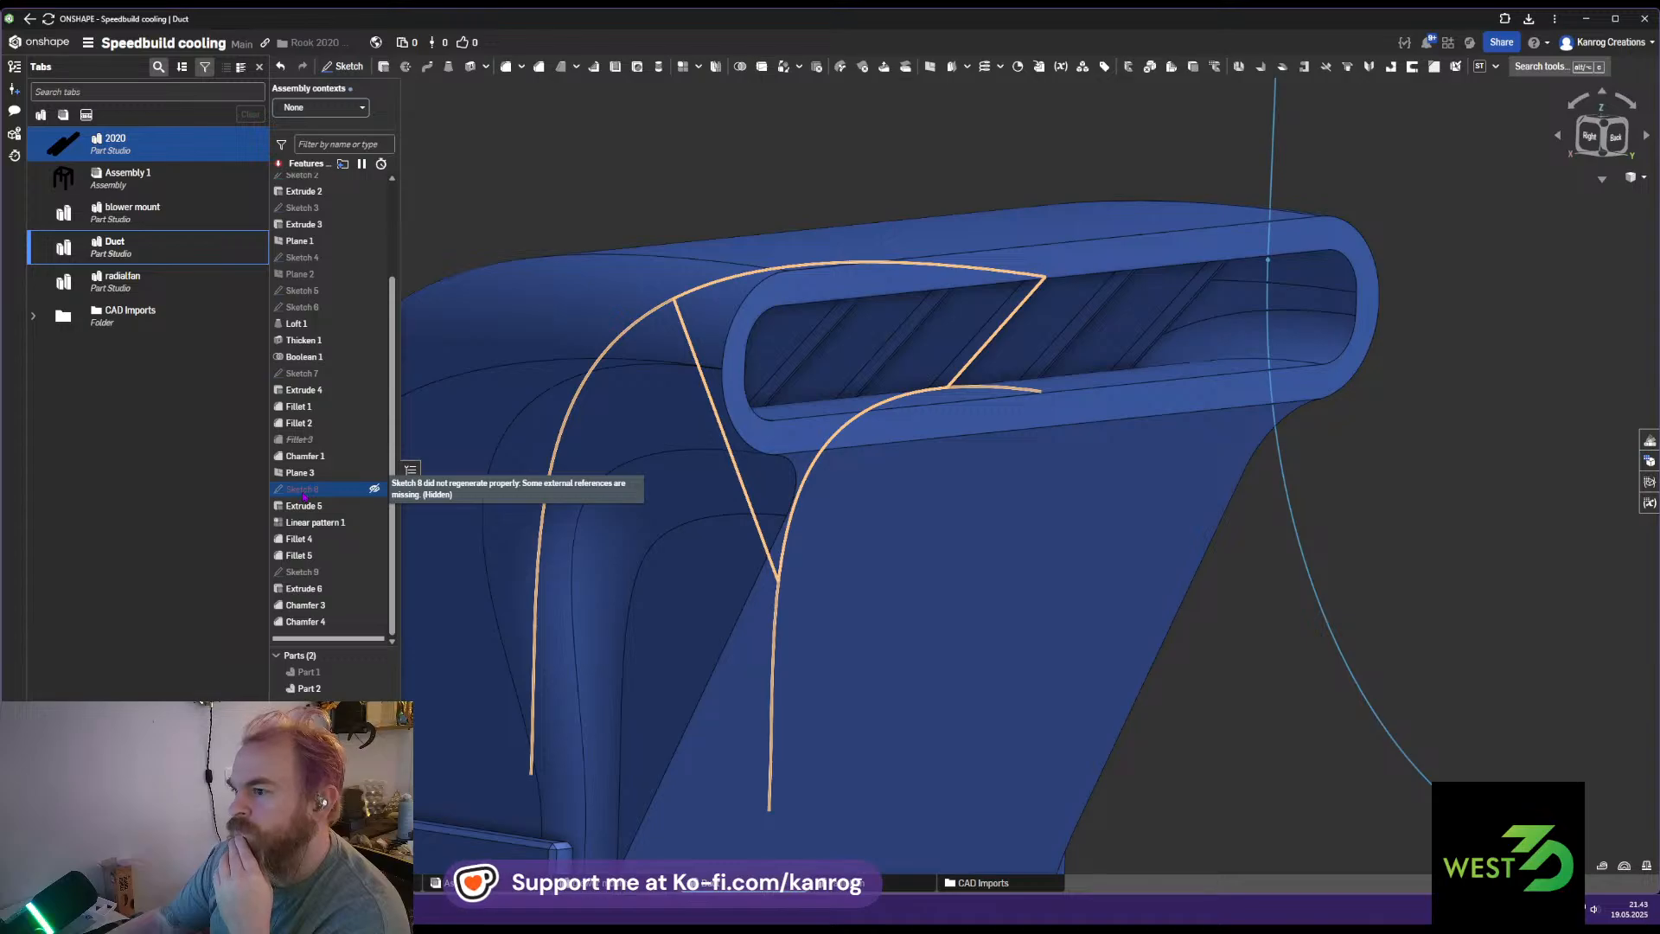
{"action": "double_click", "coordinate": [303, 489]}
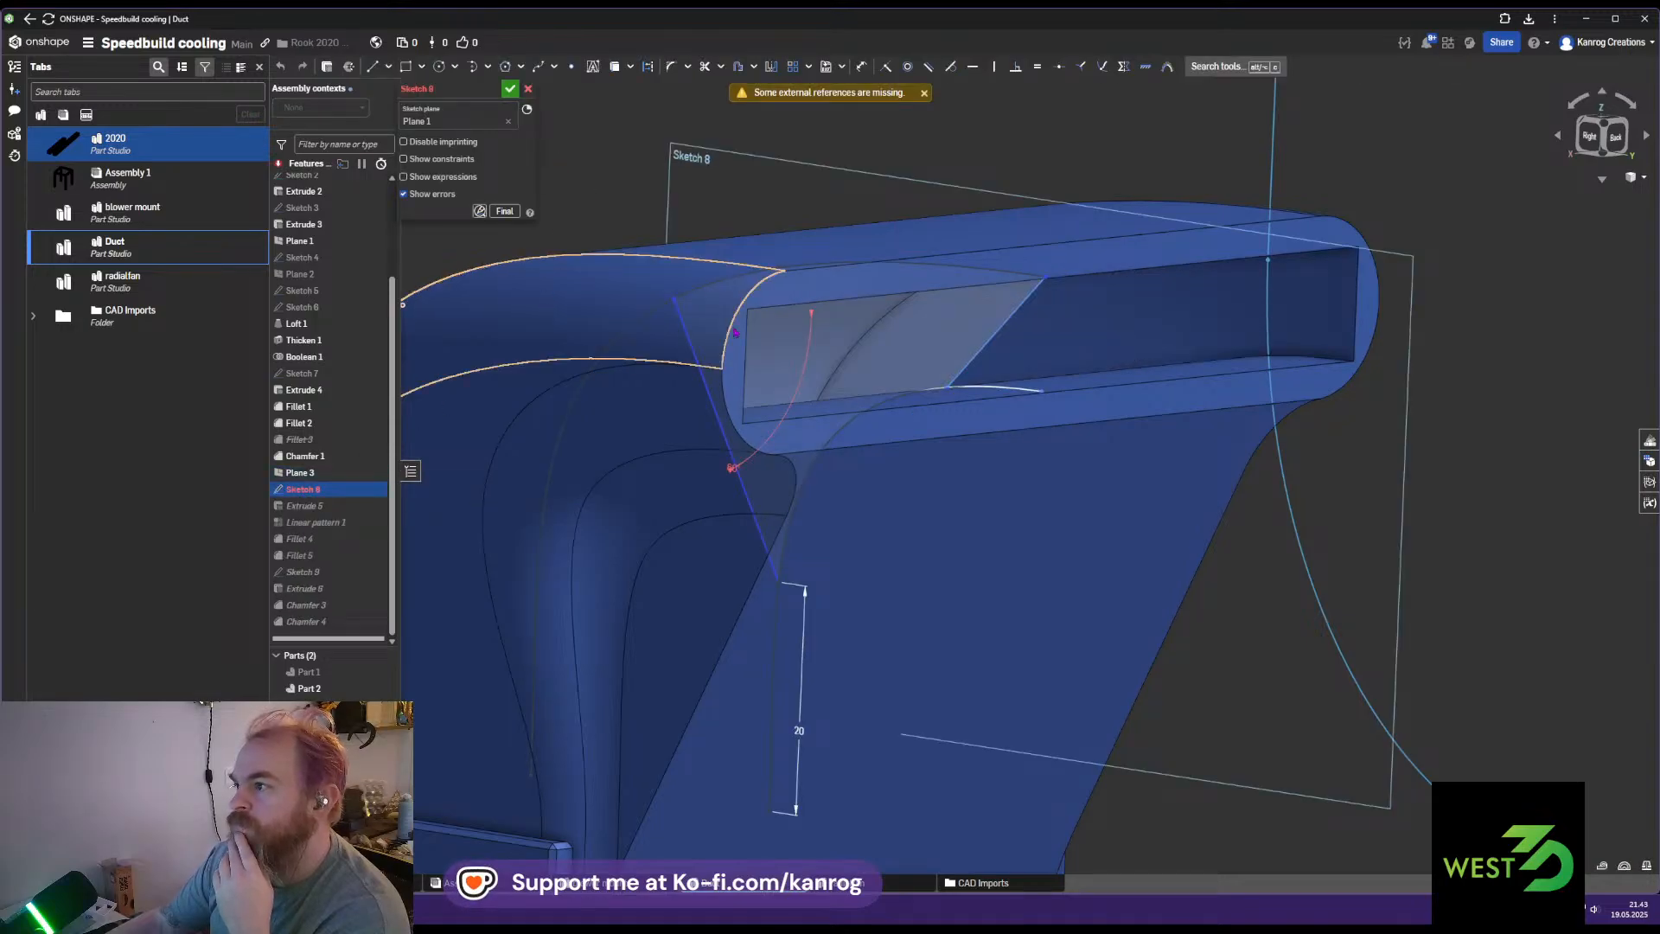
{"action": "key", "text": "Delete"}
Dimension the angle between the rib profile's lower slanted line and the duct's base at 60°
{"action": "key", "text": "d"}
{"action": "left_click", "coordinate": [747, 511]}
{"action": "middle_click_drag", "start_coordinate": [689, 631], "coordinate": [876, 365]}
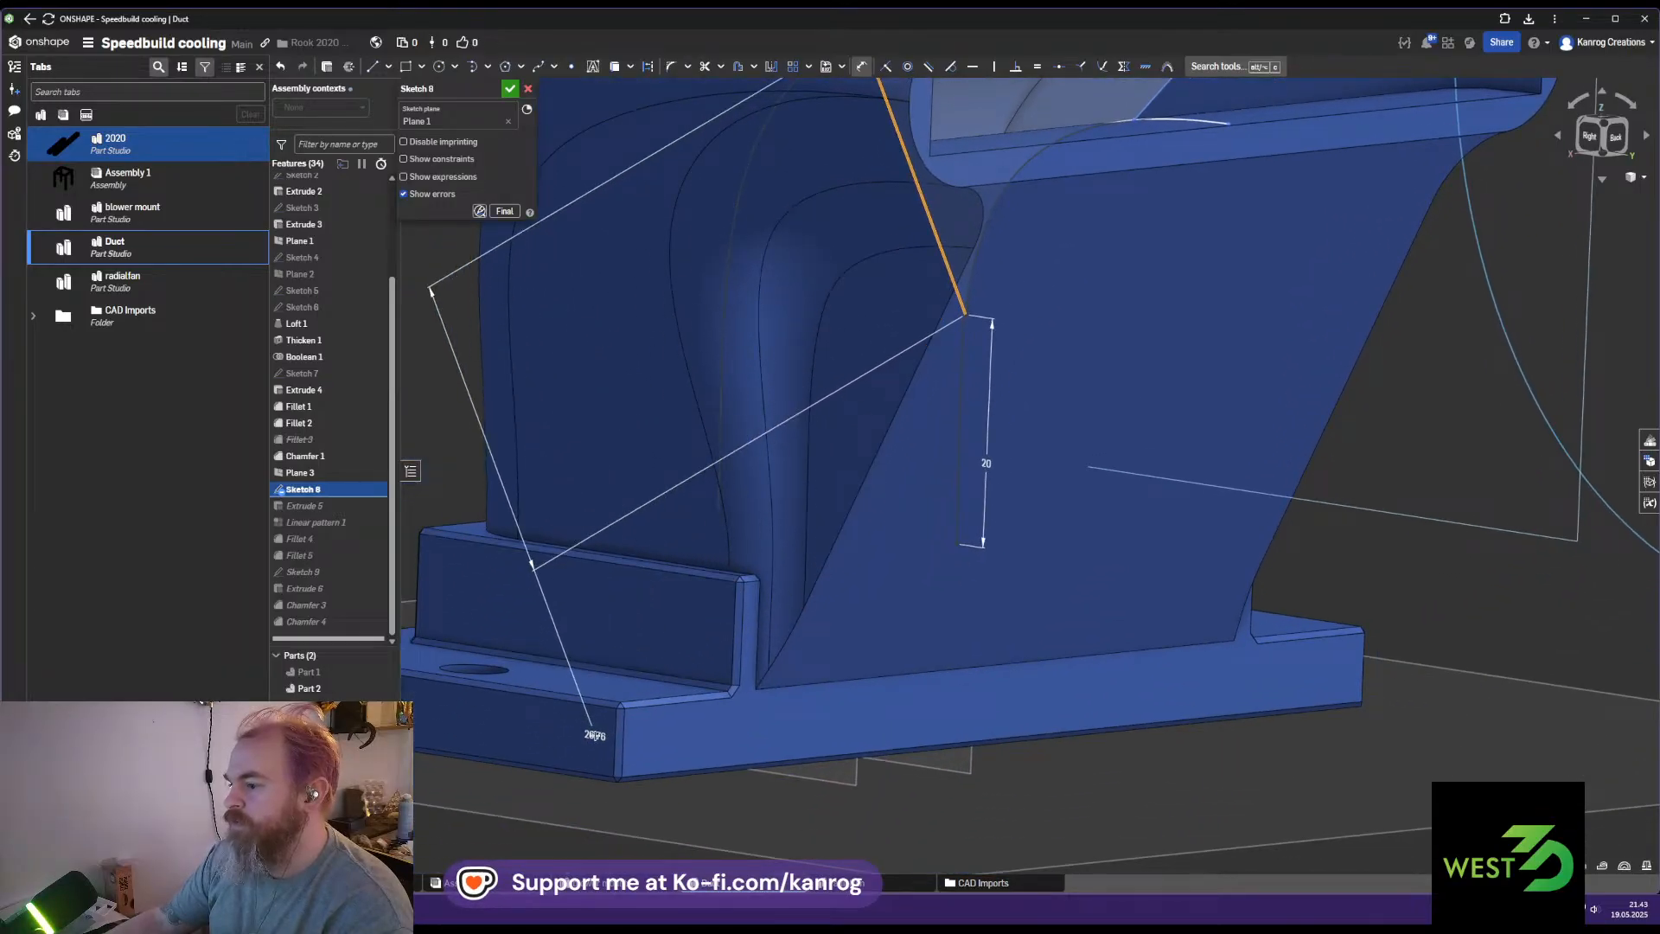
{"action": "right_click_drag", "start_coordinate": [589, 745], "coordinate": [617, 707]}
{"action": "middle_click_drag", "start_coordinate": [620, 716], "coordinate": [839, 400]}
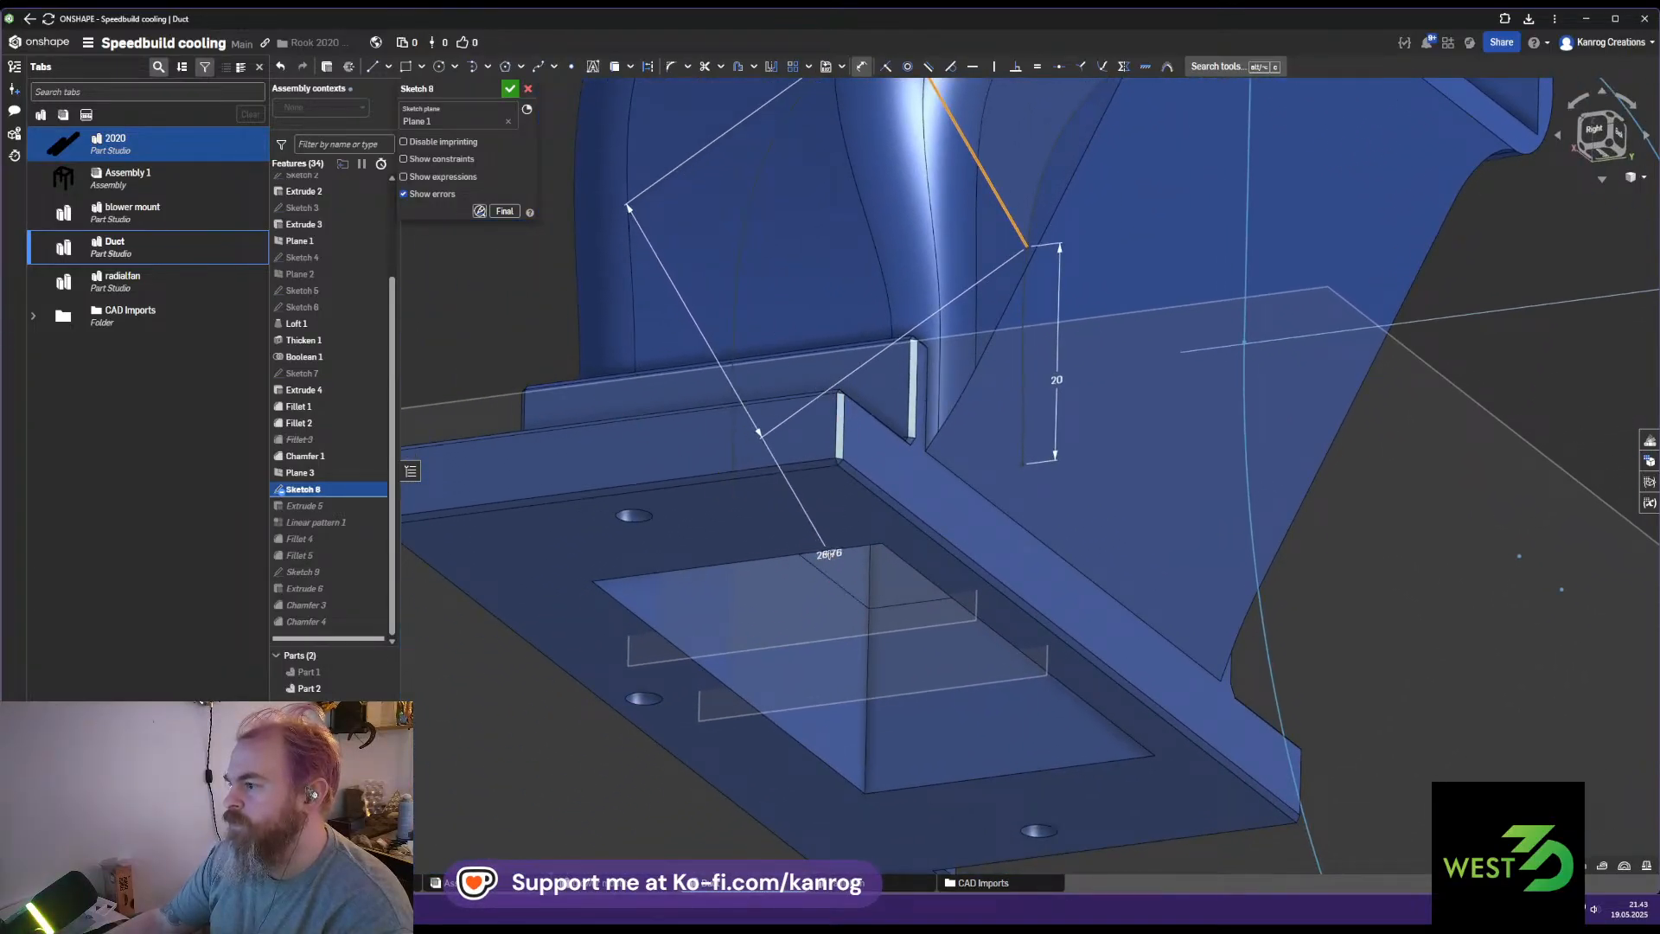
{"action": "left_click", "coordinate": [828, 551]}
{"action": "left_click", "coordinate": [796, 431]}
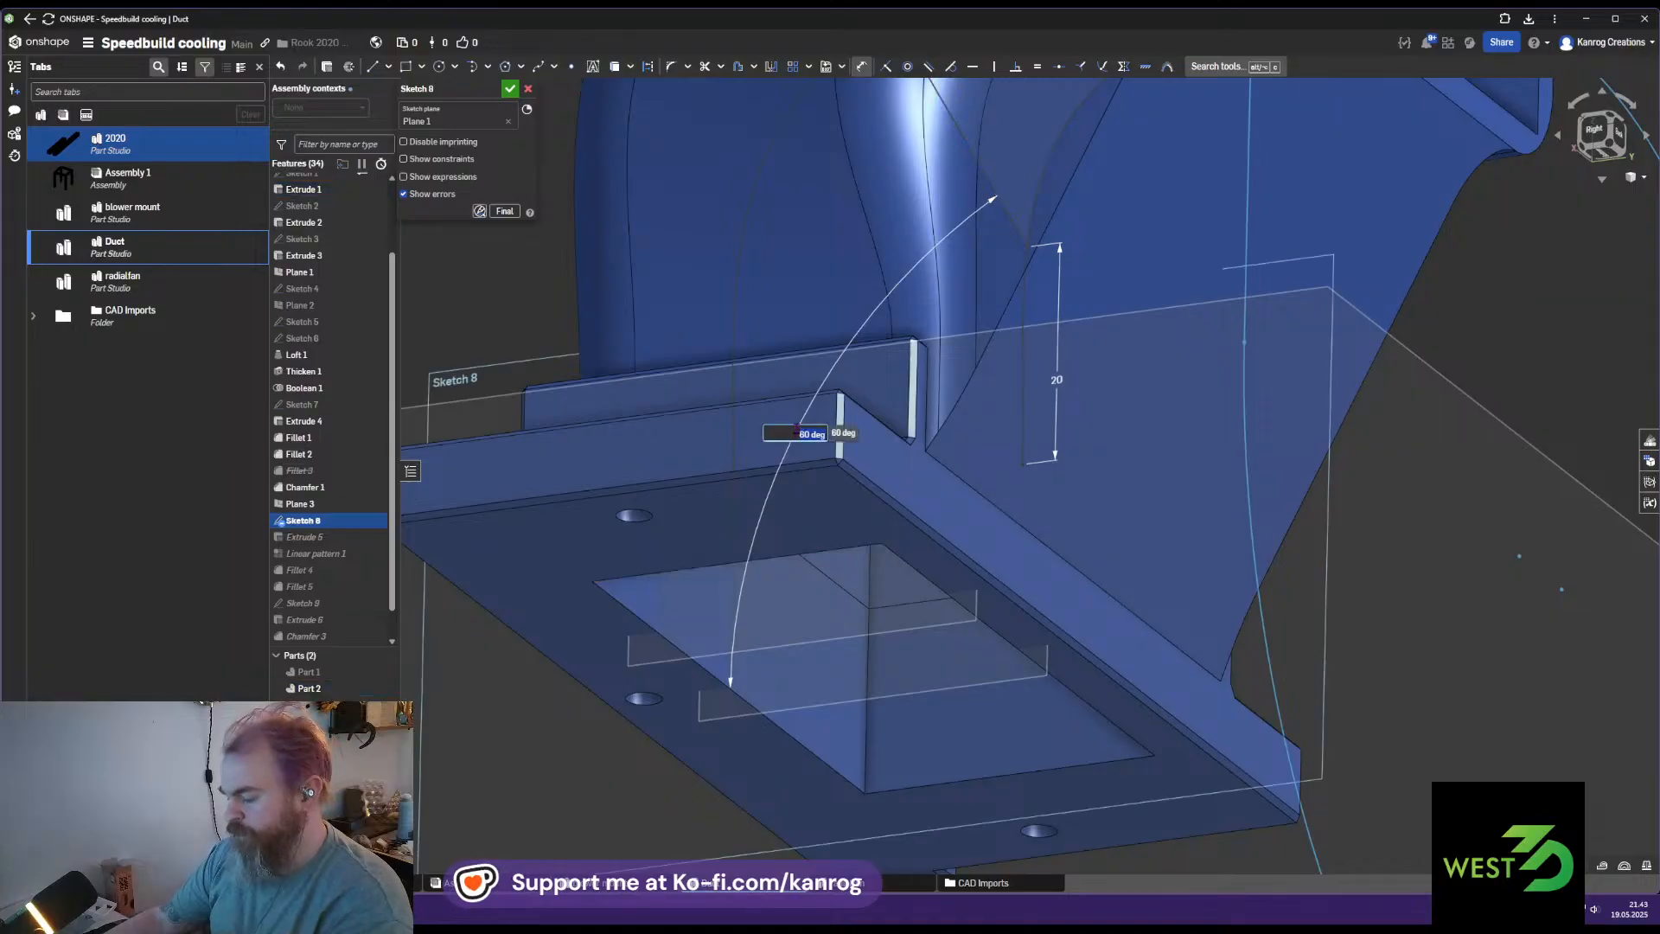
{"action": "key", "text": "Return"}
Dimension the angle between the rib profile's slanted line at the outlet and the duct's base at 45°
{"action": "middle_click_drag", "start_coordinate": [933, 216], "coordinate": [770, 522]}
{"action": "right_click_drag", "start_coordinate": [774, 484], "coordinate": [830, 575]}
{"action": "middle_click_drag", "start_coordinate": [1049, 243], "coordinate": [792, 549]}
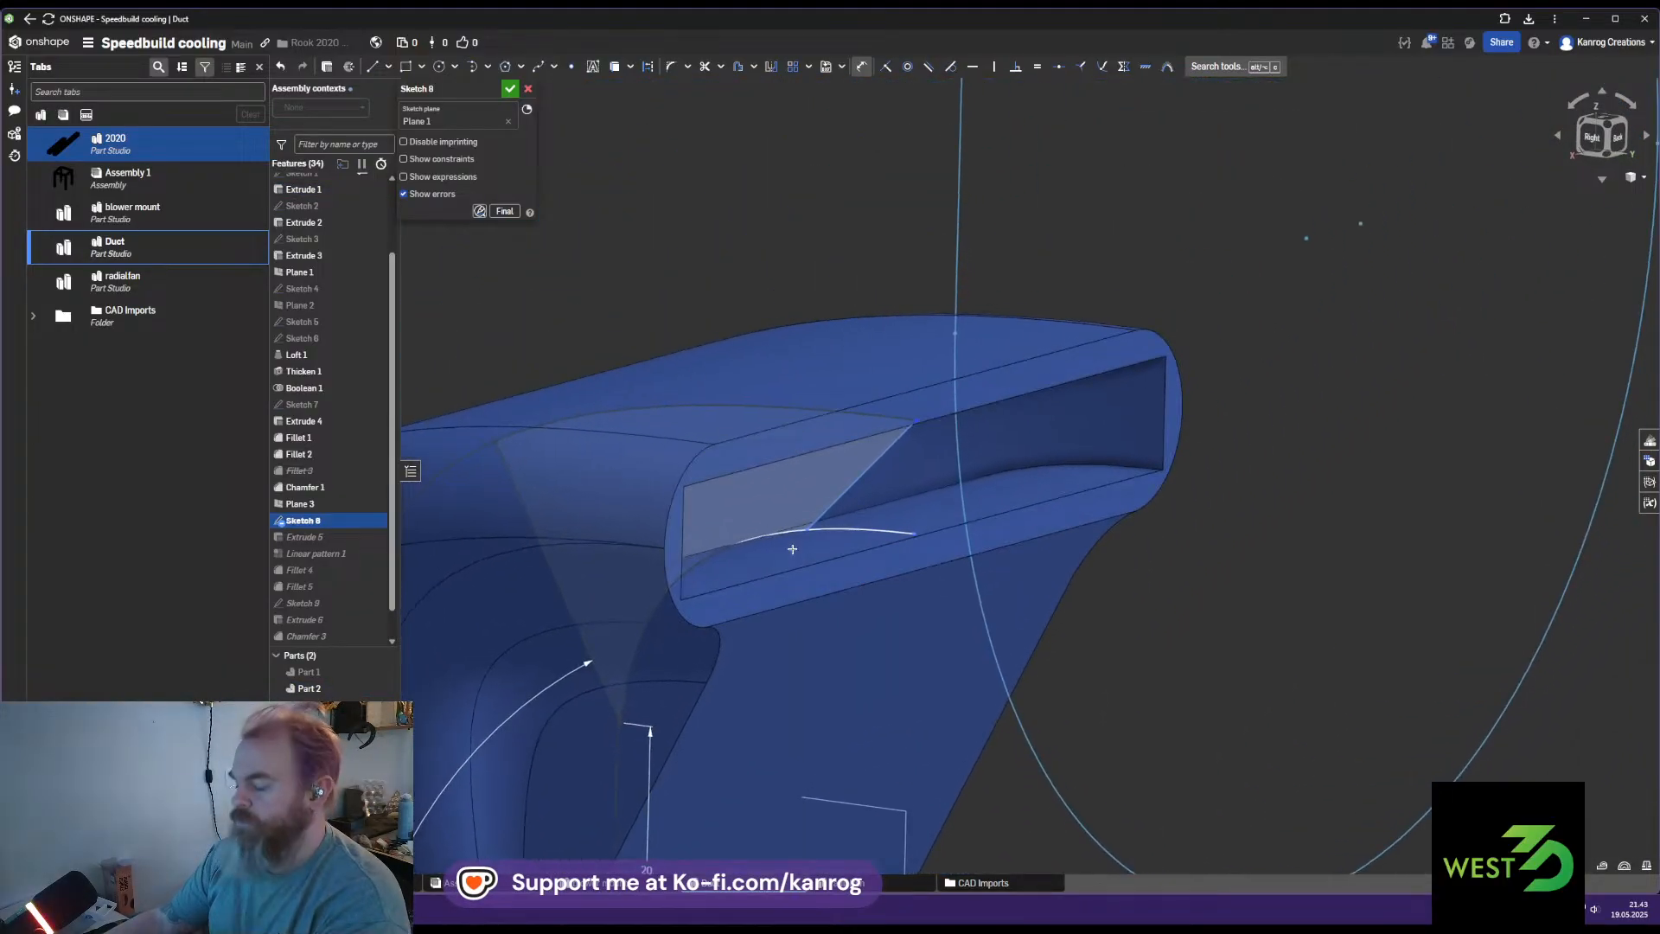
{"action": "left_click", "coordinate": [854, 493]}
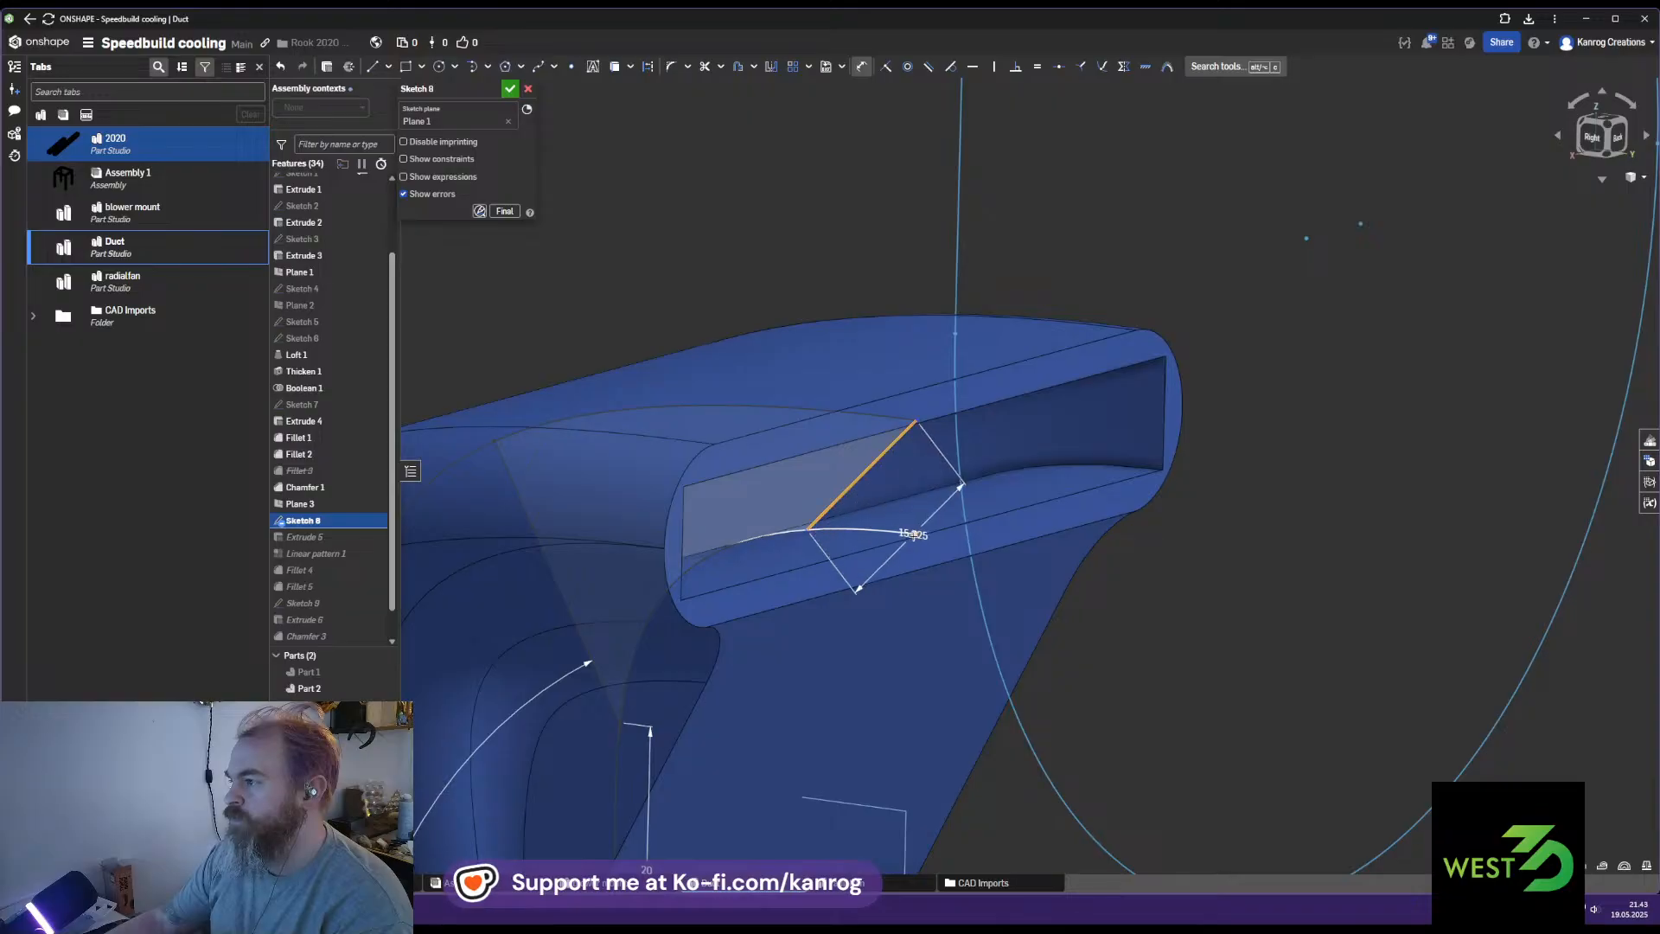
{"action": "scroll", "coordinate": [858, 610], "scroll_direction": "down", "scroll_amount": 5}
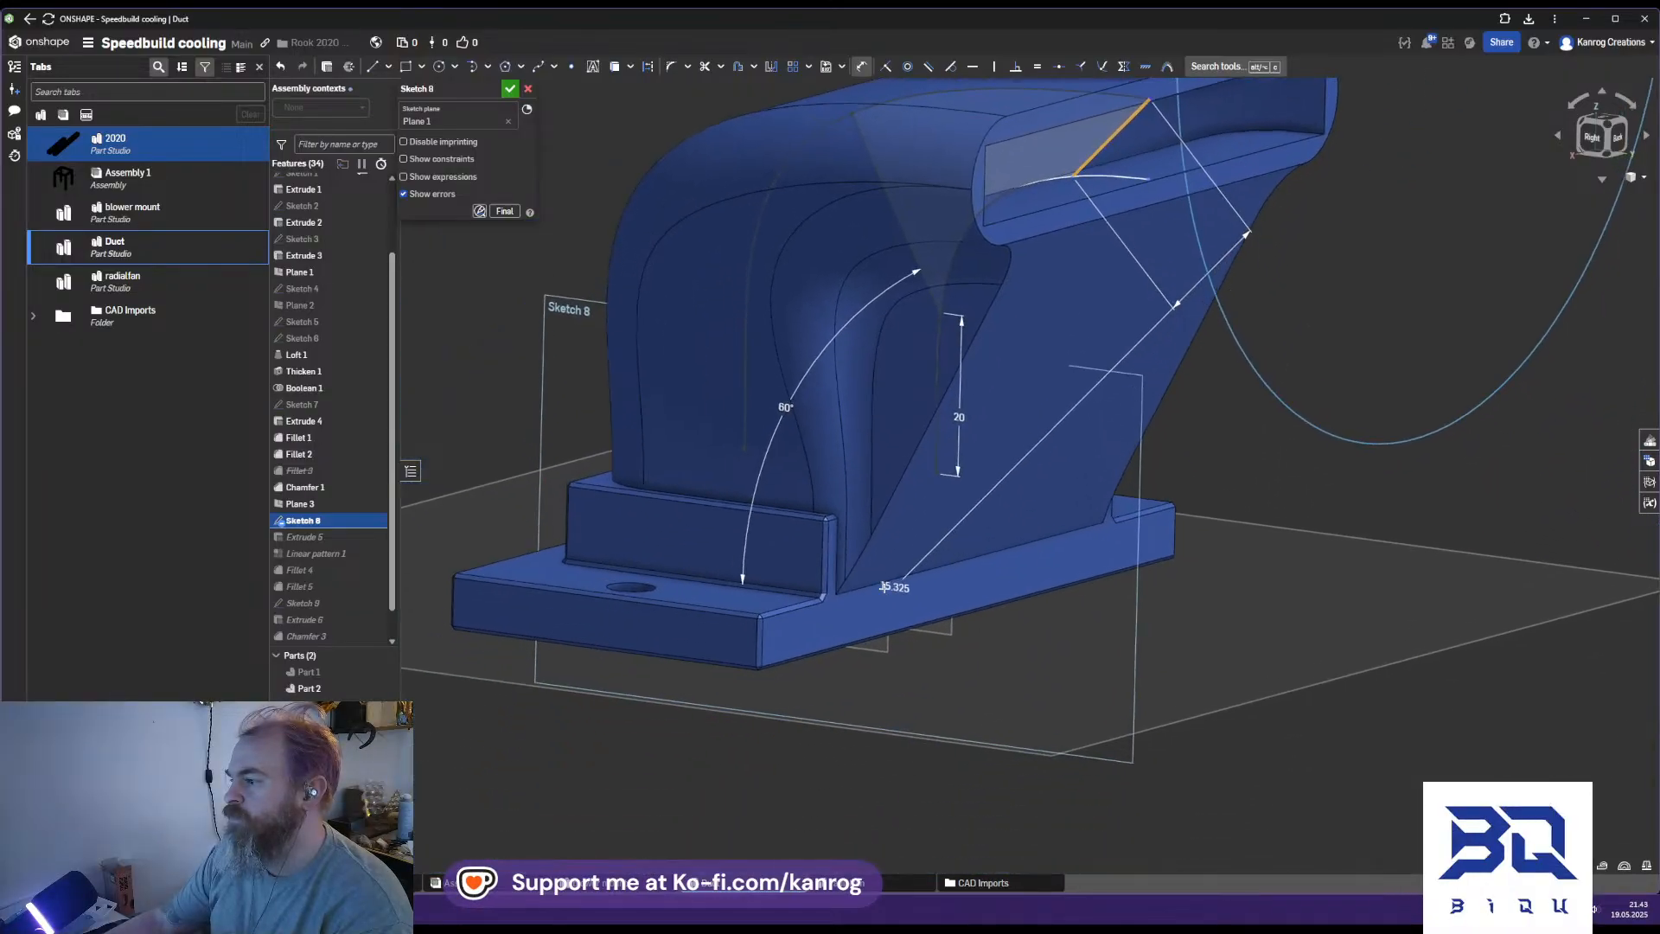
{"action": "right_click_drag", "start_coordinate": [738, 663], "coordinate": [785, 603]}
{"action": "middle_click_drag", "start_coordinate": [785, 729], "coordinate": [829, 525]}
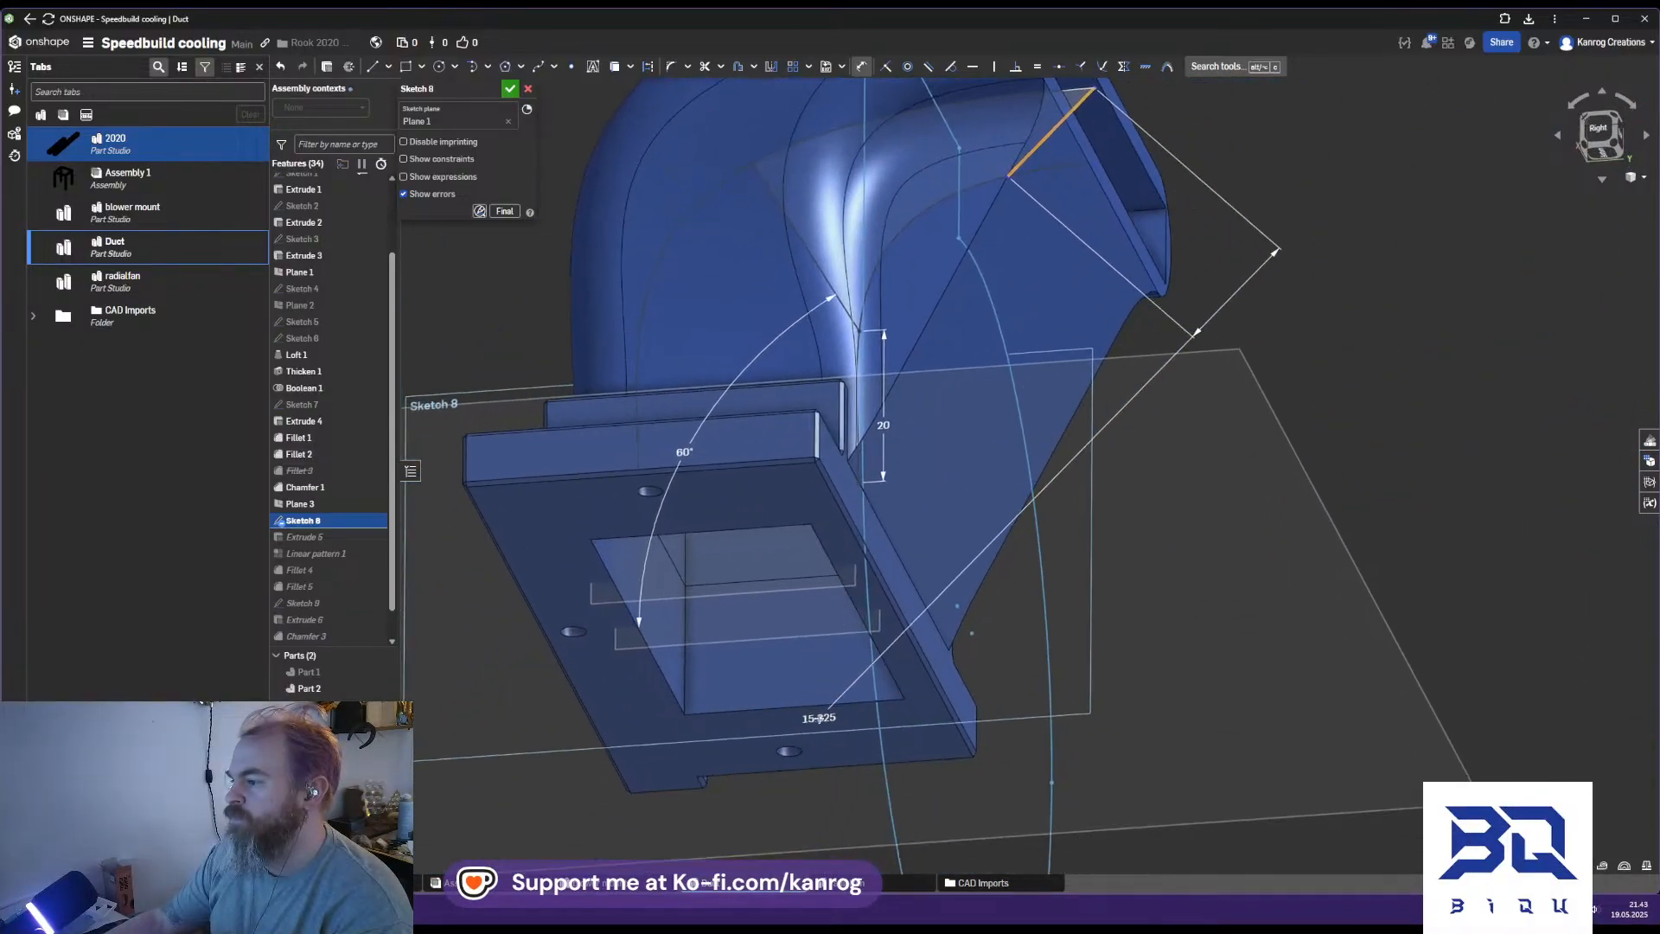
{"action": "left_click", "coordinate": [985, 433]}
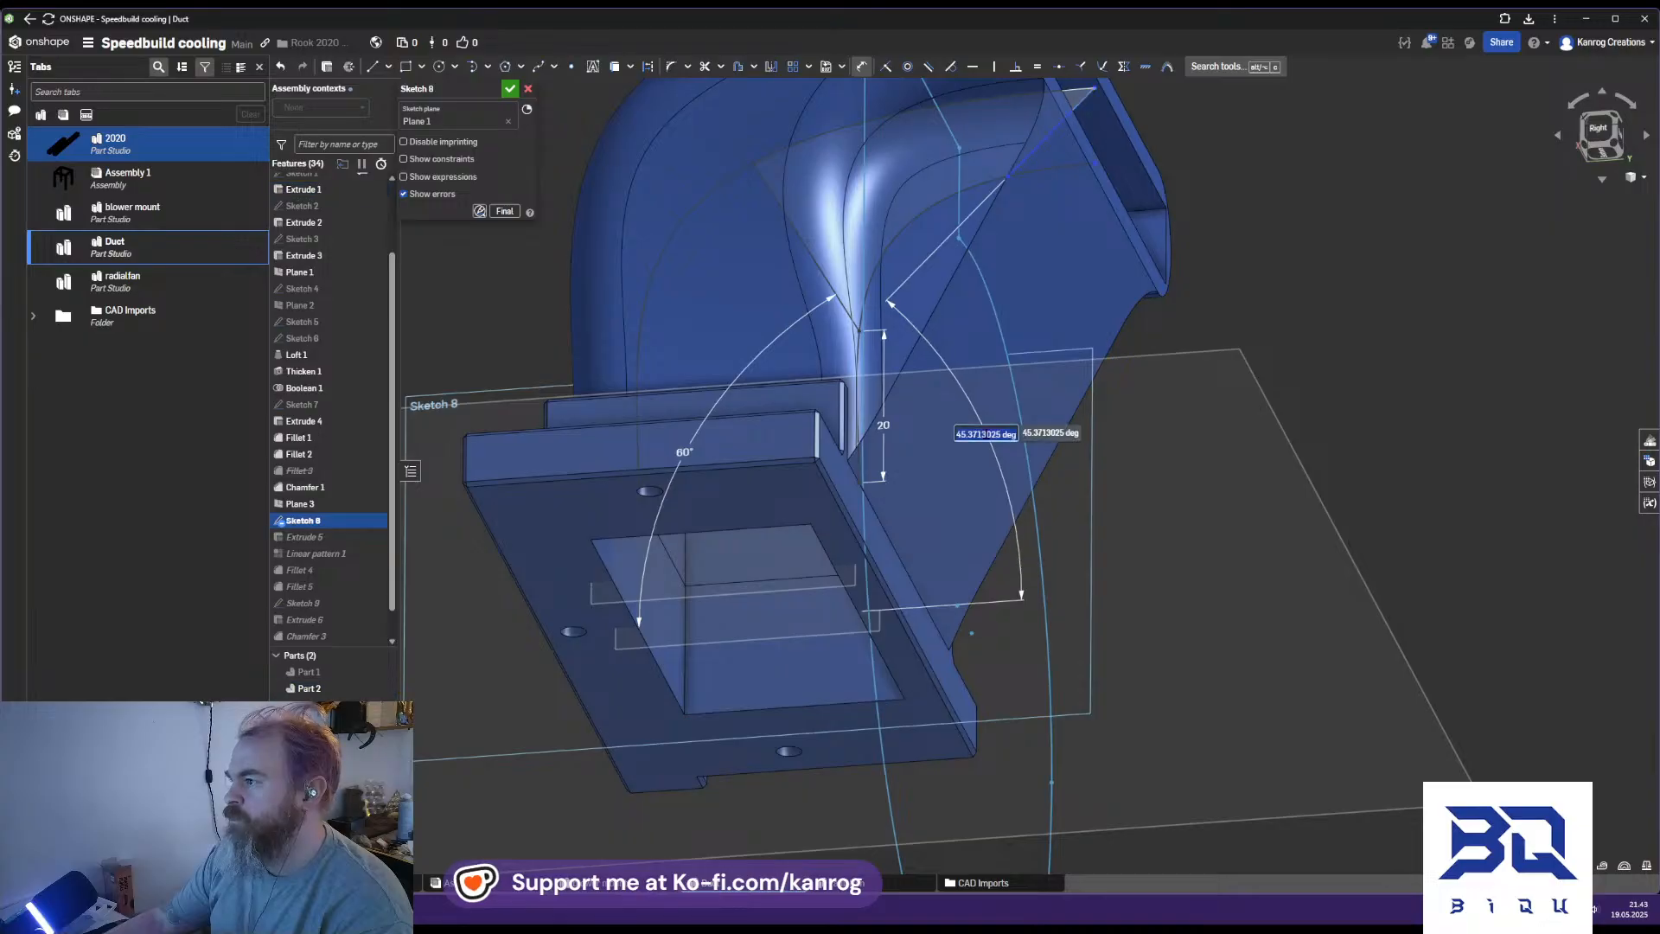
{"action": "type", "text": "45"}
{"action": "key", "text": "Return"}
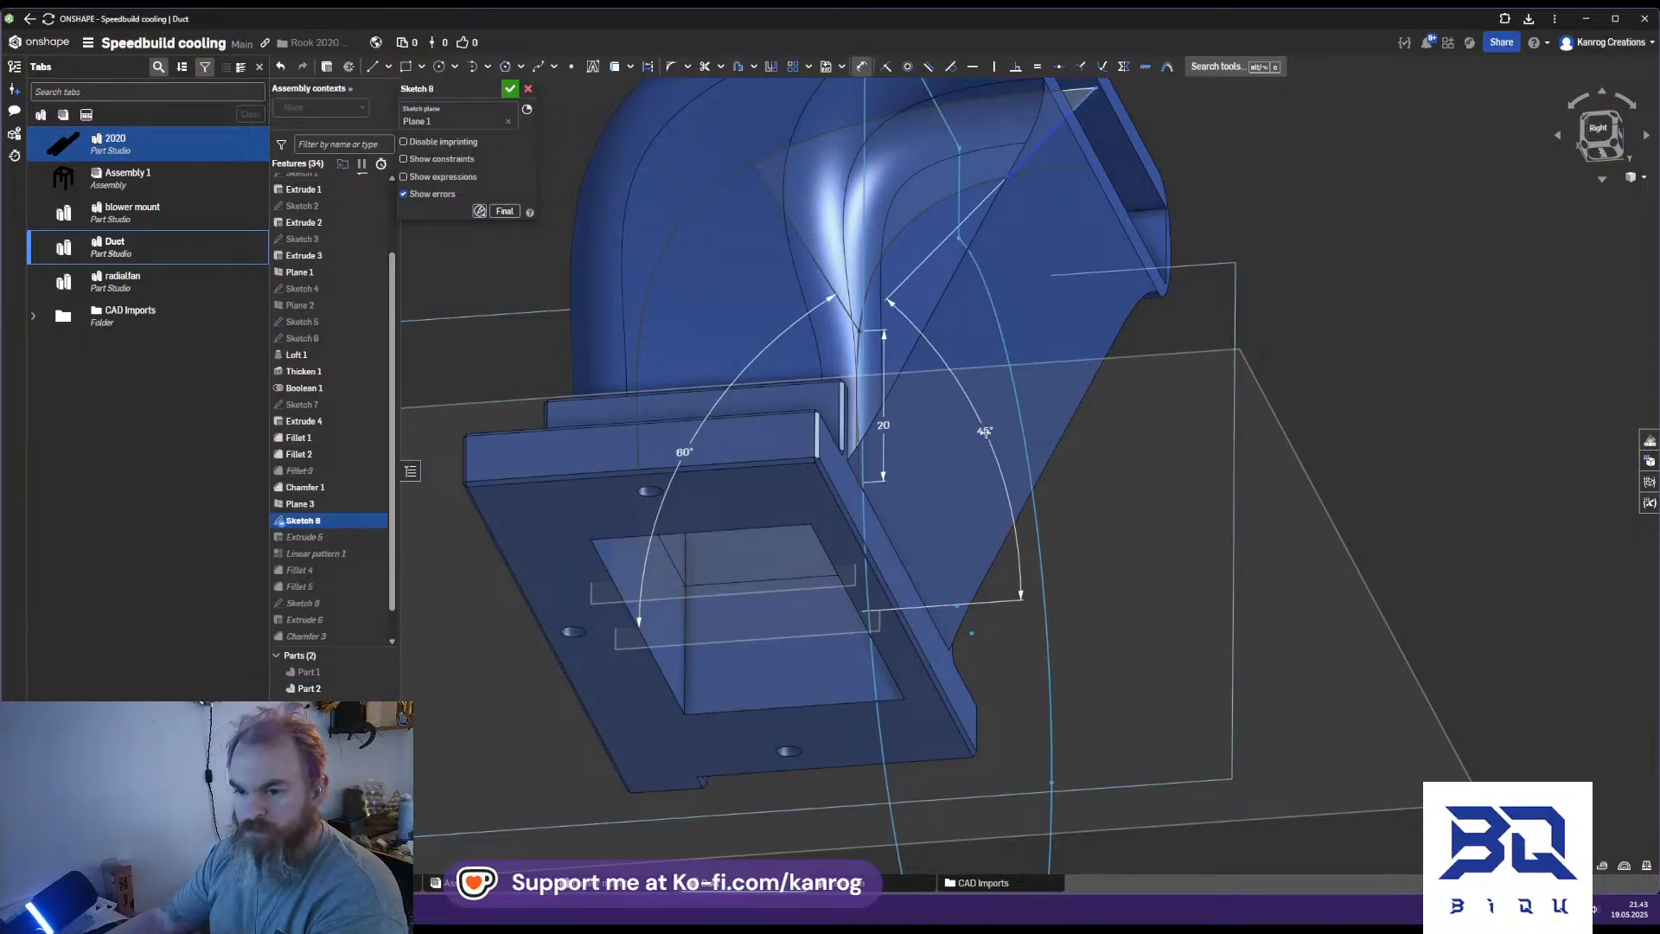
Project the outlet's inner end edge into the rib sketch and make the slanted line's upper endpoint coincident with its upper end
{"action": "mouse_move", "coordinate": [916, 484]}
{"action": "right_mouse_down"}
{"action": "mouse_move", "coordinate": [801, 563]}
{"action": "mouse_move", "coordinate": [805, 510]}
{"action": "right_mouse_up"}
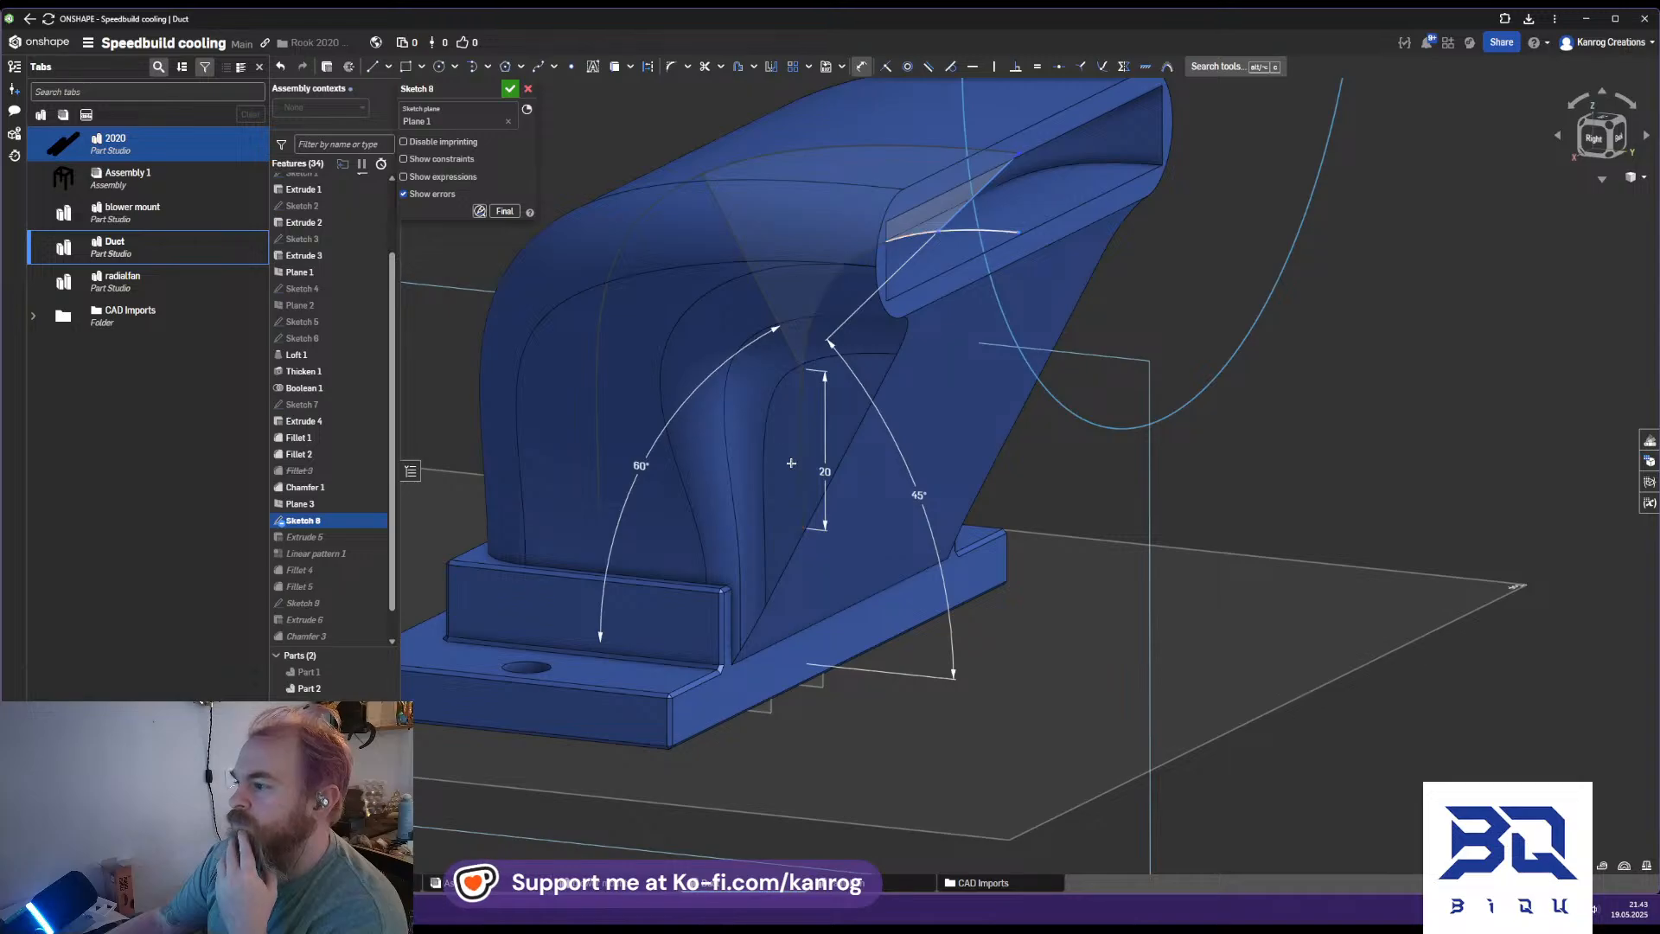
{"action": "right_click_drag", "start_coordinate": [1026, 213], "coordinate": [1030, 233]}
{"action": "middle_click_drag", "start_coordinate": [1030, 233], "coordinate": [907, 428]}
{"action": "right_click_drag", "start_coordinate": [908, 428], "coordinate": [922, 383]}
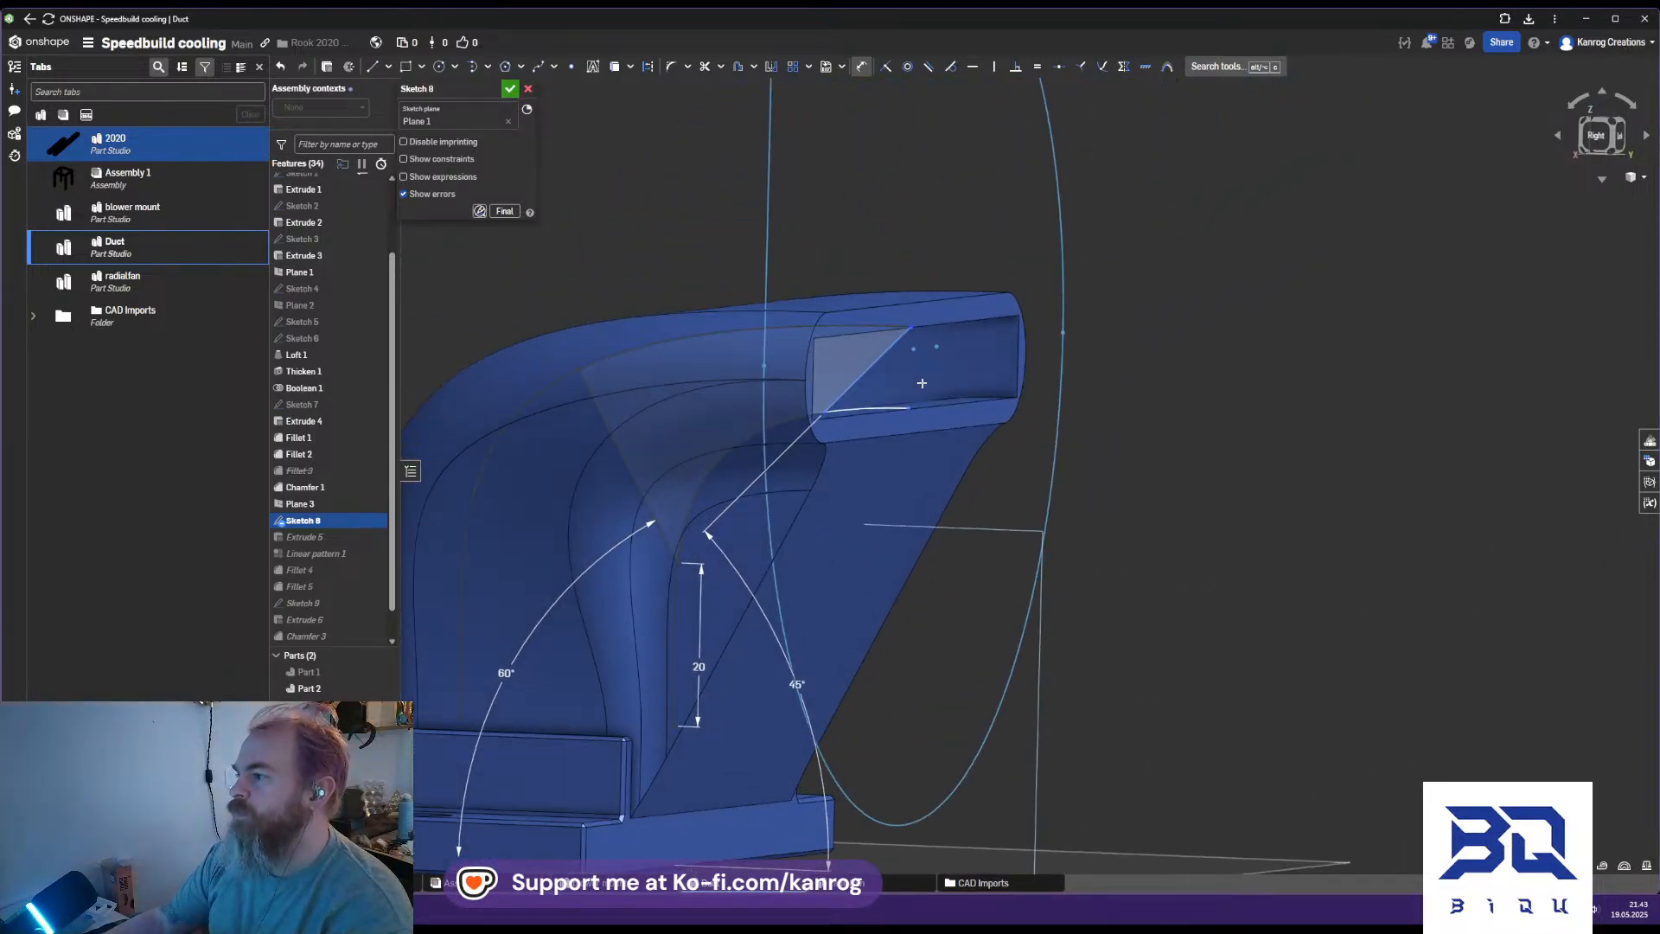
{"action": "scroll", "coordinate": [922, 383], "scroll_direction": "up", "scroll_amount": 3}
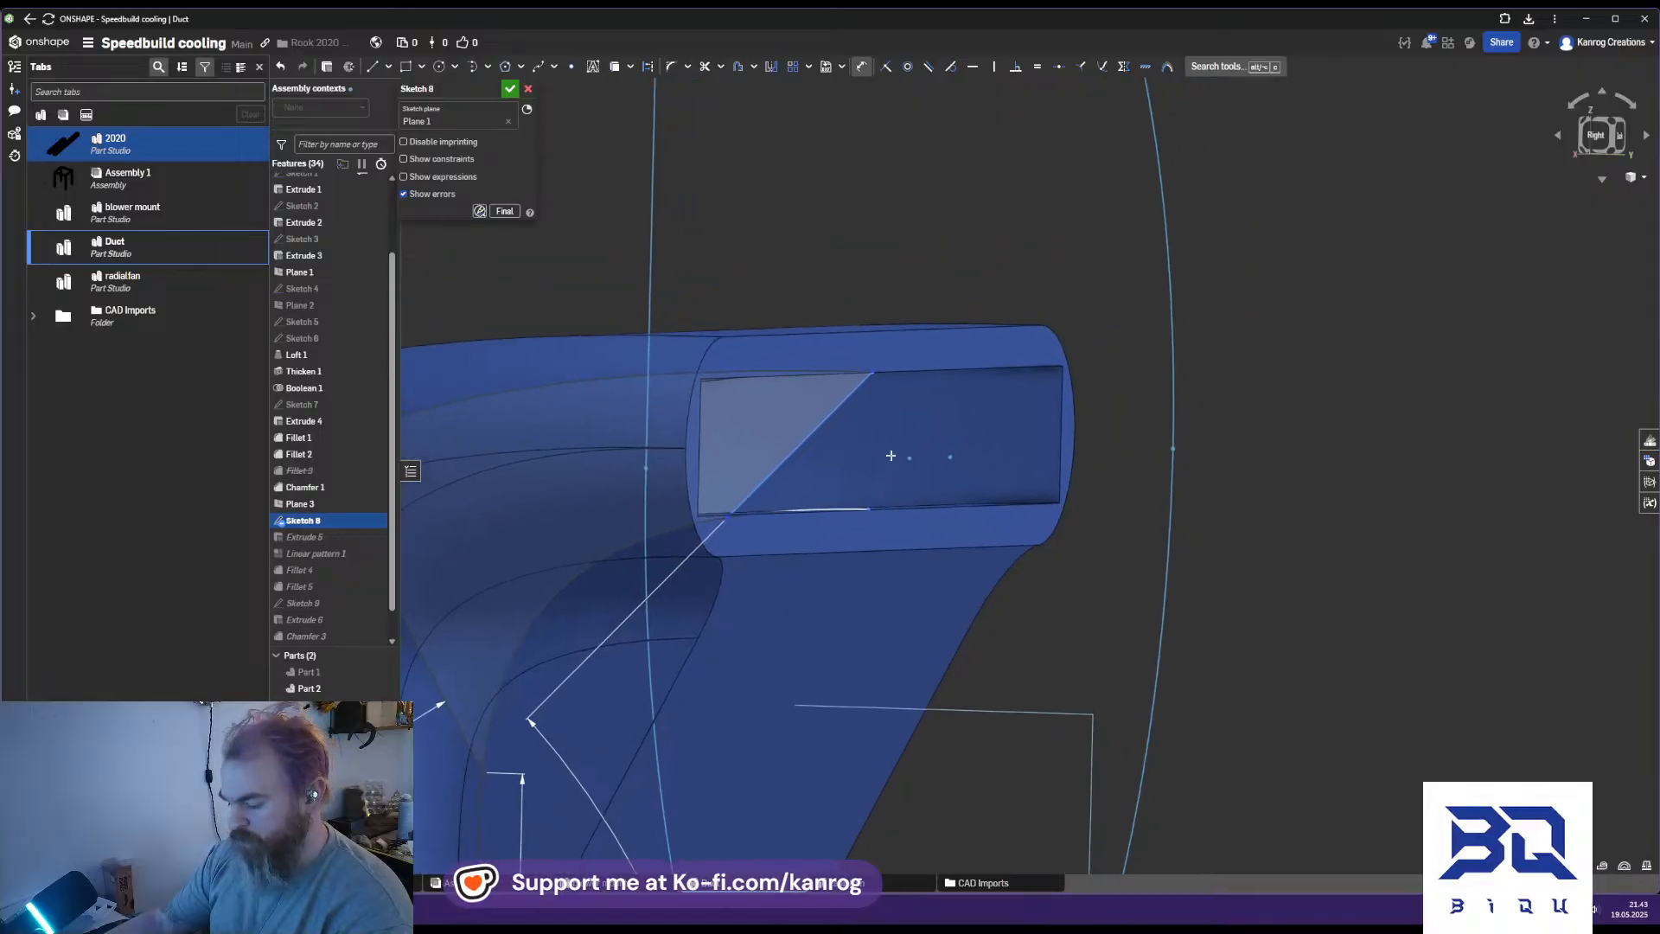
{"action": "key", "text": "u"}
{"action": "left_click", "coordinate": [1059, 421]}
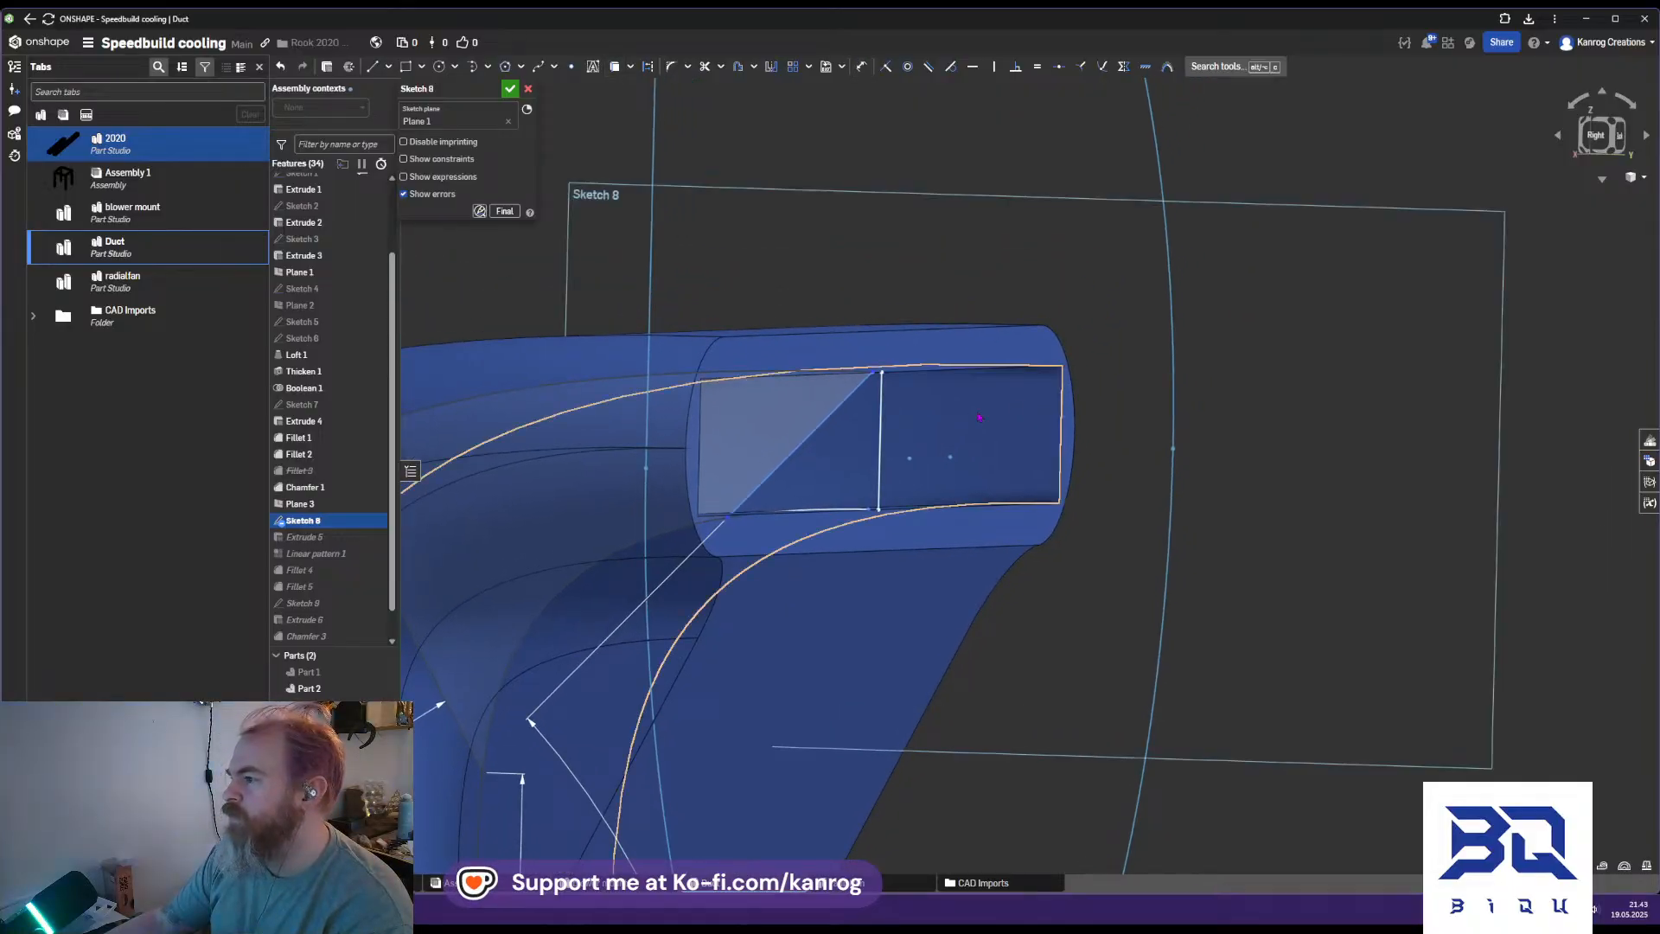
{"action": "scroll", "coordinate": [881, 372], "scroll_direction": "up", "scroll_amount": 5}
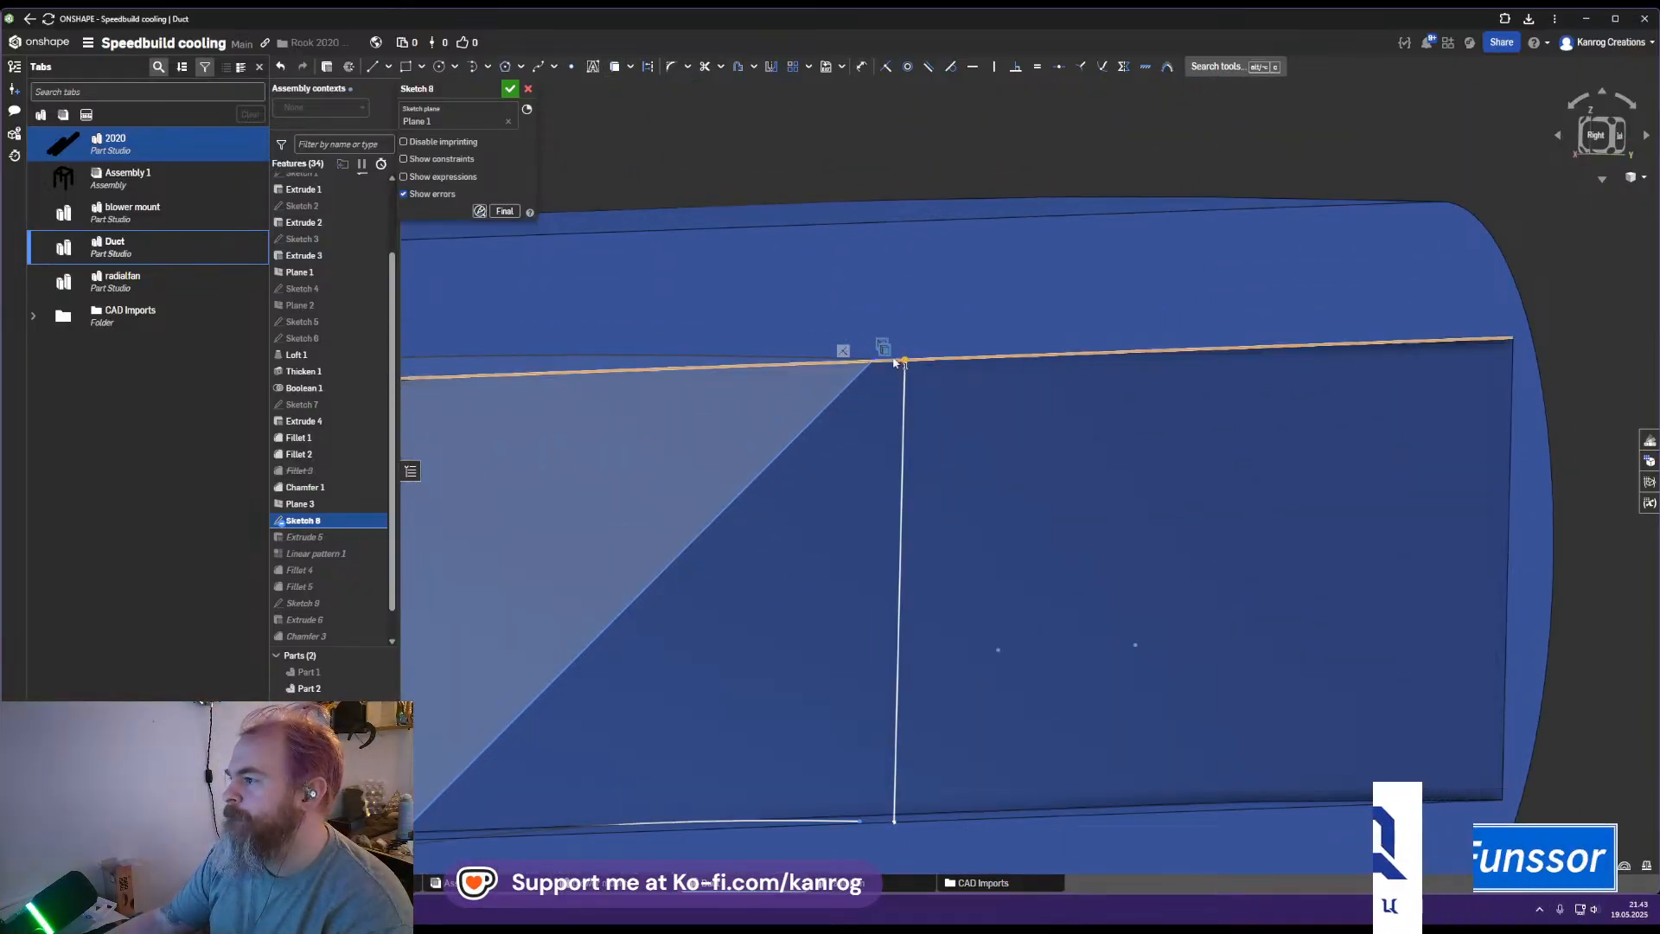
{"action": "key", "text": "i"}
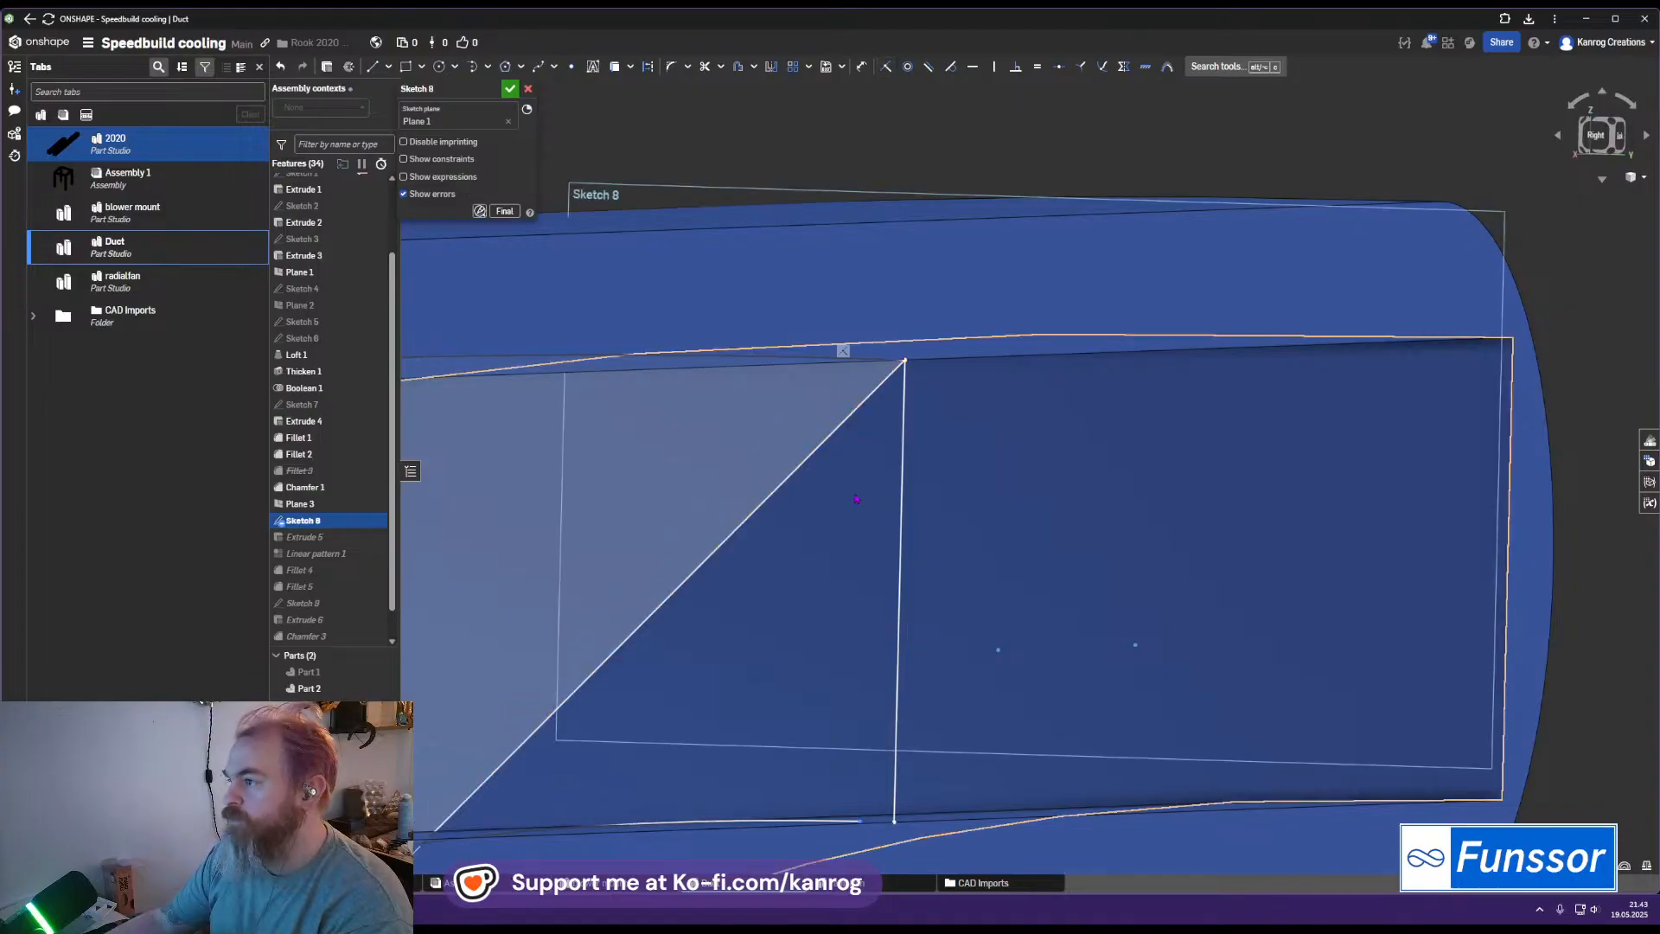
Accept the edited rib sketch, Sketch 8, and check the rebuilt ribs in the duct outlet
{"action": "scroll", "coordinate": [879, 311], "scroll_direction": "down", "scroll_amount": 3}
{"action": "middle_click_drag", "start_coordinate": [880, 337], "coordinate": [906, 170]}
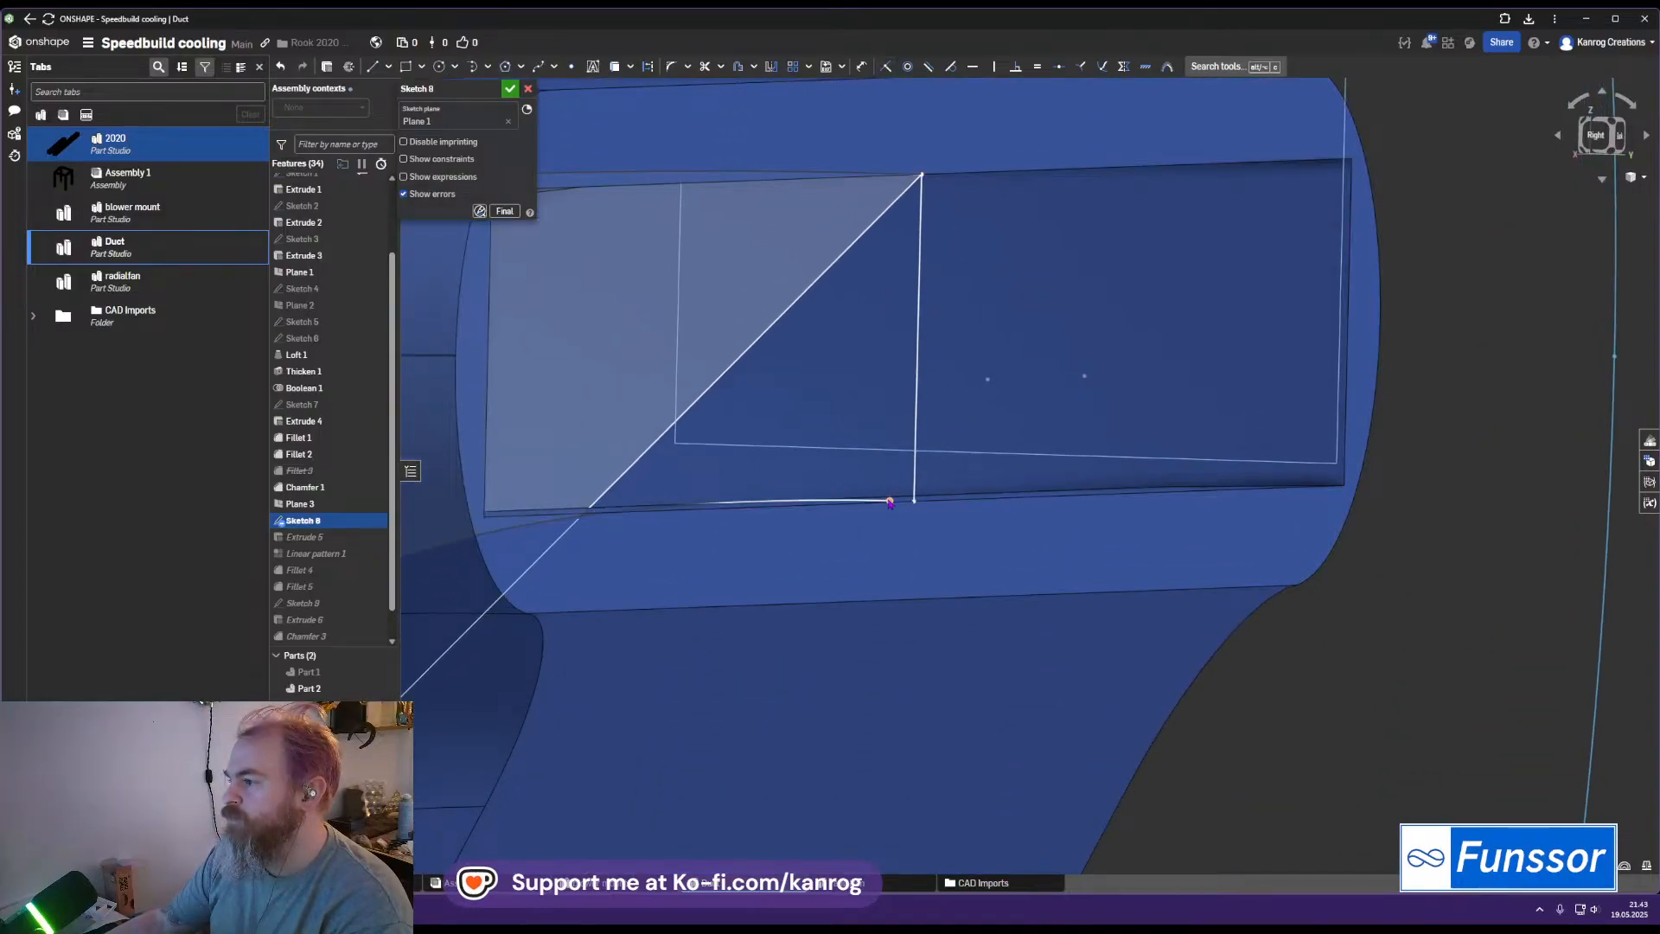
{"action": "scroll", "coordinate": [915, 504], "scroll_direction": "down", "scroll_amount": 5}
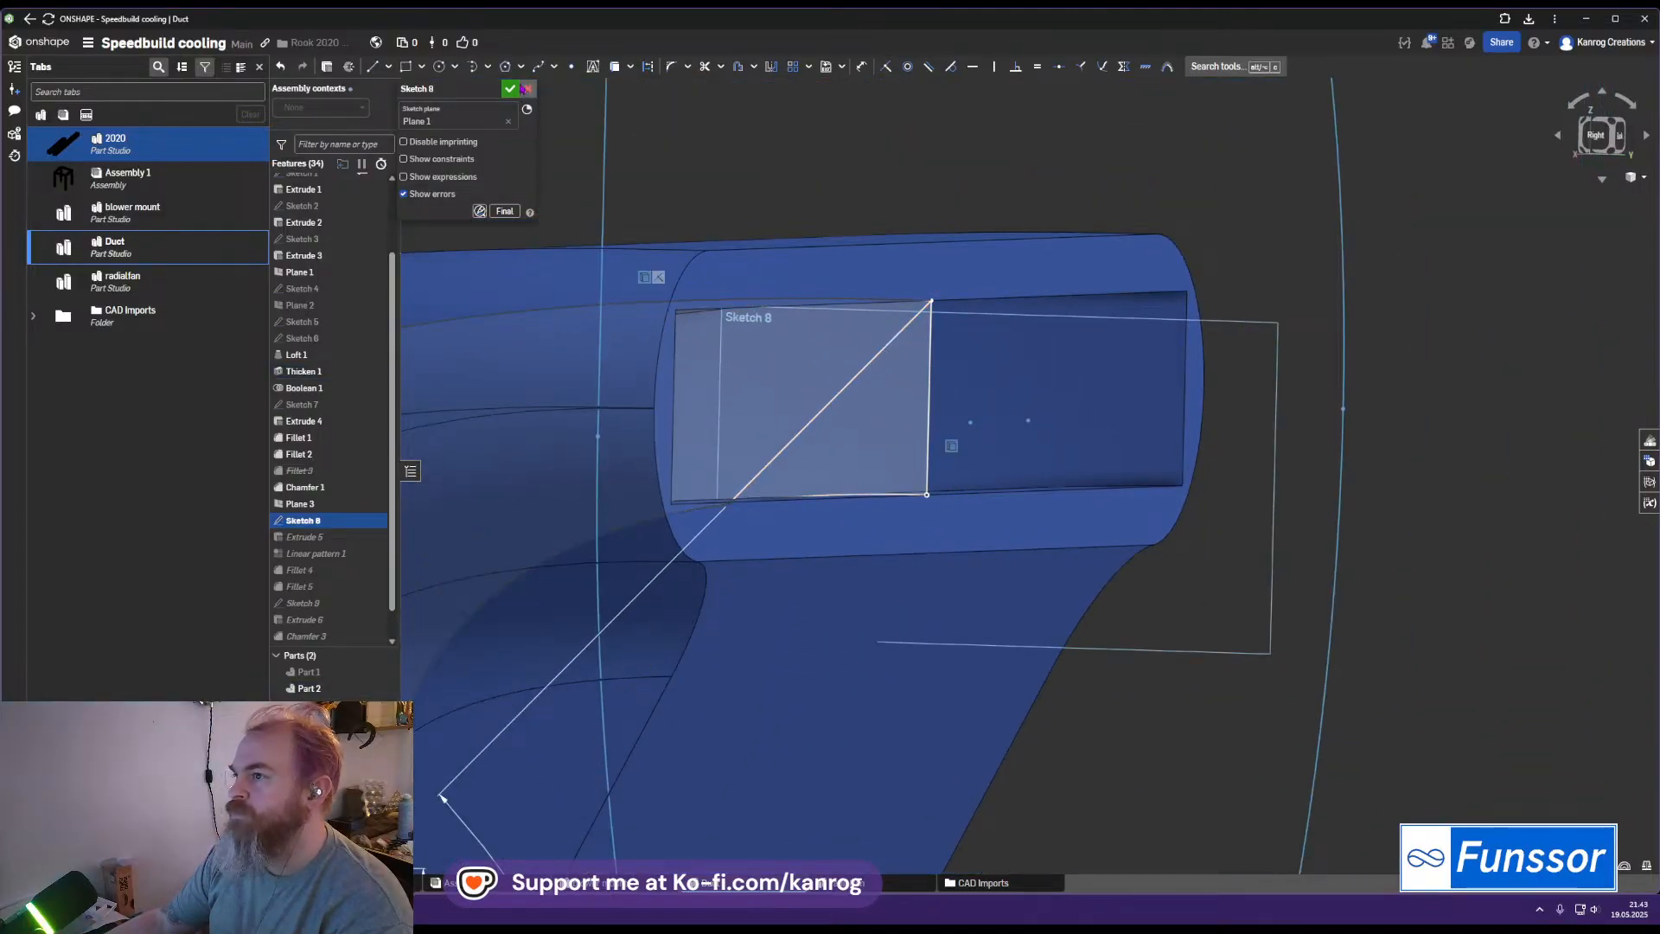
{"action": "left_click", "coordinate": [509, 88]}
{"action": "mouse_move", "coordinate": [760, 444]}
{"action": "right_mouse_down"}
{"action": "mouse_move", "coordinate": [870, 435]}
{"action": "mouse_move", "coordinate": [799, 413]}
{"action": "mouse_move", "coordinate": [778, 436]}
{"action": "right_mouse_up"}
{"action": "scroll", "coordinate": [366, 474], "scroll_direction": "down", "scroll_amount": 2}
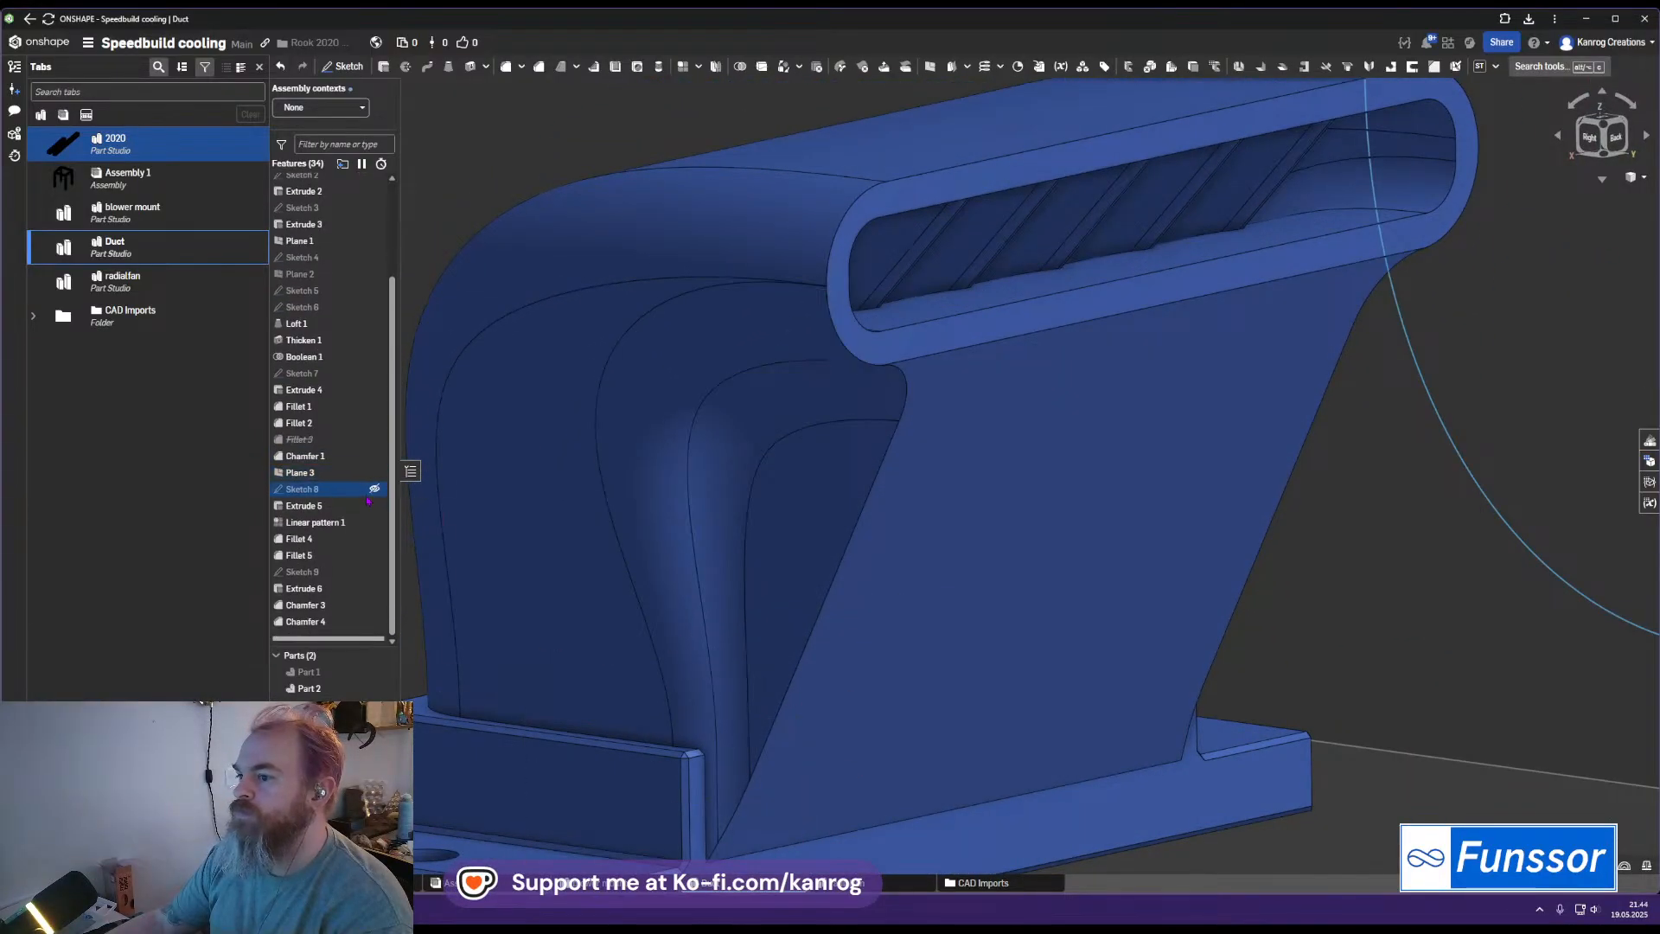
Export the duct body, Part 2, as a STEP file
{"action": "scroll", "coordinate": [363, 262], "scroll_direction": "up", "scroll_amount": 3}
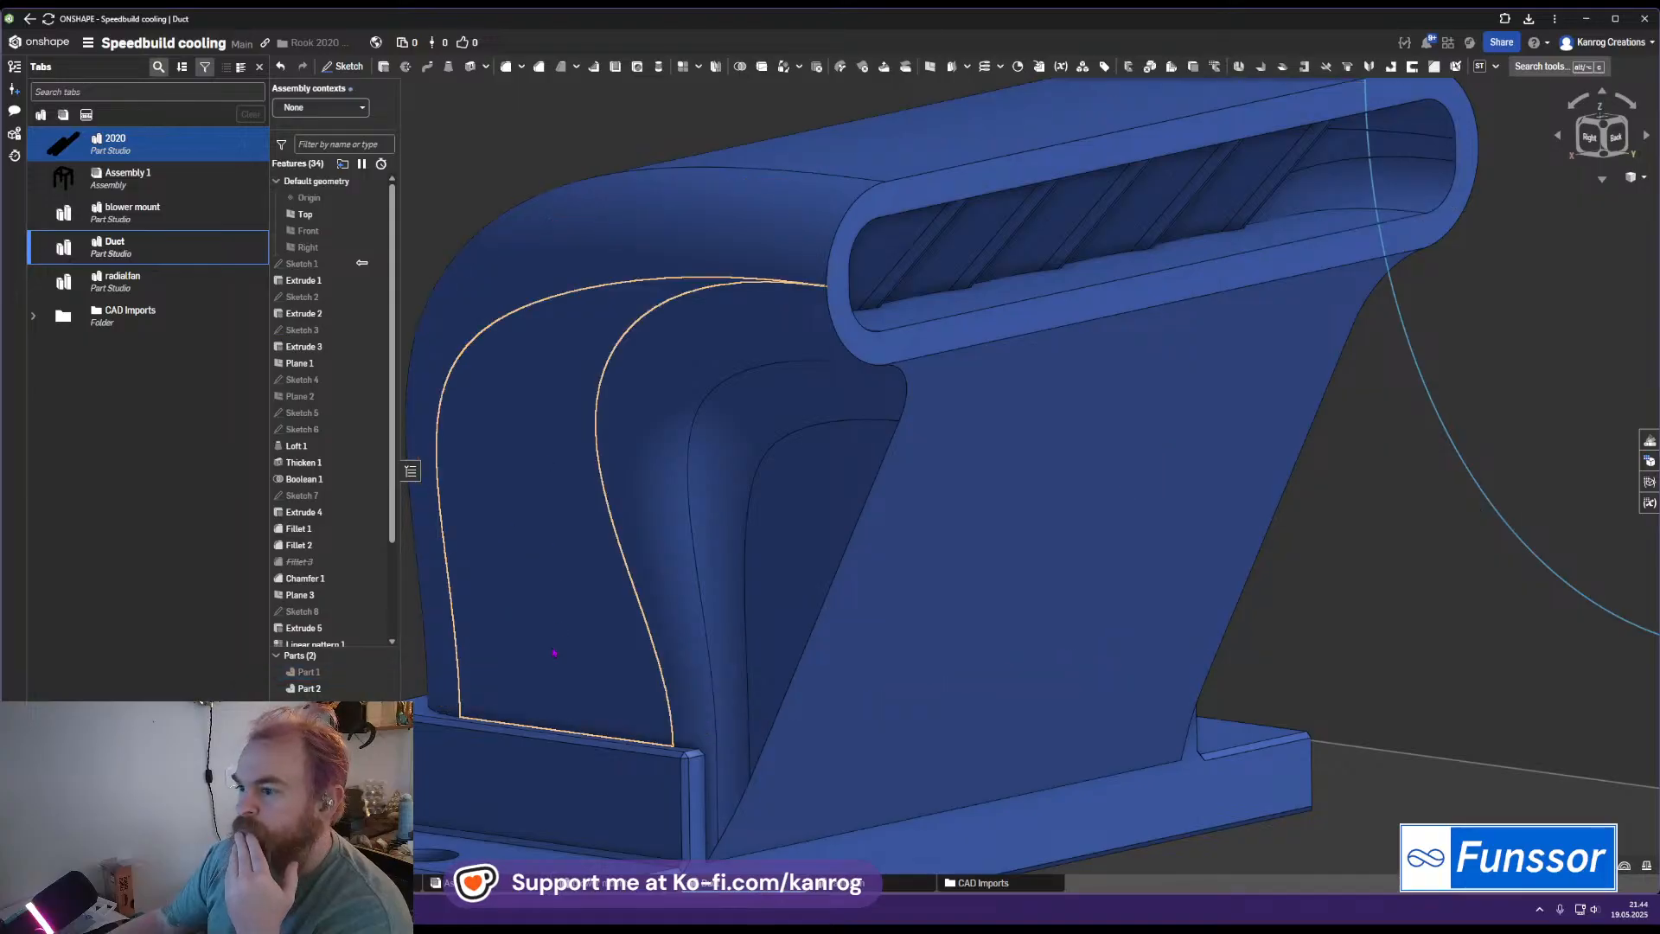
{"action": "middle_click_drag", "start_coordinate": [540, 545], "coordinate": [632, 413]}
{"action": "right_click", "coordinate": [308, 689]}
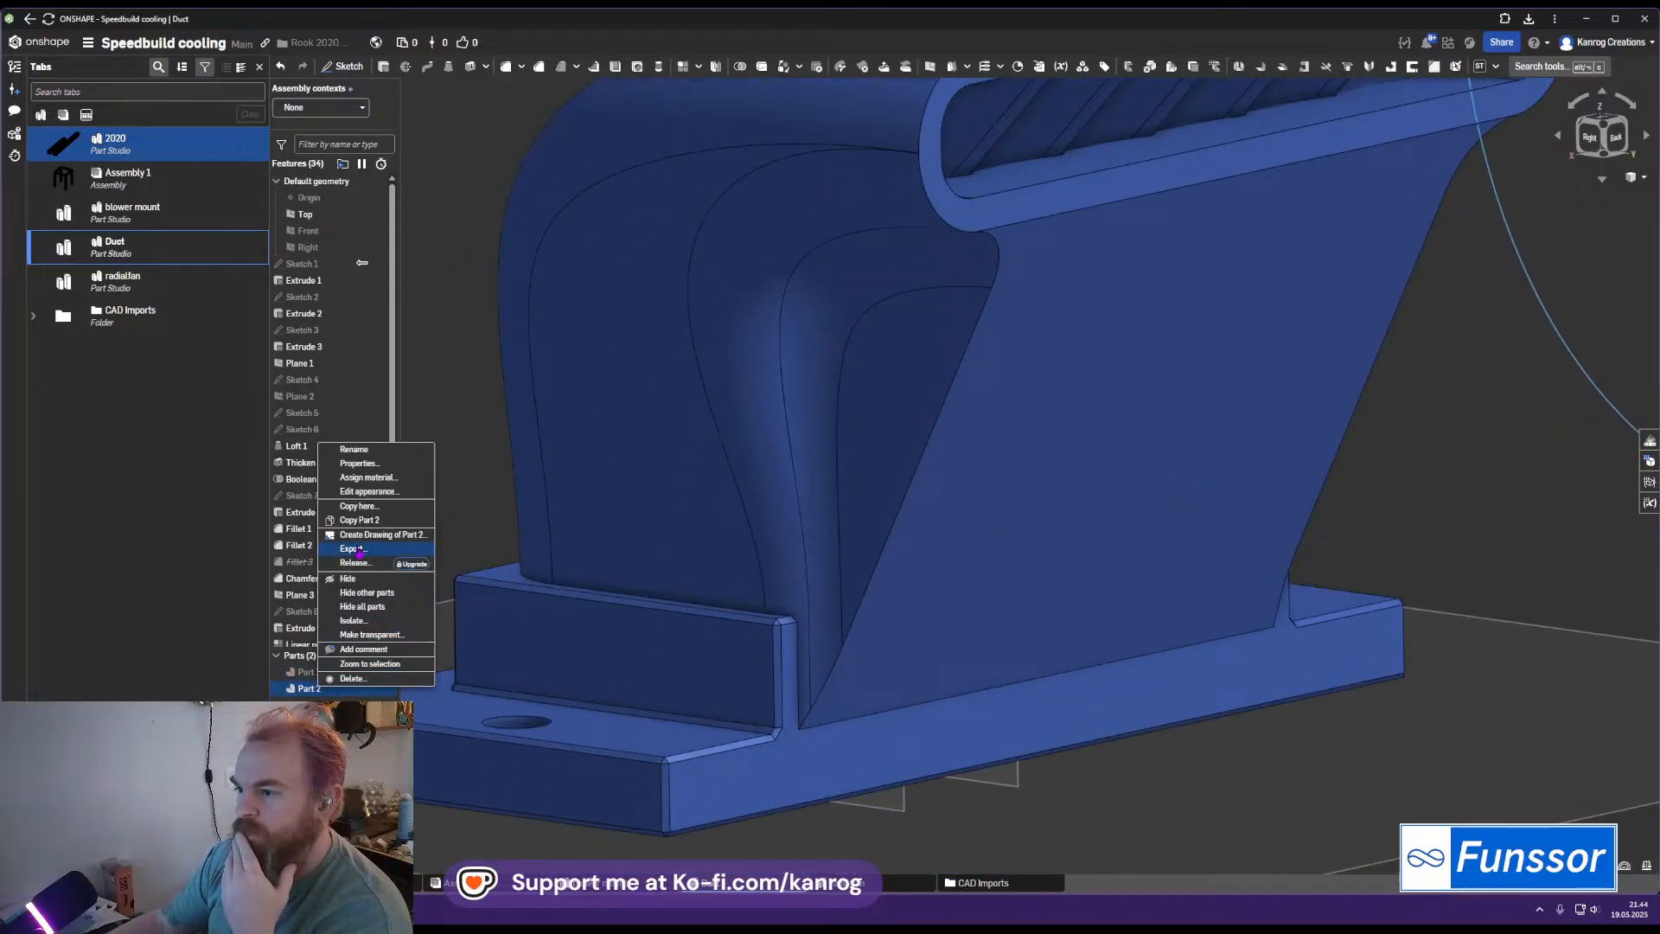
{"action": "left_click", "coordinate": [363, 550]}
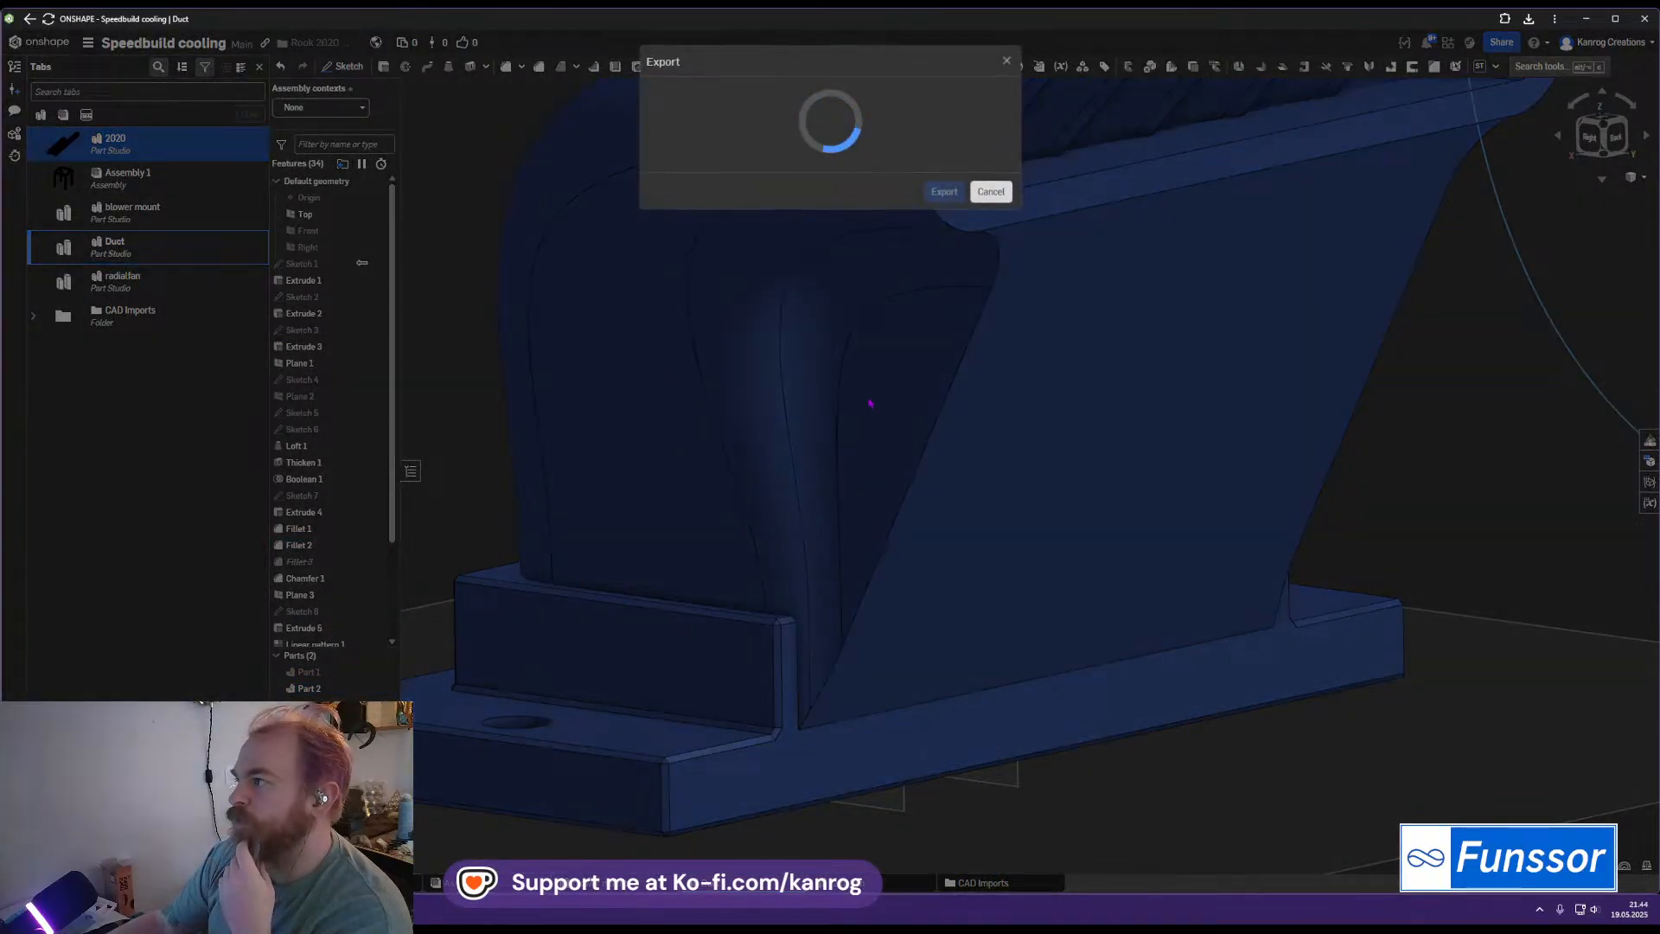
{"action": "left_click", "coordinate": [944, 393]}
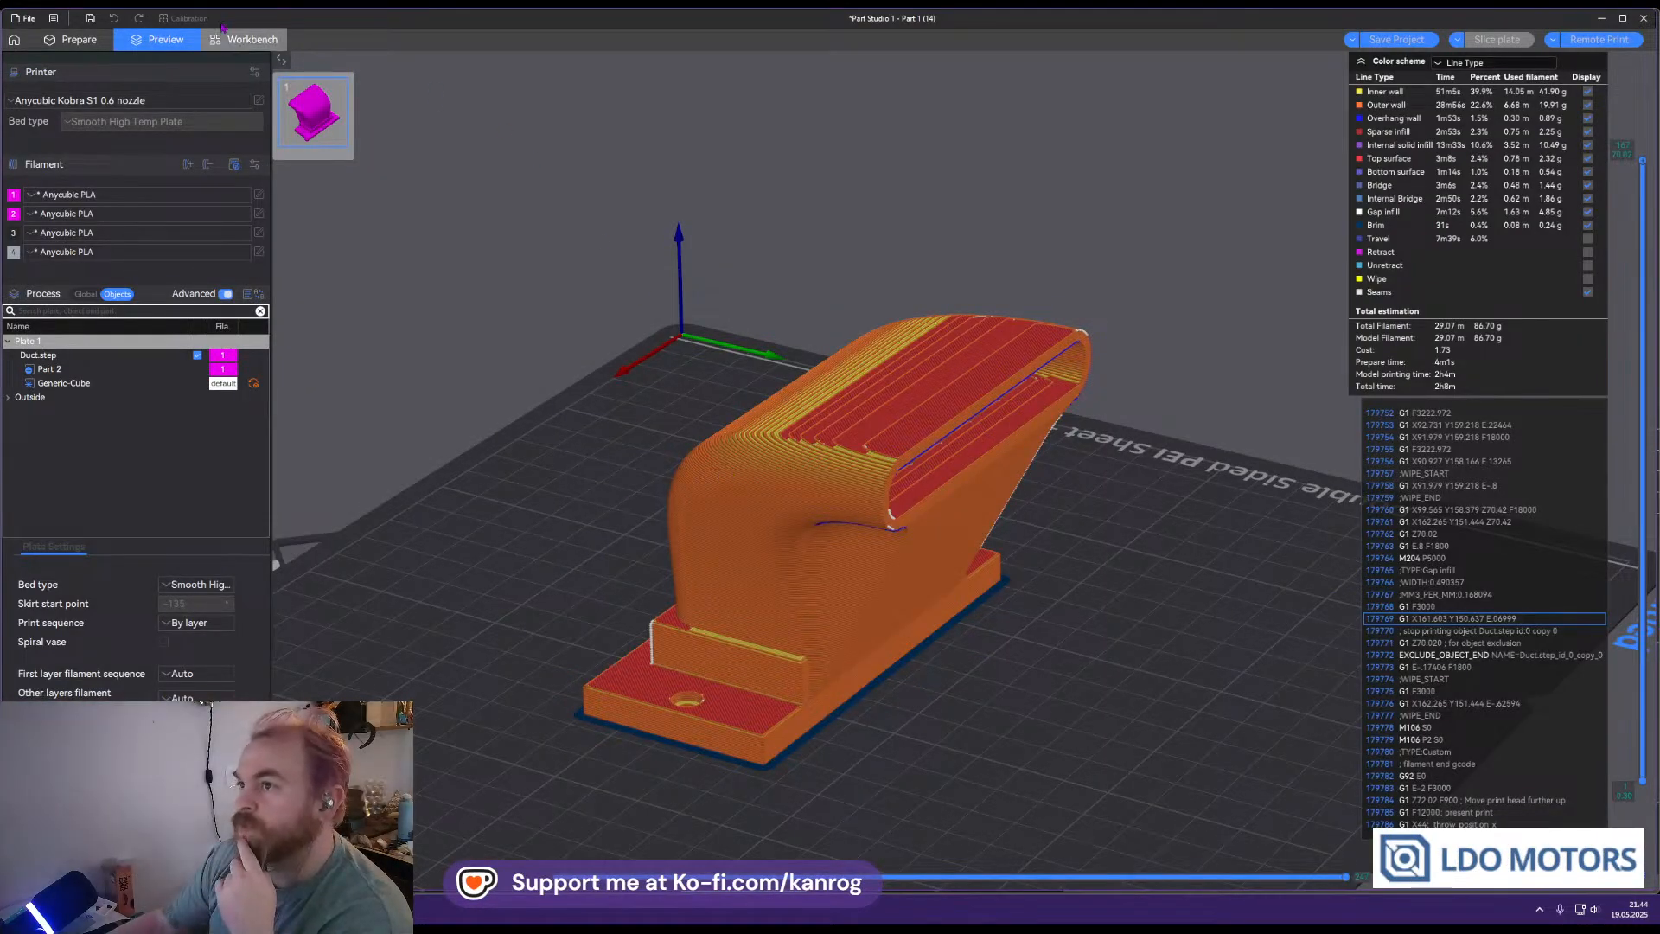
{"action": "left_click", "coordinate": [84, 48]}
{"action": "left_click", "coordinate": [796, 599]}
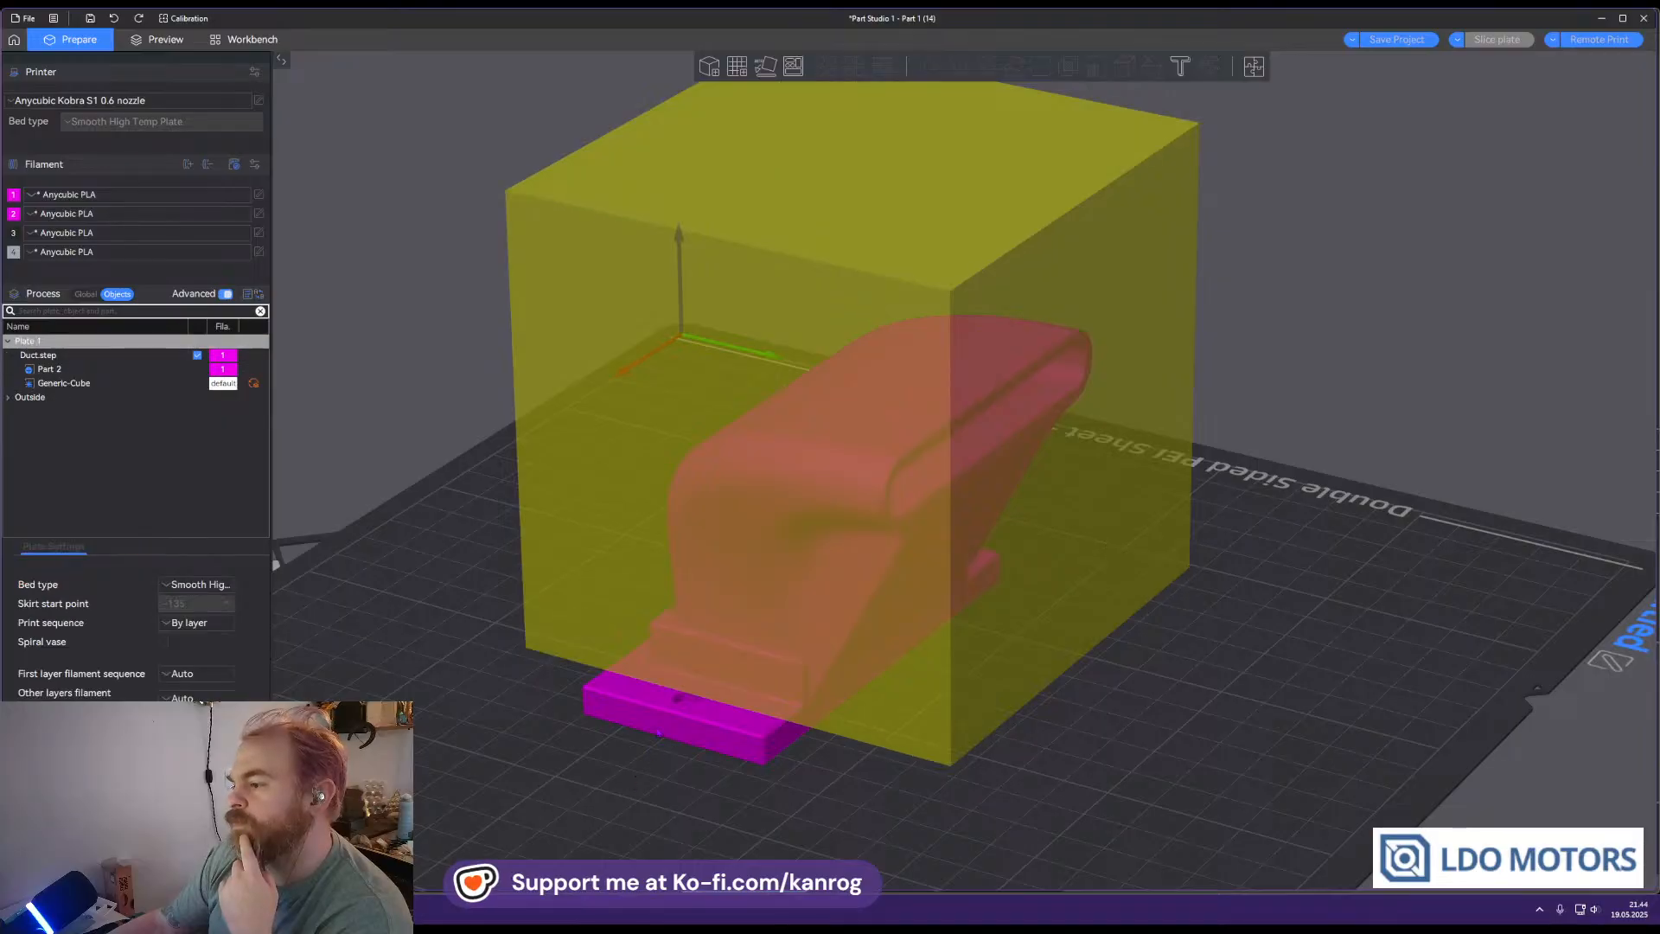
{"action": "right_click", "coordinate": [658, 351]}
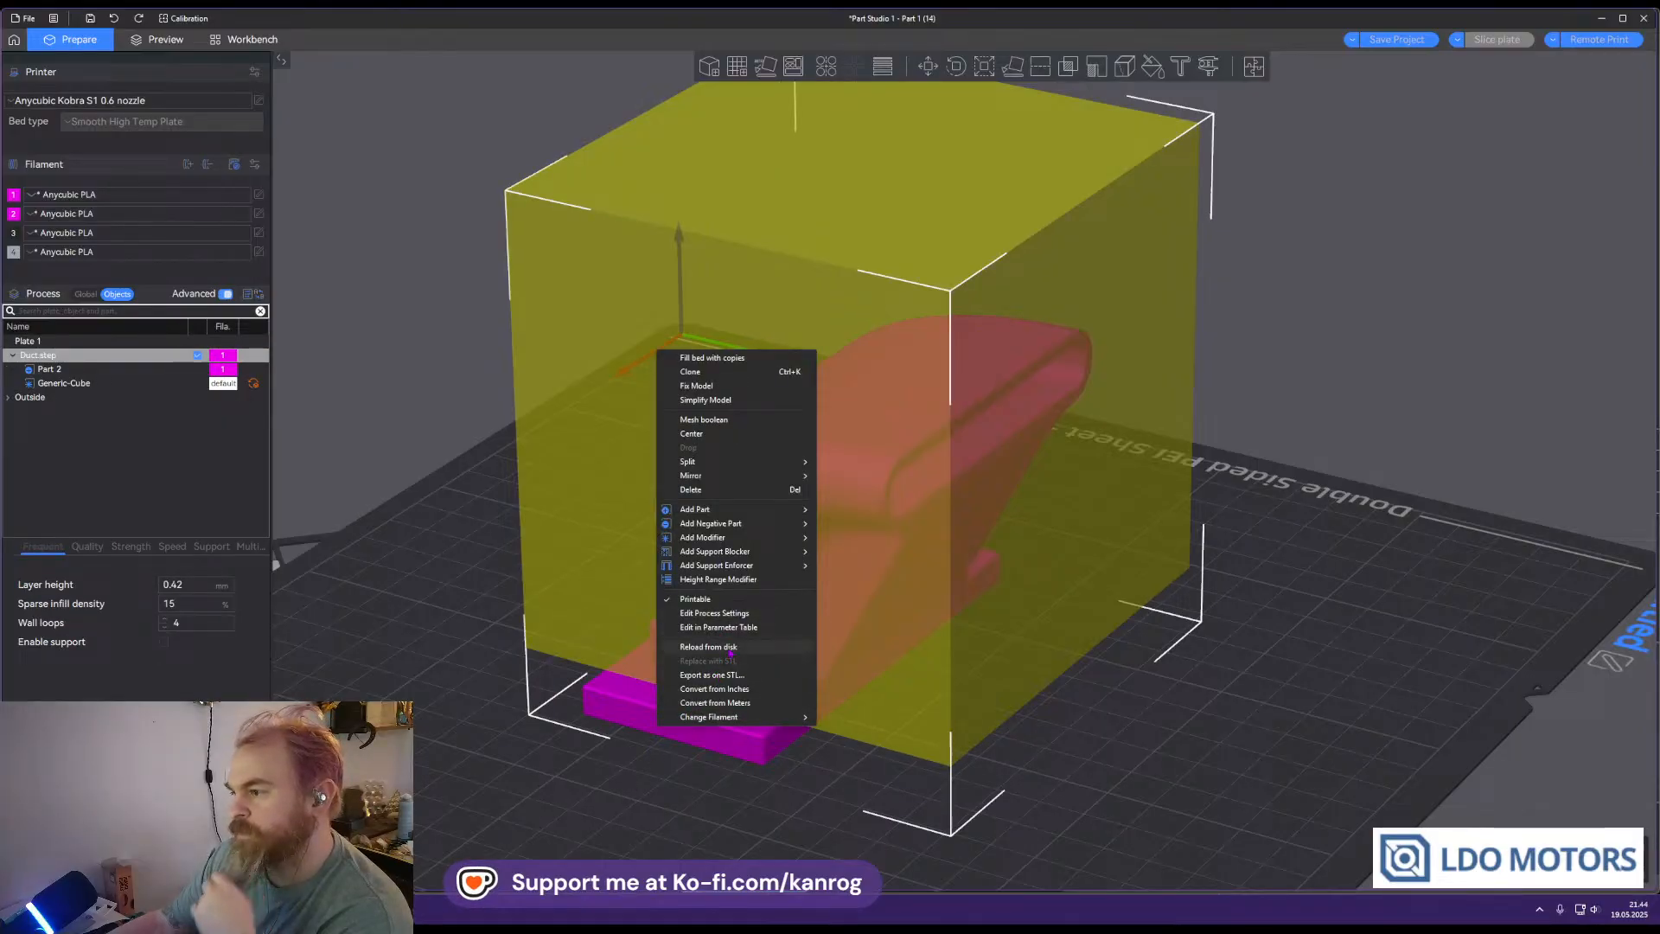
{"action": "left_click", "coordinate": [682, 759]}
{"action": "right_click", "coordinate": [683, 714]}
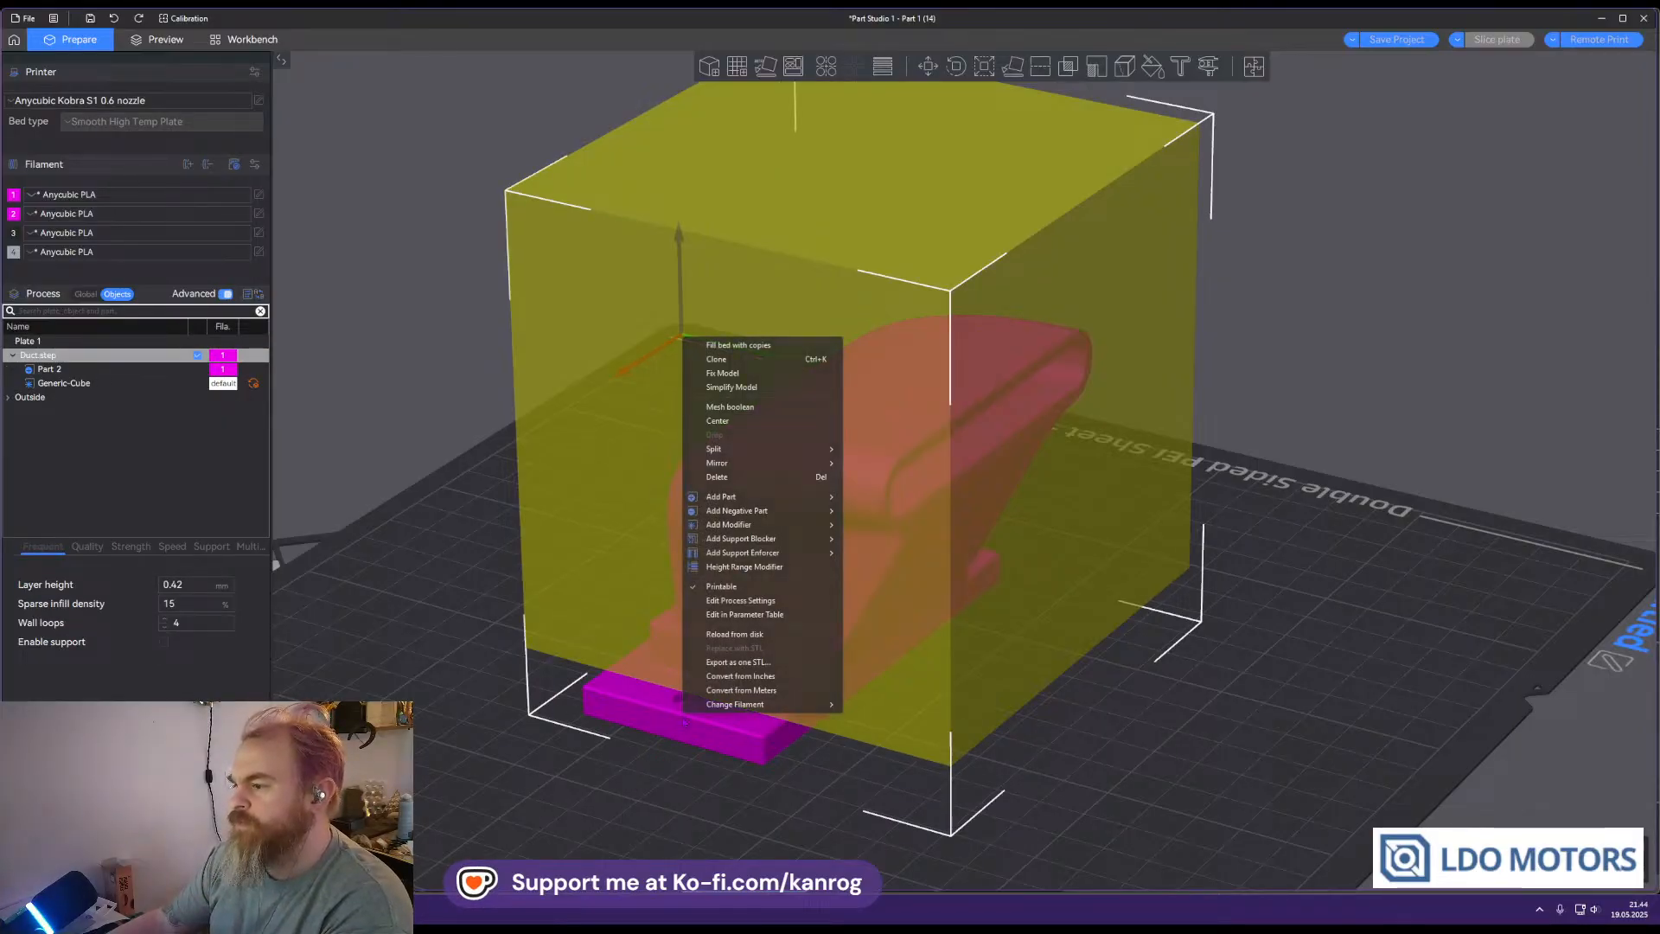
{"action": "left_click", "coordinate": [659, 789]}
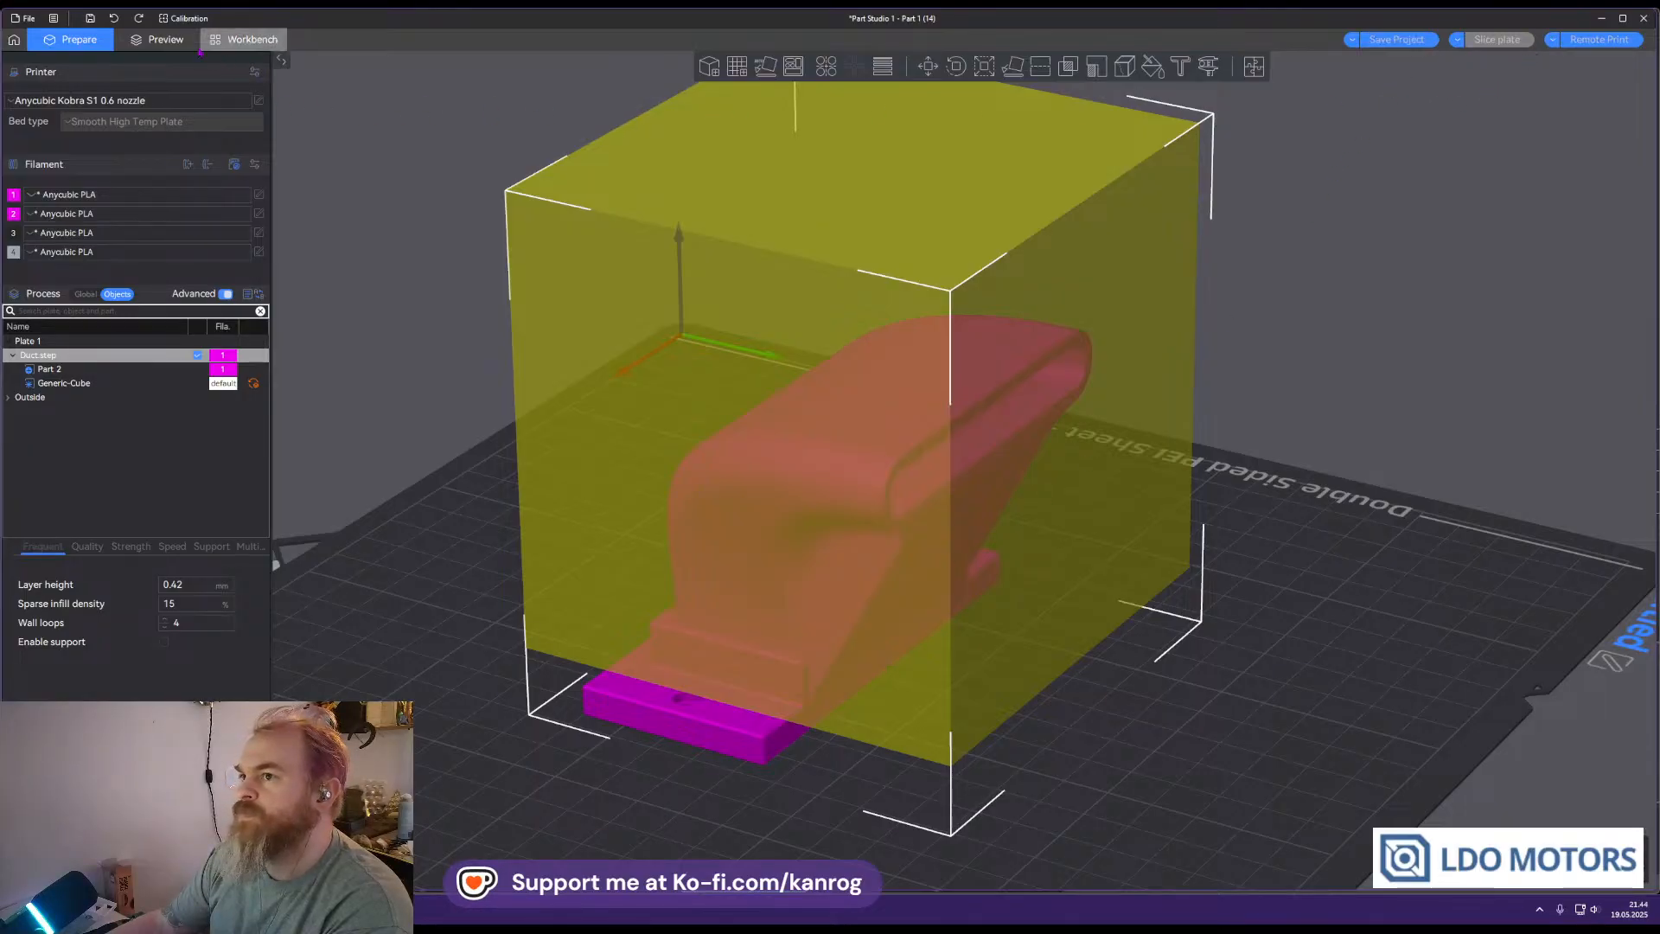
Examine the internal ribs and the bridged outlet floor of the old duct in the slicer's layer preview
{"action": "left_click", "coordinate": [173, 40]}
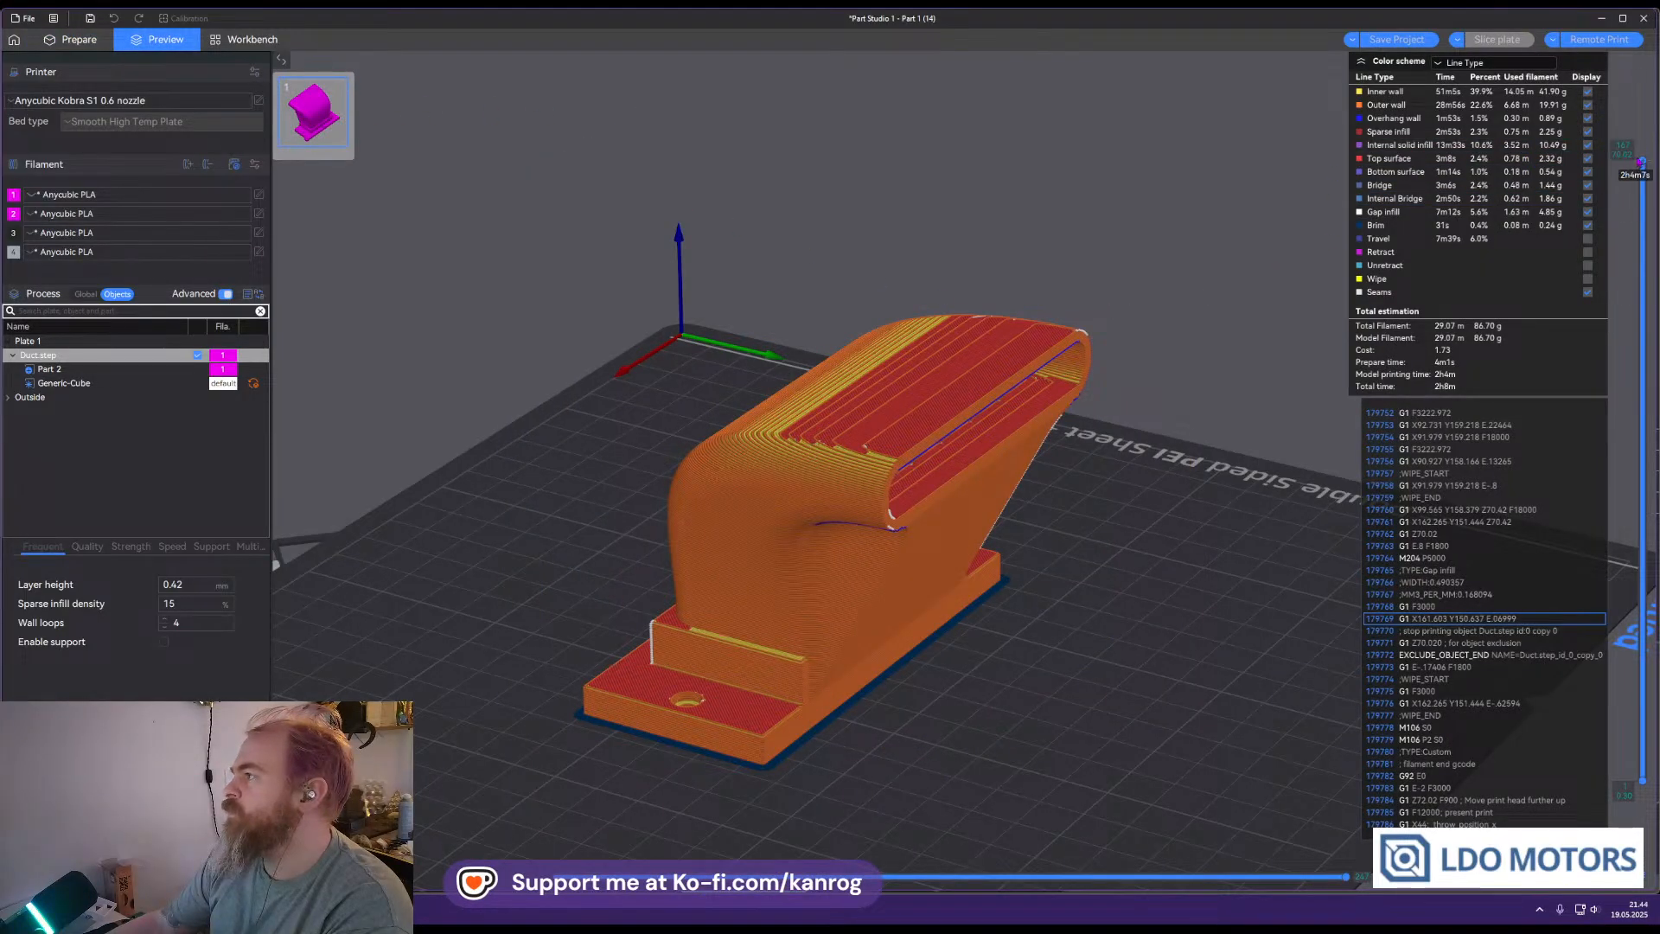
{"action": "left_click_drag", "start_coordinate": [1641, 164], "coordinate": [1565, 296]}
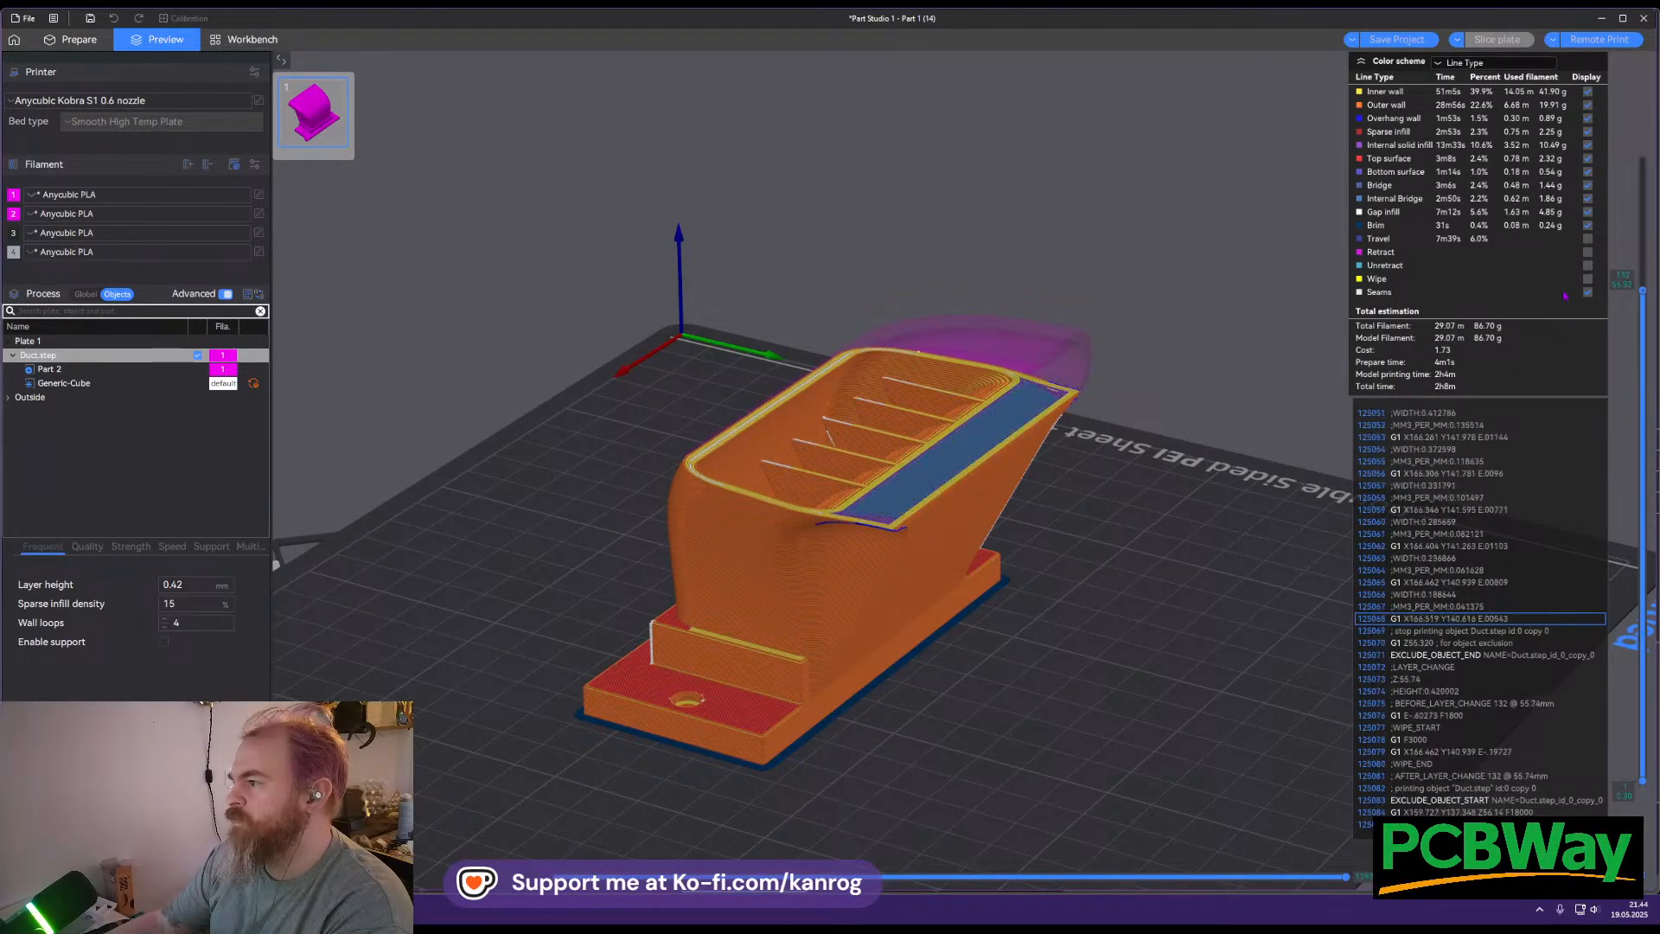
{"action": "scroll", "coordinate": [1042, 516], "scroll_direction": "up", "scroll_amount": 4}
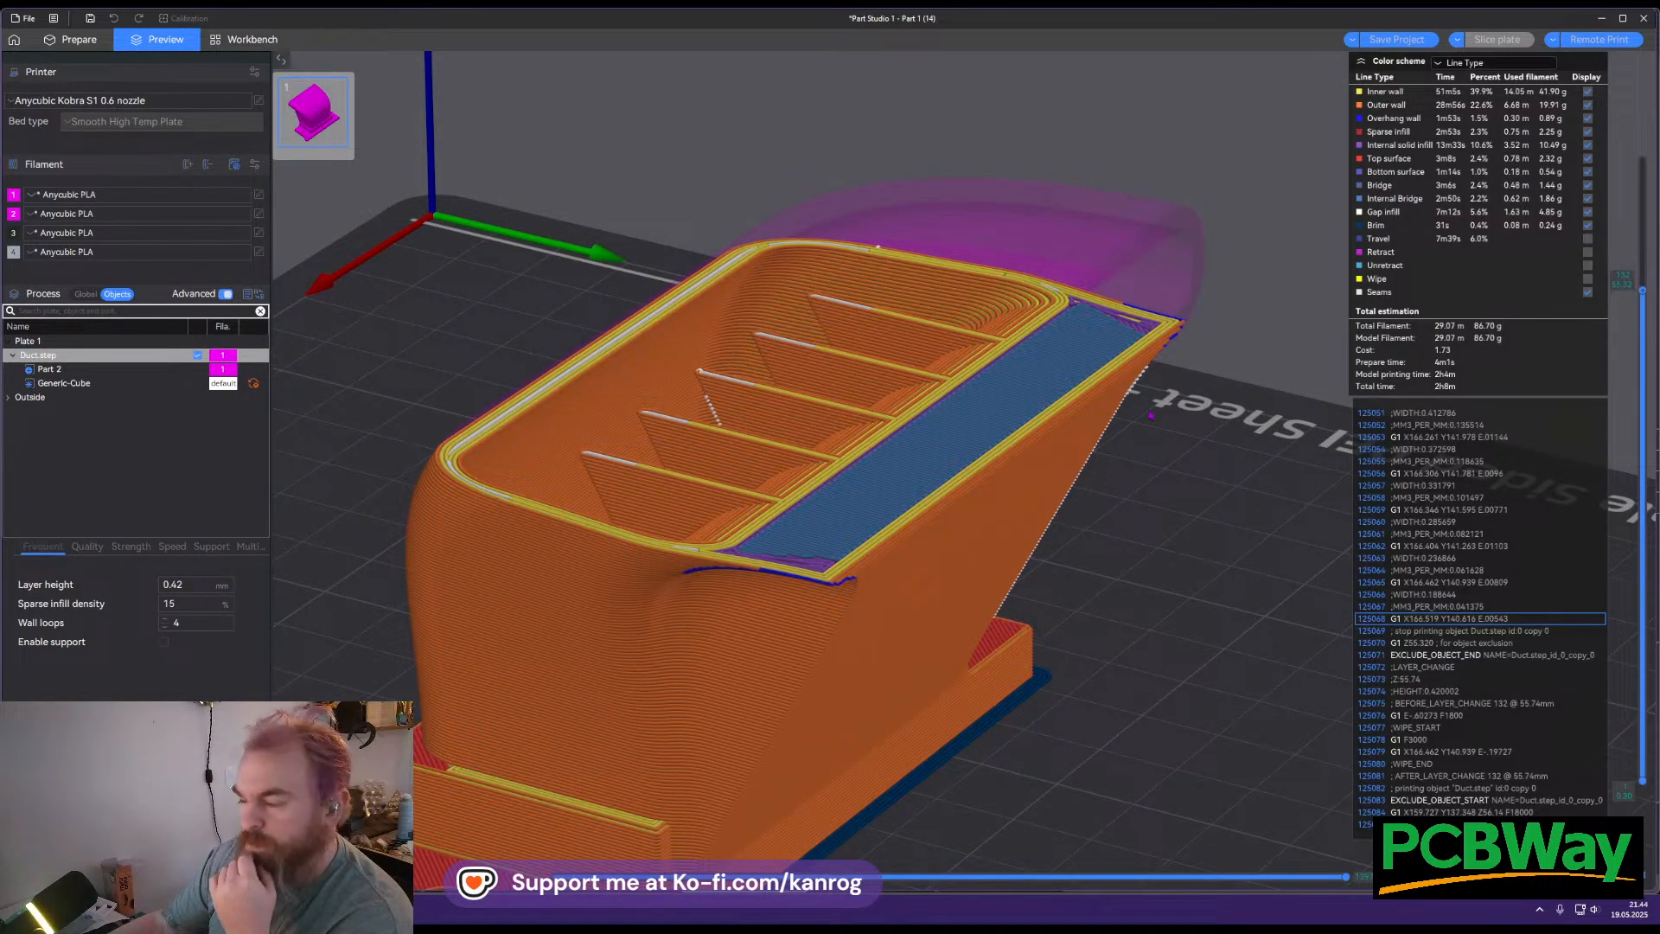
{"action": "left_click_drag", "start_coordinate": [1564, 295], "coordinate": [1588, 159]}
{"action": "scroll", "coordinate": [1137, 480], "scroll_direction": "down", "scroll_amount": 5}
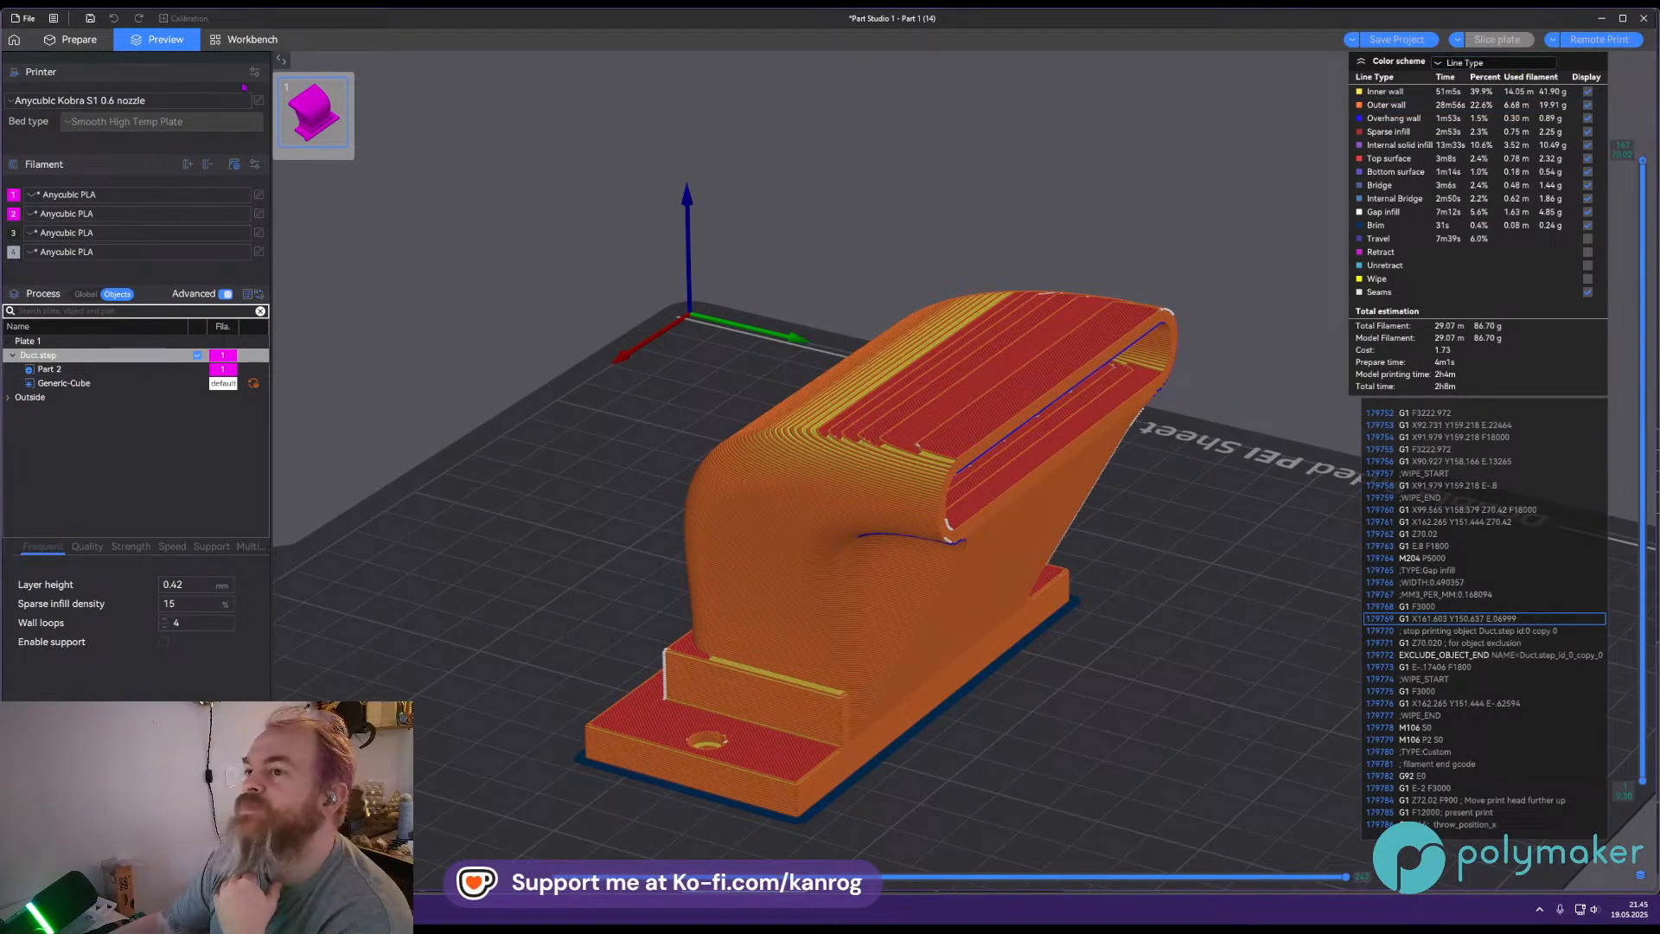
Delete the old Duct.step from the build plate and import Duct - Part 2.step in its place
{"action": "left_click", "coordinate": [90, 41]}
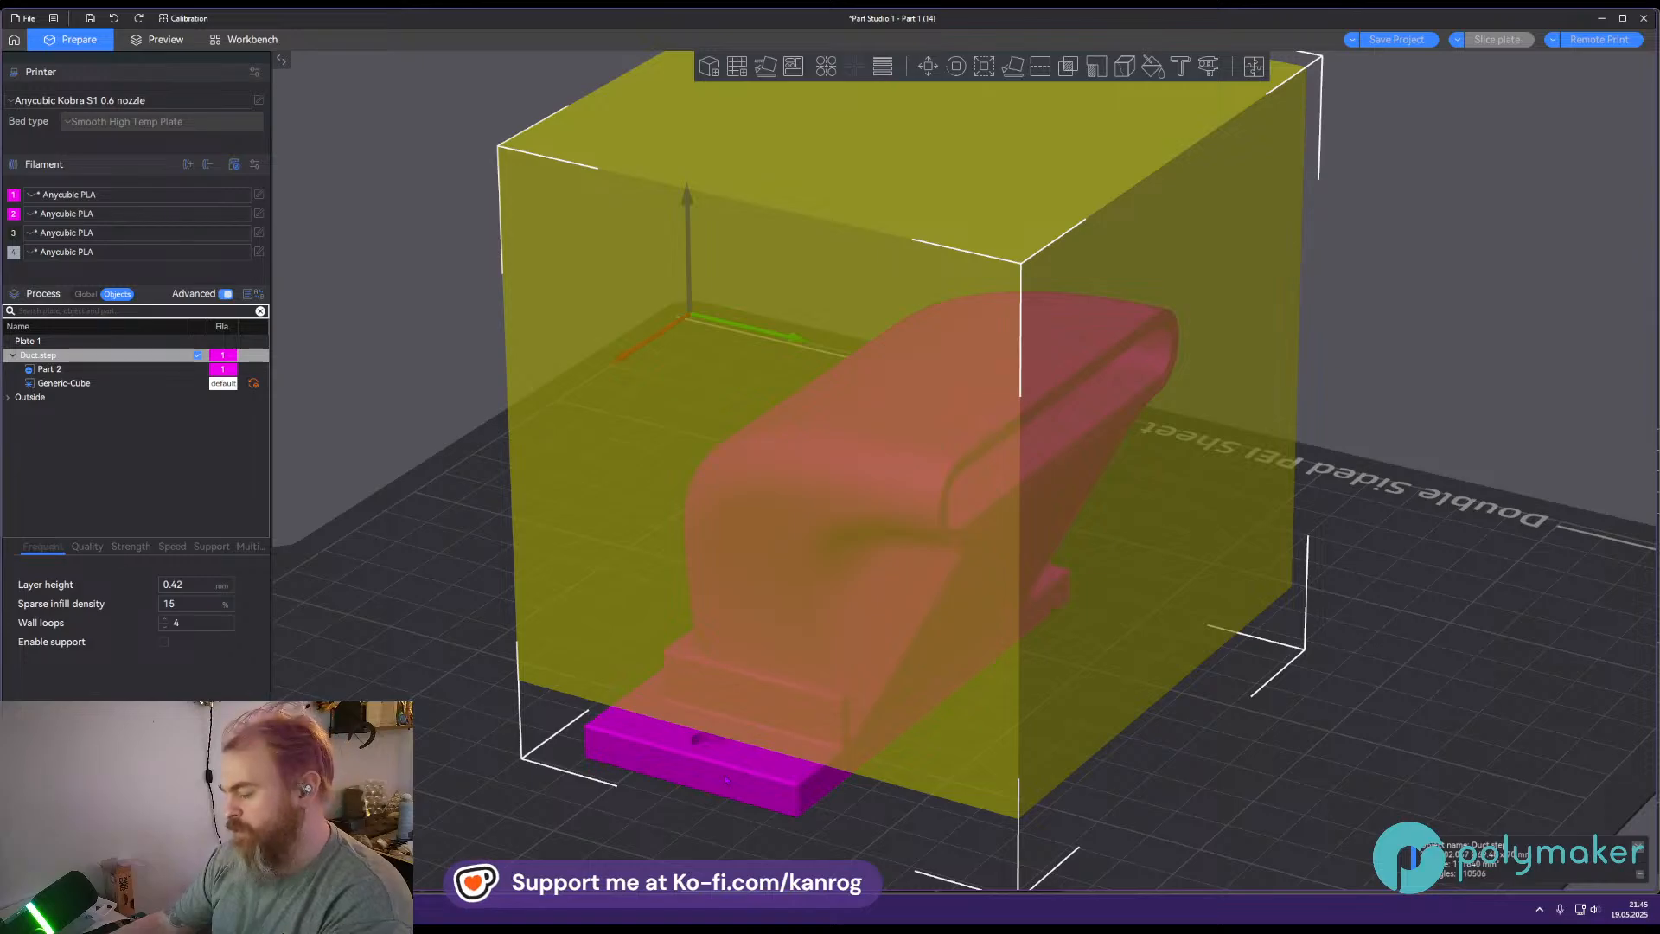
{"action": "key", "text": "Delete"}
{"action": "left_click", "coordinate": [723, 74]}
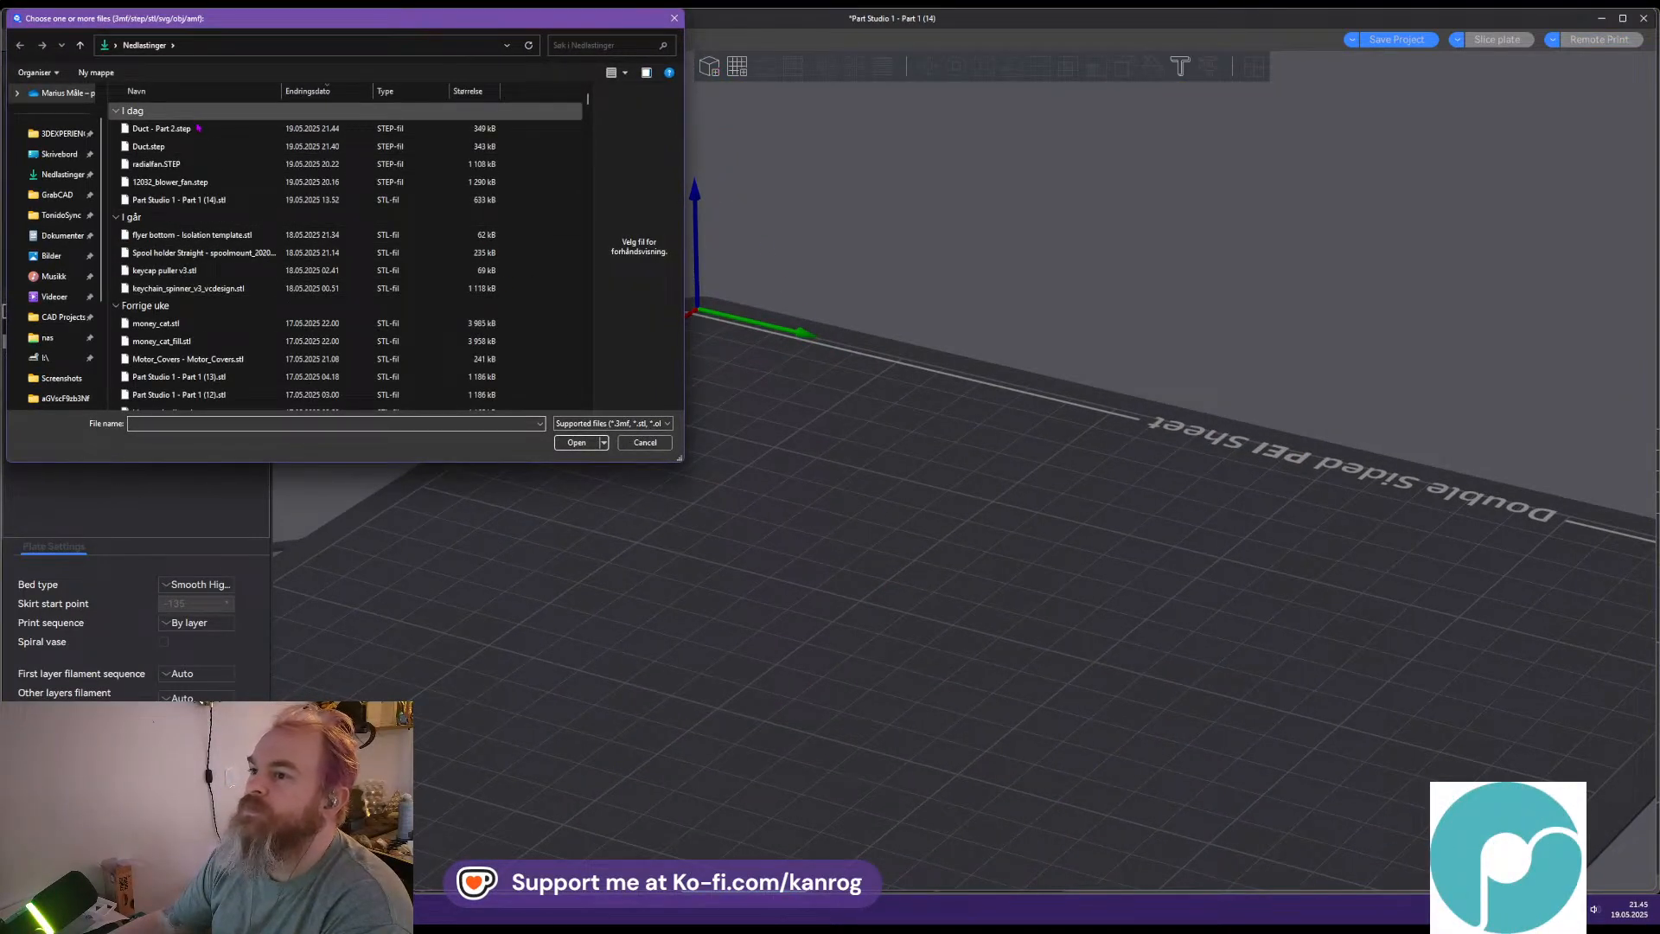
{"action": "double_click", "coordinate": [198, 127]}
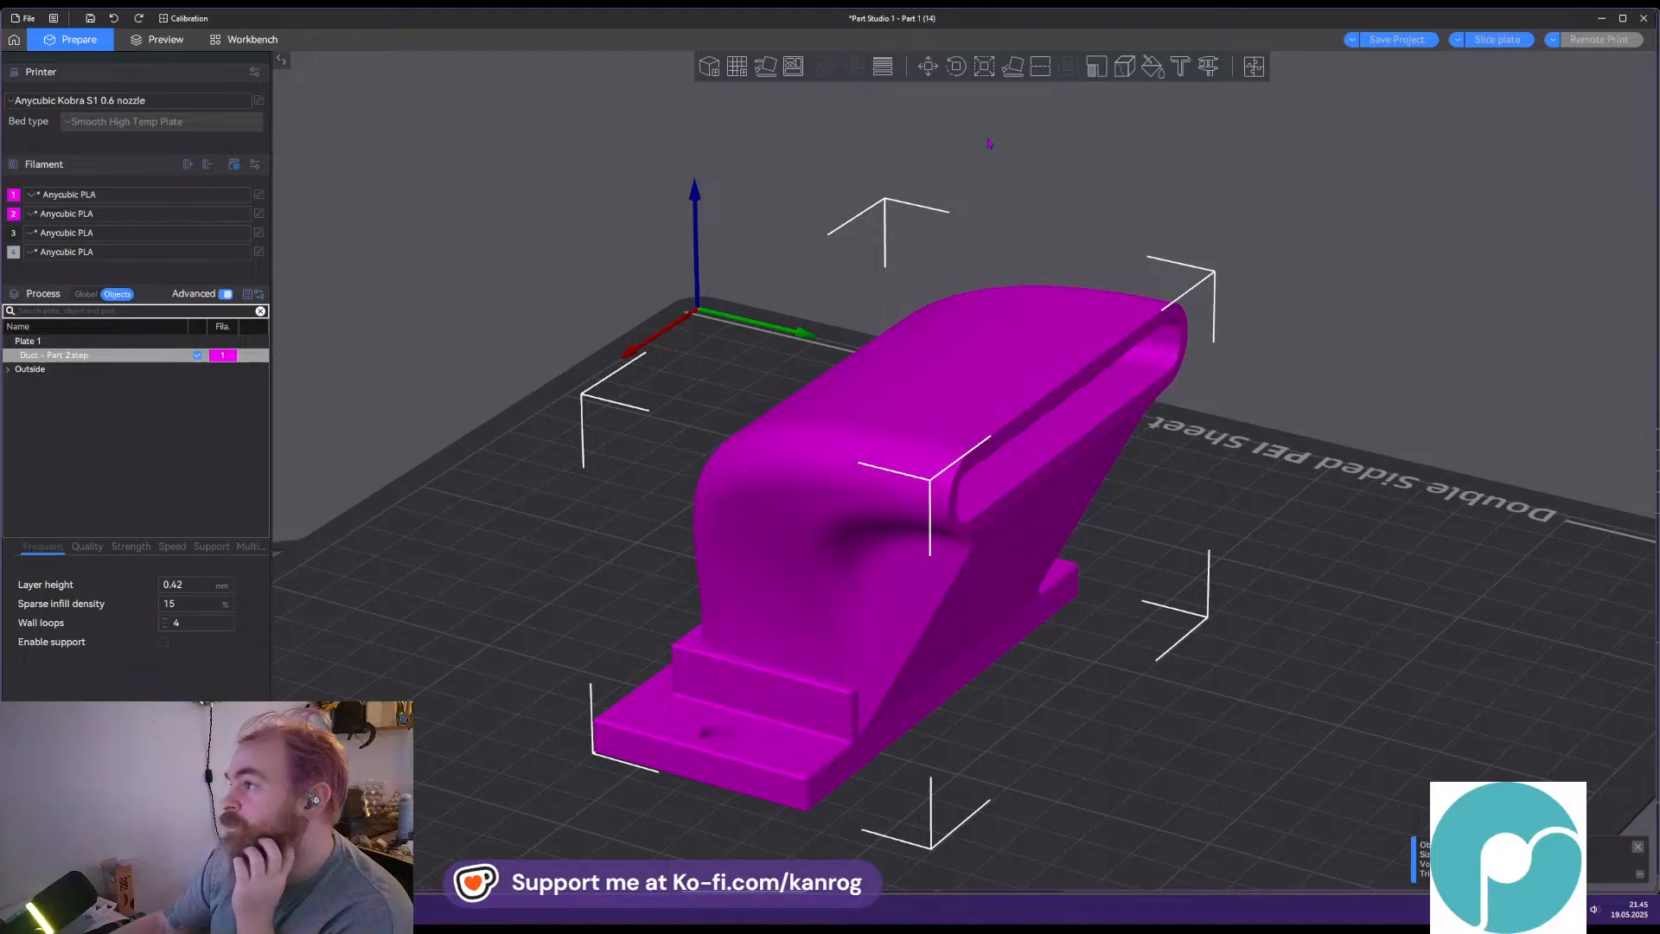
Add a cube modifier to the imported duct, suppress its notice for good, and scale the cube uniformly to about 124 mm
{"action": "right_click", "coordinate": [996, 406]}
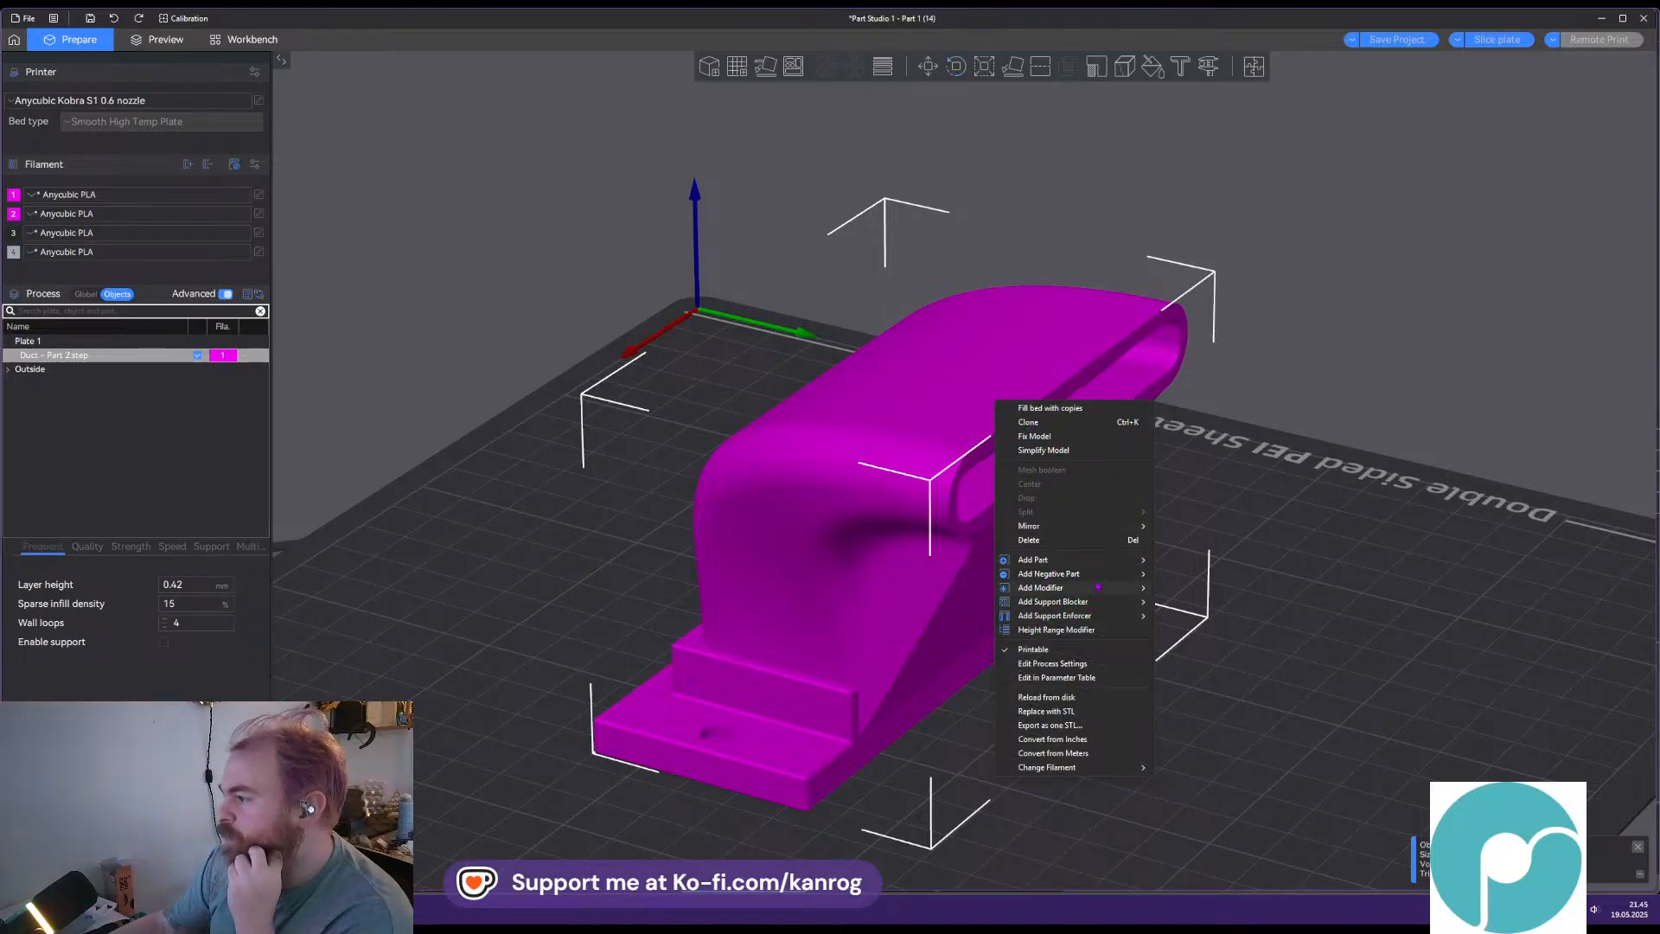
{"action": "left_click", "coordinate": [1184, 607]}
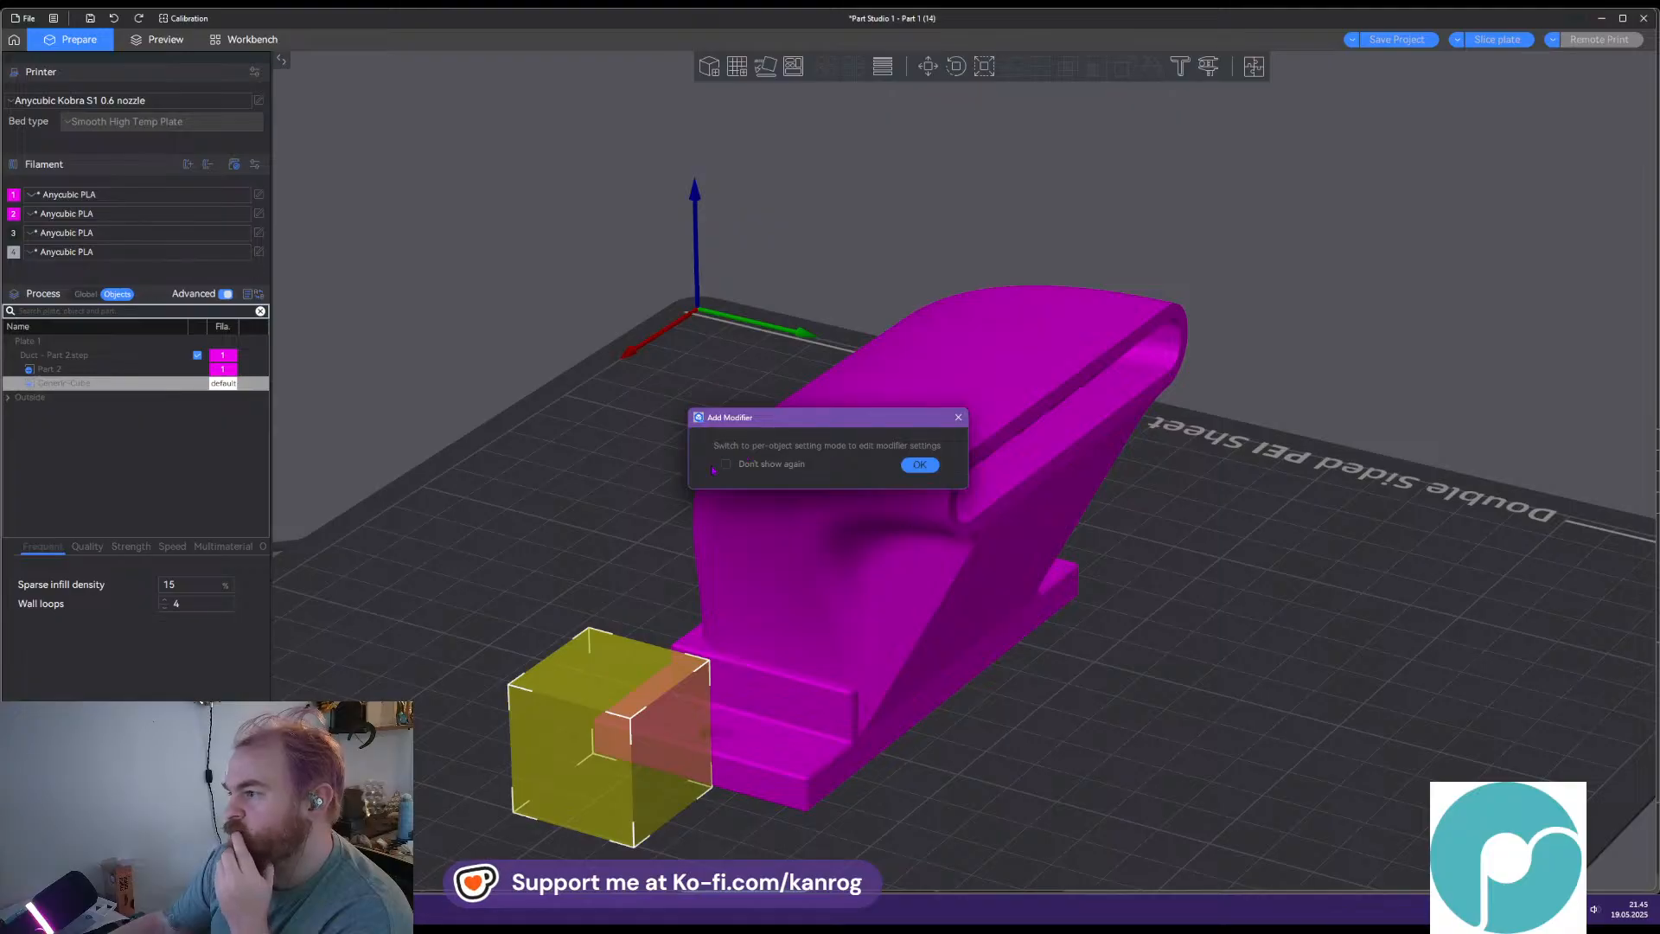
{"action": "left_click", "coordinate": [726, 465]}
{"action": "left_click", "coordinate": [919, 465]}
{"action": "middle_click_drag", "start_coordinate": [932, 441], "coordinate": [912, 305]}
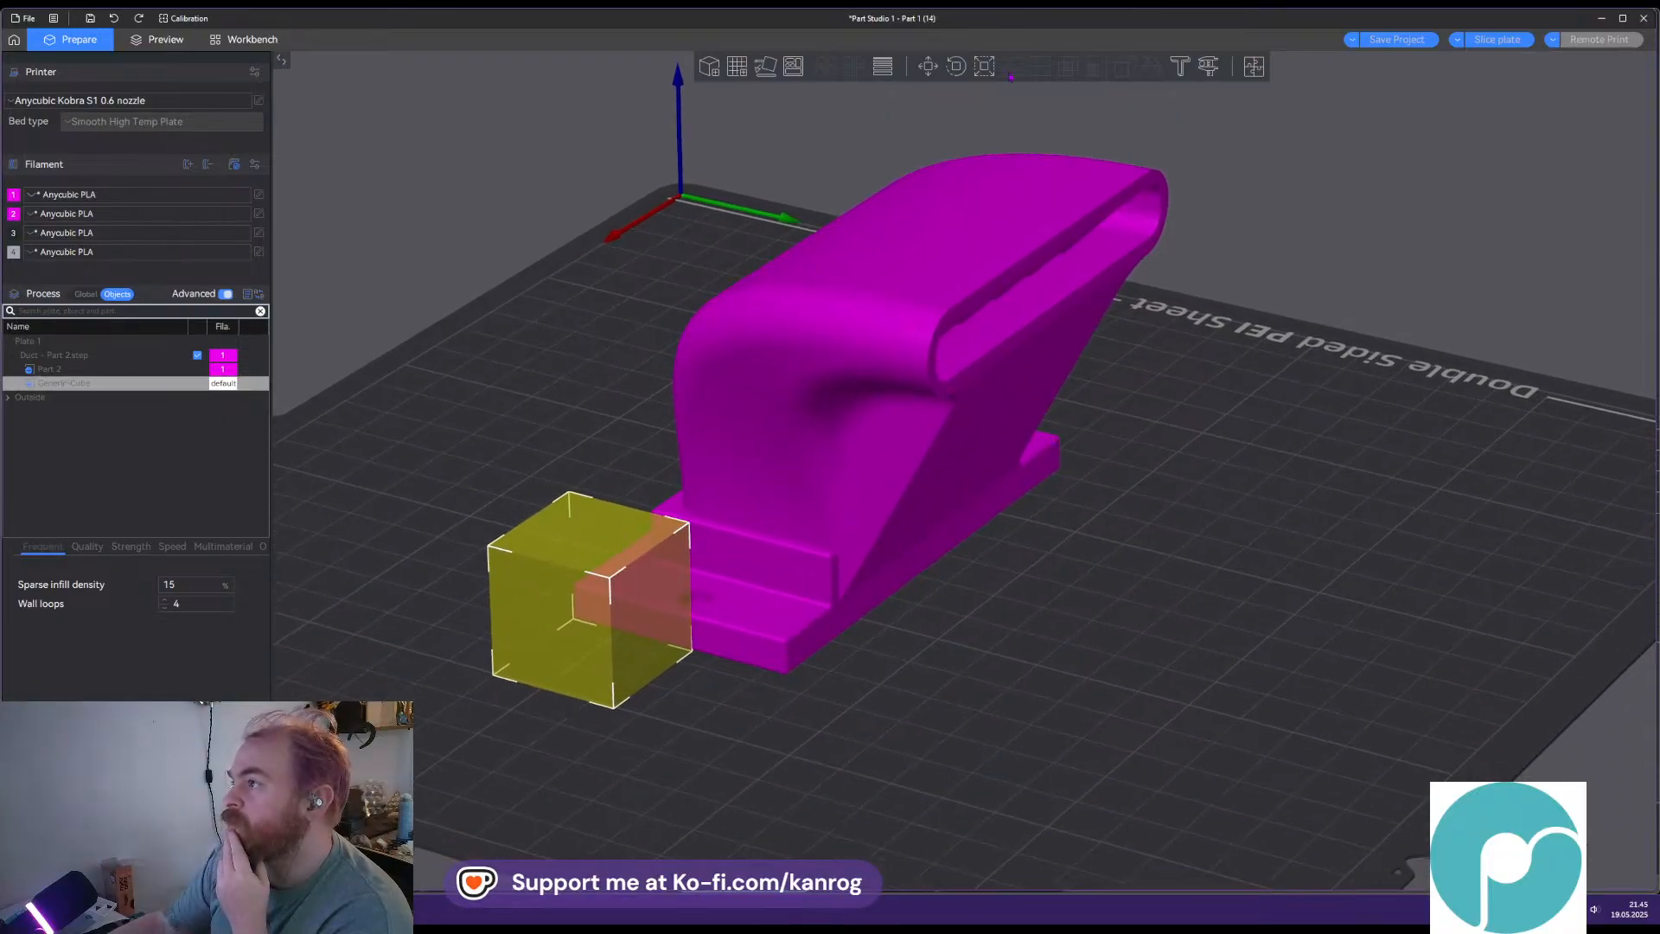
{"action": "left_click", "coordinate": [984, 66]}
{"action": "left_click_drag", "start_coordinate": [692, 650], "coordinate": [1109, 628]}
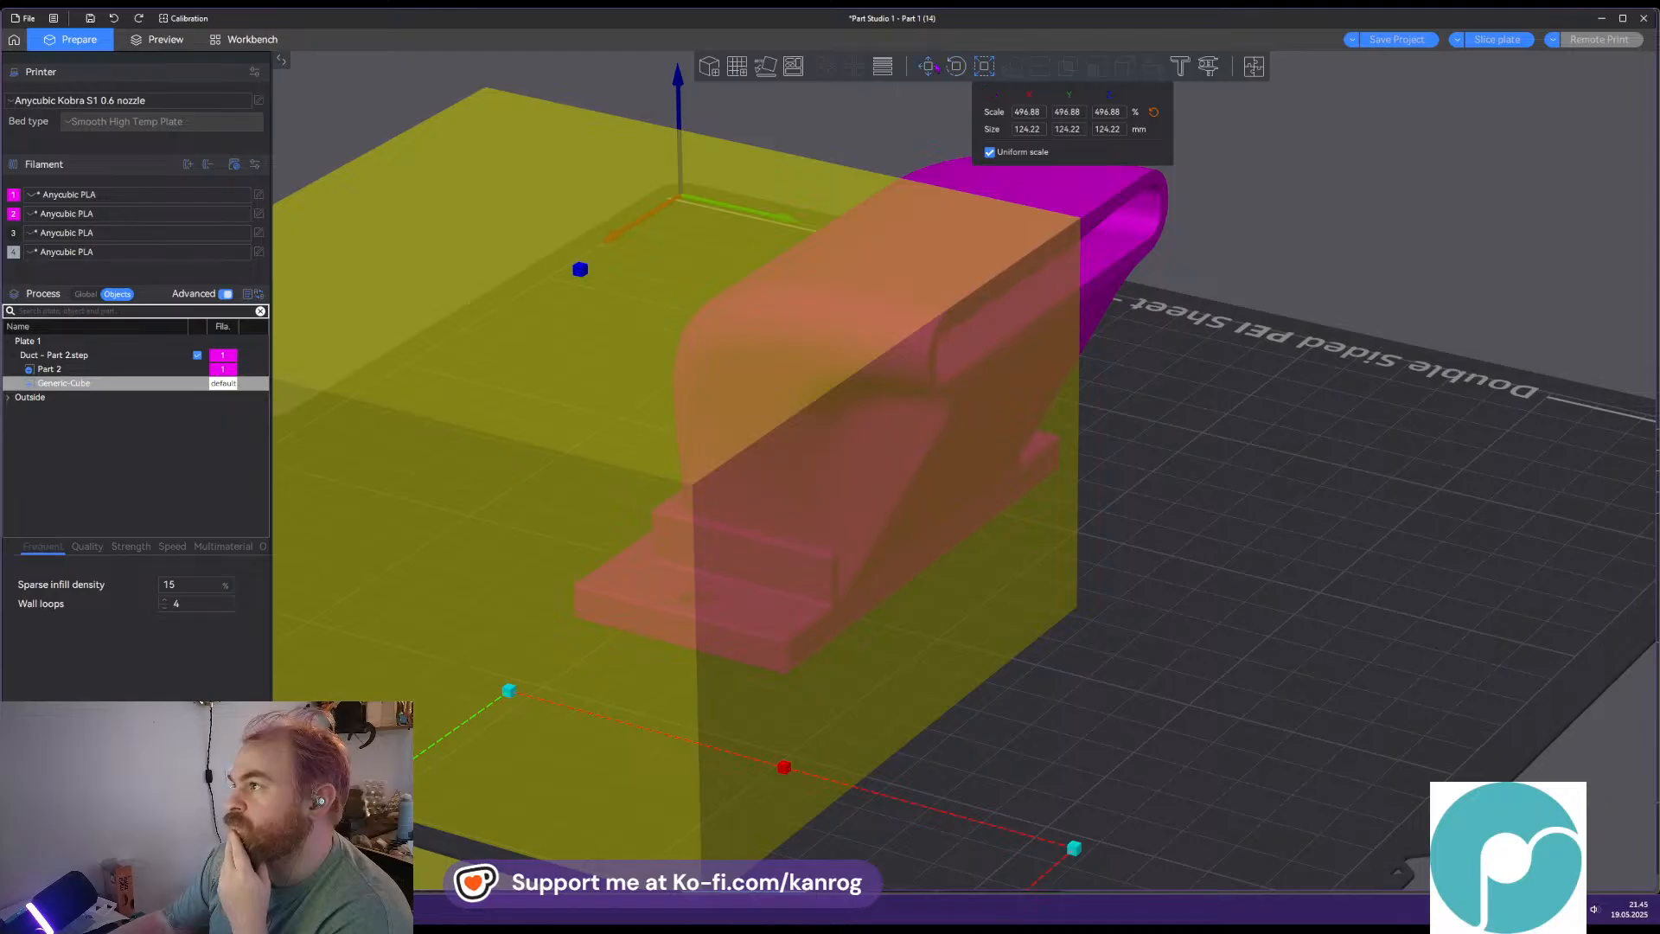
Move the modifier cube to about X -3.65, Y -20.94, Z 39.88 mm so it encloses the duct above its base flange
{"action": "left_click", "coordinate": [929, 66]}
{"action": "left_click_drag", "start_coordinate": [578, 259], "coordinate": [574, 81]}
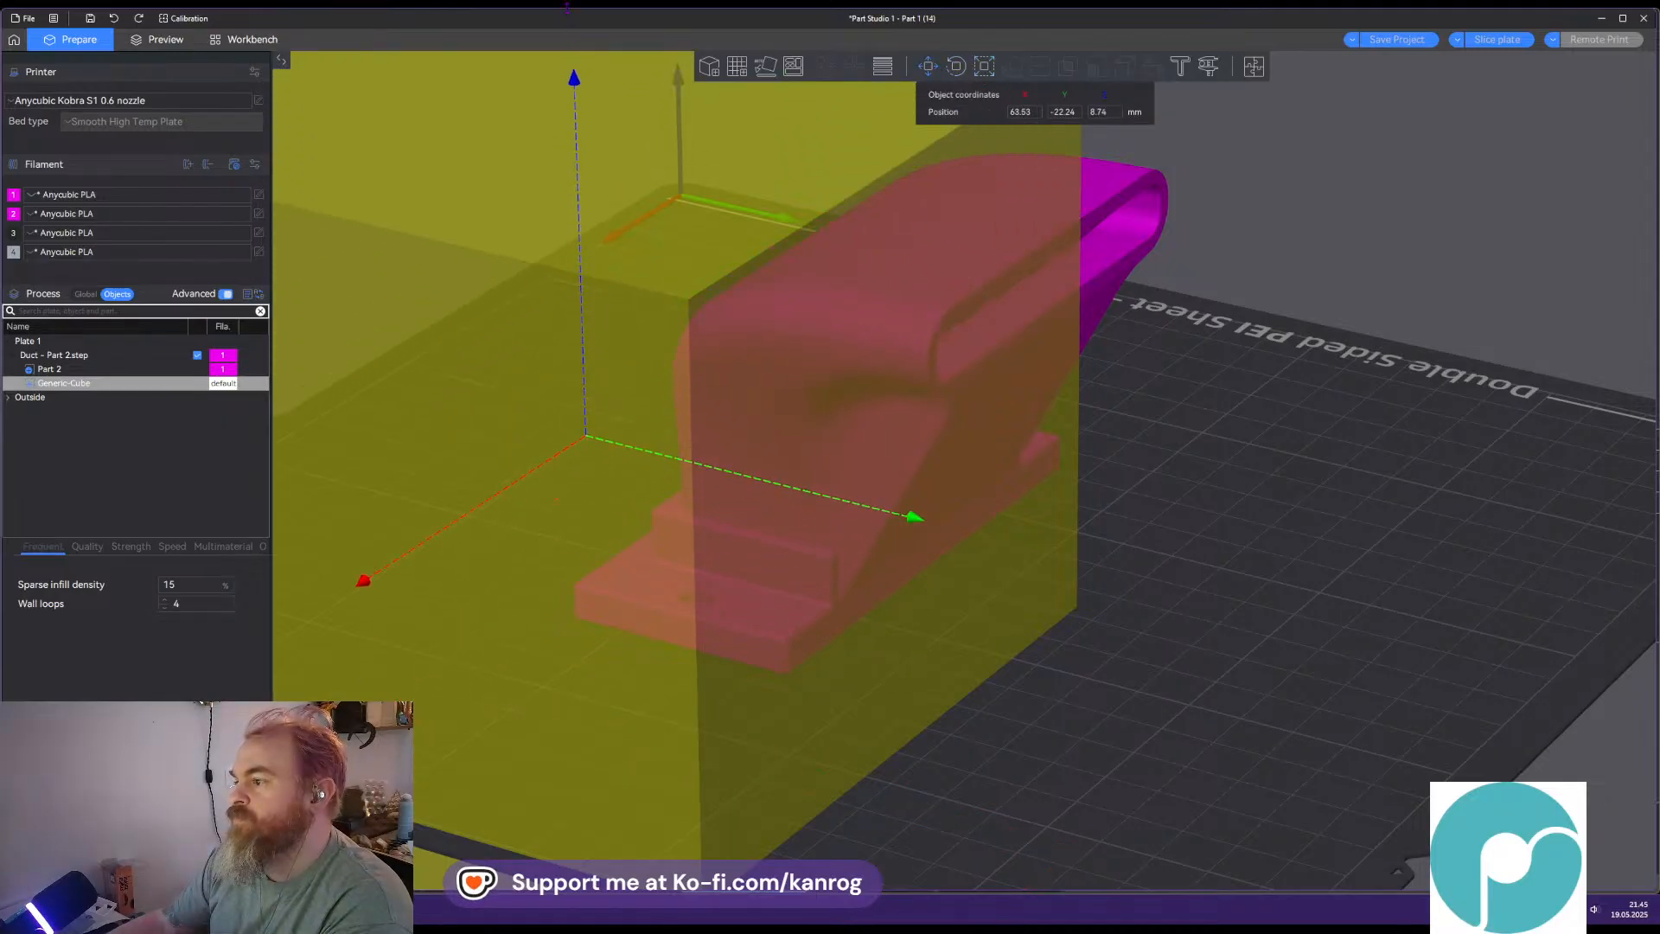
{"action": "scroll", "coordinate": [691, 147], "scroll_direction": "down", "scroll_amount": 2}
{"action": "middle_click_drag", "start_coordinate": [758, 207], "coordinate": [799, 294]}
{"action": "scroll", "coordinate": [801, 294], "scroll_direction": "down", "scroll_amount": 3}
{"action": "left_click_drag", "start_coordinate": [751, 291], "coordinate": [759, 170]}
{"action": "key", "text": "1"}
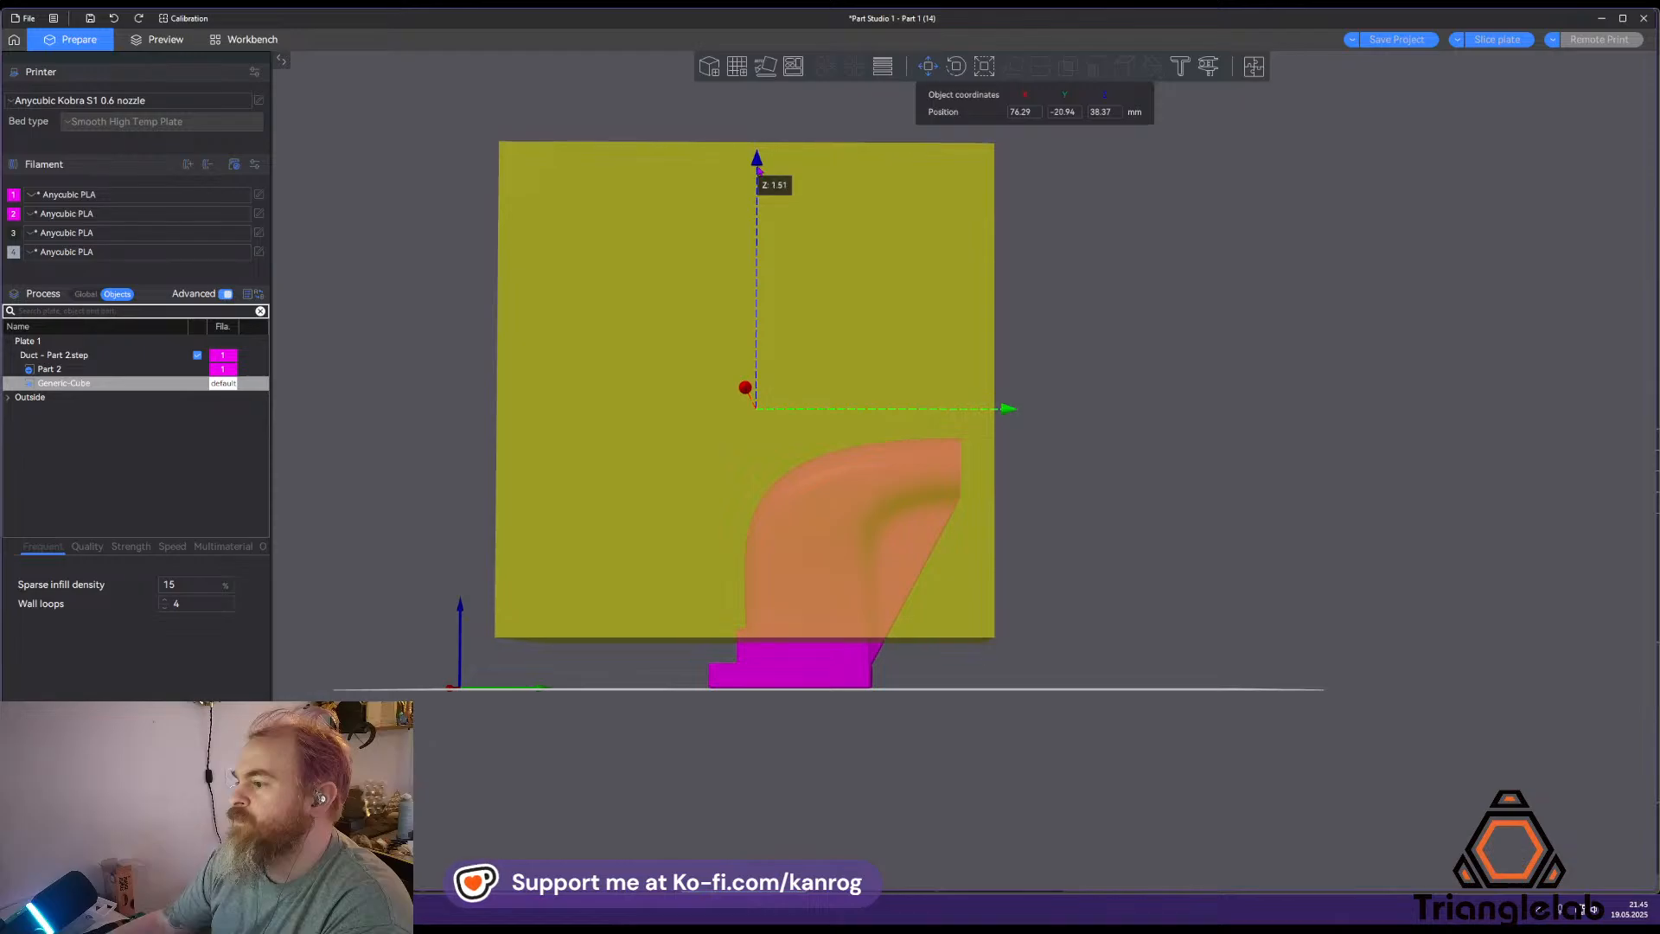
{"action": "left_click_drag", "start_coordinate": [1233, 376], "coordinate": [1152, 428]}
{"action": "left_click_drag", "start_coordinate": [509, 427], "coordinate": [814, 444]}
{"action": "left_click_drag", "start_coordinate": [1360, 636], "coordinate": [1437, 597]}
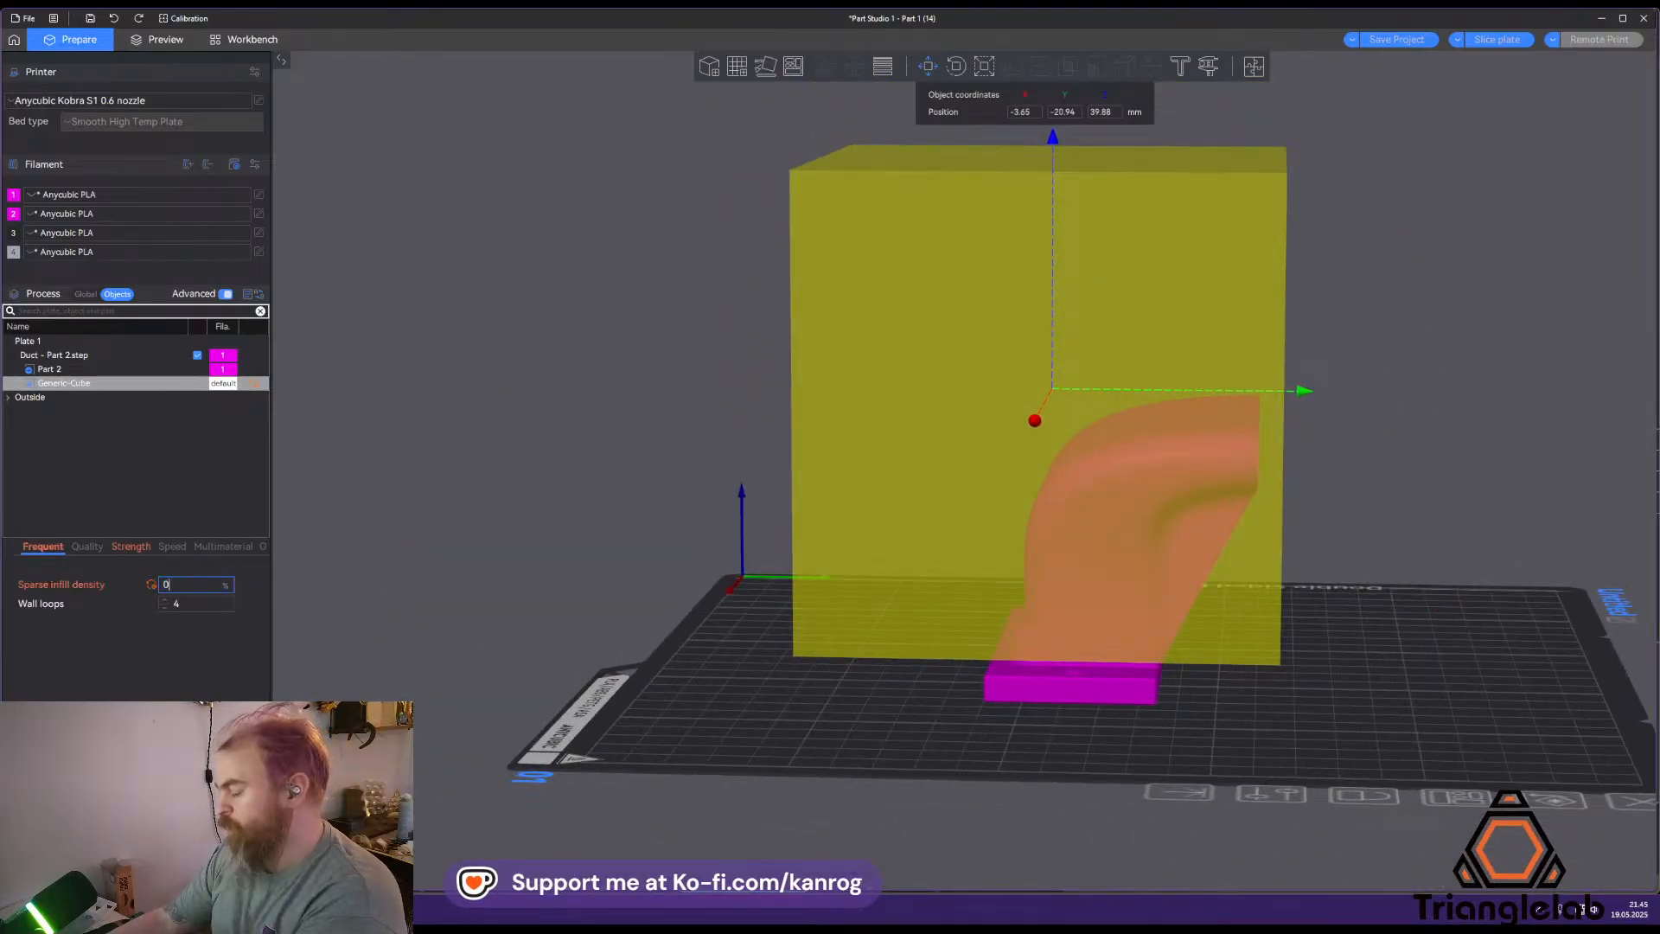
Set the modifier cube's sparse infill density to 0% and slice the plate
{"action": "type", "text": "0"}
{"action": "key", "text": "Return"}
{"action": "left_click", "coordinate": [1501, 41]}
Examine the sliced duct's layers, outer walls and rib ends at the outlet from several sides
{"action": "left_click_drag", "start_coordinate": [1491, 385], "coordinate": [1208, 474]}
{"action": "scroll", "coordinate": [1208, 473], "scroll_direction": "up", "scroll_amount": 5}
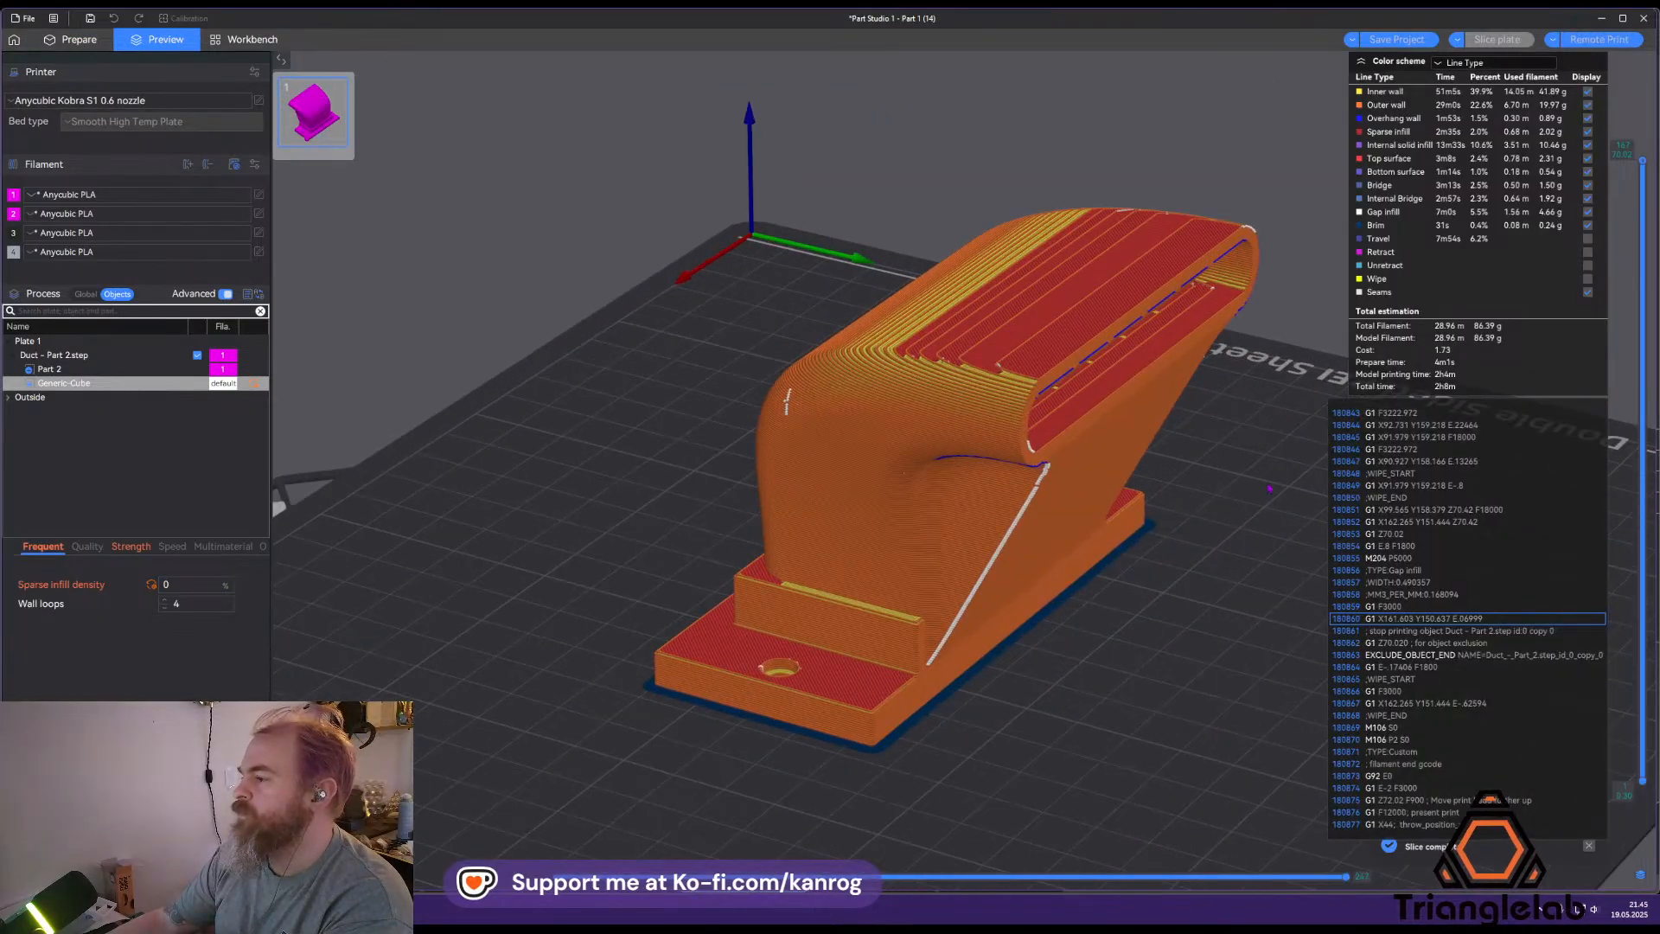
{"action": "left_click_drag", "start_coordinate": [1647, 168], "coordinate": [1540, 137]}
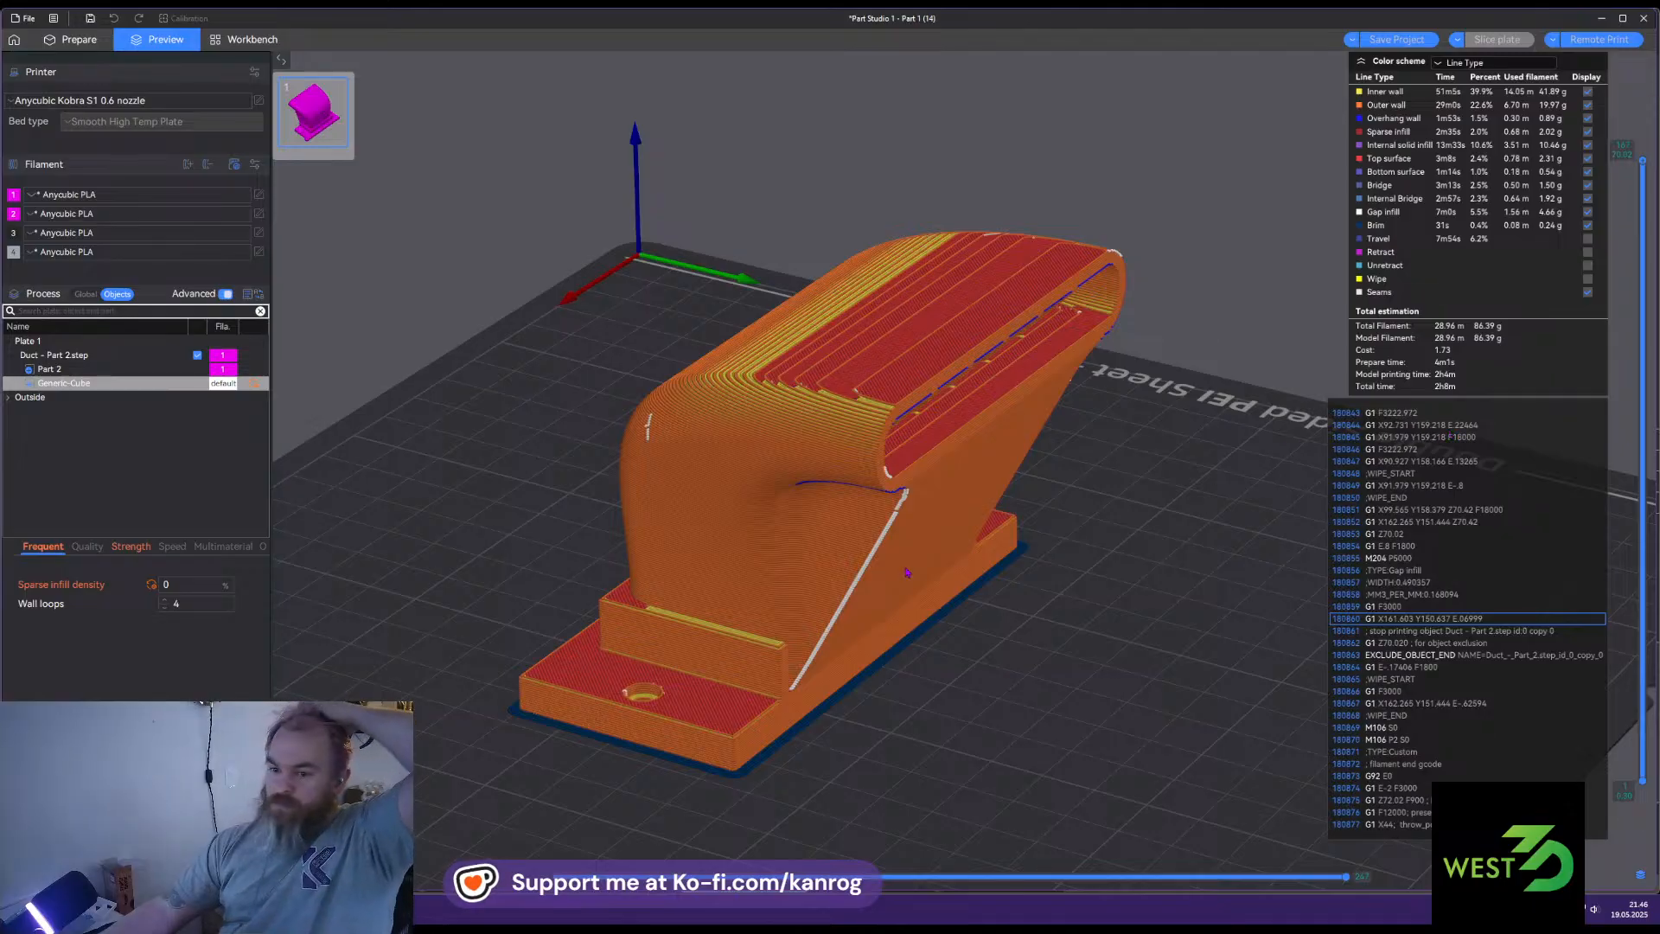
{"action": "left_click_drag", "start_coordinate": [880, 689], "coordinate": [998, 712]}
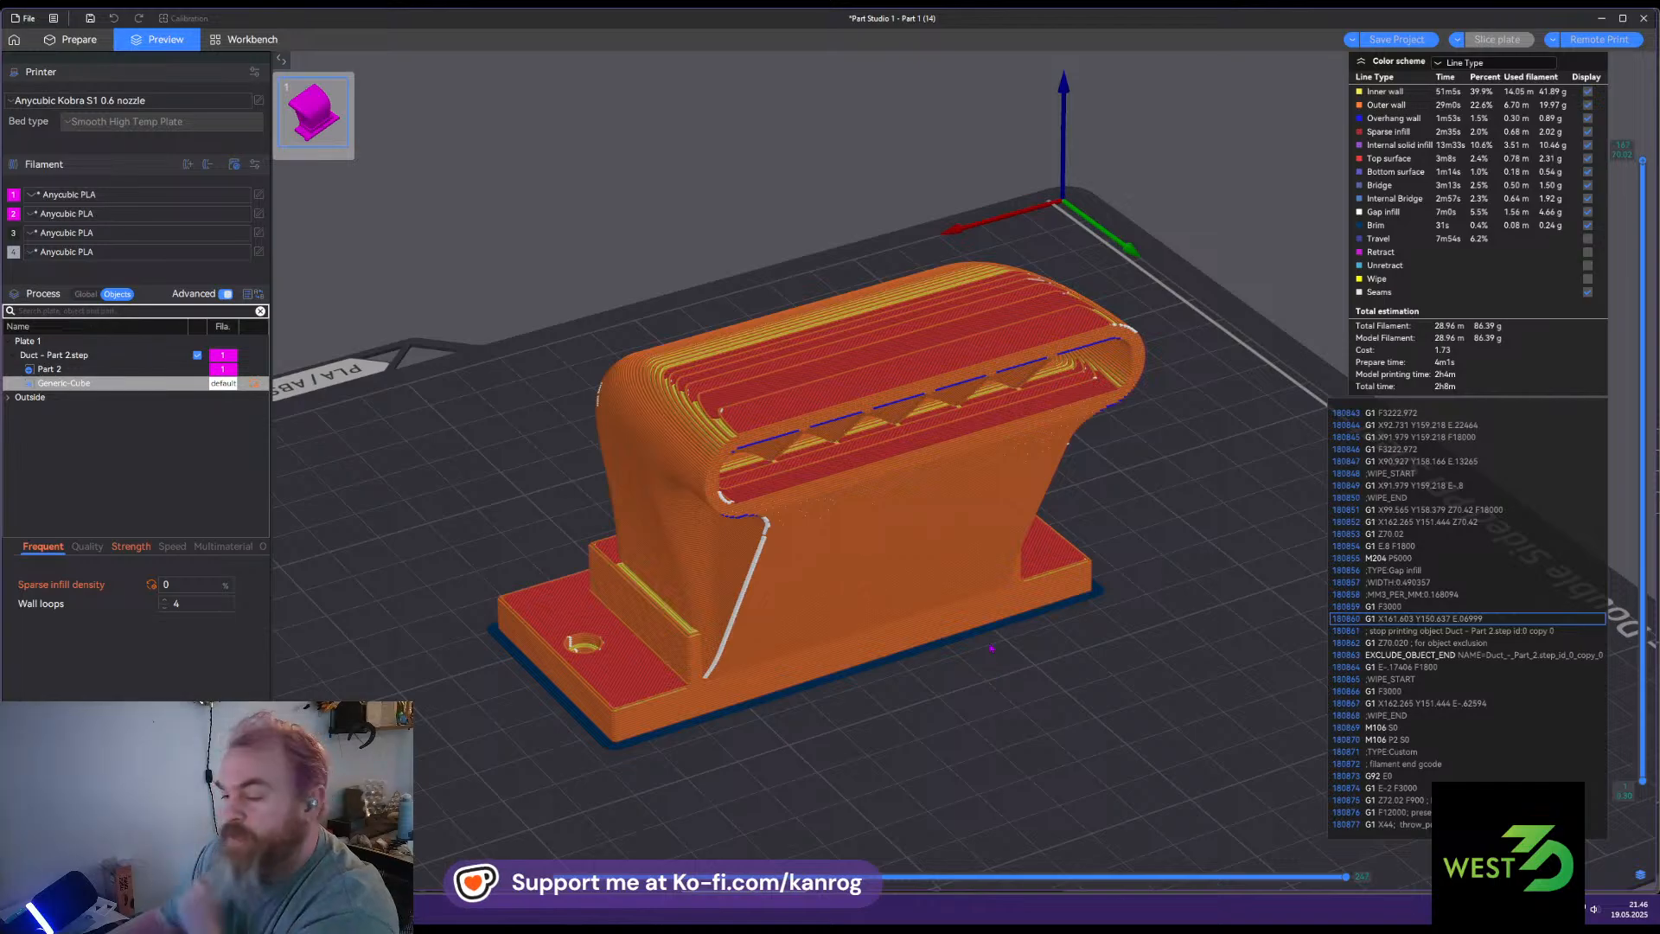
{"action": "left_click_drag", "start_coordinate": [537, 575], "coordinate": [554, 582]}
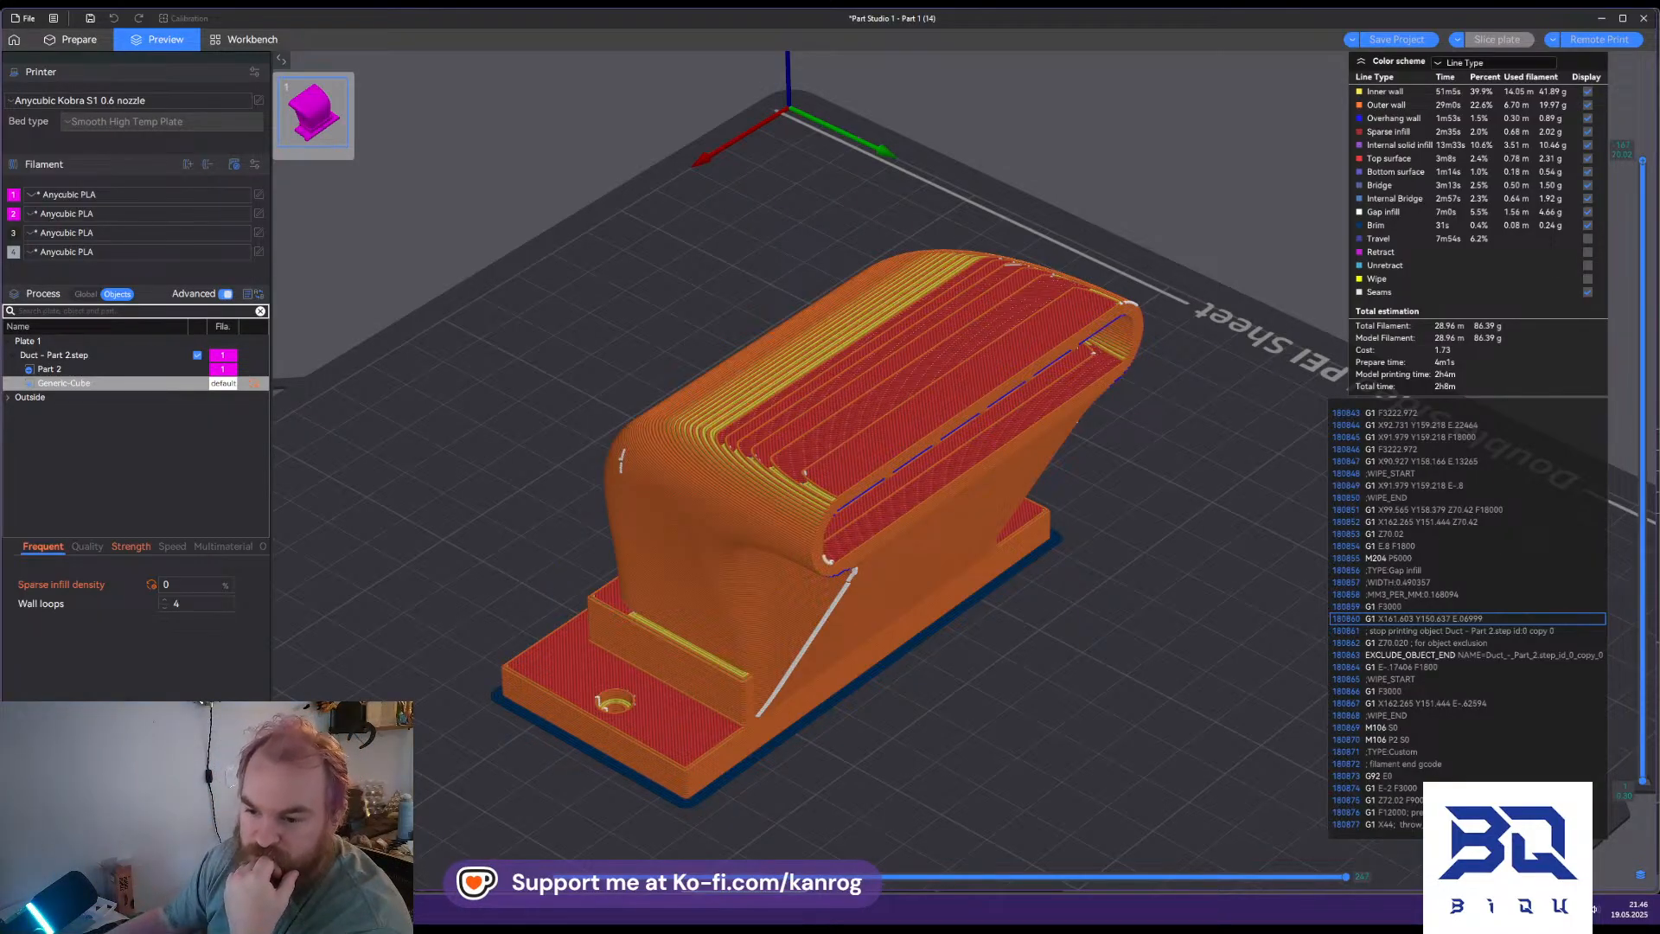
Switch to Onshape, open Assembly 1 and turn off its section view
{"action": "key", "text": "alt+Tab"}
{"action": "scroll", "coordinate": [653, 546], "scroll_direction": "down", "scroll_amount": 8}
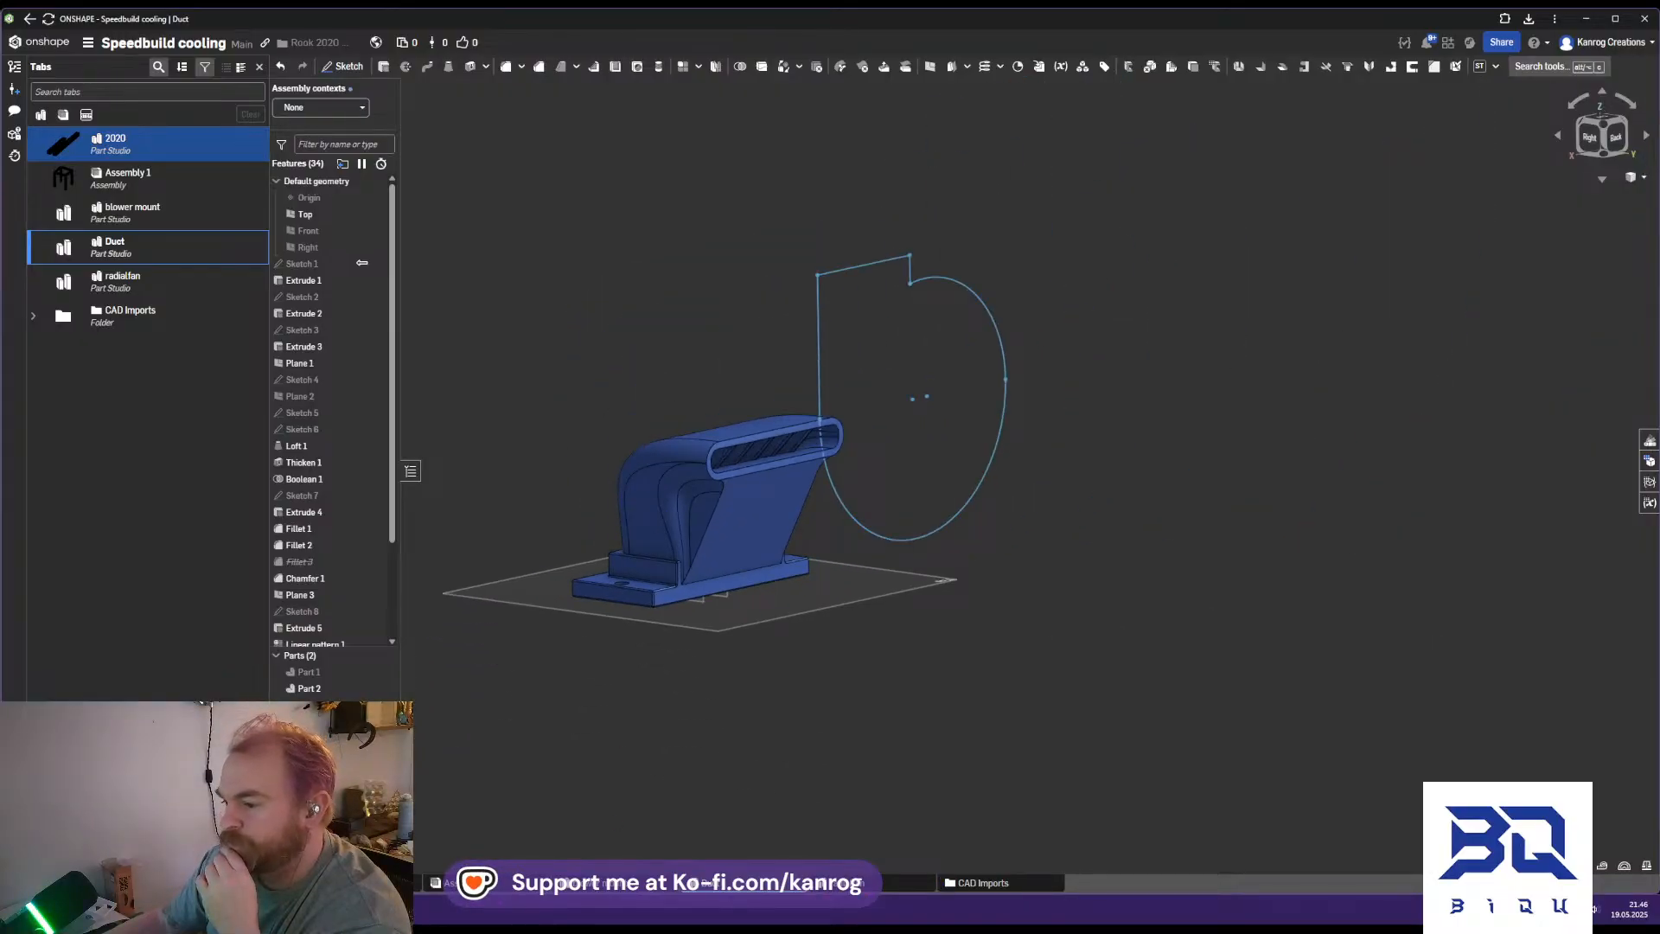
{"action": "scroll", "coordinate": [520, 773], "scroll_direction": "down", "scroll_amount": 6}
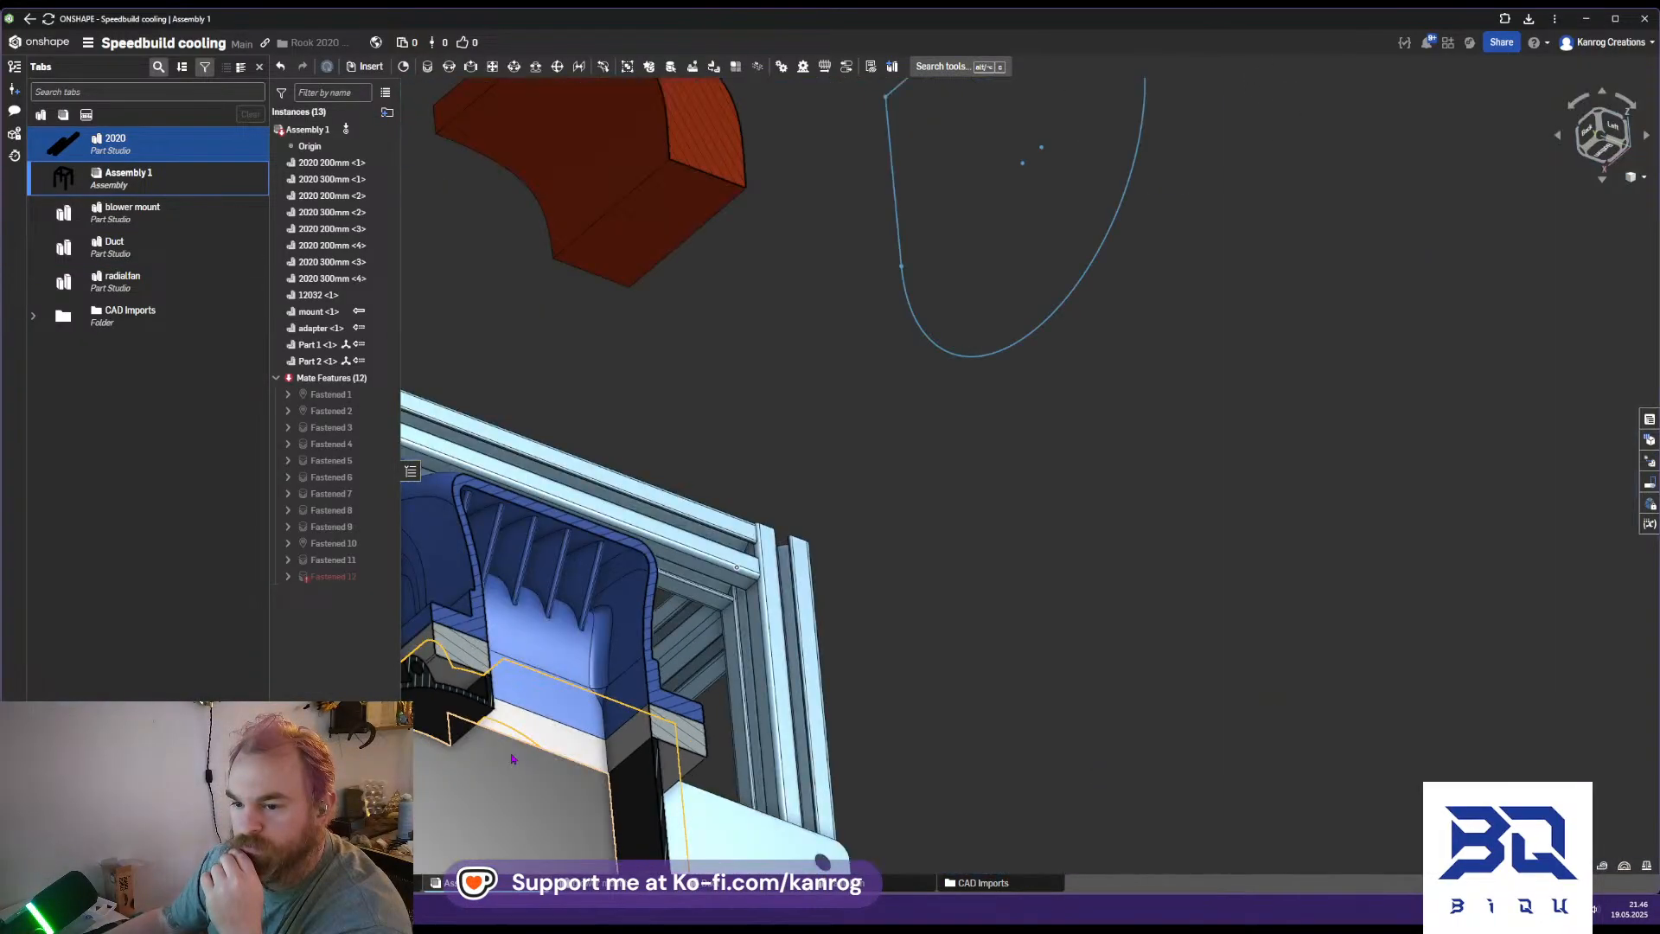
{"action": "middle_click_drag", "start_coordinate": [538, 771], "coordinate": [788, 588]}
{"action": "right_click_drag", "start_coordinate": [786, 589], "coordinate": [1226, 389]}
{"action": "left_click", "coordinate": [1641, 176]}
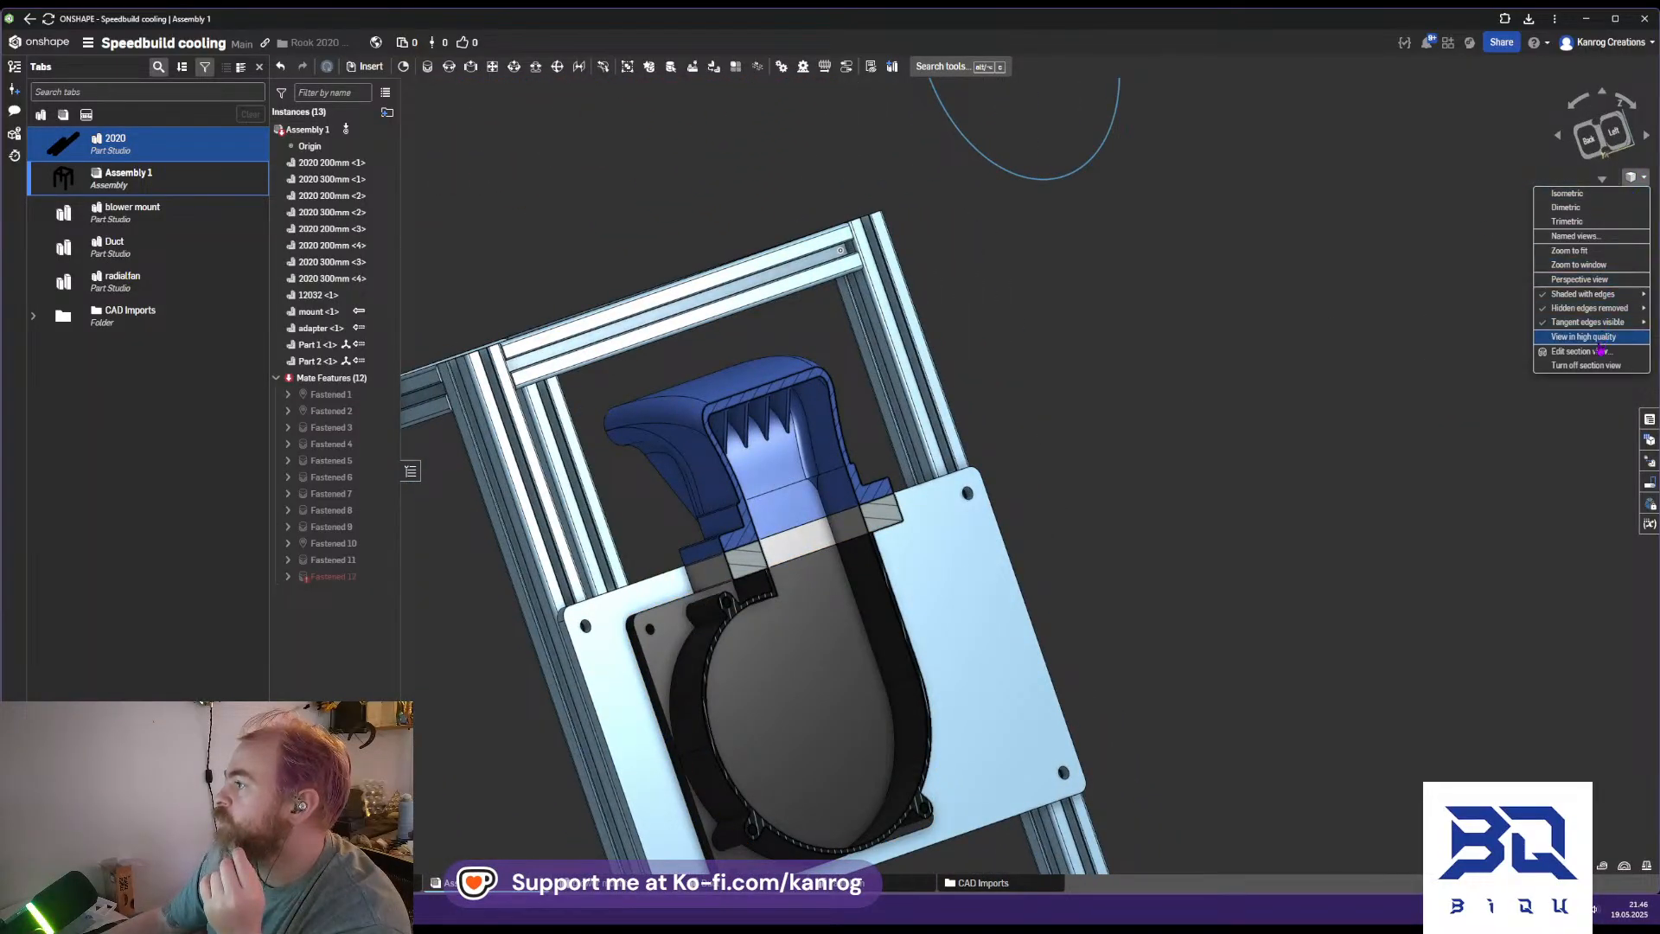
{"action": "left_click", "coordinate": [1582, 369]}
{"action": "right_click_drag", "start_coordinate": [1210, 484], "coordinate": [1055, 449]}
Examine the mount plate and the adapter that hold the blower and duct on the extrusion frame
{"action": "left_click", "coordinate": [866, 479]}
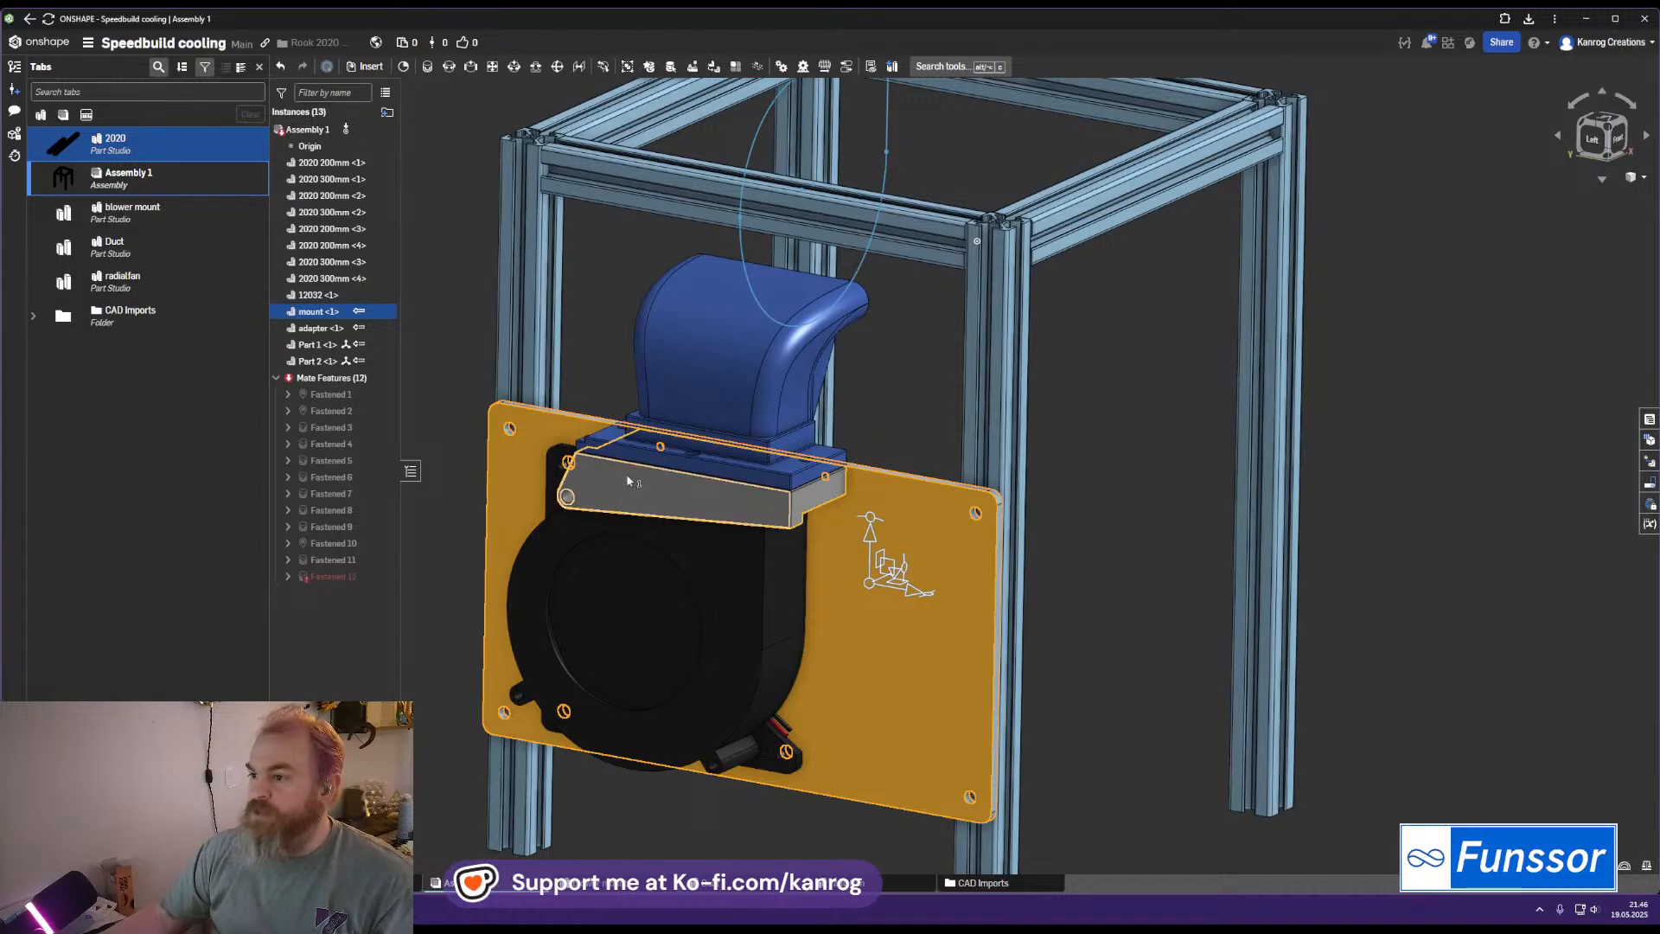
{"action": "left_click", "coordinate": [1080, 622]}
{"action": "middle_click_drag", "start_coordinate": [1016, 596], "coordinate": [1020, 557]}
{"action": "left_click", "coordinate": [959, 524]}
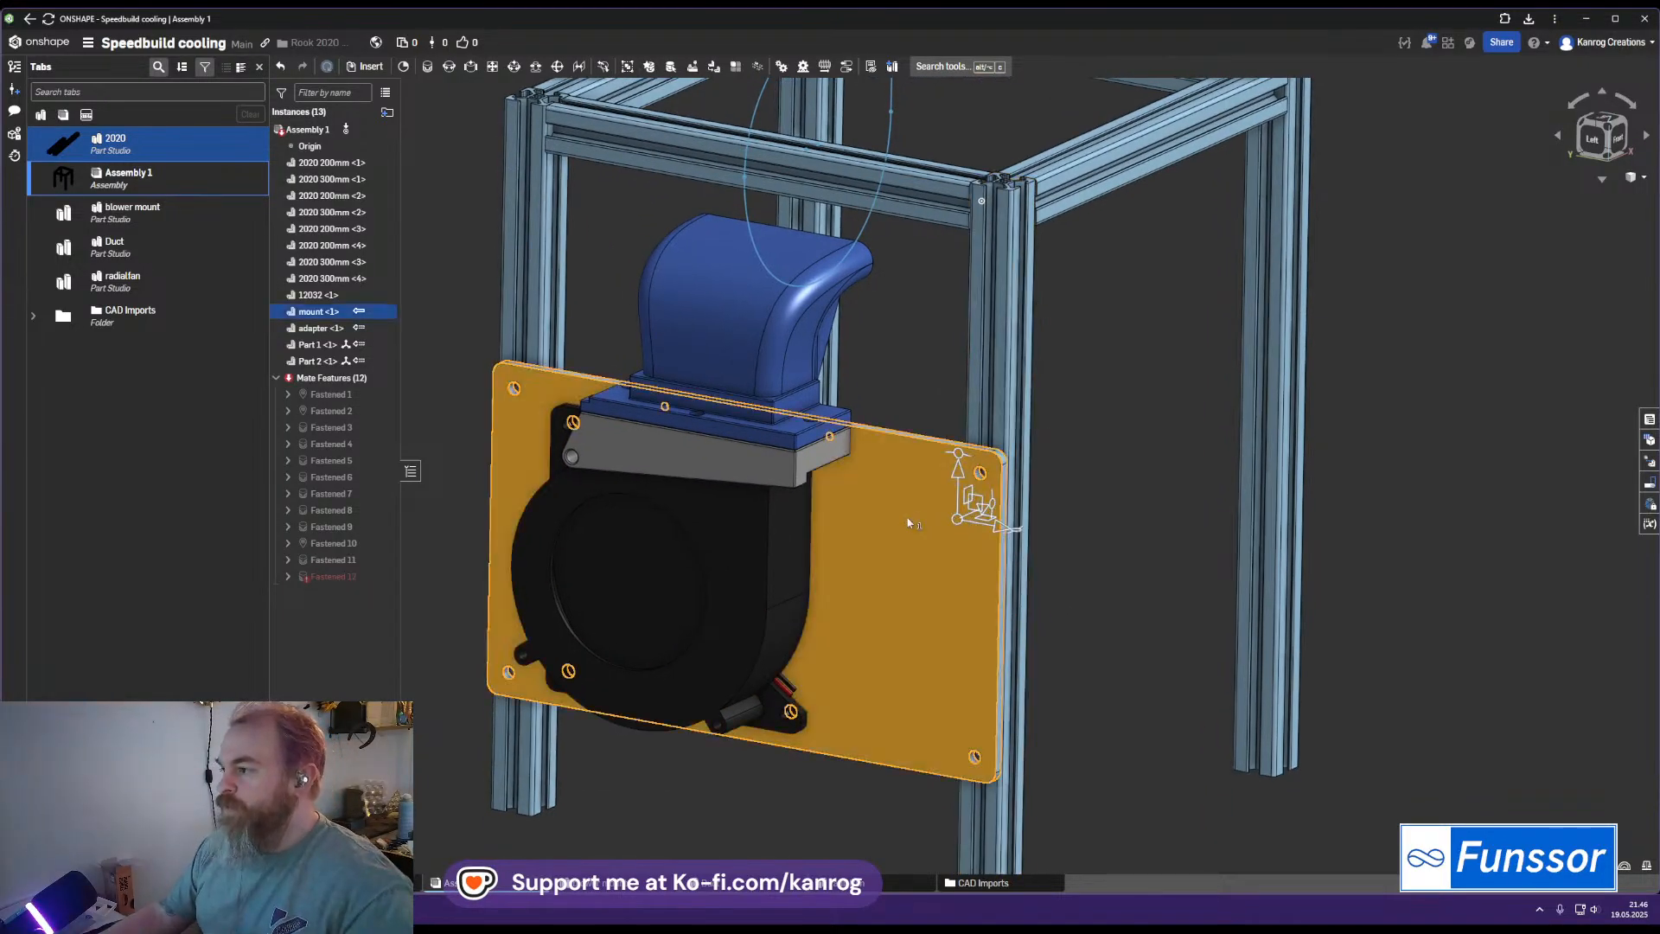
{"action": "left_click", "coordinate": [1143, 614]}
{"action": "left_click", "coordinate": [662, 425]}
{"action": "middle_click_drag", "start_coordinate": [661, 425], "coordinate": [778, 438]}
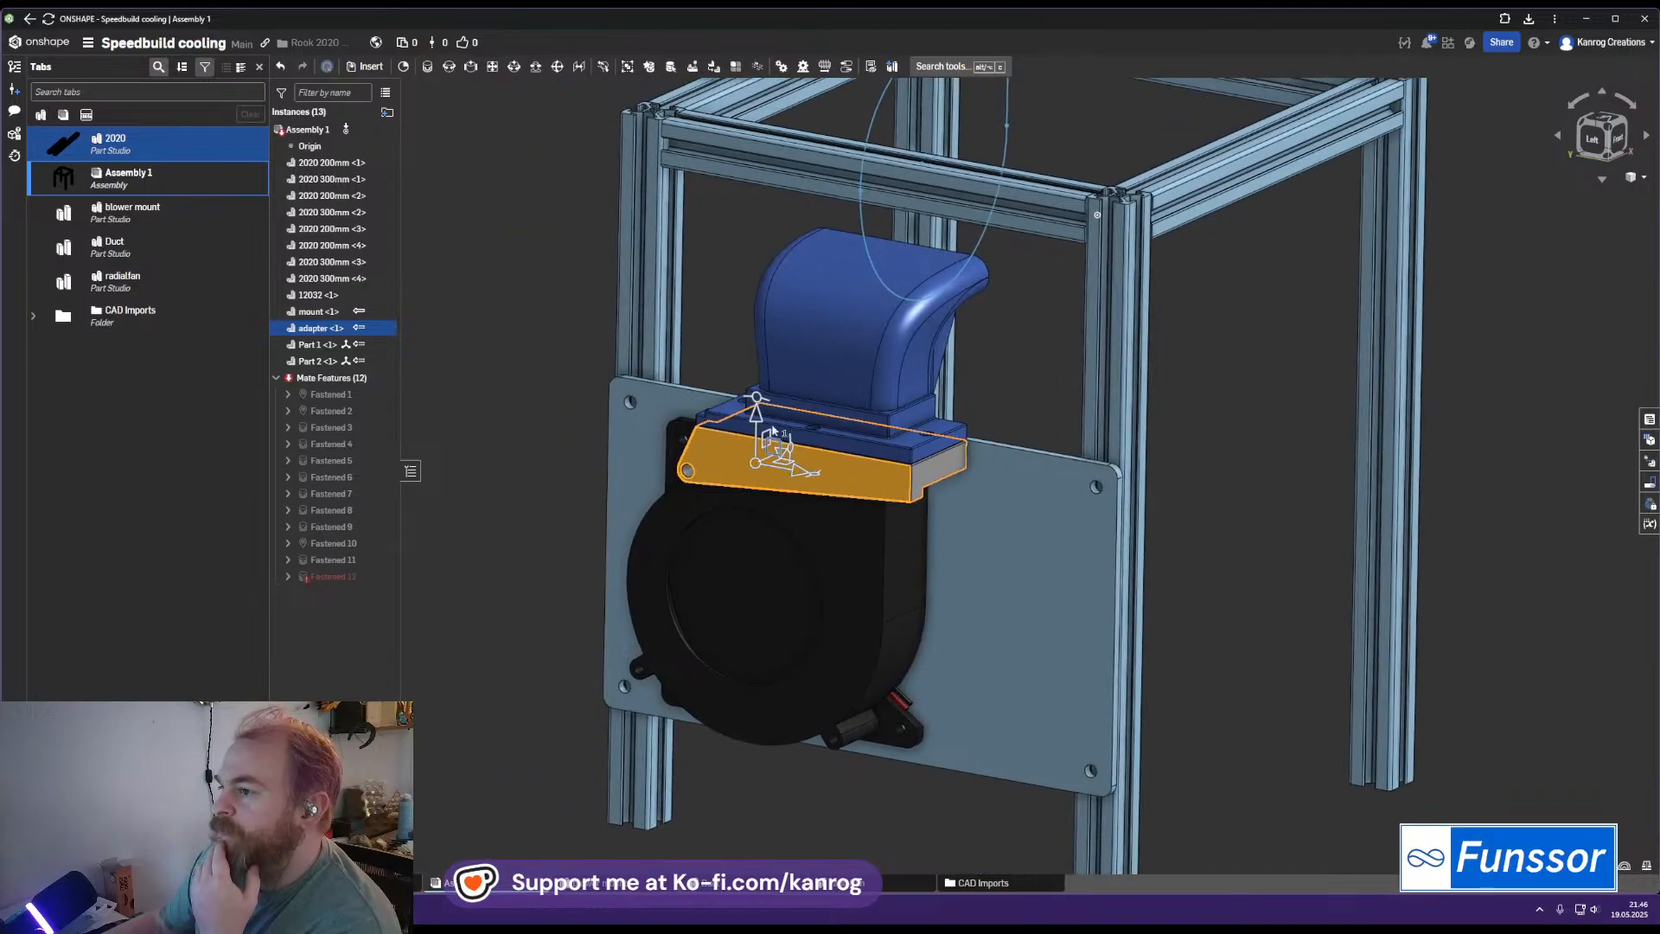
Clear the adapter selection and delete the loose red Part 1 floating above the extrusion frame from the assembly
{"action": "left_click", "coordinate": [702, 347]}
{"action": "left_click", "coordinate": [804, 328]}
{"action": "left_click", "coordinate": [731, 293]}
{"action": "mouse_move", "coordinate": [908, 414]}
{"action": "right_mouse_down"}
{"action": "mouse_move", "coordinate": [780, 450]}
{"action": "mouse_move", "coordinate": [743, 481]}
{"action": "mouse_move", "coordinate": [896, 430]}
{"action": "right_mouse_up"}
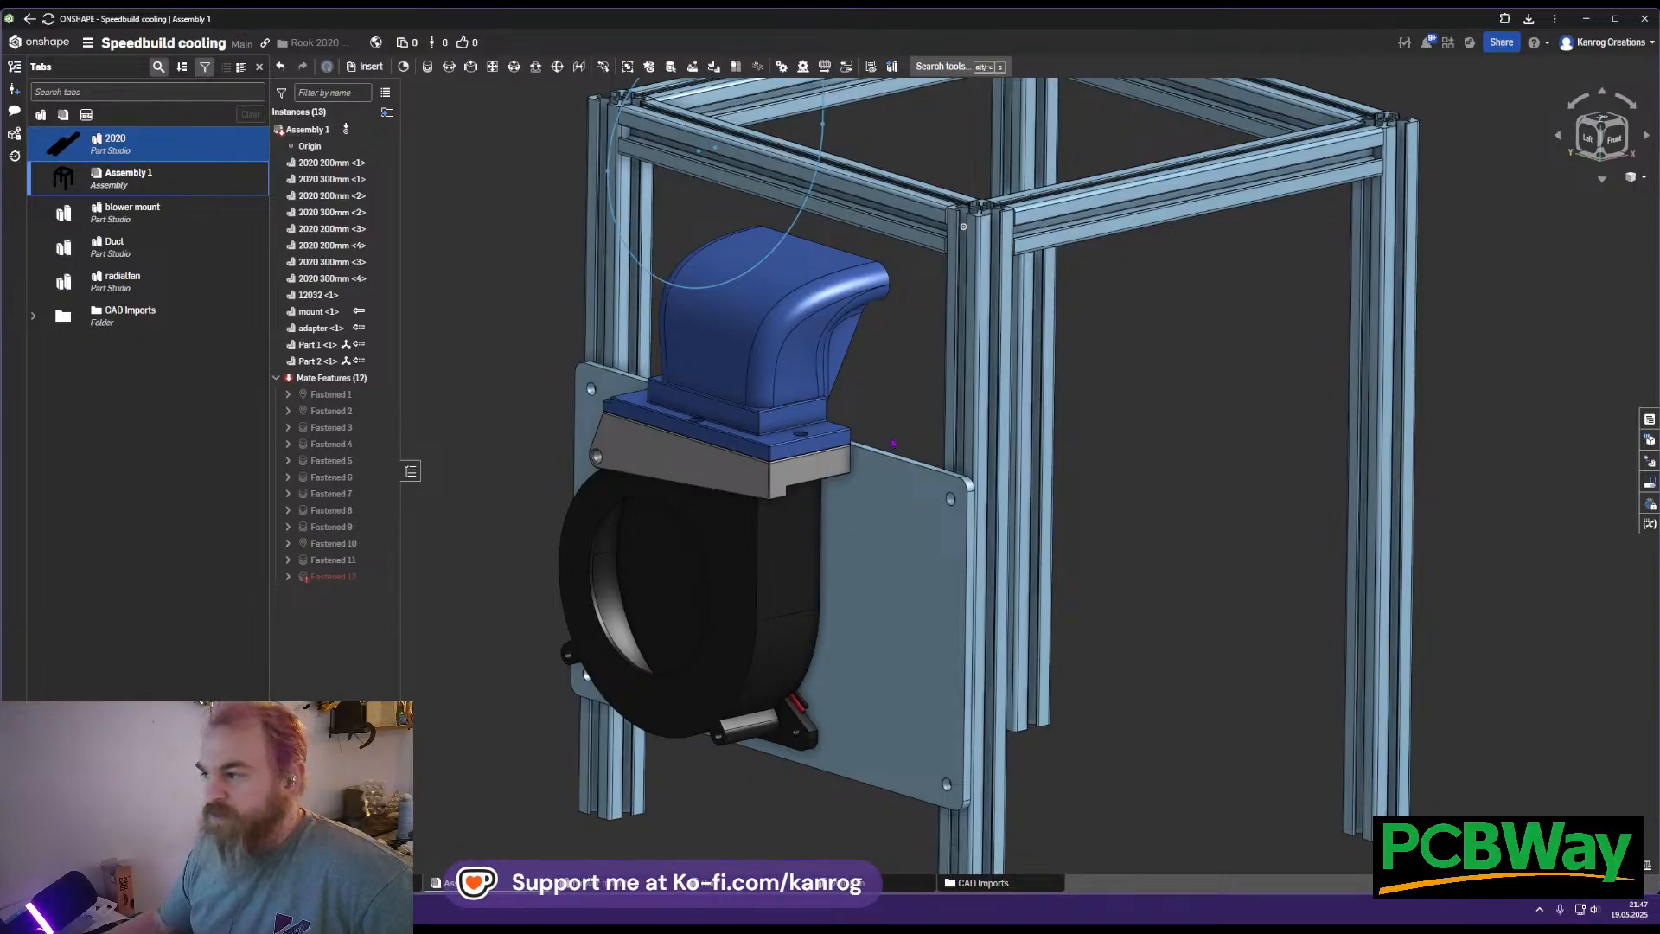
{"action": "scroll", "coordinate": [898, 427], "scroll_direction": "down", "scroll_amount": 5}
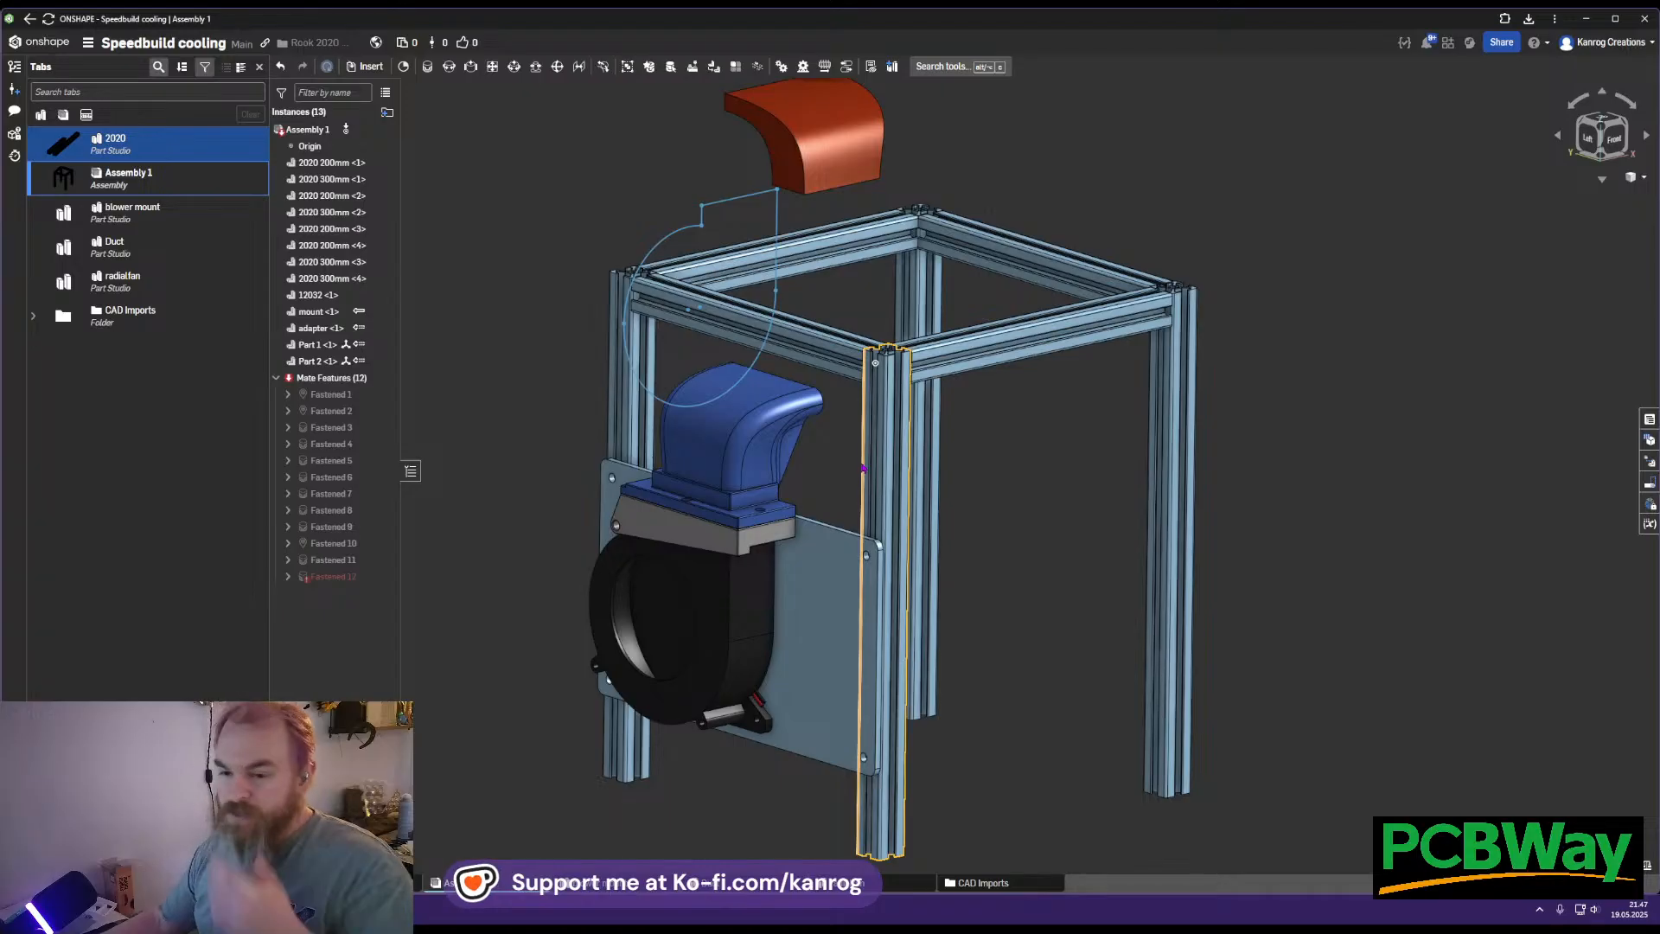
{"action": "right_click_drag", "start_coordinate": [999, 504], "coordinate": [931, 569]}
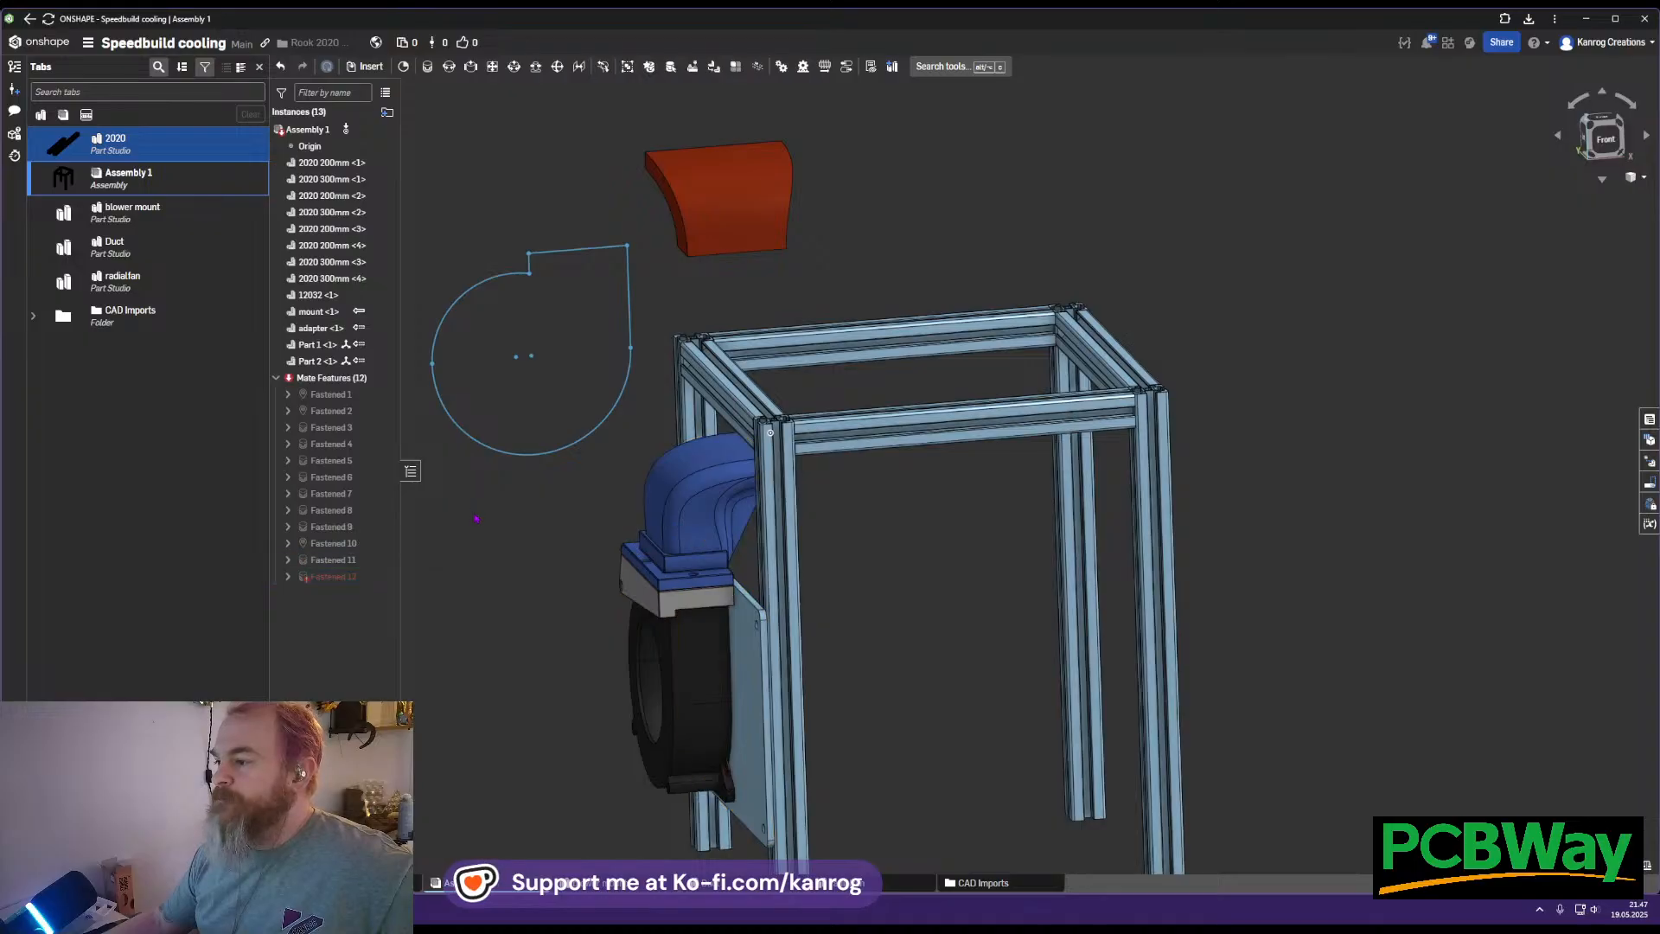
{"action": "middle_click_drag", "start_coordinate": [476, 519], "coordinate": [520, 498]}
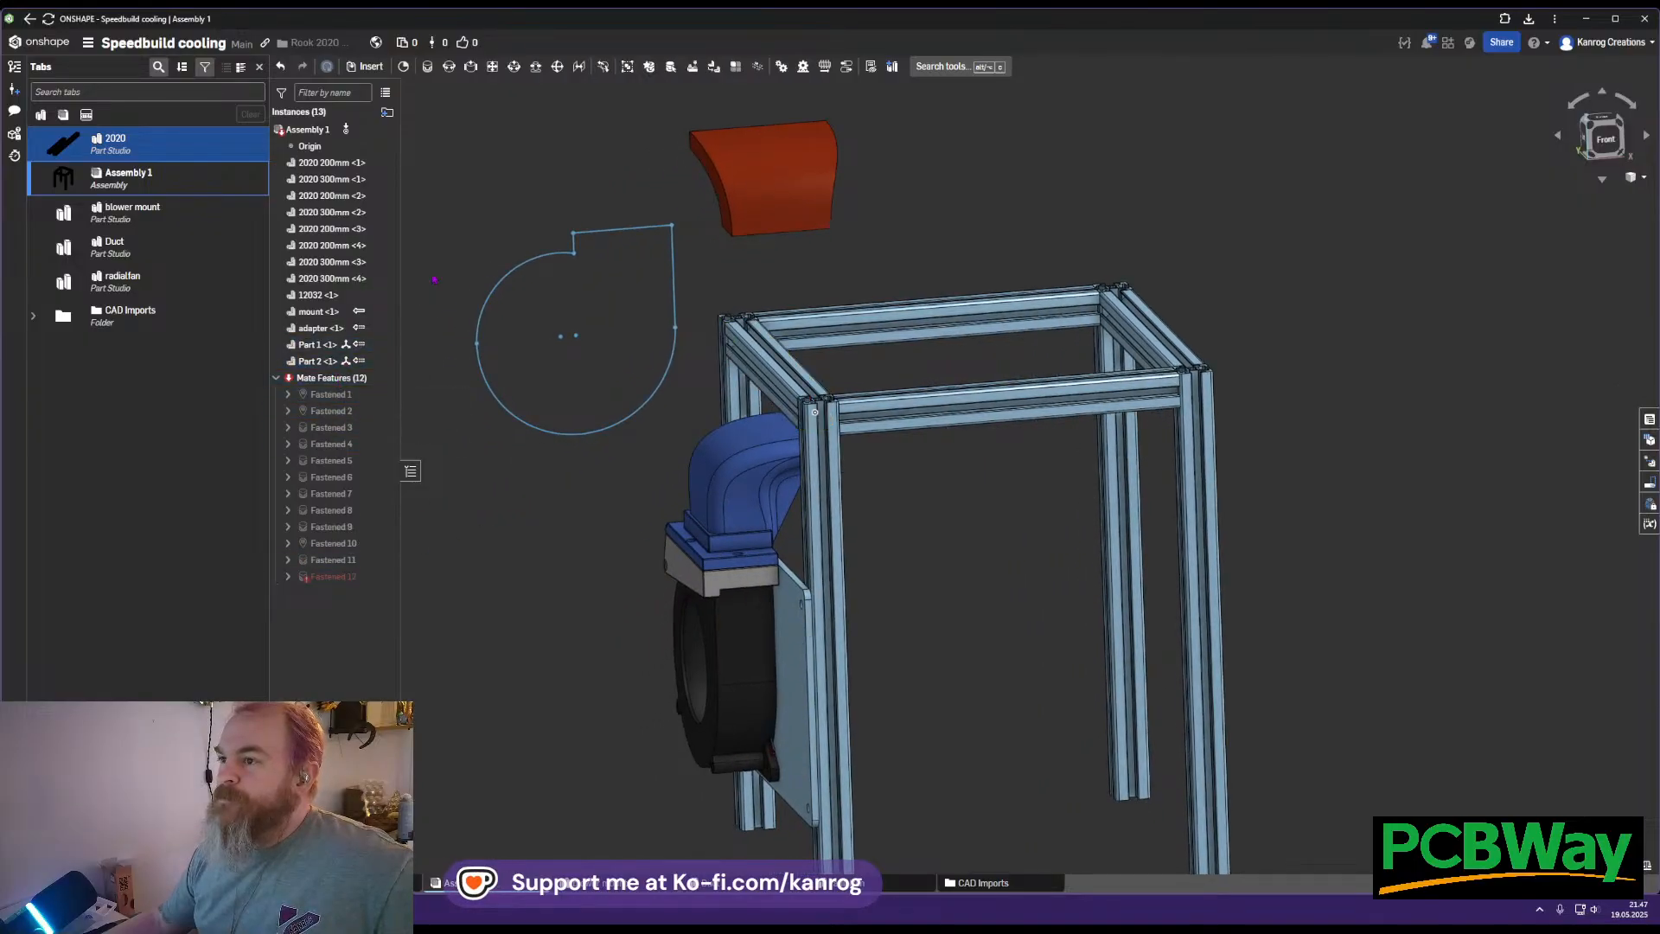
{"action": "left_click", "coordinate": [769, 173]}
{"action": "right_click", "coordinate": [773, 173]}
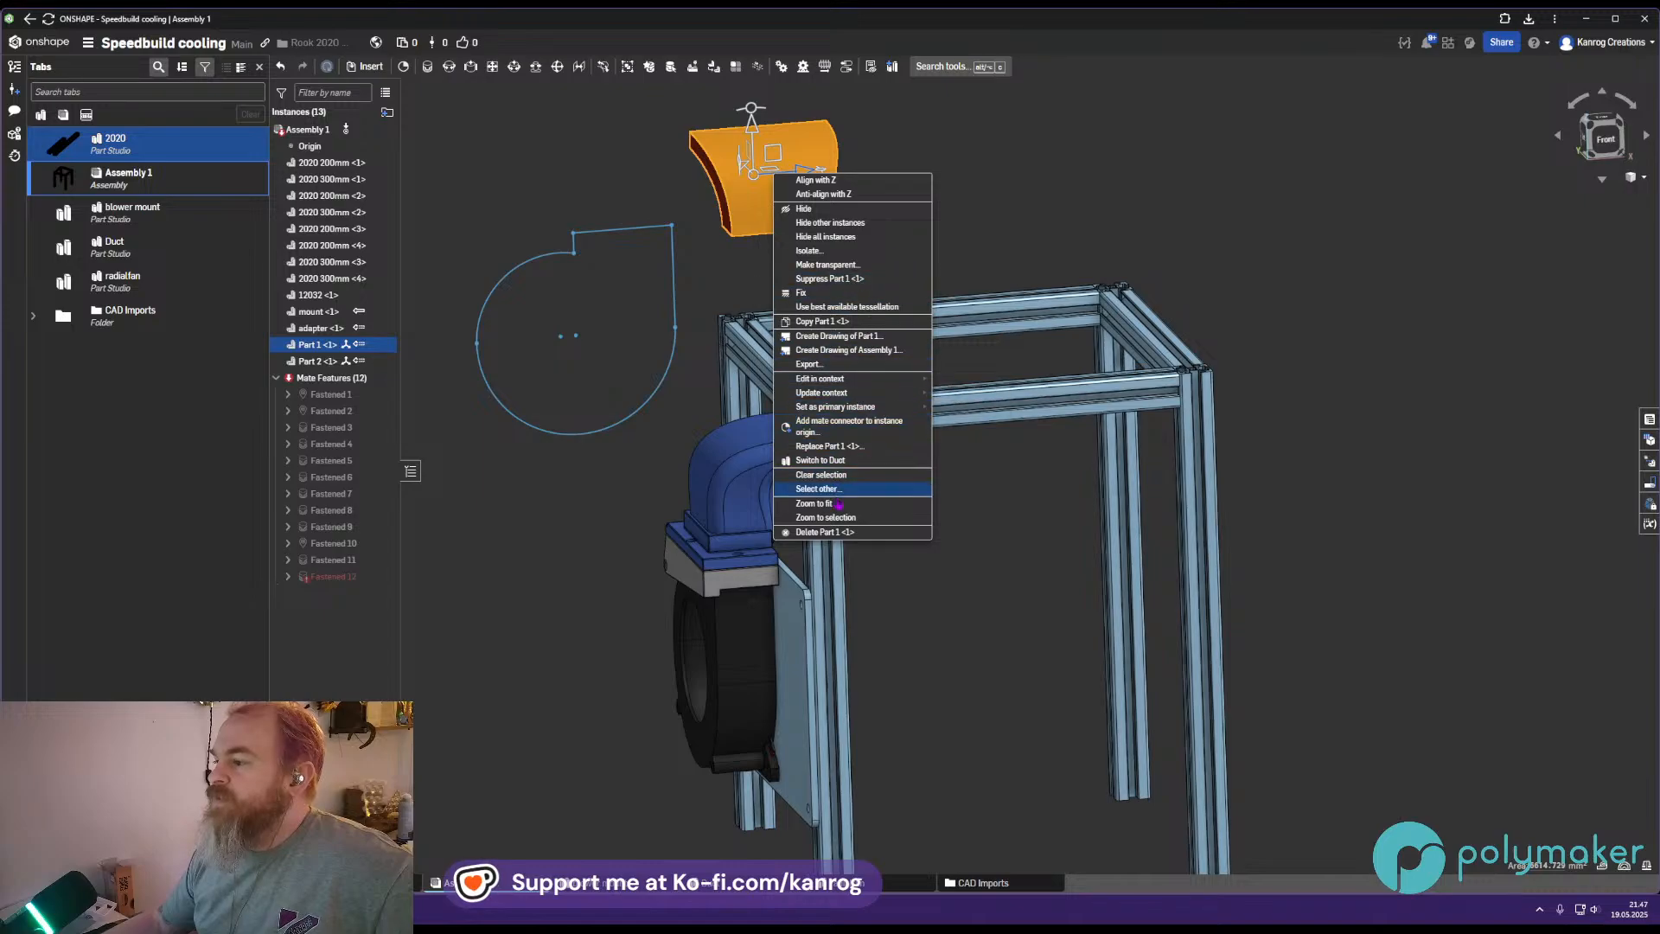
{"action": "left_click", "coordinate": [838, 532]}
{"action": "right_click_drag", "start_coordinate": [838, 531], "coordinate": [931, 499]}
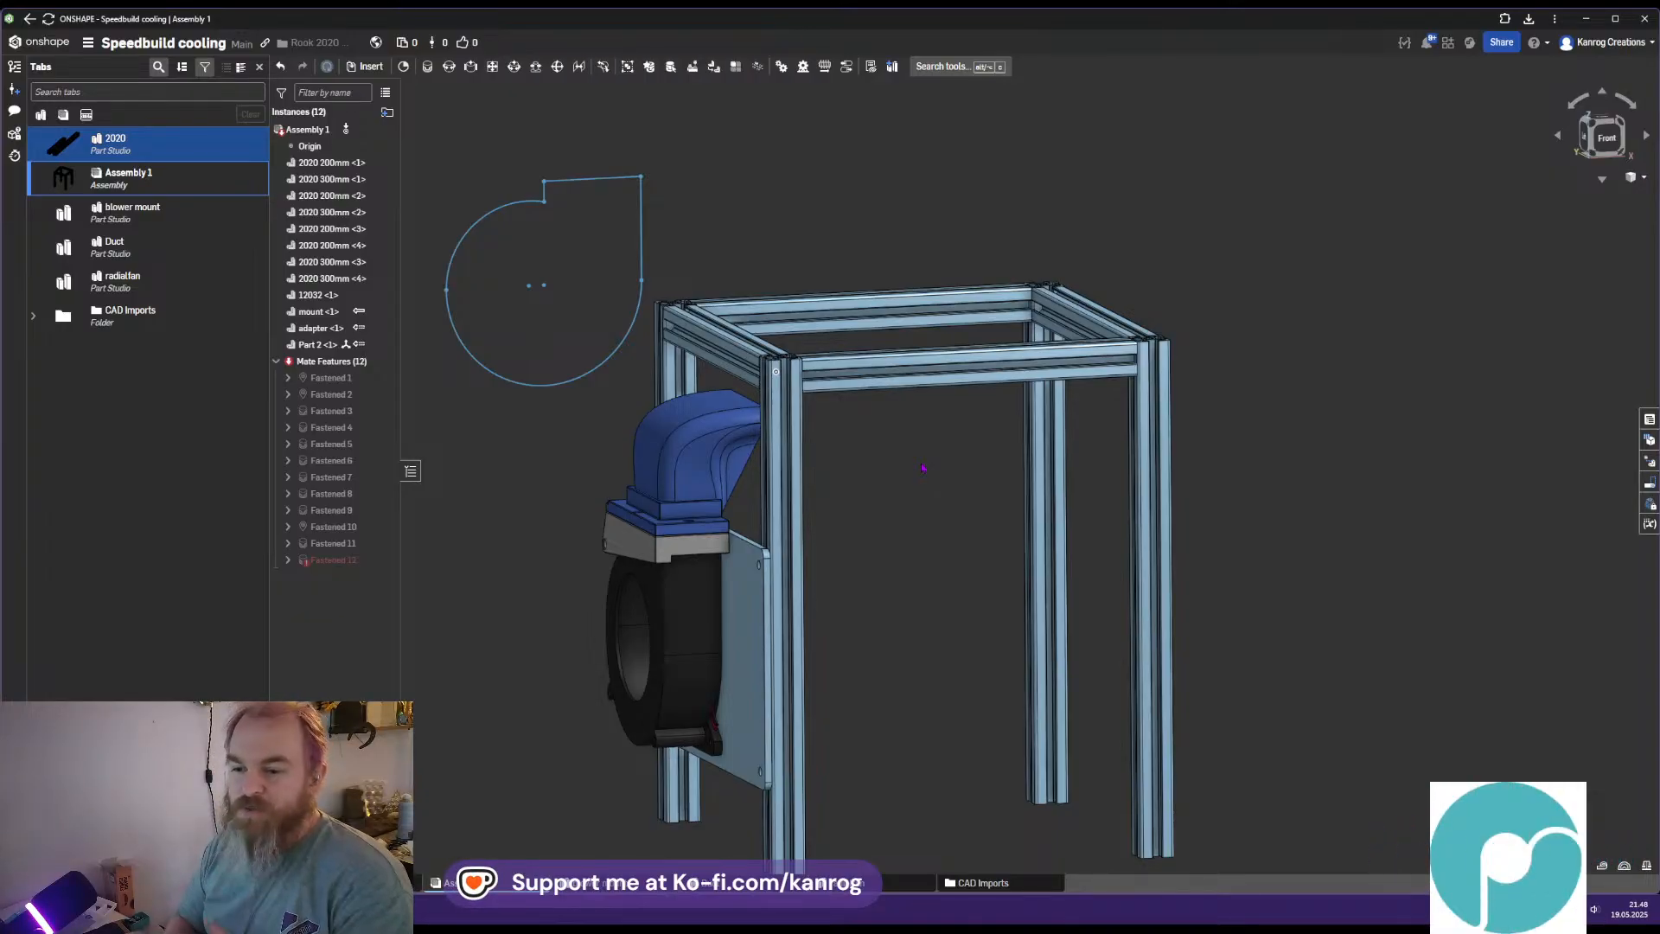
{"action": "right_click_drag", "start_coordinate": [934, 463], "coordinate": [876, 473]}
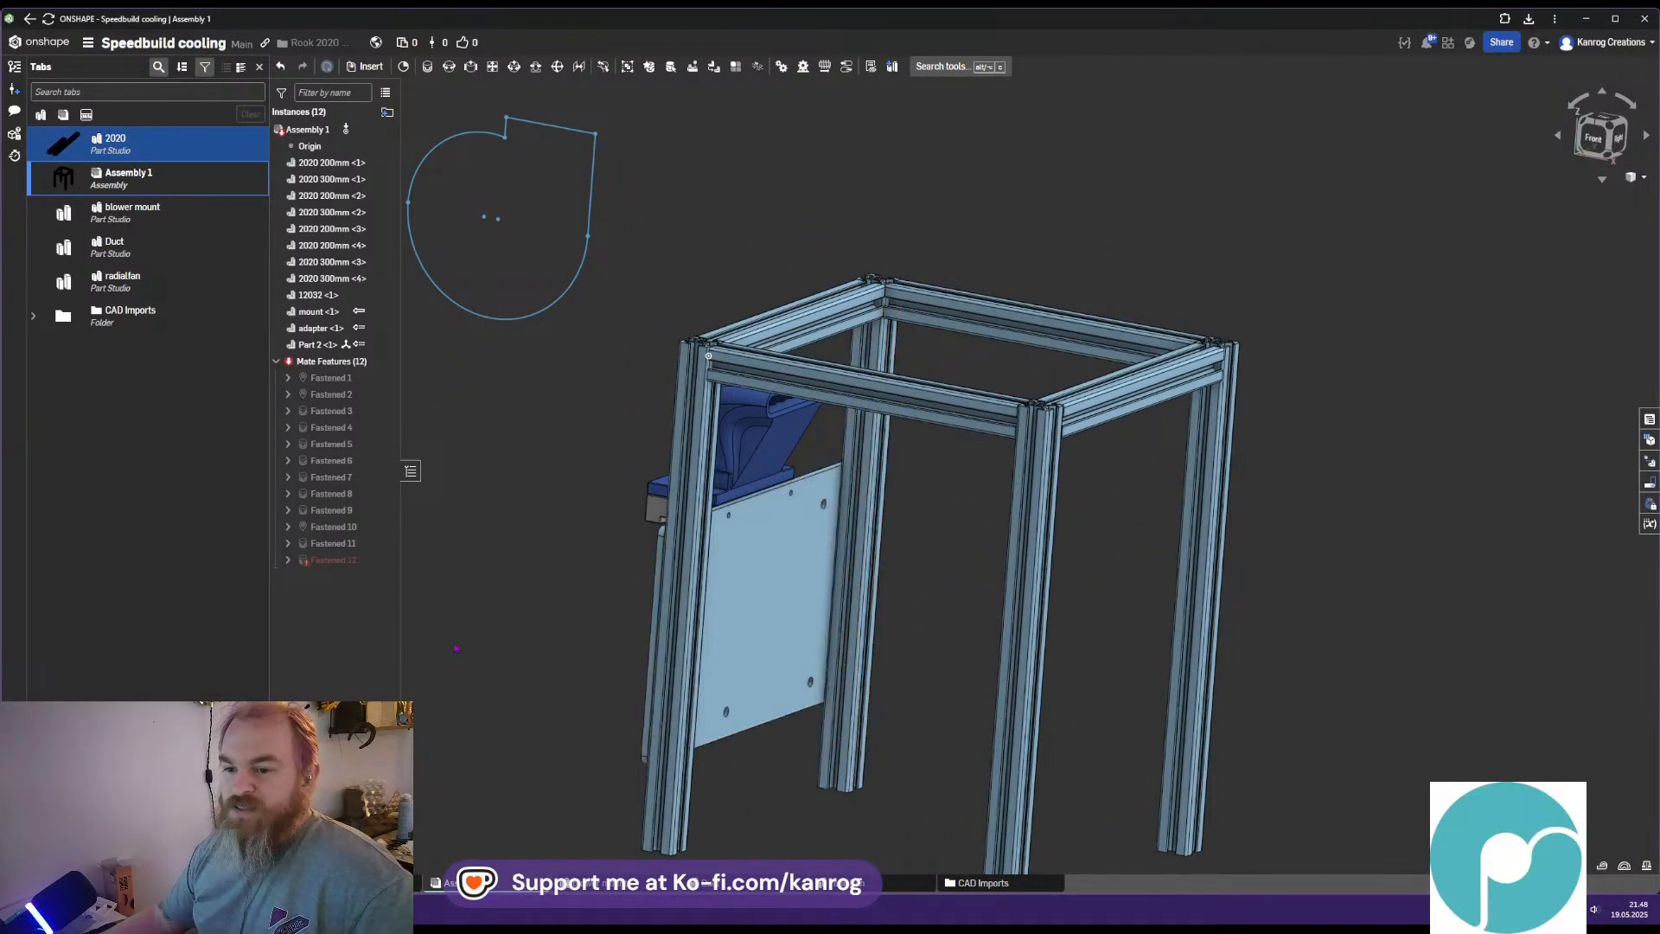